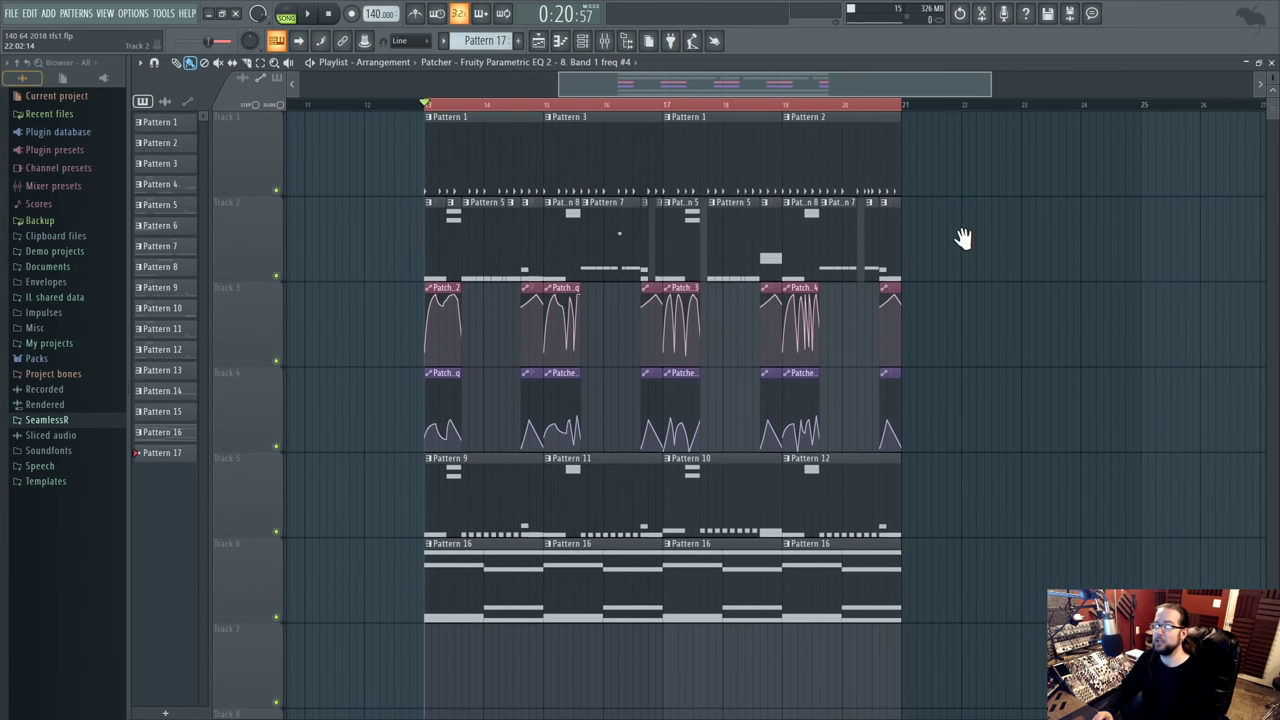
- Play the selected section of the arrangement from bar 13 and stop playback
{"action": "key", "text": "space"}
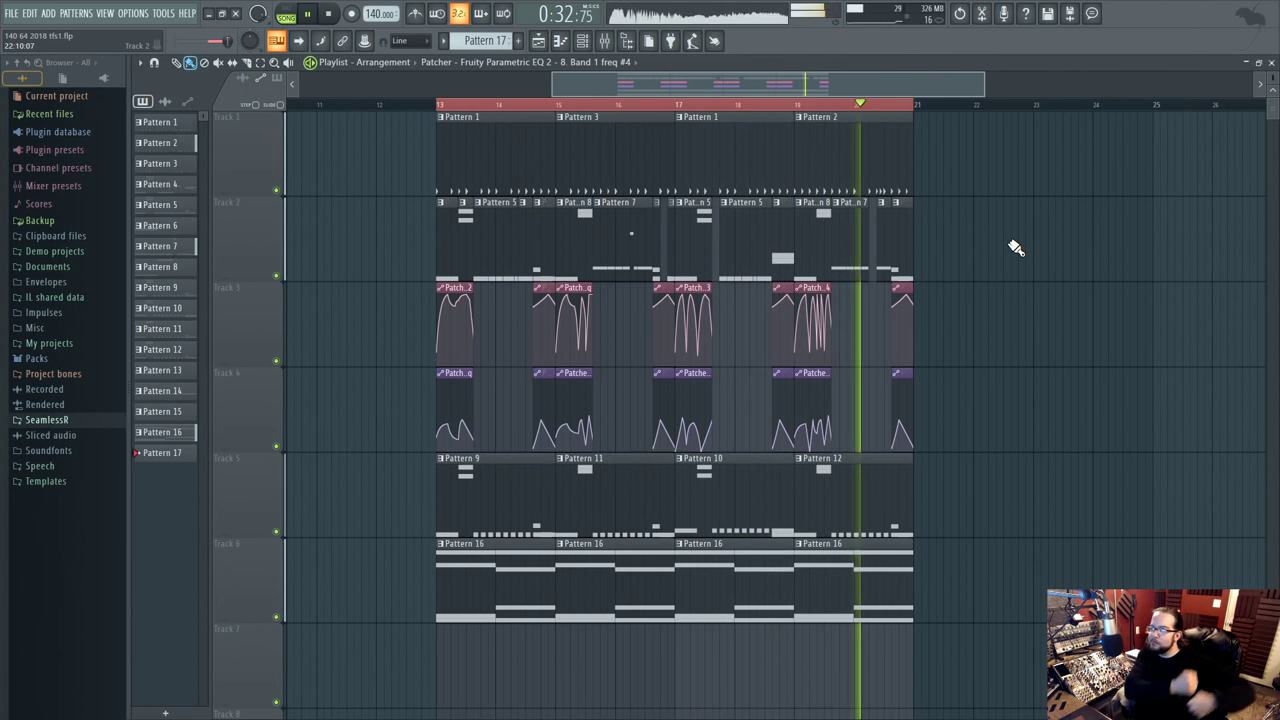
{"action": "key", "text": "space"}
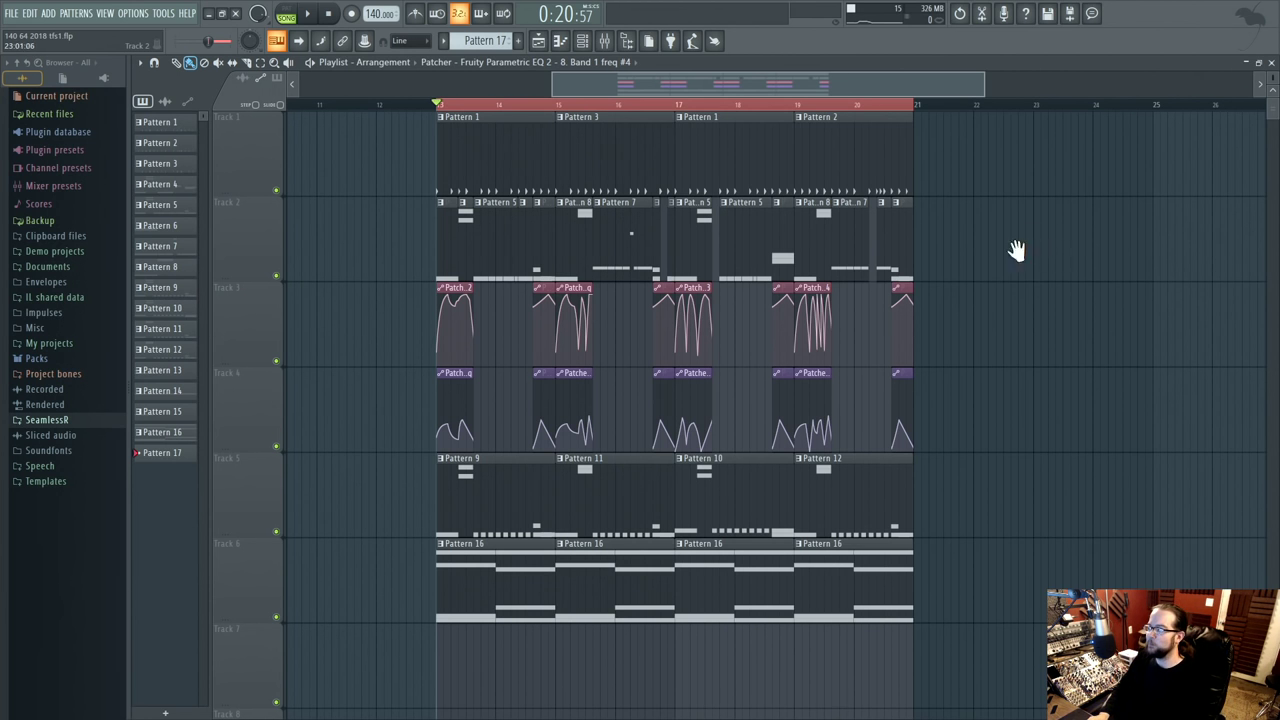
{"action": "scroll", "coordinate": [1019, 302], "scroll_direction": "down", "scroll_amount": 2}
{"action": "scroll", "coordinate": [1019, 302], "scroll_direction": "up", "scroll_amount": 1}
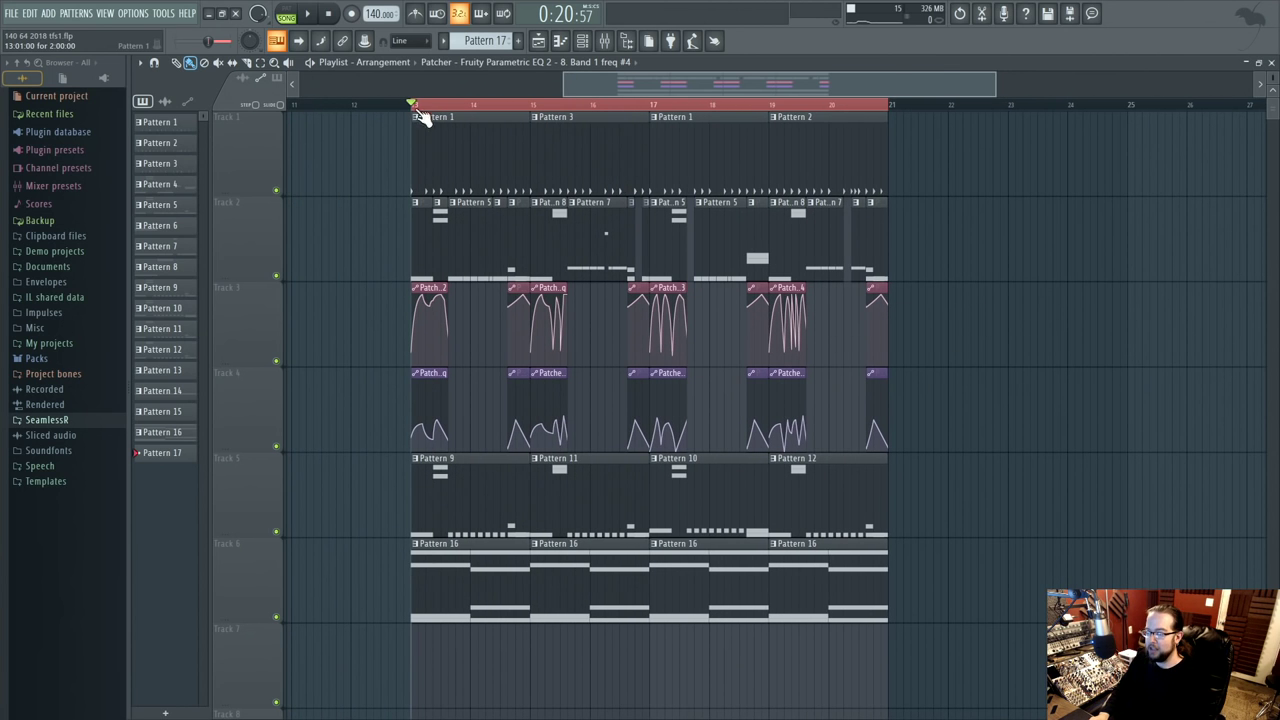
{"action": "scroll", "coordinate": [380, 197], "scroll_direction": "up", "scroll_amount": 2}
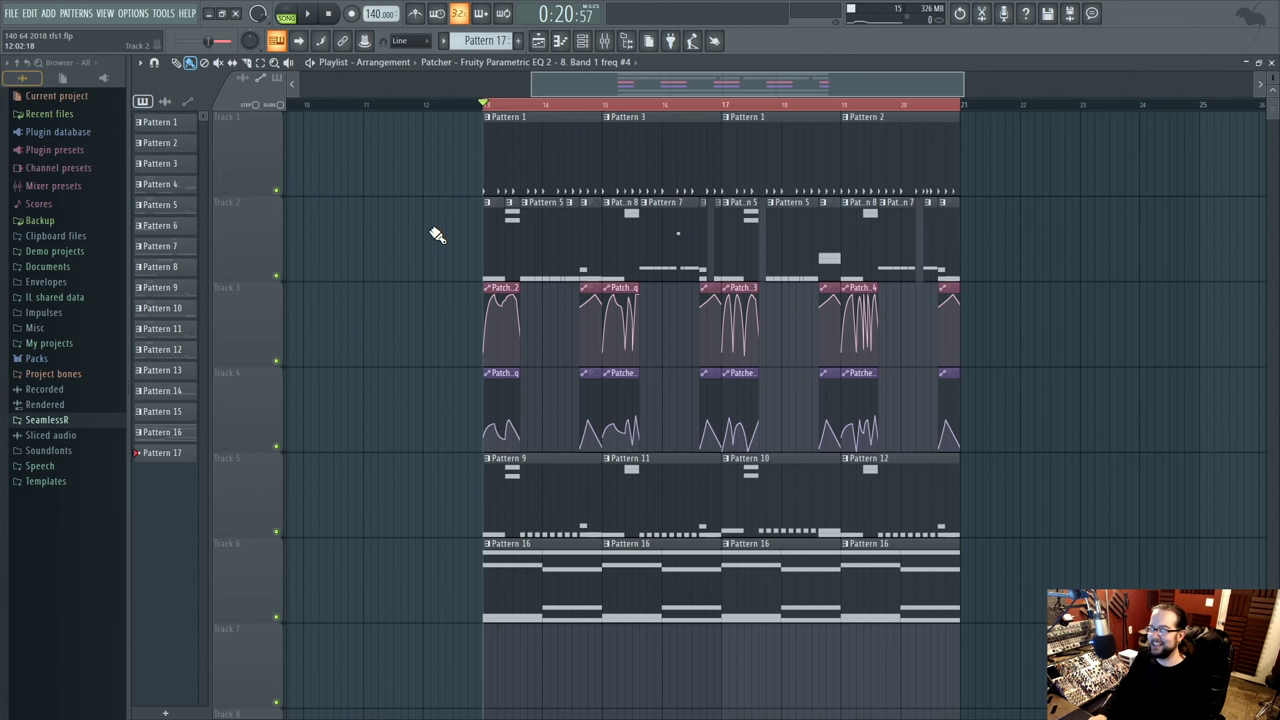
{"action": "scroll", "coordinate": [449, 230], "scroll_direction": "up", "scroll_amount": 1}
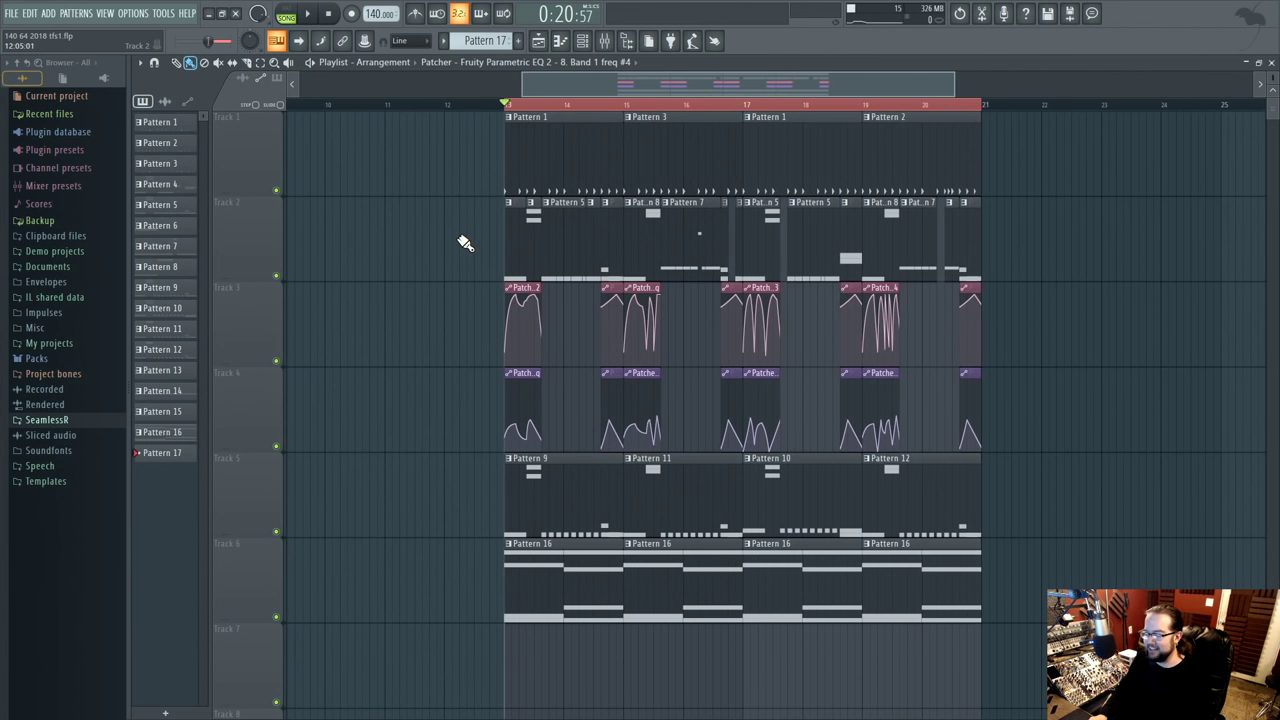
{"action": "scroll", "coordinate": [466, 262], "scroll_direction": "down", "scroll_amount": 1}
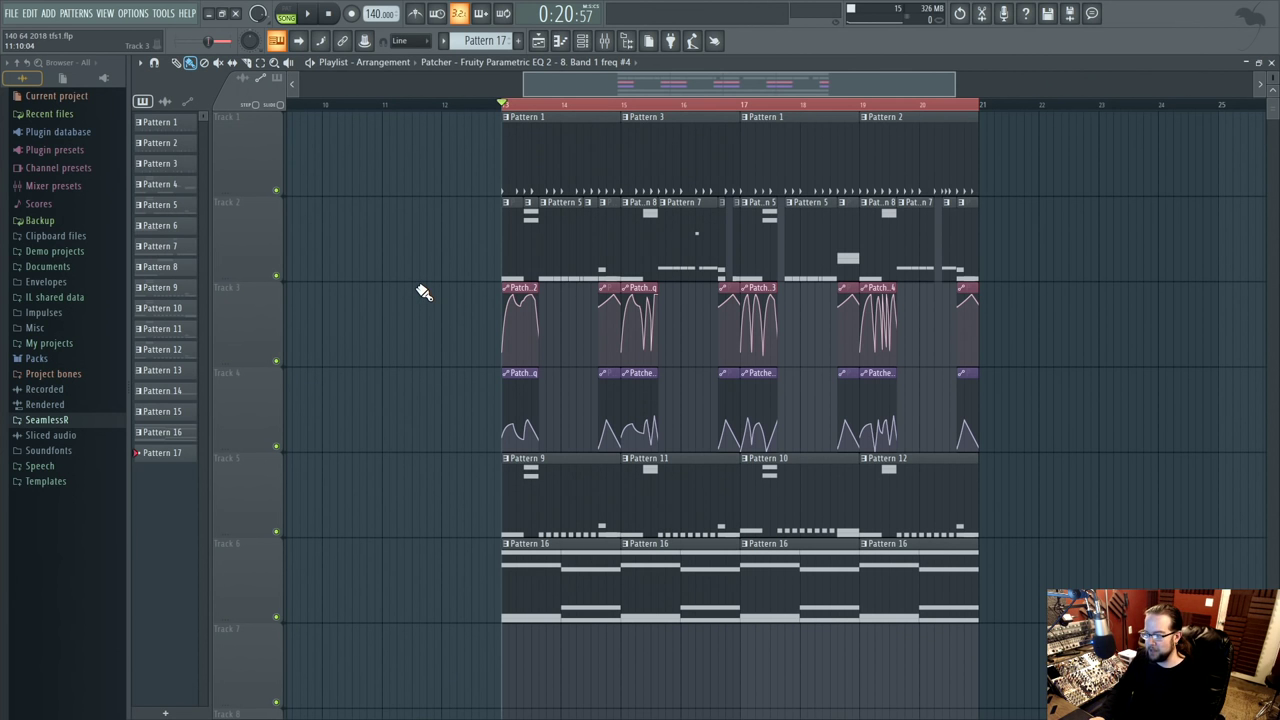
{"action": "left_click_drag", "start_coordinate": [1094, 260], "coordinate": [870, 300]}
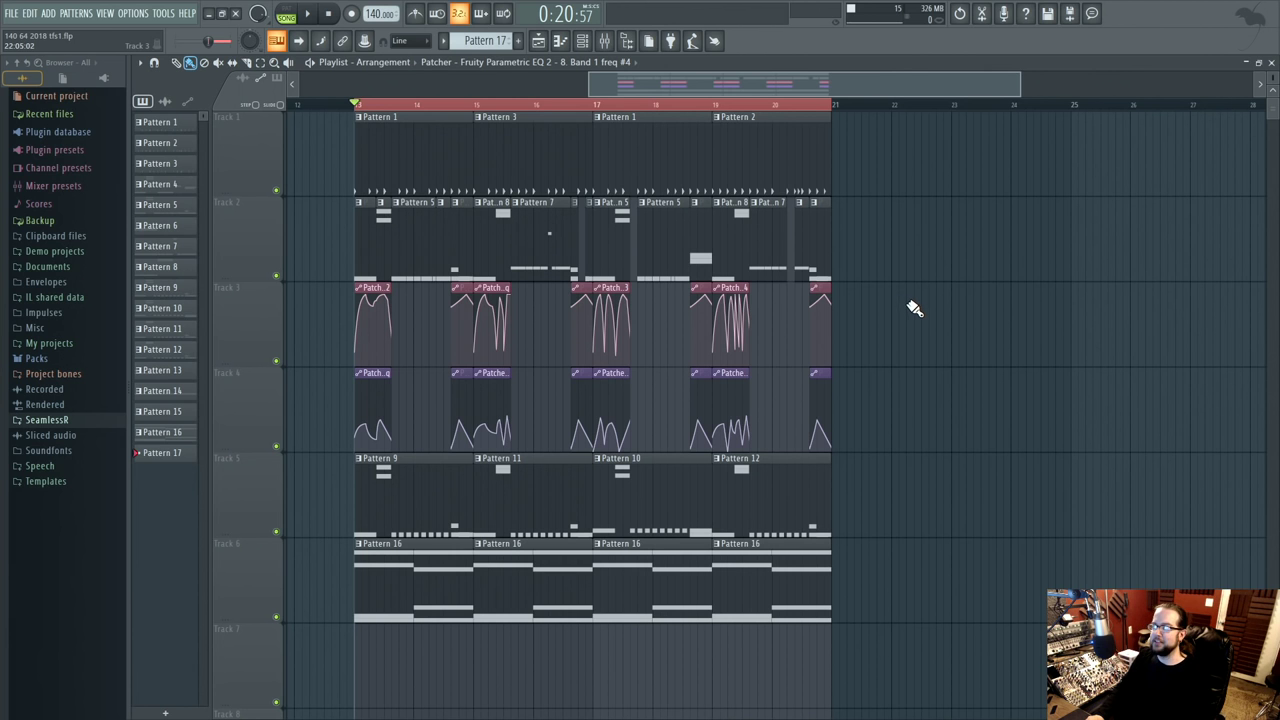
- Reselect bars 13 to 21 with their clips in the playlist and clear the time selection
{"action": "left_click", "coordinate": [815, 104]}
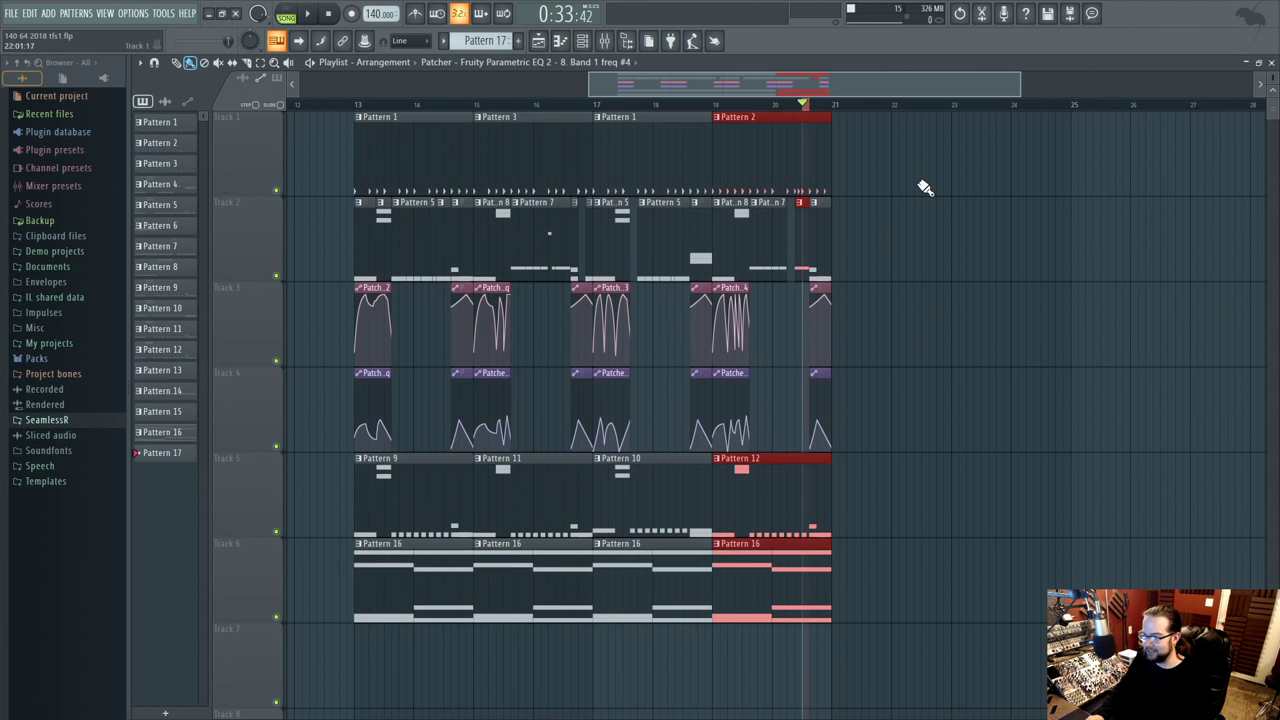
{"action": "scroll", "coordinate": [749, 109], "scroll_direction": "right", "scroll_amount": 1}
{"action": "scroll", "coordinate": [960, 286], "scroll_direction": "left", "scroll_amount": 1}
{"action": "scroll", "coordinate": [980, 280], "scroll_direction": "down", "scroll_amount": 2}
{"action": "scroll", "coordinate": [849, 309], "scroll_direction": "up", "scroll_amount": 2}
{"action": "scroll", "coordinate": [952, 352], "scroll_direction": "left", "scroll_amount": 3}
{"action": "left_click_drag", "start_coordinate": [428, 104], "coordinate": [906, 158]}
{"action": "scroll", "coordinate": [960, 263], "scroll_direction": "right", "scroll_amount": 1}
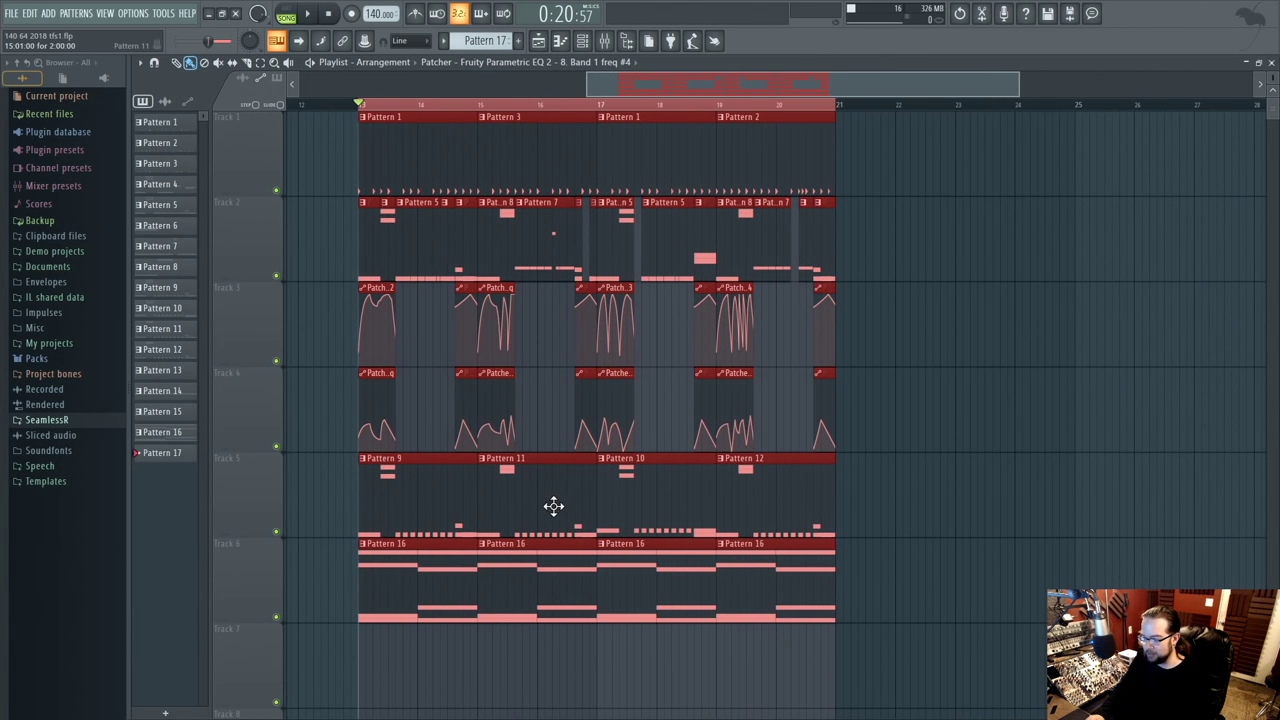
{"action": "scroll", "coordinate": [640, 600], "scroll_direction": "left", "scroll_amount": 2}
{"action": "scroll", "coordinate": [880, 229], "scroll_direction": "right", "scroll_amount": 2}
{"action": "left_click", "coordinate": [983, 222]}
{"action": "scroll", "coordinate": [983, 222], "scroll_direction": "right", "scroll_amount": 1}
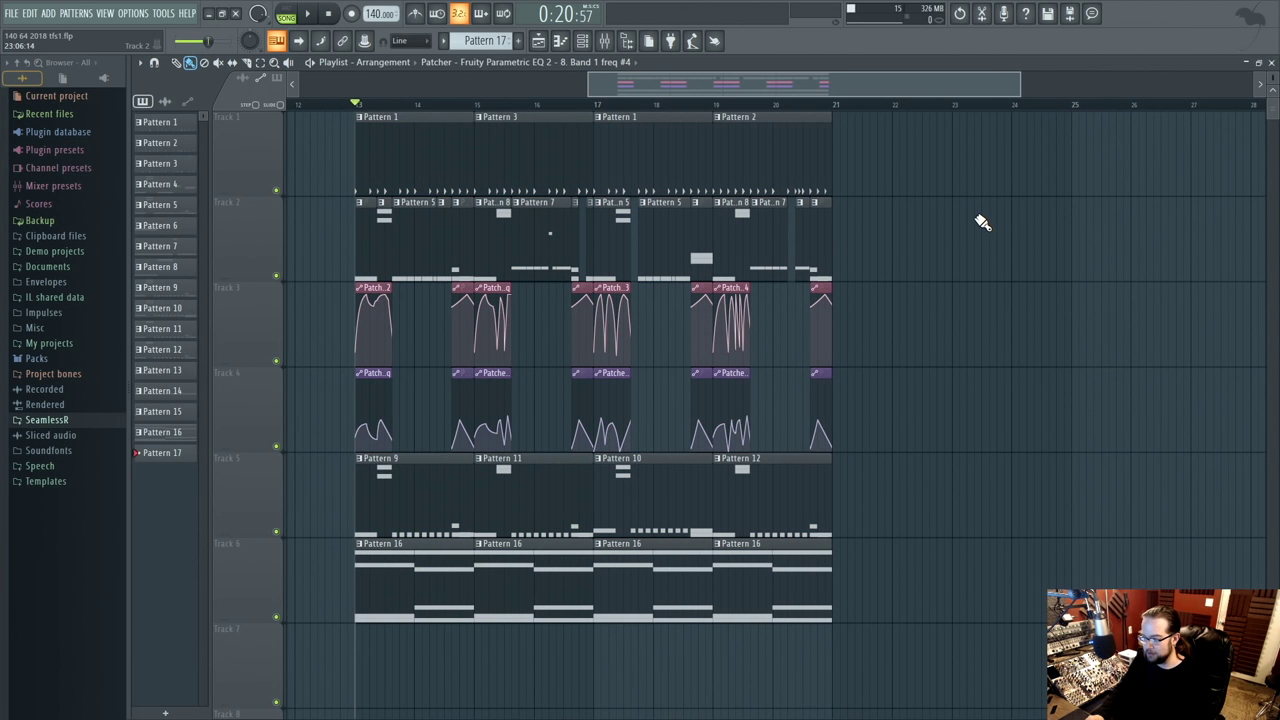
- Play the arrangement from bar 19 and stop playback
{"action": "scroll", "coordinate": [983, 222], "scroll_direction": "down", "scroll_amount": 2}
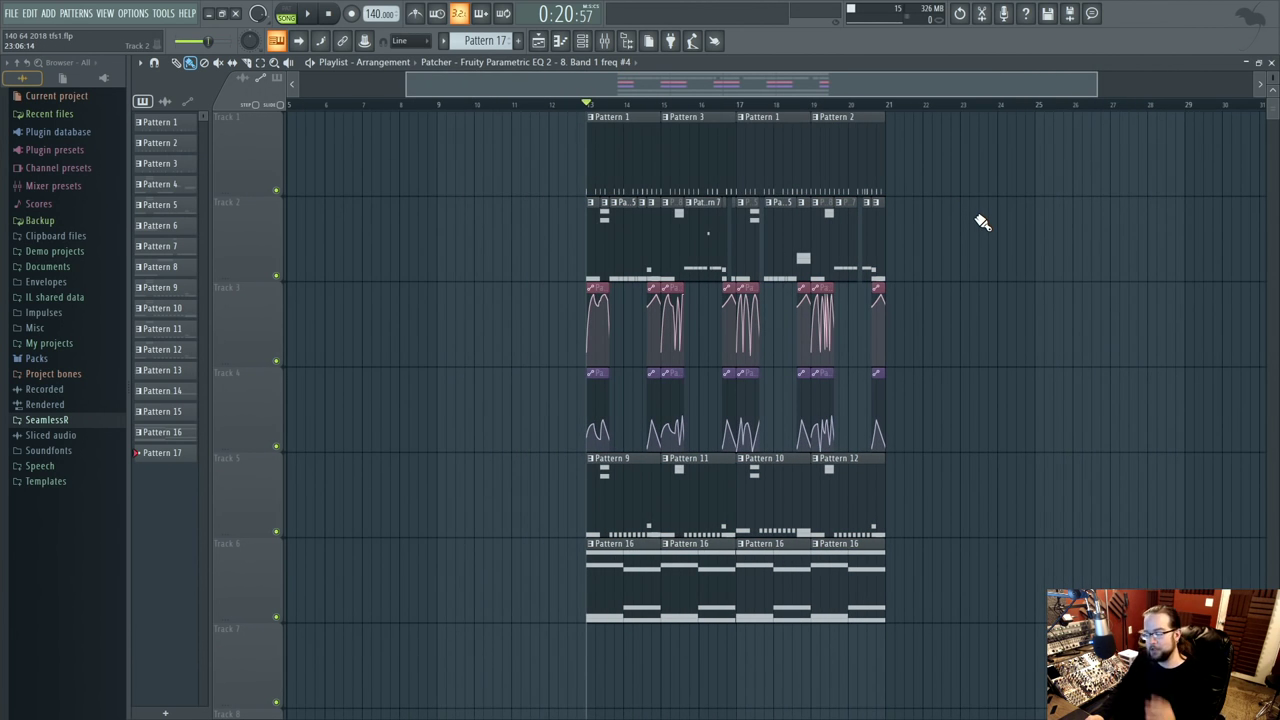
{"action": "left_click", "coordinate": [810, 107]}
{"action": "key", "text": "space"}
{"action": "scroll", "coordinate": [846, 294], "scroll_direction": "right", "scroll_amount": 3}
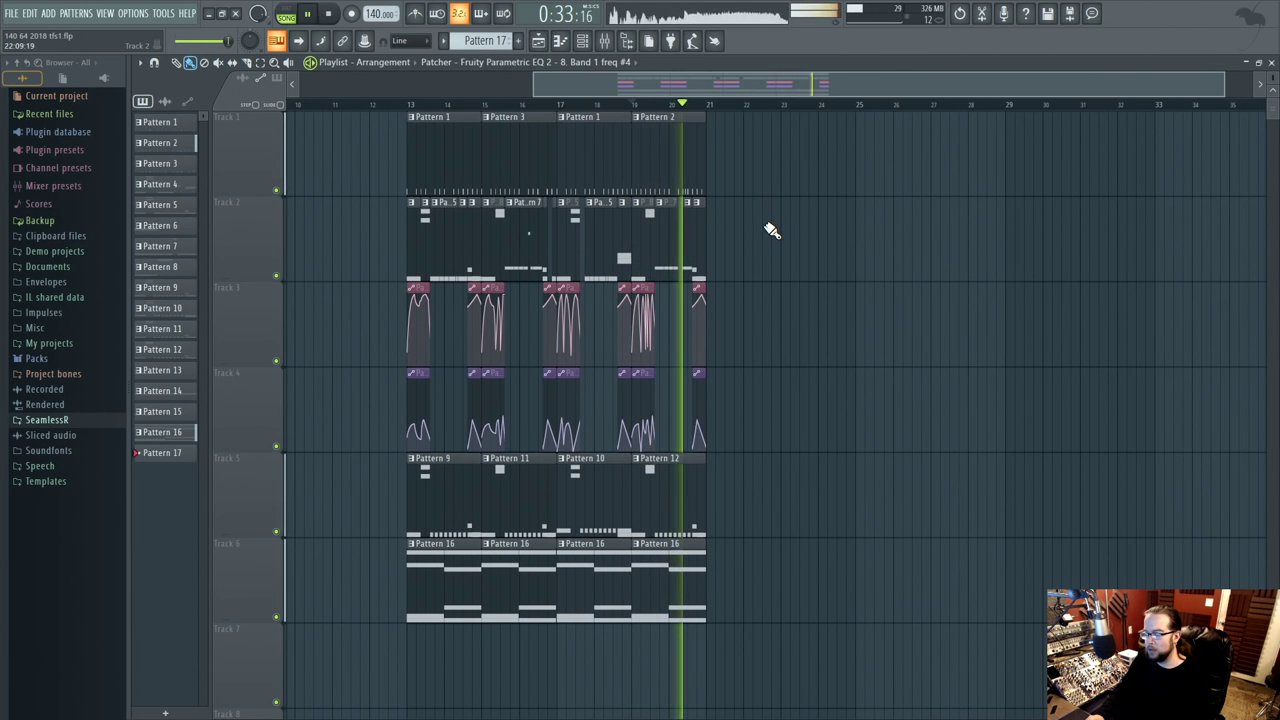
{"action": "key", "text": "space"}
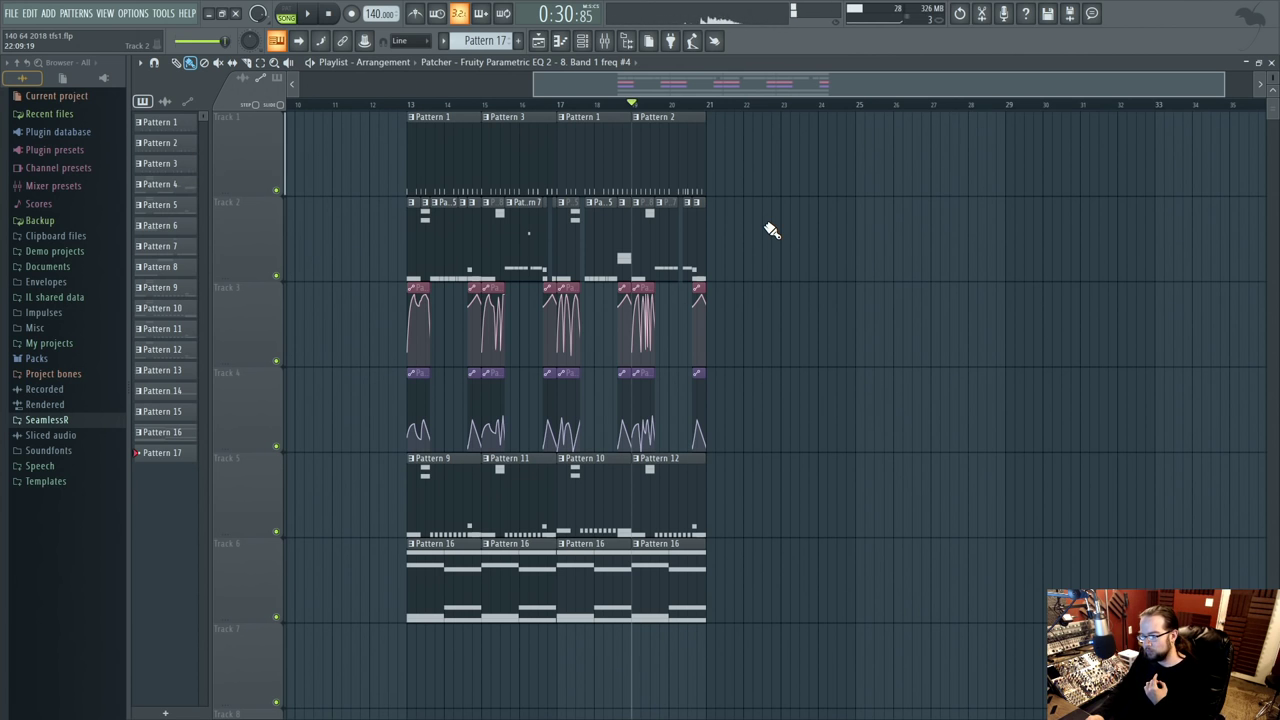
- Switch to the next empty pattern without naming it and add a new Patcher instrument channel
{"action": "left_click", "coordinate": [499, 41]}
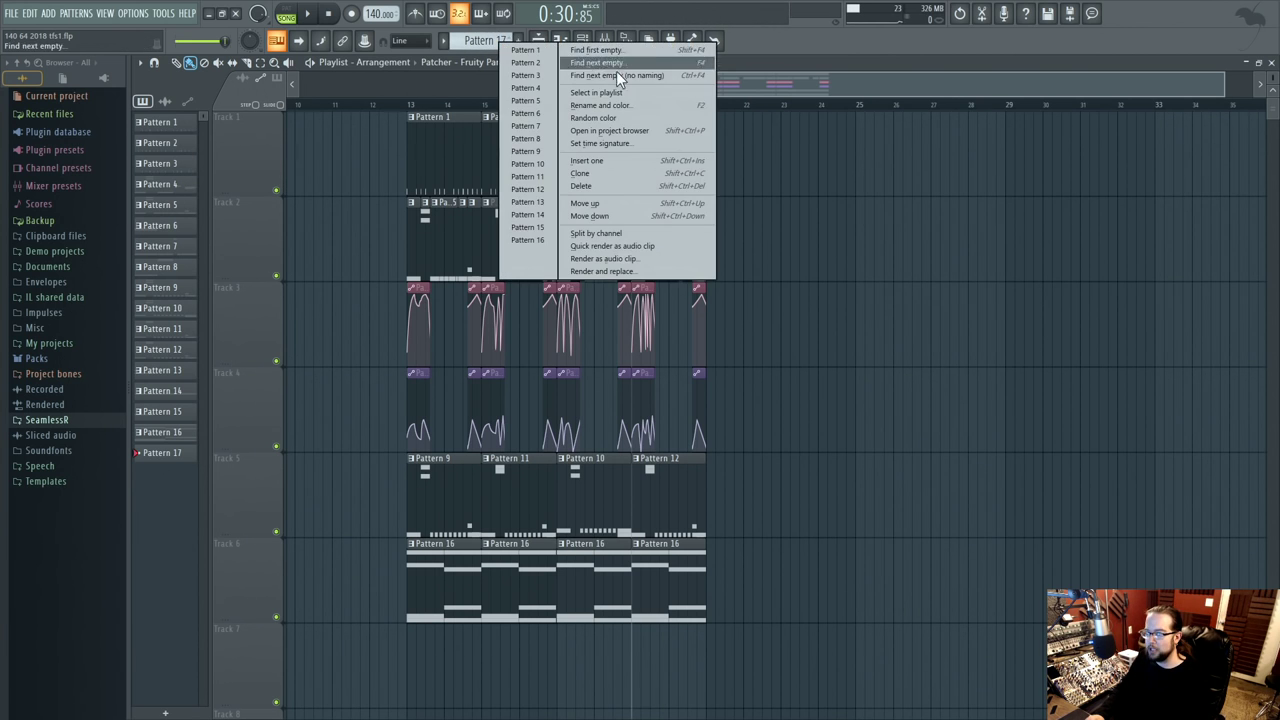
{"action": "left_click", "coordinate": [610, 77]}
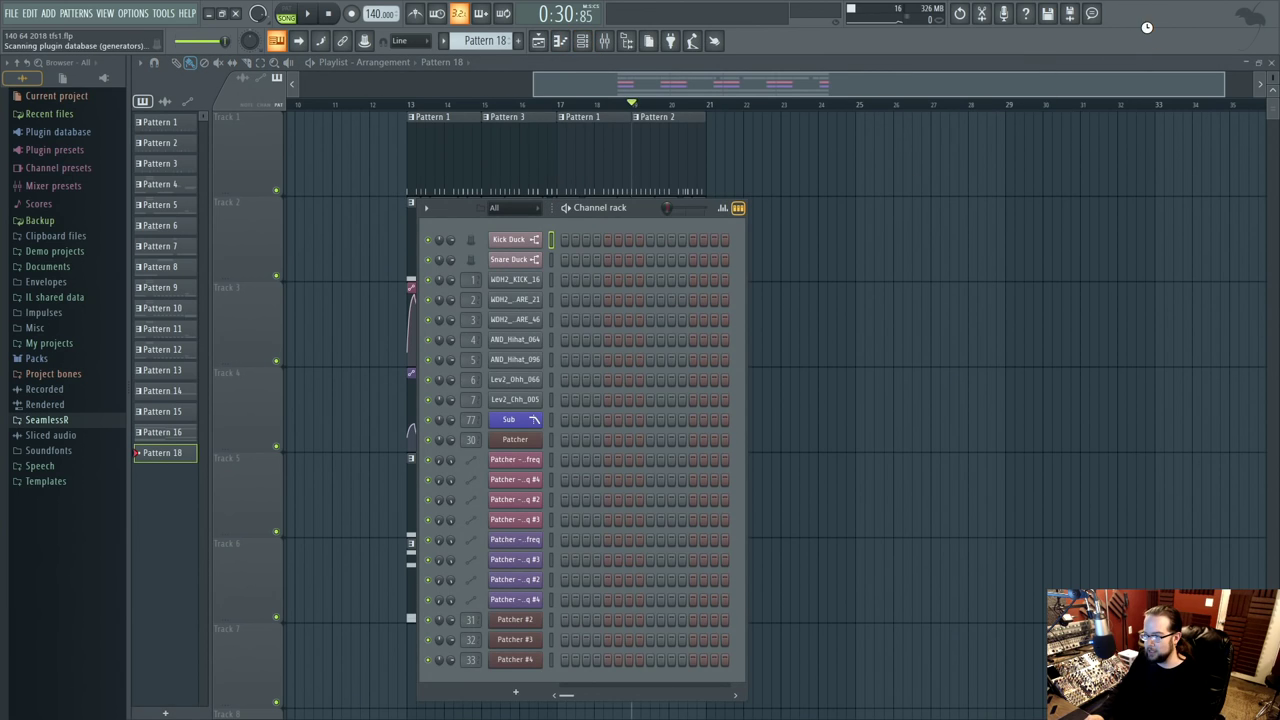
{"action": "key", "text": "F8"}
{"action": "left_click_drag", "start_coordinate": [504, 527], "coordinate": [549, 680]}
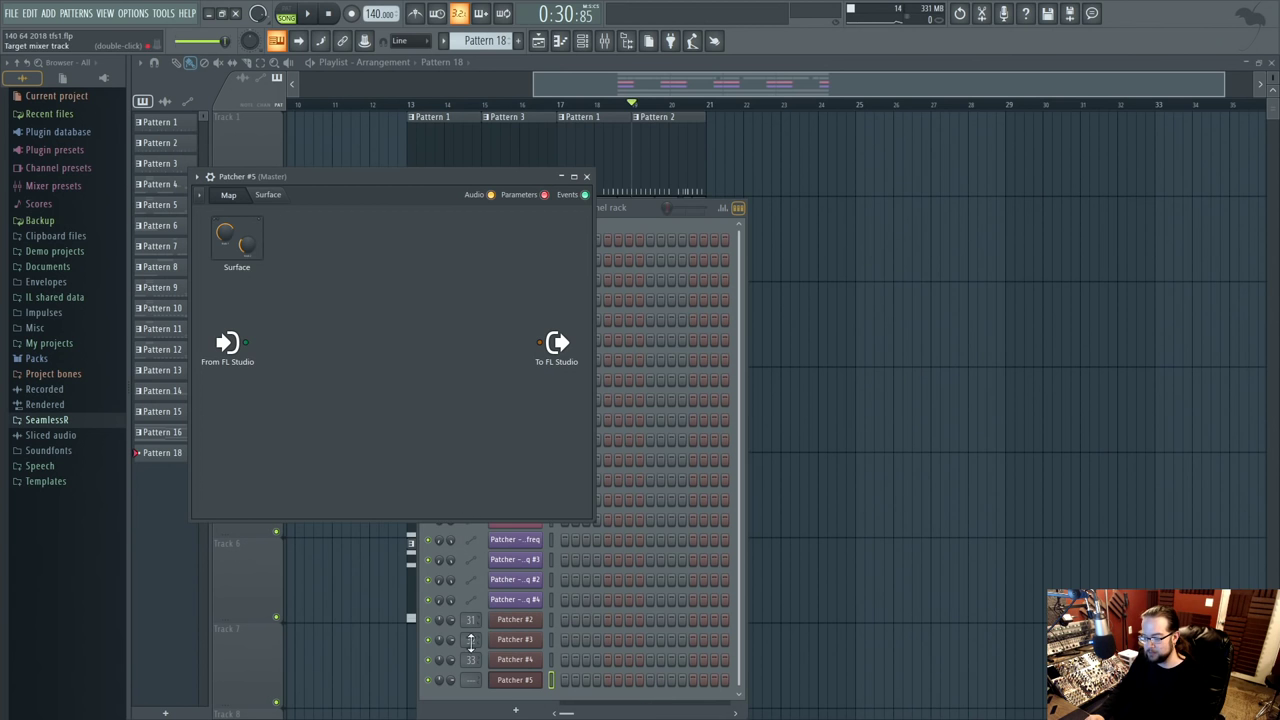
- Route the new Patcher #5 channel to mixer insert 35
{"action": "key", "text": "ctrl+l"}
{"action": "key", "text": "F9"}
{"action": "key", "text": "ctrl+l"}
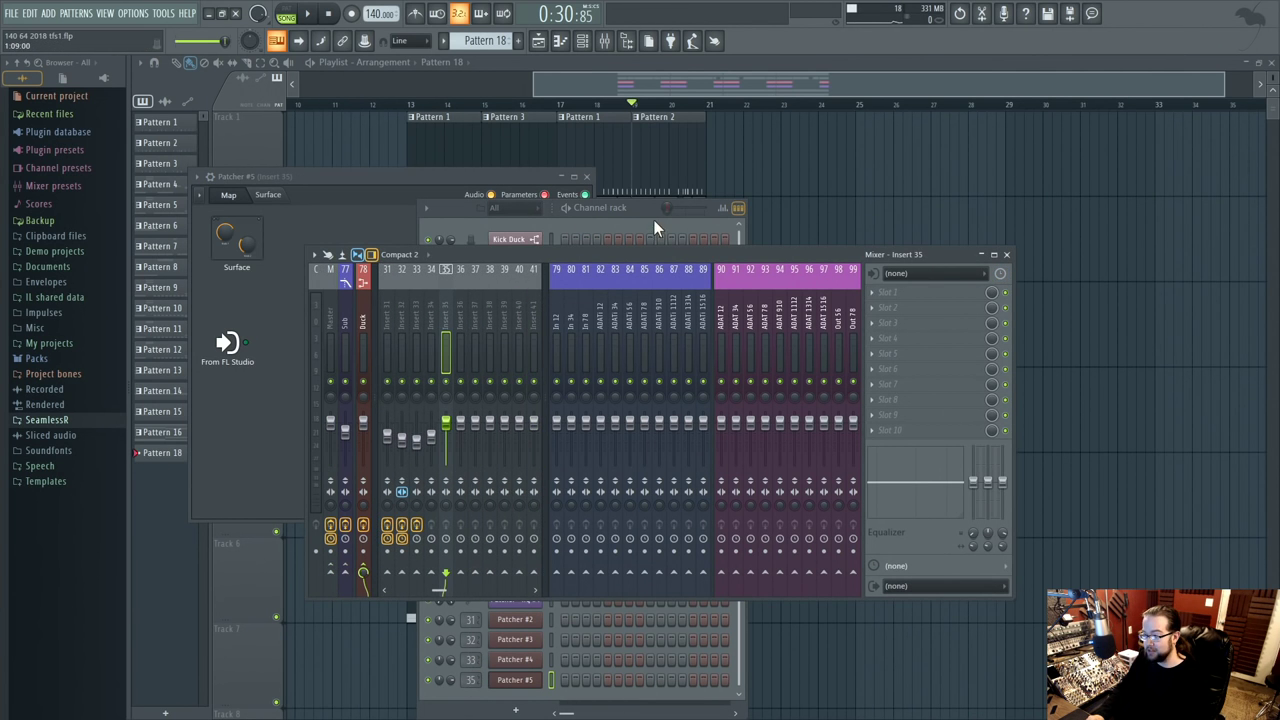
- Add Harmor to the Patcher #5 map, wired between From FL Studio and To FL Studio
{"action": "left_click_drag", "start_coordinate": [652, 208], "coordinate": [801, 115]}
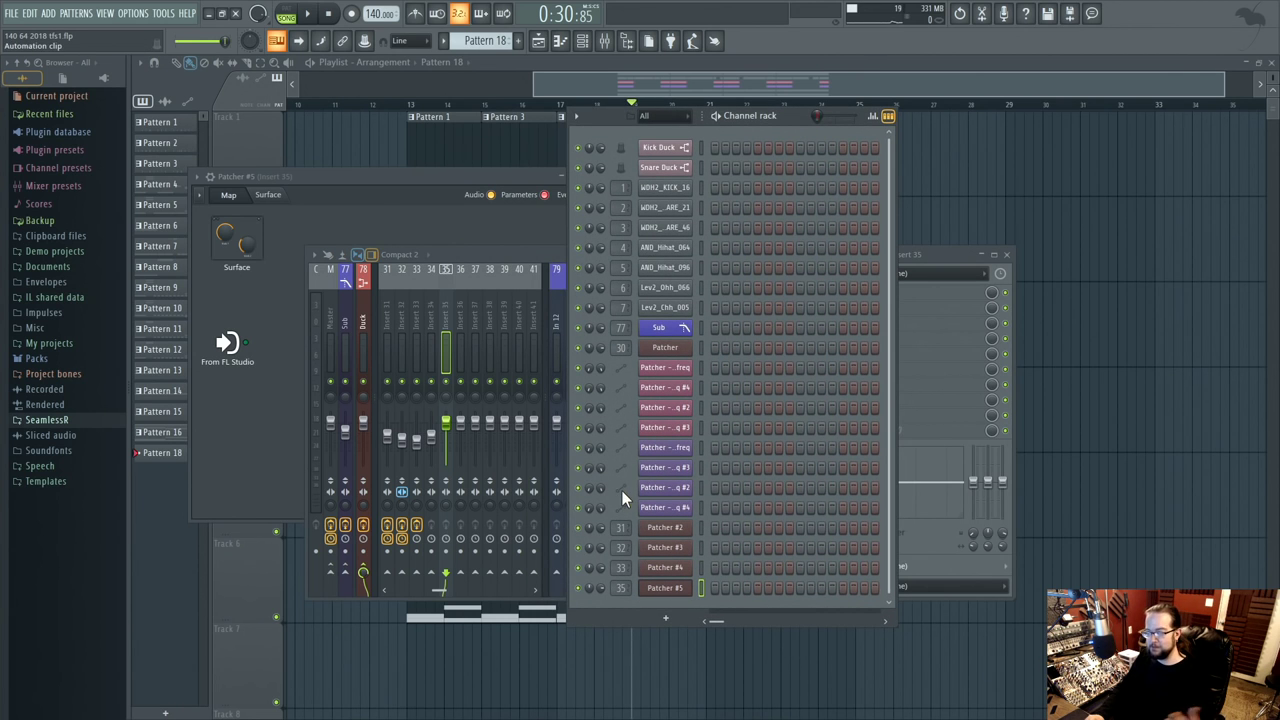
{"action": "left_click", "coordinate": [399, 180]}
{"action": "left_click", "coordinate": [222, 177]}
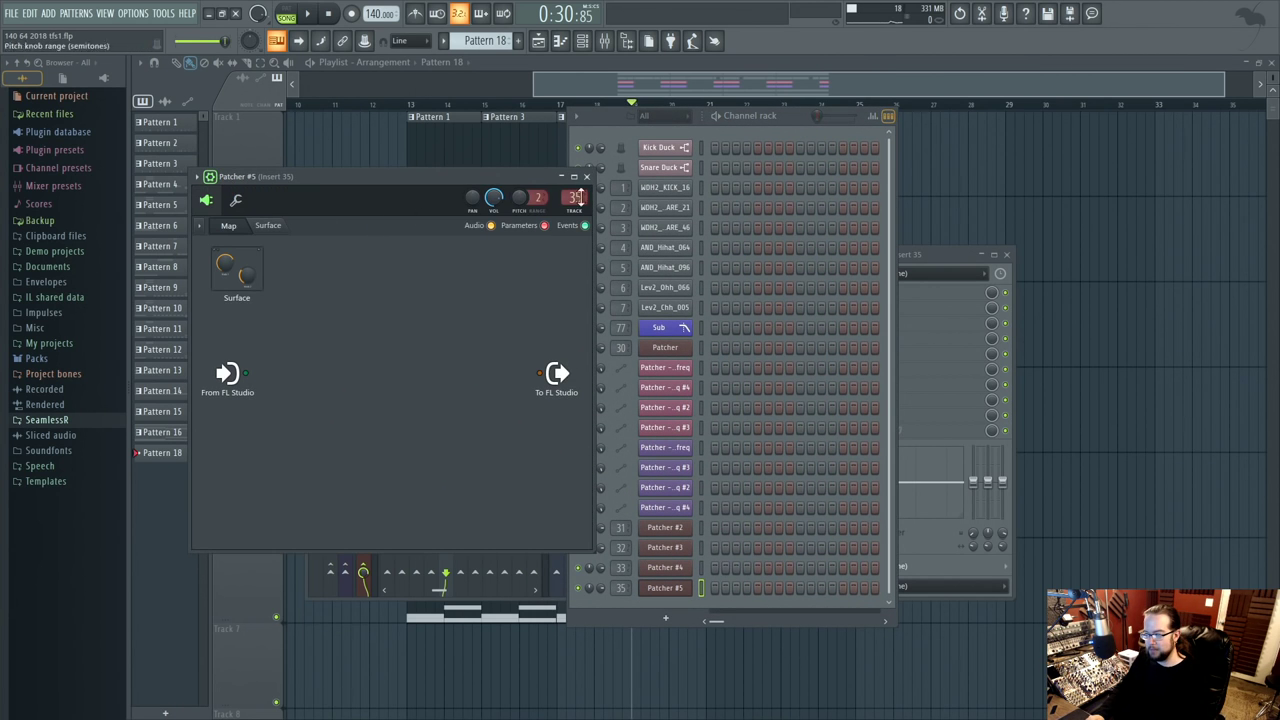
{"action": "key", "text": "F8"}
{"action": "left_click_drag", "start_coordinate": [337, 346], "coordinate": [362, 395]}
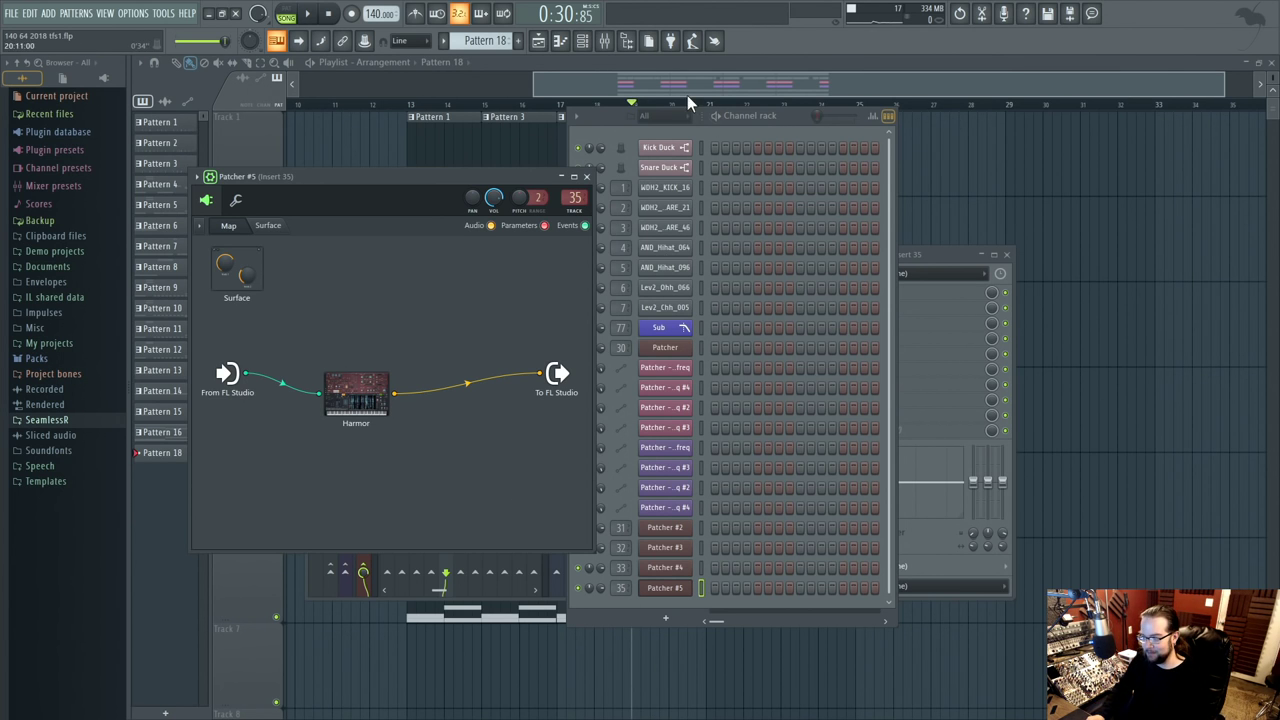
- Lower the volume fader of mixer insert 35
{"action": "left_click", "coordinate": [795, 113]}
{"action": "left_click", "coordinate": [586, 42]}
{"action": "left_click", "coordinate": [586, 42]}
{"action": "right_click", "coordinate": [666, 587]}
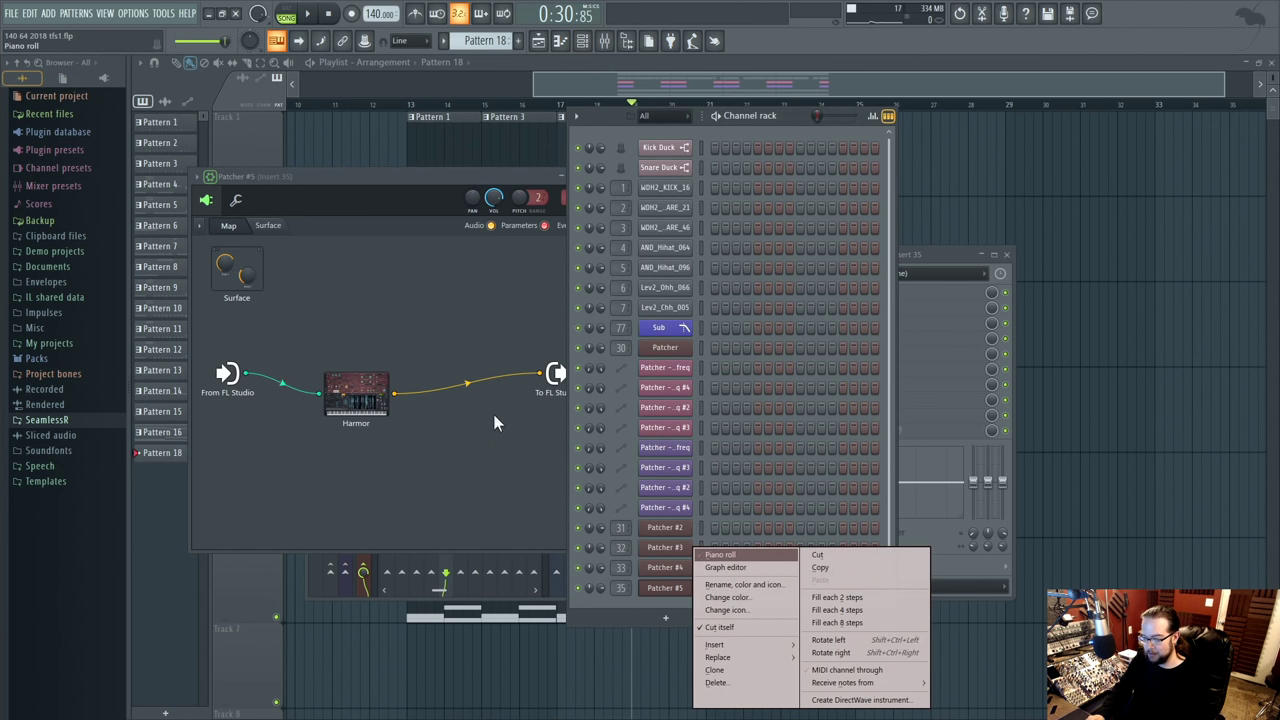
{"action": "key", "text": "Escape"}
{"action": "key", "text": "F9"}
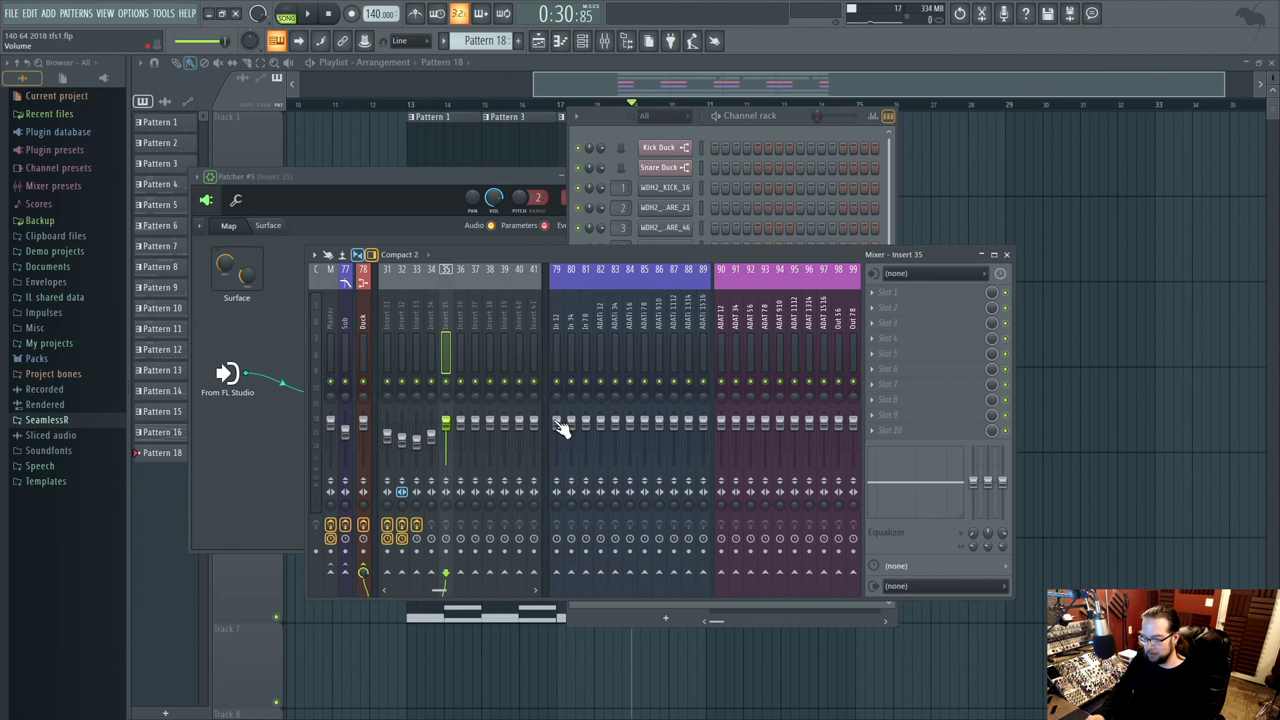
{"action": "left_click_drag", "start_coordinate": [438, 415], "coordinate": [438, 433]}
- Open the piano roll of the Patcher #5 channel and place a note at the start of bar 1
{"action": "left_click", "coordinate": [739, 145]}
{"action": "right_click", "coordinate": [665, 592]}
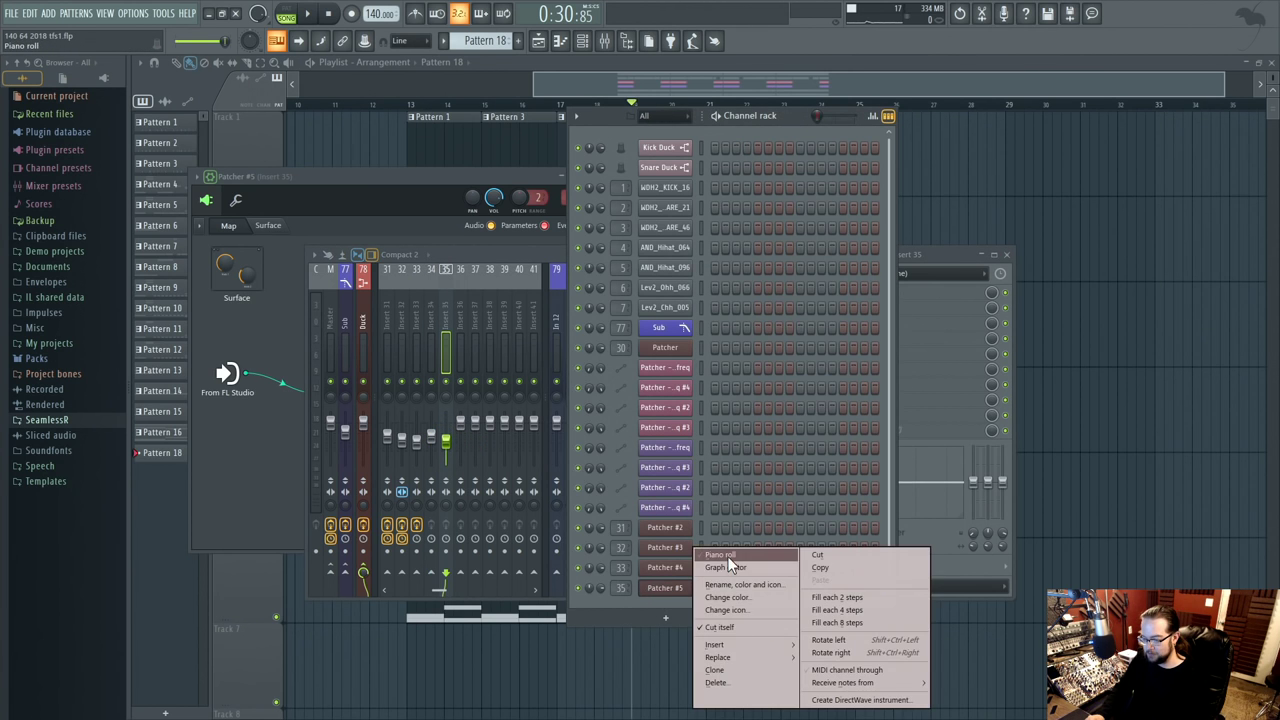
{"action": "left_click", "coordinate": [720, 558]}
{"action": "scroll", "coordinate": [186, 466], "scroll_direction": "down", "scroll_amount": 6}
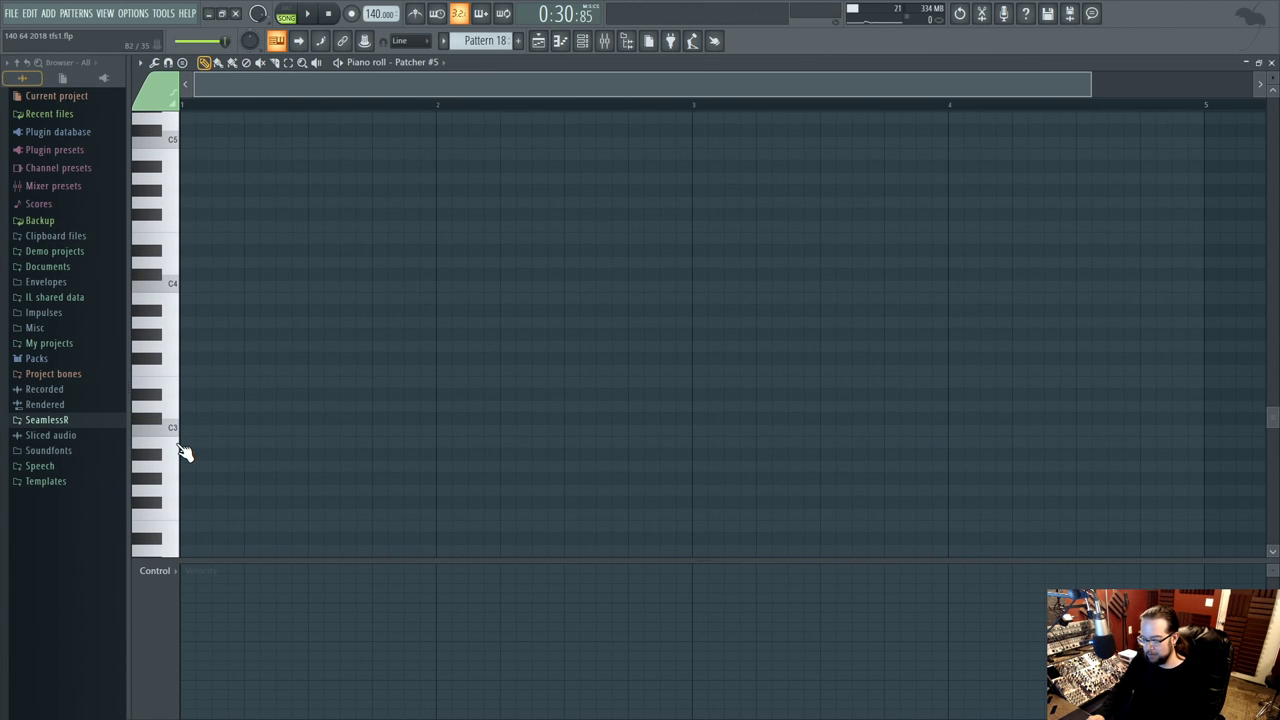
{"action": "left_click", "coordinate": [166, 398]}
{"action": "left_click_drag", "start_coordinate": [166, 398], "coordinate": [220, 400]}
{"action": "scroll", "coordinate": [311, 434], "scroll_direction": "up", "scroll_amount": 3}
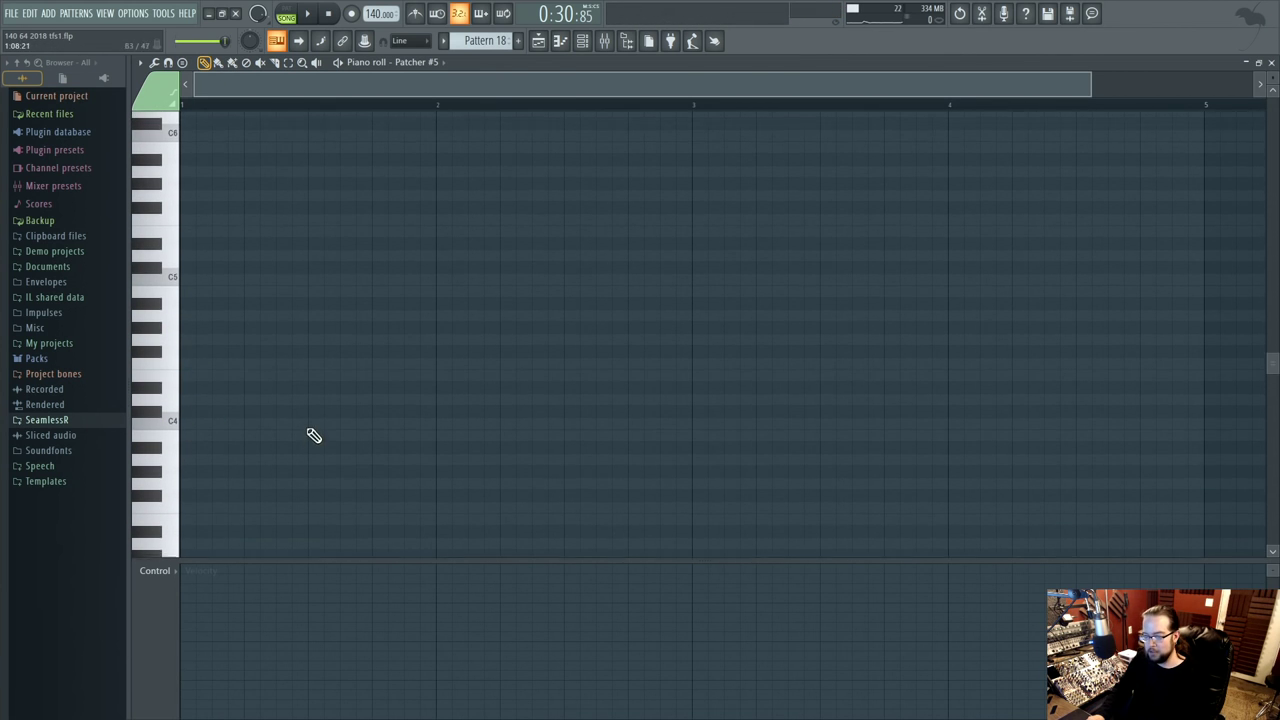
{"action": "left_click", "coordinate": [198, 383]}
- Examine the Patcher notes of the Pattern 5 clips on Track 2 in the piano roll and return to the playlist
{"action": "left_click", "coordinate": [538, 42]}
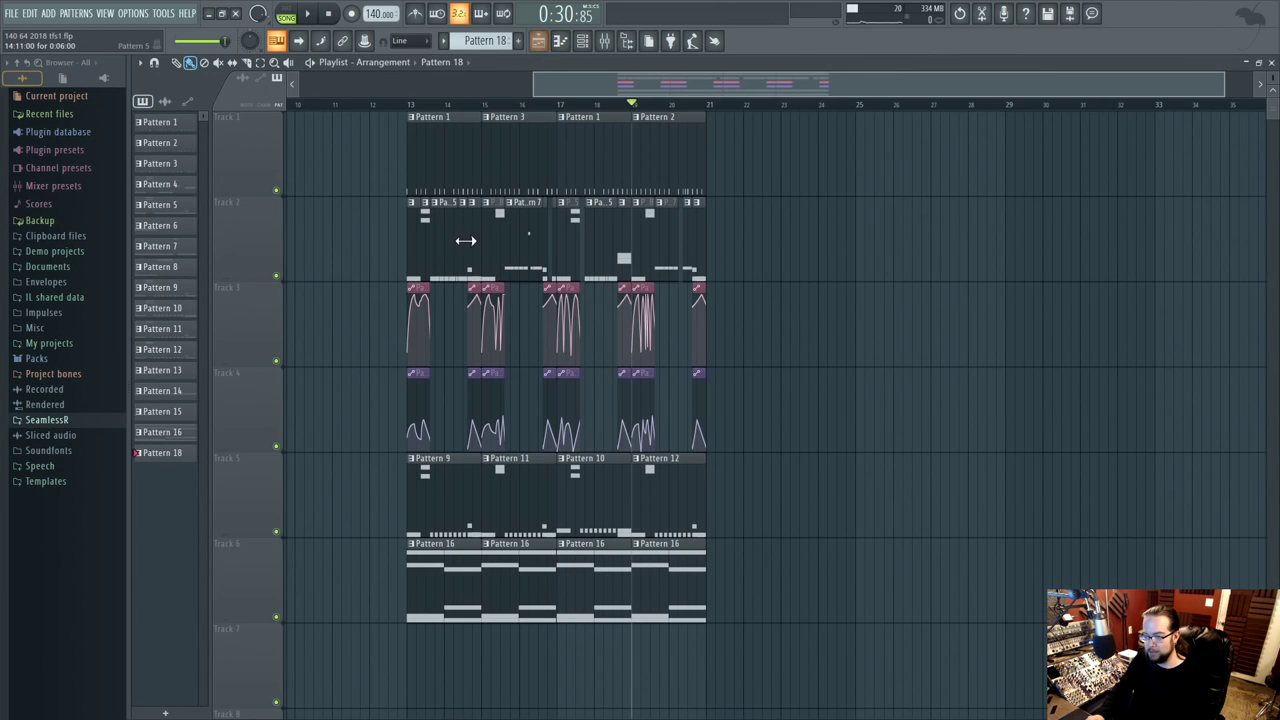
{"action": "double_click", "coordinate": [437, 258]}
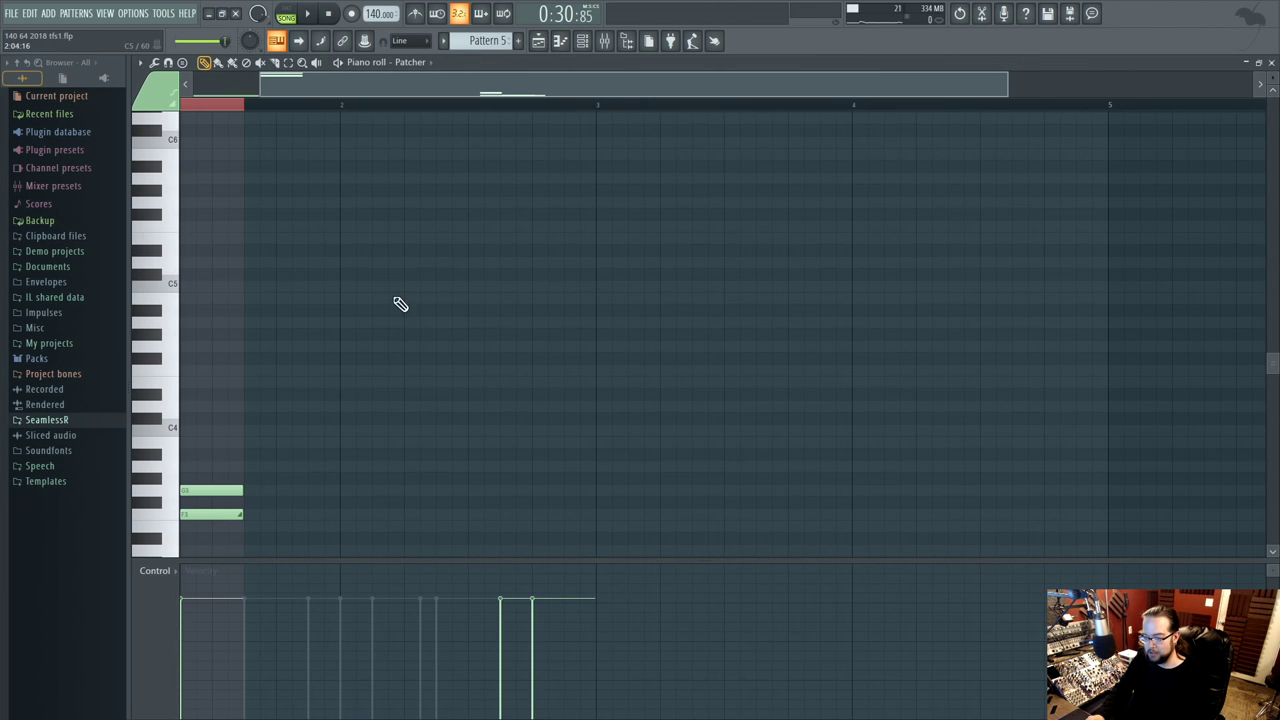
{"action": "left_click", "coordinate": [538, 42]}
{"action": "double_click", "coordinate": [417, 266]}
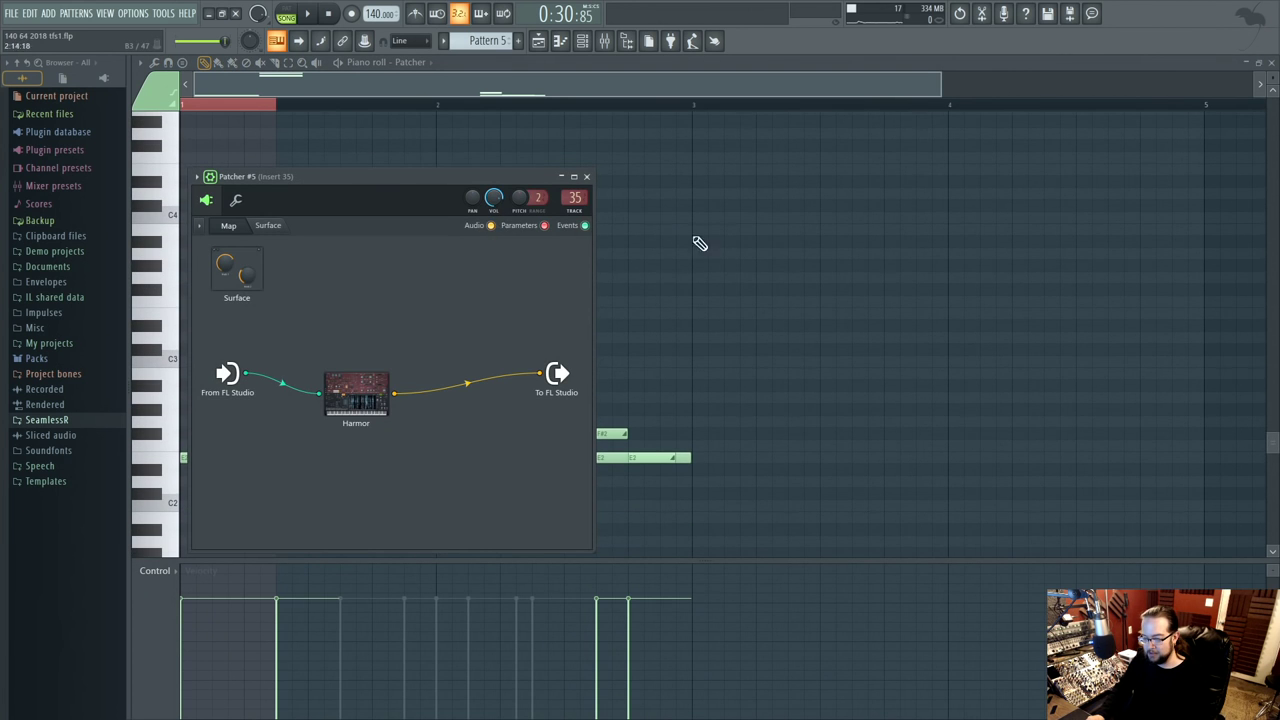
{"action": "left_click", "coordinate": [586, 177]}
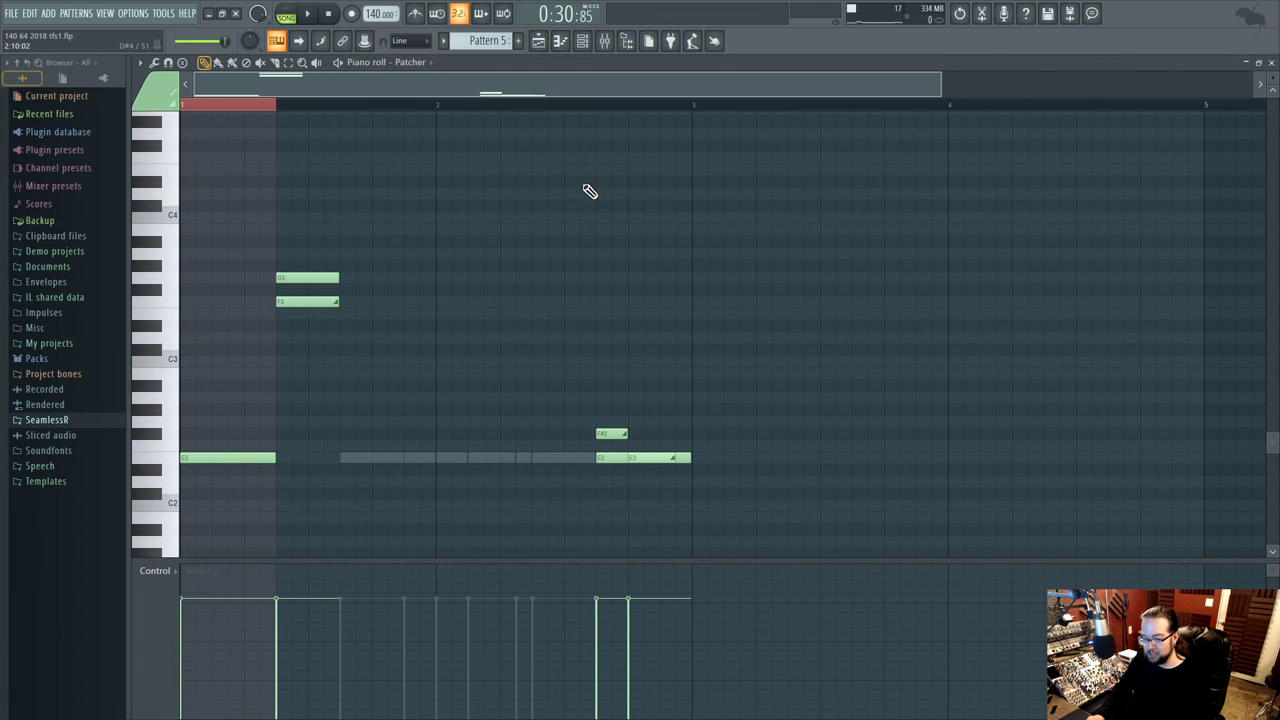
{"action": "left_click", "coordinate": [537, 40]}
- Select bars 19 to 21 in the playlist, clear that selection and move the playback position to bar 17
{"action": "scroll", "coordinate": [997, 404], "scroll_direction": "up", "scroll_amount": 4}
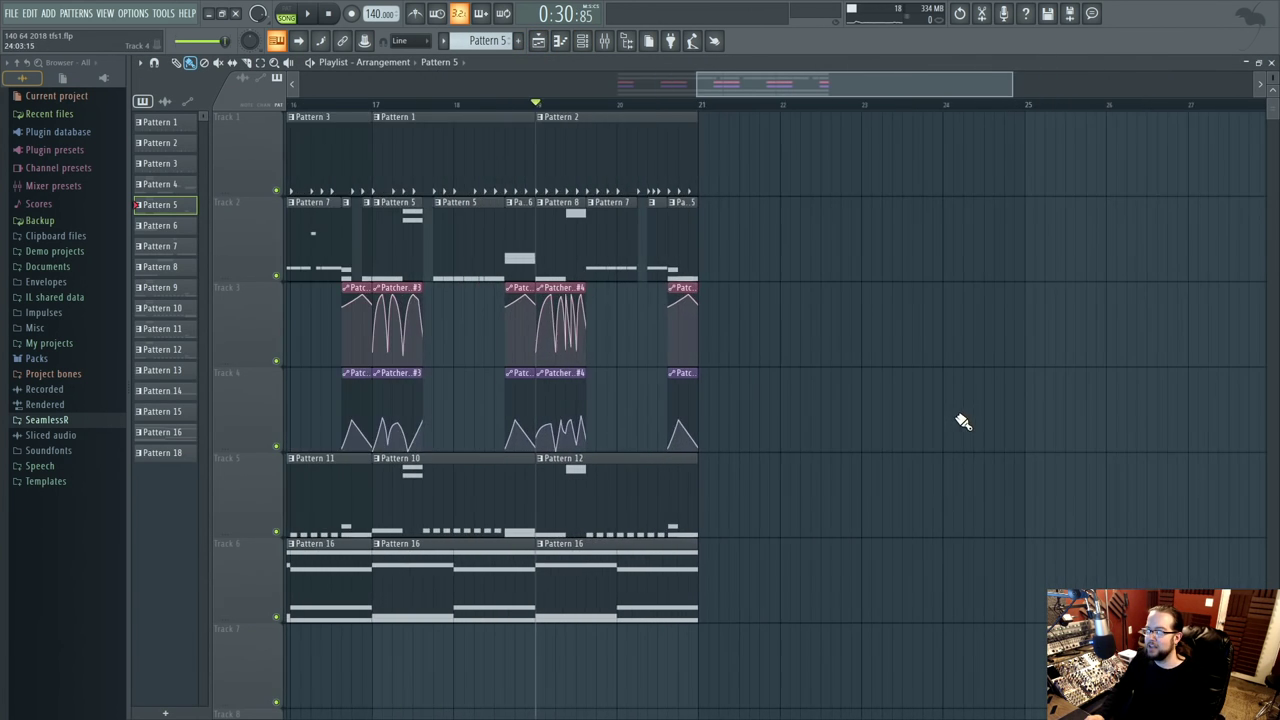
{"action": "left_click_drag", "start_coordinate": [1084, 367], "coordinate": [1152, 418]}
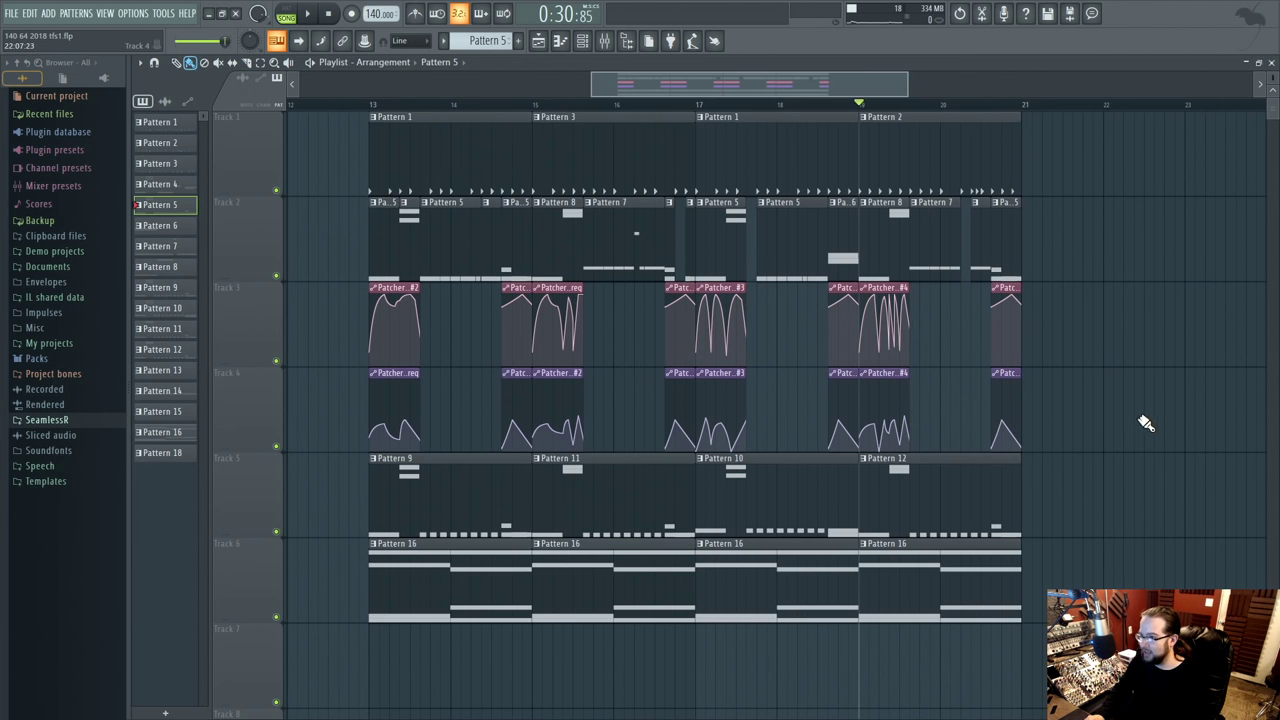
{"action": "left_click_drag", "start_coordinate": [1147, 423], "coordinate": [1130, 428]}
{"action": "double_click", "coordinate": [852, 114]}
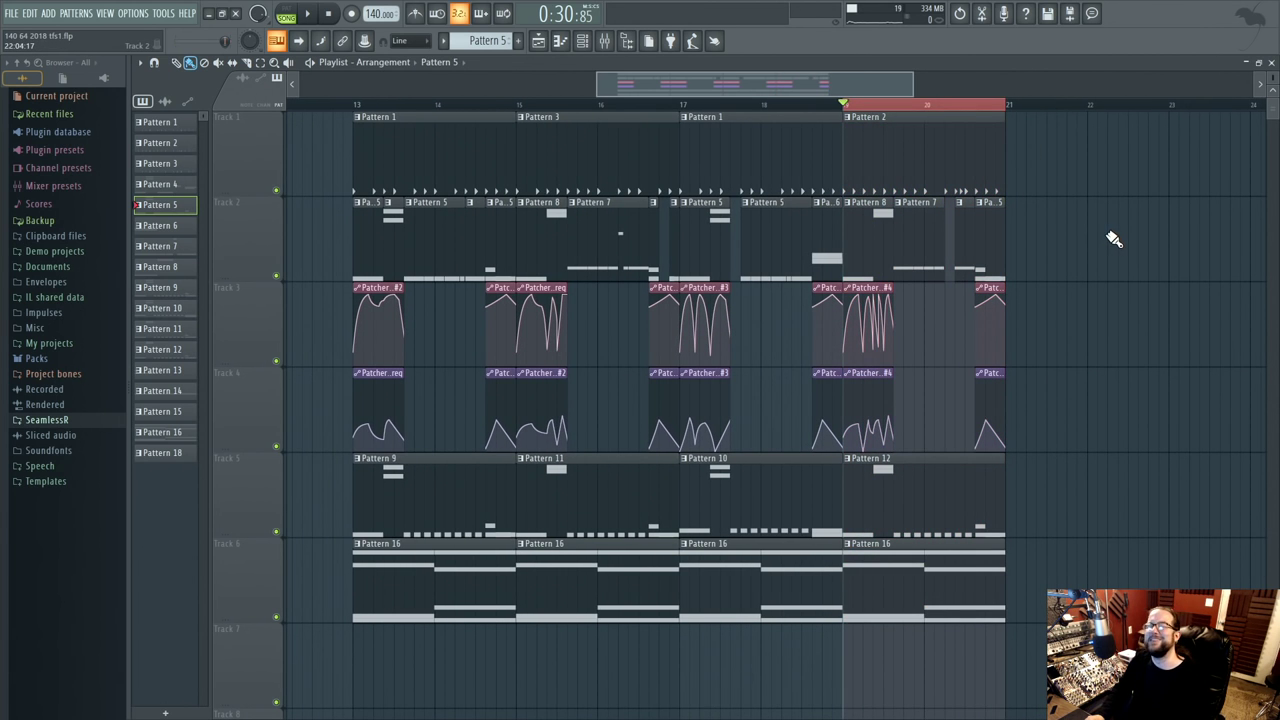
{"action": "scroll", "coordinate": [994, 286], "scroll_direction": "up", "scroll_amount": 1}
{"action": "left_click", "coordinate": [720, 108]}
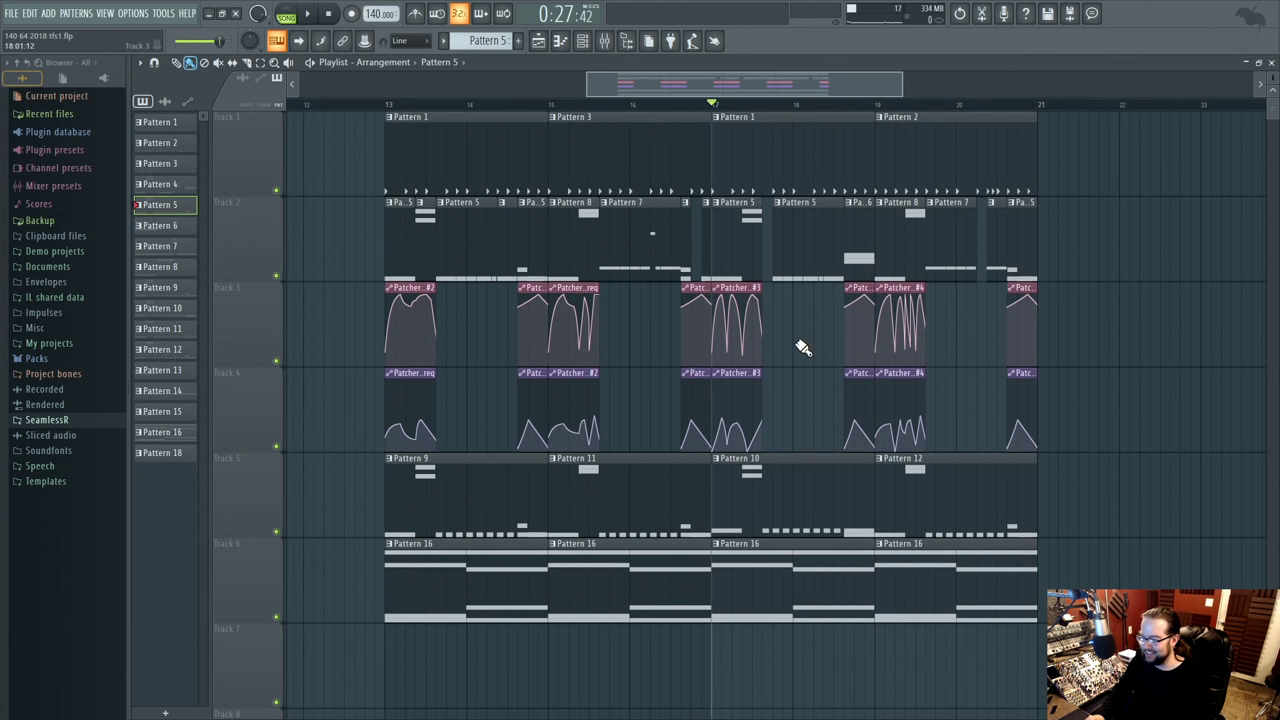
- Switch to the next empty pattern, Pattern 17, without naming it, and open the Patcher #5 channel's piano roll
{"action": "left_click", "coordinate": [583, 42]}
{"action": "left_click", "coordinate": [490, 40]}
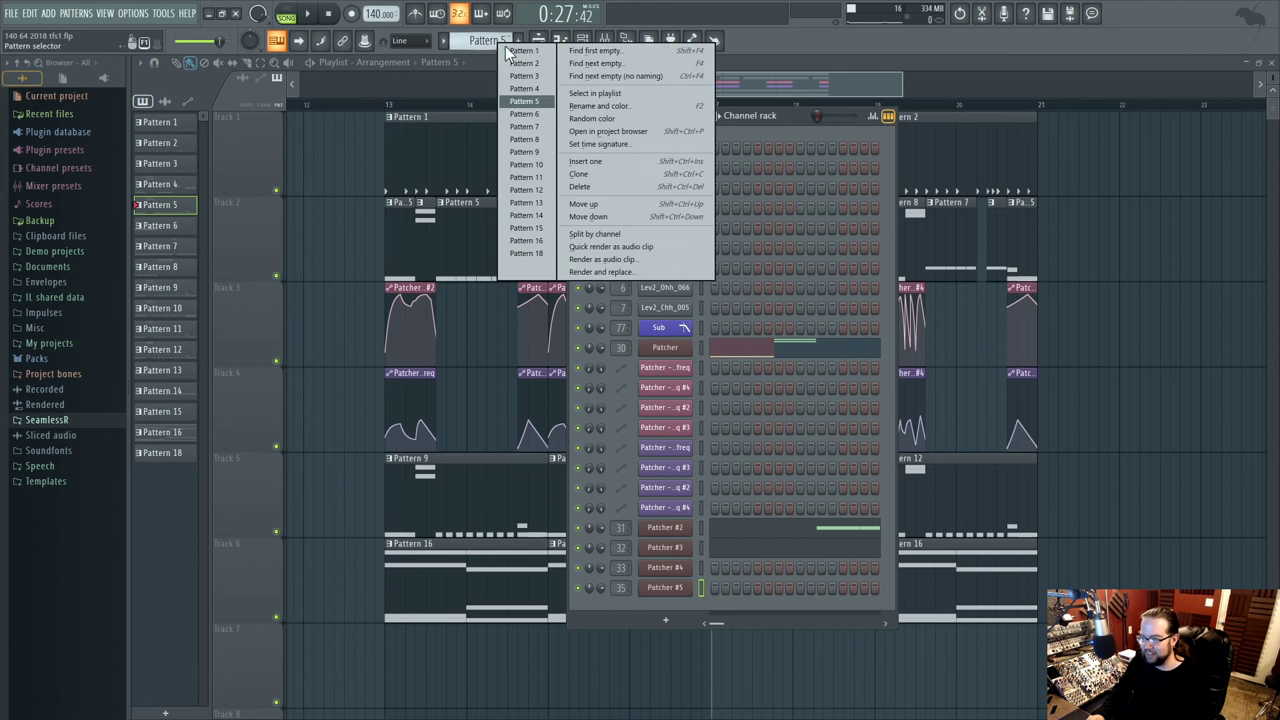
{"action": "left_click", "coordinate": [612, 76]}
{"action": "right_click", "coordinate": [650, 595]}
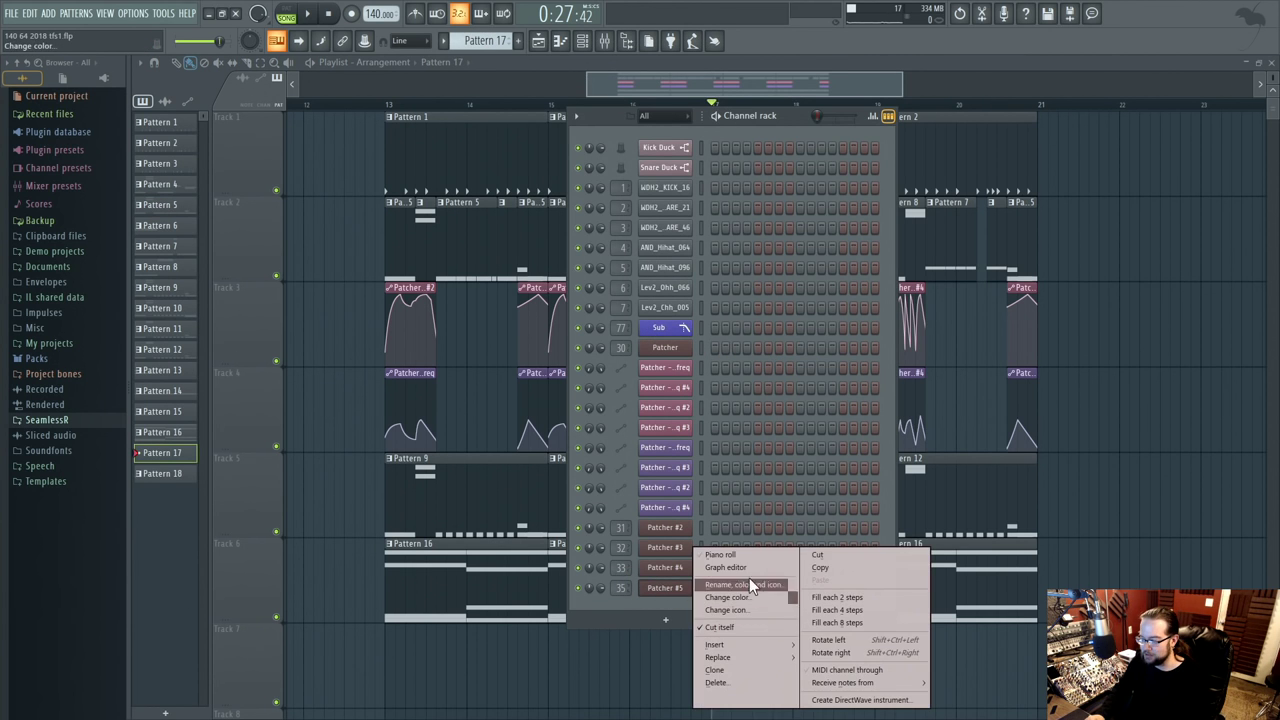
{"action": "left_click", "coordinate": [720, 555]}
- Place a one-bar E4 note at the start of bar 1, removing the shorter trial notes
{"action": "left_click", "coordinate": [240, 326]}
{"action": "left_click", "coordinate": [286, 326]}
{"action": "right_click", "coordinate": [290, 326]}
{"action": "right_click", "coordinate": [245, 324]}
{"action": "left_click", "coordinate": [195, 314]}
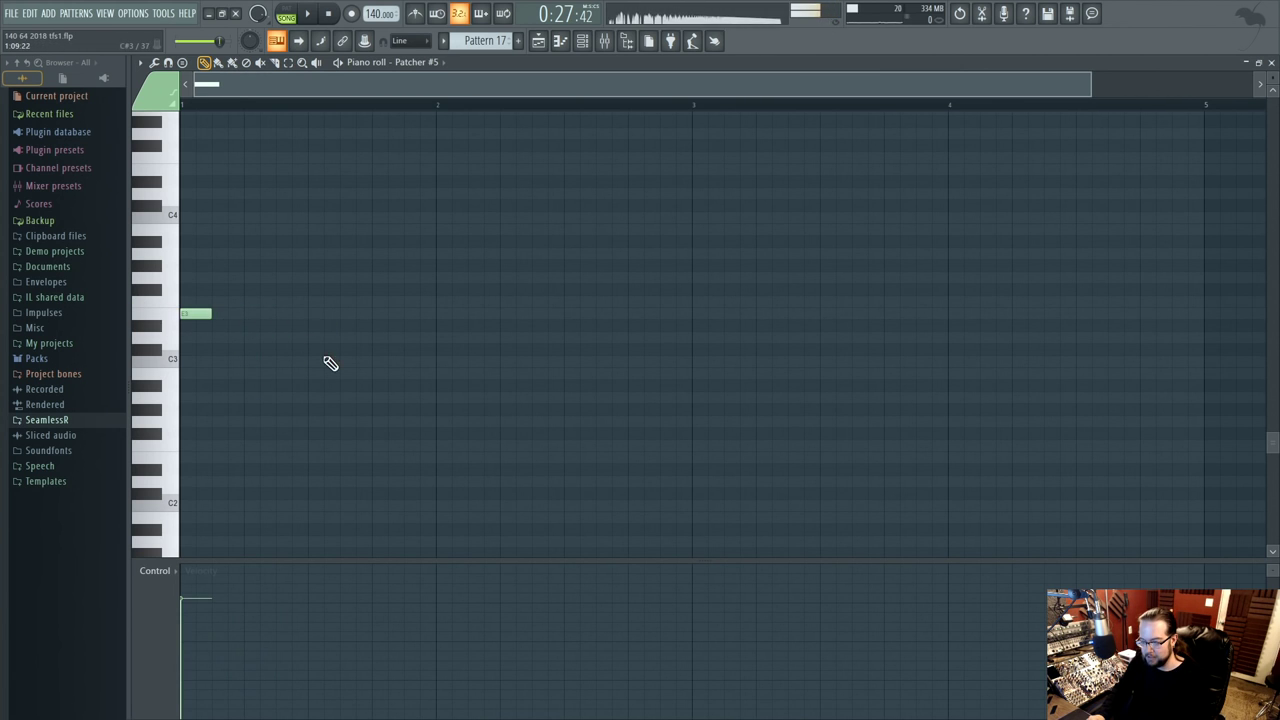
{"action": "scroll", "coordinate": [217, 349], "scroll_direction": "up", "scroll_amount": 2}
{"action": "left_click_drag", "start_coordinate": [213, 349], "coordinate": [417, 363]}
{"action": "scroll", "coordinate": [440, 380], "scroll_direction": "up", "scroll_amount": 4}
{"action": "right_click", "coordinate": [260, 421]}
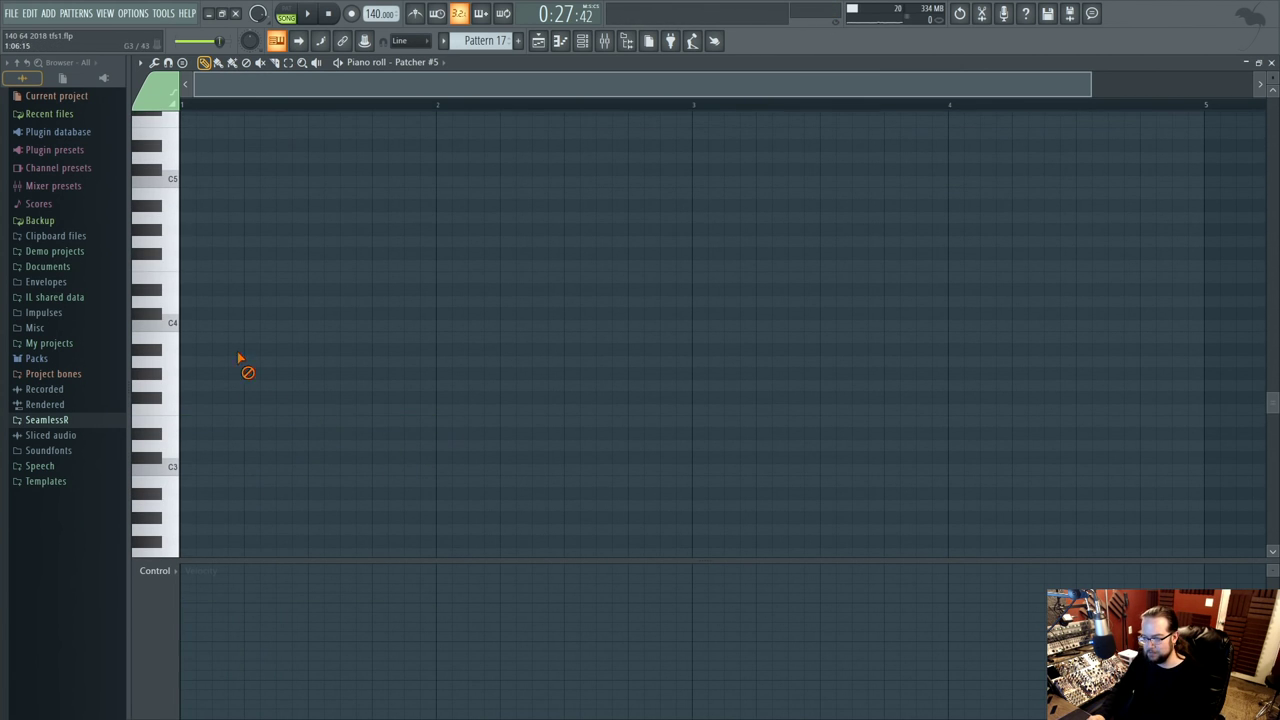
{"action": "left_click", "coordinate": [191, 277]}
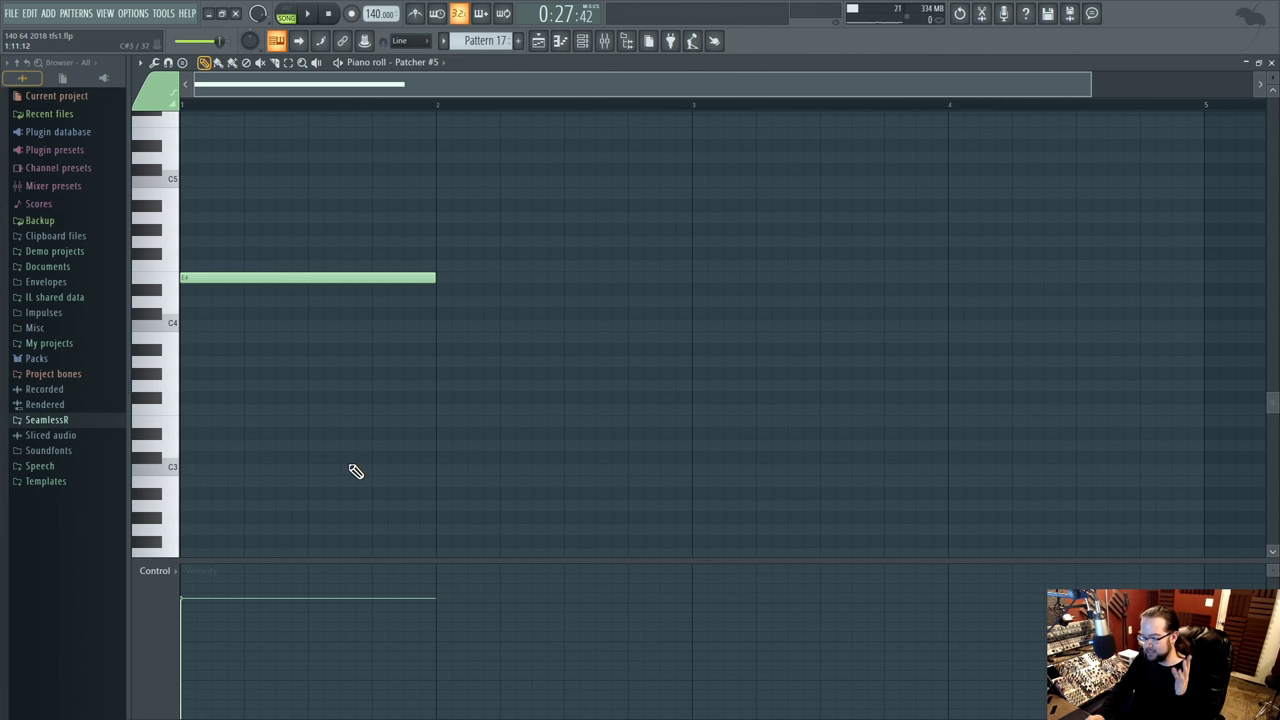
- Set the playlist position to bar 13, open the notes of the first Pattern 16 clip and play them in pattern mode
{"action": "left_click", "coordinate": [537, 40]}
{"action": "left_click", "coordinate": [393, 114]}
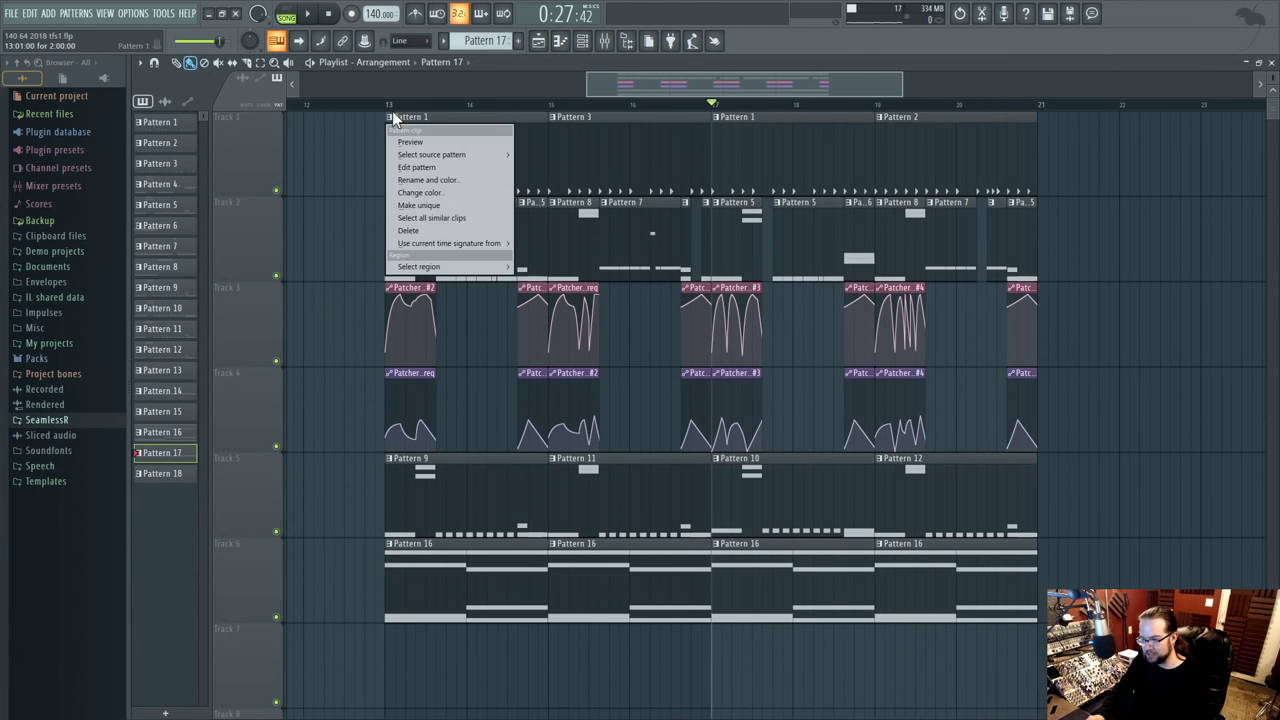
{"action": "left_click", "coordinate": [417, 96]}
{"action": "left_click", "coordinate": [390, 104]}
{"action": "double_click", "coordinate": [412, 580]}
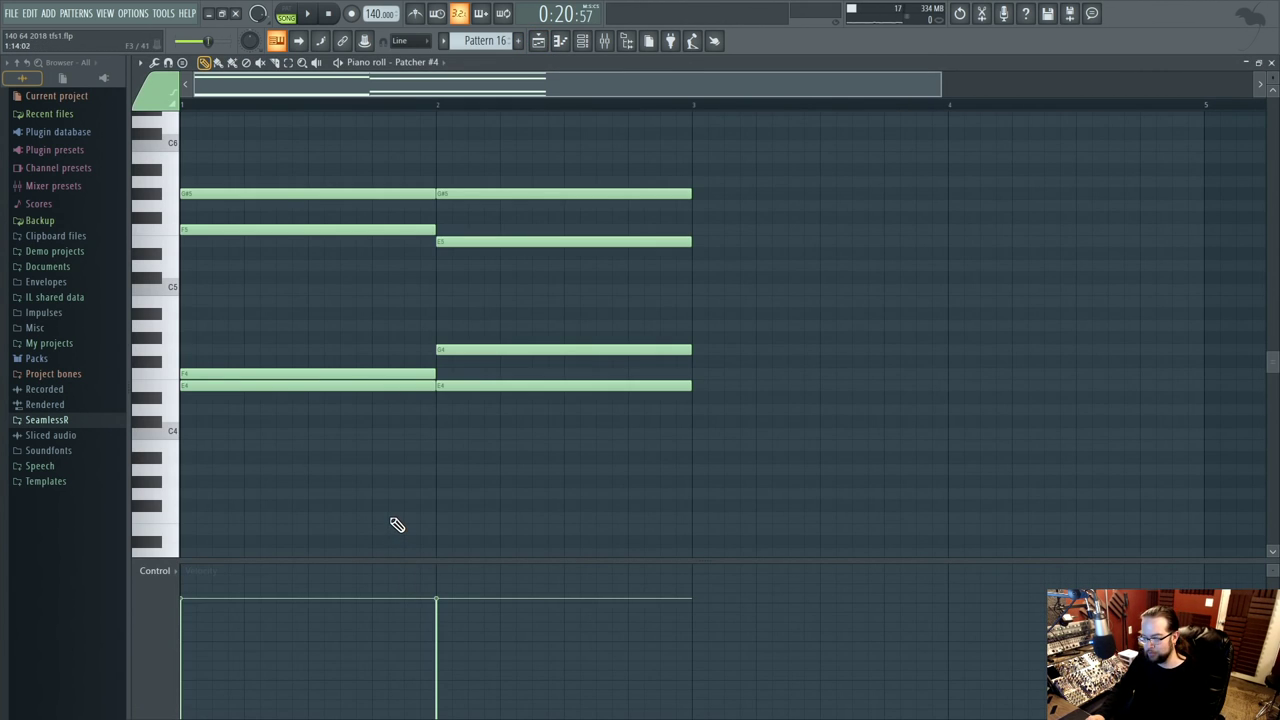
{"action": "left_click", "coordinate": [287, 14]}
{"action": "key", "text": "space"}
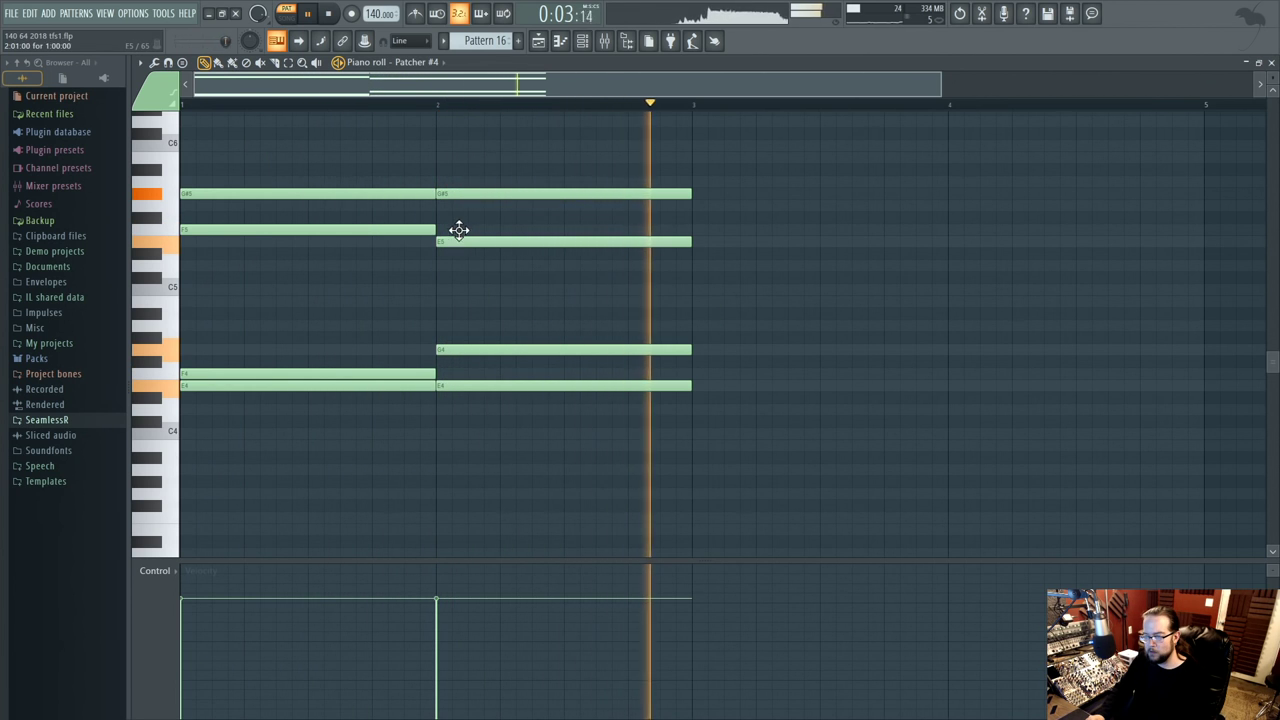
- Try F5 in place of E5 in bar 2, restore E5, and lower the bar 2 G#5 note to G5
{"action": "left_click_drag", "start_coordinate": [457, 240], "coordinate": [457, 229]}
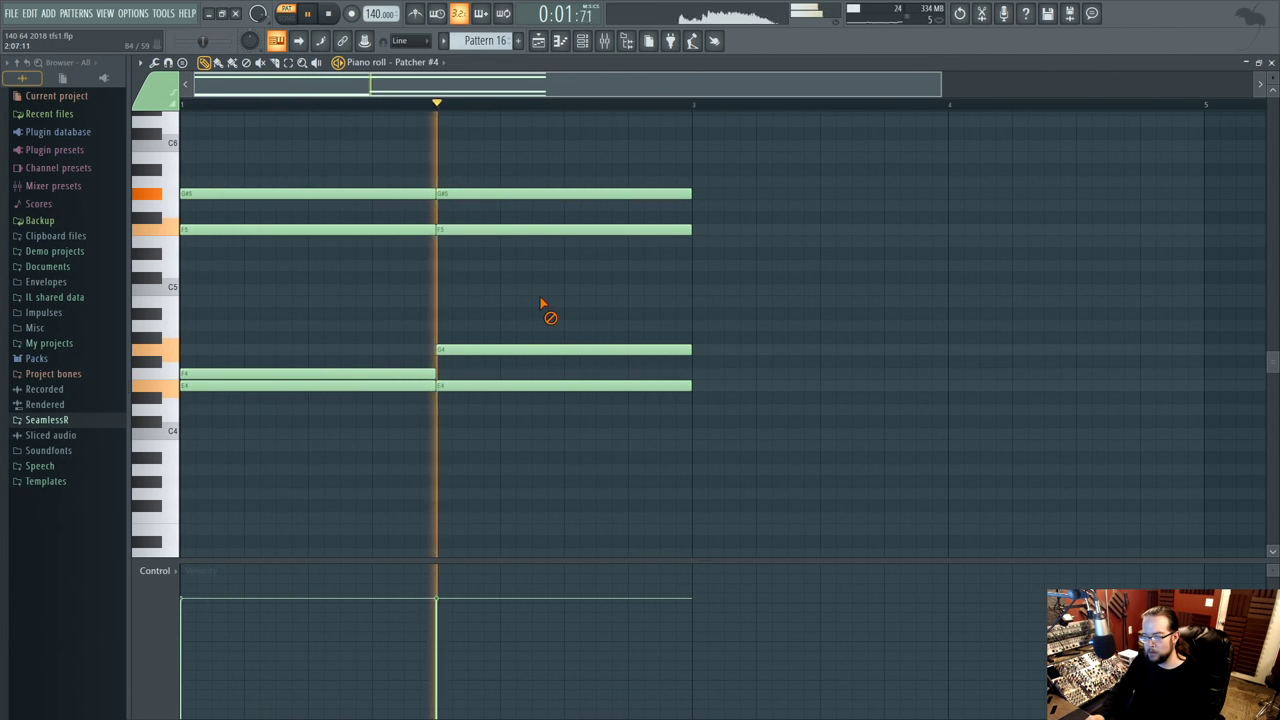
{"action": "left_click_drag", "start_coordinate": [449, 229], "coordinate": [449, 241]}
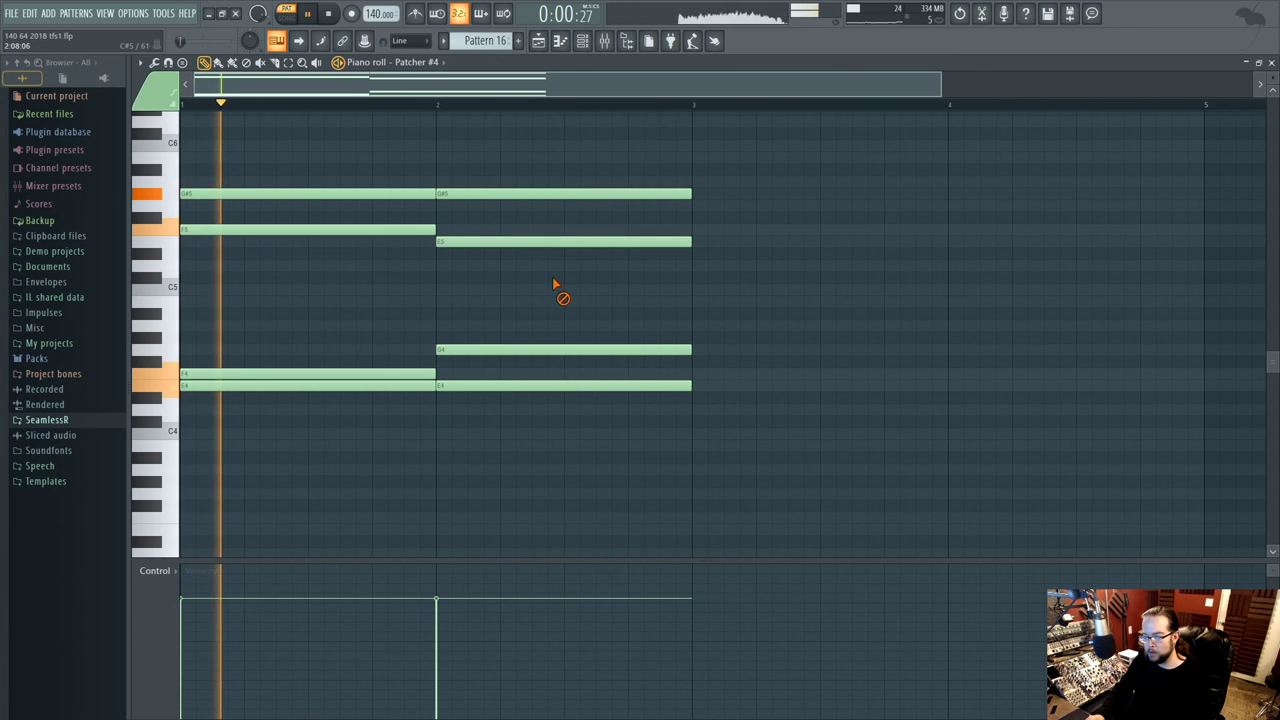
{"action": "left_click_drag", "start_coordinate": [444, 197], "coordinate": [444, 209]}
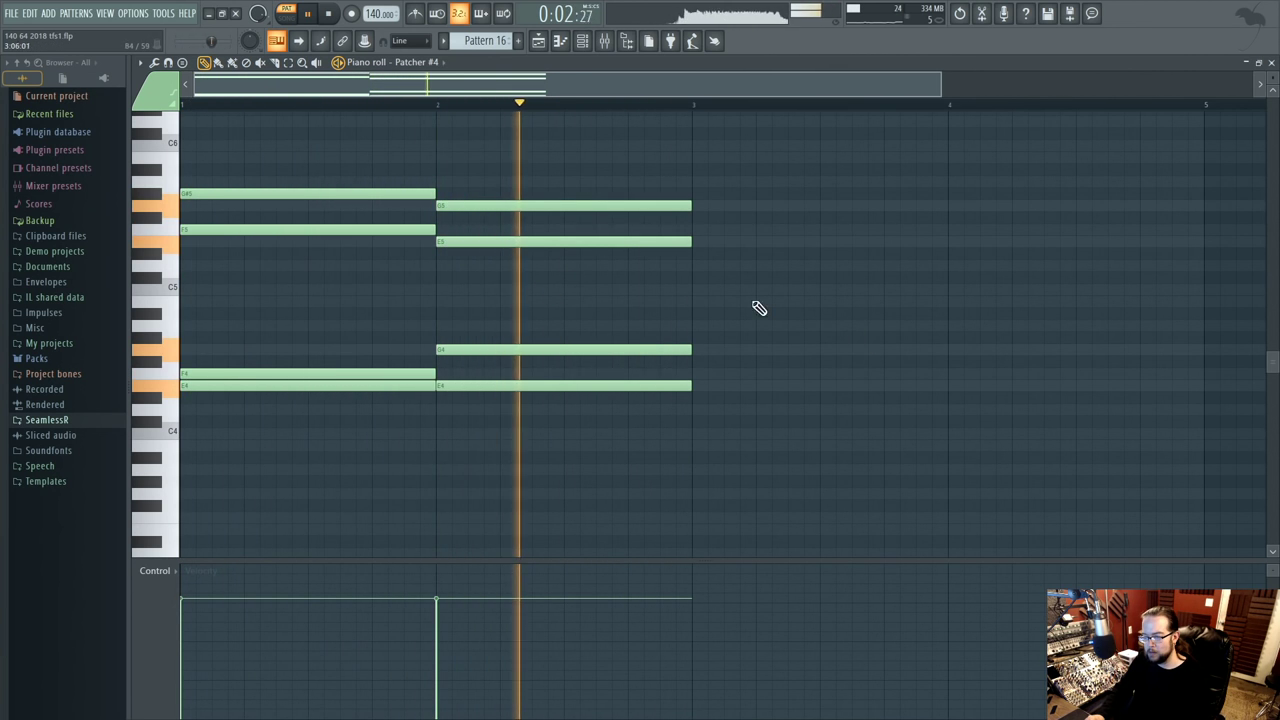
{"action": "key", "text": "space"}
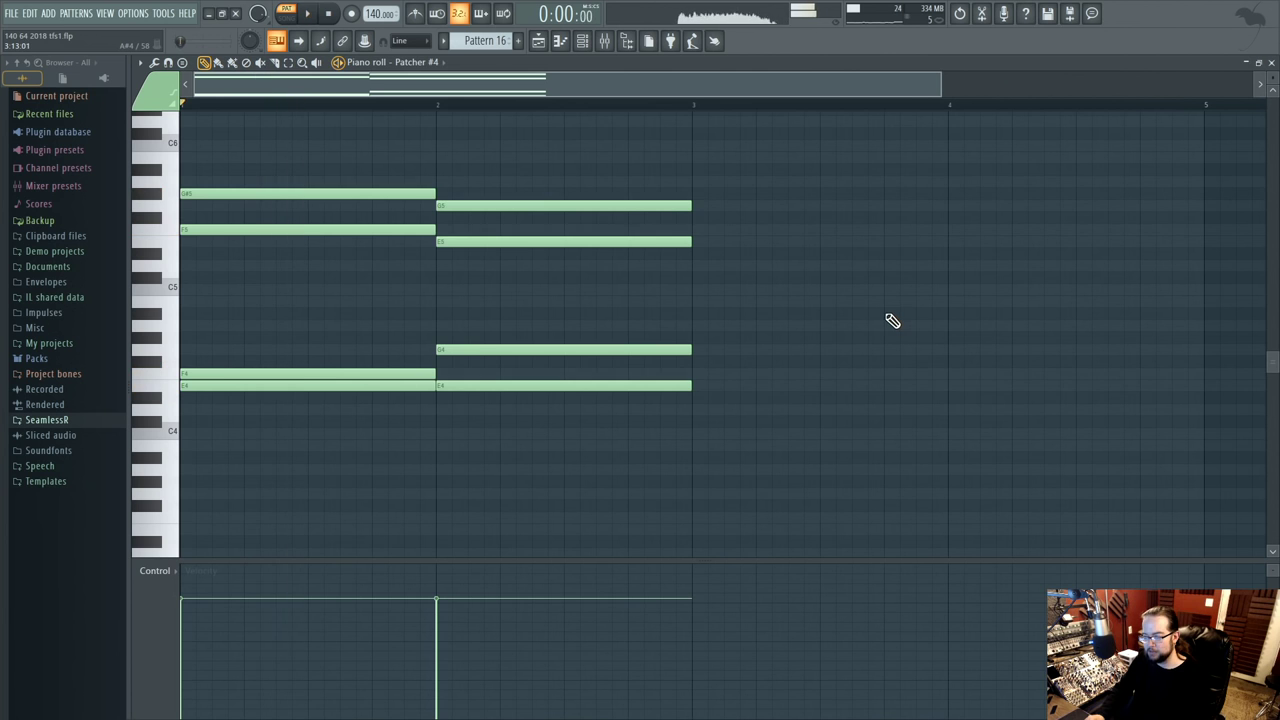
- Set the playlist position to bar 13, then reopen the Patcher #5 piano roll of Pattern 17 in pattern mode
{"action": "key", "text": "F5"}
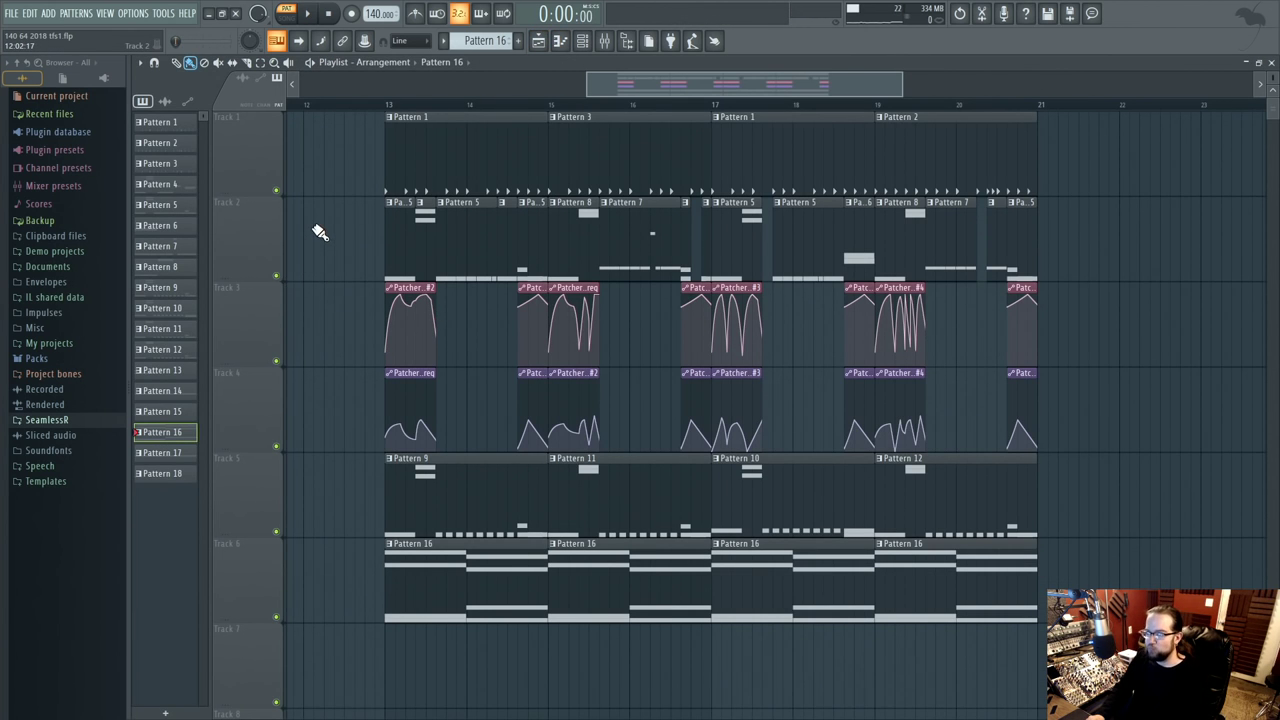
{"action": "left_click_drag", "start_coordinate": [318, 232], "coordinate": [338, 235]}
{"action": "left_click", "coordinate": [412, 104]}
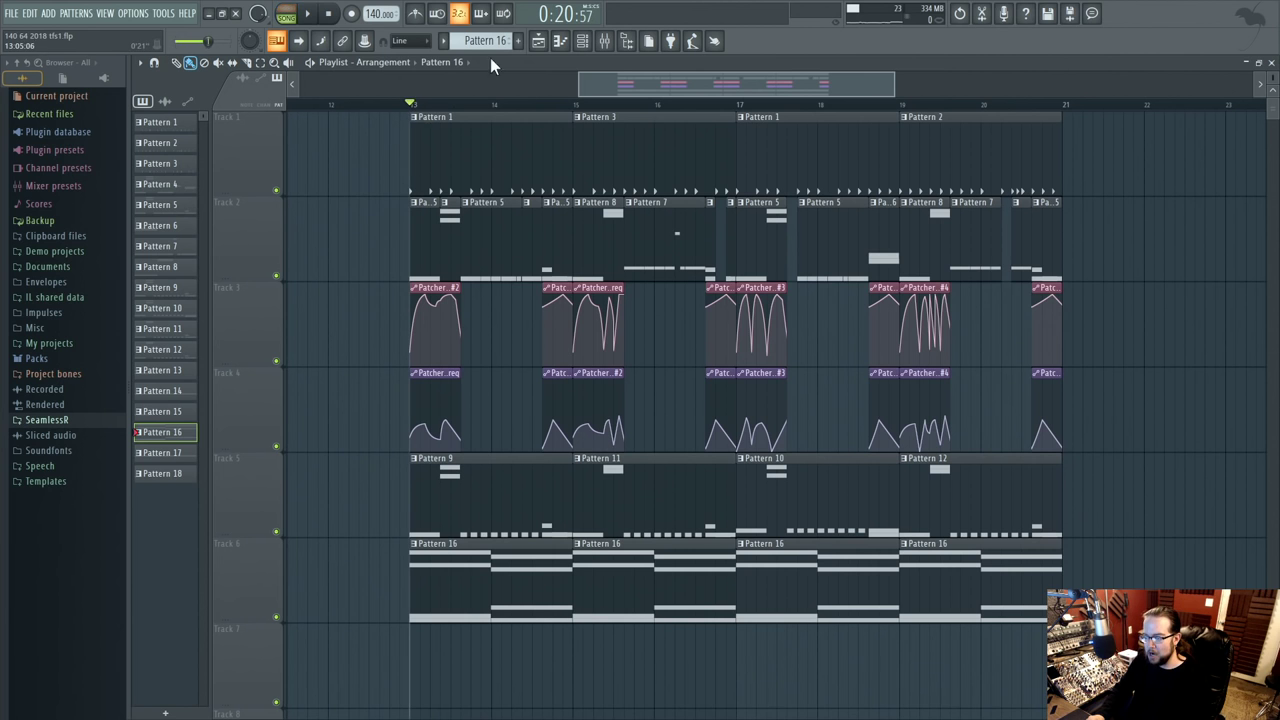
{"action": "left_click", "coordinate": [582, 40]}
{"action": "scroll", "coordinate": [500, 40], "scroll_direction": "down", "scroll_amount": 1}
{"action": "left_click", "coordinate": [737, 588]}
{"action": "left_click", "coordinate": [297, 13]}
{"action": "left_click", "coordinate": [320, 14]}
{"action": "scroll", "coordinate": [660, 517], "scroll_direction": "up", "scroll_amount": 4}
{"action": "key", "text": "space"}
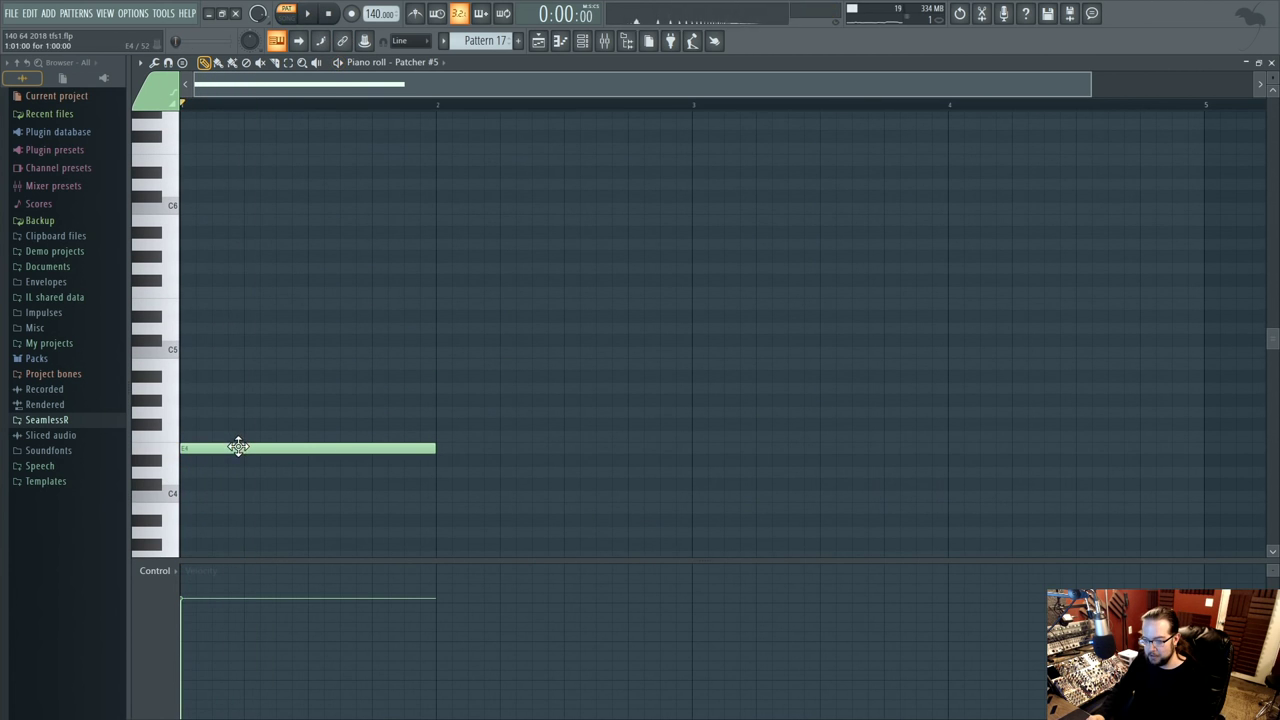
- Try B4 and E5 above the bar 1 E4 note, test F5 in place of E5, and add F4 in bar 2
{"action": "left_click", "coordinate": [200, 364]}
{"action": "left_click", "coordinate": [200, 304]}
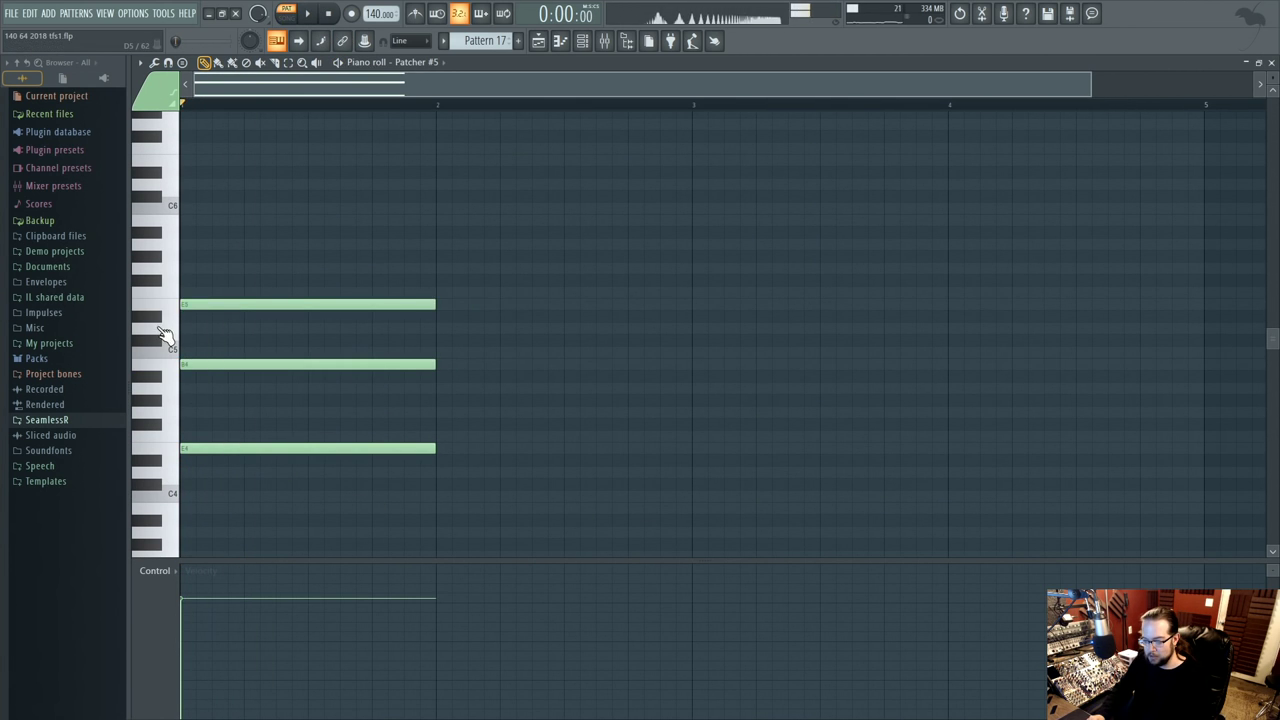
{"action": "mouse_move", "coordinate": [200, 292]}
{"action": "left_mouse_down"}
{"action": "mouse_move", "coordinate": [86, 277]}
{"action": "mouse_move", "coordinate": [225, 292]}
{"action": "left_mouse_up"}
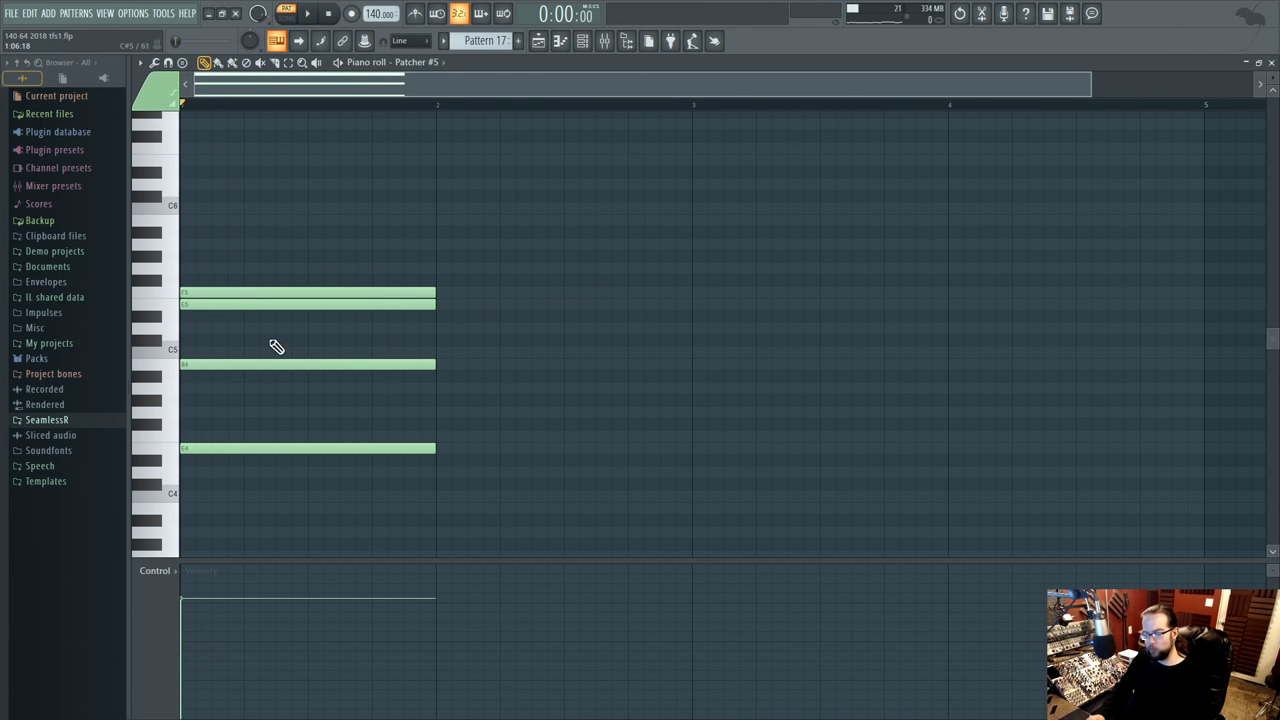
{"action": "right_click", "coordinate": [212, 305]}
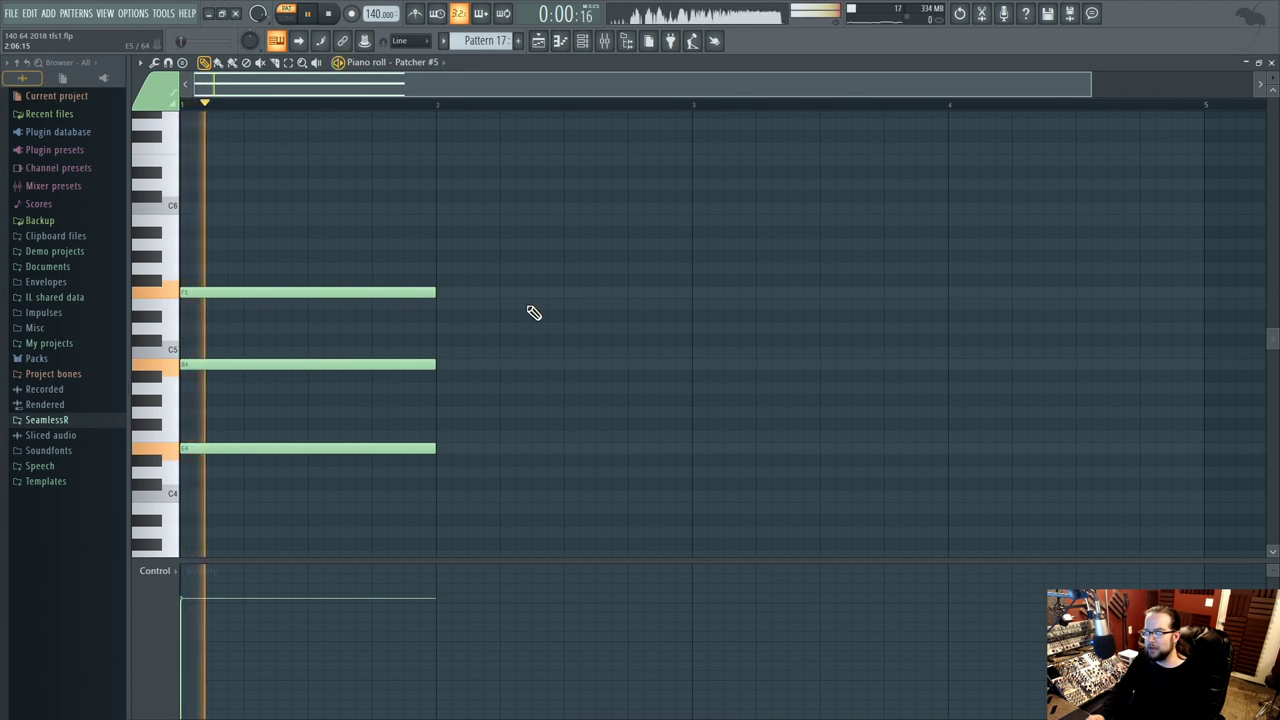
{"action": "right_click", "coordinate": [223, 293]}
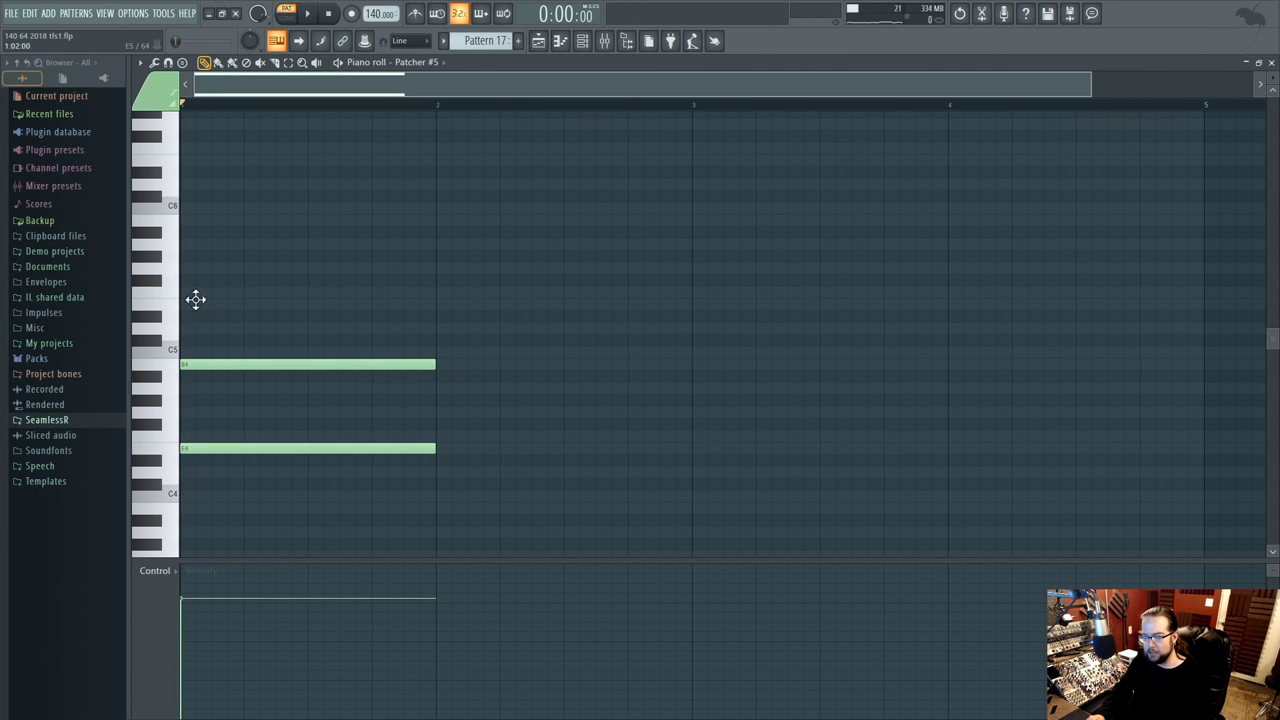
{"action": "left_click", "coordinate": [190, 302]}
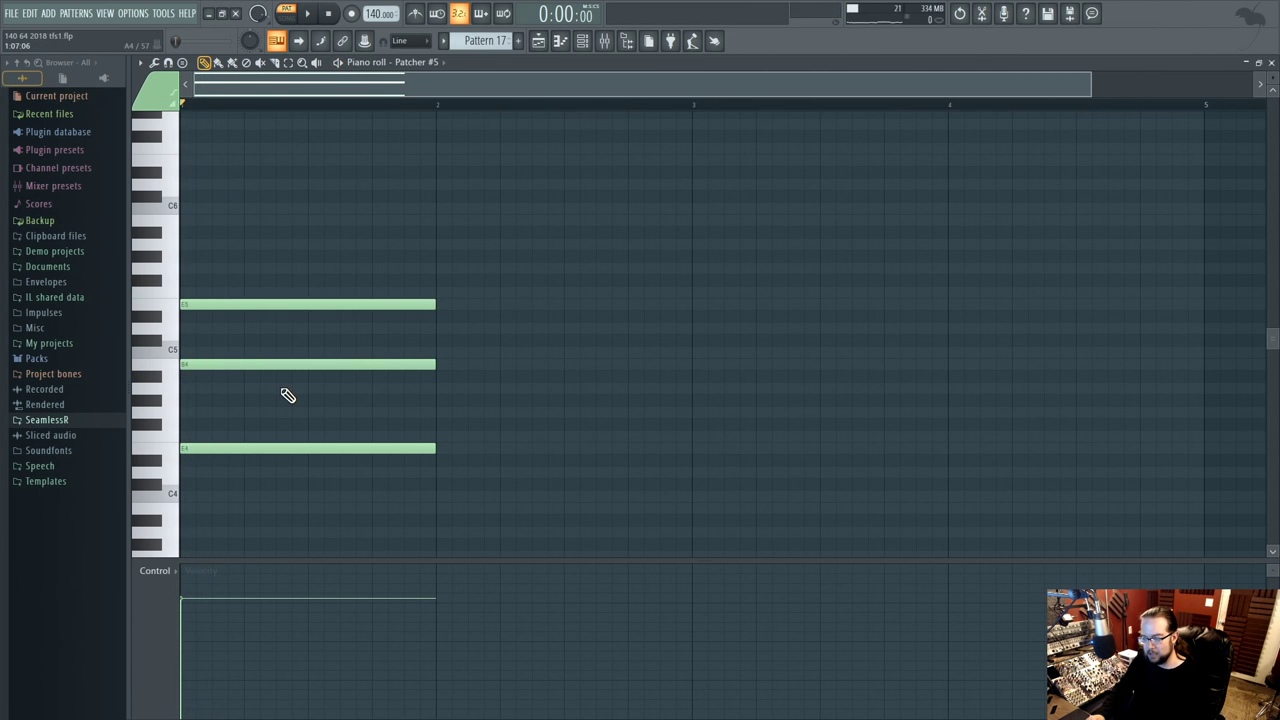
{"action": "left_click", "coordinate": [439, 436]}
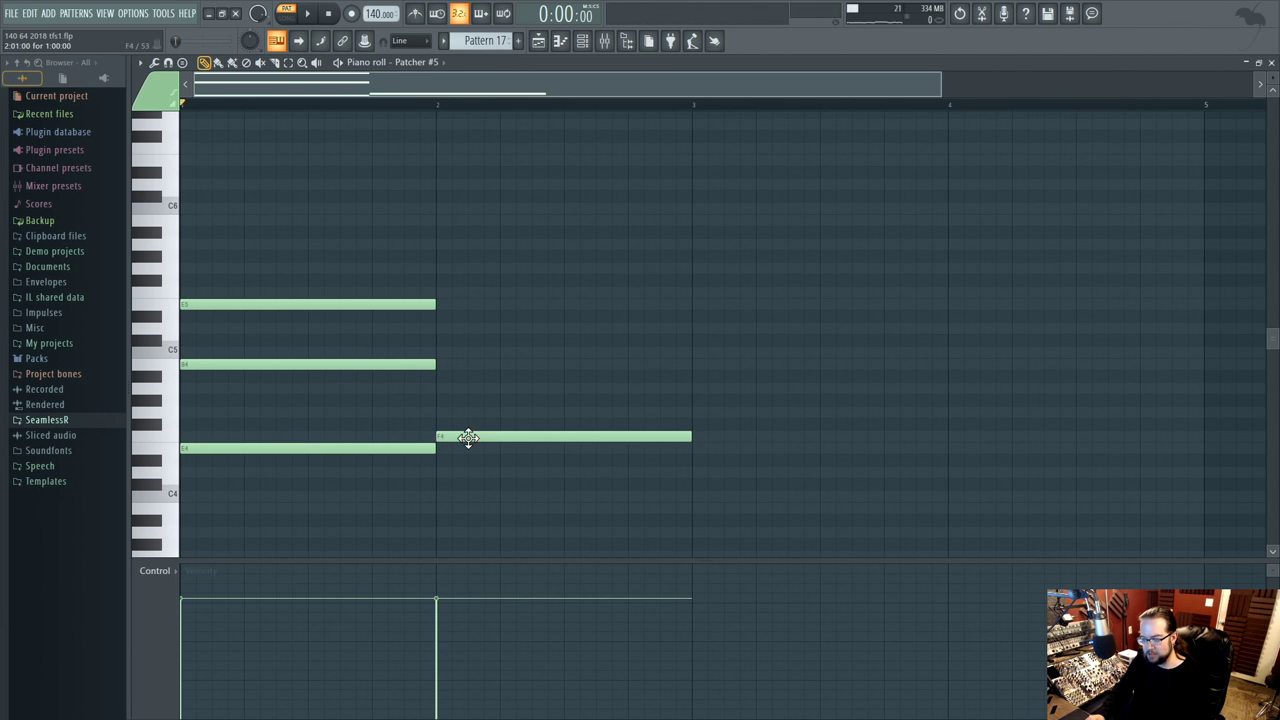
- Replace the B4 note with G4, remove F4 from bar 2, and audition bar 1 with E5 and G5 on top
{"action": "right_click", "coordinate": [255, 304]}
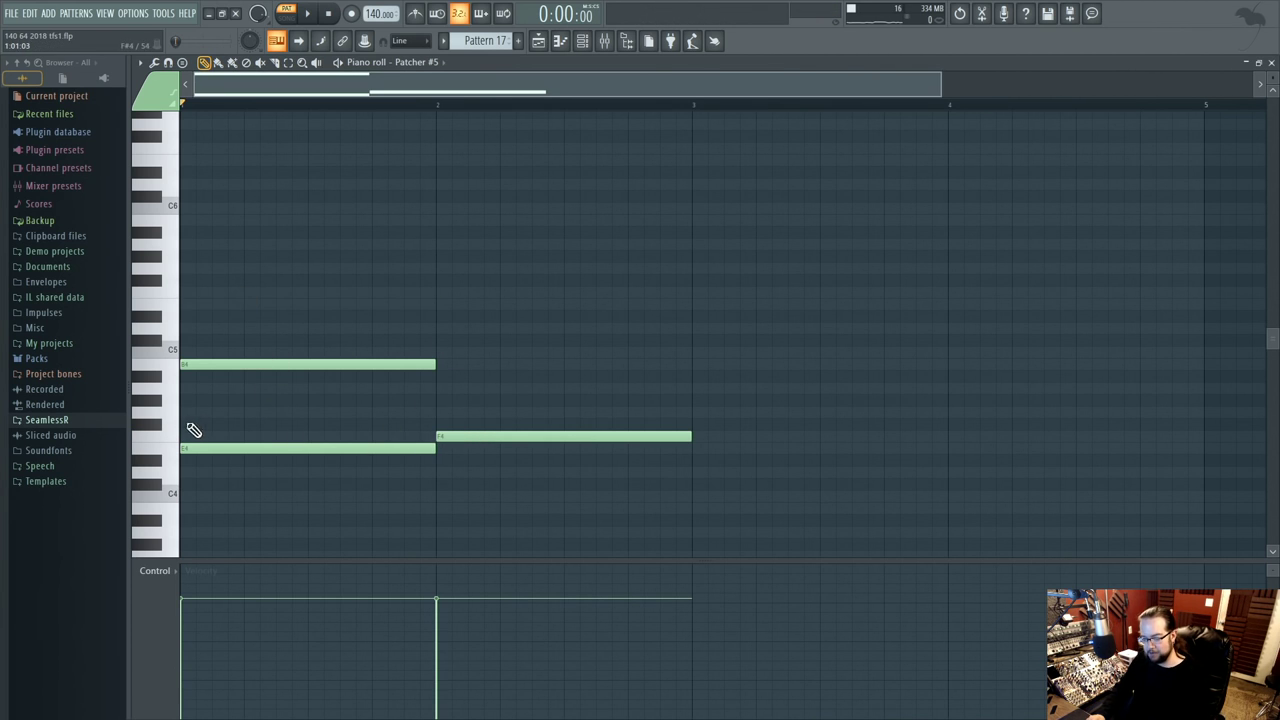
{"action": "right_click", "coordinate": [228, 364]}
{"action": "left_click", "coordinate": [205, 412]}
{"action": "right_click", "coordinate": [450, 437]}
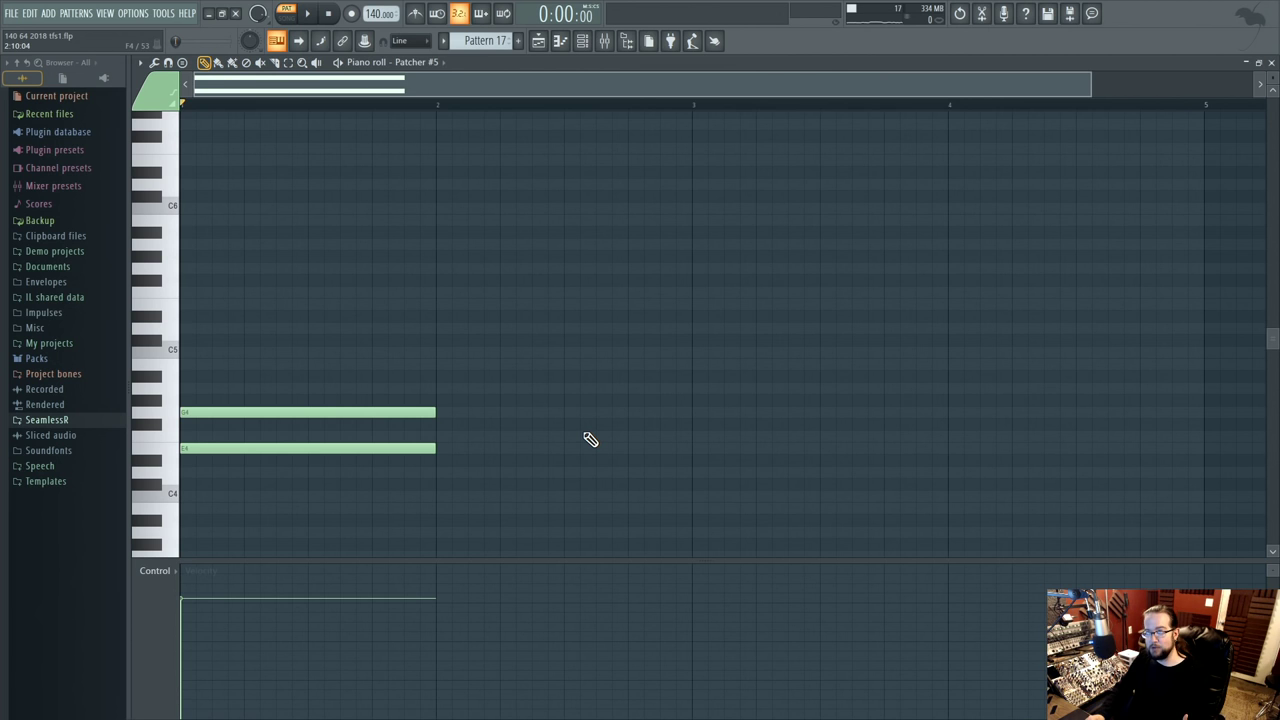
{"action": "left_click", "coordinate": [200, 304]}
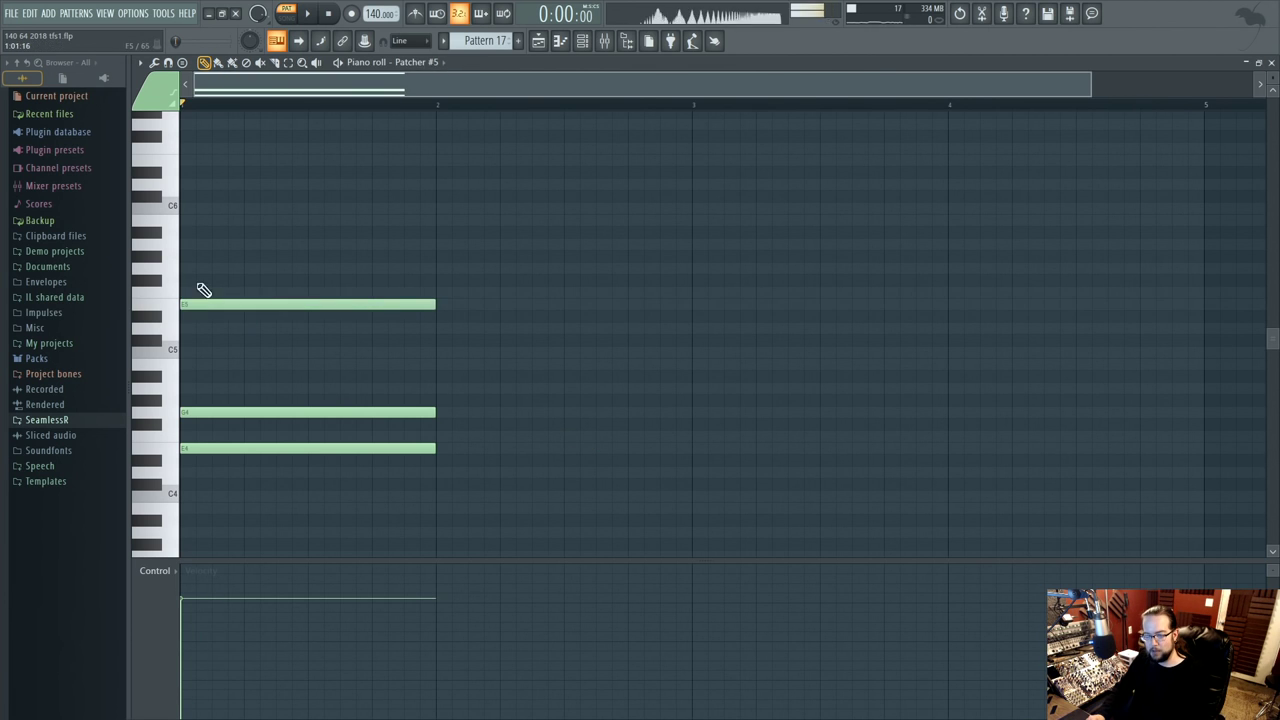
{"action": "left_click", "coordinate": [300, 268]}
{"action": "key", "text": "space"}
{"action": "key", "text": "space"}
- Change the G4 and G5 notes in bar 1 to G#4 and G#5 and play the chord
{"action": "right_click", "coordinate": [295, 412]}
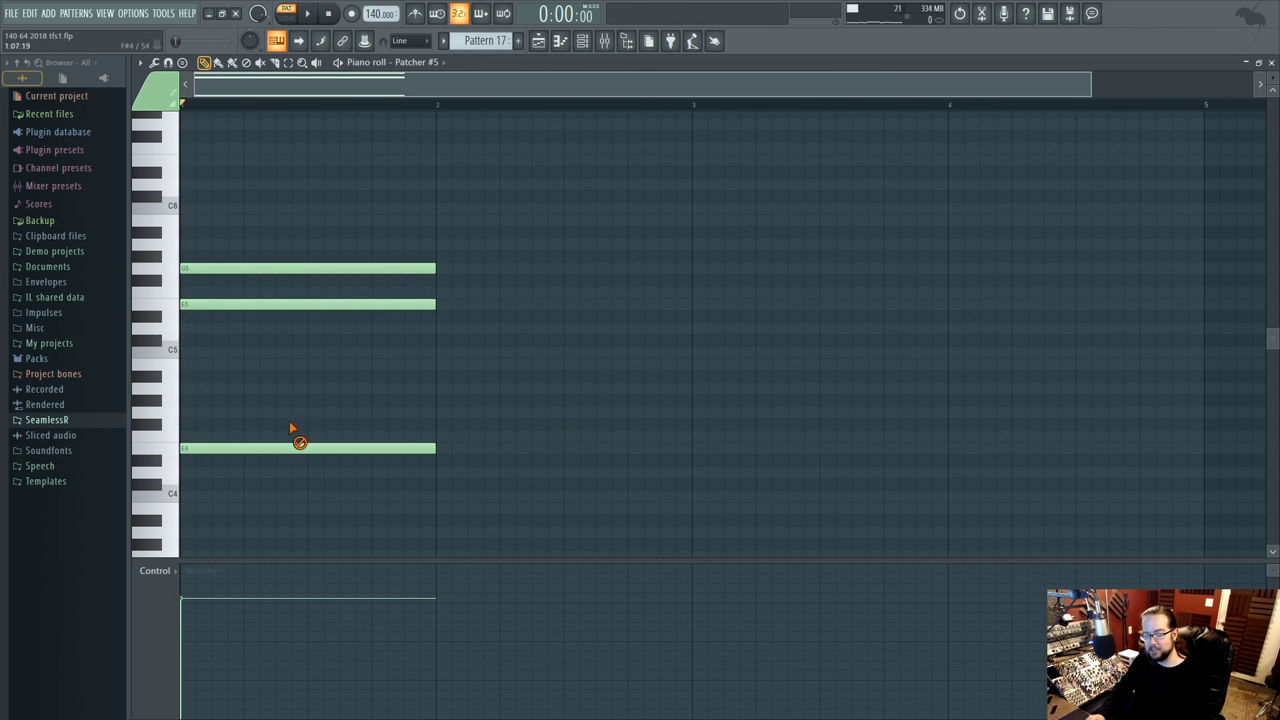
{"action": "left_click", "coordinate": [198, 394]}
{"action": "left_click", "coordinate": [198, 256]}
{"action": "right_click", "coordinate": [206, 268]}
{"action": "right_click", "coordinate": [212, 388]}
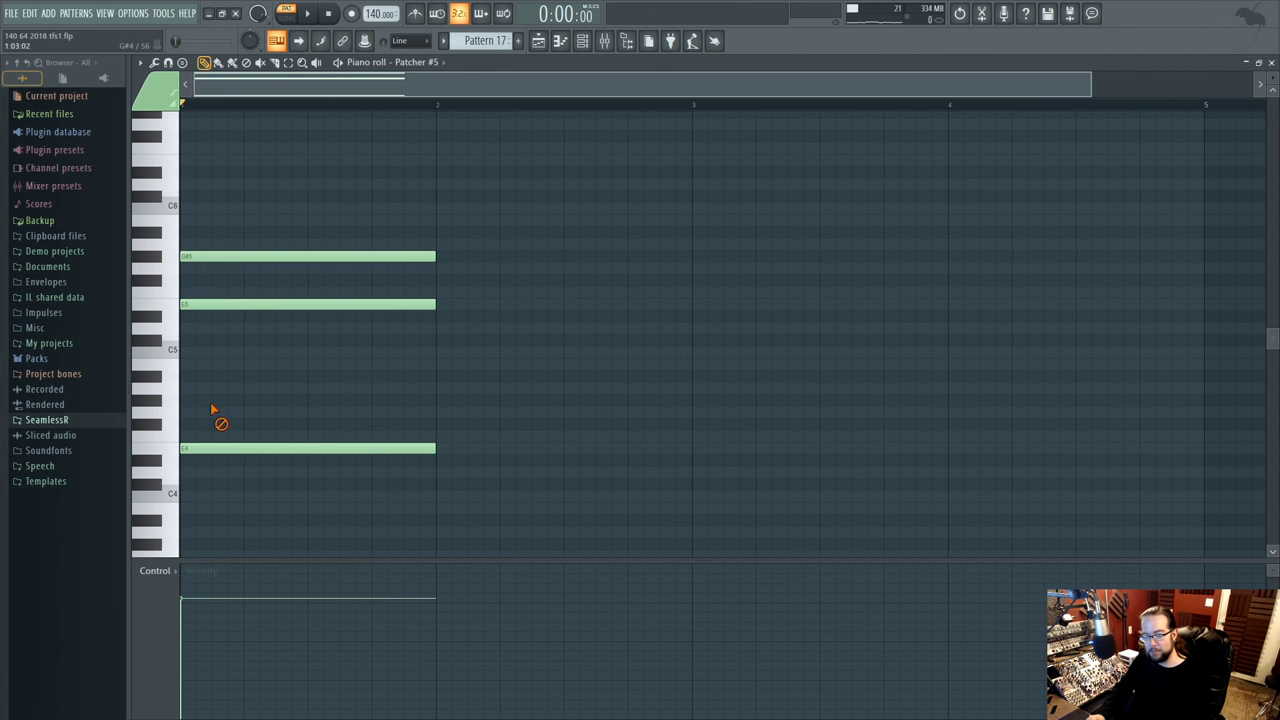
{"action": "left_click", "coordinate": [205, 400]}
{"action": "right_click", "coordinate": [205, 258]}
{"action": "left_click", "coordinate": [215, 258]}
{"action": "key", "text": "space"}
{"action": "key", "text": "space"}
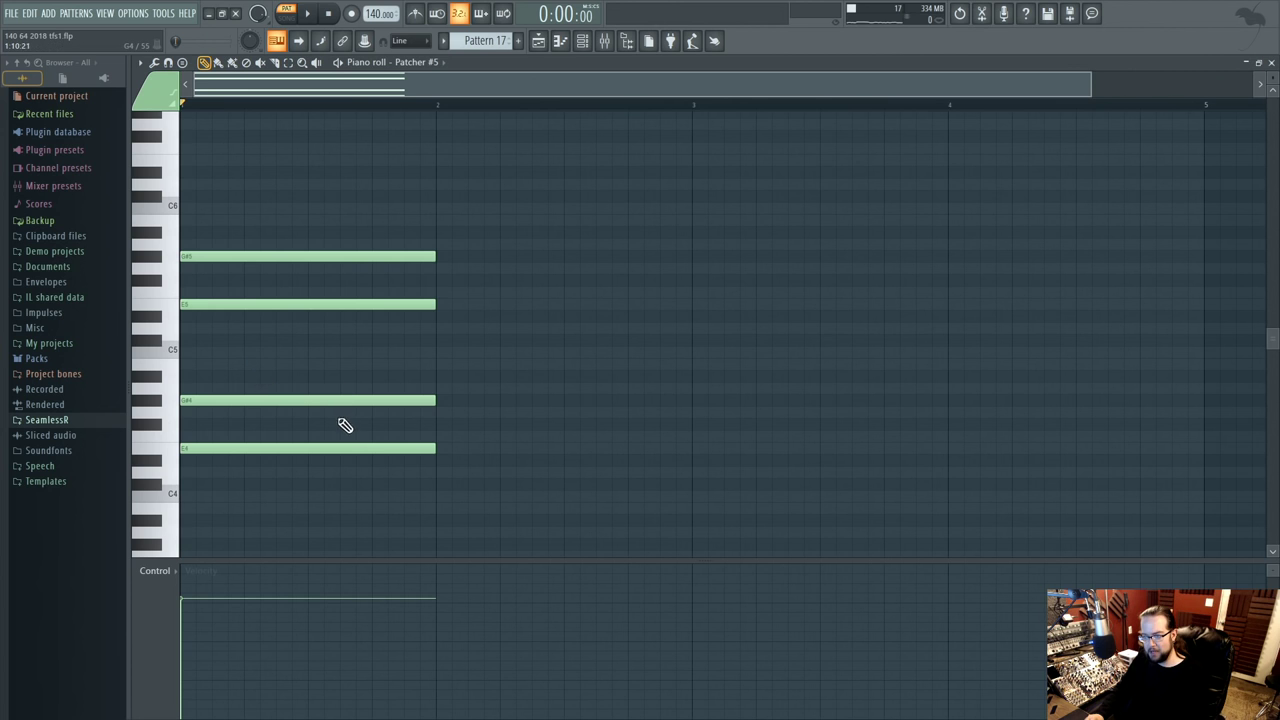
- Clear the notes above E4 in bar 1, try A4 there with F4 in bar 2, and remove both
{"action": "right_click", "coordinate": [325, 400]}
{"action": "right_click", "coordinate": [253, 305]}
{"action": "right_click", "coordinate": [237, 256]}
{"action": "left_click_drag", "start_coordinate": [214, 406], "coordinate": [146, 392]}
{"action": "left_click", "coordinate": [443, 440]}
{"action": "right_click", "coordinate": [447, 401]}
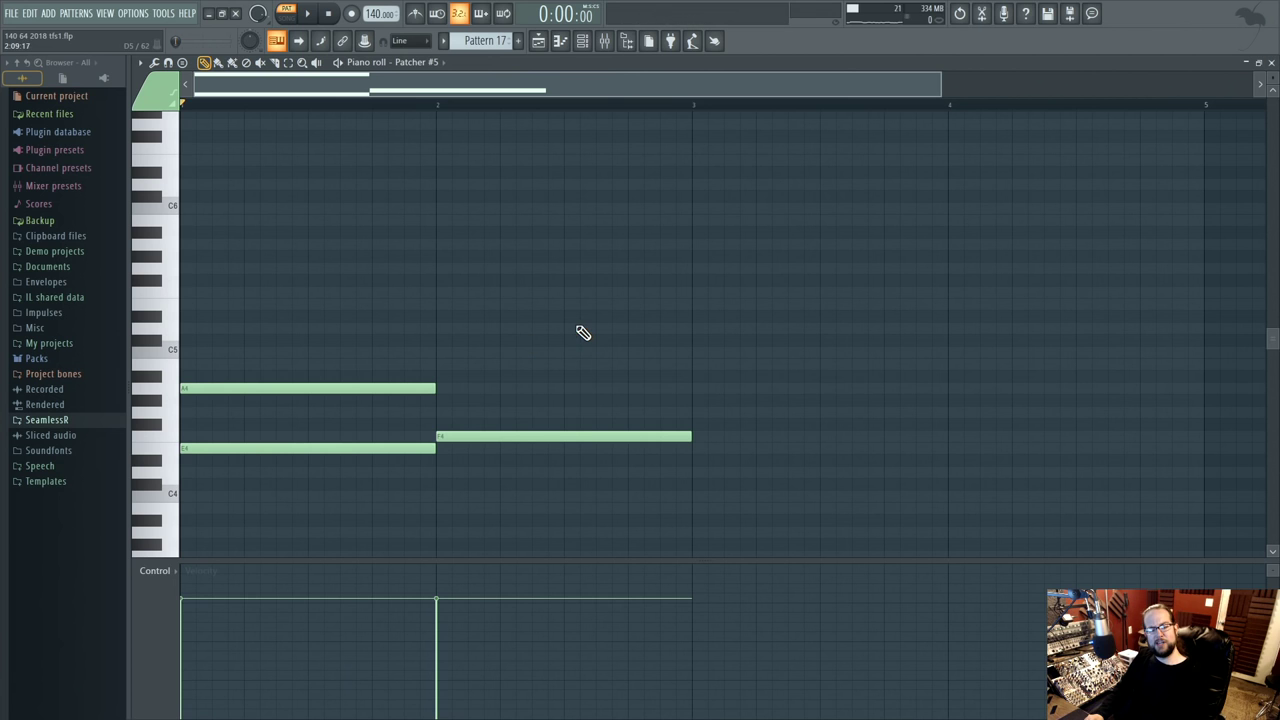
{"action": "right_click", "coordinate": [400, 388]}
{"action": "right_click", "coordinate": [505, 436]}
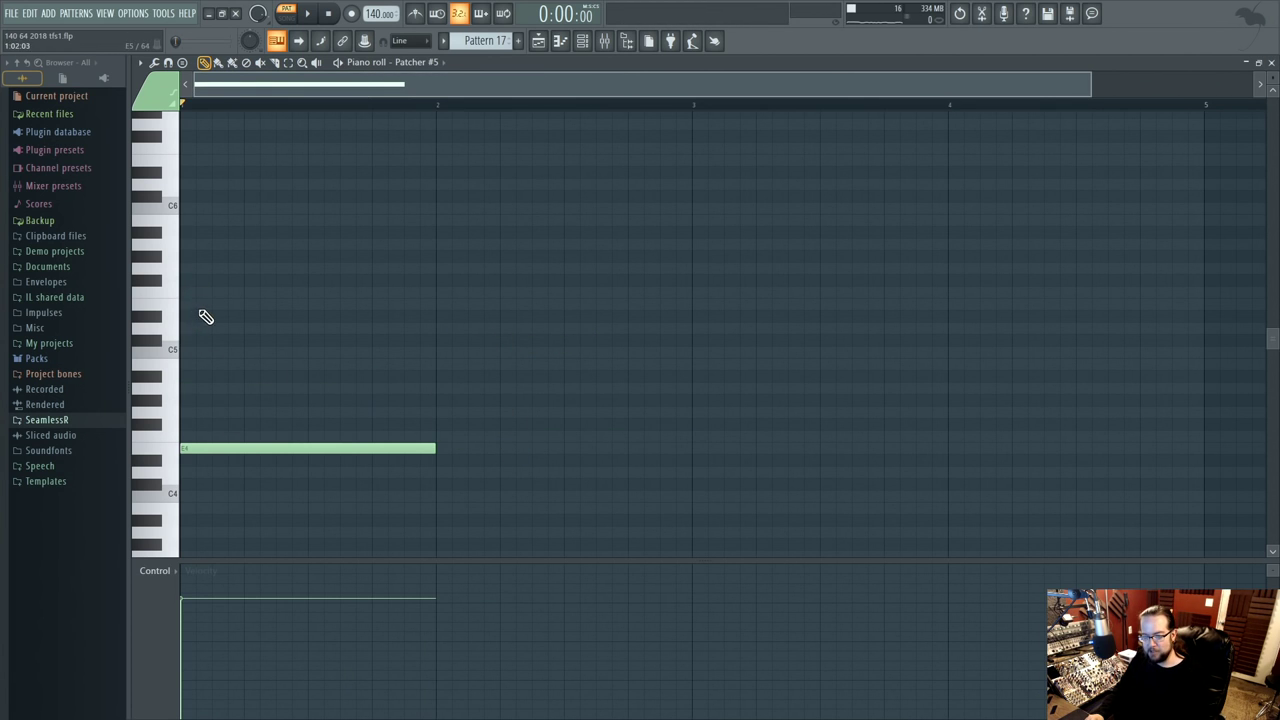
- Add one-bar E5 and G#5 notes above E4 in bar 1 and play the chord
{"action": "left_click", "coordinate": [200, 289]}
{"action": "left_click", "coordinate": [194, 254]}
{"action": "left_click_drag", "start_coordinate": [246, 289], "coordinate": [213, 302]}
{"action": "key", "text": "space"}
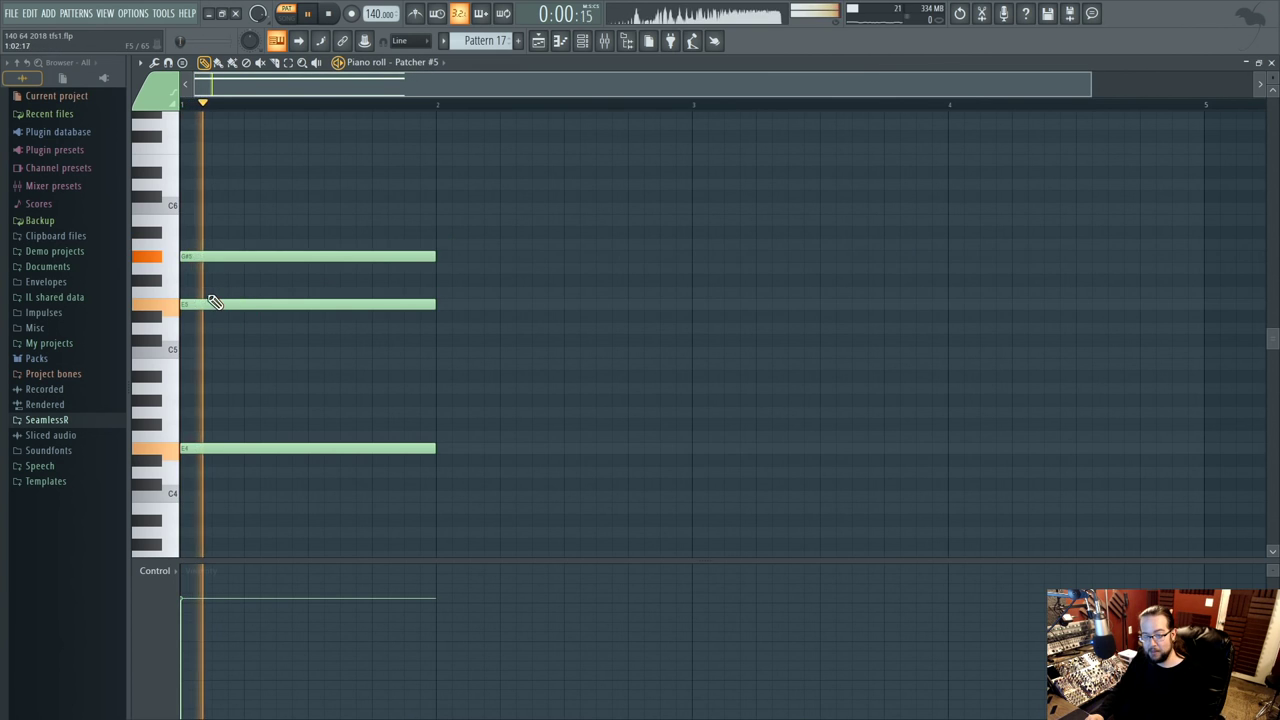
{"action": "key", "text": "space"}
{"action": "key", "text": "space"}
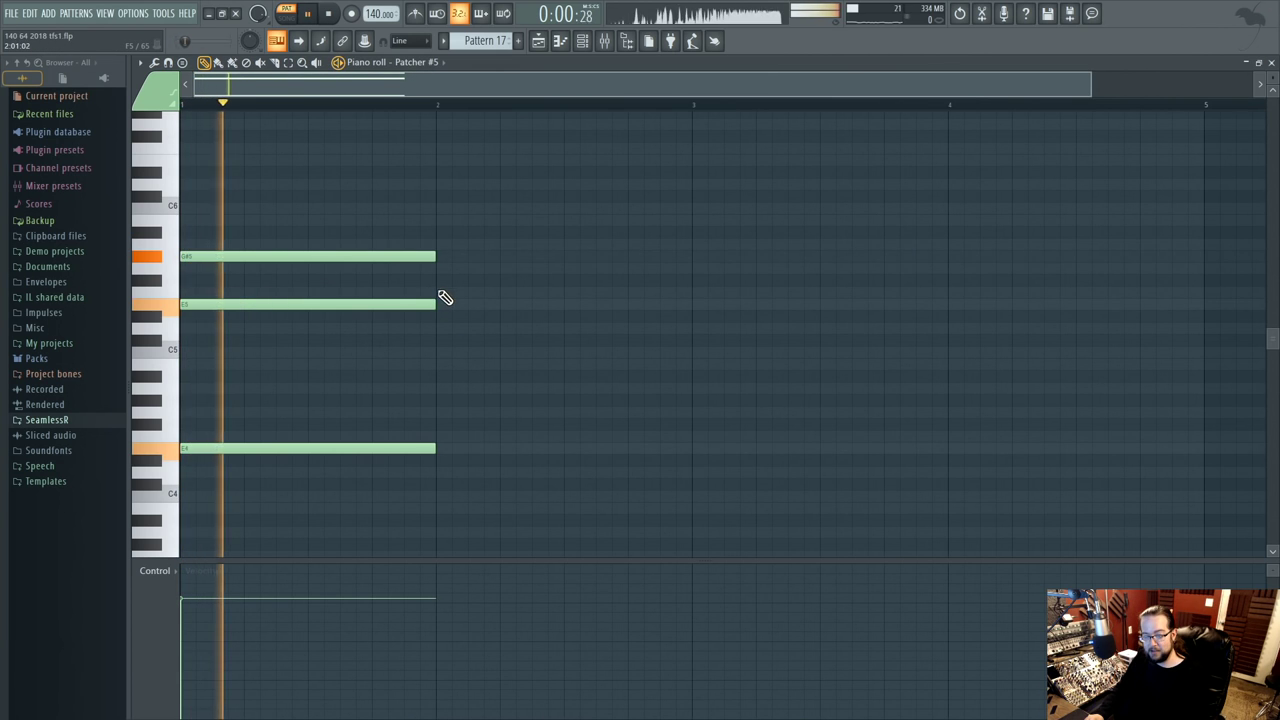
{"action": "key", "text": "space"}
- Build a one-bar chord of F4, F5 and A5 in bar 2, auditioning it from the start of that bar
{"action": "left_click", "coordinate": [441, 292]}
{"action": "left_click", "coordinate": [440, 244]}
{"action": "left_click", "coordinate": [436, 104]}
{"action": "key", "text": "space"}
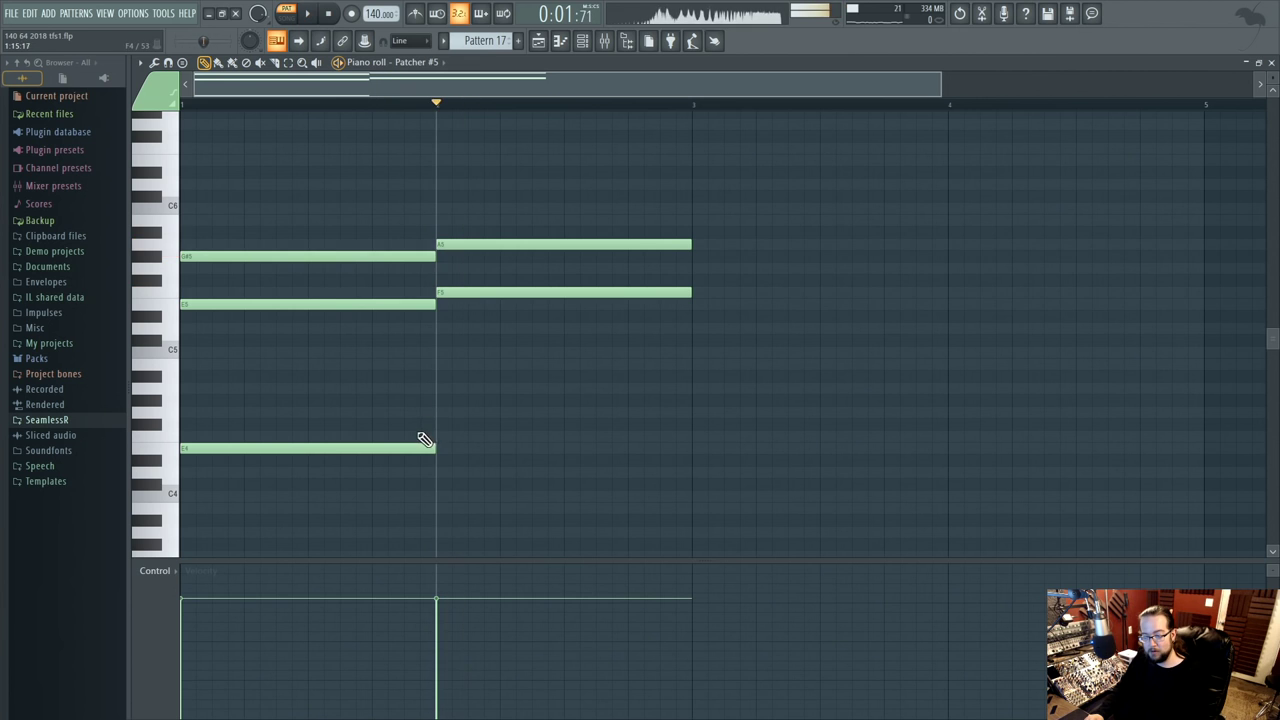
{"action": "left_click", "coordinate": [440, 436]}
- Replace the G#5 note in bar 1 with G5 and play the two-bar chord progression
{"action": "right_click", "coordinate": [357, 257]}
{"action": "left_click", "coordinate": [340, 268]}
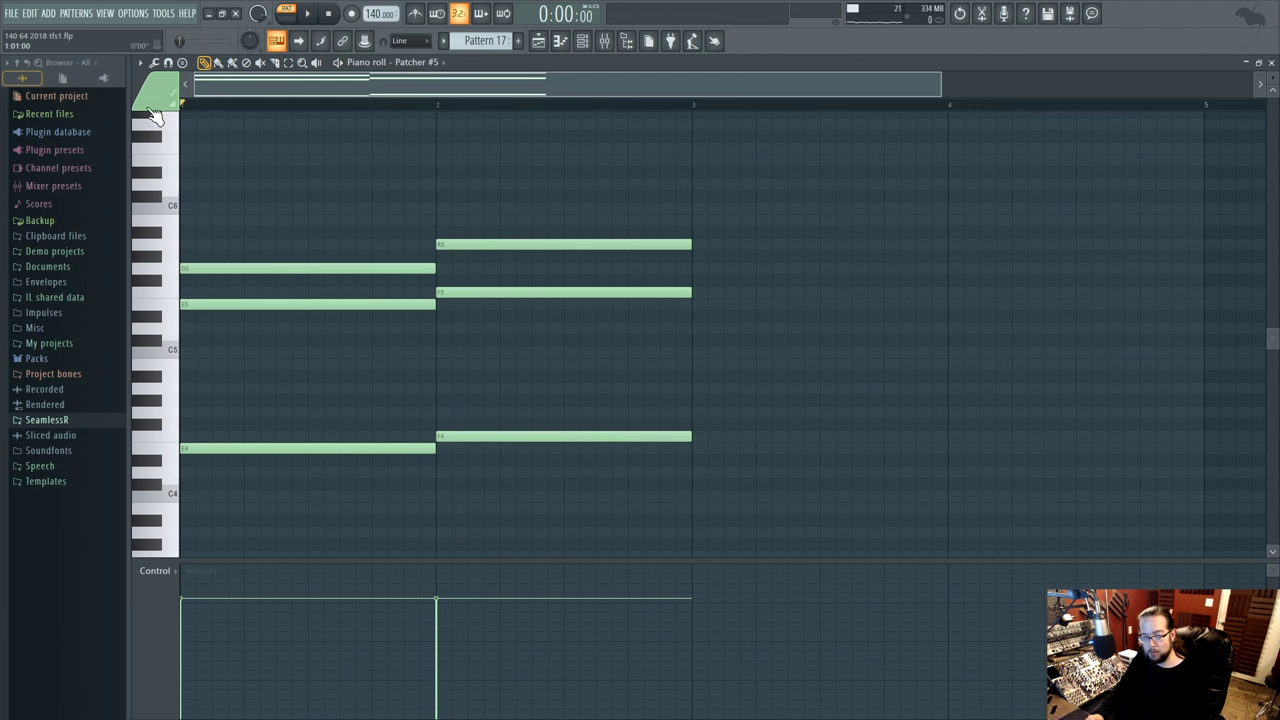
{"action": "key", "text": "space"}
{"action": "key", "text": "space"}
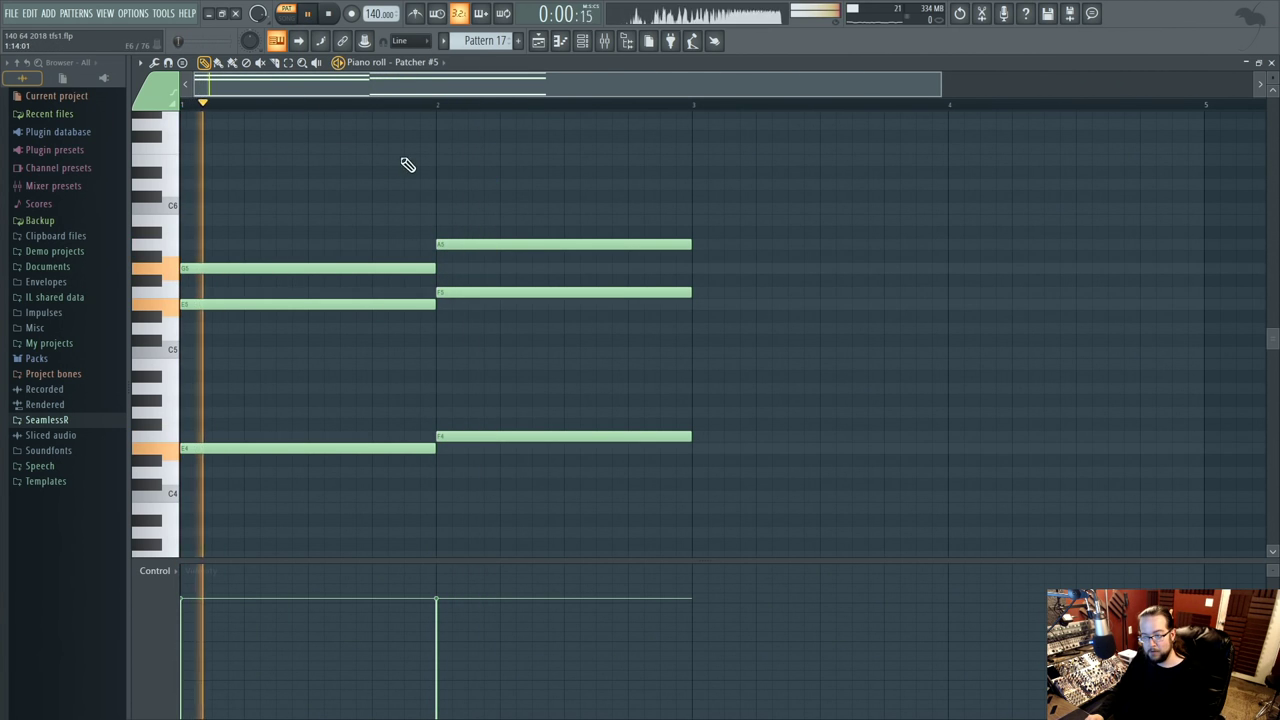
{"action": "key", "text": "space"}
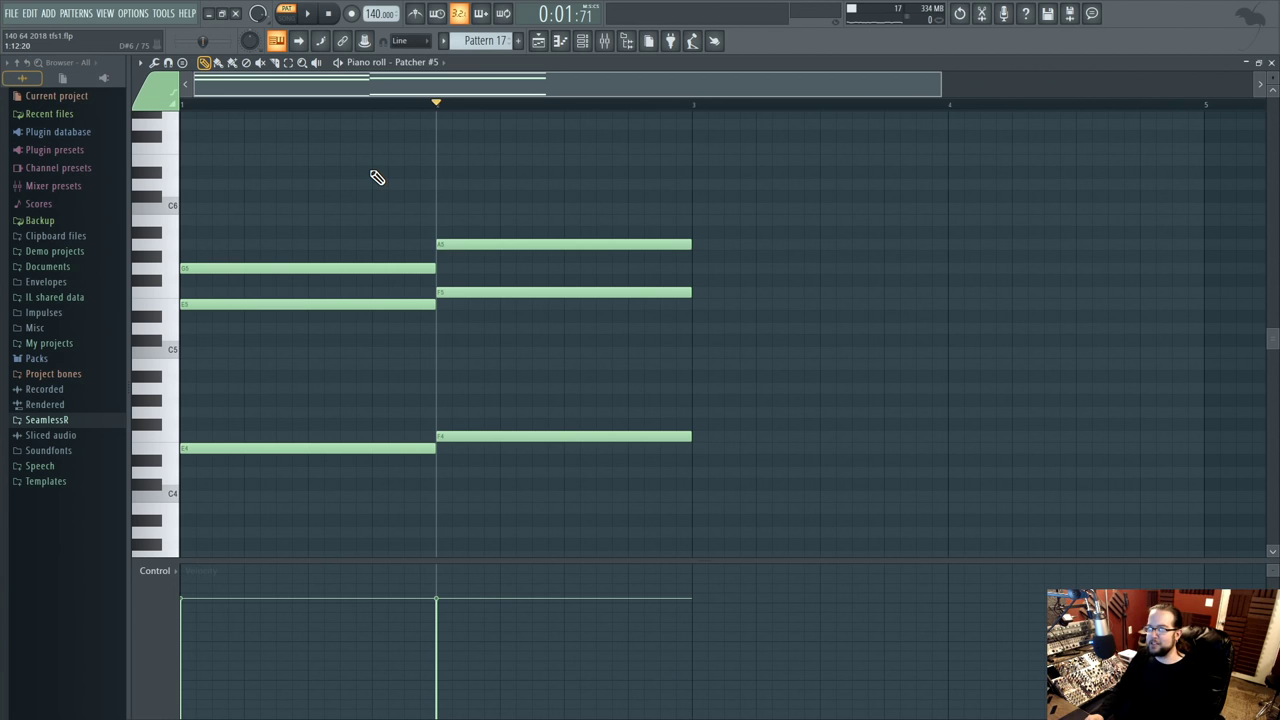
- Play the two-bar progression, check the channel rack, and return playback to the start of bar 1
{"action": "key", "text": "space"}
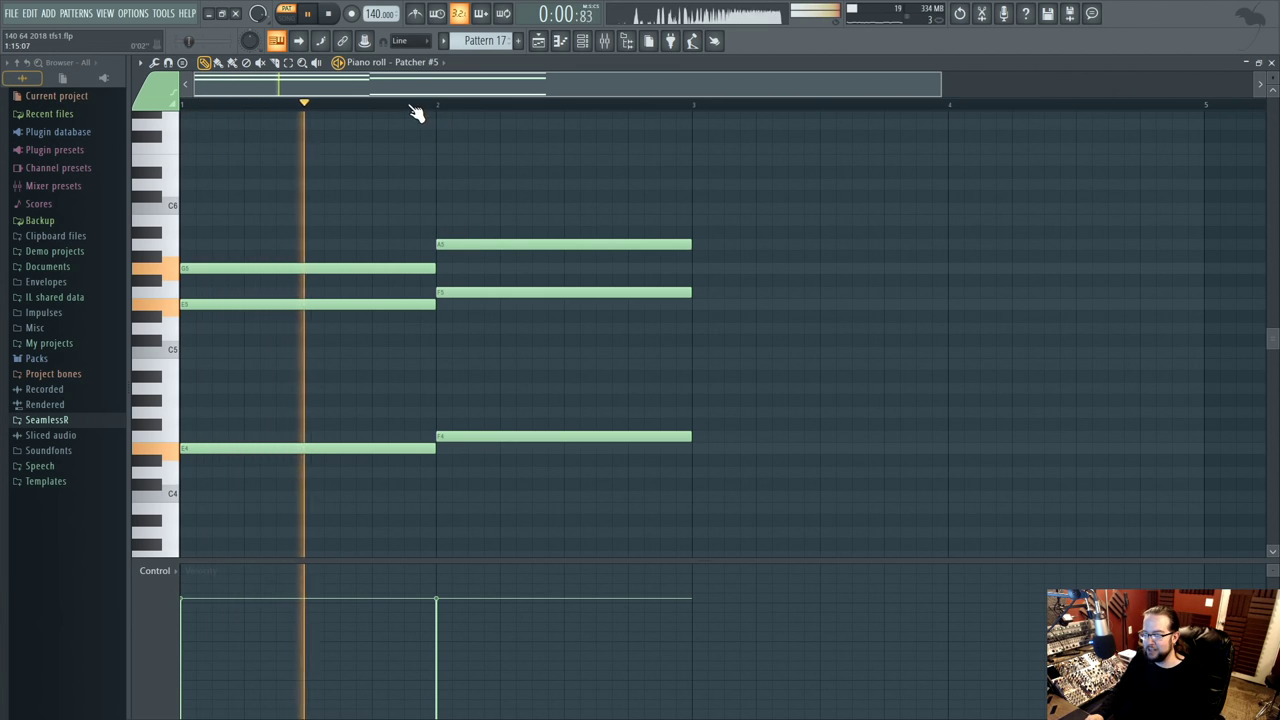
{"action": "key", "text": "space"}
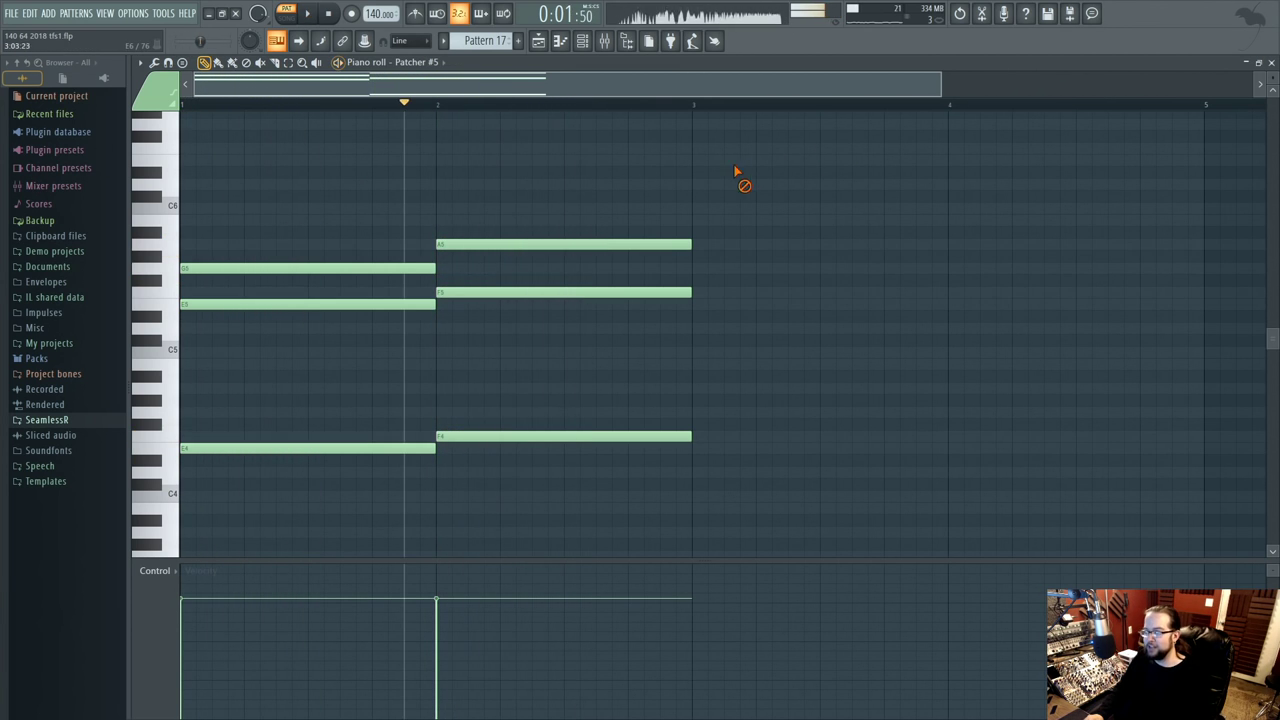
{"action": "left_click", "coordinate": [582, 40]}
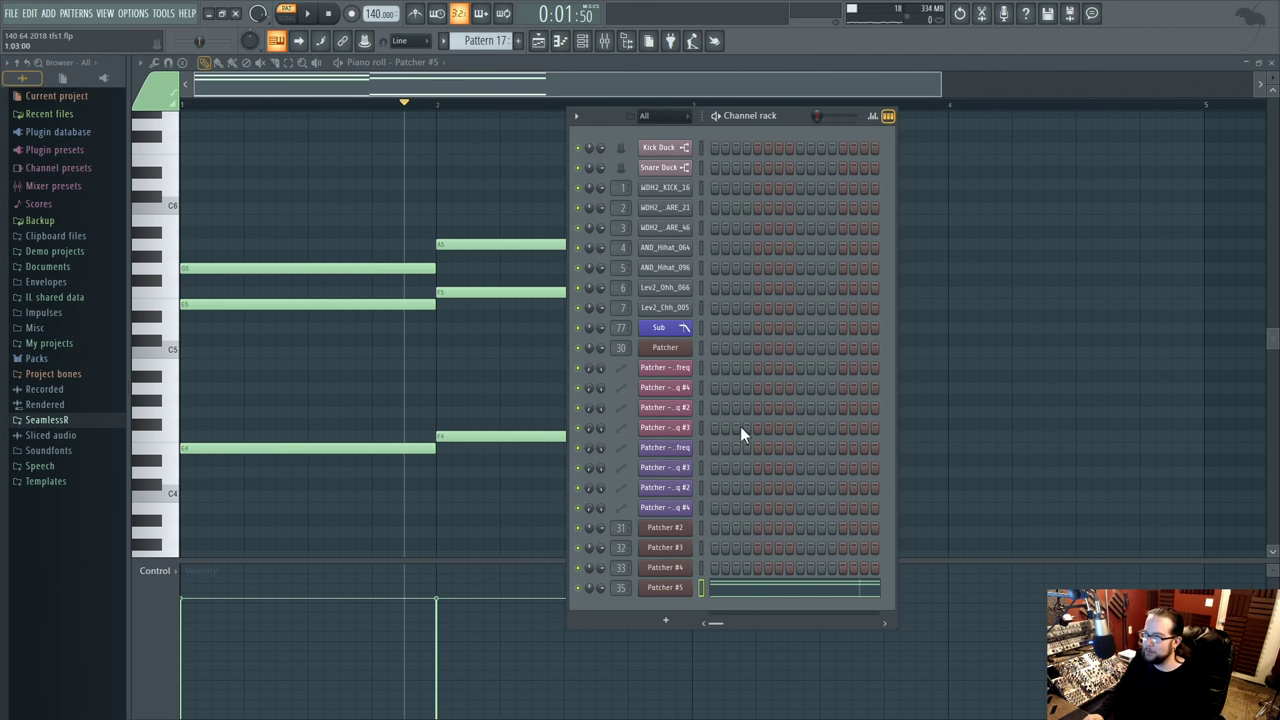
{"action": "key", "text": "F6"}
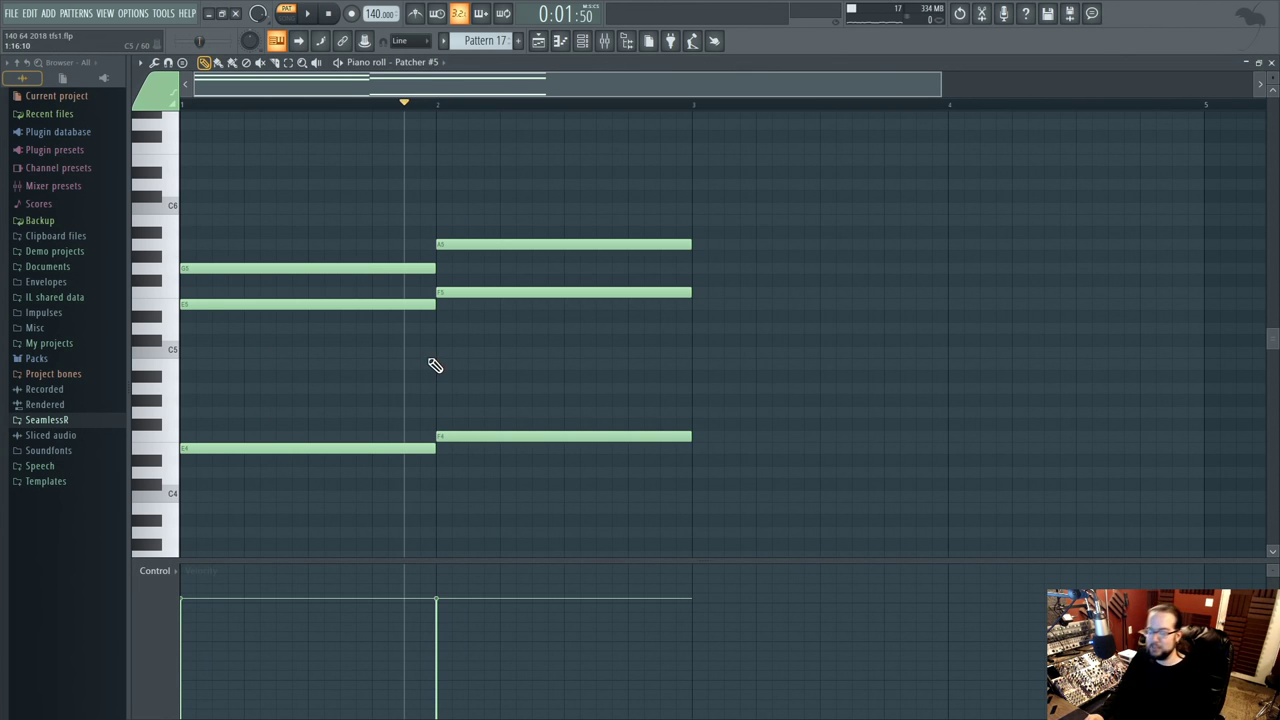
{"action": "left_click", "coordinate": [181, 105]}
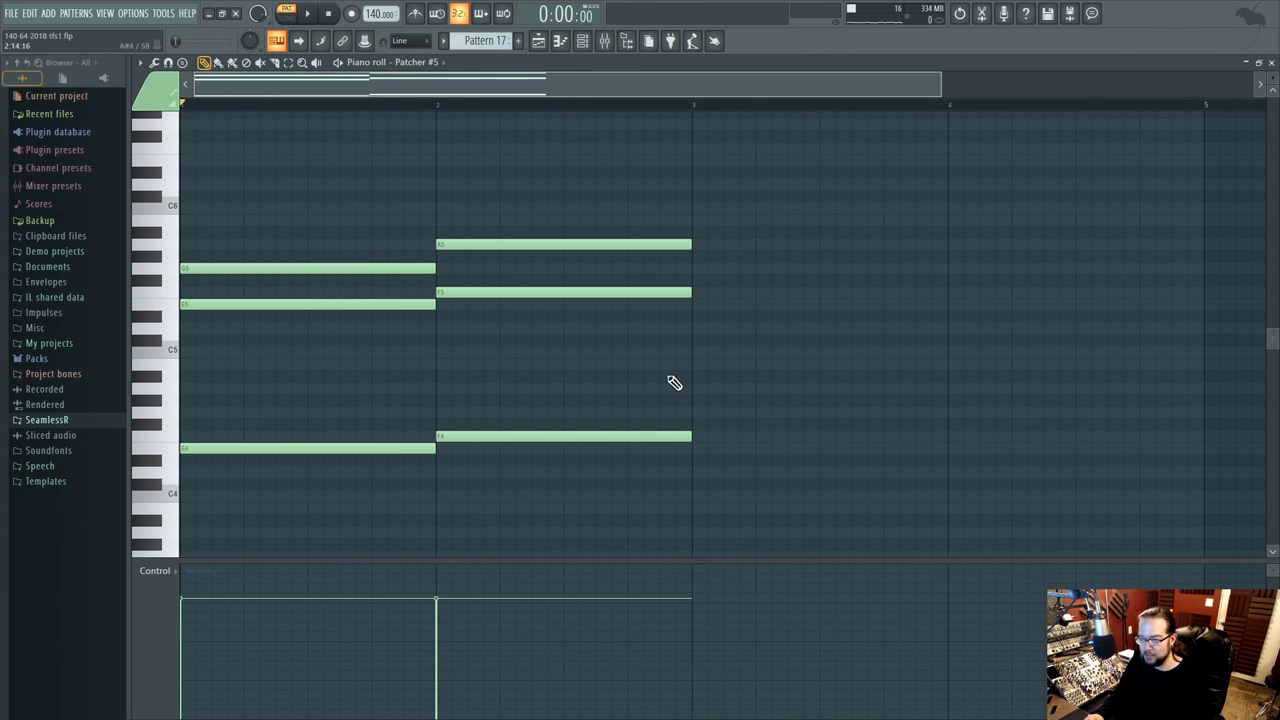
- Play the pattern while deleting the F4, F5 and A5 notes from bar 2
{"action": "key", "text": "space"}
{"action": "right_click", "coordinate": [553, 244]}
{"action": "right_click", "coordinate": [548, 292]}
{"action": "right_click", "coordinate": [540, 436]}
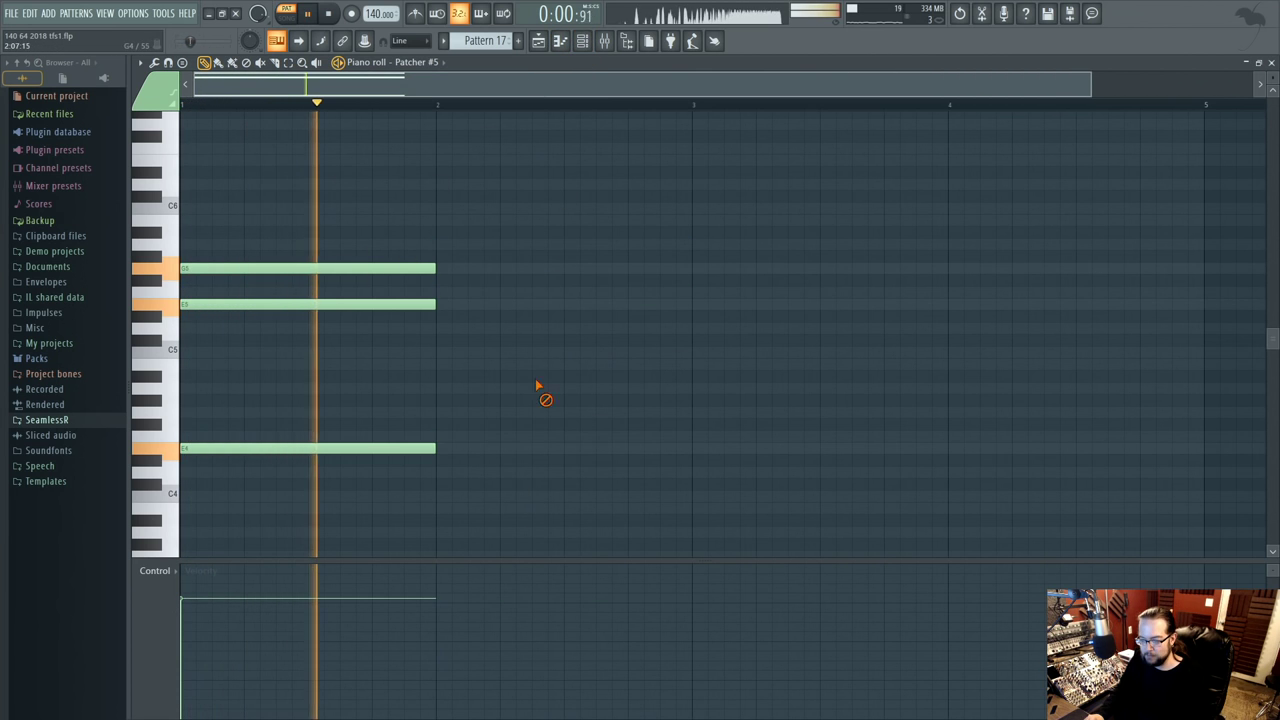
{"action": "key", "text": "space"}
- Try D4, E5 and F#5 in bar 2, then rework them into a one-bar chord of E4, E5 and G5
{"action": "left_click", "coordinate": [436, 471]}
{"action": "left_click", "coordinate": [441, 304]}
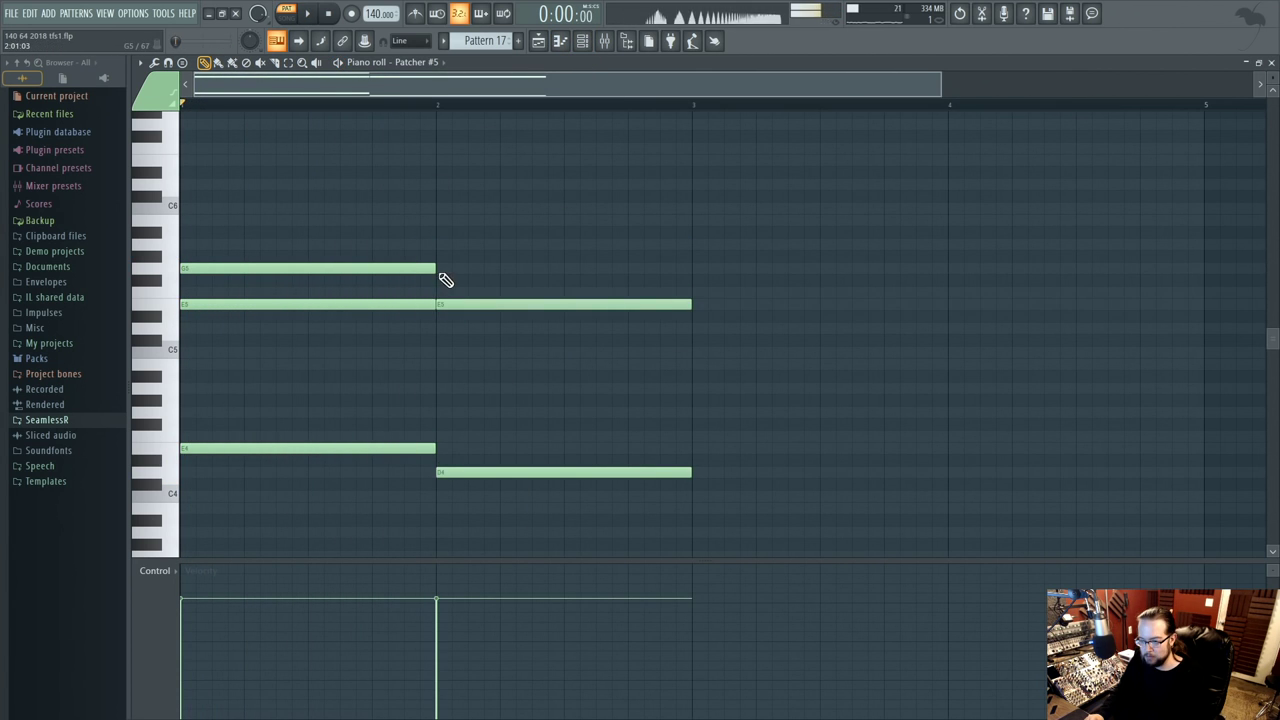
{"action": "left_click", "coordinate": [446, 280]}
{"action": "right_click", "coordinate": [540, 472]}
{"action": "left_click", "coordinate": [450, 448]}
{"action": "left_click", "coordinate": [450, 268]}
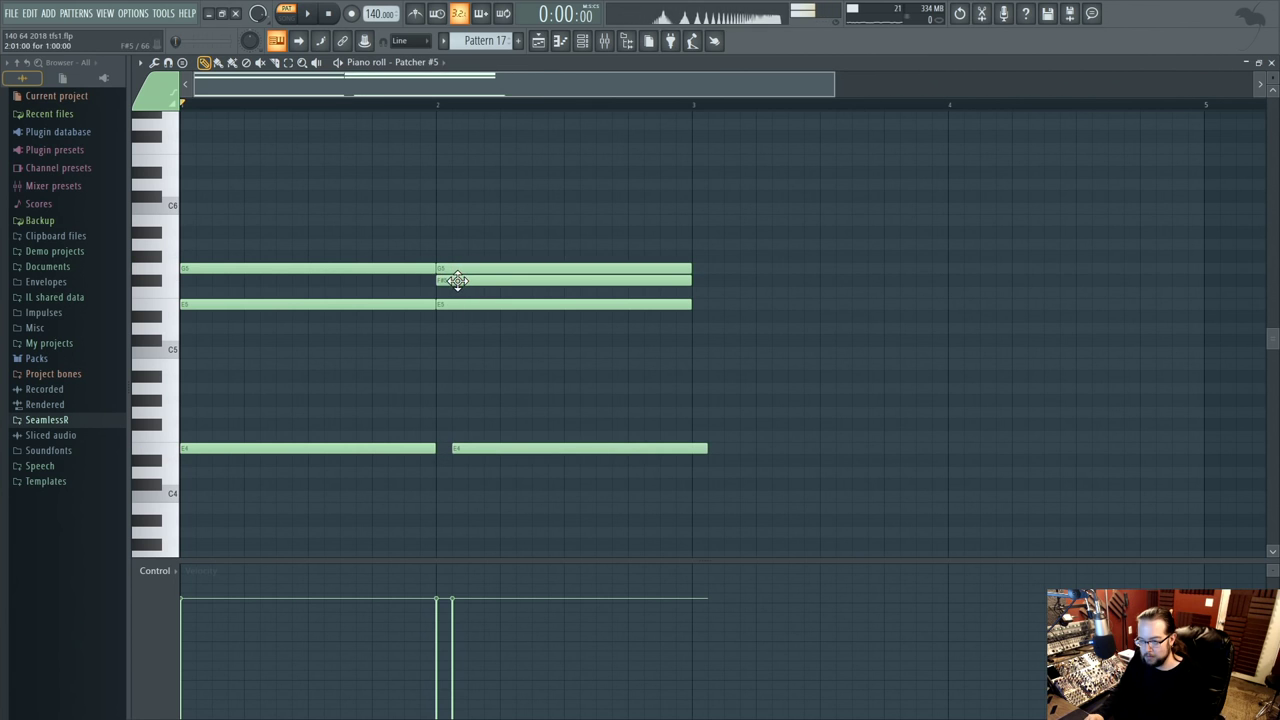
{"action": "right_click", "coordinate": [457, 281]}
{"action": "right_click", "coordinate": [601, 448]}
{"action": "left_click_drag", "start_coordinate": [441, 440], "coordinate": [445, 450]}
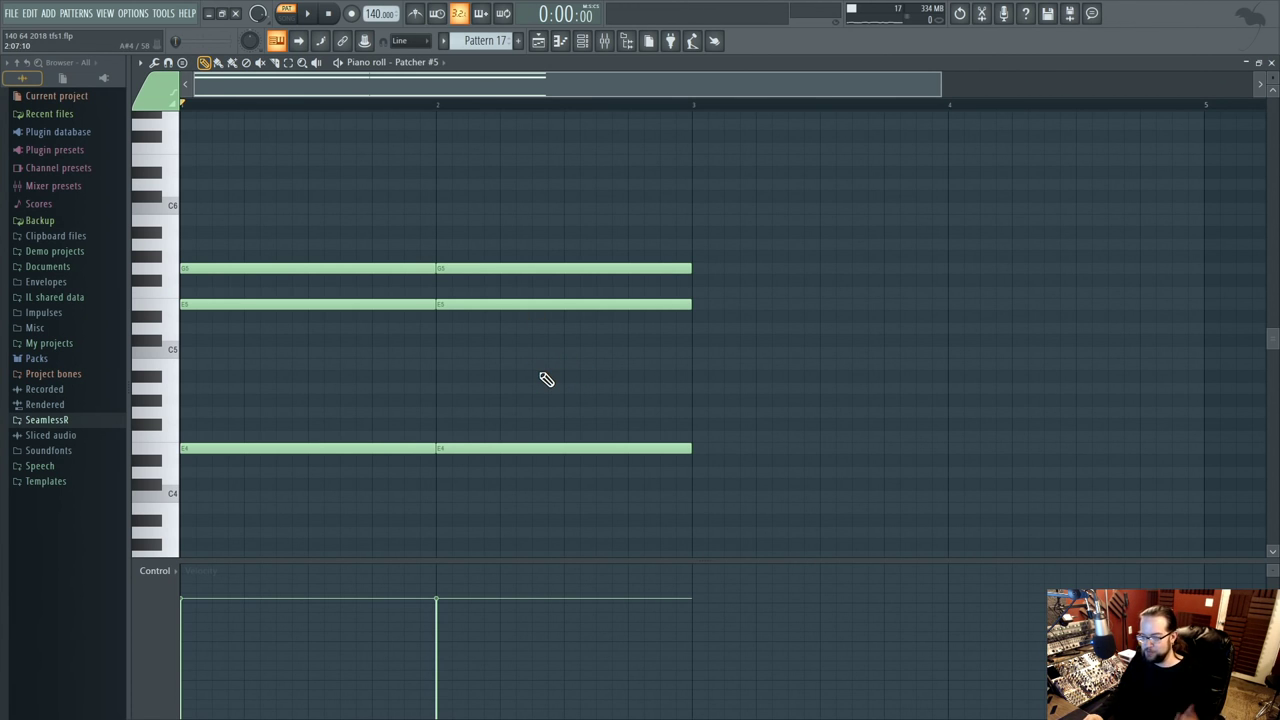
- Raise the bar 2 notes to F4, F5 and G#5, then replace them with G4, F5 and A5
{"action": "left_click_drag", "start_coordinate": [491, 247], "coordinate": [486, 428]}
{"action": "left_click", "coordinate": [506, 393]}
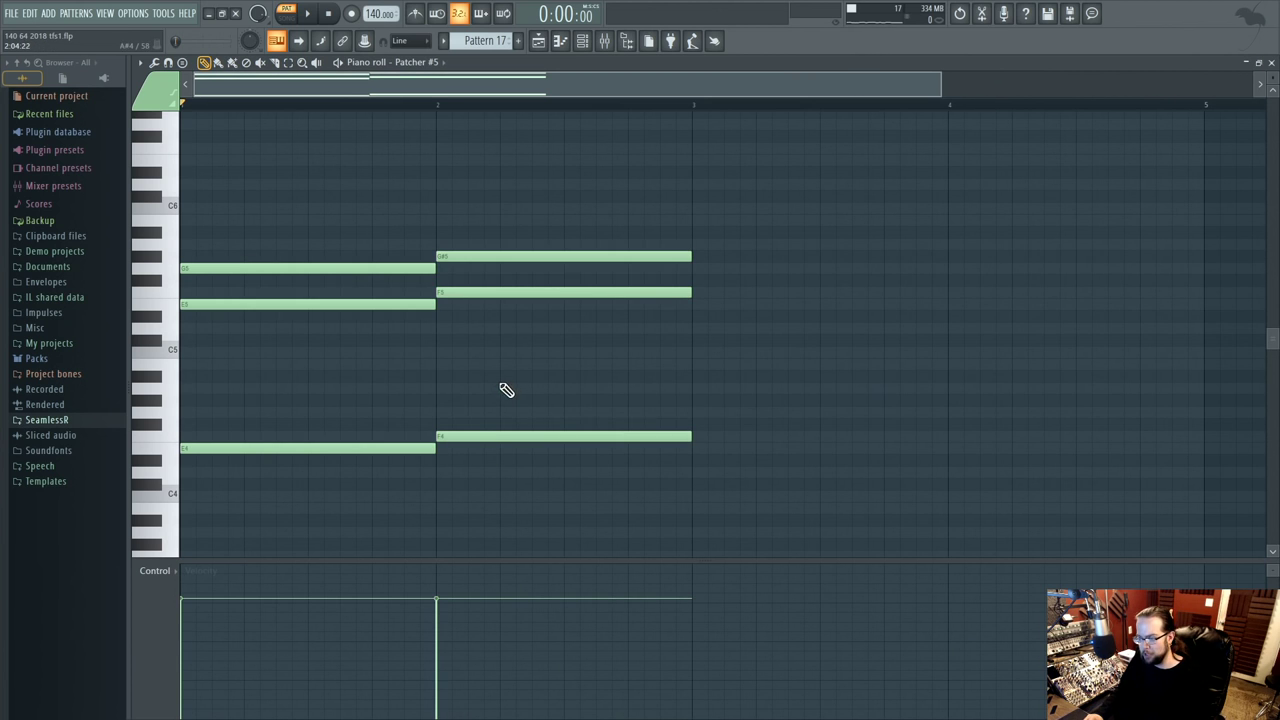
{"action": "right_click", "coordinate": [474, 436]}
{"action": "left_click", "coordinate": [437, 412]}
{"action": "right_click", "coordinate": [500, 292]}
{"action": "right_click", "coordinate": [500, 256]}
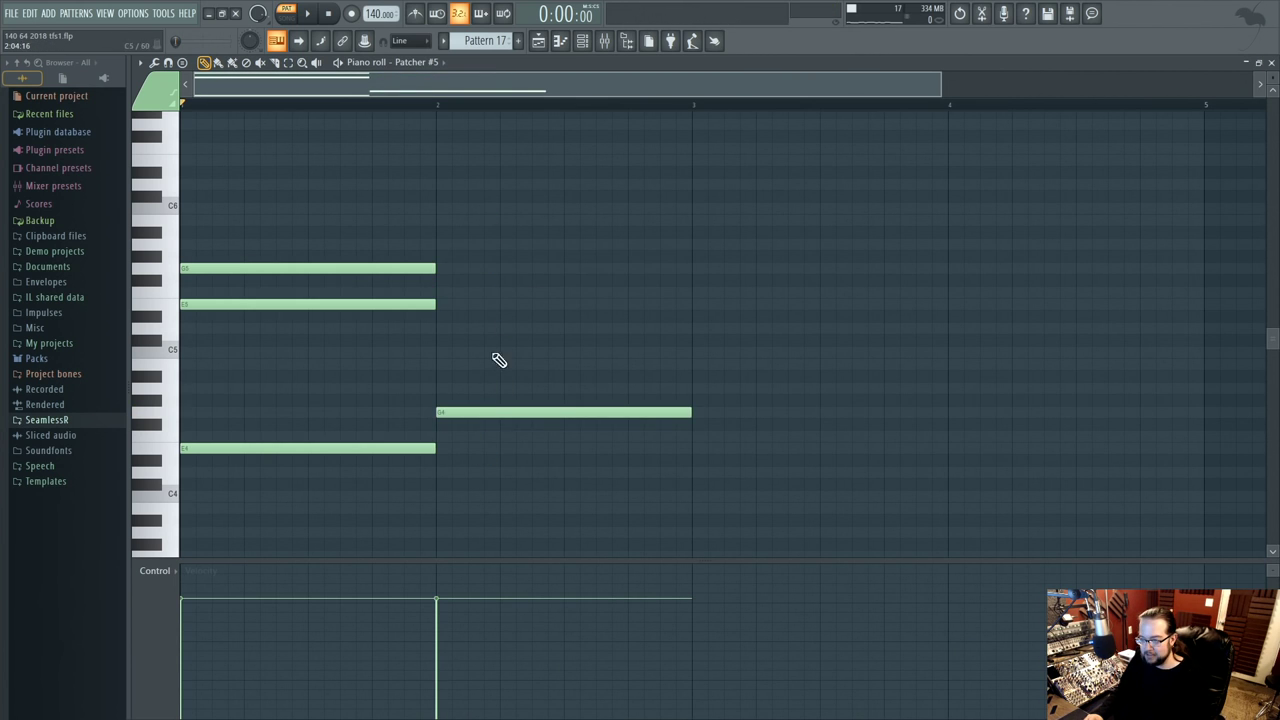
{"action": "left_click", "coordinate": [440, 244]}
{"action": "left_click", "coordinate": [440, 292]}
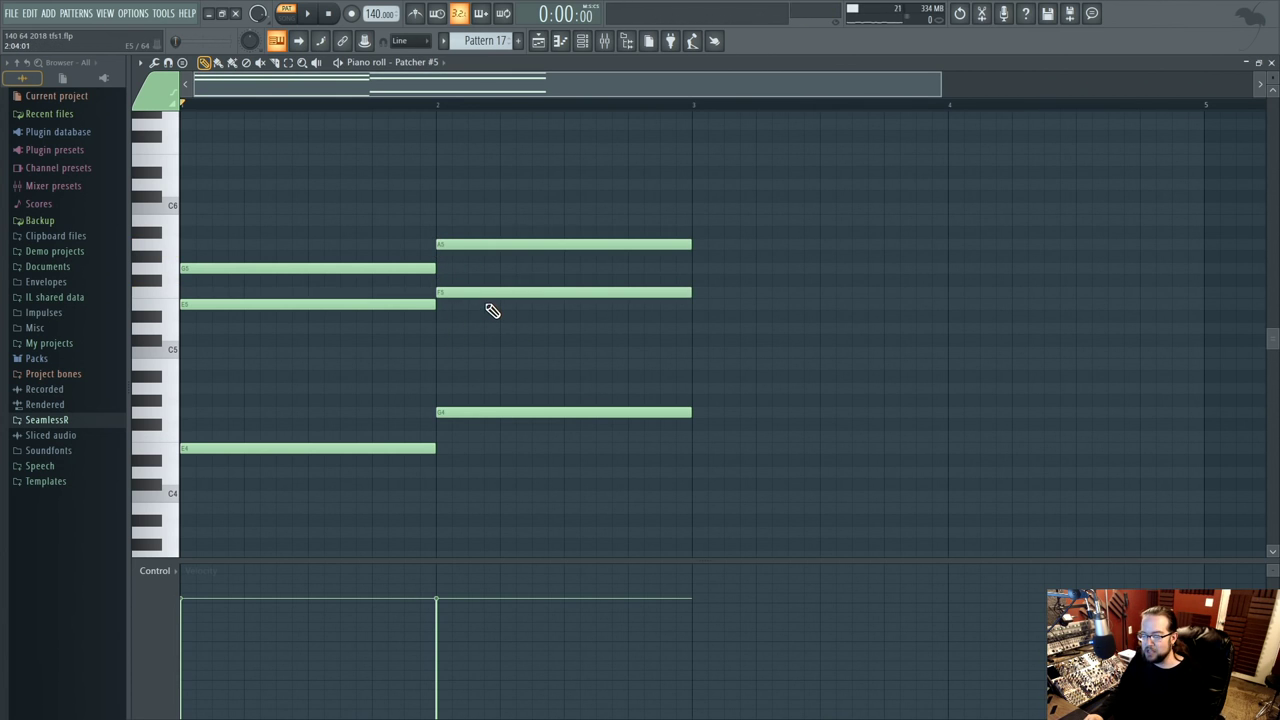
- Audition the bar 2 chord, replace its G4 with F4, and play the progression again
{"action": "key", "text": "space"}
{"action": "left_click", "coordinate": [443, 104]}
{"action": "key", "text": "space"}
{"action": "right_click", "coordinate": [499, 412]}
{"action": "left_click", "coordinate": [440, 437]}
{"action": "key", "text": "space"}
{"action": "key", "text": "space"}
{"action": "left_click_drag", "start_coordinate": [434, 120], "coordinate": [106, 116]}
{"action": "key", "text": "space"}
{"action": "left_click", "coordinate": [440, 104]}
{"action": "key", "text": "space"}
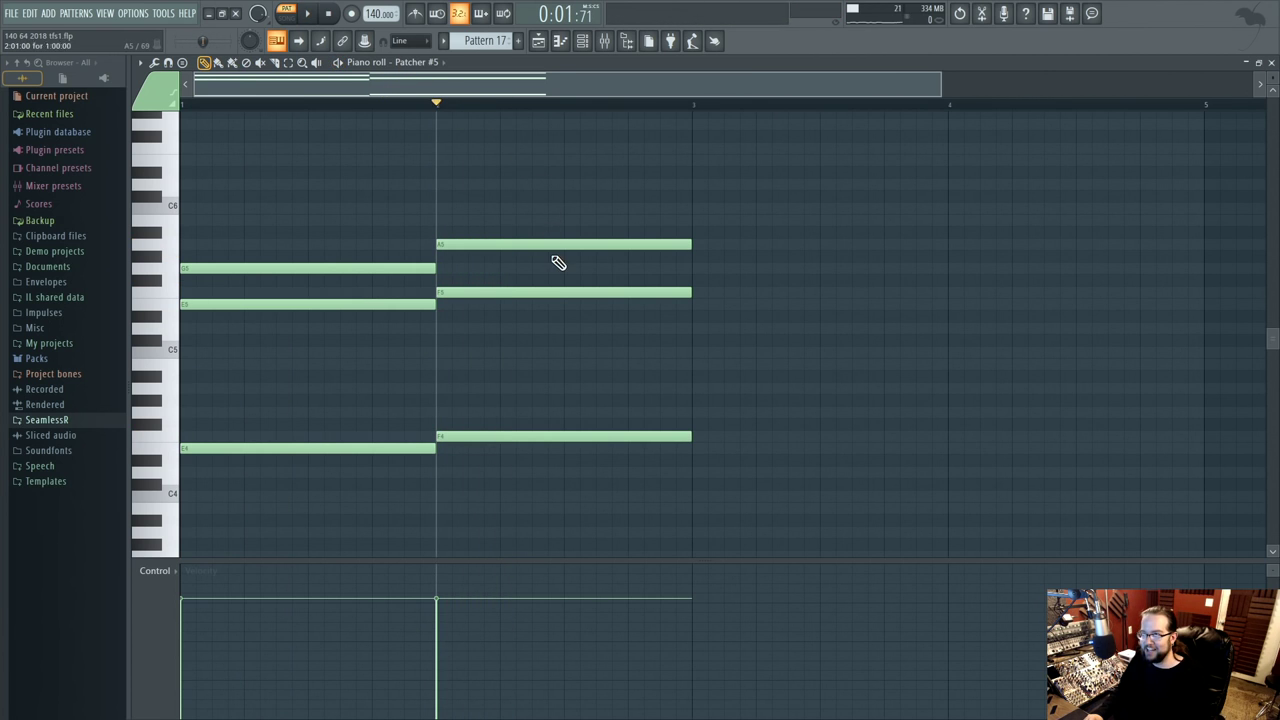
- Clear the bar 2 chord, try F4 with G#5 there, and remove the G#5
{"action": "right_click", "coordinate": [530, 244]}
{"action": "right_click", "coordinate": [532, 292]}
{"action": "right_click", "coordinate": [545, 436]}
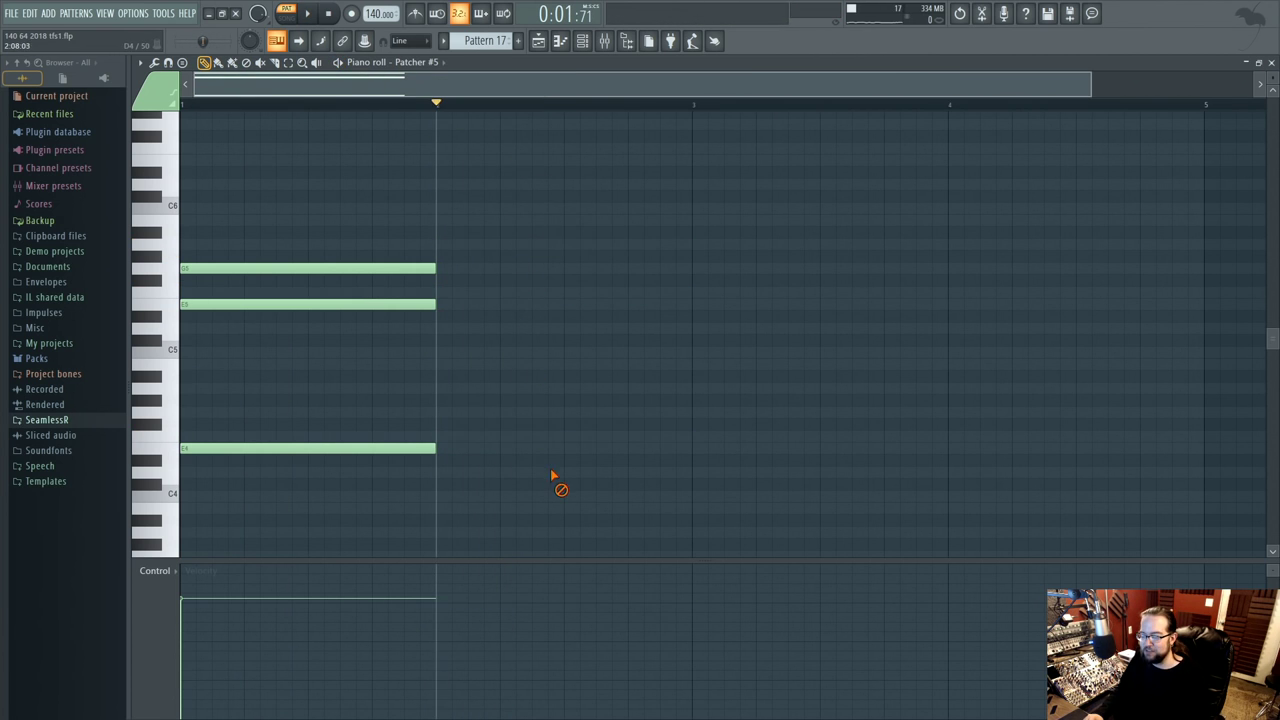
{"action": "left_click", "coordinate": [445, 439]}
{"action": "left_click", "coordinate": [450, 281]}
{"action": "left_click_drag", "start_coordinate": [455, 281], "coordinate": [434, 254]}
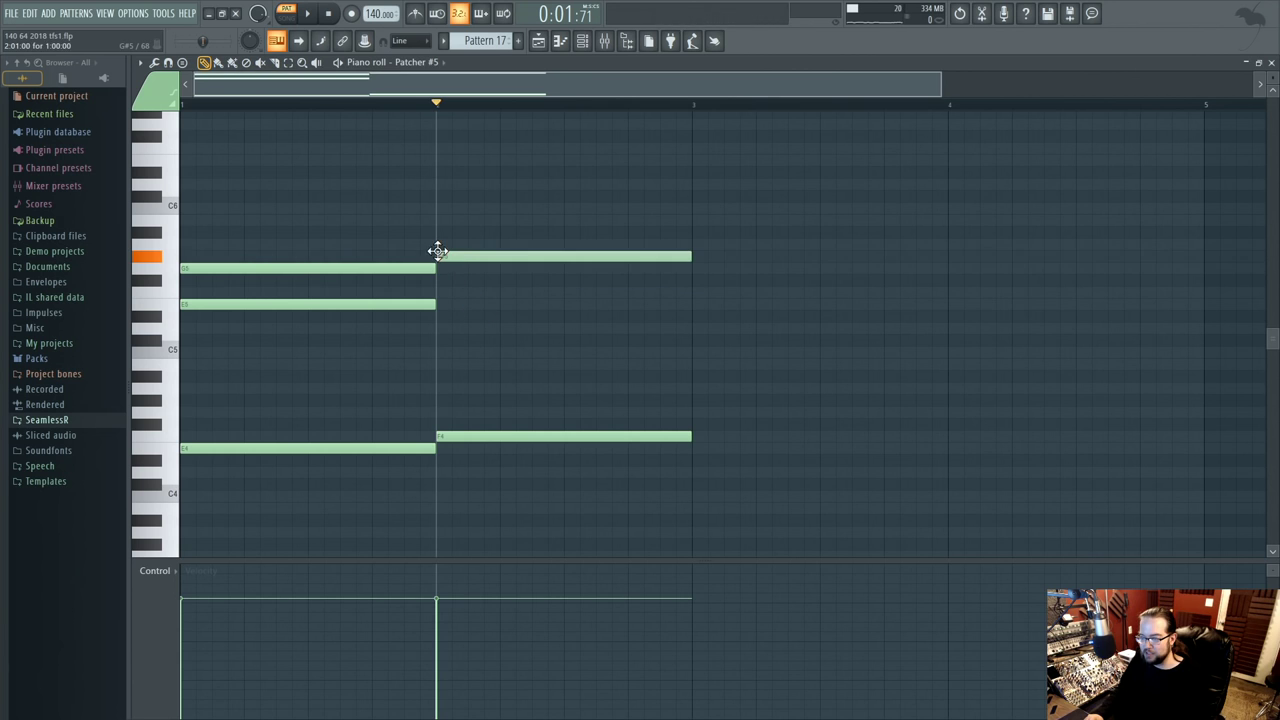
{"action": "right_click", "coordinate": [530, 257]}
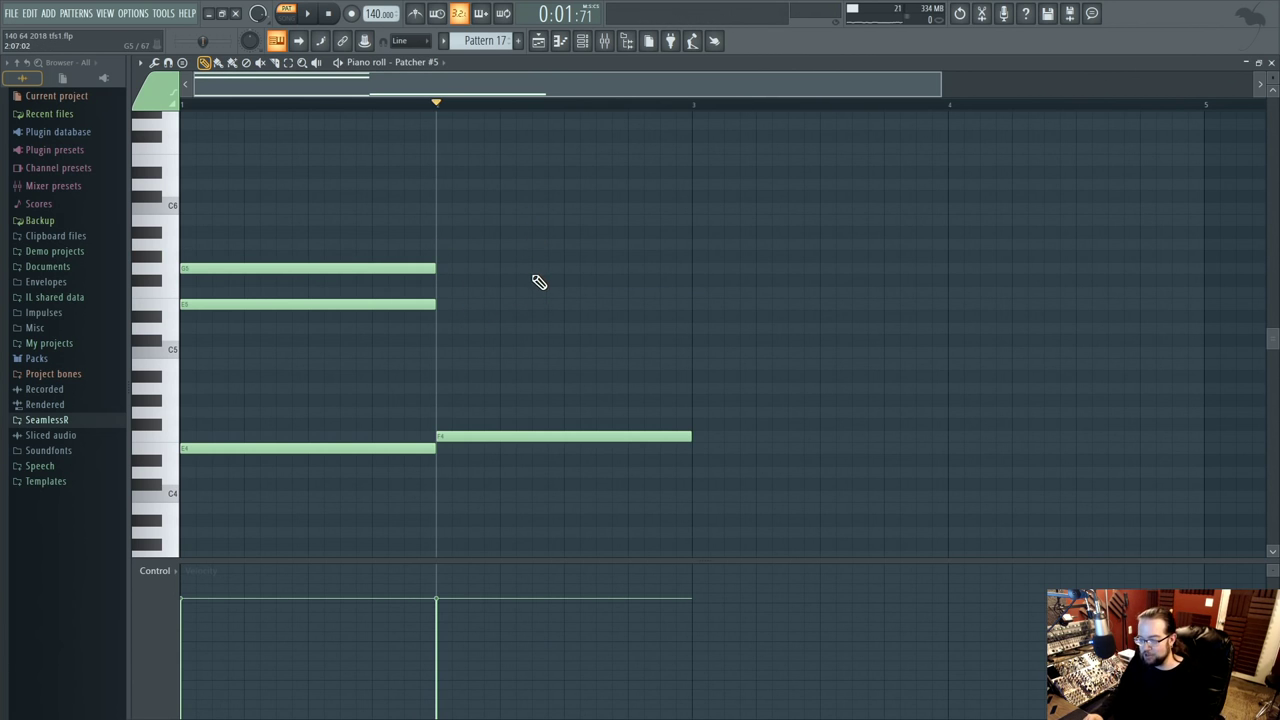
- Add B4 and F5 above F4 in bar 2 and play the chord
{"action": "left_click", "coordinate": [441, 361]}
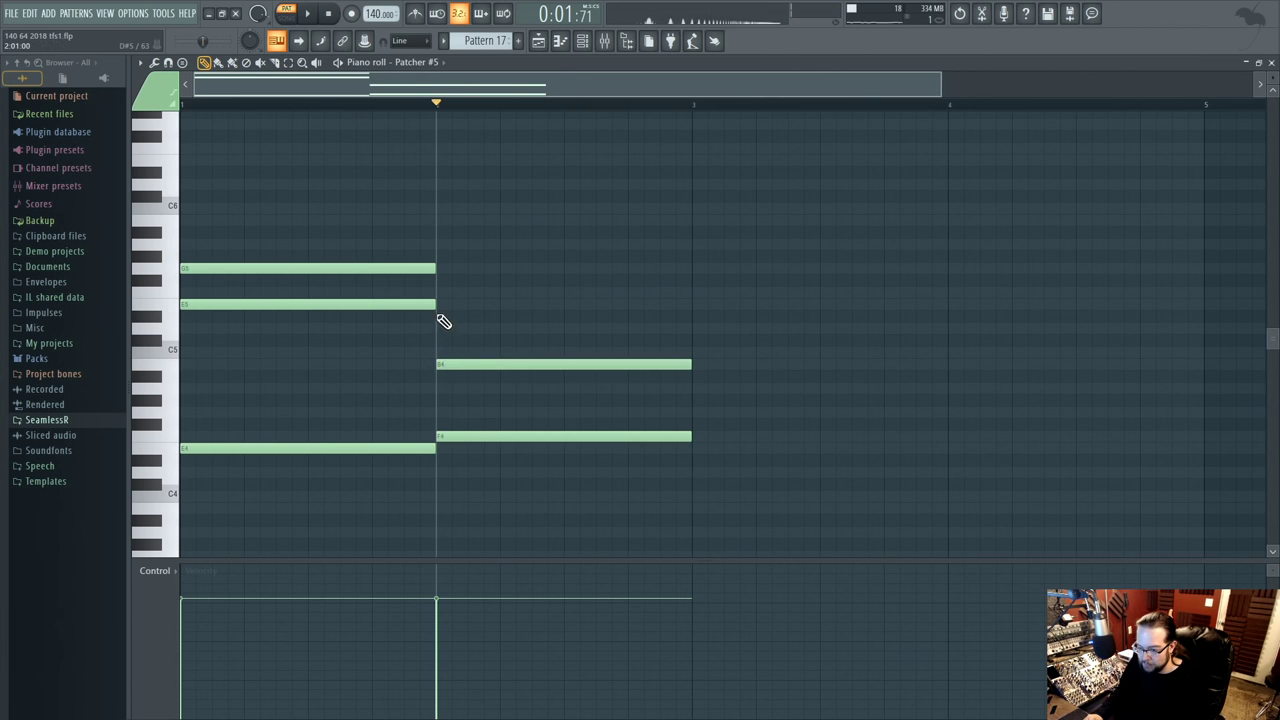
{"action": "left_click", "coordinate": [440, 282]}
{"action": "left_click_drag", "start_coordinate": [463, 277], "coordinate": [436, 292]}
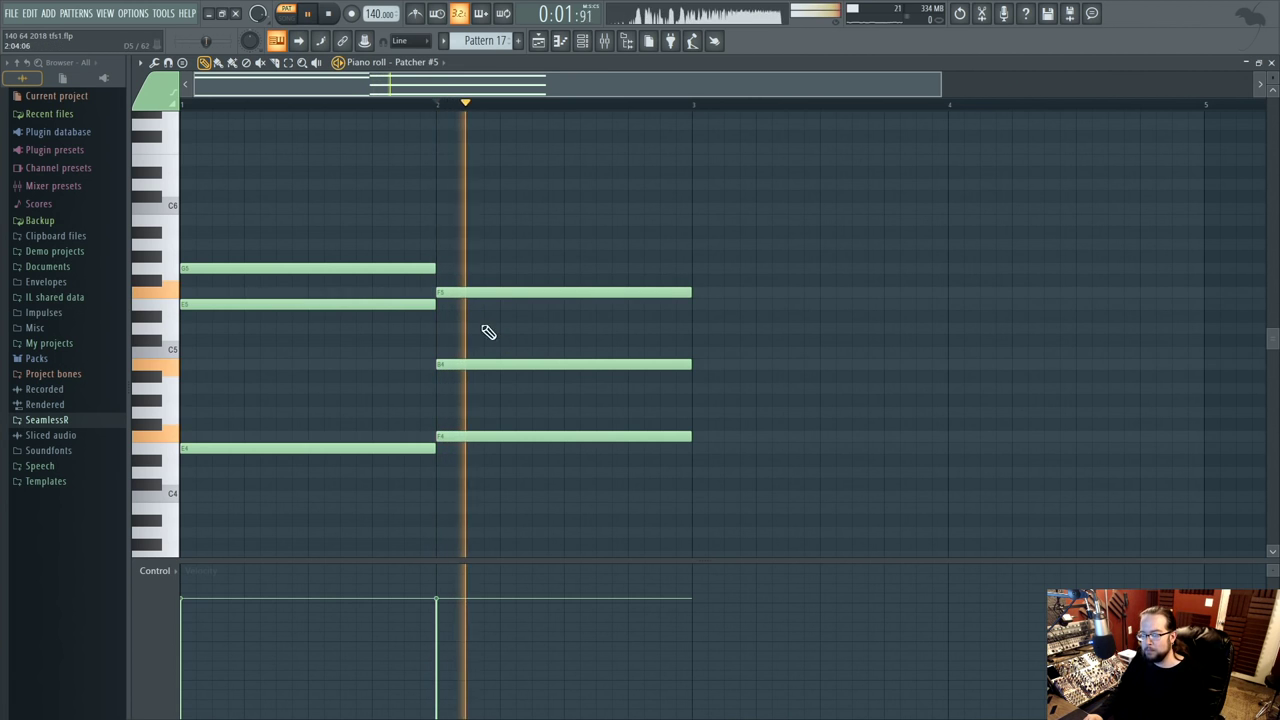
- Try C5 in place of B4 in bar 2, then F4 with G#5, and clear the bar
{"action": "right_click", "coordinate": [459, 365]}
{"action": "left_click", "coordinate": [443, 357]}
{"action": "right_click", "coordinate": [462, 292]}
{"action": "right_click", "coordinate": [463, 352]}
{"action": "right_click", "coordinate": [485, 436]}
{"action": "left_click", "coordinate": [440, 437]}
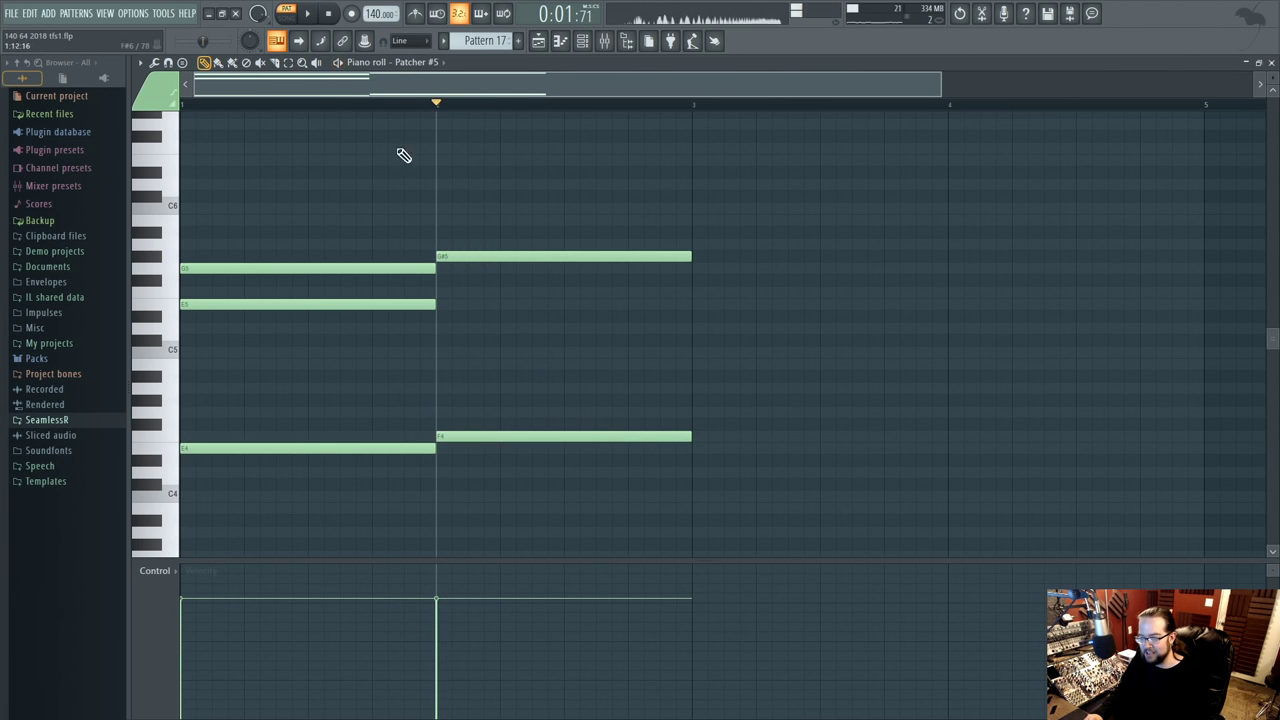
{"action": "right_click", "coordinate": [478, 256]}
{"action": "right_click", "coordinate": [482, 437]}
- Duplicate the bar 1 chord into bar 4 and move the copied notes to F4, F5 and A5
{"action": "left_click_drag", "start_coordinate": [377, 243], "coordinate": [960, 443]}
{"action": "key", "text": "ctrl+b"}
{"action": "left_click", "coordinate": [992, 329]}
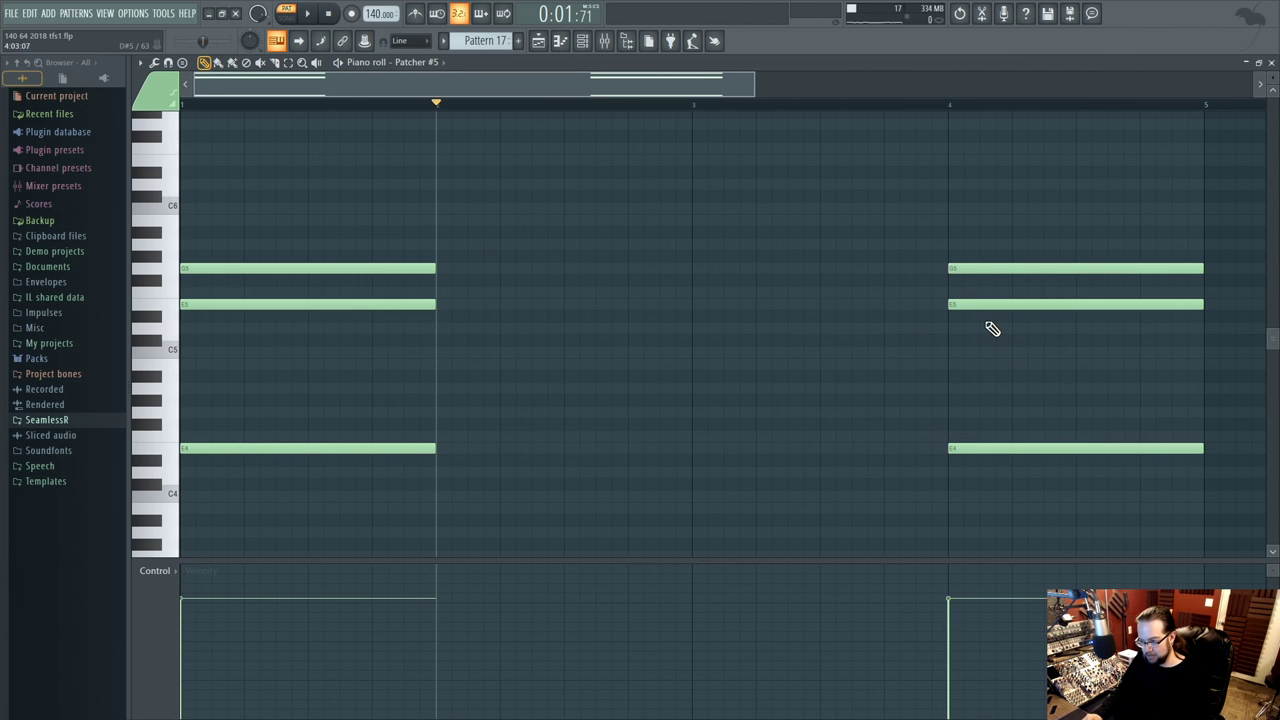
{"action": "mouse_move", "coordinate": [963, 301]}
{"action": "left_mouse_down"}
{"action": "mouse_move", "coordinate": [960, 283]}
{"action": "mouse_move", "coordinate": [1000, 280]}
{"action": "mouse_move", "coordinate": [951, 292]}
{"action": "left_mouse_up"}
{"action": "left_click_drag", "start_coordinate": [963, 447], "coordinate": [965, 434]}
{"action": "left_click_drag", "start_coordinate": [968, 258], "coordinate": [960, 244]}
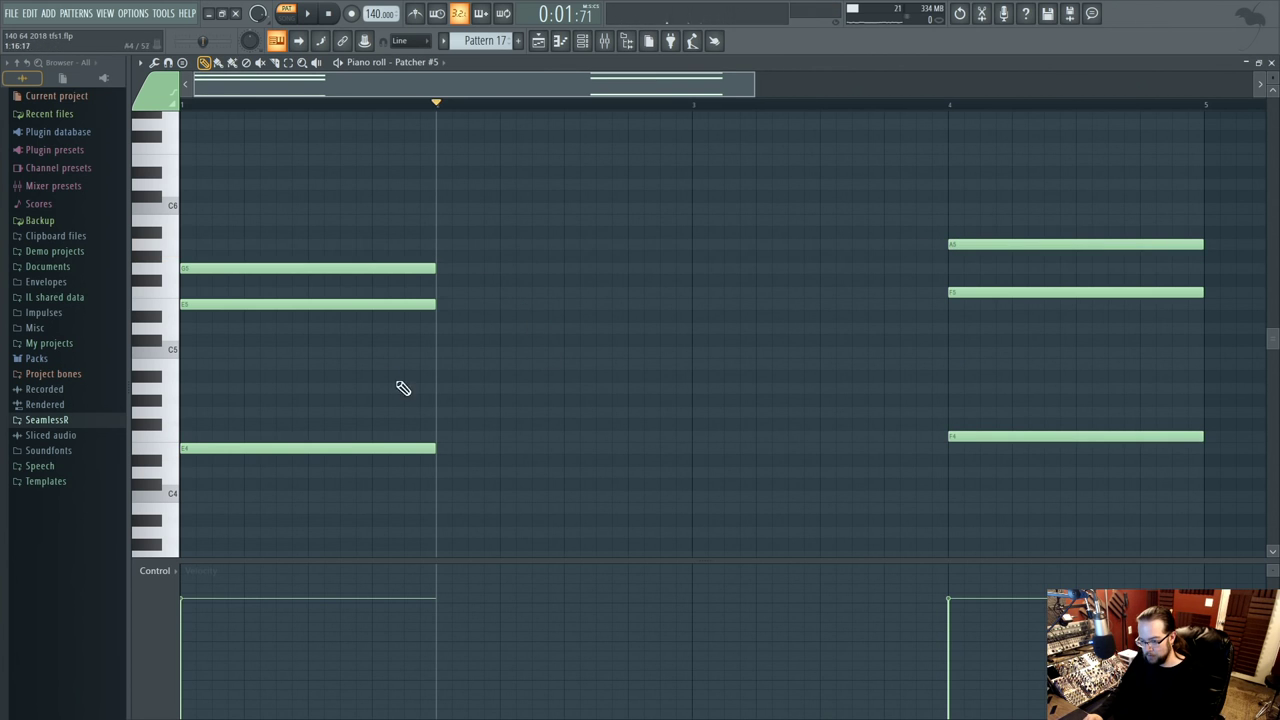
- Build a one-bar chord of C4, E5 and G5 in bar 2 and play it
{"action": "left_click_drag", "start_coordinate": [400, 352], "coordinate": [497, 364]}
{"action": "right_click", "coordinate": [500, 352]}
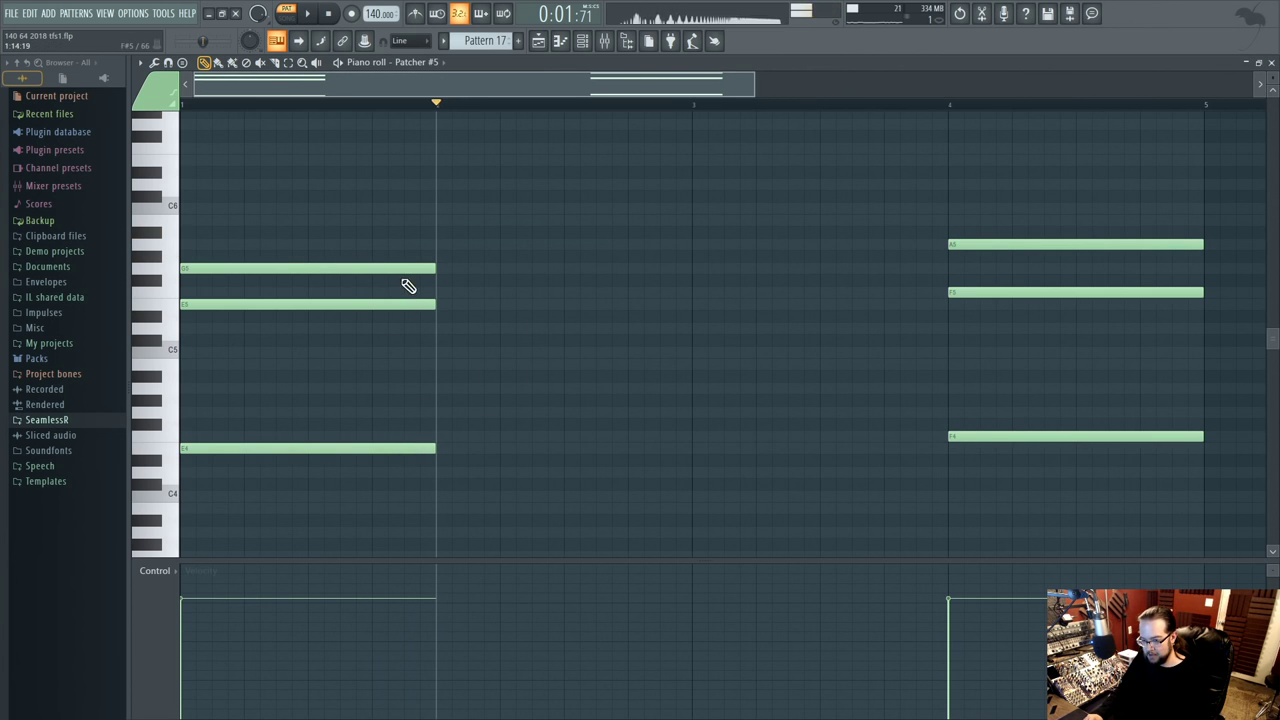
{"action": "left_click", "coordinate": [438, 497]}
{"action": "left_click", "coordinate": [437, 304]}
{"action": "left_click", "coordinate": [455, 268]}
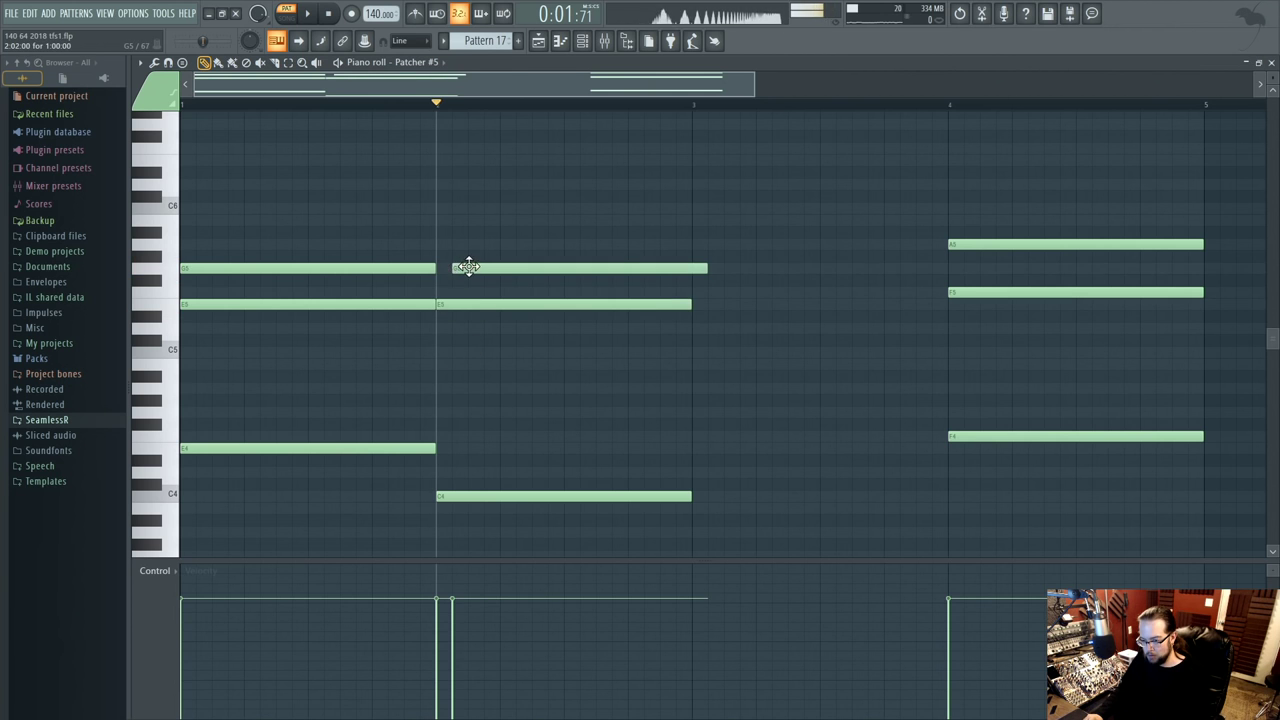
{"action": "left_click", "coordinate": [443, 106]}
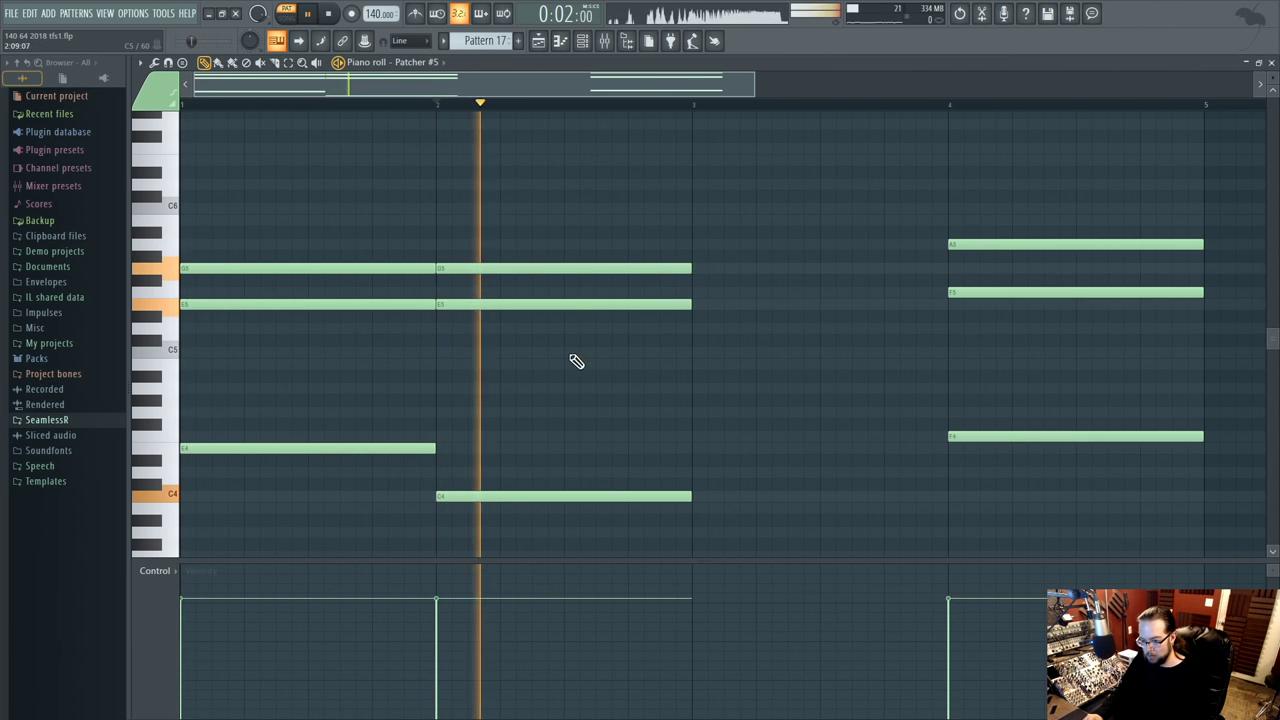
- Replace the G5 note in bar 2 with C5 after auditioning the chord
{"action": "left_click_drag", "start_coordinate": [451, 300], "coordinate": [473, 270]}
{"action": "key", "text": "space"}
{"action": "key", "text": "space"}
{"action": "right_click", "coordinate": [480, 257]}
{"action": "left_click", "coordinate": [440, 352]}
{"action": "key", "text": "ctrl+z"}
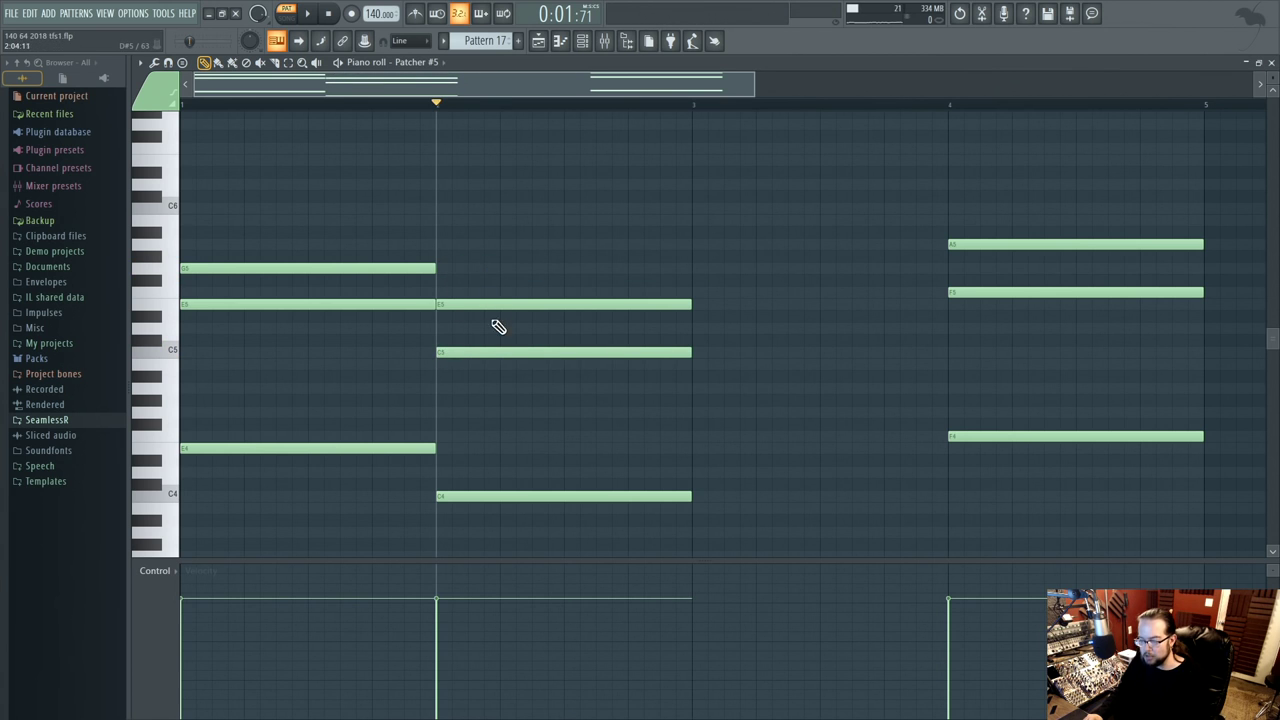
- Replace C4 in bar 2 with G4 after trying D4, and remove the C5 and E5 notes
{"action": "right_click", "coordinate": [469, 496]}
{"action": "left_click", "coordinate": [440, 474]}
{"action": "right_click", "coordinate": [486, 472]}
{"action": "left_click", "coordinate": [440, 412]}
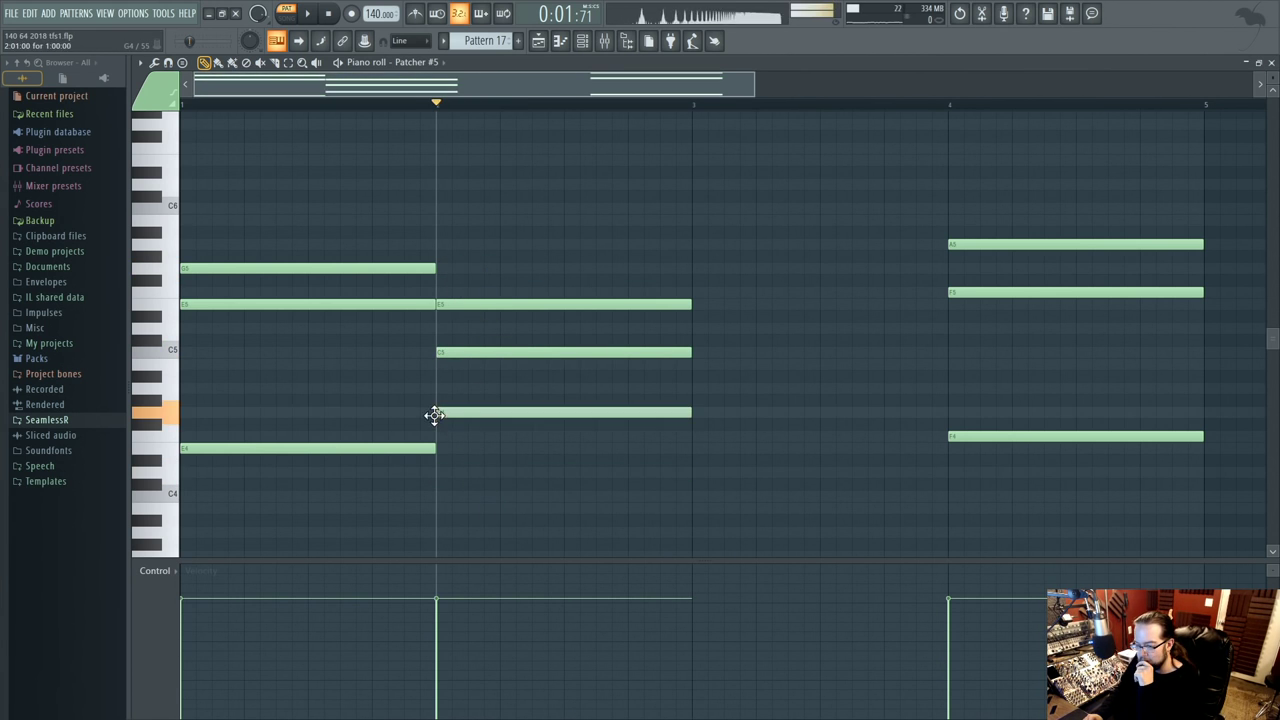
{"action": "right_click", "coordinate": [522, 352]}
{"action": "right_click", "coordinate": [526, 304]}
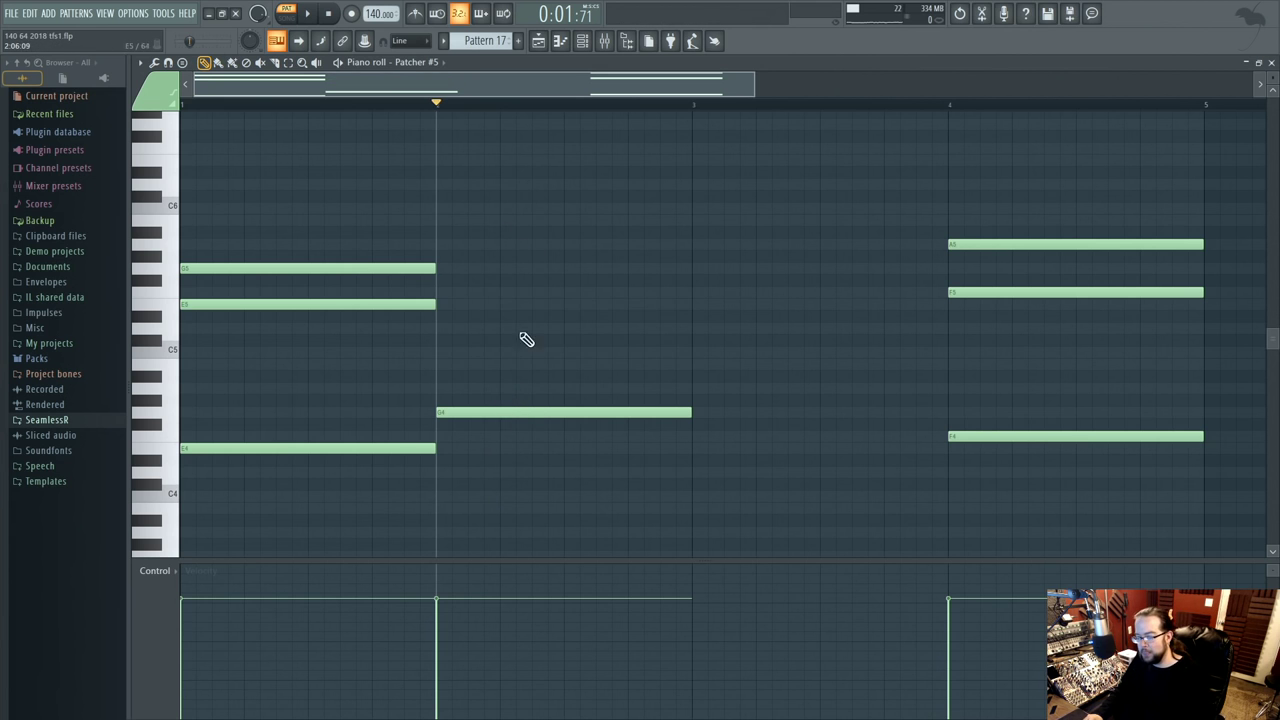
- Add D#5 and G5 above G4 in bar 2 and play the chord from the start of that bar
{"action": "left_click", "coordinate": [450, 305]}
{"action": "left_click_drag", "start_coordinate": [458, 270], "coordinate": [470, 328]}
{"action": "key", "text": "space"}
{"action": "key", "text": "space"}
{"action": "left_click", "coordinate": [438, 104]}
{"action": "key", "text": "space"}
{"action": "key", "text": "space"}
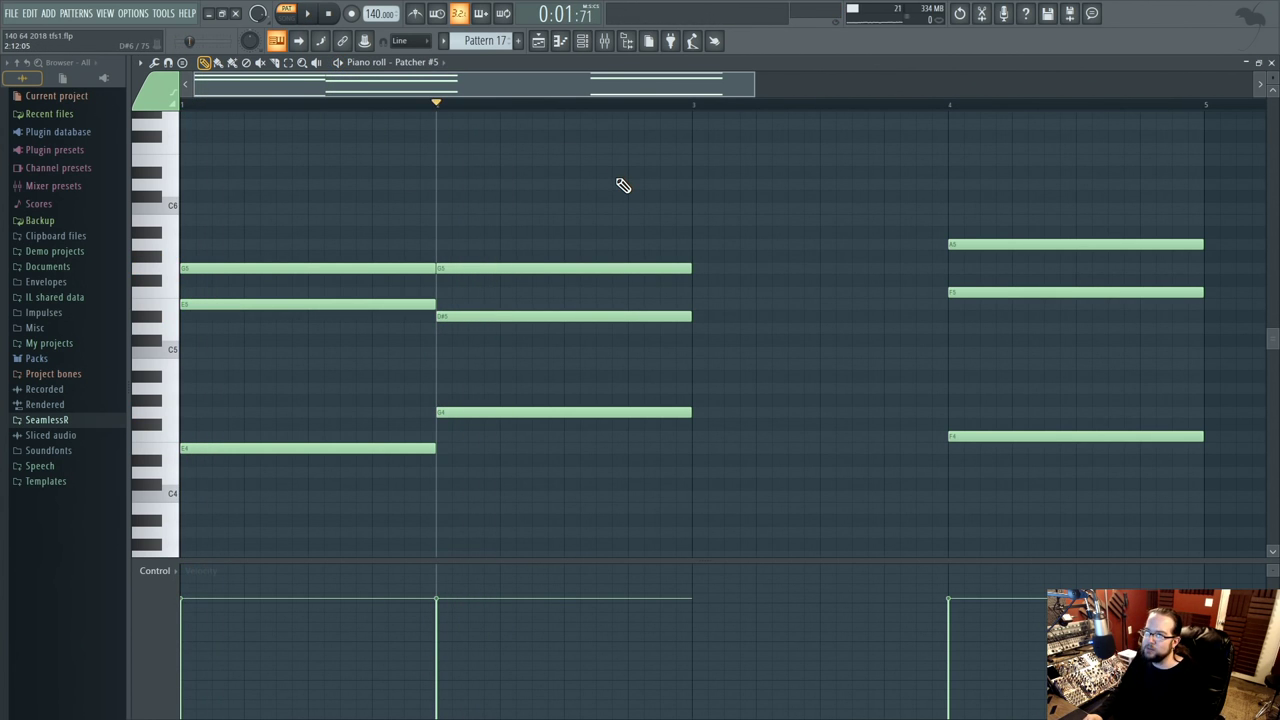
- Play the G4, D#5 and G5 chord in bar 2 again
{"action": "scroll", "coordinate": [690, 245], "scroll_direction": "up", "scroll_amount": 1}
{"action": "scroll", "coordinate": [725, 252], "scroll_direction": "down", "scroll_amount": 1}
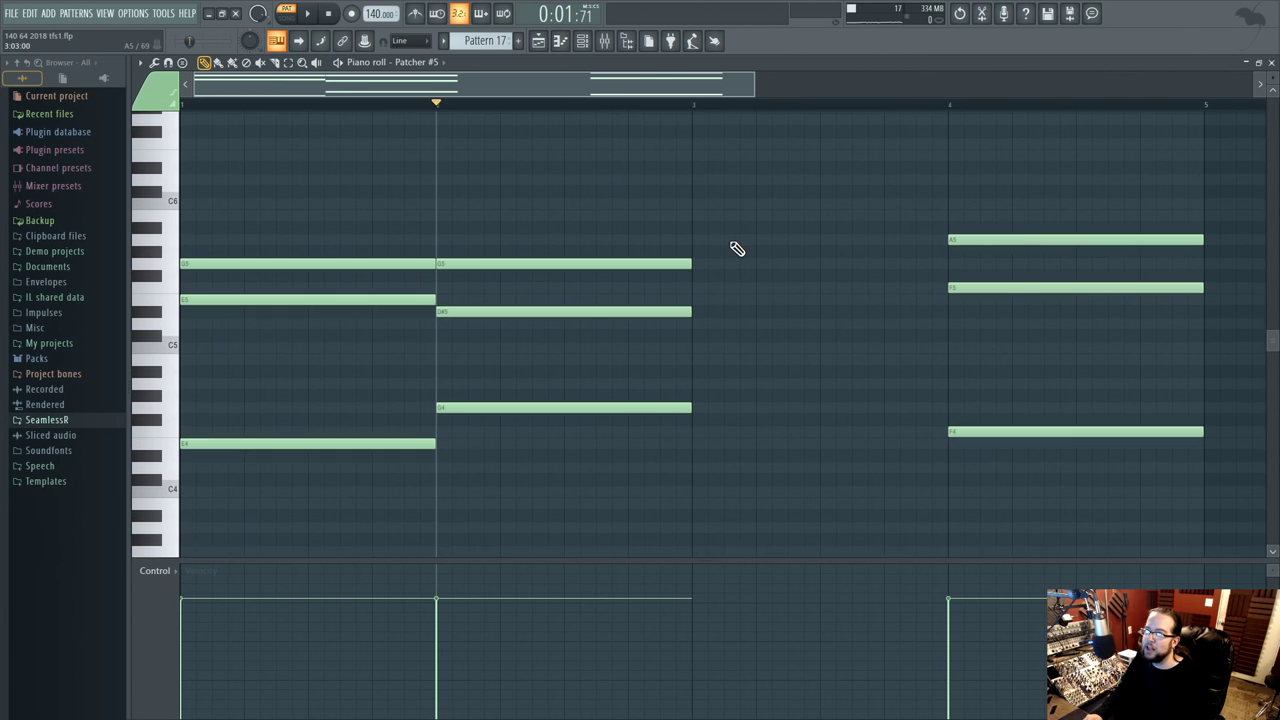
{"action": "scroll", "coordinate": [770, 275], "scroll_direction": "up", "scroll_amount": 1}
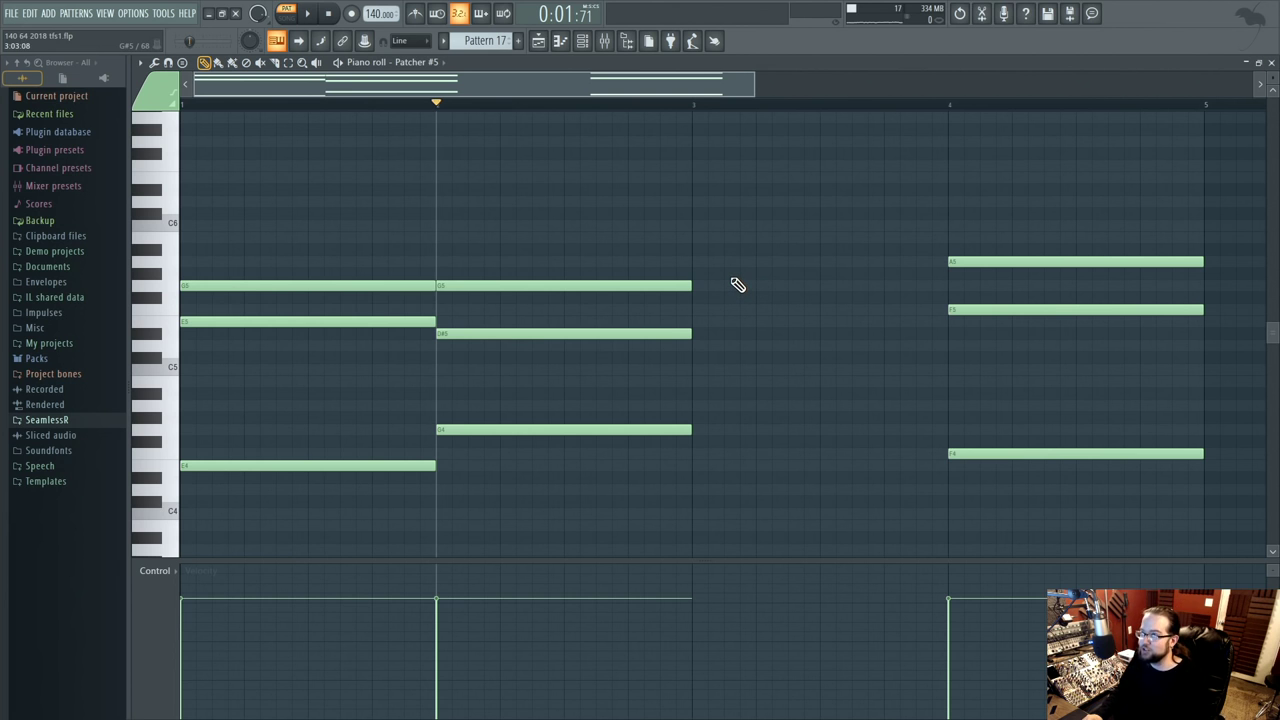
{"action": "scroll", "coordinate": [549, 394], "scroll_direction": "up", "scroll_amount": 1}
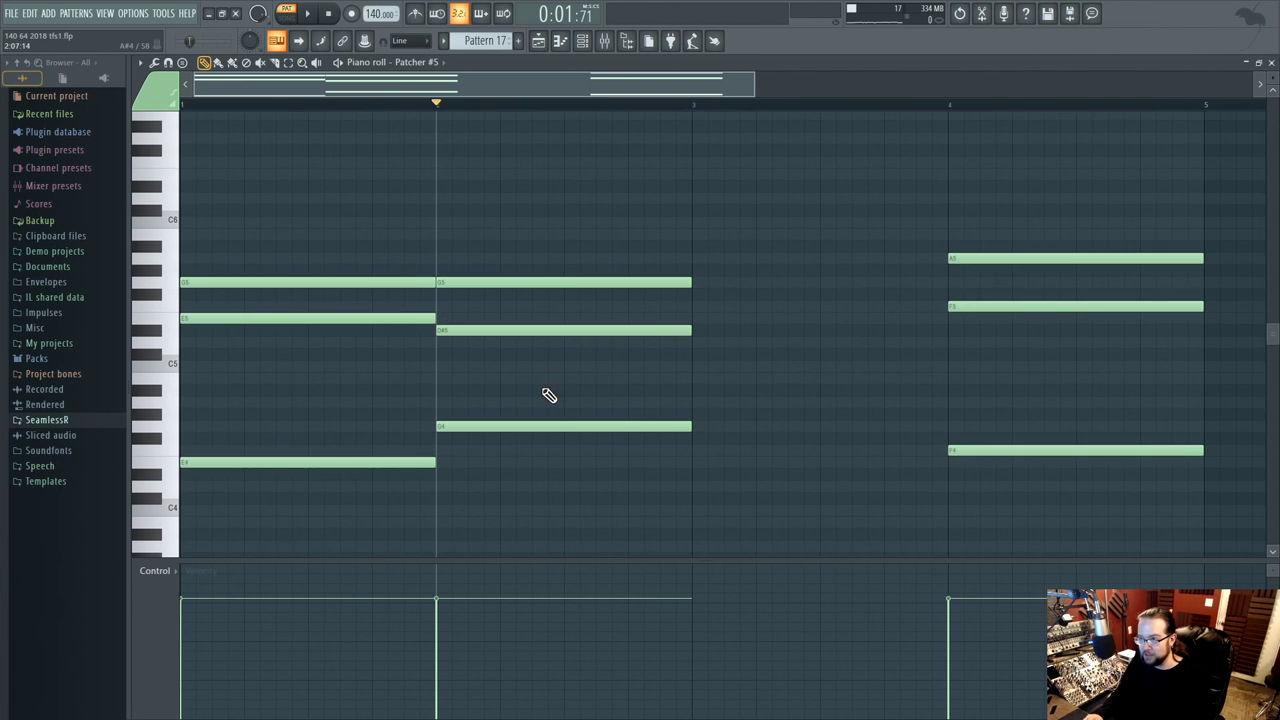
{"action": "key", "text": "space"}
{"action": "left_click", "coordinate": [415, 103]}
{"action": "left_click", "coordinate": [436, 105]}
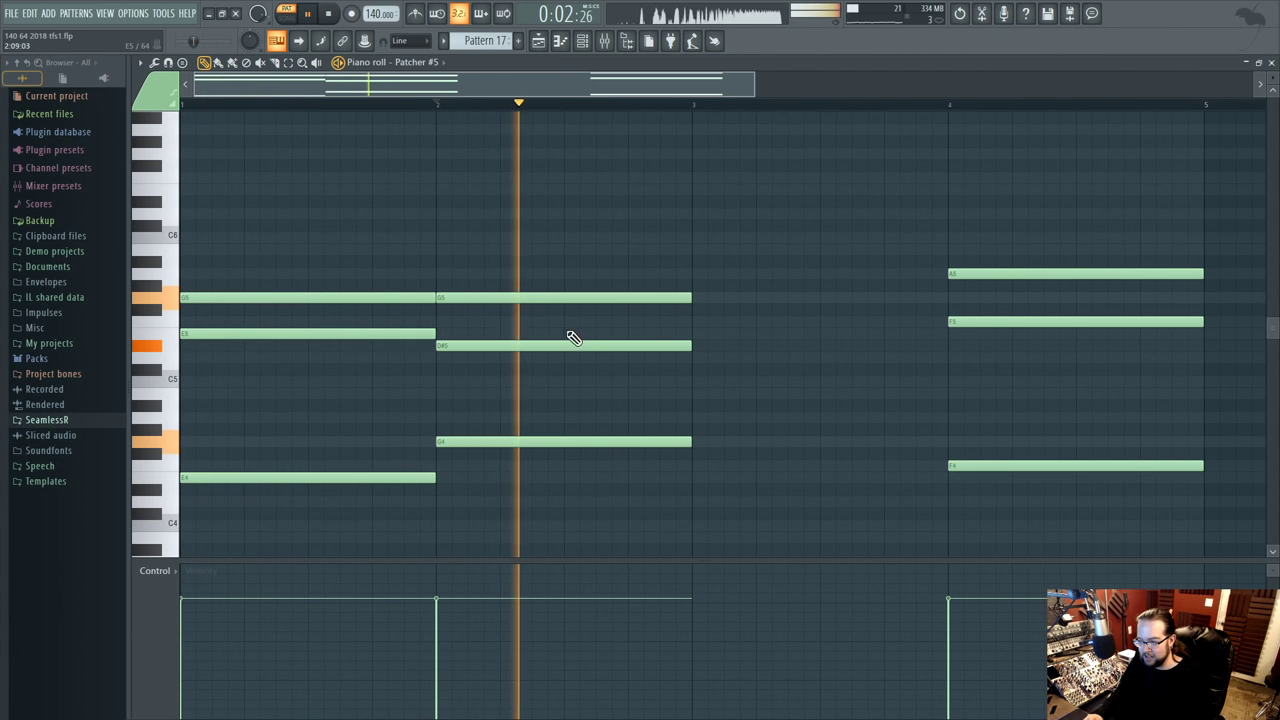
{"action": "key", "text": "space"}
- Try raising G5 in bar 2 to C6, audition the chord, and remove the C6 and D#5 notes
{"action": "left_click_drag", "start_coordinate": [440, 297], "coordinate": [457, 237]}
{"action": "key", "text": "space"}
{"action": "key", "text": "space"}
{"action": "right_click", "coordinate": [457, 238]}
{"action": "right_click", "coordinate": [499, 346]}
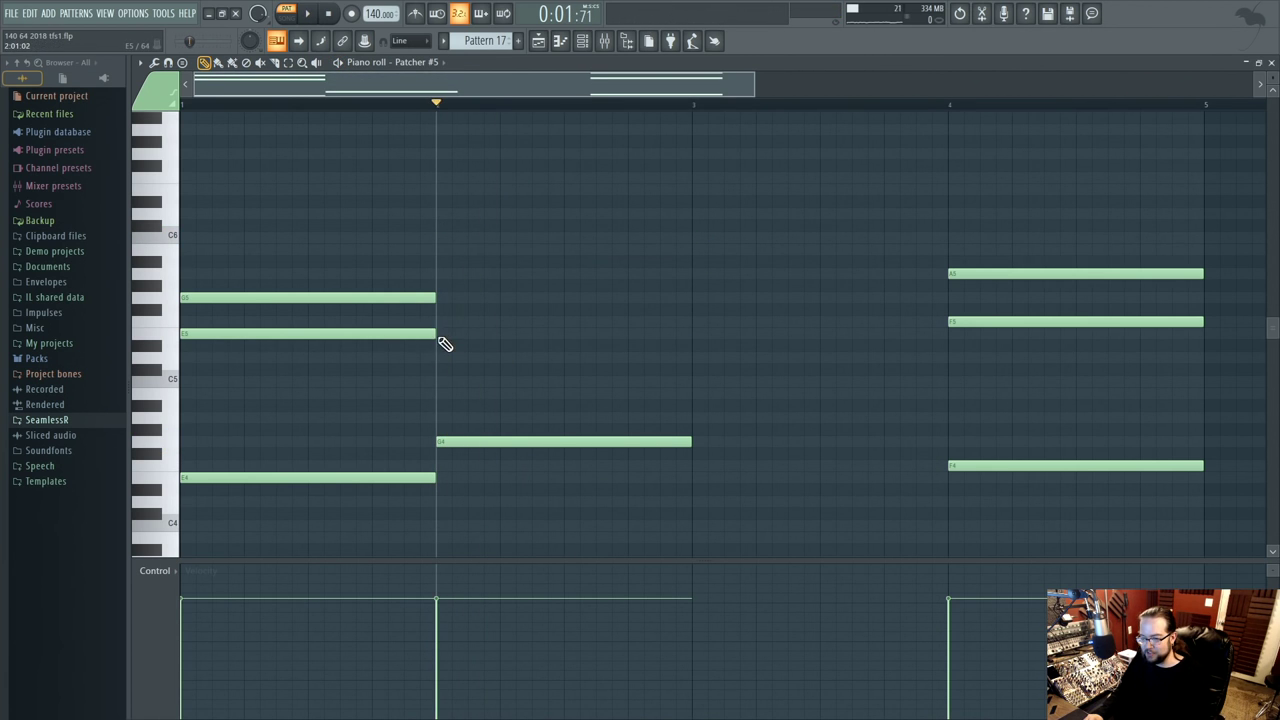
- Replace G4 in bar 2 with a chord of D4, D5 and E5, trying C5 before D5
{"action": "left_click", "coordinate": [441, 337]}
{"action": "right_click", "coordinate": [470, 442]}
{"action": "left_click", "coordinate": [441, 381]}
{"action": "left_click", "coordinate": [443, 501]}
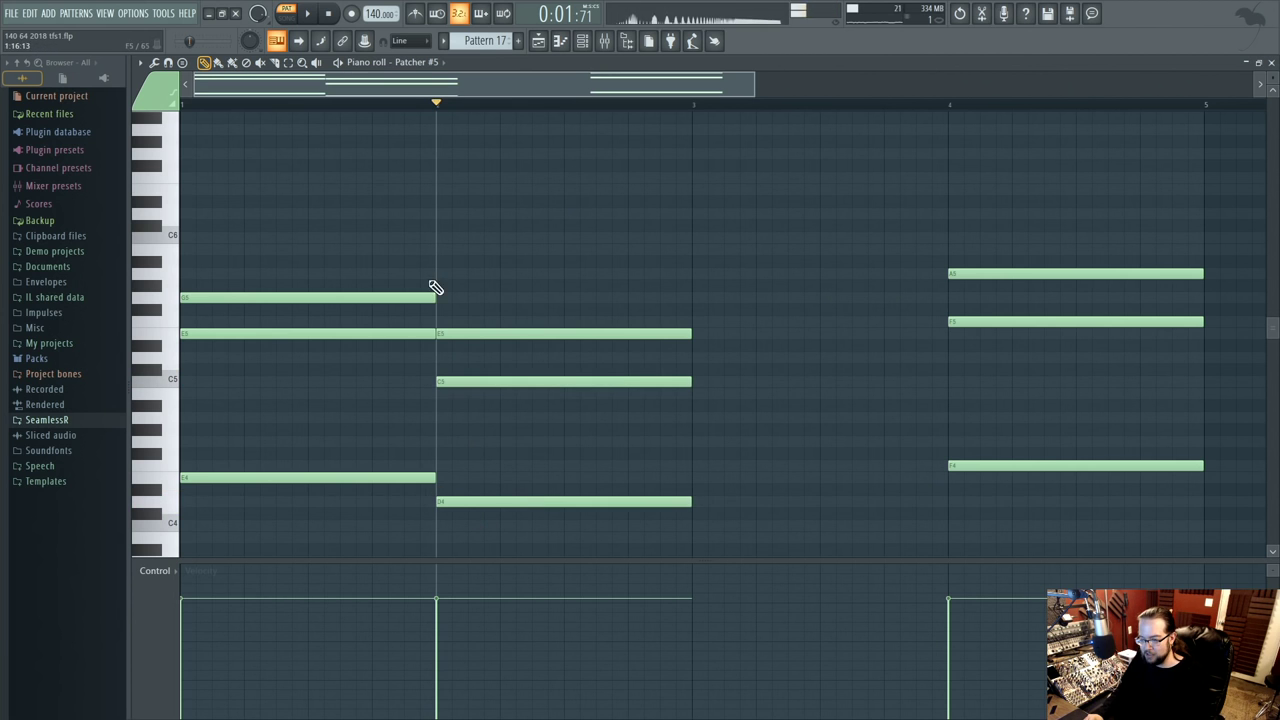
{"action": "right_click", "coordinate": [452, 381]}
{"action": "left_click", "coordinate": [441, 357]}
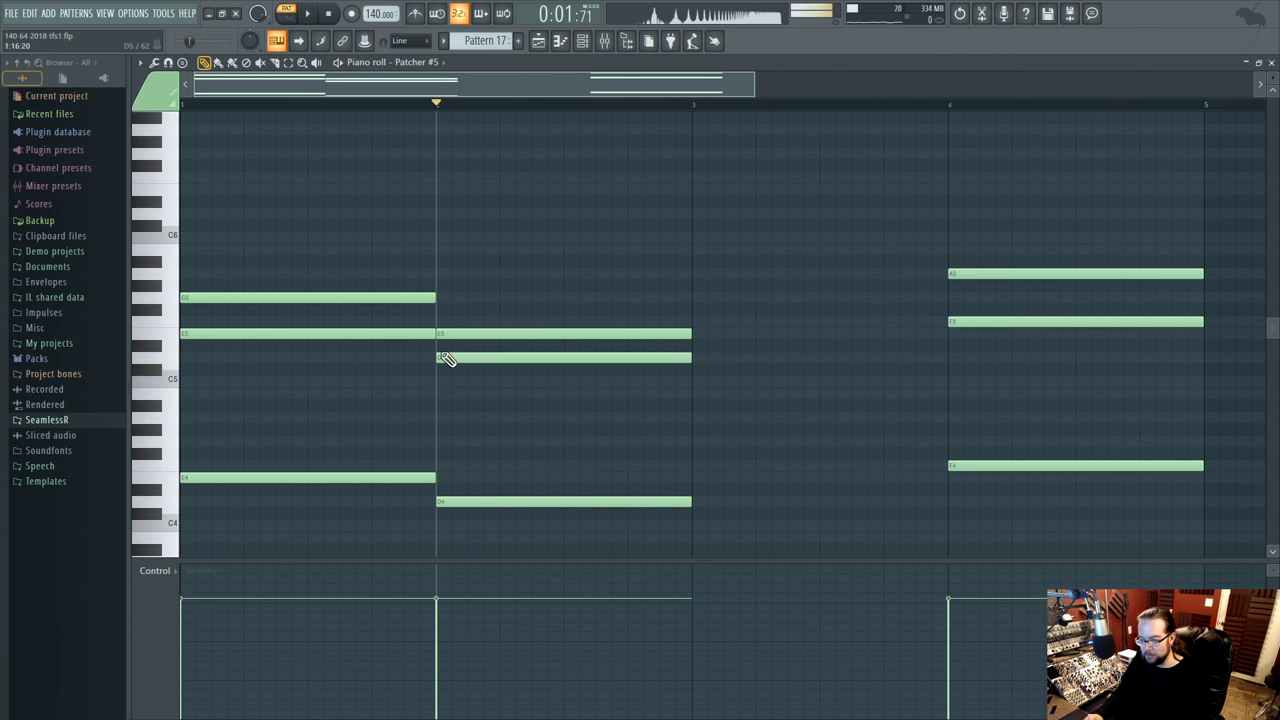
- Try A5 in place of E5 above D4 and D5 in bar 2, raise it to A#5, and audition the chord
{"action": "right_click", "coordinate": [445, 333]}
{"action": "left_click", "coordinate": [442, 274]}
{"action": "key", "text": "space"}
{"action": "left_click", "coordinate": [440, 106]}
{"action": "key", "text": "space"}
{"action": "left_click", "coordinate": [477, 355]}
{"action": "left_click_drag", "start_coordinate": [459, 274], "coordinate": [459, 263]}
{"action": "key", "text": "space"}
{"action": "key", "text": "space"}
{"action": "key", "text": "space"}
{"action": "key", "text": "space"}
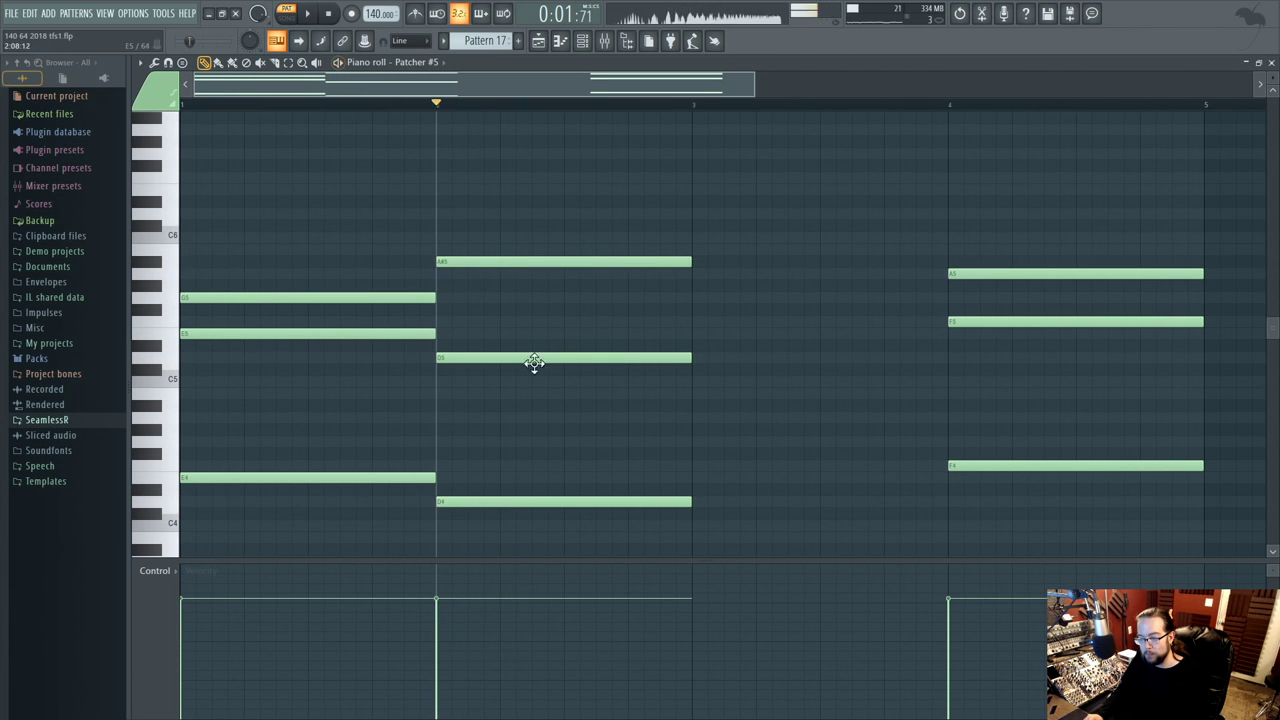
- Try raising D4 in bar 2 to D#4, play the chord, and clear all three notes from the bar
{"action": "left_click_drag", "start_coordinate": [485, 500], "coordinate": [483, 491]}
{"action": "key", "text": "space"}
{"action": "key", "text": "space"}
{"action": "right_click", "coordinate": [503, 357]}
{"action": "right_click", "coordinate": [518, 261]}
{"action": "right_click", "coordinate": [440, 489]}
- Try a bar 2 chord of D#4, D#5 and G5 and play it from the start of that bar
{"action": "left_click", "coordinate": [437, 490]}
{"action": "left_click", "coordinate": [436, 345]}
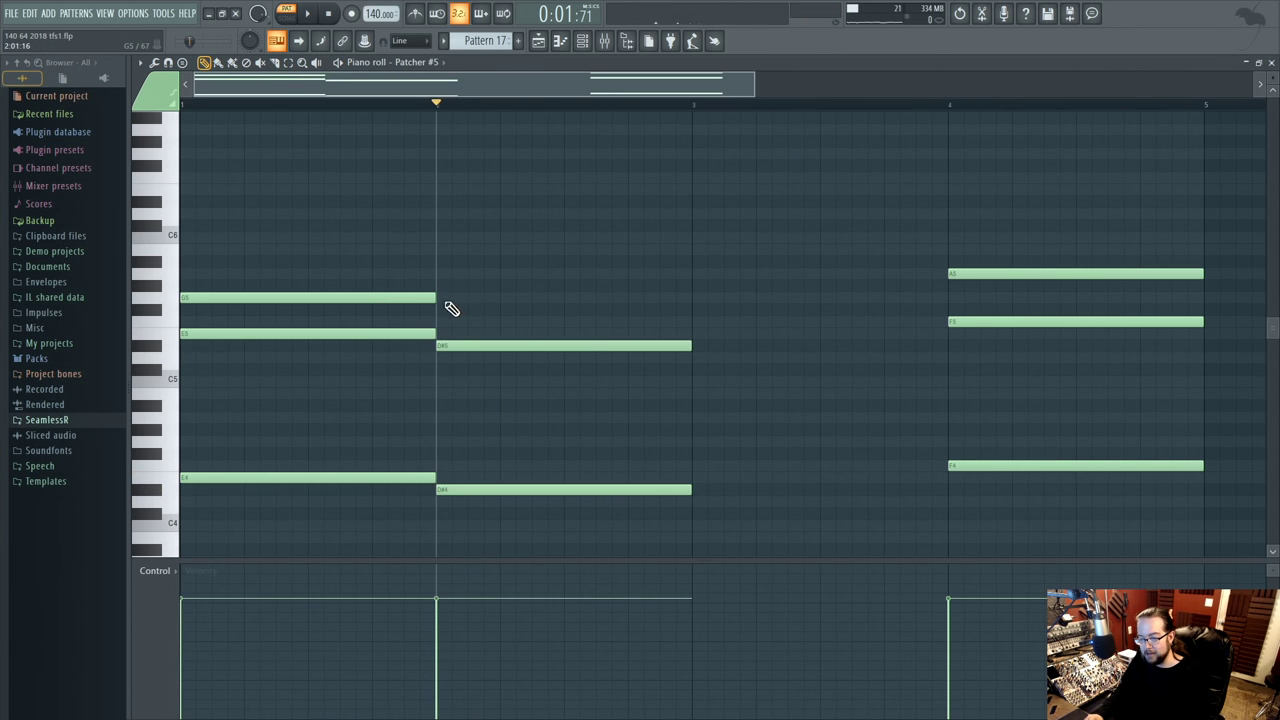
{"action": "left_click", "coordinate": [447, 298]}
{"action": "key", "text": "space"}
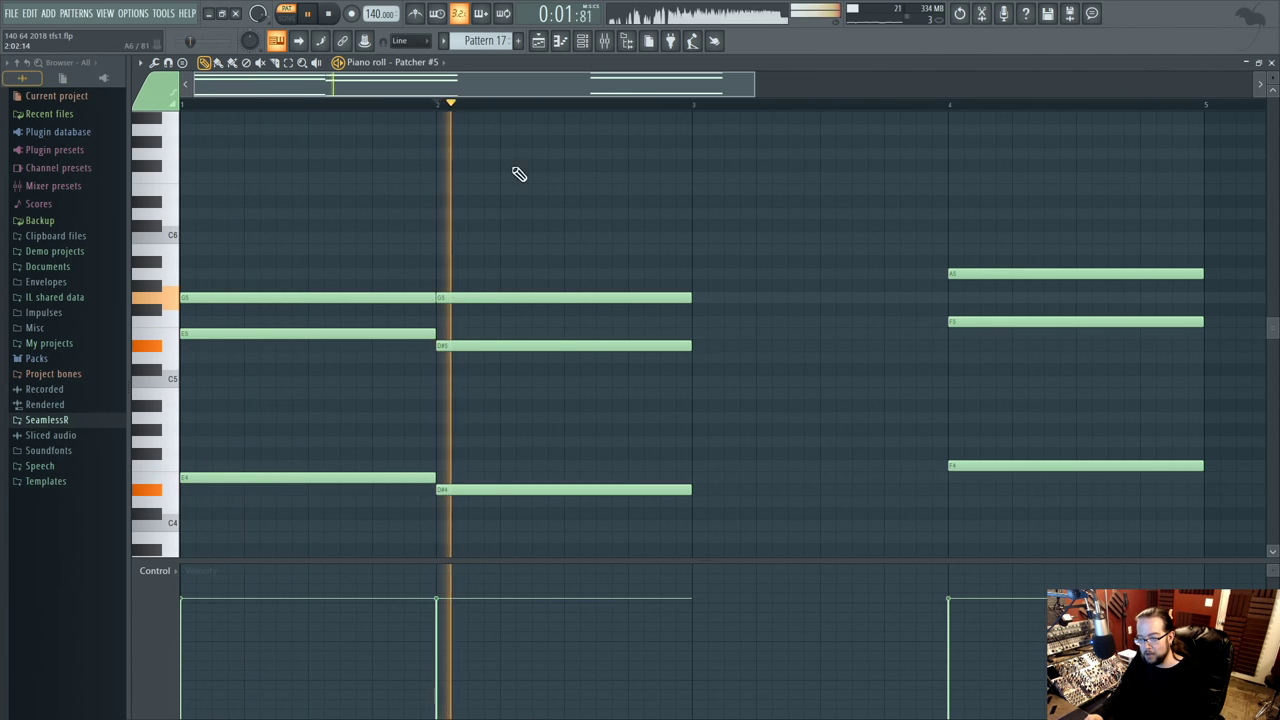
{"action": "key", "text": "space"}
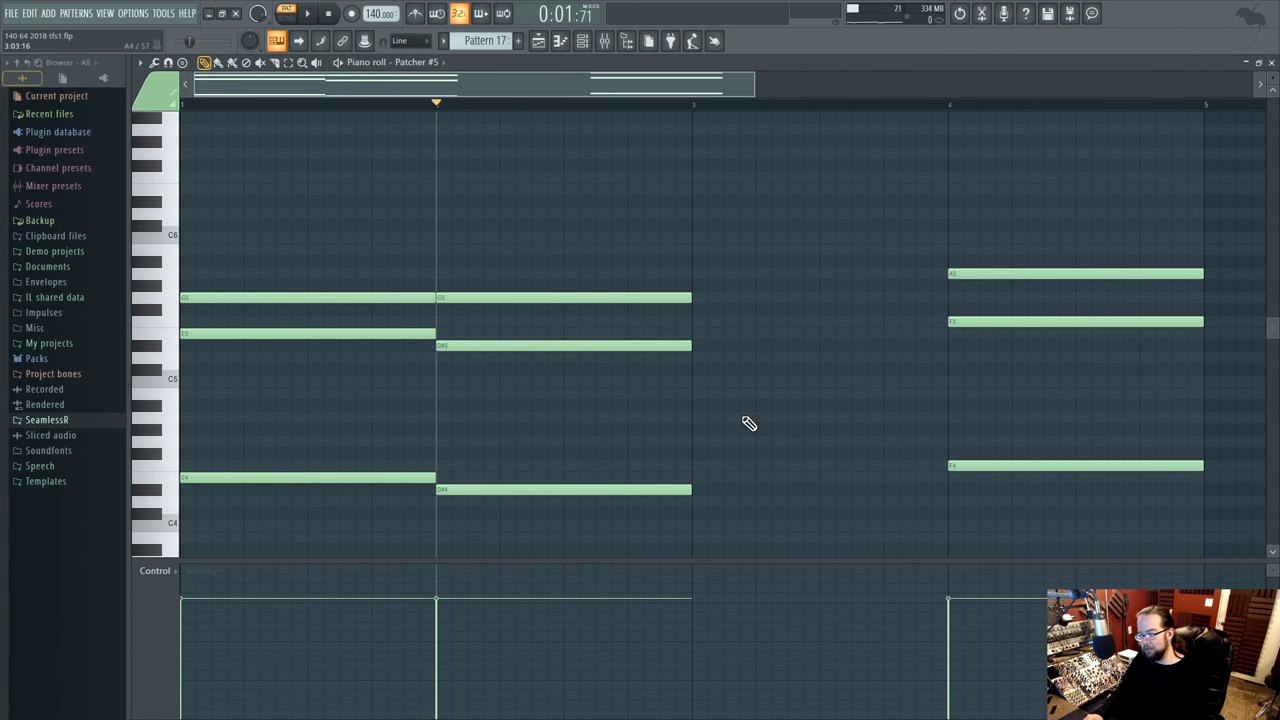
- Add a one-bar chord of E4, E5 and G#5 in bar 3 and play it into the bar 4 chord
{"action": "scroll", "coordinate": [740, 421], "scroll_direction": "right", "scroll_amount": 1}
{"action": "left_click", "coordinate": [670, 474]}
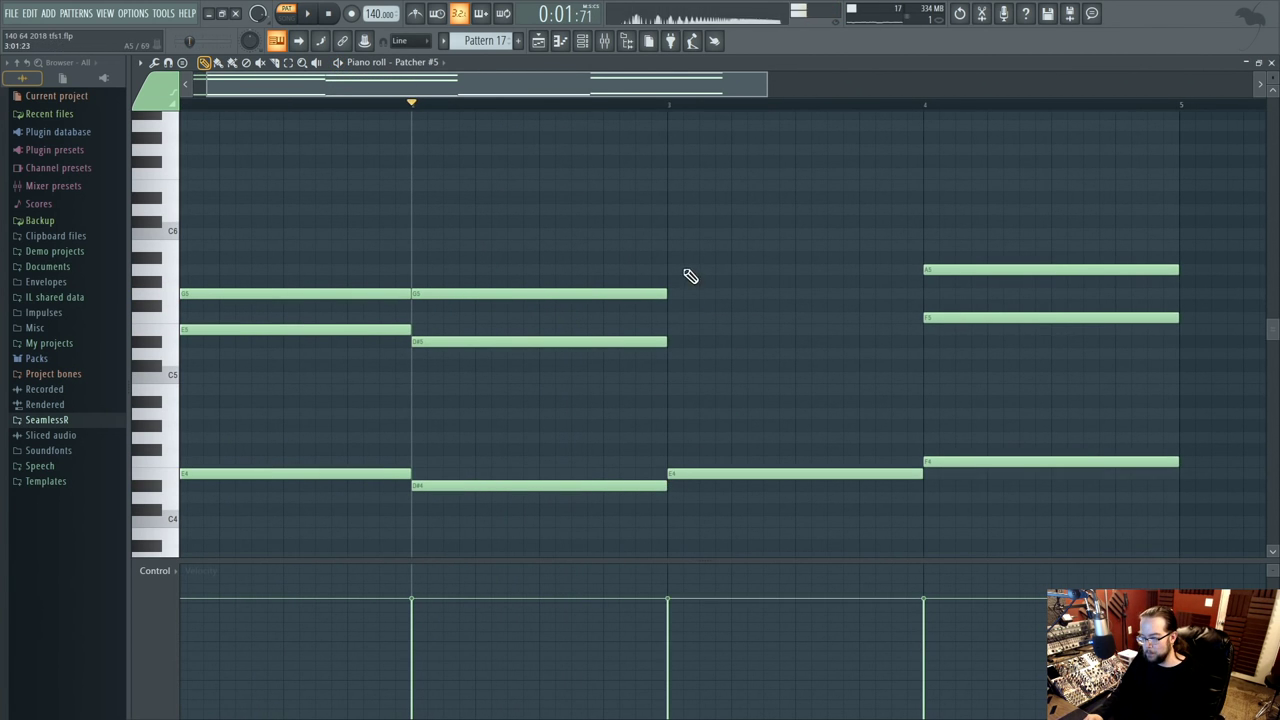
{"action": "left_click", "coordinate": [668, 330]}
{"action": "left_click", "coordinate": [668, 283]}
{"action": "key", "text": "space"}
{"action": "scroll", "coordinate": [640, 215], "scroll_direction": "left", "scroll_amount": 1}
{"action": "scroll", "coordinate": [651, 217], "scroll_direction": "up", "scroll_amount": 1}
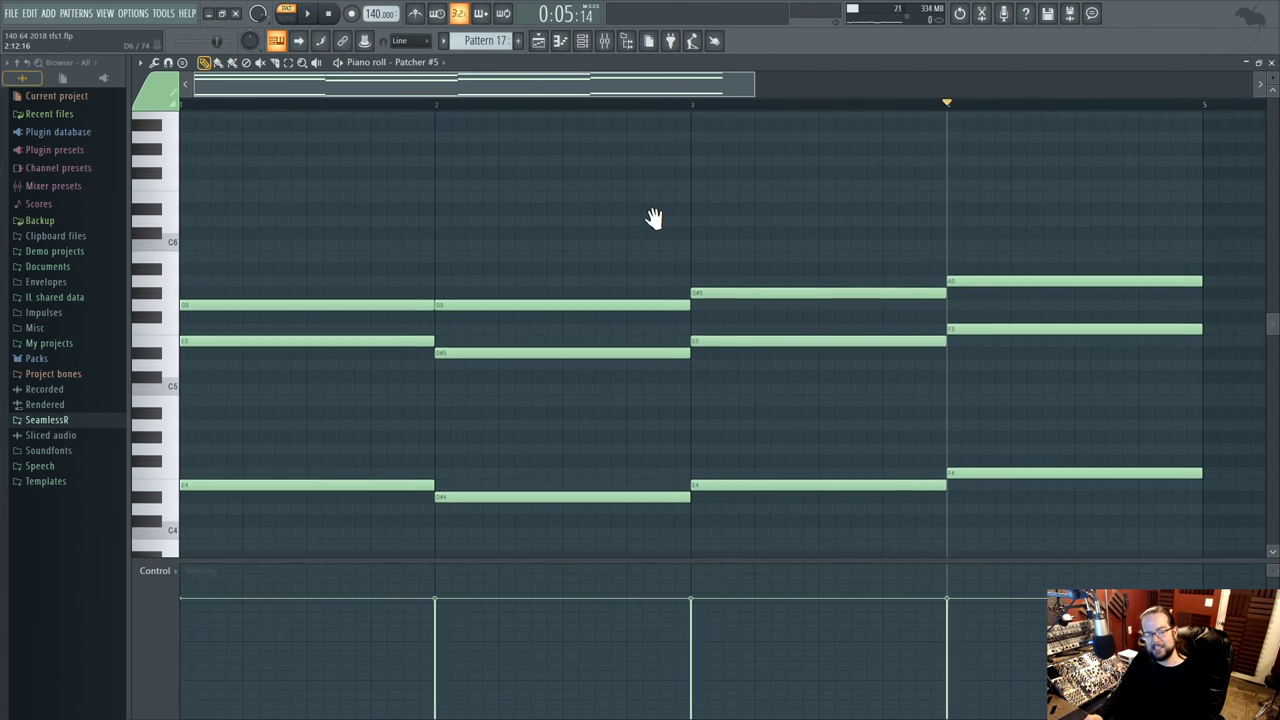
{"action": "key", "text": "space"}
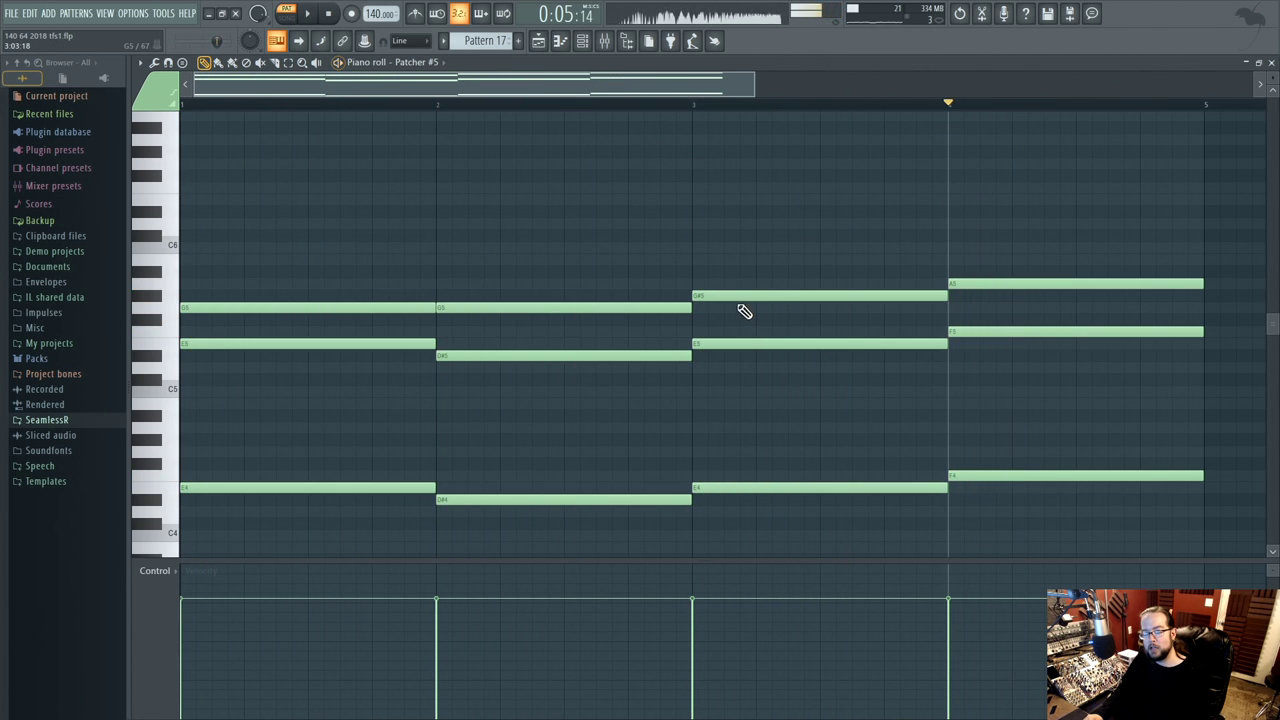
- Lower G#5 in bar 3 to G5 and audition the chords across the four bars
{"action": "left_click_drag", "start_coordinate": [738, 296], "coordinate": [738, 308]}
{"action": "left_click", "coordinate": [686, 103]}
{"action": "left_click", "coordinate": [925, 105]}
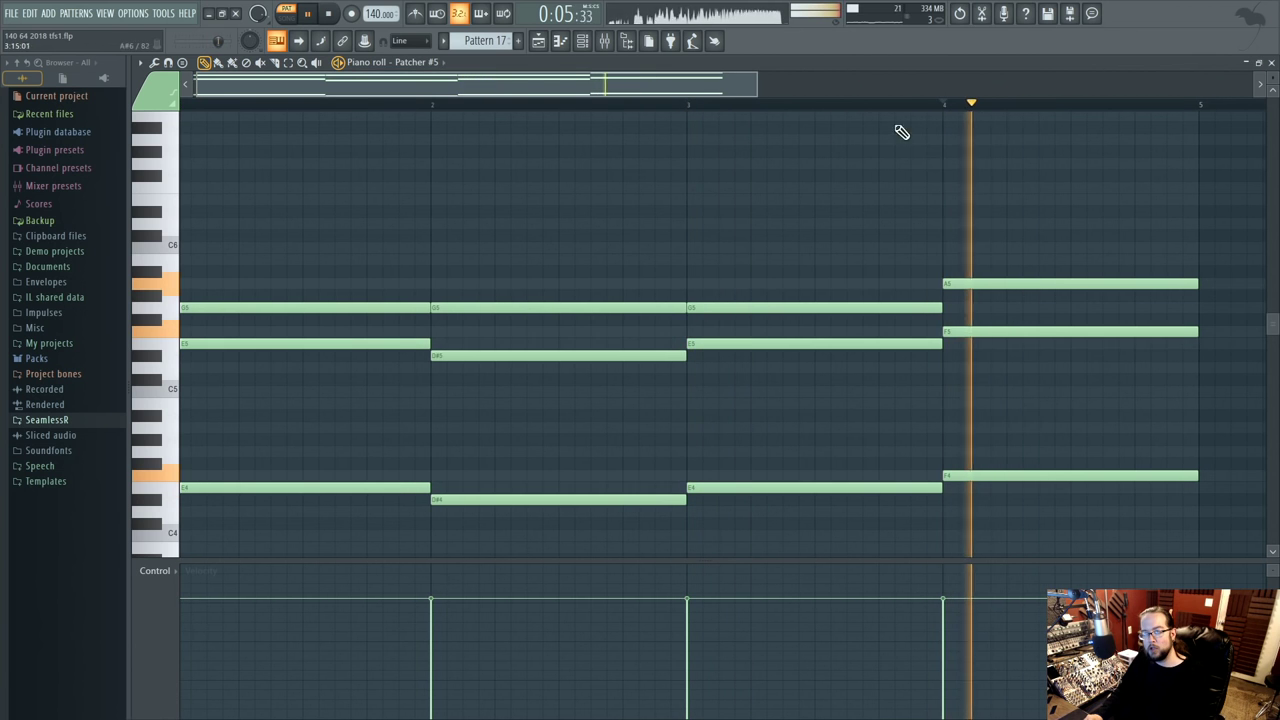
{"action": "left_click", "coordinate": [185, 105]}
{"action": "left_click", "coordinate": [450, 105]}
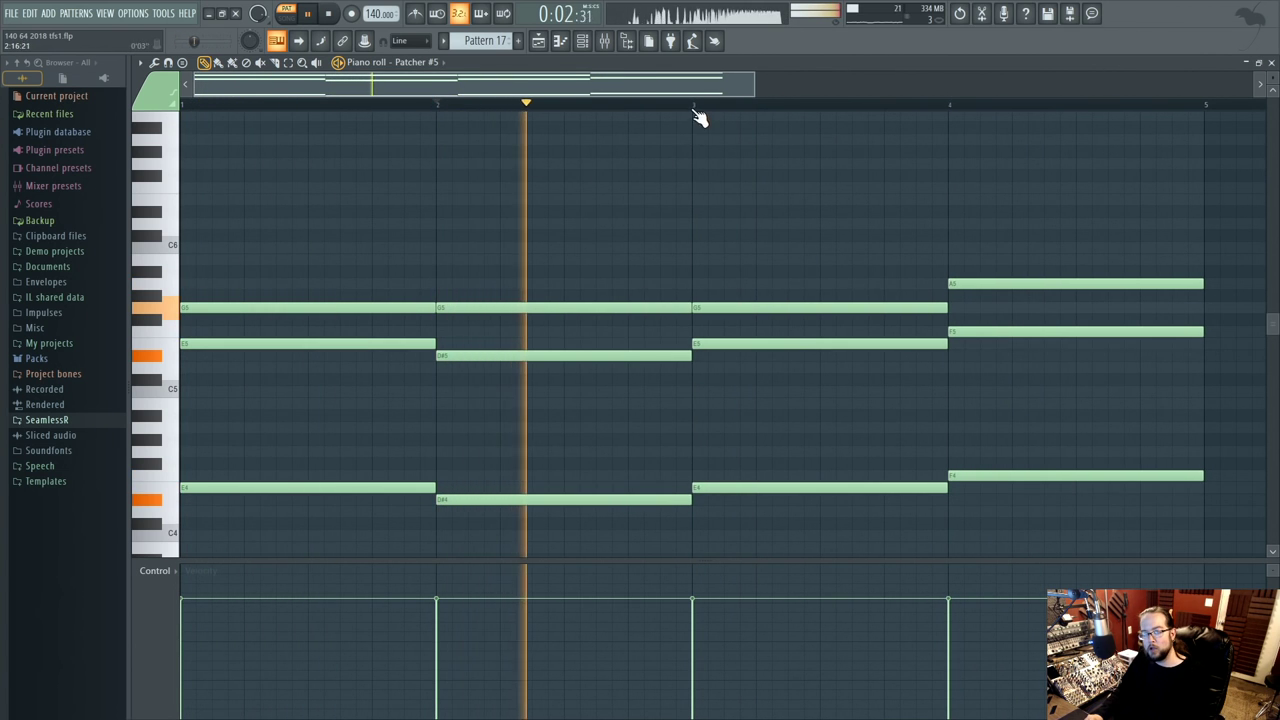
{"action": "key", "text": "space"}
{"action": "key", "text": "space"}
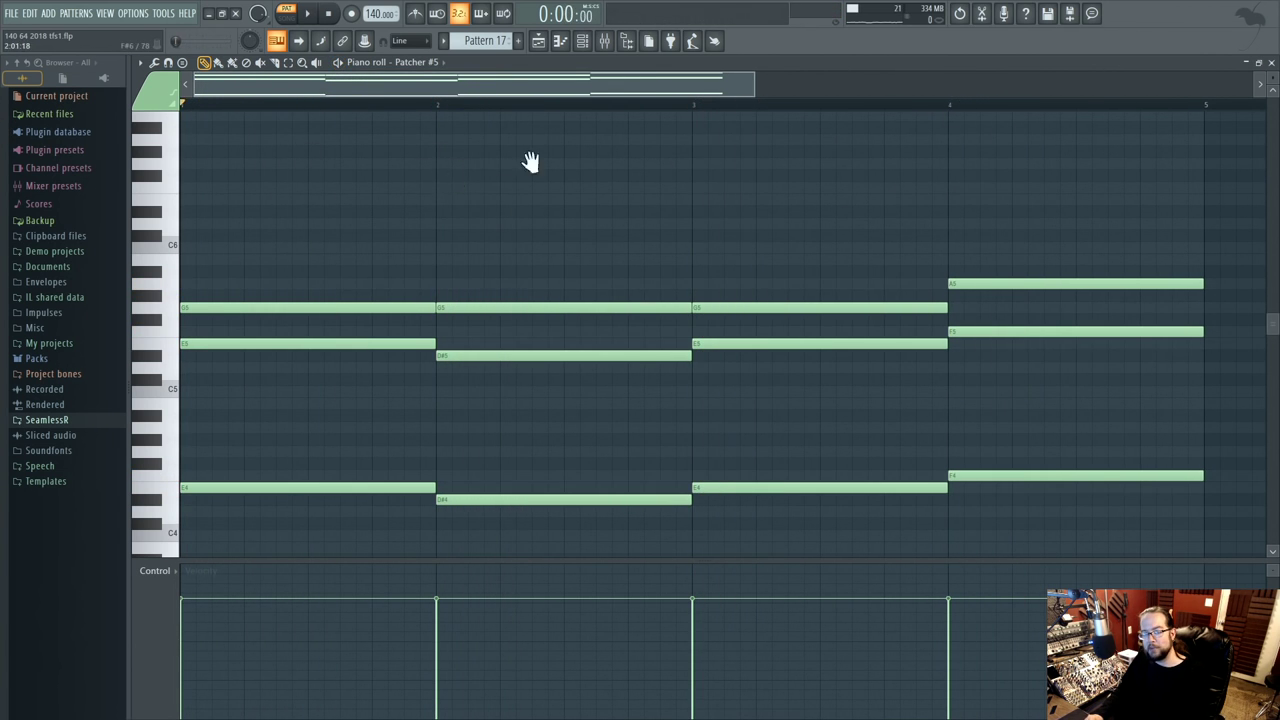
- Try F5 and G#5 as the upper notes in bar 2 over a bass lowered to D4, and audition it
{"action": "scroll", "coordinate": [488, 393], "scroll_direction": "down", "scroll_amount": 1}
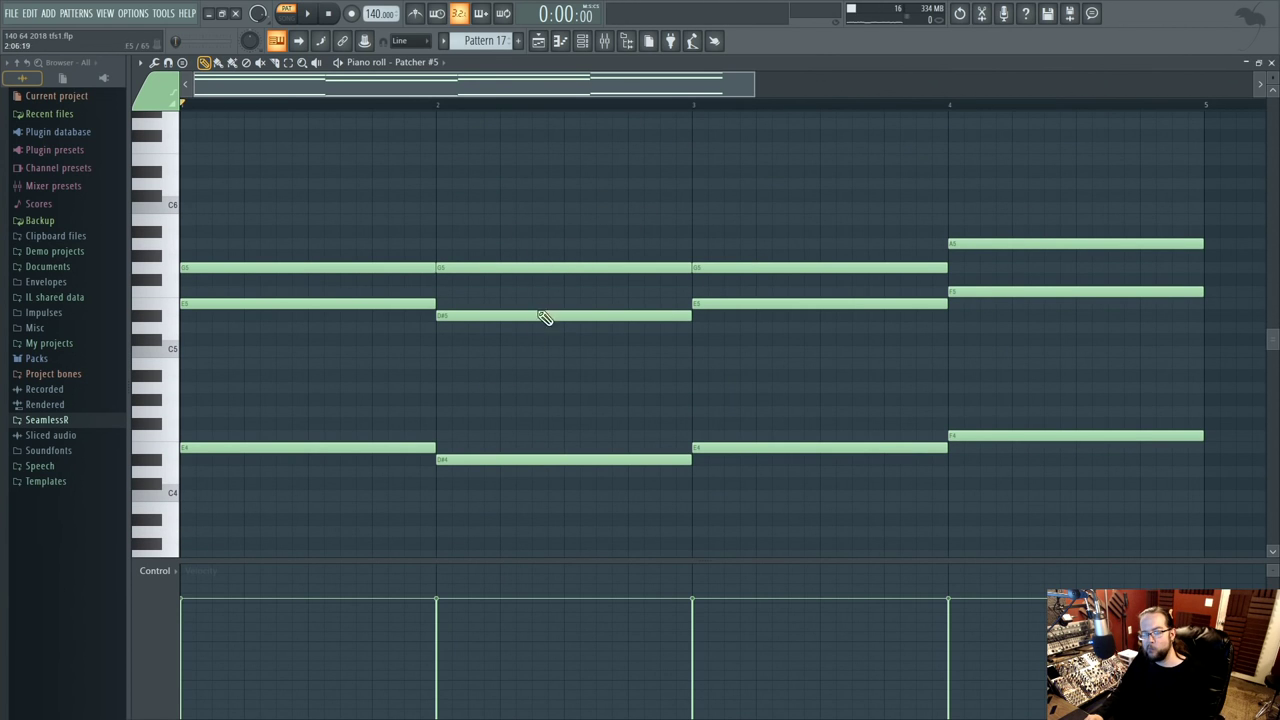
{"action": "right_click", "coordinate": [486, 271]}
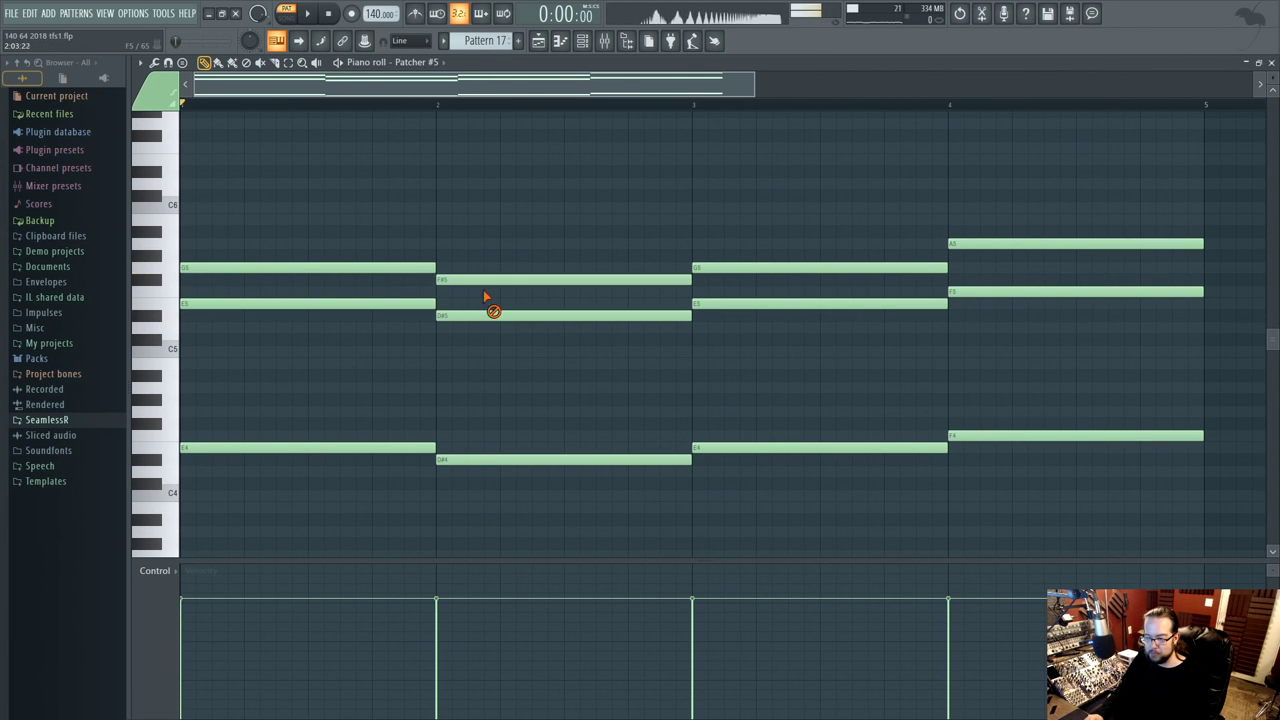
{"action": "left_click_drag", "start_coordinate": [450, 317], "coordinate": [459, 252]}
{"action": "left_click", "coordinate": [443, 267]}
{"action": "left_click", "coordinate": [443, 105]}
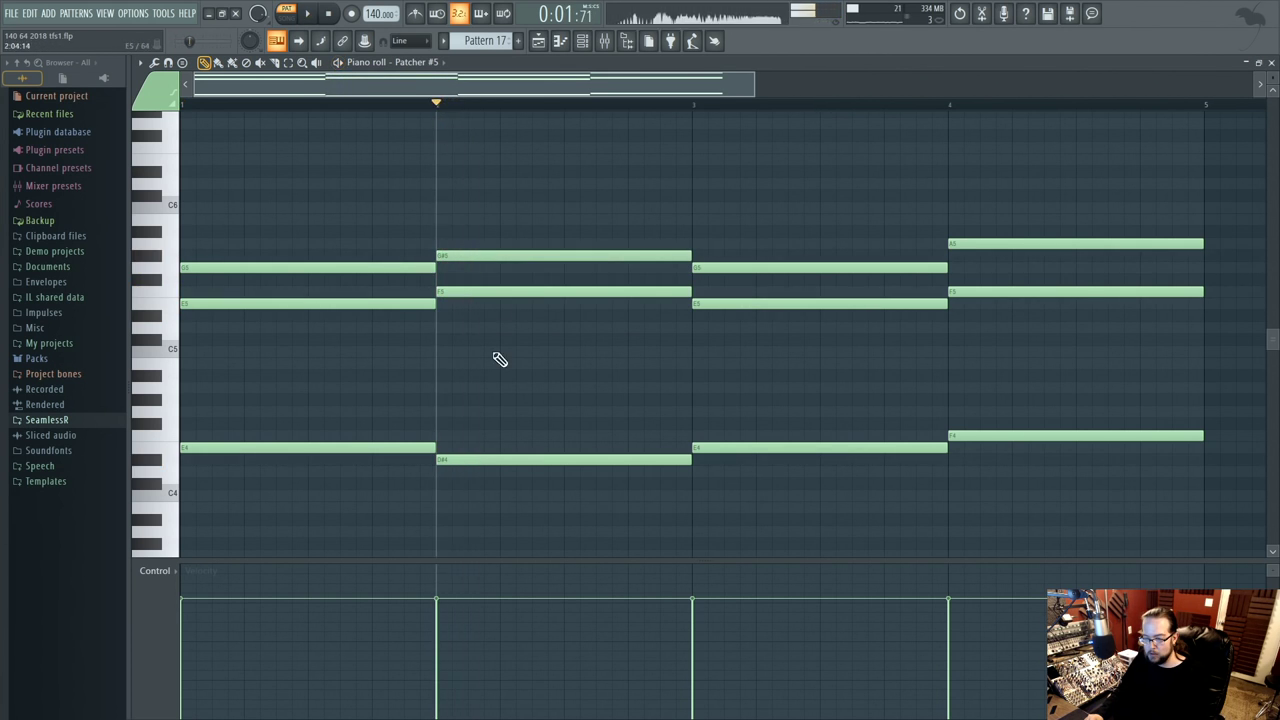
{"action": "left_click_drag", "start_coordinate": [454, 458], "coordinate": [458, 470]}
{"action": "key", "text": "space"}
{"action": "key", "text": "space"}
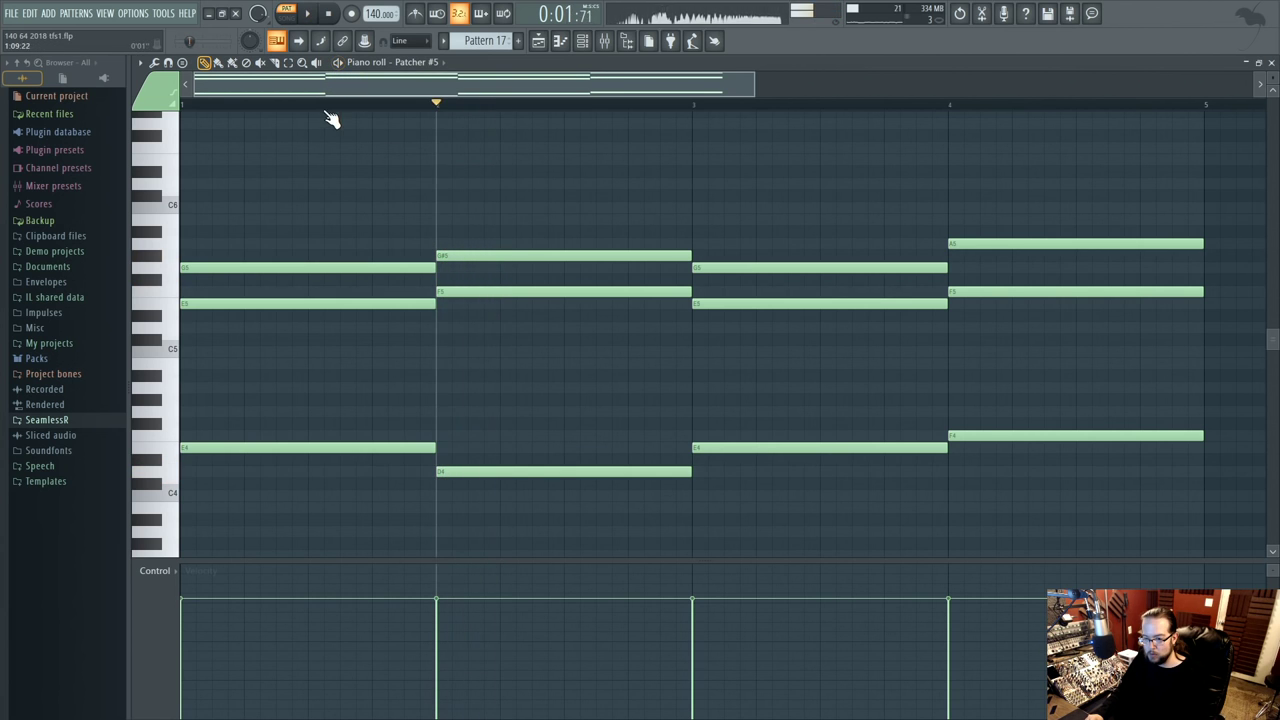
- Try D5 in place of the D4 bass under F5 and G#5 in bar 2 and play the chord
{"action": "left_click", "coordinate": [445, 328]}
{"action": "right_click", "coordinate": [490, 471]}
{"action": "key", "text": "space"}
{"action": "left_click", "coordinate": [443, 105]}
{"action": "key", "text": "space"}
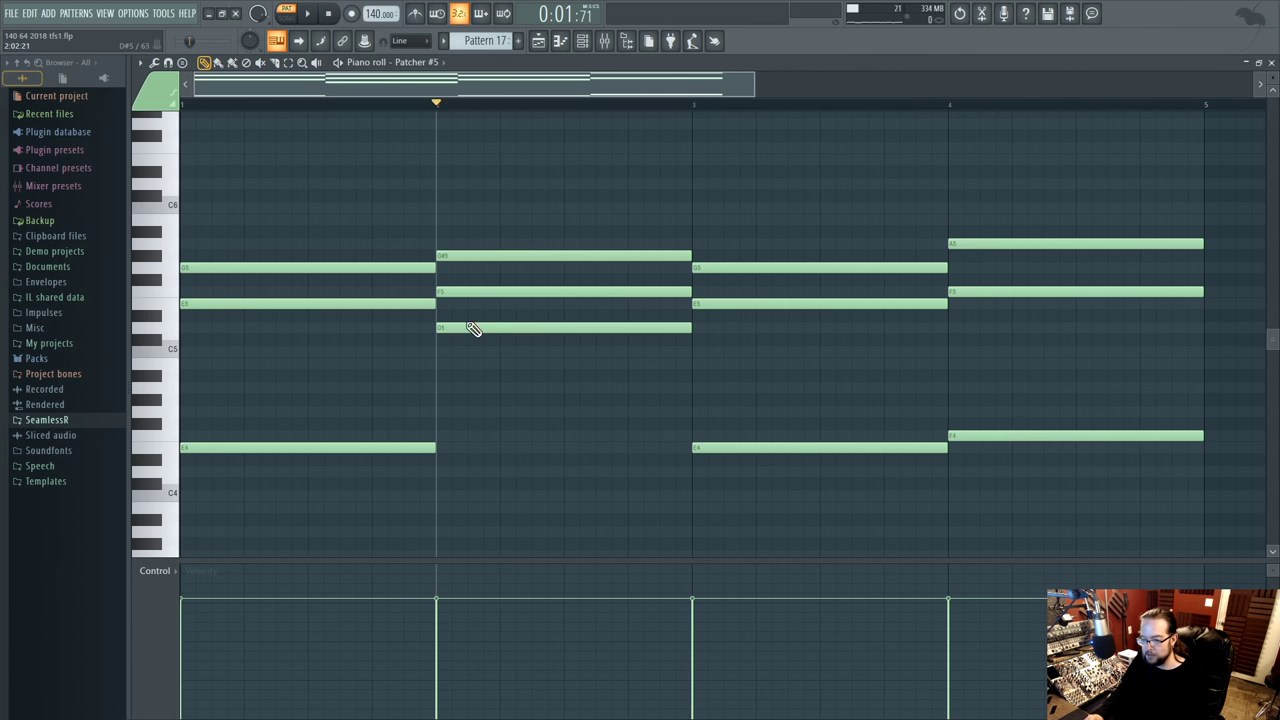
- Replace the bar 2 notes with D5 and F#5, trying E5 before D5, and play them
{"action": "right_click", "coordinate": [474, 328]}
{"action": "right_click", "coordinate": [462, 292]}
{"action": "right_click", "coordinate": [462, 256]}
{"action": "left_click", "coordinate": [449, 304]}
{"action": "left_click", "coordinate": [440, 279]}
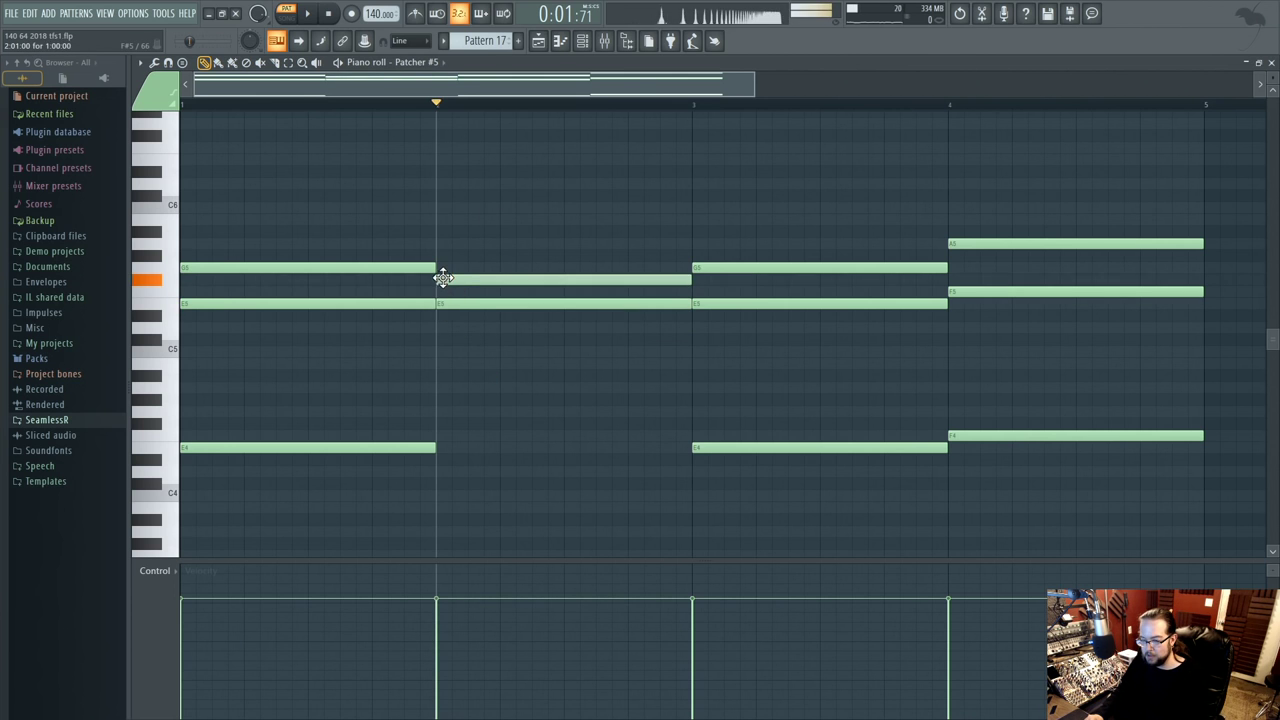
{"action": "right_click", "coordinate": [446, 304]}
{"action": "left_click", "coordinate": [440, 328]}
{"action": "key", "text": "space"}
{"action": "key", "text": "space"}
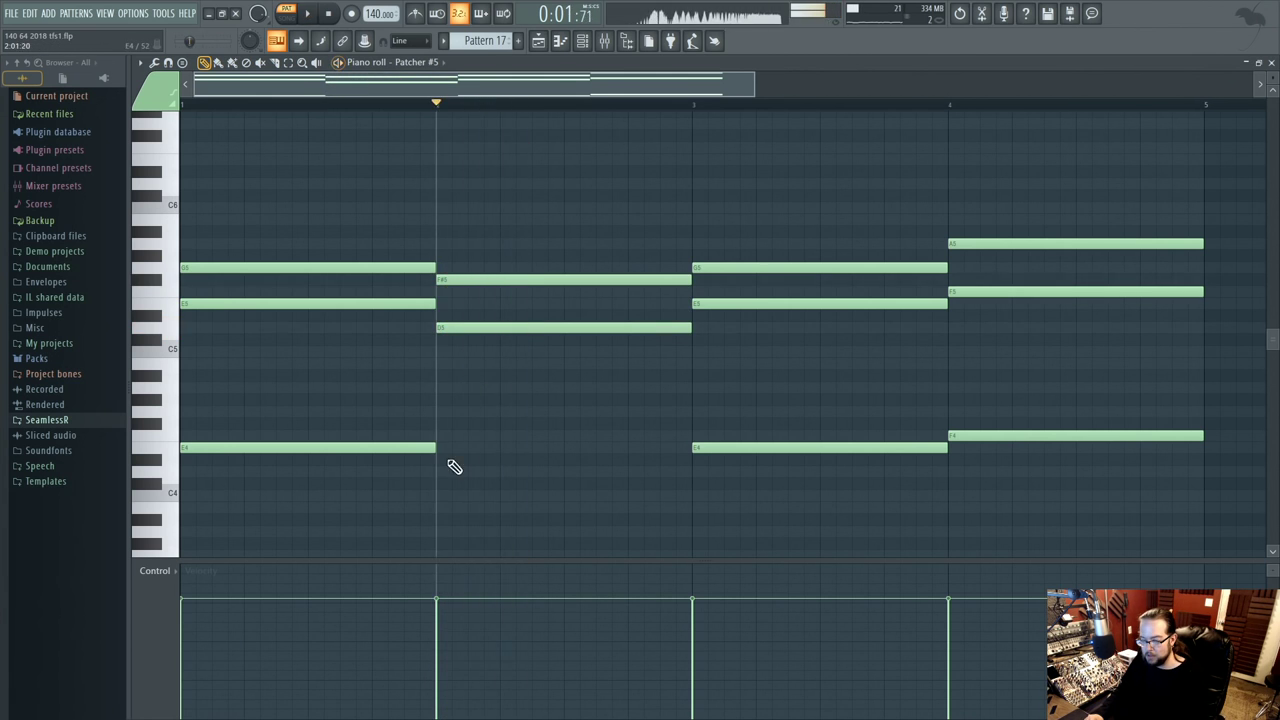
- Add D4 beneath D5 and F#5 in bar 2 and play back the chord progression
{"action": "left_click", "coordinate": [445, 471]}
{"action": "key", "text": "space"}
{"action": "key", "text": "space"}
{"action": "key", "text": "space"}
{"action": "key", "text": "space"}
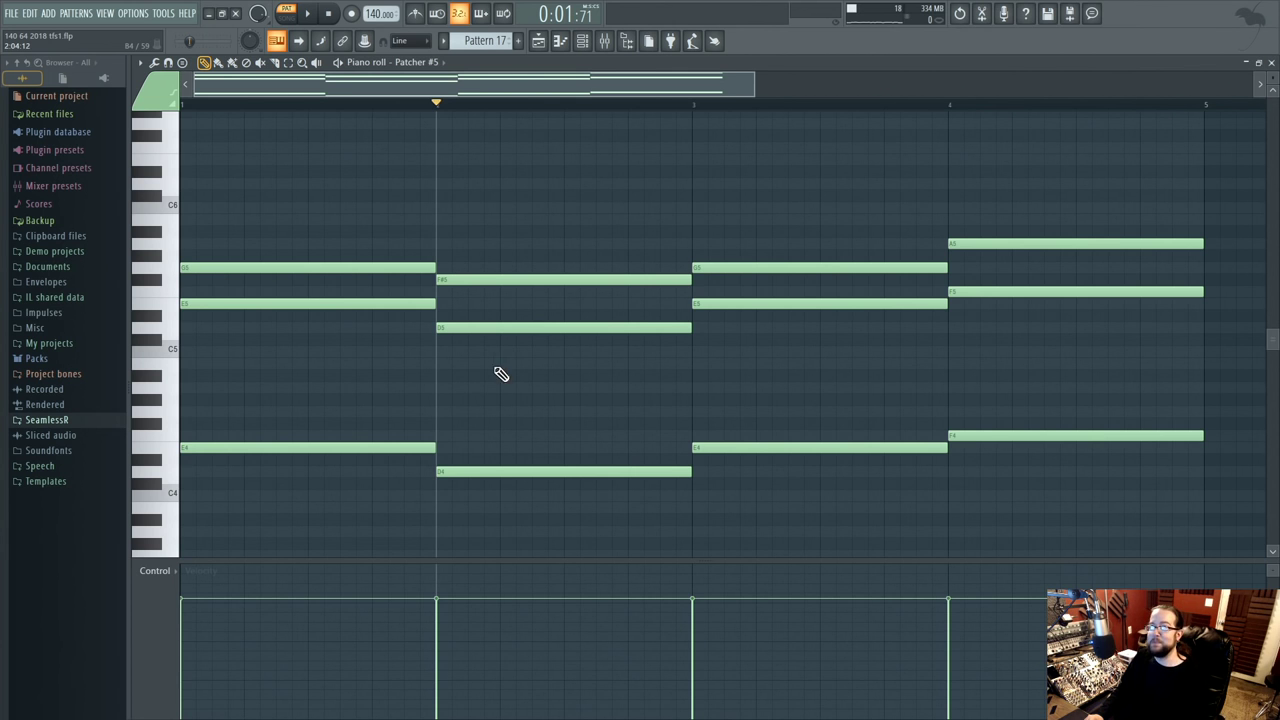
{"action": "key", "text": "space"}
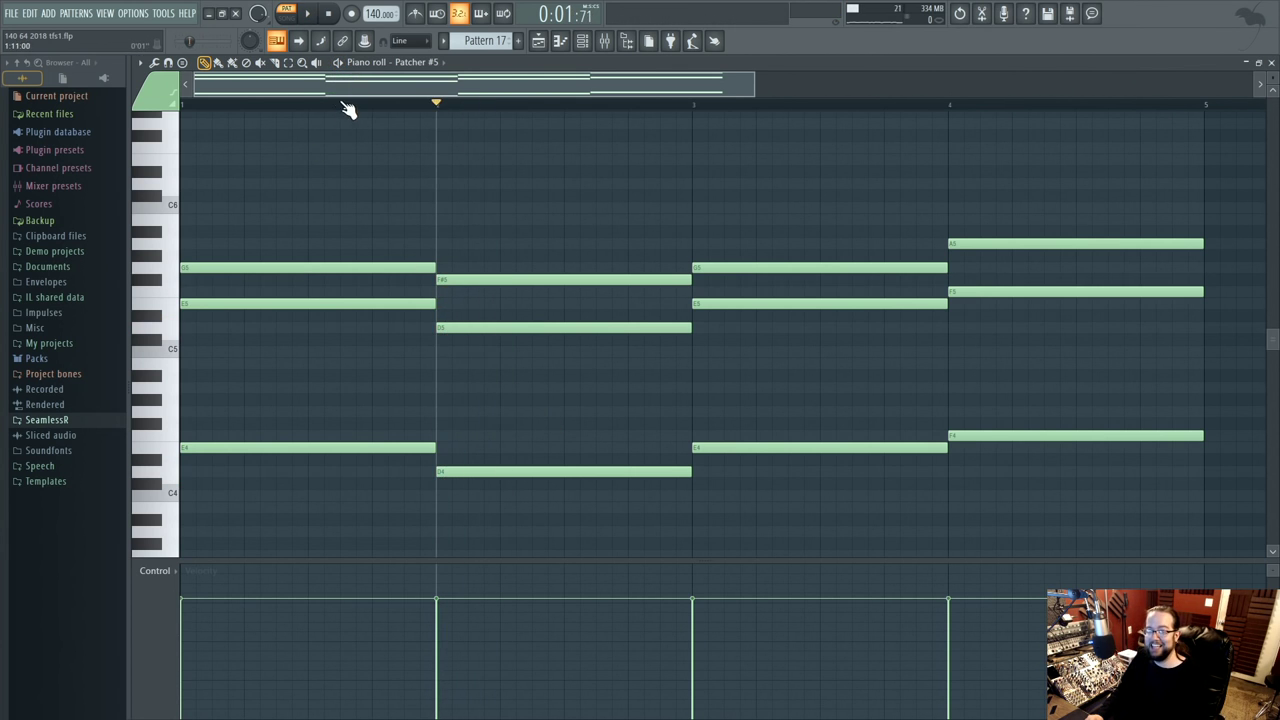
{"action": "key", "text": "space"}
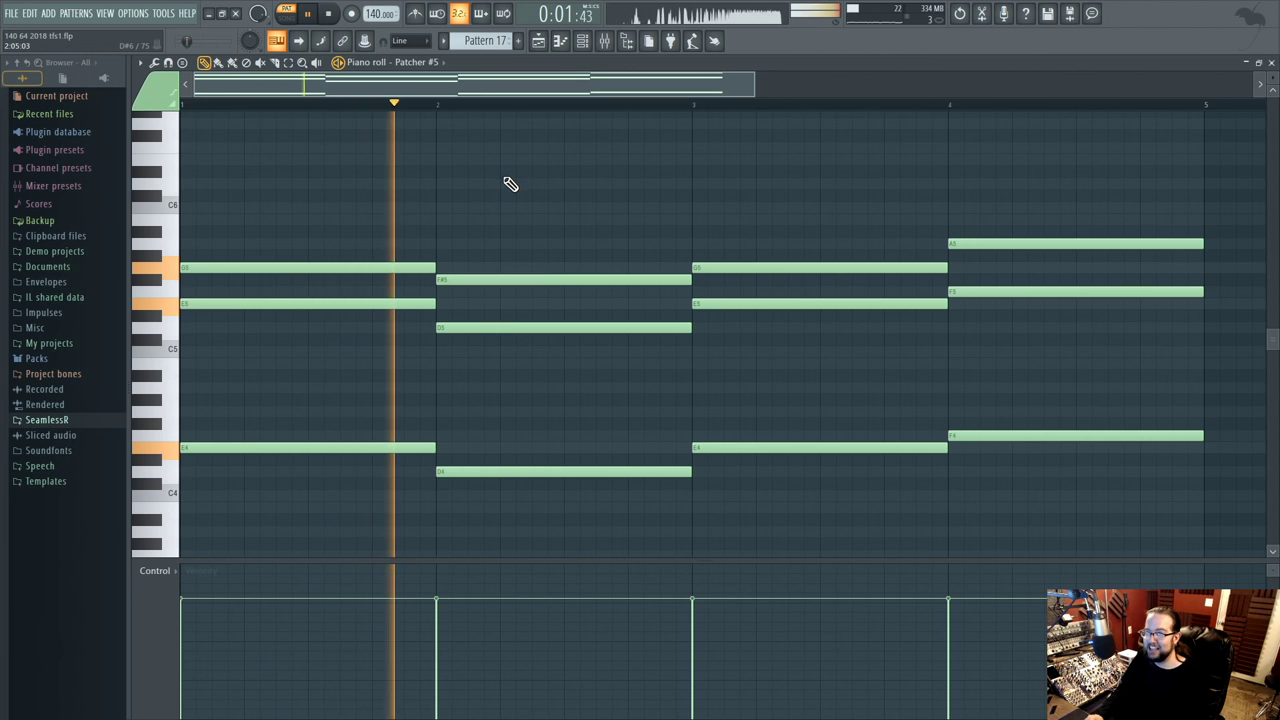
{"action": "key", "text": "space"}
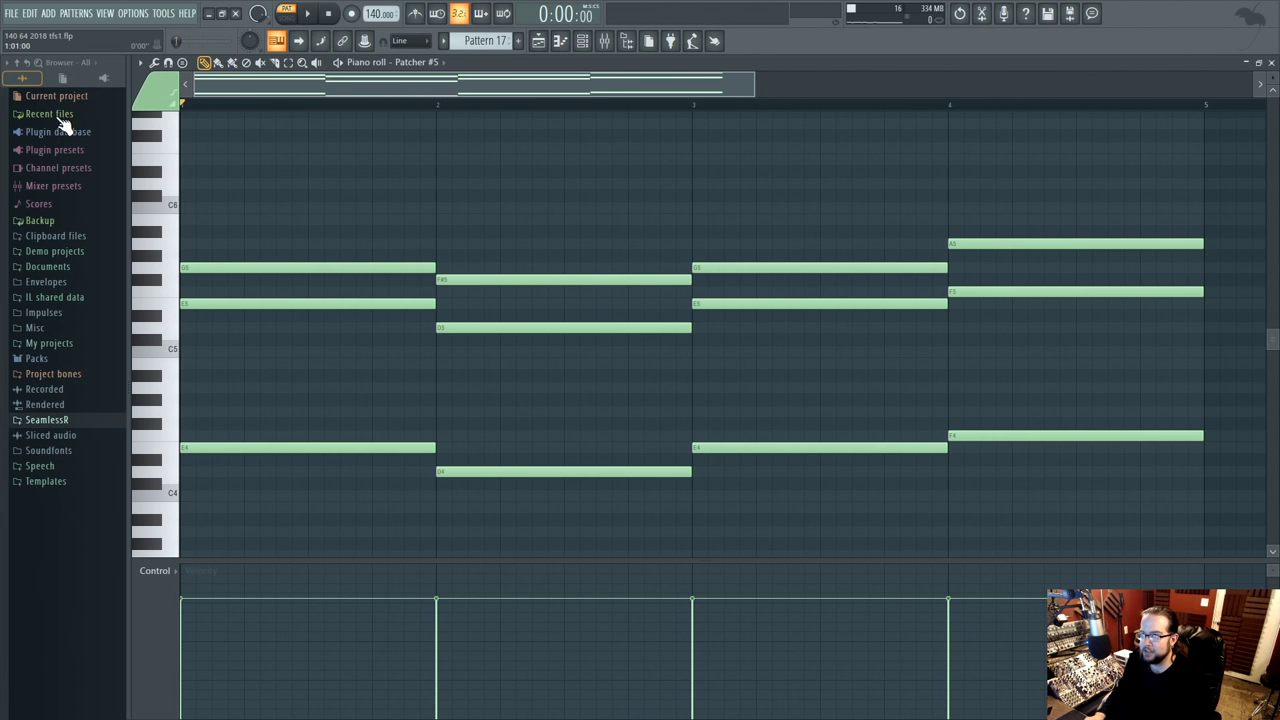
- Lower E4 and E5 in bar 3 to D#4 and D#5, auditioning the progression between the changes
{"action": "scroll", "coordinate": [450, 190], "scroll_direction": "up", "scroll_amount": 2}
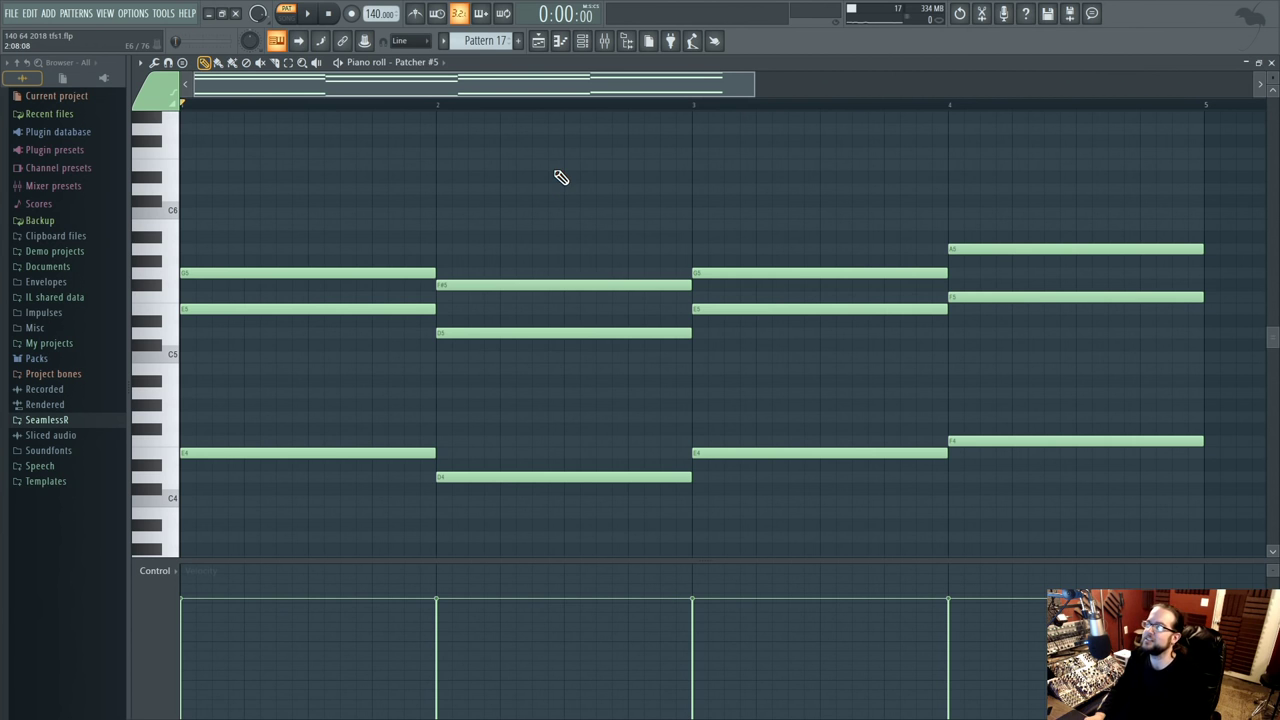
{"action": "key", "text": "space"}
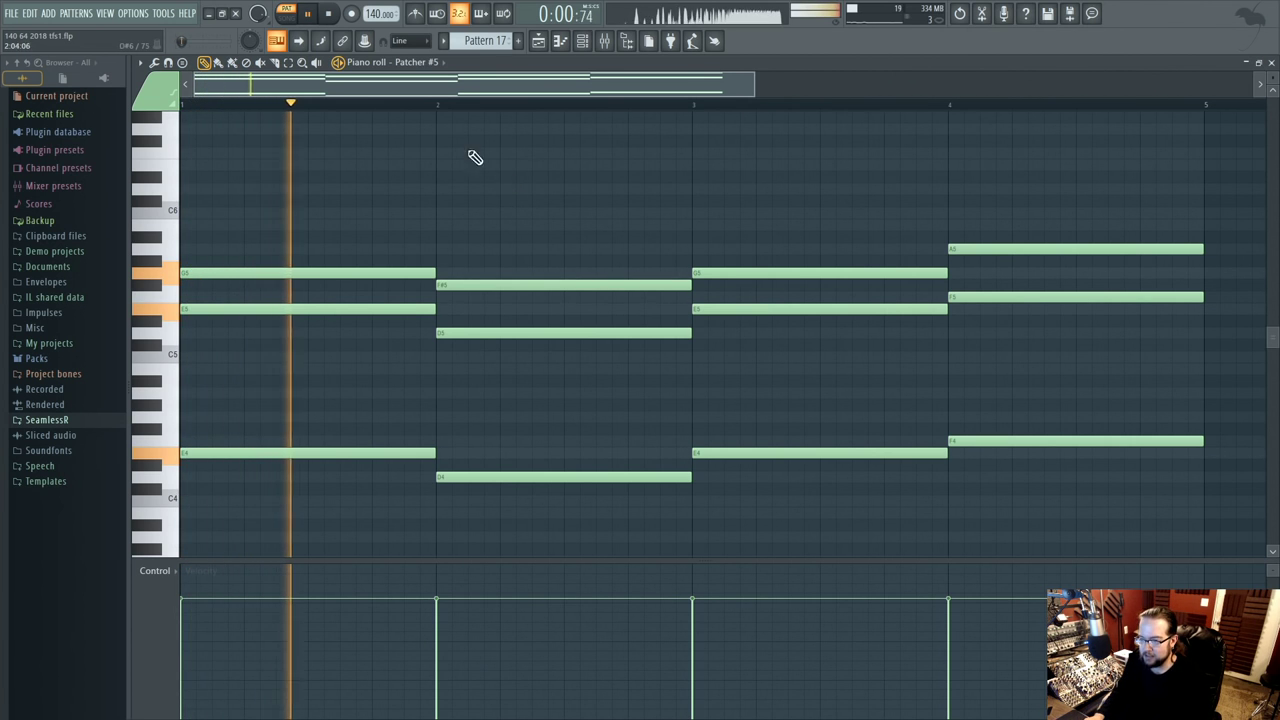
{"action": "left_click", "coordinate": [695, 106]}
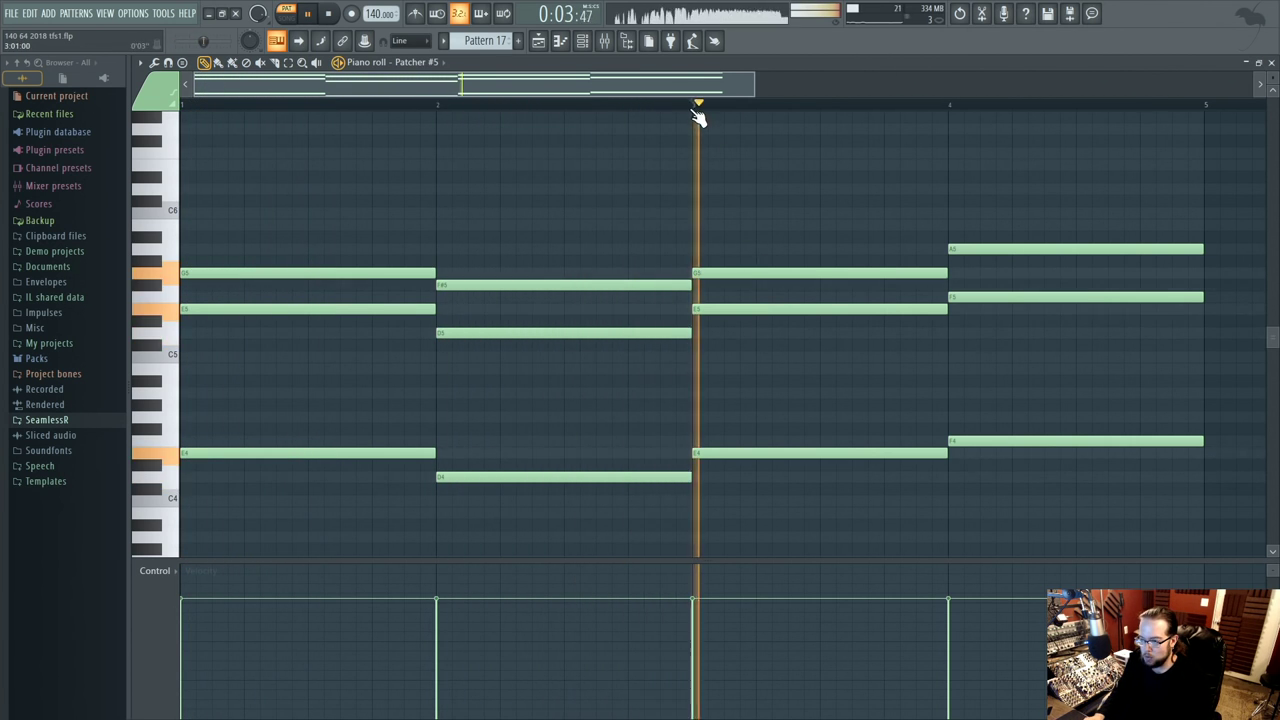
{"action": "key", "text": "space"}
{"action": "left_click_drag", "start_coordinate": [708, 453], "coordinate": [706, 465]}
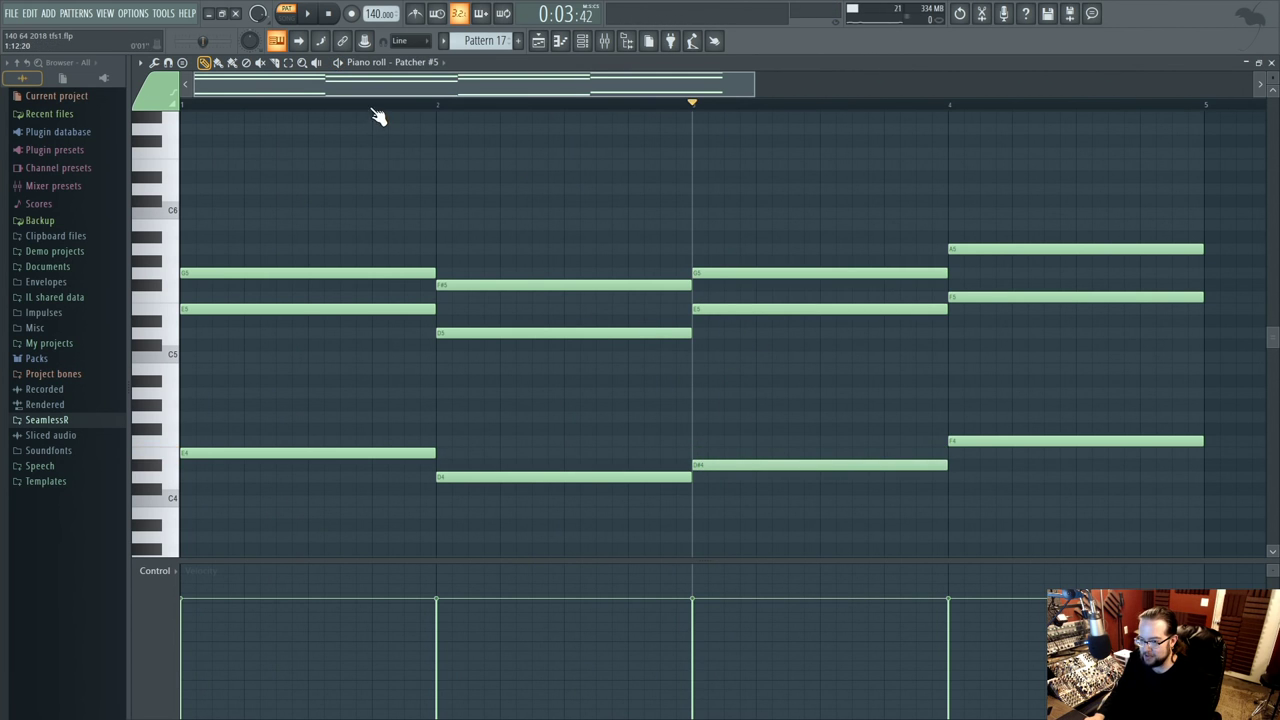
{"action": "key", "text": "space"}
{"action": "left_click_drag", "start_coordinate": [723, 311], "coordinate": [724, 322]}
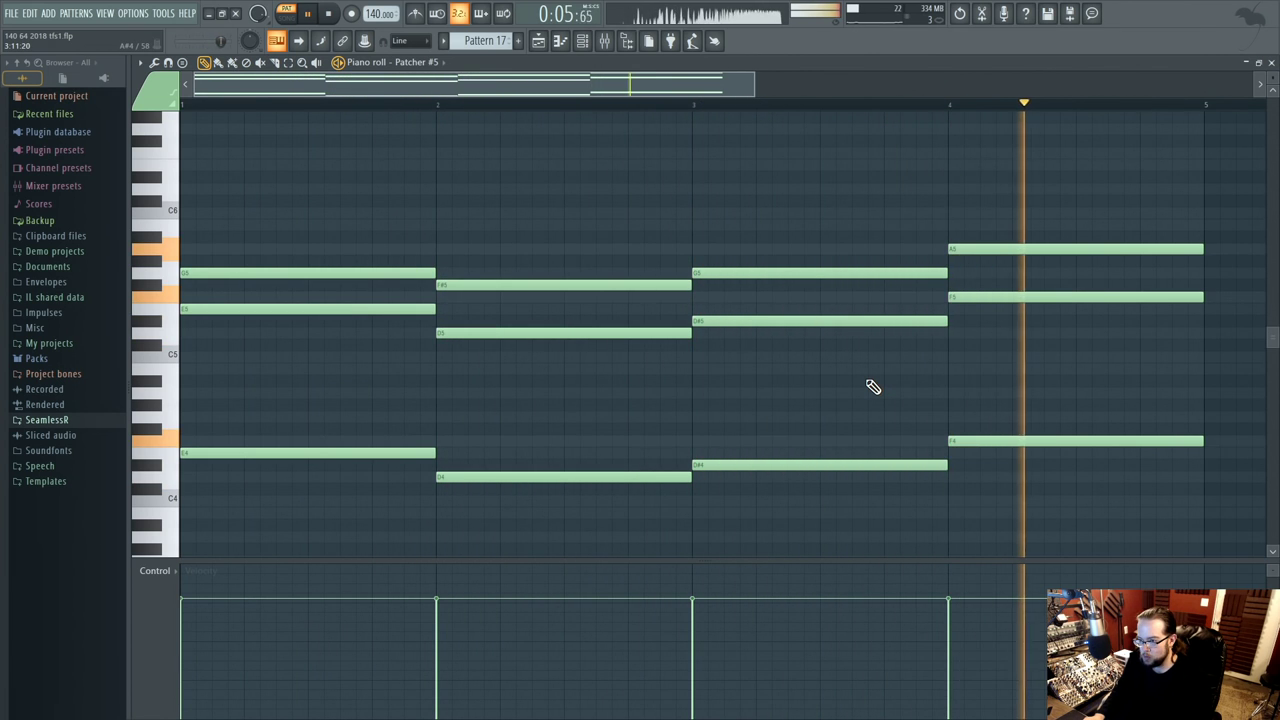
{"action": "key", "text": "space"}
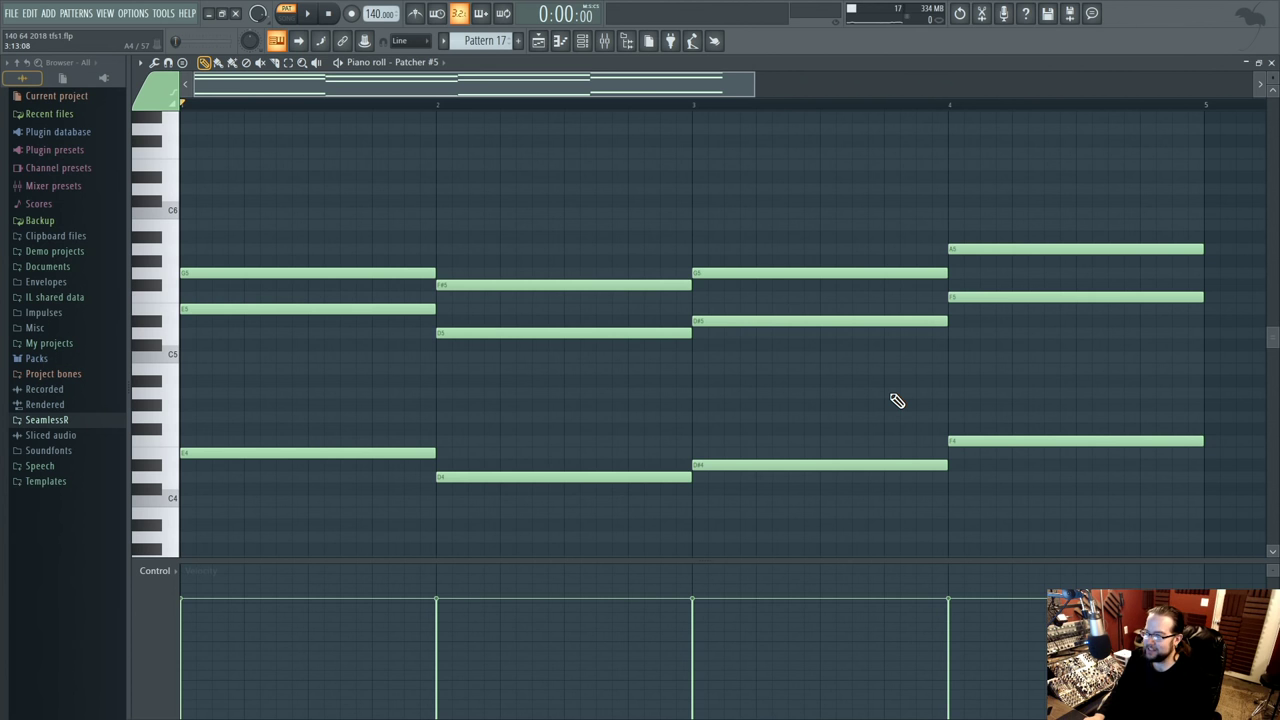
- Play the four-bar progression again to check how bar 3 leads into the bar 4 chord
{"action": "key", "text": "space"}
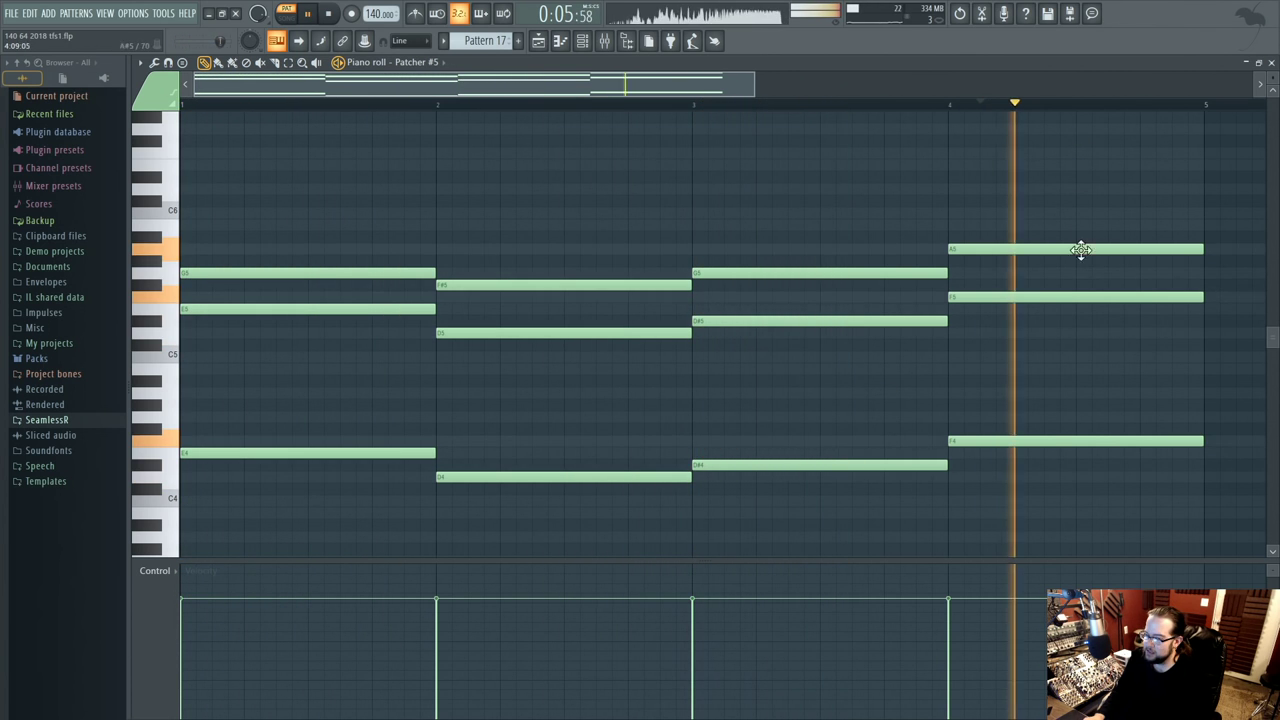
{"action": "key", "text": "space"}
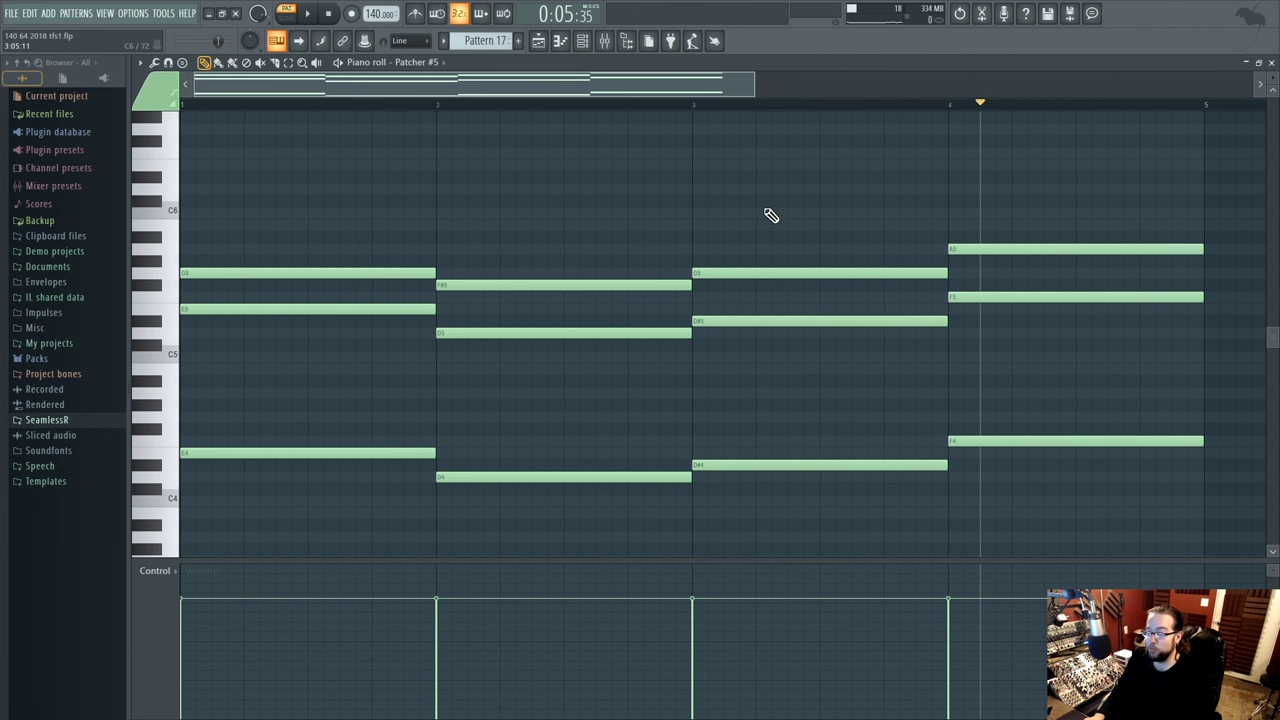
{"action": "scroll", "coordinate": [771, 215], "scroll_direction": "up", "scroll_amount": 4}
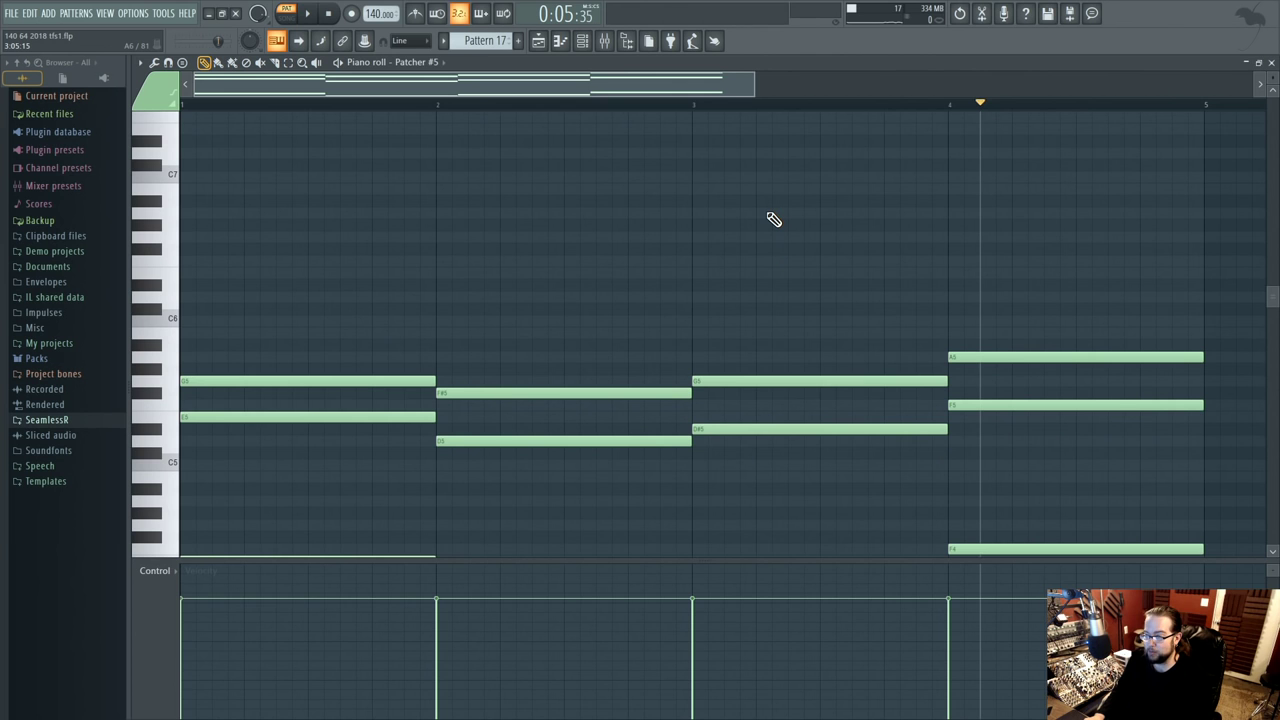
{"action": "scroll", "coordinate": [773, 218], "scroll_direction": "down", "scroll_amount": 1}
{"action": "key", "text": "space"}
{"action": "scroll", "coordinate": [677, 273], "scroll_direction": "up", "scroll_amount": 1}
{"action": "scroll", "coordinate": [690, 270], "scroll_direction": "down", "scroll_amount": 1}
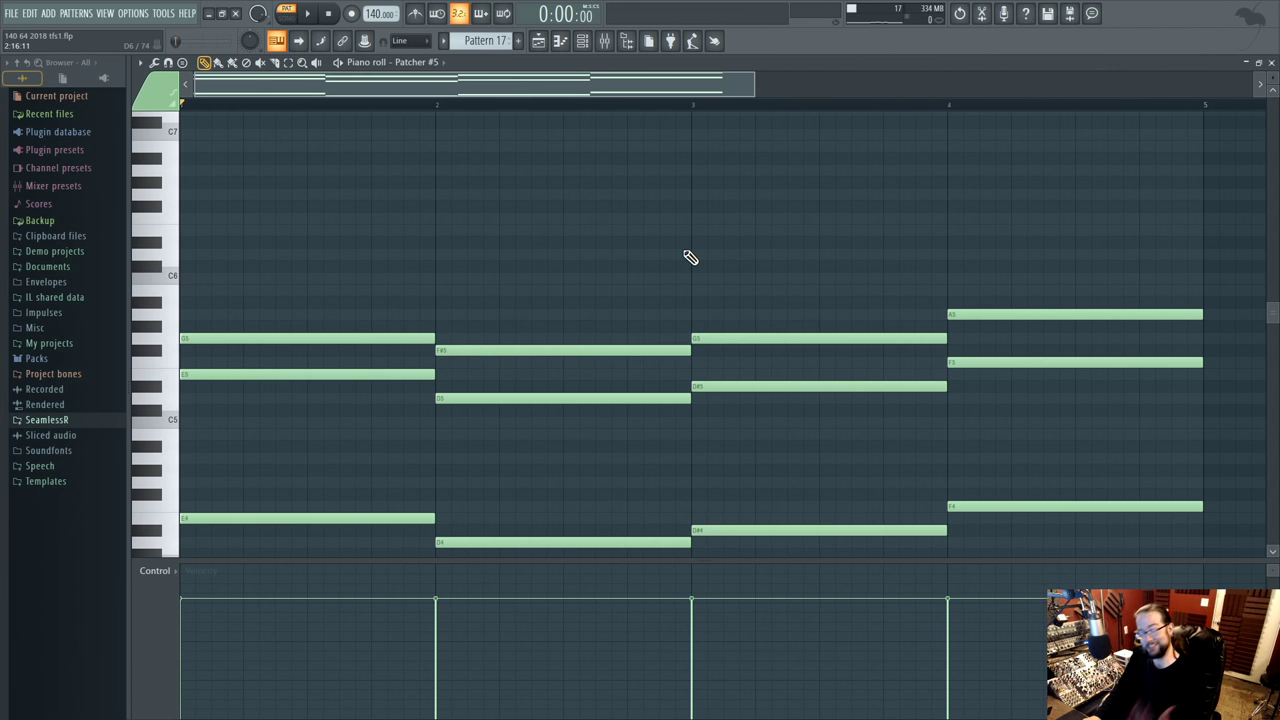
{"action": "scroll", "coordinate": [660, 266], "scroll_direction": "up", "scroll_amount": 1}
{"action": "scroll", "coordinate": [667, 263], "scroll_direction": "down", "scroll_amount": 2}
{"action": "scroll", "coordinate": [671, 268], "scroll_direction": "up", "scroll_amount": 3}
{"action": "scroll", "coordinate": [387, 278], "scroll_direction": "up", "scroll_amount": 5}
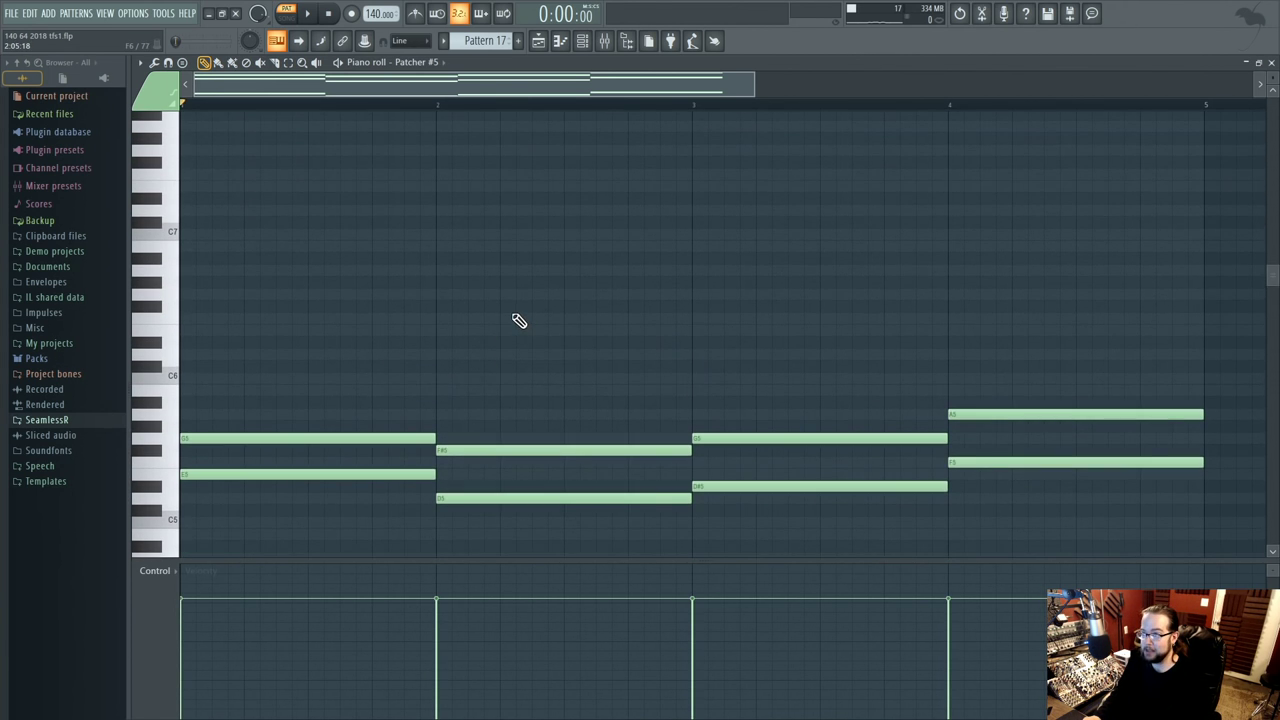
{"action": "scroll", "coordinate": [437, 300], "scroll_direction": "down", "scroll_amount": 8}
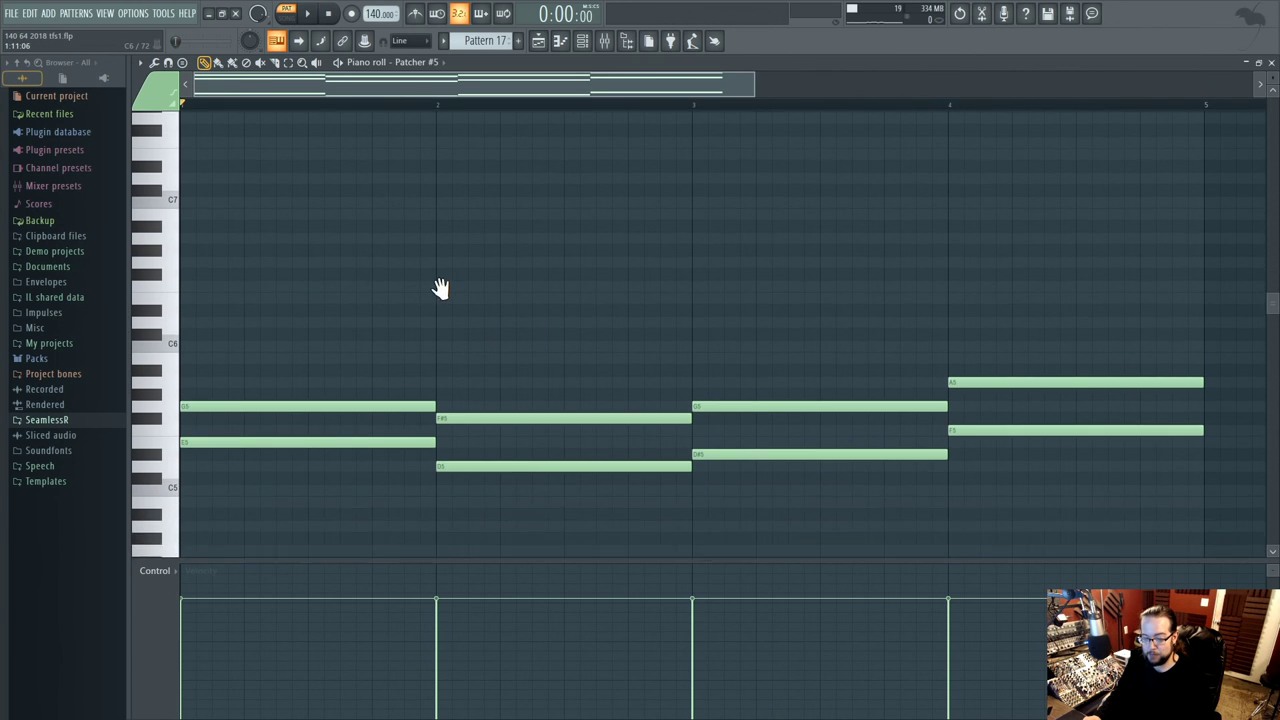
{"action": "scroll", "coordinate": [545, 329], "scroll_direction": "up", "scroll_amount": 4}
{"action": "scroll", "coordinate": [545, 329], "scroll_direction": "up", "scroll_amount": 2}
{"action": "left_click", "coordinate": [229, 366]}
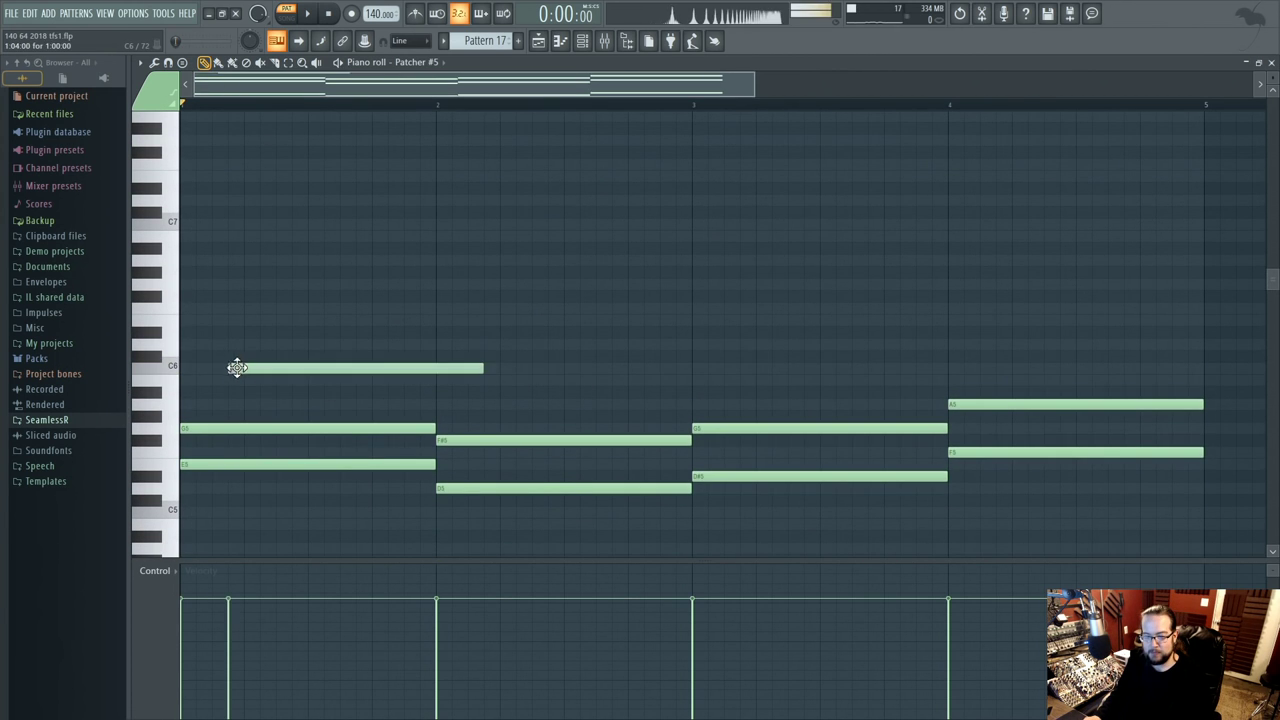
{"action": "right_click", "coordinate": [229, 366]}
{"action": "scroll", "coordinate": [294, 409], "scroll_direction": "down", "scroll_amount": 2}
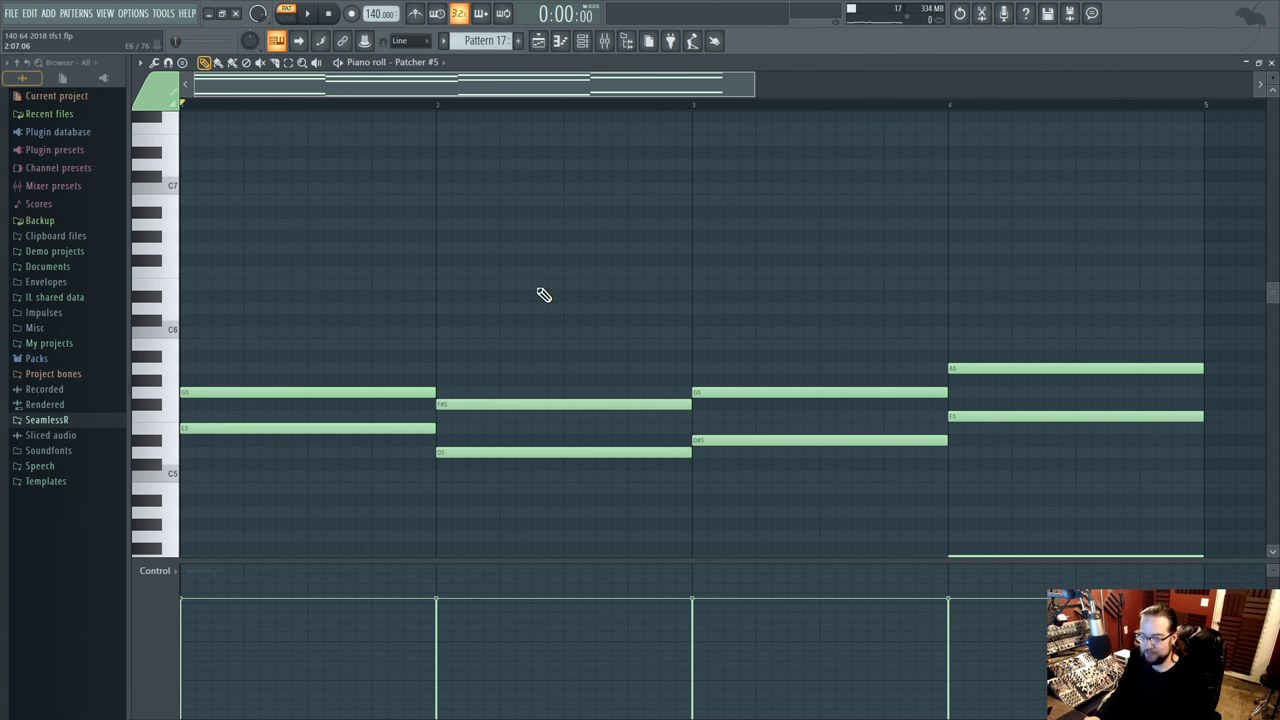
- Transpose all the chord notes in the pattern down one octave
{"action": "scroll", "coordinate": [306, 367], "scroll_direction": "up", "scroll_amount": 1}
{"action": "scroll", "coordinate": [337, 371], "scroll_direction": "down", "scroll_amount": 6}
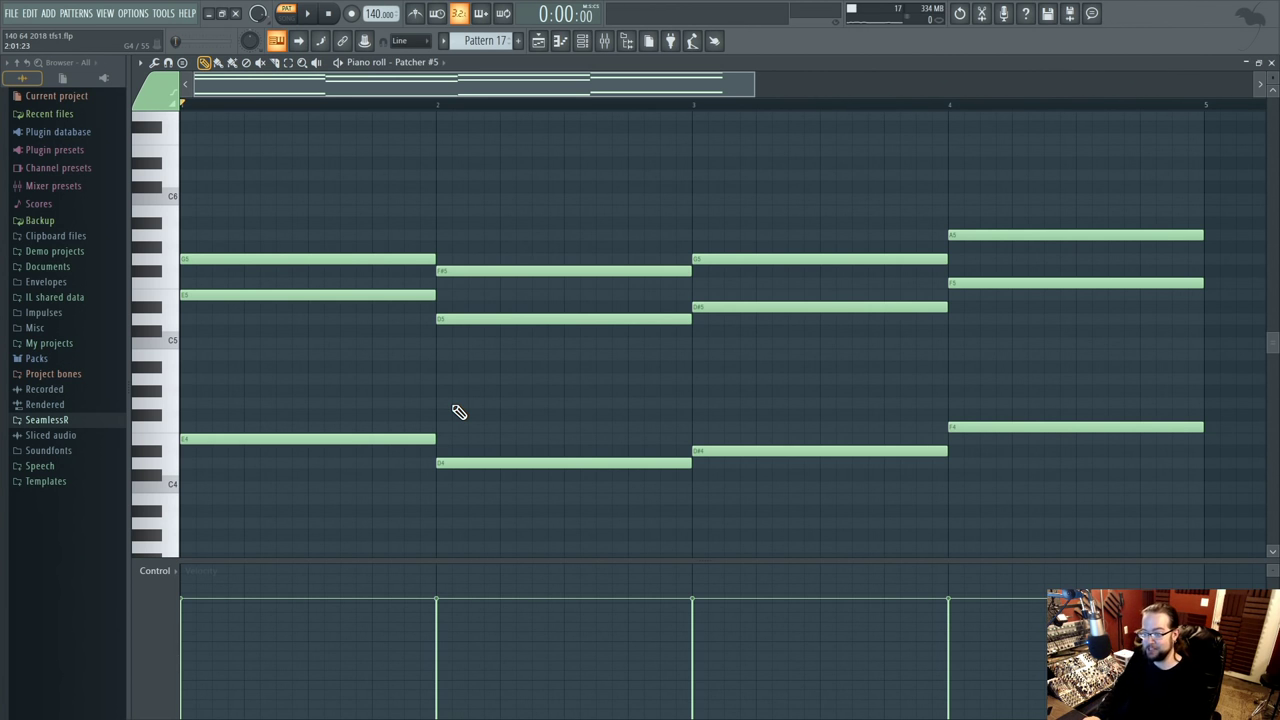
{"action": "scroll", "coordinate": [459, 412], "scroll_direction": "down", "scroll_amount": 3}
{"action": "left_click", "coordinate": [160, 516]}
{"action": "left_click", "coordinate": [165, 437]}
{"action": "scroll", "coordinate": [291, 429], "scroll_direction": "up", "scroll_amount": 6}
{"action": "scroll", "coordinate": [200, 252], "scroll_direction": "up", "scroll_amount": 3}
{"action": "scroll", "coordinate": [363, 287], "scroll_direction": "down", "scroll_amount": 4}
{"action": "key", "text": "ctrl+a"}
{"action": "scroll", "coordinate": [315, 388], "scroll_direction": "down", "scroll_amount": 6}
{"action": "left_click_drag", "start_coordinate": [212, 332], "coordinate": [194, 487]}
{"action": "left_click", "coordinate": [294, 409]}
{"action": "scroll", "coordinate": [350, 432], "scroll_direction": "up", "scroll_amount": 3}
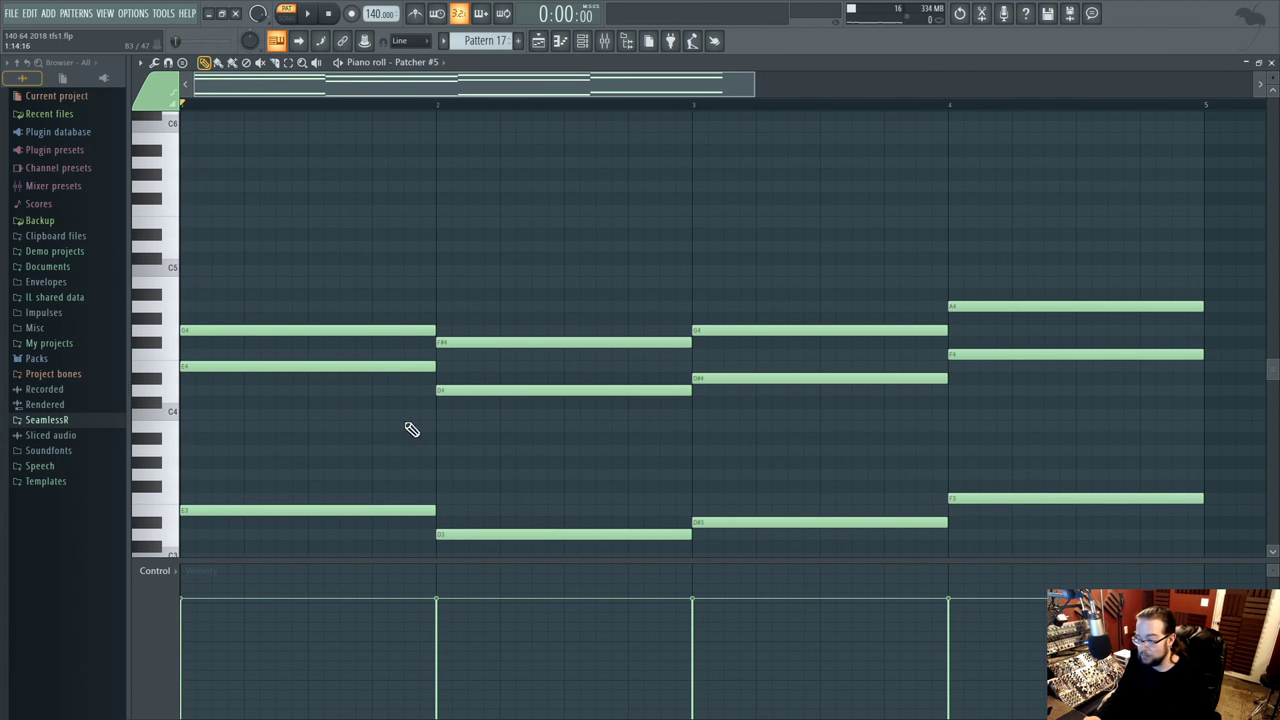
- Lower the middle notes of the four chords to B3, A3, A#3 and C4, and play back the result
{"action": "left_click_drag", "start_coordinate": [366, 358], "coordinate": [511, 417]}
{"action": "left_click_drag", "start_coordinate": [872, 351], "coordinate": [978, 410]}
{"action": "left_click_drag", "start_coordinate": [230, 368], "coordinate": [226, 436]}
{"action": "left_click", "coordinate": [240, 378]}
{"action": "key", "text": "space"}
{"action": "left_click", "coordinate": [438, 106]}
{"action": "key", "text": "space"}
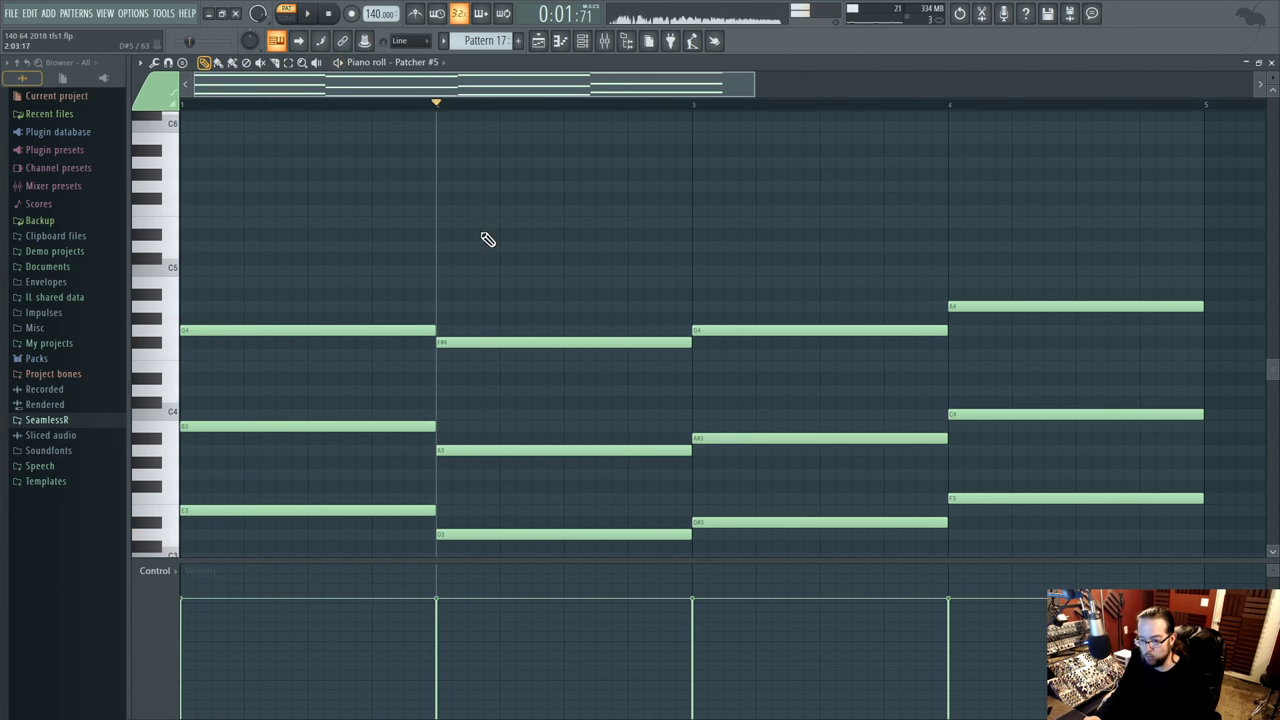
- Transpose all the chord notes back up one octave and audition the four bars
{"action": "left_click_drag", "start_coordinate": [343, 137], "coordinate": [1200, 565]}
{"action": "left_click_drag", "start_coordinate": [214, 436], "coordinate": [202, 291]}
{"action": "key", "text": "space"}
{"action": "left_click", "coordinate": [452, 106]}
{"action": "left_click", "coordinate": [700, 106]}
{"action": "left_click", "coordinate": [960, 106]}
{"action": "key", "text": "space"}
{"action": "scroll", "coordinate": [880, 410], "scroll_direction": "up", "scroll_amount": 5}
{"action": "left_click", "coordinate": [849, 438]}
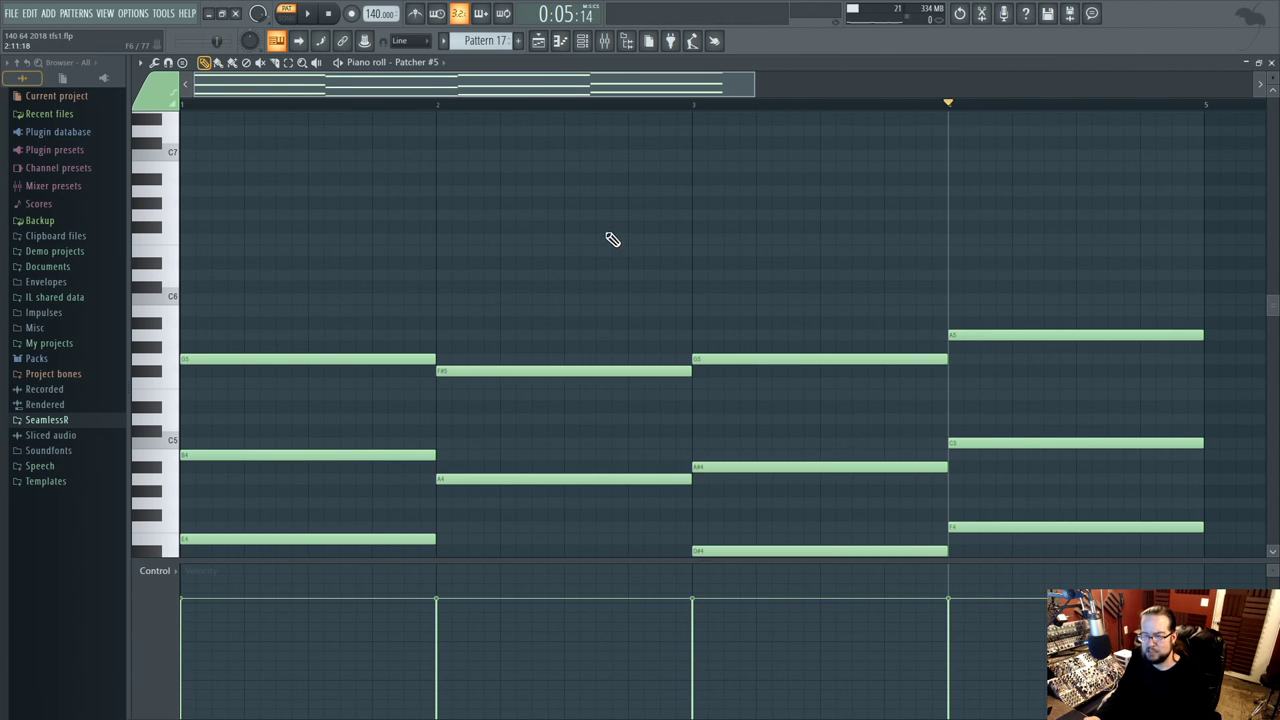
- Lower the velocity of all the chord notes to one even level, auditioning the chords between adjustments
{"action": "left_click_drag", "start_coordinate": [200, 630], "coordinate": [1000, 680]}
{"action": "key", "text": "space"}
{"action": "key", "text": "space"}
{"action": "left_click_drag", "start_coordinate": [186, 612], "coordinate": [990, 612]}
{"action": "key", "text": "space"}
{"action": "key", "text": "space"}
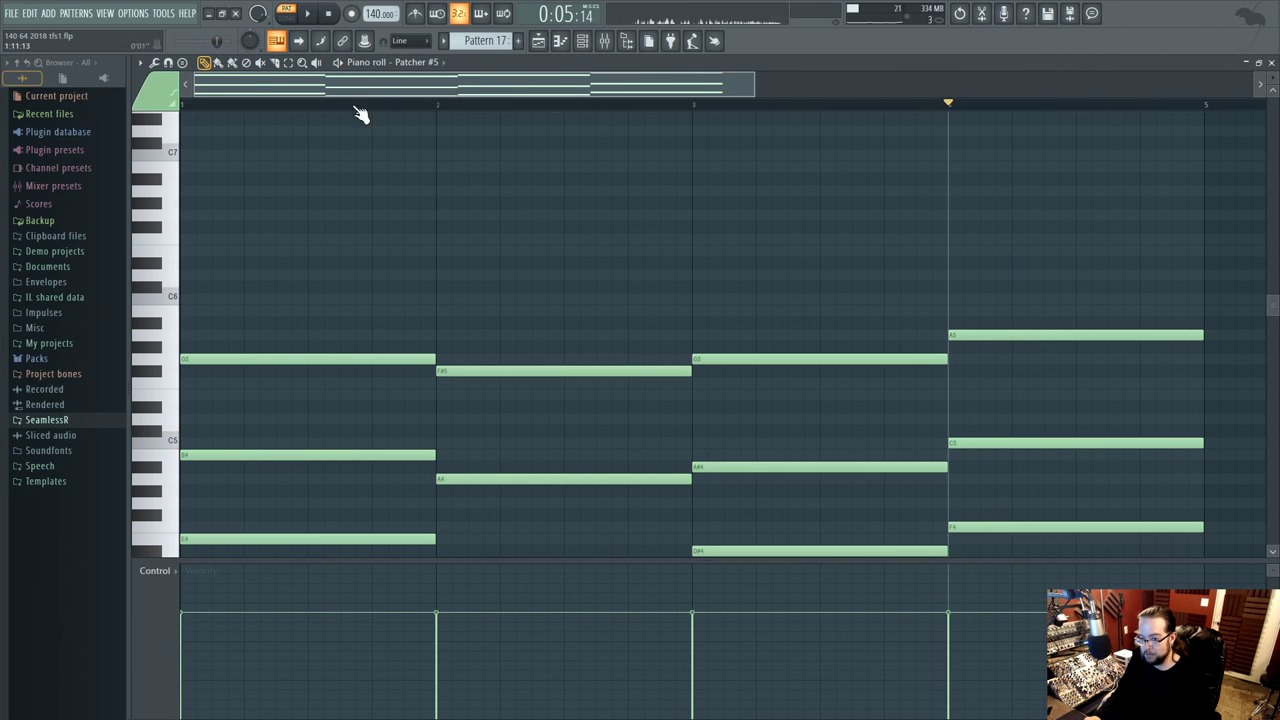
- Lower the top note of the bar 4 chord to G#5 and play the progression
{"action": "scroll", "coordinate": [940, 246], "scroll_direction": "down", "scroll_amount": 1}
{"action": "left_click_drag", "start_coordinate": [1014, 297], "coordinate": [1014, 309]}
{"action": "key", "text": "space"}
{"action": "left_click_drag", "start_coordinate": [694, 110], "coordinate": [285, 108]}
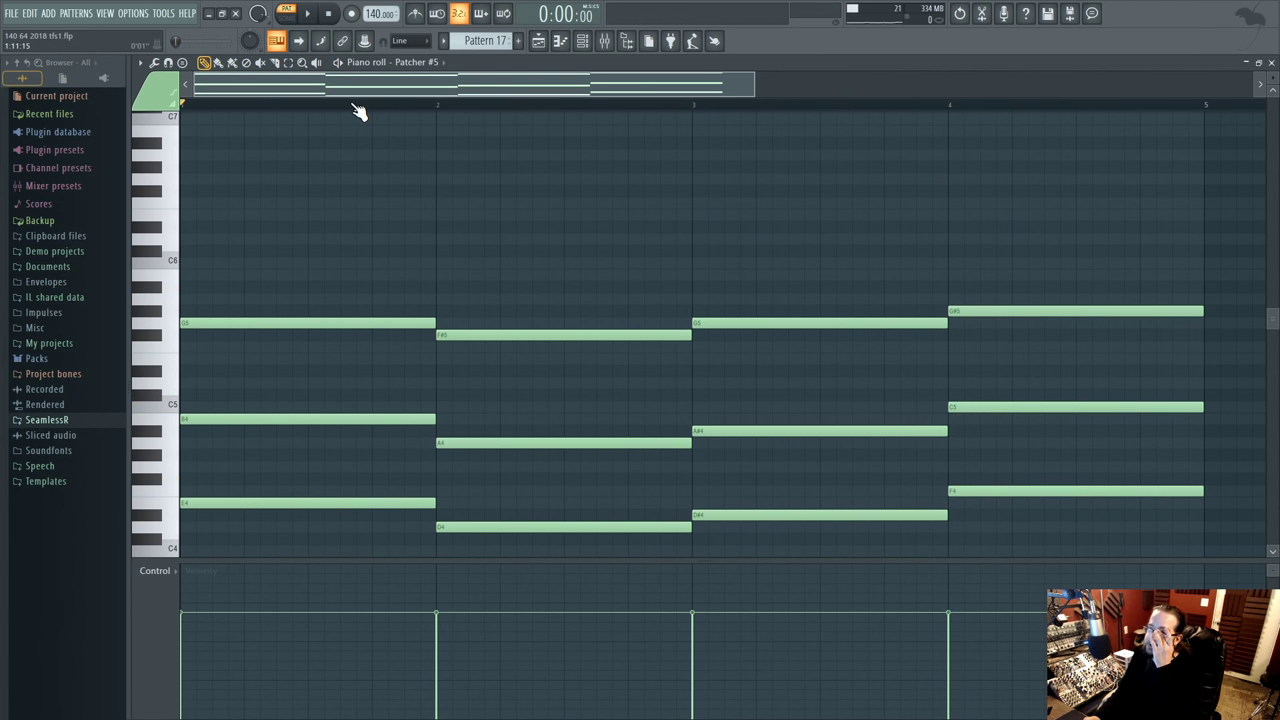
{"action": "key", "text": "space"}
{"action": "left_click", "coordinate": [443, 116]}
{"action": "right_click", "coordinate": [450, 118]}
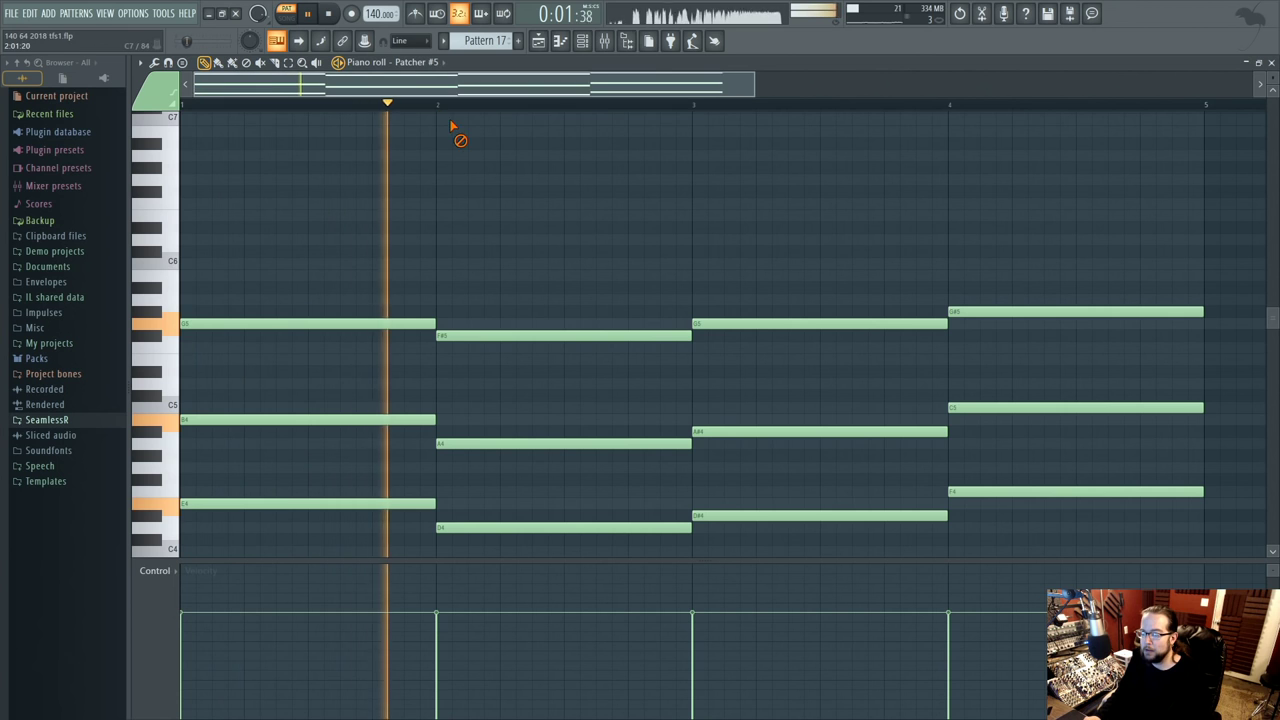
{"action": "key", "text": "space"}
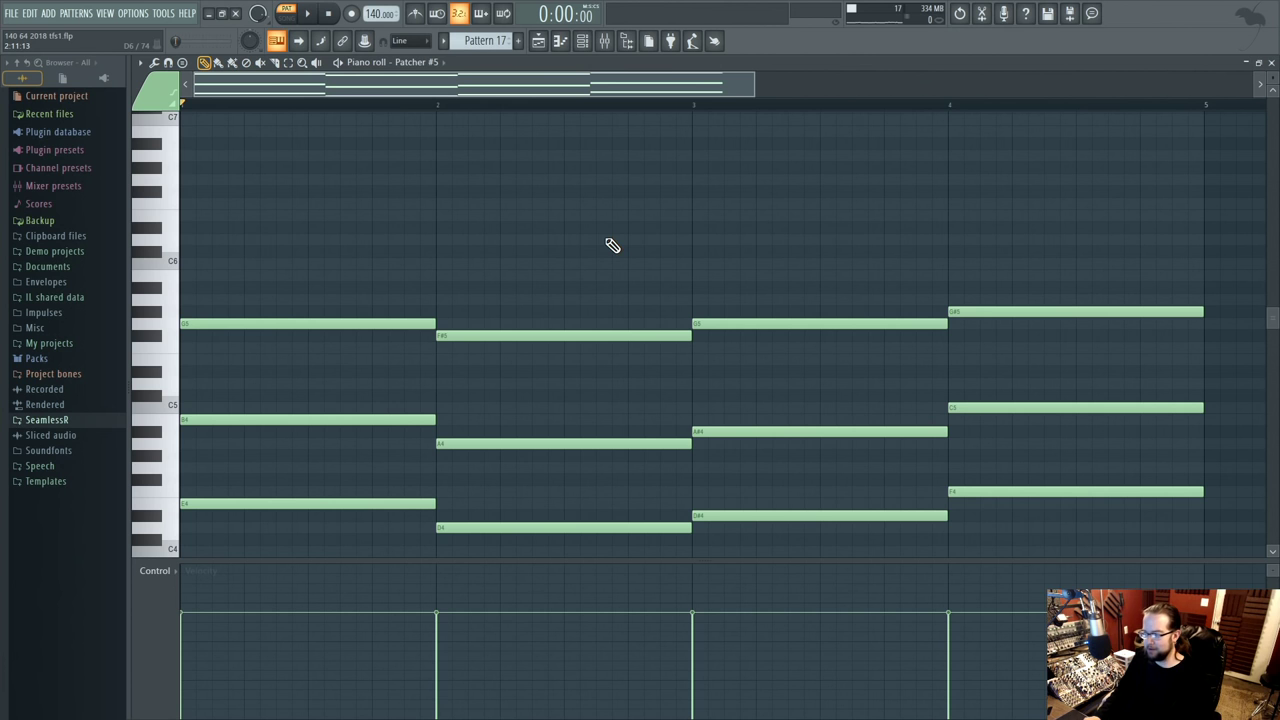
- Play the four-bar progression through and check how bar 4 loops back to bar 1
{"action": "scroll", "coordinate": [688, 203], "scroll_direction": "down", "scroll_amount": 2}
{"action": "scroll", "coordinate": [704, 242], "scroll_direction": "up", "scroll_amount": 3}
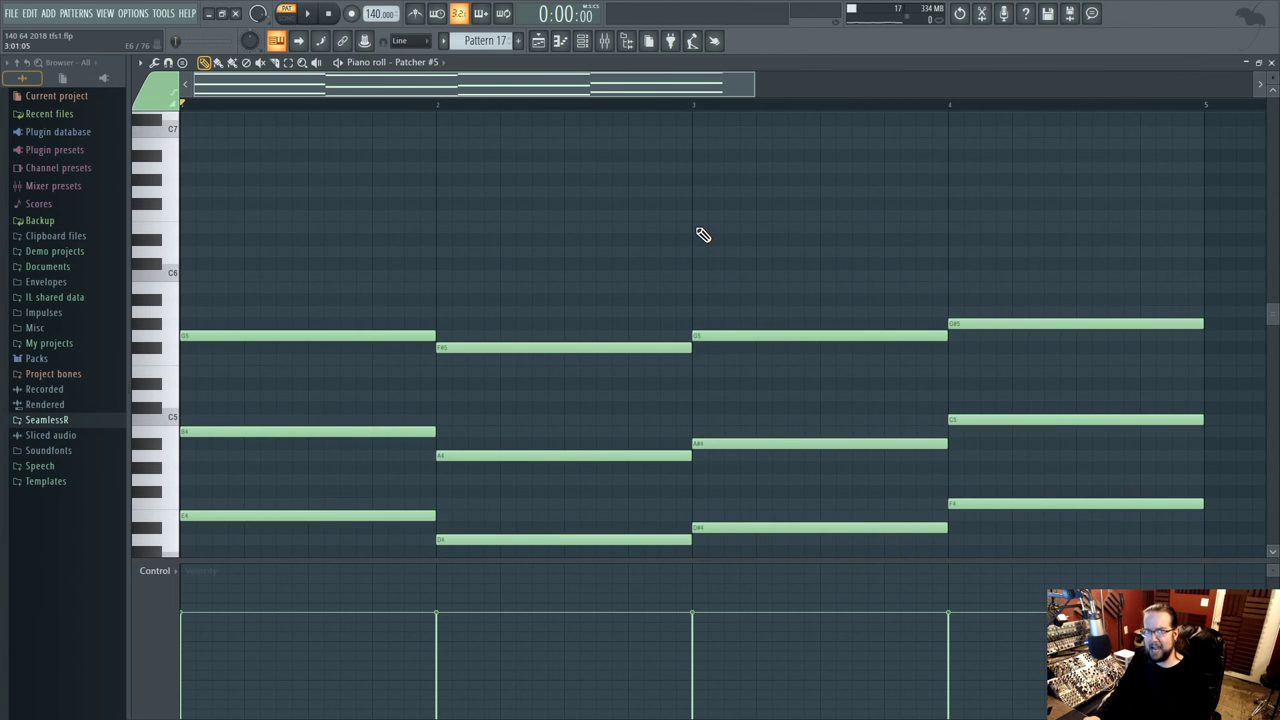
{"action": "scroll", "coordinate": [703, 240], "scroll_direction": "down", "scroll_amount": 2}
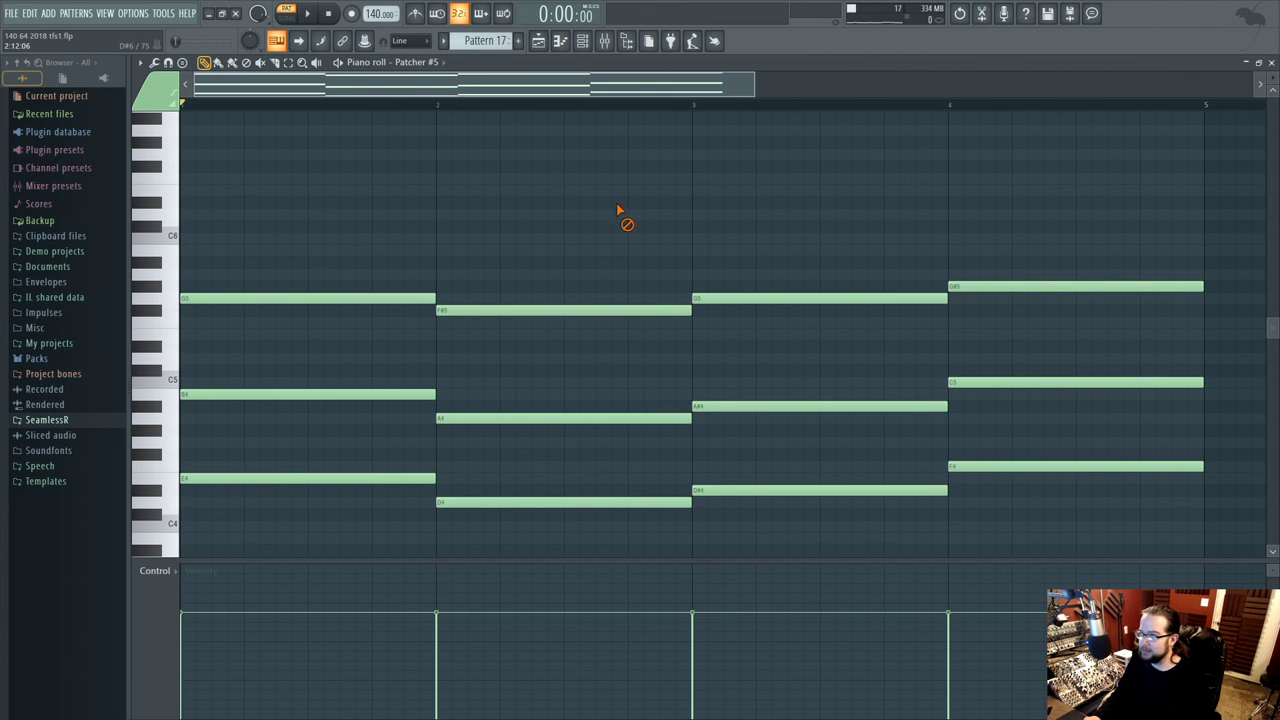
{"action": "key", "text": "space"}
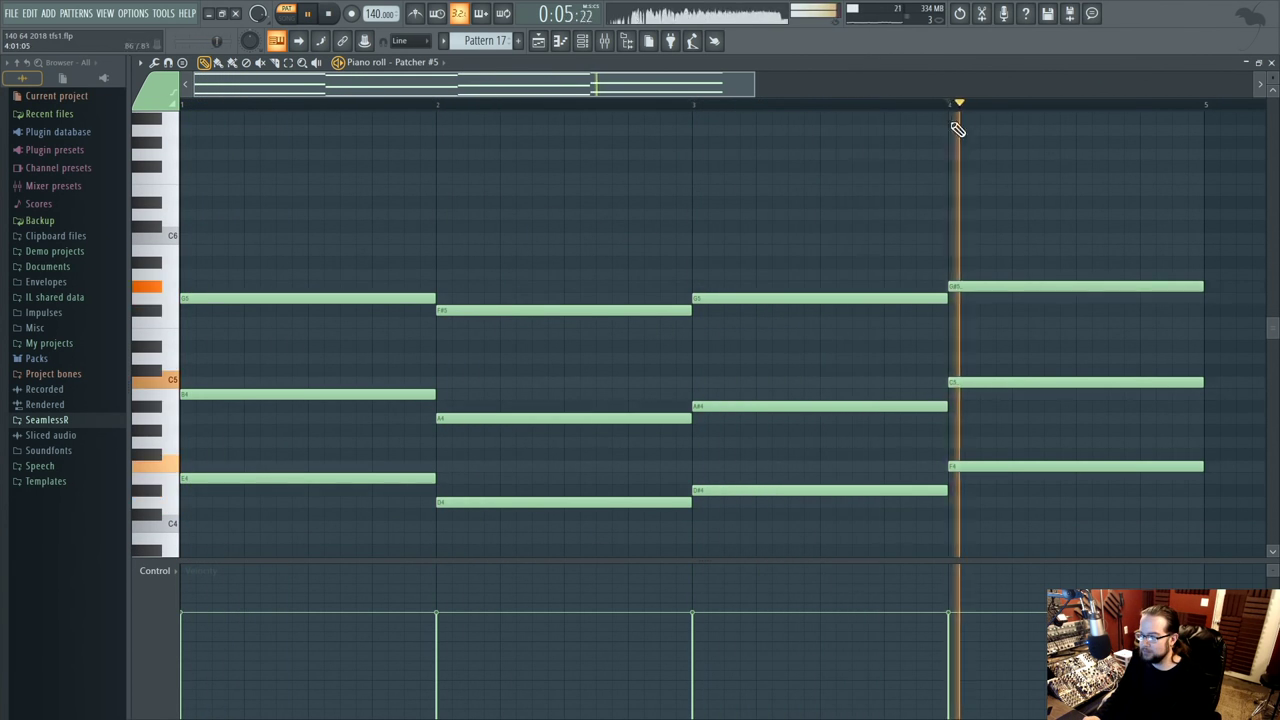
{"action": "scroll", "coordinate": [778, 255], "scroll_direction": "up", "scroll_amount": 2}
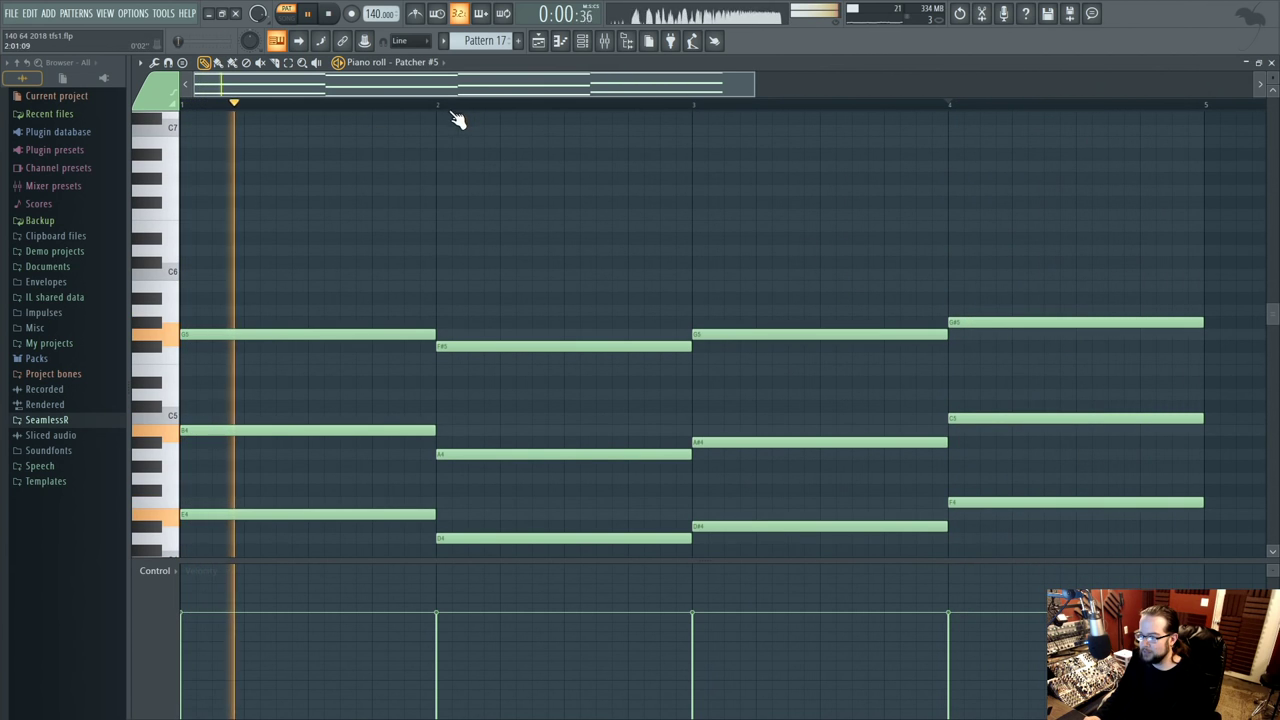
{"action": "key", "text": "space"}
- Duplicate the four-bar progression into bars 5 to 8
{"action": "left_click_drag", "start_coordinate": [1006, 257], "coordinate": [517, 260]}
{"action": "left_click_drag", "start_coordinate": [252, 244], "coordinate": [296, 500]}
{"action": "left_click", "coordinate": [296, 500]}
{"action": "scroll", "coordinate": [406, 237], "scroll_direction": "down", "scroll_amount": 2}
{"action": "left_click_drag", "start_coordinate": [286, 209], "coordinate": [978, 538]}
{"action": "left_click", "coordinate": [711, 240]}
{"action": "scroll", "coordinate": [714, 263], "scroll_direction": "left", "scroll_amount": 3}
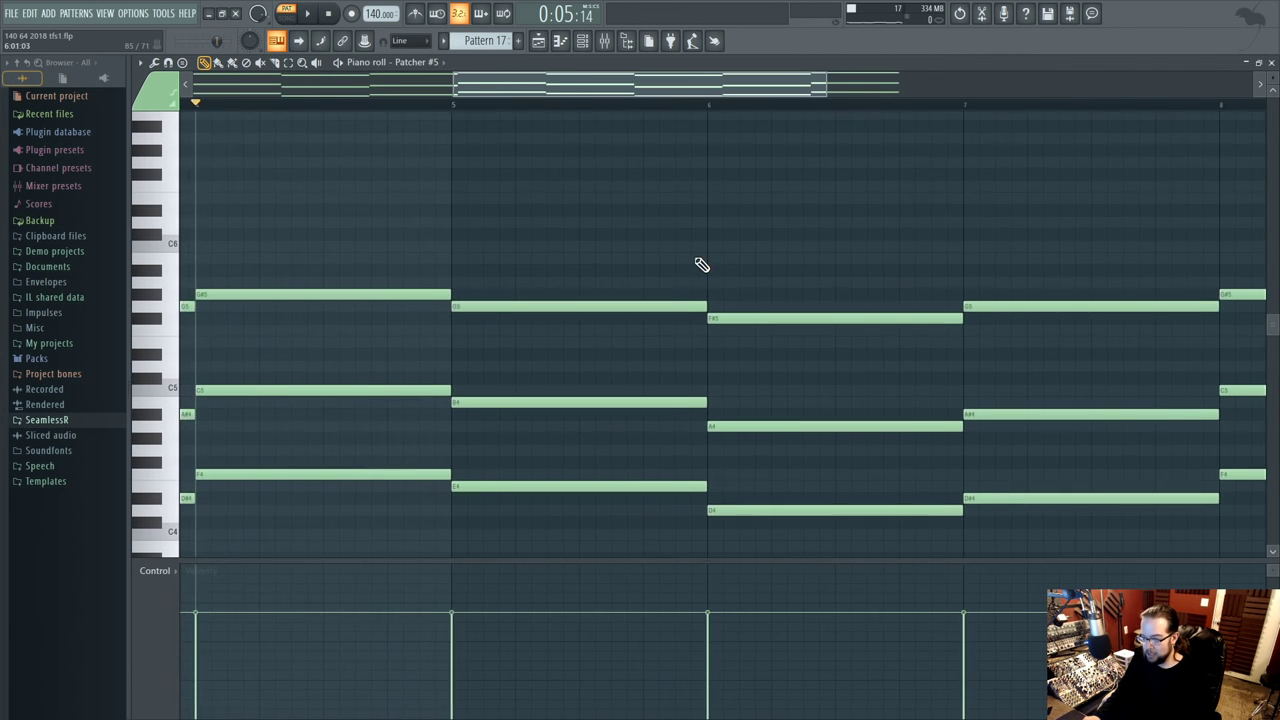
- Change the top notes to G#5 in bar 5 and G5 in bar 8, and play the eight bars
{"action": "scroll", "coordinate": [714, 263], "scroll_direction": "down", "scroll_amount": 2}
{"action": "scroll", "coordinate": [794, 251], "scroll_direction": "left", "scroll_amount": 2}
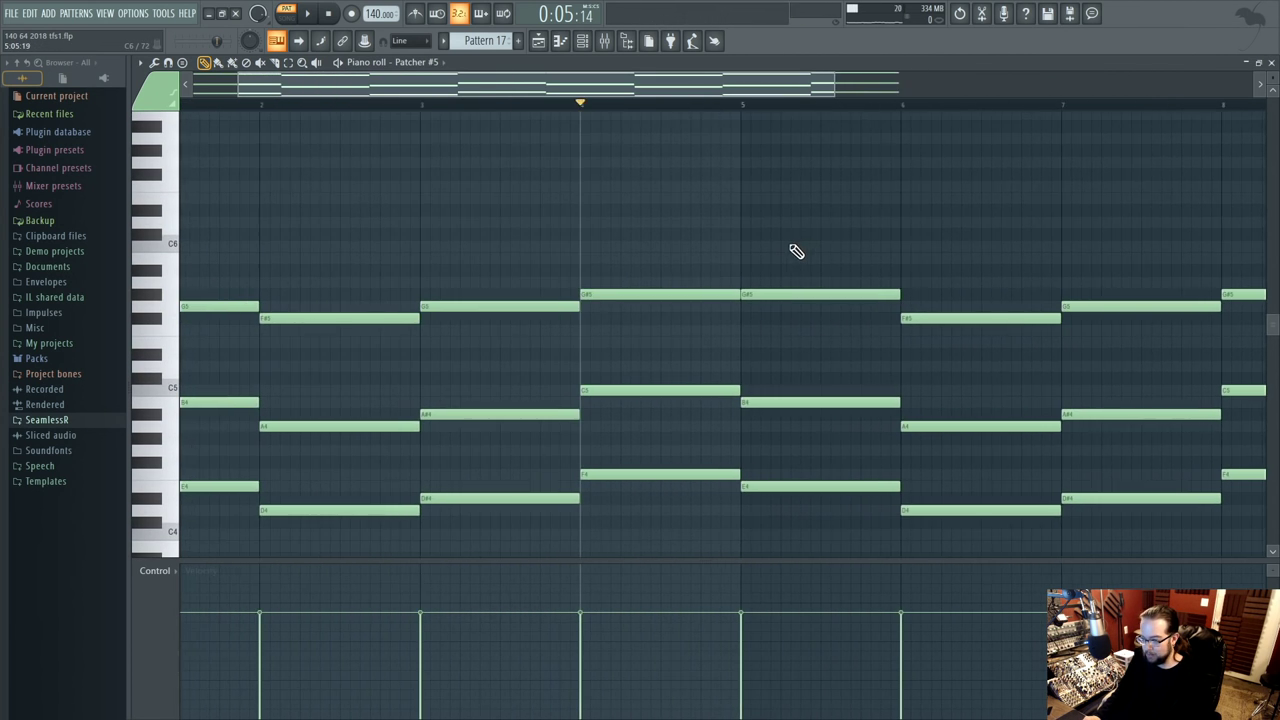
{"action": "scroll", "coordinate": [794, 251], "scroll_direction": "down", "scroll_amount": 2}
{"action": "left_click_drag", "start_coordinate": [1084, 292], "coordinate": [1052, 312]}
{"action": "key", "text": "space"}
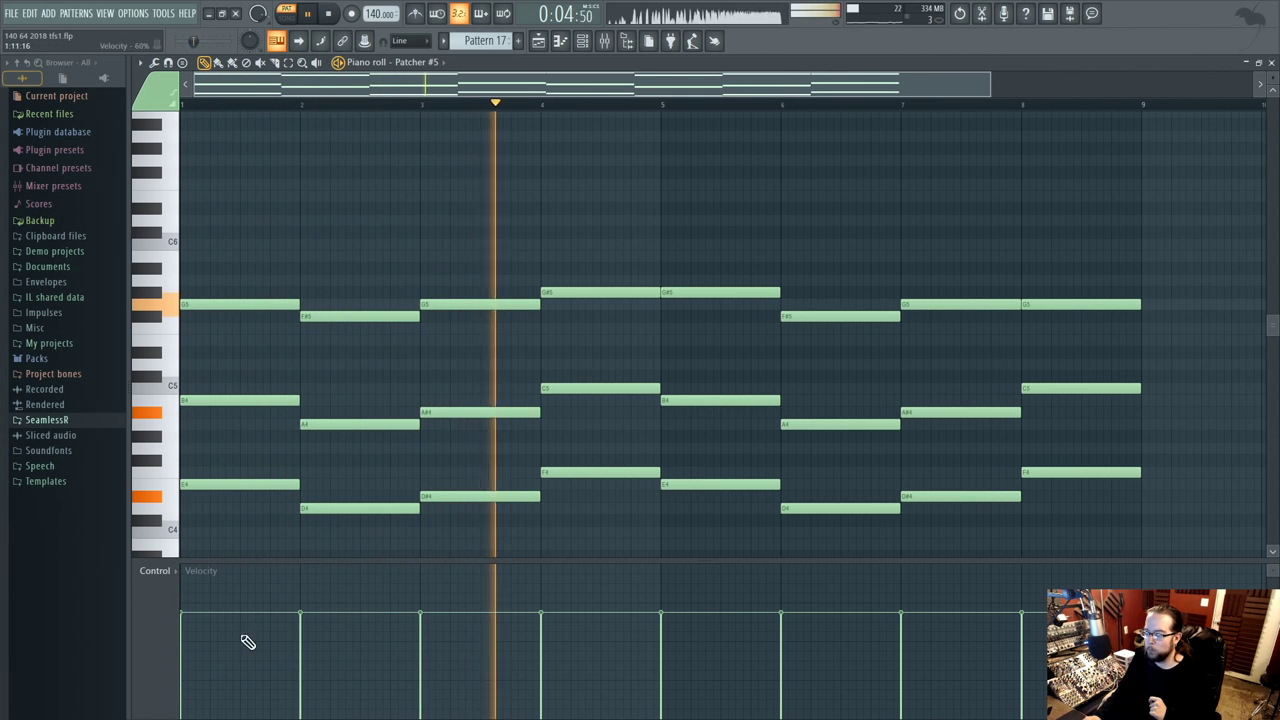
{"action": "left_click", "coordinate": [660, 104]}
{"action": "key", "text": "space"}
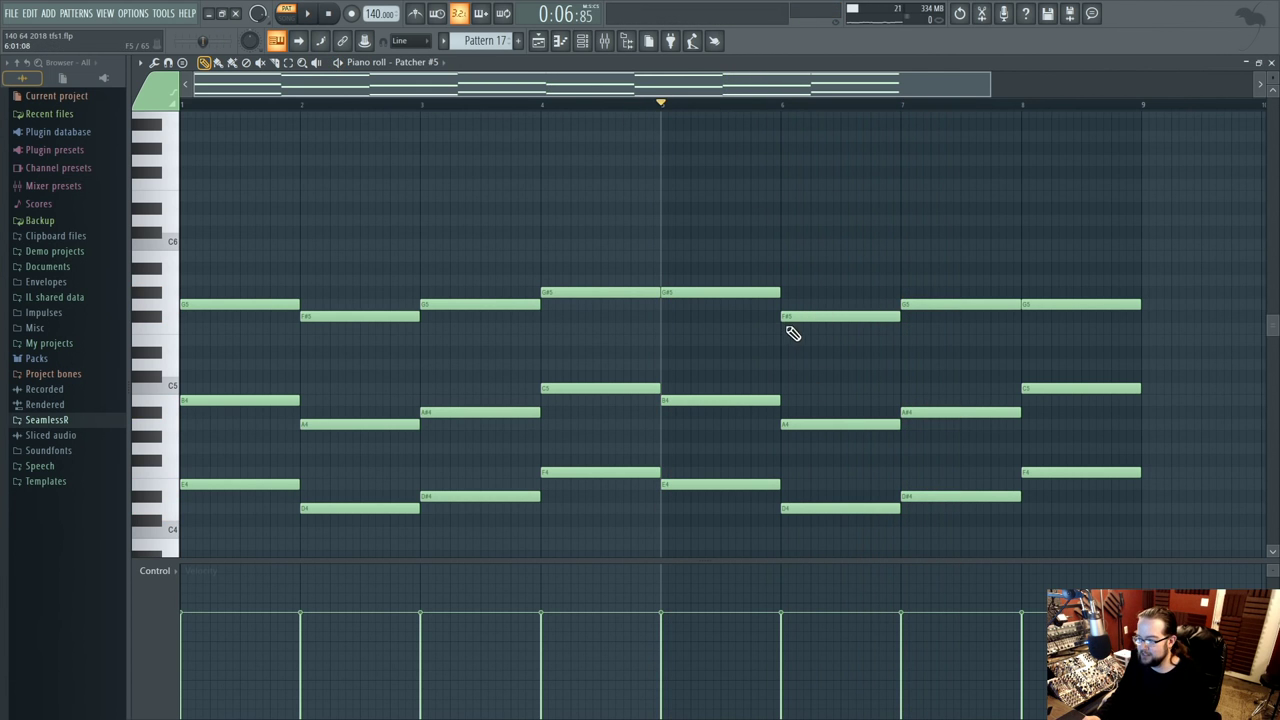
- Revoice the bar 6 chord as F#4, C#5 and A5, auditioning it after each note change
{"action": "left_click_drag", "start_coordinate": [787, 320], "coordinate": [800, 280]}
{"action": "key", "text": "space"}
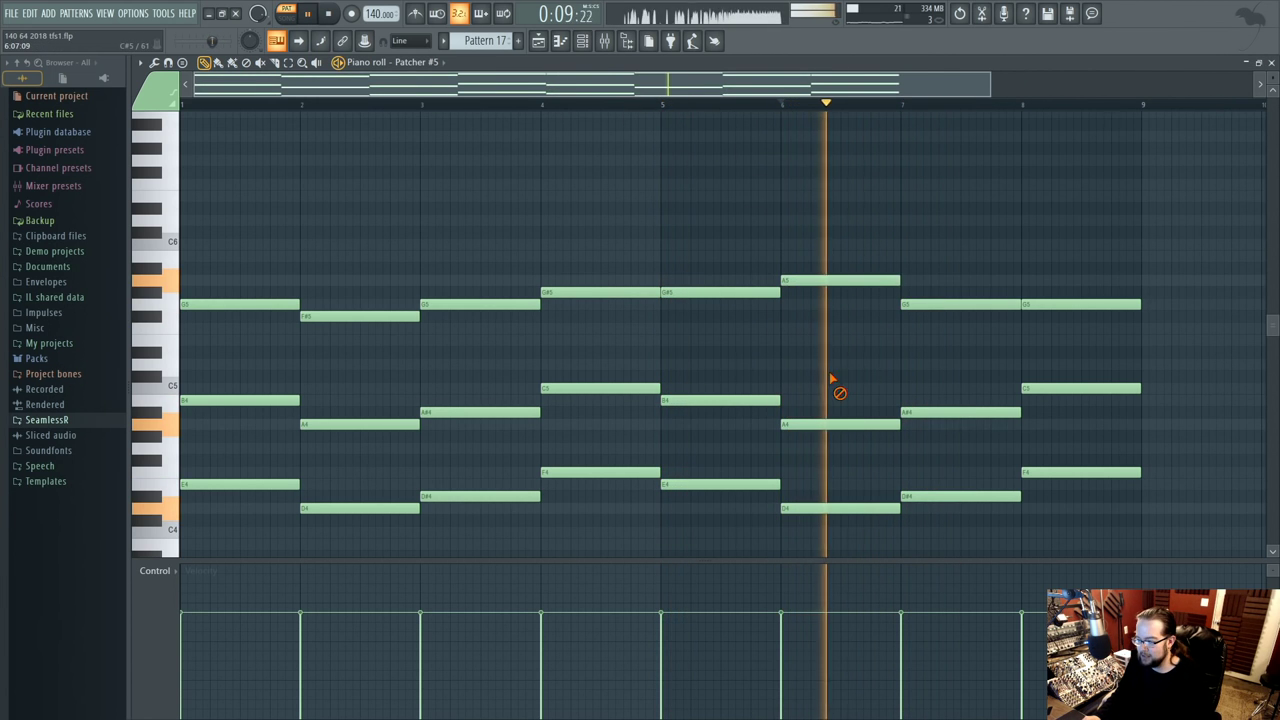
{"action": "key", "text": "space"}
{"action": "left_click_drag", "start_coordinate": [814, 506], "coordinate": [819, 369]}
{"action": "key", "text": "space"}
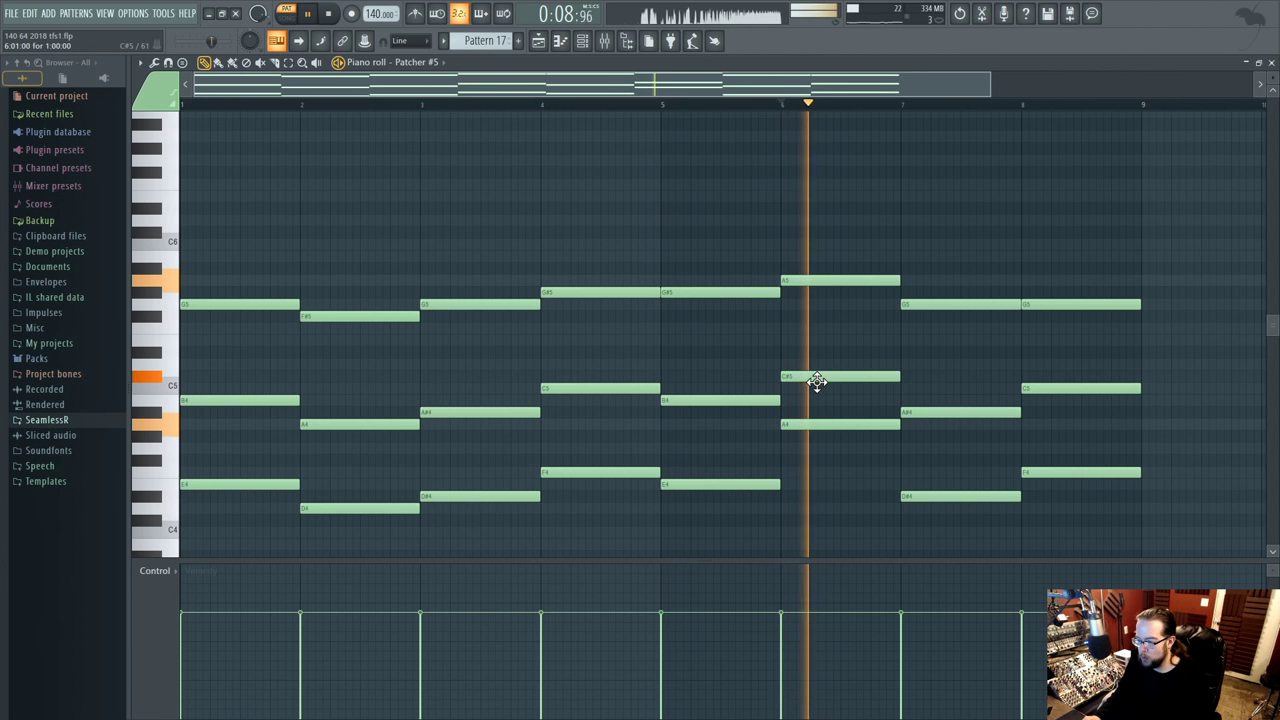
{"action": "key", "text": "space"}
{"action": "left_click_drag", "start_coordinate": [803, 424], "coordinate": [809, 461]}
{"action": "key", "text": "space"}
{"action": "key", "text": "space"}
{"action": "key", "text": "space"}
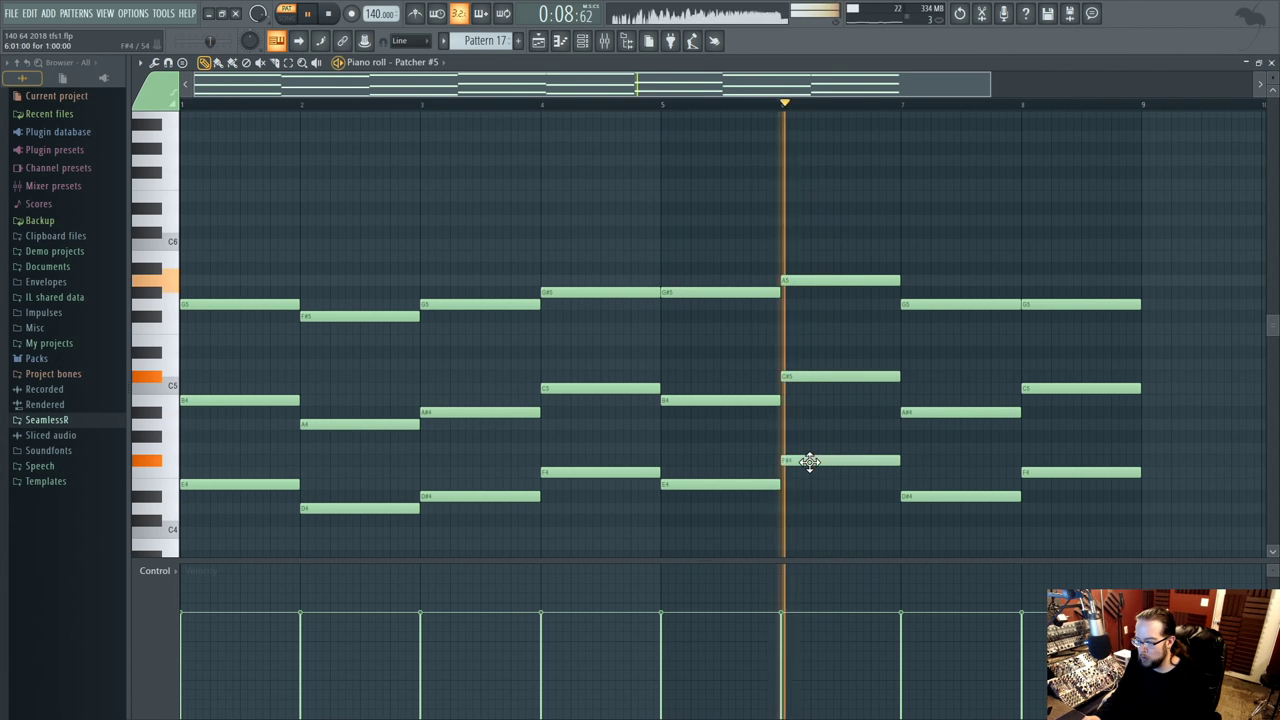
- Play the transition from bar 5 to bar 6, and the progression from the start into bar 6
{"action": "left_click", "coordinate": [663, 106]}
{"action": "left_click", "coordinate": [785, 106]}
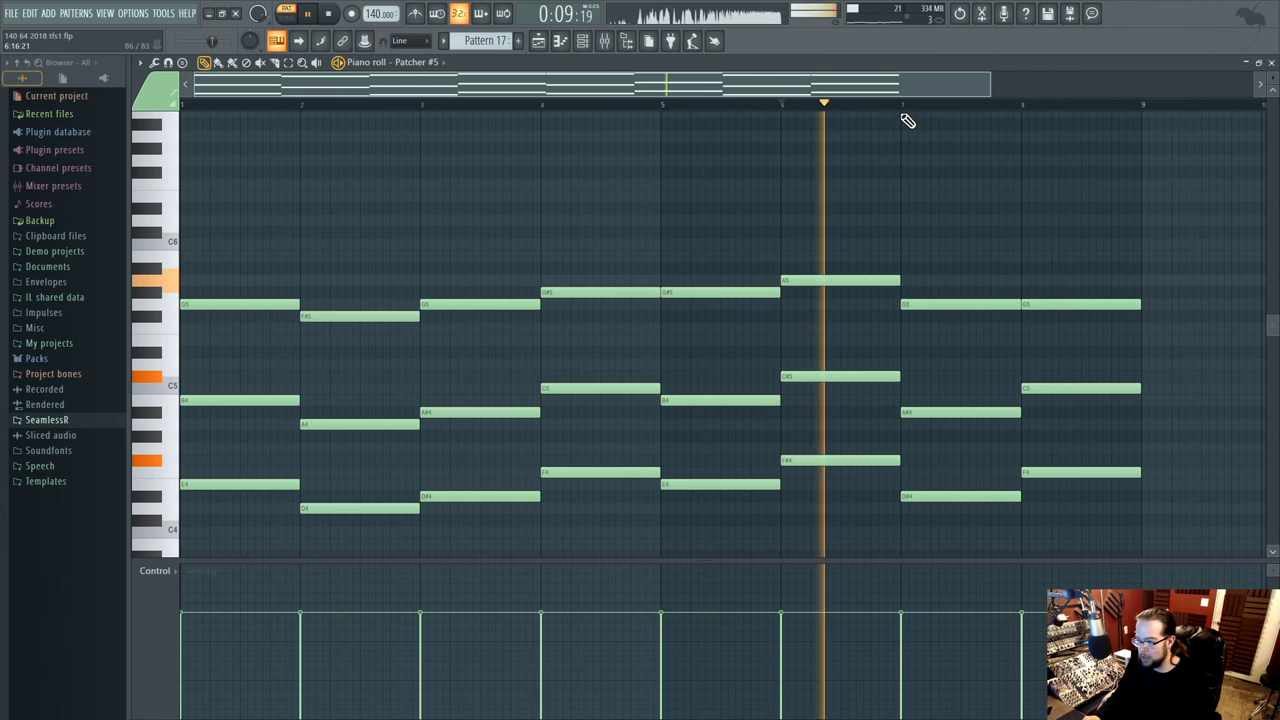
{"action": "key", "text": "space"}
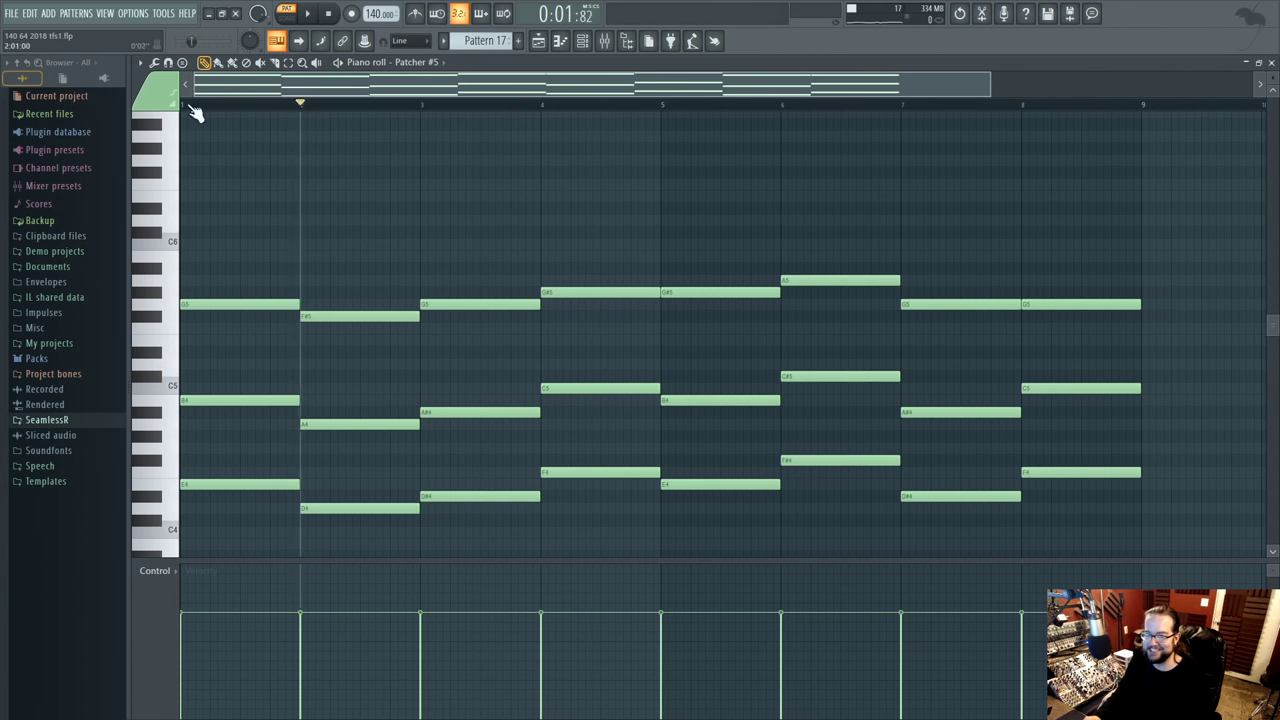
{"action": "key", "text": "space"}
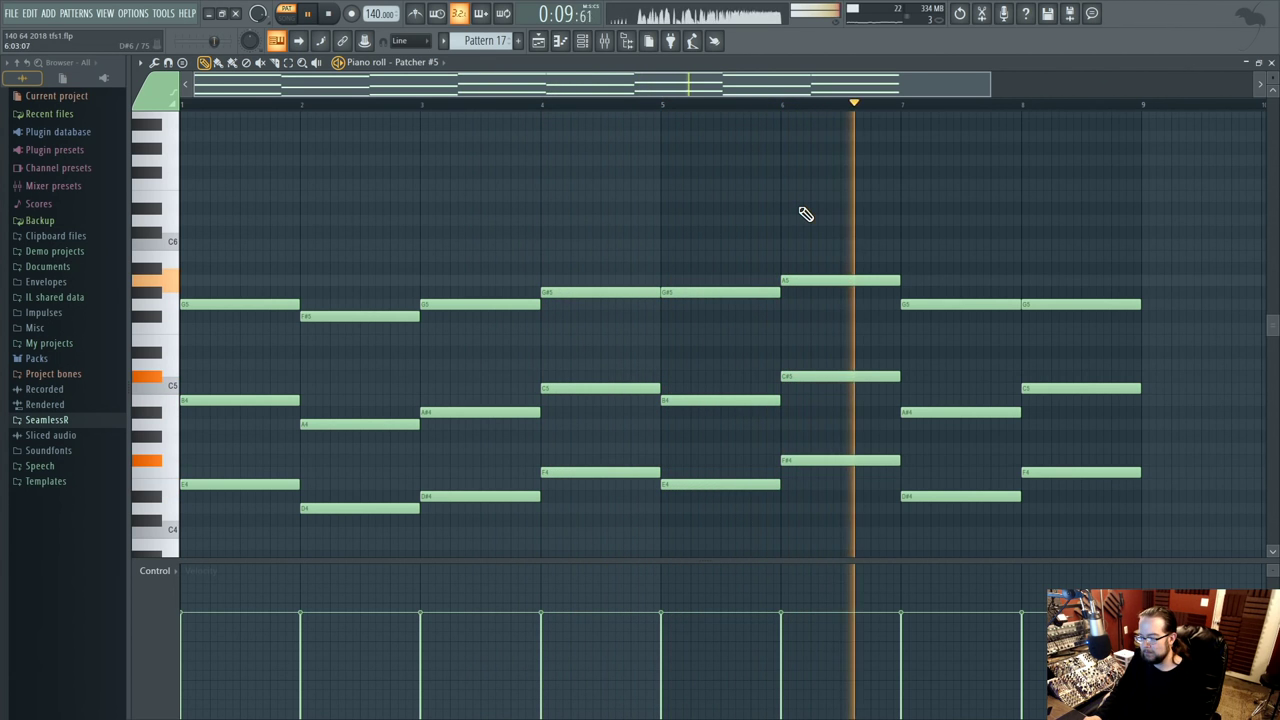
{"action": "key", "text": "space"}
- Replace the bar 5 chord with the bar 6 chord, transposed down to E4, B4 and G5
{"action": "left_click", "coordinate": [674, 108]}
{"action": "left_click_drag", "start_coordinate": [820, 243], "coordinate": [825, 477]}
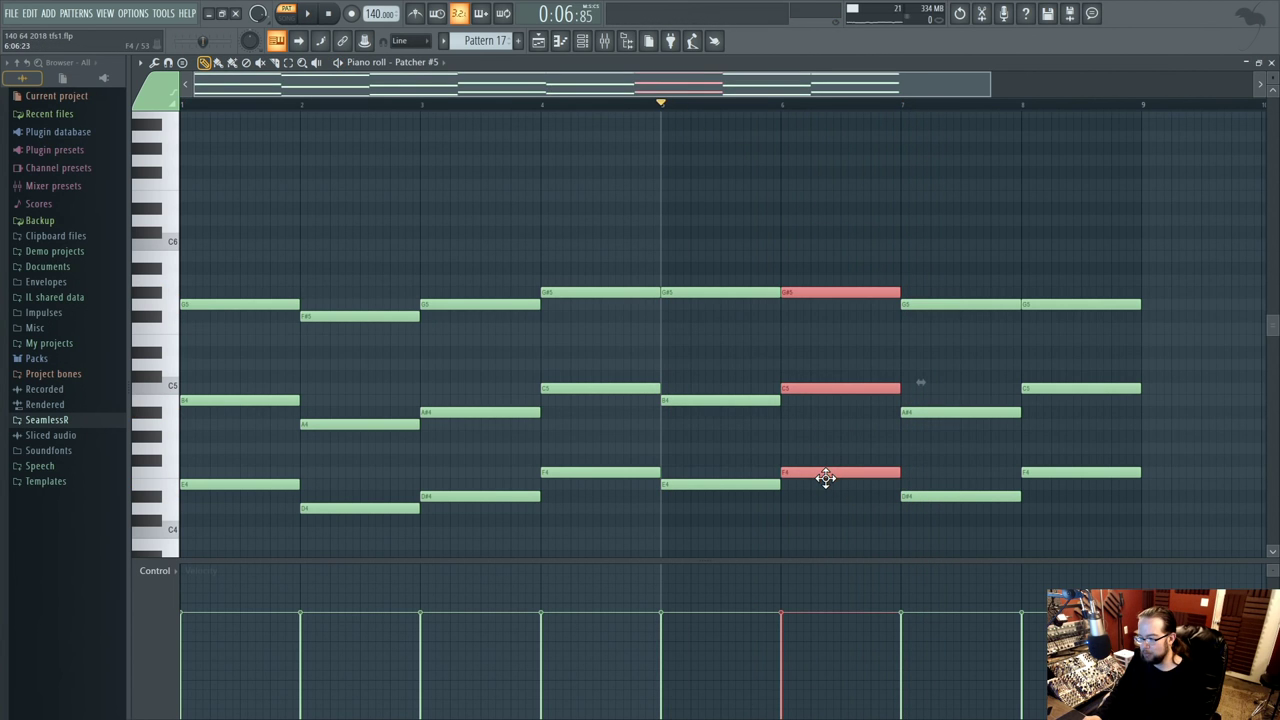
{"action": "left_click_drag", "start_coordinate": [732, 235], "coordinate": [711, 531]}
{"action": "key", "text": "Delete"}
{"action": "left_click_drag", "start_coordinate": [787, 242], "coordinate": [676, 488]}
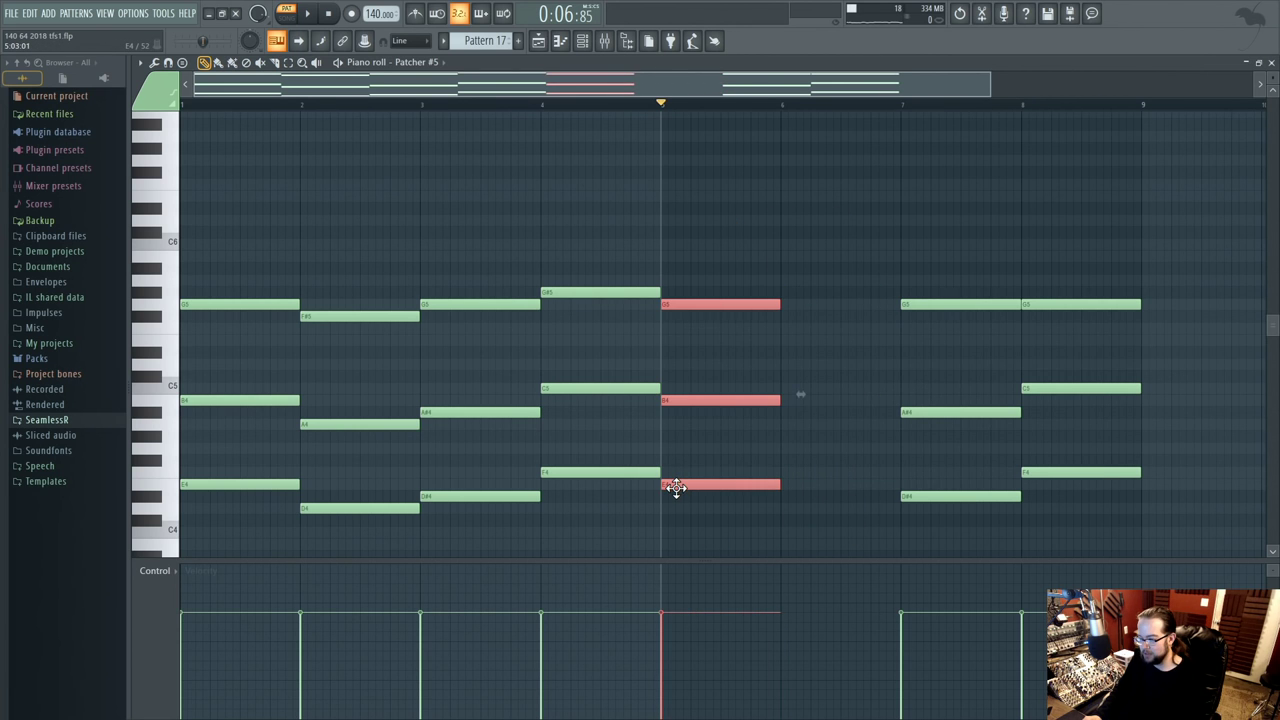
{"action": "left_click", "coordinate": [699, 234]}
- Play into bar 5, try G#5 in place of its G5, and undo the change
{"action": "left_click_drag", "start_coordinate": [422, 115], "coordinate": [684, 126]}
{"action": "key", "text": "space"}
{"action": "left_click", "coordinate": [638, 116]}
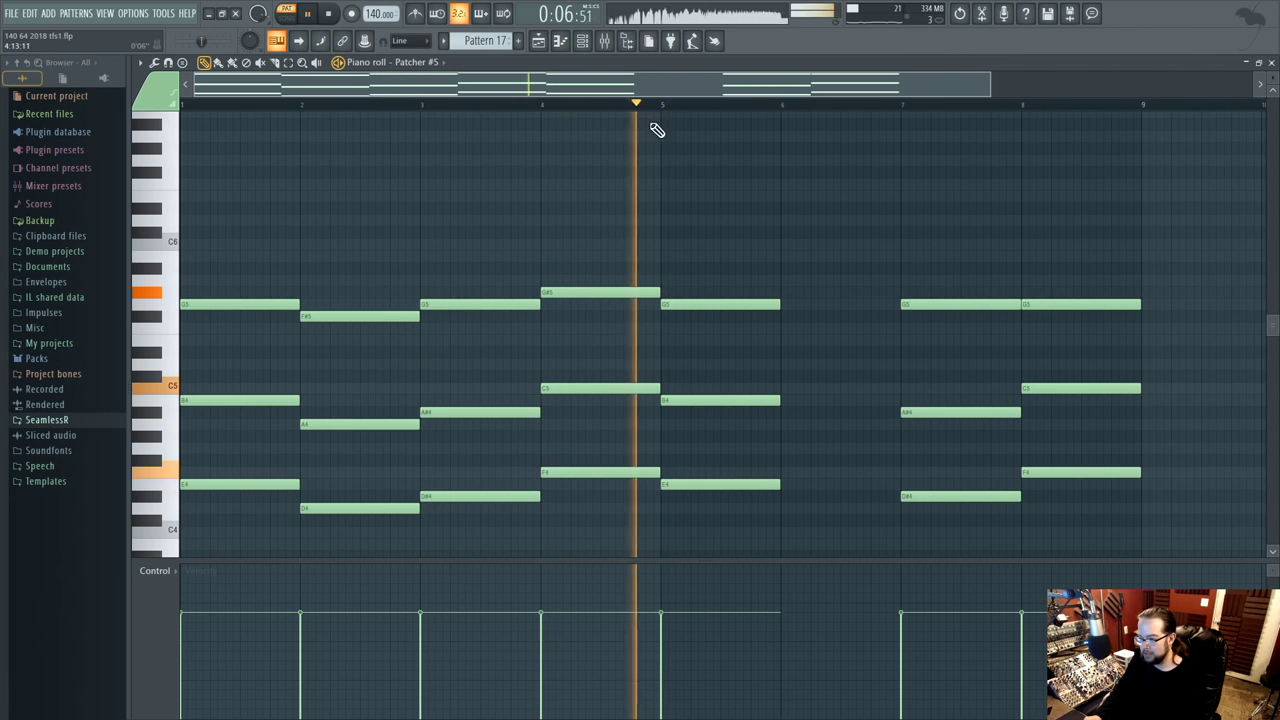
{"action": "left_click_drag", "start_coordinate": [702, 302], "coordinate": [704, 289]}
{"action": "key", "text": "ctrl+z"}
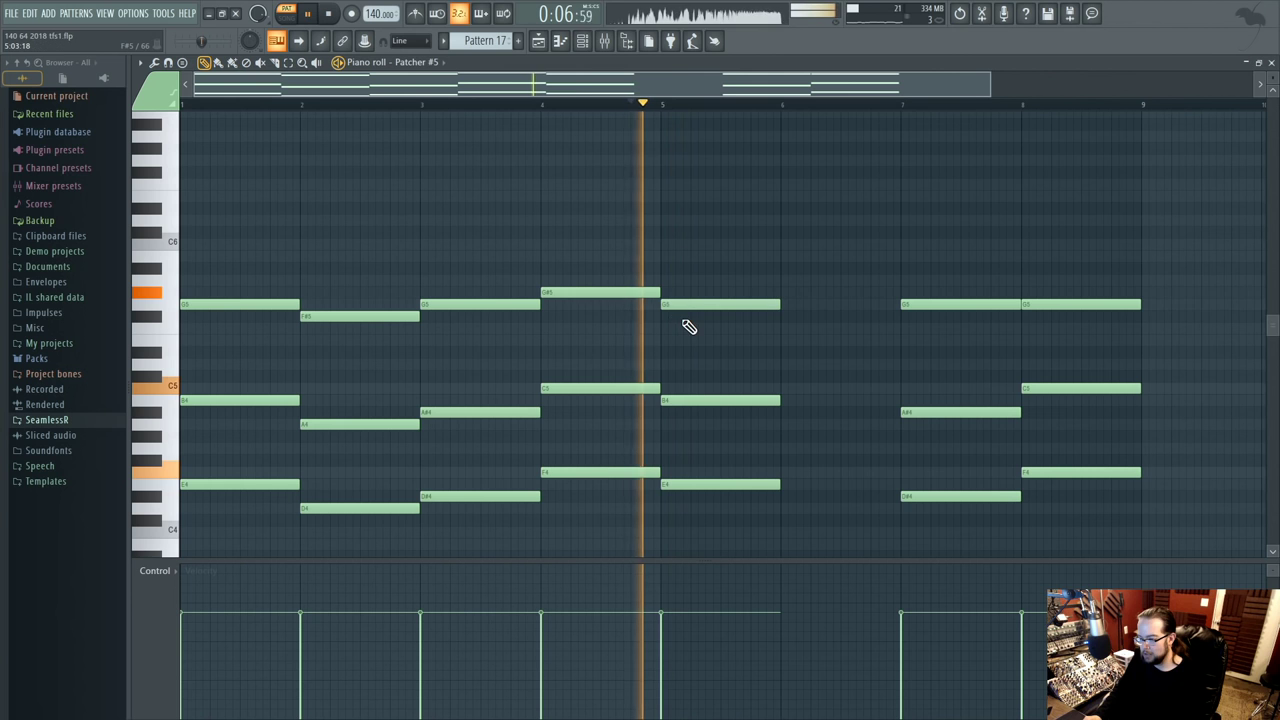
- Raise B4 in the bar 5 chord to C5 and audition the move from bar 4 to bar 5
{"action": "key", "text": "space"}
{"action": "left_click_drag", "start_coordinate": [690, 402], "coordinate": [691, 388]}
{"action": "key", "text": "space"}
{"action": "key", "text": "space"}
{"action": "key", "text": "space"}
{"action": "key", "text": "space"}
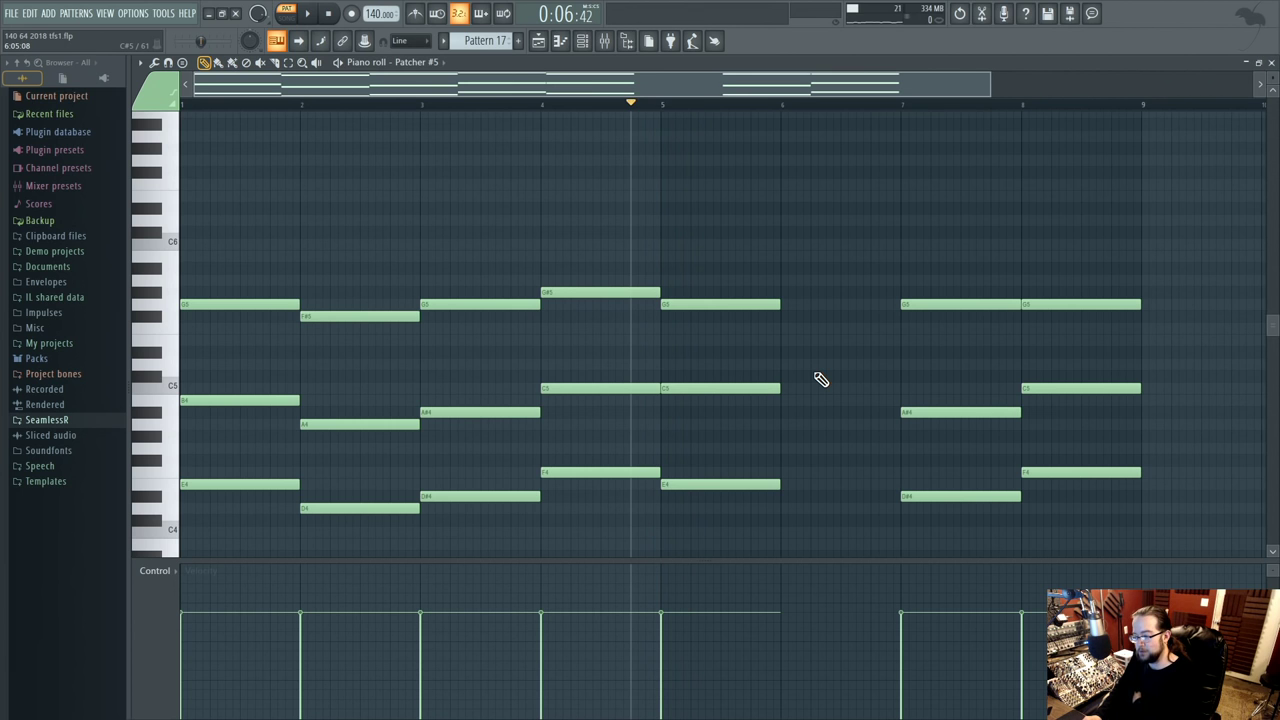
{"action": "key", "text": "space"}
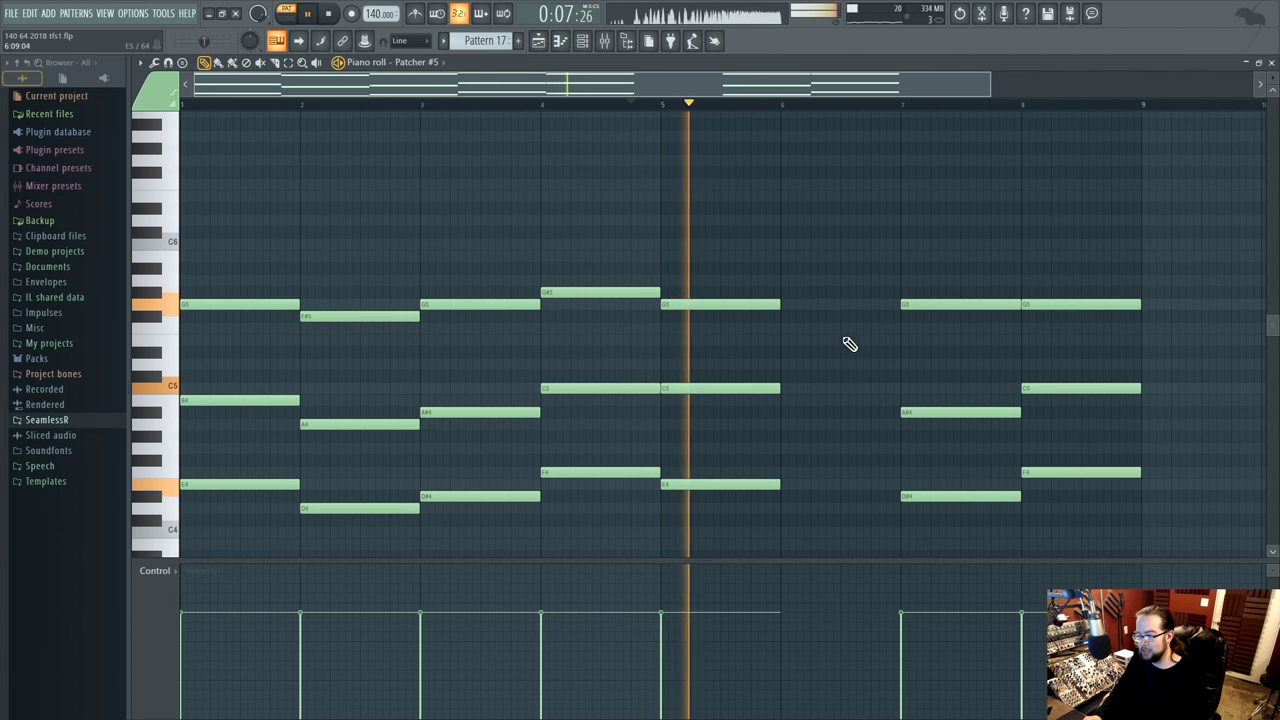
{"action": "key", "text": "space"}
- Play the progression from bar 1 again to judge how the chords lead into bar 5
{"action": "left_click", "coordinate": [172, 106]}
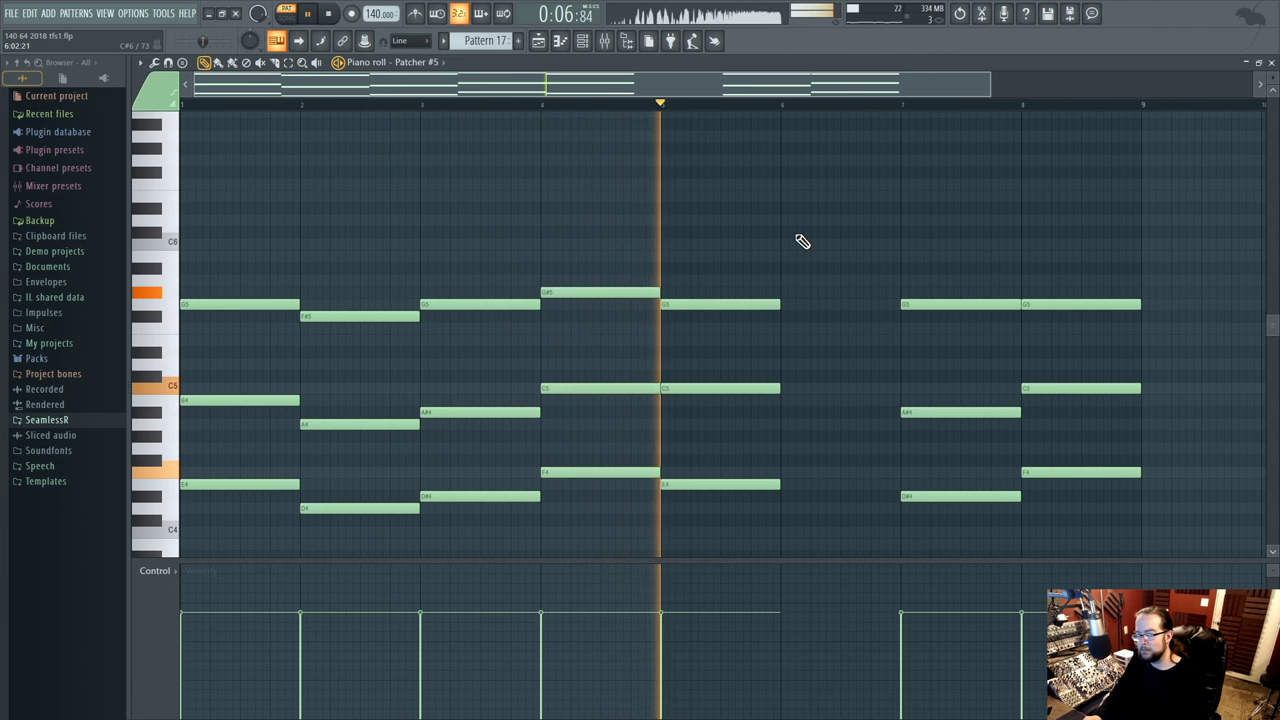
{"action": "key", "text": "space"}
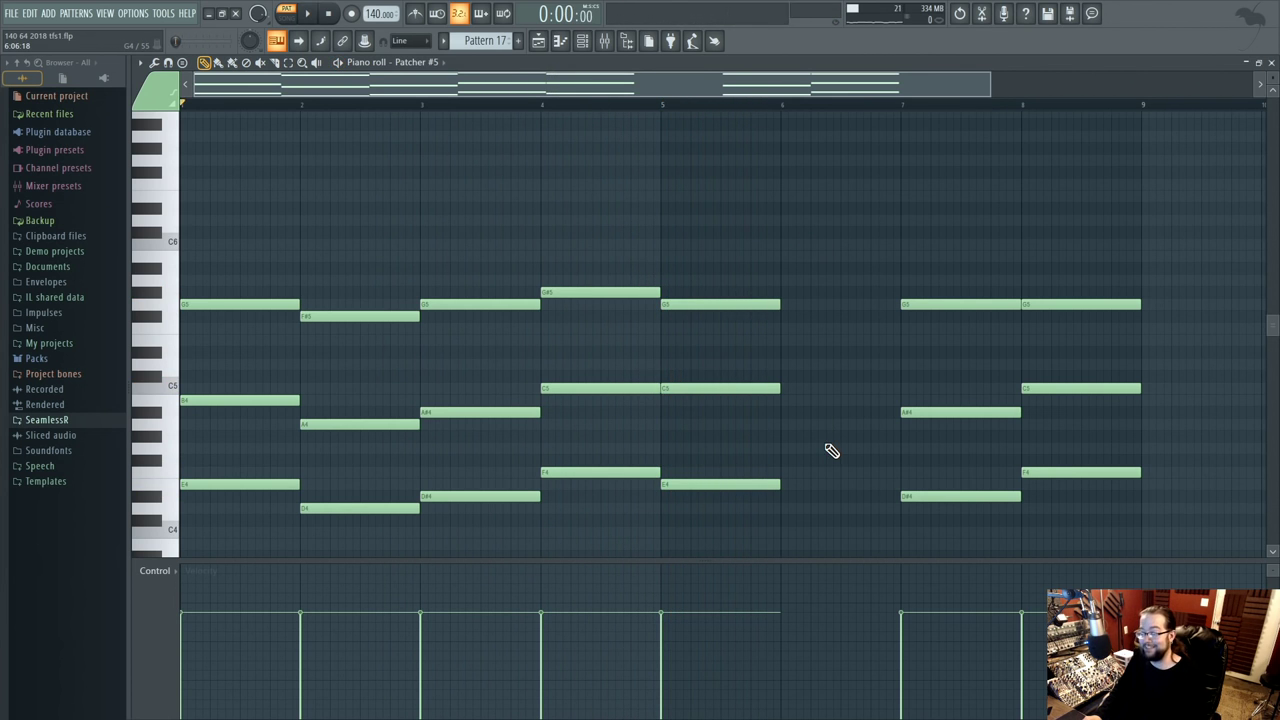
{"action": "left_click_drag", "start_coordinate": [450, 265], "coordinate": [358, 360]}
{"action": "left_click", "coordinate": [716, 228]}
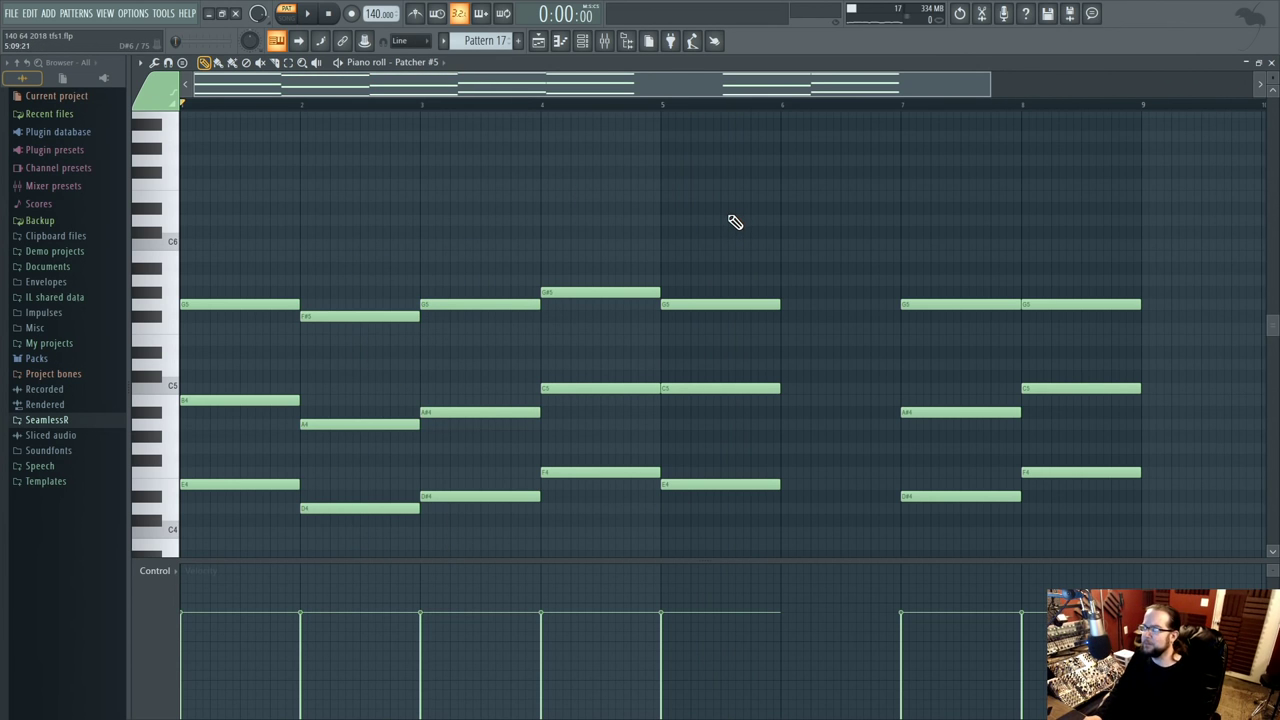
{"action": "key", "text": "space"}
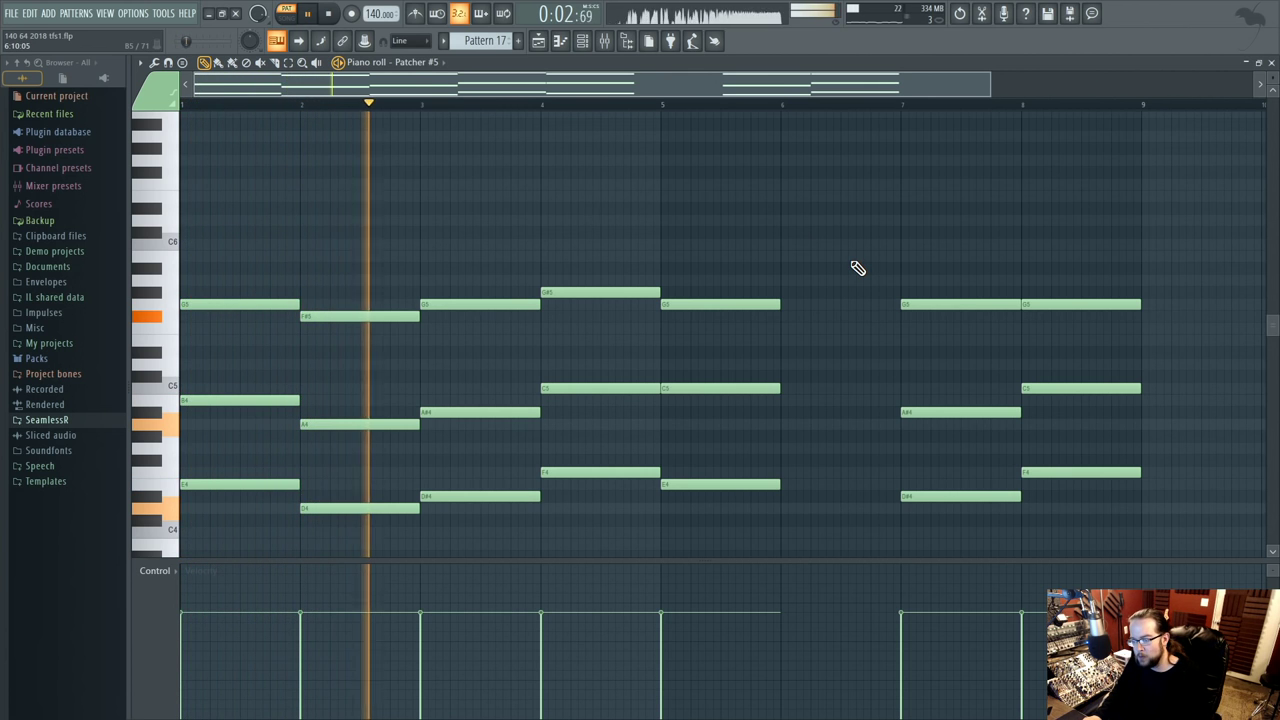
{"action": "key", "text": "space"}
- Mute and delete the three notes of the bar 3 chord, and play the progression without it
{"action": "left_click_drag", "start_coordinate": [457, 297], "coordinate": [462, 525]}
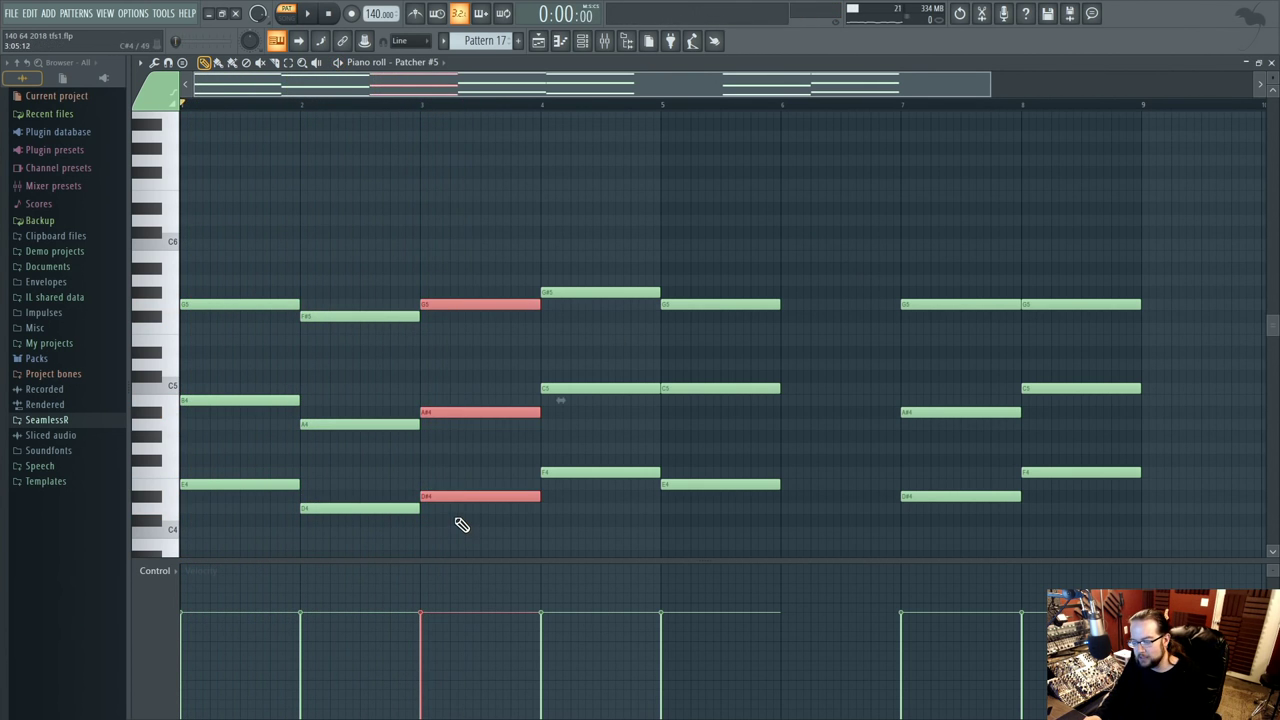
{"action": "key", "text": "alt+m"}
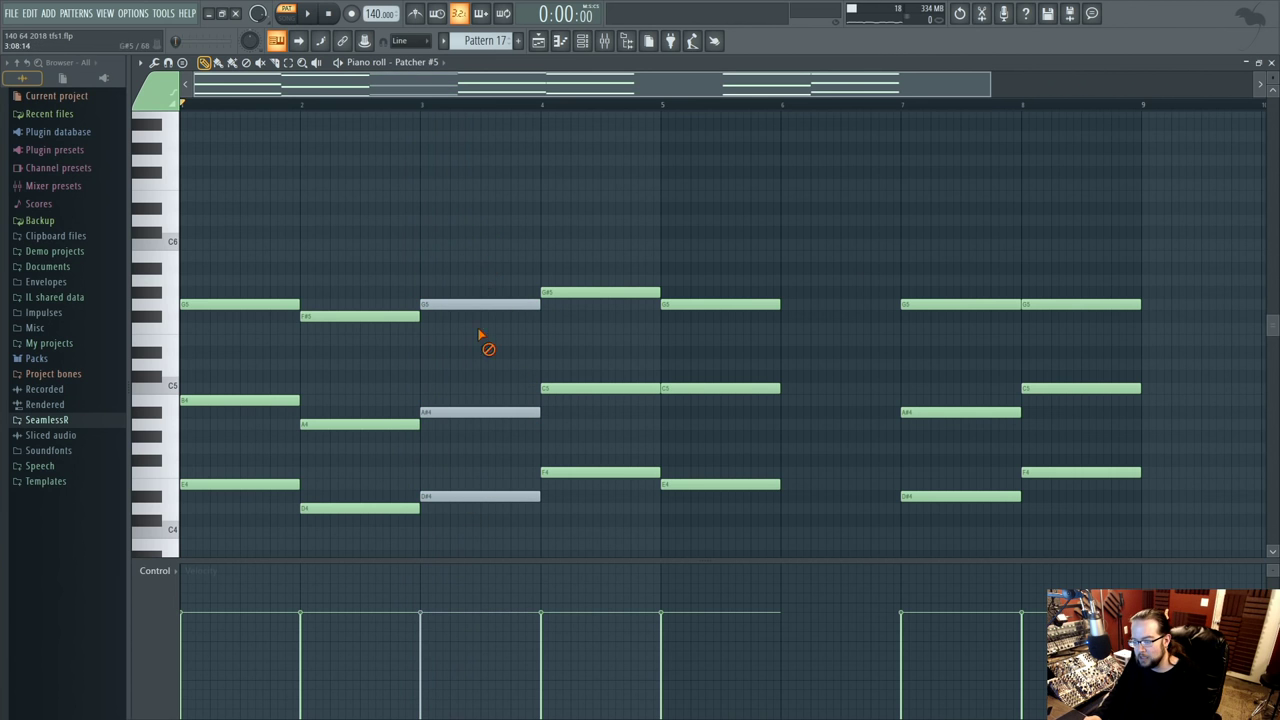
{"action": "right_click", "coordinate": [480, 297]}
{"action": "key", "text": "space"}
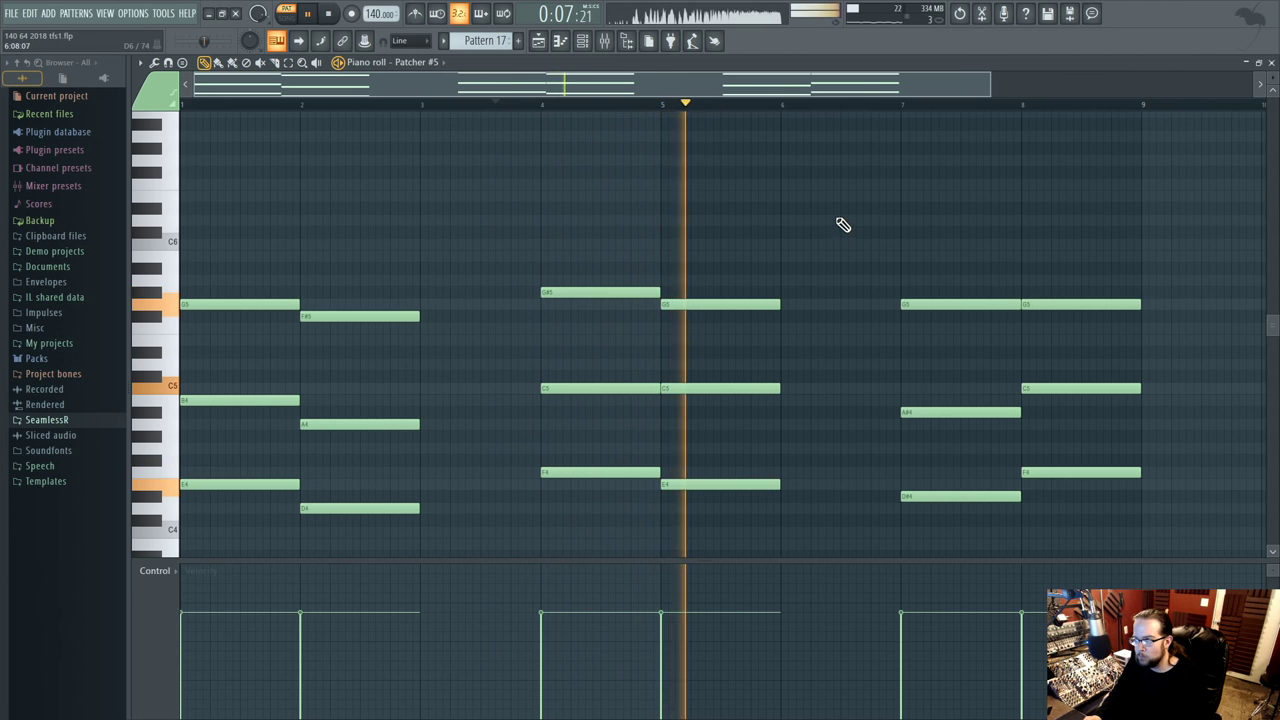
- Try an F5 note in bar 6, play into it from bar 5, and delete it
{"action": "key", "text": "space"}
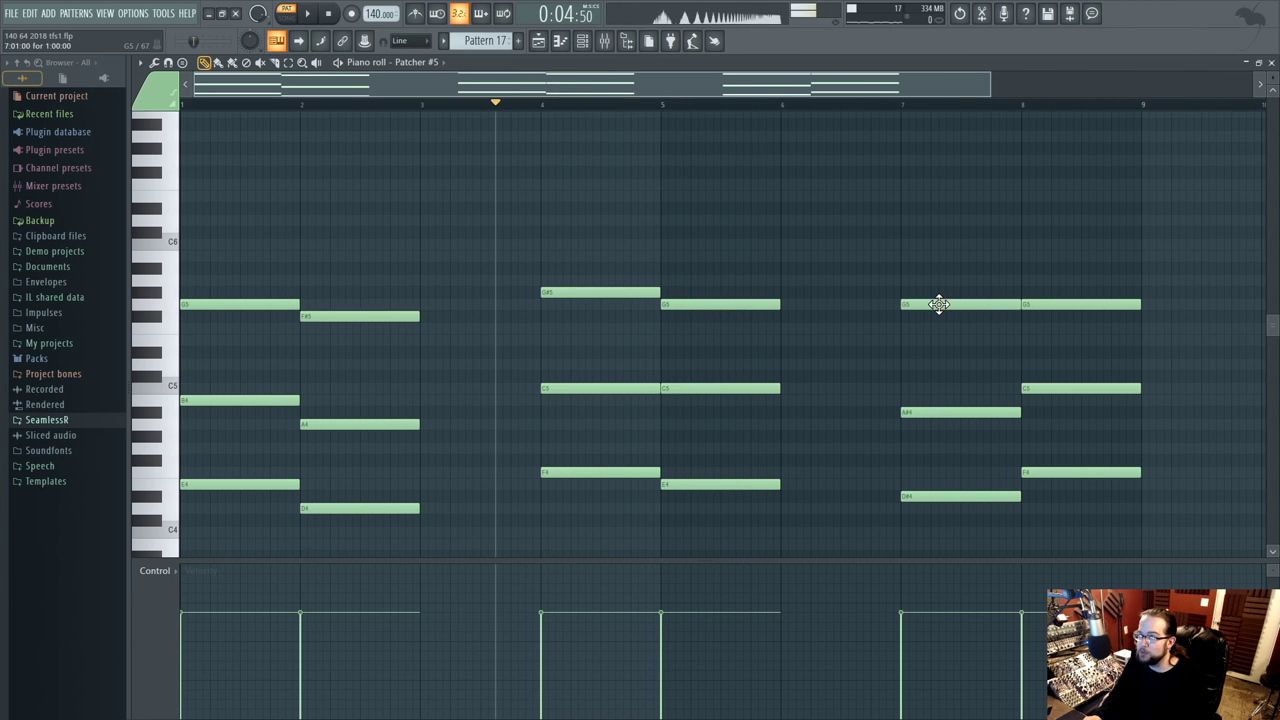
{"action": "left_click", "coordinate": [783, 330]}
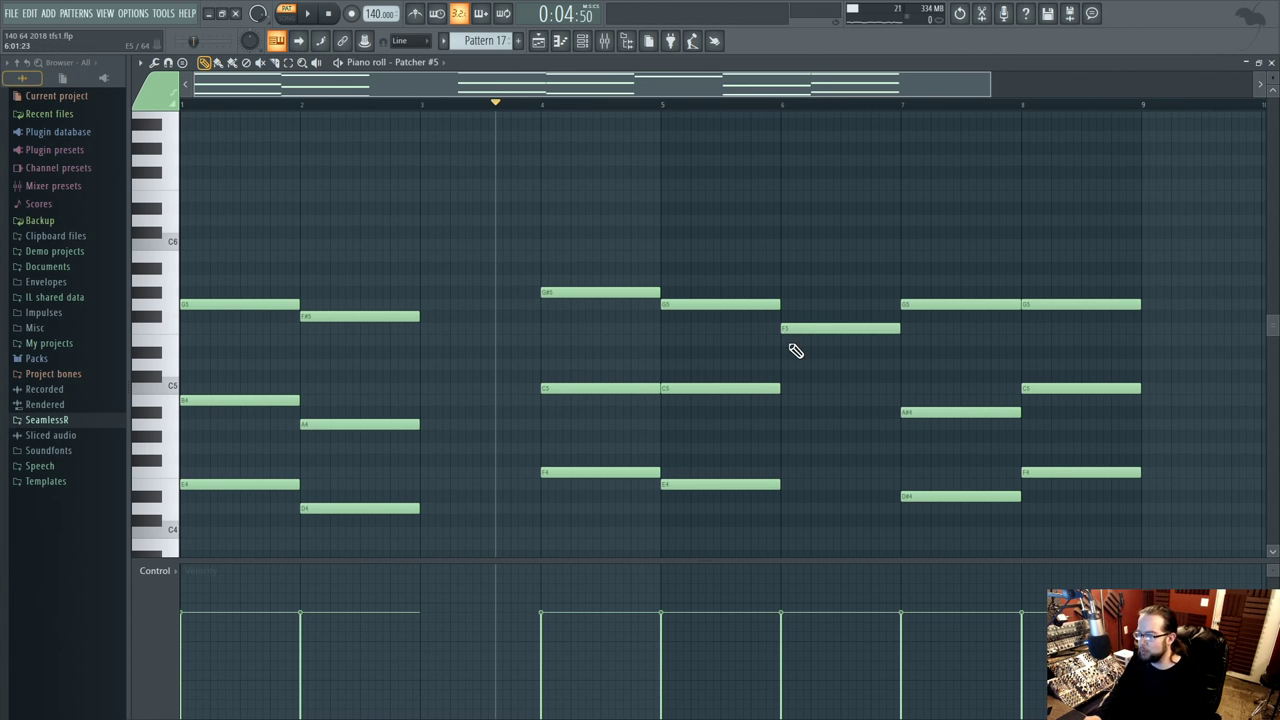
{"action": "left_click", "coordinate": [669, 104]}
{"action": "key", "text": "space"}
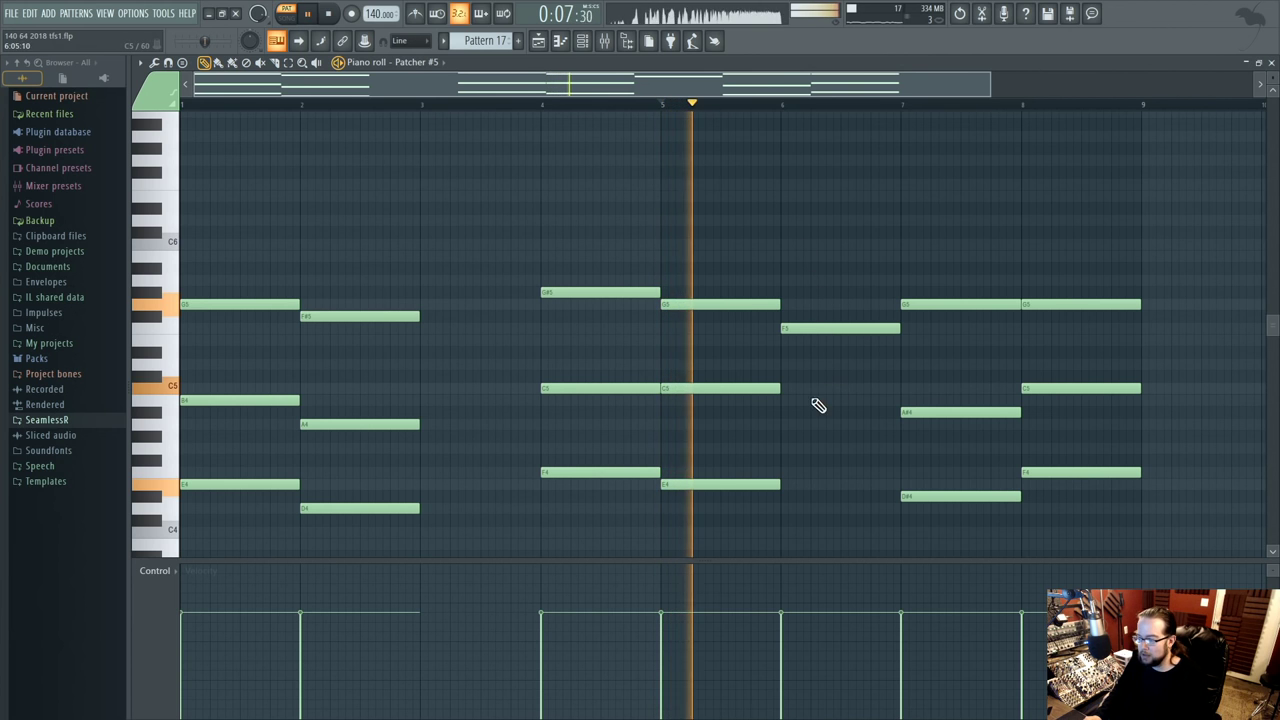
{"action": "right_click", "coordinate": [838, 327]}
{"action": "key", "text": "space"}
{"action": "scroll", "coordinate": [826, 470], "scroll_direction": "down", "scroll_amount": 3}
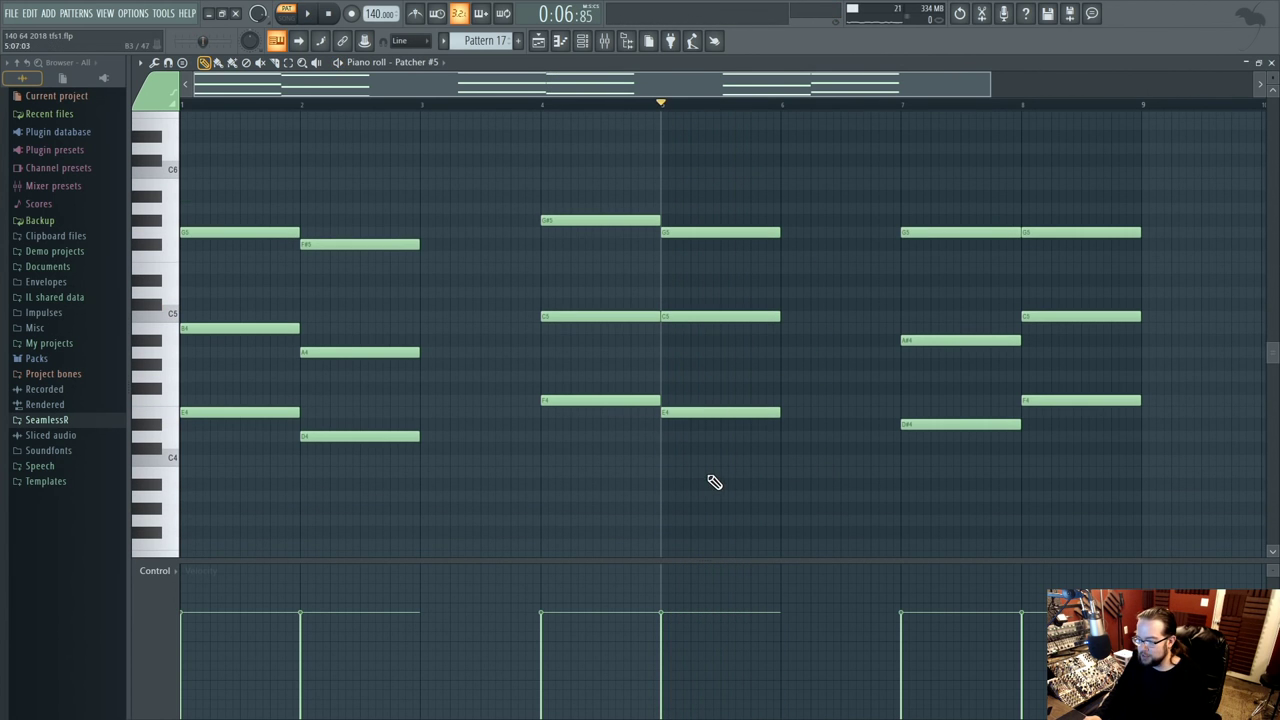
- Fill bar 6 with a C4, G4 and E5 chord and play the progression from bar 5
{"action": "left_click", "coordinate": [781, 461]}
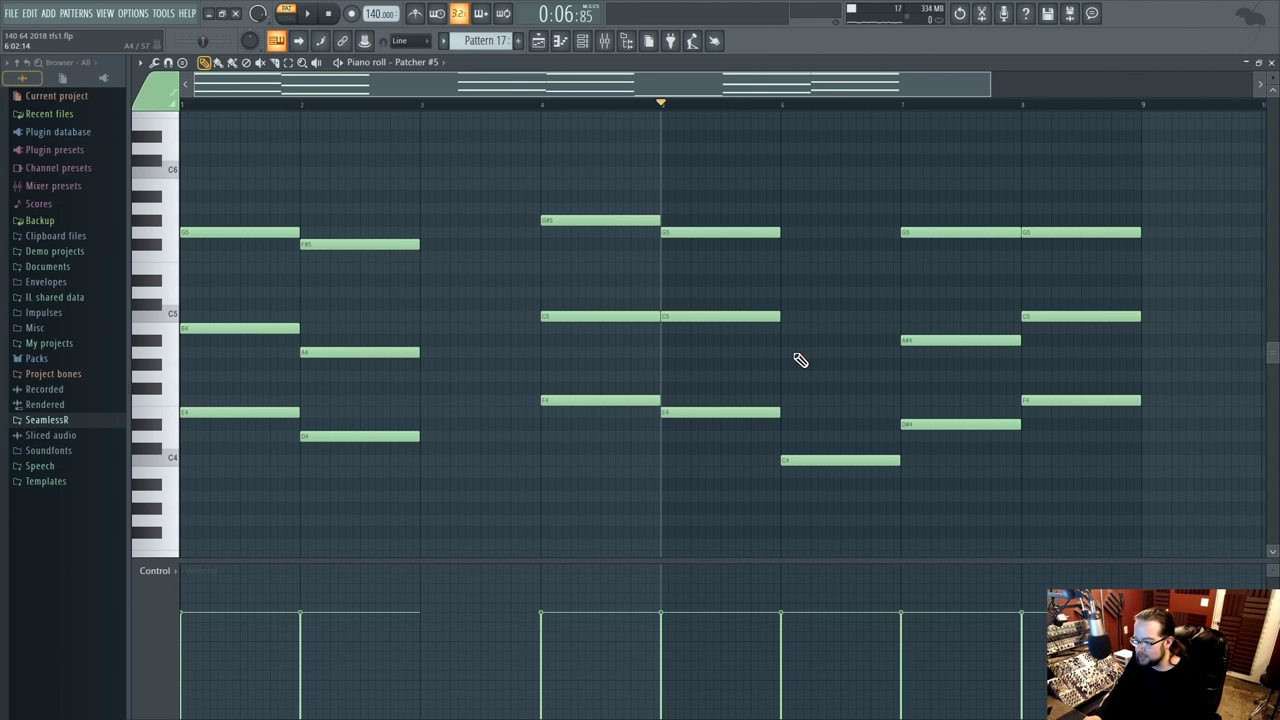
{"action": "left_click", "coordinate": [783, 375]}
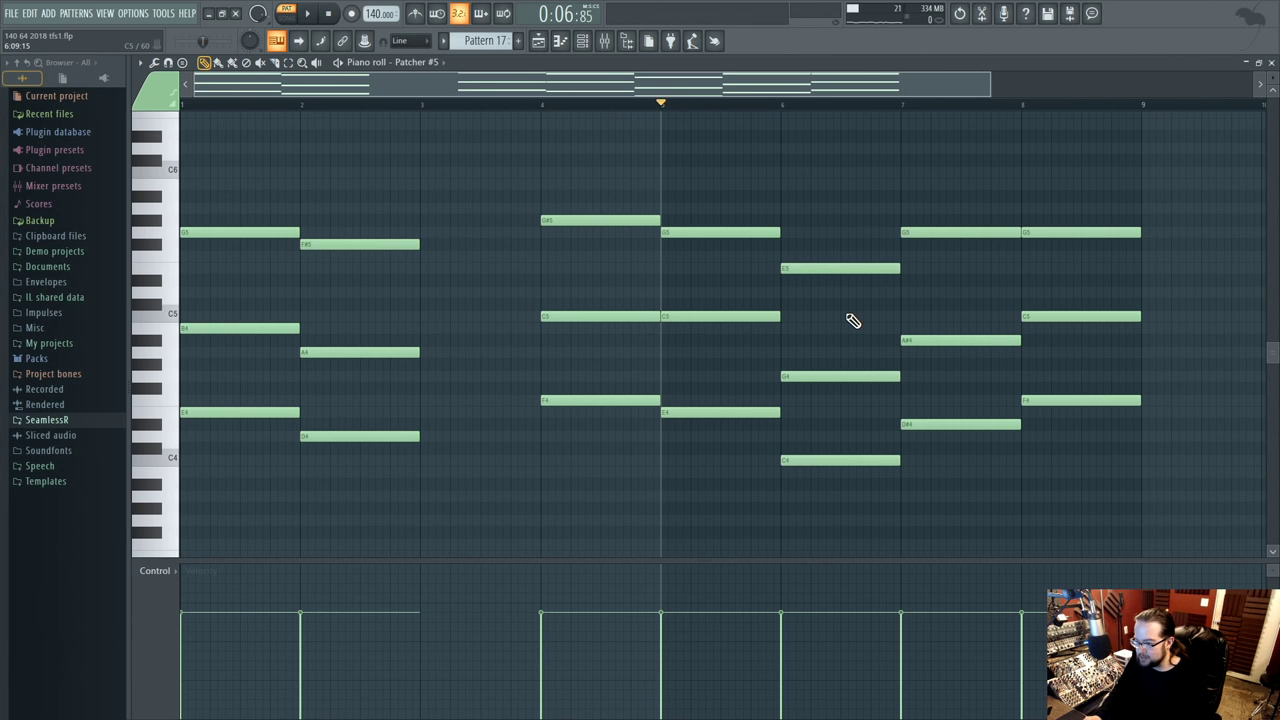
{"action": "key", "text": "space"}
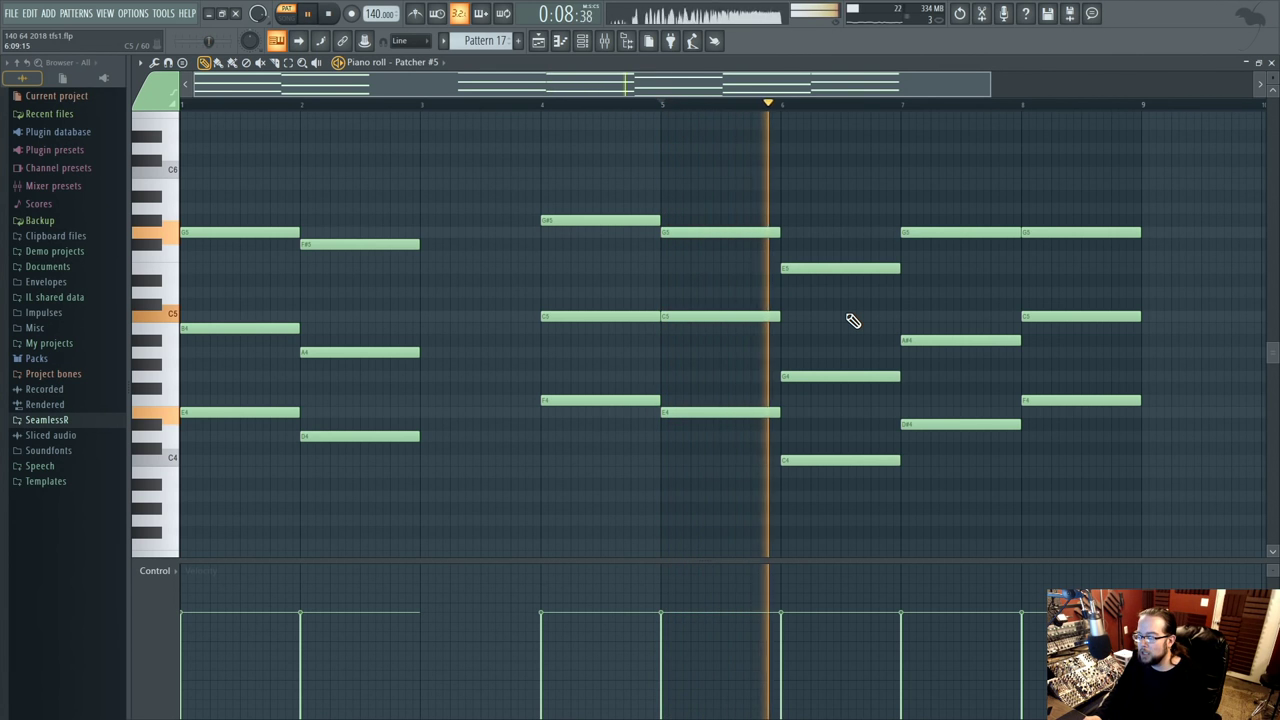
{"action": "key", "text": "space"}
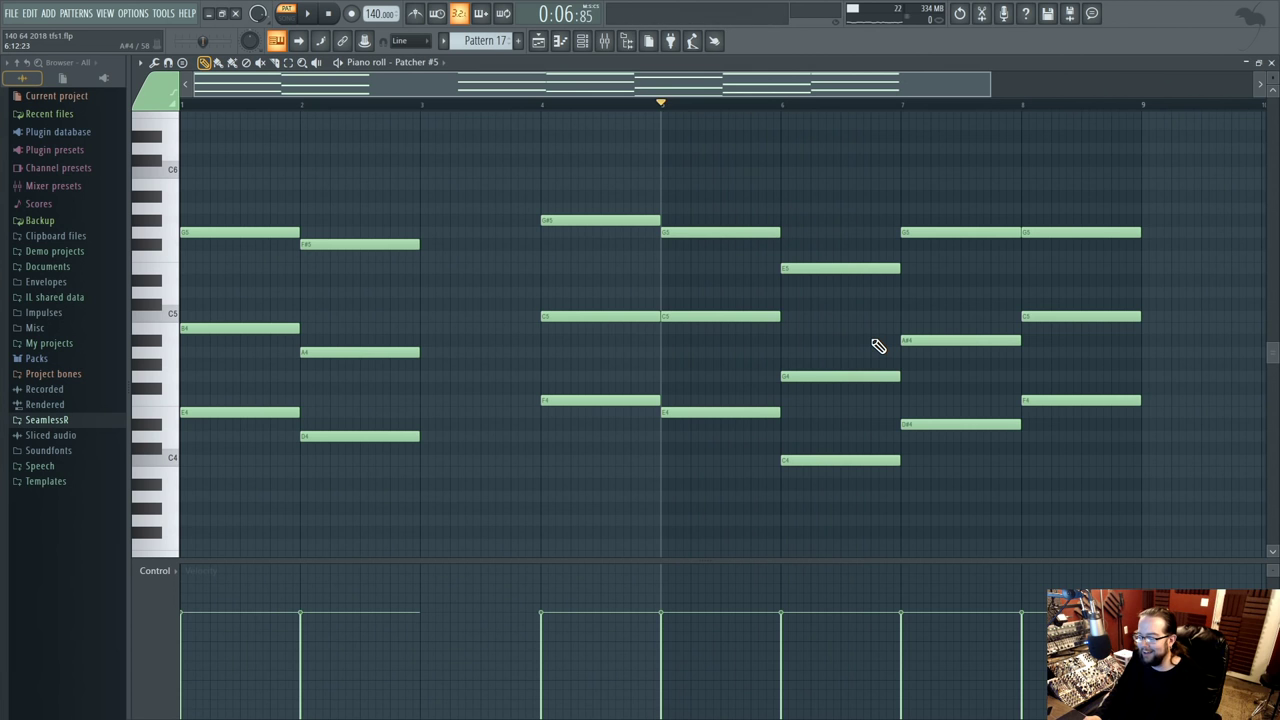
{"action": "key", "text": "space"}
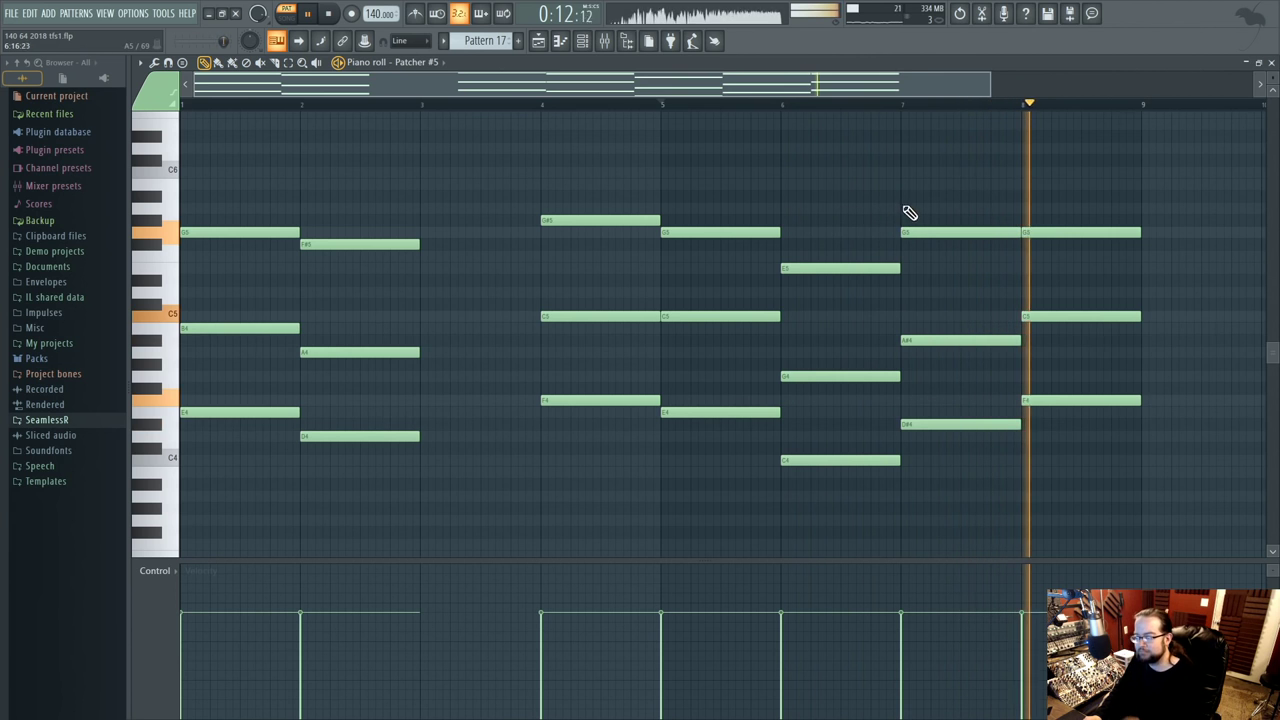
- Shorten the G5 in bar 8 to half a bar, add G#5 on the second half, and play from late bar 7
{"action": "key", "text": "space"}
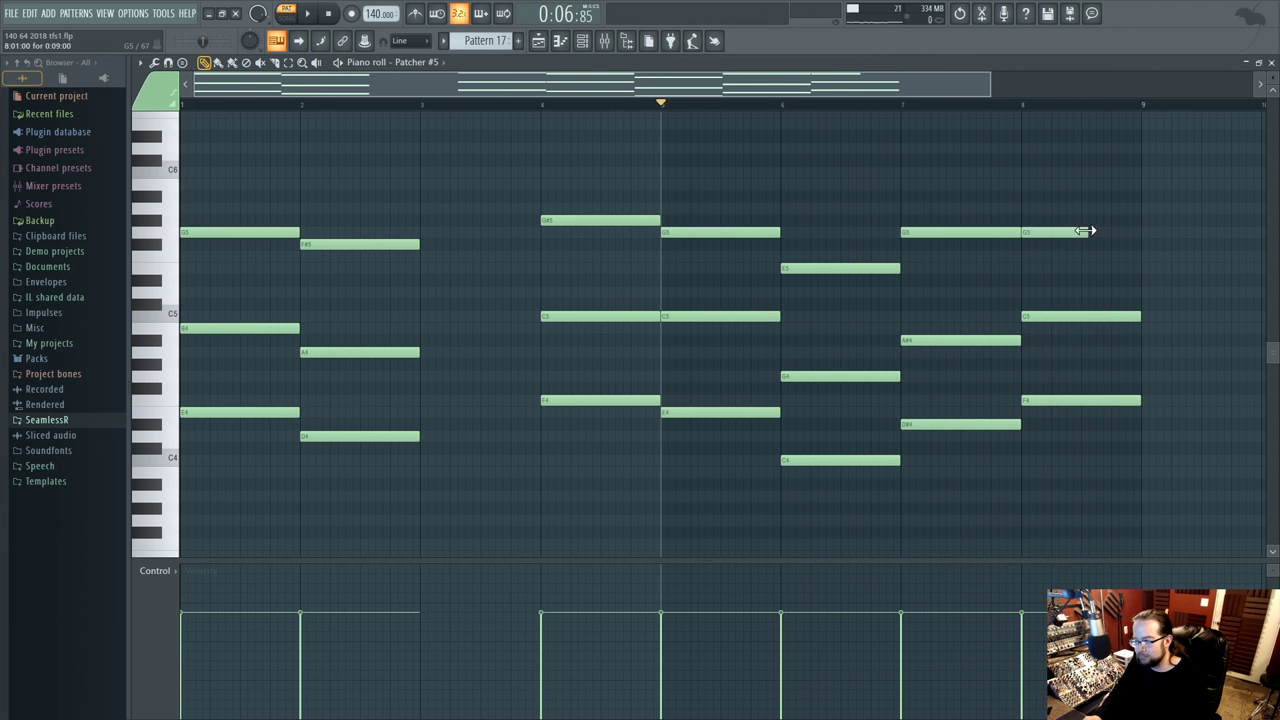
{"action": "key", "text": "space"}
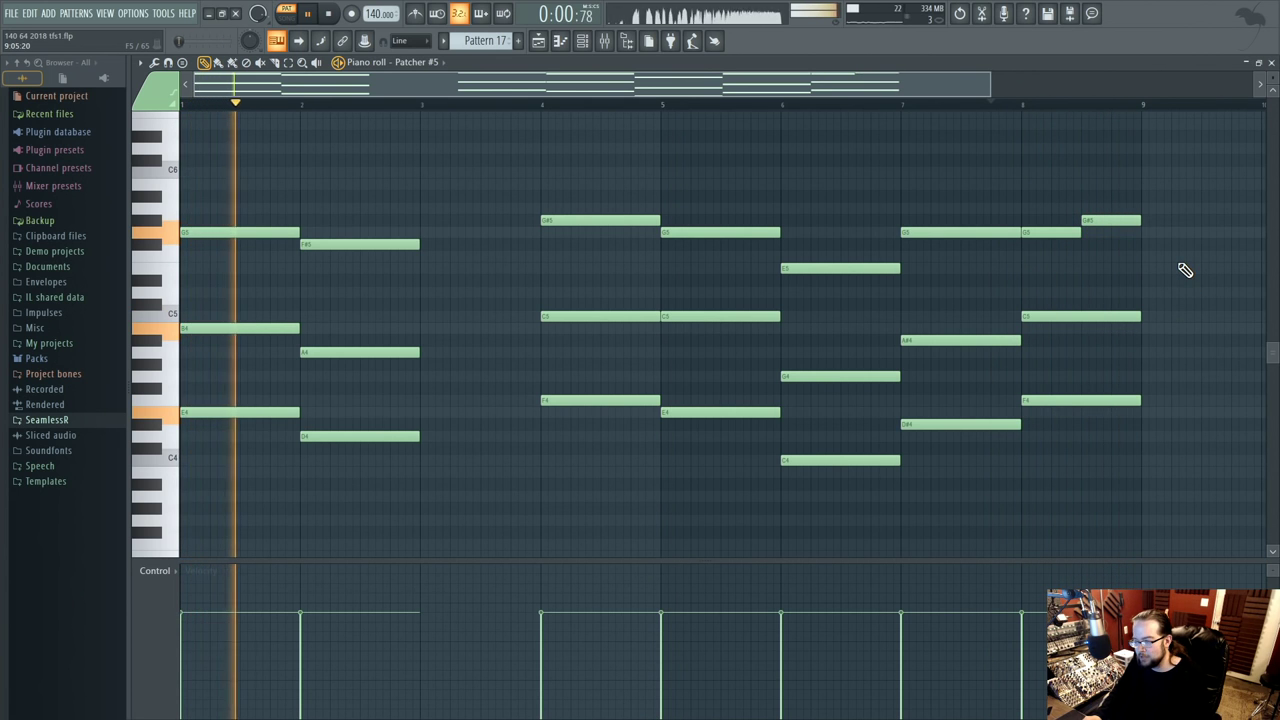
{"action": "key", "text": "space"}
- Try G#5 in place of the G5 in bar 1, audition it, and move the note back to G5
{"action": "left_click_drag", "start_coordinate": [256, 236], "coordinate": [258, 223]}
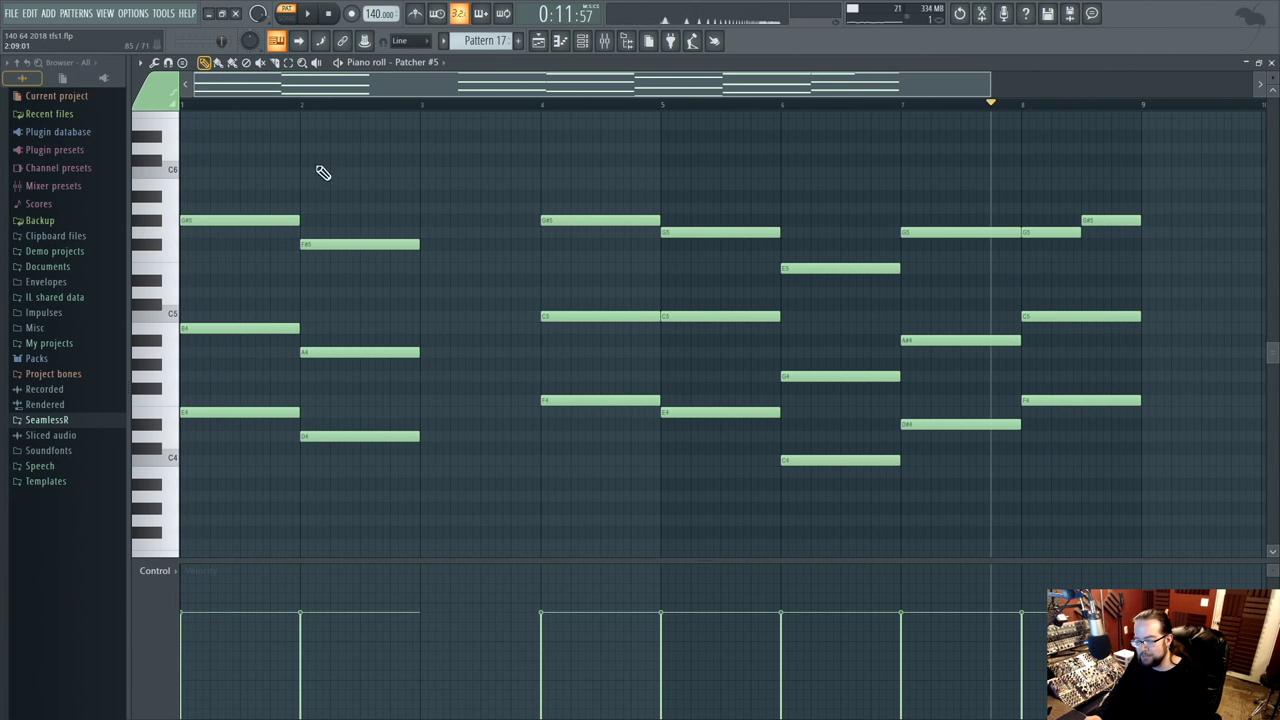
{"action": "key", "text": "space"}
{"action": "key", "text": "space"}
{"action": "left_click_drag", "start_coordinate": [275, 233], "coordinate": [274, 234]}
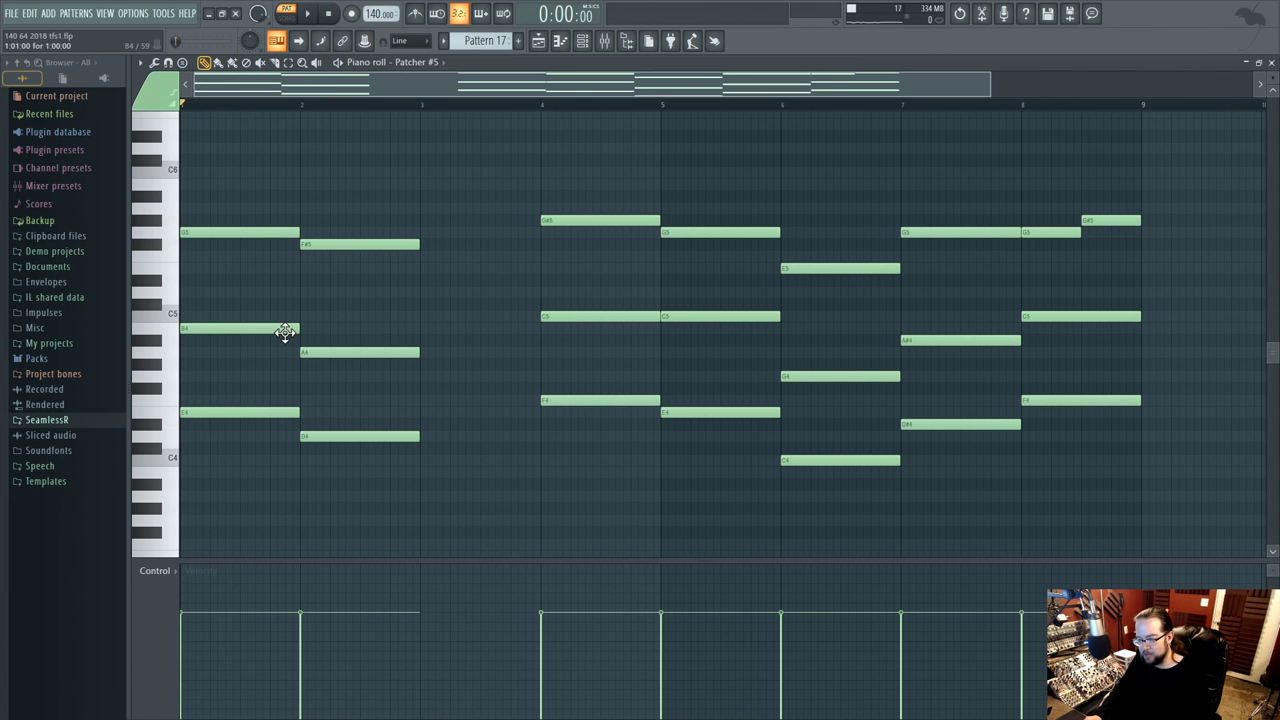
- Play the progression from bar 1 and select the chord notes in bars 5 to 8 to examine their voicings
{"action": "key", "text": "space"}
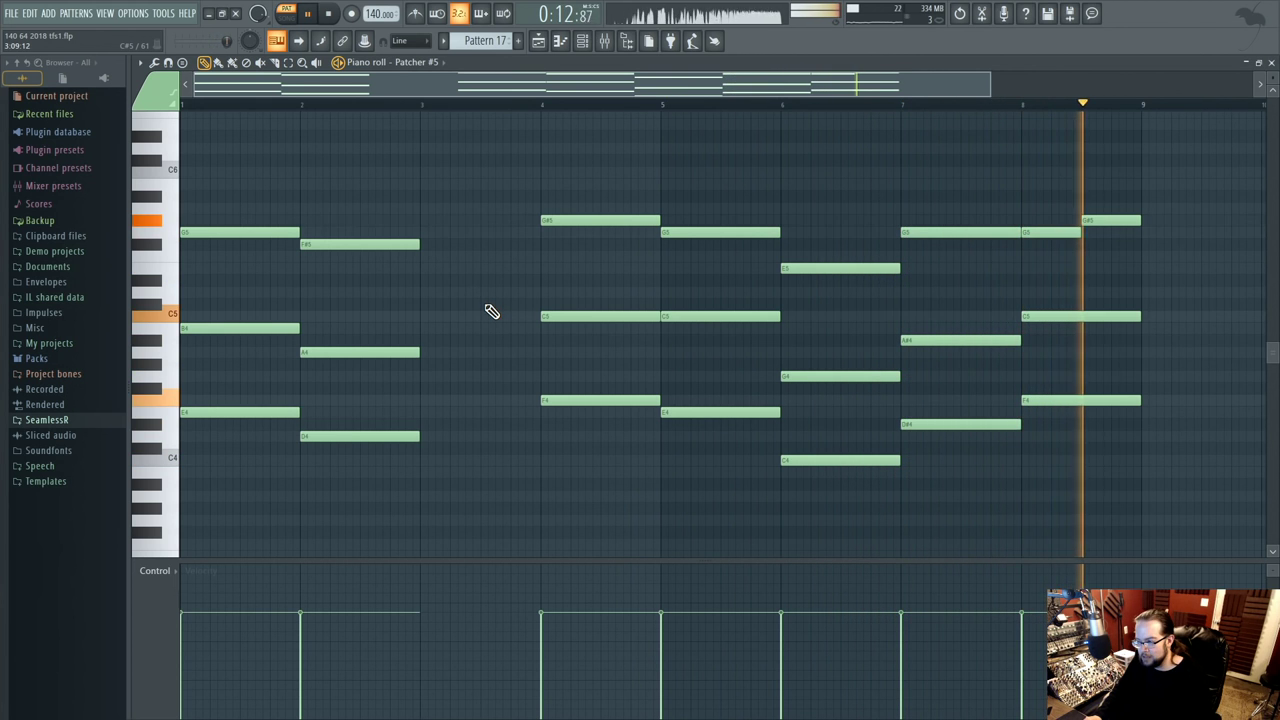
{"action": "key", "text": "space"}
{"action": "left_click_drag", "start_coordinate": [1052, 168], "coordinate": [1218, 441]}
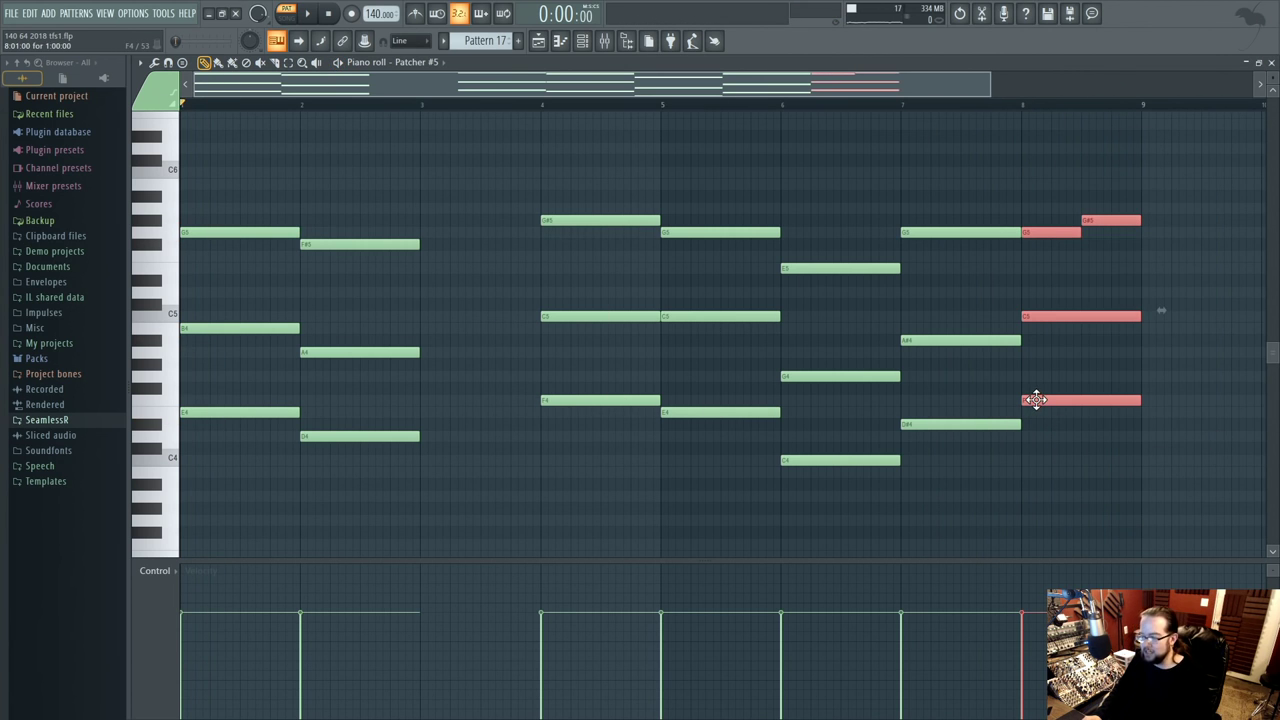
{"action": "left_click", "coordinate": [1003, 400]}
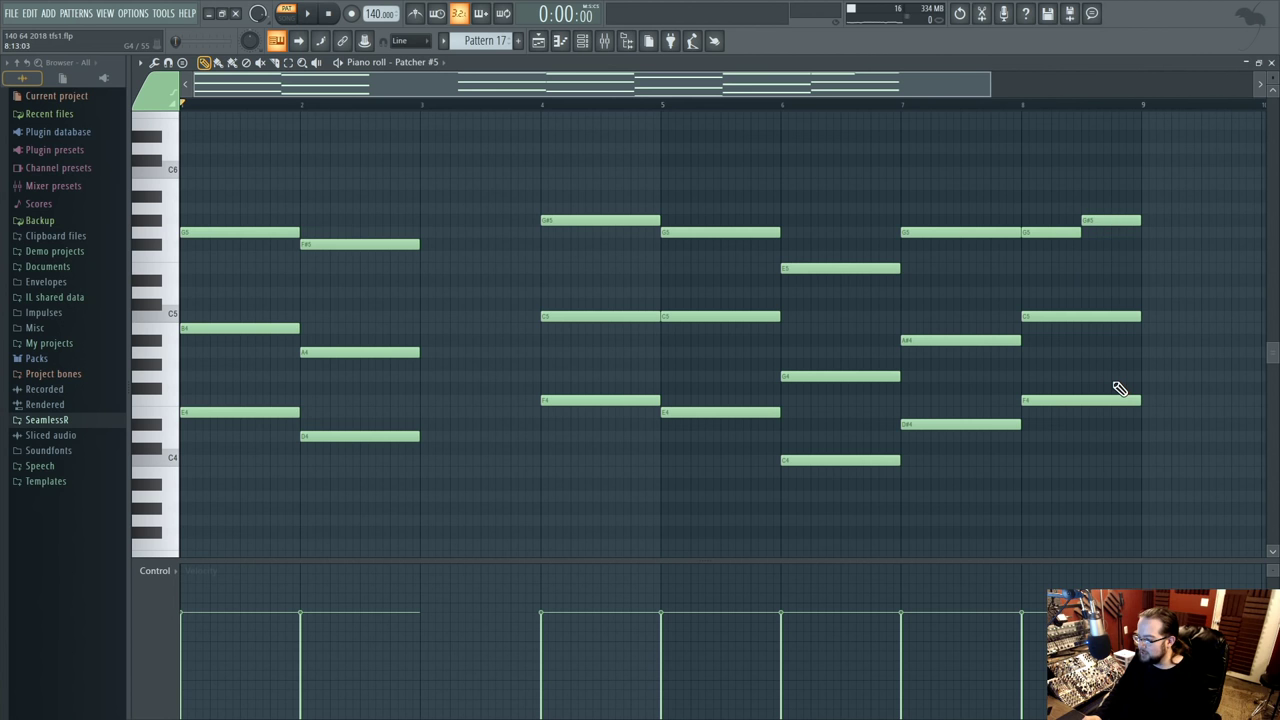
{"action": "left_click_drag", "start_coordinate": [715, 120], "coordinate": [1154, 483]}
{"action": "left_click_drag", "start_coordinate": [729, 157], "coordinate": [800, 388]}
{"action": "scroll", "coordinate": [942, 193], "scroll_direction": "up", "scroll_amount": 1}
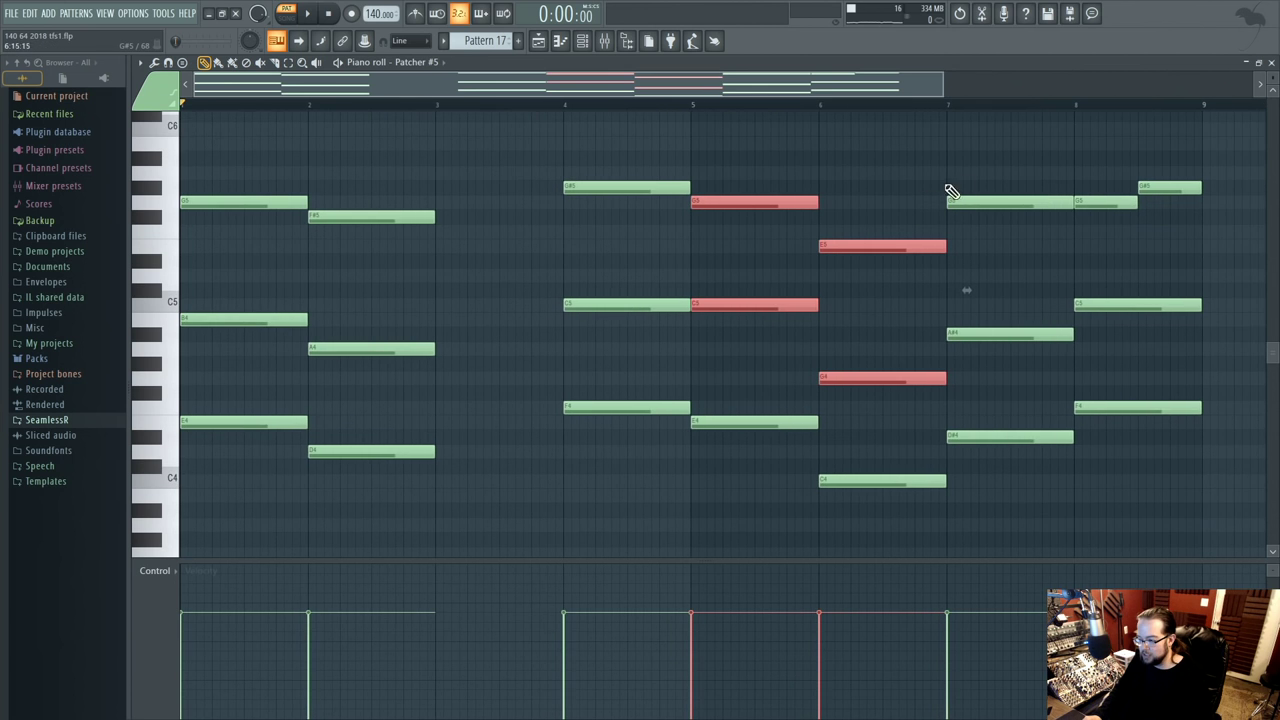
{"action": "left_click_drag", "start_coordinate": [1000, 152], "coordinate": [1062, 484]}
{"action": "left_click", "coordinate": [1022, 392]}
{"action": "left_click_drag", "start_coordinate": [995, 444], "coordinate": [991, 289]}
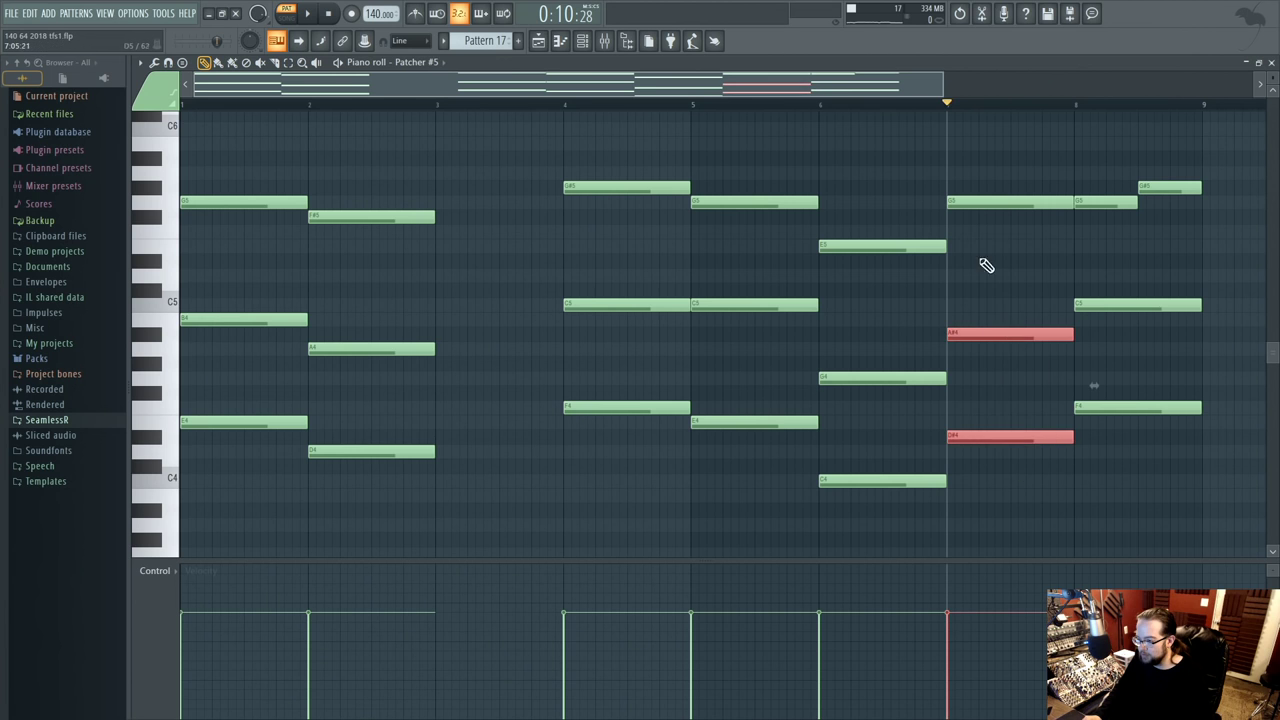
- Audition the bar 7 chord and both halves of the bar 8 chord separately
{"action": "left_click", "coordinate": [971, 206]}
{"action": "key", "text": "space"}
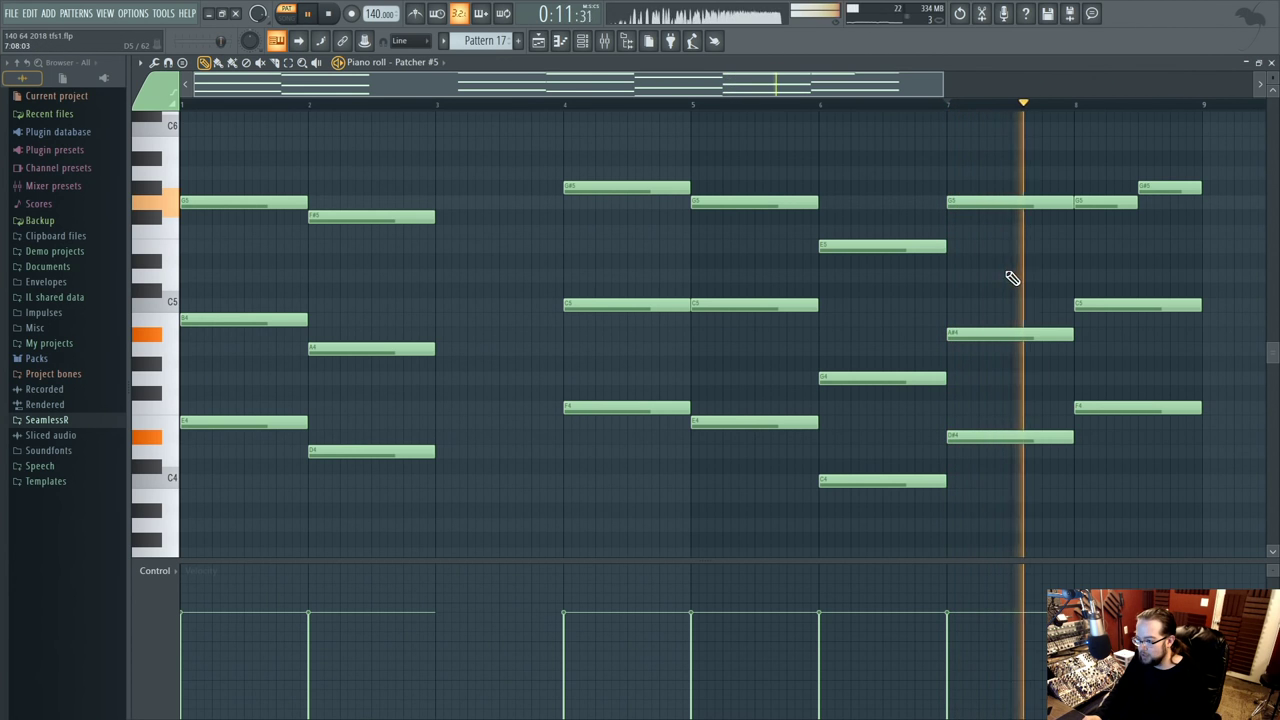
{"action": "key", "text": "space"}
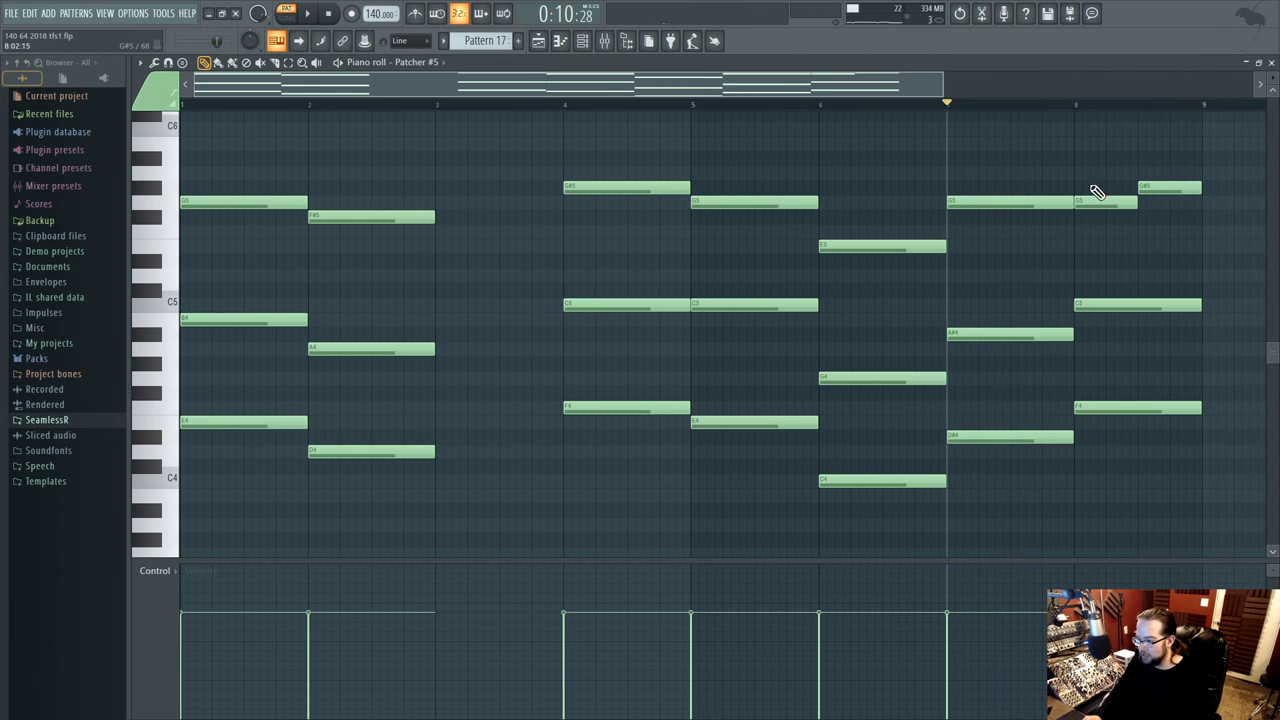
{"action": "left_click", "coordinate": [1088, 106]}
{"action": "left_click", "coordinate": [1086, 106]}
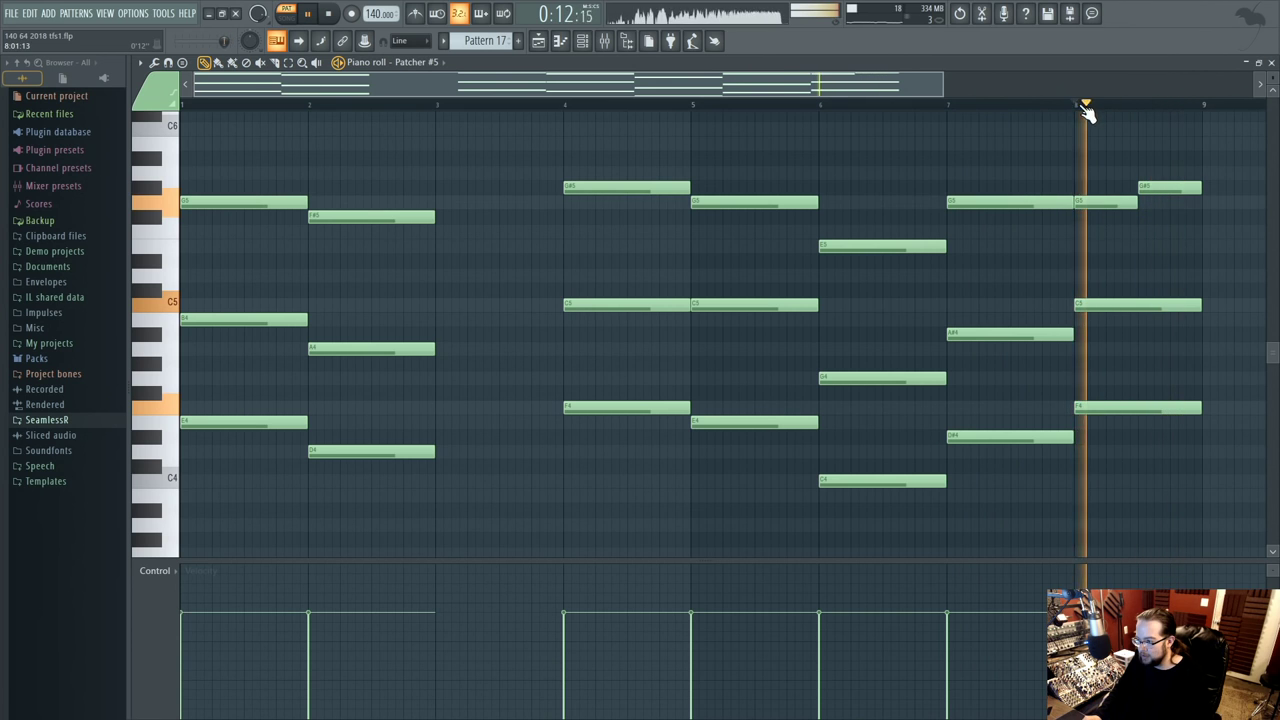
{"action": "left_click", "coordinate": [1140, 106]}
{"action": "left_click", "coordinate": [1133, 306]}
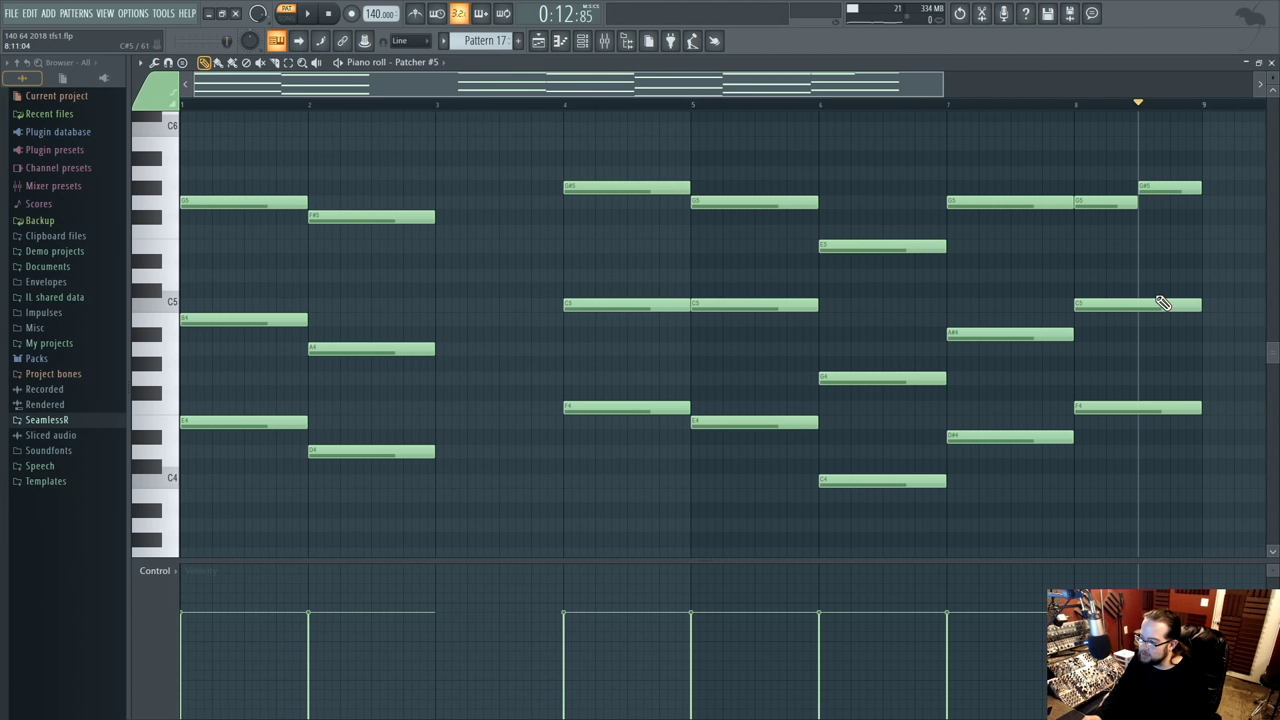
- Build a one-bar chord in bar 9 from E4, C5 and G5
{"action": "scroll", "coordinate": [1157, 300], "scroll_direction": "right", "scroll_amount": 5}
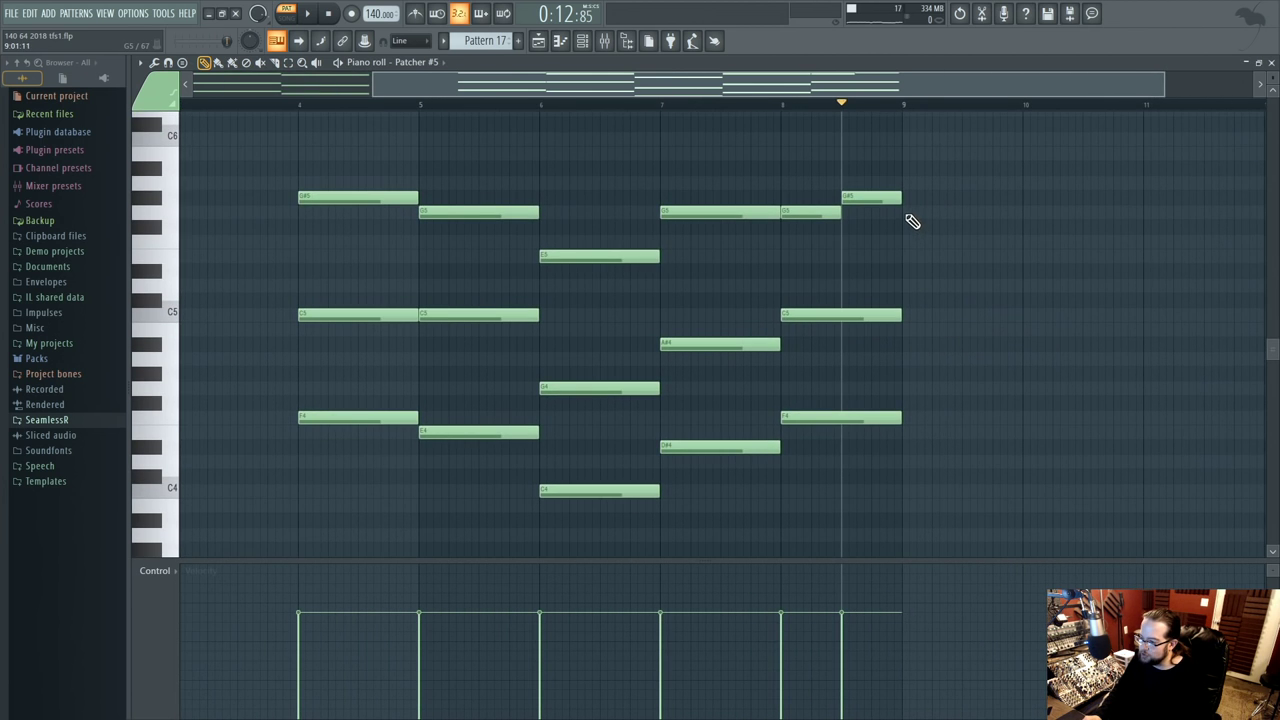
{"action": "left_click", "coordinate": [907, 214]}
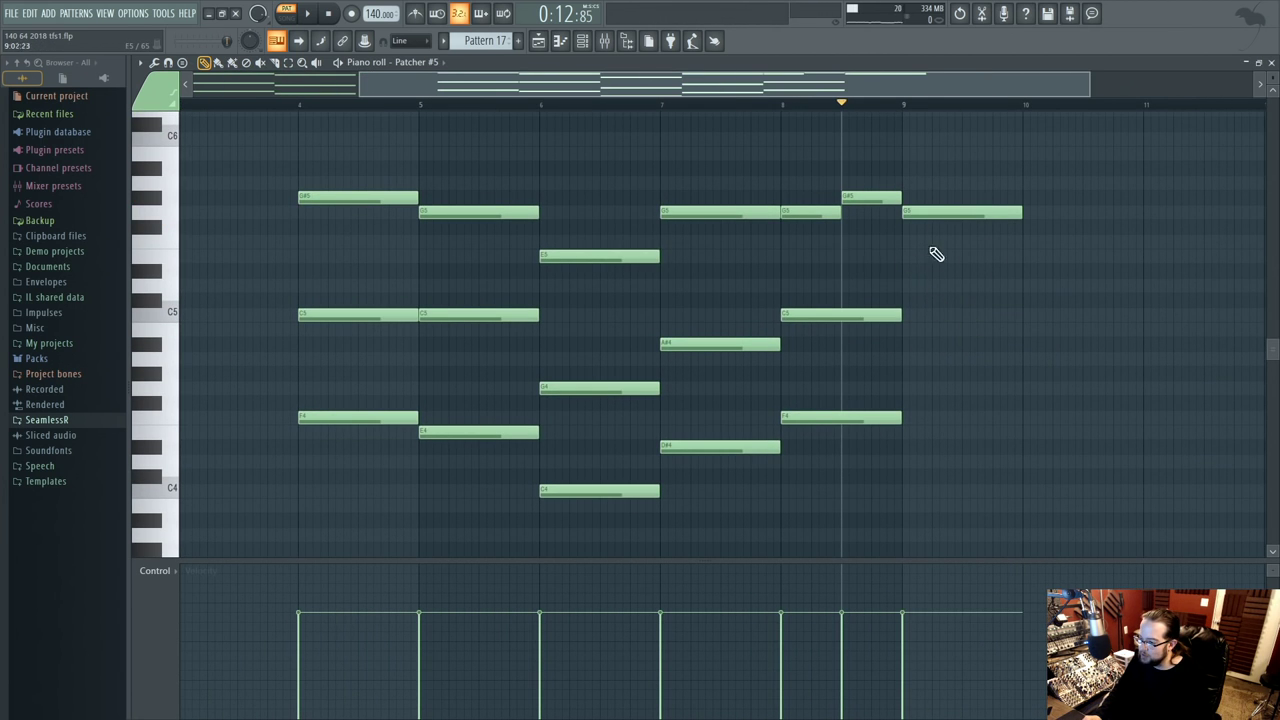
{"action": "left_click_drag", "start_coordinate": [905, 314], "coordinate": [908, 256]}
{"action": "left_click", "coordinate": [908, 314]}
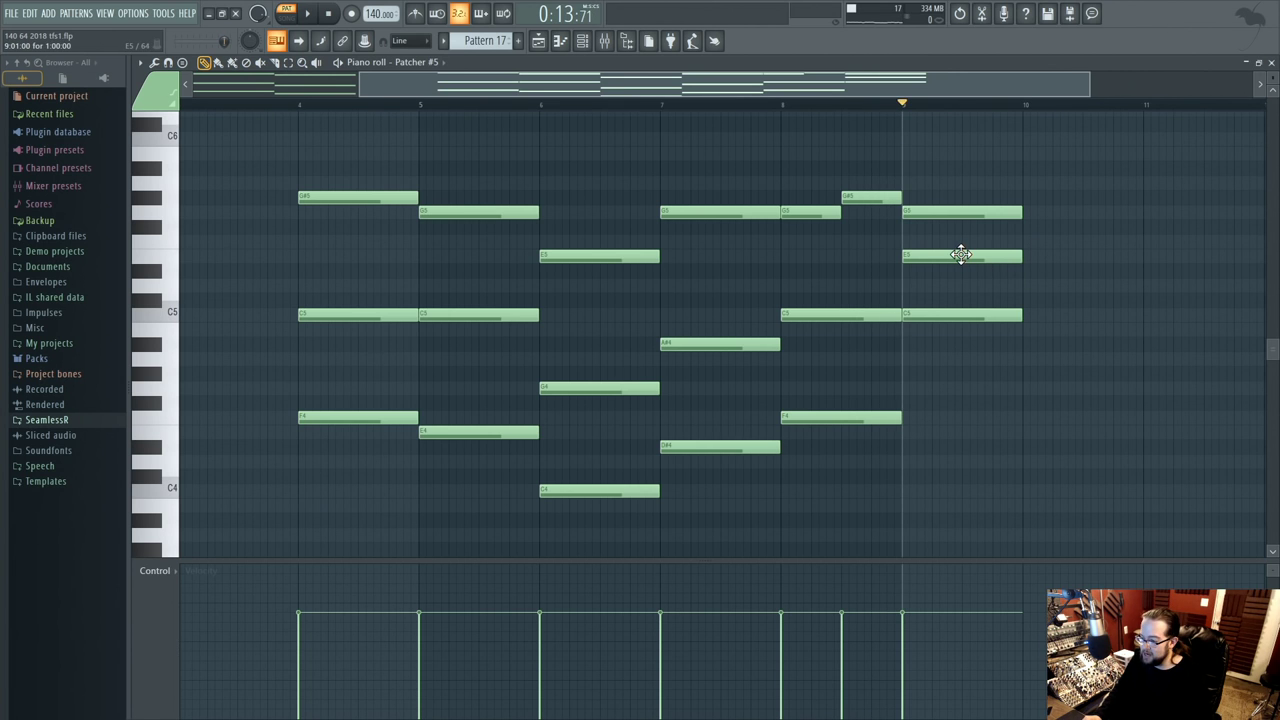
{"action": "left_click_drag", "start_coordinate": [965, 253], "coordinate": [983, 428]}
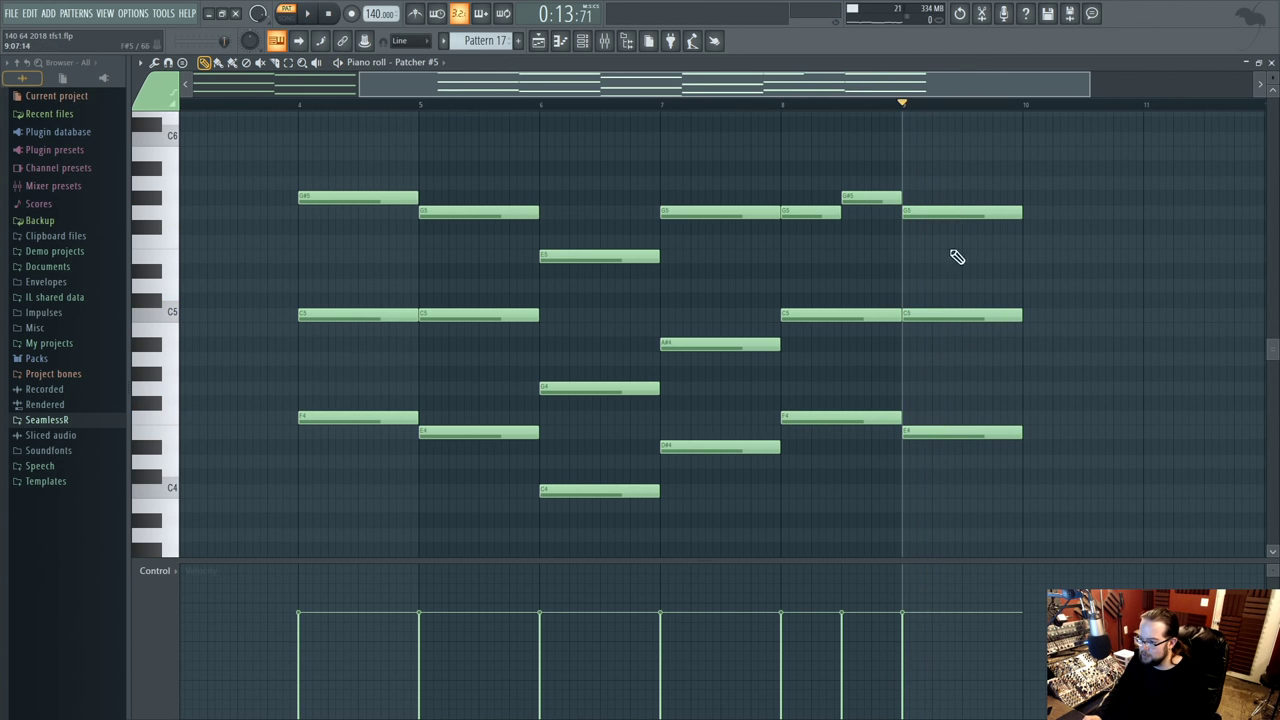
- Try G#5 and E5 as the top note of the bar 9 chord and audition each
{"action": "left_click_drag", "start_coordinate": [952, 315], "coordinate": [957, 196]}
{"action": "left_click_drag", "start_coordinate": [955, 257], "coordinate": [951, 314]}
{"action": "key", "text": "space"}
{"action": "key", "text": "space"}
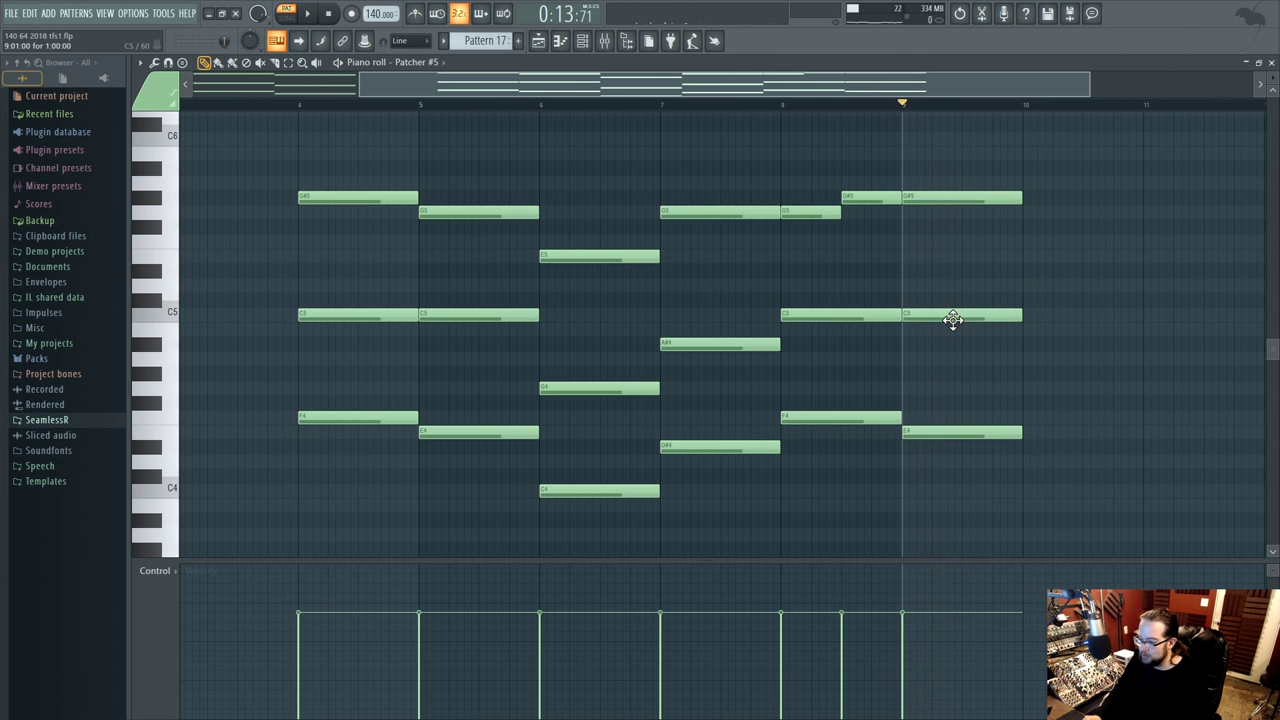
{"action": "left_click_drag", "start_coordinate": [946, 197], "coordinate": [950, 259]}
{"action": "key", "text": "space"}
{"action": "key", "text": "space"}
- Revoice the bar 9 chord as E4, G#4 and B4, deleting the E5, and audition it
{"action": "mouse_move", "coordinate": [956, 431]}
{"action": "left_mouse_down"}
{"action": "mouse_move", "coordinate": [954, 380]}
{"action": "mouse_move", "coordinate": [956, 431]}
{"action": "left_mouse_up"}
{"action": "left_click_drag", "start_coordinate": [914, 374], "coordinate": [909, 373]}
{"action": "right_click", "coordinate": [948, 254]}
{"action": "left_click_drag", "start_coordinate": [934, 316], "coordinate": [934, 328]}
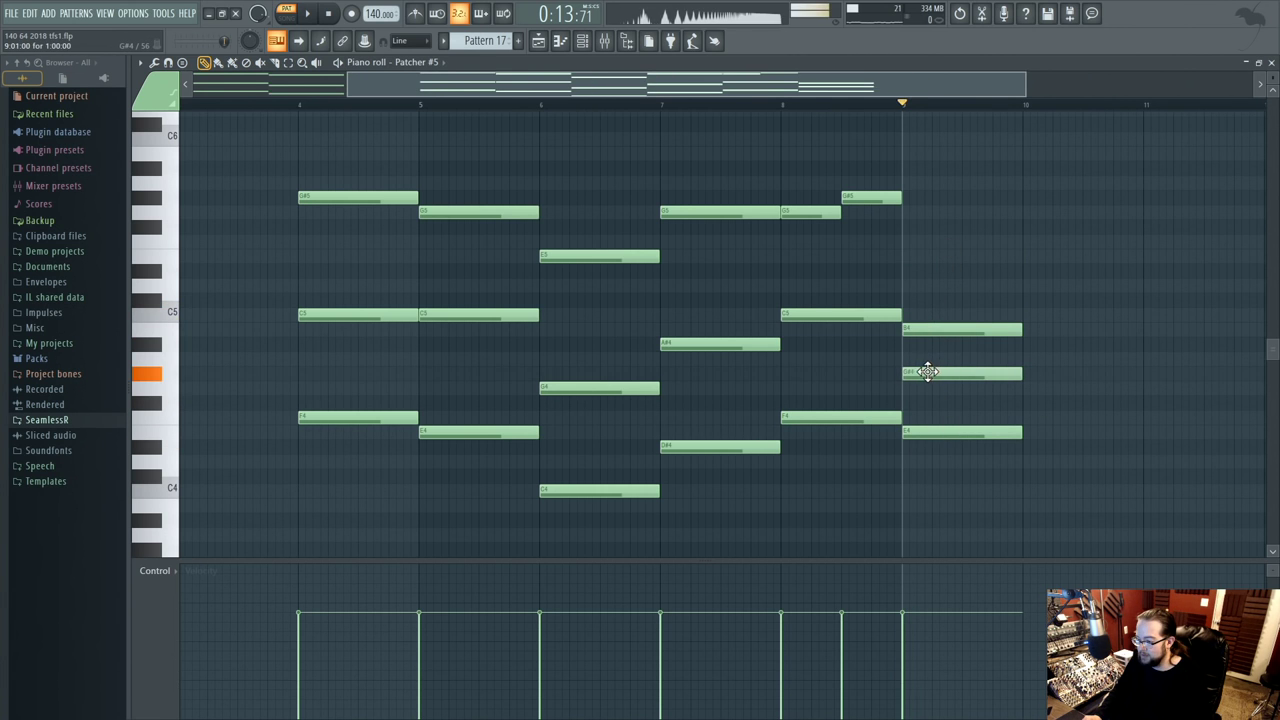
{"action": "left_click_drag", "start_coordinate": [929, 372], "coordinate": [923, 366]}
{"action": "key", "text": "space"}
{"action": "key", "text": "space"}
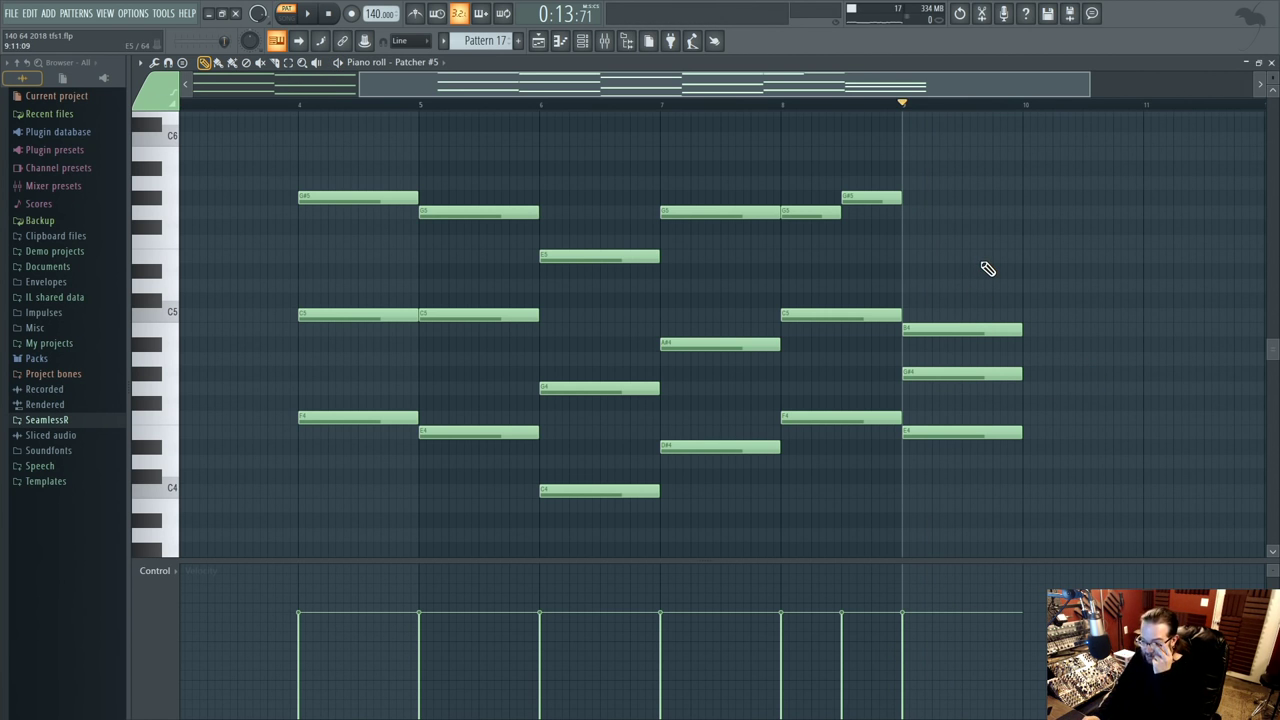
- Play the bar 9 chord alone and replay from the middle of bar 6 to hear it in context
{"action": "key", "text": "space"}
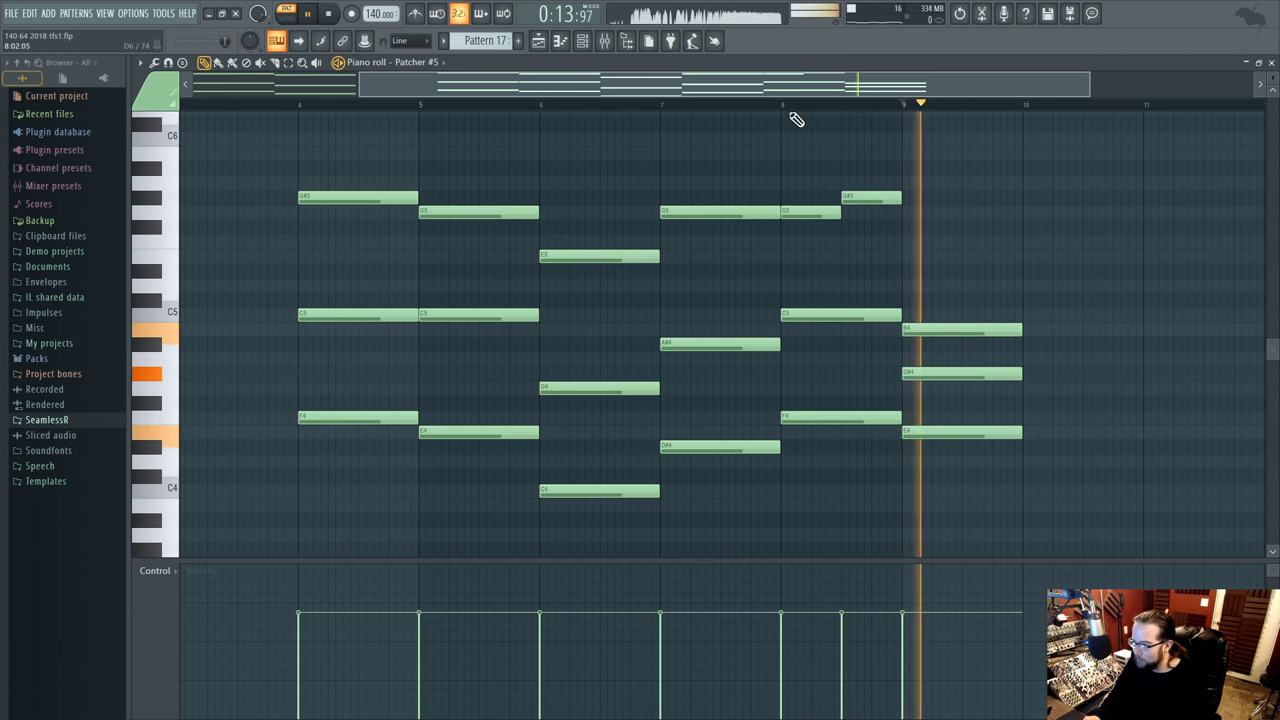
{"action": "left_click", "coordinate": [605, 104]}
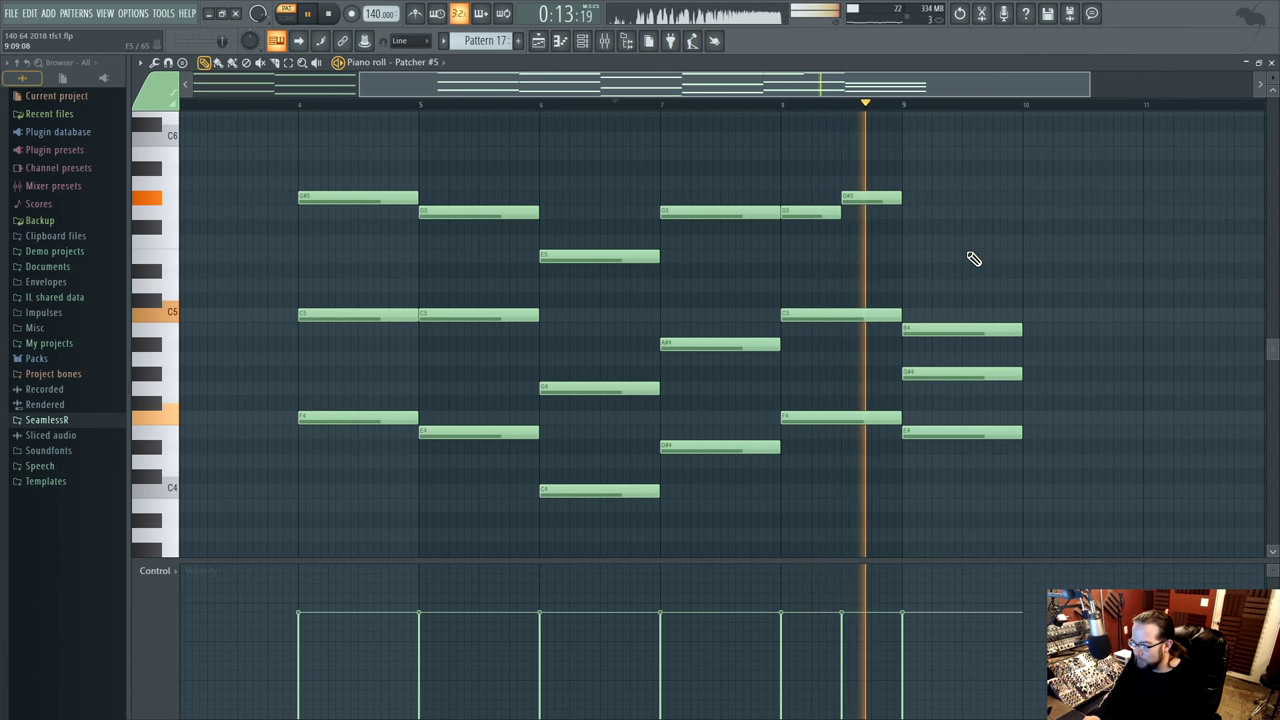
{"action": "key", "text": "space"}
- Change the bar 9 chord to G4, D5 and G5, playing it alone and from bar 8
{"action": "left_click_drag", "start_coordinate": [936, 374], "coordinate": [938, 207]}
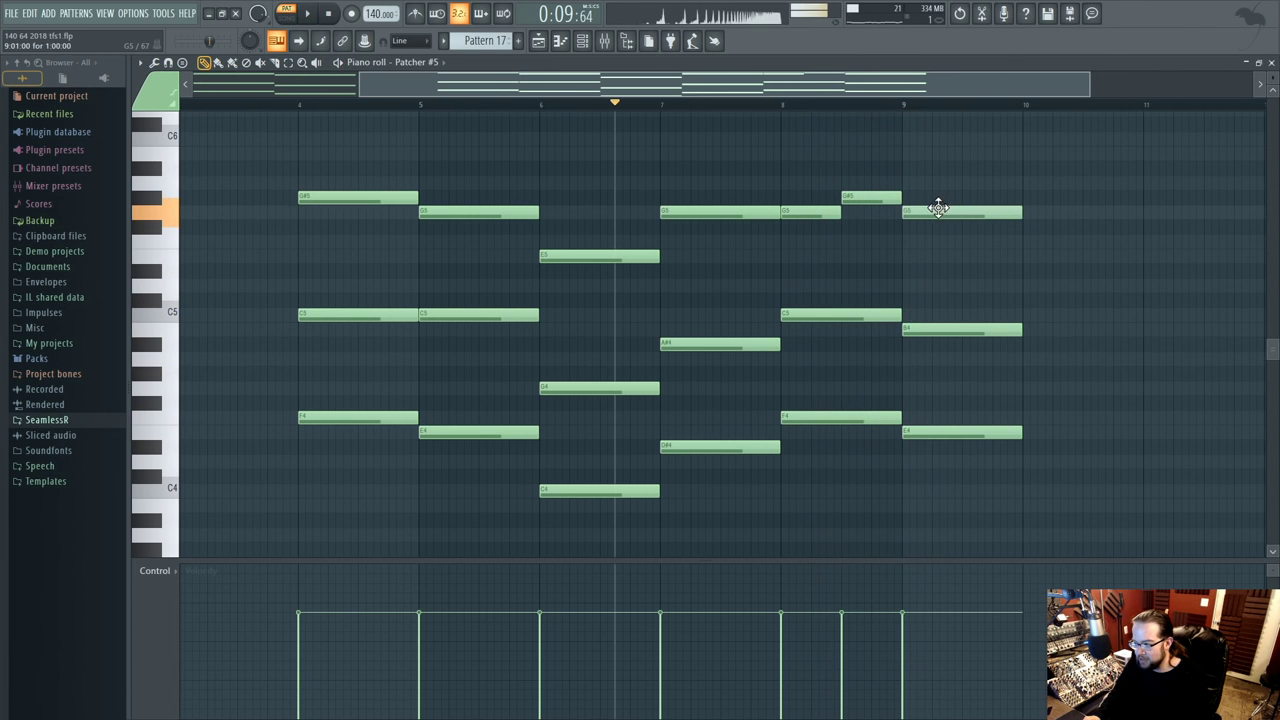
{"action": "left_click", "coordinate": [785, 104]}
{"action": "key", "text": "space"}
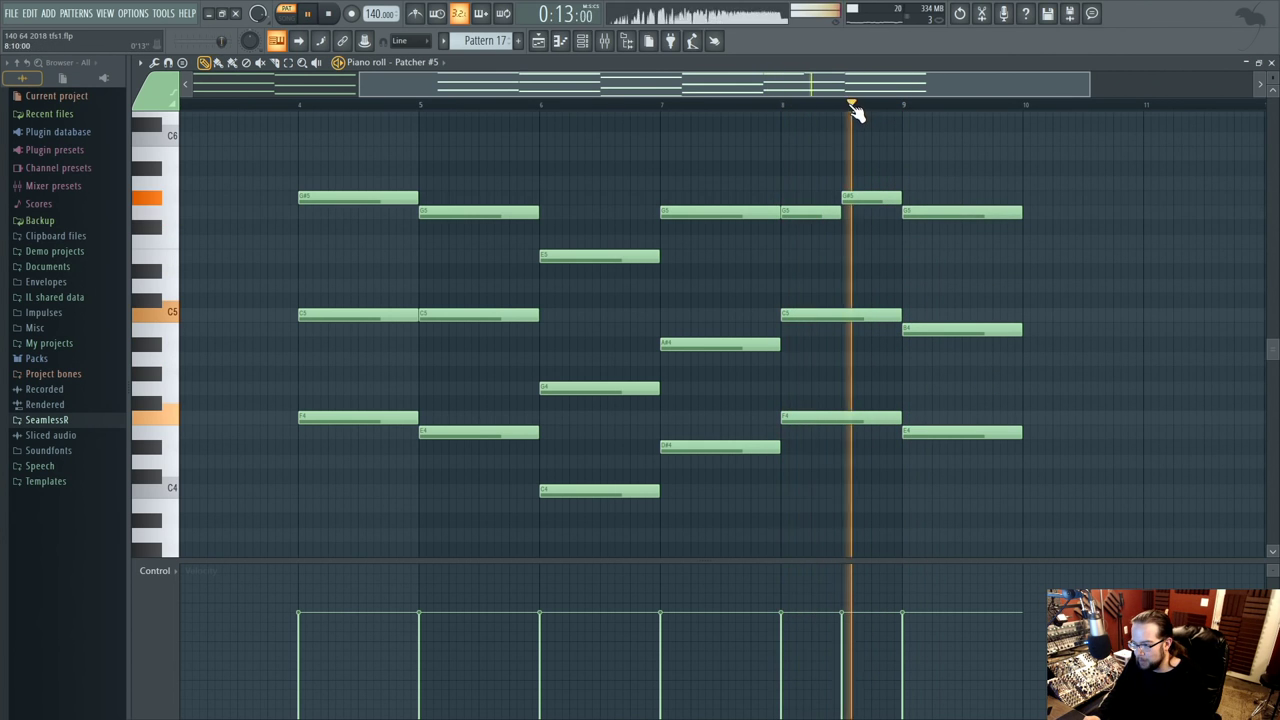
{"action": "left_click_drag", "start_coordinate": [934, 330], "coordinate": [937, 283]}
{"action": "key", "text": "space"}
{"action": "key", "text": "space"}
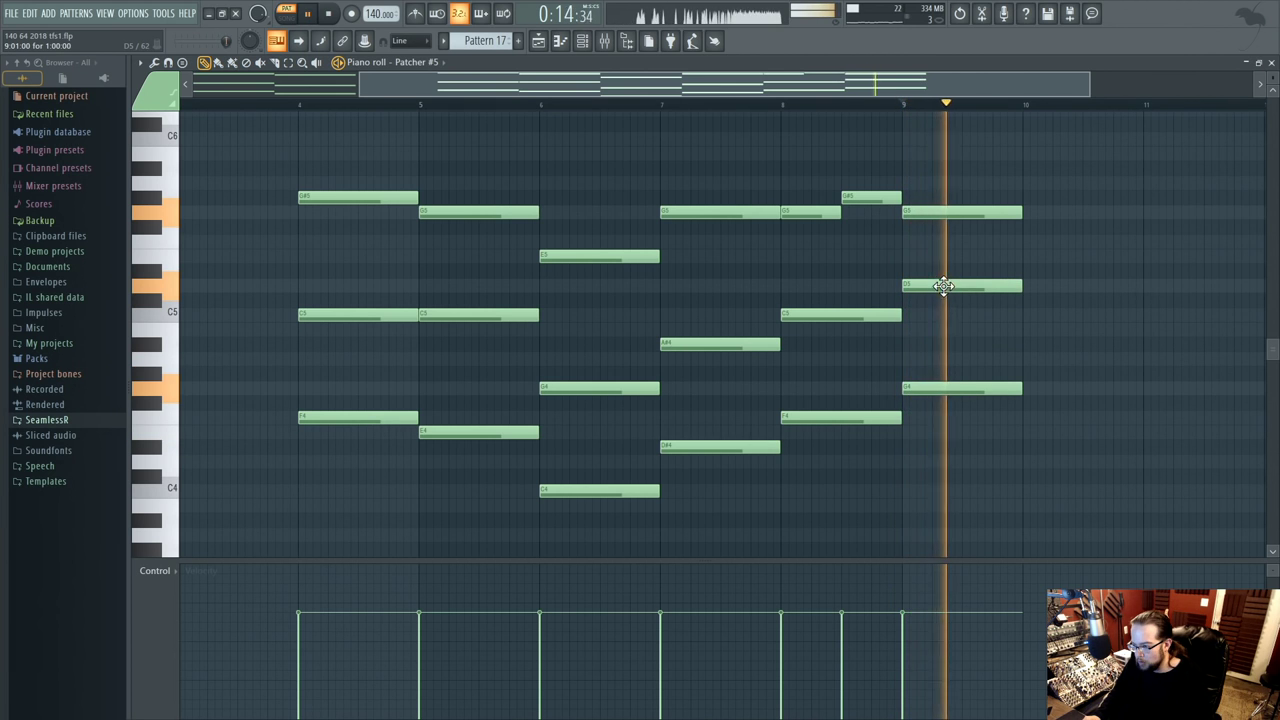
- Raise the top note of the bar 9 chord to B5 and audition the chord repeatedly
{"action": "key", "text": "space"}
{"action": "left_click", "coordinate": [930, 200]}
{"action": "left_click_drag", "start_coordinate": [930, 200], "coordinate": [926, 148]}
{"action": "key", "text": "space"}
{"action": "key", "text": "space"}
{"action": "key", "text": "space"}
{"action": "key", "text": "space"}
{"action": "key", "text": "space"}
{"action": "key", "text": "space"}
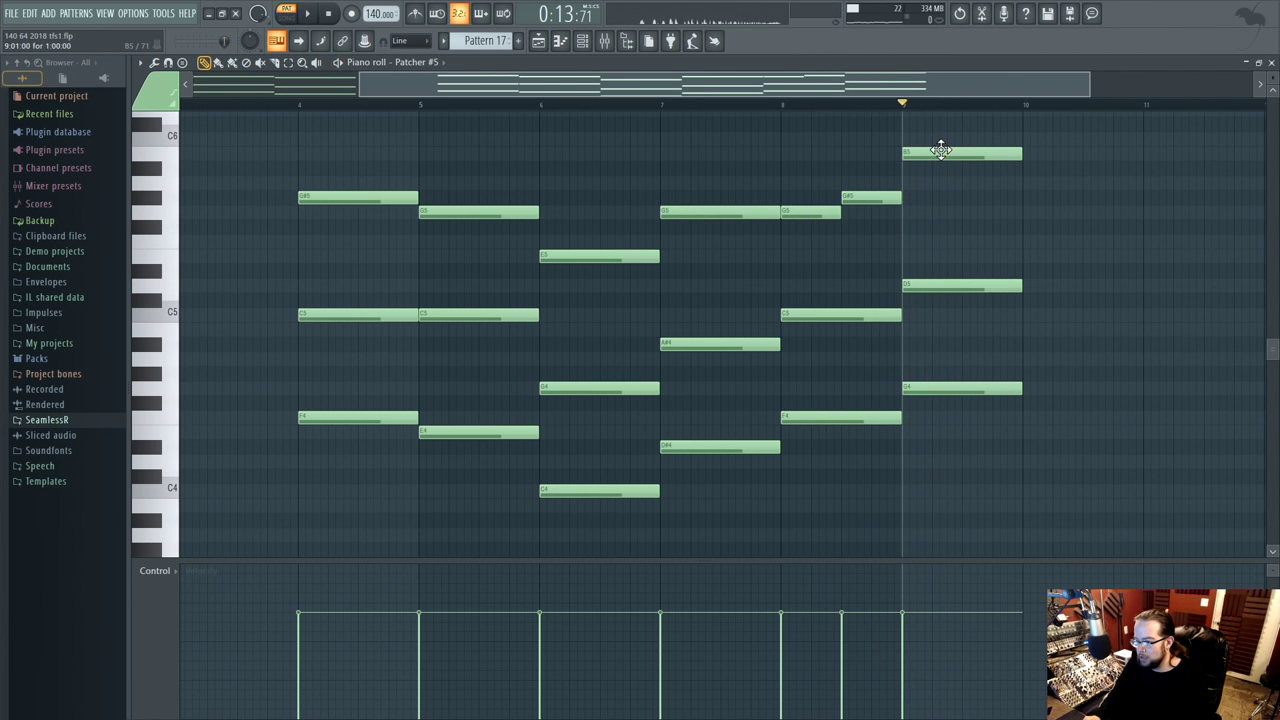
- Try replacing the bar 6 chord with G4, D5 and B5 and play it from bar 5
{"action": "scroll", "coordinate": [807, 254], "scroll_direction": "left", "scroll_amount": 2}
{"action": "left_click", "coordinate": [546, 108]}
{"action": "scroll", "coordinate": [720, 183], "scroll_direction": "left", "scroll_amount": 2}
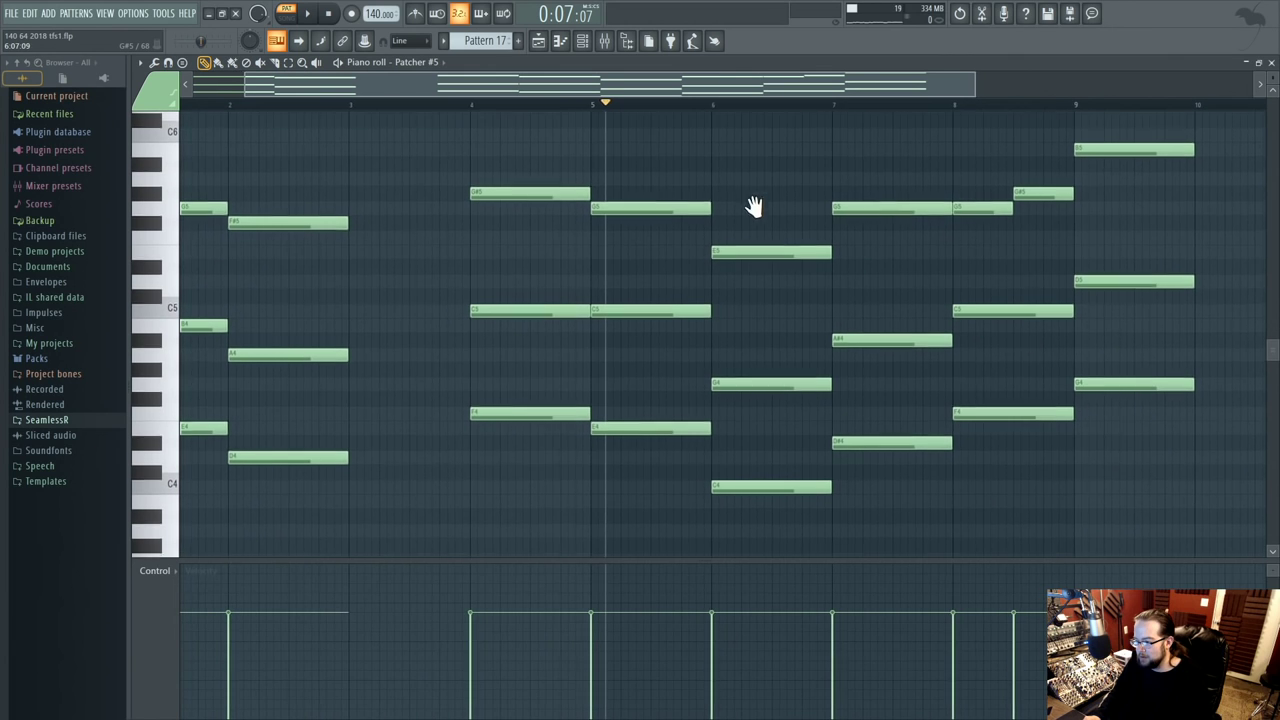
{"action": "left_click_drag", "start_coordinate": [740, 212], "coordinate": [746, 487]}
{"action": "left_click_drag", "start_coordinate": [722, 509], "coordinate": [720, 403]}
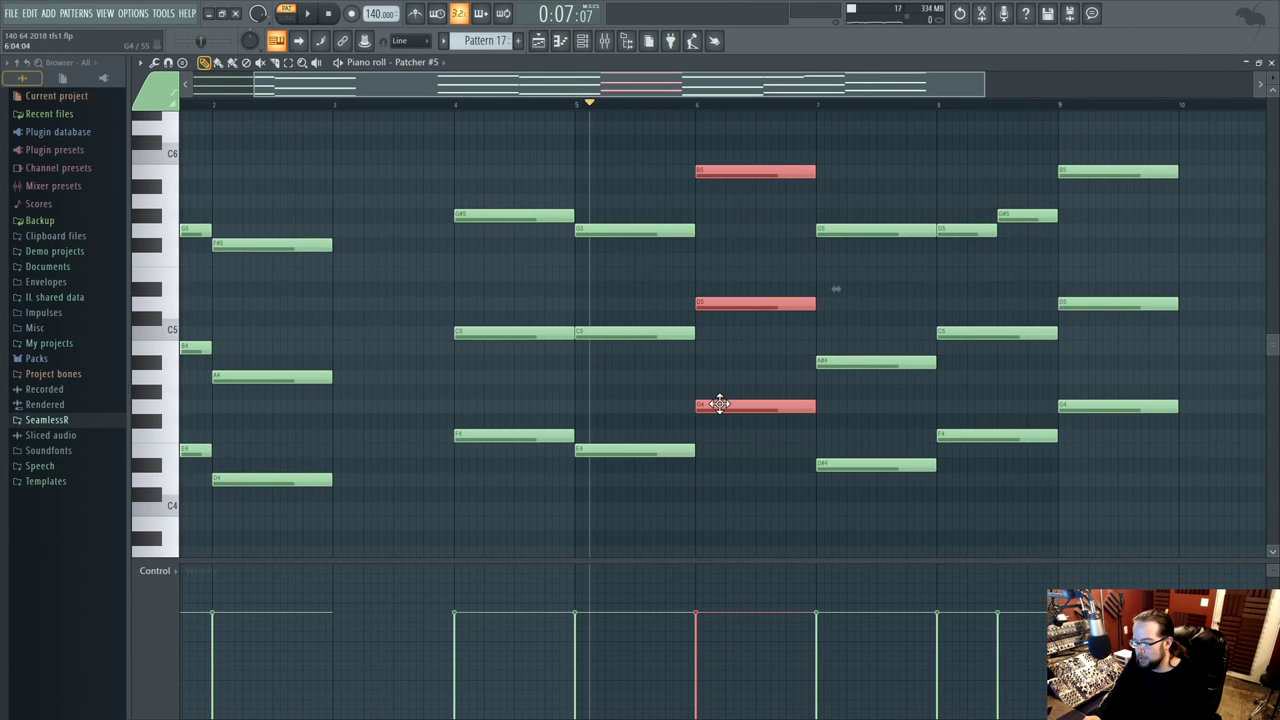
{"action": "key", "text": "space"}
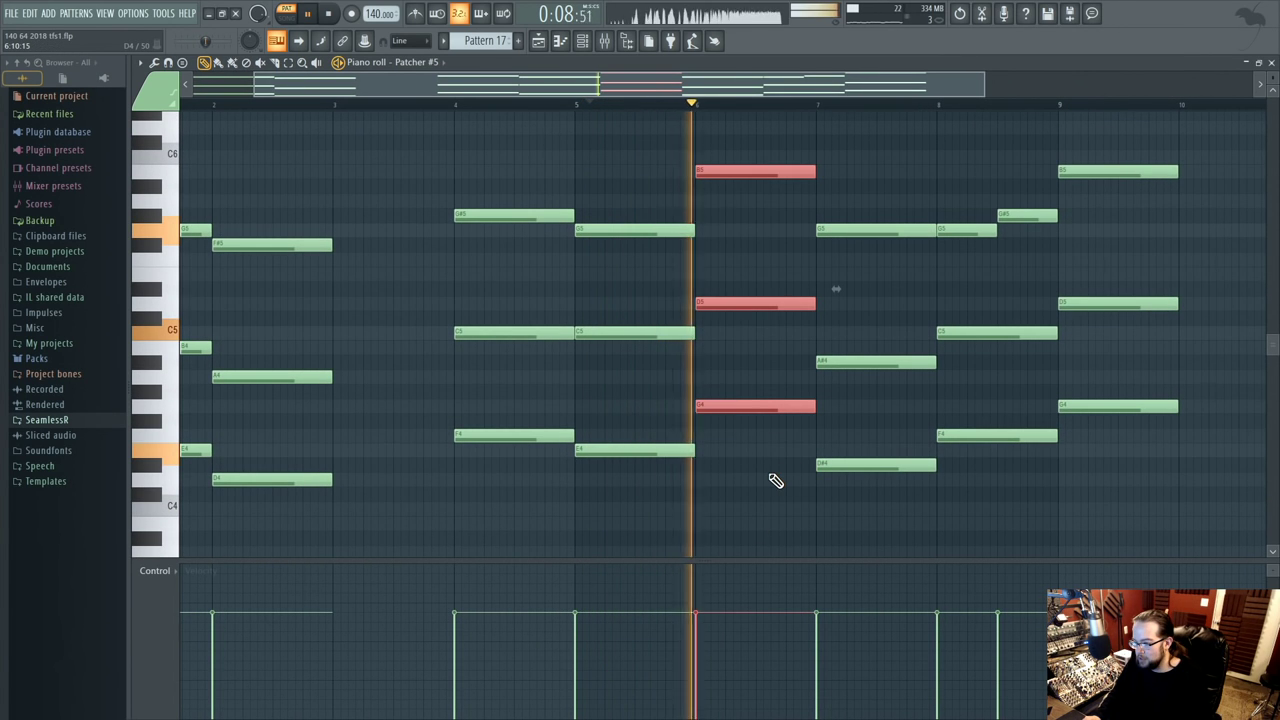
{"action": "left_click", "coordinate": [877, 310]}
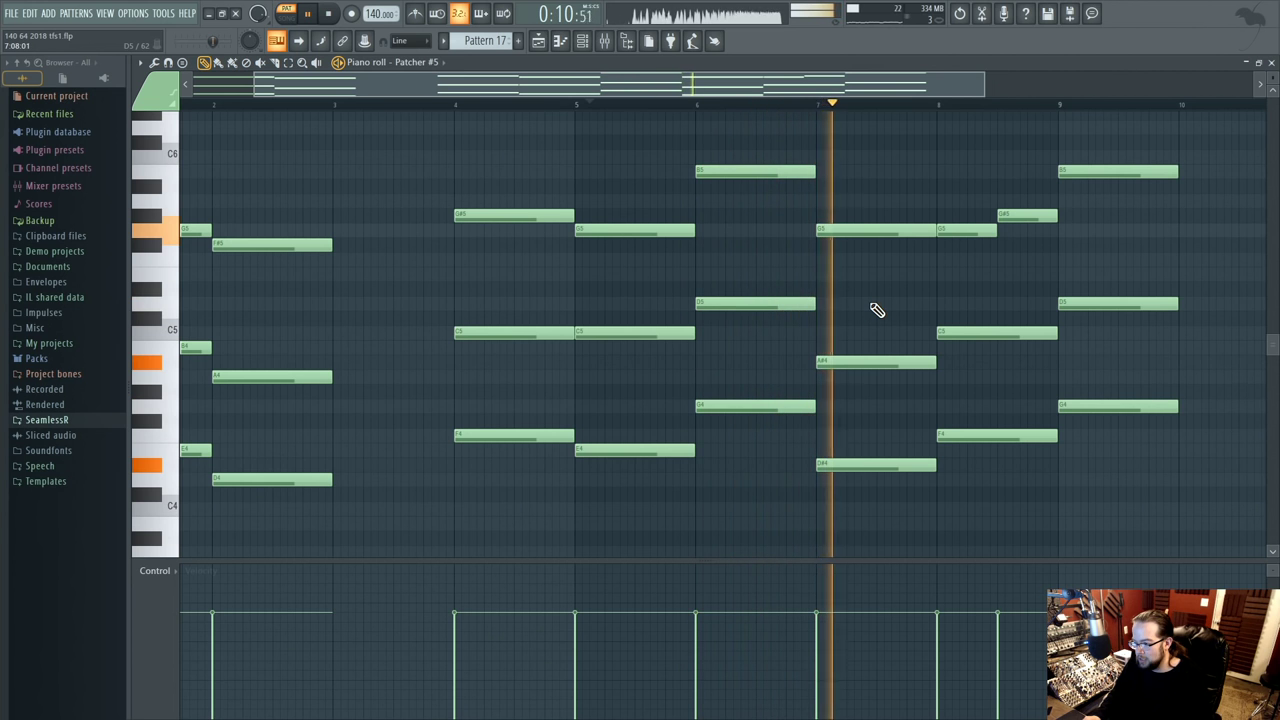
{"action": "key", "text": "space"}
{"action": "left_click_drag", "start_coordinate": [743, 137], "coordinate": [716, 514]}
{"action": "left_click", "coordinate": [764, 184]}
- Play the progression from bar 7 into the bar 9 chord
{"action": "scroll", "coordinate": [764, 184], "scroll_direction": "right", "scroll_amount": 3}
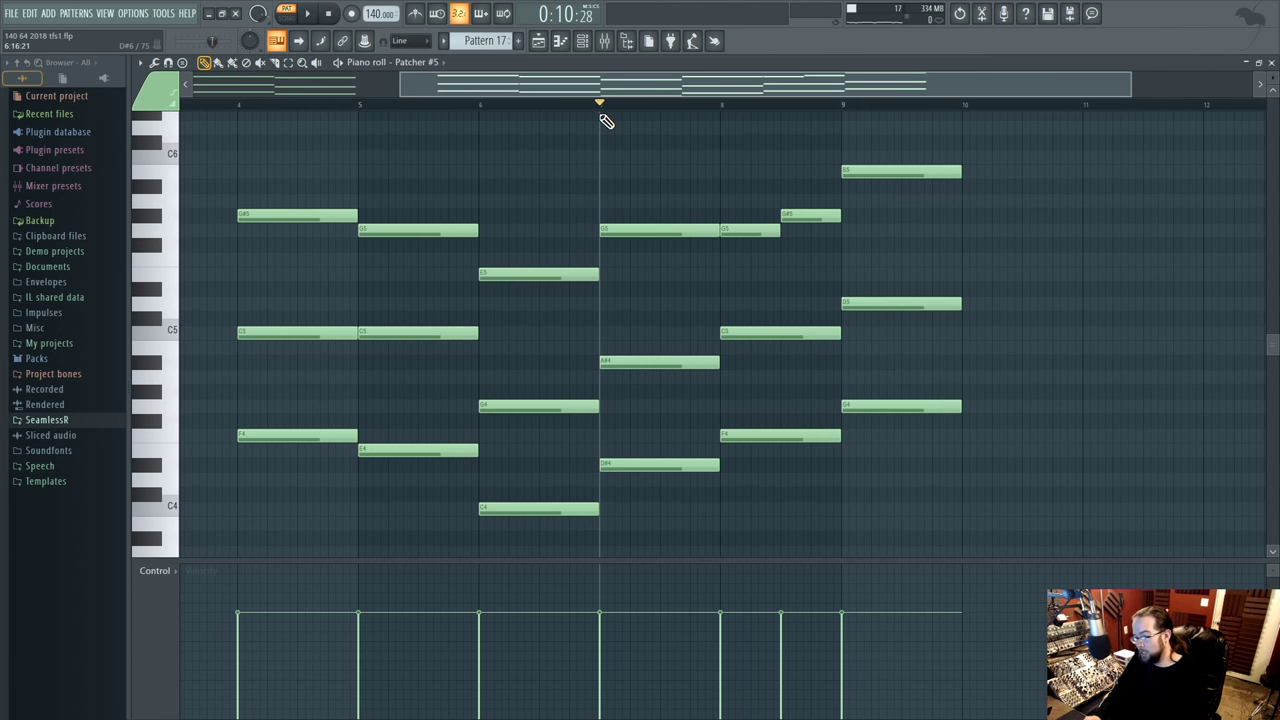
{"action": "key", "text": "space"}
{"action": "key", "text": "space"}
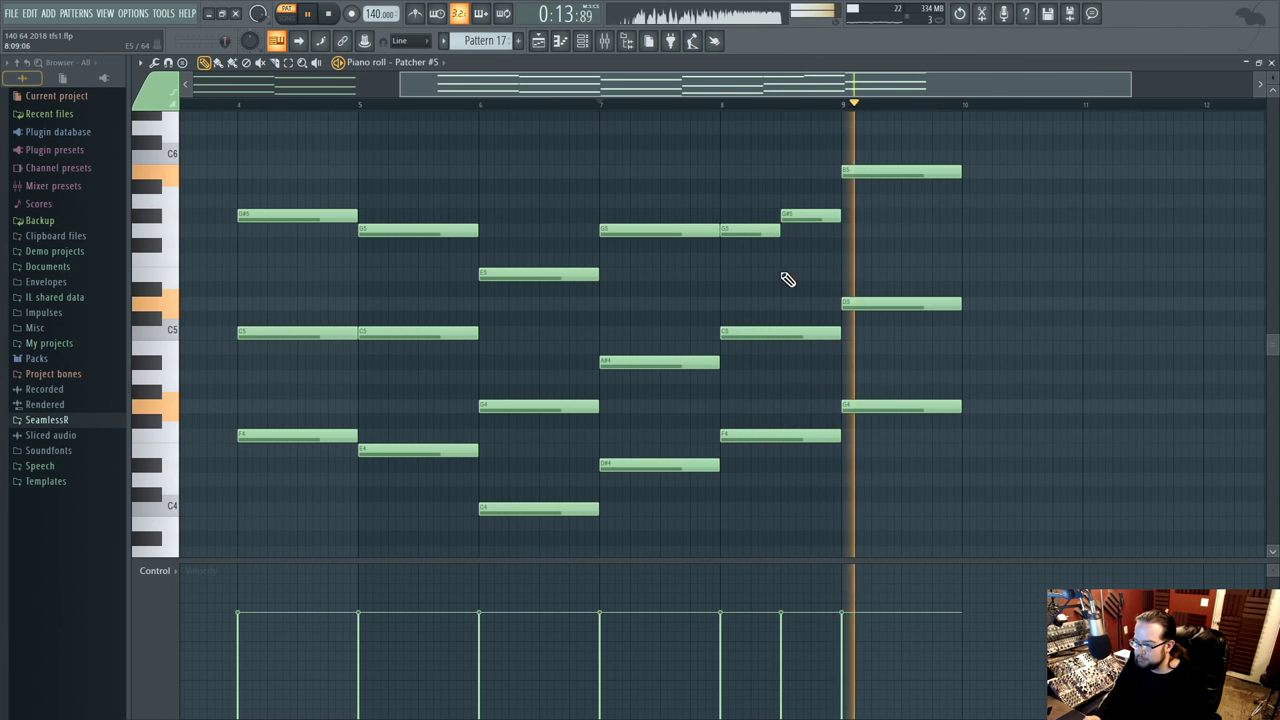
{"action": "key", "text": "space"}
- Change the bar 9 chord to B4, E5 and G5 and audition it from bar 8
{"action": "left_click_drag", "start_coordinate": [900, 175], "coordinate": [903, 233]}
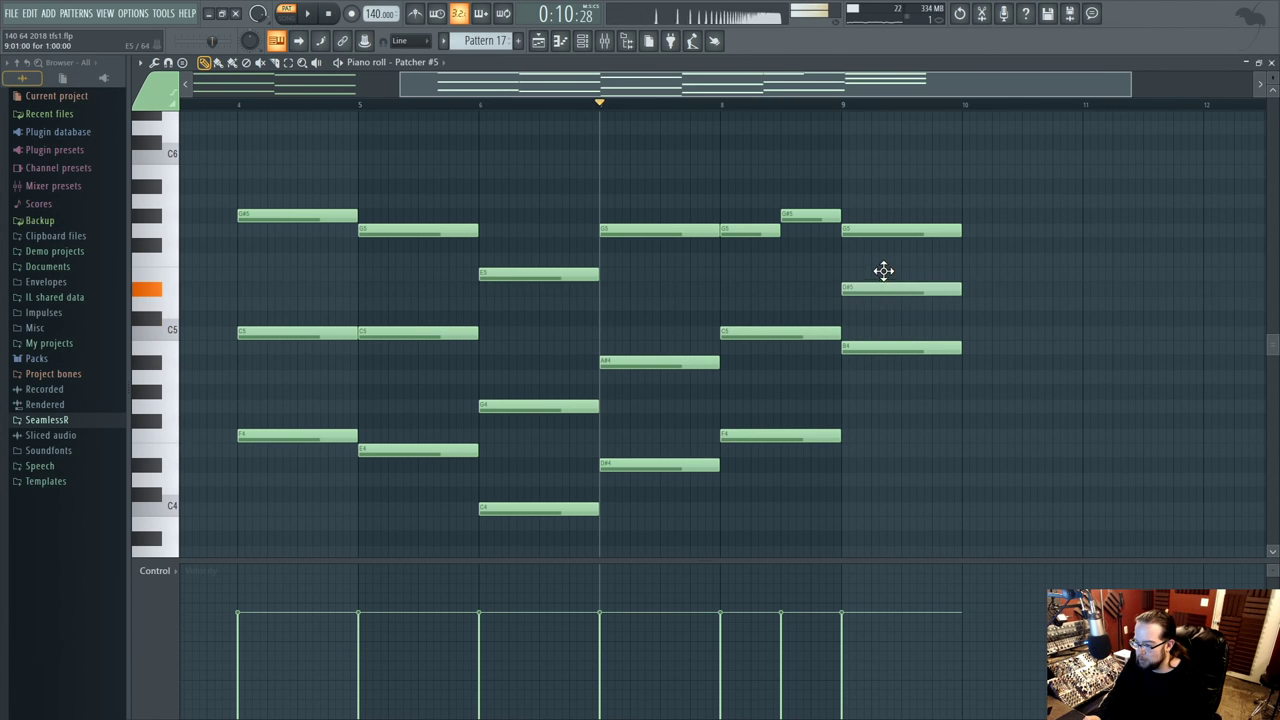
{"action": "left_click", "coordinate": [852, 106]}
{"action": "key", "text": "space"}
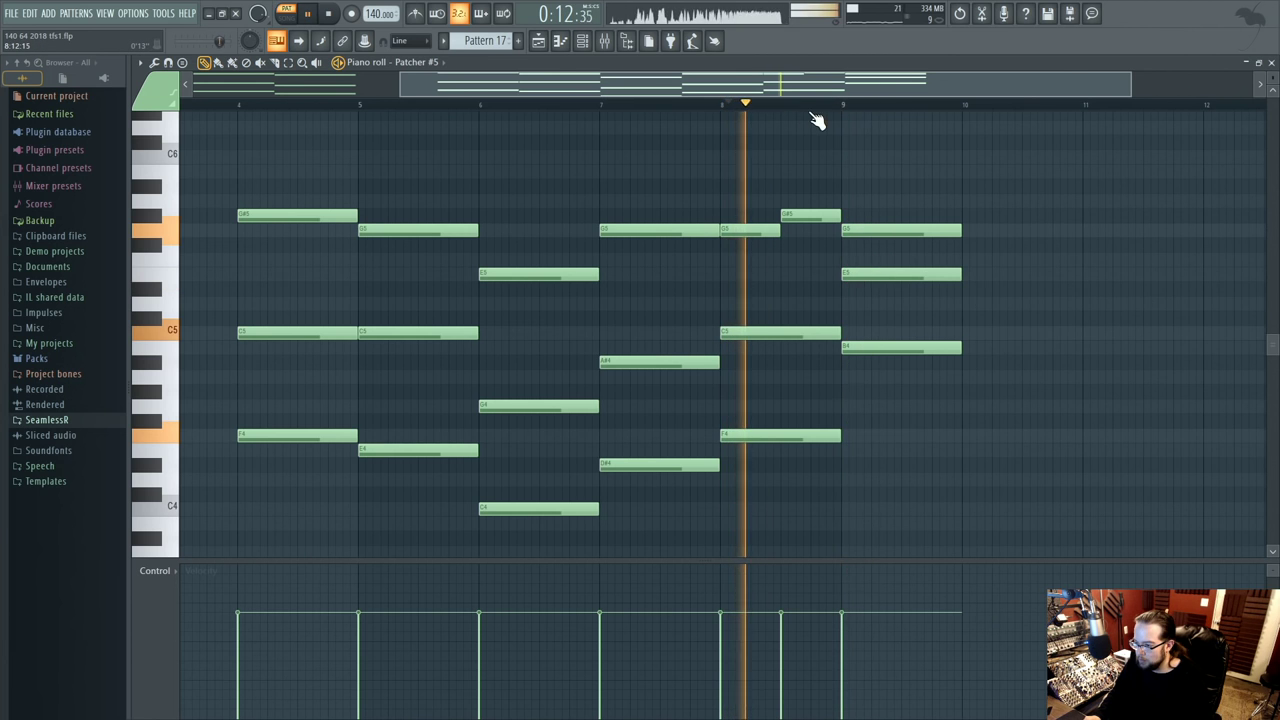
{"action": "key", "text": "space"}
- Try the bar 9 chord with E4 as its lowest note and G#5 on top, auditioning it
{"action": "left_click_drag", "start_coordinate": [871, 272], "coordinate": [875, 421]}
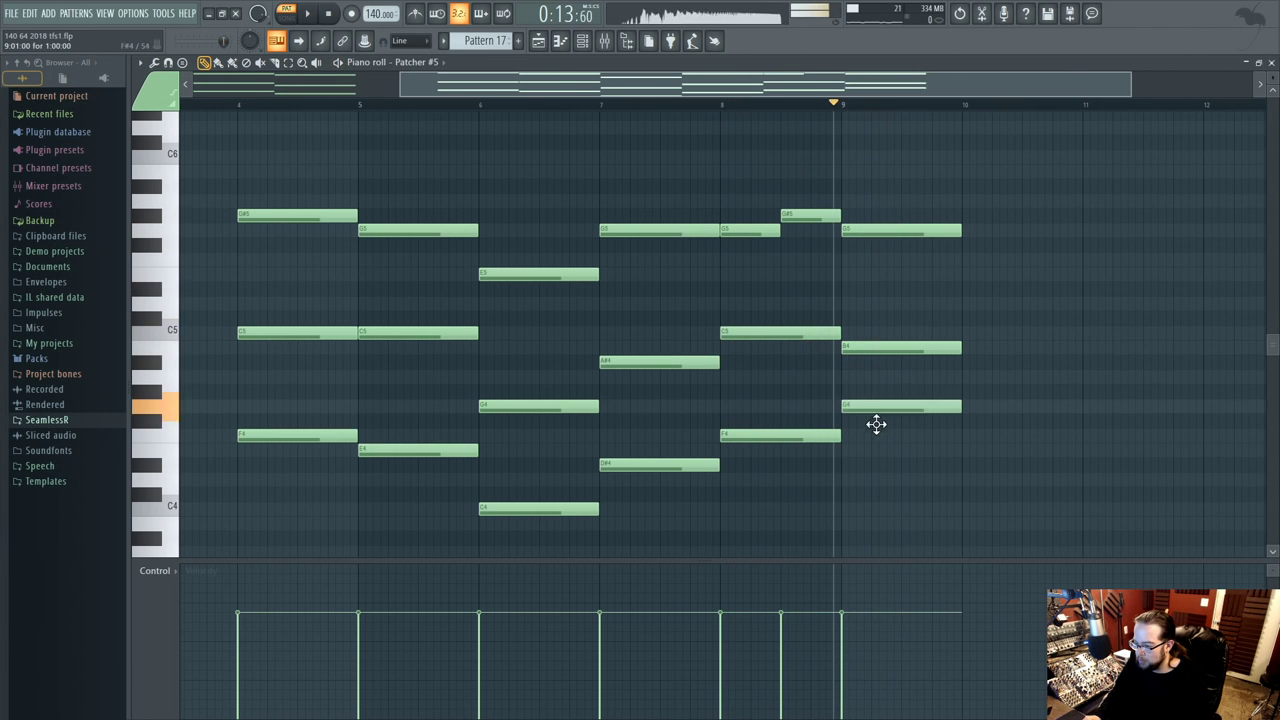
{"action": "key", "text": "space"}
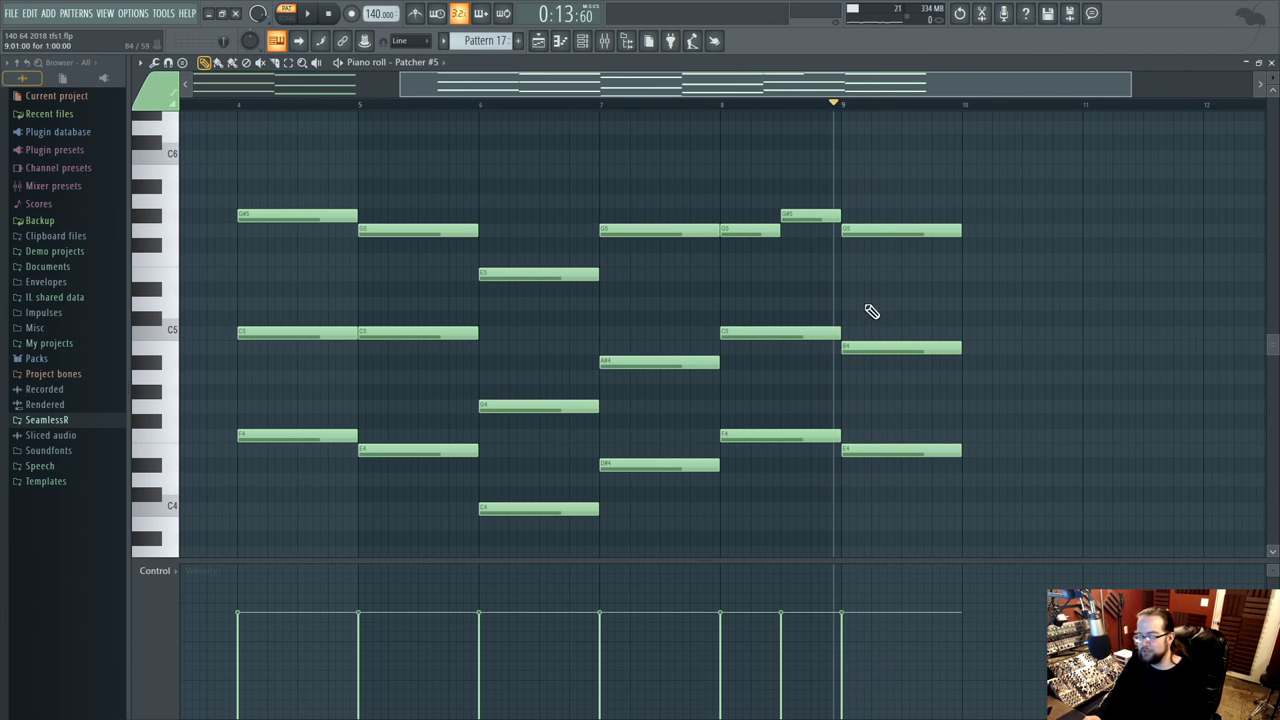
{"action": "left_click_drag", "start_coordinate": [877, 215], "coordinate": [872, 216]}
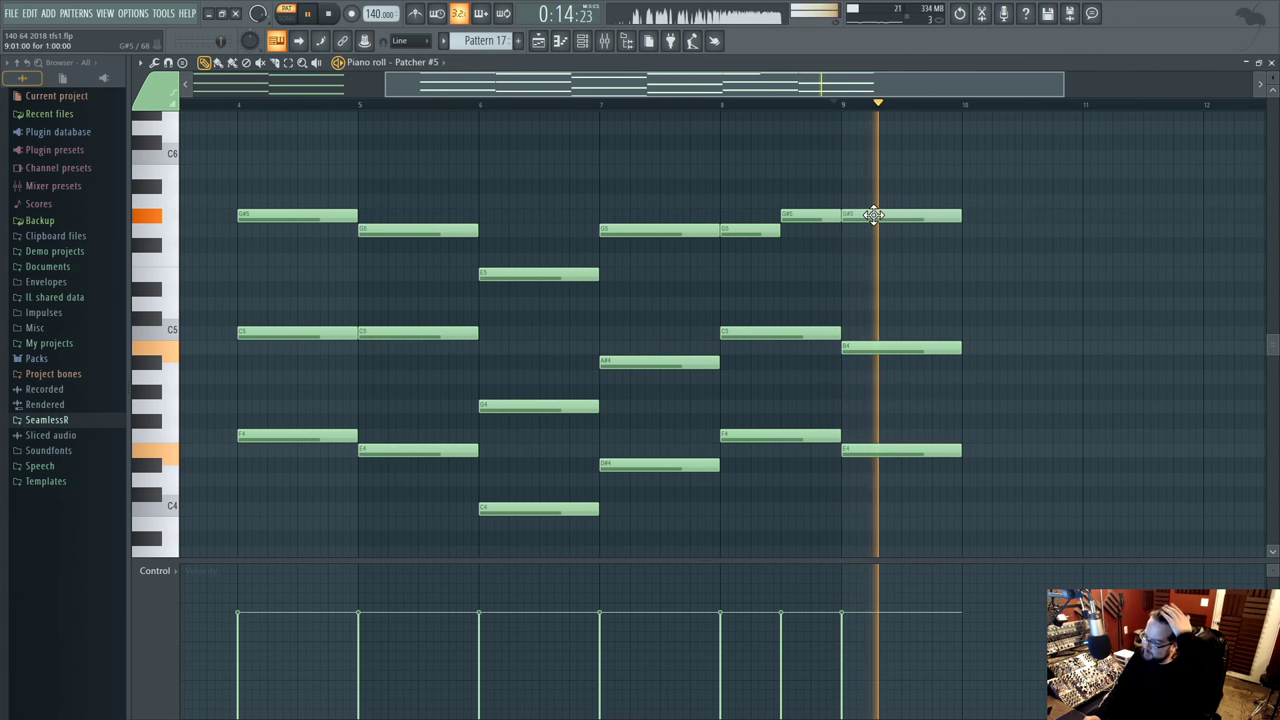
{"action": "key", "text": "space"}
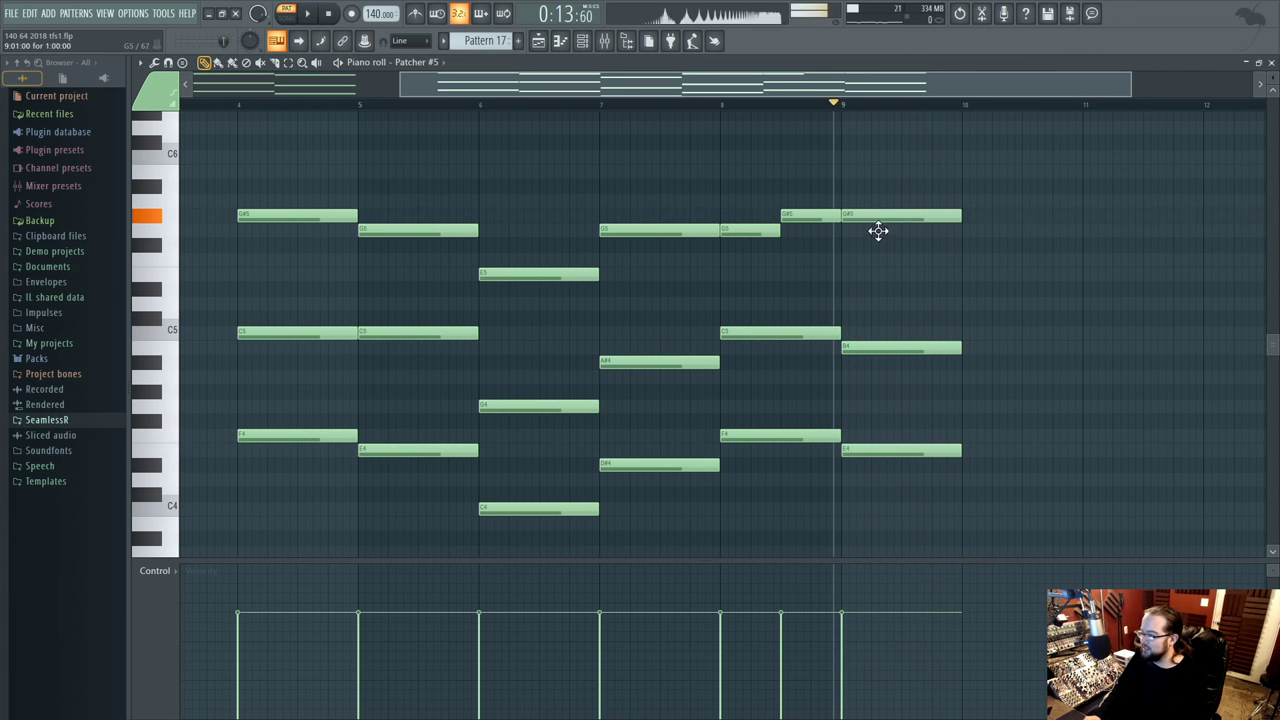
- Try the bar 9 chord as B3, E4 and G5, playing it repeatedly with the end of bar 8
{"action": "left_click_drag", "start_coordinate": [888, 325], "coordinate": [894, 526]}
{"action": "key", "text": "space"}
{"action": "key", "text": "space"}
{"action": "key", "text": "space"}
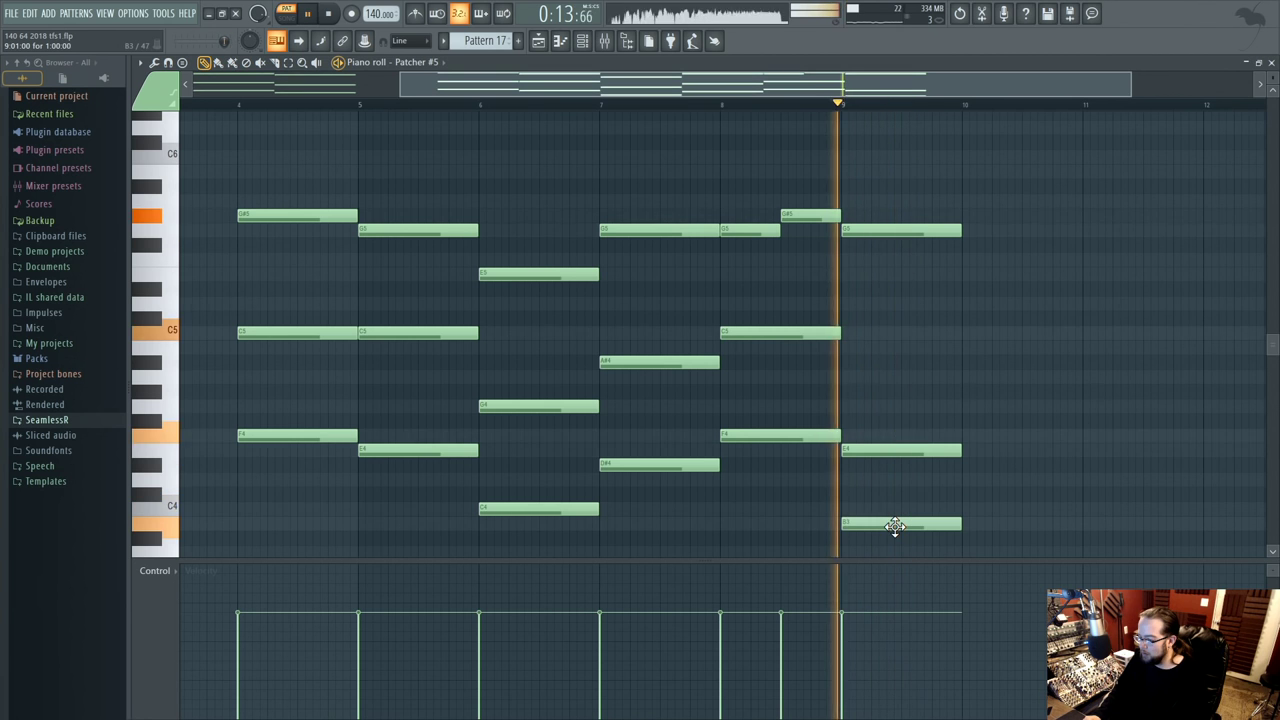
{"action": "key", "text": "space"}
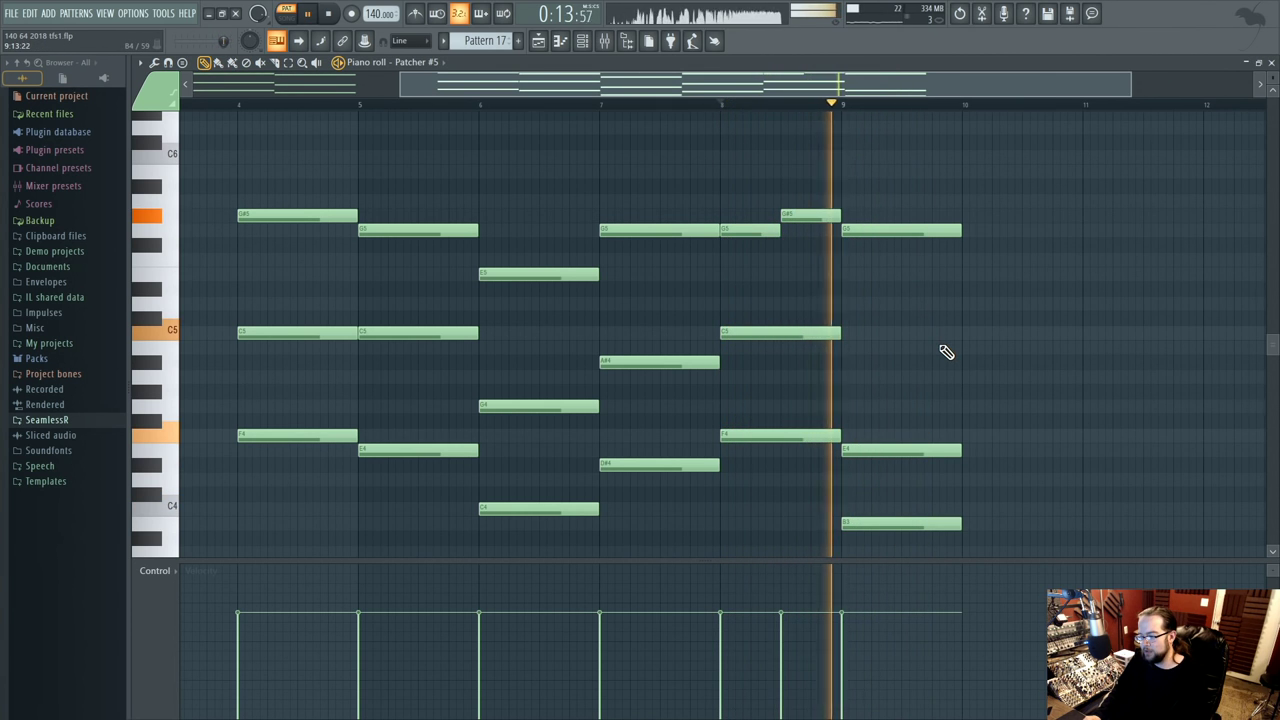
{"action": "key", "text": "space"}
- Return the bar 9 chord to B4, E5 and G5, audition it, and delete the E5
{"action": "left_click_drag", "start_coordinate": [873, 528], "coordinate": [865, 340]}
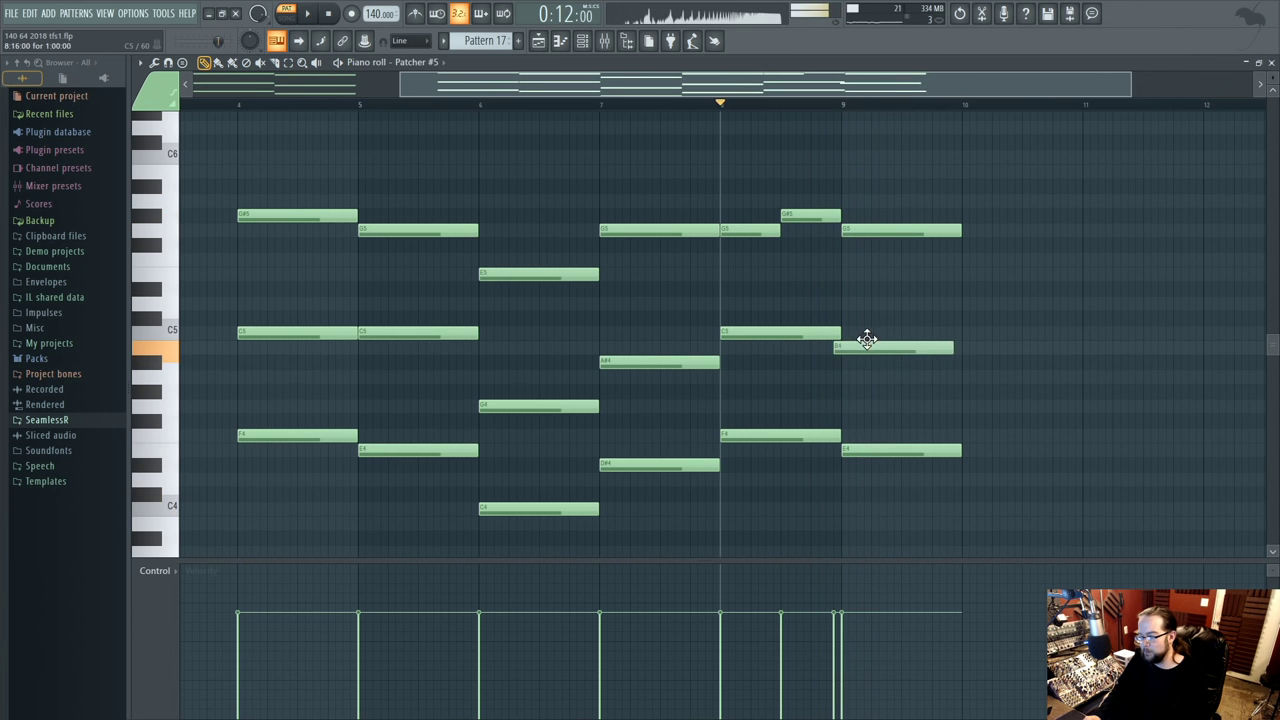
{"action": "left_click_drag", "start_coordinate": [862, 268], "coordinate": [862, 272]}
{"action": "key", "text": "space"}
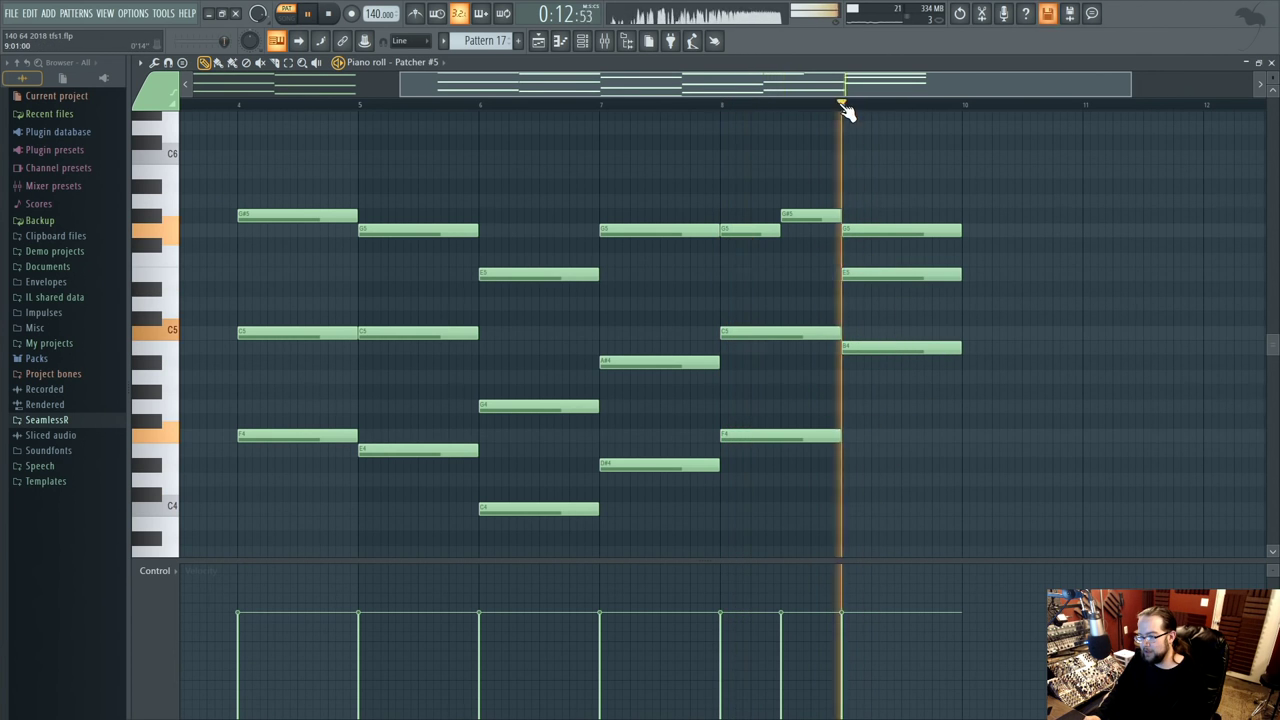
{"action": "left_click", "coordinate": [852, 437]}
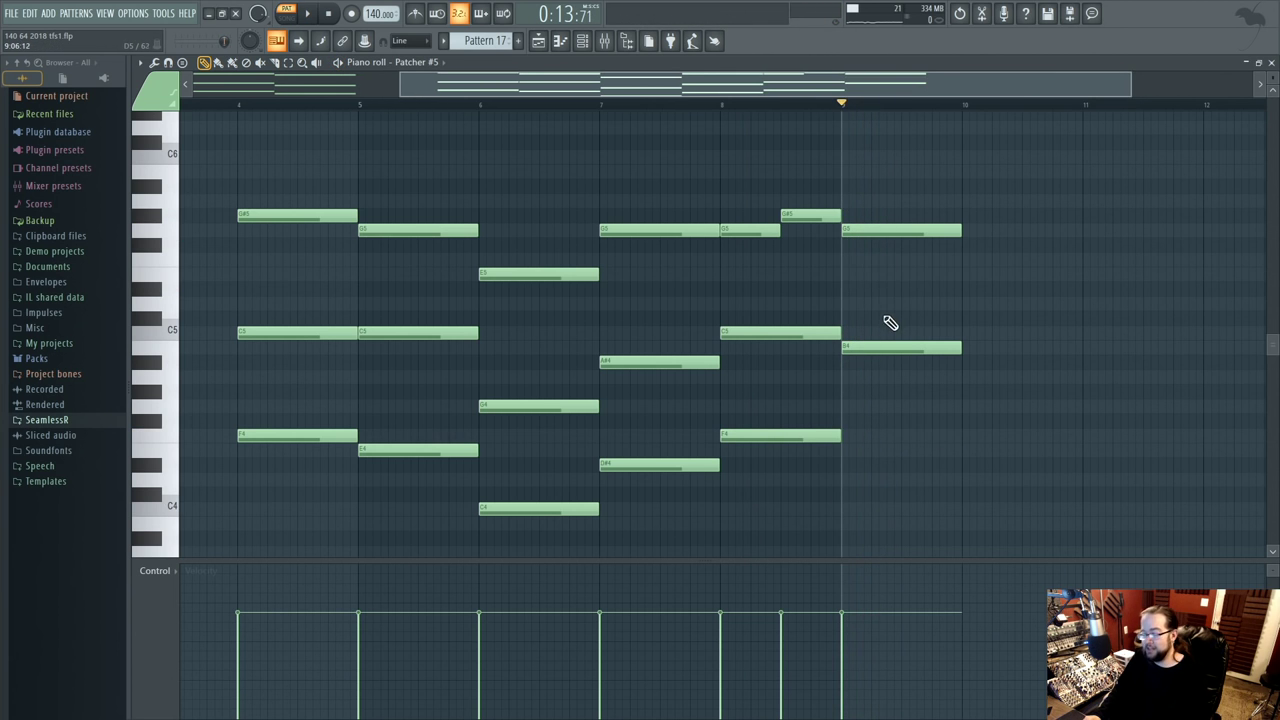
- Play the pattern from the start, fill empty bar 3 with B3, G4 and E5, and audition it from bar 2
{"action": "scroll", "coordinate": [886, 314], "scroll_direction": "down", "scroll_amount": 2}
{"action": "scroll", "coordinate": [1080, 371], "scroll_direction": "up", "scroll_amount": 2}
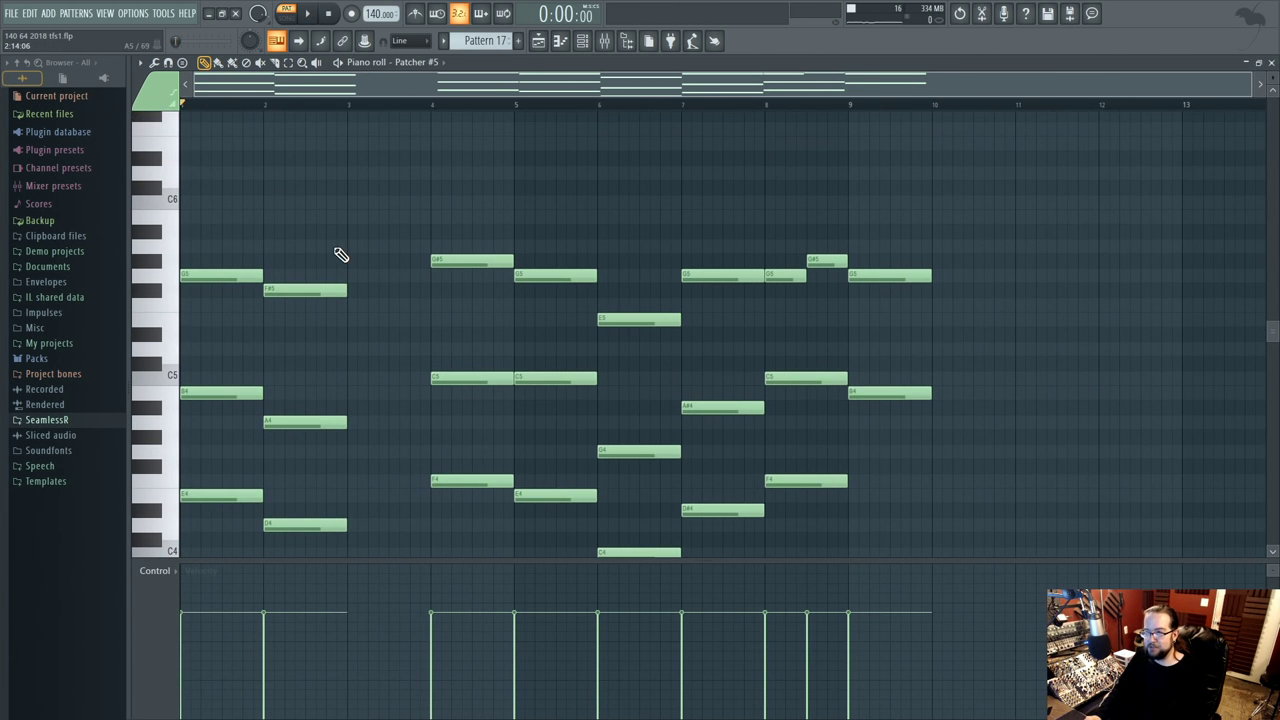
{"action": "key", "text": "space"}
{"action": "scroll", "coordinate": [374, 189], "scroll_direction": "down", "scroll_amount": 2}
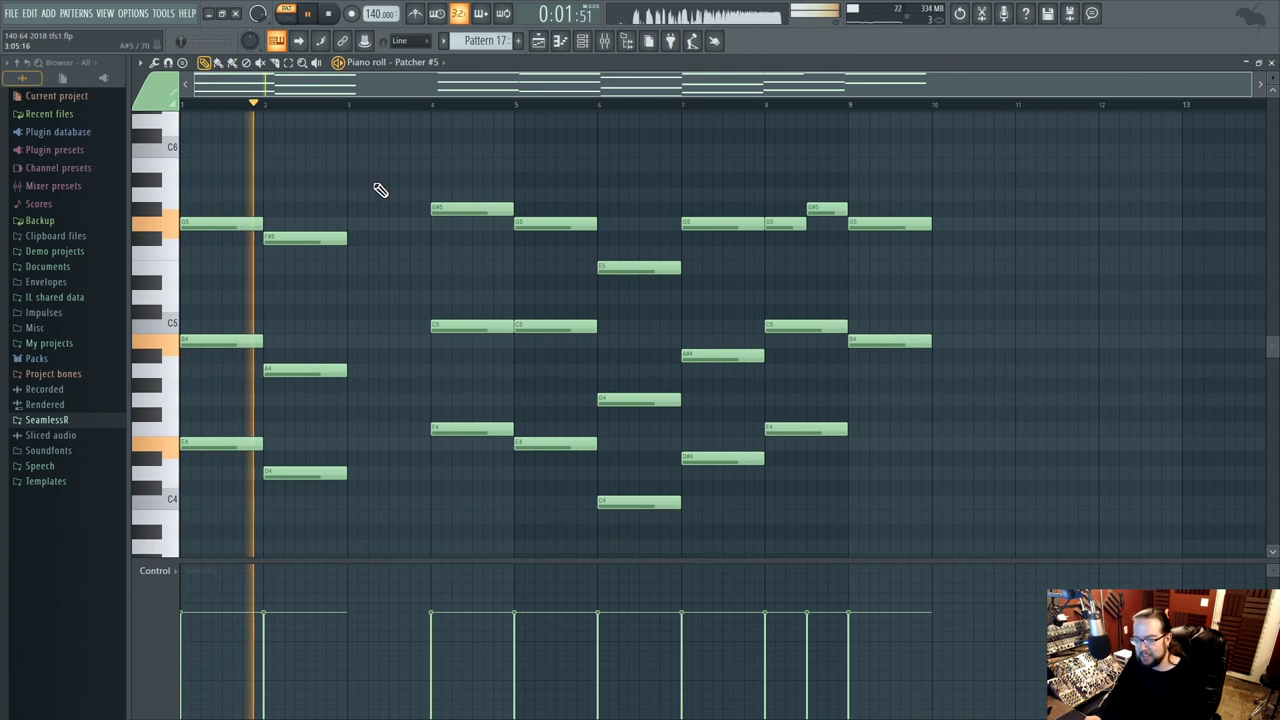
{"action": "key", "text": "space"}
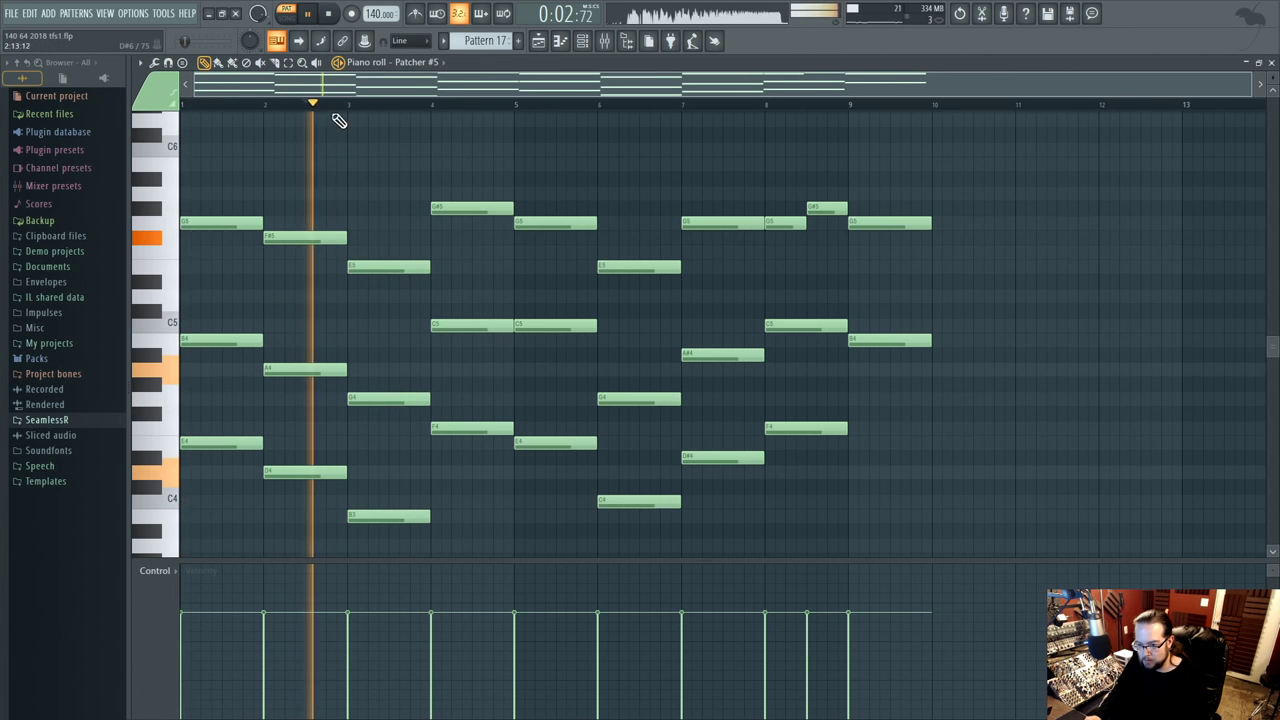
{"action": "key", "text": "space"}
{"action": "key", "text": "space"}
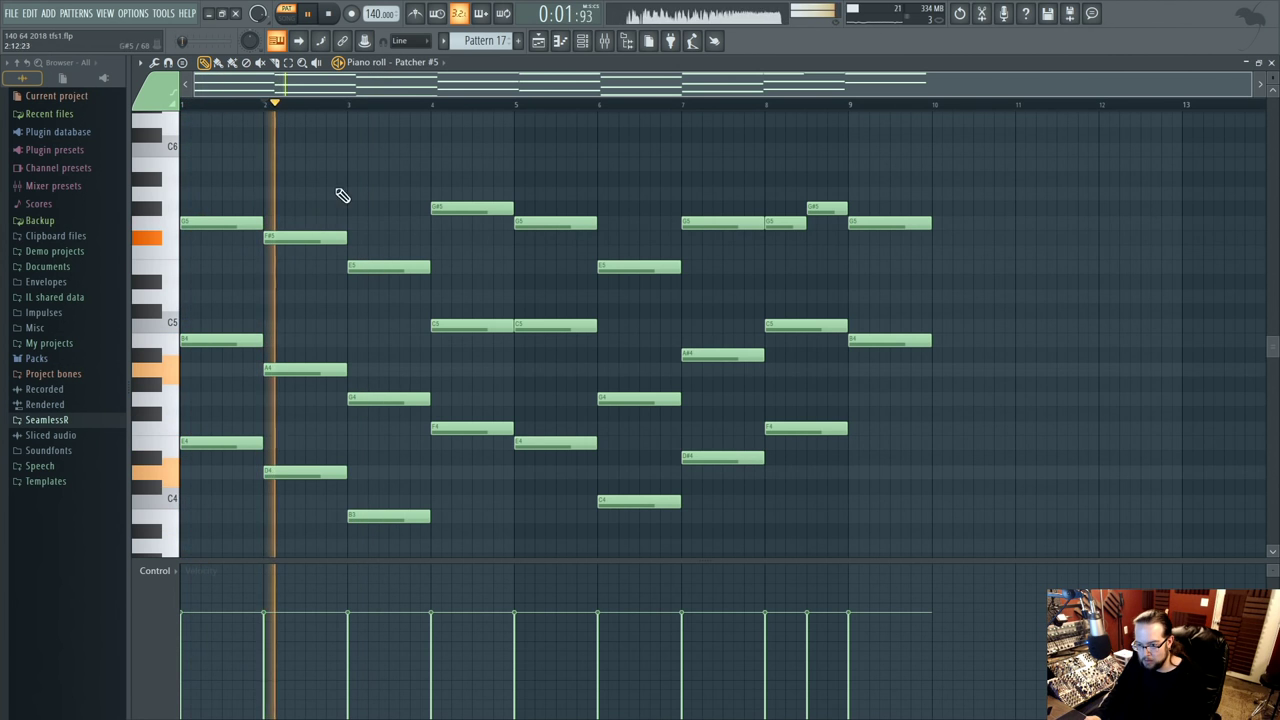
- Try D#5 as the top note of the bar 3 chord and replay from bar 2
{"action": "left_click_drag", "start_coordinate": [373, 266], "coordinate": [373, 280]}
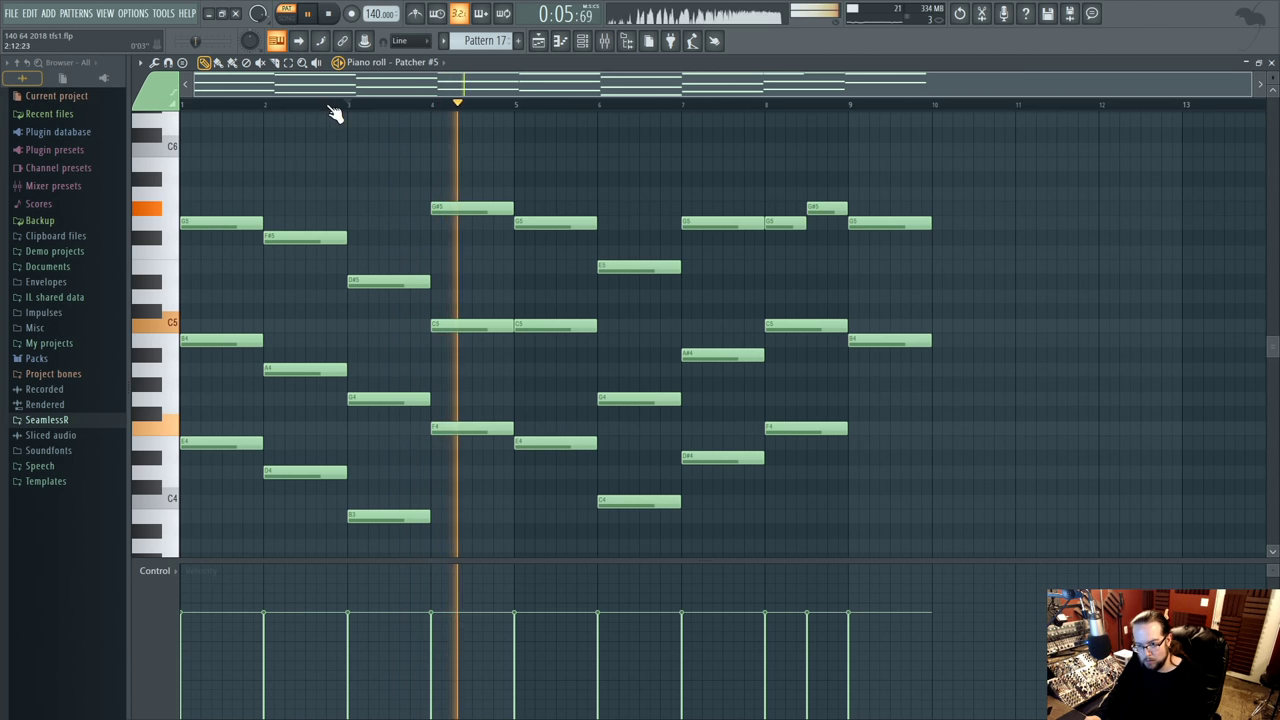
{"action": "key", "text": "space"}
{"action": "key", "text": "space"}
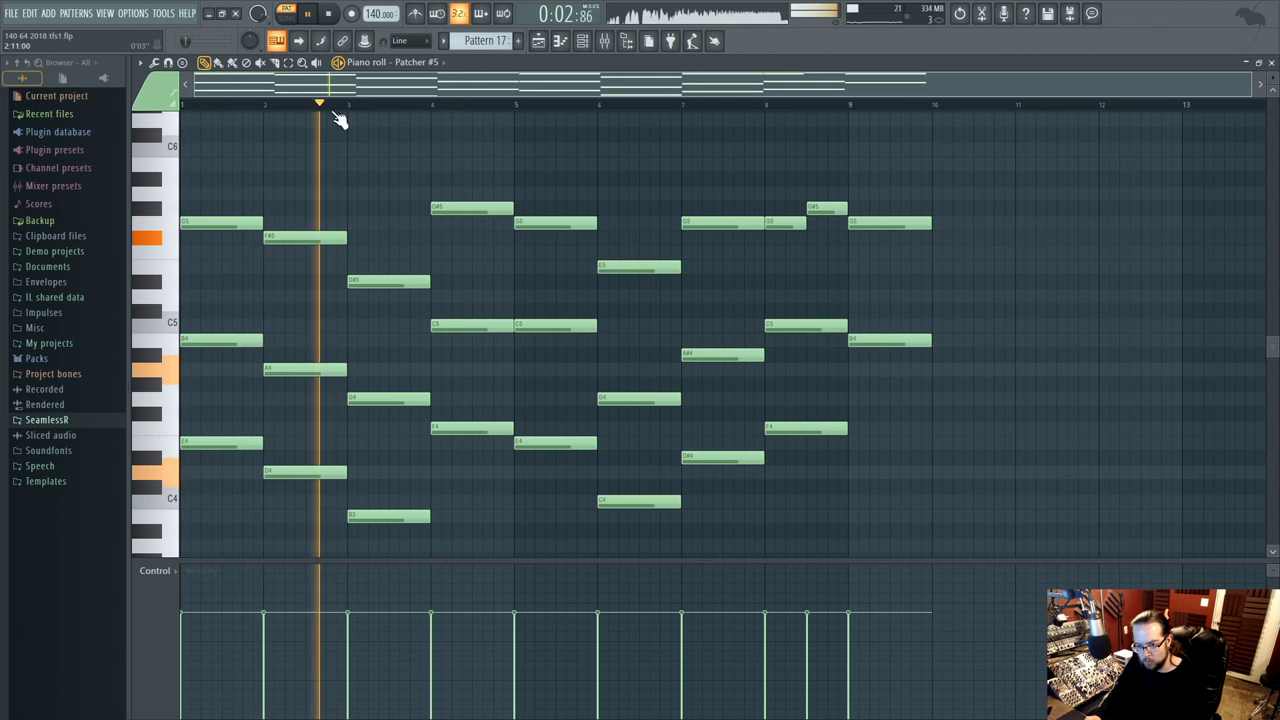
- Change the bar 3 chord to C4, G4 and E5 and audition it repeatedly from bars 2 and 3
{"action": "left_click_drag", "start_coordinate": [391, 517], "coordinate": [391, 500]}
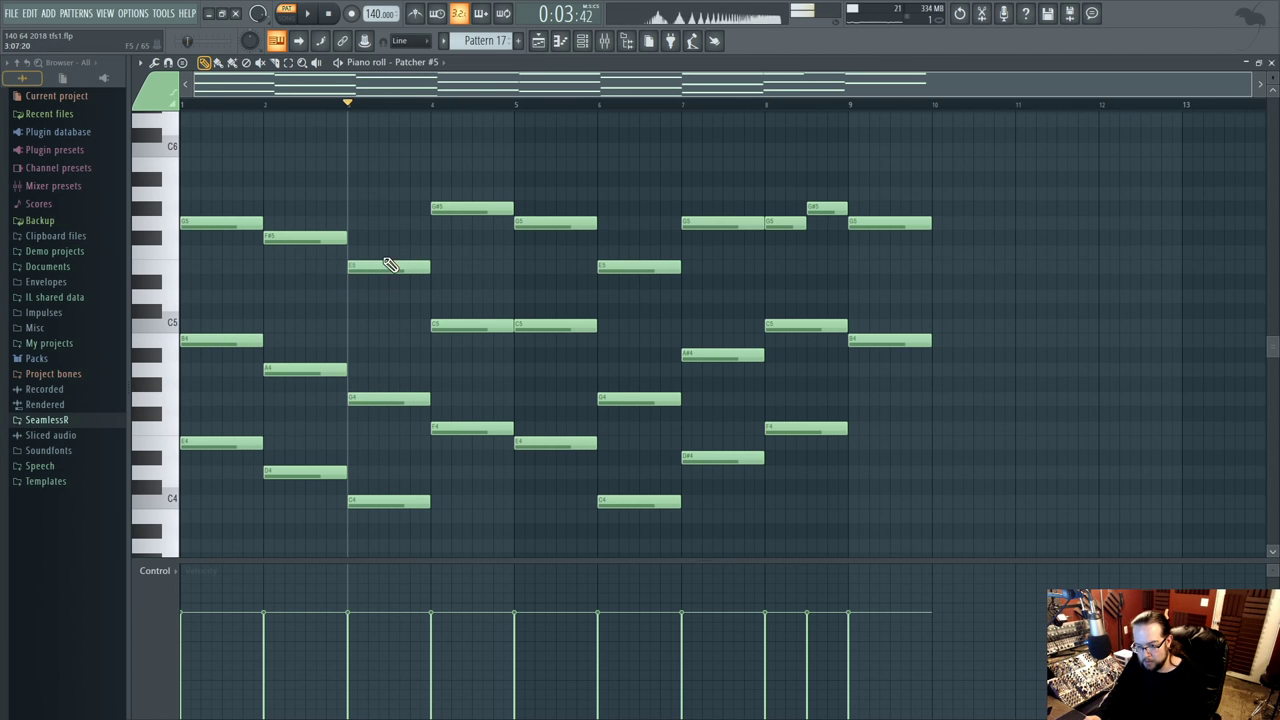
{"action": "left_click", "coordinate": [286, 101]}
{"action": "left_click", "coordinate": [350, 108]}
{"action": "key", "text": "space"}
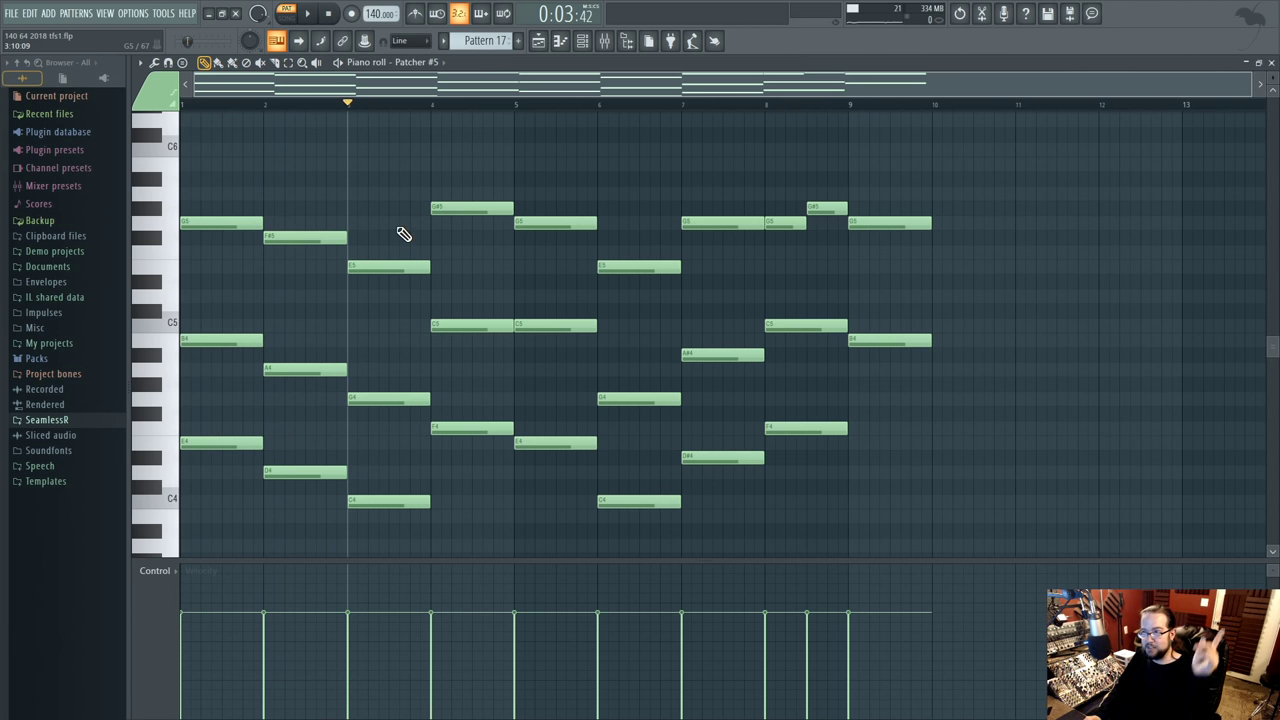
{"action": "key", "text": "space"}
{"action": "key", "text": "space"}
{"action": "left_click", "coordinate": [281, 105]}
{"action": "left_click", "coordinate": [350, 105]}
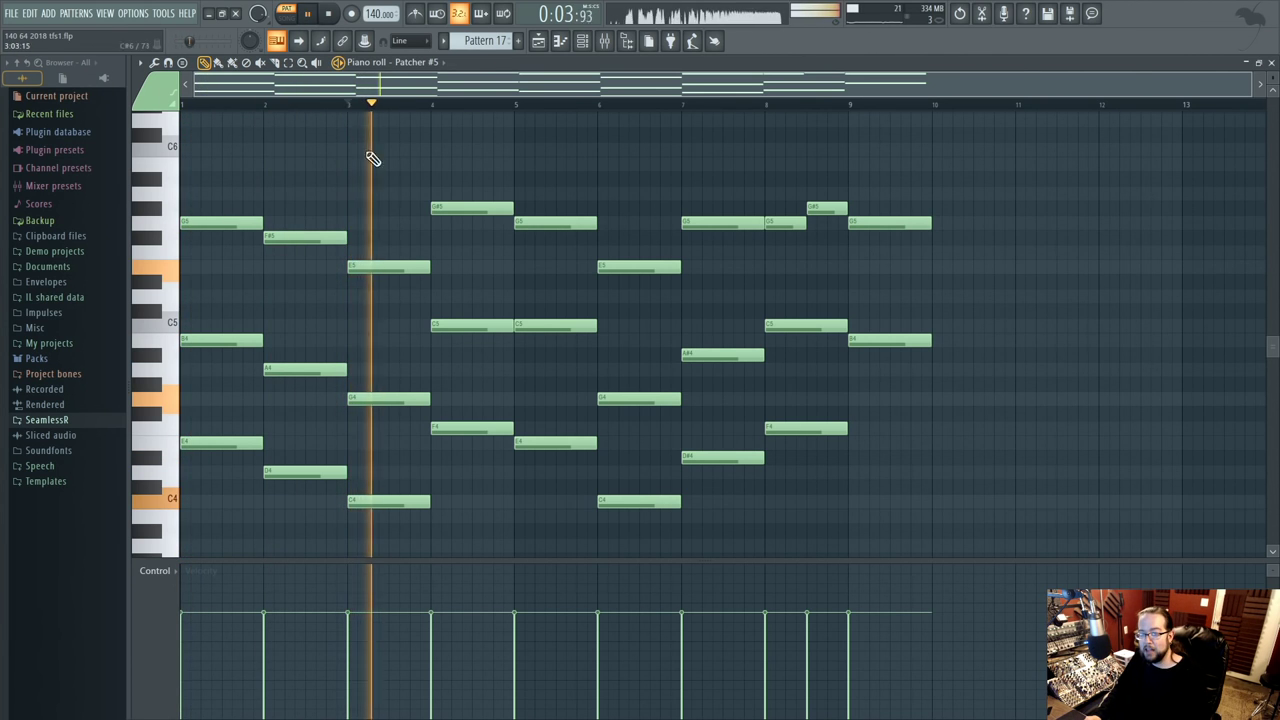
{"action": "key", "text": "space"}
{"action": "key", "text": "space"}
{"action": "key", "text": "space"}
- Try the bar 3 chord a semitone lower, as B3, F#4 and D#5, auditioning it in context
{"action": "left_click_drag", "start_coordinate": [362, 236], "coordinate": [366, 508]}
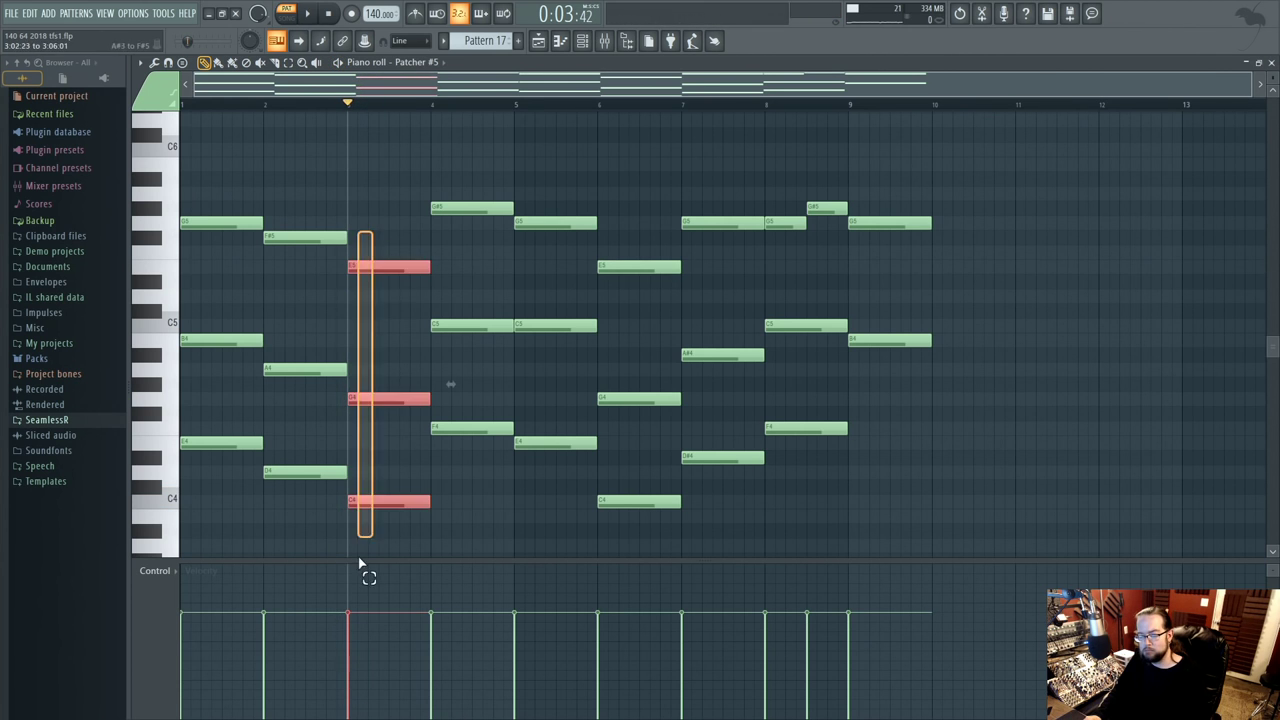
{"action": "key", "text": "shift+Down"}
{"action": "key", "text": "space"}
{"action": "key", "text": "space"}
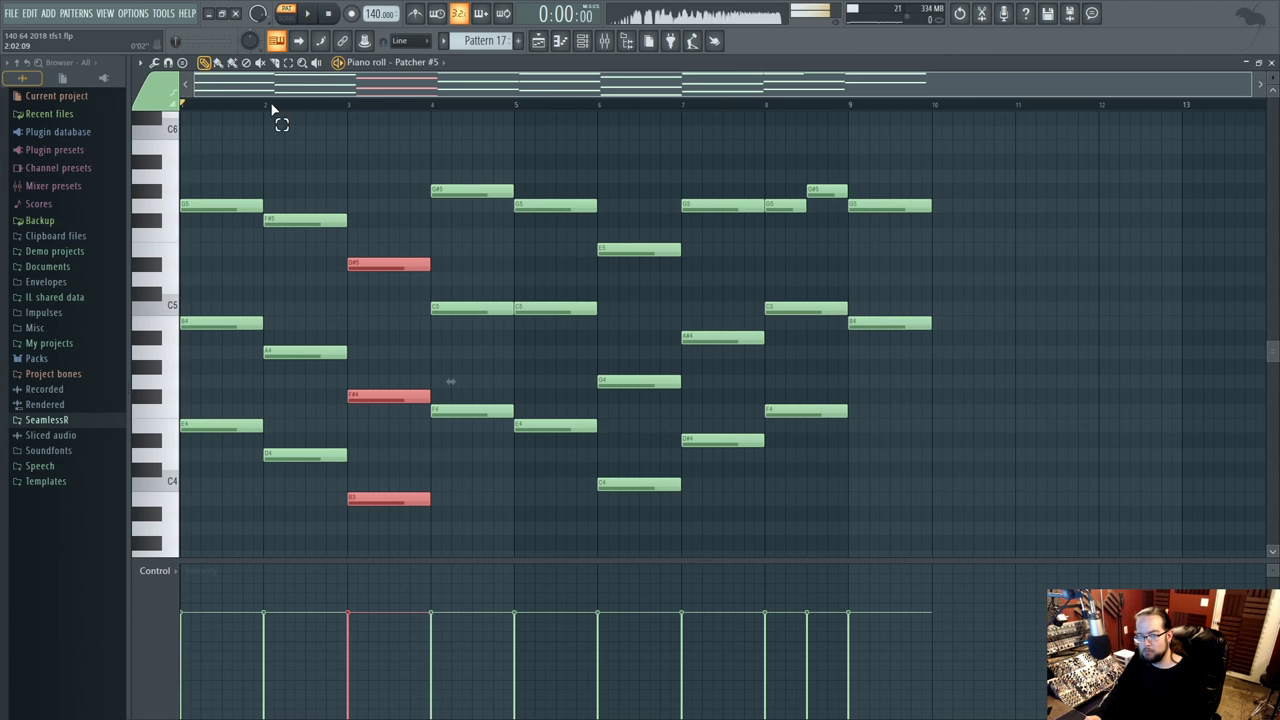
{"action": "key", "text": "ctrl+d"}
{"action": "left_click_drag", "start_coordinate": [323, 105], "coordinate": [352, 107]}
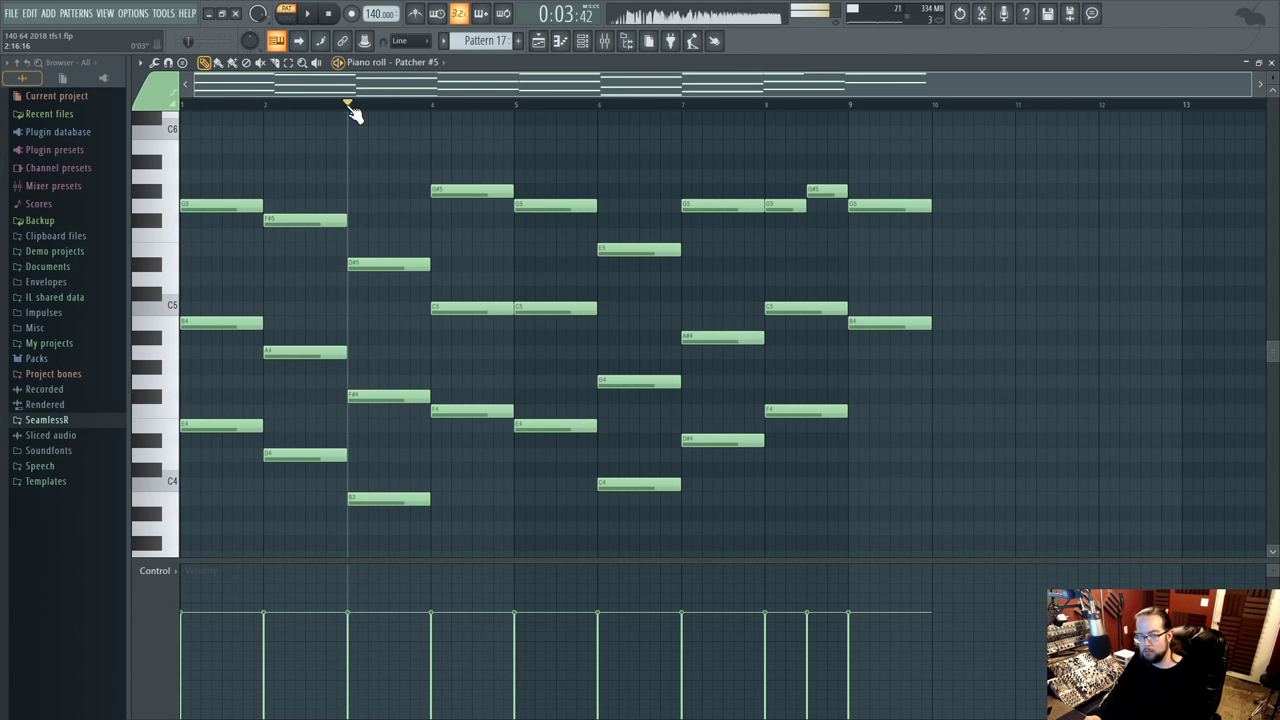
- Transpose the bar 3 chord back up a semitone to C4, G4 and E5
{"action": "left_click_drag", "start_coordinate": [390, 203], "coordinate": [385, 542]}
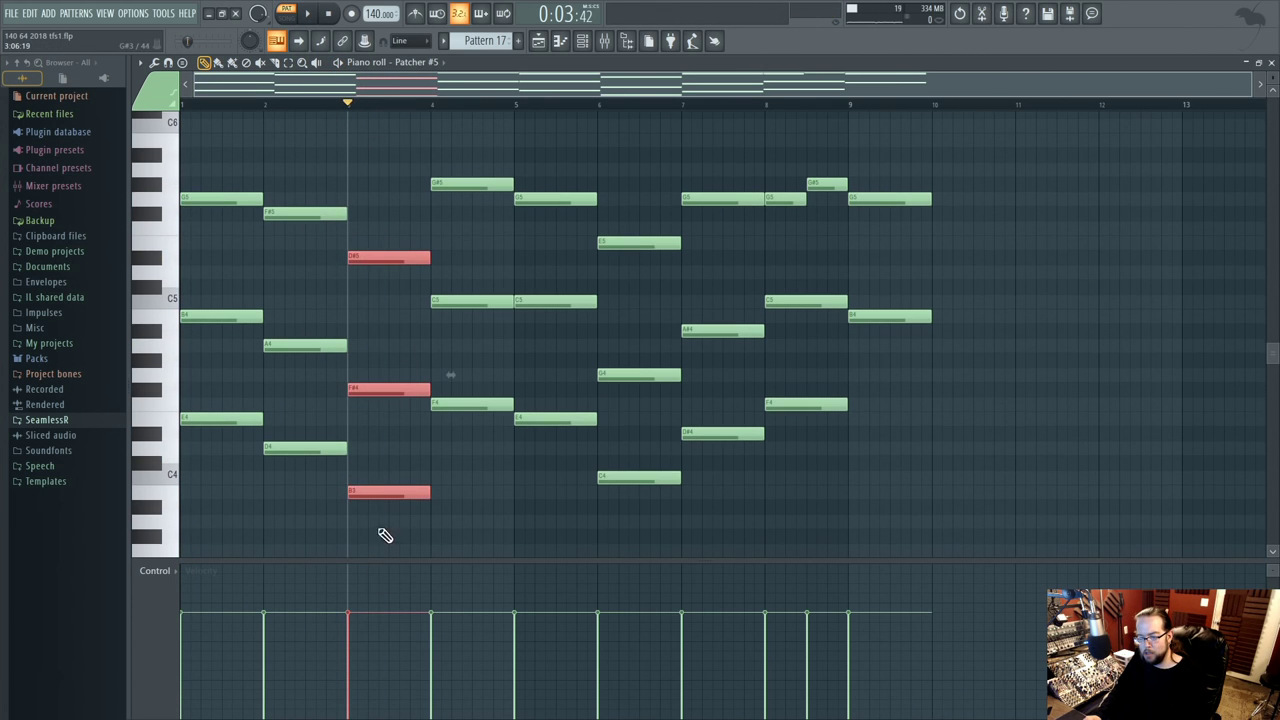
{"action": "key", "text": "shift+Up"}
{"action": "key", "text": "ctrl+d"}
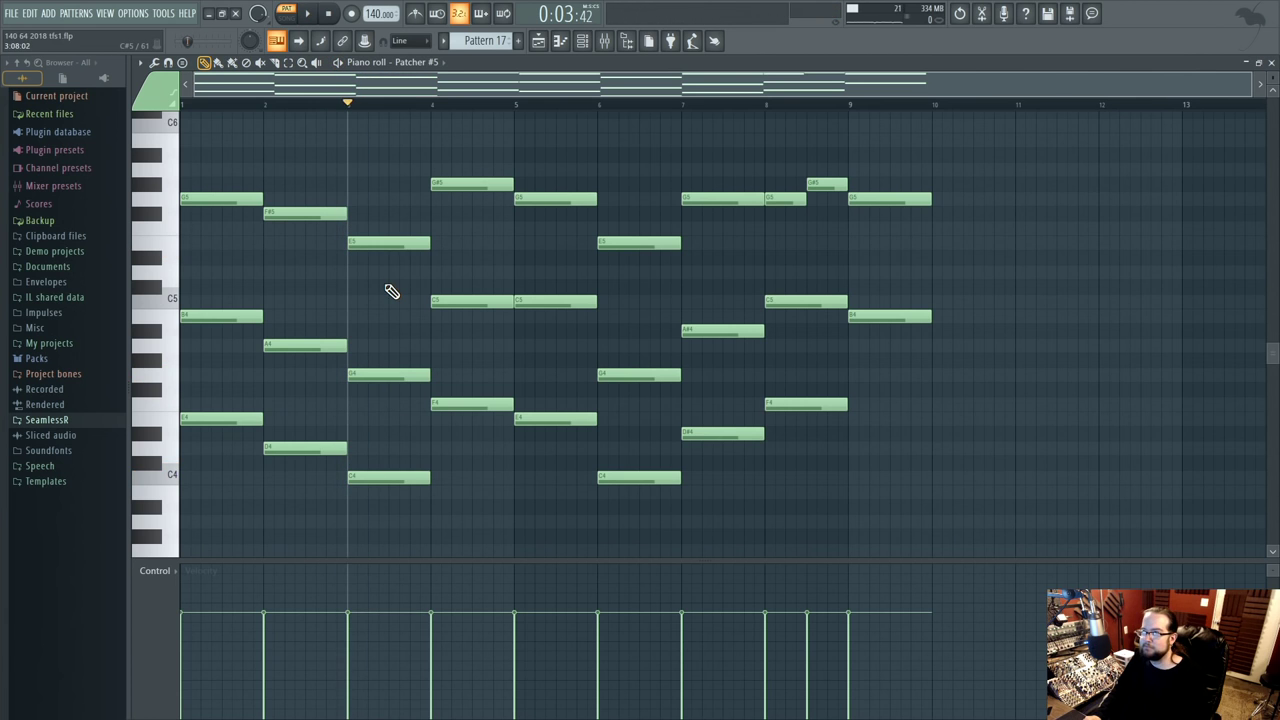
{"action": "left_click_drag", "start_coordinate": [377, 150], "coordinate": [367, 469]}
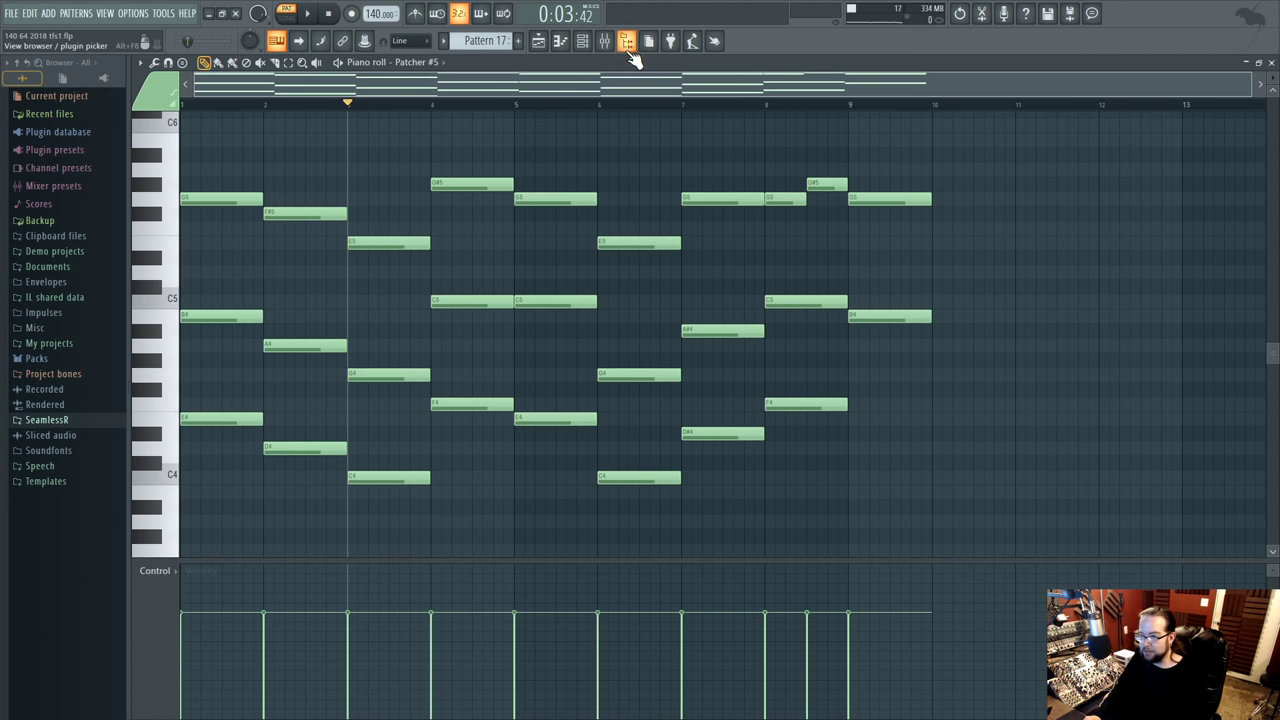
- Check the mixer levels while the progression plays, and close the mixer
{"action": "left_click", "coordinate": [606, 42]}
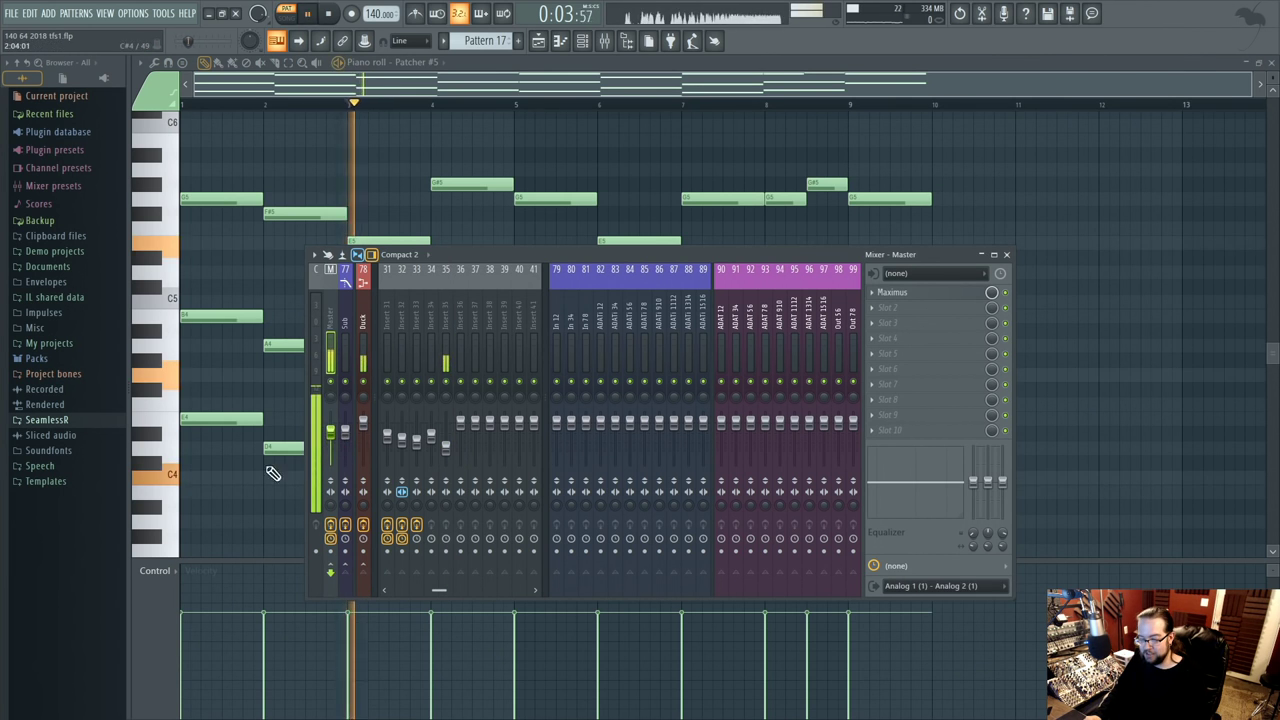
{"action": "key", "text": "space"}
{"action": "key", "text": "F9"}
- Try raising the top note of the bar 1 chord to G#5 while the progression plays
{"action": "key", "text": "space"}
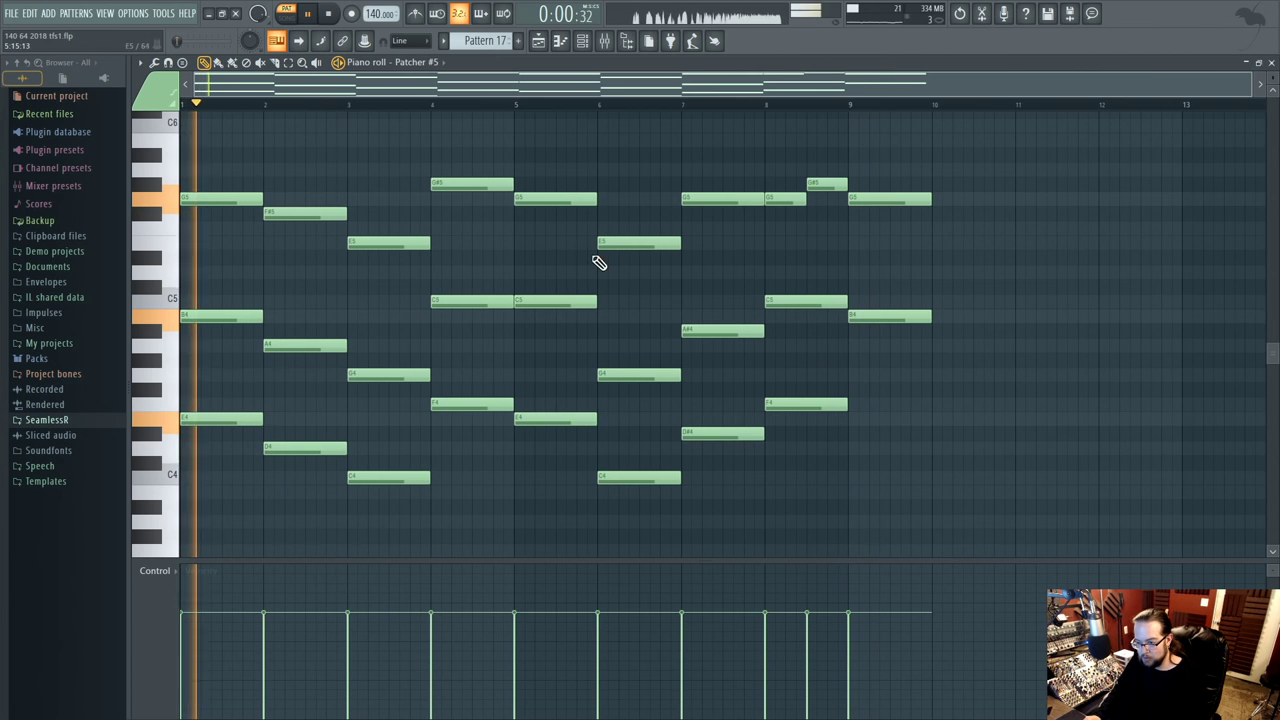
{"action": "scroll", "coordinate": [358, 320], "scroll_direction": "up", "scroll_amount": 1}
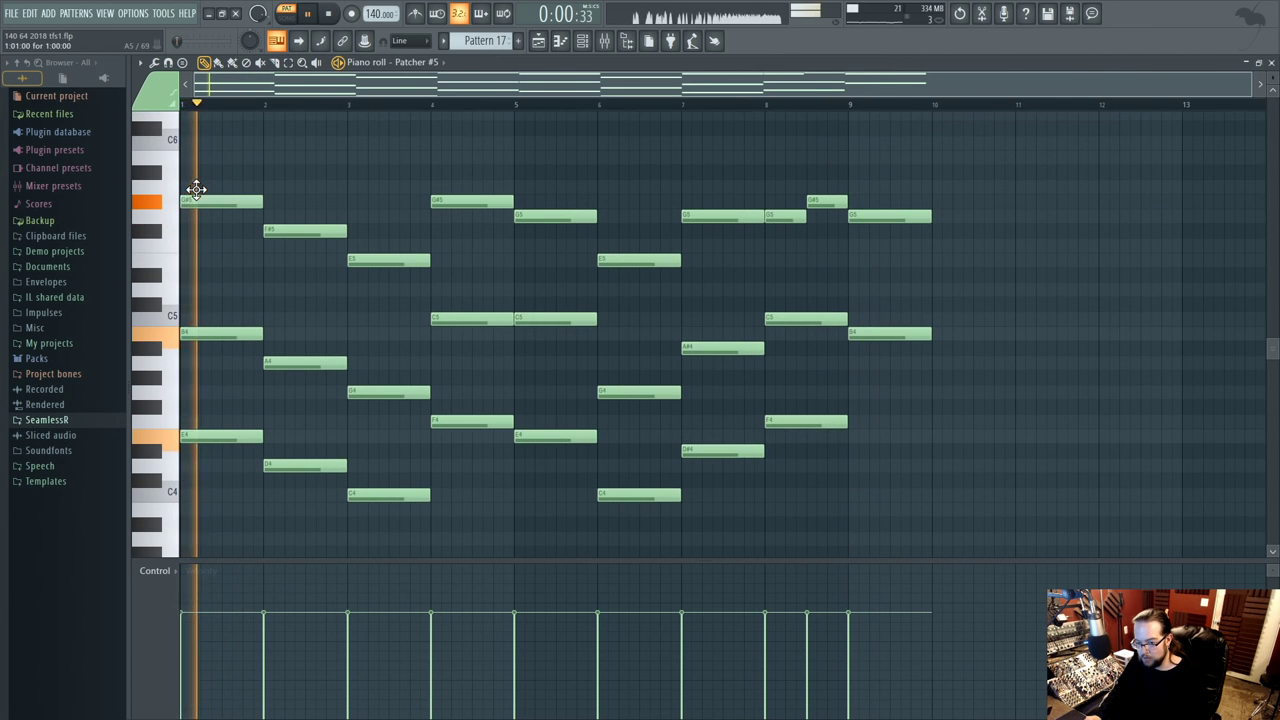
{"action": "scroll", "coordinate": [354, 386], "scroll_direction": "down", "scroll_amount": 5}
{"action": "key", "text": "space"}
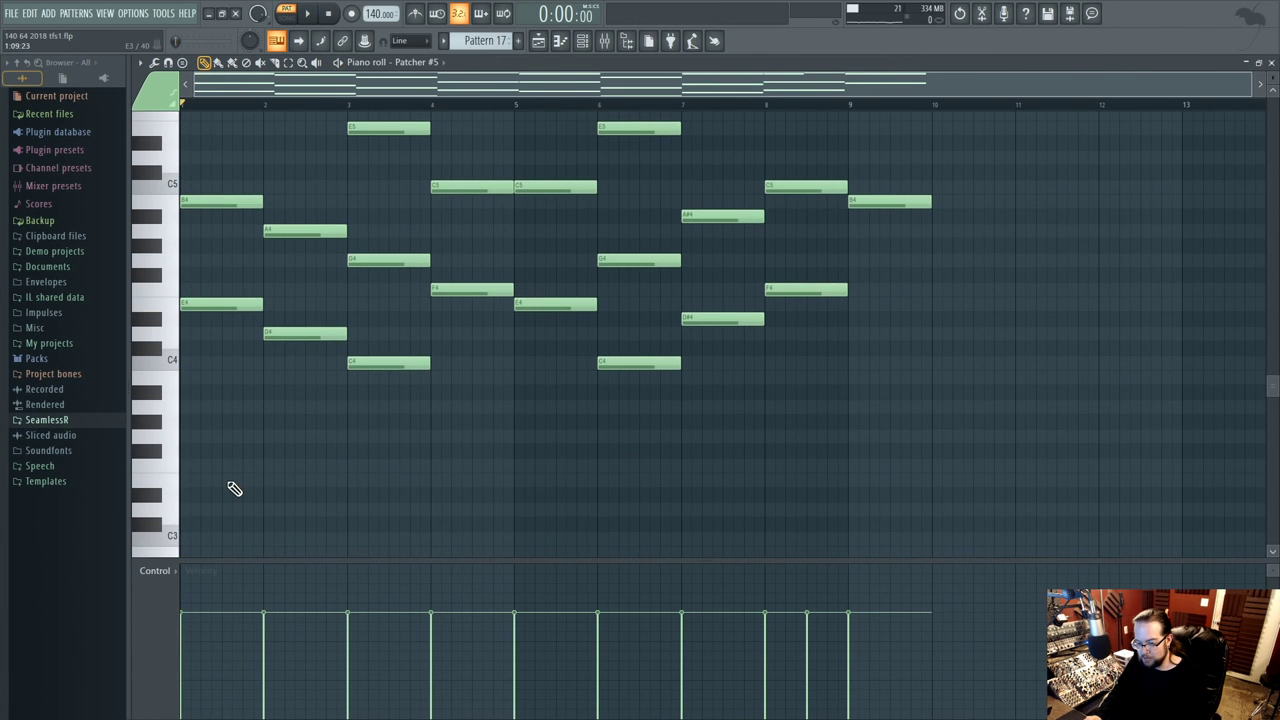
- Add a one-bar E3 bass note under the bar 1 chord and audition it into bar 2
{"action": "left_click", "coordinate": [230, 482]}
{"action": "key", "text": "space"}
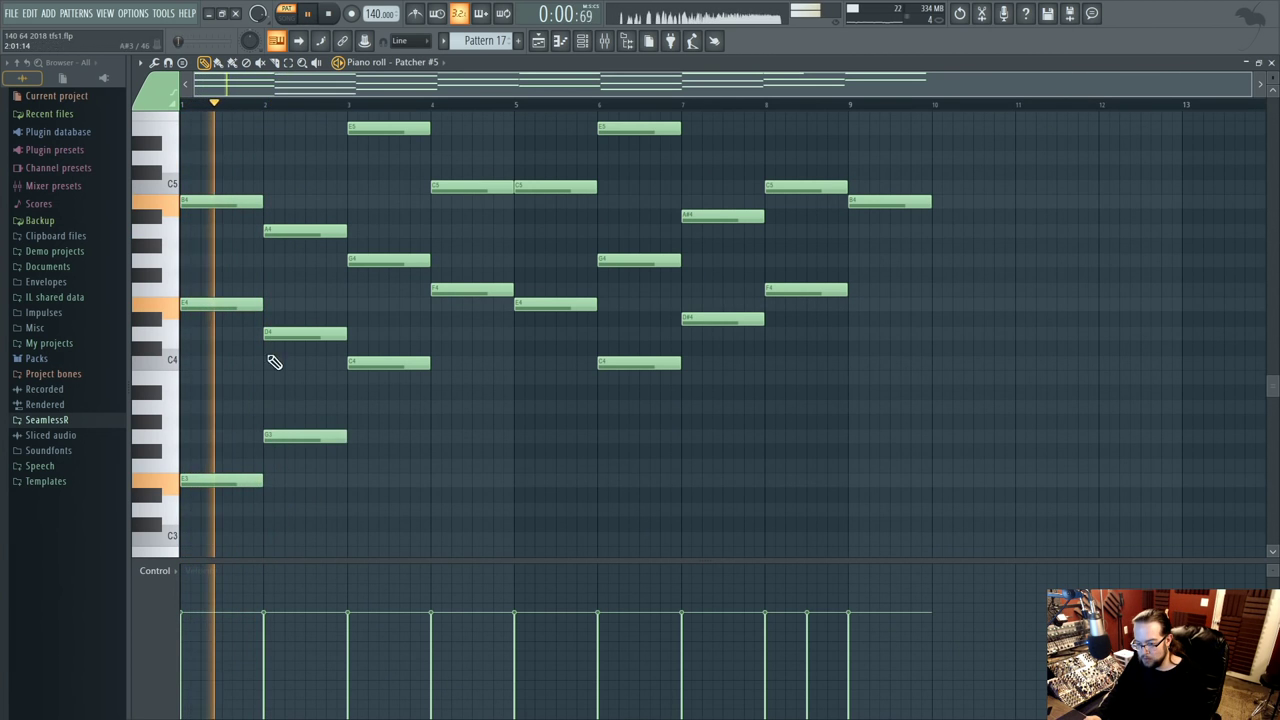
{"action": "left_click", "coordinate": [275, 105]}
{"action": "key", "text": "space"}
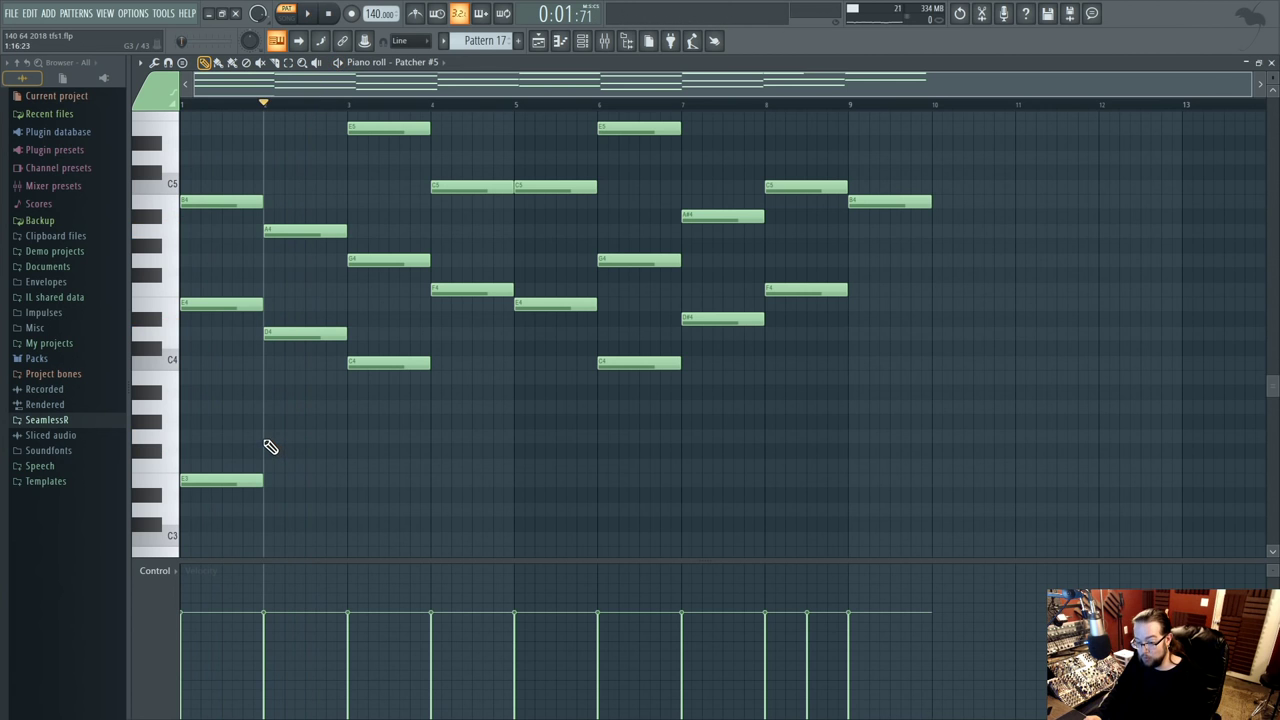
- Add a bass note under the bar 2 chord, trying G3 and F#3 before settling on D3
{"action": "left_click", "coordinate": [269, 446]}
{"action": "key", "text": "space"}
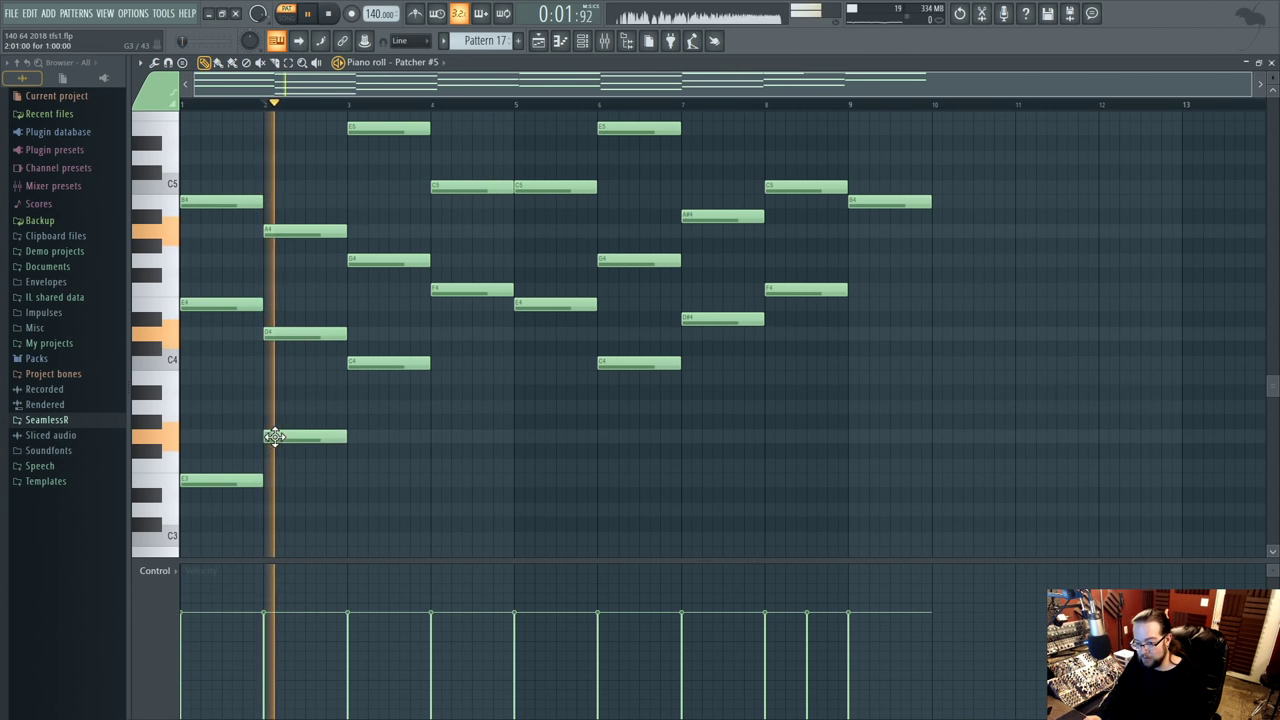
{"action": "key", "text": "space"}
{"action": "key", "text": "space"}
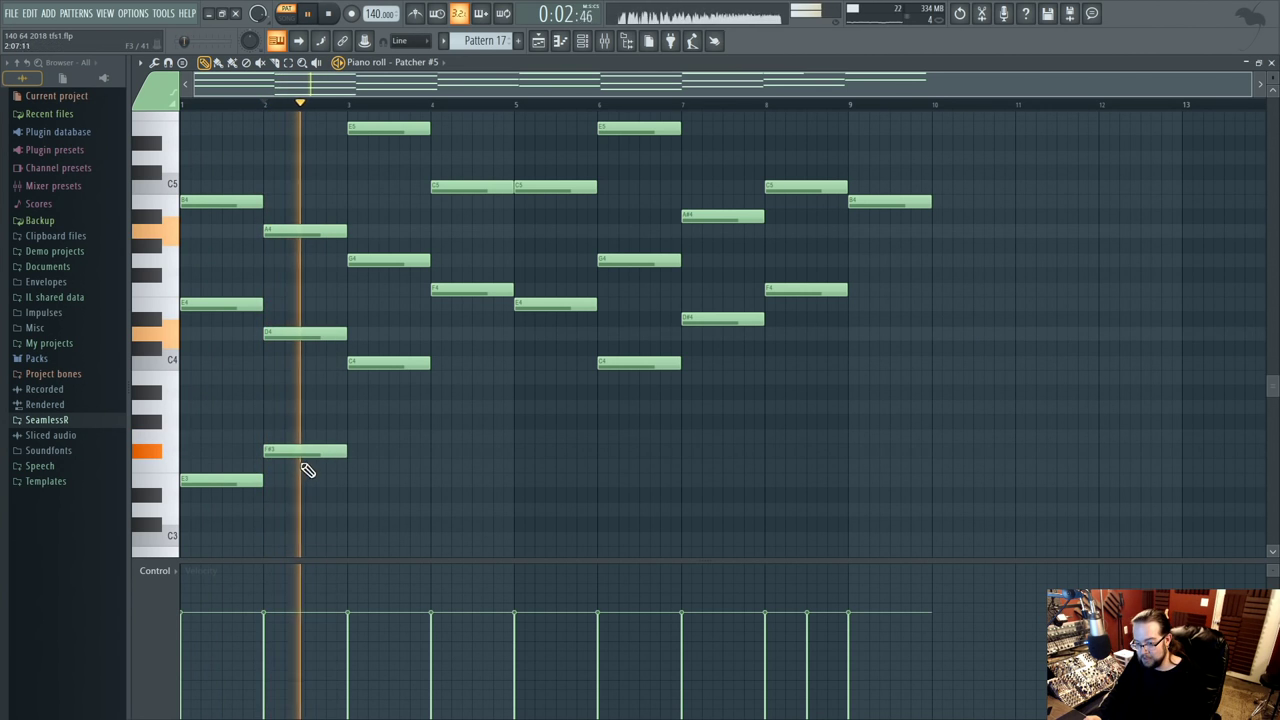
{"action": "key", "text": "space"}
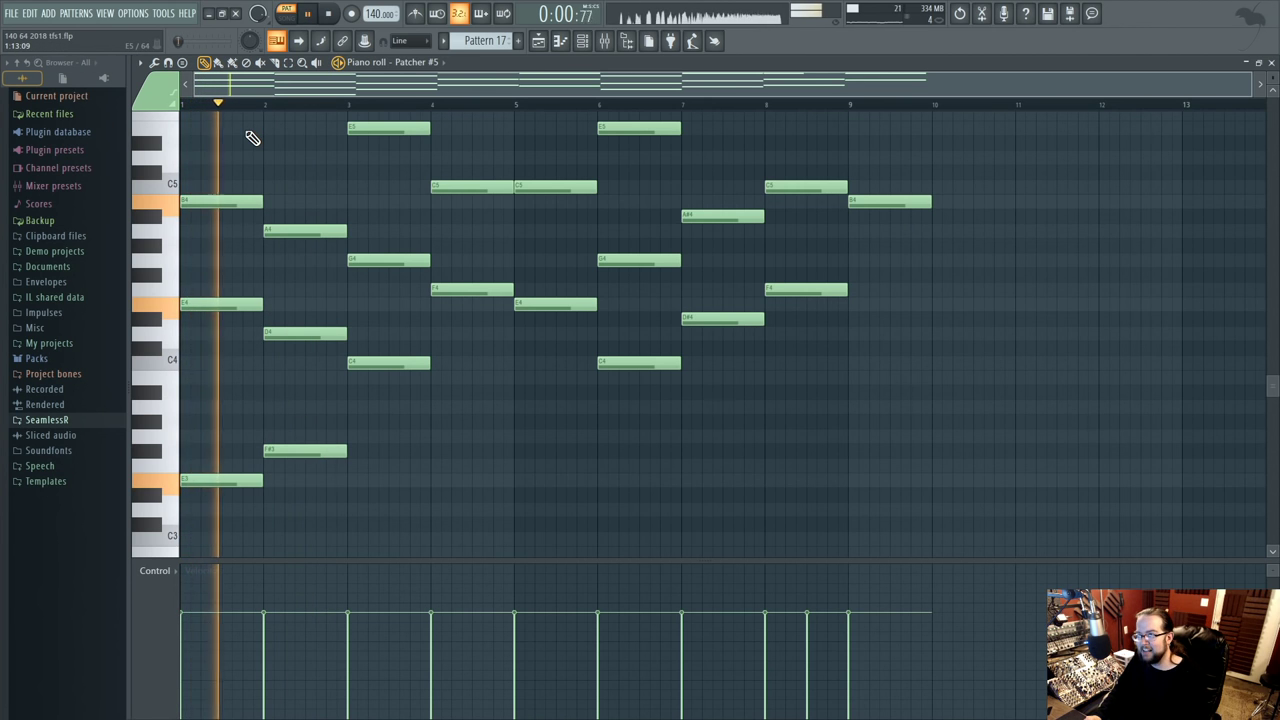
{"action": "key", "text": "space"}
{"action": "left_click_drag", "start_coordinate": [288, 471], "coordinate": [294, 514]}
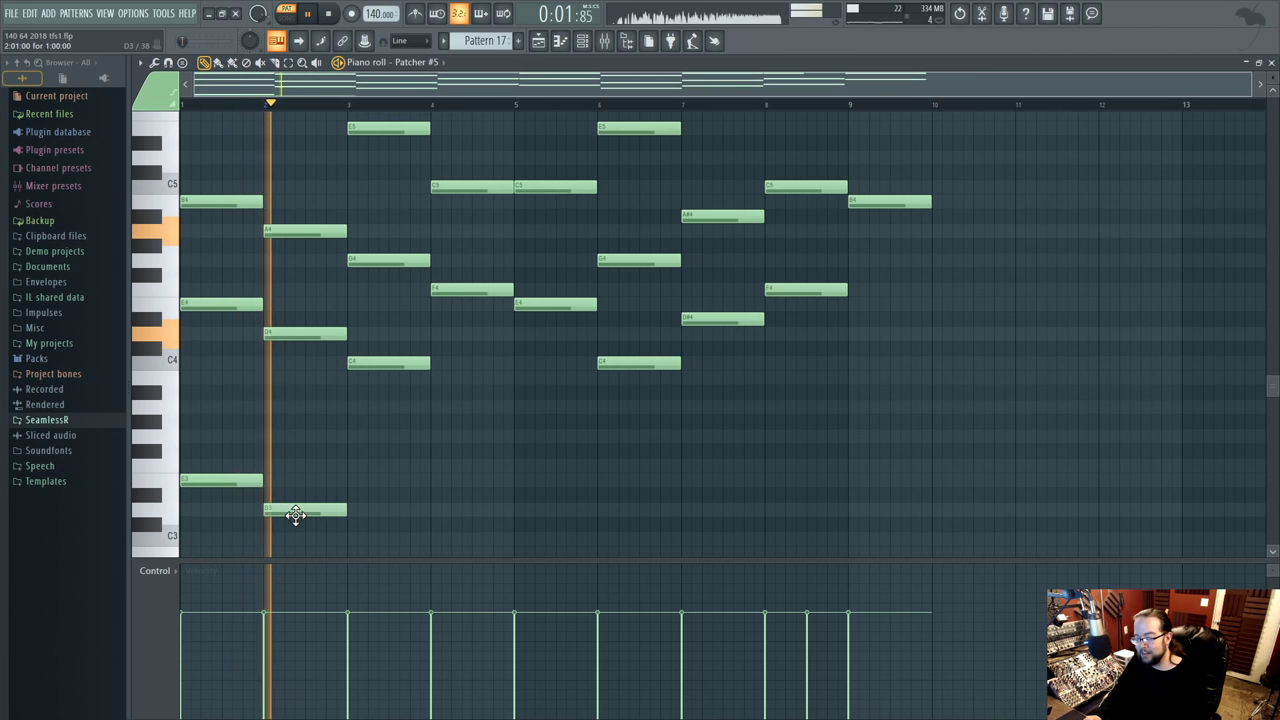
{"action": "left_click", "coordinate": [279, 106]}
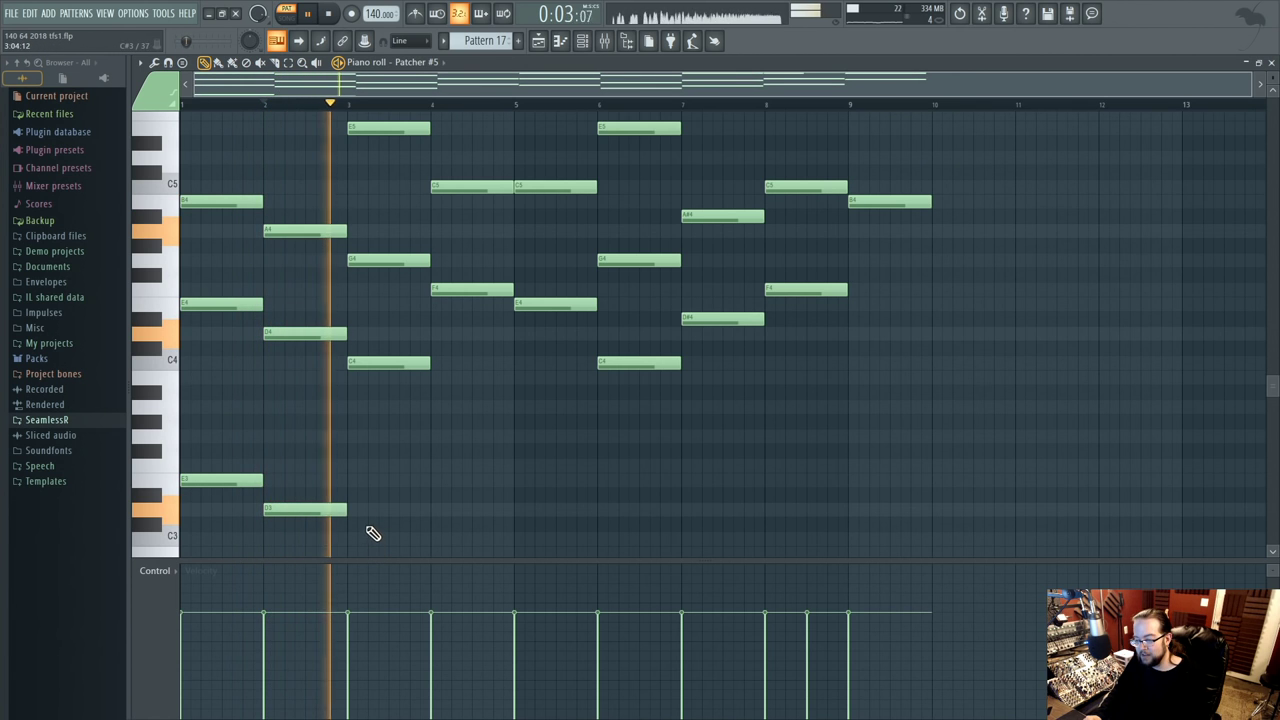
{"action": "key", "text": "space"}
- Add a G3 bass note under the bar 3 chord and audition it from bar 2
{"action": "scroll", "coordinate": [380, 523], "scroll_direction": "down", "scroll_amount": 1}
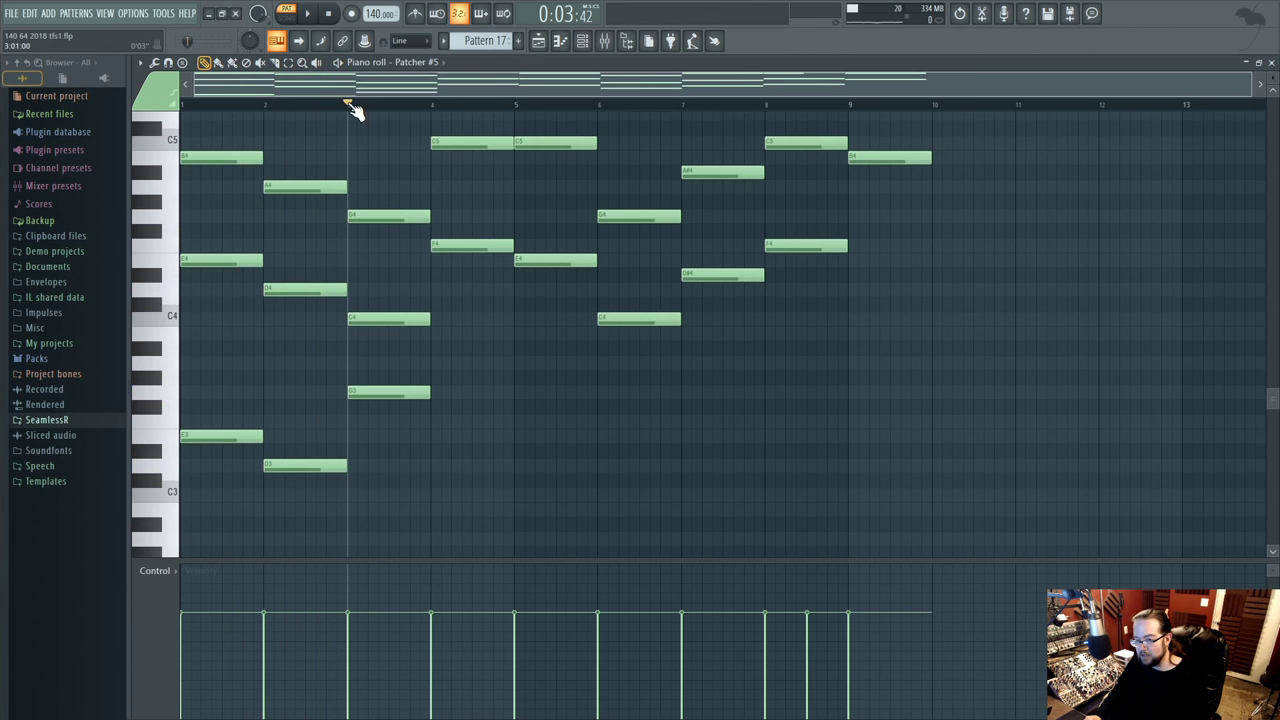
{"action": "key", "text": "space"}
{"action": "key", "text": "space"}
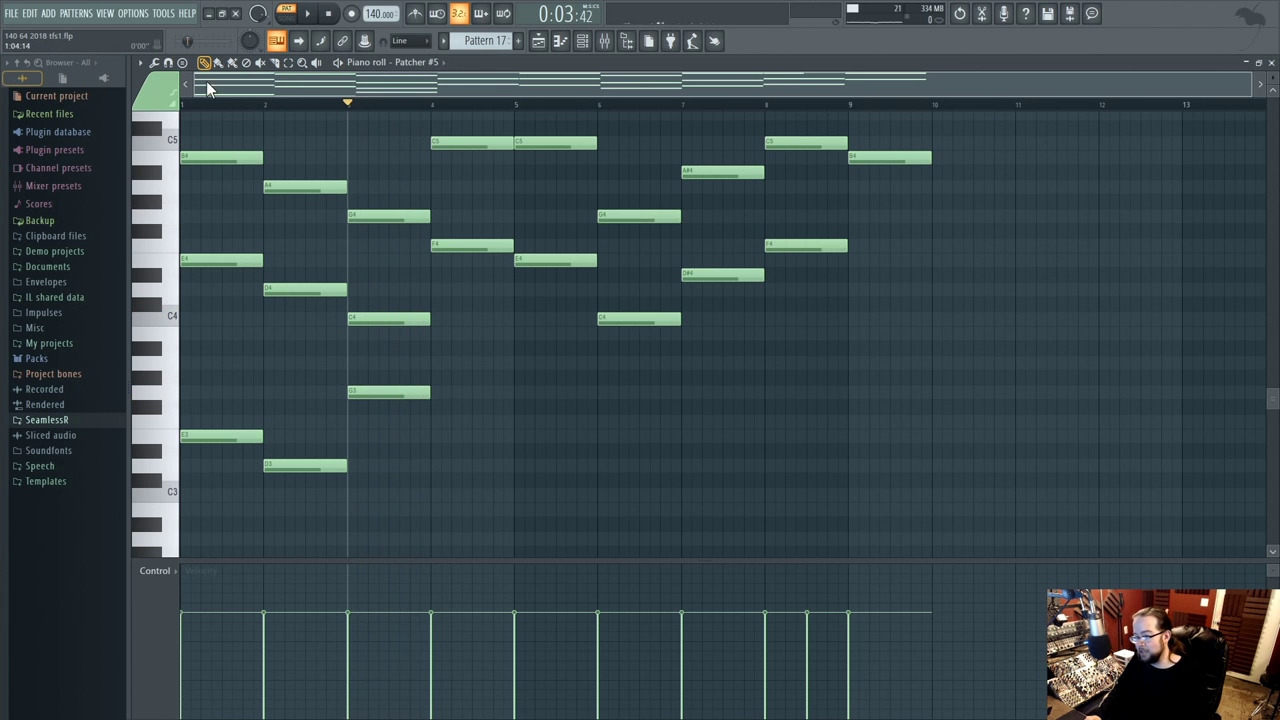
{"action": "key", "text": "space"}
{"action": "left_click", "coordinate": [272, 106]}
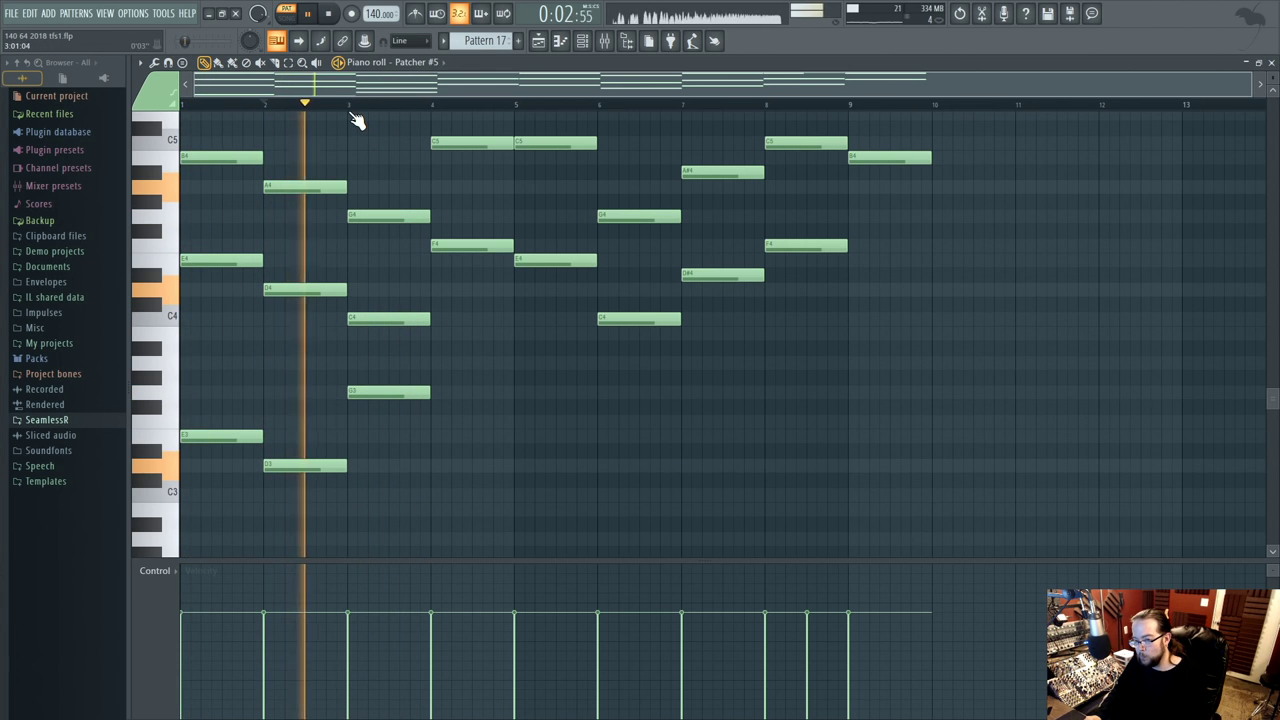
- Add an F3 bass note under the bar 4 chord and audition it from bar 3
{"action": "left_click", "coordinate": [350, 106]}
{"action": "left_click", "coordinate": [441, 421]}
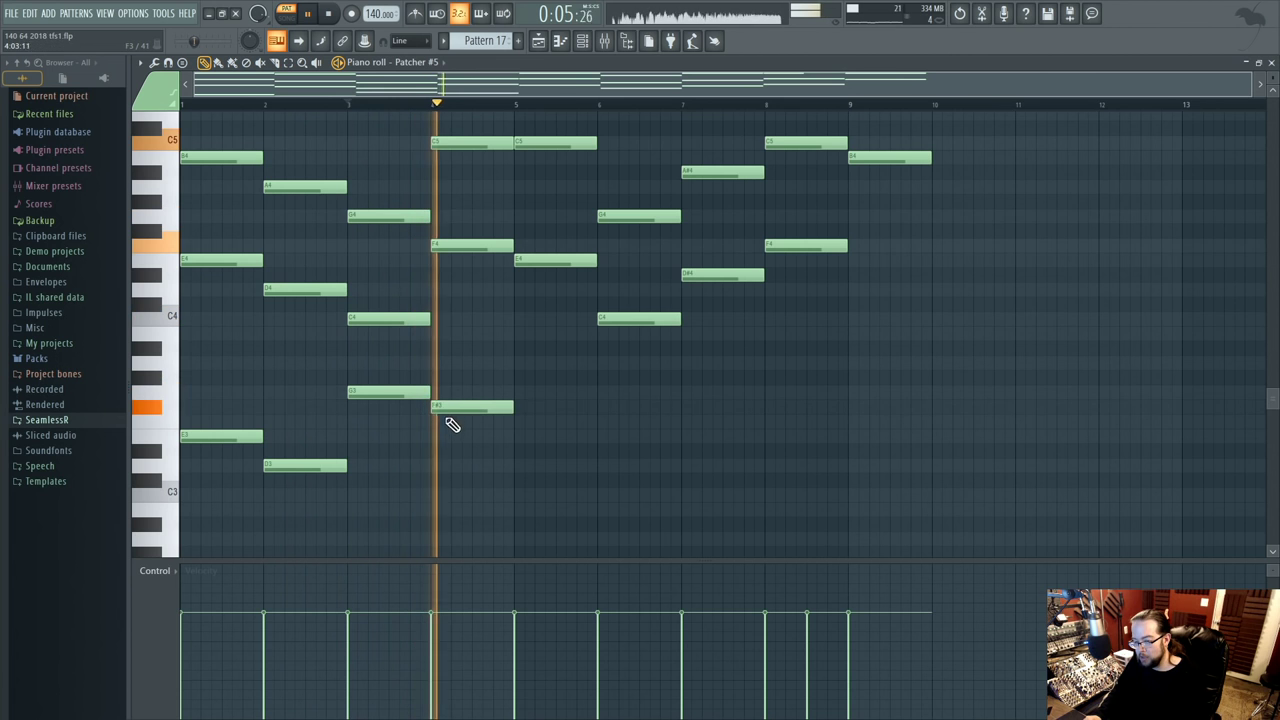
{"action": "key", "text": "space"}
{"action": "key", "text": "space"}
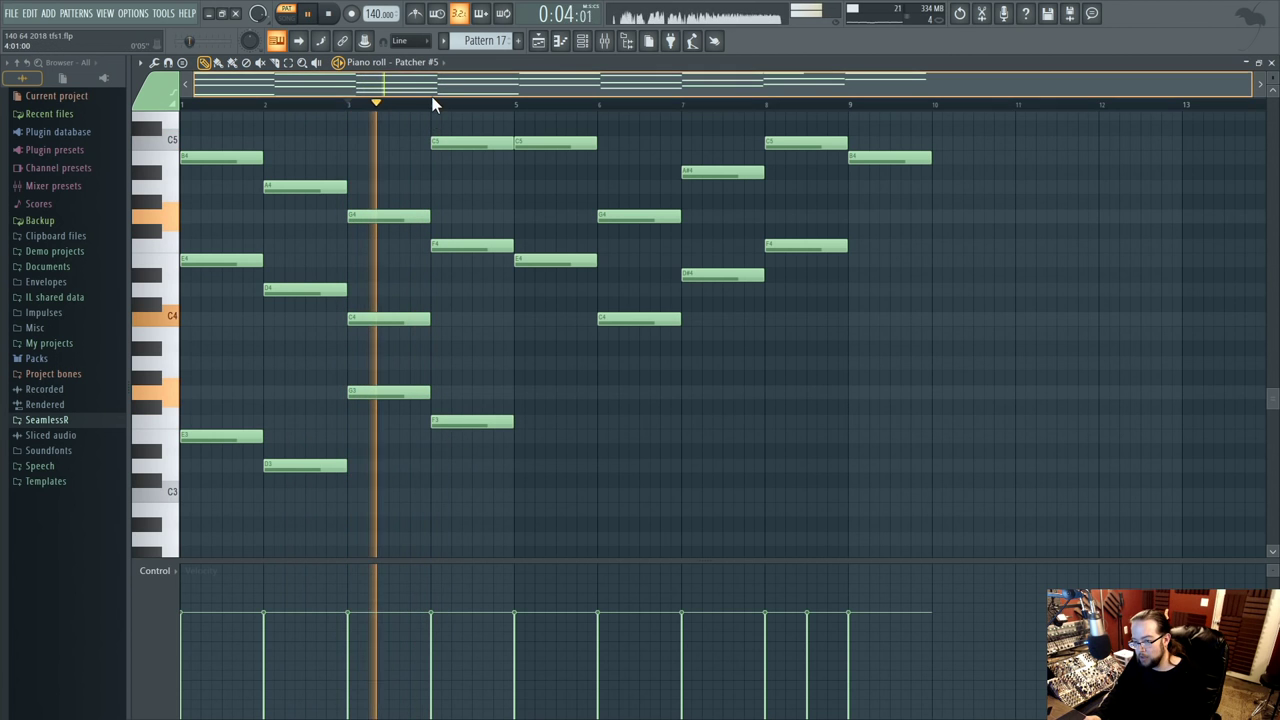
- Add a G3 bass note in bar 5 after trying E3, and a C3 bass note in bar 6
{"action": "left_click", "coordinate": [519, 437]}
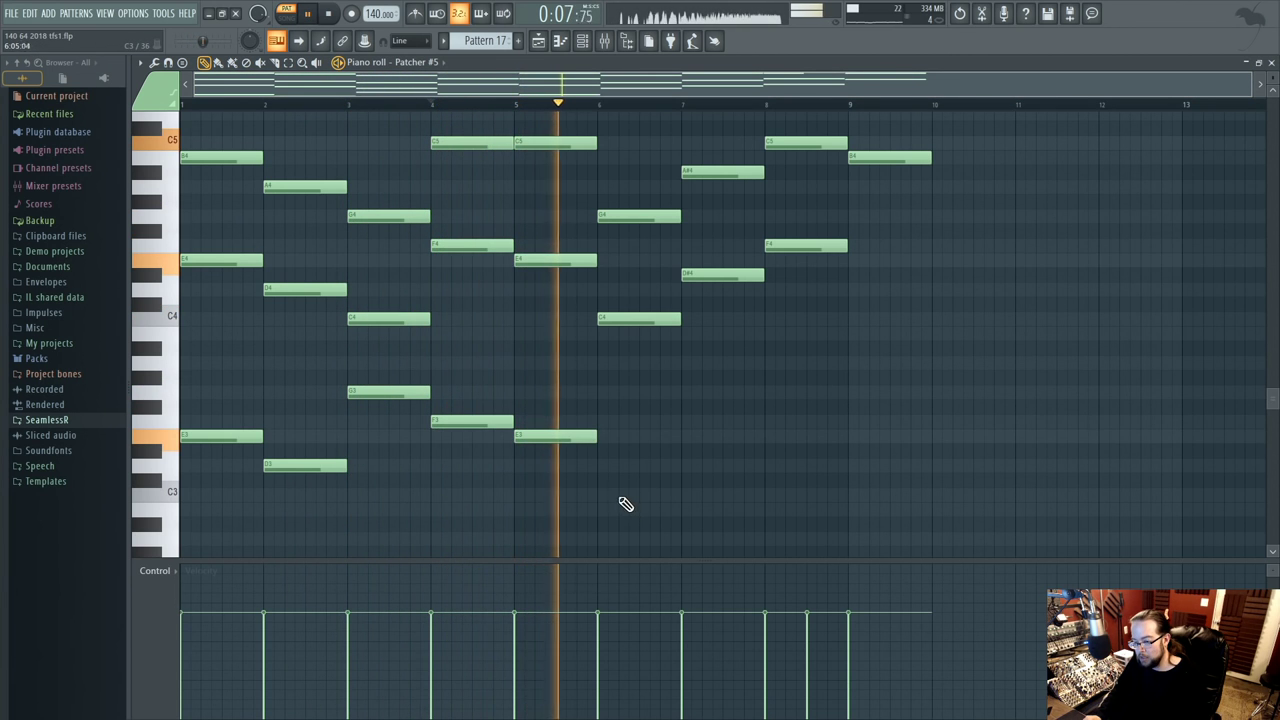
{"action": "key", "text": "space"}
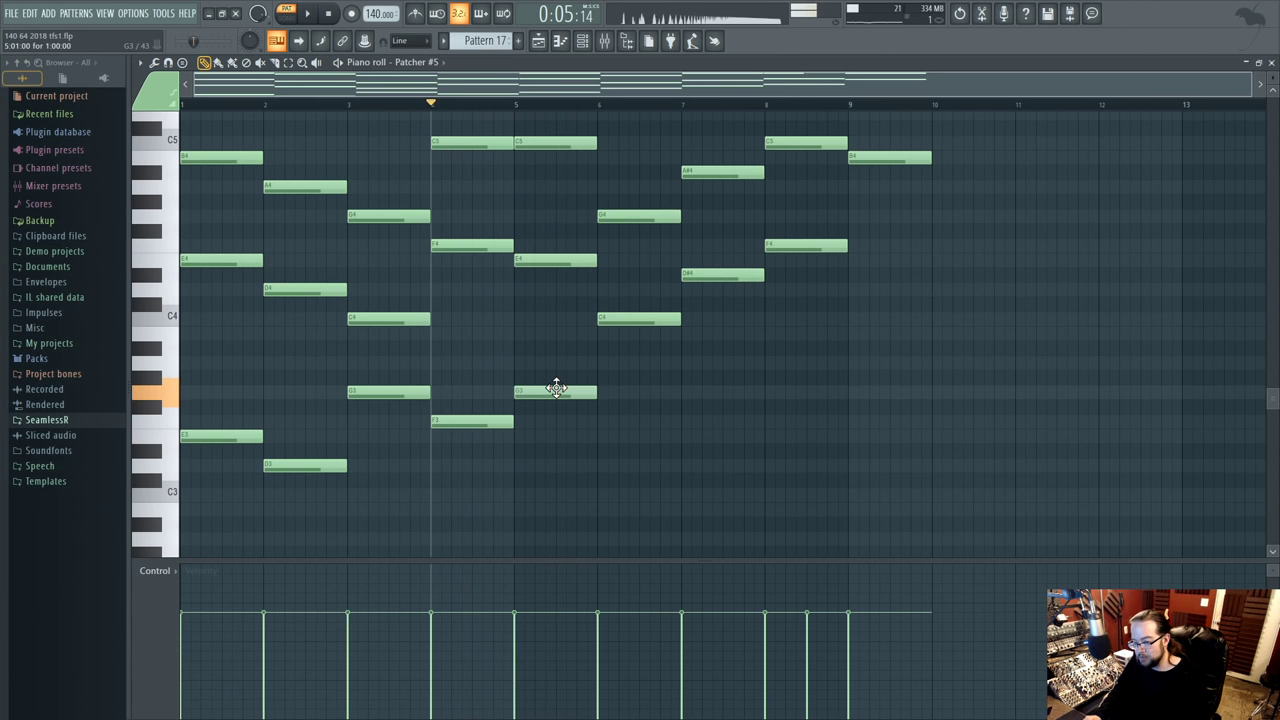
{"action": "key", "text": "space"}
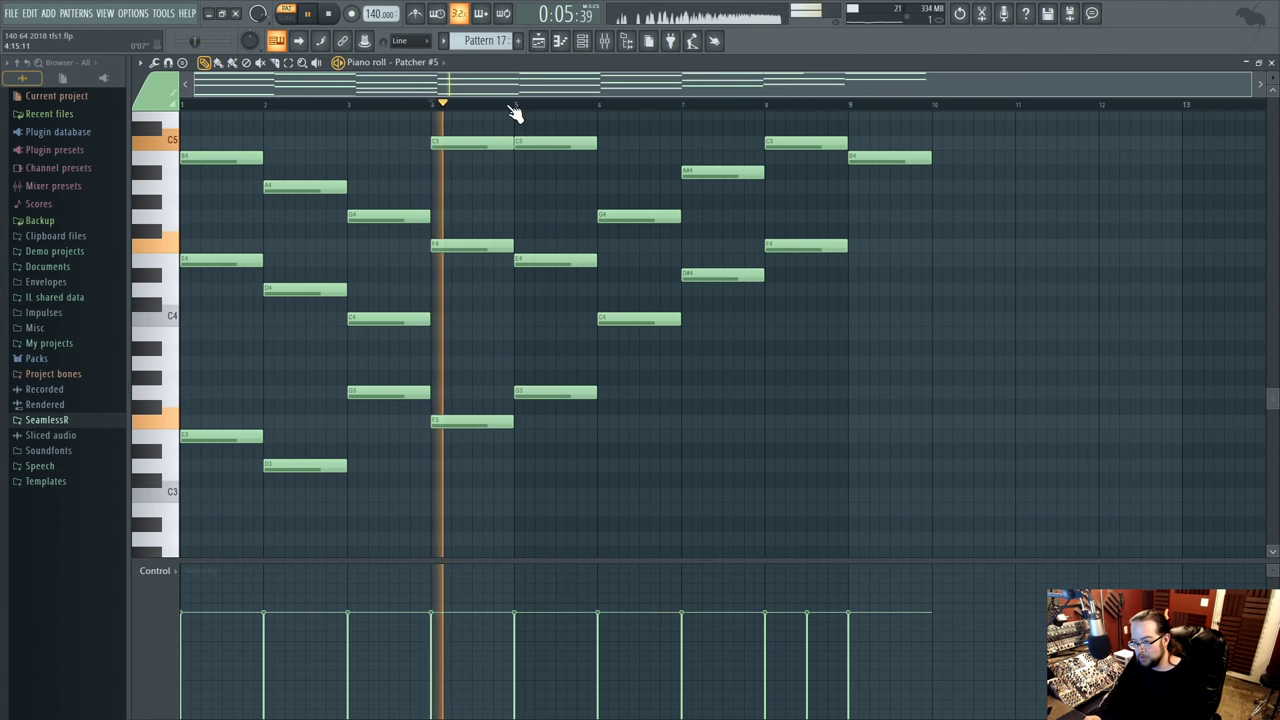
{"action": "left_click", "coordinate": [600, 494]}
- Add a bass note under the bar 7 chord, trying E3, F#3 and G3 before settling on D#3
{"action": "left_click", "coordinate": [688, 437]}
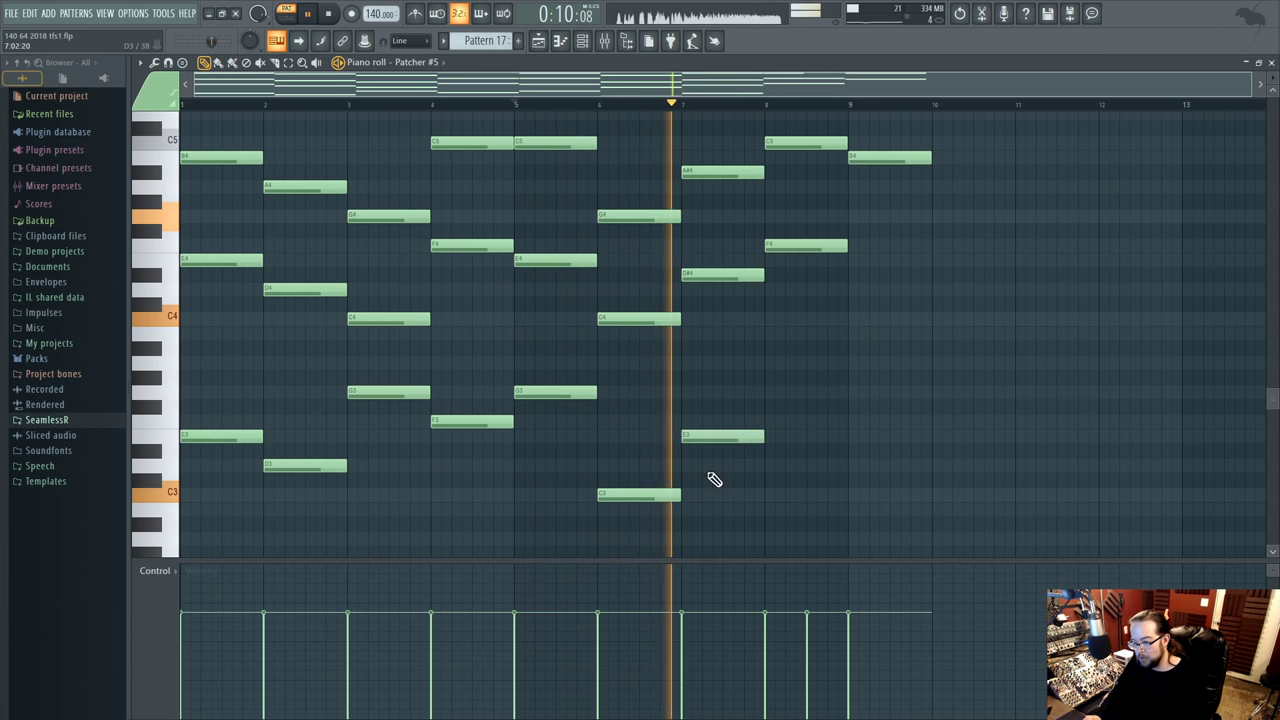
{"action": "left_click_drag", "start_coordinate": [734, 437], "coordinate": [729, 419]}
{"action": "left_click", "coordinate": [684, 104]}
{"action": "key", "text": "space"}
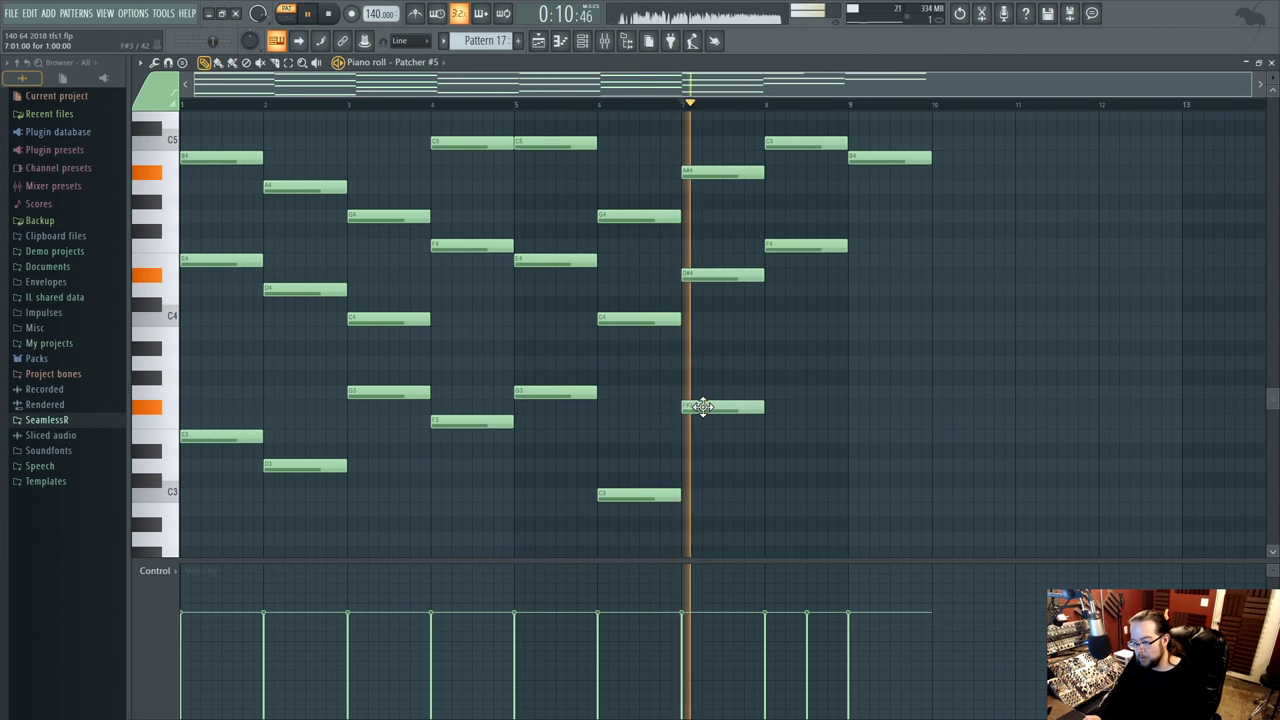
{"action": "left_click_drag", "start_coordinate": [703, 407], "coordinate": [705, 392]}
{"action": "scroll", "coordinate": [710, 400], "scroll_direction": "down", "scroll_amount": 3}
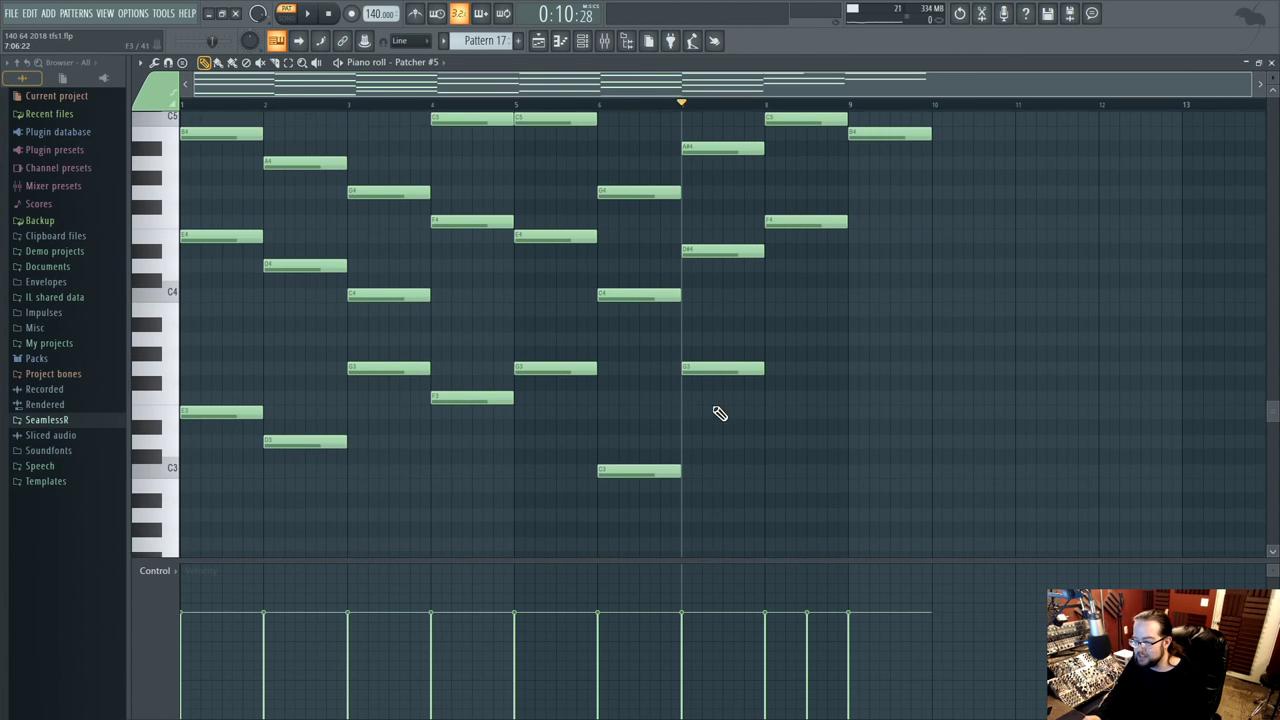
{"action": "key", "text": "space"}
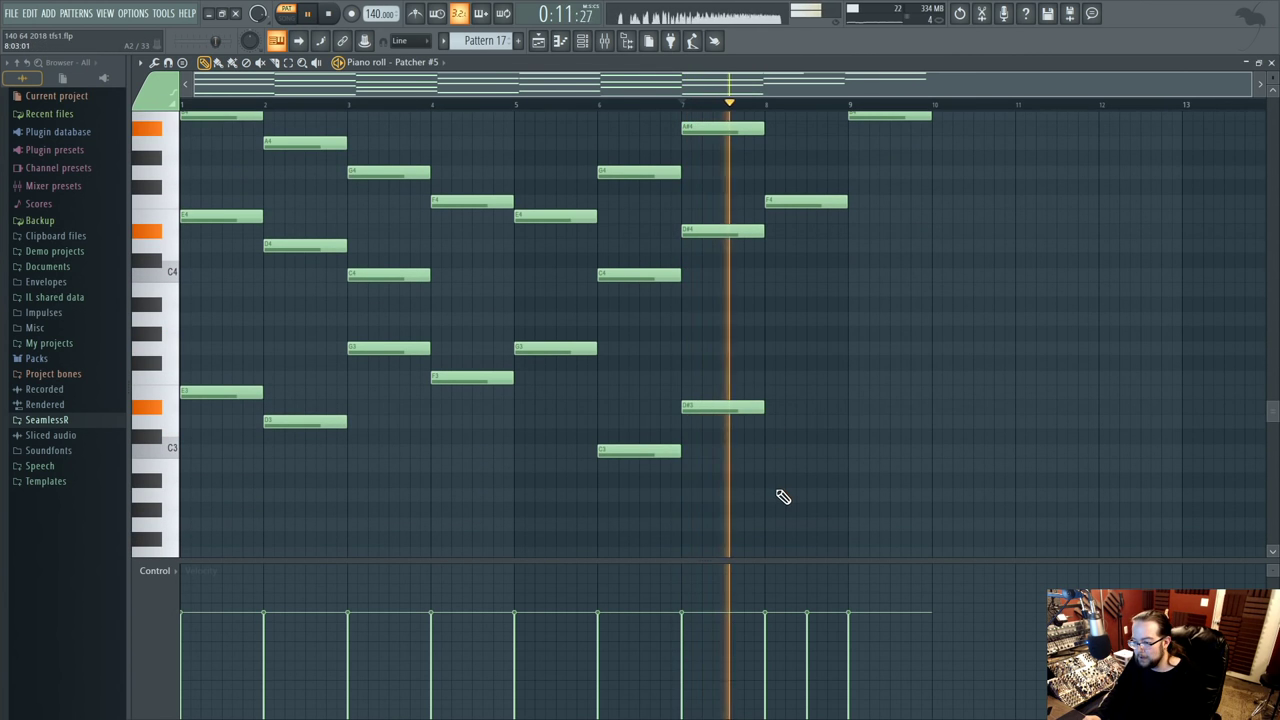
- Add an F3 bass note under the bar 8 chord and audition it from bar 7
{"action": "key", "text": "space"}
{"action": "scroll", "coordinate": [783, 497], "scroll_direction": "up", "scroll_amount": 5}
{"action": "scroll", "coordinate": [783, 497], "scroll_direction": "down", "scroll_amount": 3}
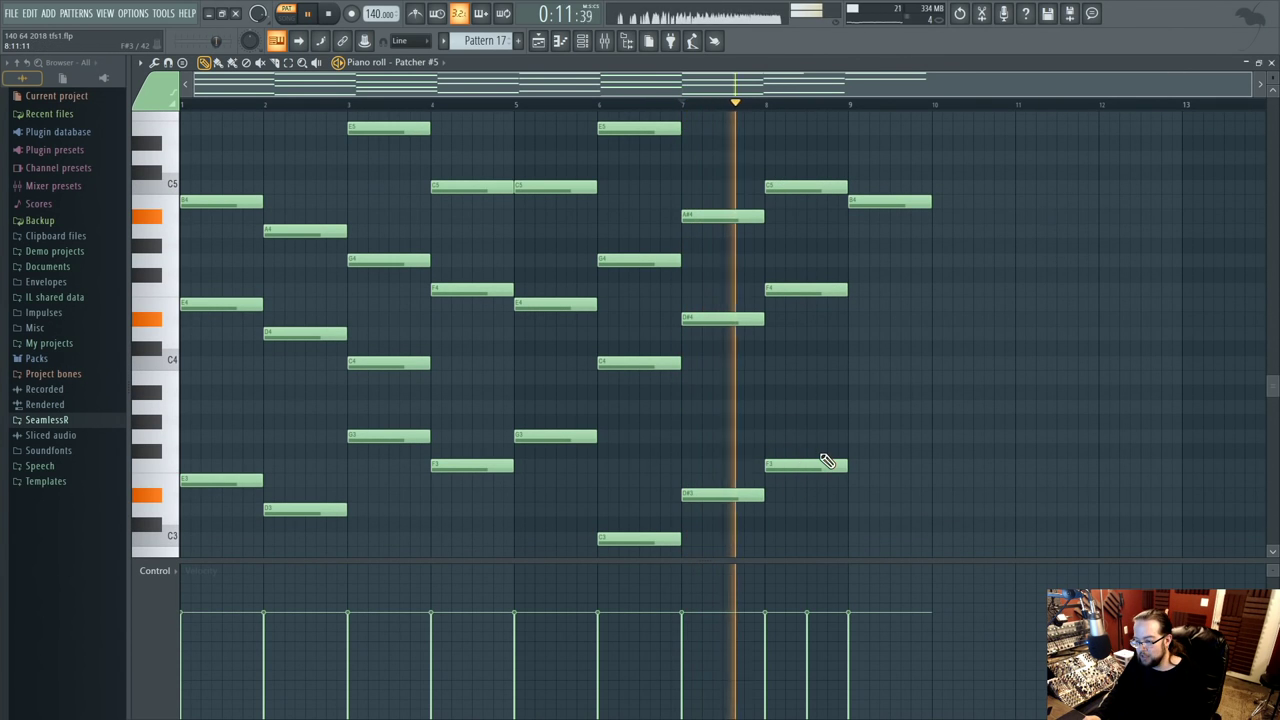
{"action": "key", "text": "space"}
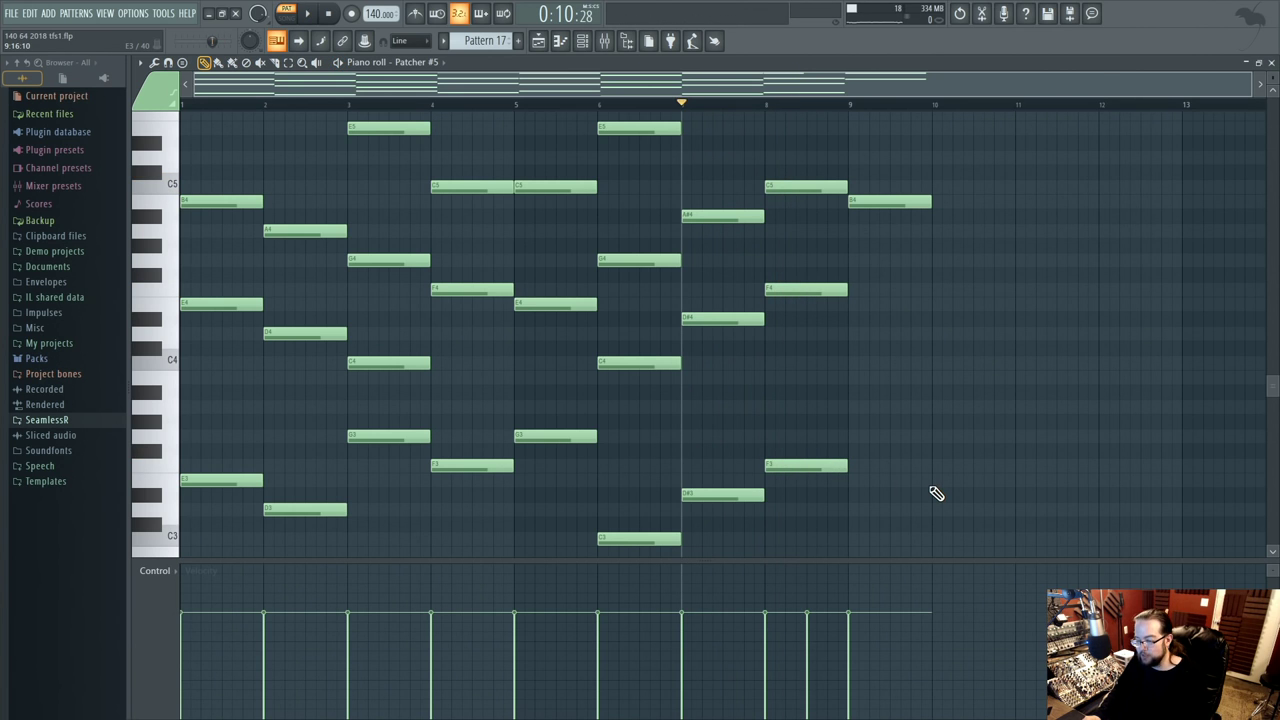
{"action": "key", "text": "space"}
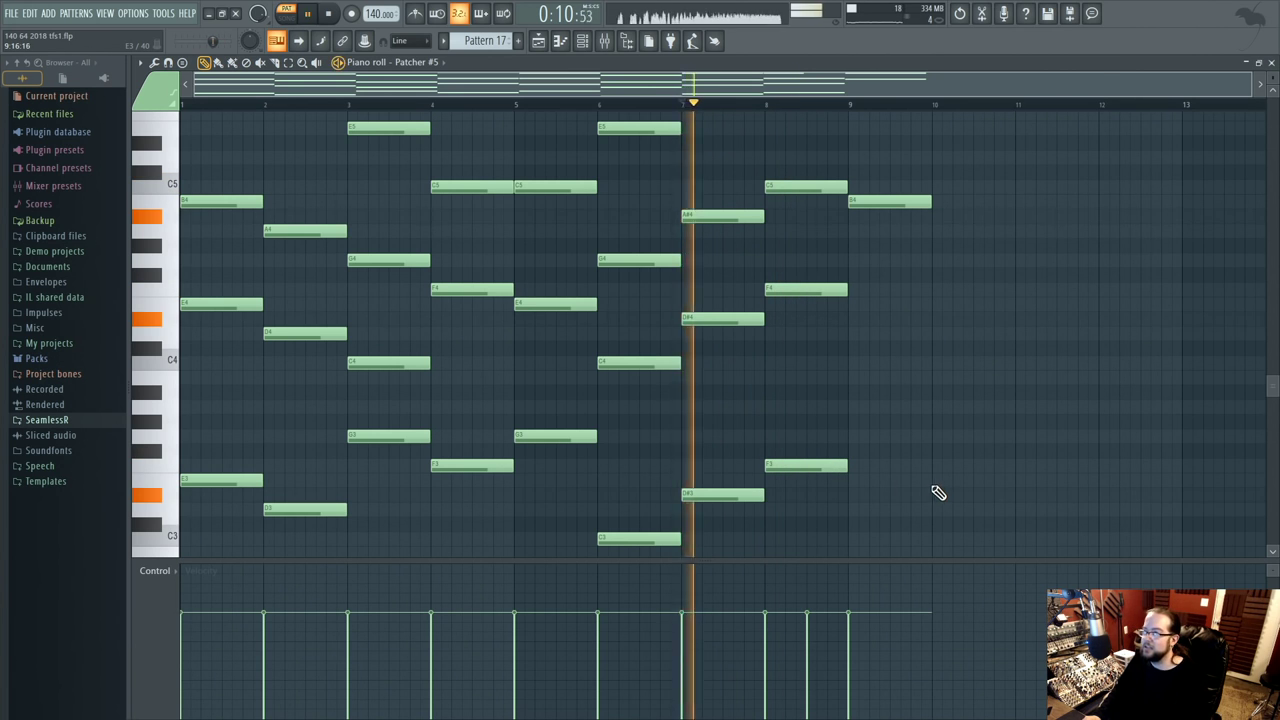
- Try C4 as the lower note of the bar 9 chord
{"action": "scroll", "coordinate": [936, 493], "scroll_direction": "up", "scroll_amount": 3}
{"action": "scroll", "coordinate": [938, 492], "scroll_direction": "down", "scroll_amount": 2}
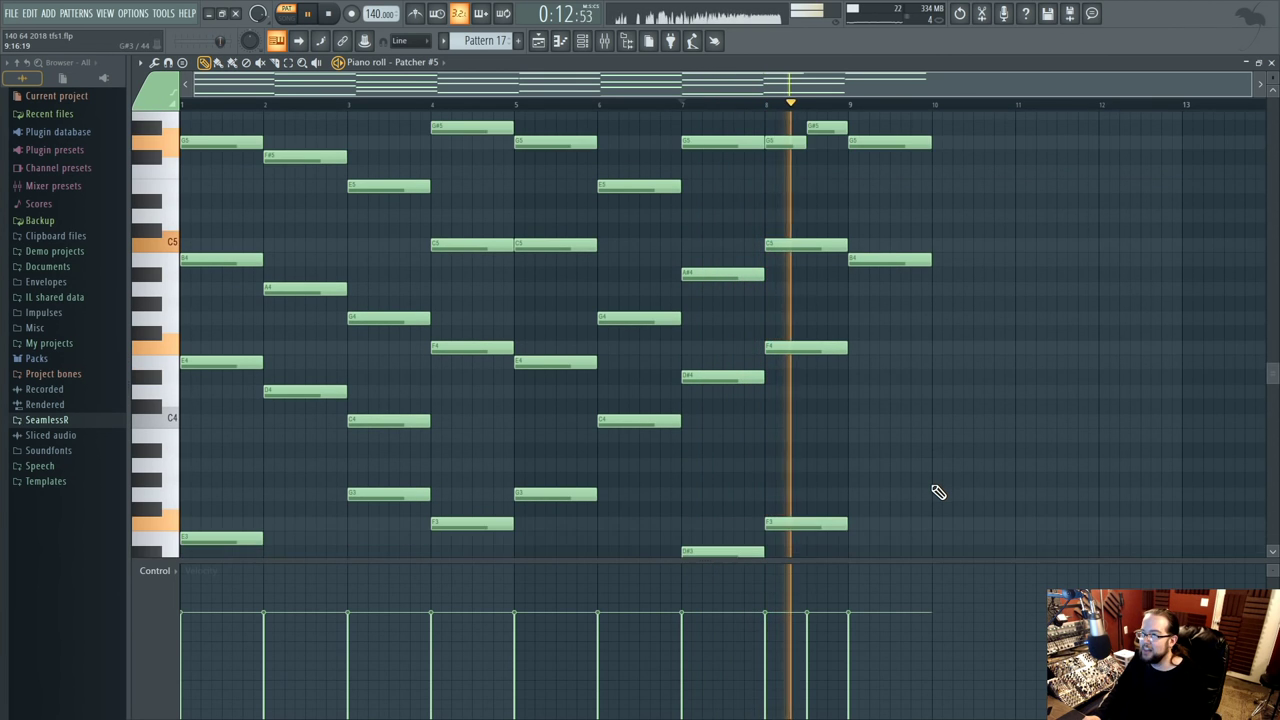
{"action": "scroll", "coordinate": [938, 492], "scroll_direction": "up", "scroll_amount": 2}
{"action": "key", "text": "space"}
{"action": "scroll", "coordinate": [954, 391], "scroll_direction": "up", "scroll_amount": 3}
{"action": "scroll", "coordinate": [954, 391], "scroll_direction": "down", "scroll_amount": 3}
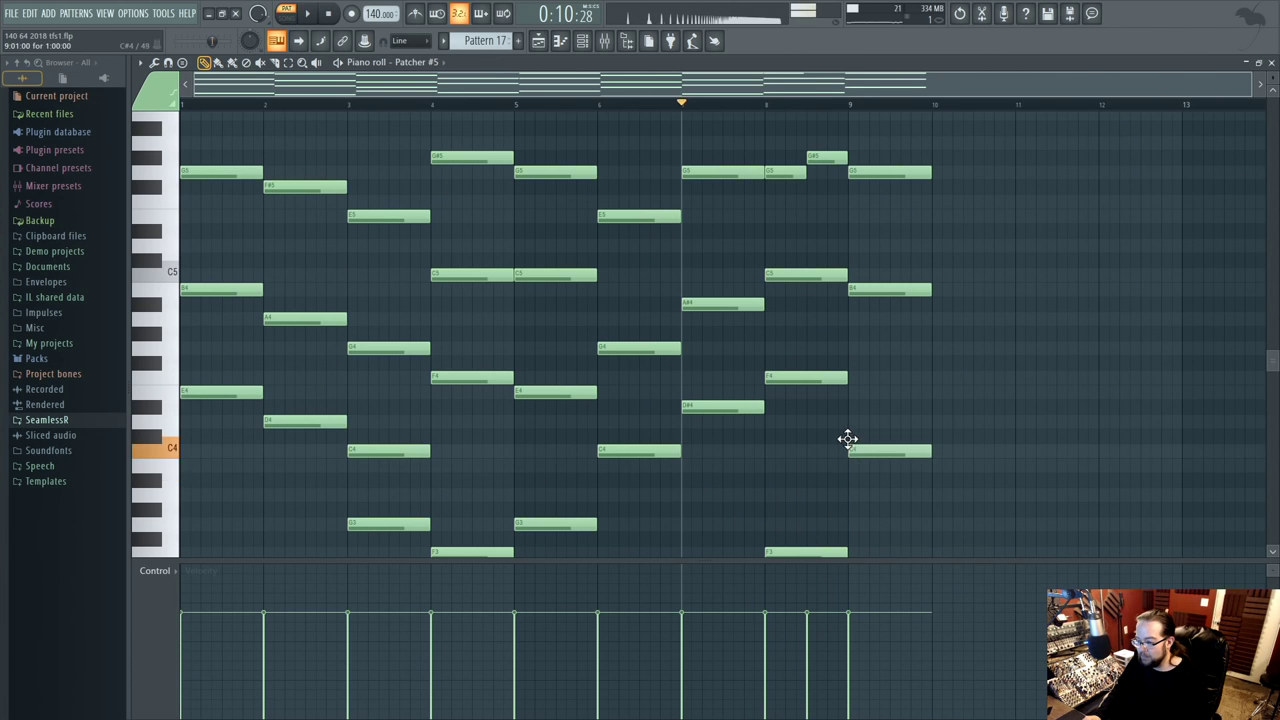
- Add an E3 bass note for the bar 9 chord and remove the extra B3 note
{"action": "scroll", "coordinate": [914, 334], "scroll_direction": "down", "scroll_amount": 3}
{"action": "key", "text": "space"}
{"action": "left_click", "coordinate": [882, 390]}
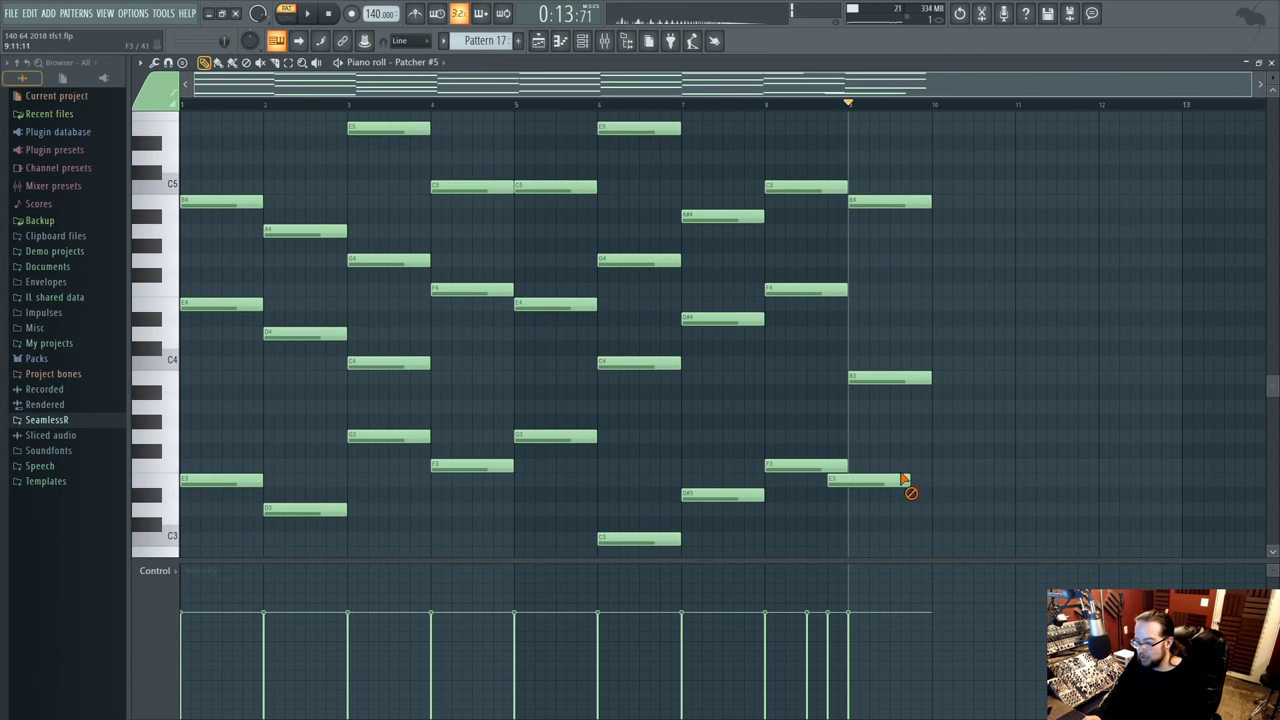
{"action": "key", "text": "ctrl+z"}
{"action": "scroll", "coordinate": [900, 460], "scroll_direction": "down", "scroll_amount": 3}
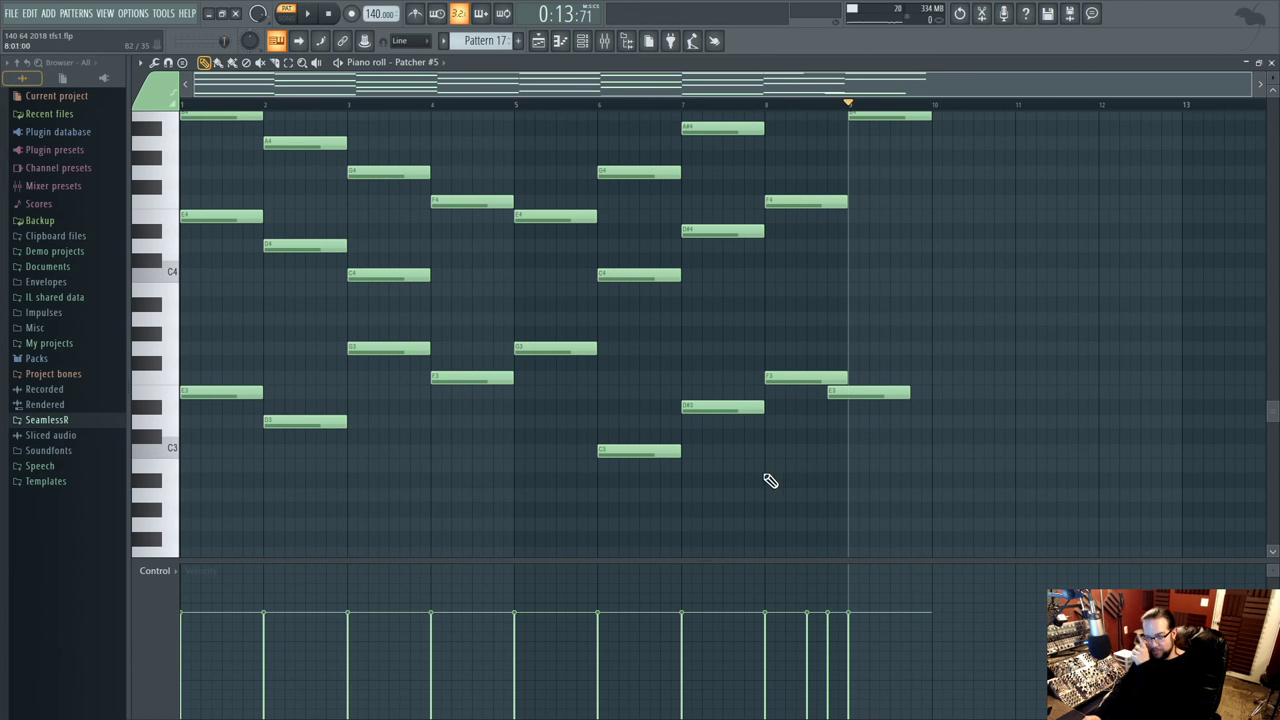
{"action": "scroll", "coordinate": [640, 246], "scroll_direction": "up", "scroll_amount": 6}
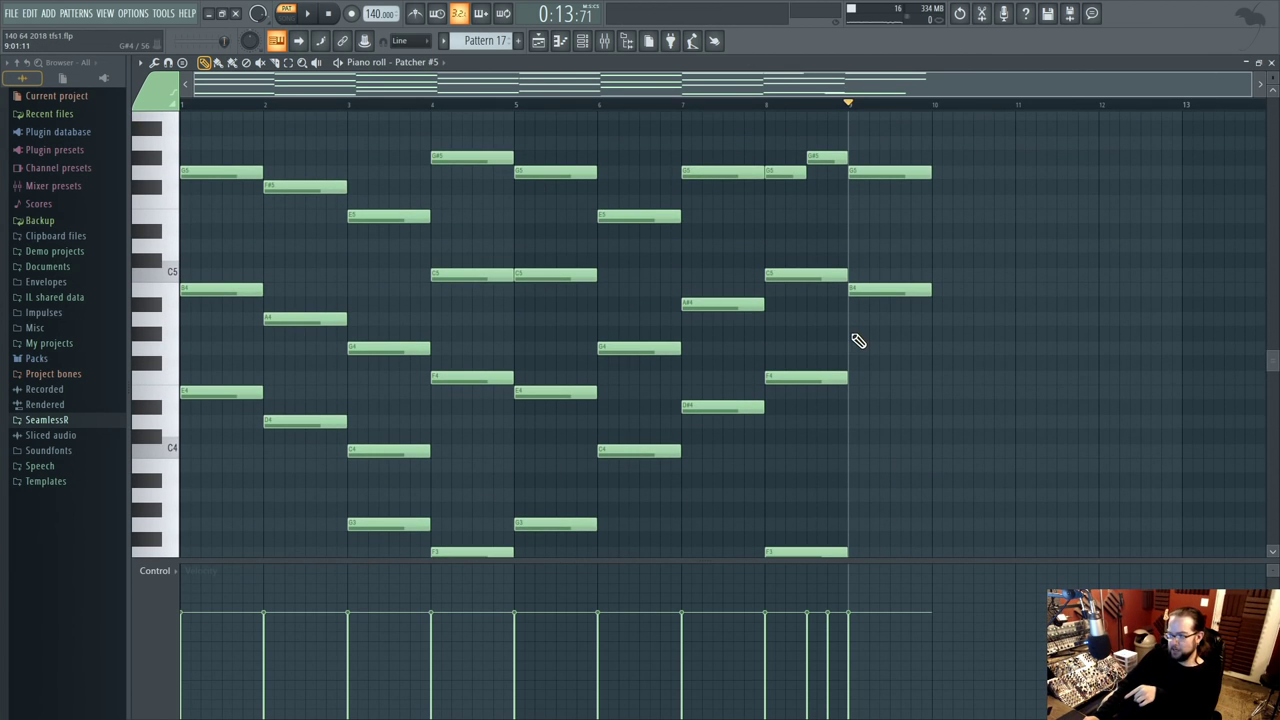
{"action": "scroll", "coordinate": [858, 341], "scroll_direction": "down", "scroll_amount": 2}
- Audition the progression with its bass notes from bar 1, skipping ahead through bars 4, 5 and 6
{"action": "key", "text": "space"}
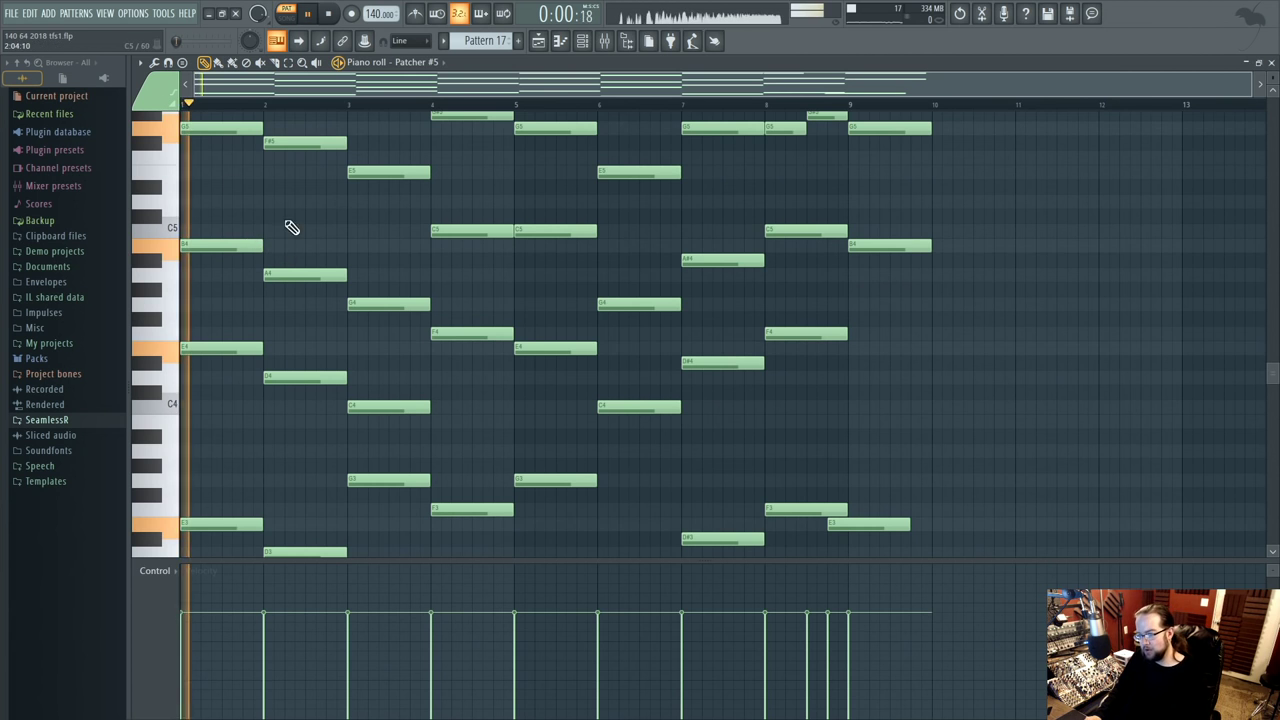
{"action": "left_click", "coordinate": [452, 104]}
{"action": "left_click", "coordinate": [529, 106]}
{"action": "left_click", "coordinate": [614, 106]}
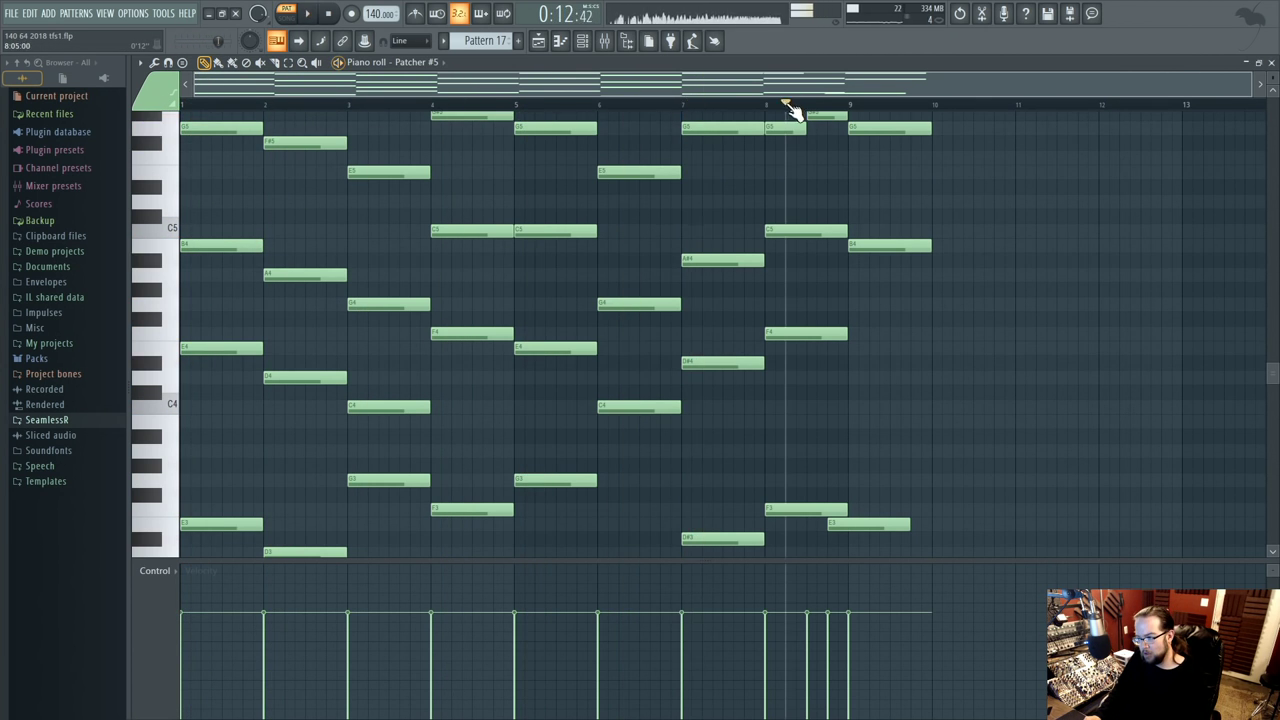
- Look over the playlist arrangement and reopen the Pattern 17 notes of Patcher #5 in the piano roll
{"action": "left_click", "coordinate": [549, 41]}
{"action": "key", "text": "space"}
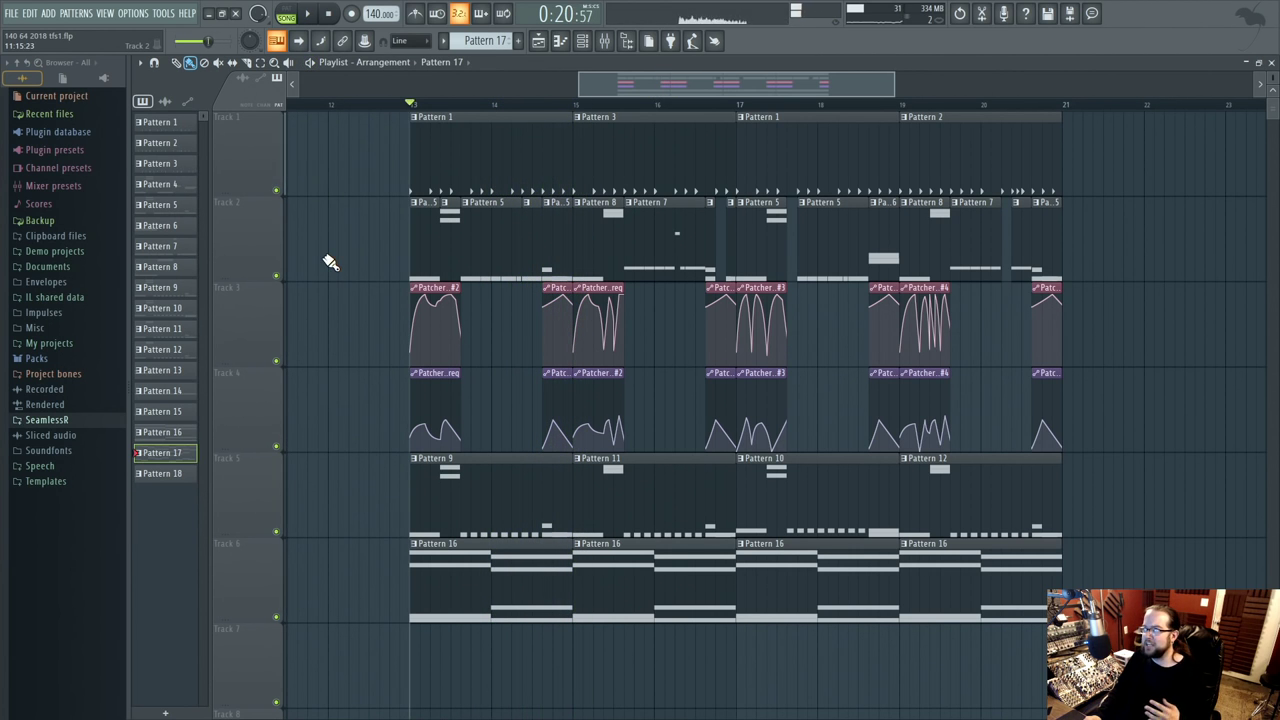
{"action": "left_click", "coordinate": [583, 42]}
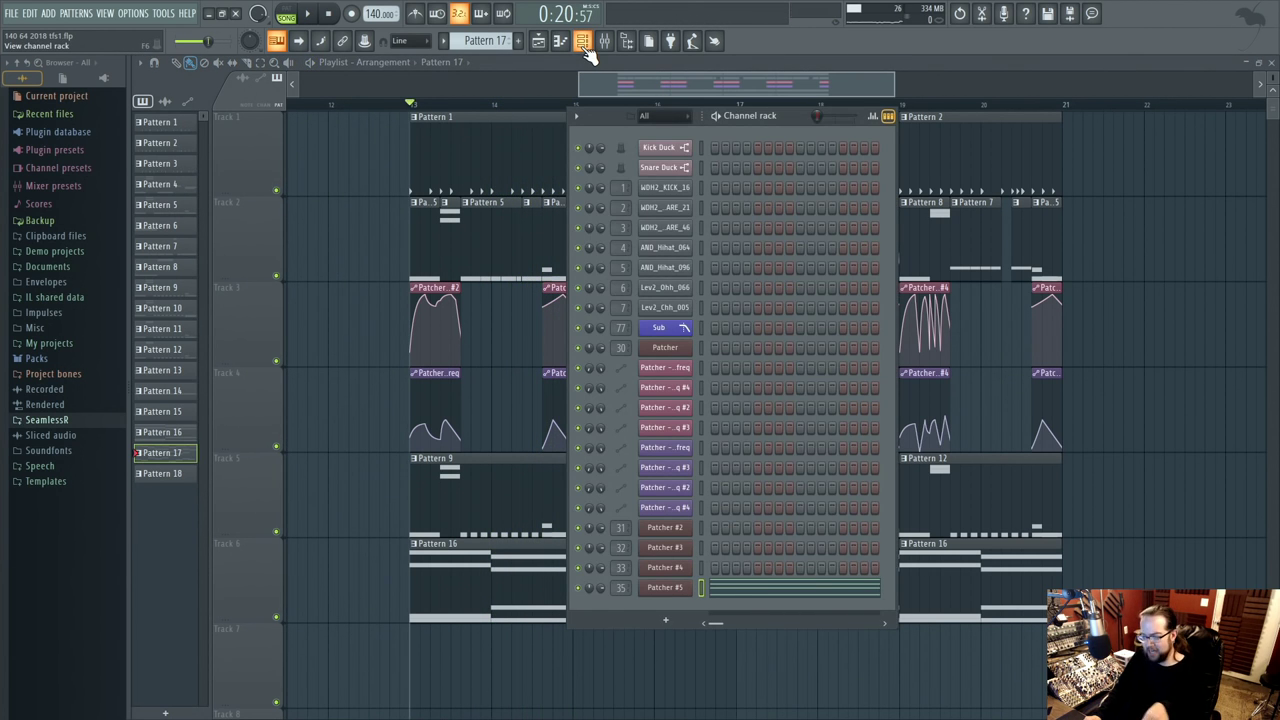
{"action": "left_click", "coordinate": [752, 598]}
{"action": "scroll", "coordinate": [660, 505], "scroll_direction": "up", "scroll_amount": 4}
{"action": "scroll", "coordinate": [670, 430], "scroll_direction": "down", "scroll_amount": 1}
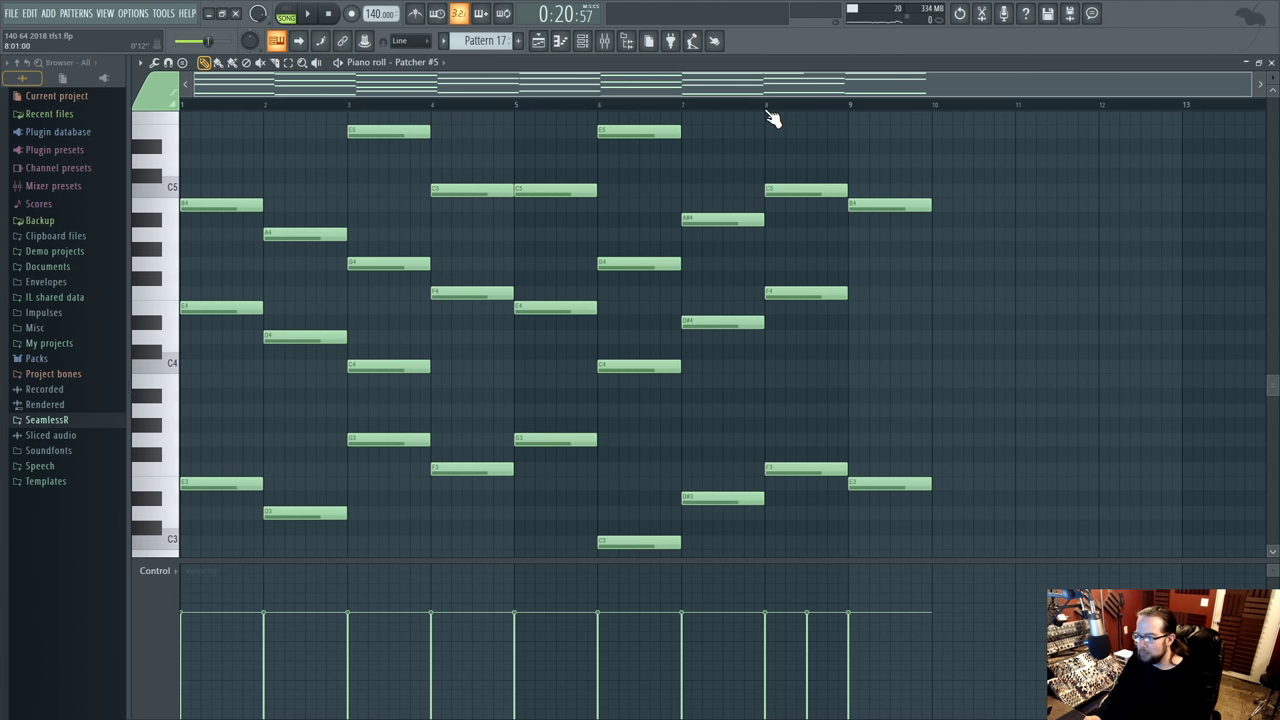
- Listen to the progression from bars 7 and 8 and lower the bar 9 bass note to B2
{"action": "left_click", "coordinate": [706, 104]}
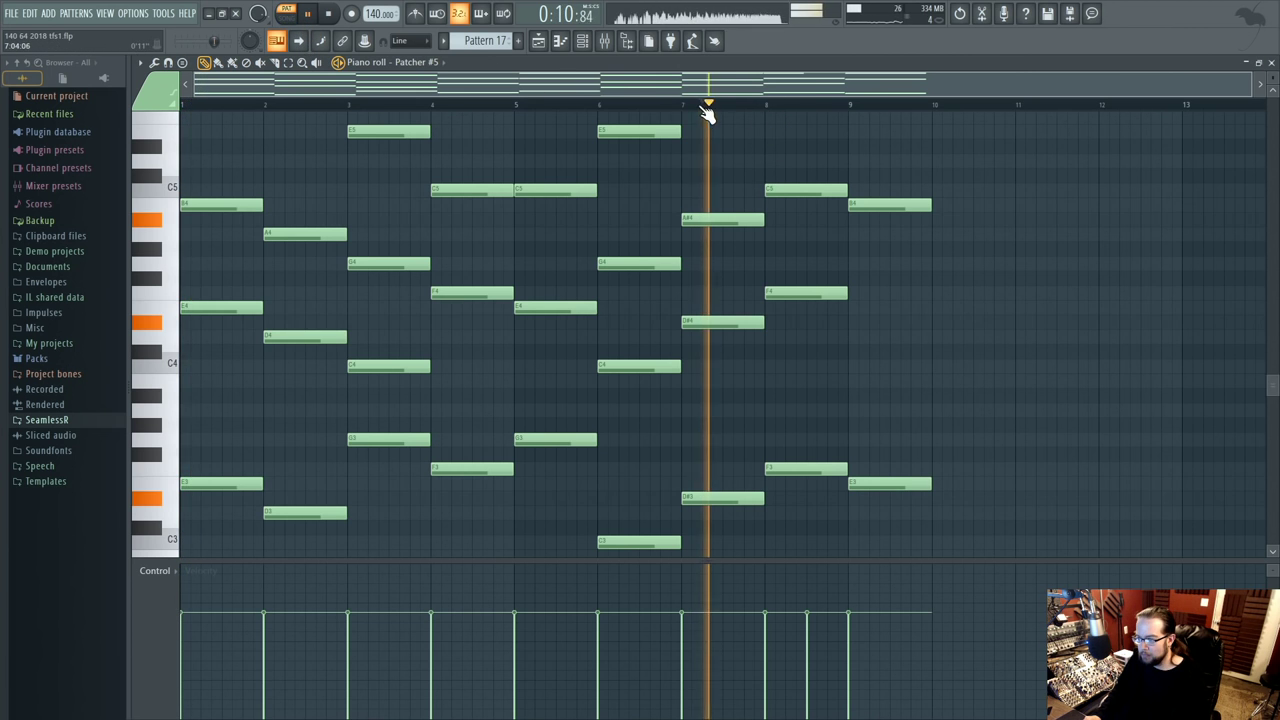
{"action": "left_click", "coordinate": [795, 104]}
{"action": "scroll", "coordinate": [930, 320], "scroll_direction": "up", "scroll_amount": 4}
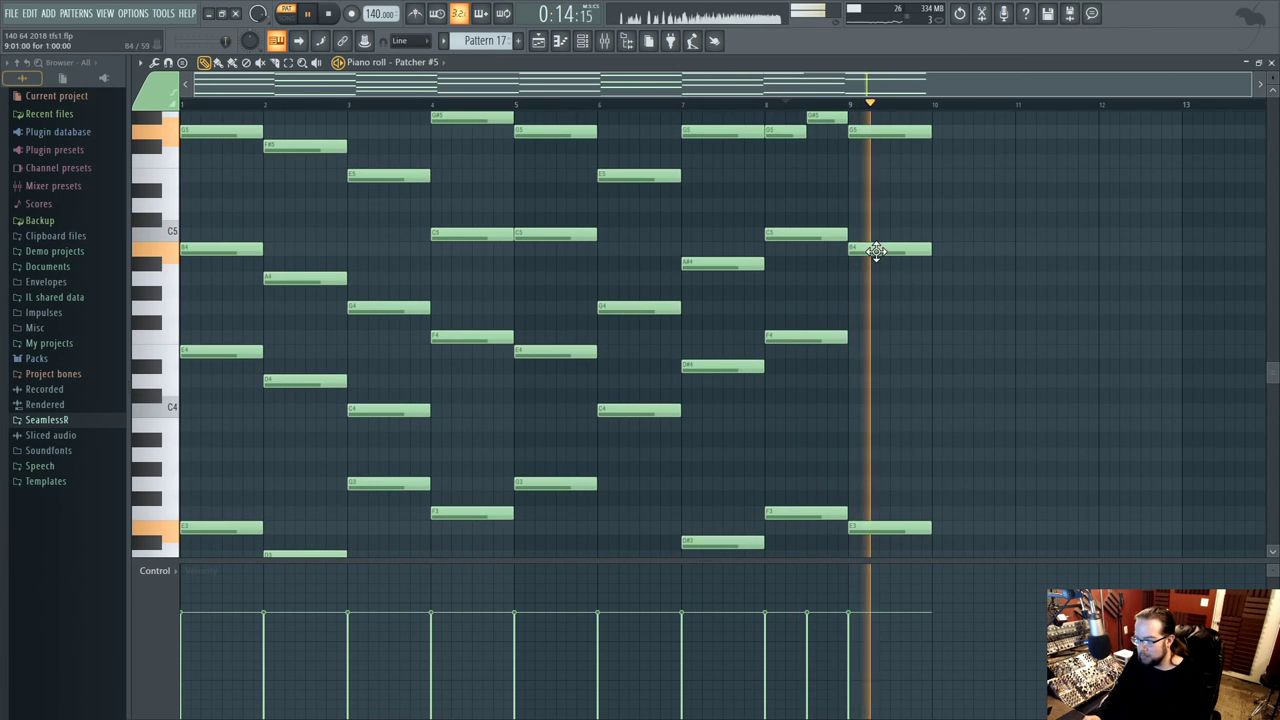
{"action": "scroll", "coordinate": [923, 343], "scroll_direction": "up", "scroll_amount": 5}
{"action": "scroll", "coordinate": [913, 345], "scroll_direction": "down", "scroll_amount": 2}
{"action": "scroll", "coordinate": [913, 350], "scroll_direction": "down", "scroll_amount": 5}
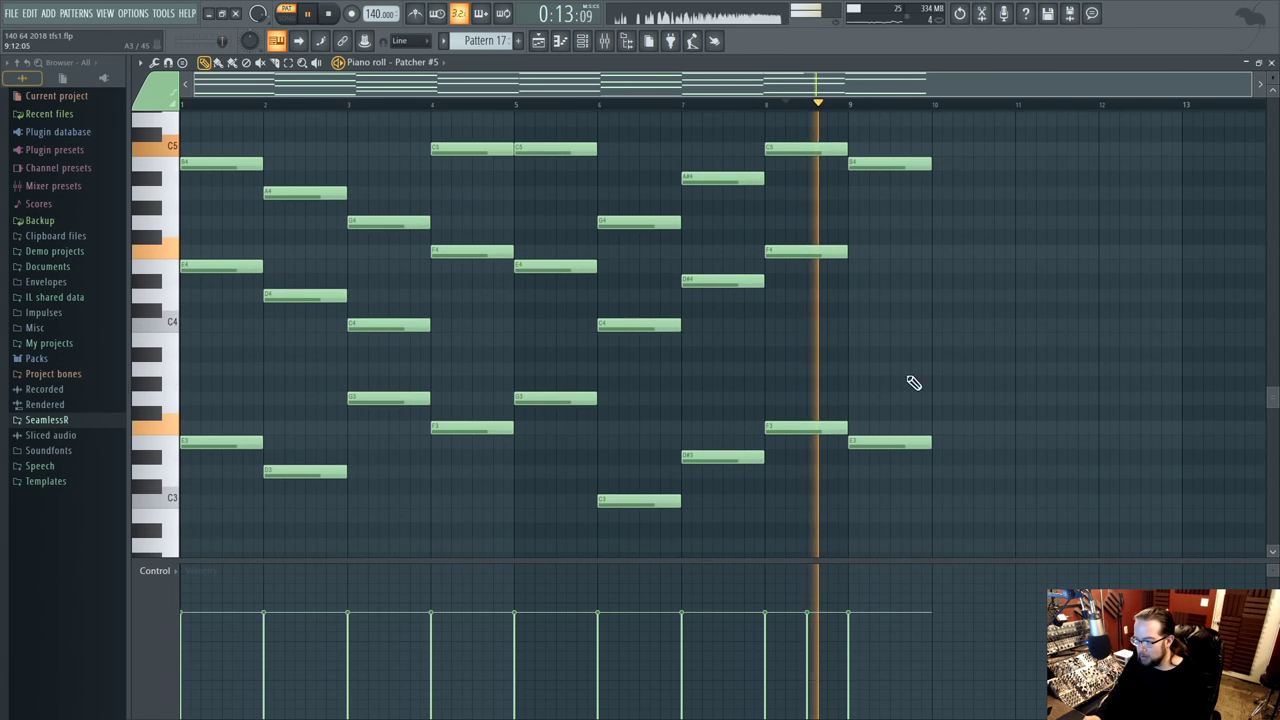
{"action": "left_click_drag", "start_coordinate": [881, 416], "coordinate": [880, 334]}
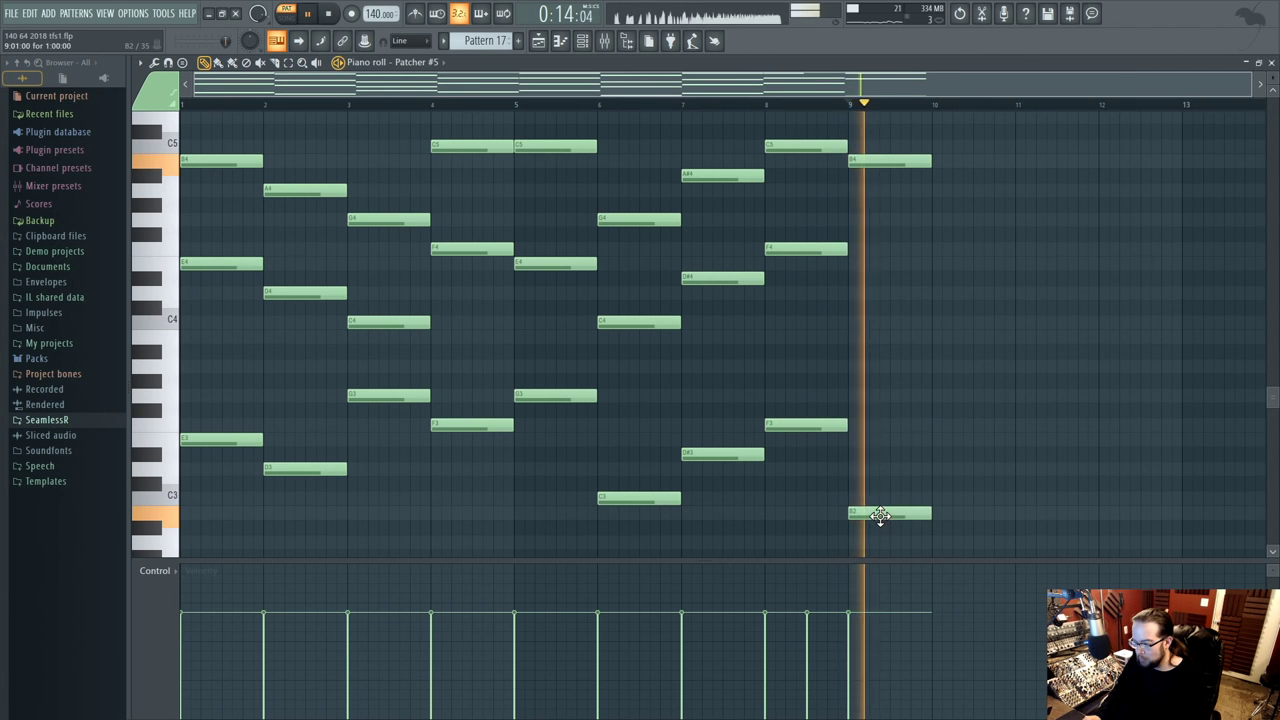
{"action": "scroll", "coordinate": [943, 449], "scroll_direction": "up", "scroll_amount": 3}
{"action": "scroll", "coordinate": [948, 451], "scroll_direction": "up", "scroll_amount": 4}
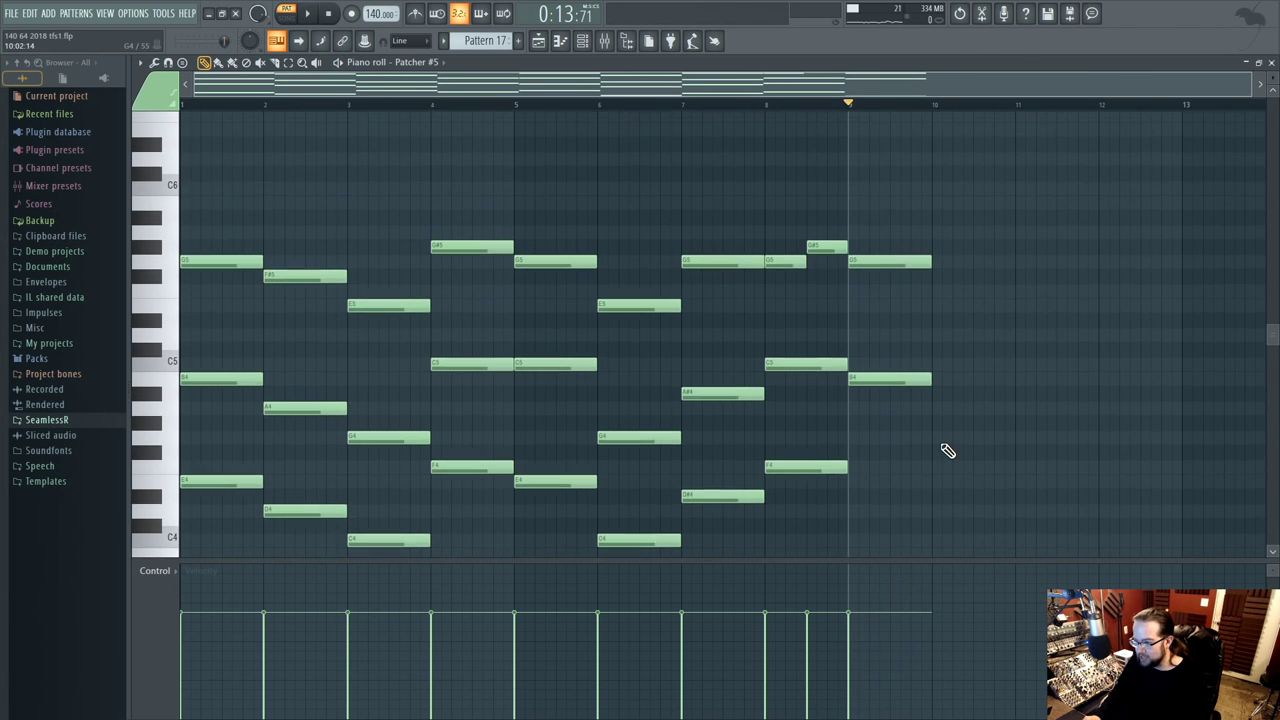
{"action": "scroll", "coordinate": [948, 451], "scroll_direction": "down", "scroll_amount": 7}
{"action": "scroll", "coordinate": [796, 177], "scroll_direction": "up", "scroll_amount": 4}
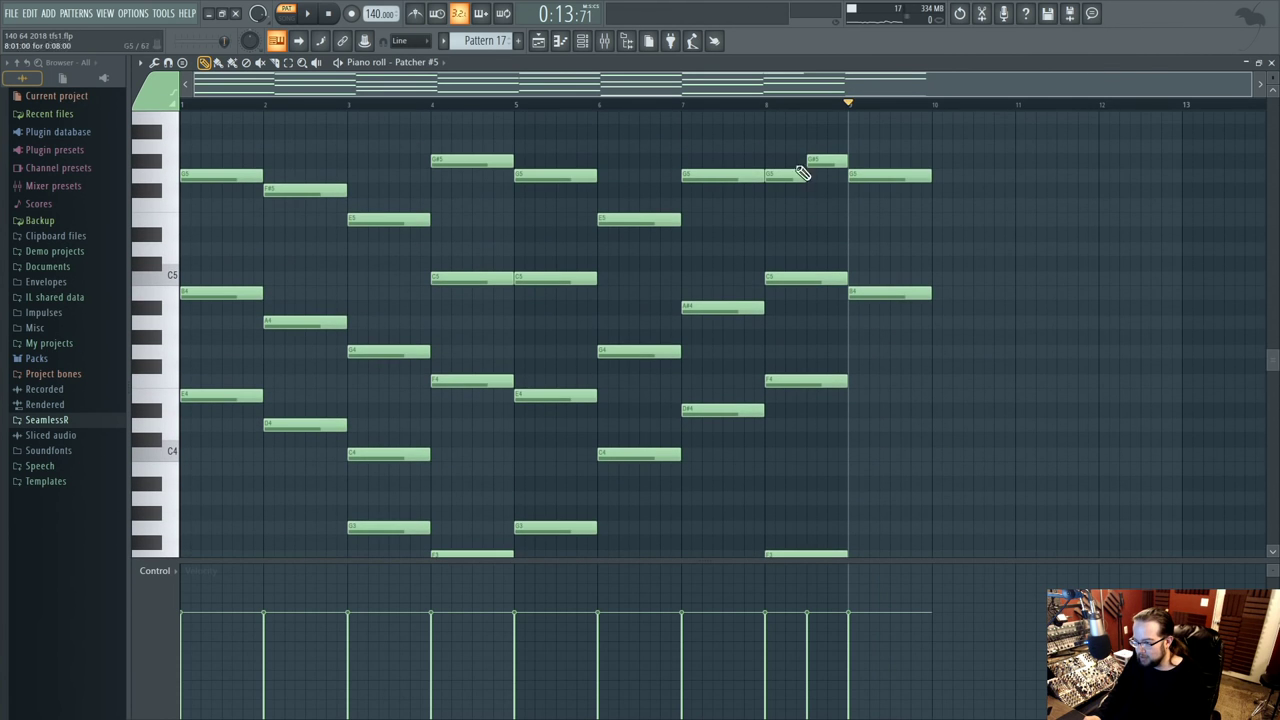
- Change the top melody of the bar 4 chord to a half-bar G5 followed by a half-bar G#5, and audition it
{"action": "left_click_drag", "start_coordinate": [284, 116], "coordinate": [437, 118]}
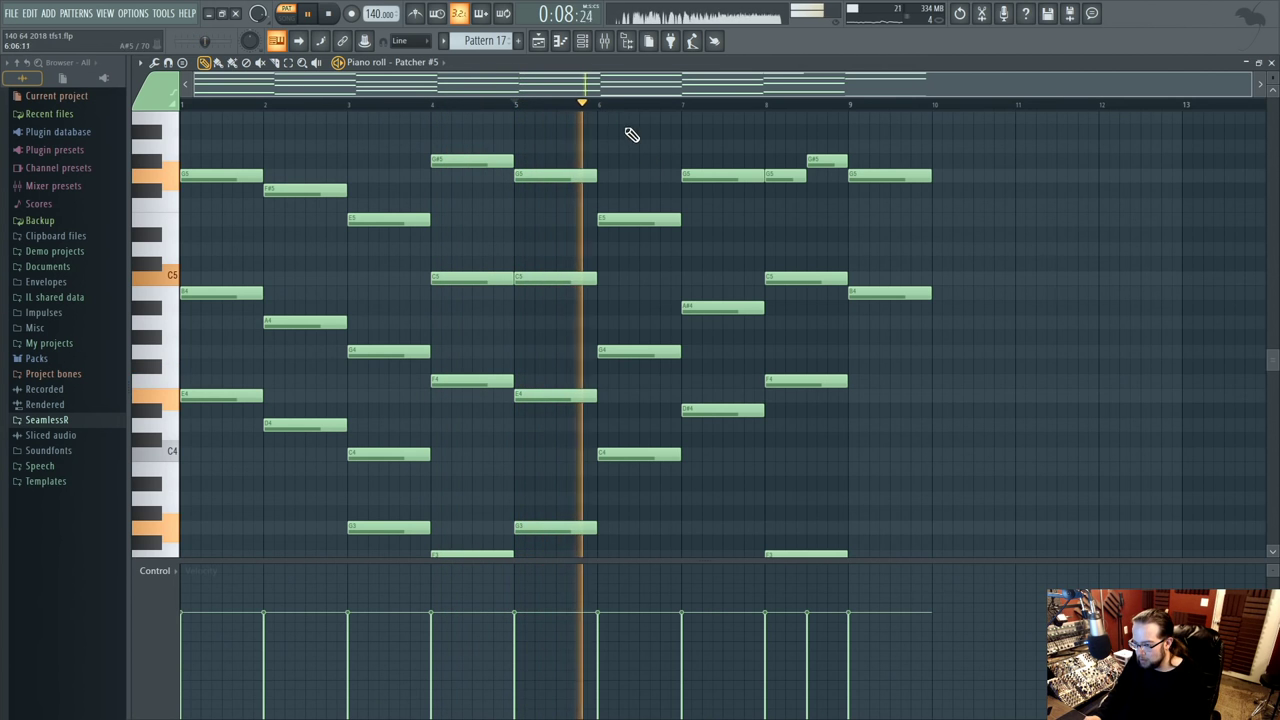
{"action": "left_click", "coordinate": [434, 114]}
{"action": "mouse_move", "coordinate": [445, 158]}
{"action": "left_mouse_down"}
{"action": "mouse_move", "coordinate": [437, 137]}
{"action": "mouse_move", "coordinate": [438, 175]}
{"action": "left_mouse_up"}
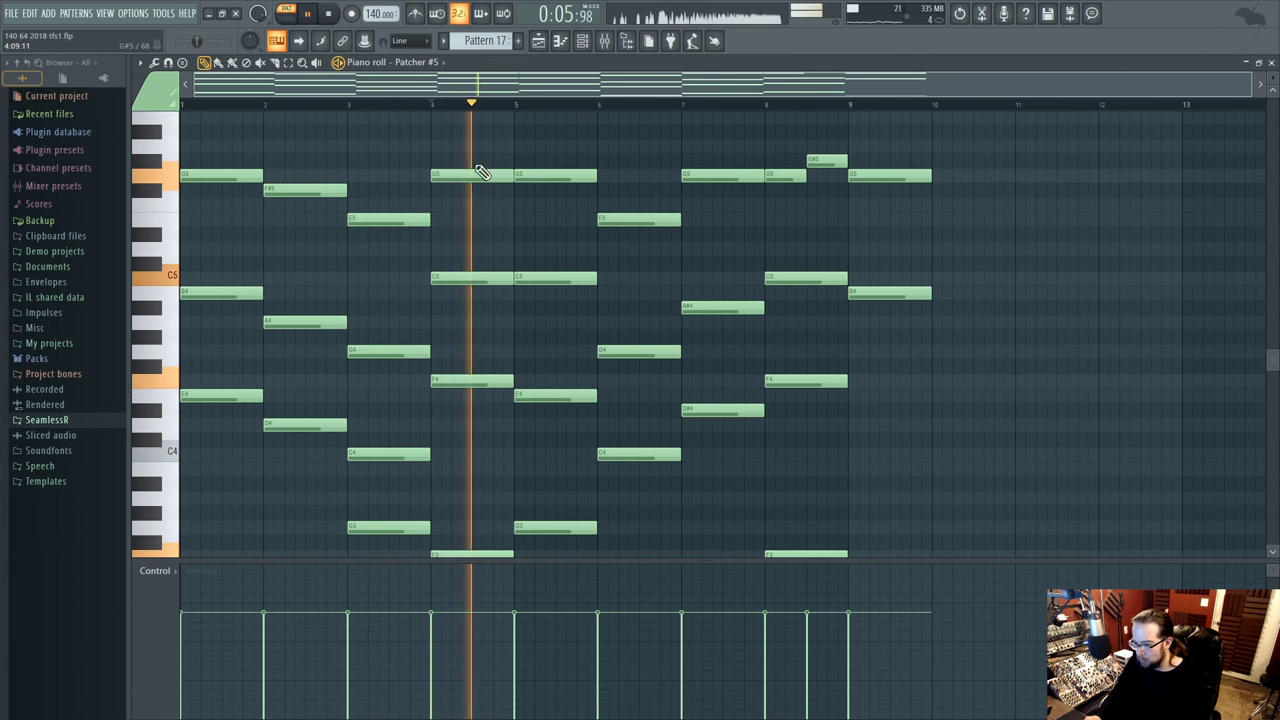
{"action": "key", "text": "space"}
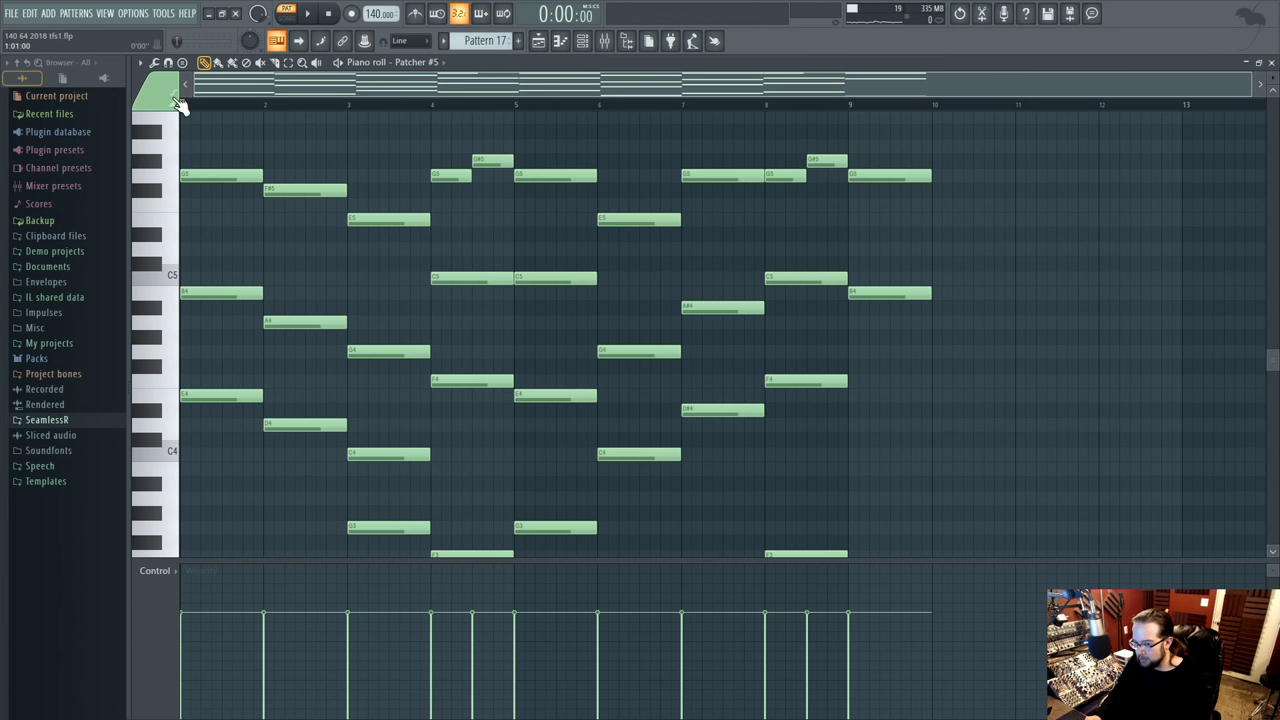
{"action": "left_click_drag", "start_coordinate": [289, 106], "coordinate": [437, 110]}
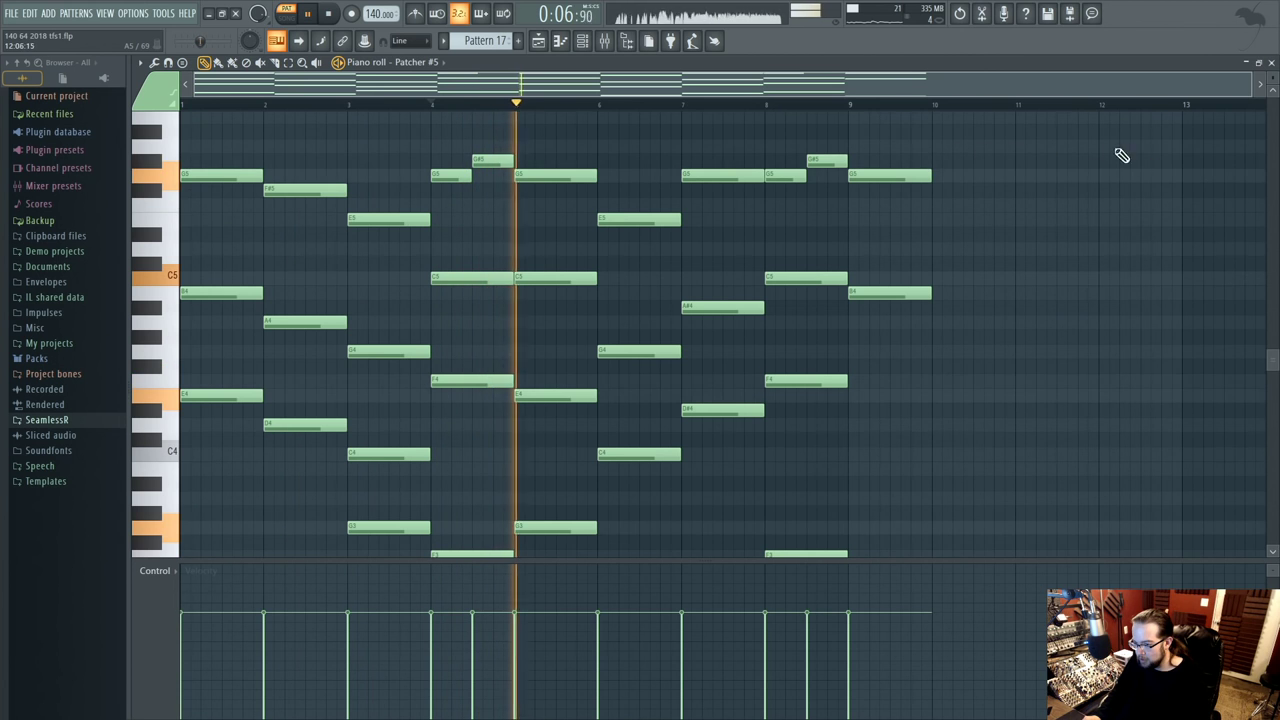
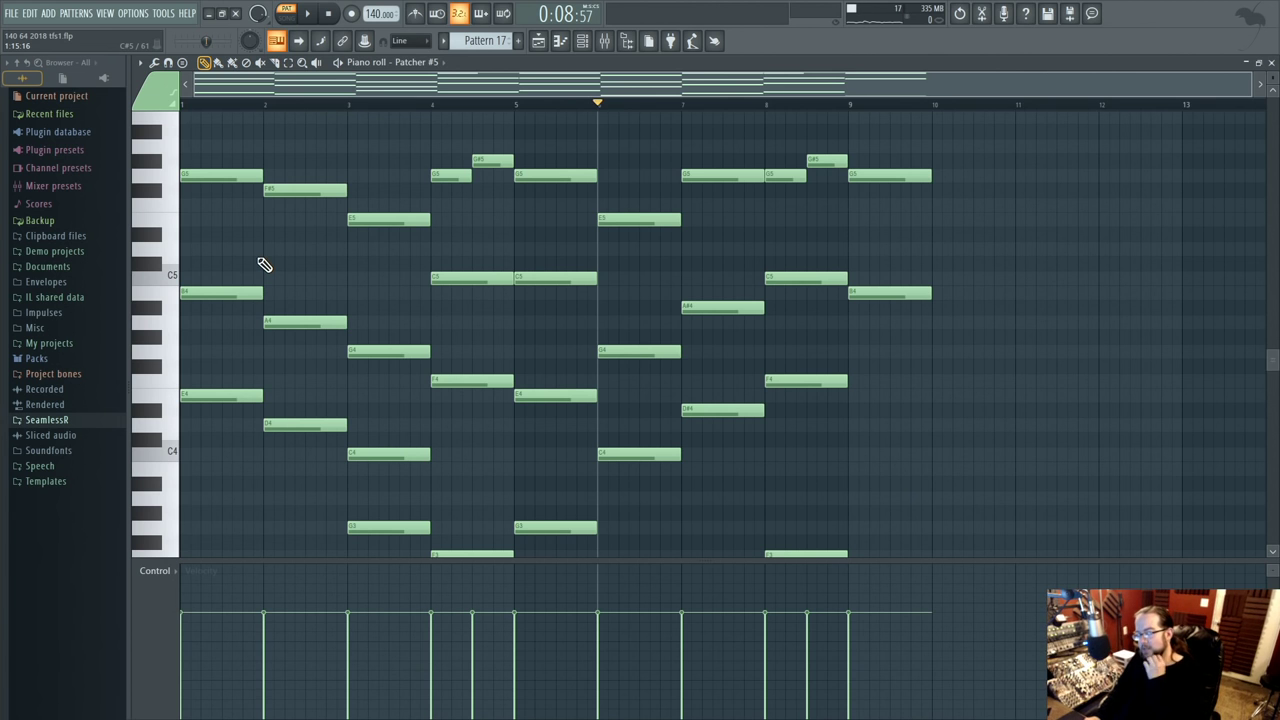
- Delete the bar 1 chord and move the bar 5 chord of G5, C5, E4 and G3 into its place
{"action": "scroll", "coordinate": [264, 264], "scroll_direction": "down", "scroll_amount": 5}
{"action": "scroll", "coordinate": [268, 240], "scroll_direction": "up", "scroll_amount": 4}
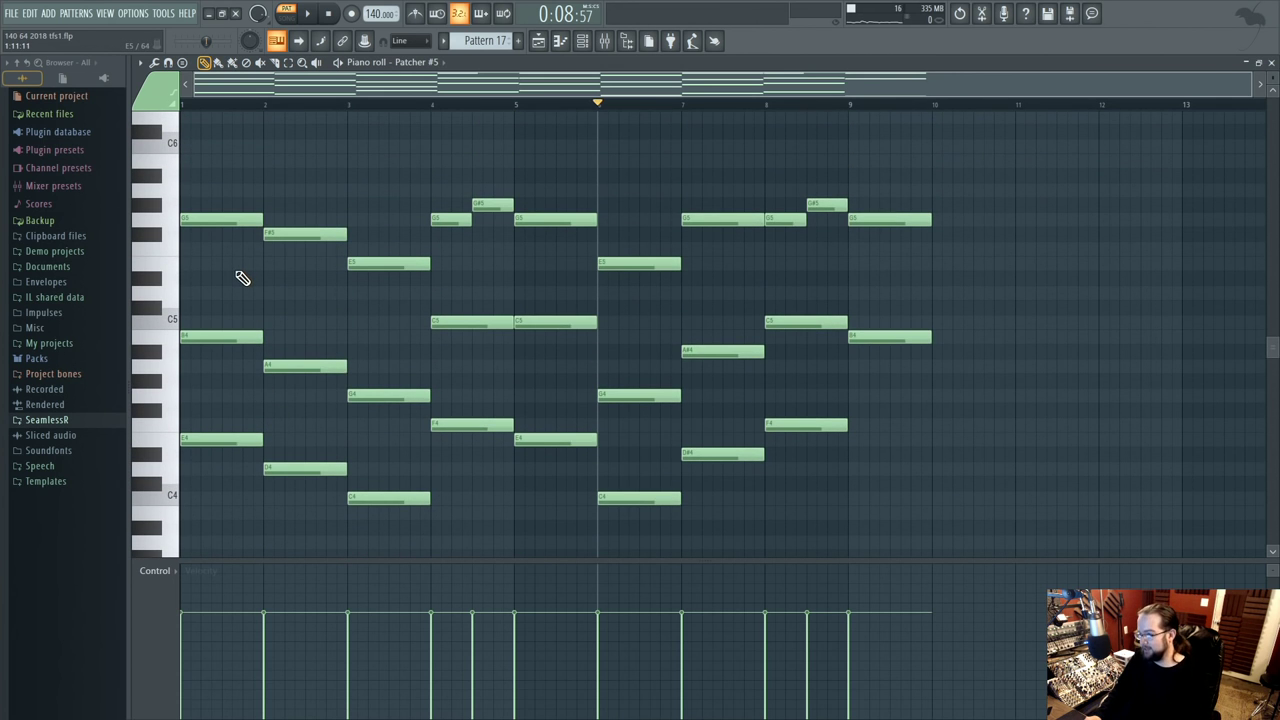
{"action": "scroll", "coordinate": [243, 277], "scroll_direction": "down", "scroll_amount": 2}
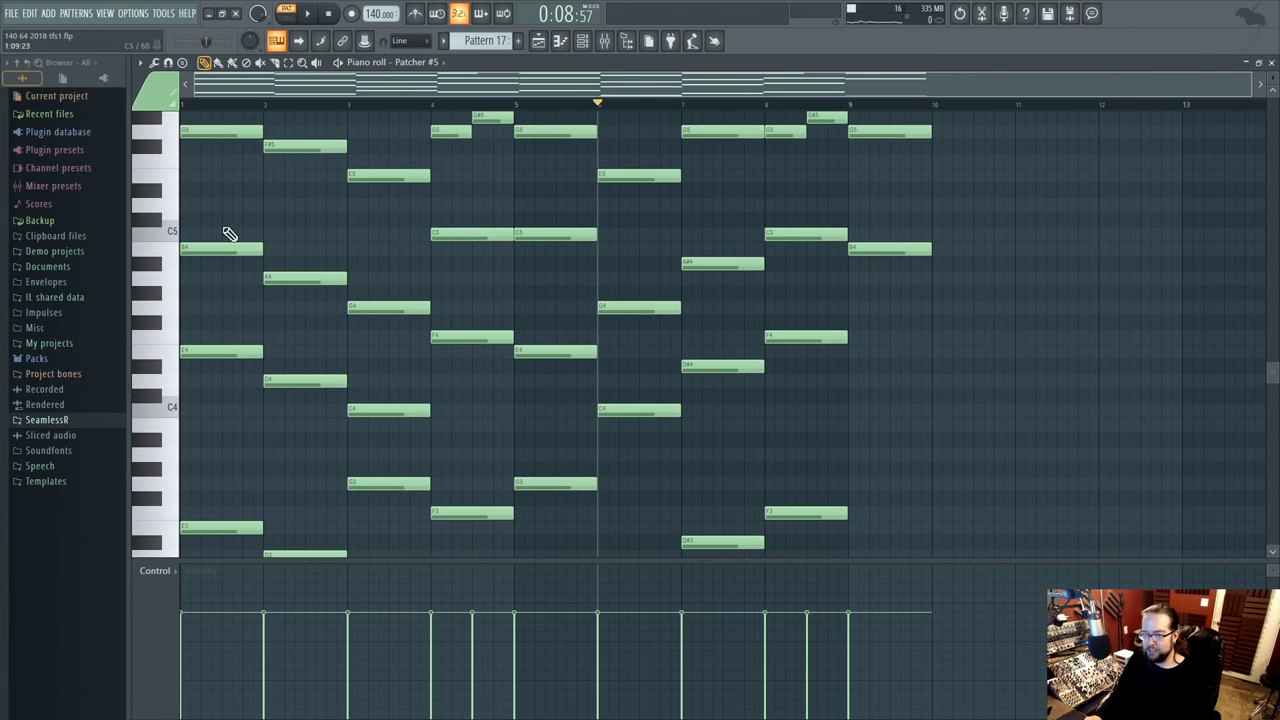
{"action": "right_click", "coordinate": [222, 130]}
{"action": "scroll", "coordinate": [223, 480], "scroll_direction": "down", "scroll_amount": 2}
{"action": "scroll", "coordinate": [234, 494], "scroll_direction": "up", "scroll_amount": 4}
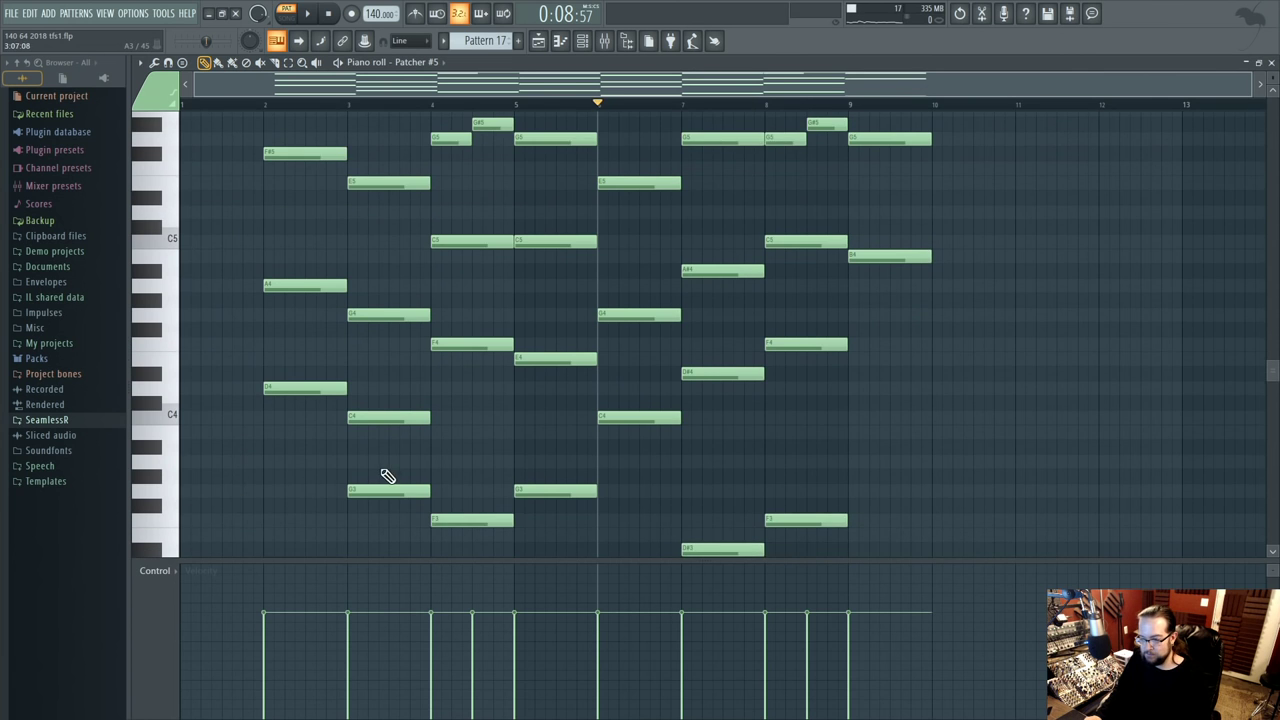
{"action": "scroll", "coordinate": [636, 355], "scroll_direction": "down", "scroll_amount": 1}
{"action": "left_click_drag", "start_coordinate": [557, 160], "coordinate": [565, 270]}
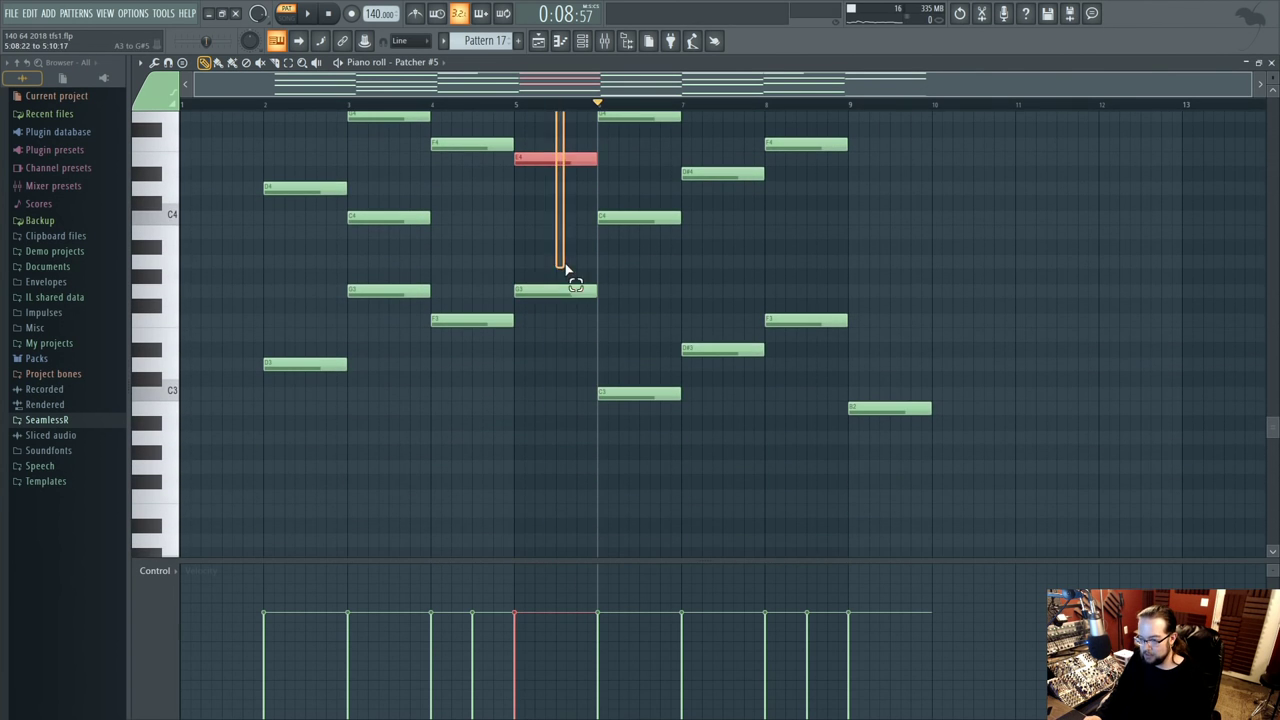
{"action": "scroll", "coordinate": [566, 374], "scroll_direction": "up", "scroll_amount": 4}
{"action": "left_click_drag", "start_coordinate": [565, 372], "coordinate": [189, 337]}
{"action": "scroll", "coordinate": [420, 380], "scroll_direction": "up", "scroll_amount": 2}
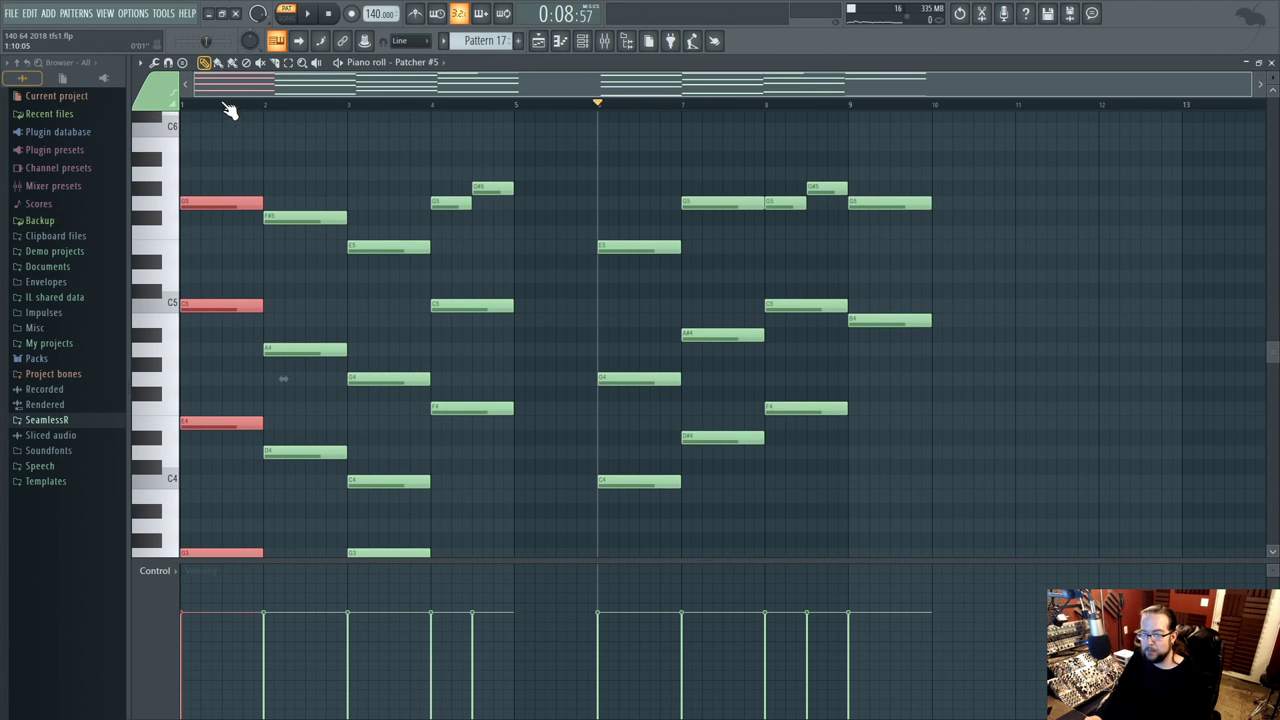
- Try C3 as the bass note of the bar 1 chord during playback
{"action": "key", "text": "space"}
{"action": "key", "text": "ctrl+d"}
{"action": "scroll", "coordinate": [355, 220], "scroll_direction": "down", "scroll_amount": 3}
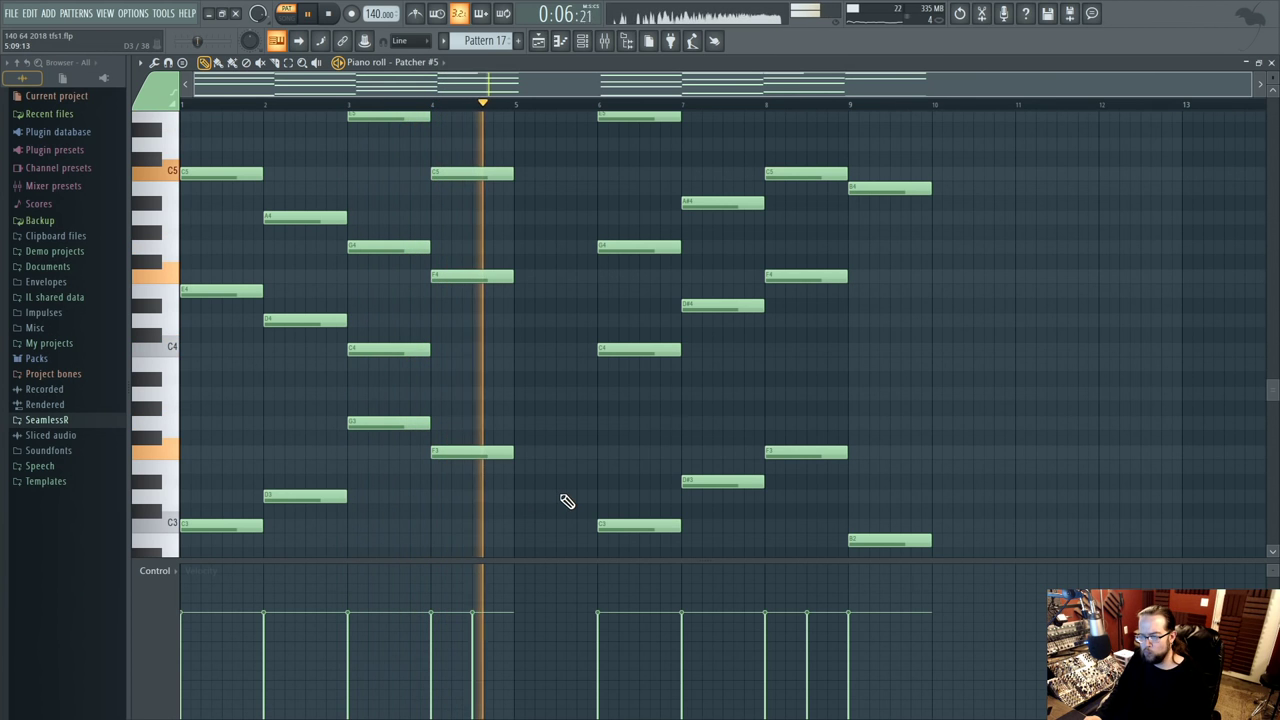
{"action": "scroll", "coordinate": [570, 500], "scroll_direction": "up", "scroll_amount": 3}
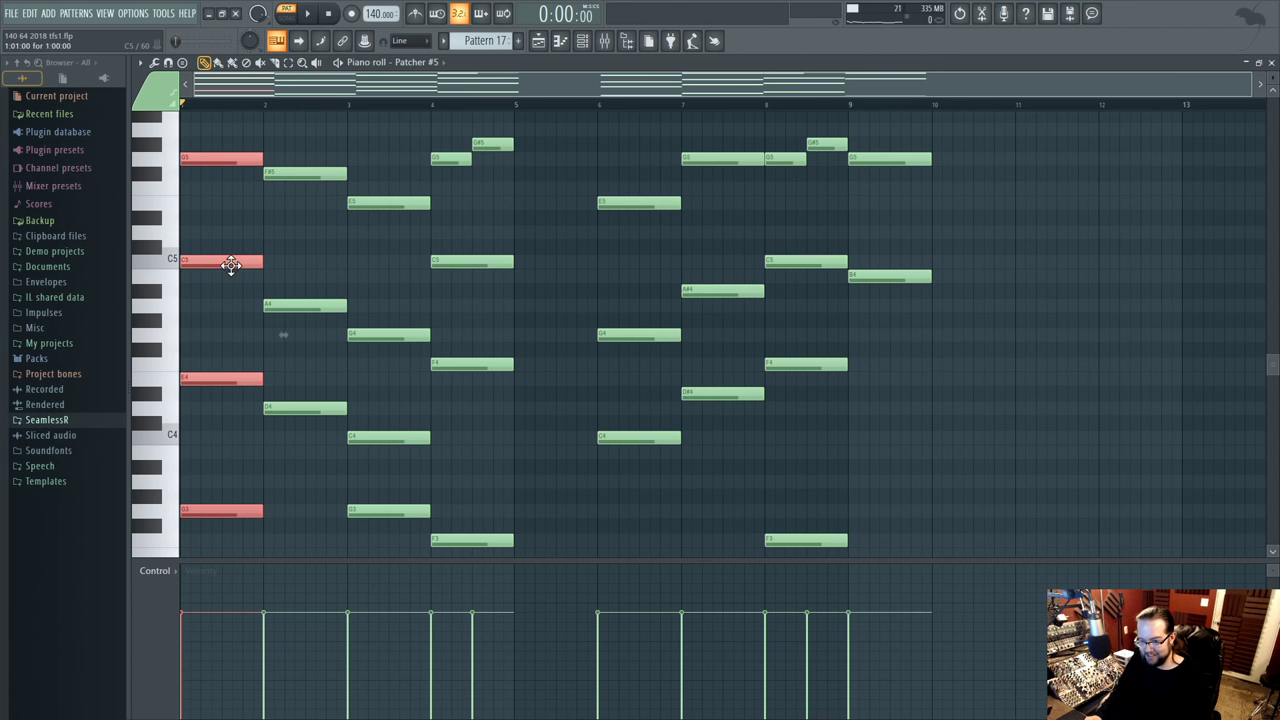
- Copy the bar 1 chord back to bar 5 and lower the bass note of the bar 1 chord to C3
{"action": "left_click_drag", "start_coordinate": [231, 264], "coordinate": [591, 270]}
{"action": "scroll", "coordinate": [585, 295], "scroll_direction": "up", "scroll_amount": 3}
{"action": "scroll", "coordinate": [550, 298], "scroll_direction": "down", "scroll_amount": 2}
{"action": "key", "text": "space"}
{"action": "left_click", "coordinate": [525, 283]}
{"action": "scroll", "coordinate": [518, 280], "scroll_direction": "down", "scroll_amount": 5}
{"action": "scroll", "coordinate": [543, 400], "scroll_direction": "down", "scroll_amount": 2}
{"action": "key", "text": "space"}
{"action": "scroll", "coordinate": [334, 491], "scroll_direction": "up", "scroll_amount": 5}
{"action": "scroll", "coordinate": [298, 200], "scroll_direction": "down", "scroll_amount": 1}
- Delete all the notes of the bar 2 chord, including its D3 bass note
{"action": "right_click", "coordinate": [297, 212]}
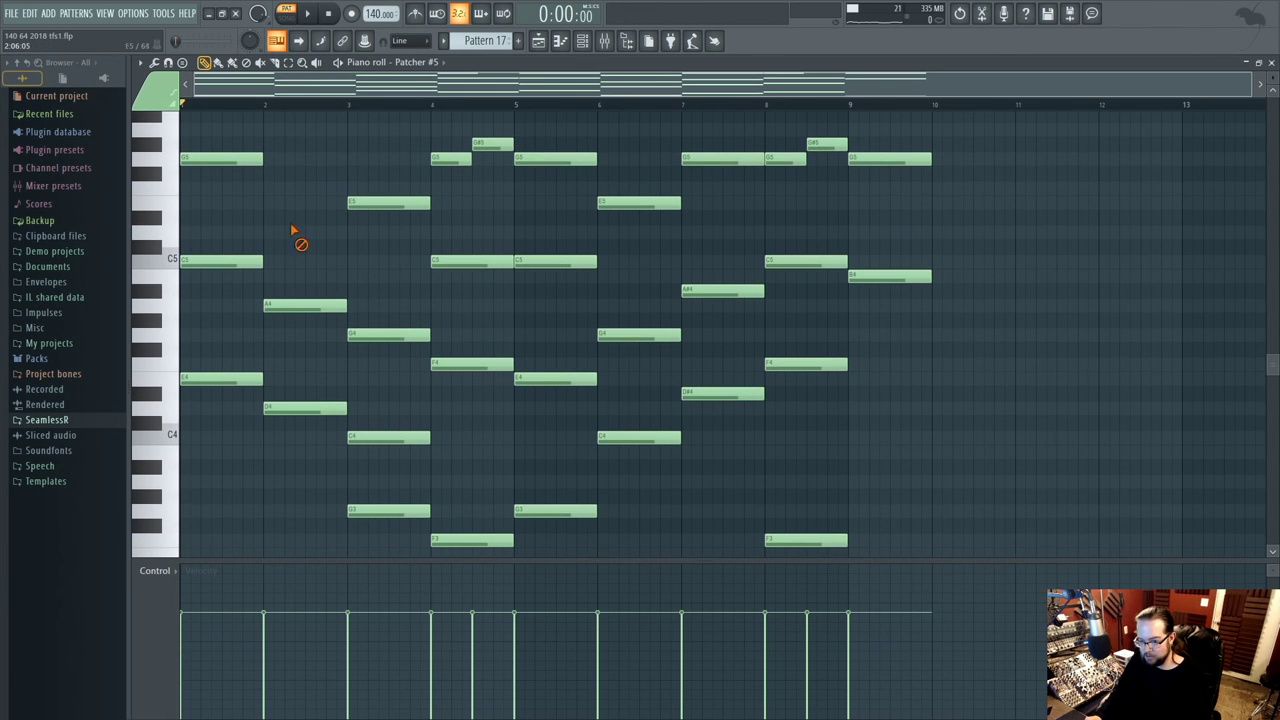
{"action": "right_click", "coordinate": [303, 306]}
{"action": "right_click", "coordinate": [310, 408]}
{"action": "scroll", "coordinate": [318, 420], "scroll_direction": "down", "scroll_amount": 3}
{"action": "right_click", "coordinate": [322, 444]}
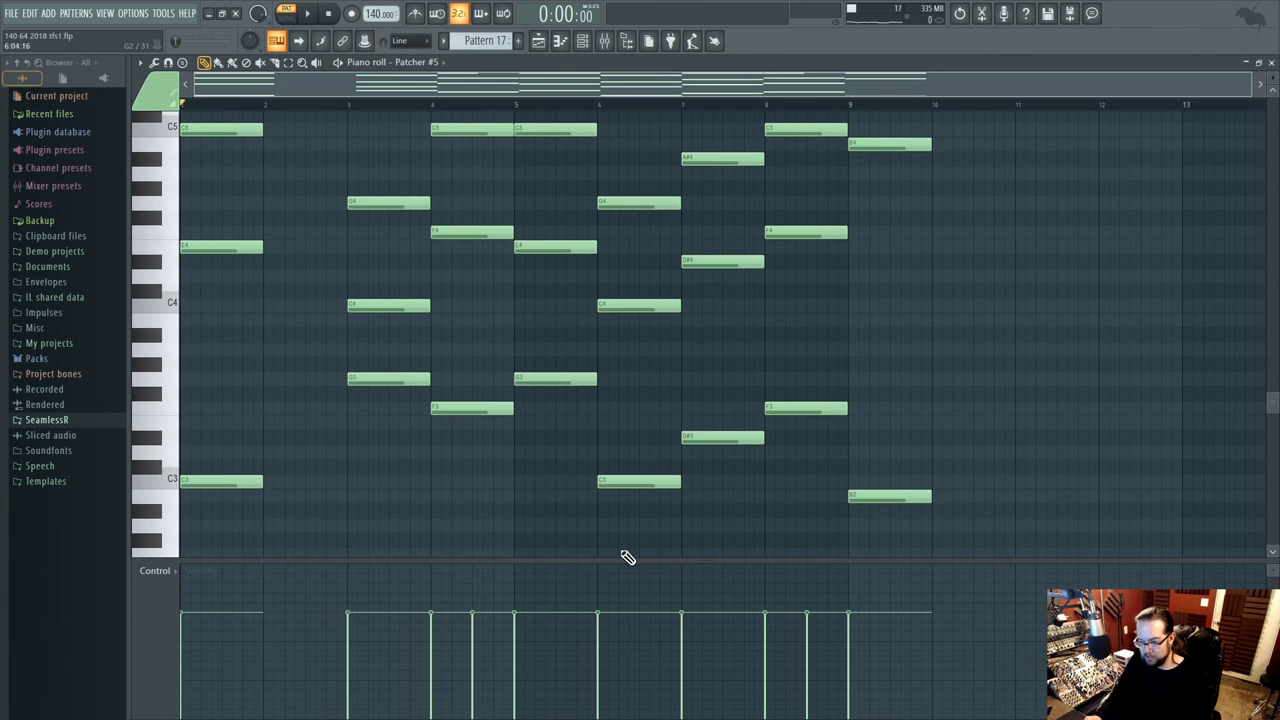
- Copy the bar 6 chord of E5, G4, C4 and C3 into the empty bar 2 and audition it
{"action": "scroll", "coordinate": [624, 557], "scroll_direction": "up", "scroll_amount": 3}
{"action": "scroll", "coordinate": [626, 557], "scroll_direction": "up", "scroll_amount": 3}
{"action": "scroll", "coordinate": [627, 556], "scroll_direction": "down", "scroll_amount": 3}
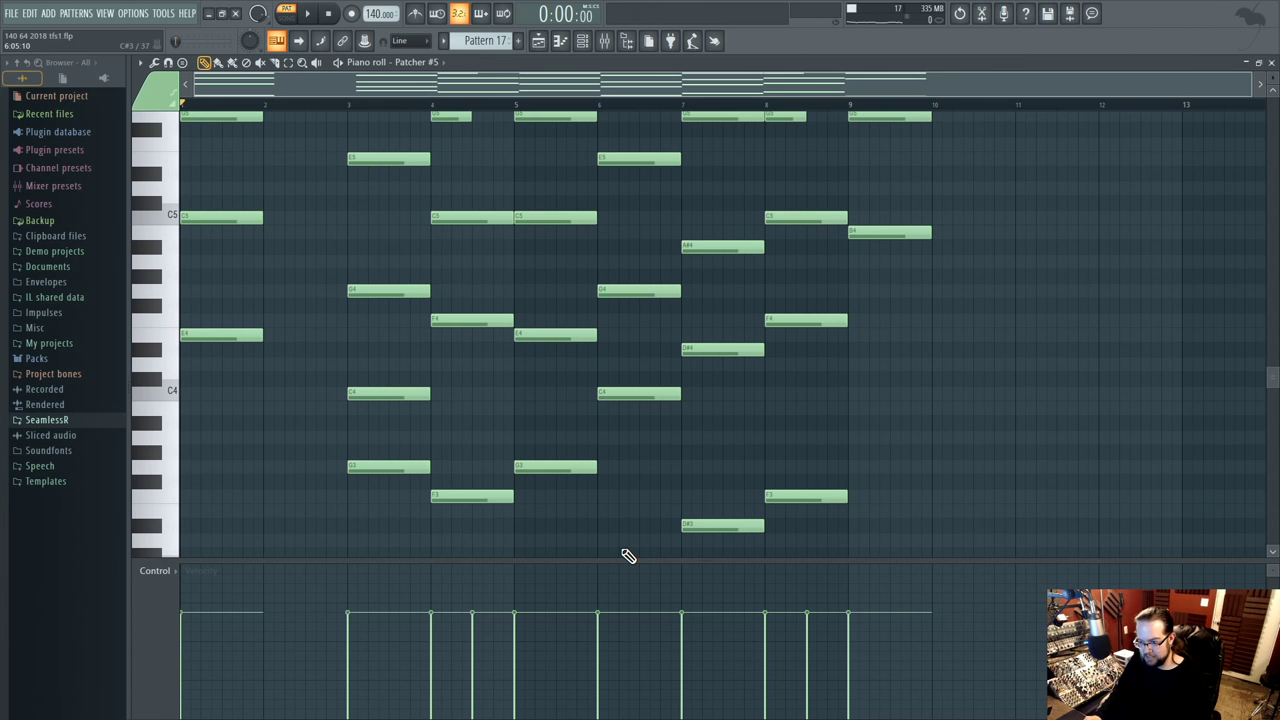
{"action": "scroll", "coordinate": [625, 555], "scroll_direction": "down", "scroll_amount": 1}
{"action": "scroll", "coordinate": [620, 272], "scroll_direction": "up", "scroll_amount": 2}
{"action": "left_click_drag", "start_coordinate": [628, 165], "coordinate": [660, 428]}
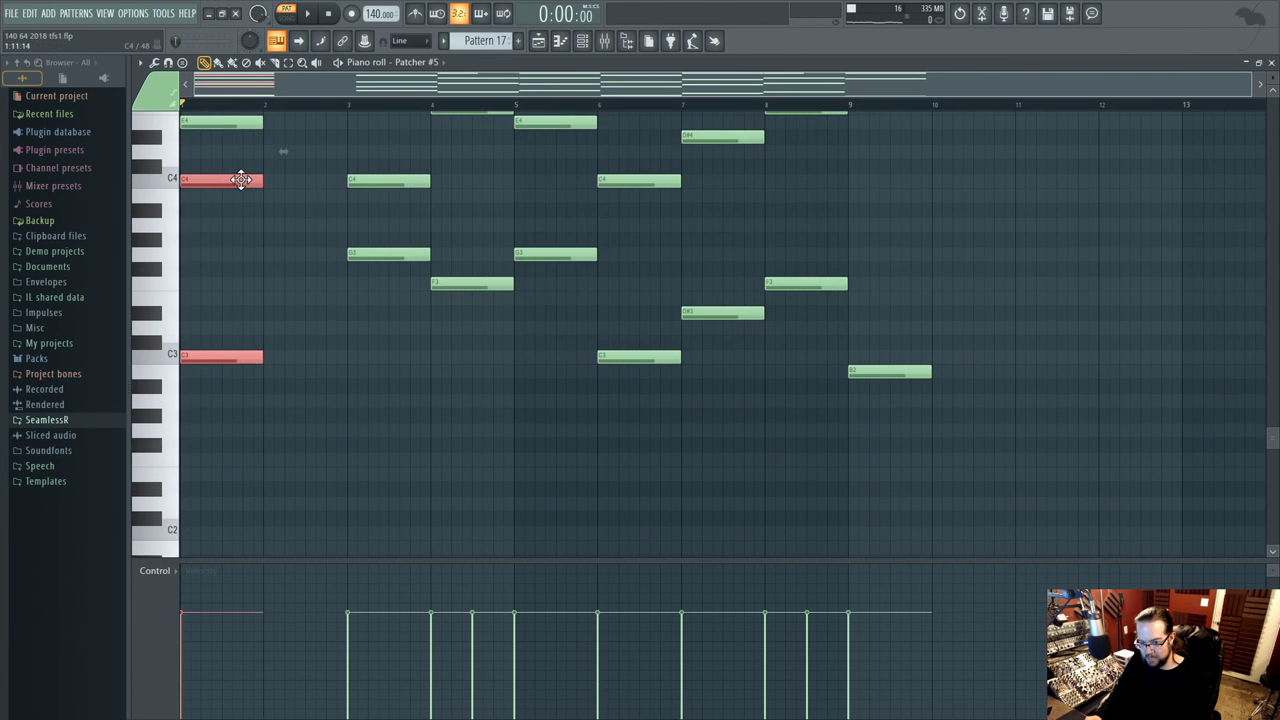
{"action": "scroll", "coordinate": [423, 374], "scroll_direction": "up", "scroll_amount": 17}
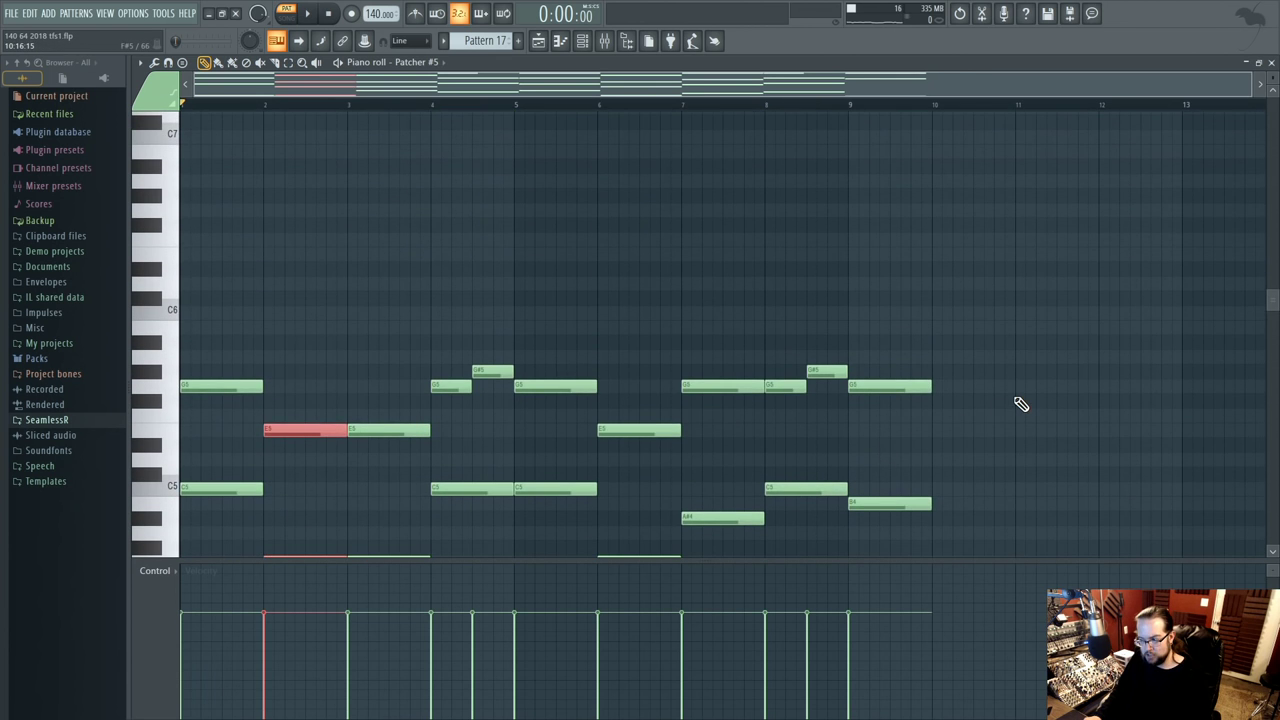
{"action": "scroll", "coordinate": [1021, 404], "scroll_direction": "down", "scroll_amount": 10}
{"action": "scroll", "coordinate": [1021, 404], "scroll_direction": "down", "scroll_amount": 1}
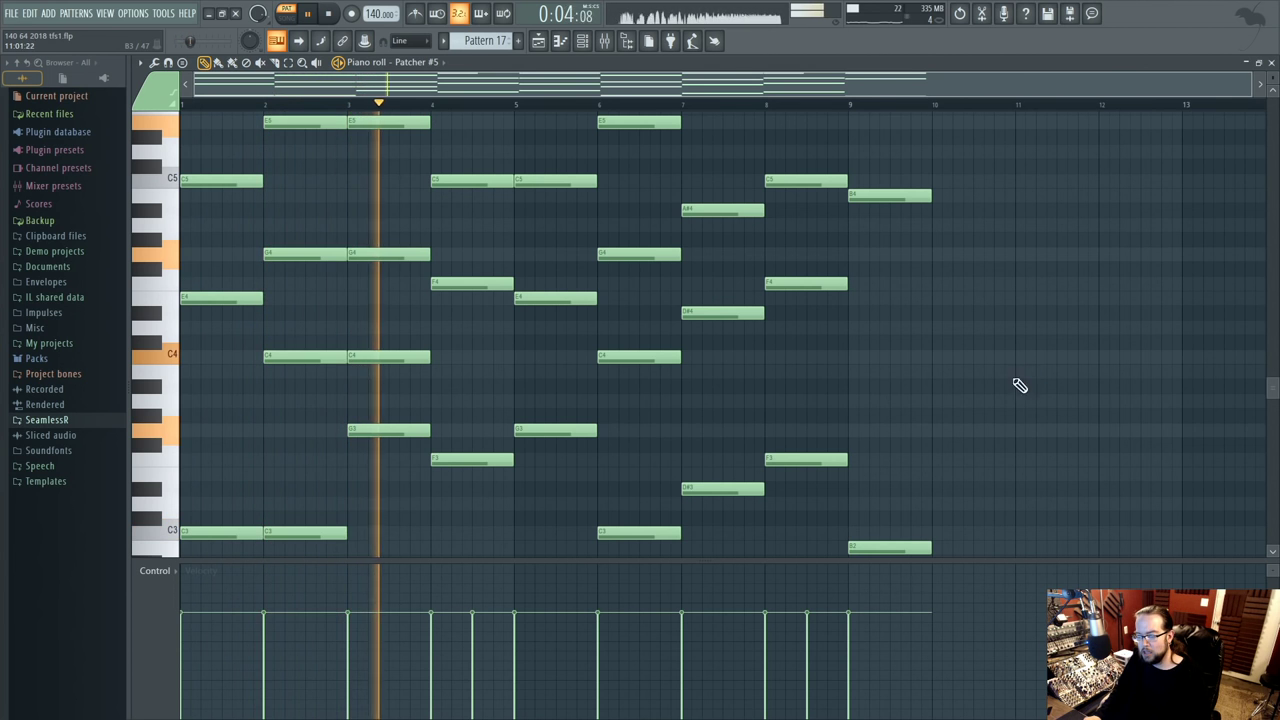
{"action": "key", "text": "space"}
- Delete the whole bar 3 chord, including its C4 and G3 notes
{"action": "scroll", "coordinate": [457, 394], "scroll_direction": "down", "scroll_amount": 5}
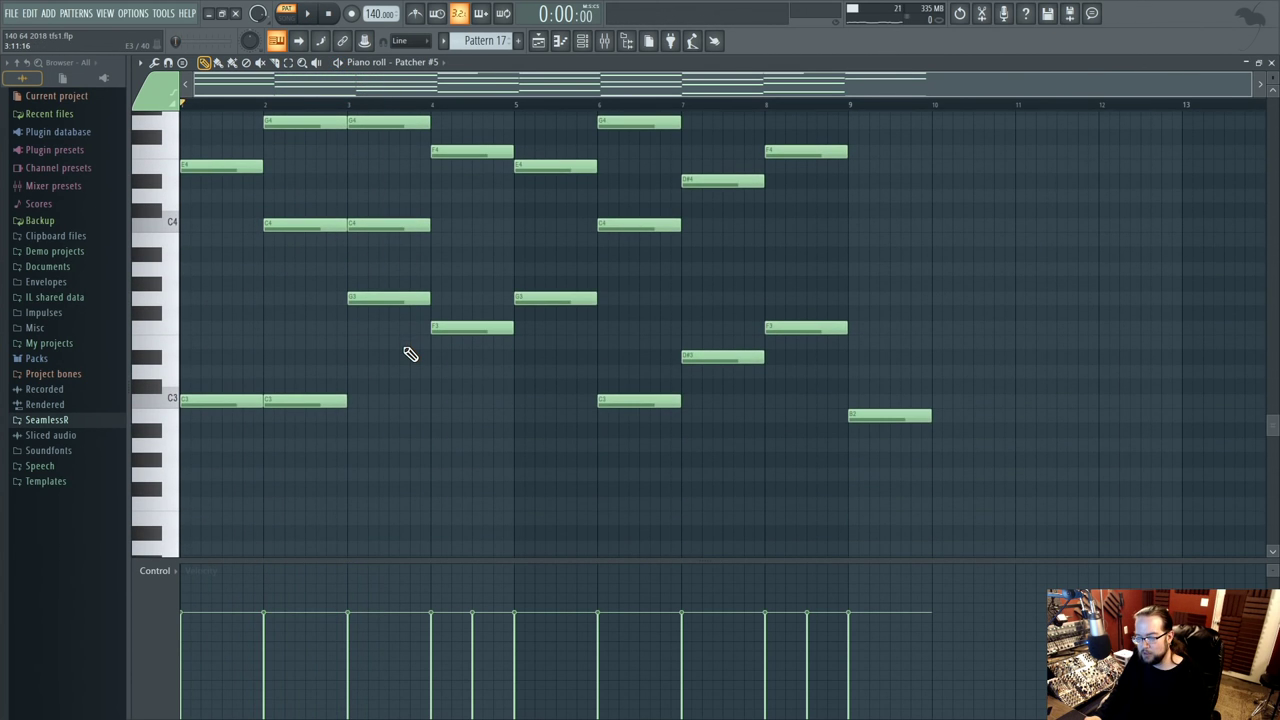
{"action": "scroll", "coordinate": [410, 354], "scroll_direction": "up", "scroll_amount": 8}
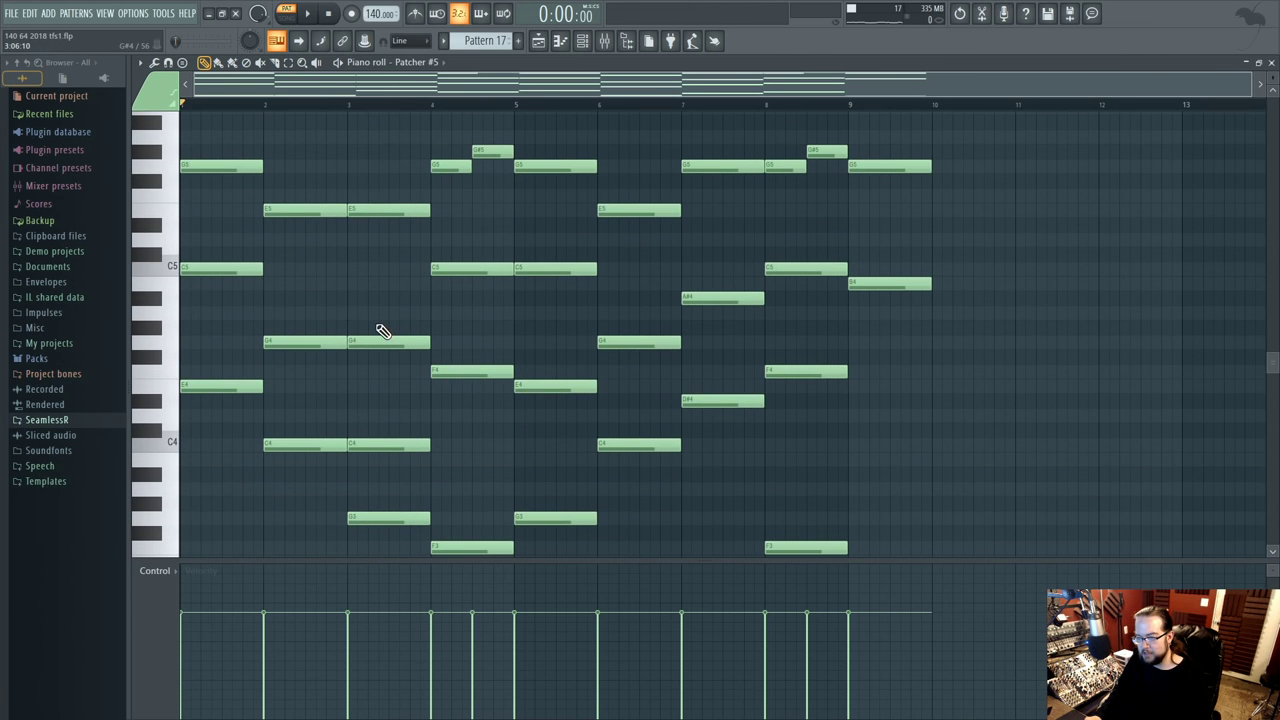
{"action": "right_click", "coordinate": [381, 446]}
{"action": "right_click", "coordinate": [389, 517]}
- Audition the opening chords from bar 1 up to the empty bar 3
{"action": "key", "text": "space"}
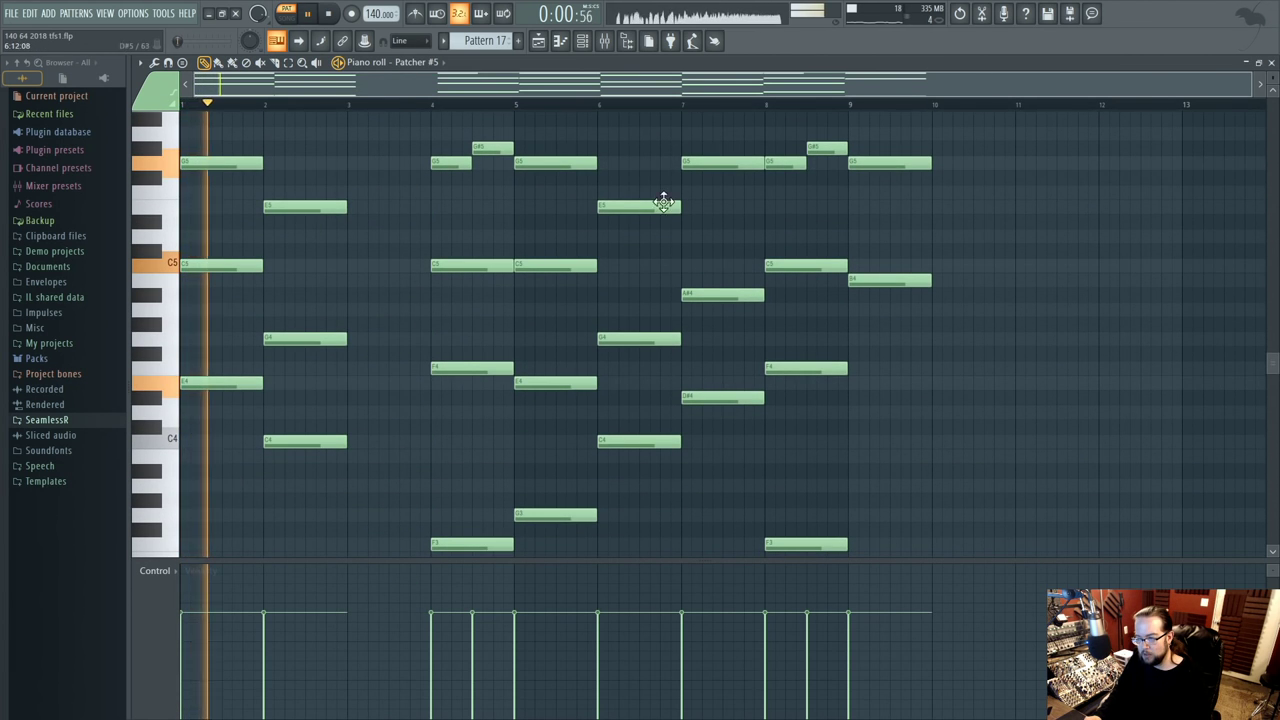
{"action": "left_click", "coordinate": [690, 106]}
{"action": "key", "text": "space"}
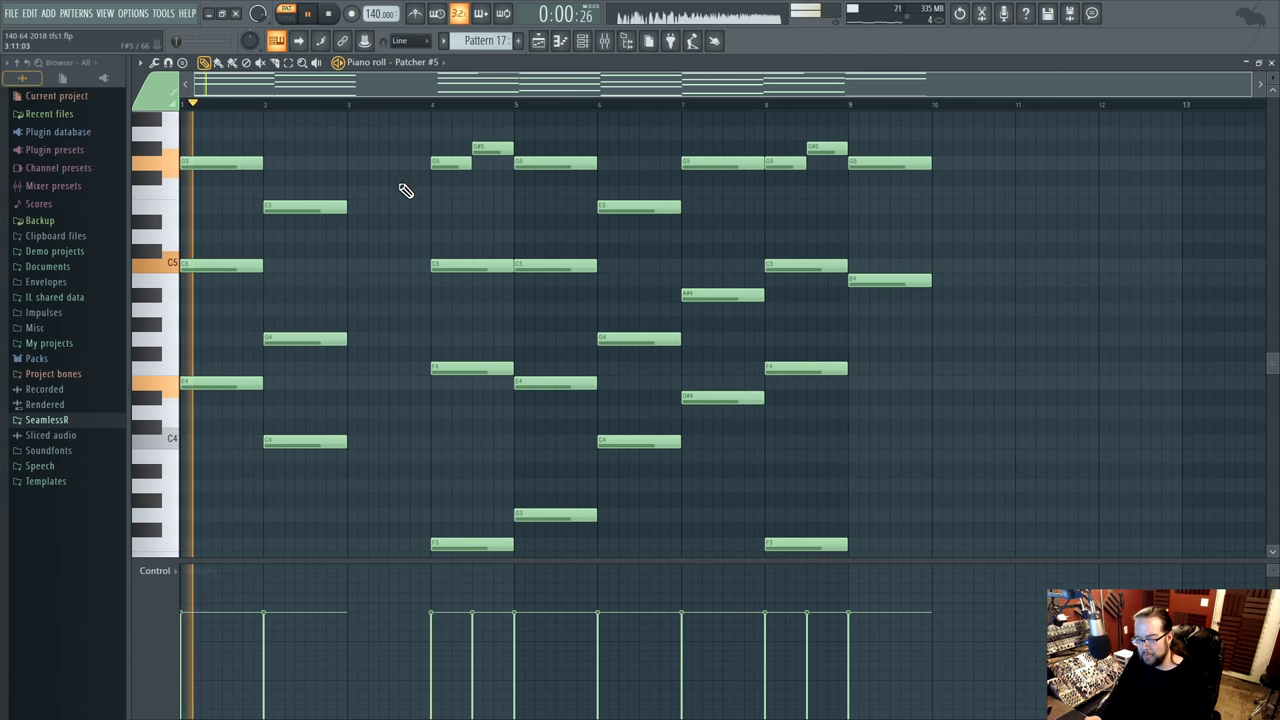
{"action": "scroll", "coordinate": [370, 270], "scroll_direction": "down", "scroll_amount": 3}
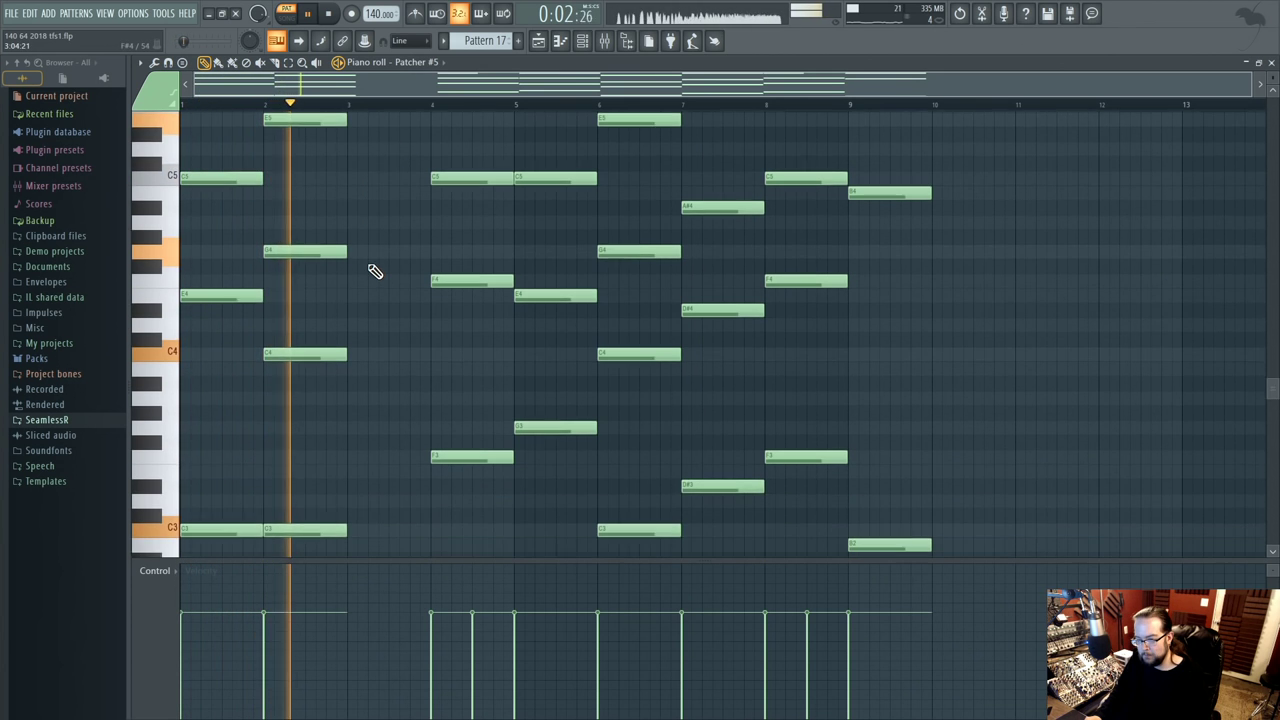
{"action": "scroll", "coordinate": [375, 271], "scroll_direction": "up", "scroll_amount": 1}
{"action": "key", "text": "space"}
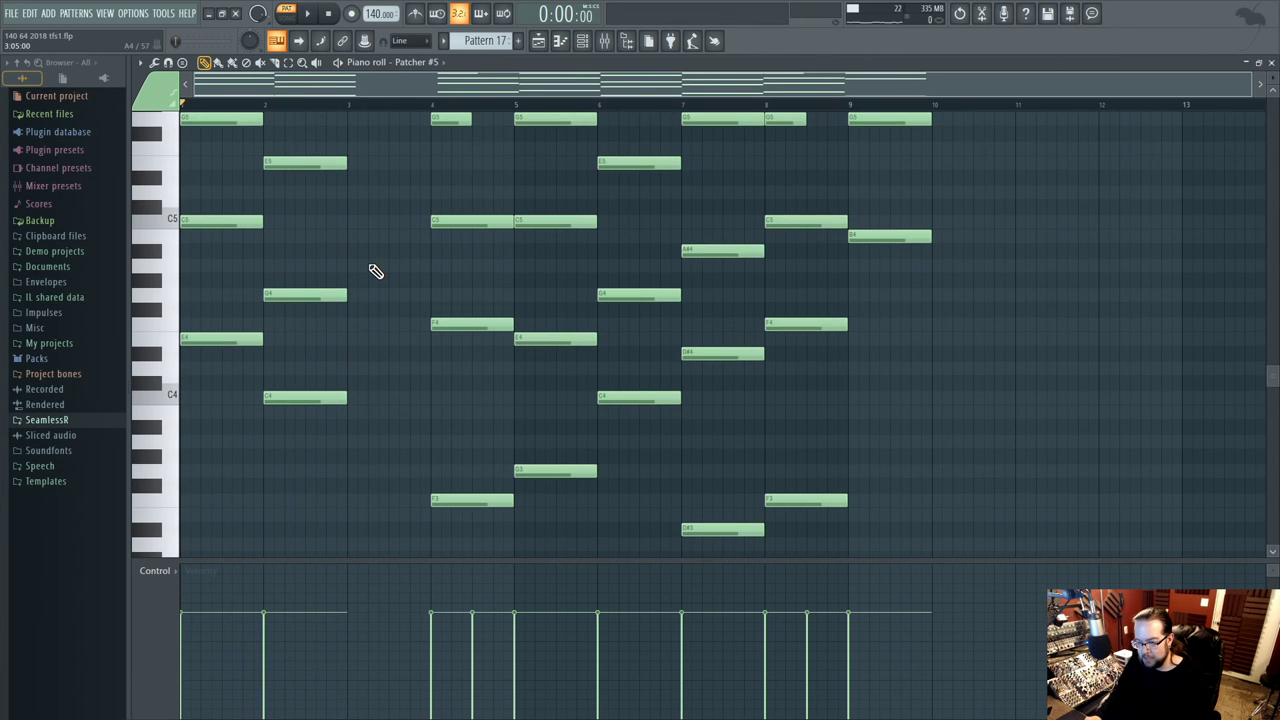
{"action": "scroll", "coordinate": [375, 271], "scroll_direction": "down", "scroll_amount": 2}
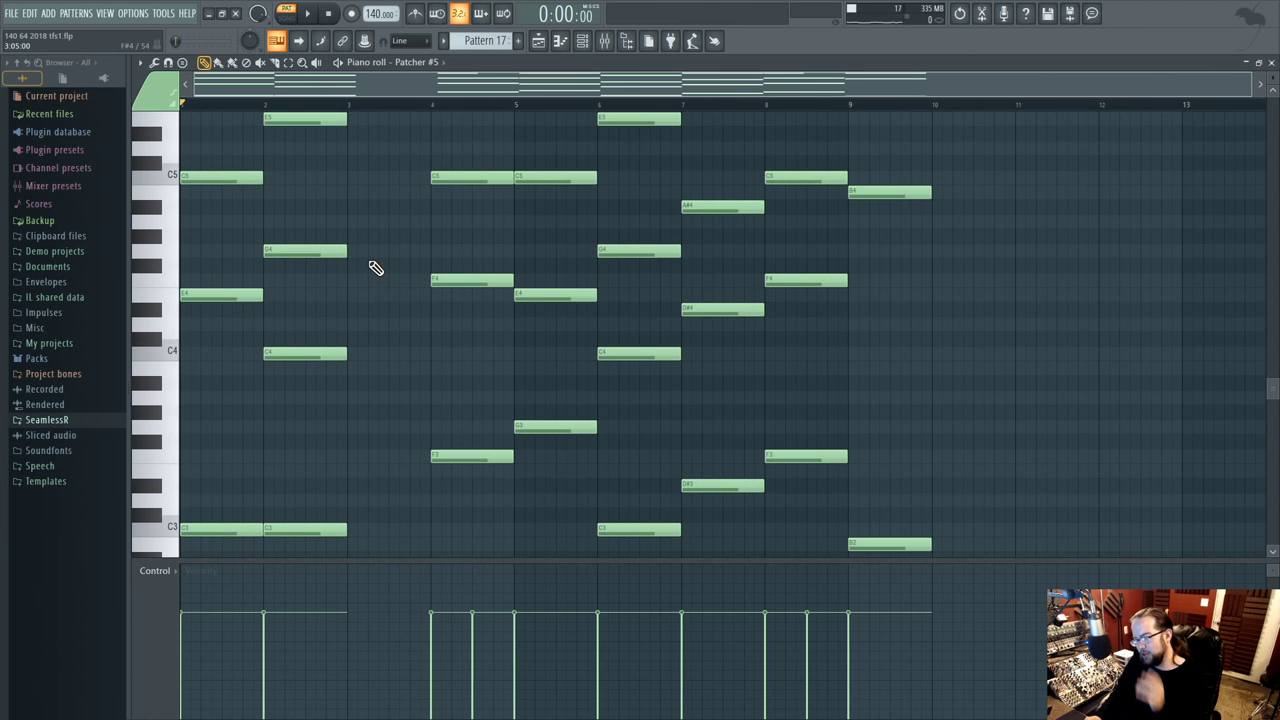
- Play the progression from bar 1, skip ahead through bars 4, 6, 7 and 8, and return to bar 5
{"action": "scroll", "coordinate": [372, 270], "scroll_direction": "up", "scroll_amount": 8}
{"action": "scroll", "coordinate": [371, 277], "scroll_direction": "down", "scroll_amount": 2}
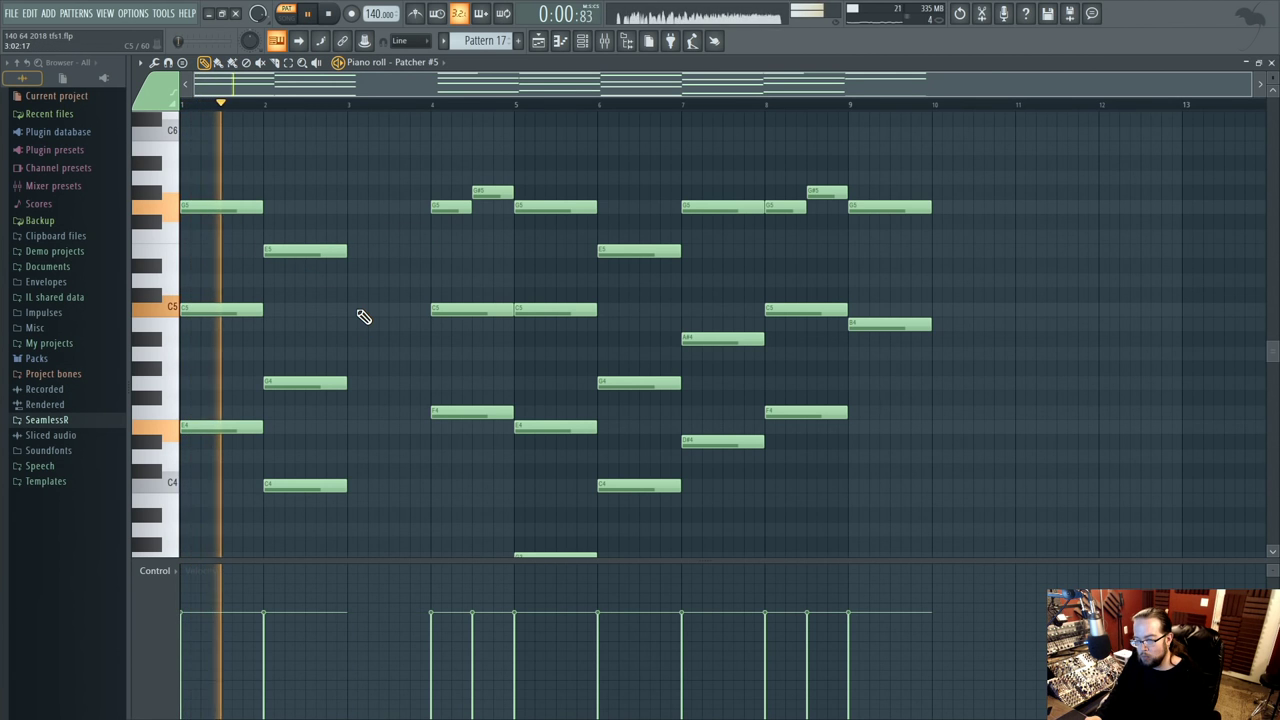
{"action": "left_click", "coordinate": [430, 104]}
{"action": "left_click", "coordinate": [498, 104]}
{"action": "left_click", "coordinate": [598, 104]}
{"action": "left_click", "coordinate": [682, 104]}
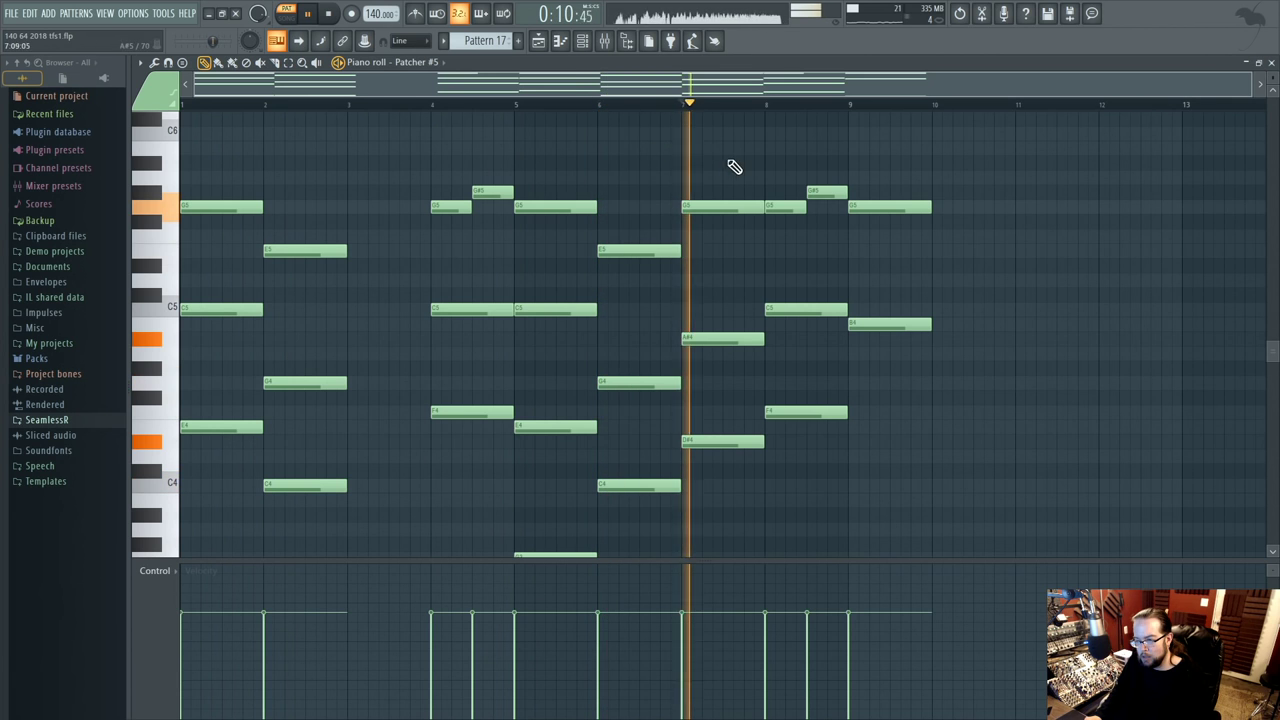
{"action": "left_click", "coordinate": [768, 104]}
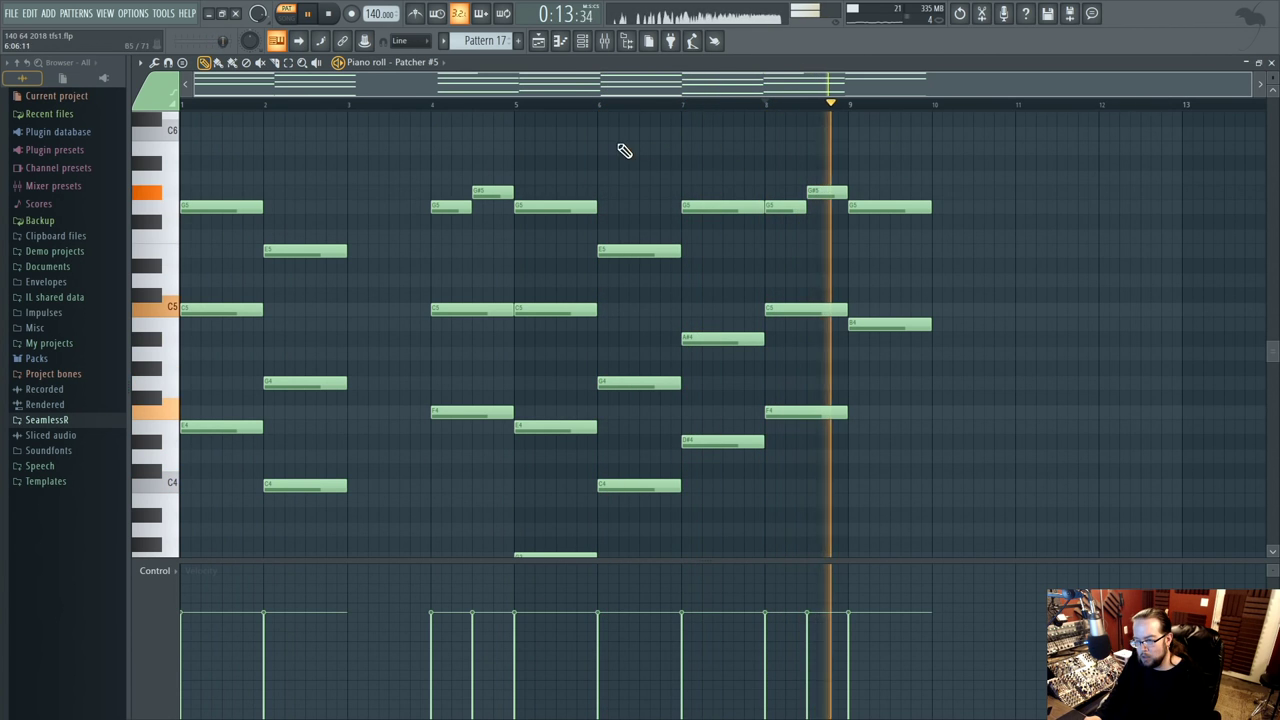
{"action": "left_click", "coordinate": [522, 106]}
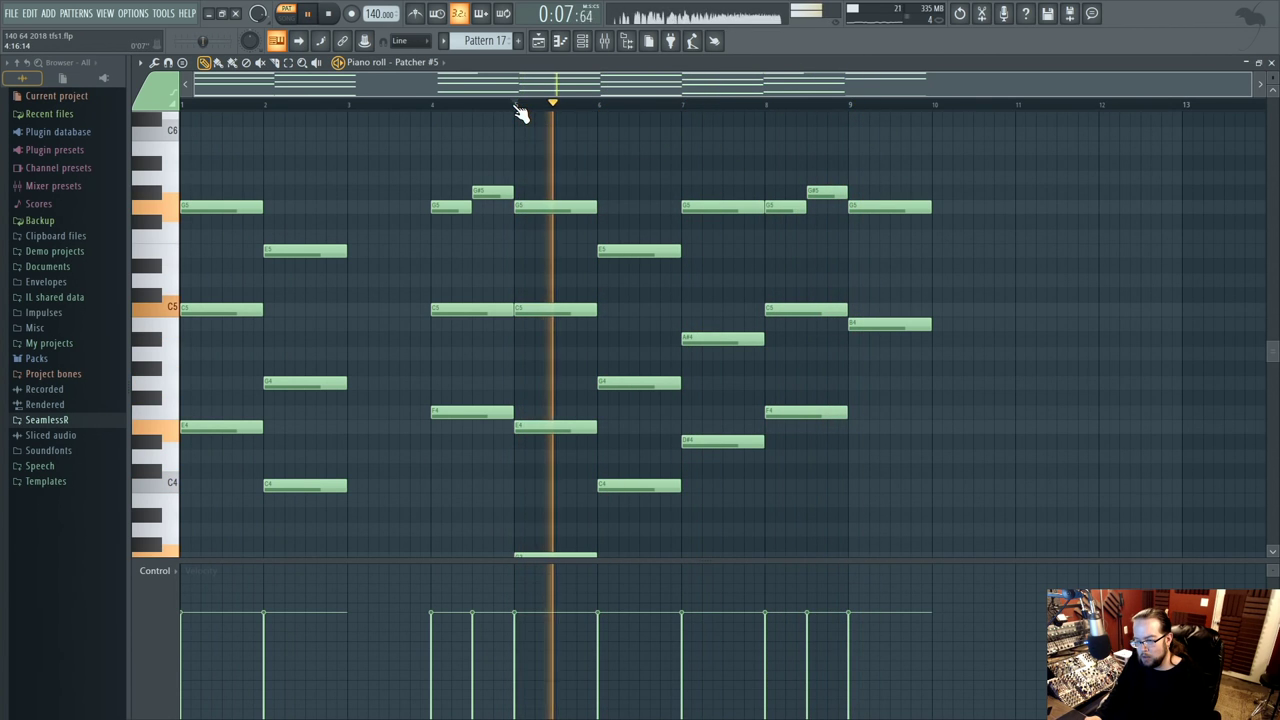
- Stop playback and transpose all the chords up four semitones, moving the bar 1 bass note from C3 to E3
{"action": "key", "text": "space"}
{"action": "scroll", "coordinate": [503, 297], "scroll_direction": "down", "scroll_amount": 3}
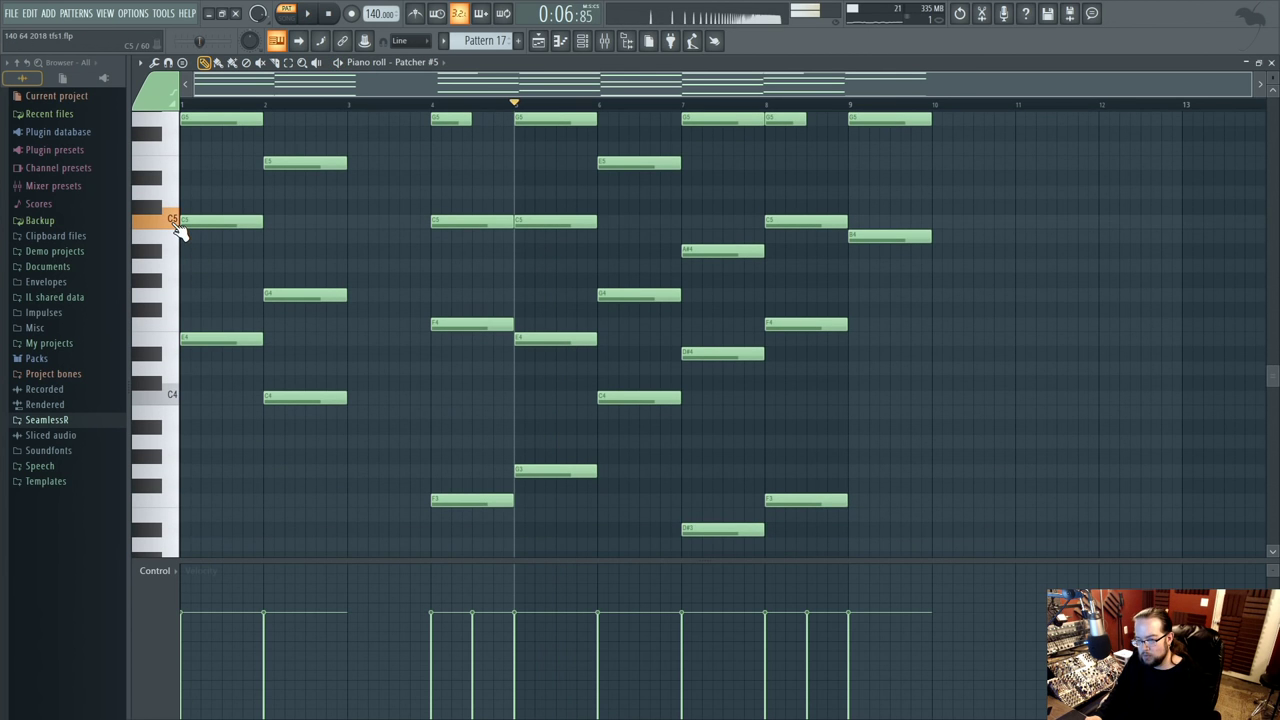
{"action": "scroll", "coordinate": [260, 295], "scroll_direction": "up", "scroll_amount": 8}
{"action": "key", "text": "ctrl+a"}
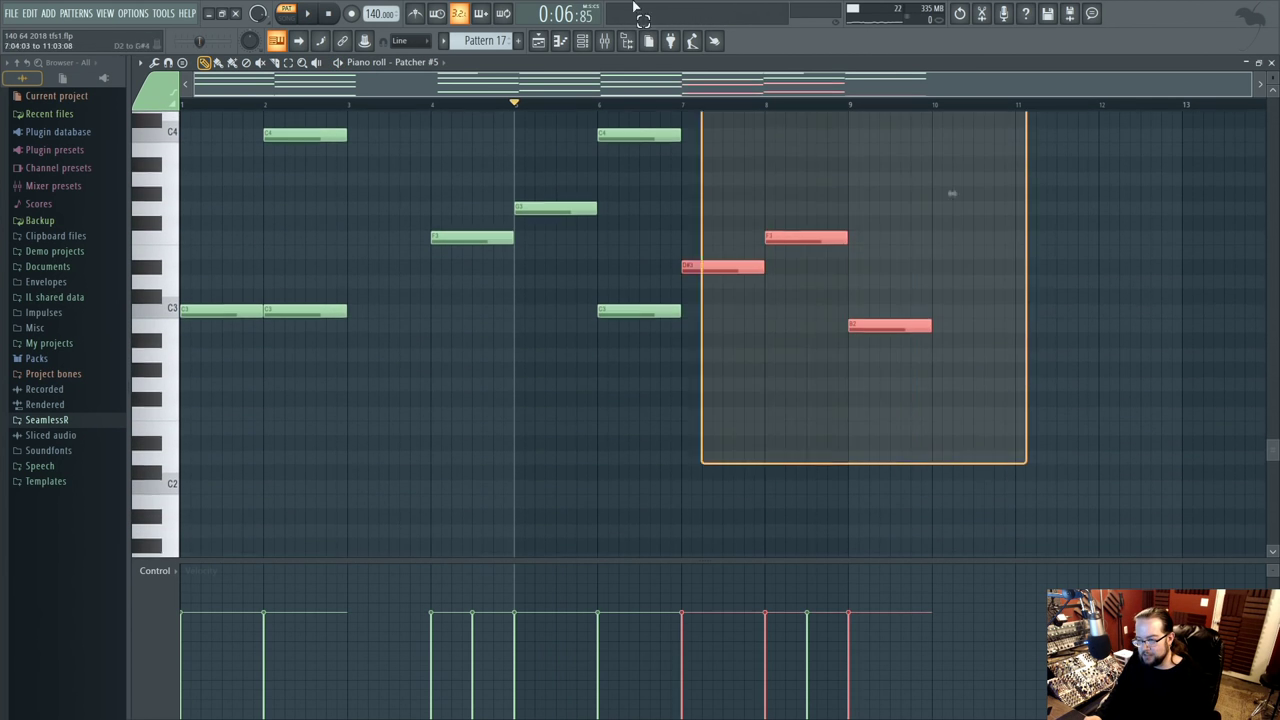
{"action": "scroll", "coordinate": [313, 428], "scroll_direction": "down", "scroll_amount": 18}
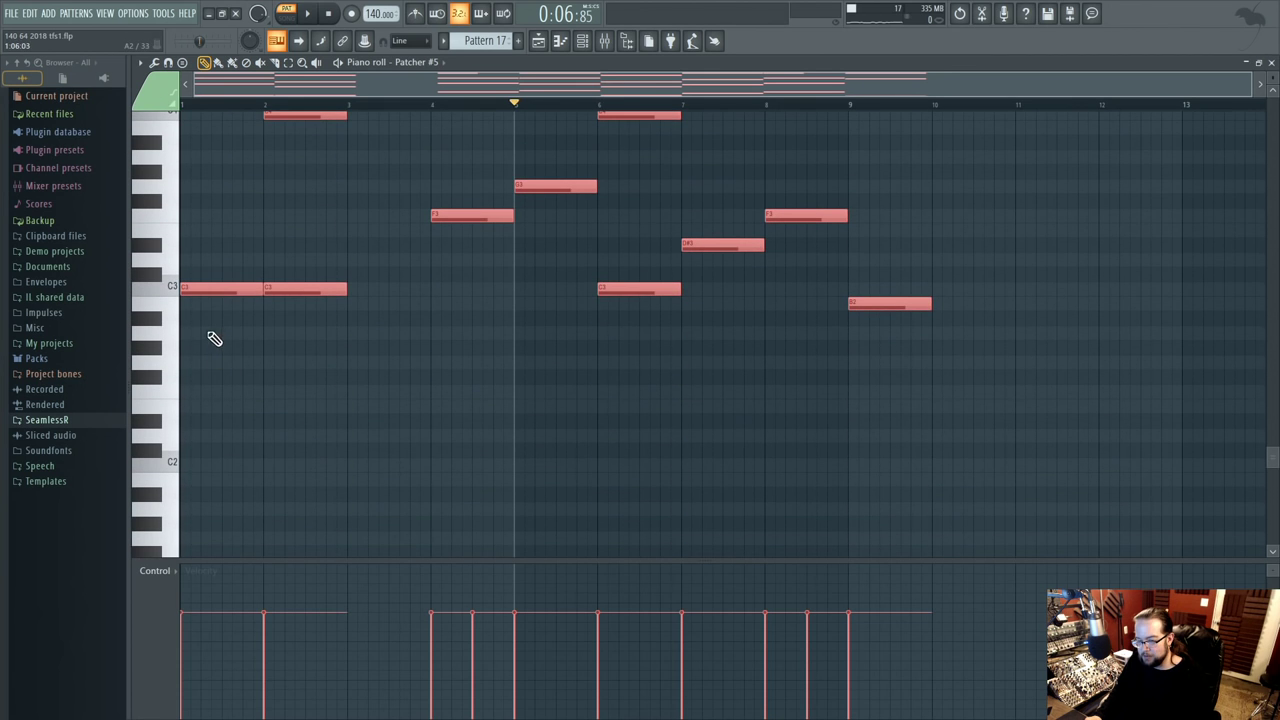
{"action": "scroll", "coordinate": [465, 470], "scroll_direction": "up", "scroll_amount": 12}
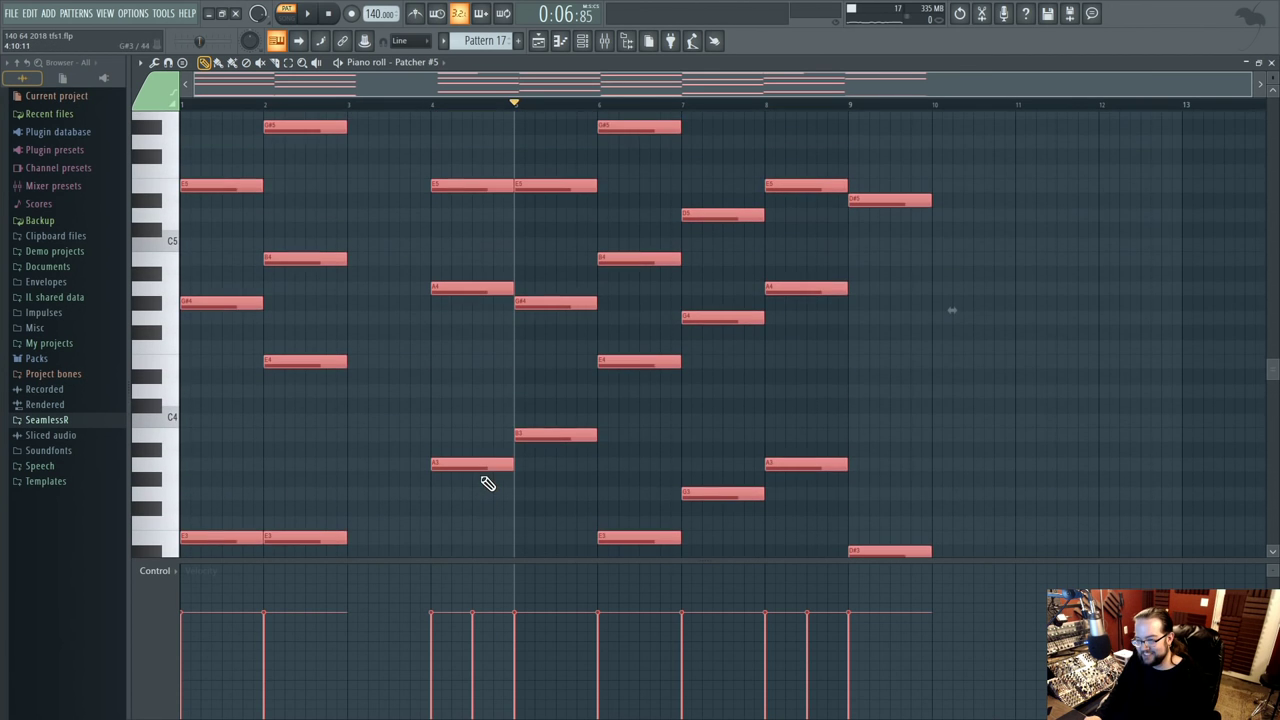
{"action": "key", "text": "ctrl+d"}
- Raise the bar 1 bass note to B3 and audition the transposed progression from bar 1
{"action": "scroll", "coordinate": [250, 480], "scroll_direction": "down", "scroll_amount": 2}
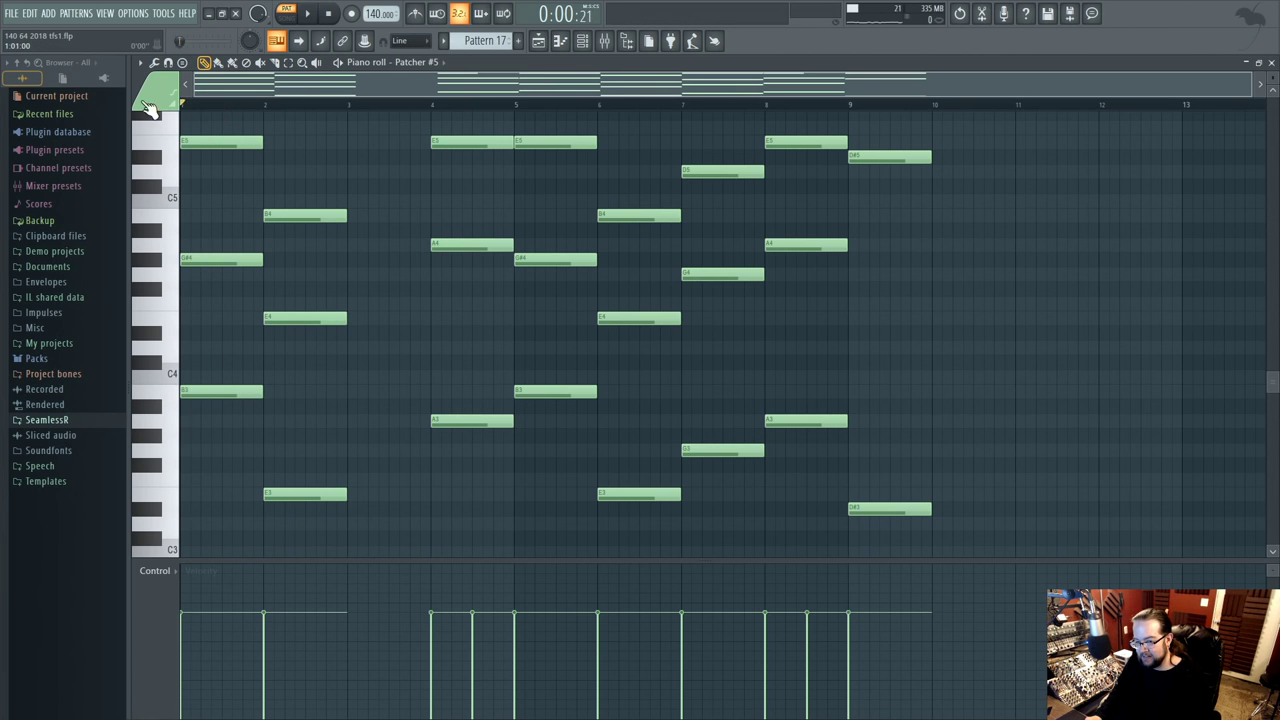
{"action": "scroll", "coordinate": [391, 417], "scroll_direction": "up", "scroll_amount": 4}
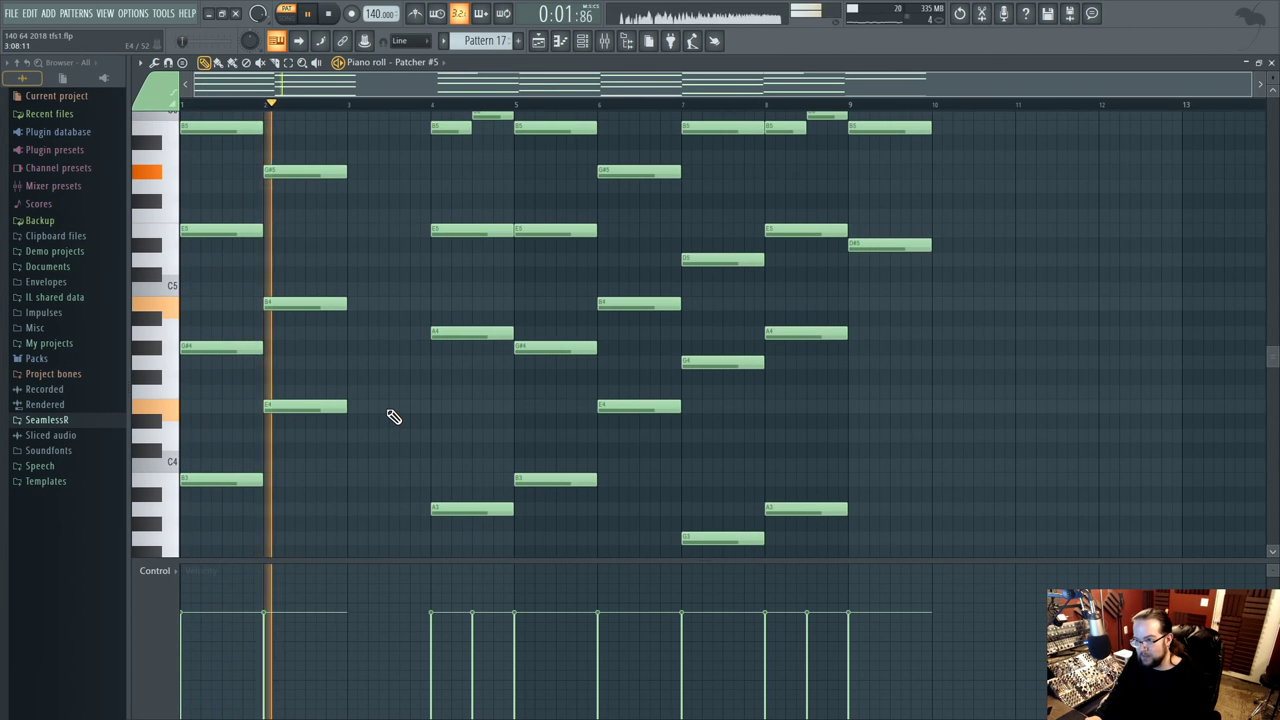
{"action": "scroll", "coordinate": [394, 417], "scroll_direction": "up", "scroll_amount": 4}
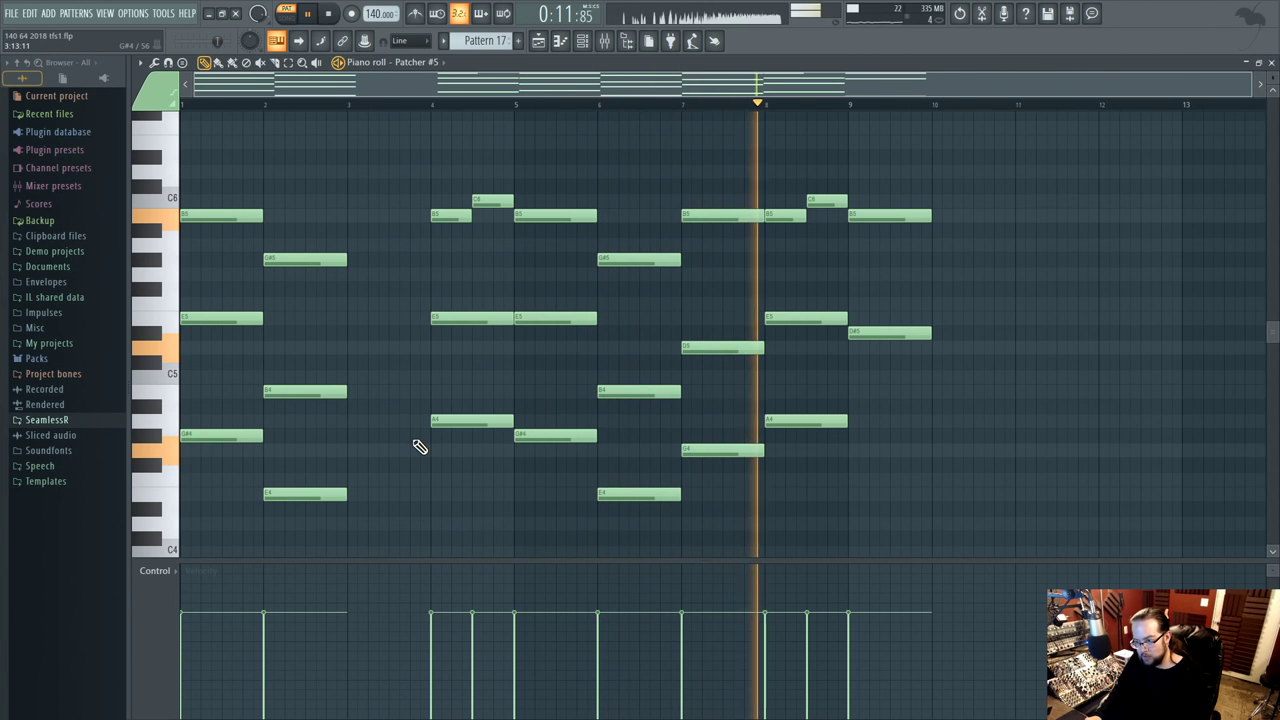
{"action": "key", "text": "space"}
- Delete the whole bar 9 chord, including its B5, D#5 and D#3 notes
{"action": "left_click_drag", "start_coordinate": [862, 187], "coordinate": [929, 414]}
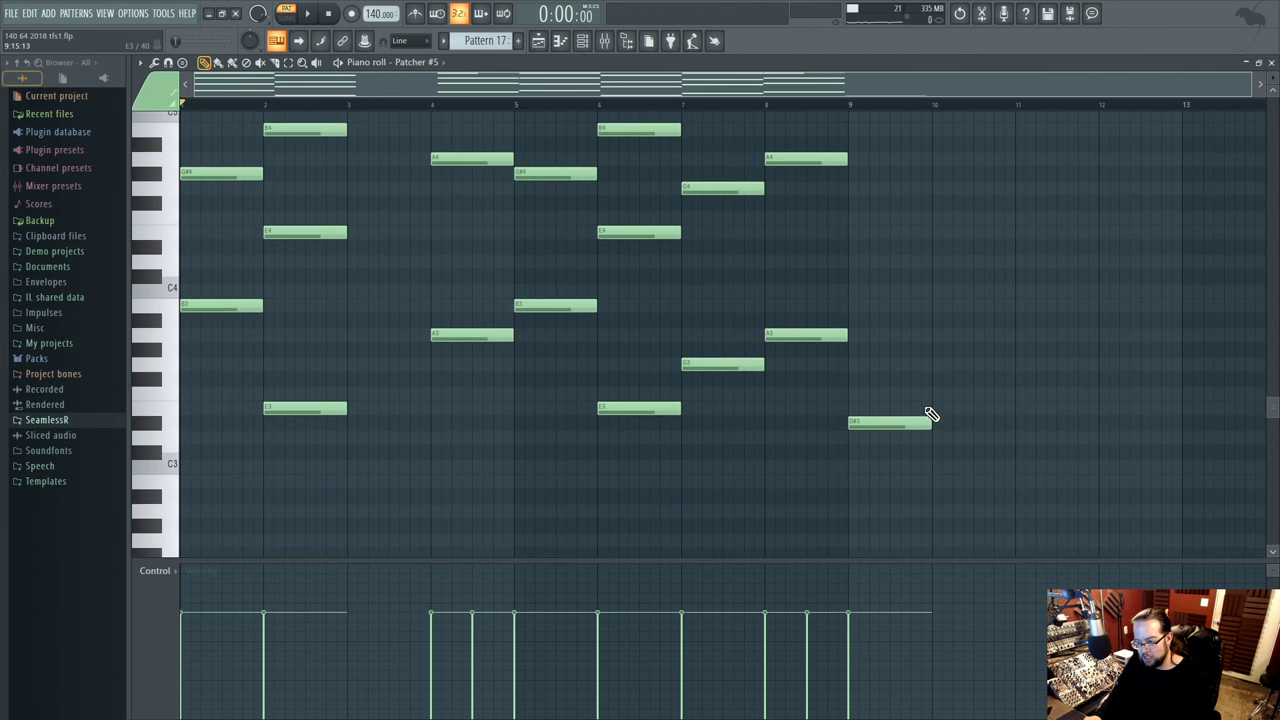
{"action": "right_click", "coordinate": [929, 414]}
{"action": "scroll", "coordinate": [939, 479], "scroll_direction": "up", "scroll_amount": 2}
{"action": "scroll", "coordinate": [939, 479], "scroll_direction": "down", "scroll_amount": 3}
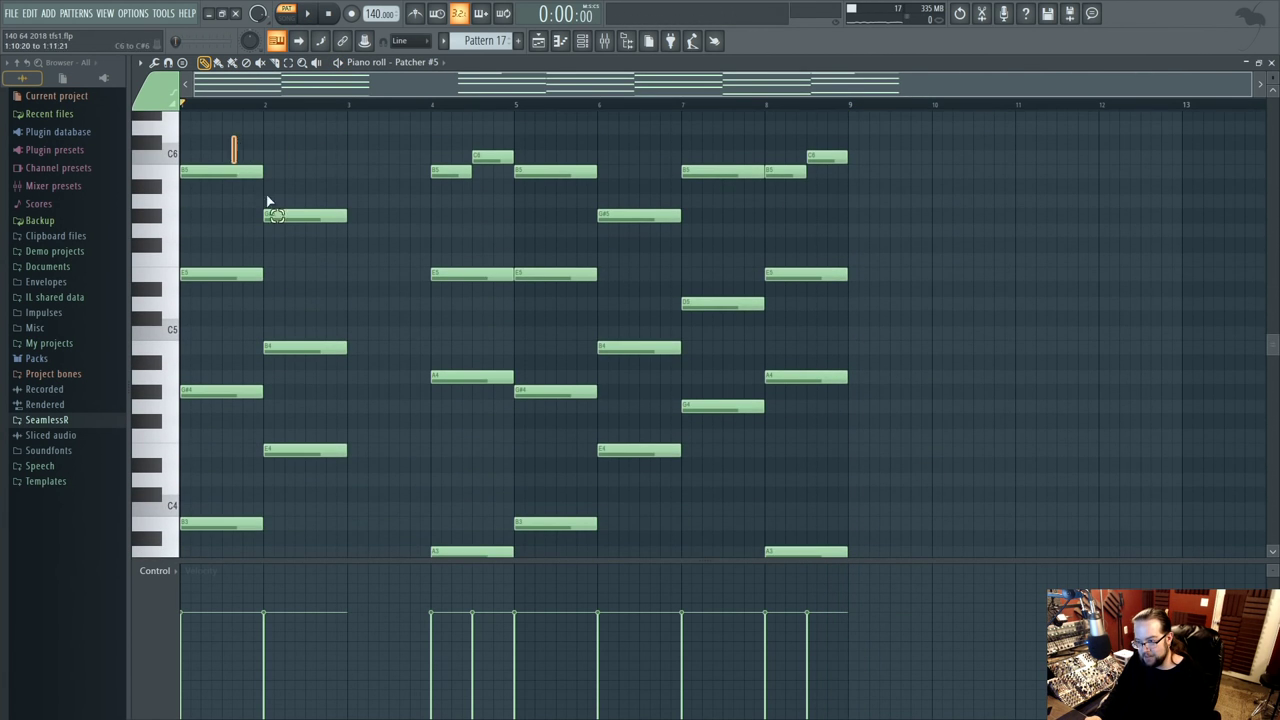
- Transpose all the chords of bars 1 to 8 down one octave, bringing the bar 1 bass note to B2
{"action": "key", "text": "ctrl+a"}
{"action": "scroll", "coordinate": [529, 363], "scroll_direction": "down", "scroll_amount": 10}
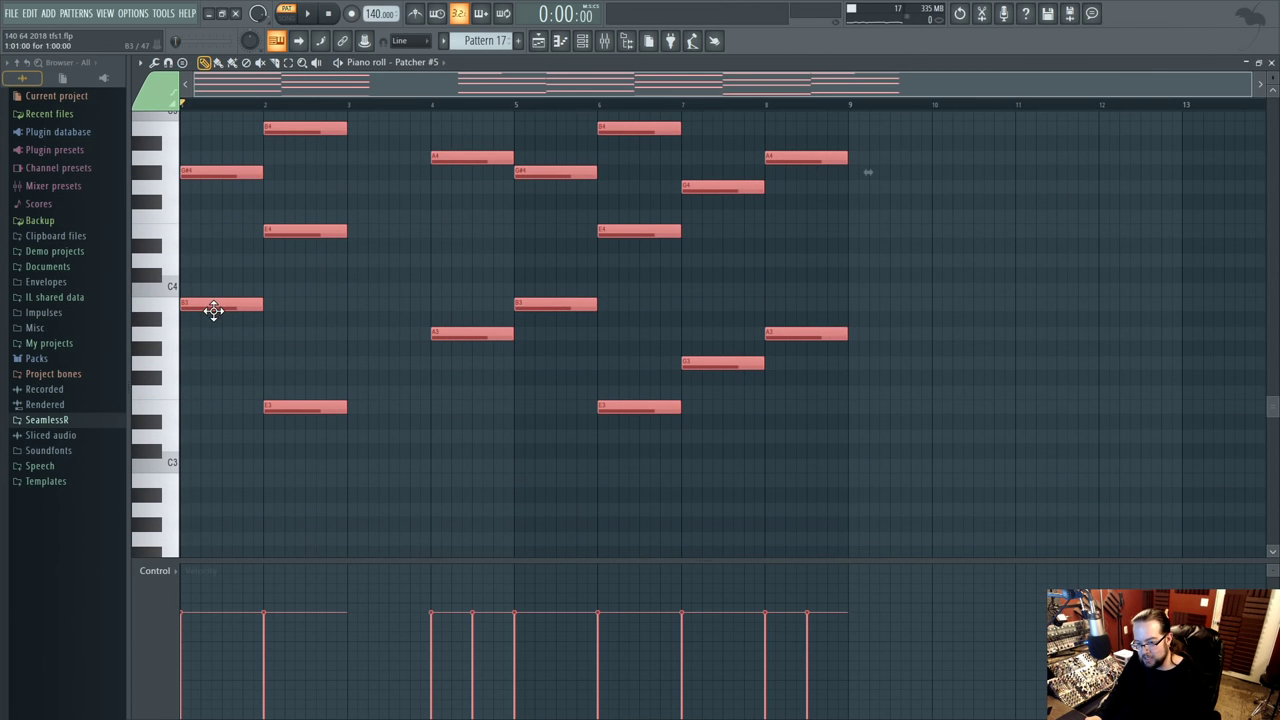
{"action": "left_click_drag", "start_coordinate": [223, 306], "coordinate": [208, 489]}
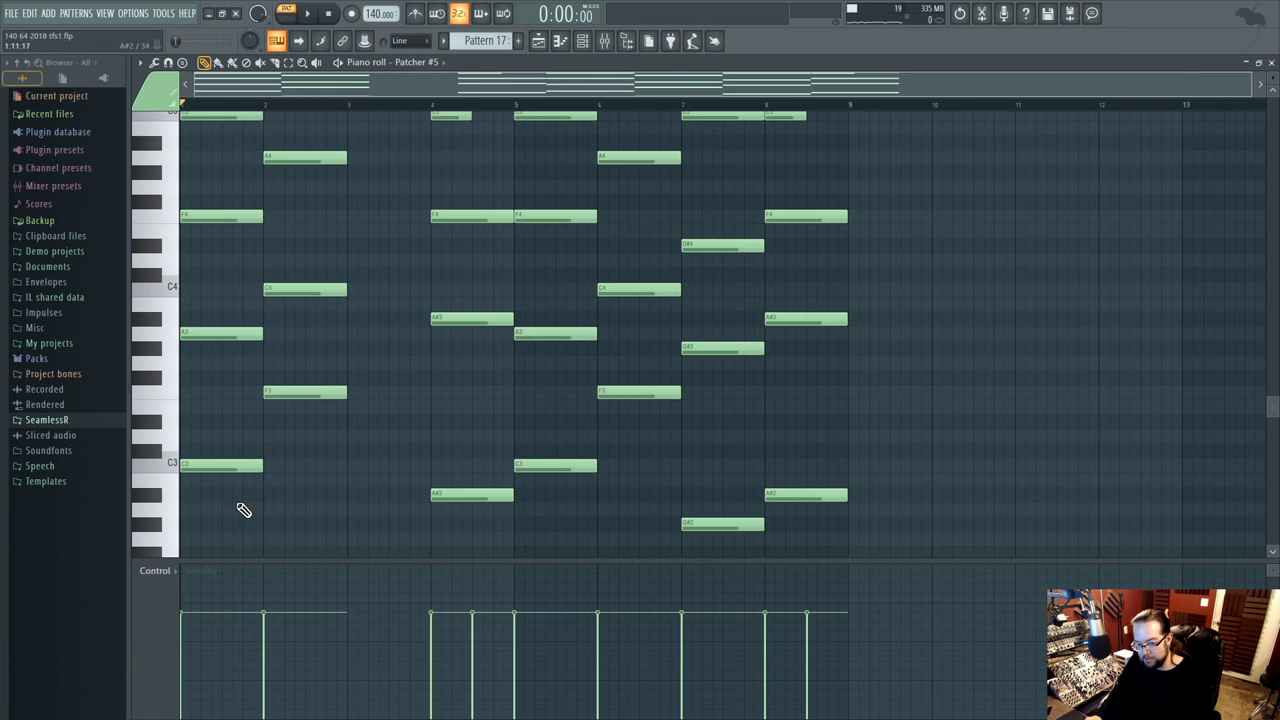
{"action": "scroll", "coordinate": [345, 381], "scroll_direction": "up", "scroll_amount": 12}
{"action": "scroll", "coordinate": [243, 371], "scroll_direction": "down", "scroll_amount": 15}
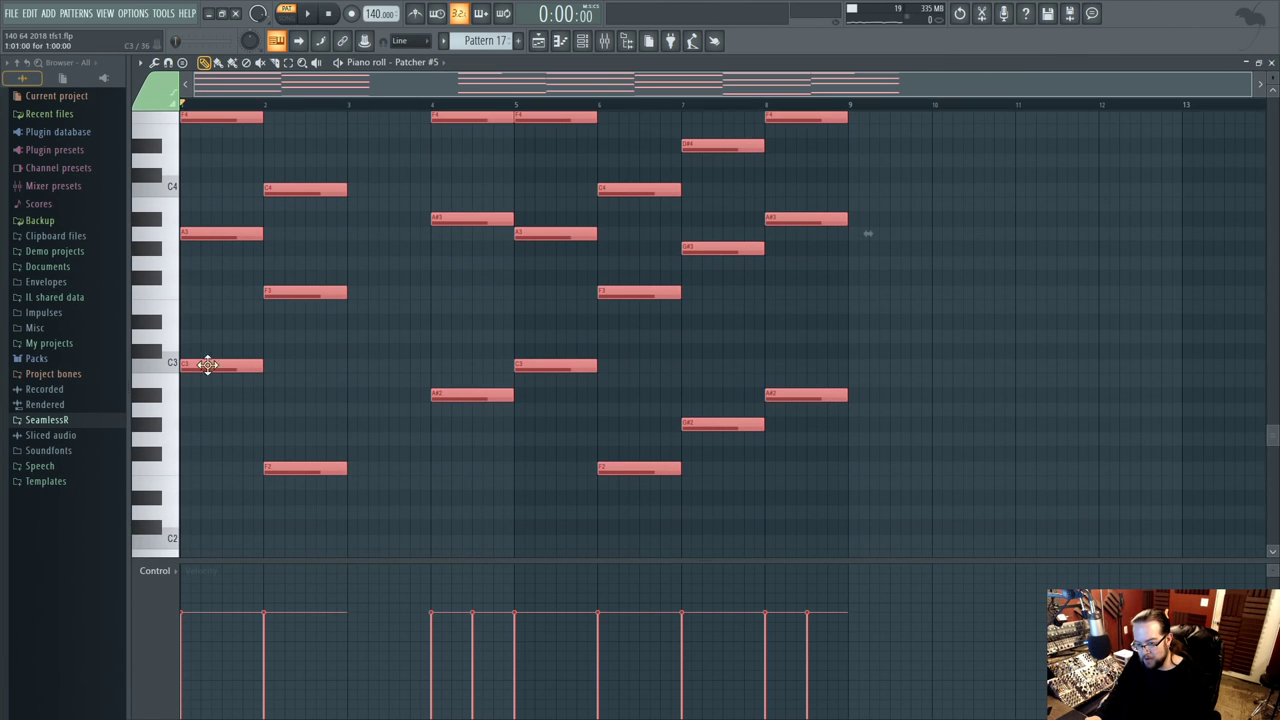
{"action": "left_click_drag", "start_coordinate": [211, 362], "coordinate": [206, 385]}
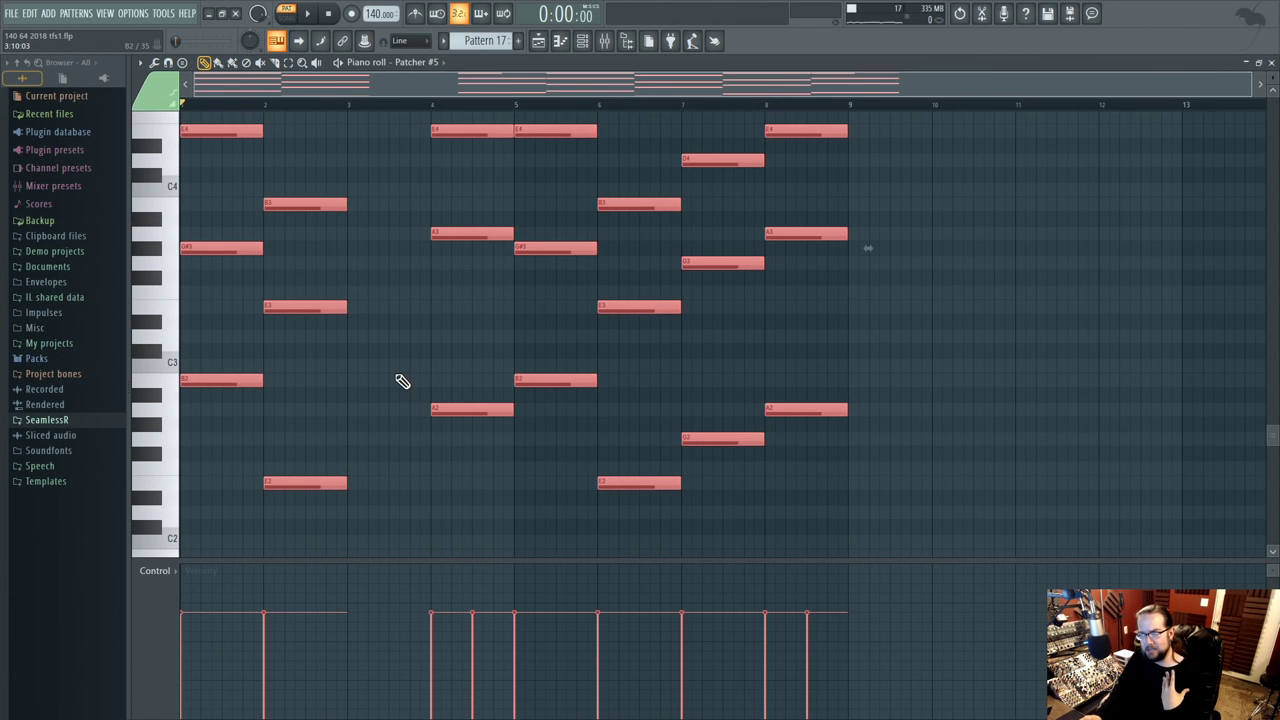
{"action": "scroll", "coordinate": [412, 408], "scroll_direction": "up", "scroll_amount": 14}
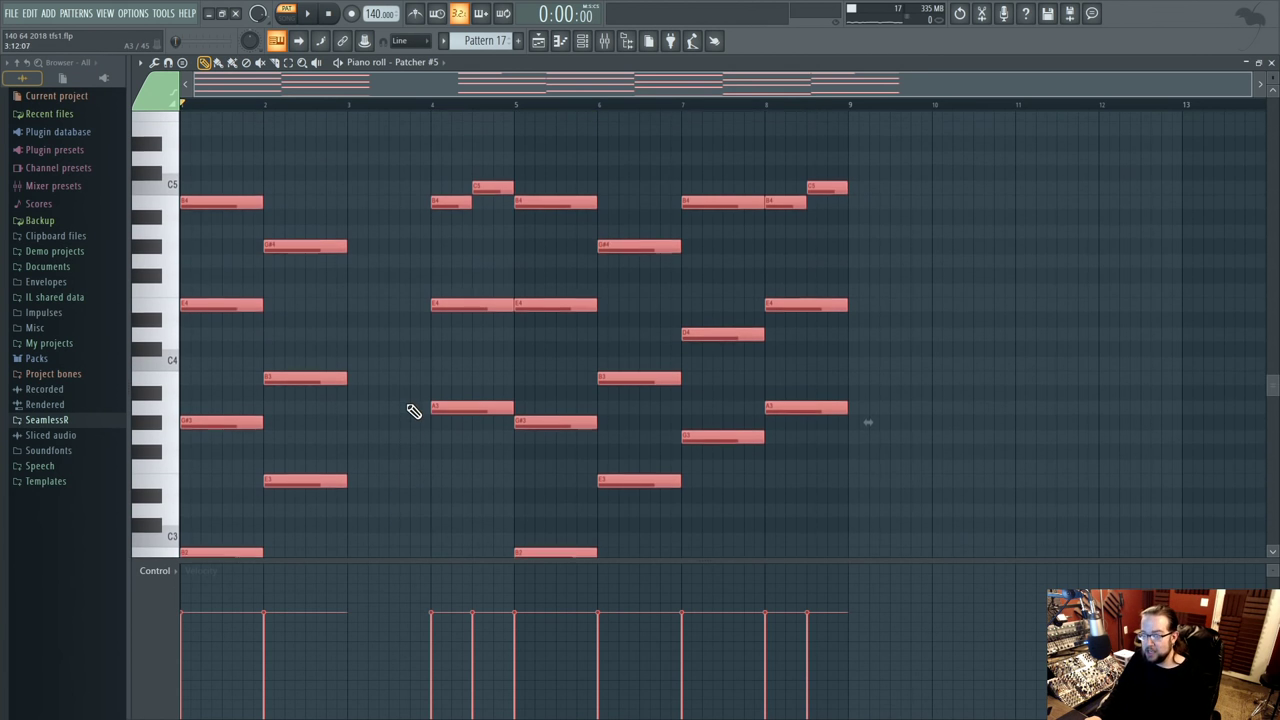
{"action": "scroll", "coordinate": [398, 366], "scroll_direction": "down", "scroll_amount": 4}
{"action": "scroll", "coordinate": [398, 366], "scroll_direction": "down", "scroll_amount": 4}
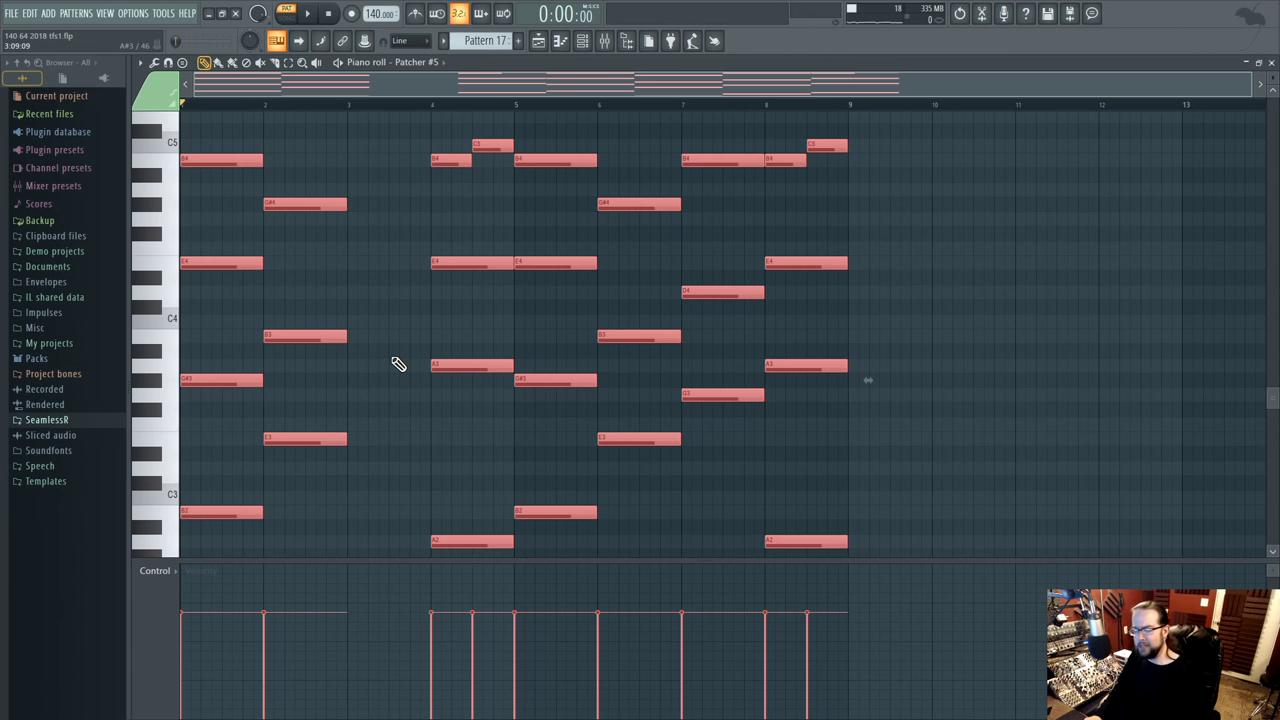
{"action": "scroll", "coordinate": [400, 360], "scroll_direction": "down", "scroll_amount": 3}
{"action": "key", "text": "ctrl+d"}
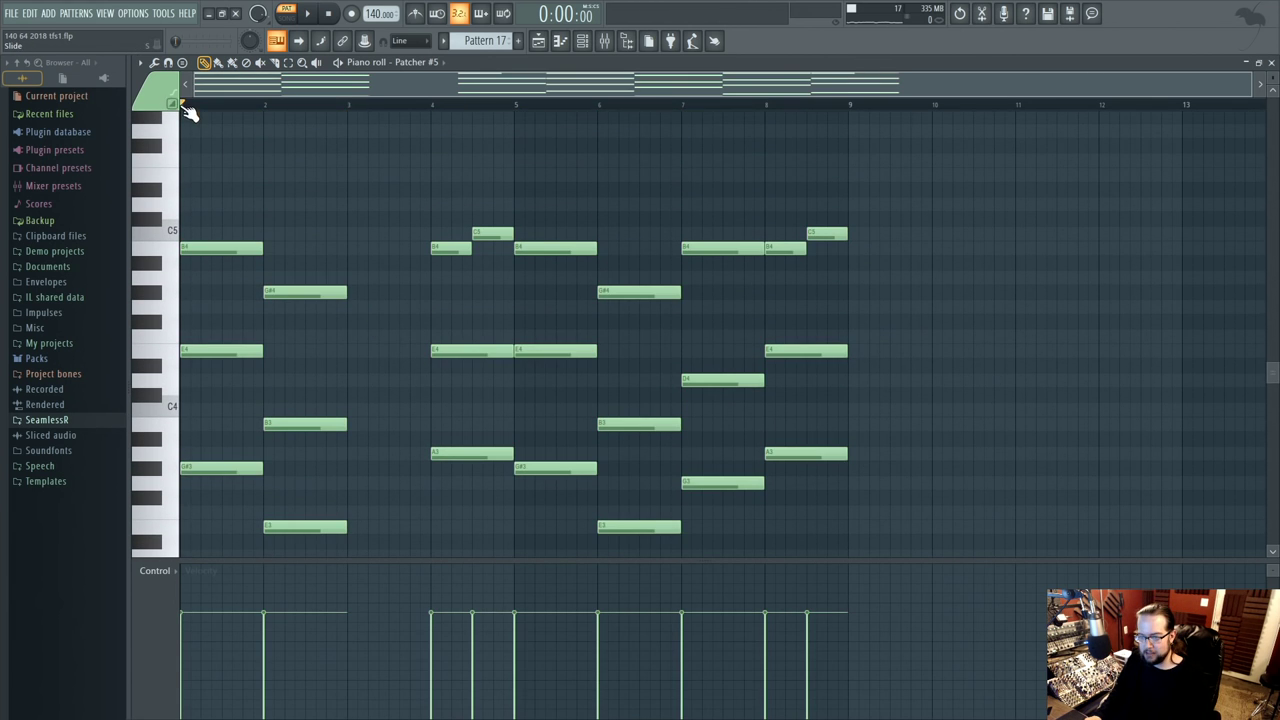
- Audition the opening chords and try the bar 1 bass note at E2
{"action": "scroll", "coordinate": [368, 222], "scroll_direction": "down", "scroll_amount": 6}
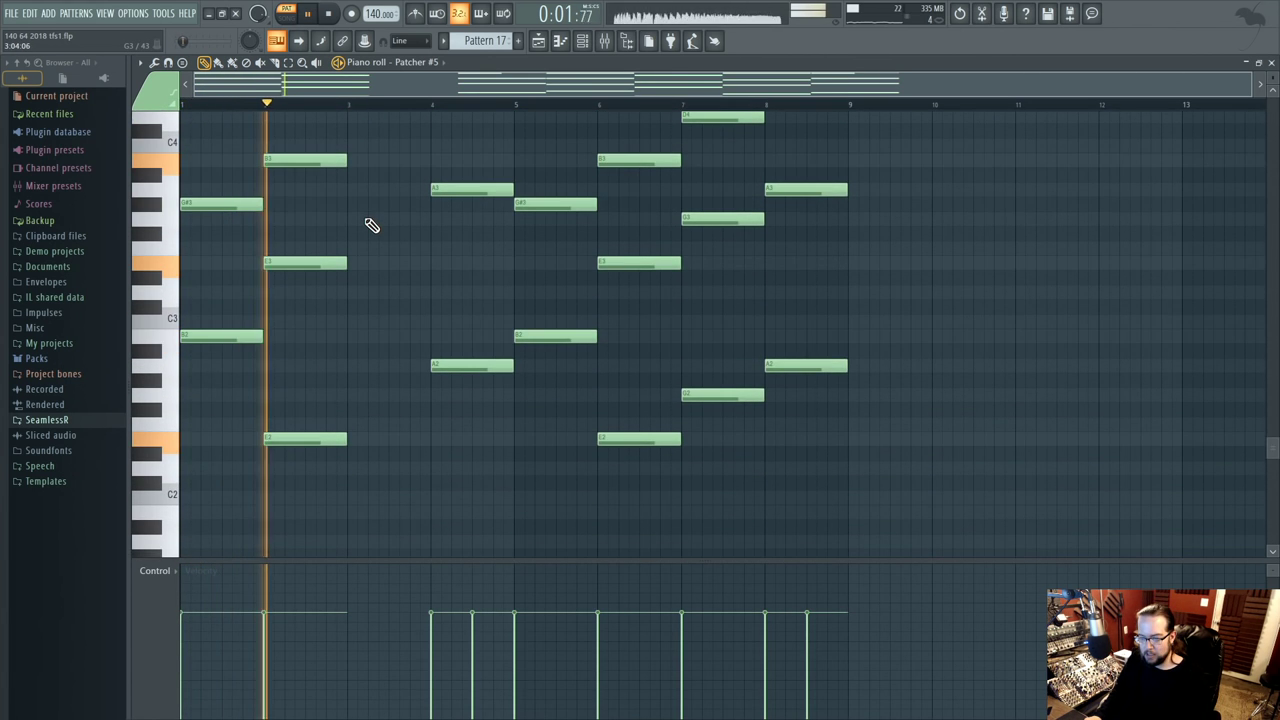
{"action": "key", "text": "space"}
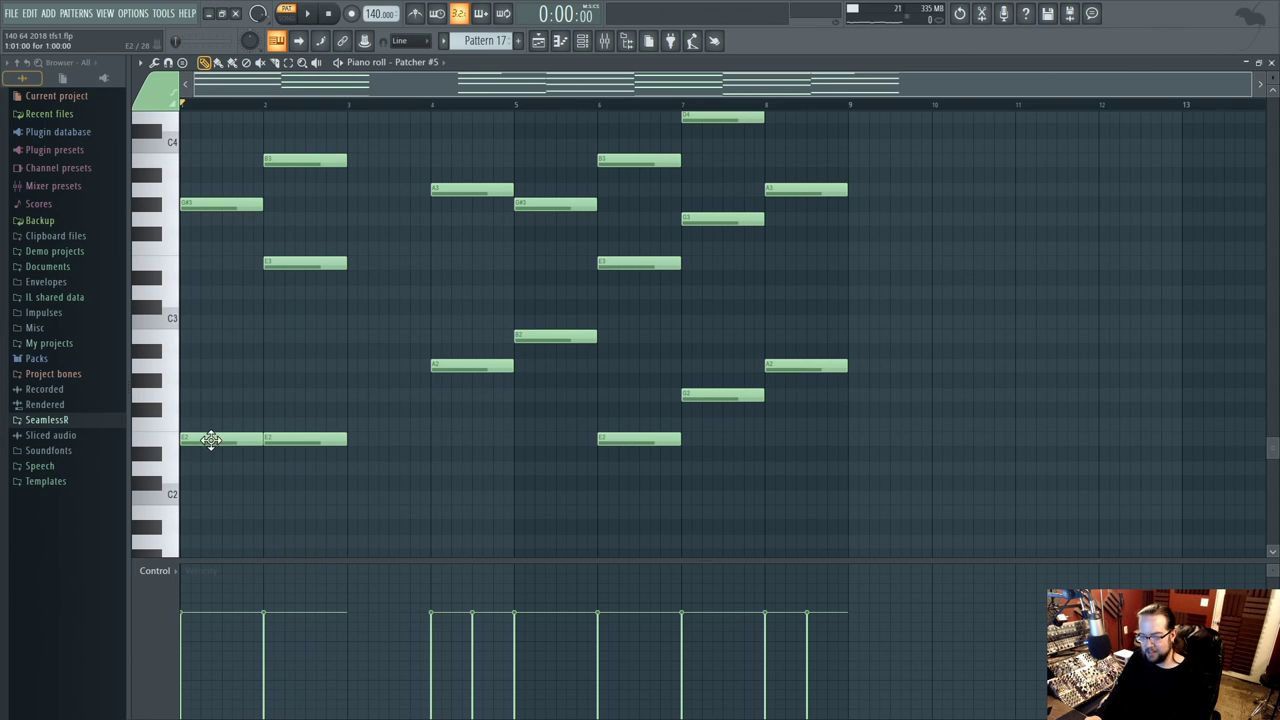
{"action": "scroll", "coordinate": [282, 466], "scroll_direction": "up", "scroll_amount": 6}
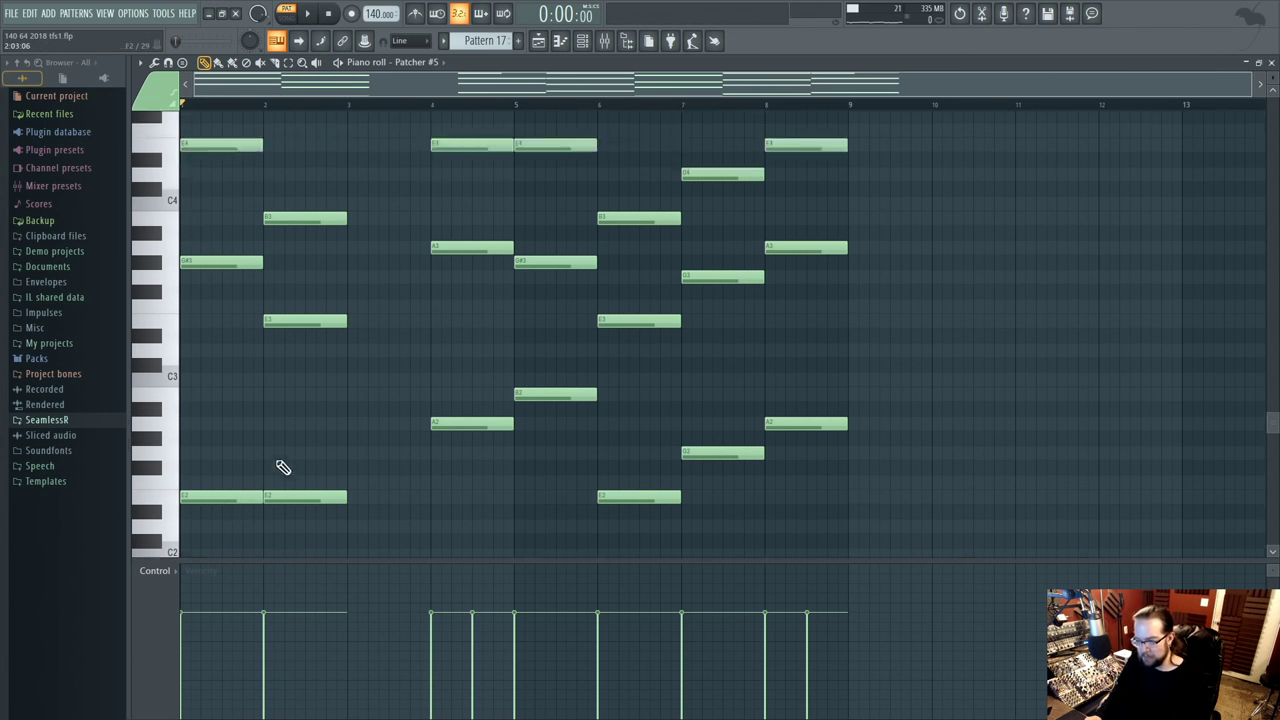
{"action": "scroll", "coordinate": [284, 467], "scroll_direction": "down", "scroll_amount": 6}
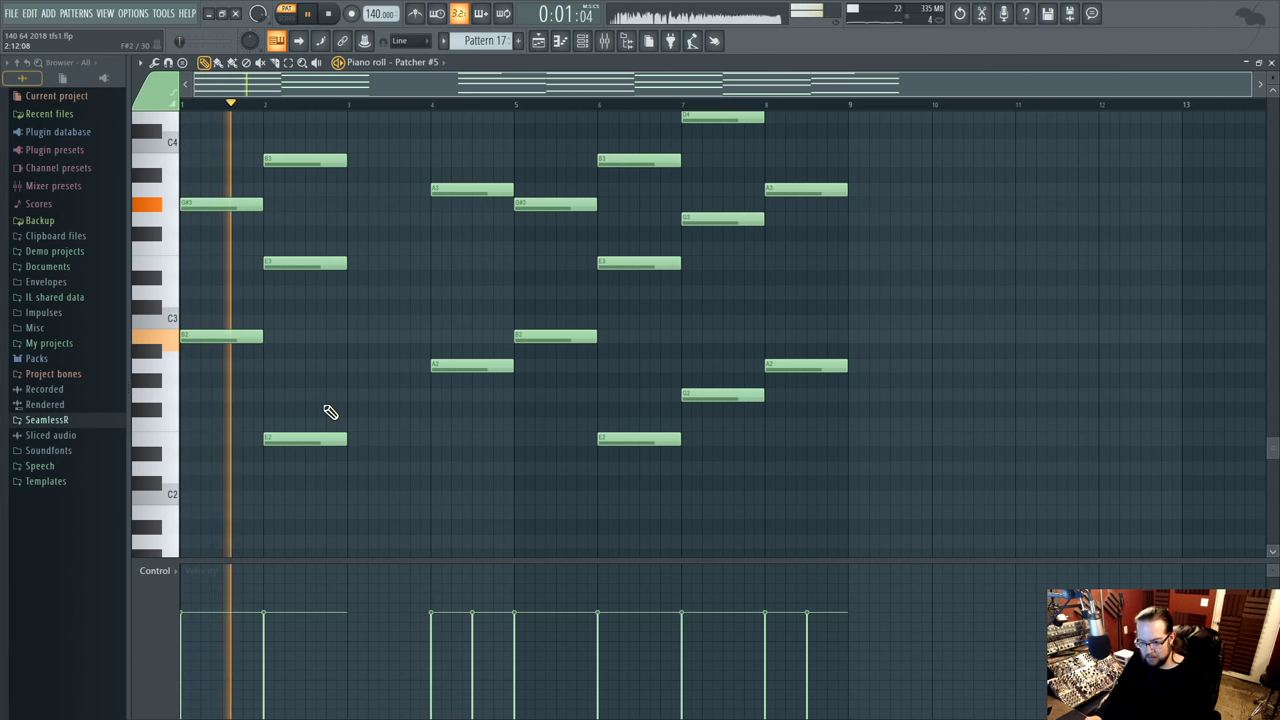
- Play the progression from bar 1, skip ahead to bars 4 and 7, and stop playback
{"action": "scroll", "coordinate": [351, 416], "scroll_direction": "up", "scroll_amount": 5}
{"action": "key", "text": "space"}
{"action": "scroll", "coordinate": [398, 418], "scroll_direction": "up", "scroll_amount": 2}
{"action": "left_click", "coordinate": [431, 104]}
{"action": "scroll", "coordinate": [517, 146], "scroll_direction": "down", "scroll_amount": 3}
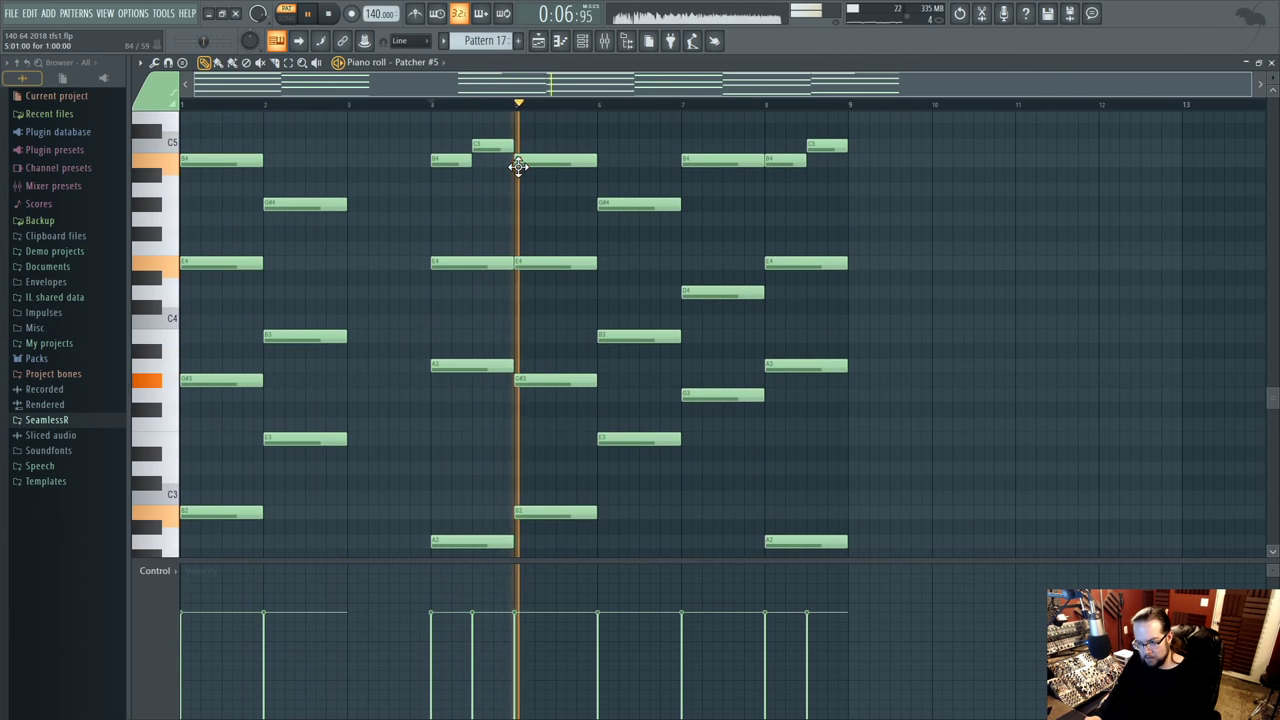
{"action": "left_click", "coordinate": [681, 104]}
{"action": "scroll", "coordinate": [766, 246], "scroll_direction": "down", "scroll_amount": 2}
{"action": "scroll", "coordinate": [717, 160], "scroll_direction": "up", "scroll_amount": 3}
{"action": "key", "text": "space"}
- Copy the bar 7 chord of B4, D4, G3 and G2 into the empty bar 3
{"action": "left_click_drag", "start_coordinate": [717, 160], "coordinate": [720, 471]}
{"action": "key", "text": "ctrl+c"}
{"action": "key", "text": "ctrl+v"}
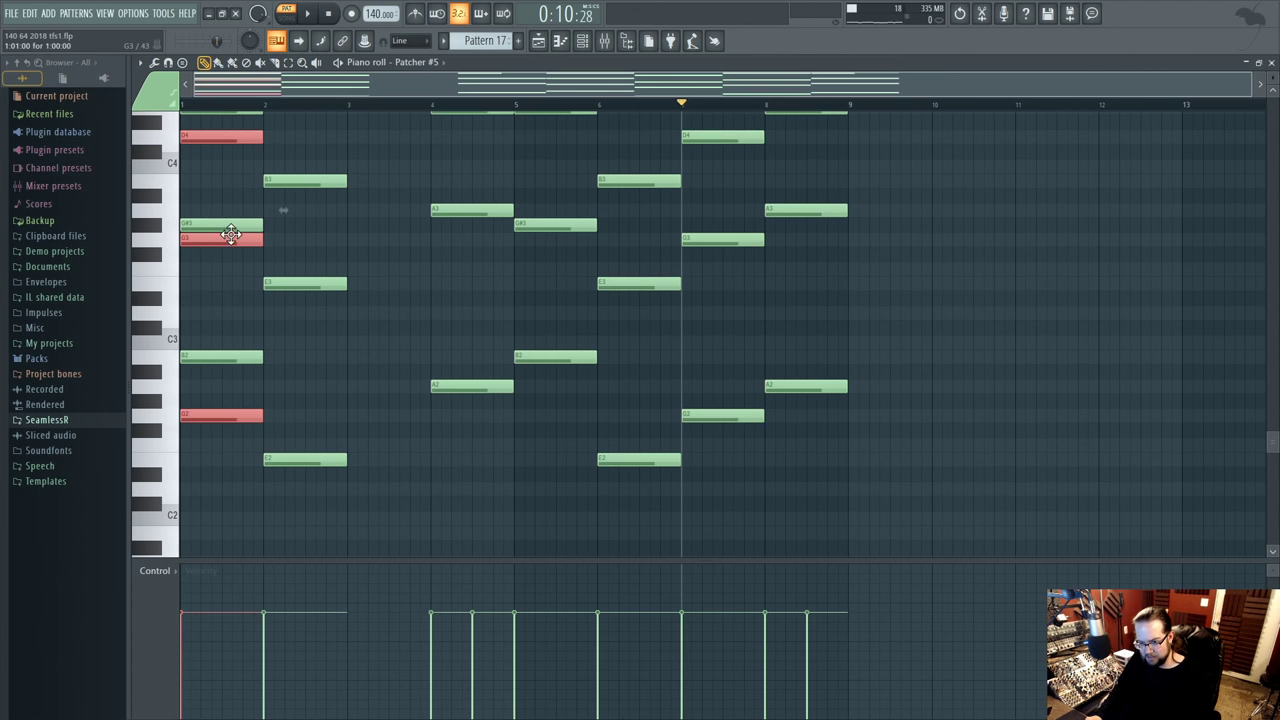
{"action": "left_click_drag", "start_coordinate": [231, 234], "coordinate": [391, 243]}
{"action": "scroll", "coordinate": [457, 349], "scroll_direction": "up", "scroll_amount": 4}
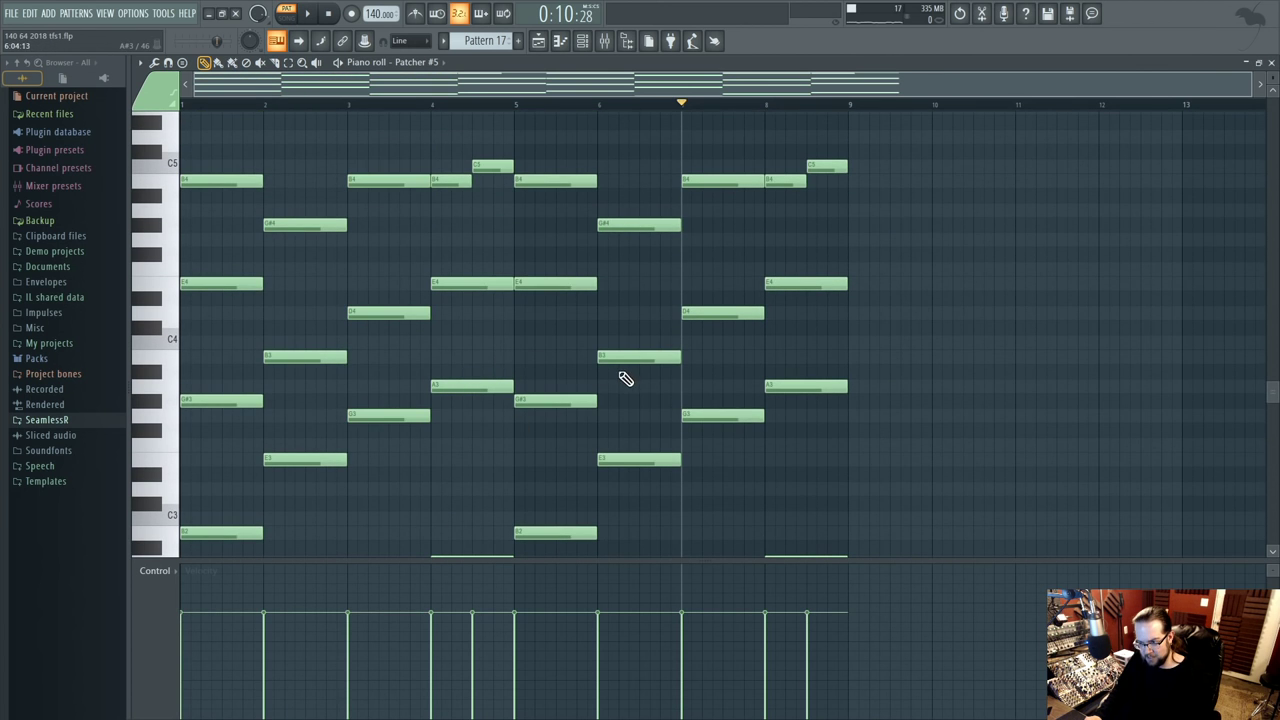
- Play the progression and lower the bass notes of bars 1 and 5 from B2 to E2
{"action": "scroll", "coordinate": [394, 309], "scroll_direction": "down", "scroll_amount": 6}
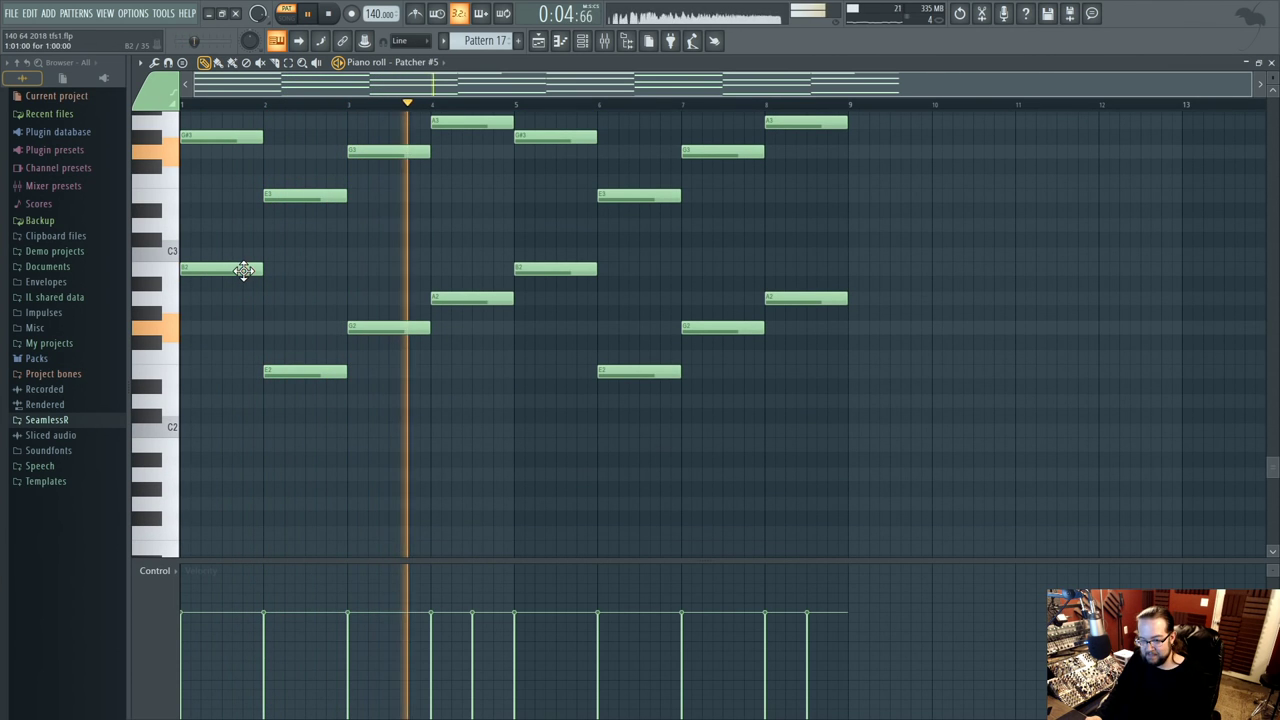
{"action": "left_click_drag", "start_coordinate": [243, 270], "coordinate": [226, 373]}
{"action": "left_click_drag", "start_coordinate": [545, 275], "coordinate": [546, 378]}
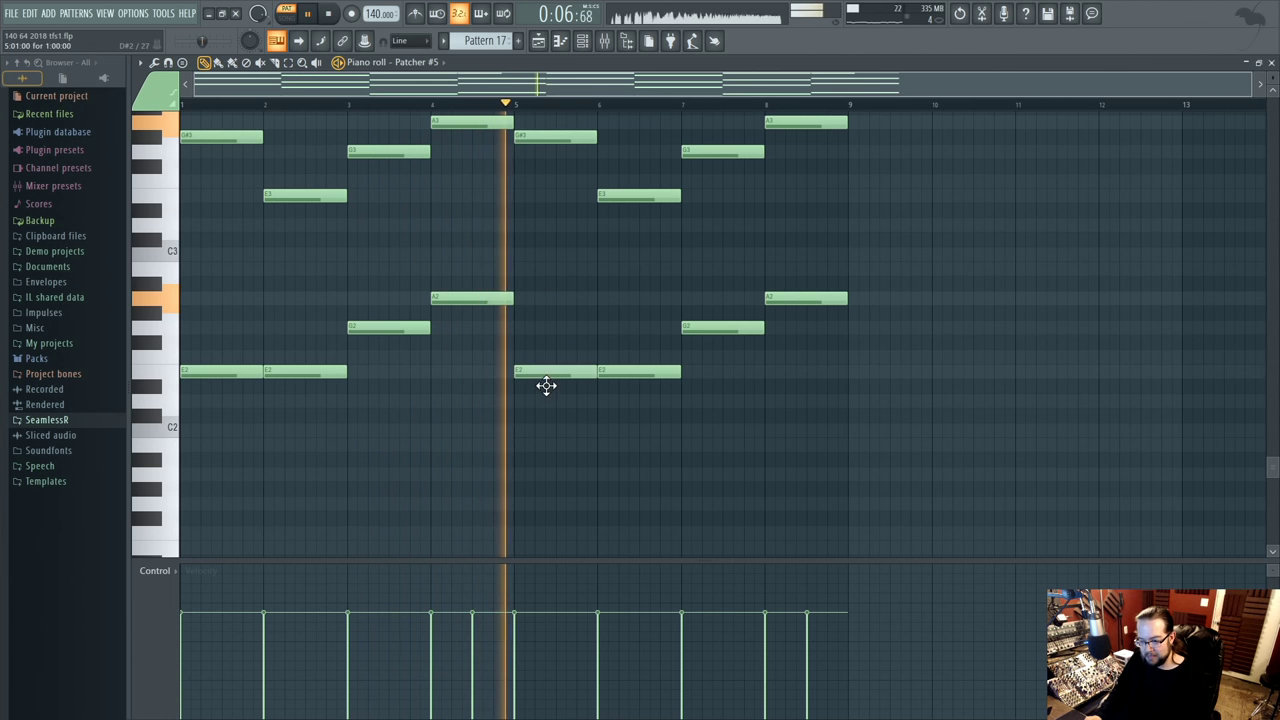
- Audition the full eight-bar progression from bar 1 with its E2 bass notes
{"action": "scroll", "coordinate": [694, 477], "scroll_direction": "up", "scroll_amount": 3}
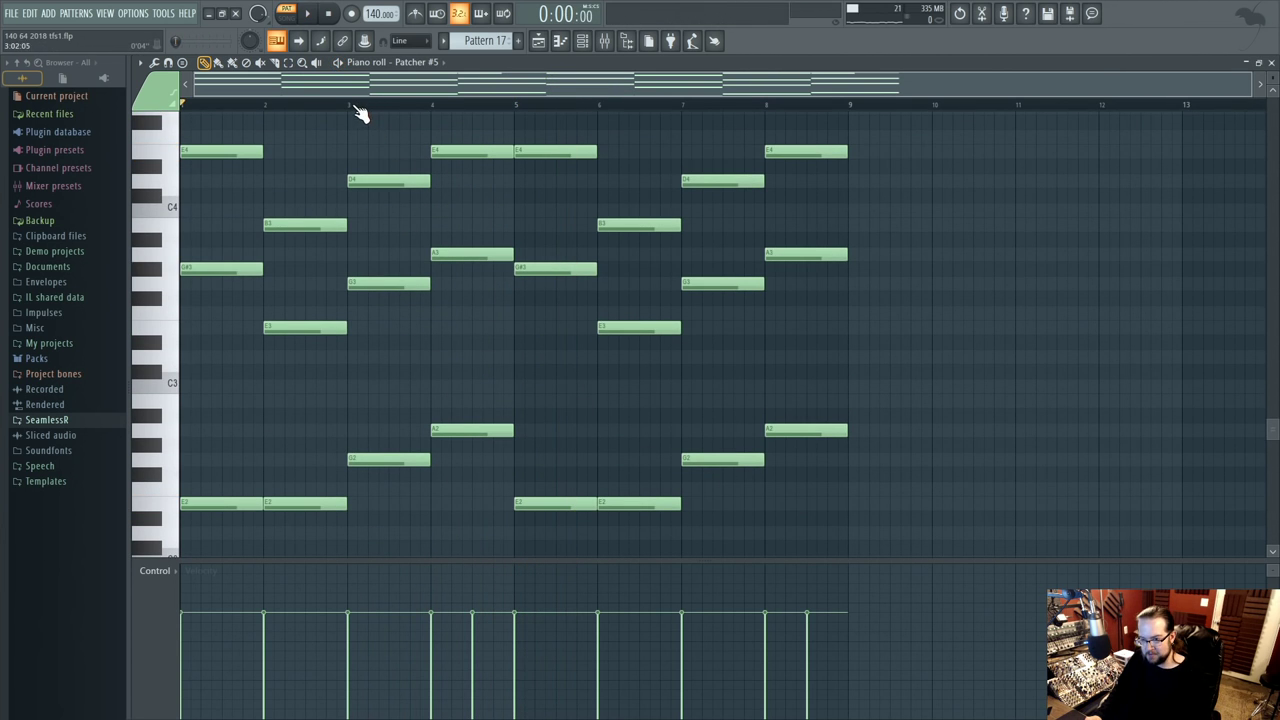
{"action": "key", "text": "space"}
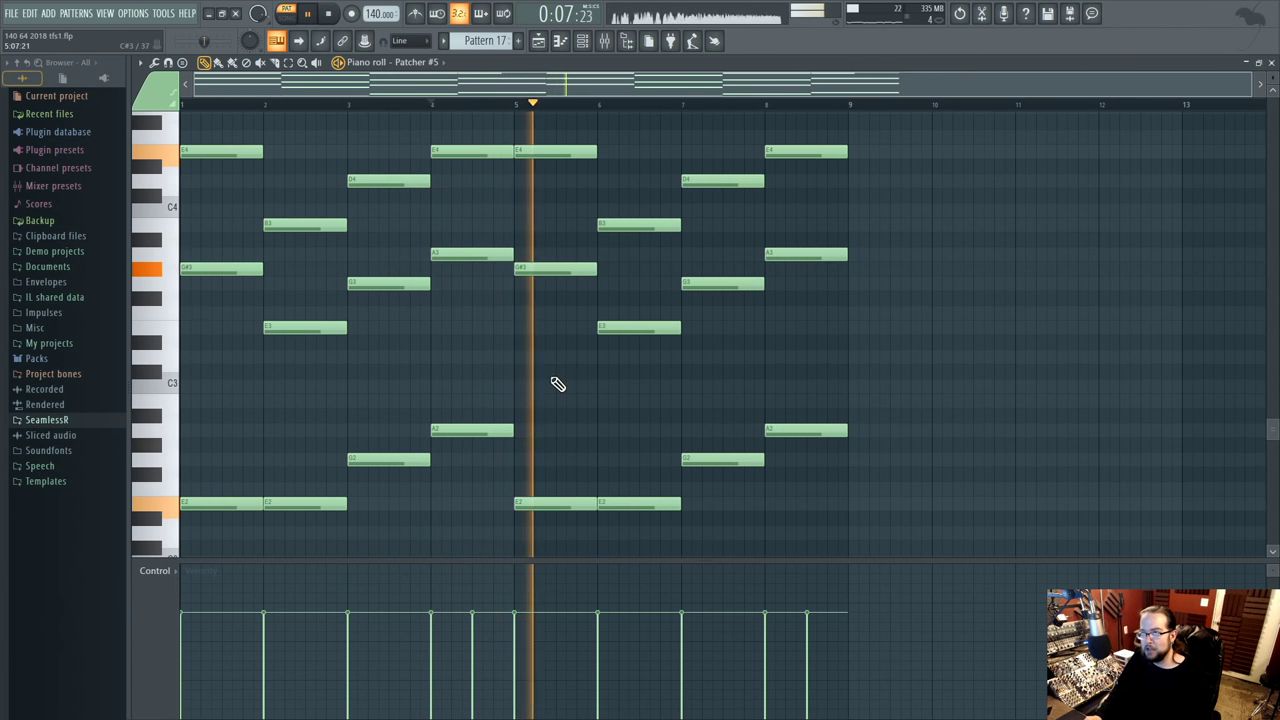
{"action": "key", "text": "space"}
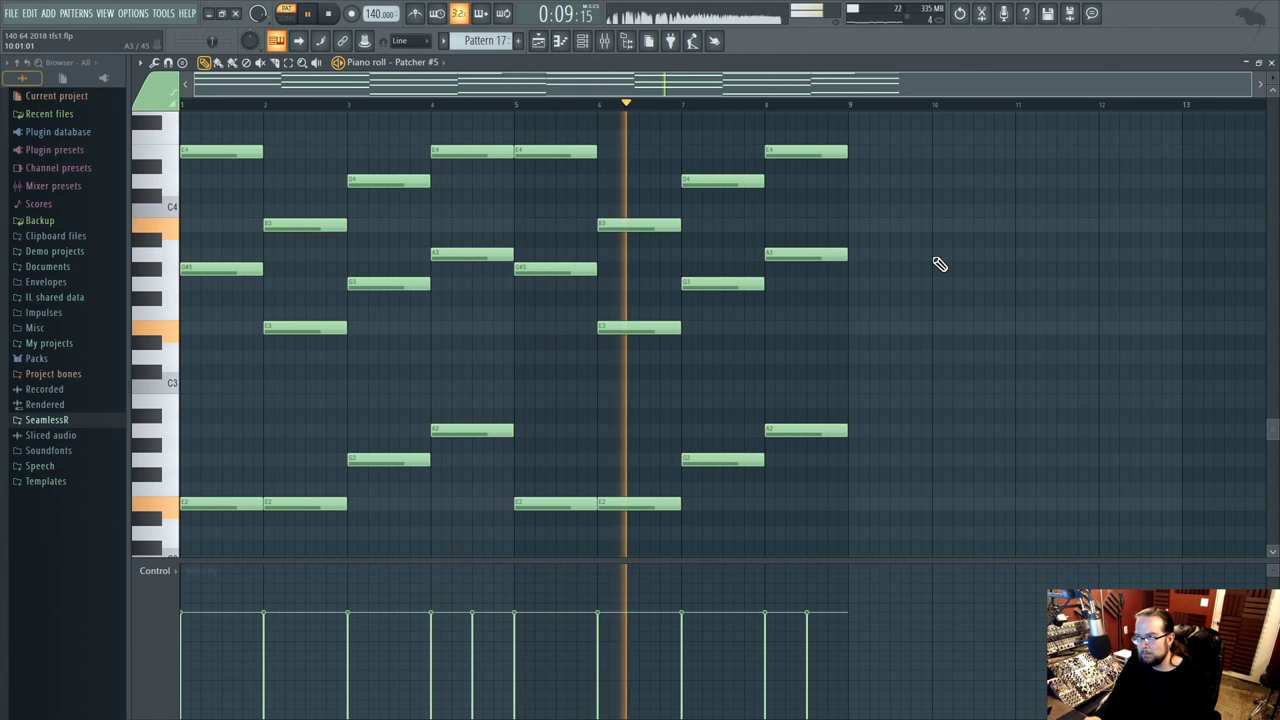
{"action": "scroll", "coordinate": [940, 263], "scroll_direction": "up", "scroll_amount": 3}
{"action": "key", "text": "space"}
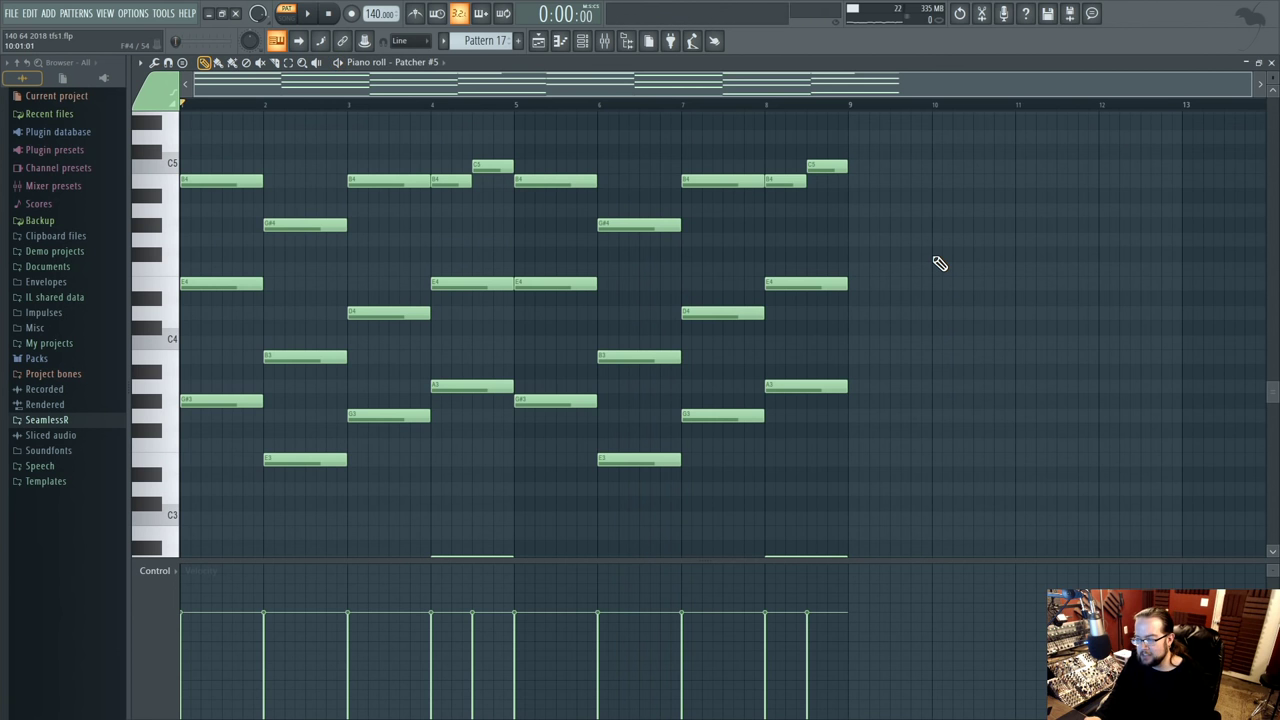
- Transpose all the chords of bars 1 to 8 up one octave, bringing the bar 1 bass note to E3
{"action": "scroll", "coordinate": [940, 263], "scroll_direction": "down", "scroll_amount": 4}
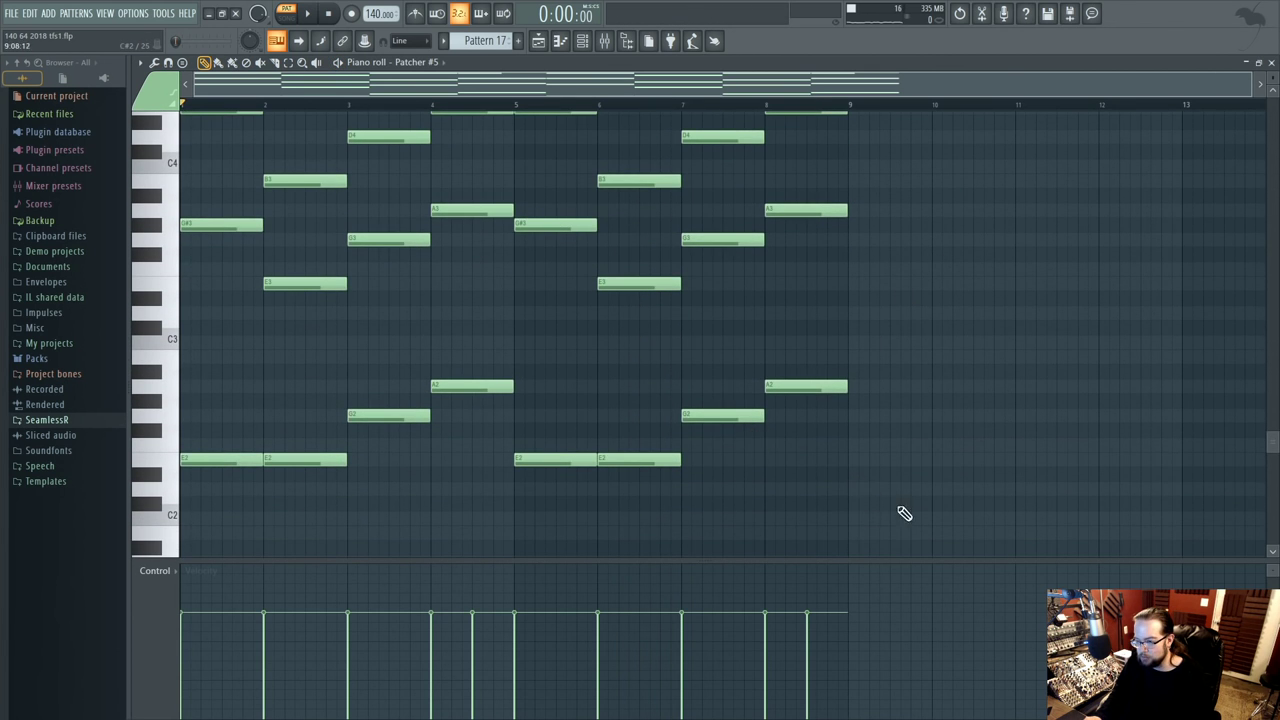
{"action": "key", "text": "ctrl+a"}
{"action": "scroll", "coordinate": [346, 449], "scroll_direction": "down", "scroll_amount": 1}
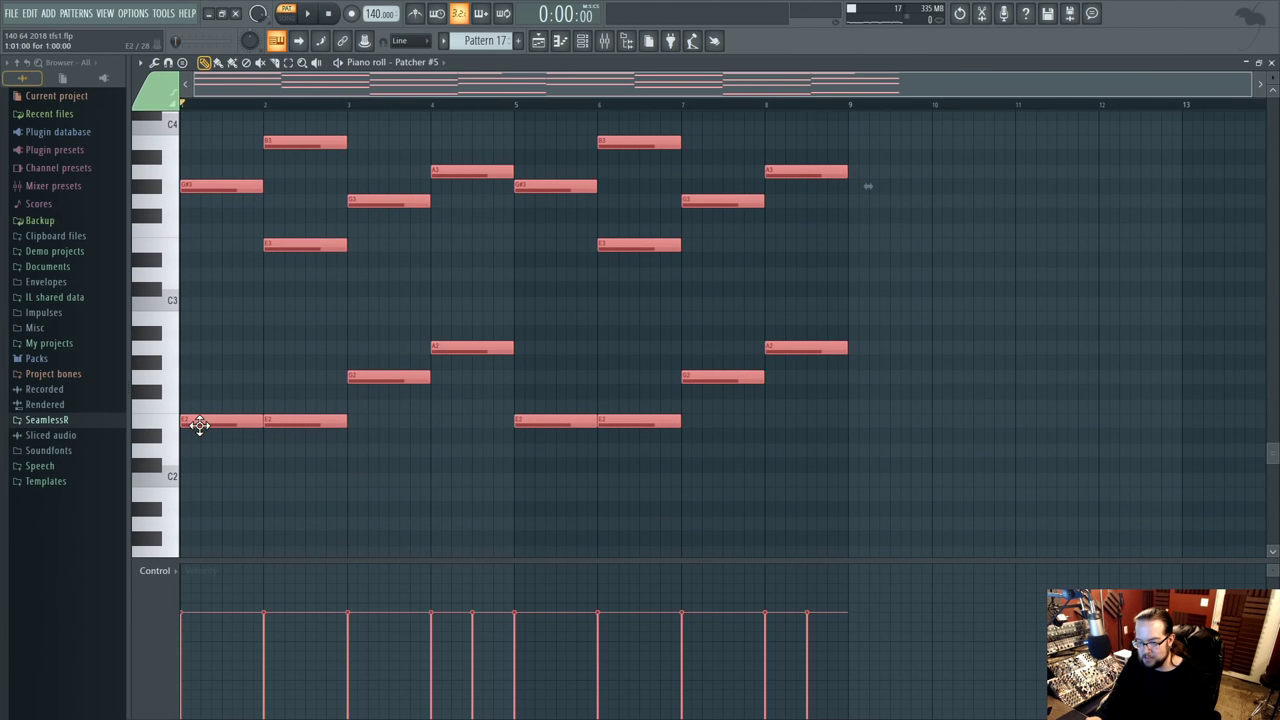
{"action": "key", "text": "ctrl+z"}
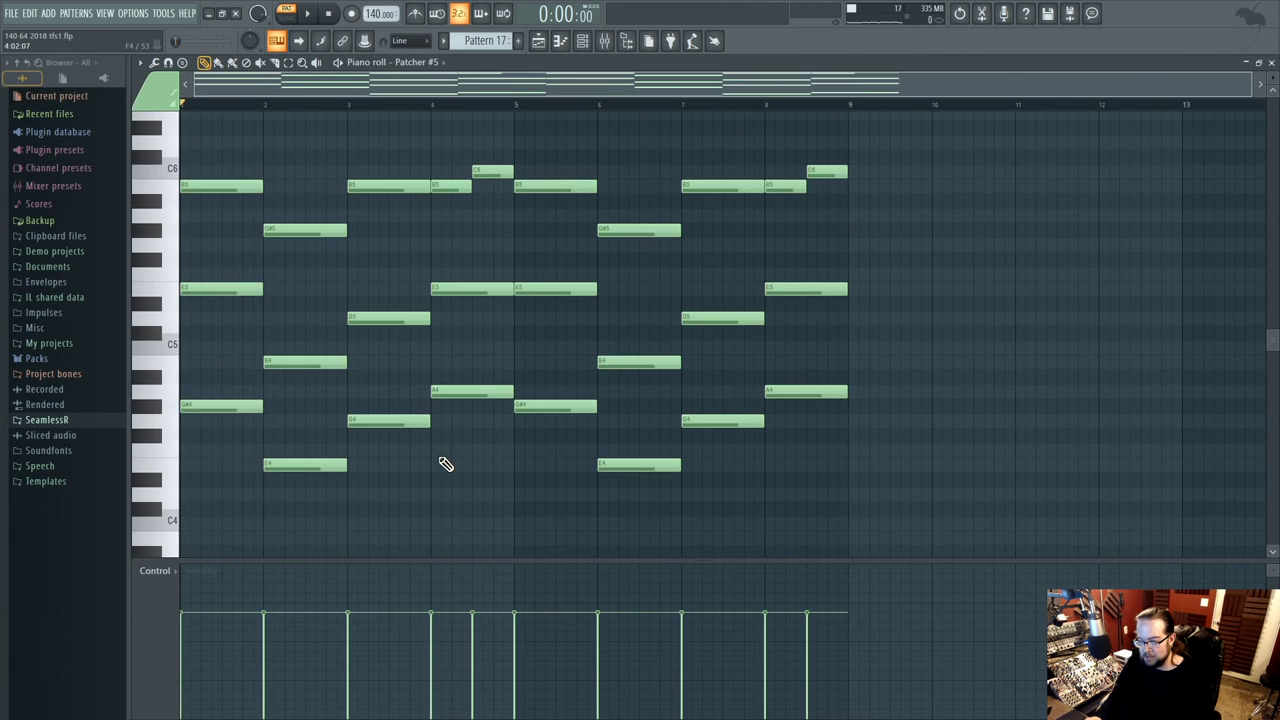
{"action": "scroll", "coordinate": [446, 464], "scroll_direction": "down", "scroll_amount": 2}
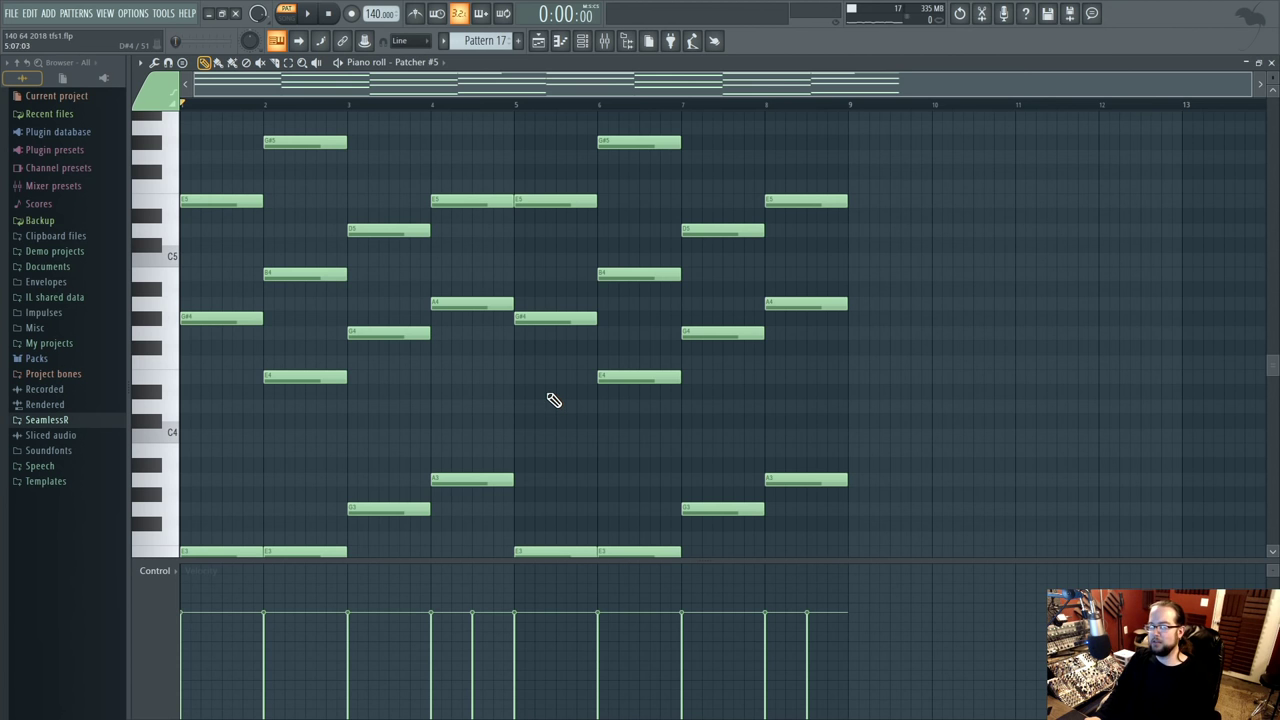
{"action": "key", "text": "F8"}
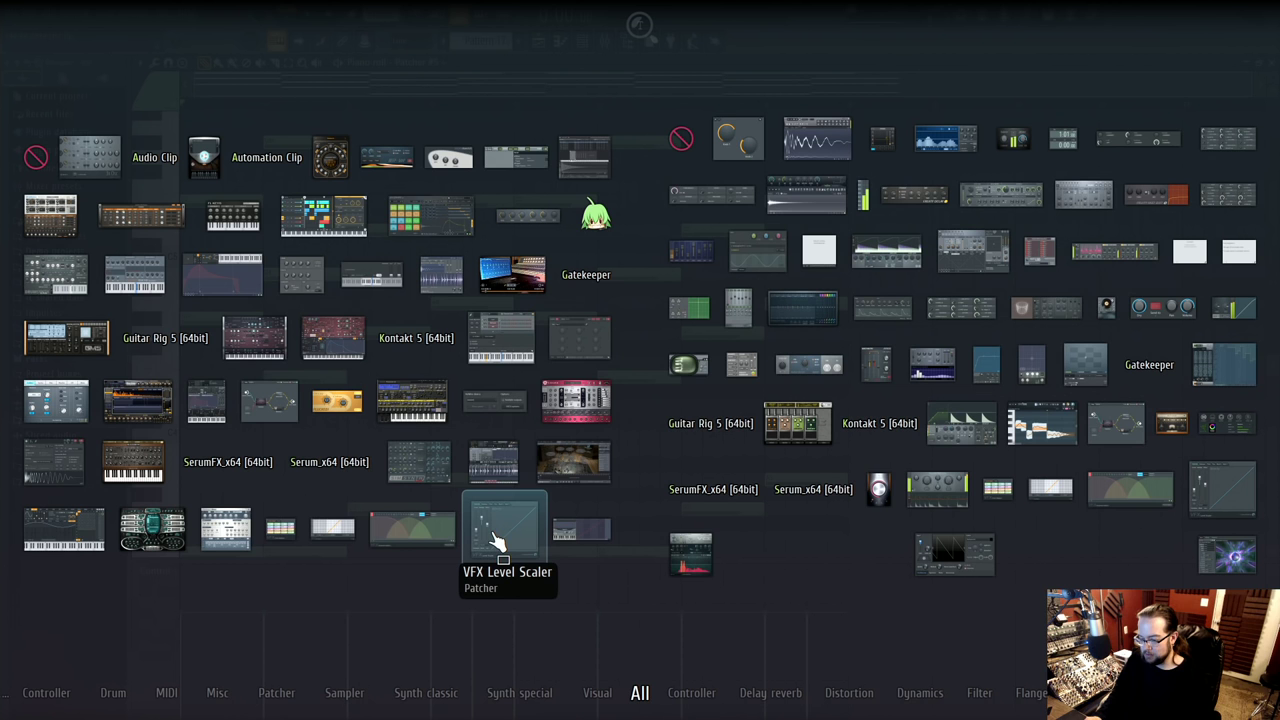
{"action": "key", "text": "F8"}
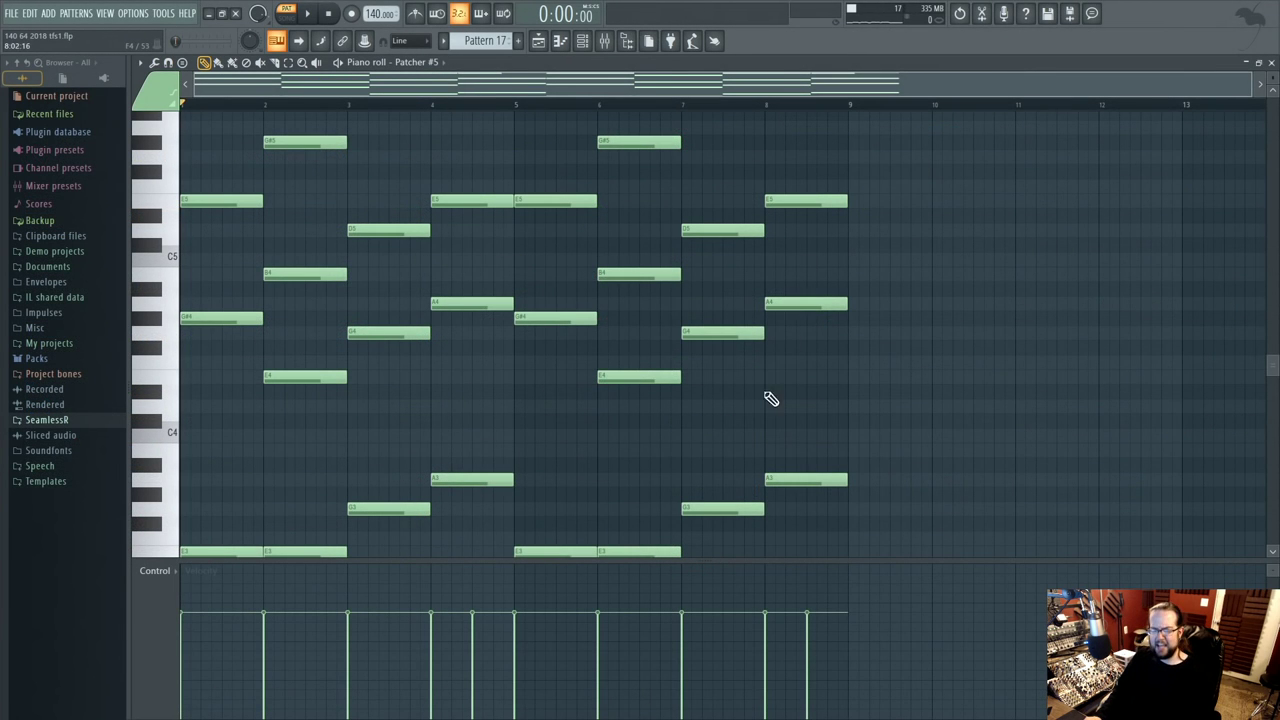
{"action": "scroll", "coordinate": [645, 475], "scroll_direction": "up", "scroll_amount": 1}
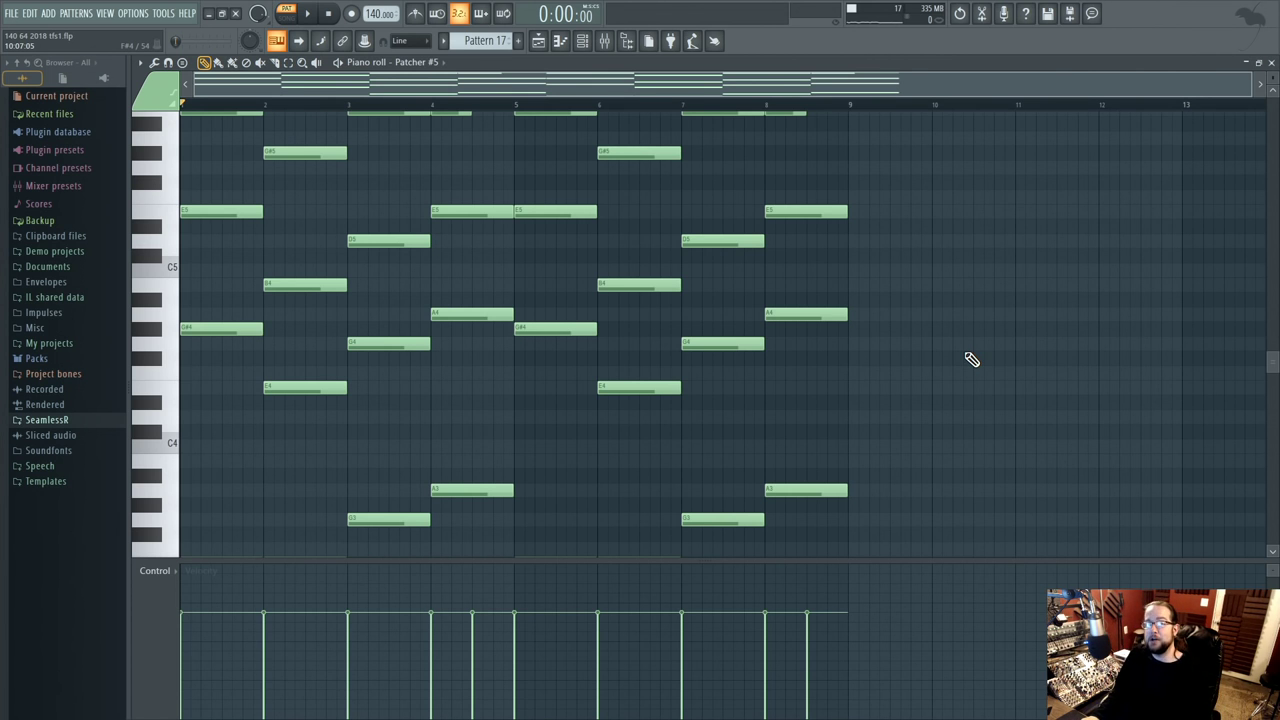
{"action": "scroll", "coordinate": [940, 360], "scroll_direction": "up", "scroll_amount": 4}
{"action": "scroll", "coordinate": [965, 400], "scroll_direction": "down", "scroll_amount": 3}
{"action": "scroll", "coordinate": [976, 331], "scroll_direction": "down", "scroll_amount": 1}
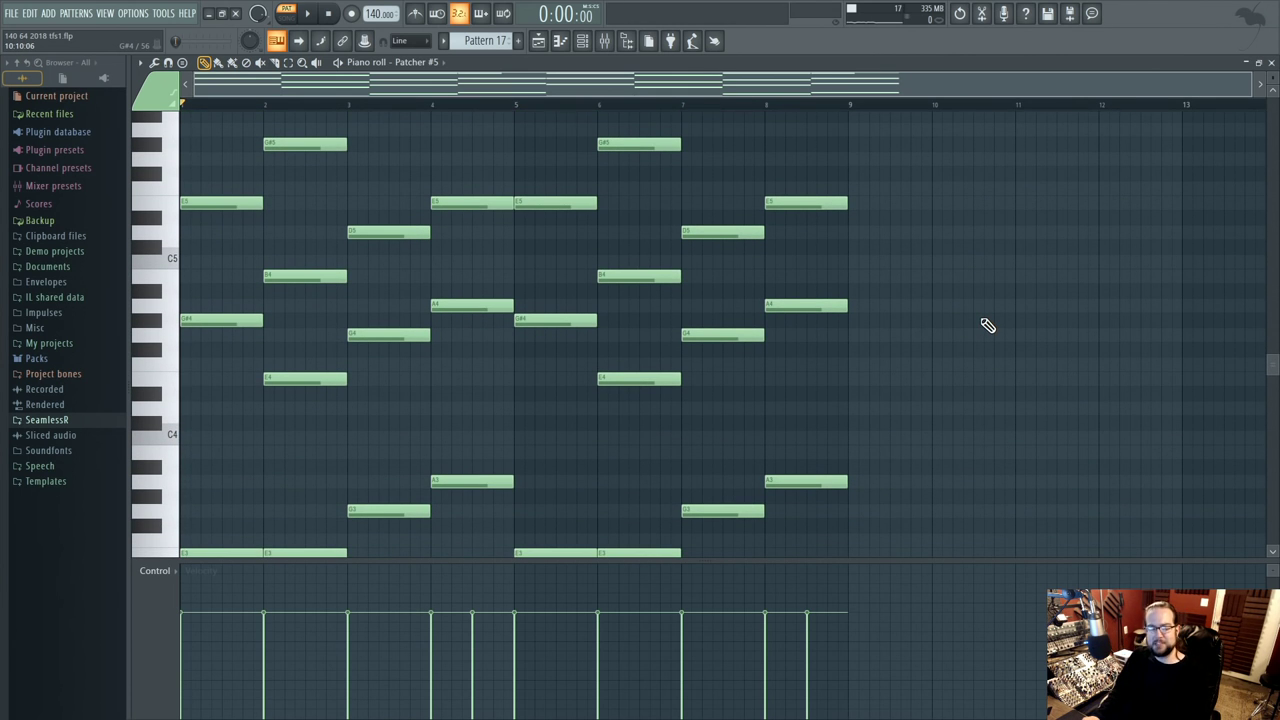
{"action": "scroll", "coordinate": [990, 322], "scroll_direction": "up", "scroll_amount": 2}
{"action": "scroll", "coordinate": [1015, 260], "scroll_direction": "down", "scroll_amount": 3}
{"action": "scroll", "coordinate": [1060, 450], "scroll_direction": "up", "scroll_amount": 6}
- Play the transposed progression from bar 1 and examine its chords and bass notes through bar 6
{"action": "key", "text": "space"}
{"action": "scroll", "coordinate": [1049, 400], "scroll_direction": "down", "scroll_amount": 5}
{"action": "scroll", "coordinate": [1017, 309], "scroll_direction": "down", "scroll_amount": 1}
{"action": "scroll", "coordinate": [994, 428], "scroll_direction": "down", "scroll_amount": 1}
{"action": "scroll", "coordinate": [994, 400], "scroll_direction": "up", "scroll_amount": 1}
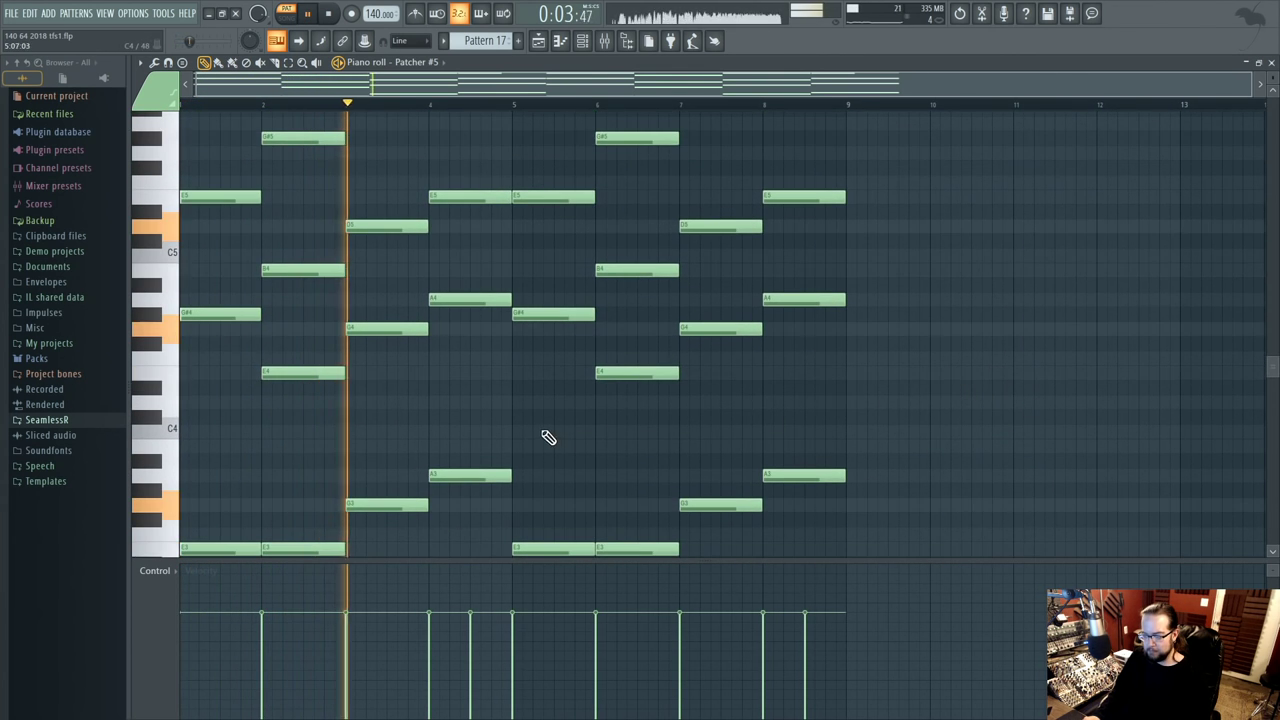
{"action": "scroll", "coordinate": [575, 470], "scroll_direction": "up", "scroll_amount": 3}
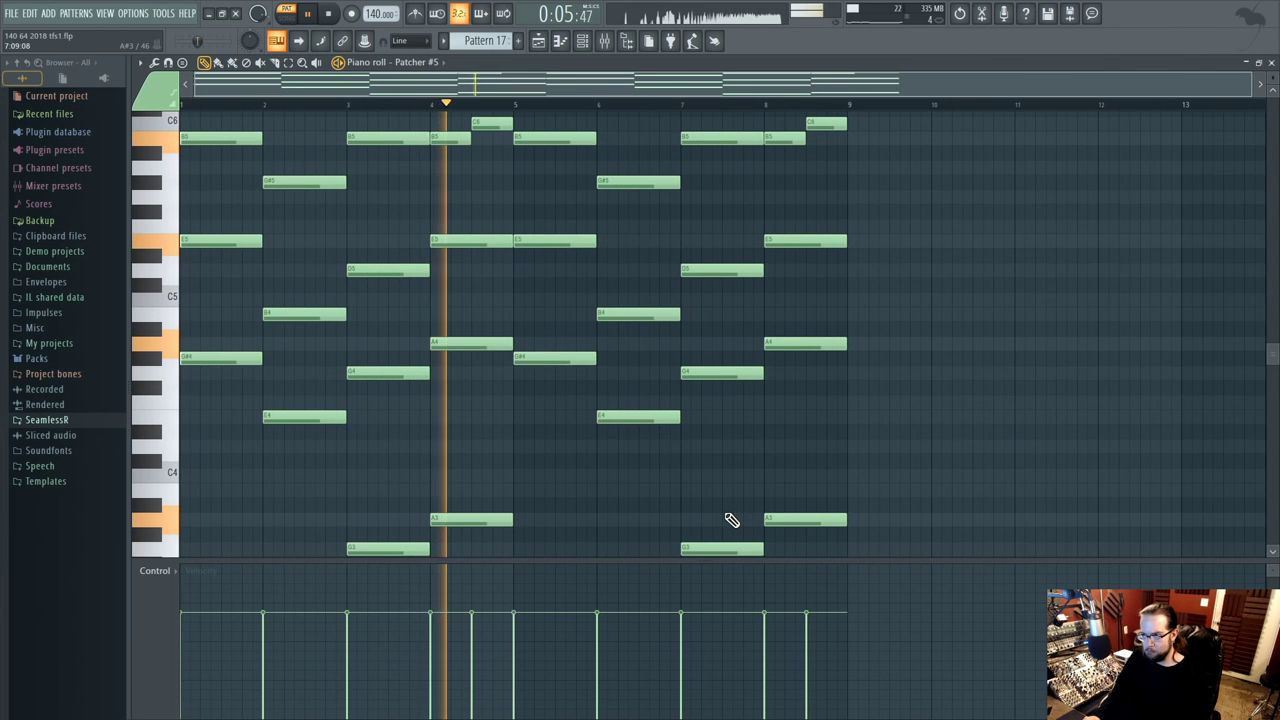
{"action": "scroll", "coordinate": [780, 420], "scroll_direction": "down", "scroll_amount": 4}
{"action": "scroll", "coordinate": [784, 392], "scroll_direction": "down", "scroll_amount": 3}
{"action": "scroll", "coordinate": [786, 366], "scroll_direction": "up", "scroll_amount": 5}
{"action": "scroll", "coordinate": [754, 449], "scroll_direction": "down", "scroll_amount": 2}
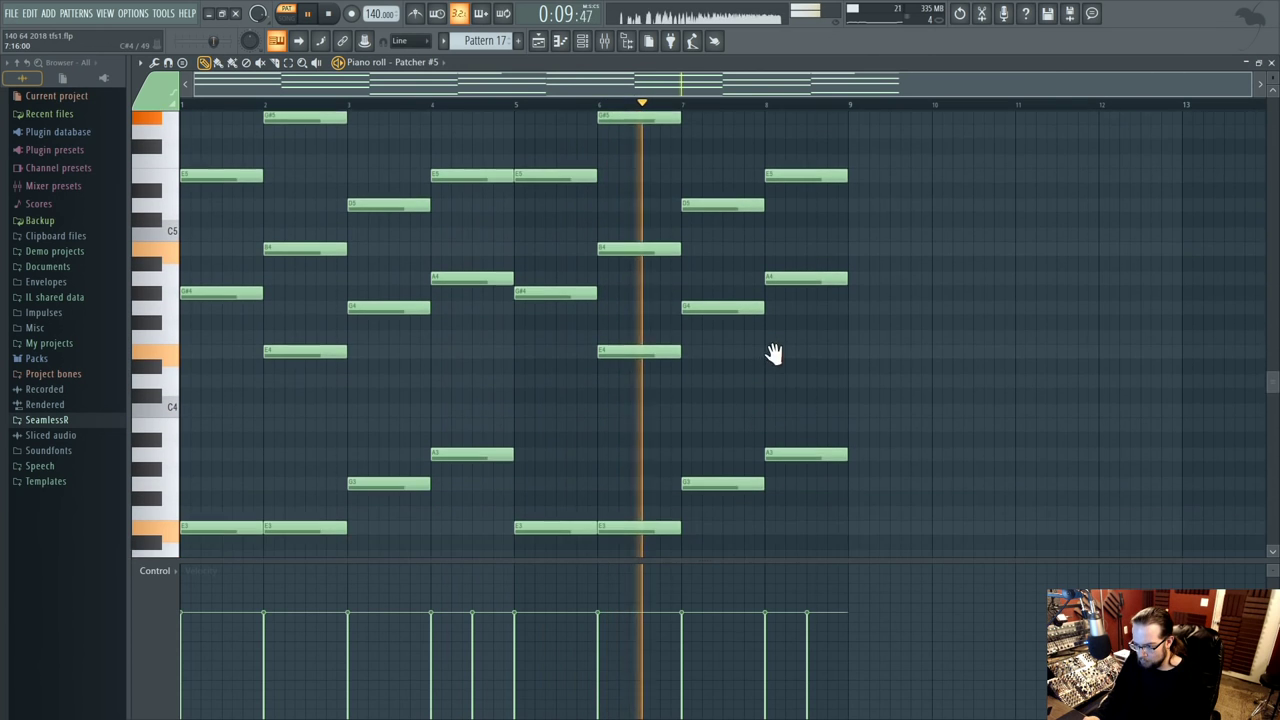
- Stop playback and lower the bass note of bar 7 to D3
{"action": "scroll", "coordinate": [771, 364], "scroll_direction": "down", "scroll_amount": 5}
{"action": "key", "text": "space"}
{"action": "left_click", "coordinate": [731, 505]}
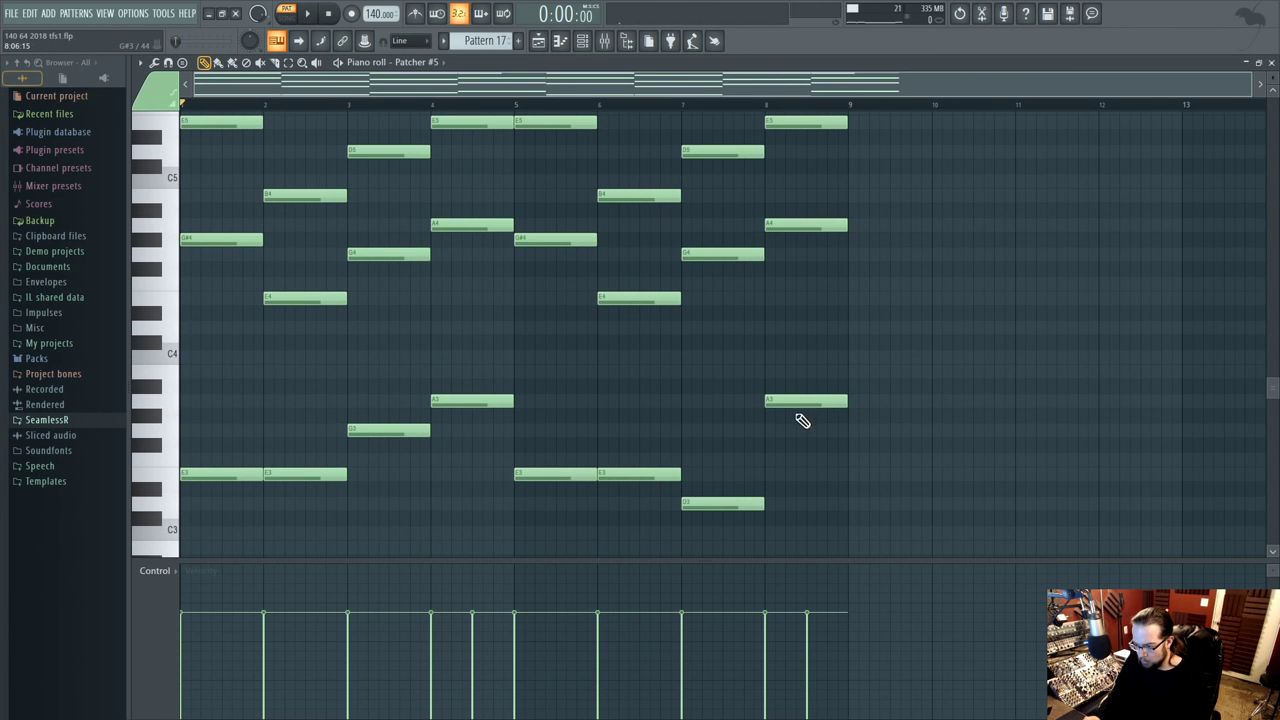
- Move the bass note in bar 8 down to C3
{"action": "left_click_drag", "start_coordinate": [800, 404], "coordinate": [793, 540]}
{"action": "scroll", "coordinate": [805, 525], "scroll_direction": "up", "scroll_amount": 4}
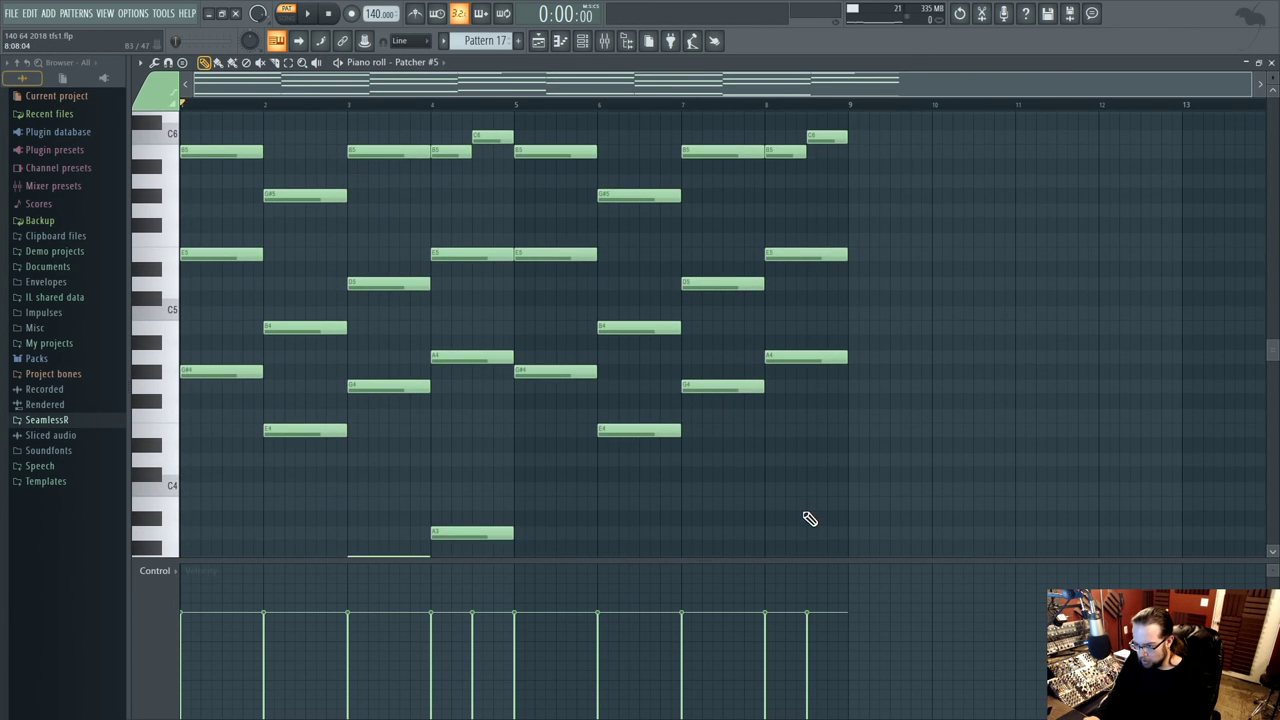
{"action": "scroll", "coordinate": [766, 237], "scroll_direction": "up", "scroll_amount": 2}
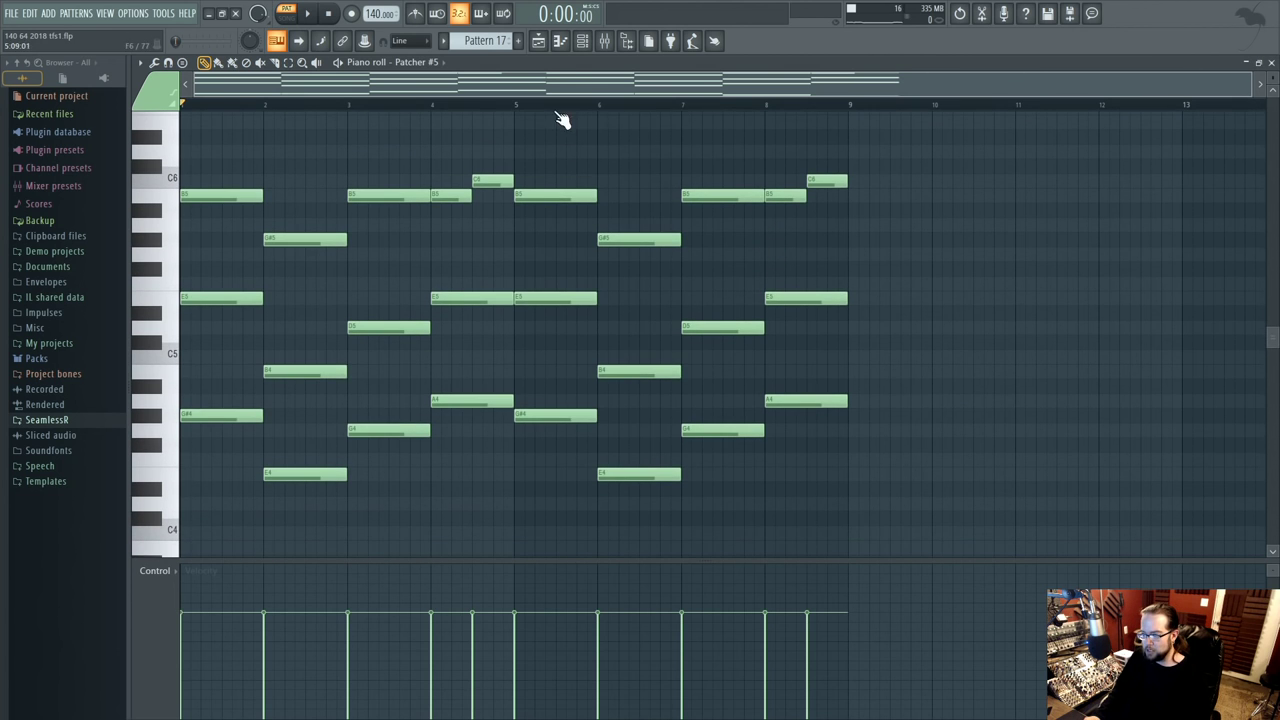
{"action": "scroll", "coordinate": [661, 228], "scroll_direction": "down", "scroll_amount": 4}
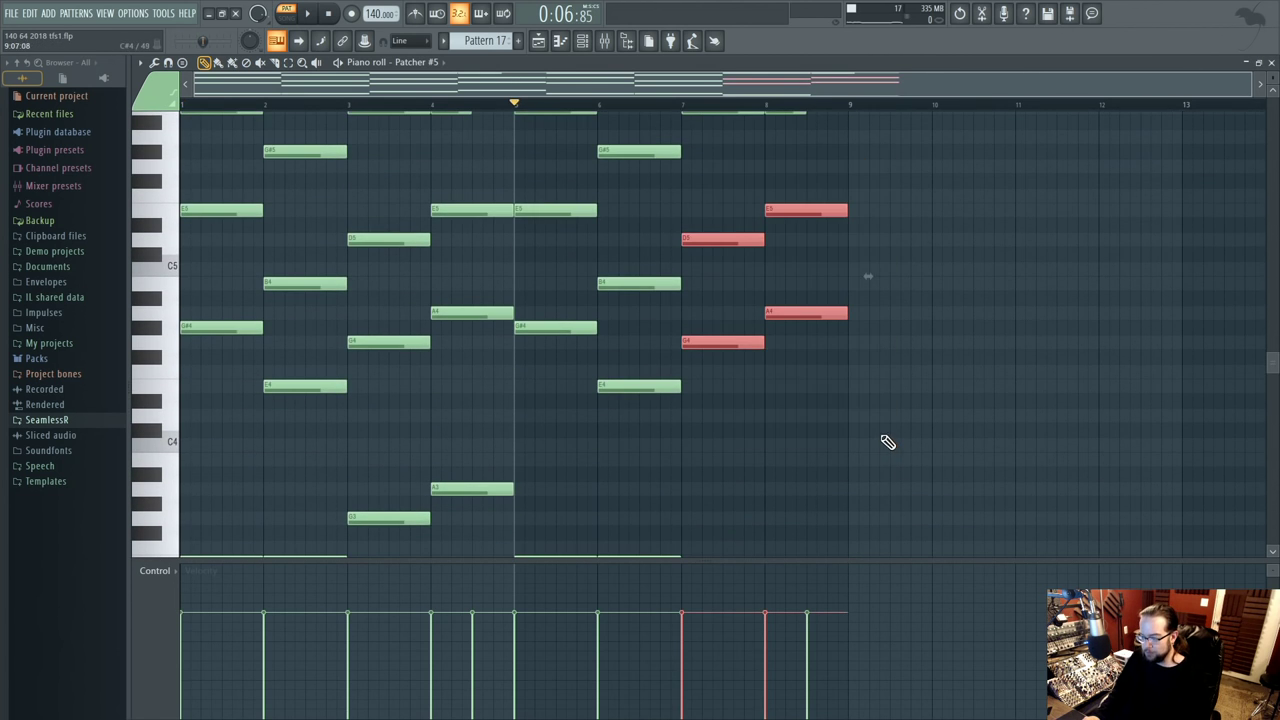
{"action": "scroll", "coordinate": [864, 391], "scroll_direction": "down", "scroll_amount": 2}
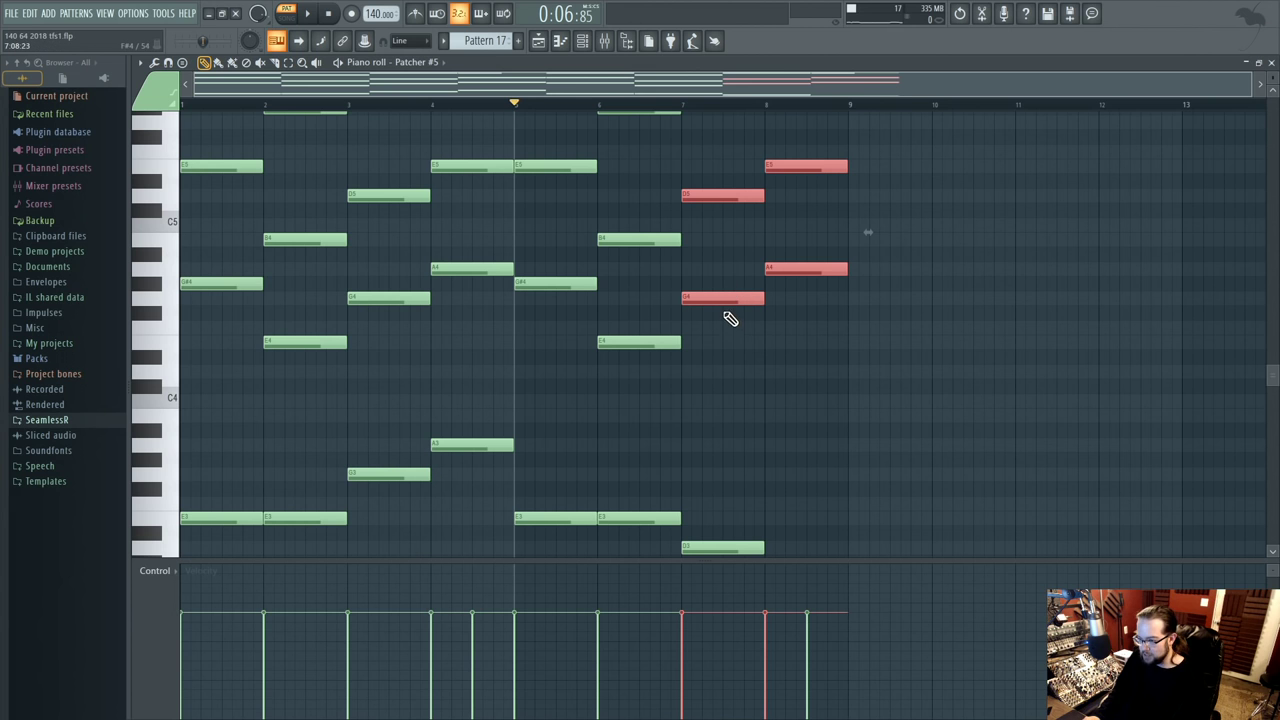
{"action": "scroll", "coordinate": [733, 320], "scroll_direction": "down", "scroll_amount": 2}
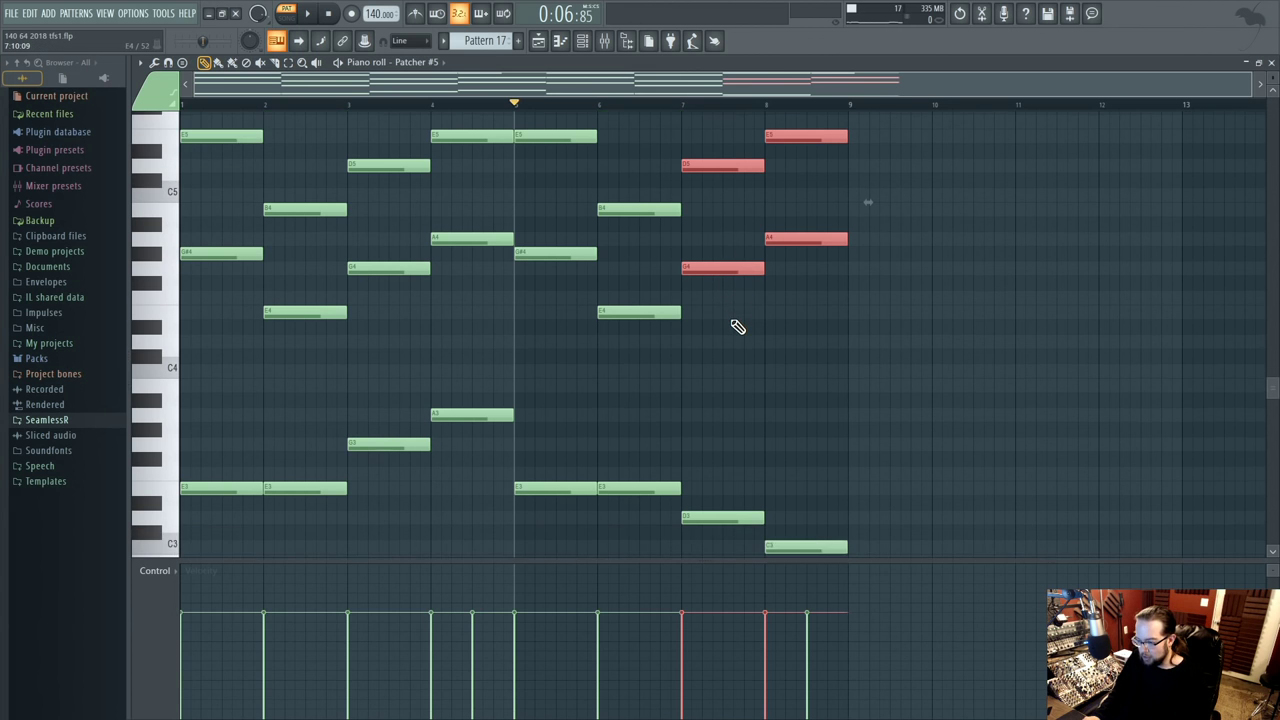
- In the bar 7 chord, move the lower chord note to F#4 and the top note to F5, and play back from bar 5
{"action": "scroll", "coordinate": [735, 324], "scroll_direction": "up", "scroll_amount": 4}
{"action": "scroll", "coordinate": [737, 329], "scroll_direction": "up", "scroll_amount": 2}
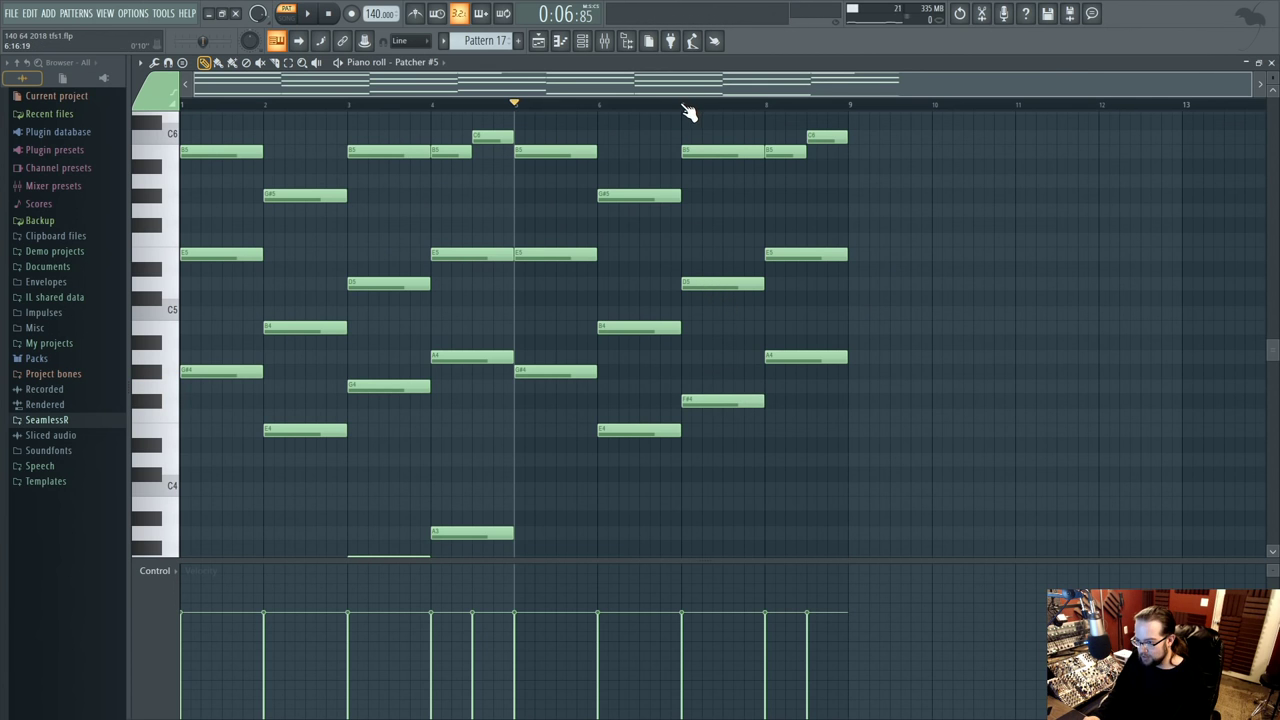
{"action": "scroll", "coordinate": [715, 283], "scroll_direction": "up", "scroll_amount": 4}
{"action": "key", "text": "space"}
{"action": "left_click_drag", "start_coordinate": [705, 241], "coordinate": [711, 288]}
{"action": "key", "text": "space"}
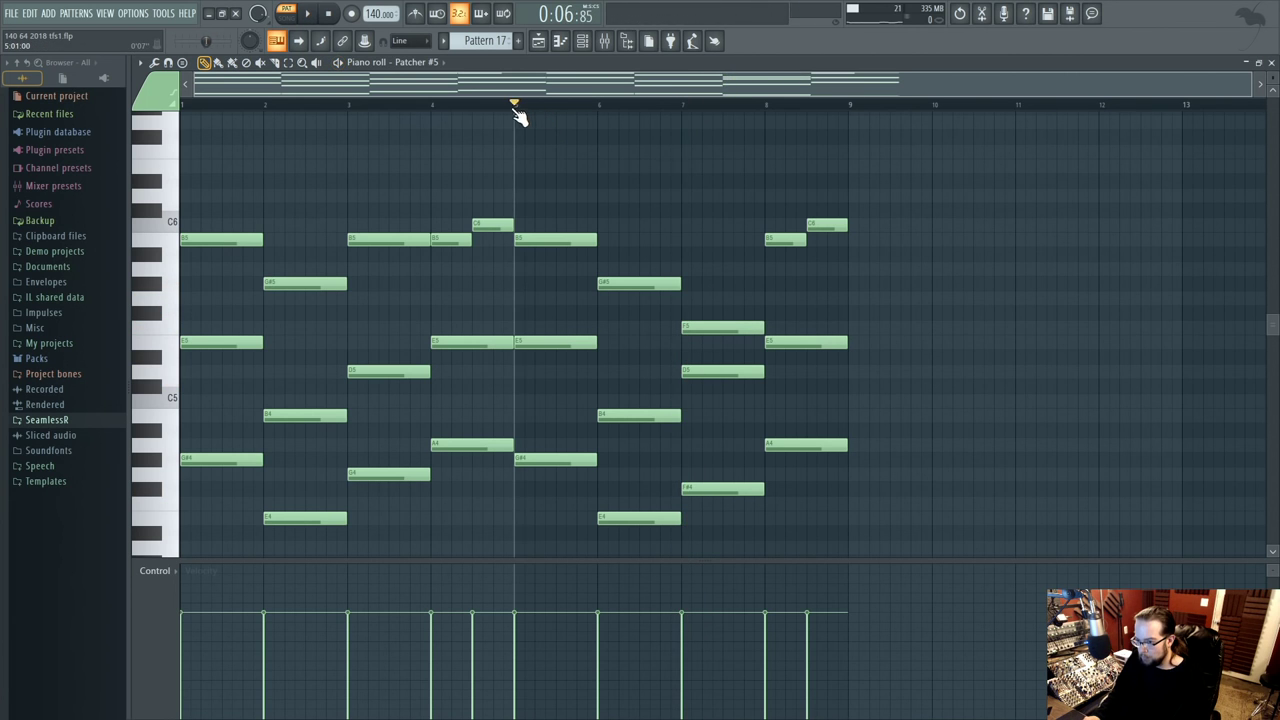
{"action": "key", "text": "space"}
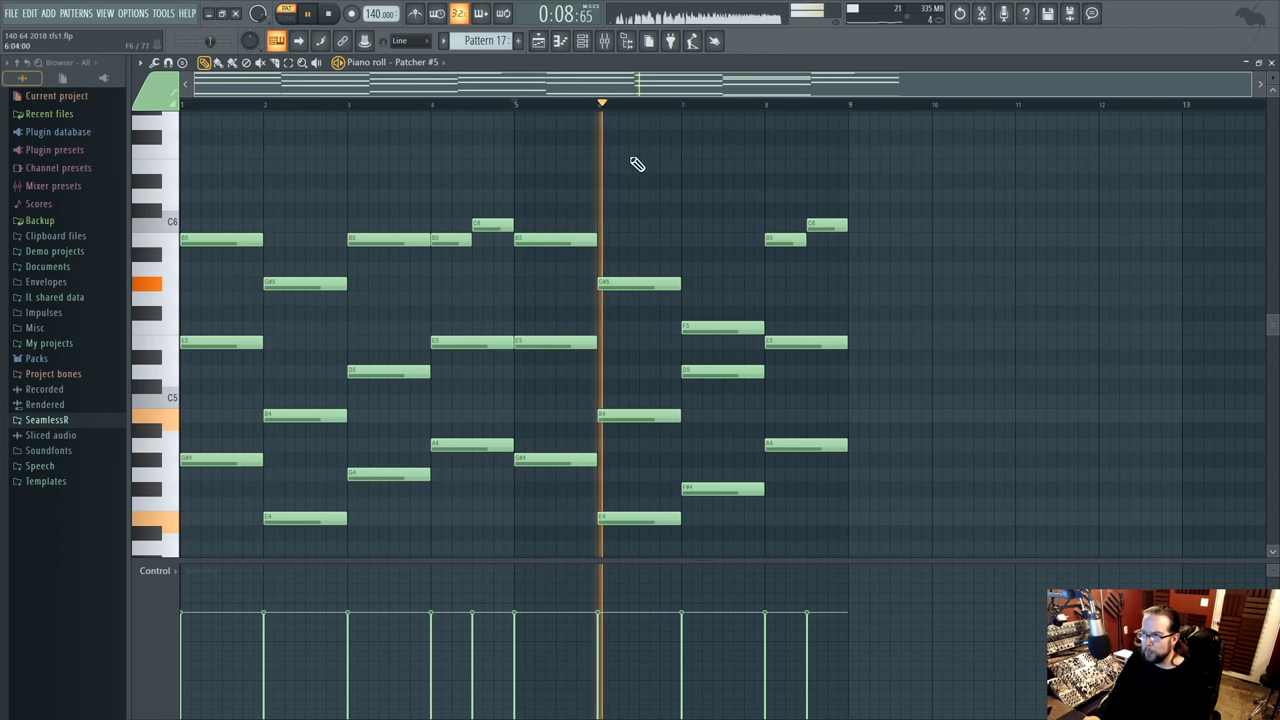
- Delete the F5 note from the bar 7 chord and move its lower chord note up to A4
{"action": "scroll", "coordinate": [690, 170], "scroll_direction": "down", "scroll_amount": 2}
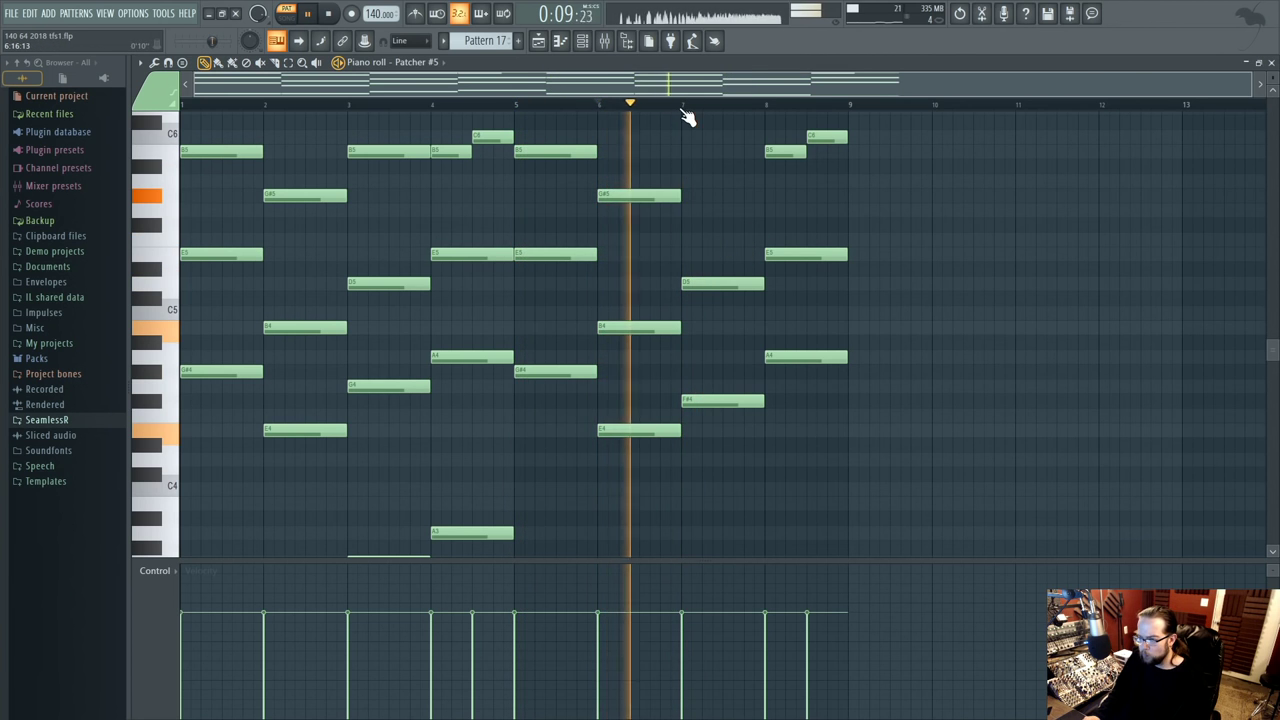
{"action": "scroll", "coordinate": [718, 315], "scroll_direction": "down", "scroll_amount": 3}
{"action": "scroll", "coordinate": [716, 381], "scroll_direction": "down", "scroll_amount": 2}
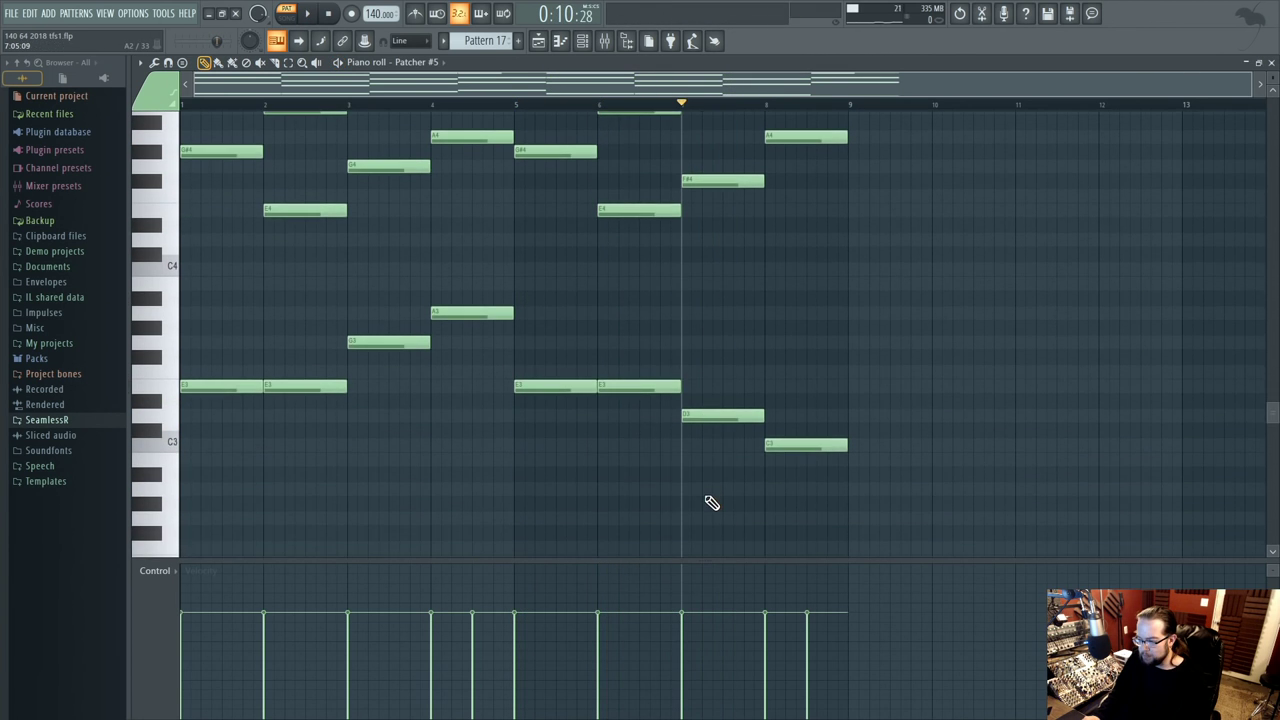
{"action": "scroll", "coordinate": [709, 503], "scroll_direction": "up", "scroll_amount": 3}
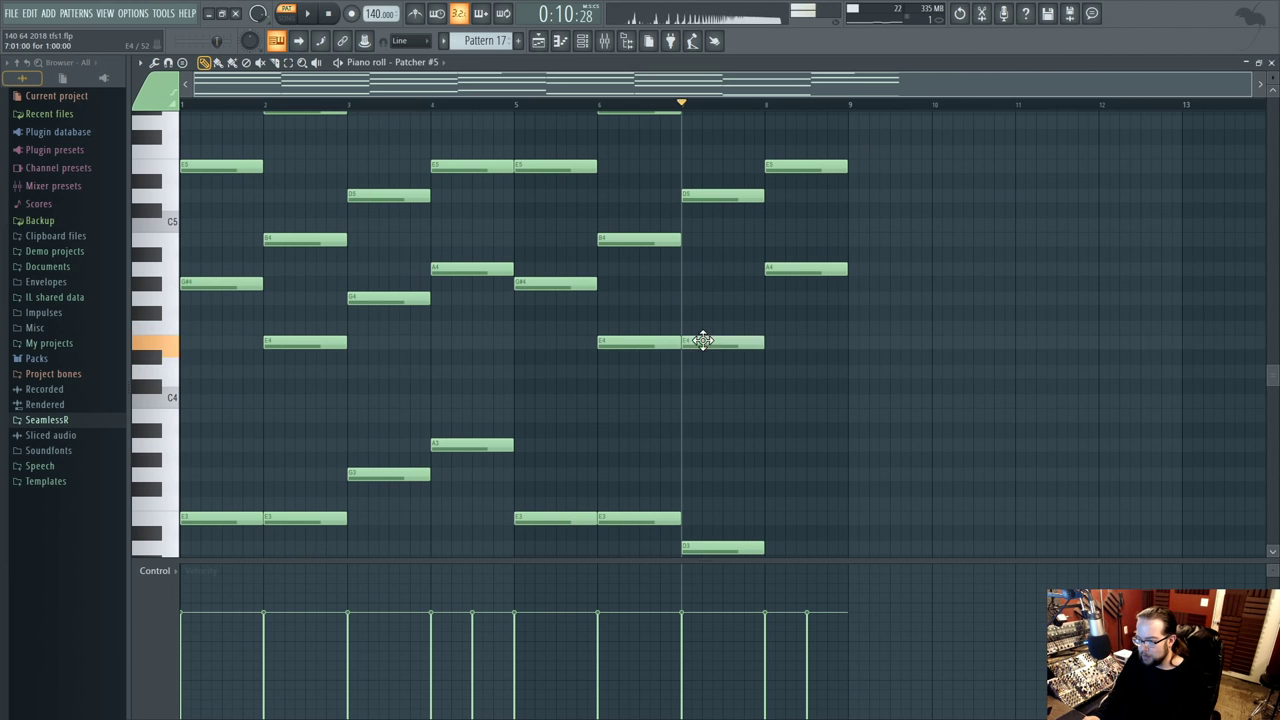
{"action": "left_click_drag", "start_coordinate": [705, 305], "coordinate": [707, 259]}
{"action": "scroll", "coordinate": [723, 226], "scroll_direction": "up", "scroll_amount": 3}
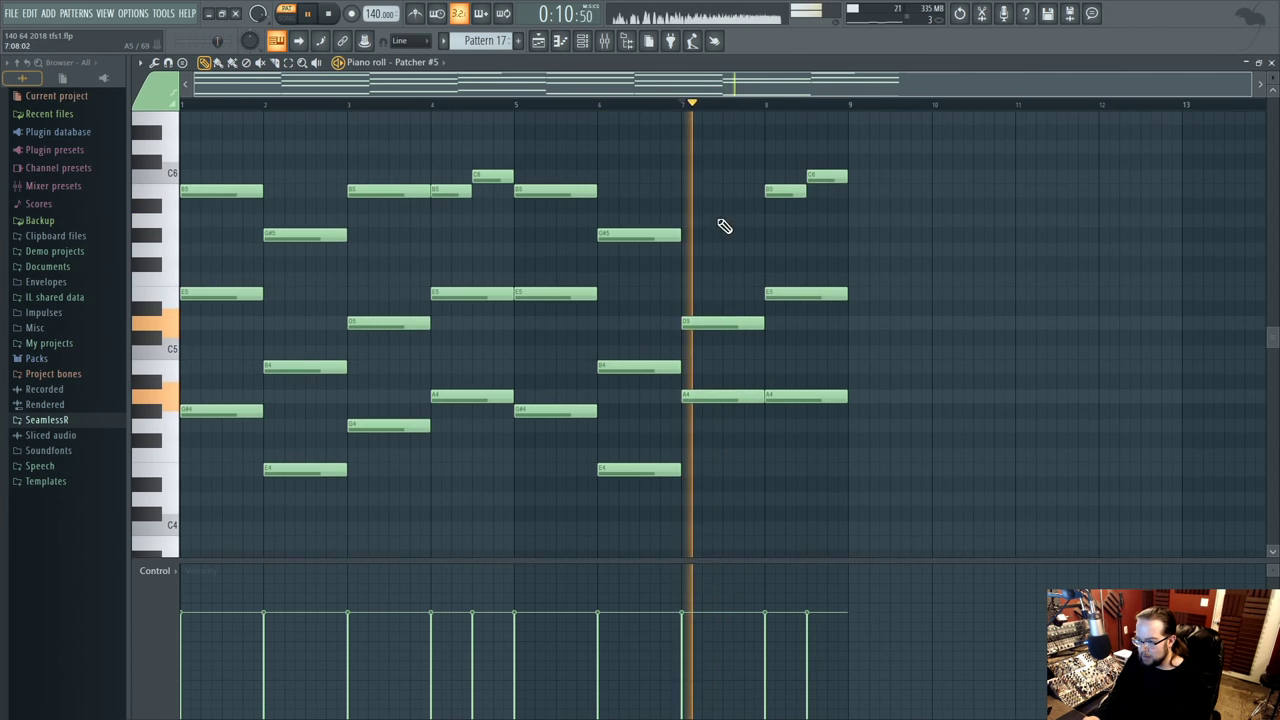
- Raise the D5 note in bar 7 to F5 and play back from bar 6
{"action": "left_click_drag", "start_coordinate": [706, 329], "coordinate": [700, 277]}
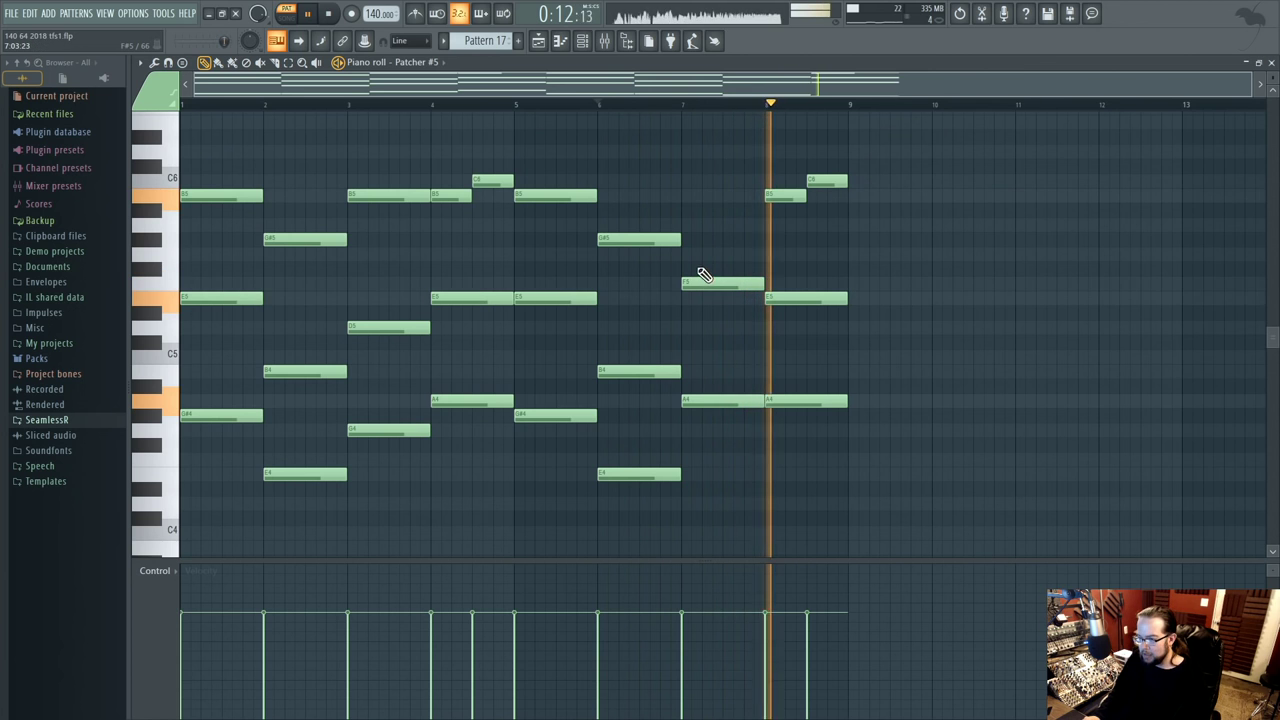
{"action": "left_click", "coordinate": [596, 106]}
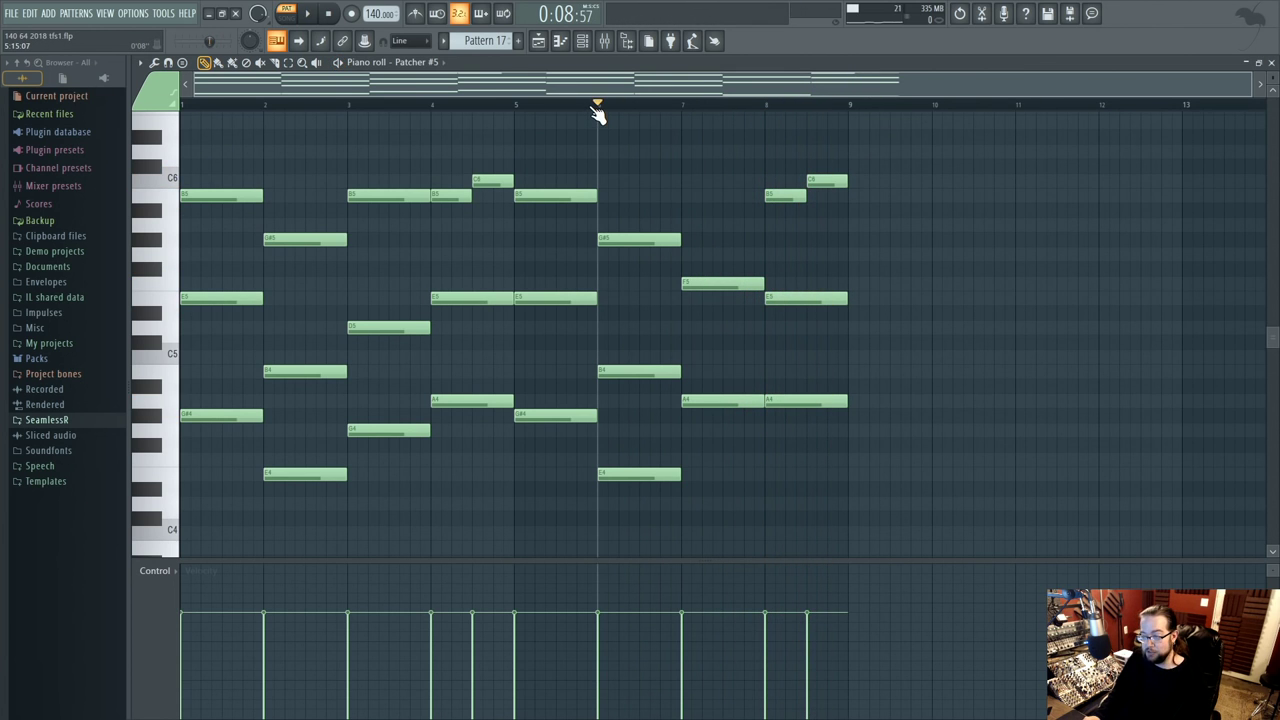
{"action": "key", "text": "space"}
- Revoice the upper part of the bar 7 chord as C6 and D5, moving its A4 note up to D5
{"action": "left_click", "coordinate": [700, 196]}
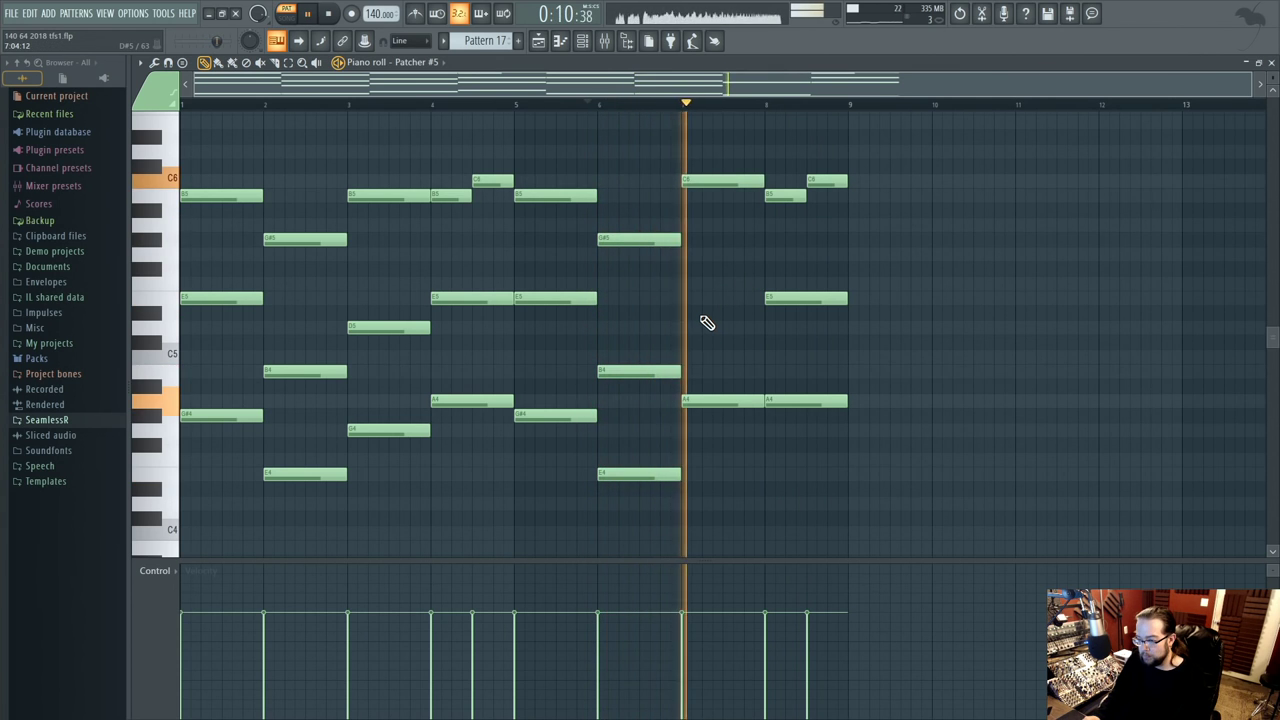
{"action": "scroll", "coordinate": [711, 400], "scroll_direction": "down", "scroll_amount": 3}
{"action": "left_click", "coordinate": [727, 416]}
{"action": "scroll", "coordinate": [709, 494], "scroll_direction": "up", "scroll_amount": 5}
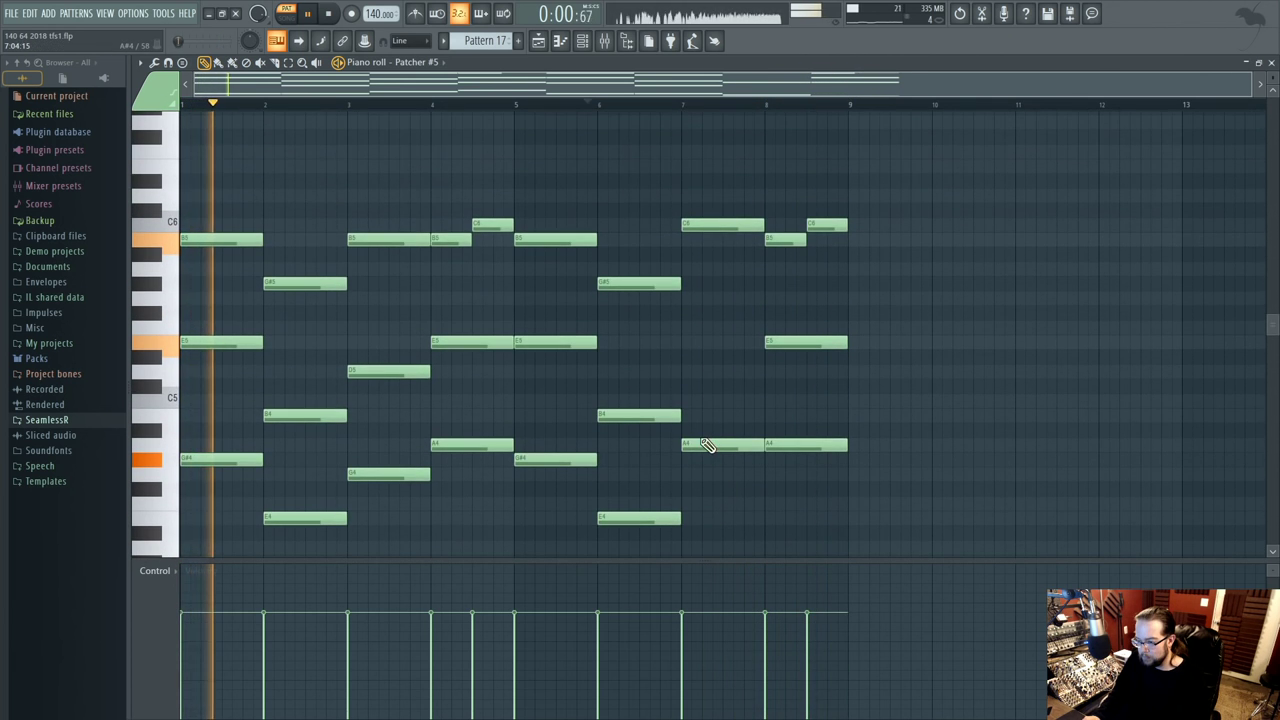
{"action": "left_click_drag", "start_coordinate": [701, 446], "coordinate": [700, 370]}
{"action": "scroll", "coordinate": [722, 430], "scroll_direction": "down", "scroll_amount": 3}
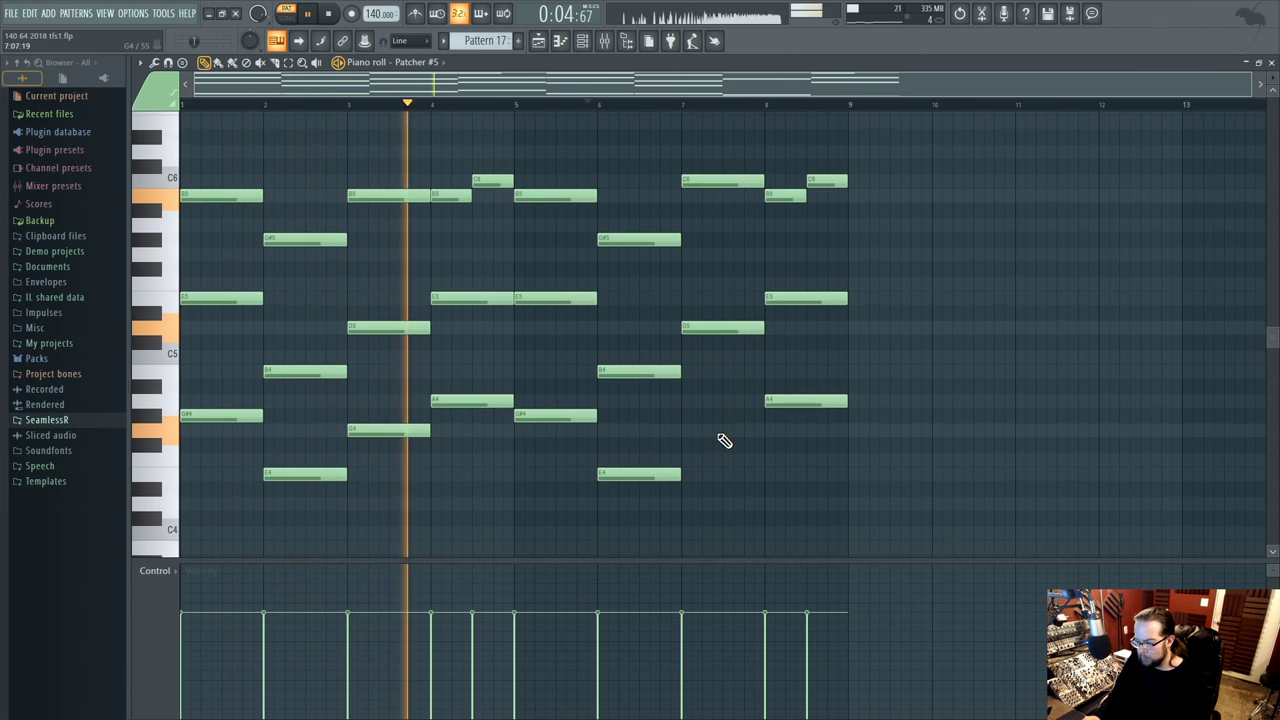
- Listen to the looping pattern through the bar 7 chord while checking its upper and bass notes
{"action": "scroll", "coordinate": [726, 444], "scroll_direction": "up", "scroll_amount": 3}
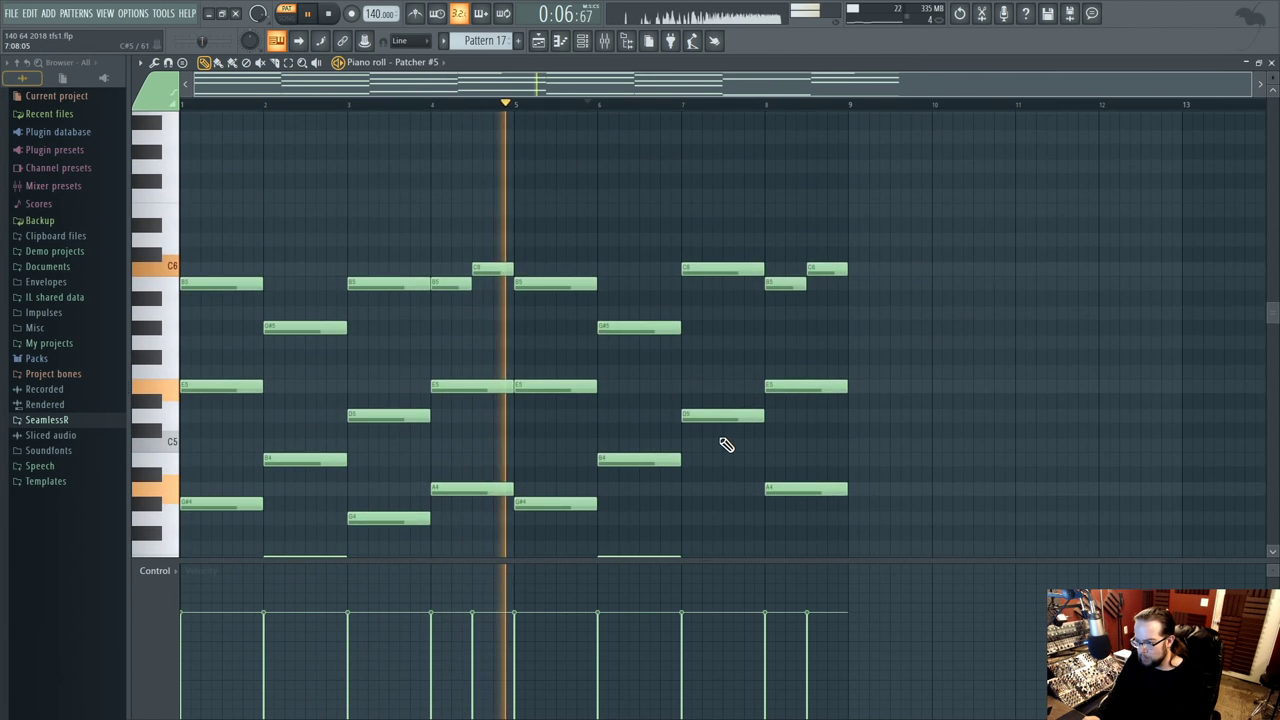
{"action": "scroll", "coordinate": [724, 440], "scroll_direction": "up", "scroll_amount": 6}
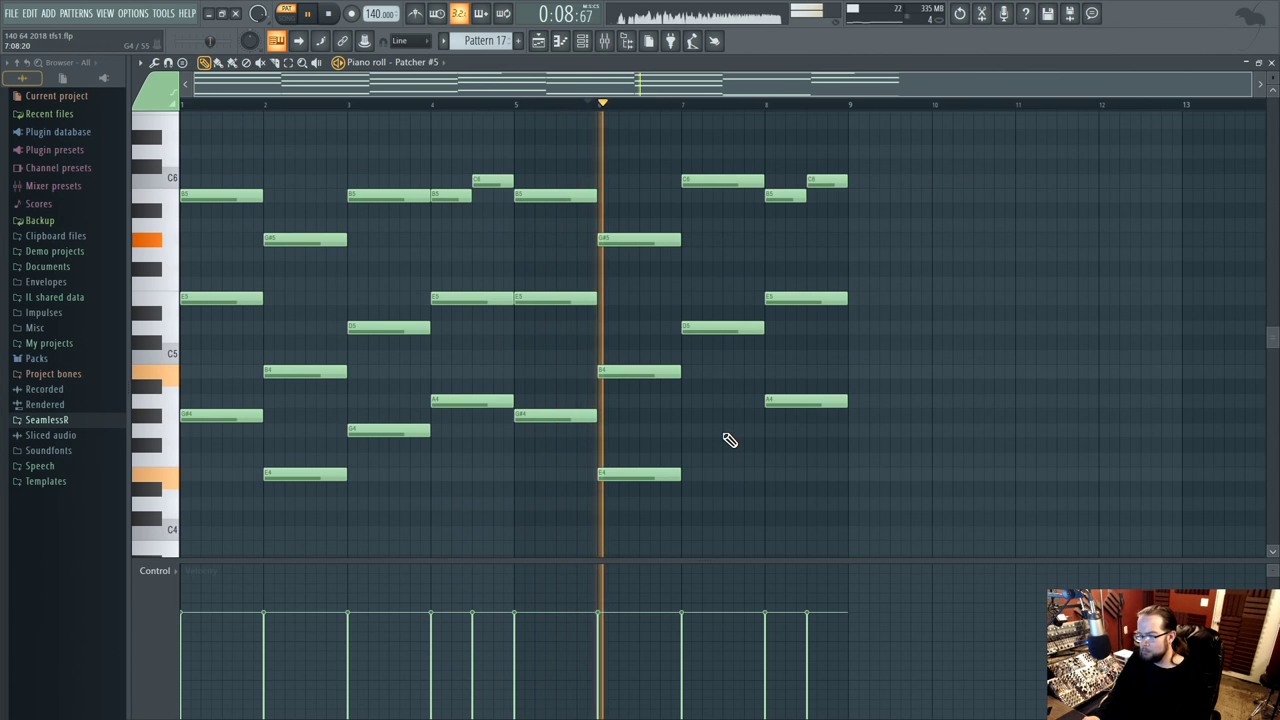
{"action": "scroll", "coordinate": [730, 440], "scroll_direction": "down", "scroll_amount": 8}
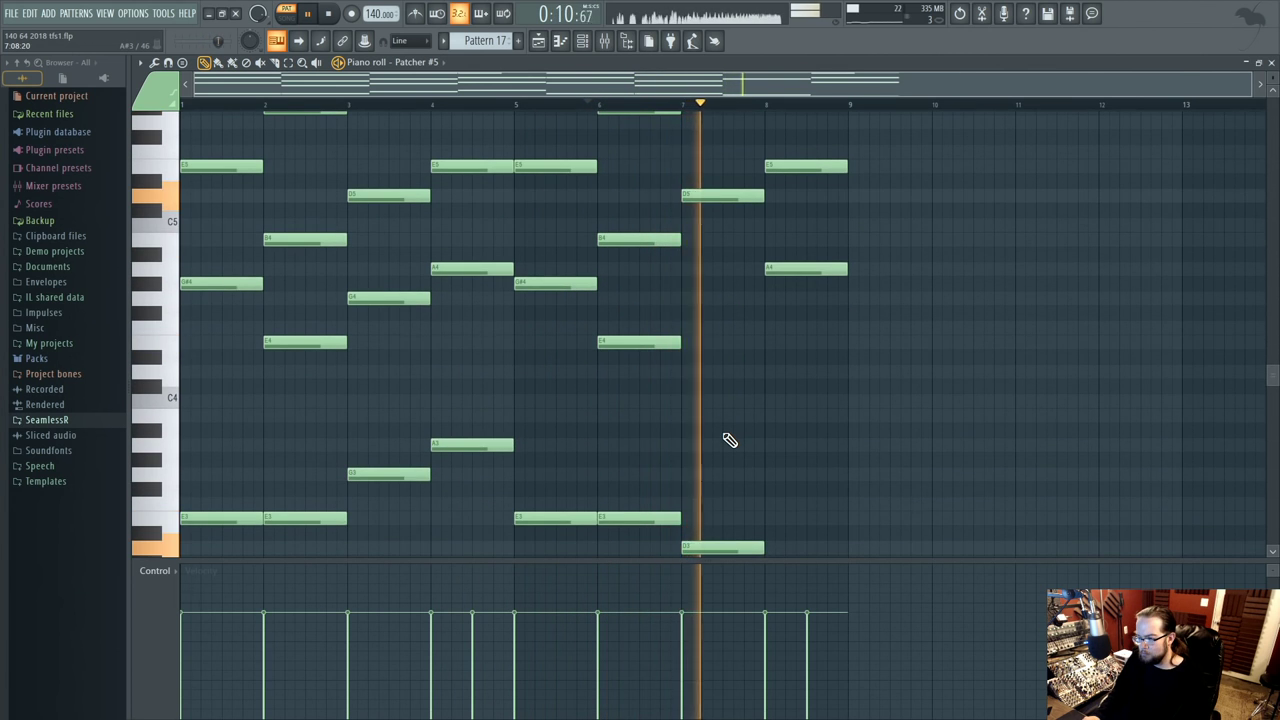
{"action": "scroll", "coordinate": [730, 440], "scroll_direction": "up", "scroll_amount": 8}
{"action": "key", "text": "space"}
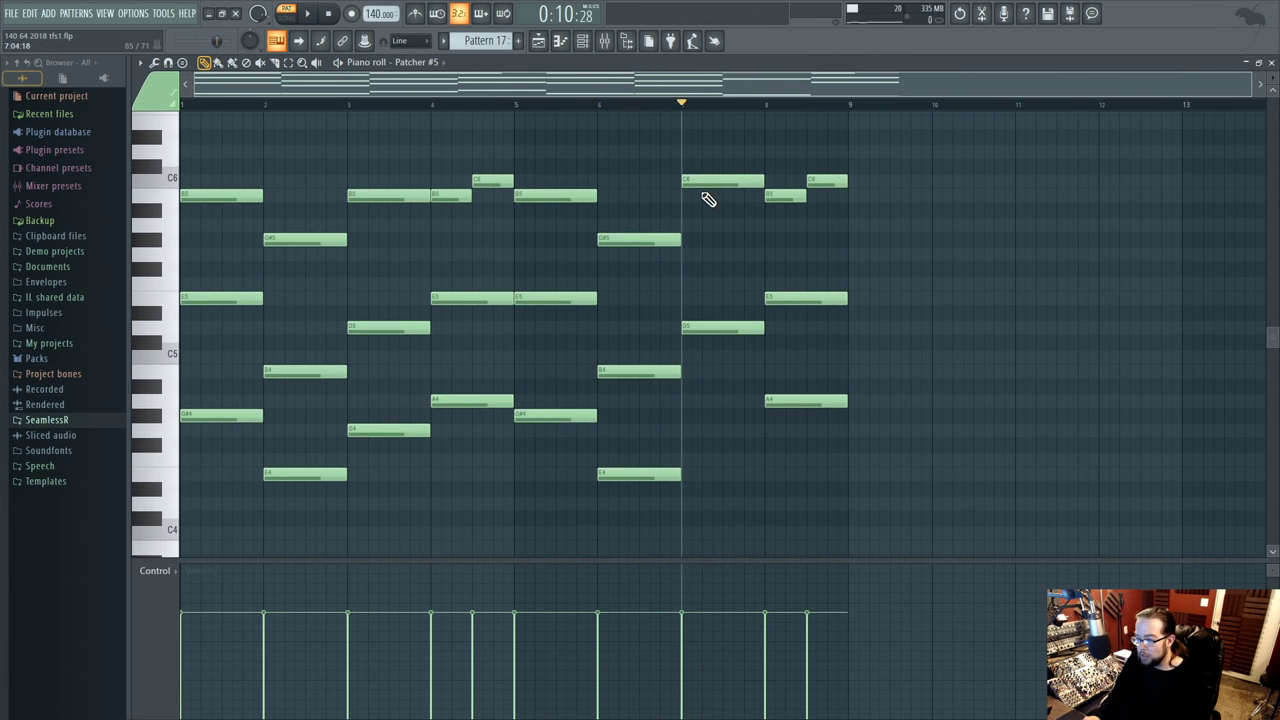
- Lower the top note of bar 7 to B5, keep the inner note on D5, and play back from bar 6
{"action": "scroll", "coordinate": [714, 374], "scroll_direction": "down", "scroll_amount": 9}
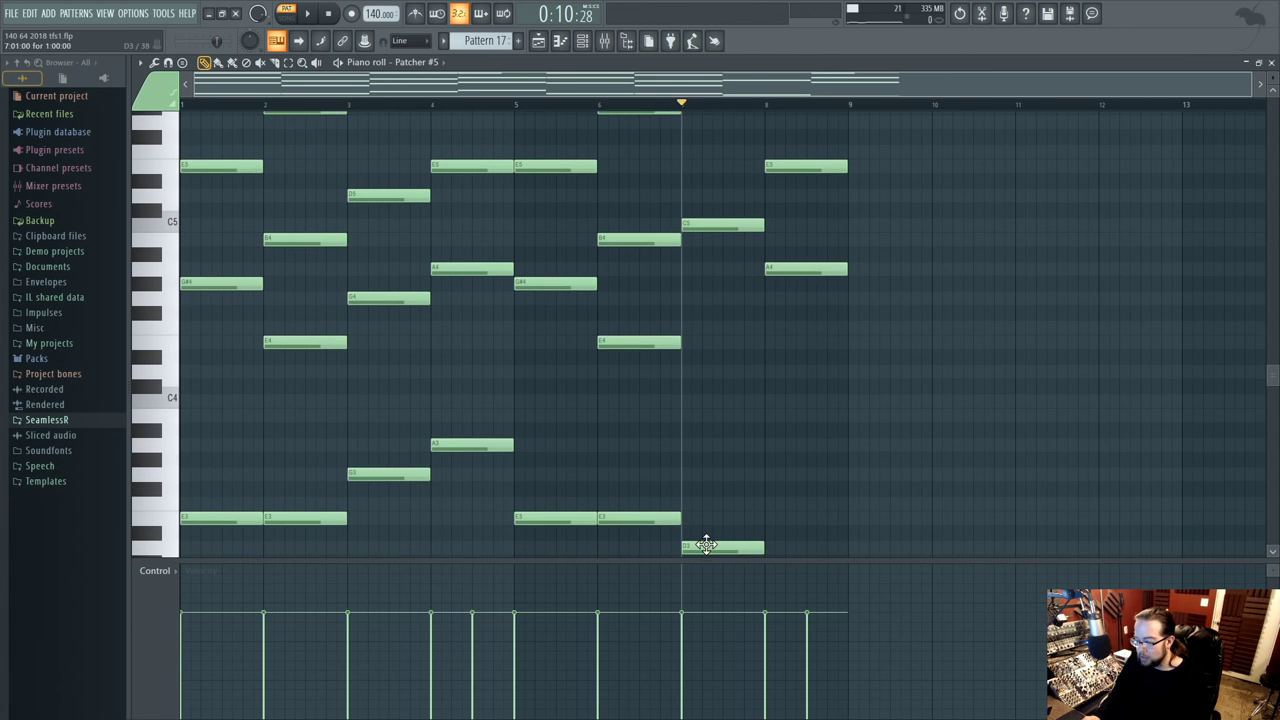
{"action": "scroll", "coordinate": [708, 540], "scroll_direction": "up", "scroll_amount": 12}
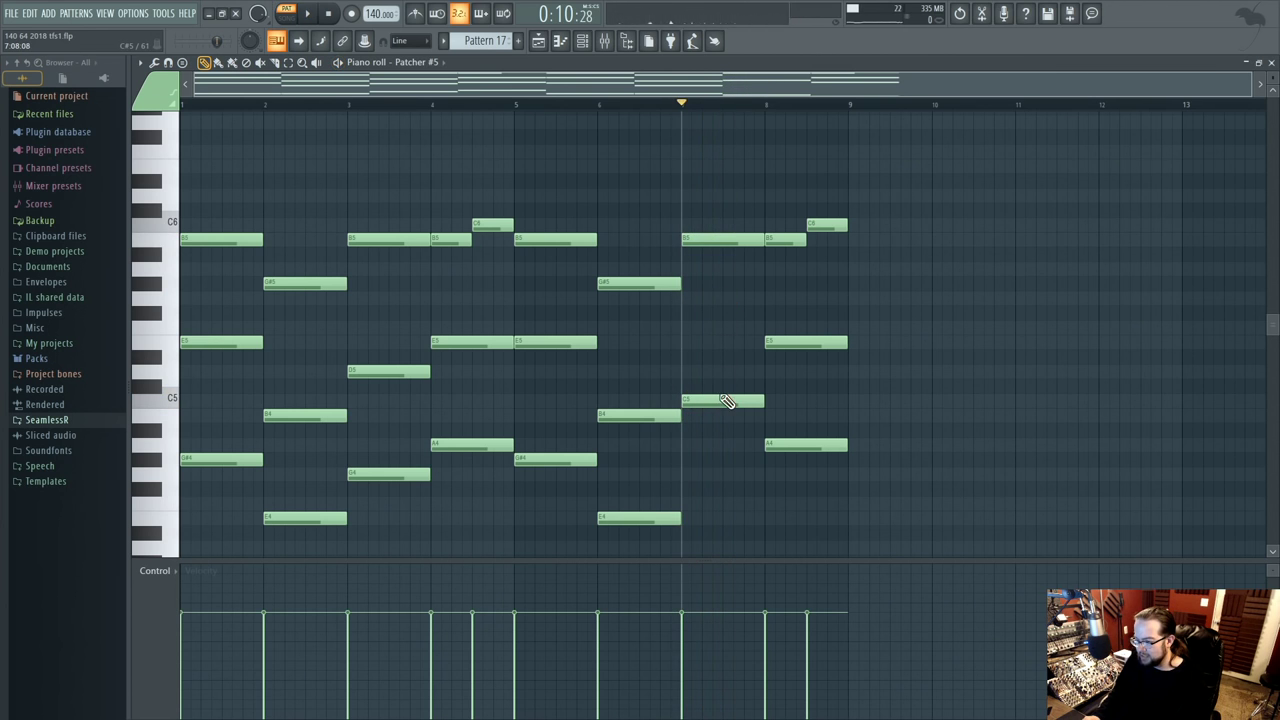
{"action": "scroll", "coordinate": [718, 372], "scroll_direction": "down", "scroll_amount": 6}
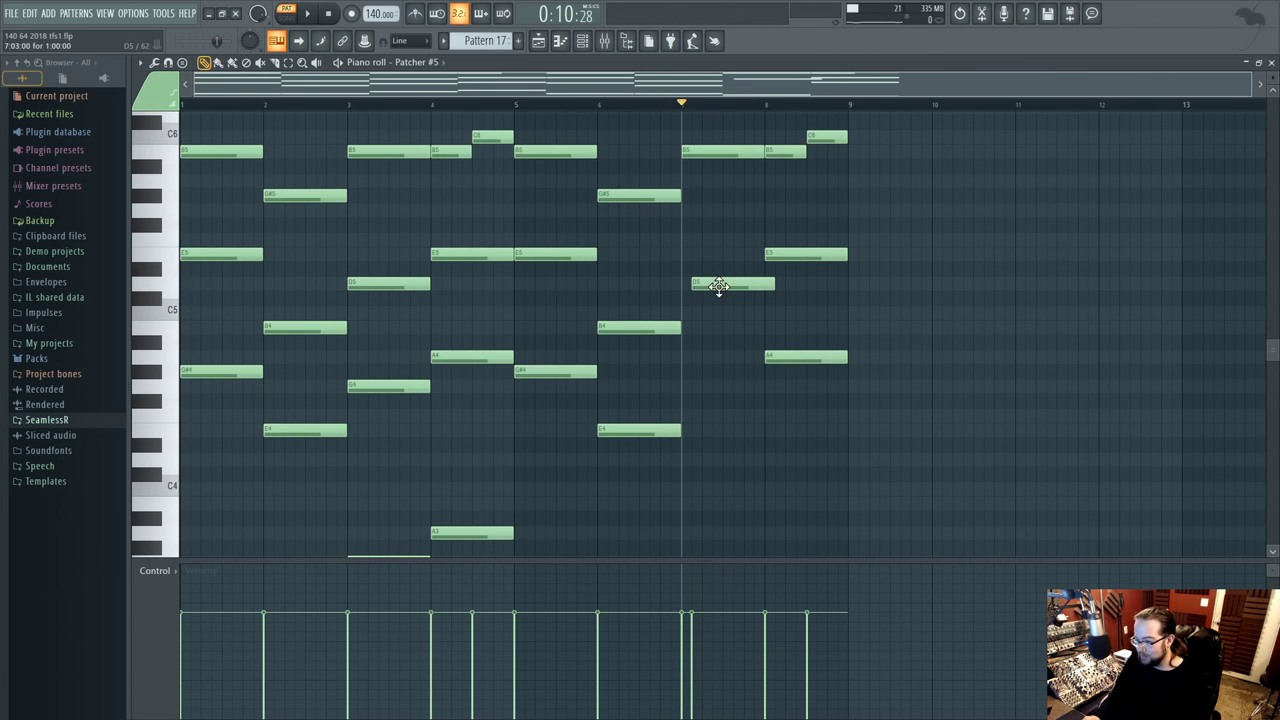
{"action": "key", "text": "space"}
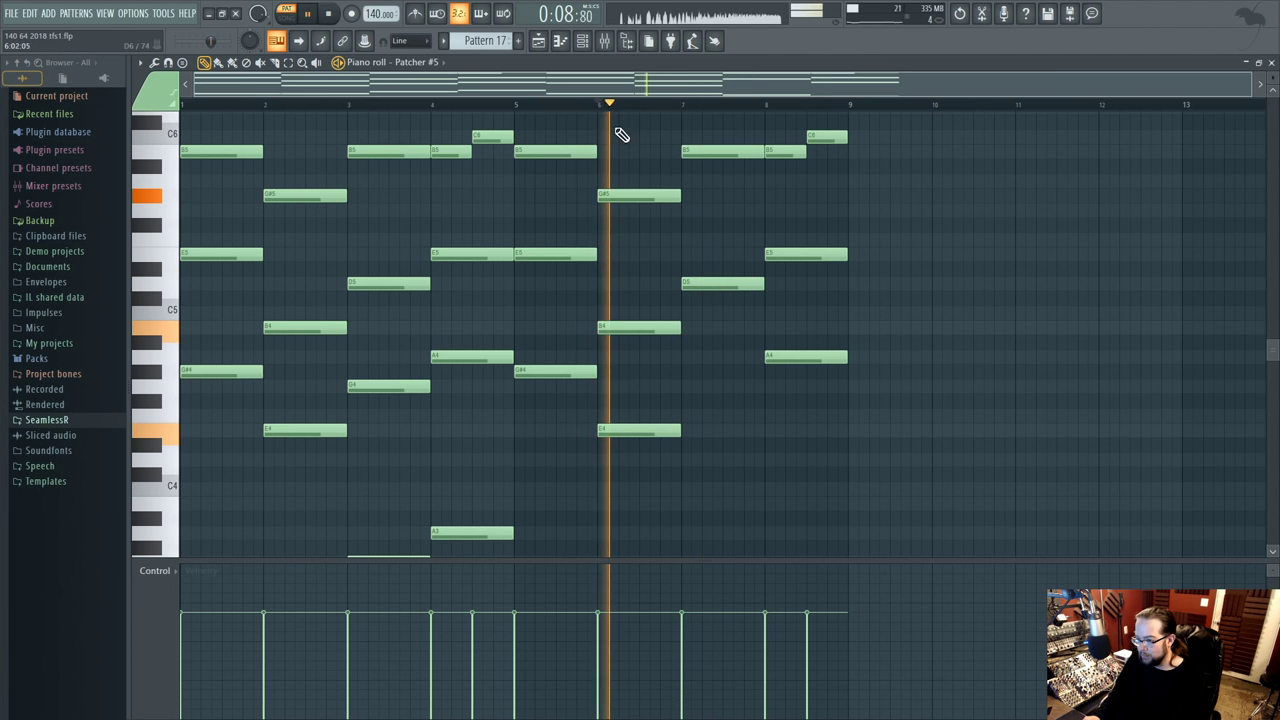
{"action": "scroll", "coordinate": [728, 248], "scroll_direction": "up", "scroll_amount": 4}
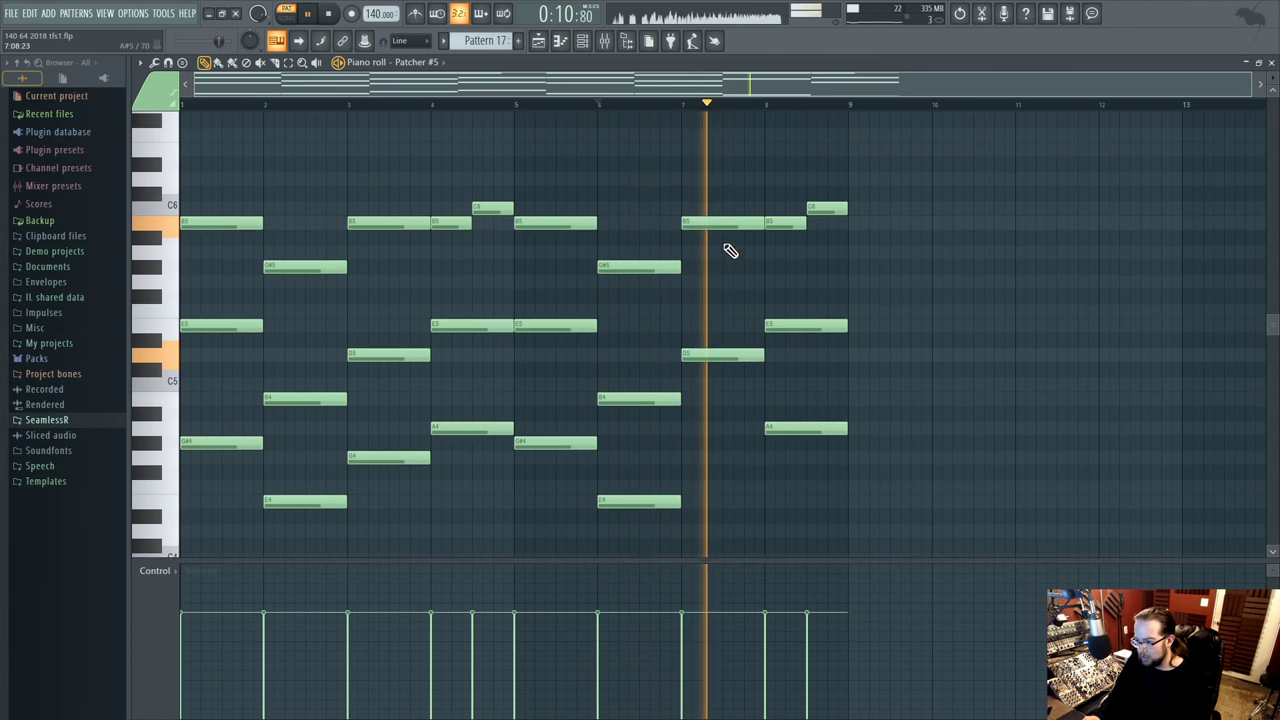
{"action": "scroll", "coordinate": [740, 253], "scroll_direction": "up", "scroll_amount": 2}
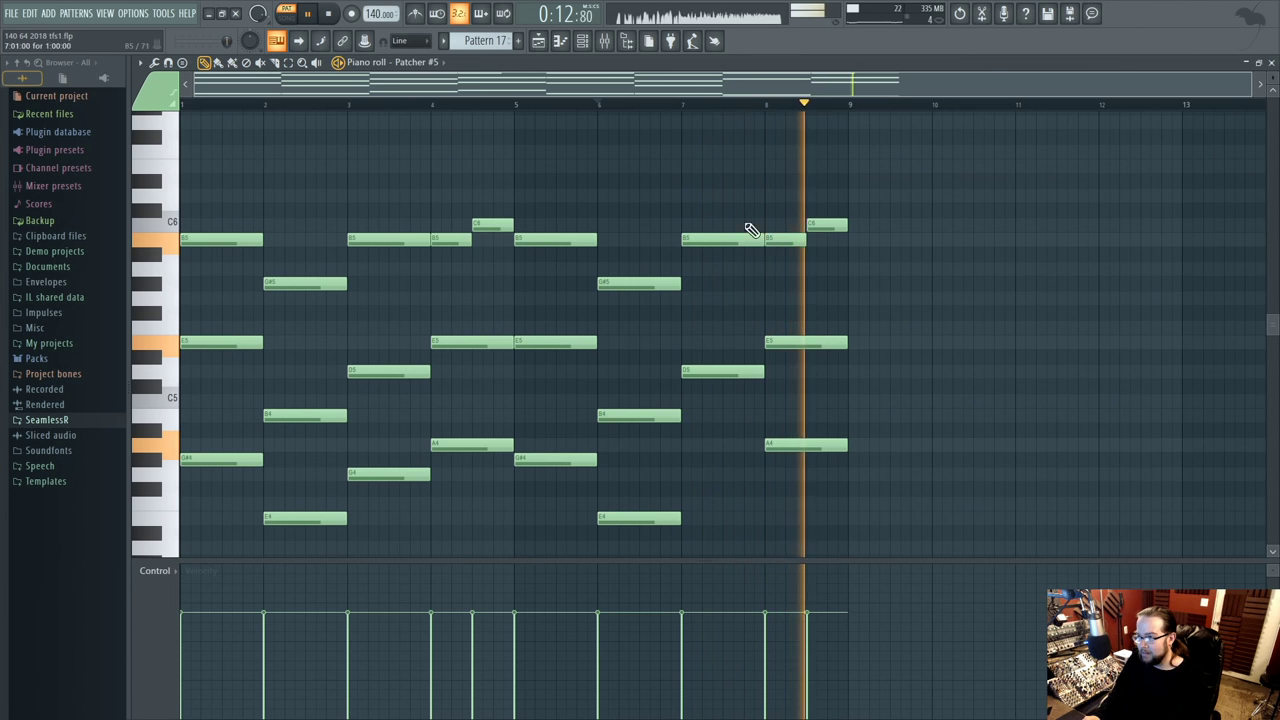
{"action": "key", "text": "space"}
{"action": "left_click", "coordinate": [516, 113]}
{"action": "scroll", "coordinate": [584, 165], "scroll_direction": "up", "scroll_amount": 1}
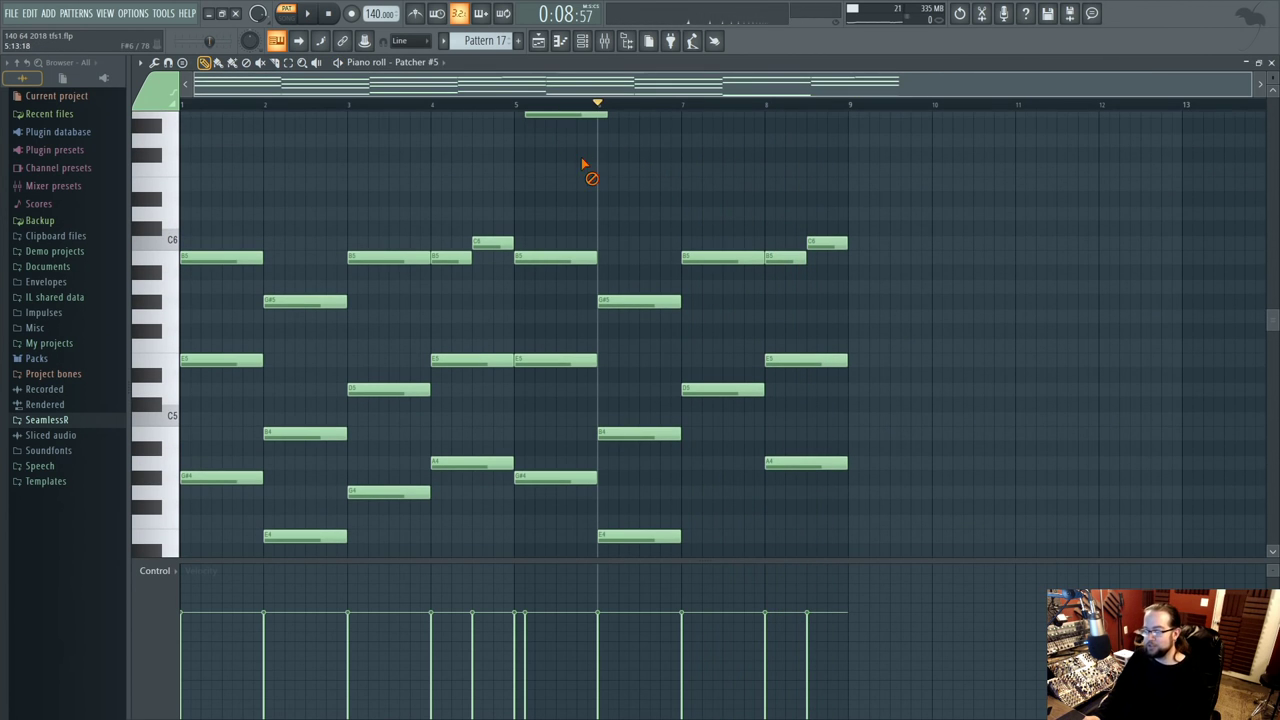
{"action": "right_click", "coordinate": [588, 118]}
{"action": "scroll", "coordinate": [591, 130], "scroll_direction": "up", "scroll_amount": 1}
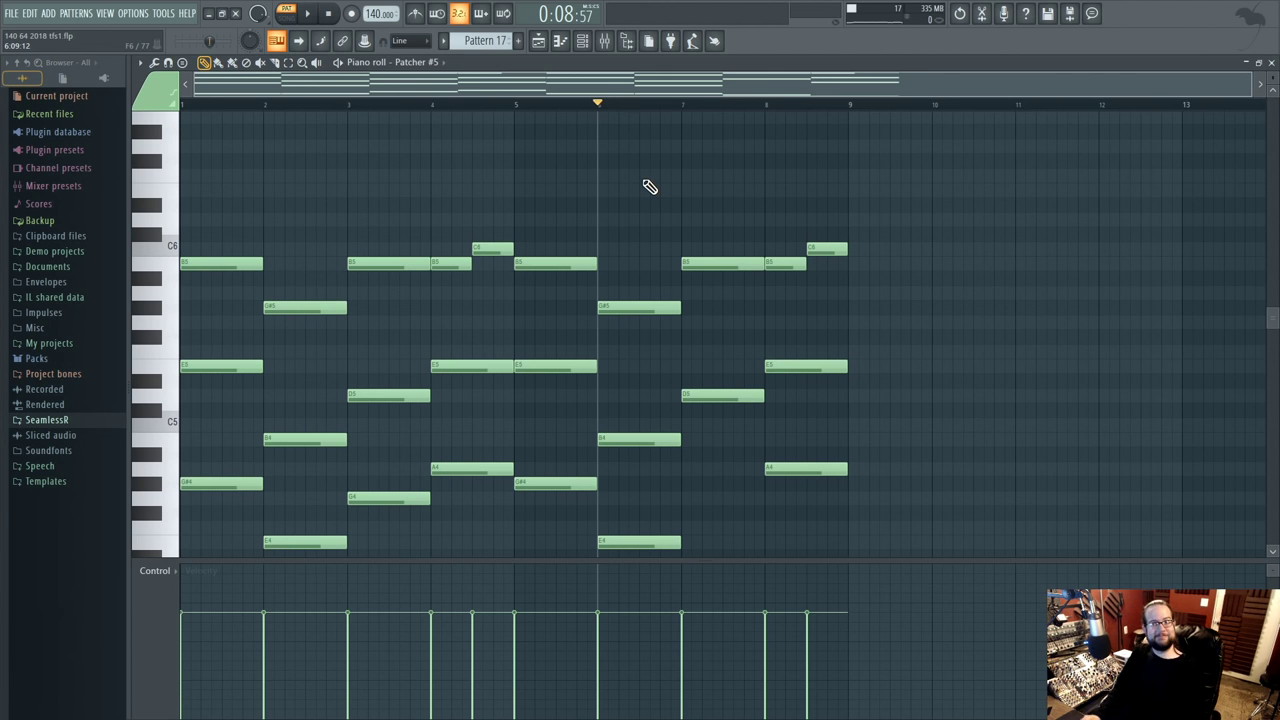
- Play back the progression from bar 6 and examine the upper and bass notes of the last three bars
{"action": "key", "text": "space"}
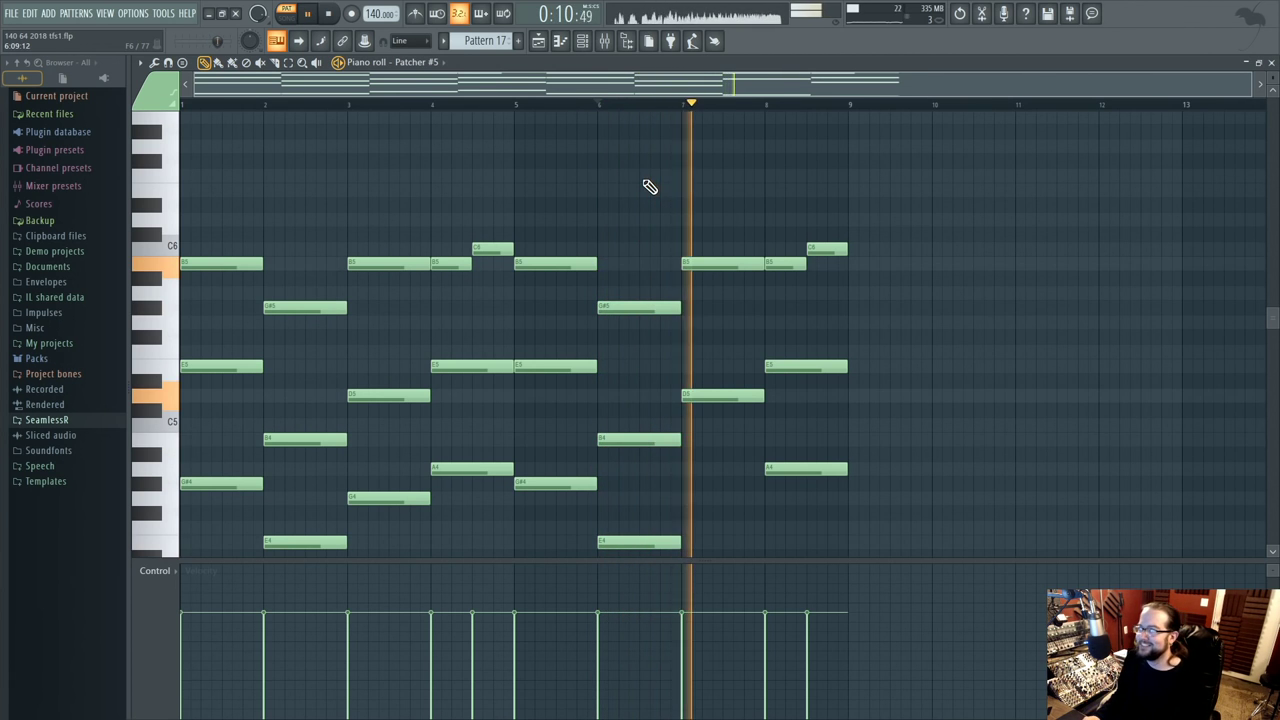
{"action": "scroll", "coordinate": [917, 331], "scroll_direction": "down", "scroll_amount": 4}
{"action": "scroll", "coordinate": [927, 300], "scroll_direction": "down", "scroll_amount": 2}
{"action": "key", "text": "space"}
{"action": "scroll", "coordinate": [885, 360], "scroll_direction": "up", "scroll_amount": 2}
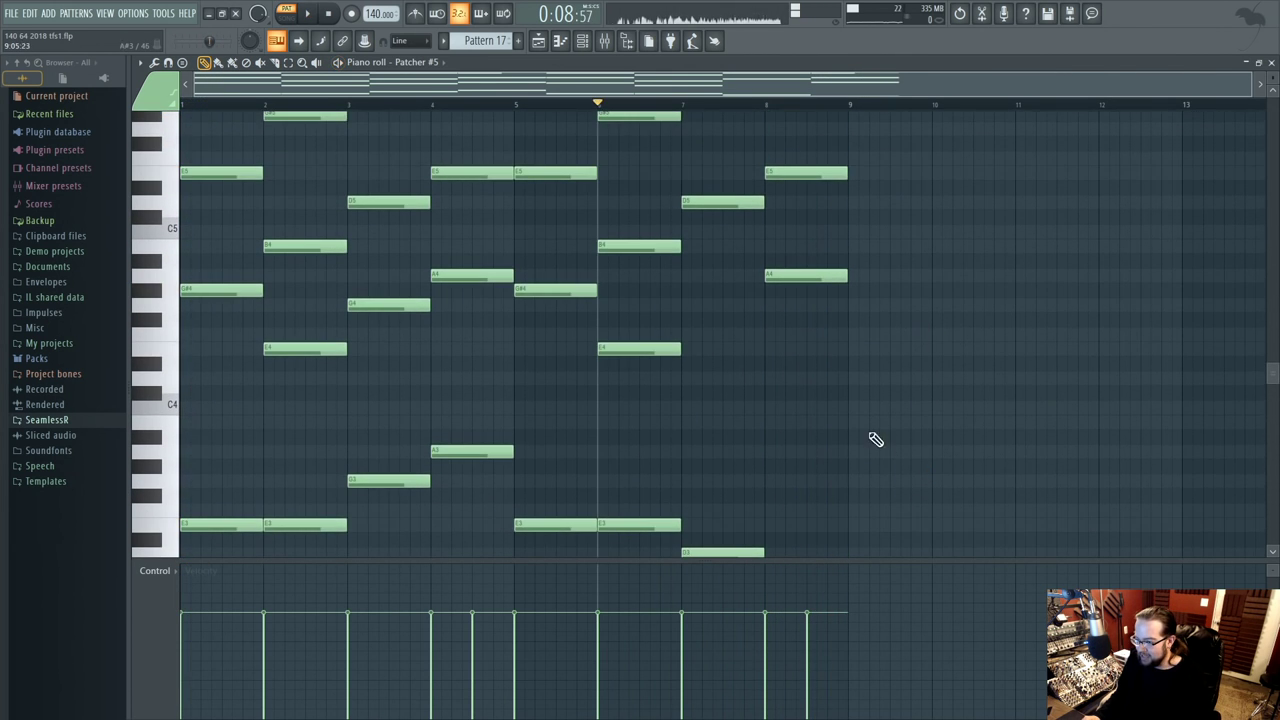
{"action": "scroll", "coordinate": [860, 465], "scroll_direction": "down", "scroll_amount": 2}
{"action": "scroll", "coordinate": [932, 463], "scroll_direction": "up", "scroll_amount": 3}
{"action": "scroll", "coordinate": [946, 474], "scroll_direction": "down", "scroll_amount": 3}
{"action": "scroll", "coordinate": [943, 463], "scroll_direction": "up", "scroll_amount": 3}
{"action": "scroll", "coordinate": [948, 469], "scroll_direction": "down", "scroll_amount": 4}
{"action": "scroll", "coordinate": [949, 468], "scroll_direction": "up", "scroll_amount": 5}
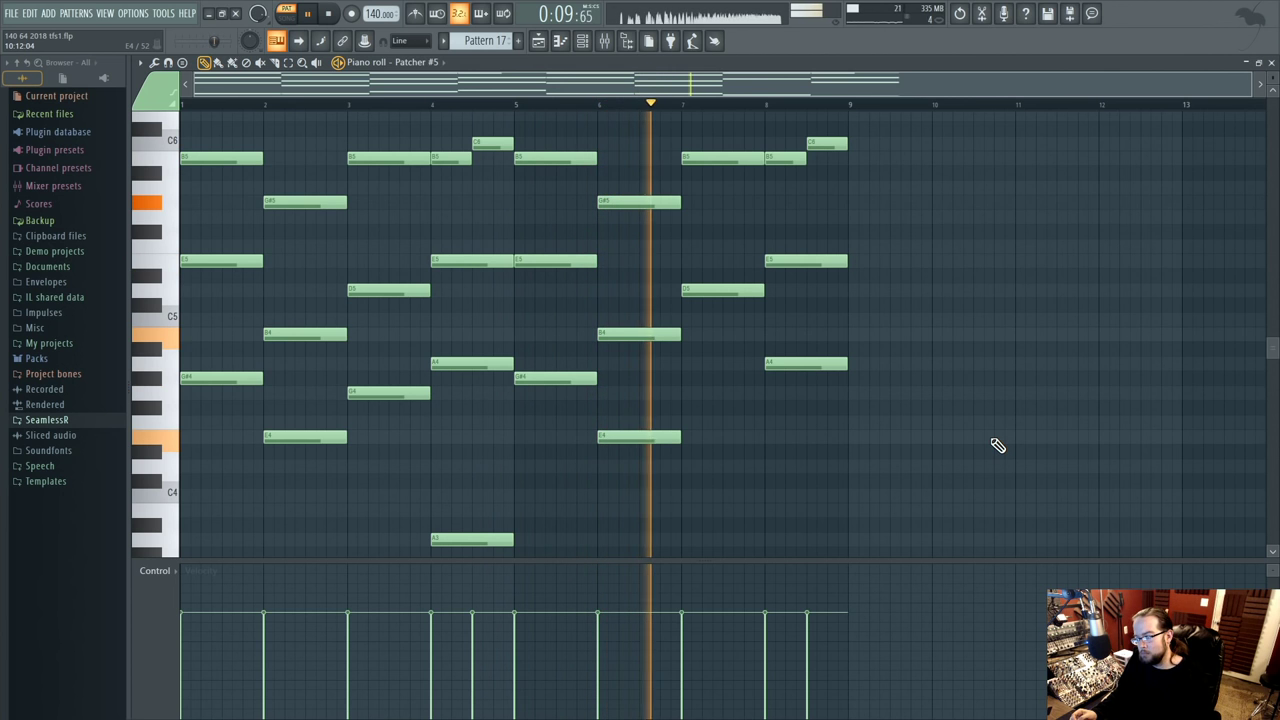
{"action": "scroll", "coordinate": [955, 425], "scroll_direction": "down", "scroll_amount": 5}
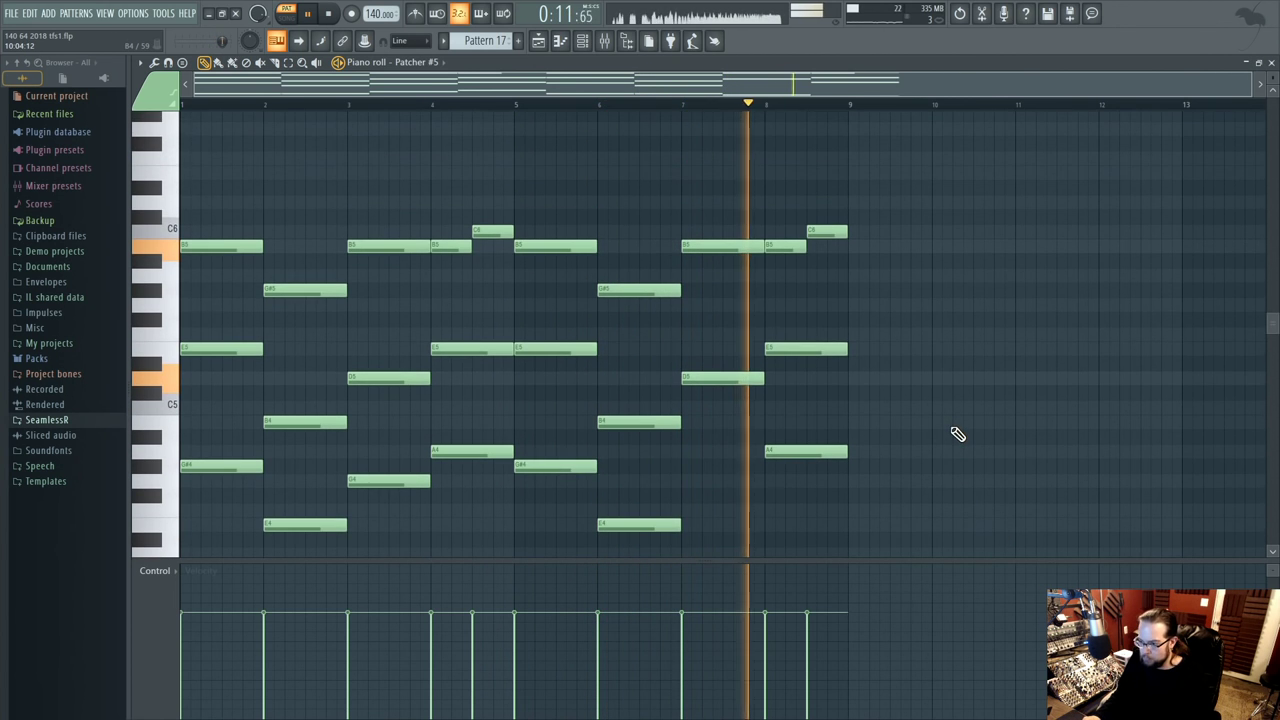
{"action": "key", "text": "space"}
{"action": "scroll", "coordinate": [760, 320], "scroll_direction": "up", "scroll_amount": 6}
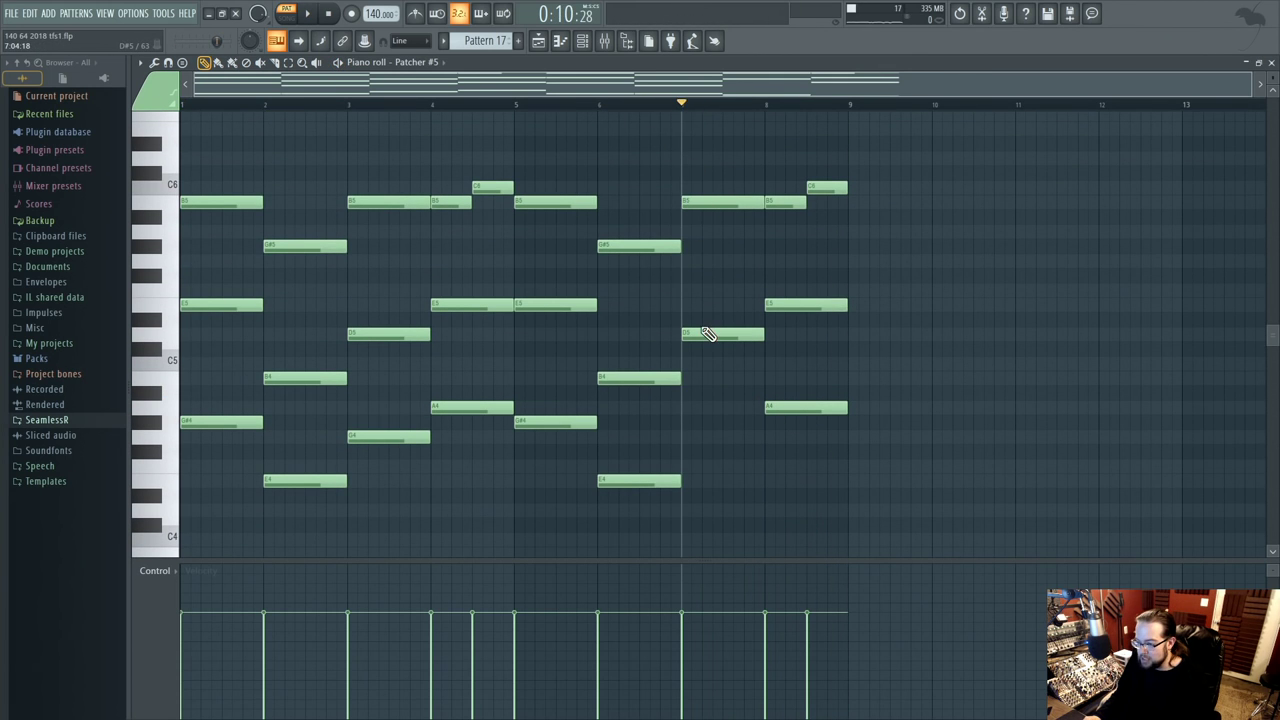
{"action": "scroll", "coordinate": [700, 370], "scroll_direction": "down", "scroll_amount": 2}
{"action": "scroll", "coordinate": [708, 406], "scroll_direction": "up", "scroll_amount": 3}
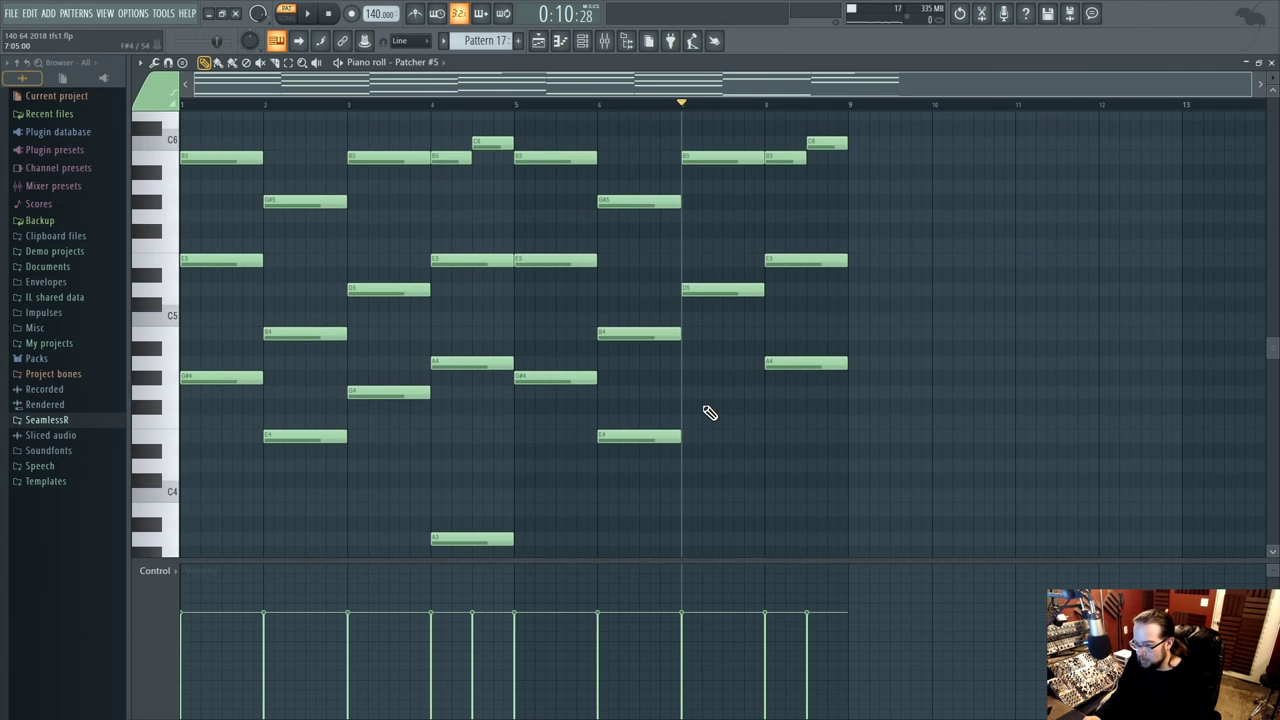
- Add another inner note to the bar 7 chord and settle it on F#4 while auditioning from bar 7
{"action": "key", "text": "space"}
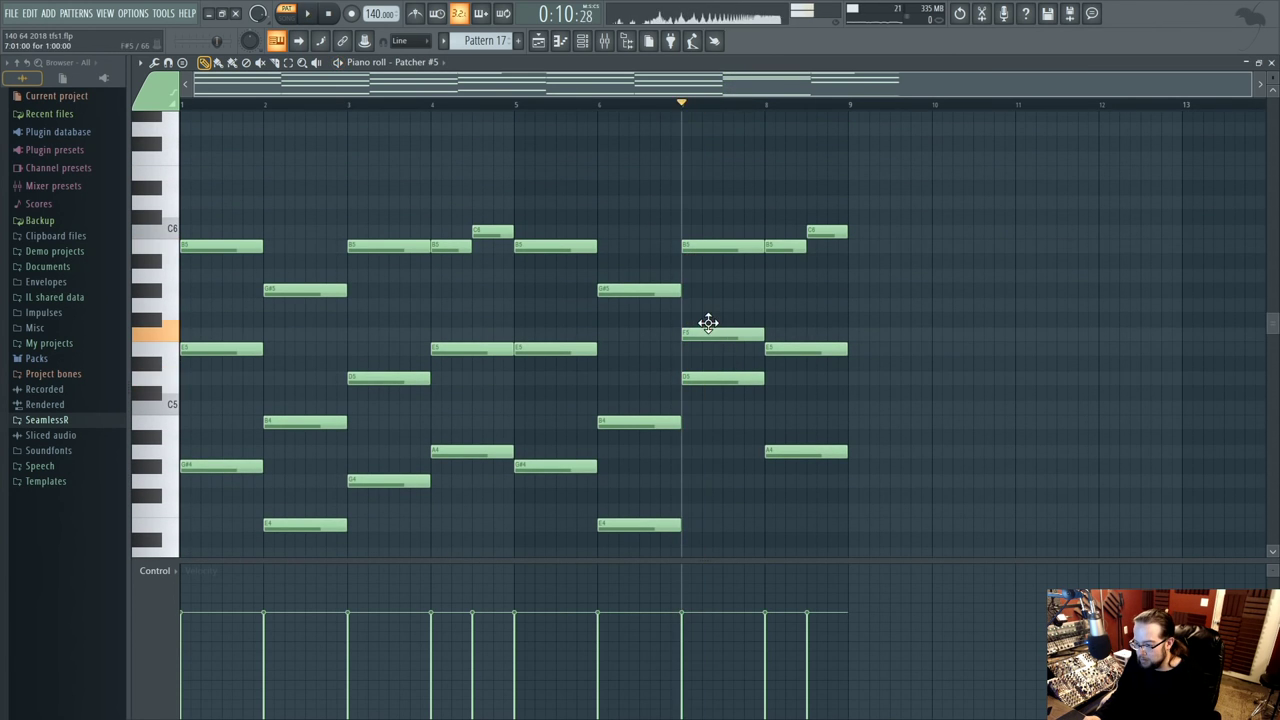
{"action": "key", "text": "space"}
{"action": "left_click", "coordinate": [600, 105]}
{"action": "left_click", "coordinate": [686, 108]}
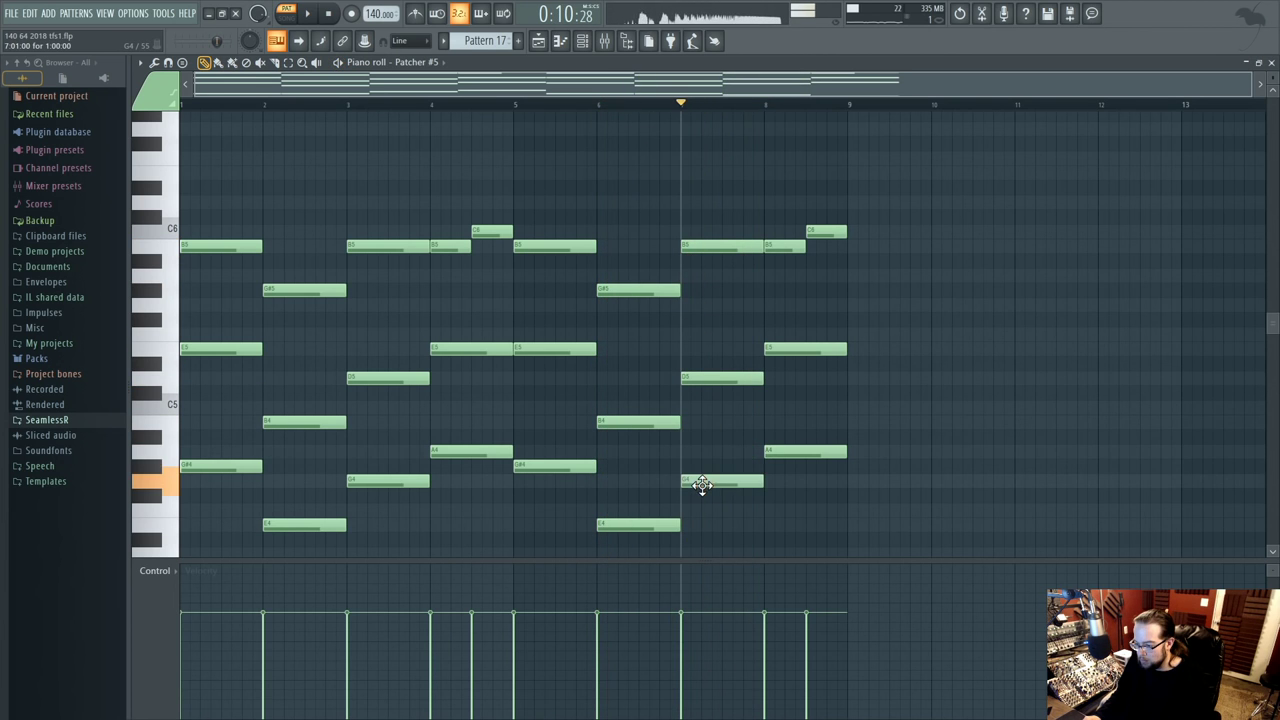
{"action": "key", "text": "space"}
{"action": "left_click_drag", "start_coordinate": [706, 465], "coordinate": [708, 503]}
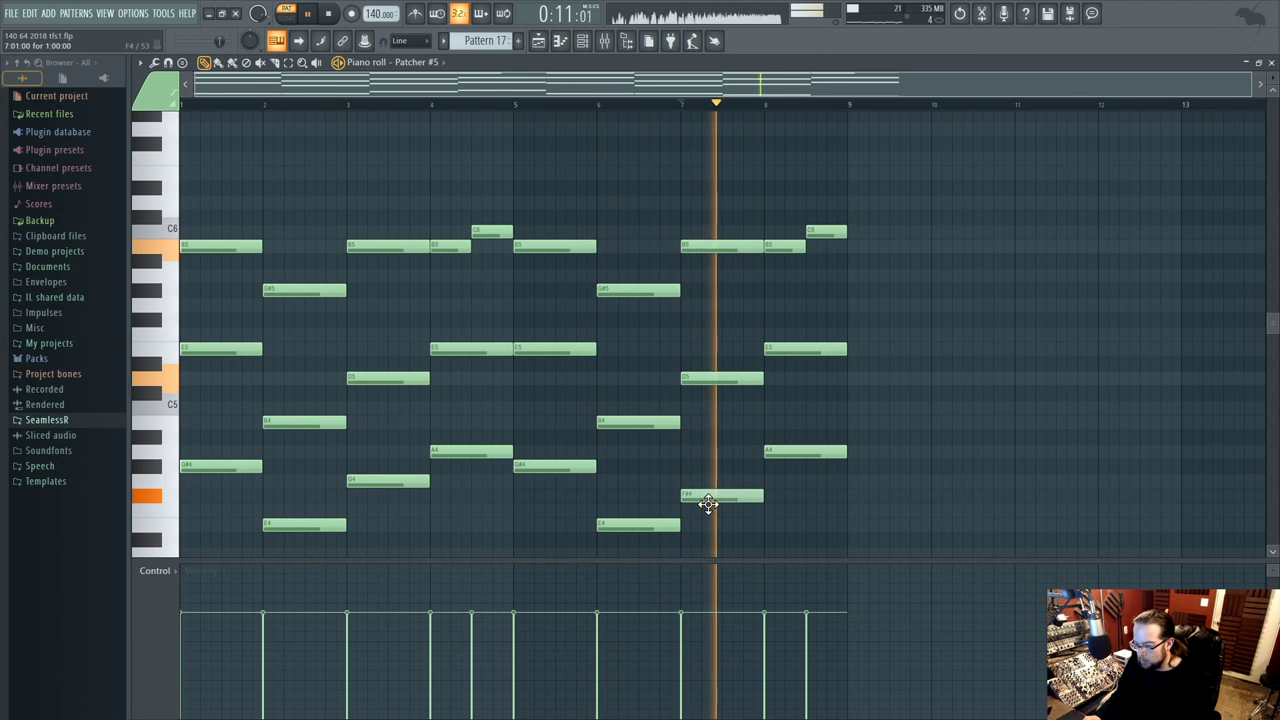
- Play back from the middle of bar 5 through the last bars, checking the upper and bass notes
{"action": "scroll", "coordinate": [662, 323], "scroll_direction": "down", "scroll_amount": 3}
{"action": "left_click", "coordinate": [580, 104]}
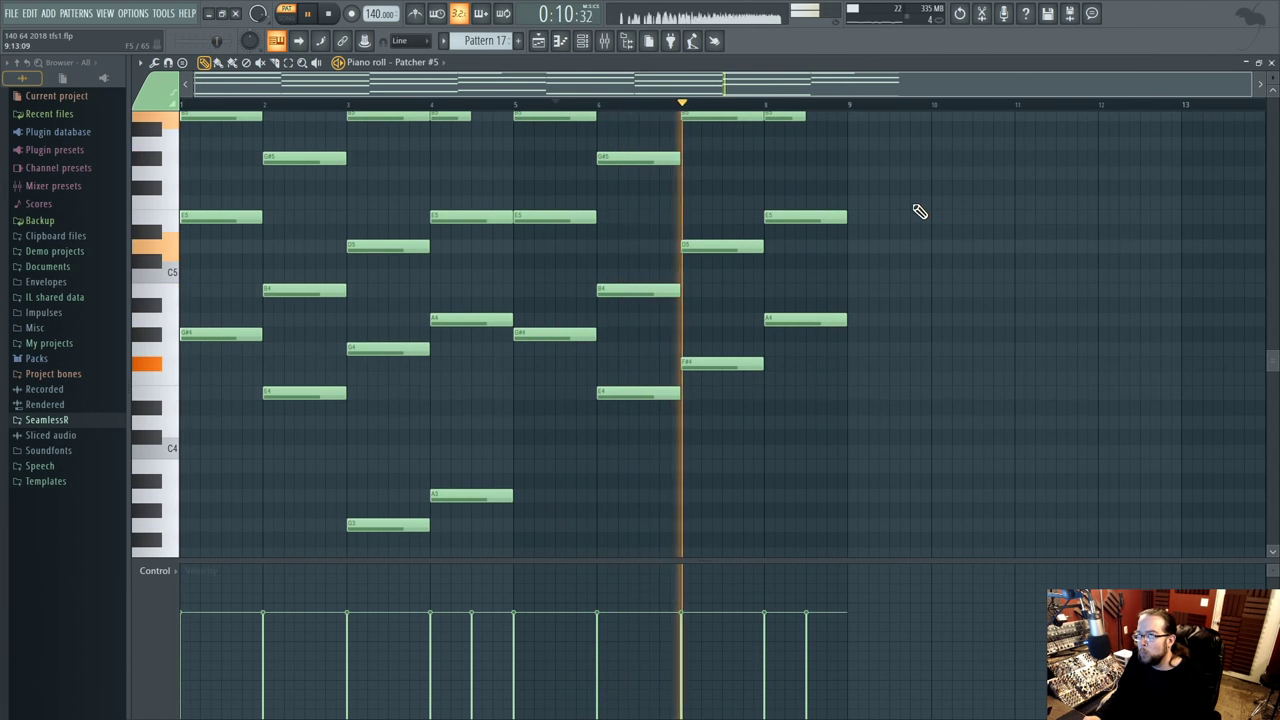
{"action": "scroll", "coordinate": [920, 212], "scroll_direction": "up", "scroll_amount": 2}
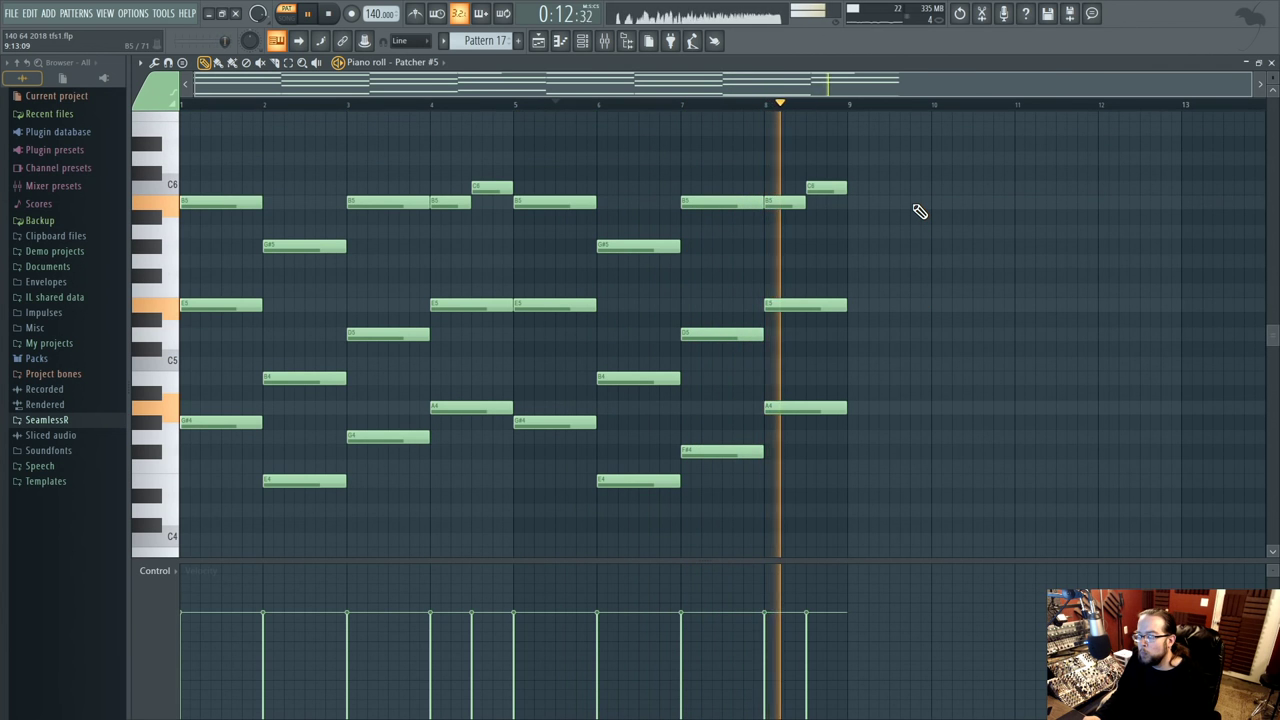
{"action": "scroll", "coordinate": [920, 210], "scroll_direction": "down", "scroll_amount": 3}
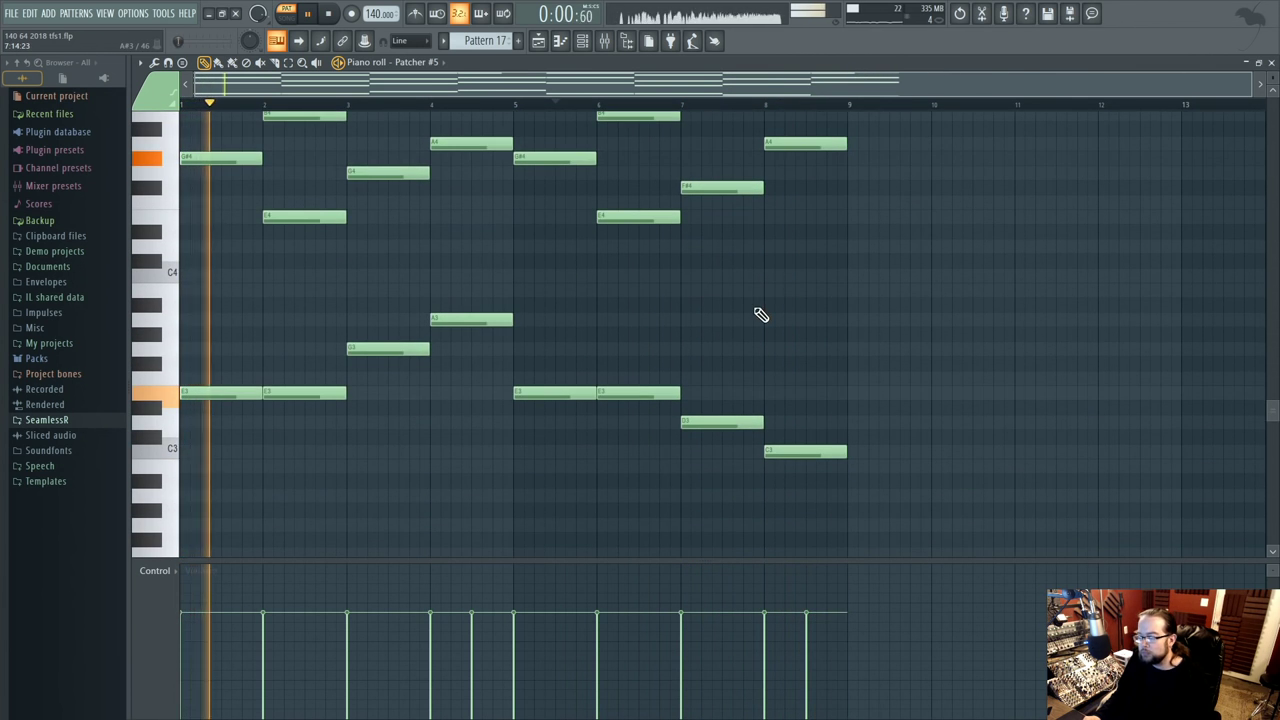
{"action": "key", "text": "space"}
{"action": "scroll", "coordinate": [789, 452], "scroll_direction": "down", "scroll_amount": 1}
{"action": "left_click_drag", "start_coordinate": [654, 194], "coordinate": [886, 434]}
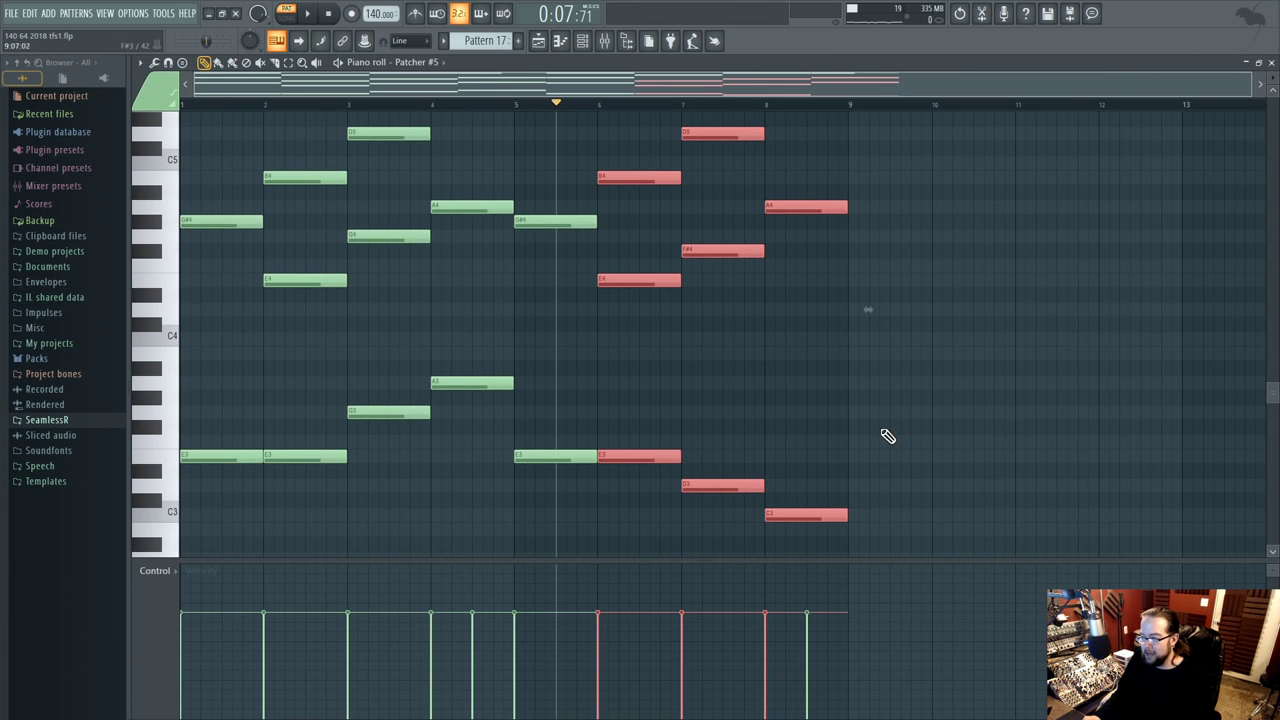
{"action": "scroll", "coordinate": [963, 403], "scroll_direction": "up", "scroll_amount": 2}
{"action": "left_click", "coordinate": [963, 403]}
{"action": "scroll", "coordinate": [963, 403], "scroll_direction": "up", "scroll_amount": 3}
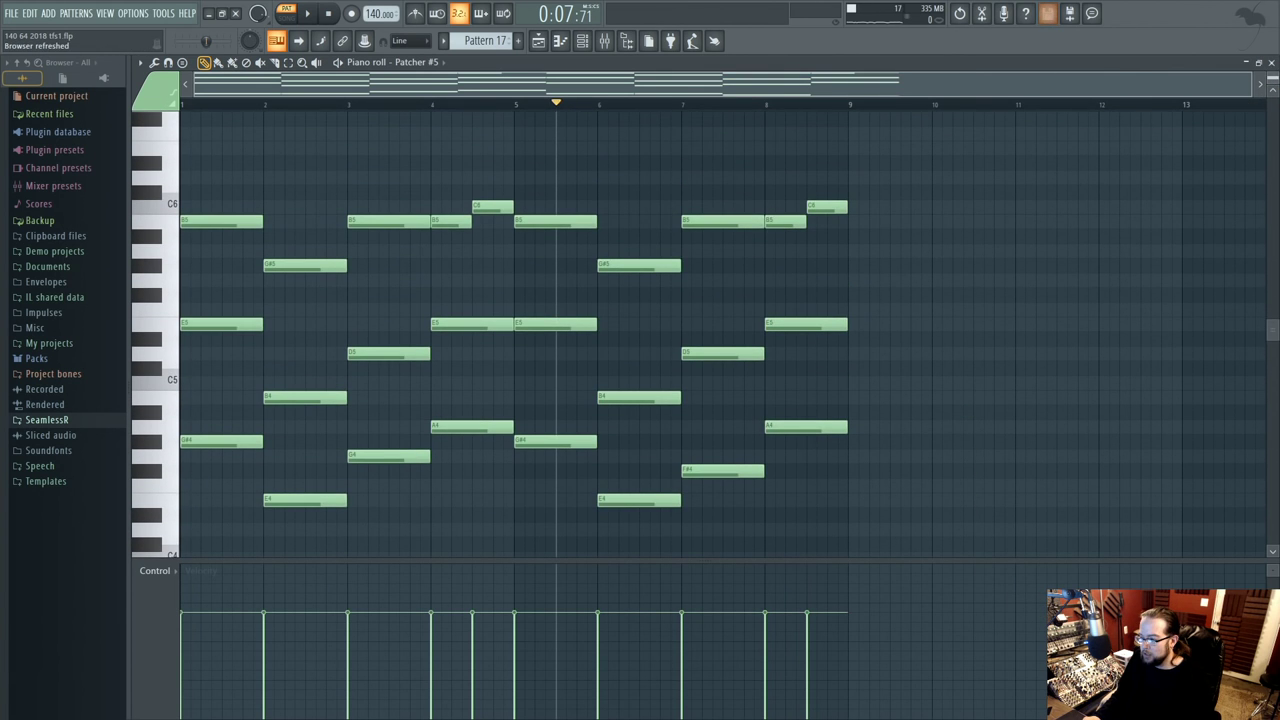
{"action": "scroll", "coordinate": [995, 322], "scroll_direction": "down", "scroll_amount": 4}
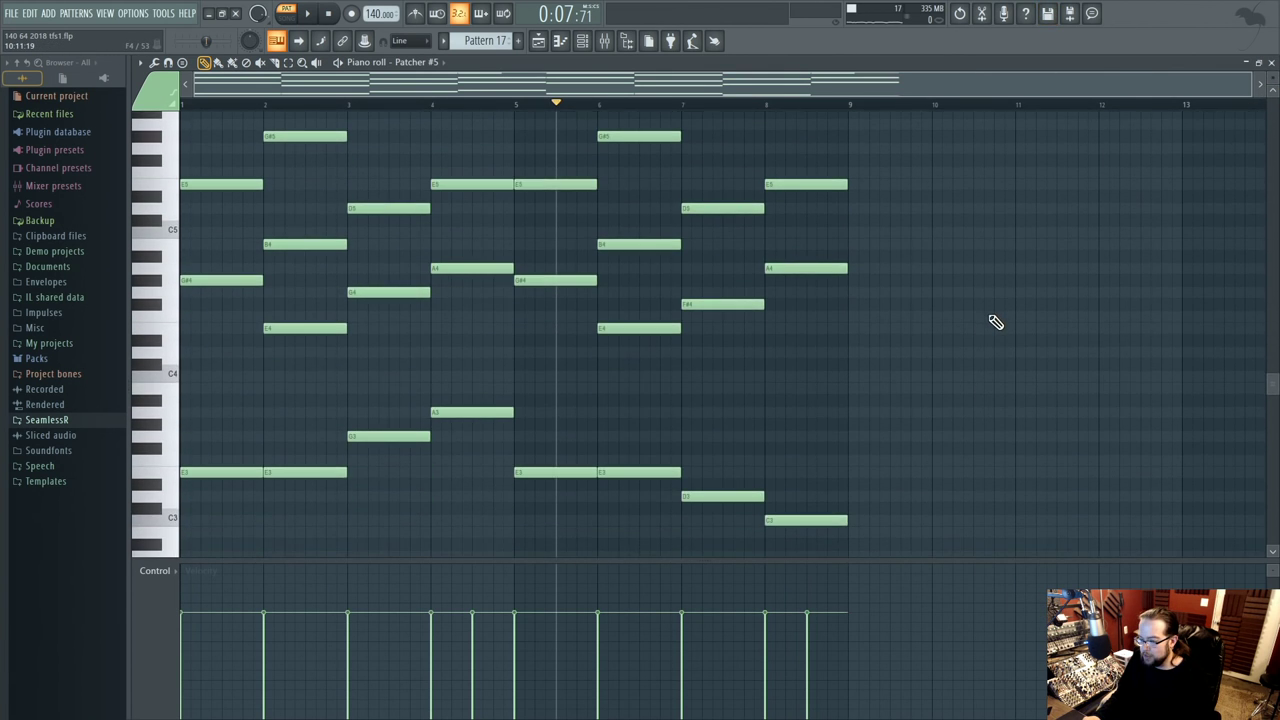
- Duplicate the complete eight-bar progression so it fills 16 bars, and clear the note selection
{"action": "key", "text": "ctrl+a"}
{"action": "scroll", "coordinate": [606, 323], "scroll_direction": "up", "scroll_amount": 5}
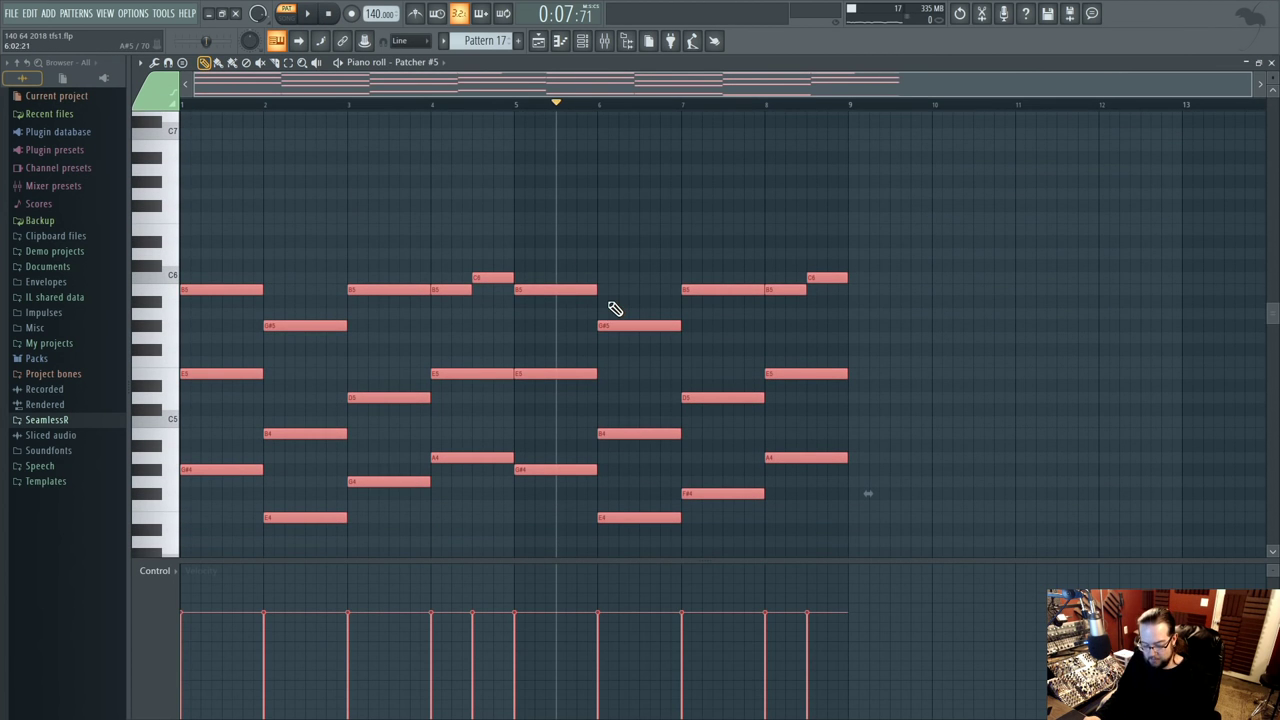
{"action": "scroll", "coordinate": [963, 290], "scroll_direction": "up", "scroll_amount": 1}
{"action": "key", "text": "ctrl+b"}
{"action": "scroll", "coordinate": [700, 300], "scroll_direction": "down", "scroll_amount": 4}
{"action": "key", "text": "ctrl+d"}
- Raise the bass notes of bars 7 and 8 to G3 and F#3, and audition from bar 6
{"action": "scroll", "coordinate": [548, 433], "scroll_direction": "up", "scroll_amount": 3}
{"action": "scroll", "coordinate": [620, 440], "scroll_direction": "down", "scroll_amount": 2}
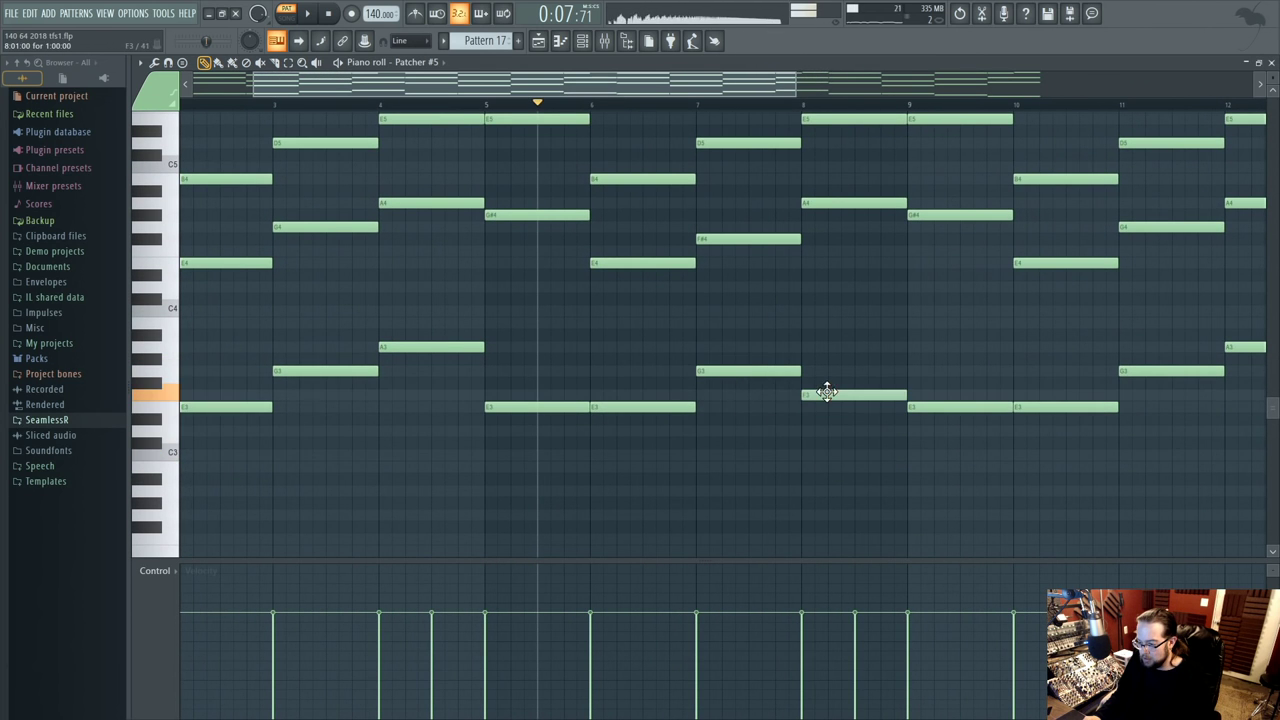
{"action": "scroll", "coordinate": [848, 465], "scroll_direction": "up", "scroll_amount": 3}
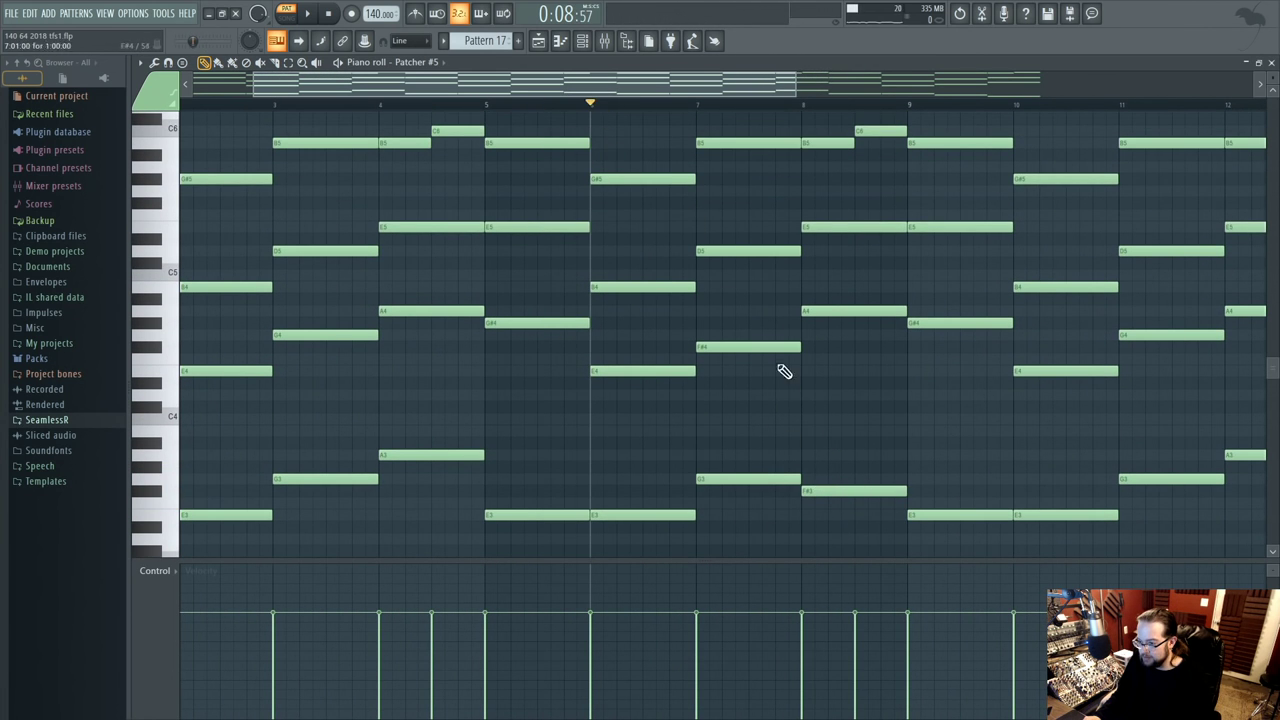
{"action": "scroll", "coordinate": [766, 346], "scroll_direction": "up", "scroll_amount": 3}
{"action": "scroll", "coordinate": [790, 387], "scroll_direction": "down", "scroll_amount": 2}
{"action": "key", "text": "space"}
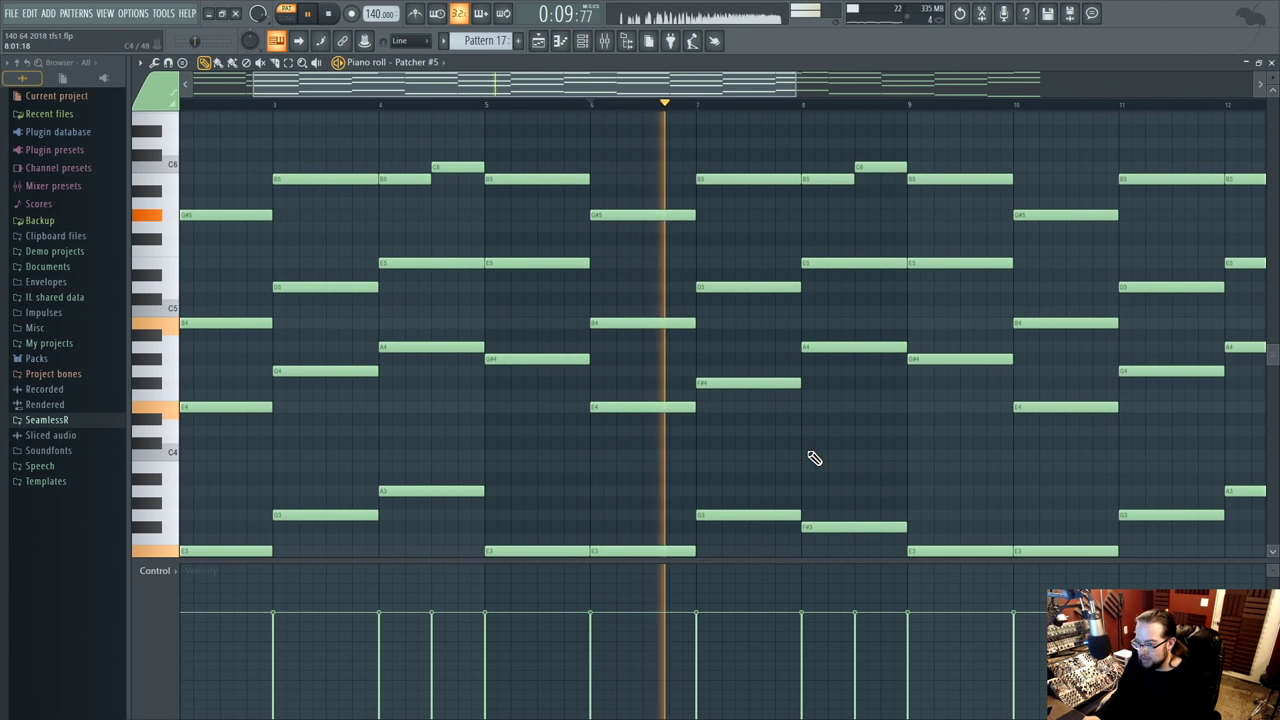
{"action": "key", "text": "space"}
- Raise the inner F#4 note of bar 7 to G4 and play back from bar 6
{"action": "left_click_drag", "start_coordinate": [694, 471], "coordinate": [703, 451]}
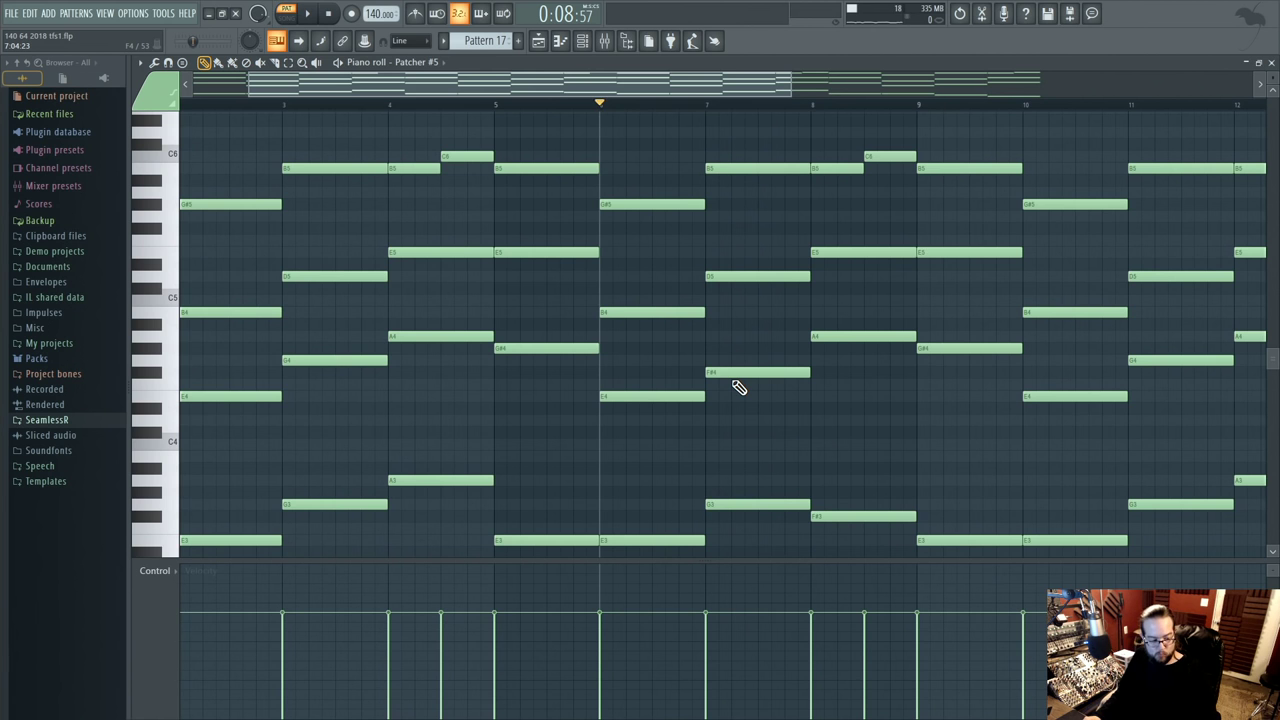
{"action": "key", "text": "space"}
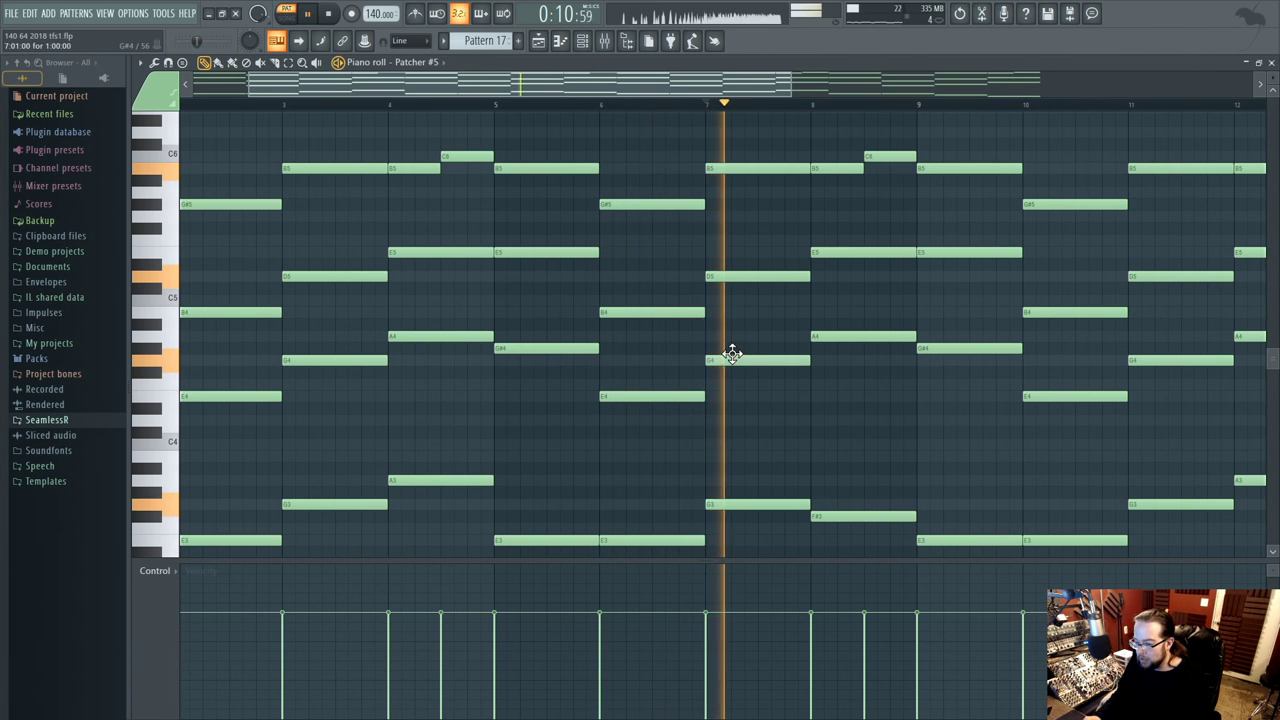
{"action": "scroll", "coordinate": [740, 360], "scroll_direction": "down", "scroll_amount": 3}
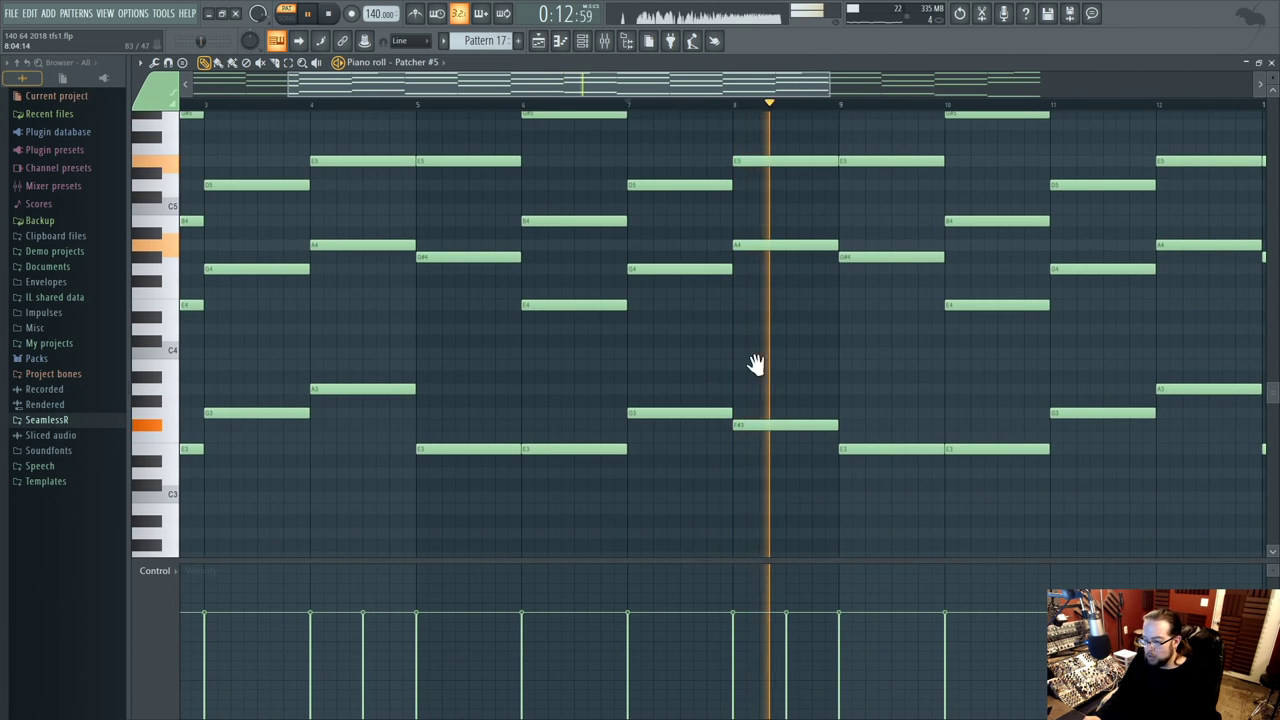
- Lower the bar 8 bass note to F3 and raise its E5 note to F5, auditioning the chord
{"action": "left_click_drag", "start_coordinate": [760, 371], "coordinate": [780, 443]}
{"action": "left_click", "coordinate": [737, 104]}
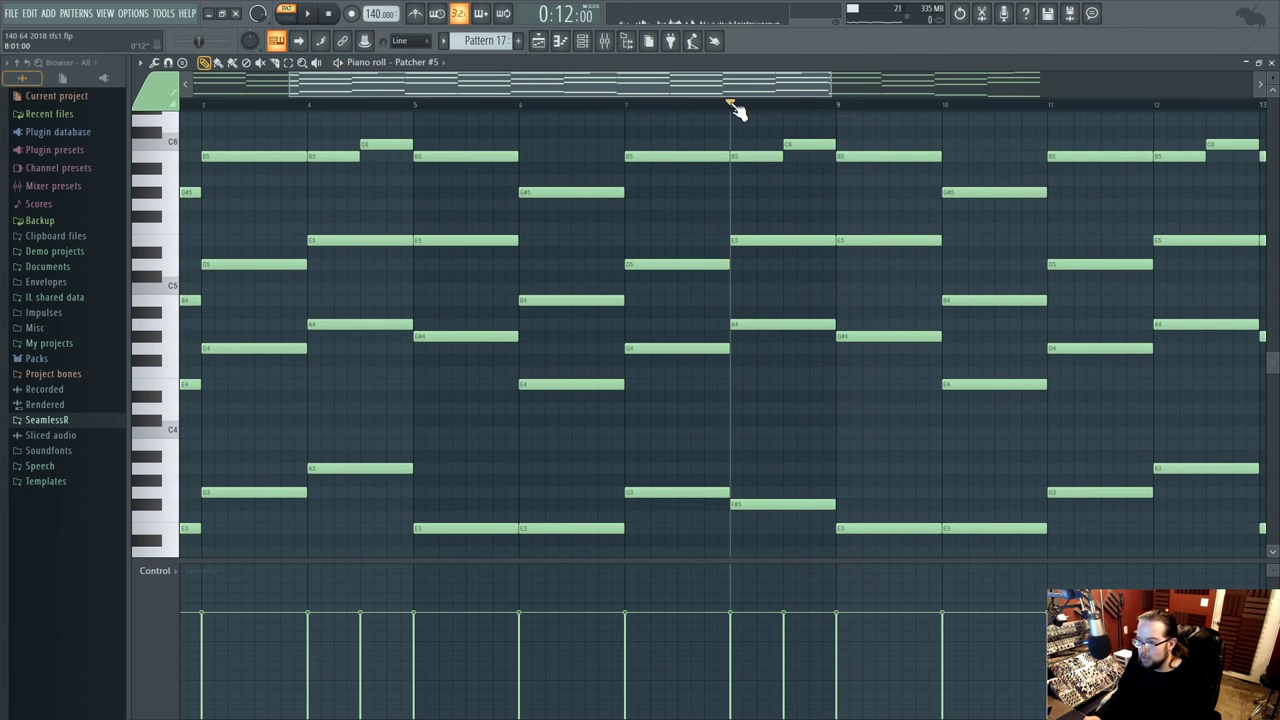
{"action": "key", "text": "space"}
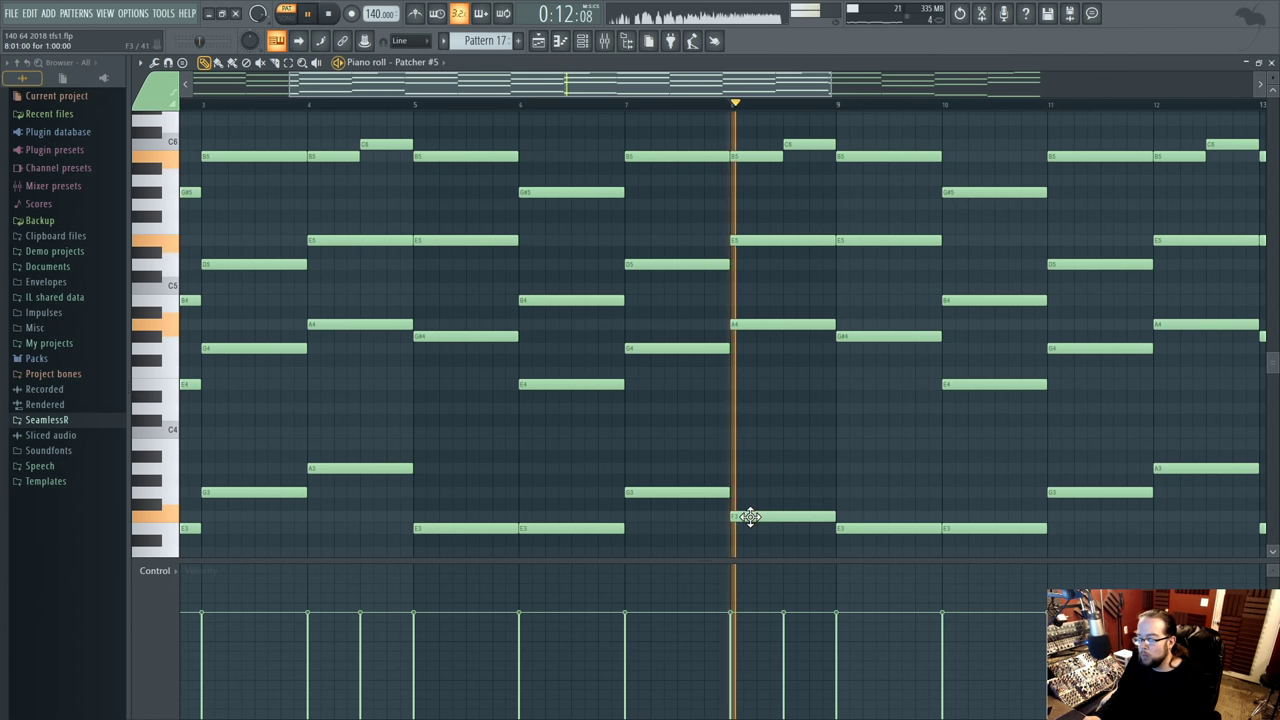
{"action": "key", "text": "space"}
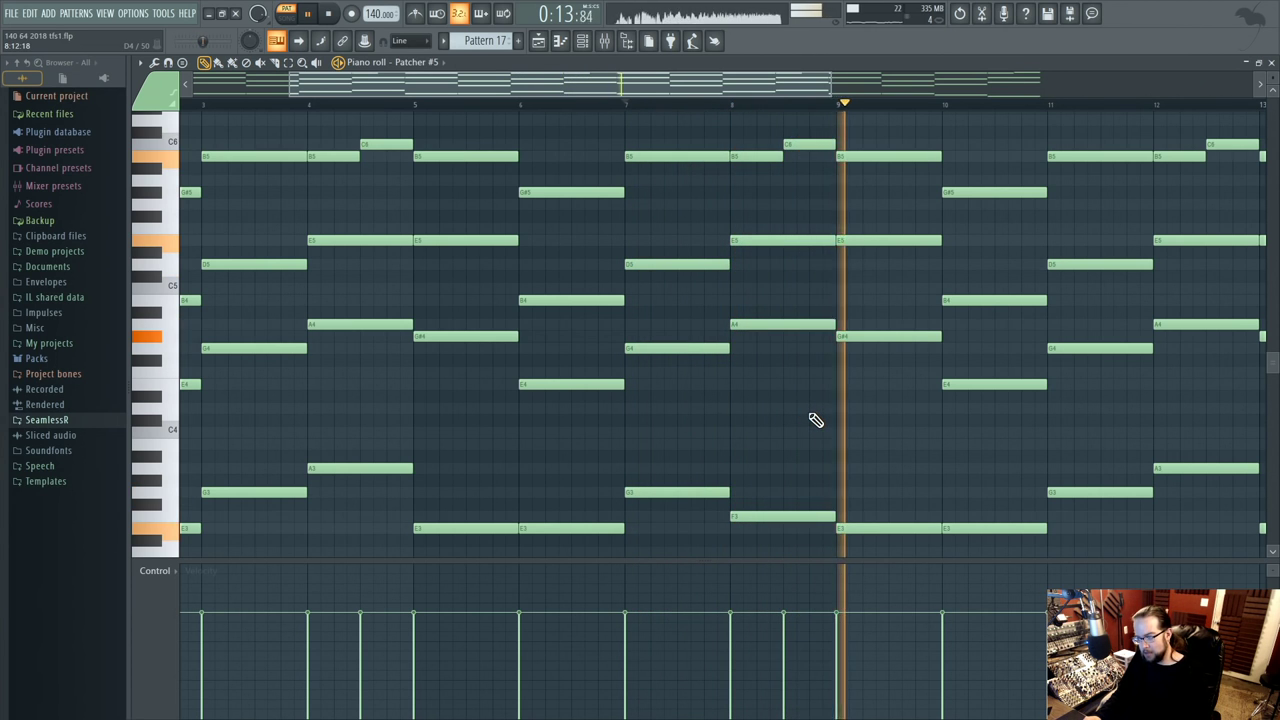
{"action": "key", "text": "space"}
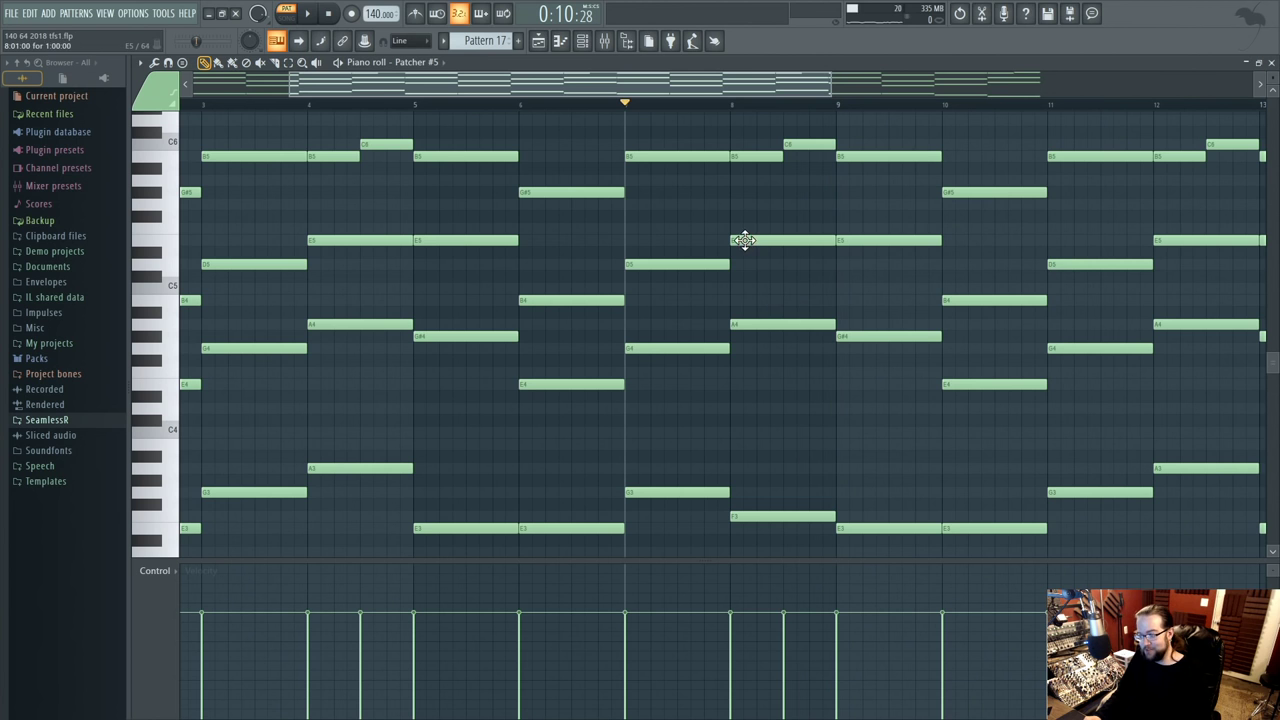
{"action": "key", "text": "space"}
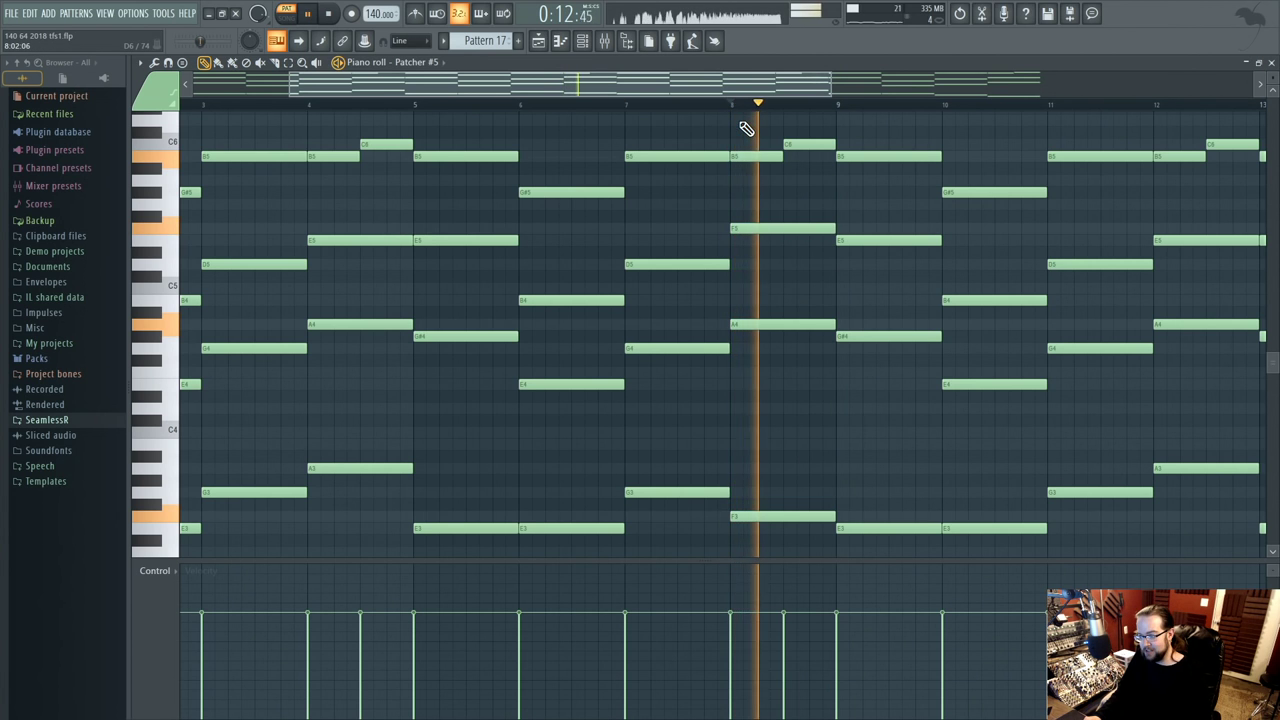
{"action": "key", "text": "space"}
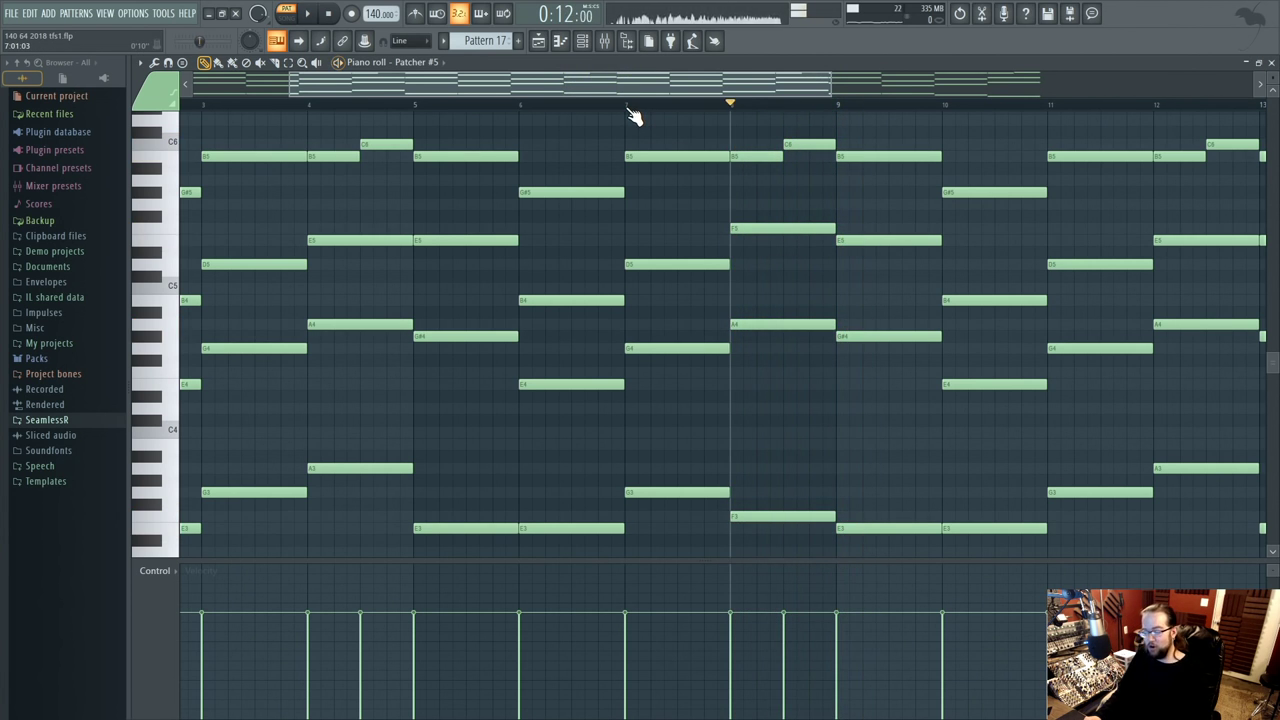
- Play back the revised progression from bar 5 through bar 8 with all 16 bars in view
{"action": "scroll", "coordinate": [745, 450], "scroll_direction": "down", "scroll_amount": 3}
{"action": "scroll", "coordinate": [467, 141], "scroll_direction": "up", "scroll_amount": 1}
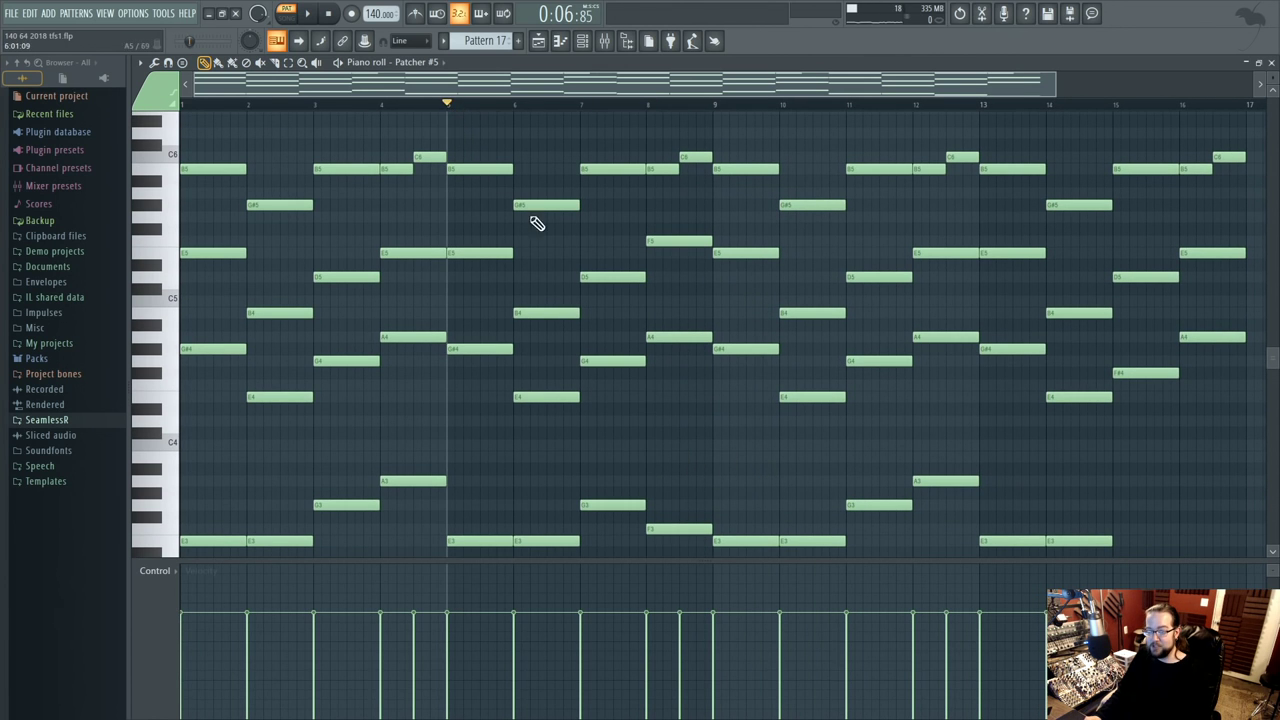
{"action": "key", "text": "space"}
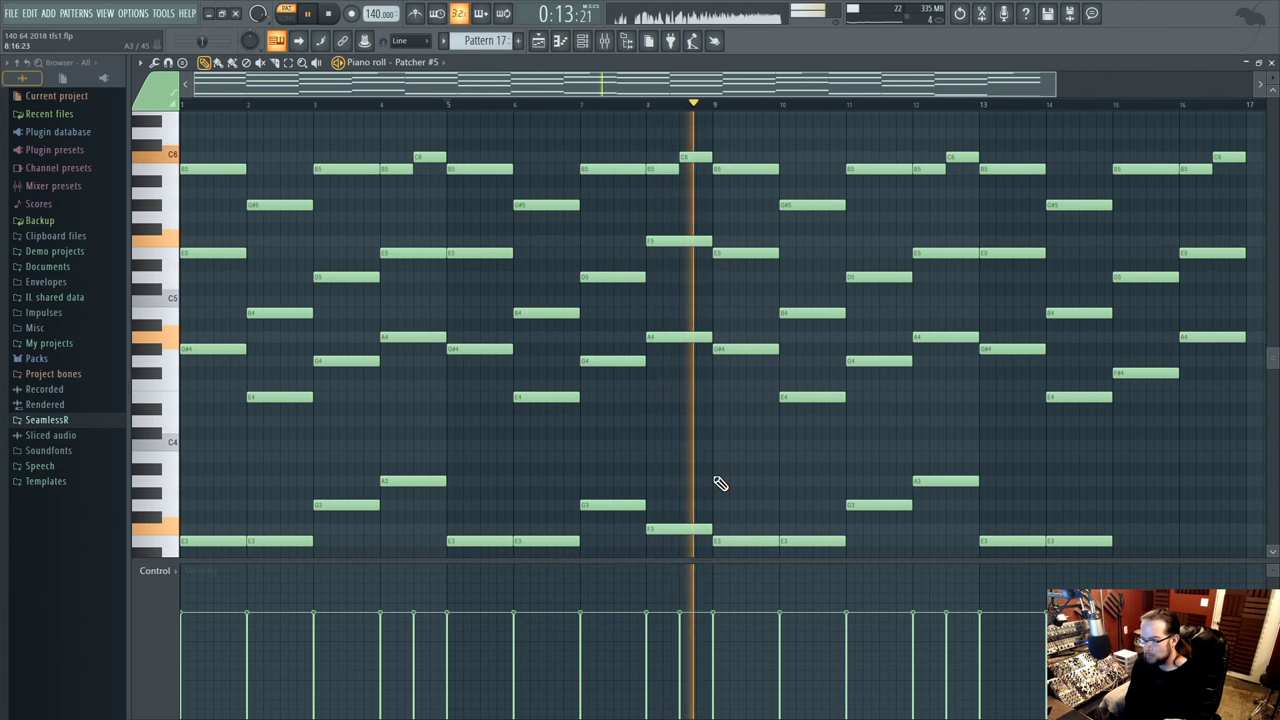
{"action": "key", "text": "space"}
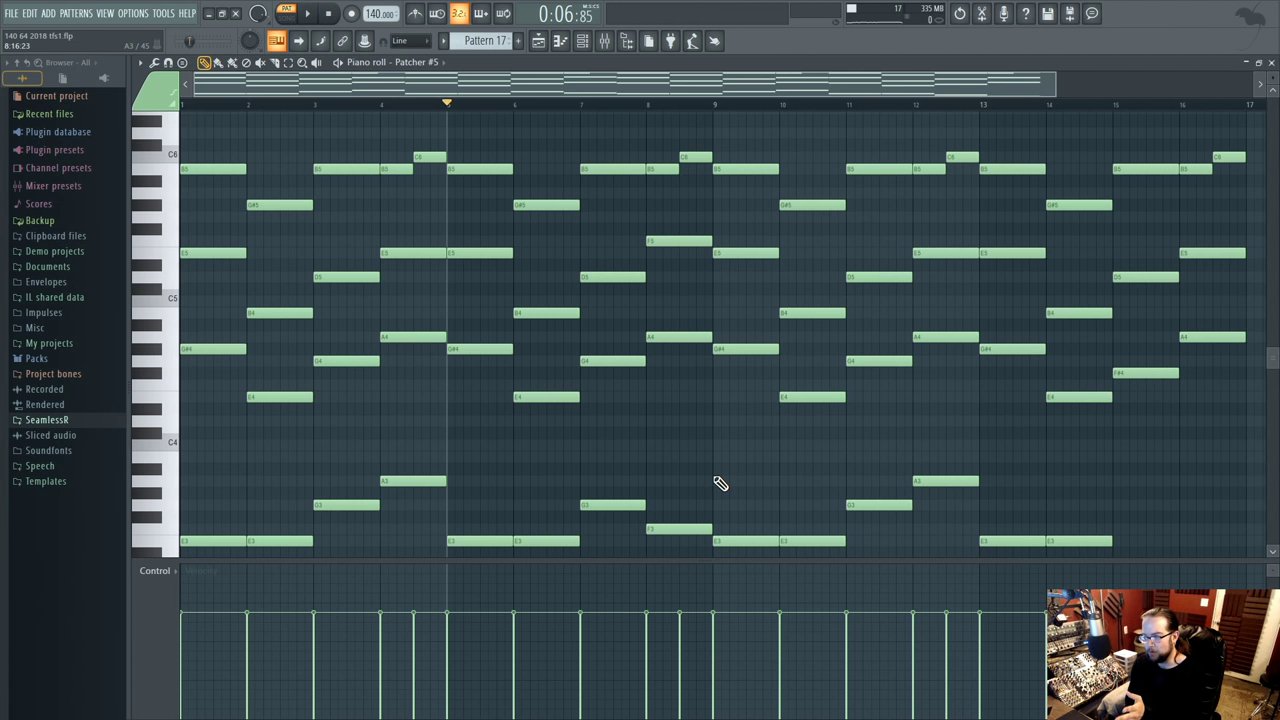
{"action": "scroll", "coordinate": [700, 470], "scroll_direction": "down", "scroll_amount": 3}
{"action": "left_click_drag", "start_coordinate": [229, 346], "coordinate": [1205, 505]}
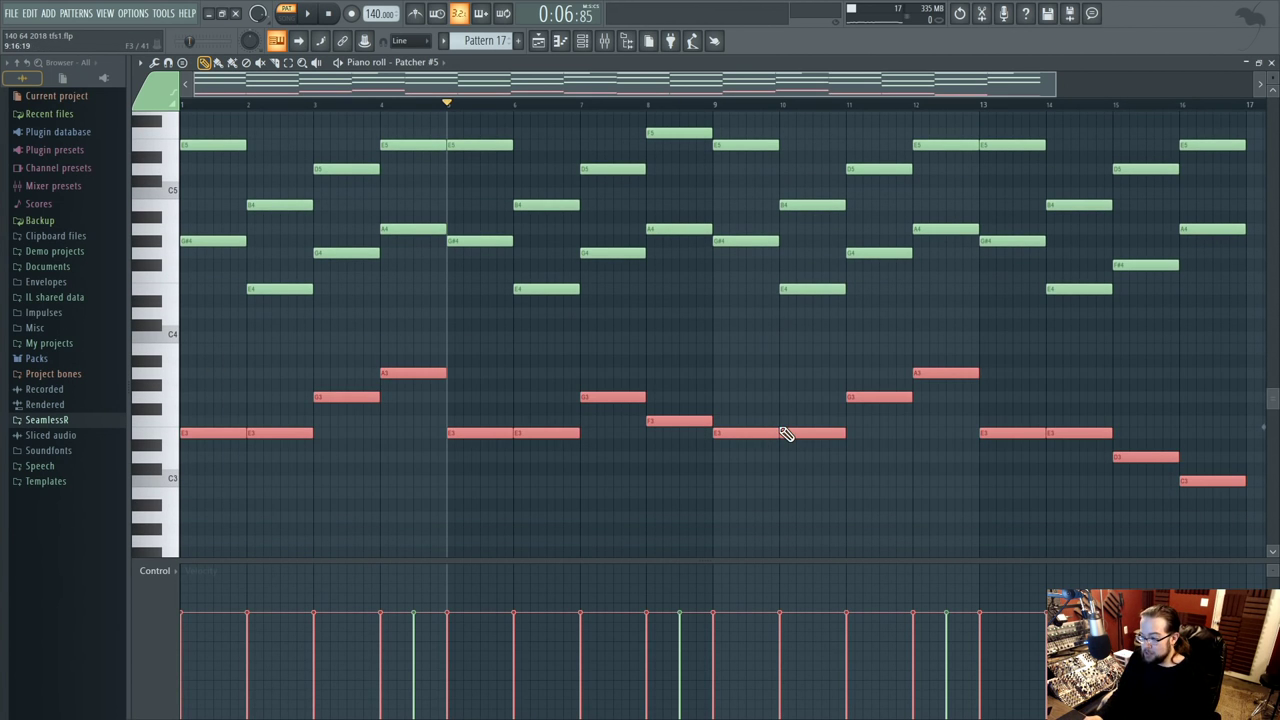
{"action": "scroll", "coordinate": [671, 529], "scroll_direction": "up", "scroll_amount": 4}
{"action": "left_click", "coordinate": [703, 486]}
{"action": "scroll", "coordinate": [703, 486], "scroll_direction": "down", "scroll_amount": 2}
{"action": "scroll", "coordinate": [703, 486], "scroll_direction": "down", "scroll_amount": 1}
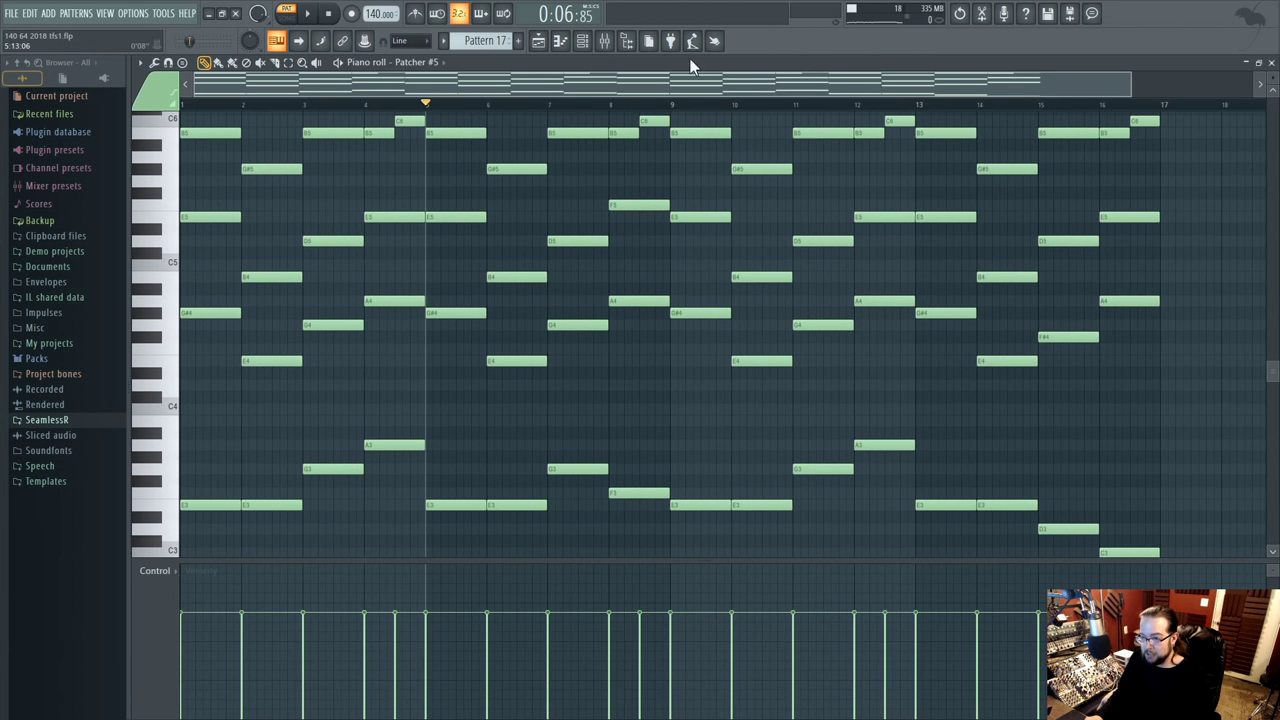
- Switch to the Playlist and move the Pattern 17 clip on Track 7 to start at bar 29
{"action": "left_click", "coordinate": [548, 41]}
{"action": "scroll", "coordinate": [829, 500], "scroll_direction": "down", "scroll_amount": 2}
{"action": "left_click_drag", "start_coordinate": [829, 500], "coordinate": [891, 606]}
{"action": "scroll", "coordinate": [908, 601], "scroll_direction": "down", "scroll_amount": 2}
{"action": "scroll", "coordinate": [910, 601], "scroll_direction": "down", "scroll_amount": 2}
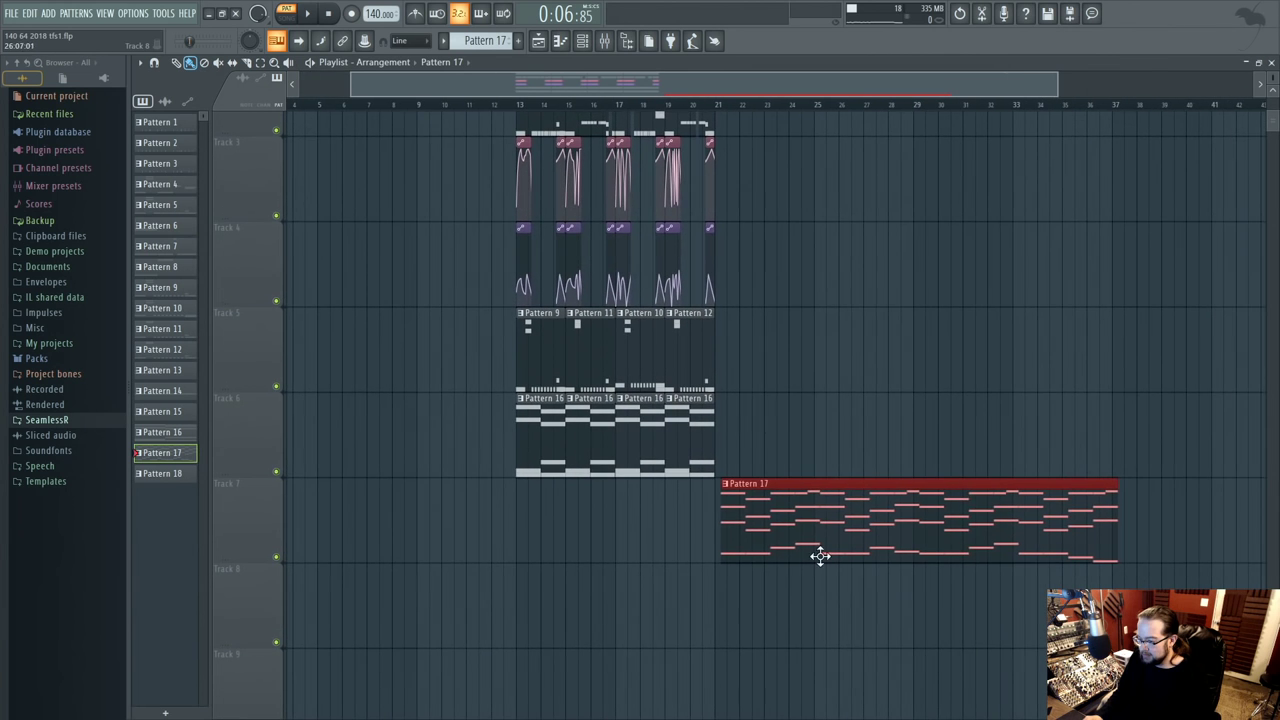
{"action": "left_click_drag", "start_coordinate": [744, 515], "coordinate": [931, 513]}
{"action": "scroll", "coordinate": [943, 514], "scroll_direction": "up", "scroll_amount": 3}
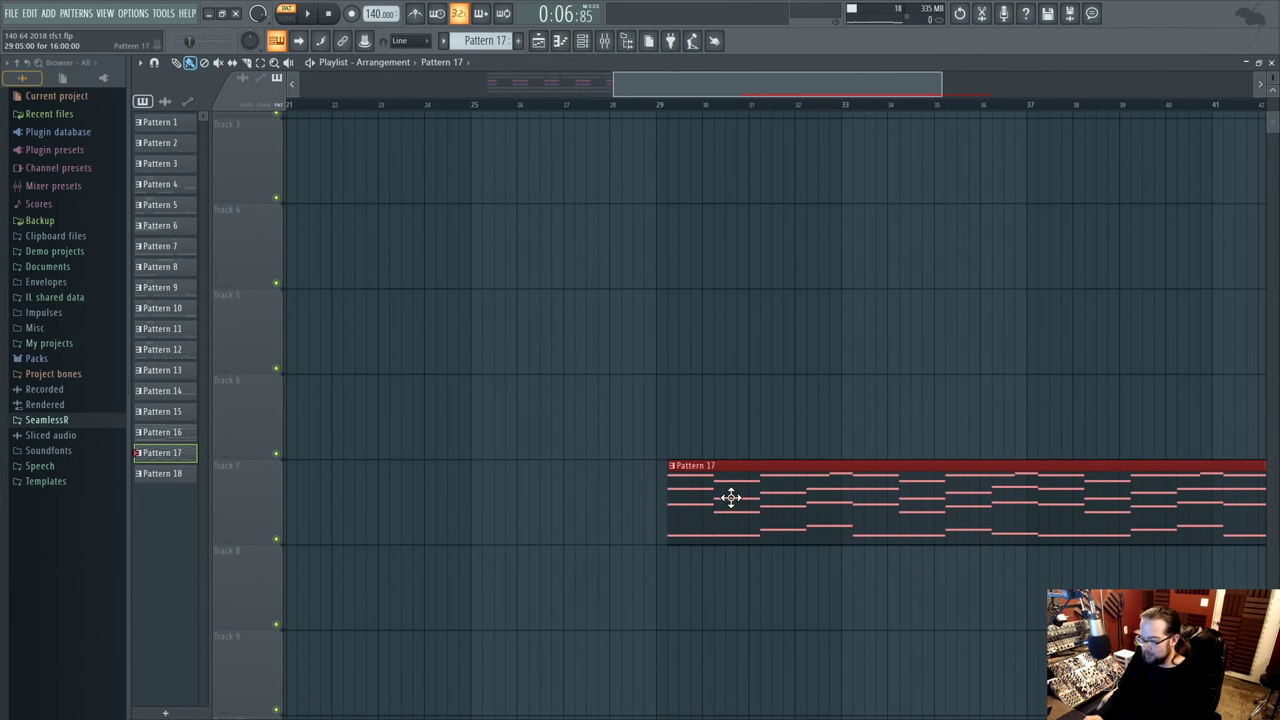
{"action": "left_click_drag", "start_coordinate": [643, 297], "coordinate": [857, 341]}
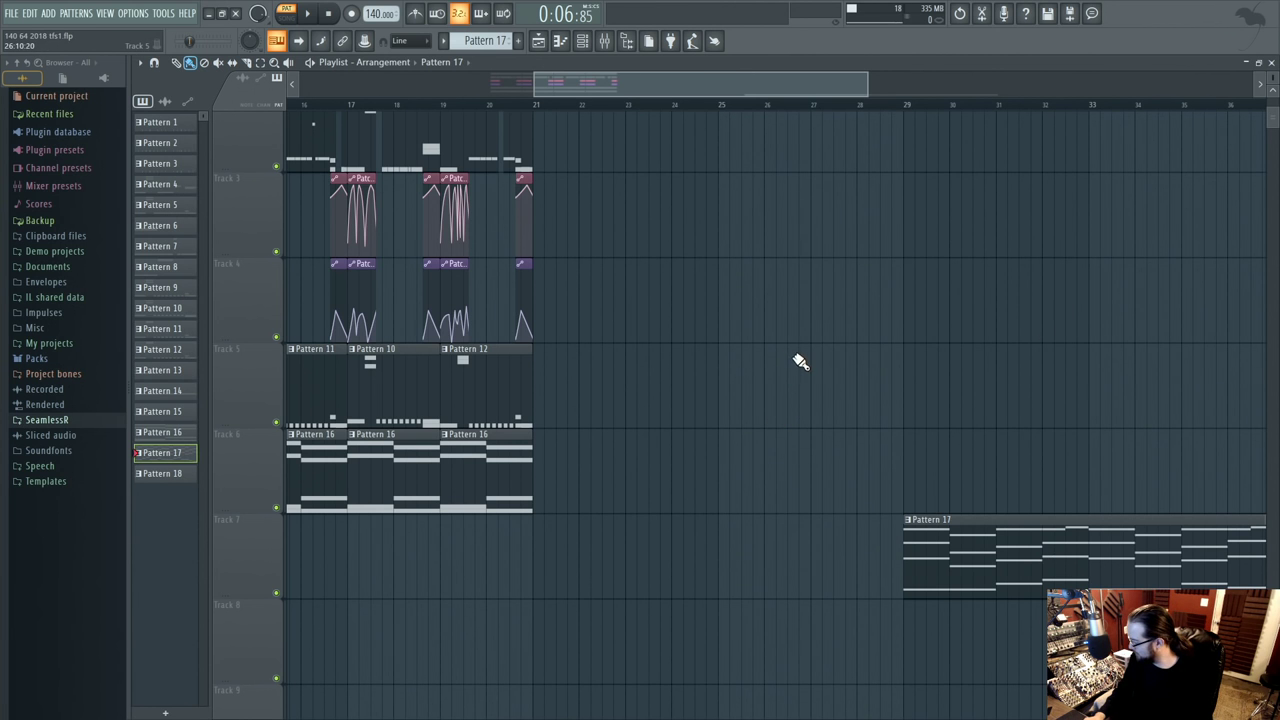
- Look over the whole arrangement, from the existing clips at bar 13 to the Pattern 17 clip
{"action": "scroll", "coordinate": [790, 330], "scroll_direction": "down", "scroll_amount": 4}
{"action": "scroll", "coordinate": [911, 411], "scroll_direction": "up", "scroll_amount": 1}
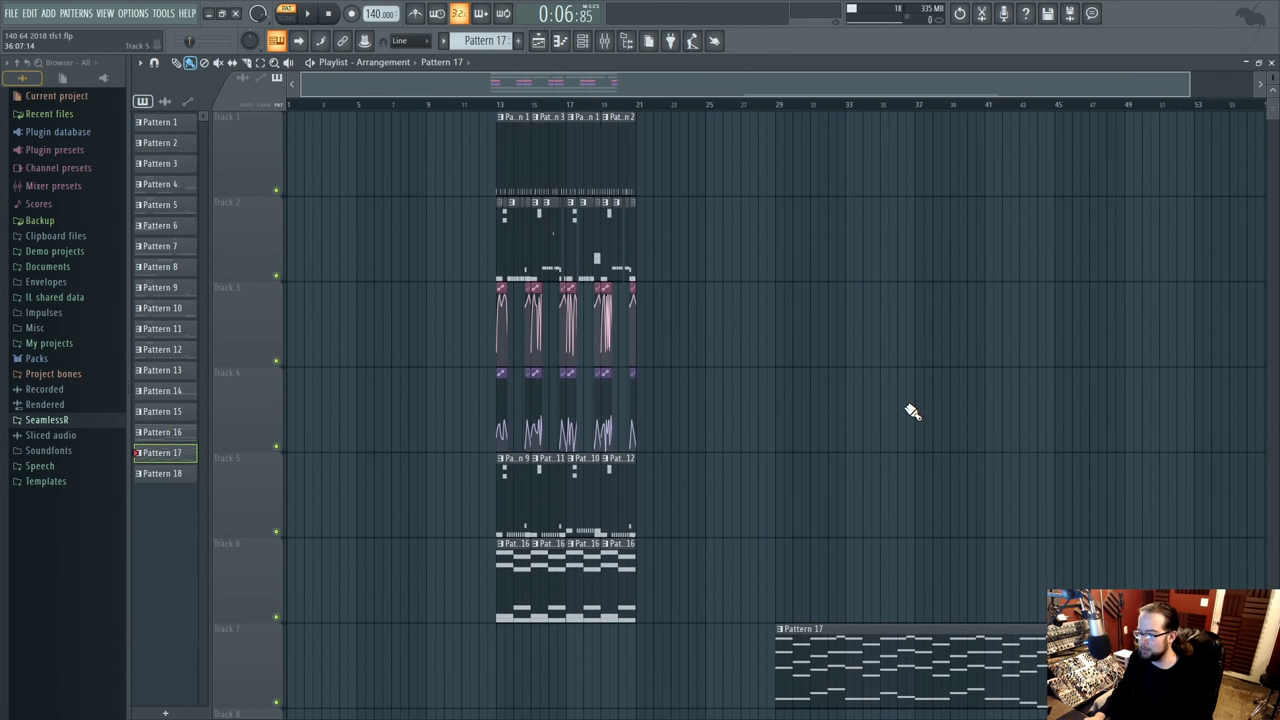
{"action": "scroll", "coordinate": [893, 488], "scroll_direction": "down", "scroll_amount": 2}
{"action": "scroll", "coordinate": [860, 455], "scroll_direction": "down", "scroll_amount": 1}
{"action": "scroll", "coordinate": [830, 400], "scroll_direction": "up", "scroll_amount": 4}
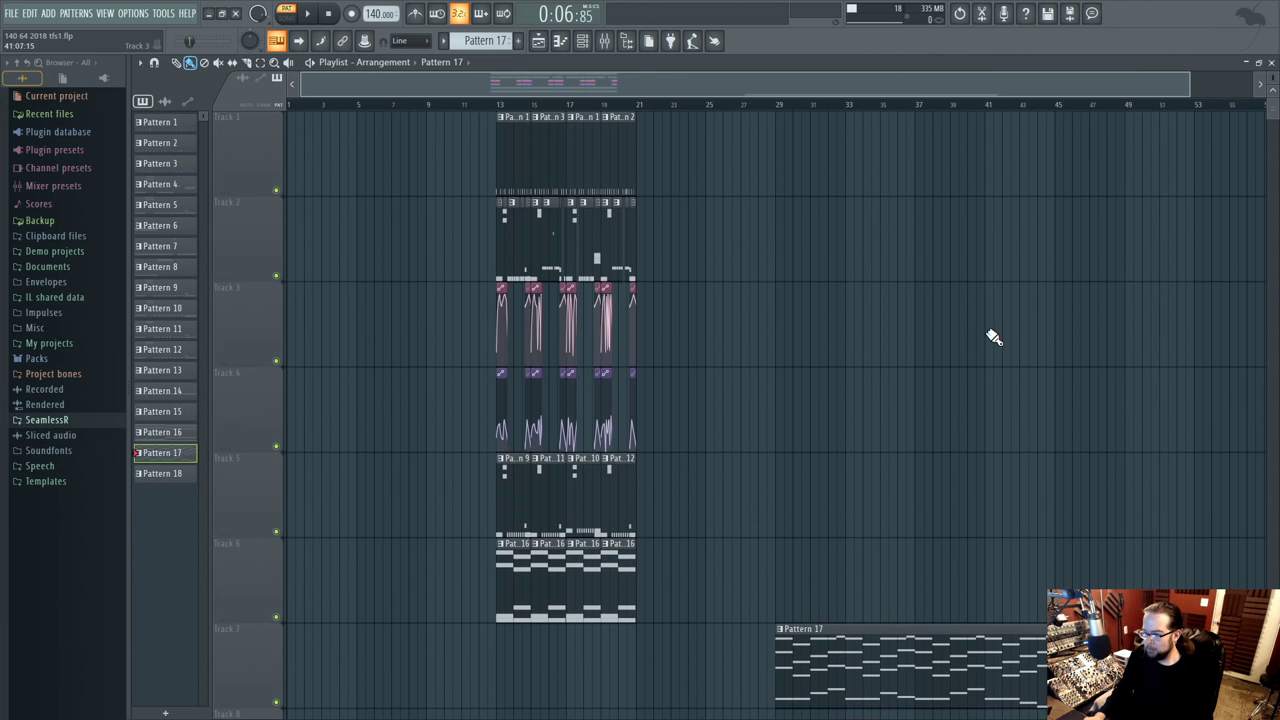
{"action": "scroll", "coordinate": [820, 230], "scroll_direction": "right", "scroll_amount": 3}
{"action": "left_click_drag", "start_coordinate": [680, 640], "coordinate": [702, 110]}
{"action": "scroll", "coordinate": [714, 214], "scroll_direction": "up", "scroll_amount": 2}
- Reopen Pattern 17 in the piano roll and remove its entire bass line, from C3 to A3, across all 16 bars
{"action": "left_click_drag", "start_coordinate": [636, 238], "coordinate": [717, 237]}
{"action": "double_click", "coordinate": [717, 238]}
{"action": "left_click_drag", "start_coordinate": [222, 406], "coordinate": [1064, 562]}
{"action": "left_click", "coordinate": [1064, 562]}
{"action": "left_click_drag", "start_coordinate": [205, 407], "coordinate": [1100, 560]}
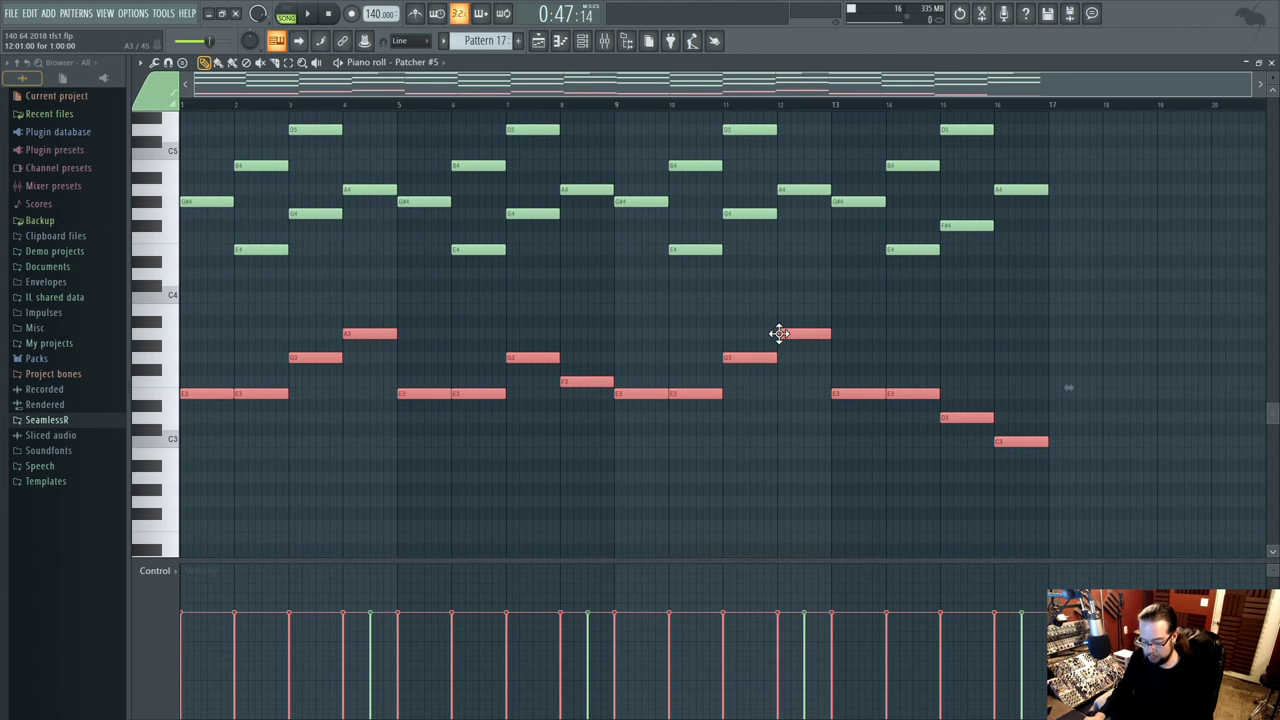
{"action": "key", "text": "Delete"}
- Clone the Patcher #5 channel in the Channel rack
{"action": "left_click", "coordinate": [582, 42]}
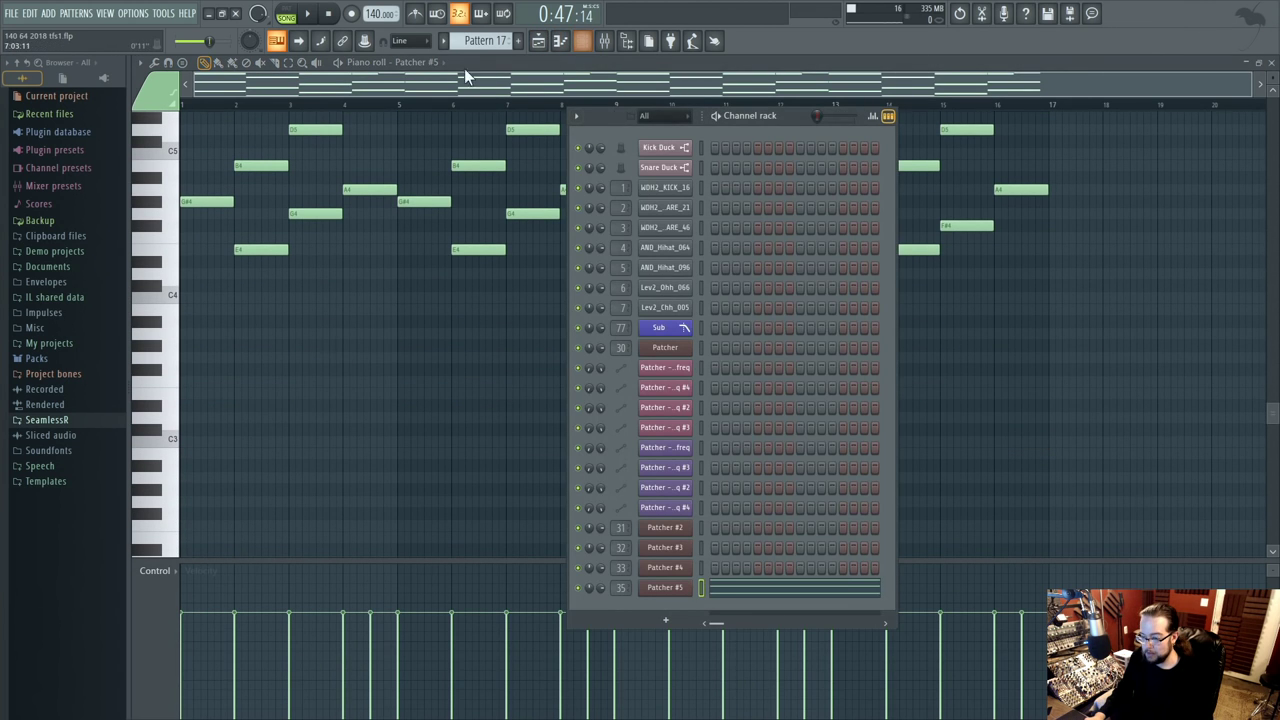
{"action": "right_click", "coordinate": [675, 598]}
{"action": "left_click", "coordinate": [744, 669]}
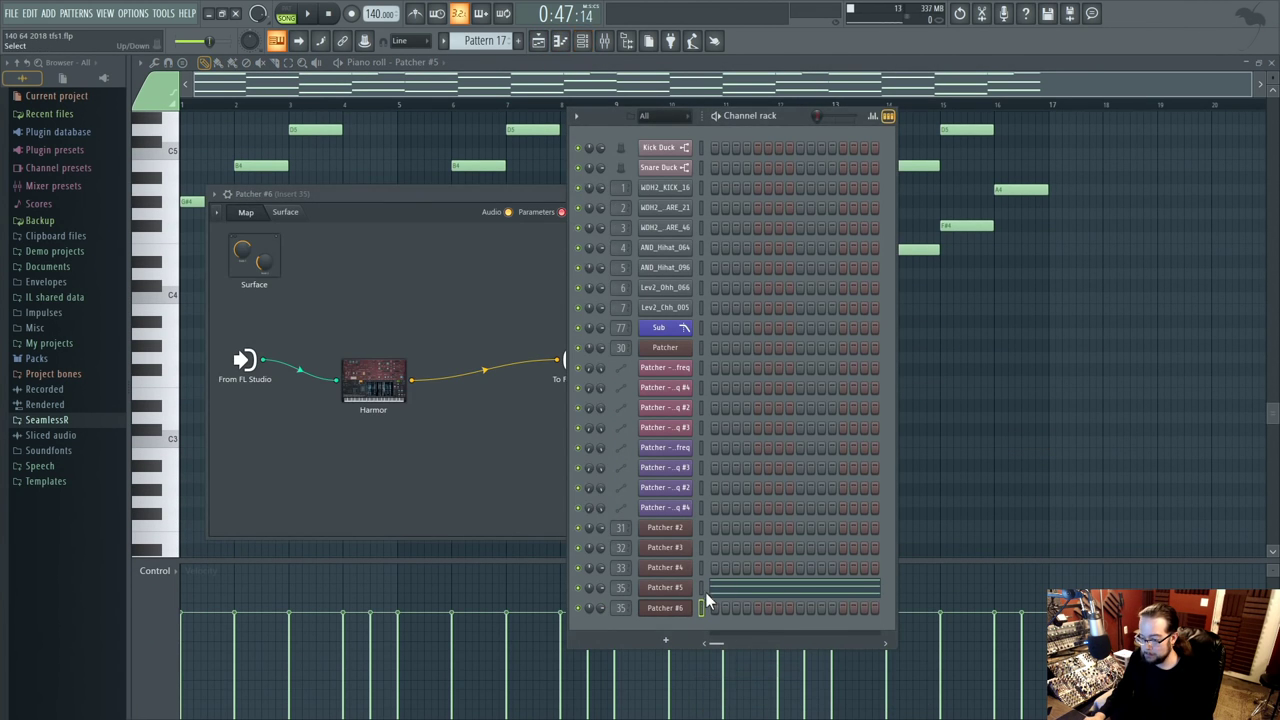
- Create a new empty pattern, Pattern 19, and paste the bass line into the Patcher #6 piano roll
{"action": "scroll", "coordinate": [495, 42], "scroll_direction": "down", "scroll_amount": 1}
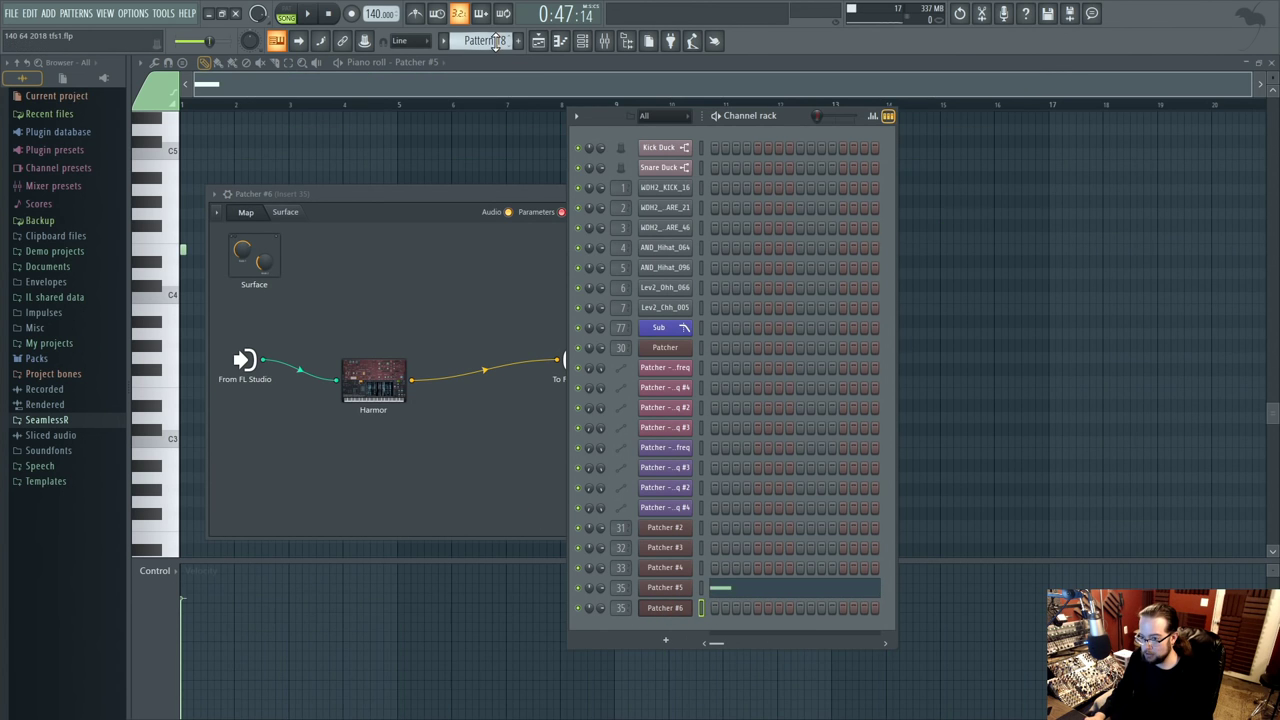
{"action": "left_click", "coordinate": [499, 42]}
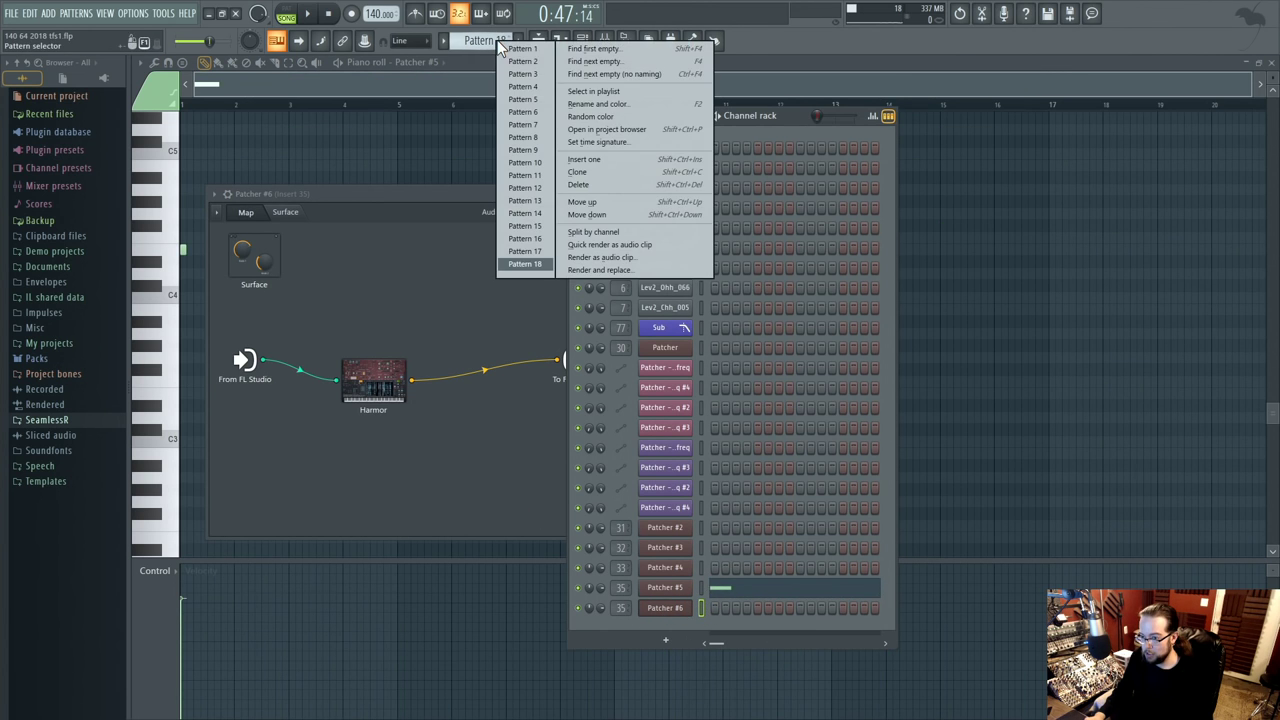
{"action": "left_click", "coordinate": [614, 74]}
{"action": "right_click", "coordinate": [712, 620]}
{"action": "left_click", "coordinate": [730, 556]}
{"action": "key", "text": "ctrl+v"}
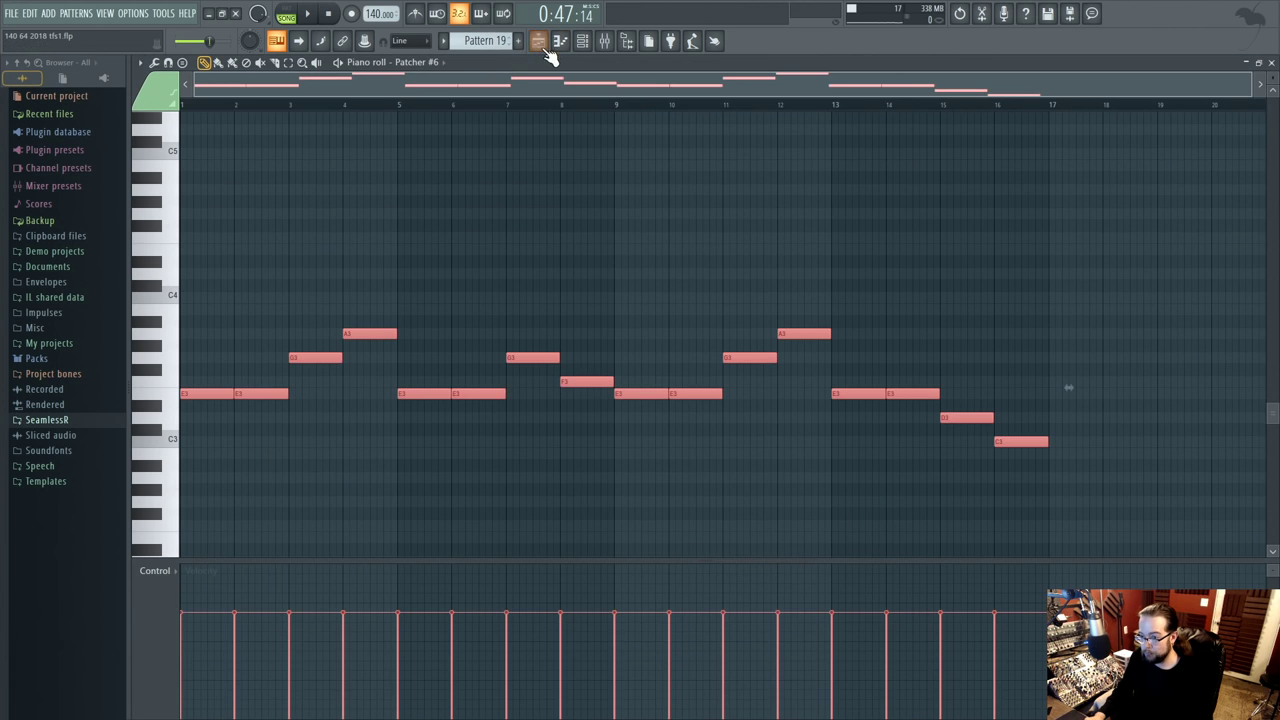
- Place the Pattern 19 clip on Track 3 at bar 29 in the Playlist, directly below the Pattern 17 clip
{"action": "left_click", "coordinate": [538, 40]}
{"action": "left_click_drag", "start_coordinate": [720, 320], "coordinate": [706, 318]}
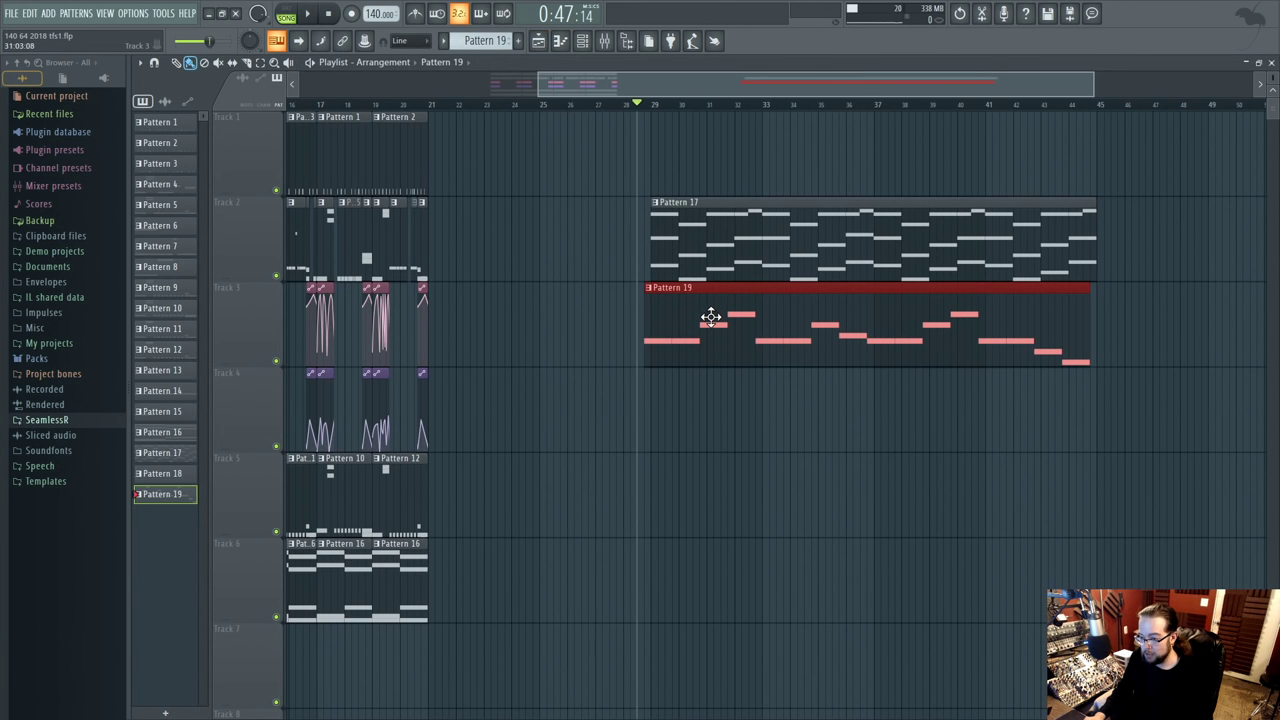
- Route the Patcher #6 channel to mixer track 36 and select the 16 bars from bar 29 as the playback range
{"action": "left_click", "coordinate": [583, 42]}
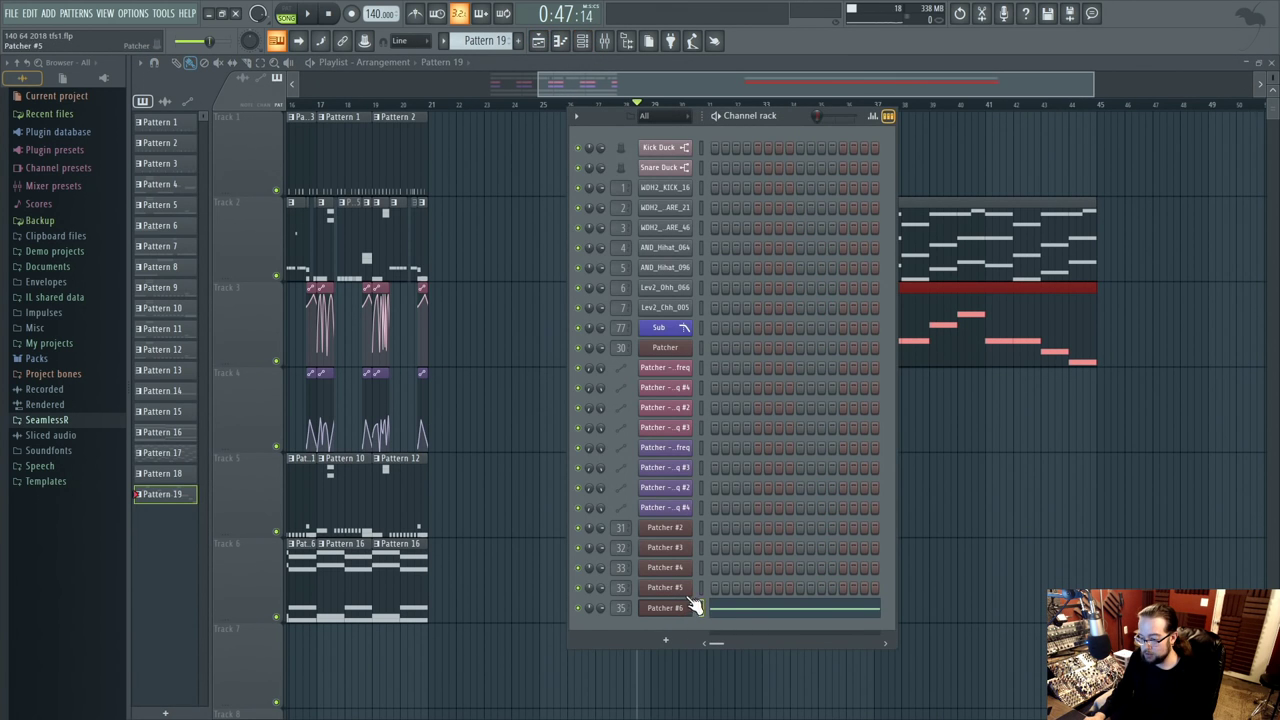
{"action": "left_click_drag", "start_coordinate": [651, 108], "coordinate": [1107, 124]}
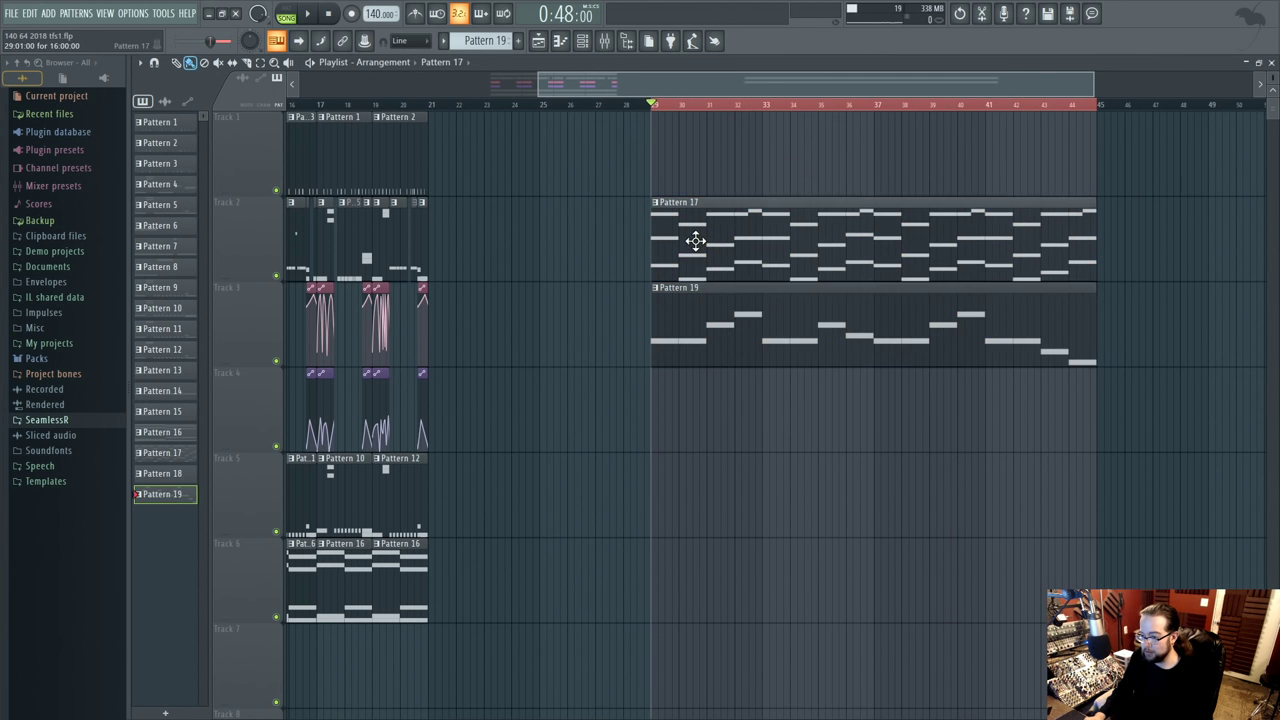
- Look over the chord notes of Pattern 17 in the piano roll and return to the Playlist
{"action": "double_click", "coordinate": [686, 243]}
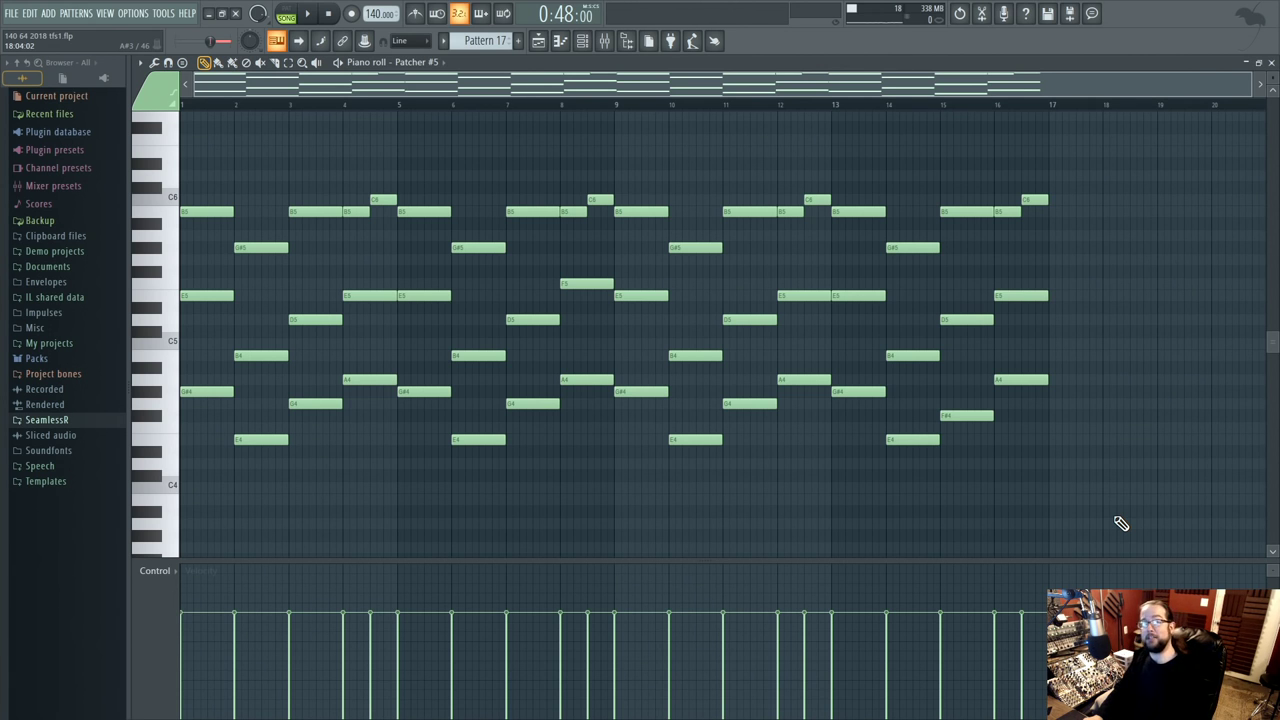
{"action": "scroll", "coordinate": [834, 506], "scroll_direction": "up", "scroll_amount": 1}
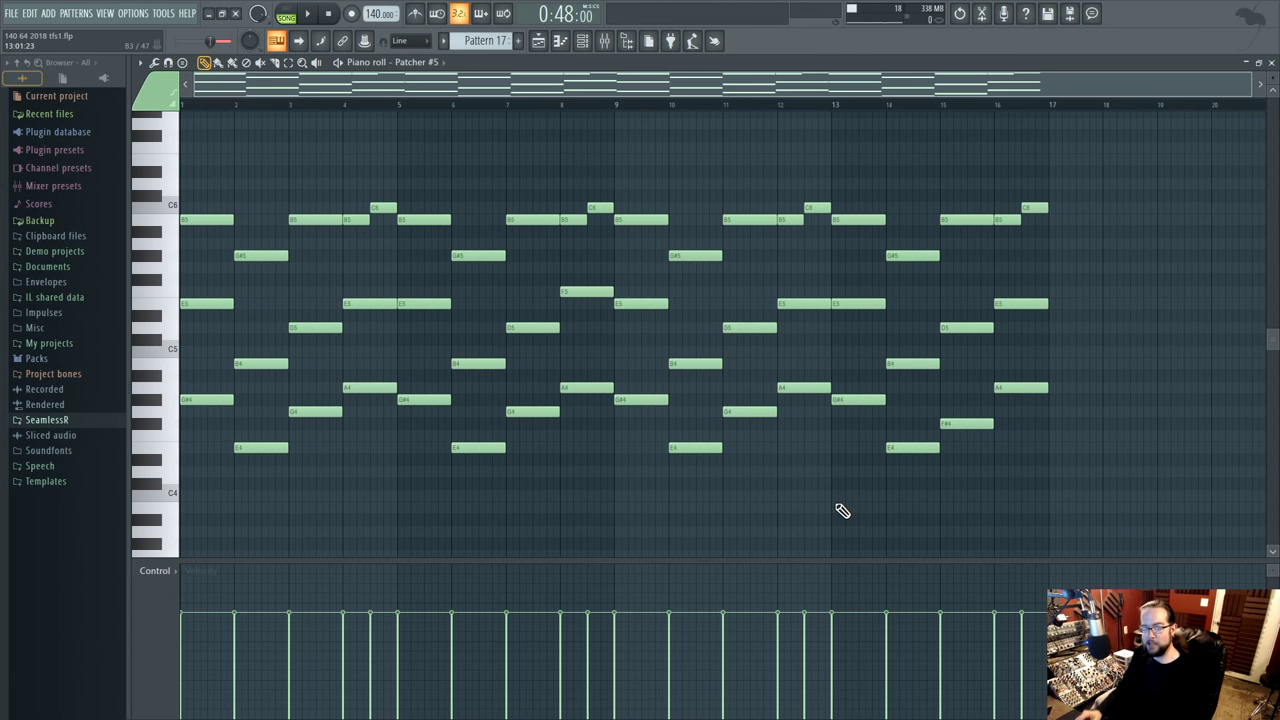
{"action": "scroll", "coordinate": [870, 490], "scroll_direction": "up", "scroll_amount": 1}
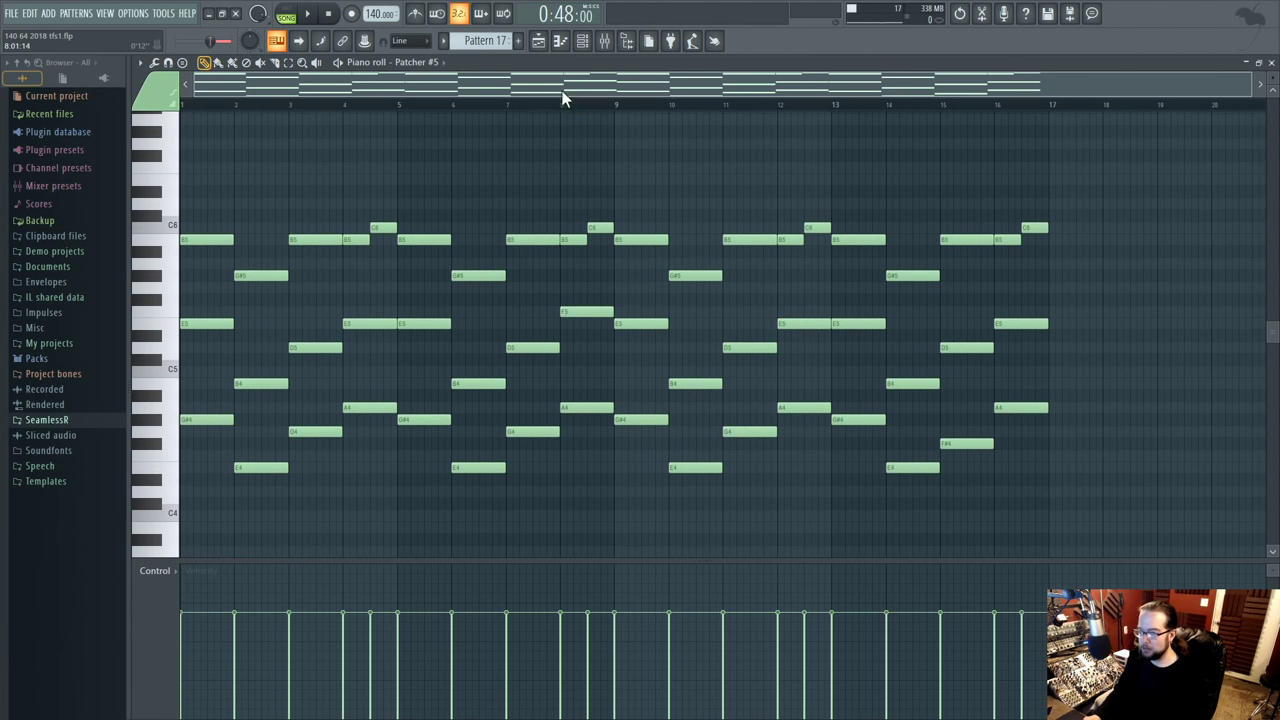
{"action": "left_click", "coordinate": [539, 40]}
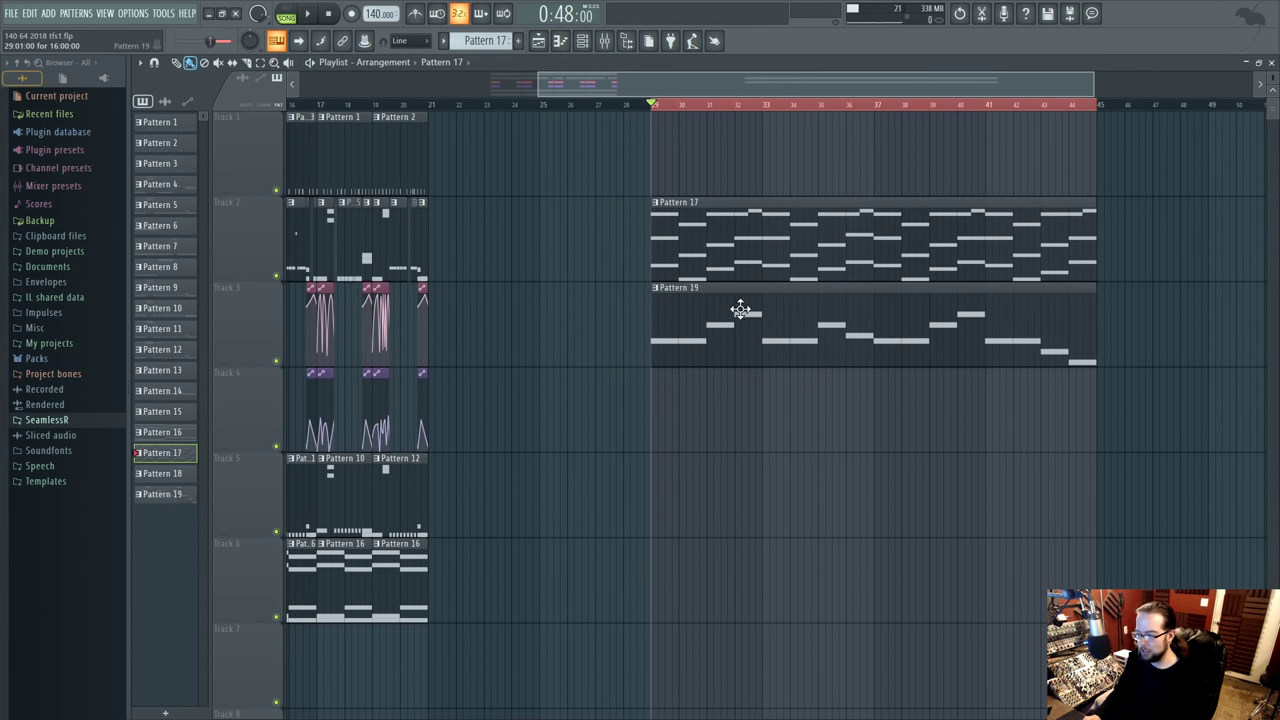
- Play the selected bars and lower the mixer volume of Insert 36 to about -11.7 dB to balance the bass
{"action": "double_click", "coordinate": [825, 318]}
{"action": "left_click", "coordinate": [604, 44]}
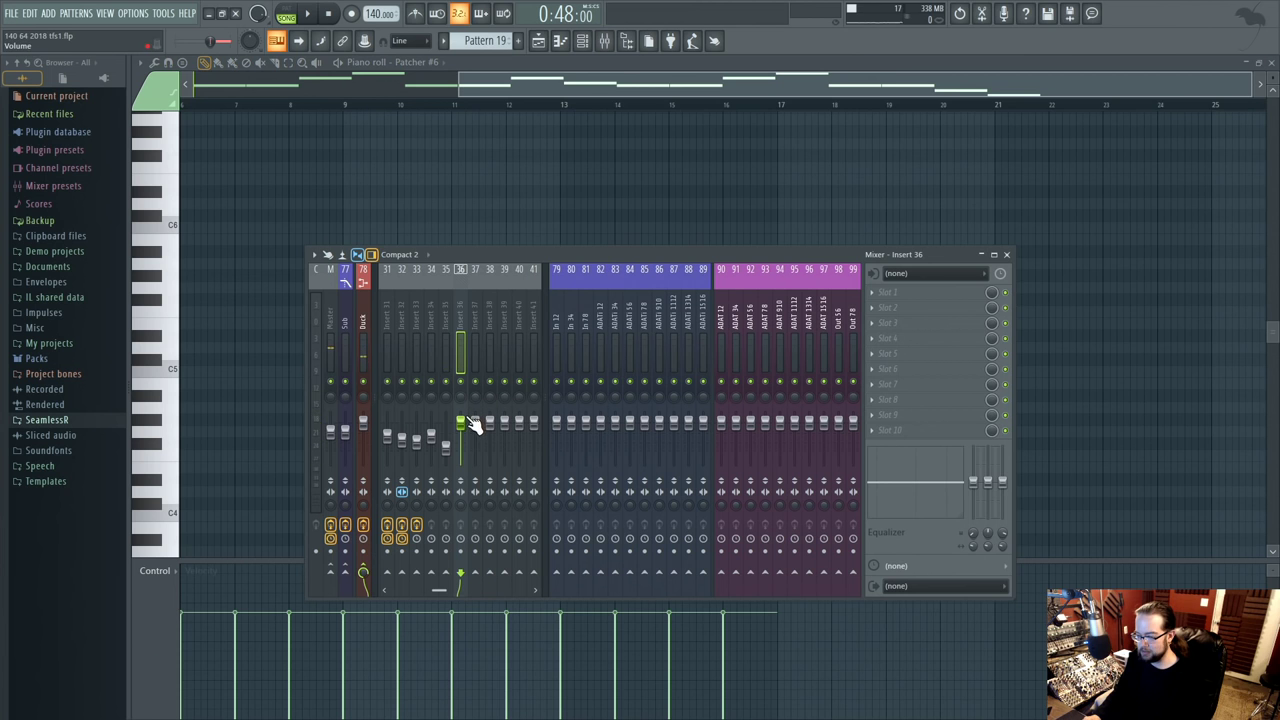
{"action": "key", "text": "space"}
{"action": "left_click_drag", "start_coordinate": [467, 452], "coordinate": [467, 441]}
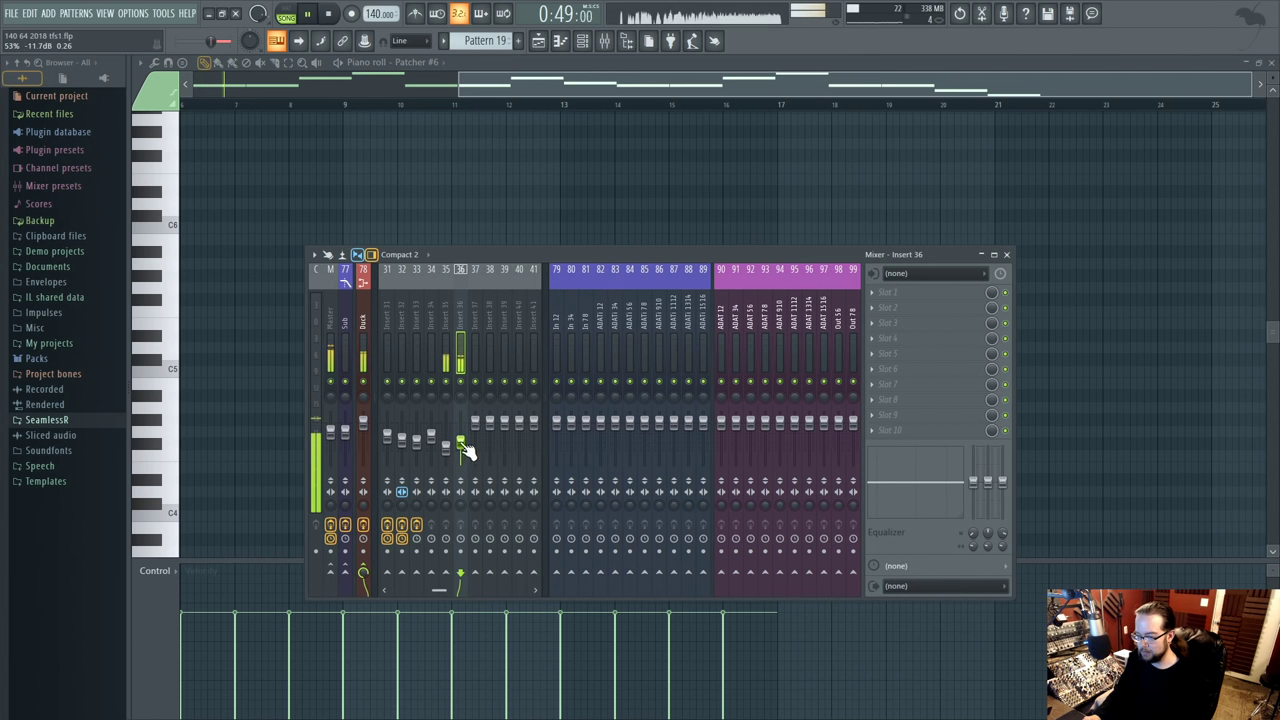
- Reopen Pattern 17 in pattern playback mode and open Harmor inside Patcher #5 with its spectral display shown
{"action": "left_click", "coordinate": [538, 41]}
{"action": "scroll", "coordinate": [534, 257], "scroll_direction": "down", "scroll_amount": 2}
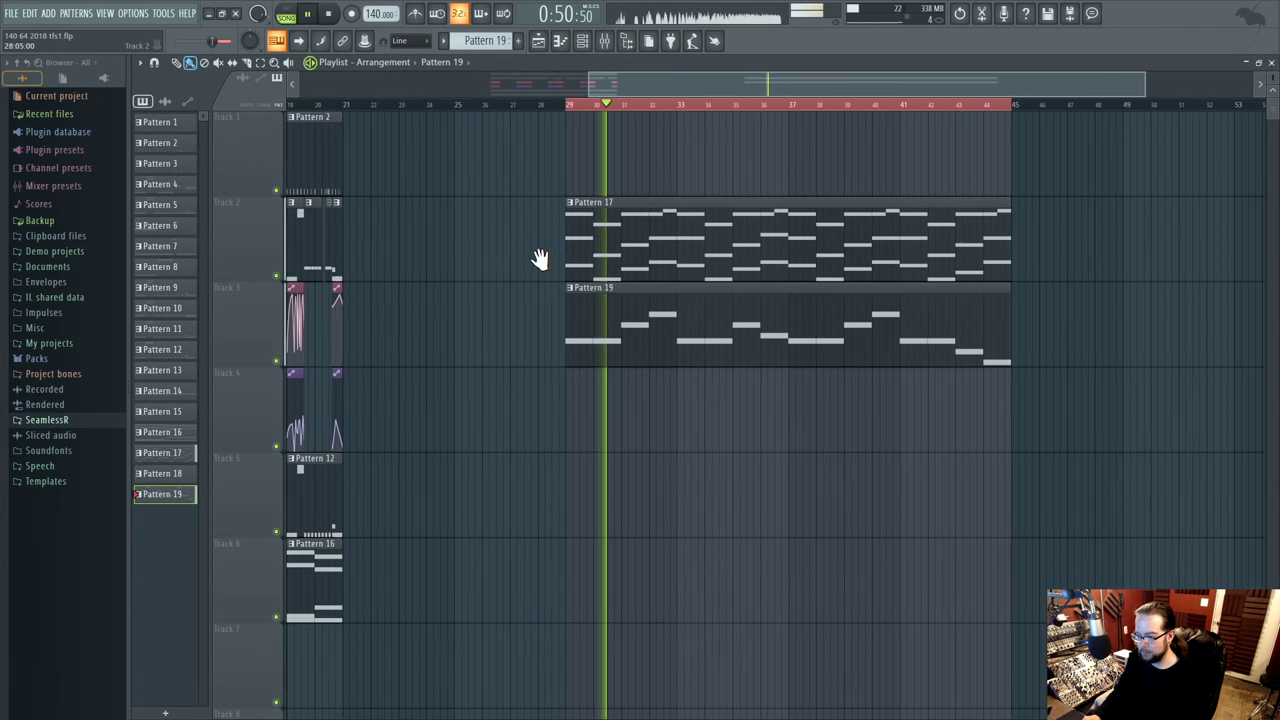
{"action": "double_click", "coordinate": [632, 244]}
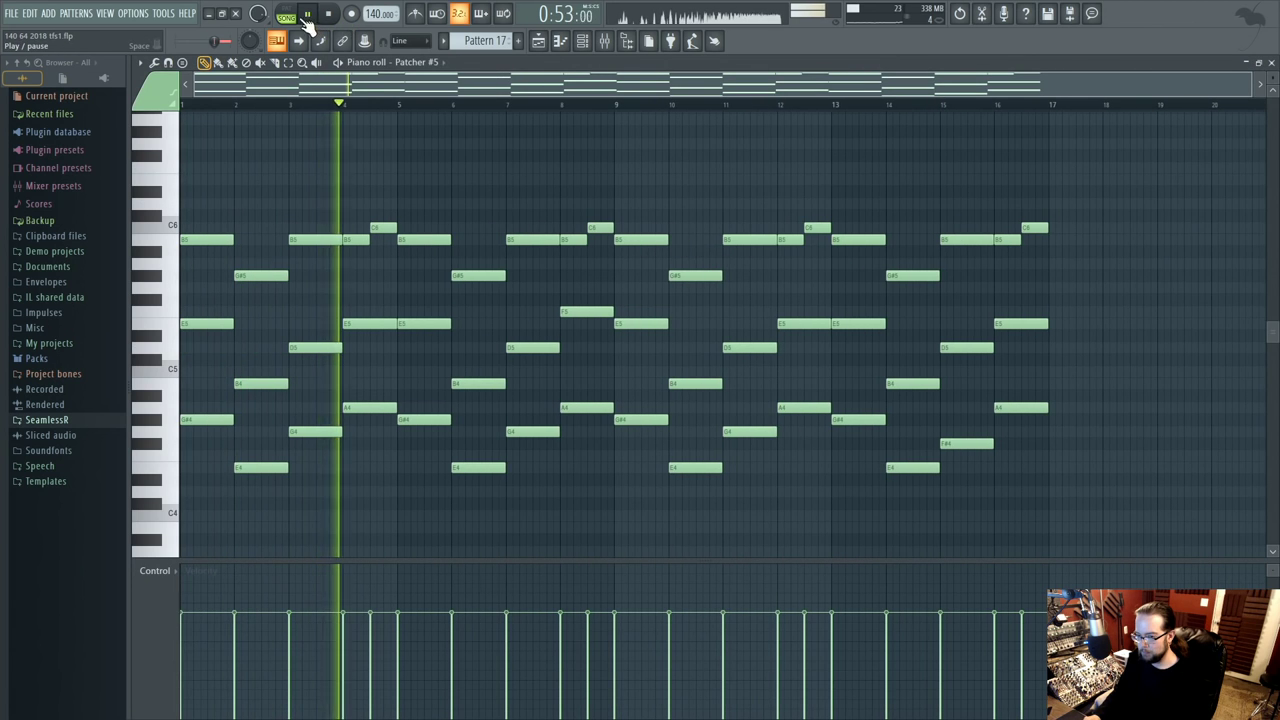
{"action": "key", "text": "l"}
{"action": "left_click", "coordinate": [582, 41]}
{"action": "left_click", "coordinate": [688, 597]}
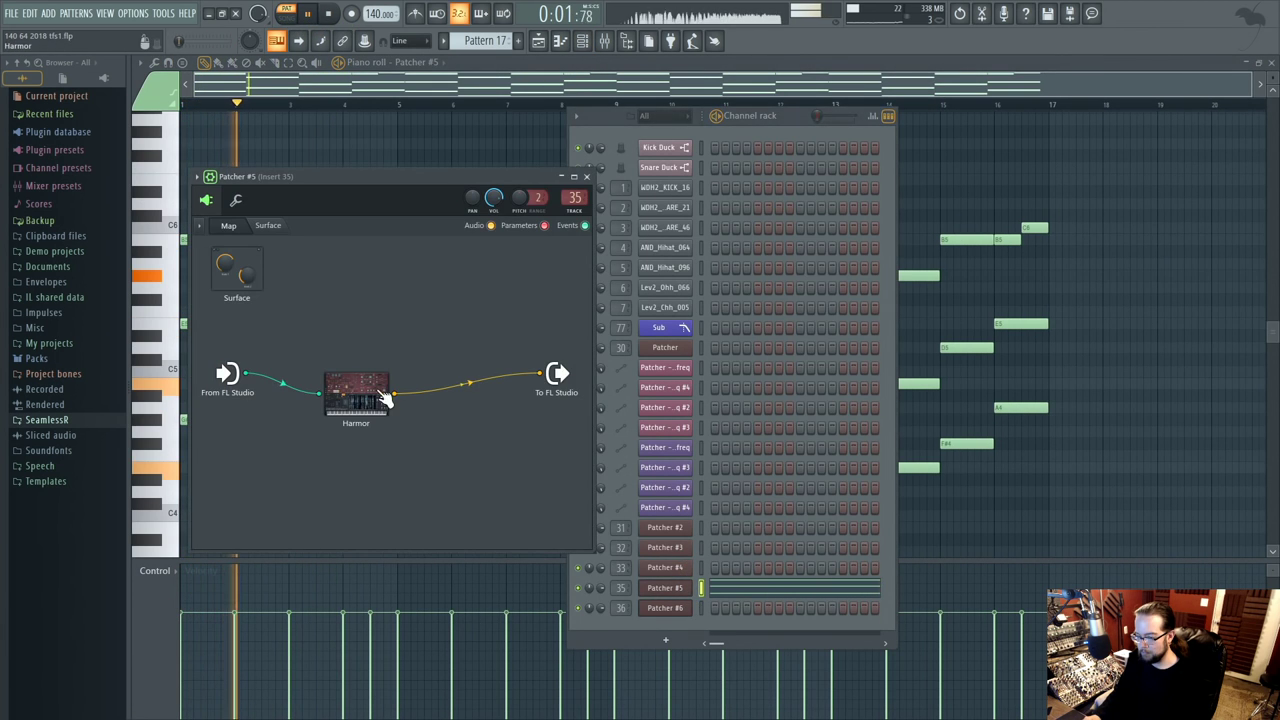
{"action": "left_click", "coordinate": [377, 397]}
{"action": "key", "text": "space"}
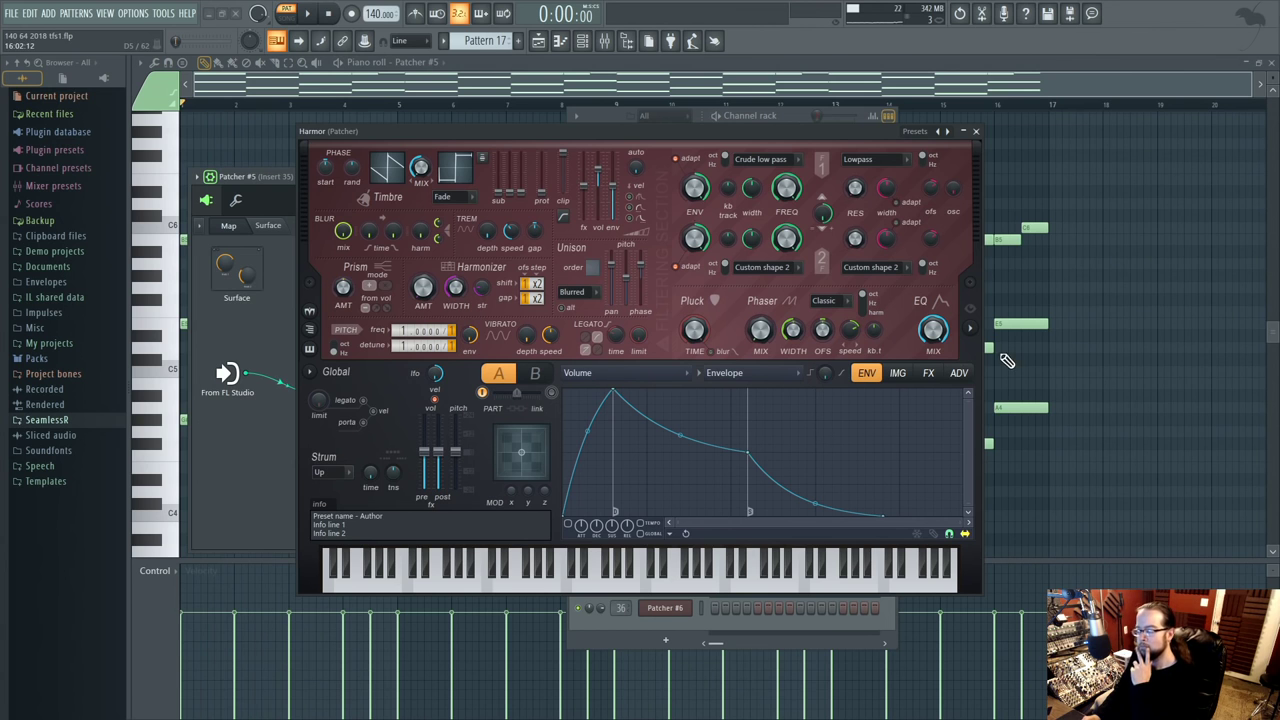
{"action": "left_click", "coordinate": [971, 331]}
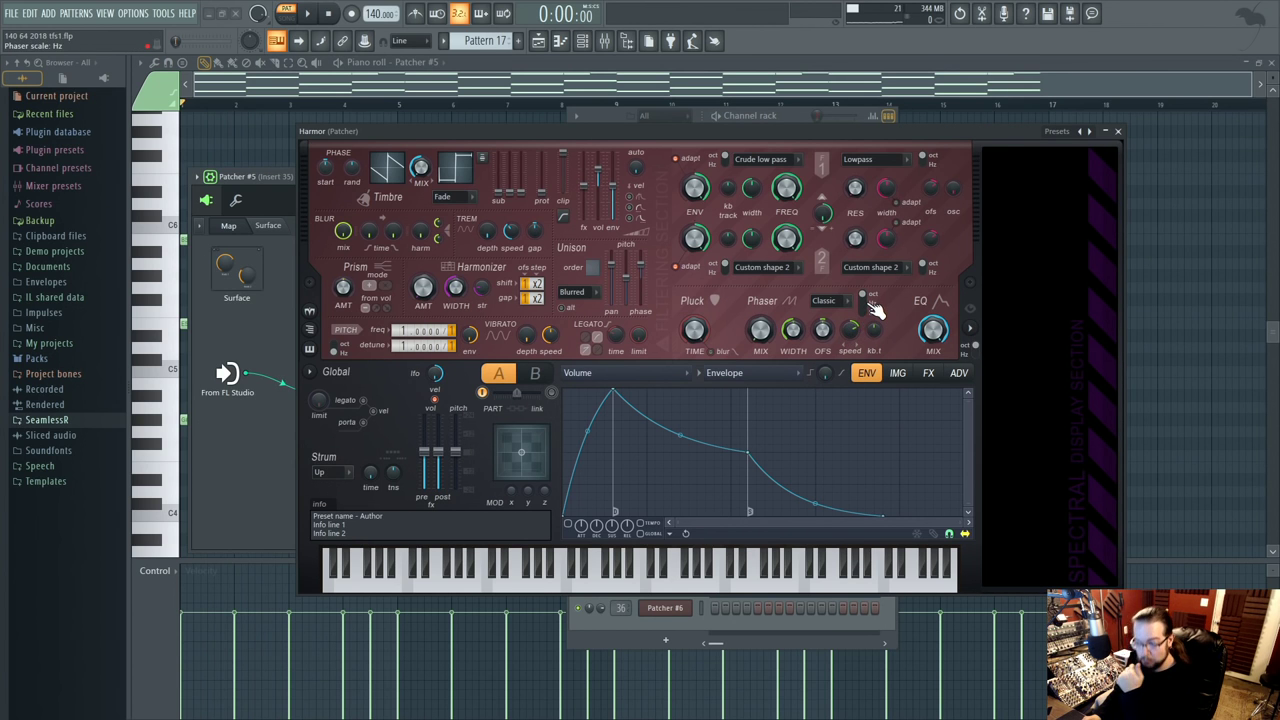
- Draw a freehand zigzag Harmonic prism curve that swings wider toward the upper harmonics, and adjust the phaser while the chords play
{"action": "key", "text": "space"}
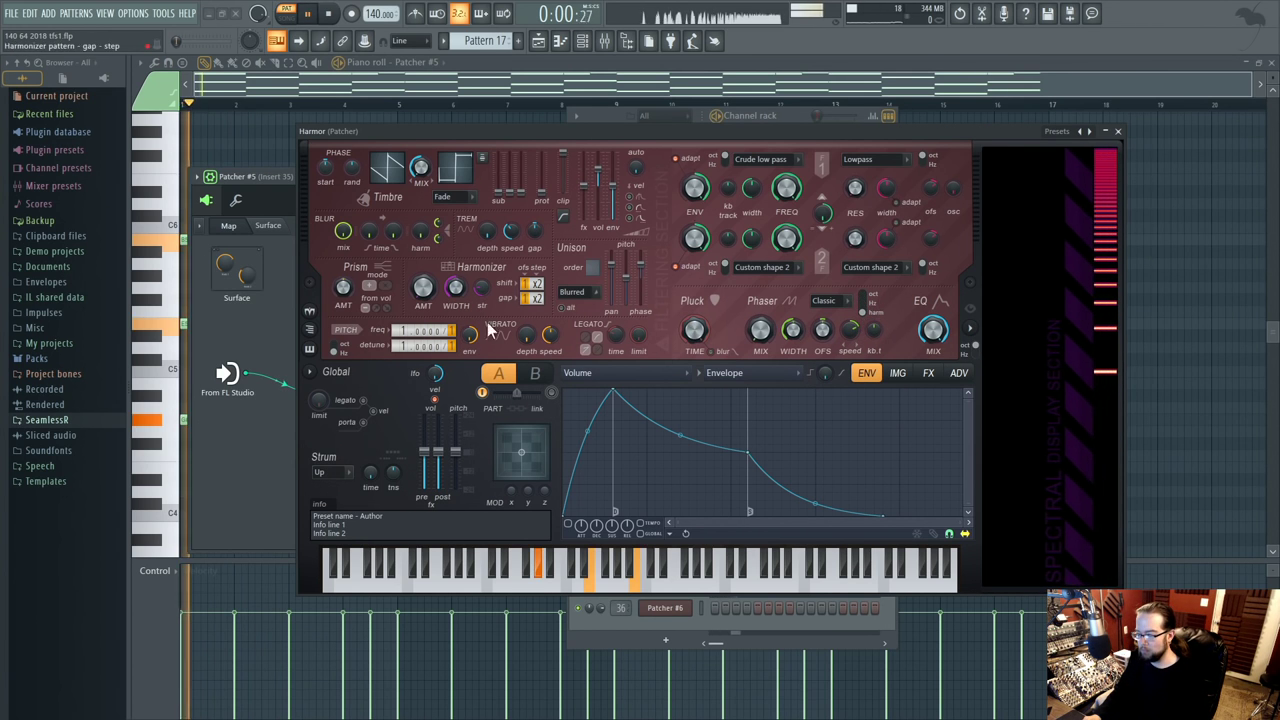
{"action": "left_click", "coordinate": [598, 372]}
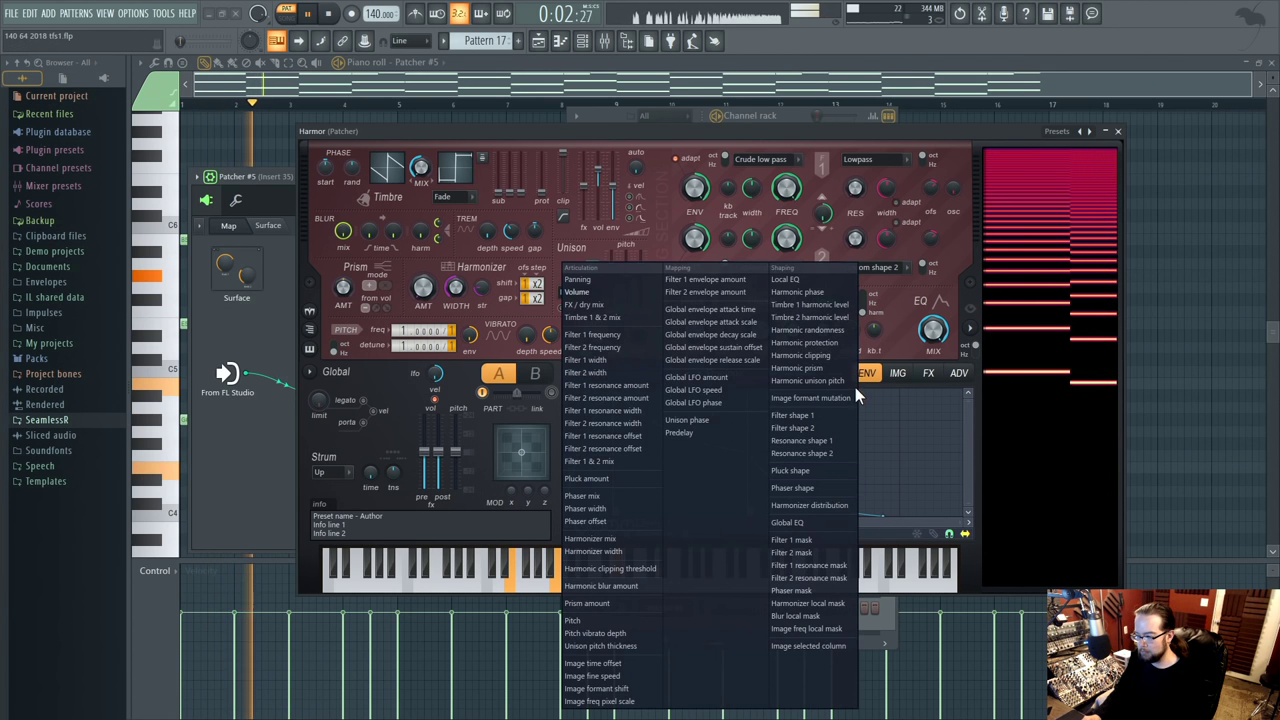
{"action": "left_click", "coordinate": [800, 368]}
{"action": "mouse_move", "coordinate": [760, 470]}
{"action": "left_mouse_down"}
{"action": "mouse_move", "coordinate": [714, 449]}
{"action": "mouse_move", "coordinate": [703, 457]}
{"action": "mouse_move", "coordinate": [750, 458]}
{"action": "mouse_move", "coordinate": [683, 470]}
{"action": "mouse_move", "coordinate": [748, 490]}
{"action": "mouse_move", "coordinate": [869, 429]}
{"action": "mouse_move", "coordinate": [962, 440]}
{"action": "left_mouse_up"}
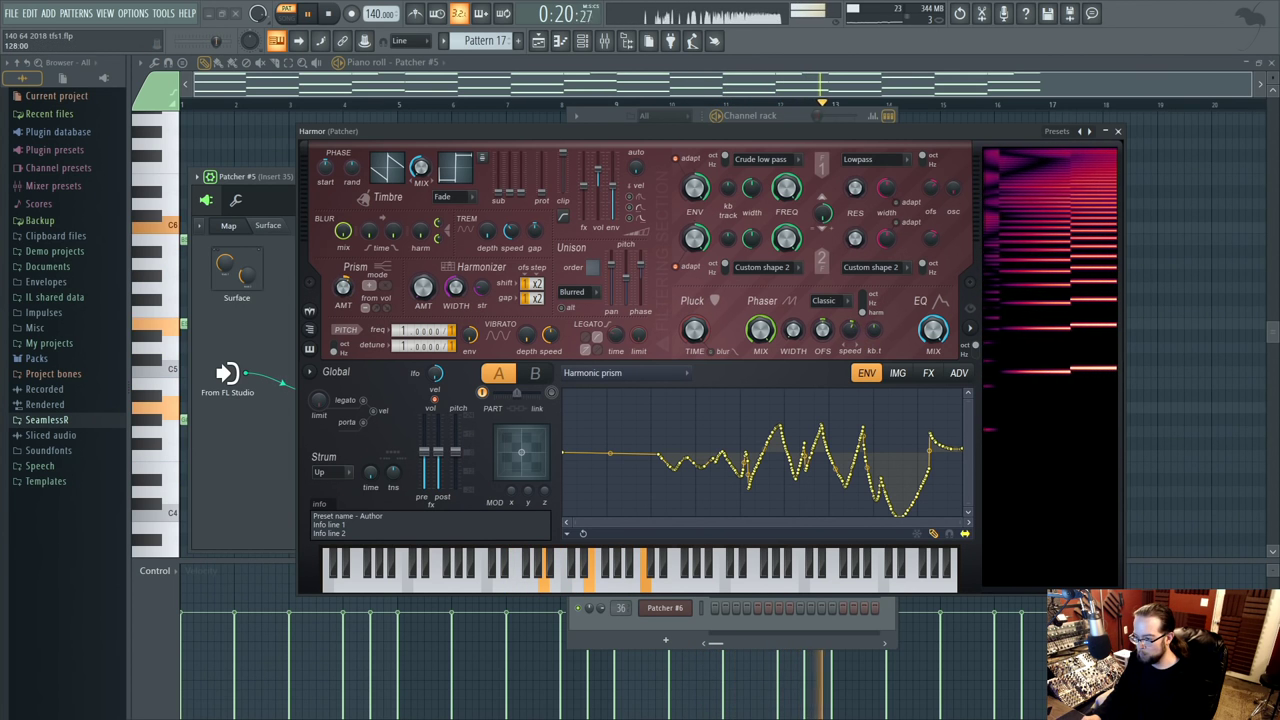
{"action": "mouse_move", "coordinate": [822, 330]}
{"action": "left_mouse_down"}
{"action": "mouse_move", "coordinate": [822, 306]}
{"action": "mouse_move", "coordinate": [822, 320]}
{"action": "left_mouse_up"}
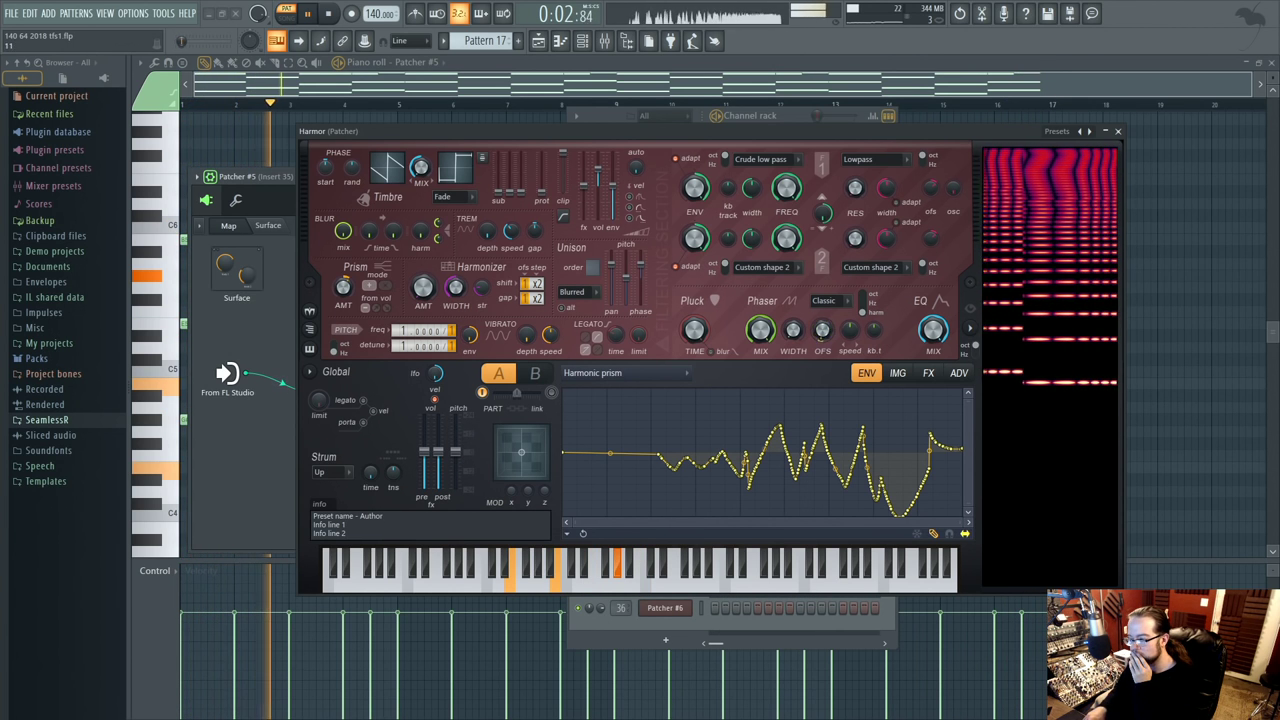
- Audition the chord sound and check Harmor's advanced settings, including unit order and rendering quality, before returning to the Harmonic prism curve
{"action": "key", "text": "space"}
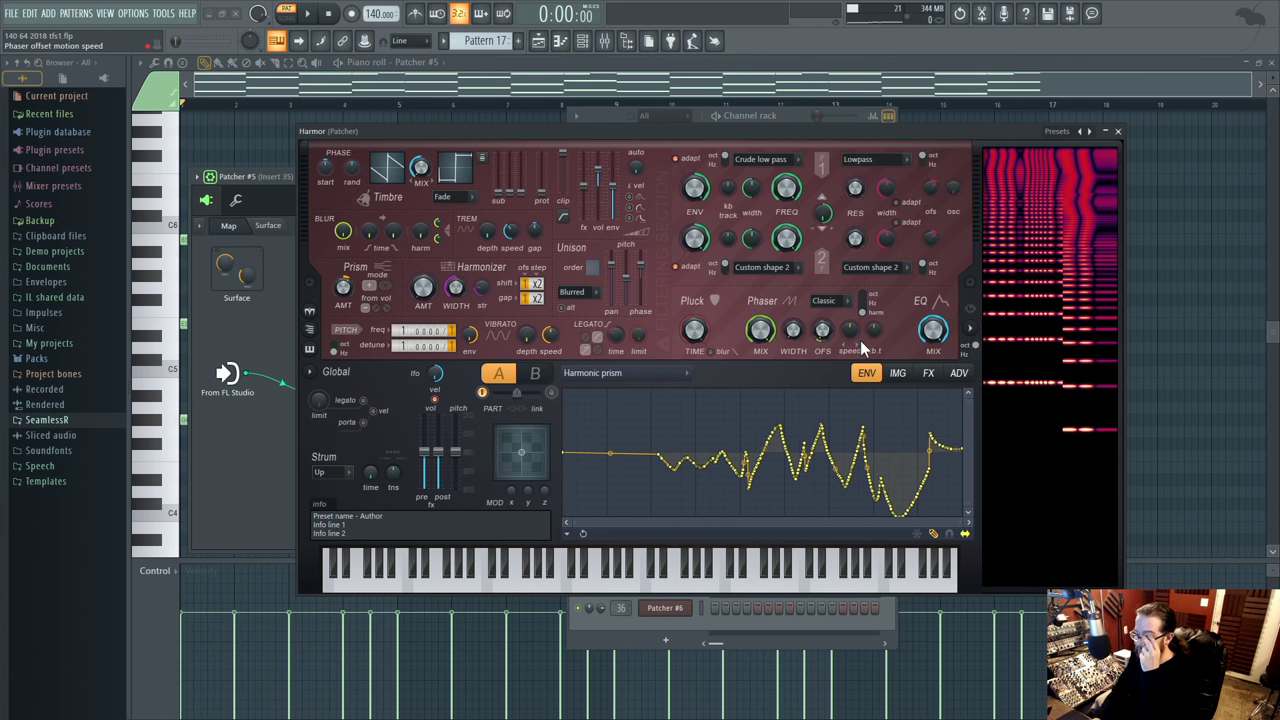
{"action": "key", "text": "space"}
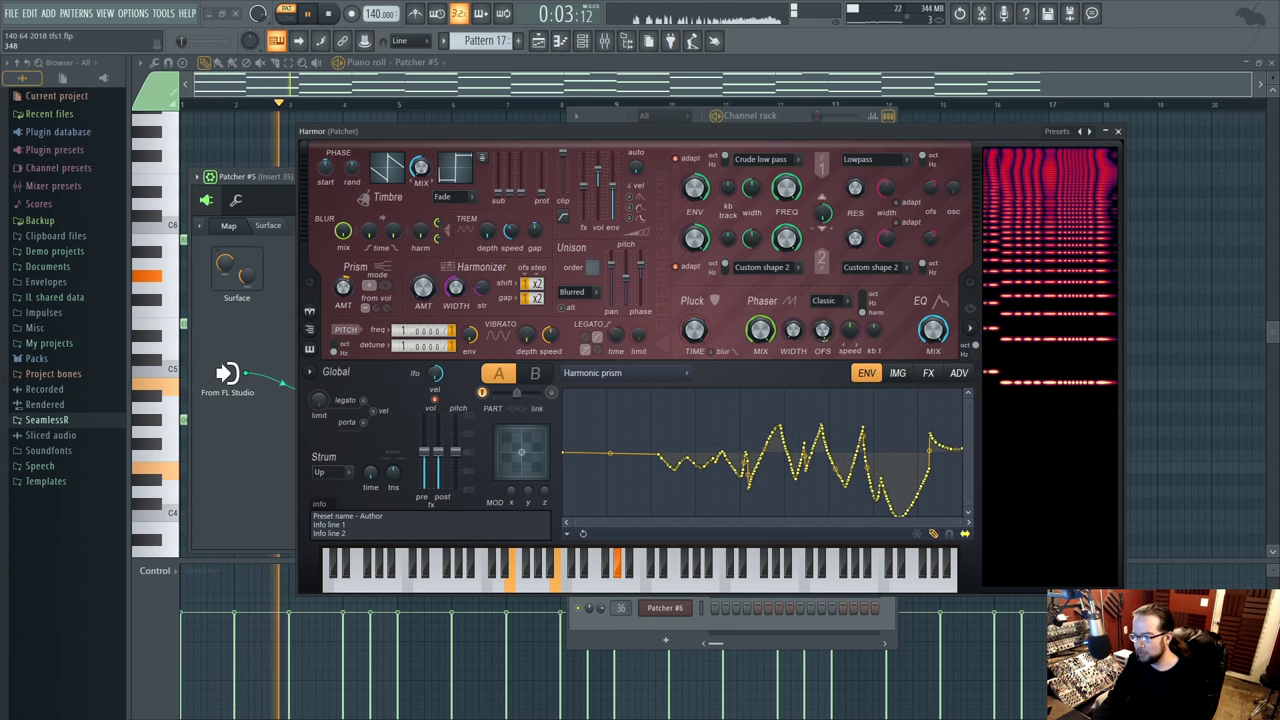
{"action": "key", "text": "space"}
{"action": "left_click", "coordinate": [959, 373]}
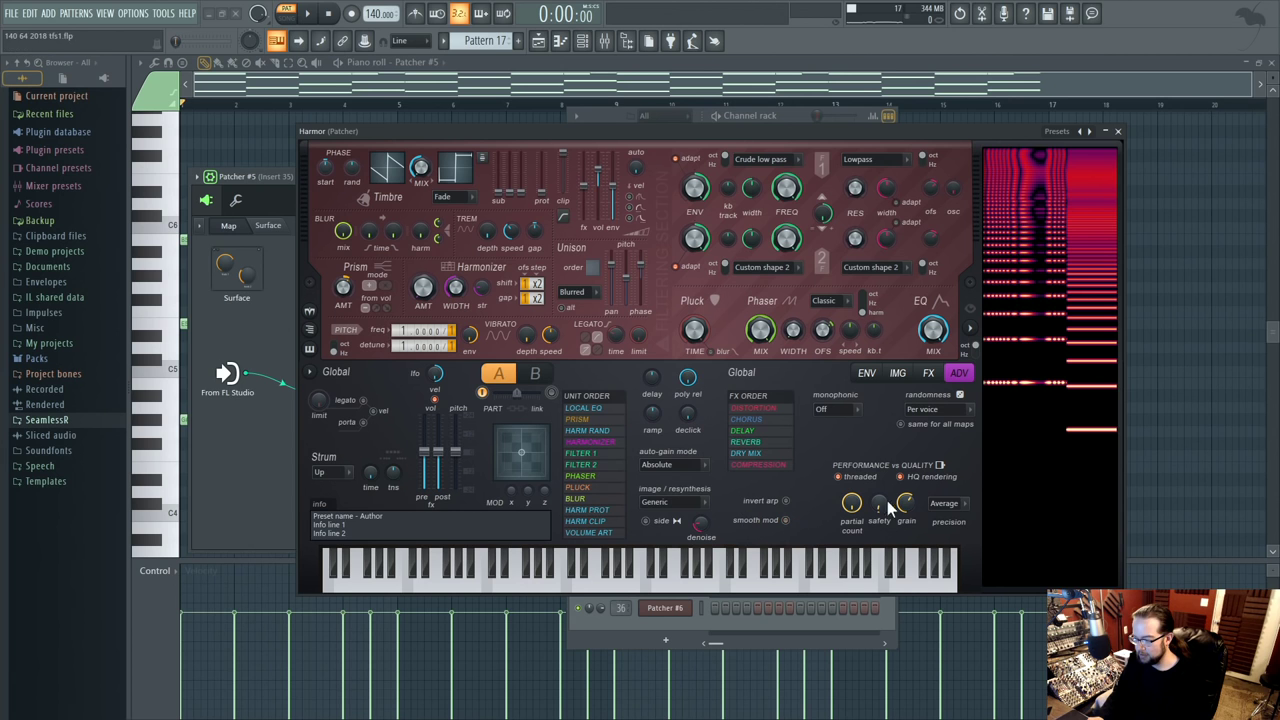
{"action": "key", "text": "space"}
{"action": "left_click", "coordinate": [868, 373]}
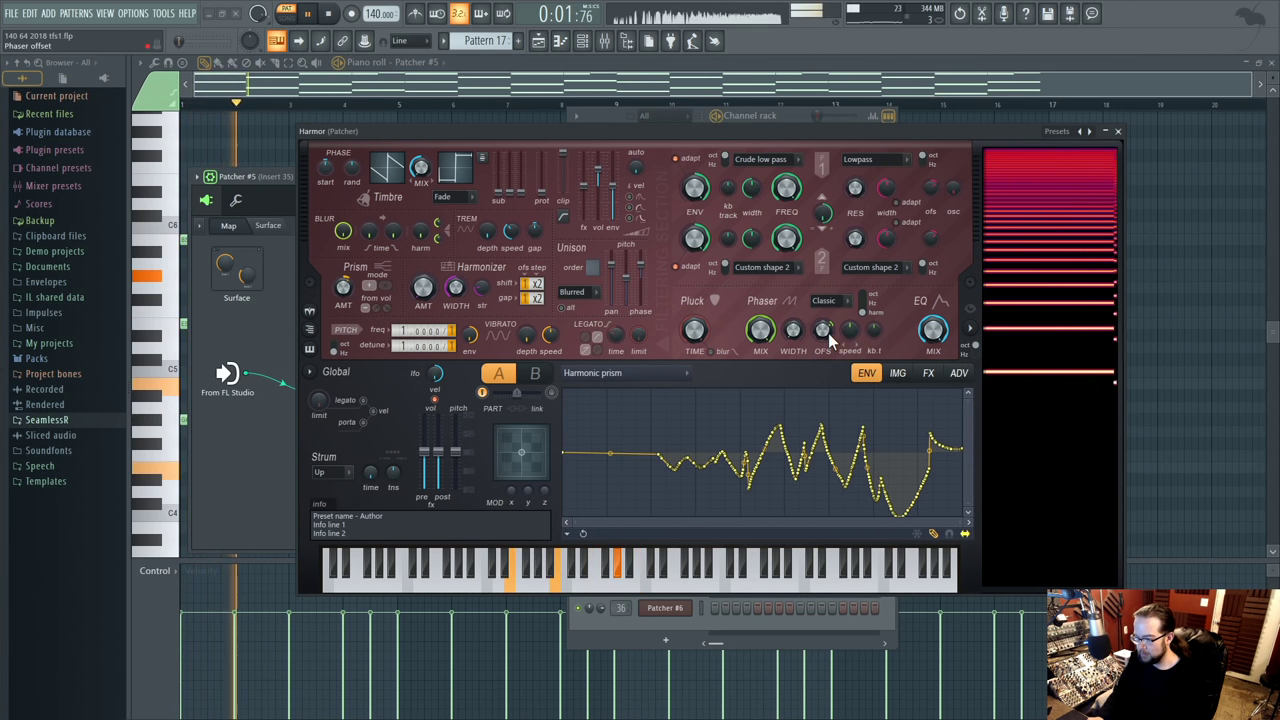
- Adjust the phaser's motion speed and width, and redraw the Harmonic prism curve with a flat start, a deep dip and a high final peak
{"action": "left_click_drag", "start_coordinate": [840, 333], "coordinate": [840, 312]}
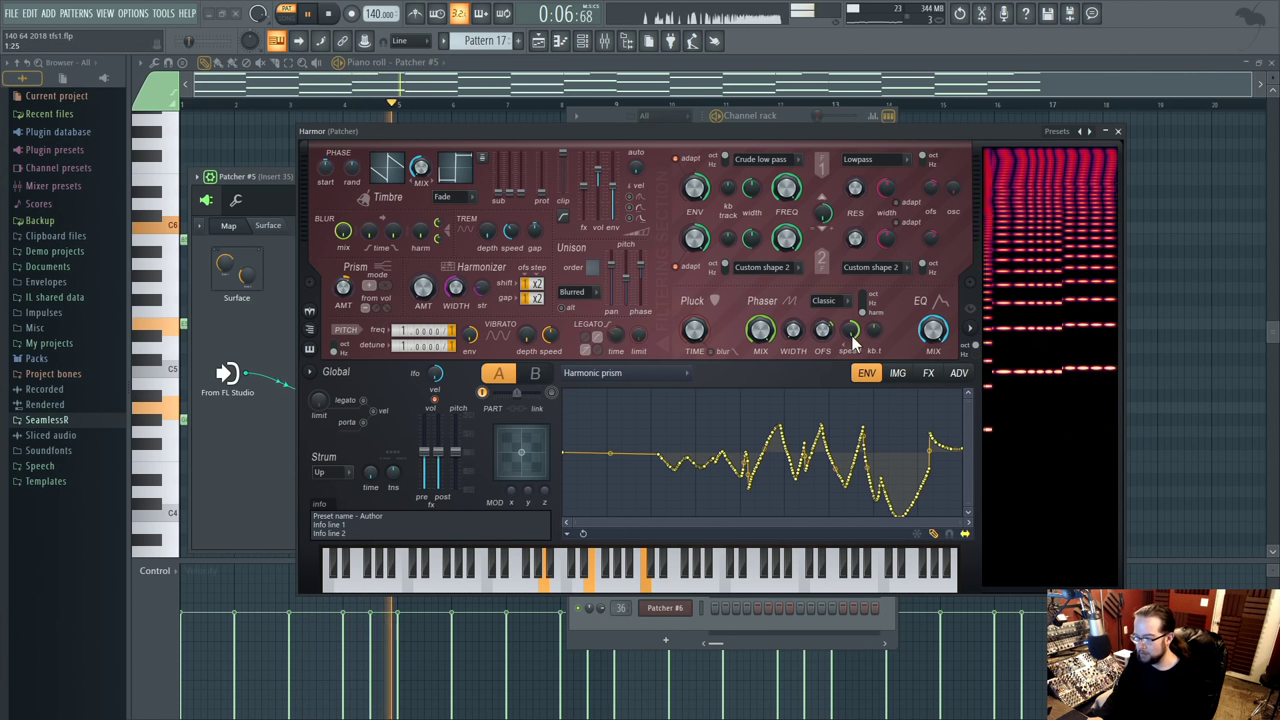
{"action": "left_click_drag", "start_coordinate": [853, 343], "coordinate": [860, 340]}
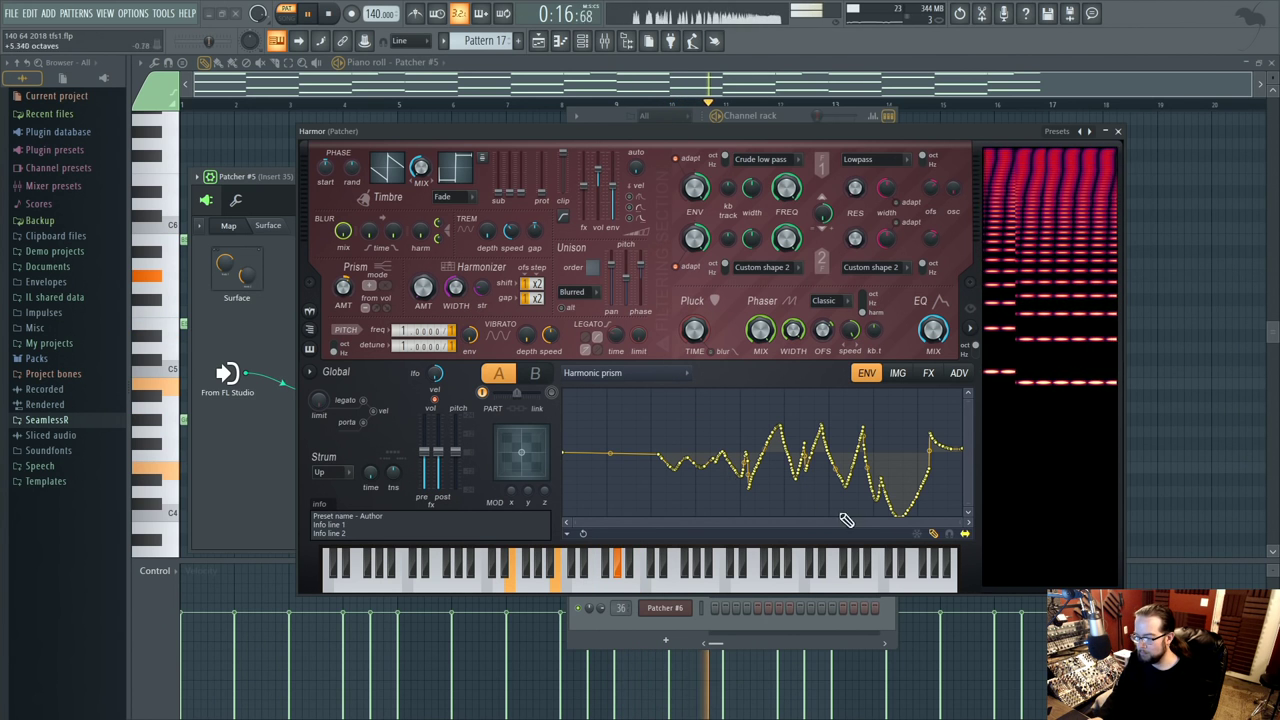
{"action": "left_click_drag", "start_coordinate": [786, 480], "coordinate": [1163, 436]}
{"action": "mouse_move", "coordinate": [785, 465]}
{"action": "left_mouse_down"}
{"action": "mouse_move", "coordinate": [700, 480]}
{"action": "mouse_move", "coordinate": [660, 408]}
{"action": "left_mouse_up"}
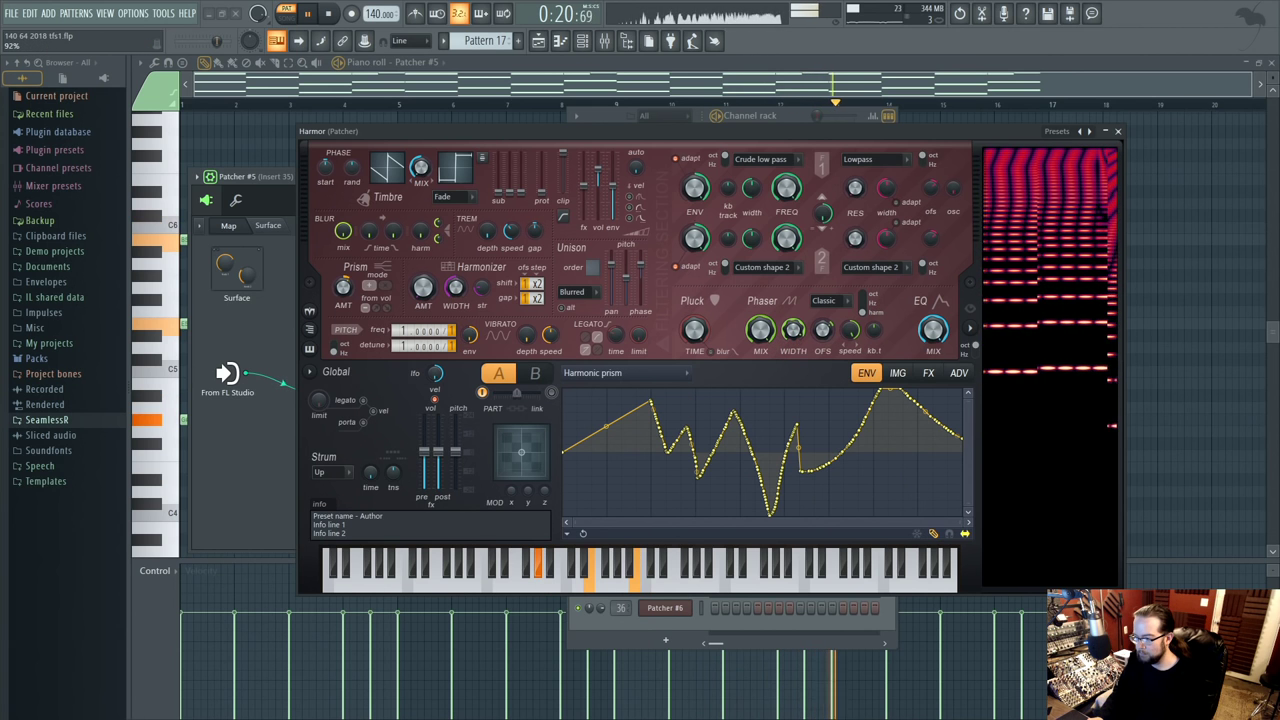
{"action": "mouse_move", "coordinate": [614, 449]}
{"action": "left_mouse_down"}
{"action": "mouse_move", "coordinate": [570, 453]}
{"action": "mouse_move", "coordinate": [662, 441]}
{"action": "mouse_move", "coordinate": [586, 451]}
{"action": "mouse_move", "coordinate": [683, 457]}
{"action": "mouse_move", "coordinate": [767, 502]}
{"action": "mouse_move", "coordinate": [754, 476]}
{"action": "mouse_move", "coordinate": [677, 439]}
{"action": "mouse_move", "coordinate": [693, 479]}
{"action": "mouse_move", "coordinate": [658, 518]}
{"action": "left_mouse_up"}
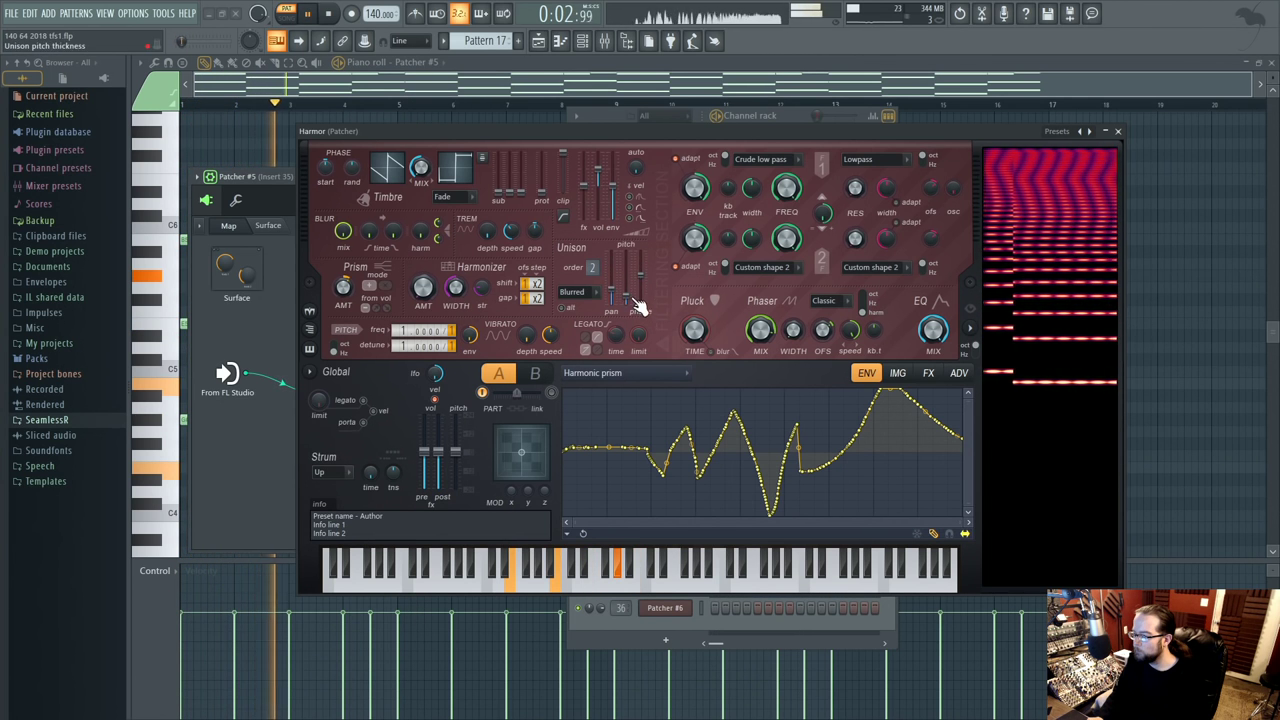
- Set Harmor's unison order to 6 and its unison type to Hz
{"action": "scroll", "coordinate": [592, 267], "scroll_direction": "up", "scroll_amount": 4}
{"action": "left_click", "coordinate": [572, 292]}
{"action": "left_click", "coordinate": [590, 368]}
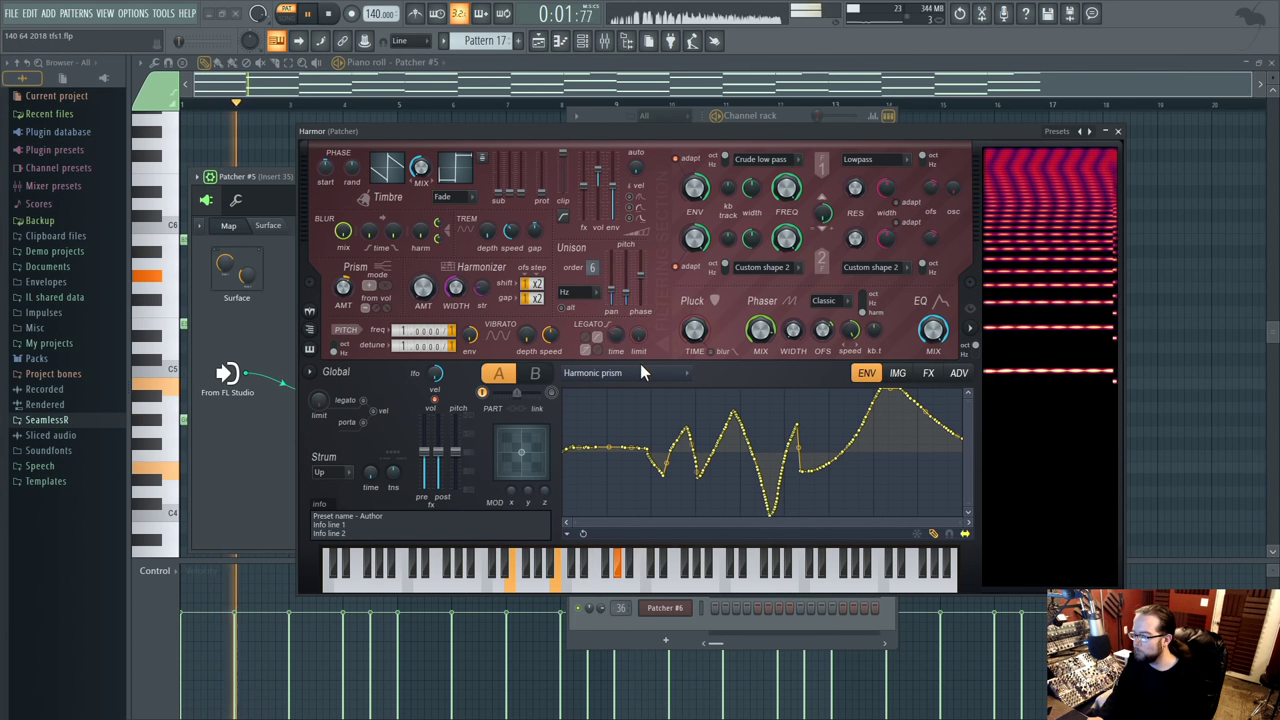
- Show the Harmonic unison pitch curve and adjust the unison panning and phase amounts
{"action": "left_click", "coordinate": [698, 373]}
{"action": "left_click", "coordinate": [812, 367]}
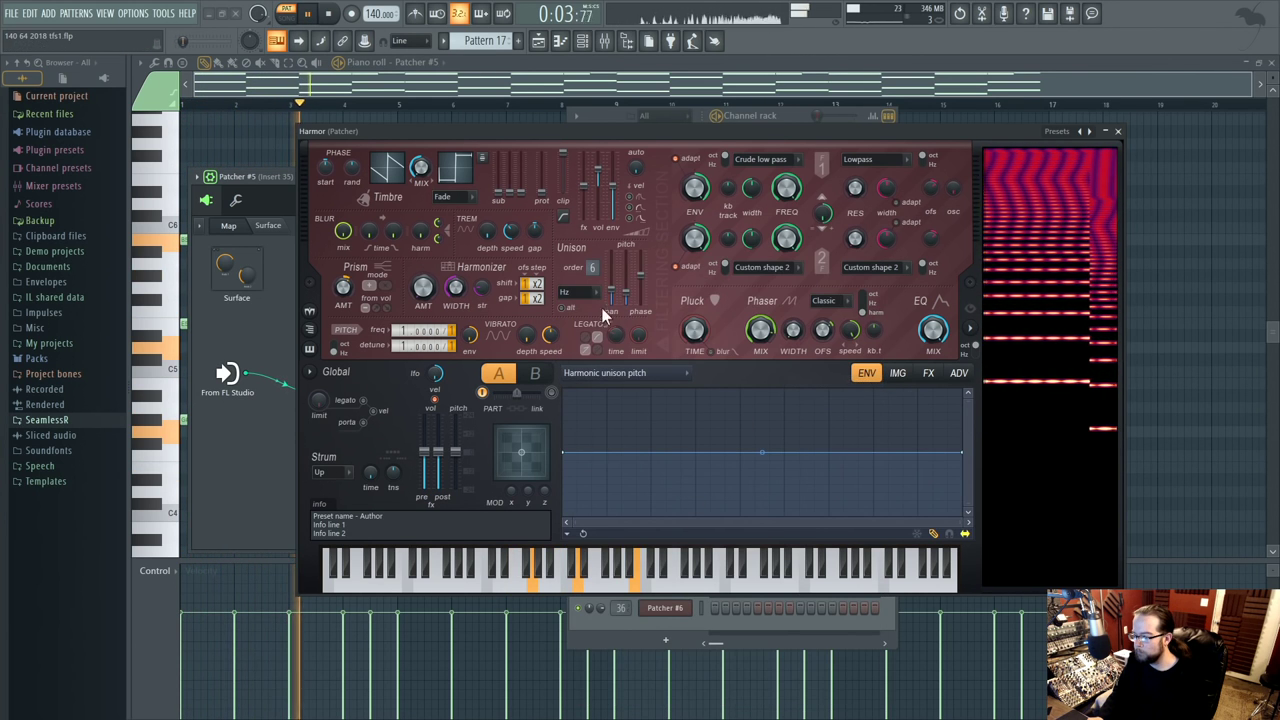
{"action": "key", "text": "space"}
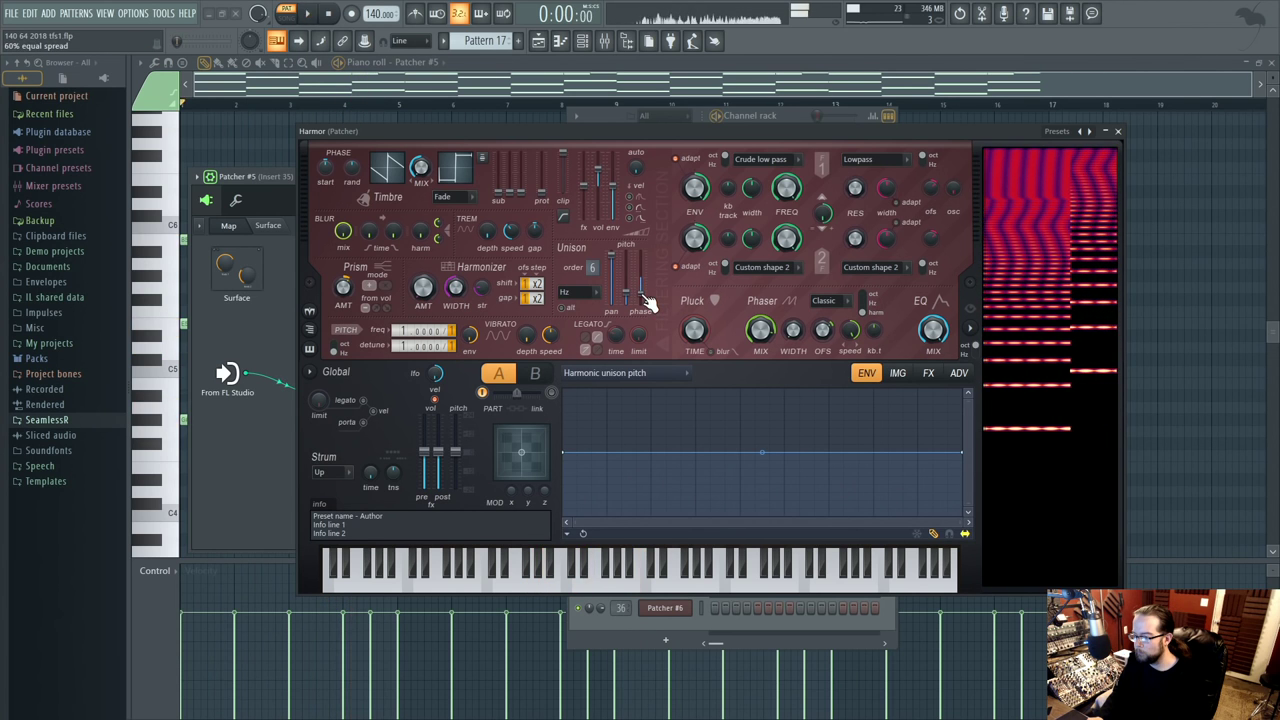
{"action": "left_click_drag", "start_coordinate": [648, 308], "coordinate": [648, 322]}
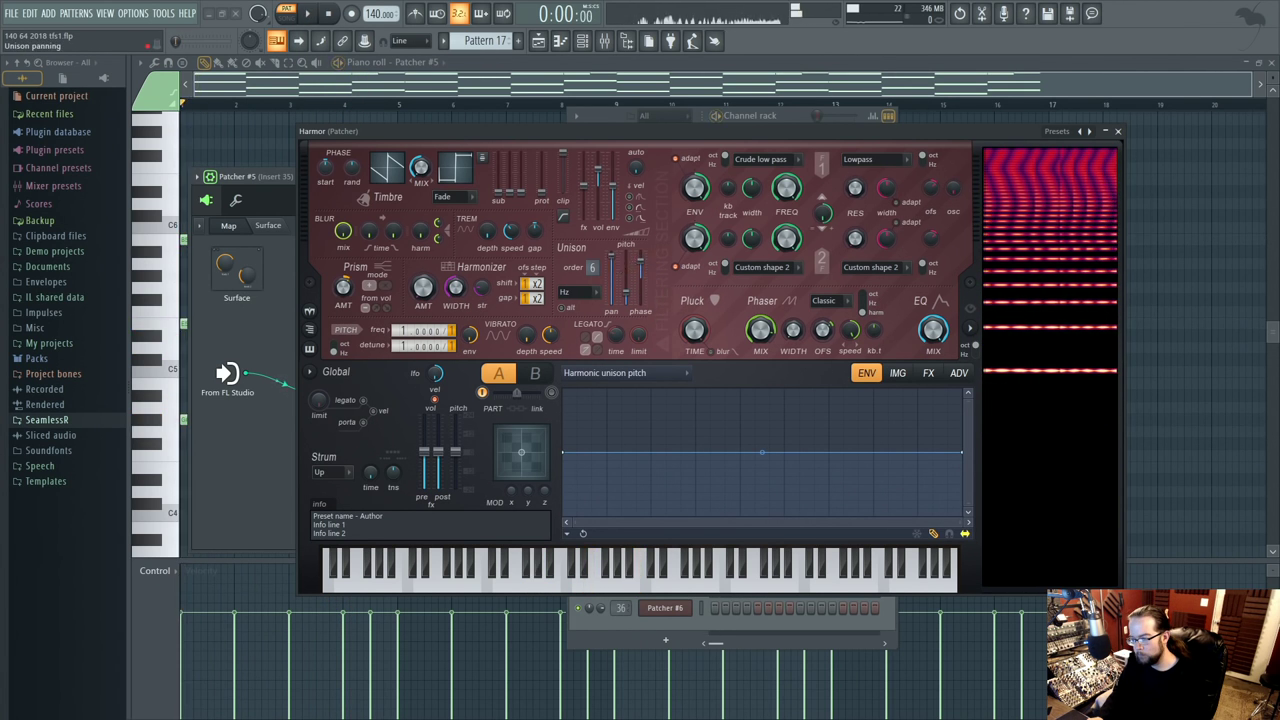
- Shape the Harmonic unison pitch curve with eight points, flat at the low harmonics with a tall peak and a lowered end
{"action": "key", "text": "space"}
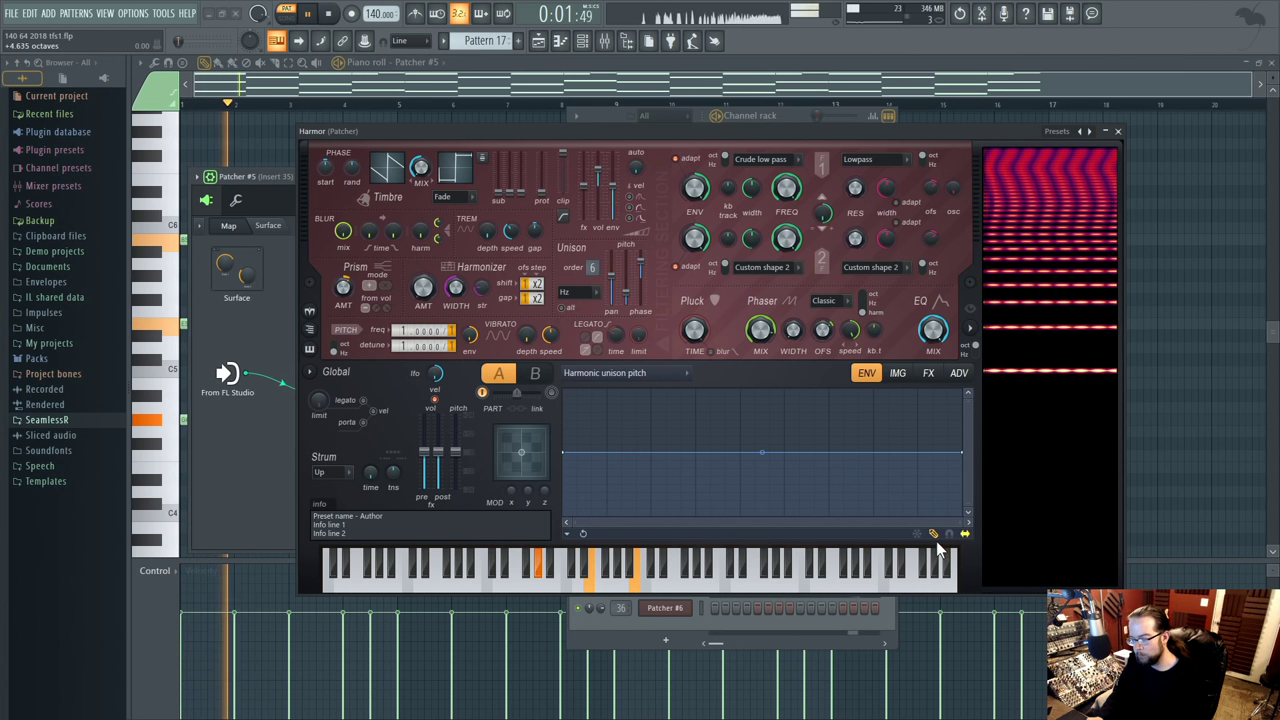
{"action": "mouse_move", "coordinate": [670, 452]}
{"action": "left_mouse_down"}
{"action": "mouse_move", "coordinate": [670, 475]}
{"action": "mouse_move", "coordinate": [694, 432]}
{"action": "mouse_move", "coordinate": [746, 452]}
{"action": "mouse_move", "coordinate": [811, 412]}
{"action": "left_mouse_up"}
{"action": "left_click_drag", "start_coordinate": [960, 452], "coordinate": [966, 482]}
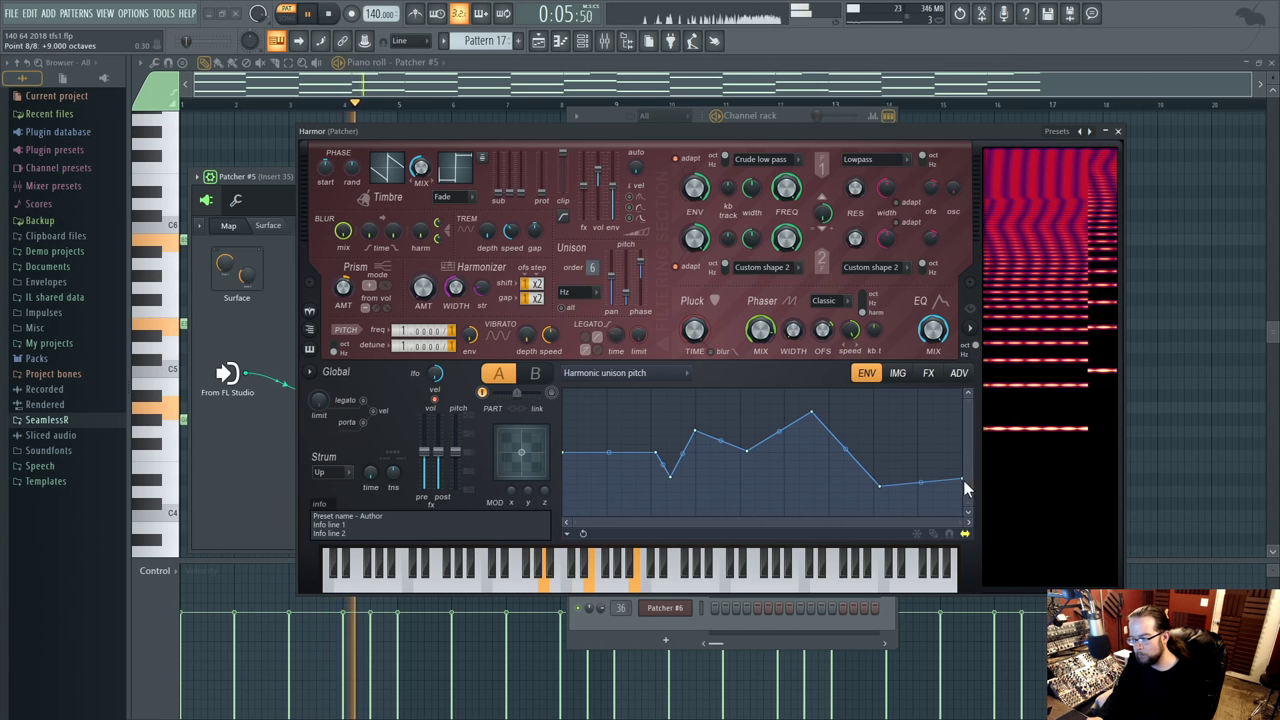
- Add dips to the Harmonic unison pitch curve at the low harmonics and around the tall peak, and adjust Harmor's phase randomness
{"action": "left_click_drag", "start_coordinate": [779, 434], "coordinate": [789, 465]}
{"action": "left_click_drag", "start_coordinate": [609, 452], "coordinate": [635, 477]}
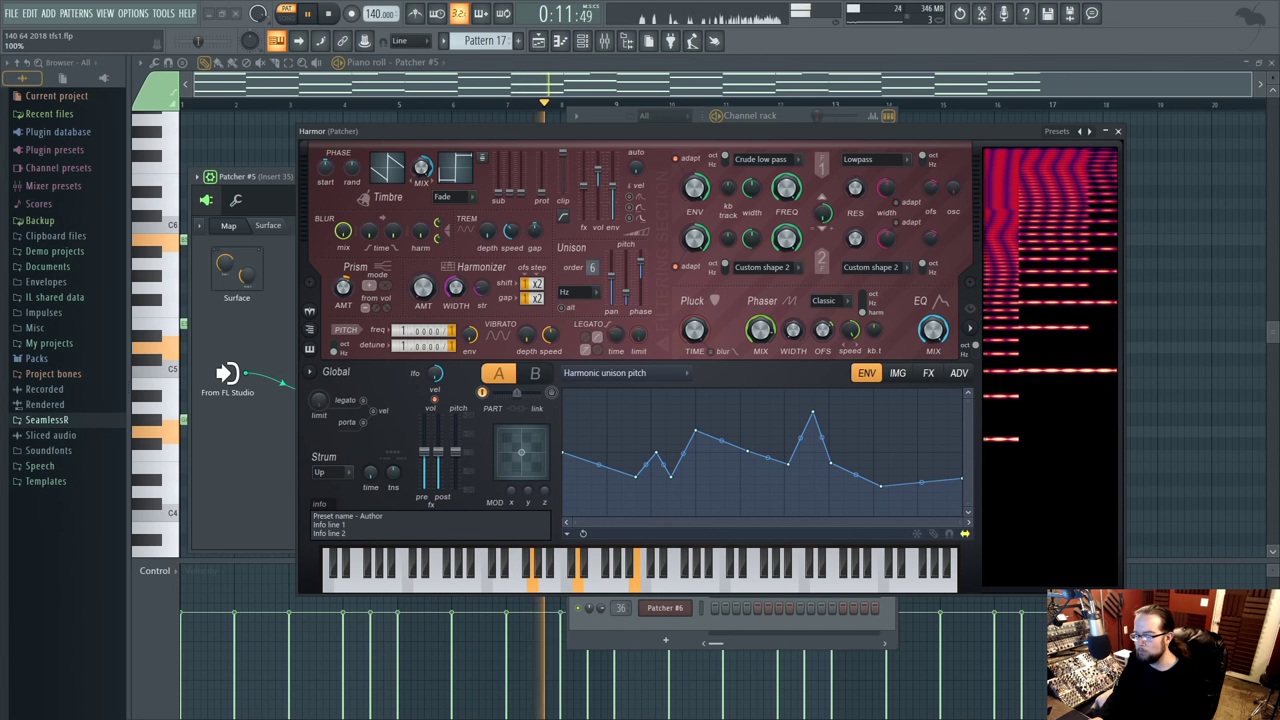
{"action": "left_click_drag", "start_coordinate": [352, 167], "coordinate": [352, 155]}
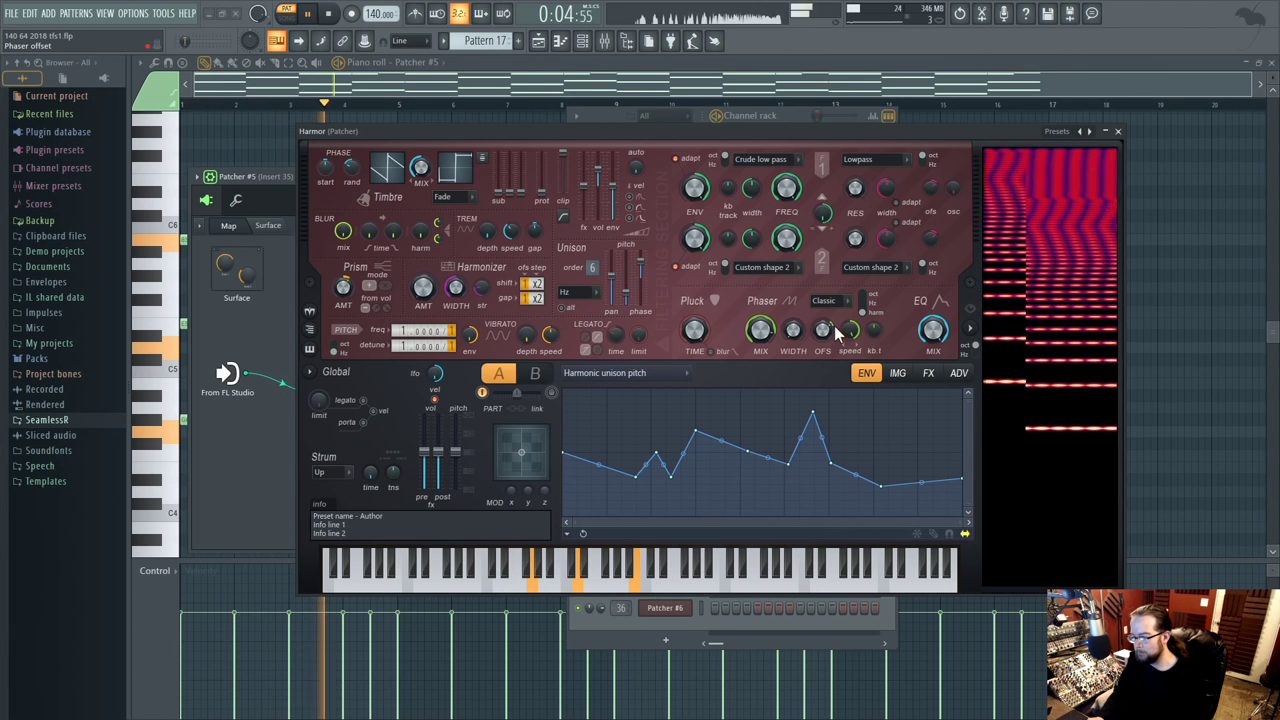
- Copy Harmor's part A, enable part B, paste the copied settings into it, and play the pattern
{"action": "key", "text": "space"}
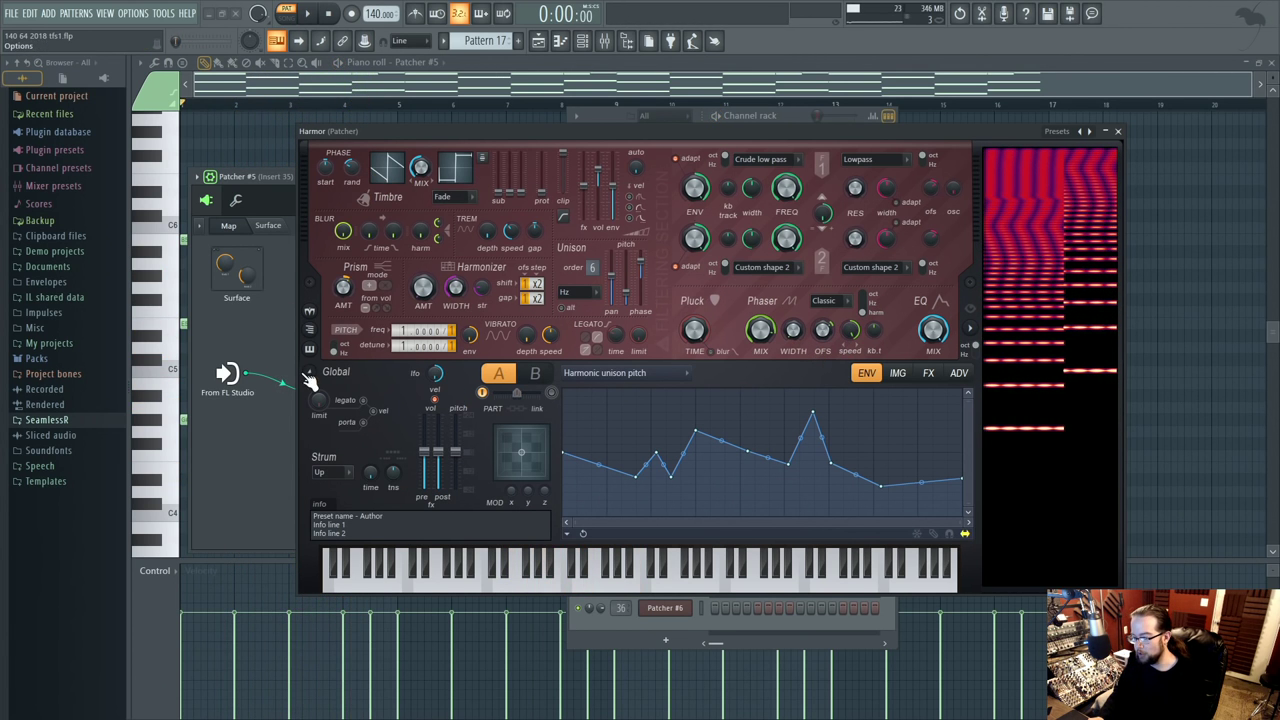
{"action": "left_click", "coordinate": [309, 374]}
{"action": "left_click", "coordinate": [372, 405]}
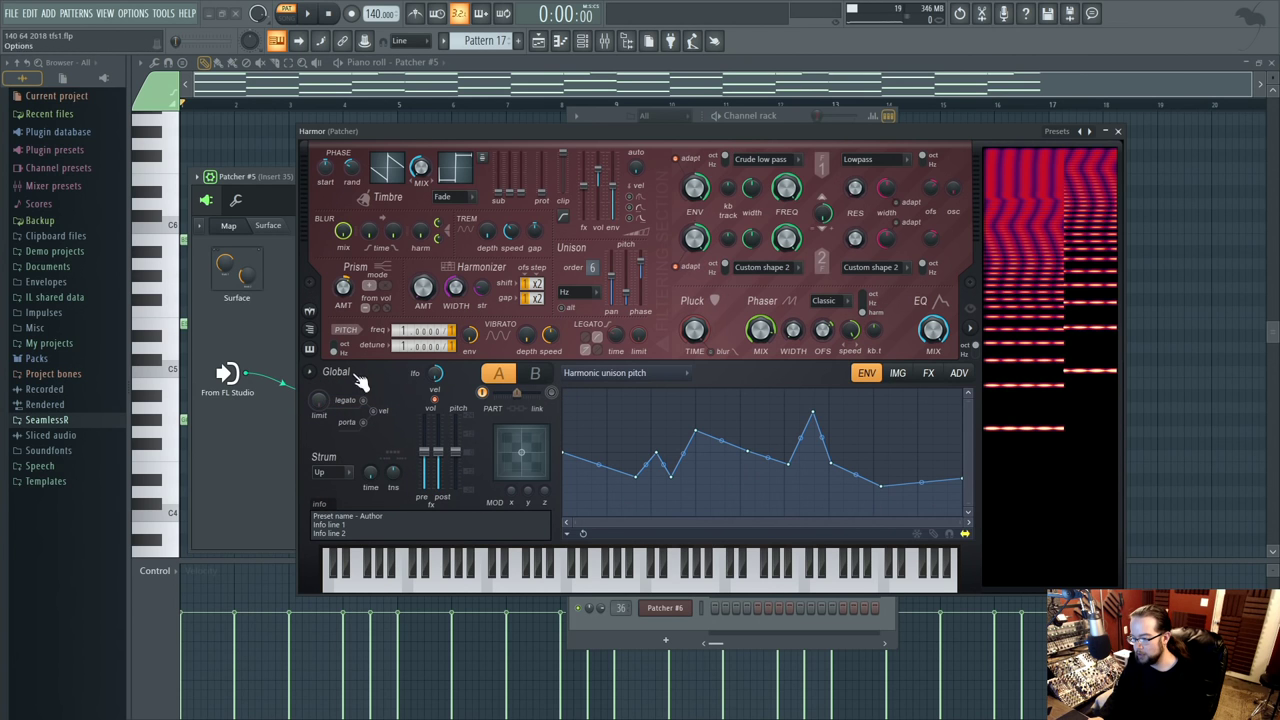
{"action": "left_click", "coordinate": [312, 375]}
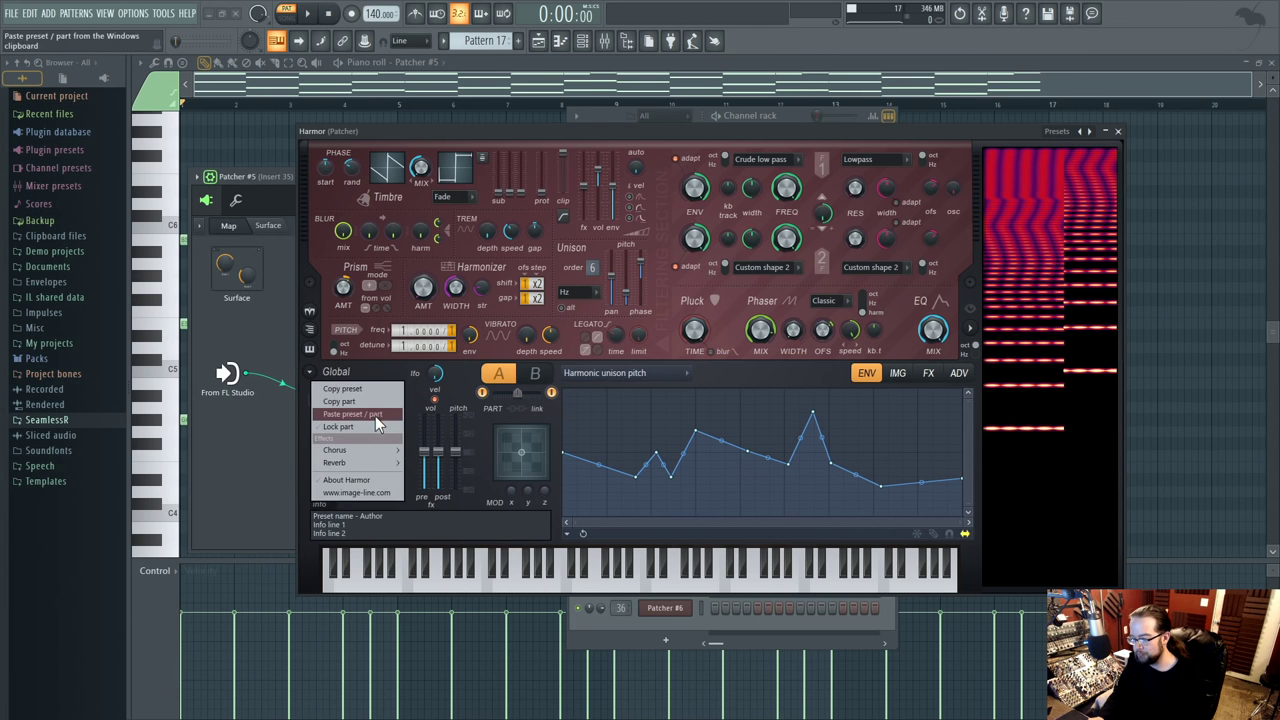
{"action": "left_click", "coordinate": [377, 414]}
{"action": "key", "text": "space"}
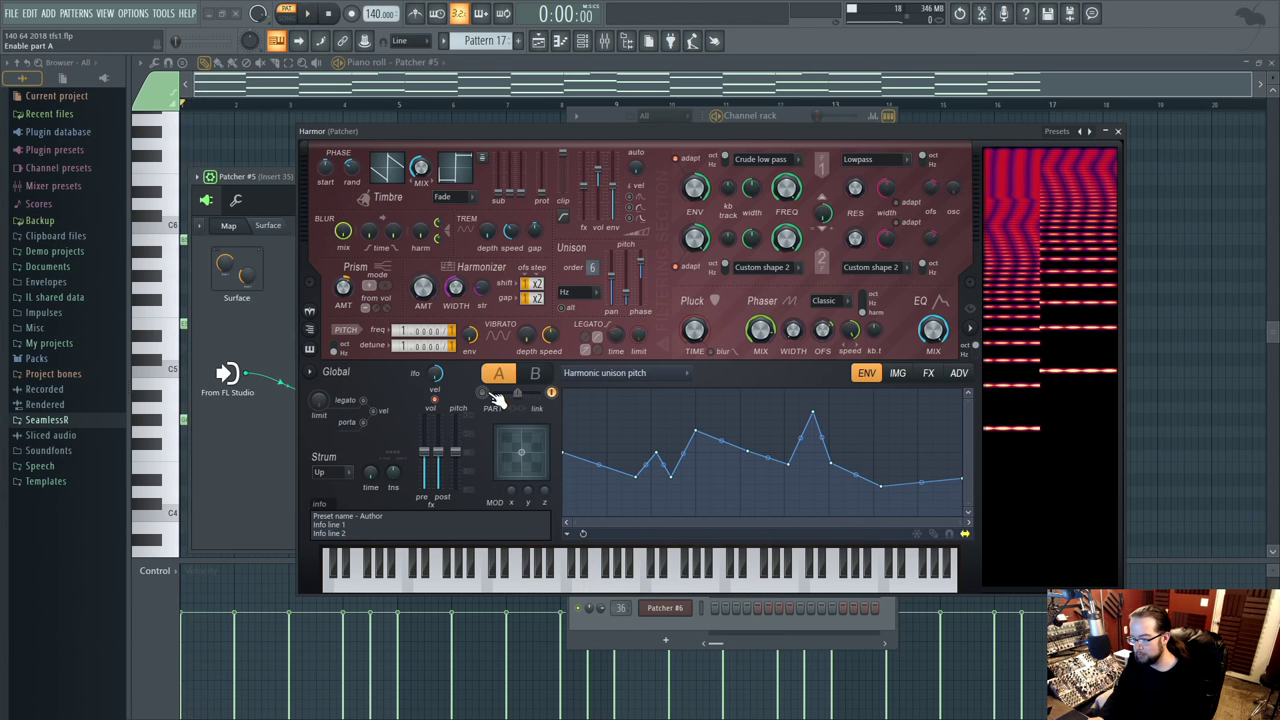
{"action": "key", "text": "space"}
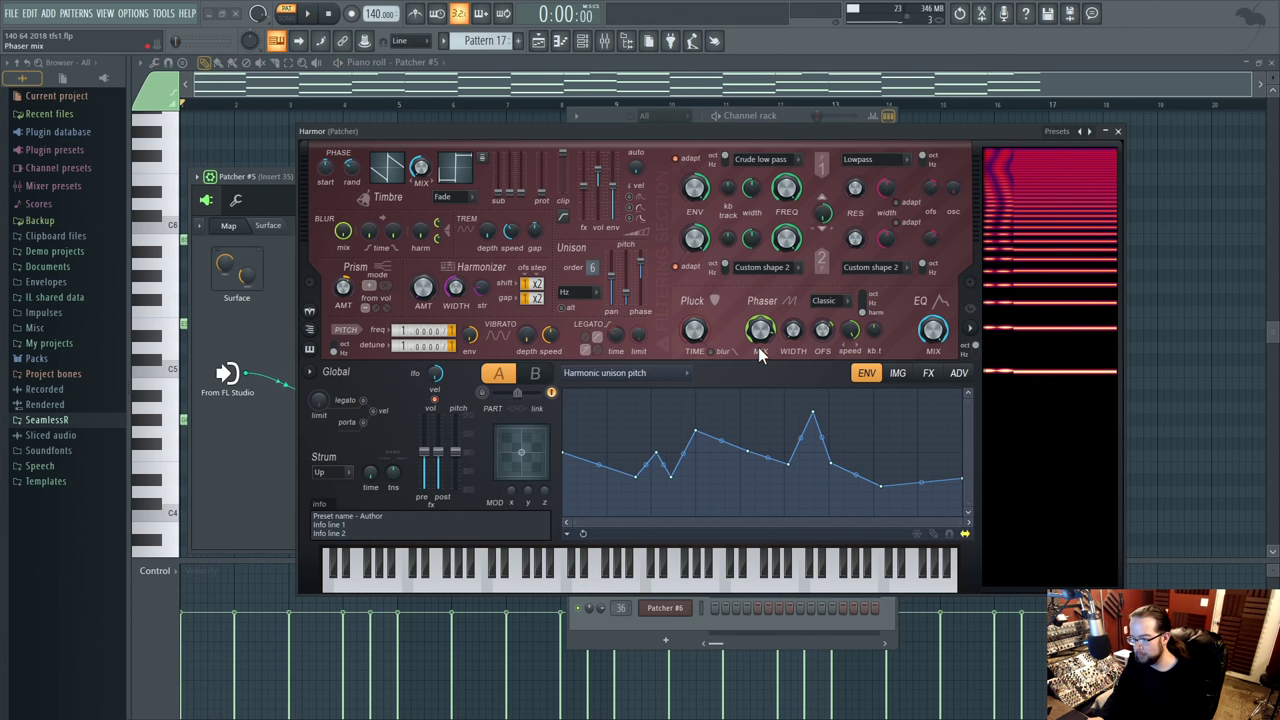
{"action": "left_click", "coordinate": [534, 374]}
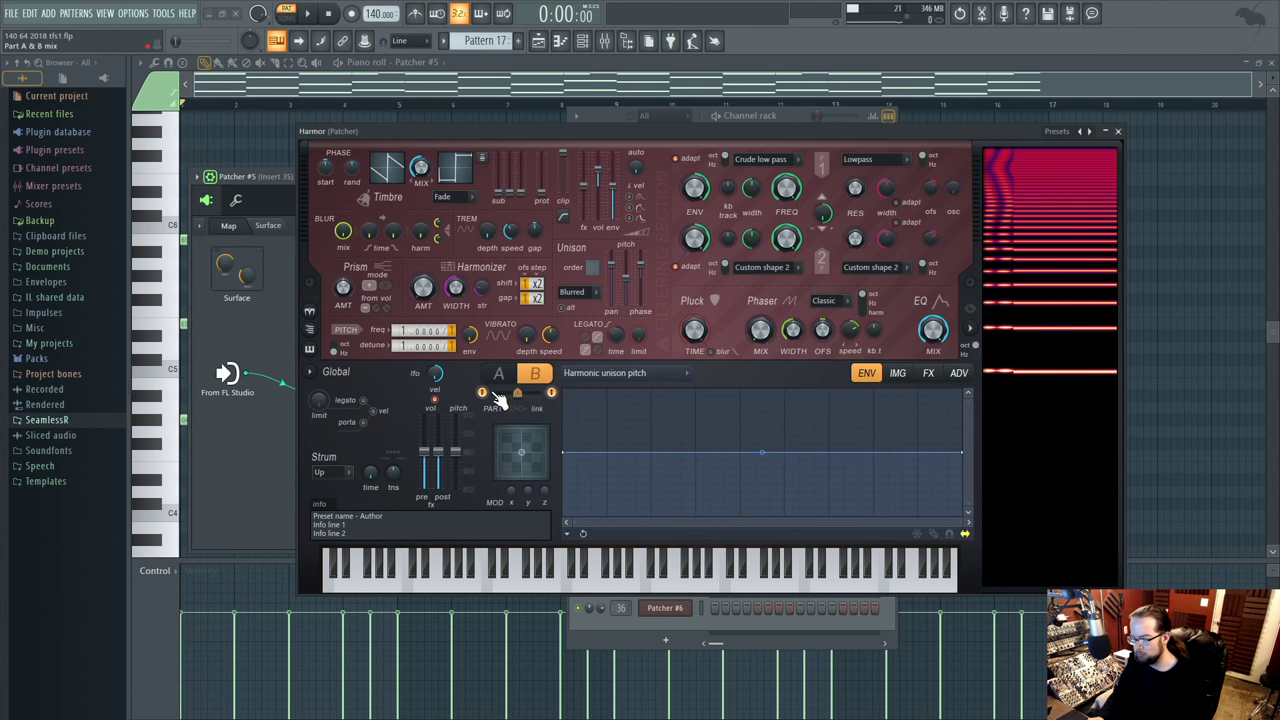
{"action": "left_click", "coordinate": [306, 370]}
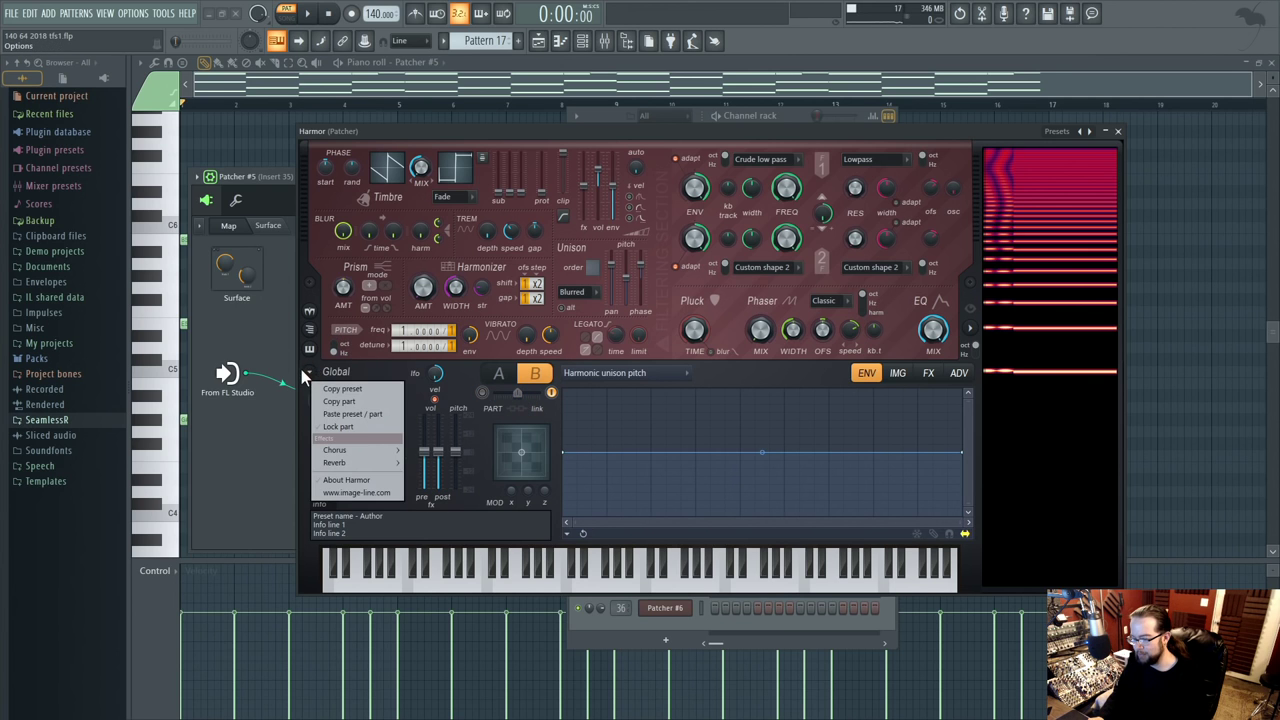
{"action": "left_click", "coordinate": [391, 417]}
{"action": "key", "text": "space"}
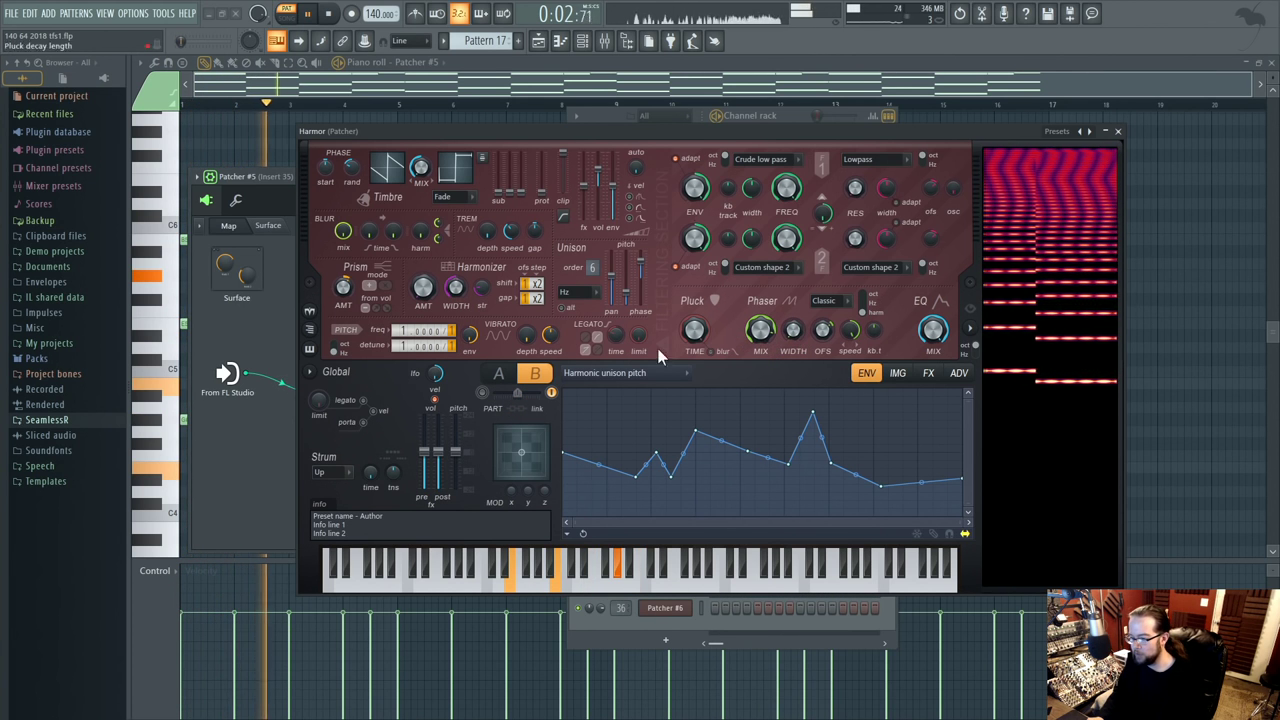
- Set part B's unison type to Uniform and redraw the upper Harmonic unison pitch curve with a deep dip and rounded peaks
{"action": "left_click_drag", "start_coordinate": [850, 338], "coordinate": [850, 326]}
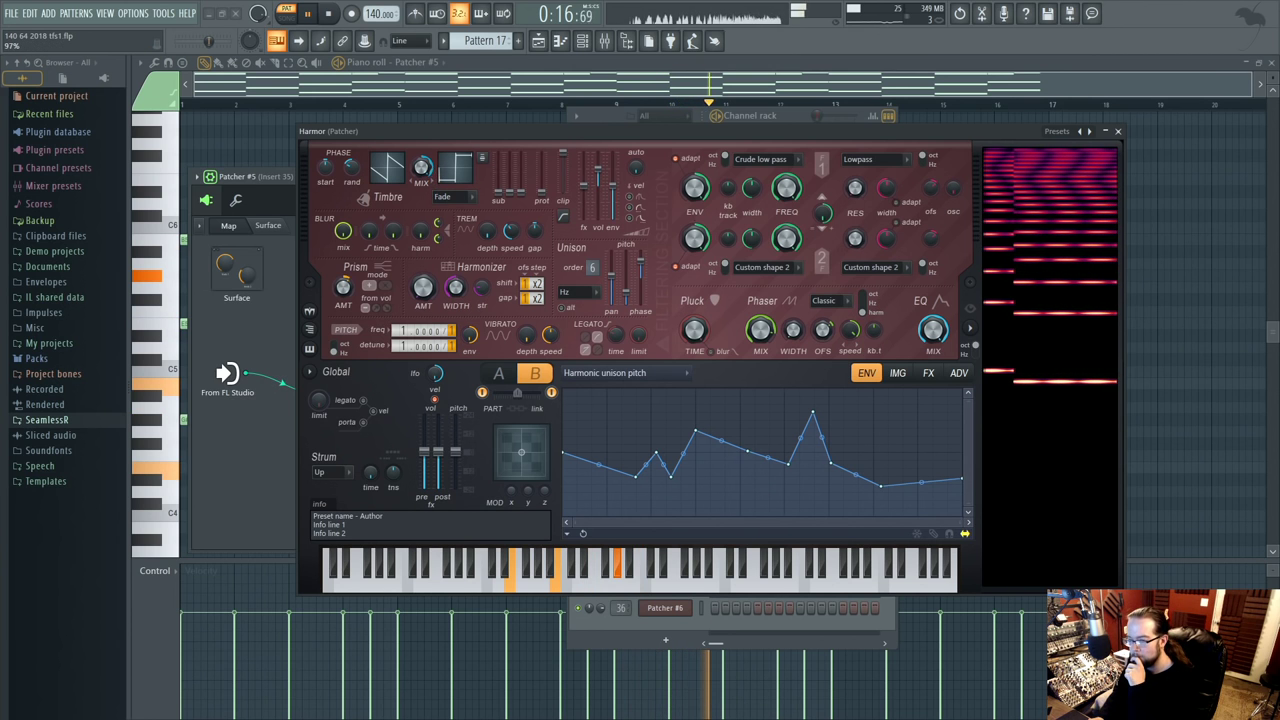
{"action": "scroll", "coordinate": [424, 166], "scroll_direction": "up", "scroll_amount": 3}
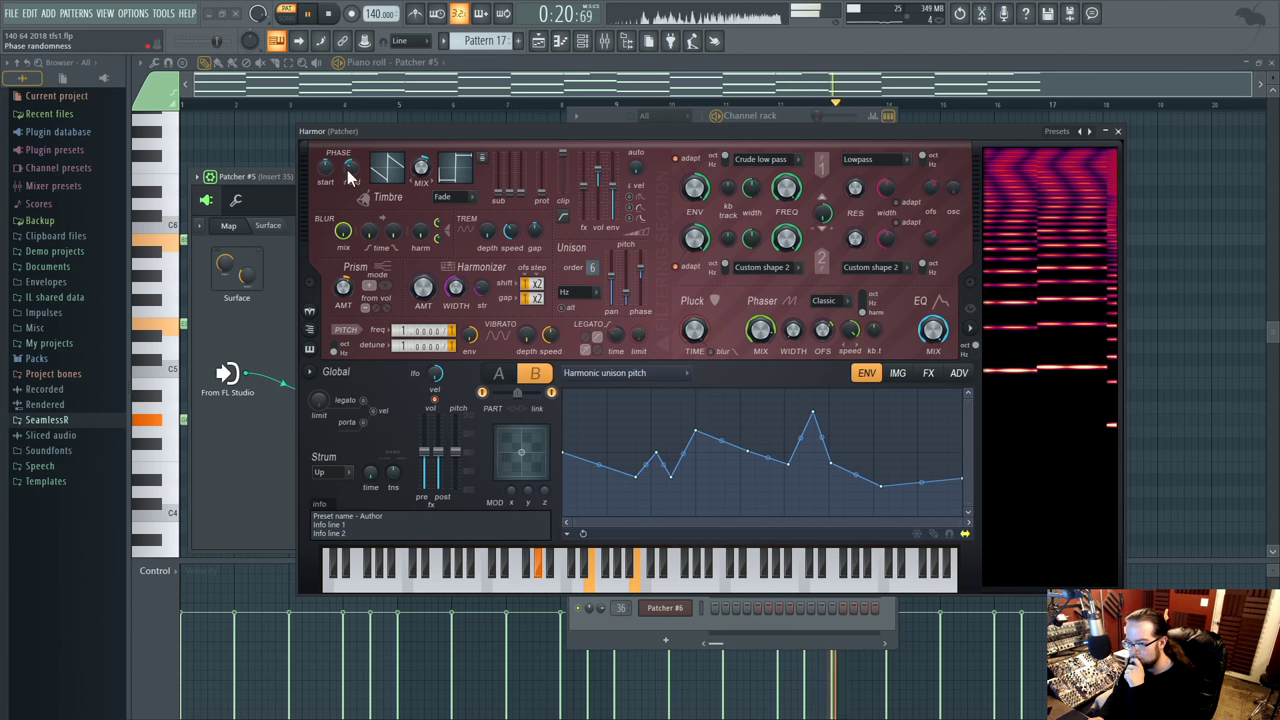
{"action": "left_click", "coordinate": [589, 298]}
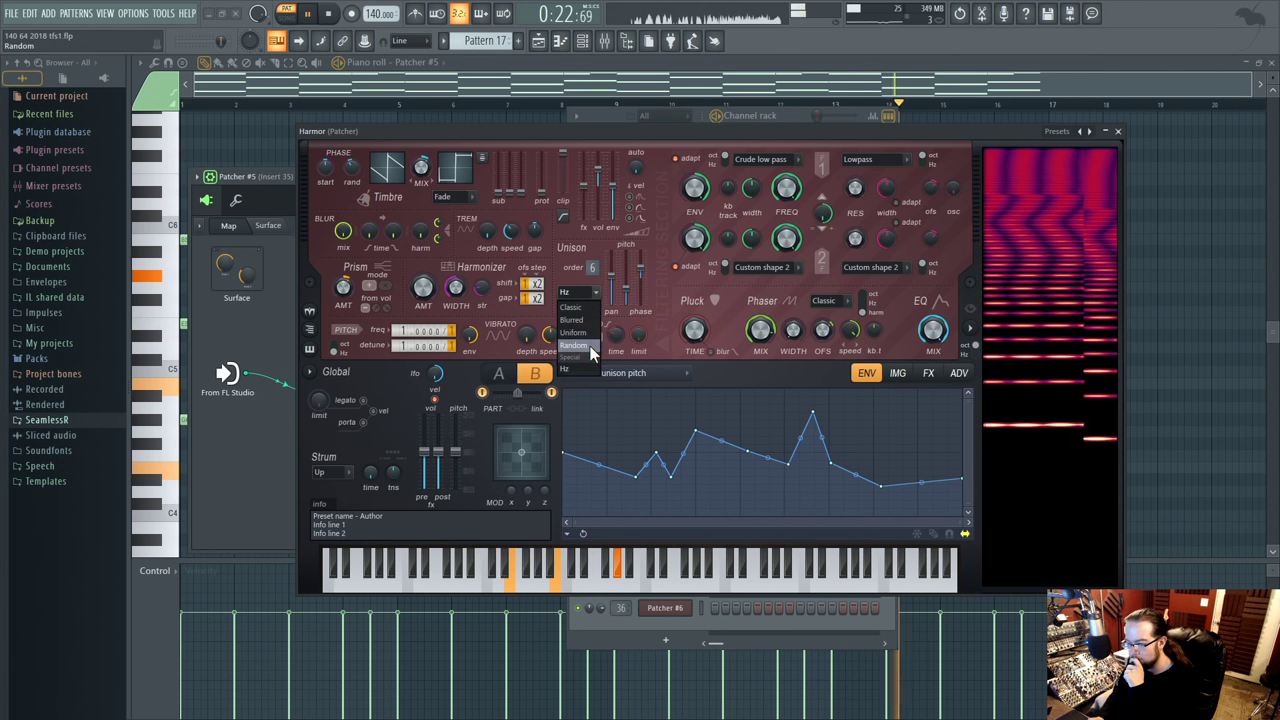
{"action": "left_click", "coordinate": [590, 336]}
{"action": "mouse_move", "coordinate": [763, 457]}
{"action": "left_mouse_down"}
{"action": "mouse_move", "coordinate": [937, 434]}
{"action": "mouse_move", "coordinate": [960, 478]}
{"action": "left_mouse_up"}
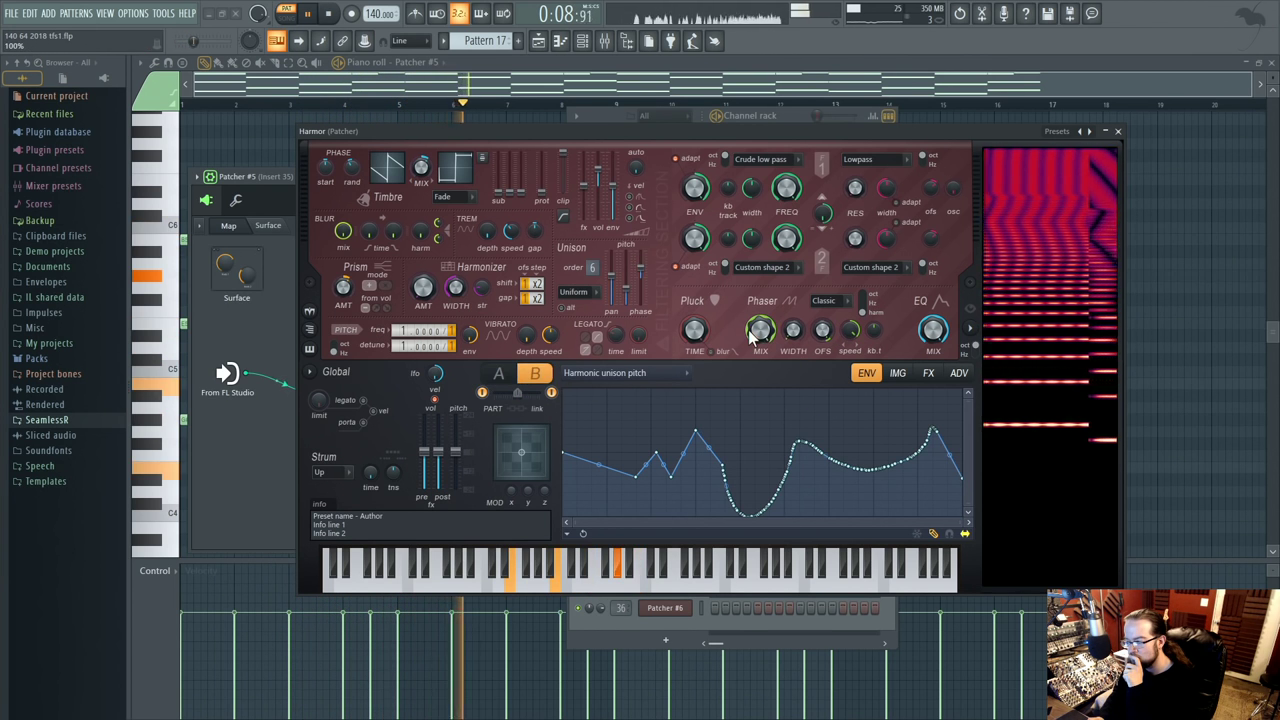
- Try different mix balances between Harmor's parts A and B, and view its effects settings
{"action": "left_click", "coordinate": [498, 373]}
{"action": "left_click_drag", "start_coordinate": [522, 398], "coordinate": [528, 400]}
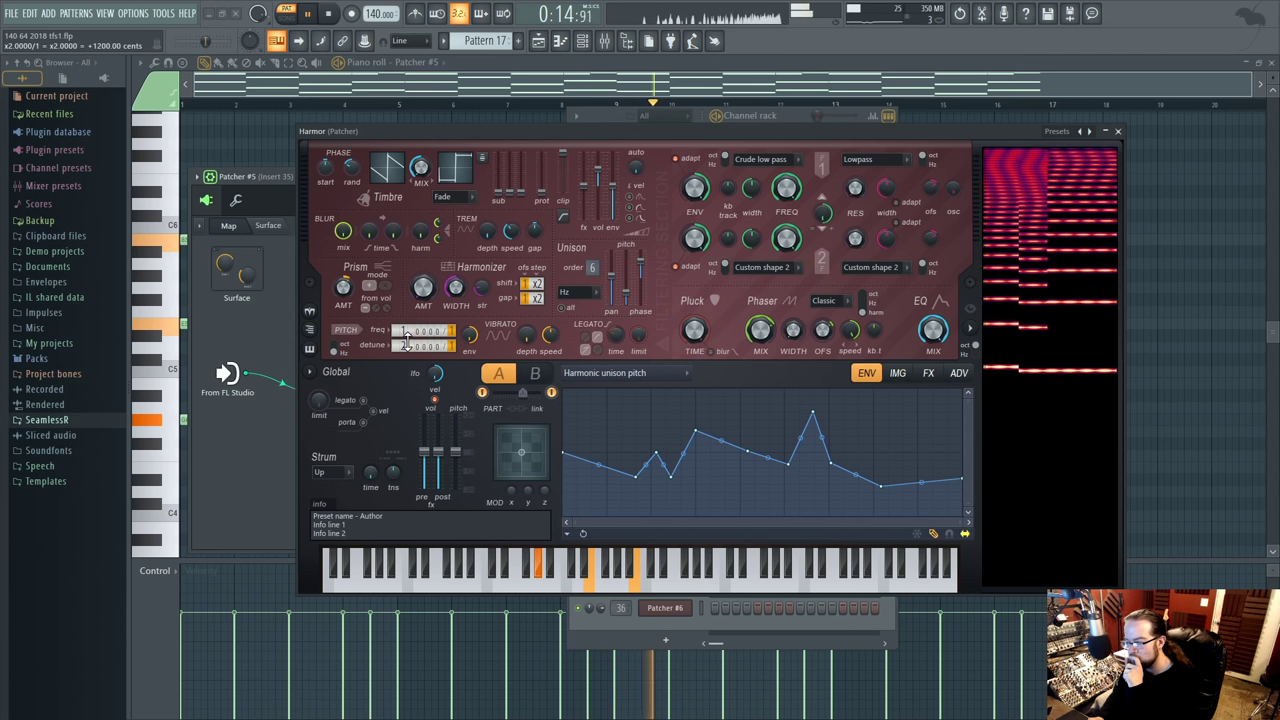
{"action": "left_click_drag", "start_coordinate": [540, 400], "coordinate": [510, 405]}
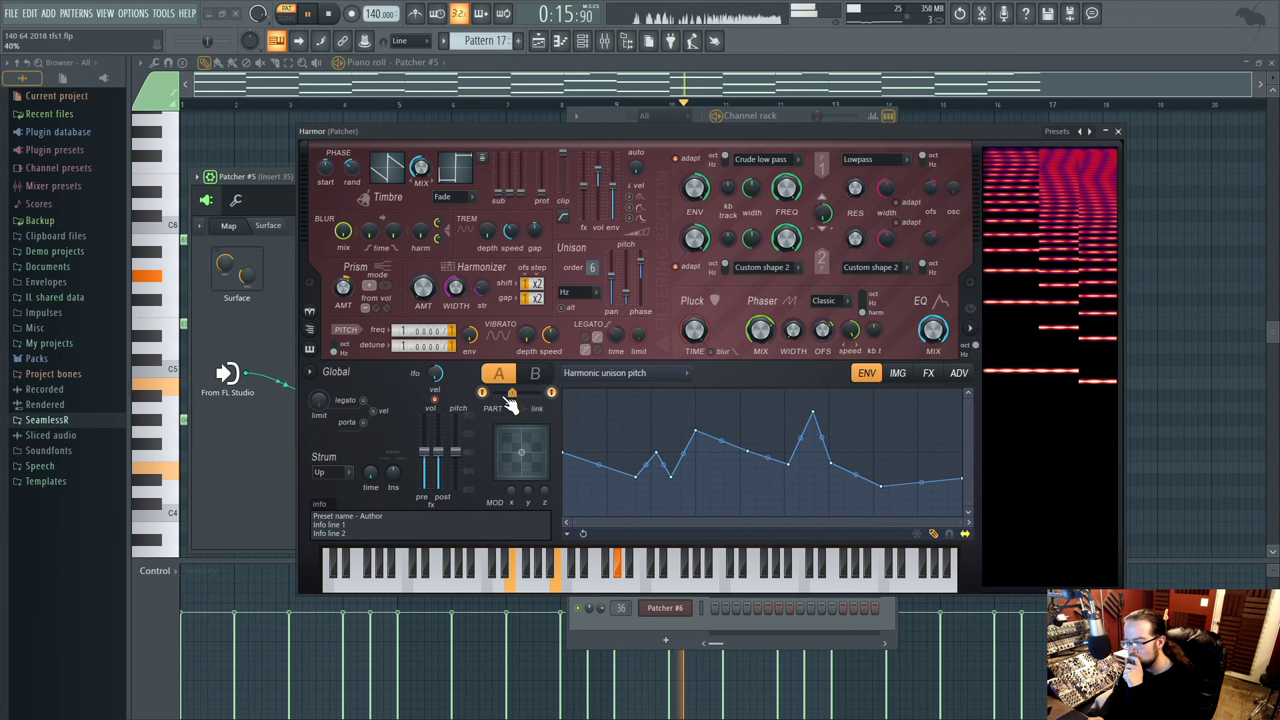
{"action": "left_click", "coordinate": [929, 374]}
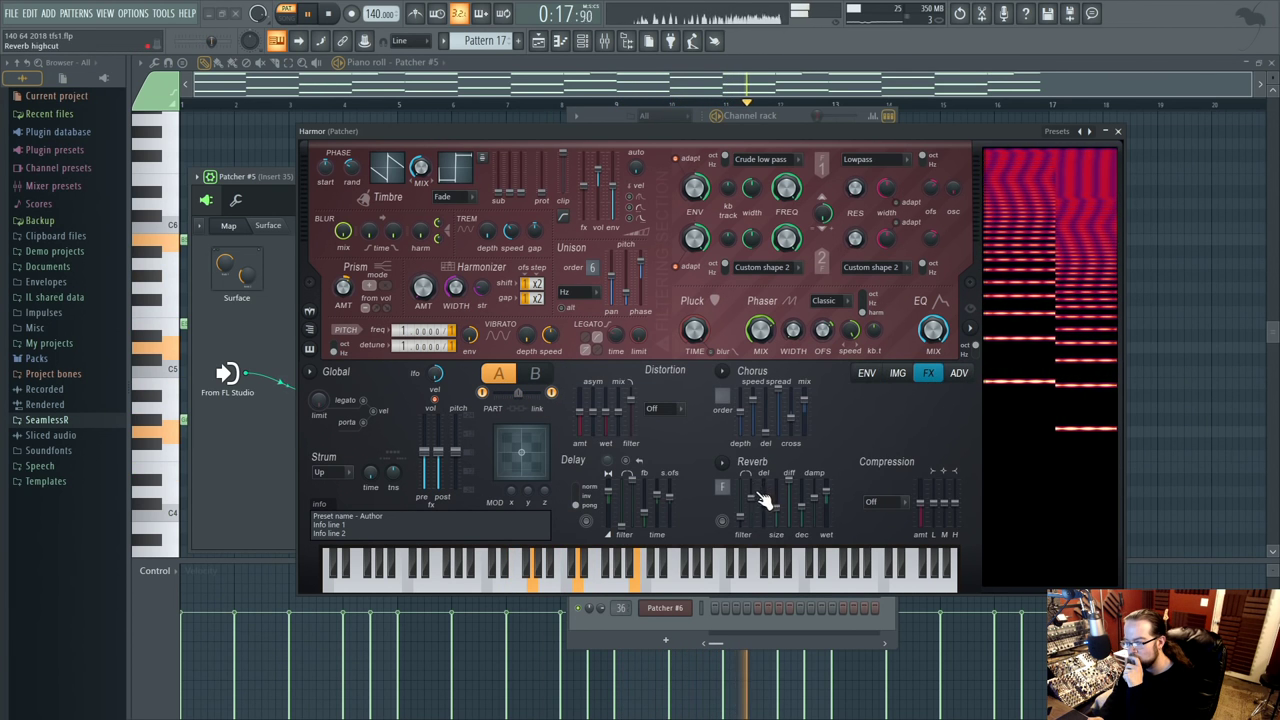
- Close Harmor, widen the Patcher #5 window, and reposition the Harmor module to make room for effects before the output
{"action": "left_click", "coordinate": [1118, 131]}
{"action": "left_click_drag", "start_coordinate": [440, 186], "coordinate": [515, 175]}
{"action": "key", "text": "space"}
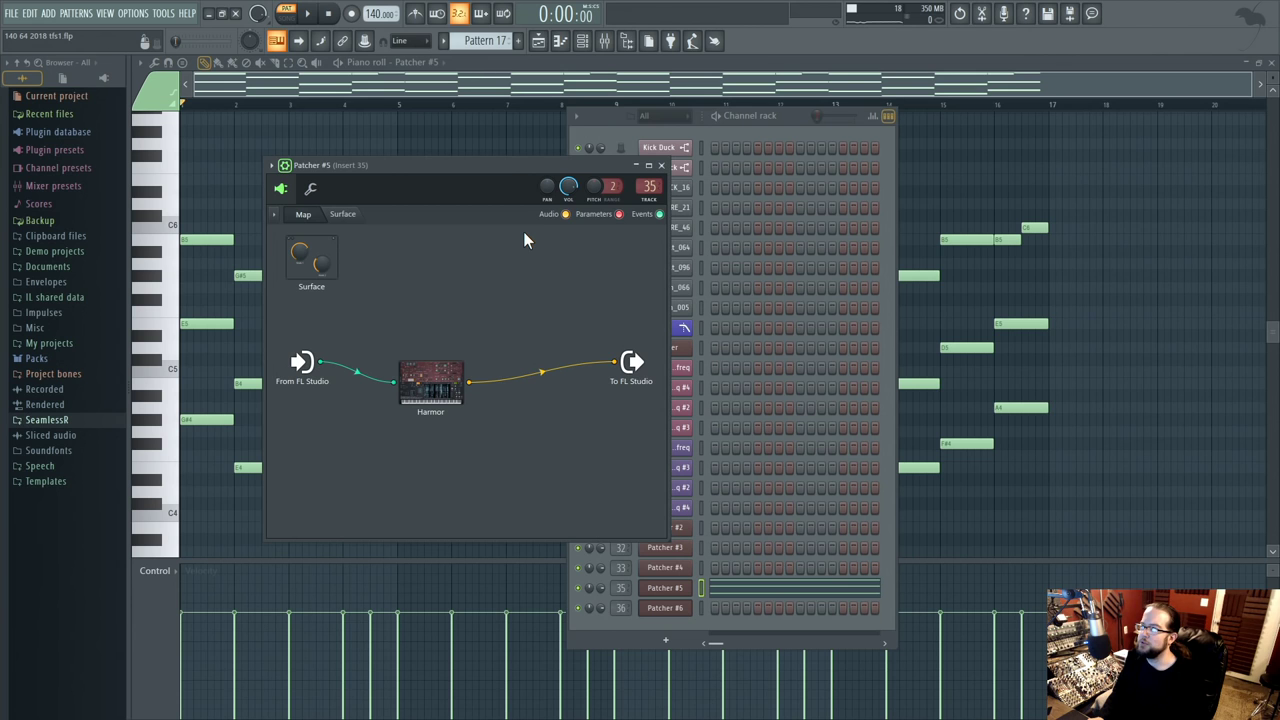
{"action": "left_click_drag", "start_coordinate": [503, 173], "coordinate": [571, 156]}
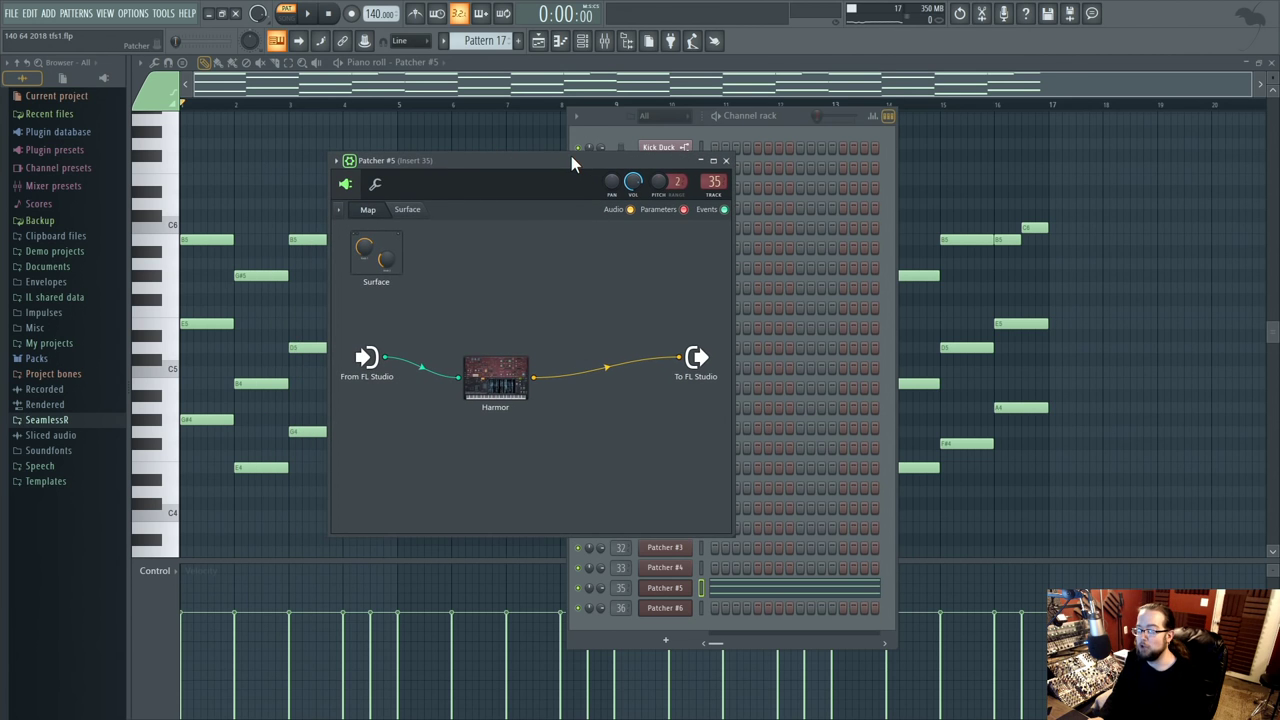
{"action": "left_click_drag", "start_coordinate": [510, 390], "coordinate": [517, 354]}
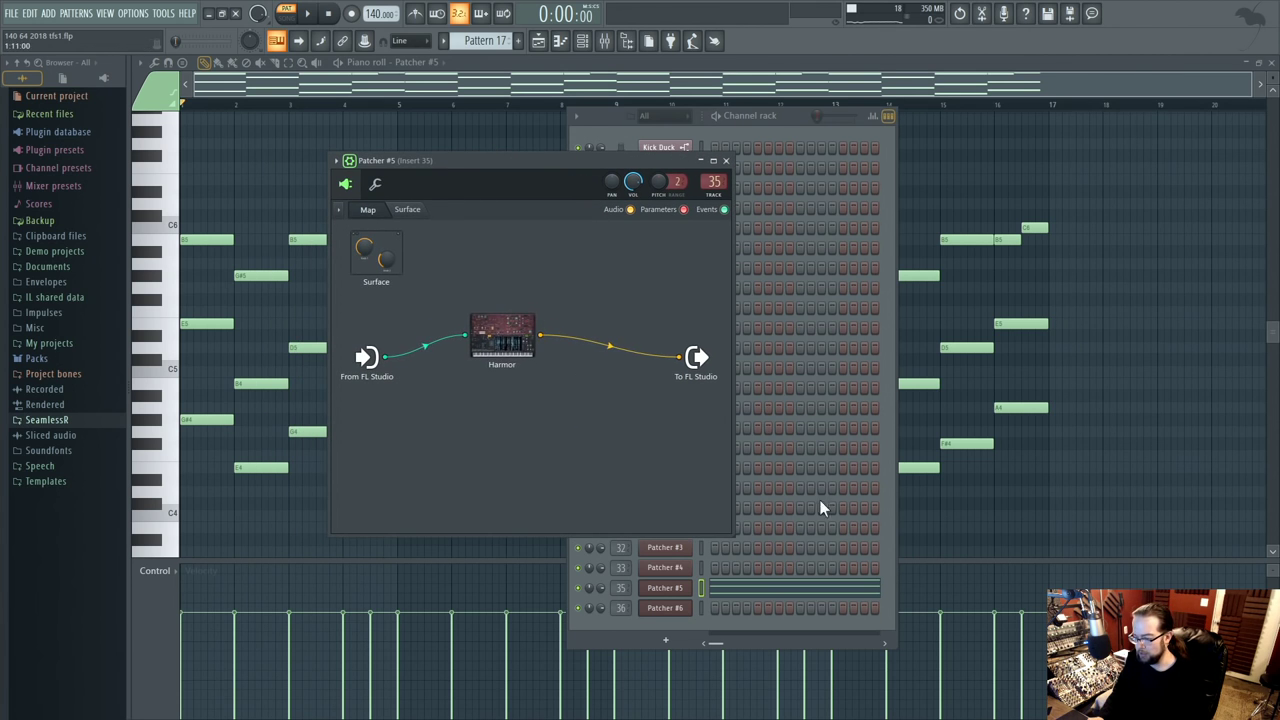
{"action": "left_click_drag", "start_coordinate": [733, 533], "coordinate": [930, 536]}
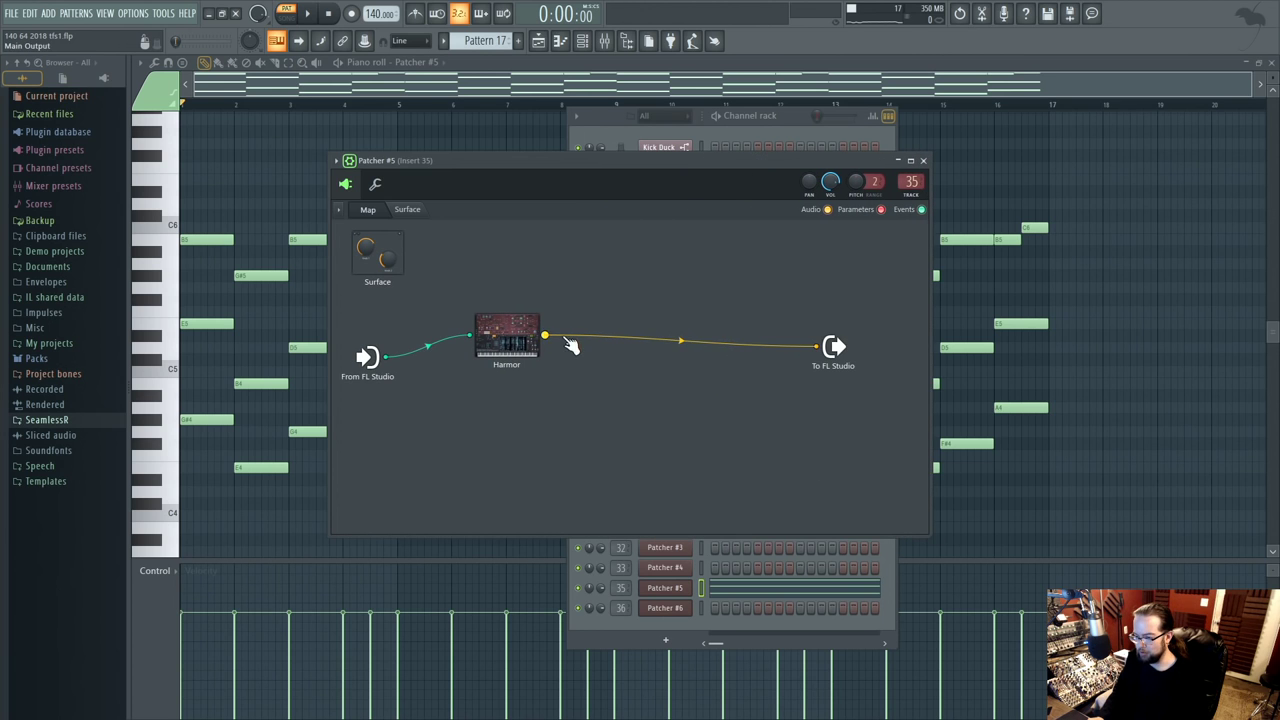
{"action": "left_click_drag", "start_coordinate": [510, 335], "coordinate": [525, 324]}
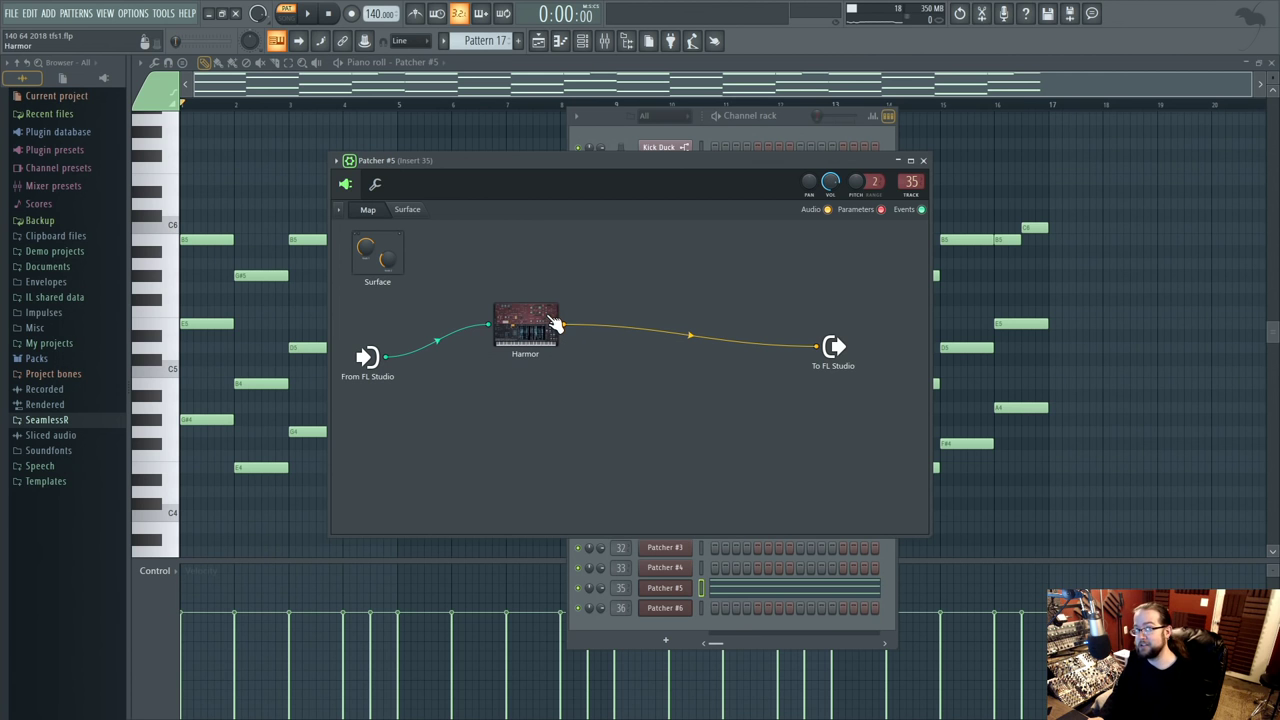
- Insert Fruity Delay 3 and Fruity Convolver in series after Harmor, and place an unconnected Fruity Parametric EQ 2 below them
{"action": "key", "text": "F8"}
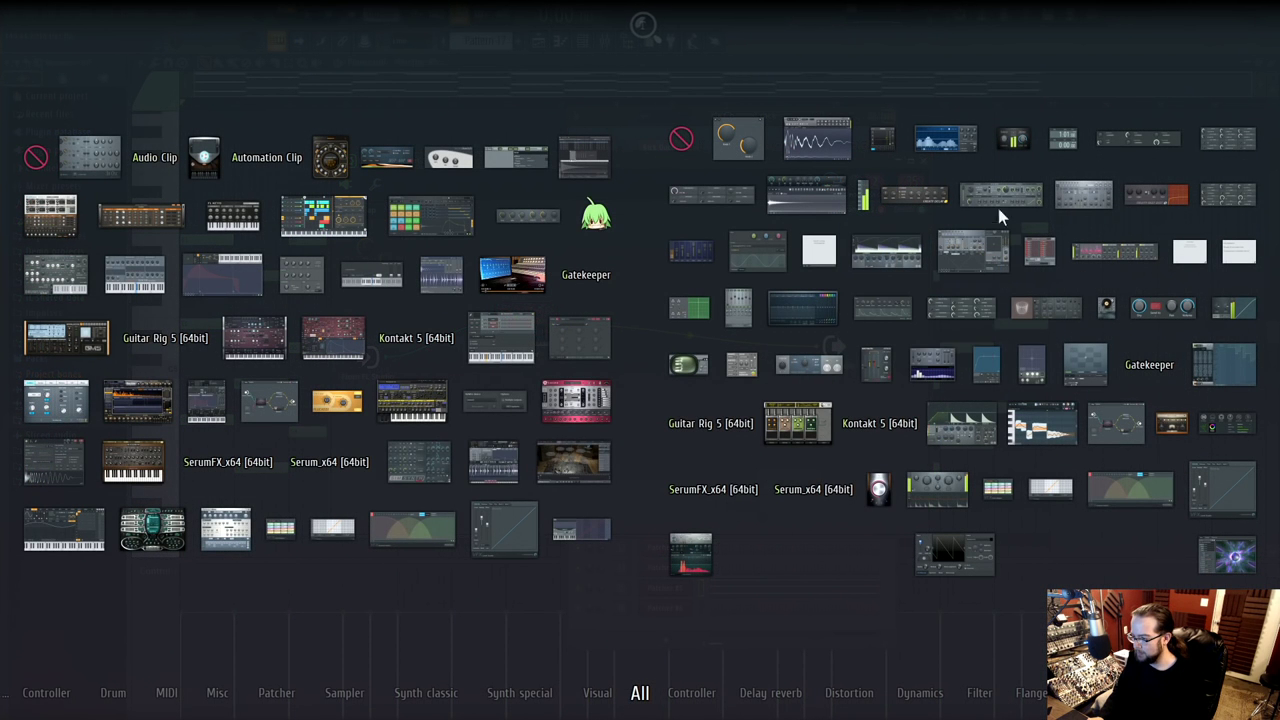
{"action": "left_click_drag", "start_coordinate": [1003, 200], "coordinate": [663, 334]}
{"action": "key", "text": "F8"}
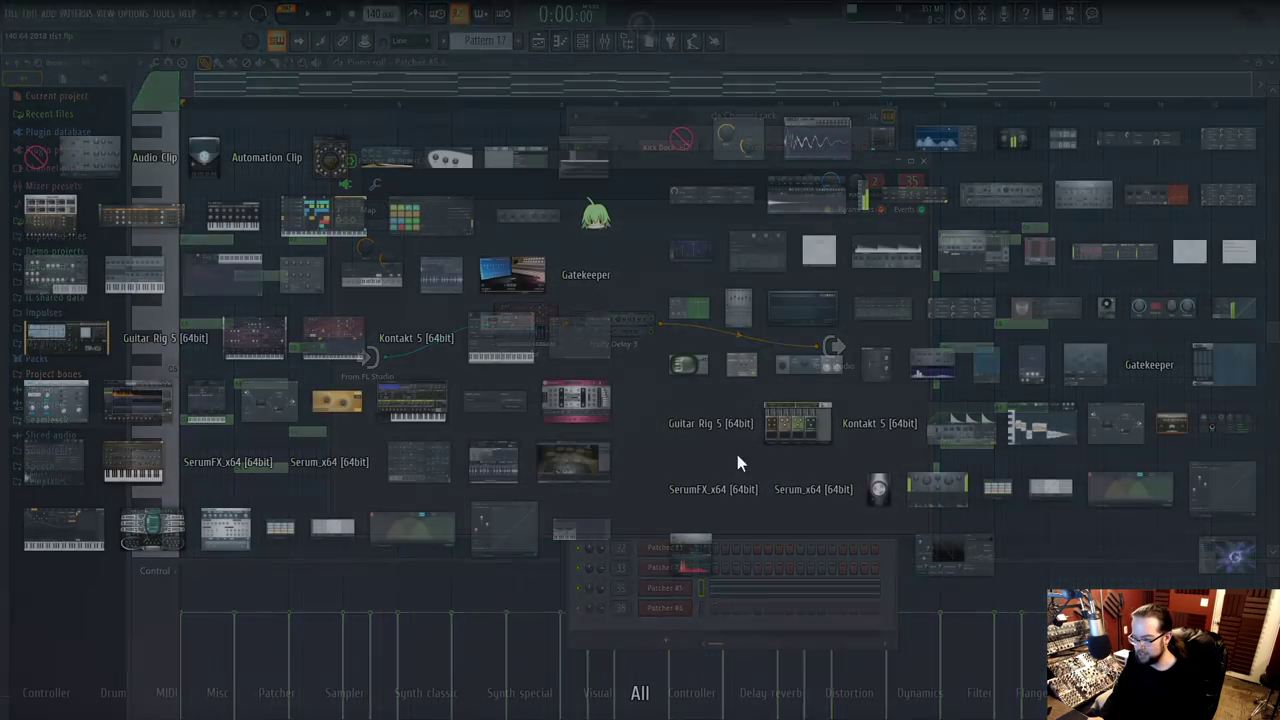
{"action": "left_click_drag", "start_coordinate": [806, 195], "coordinate": [670, 335]}
{"action": "key", "text": "F8"}
{"action": "left_click_drag", "start_coordinate": [706, 462], "coordinate": [676, 414]}
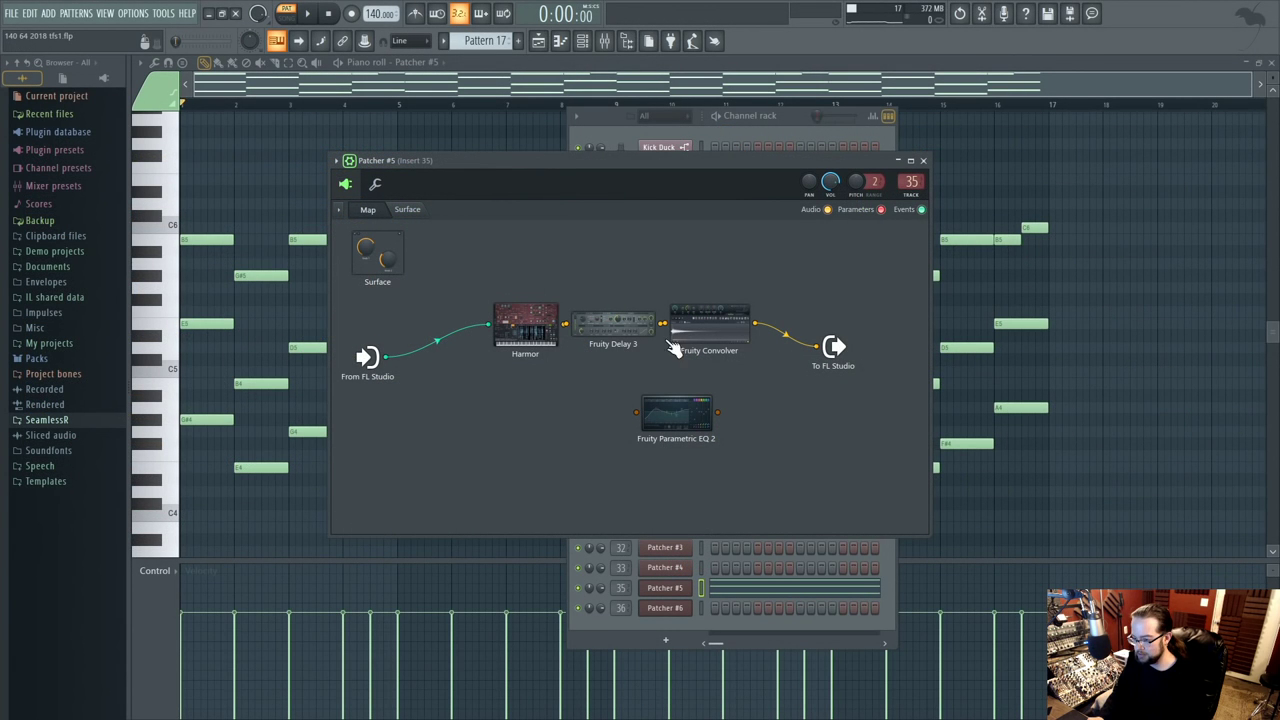
- Insert a second Fruity Parametric EQ 2 after the Convolver, and route Harmor in parallel through the lower EQ to the output
{"action": "left_click_drag", "start_coordinate": [672, 340], "coordinate": [698, 306]}
{"action": "left_click_drag", "start_coordinate": [612, 323], "coordinate": [641, 255]}
{"action": "left_click_drag", "start_coordinate": [840, 309], "coordinate": [863, 280]}
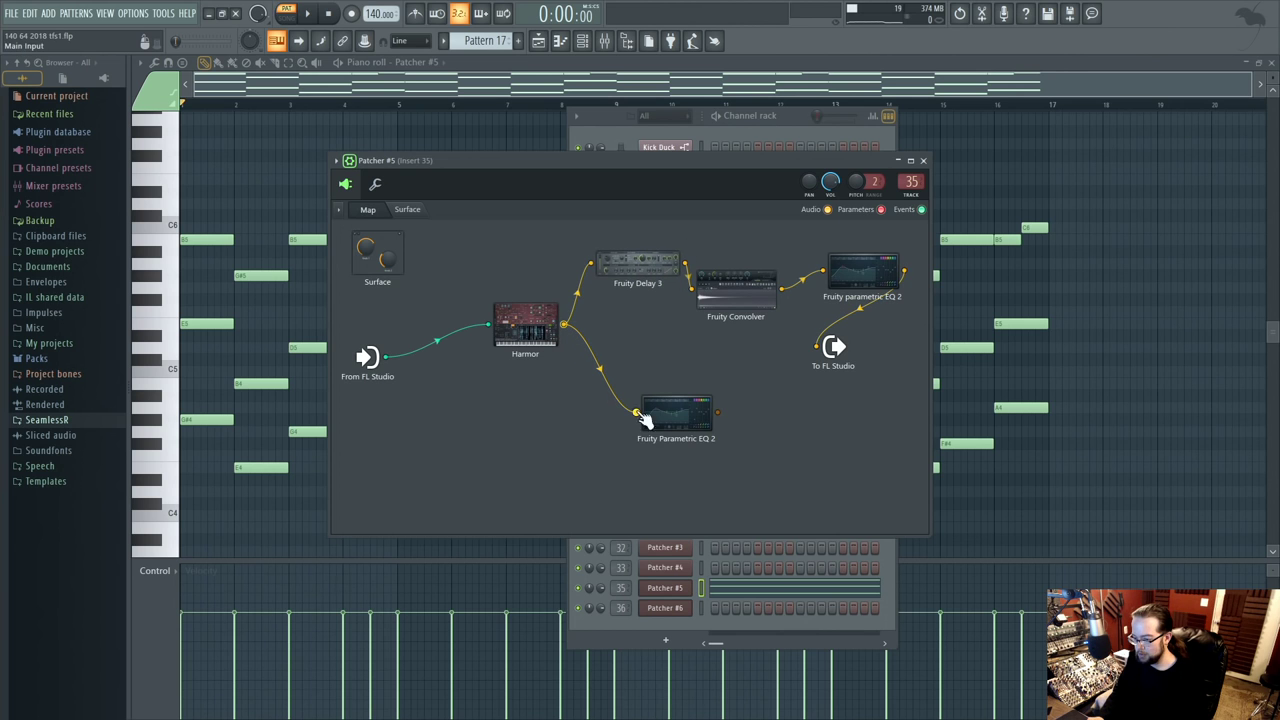
{"action": "left_click_drag", "start_coordinate": [676, 410], "coordinate": [746, 392]}
{"action": "left_click_drag", "start_coordinate": [736, 288], "coordinate": [700, 285]}
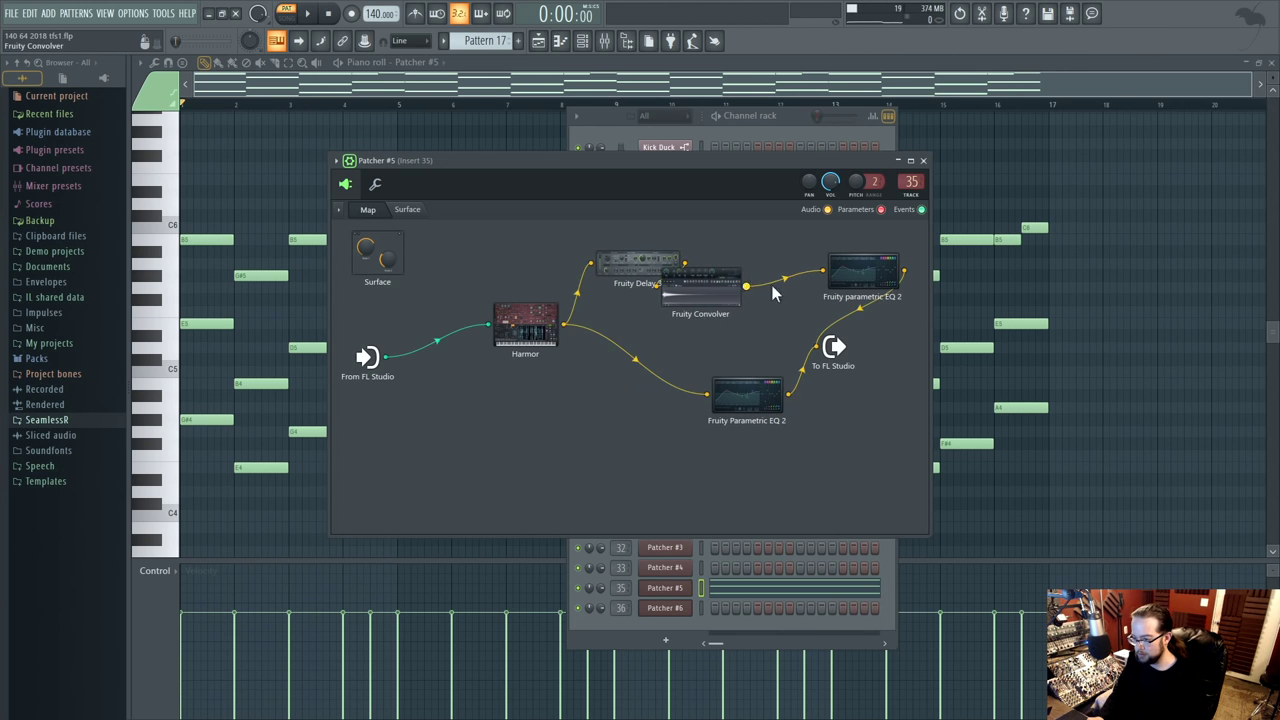
- Rearrange the Convolver, both EQs and the output module so the two parallel routes are clear, and check the Convolver's settings
{"action": "left_click_drag", "start_coordinate": [862, 272], "coordinate": [843, 275]}
{"action": "left_click_drag", "start_coordinate": [833, 347], "coordinate": [876, 376]}
{"action": "left_click_drag", "start_coordinate": [748, 382], "coordinate": [762, 428]}
{"action": "left_click_drag", "start_coordinate": [700, 285], "coordinate": [750, 340]}
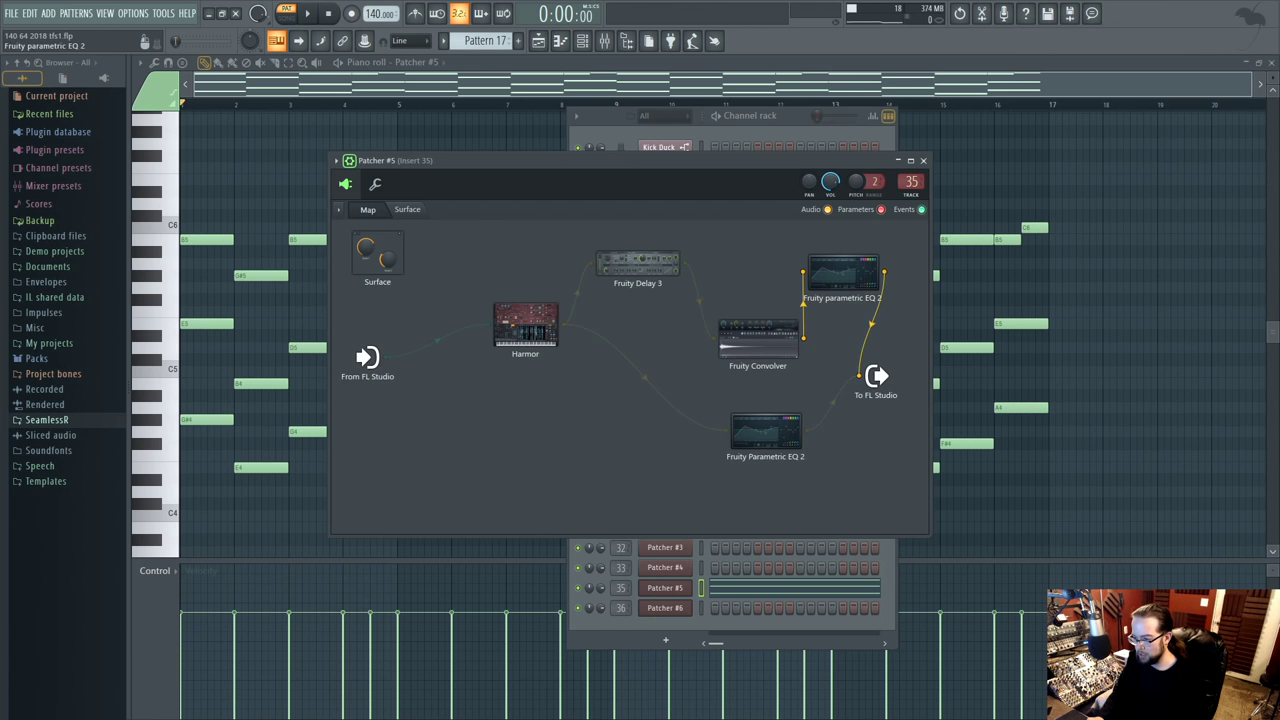
{"action": "left_click_drag", "start_coordinate": [843, 270], "coordinate": [868, 268]}
{"action": "left_click_drag", "start_coordinate": [750, 340], "coordinate": [727, 340]}
{"action": "left_click_drag", "start_coordinate": [778, 432], "coordinate": [718, 432]}
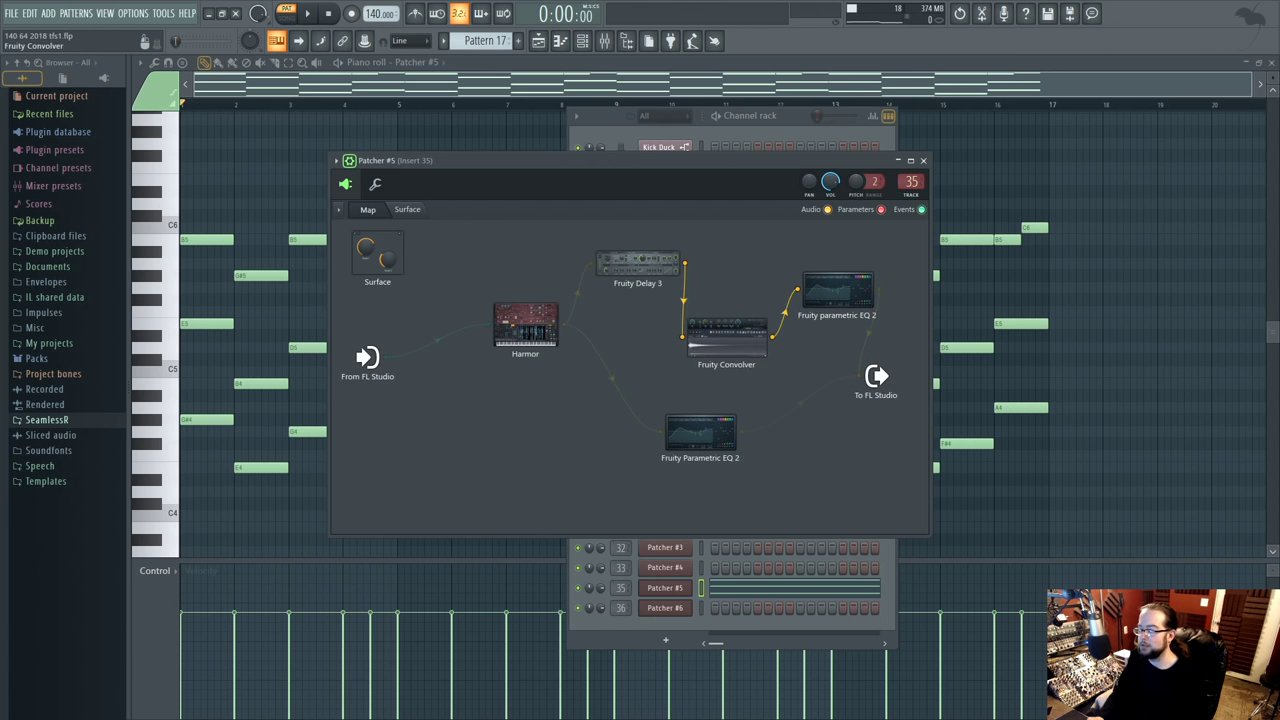
{"action": "double_click", "coordinate": [758, 342]}
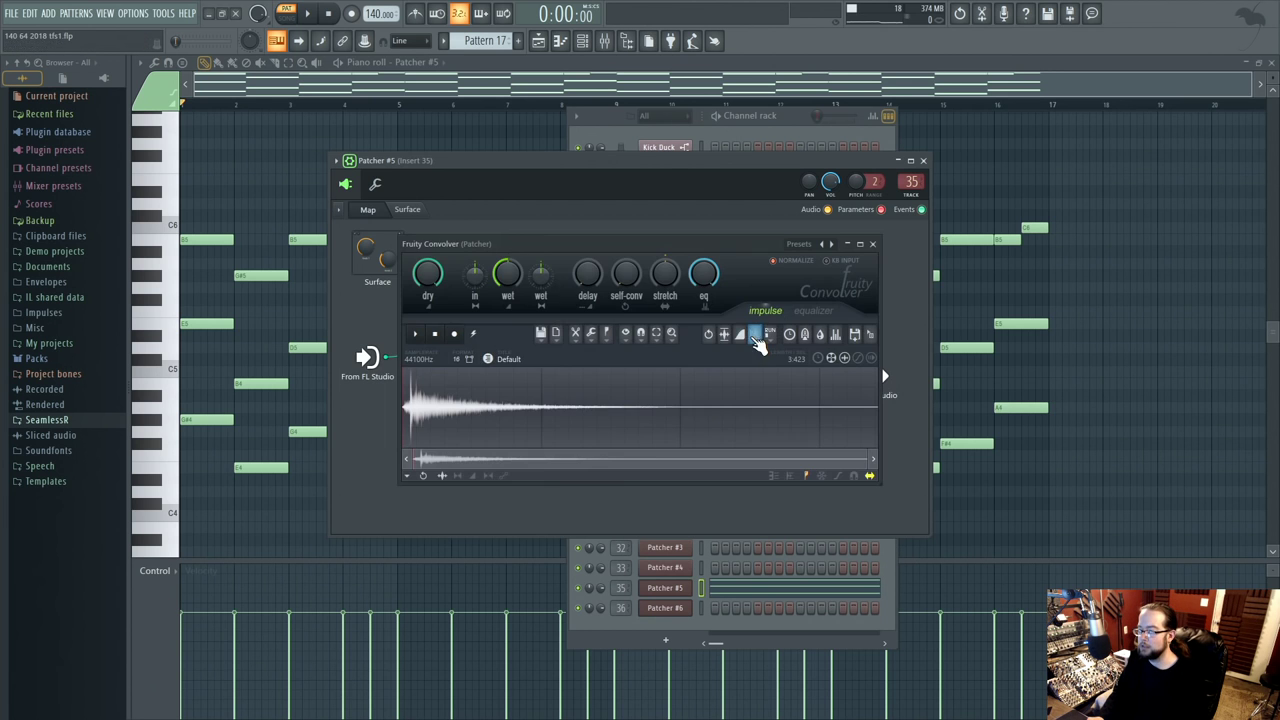
{"action": "left_click", "coordinate": [872, 243]}
- Adjust Fruity Delay 3's modulation time and cutoff during playback, and set its feedback filter to BP
{"action": "key", "text": "space"}
{"action": "double_click", "coordinate": [640, 265]}
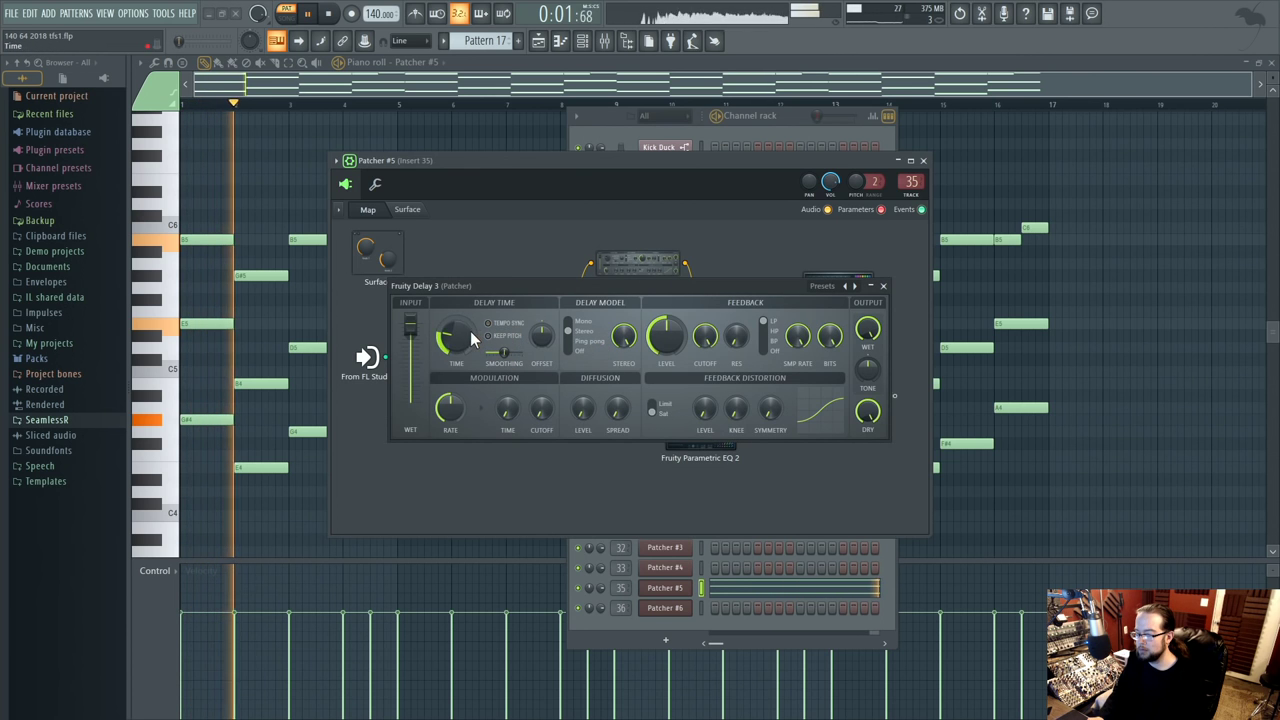
{"action": "left_click_drag", "start_coordinate": [507, 410], "coordinate": [507, 398]}
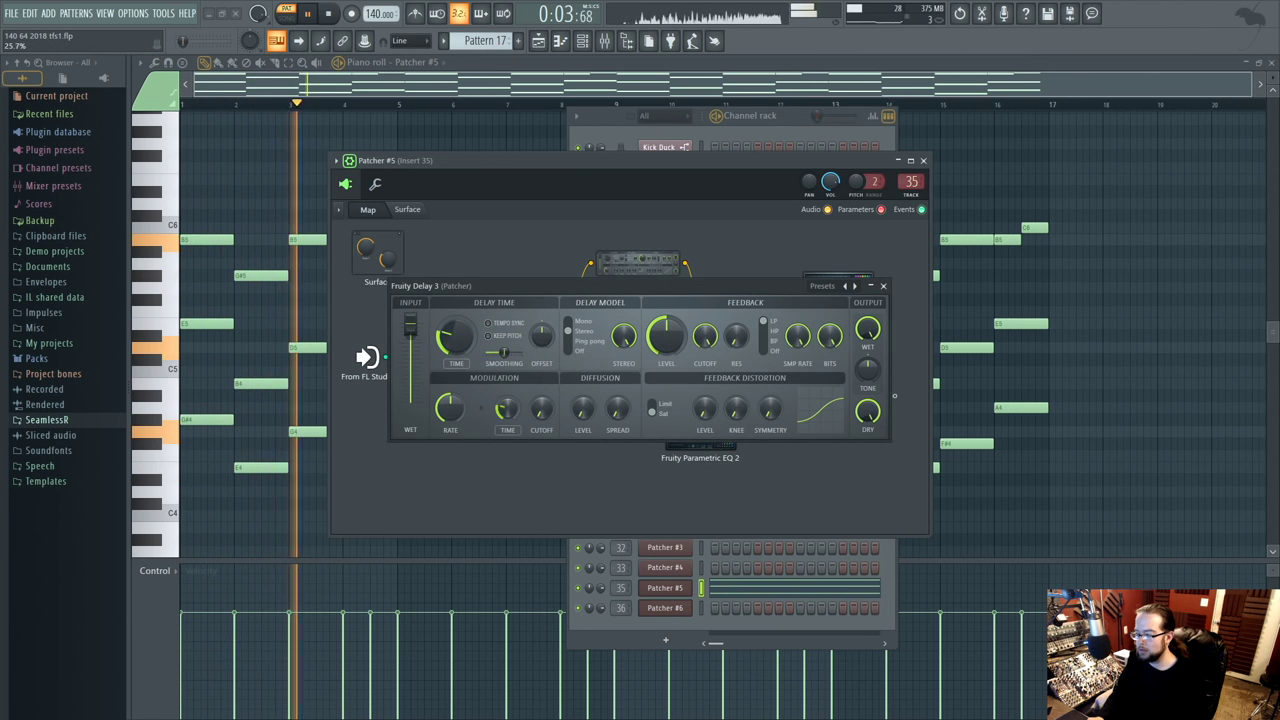
{"action": "left_click_drag", "start_coordinate": [773, 340], "coordinate": [773, 336]}
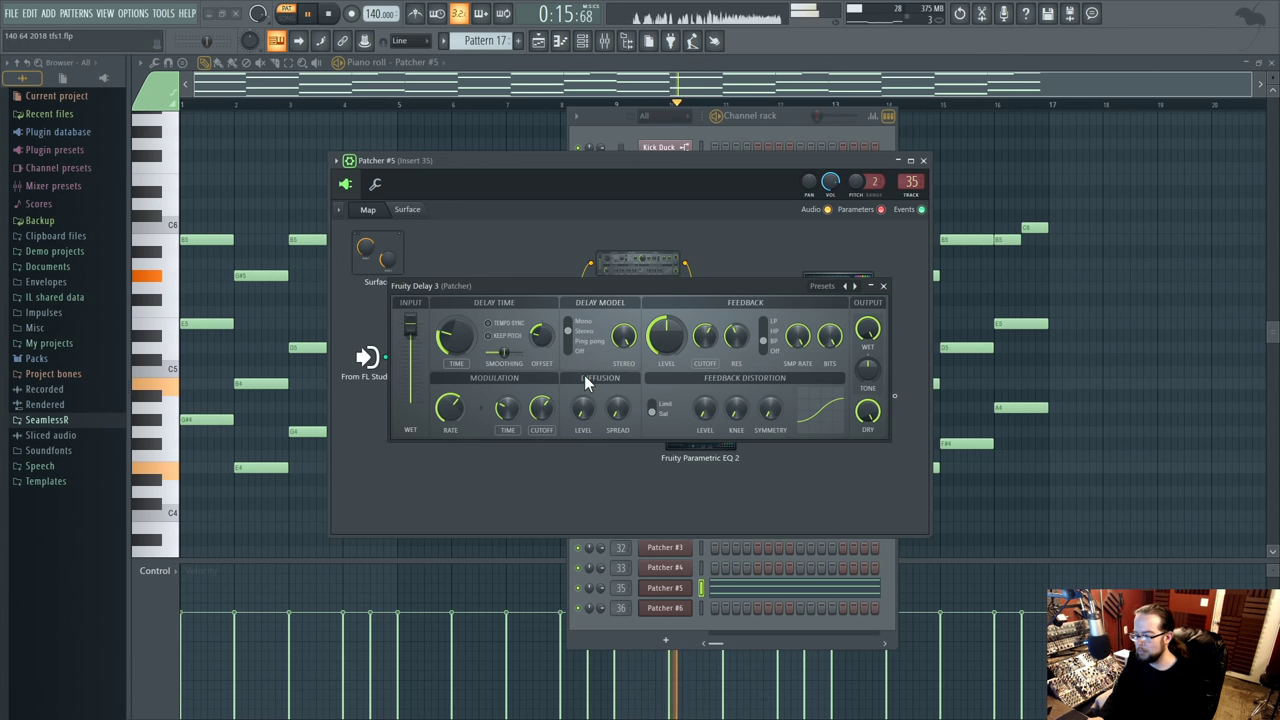
- Clone the configured Fruity Delay 3 into a second instance placed in series with the first, and open a delay's settings
{"action": "left_click", "coordinate": [883, 286]}
{"action": "right_click", "coordinate": [616, 268]}
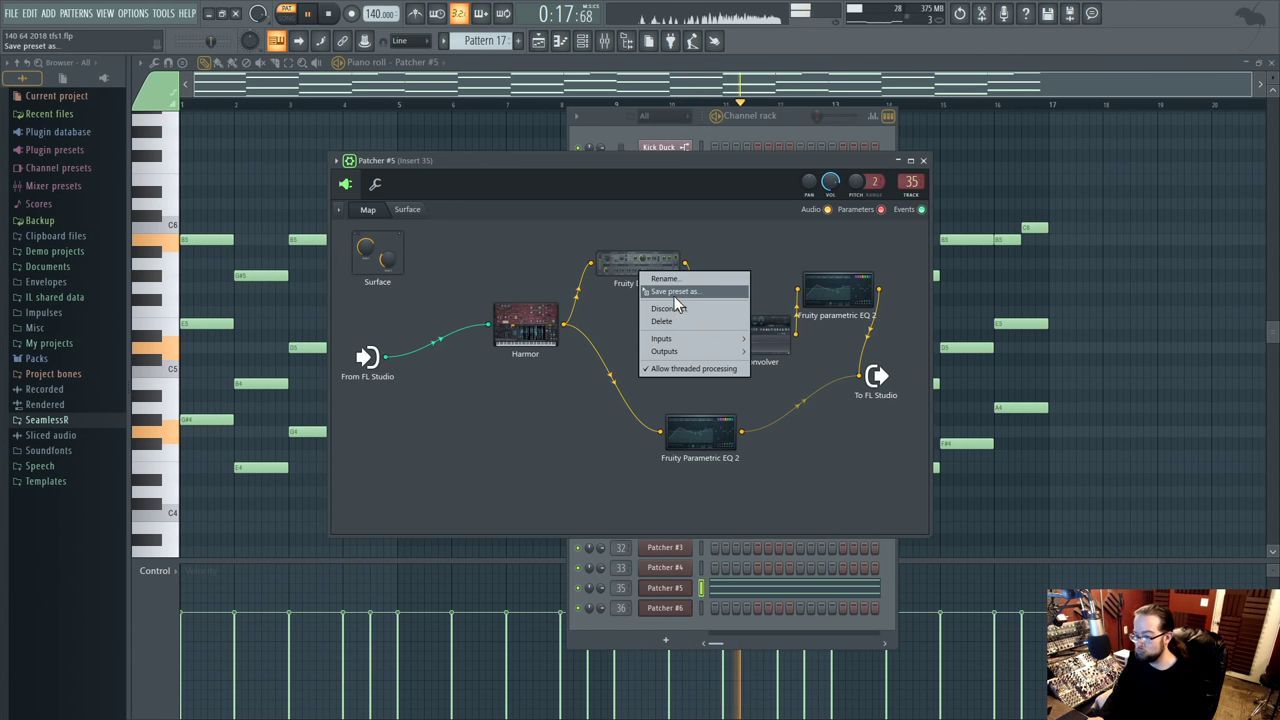
{"action": "left_click", "coordinate": [670, 299]}
{"action": "left_click", "coordinate": [640, 263]}
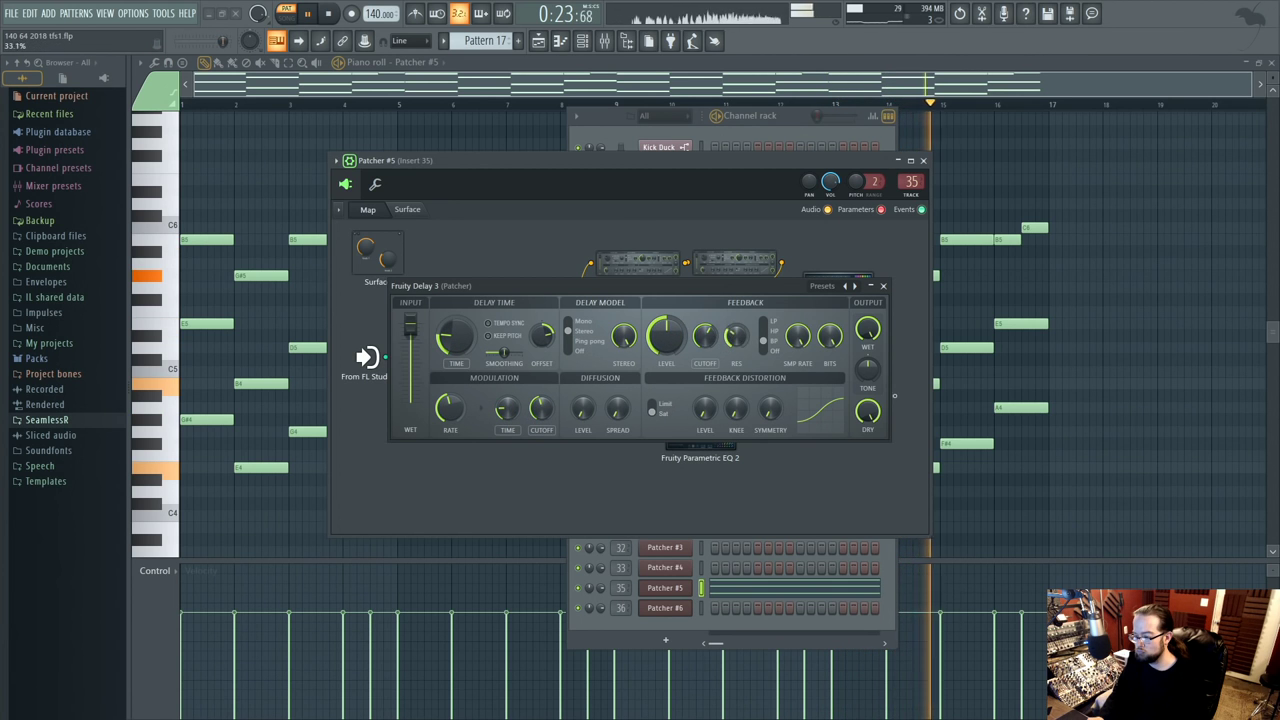
- Check the first Fruity Delay 3 and raise the Fruity Convolver's wet level during playback
{"action": "left_click", "coordinate": [883, 286]}
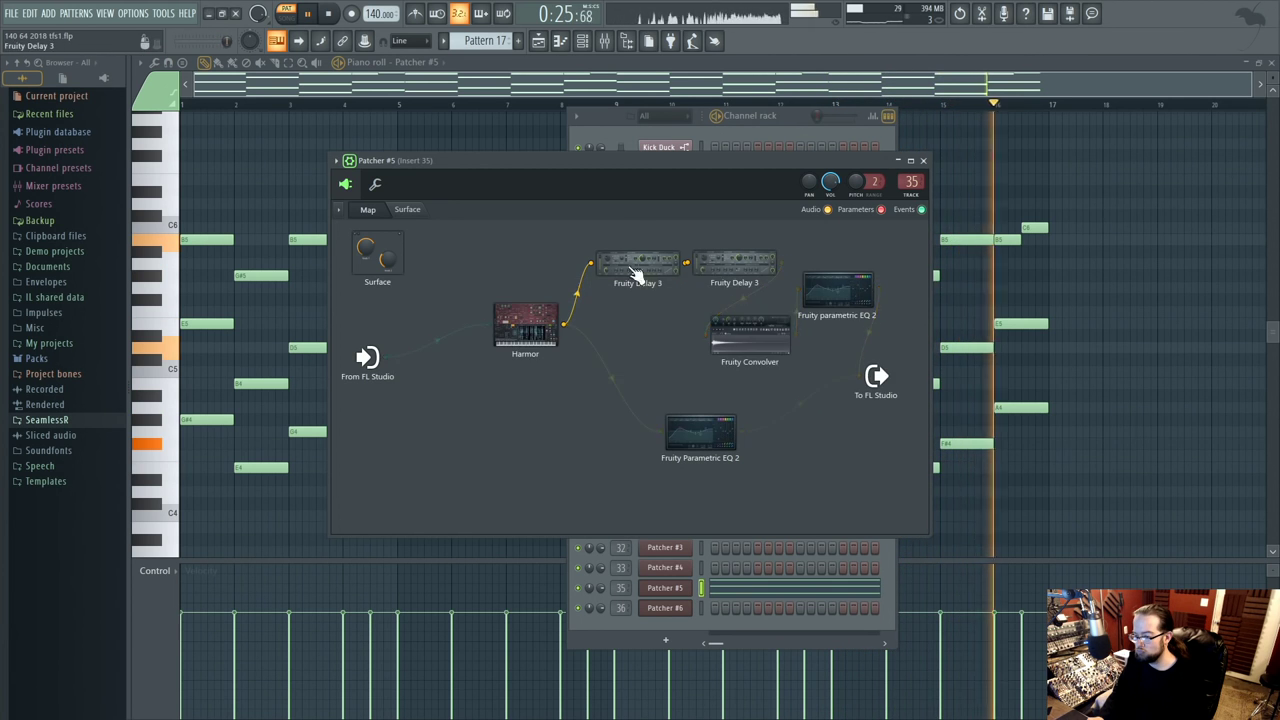
{"action": "left_click", "coordinate": [640, 263]}
{"action": "left_click", "coordinate": [883, 286]}
{"action": "left_click", "coordinate": [833, 282]}
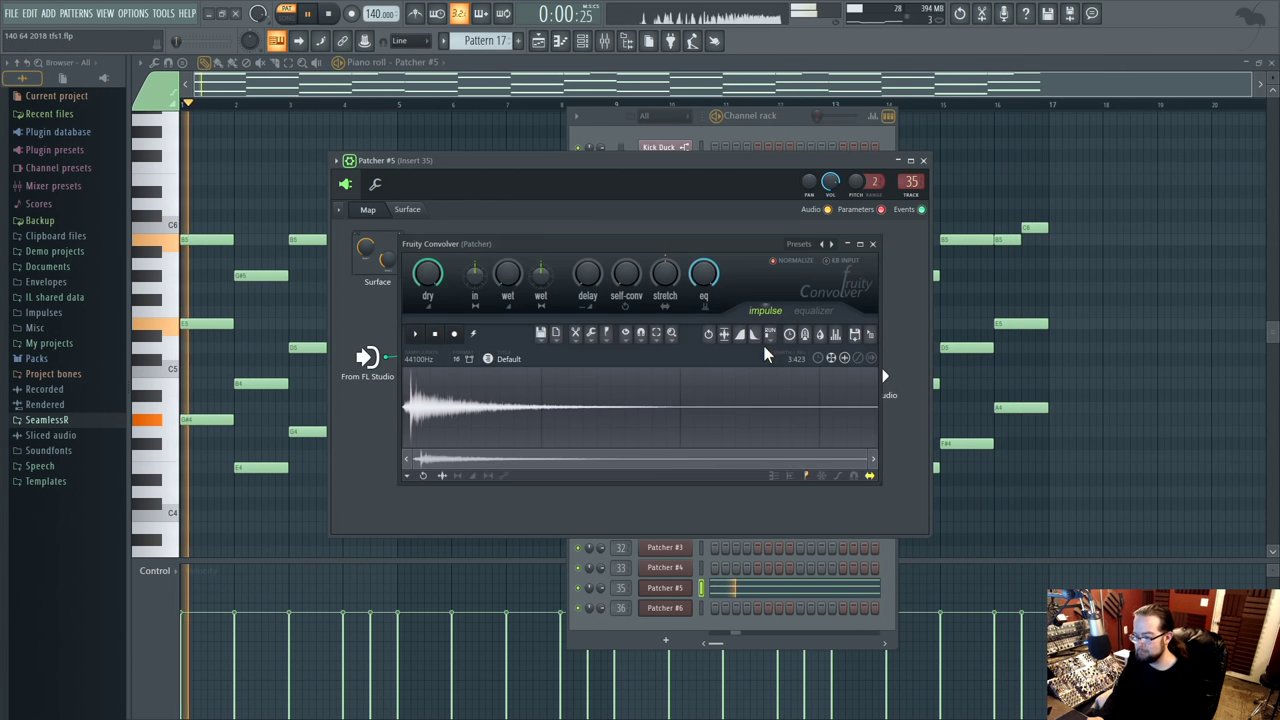
{"action": "left_click_drag", "start_coordinate": [508, 285], "coordinate": [508, 240]}
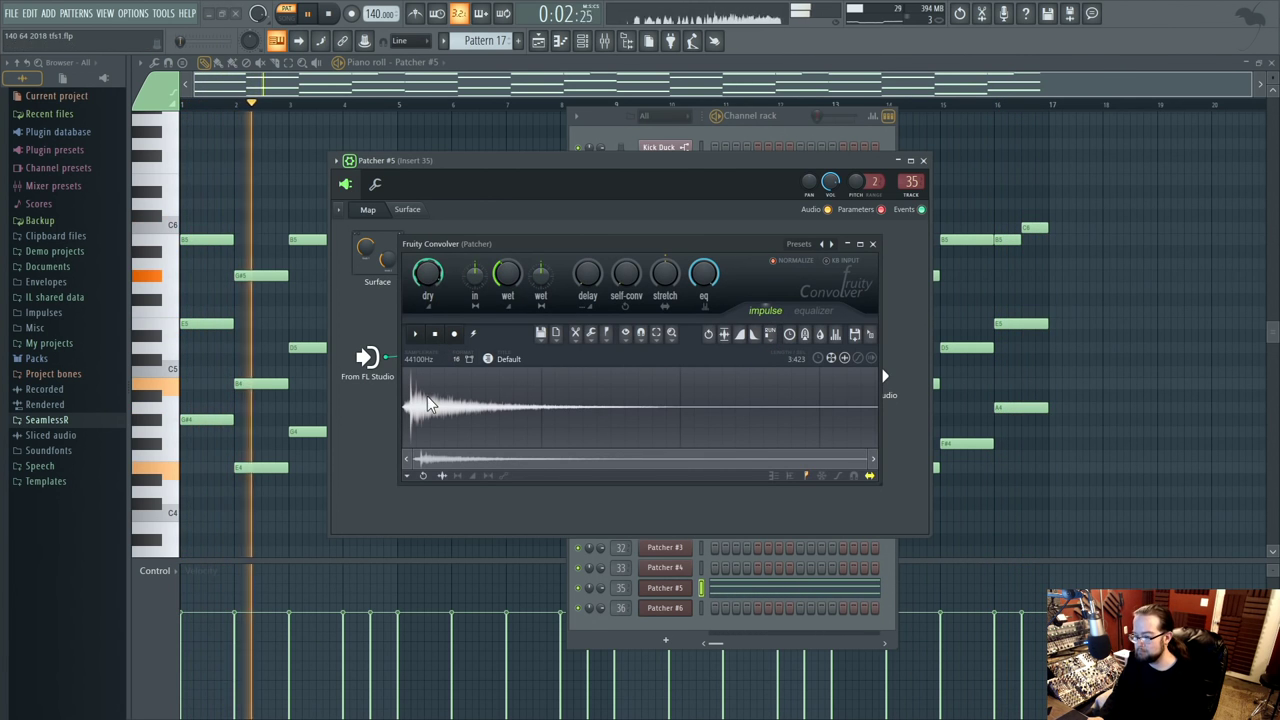
- Shape the Convolver's equalizer curve with two tall upper-mid peaks and full cuts of the lows and highs
{"action": "left_click", "coordinate": [818, 311]}
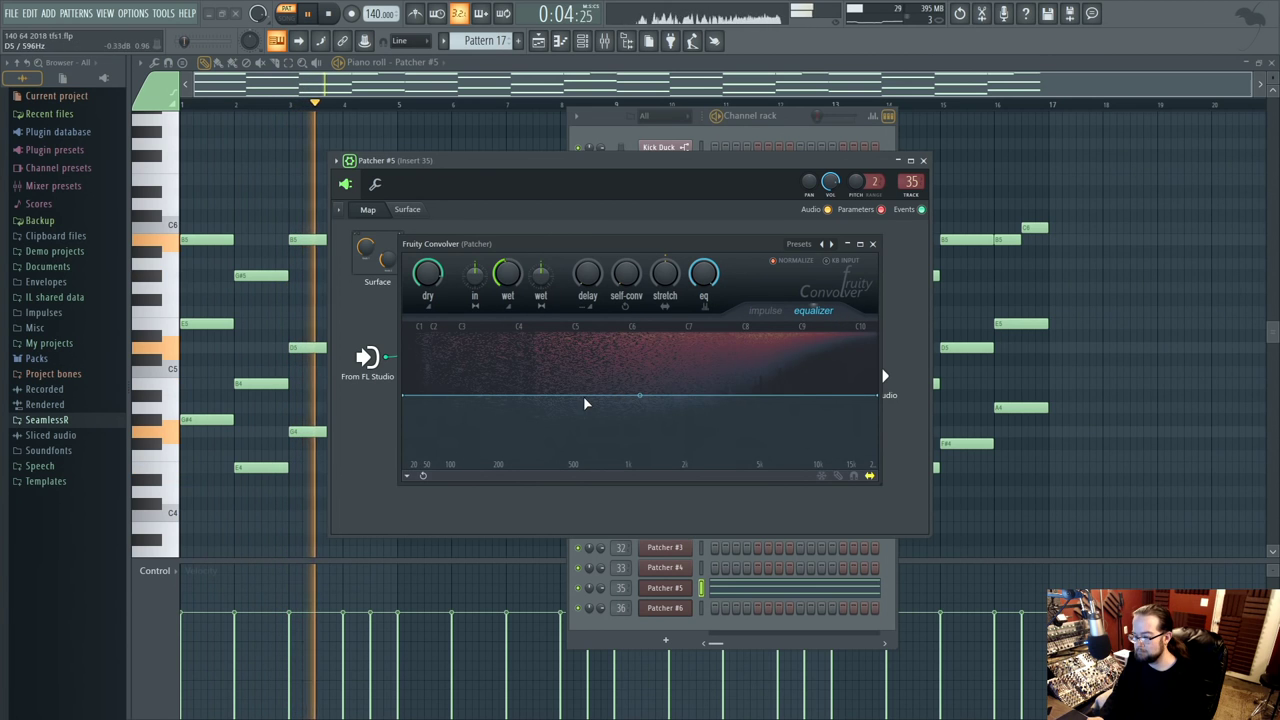
{"action": "mouse_move", "coordinate": [646, 381]}
{"action": "left_mouse_down"}
{"action": "mouse_move", "coordinate": [652, 362]}
{"action": "mouse_move", "coordinate": [710, 370]}
{"action": "mouse_move", "coordinate": [655, 340]}
{"action": "left_mouse_up"}
{"action": "left_click_drag", "start_coordinate": [712, 370], "coordinate": [703, 340]}
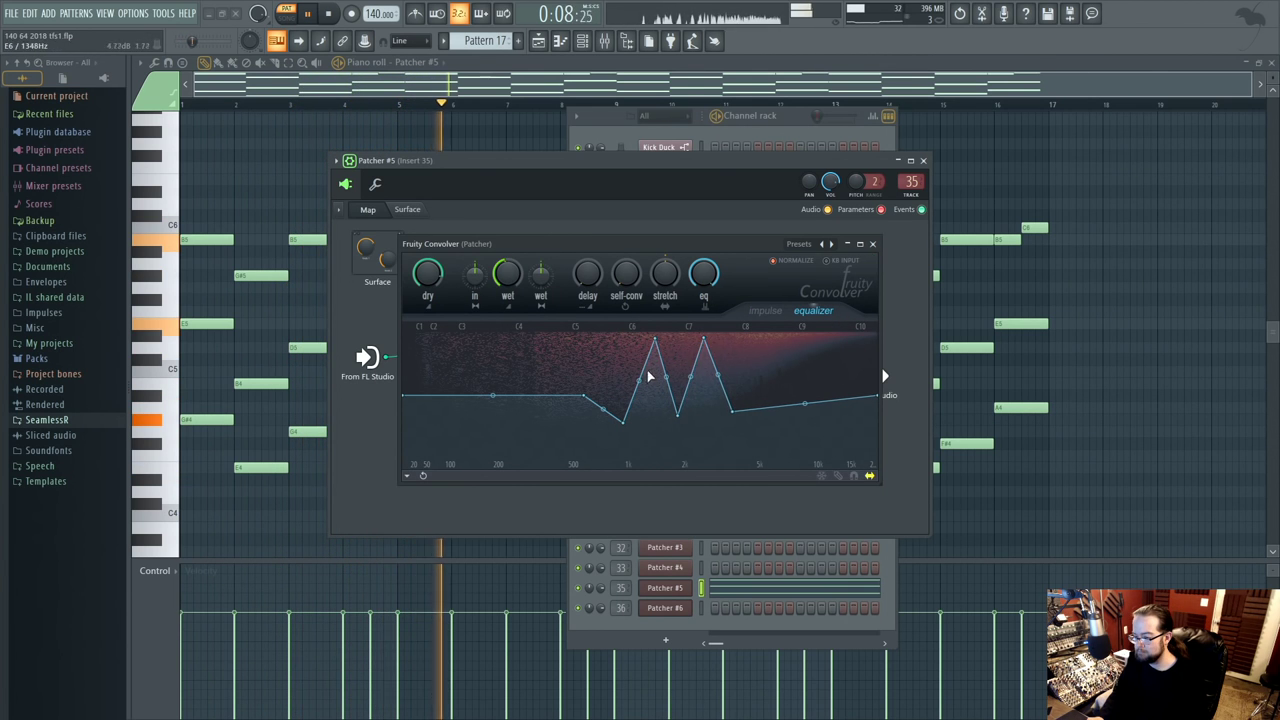
{"action": "left_click_drag", "start_coordinate": [587, 395], "coordinate": [440, 456]}
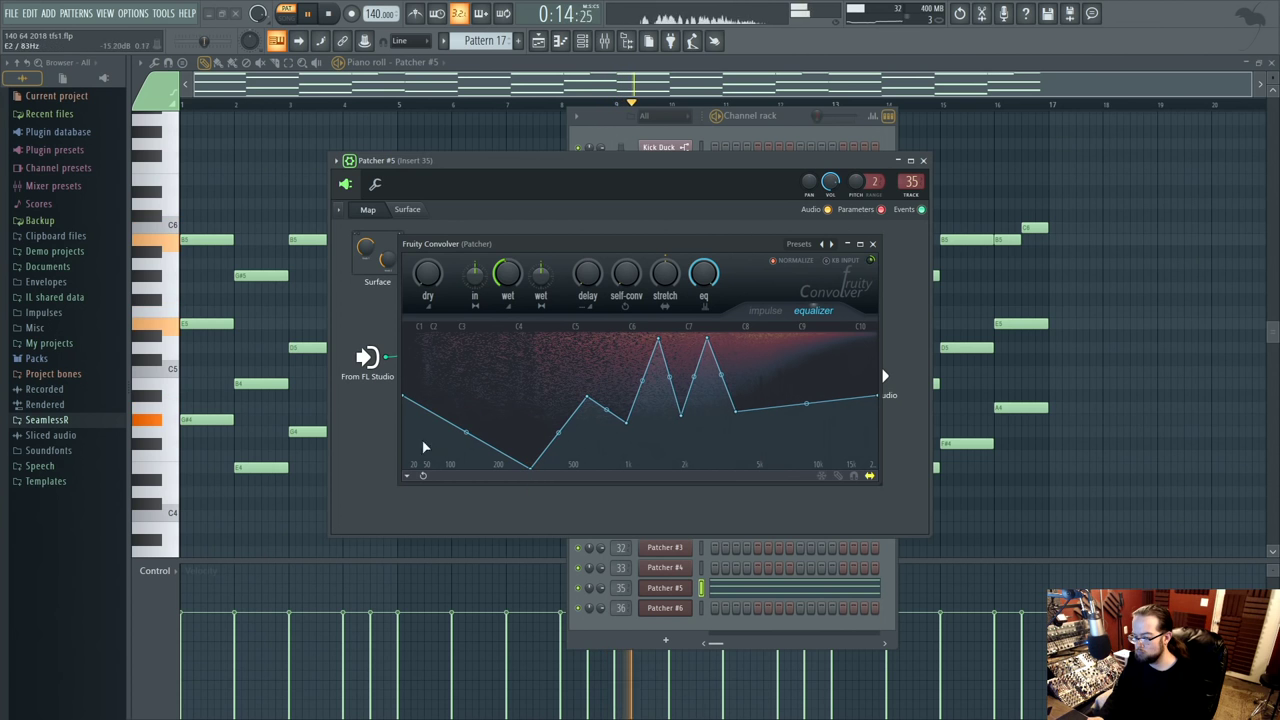
{"action": "left_click_drag", "start_coordinate": [408, 398], "coordinate": [409, 465]}
{"action": "left_click_drag", "start_coordinate": [806, 403], "coordinate": [795, 465]}
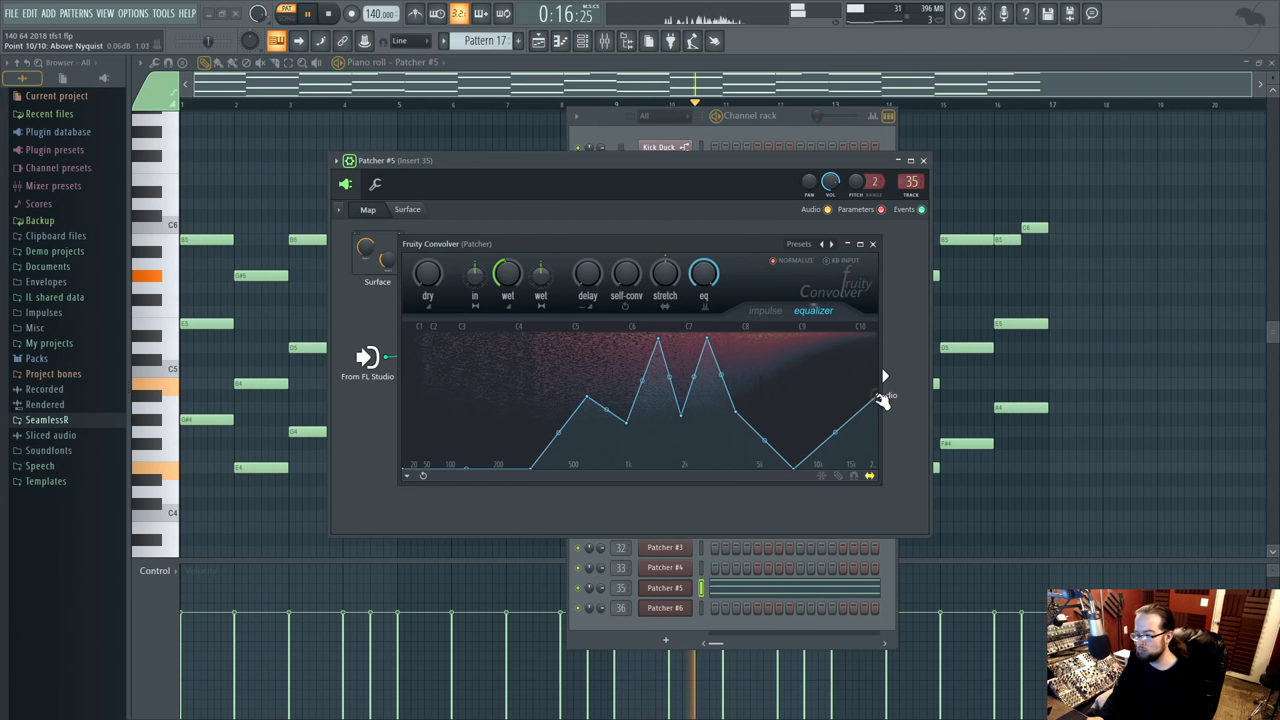
{"action": "left_click_drag", "start_coordinate": [881, 397], "coordinate": [876, 466]}
{"action": "key", "text": "space"}
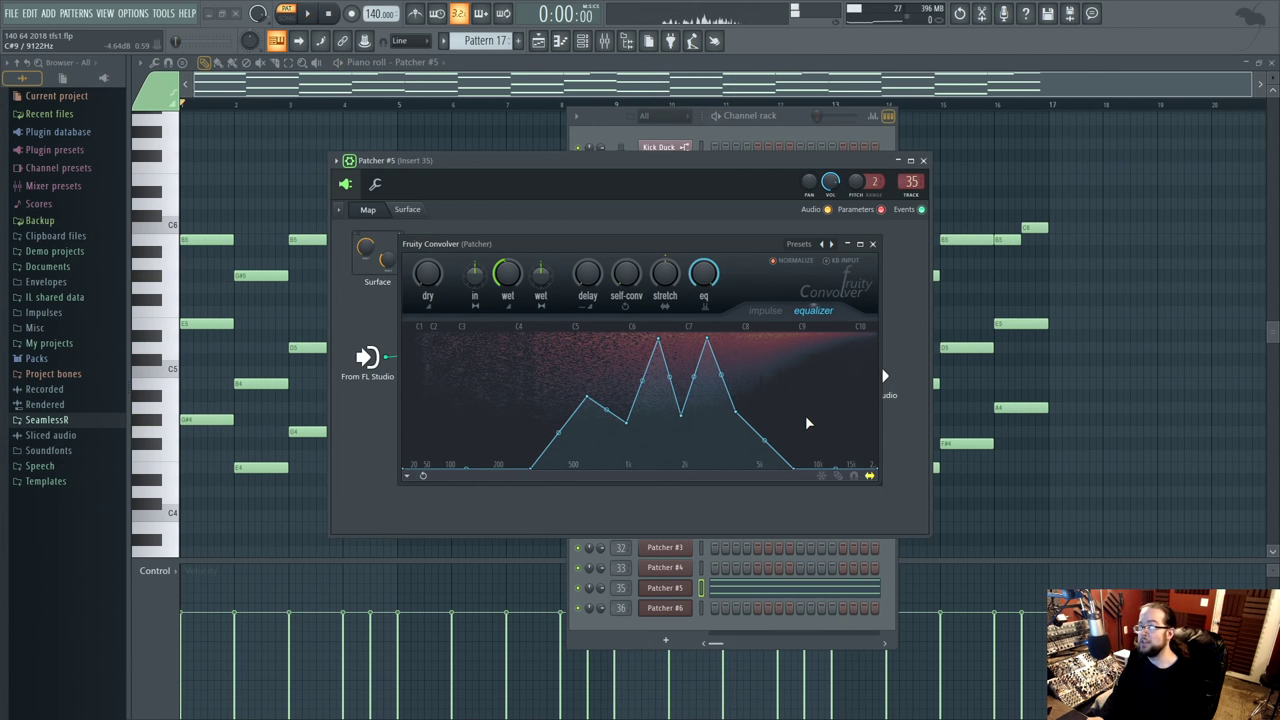
- Audition the reverb and shift the Convolver equalizer's low-cut point up to about 368 Hz
{"action": "key", "text": "space"}
{"action": "left_click_drag", "start_coordinate": [529, 466], "coordinate": [549, 498]}
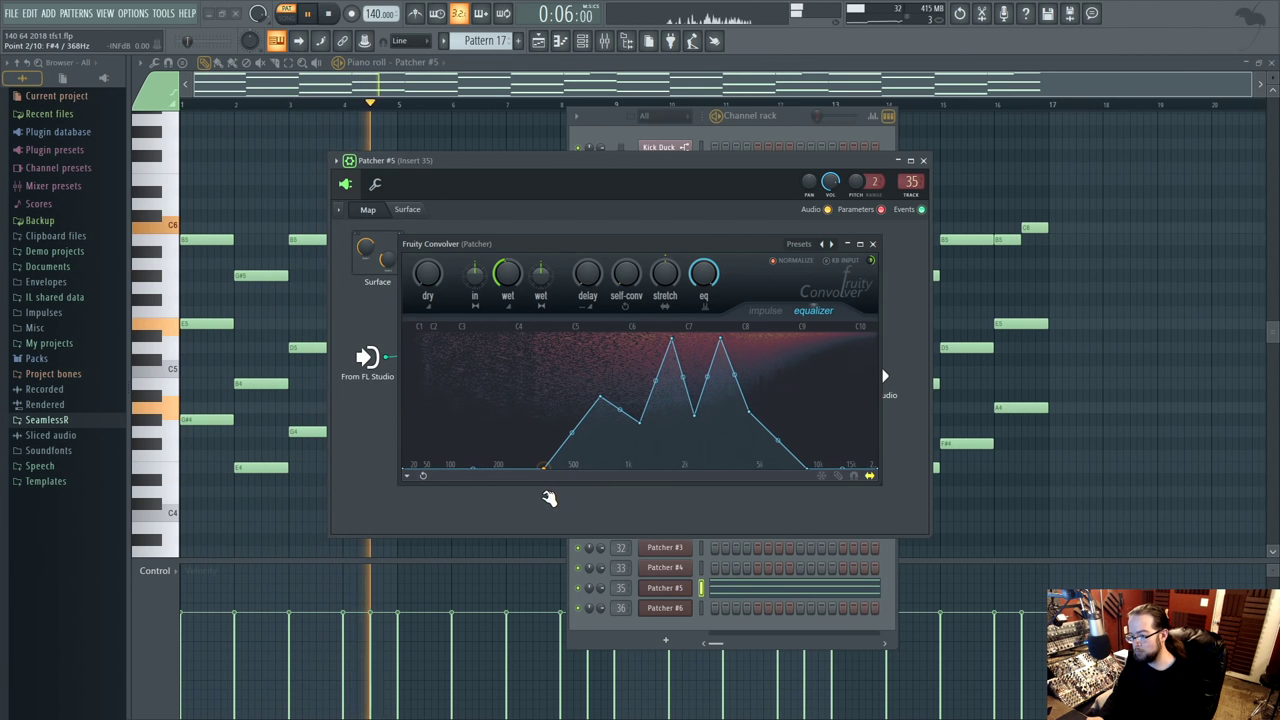
{"action": "key", "text": "space"}
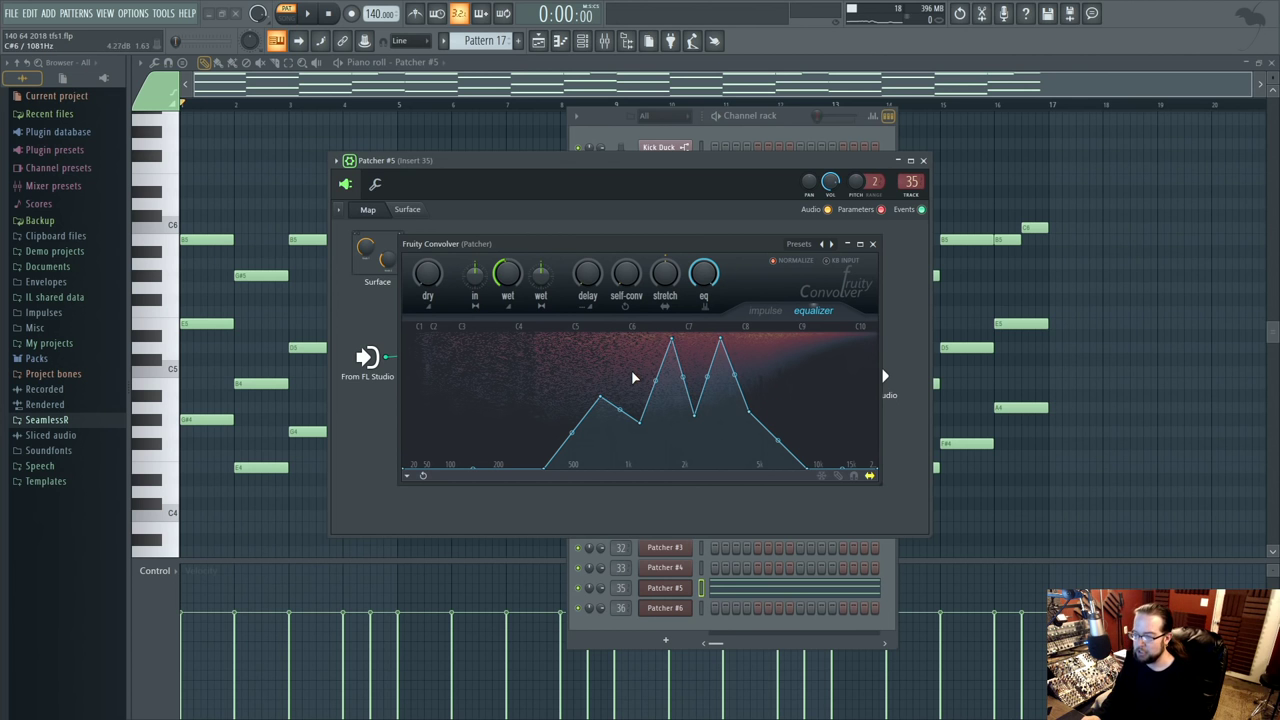
- Add a smaller peak just above 200 Hz to the Convolver's equalizer curve while listening to the pattern
{"action": "key", "text": "space"}
{"action": "mouse_move", "coordinate": [600, 398]}
{"action": "left_mouse_down"}
{"action": "mouse_move", "coordinate": [645, 398]}
{"action": "mouse_move", "coordinate": [600, 381]}
{"action": "mouse_move", "coordinate": [608, 390]}
{"action": "left_mouse_up"}
{"action": "left_click_drag", "start_coordinate": [510, 465], "coordinate": [520, 412]}
{"action": "left_click_drag", "start_coordinate": [553, 470], "coordinate": [548, 458]}
{"action": "left_click_drag", "start_coordinate": [515, 402], "coordinate": [518, 425]}
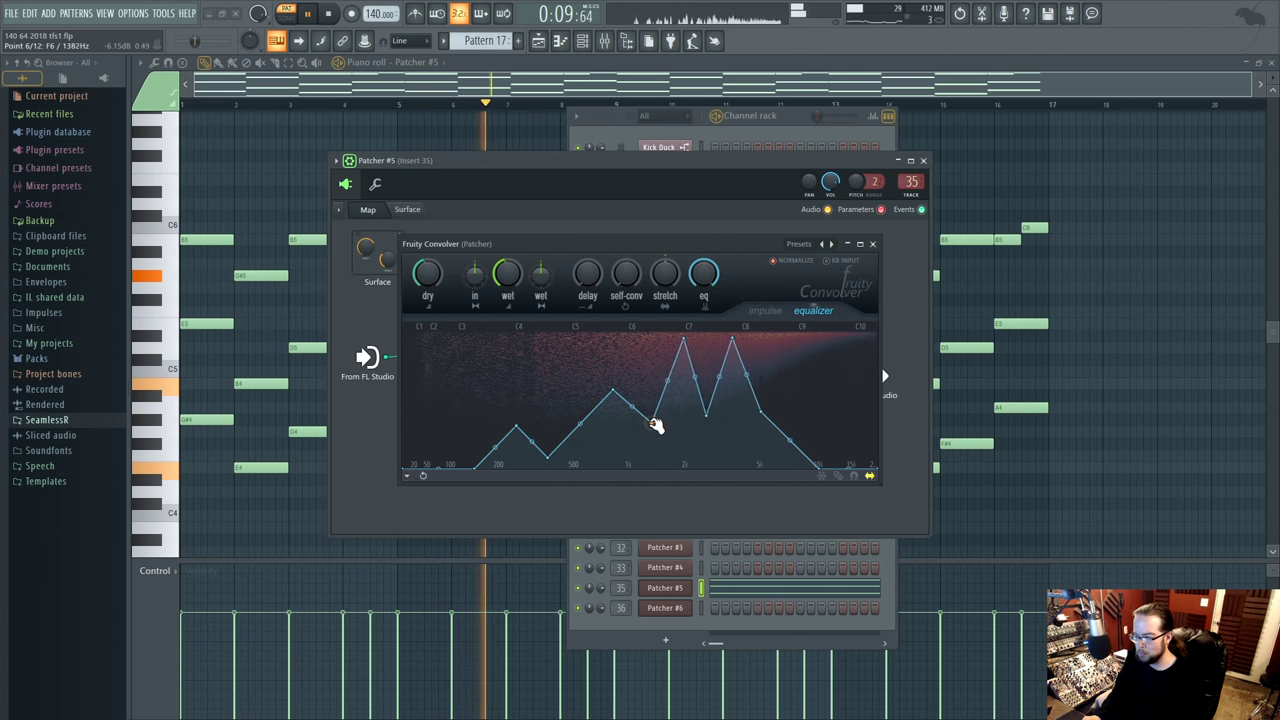
- Broaden the Convolver equalizer's upper-mid boost into a plateau and add a separate boost in the high end
{"action": "left_click_drag", "start_coordinate": [656, 425], "coordinate": [647, 422]}
{"action": "left_click_drag", "start_coordinate": [684, 342], "coordinate": [716, 352]}
{"action": "mouse_move", "coordinate": [609, 398]}
{"action": "left_mouse_down"}
{"action": "mouse_move", "coordinate": [575, 387]}
{"action": "mouse_move", "coordinate": [591, 390]}
{"action": "left_mouse_up"}
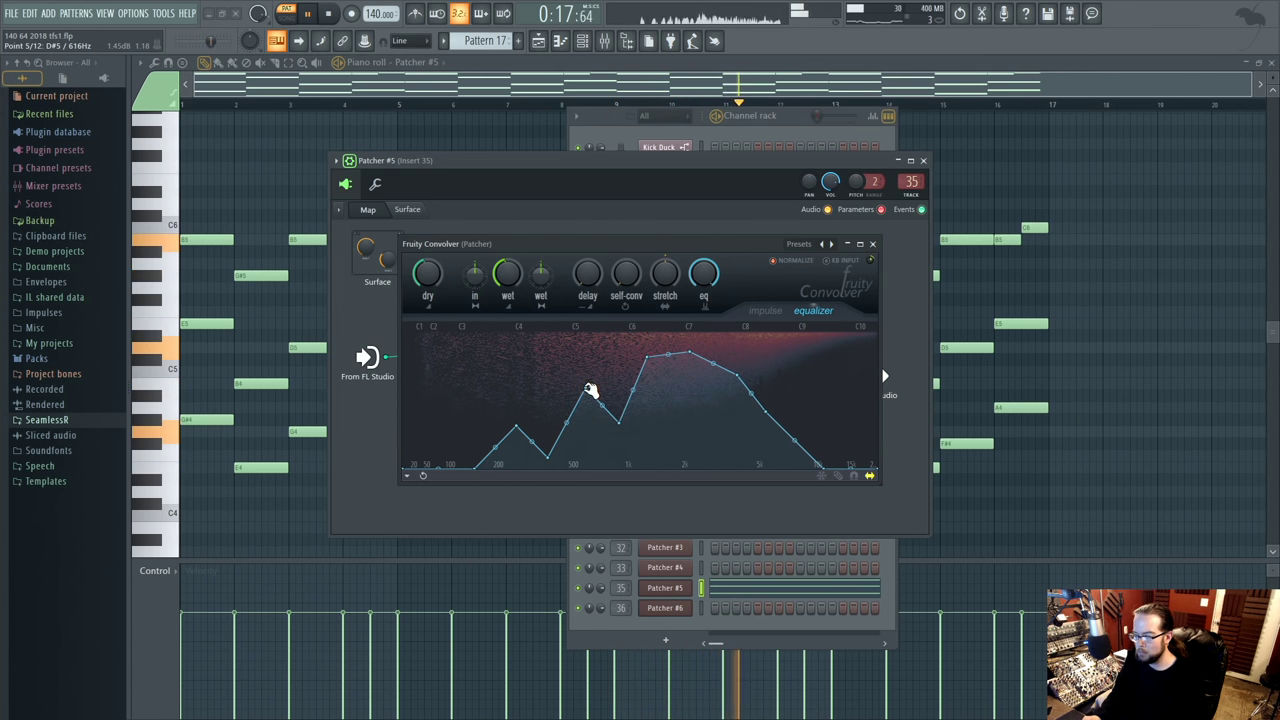
{"action": "left_click_drag", "start_coordinate": [832, 470], "coordinate": [718, 380]}
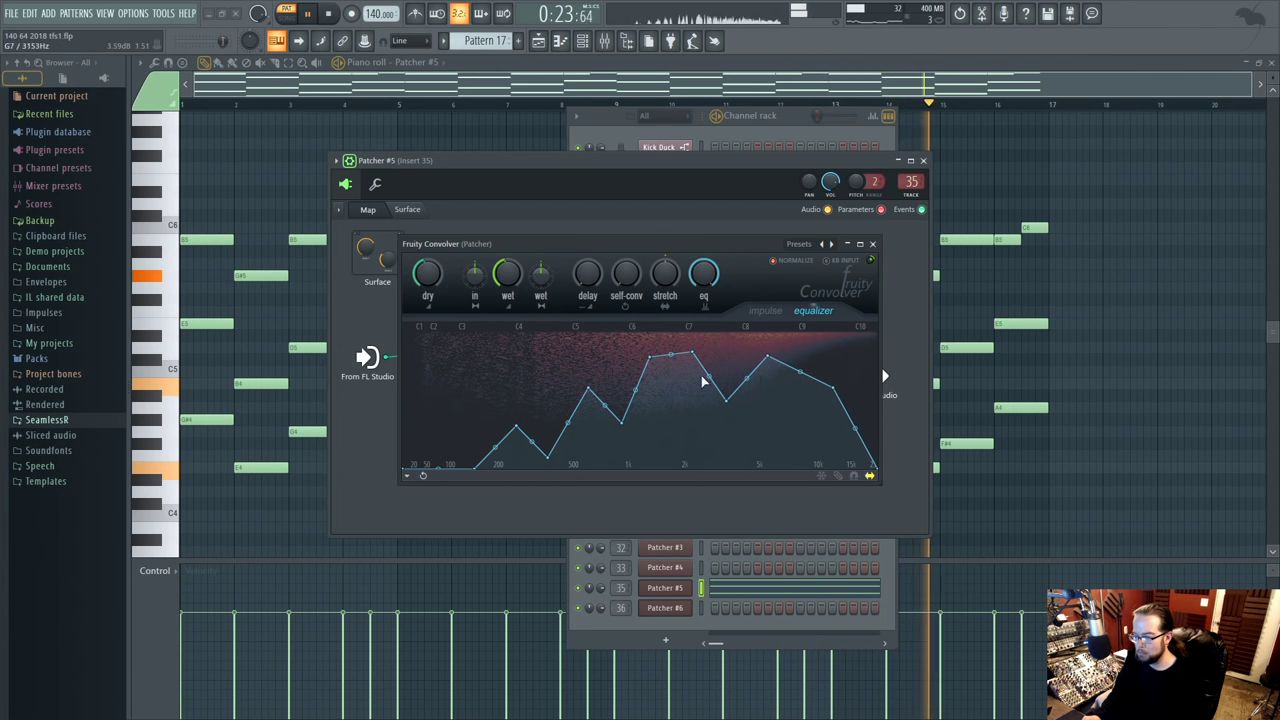
{"action": "mouse_move", "coordinate": [591, 391]}
{"action": "left_mouse_down"}
{"action": "mouse_move", "coordinate": [609, 391]}
{"action": "mouse_move", "coordinate": [566, 390]}
{"action": "mouse_move", "coordinate": [600, 394]}
{"action": "left_mouse_up"}
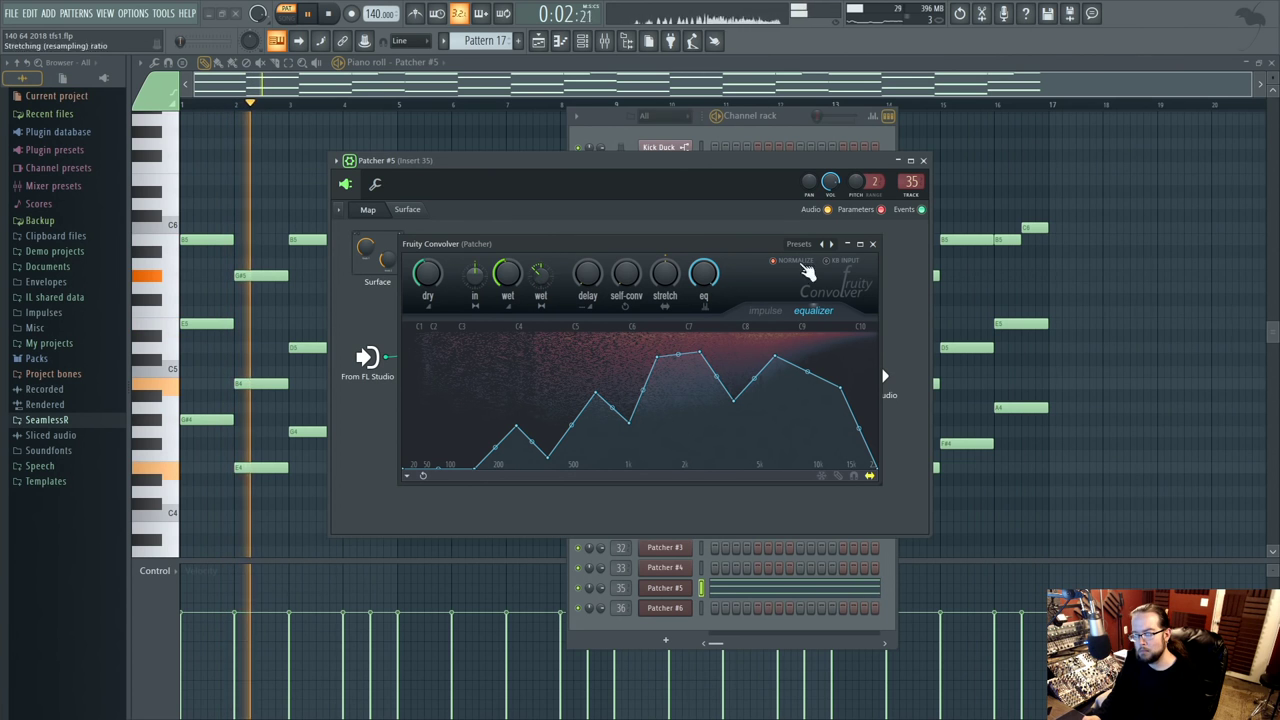
- Adjust the unison pitch amount of Harmor's parts A and B during playback
{"action": "left_click", "coordinate": [872, 244]}
{"action": "left_click", "coordinate": [514, 316]}
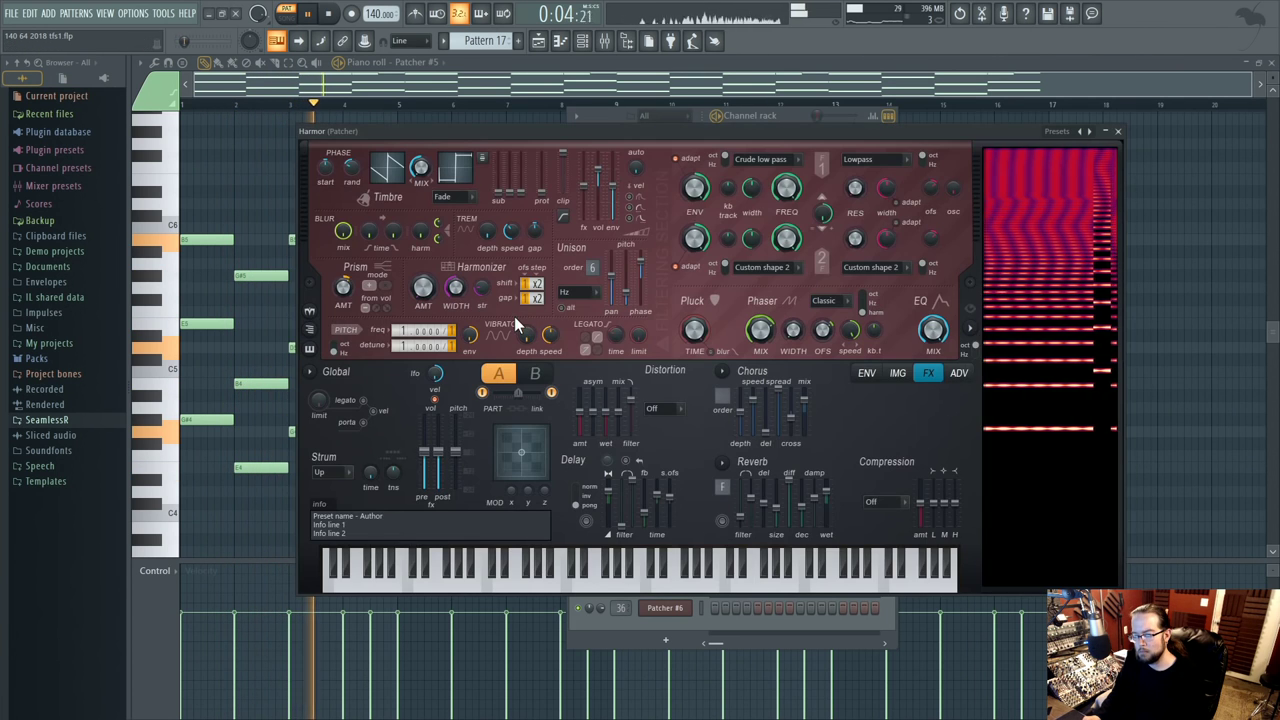
{"action": "left_click_drag", "start_coordinate": [619, 299], "coordinate": [619, 282]}
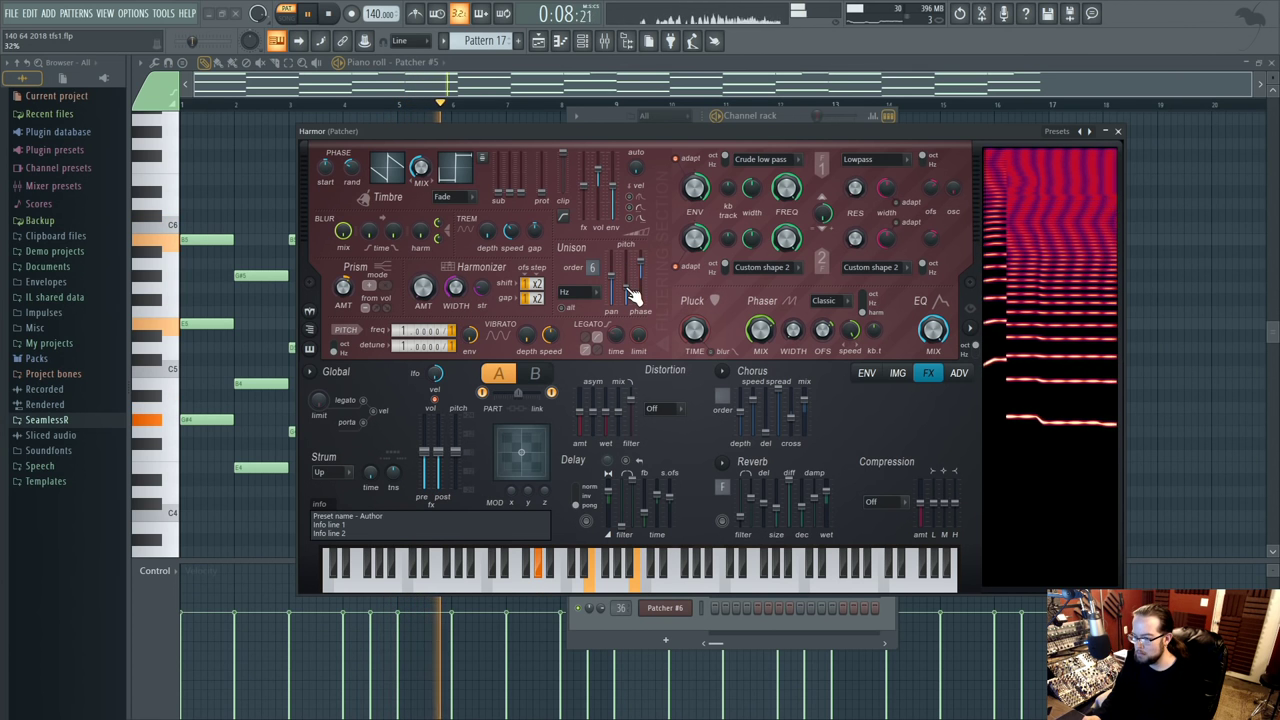
{"action": "left_click", "coordinate": [535, 373]}
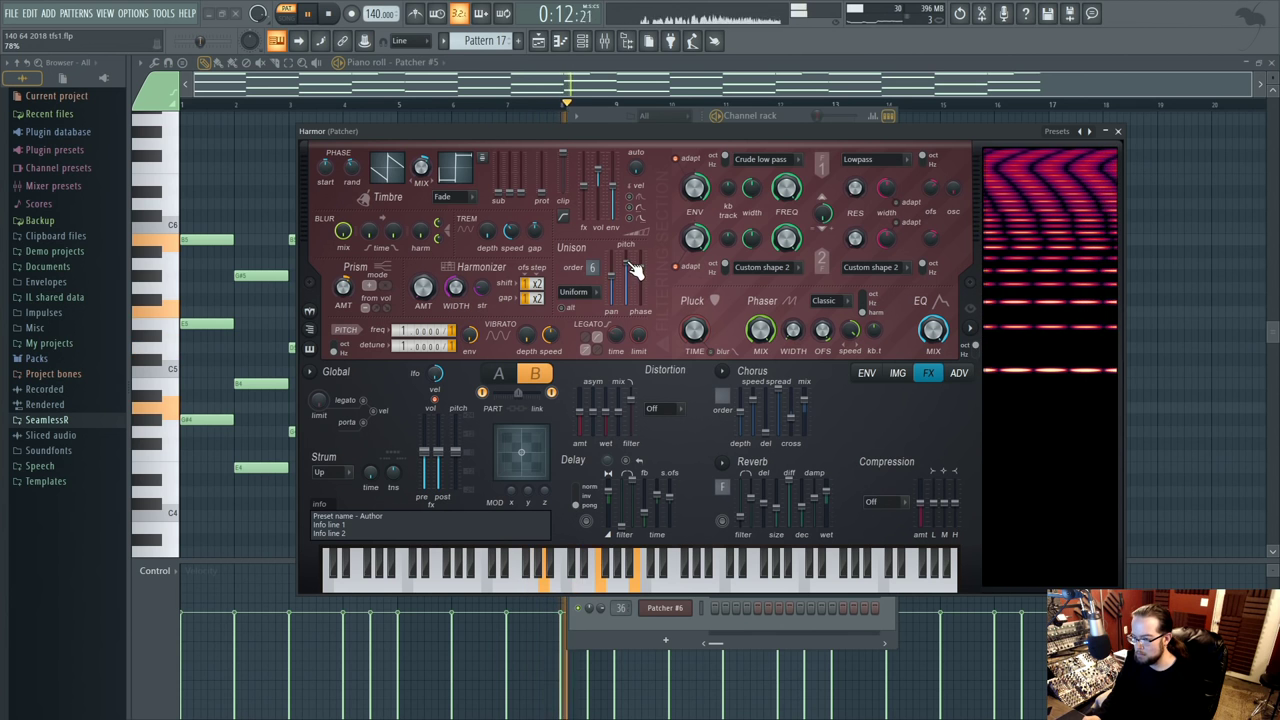
{"action": "key", "text": "space"}
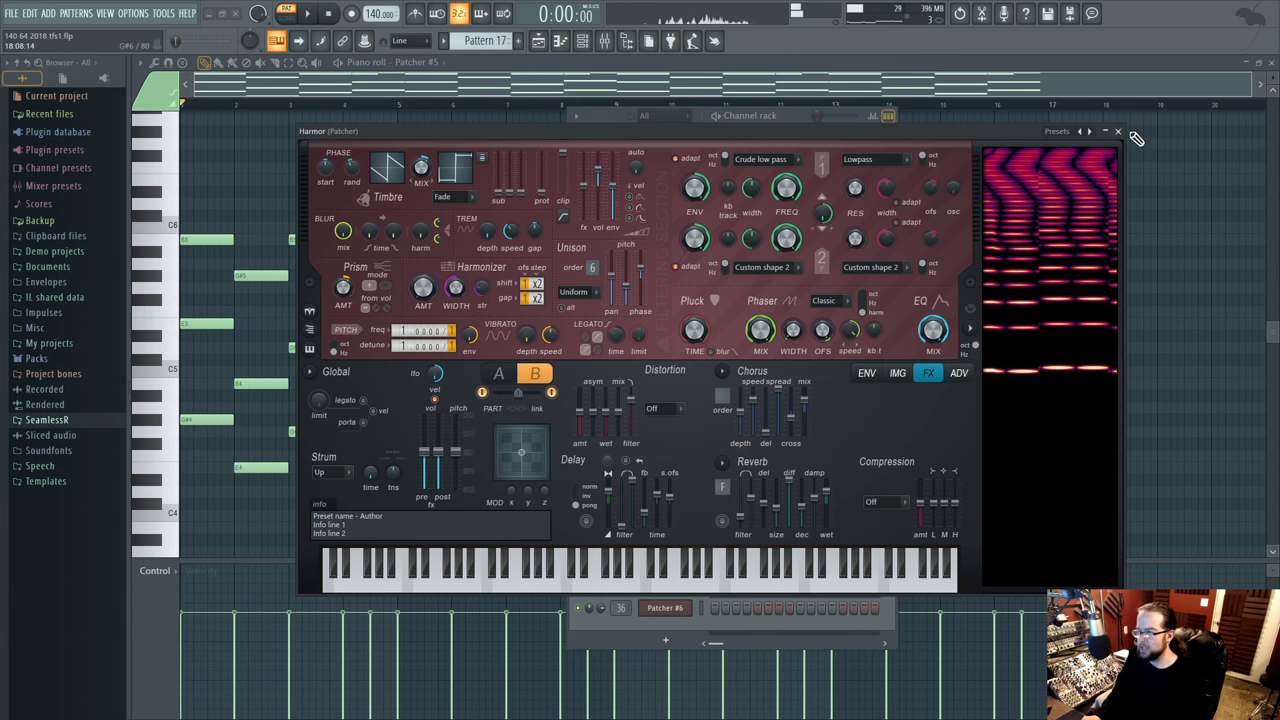
{"action": "left_click", "coordinate": [1117, 131]}
- Set band 1 of the EQ after the Convolver to low pass and adjust its frequency in the upper mids during playback
{"action": "left_click", "coordinate": [772, 352]}
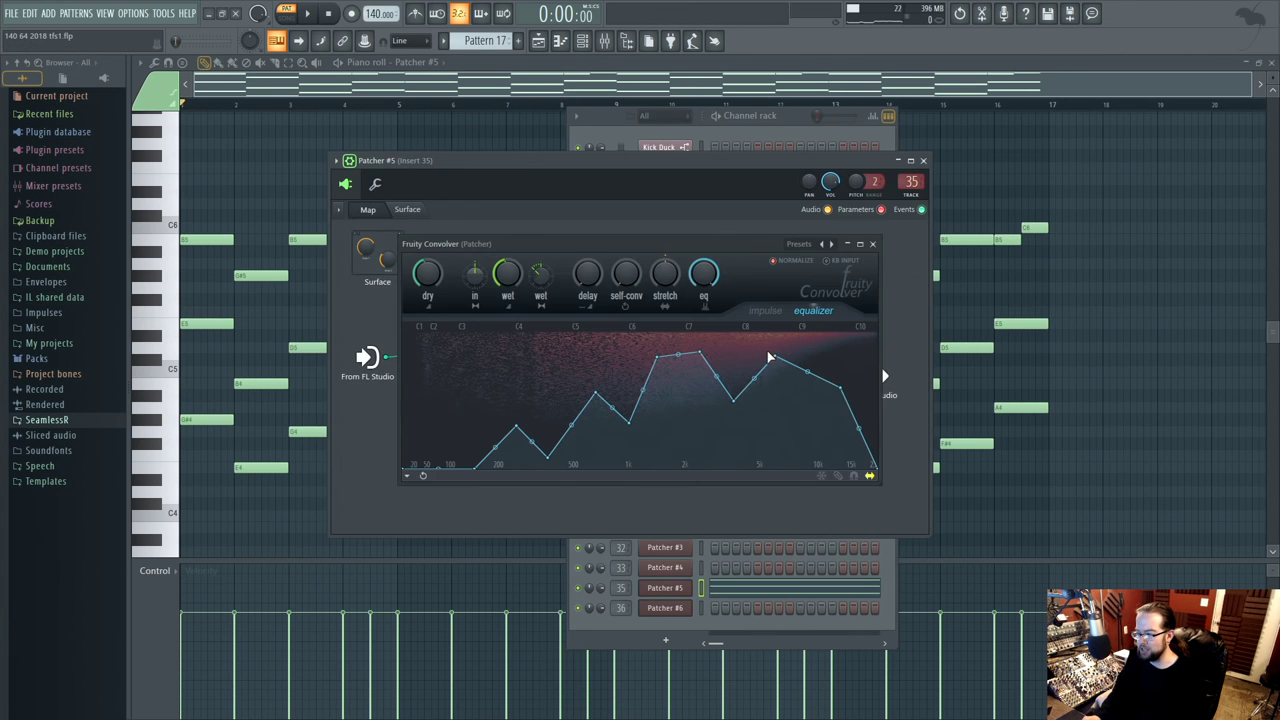
{"action": "left_click", "coordinate": [873, 244]}
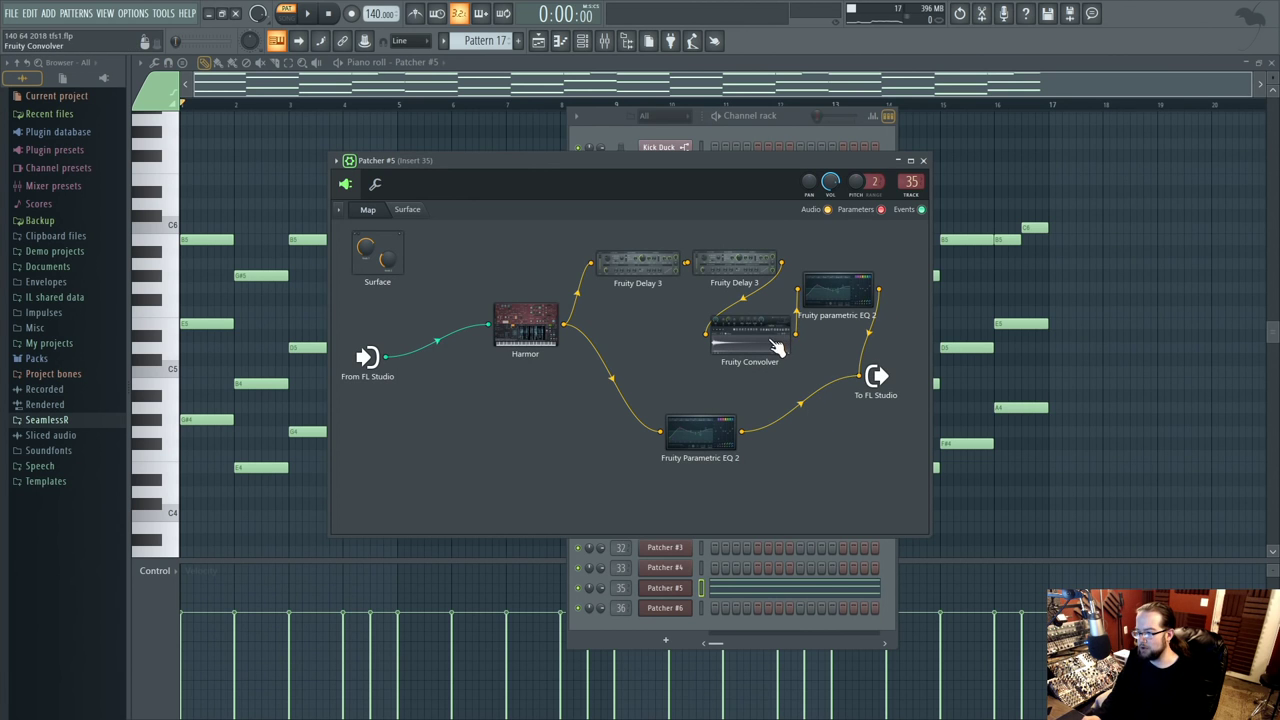
{"action": "left_click", "coordinate": [836, 303]}
{"action": "mouse_move", "coordinate": [515, 394]}
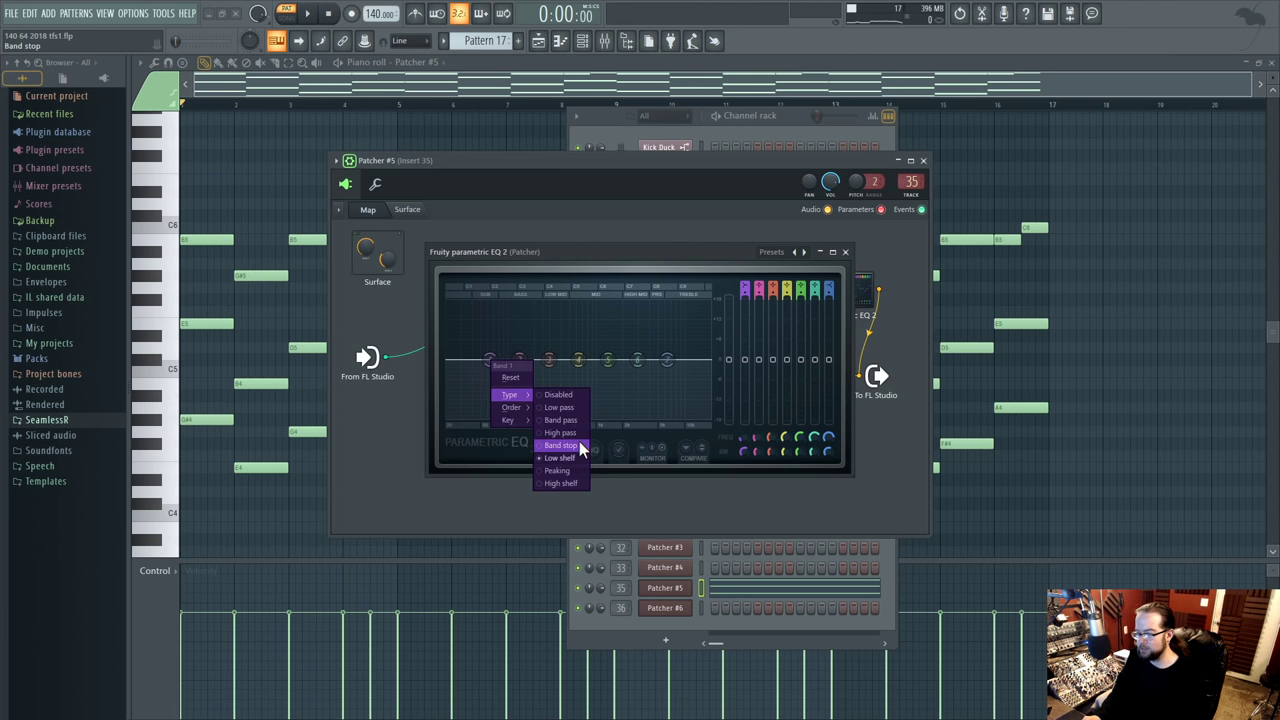
{"action": "left_click", "coordinate": [574, 430]}
{"action": "right_click", "coordinate": [489, 360]}
{"action": "left_click", "coordinate": [557, 408]}
{"action": "key", "text": "space"}
{"action": "left_click_drag", "start_coordinate": [489, 360], "coordinate": [615, 369]}
{"action": "left_click", "coordinate": [848, 253]}
- Set band 1 of the lower route's EQ to high pass, raise its frequency into the mids, and adjust band 7
{"action": "left_click", "coordinate": [716, 428]}
{"action": "right_click", "coordinate": [490, 361]}
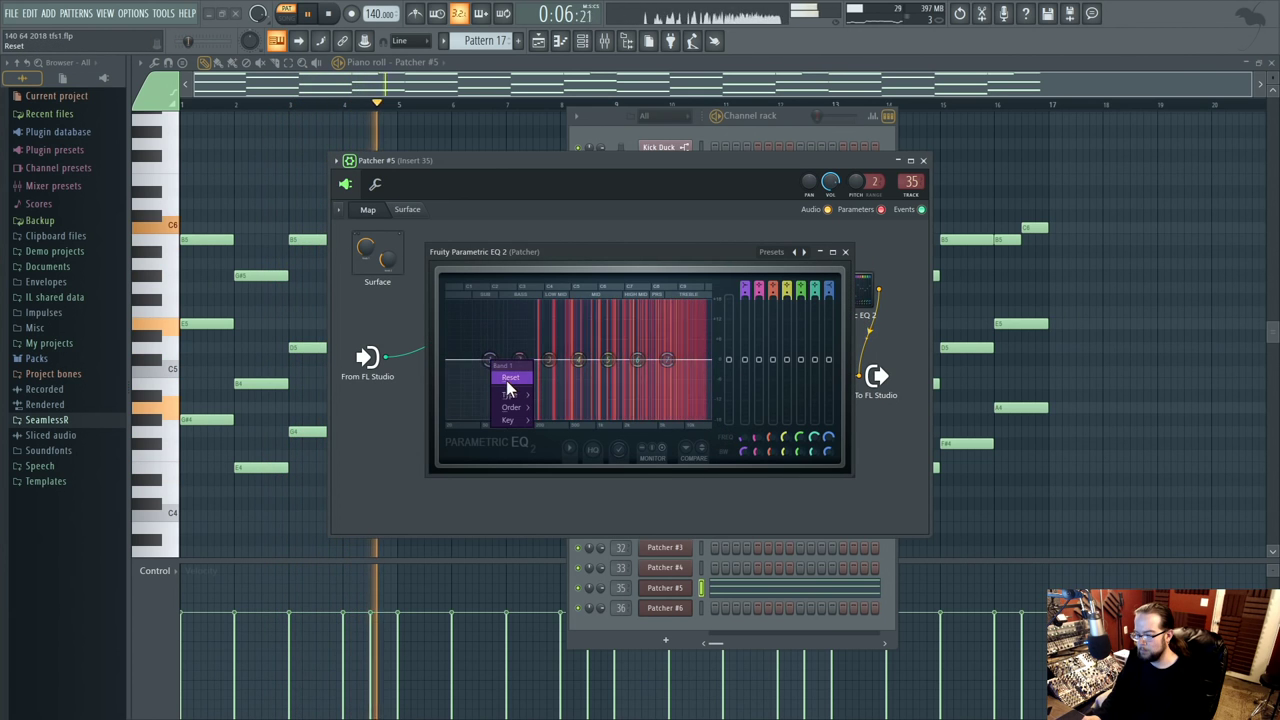
{"action": "mouse_move", "coordinate": [507, 397]}
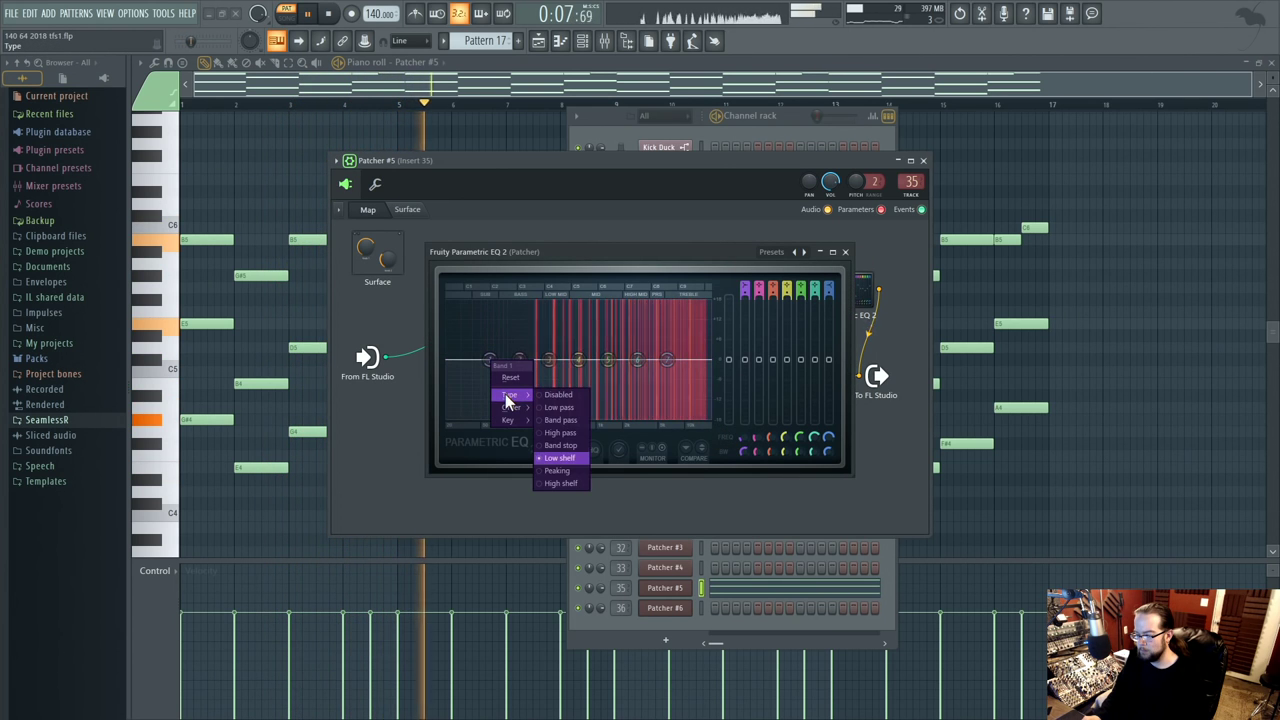
{"action": "left_click", "coordinate": [561, 433]}
{"action": "left_click_drag", "start_coordinate": [490, 361], "coordinate": [585, 383]}
{"action": "mouse_move", "coordinate": [667, 360]}
{"action": "left_mouse_down"}
{"action": "mouse_move", "coordinate": [641, 381]}
{"action": "mouse_move", "coordinate": [682, 365]}
{"action": "left_mouse_up"}
{"action": "left_click", "coordinate": [845, 252]}
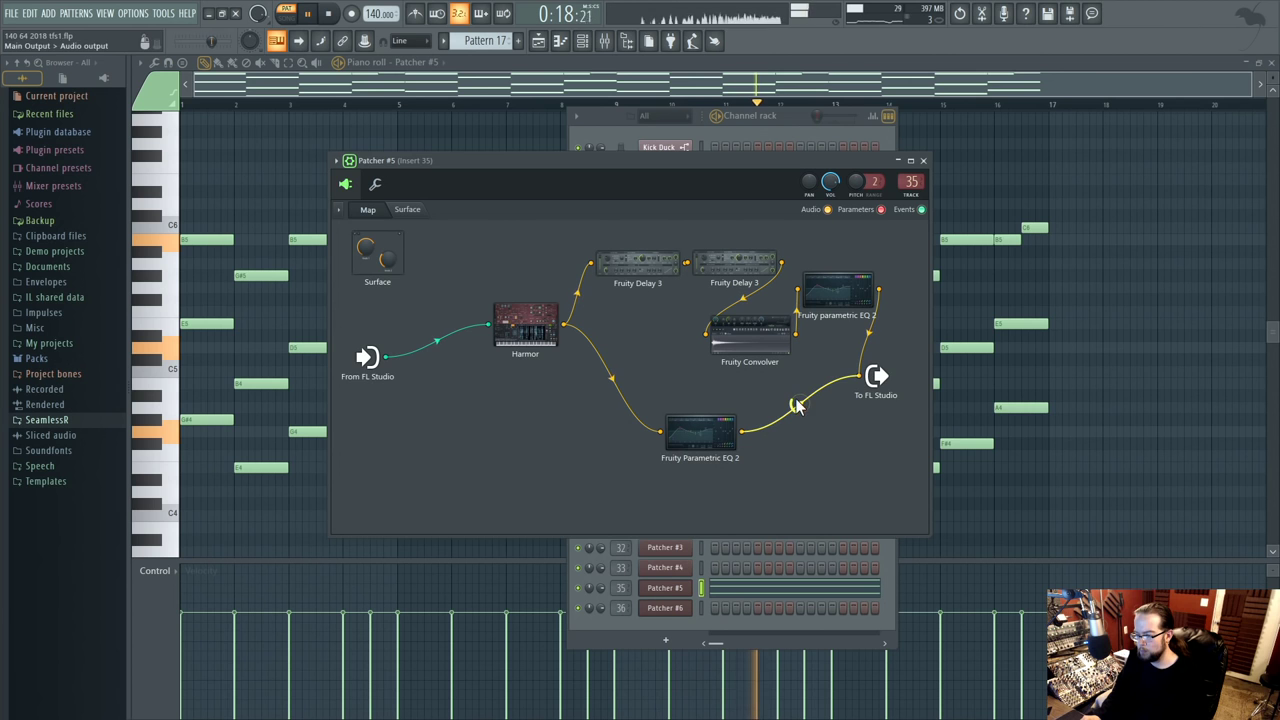
- Stop playback and bring the Pattern 17 and Pattern 19 clips into view in the playlist
{"action": "left_click", "coordinate": [541, 50]}
{"action": "key", "text": "space"}
{"action": "left_click_drag", "start_coordinate": [686, 196], "coordinate": [679, 250]}
{"action": "scroll", "coordinate": [738, 427], "scroll_direction": "right", "scroll_amount": 1}
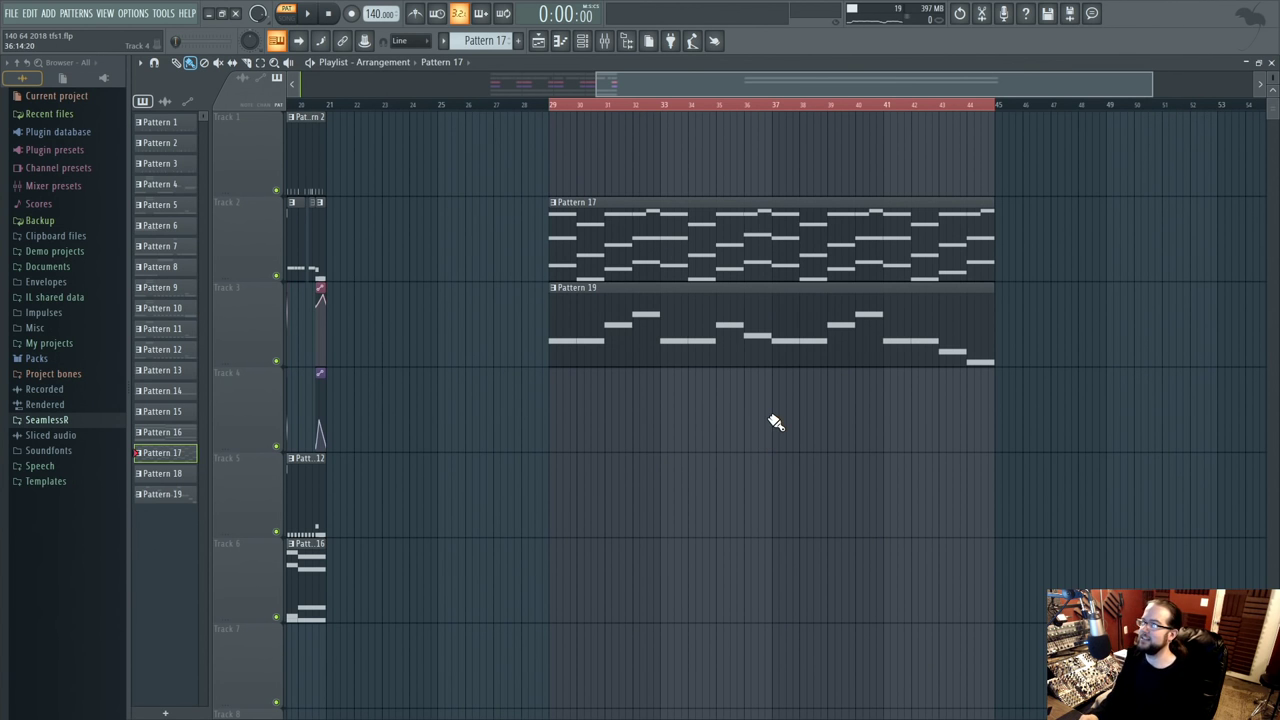
- Try the Pattern 19 clip on Track 4, and return it to Track 3
{"action": "left_click_drag", "start_coordinate": [683, 328], "coordinate": [683, 428]}
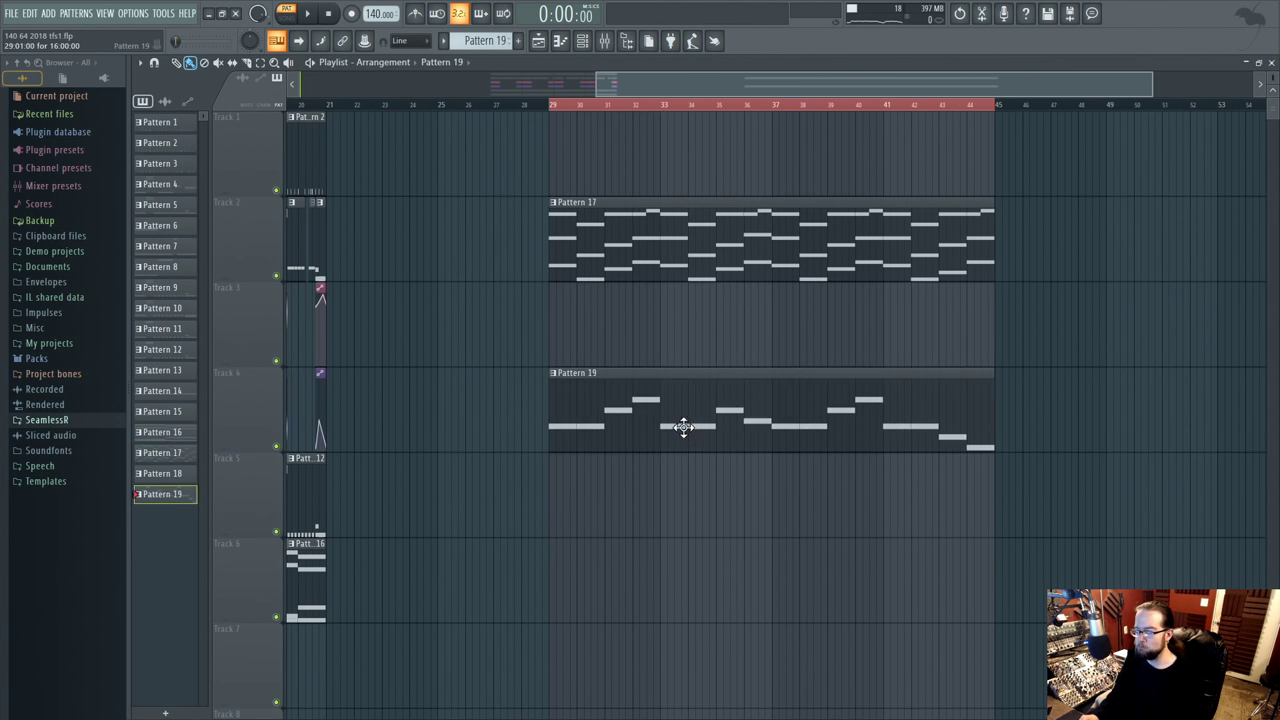
{"action": "left_click", "coordinate": [542, 116]}
{"action": "right_click", "coordinate": [560, 170]}
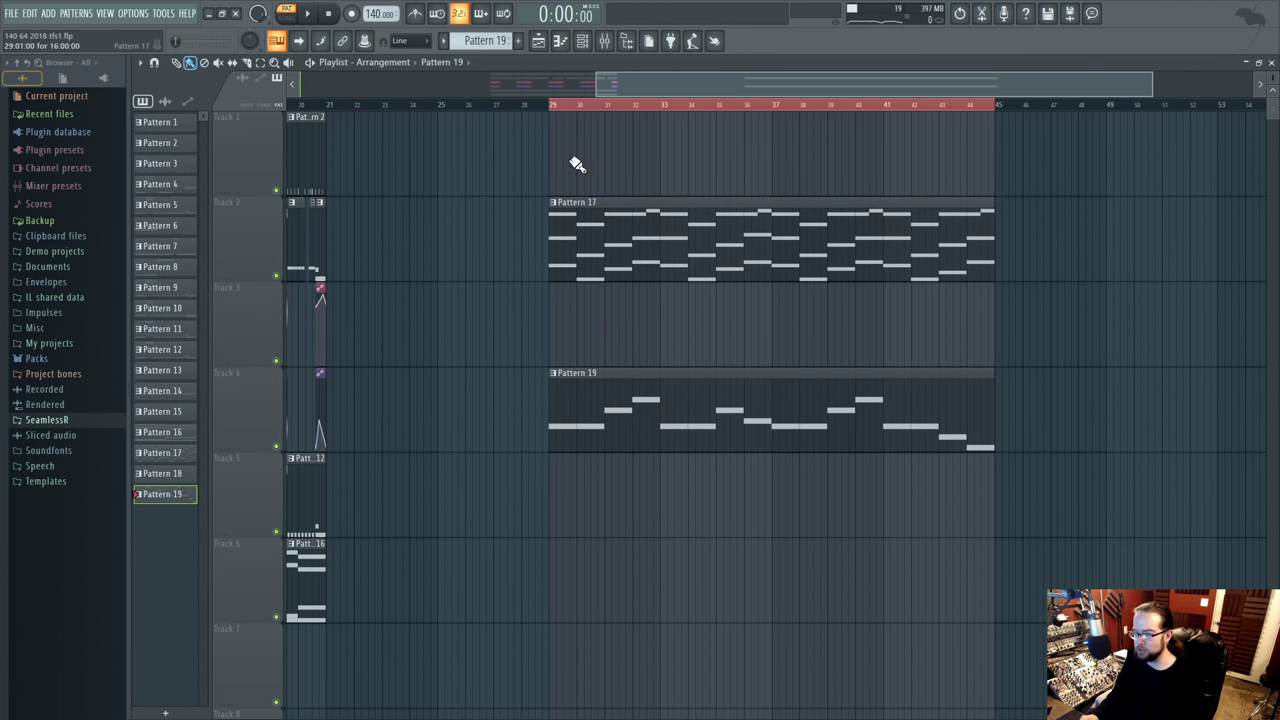
{"action": "left_click_drag", "start_coordinate": [560, 112], "coordinate": [982, 140]}
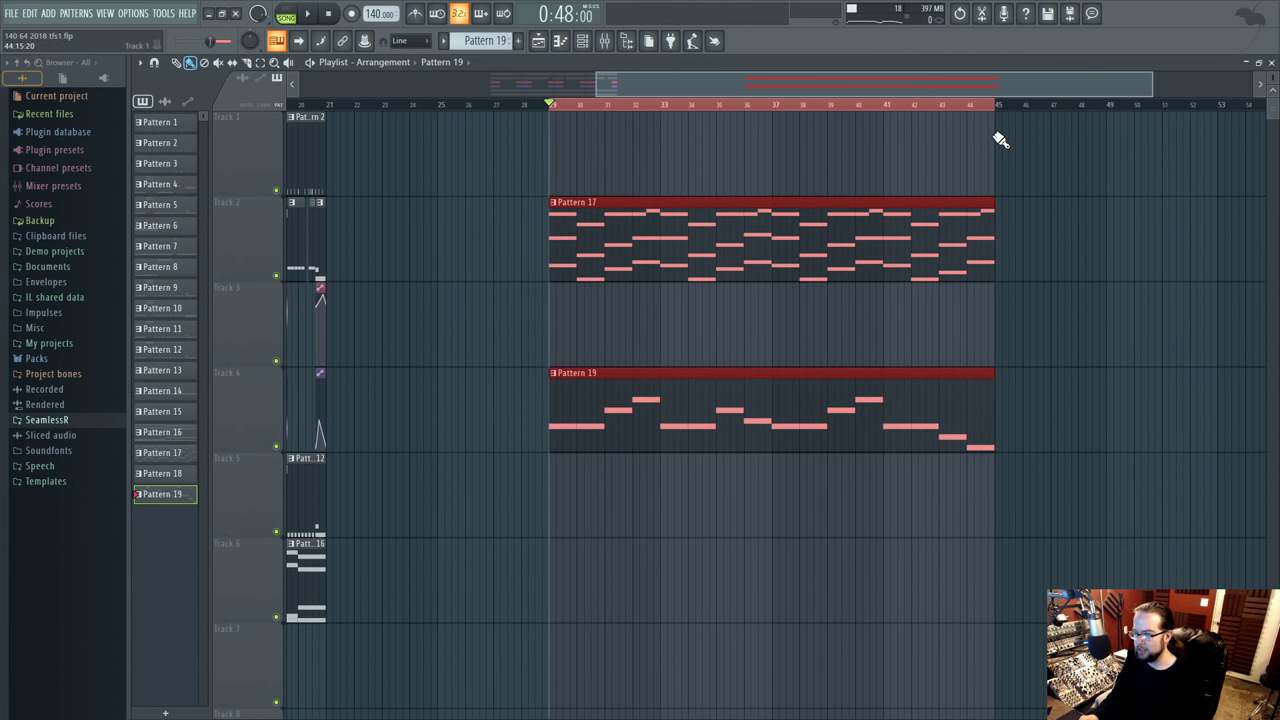
{"action": "left_click", "coordinate": [678, 333]}
{"action": "left_click_drag", "start_coordinate": [650, 414], "coordinate": [650, 329]}
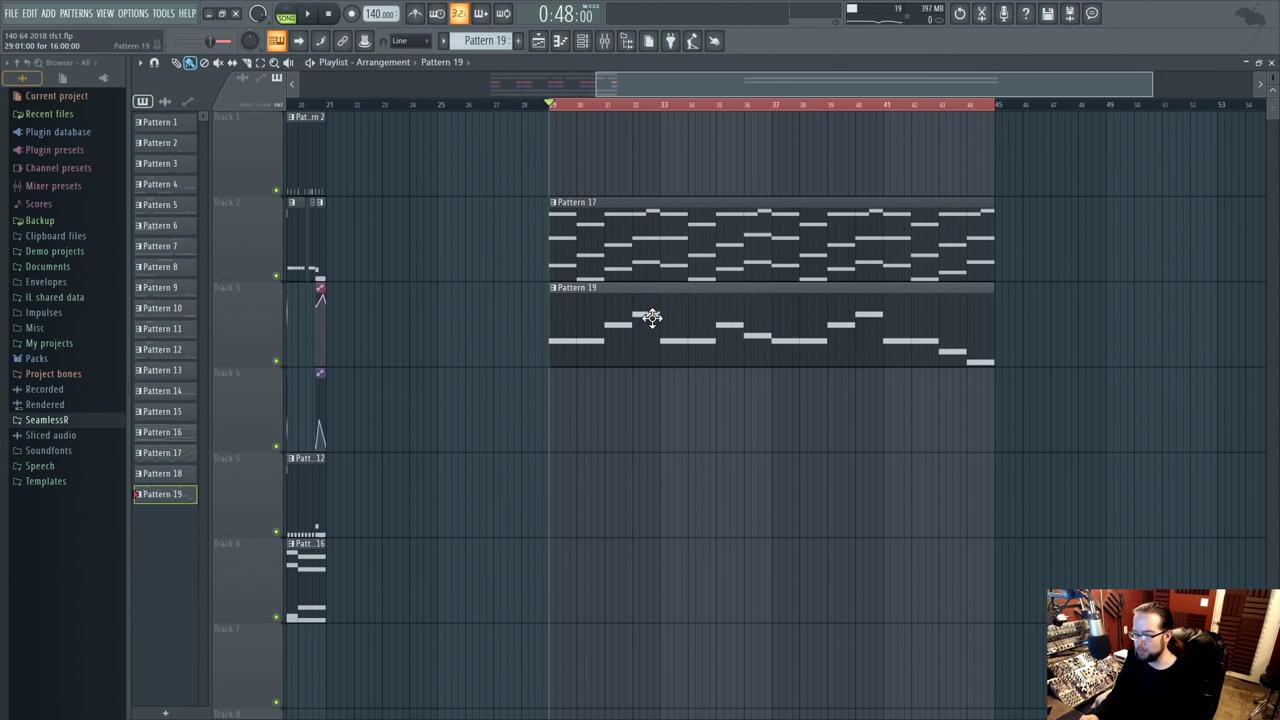
- Open Harmor inside the Patcher #6 channel and play Pattern 19
{"action": "left_click", "coordinate": [583, 54]}
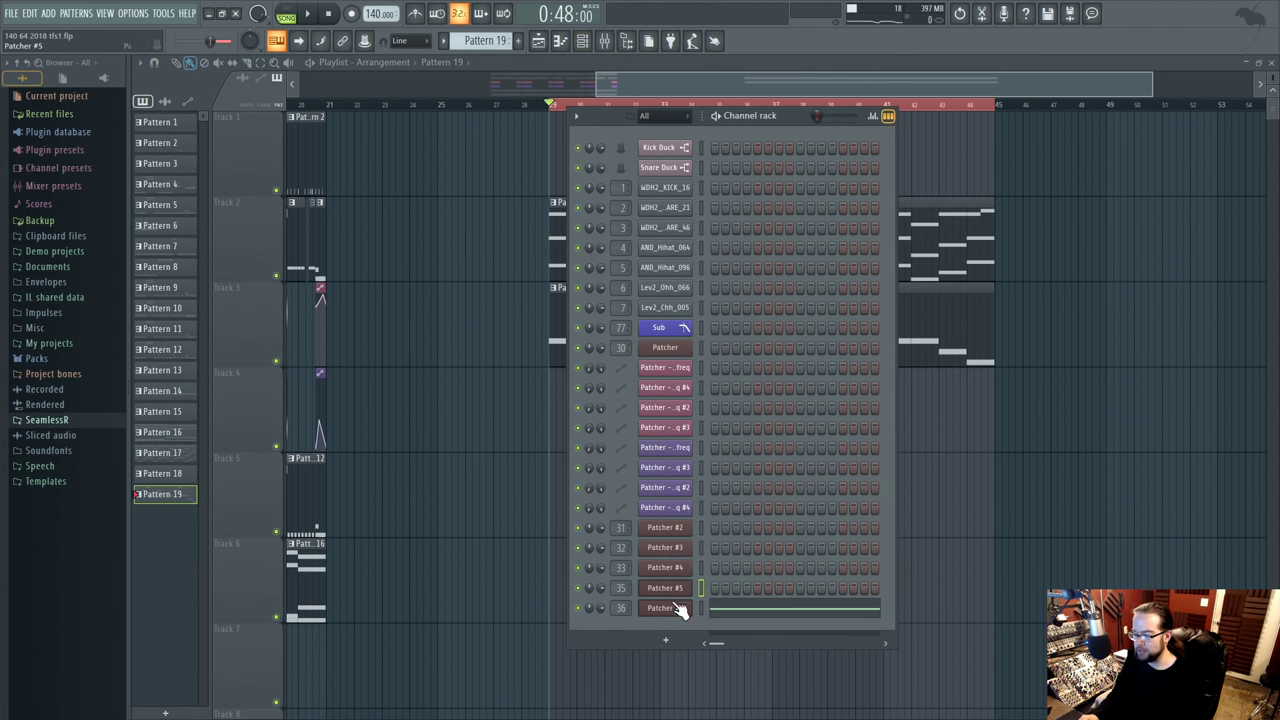
{"action": "left_click", "coordinate": [669, 607]}
{"action": "key", "text": "F7"}
{"action": "left_click", "coordinate": [563, 41]}
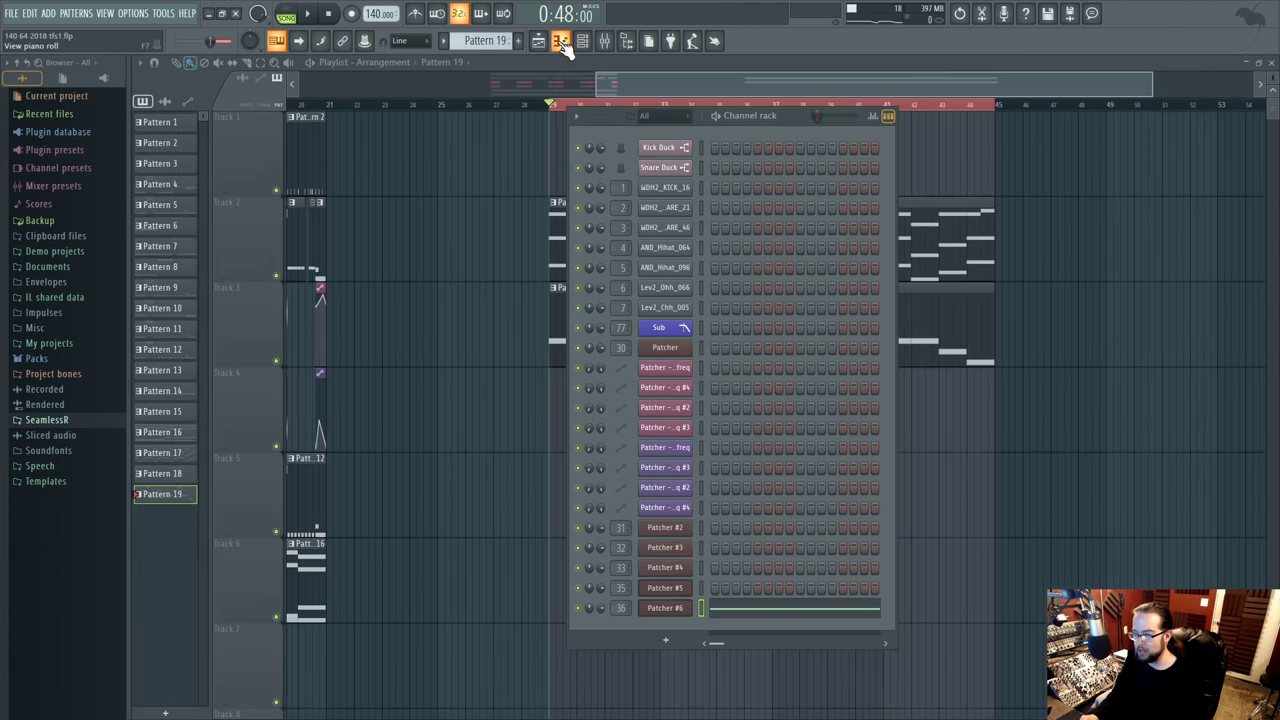
{"action": "left_click", "coordinate": [665, 607]}
{"action": "key", "text": "space"}
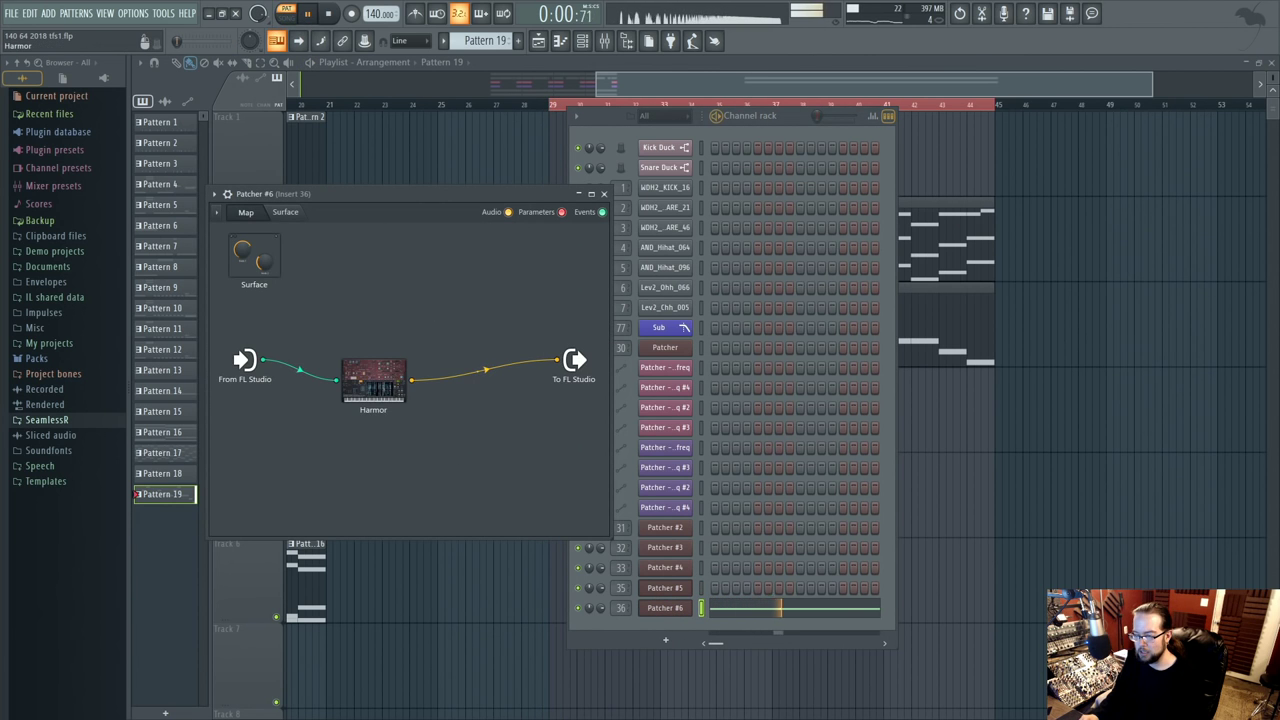
{"action": "left_click", "coordinate": [373, 380]}
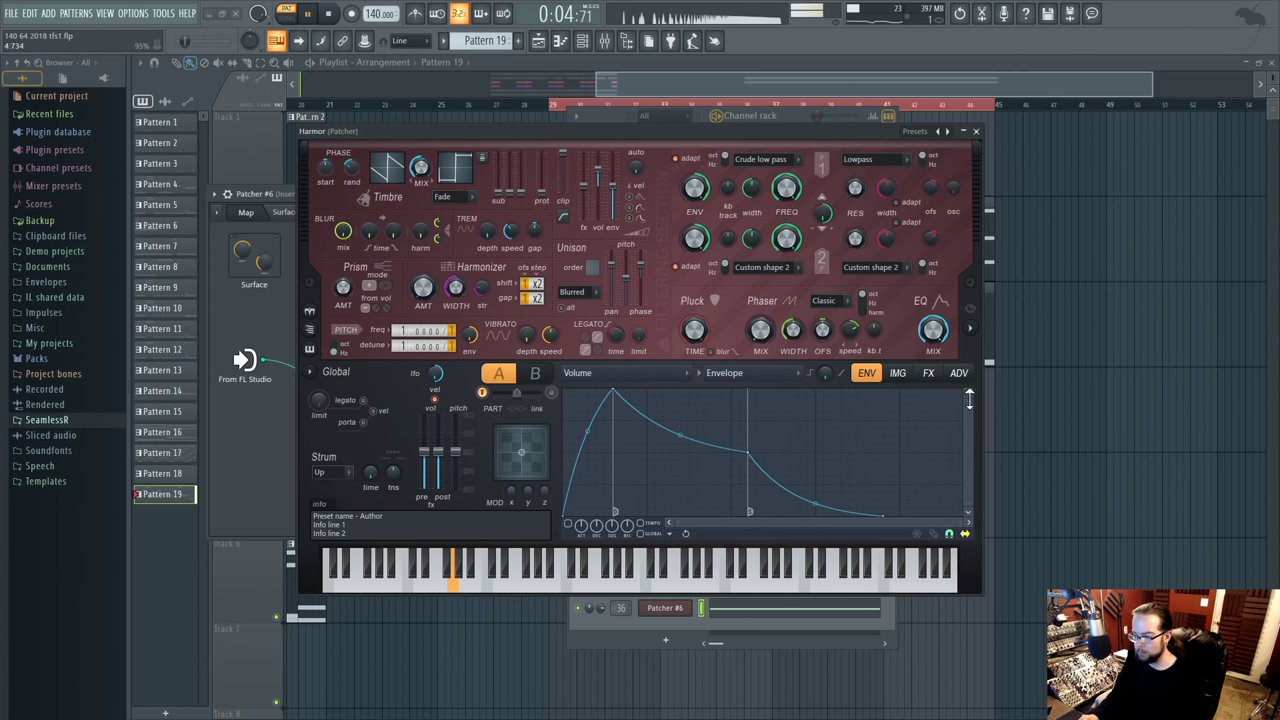
- Set Harmor's distortion type to Log for the bass, and show its spectrum display
{"action": "left_click", "coordinate": [928, 372]}
{"action": "left_click", "coordinate": [663, 408]}
{"action": "left_click", "coordinate": [655, 492]}
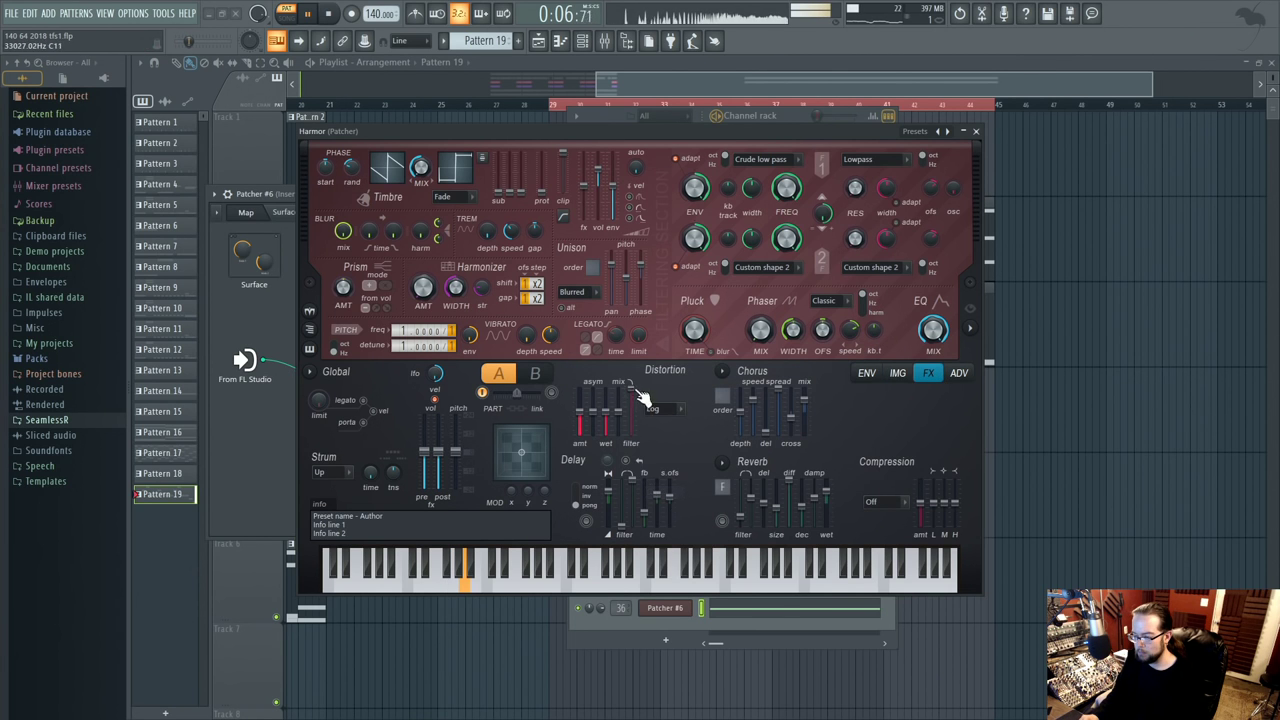
{"action": "left_click", "coordinate": [970, 329]}
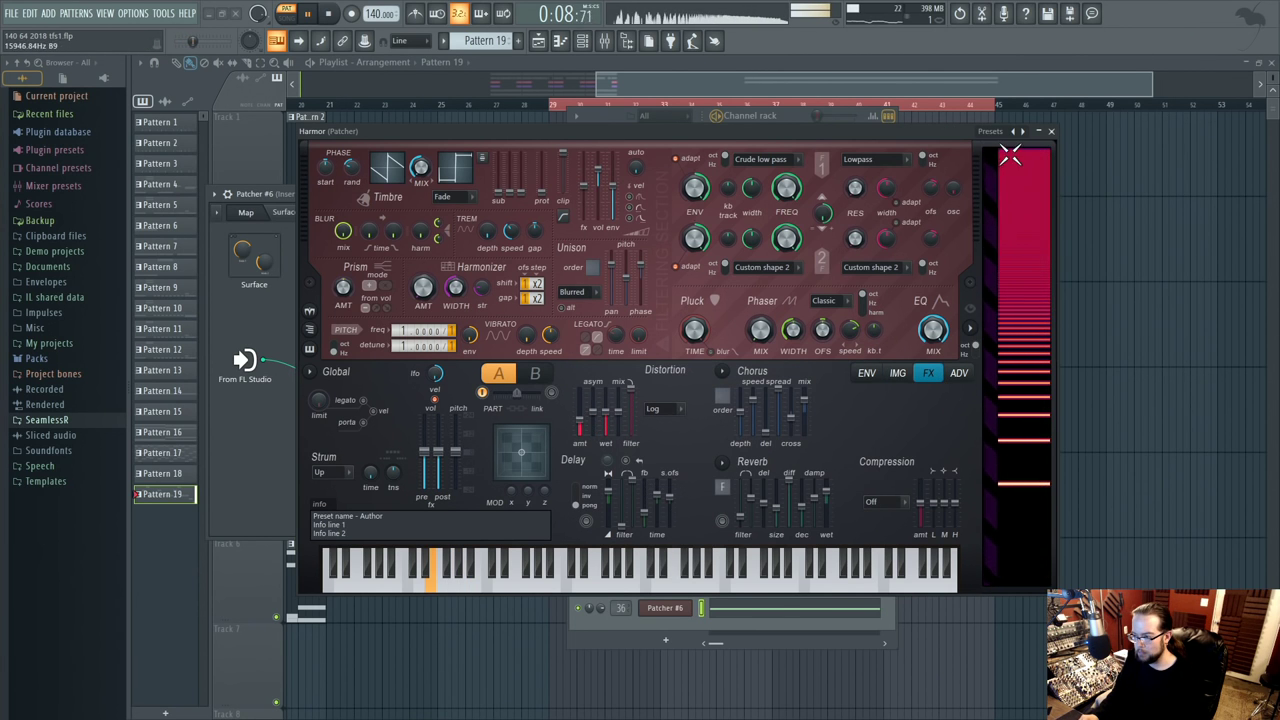
- Stop the pattern playback, close Harmor, and play the arrangement from bar 29 in the playlist
{"action": "left_click", "coordinate": [1058, 132]}
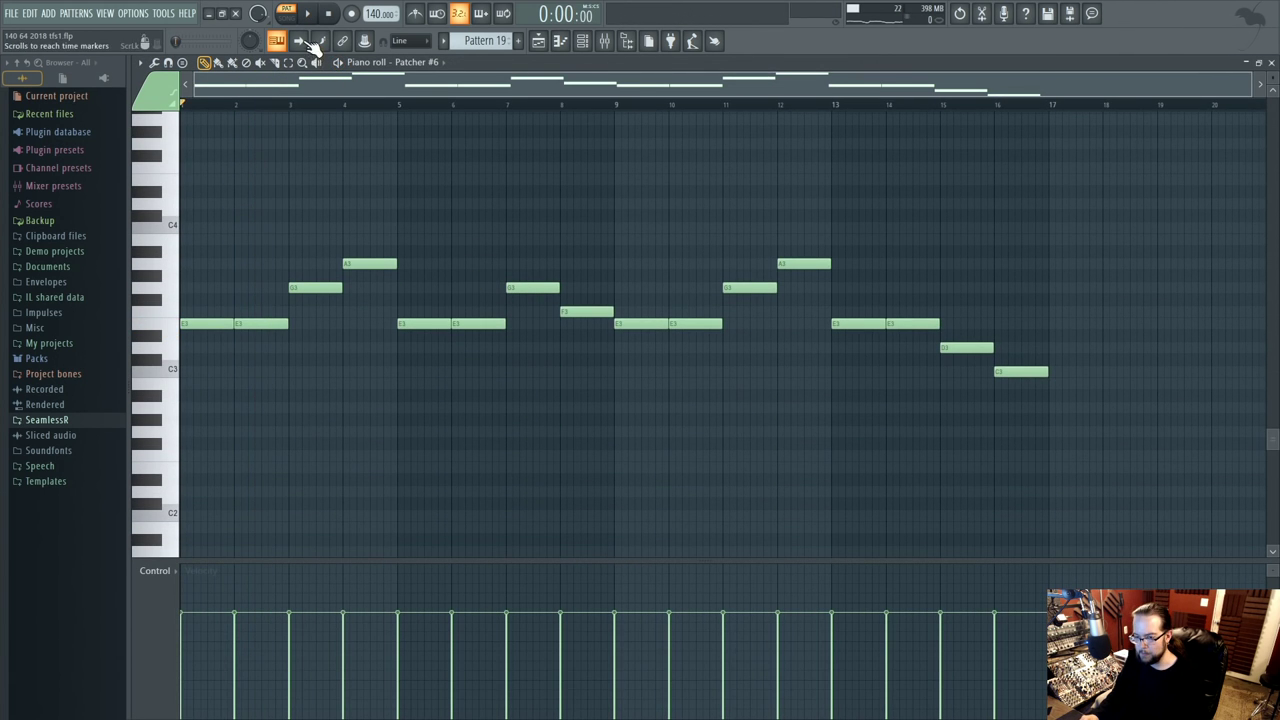
{"action": "key", "text": "space"}
{"action": "left_click", "coordinate": [540, 42]}
{"action": "left_click", "coordinate": [558, 108]}
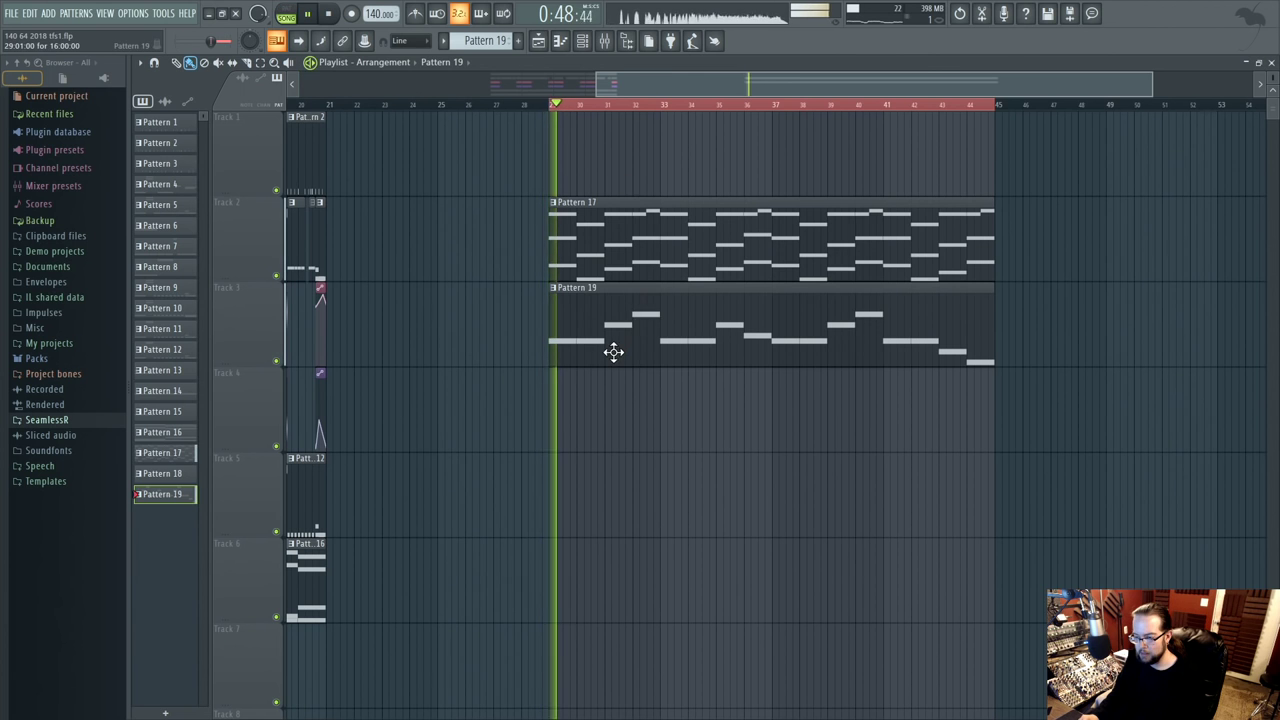
- Transpose all notes of Pattern 19 down one octave in its piano roll, so the bass line starts on E2
{"action": "double_click", "coordinate": [614, 349]}
{"action": "left_click_drag", "start_coordinate": [208, 328], "coordinate": [183, 485]}
{"action": "key", "text": "space"}
{"action": "key", "text": "space"}
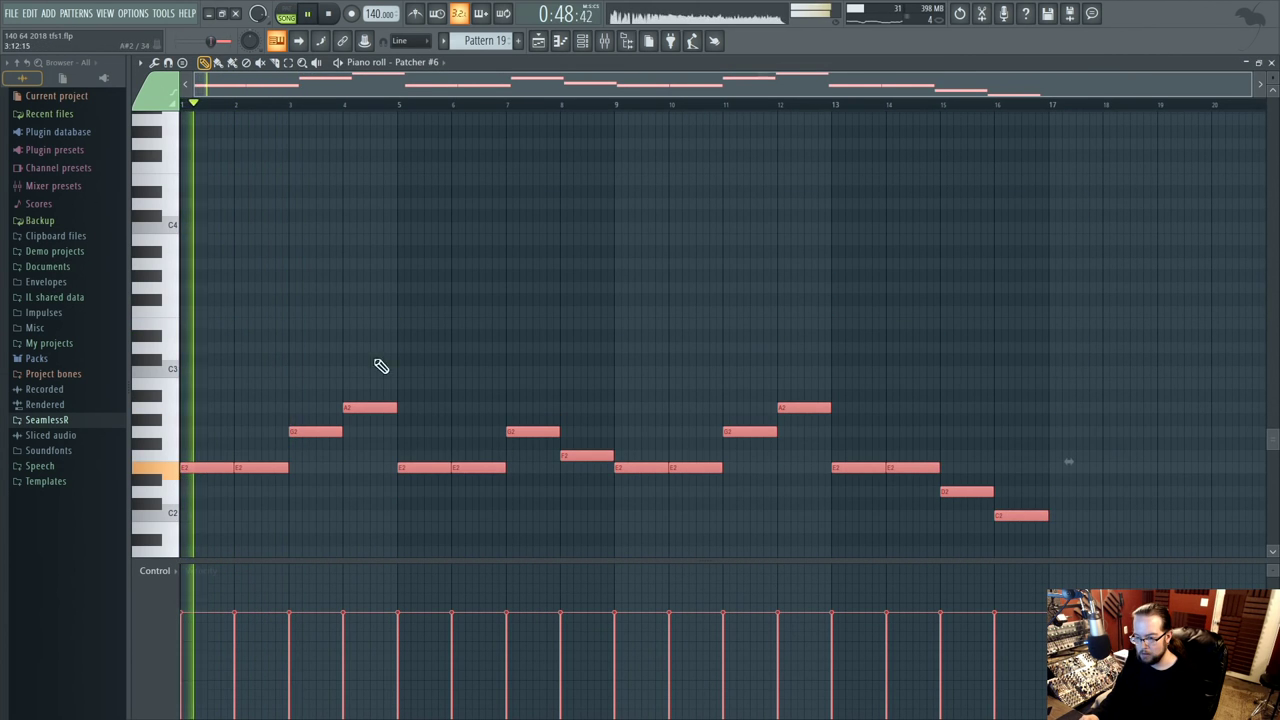
- Stop playback, copy all the Pattern 19 bass notes, and return to the playlist
{"action": "key", "text": "F6"}
{"action": "key", "text": "space"}
{"action": "key", "text": "F6"}
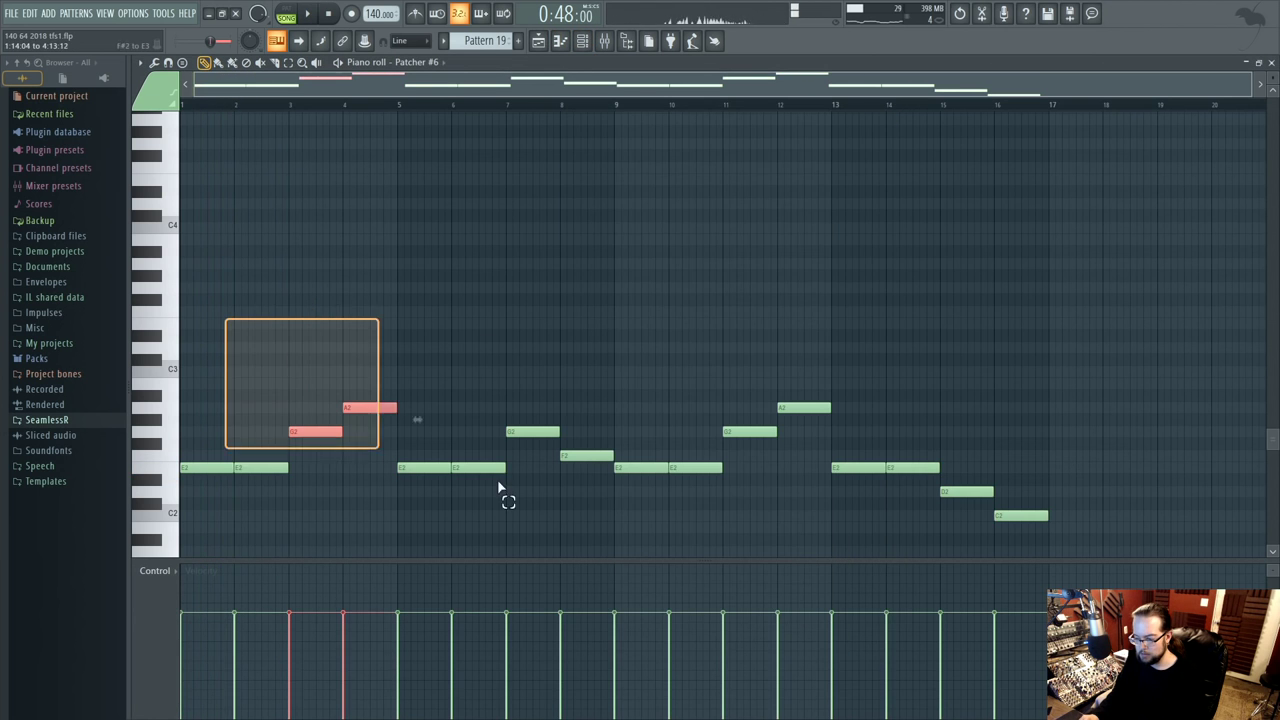
{"action": "scroll", "coordinate": [1017, 531], "scroll_direction": "down", "scroll_amount": 2}
{"action": "left_click", "coordinate": [558, 41]}
{"action": "key", "text": "F6"}
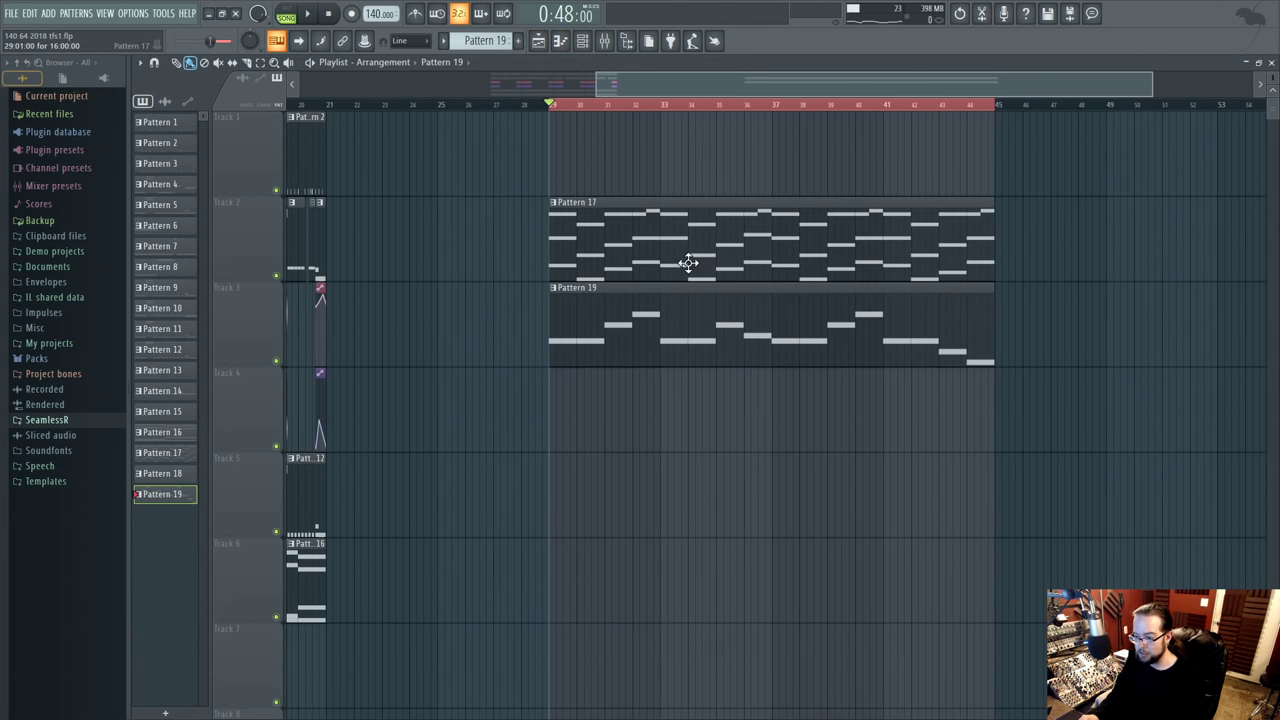
- Paste the copied bass notes into Pattern 17, raised one octave and starting at bar 1, and play the result
{"action": "double_click", "coordinate": [694, 257]}
{"action": "scroll", "coordinate": [495, 373], "scroll_direction": "down", "scroll_amount": 1}
{"action": "scroll", "coordinate": [493, 380], "scroll_direction": "up", "scroll_amount": 3}
{"action": "key", "text": "ctrl+v"}
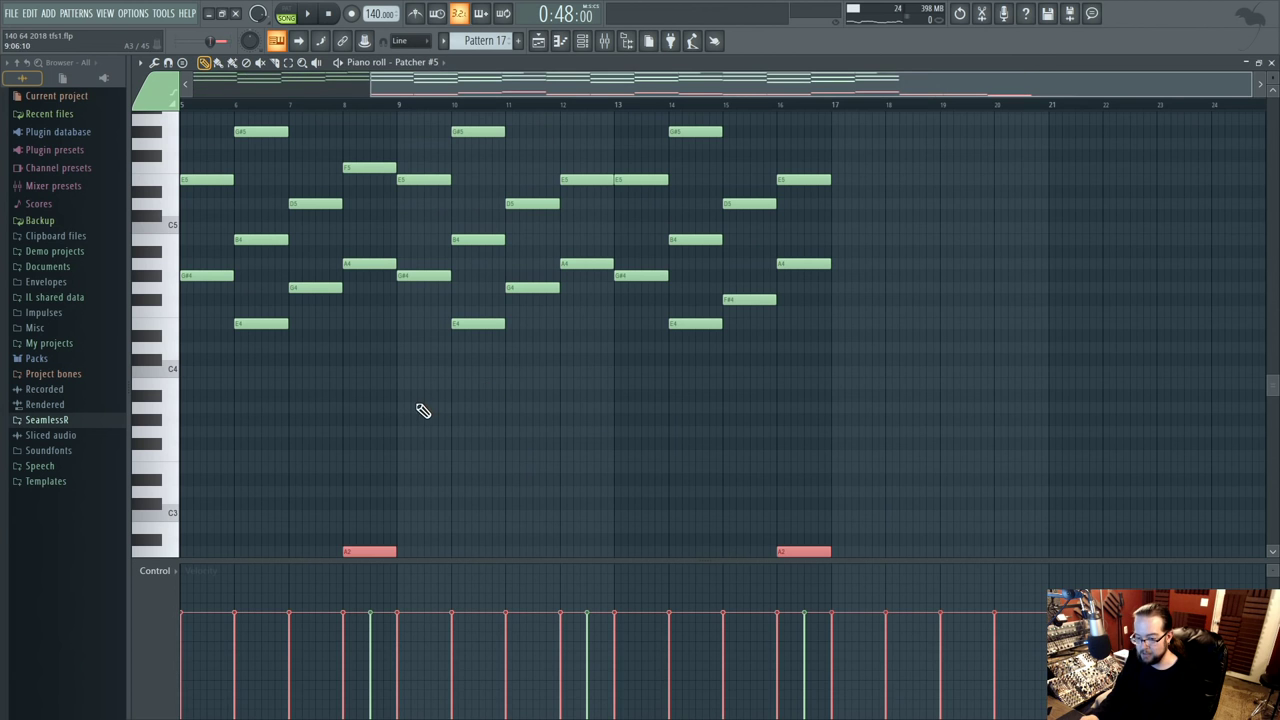
{"action": "scroll", "coordinate": [423, 411], "scroll_direction": "down", "scroll_amount": 1}
{"action": "left_click_drag", "start_coordinate": [204, 467], "coordinate": [200, 321]}
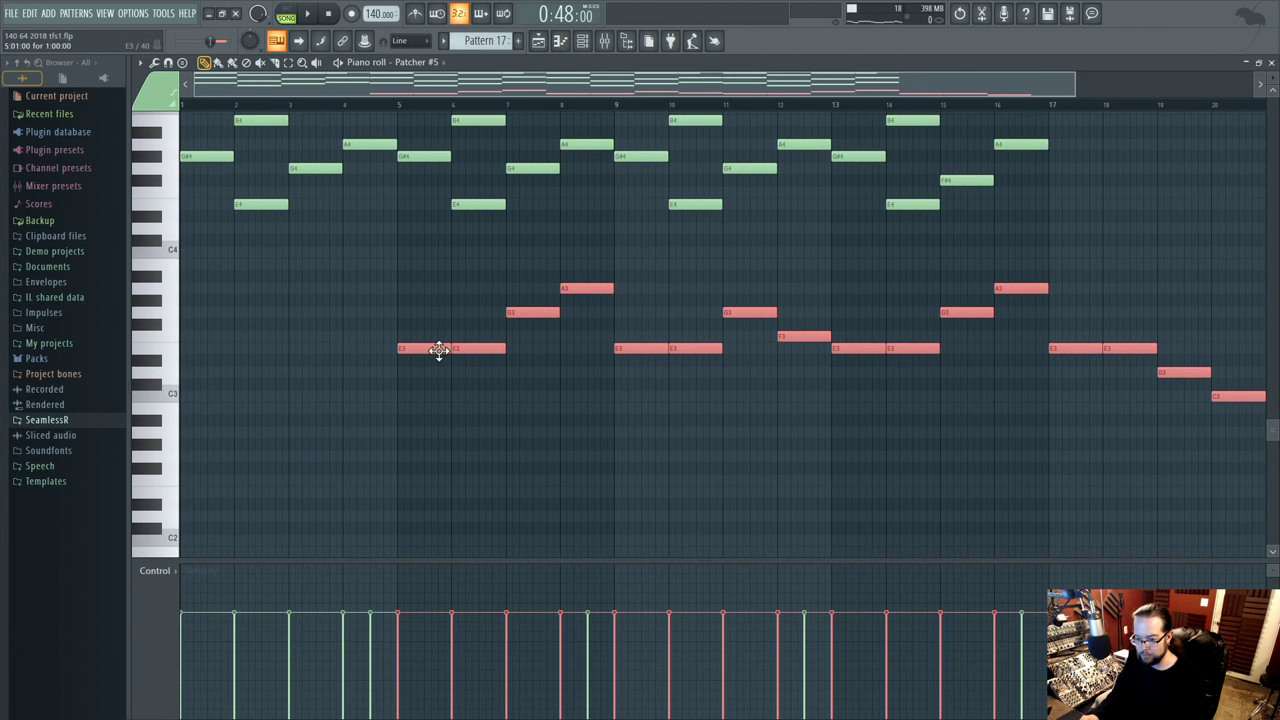
{"action": "left_click_drag", "start_coordinate": [440, 350], "coordinate": [206, 357]}
{"action": "key", "text": "space"}
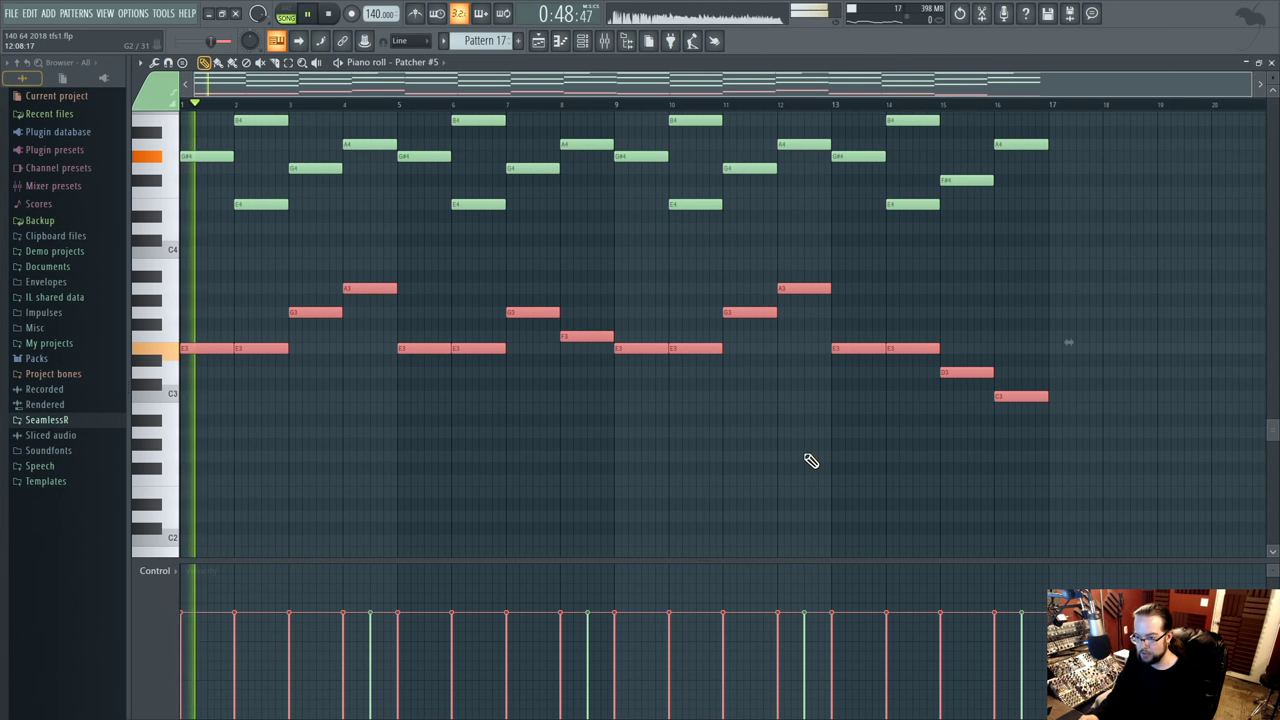
{"action": "left_click", "coordinate": [810, 461]}
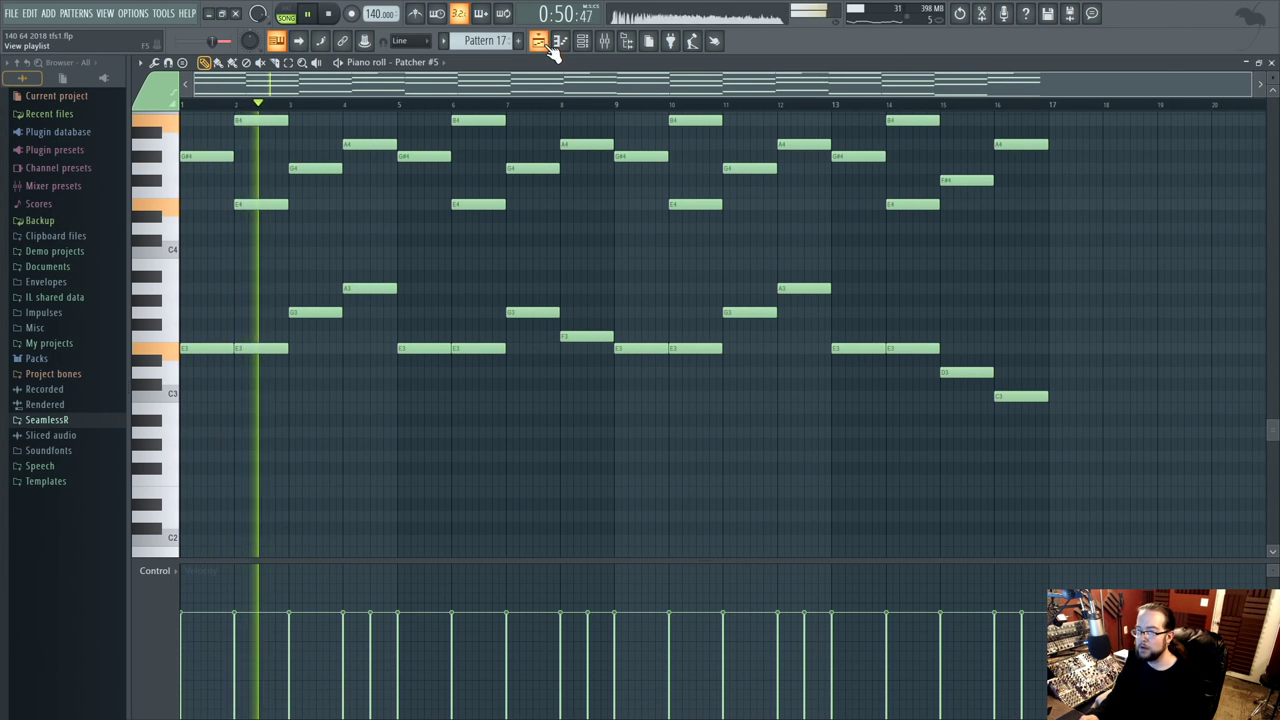
- Merge each pair of repeated E2 notes in Pattern 19 into one two-bar note, and return to the playlist
{"action": "left_click", "coordinate": [551, 46]}
{"action": "double_click", "coordinate": [591, 297]}
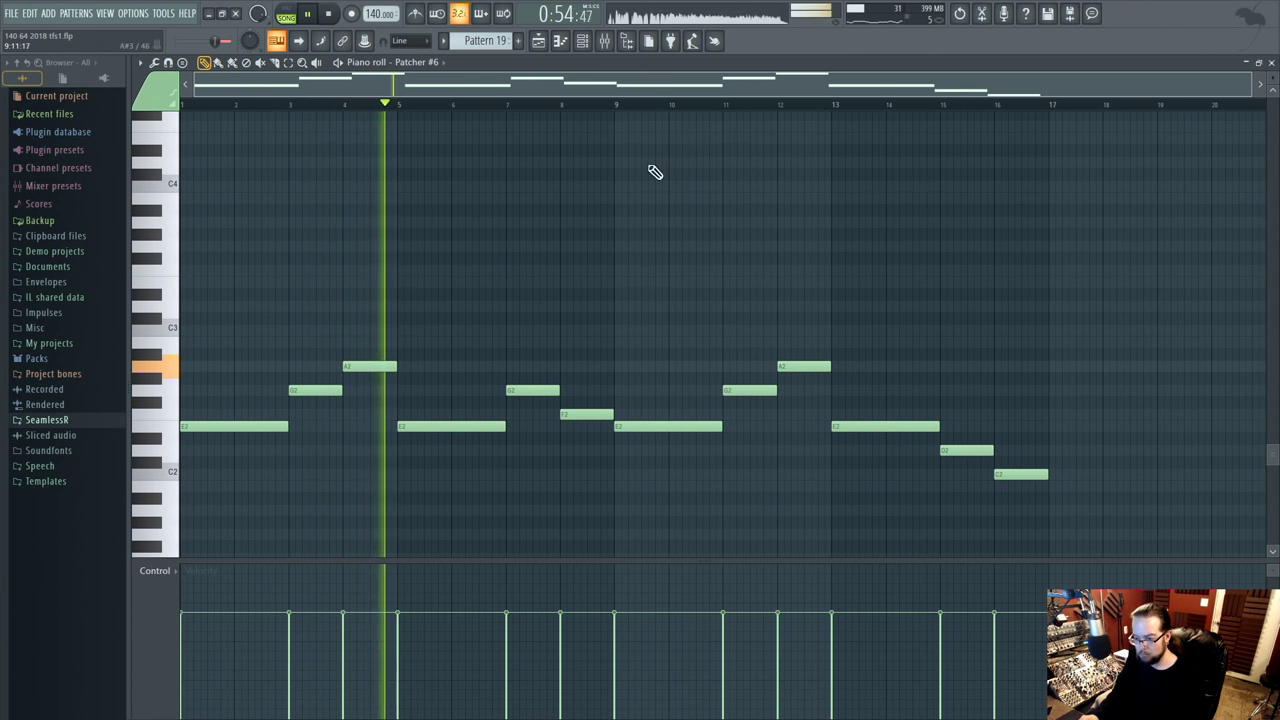
{"action": "left_click", "coordinate": [538, 40]}
- Check Harmor inside the Patcher #6 channel during playback, close it, and stop the song
{"action": "left_click", "coordinate": [582, 40]}
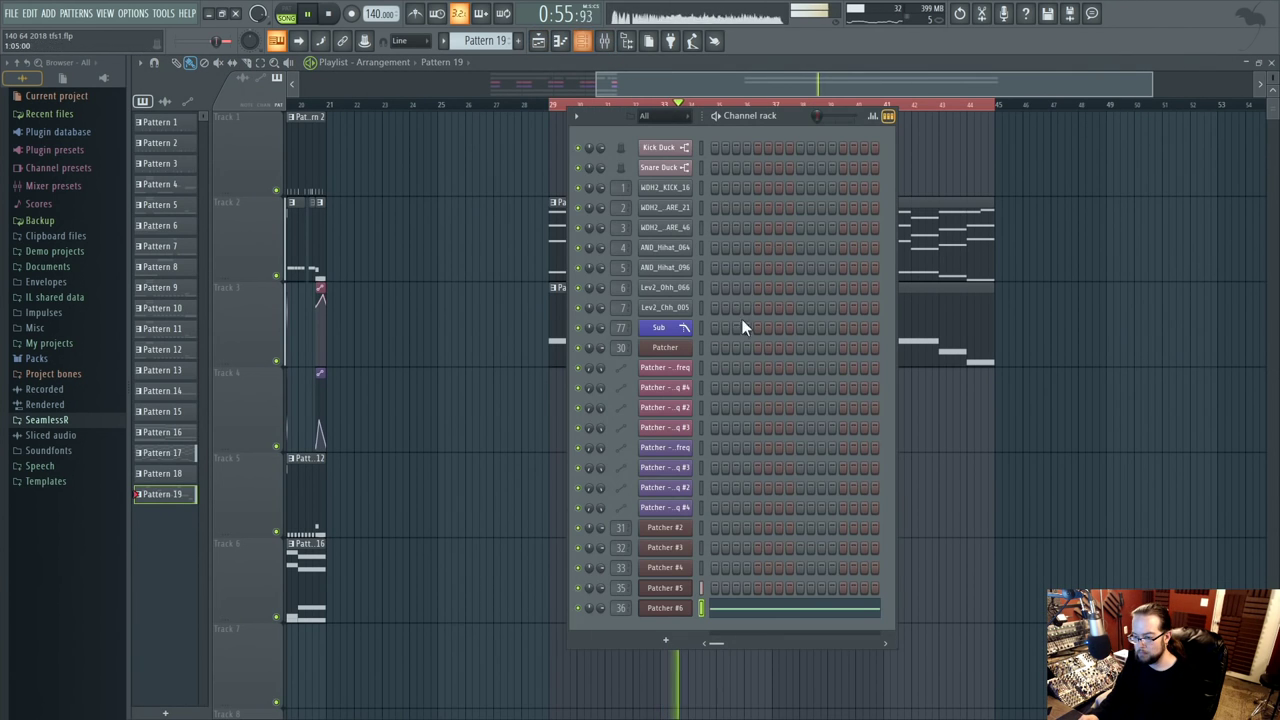
{"action": "left_click", "coordinate": [675, 610]}
{"action": "left_click", "coordinate": [383, 385]}
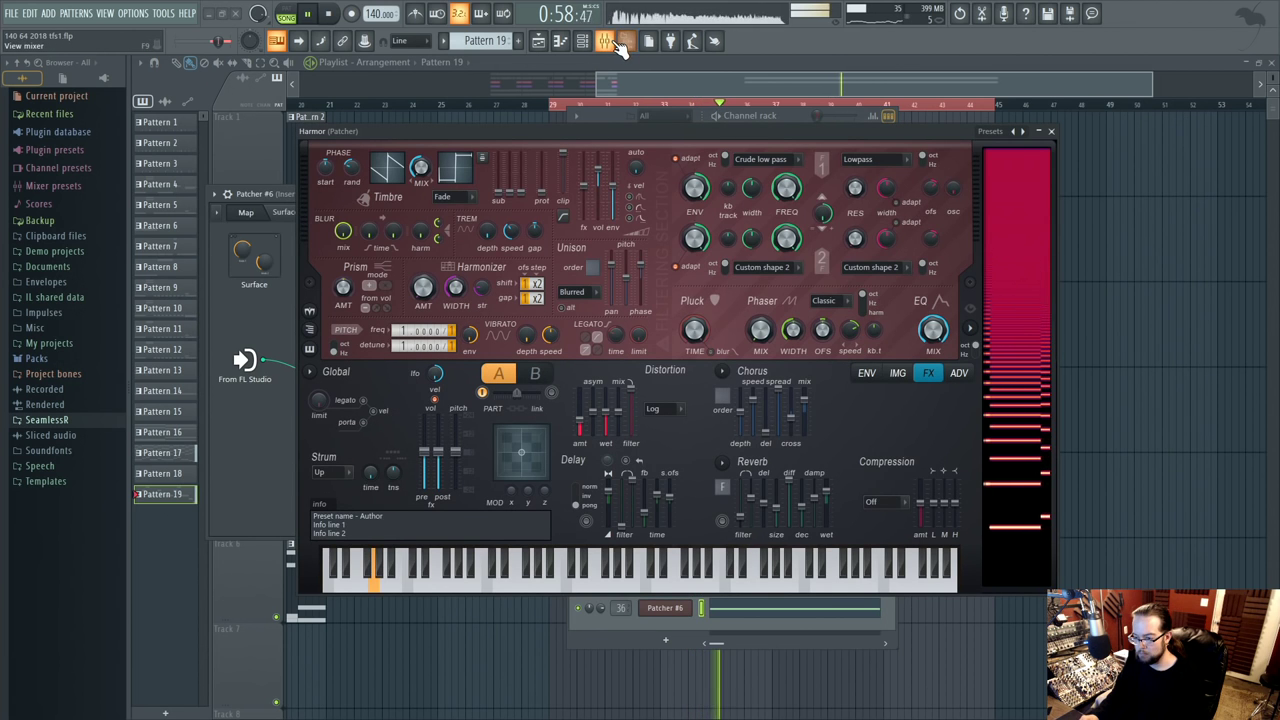
{"action": "left_click", "coordinate": [1058, 137]}
{"action": "key", "text": "F12"}
{"action": "key", "text": "space"}
- Play Pattern 17 on its own and open Harmor inside the Patcher #5 channel
{"action": "double_click", "coordinate": [593, 233]}
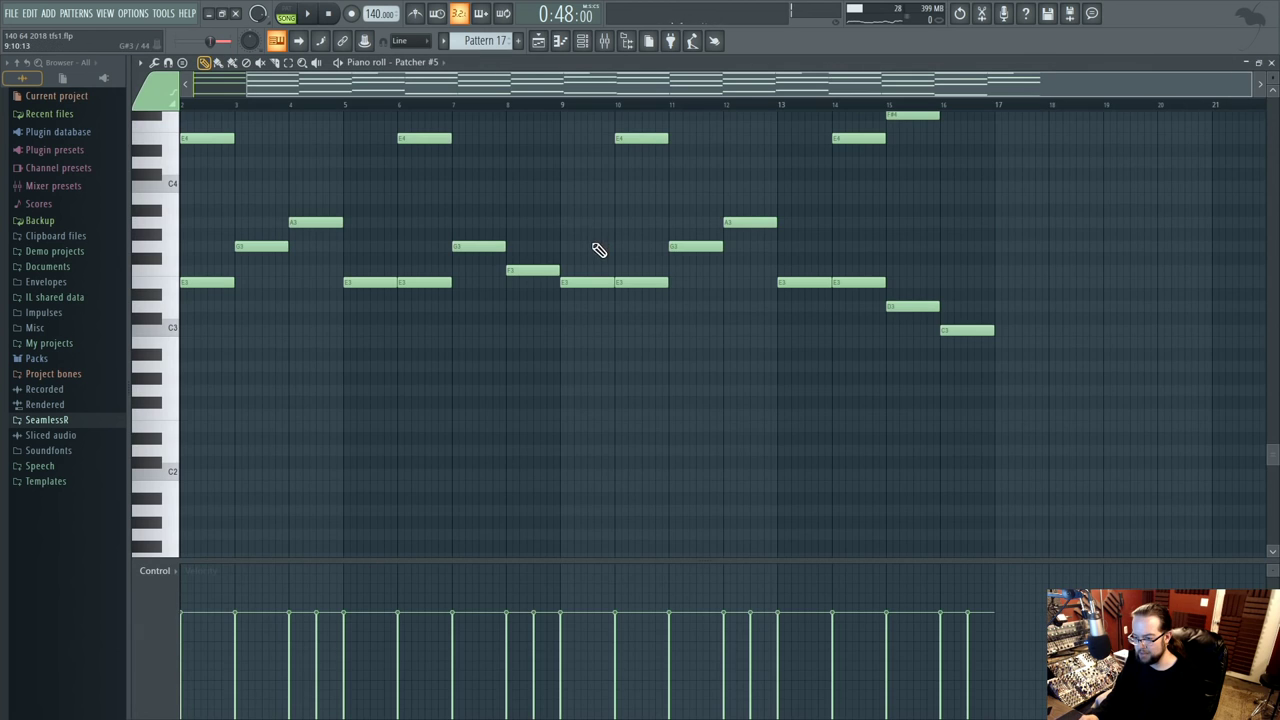
{"action": "left_click", "coordinate": [584, 41]}
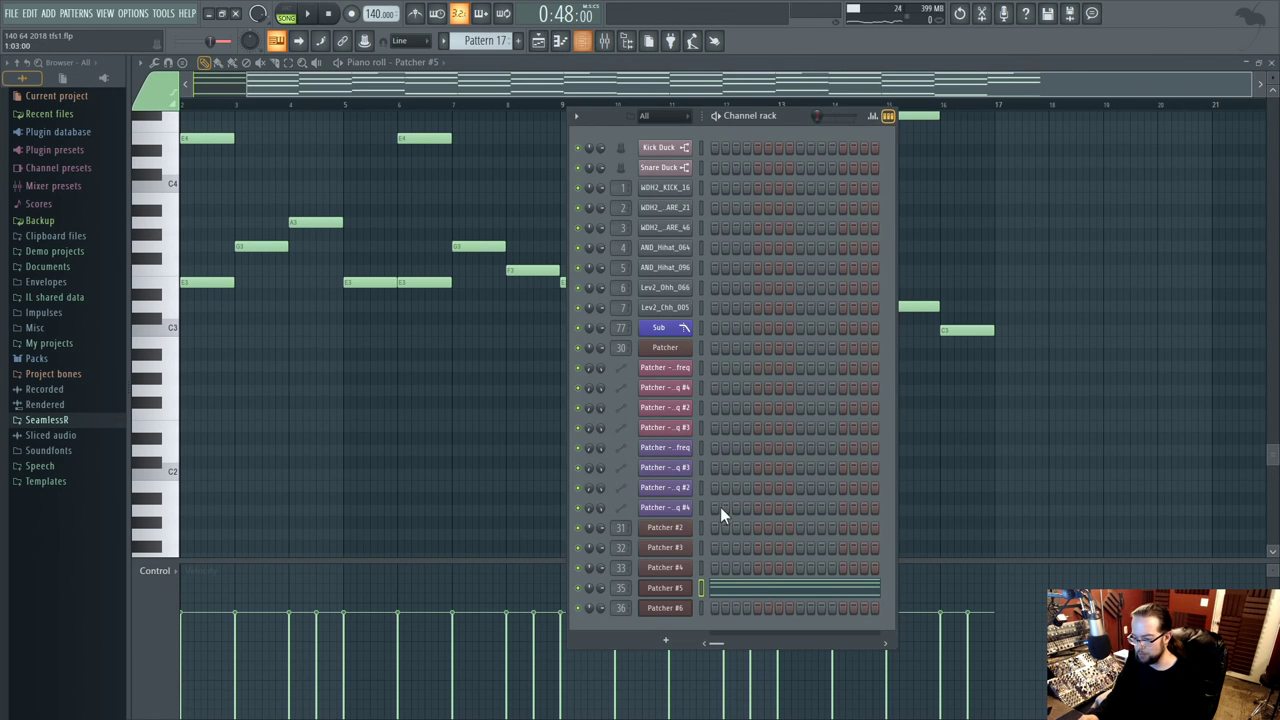
{"action": "left_click", "coordinate": [309, 14]}
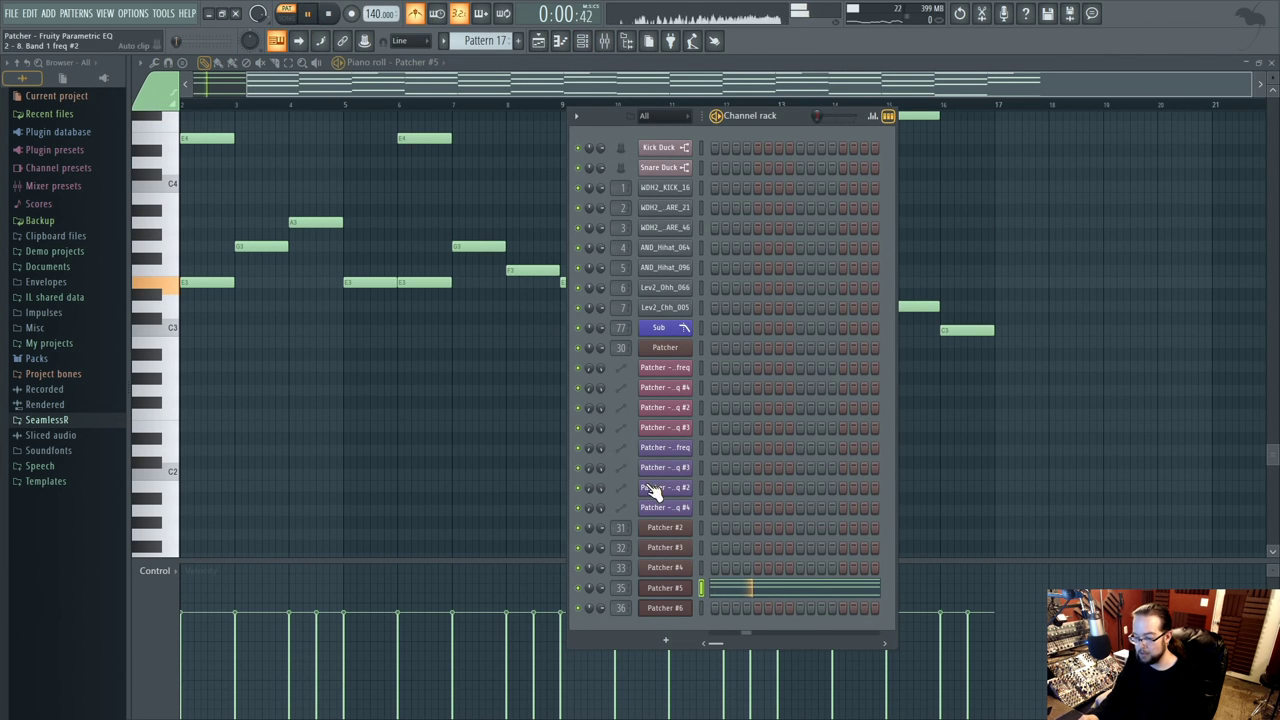
{"action": "left_click", "coordinate": [665, 588]}
{"action": "double_click", "coordinate": [523, 320]}
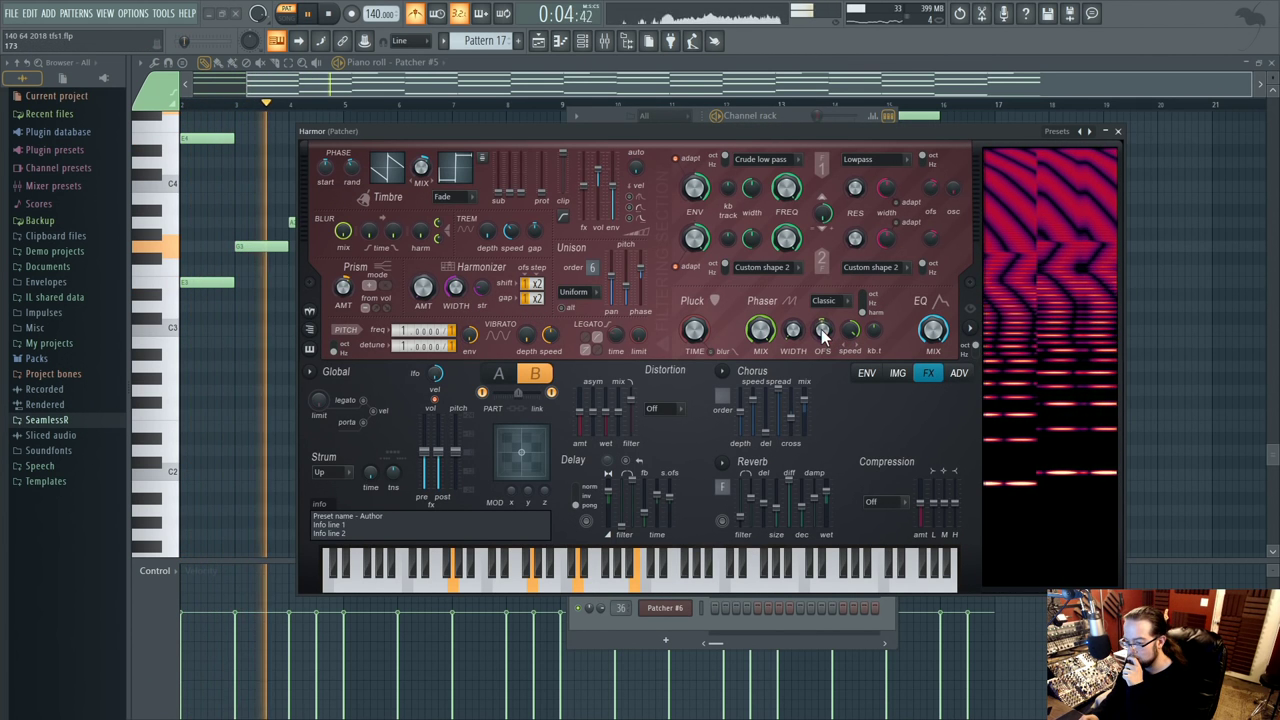
- Compare Harmor's parts A and B during playback, isolate part B, and adjust its phaser offset
{"action": "left_click", "coordinate": [498, 373]}
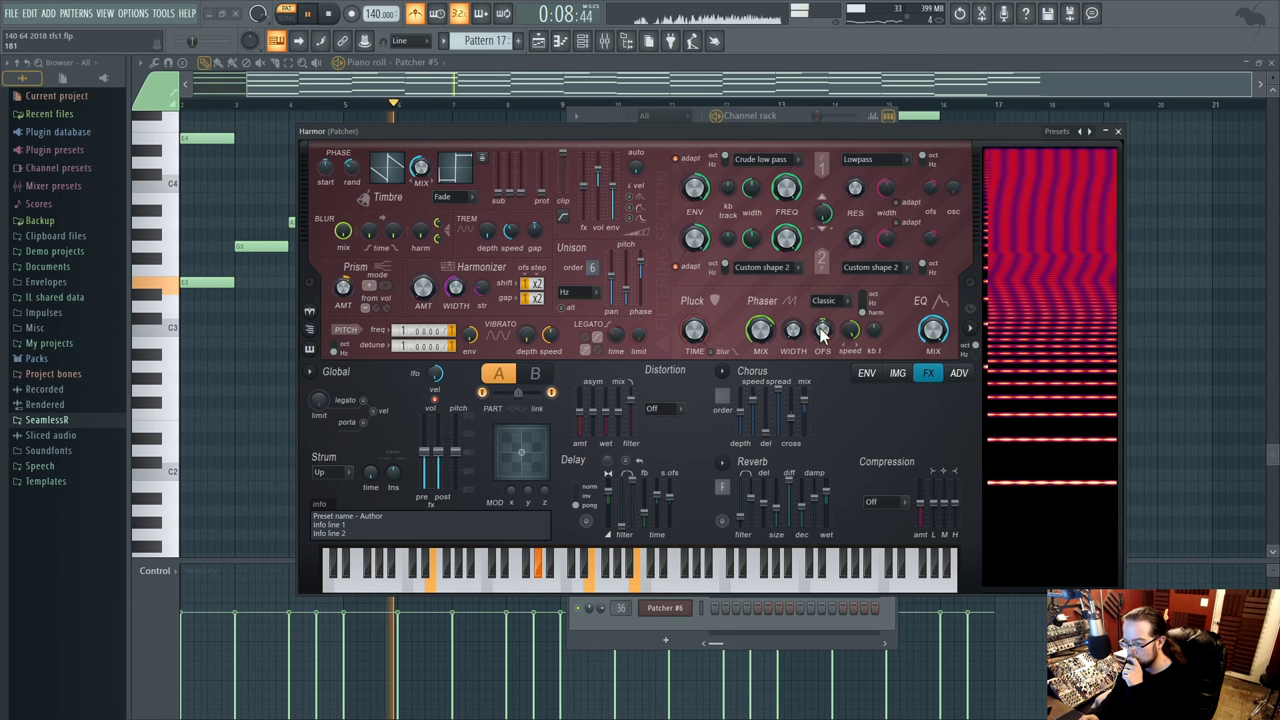
{"action": "left_click", "coordinate": [535, 373]}
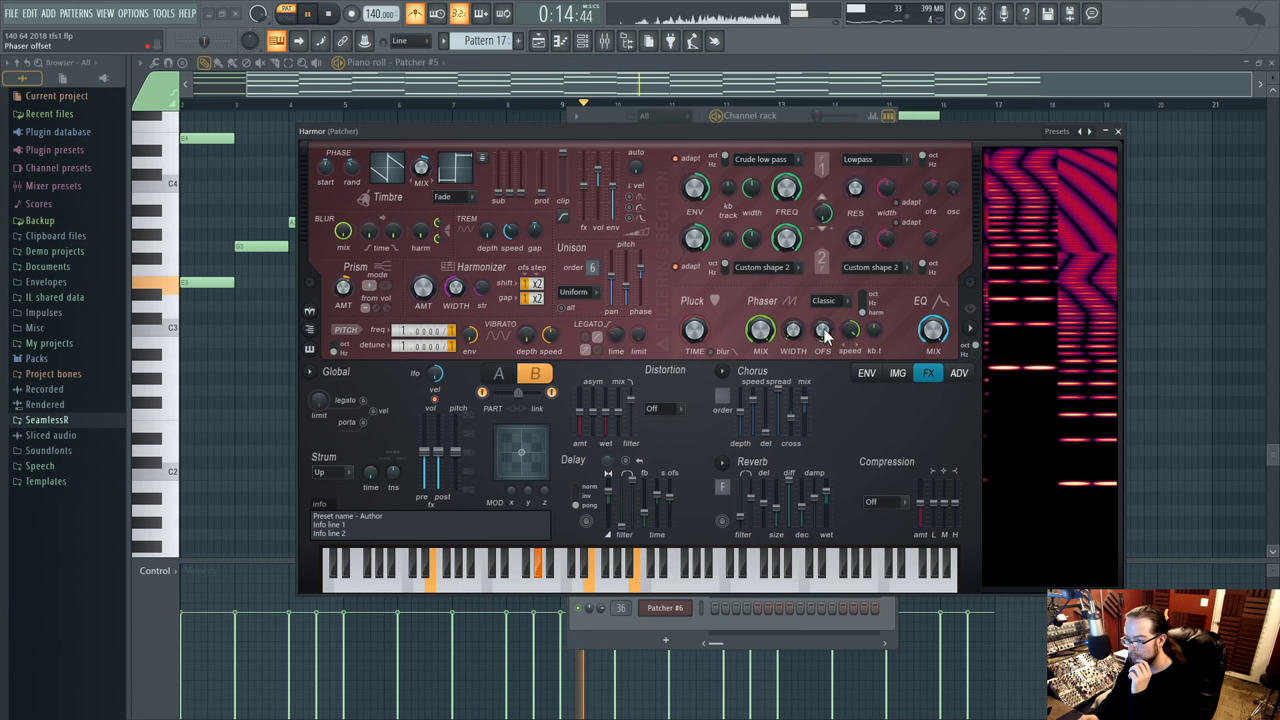
{"action": "scroll", "coordinate": [824, 336], "scroll_direction": "up", "scroll_amount": 2}
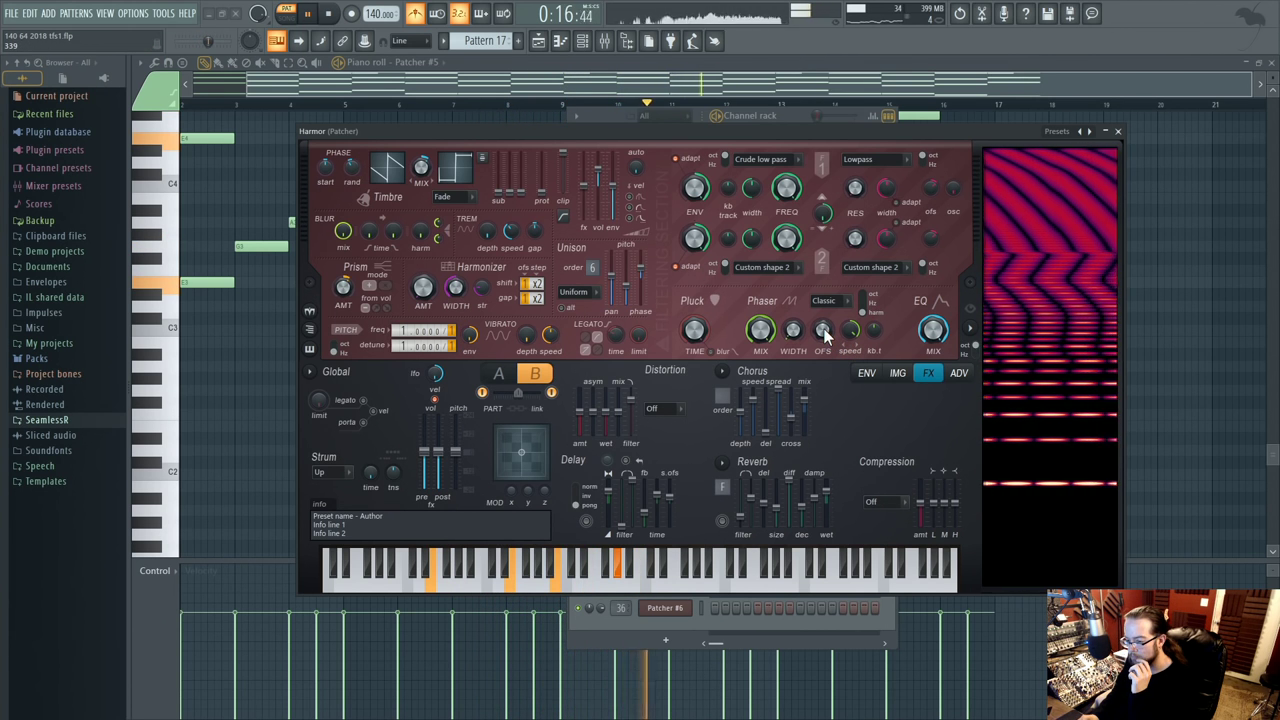
{"action": "left_click_drag", "start_coordinate": [827, 334], "coordinate": [827, 334]}
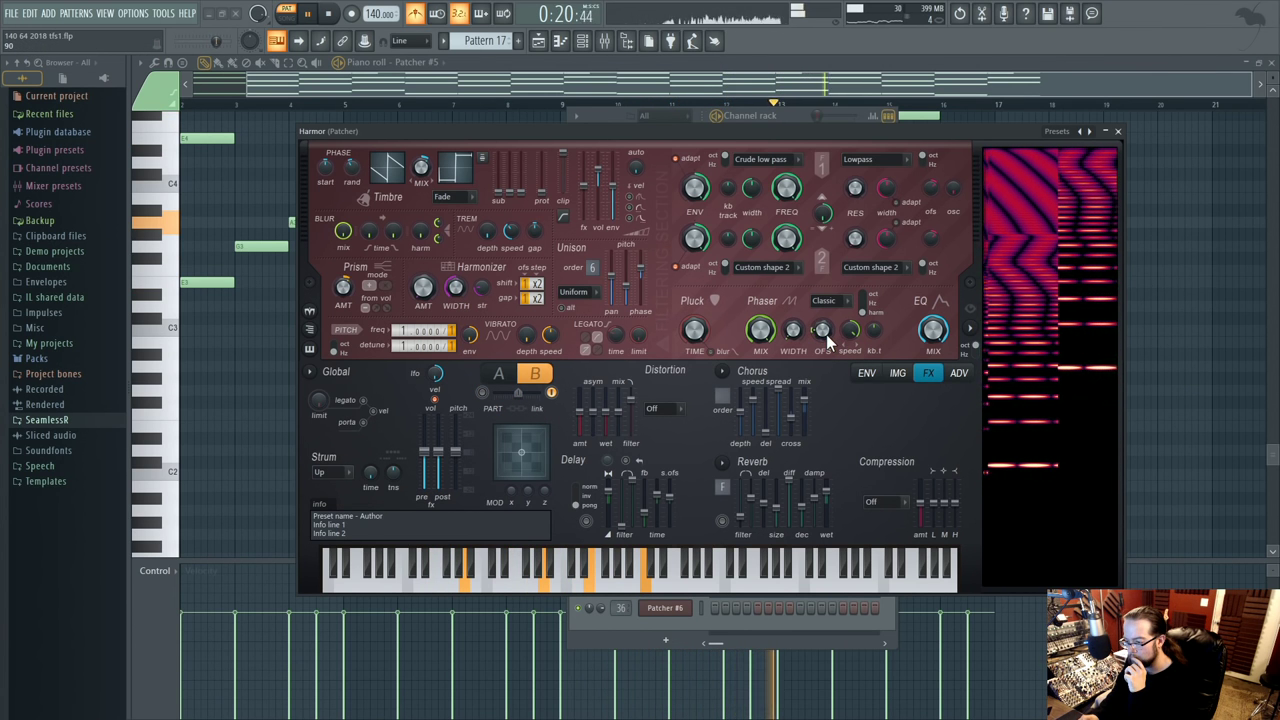
{"action": "scroll", "coordinate": [824, 332], "scroll_direction": "up", "scroll_amount": 2}
{"action": "left_click_drag", "start_coordinate": [823, 331], "coordinate": [823, 334]}
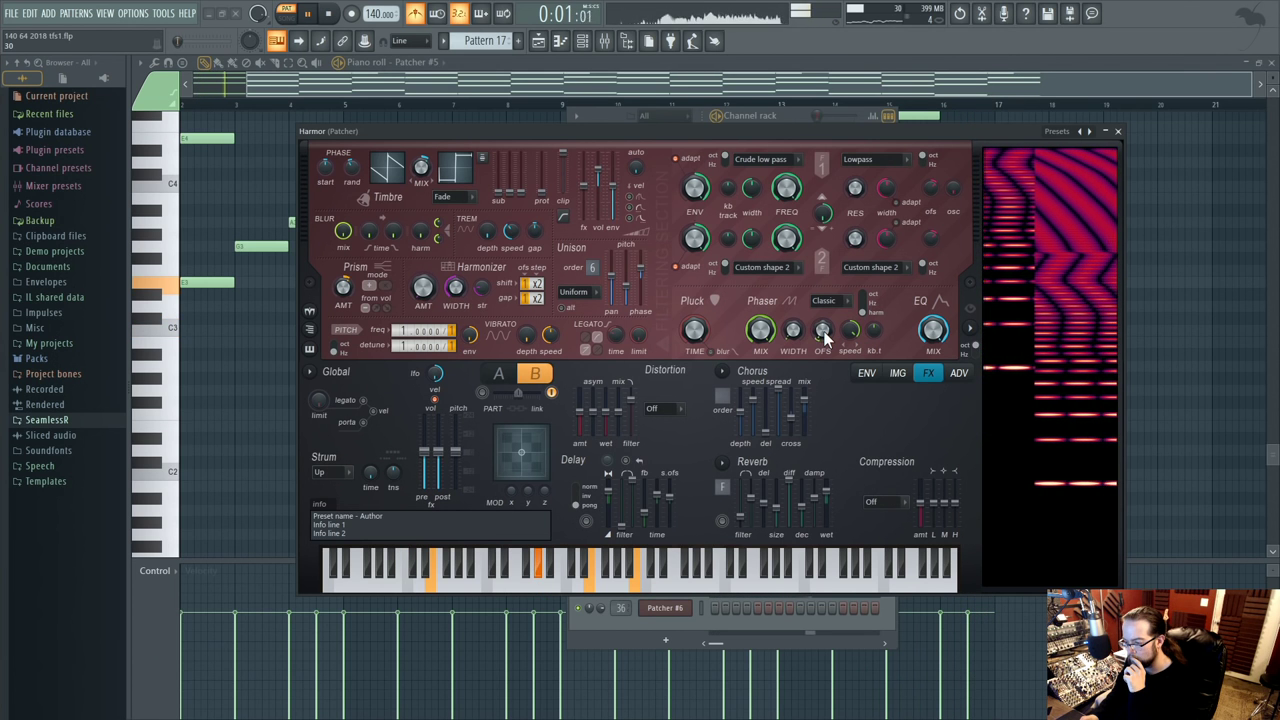
- Adjust the phaser offset of Harmor's part A by ear, leave both parts enabled, and stop playback
{"action": "left_click", "coordinate": [498, 374]}
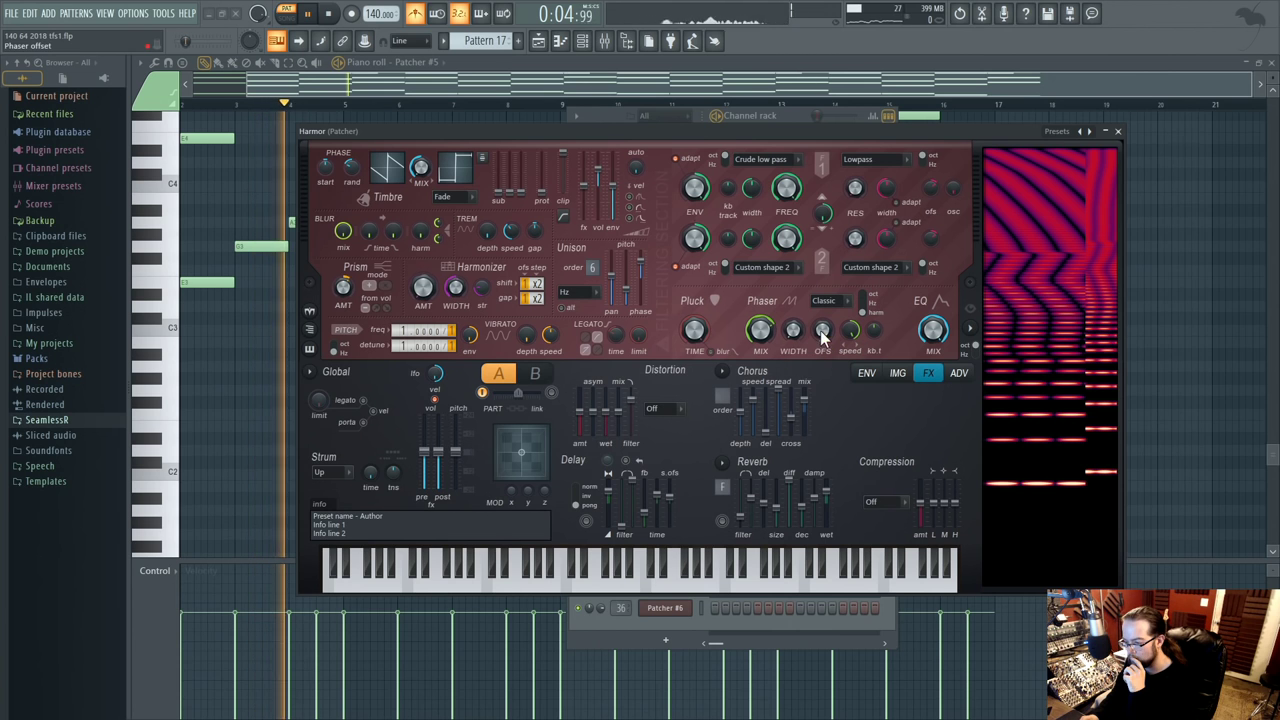
{"action": "left_click_drag", "start_coordinate": [828, 334], "coordinate": [826, 340]}
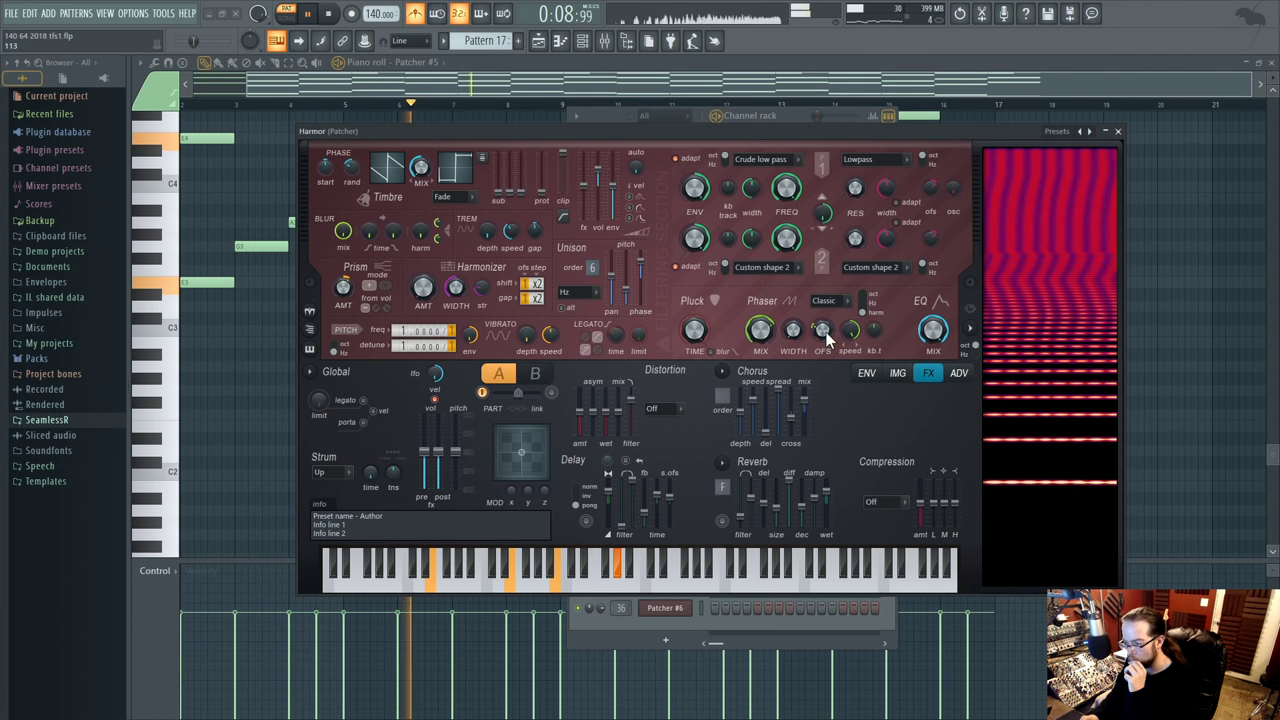
{"action": "left_click_drag", "start_coordinate": [826, 340], "coordinate": [826, 334]}
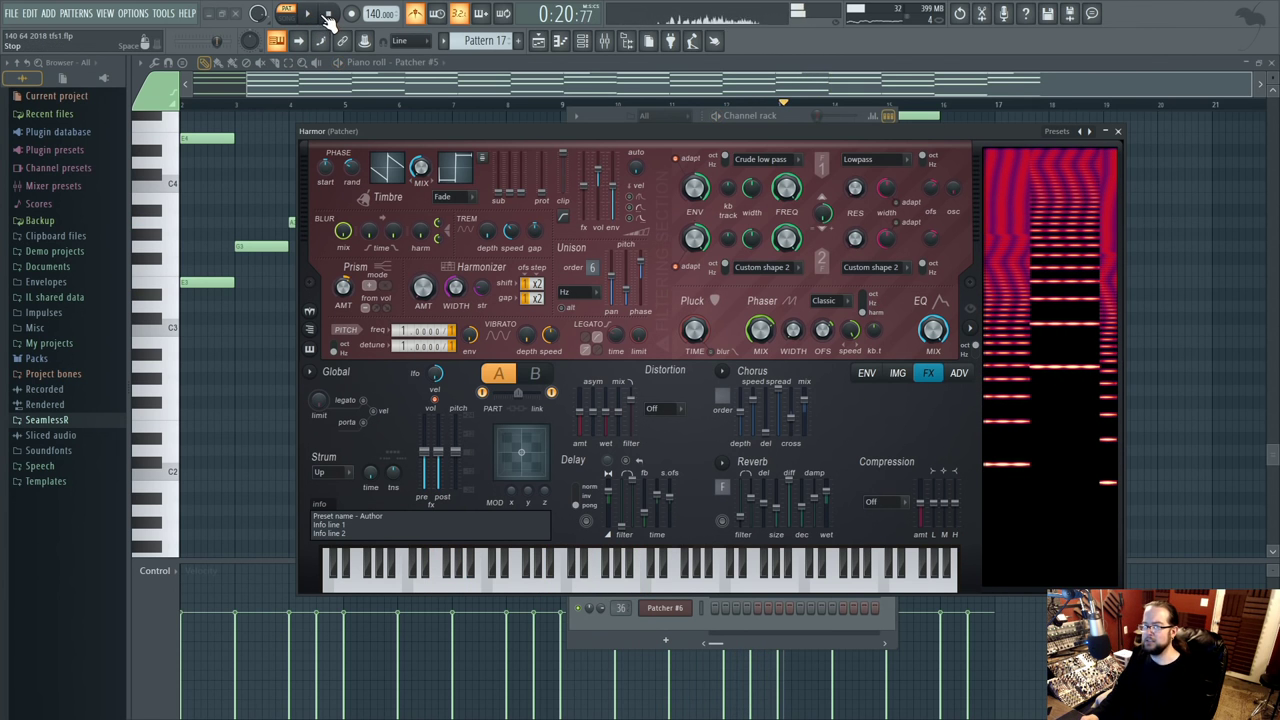
- Close Harmor and Patcher #5, and play the arrangement from bar 29 with both patterns
{"action": "left_click", "coordinate": [1119, 133]}
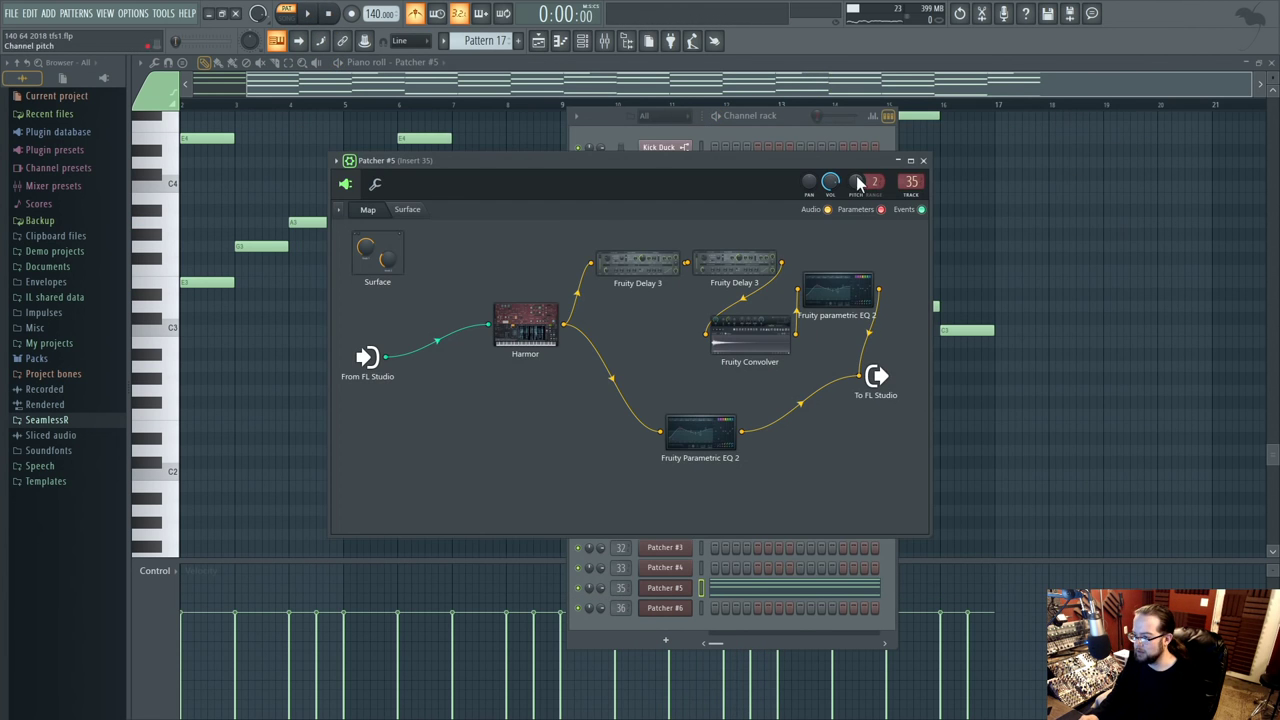
{"action": "left_click", "coordinate": [925, 161]}
{"action": "key", "text": "F5"}
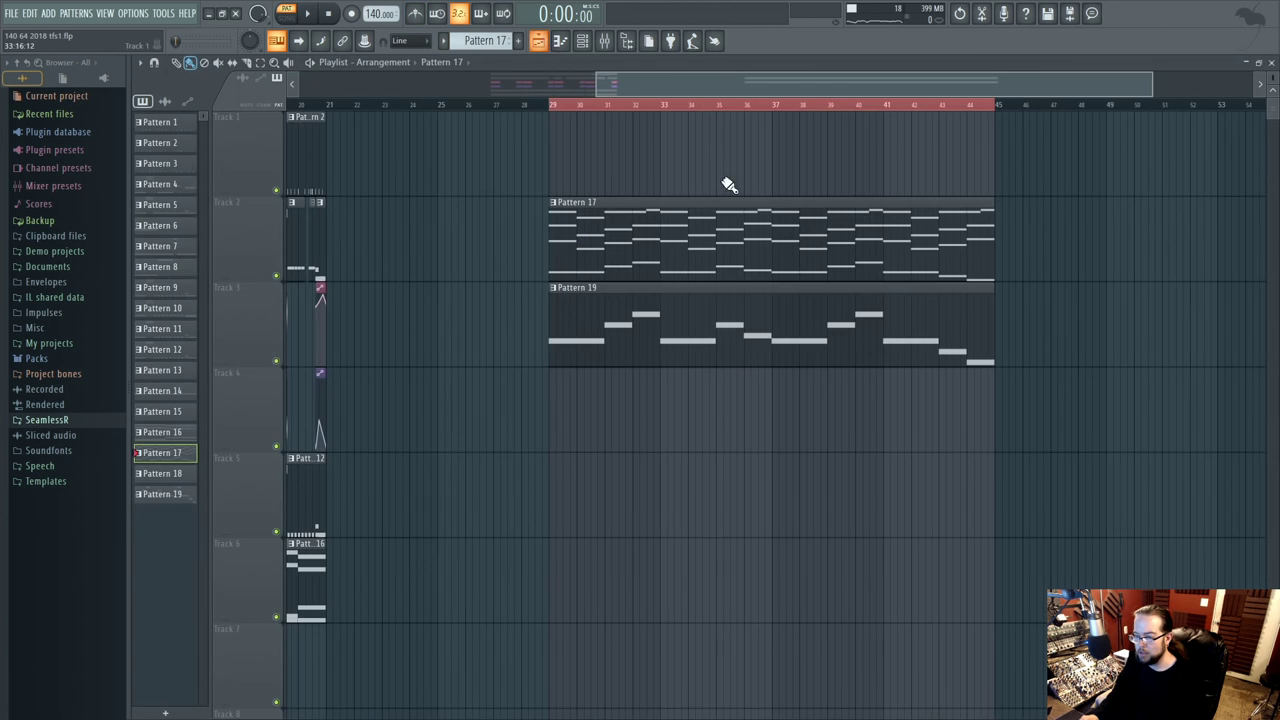
{"action": "left_click", "coordinate": [558, 105]}
{"action": "key", "text": "space"}
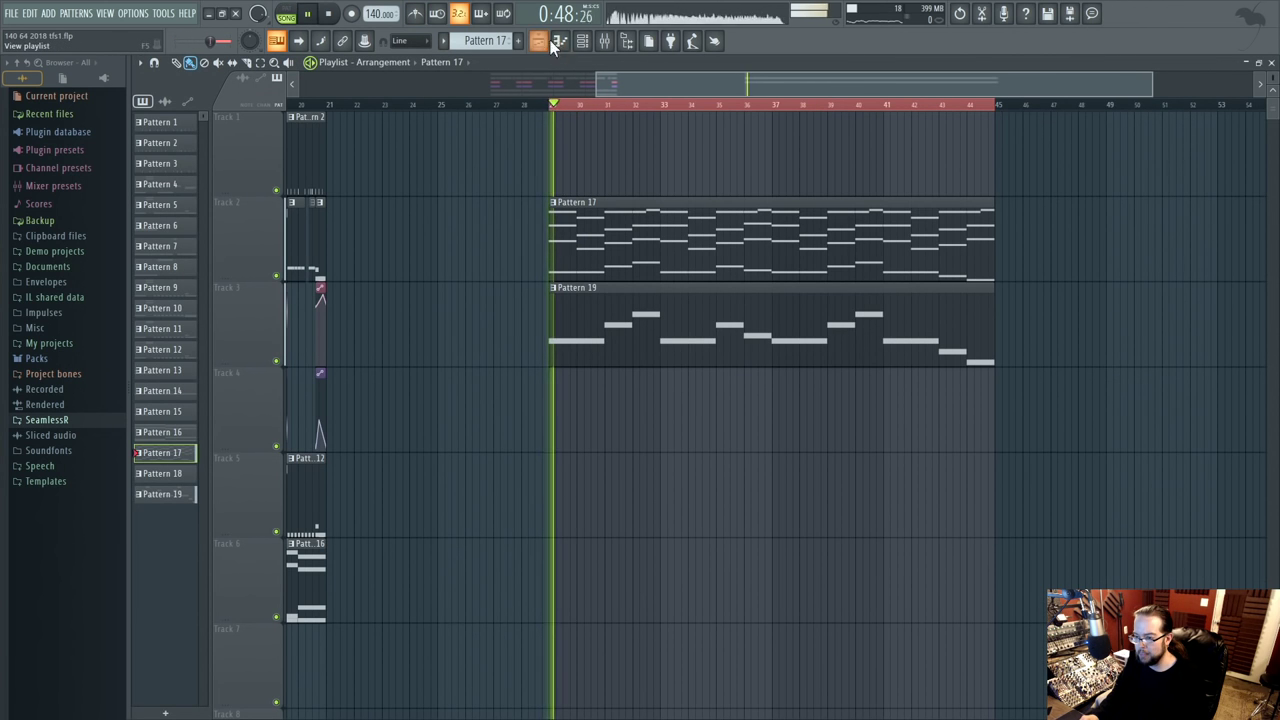
- Inspect the Patcher #5 effect map and Patcher #6's Harmor while the arrangement plays, and stop playback
{"action": "left_click", "coordinate": [589, 46]}
{"action": "left_click", "coordinate": [665, 588]}
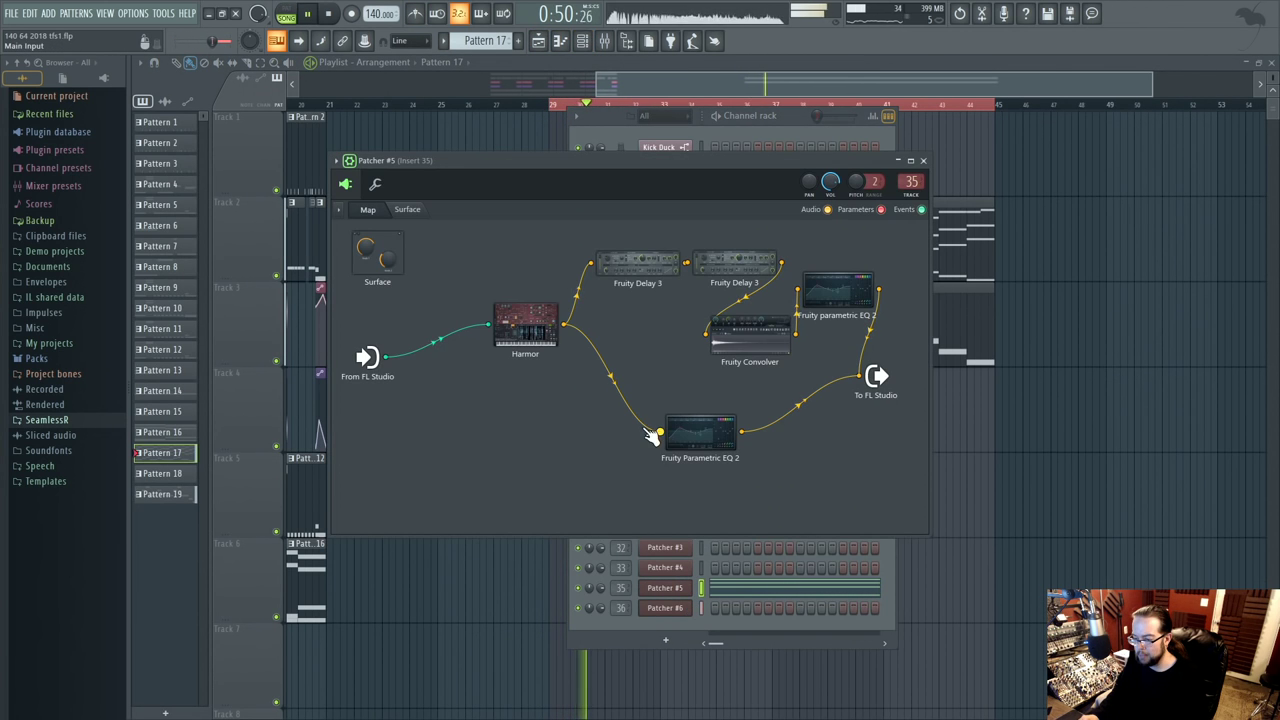
{"action": "left_click", "coordinate": [665, 608]}
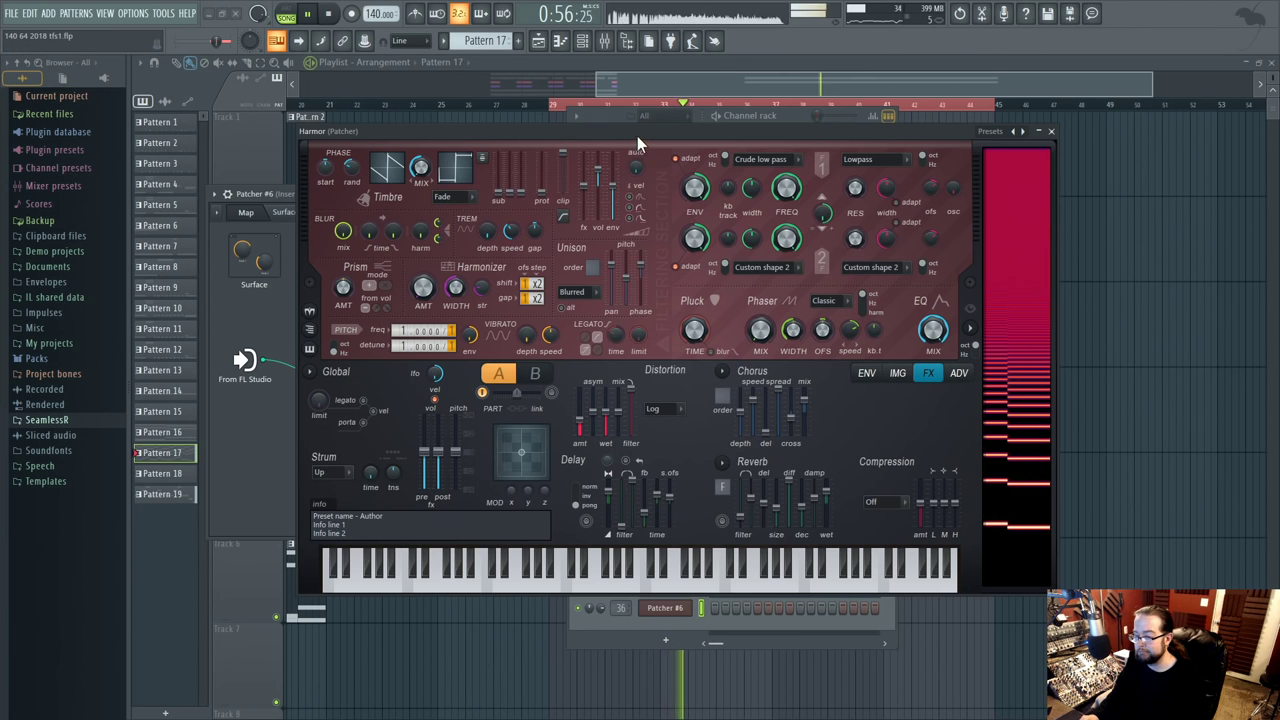
{"action": "key", "text": "space"}
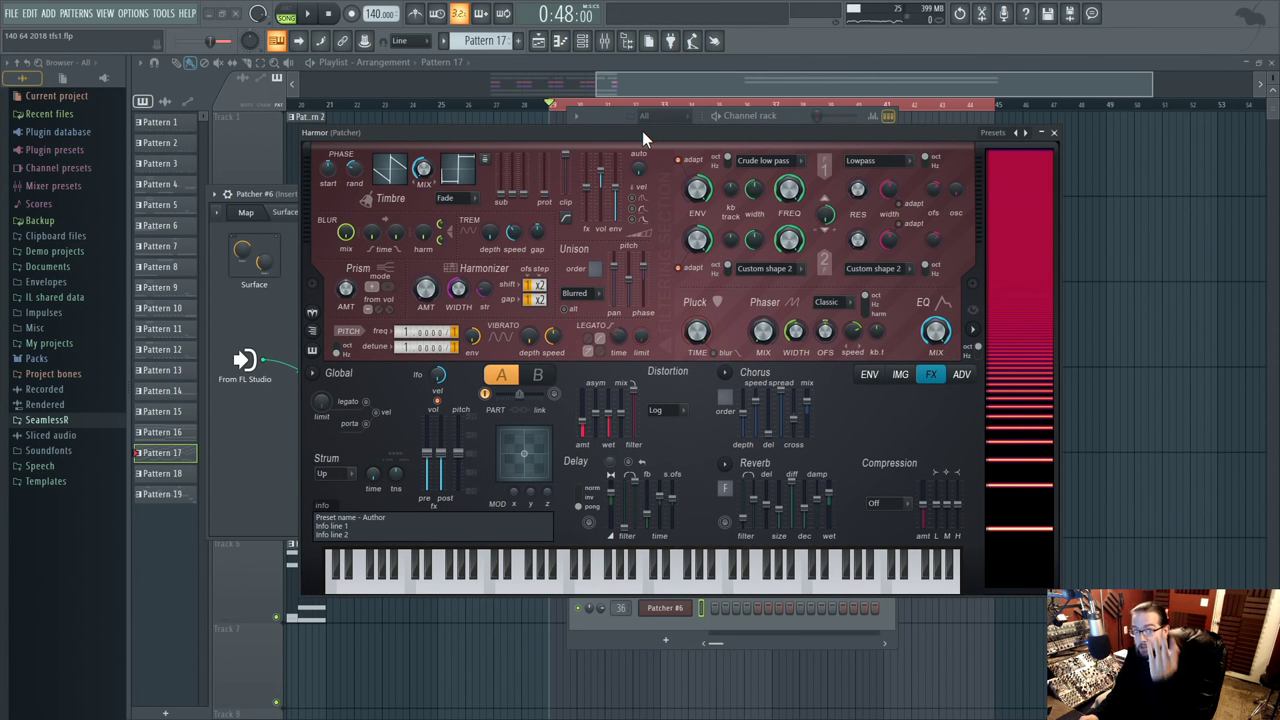
{"action": "key", "text": "space"}
{"action": "key", "text": "space"}
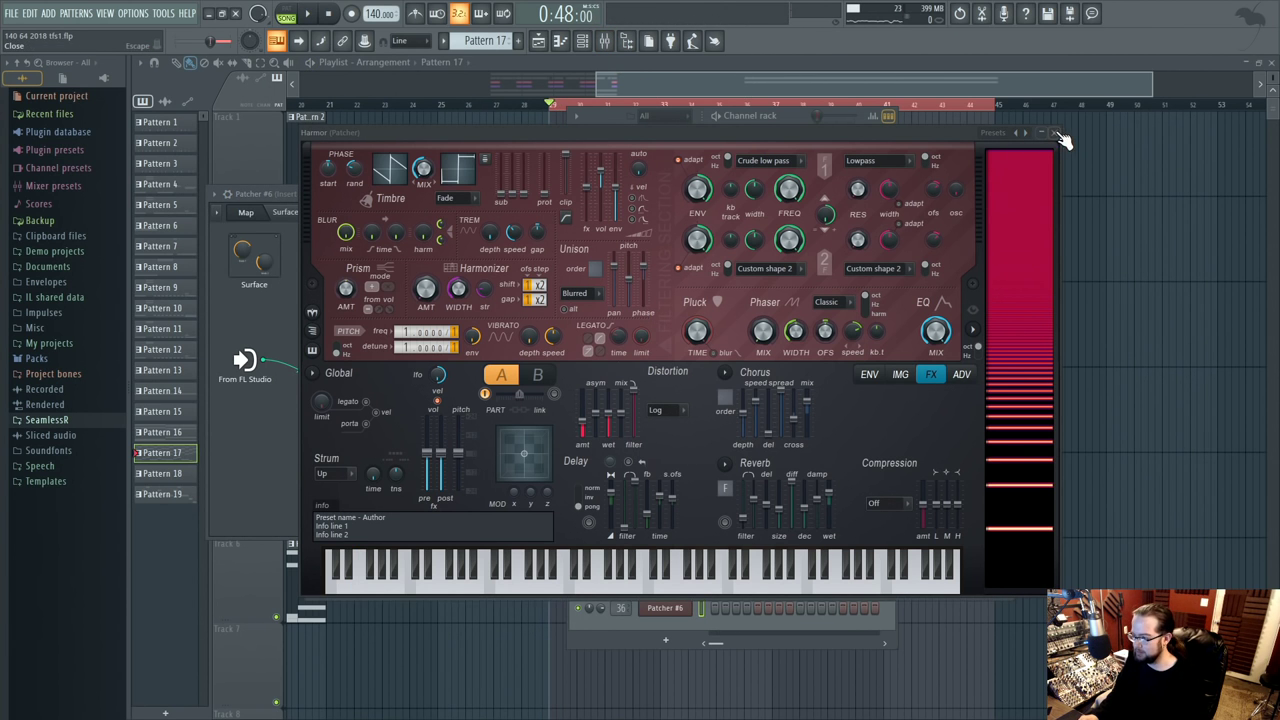
- Rebalance the chord and bass levels in the mixer during playback, lowering Insert 36 and raising Insert 35 to about -11 dB
{"action": "left_click", "coordinate": [1063, 140]}
{"action": "left_click", "coordinate": [604, 40]}
{"action": "left_click", "coordinate": [604, 40]}
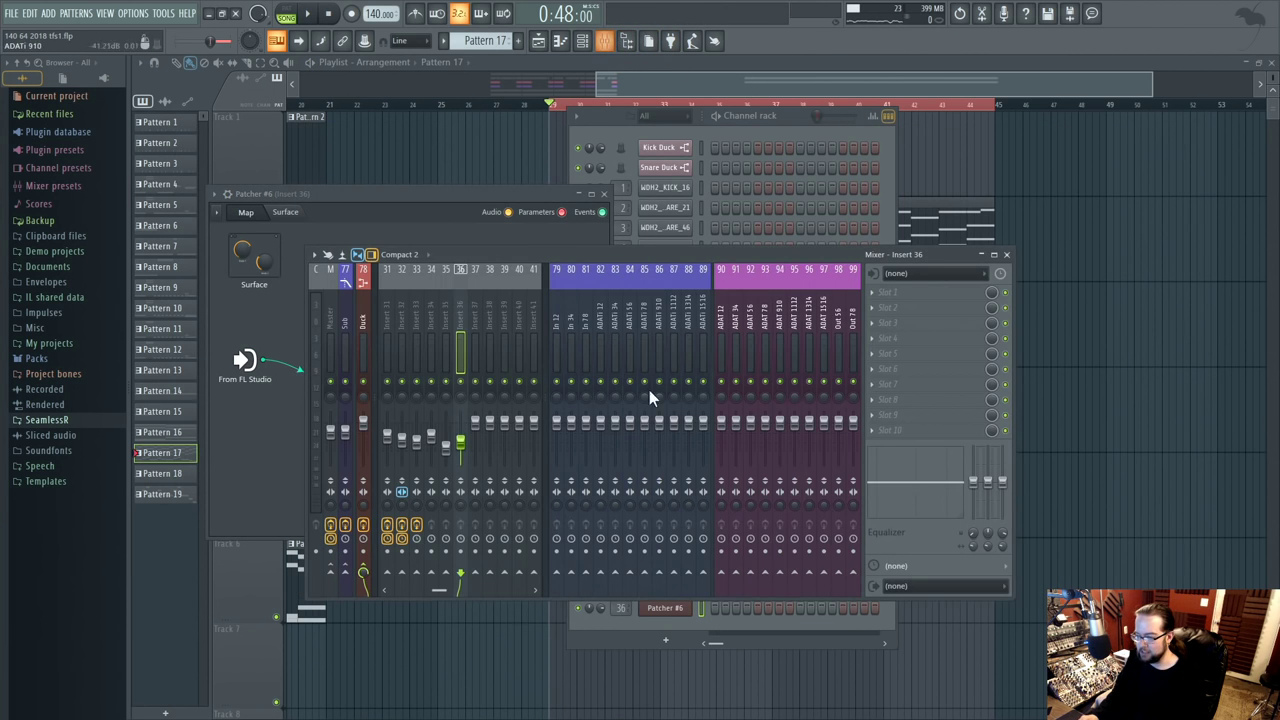
{"action": "key", "text": "space"}
{"action": "left_click", "coordinate": [446, 440]}
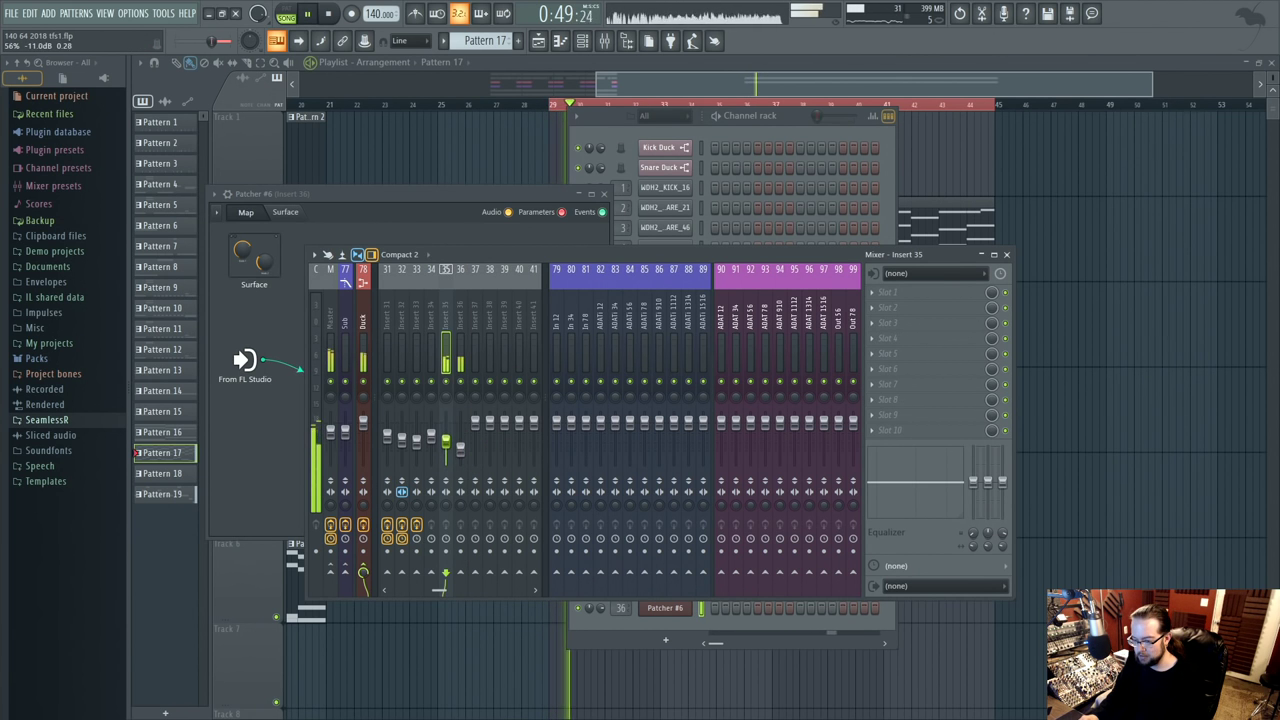
- In Patcher #6's Harmor, shape the Global EQ curve with a low-mid dip and a gentle boost in the upper mids
{"action": "left_click", "coordinate": [448, 207]}
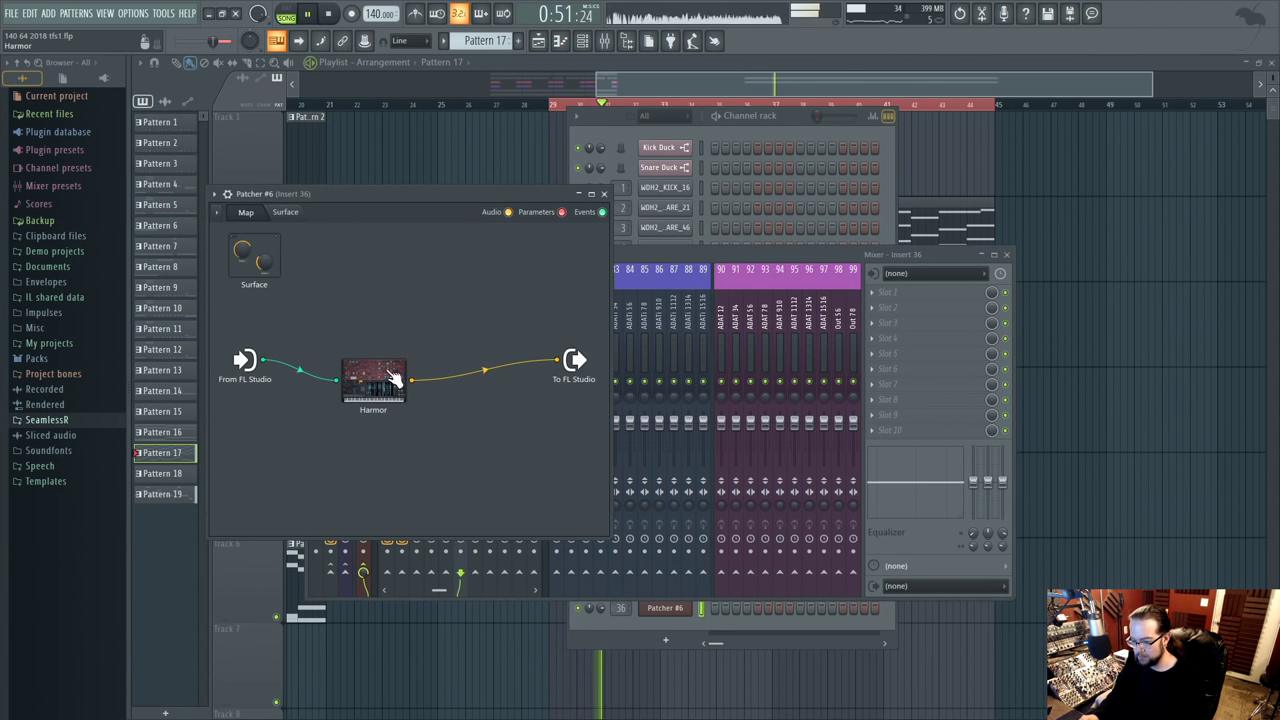
{"action": "left_click", "coordinate": [368, 372]}
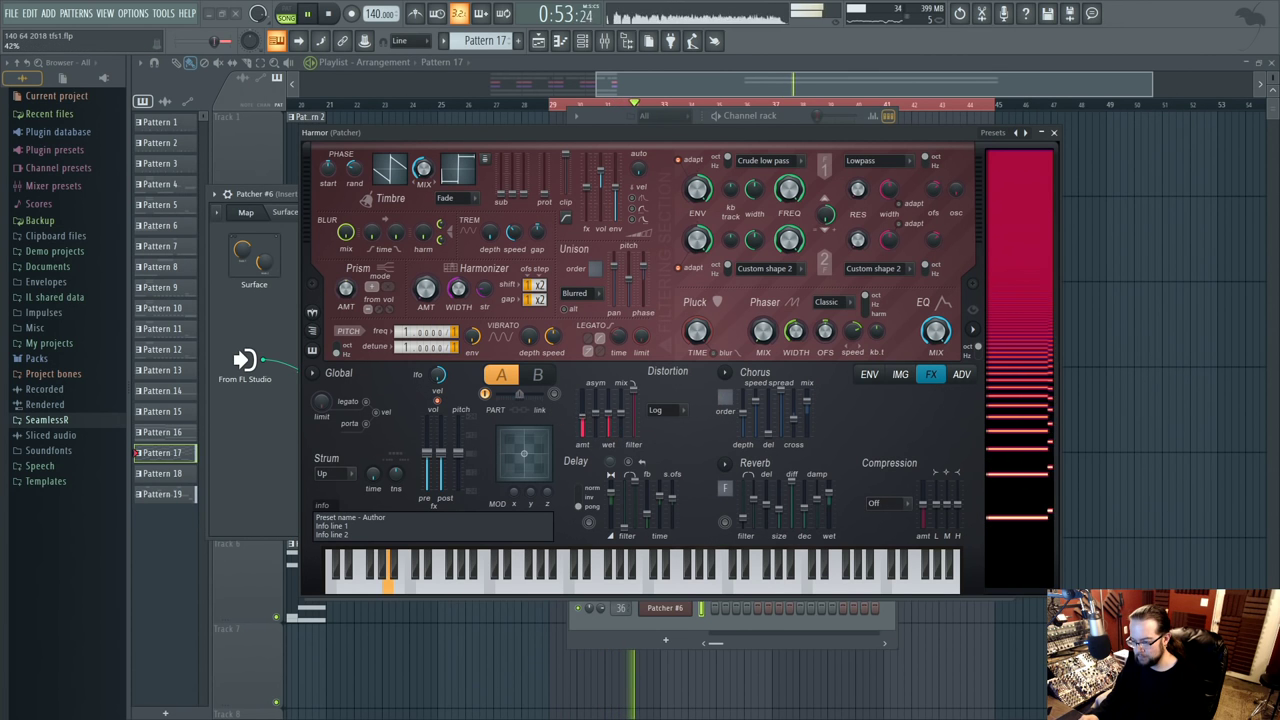
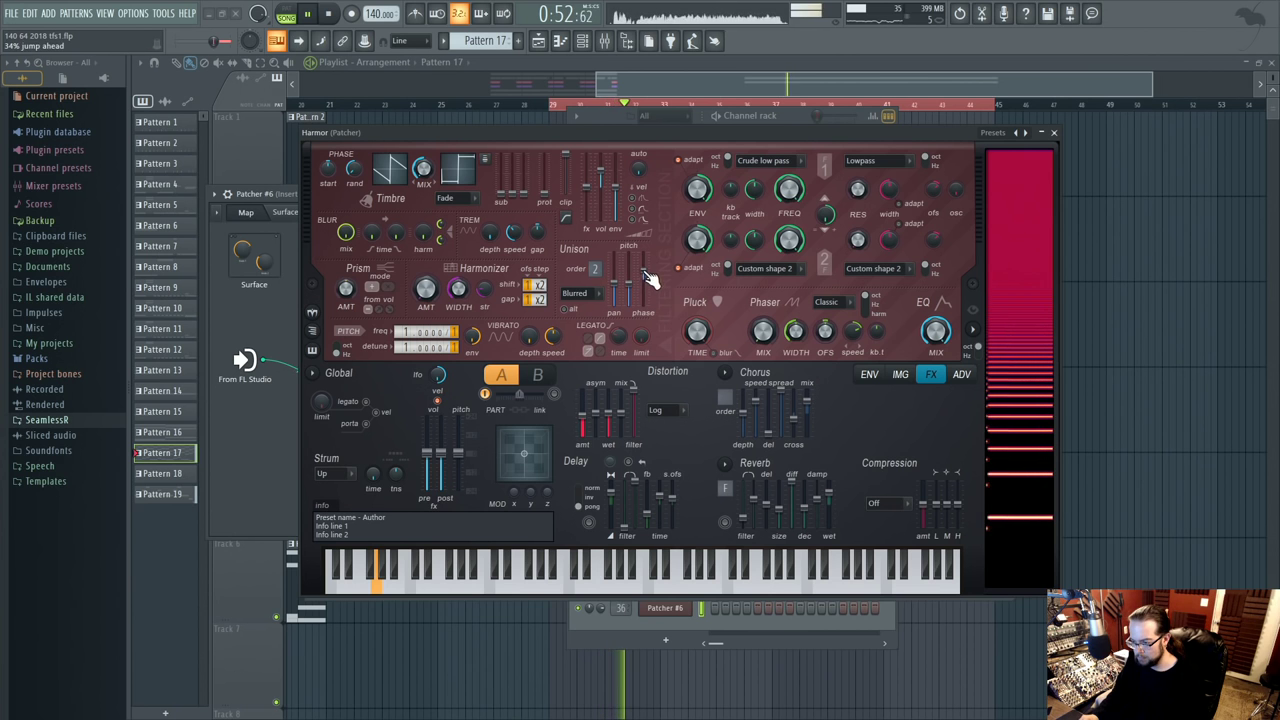
{"action": "left_click", "coordinate": [869, 374]}
{"action": "left_click_drag", "start_coordinate": [703, 463], "coordinate": [725, 492]}
{"action": "left_click_drag", "start_coordinate": [864, 443], "coordinate": [922, 456]}
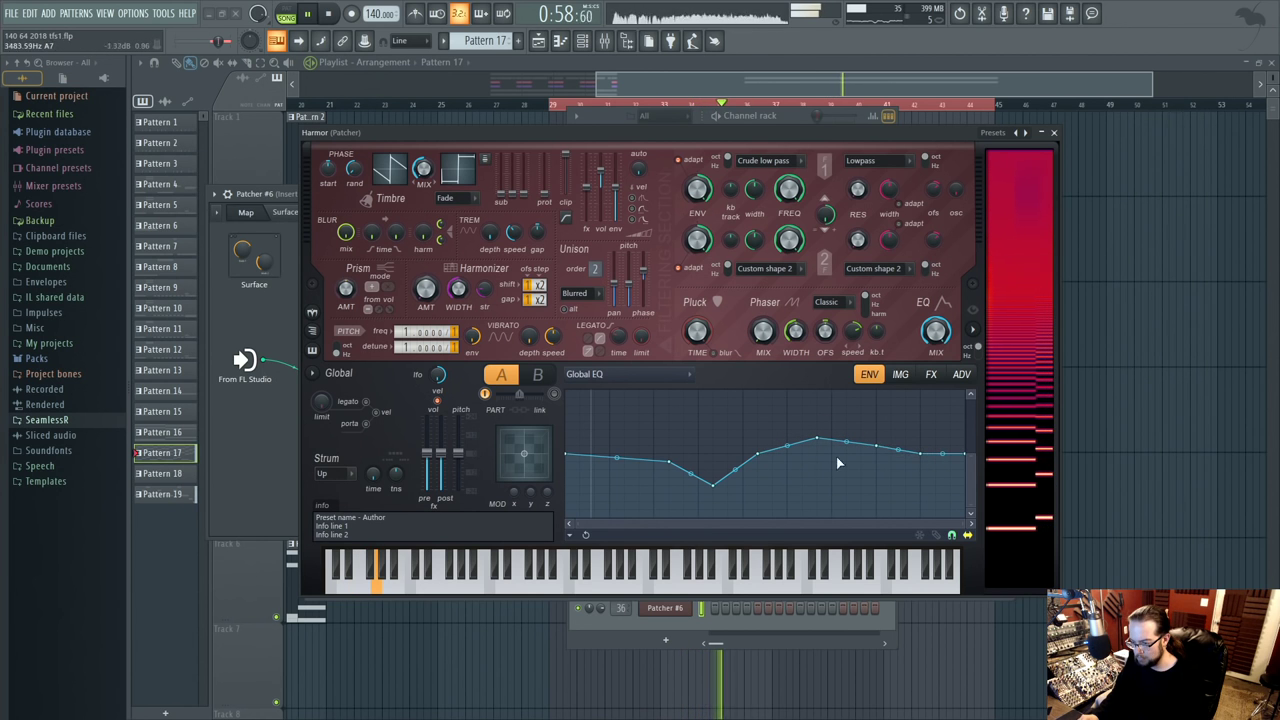
{"action": "left_click_drag", "start_coordinate": [638, 460], "coordinate": [645, 456]}
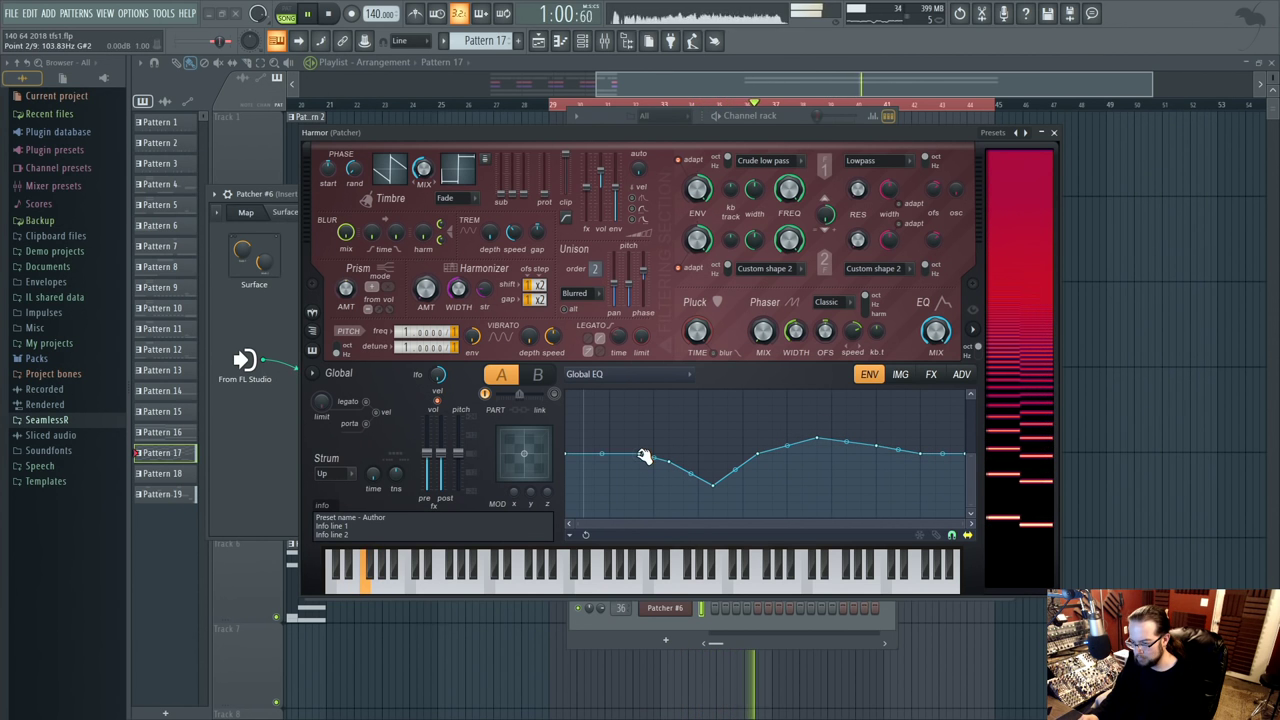
- Shape Harmor's Local EQ curve with a low dip and mild boosts further up, and set the unison distribution to Uniform
{"action": "left_click", "coordinate": [613, 374]}
{"action": "left_click", "coordinate": [829, 294]}
{"action": "left_click", "coordinate": [620, 374]}
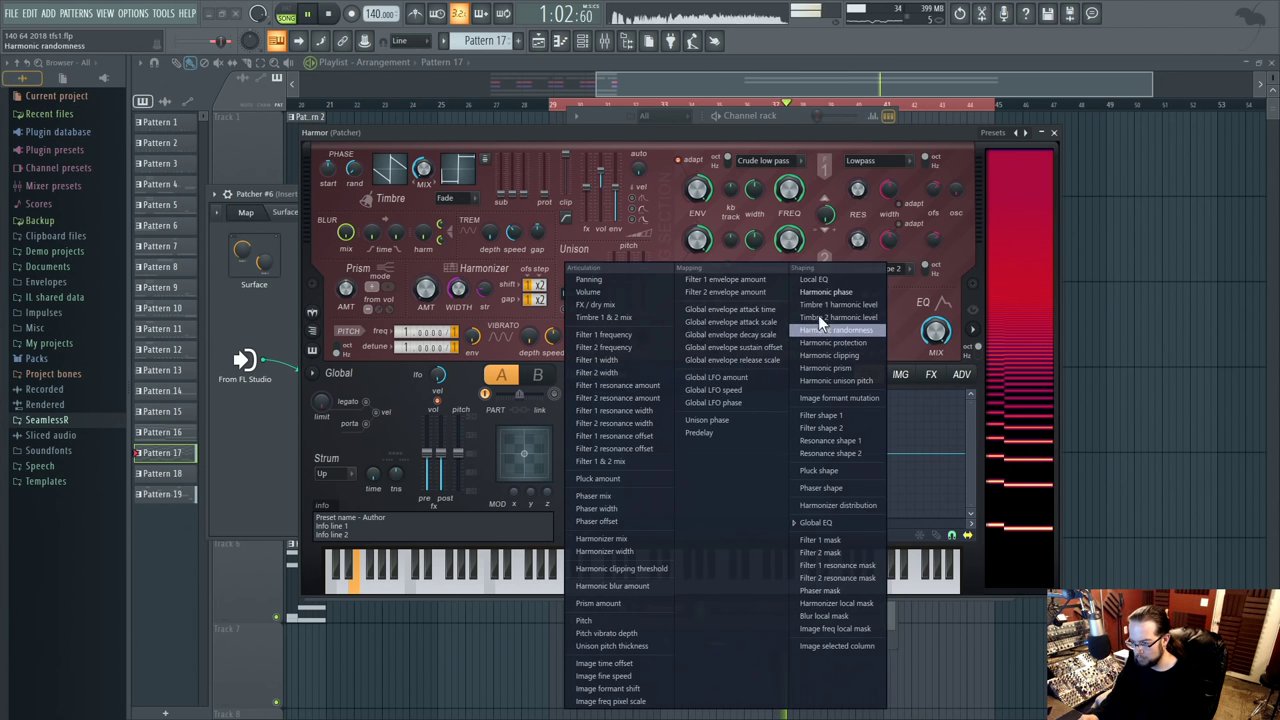
{"action": "left_click", "coordinate": [808, 285]}
{"action": "mouse_move", "coordinate": [614, 455]}
{"action": "left_mouse_down"}
{"action": "mouse_move", "coordinate": [786, 434]}
{"action": "mouse_move", "coordinate": [820, 452]}
{"action": "mouse_move", "coordinate": [925, 449]}
{"action": "left_mouse_up"}
{"action": "left_click_drag", "start_coordinate": [780, 429], "coordinate": [700, 449]}
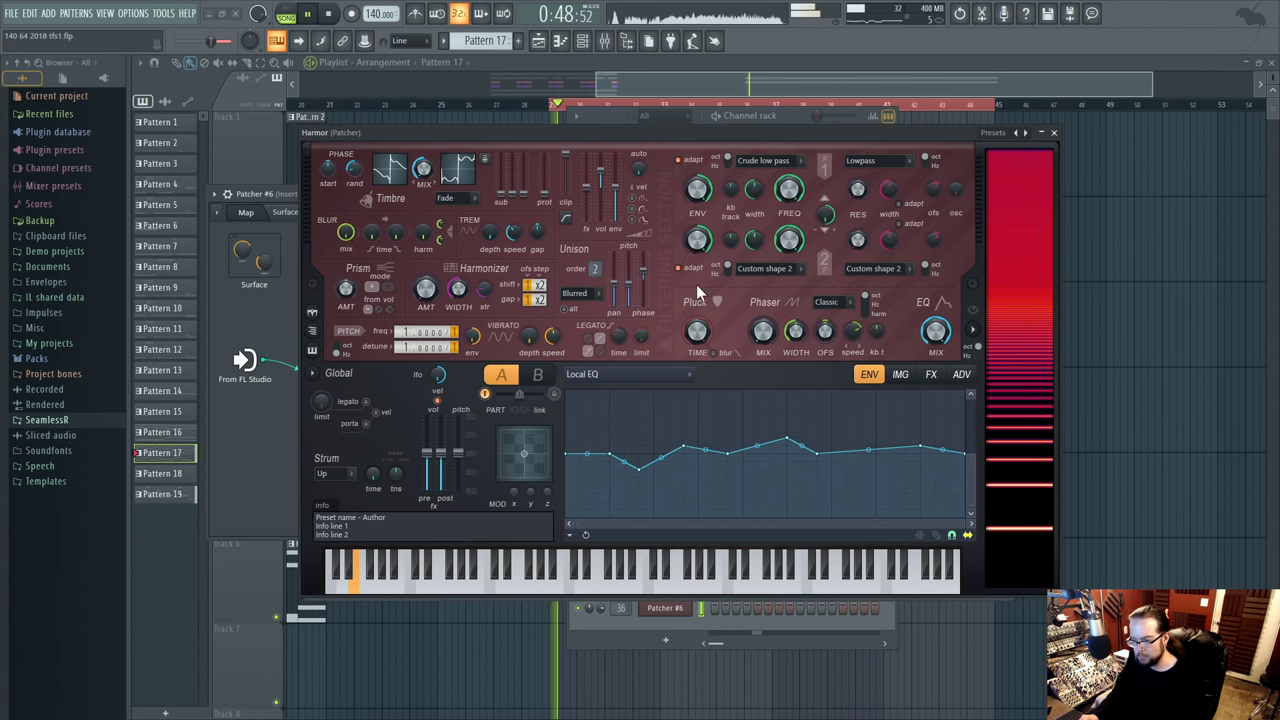
{"action": "left_click", "coordinate": [586, 295]}
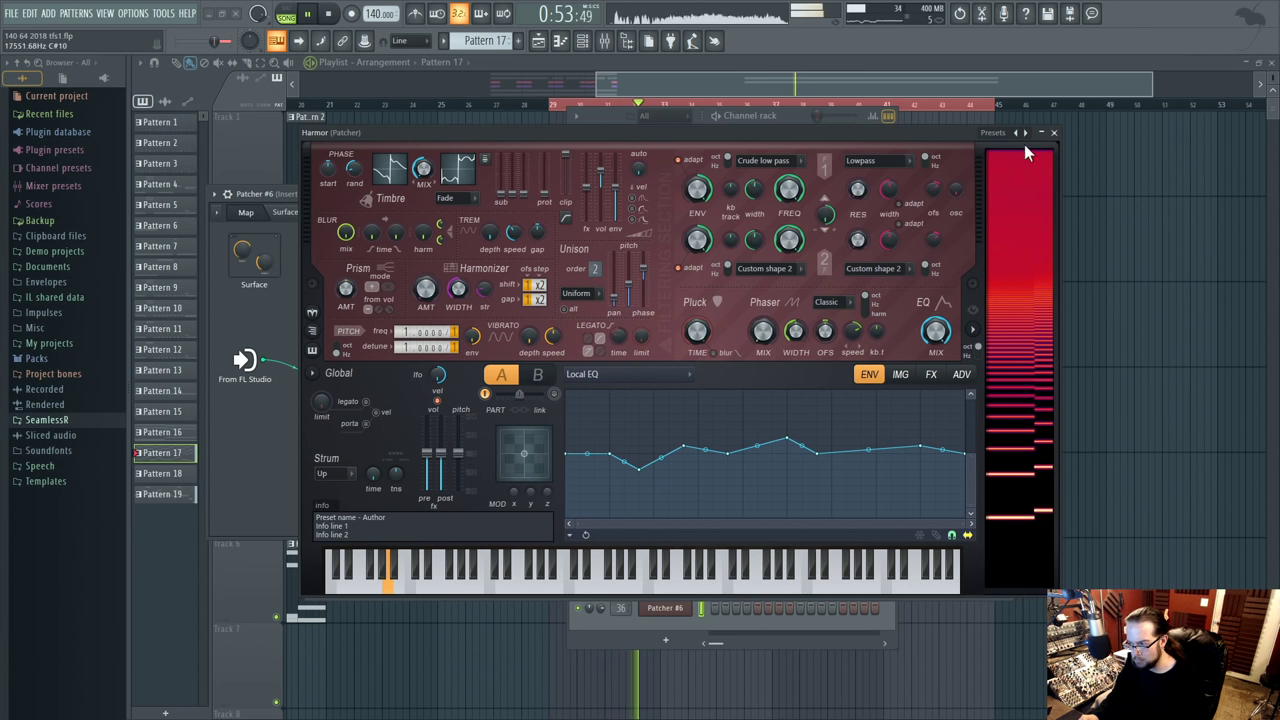
- Close and reopen Patcher #6's Harmor, and examine its advanced settings before returning to the envelope view
{"action": "left_click", "coordinate": [1053, 132]}
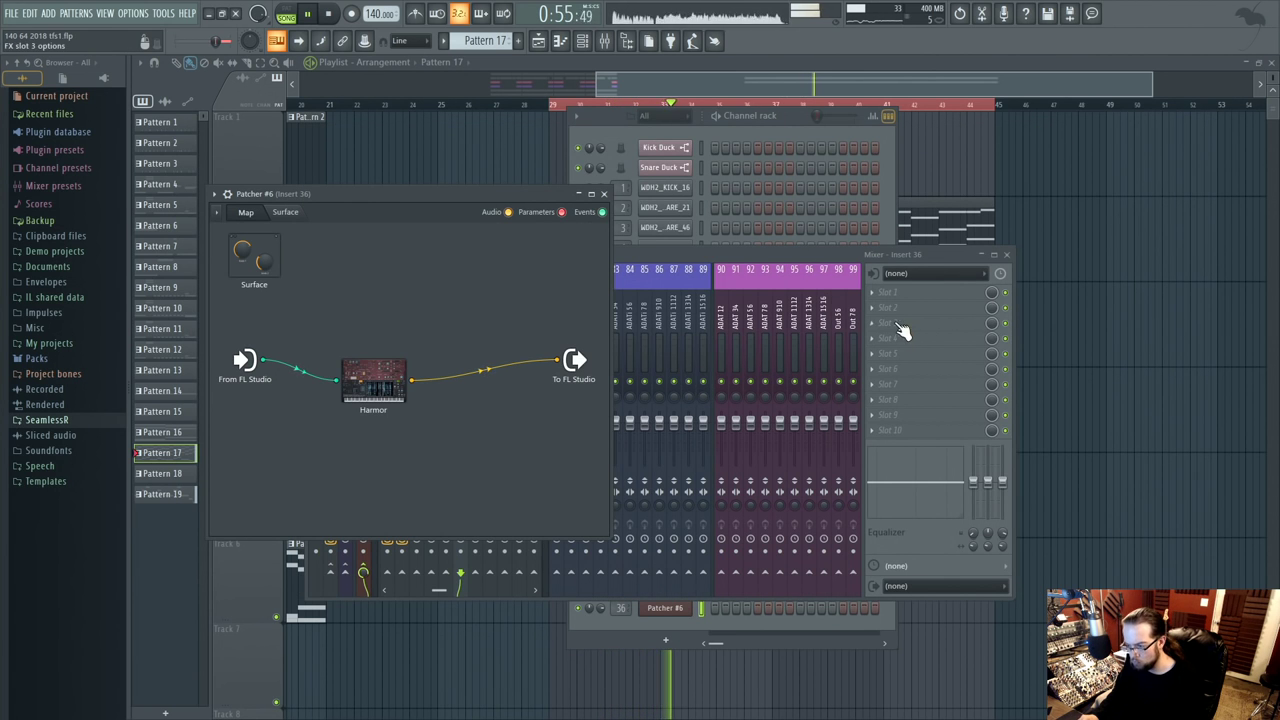
{"action": "left_click", "coordinate": [825, 258]}
{"action": "left_click", "coordinate": [445, 214]}
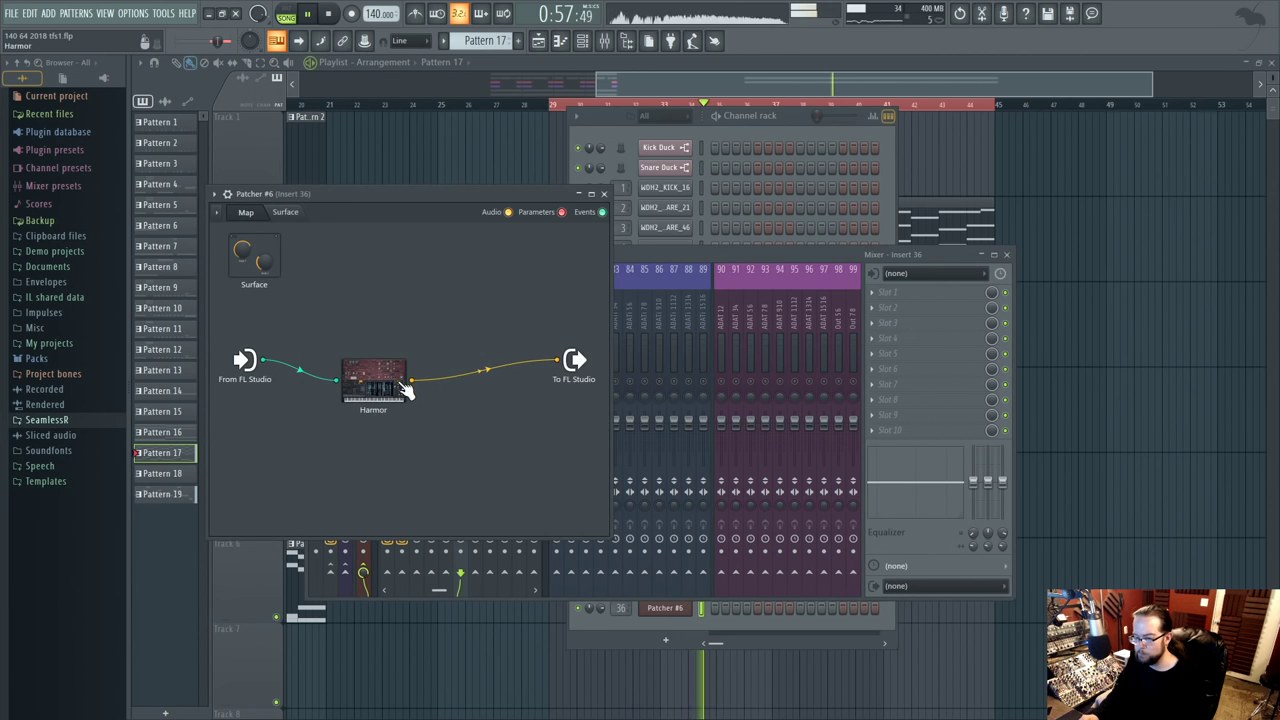
{"action": "left_click", "coordinate": [405, 390]}
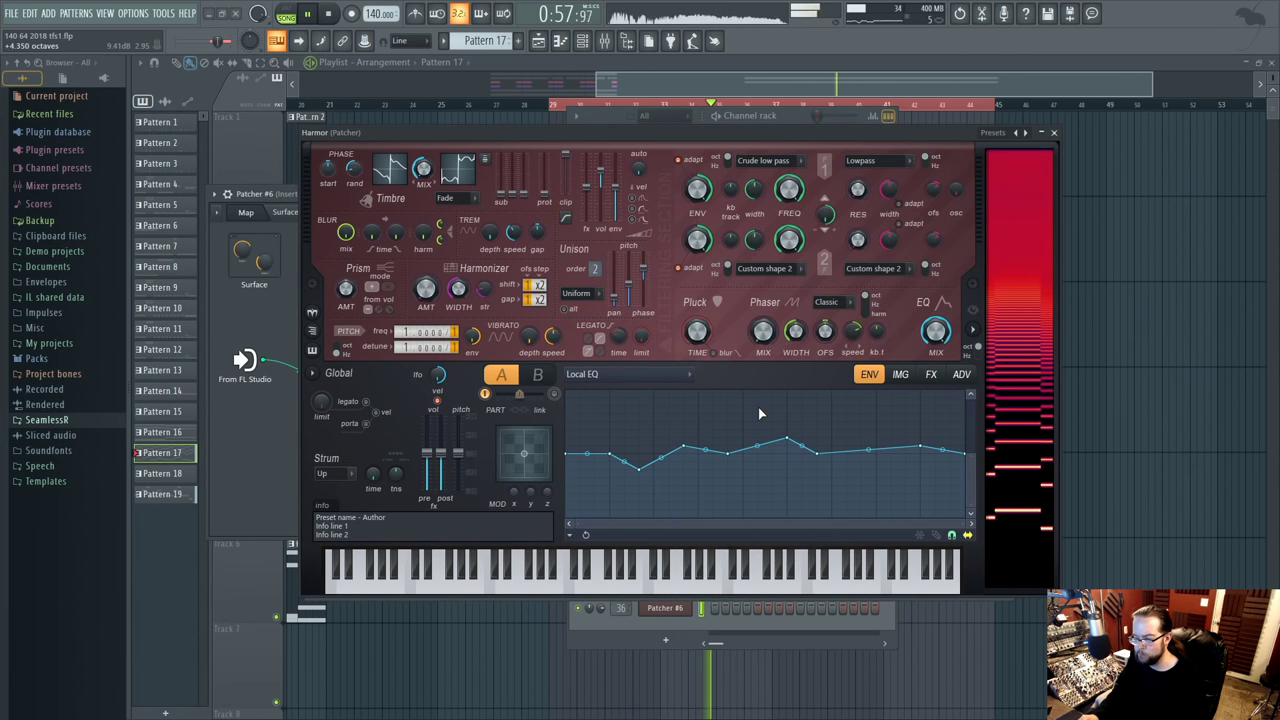
{"action": "left_click", "coordinate": [958, 376]}
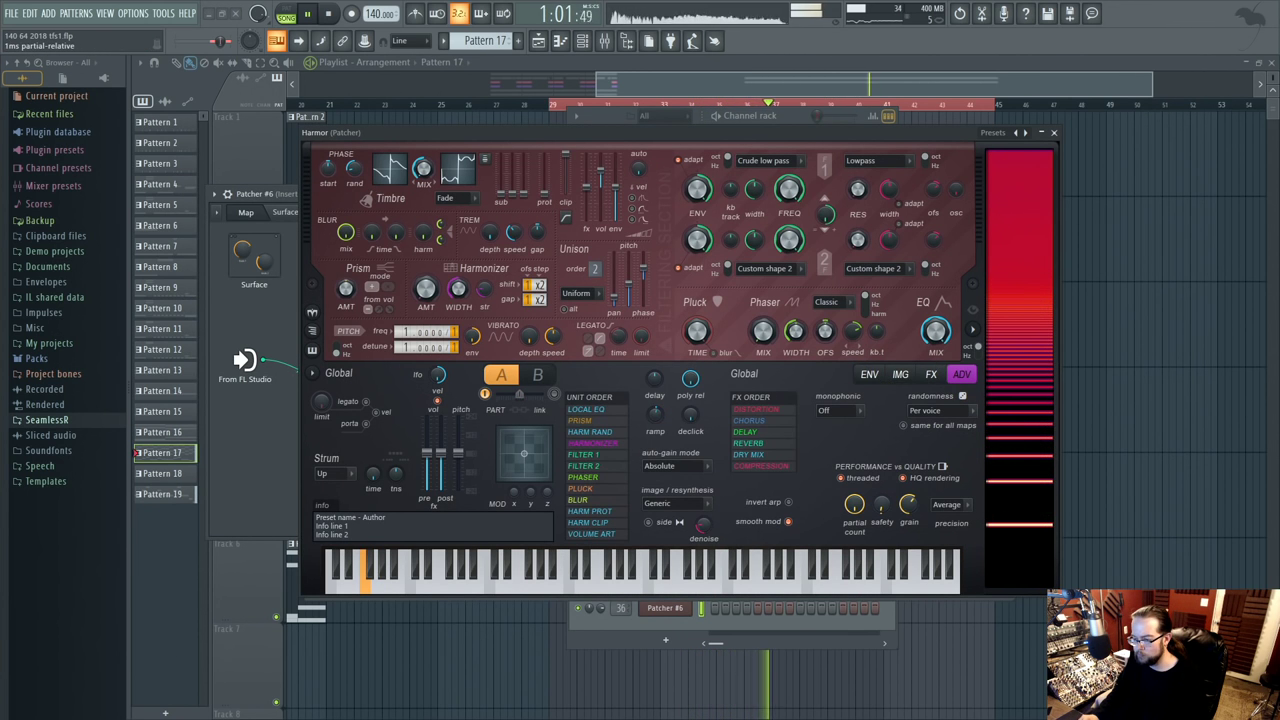
{"action": "left_click", "coordinate": [869, 375]}
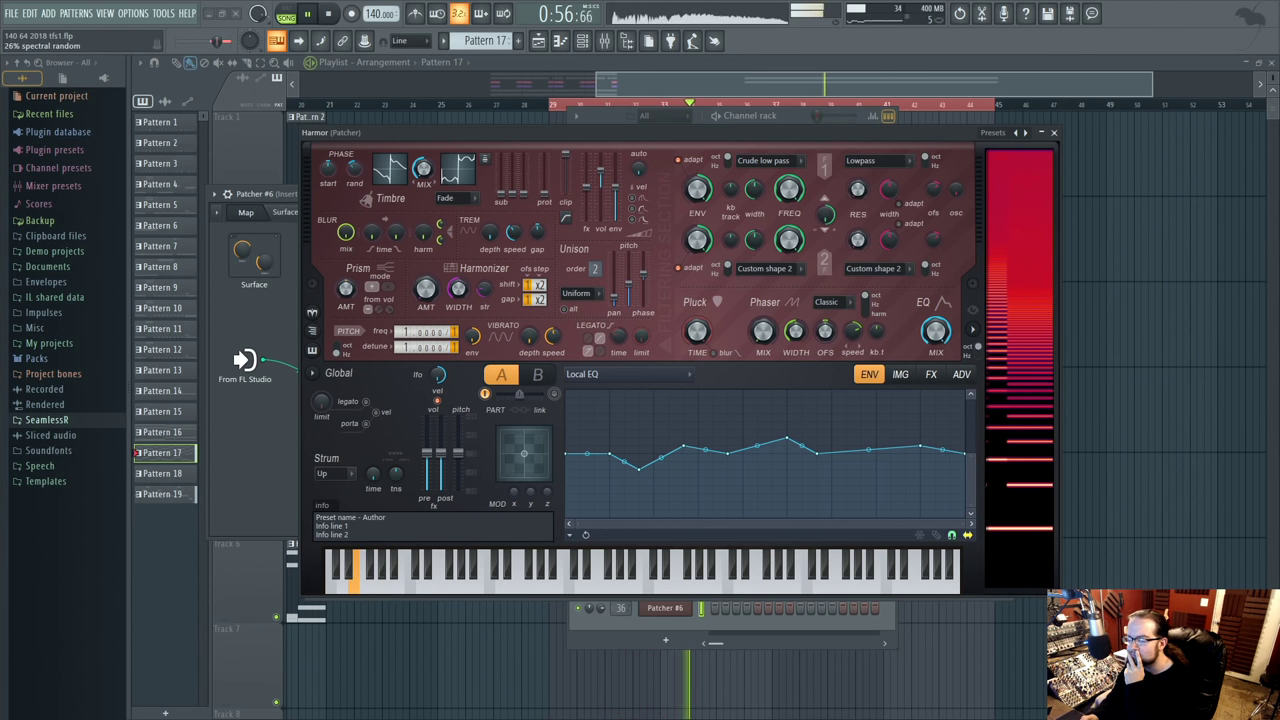
- Switch the Harmor envelope editor to Harmonic unison pitch and edit its curve across the full range
{"action": "left_click", "coordinate": [617, 376]}
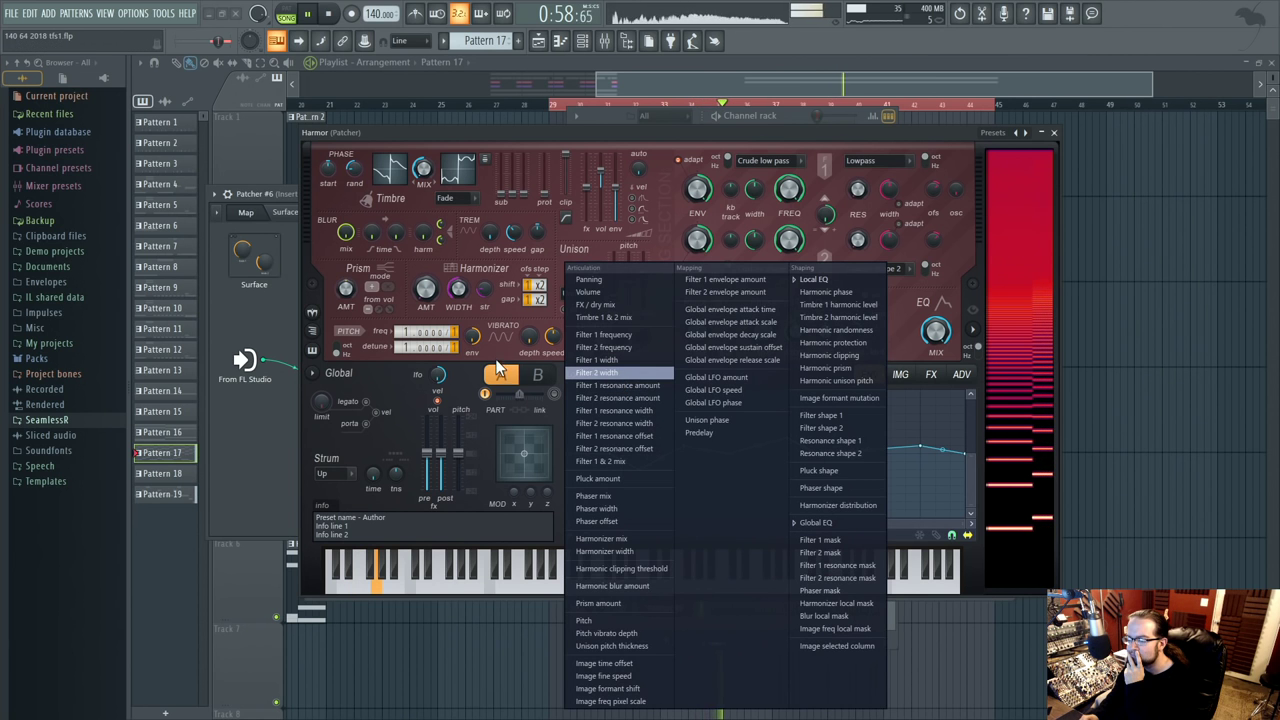
{"action": "left_click", "coordinate": [617, 376]}
{"action": "left_click", "coordinate": [634, 376]}
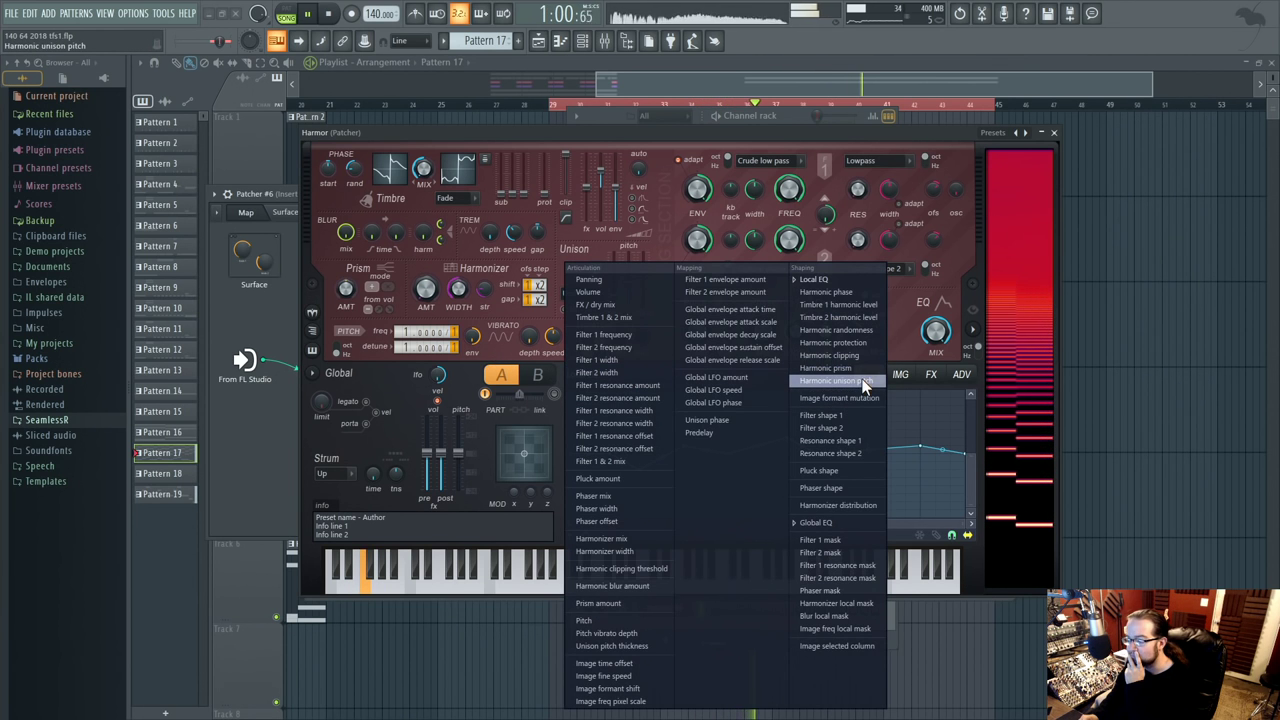
{"action": "left_click", "coordinate": [866, 383]}
{"action": "mouse_move", "coordinate": [570, 455]}
{"action": "left_mouse_down"}
{"action": "mouse_move", "coordinate": [677, 494]}
{"action": "mouse_move", "coordinate": [800, 429]}
{"action": "mouse_move", "coordinate": [960, 452]}
{"action": "left_mouse_up"}
- Draw a long falling envelope for Harmor's Unison pitch thickness, bending it into a fast initial drop with a slow tail
{"action": "right_click", "coordinate": [640, 302]}
{"action": "left_click", "coordinate": [665, 310]}
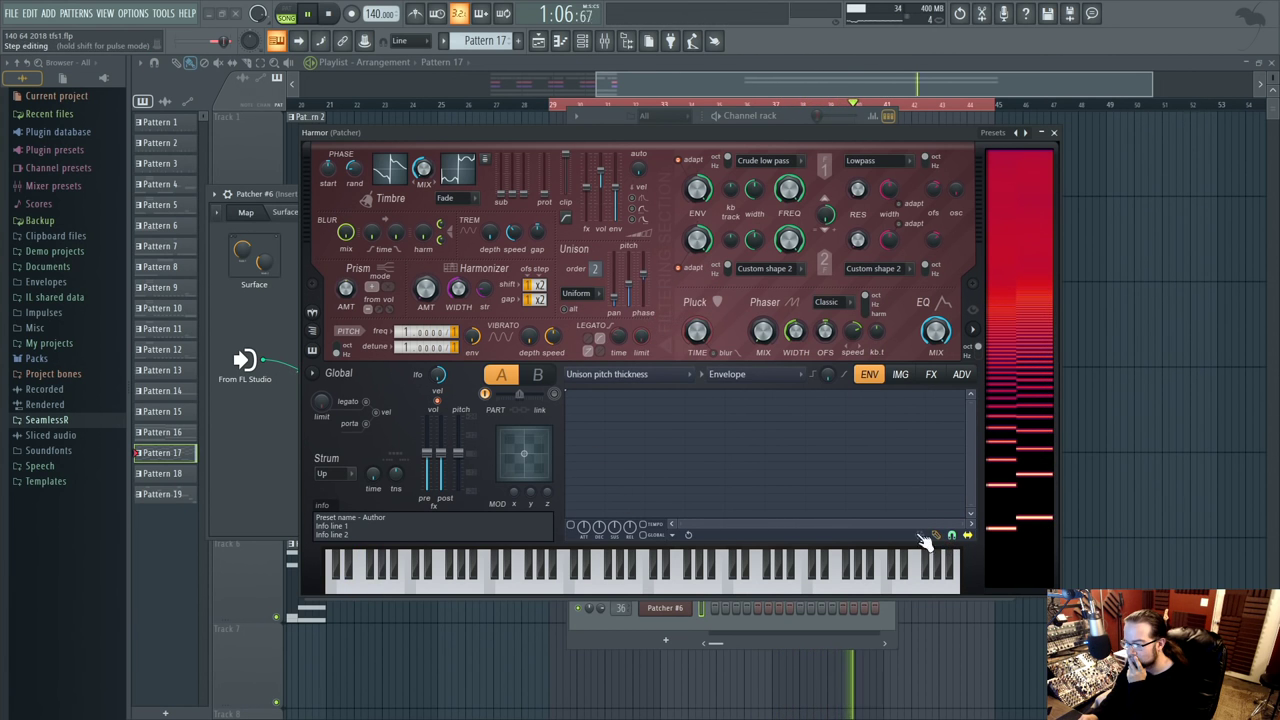
{"action": "left_click_drag", "start_coordinate": [578, 453], "coordinate": [757, 512]}
{"action": "left_click_drag", "start_coordinate": [663, 480], "coordinate": [666, 421]}
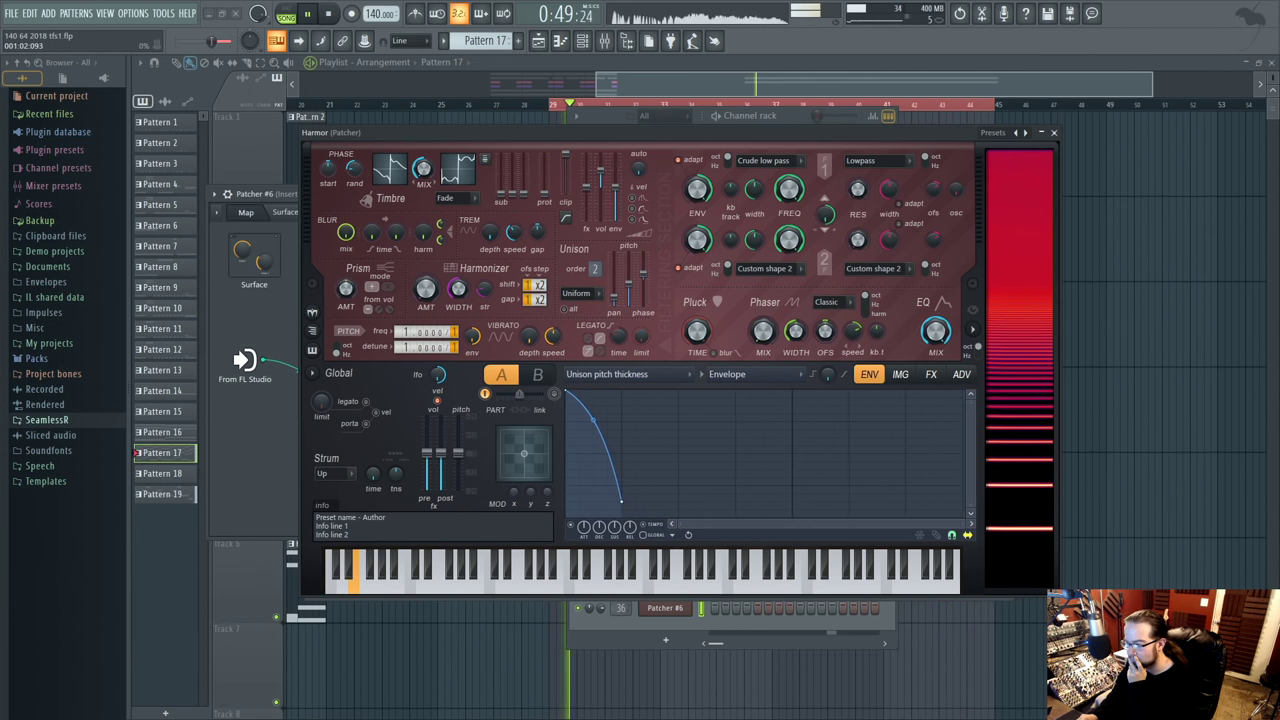
{"action": "left_click_drag", "start_coordinate": [630, 506], "coordinate": [797, 474]}
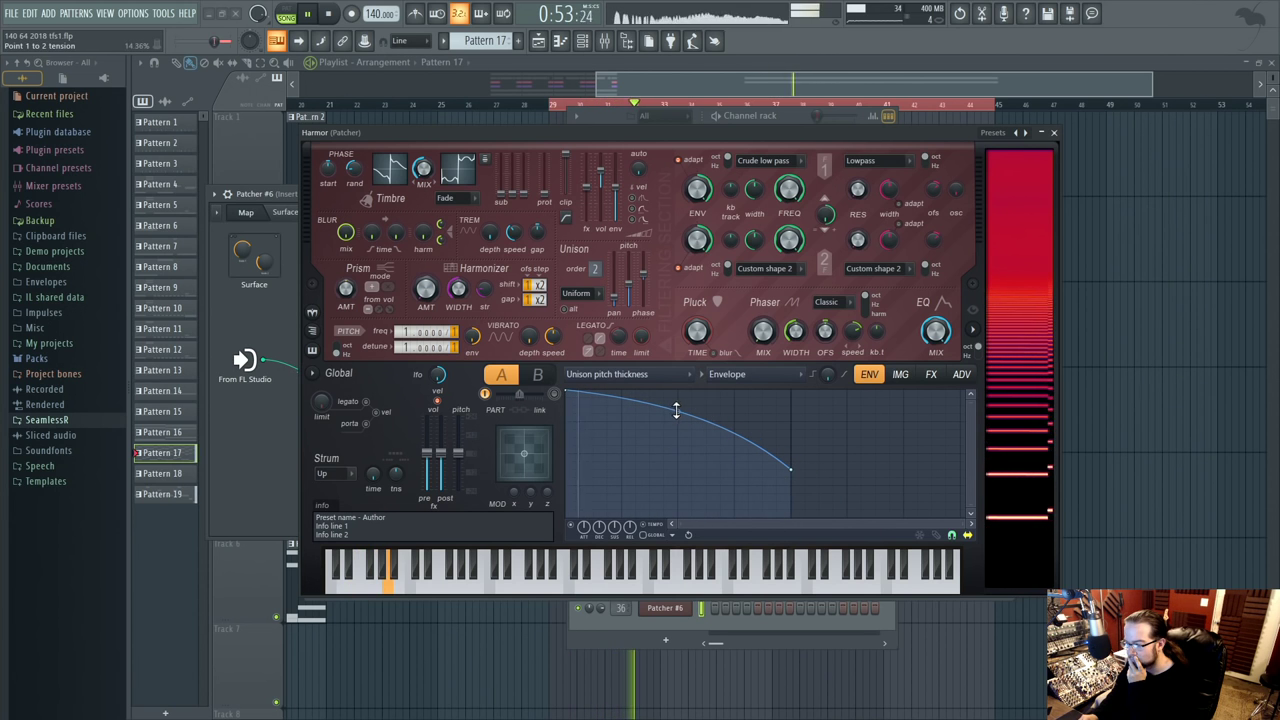
{"action": "left_click_drag", "start_coordinate": [676, 411], "coordinate": [678, 444]}
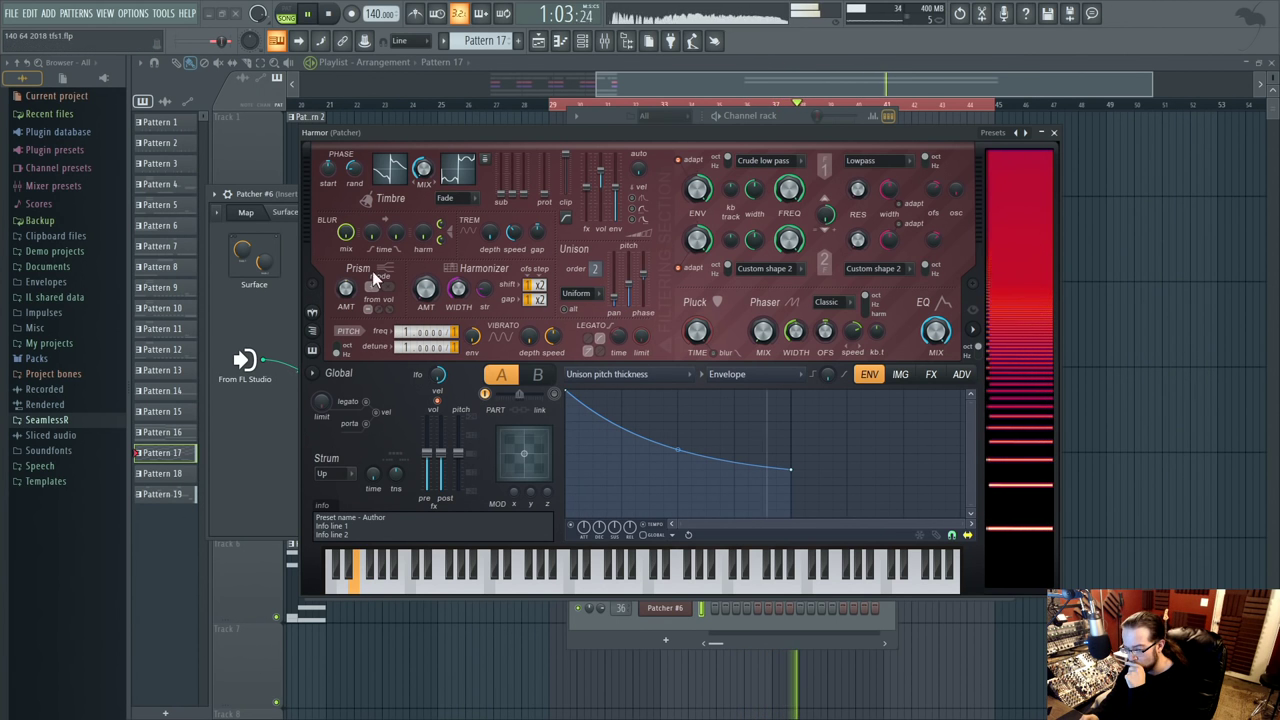
- Copy Harmor's part A into part B, and set part B's second pitch value to 2
{"action": "left_click", "coordinate": [327, 375]}
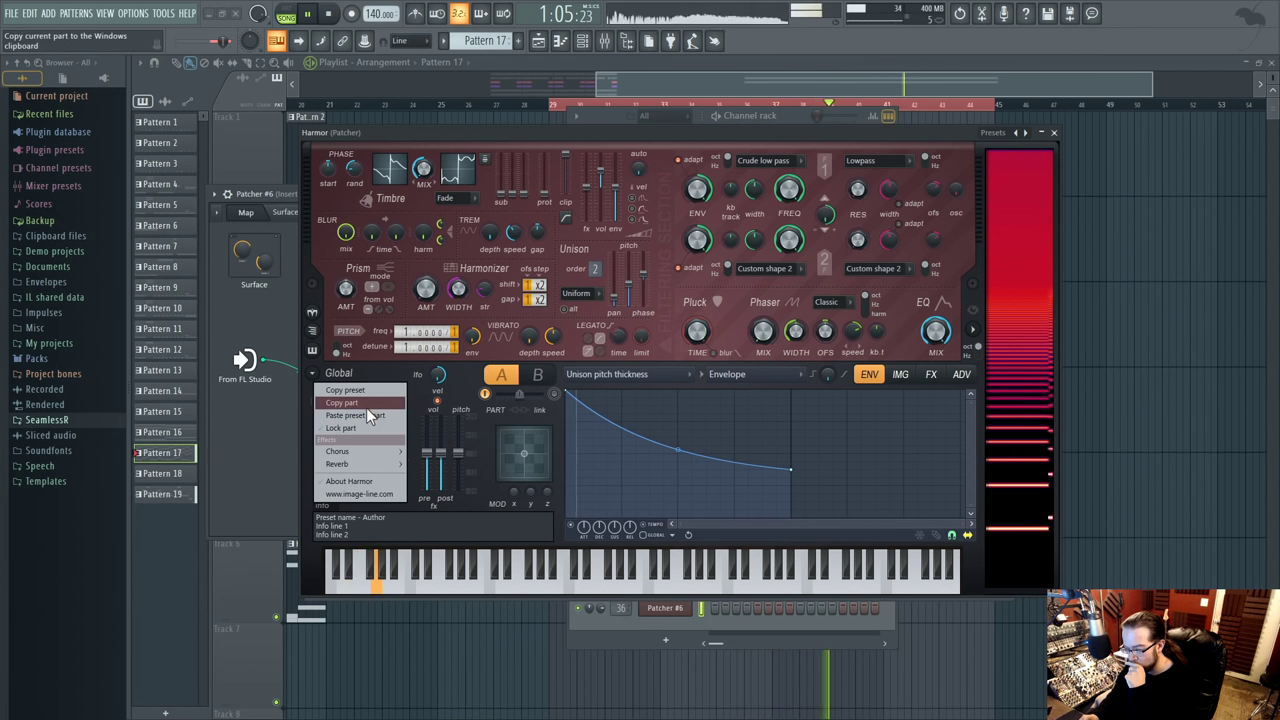
{"action": "left_click", "coordinate": [358, 415]}
{"action": "left_click", "coordinate": [538, 376]}
{"action": "left_click", "coordinate": [327, 375]}
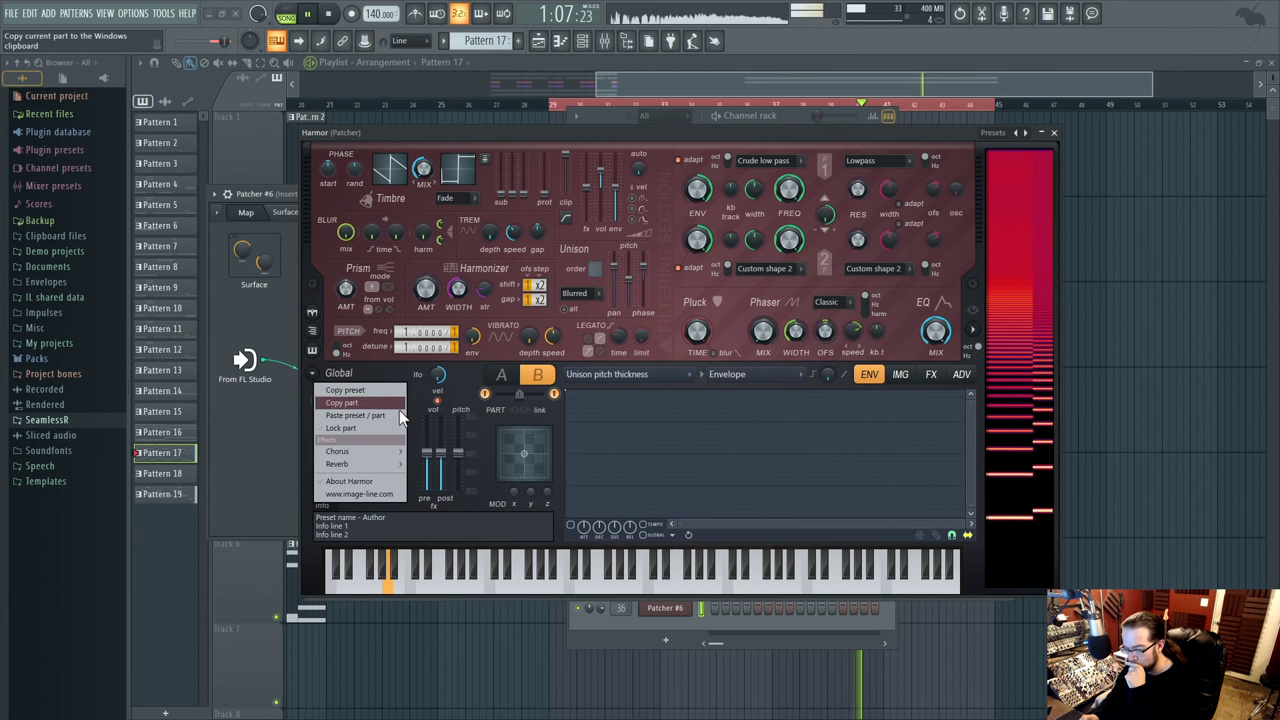
{"action": "left_click", "coordinate": [399, 416]}
{"action": "scroll", "coordinate": [397, 345], "scroll_direction": "up", "scroll_amount": 2}
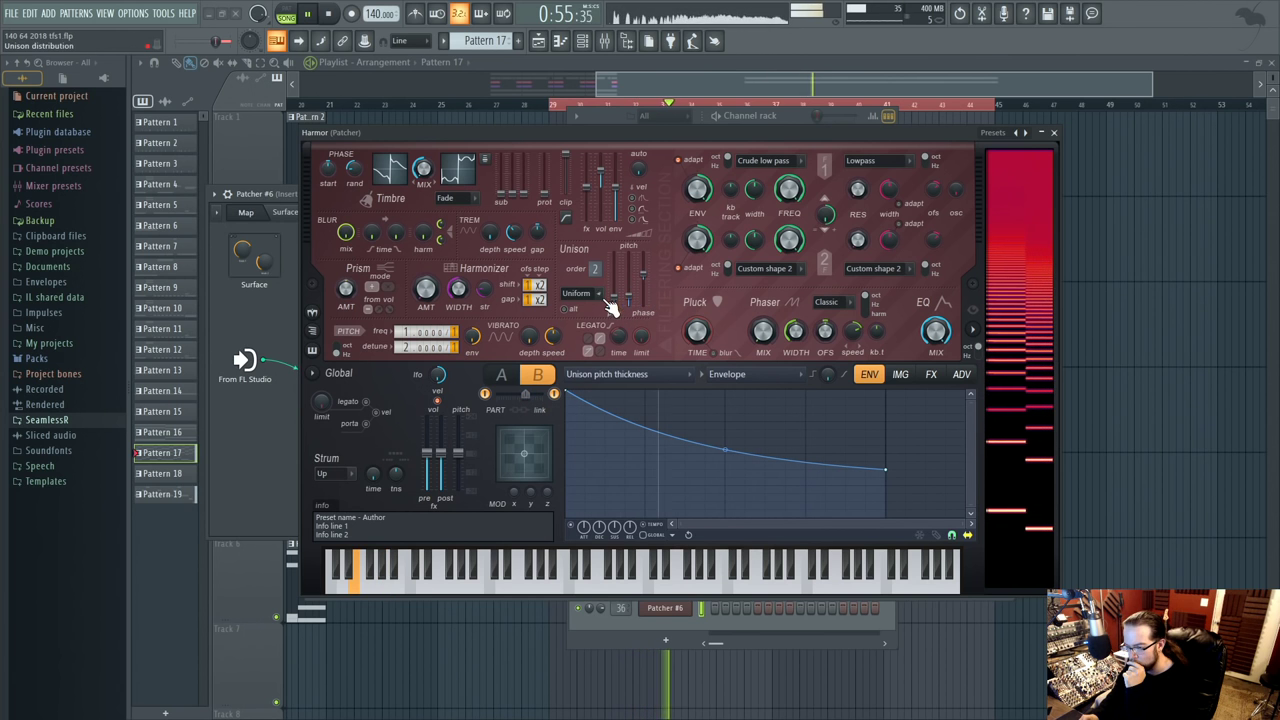
- Adjust part B's unison sliders and the A/B mix by ear with the unison alt option enabled, and close the open windows
{"action": "left_click_drag", "start_coordinate": [645, 286], "coordinate": [645, 280]}
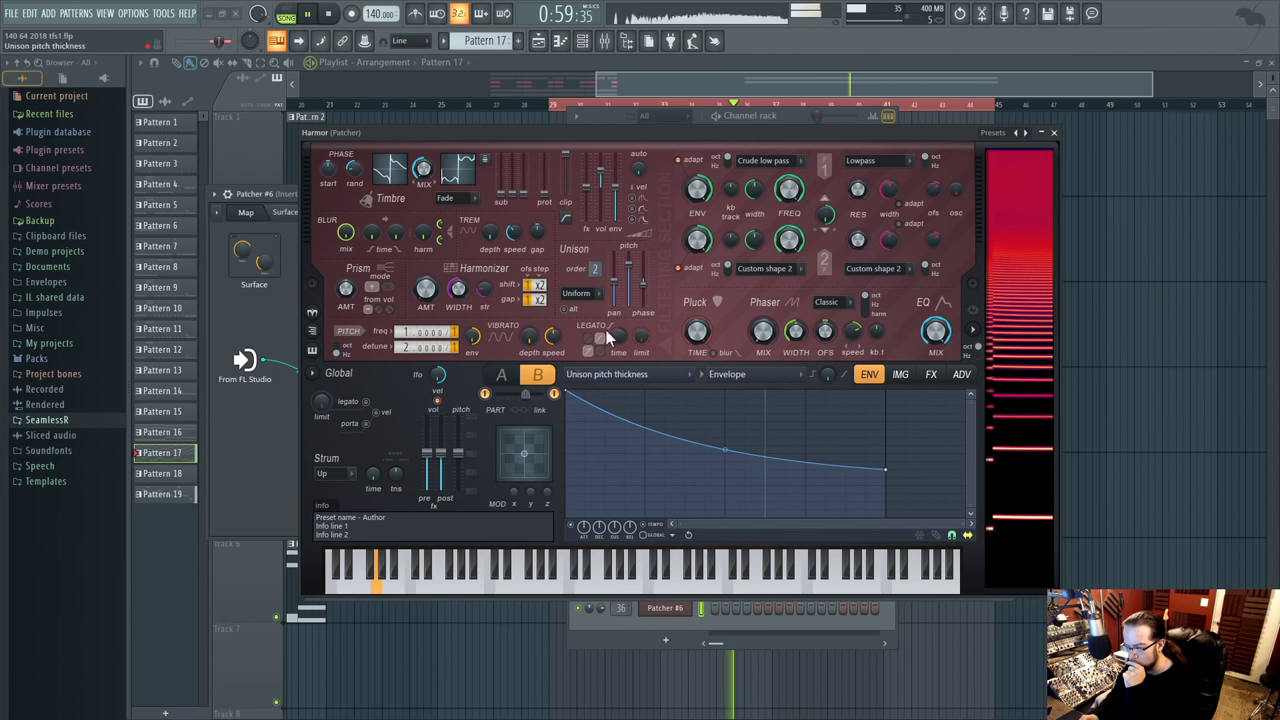
{"action": "left_click_drag", "start_coordinate": [522, 400], "coordinate": [517, 402]}
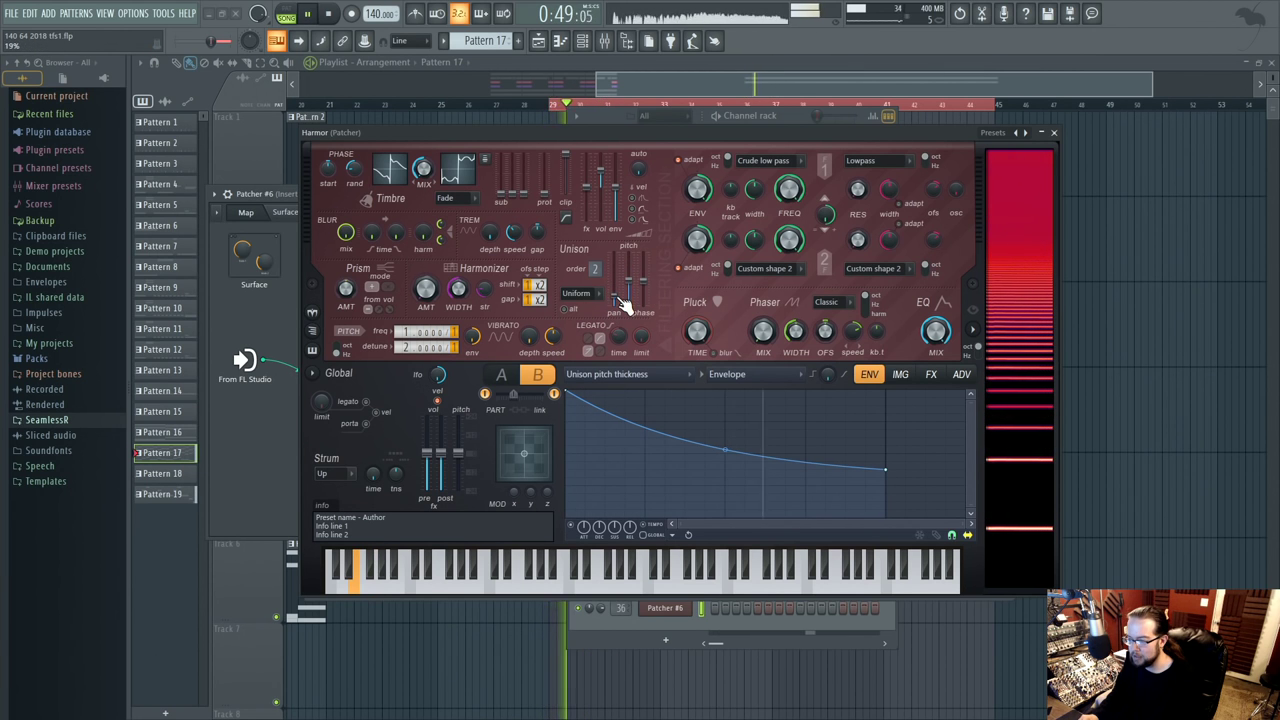
{"action": "left_click", "coordinate": [564, 308]}
{"action": "left_click_drag", "start_coordinate": [518, 398], "coordinate": [534, 398]}
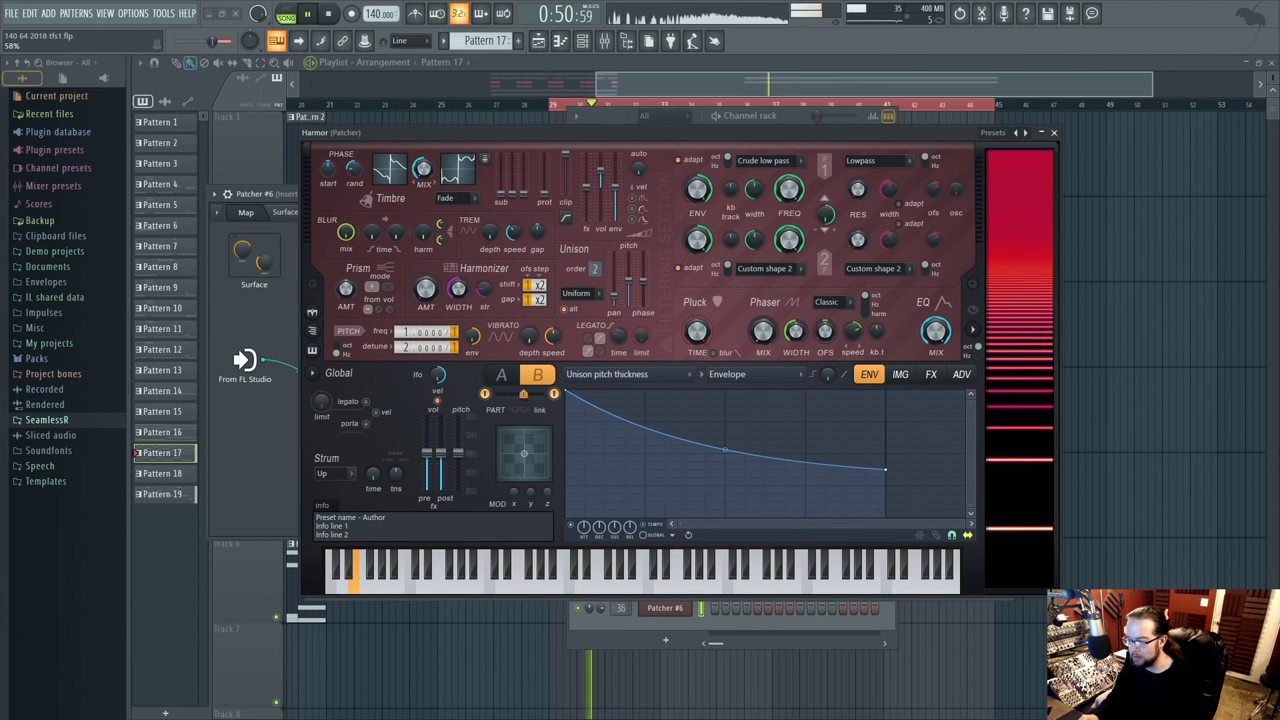
{"action": "left_click", "coordinate": [1053, 132]}
{"action": "key", "text": "F12"}
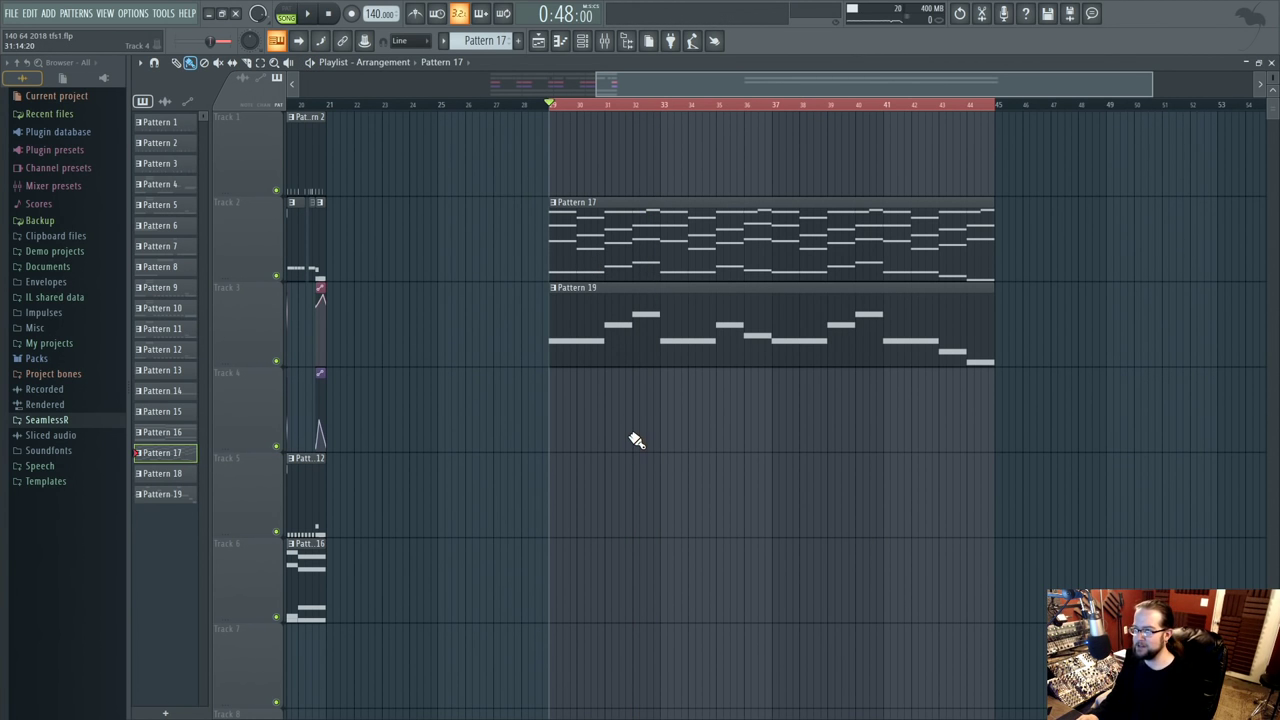
- Check the chord and bass levels in the mixer while looping from bar 29, clear the solo so all tracks are active, and stop playback
{"action": "scroll", "coordinate": [670, 450], "scroll_direction": "left", "scroll_amount": 3}
{"action": "key", "text": "space"}
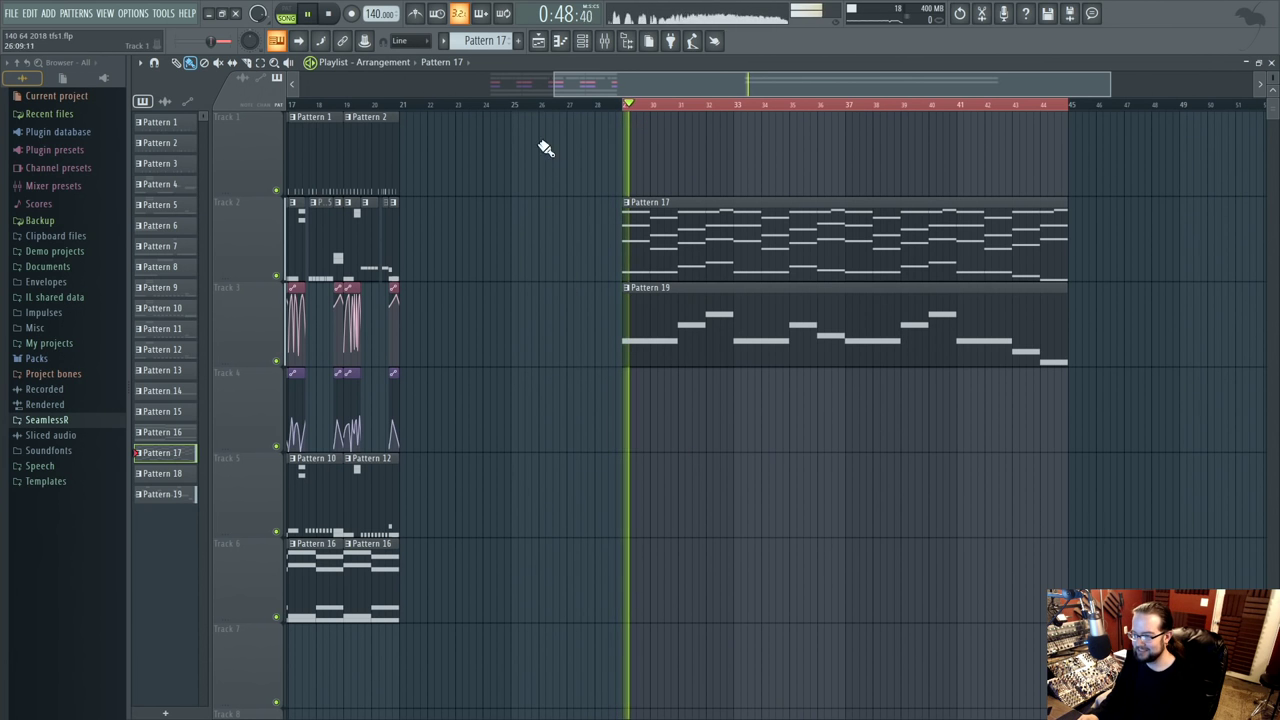
{"action": "left_click", "coordinate": [602, 41]}
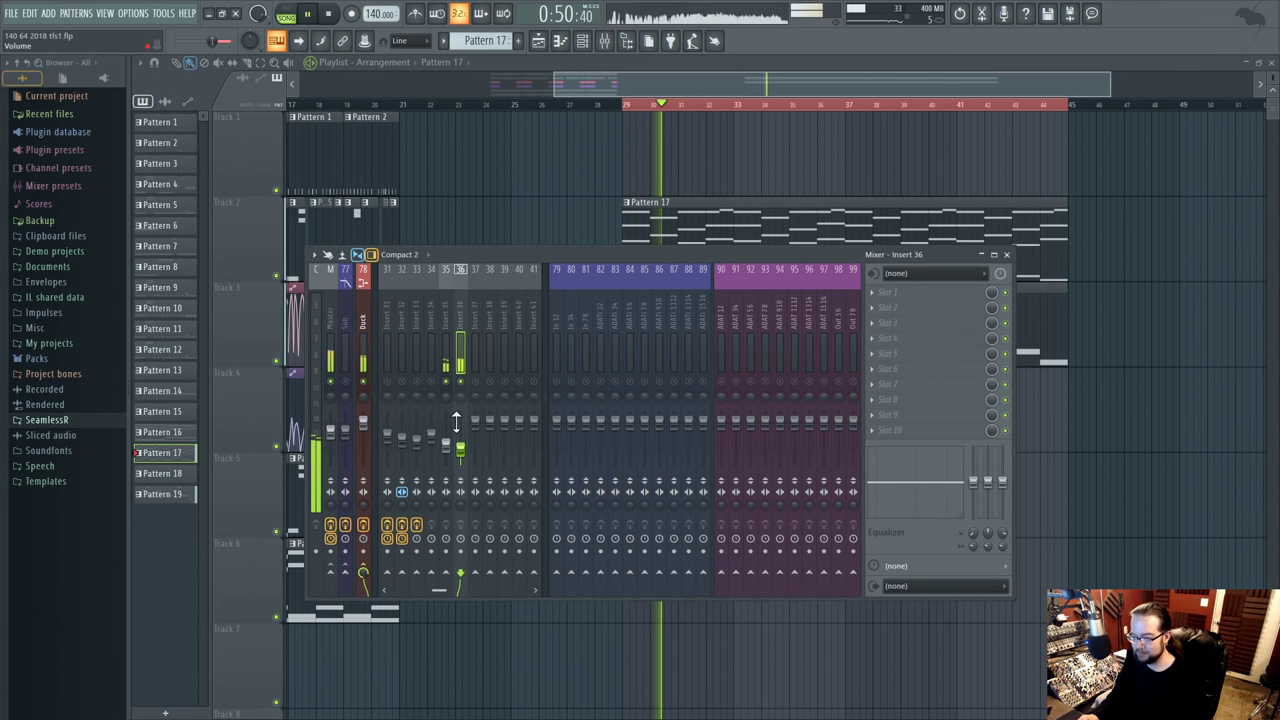
{"action": "key", "text": "space"}
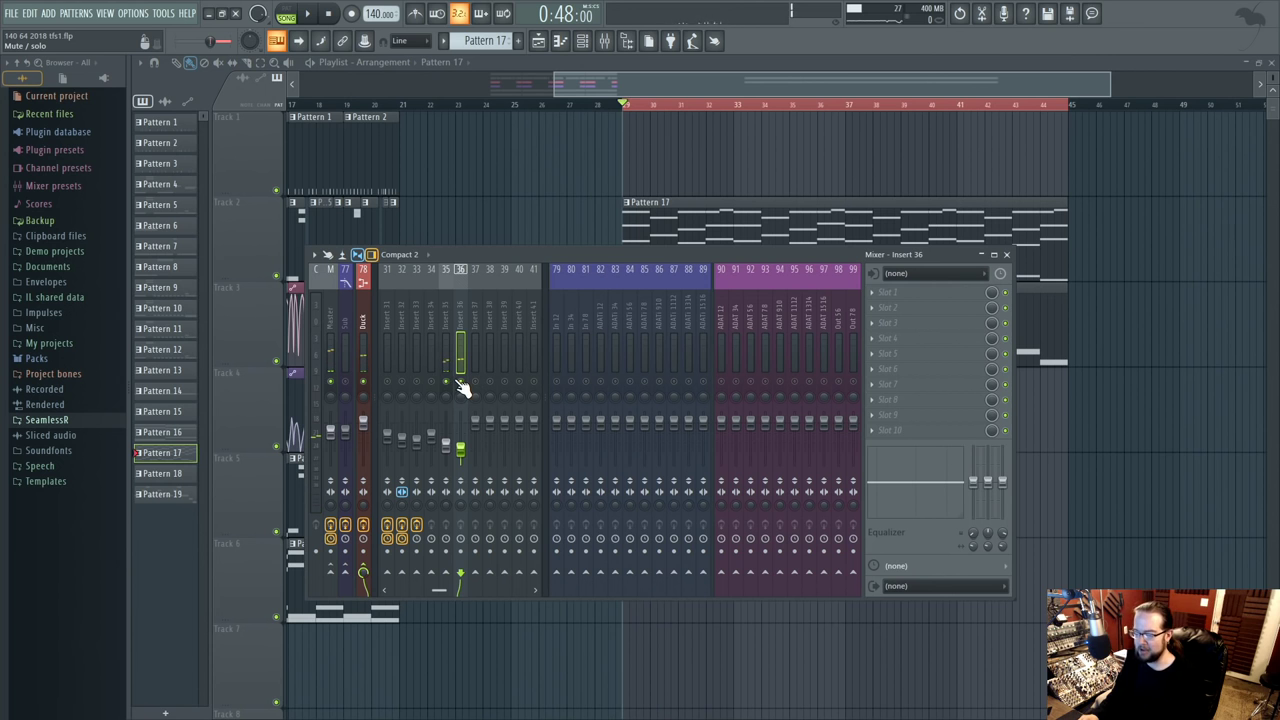
{"action": "left_click", "coordinate": [468, 389]}
{"action": "key", "text": "space"}
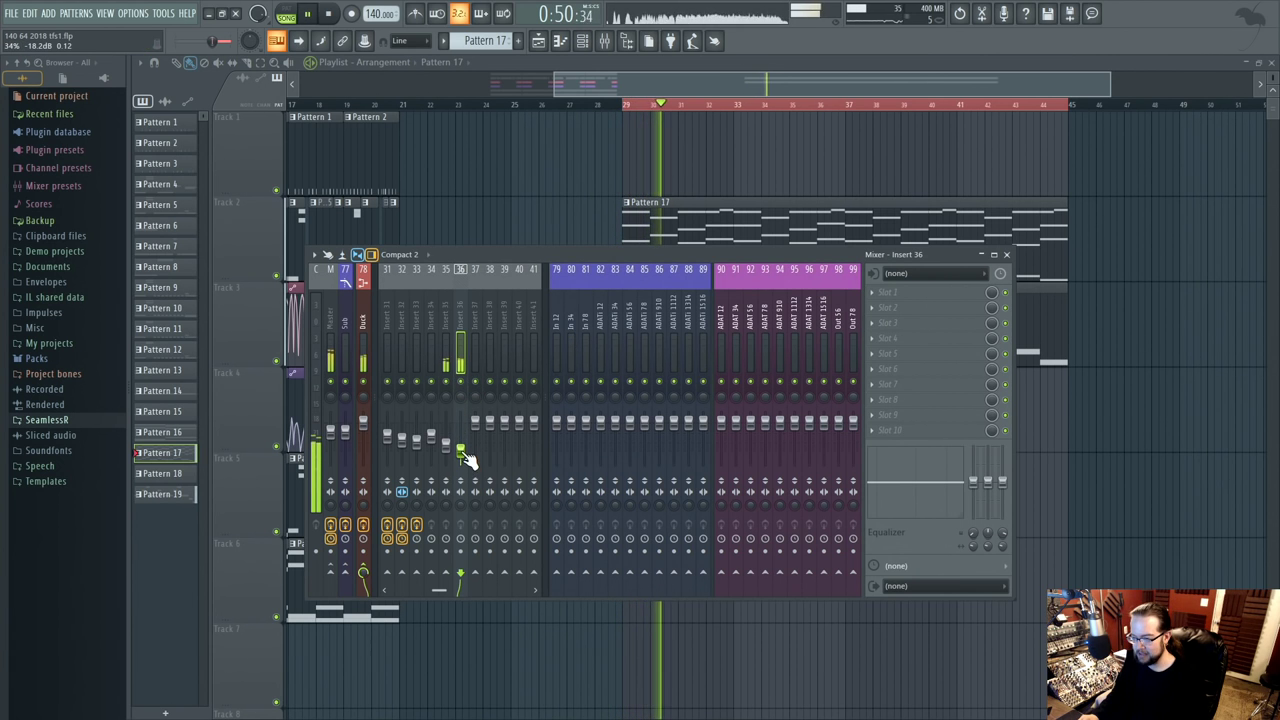
{"action": "key", "text": "F9"}
{"action": "scroll", "coordinate": [717, 303], "scroll_direction": "left", "scroll_amount": 4}
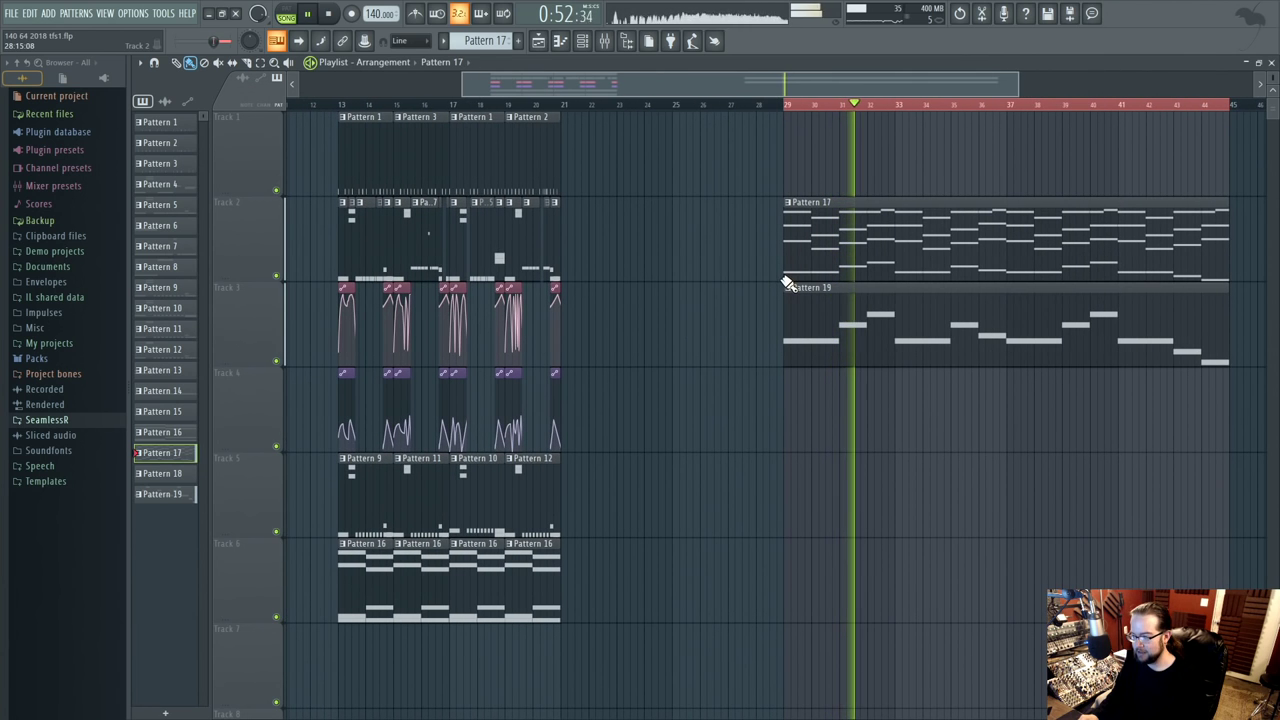
{"action": "key", "text": "space"}
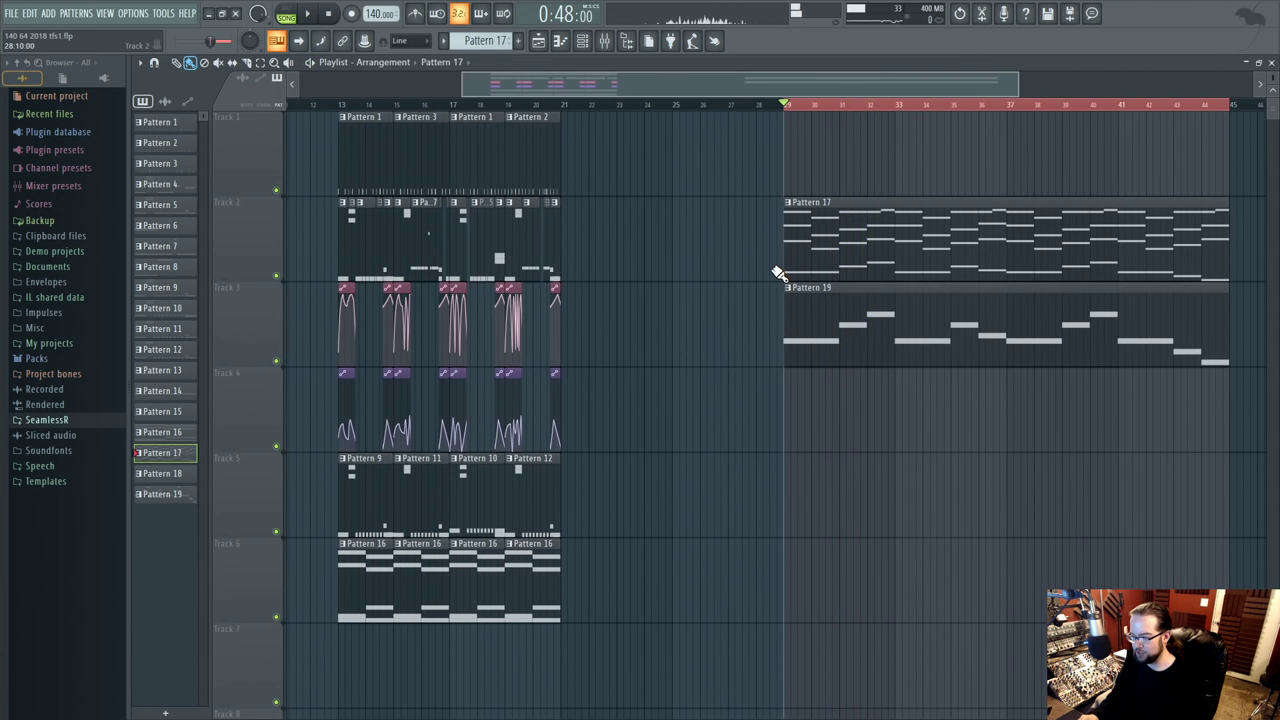
- Copy the Track 1 clips of Patterns 1, 3, 1 and 2 from bar 13 to bar 29, above Pattern 17
{"action": "left_click_drag", "start_coordinate": [370, 150], "coordinate": [612, 177]}
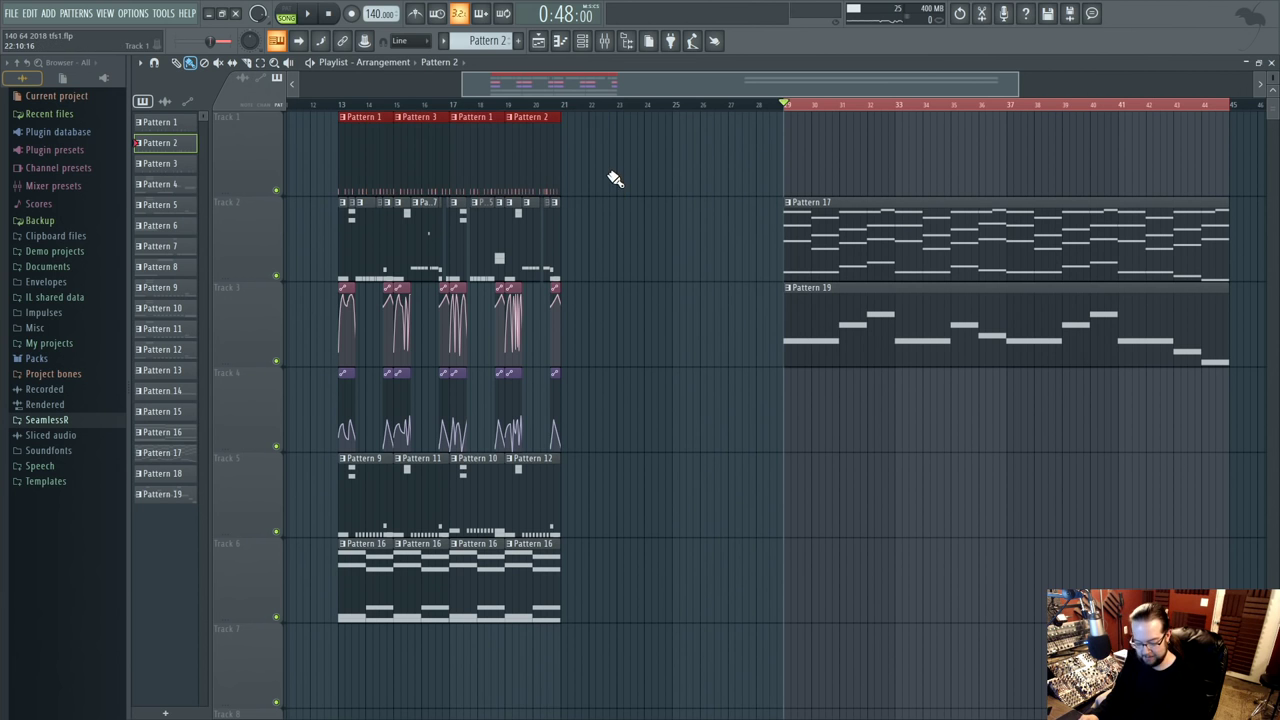
{"action": "left_click_drag", "start_coordinate": [554, 210], "coordinate": [873, 160]}
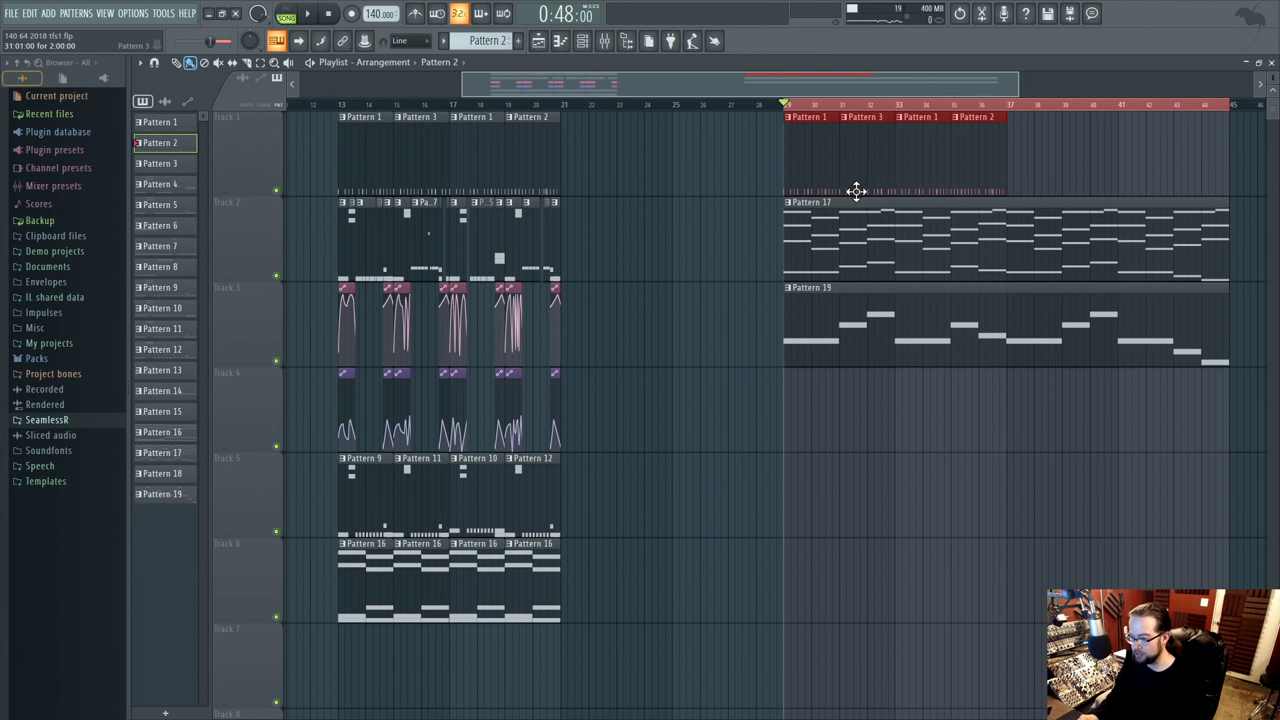
{"action": "scroll", "coordinate": [748, 206], "scroll_direction": "up", "scroll_amount": 5}
{"action": "scroll", "coordinate": [571, 234], "scroll_direction": "down", "scroll_amount": 6}
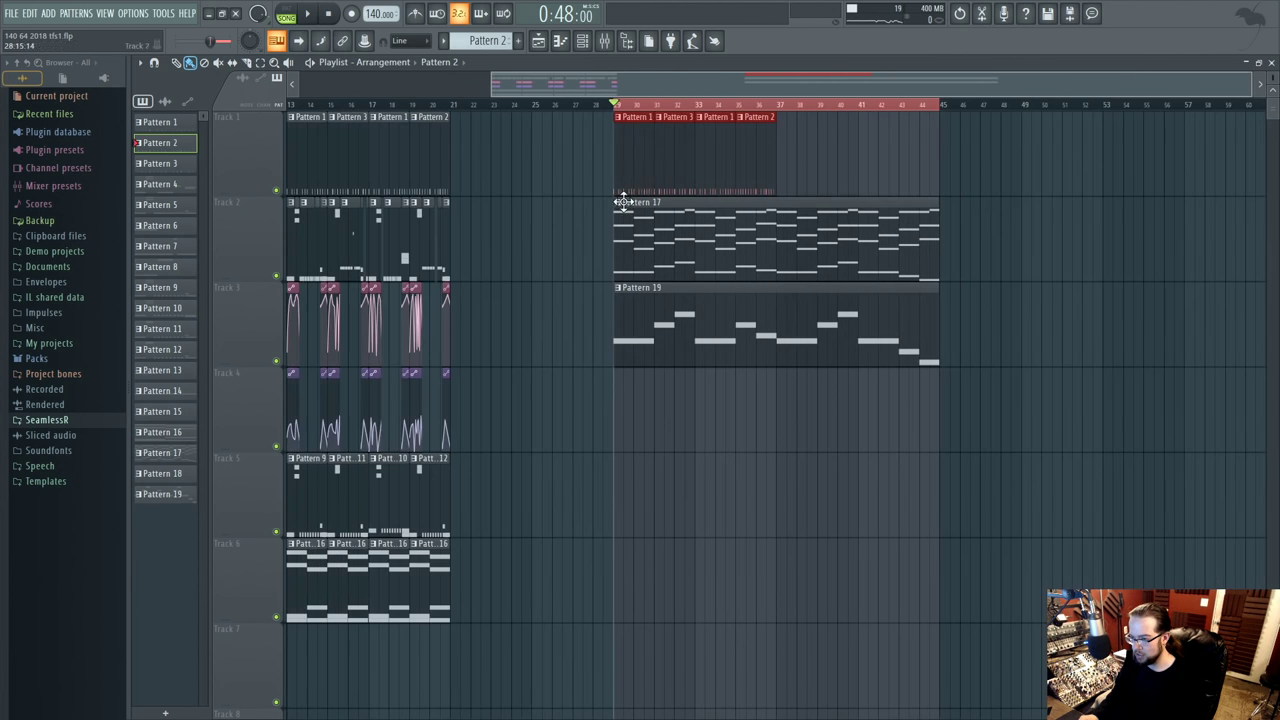
- Repeat the four Track 1 drum clips right after themselves so they reach bar 45, and play from bar 29
{"action": "left_click", "coordinate": [679, 108]}
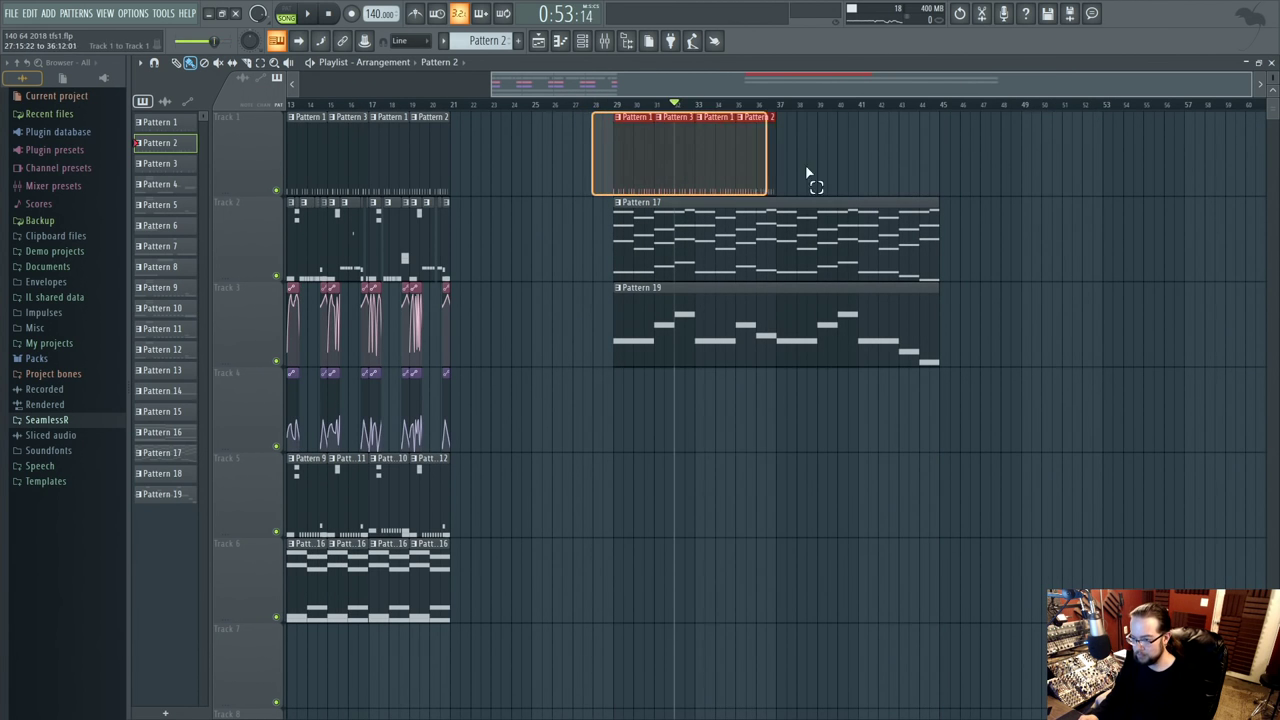
{"action": "key", "text": "ctrl+b"}
{"action": "key", "text": "space"}
{"action": "left_click", "coordinate": [614, 104]}
{"action": "left_click", "coordinate": [591, 220]}
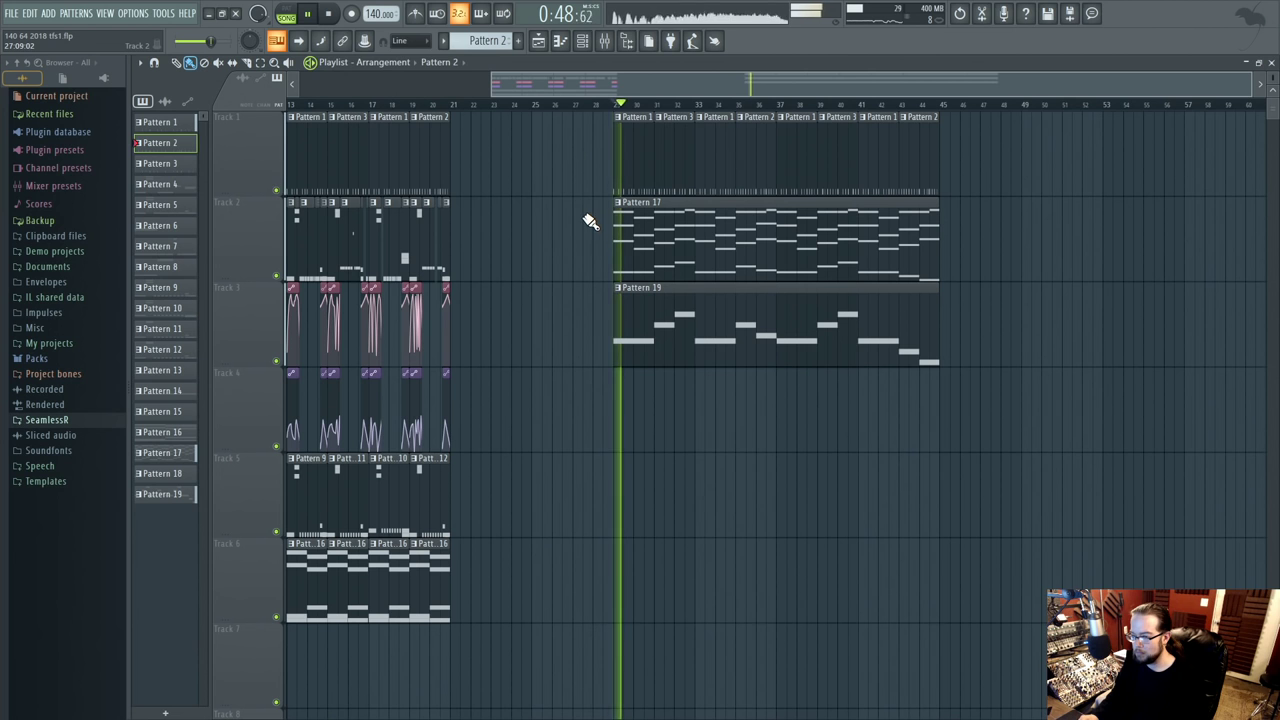
- Raise the volumes of Insert 35 and Insert 36 slightly by ear in the mixer while the section plays
{"action": "left_click", "coordinate": [604, 40]}
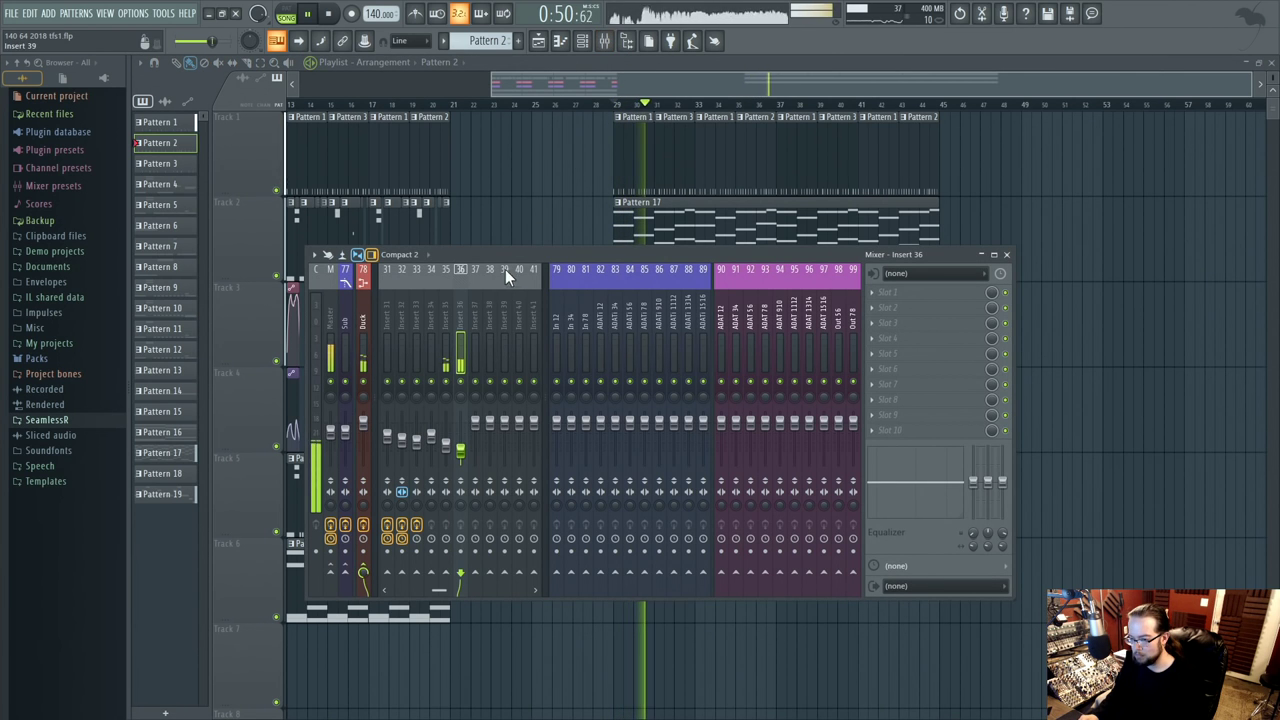
{"action": "left_click_drag", "start_coordinate": [514, 248], "coordinate": [595, 248]}
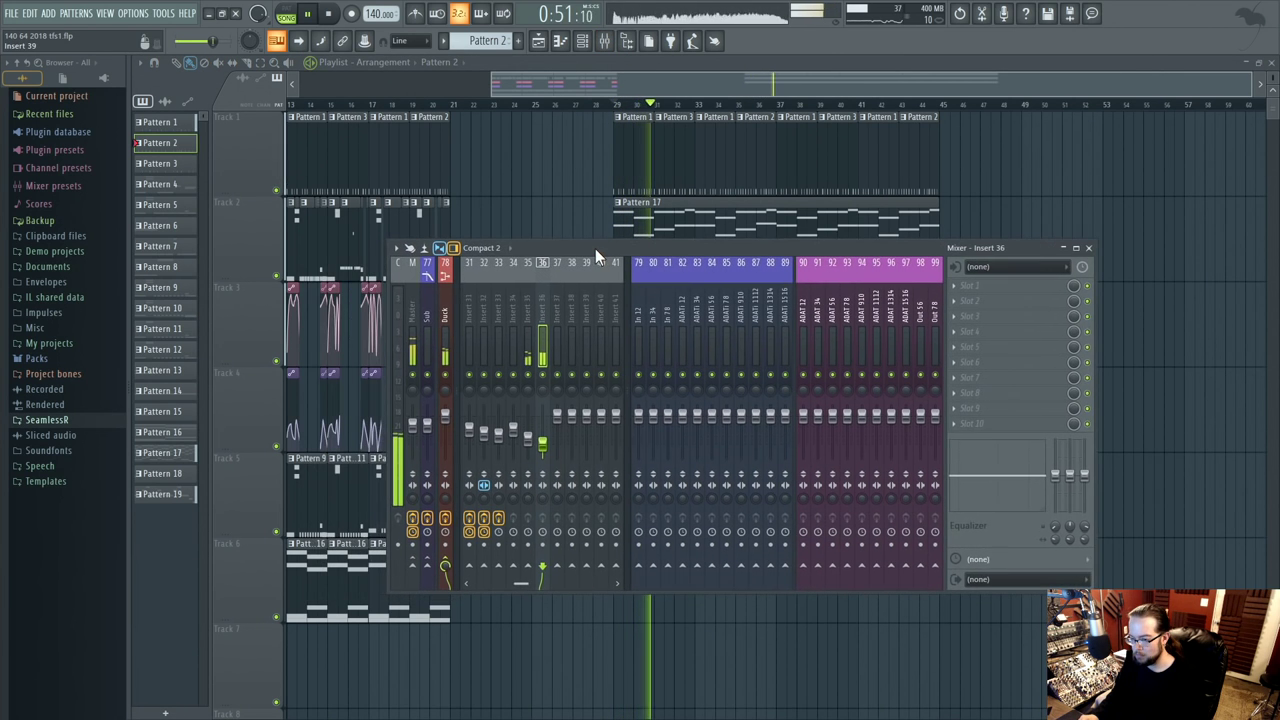
{"action": "left_click", "coordinate": [529, 430]}
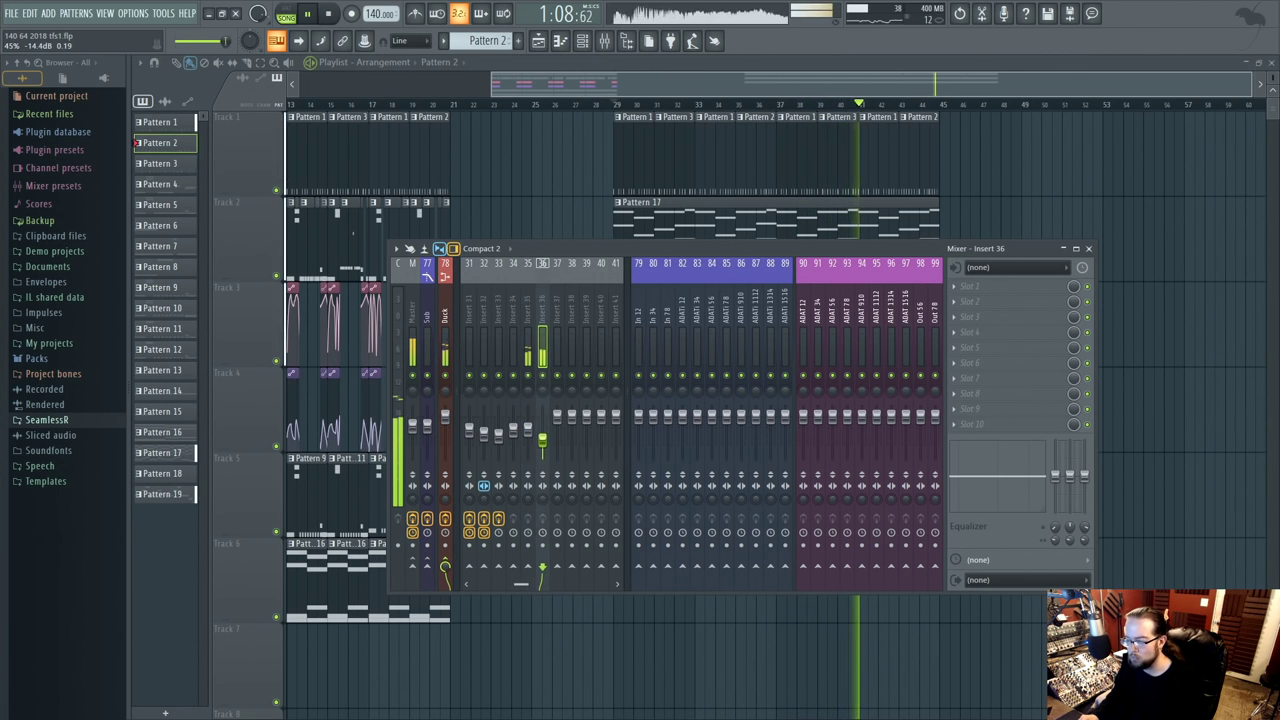
- Add Fruity parametric EQ 2 to Insert 36, and cut the mids gently while lifting the low mids and highs
{"action": "left_click", "coordinate": [547, 307]}
{"action": "left_click", "coordinate": [987, 288]}
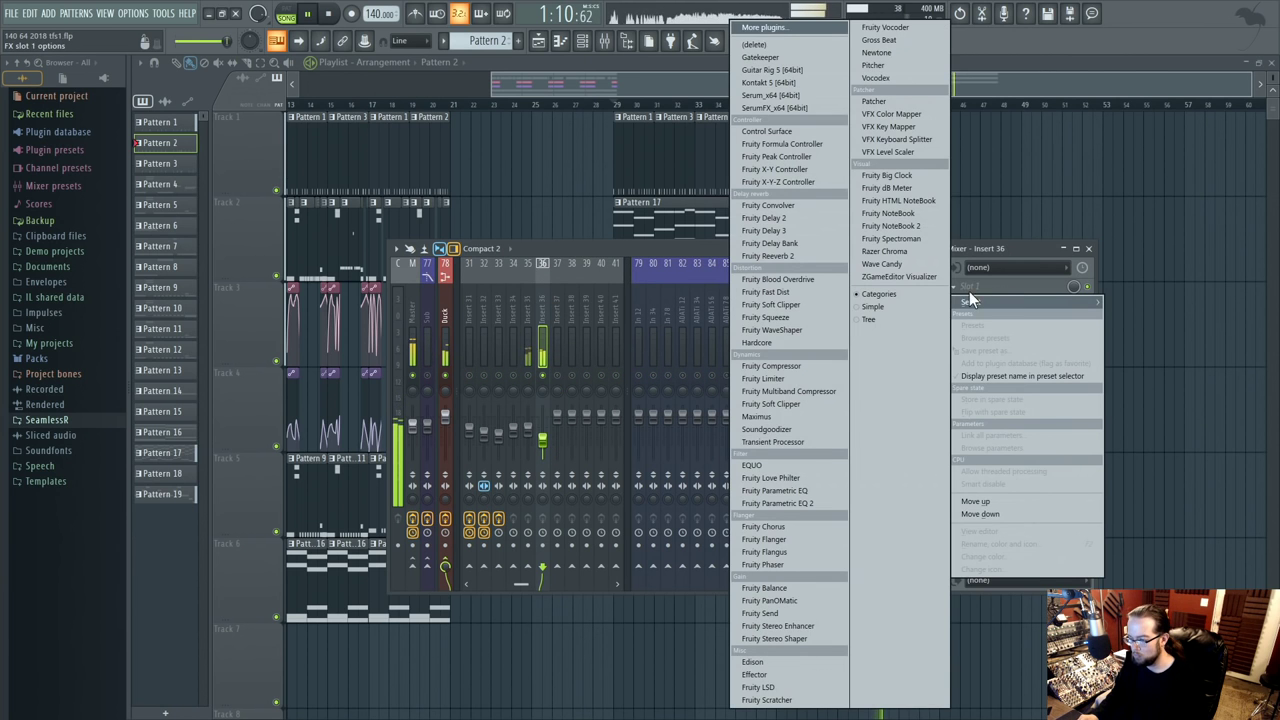
{"action": "left_click", "coordinate": [804, 503]}
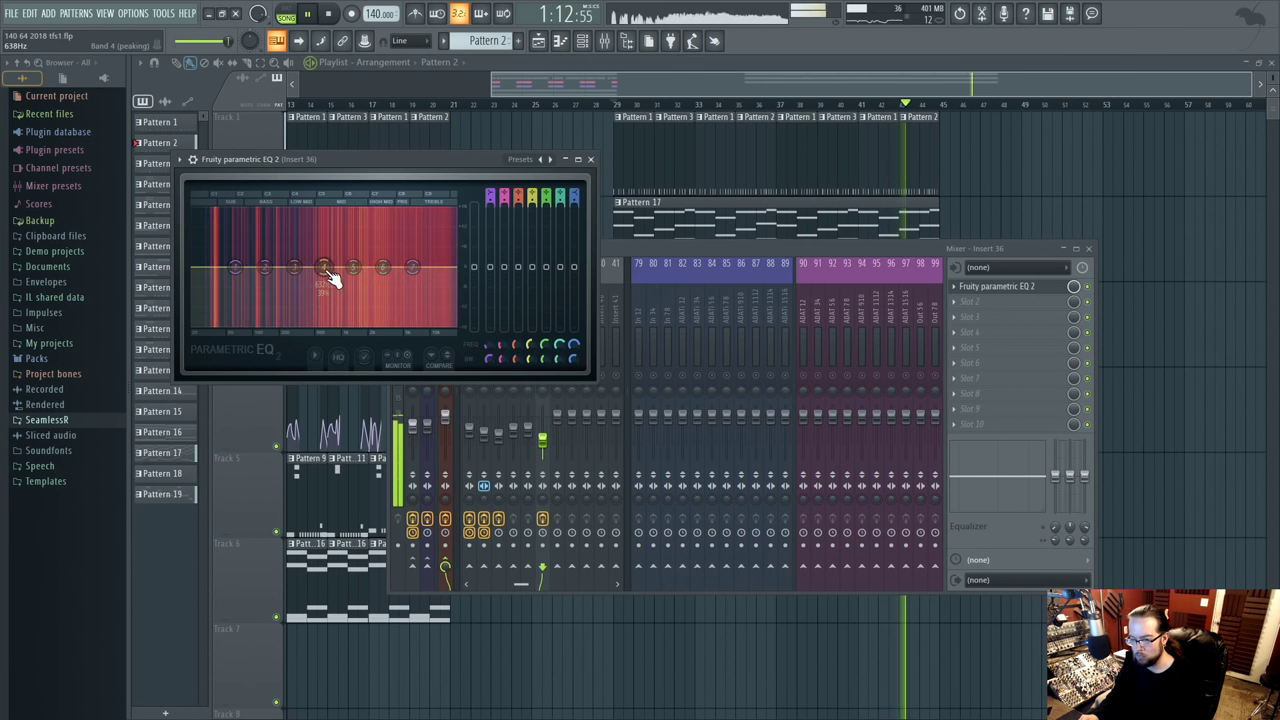
{"action": "left_click_drag", "start_coordinate": [383, 267], "coordinate": [417, 264]}
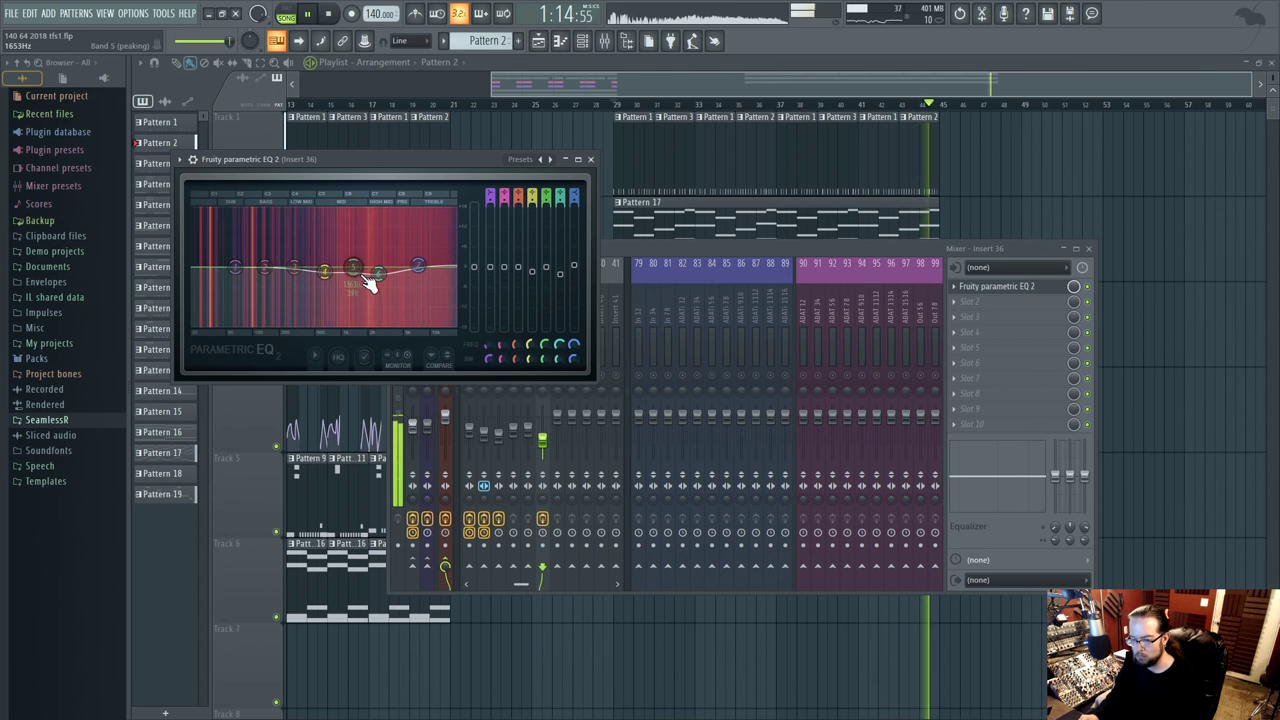
{"action": "left_click_drag", "start_coordinate": [294, 267], "coordinate": [292, 263]}
{"action": "left_click_drag", "start_coordinate": [420, 266], "coordinate": [428, 264]}
{"action": "left_click", "coordinate": [540, 380]}
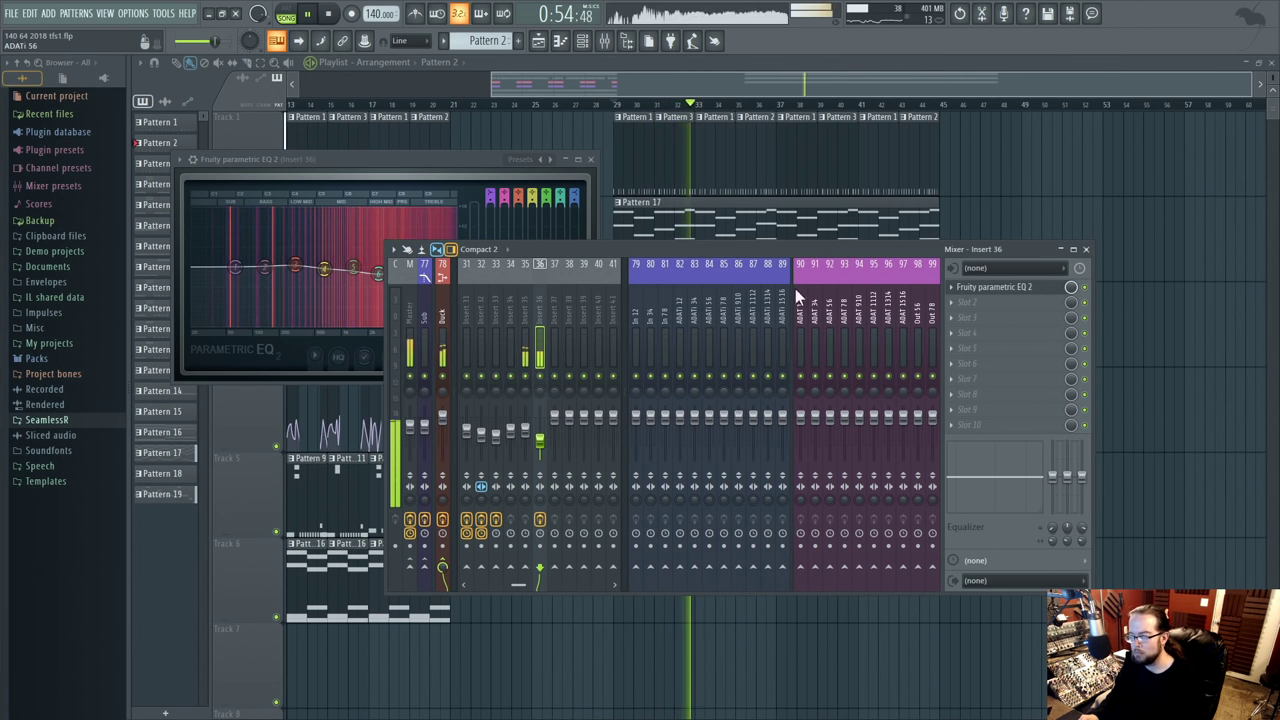
- Compare the earlier section from bar 13 with the new section from bar 29 by playing each one
{"action": "key", "text": "F12"}
{"action": "scroll", "coordinate": [714, 317], "scroll_direction": "left", "scroll_amount": 4}
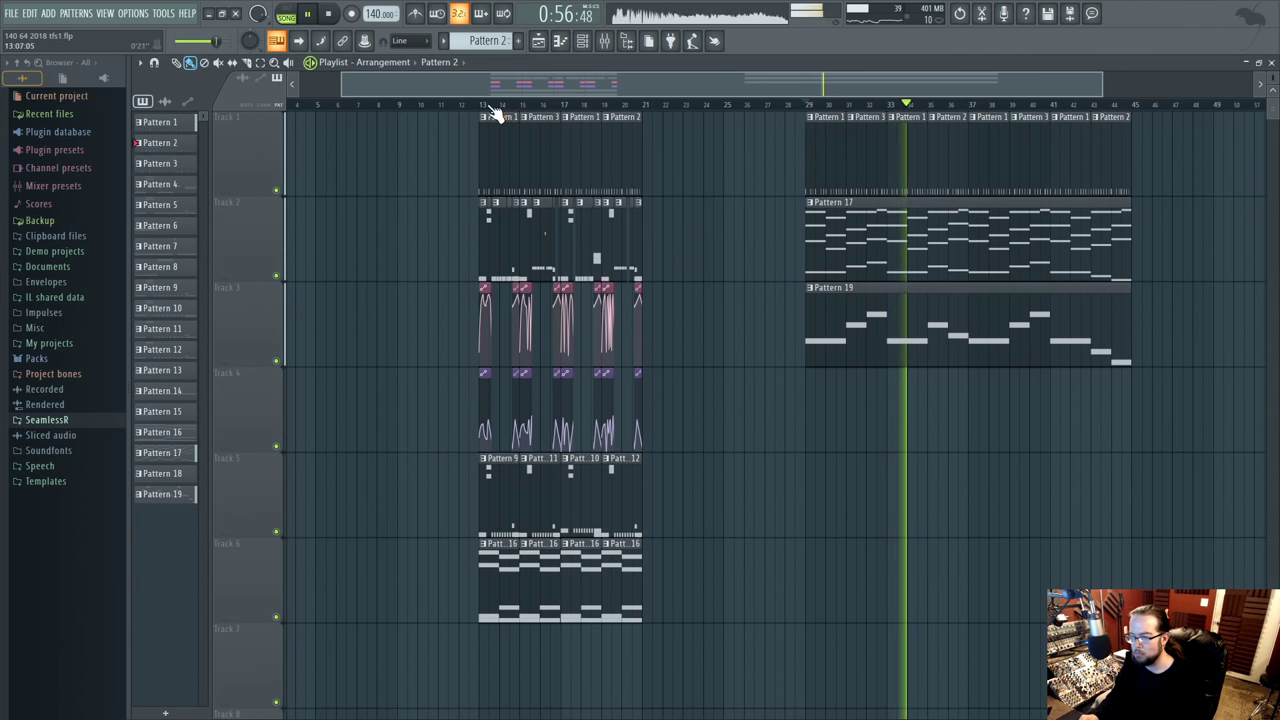
{"action": "left_click", "coordinate": [487, 108]}
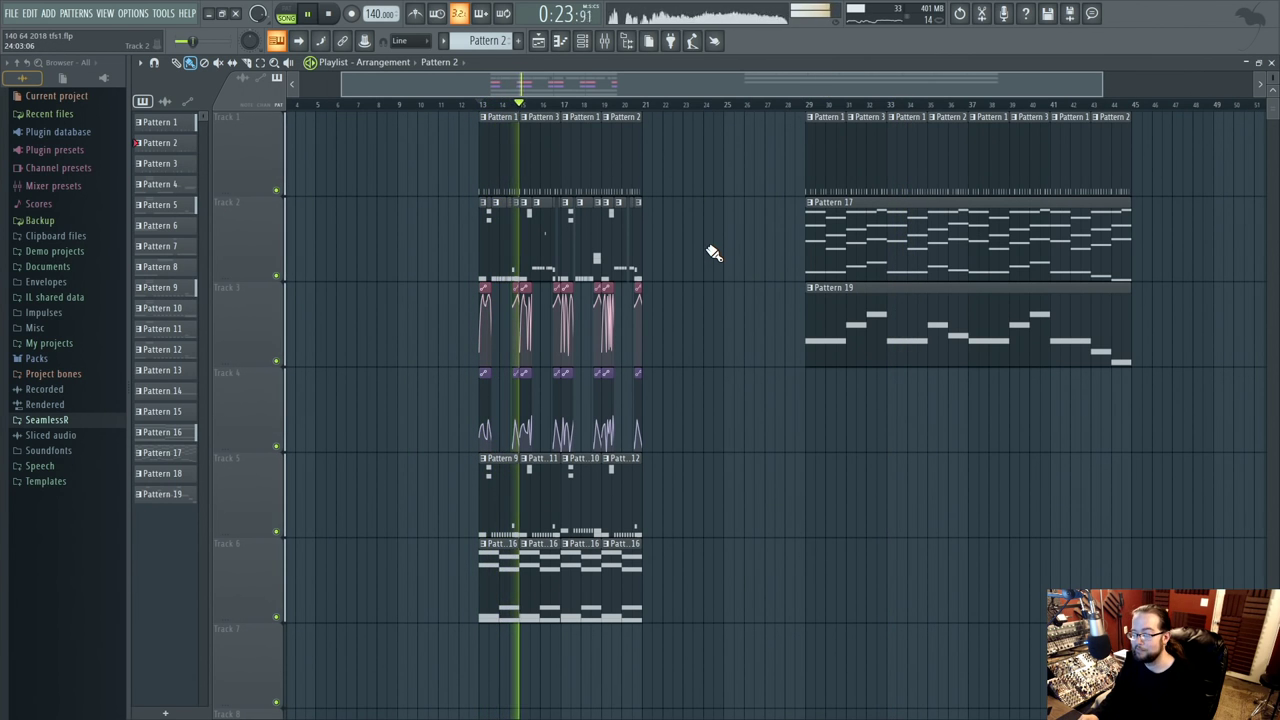
{"action": "key", "text": "space"}
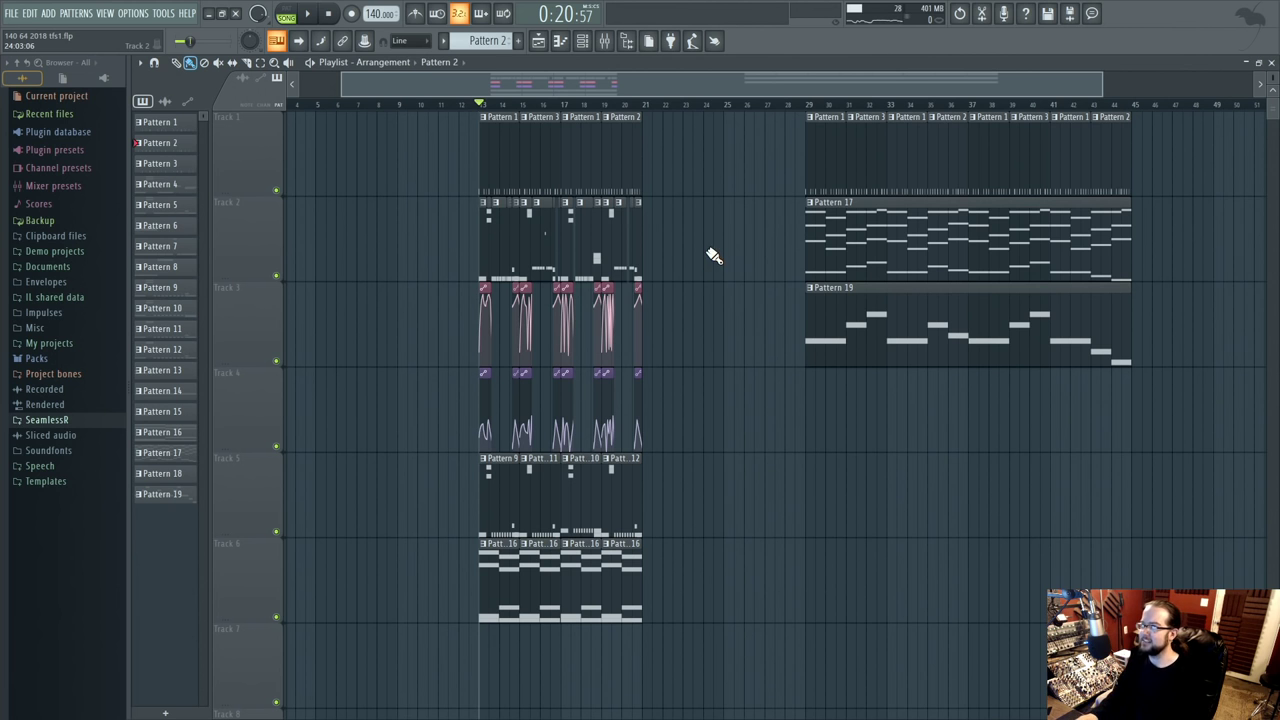
{"action": "scroll", "coordinate": [718, 282], "scroll_direction": "right", "scroll_amount": 3}
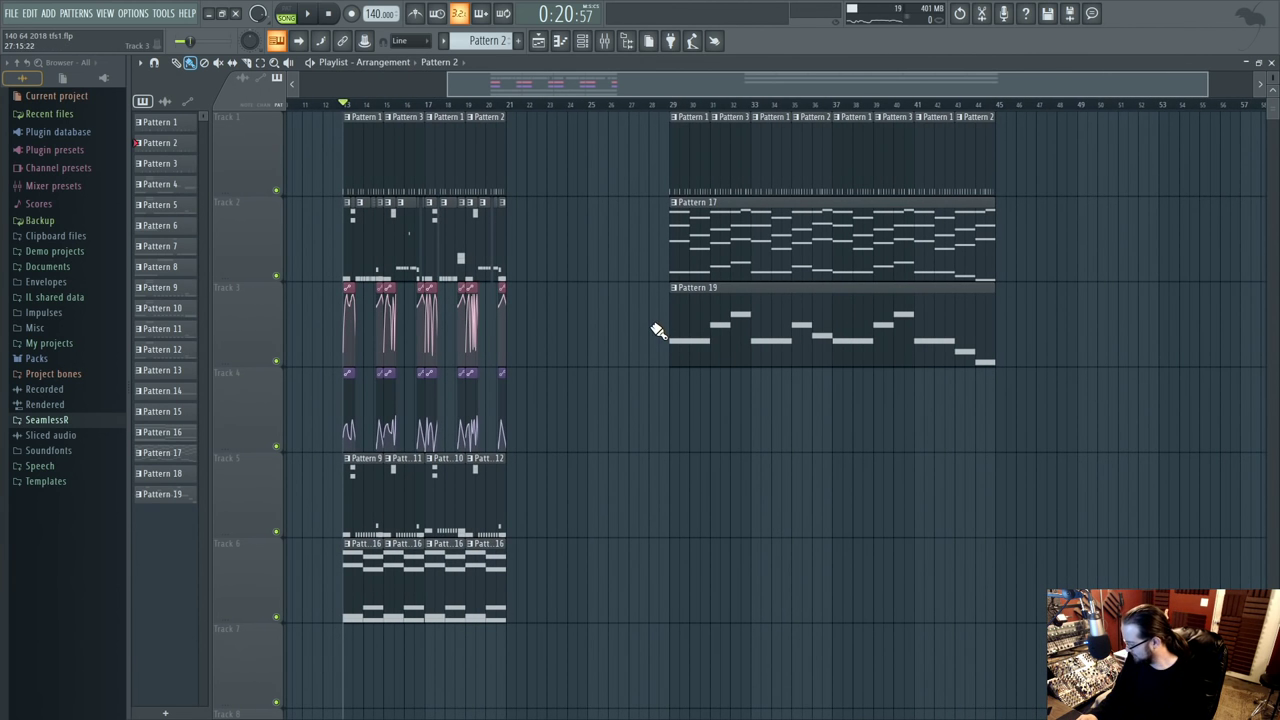
{"action": "scroll", "coordinate": [645, 247], "scroll_direction": "right", "scroll_amount": 1}
{"action": "left_click", "coordinate": [640, 103]}
{"action": "scroll", "coordinate": [640, 366], "scroll_direction": "left", "scroll_amount": 2}
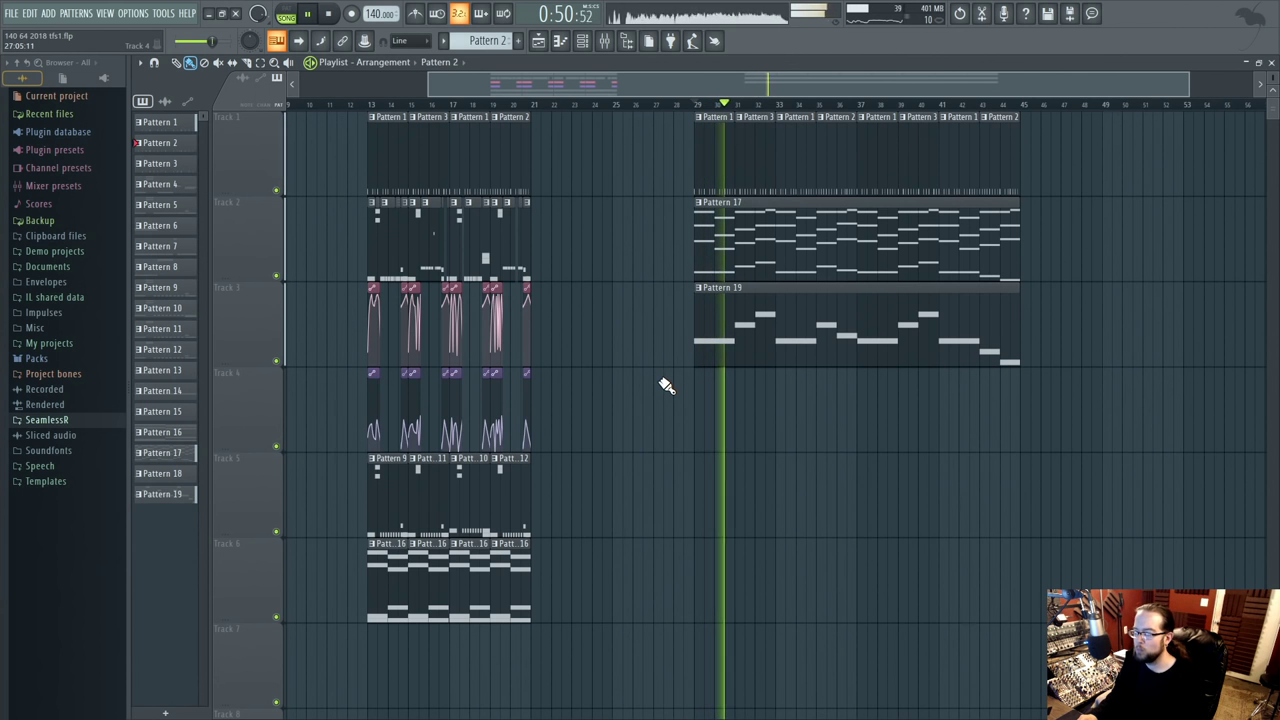
{"action": "scroll", "coordinate": [690, 400], "scroll_direction": "left", "scroll_amount": 1}
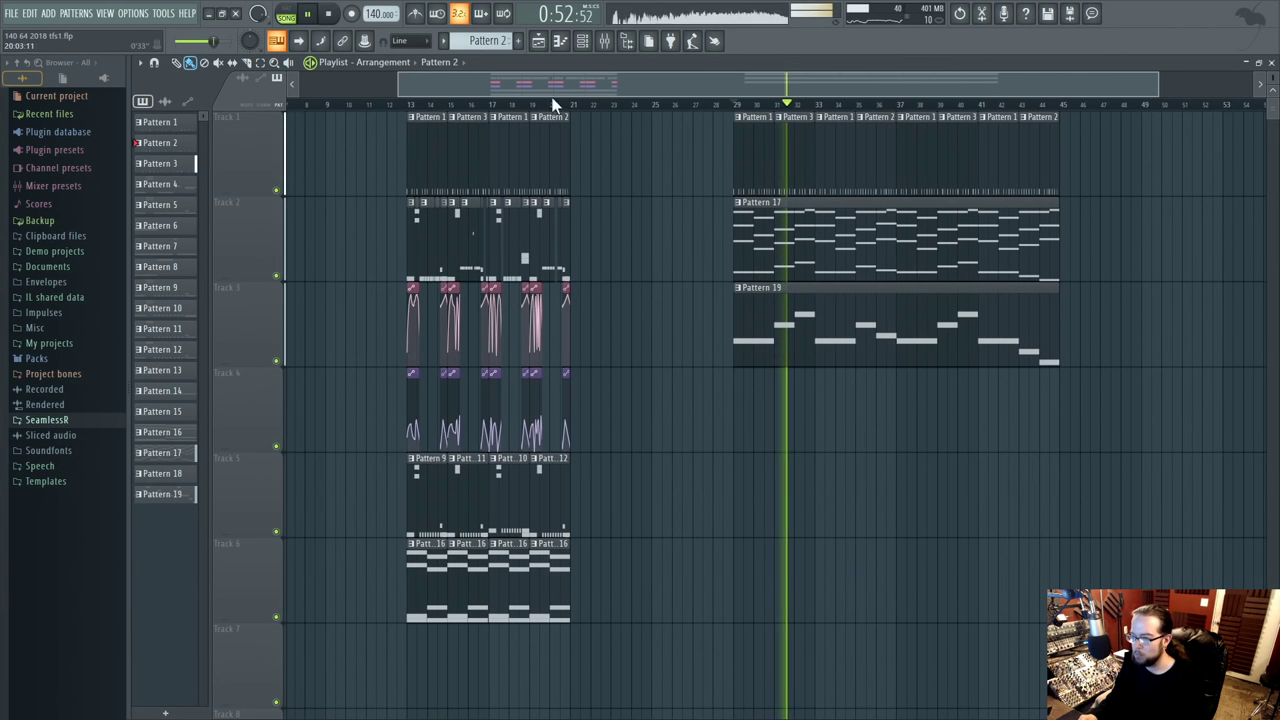
- Change band 1 of Insert 36's parametric EQ to a steep high pass and move its cutoff up into the bass range
{"action": "left_click", "coordinate": [606, 42]}
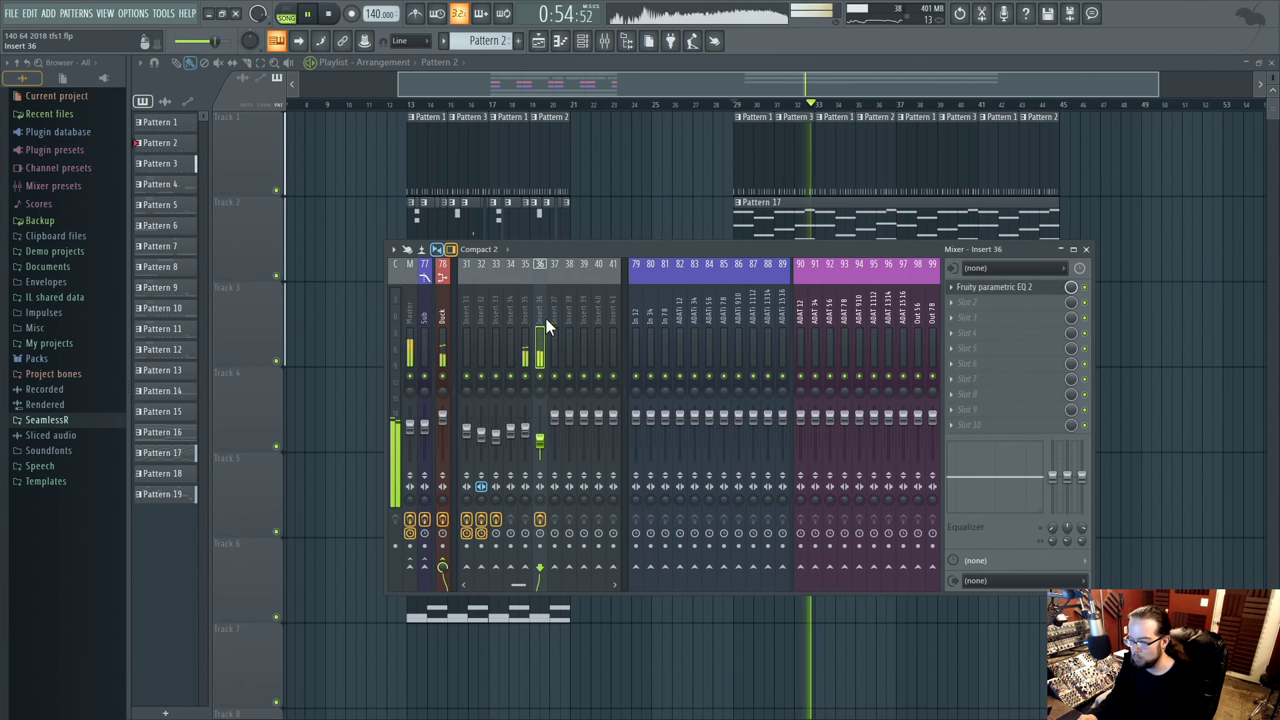
{"action": "scroll", "coordinate": [545, 320], "scroll_direction": "left", "scroll_amount": 3}
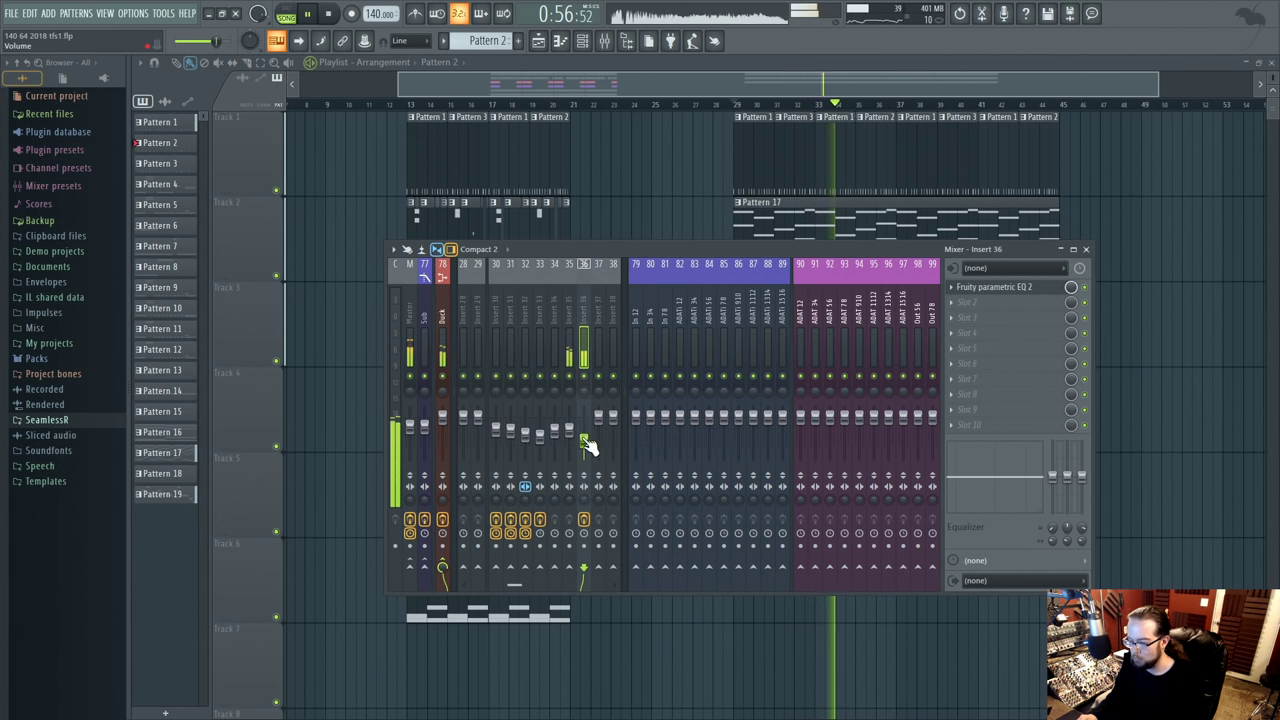
{"action": "key", "text": "space"}
{"action": "left_click", "coordinate": [1022, 293]}
{"action": "right_click", "coordinate": [236, 269]}
{"action": "mouse_move", "coordinate": [258, 301]}
{"action": "right_click", "coordinate": [233, 280]}
{"action": "left_click", "coordinate": [305, 330]}
{"action": "key", "text": "space"}
{"action": "left_click_drag", "start_coordinate": [233, 277], "coordinate": [262, 267]}
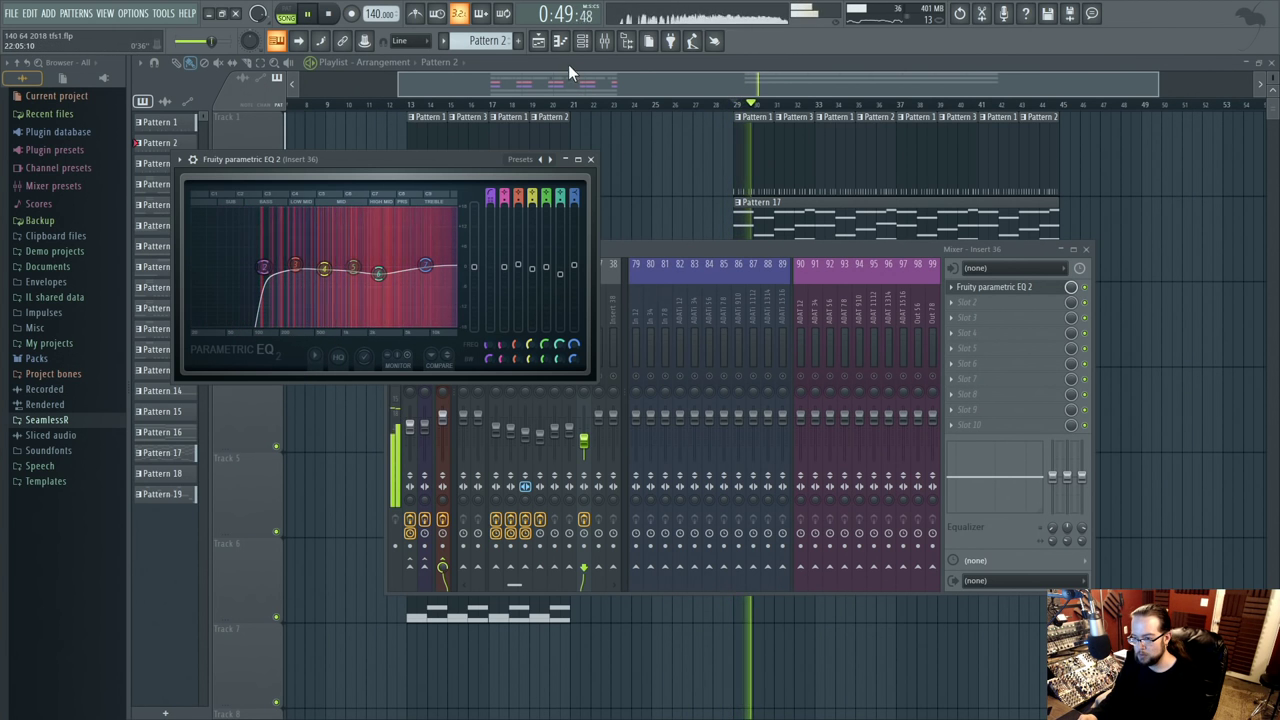
- Copy Pattern 19's Patcher #6 bass notes to the Sub channel, and mute Patcher #6 to hear the sub alone
{"action": "left_click", "coordinate": [582, 40]}
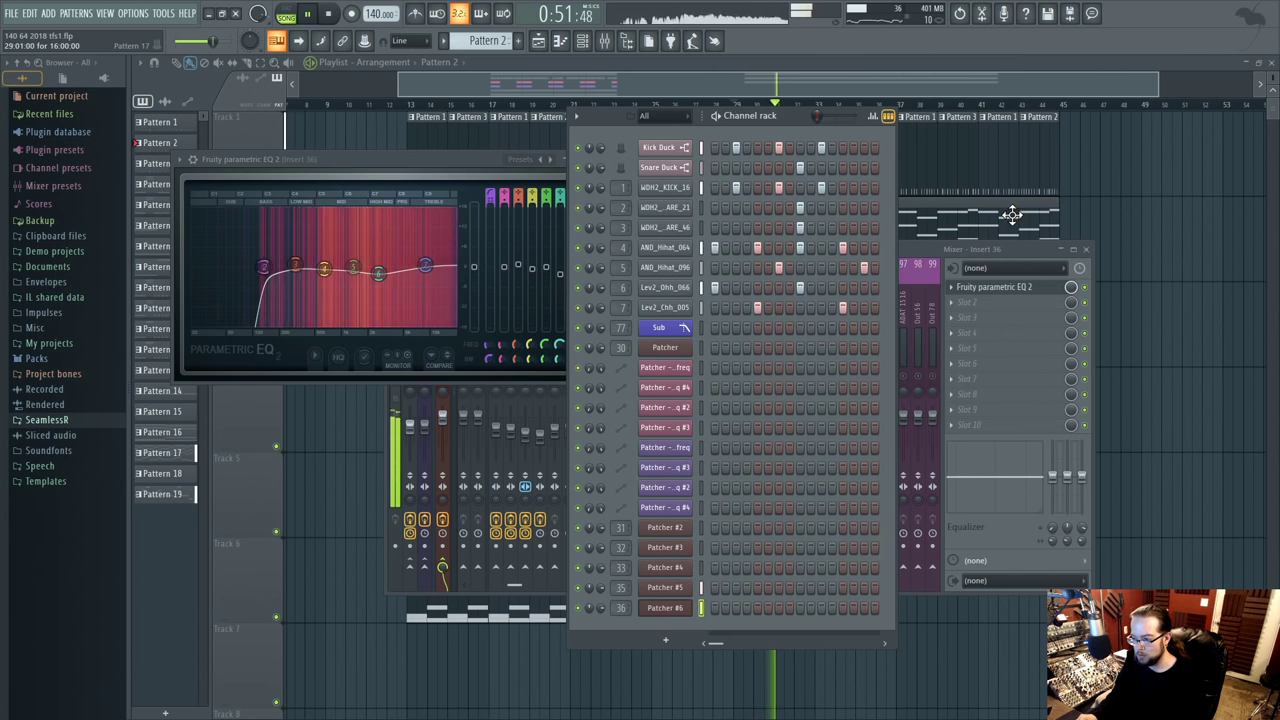
{"action": "key", "text": "F12"}
{"action": "double_click", "coordinate": [857, 337]}
{"action": "left_click", "coordinate": [582, 40]}
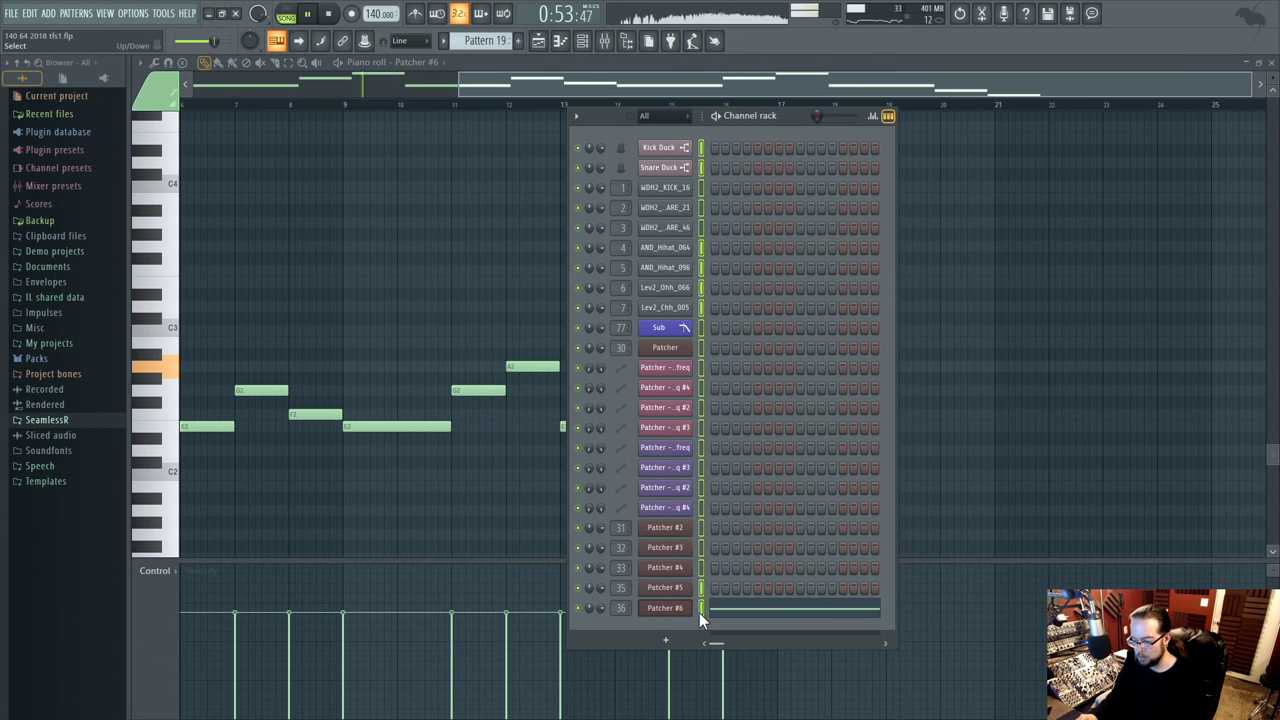
{"action": "left_click", "coordinate": [701, 332]}
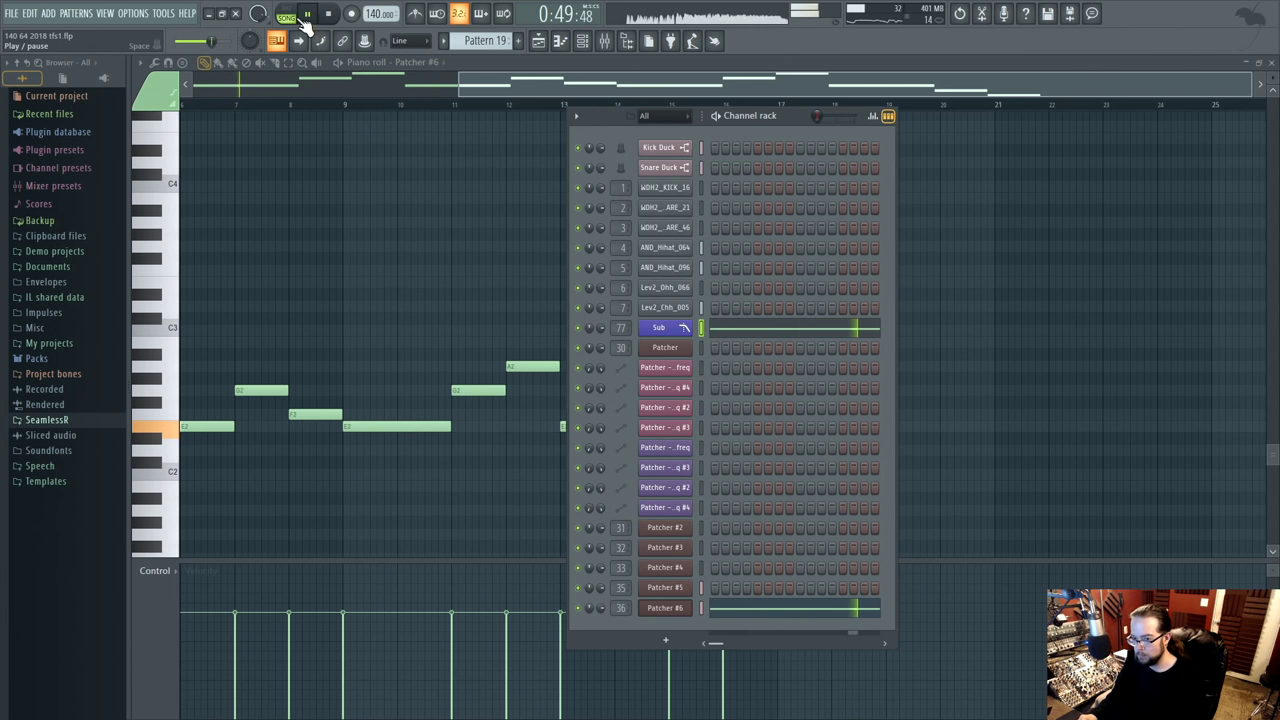
{"action": "left_click", "coordinate": [701, 327]}
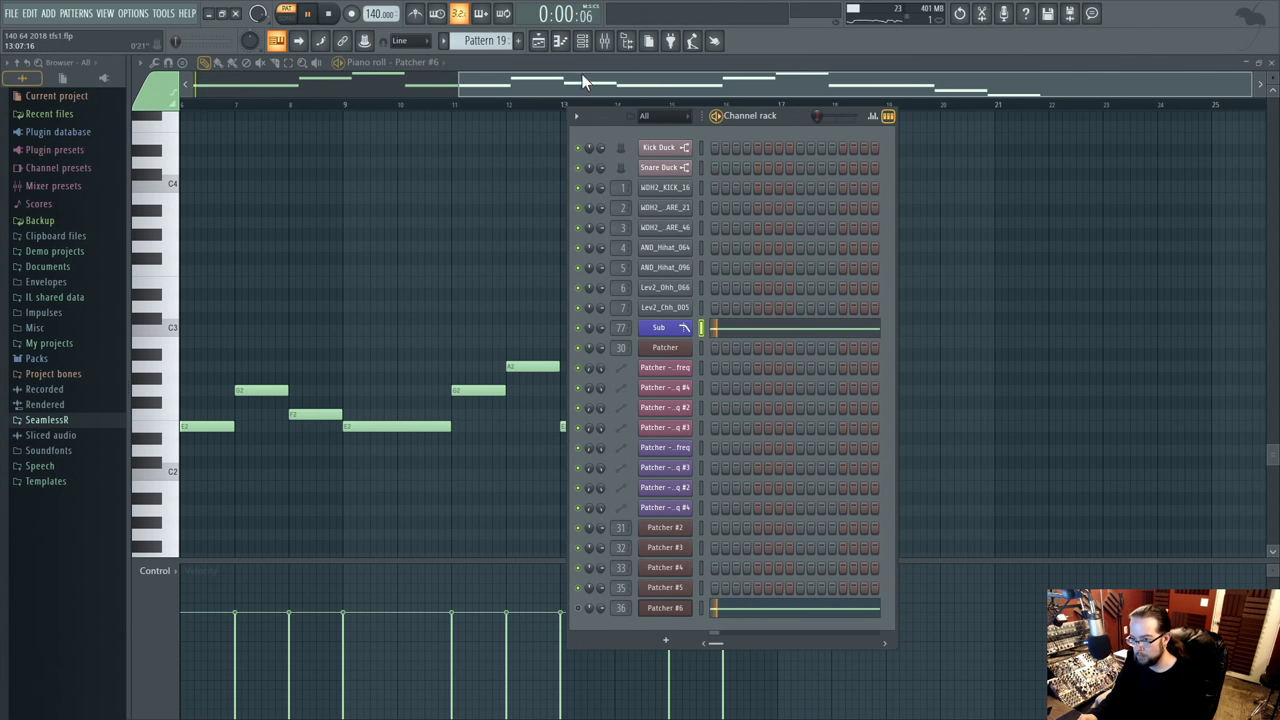
{"action": "left_click", "coordinate": [607, 42]}
{"action": "left_click", "coordinate": [771, 113]}
- Transpose all of the Sub notes in Pattern 19 down one octave, and play the arrangement from bar 29
{"action": "left_click", "coordinate": [740, 329]}
{"action": "key", "text": "ctrl+a"}
{"action": "scroll", "coordinate": [229, 297], "scroll_direction": "down", "scroll_amount": 3}
{"action": "left_click_drag", "start_coordinate": [229, 297], "coordinate": [214, 437]}
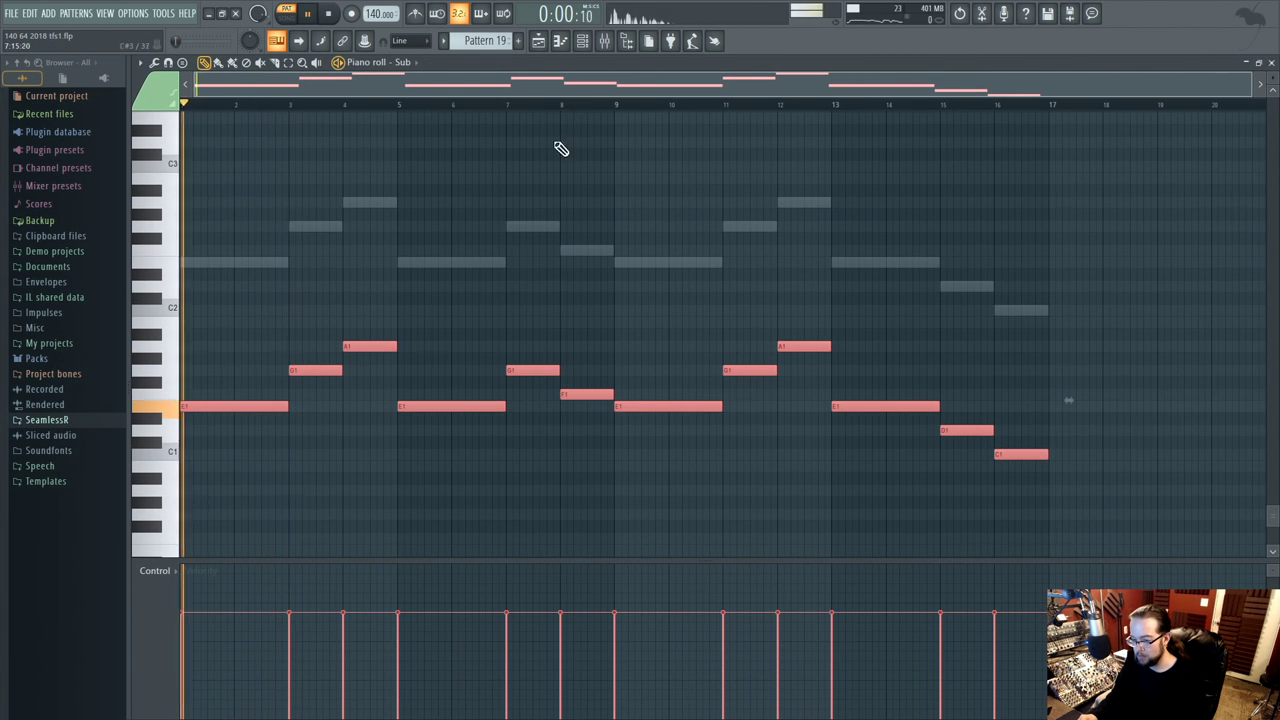
{"action": "left_click", "coordinate": [541, 43]}
{"action": "left_click", "coordinate": [729, 106]}
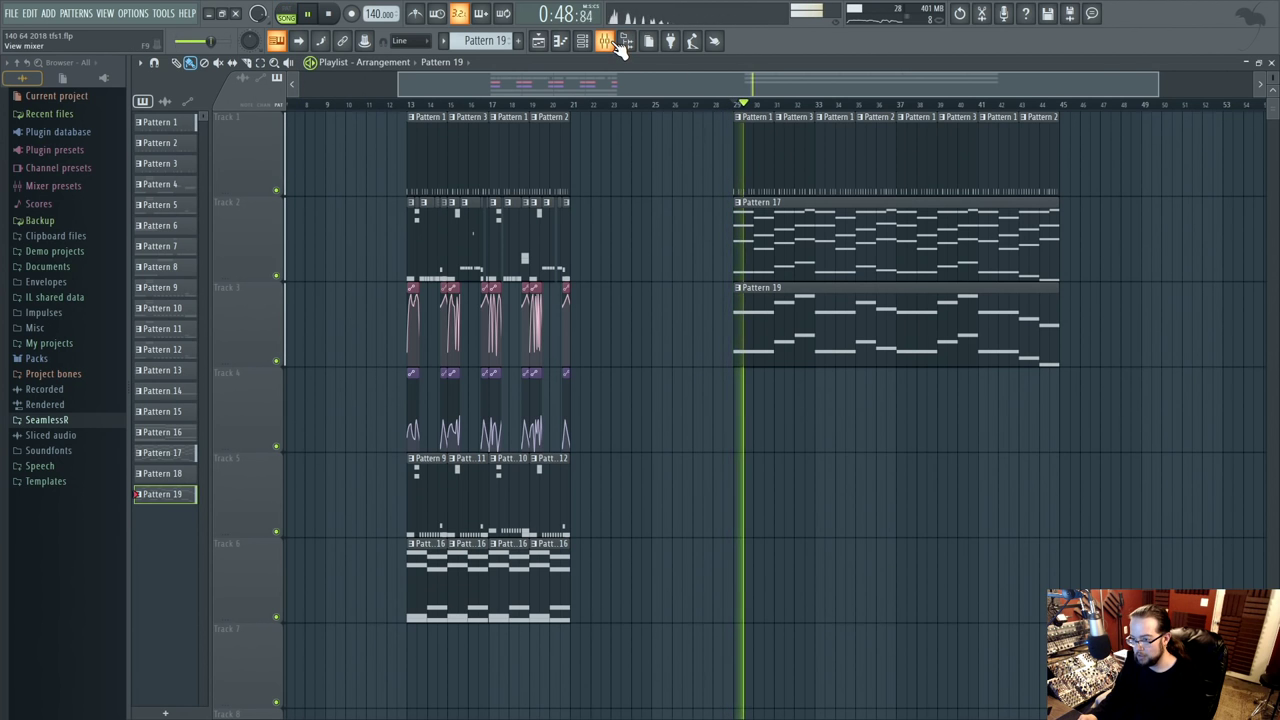
- Check the sub and chord levels in the mixer, and bring the Patcher #6 channel back into the mix
{"action": "key", "text": "F9"}
{"action": "right_click", "coordinate": [578, 385]}
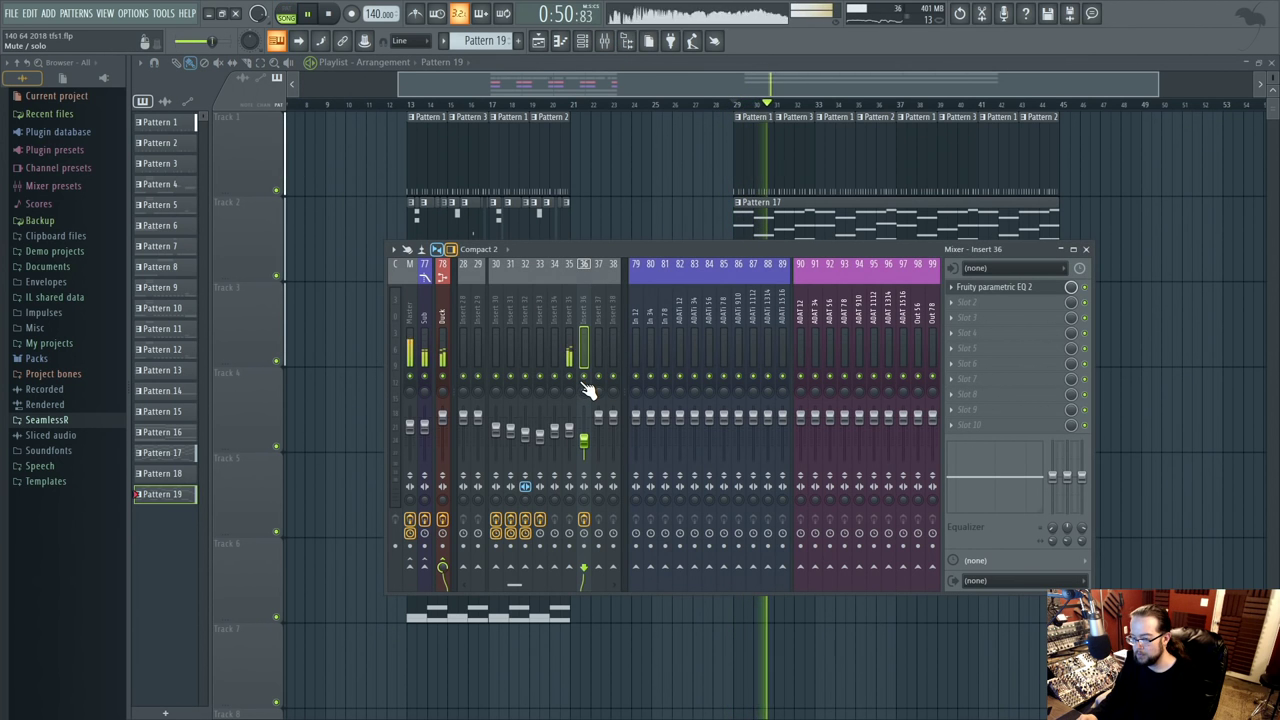
{"action": "key", "text": "F9"}
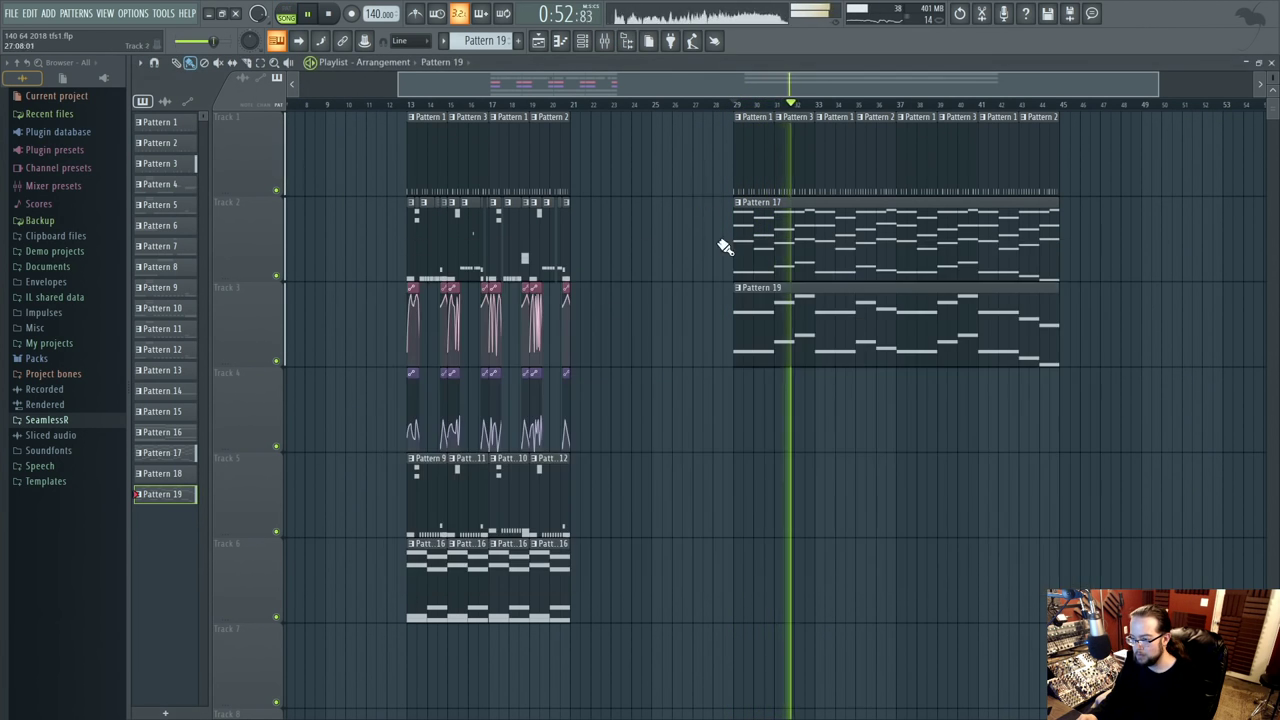
{"action": "left_click", "coordinate": [585, 40]}
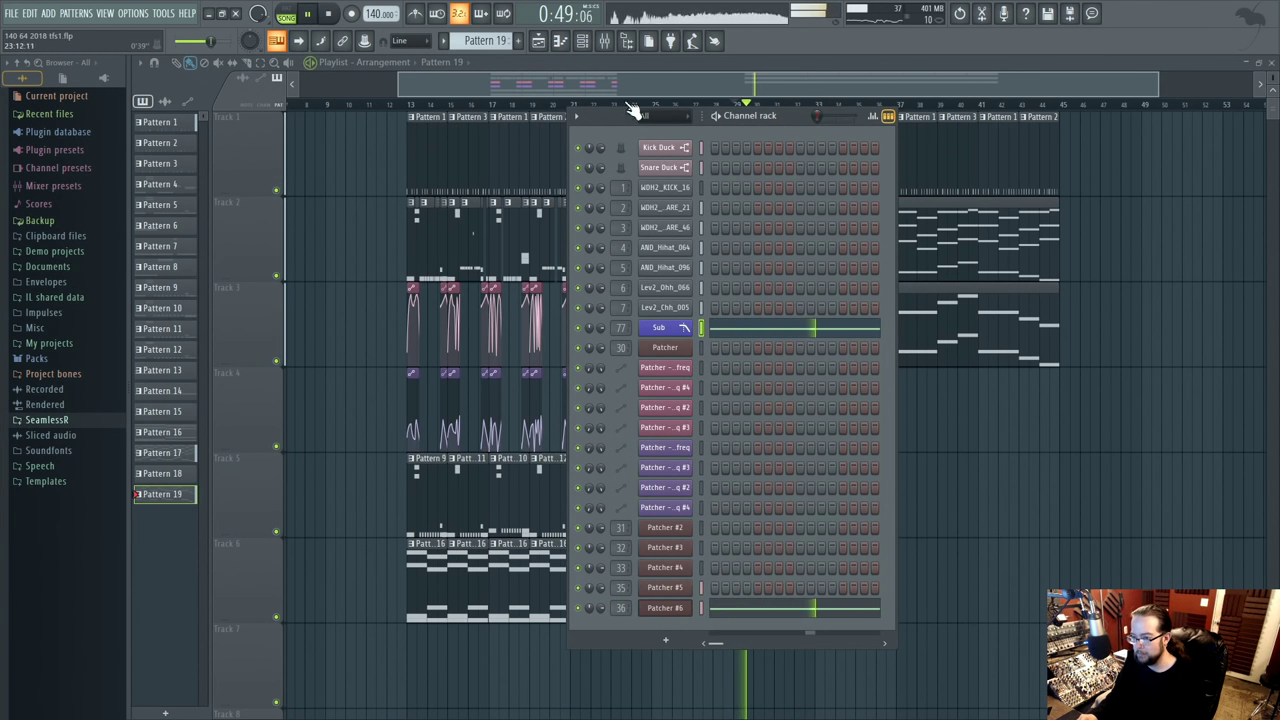
- Set the high-pass cutoff of Insert 36's parametric EQ to 142 Hz, and close the open windows
{"action": "key", "text": "F9"}
{"action": "left_click", "coordinate": [994, 287]}
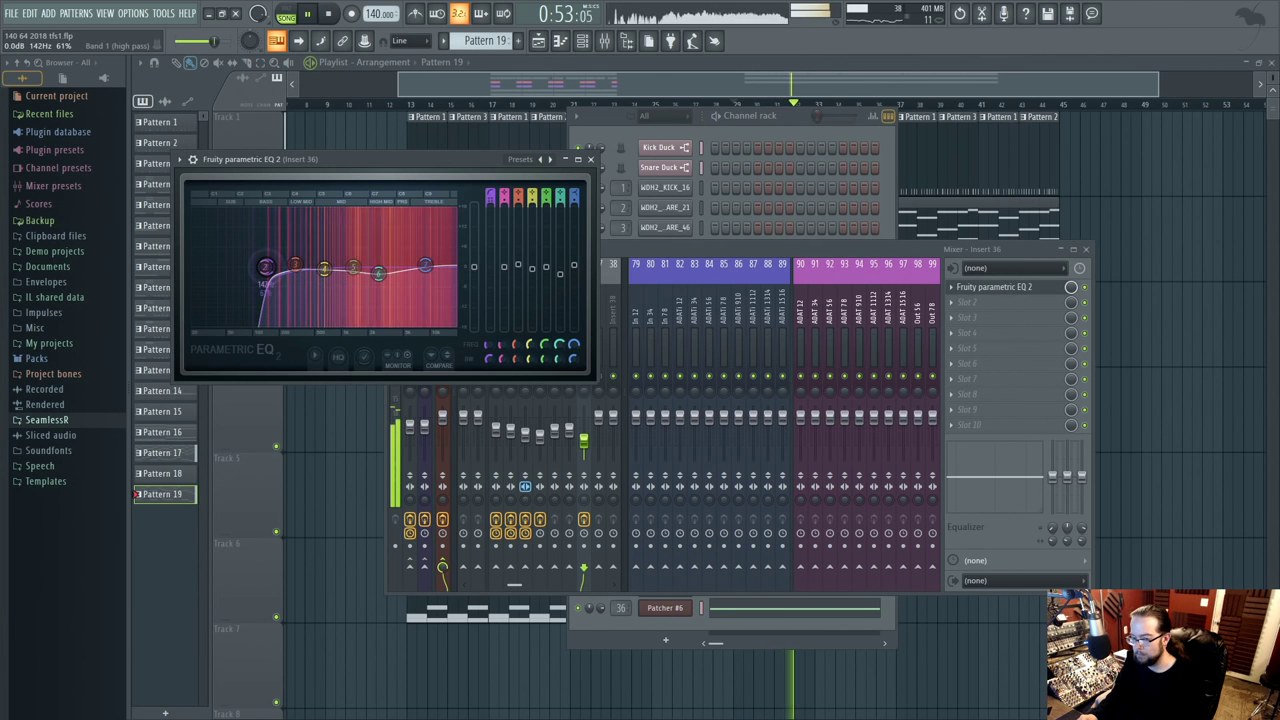
{"action": "left_click", "coordinate": [776, 115]}
{"action": "key", "text": "F12"}
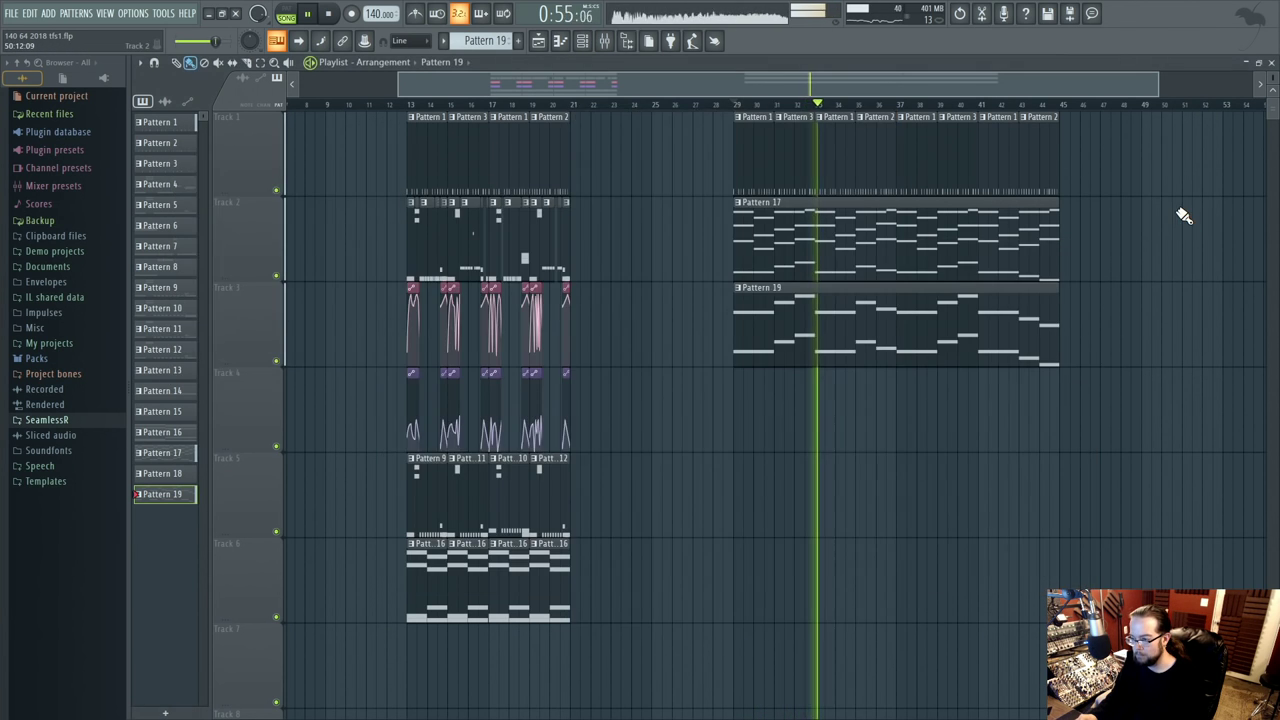
- Place a second clip of the Pattern 17 chords on Track 4 at bar 29, and make it a unique pattern
{"action": "double_click", "coordinate": [779, 232]}
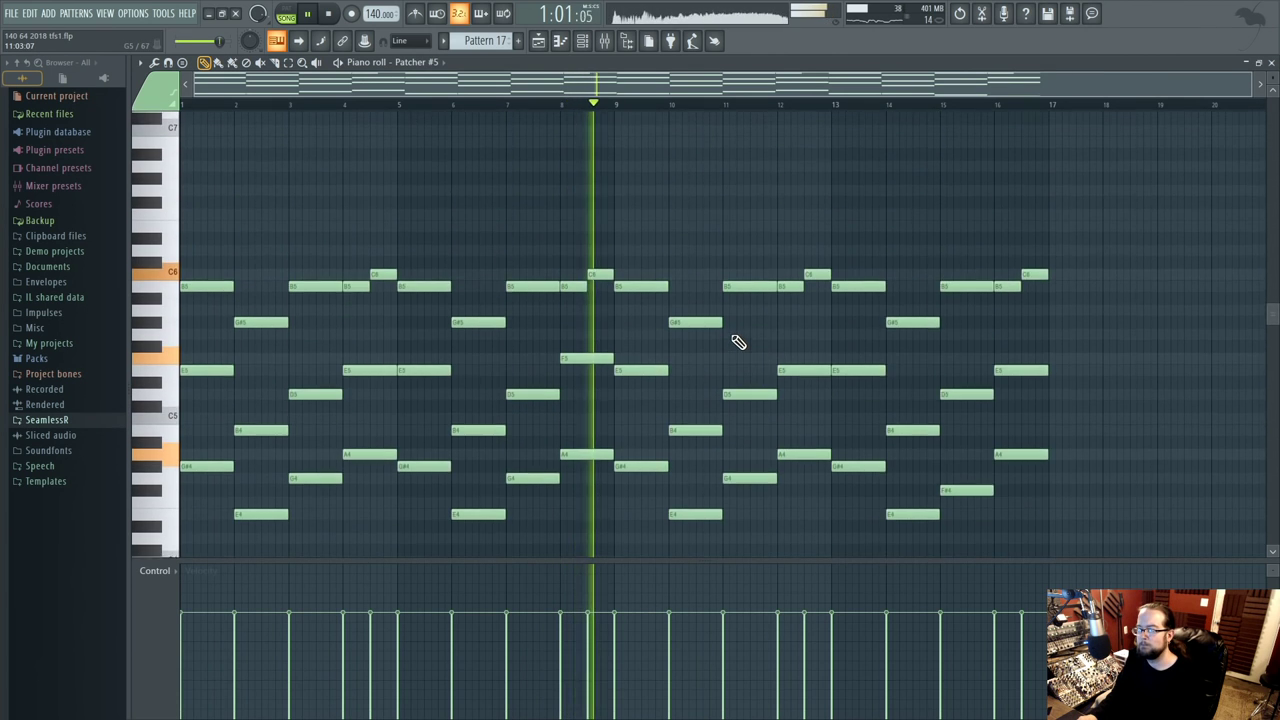
{"action": "scroll", "coordinate": [1063, 491], "scroll_direction": "down", "scroll_amount": 3}
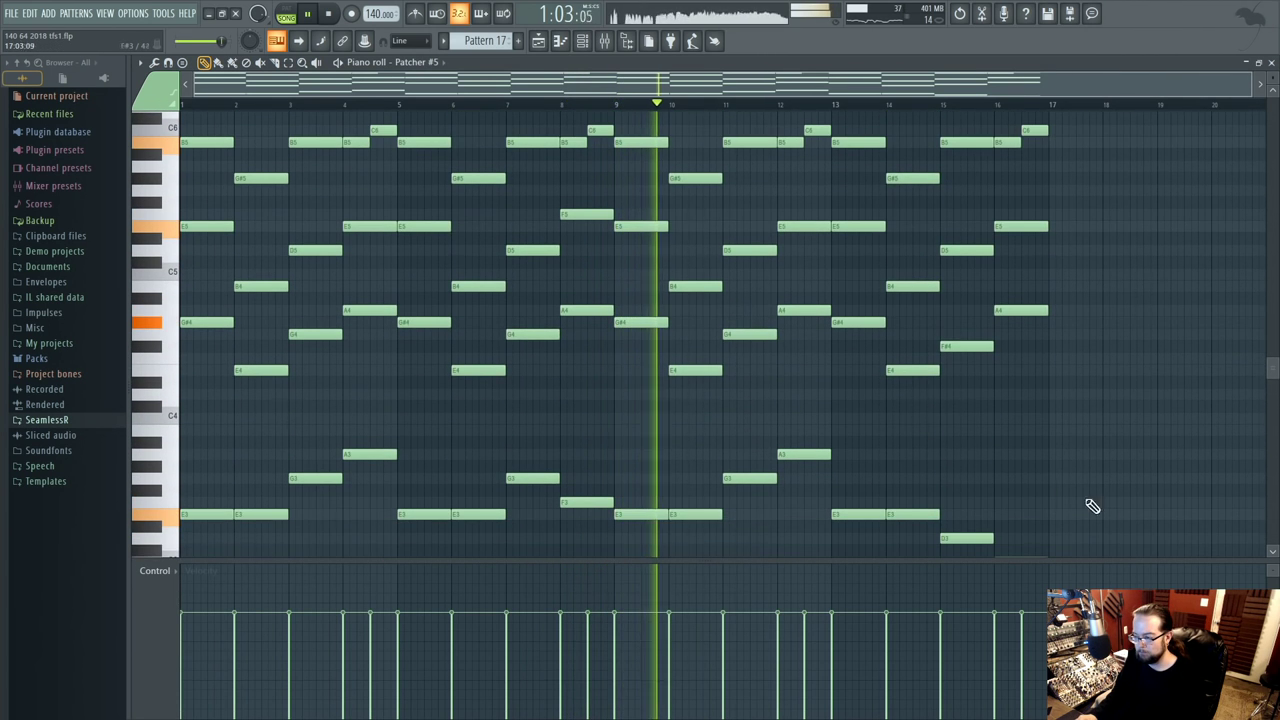
{"action": "left_click_drag", "start_coordinate": [1113, 543], "coordinate": [297, 112]}
{"action": "key", "text": "space"}
{"action": "key", "text": "F5"}
{"action": "scroll", "coordinate": [843, 505], "scroll_direction": "right", "scroll_amount": 3}
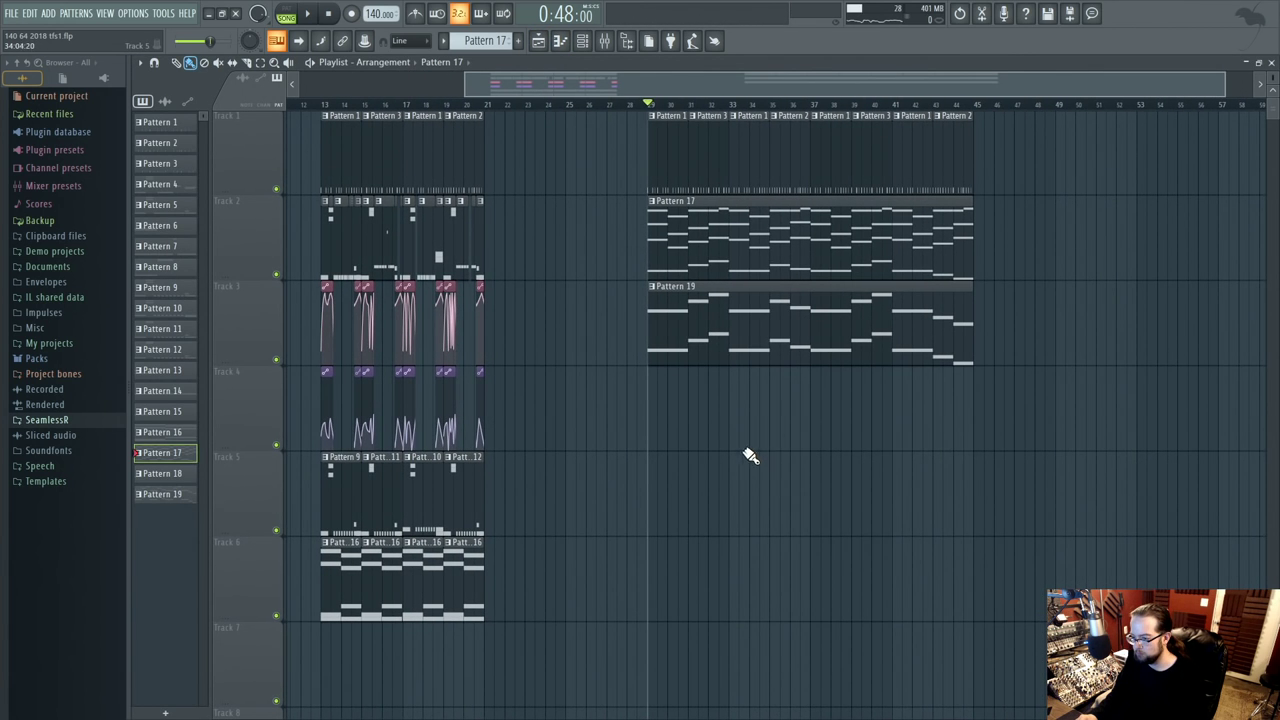
{"action": "left_click", "coordinate": [720, 423]}
{"action": "left_click", "coordinate": [652, 377]}
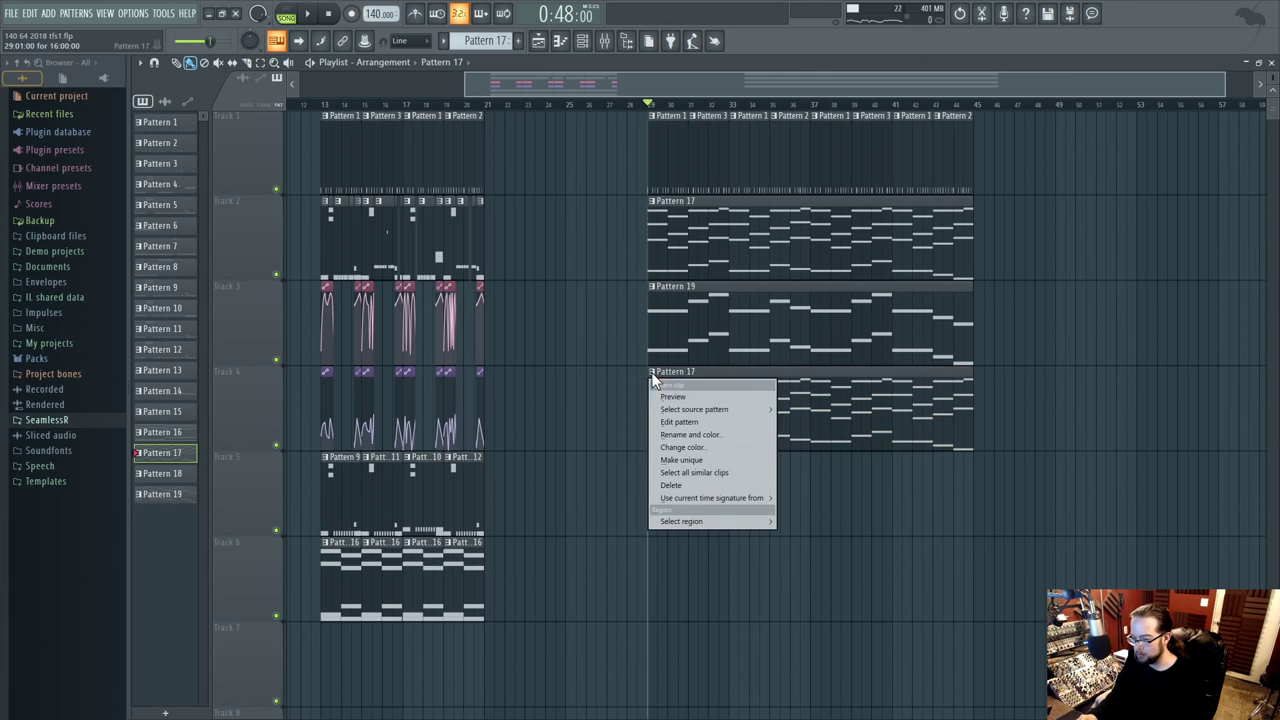
{"action": "left_click", "coordinate": [682, 461]}
- Add a new Patcher instrument channel for the duplicated chord pattern
{"action": "key", "text": "F6"}
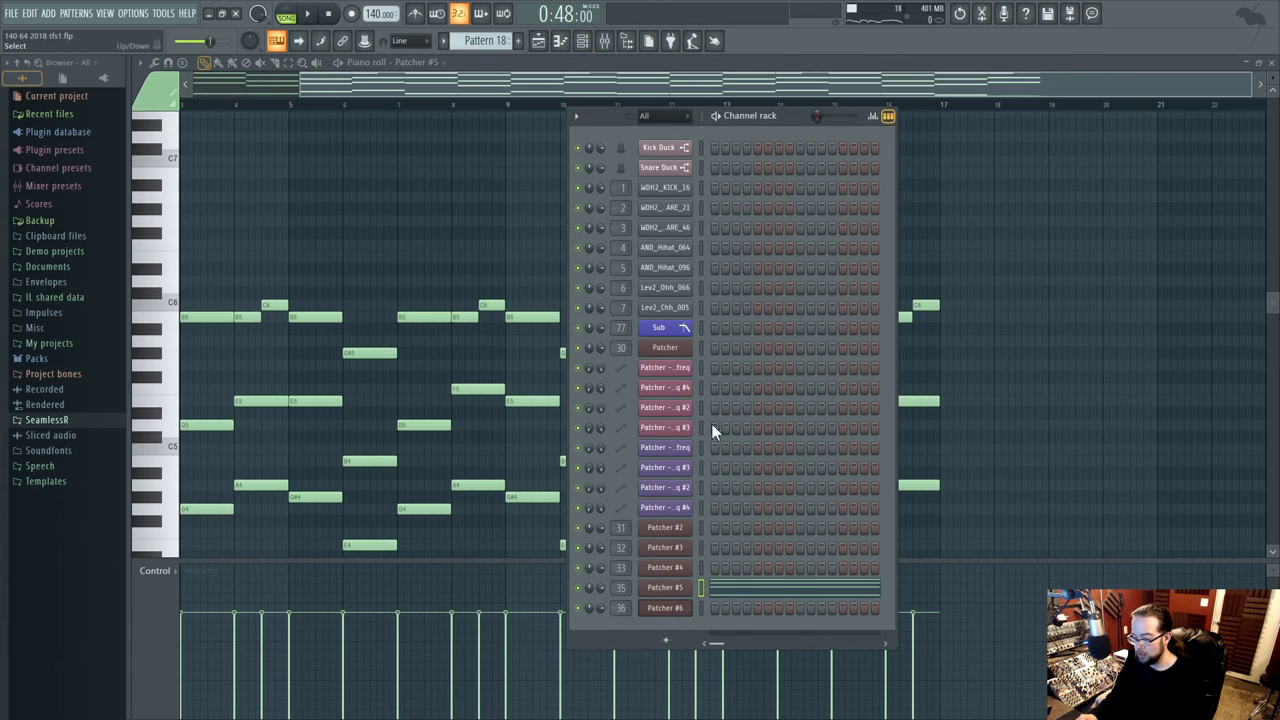
{"action": "key", "text": "F8"}
{"action": "left_click", "coordinate": [260, 405]}
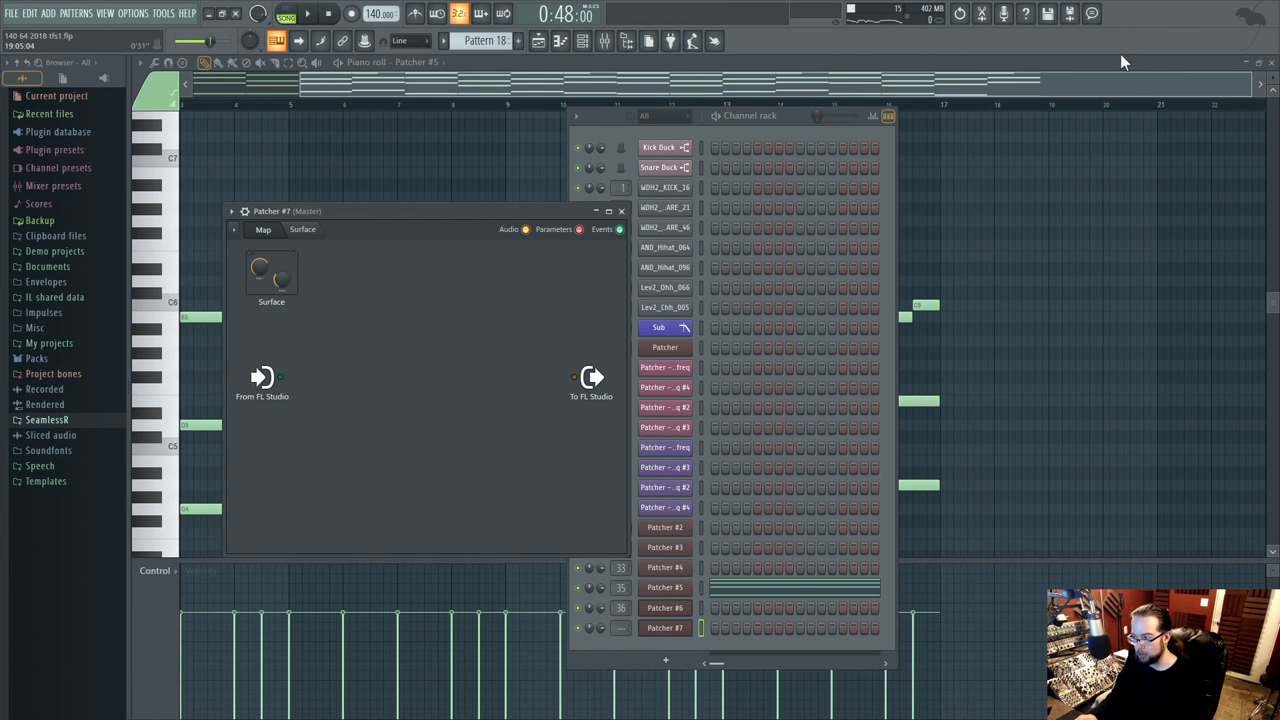
- Insert a Harmor generator in Patcher #7's map, and move the chord notes from Patcher #5 to Patcher #7
{"action": "key", "text": "F8"}
{"action": "left_click_drag", "start_coordinate": [337, 334], "coordinate": [386, 370]}
{"action": "left_click", "coordinate": [582, 42]}
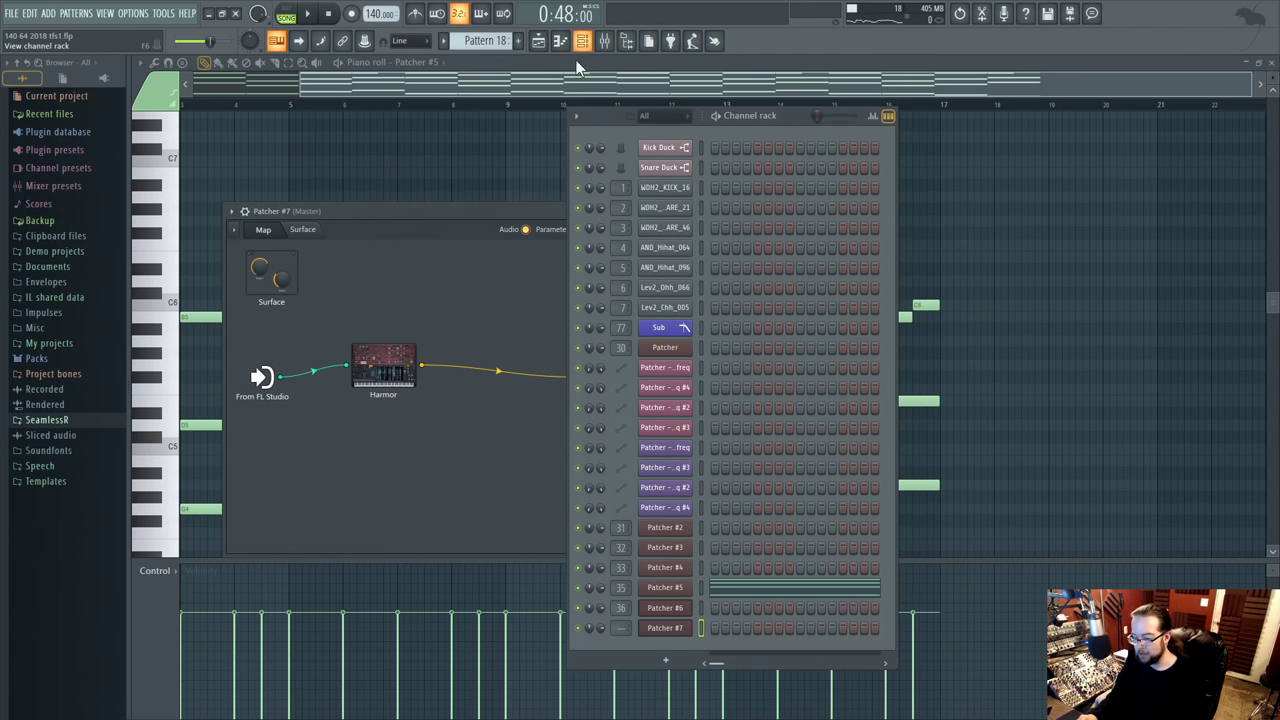
{"action": "key", "text": "ctrl+v"}
{"action": "key", "text": "ctrl+x"}
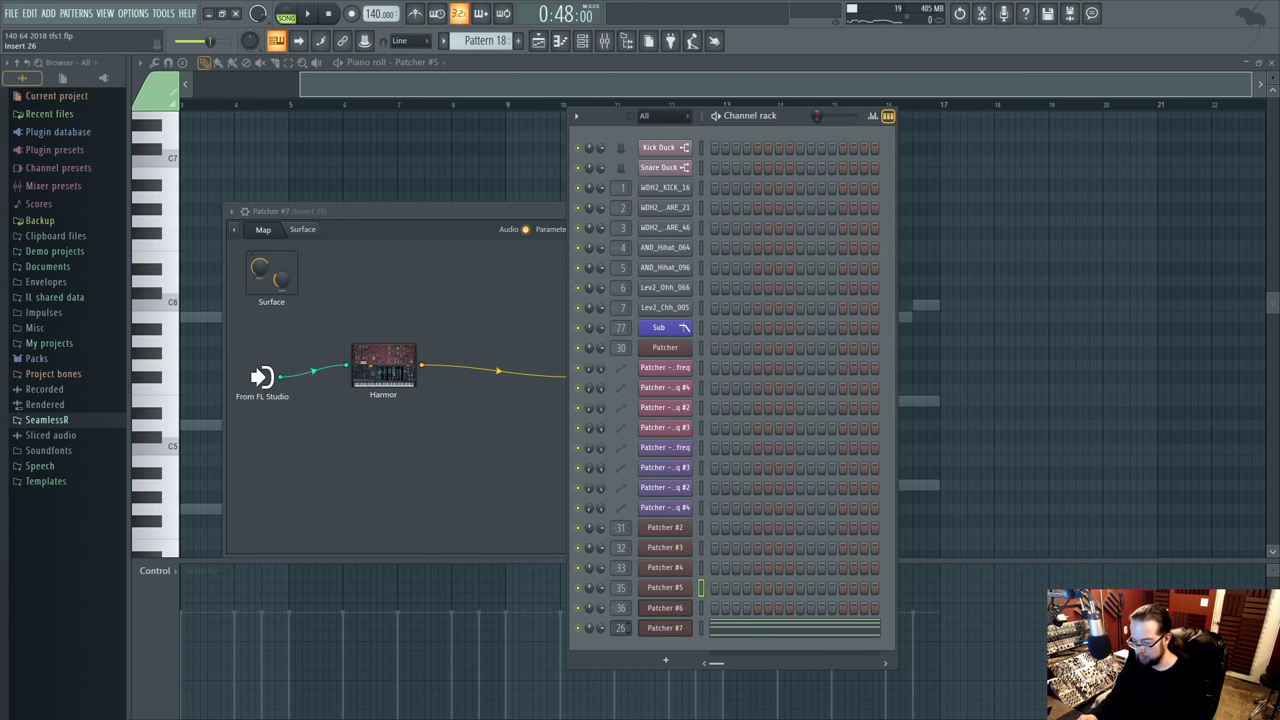
- Route Patcher #7 to mixer Insert 37 and lower that insert's level, auditioning it in pattern mode
{"action": "double_click", "coordinate": [621, 627]}
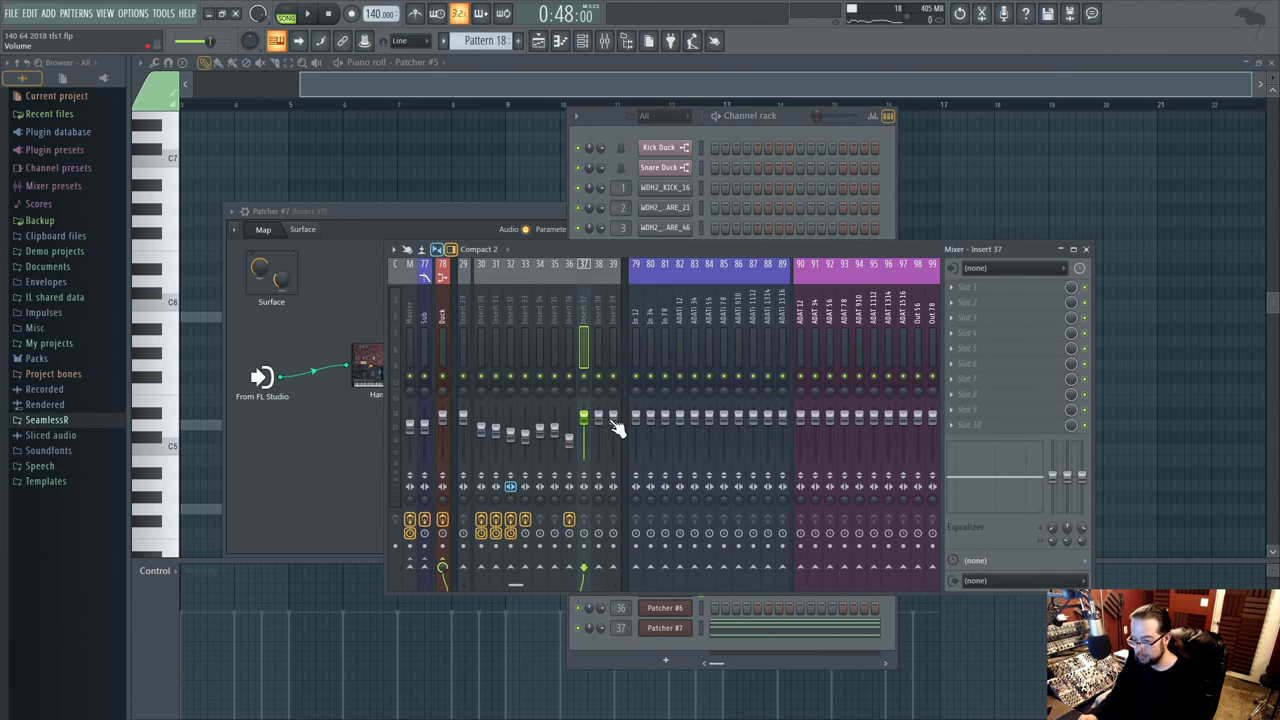
{"action": "key", "text": "space"}
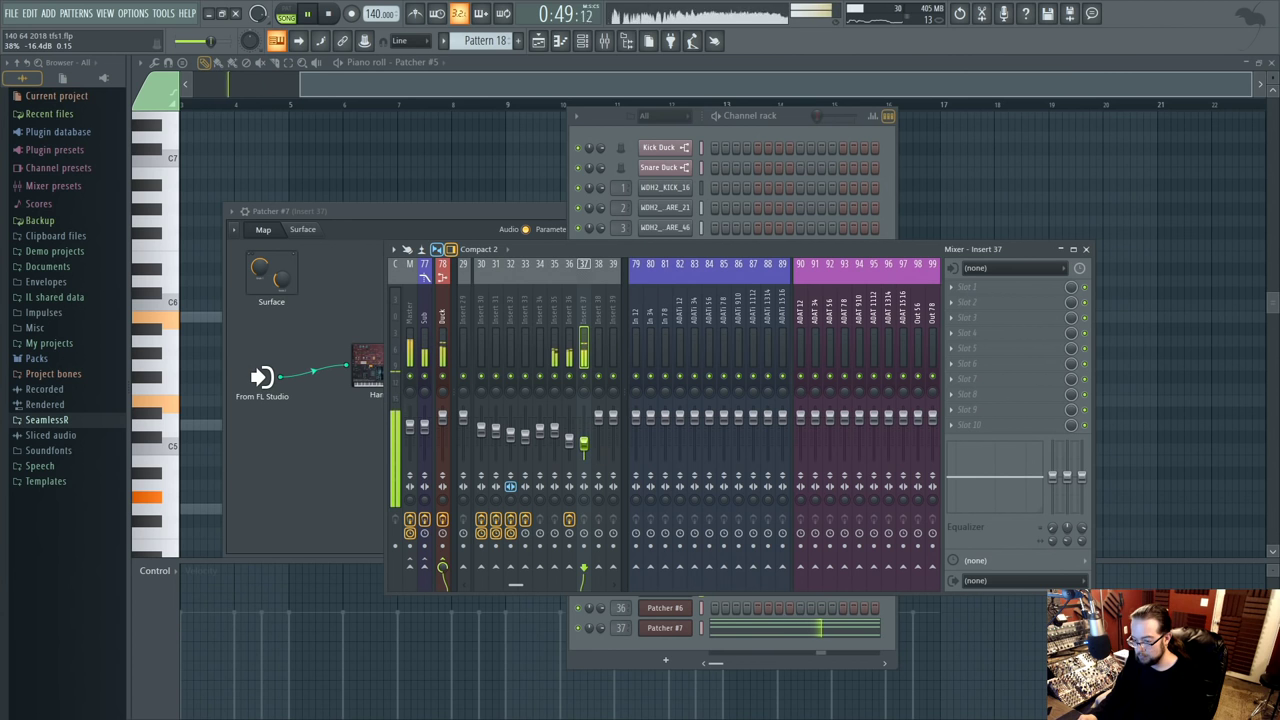
{"action": "key", "text": "l"}
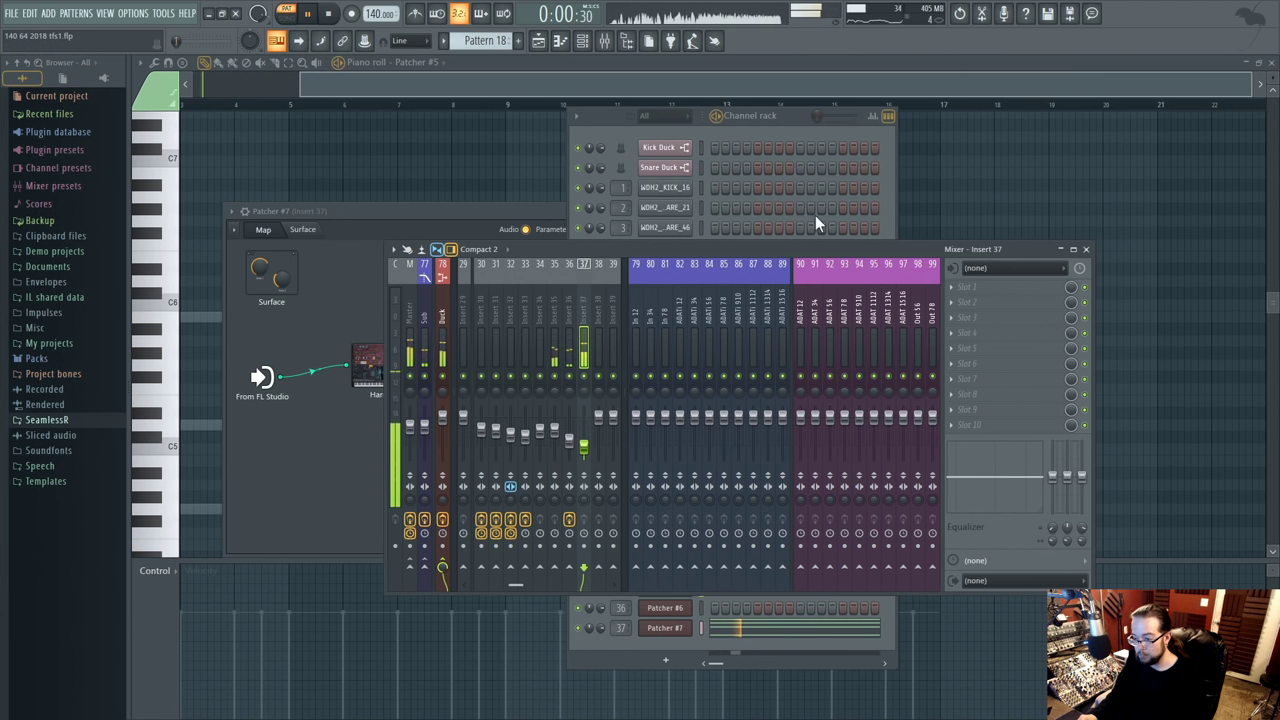
- Set Patcher #7's channel arpeggiator to alternate up and down with a range of 2
{"action": "left_click", "coordinate": [794, 114]}
{"action": "left_click", "coordinate": [274, 211]}
{"action": "left_click", "coordinate": [246, 211]}
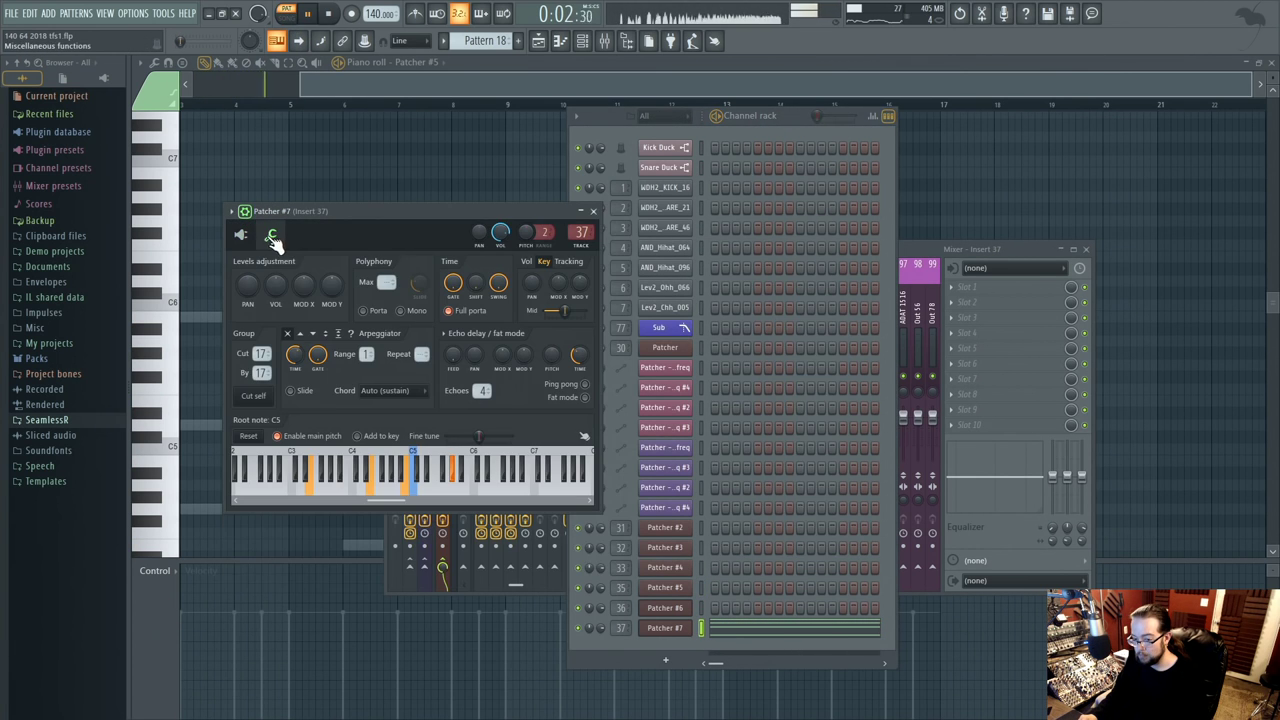
{"action": "left_click", "coordinate": [301, 334]}
{"action": "scroll", "coordinate": [368, 356], "scroll_direction": "up", "scroll_amount": 1}
{"action": "scroll", "coordinate": [370, 356], "scroll_direction": "up", "scroll_amount": 1}
{"action": "left_click", "coordinate": [327, 335]}
{"action": "left_click", "coordinate": [665, 627]}
{"action": "left_click", "coordinate": [680, 627]}
{"action": "left_click", "coordinate": [680, 627]}
{"action": "left_click", "coordinate": [680, 627]}
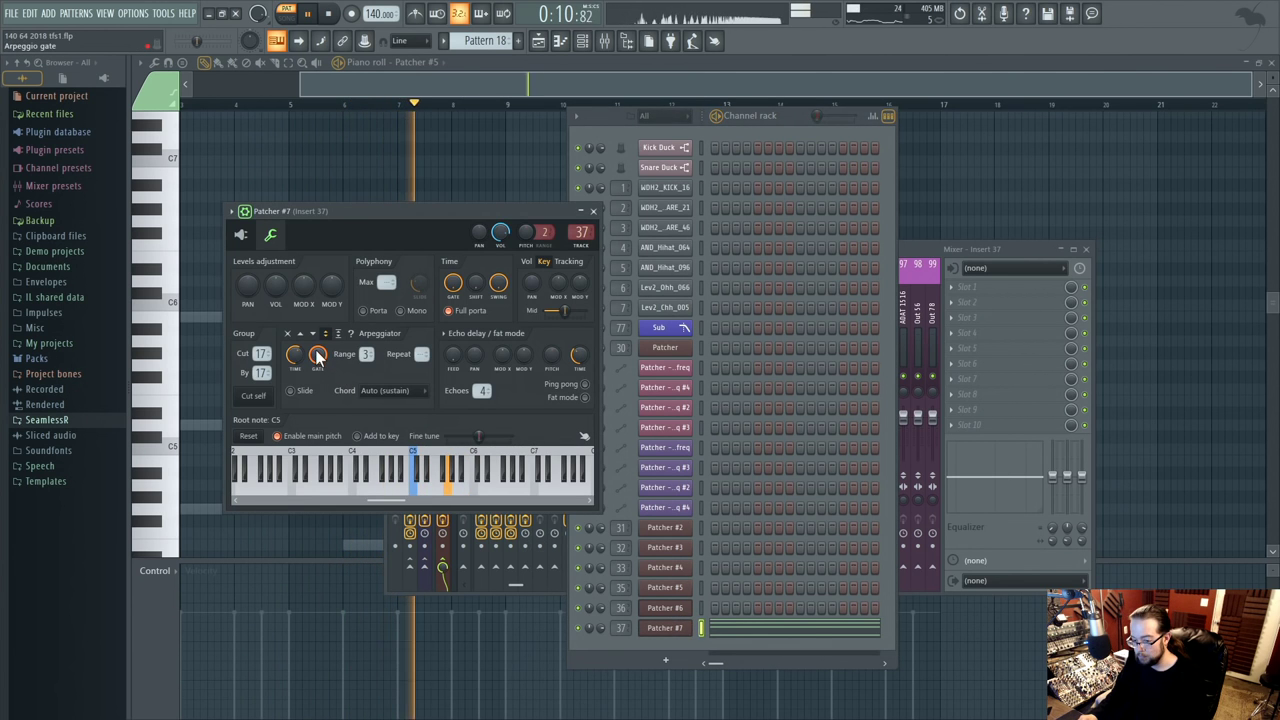
{"action": "scroll", "coordinate": [366, 354], "scroll_direction": "down", "scroll_amount": 1}
{"action": "left_click", "coordinate": [680, 627]}
{"action": "left_click", "coordinate": [680, 627]}
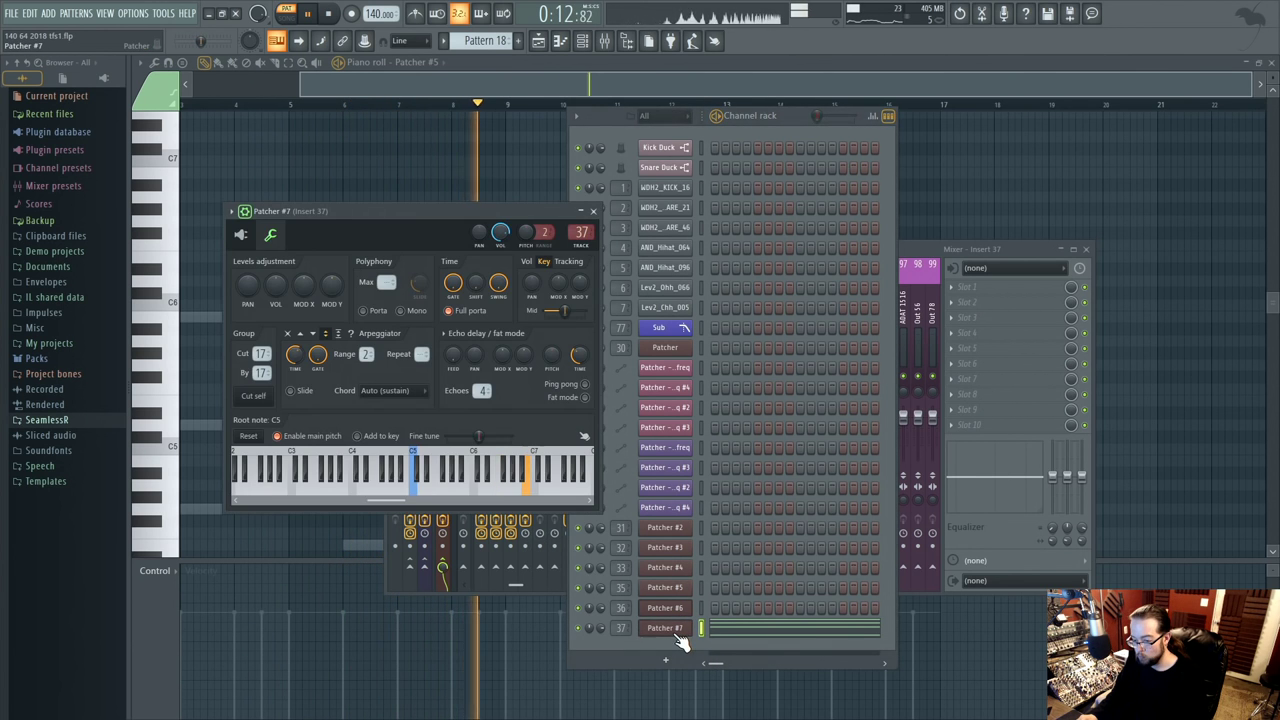
- Give Harmor's filter 1 frequency a curved falling envelope, and set the rendering precision to Perfect
{"action": "left_click", "coordinate": [240, 234]}
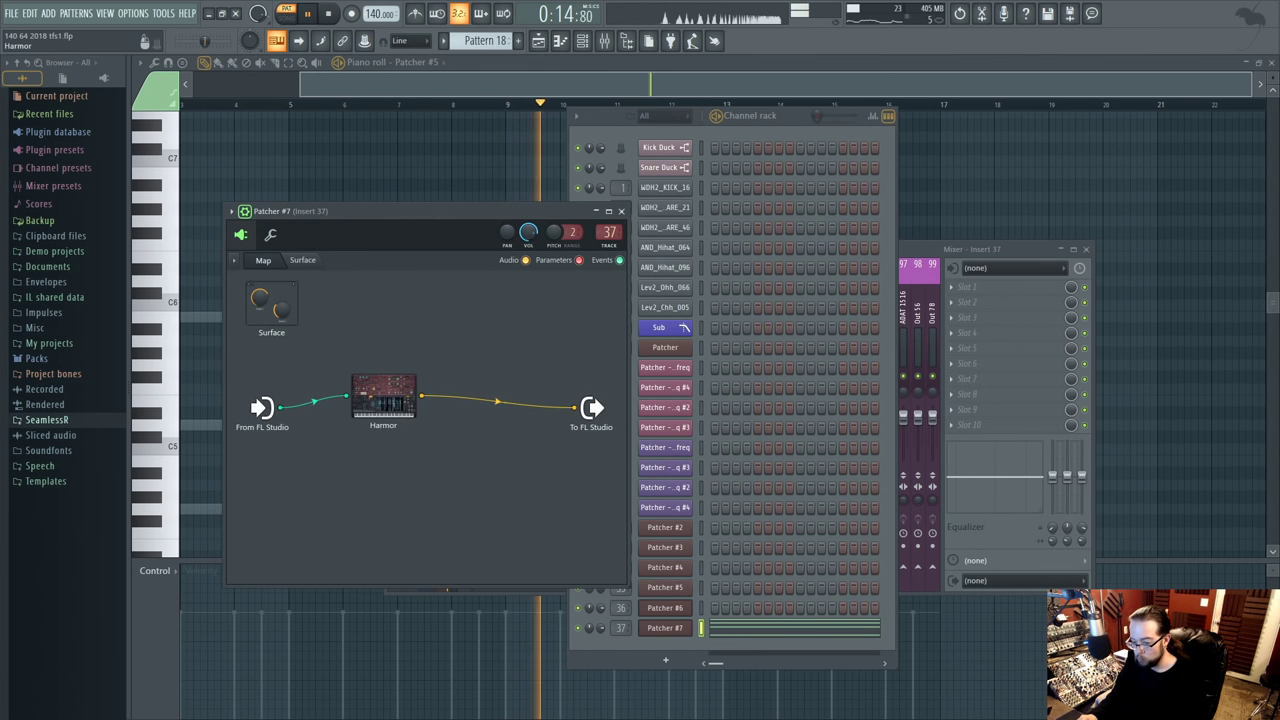
{"action": "double_click", "coordinate": [386, 393]}
{"action": "right_click", "coordinate": [797, 230]}
{"action": "left_click", "coordinate": [820, 240]}
{"action": "left_click", "coordinate": [576, 524]}
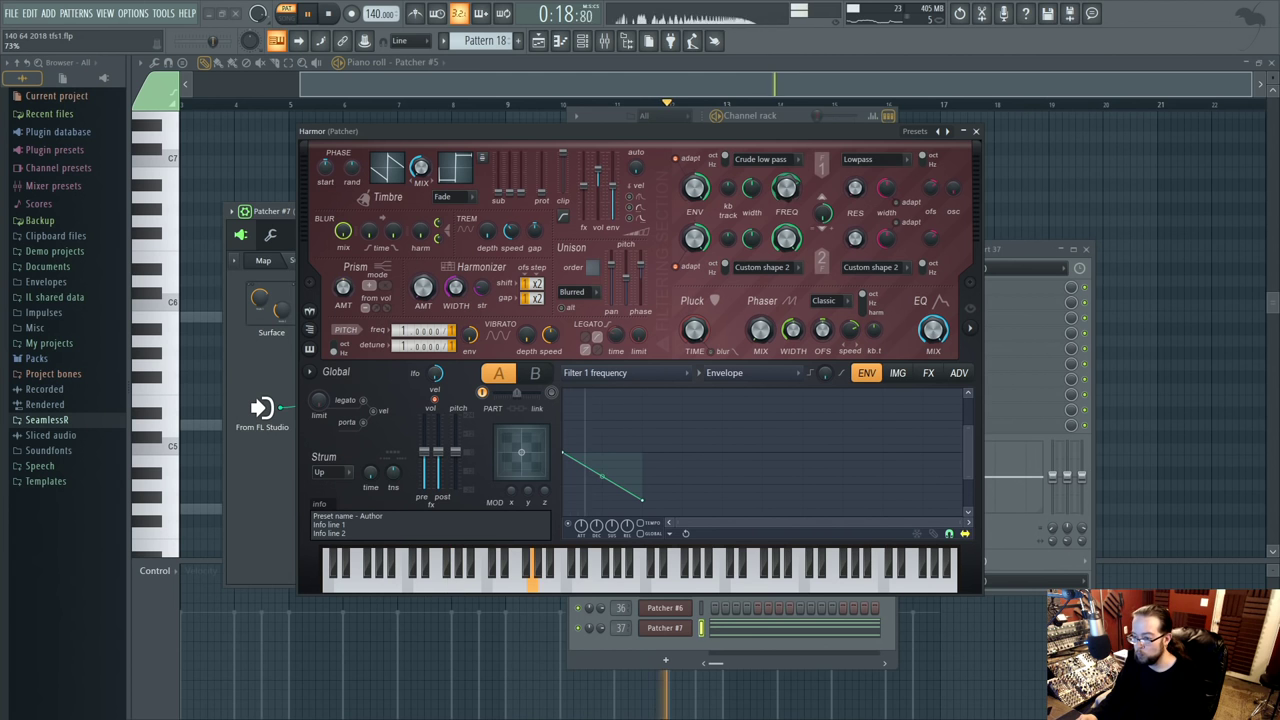
{"action": "left_click", "coordinate": [959, 373]}
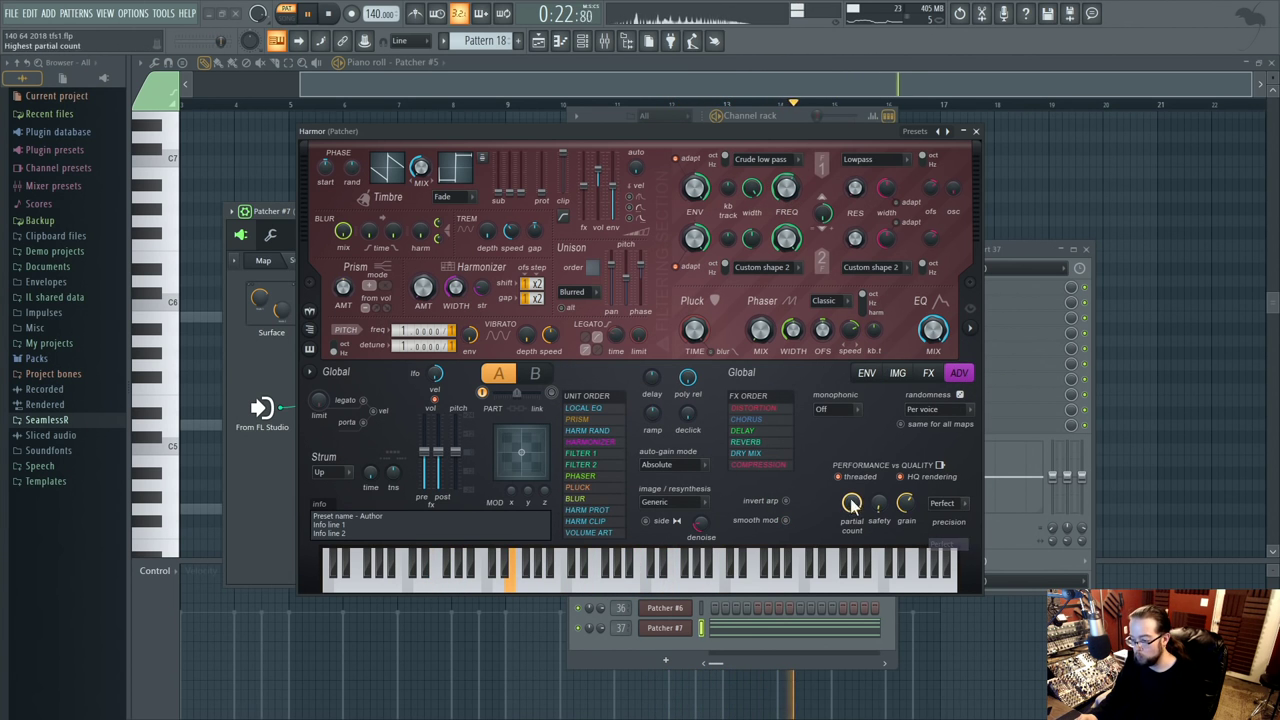
{"action": "left_click", "coordinate": [866, 373]}
{"action": "mouse_move", "coordinate": [601, 477]}
{"action": "left_mouse_down"}
{"action": "mouse_move", "coordinate": [601, 500]}
{"action": "mouse_move", "coordinate": [601, 470]}
{"action": "mouse_move", "coordinate": [601, 484]}
{"action": "left_mouse_up"}
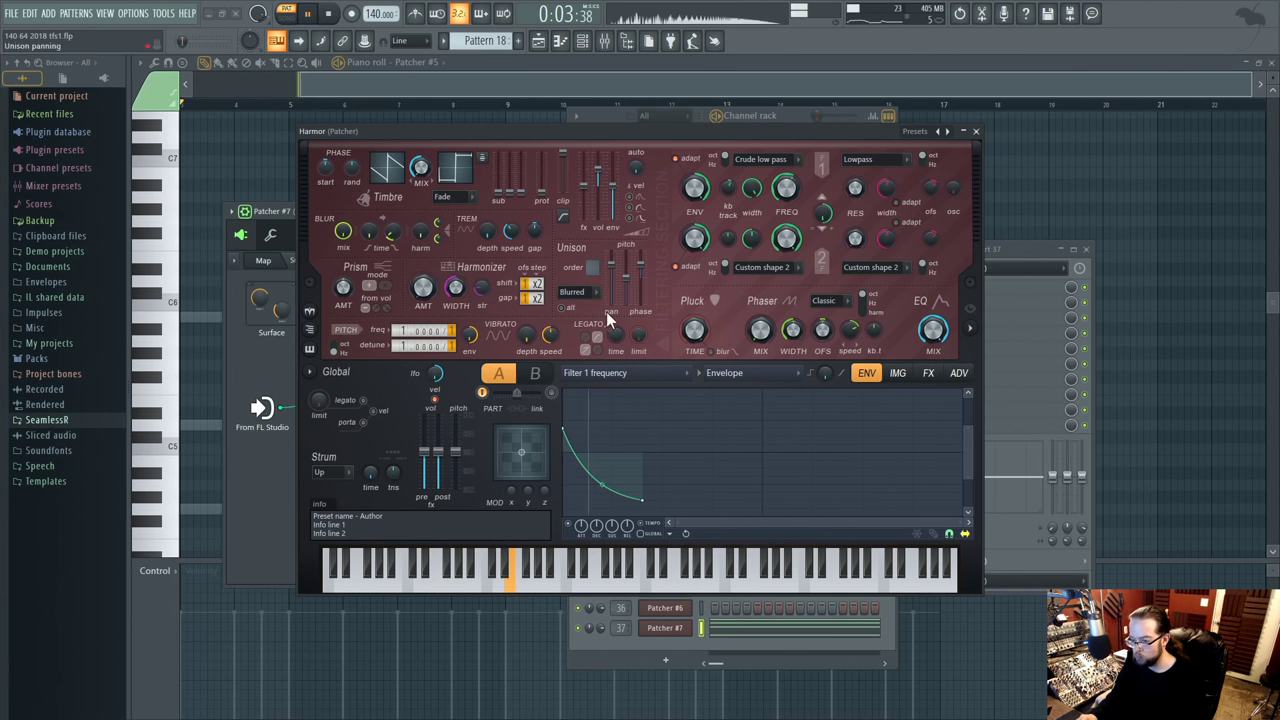
- Show Harmor's spectral display and draw a jagged, multi-peak curve for the pluck shape
{"action": "left_click", "coordinate": [969, 328]}
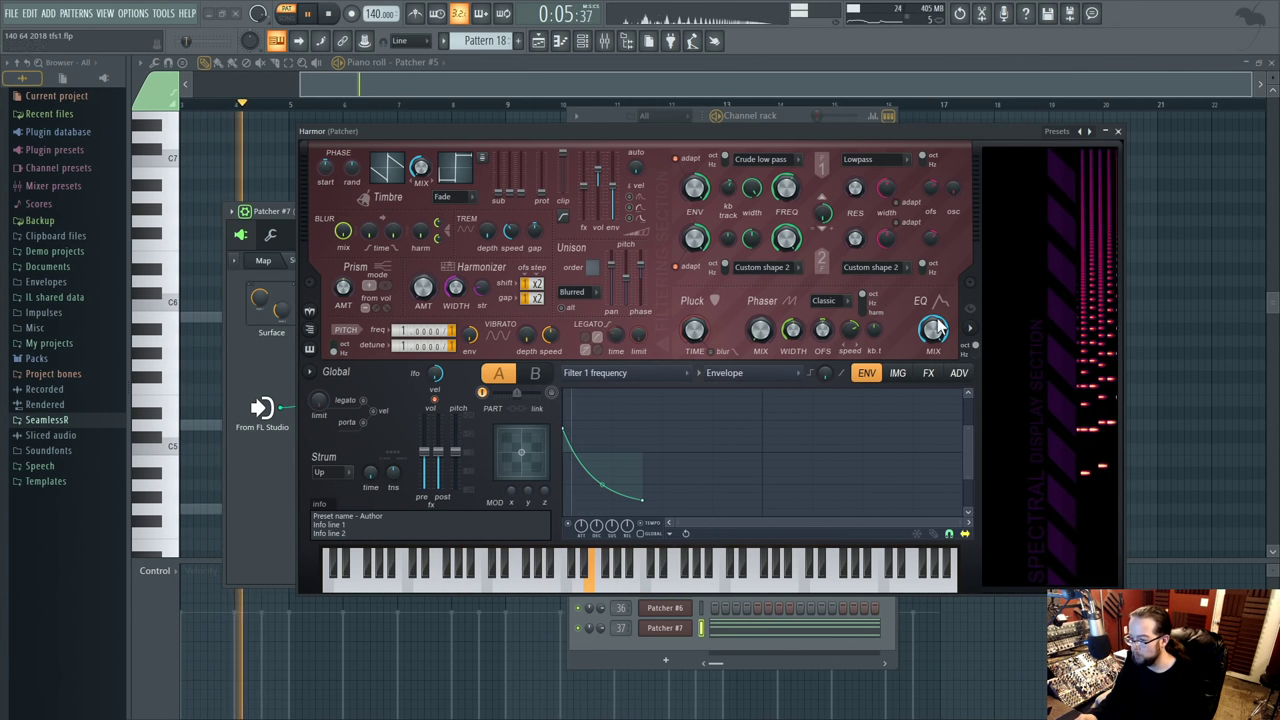
{"action": "left_click", "coordinate": [674, 372]}
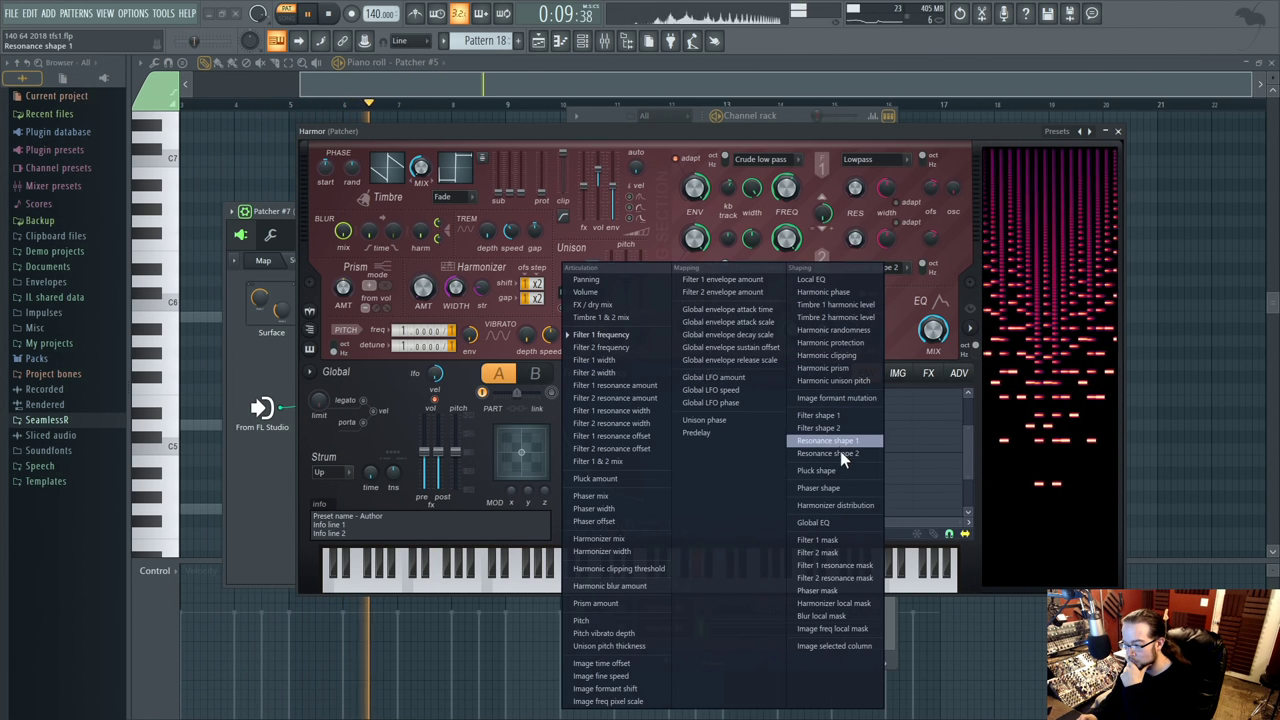
{"action": "left_click", "coordinate": [816, 470]}
{"action": "mouse_move", "coordinate": [647, 432]}
{"action": "left_mouse_down"}
{"action": "mouse_move", "coordinate": [756, 481]}
{"action": "mouse_move", "coordinate": [809, 420]}
{"action": "mouse_move", "coordinate": [915, 447]}
{"action": "left_mouse_up"}
{"action": "mouse_move", "coordinate": [693, 464]}
{"action": "left_mouse_down"}
{"action": "mouse_move", "coordinate": [594, 434]}
{"action": "mouse_move", "coordinate": [671, 451]}
{"action": "mouse_move", "coordinate": [617, 403]}
{"action": "left_mouse_up"}
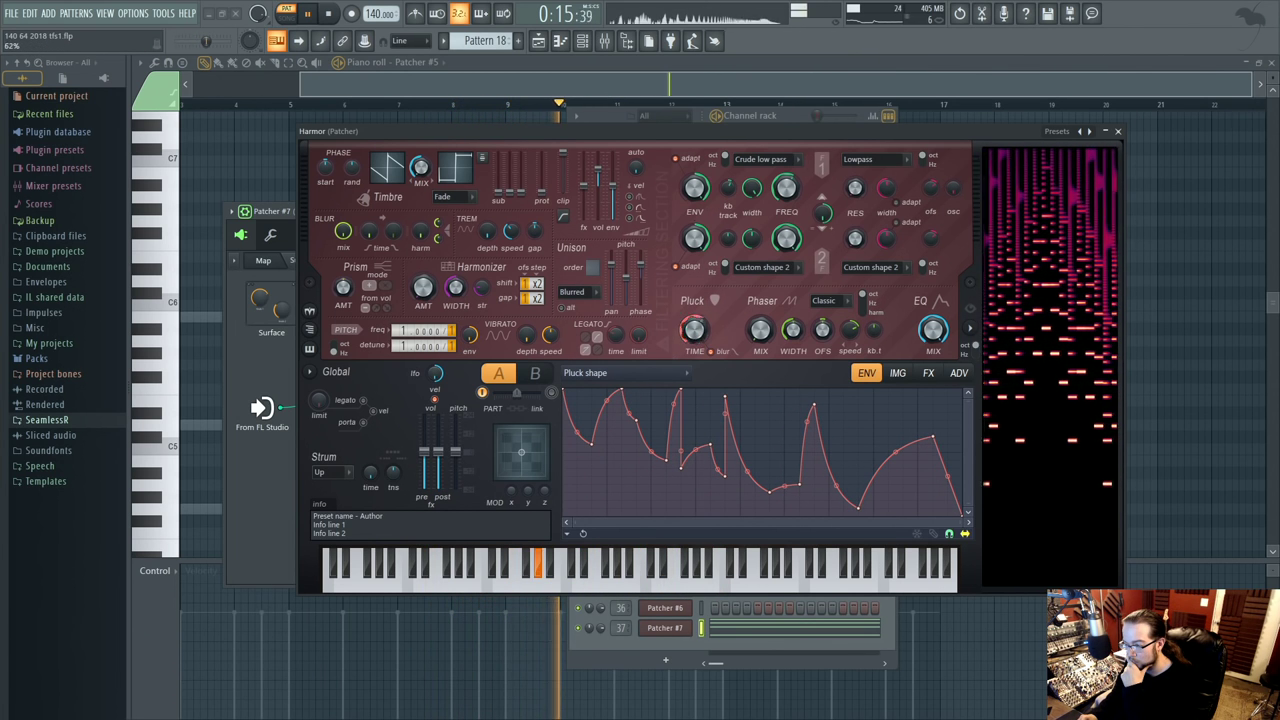
{"action": "left_click", "coordinate": [768, 420]}
{"action": "left_click", "coordinate": [872, 412]}
{"action": "left_click_drag", "start_coordinate": [895, 452], "coordinate": [906, 476]}
{"action": "left_click_drag", "start_coordinate": [768, 480], "coordinate": [781, 488]}
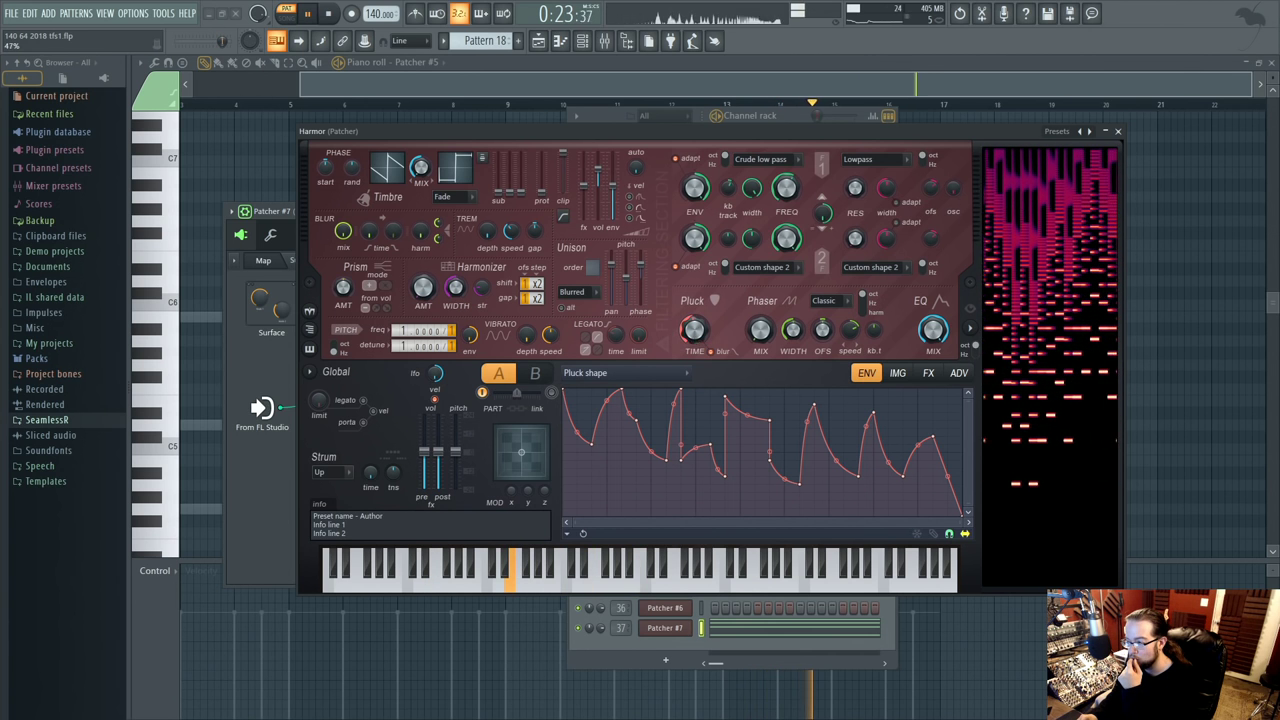
{"action": "left_click_drag", "start_coordinate": [818, 408], "coordinate": [815, 430]}
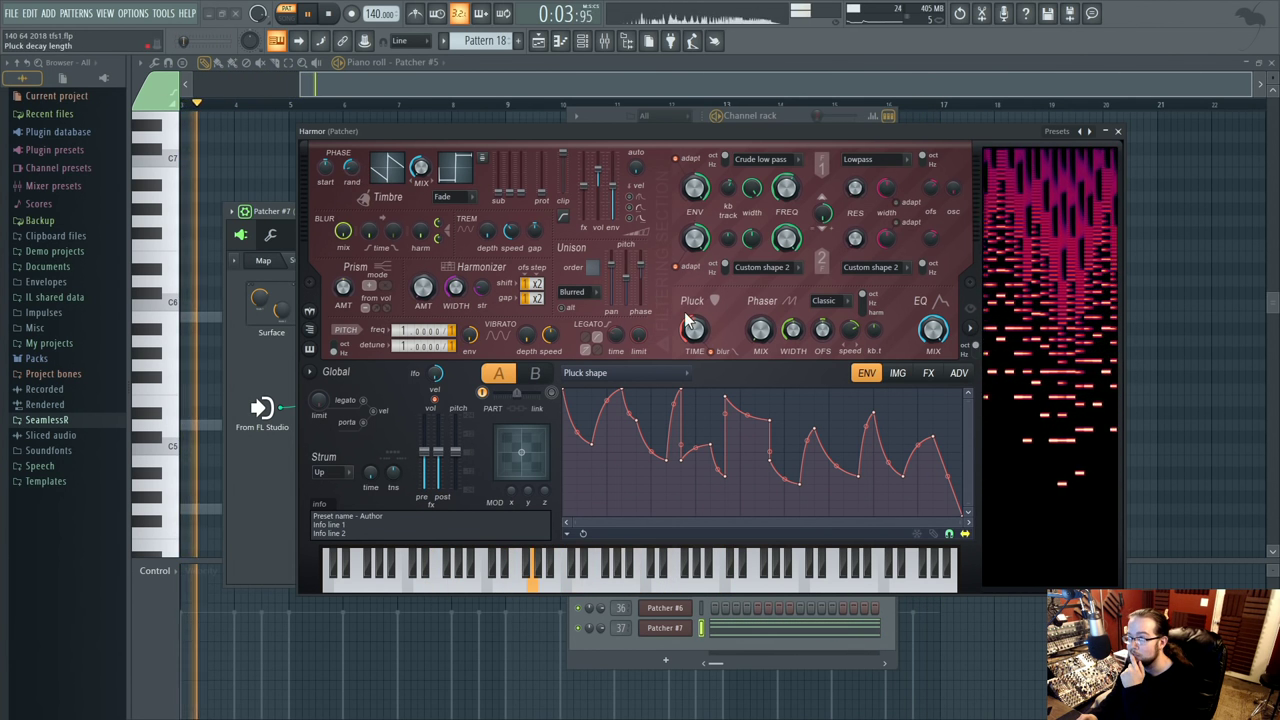
- Place the Harmonizer after Blur in the unit order, and set its shift step to +7 and gap step to +2
{"action": "left_click", "coordinate": [959, 373]}
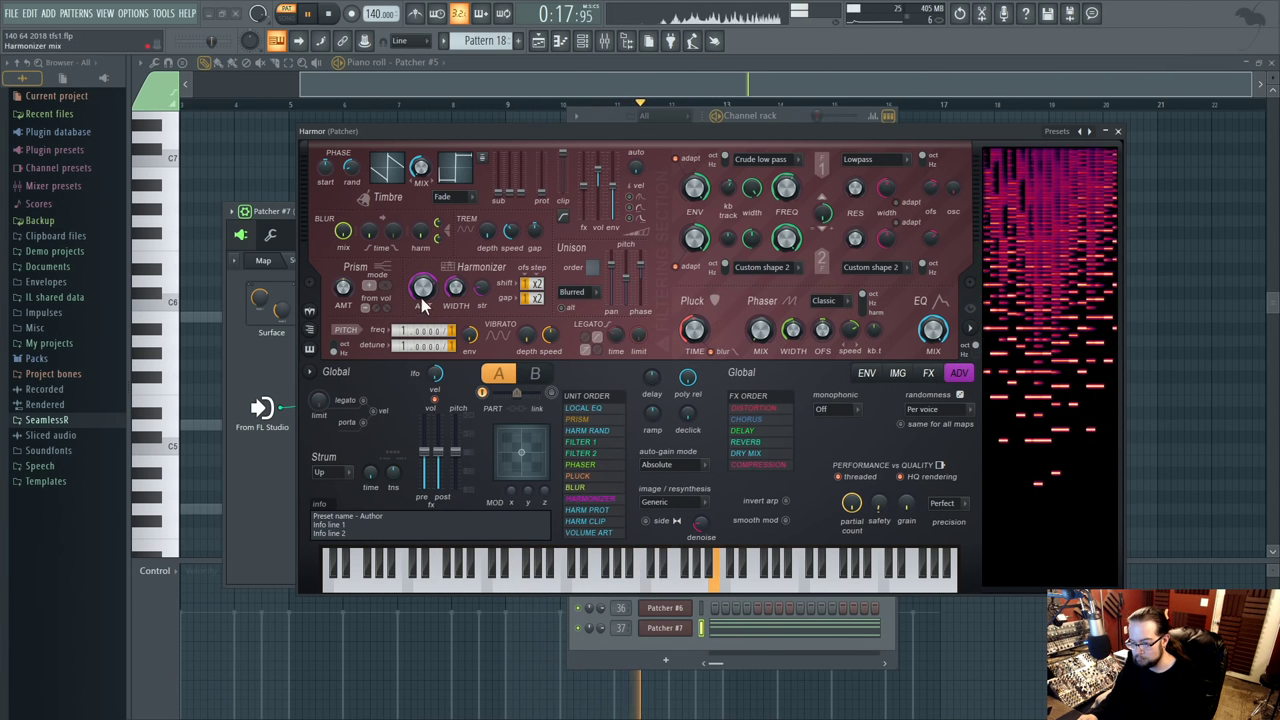
{"action": "left_click", "coordinate": [533, 287]}
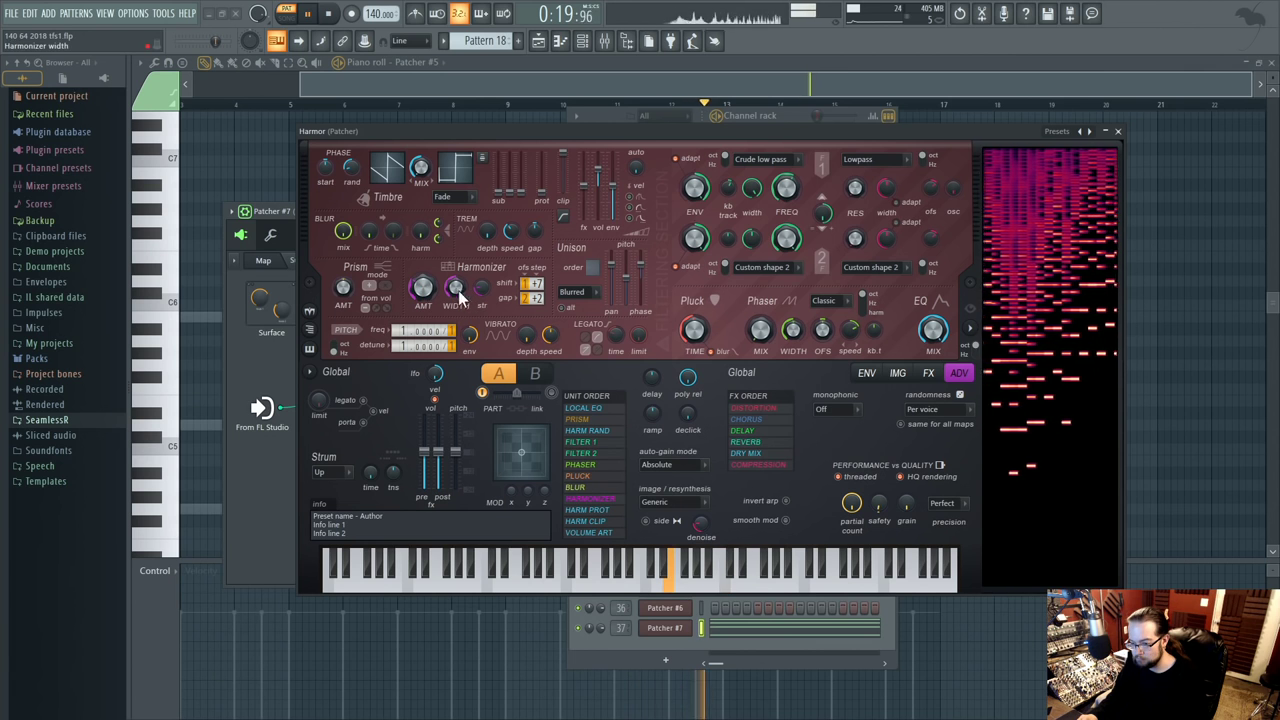
- Set the unison order to 8 with a fast-rising pitch thickness envelope, and adjust the unison panning and phase
{"action": "right_click", "coordinate": [627, 272]}
{"action": "left_click", "coordinate": [660, 330]}
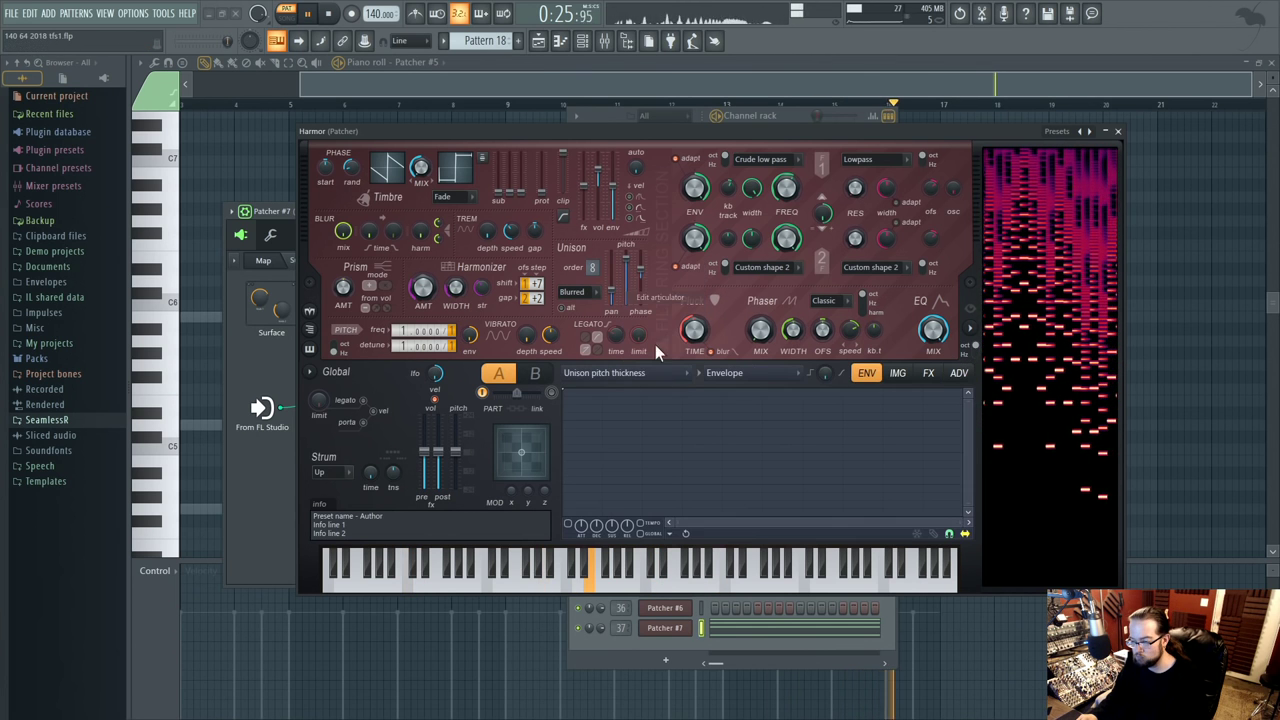
{"action": "key", "text": "space"}
{"action": "left_click", "coordinate": [598, 466]}
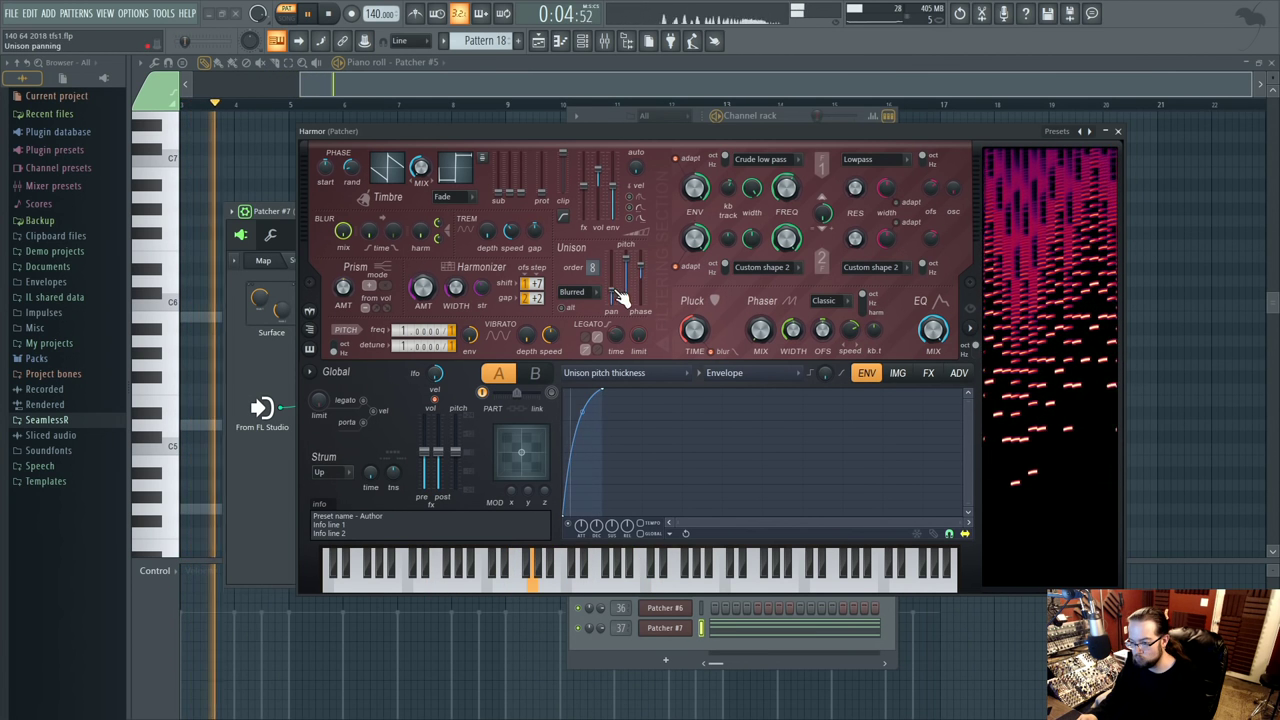
{"action": "mouse_move", "coordinate": [645, 283]}
{"action": "left_mouse_down"}
{"action": "mouse_move", "coordinate": [645, 270]}
{"action": "mouse_move", "coordinate": [645, 302]}
{"action": "mouse_move", "coordinate": [645, 272]}
{"action": "left_mouse_up"}
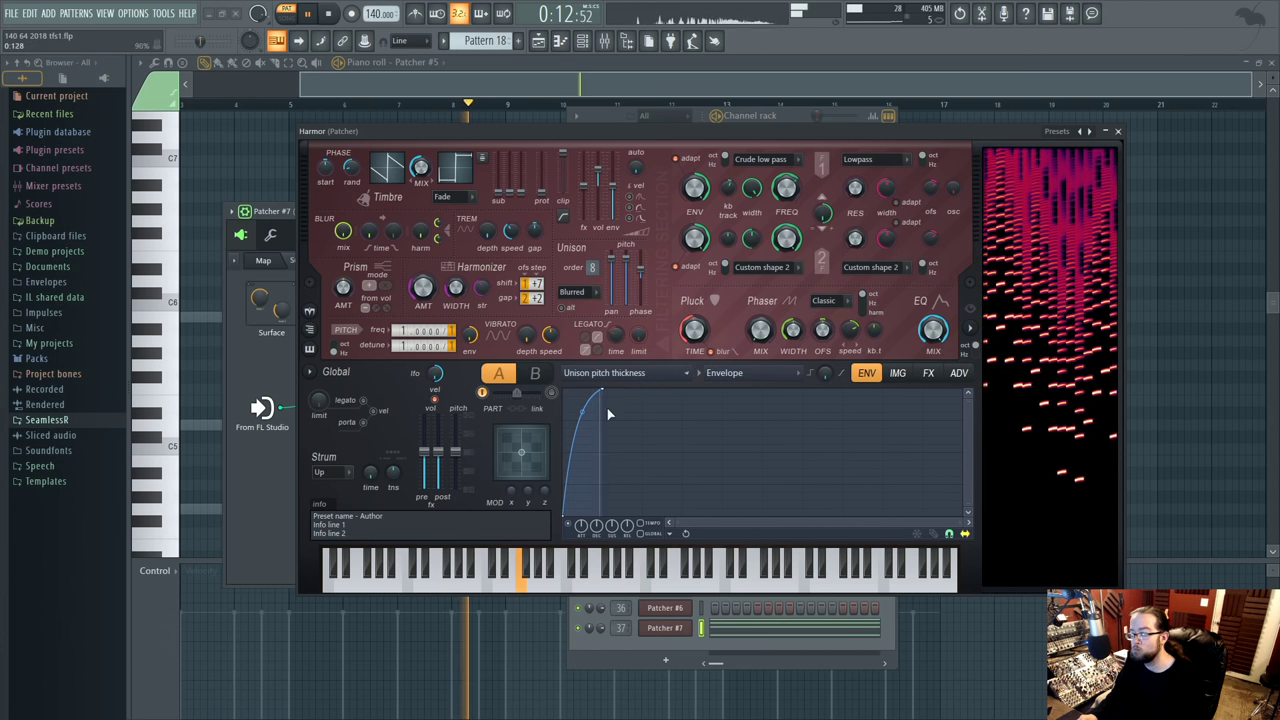
{"action": "mouse_move", "coordinate": [634, 278]}
{"action": "left_mouse_down"}
{"action": "mouse_move", "coordinate": [634, 262]}
{"action": "mouse_move", "coordinate": [633, 276]}
{"action": "left_mouse_up"}
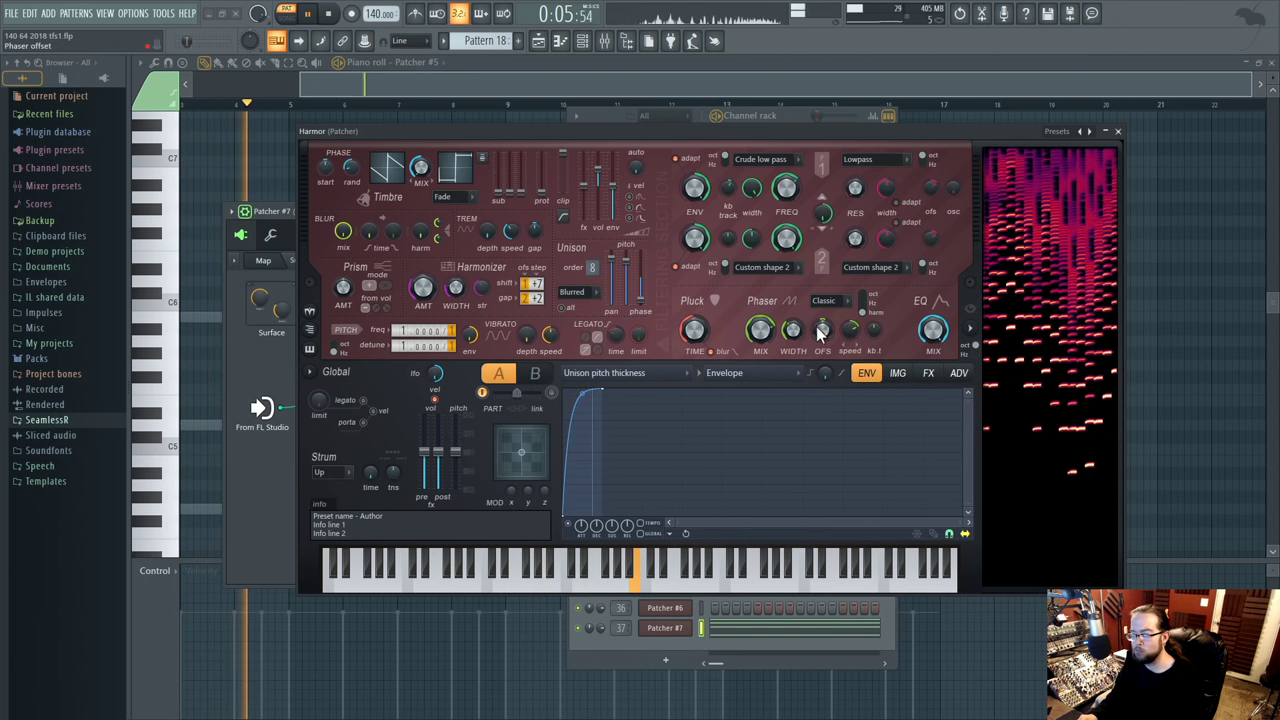
- Raise the phaser's mix and speed, and fine-tune its width and the filter 1 frequency
{"action": "scroll", "coordinate": [850, 329], "scroll_direction": "up", "scroll_amount": 3}
{"action": "left_click_drag", "start_coordinate": [848, 326], "coordinate": [848, 298]}
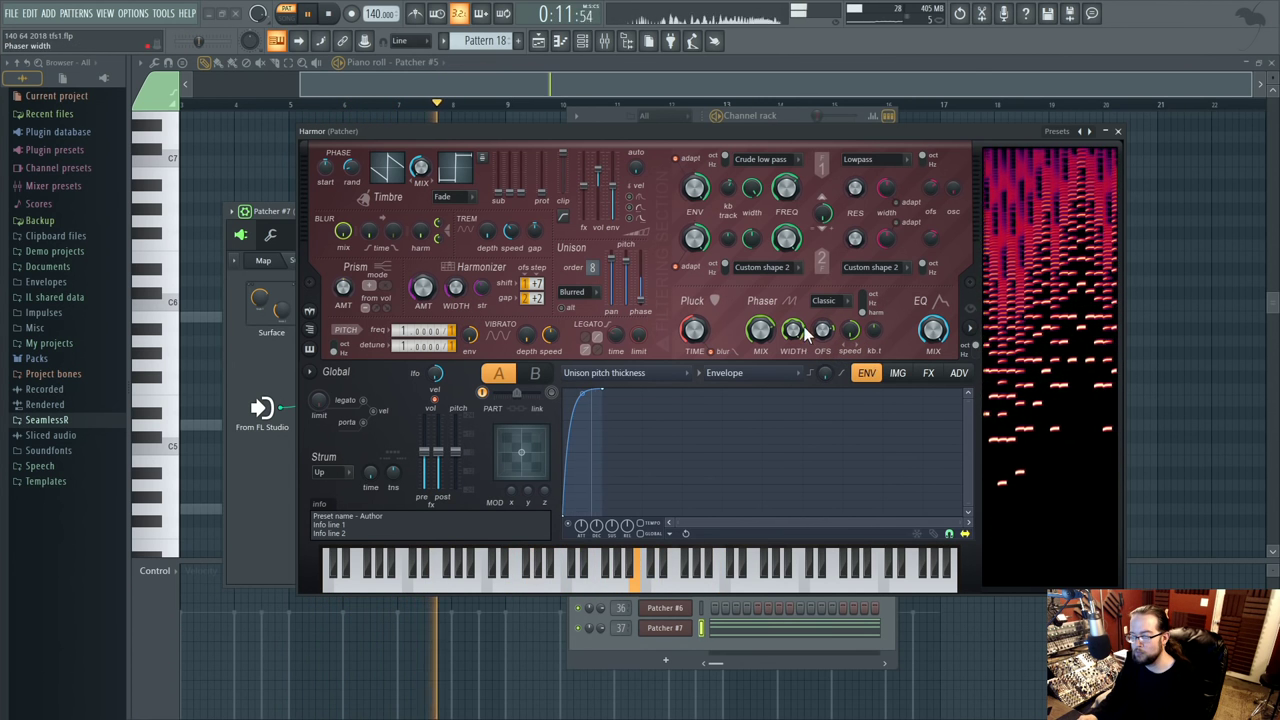
{"action": "mouse_move", "coordinate": [786, 335]}
{"action": "left_mouse_down"}
{"action": "mouse_move", "coordinate": [786, 347]}
{"action": "mouse_move", "coordinate": [788, 325]}
{"action": "left_mouse_up"}
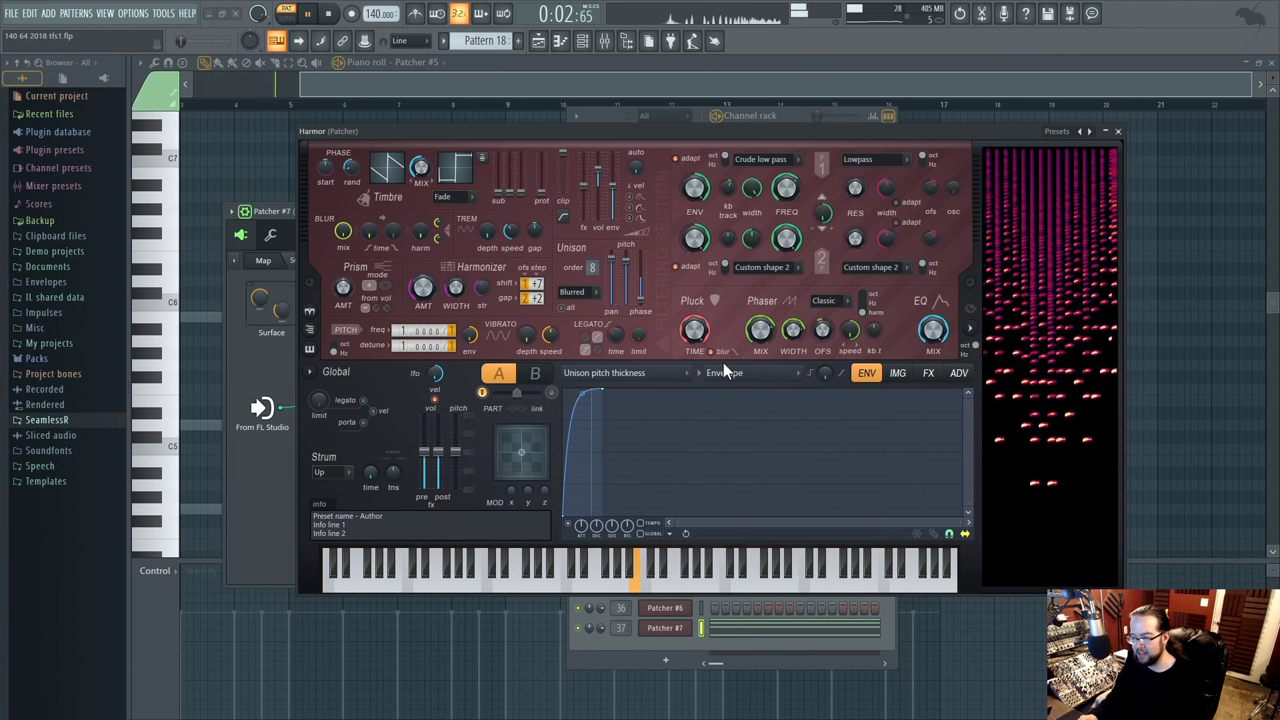
{"action": "left_click_drag", "start_coordinate": [786, 187], "coordinate": [775, 198]}
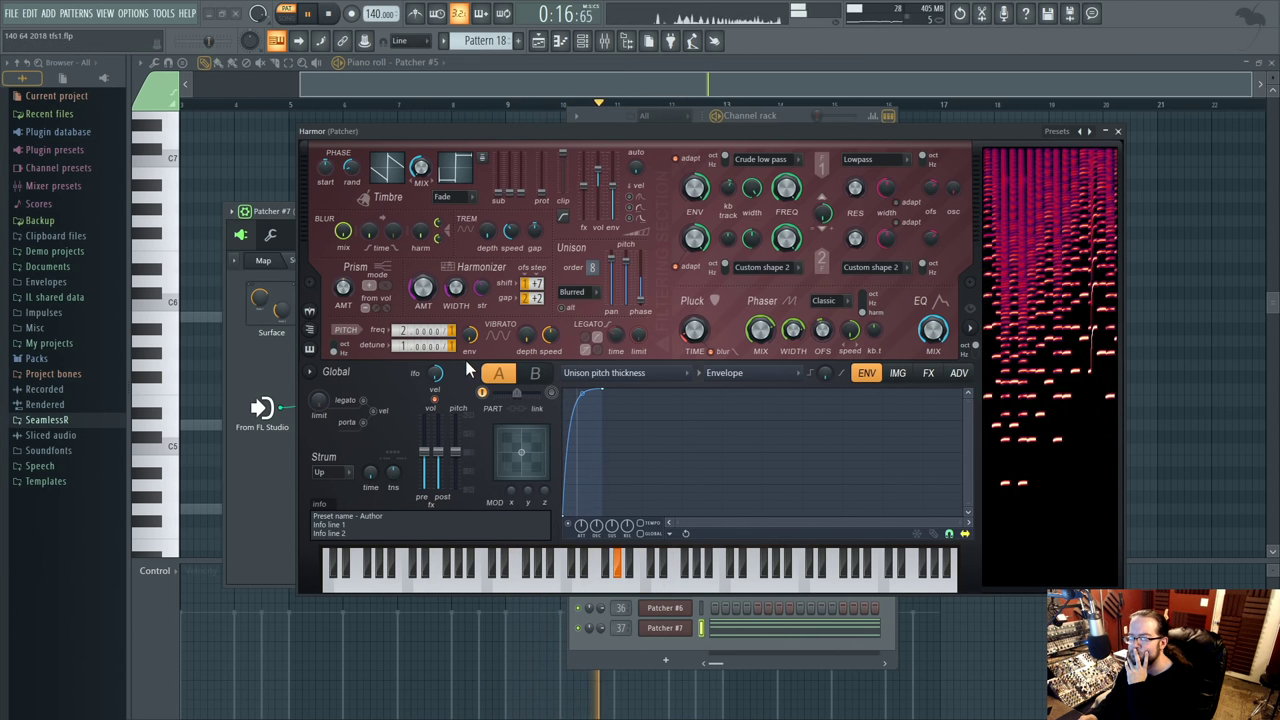
- Try Harmor's pitch frequency multiplier at 4 and at 2
{"action": "left_click_drag", "start_coordinate": [400, 332], "coordinate": [400, 300]}
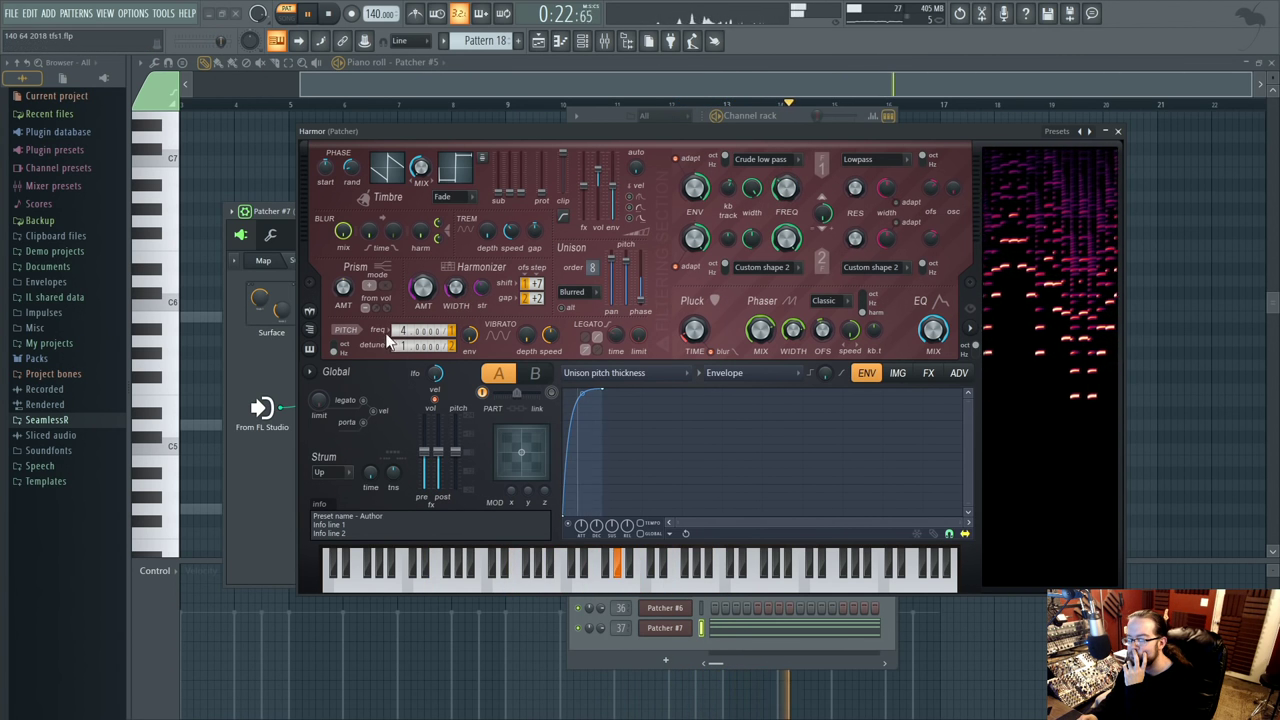
{"action": "left_click_drag", "start_coordinate": [420, 331], "coordinate": [452, 345]}
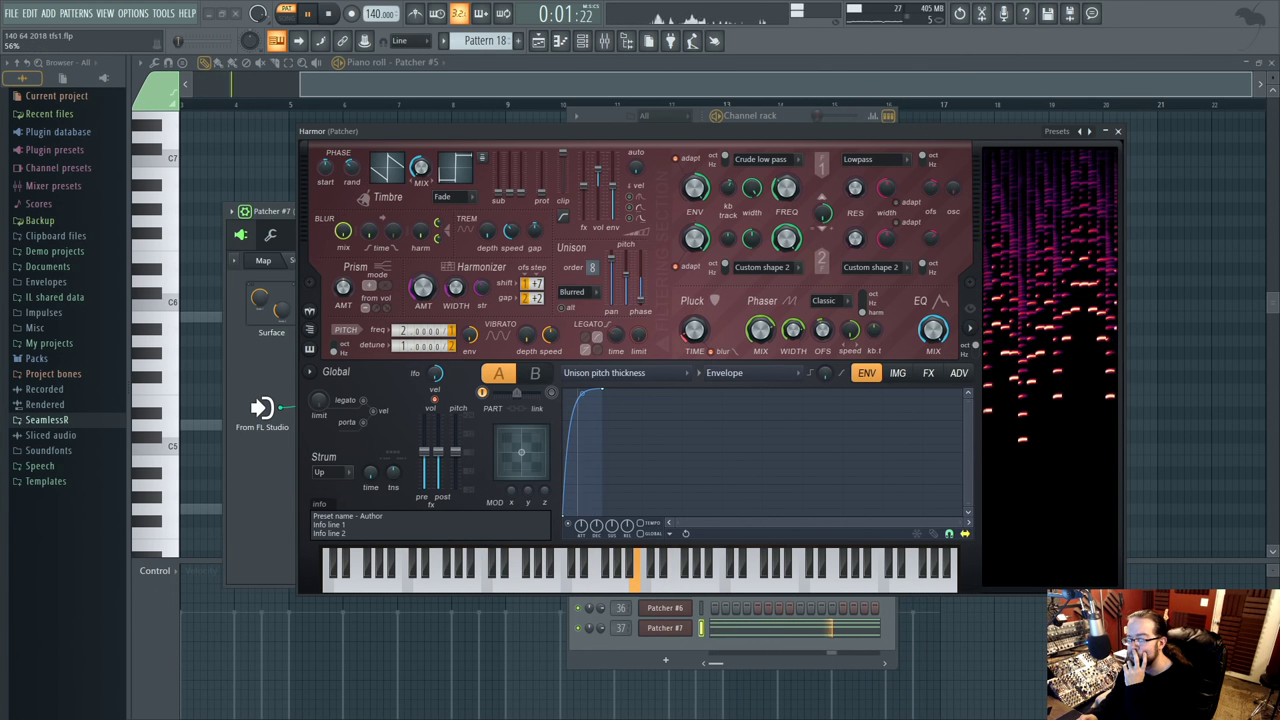
- Reduce the unison order to 4 and set the pitch frequency multiplier to 1
{"action": "scroll", "coordinate": [611, 274], "scroll_direction": "down", "scroll_amount": 4}
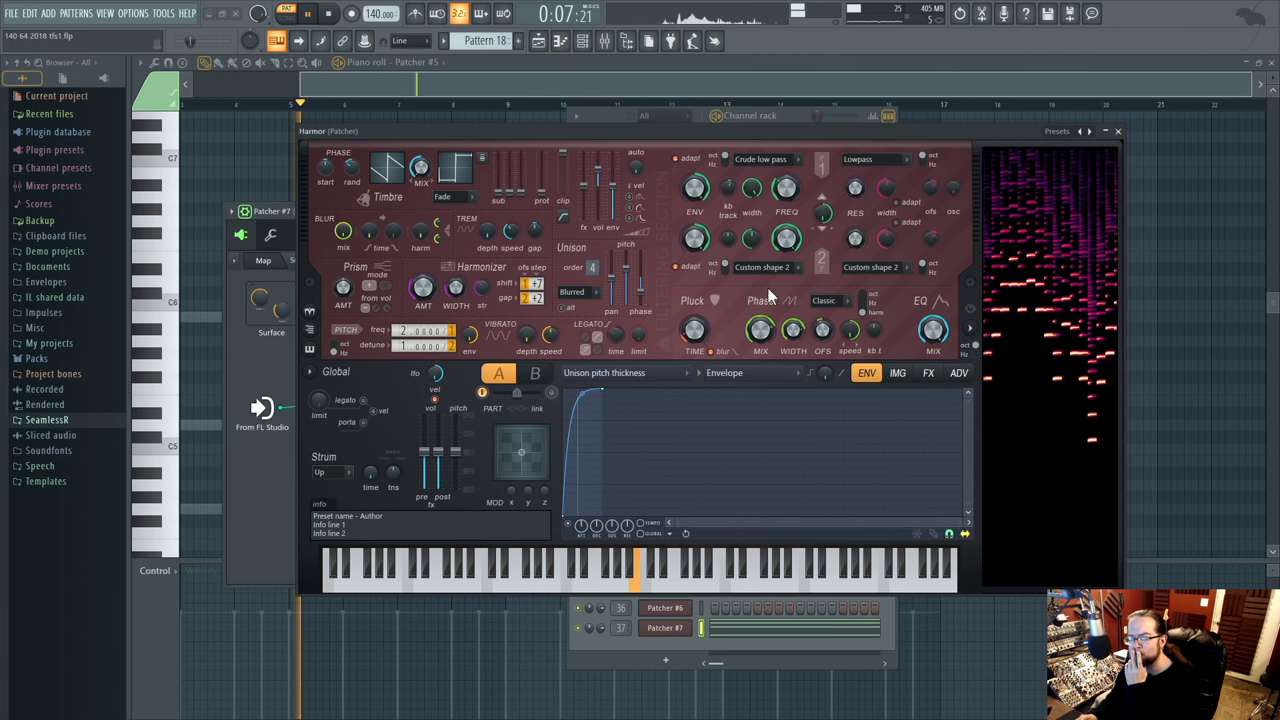
{"action": "scroll", "coordinate": [406, 330], "scroll_direction": "up", "scroll_amount": 2}
{"action": "scroll", "coordinate": [406, 330], "scroll_direction": "down", "scroll_amount": 3}
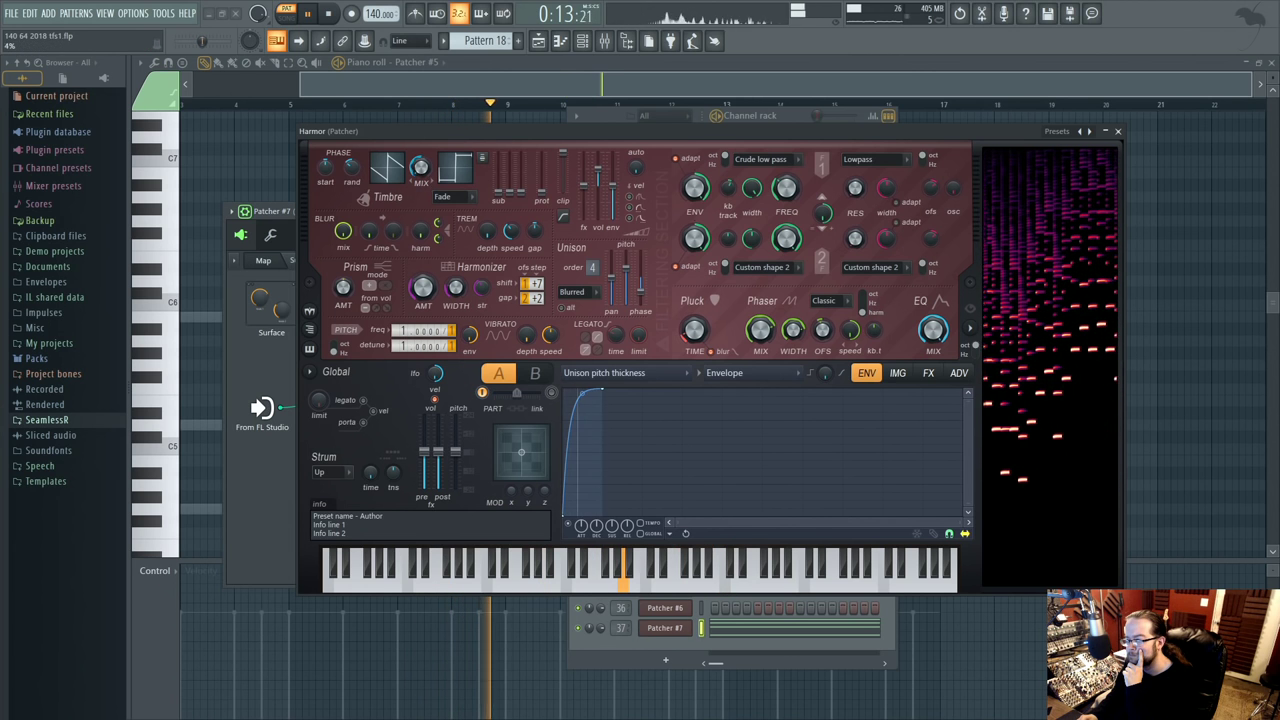
{"action": "scroll", "coordinate": [420, 345], "scroll_direction": "up", "scroll_amount": 1}
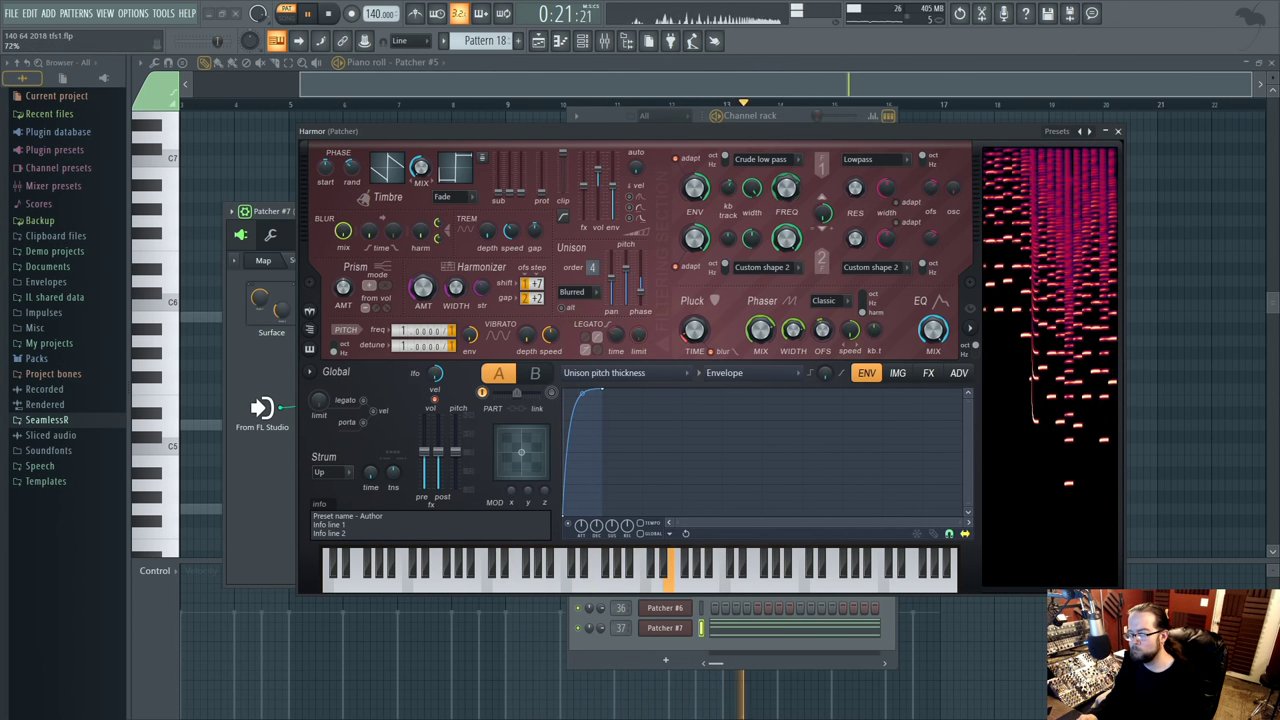
- Adjust the filter 1 frequency and raise the high band of Harmor's Burning compression
{"action": "left_click", "coordinate": [789, 190]}
{"action": "key", "text": "space"}
{"action": "left_click", "coordinate": [928, 373]}
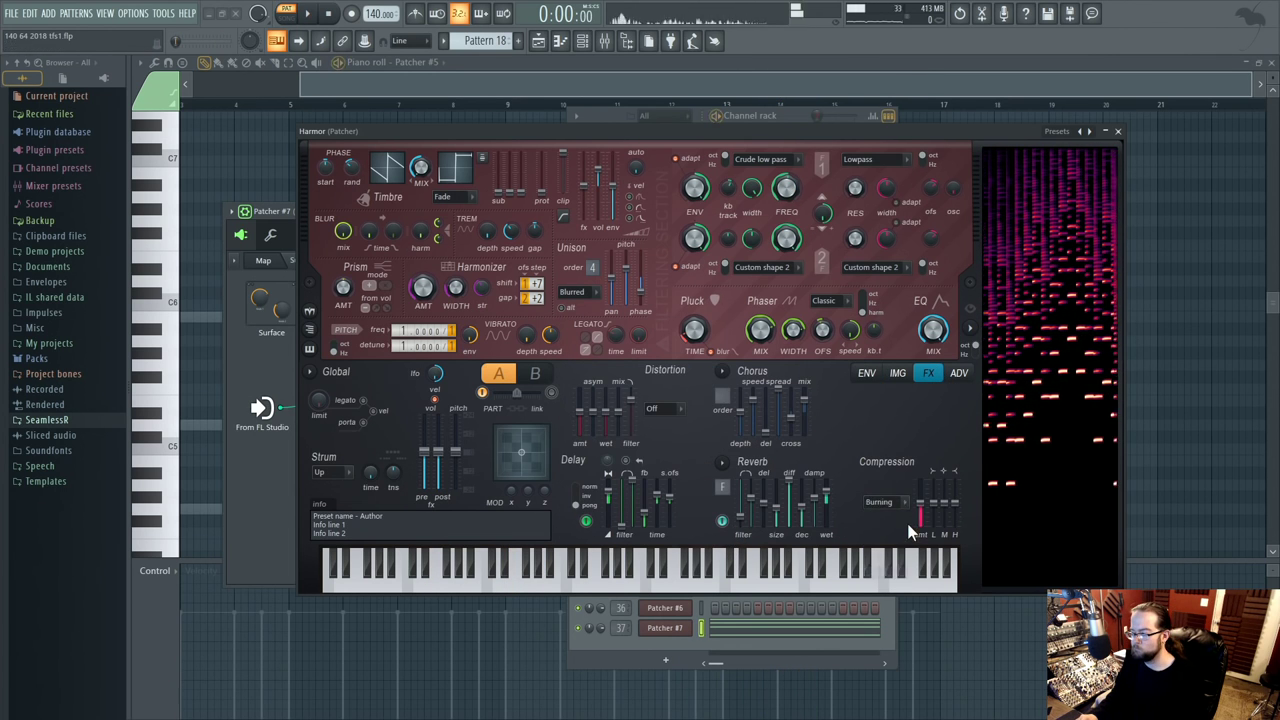
{"action": "left_click_drag", "start_coordinate": [958, 510], "coordinate": [958, 500]}
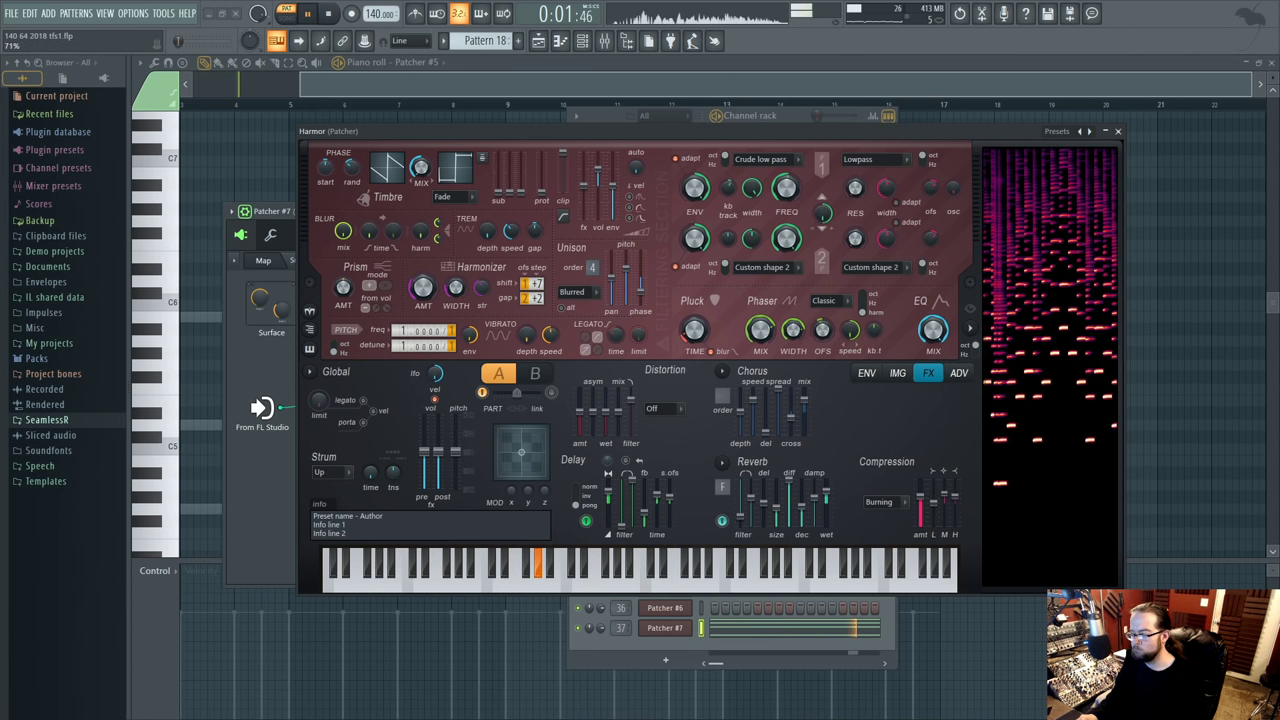
- Zero the harmonizer, pluck and phaser, switch on the alternate unison option, and open the unison pitch thickness envelope
{"action": "left_click_drag", "start_coordinate": [786, 188], "coordinate": [788, 190]}
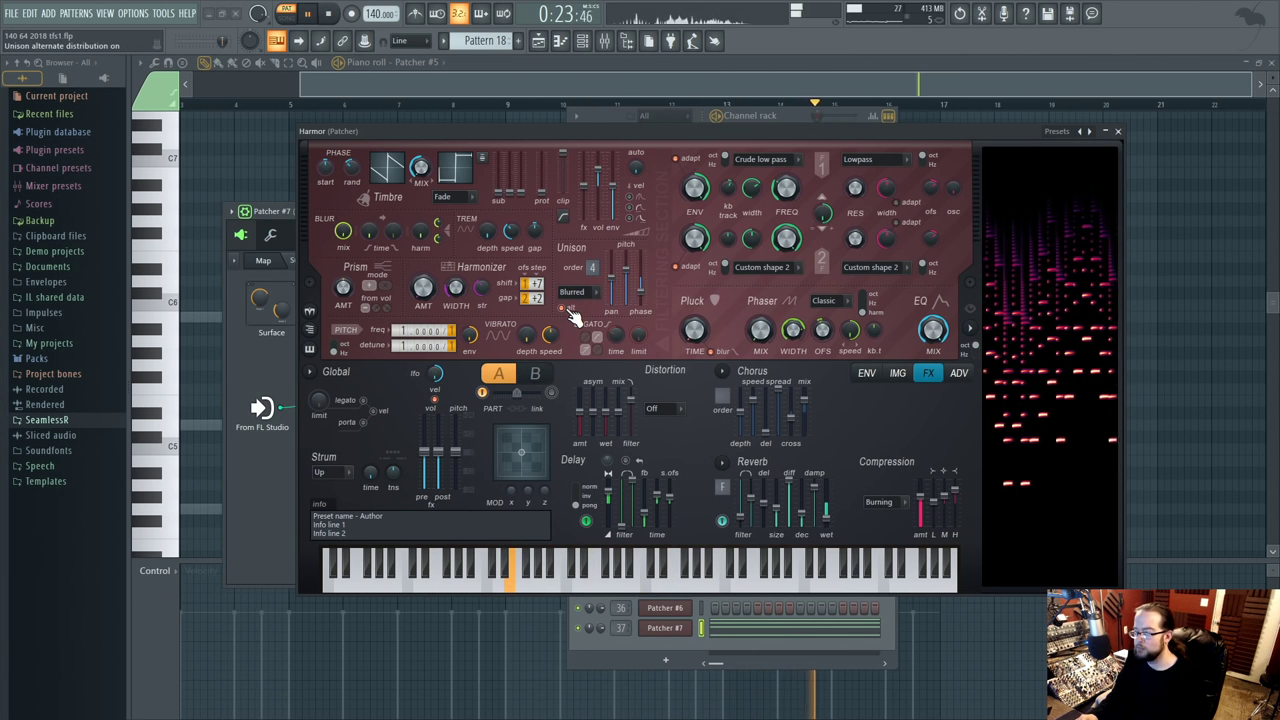
{"action": "left_click", "coordinate": [659, 340]}
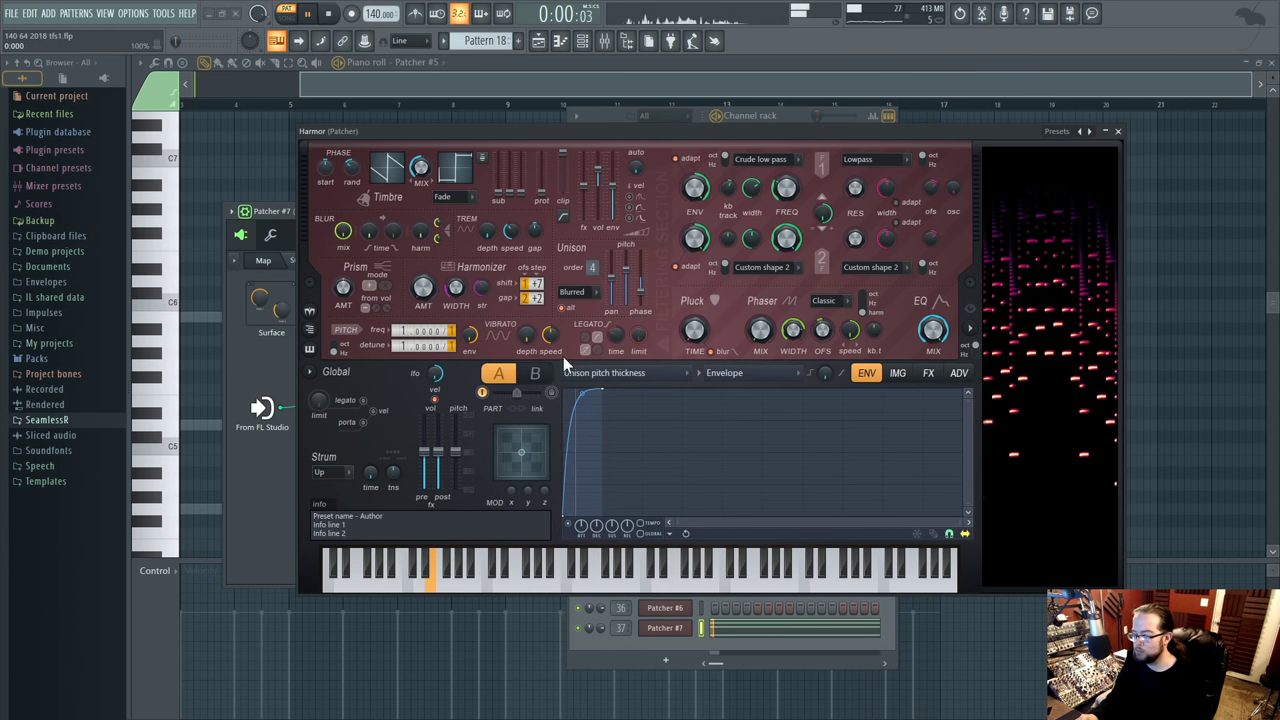
- Reshape the unison pitch thickness envelope into a quick decay from its maximum and audition the pattern
{"action": "left_click_drag", "start_coordinate": [600, 397], "coordinate": [580, 470]}
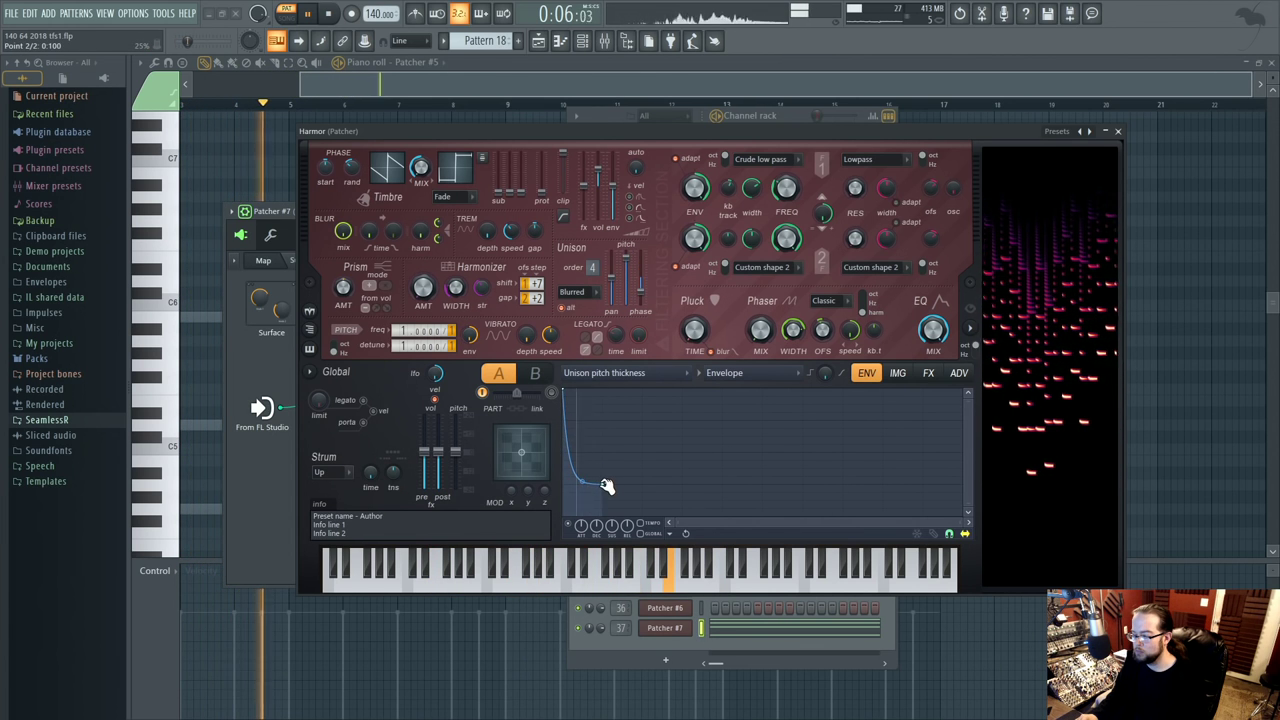
{"action": "key", "text": "space"}
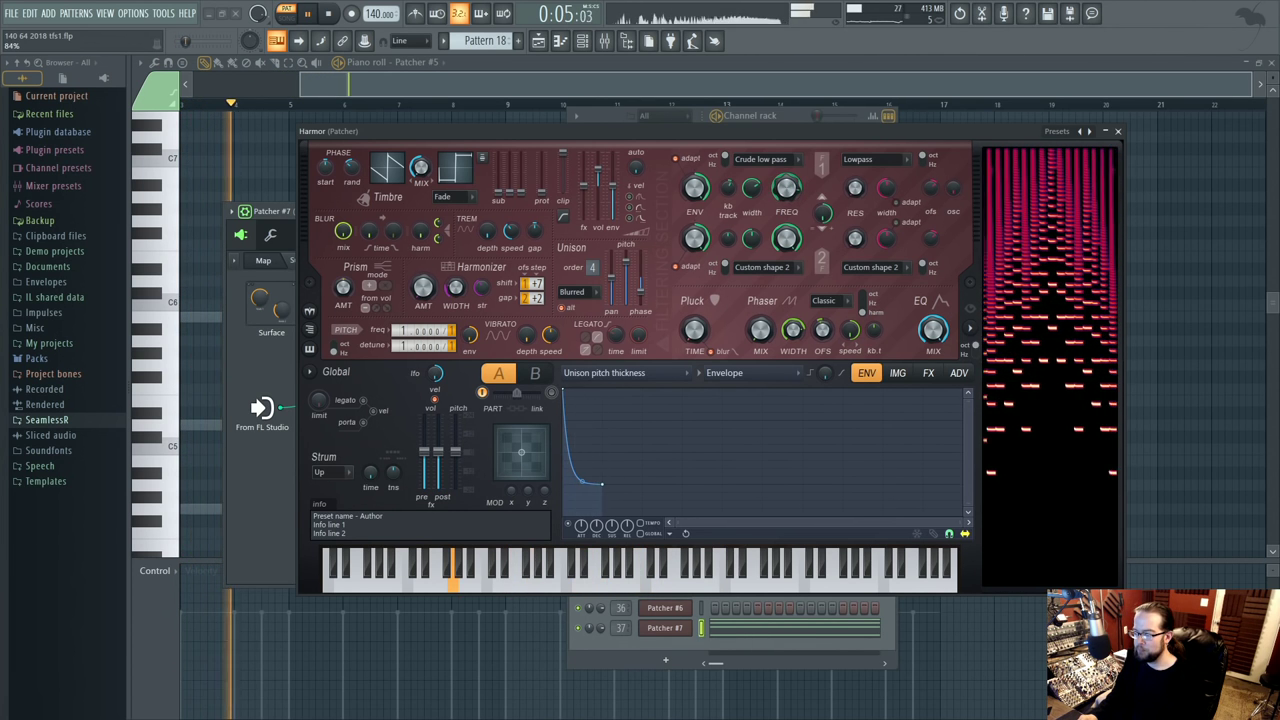
{"action": "key", "text": "space"}
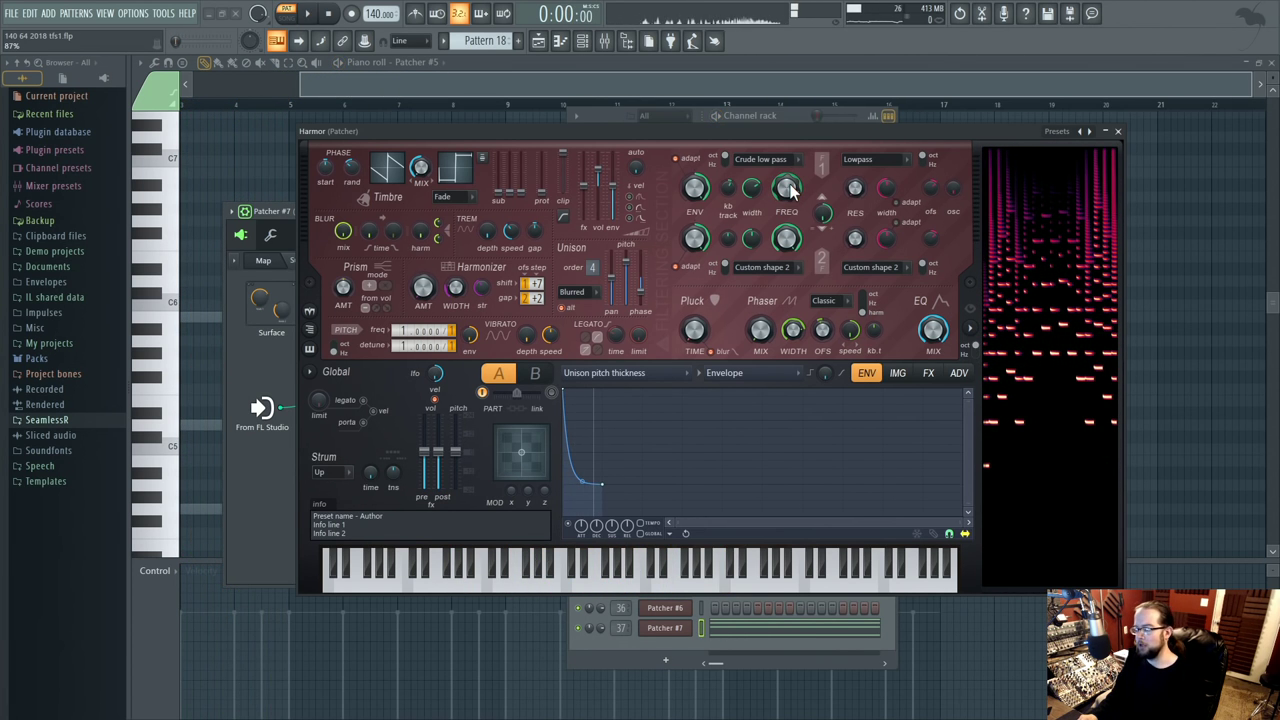
- Play the arrangement from bar 29 and check the Harmor layer's level on mixer insert 37
{"action": "left_click", "coordinate": [545, 43]}
{"action": "left_click", "coordinate": [1110, 131]}
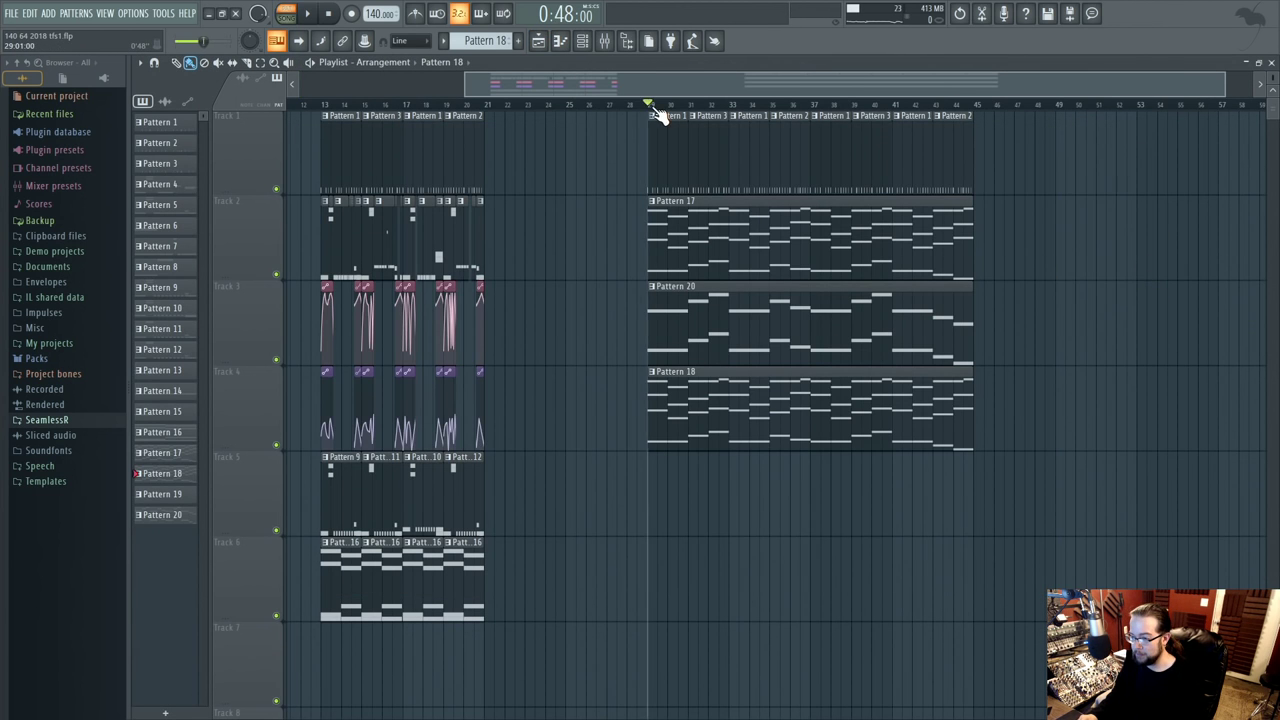
{"action": "key", "text": "space"}
{"action": "left_click", "coordinate": [604, 41]}
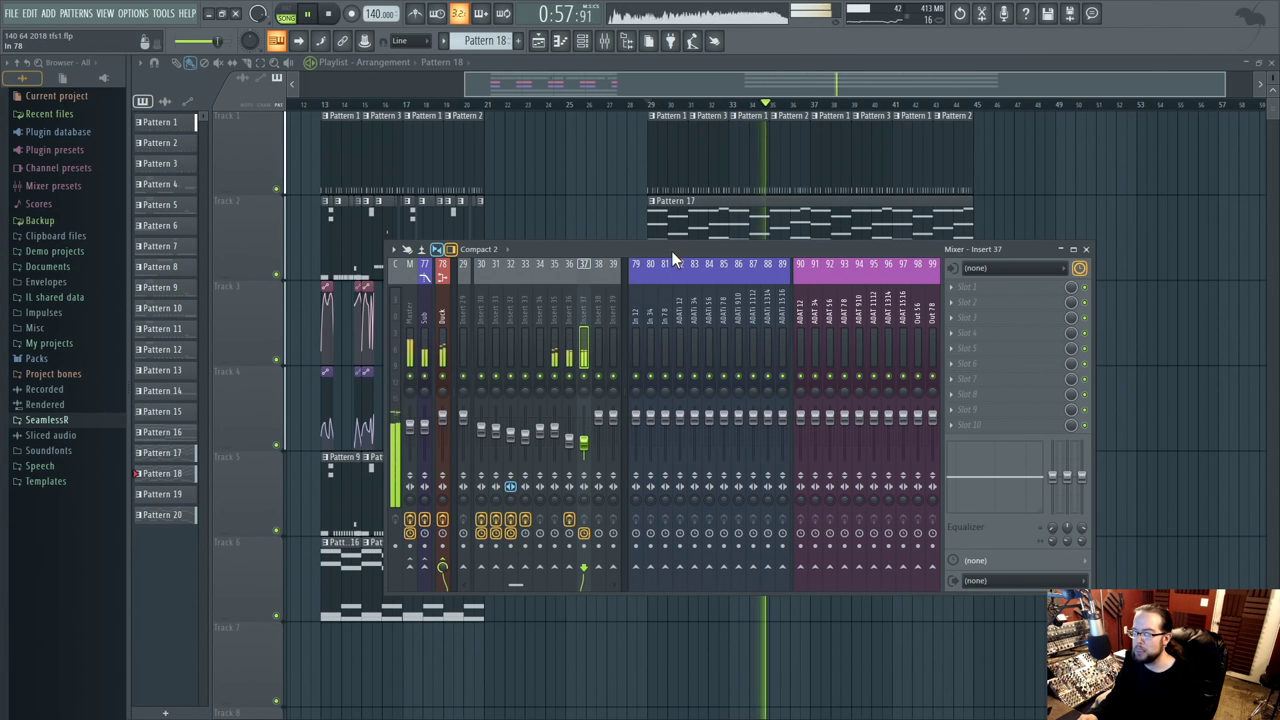
{"action": "key", "text": "F9"}
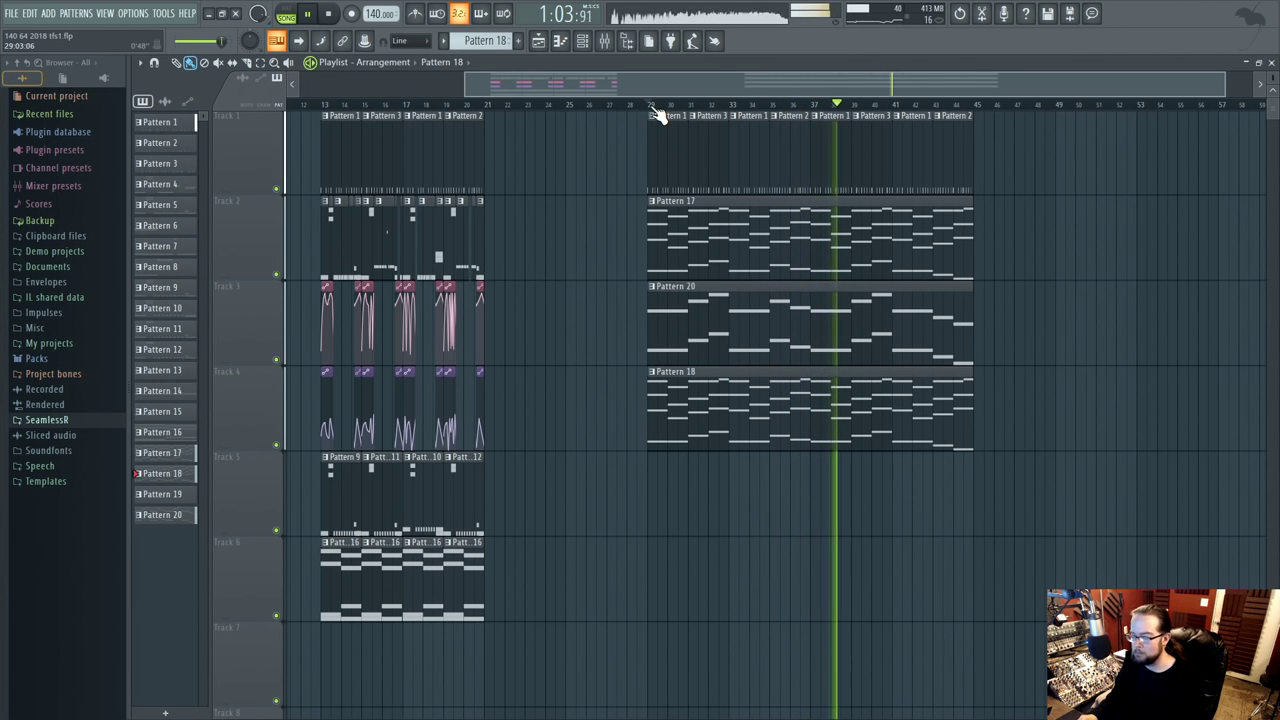
{"action": "key", "text": "space"}
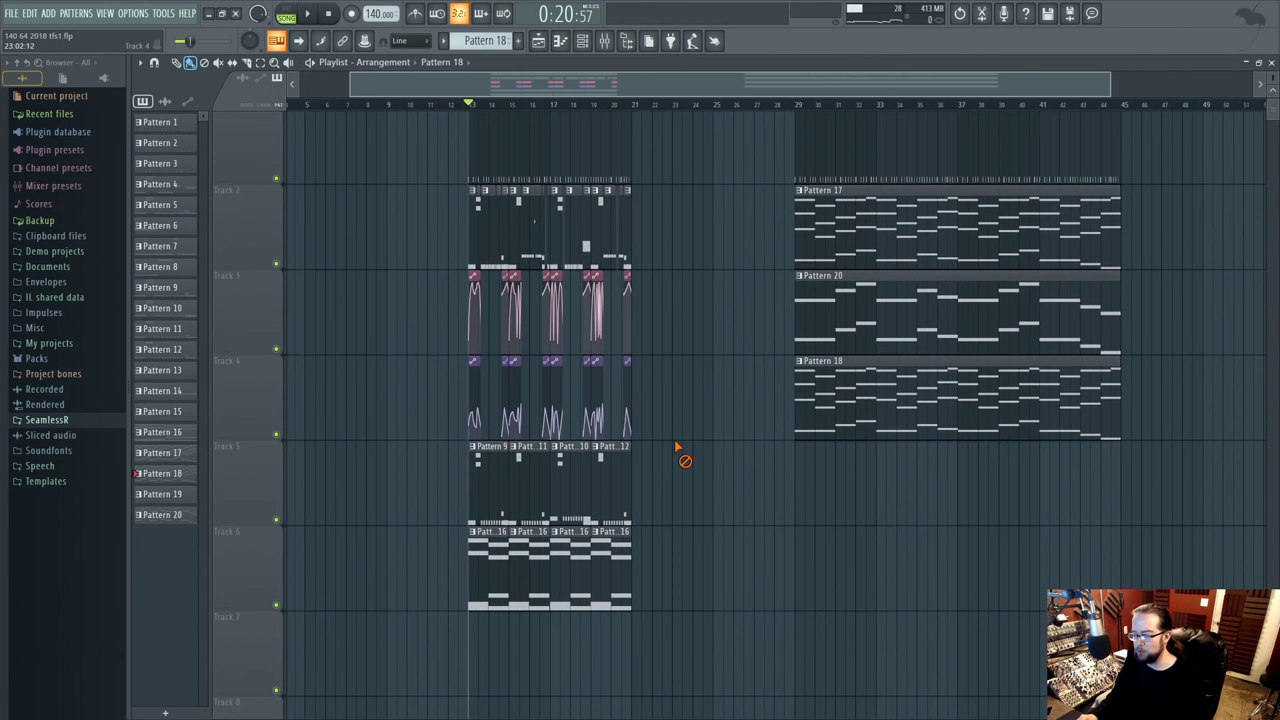
- Play the section at bar 13, make Pattern 16 current, and play from bar 29 for comparison
{"action": "key", "text": "space"}
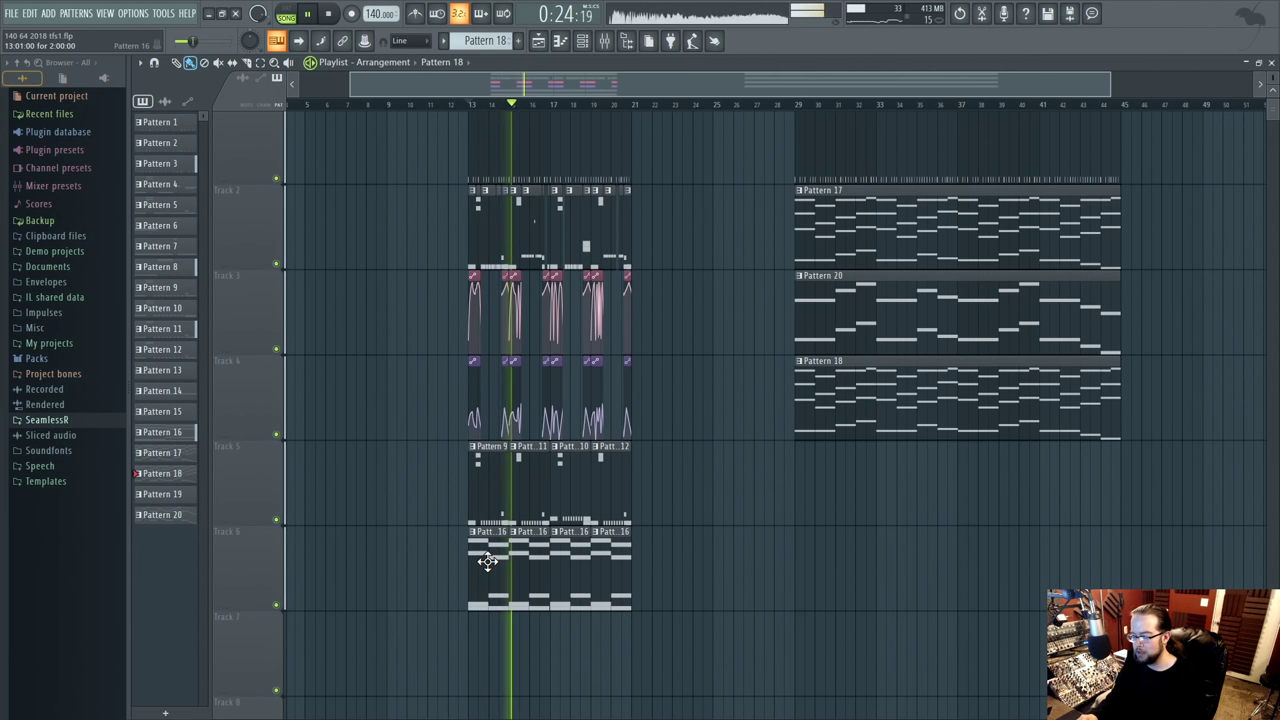
{"action": "key", "text": "space"}
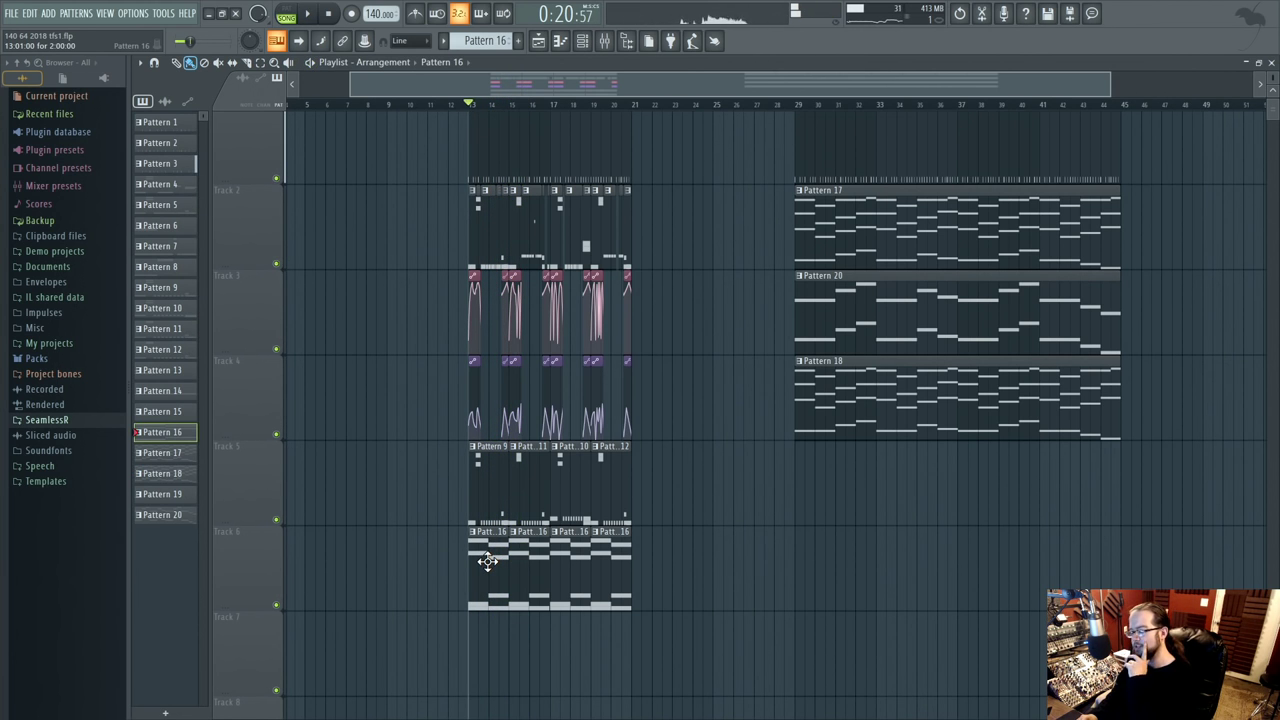
{"action": "scroll", "coordinate": [795, 551], "scroll_direction": "up", "scroll_amount": 1}
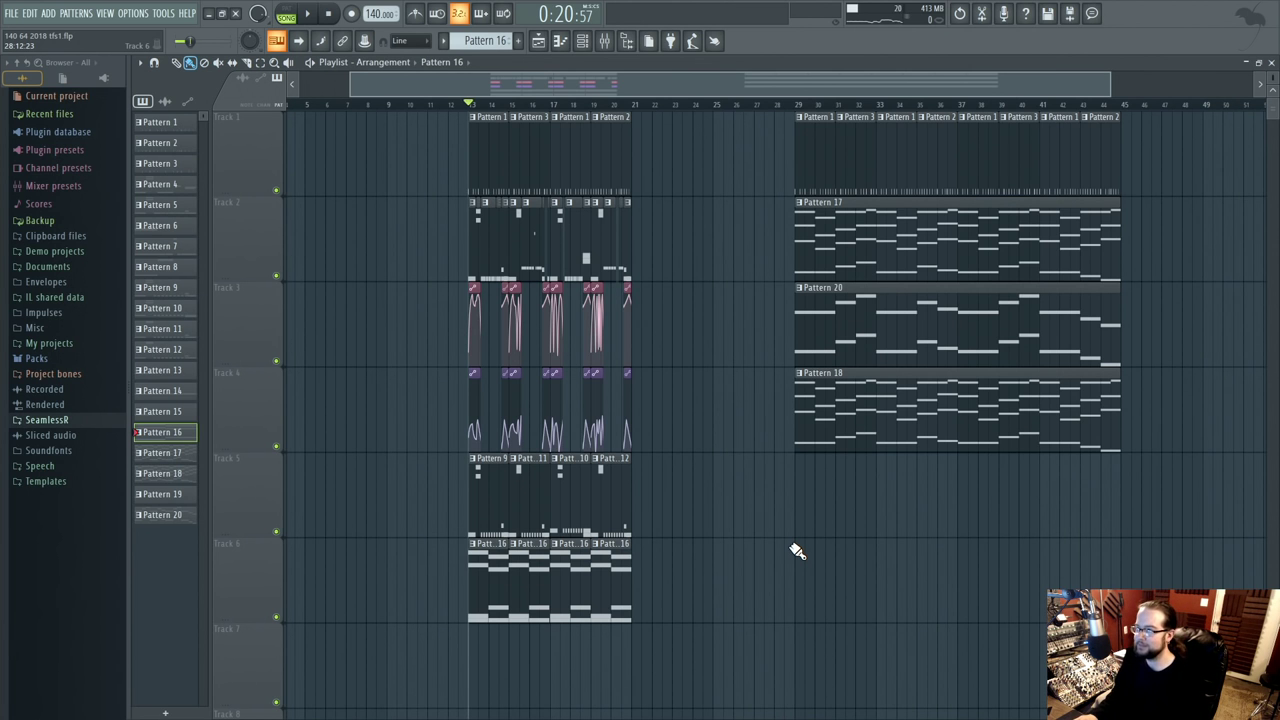
{"action": "key", "text": "space"}
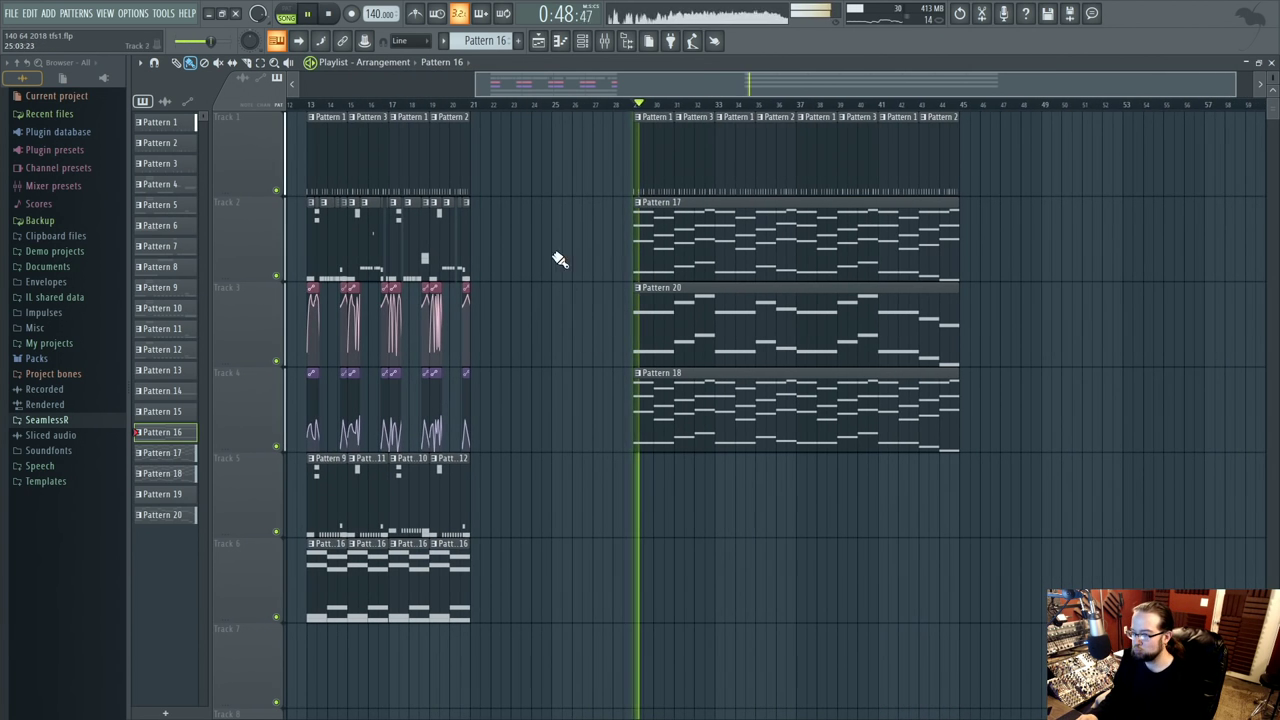
- Add a new Patcher instrument channel to the channel rack
{"action": "left_click", "coordinate": [582, 41]}
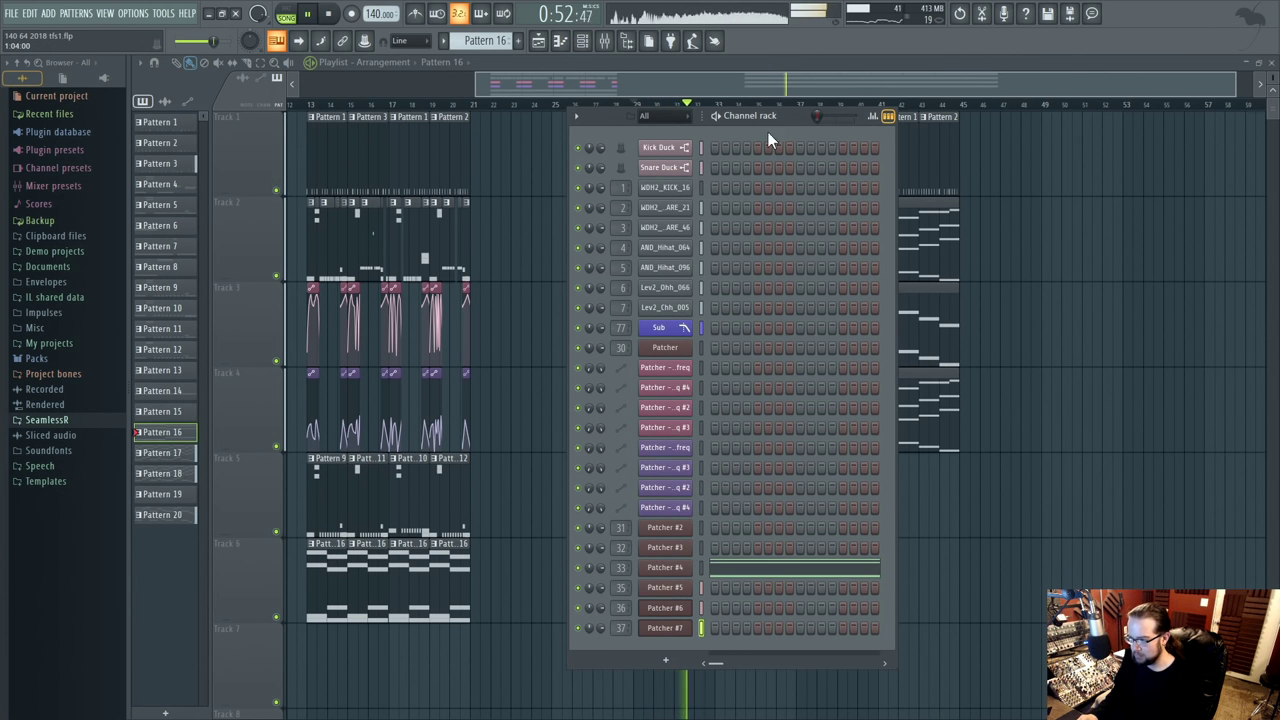
{"action": "left_click", "coordinate": [835, 86]}
{"action": "left_click", "coordinate": [580, 44]}
{"action": "left_click", "coordinate": [582, 43]}
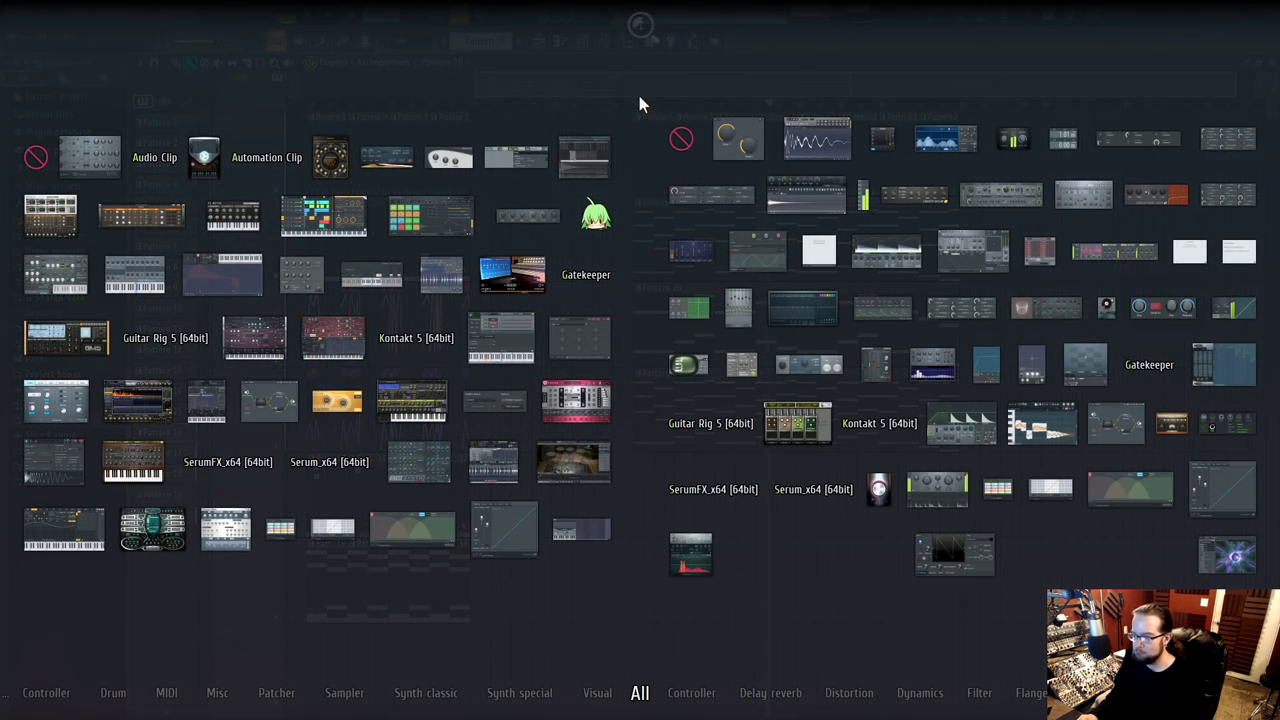
{"action": "left_click", "coordinate": [639, 96]}
{"action": "left_click", "coordinate": [581, 41]}
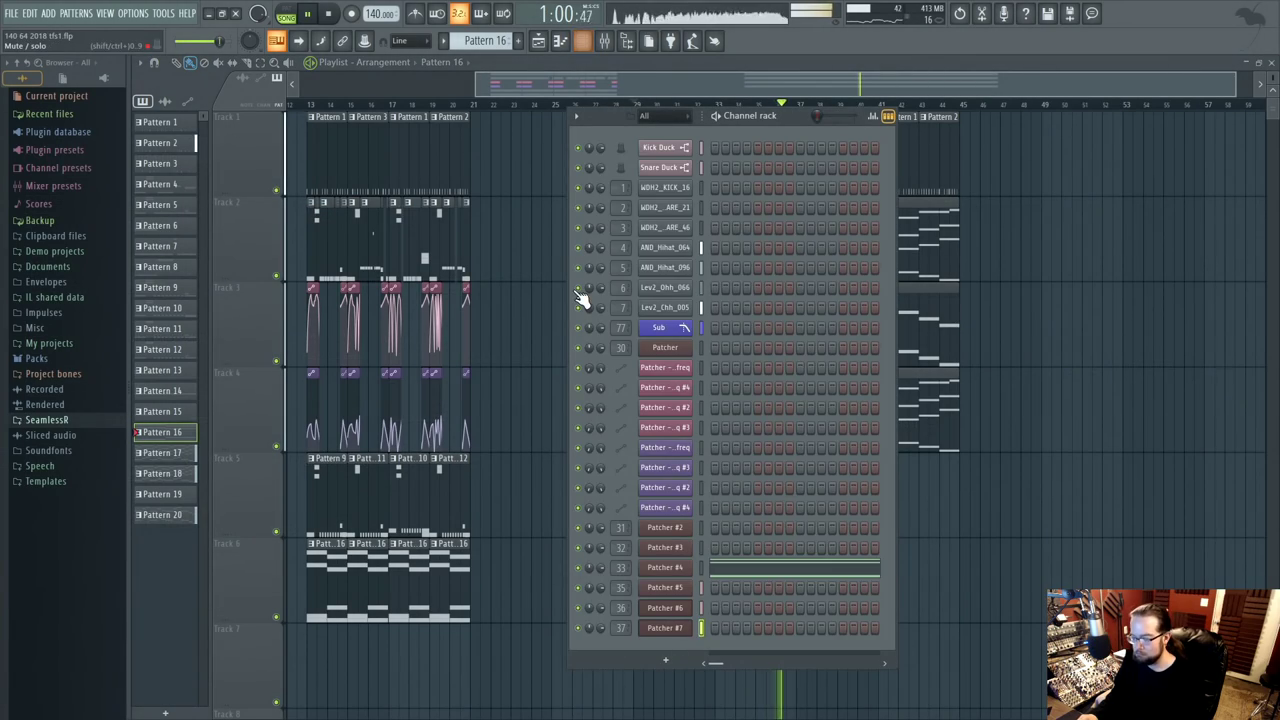
{"action": "key", "text": "F8"}
{"action": "left_click_drag", "start_coordinate": [383, 476], "coordinate": [776, 662]}
- Insert Harmor into Patcher #8 on a new pattern and route the channel to mixer track 38
{"action": "left_click", "coordinate": [485, 40]}
{"action": "left_click", "coordinate": [566, 72]}
{"action": "key", "text": "F8"}
{"action": "left_click_drag", "start_coordinate": [410, 430], "coordinate": [500, 455]}
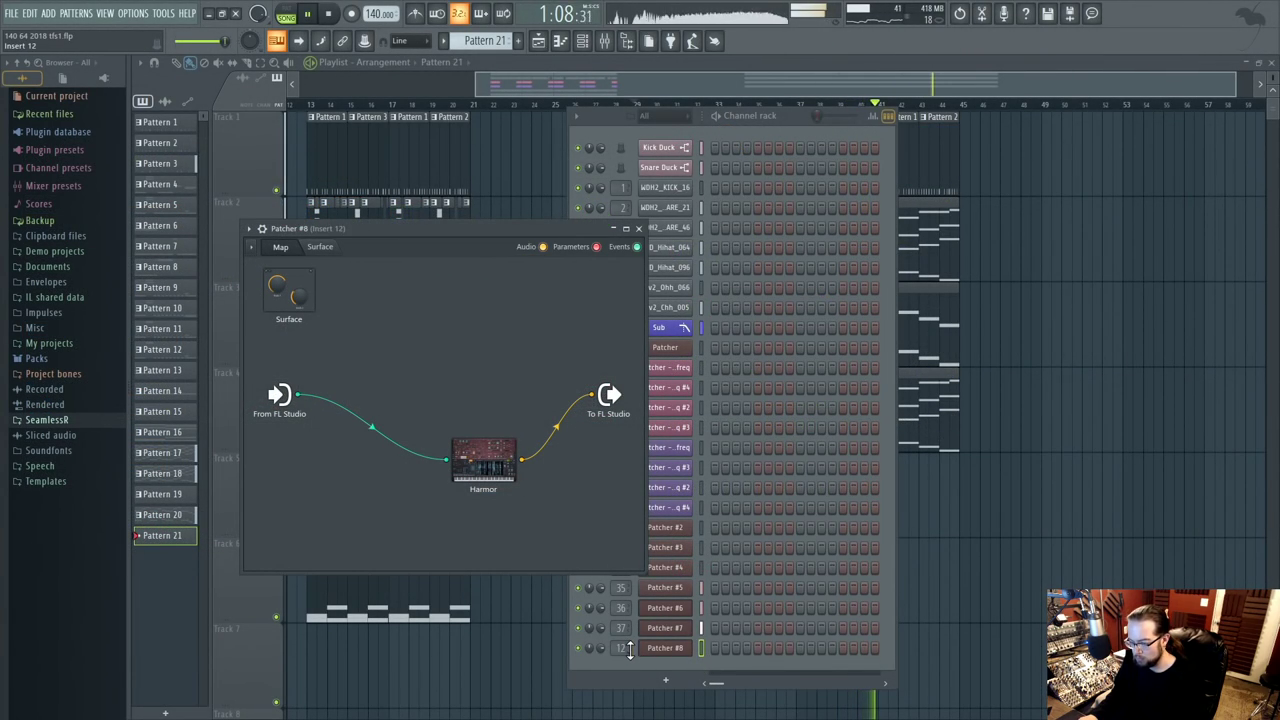
{"action": "scroll", "coordinate": [623, 648], "scroll_direction": "up", "scroll_amount": 2}
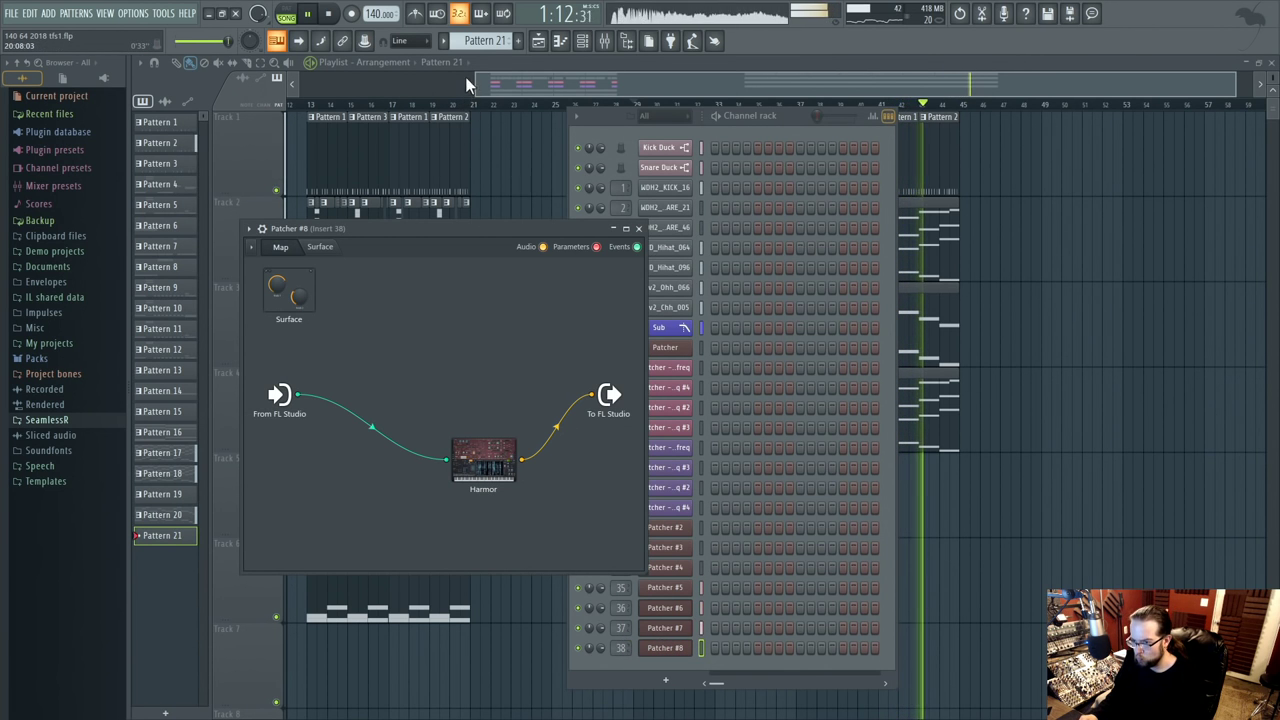
- Create Pattern 22, stop playback, and select bars 29 to 45 in the playlist
{"action": "left_click", "coordinate": [485, 40]}
{"action": "left_click", "coordinate": [575, 50]}
{"action": "key", "text": "F5"}
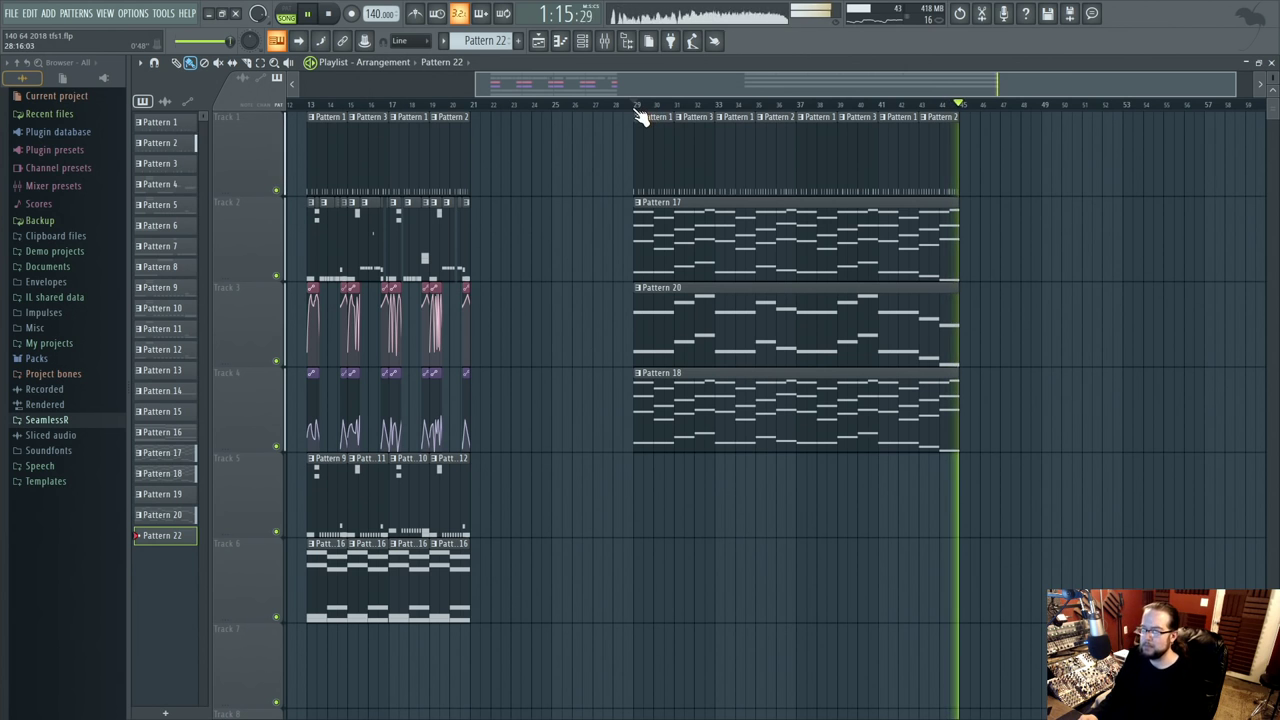
{"action": "key", "text": "space"}
{"action": "left_click_drag", "start_coordinate": [640, 120], "coordinate": [960, 145]}
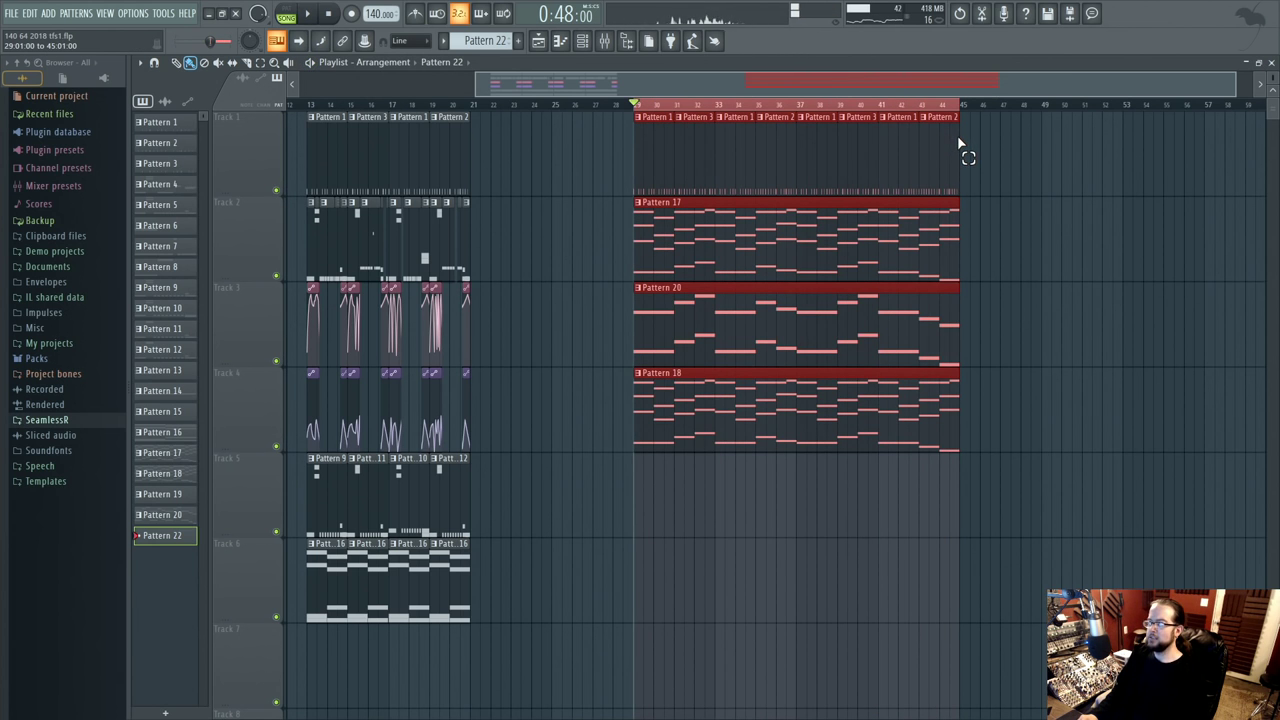
- Tidy Harmor's position in the Patcher #8 map and lower the volume of mixer insert 38
{"action": "left_click", "coordinate": [589, 46]}
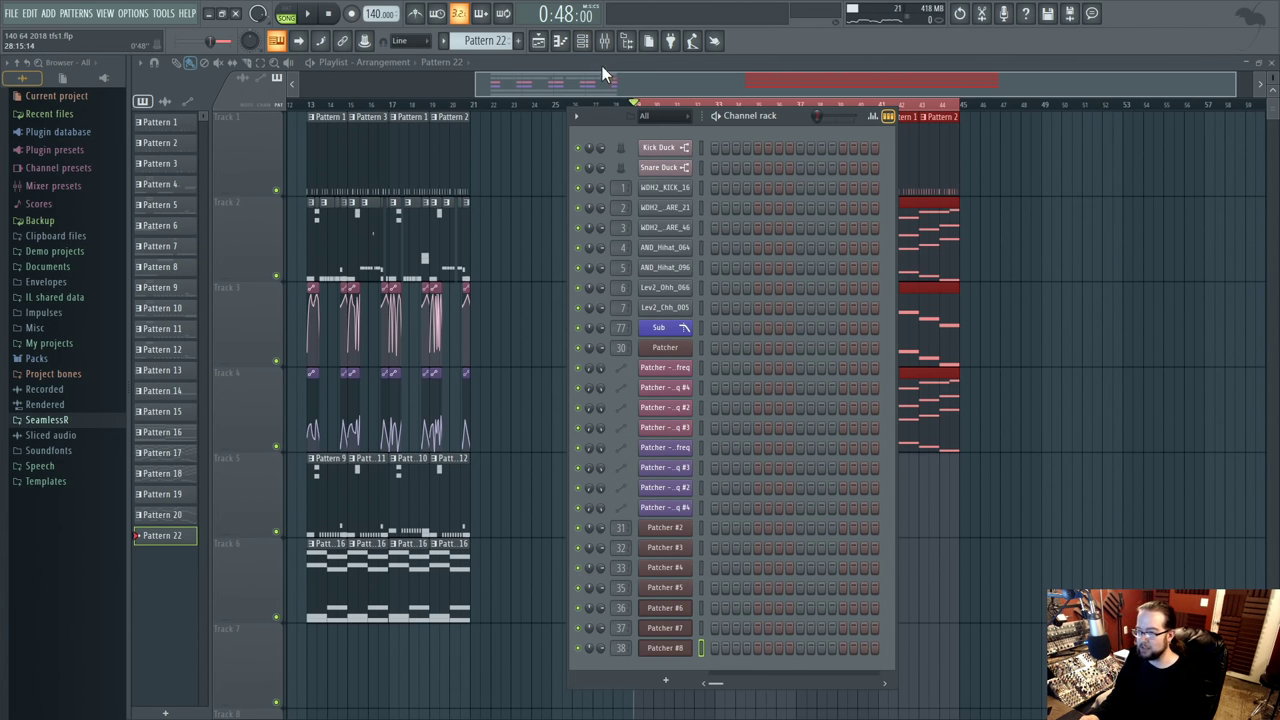
{"action": "left_click", "coordinate": [605, 41]}
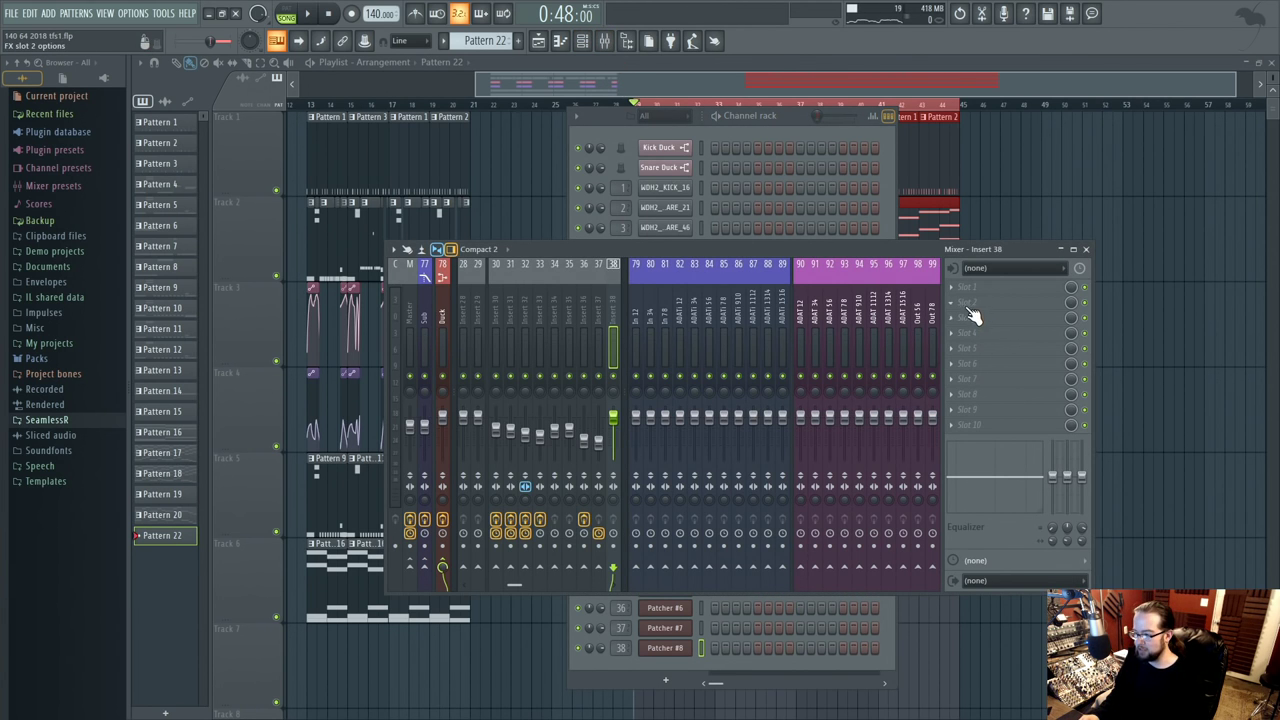
{"action": "left_click", "coordinate": [678, 650]}
{"action": "left_click_drag", "start_coordinate": [466, 460], "coordinate": [462, 424]}
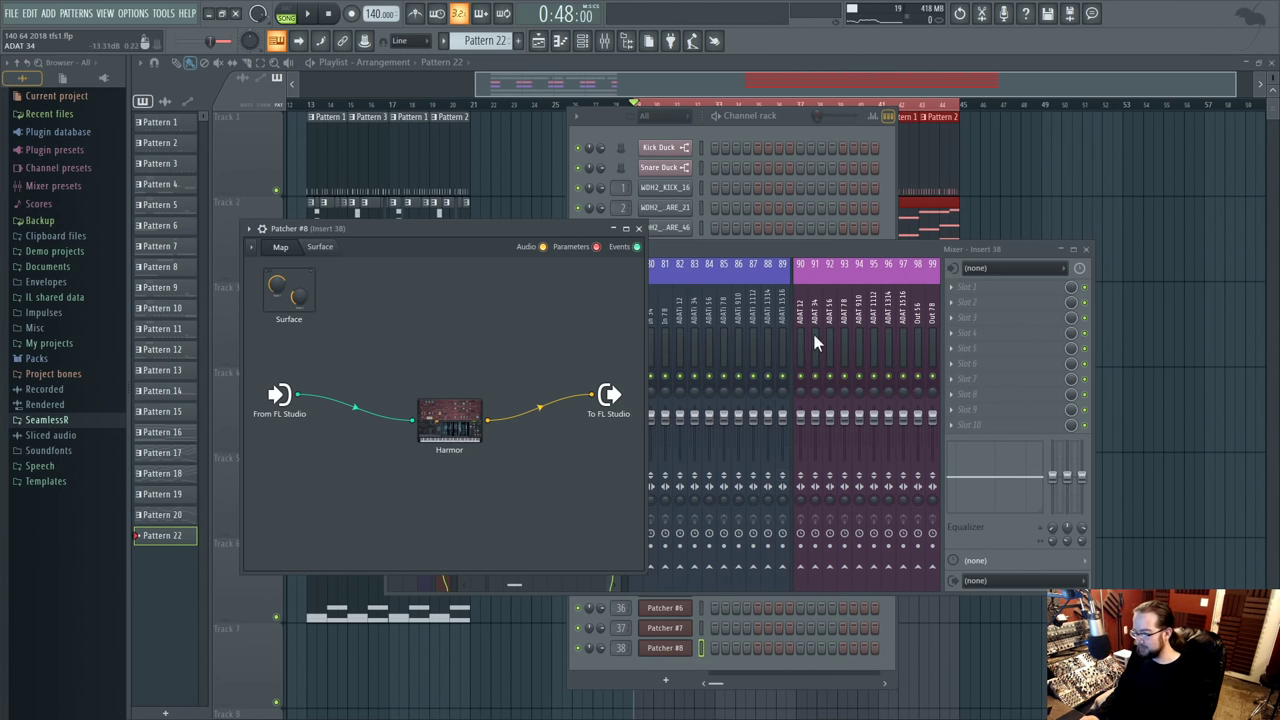
{"action": "left_click_drag", "start_coordinate": [842, 253], "coordinate": [857, 255]}
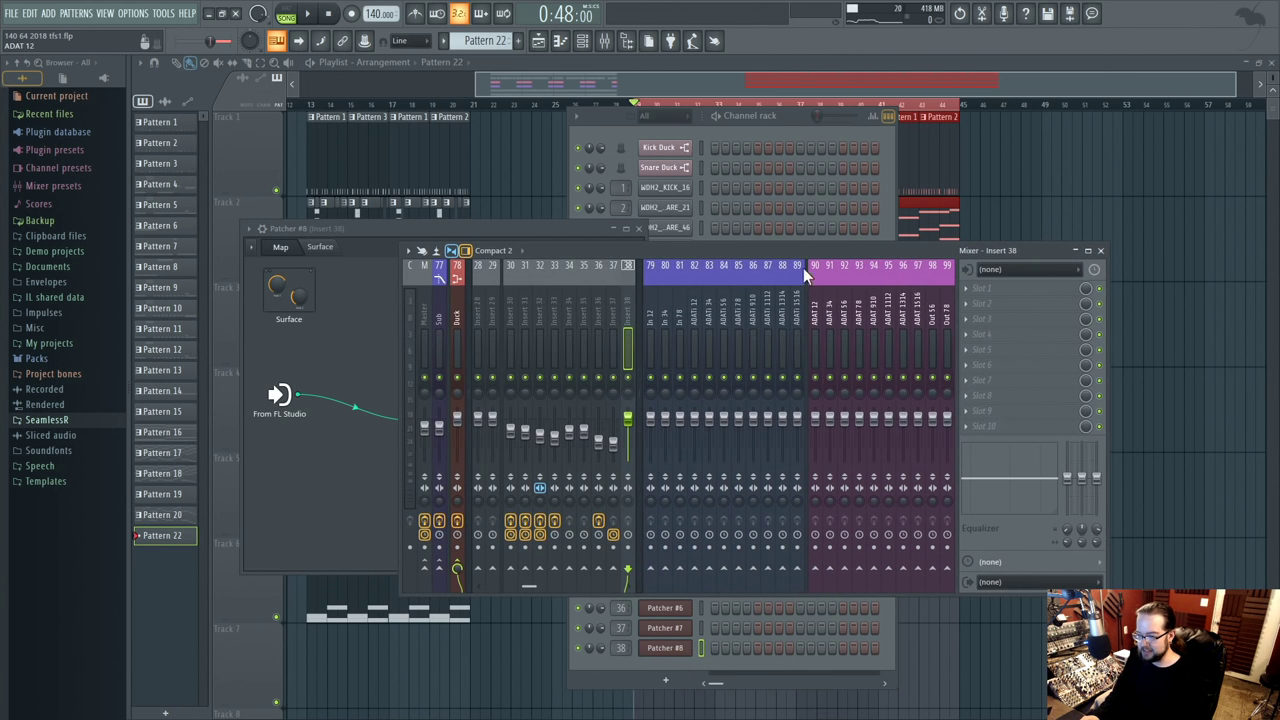
{"action": "left_click", "coordinate": [775, 124]}
{"action": "left_click", "coordinate": [937, 261]}
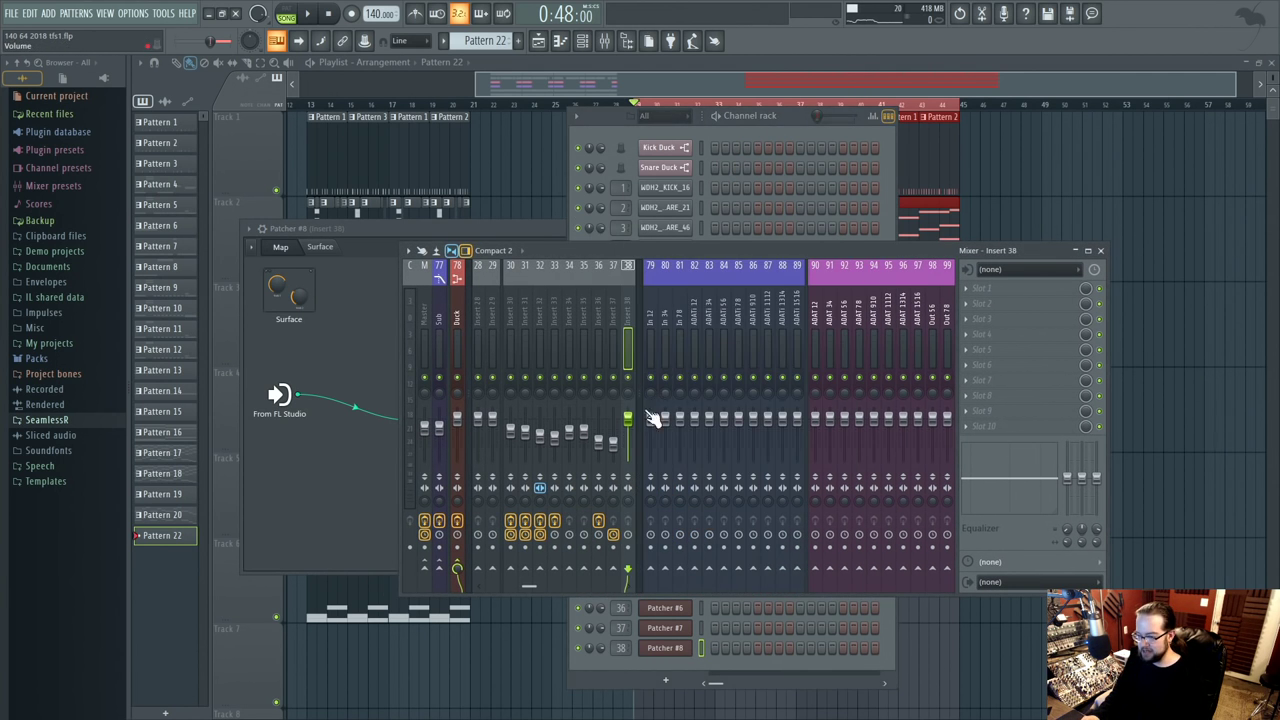
{"action": "left_click", "coordinate": [676, 650]}
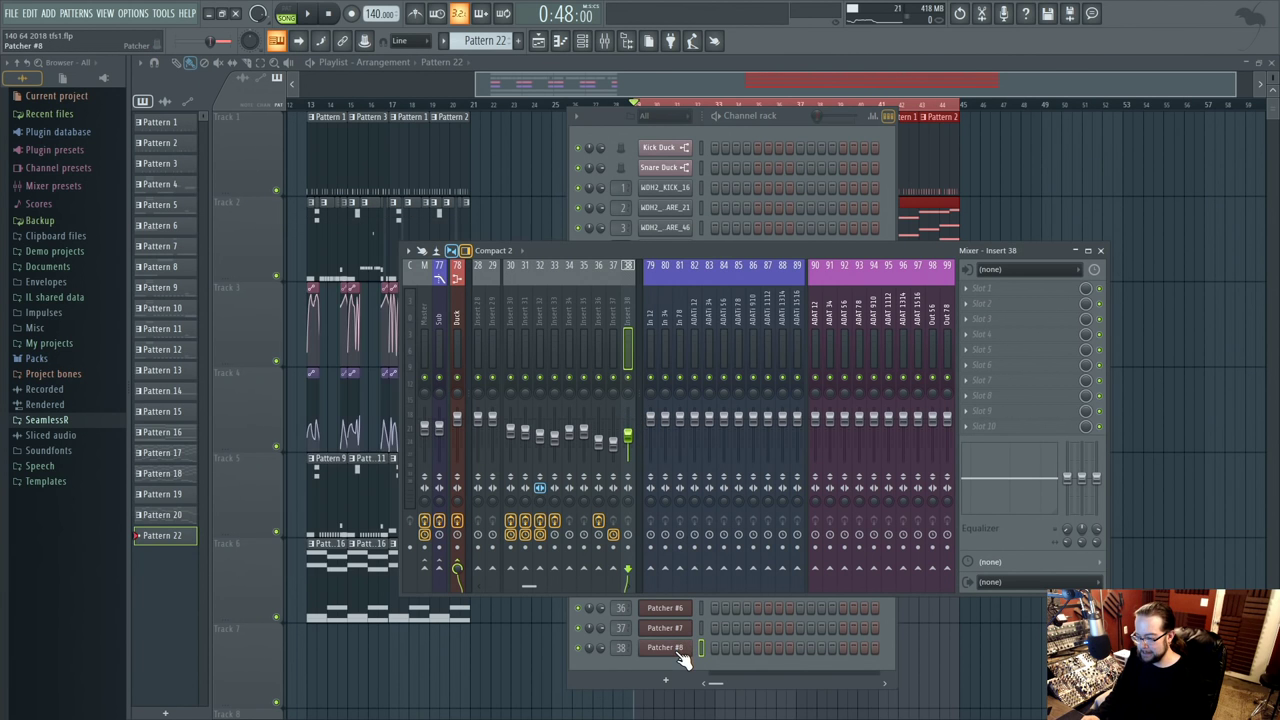
{"action": "left_click", "coordinate": [677, 650]}
{"action": "double_click", "coordinate": [471, 426]}
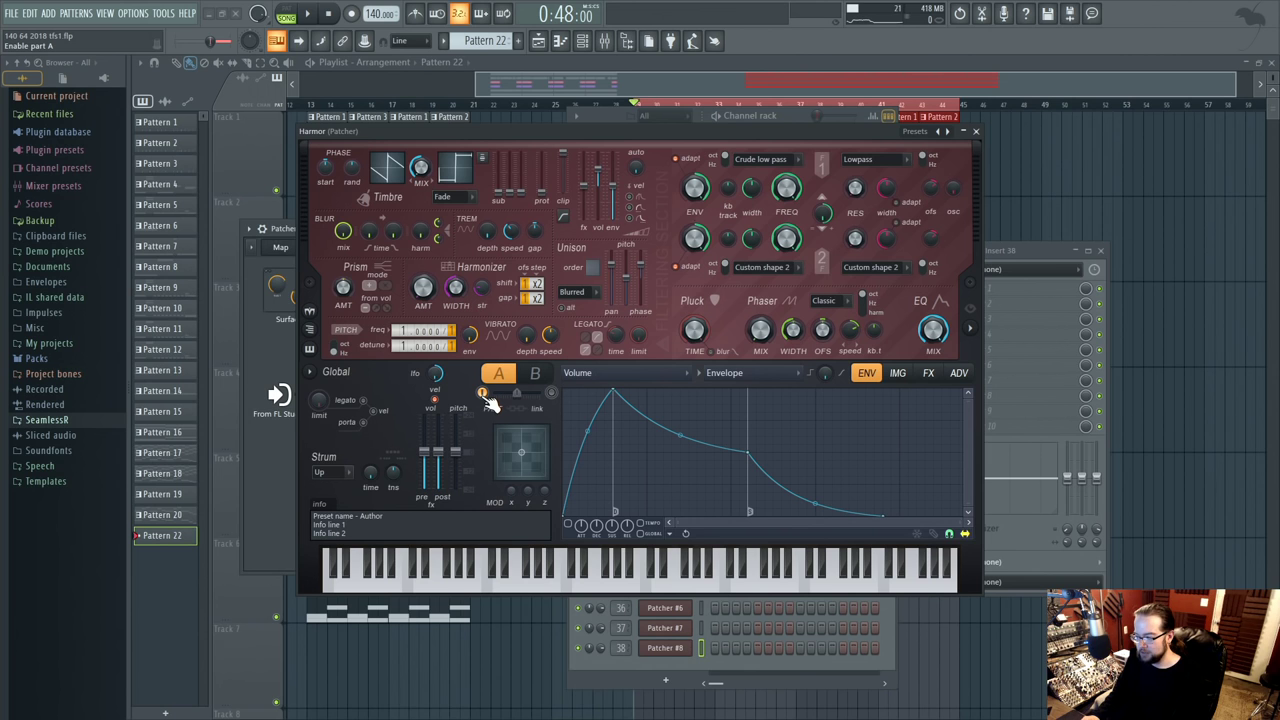
{"action": "left_click", "coordinate": [588, 41]}
{"action": "left_click", "coordinate": [589, 44]}
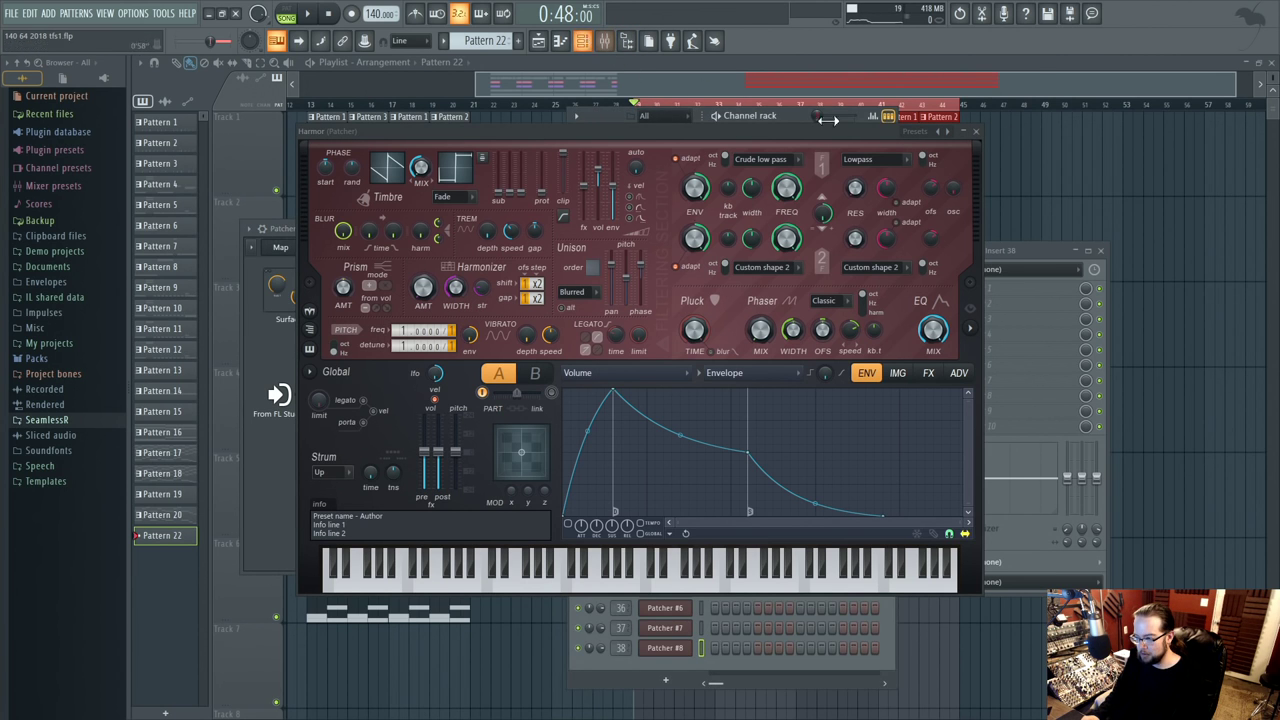
{"action": "left_click", "coordinate": [978, 134]}
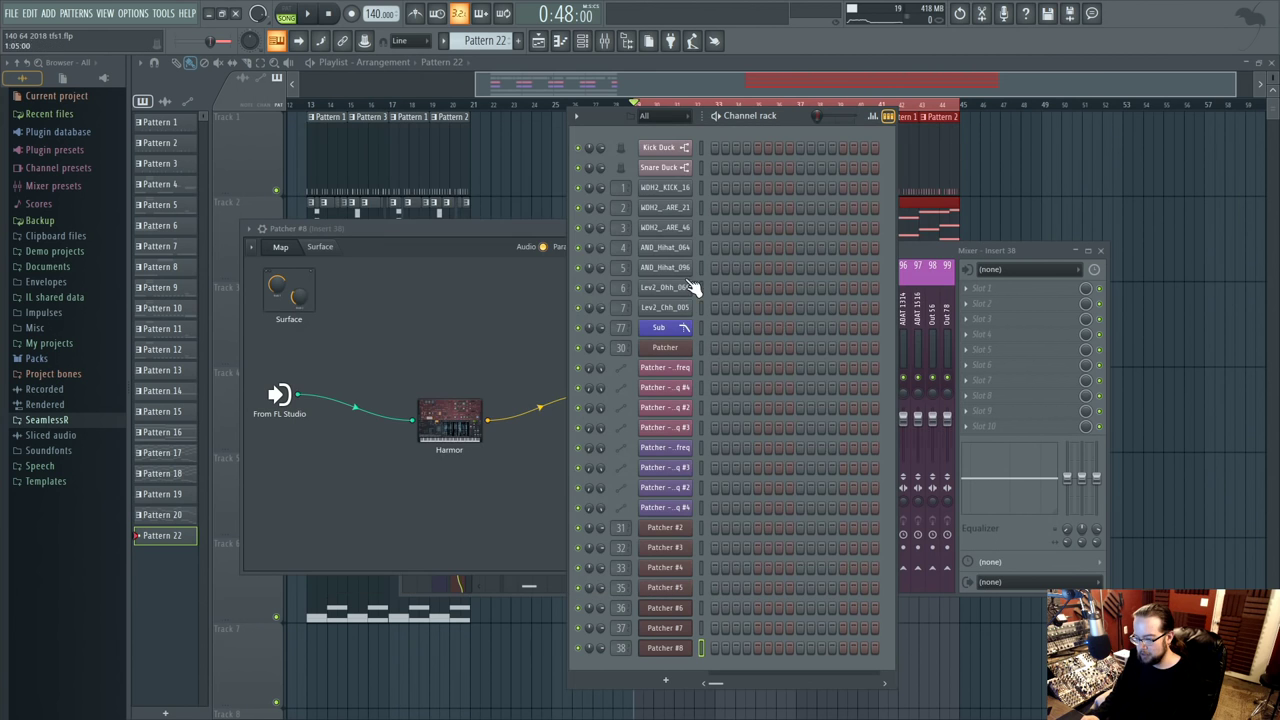
{"action": "left_click", "coordinate": [462, 430]}
{"action": "left_click", "coordinate": [976, 131]}
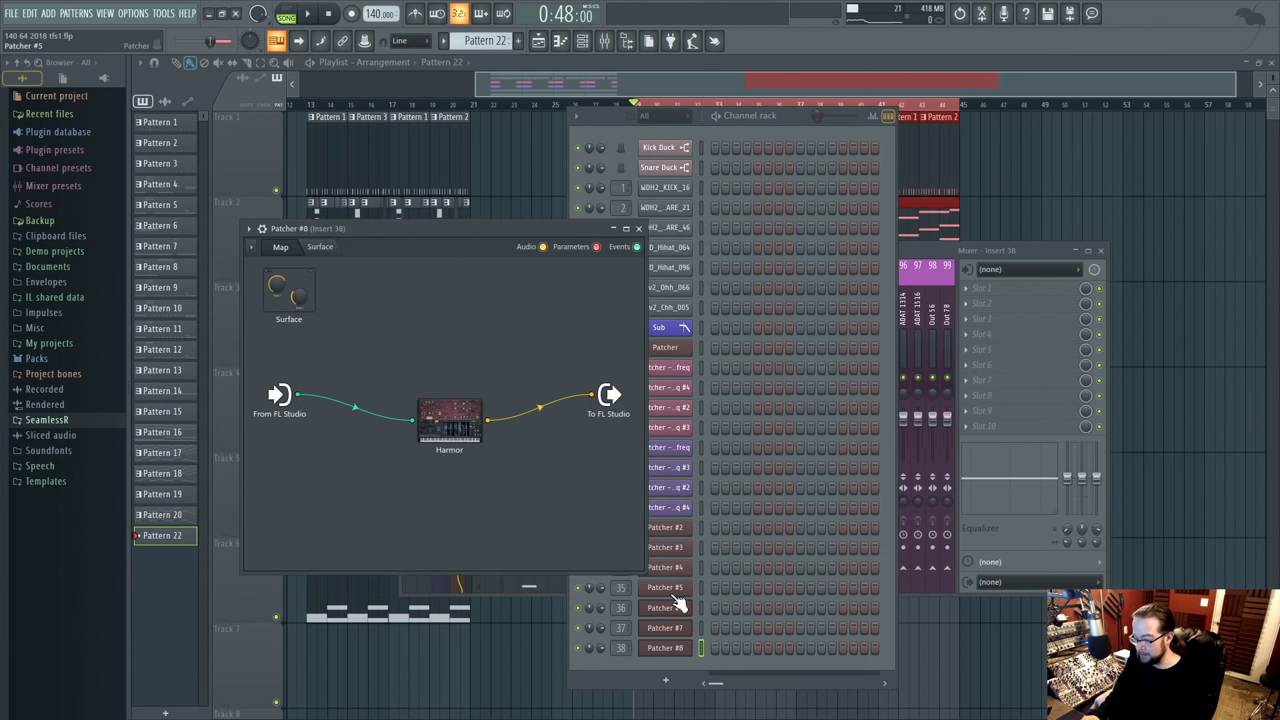
{"action": "key", "text": "F12"}
- Place four Pattern 22 clips end to end on Track 5 from bar 29 to bar 45
{"action": "right_click", "coordinate": [669, 504]}
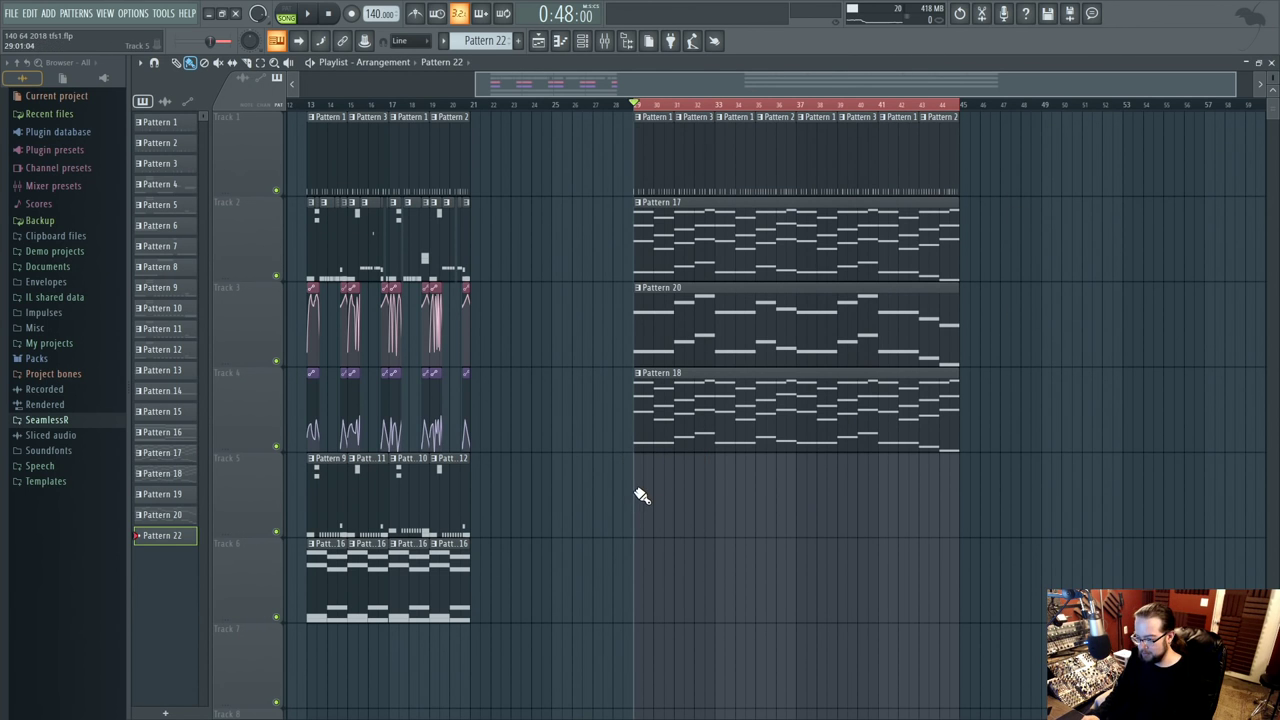
{"action": "left_click_drag", "start_coordinate": [653, 490], "coordinate": [712, 485]}
{"action": "left_click", "coordinate": [742, 485]}
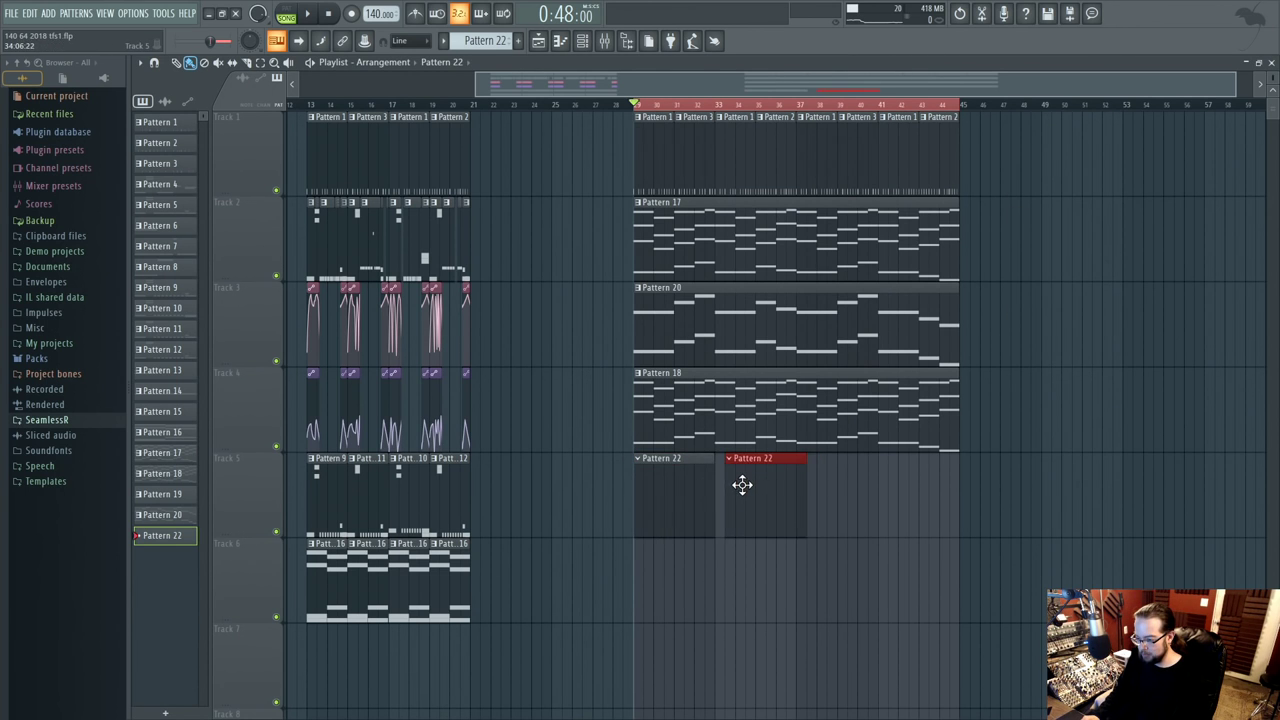
{"action": "left_click", "coordinate": [826, 471]}
{"action": "left_click", "coordinate": [922, 475]}
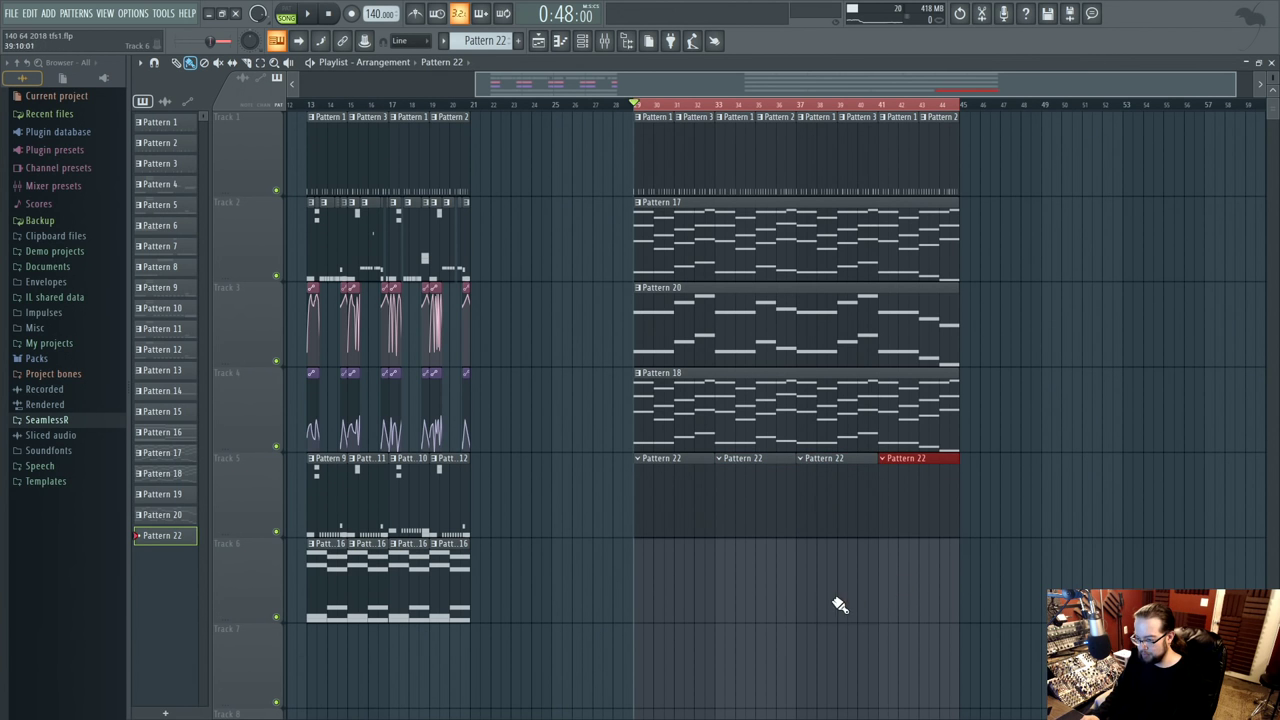
- Draw a one-bar E5 note at bar 1 in the piano roll of Patcher #8
{"action": "key", "text": "F6"}
{"action": "right_click", "coordinate": [668, 648]}
{"action": "left_click", "coordinate": [747, 552]}
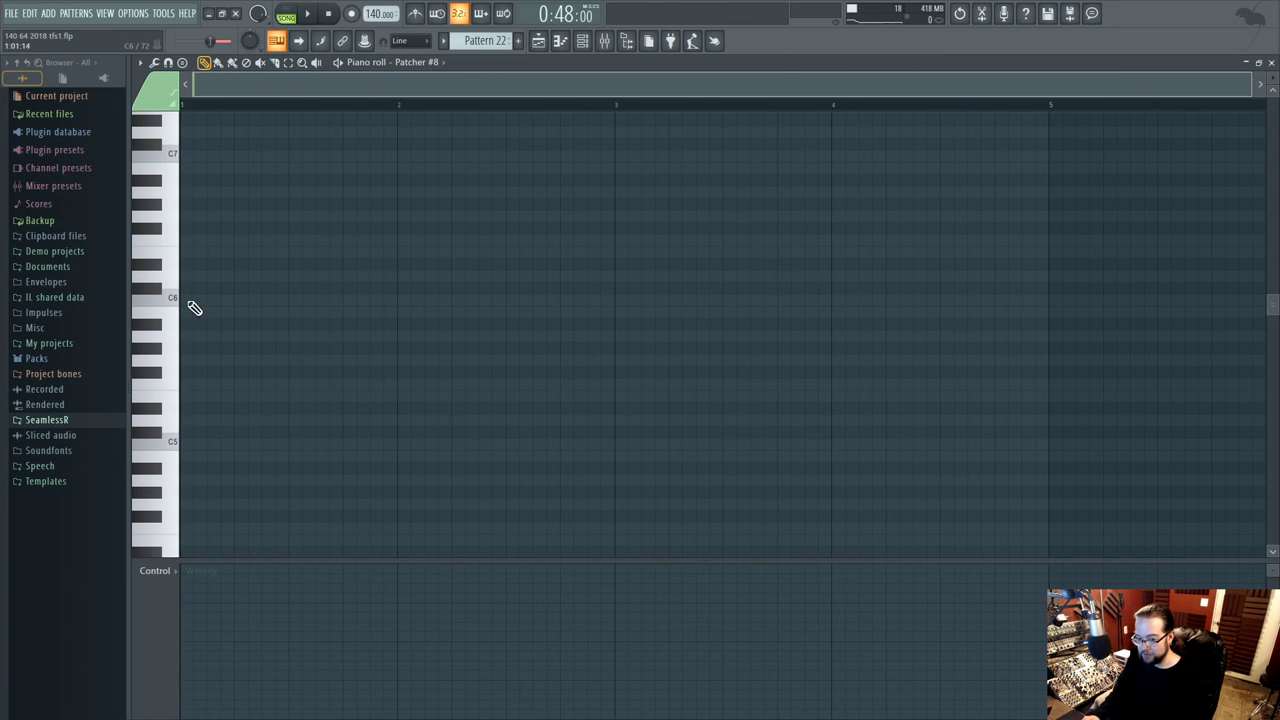
{"action": "left_click", "coordinate": [205, 389]}
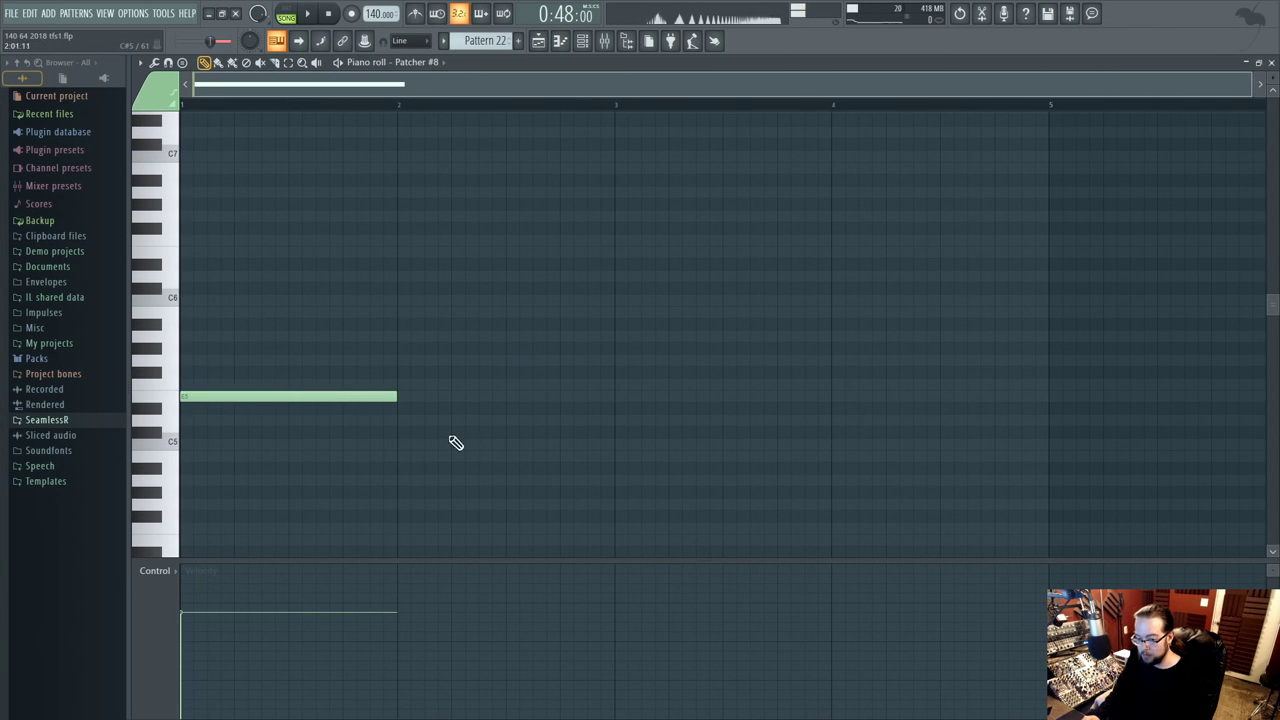
- Show the spectral display of Patcher #8's Harmor, raise the phaser mix, lower the post-effects volume, and play the pattern
{"action": "left_click", "coordinate": [582, 41]}
{"action": "left_click", "coordinate": [677, 648]}
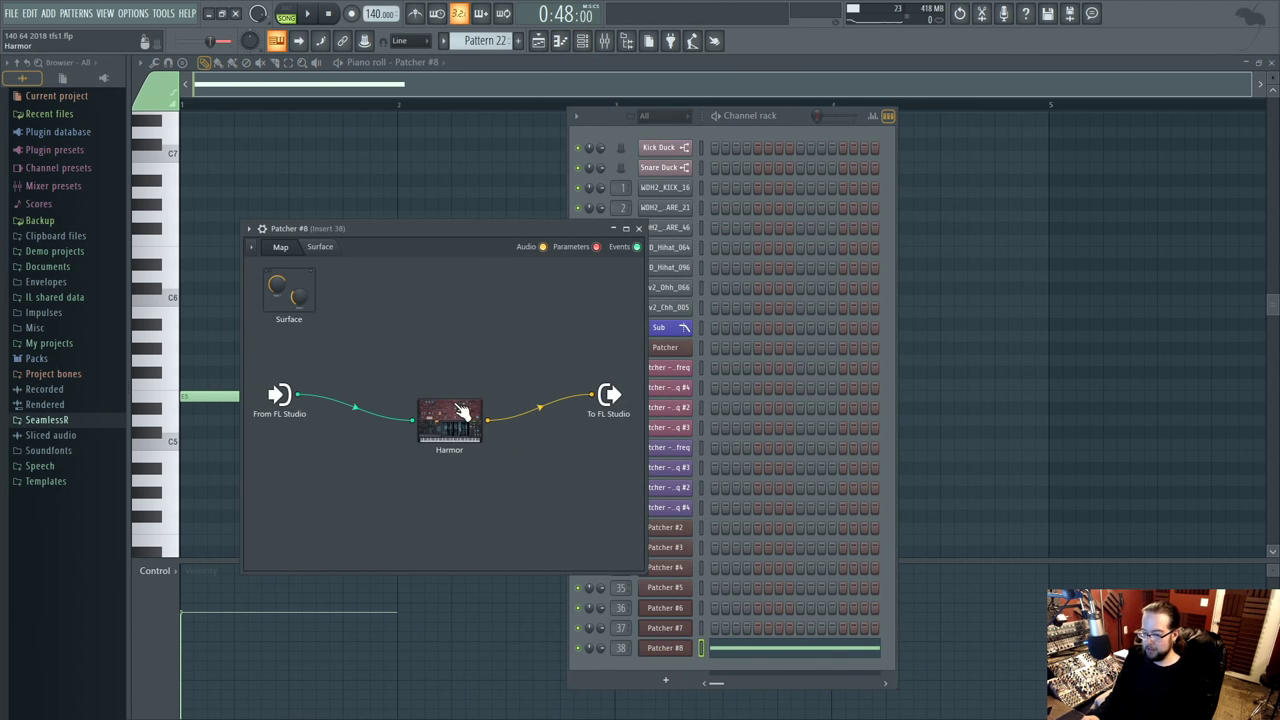
{"action": "left_click", "coordinate": [970, 329]}
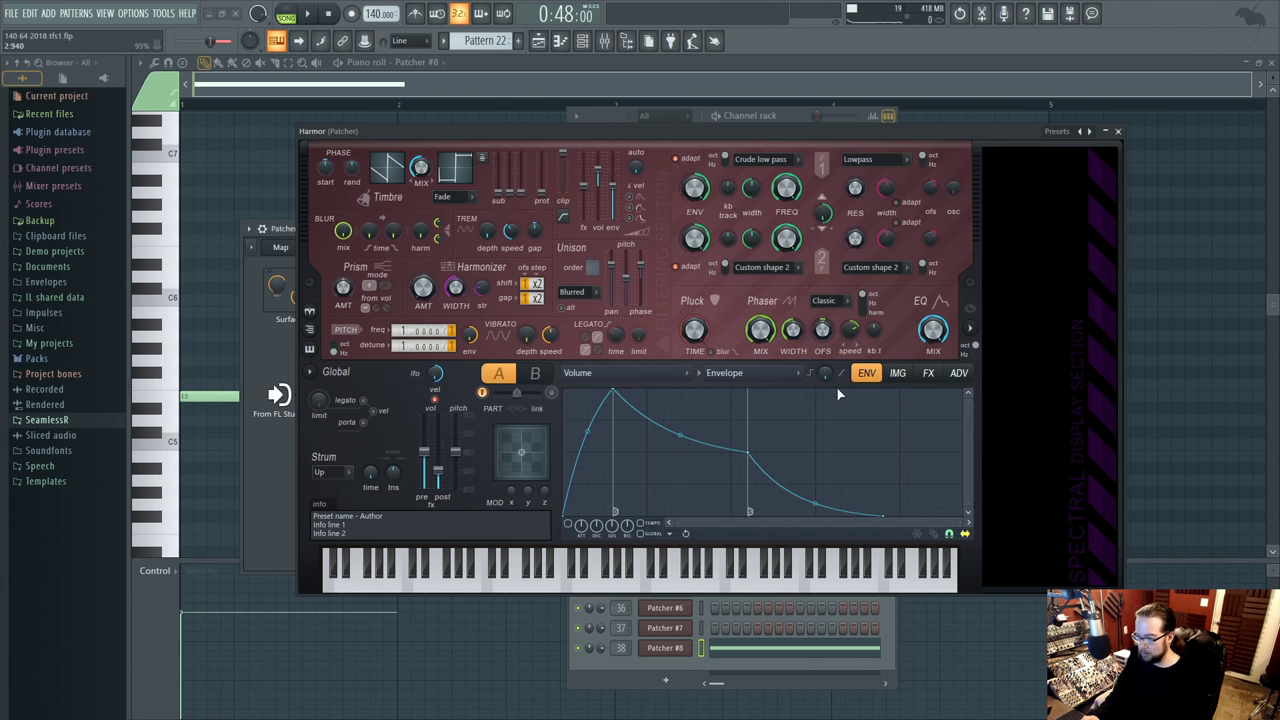
{"action": "left_click", "coordinate": [293, 12]}
{"action": "key", "text": "space"}
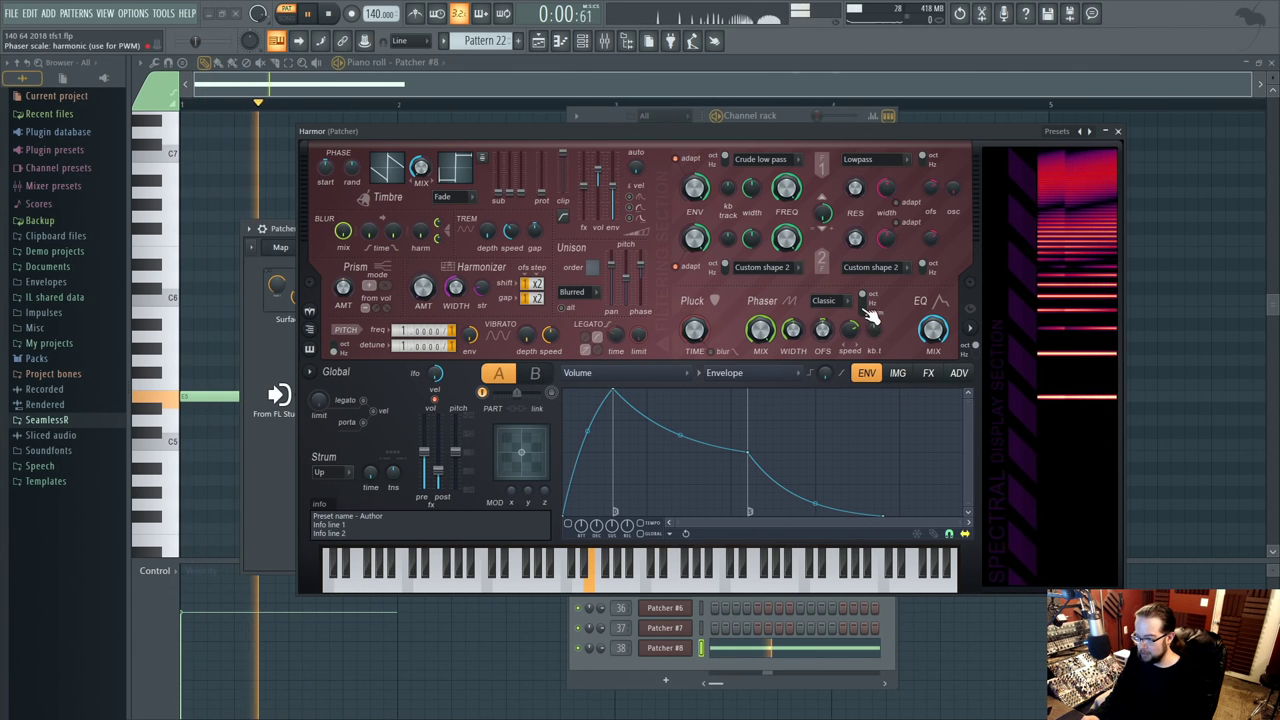
- Set Harmor's phaser type to Freq with the harmonic scale and show the phaser shape
{"action": "left_click", "coordinate": [828, 300]}
{"action": "left_click", "coordinate": [821, 445]}
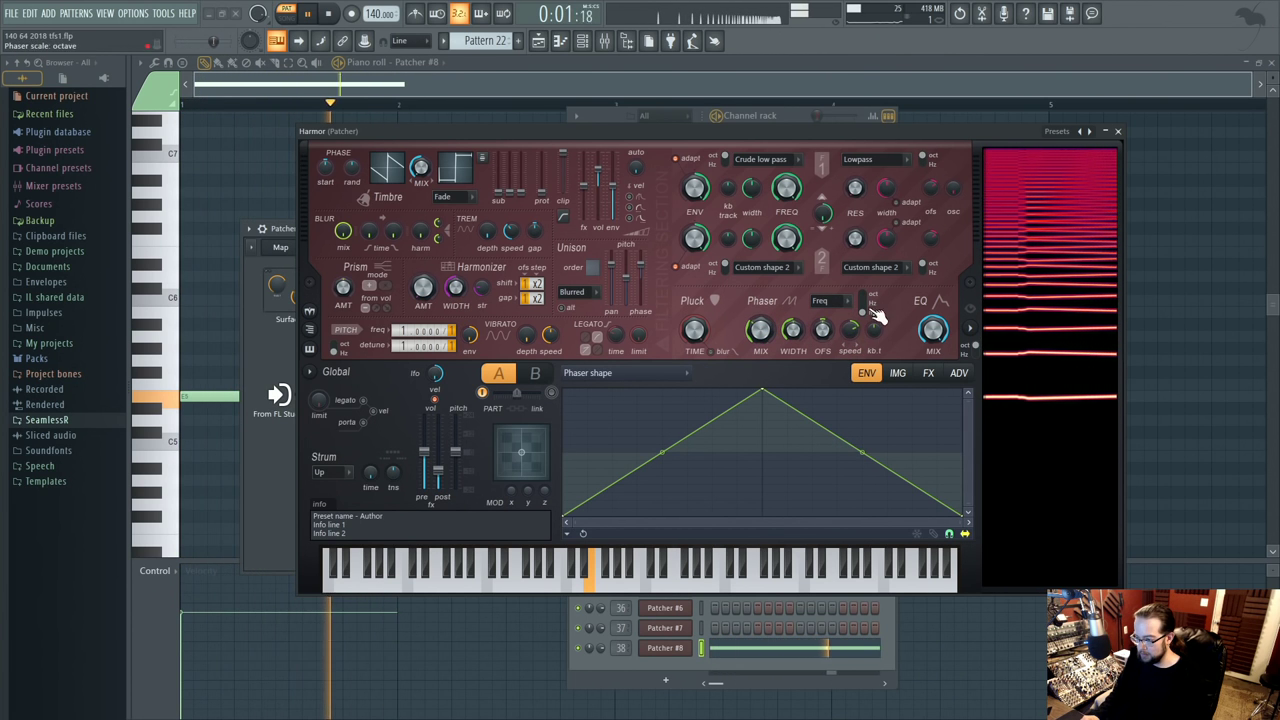
{"action": "key", "text": "space"}
- Reshape the phaser curve into a straight ramp rising from minimum to maximum and audition the pattern
{"action": "right_click", "coordinate": [766, 395]}
{"action": "left_click", "coordinate": [780, 407]}
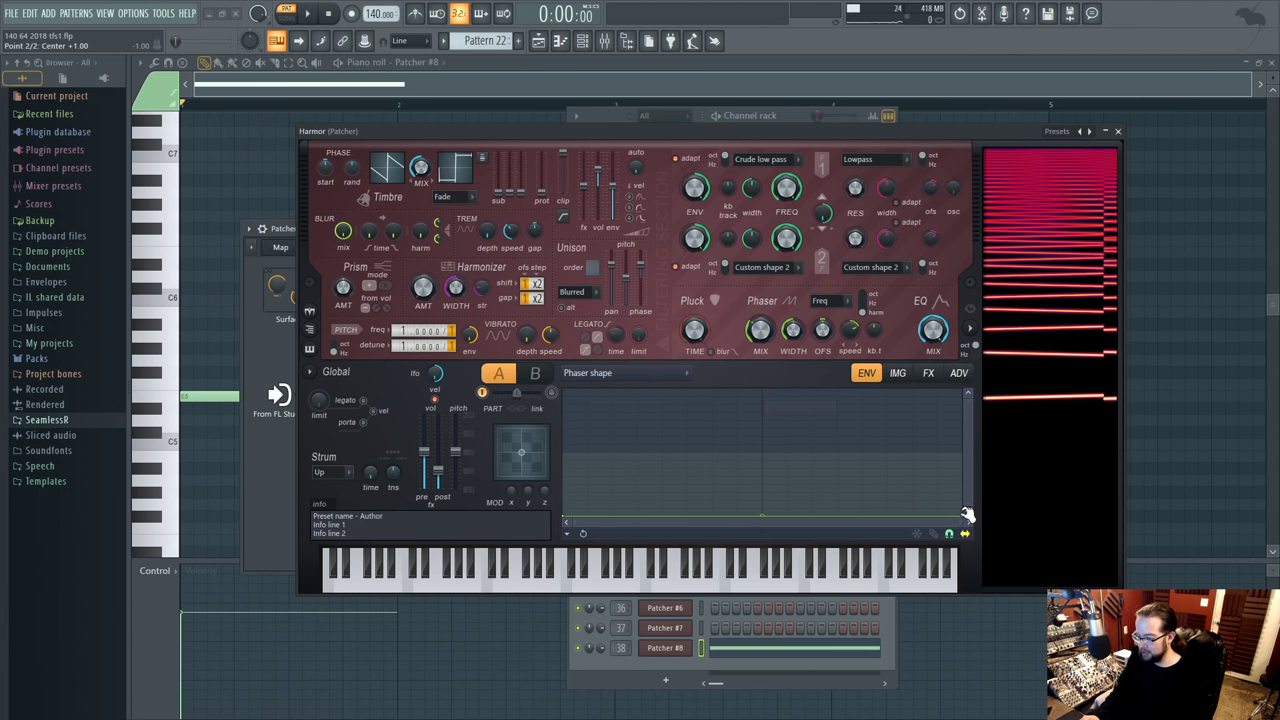
{"action": "left_click_drag", "start_coordinate": [964, 517], "coordinate": [971, 305]}
{"action": "key", "text": "space"}
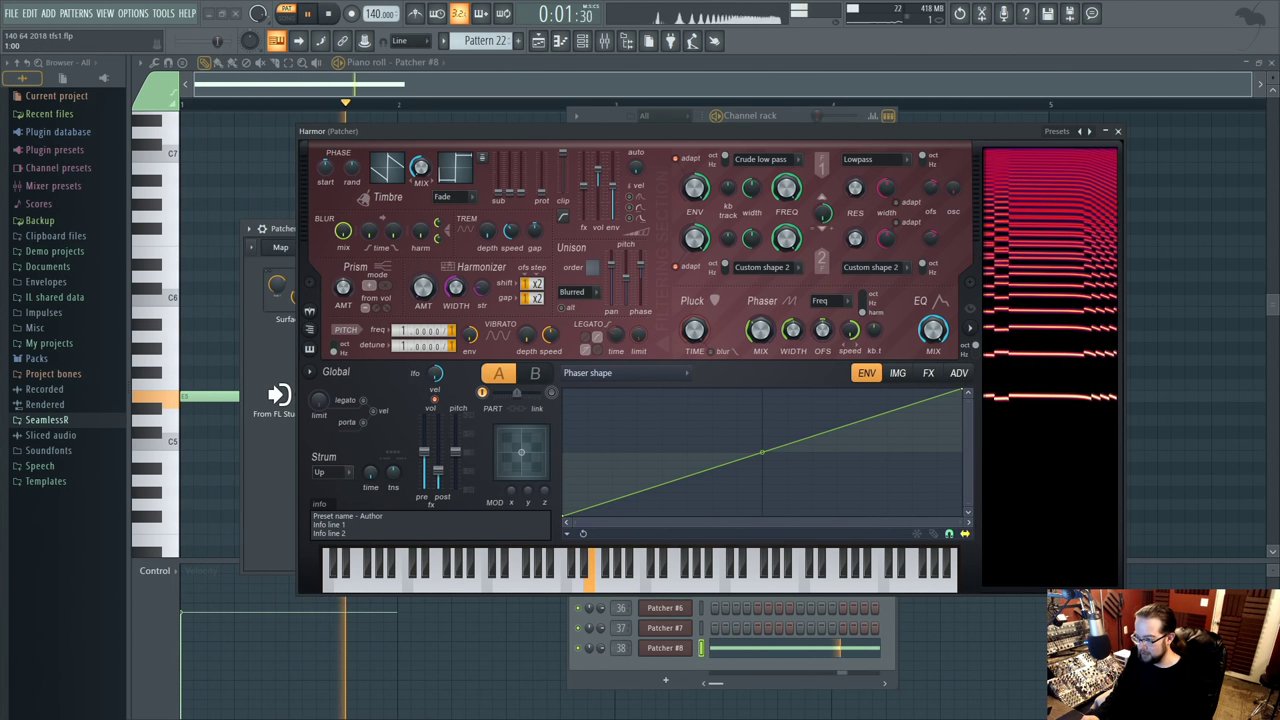
{"action": "key", "text": "space"}
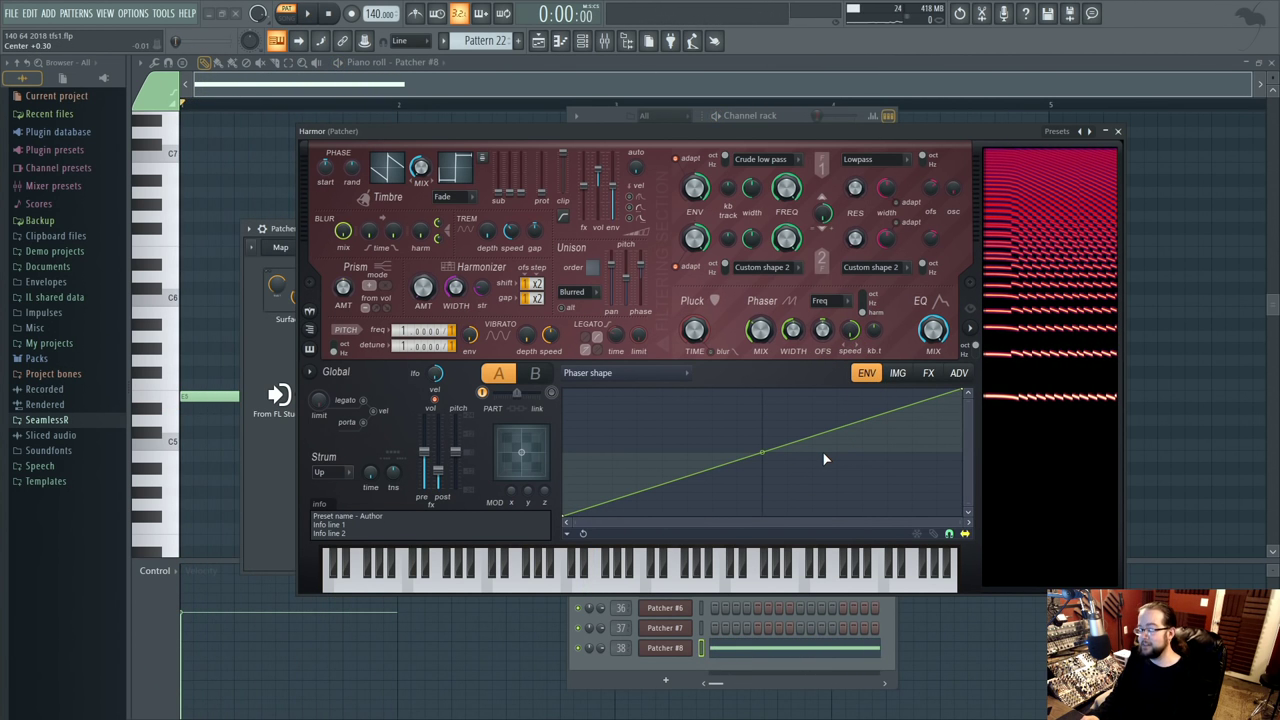
- Set the Phaser shape's end point to Wave mode, reduce its number of cycles with the tension handle, and adjust the phaser mix during playback
{"action": "right_click", "coordinate": [963, 393]}
{"action": "left_click", "coordinate": [1028, 572]}
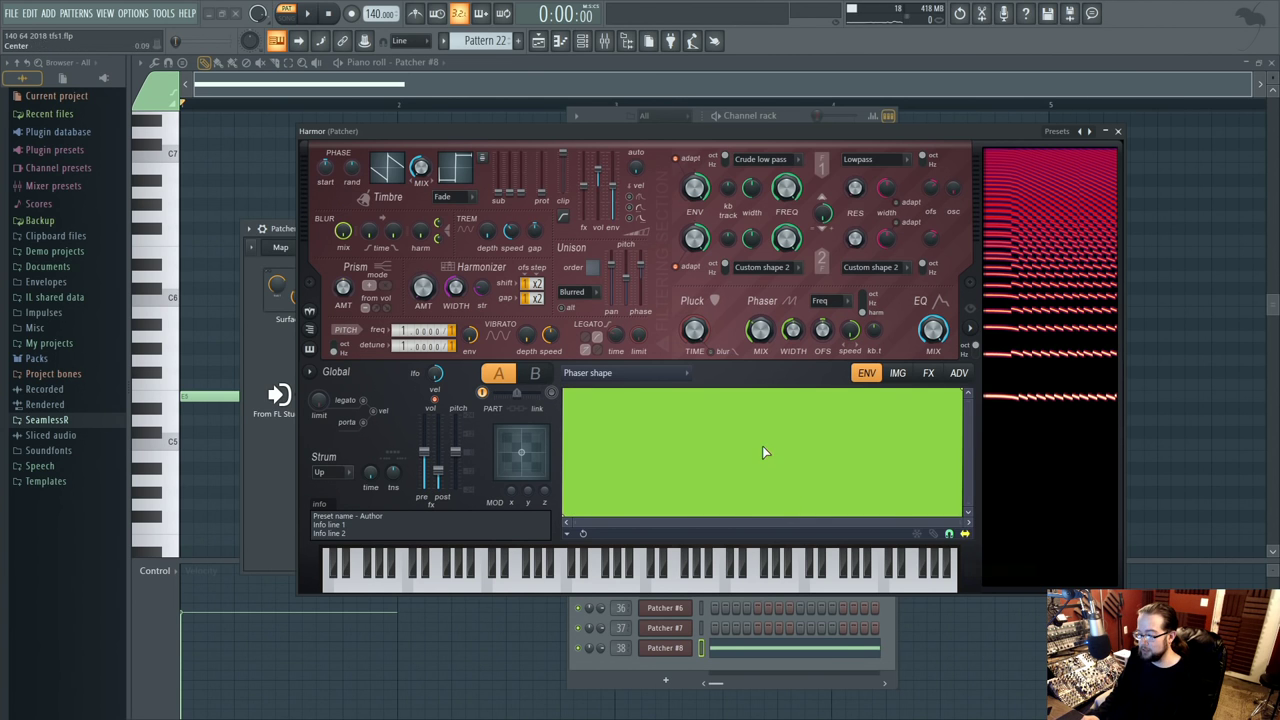
{"action": "right_click", "coordinate": [965, 395]}
{"action": "left_click", "coordinate": [986, 581]}
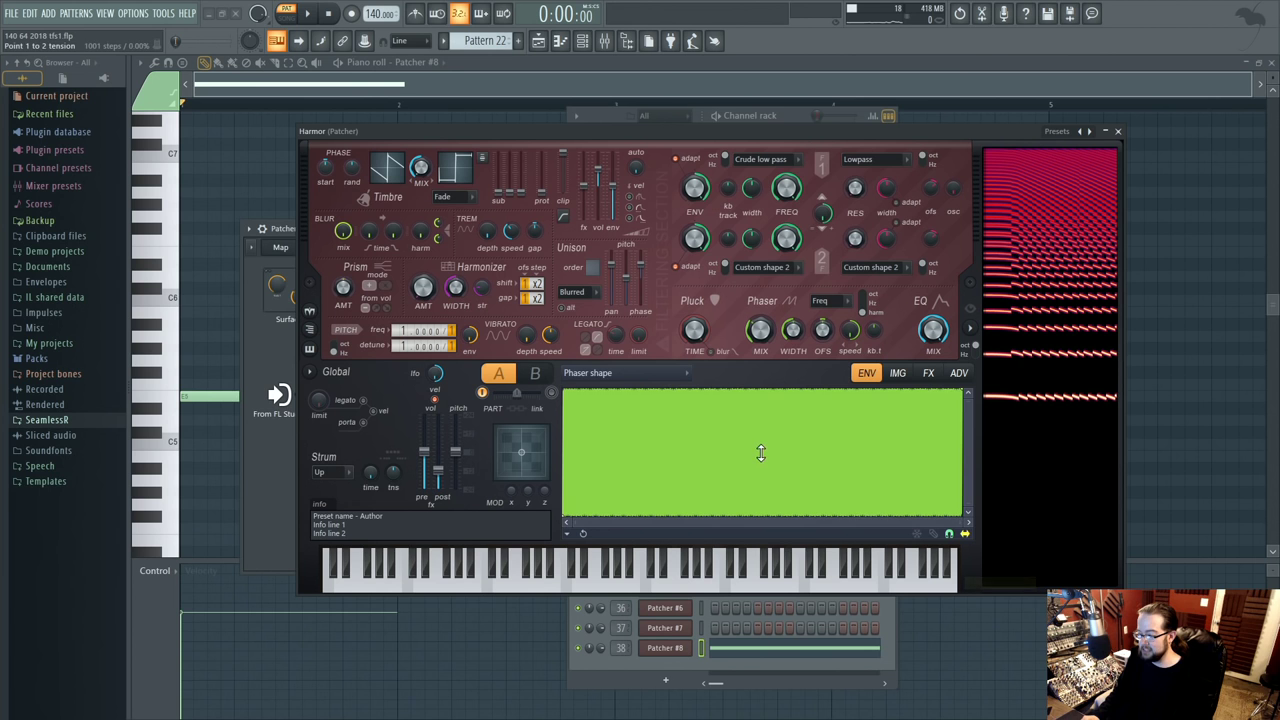
{"action": "key", "text": "space"}
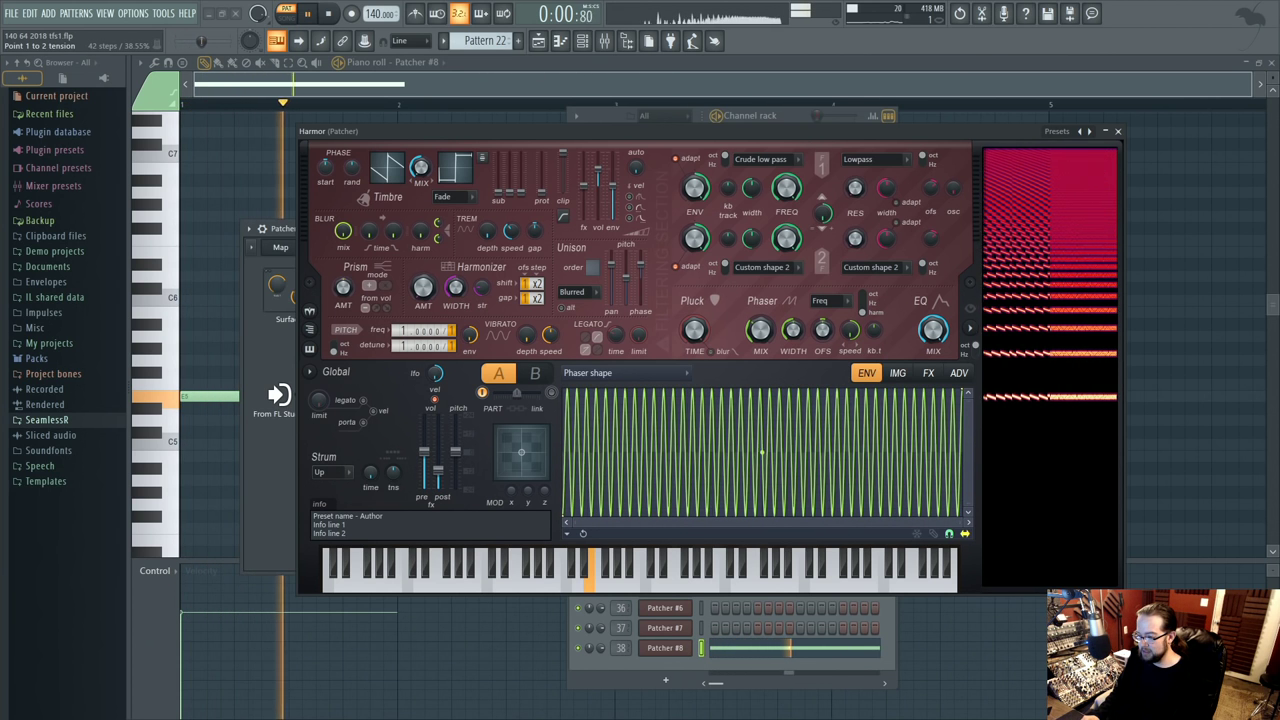
{"action": "left_click_drag", "start_coordinate": [762, 452], "coordinate": [762, 470]}
{"action": "left_click_drag", "start_coordinate": [758, 345], "coordinate": [758, 390]}
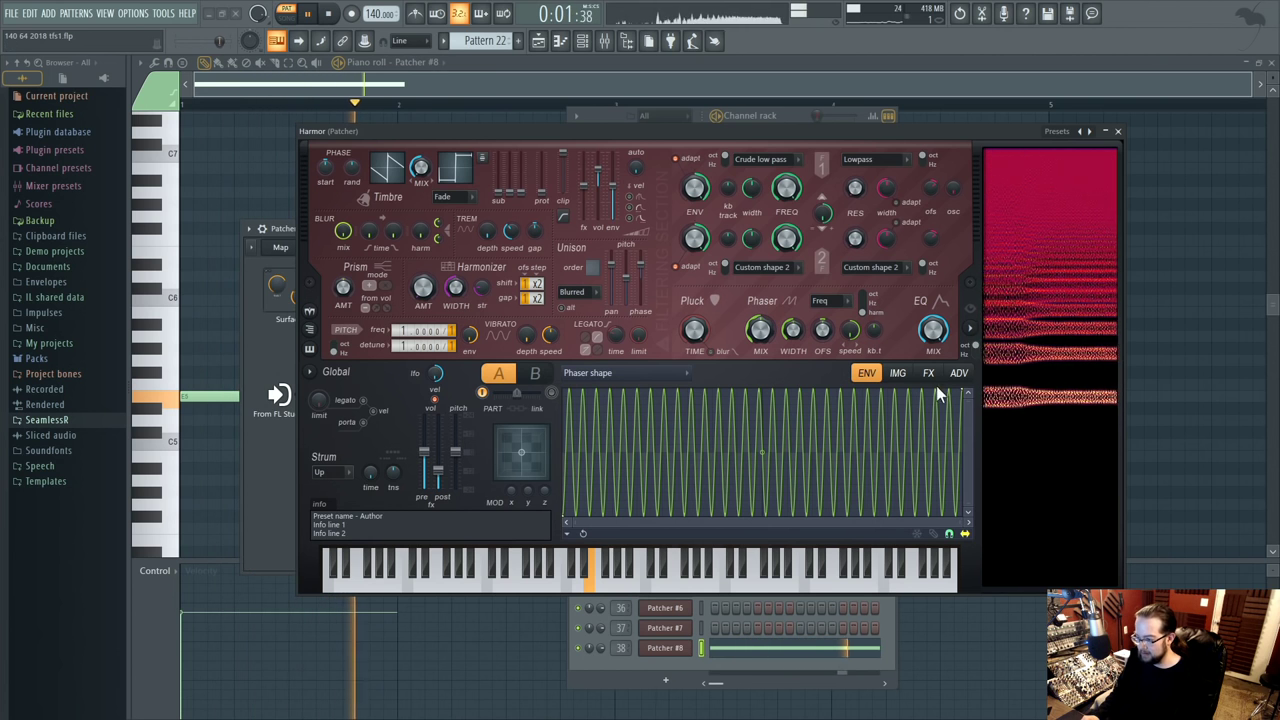
- Set the grain to 1 ms partial-relative in the advanced settings and return to the Phaser shape envelope
{"action": "left_click", "coordinate": [959, 373]}
{"action": "left_click", "coordinate": [906, 510]}
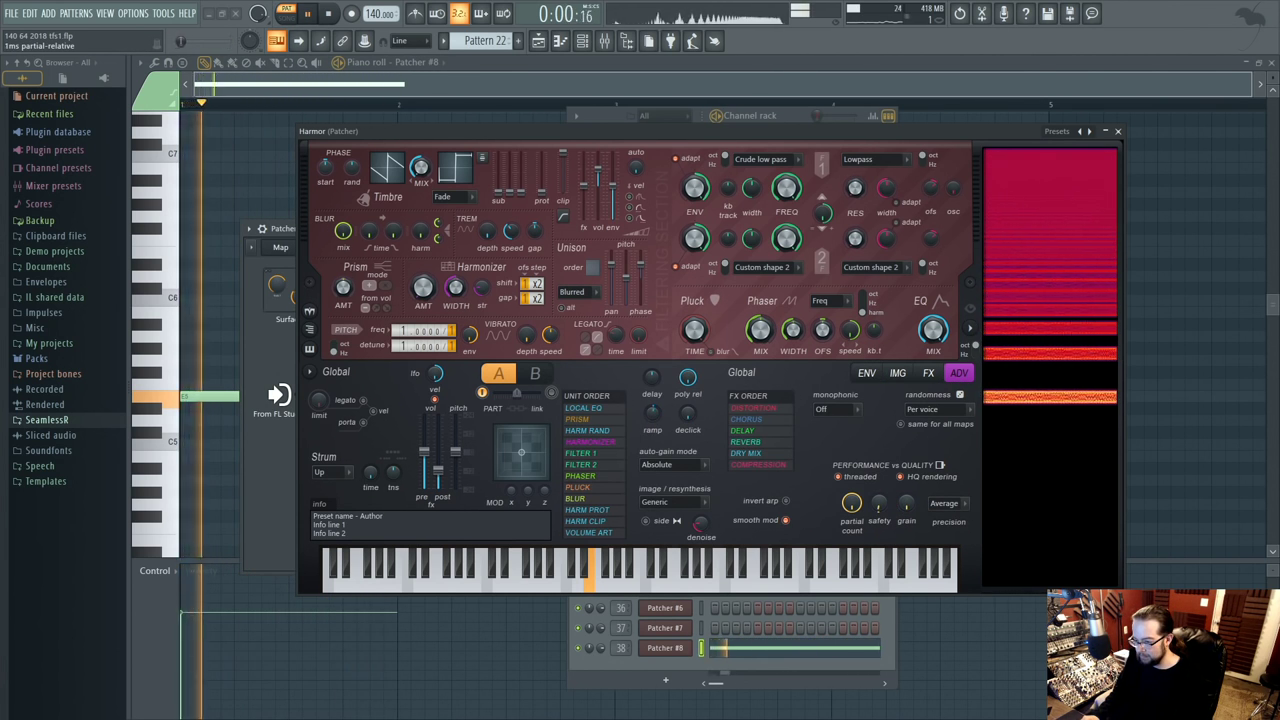
{"action": "left_click", "coordinate": [866, 373]}
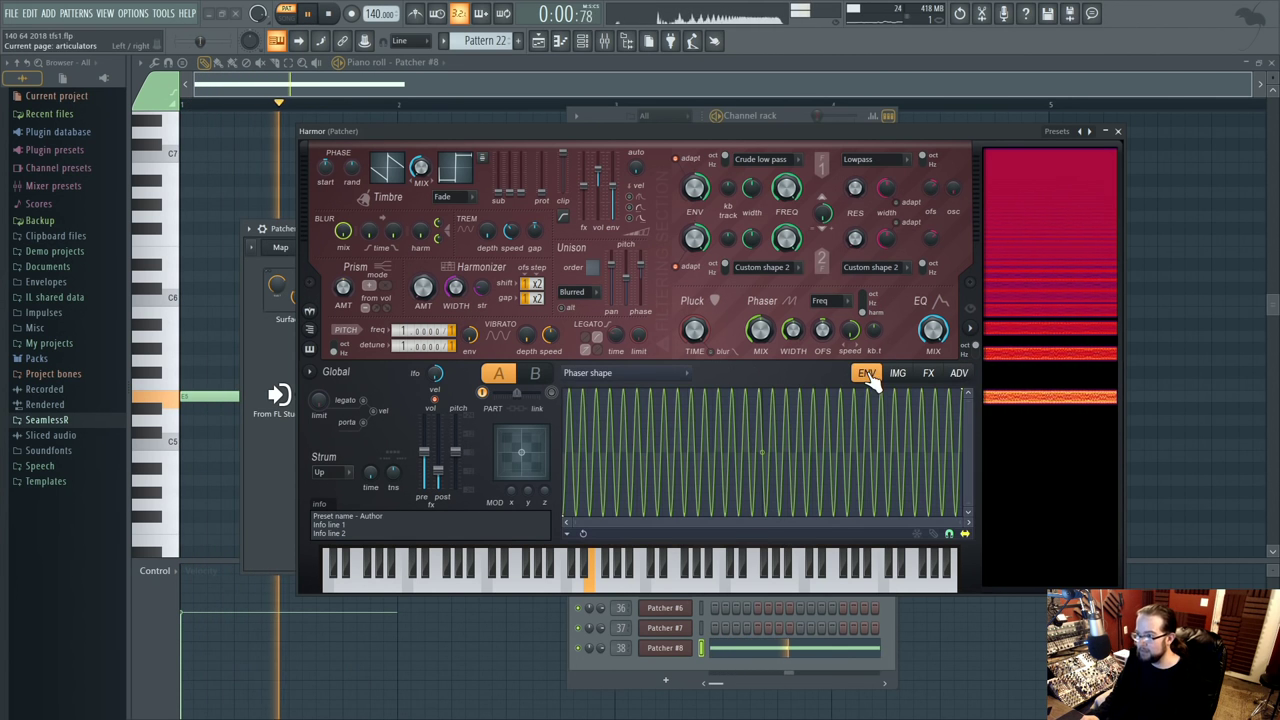
- Increase the number of wave cycles in the Phaser shape and replay the pattern to hear the phasing
{"action": "left_click_drag", "start_coordinate": [762, 452], "coordinate": [762, 452]}
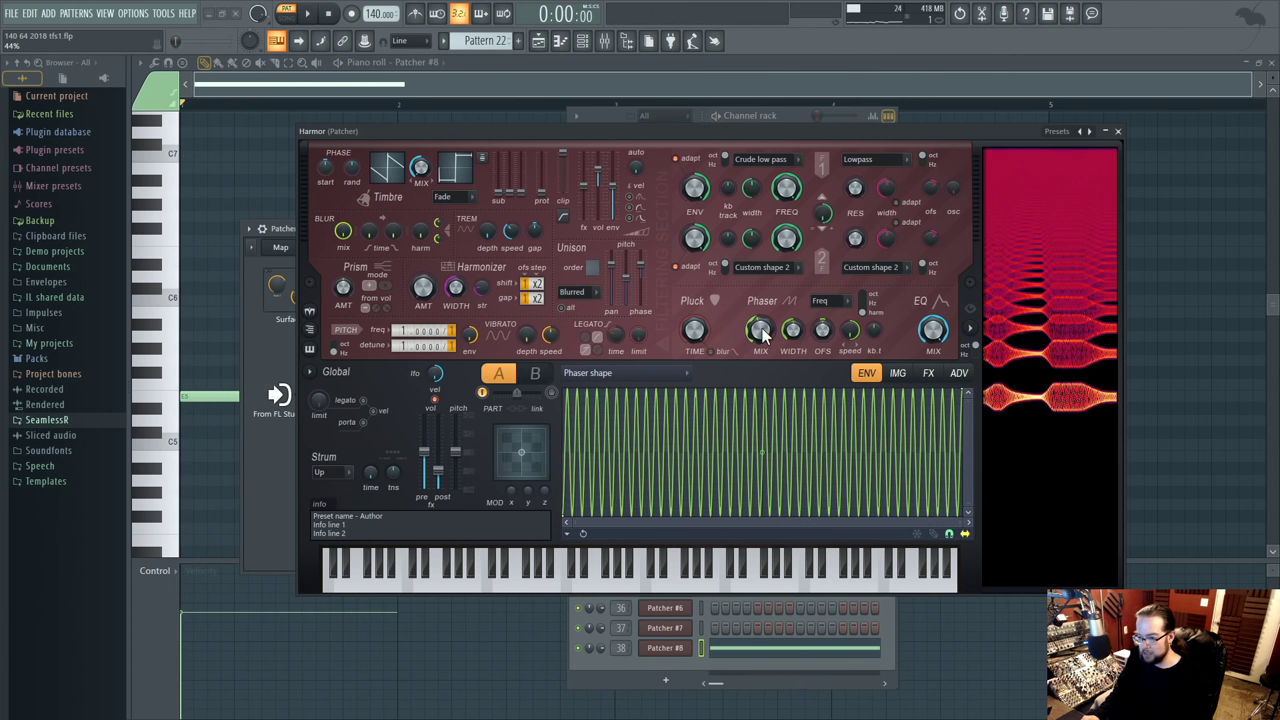
{"action": "key", "text": "space"}
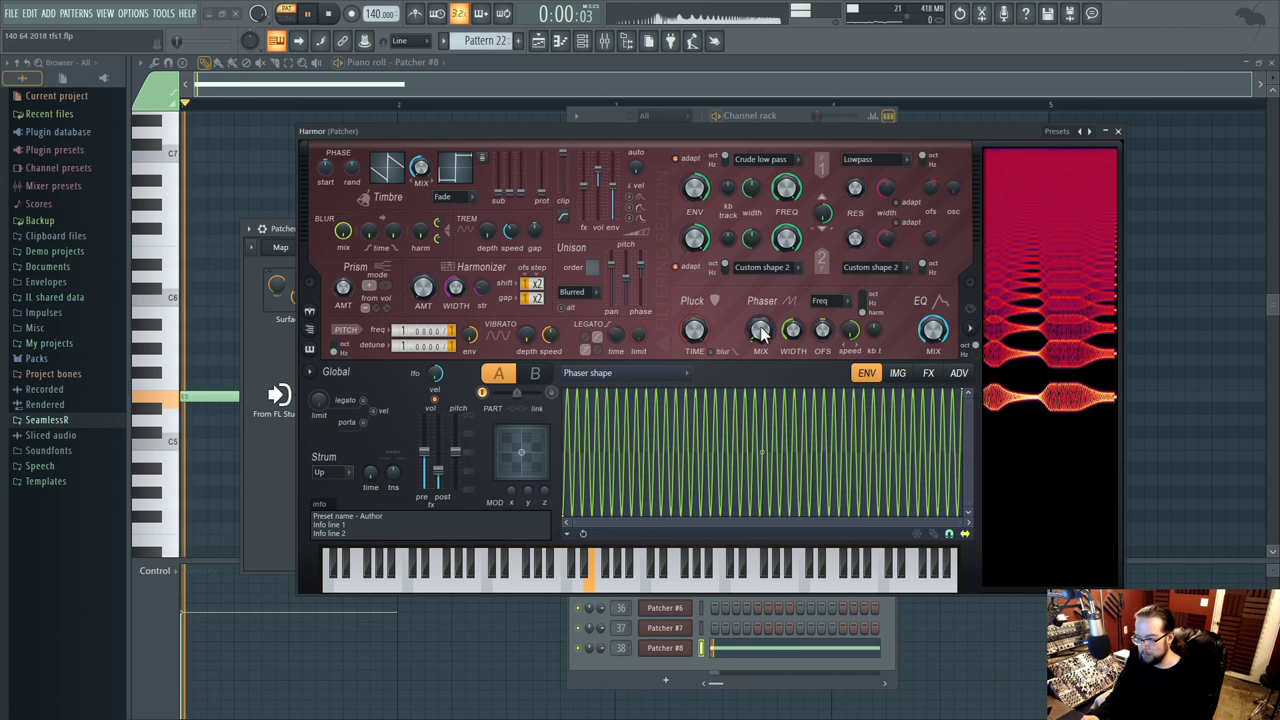
{"action": "key", "text": "space"}
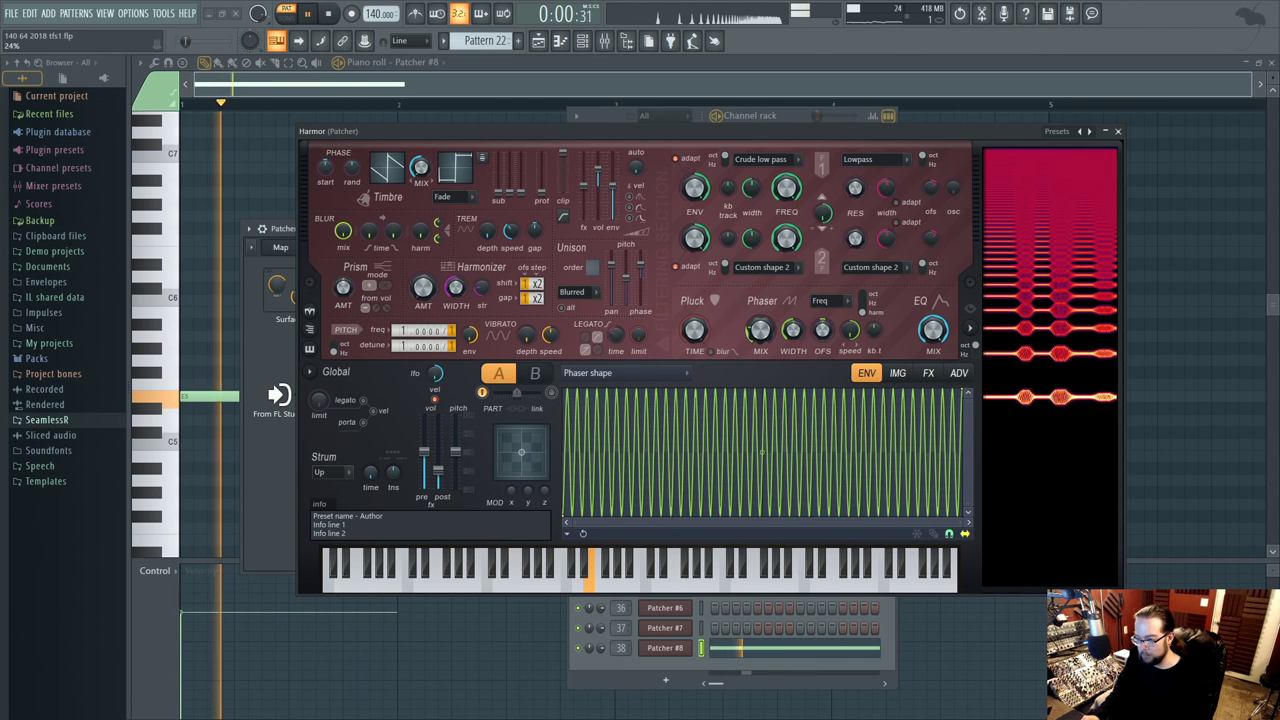
{"action": "key", "text": "space"}
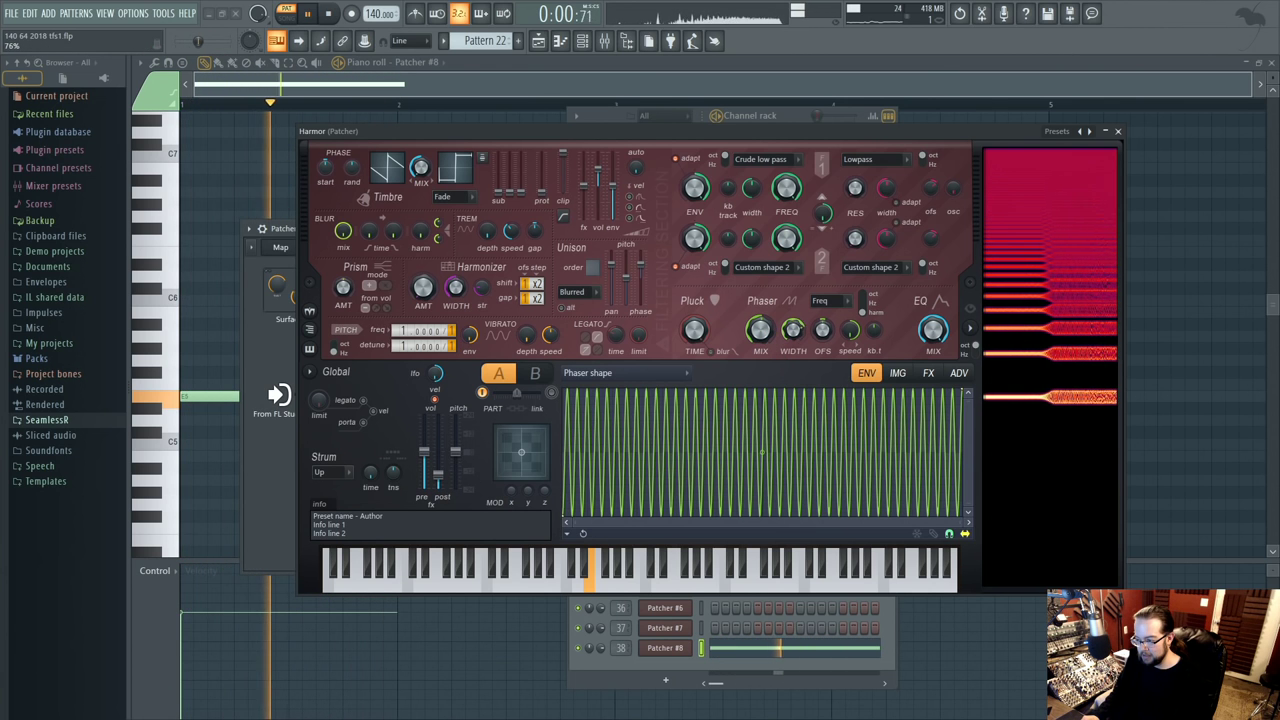
- Adjust the phaser width and set the unison order to 4 with altered pan, pitch and phase amounts during playback
{"action": "left_click_drag", "start_coordinate": [792, 330], "coordinate": [797, 320]}
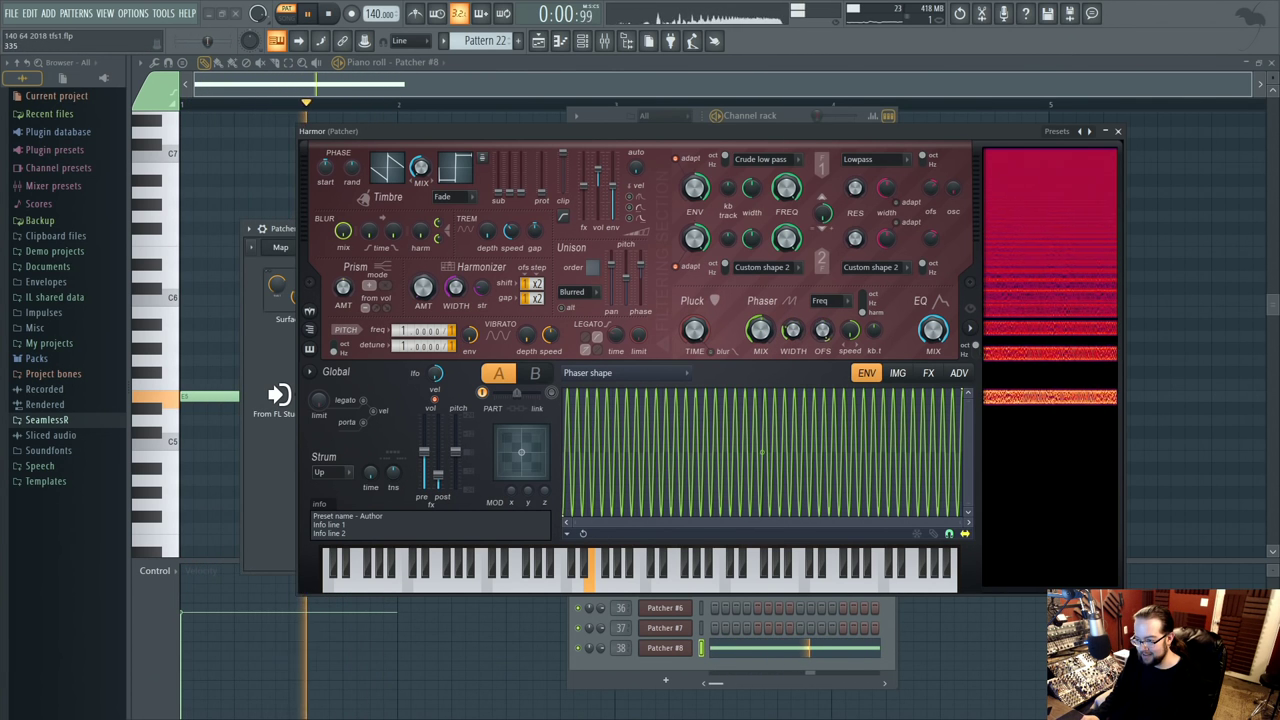
{"action": "left_click_drag", "start_coordinate": [630, 275], "coordinate": [630, 275]}
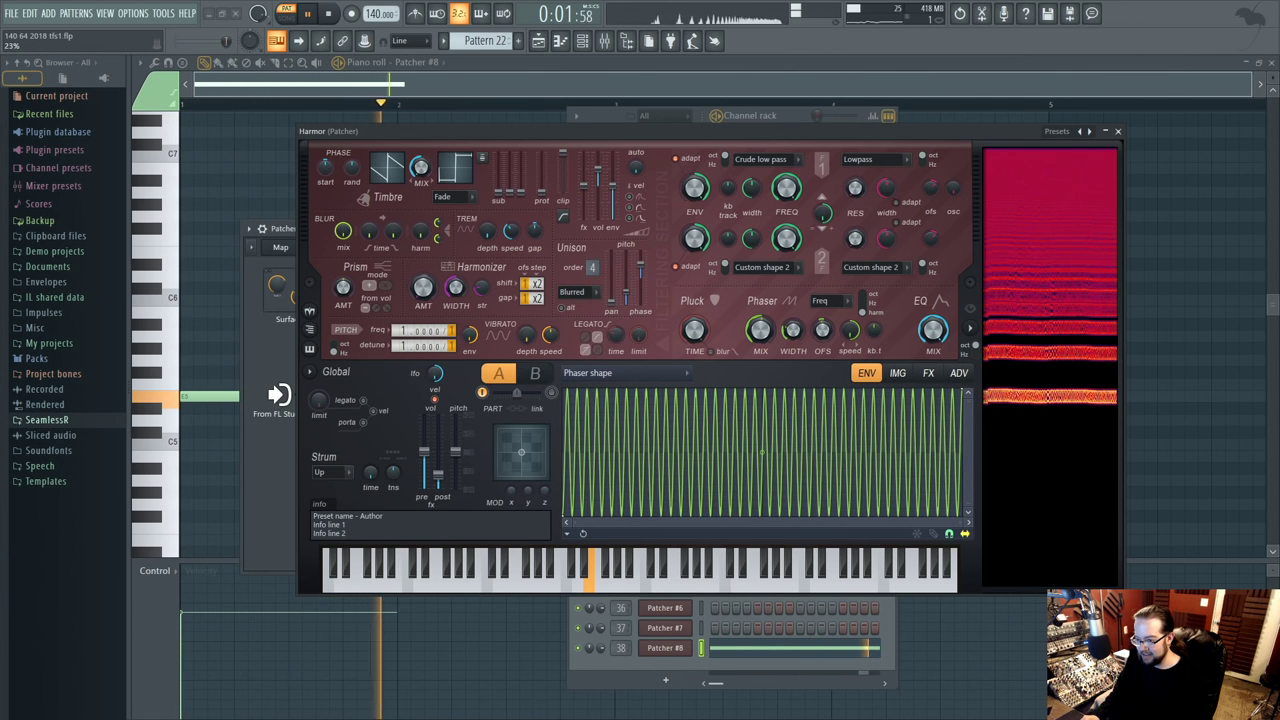
{"action": "left_click_drag", "start_coordinate": [795, 338], "coordinate": [795, 342]}
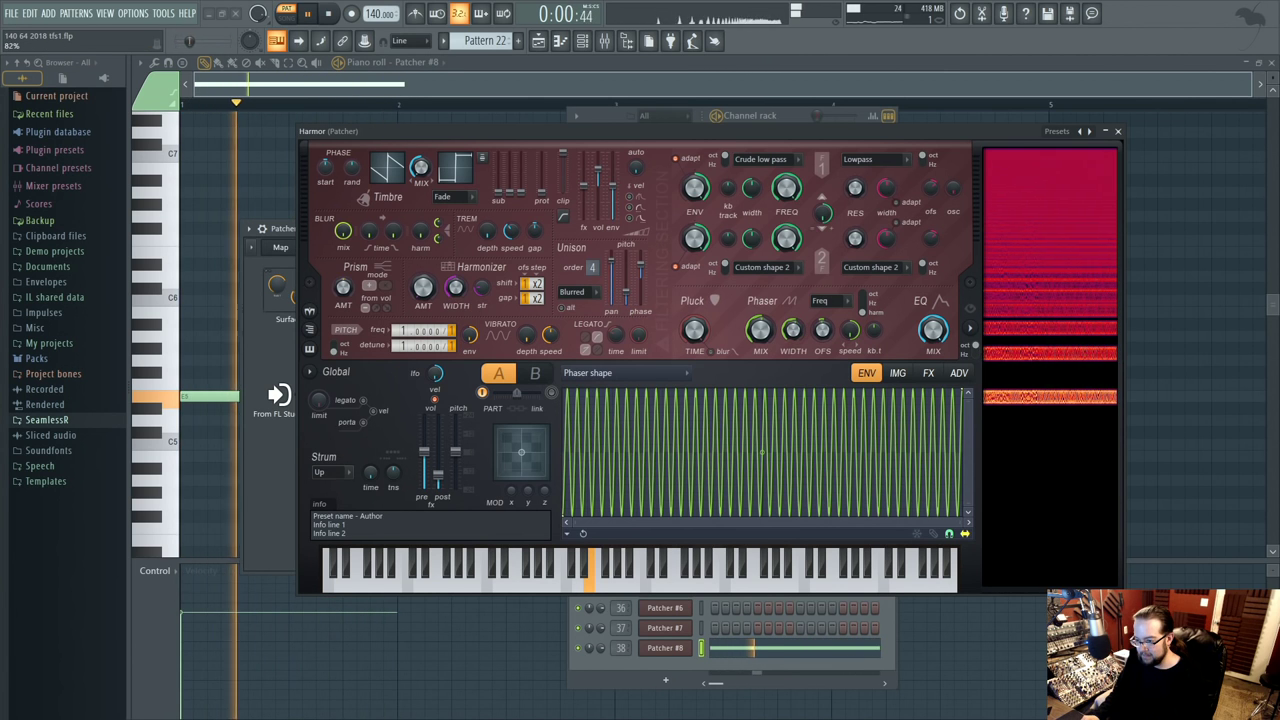
{"action": "key", "text": "space"}
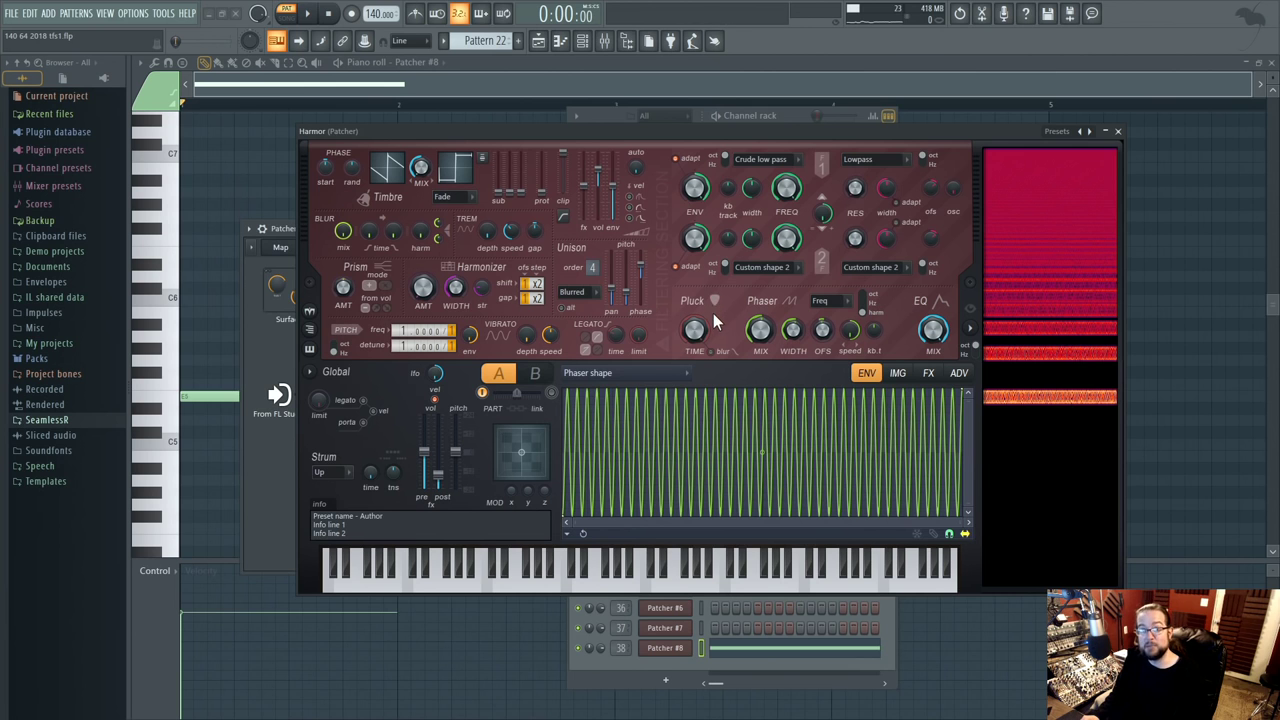
- Open the Phaser mask envelope and shape a curved dip to zero at about 3422 Hz with Single curve and Single curve 2 segments
{"action": "left_click", "coordinate": [645, 384]}
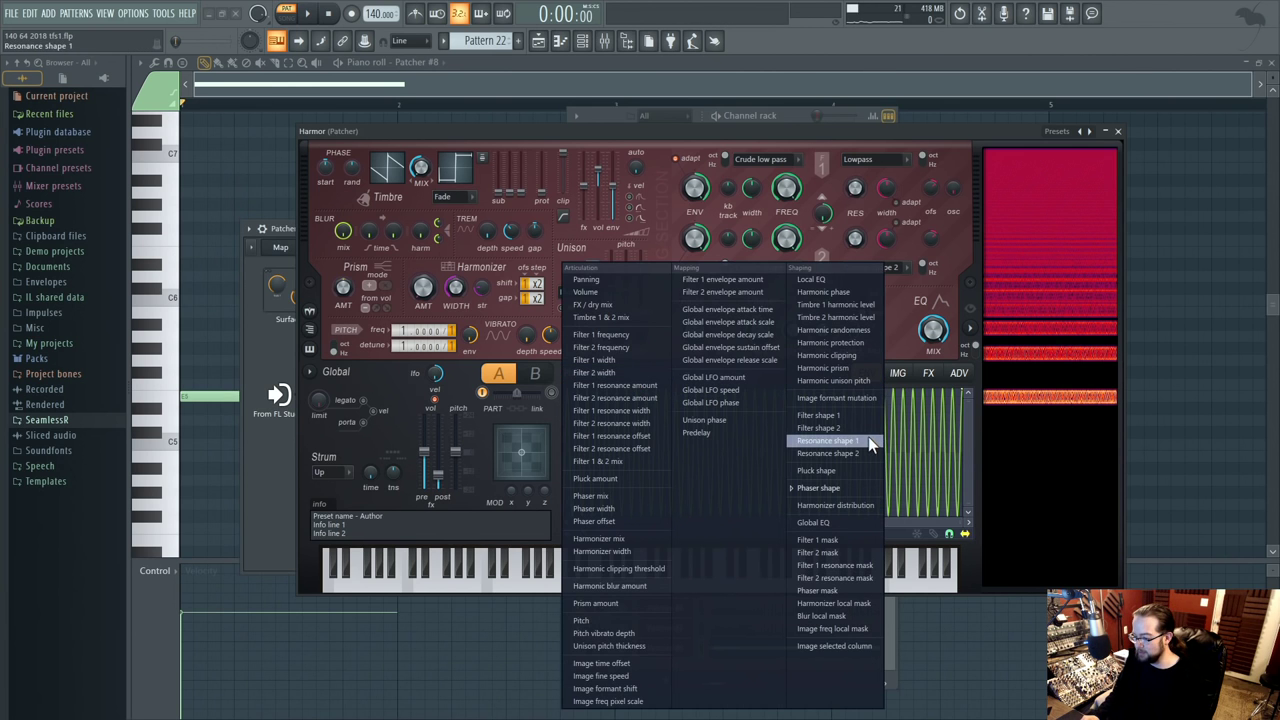
{"action": "left_click", "coordinate": [829, 590]}
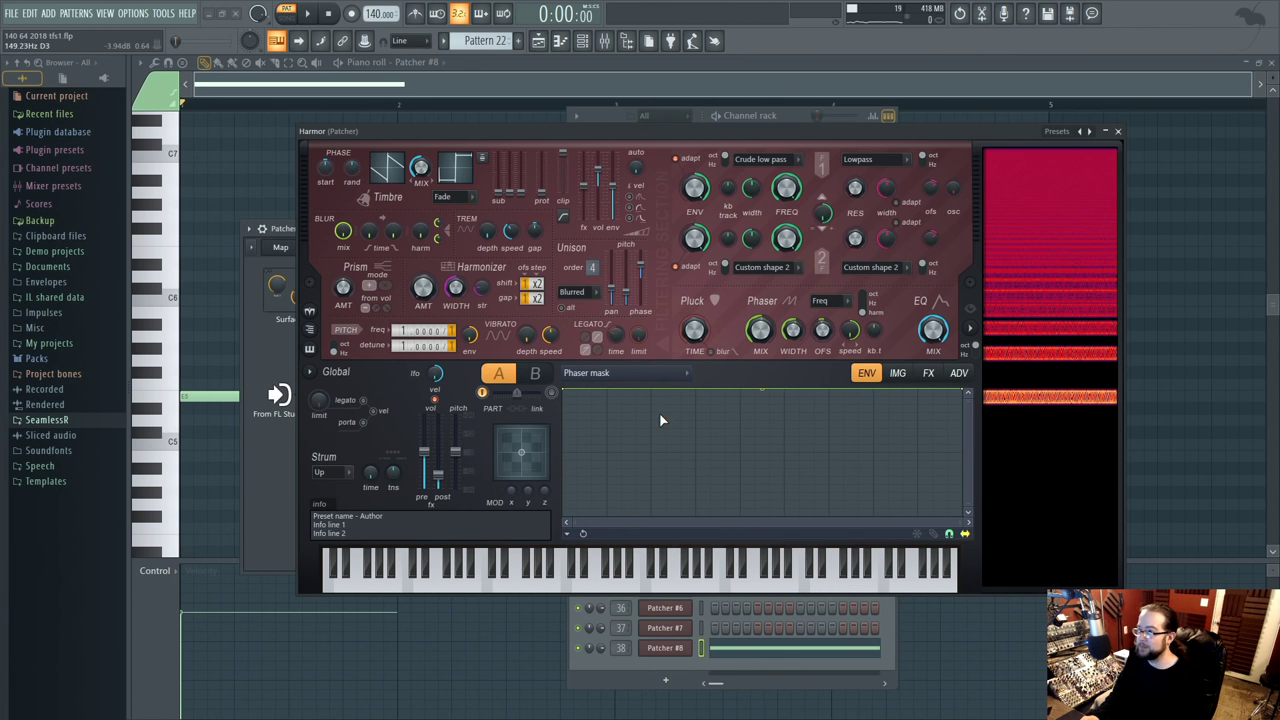
{"action": "right_click", "coordinate": [770, 440]}
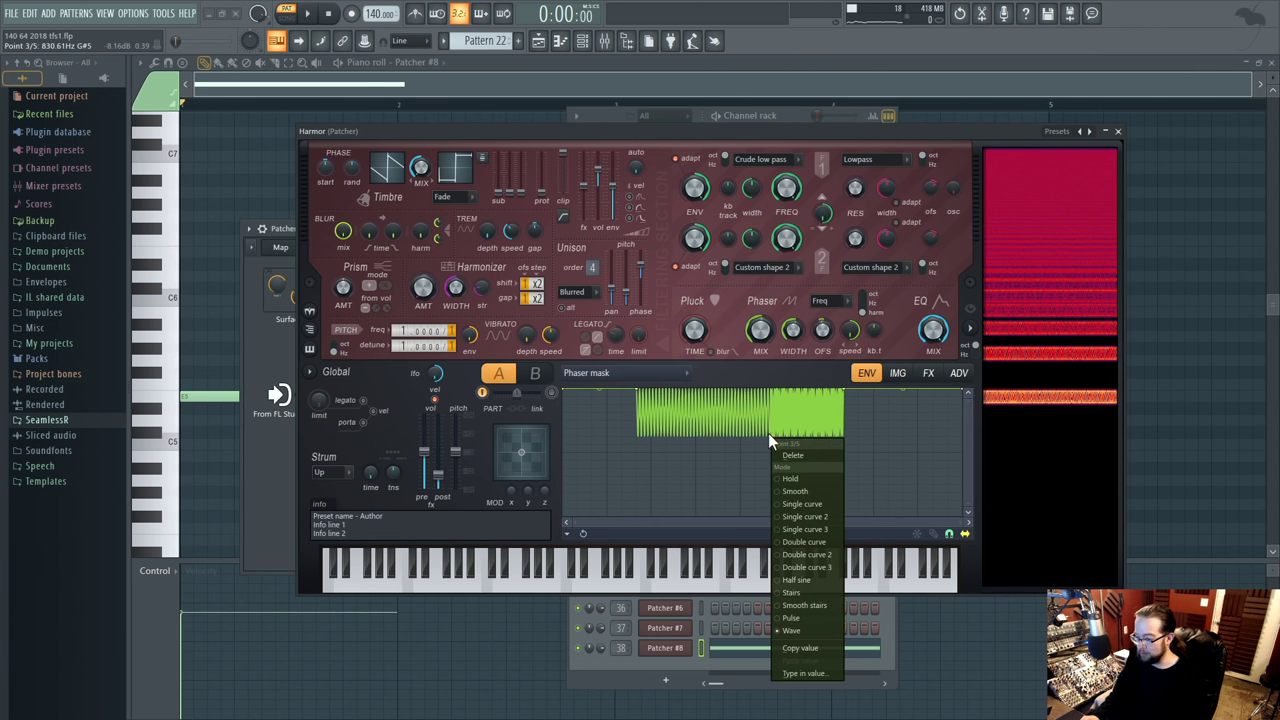
{"action": "left_click", "coordinate": [802, 504]}
{"action": "right_click", "coordinate": [846, 395]}
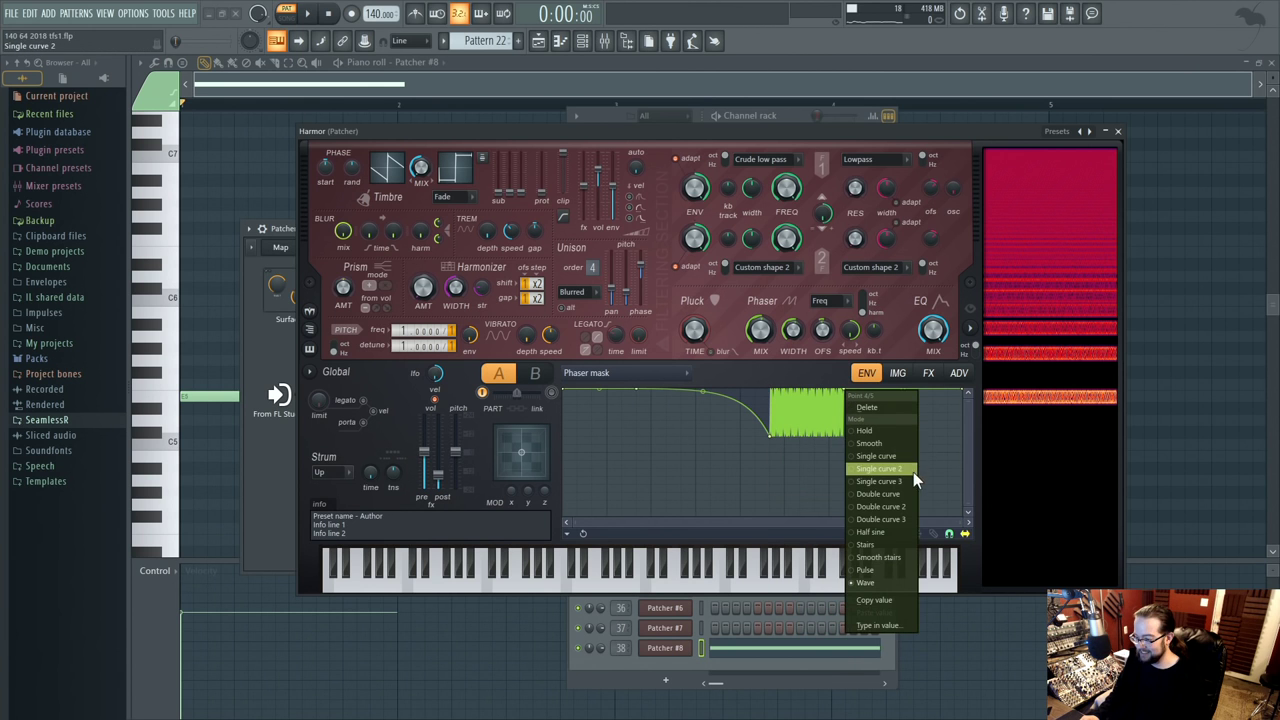
{"action": "left_click", "coordinate": [878, 468]}
{"action": "key", "text": "space"}
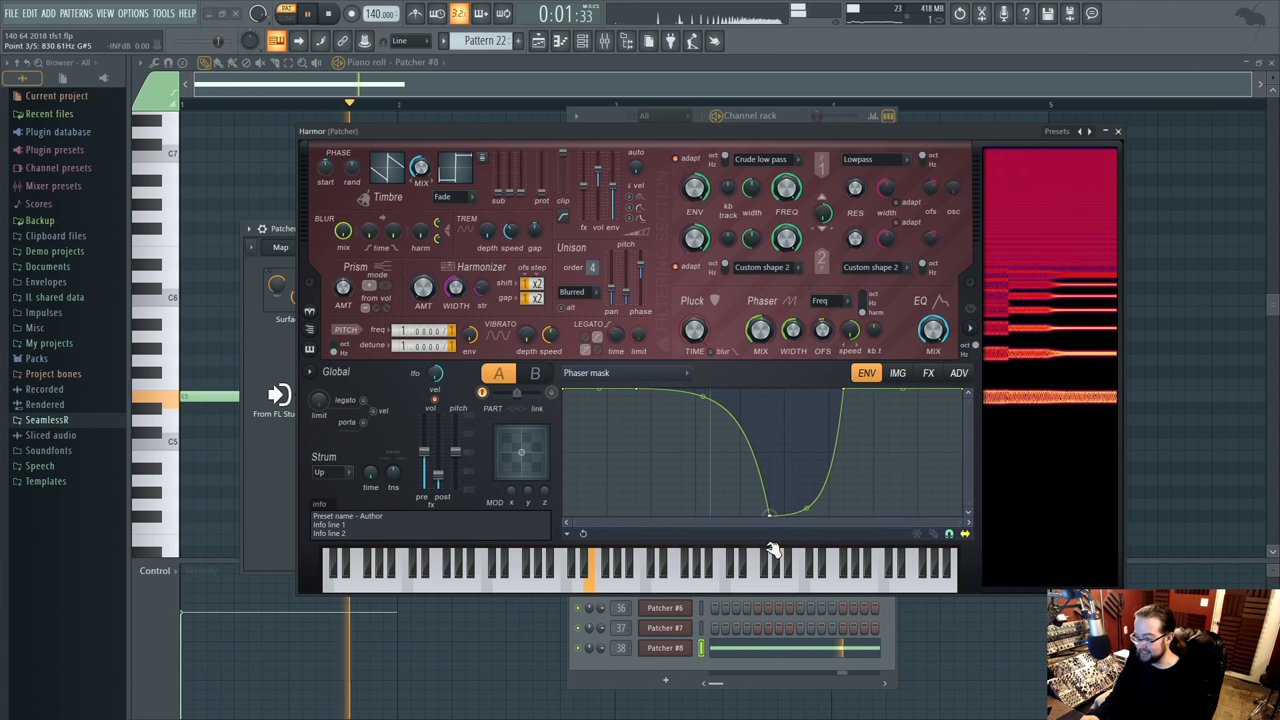
{"action": "left_click_drag", "start_coordinate": [773, 551], "coordinate": [863, 560]}
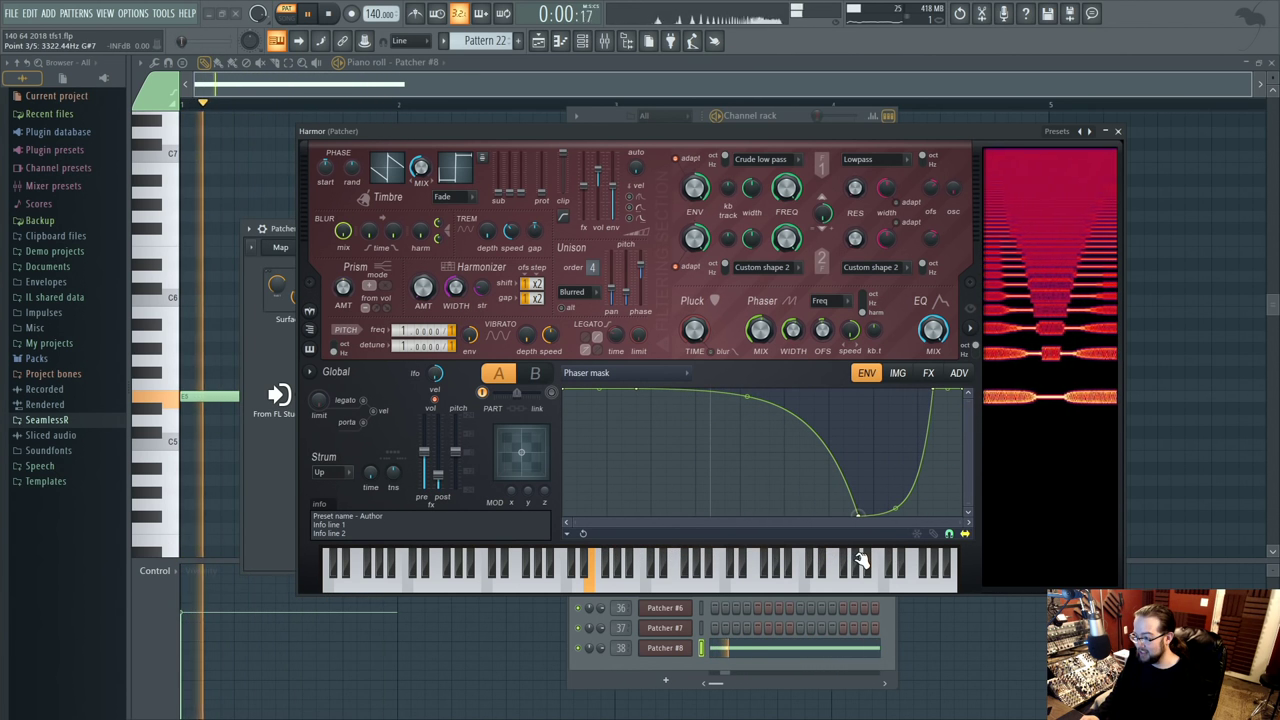
- Reshape the Phaser mask into one curve falling to zero at the end point by deleting the dip's points and adjusting the tension
{"action": "right_click", "coordinate": [940, 392]}
{"action": "left_click", "coordinate": [960, 408]}
{"action": "left_click_drag", "start_coordinate": [963, 398], "coordinate": [963, 517]}
{"action": "right_click", "coordinate": [858, 519]}
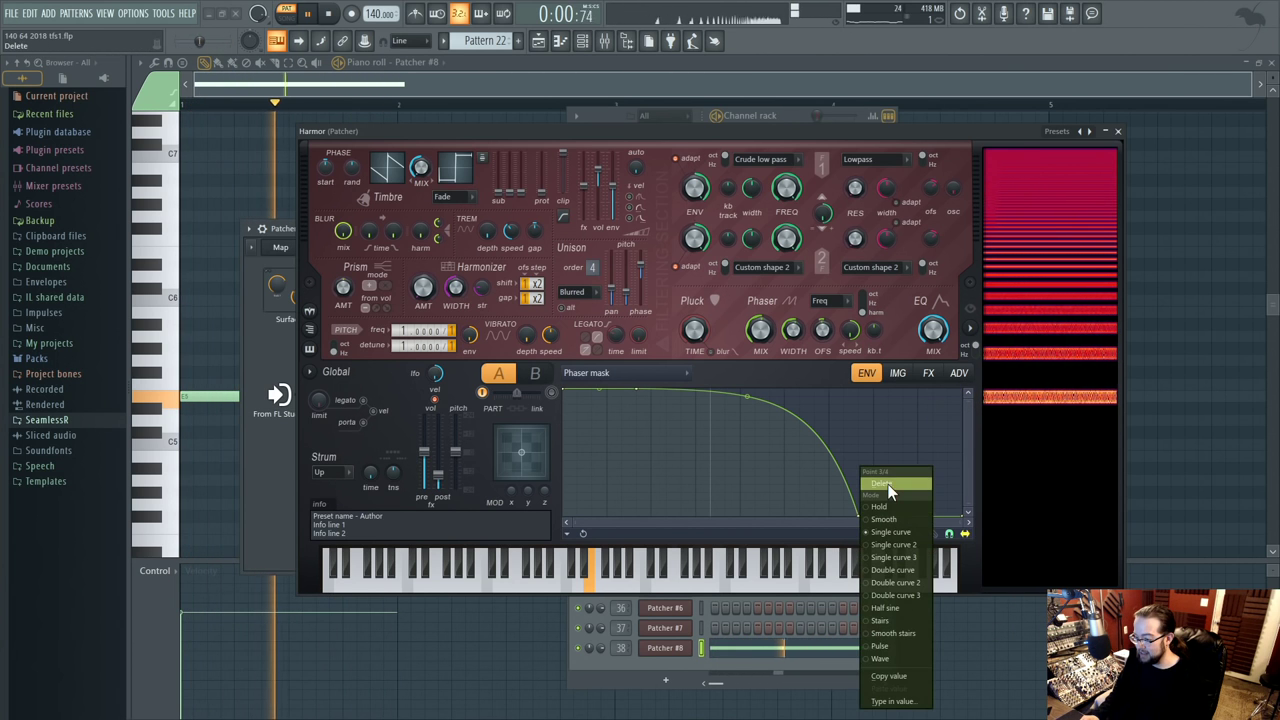
{"action": "left_click", "coordinate": [890, 486]}
{"action": "left_click_drag", "start_coordinate": [798, 453], "coordinate": [798, 413]}
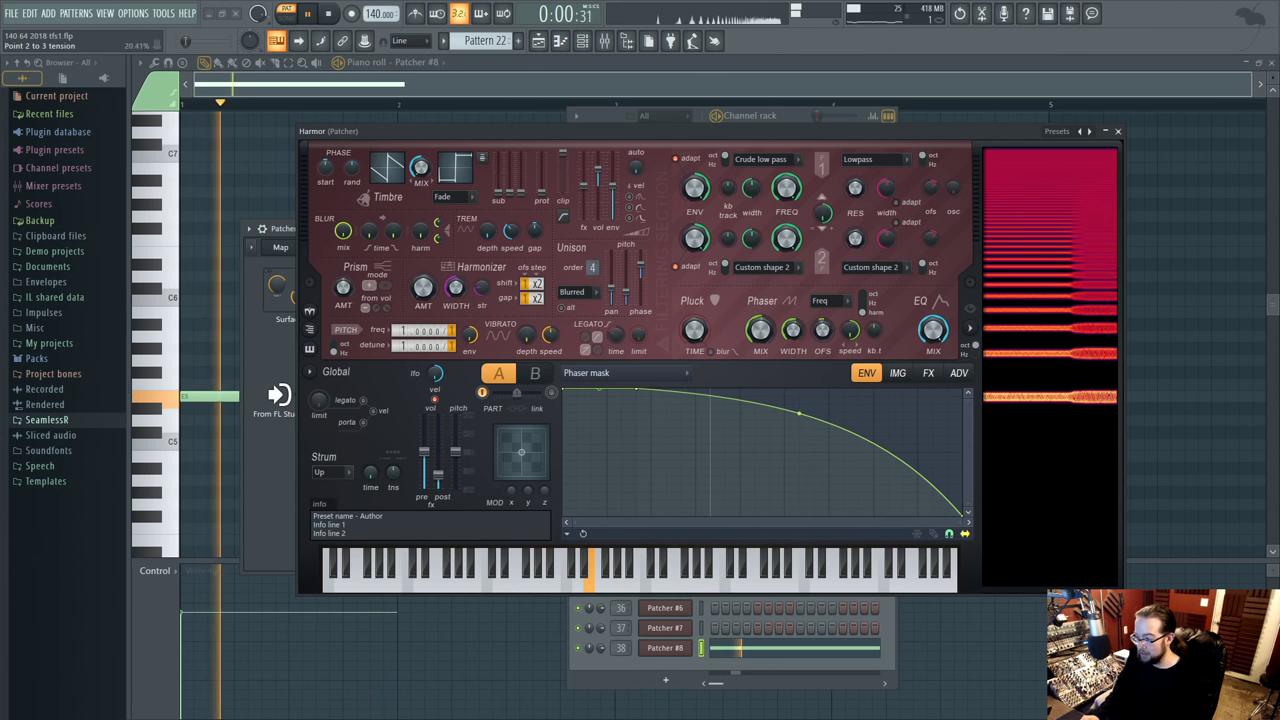
- Replace the mask's early point with alternating zero valleys and full peaks, placing the second valley at about 415 Hz
{"action": "right_click", "coordinate": [636, 391]}
{"action": "left_click", "coordinate": [662, 410]}
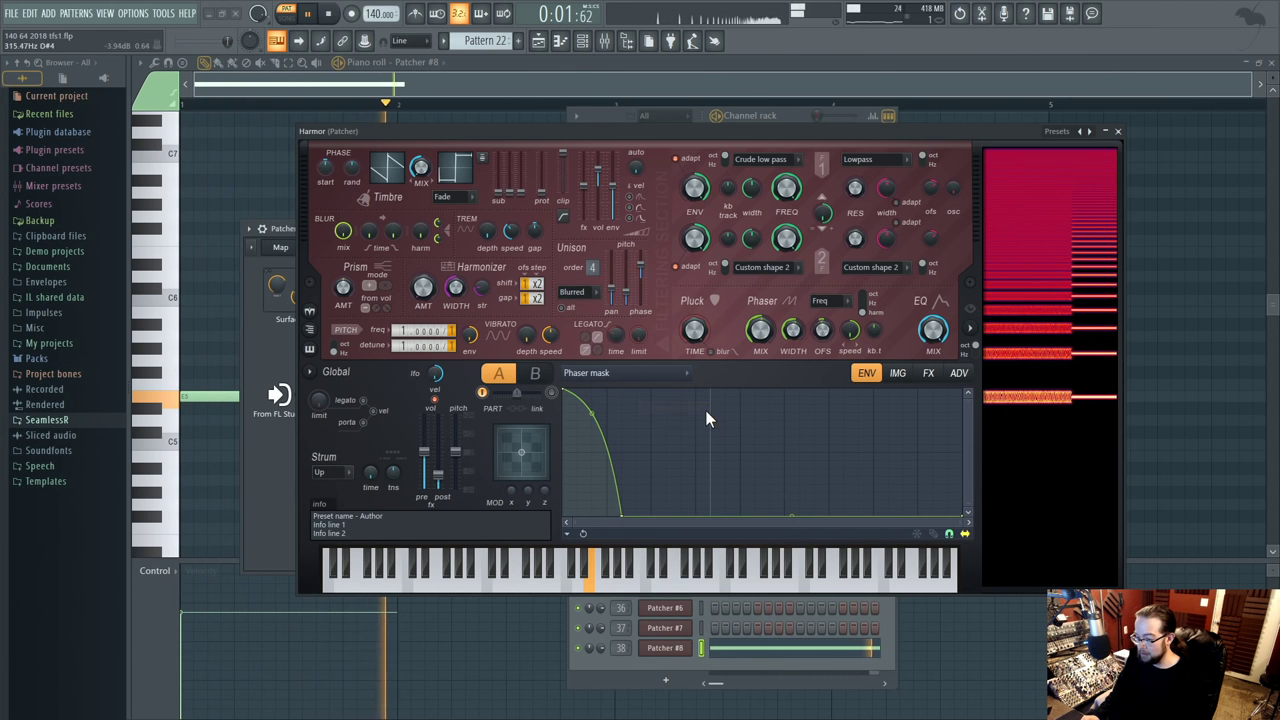
{"action": "right_click", "coordinate": [696, 390]}
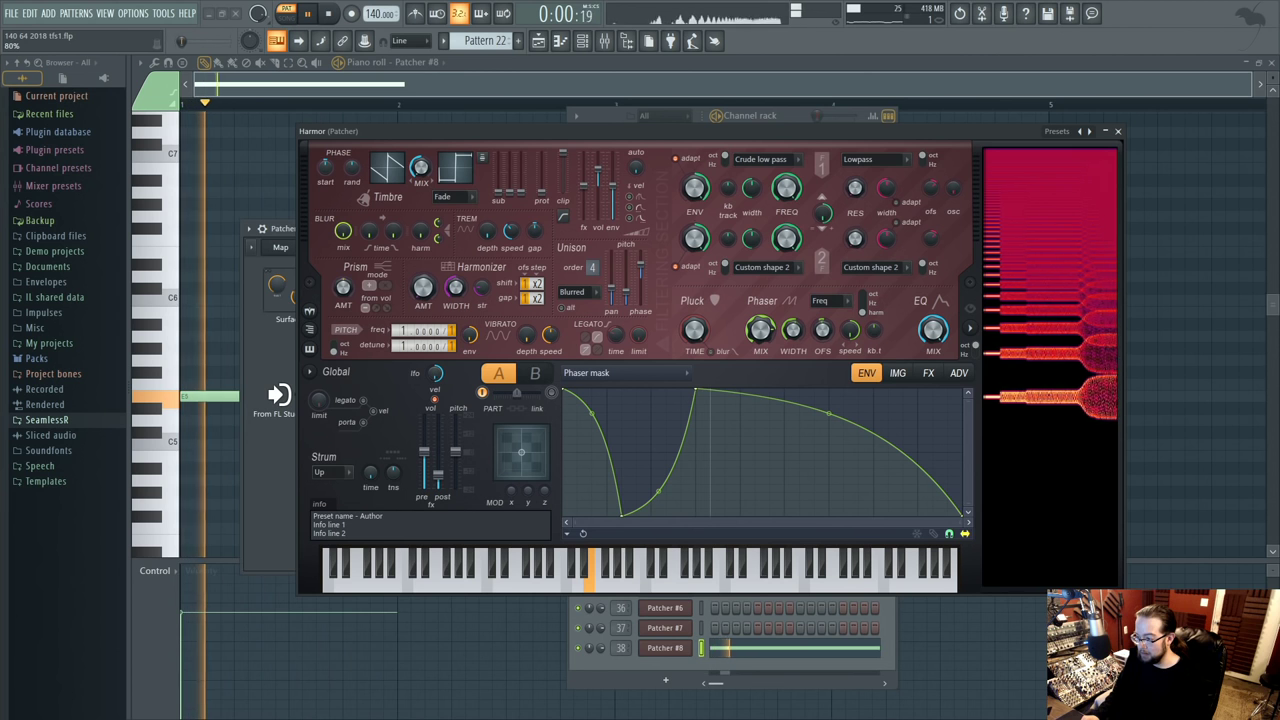
{"action": "right_click", "coordinate": [845, 408]}
{"action": "left_click_drag", "start_coordinate": [845, 405], "coordinate": [726, 531]}
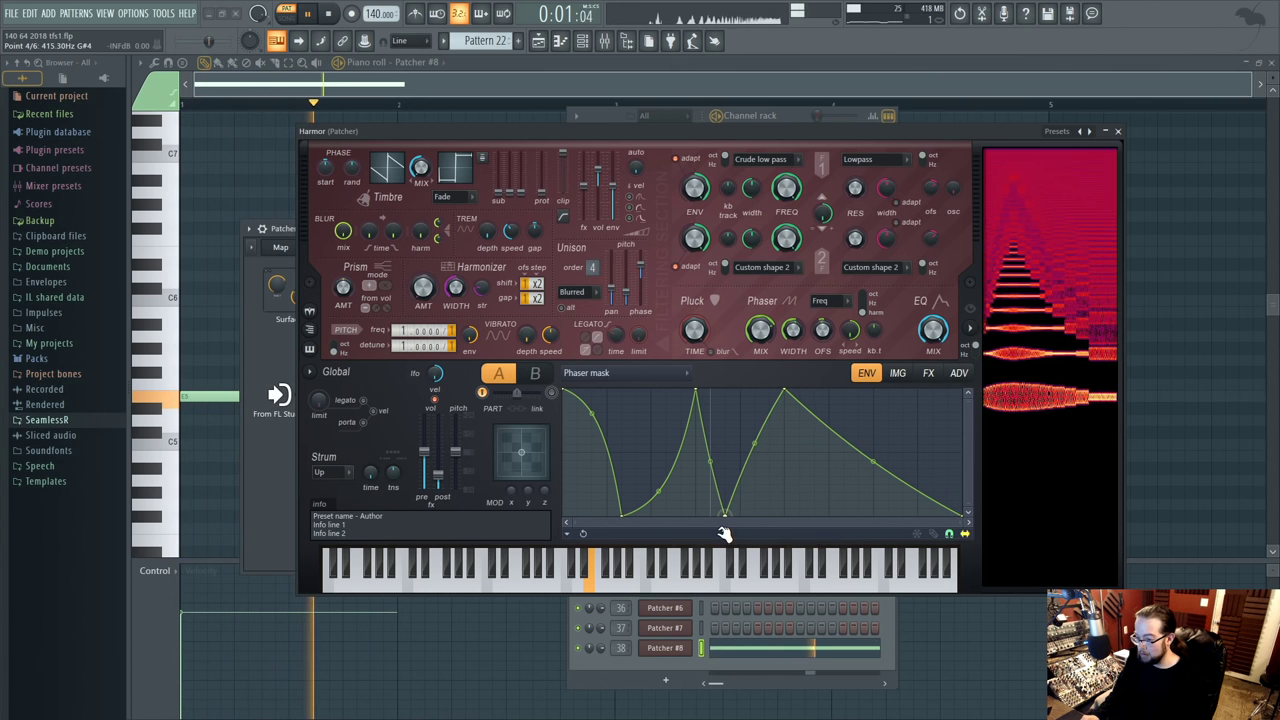
- Fine-tune the tension between the mask's first valley and first peak, and audition the pattern
{"action": "key", "text": "space"}
{"action": "key", "text": "space"}
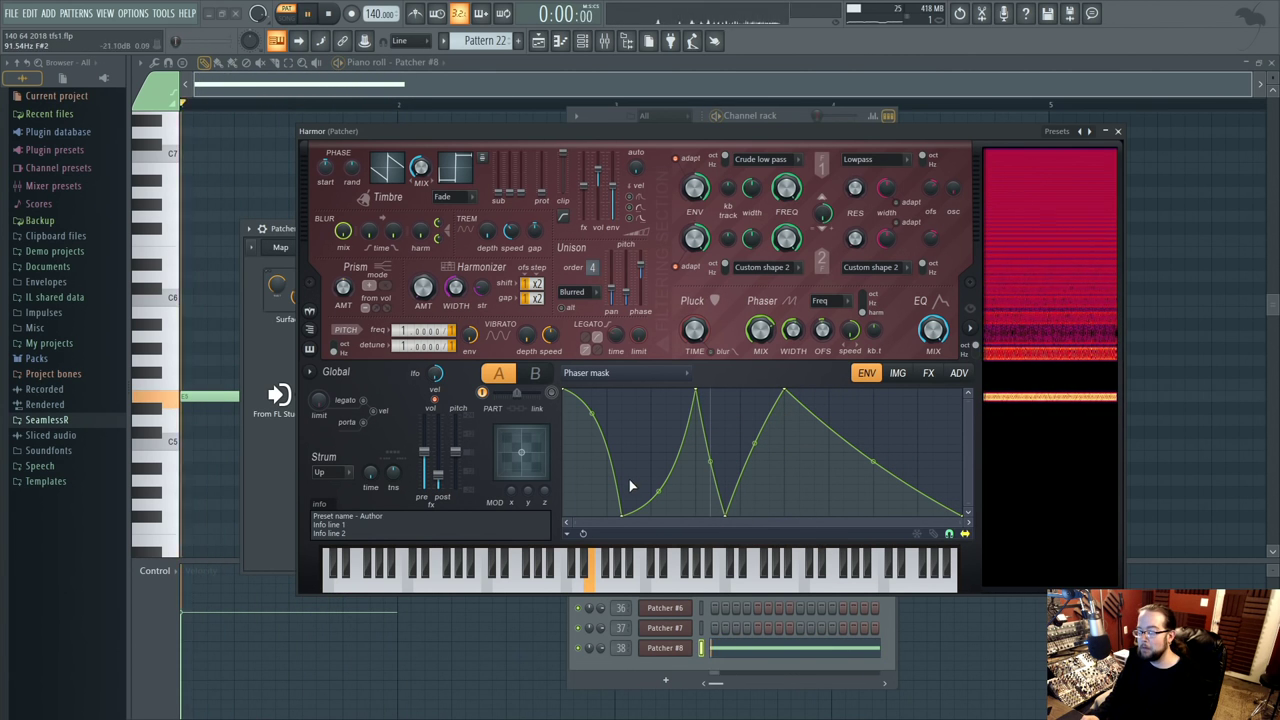
{"action": "mouse_move", "coordinate": [658, 491]}
{"action": "left_mouse_down"}
{"action": "mouse_move", "coordinate": [652, 472]}
{"action": "mouse_move", "coordinate": [658, 487]}
{"action": "left_mouse_up"}
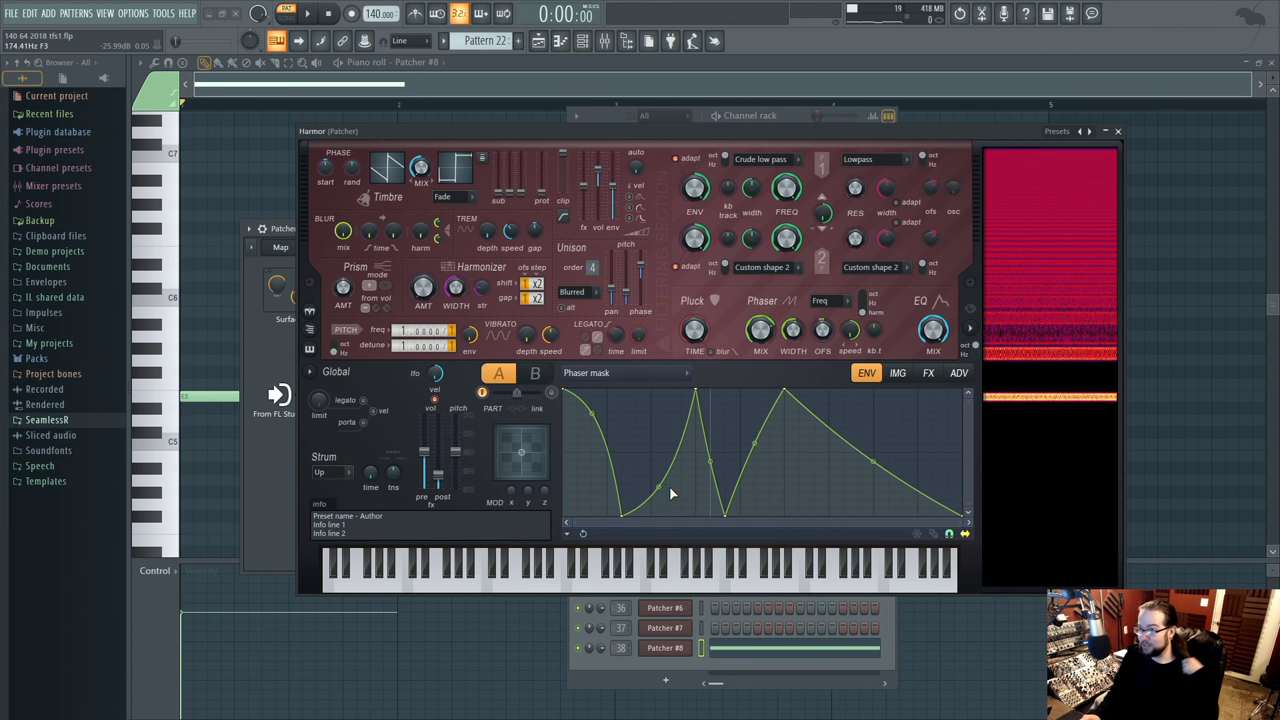
{"action": "key", "text": "space"}
{"action": "key", "text": "space"}
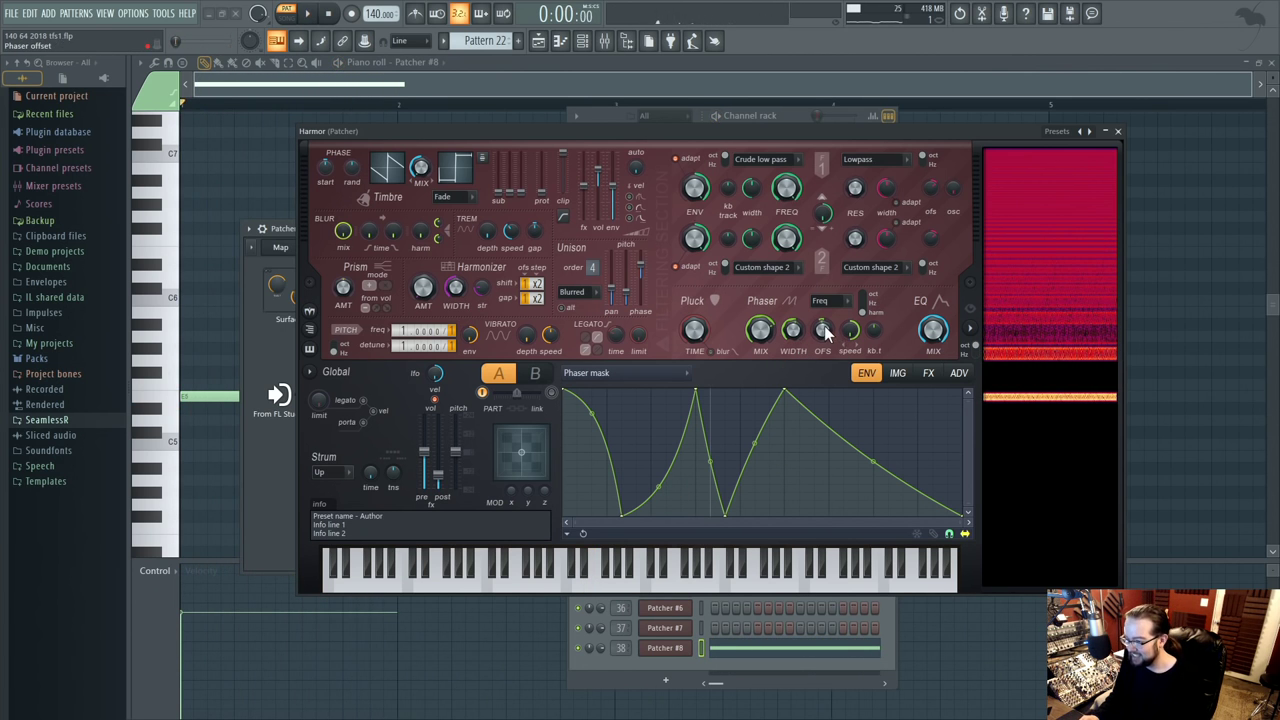
- Lower the phaser's offset motion speed while the pattern plays
{"action": "left_click", "coordinate": [661, 372]}
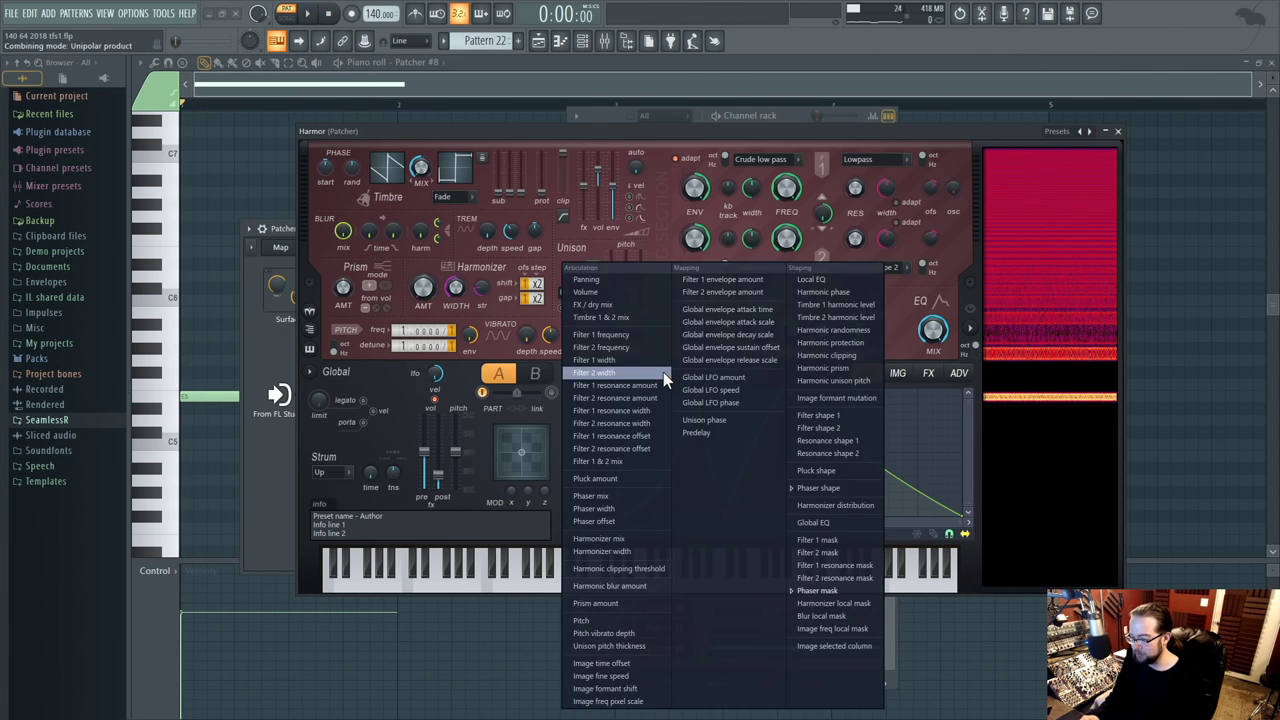
{"action": "key", "text": "Escape"}
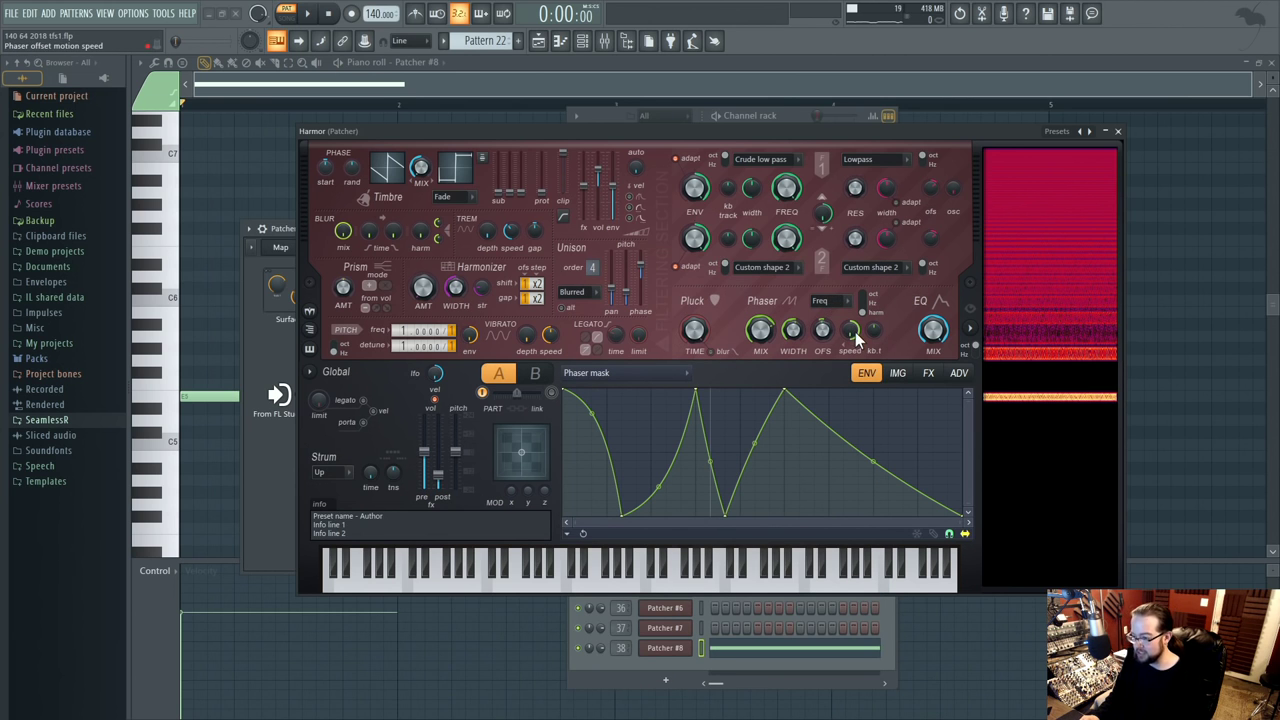
{"action": "key", "text": "space"}
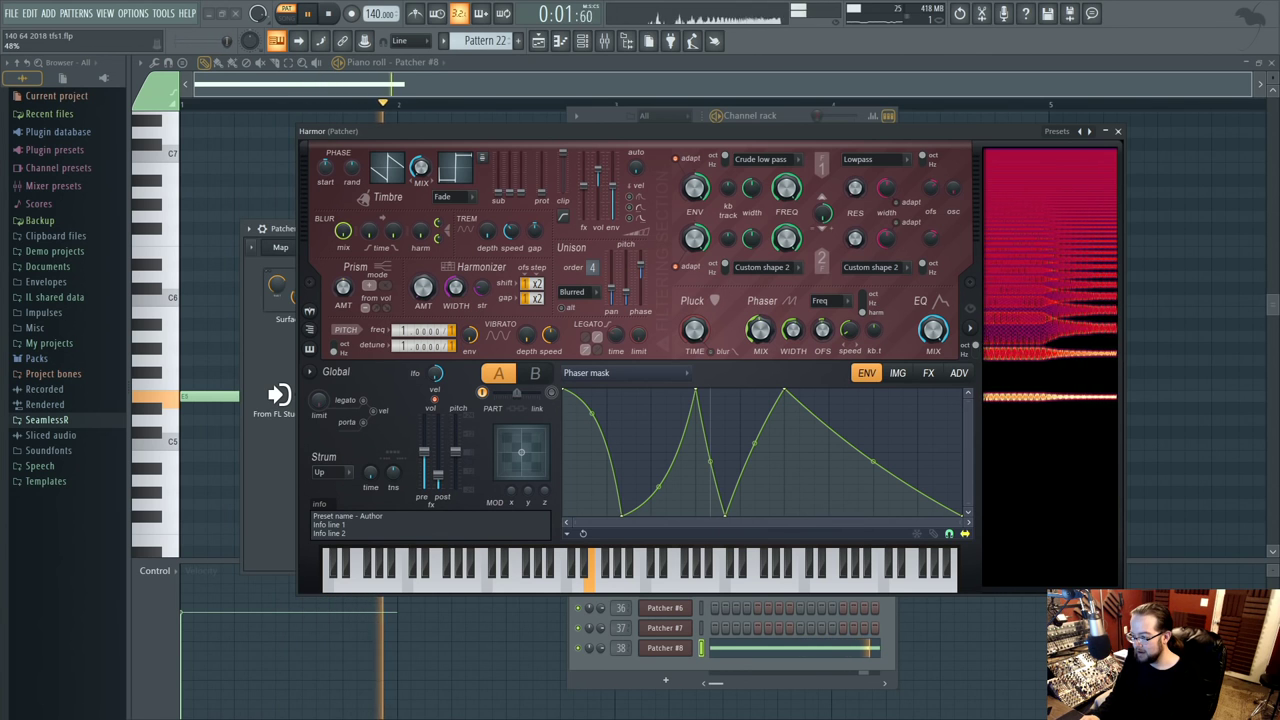
{"action": "key", "text": "space"}
- Close the Harmor window and delete the short repeated notes following the first E5 note in the piano roll
{"action": "left_click", "coordinate": [240, 263]}
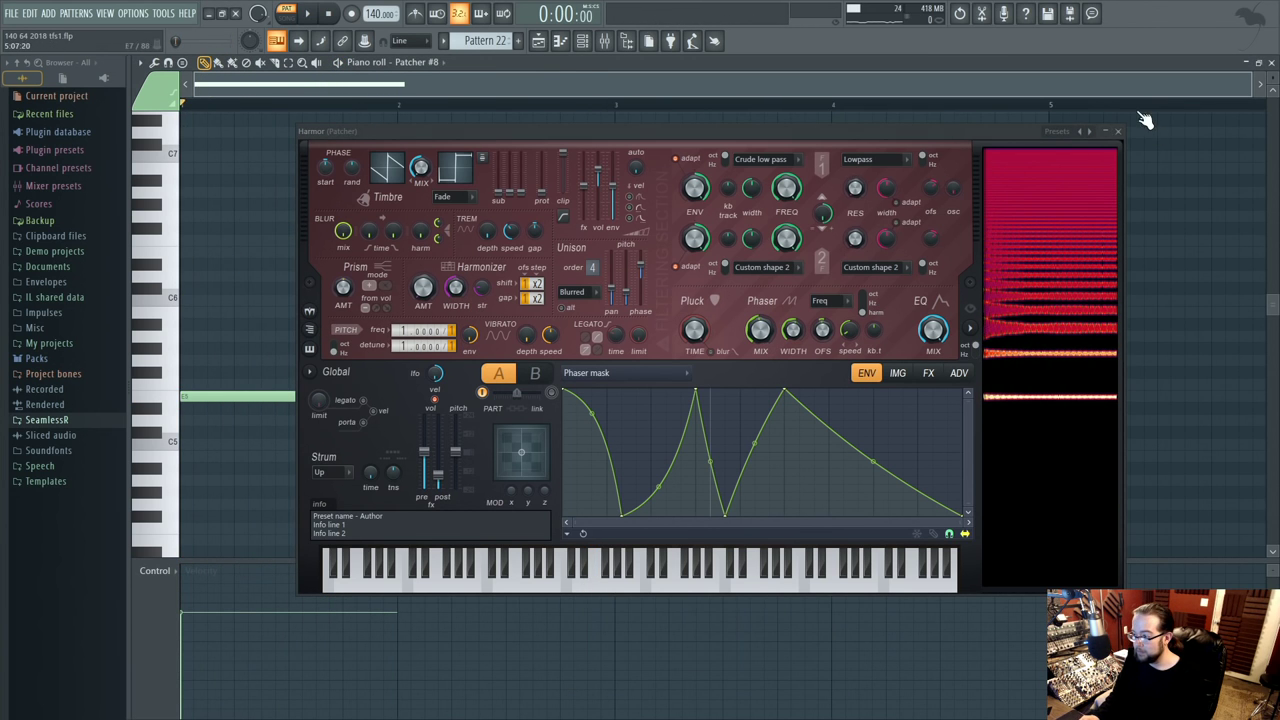
{"action": "left_click", "coordinate": [1118, 131]}
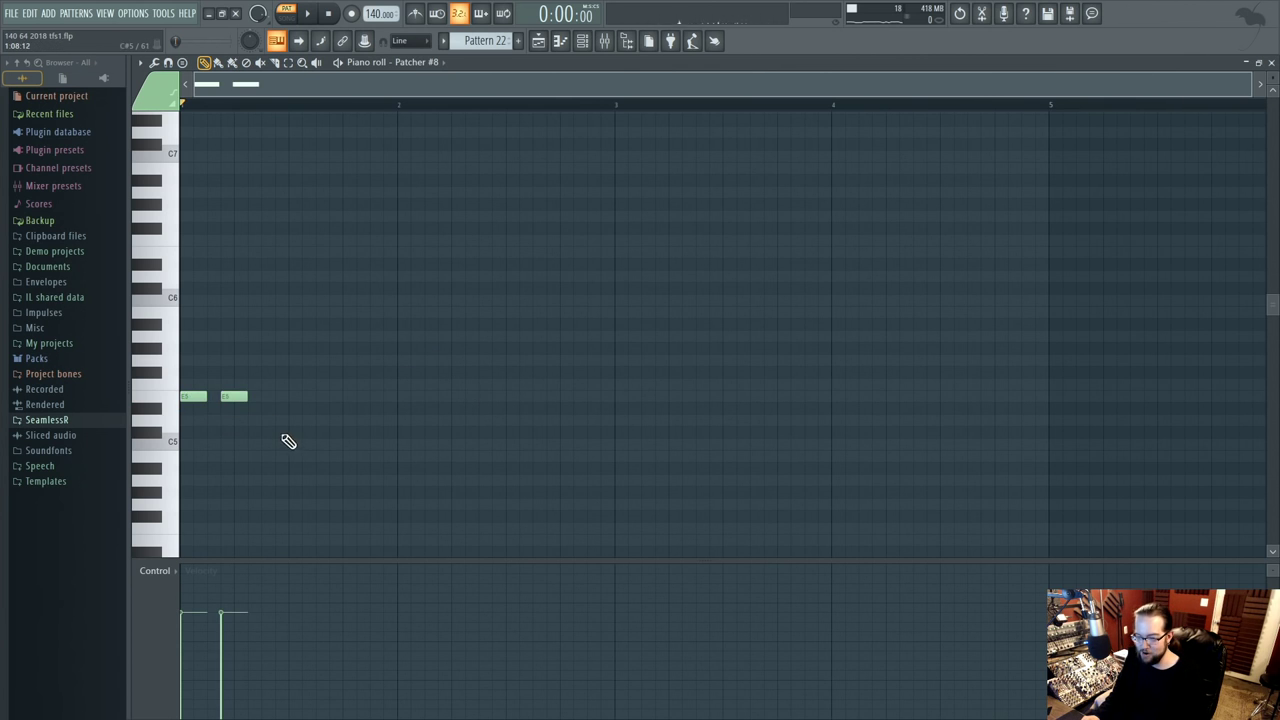
{"action": "key", "text": "space"}
{"action": "right_click", "coordinate": [285, 397]}
{"action": "right_click", "coordinate": [234, 397]}
- Add two half-bar notes, B5 directly after the opening E5 and D#5 shortly after bar 2 starts
{"action": "key", "text": "space"}
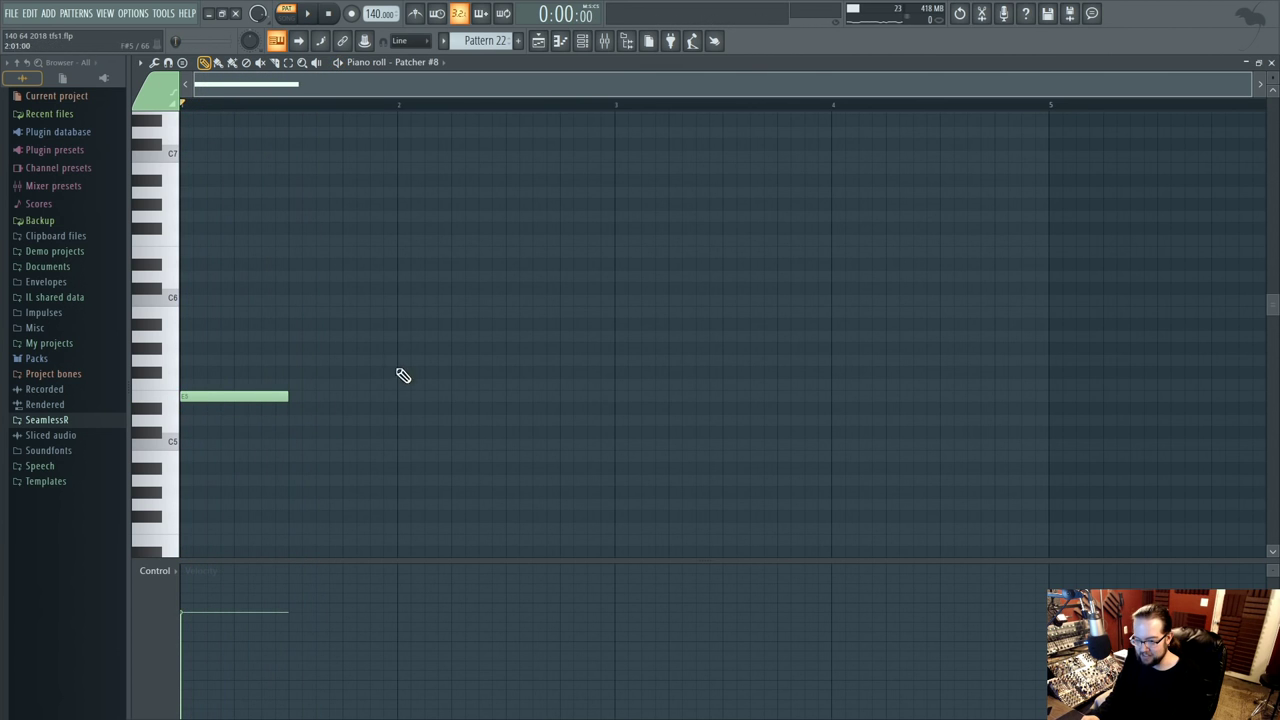
{"action": "left_click", "coordinate": [294, 312]}
{"action": "left_click_drag", "start_coordinate": [320, 396], "coordinate": [437, 411]}
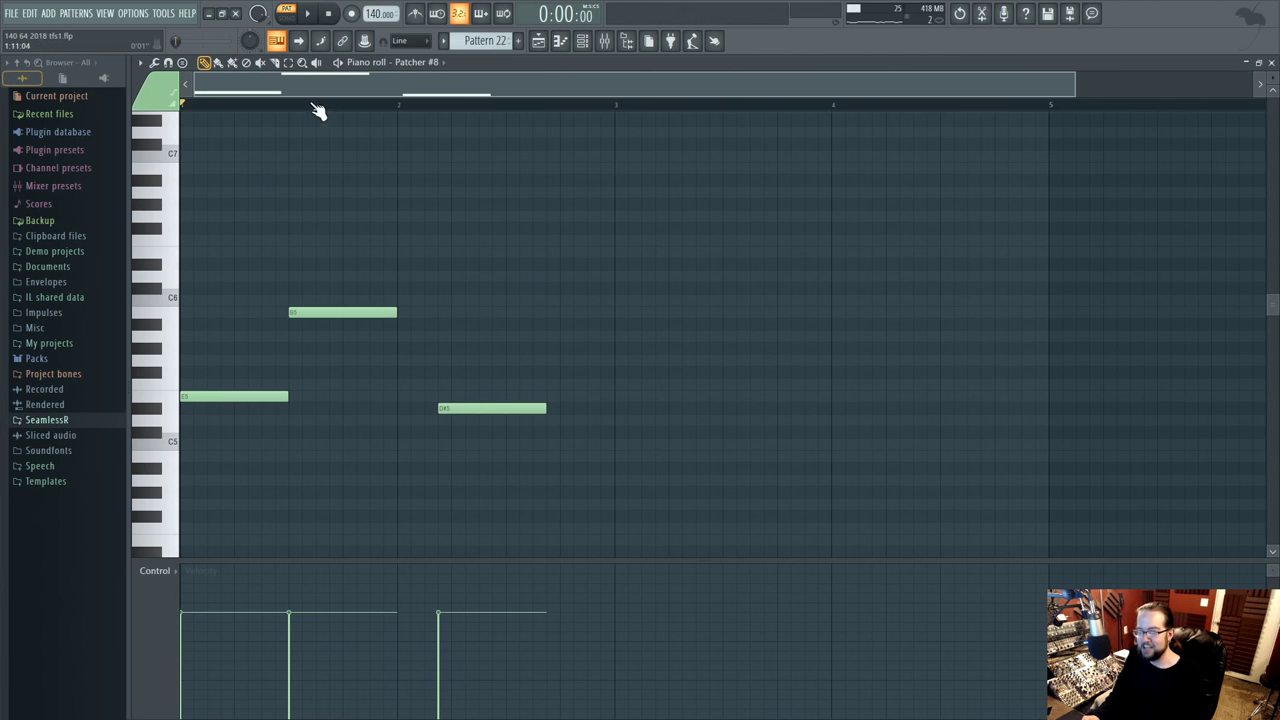
- Delete the half-bar D#5 note in bar 2 of the piano roll
{"action": "mouse_move", "coordinate": [482, 410]}
{"action": "left_mouse_down"}
{"action": "mouse_move", "coordinate": [523, 354]}
{"action": "mouse_move", "coordinate": [494, 263]}
{"action": "mouse_move", "coordinate": [528, 428]}
{"action": "mouse_move", "coordinate": [514, 440]}
{"action": "left_mouse_up"}
{"action": "scroll", "coordinate": [494, 263], "scroll_direction": "down", "scroll_amount": 1}
{"action": "right_click", "coordinate": [520, 396]}
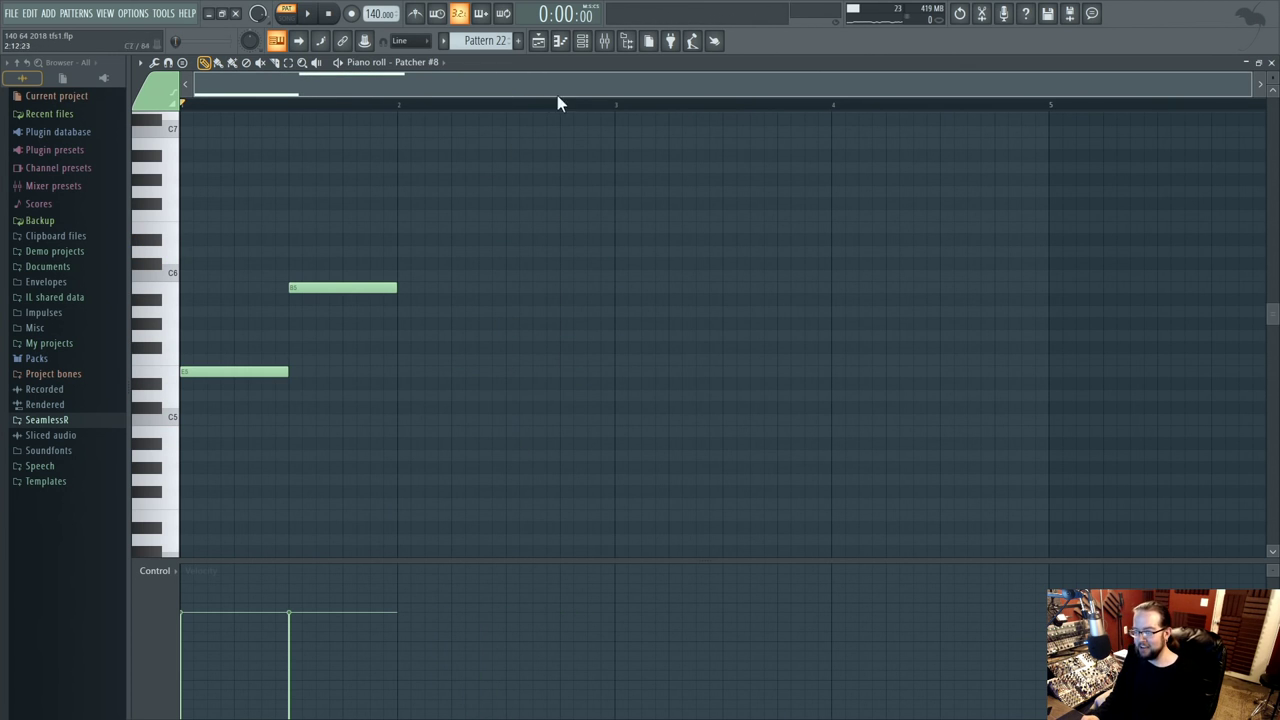
- Open Harmor in Patcher #8, raise the phaser mask's second valley to about mid-height, audition it, and close the plugin
{"action": "left_click", "coordinate": [581, 42]}
{"action": "left_click", "coordinate": [668, 648]}
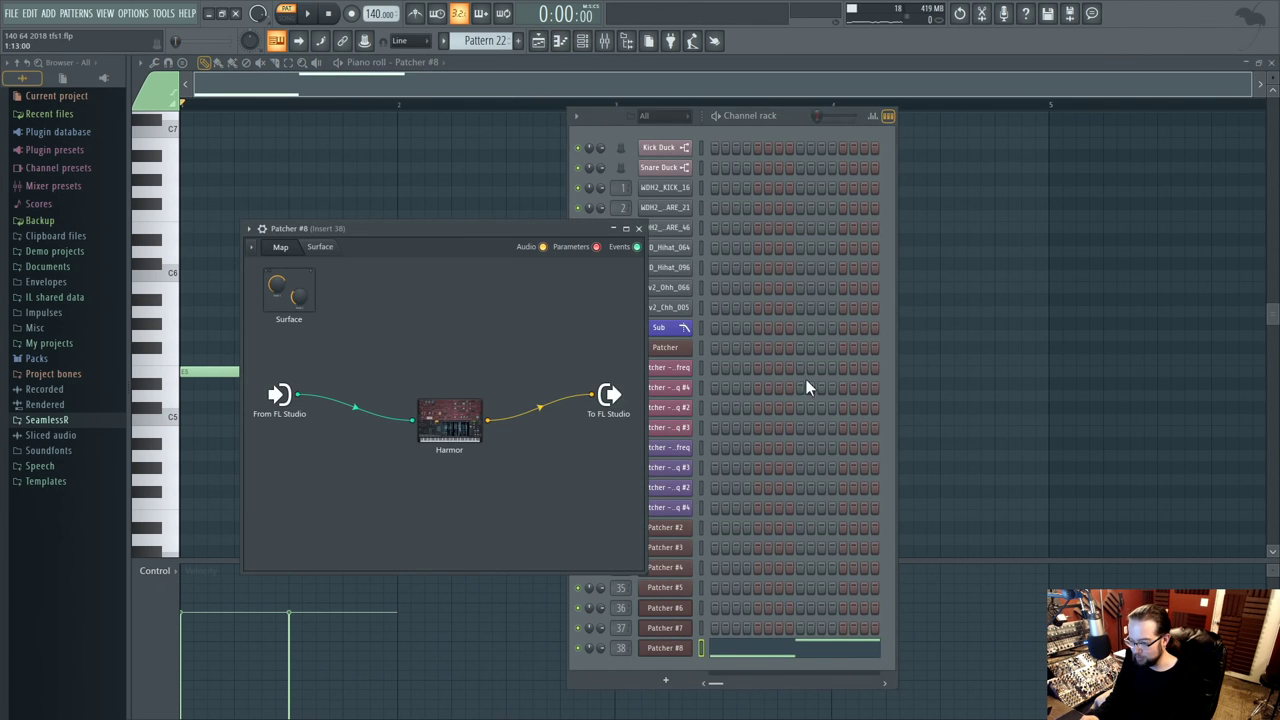
{"action": "double_click", "coordinate": [449, 420]}
{"action": "key", "text": "space"}
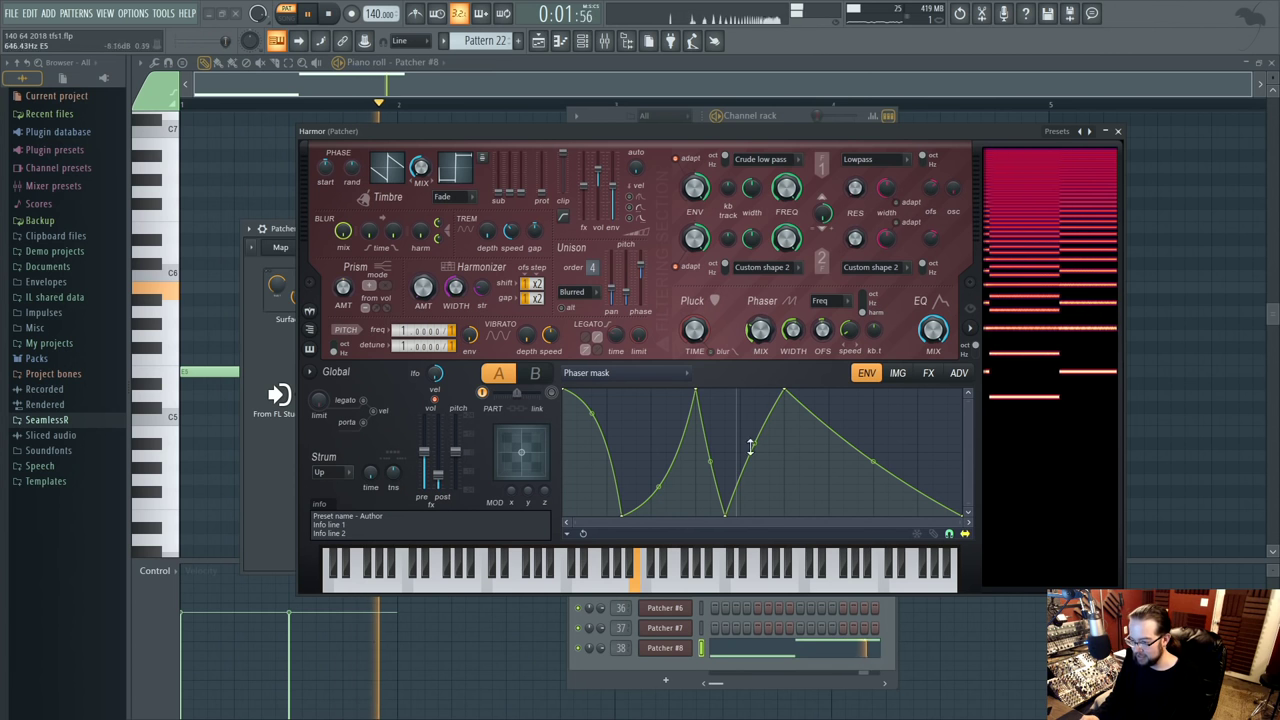
{"action": "left_click_drag", "start_coordinate": [719, 516], "coordinate": [726, 443]}
{"action": "key", "text": "space"}
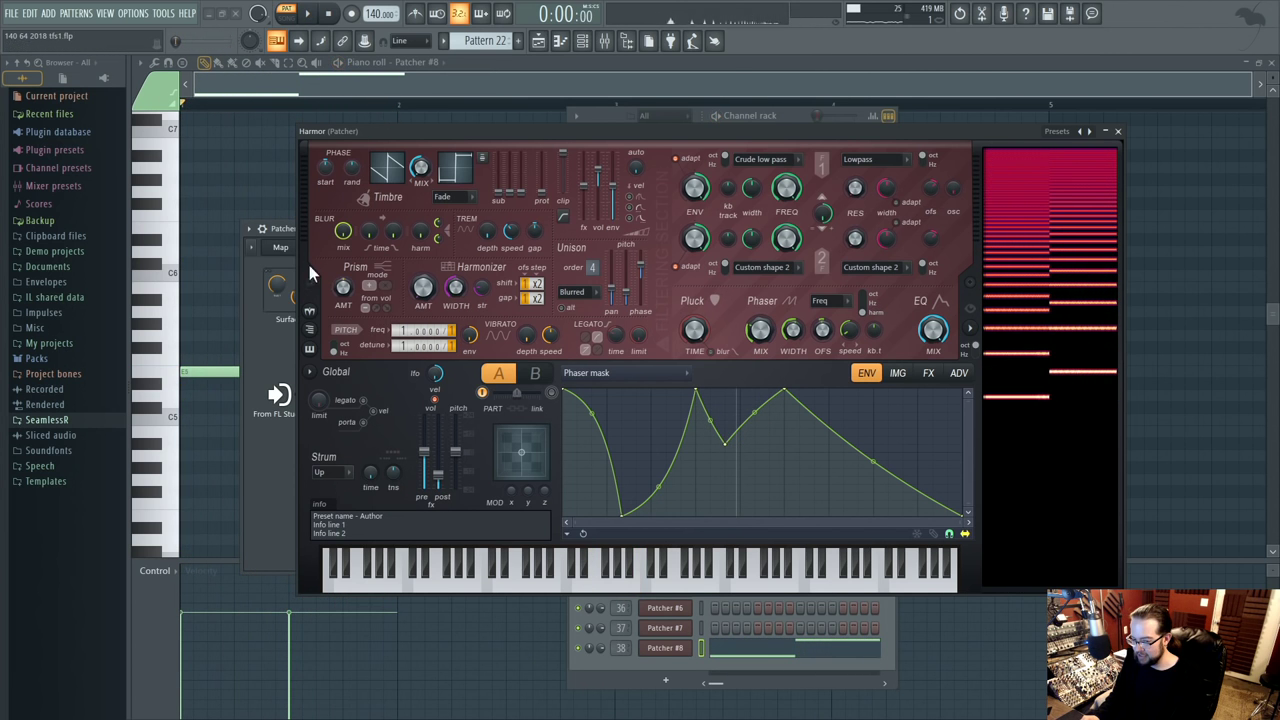
{"action": "left_click", "coordinate": [237, 208]}
{"action": "left_click", "coordinate": [1119, 131]}
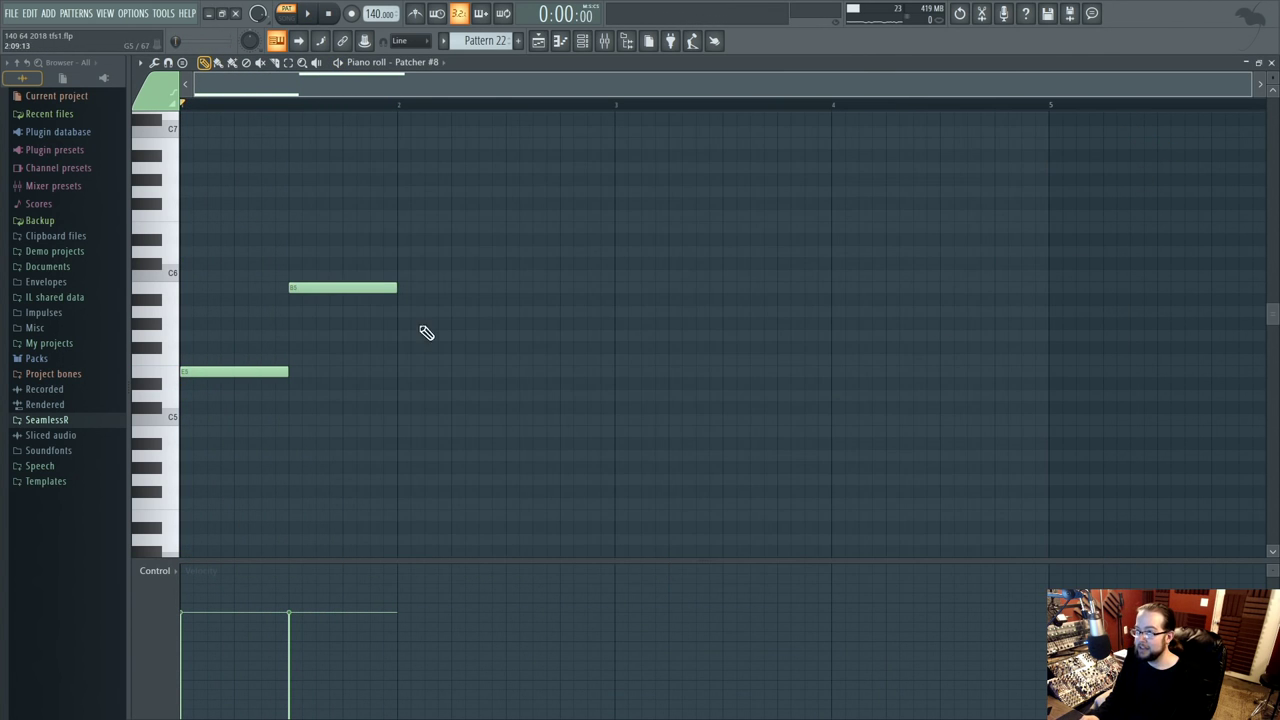
- Replace the B5 note with a one-step G5 at 1:05 and shorten the opening E5 to two steps
{"action": "scroll", "coordinate": [687, 340], "scroll_direction": "up", "scroll_amount": 2}
{"action": "scroll", "coordinate": [607, 304], "scroll_direction": "down", "scroll_amount": 1}
{"action": "key", "text": "space"}
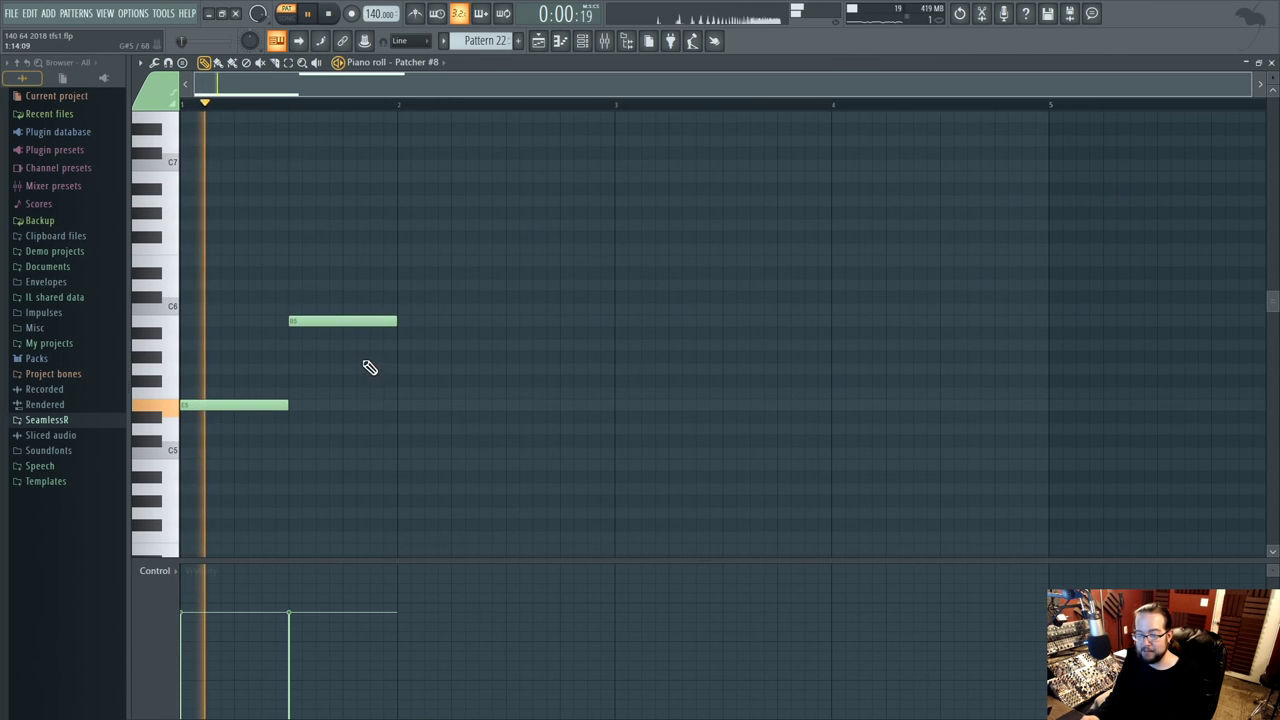
{"action": "right_click", "coordinate": [370, 321]}
{"action": "key", "text": "space"}
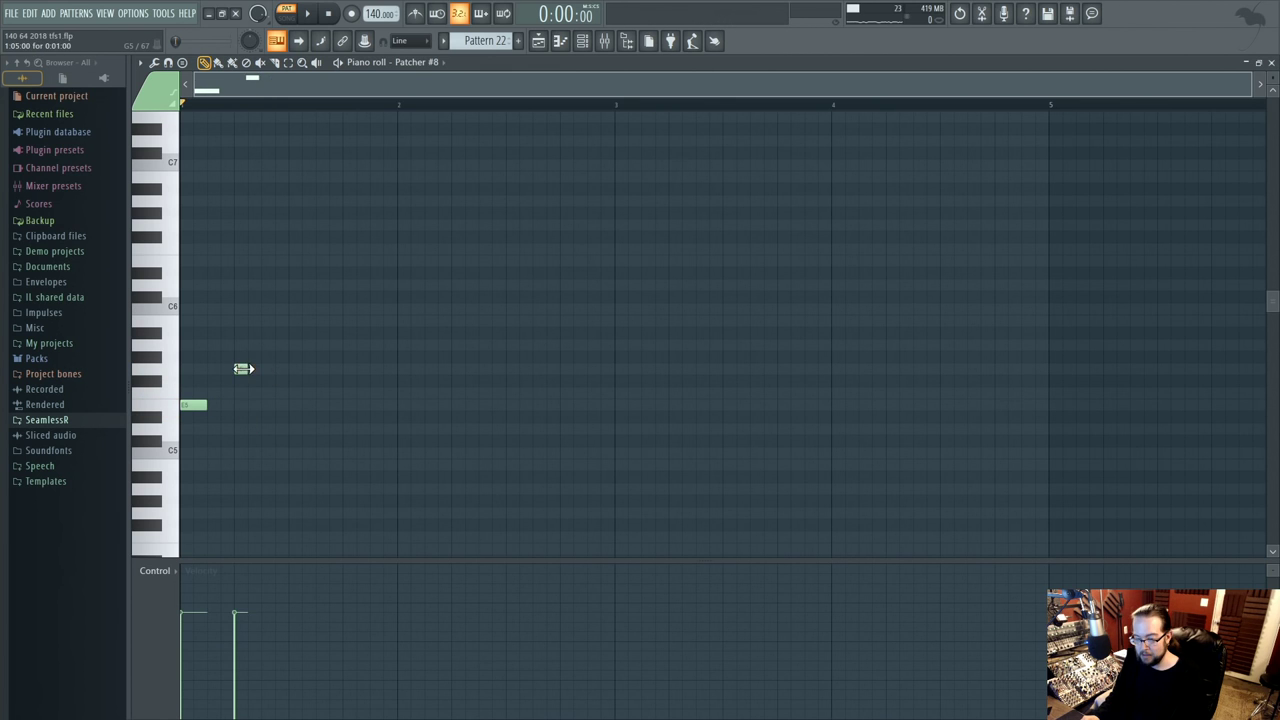
- Add a two-step E5 at 1:07 and a one-step D5 at 1:04, auditioning the riff between edits
{"action": "left_click", "coordinate": [263, 404]}
{"action": "key", "text": "space"}
{"action": "key", "text": "space"}
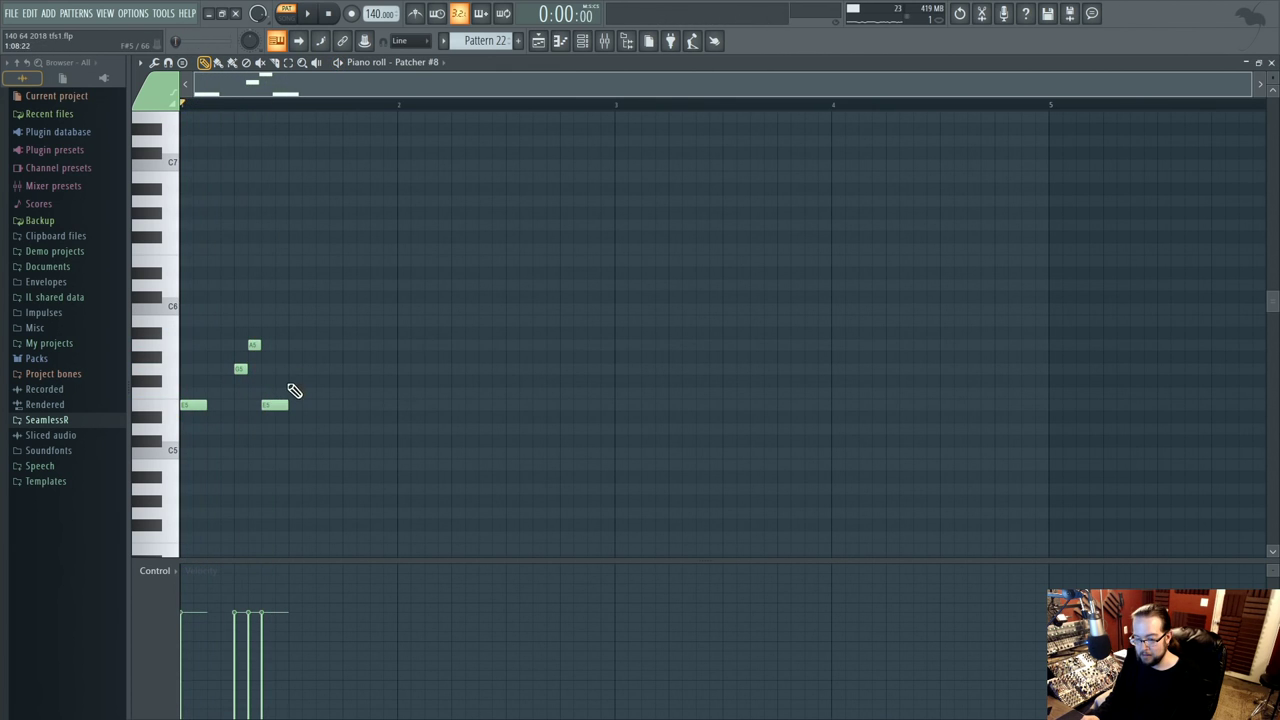
{"action": "key", "text": "space"}
{"action": "left_click", "coordinate": [222, 428]}
{"action": "key", "text": "space"}
- Open the playlist, mute Tracks 1, 3 and 4, and play the arrangement from bar 29 in song mode
{"action": "left_click", "coordinate": [538, 40]}
{"action": "scroll", "coordinate": [632, 515], "scroll_direction": "up", "scroll_amount": 3}
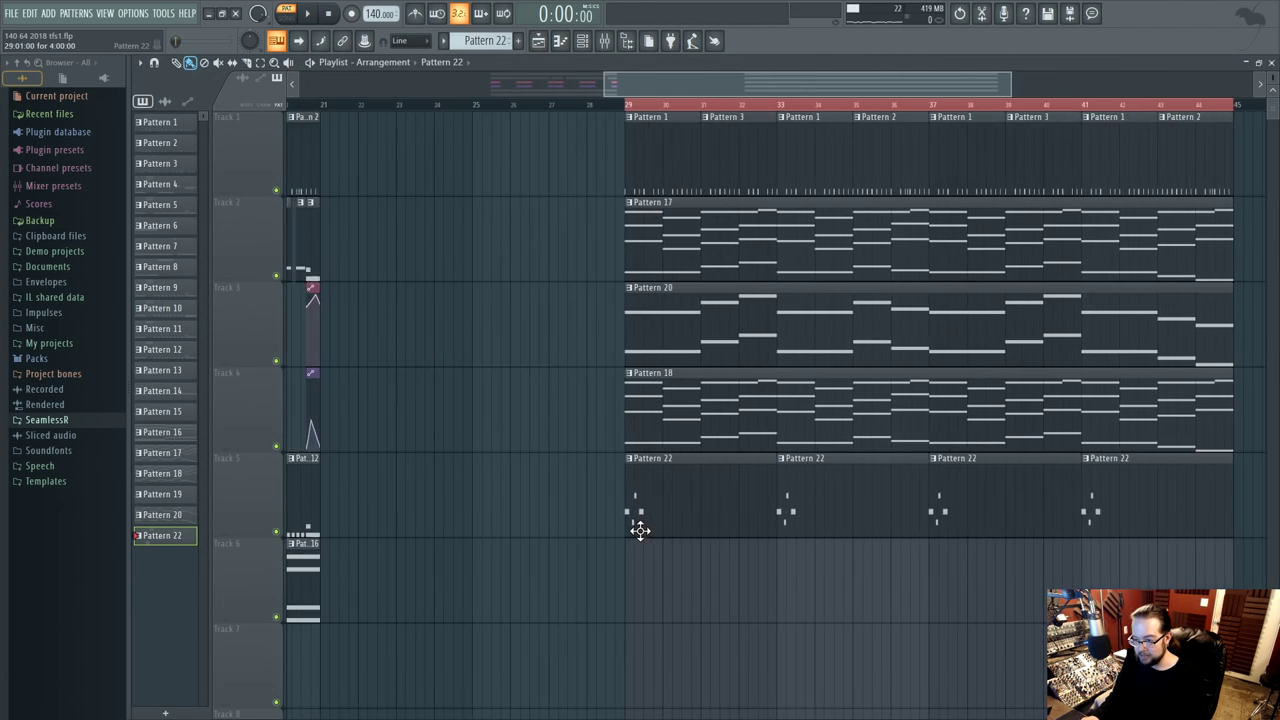
{"action": "left_click", "coordinate": [276, 360]}
{"action": "left_click", "coordinate": [276, 446]}
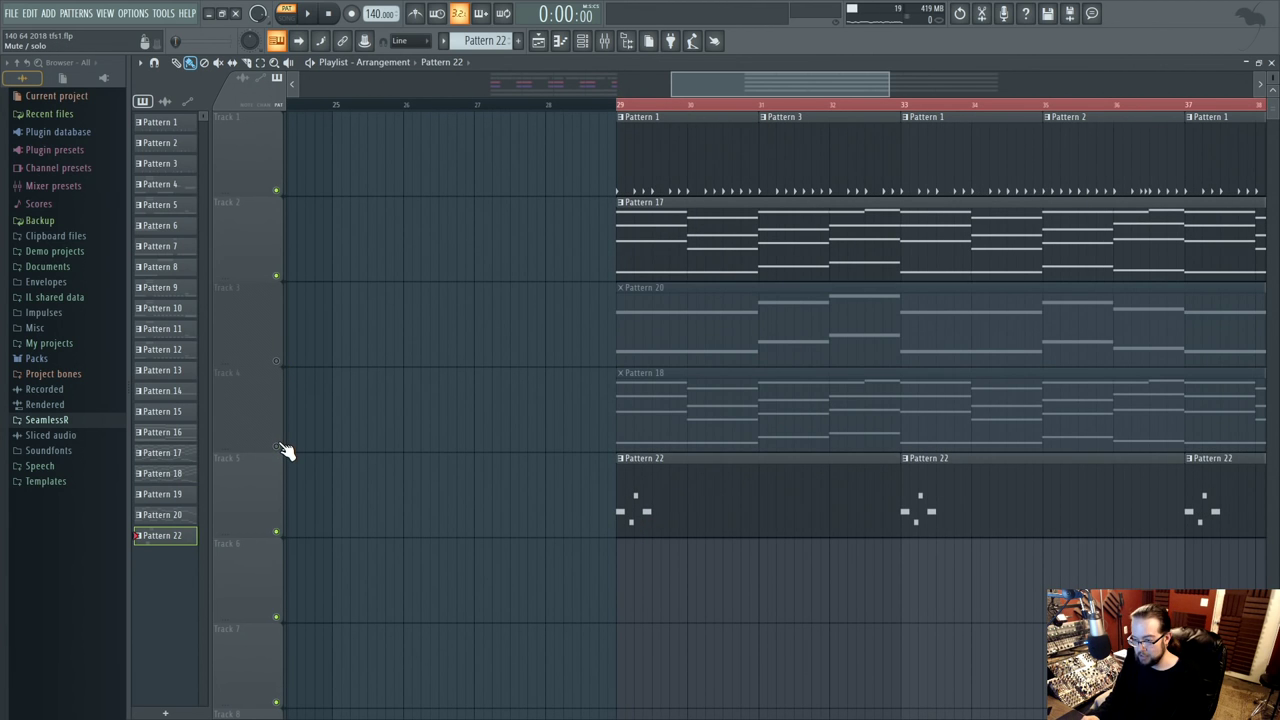
{"action": "left_click", "coordinate": [604, 40]}
{"action": "key", "text": "F9"}
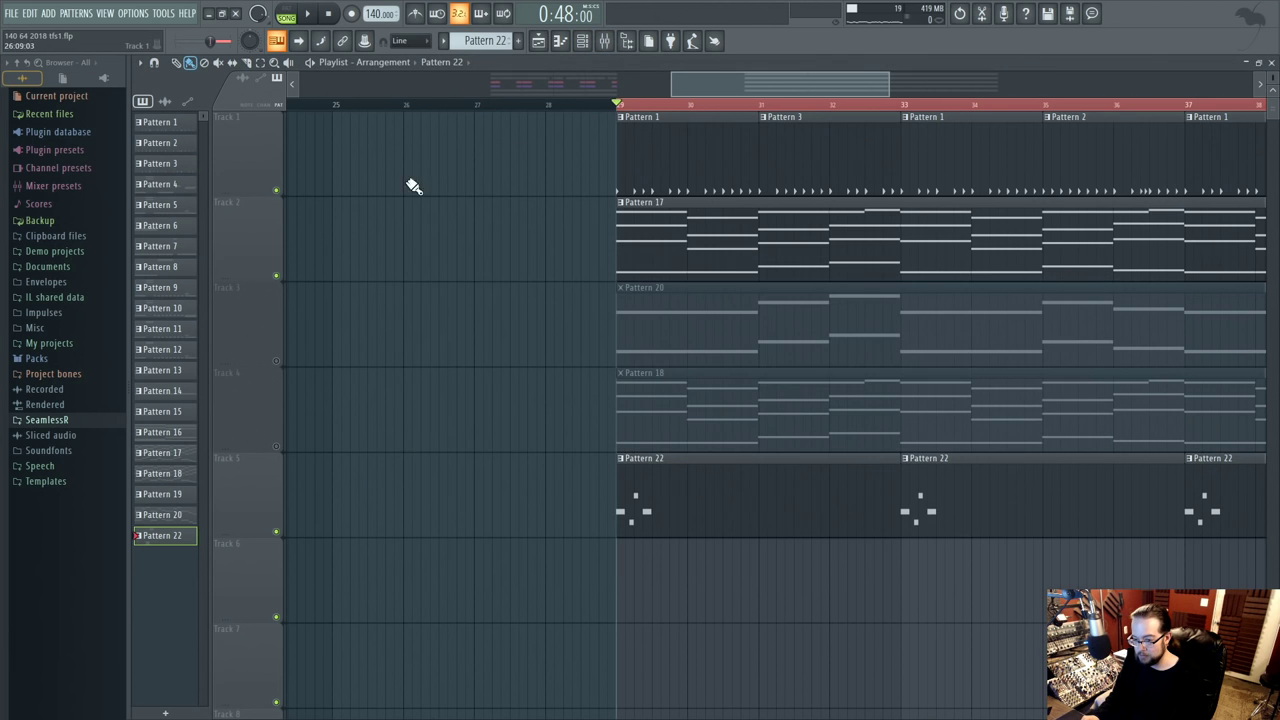
{"action": "left_click", "coordinate": [276, 190]}
{"action": "key", "text": "space"}
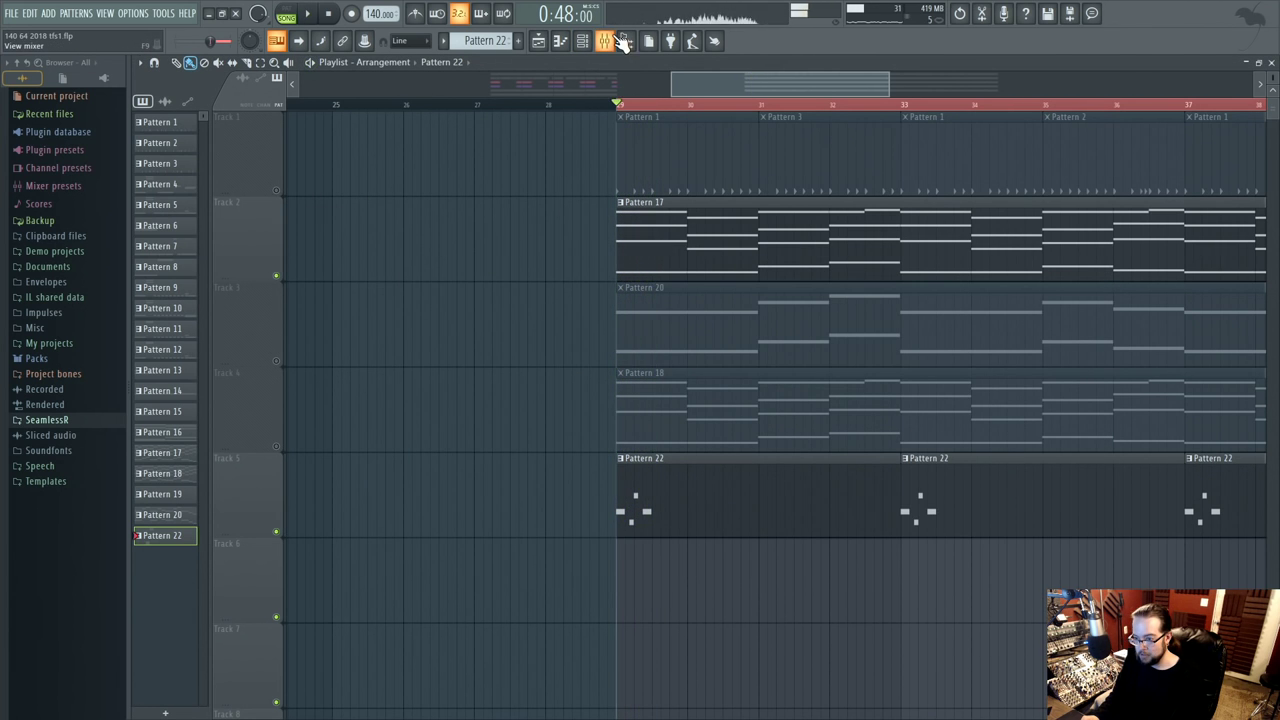
- Lower the Insert 35 fader and set the Insert 38 fader to -6.6 dB in the mixer during playback
{"action": "key", "text": "F9"}
{"action": "left_click_drag", "start_coordinate": [588, 432], "coordinate": [590, 450]}
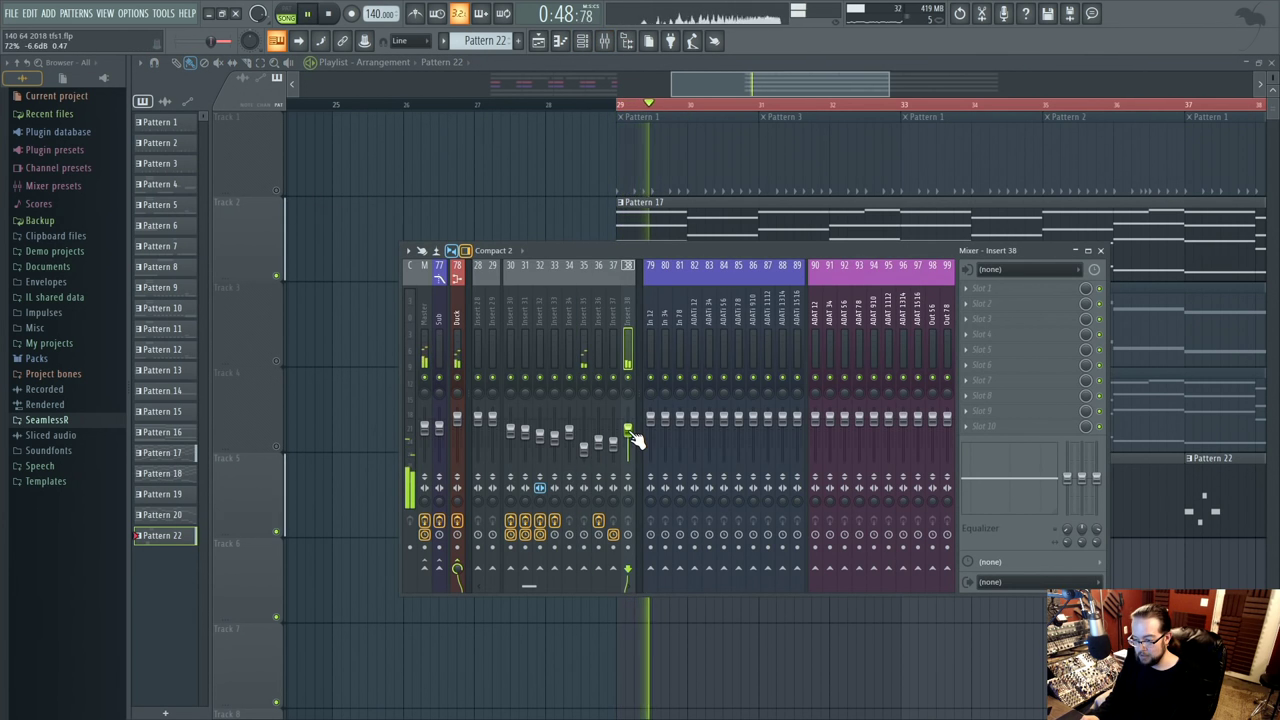
{"action": "key", "text": "F9"}
- In Pattern 22, delete the D5 and G5 notes and lengthen the two E5 notes to five and six steps
{"action": "double_click", "coordinate": [676, 486]}
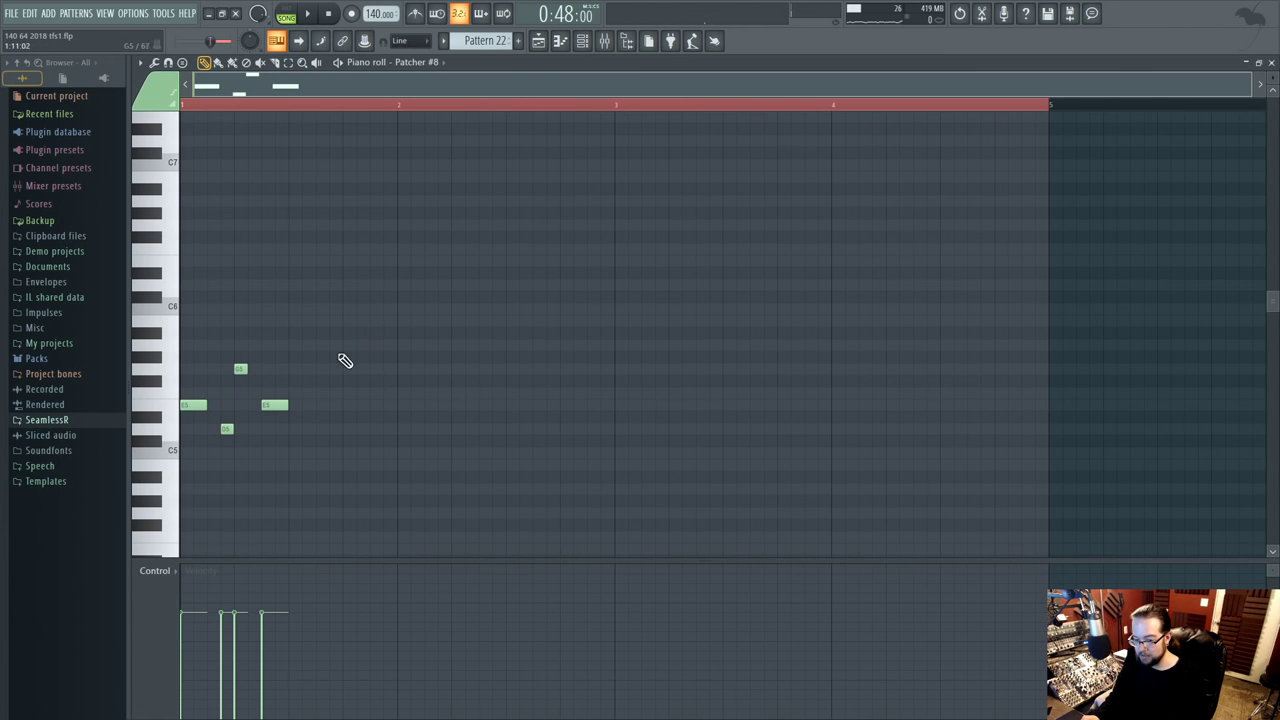
{"action": "key", "text": "space"}
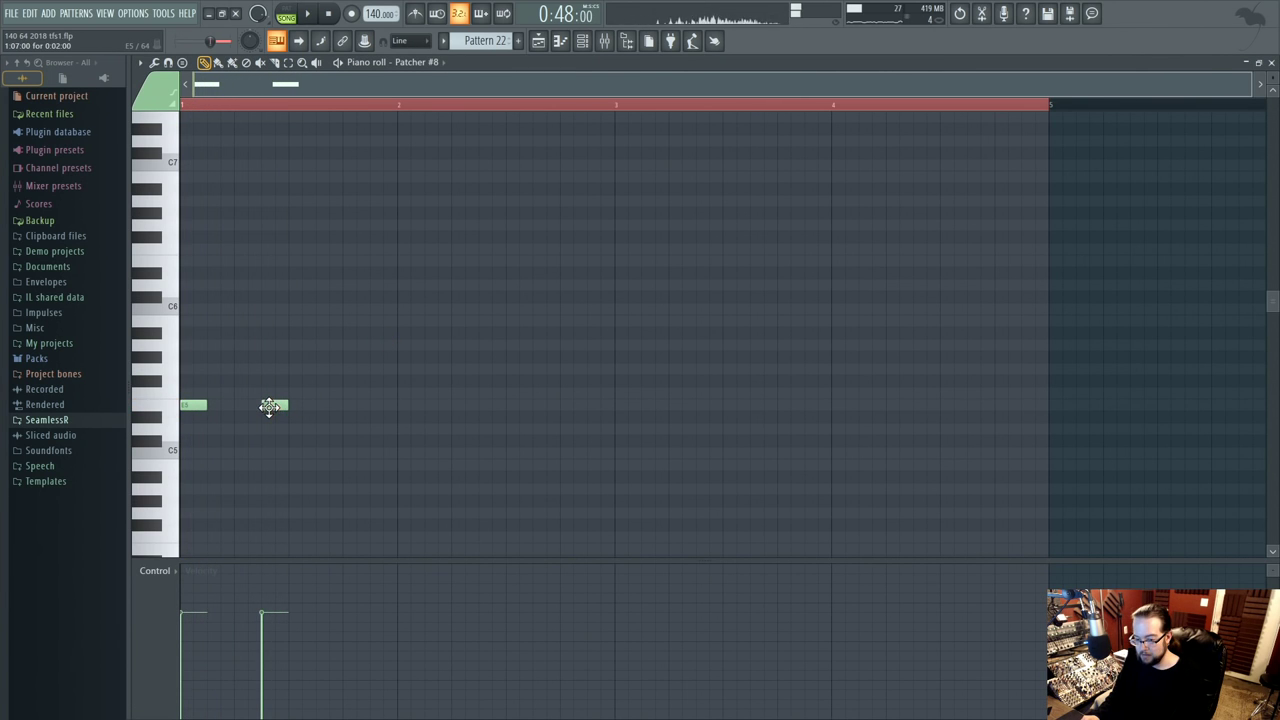
{"action": "key", "text": "space"}
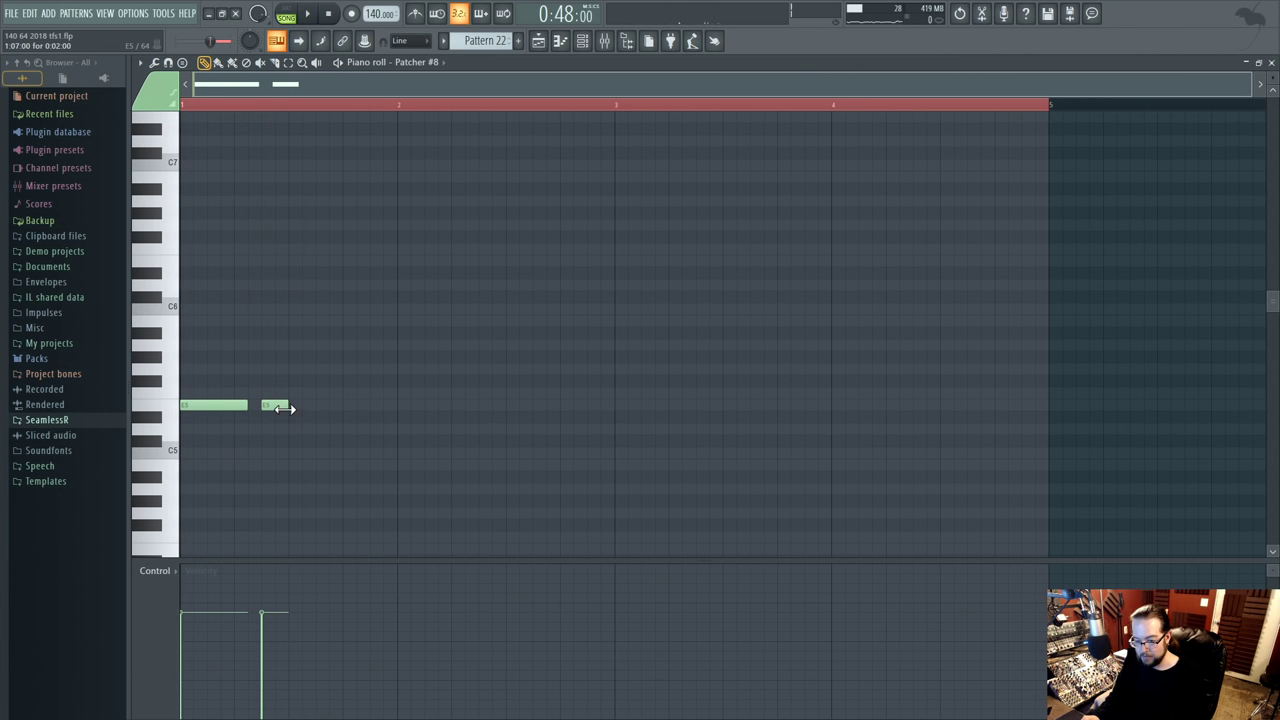
{"action": "key", "text": "space"}
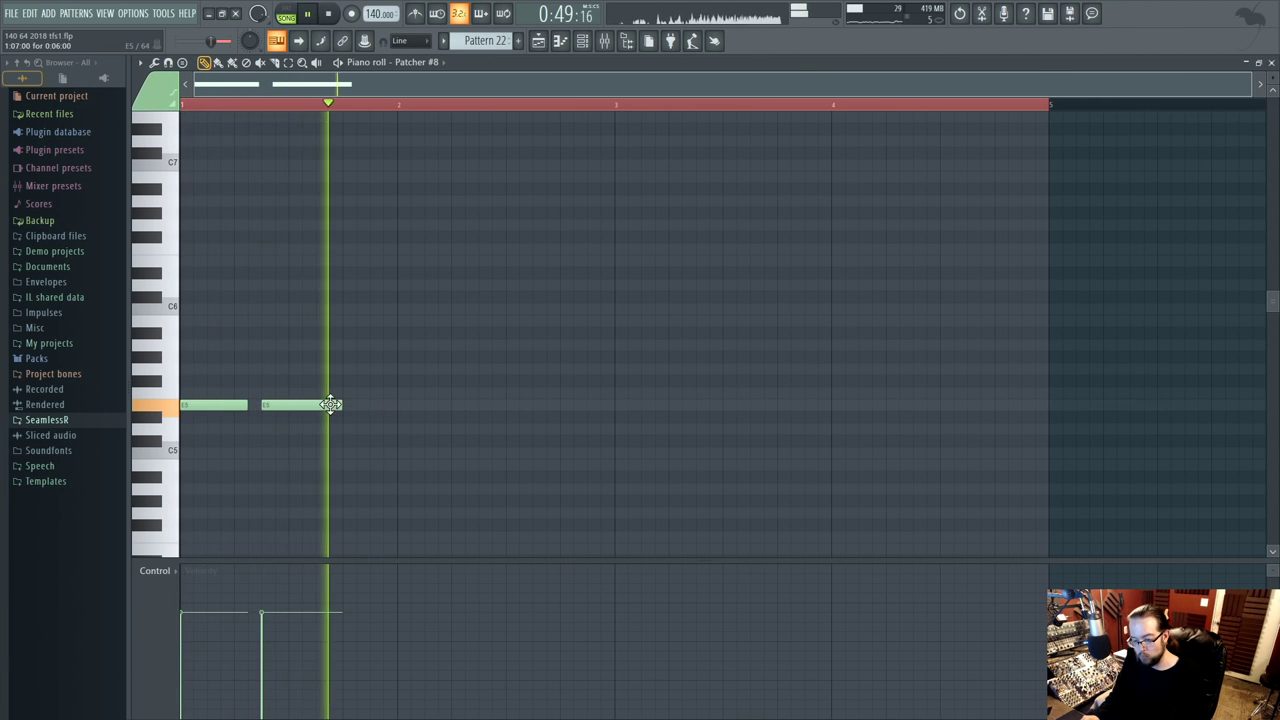
- Shorten the opening E5 to four steps, delete the second E5, and restart playback
{"action": "key", "text": "space"}
{"action": "left_click_drag", "start_coordinate": [244, 408], "coordinate": [233, 408]}
{"action": "key", "text": "space"}
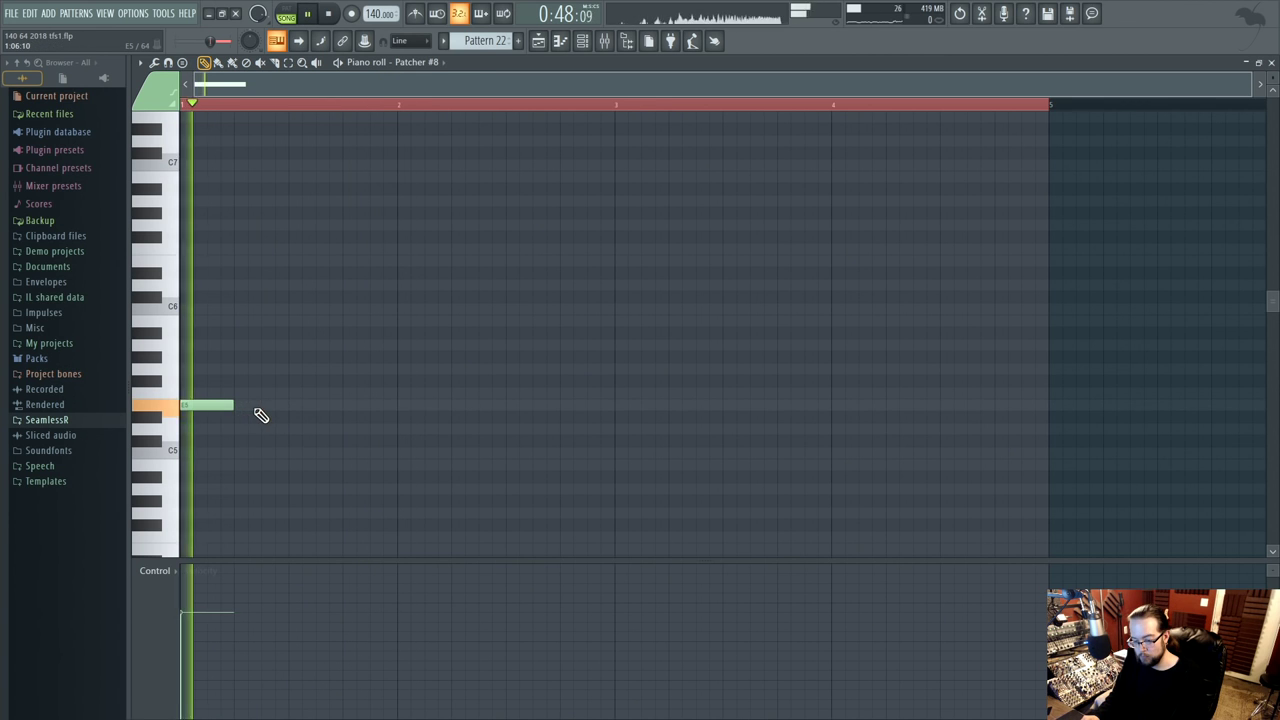
- Add four-step notes E5 at 1:07, E5 at 1:13 and F#5 at 2:03, and play the riff
{"action": "left_click", "coordinate": [264, 406]}
{"action": "left_click", "coordinate": [346, 406]}
{"action": "left_click", "coordinate": [432, 382]}
{"action": "left_click", "coordinate": [500, 368]}
{"action": "right_click", "coordinate": [535, 369]}
{"action": "key", "text": "space"}
{"action": "key", "text": "space"}
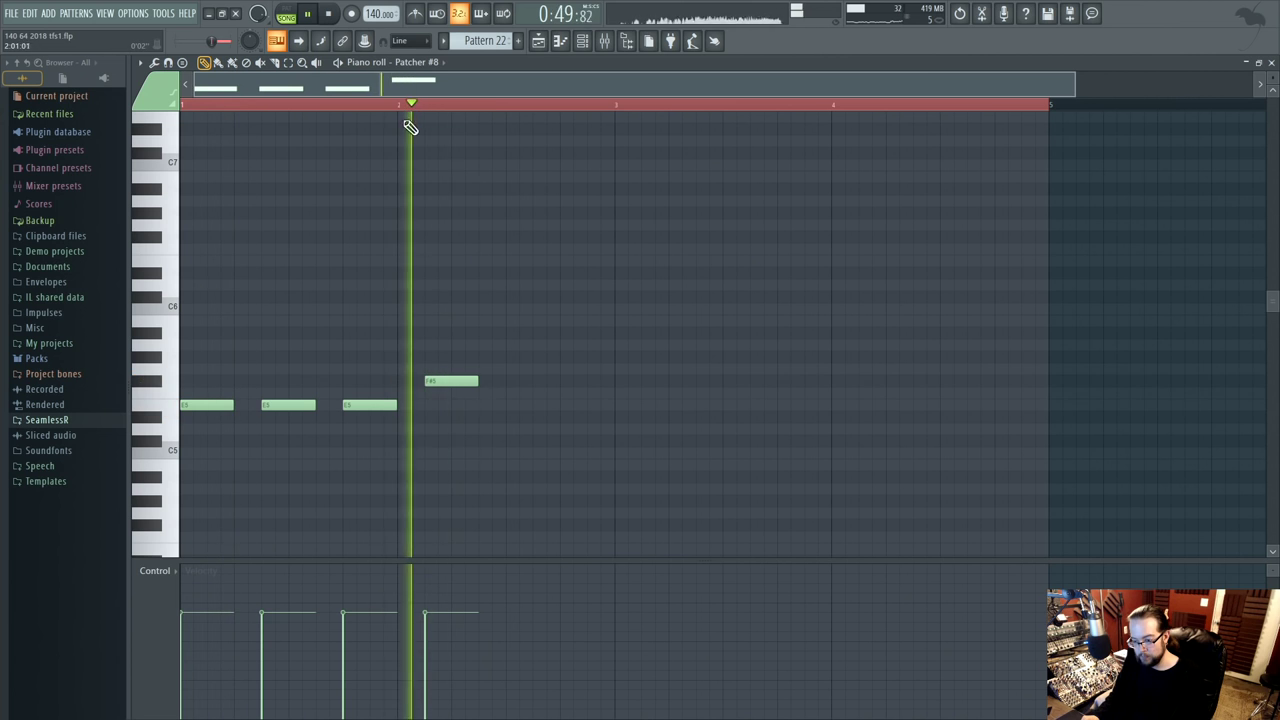
- Add a four-step G#5 at 2:09 and raise the F#5 before it to G5 while the riff plays
{"action": "left_click_drag", "start_coordinate": [510, 369], "coordinate": [523, 347]}
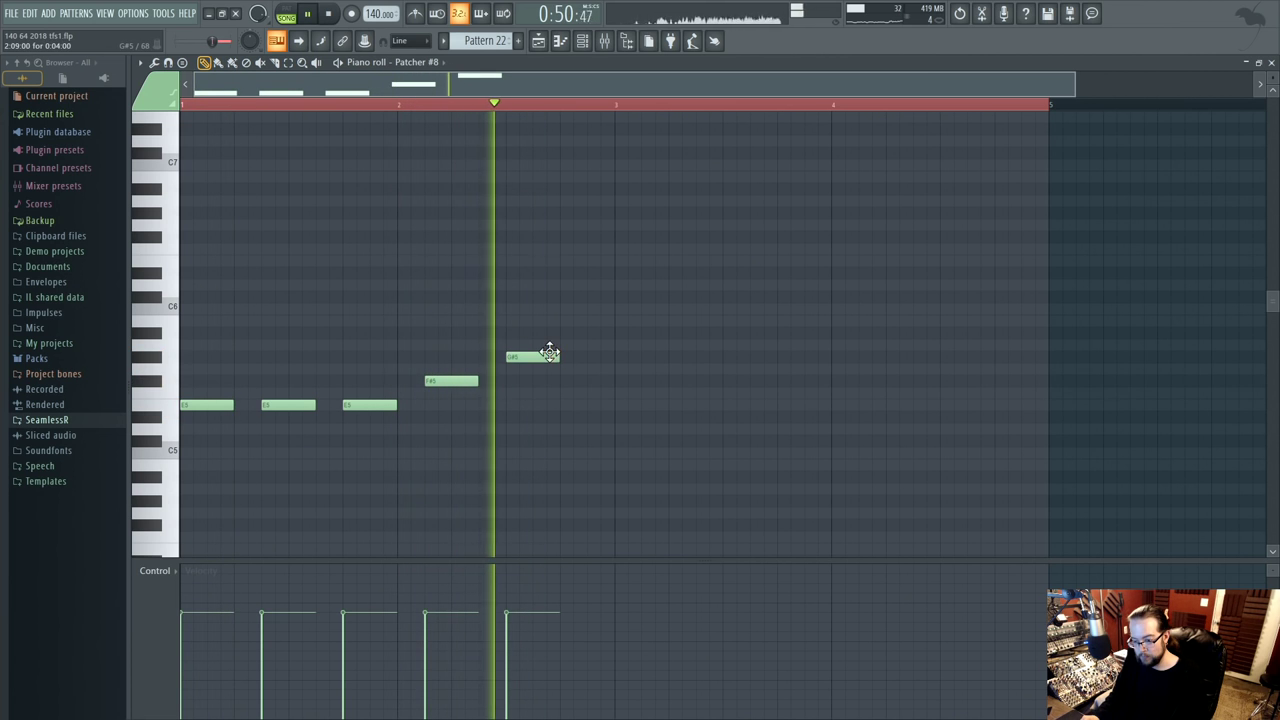
{"action": "left_click", "coordinate": [400, 106]}
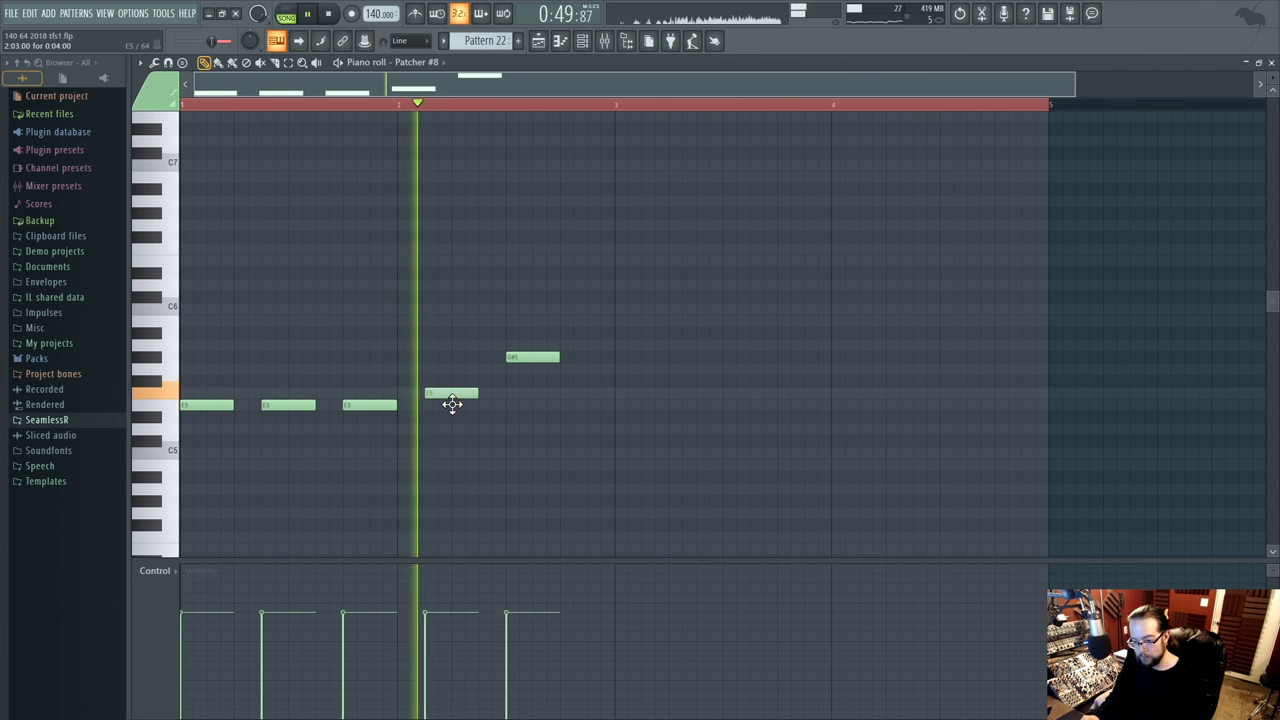
{"action": "mouse_move", "coordinate": [451, 381]}
{"action": "left_mouse_down"}
{"action": "mouse_move", "coordinate": [451, 359]}
{"action": "mouse_move", "coordinate": [451, 374]}
{"action": "mouse_move", "coordinate": [474, 371]}
{"action": "mouse_move", "coordinate": [461, 375]}
{"action": "left_mouse_up"}
{"action": "key", "text": "space"}
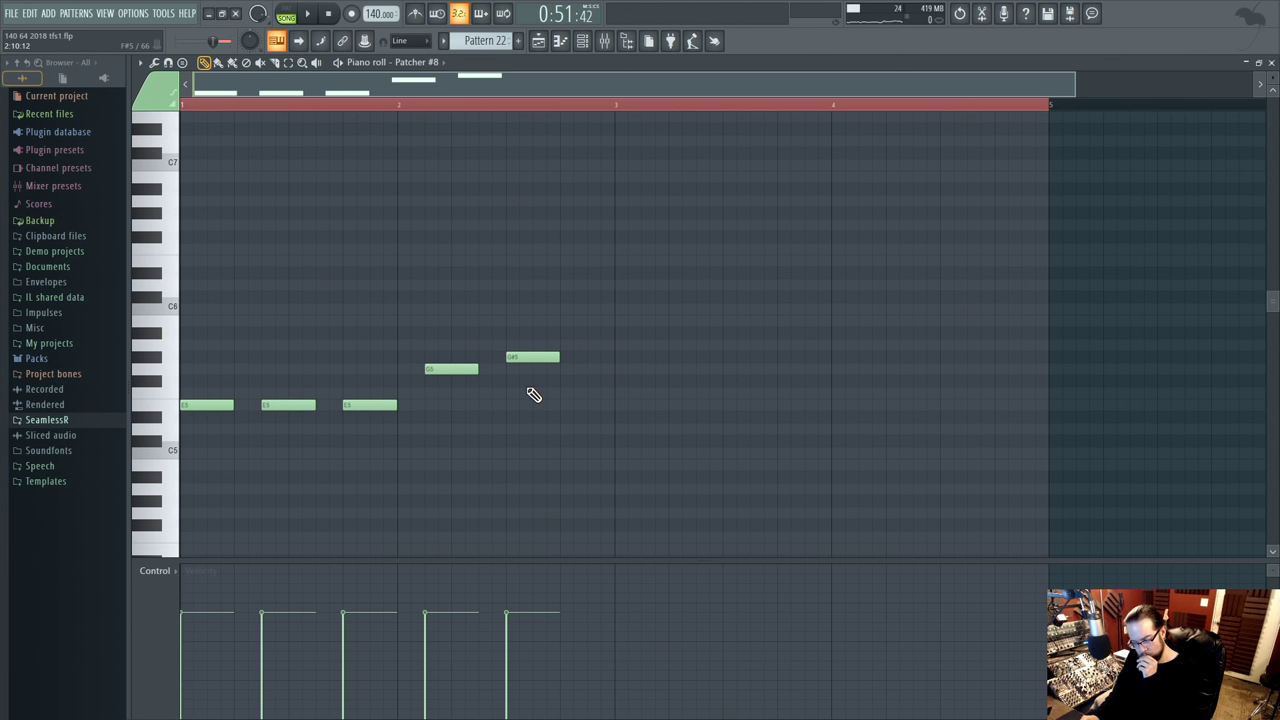
- Return to the playlist and unmute Tracks 1, 3 and 4
{"action": "left_click", "coordinate": [539, 42]}
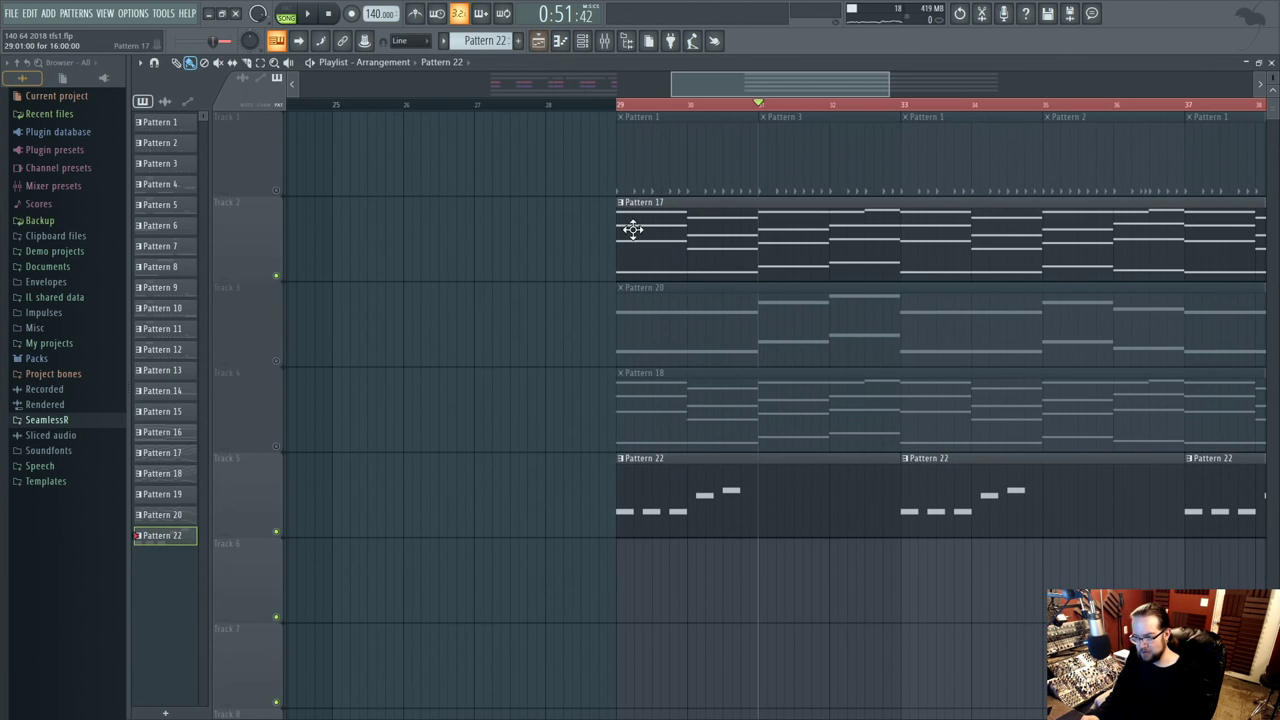
{"action": "left_click", "coordinate": [277, 191]}
{"action": "left_click", "coordinate": [277, 361]}
{"action": "left_click", "coordinate": [277, 446]}
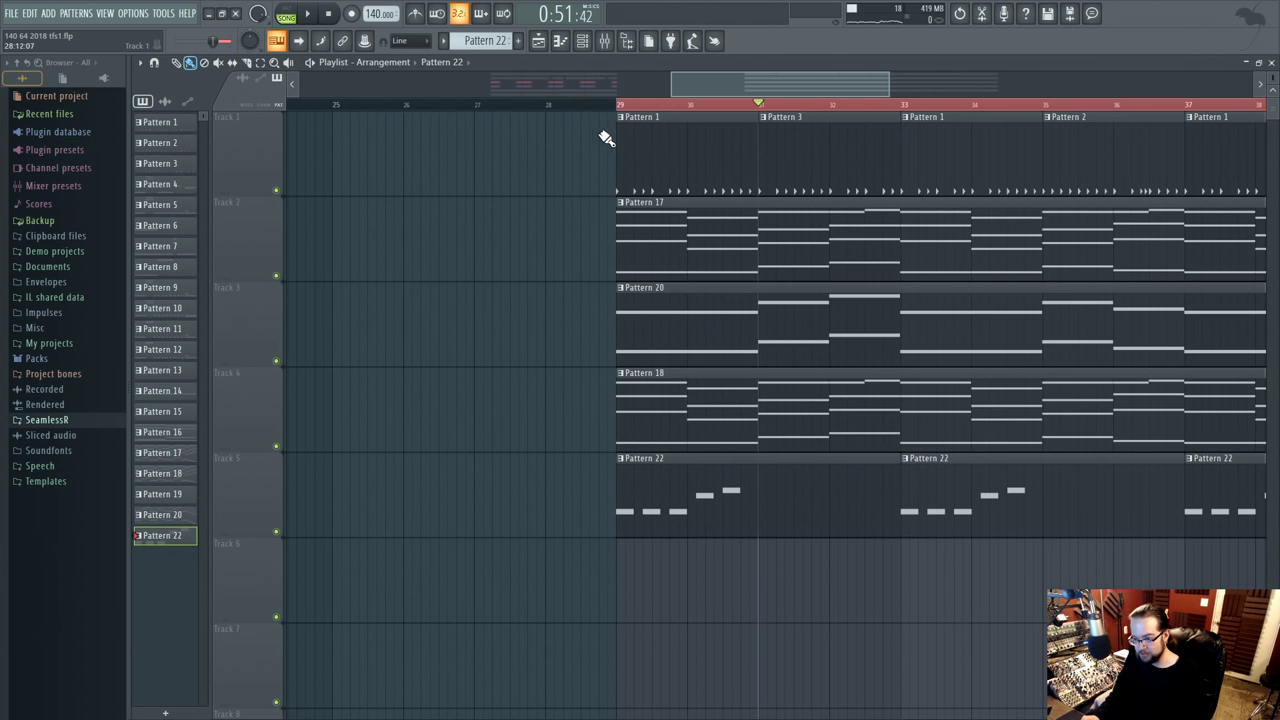
- Raise the Insert 38 fader and lower the Insert 37 fader to -20.0 dB in the mixer while the song plays
{"action": "left_click", "coordinate": [604, 41]}
{"action": "key", "text": "space"}
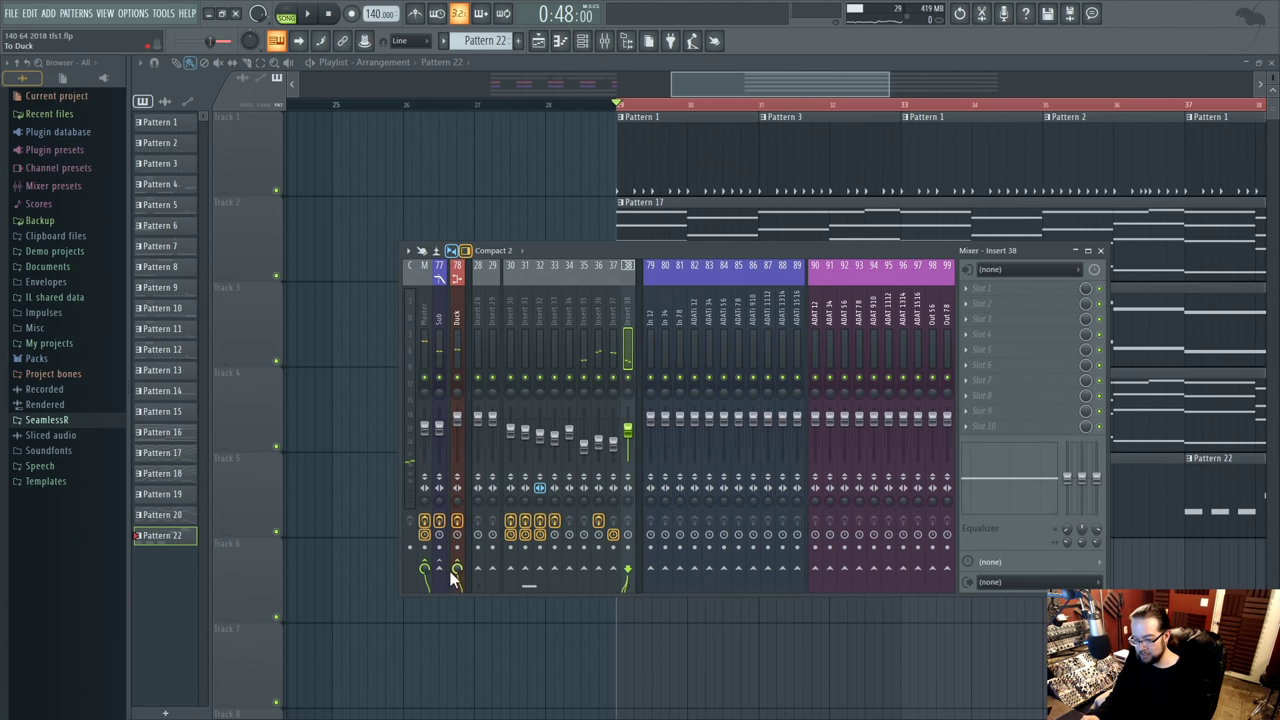
{"action": "key", "text": "space"}
{"action": "mouse_move", "coordinate": [620, 428]}
{"action": "left_mouse_down"}
{"action": "mouse_move", "coordinate": [627, 418]}
{"action": "mouse_move", "coordinate": [613, 446]}
{"action": "left_mouse_up"}
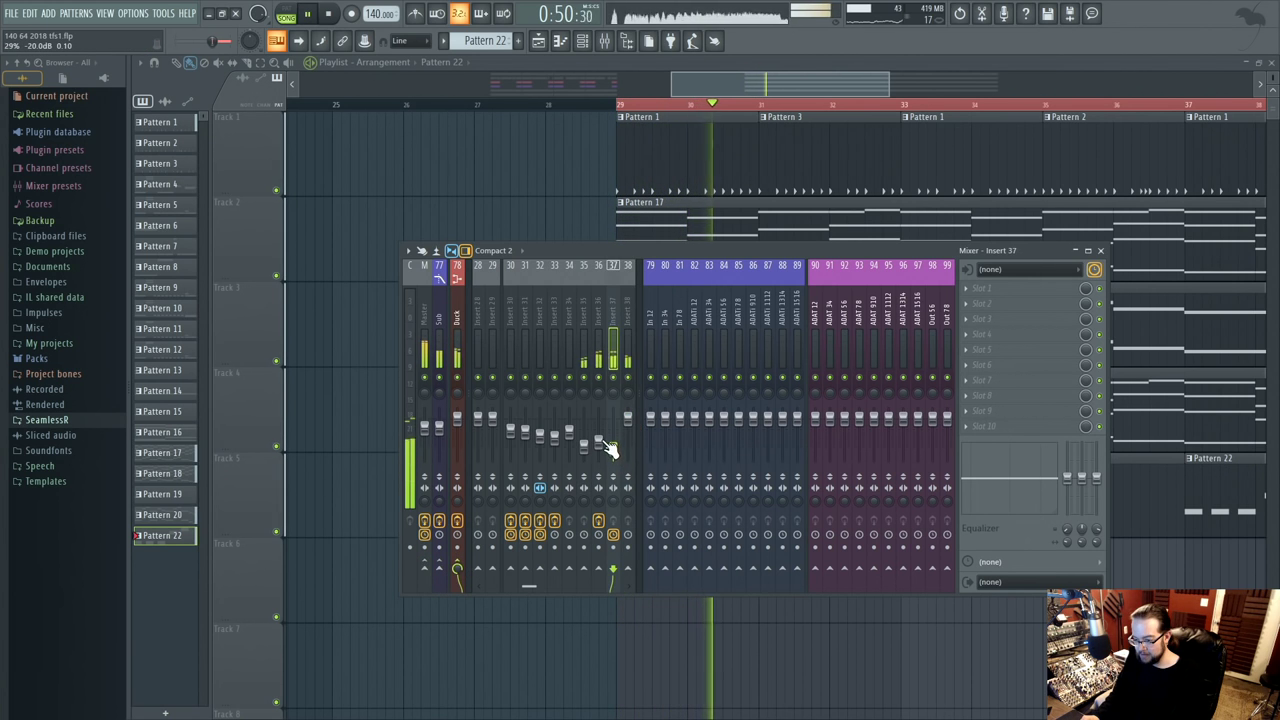
{"action": "key", "text": "space"}
{"action": "key", "text": "F9"}
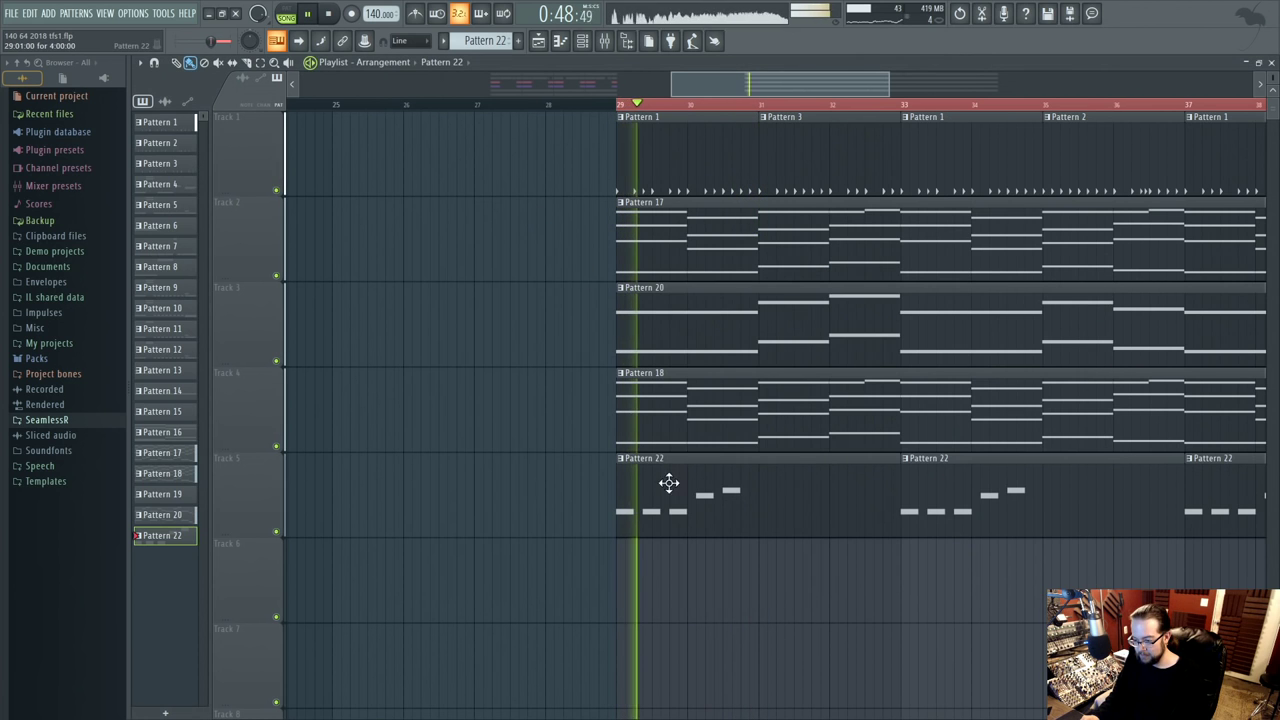
- Replace Pattern 22's notes with one-step notes E5, E5, E5, G5, E5, A5, E5 placed two steps apart from the bar's start
{"action": "double_click", "coordinate": [671, 471]}
{"action": "right_click", "coordinate": [432, 370]}
{"action": "right_click", "coordinate": [370, 405]}
{"action": "right_click", "coordinate": [290, 405]}
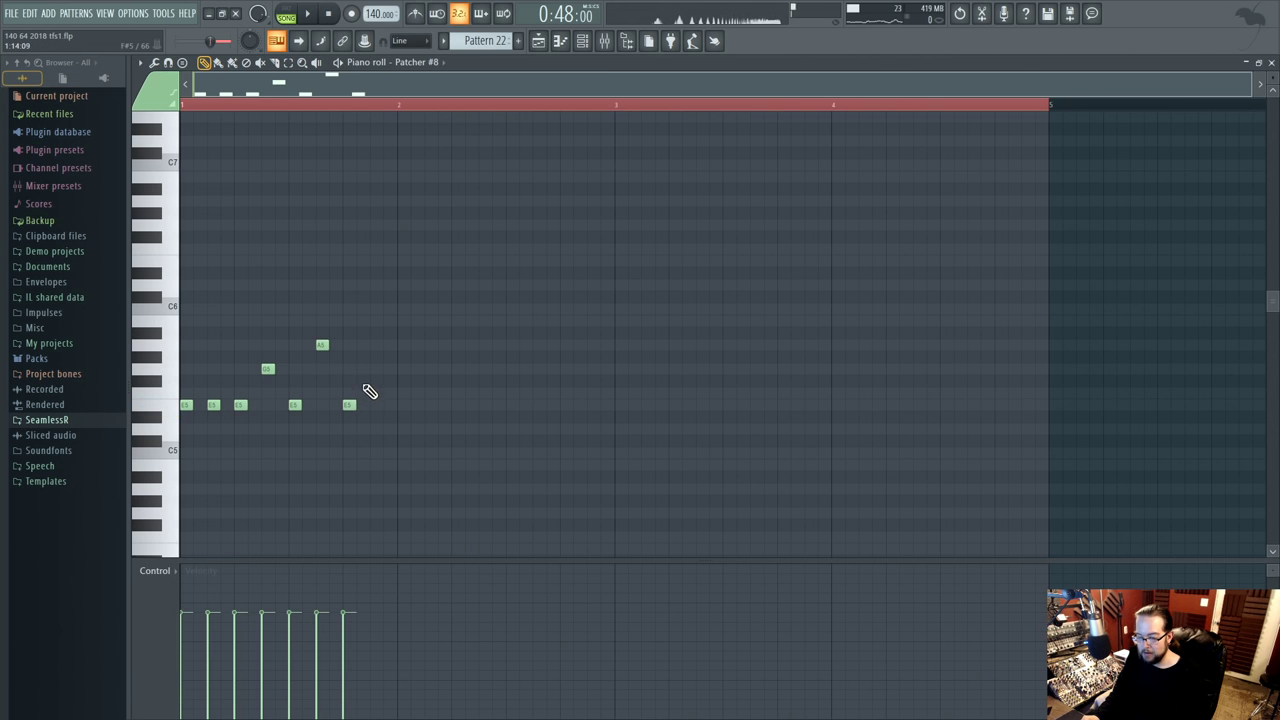
- Add a two-step F#5 at 1:15 and a two-step A5 at the start of bar 2, and audition the riff
{"action": "left_click", "coordinate": [405, 345]}
{"action": "key", "text": "space"}
{"action": "key", "text": "space"}
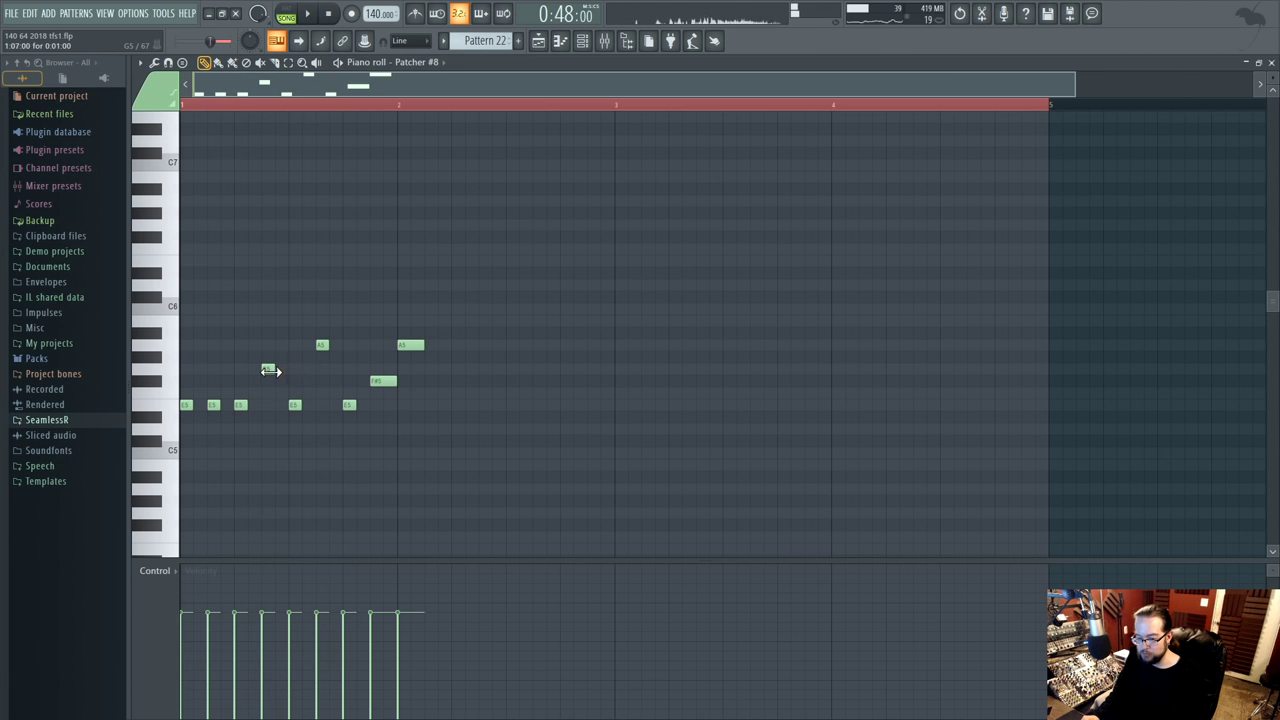
- Raise the one-step G5 and the two-step F#5 to G#5, replaying the riff to compare
{"action": "key", "text": "space"}
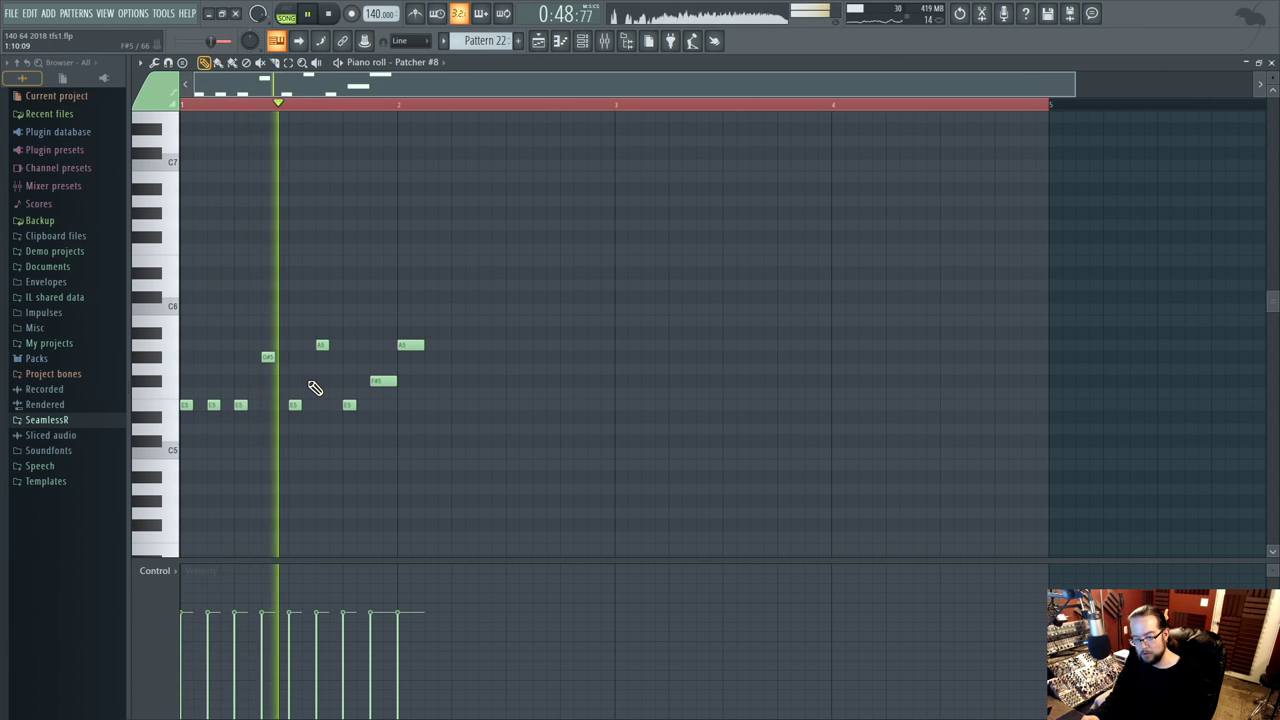
{"action": "key", "text": "space"}
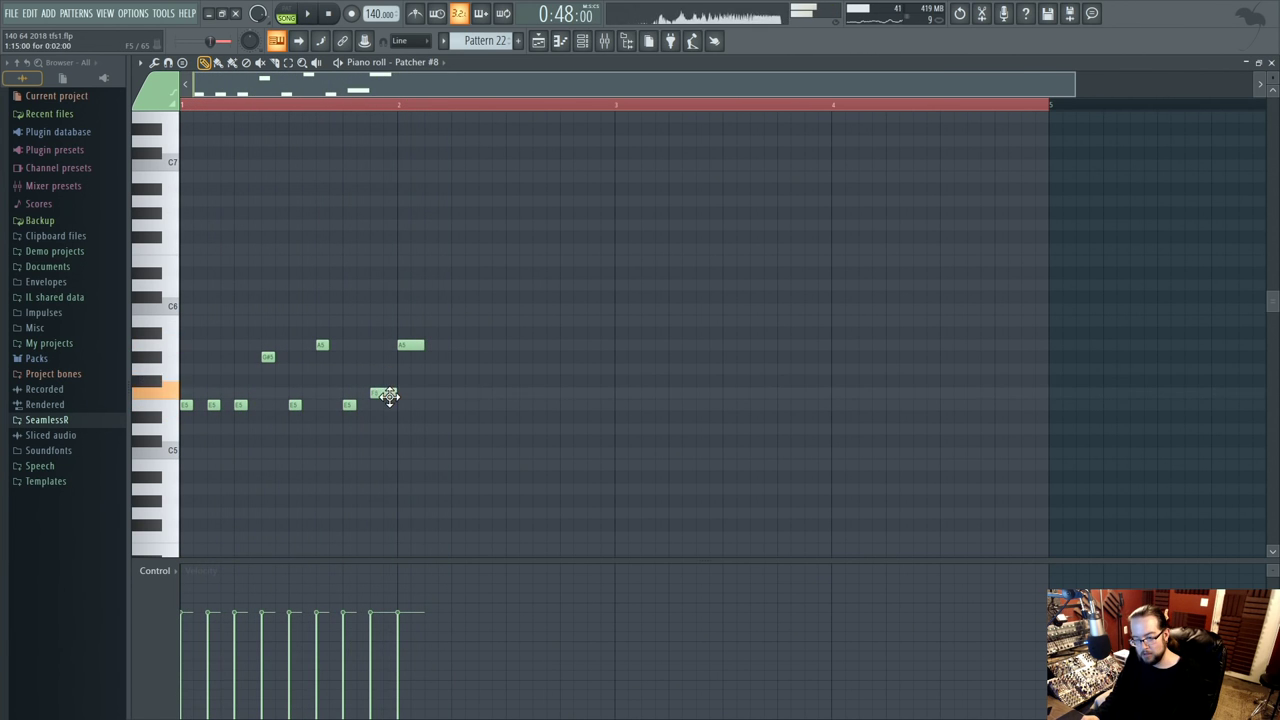
{"action": "key", "text": "space"}
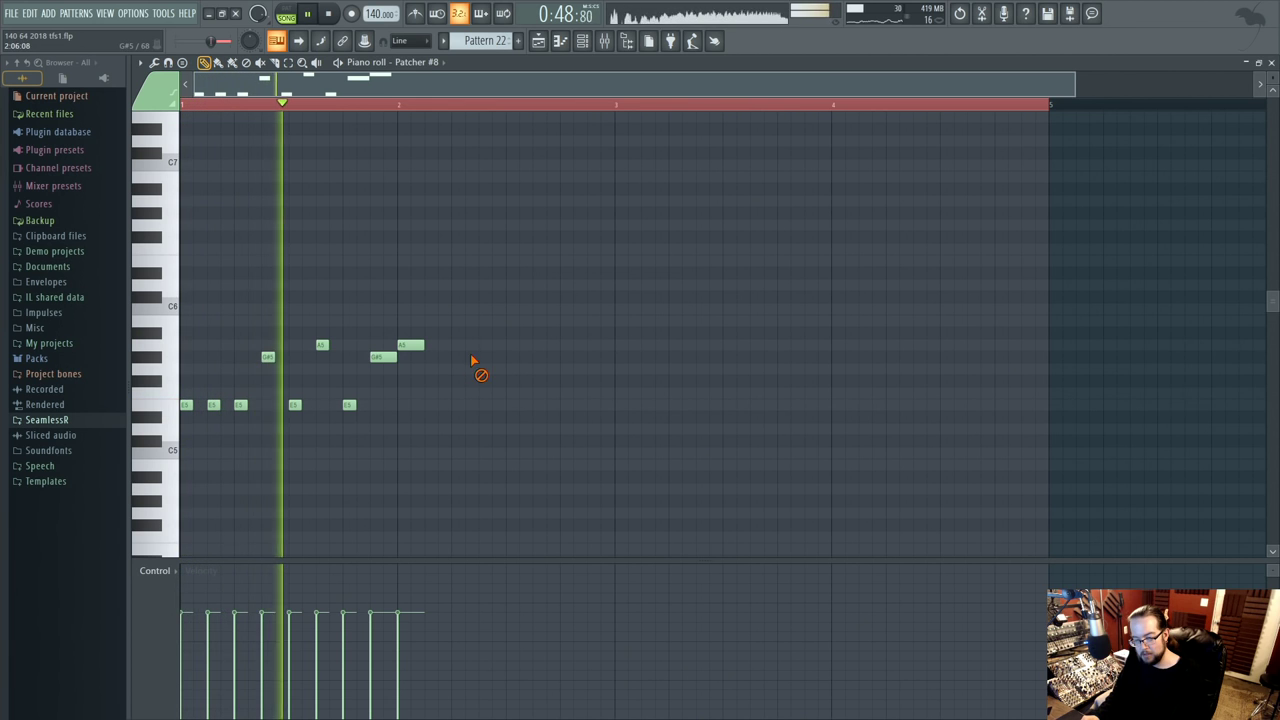
- Add a one-step E5 at 2:03 after the final A5 and play the riff with the song
{"action": "left_click", "coordinate": [425, 404]}
{"action": "key", "text": "space"}
{"action": "left_click_drag", "start_coordinate": [450, 403], "coordinate": [437, 402]}
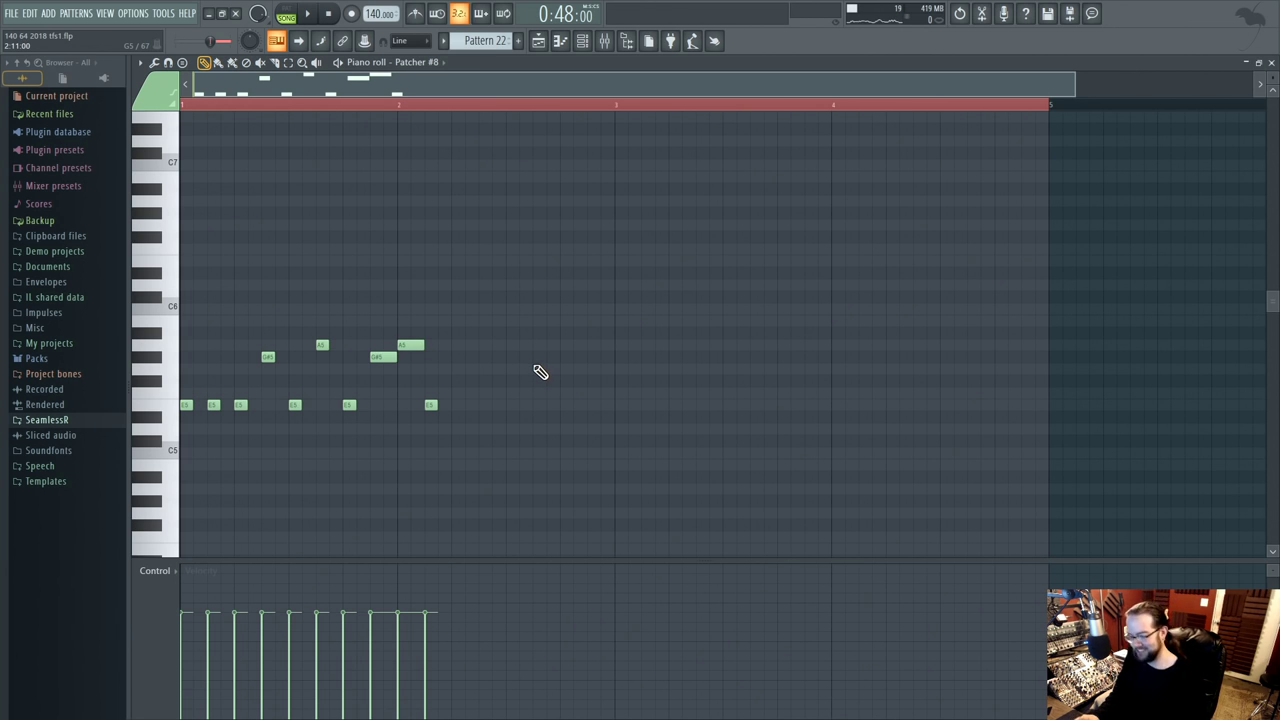
{"action": "key", "text": "space"}
- Delete every note in the pattern except the opening one-step E5
{"action": "right_click", "coordinate": [213, 404]}
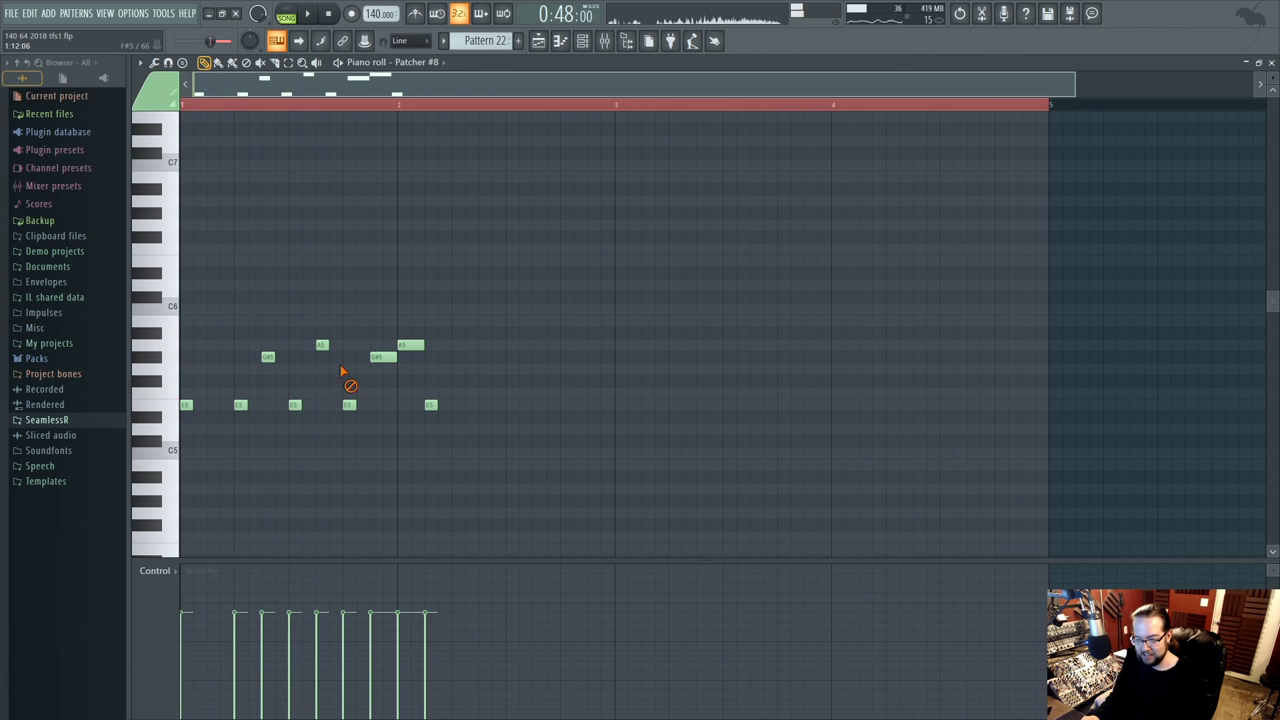
{"action": "right_click", "coordinate": [410, 345]}
{"action": "right_click", "coordinate": [349, 404]}
{"action": "right_click", "coordinate": [294, 404]}
{"action": "right_click", "coordinate": [240, 404]}
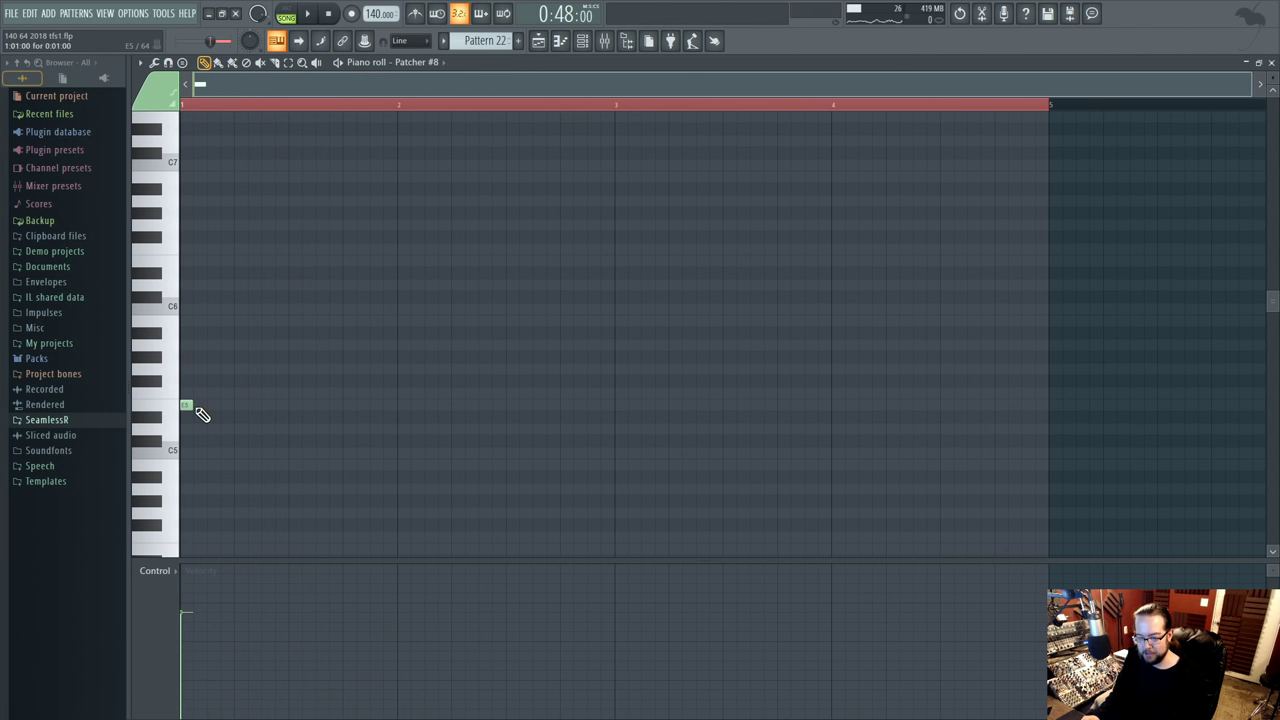
- Raise the opening note to a two-step E6, add two-step E6, F6 and E6 notes at 1:05, 1:07 and 1:09, and audition
{"action": "scroll", "coordinate": [289, 426], "scroll_direction": "up", "scroll_amount": 2}
{"action": "left_click", "coordinate": [237, 240]}
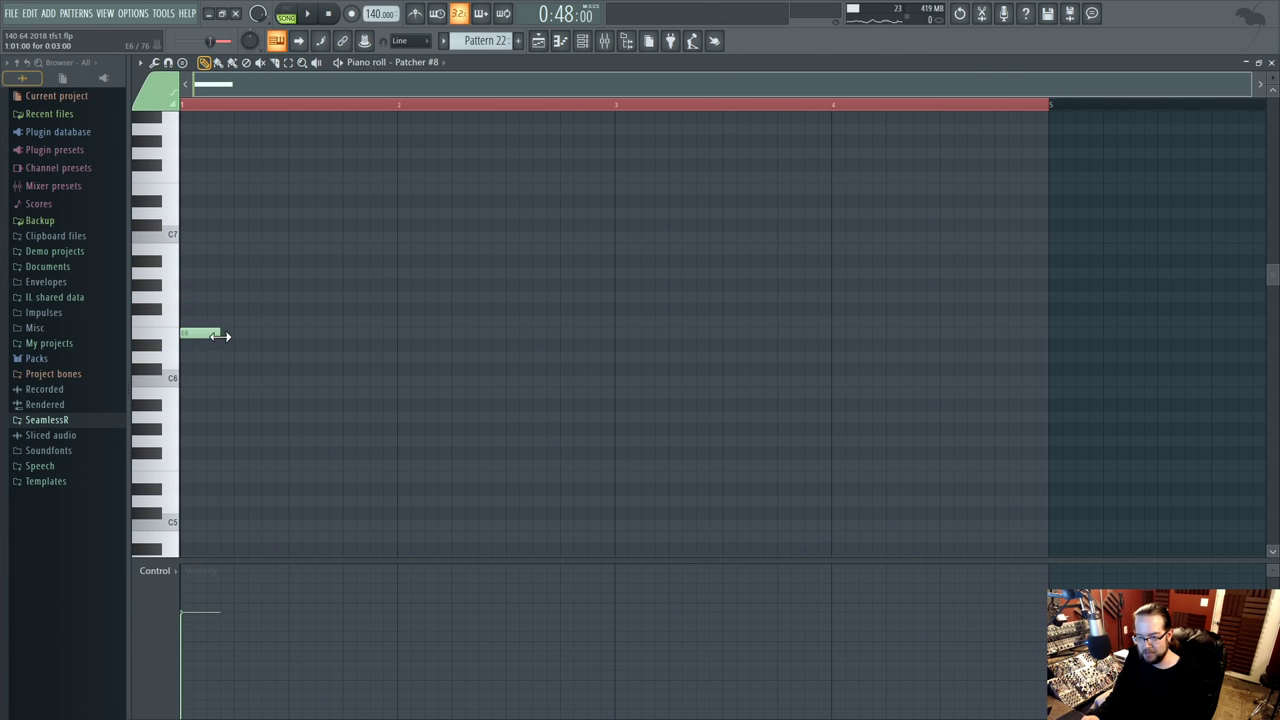
{"action": "key", "text": "space"}
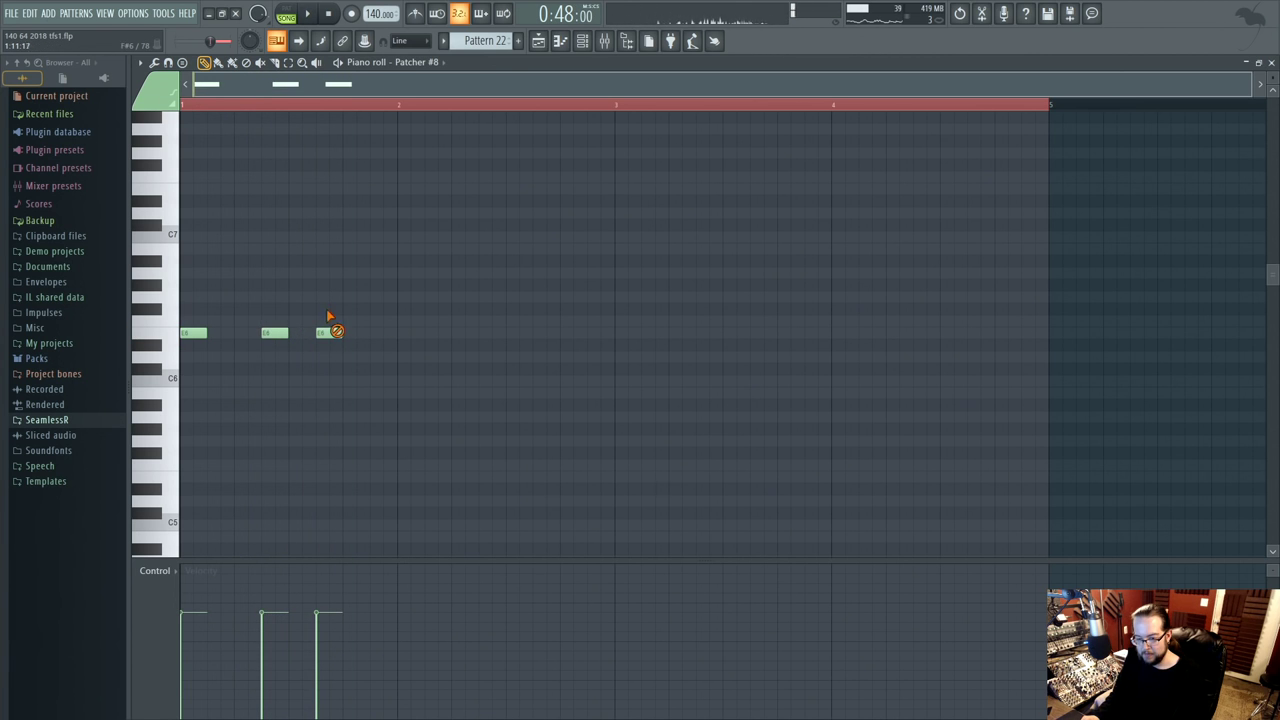
{"action": "left_click_drag", "start_coordinate": [276, 322], "coordinate": [302, 333]}
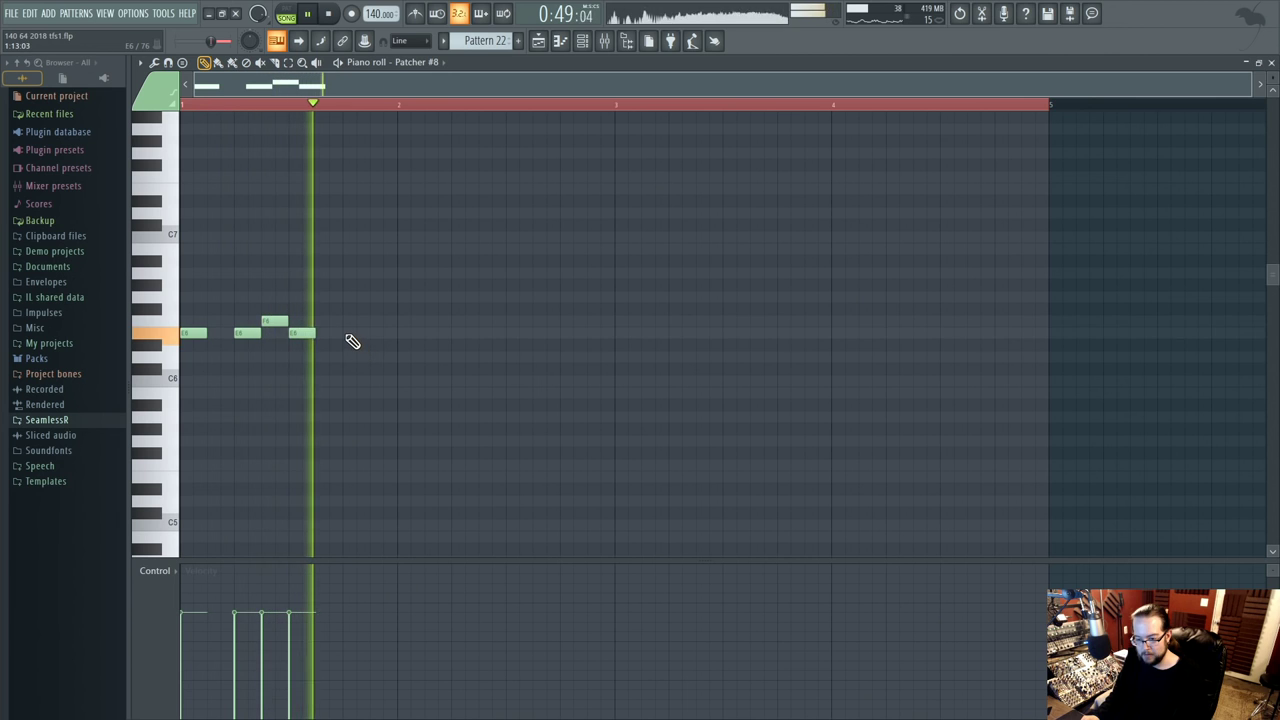
{"action": "key", "text": "space"}
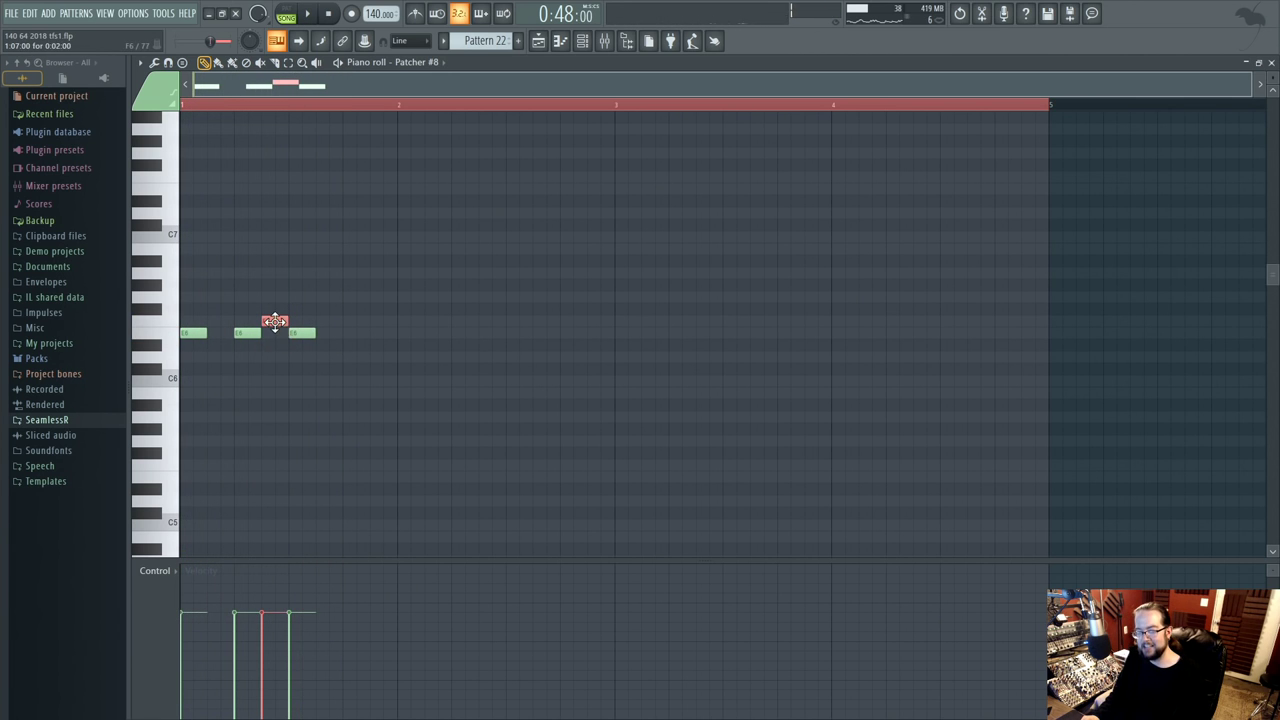
- Try transposing the four-note riff a semitone down, to D#6 and E6, and play it against the song
{"action": "left_click_drag", "start_coordinate": [447, 333], "coordinate": [182, 345]}
{"action": "key", "text": "space"}
{"action": "left_click_drag", "start_coordinate": [191, 451], "coordinate": [179, 325]}
{"action": "key", "text": "space"}
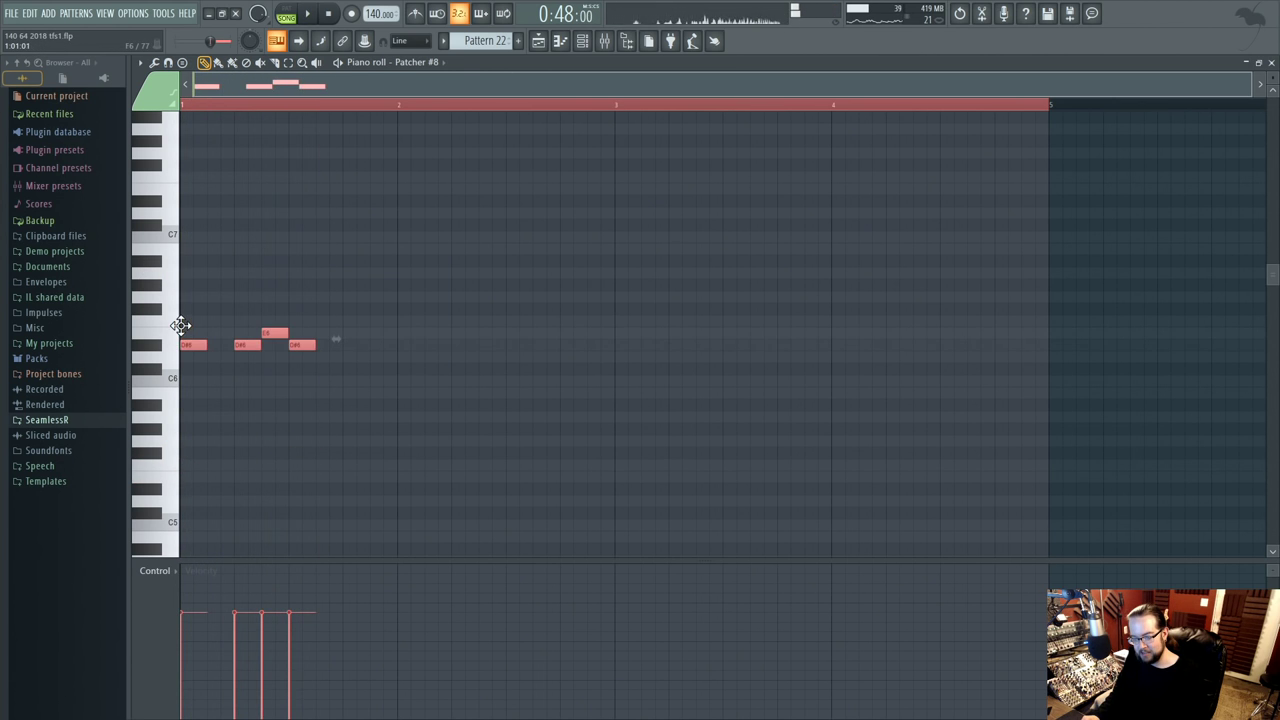
{"action": "key", "text": "space"}
- Extend the riff with two-step E6 notes at 1:13 and 2:01 while the song plays
{"action": "mouse_move", "coordinate": [274, 321]}
{"action": "left_mouse_down"}
{"action": "mouse_move", "coordinate": [274, 283]}
{"action": "mouse_move", "coordinate": [274, 321]}
{"action": "left_mouse_up"}
{"action": "left_click", "coordinate": [357, 333]}
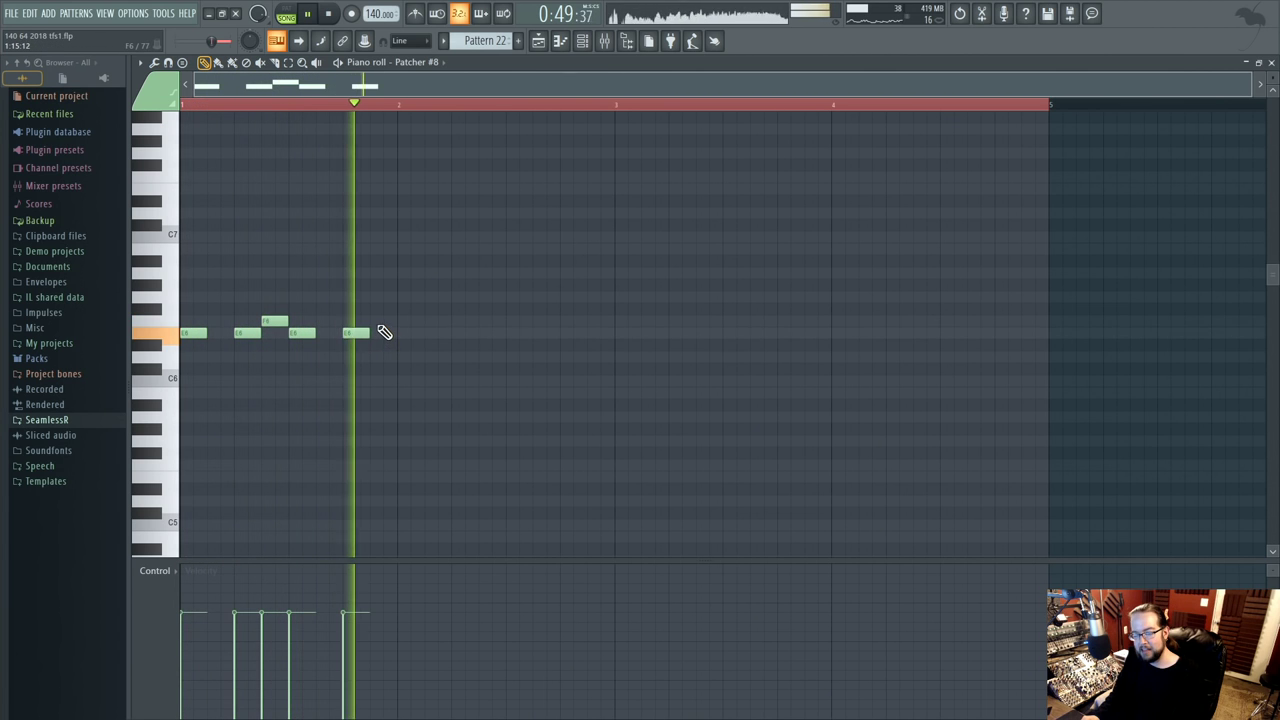
{"action": "left_click", "coordinate": [411, 333]}
{"action": "left_click", "coordinate": [440, 322]}
{"action": "left_click", "coordinate": [457, 335]}
{"action": "right_click", "coordinate": [452, 320]}
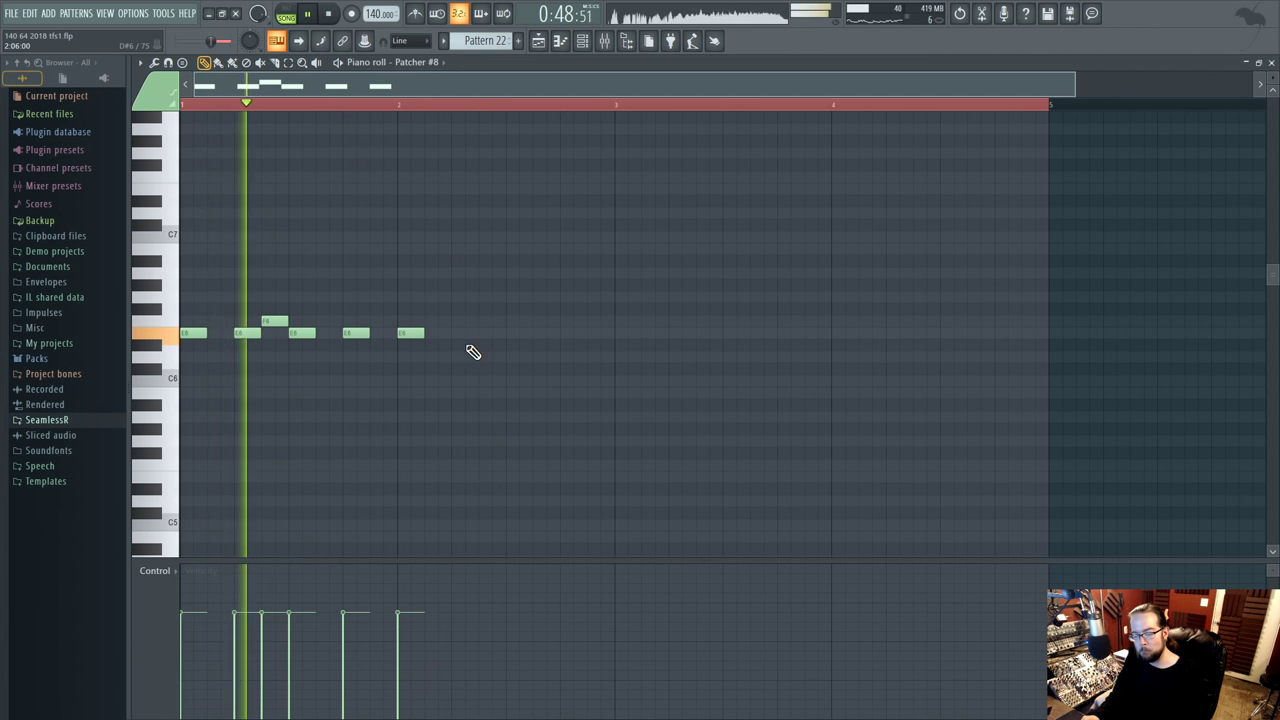
- Complete bar 2 with two-step notes: E6 at 2:05, F6 at 2:07, and E6 at 2:09 and 2:13
{"action": "left_click", "coordinate": [490, 321]}
{"action": "left_click", "coordinate": [505, 321]}
{"action": "right_click", "coordinate": [511, 319]}
{"action": "left_click", "coordinate": [518, 333]}
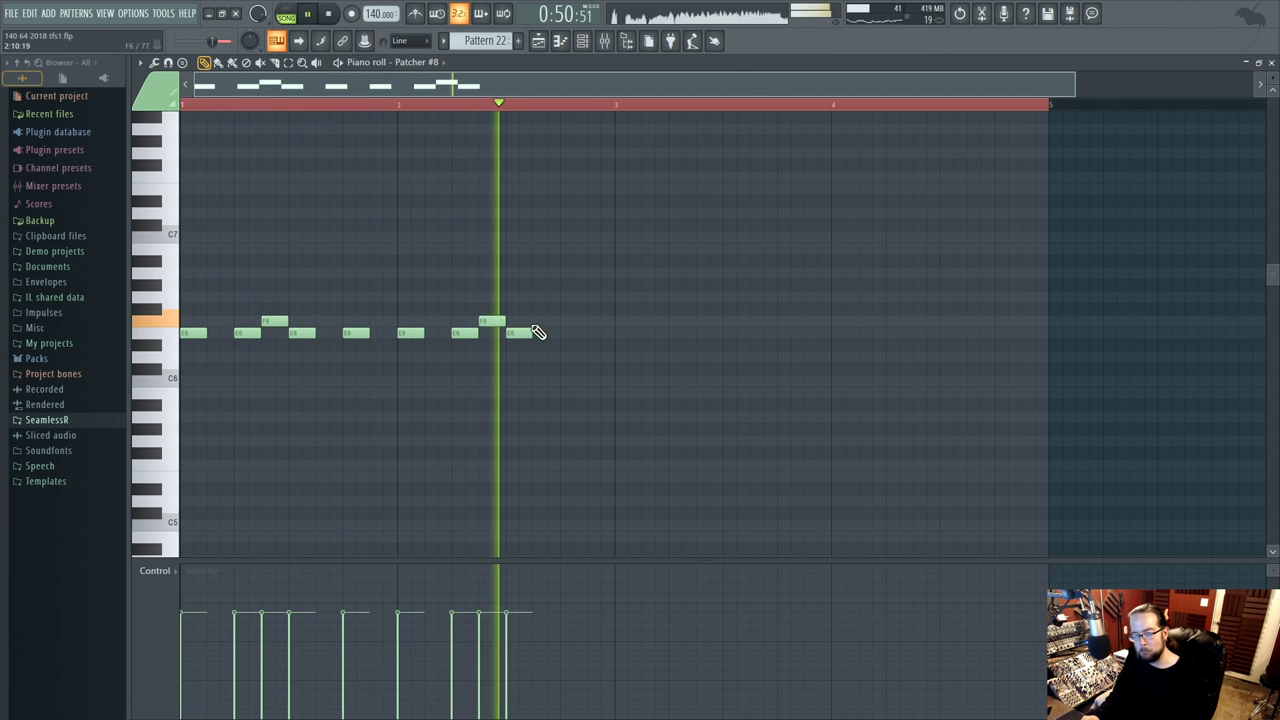
{"action": "left_click", "coordinate": [572, 333]}
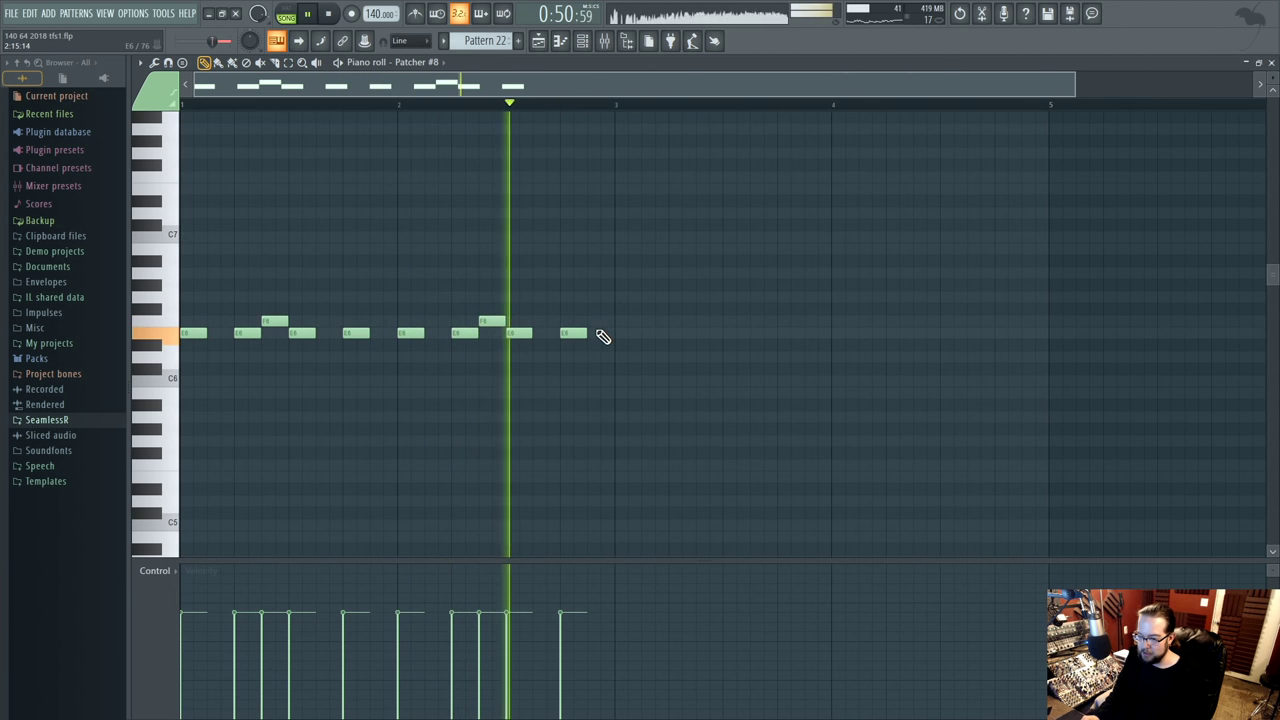
- Duplicate the whole two-bar riff into bars 3 and 4
{"action": "left_click_drag", "start_coordinate": [611, 363], "coordinate": [214, 297]}
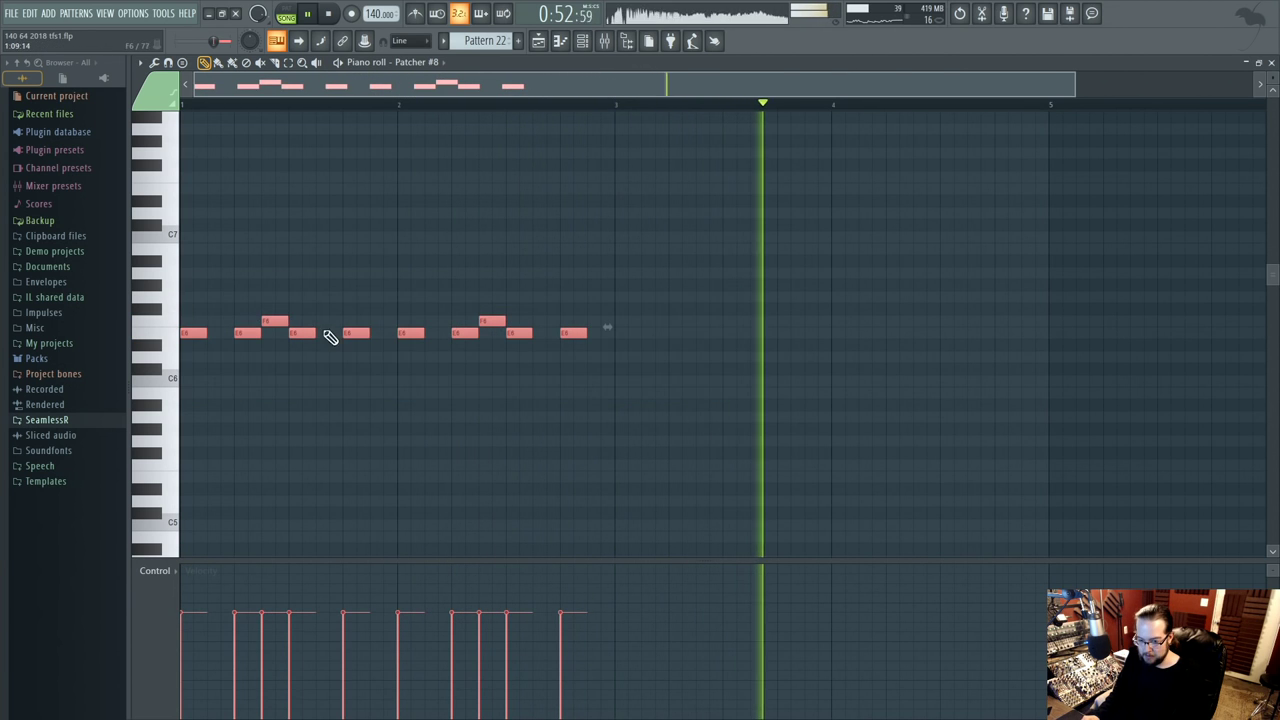
{"action": "left_click_drag", "start_coordinate": [329, 333], "coordinate": [343, 333]}
{"action": "left_click_drag", "start_coordinate": [601, 333], "coordinate": [1004, 333]}
{"action": "left_click", "coordinate": [600, 423]}
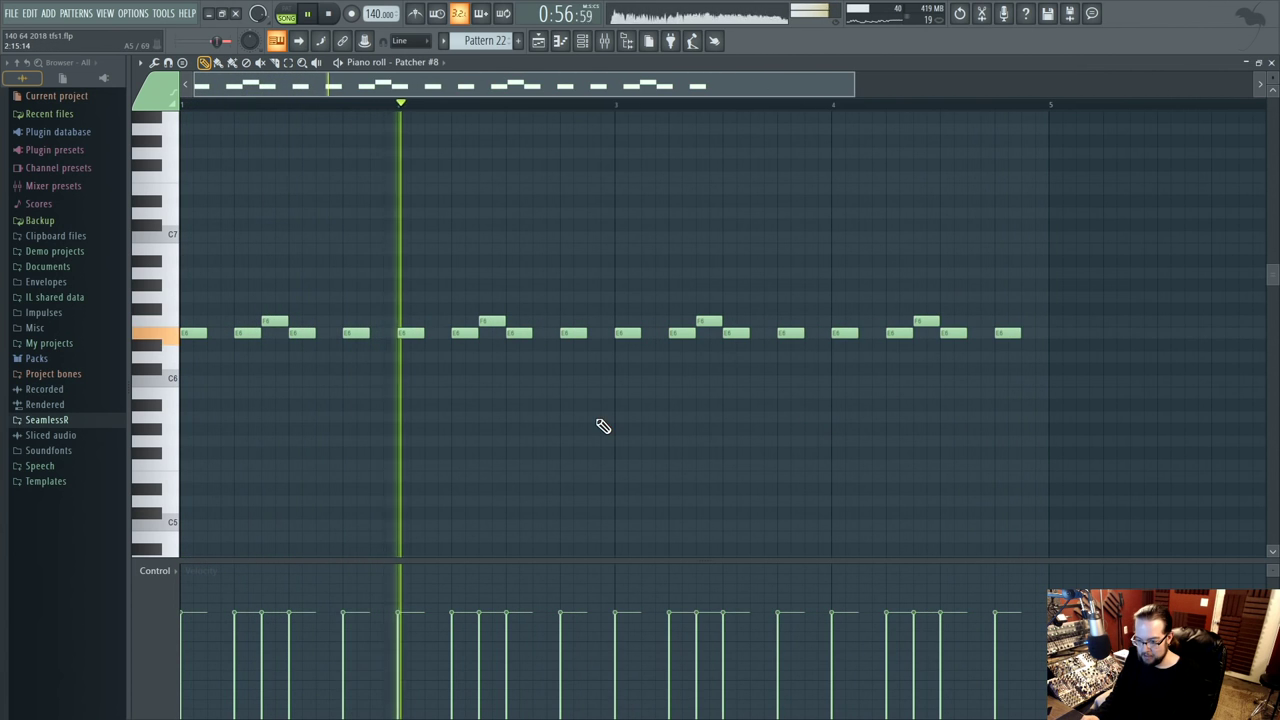
- Vary bar 3 with F#6 at 3:11, G6 at 3:13 and E6 at 3:15, and make the note at 4:01 an F6
{"action": "scroll", "coordinate": [600, 423], "scroll_direction": "up", "scroll_amount": 3}
{"action": "scroll", "coordinate": [740, 471], "scroll_direction": "up", "scroll_amount": 1}
{"action": "scroll", "coordinate": [700, 473], "scroll_direction": "right", "scroll_amount": 2}
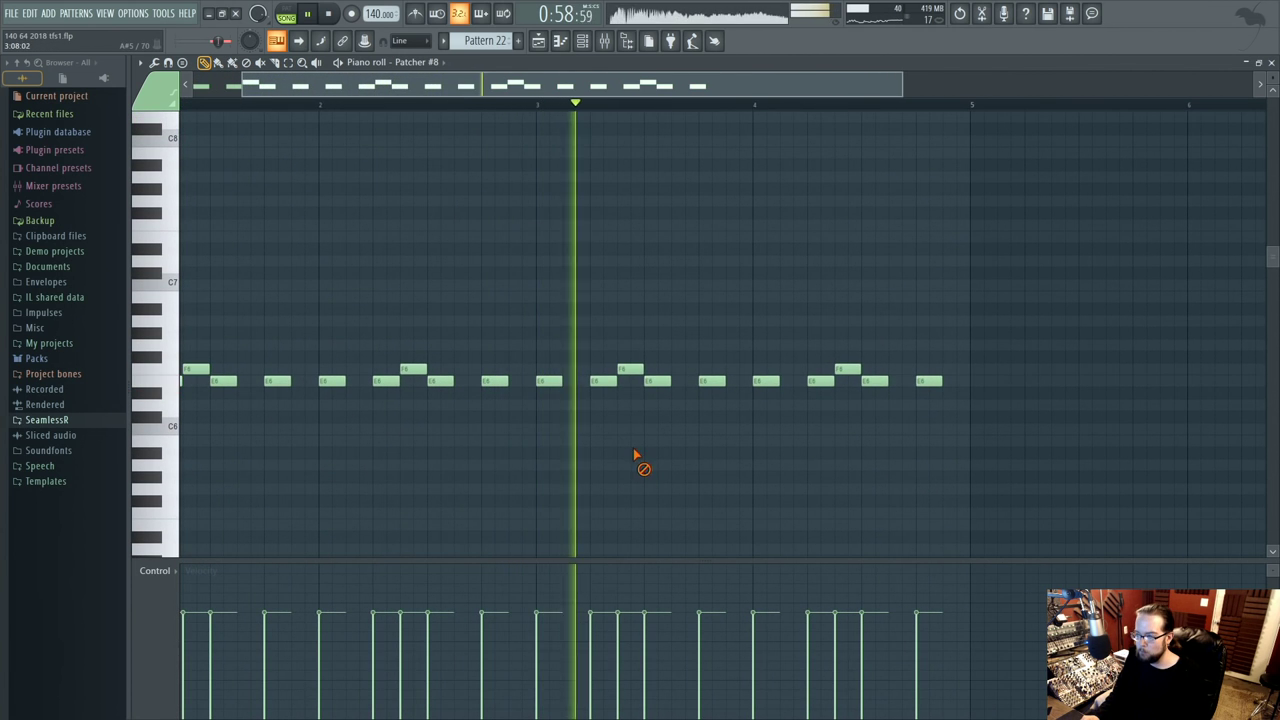
{"action": "left_click", "coordinate": [545, 105]}
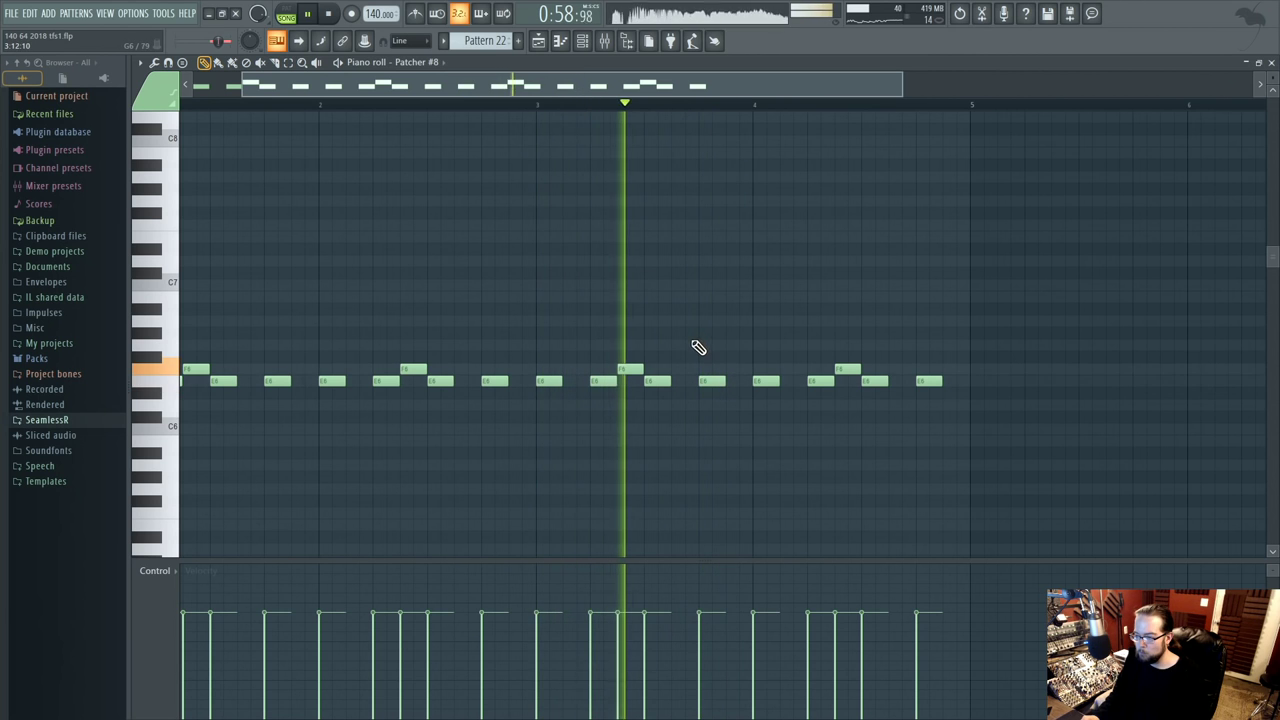
{"action": "left_click", "coordinate": [685, 357]}
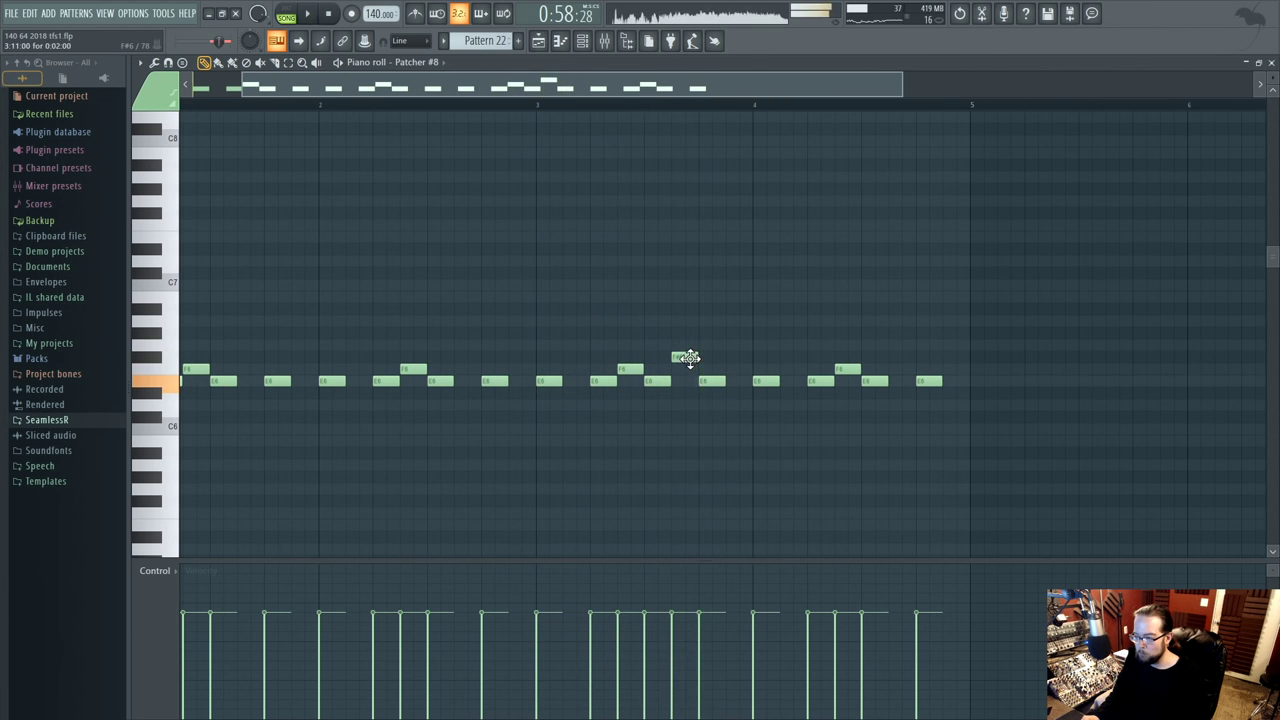
{"action": "mouse_move", "coordinate": [711, 381]}
{"action": "left_mouse_down"}
{"action": "mouse_move", "coordinate": [726, 354]}
{"action": "mouse_move", "coordinate": [703, 349]}
{"action": "mouse_move", "coordinate": [737, 343]}
{"action": "mouse_move", "coordinate": [709, 331]}
{"action": "mouse_move", "coordinate": [731, 383]}
{"action": "left_mouse_up"}
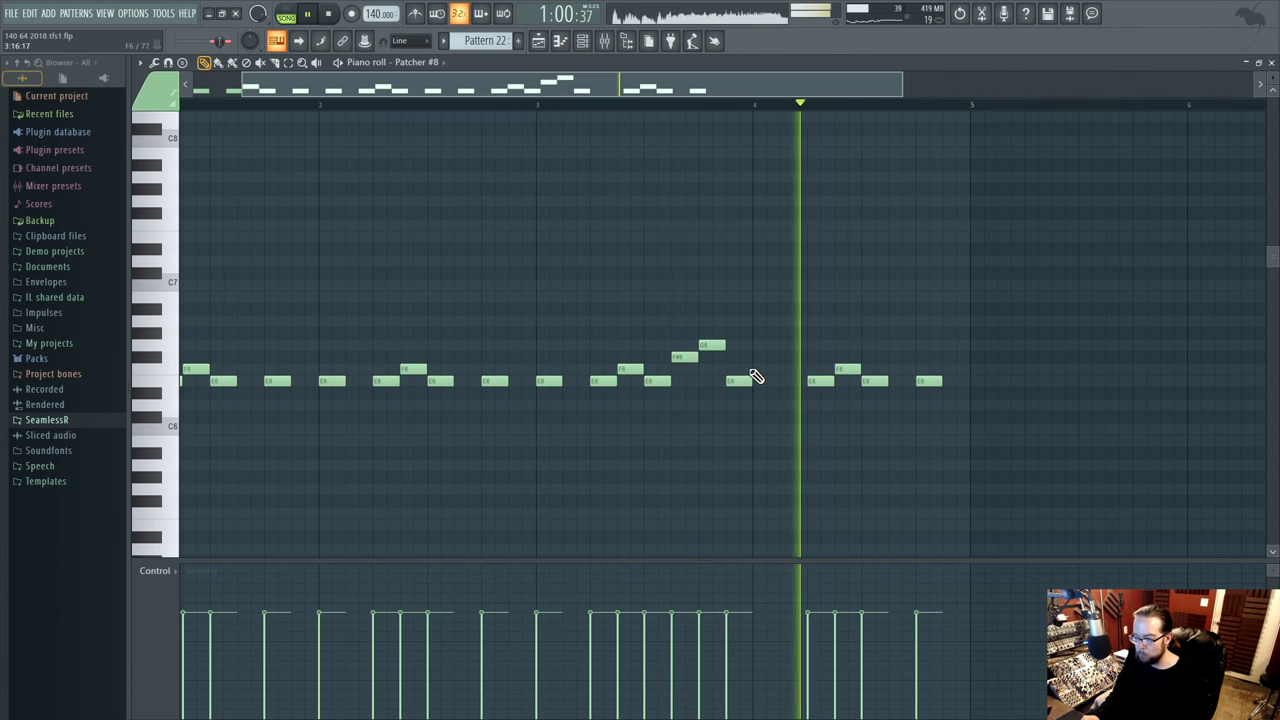
{"action": "left_click", "coordinate": [766, 368]}
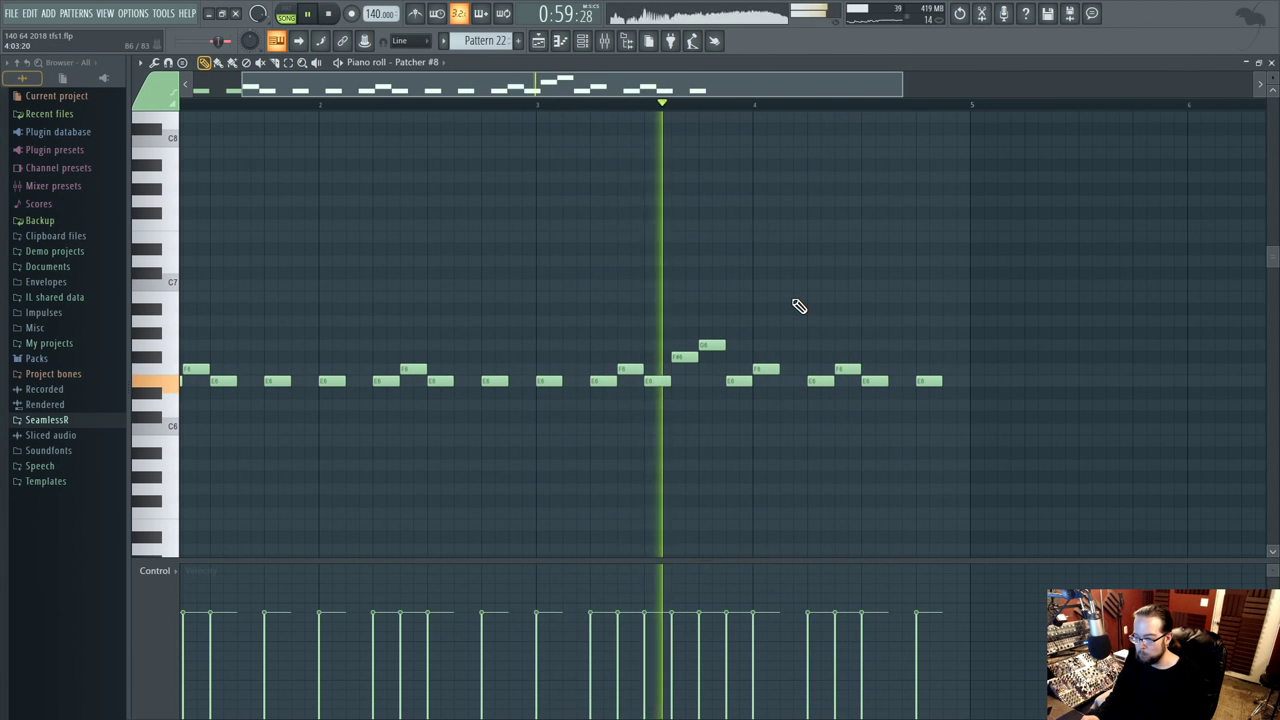
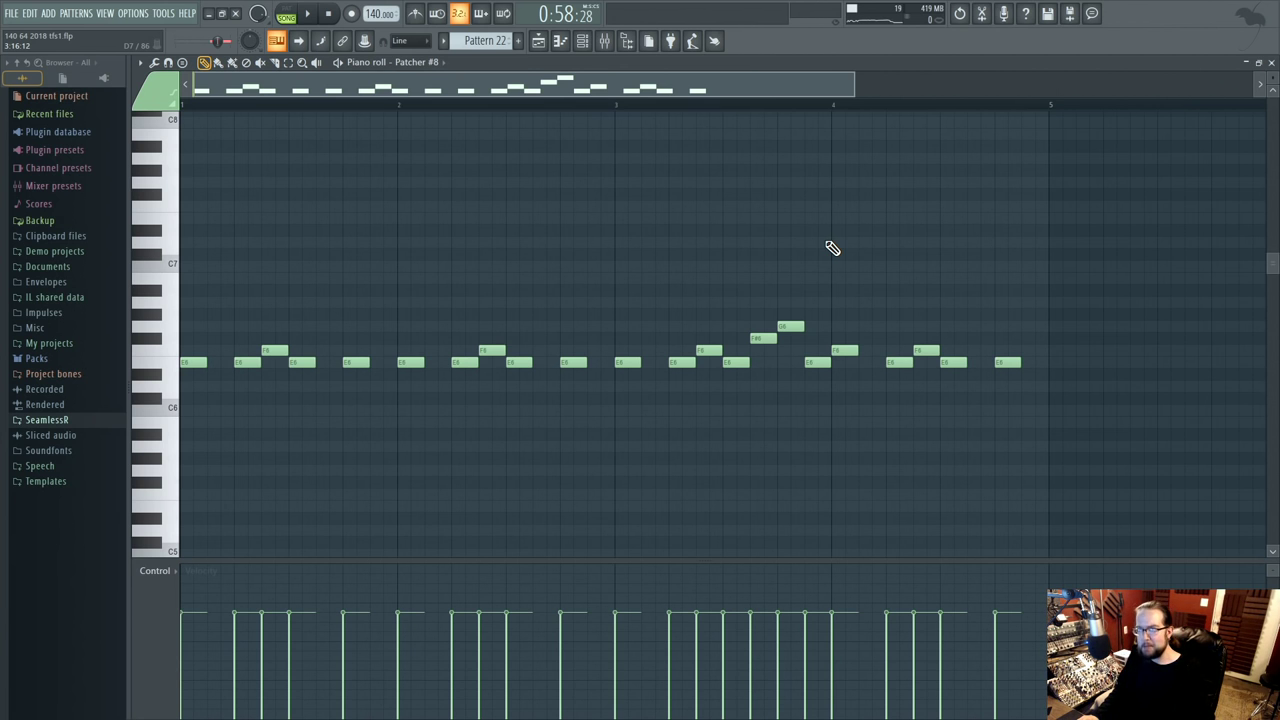
- Audition E7, D6 and D#6 in place of the F#6 at 3:11, and leave that position without a note
{"action": "key", "text": "space"}
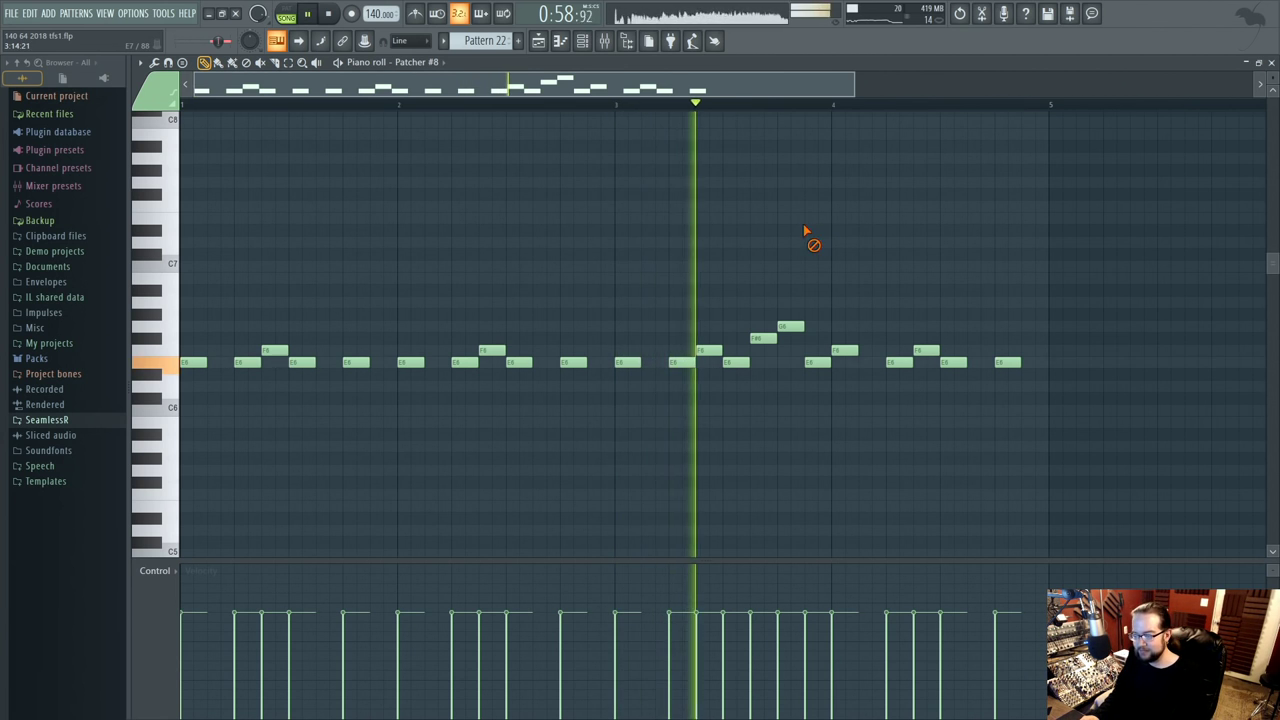
{"action": "left_click_drag", "start_coordinate": [757, 337], "coordinate": [757, 214]}
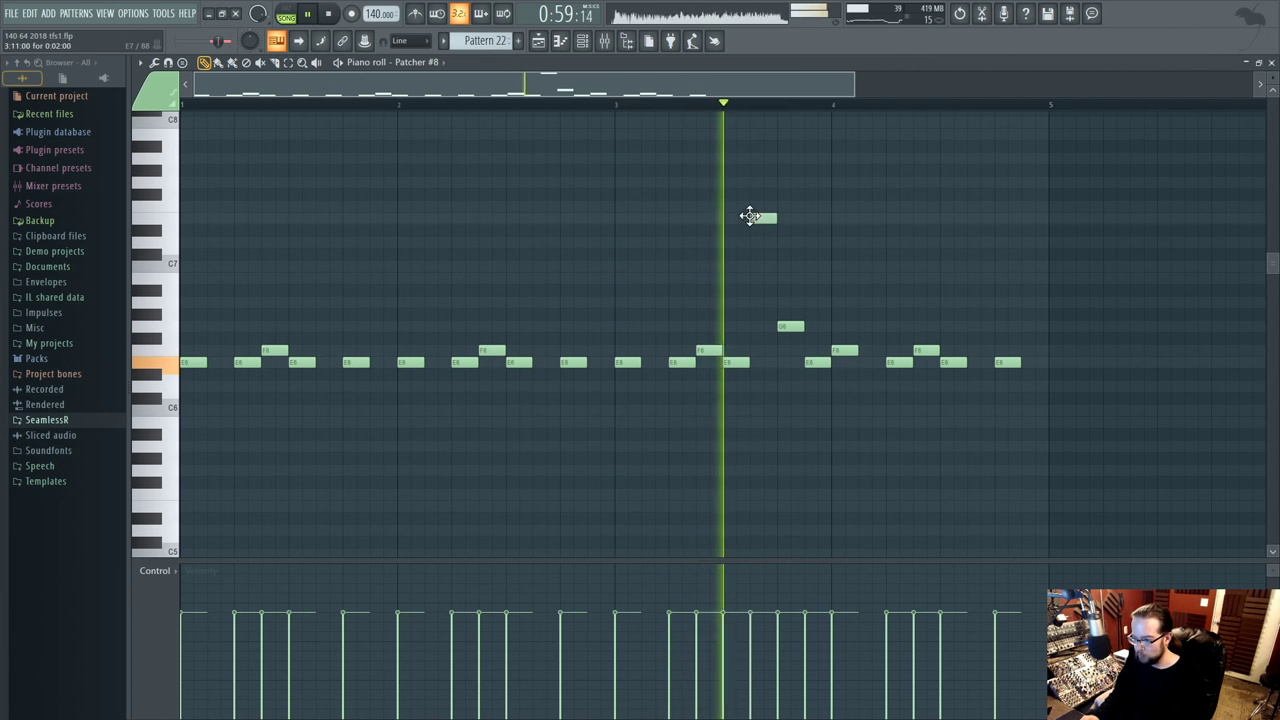
{"action": "right_click", "coordinate": [769, 218]}
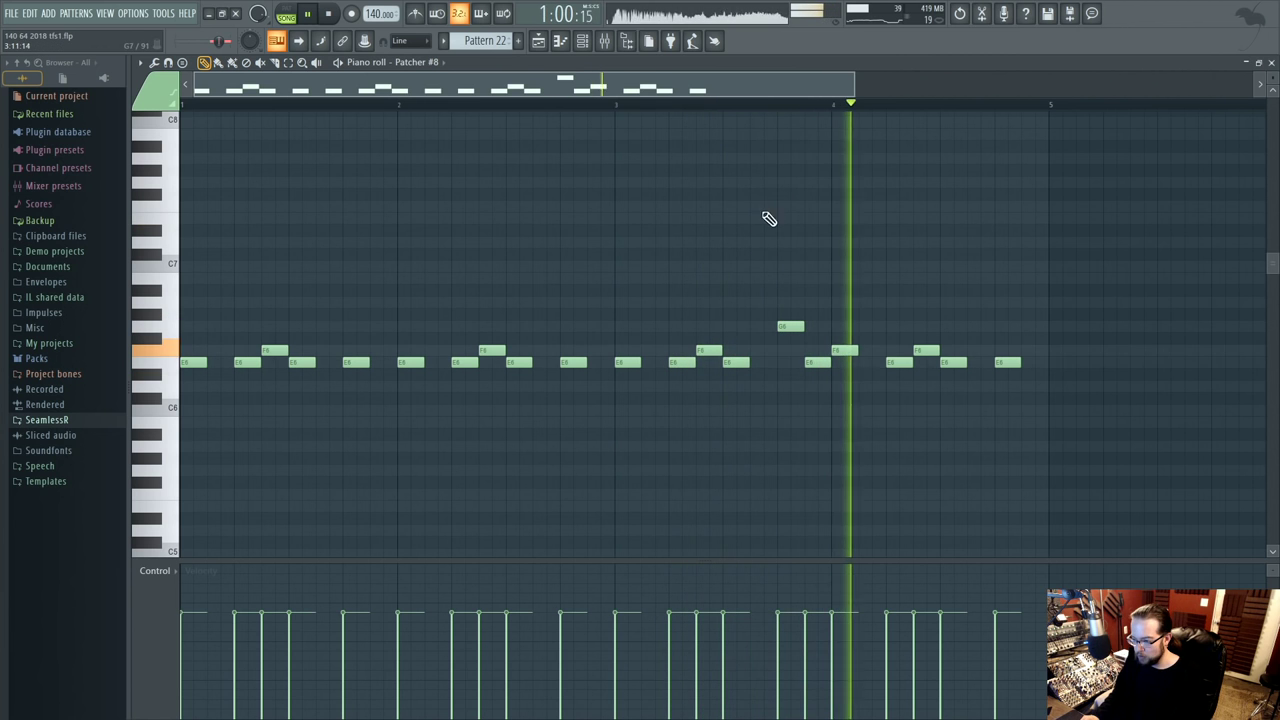
{"action": "left_click", "coordinate": [757, 385]}
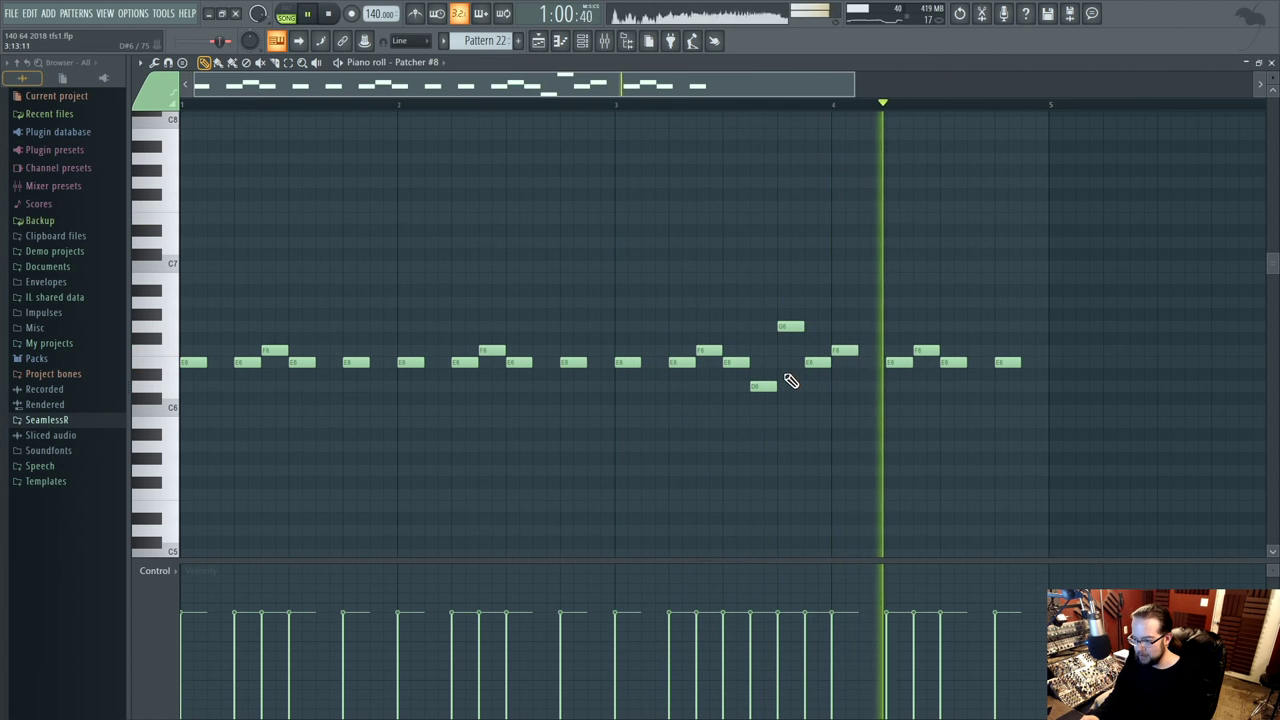
{"action": "left_click_drag", "start_coordinate": [753, 385], "coordinate": [753, 373]}
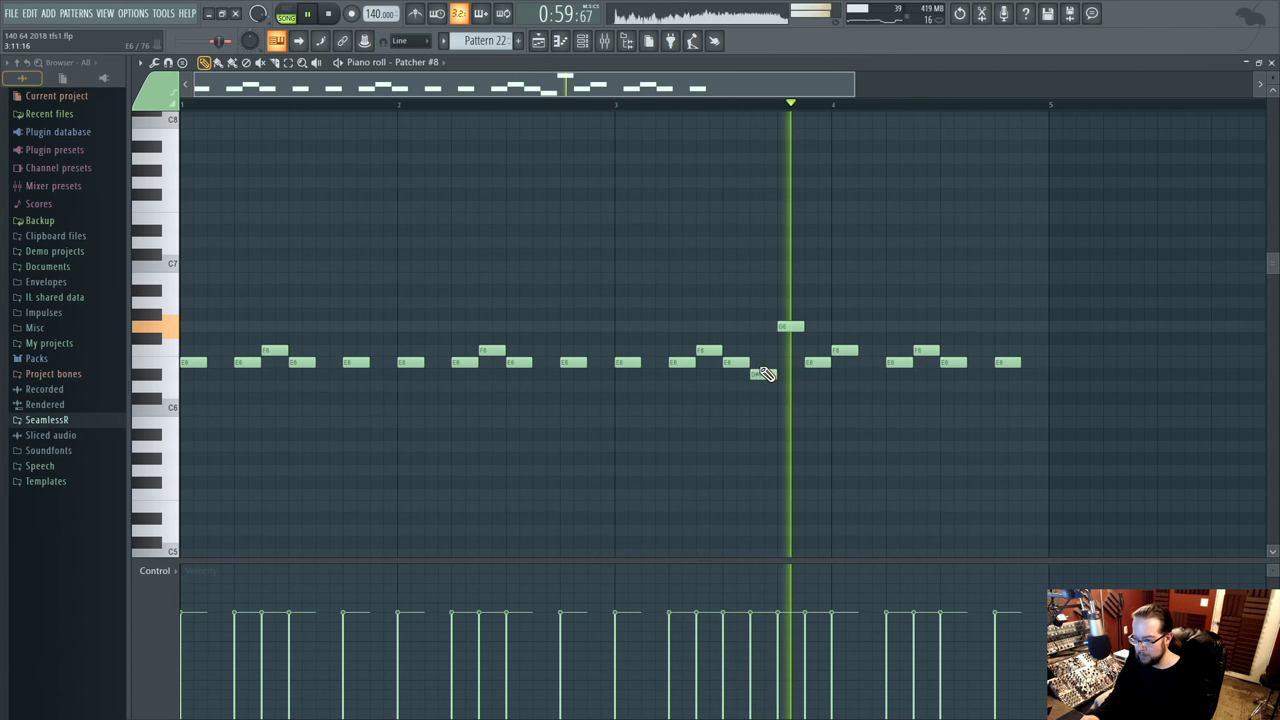
{"action": "right_click", "coordinate": [764, 374]}
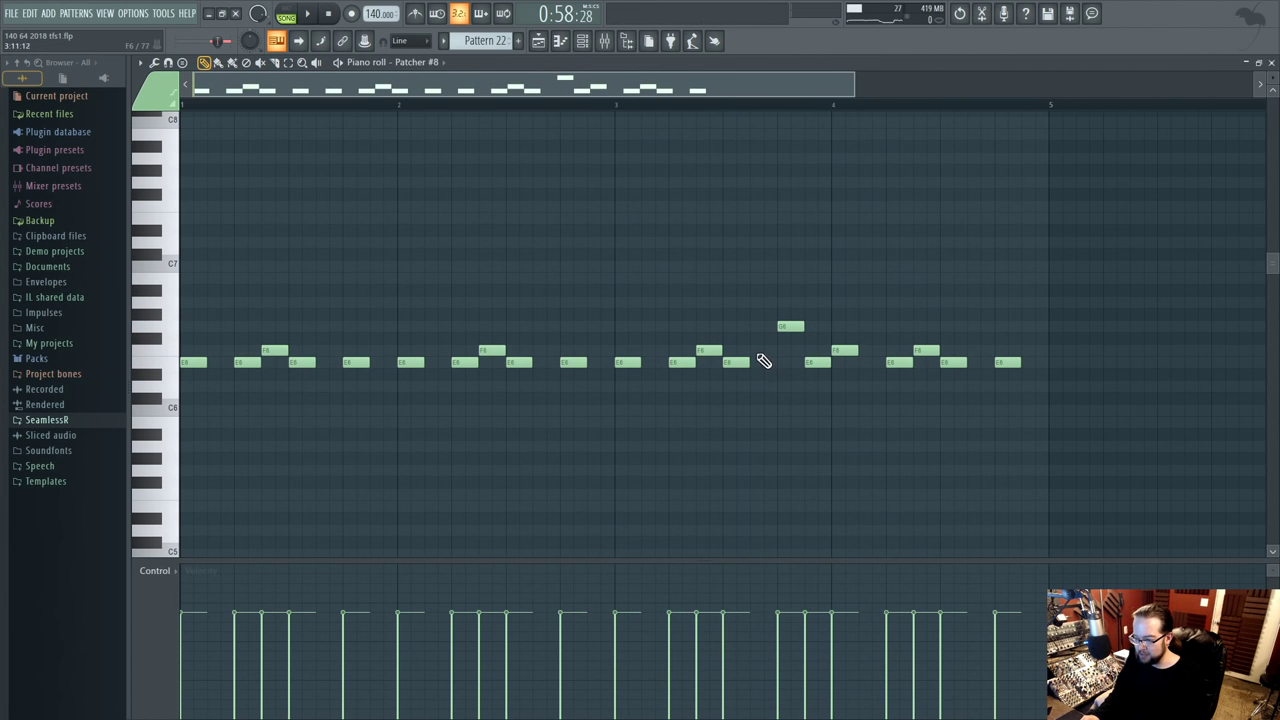
- Move the G6 to 3:11 and add a two-step F6 at 3:13, replaying from bar 3
{"action": "left_click_drag", "start_coordinate": [783, 338], "coordinate": [754, 329]}
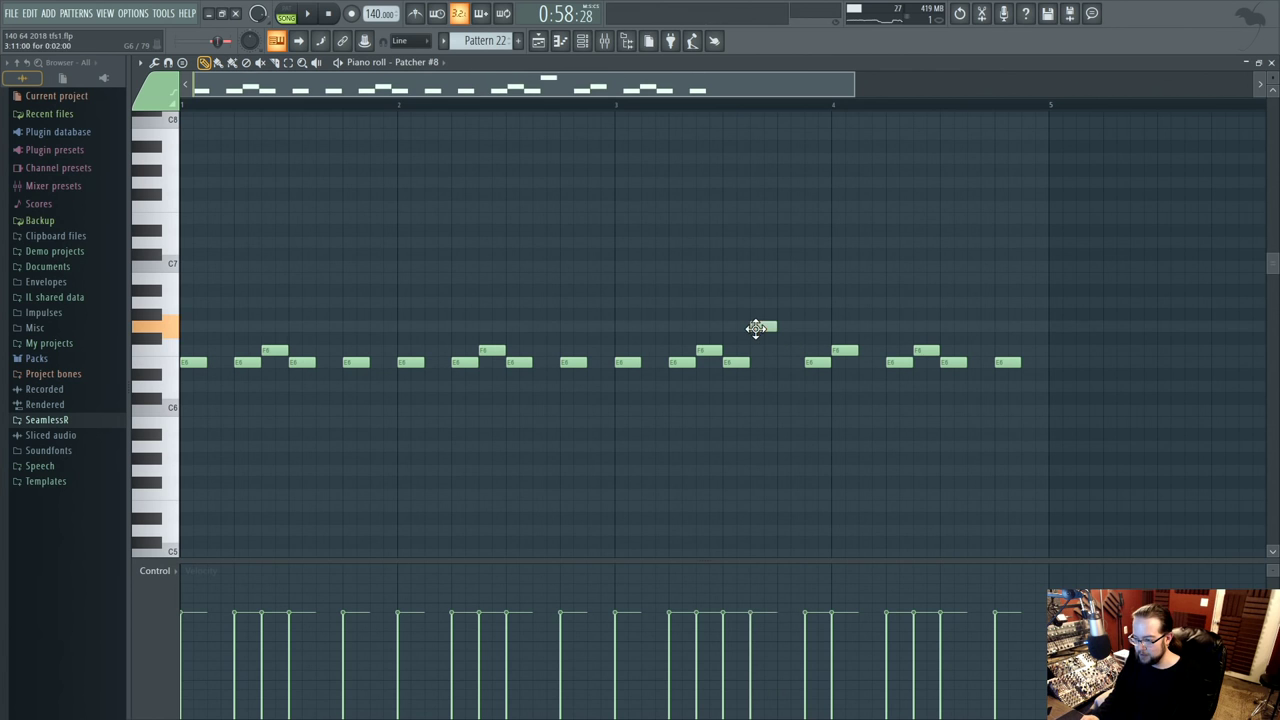
{"action": "right_click", "coordinate": [784, 350]}
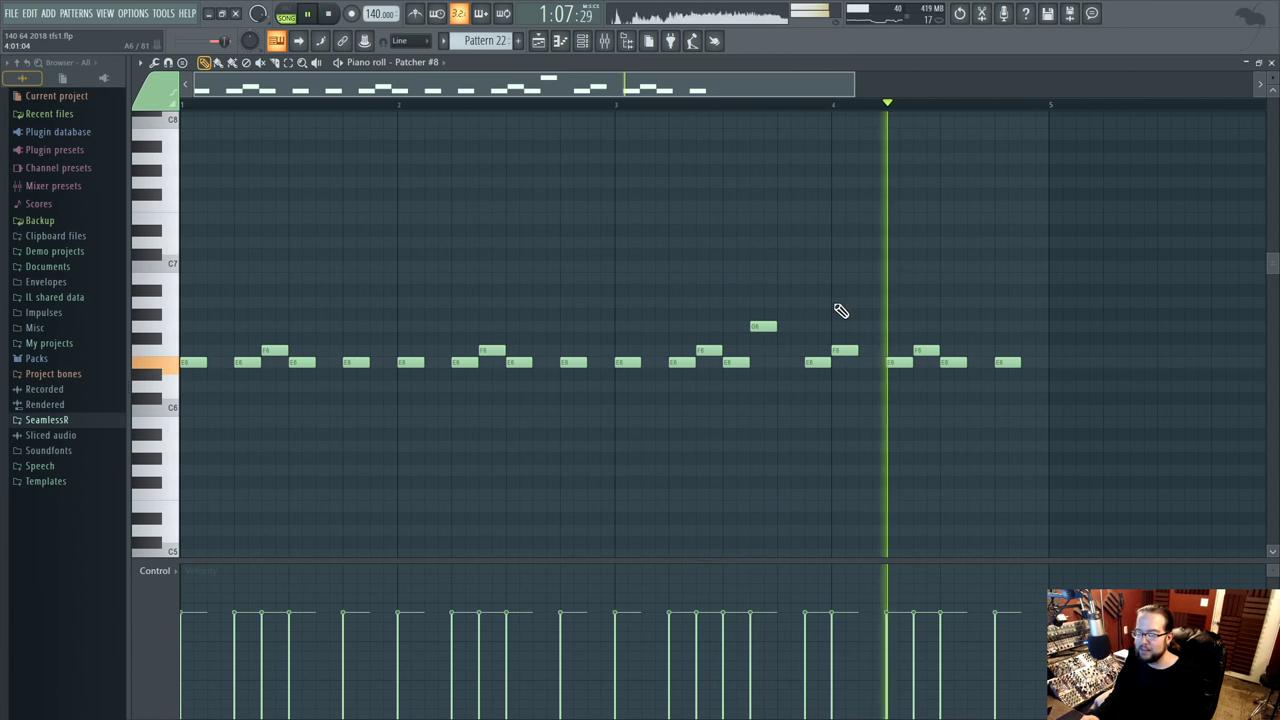
{"action": "left_click", "coordinate": [614, 106]}
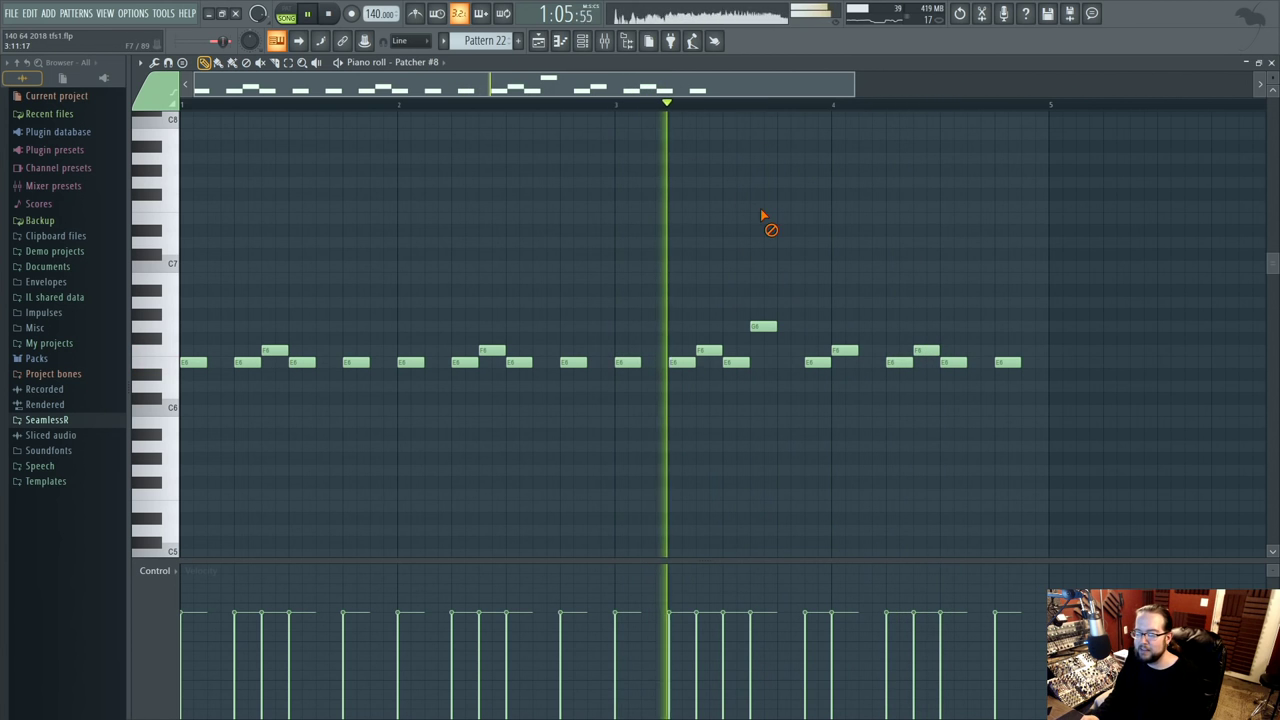
{"action": "left_click", "coordinate": [786, 350]}
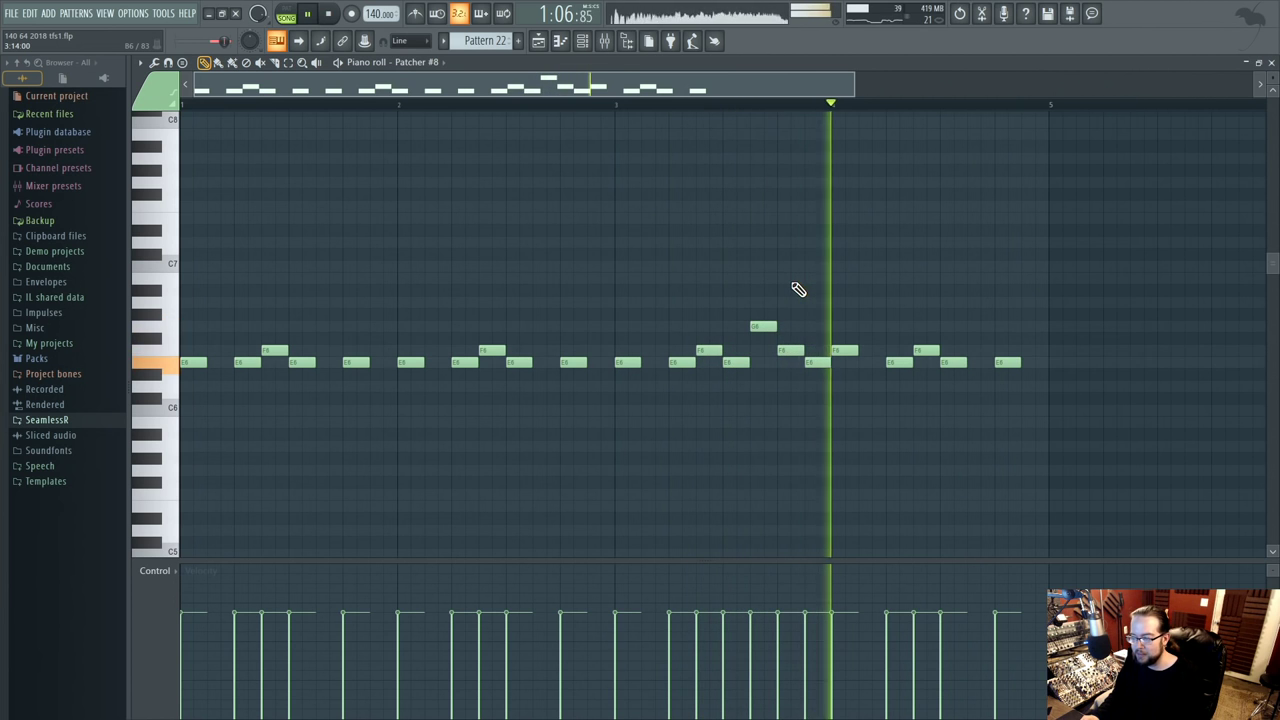
- Open the playlist and play the looped section from bar 29 to check the riff within the full arrangement
{"action": "key", "text": "F5"}
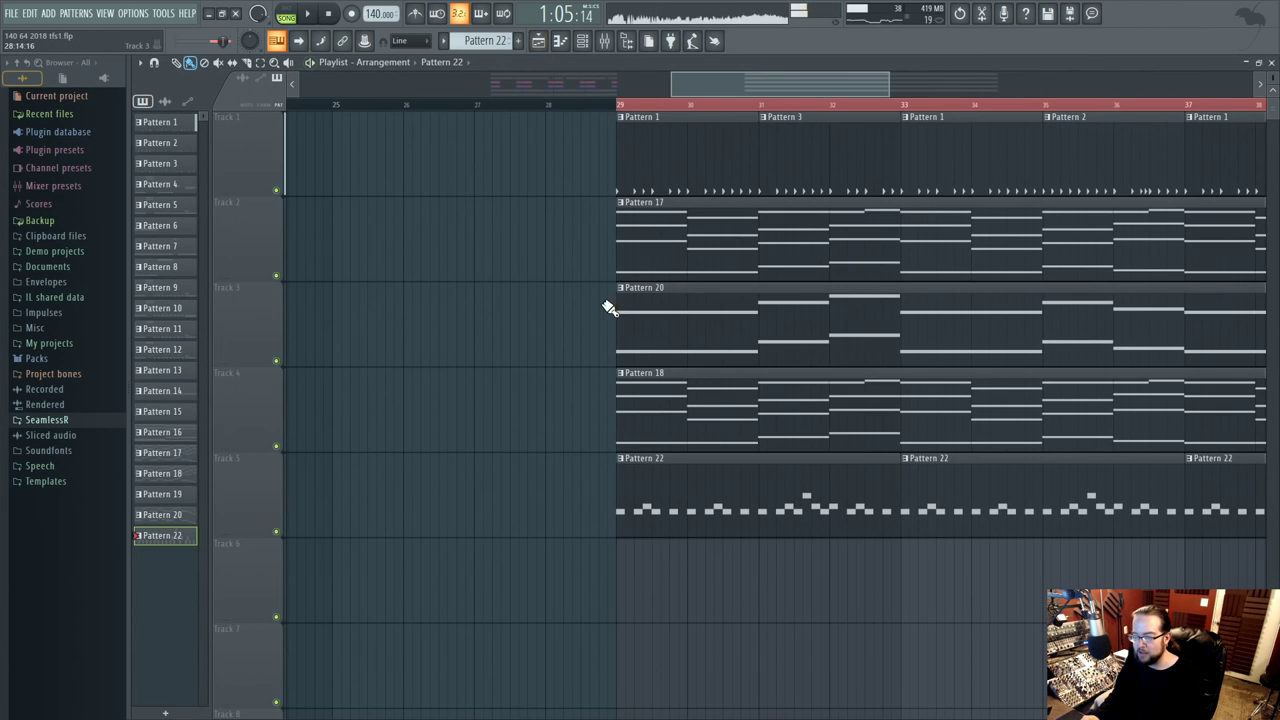
{"action": "scroll", "coordinate": [600, 224], "scroll_direction": "down", "scroll_amount": 5}
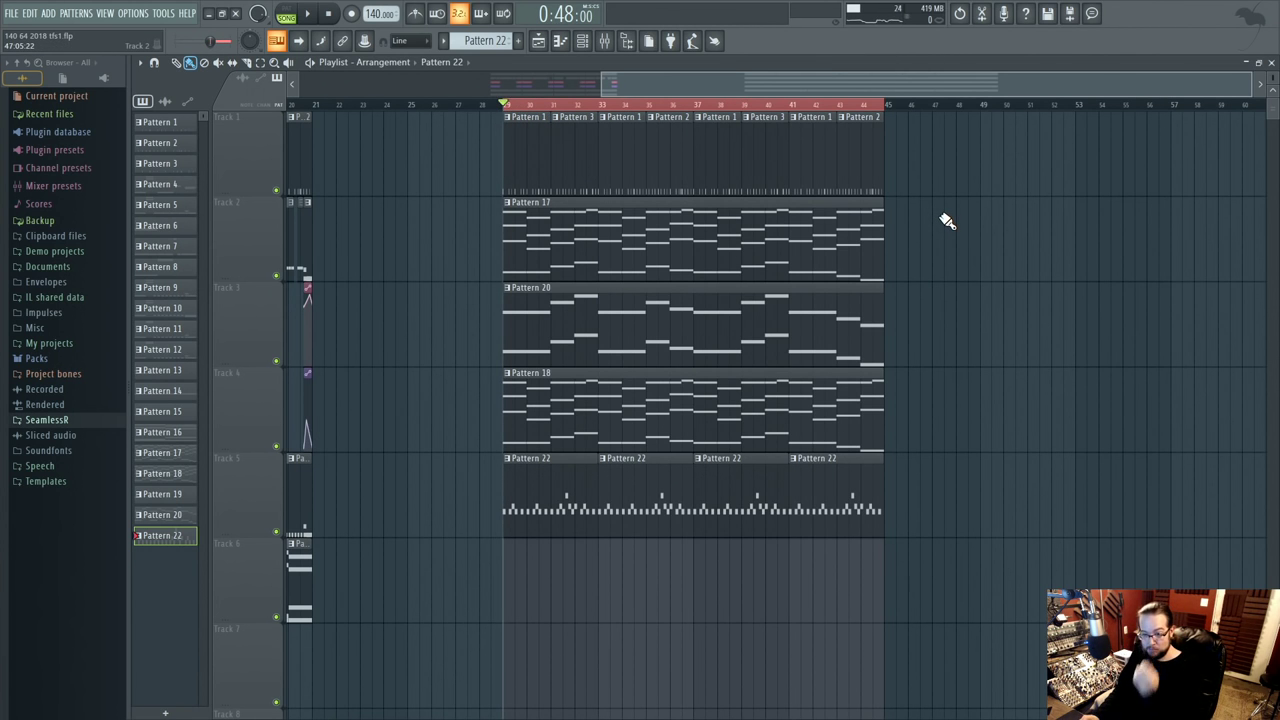
{"action": "key", "text": "space"}
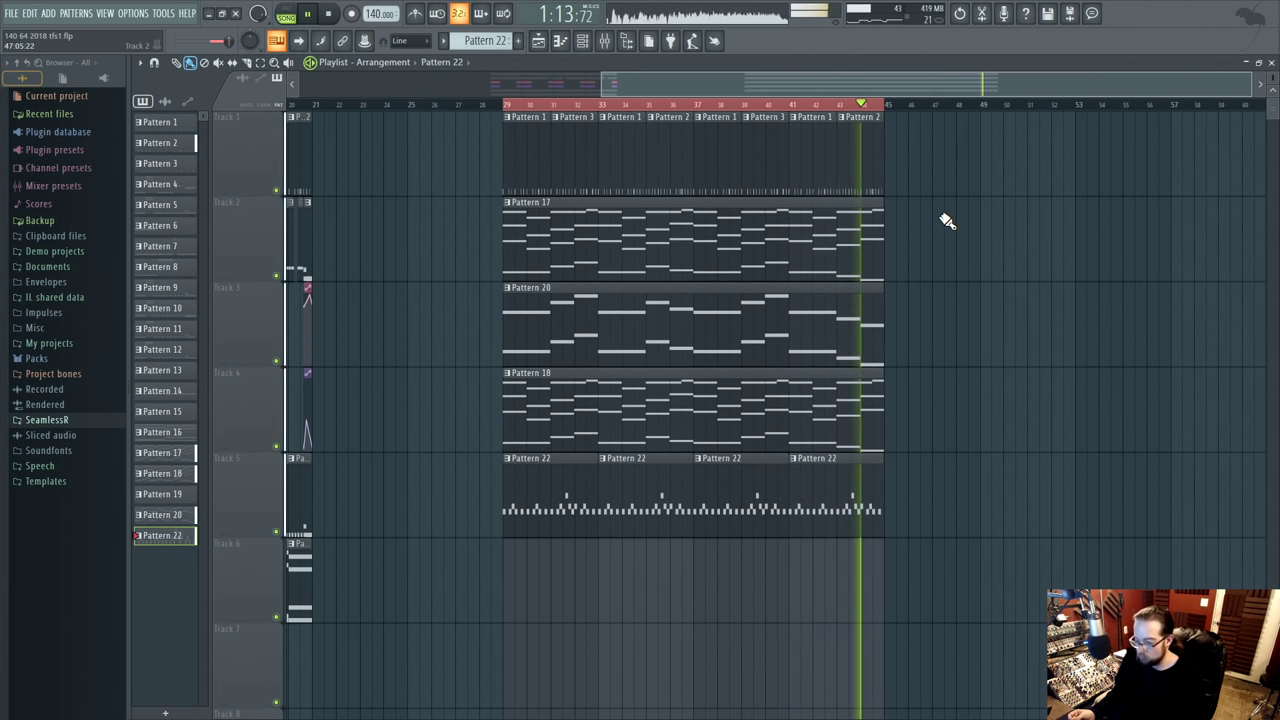
{"action": "key", "text": "space"}
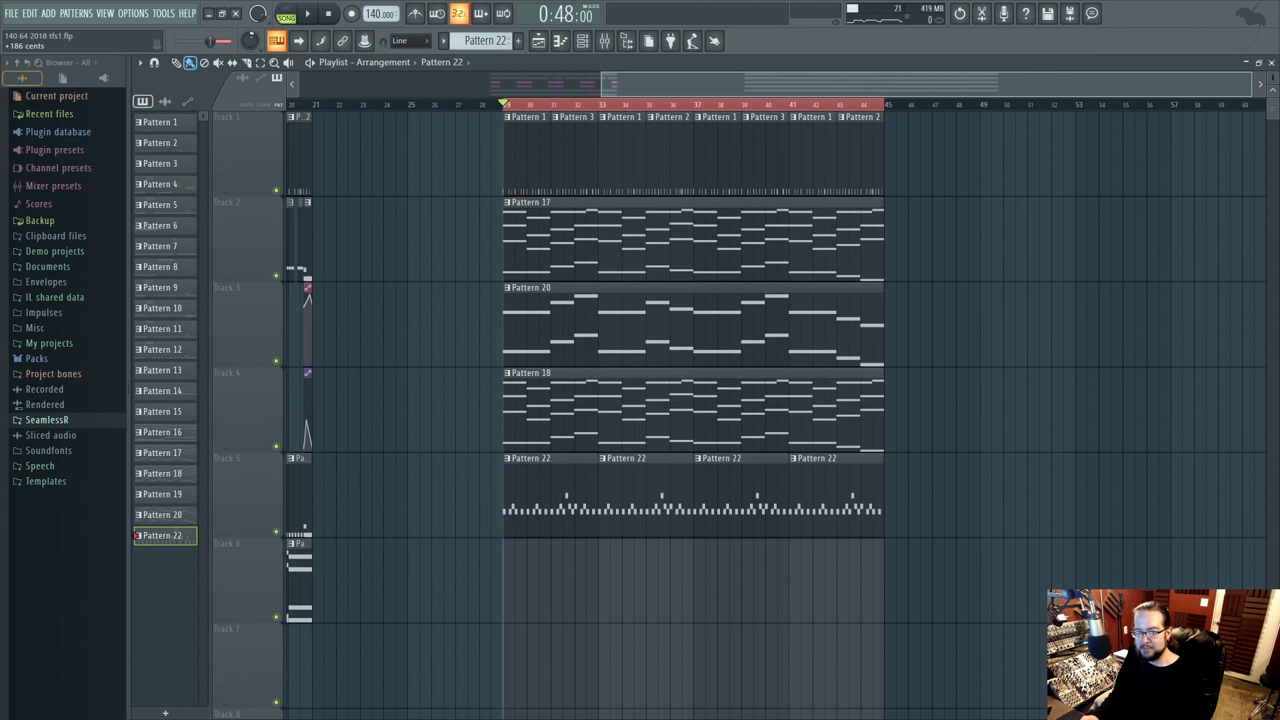
{"action": "key", "text": "space"}
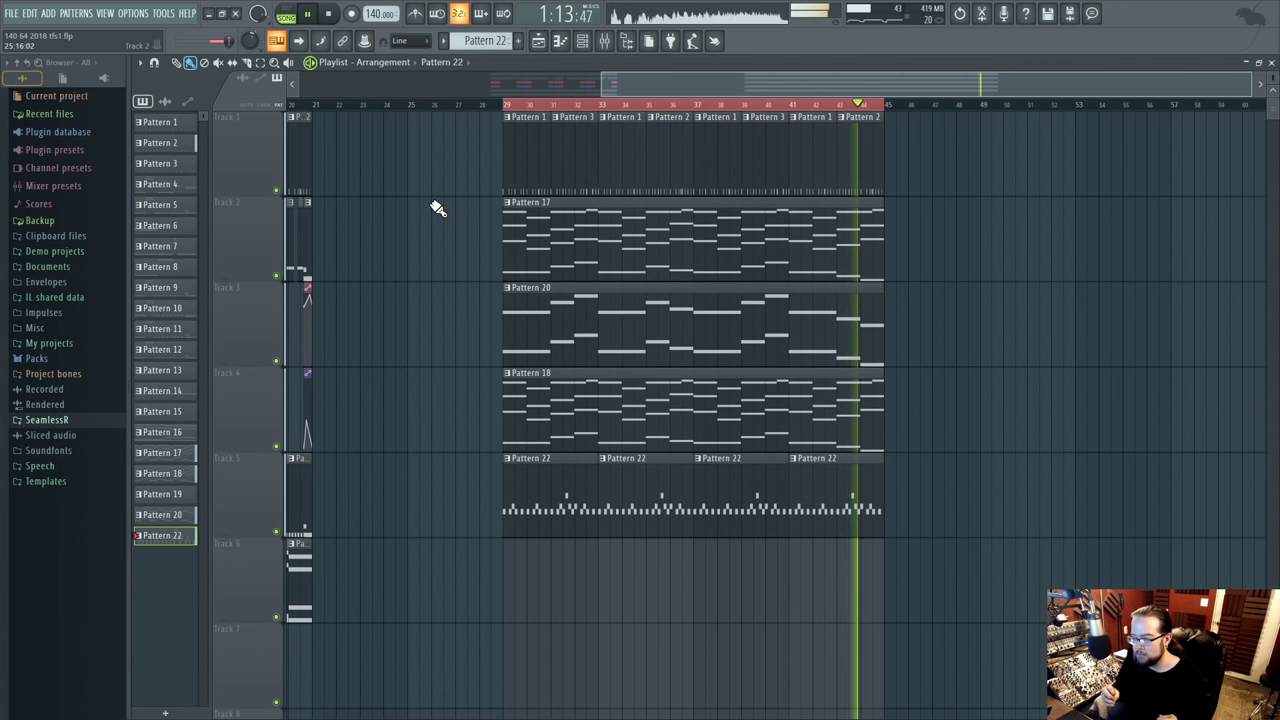
- Play the earlier section of the arrangement from bar 13 for comparison
{"action": "key", "text": "space"}
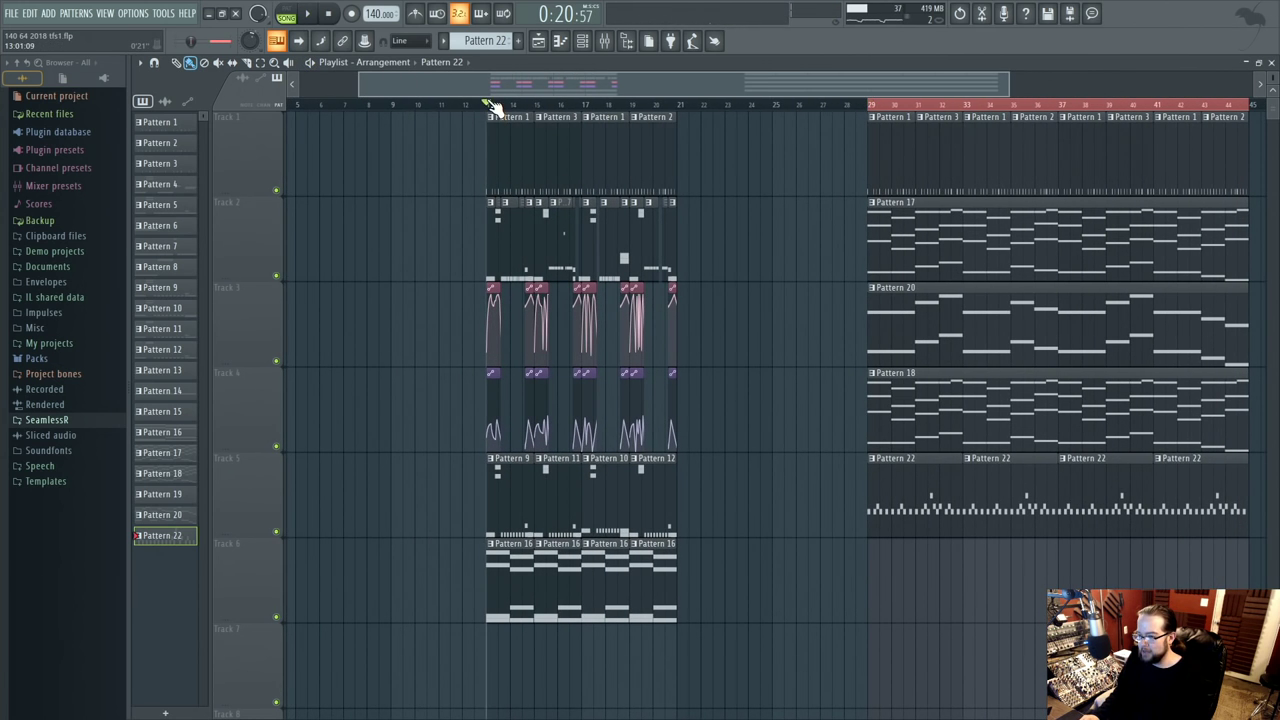
{"action": "key", "text": "space"}
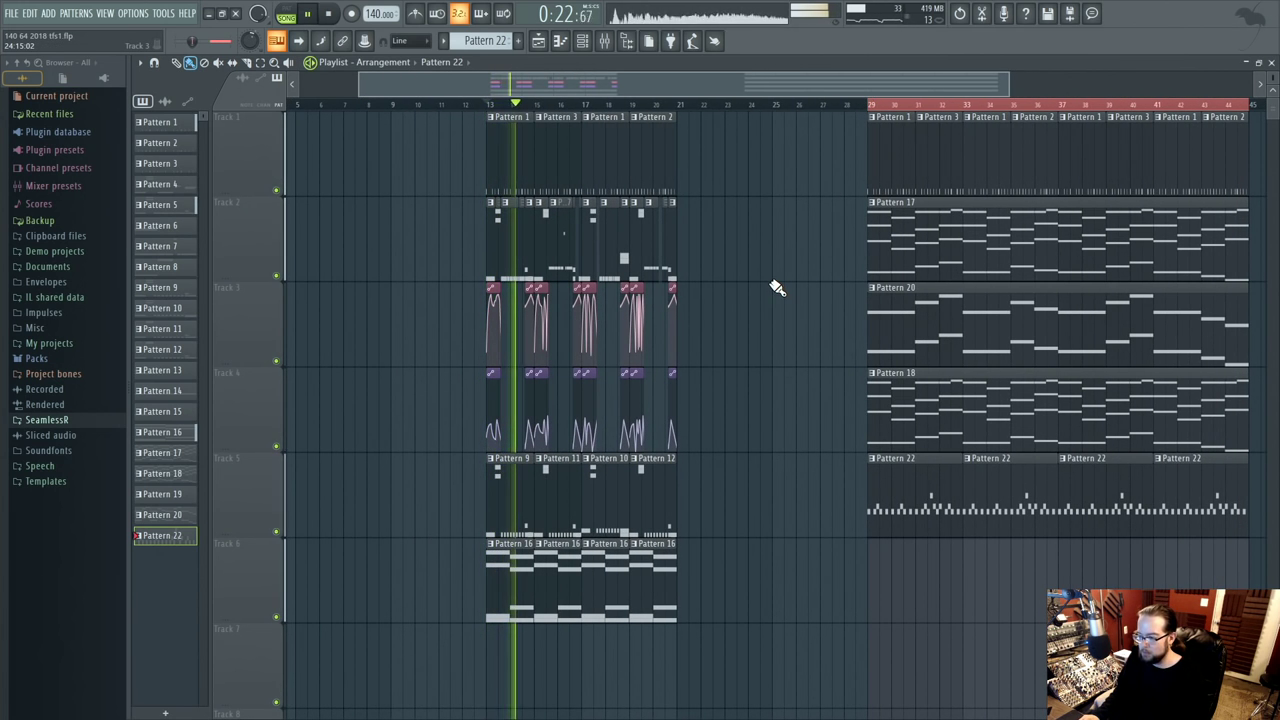
{"action": "scroll", "coordinate": [750, 422], "scroll_direction": "down", "scroll_amount": 1}
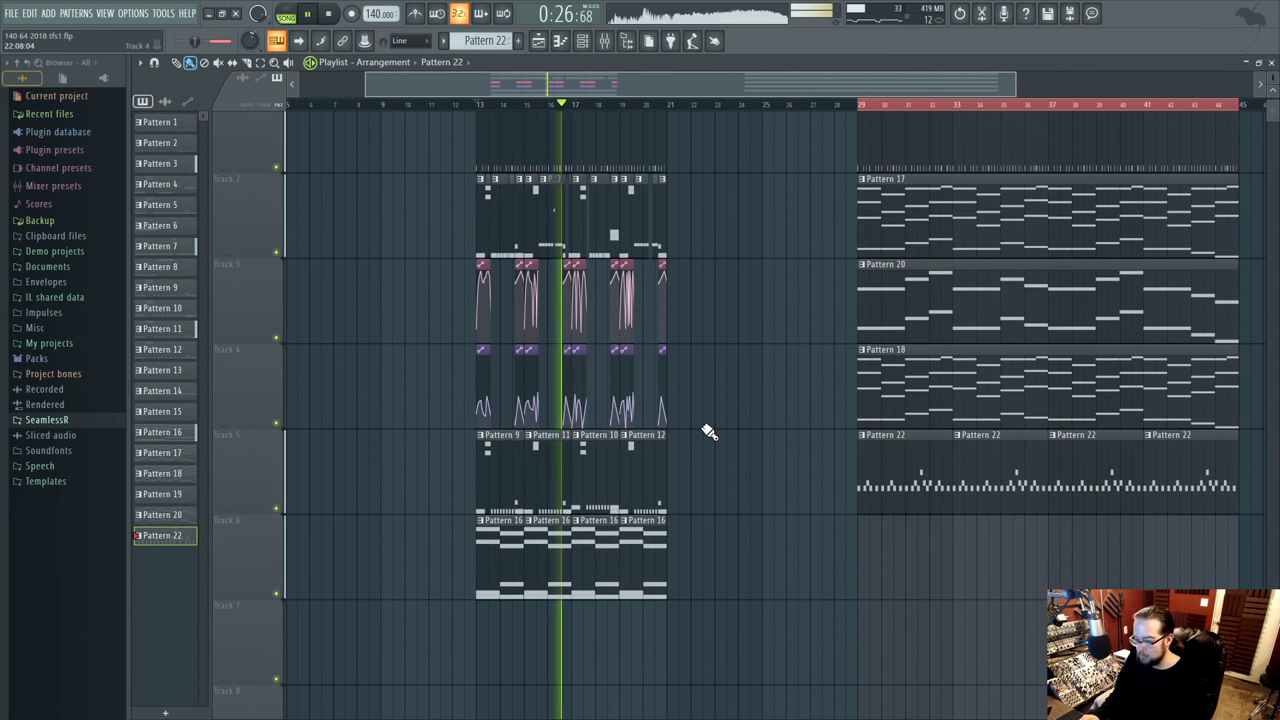
- Stop playback and examine the bar 13 and bar 29 sections of the arrangement, with the play position at bar 29
{"action": "scroll", "coordinate": [733, 481], "scroll_direction": "up", "scroll_amount": 1}
{"action": "key", "text": "space"}
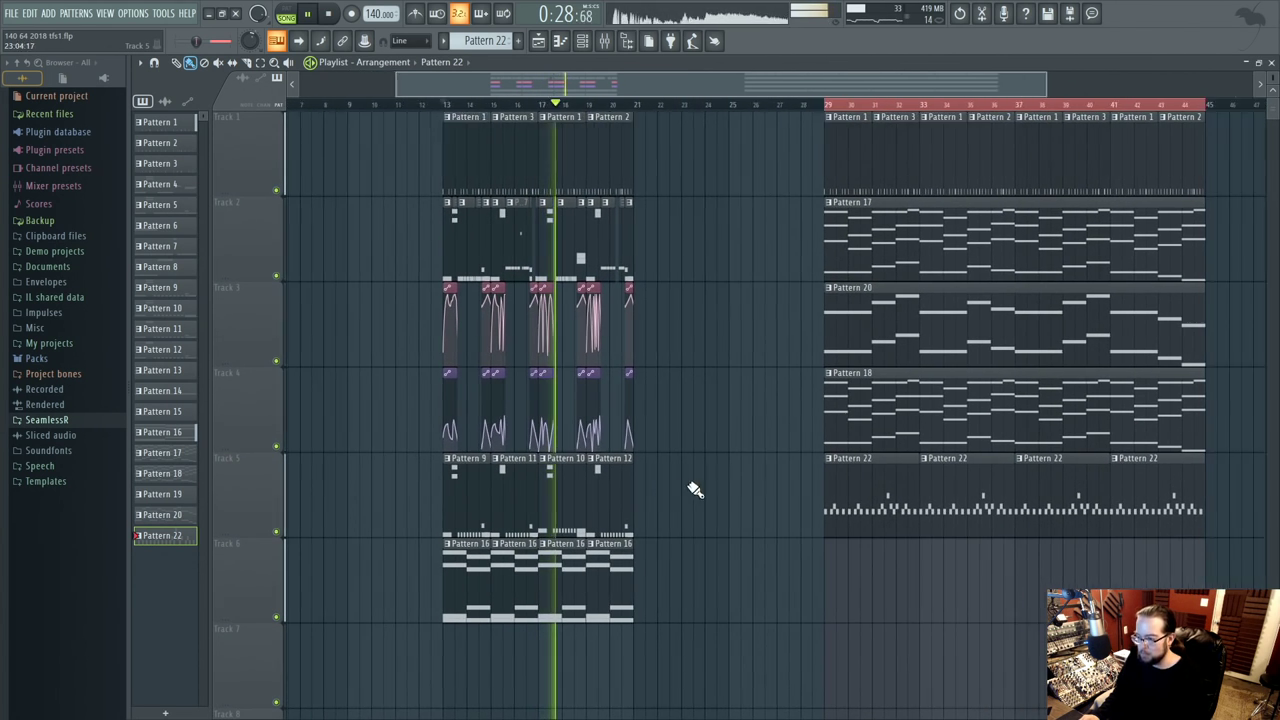
{"action": "left_click_drag", "start_coordinate": [677, 615], "coordinate": [425, 345]}
{"action": "left_click", "coordinate": [674, 357]}
{"action": "scroll", "coordinate": [700, 320], "scroll_direction": "right", "scroll_amount": 2}
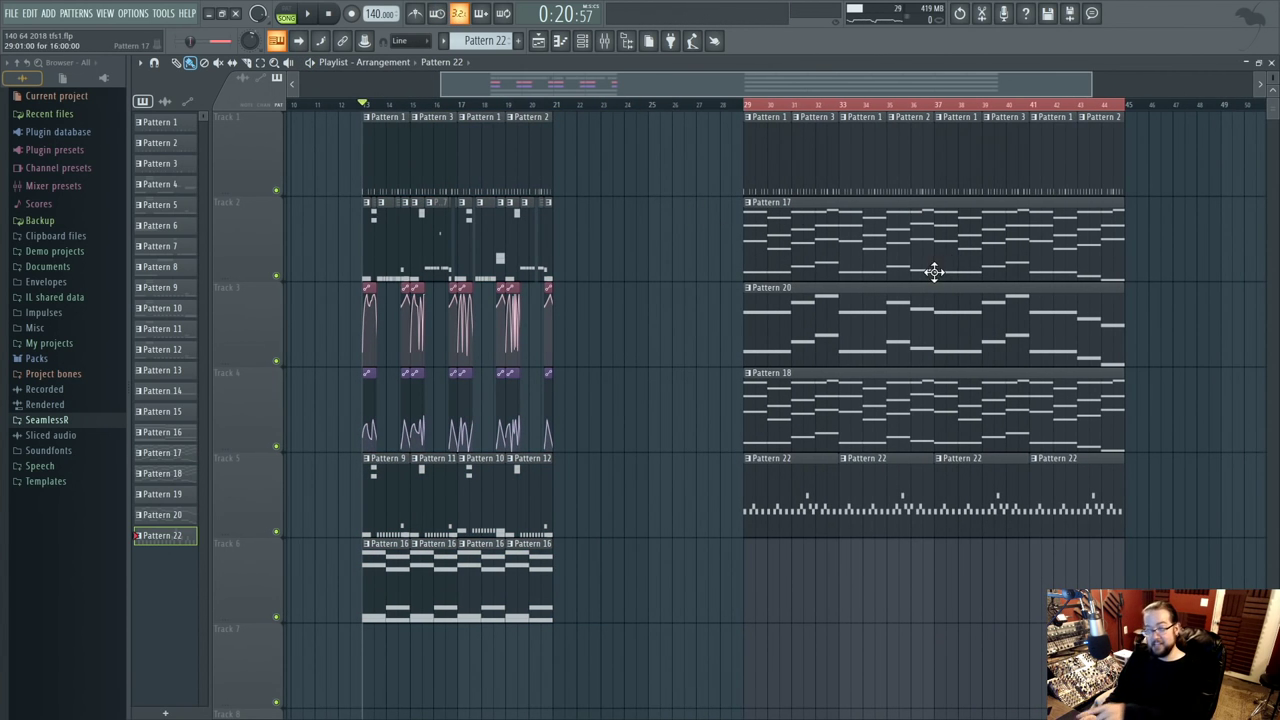
{"action": "scroll", "coordinate": [600, 310], "scroll_direction": "right", "scroll_amount": 3}
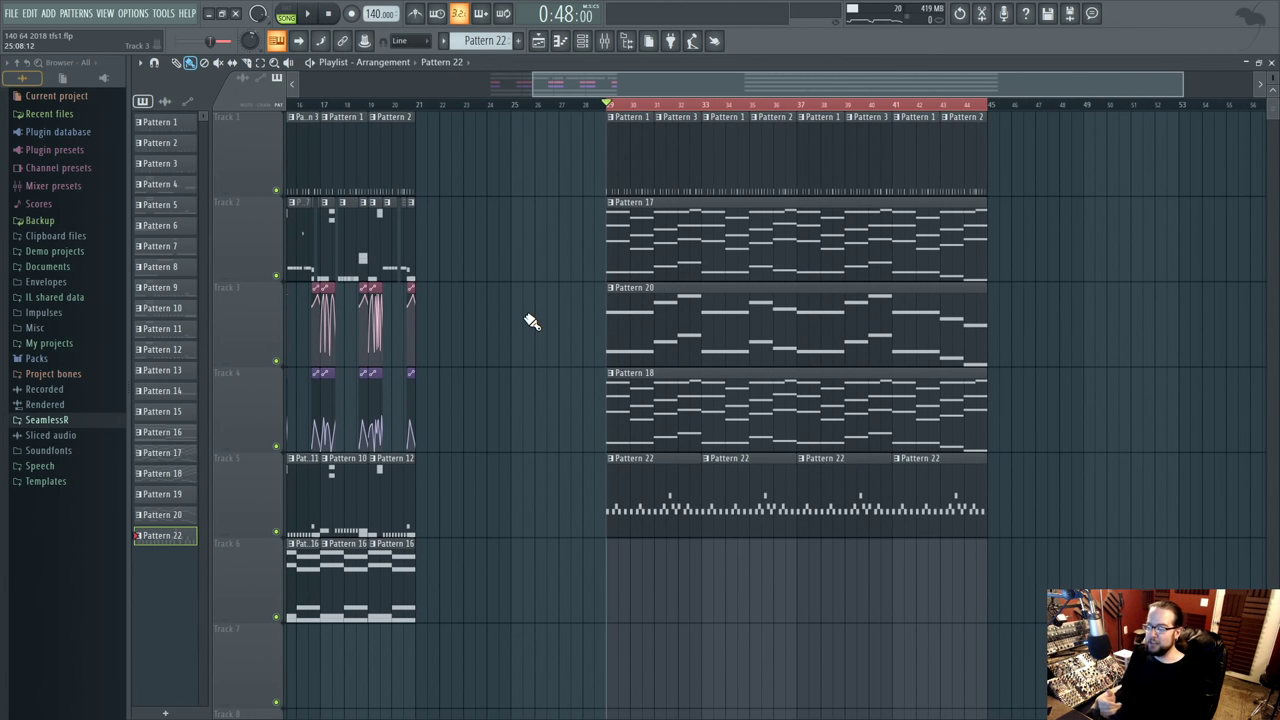
{"action": "scroll", "coordinate": [600, 260], "scroll_direction": "left", "scroll_amount": 4}
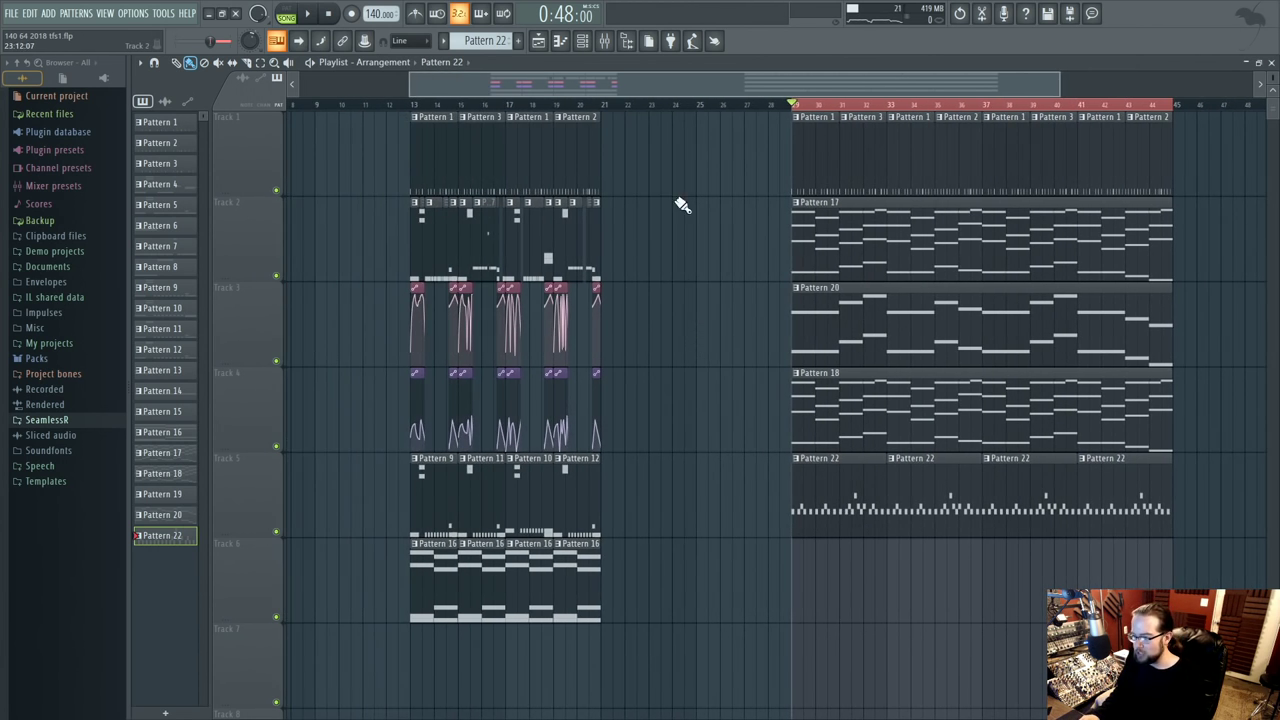
- Select bars 13 to 21 as the time range and compare that section with Pattern 22's notes and the bar 29 section
{"action": "left_click_drag", "start_coordinate": [414, 105], "coordinate": [600, 129]}
{"action": "left_click_drag", "start_coordinate": [384, 540], "coordinate": [578, 610]}
{"action": "double_click", "coordinate": [829, 510]}
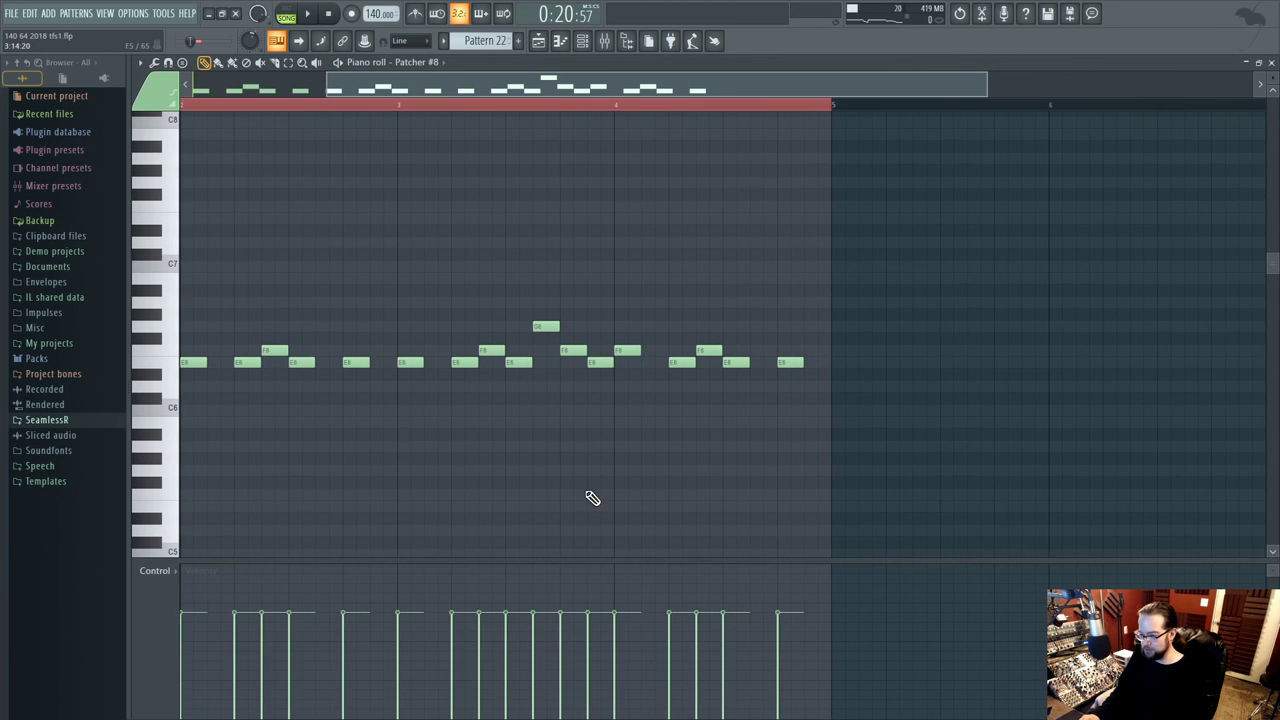
{"action": "left_click", "coordinate": [538, 43]}
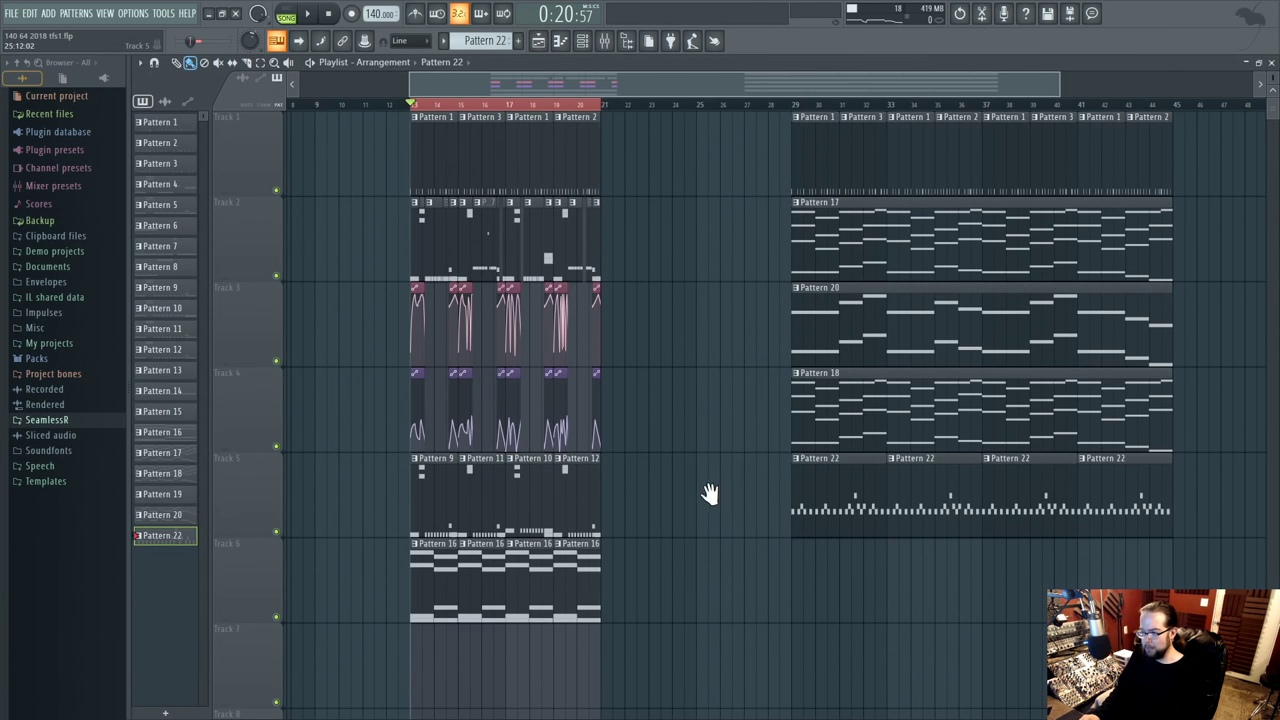
{"action": "scroll", "coordinate": [710, 490], "scroll_direction": "right", "scroll_amount": 1}
{"action": "left_click_drag", "start_coordinate": [843, 200], "coordinate": [1186, 537]}
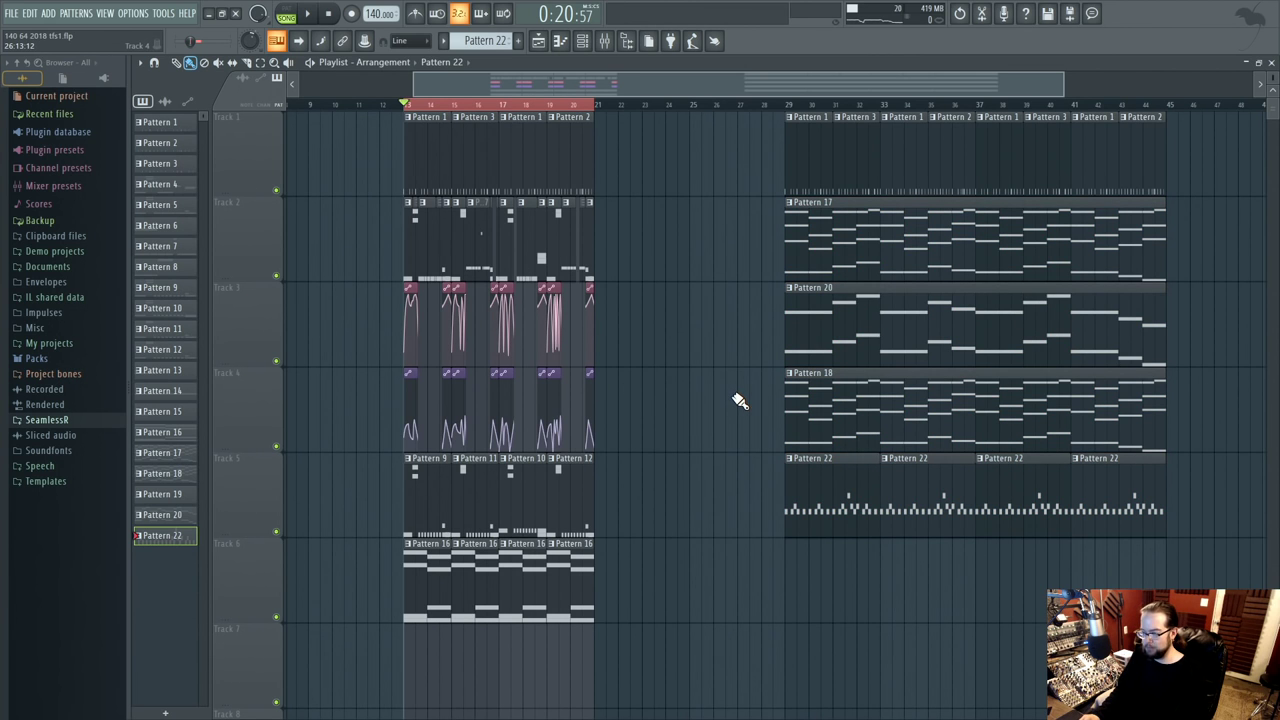
{"action": "left_click_drag", "start_coordinate": [679, 554], "coordinate": [417, 197]}
{"action": "left_click", "coordinate": [705, 171]}
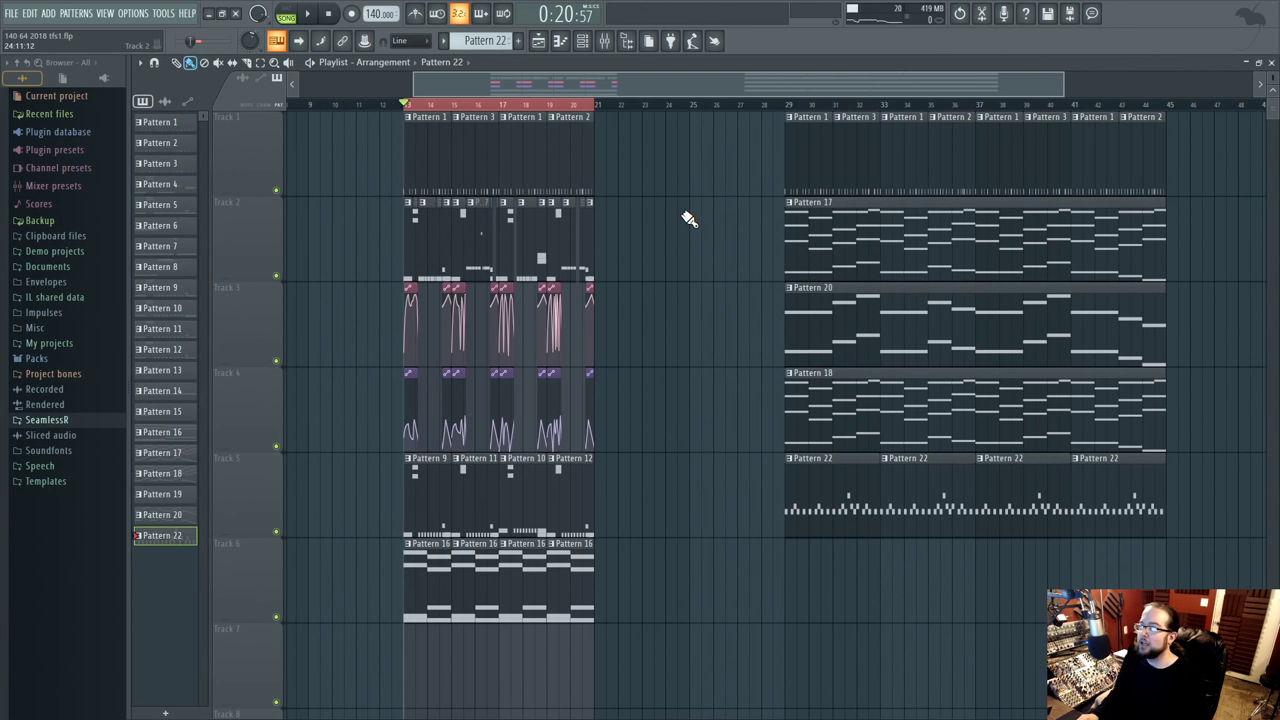
- Set the play position to bar 29, show the channel rack and mixer, and expand the collapsed mixer inserts after 38
{"action": "left_click", "coordinate": [788, 108]}
{"action": "left_click", "coordinate": [581, 42]}
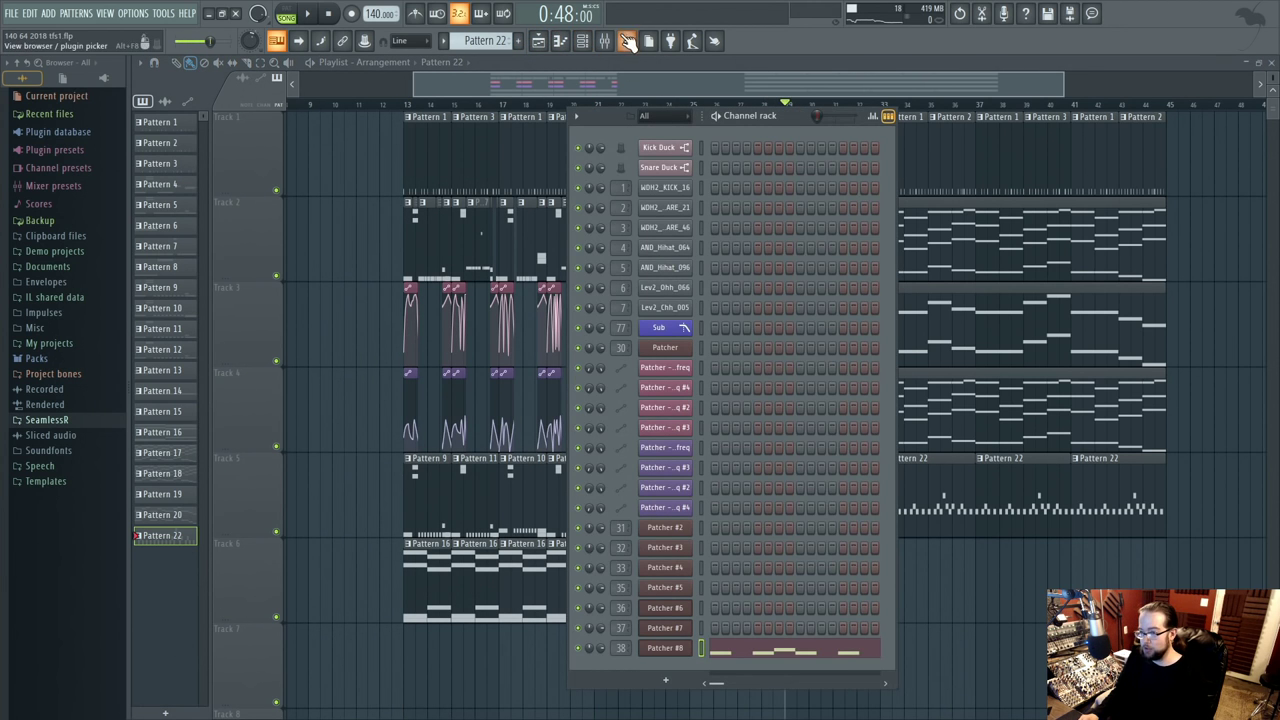
{"action": "left_click", "coordinate": [617, 42]}
{"action": "left_click_drag", "start_coordinate": [602, 248], "coordinate": [599, 224]}
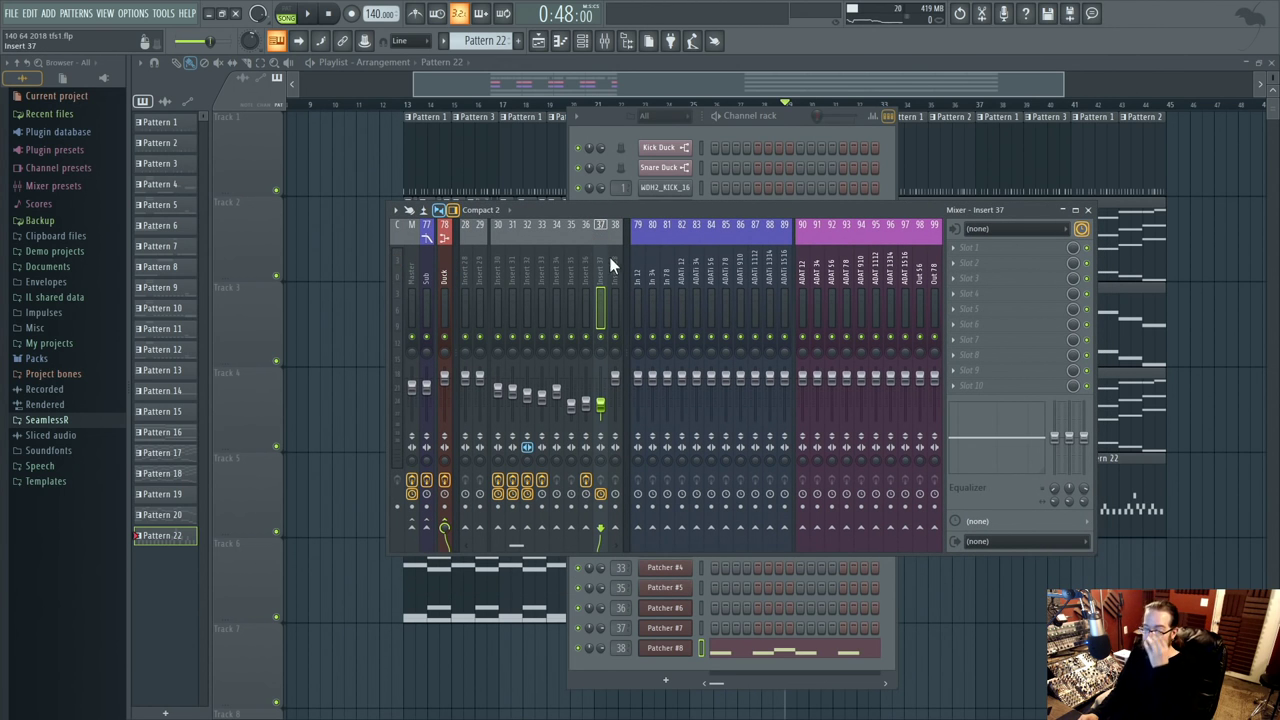
{"action": "left_click", "coordinate": [623, 266]}
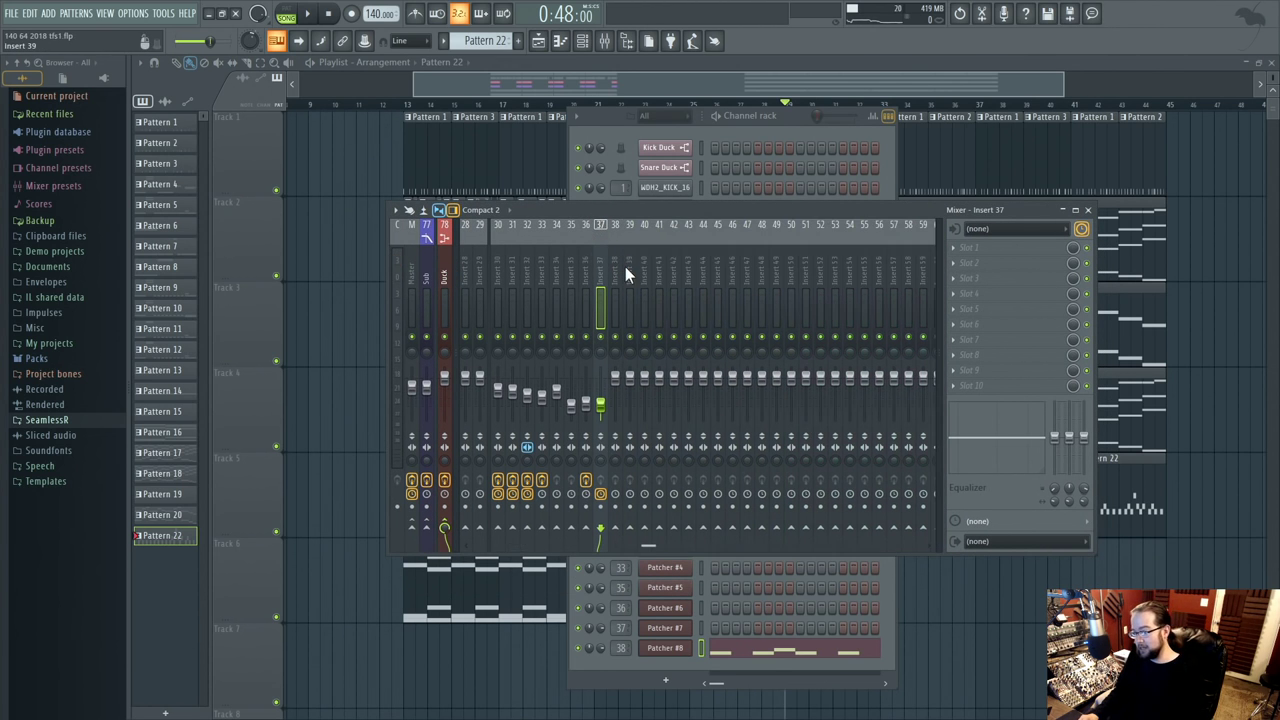
{"action": "left_click", "coordinate": [936, 268]}
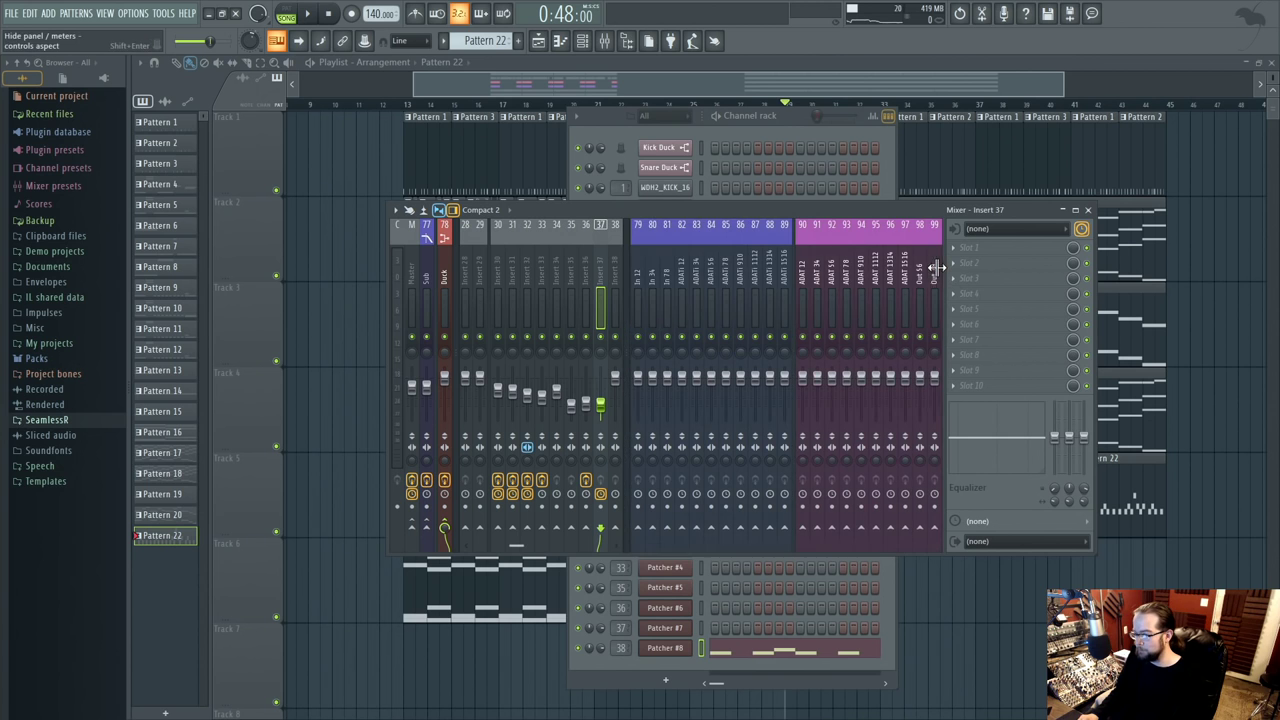
{"action": "left_click", "coordinate": [630, 260]}
- Inspect the Sub and Duck mixer tracks and open the Duck limiter on the Duck track
{"action": "left_click", "coordinate": [443, 278]}
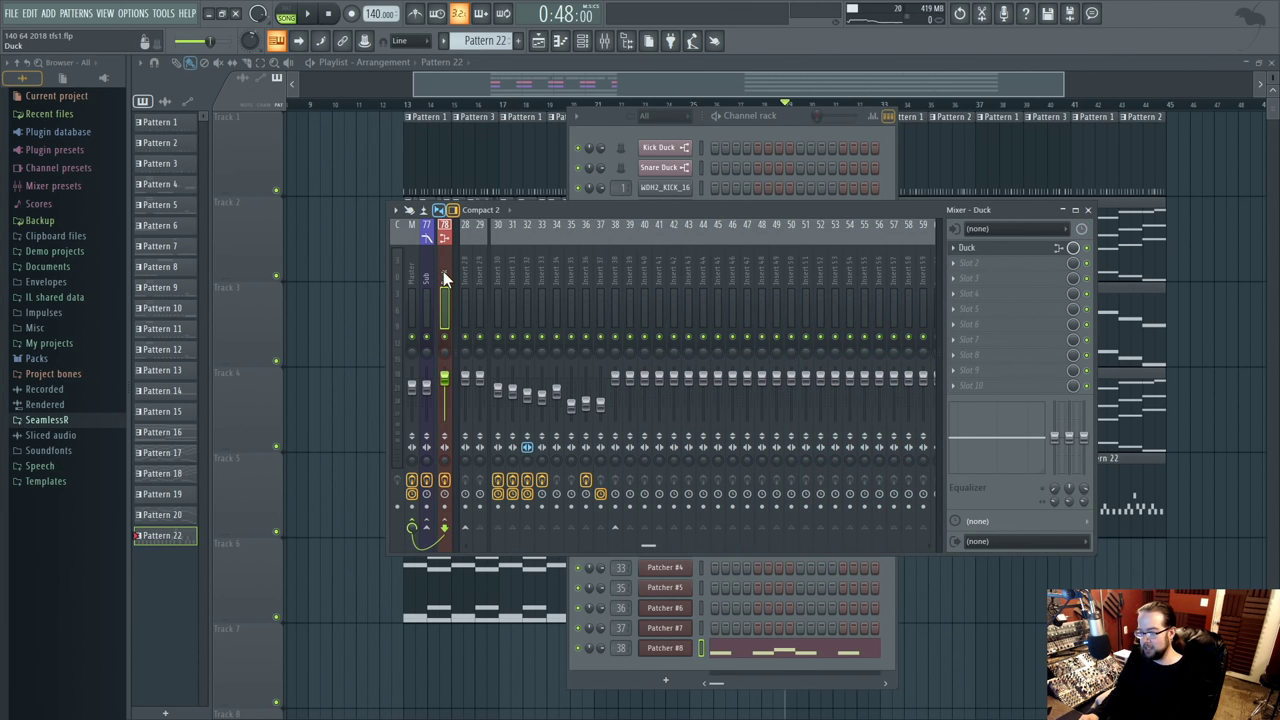
{"action": "left_click", "coordinate": [435, 274]}
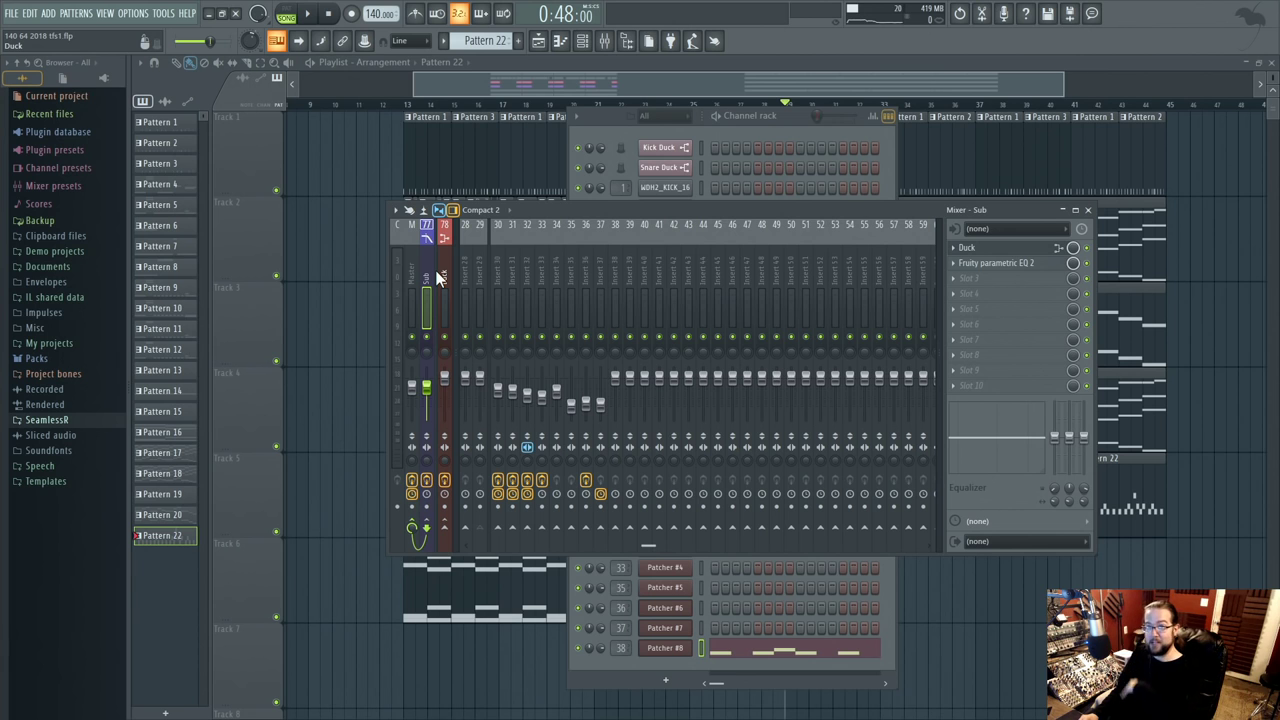
{"action": "left_click", "coordinate": [438, 270]}
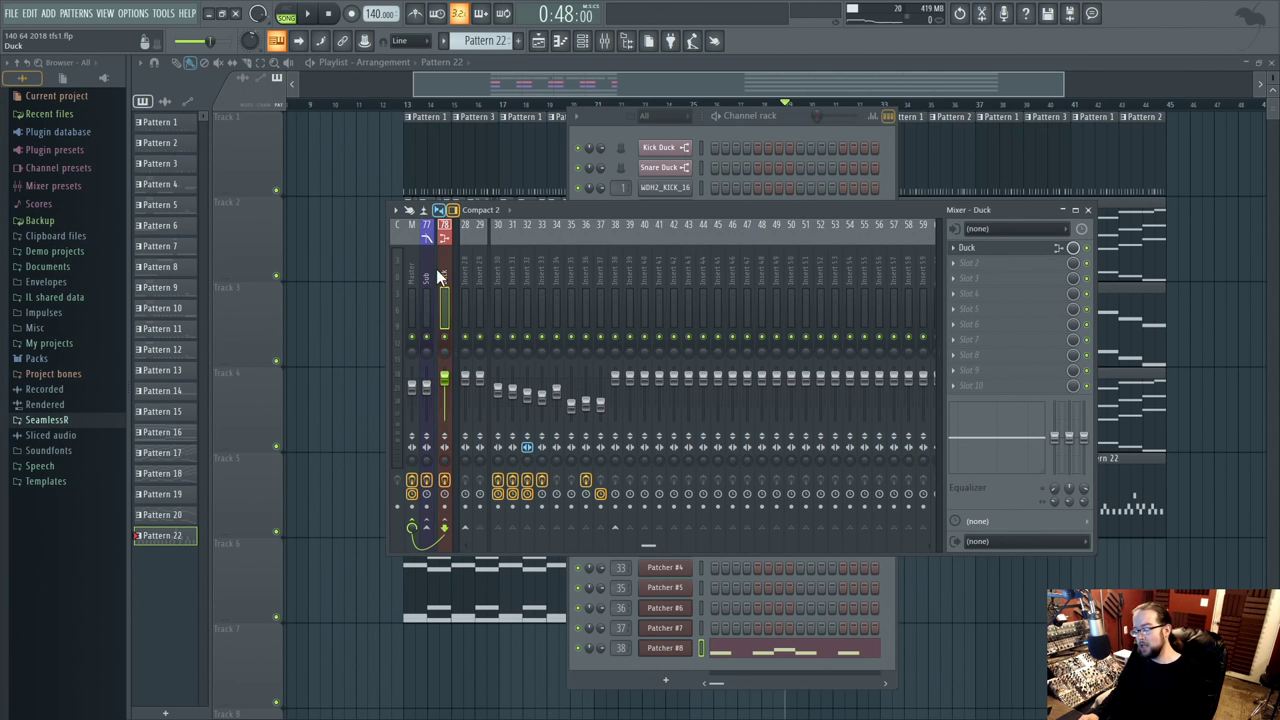
{"action": "left_click", "coordinate": [978, 250]}
{"action": "left_click", "coordinate": [988, 250]}
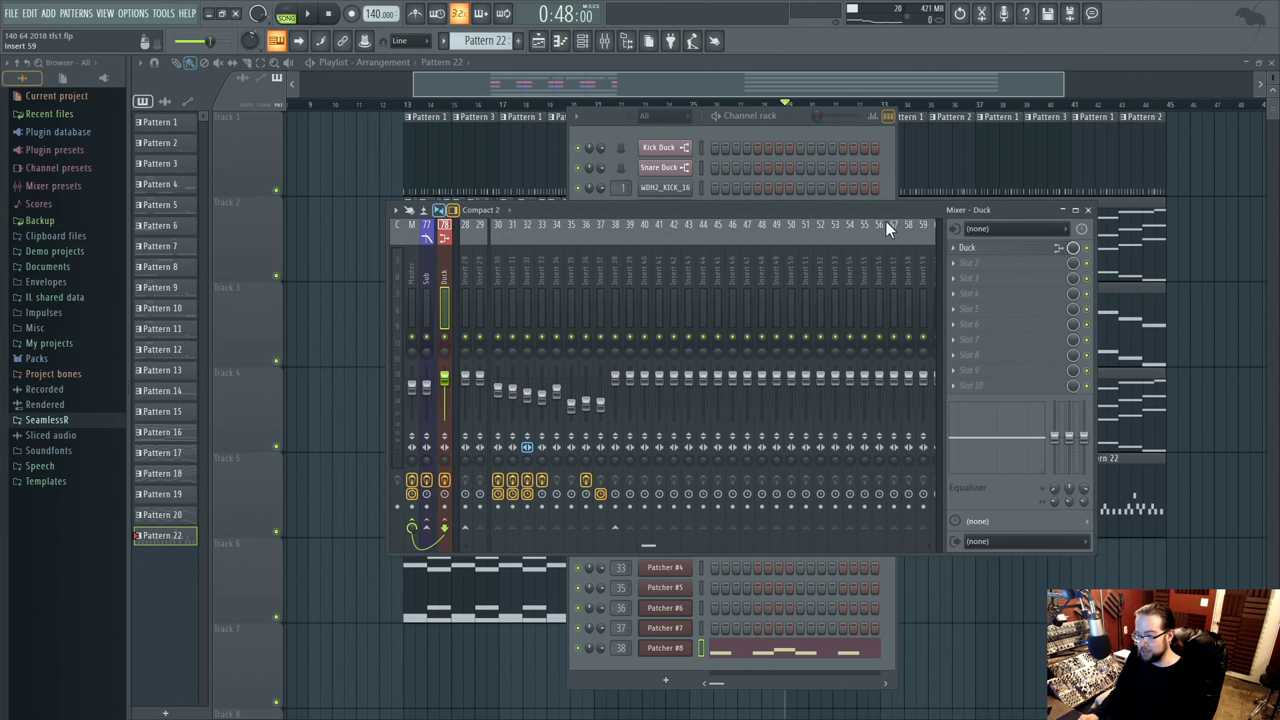
{"action": "left_click", "coordinate": [1016, 250]}
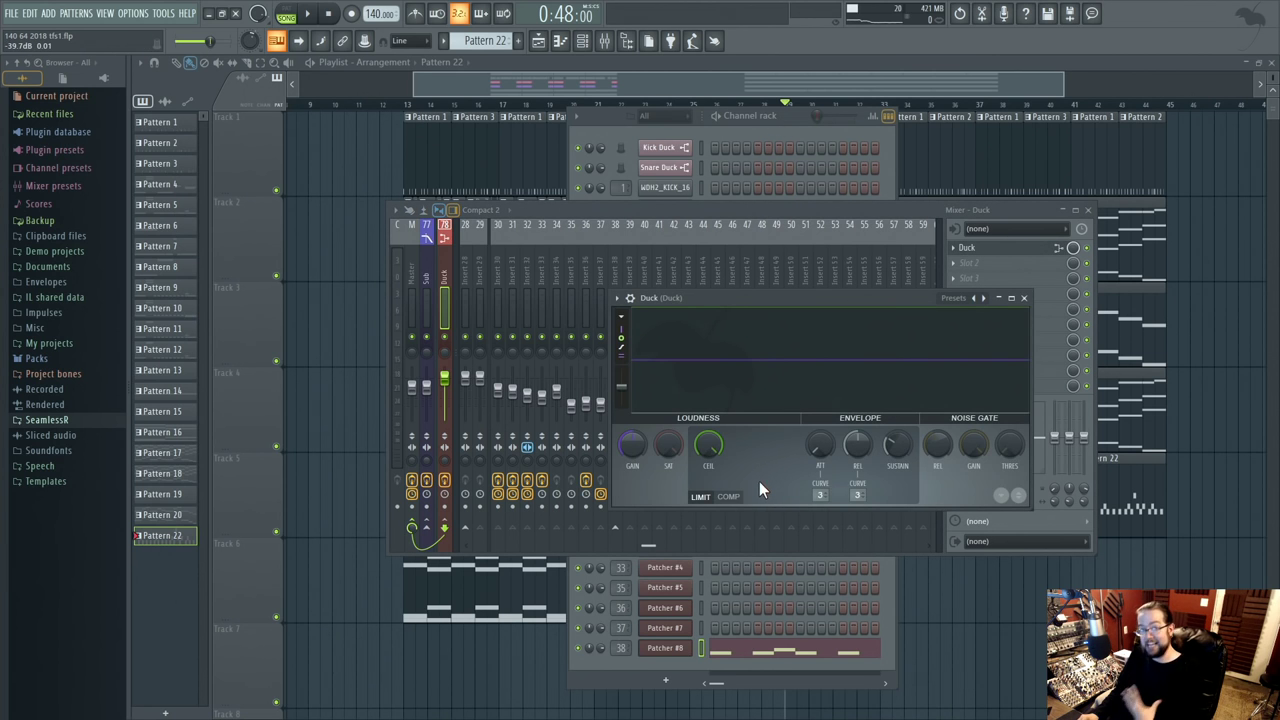
- Open the Kick Duck envelope controller from the channel rack and examine its articulator 3 envelope
{"action": "left_click", "coordinate": [760, 115]}
{"action": "left_click", "coordinate": [664, 150]}
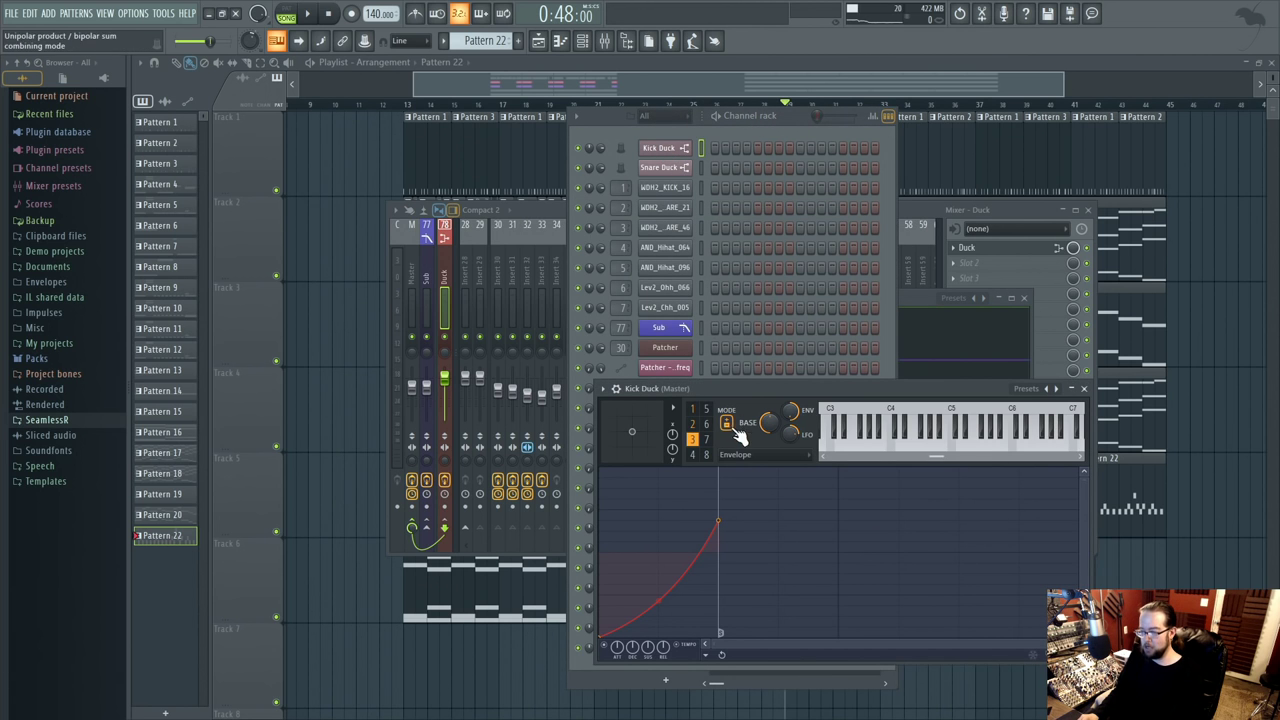
{"action": "left_click_drag", "start_coordinate": [740, 384], "coordinate": [843, 389]}
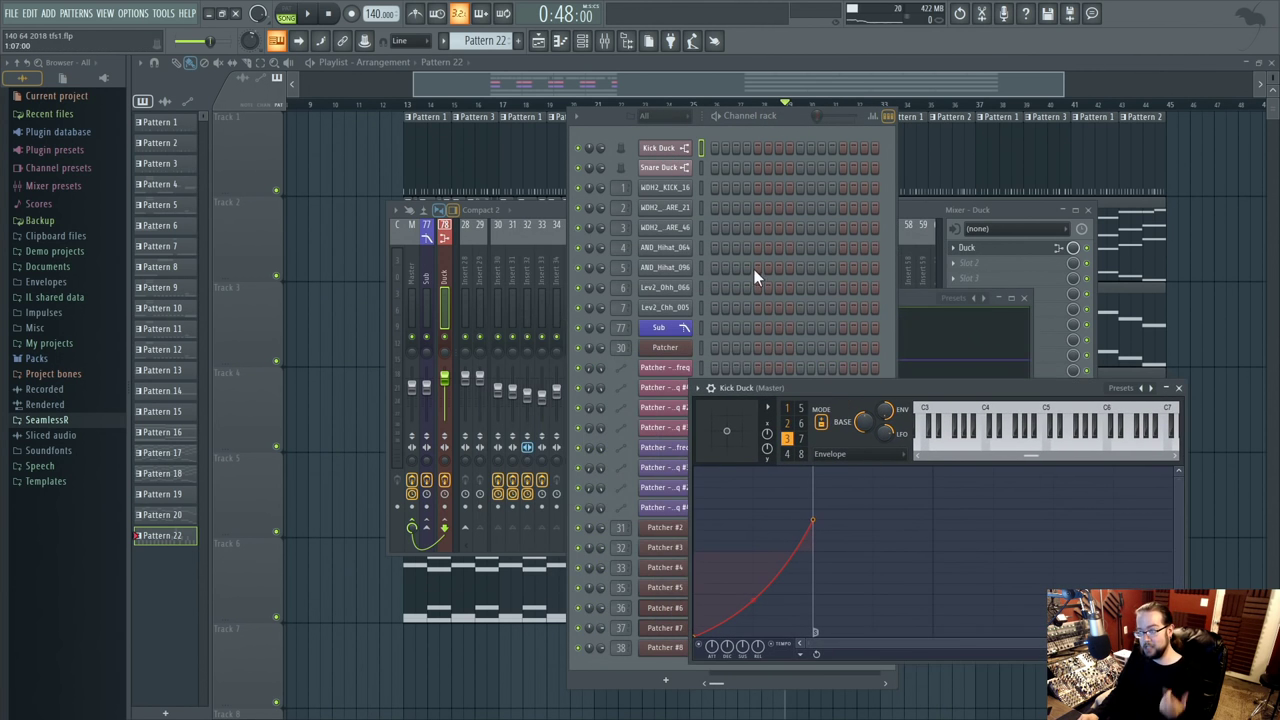
{"action": "left_click", "coordinate": [793, 118]}
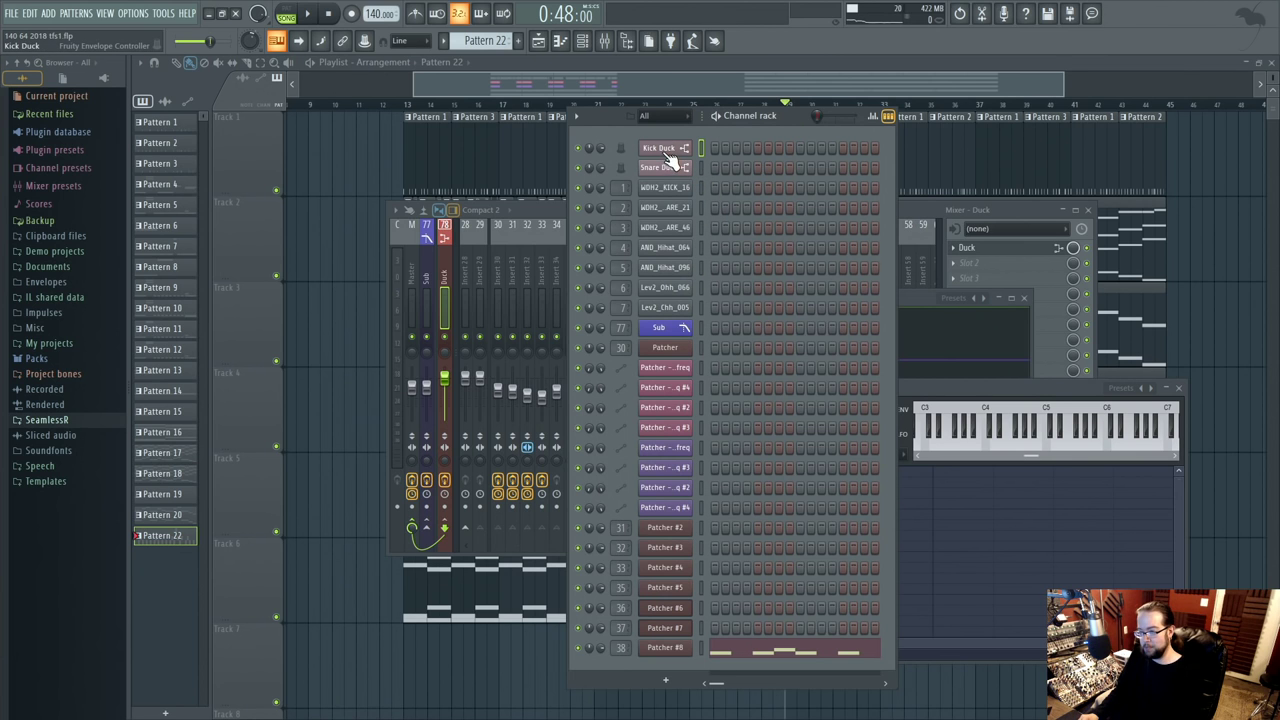
{"action": "left_click", "coordinate": [1013, 386]}
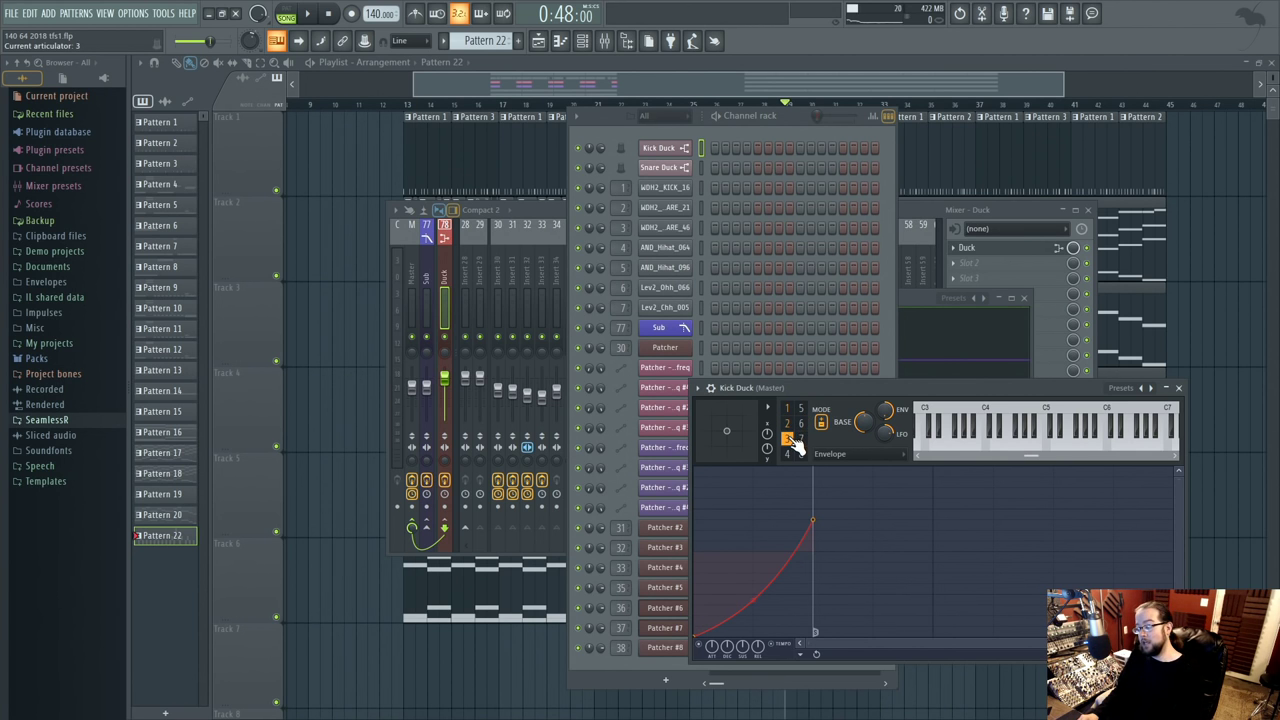
- Review the Maximus settings on the Master mixer track and close the plugin
{"action": "left_click", "coordinate": [608, 45]}
{"action": "left_click", "coordinate": [412, 300]}
{"action": "left_click", "coordinate": [985, 249]}
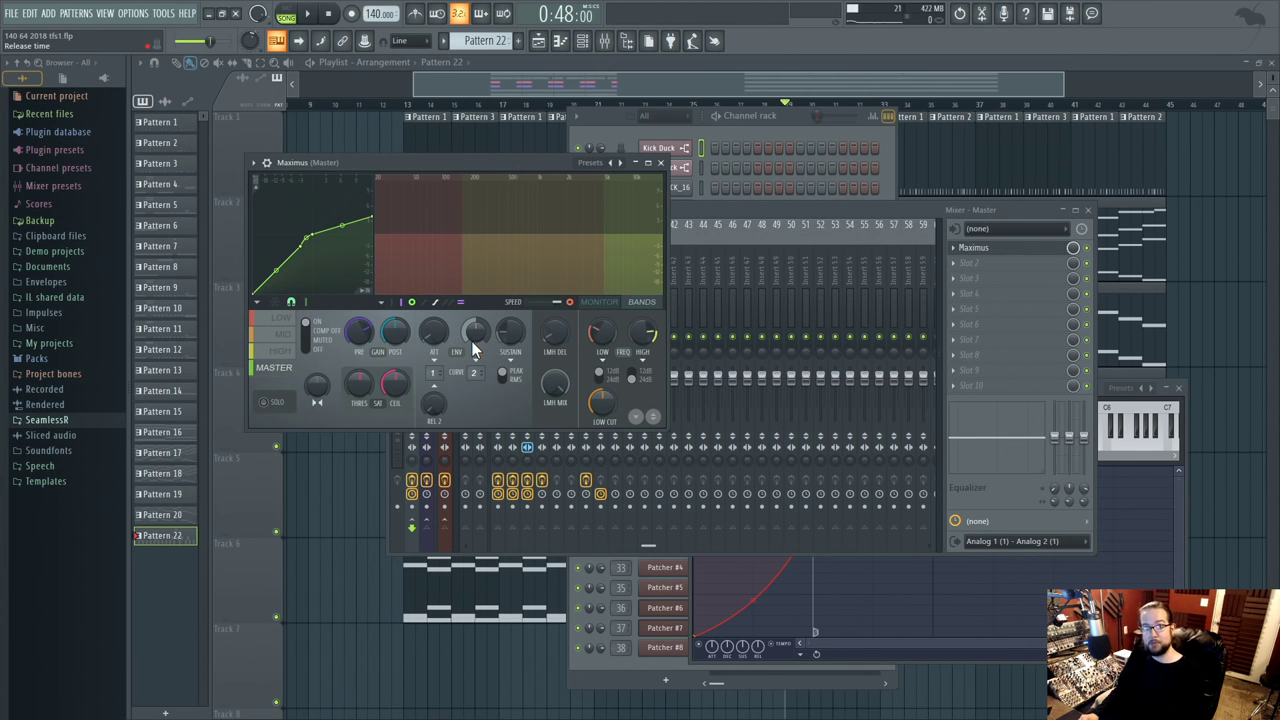
{"action": "left_click", "coordinate": [661, 164]}
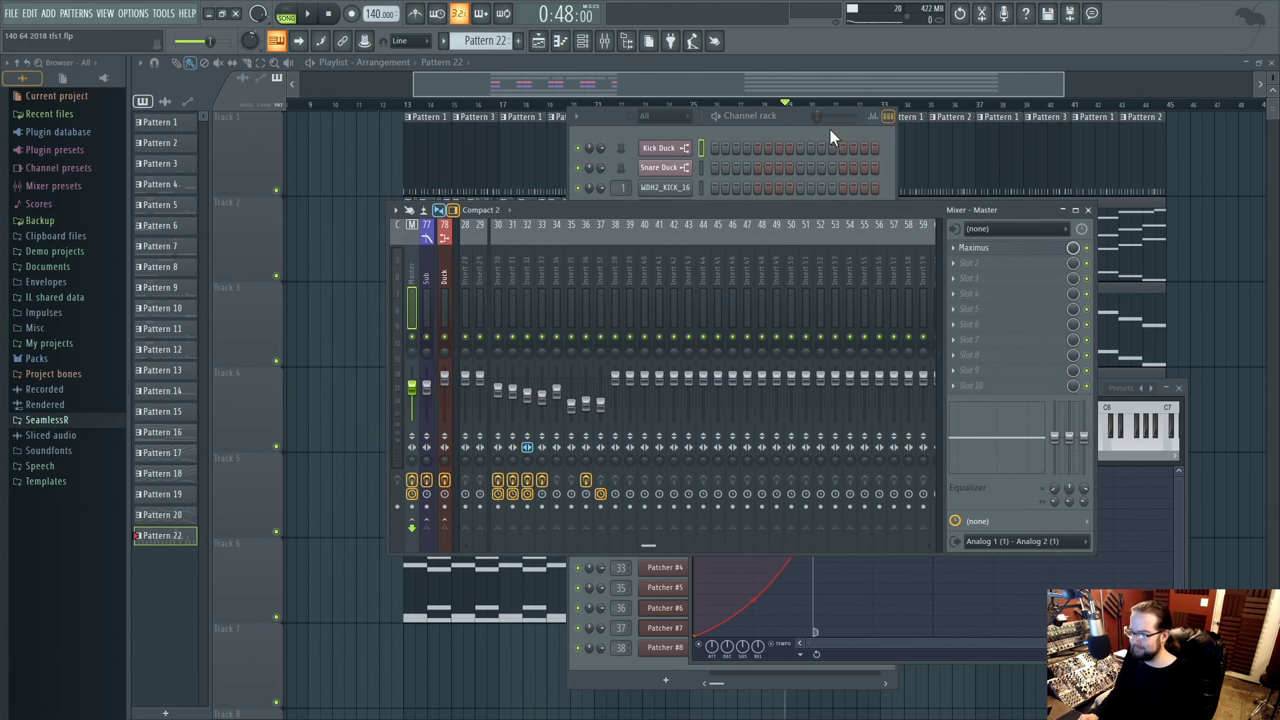
- Close the open windows and play from bar 29, checking the mixer levels and the Master track's Maximus during playback
{"action": "left_click", "coordinate": [801, 118]}
{"action": "key", "text": "F12"}
{"action": "key", "text": "space"}
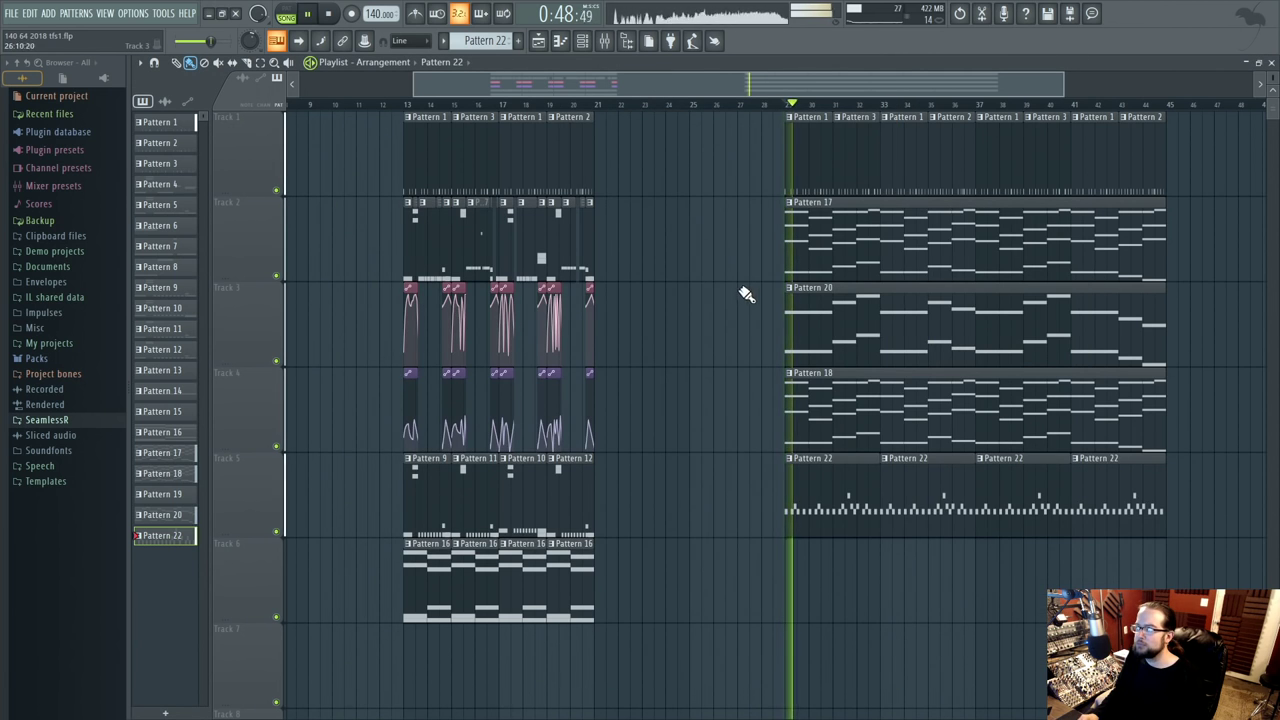
{"action": "key", "text": "F9"}
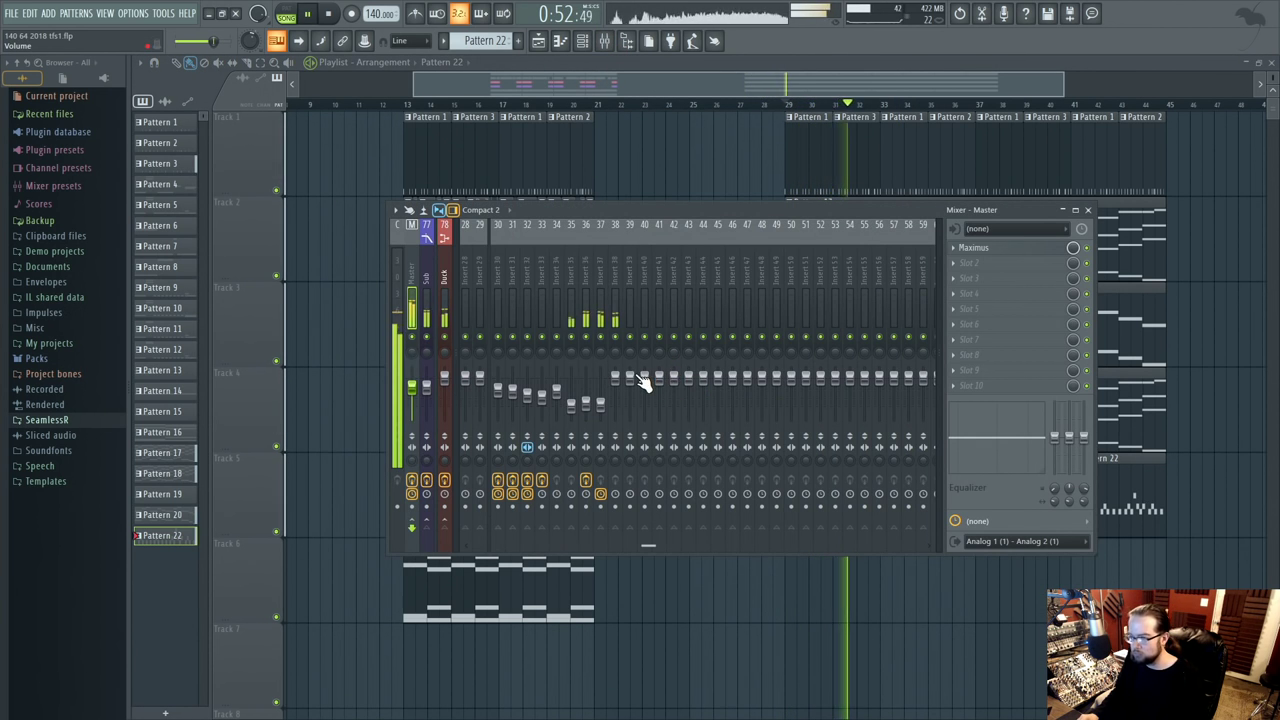
{"action": "left_click", "coordinate": [1002, 250]}
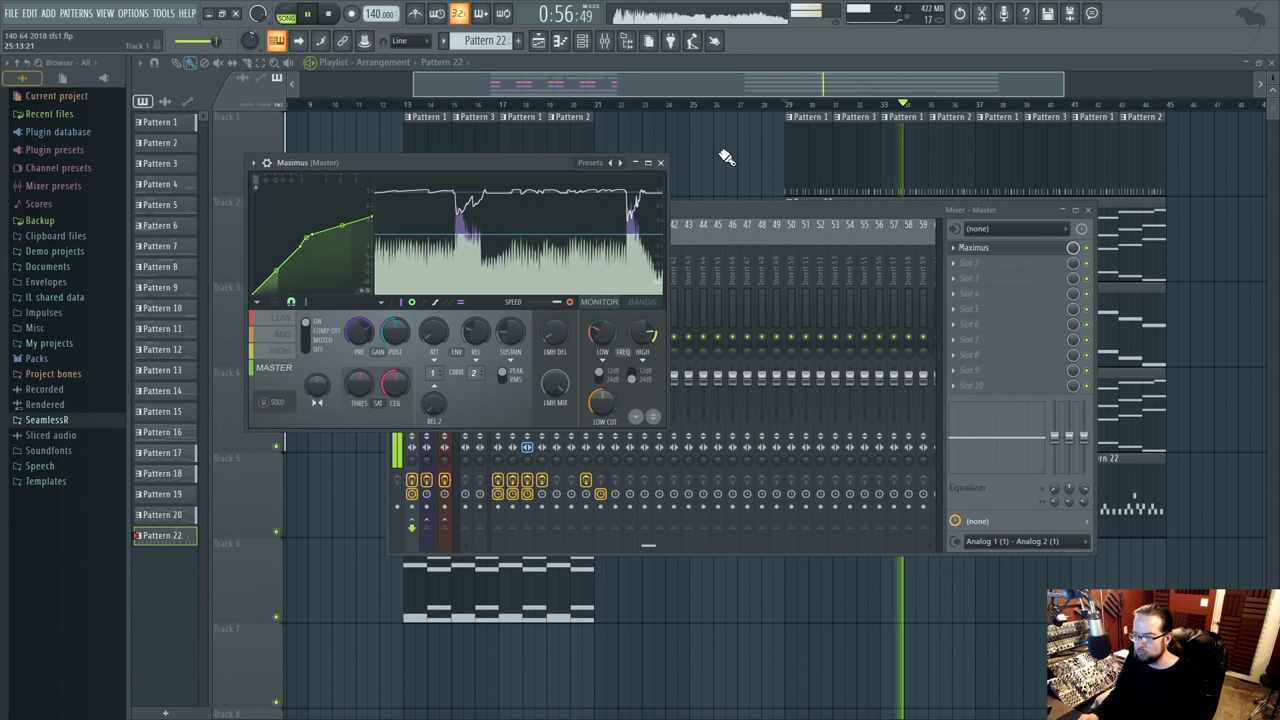
{"action": "key", "text": "F12"}
{"action": "left_click", "coordinate": [926, 106]}
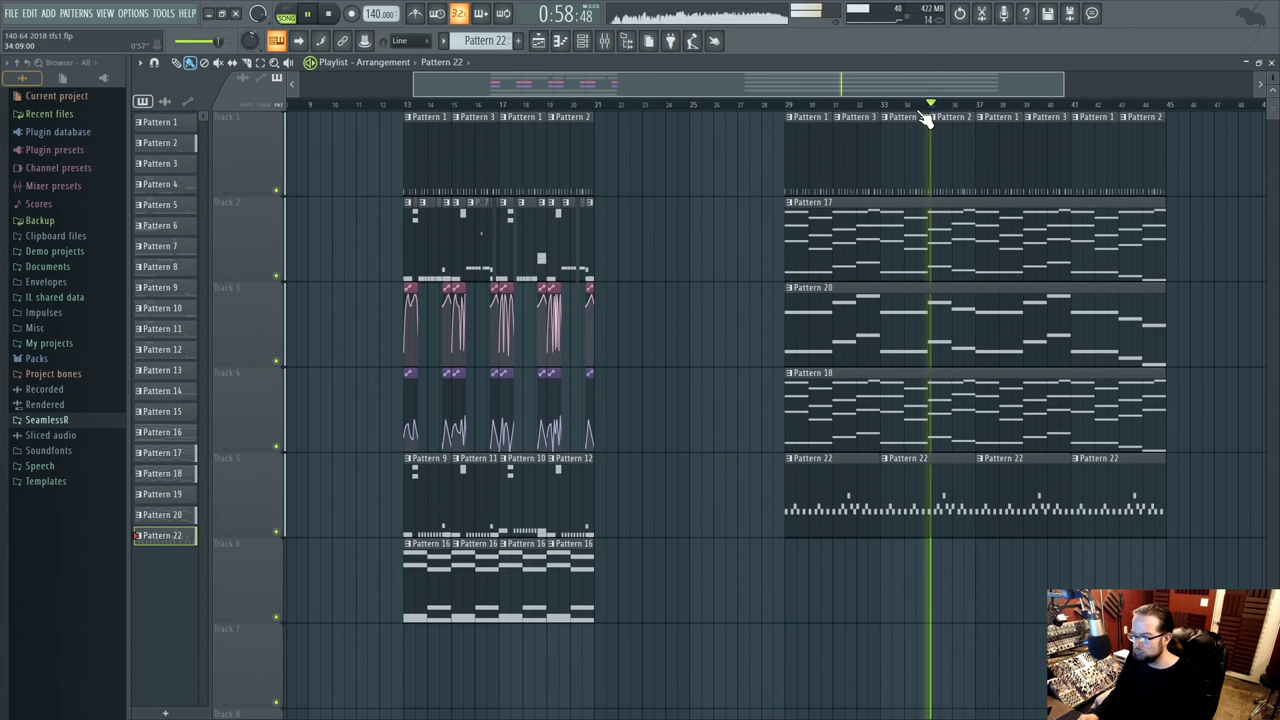
- Continue listening to the arrangement, replay it from bar 29 and stop playback
{"action": "scroll", "coordinate": [477, 340], "scroll_direction": "right", "scroll_amount": 3}
{"action": "scroll", "coordinate": [530, 400], "scroll_direction": "left", "scroll_amount": 3}
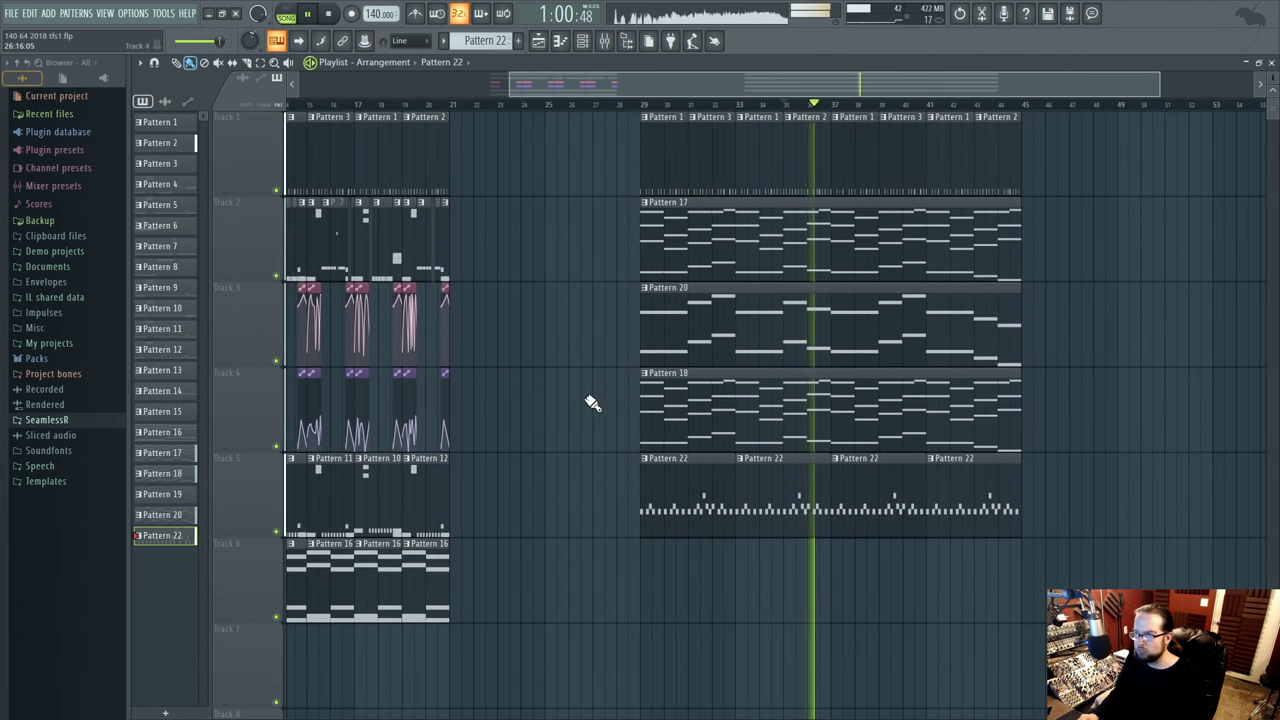
{"action": "scroll", "coordinate": [540, 362], "scroll_direction": "left", "scroll_amount": 2}
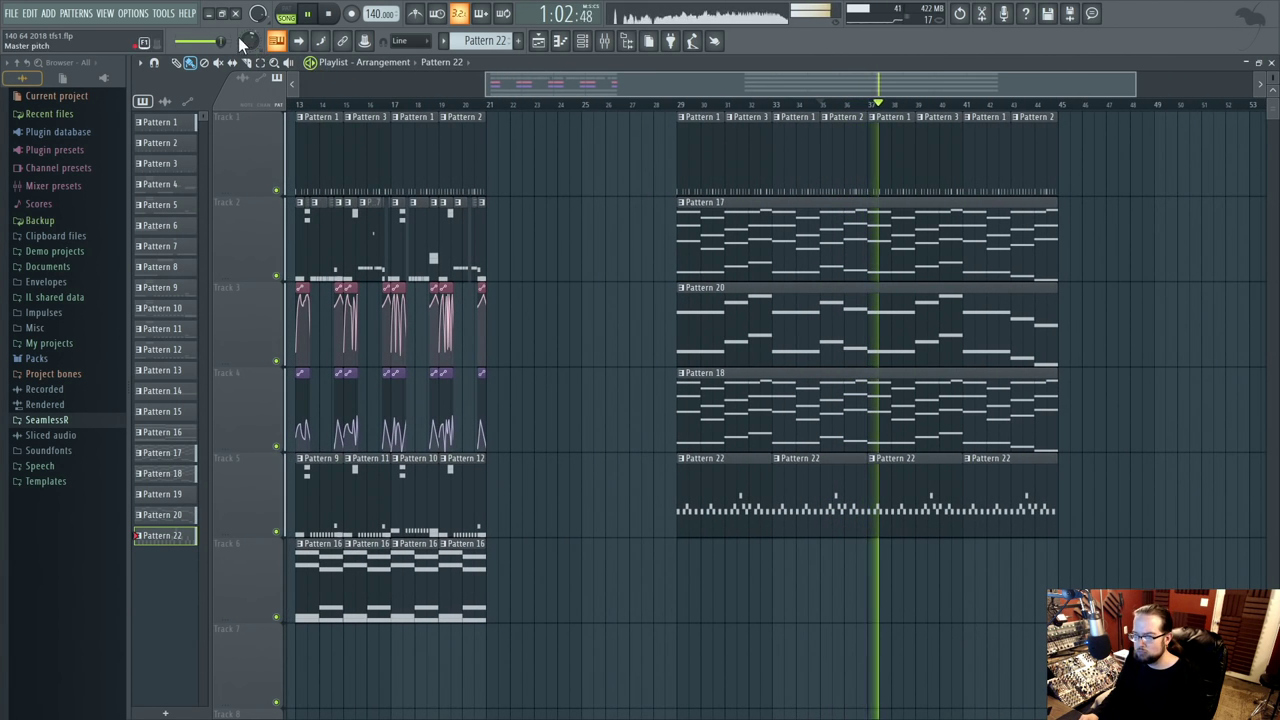
{"action": "key", "text": "F8"}
{"action": "key", "text": "F8"}
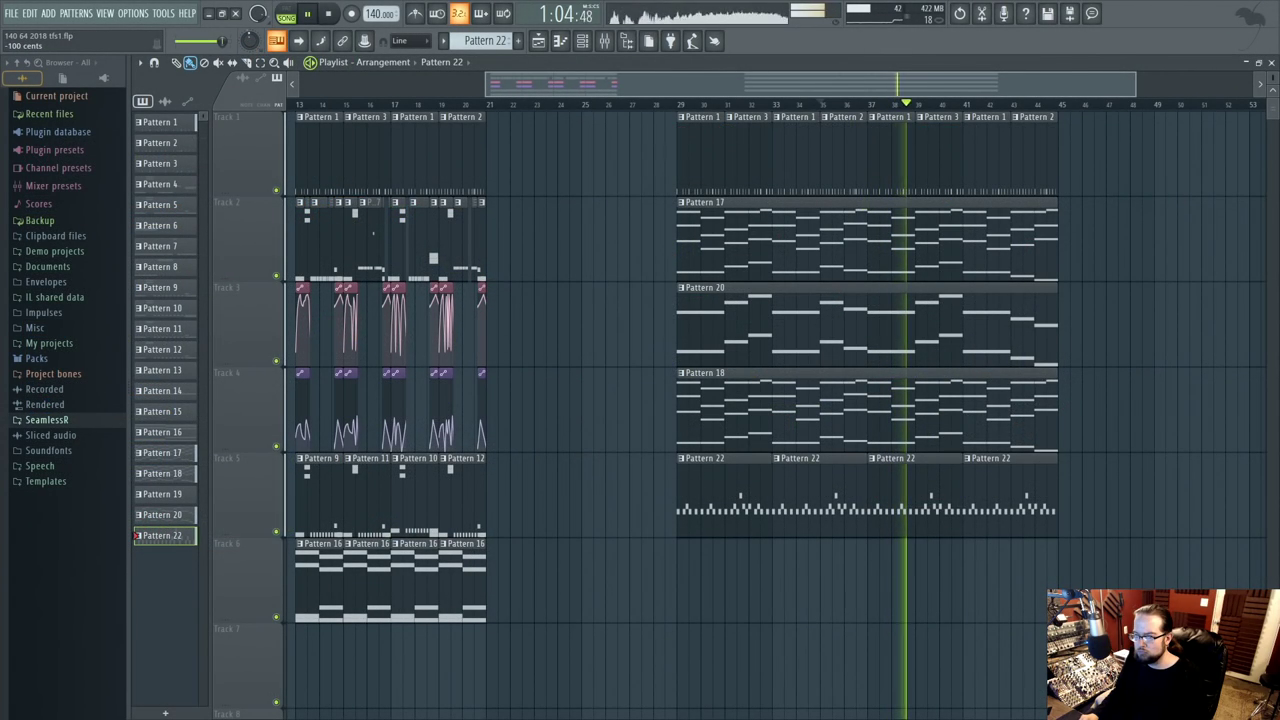
{"action": "left_click", "coordinate": [678, 106]}
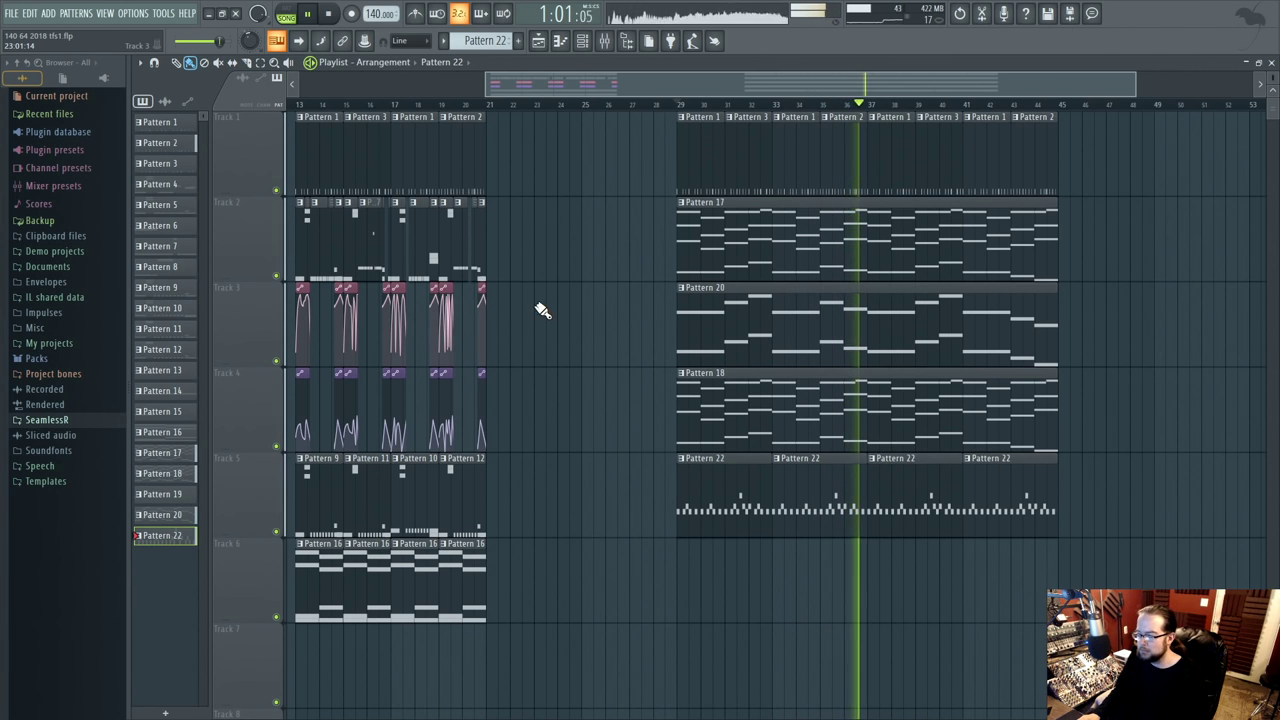
{"action": "key", "text": "space"}
- Open Pattern 22's notes, select the whole riff and transpose it up one octave so it starts on E7
{"action": "double_click", "coordinate": [720, 510]}
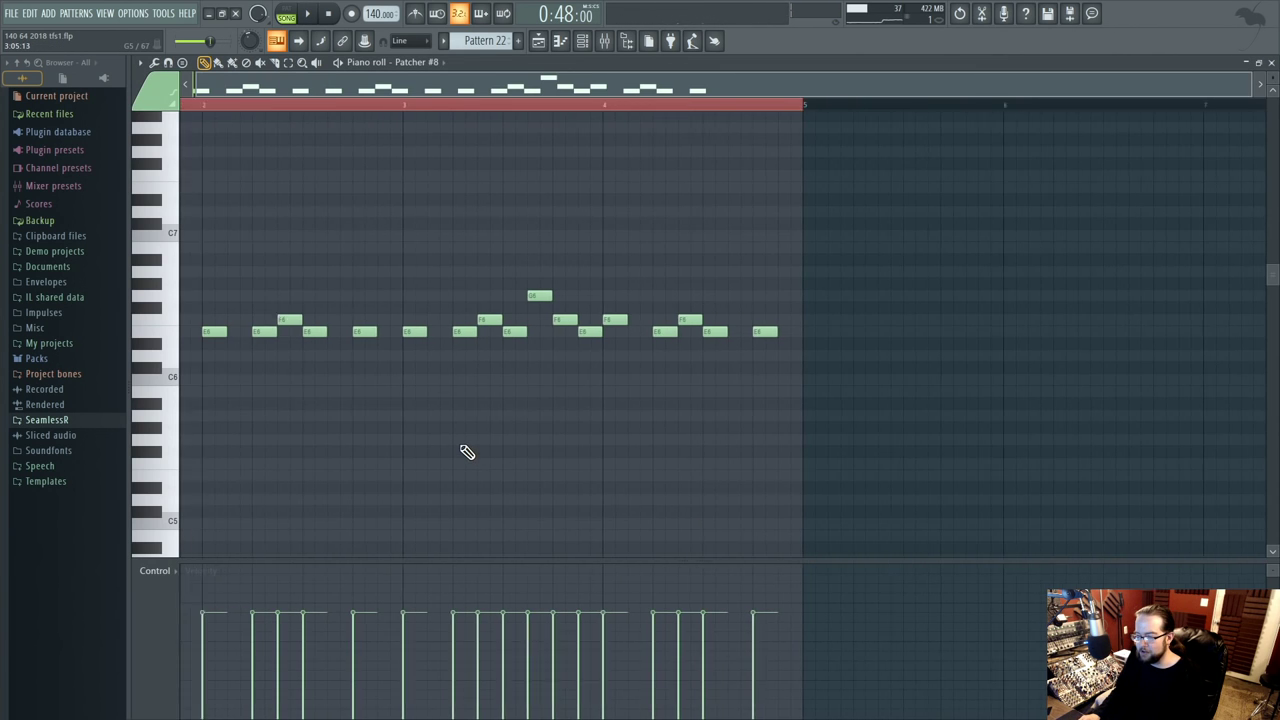
{"action": "left_click_drag", "start_coordinate": [224, 213], "coordinate": [182, 213]}
{"action": "scroll", "coordinate": [603, 277], "scroll_direction": "up", "scroll_amount": 3}
{"action": "left_click_drag", "start_coordinate": [183, 418], "coordinate": [182, 275]}
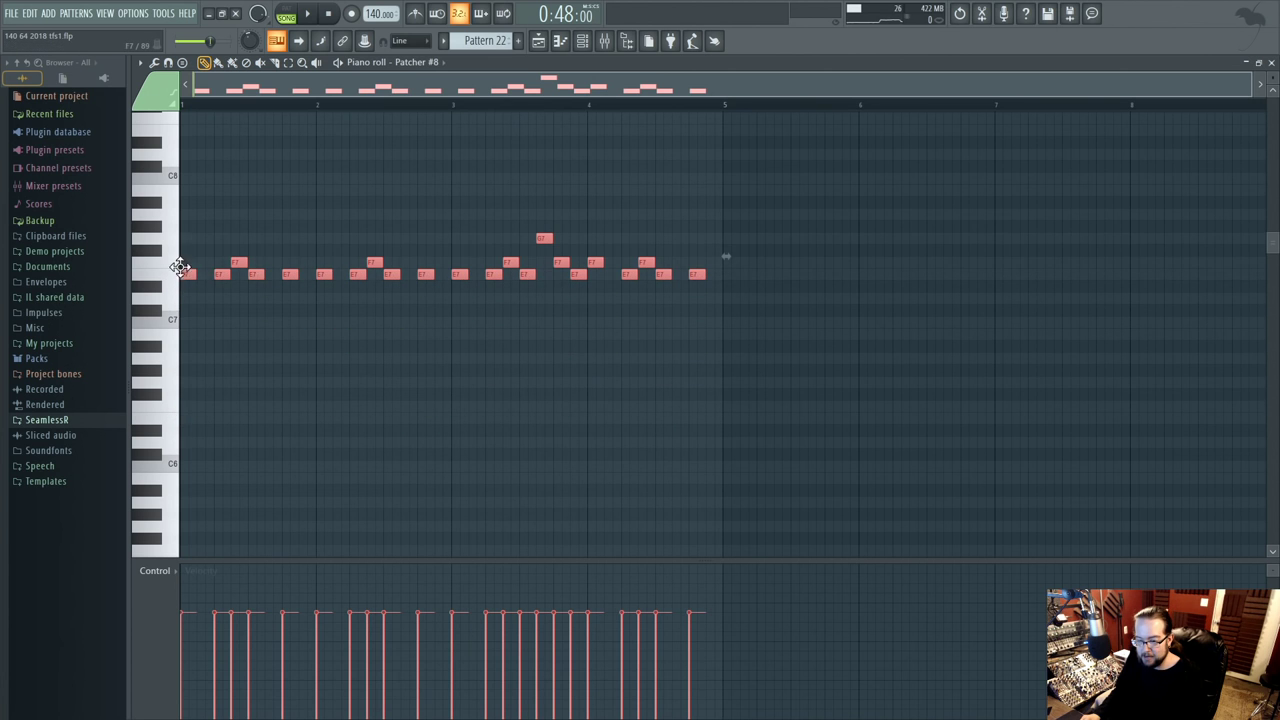
- Audition the transposed riff briefly and add Fruity Convolver to the first effect slot of mixer Insert 38
{"action": "key", "text": "space"}
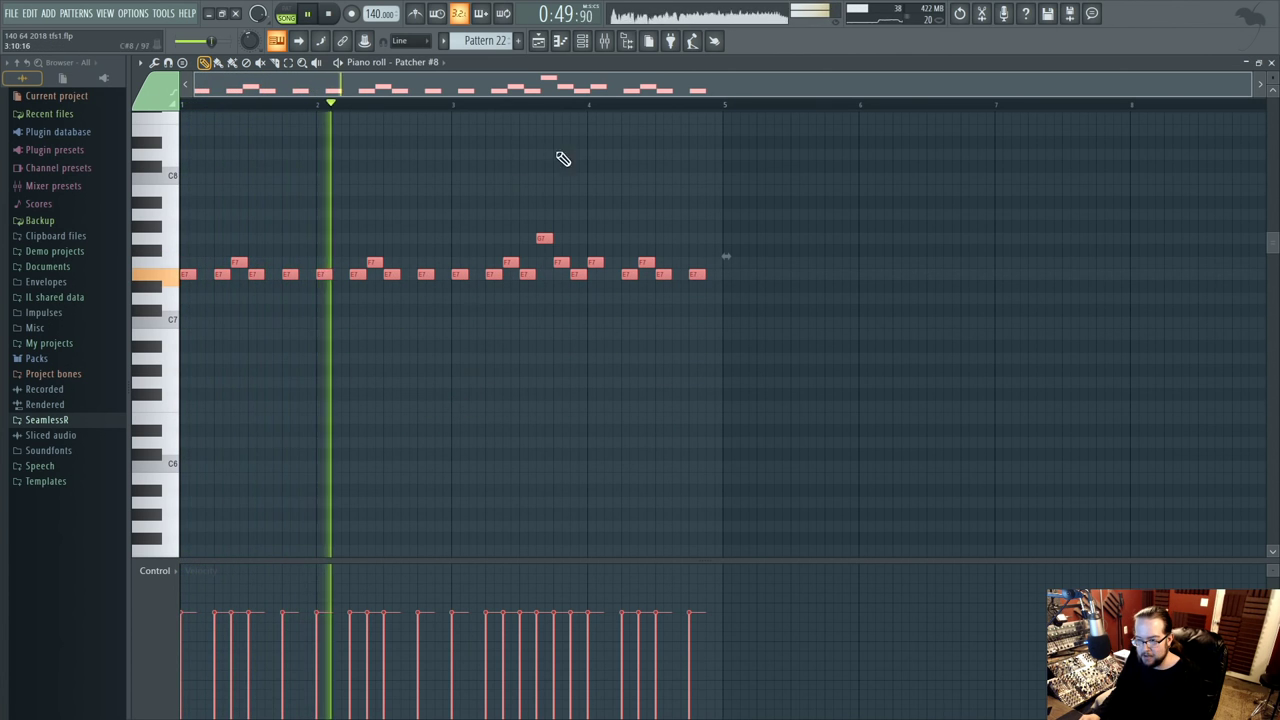
{"action": "key", "text": "space"}
{"action": "key", "text": "F9"}
{"action": "left_click", "coordinate": [614, 270]}
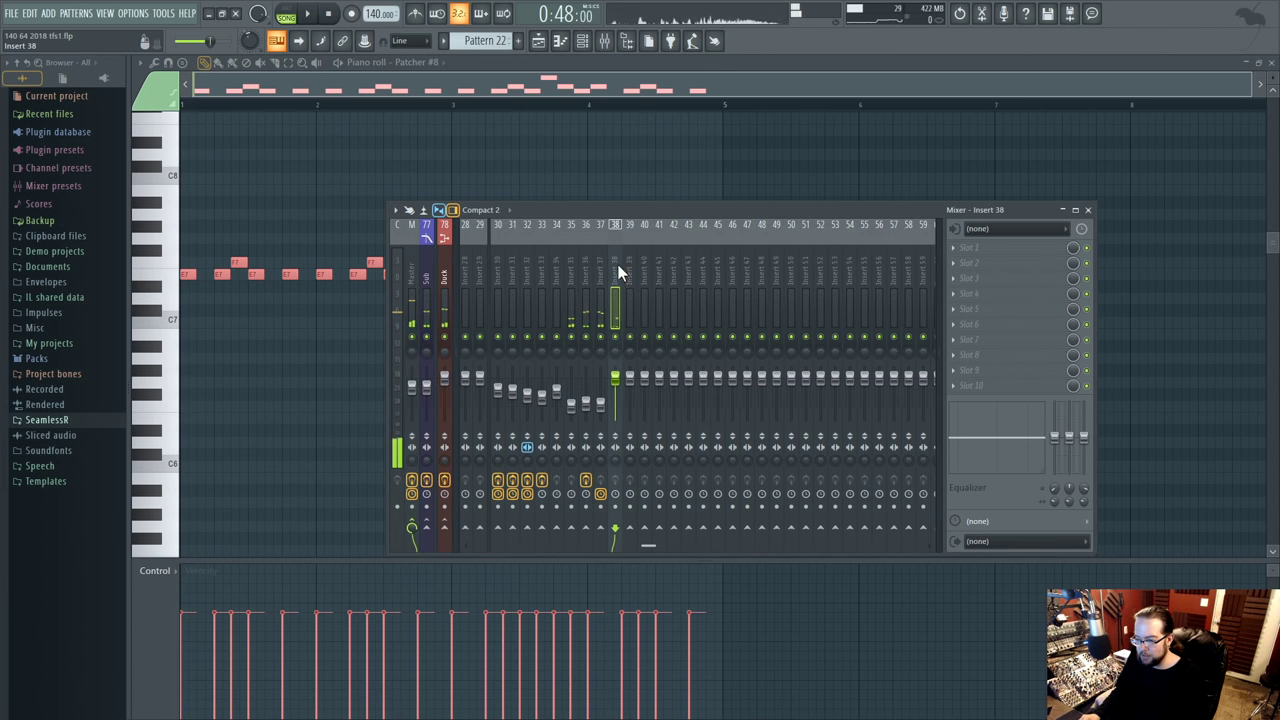
{"action": "left_click", "coordinate": [990, 248]}
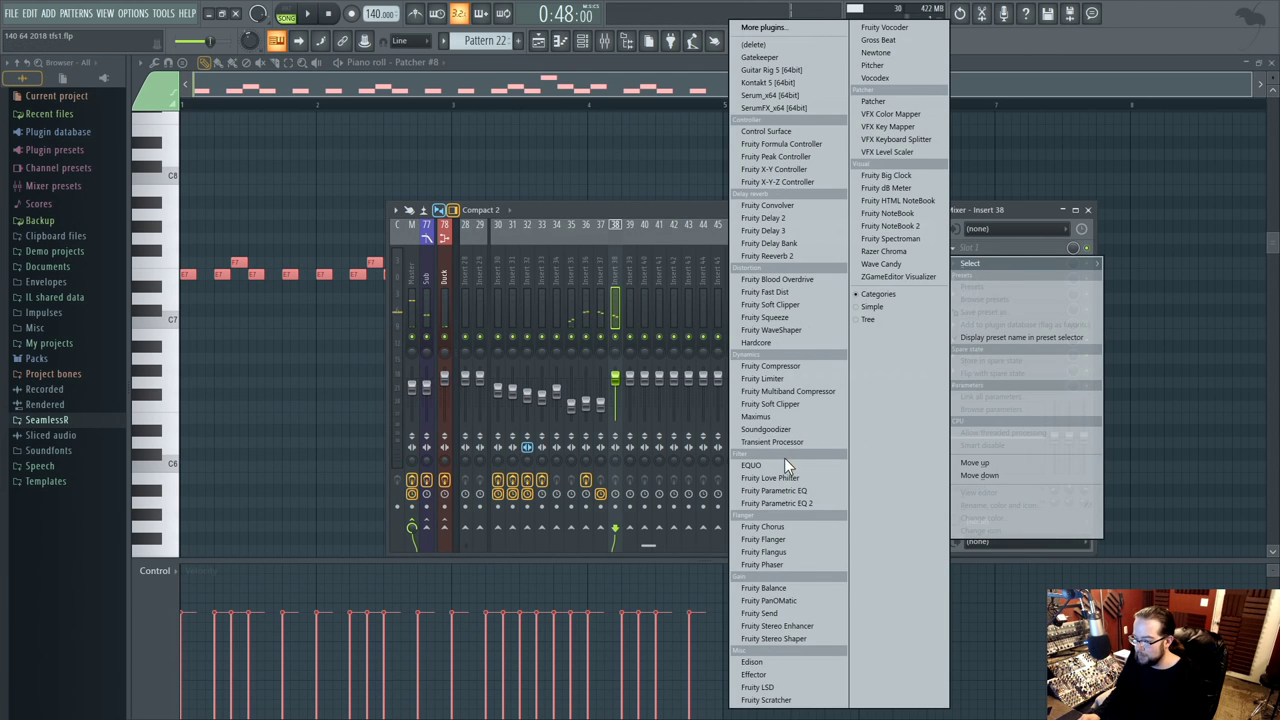
{"action": "left_click", "coordinate": [806, 205]}
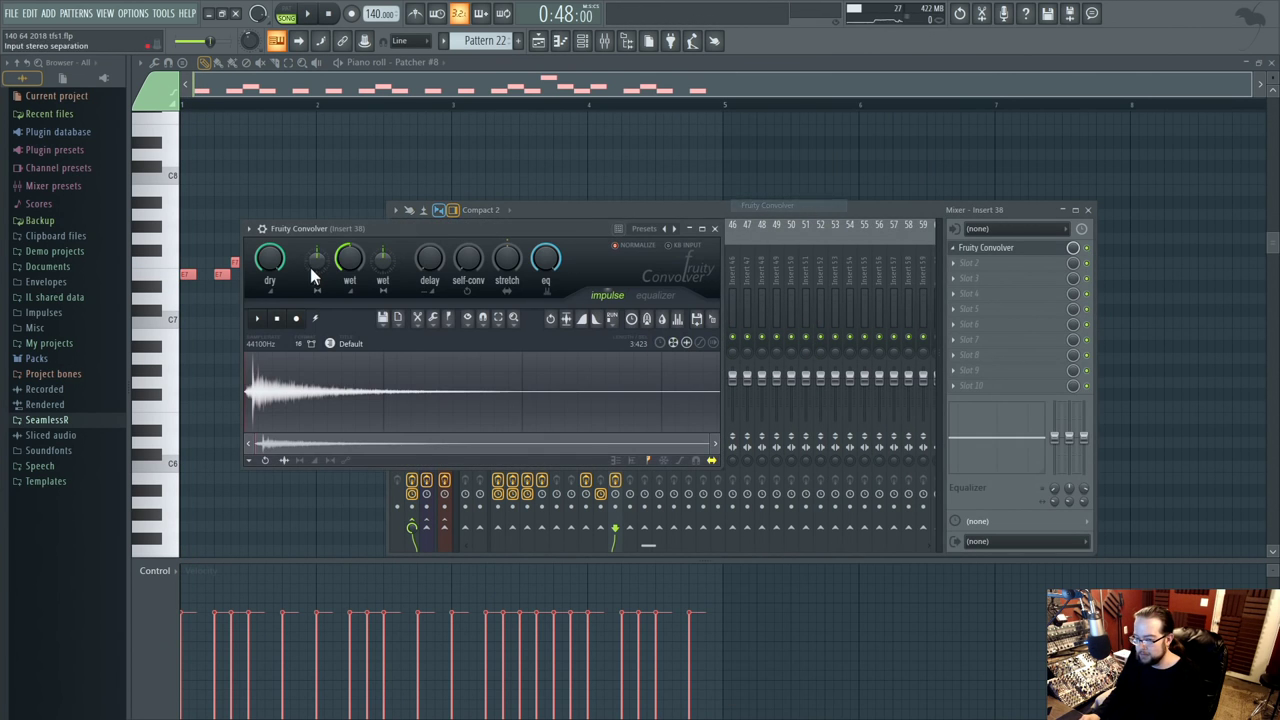
- Load the IMP stairwell_hallway_closed impulse from the Corridors folder into Fruity Convolver and start playback
{"action": "left_click", "coordinate": [340, 343]}
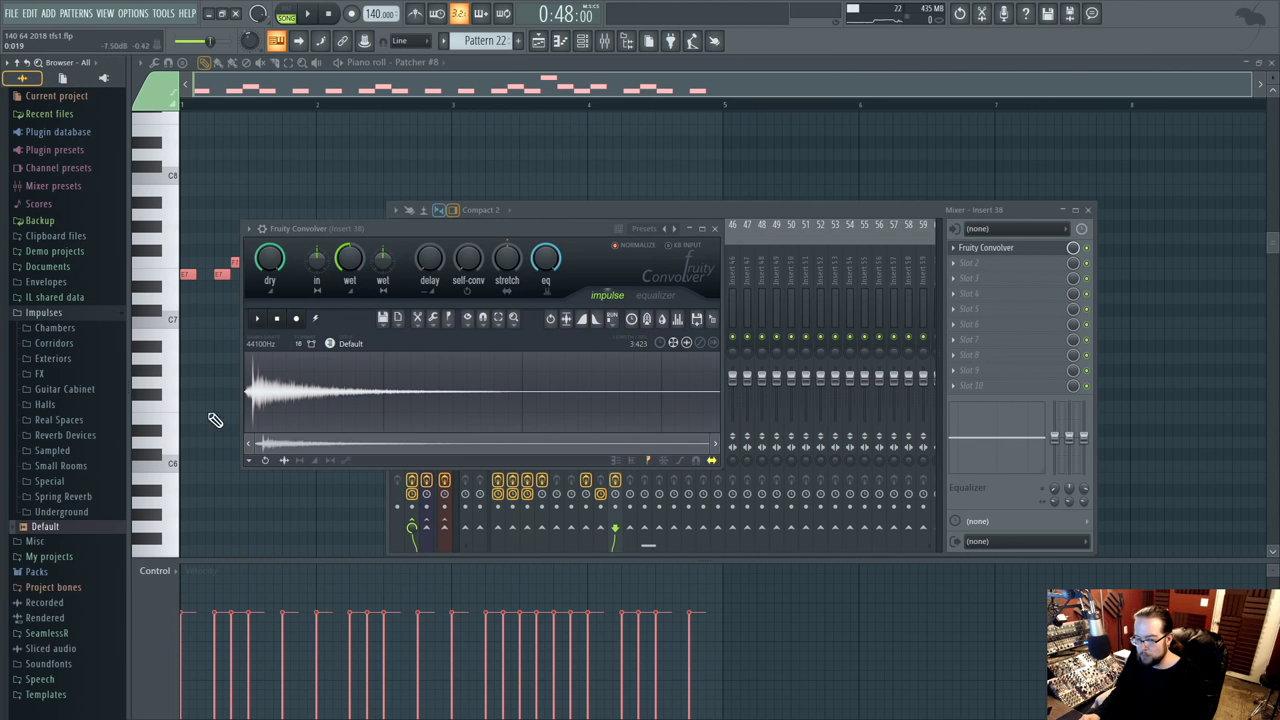
{"action": "left_click", "coordinate": [98, 349]}
{"action": "left_click", "coordinate": [101, 415]}
{"action": "key", "text": "space"}
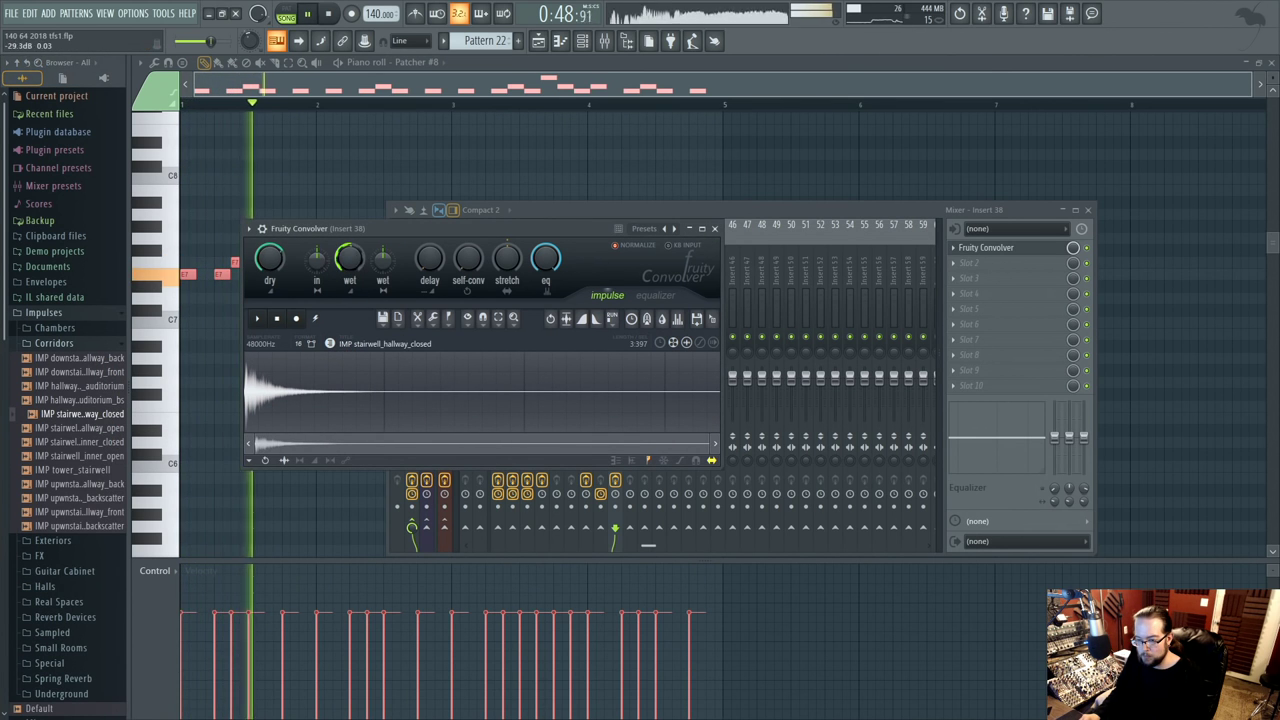
- Raise Fruity Convolver's wet level and adjust its wet stereo separation during playback, leaving the piano roll in front
{"action": "left_click_drag", "start_coordinate": [386, 232], "coordinate": [382, 273]}
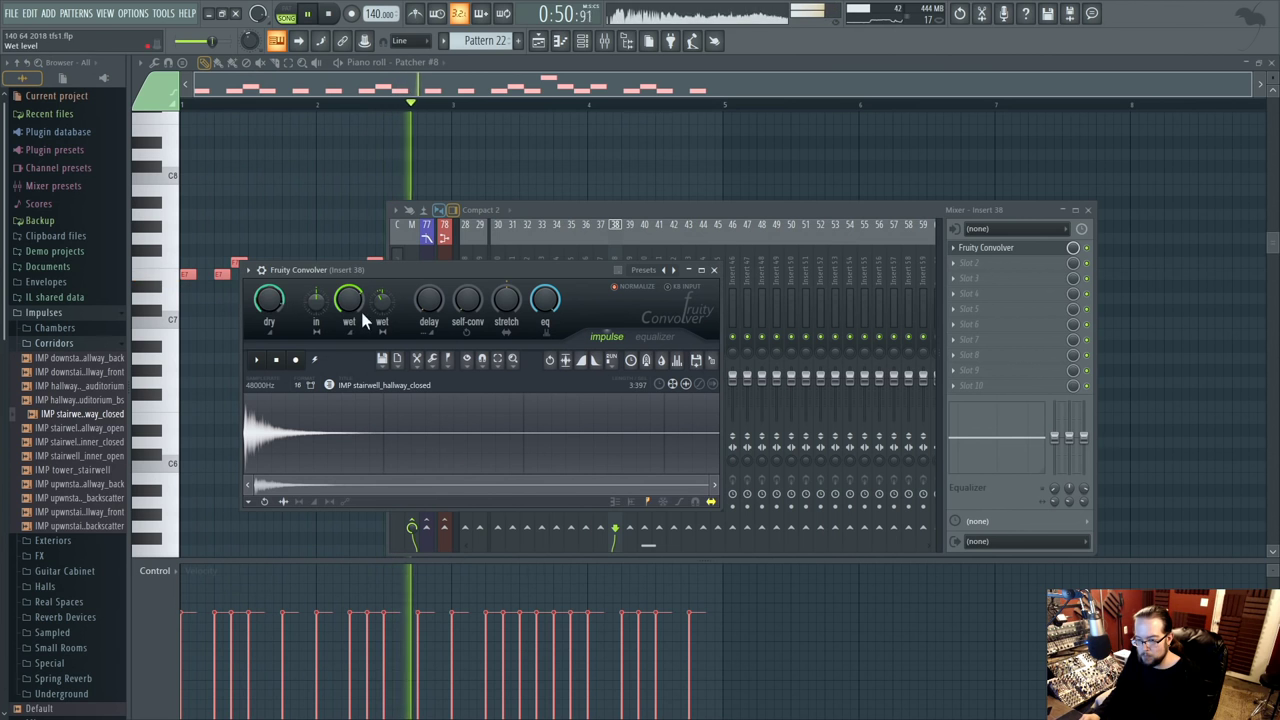
{"action": "left_click_drag", "start_coordinate": [315, 302], "coordinate": [310, 318]}
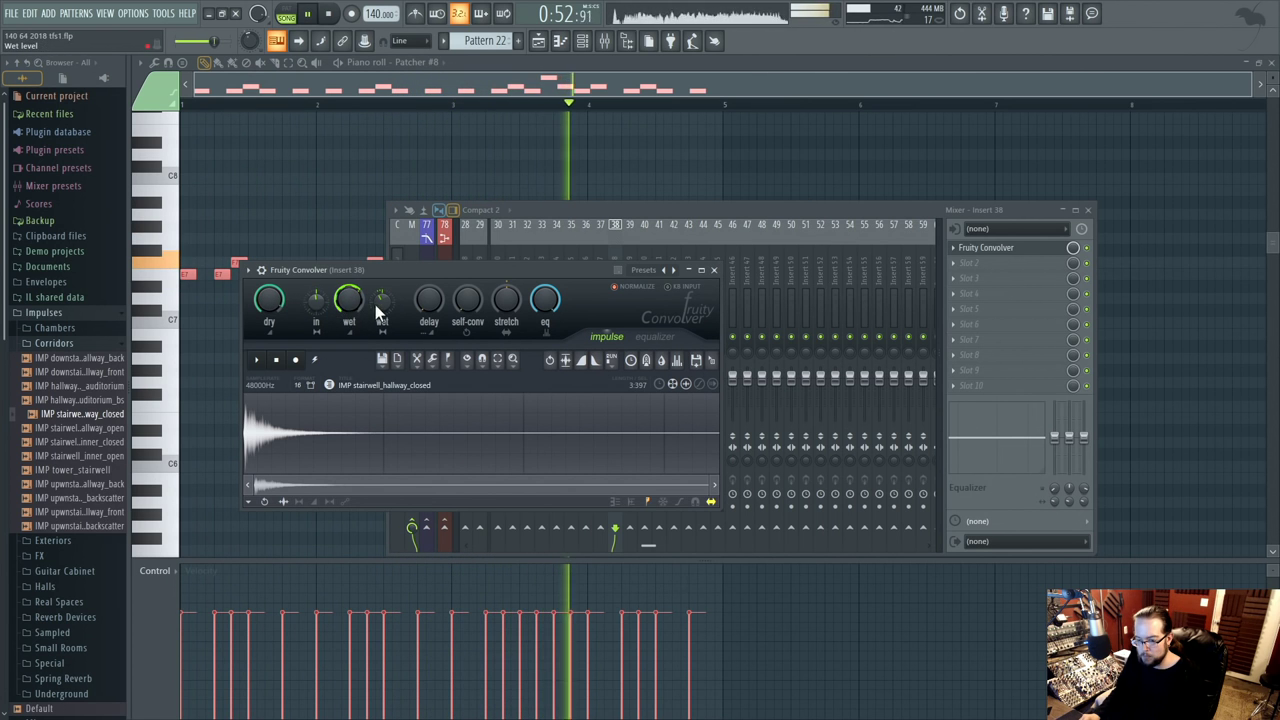
{"action": "left_click", "coordinate": [548, 225]}
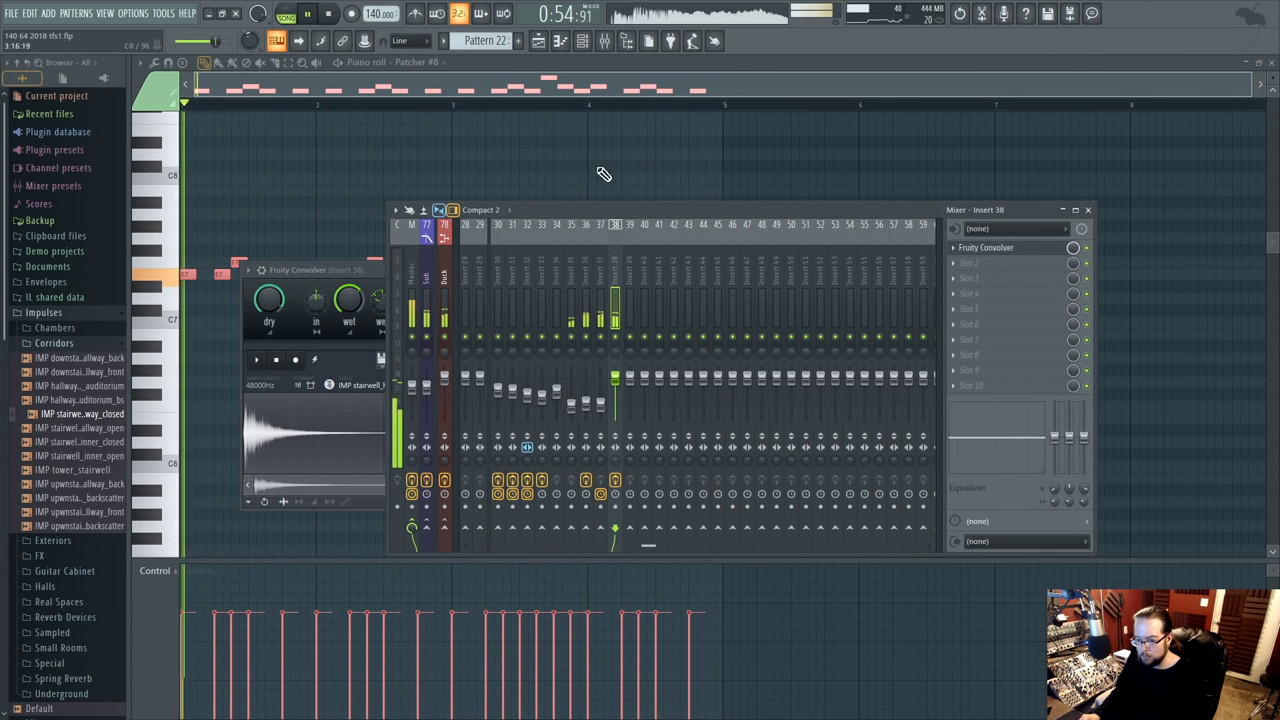
{"action": "left_click", "coordinate": [594, 186]}
- Transpose all of Pattern 22's notes down one octave to start on E6 and reduce Fruity Convolver's mix level on Insert 38
{"action": "scroll", "coordinate": [604, 370], "scroll_direction": "up", "scroll_amount": 2}
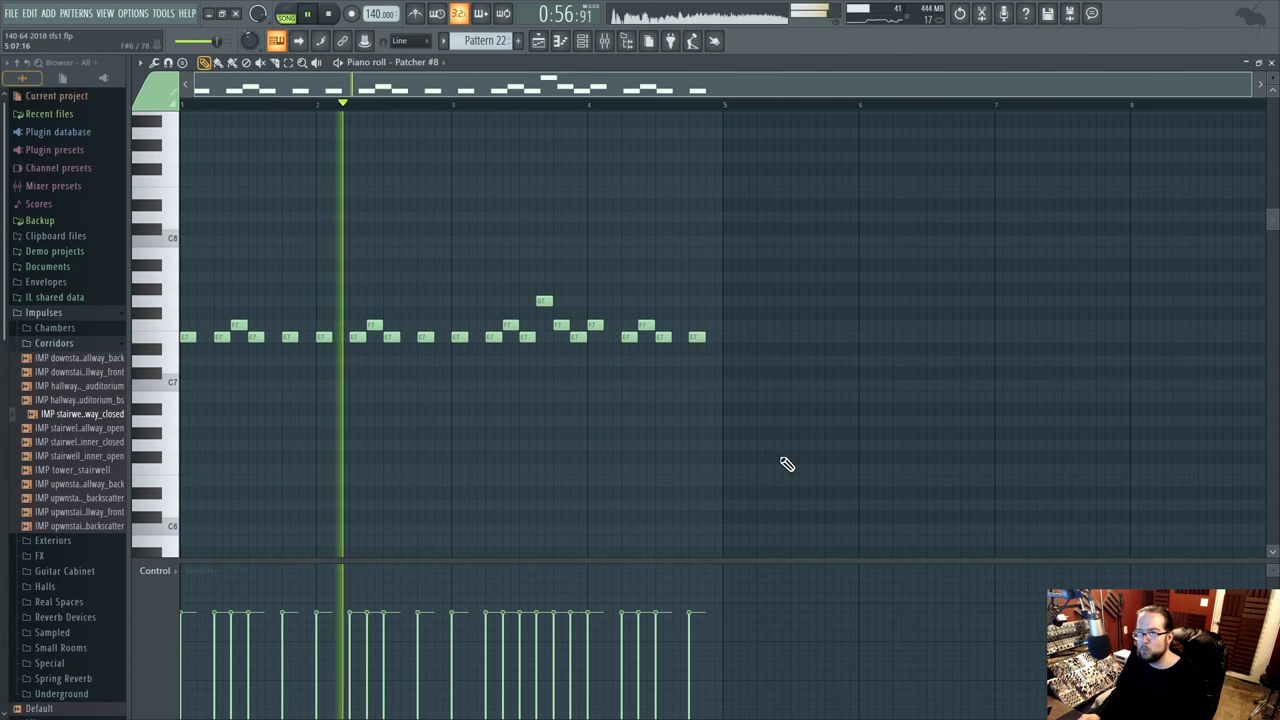
{"action": "key", "text": "ctrl+a"}
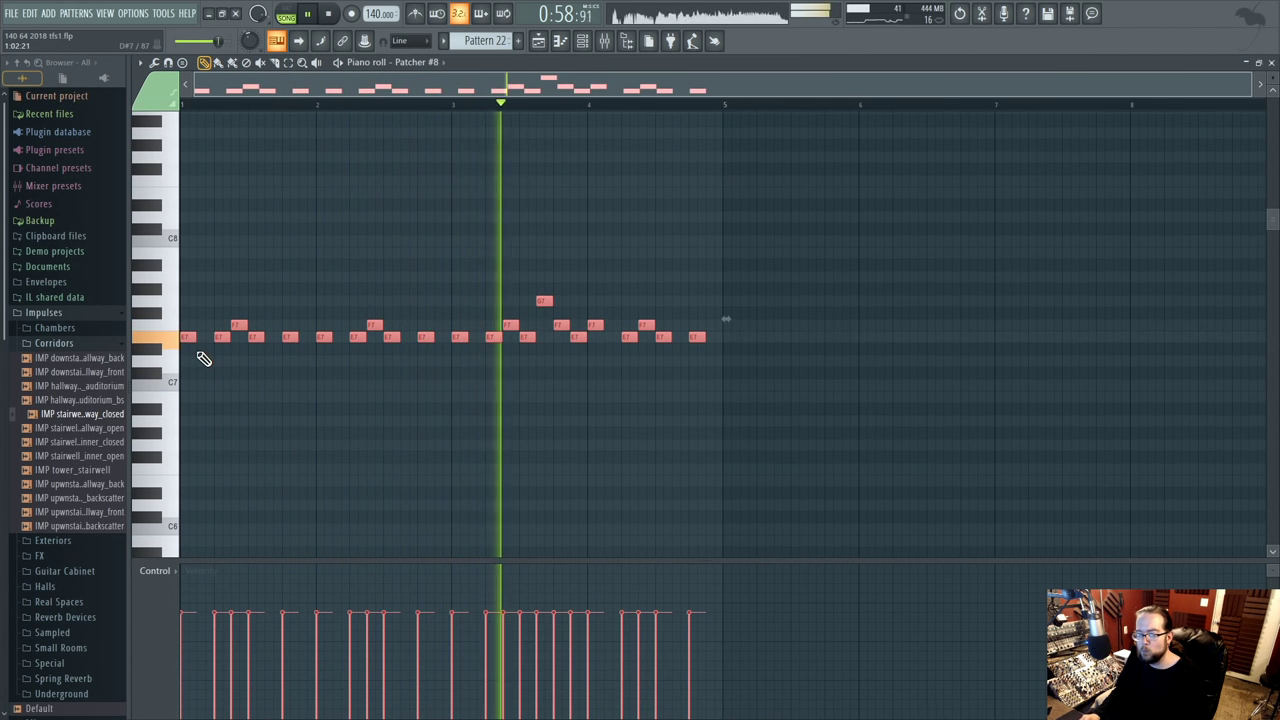
{"action": "left_click_drag", "start_coordinate": [186, 336], "coordinate": [168, 491]}
{"action": "key", "text": "shift+Down"}
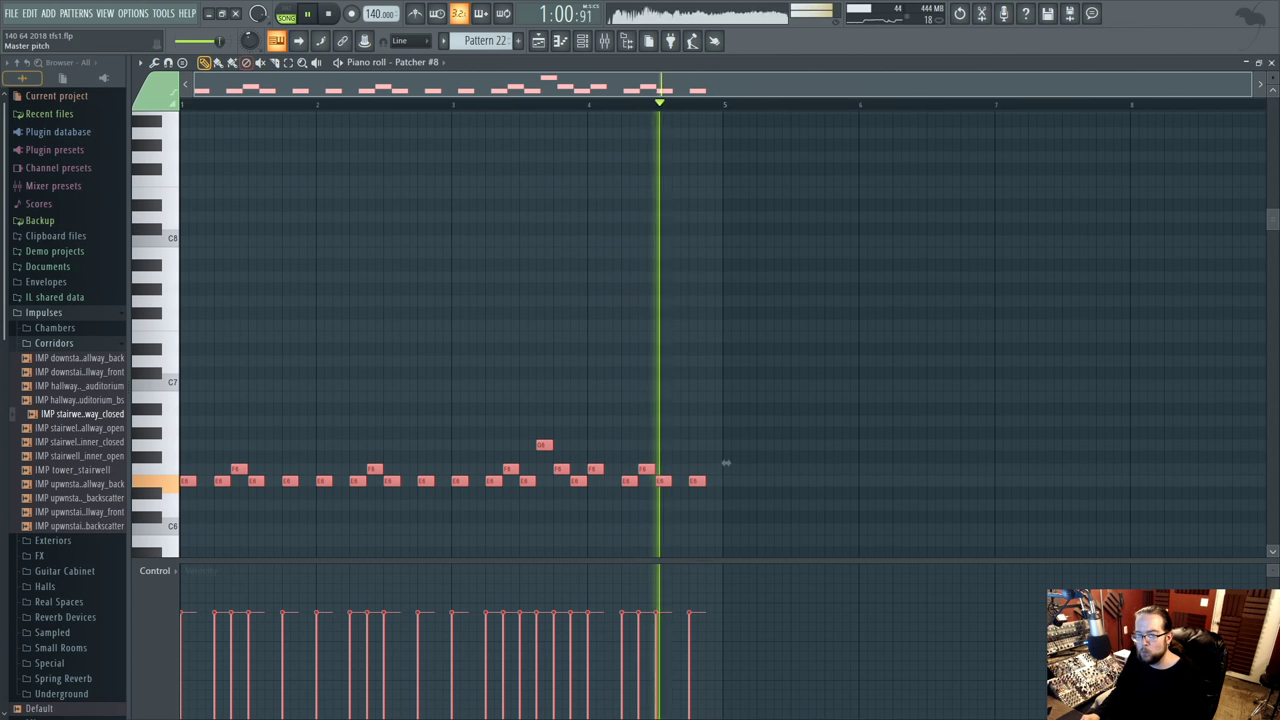
{"action": "key", "text": "F9"}
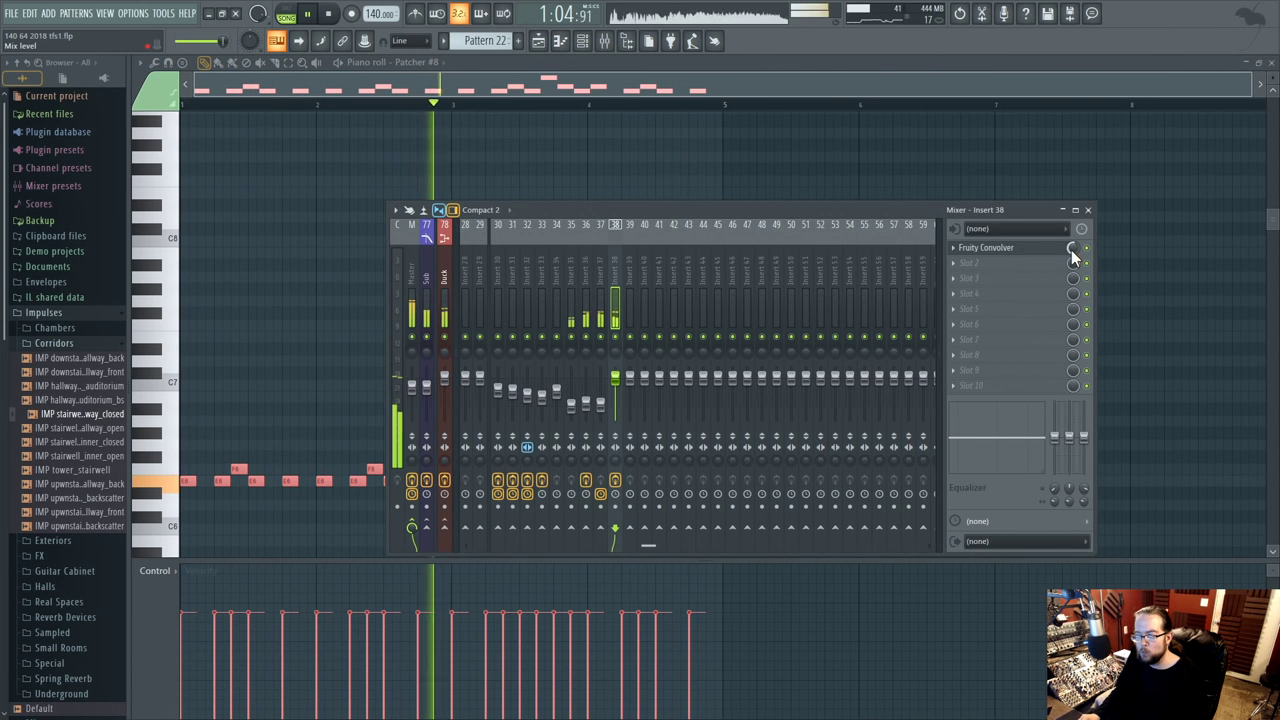
- Open Harmor inside Patcher #8 and switch playback from the song to Pattern 22
{"action": "left_click", "coordinate": [538, 40]}
{"action": "left_click", "coordinate": [582, 40]}
{"action": "left_click", "coordinate": [665, 647]}
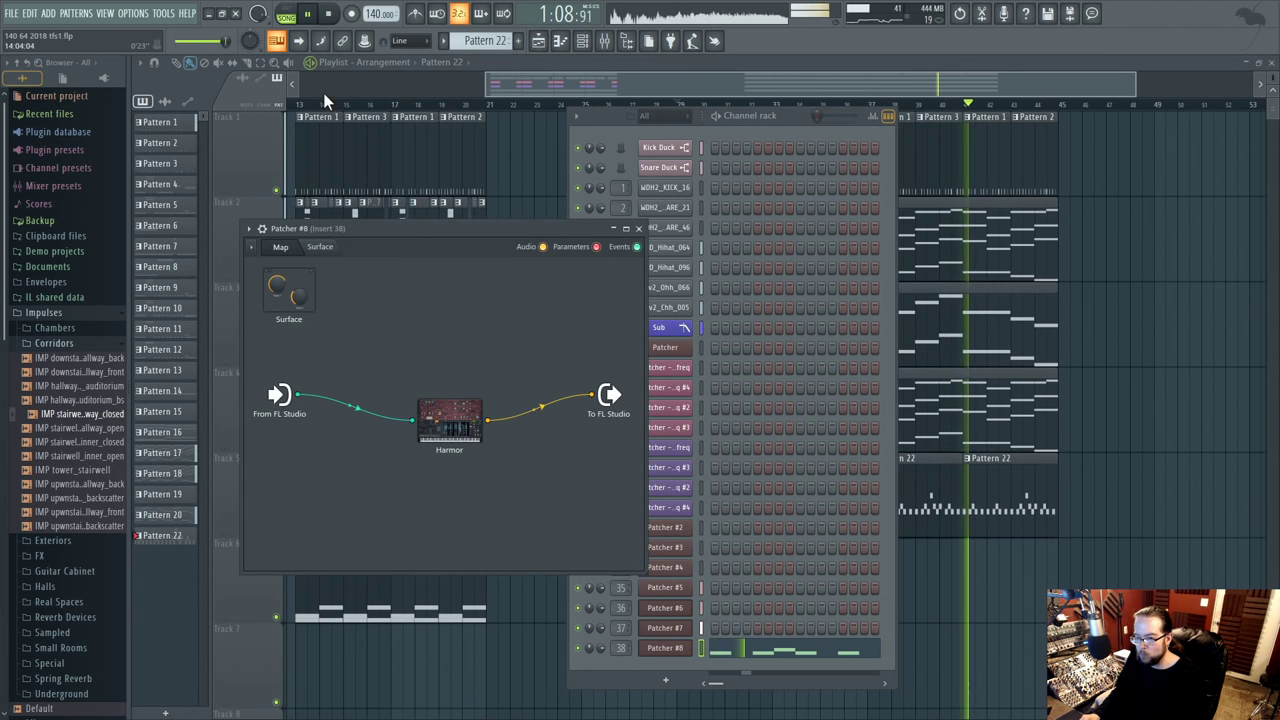
{"action": "key", "text": "l"}
{"action": "double_click", "coordinate": [428, 398]}
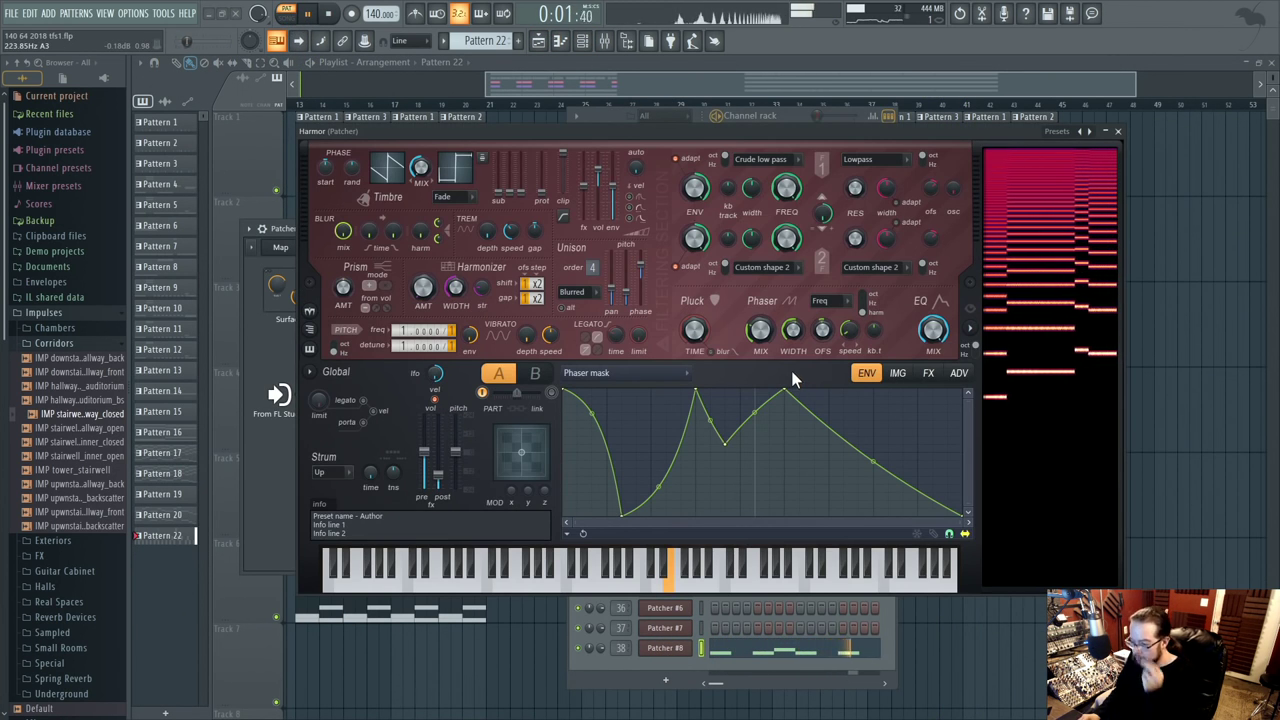
- Shape Harmor's Phaser mix envelope into an inward-curving decay from its maximum, stop playback and close Harmor
{"action": "right_click", "coordinate": [760, 330]}
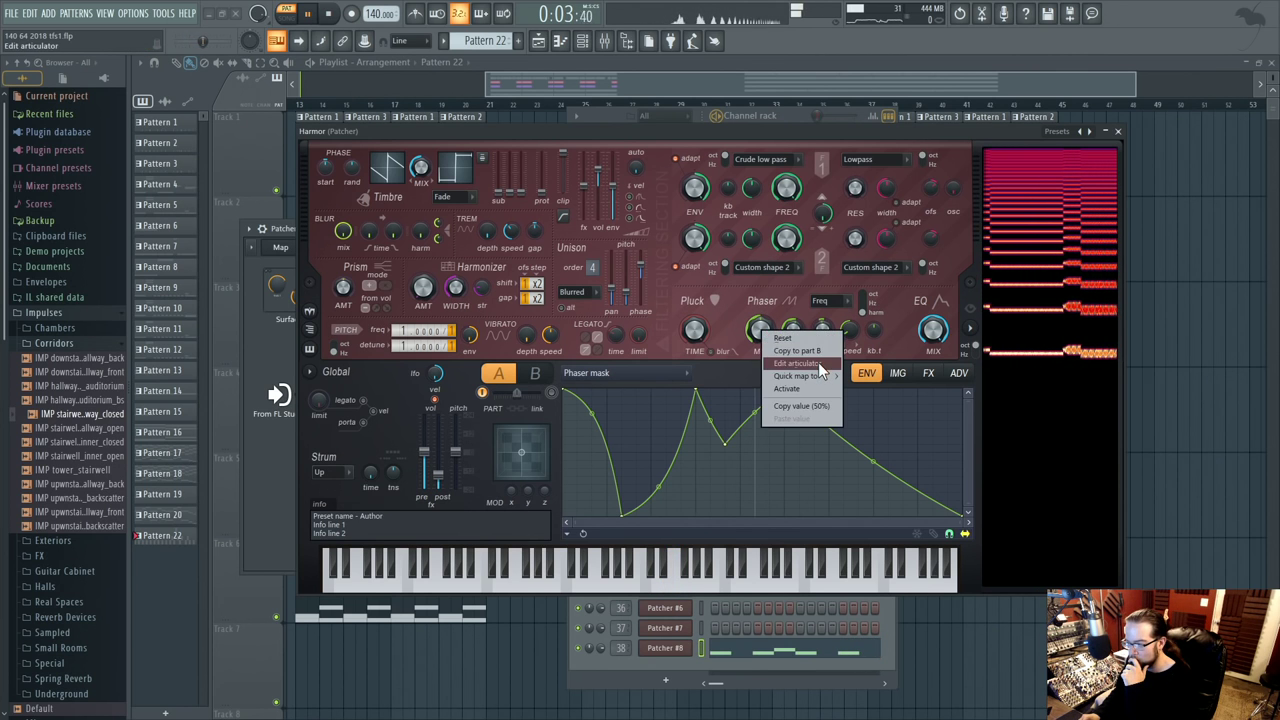
{"action": "left_click", "coordinate": [800, 342]}
{"action": "left_click", "coordinate": [745, 373]}
{"action": "left_click", "coordinate": [740, 388]}
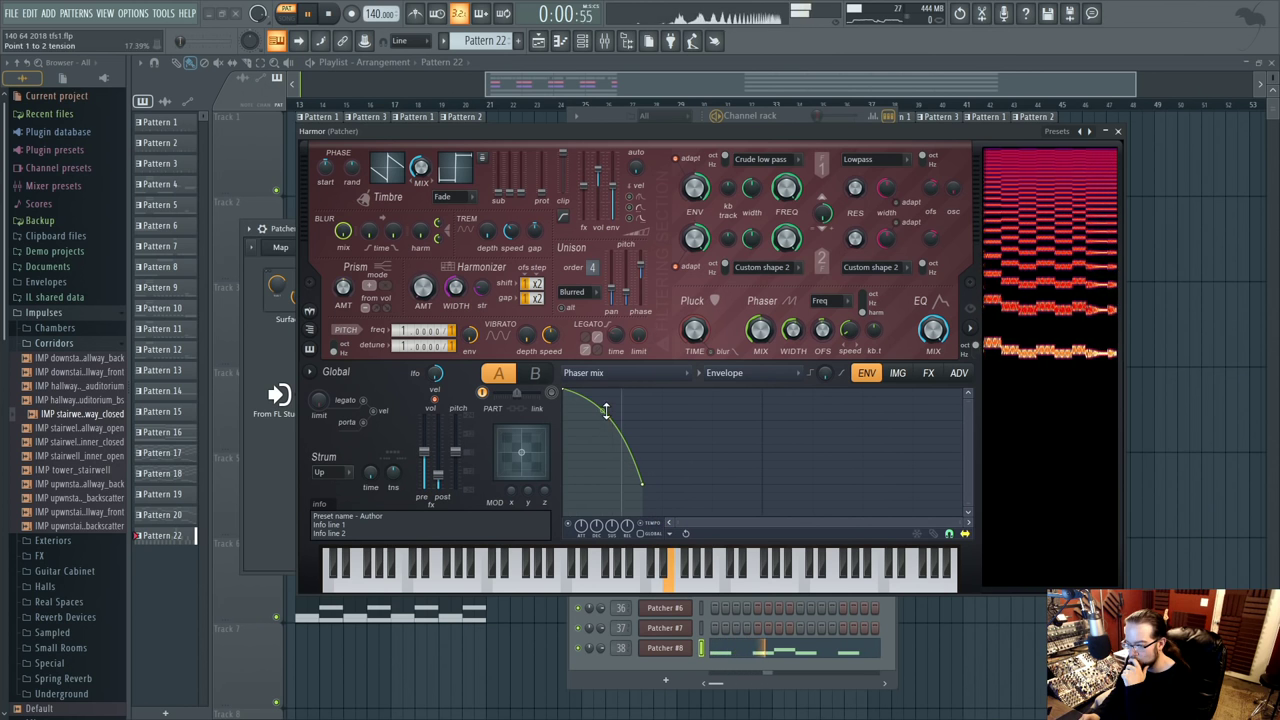
{"action": "left_click_drag", "start_coordinate": [603, 410], "coordinate": [600, 452]}
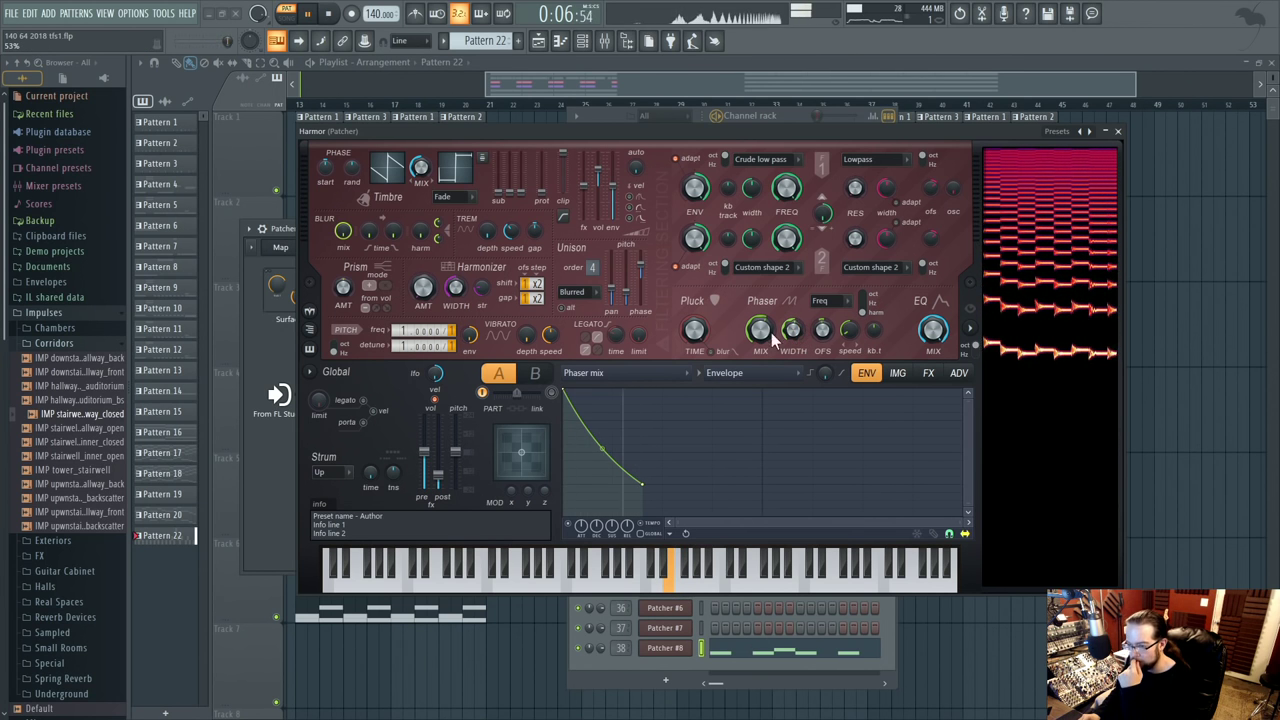
{"action": "left_click", "coordinate": [330, 14]}
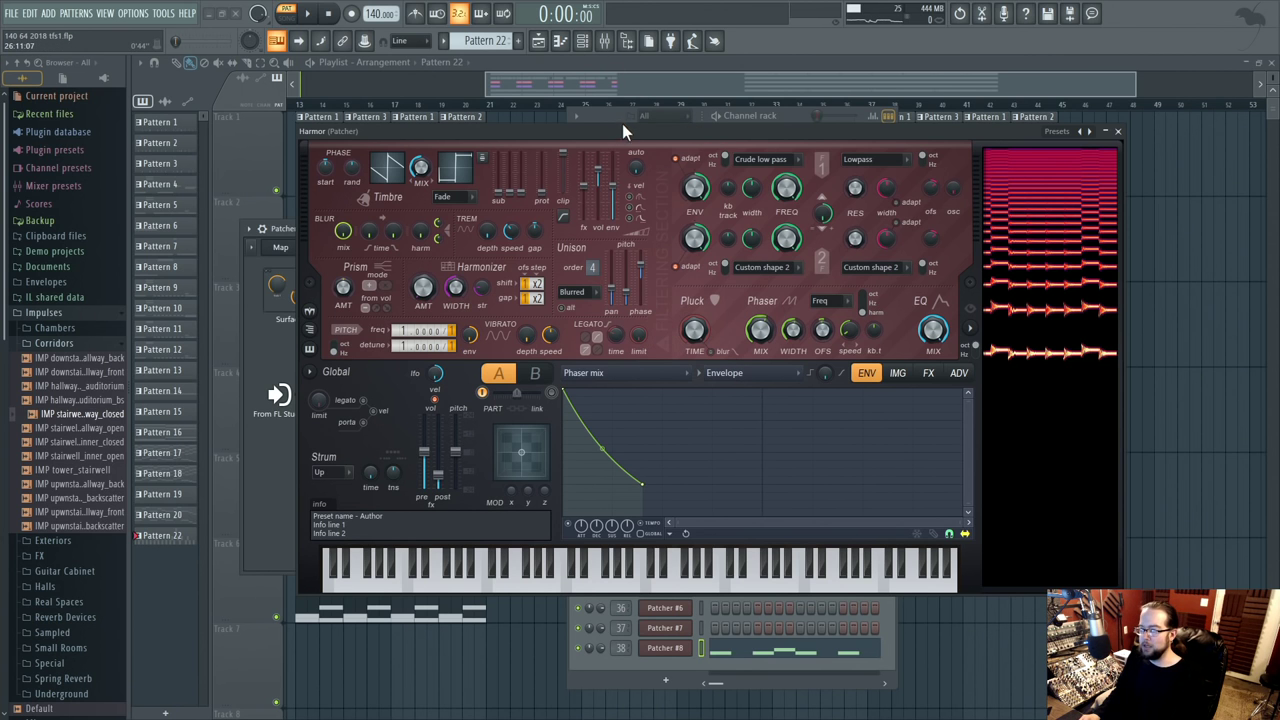
{"action": "left_click", "coordinate": [1118, 131]}
- Inspect the Kick Duck envelope controller, Pattern 1's steps in the channel rack and the mixer, closing each extra window
{"action": "left_click", "coordinate": [795, 116]}
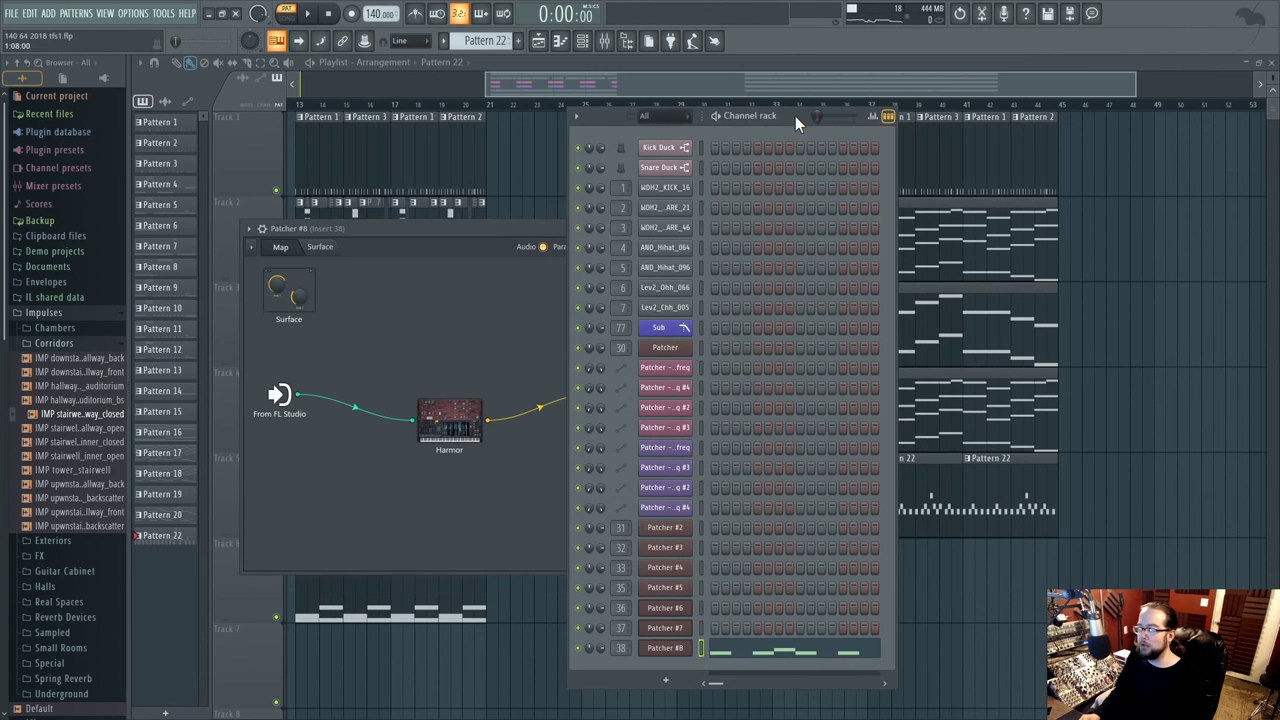
{"action": "left_click", "coordinate": [662, 148]}
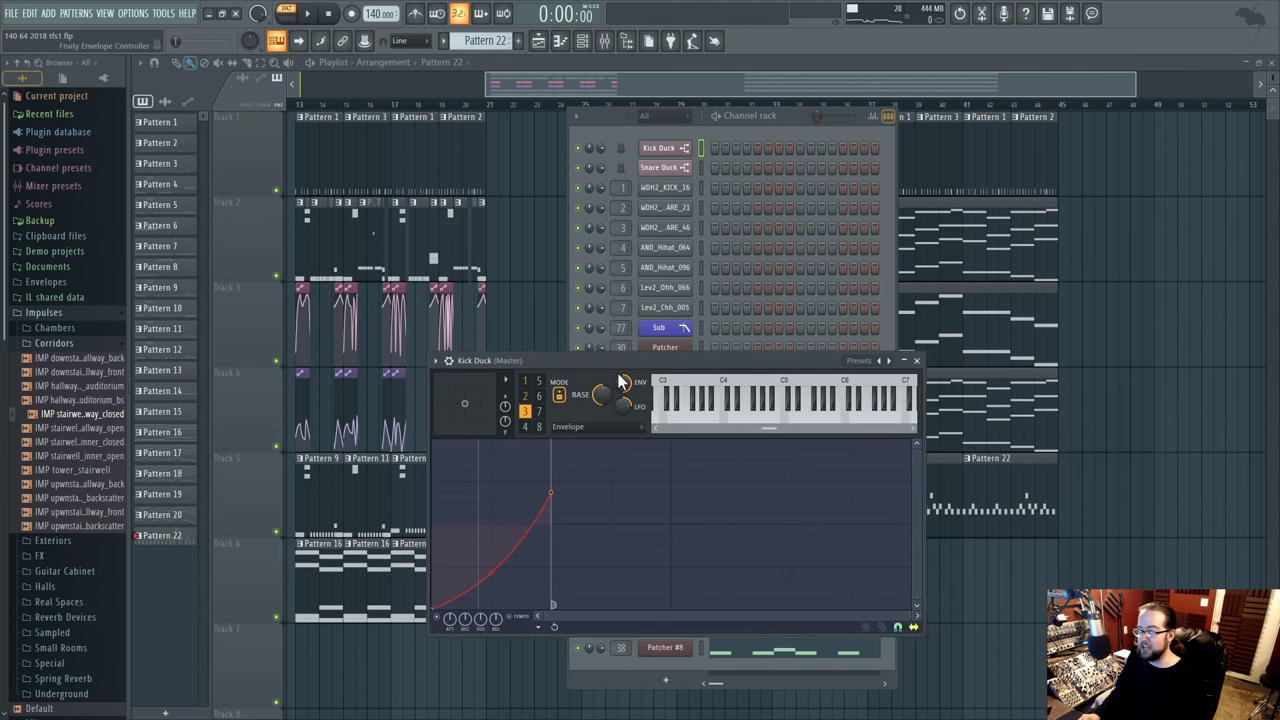
{"action": "key", "text": "F7"}
{"action": "left_click", "coordinate": [600, 40]}
{"action": "key", "text": "F6"}
{"action": "key", "text": "F6"}
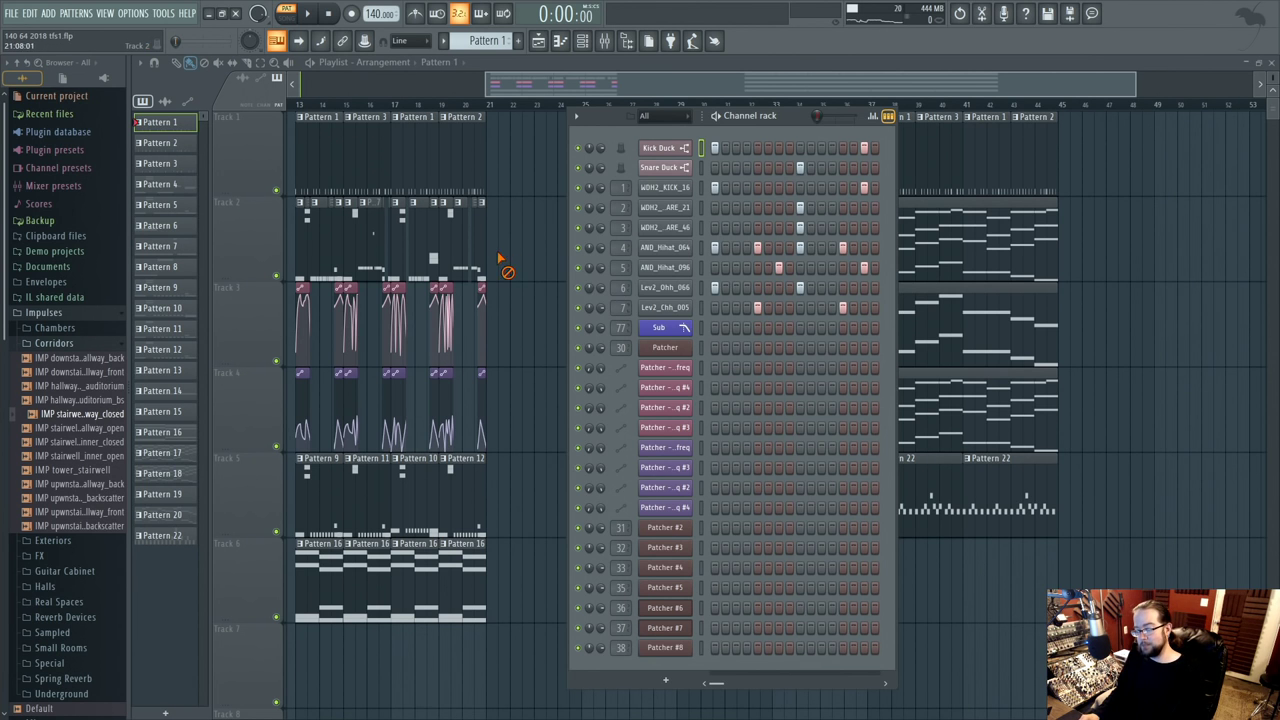
{"action": "key", "text": "F6"}
{"action": "key", "text": "F6"}
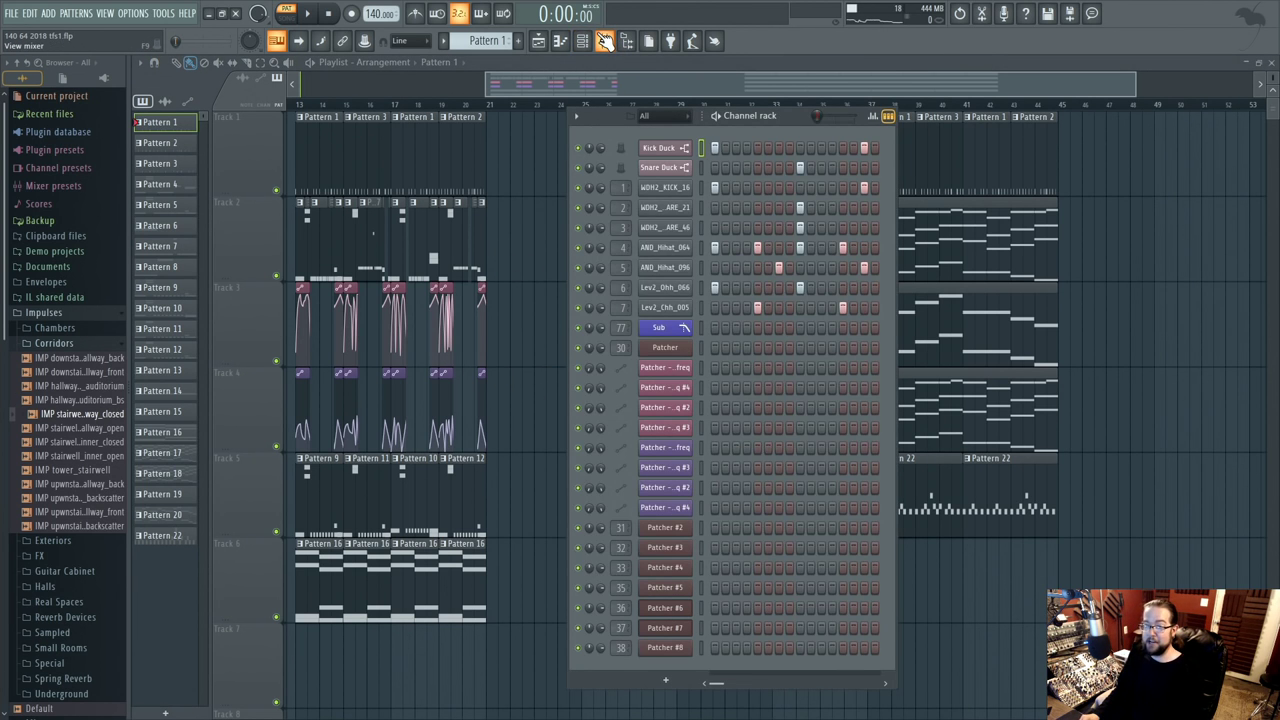
{"action": "left_click", "coordinate": [605, 40]}
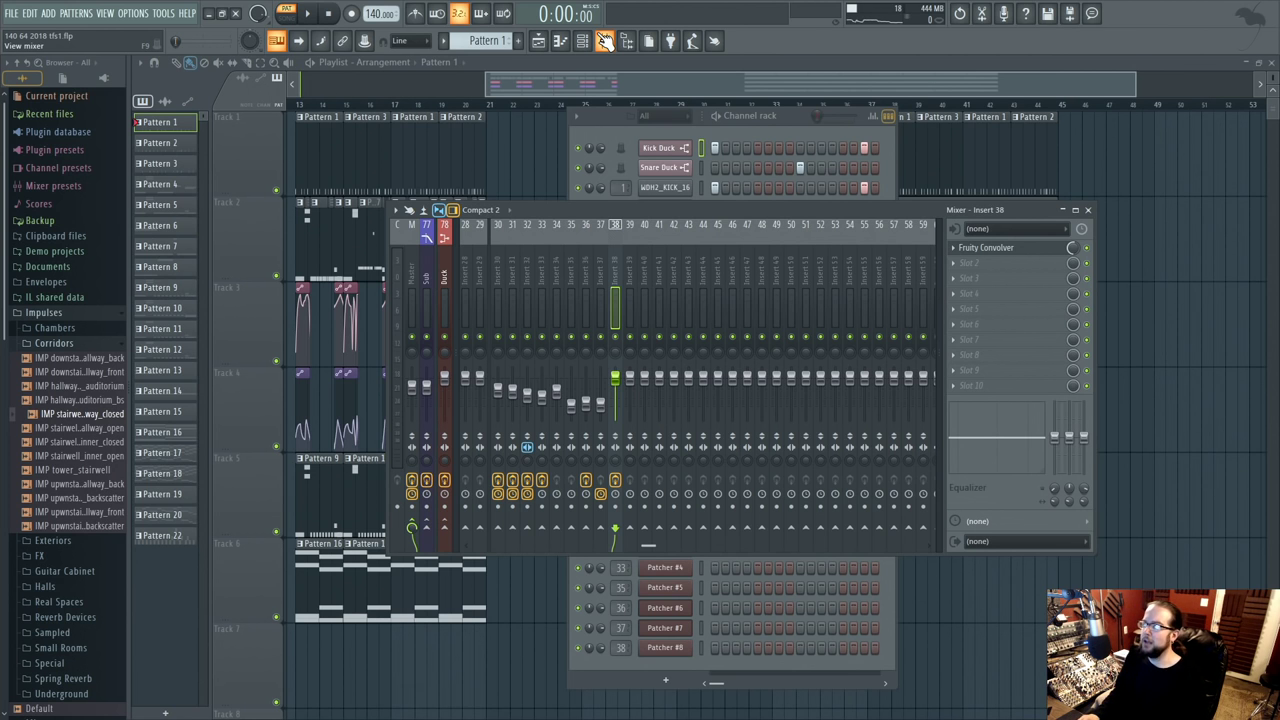
{"action": "left_click", "coordinate": [1131, 186]}
- Play the song briefly from bar 13, stop it and move the playback position to bar 29
{"action": "scroll", "coordinate": [857, 309], "scroll_direction": "left", "scroll_amount": 6}
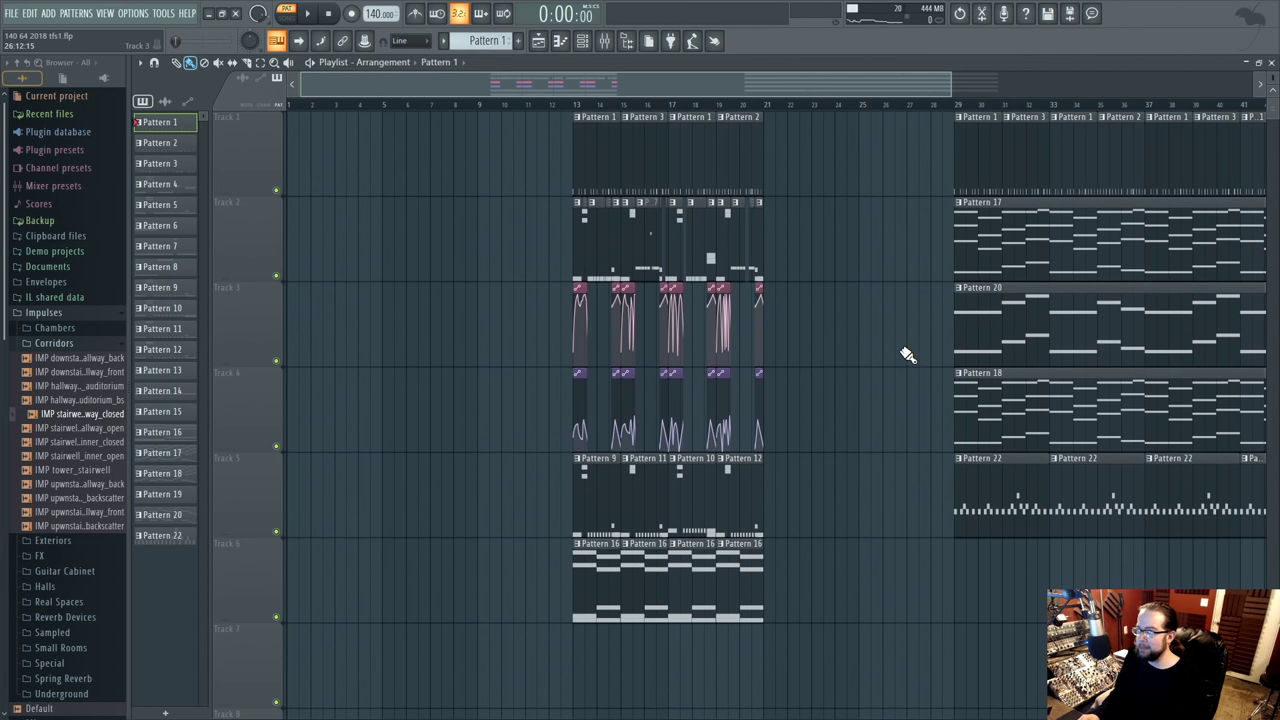
{"action": "scroll", "coordinate": [866, 359], "scroll_direction": "right", "scroll_amount": 2}
{"action": "scroll", "coordinate": [700, 250], "scroll_direction": "left", "scroll_amount": 2}
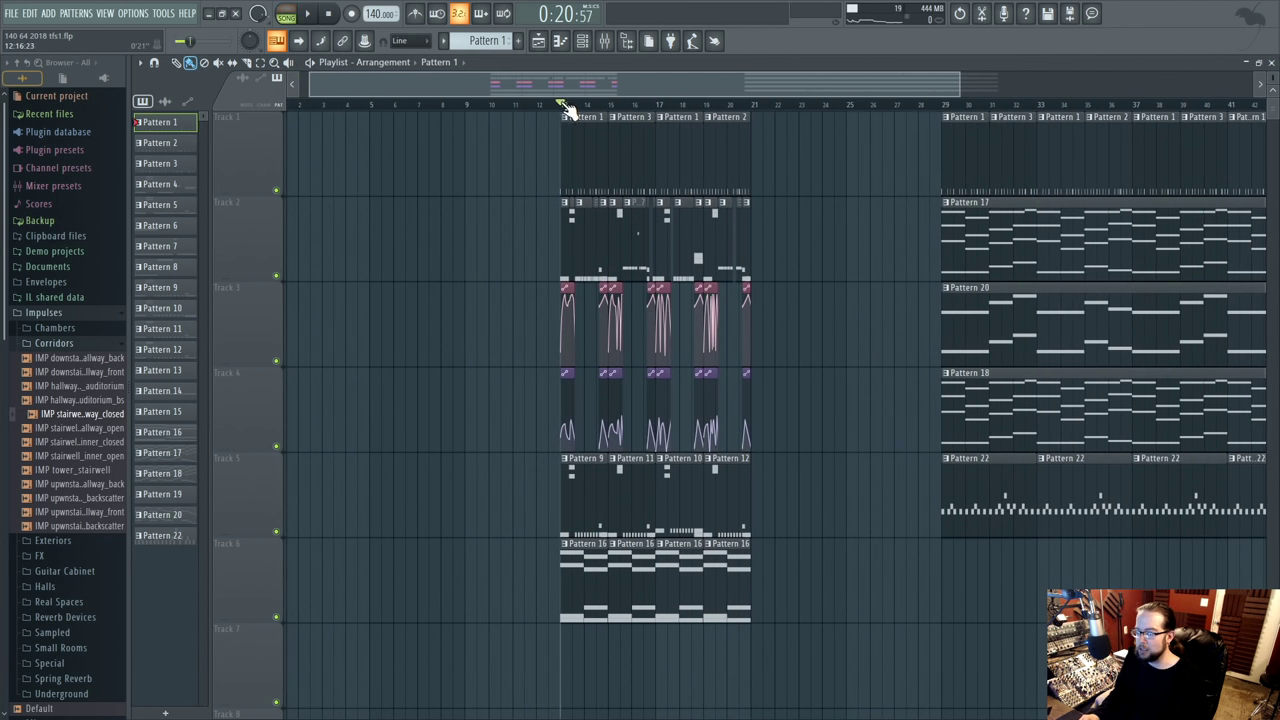
{"action": "key", "text": "space"}
{"action": "scroll", "coordinate": [540, 410], "scroll_direction": "up", "scroll_amount": 3}
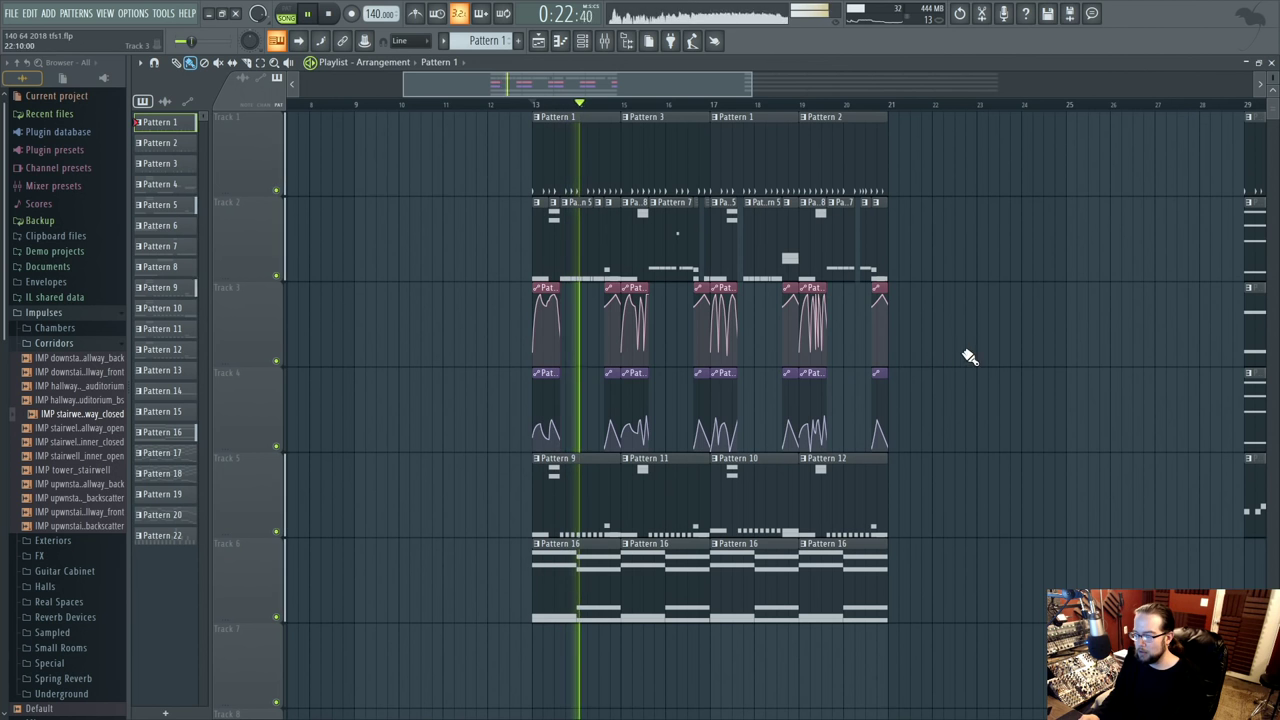
{"action": "scroll", "coordinate": [890, 362], "scroll_direction": "down", "scroll_amount": 3}
{"action": "key", "text": "space"}
{"action": "scroll", "coordinate": [660, 374], "scroll_direction": "right", "scroll_amount": 5}
{"action": "scroll", "coordinate": [760, 240], "scroll_direction": "left", "scroll_amount": 3}
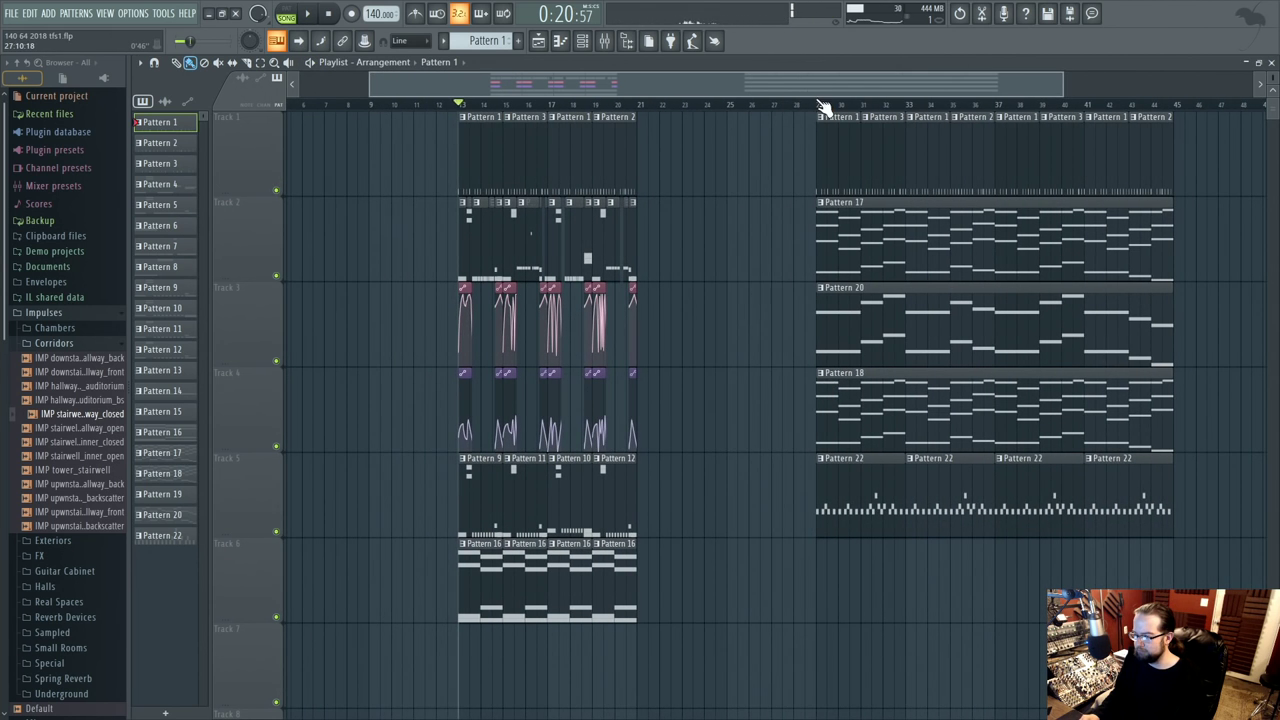
{"action": "scroll", "coordinate": [1006, 325], "scroll_direction": "left", "scroll_amount": 3}
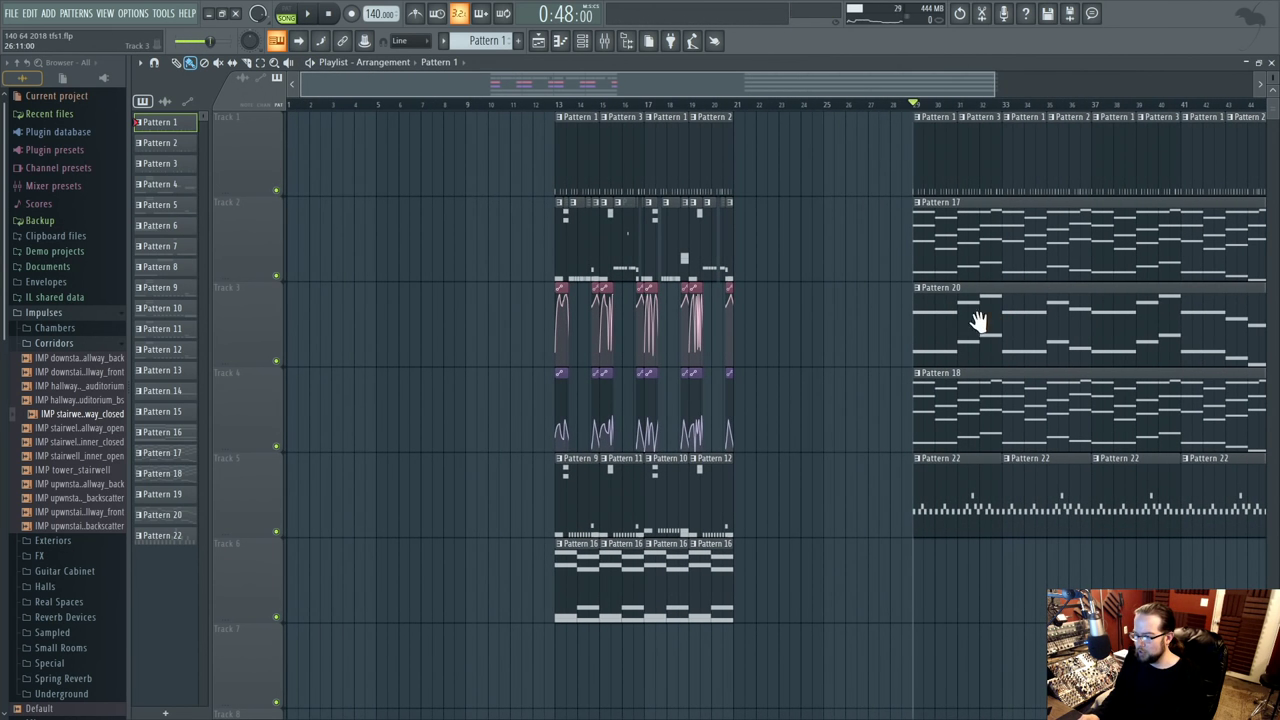
- Select all playlist clips and move them later so the first section starts at bar 33 and the second at bar 49
{"action": "scroll", "coordinate": [808, 314], "scroll_direction": "down", "scroll_amount": 2}
{"action": "key", "text": "ctrl+a"}
{"action": "scroll", "coordinate": [618, 238], "scroll_direction": "right", "scroll_amount": 1}
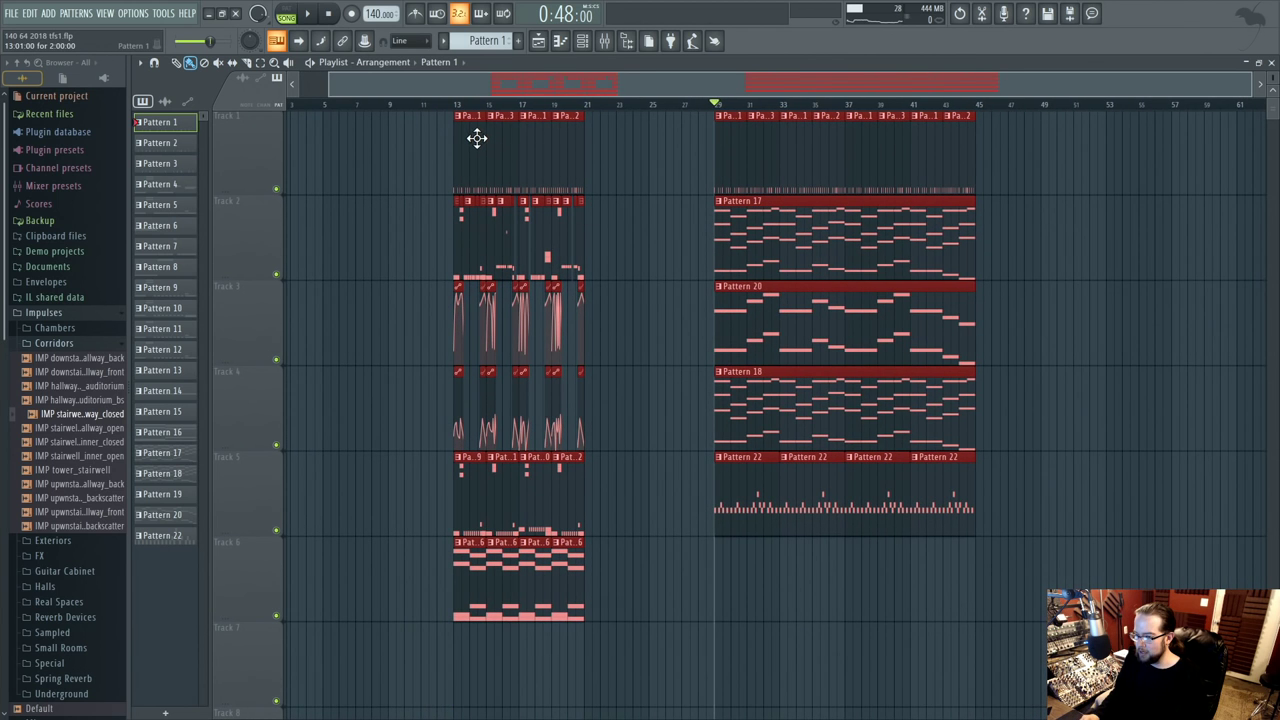
{"action": "left_click_drag", "start_coordinate": [473, 136], "coordinate": [746, 157]}
{"action": "scroll", "coordinate": [792, 291], "scroll_direction": "left", "scroll_amount": 1}
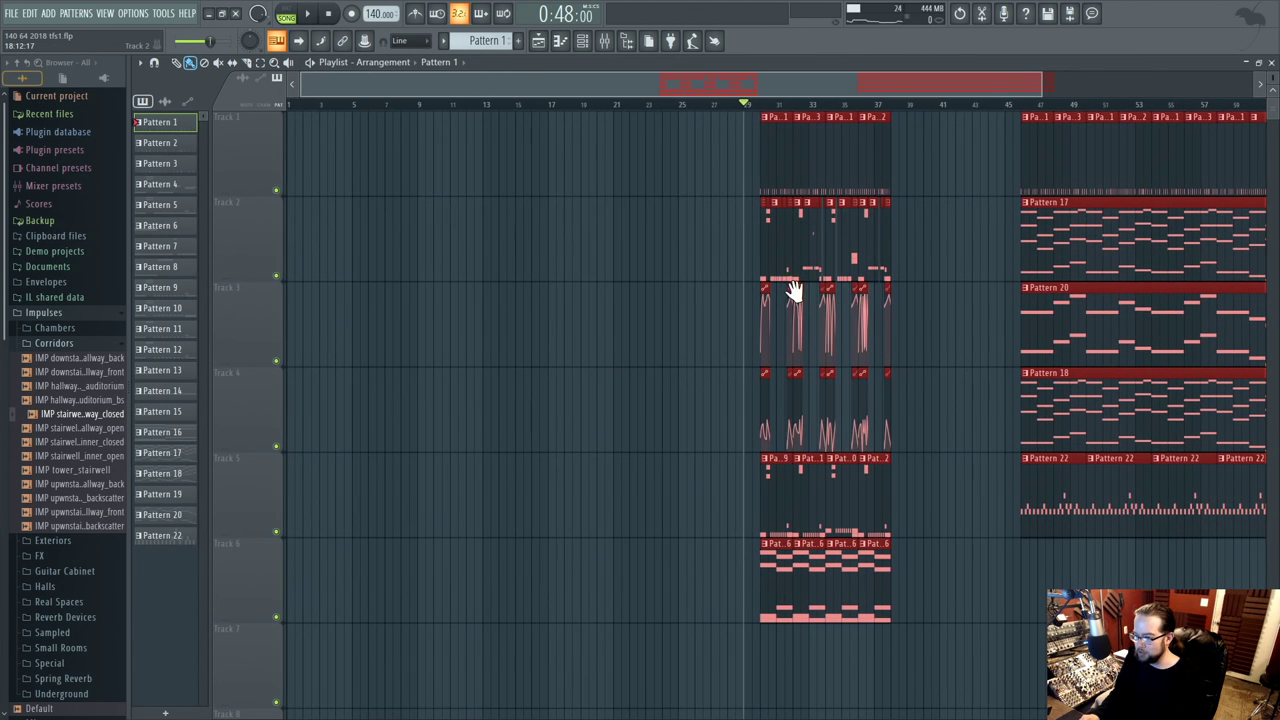
{"action": "left_click_drag", "start_coordinate": [790, 318], "coordinate": [865, 173]}
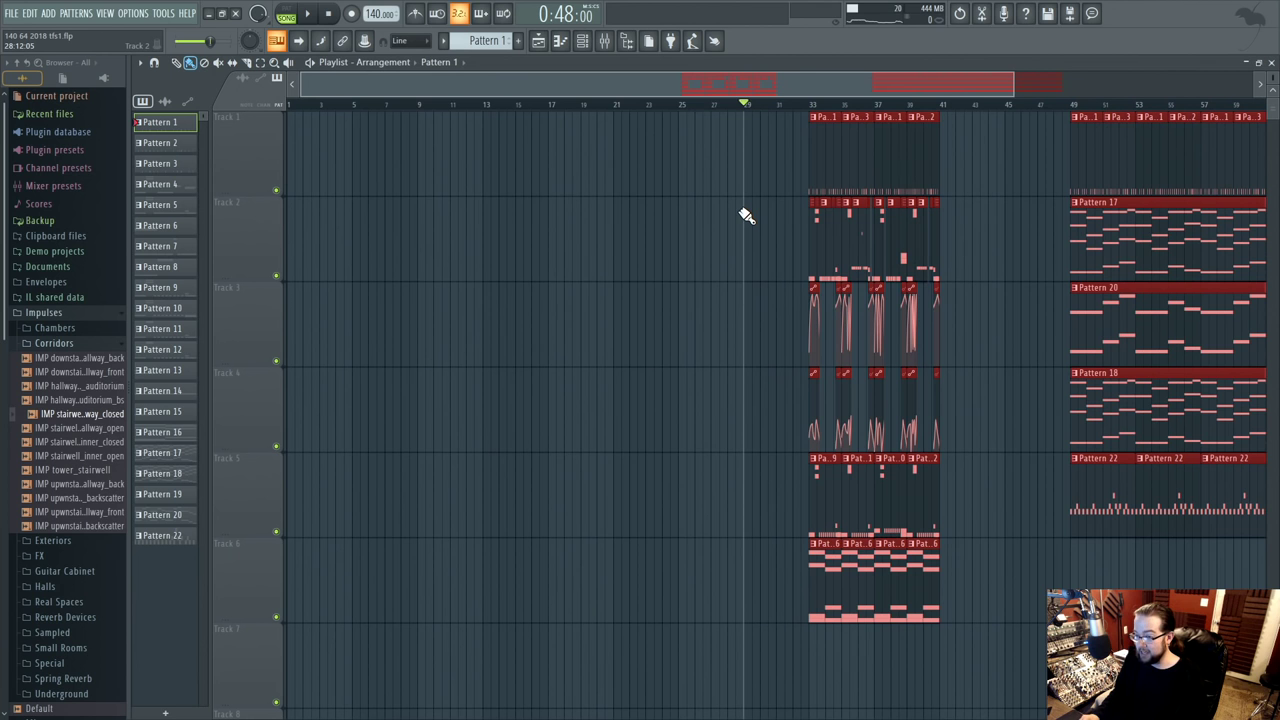
- Check the spacing of both moved sections in the playlist, clear the selection and place the playback position at bar 49
{"action": "left_click_drag", "start_coordinate": [745, 218], "coordinate": [851, 349]}
{"action": "scroll", "coordinate": [423, 329], "scroll_direction": "right", "scroll_amount": 8}
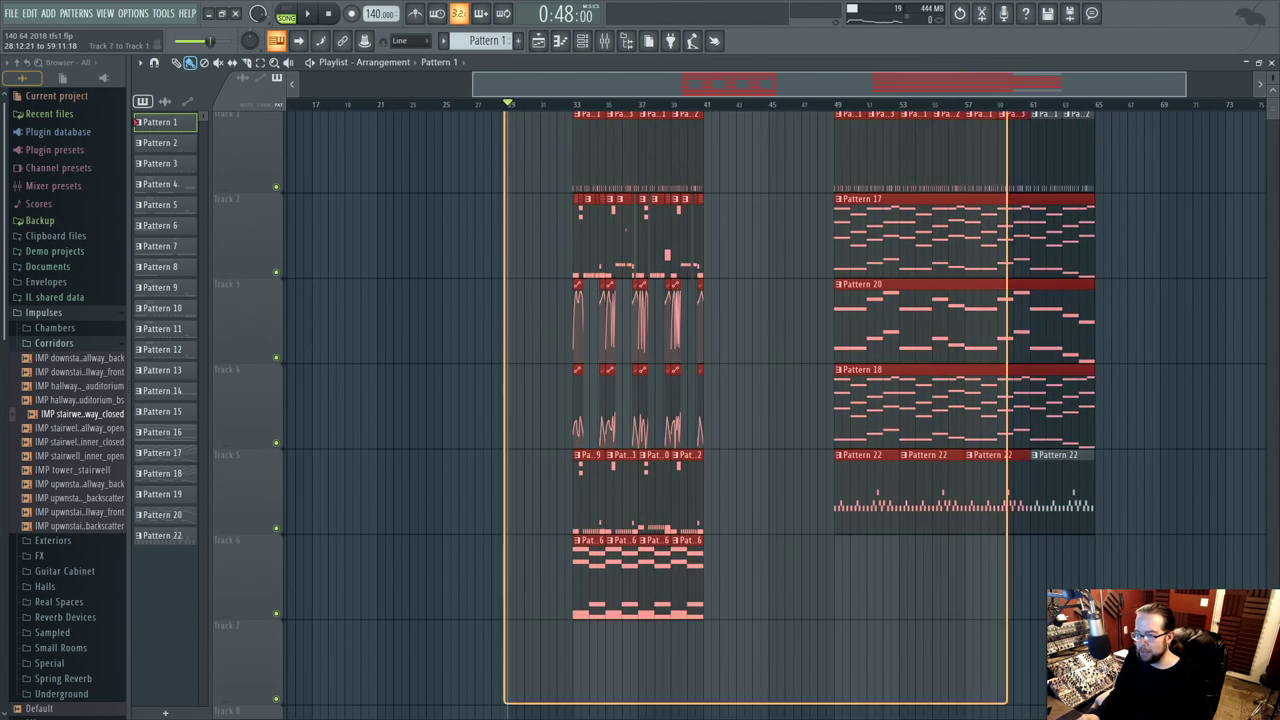
{"action": "scroll", "coordinate": [426, 177], "scroll_direction": "left", "scroll_amount": 16}
{"action": "scroll", "coordinate": [608, 209], "scroll_direction": "right", "scroll_amount": 20}
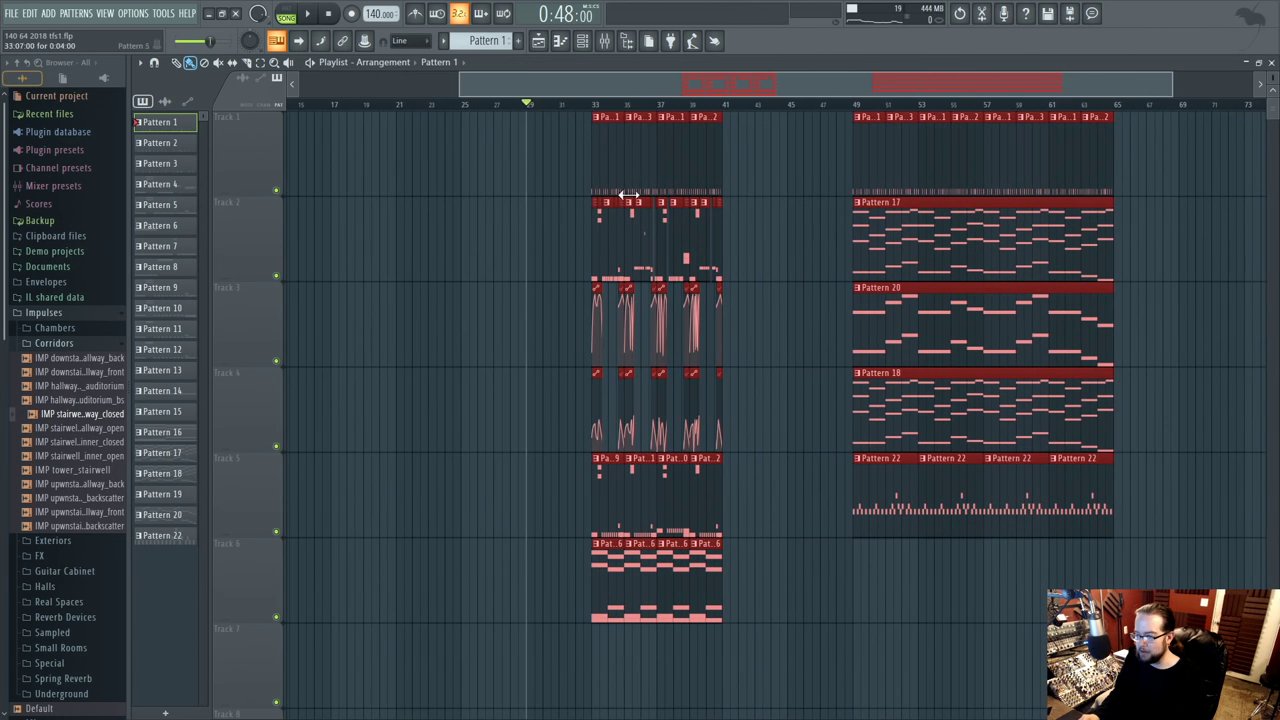
{"action": "scroll", "coordinate": [921, 287], "scroll_direction": "left", "scroll_amount": 19}
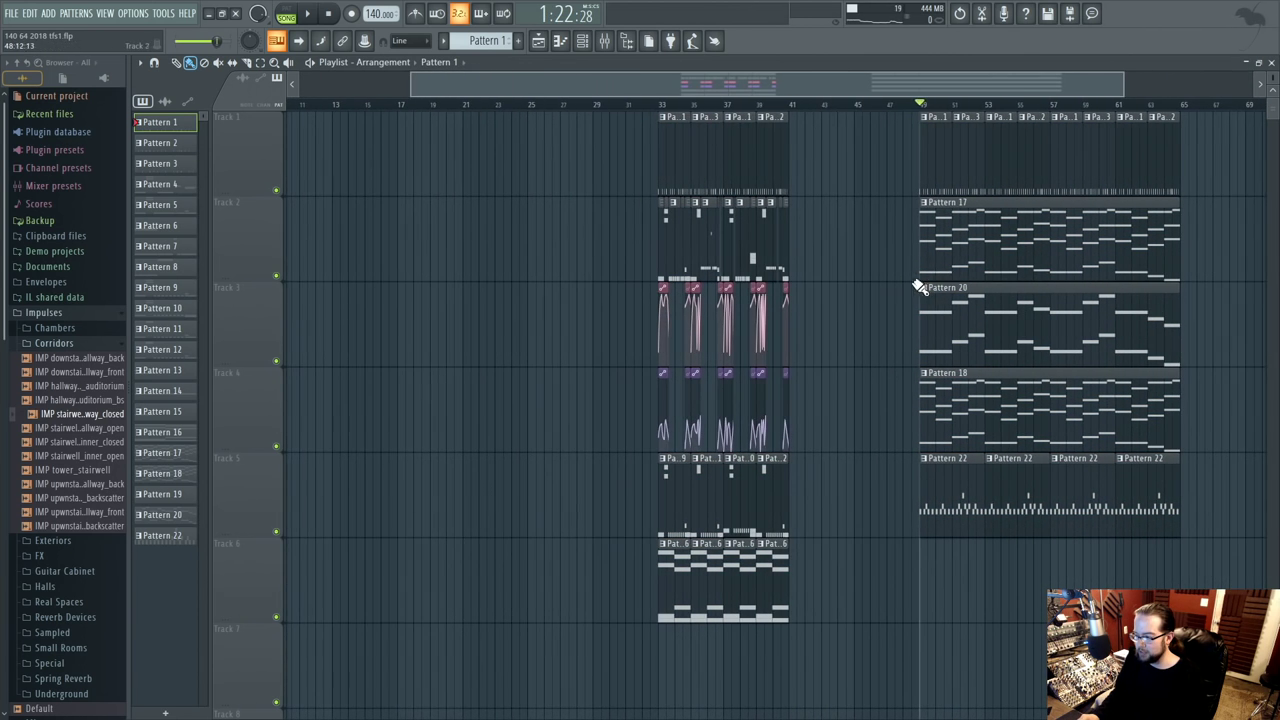
- Place a Pattern 17 clip at bar 1 on Track 2 and another at bar 17 on Track 3
{"action": "scroll", "coordinate": [414, 214], "scroll_direction": "left", "scroll_amount": 9}
{"action": "left_click_drag", "start_coordinate": [420, 229], "coordinate": [351, 229]}
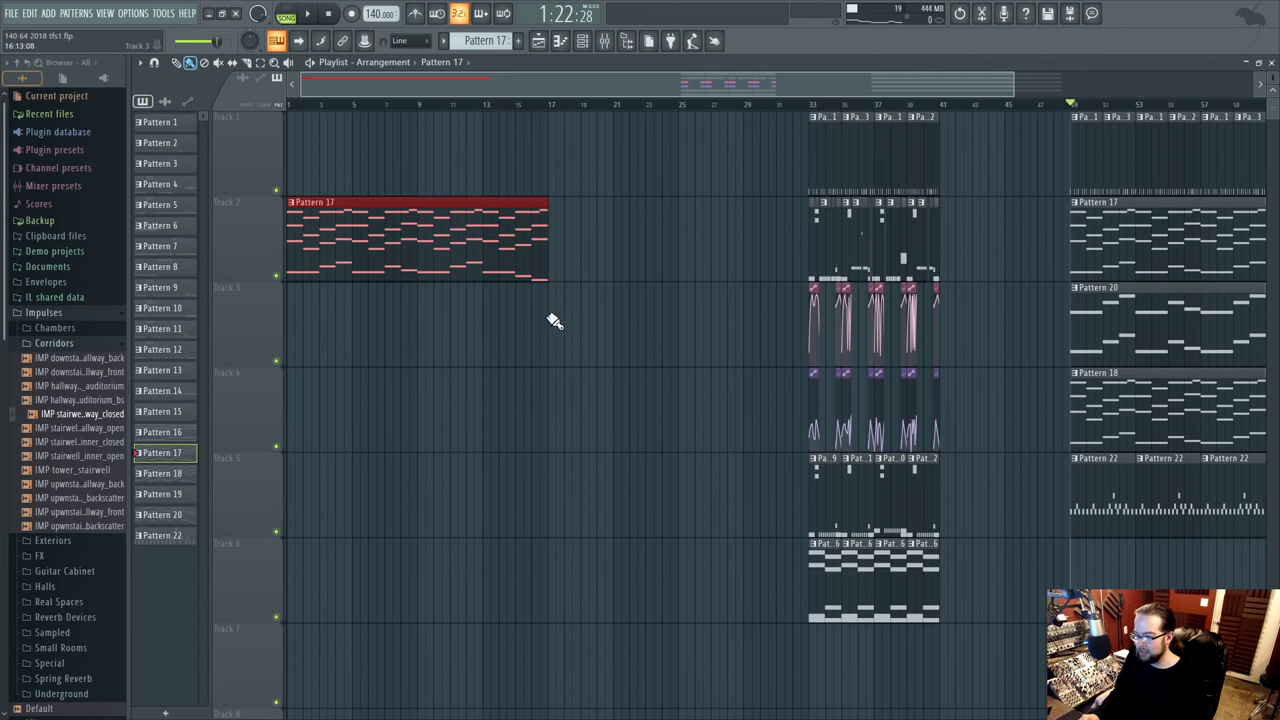
{"action": "left_click", "coordinate": [551, 309]}
- Copy the four Pattern 22 clips from bar 49 to bar 1 on Track 5 and duplicate them from bar 17 up to bar 33
{"action": "scroll", "coordinate": [414, 400], "scroll_direction": "right", "scroll_amount": 12}
{"action": "left_click_drag", "start_coordinate": [849, 514], "coordinate": [1204, 563]}
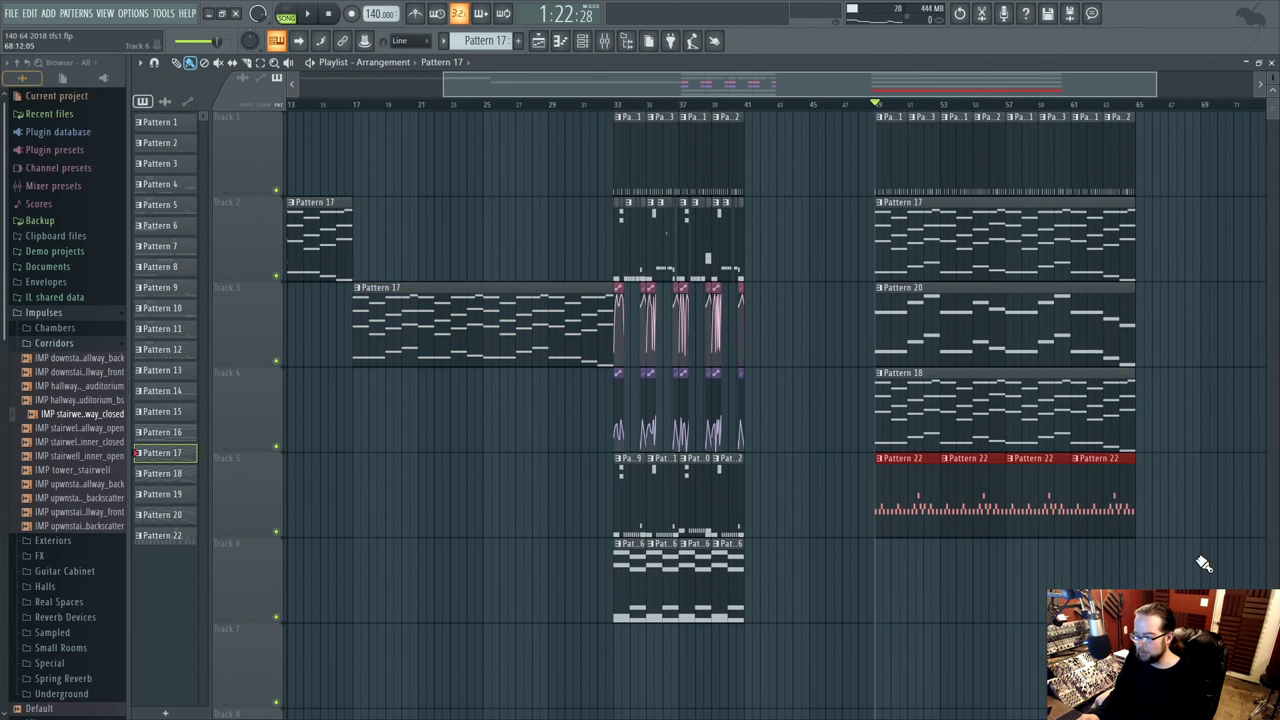
{"action": "scroll", "coordinate": [414, 437], "scroll_direction": "left", "scroll_amount": 12}
{"action": "key", "text": "ctrl+v"}
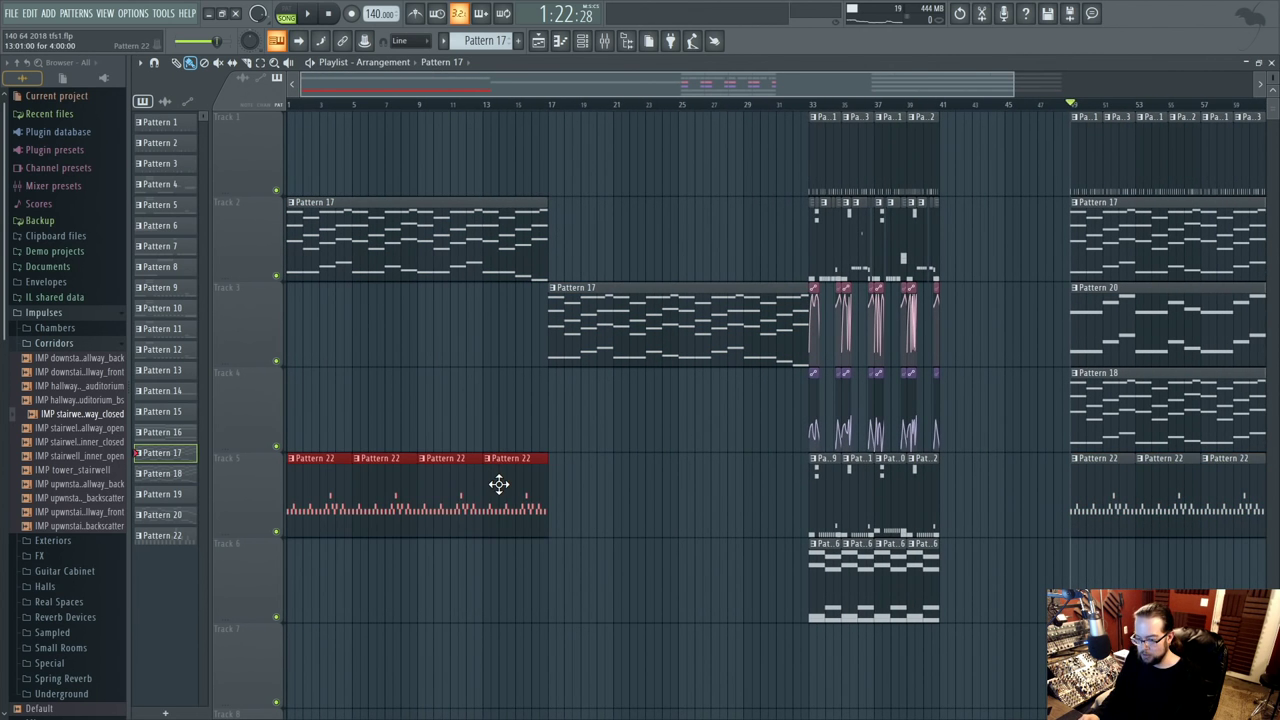
{"action": "left_click_drag", "start_coordinate": [509, 513], "coordinate": [754, 580]}
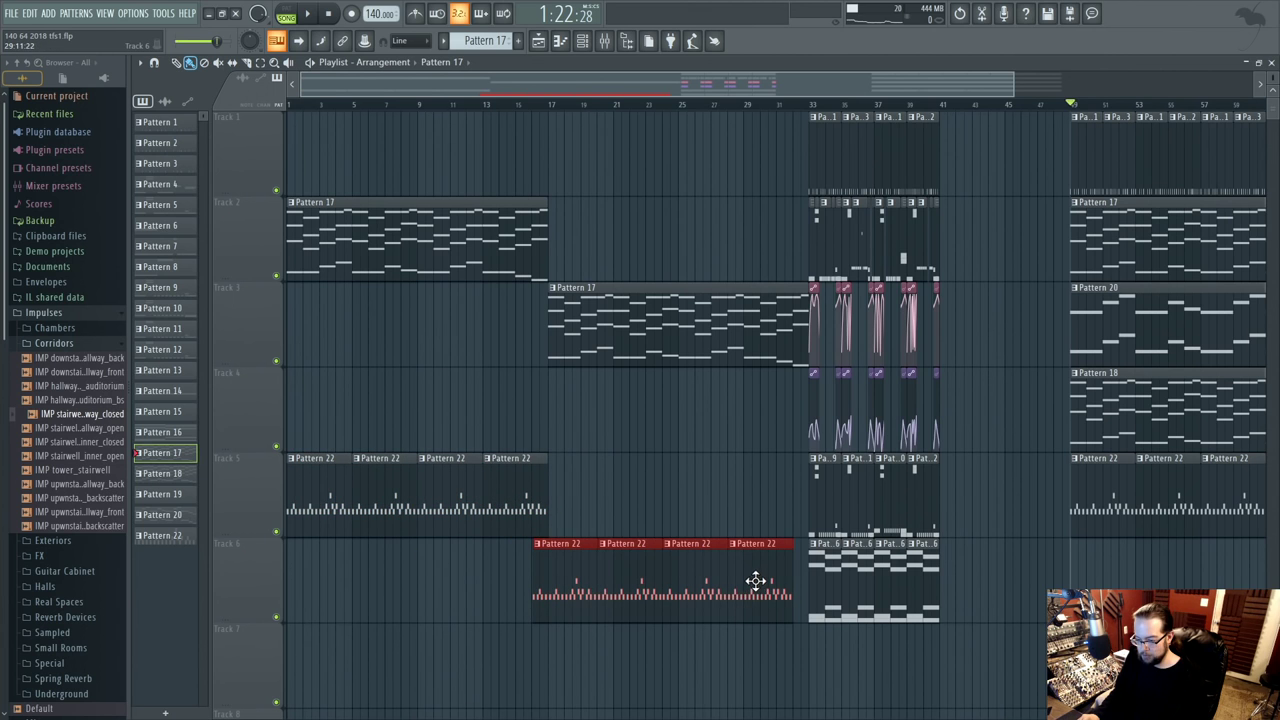
{"action": "left_click_drag", "start_coordinate": [777, 511], "coordinate": [767, 493]}
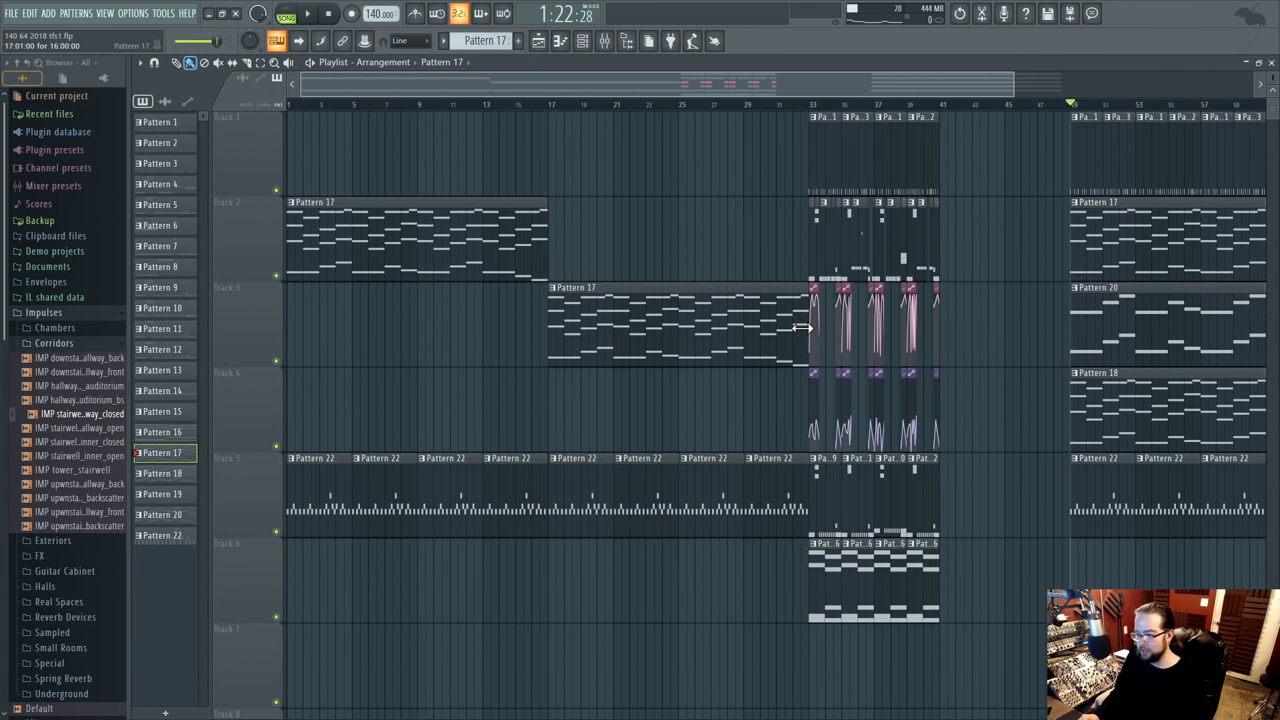
- Replace the long Pattern 17 clip on Track 3 with two-bar clips repeated from bar 17 to bar 33
{"action": "left_click_drag", "start_coordinate": [803, 327], "coordinate": [771, 353]}
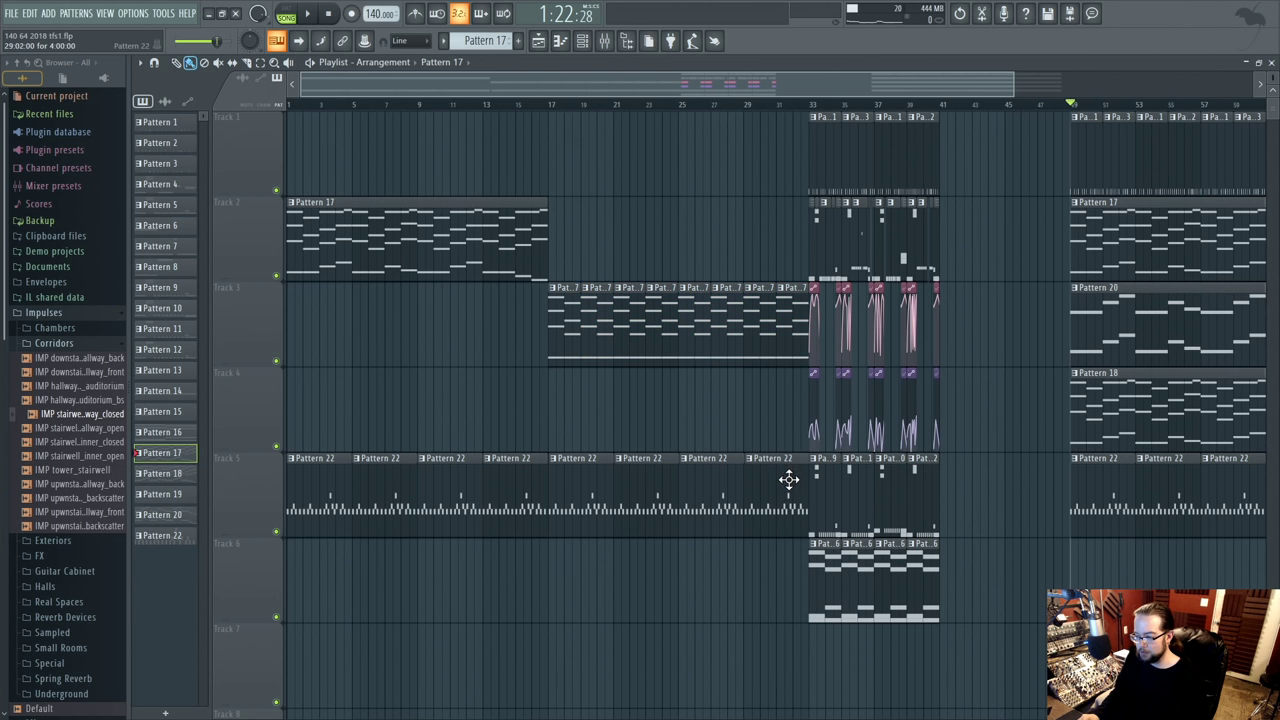
{"action": "scroll", "coordinate": [1038, 478], "scroll_direction": "right", "scroll_amount": 3}
{"action": "left_click_drag", "start_coordinate": [900, 526], "coordinate": [1168, 547]}
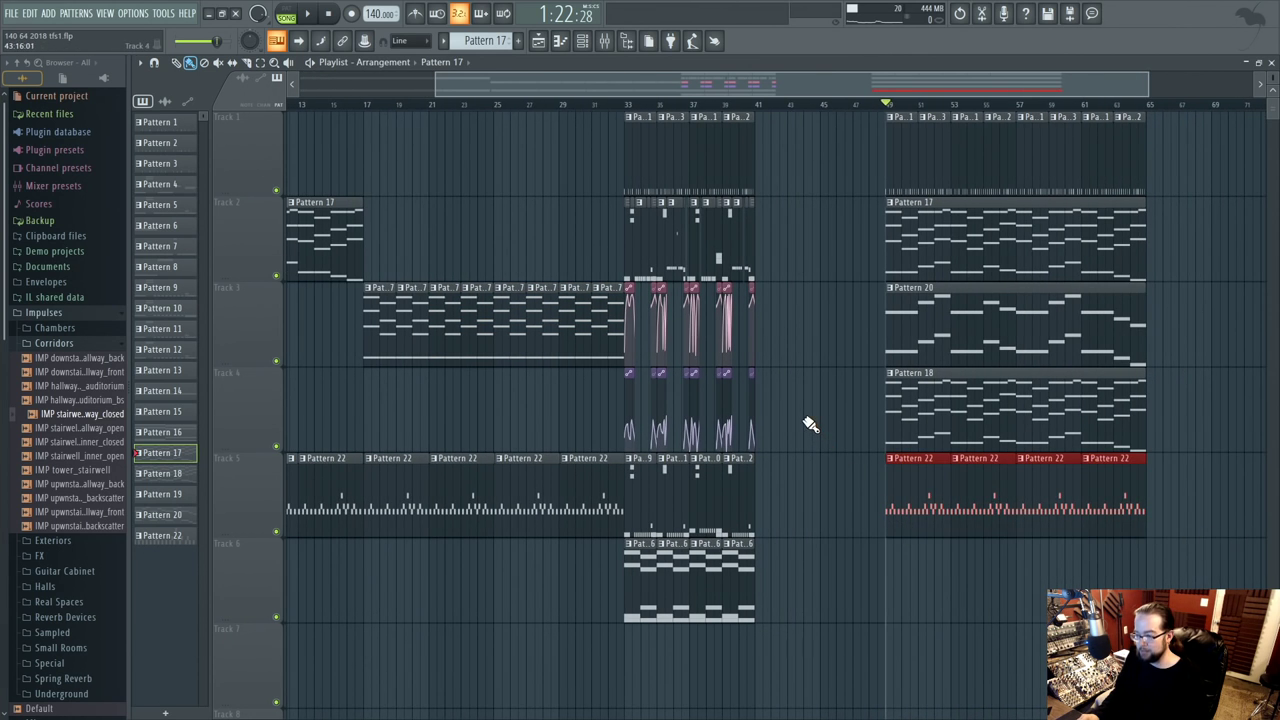
{"action": "left_click_drag", "start_coordinate": [812, 410], "coordinate": [1010, 443]}
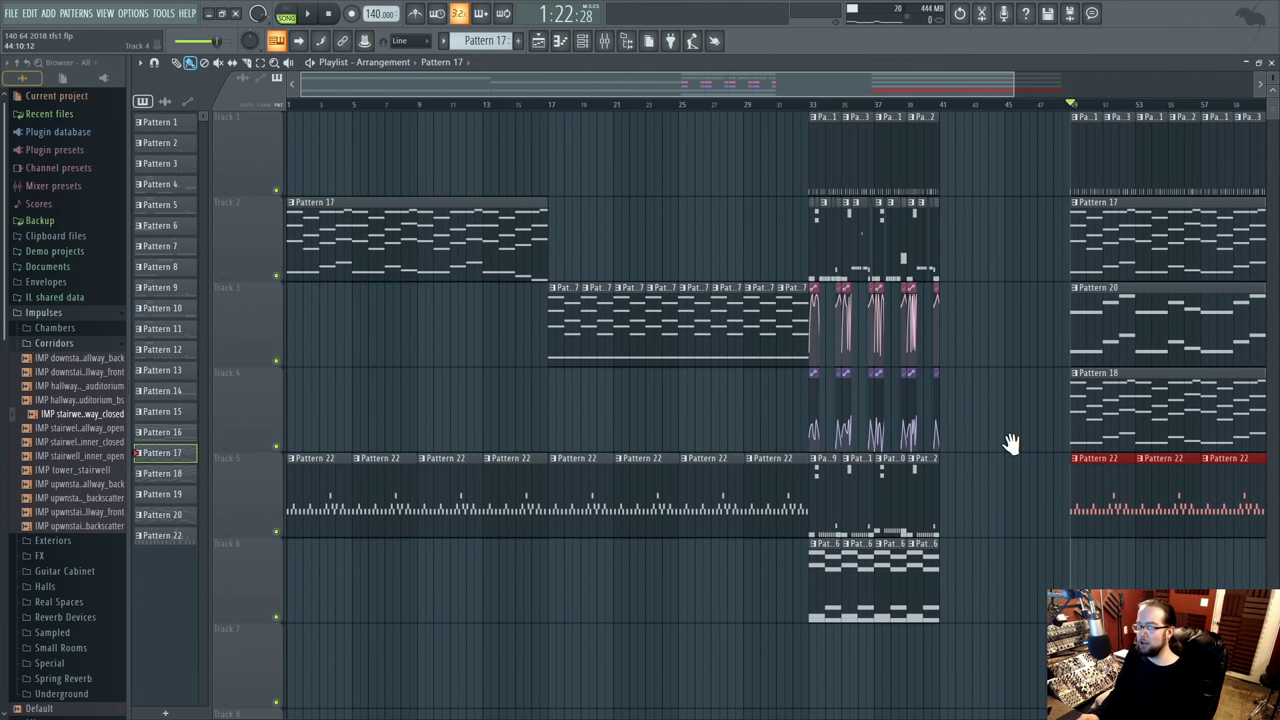
- Place a Pattern 18 clip at bar 1 on Track 4, delete the opening Pattern 17 clip on Track 2 and play the song
{"action": "left_click", "coordinate": [1091, 423]}
{"action": "left_click", "coordinate": [351, 380]}
{"action": "right_click", "coordinate": [430, 272]}
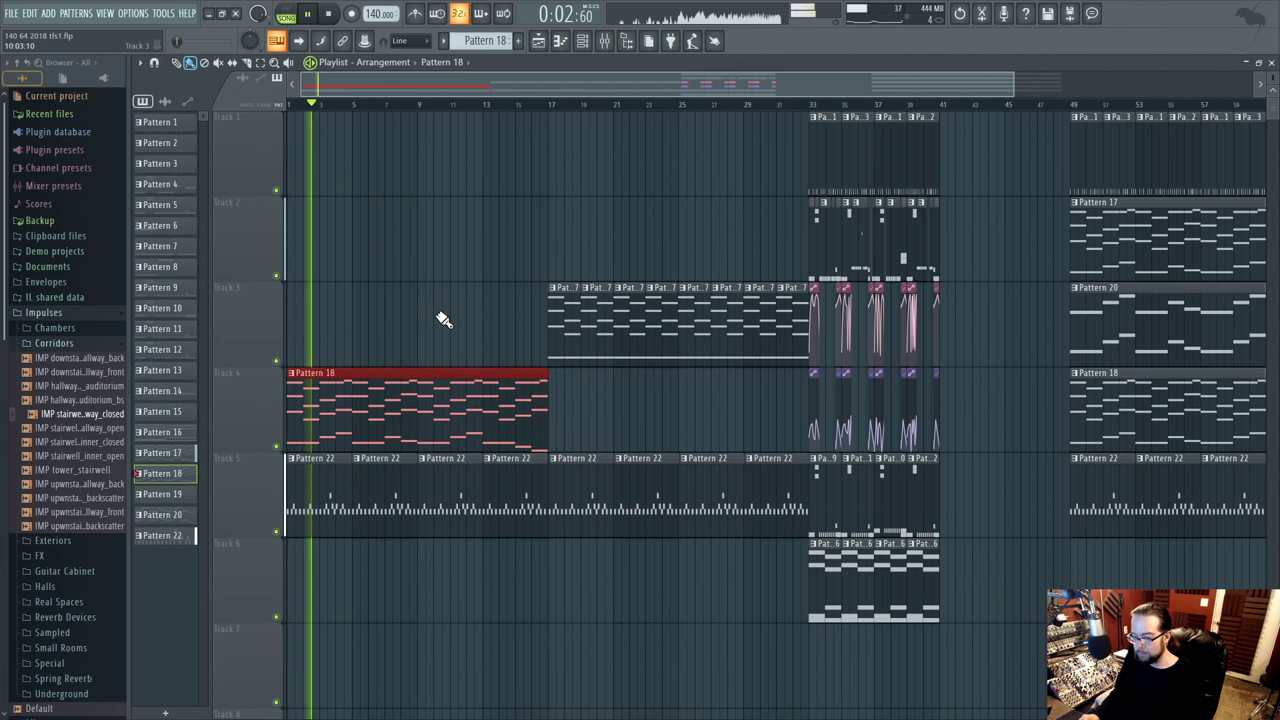
{"action": "left_click", "coordinate": [463, 283]}
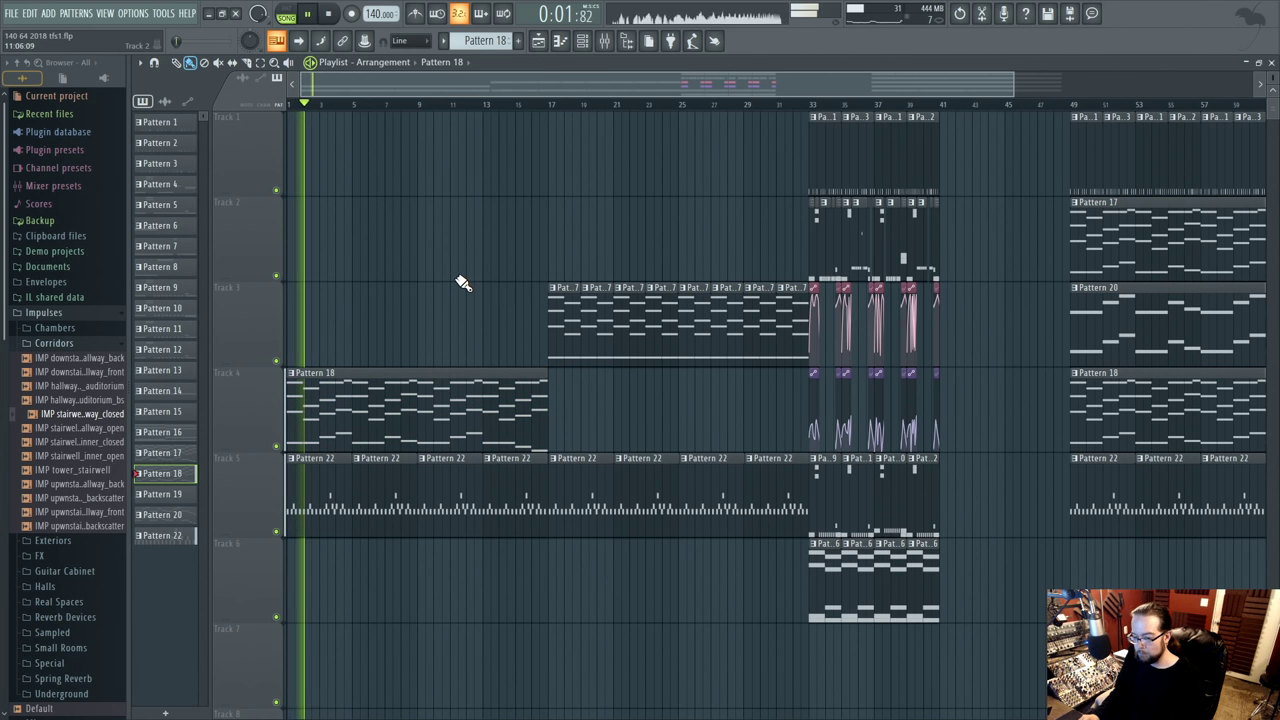
- Open Patcher #8's Harmor from the channel rack, create an automation clip for its Filter 1 frequency and close the plugin window
{"action": "left_click", "coordinate": [582, 40]}
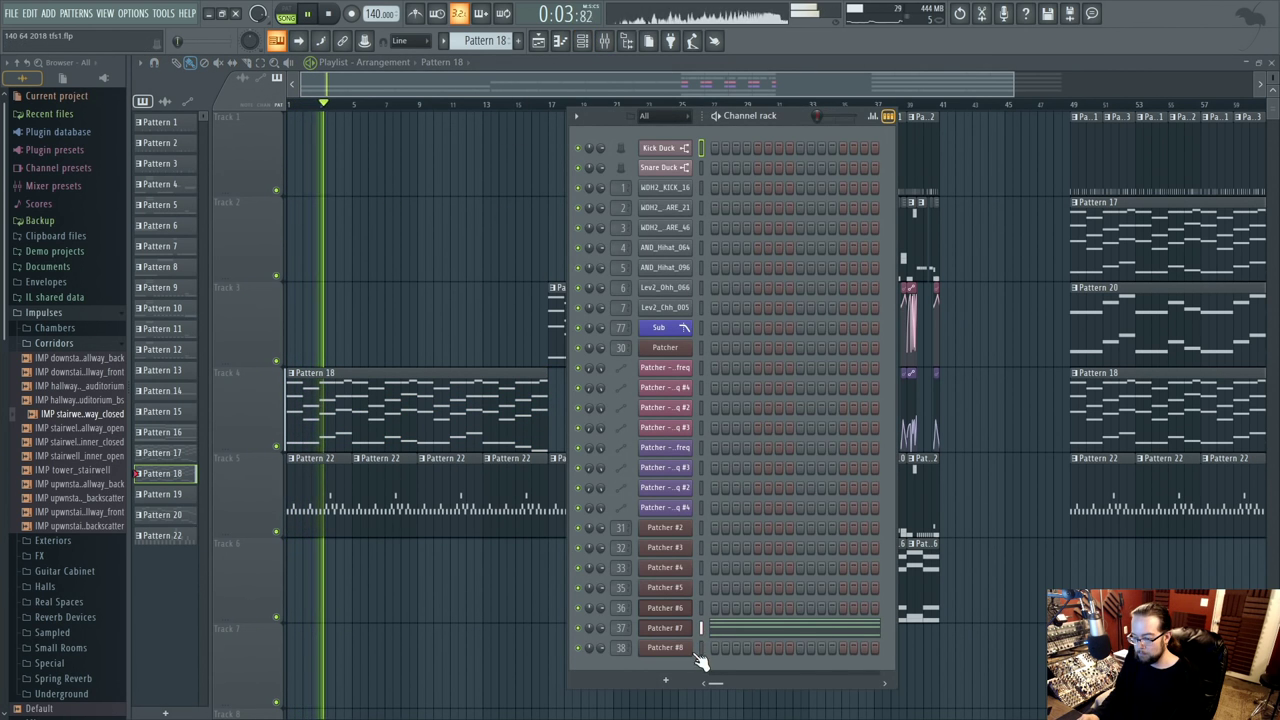
{"action": "left_click", "coordinate": [666, 648]}
{"action": "double_click", "coordinate": [449, 420]}
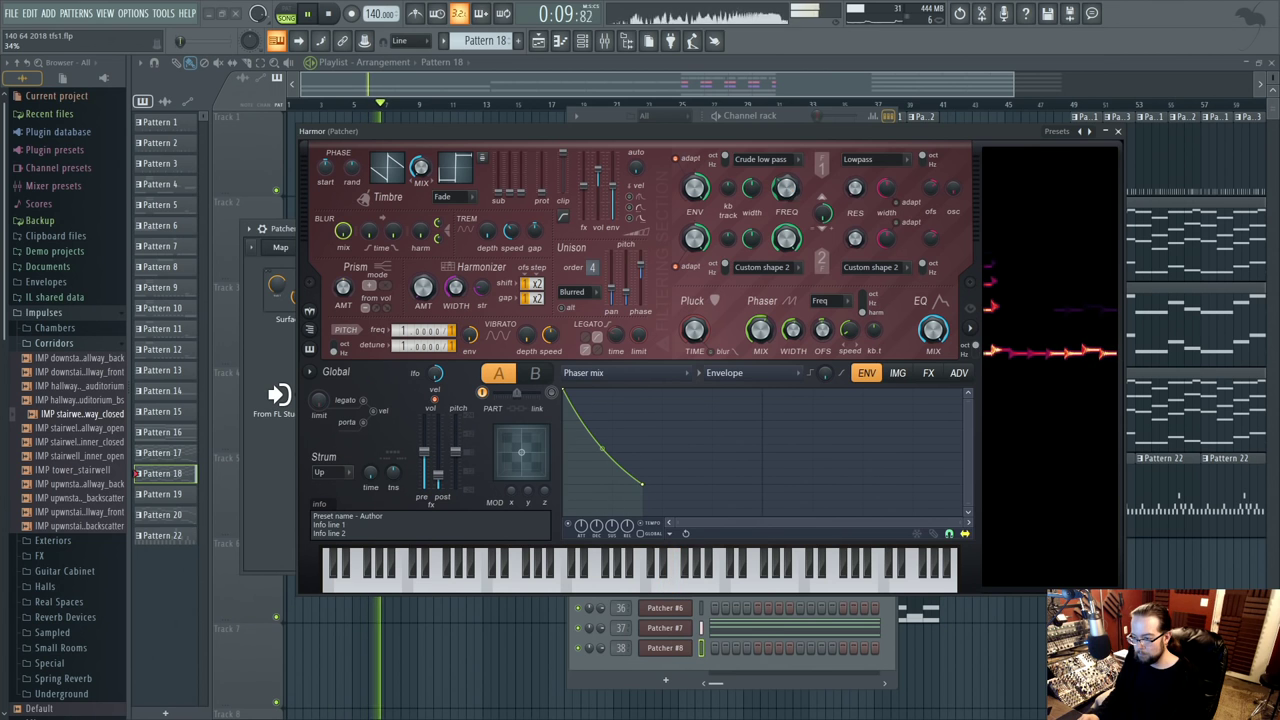
{"action": "right_click", "coordinate": [789, 193]}
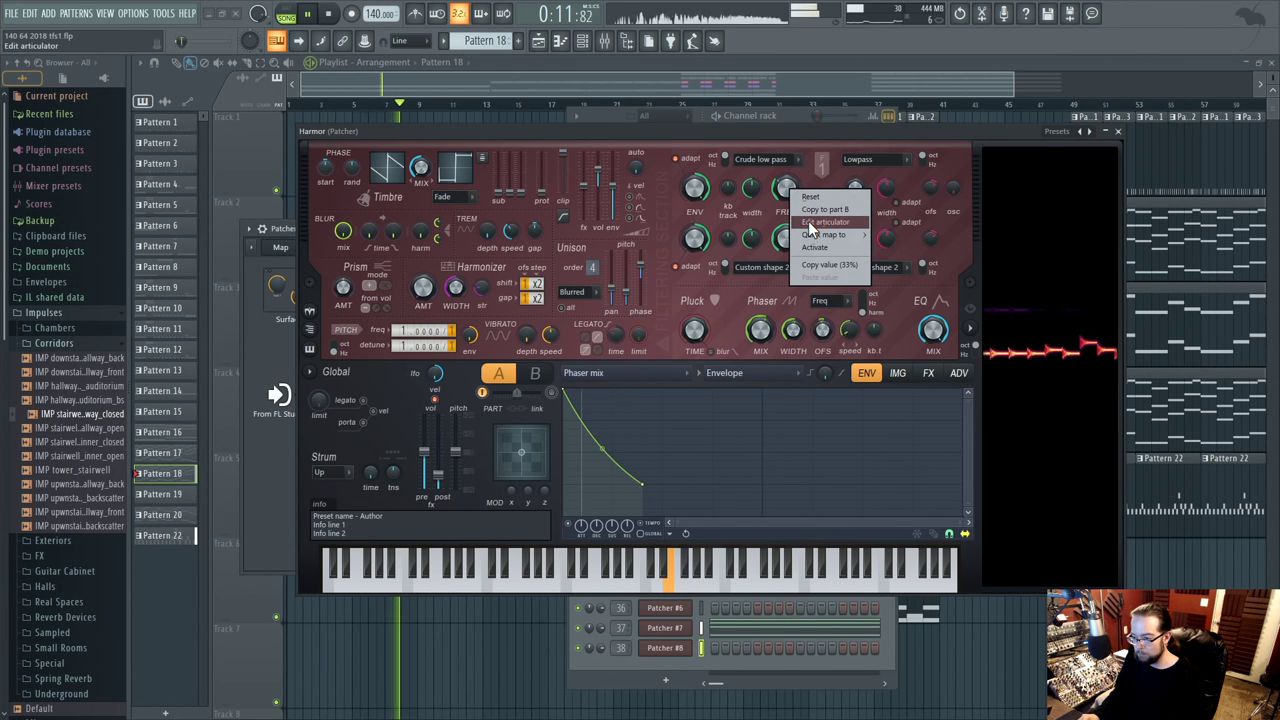
{"action": "left_click", "coordinate": [784, 192]}
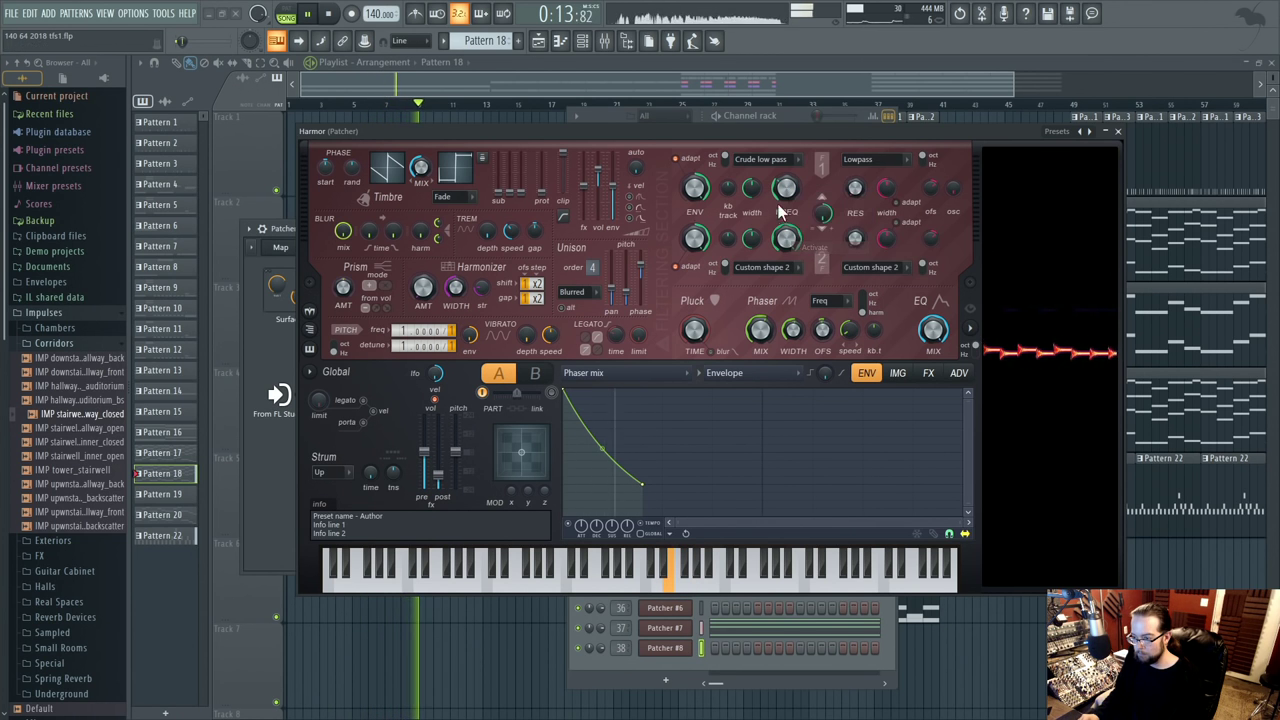
{"action": "right_click", "coordinate": [782, 193]}
{"action": "left_click", "coordinate": [833, 330]}
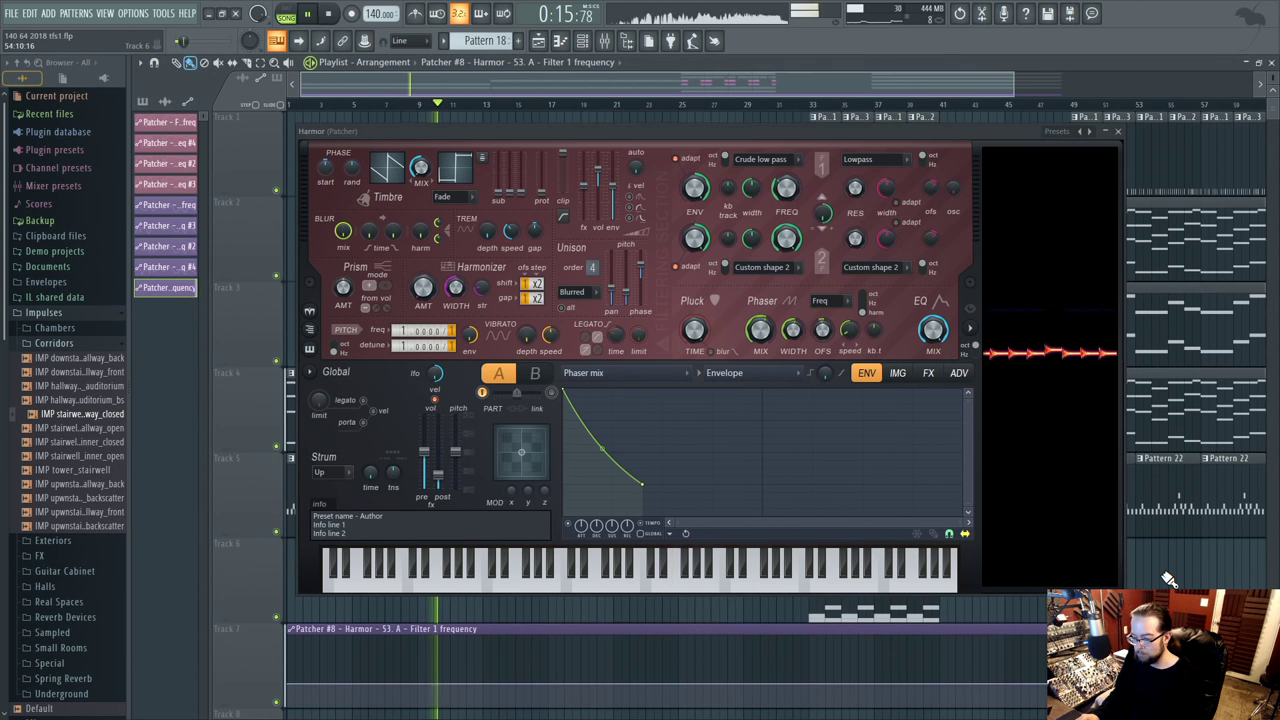
{"action": "left_click", "coordinate": [1118, 131]}
- Lower the starting point of the Patcher #8 filter automation slightly and raise its point at bar 33
{"action": "scroll", "coordinate": [526, 494], "scroll_direction": "up", "scroll_amount": 2}
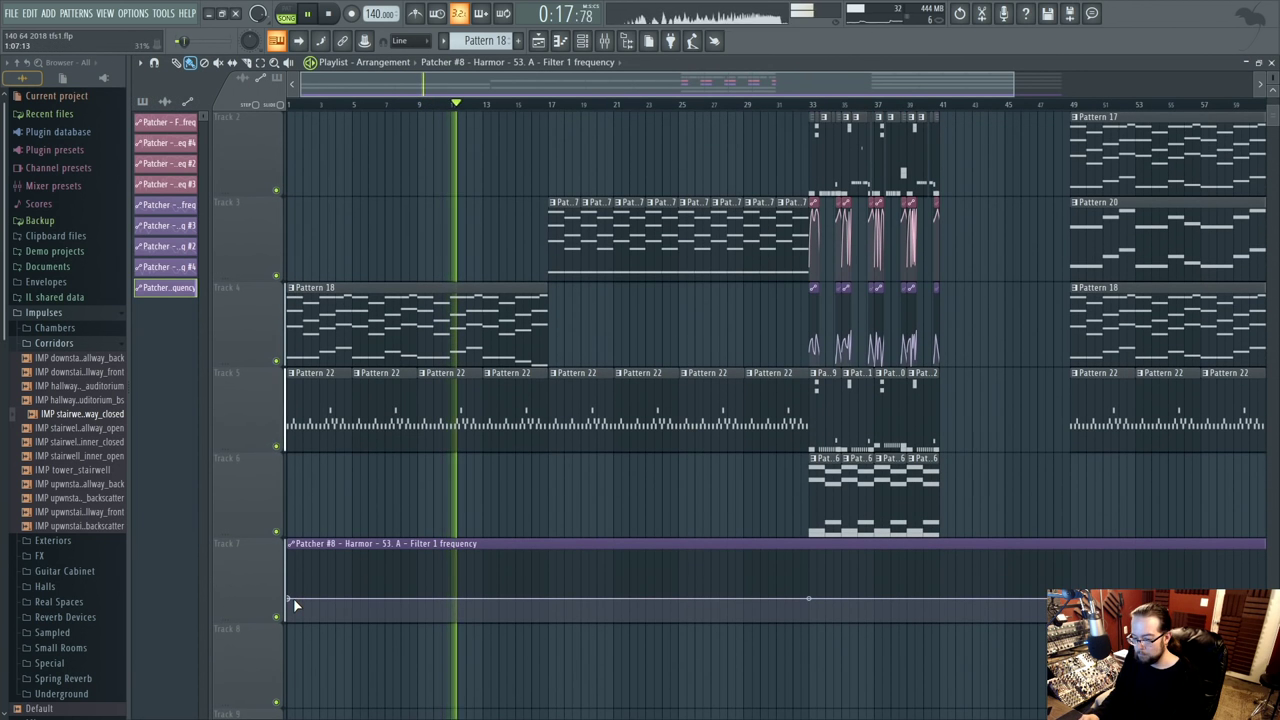
{"action": "left_click_drag", "start_coordinate": [293, 600], "coordinate": [291, 605]}
{"action": "left_click_drag", "start_coordinate": [808, 600], "coordinate": [805, 570]}
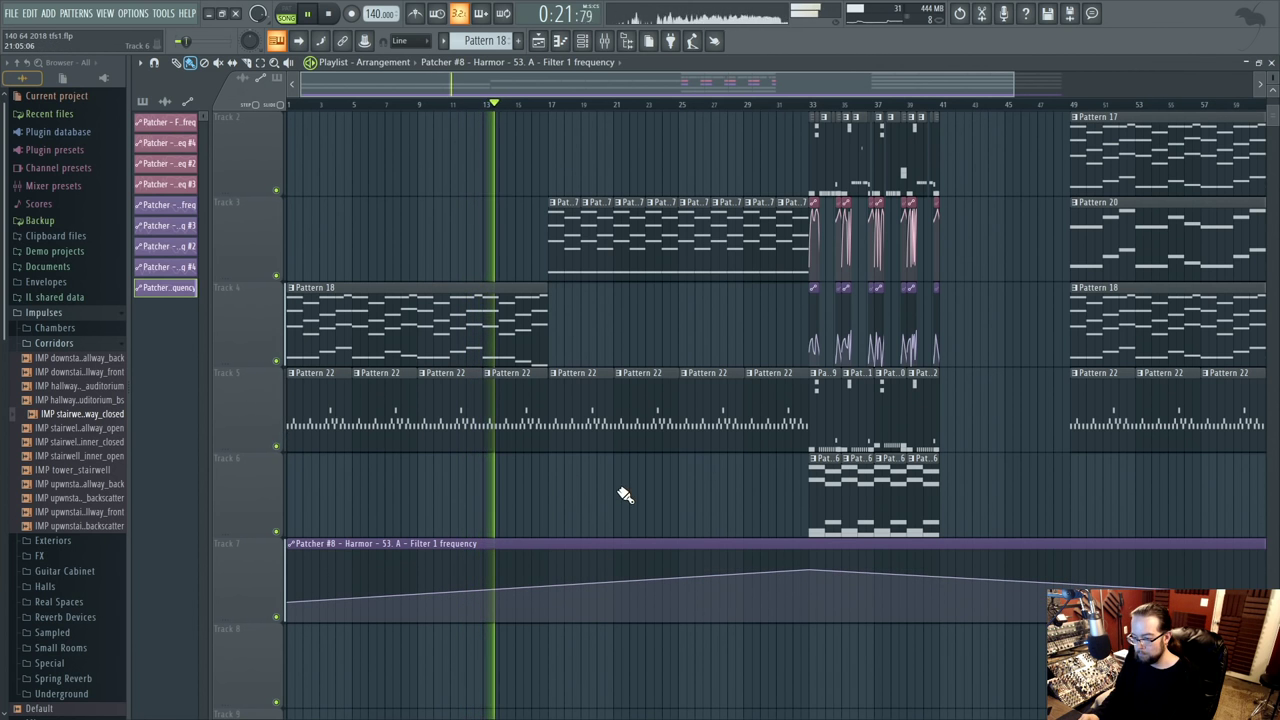
- Stop playback and delete the four Pattern 22 clips between bars 17 and 33 on Track 5
{"action": "key", "text": "space"}
{"action": "right_click", "coordinate": [580, 437]}
{"action": "right_click", "coordinate": [645, 437]}
{"action": "right_click", "coordinate": [710, 437]}
{"action": "right_click", "coordinate": [747, 437]}
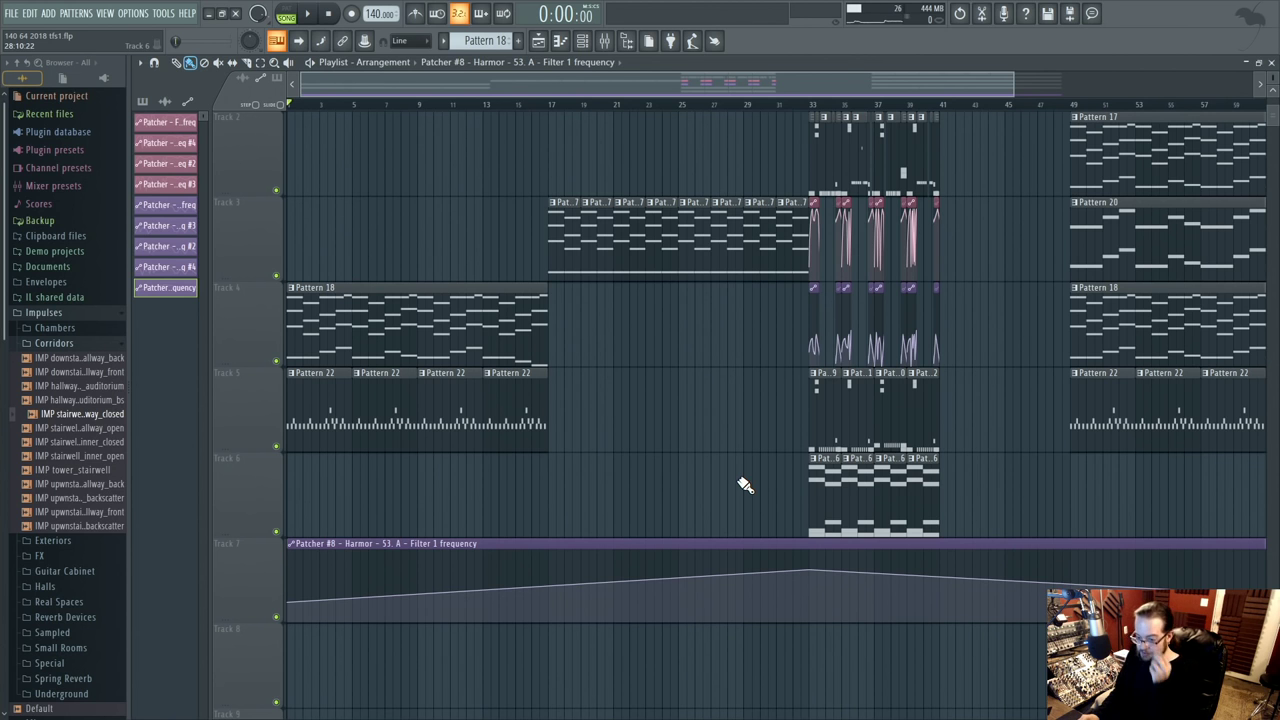
- Lower the filter automation's start, add rising points near bar 12 and at bar 17, and play the opening briefly
{"action": "left_click_drag", "start_coordinate": [290, 603], "coordinate": [290, 609]}
{"action": "left_click_drag", "start_coordinate": [473, 595], "coordinate": [566, 554]}
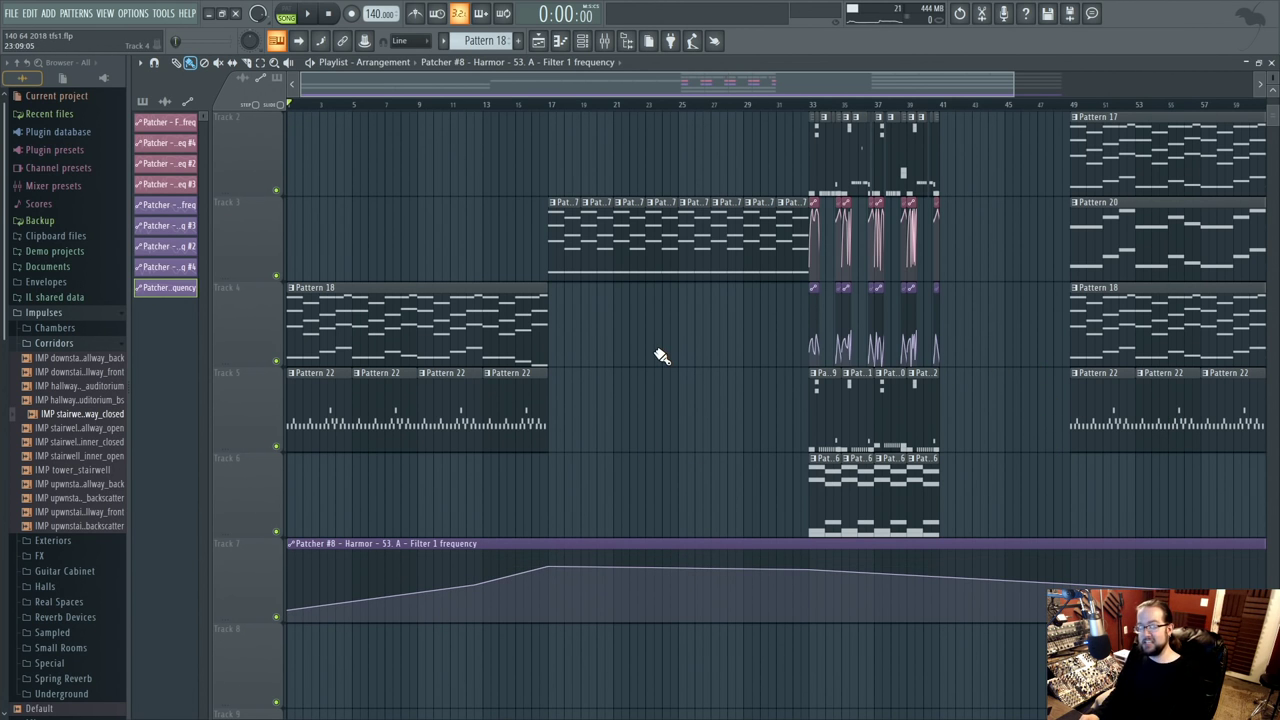
{"action": "scroll", "coordinate": [665, 360], "scroll_direction": "up", "scroll_amount": 1}
{"action": "key", "text": "space"}
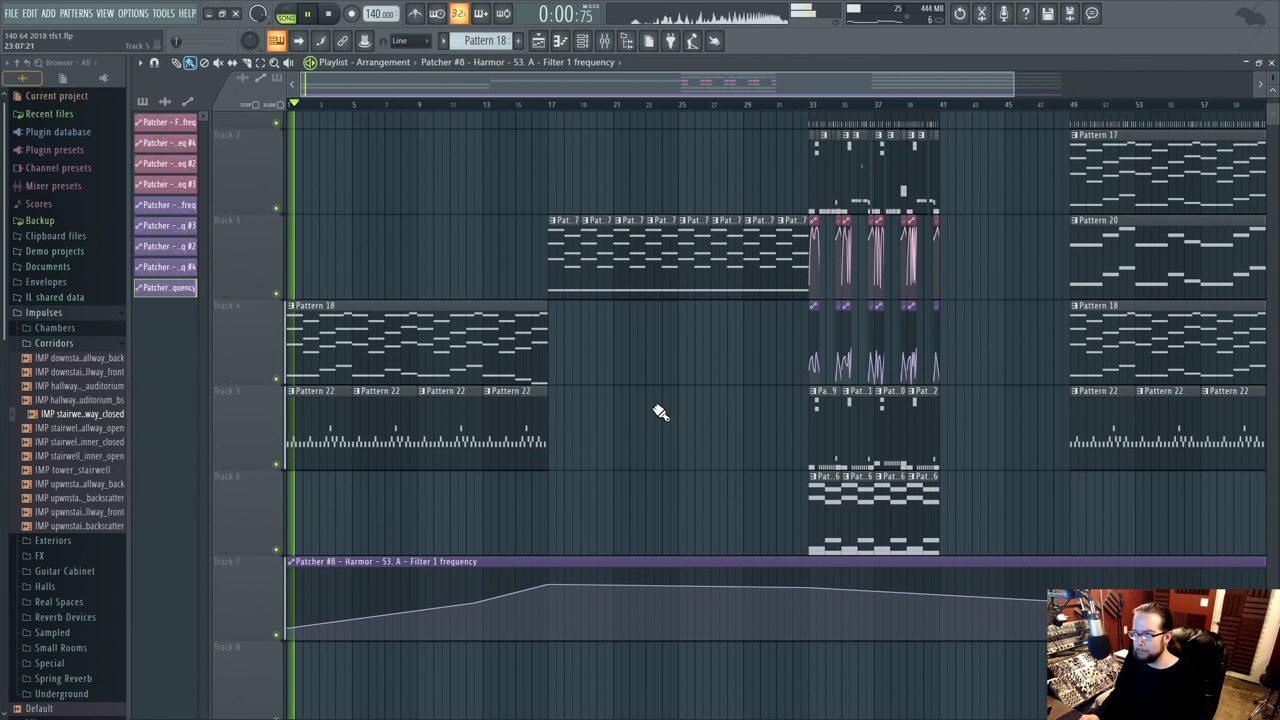
{"action": "scroll", "coordinate": [655, 379], "scroll_direction": "up", "scroll_amount": 2}
{"action": "key", "text": "space"}
{"action": "scroll", "coordinate": [700, 435], "scroll_direction": "down", "scroll_amount": 2}
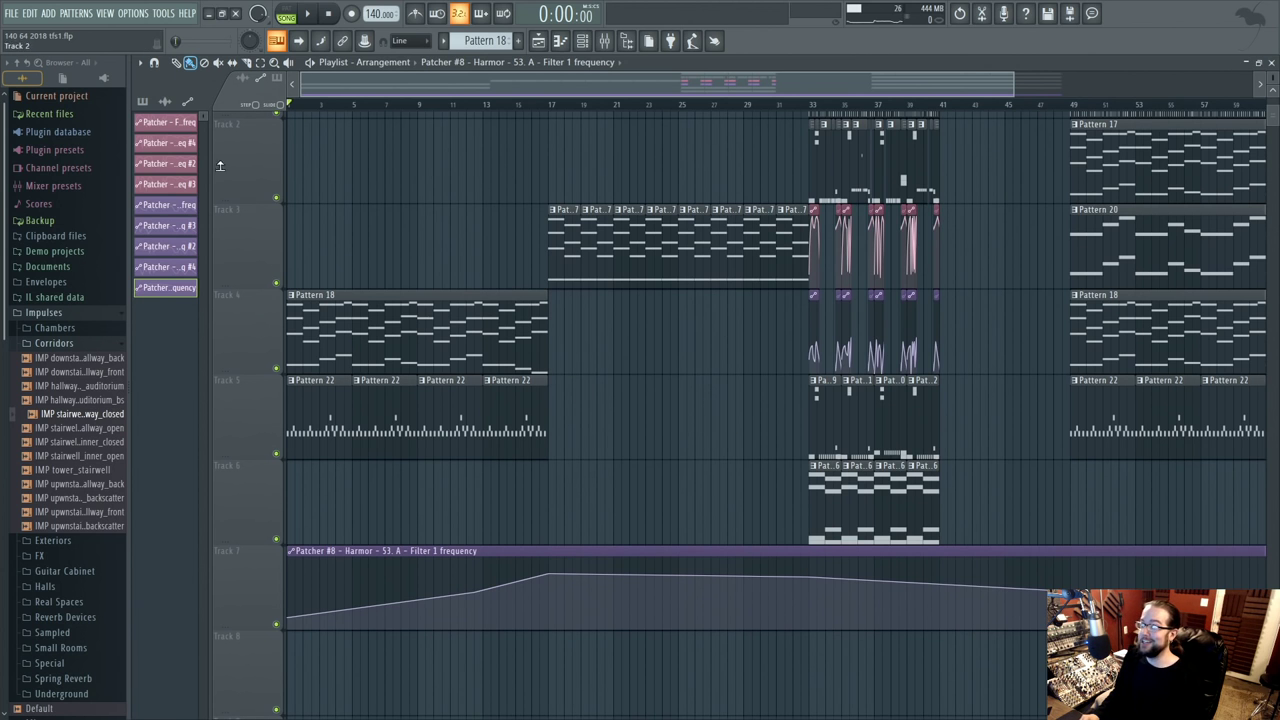
- Set the project autosave to Frequently (every 5min & before risky operations), review the other intervals and close the settings
{"action": "left_click", "coordinate": [126, 15]}
{"action": "left_click", "coordinate": [144, 63]}
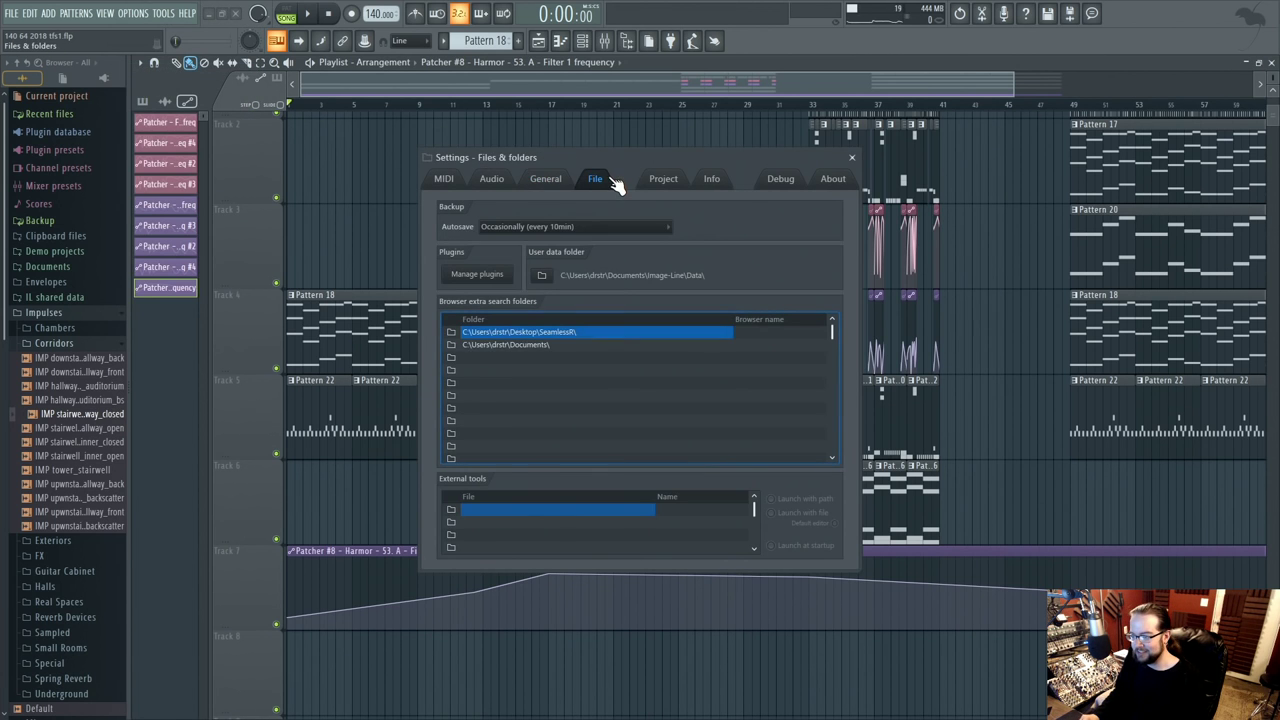
{"action": "left_click", "coordinate": [588, 228]}
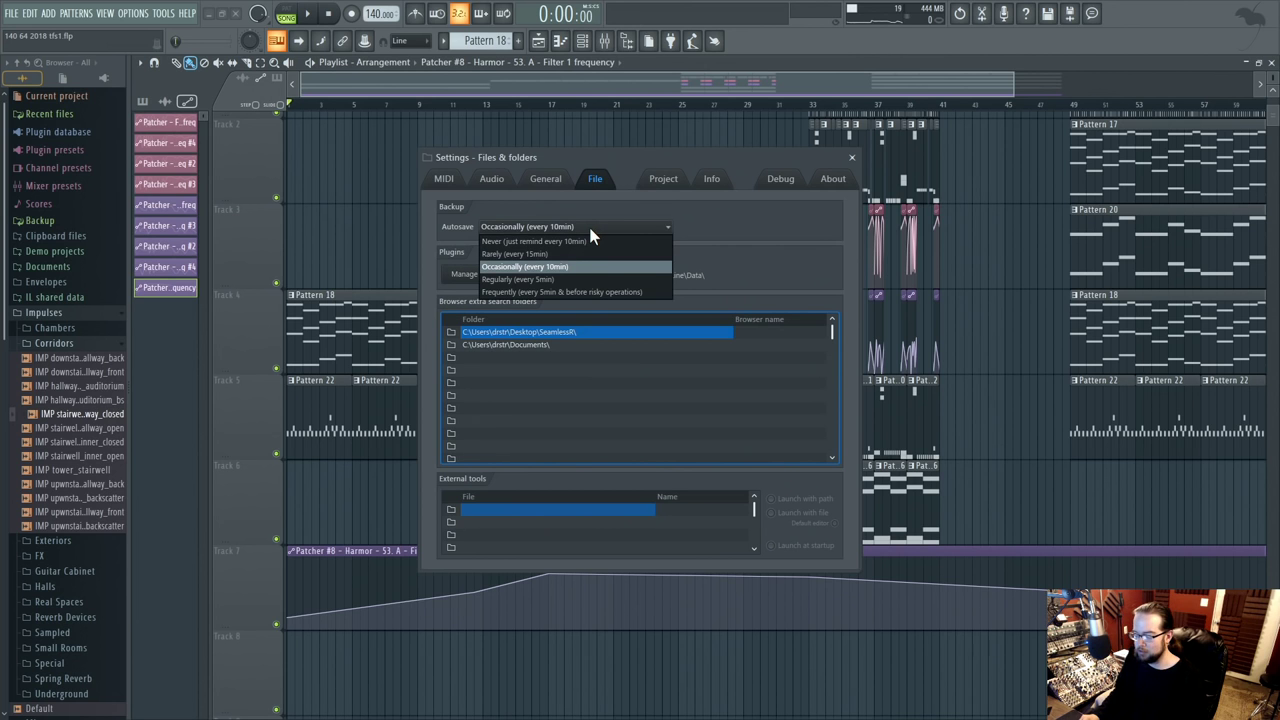
{"action": "left_click", "coordinate": [579, 291]}
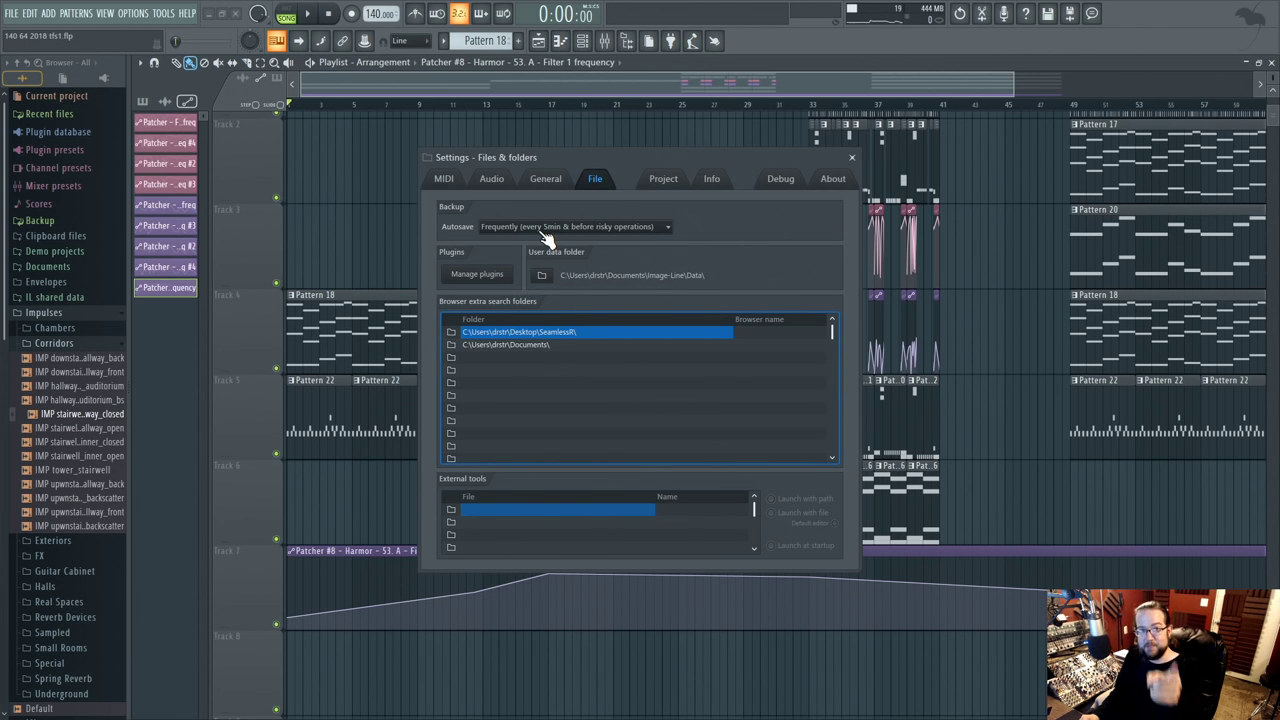
{"action": "left_click", "coordinate": [541, 228]}
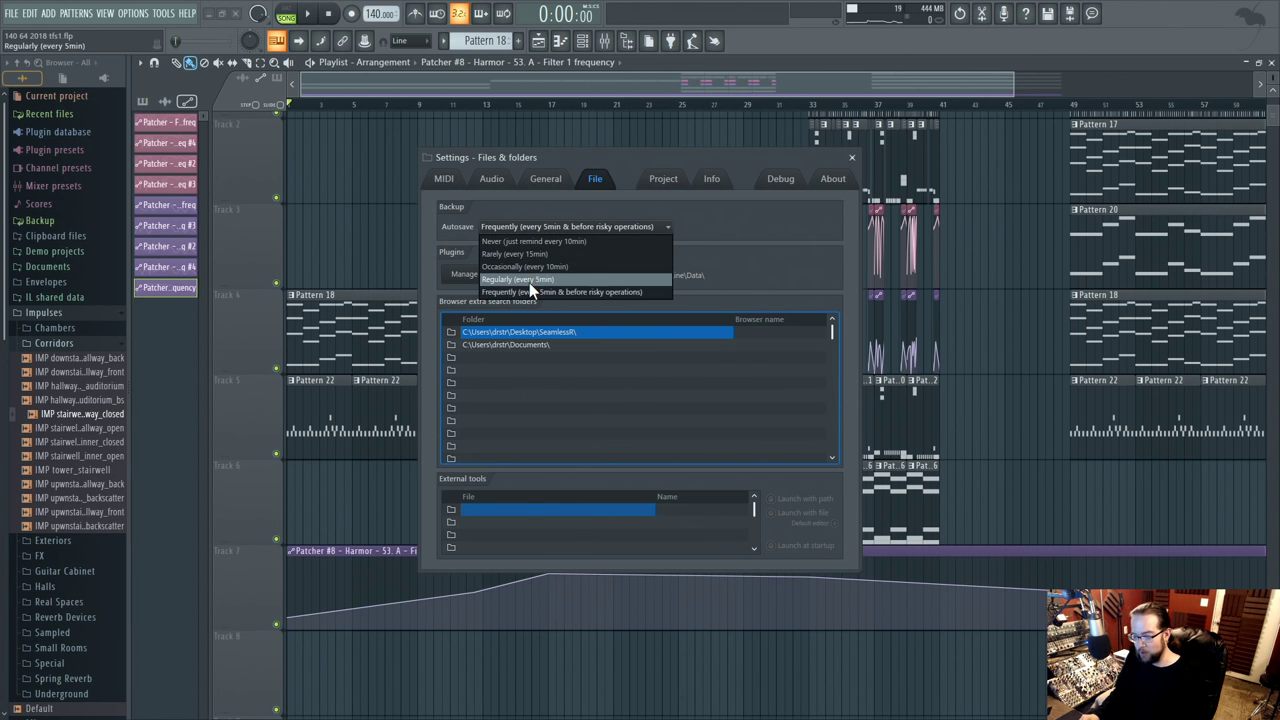
{"action": "left_click", "coordinate": [853, 158]}
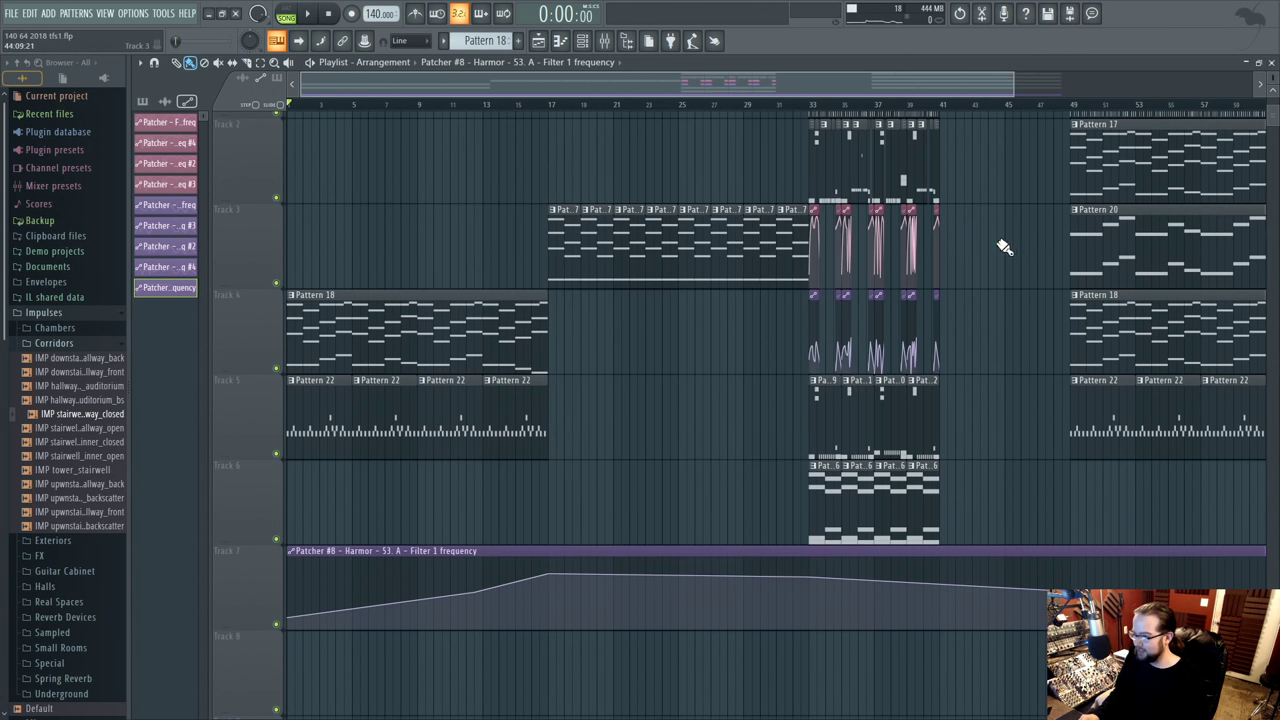
- Play the opening briefly, raise the filter automation's end point at bar 65 and delete its point at bar 33
{"action": "key", "text": "space"}
{"action": "scroll", "coordinate": [697, 386], "scroll_direction": "down", "scroll_amount": 1}
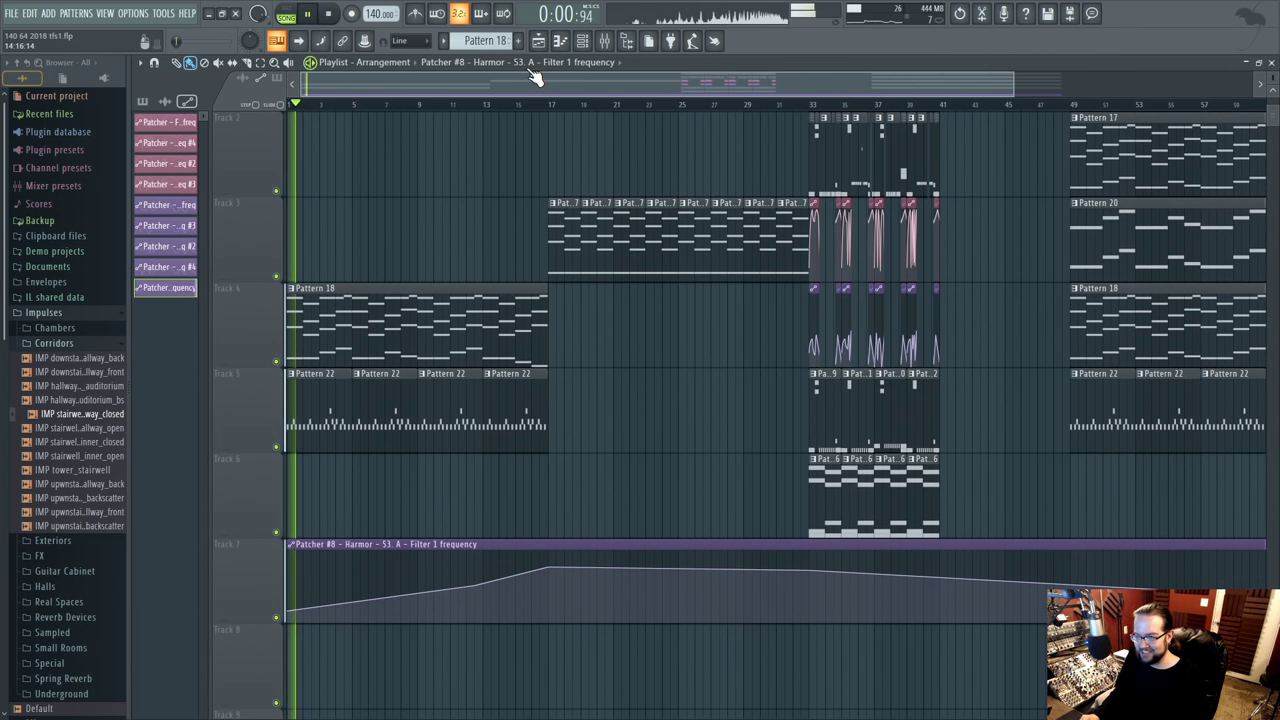
{"action": "scroll", "coordinate": [671, 526], "scroll_direction": "down", "scroll_amount": 2}
{"action": "key", "text": "space"}
{"action": "left_click_drag", "start_coordinate": [1068, 600], "coordinate": [1066, 566]}
{"action": "right_click", "coordinate": [681, 569]}
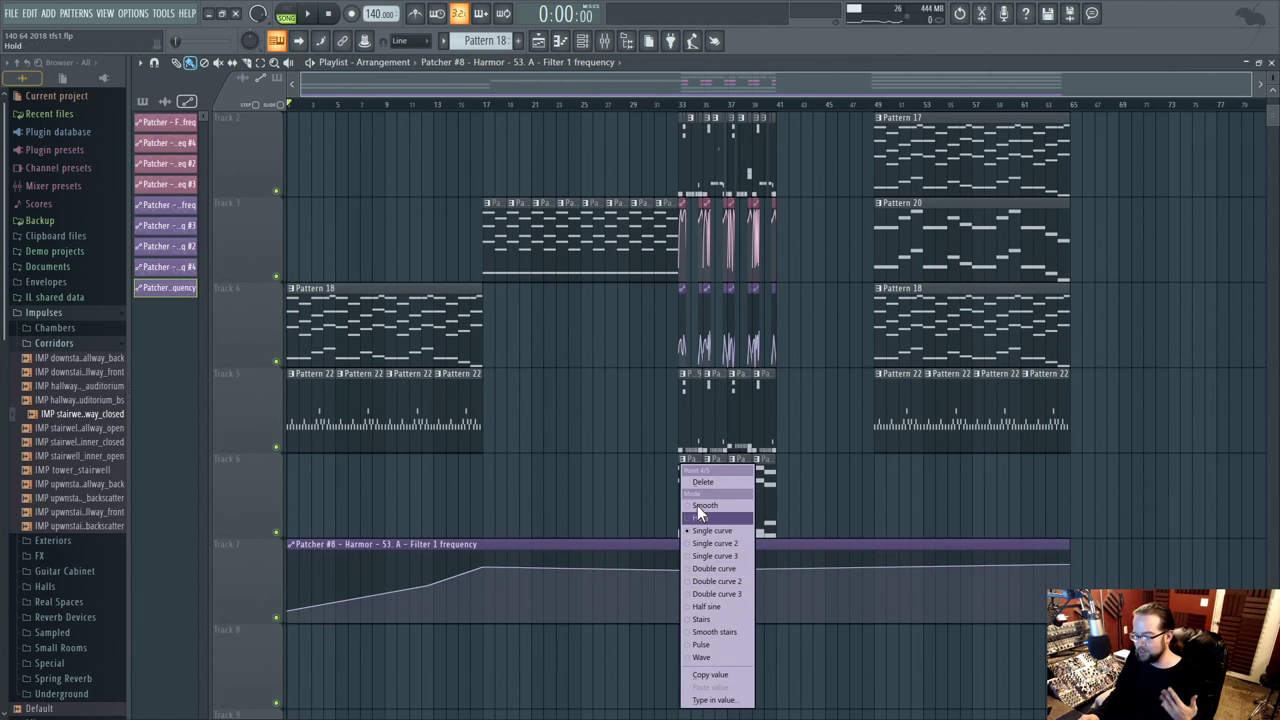
{"action": "left_click", "coordinate": [701, 482]}
{"action": "scroll", "coordinate": [512, 453], "scroll_direction": "down", "scroll_amount": 2}
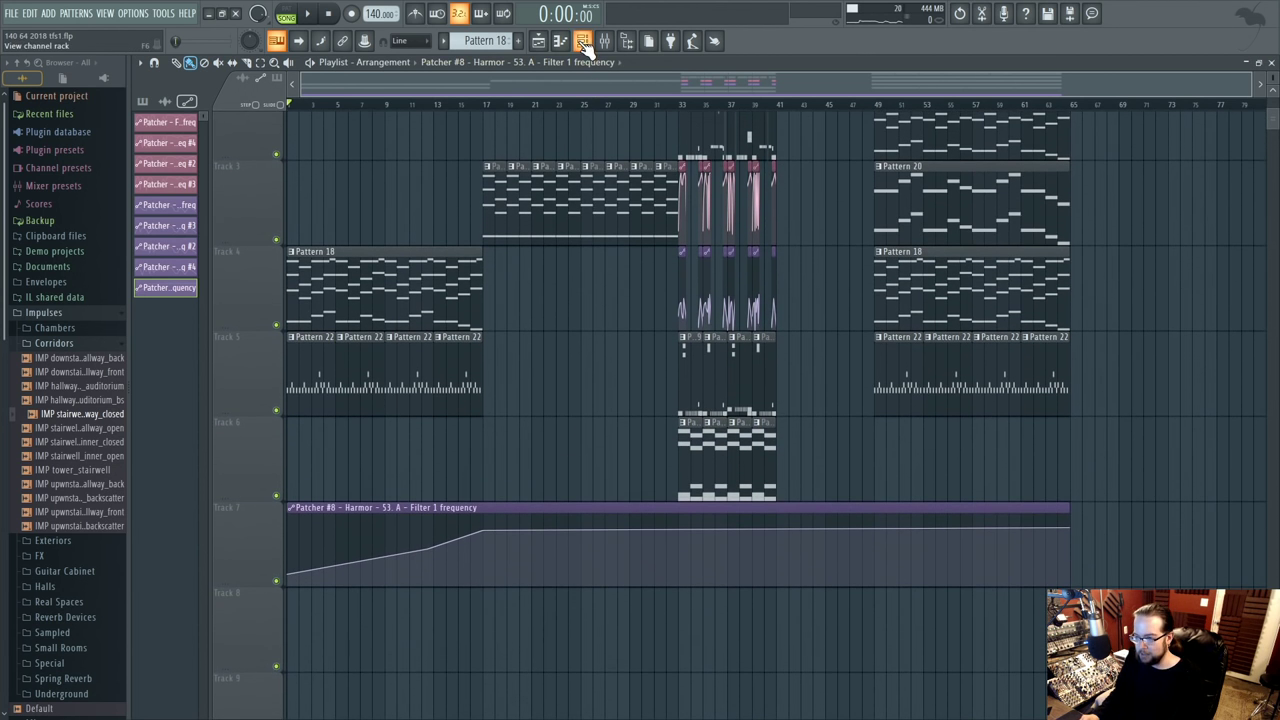
- Show the channel rack and mixer, start song playback and open the Harmor inside Patcher #7
{"action": "left_click", "coordinate": [583, 41]}
{"action": "left_click", "coordinate": [605, 41]}
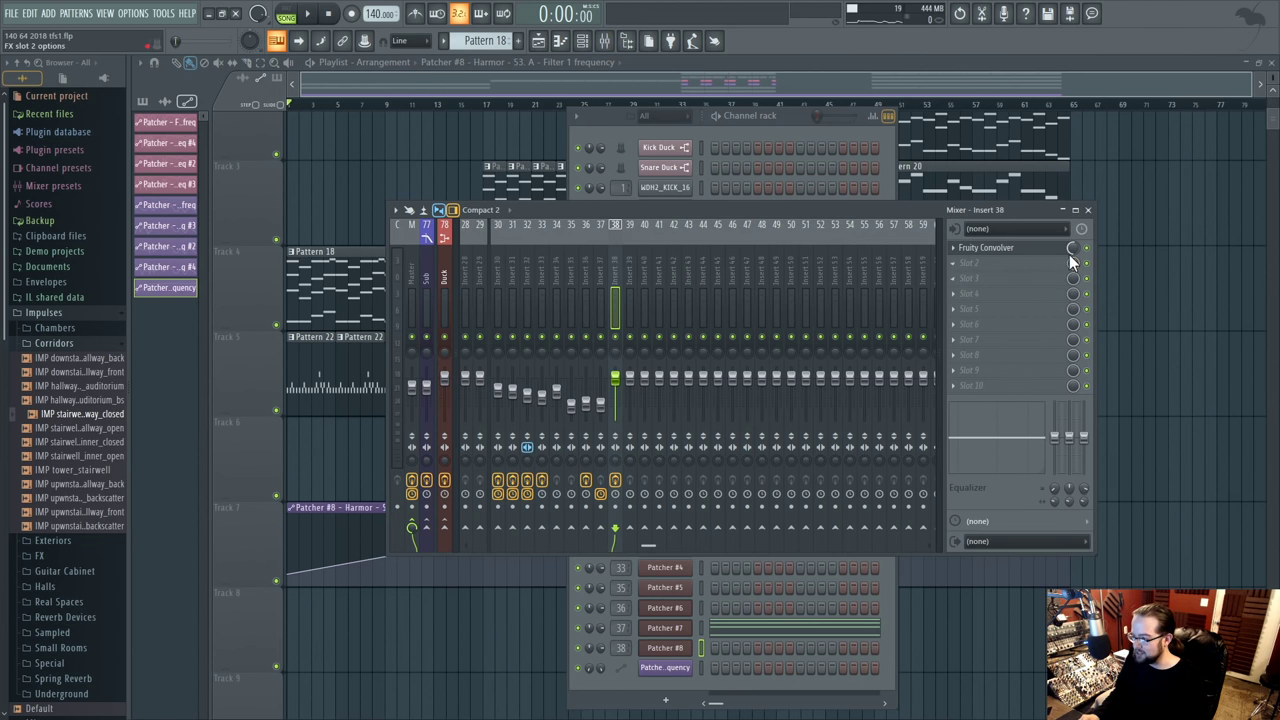
{"action": "key", "text": "space"}
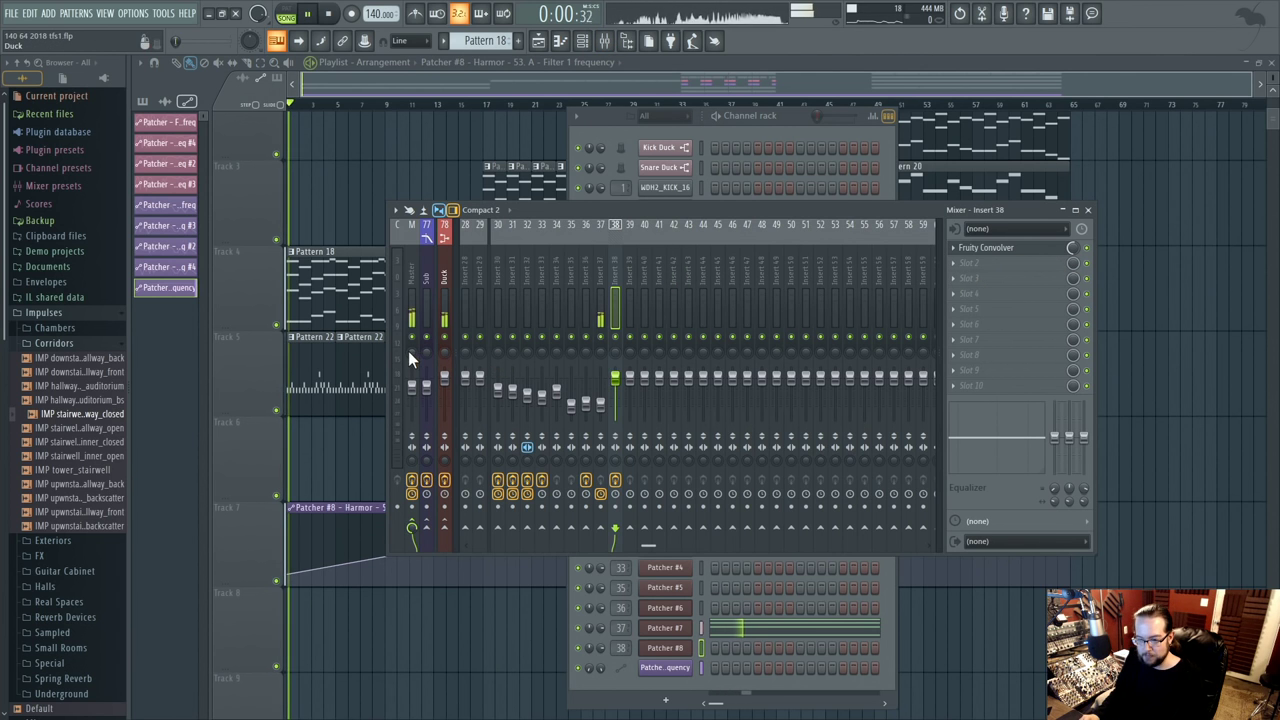
{"action": "left_click", "coordinate": [665, 628]}
{"action": "double_click", "coordinate": [371, 396]}
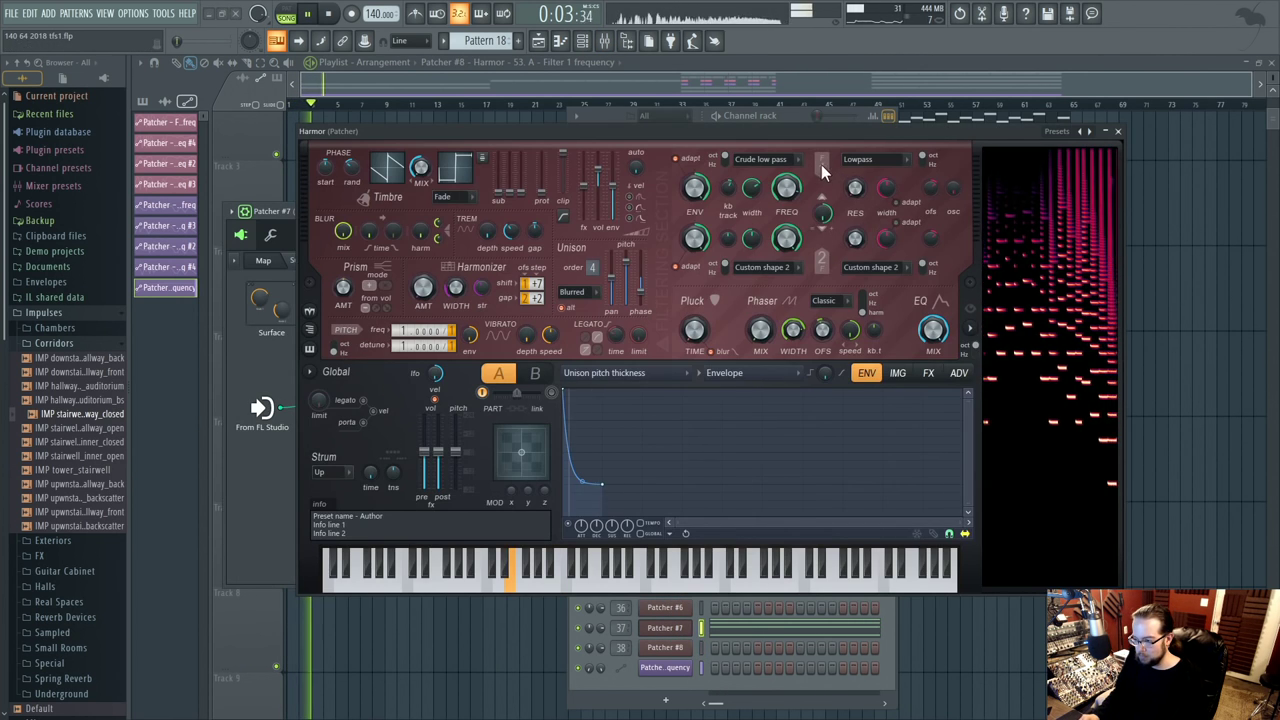
- Show the Filter 1 frequency envelope of Patcher #7's Harmor, create an automation clip for that frequency and close the plugin window
{"action": "right_click", "coordinate": [790, 190]}
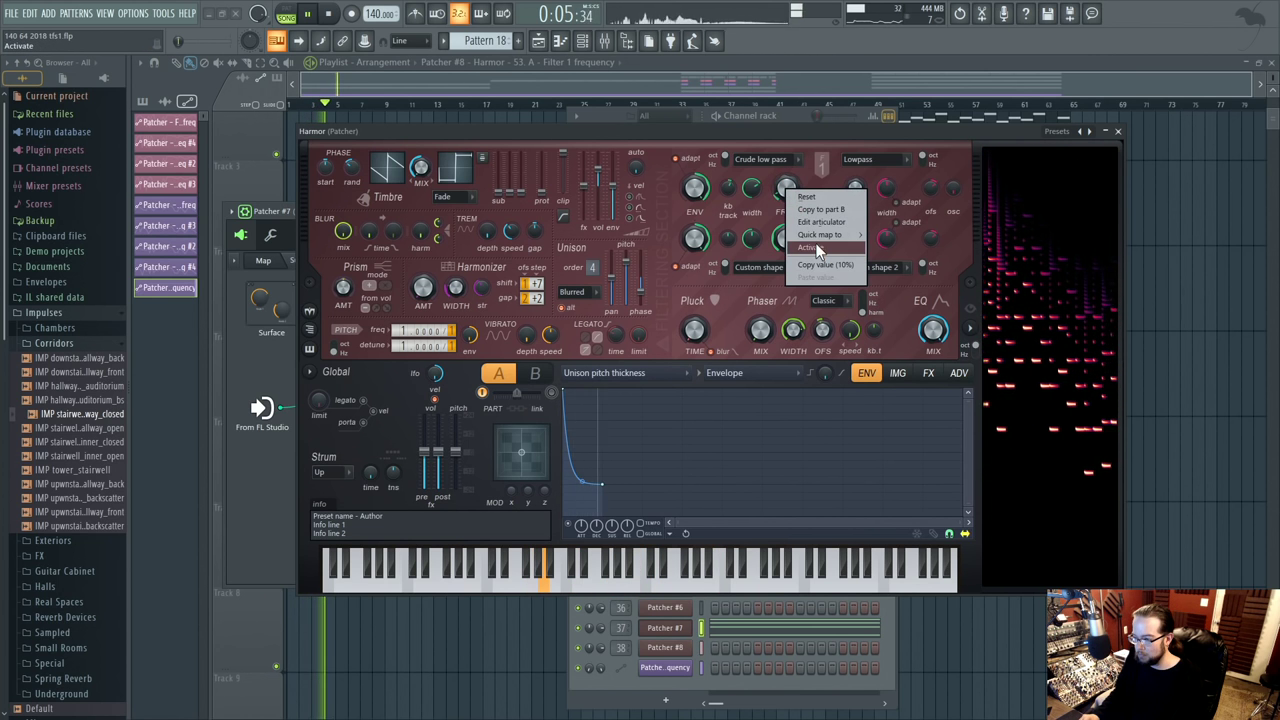
{"action": "left_click", "coordinate": [822, 222]}
{"action": "right_click", "coordinate": [790, 190]}
{"action": "left_click", "coordinate": [790, 190]}
{"action": "right_click", "coordinate": [788, 190]}
{"action": "left_click", "coordinate": [829, 325]}
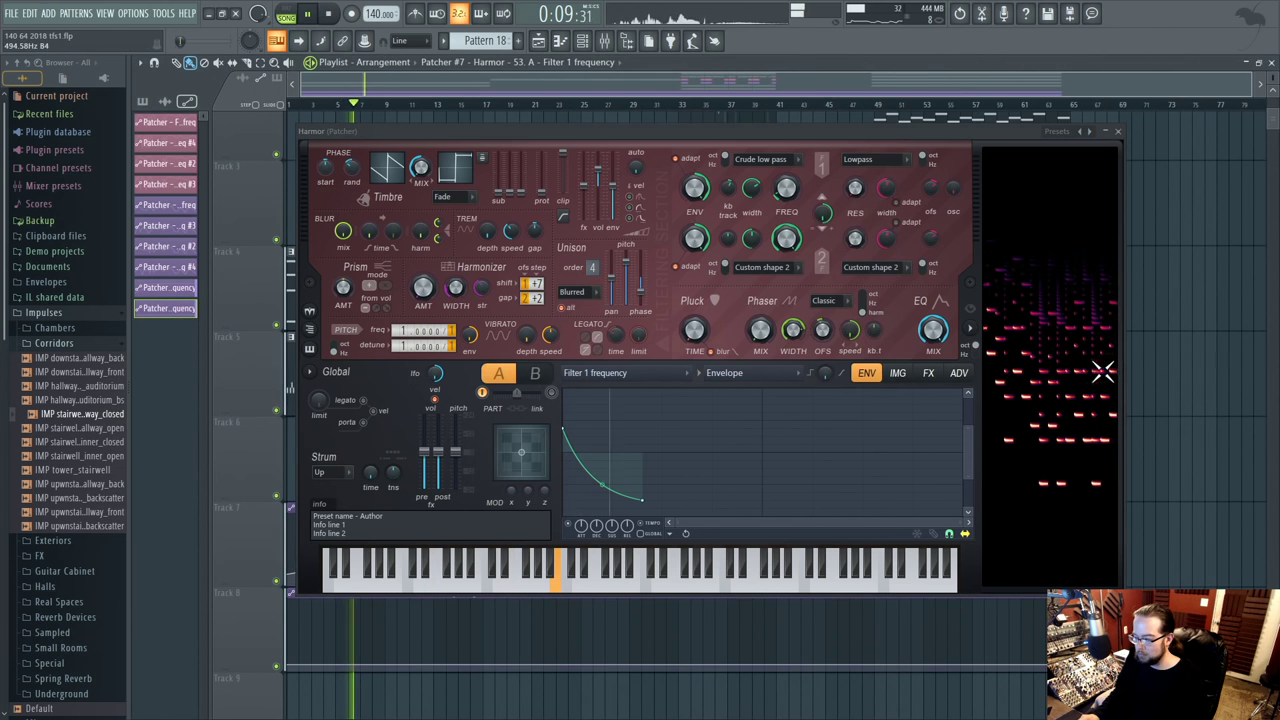
{"action": "left_click", "coordinate": [1117, 132]}
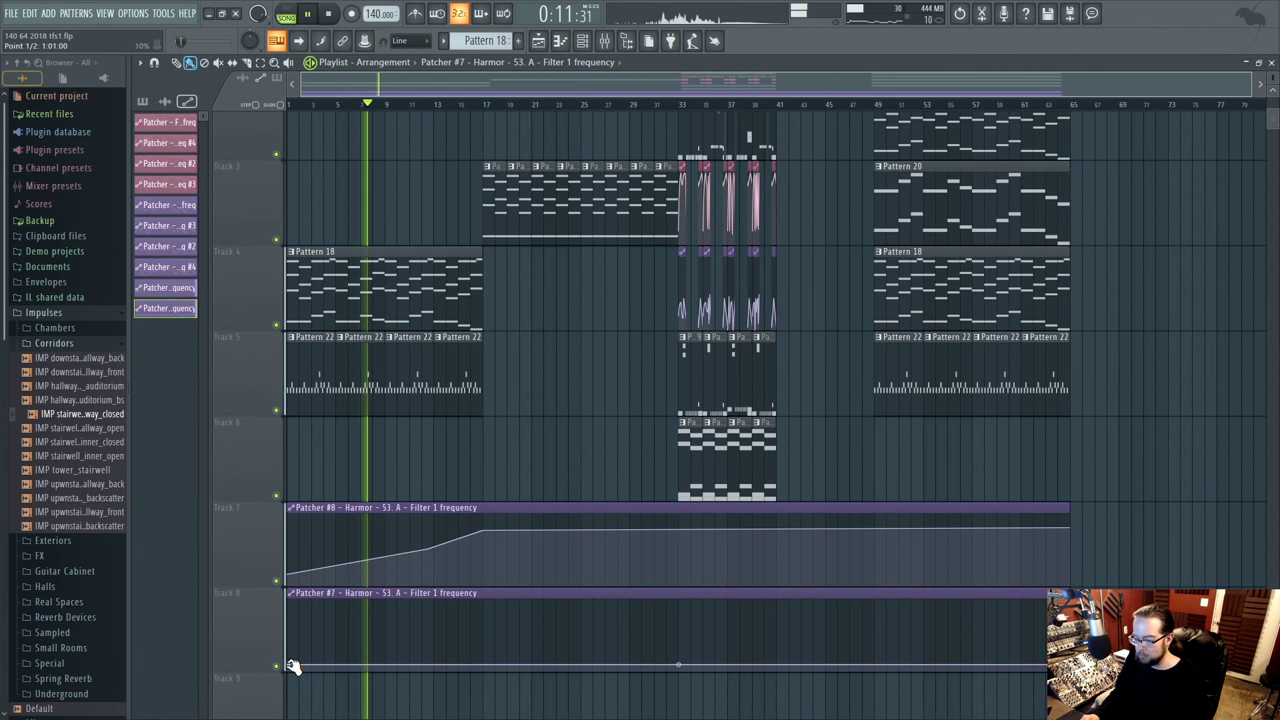
- Shape the Patcher #7 filter automation to rise from bar 9 to bar 17 and delete both filter clips' end points at bar 65
{"action": "left_click", "coordinate": [382, 665]}
{"action": "left_click", "coordinate": [486, 623]}
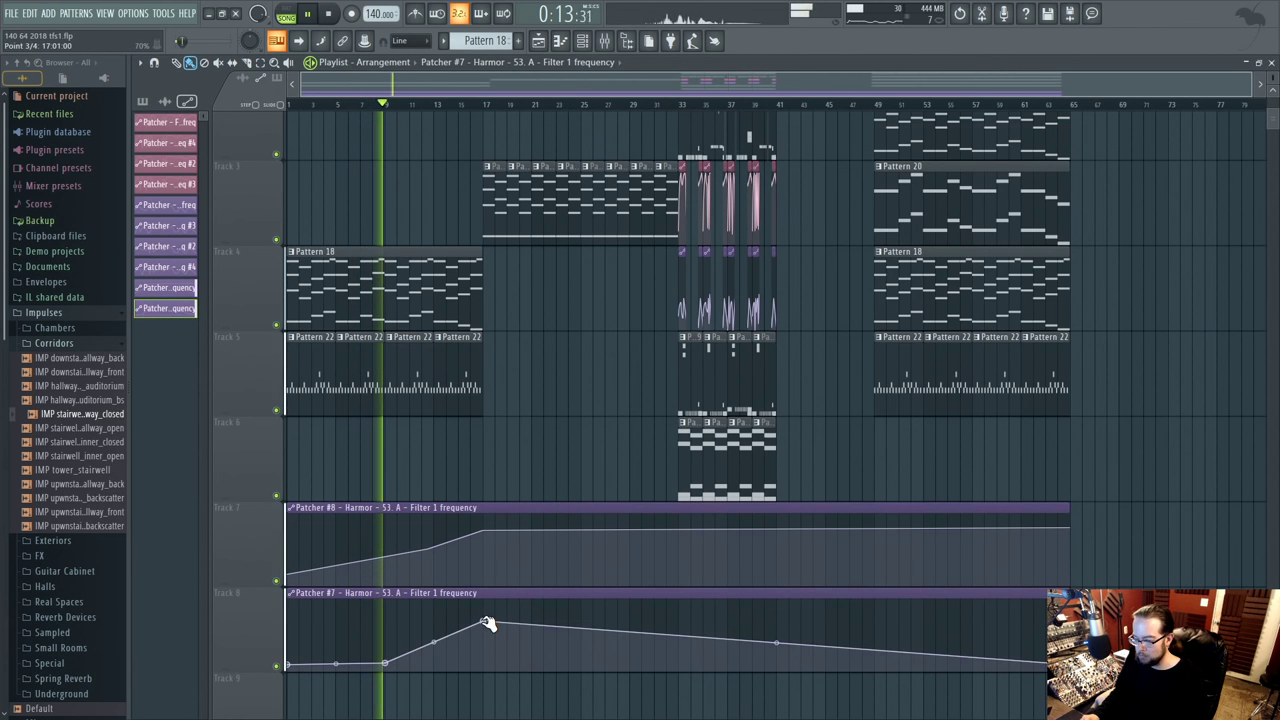
{"action": "right_click", "coordinate": [1076, 476]}
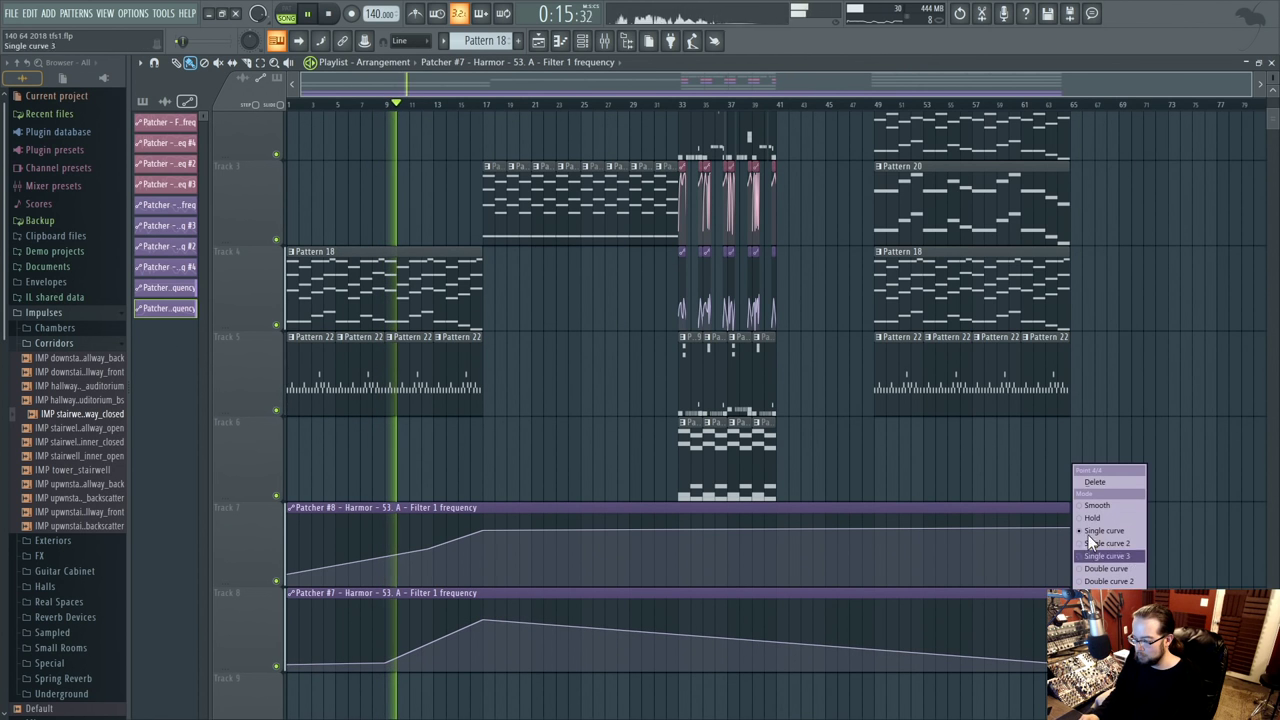
{"action": "left_click", "coordinate": [1095, 482]}
{"action": "right_click", "coordinate": [1068, 521]}
{"action": "left_click", "coordinate": [1099, 482]}
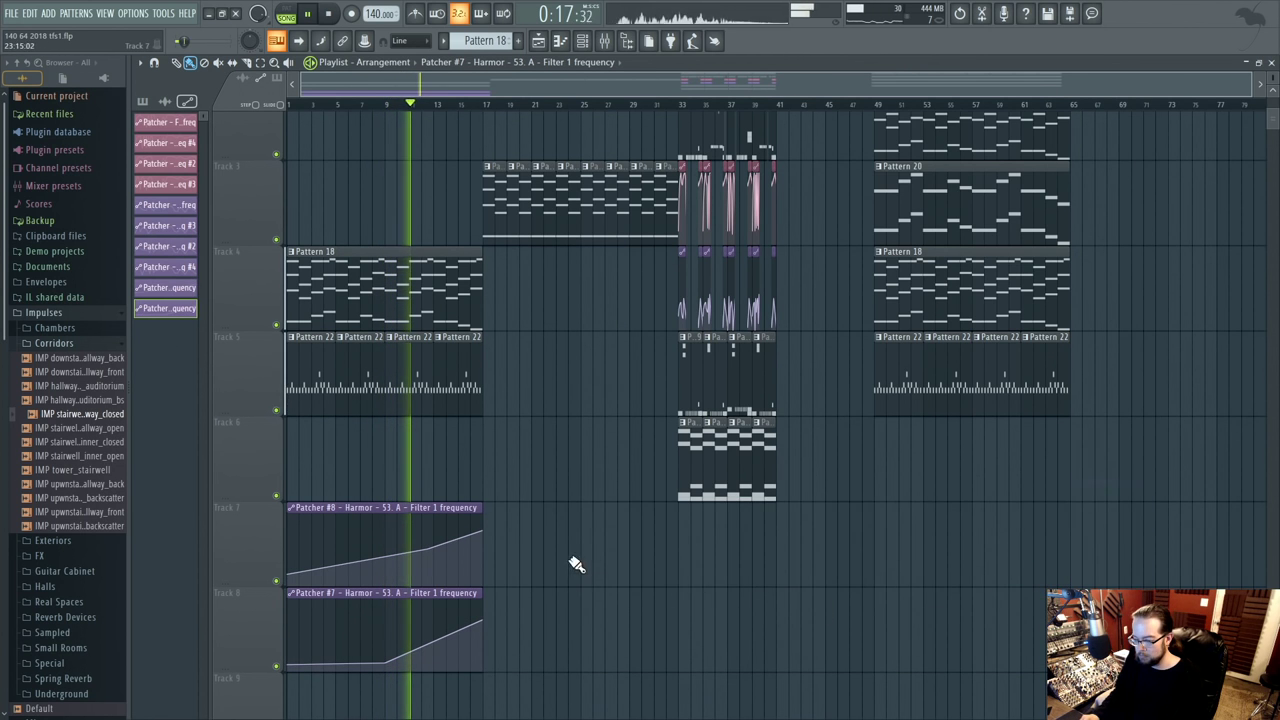
- Look over the playlist tracks while the intro plays and stop playback
{"action": "scroll", "coordinate": [597, 558], "scroll_direction": "up", "scroll_amount": 1}
{"action": "scroll", "coordinate": [600, 495], "scroll_direction": "down", "scroll_amount": 3}
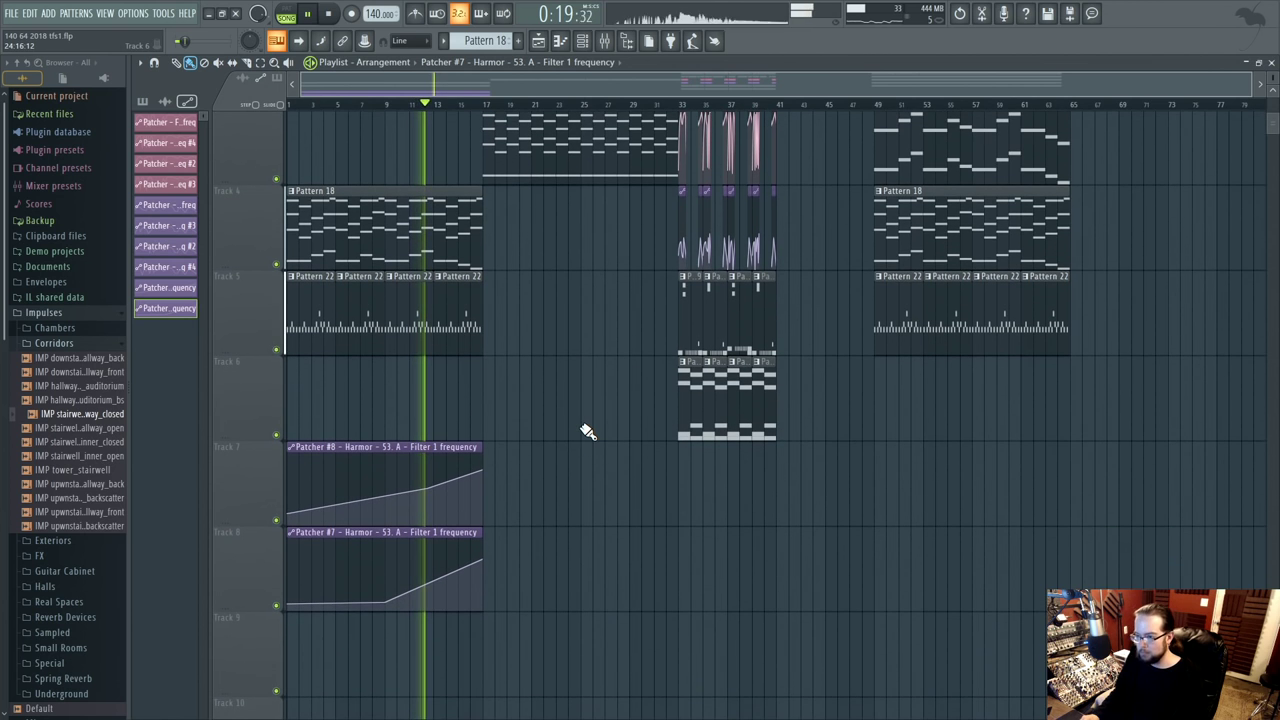
{"action": "scroll", "coordinate": [588, 430], "scroll_direction": "up", "scroll_amount": 4}
{"action": "scroll", "coordinate": [588, 430], "scroll_direction": "down", "scroll_amount": 2}
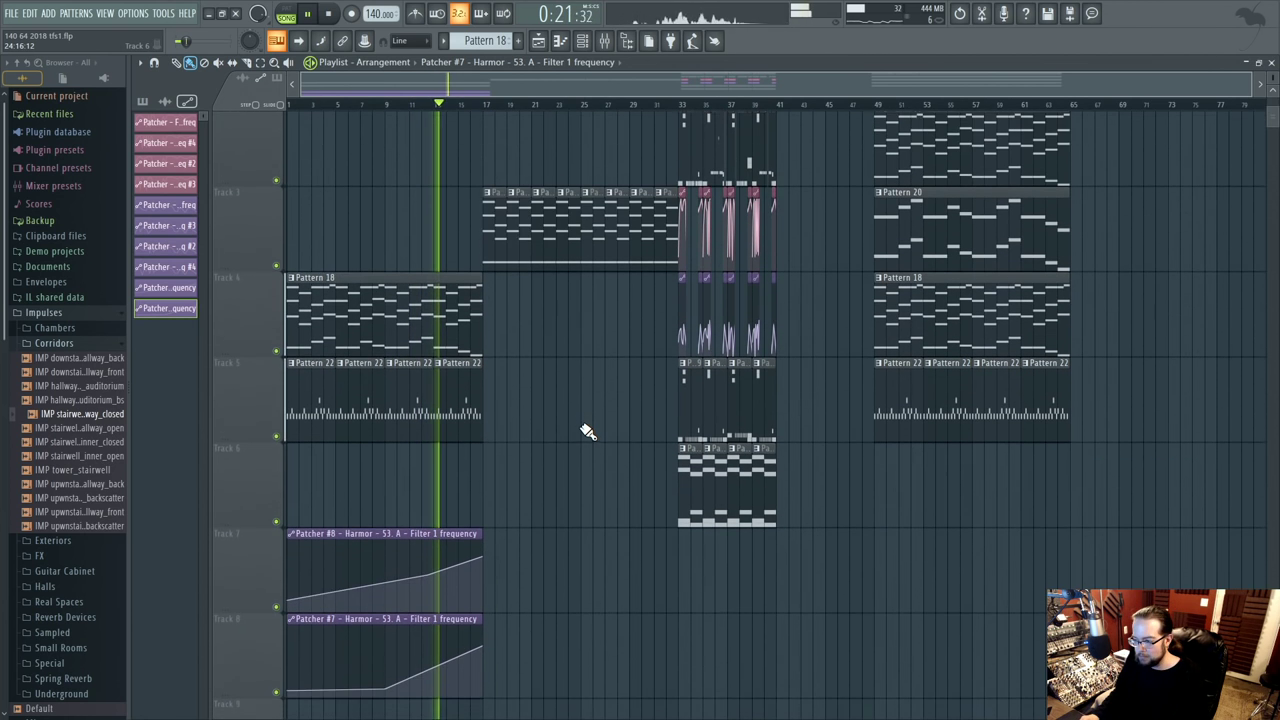
{"action": "key", "text": "space"}
{"action": "scroll", "coordinate": [590, 415], "scroll_direction": "up", "scroll_amount": 2}
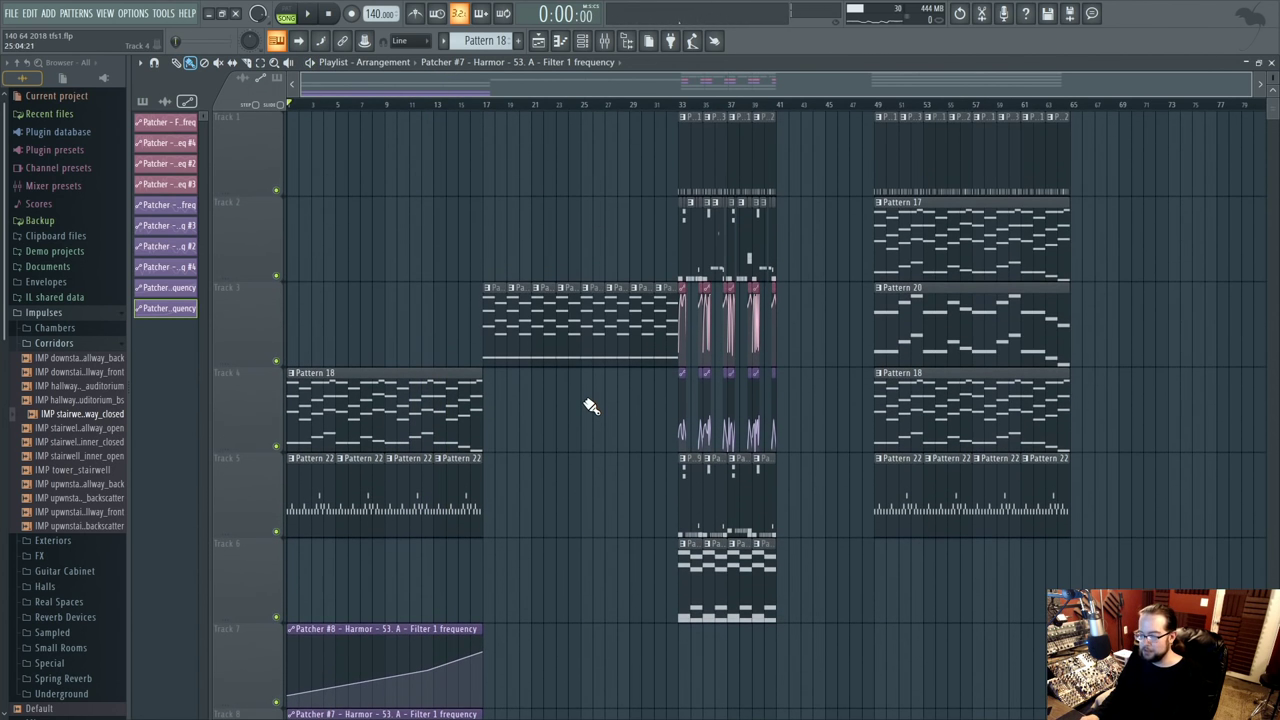
- Collapse the Corridors folder in the browser and play the arrangement from bar 33 for a few bars
{"action": "left_click", "coordinate": [102, 343]}
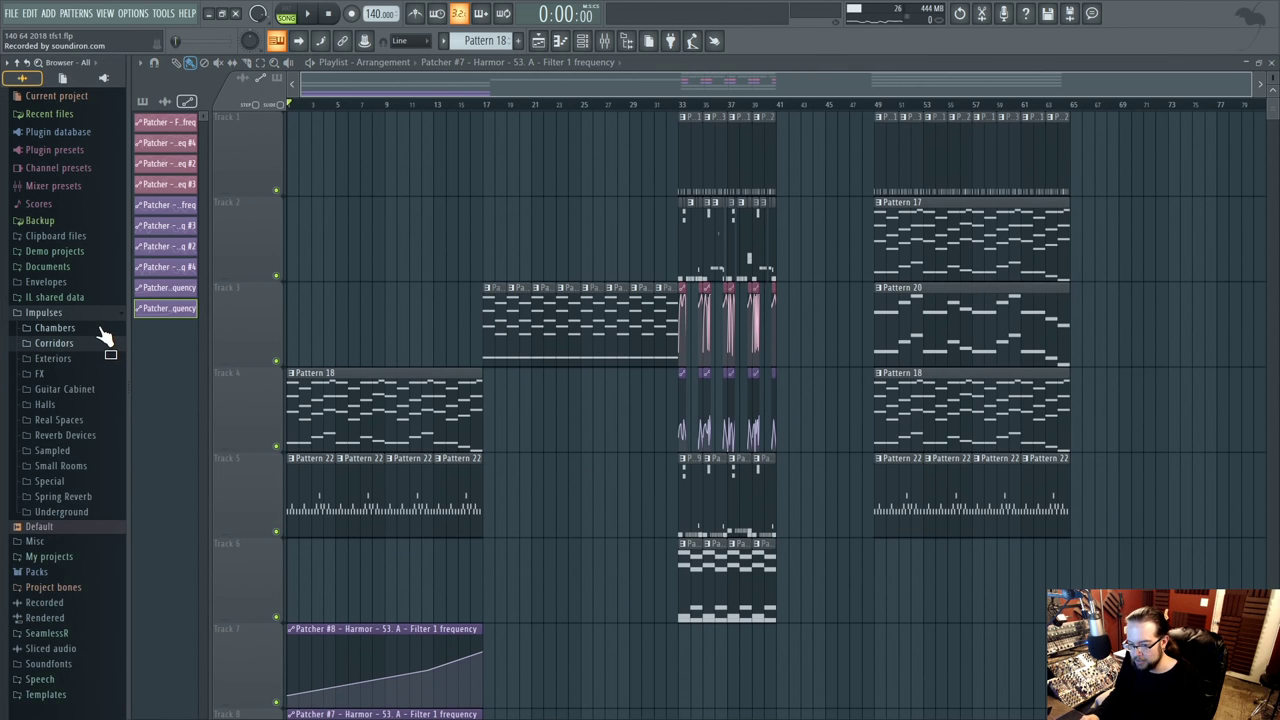
{"action": "left_click", "coordinate": [681, 104]}
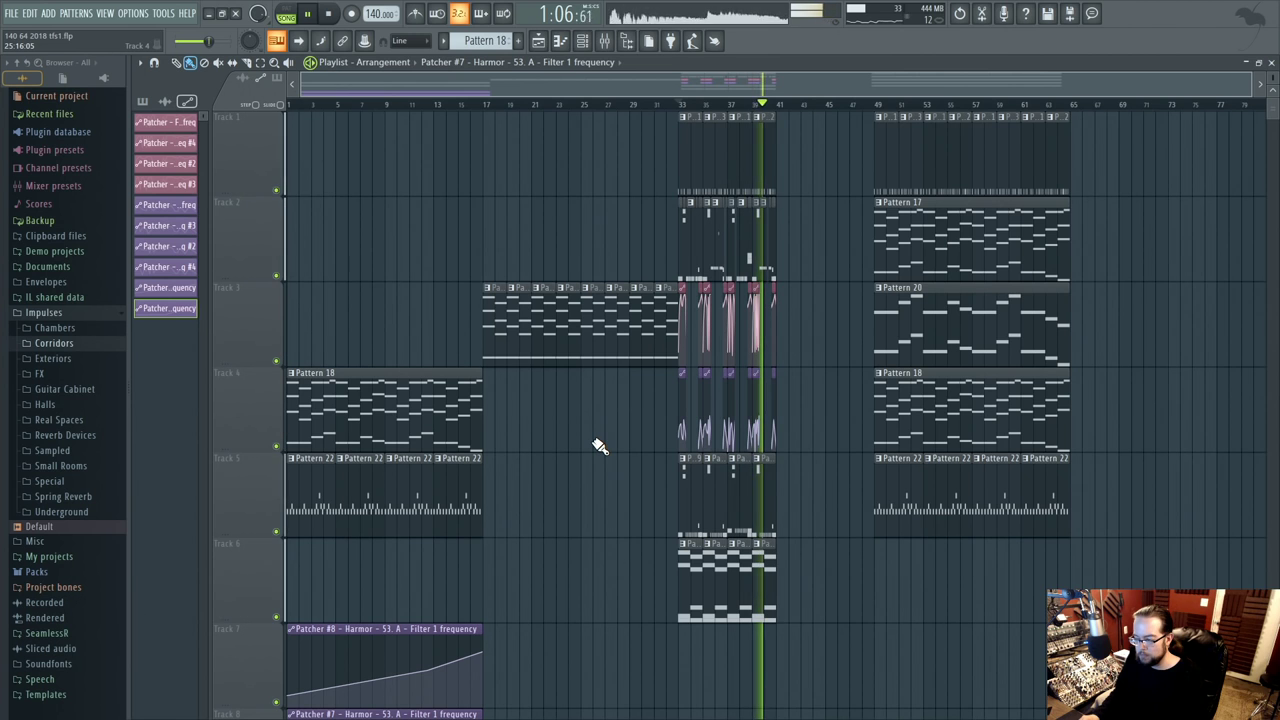
{"action": "key", "text": "space"}
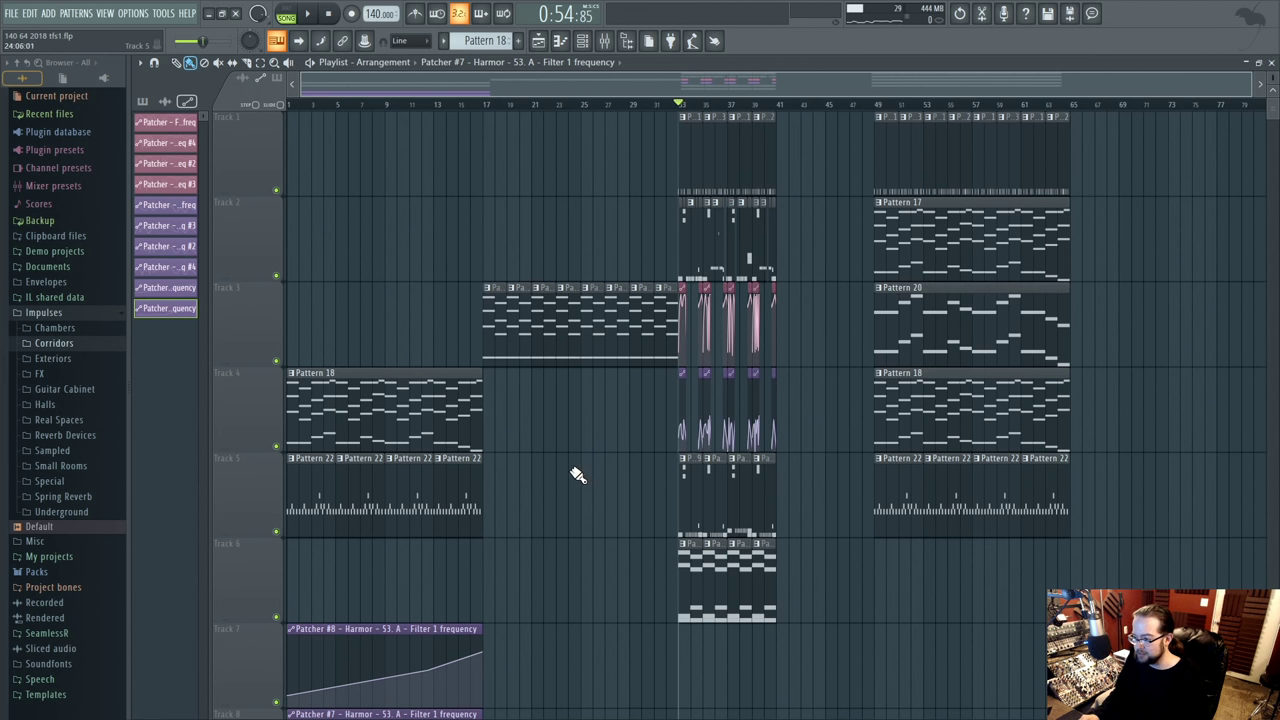
- Select the four rows of intro clips in bars 1 to 17 and move them up three tracks so Pattern 18 sits on Track 1
{"action": "scroll", "coordinate": [617, 363], "scroll_direction": "down", "scroll_amount": 3}
{"action": "scroll", "coordinate": [557, 554], "scroll_direction": "up", "scroll_amount": 1}
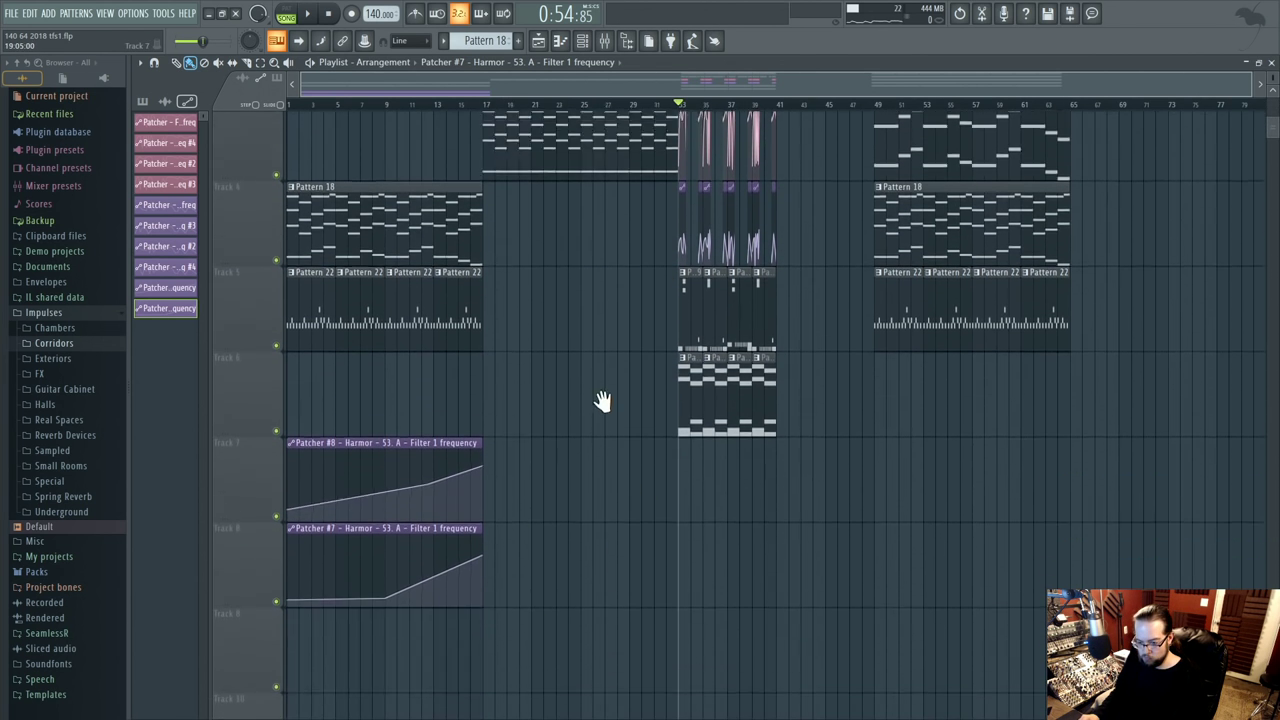
{"action": "left_click_drag", "start_coordinate": [390, 640], "coordinate": [329, 165]}
{"action": "scroll", "coordinate": [437, 423], "scroll_direction": "up", "scroll_amount": 1}
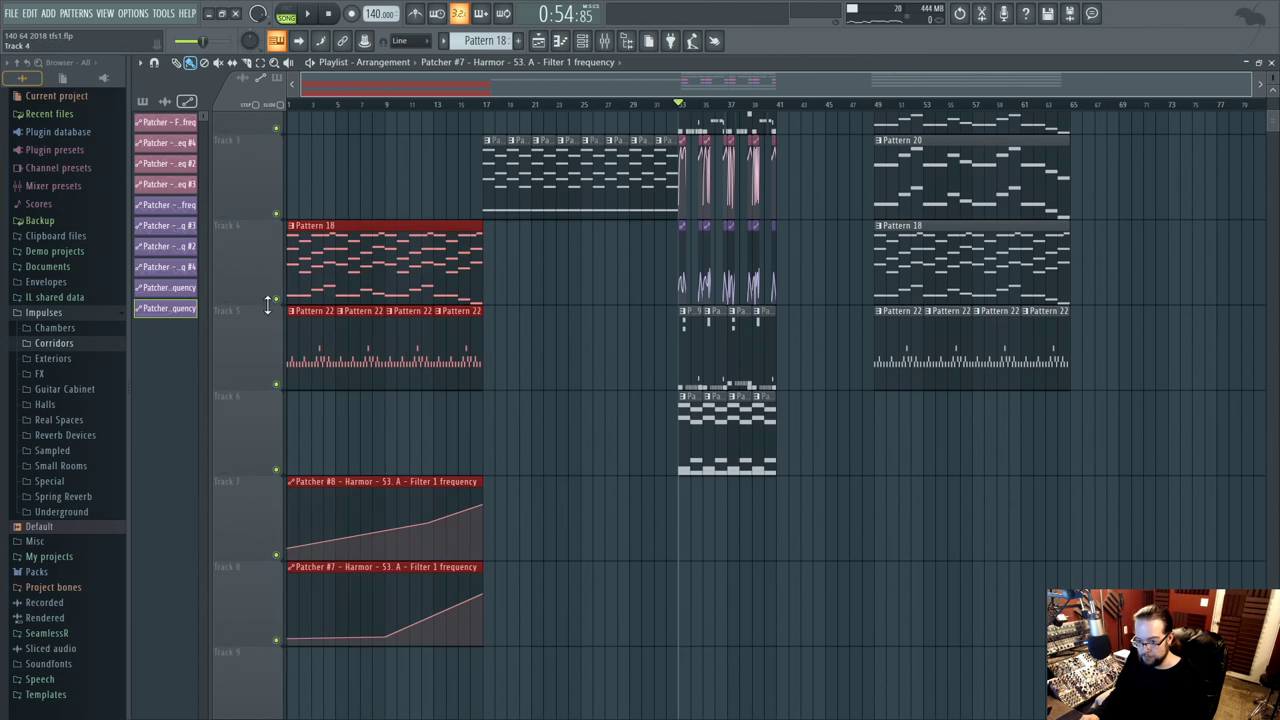
{"action": "scroll", "coordinate": [350, 390], "scroll_direction": "up", "scroll_amount": 2}
{"action": "left_click_drag", "start_coordinate": [350, 390], "coordinate": [350, 134]}
{"action": "left_click", "coordinate": [505, 377]}
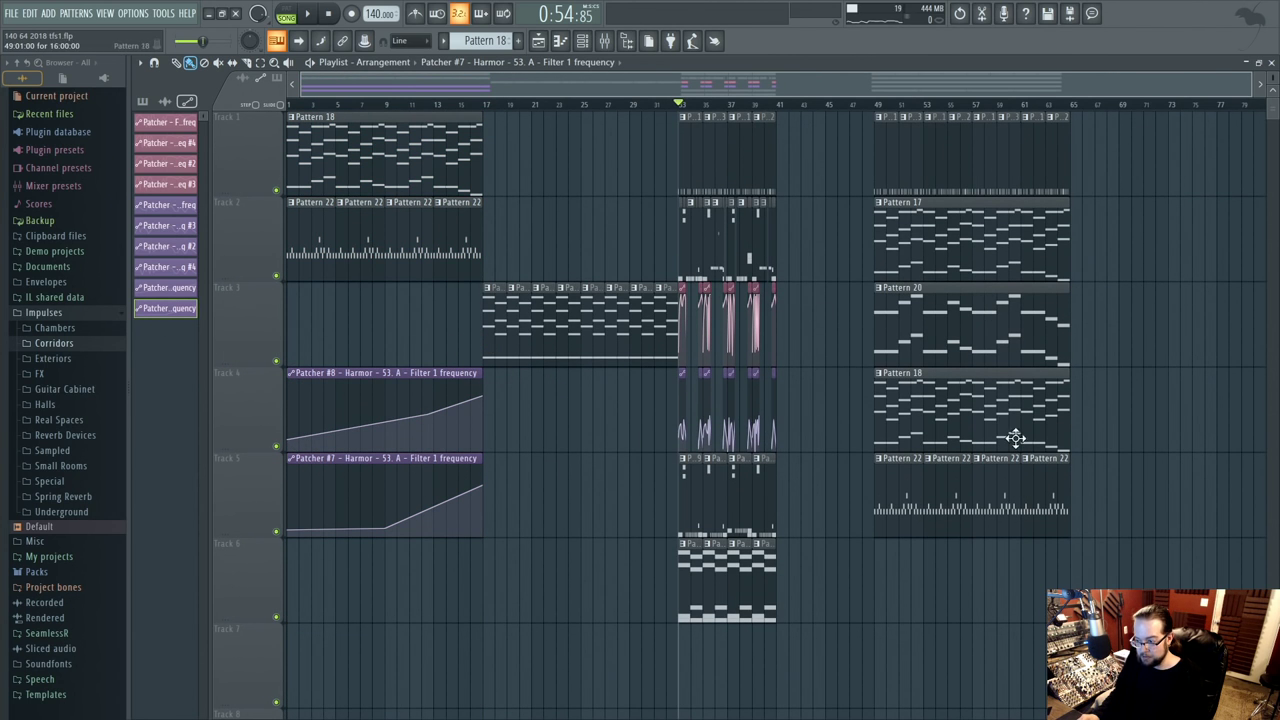
- Play the song from the start with the channel rack shown and expand the Instruments folder in the Packs library
{"action": "key", "text": "space"}
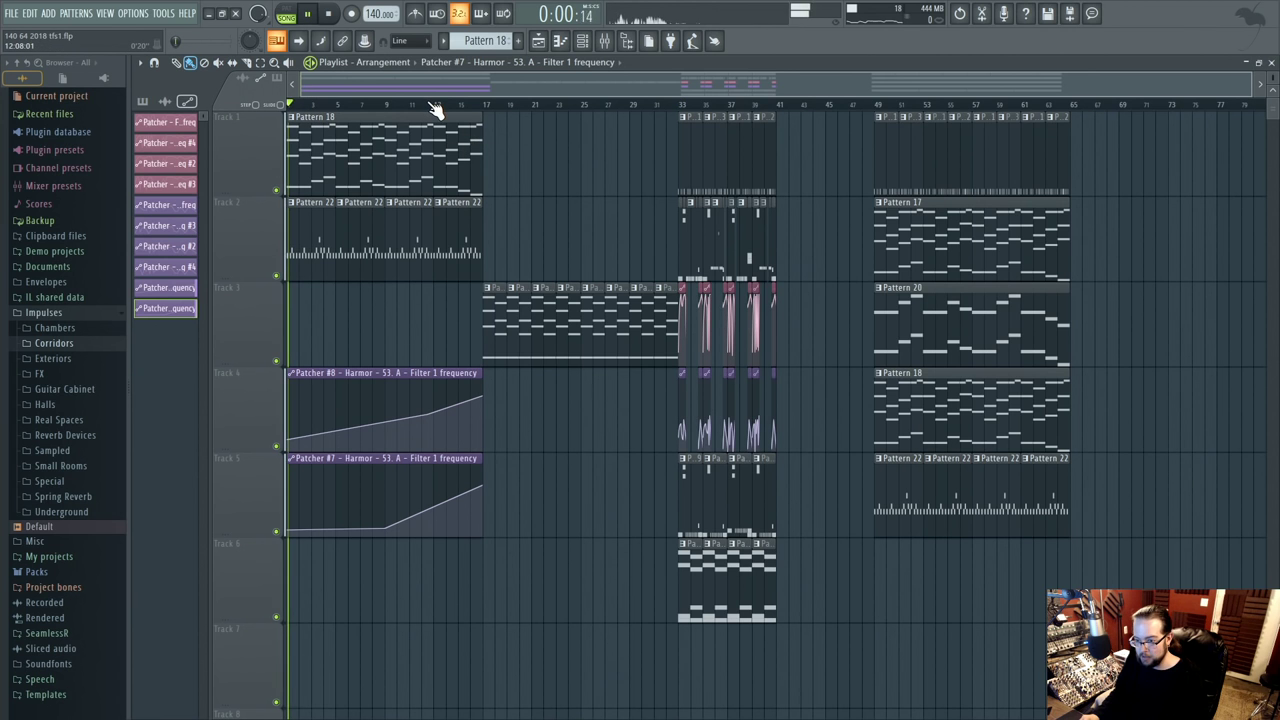
{"action": "left_click", "coordinate": [583, 42]}
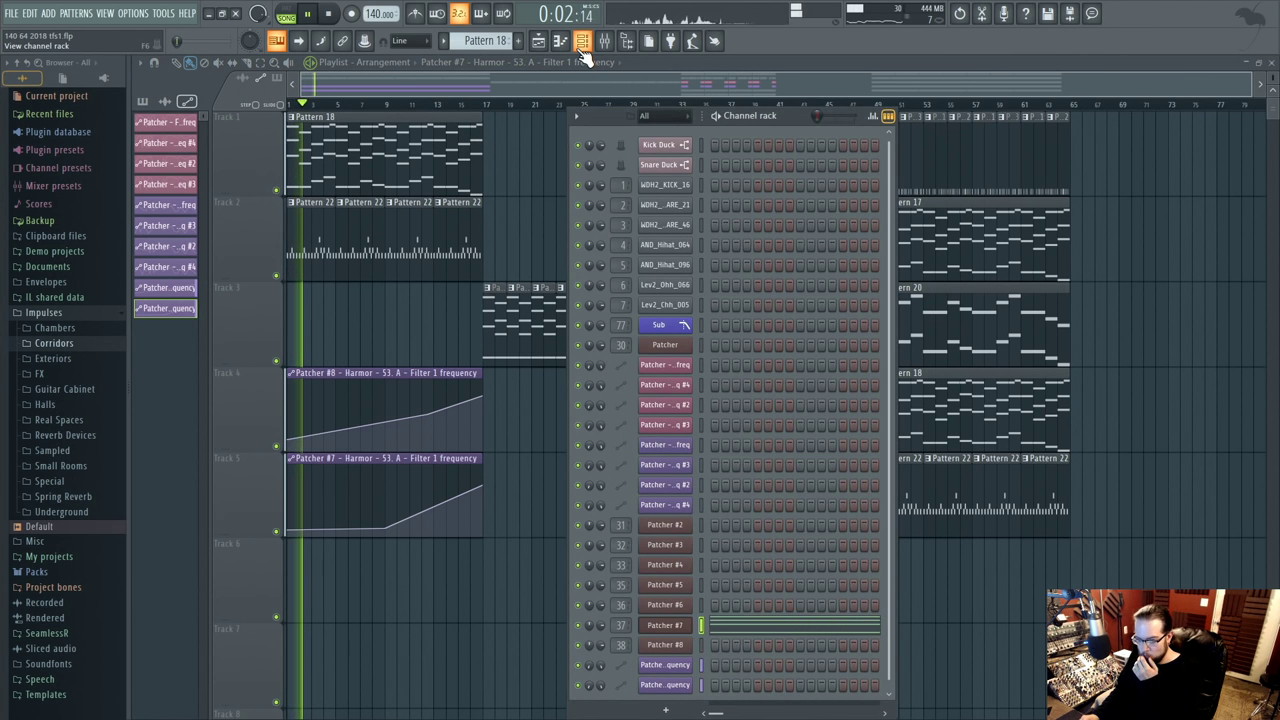
{"action": "left_click", "coordinate": [88, 333]}
{"action": "left_click", "coordinate": [100, 340]}
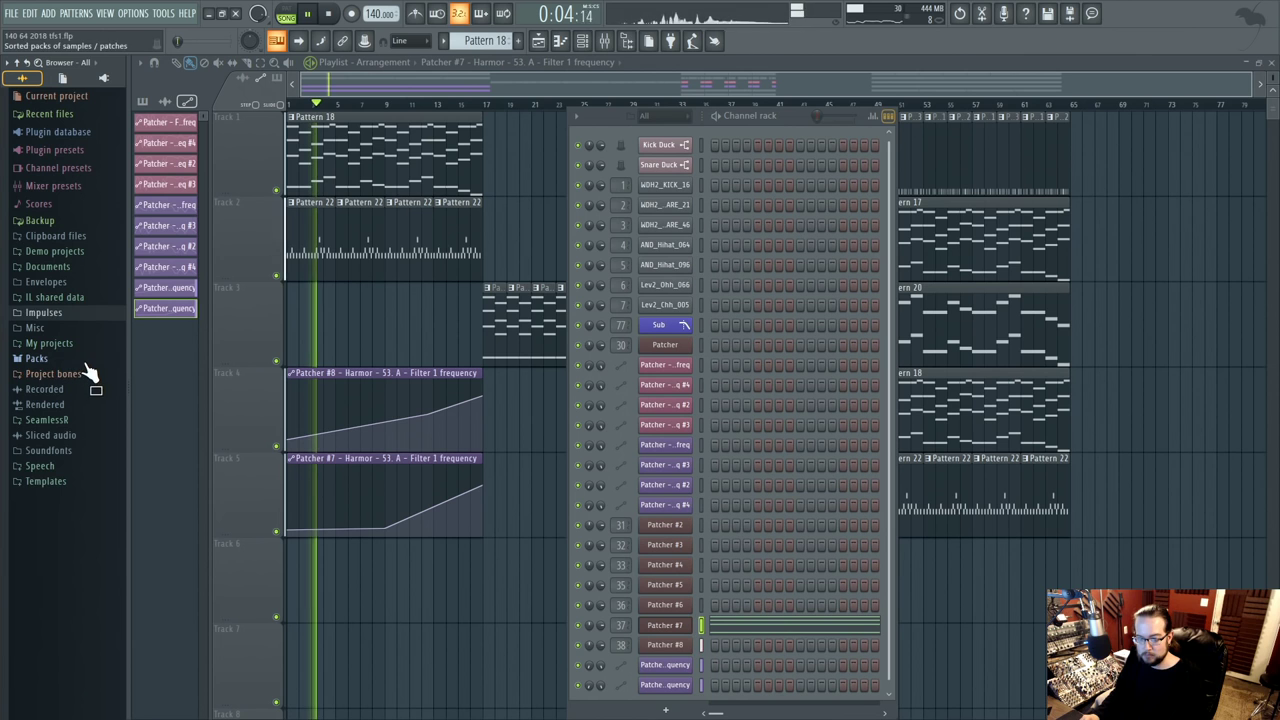
{"action": "left_click", "coordinate": [86, 362]}
{"action": "left_click", "coordinate": [100, 404]}
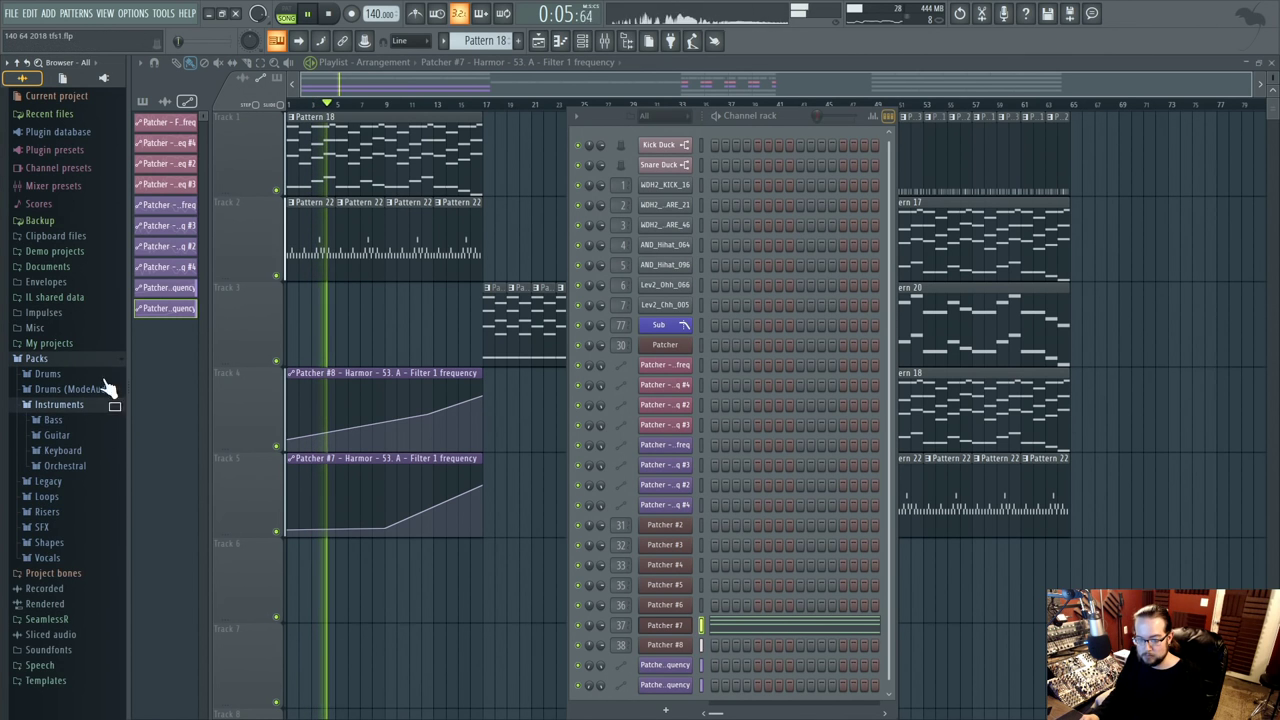
- Check the Orchestral folder, expand Keyboard and open the Close Grand preset in a new channel
{"action": "left_click", "coordinate": [100, 466]}
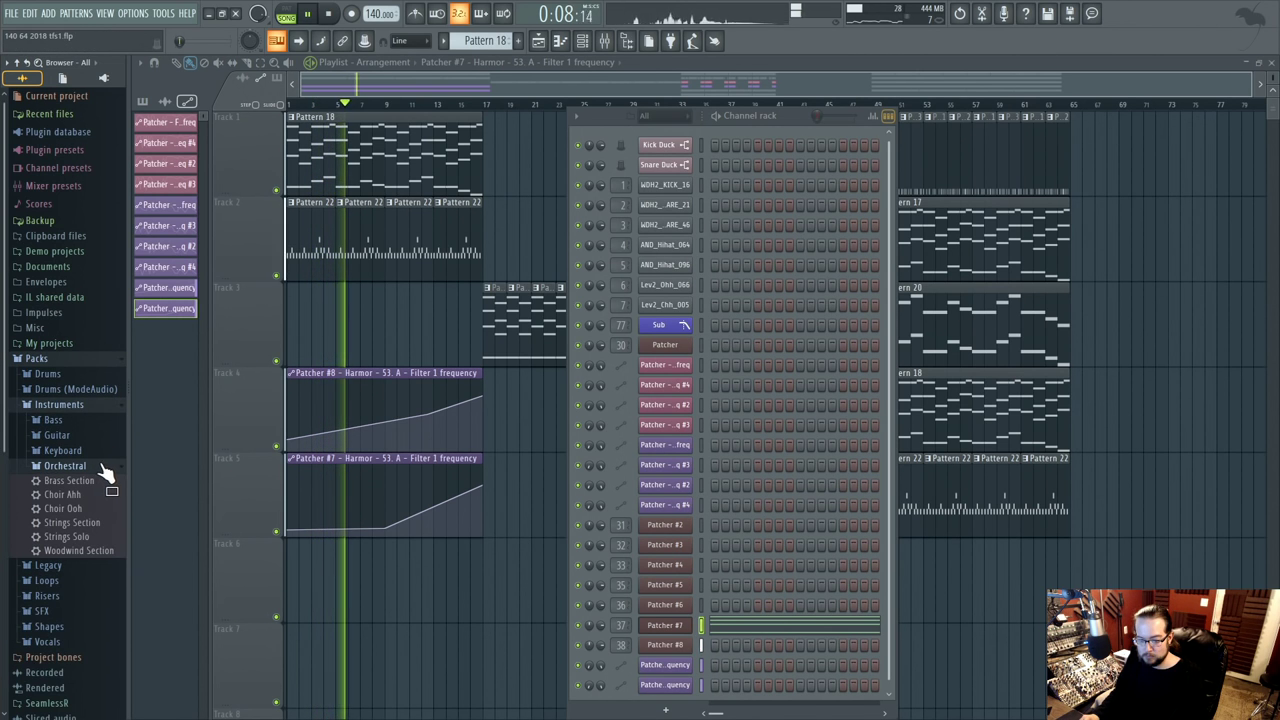
{"action": "left_click", "coordinate": [102, 466]}
{"action": "left_click", "coordinate": [108, 451]}
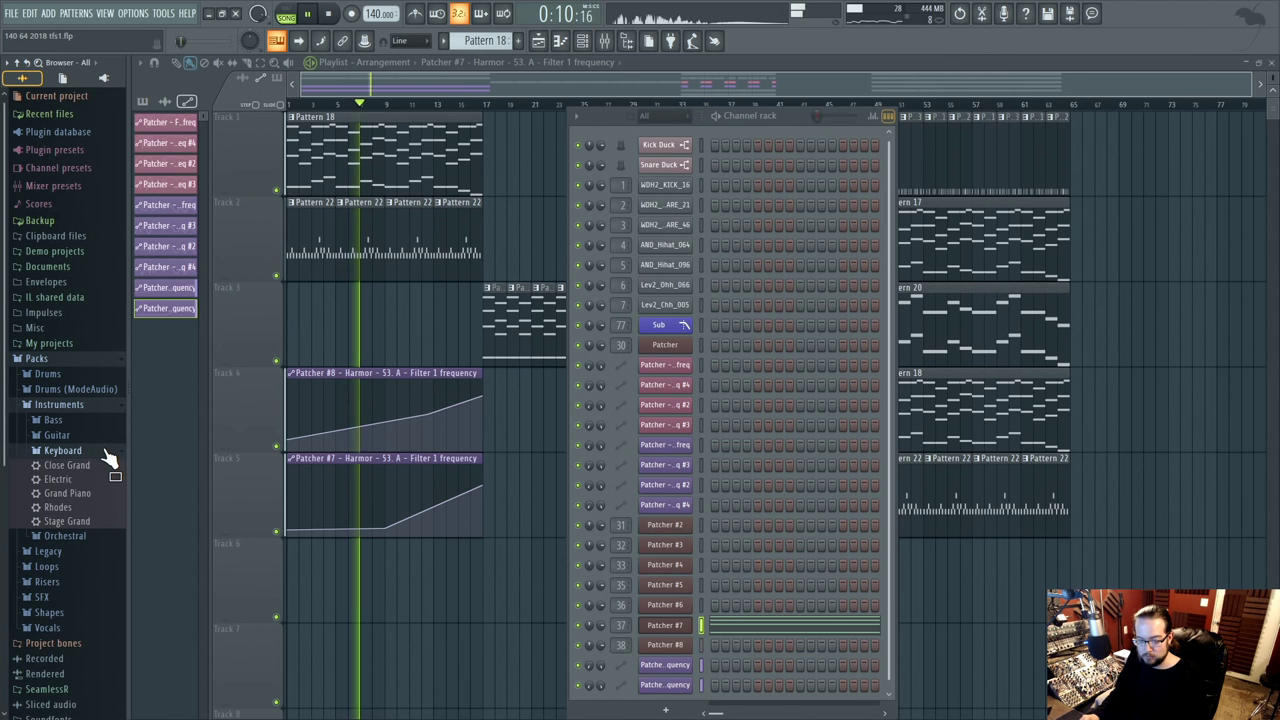
{"action": "right_click", "coordinate": [105, 467]}
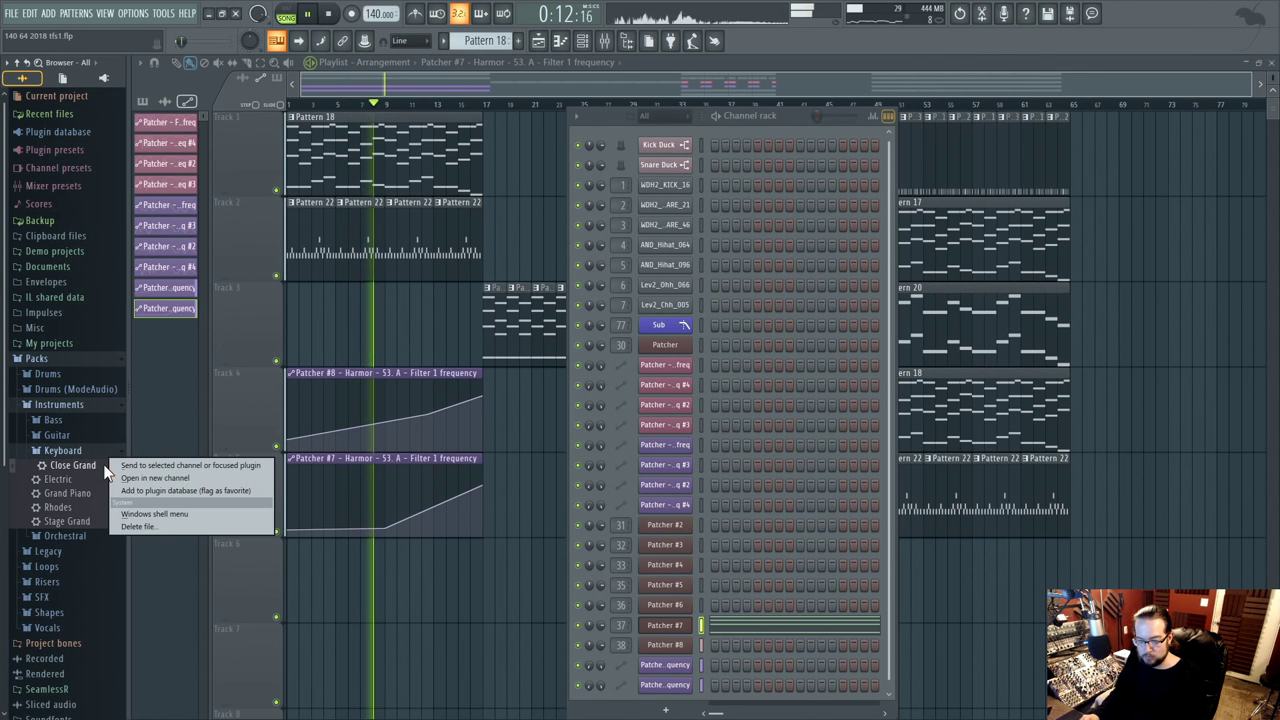
{"action": "left_click", "coordinate": [232, 477]}
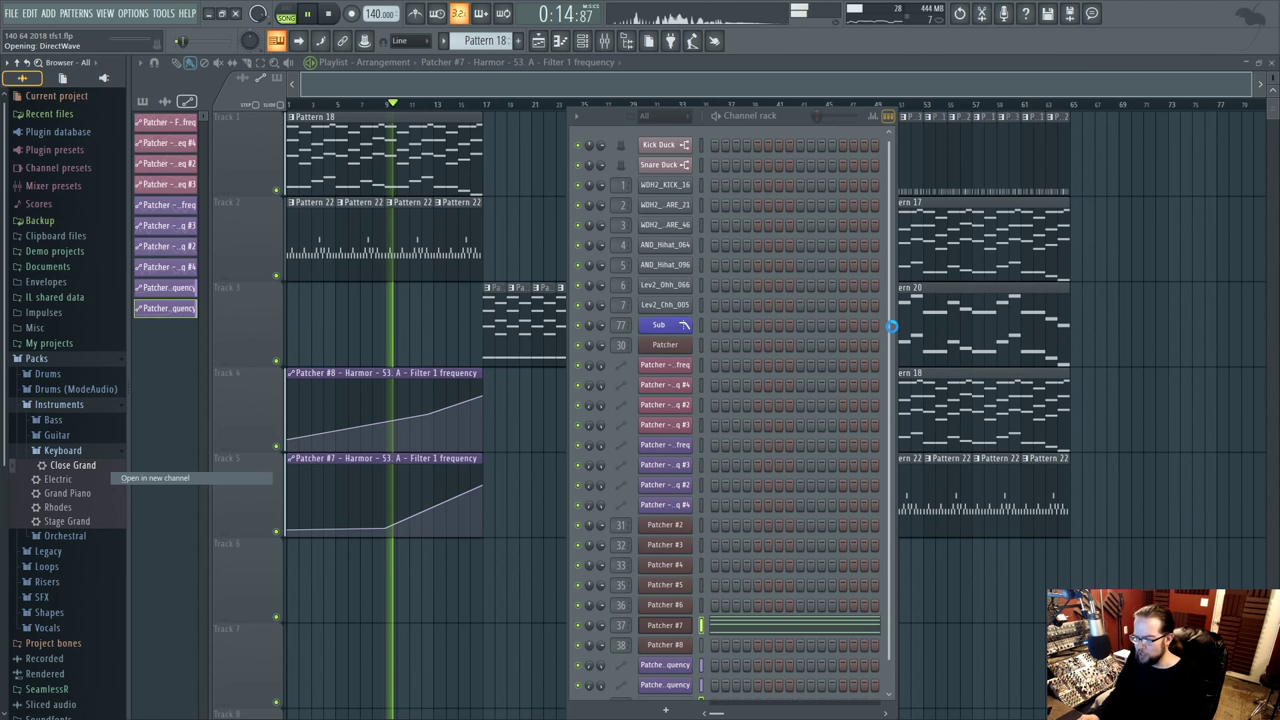
- Stop playback, route the Close Grand channel to mixer track 39 and close the open windows
{"action": "left_click", "coordinate": [582, 40]}
{"action": "left_click", "coordinate": [582, 40]}
{"action": "left_click", "coordinate": [582, 40]}
{"action": "scroll", "coordinate": [718, 575], "scroll_direction": "down", "scroll_amount": 1}
{"action": "key", "text": "space"}
{"action": "double_click", "coordinate": [624, 678]}
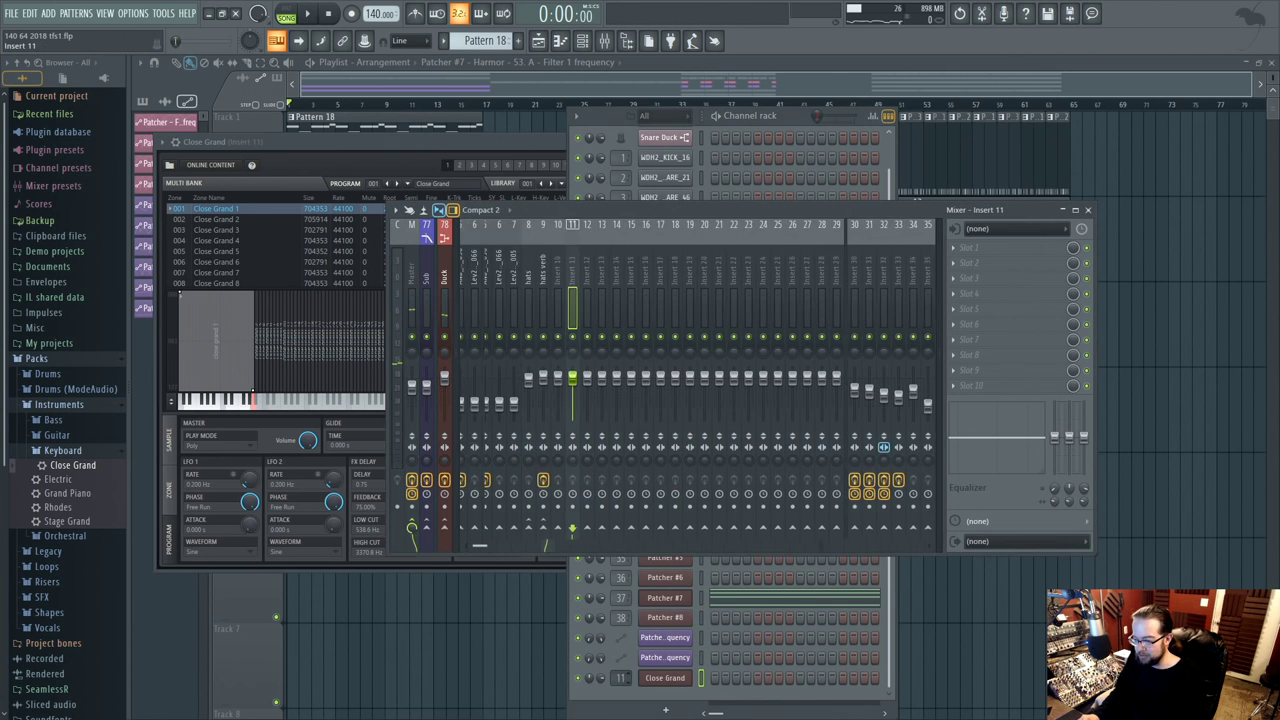
{"action": "left_click_drag", "start_coordinate": [620, 678], "coordinate": [620, 686]}
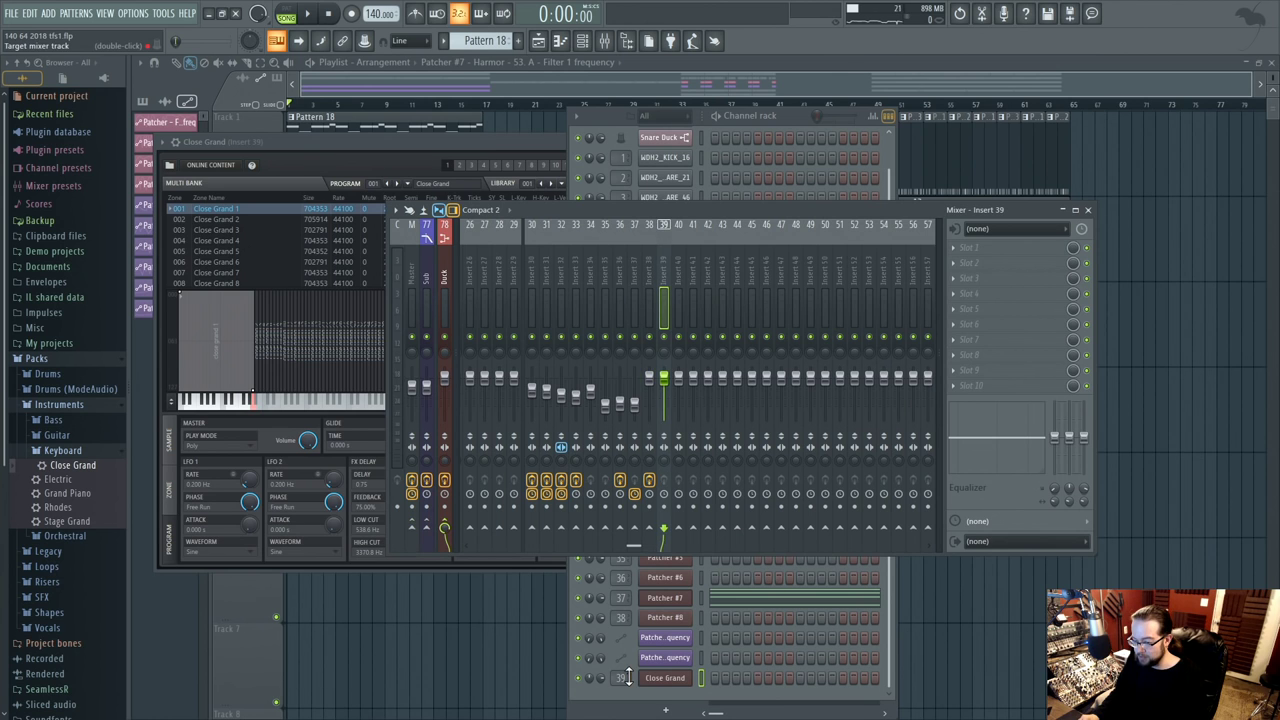
{"action": "left_click", "coordinate": [789, 123]}
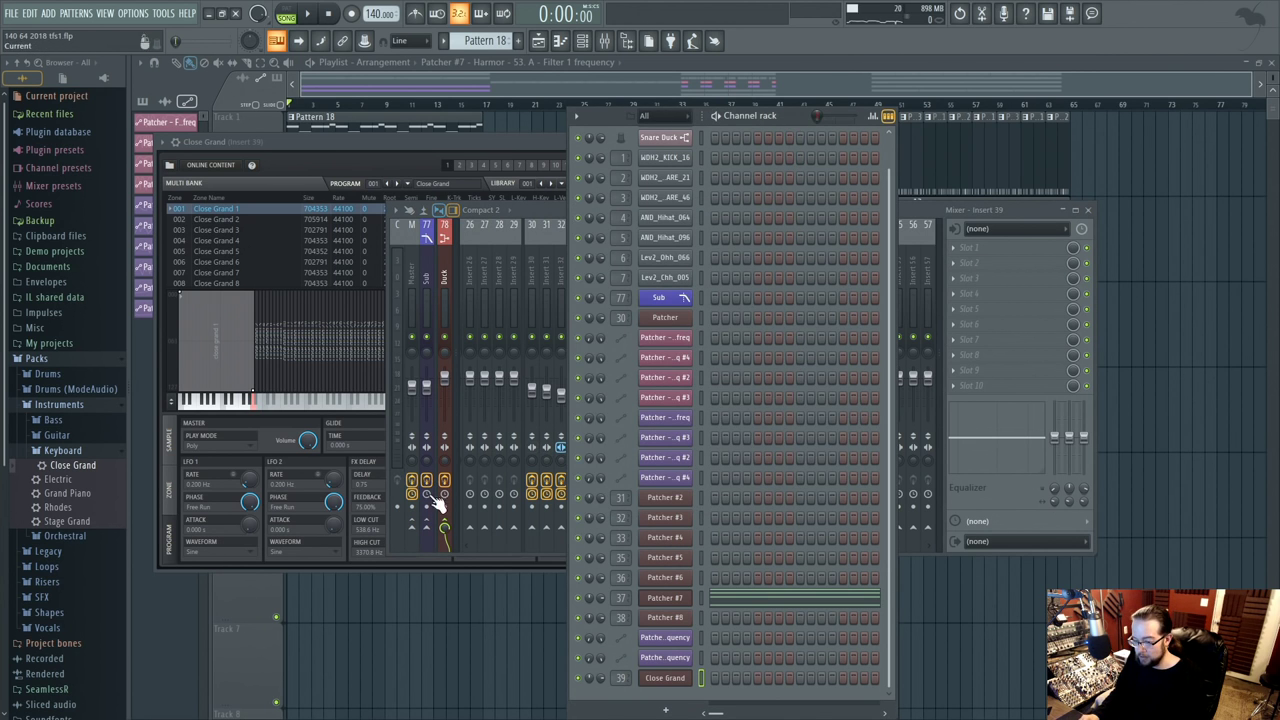
{"action": "key", "text": "F12"}
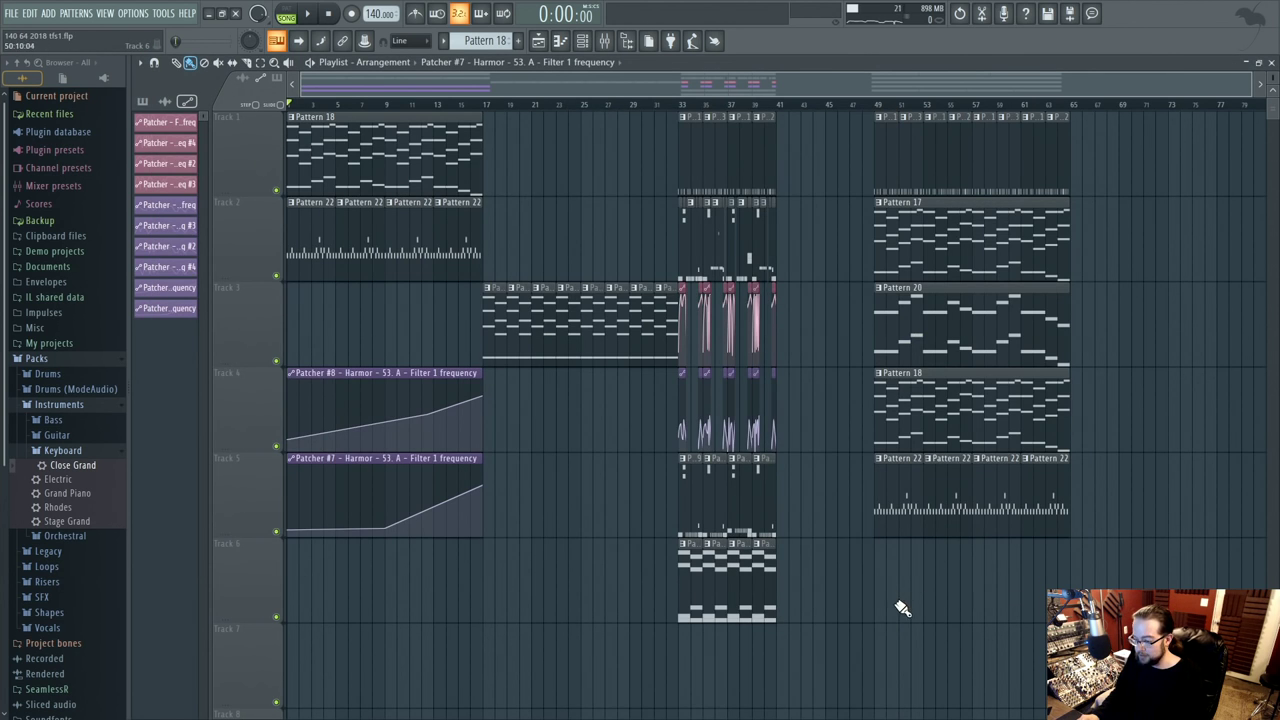
- Copy Patcher #7's chord notes from Pattern 18 into the Close Grand piano roll in Pattern 21
{"action": "key", "text": "F7"}
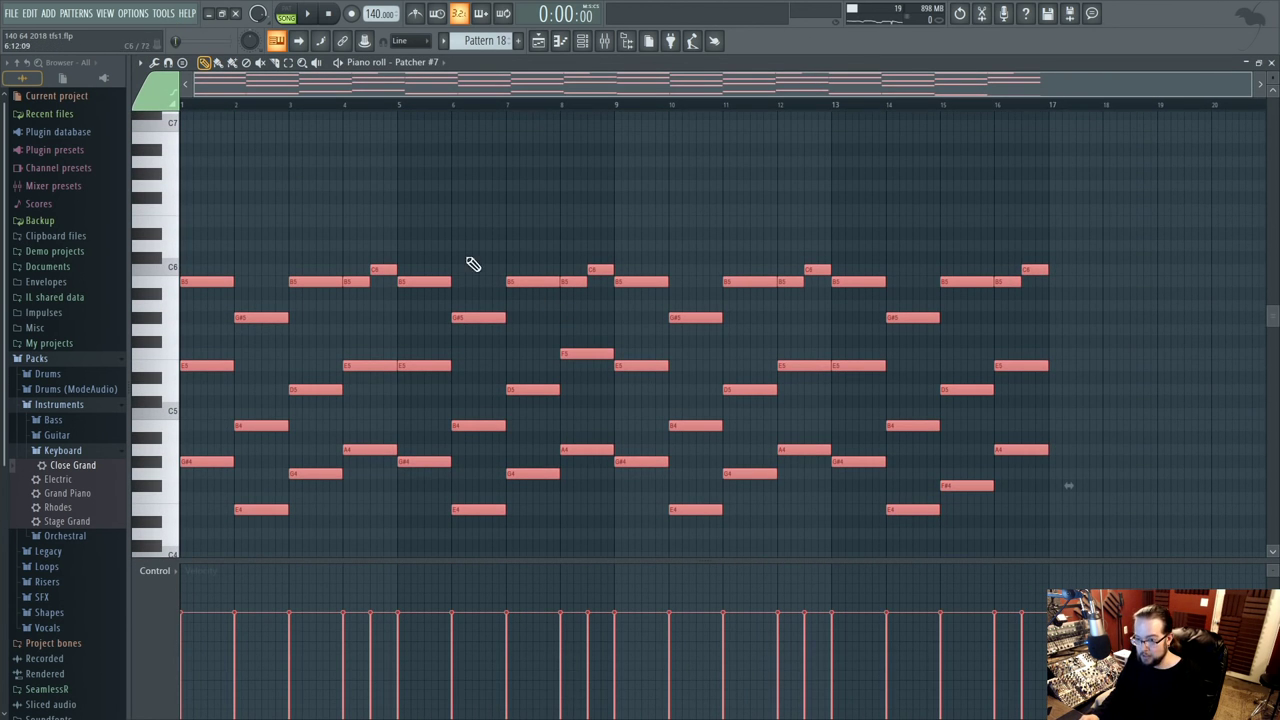
{"action": "left_click", "coordinate": [485, 40]}
{"action": "left_click", "coordinate": [604, 72]}
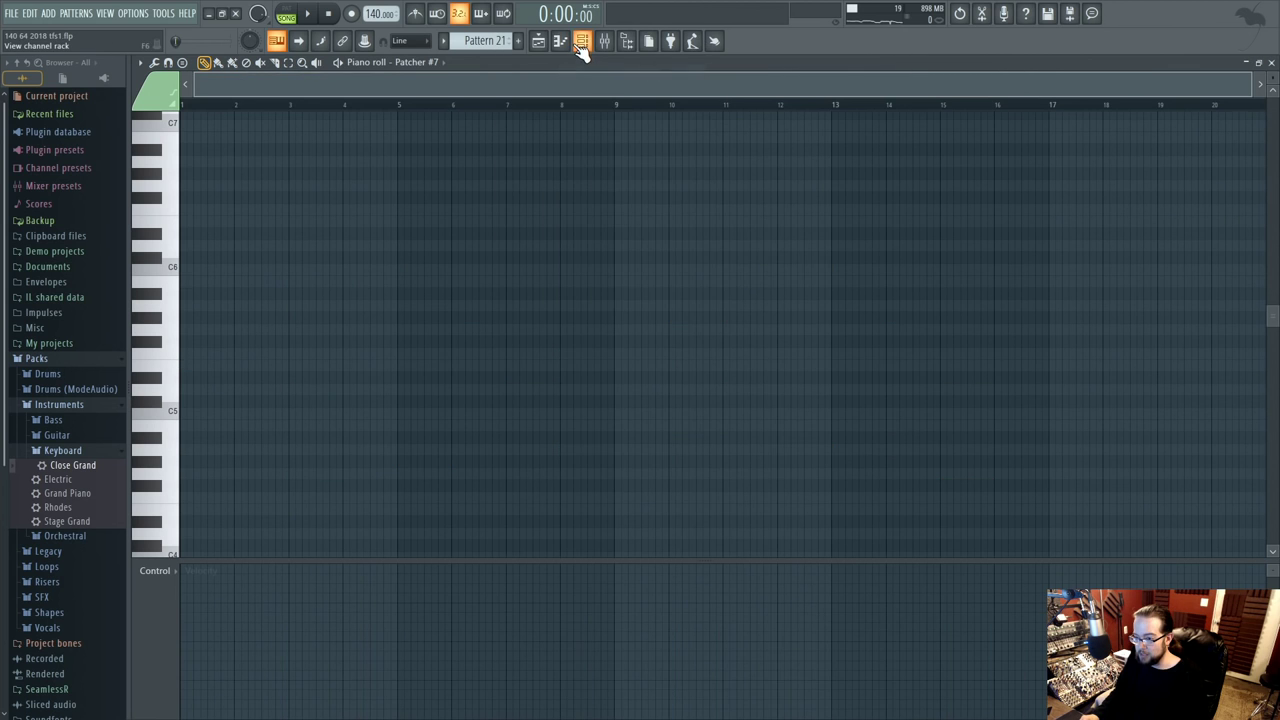
{"action": "key", "text": "F6"}
{"action": "right_click", "coordinate": [699, 680]}
{"action": "left_click", "coordinate": [720, 555]}
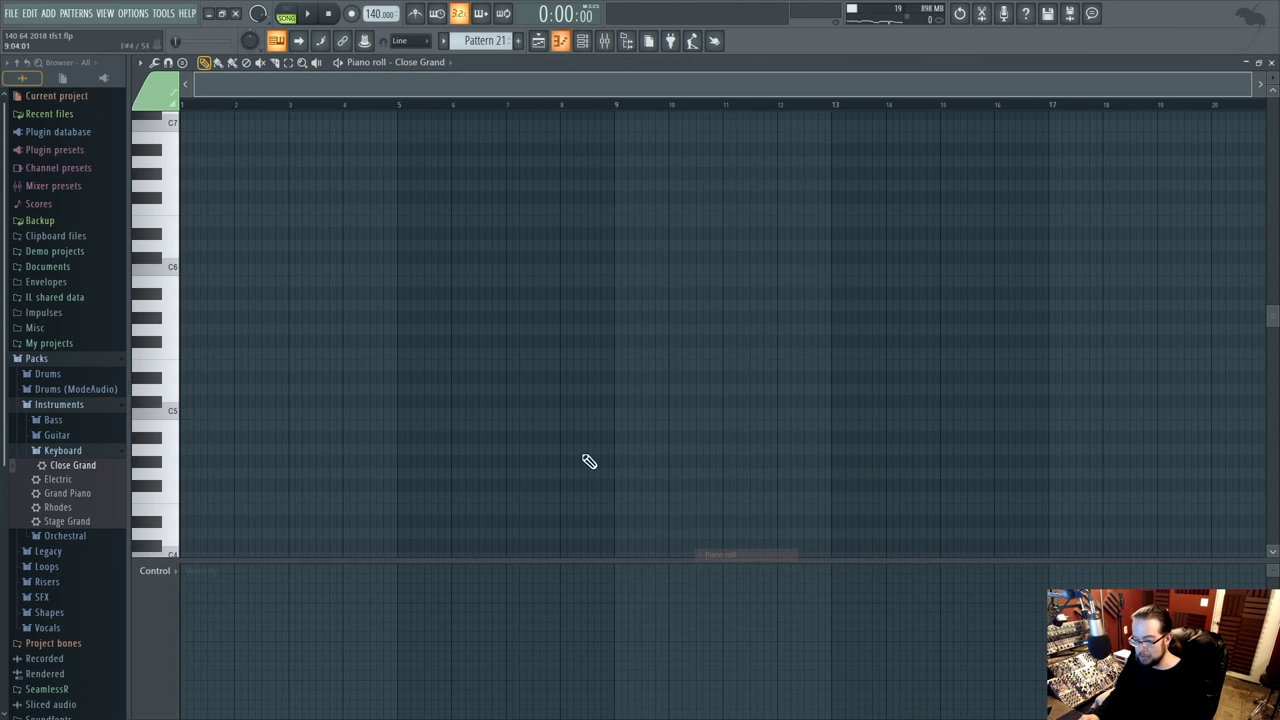
{"action": "key", "text": "ctrl+v"}
- Listen to the Close Grand notes in pattern mode with the mixer and channel rack shown, and stop playback
{"action": "left_click", "coordinate": [308, 14]}
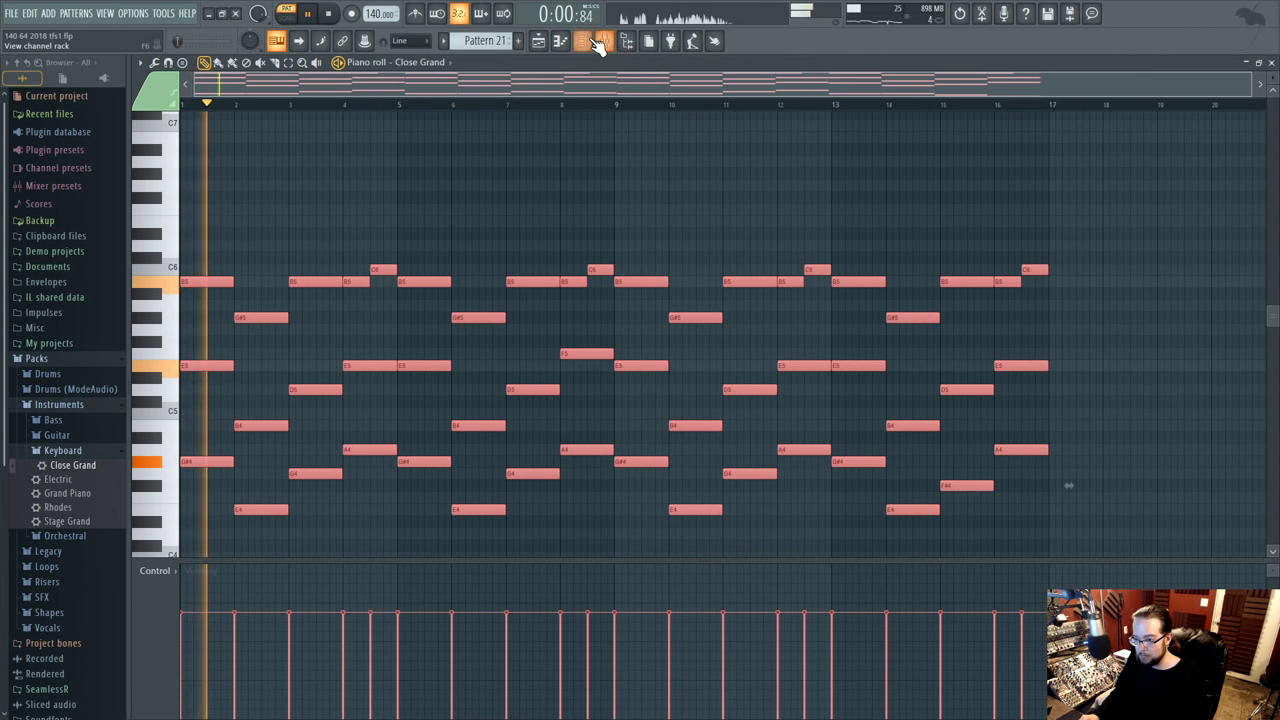
{"action": "left_click", "coordinate": [603, 40]}
{"action": "left_click", "coordinate": [603, 40]}
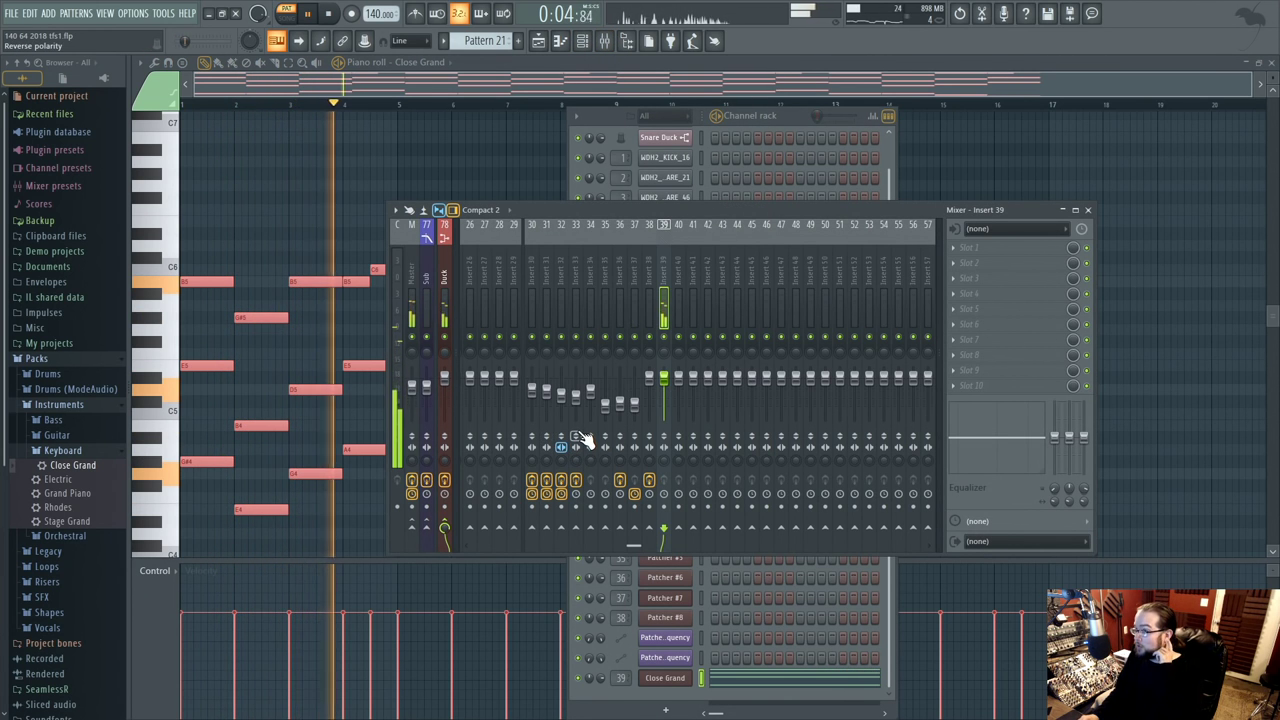
{"action": "key", "text": "space"}
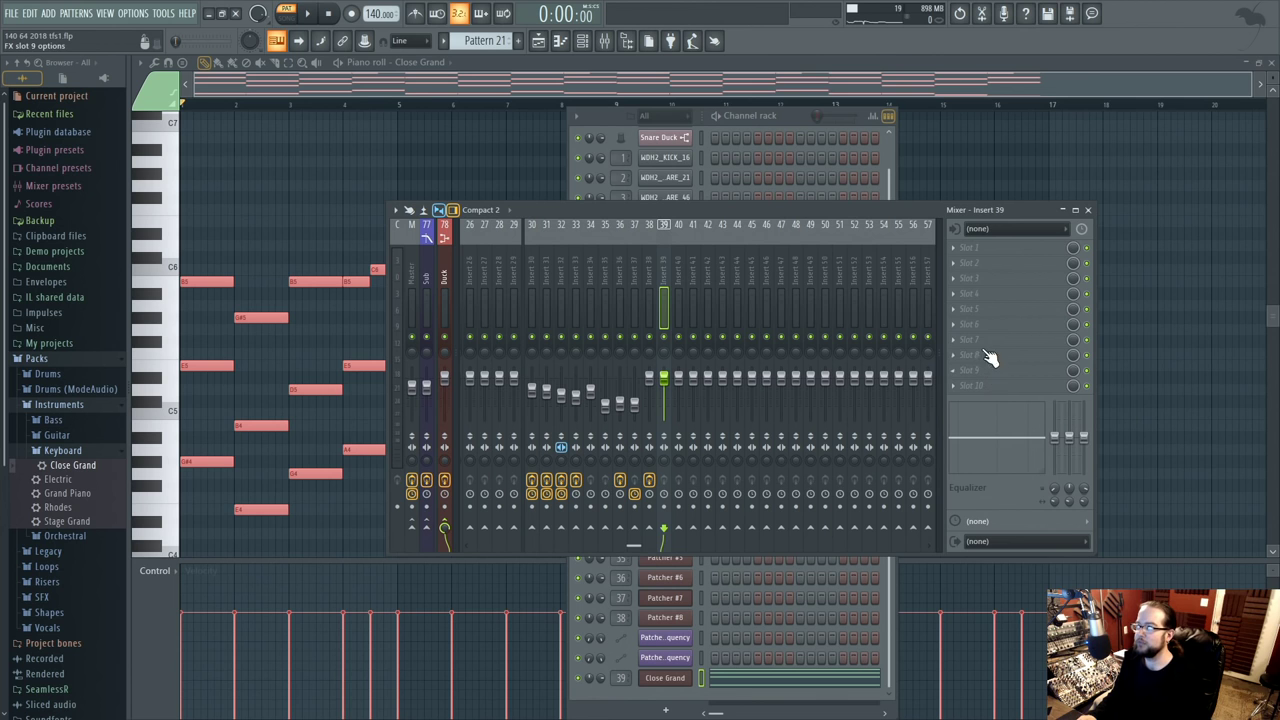
- Restart Pattern 21 and look over the Close Grand notes in the piano roll, from the bass line up to the top notes
{"action": "left_click_drag", "start_coordinate": [717, 210], "coordinate": [723, 200]}
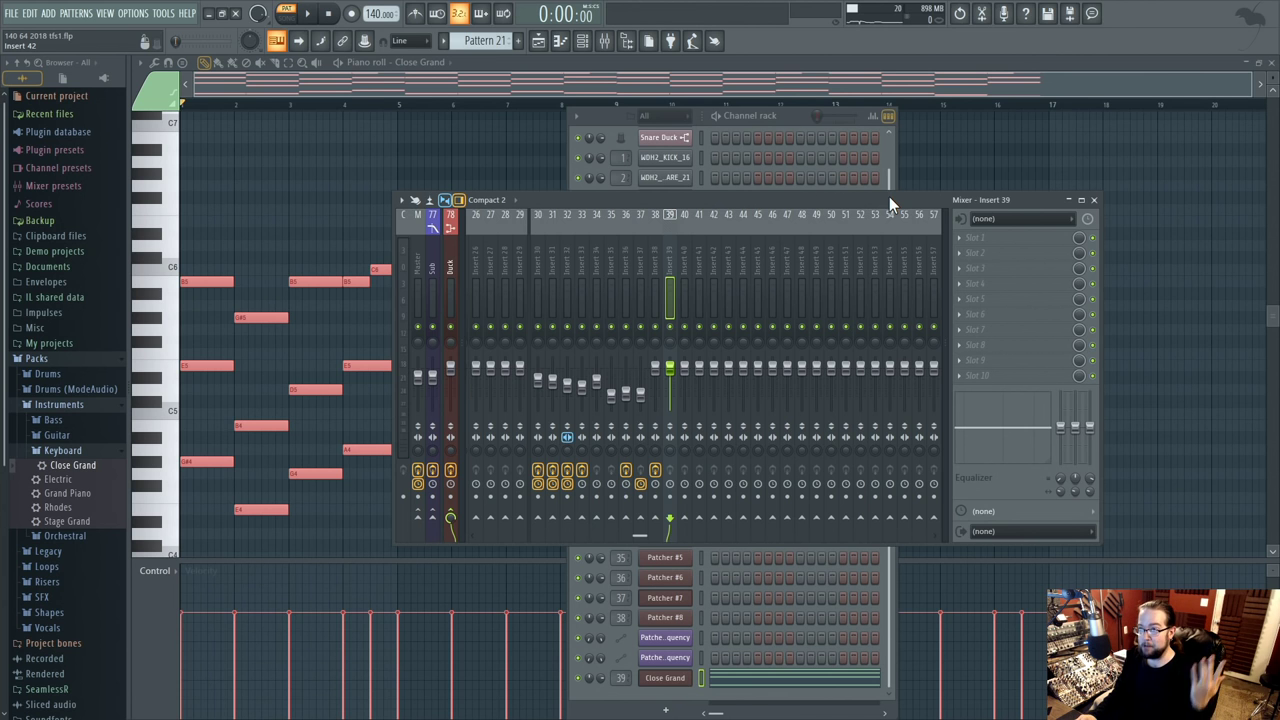
{"action": "left_click", "coordinate": [793, 118]}
{"action": "key", "text": "space"}
{"action": "left_click", "coordinate": [356, 237]}
{"action": "scroll", "coordinate": [360, 240], "scroll_direction": "down", "scroll_amount": 4}
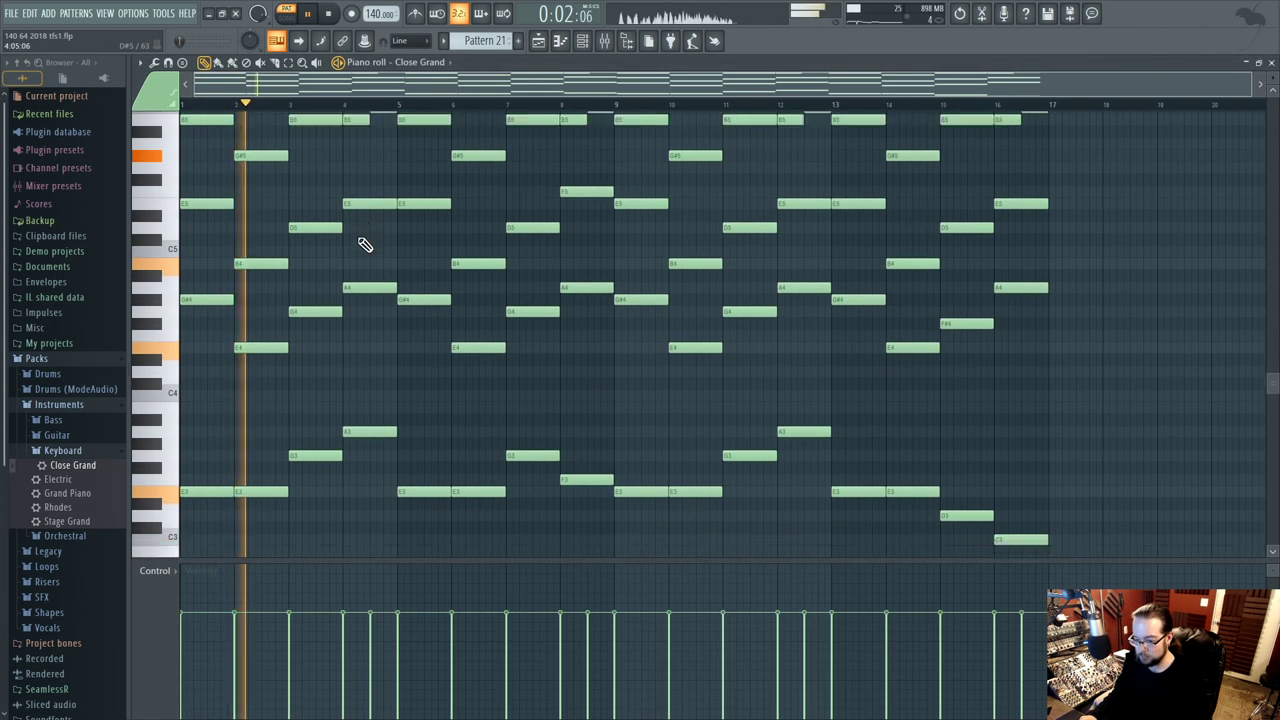
{"action": "scroll", "coordinate": [616, 438], "scroll_direction": "up", "scroll_amount": 2}
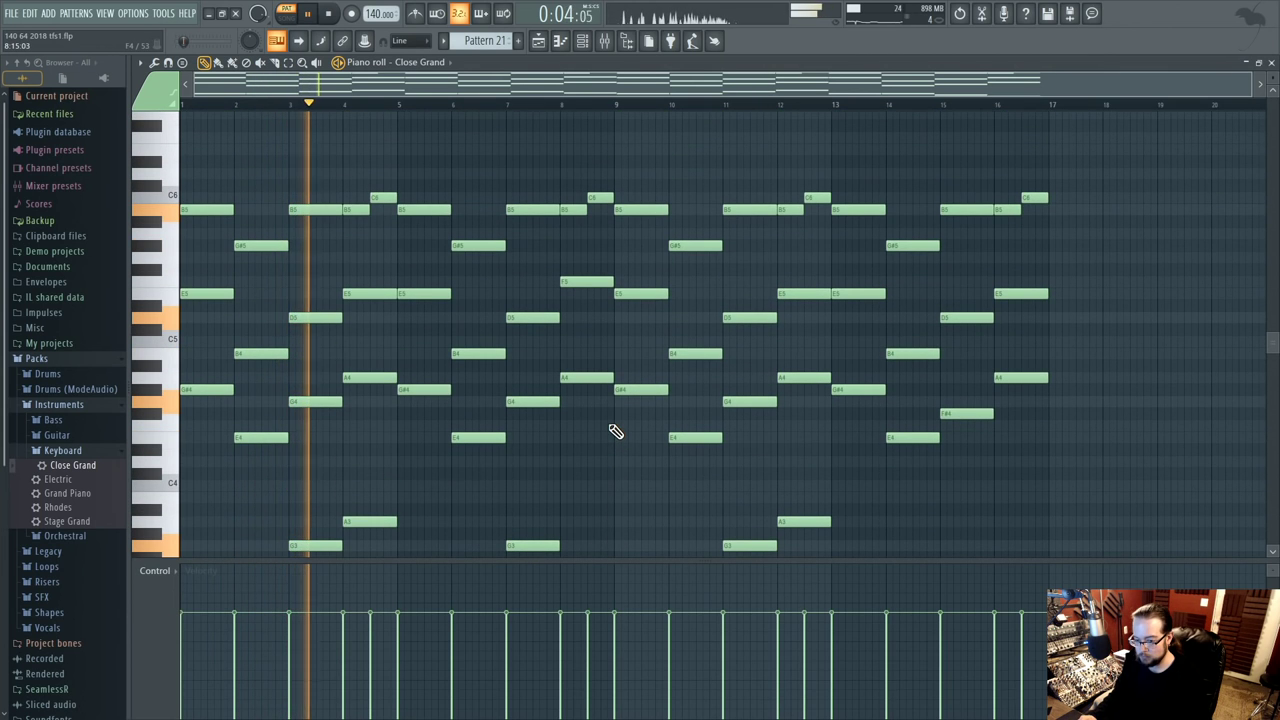
{"action": "scroll", "coordinate": [615, 432], "scroll_direction": "down", "scroll_amount": 2}
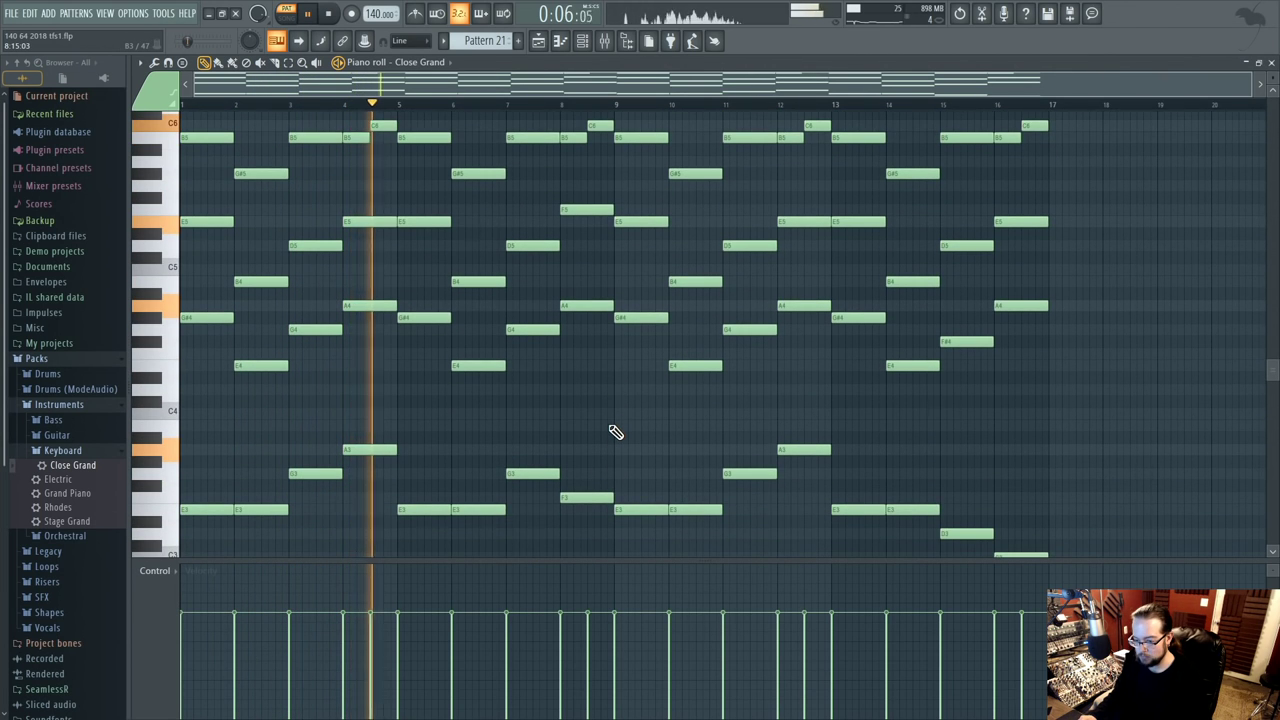
- Lower the middle line of Close Grand notes around G#4, E4, G4 and A4 by one octave across the pattern and stop playback
{"action": "left_click_drag", "start_coordinate": [200, 316], "coordinate": [505, 337]}
{"action": "left_click", "coordinate": [633, 318], "text": "ctrl"}
{"action": "left_click", "coordinate": [690, 365], "text": "ctrl"}
{"action": "left_click", "coordinate": [745, 329], "text": "ctrl"}
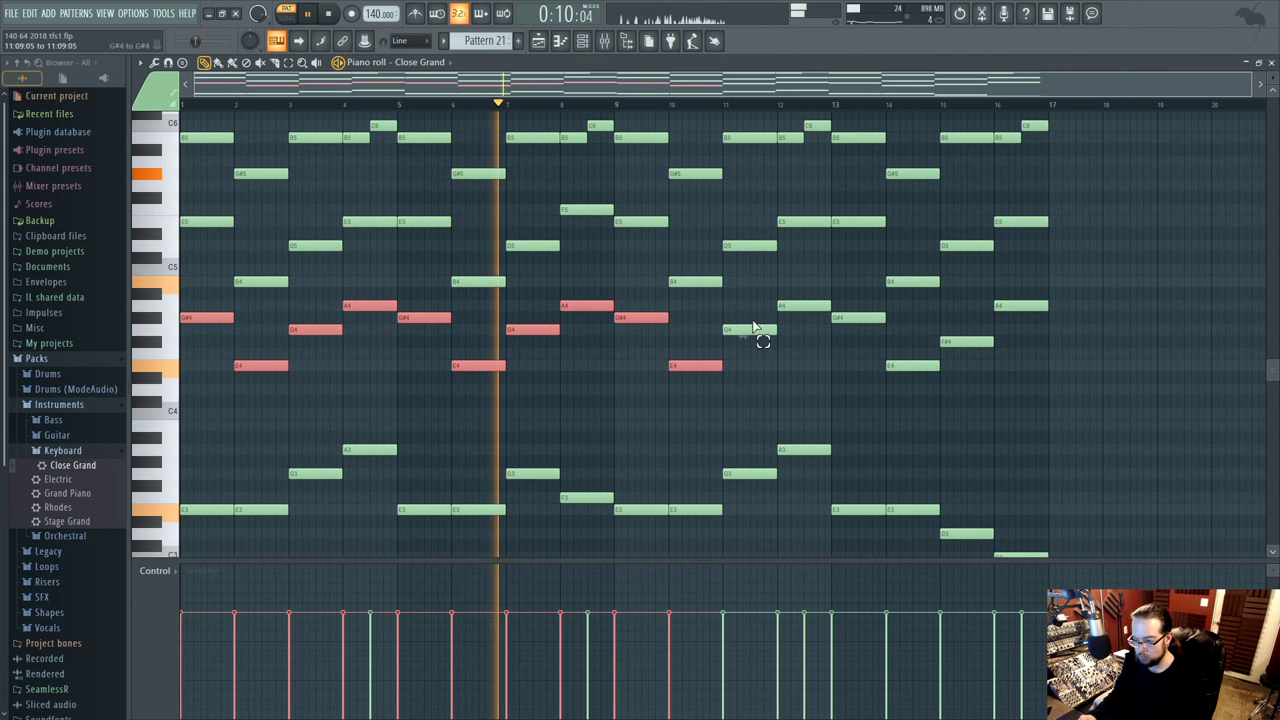
{"action": "left_click", "coordinate": [800, 305], "text": "ctrl"}
{"action": "left_click", "coordinate": [855, 317], "text": "ctrl"}
{"action": "left_click", "coordinate": [905, 364], "text": "ctrl"}
{"action": "left_click", "coordinate": [1015, 305], "text": "ctrl"}
{"action": "scroll", "coordinate": [643, 371], "scroll_direction": "down", "scroll_amount": 1}
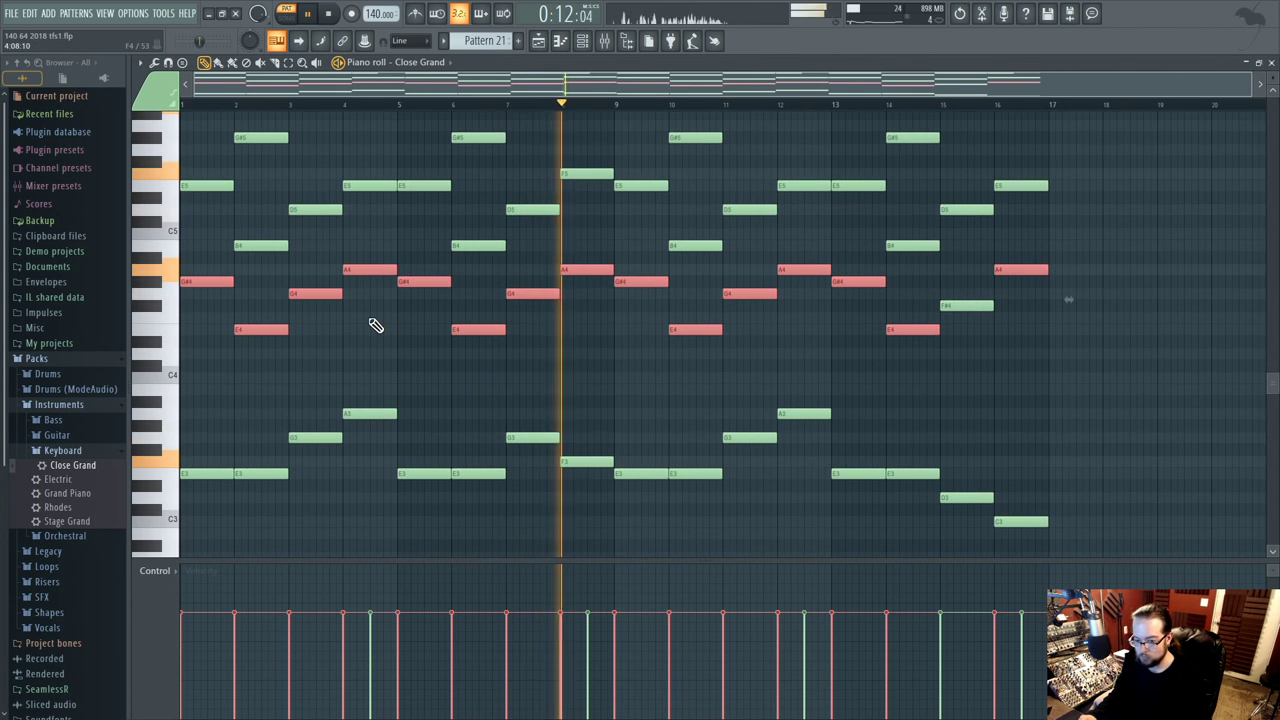
{"action": "left_click_drag", "start_coordinate": [200, 287], "coordinate": [194, 449]}
{"action": "key", "text": "space"}
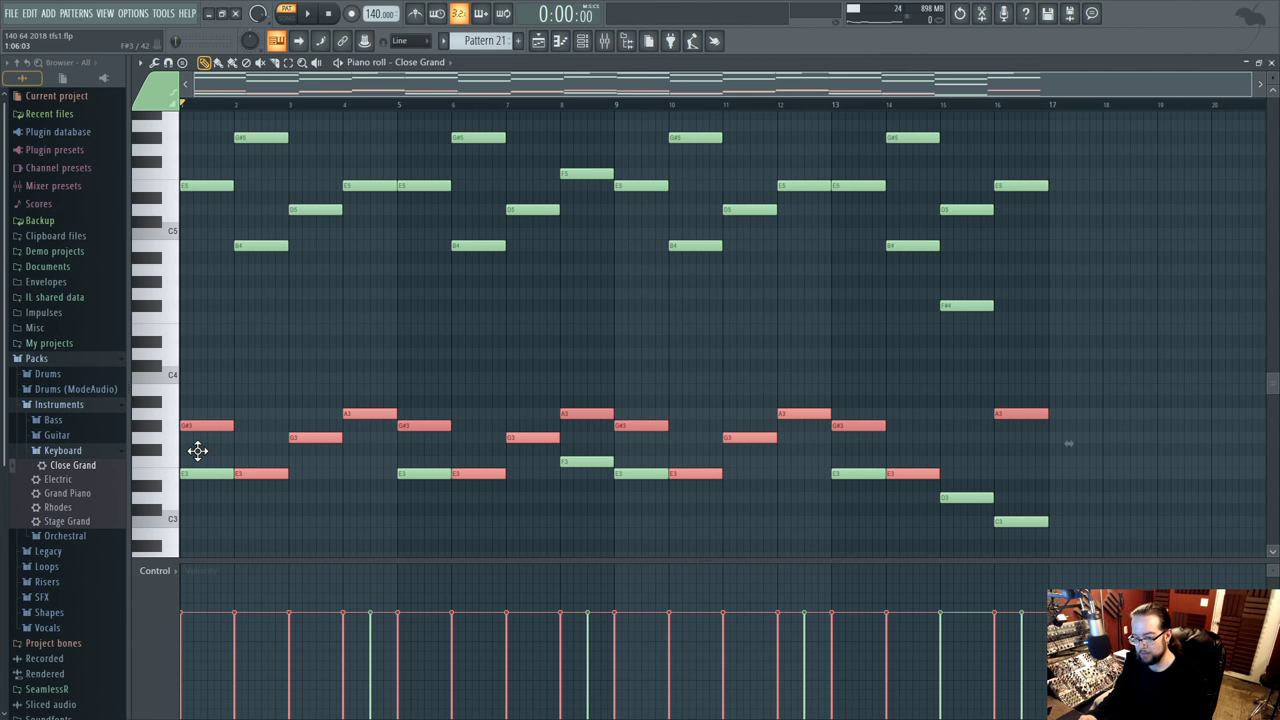
- Add one-bar B3 notes at bars 2, 6, 10 and 14, and lower bar 15's F#4 by one octave to F#3
{"action": "left_click", "coordinate": [197, 451]}
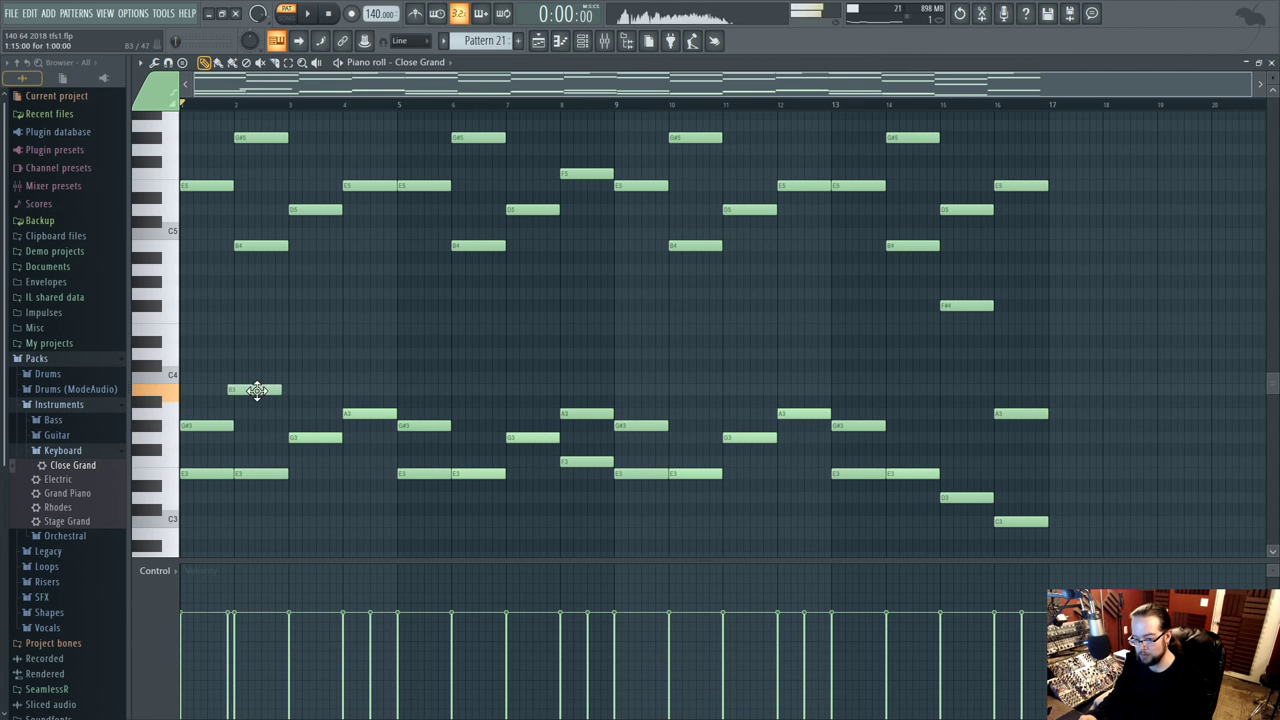
{"action": "left_click_drag", "start_coordinate": [465, 420], "coordinate": [471, 372]}
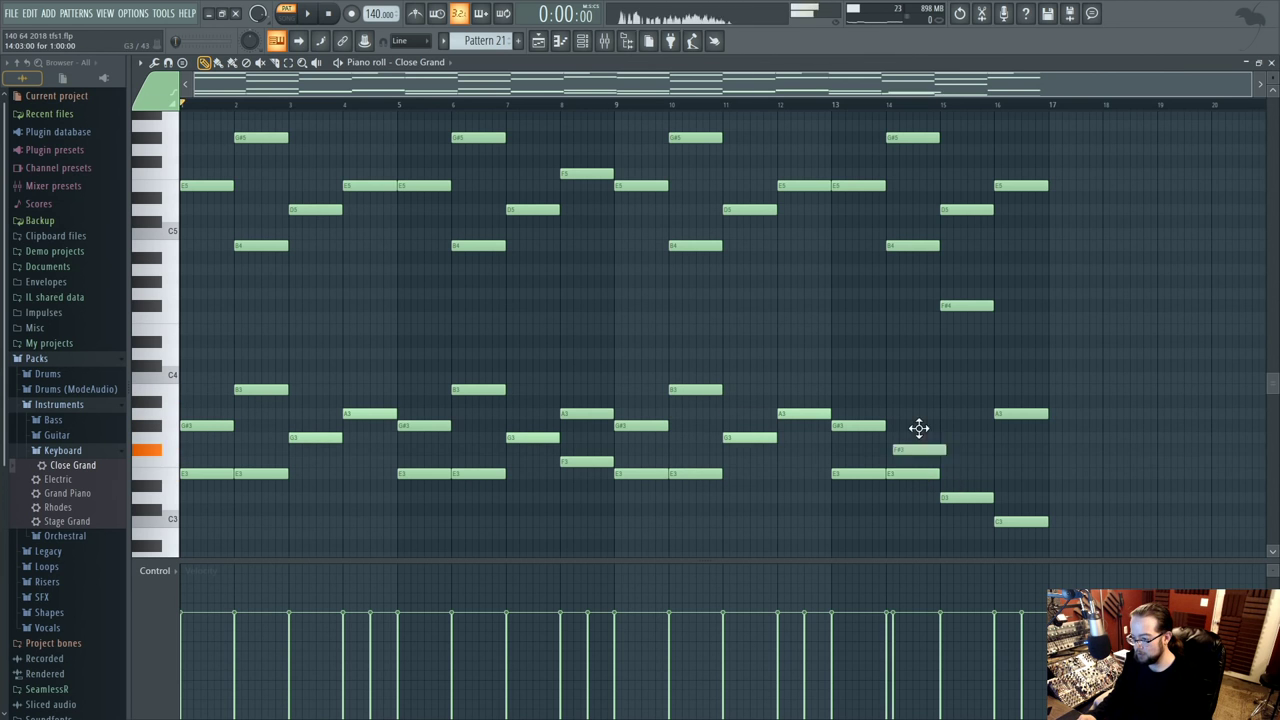
{"action": "left_click_drag", "start_coordinate": [967, 502], "coordinate": [965, 432]}
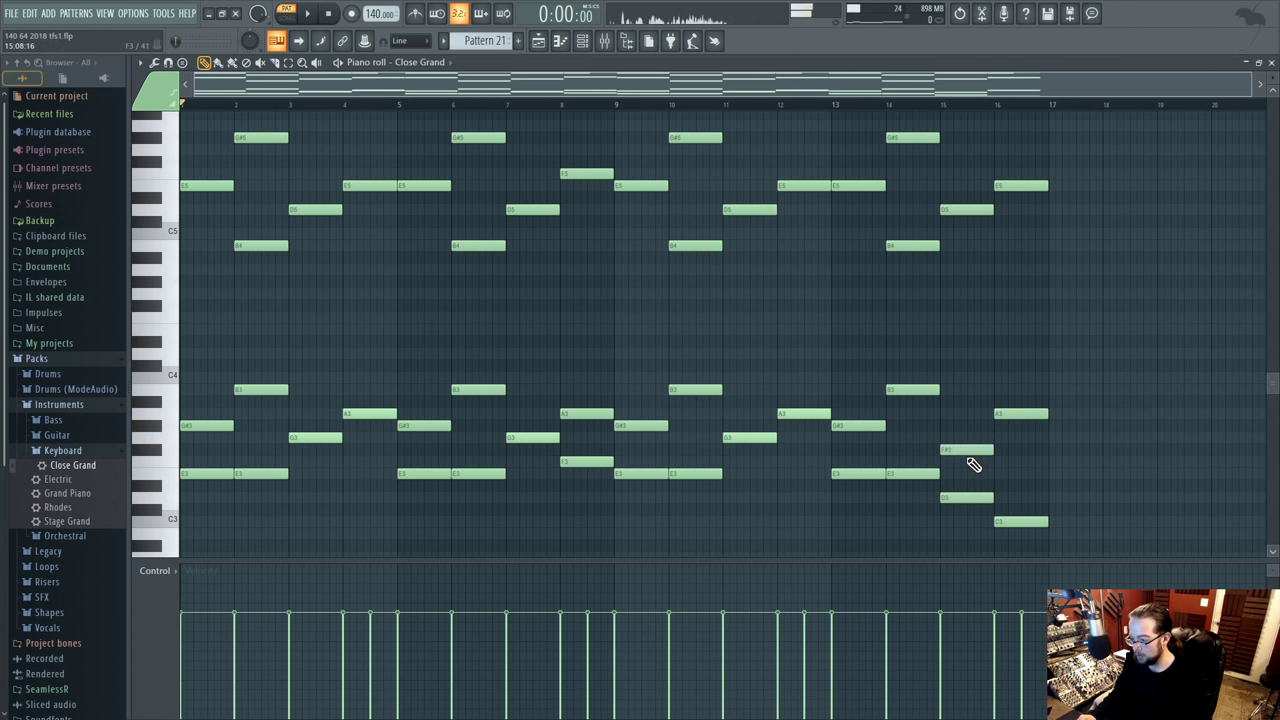
{"action": "scroll", "coordinate": [943, 383], "scroll_direction": "down", "scroll_amount": 1}
{"action": "scroll", "coordinate": [943, 383], "scroll_direction": "up", "scroll_amount": 3}
{"action": "scroll", "coordinate": [940, 381], "scroll_direction": "down", "scroll_amount": 2}
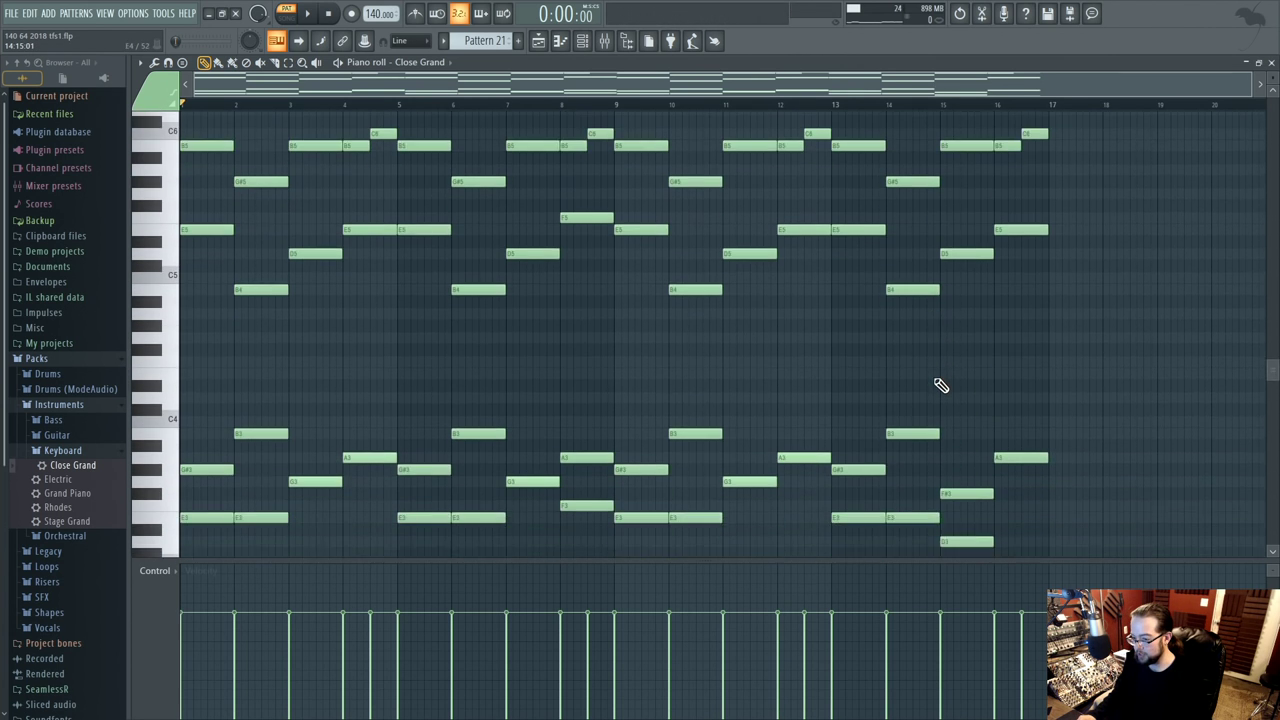
- Transpose all Close Grand notes up one octave, play the pattern and clear the selection
{"action": "key", "text": "ctrl+a"}
{"action": "scroll", "coordinate": [480, 380], "scroll_direction": "up", "scroll_amount": 3}
{"action": "scroll", "coordinate": [414, 386], "scroll_direction": "down", "scroll_amount": 2}
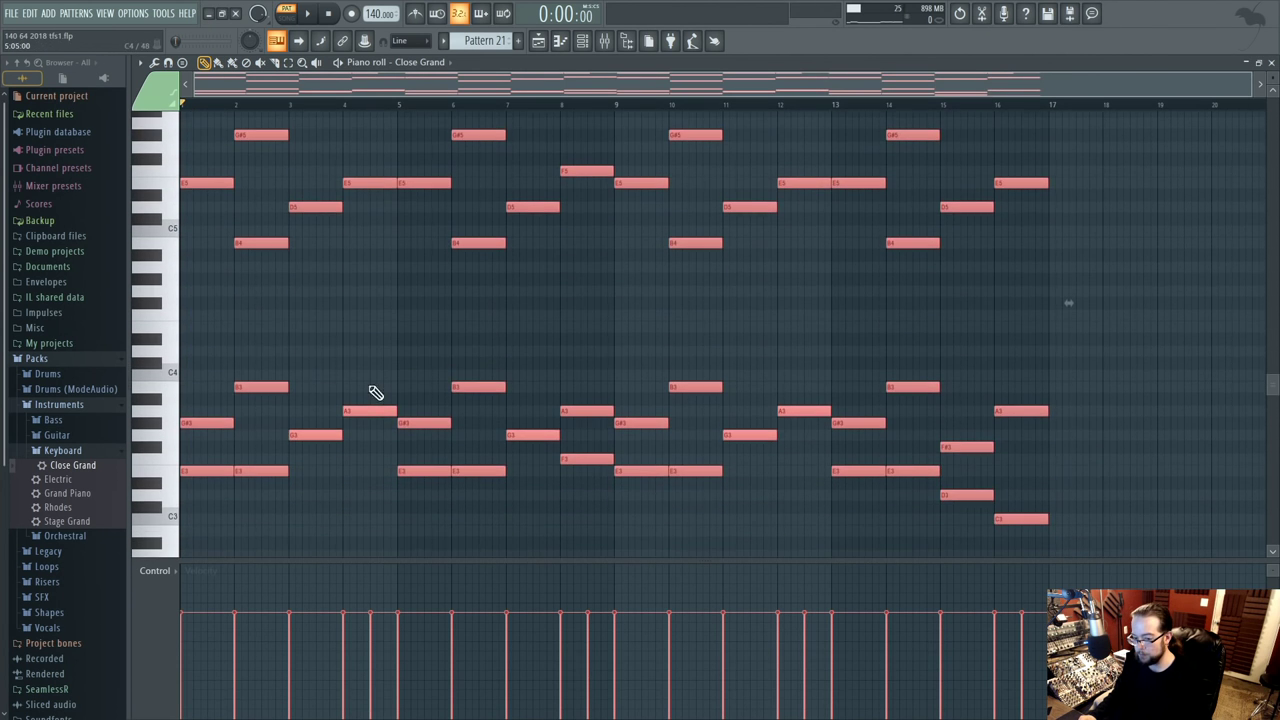
{"action": "left_click_drag", "start_coordinate": [208, 473], "coordinate": [185, 325]}
{"action": "scroll", "coordinate": [480, 400], "scroll_direction": "up", "scroll_amount": 6}
{"action": "key", "text": "space"}
{"action": "key", "text": "ctrl+d"}
{"action": "scroll", "coordinate": [586, 366], "scroll_direction": "down", "scroll_amount": 1}
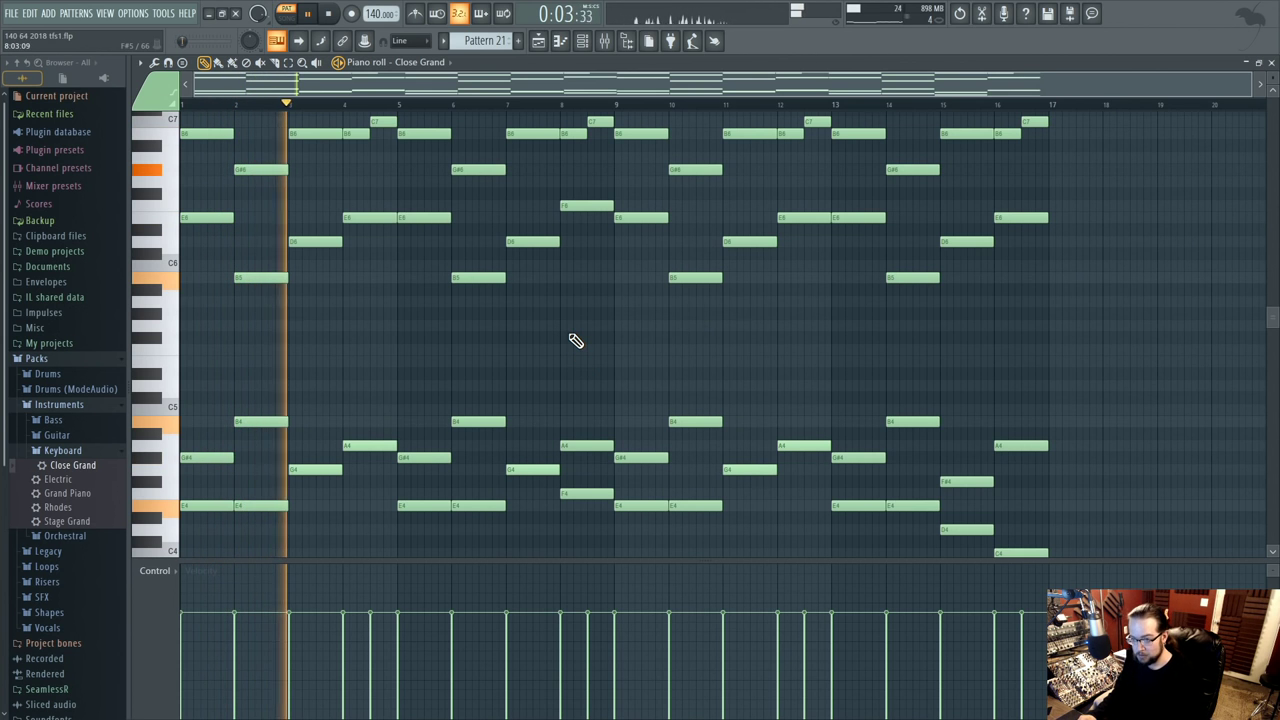
- Try the upper group of notes one octave lower during playback, then return it to its original octave
{"action": "scroll", "coordinate": [590, 380], "scroll_direction": "up", "scroll_amount": 2}
{"action": "left_click_drag", "start_coordinate": [209, 137], "coordinate": [1059, 414]}
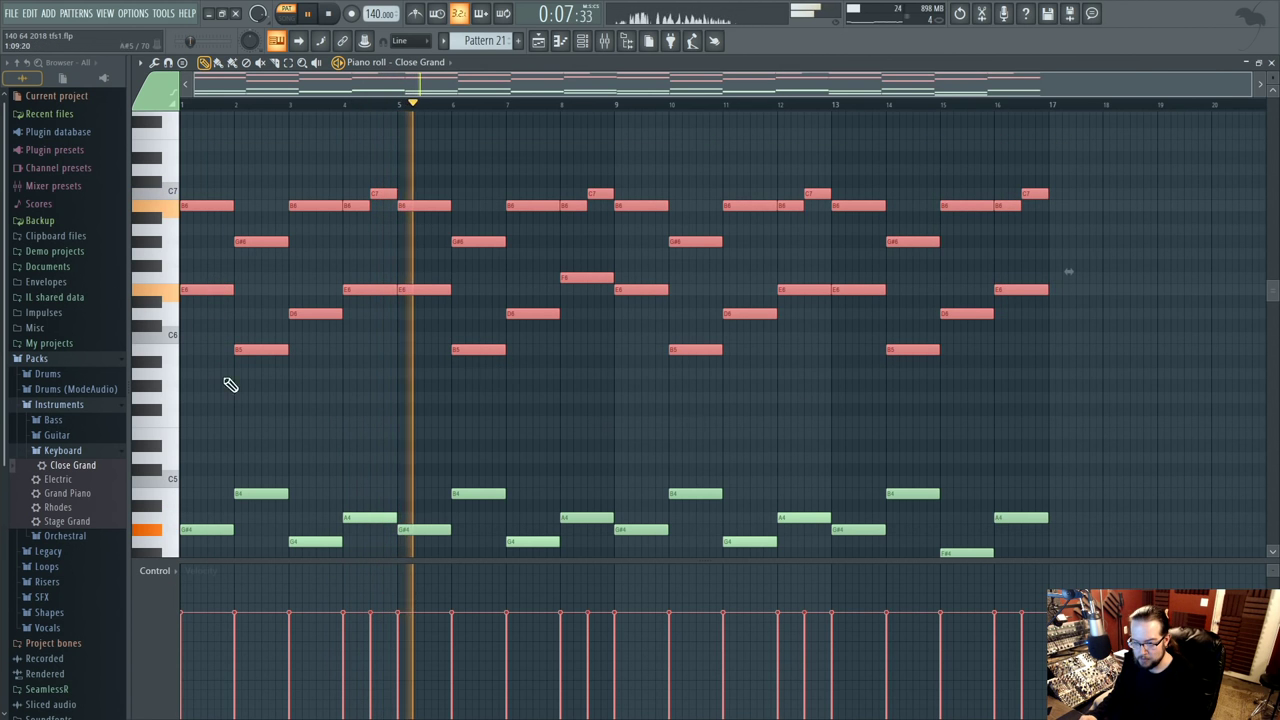
{"action": "left_click_drag", "start_coordinate": [200, 289], "coordinate": [187, 459]}
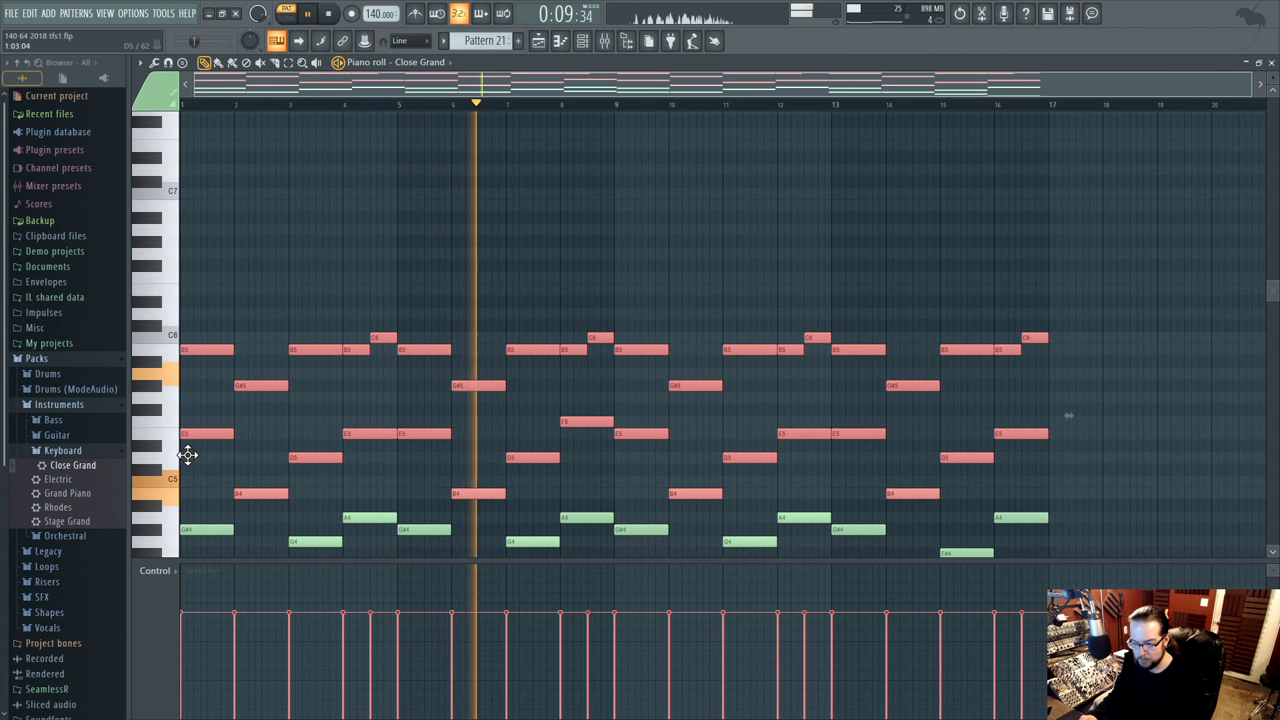
{"action": "scroll", "coordinate": [288, 410], "scroll_direction": "down", "scroll_amount": 4}
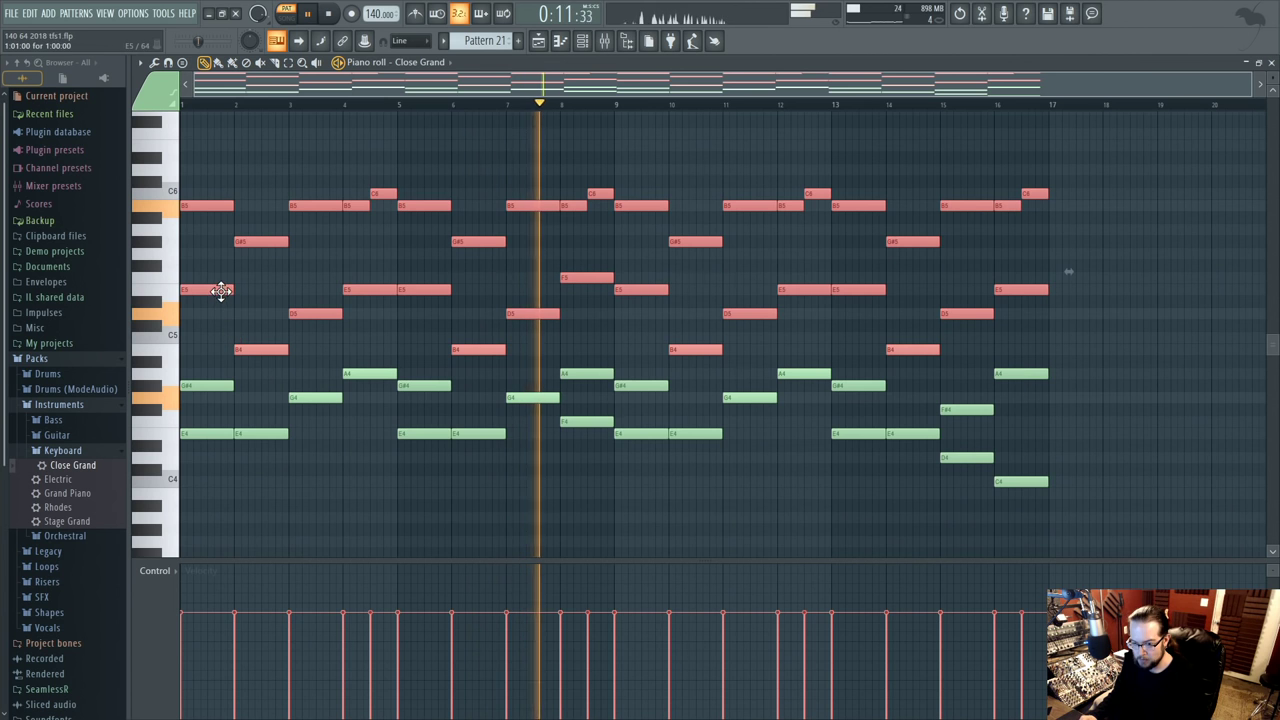
{"action": "scroll", "coordinate": [200, 417], "scroll_direction": "up", "scroll_amount": 2}
{"action": "scroll", "coordinate": [194, 197], "scroll_direction": "up", "scroll_amount": 3}
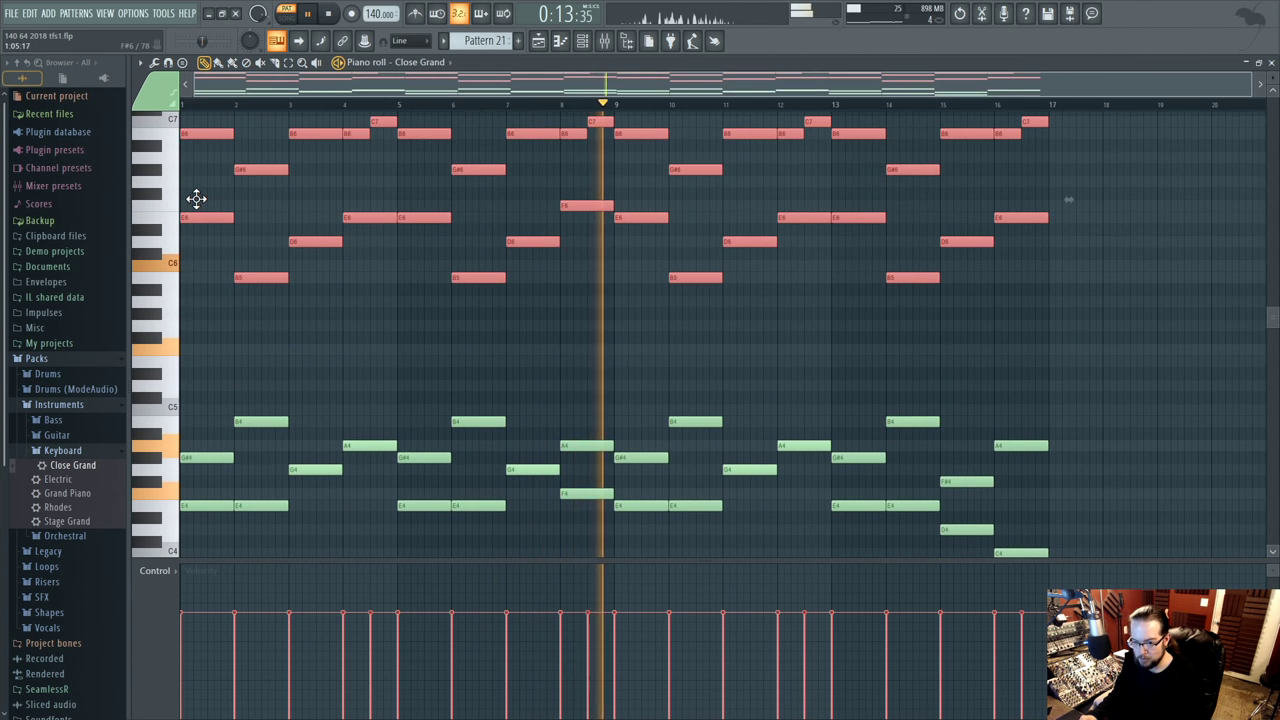
- Stop playback and raise the E6, B5, D6 and F6 line by one octave across all 16 bars
{"action": "key", "text": "space"}
{"action": "key", "text": "ctrl+d"}
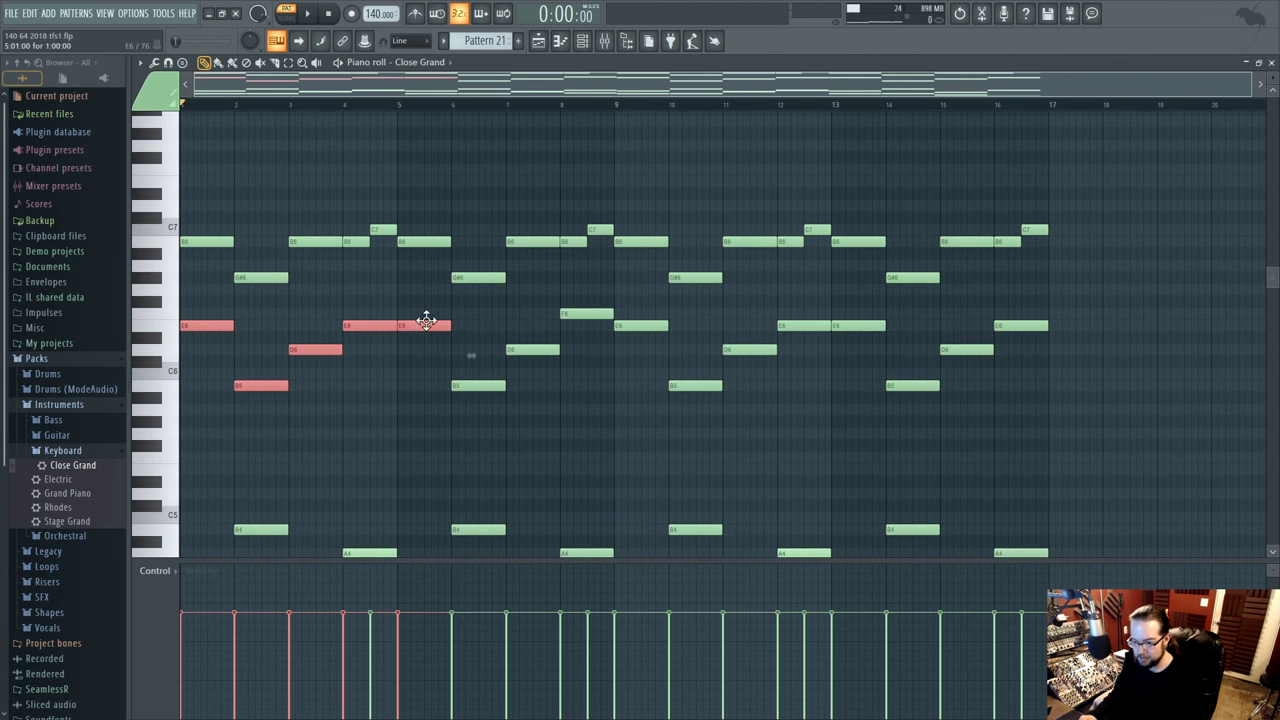
{"action": "left_click_drag", "start_coordinate": [655, 355], "coordinate": [783, 363]}
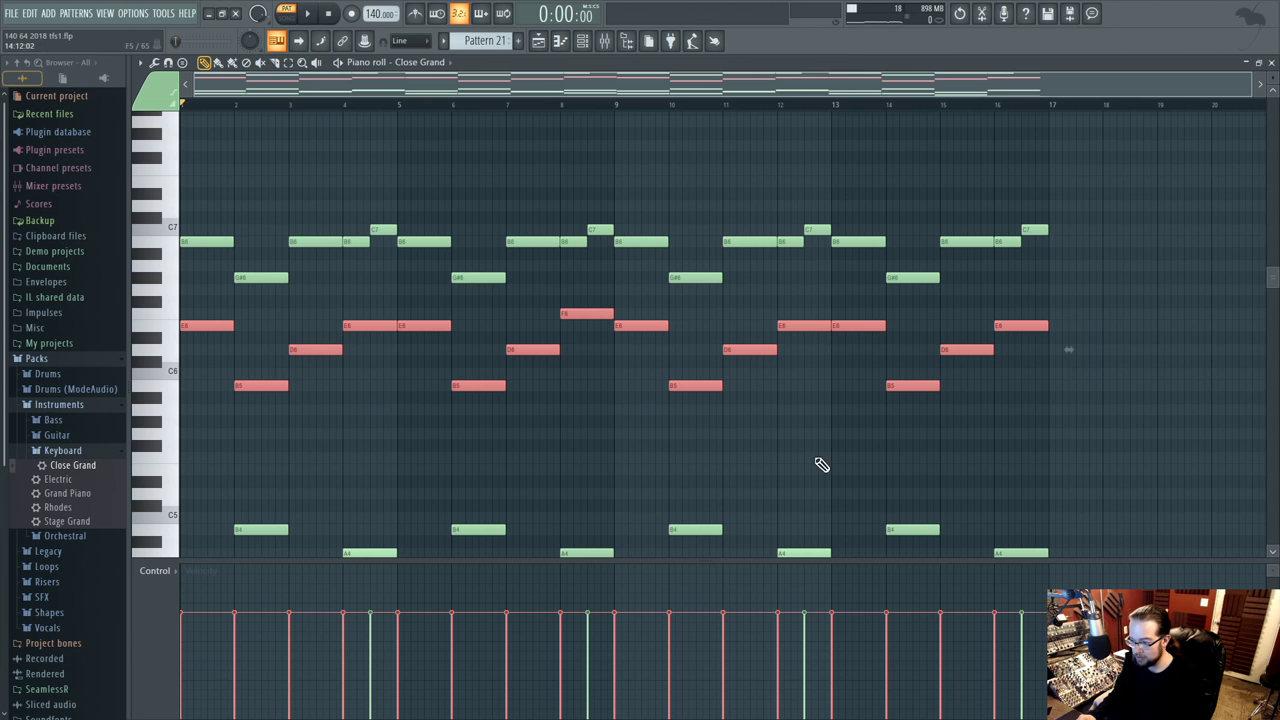
{"action": "left_click_drag", "start_coordinate": [210, 328], "coordinate": [193, 170]}
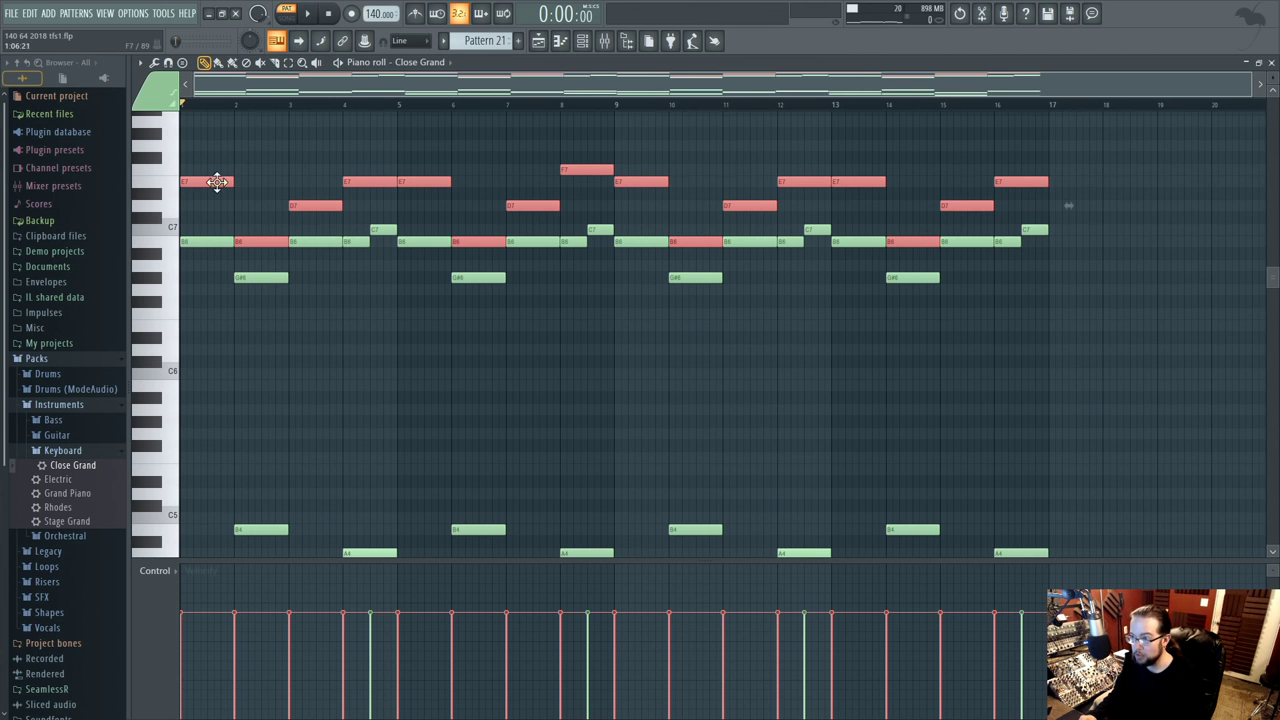
{"action": "left_click", "coordinate": [638, 389]}
- Lower the entire upper group of Close Grand notes by one octave and deselect it
{"action": "scroll", "coordinate": [700, 375], "scroll_direction": "up", "scroll_amount": 1}
{"action": "left_click_drag", "start_coordinate": [1077, 389], "coordinate": [184, 116]}
{"action": "scroll", "coordinate": [232, 274], "scroll_direction": "down", "scroll_amount": 1}
{"action": "scroll", "coordinate": [232, 274], "scroll_direction": "down", "scroll_amount": 1}
{"action": "left_click_drag", "start_coordinate": [215, 206], "coordinate": [200, 363]}
{"action": "scroll", "coordinate": [309, 391], "scroll_direction": "down", "scroll_amount": 3}
{"action": "scroll", "coordinate": [350, 373], "scroll_direction": "down", "scroll_amount": 1}
{"action": "left_click", "coordinate": [226, 165]}
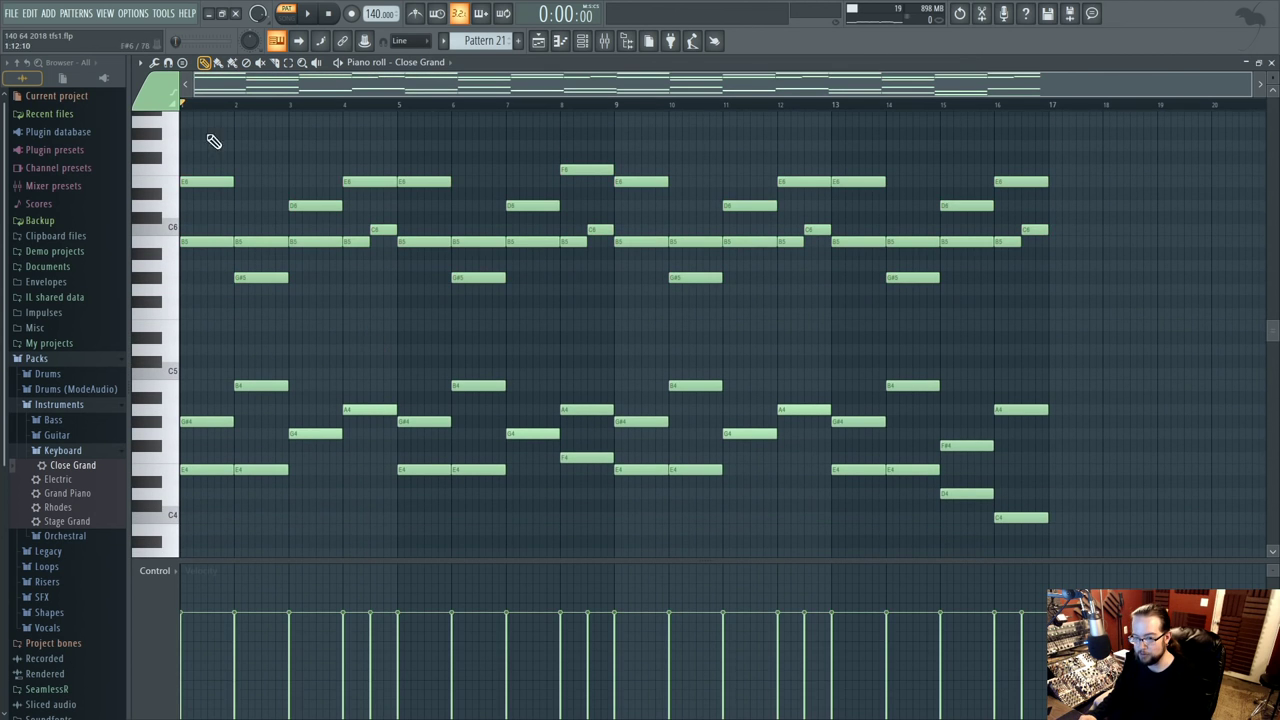
- While the pattern plays, add D5 notes at bars 3, 7 and 11 and E5 notes at bars 4 and 12, and stop playback
{"action": "key", "text": "space"}
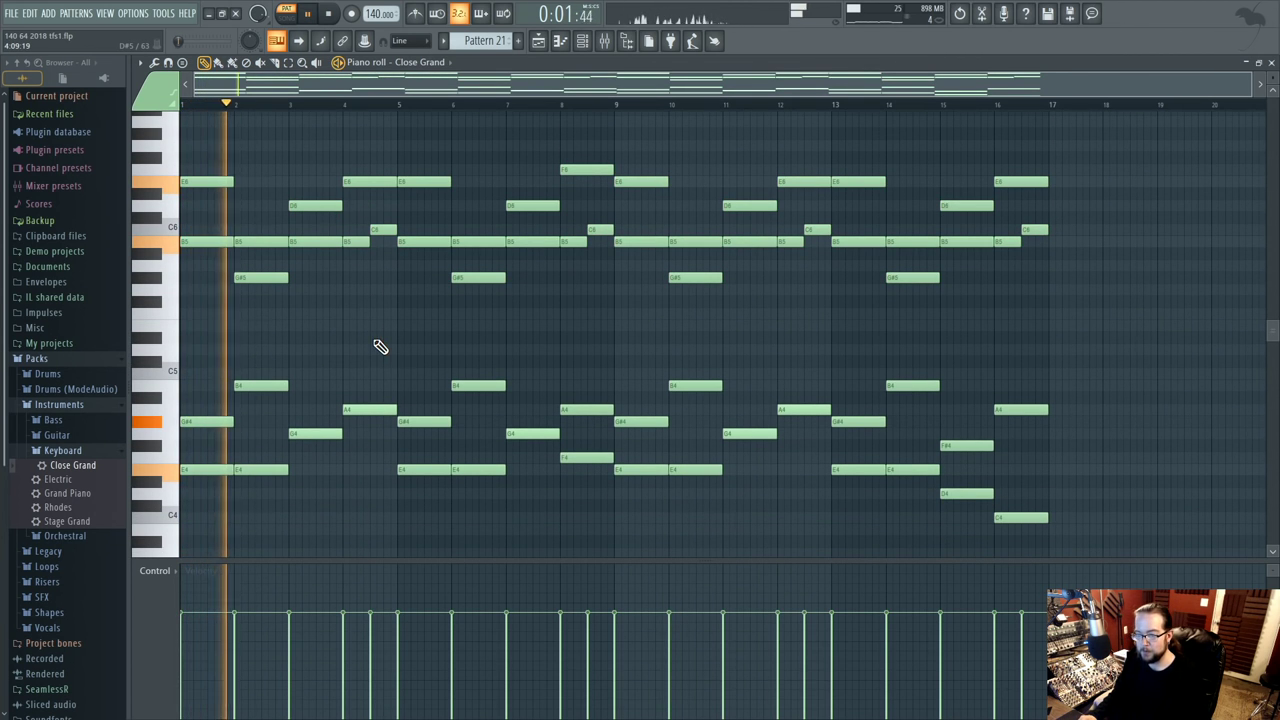
{"action": "scroll", "coordinate": [380, 347], "scroll_direction": "down", "scroll_amount": 2}
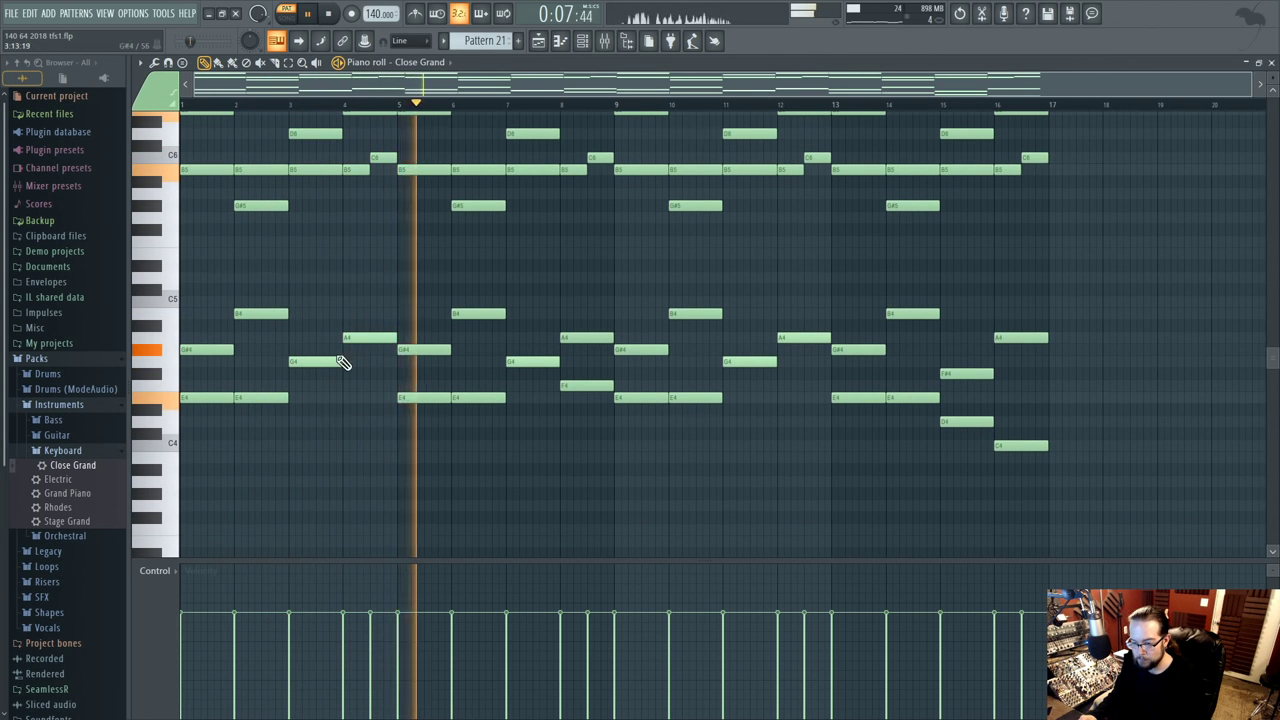
{"action": "scroll", "coordinate": [315, 361], "scroll_direction": "up", "scroll_amount": 1}
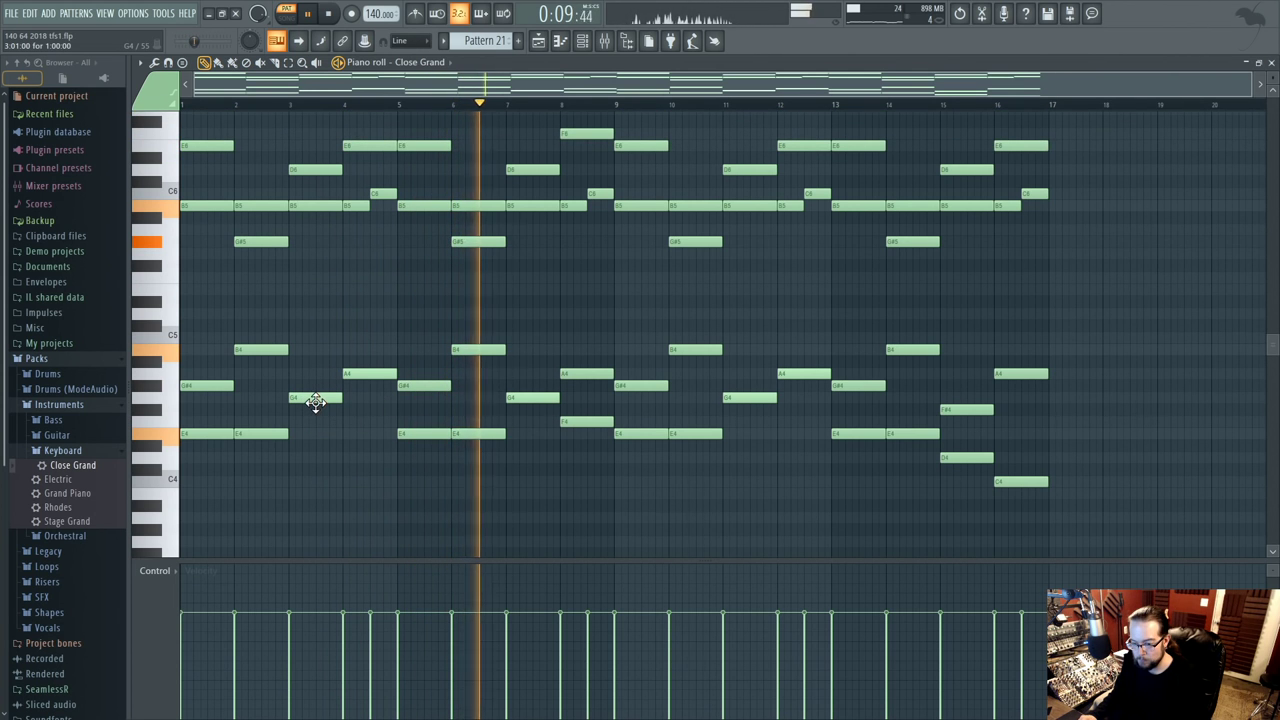
{"action": "left_click", "coordinate": [292, 313]}
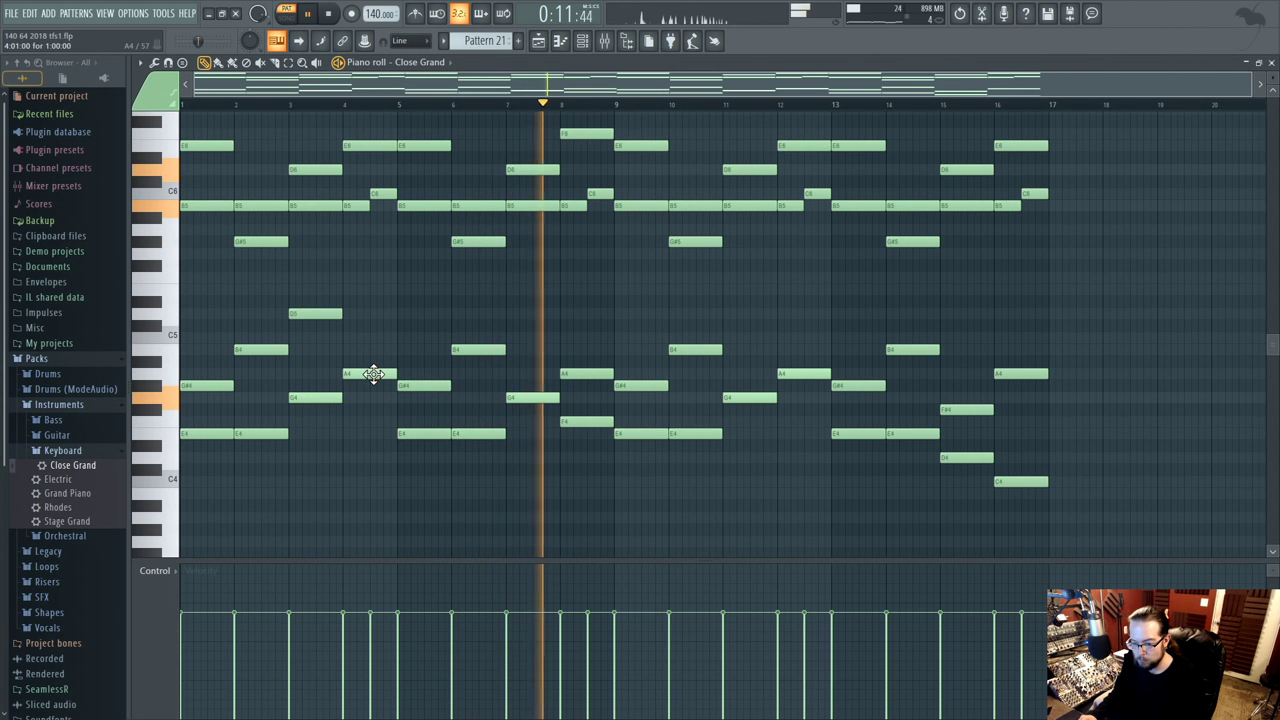
{"action": "left_click", "coordinate": [355, 289]}
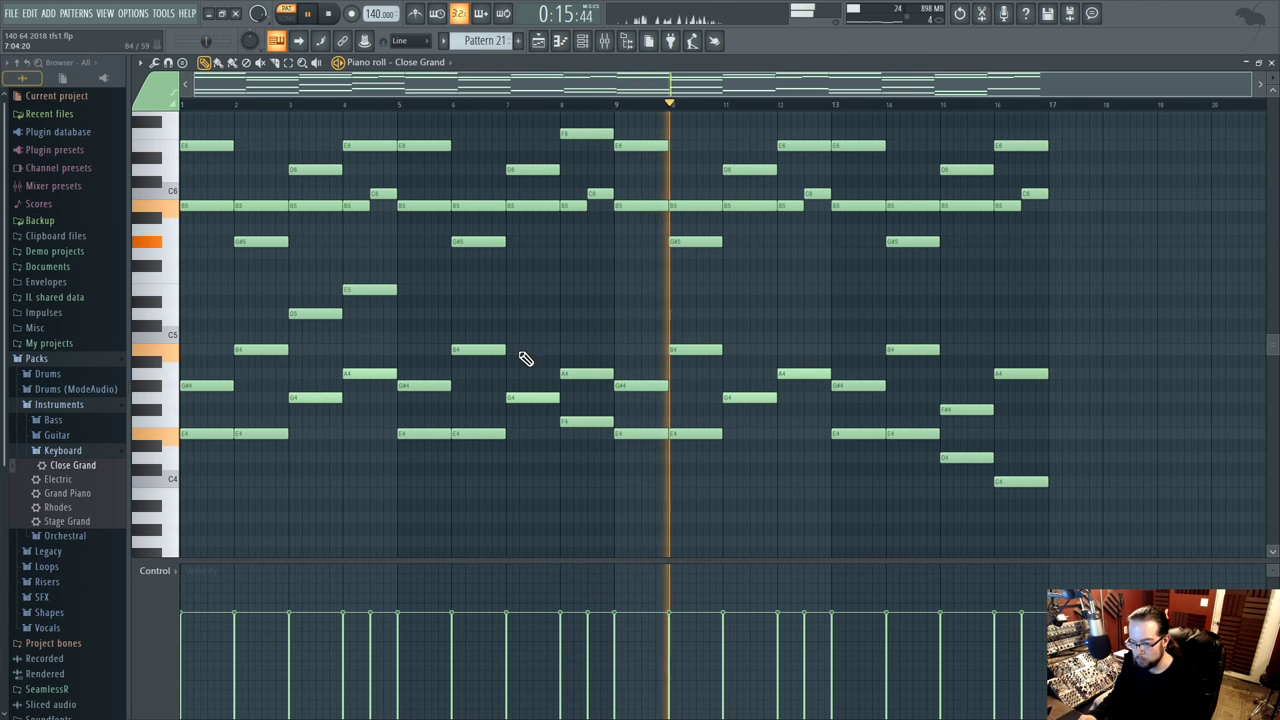
{"action": "left_click", "coordinate": [509, 316]}
{"action": "left_click", "coordinate": [728, 316]}
{"action": "left_click", "coordinate": [785, 291]}
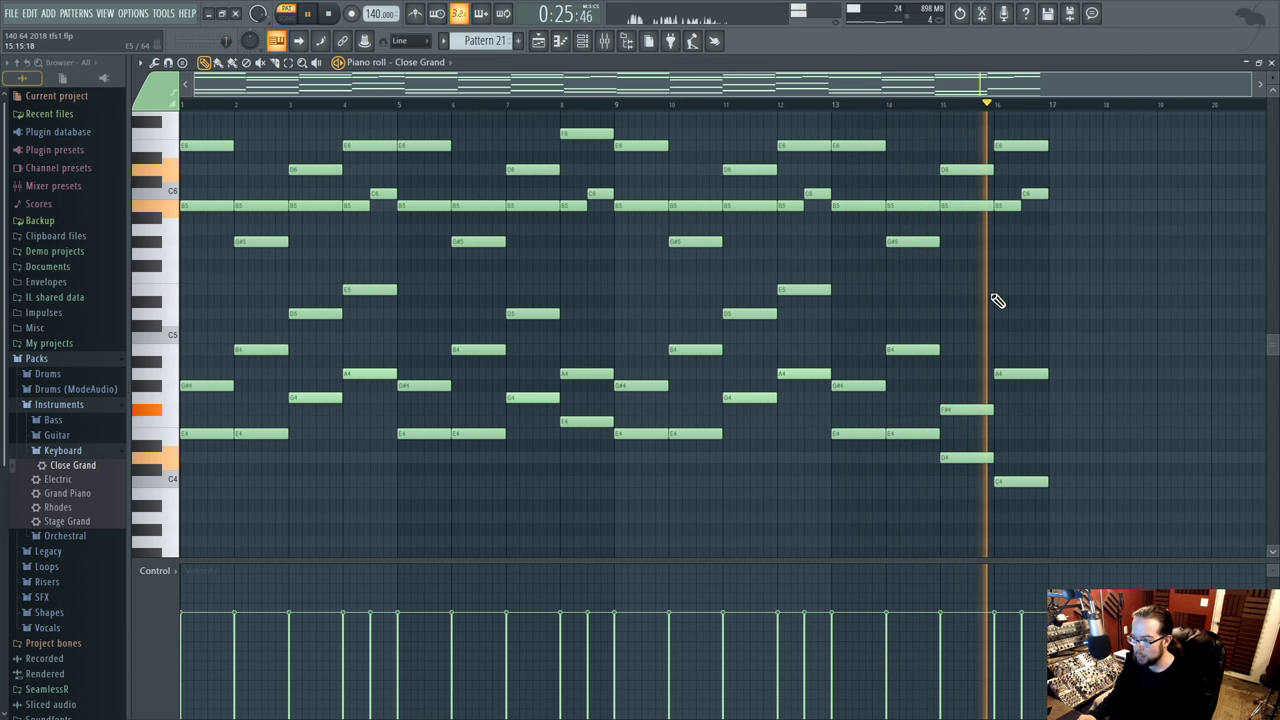
{"action": "scroll", "coordinate": [630, 295], "scroll_direction": "up", "scroll_amount": 2}
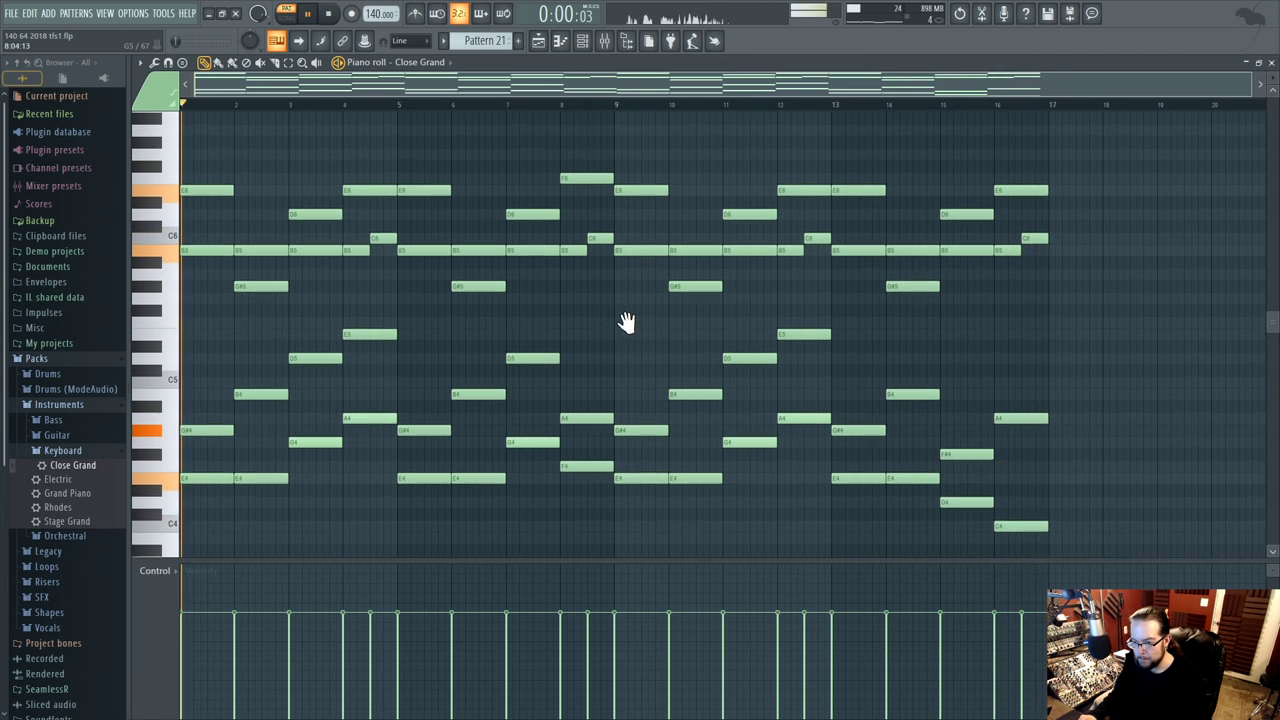
{"action": "key", "text": "space"}
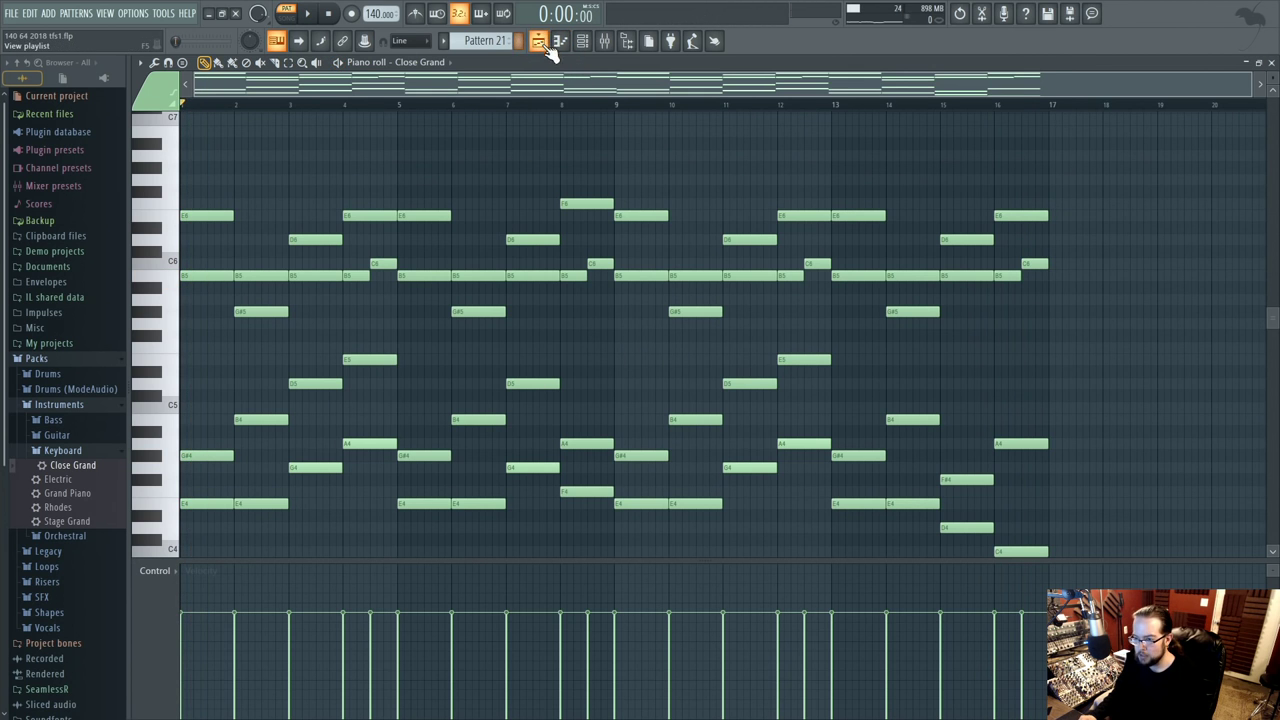
- Look over the playlist arrangement and return to Close Grand's piano roll
{"action": "left_click", "coordinate": [544, 46]}
{"action": "scroll", "coordinate": [600, 370], "scroll_direction": "down", "scroll_amount": 2}
{"action": "scroll", "coordinate": [560, 300], "scroll_direction": "up", "scroll_amount": 2}
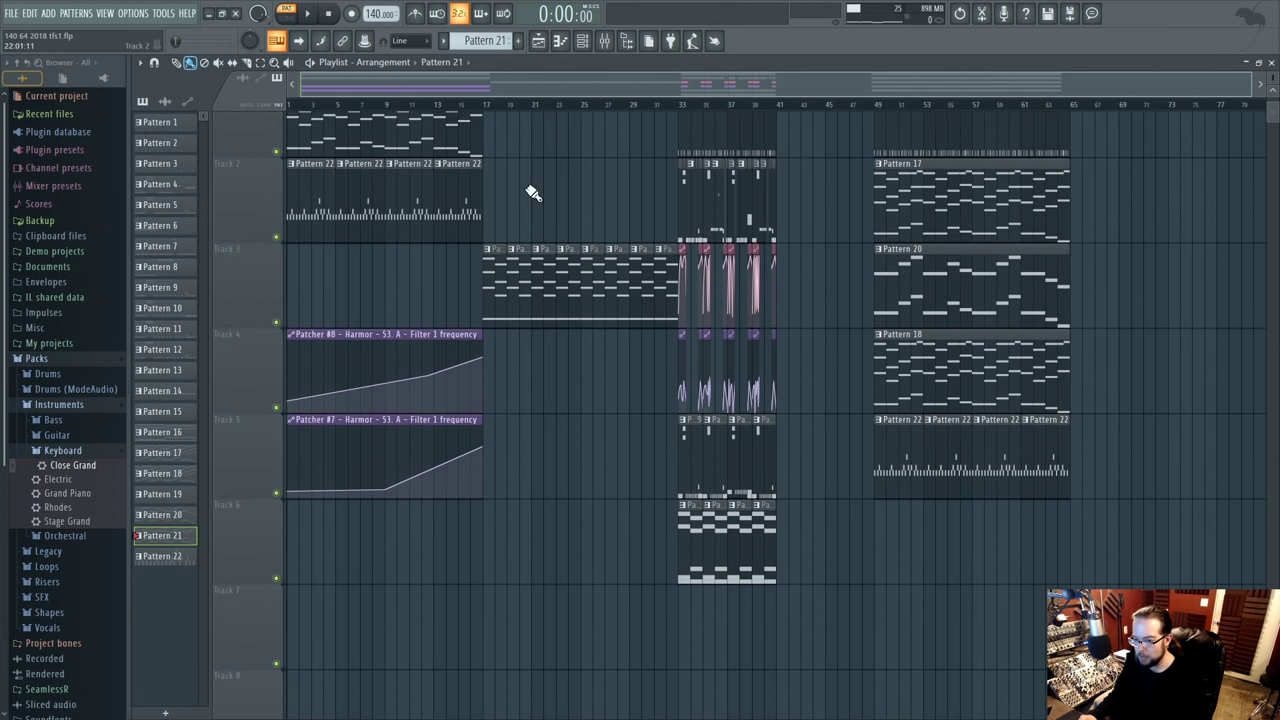
{"action": "left_click", "coordinate": [583, 44]}
{"action": "left_click", "coordinate": [738, 684]}
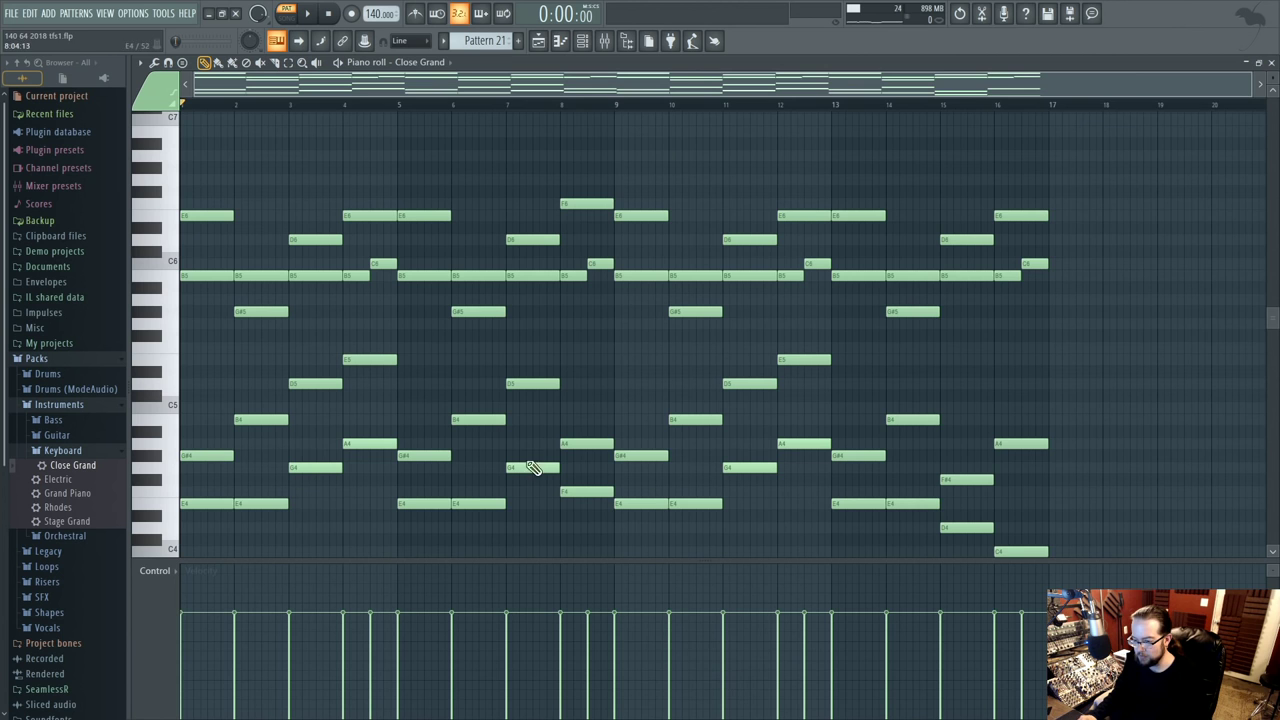
- Examine the Close Grand instrument's DirectWave settings and close its window
{"action": "left_click", "coordinate": [582, 42]}
{"action": "left_click", "coordinate": [665, 678]}
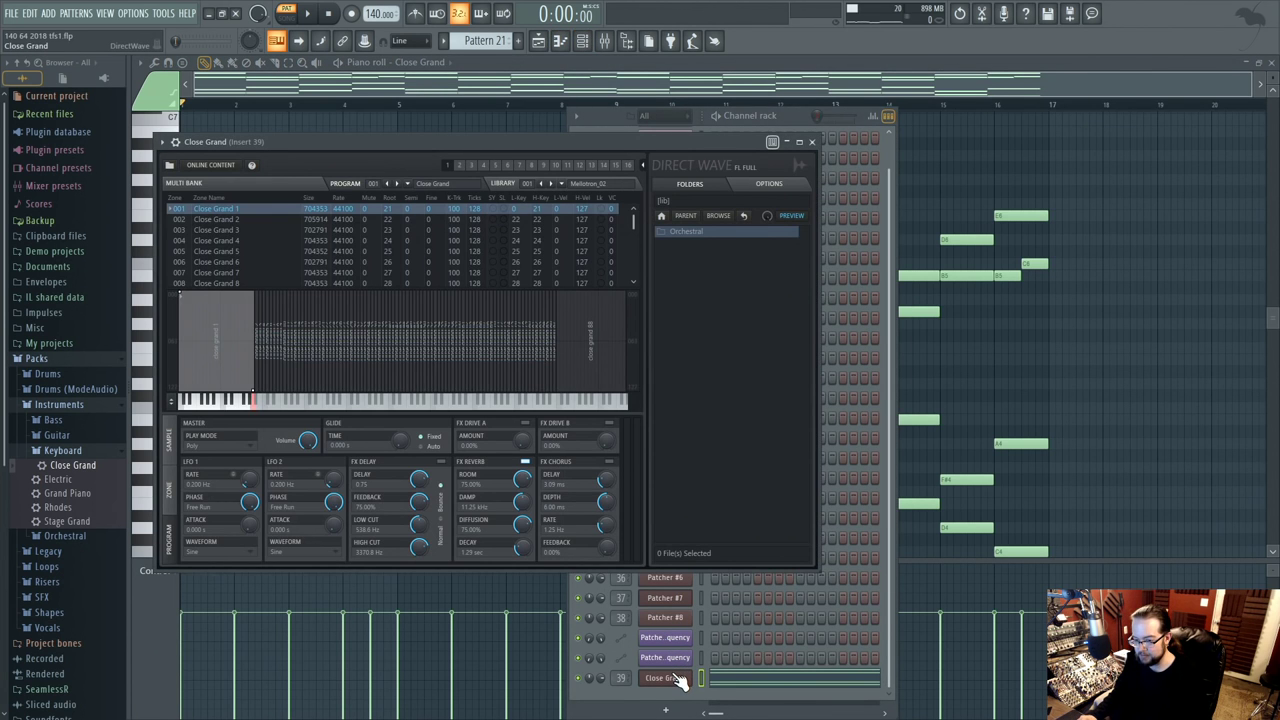
{"action": "left_click", "coordinate": [665, 678]}
{"action": "left_click", "coordinate": [165, 393]}
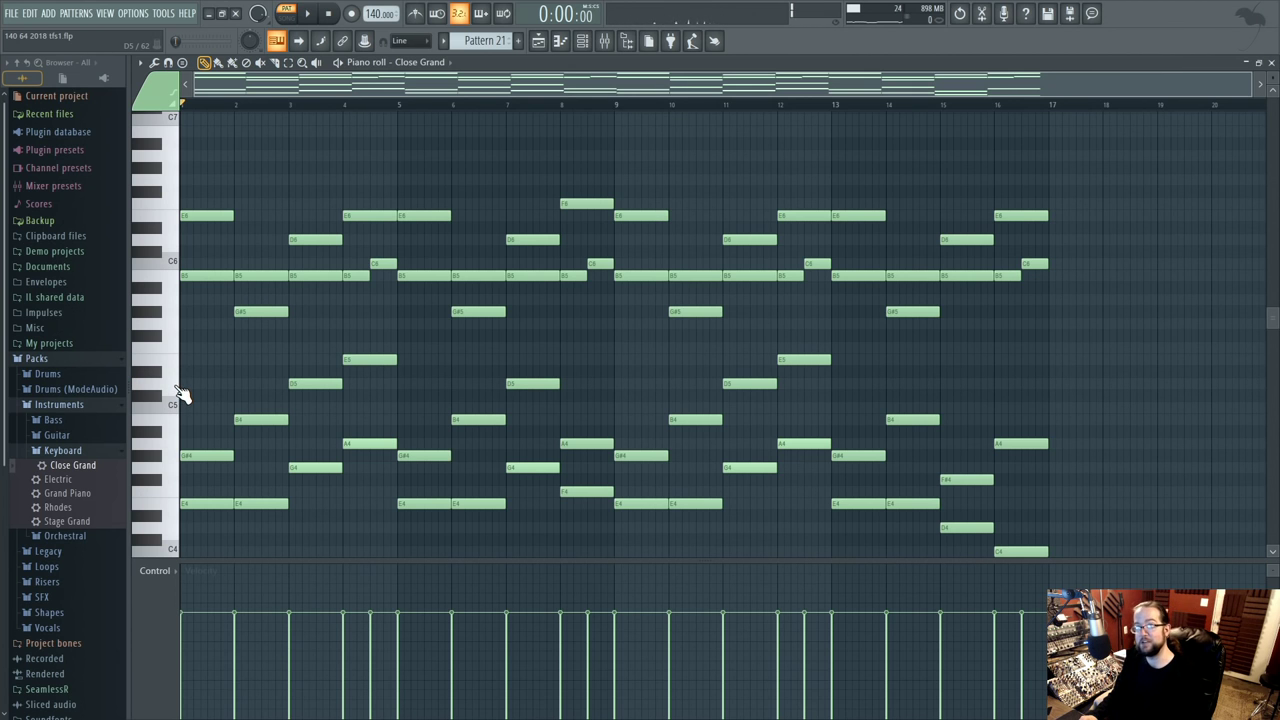
{"action": "left_click", "coordinate": [582, 42]}
{"action": "left_click", "coordinate": [665, 678]}
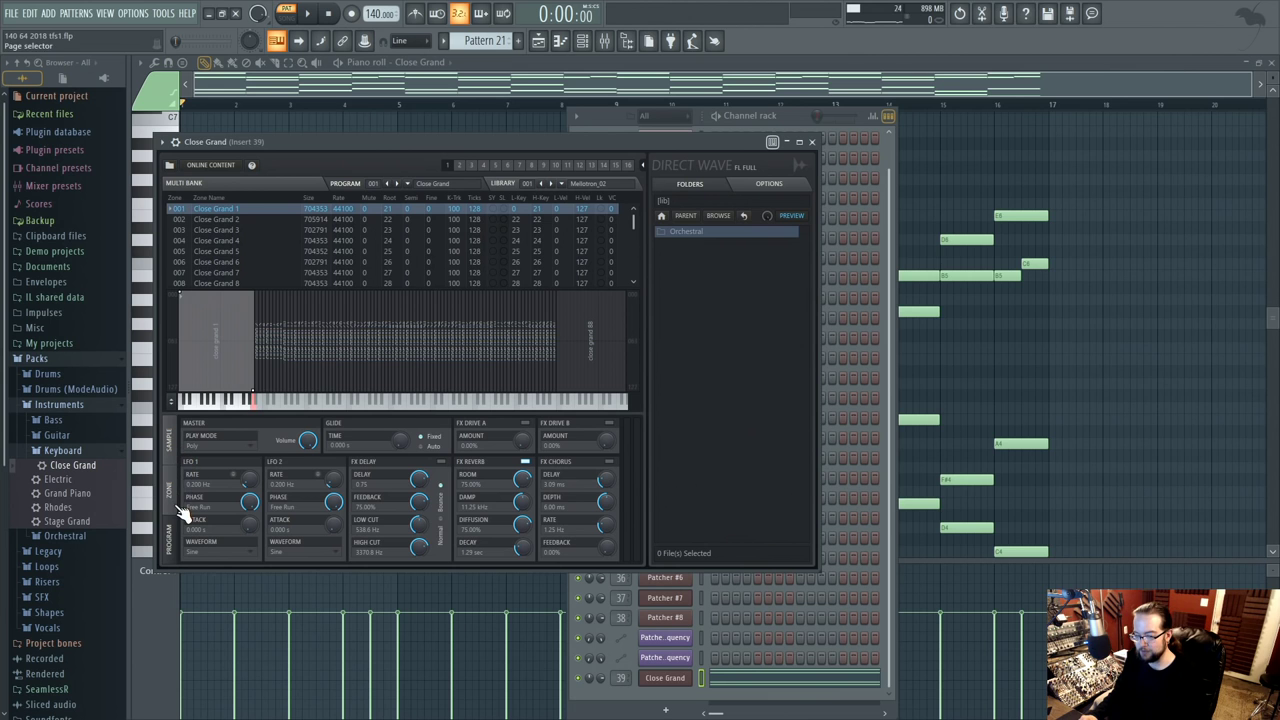
{"action": "left_click", "coordinate": [813, 142]}
{"action": "scroll", "coordinate": [870, 323], "scroll_direction": "down", "scroll_amount": 1}
- Clone the Close Grand channel in the channel rack
{"action": "left_click", "coordinate": [582, 42]}
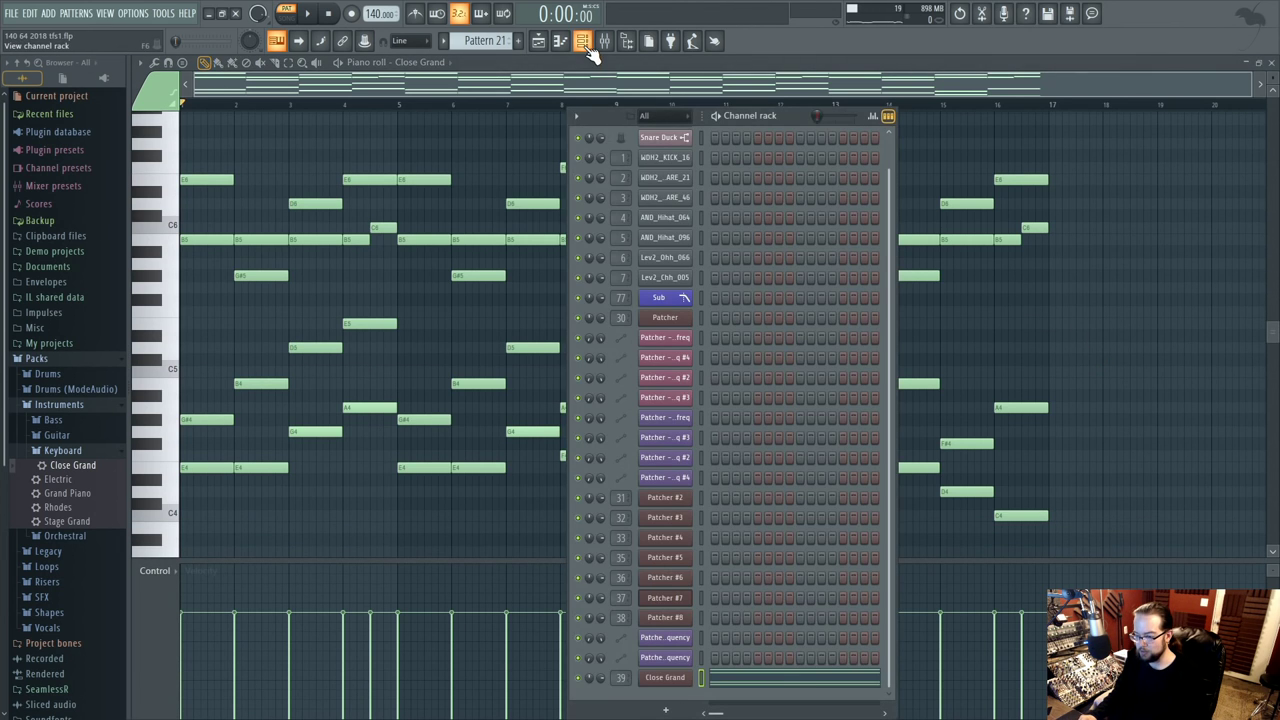
{"action": "right_click", "coordinate": [688, 677]}
{"action": "left_click", "coordinate": [755, 675]}
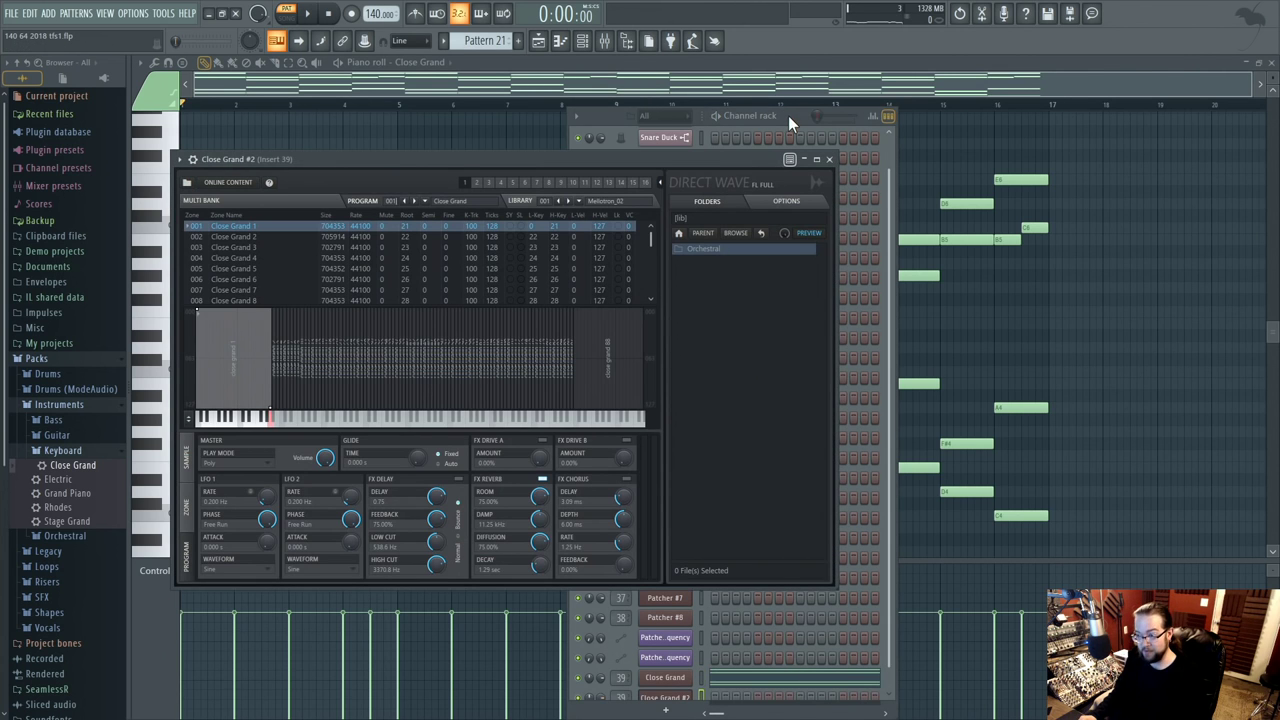
- Enlarge the channel rack to show both piano channels, and copy Close Grand's notes to Close Grand #2
{"action": "left_click_drag", "start_coordinate": [794, 119], "coordinate": [804, 49]}
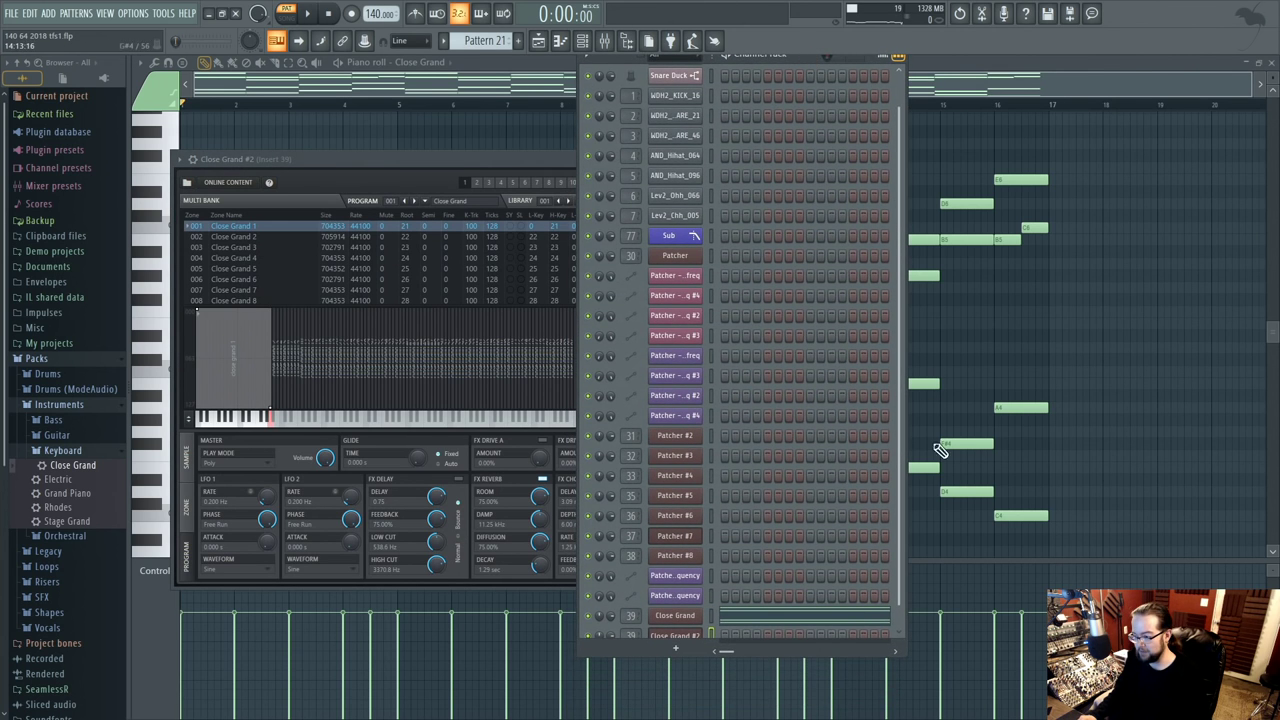
{"action": "left_click_drag", "start_coordinate": [903, 653], "coordinate": [932, 695]}
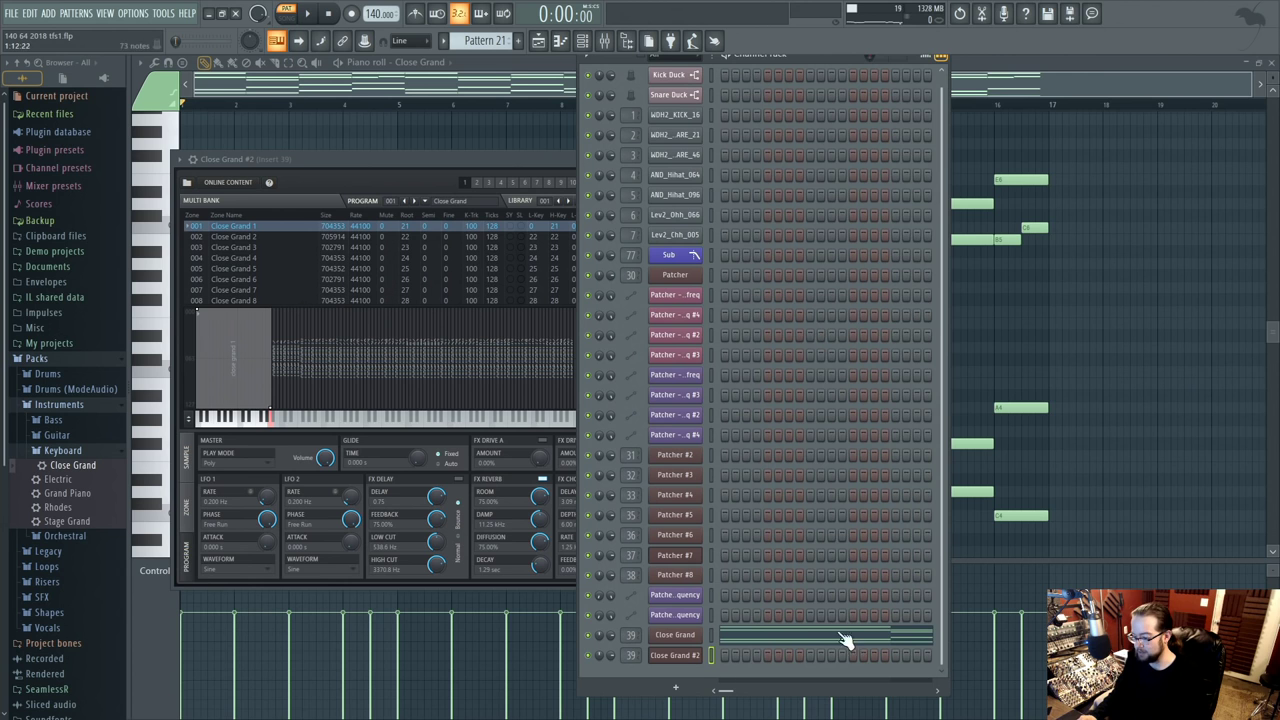
{"action": "left_click_drag", "start_coordinate": [715, 633], "coordinate": [718, 659]}
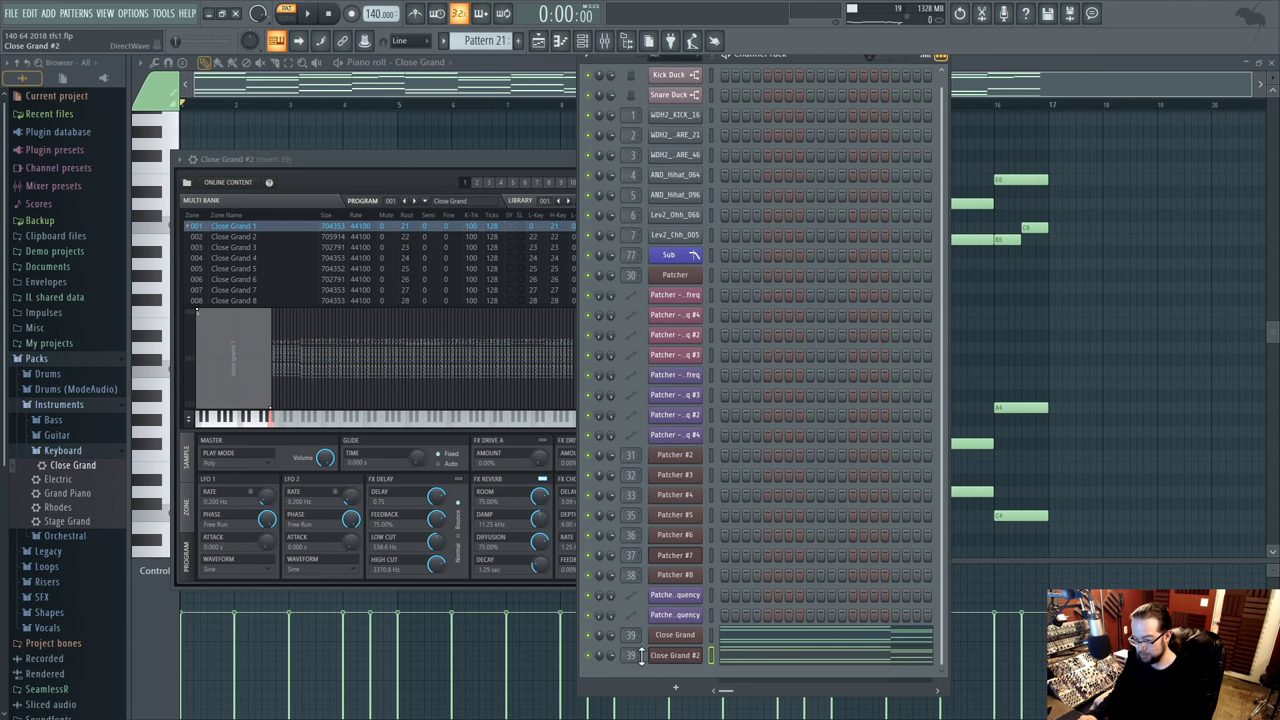
- In Close Grand #2's channel settings, turn on the upward arpeggiator with a range of 1 and audition Pattern 21
{"action": "left_click", "coordinate": [227, 159]}
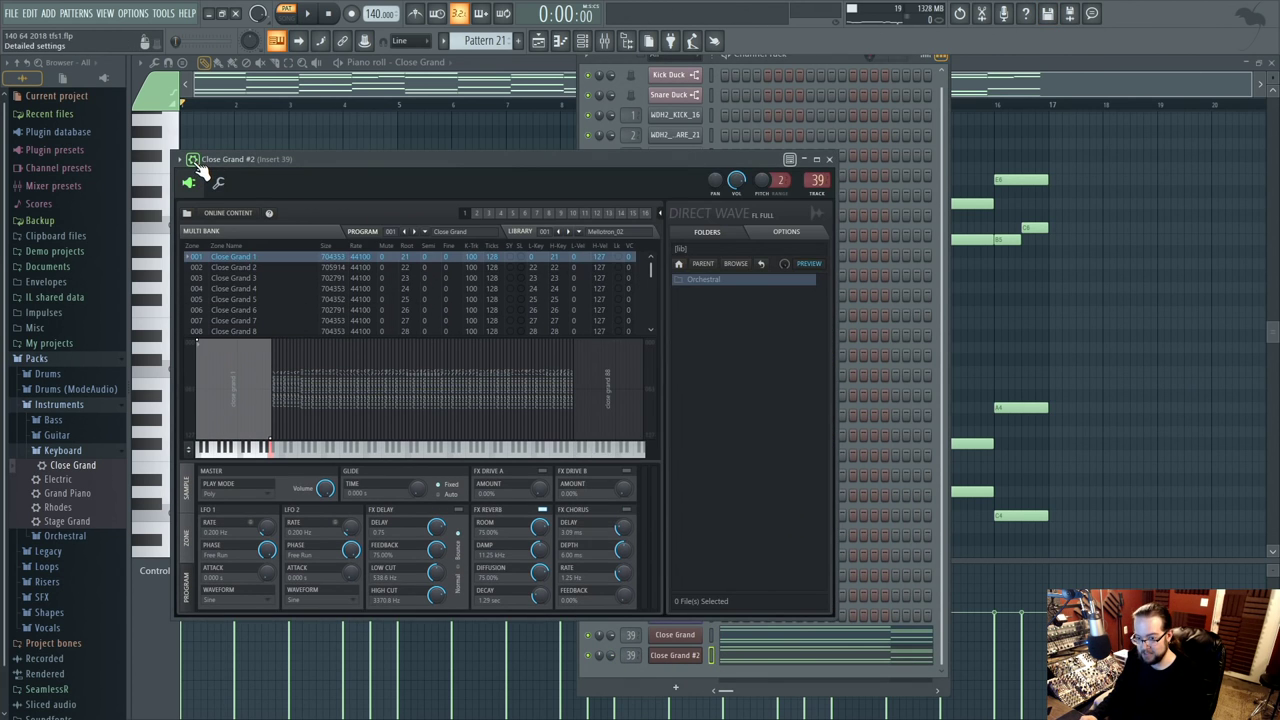
{"action": "left_click", "coordinate": [216, 186]}
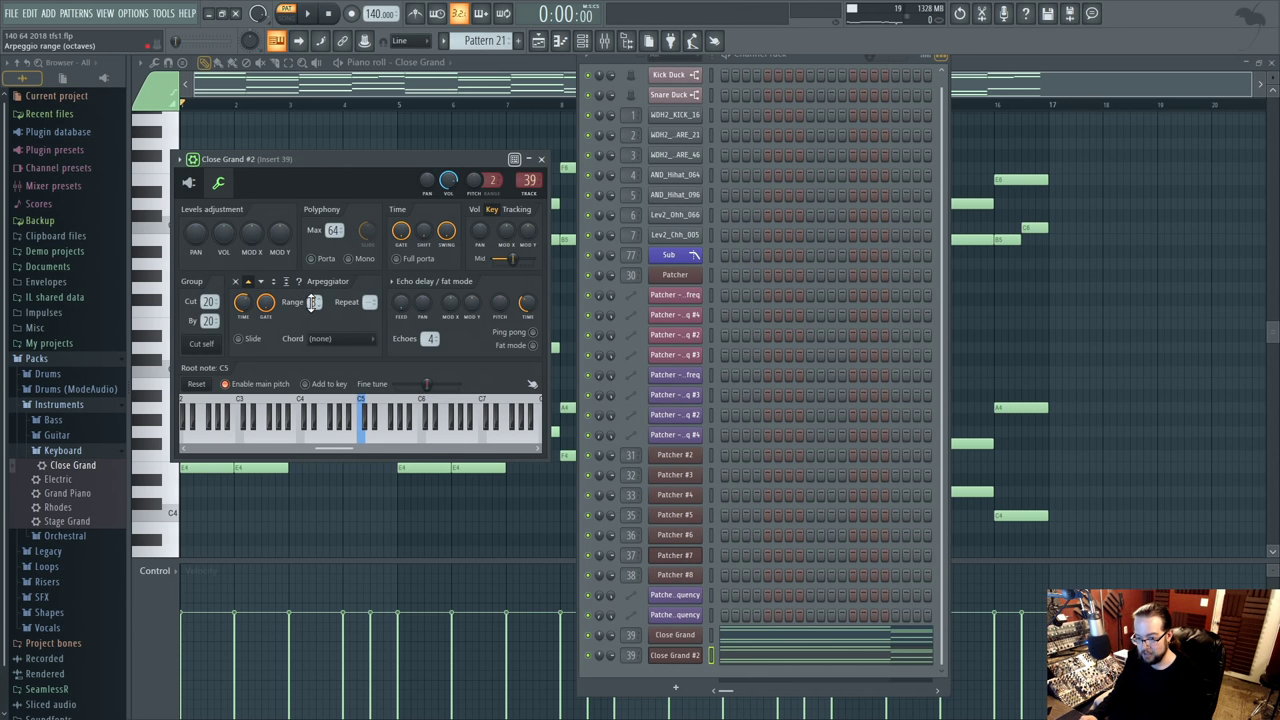
{"action": "left_click_drag", "start_coordinate": [314, 302], "coordinate": [314, 314]}
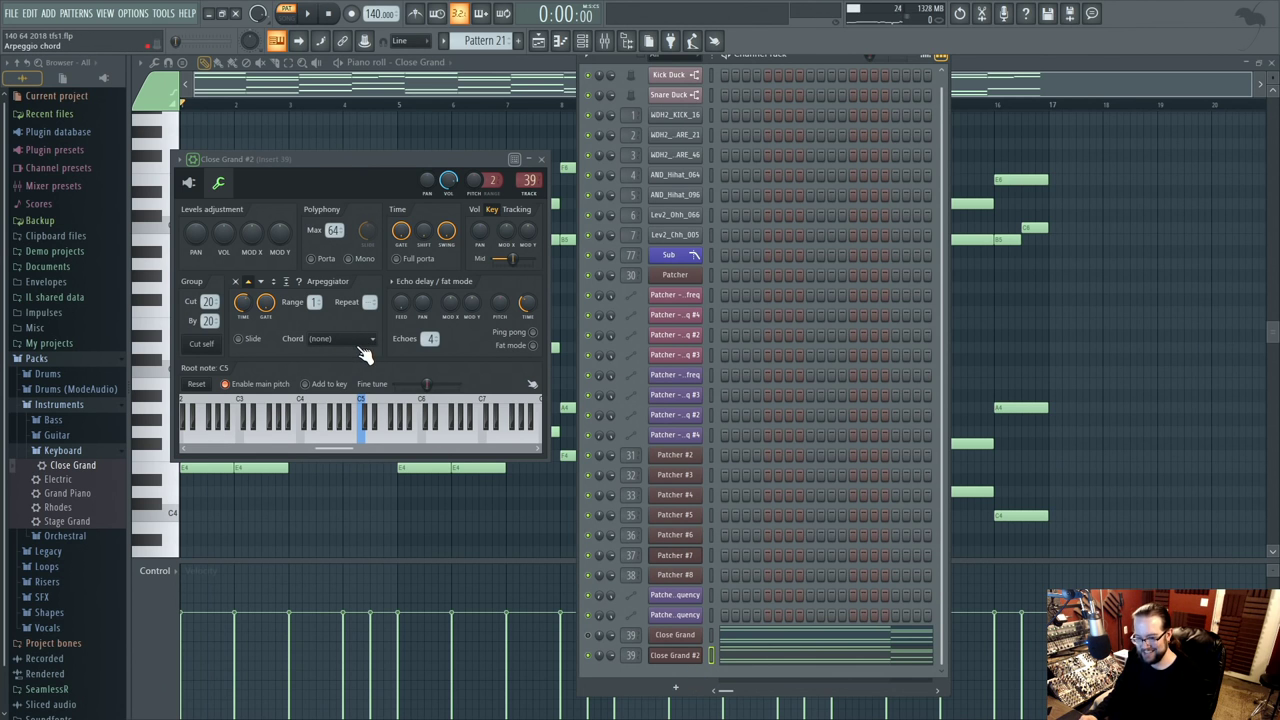
{"action": "key", "text": "space"}
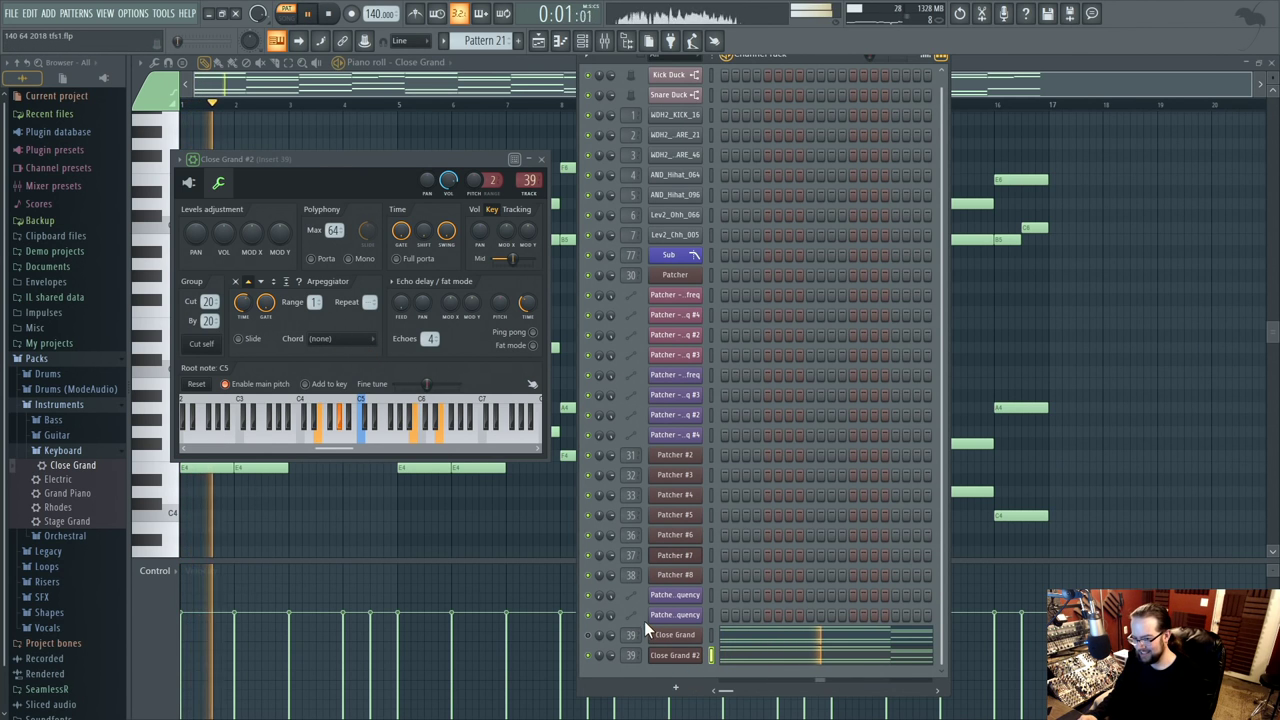
{"action": "key", "text": "space"}
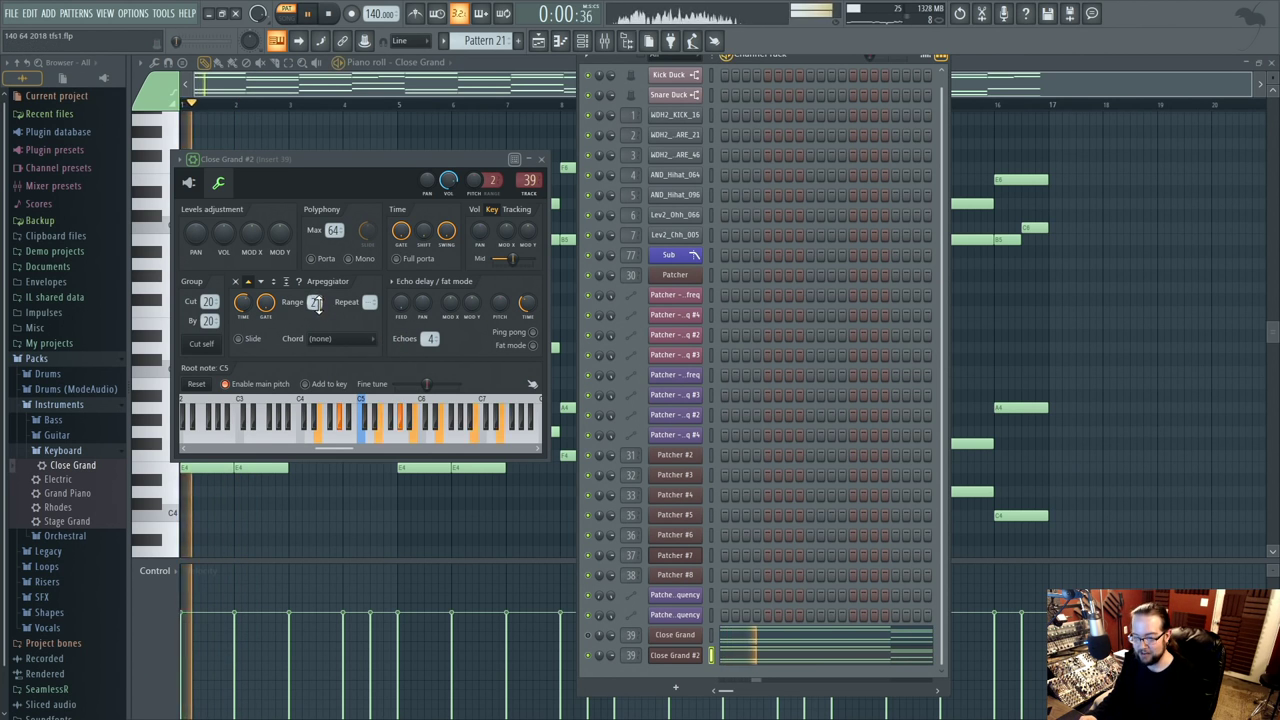
- Set Close Grand #2's arpeggio chord to Auto (sustain) and play the pattern
{"action": "left_click", "coordinate": [345, 338]}
{"action": "left_click", "coordinate": [338, 43]}
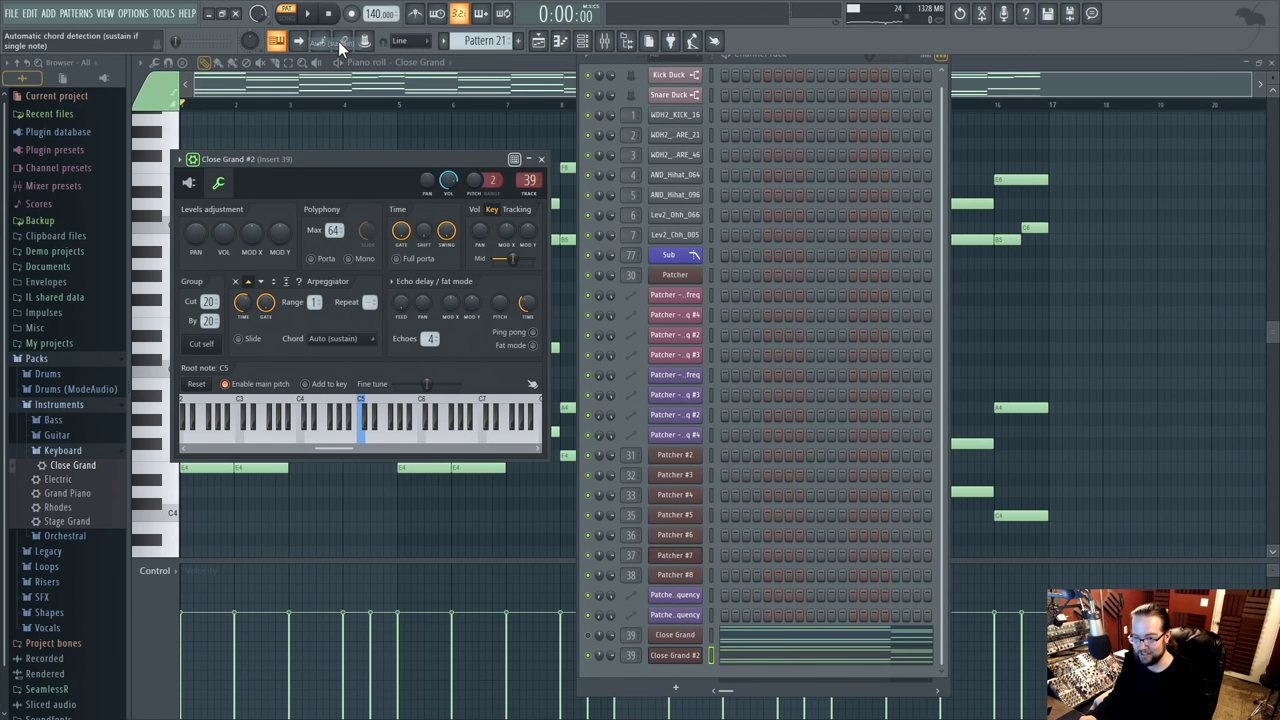
{"action": "left_click", "coordinate": [345, 338]}
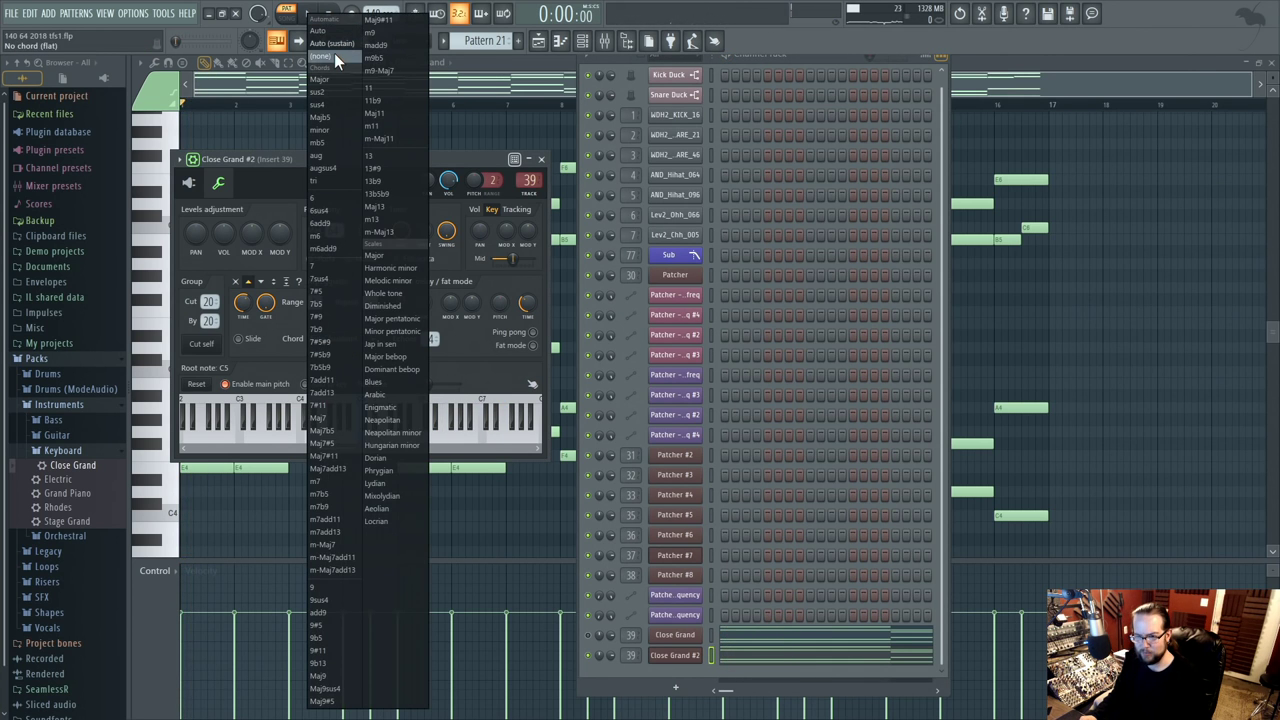
{"action": "left_click", "coordinate": [336, 45]}
{"action": "key", "text": "space"}
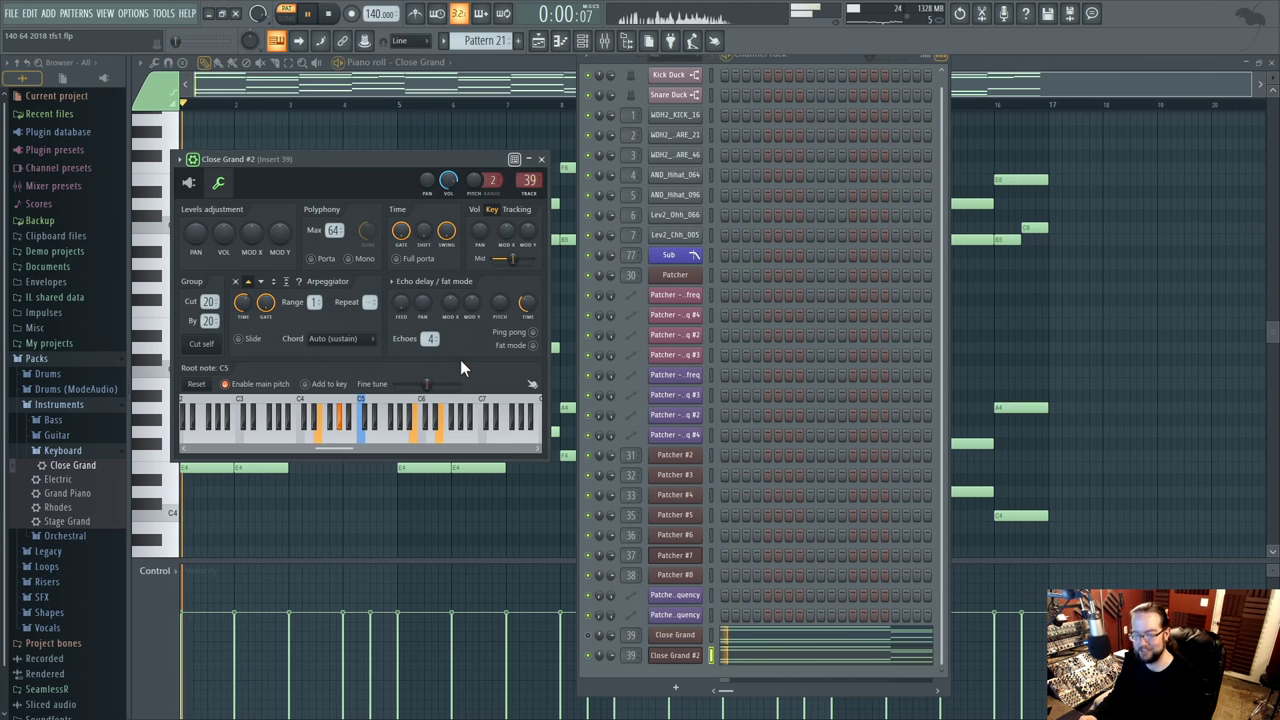
- Unmute Close Grand, set Close Grand #2's arpeggio direction to up-down with a range of 1, and bring up mixer Insert 39
{"action": "left_click", "coordinate": [297, 282]}
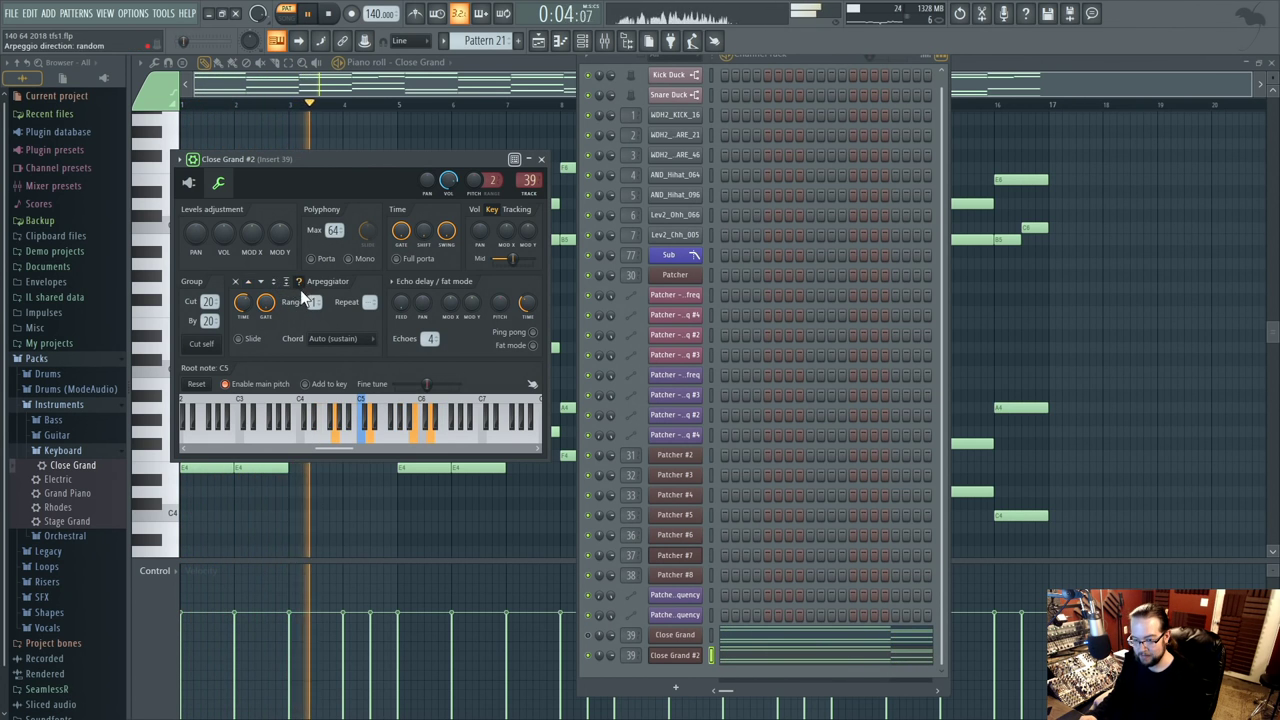
{"action": "left_click", "coordinate": [597, 632]}
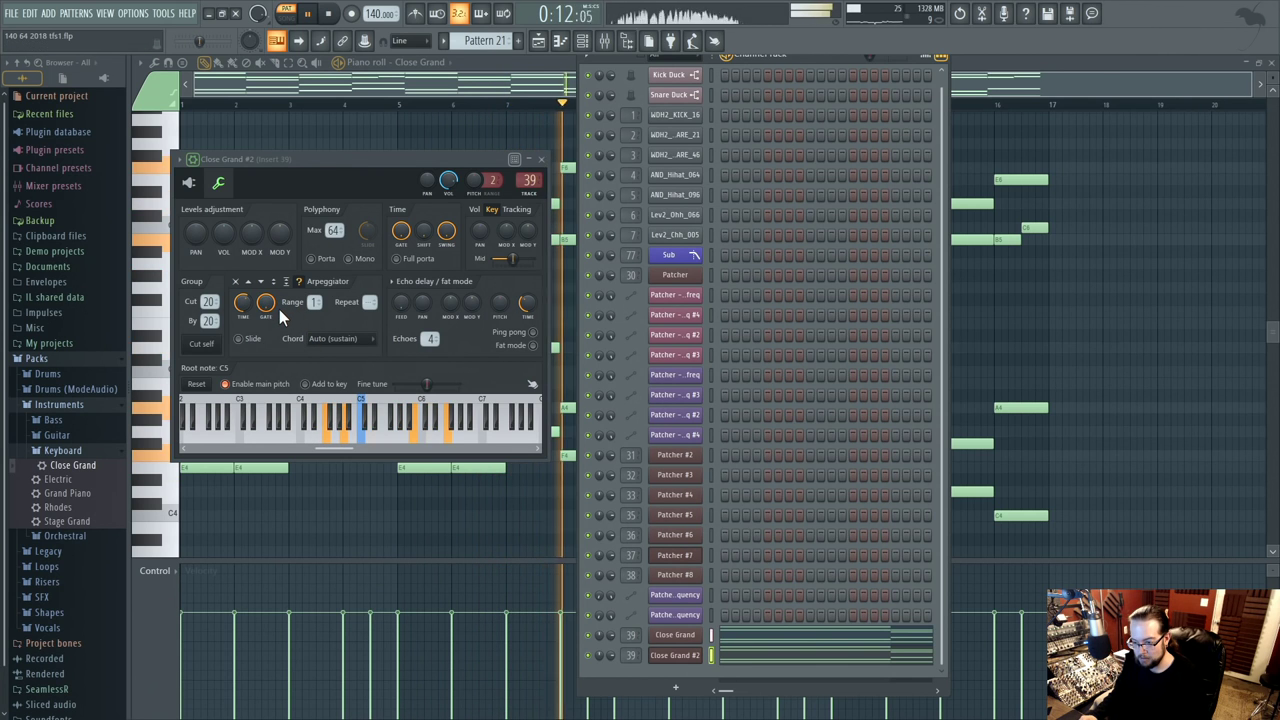
{"action": "key", "text": "space"}
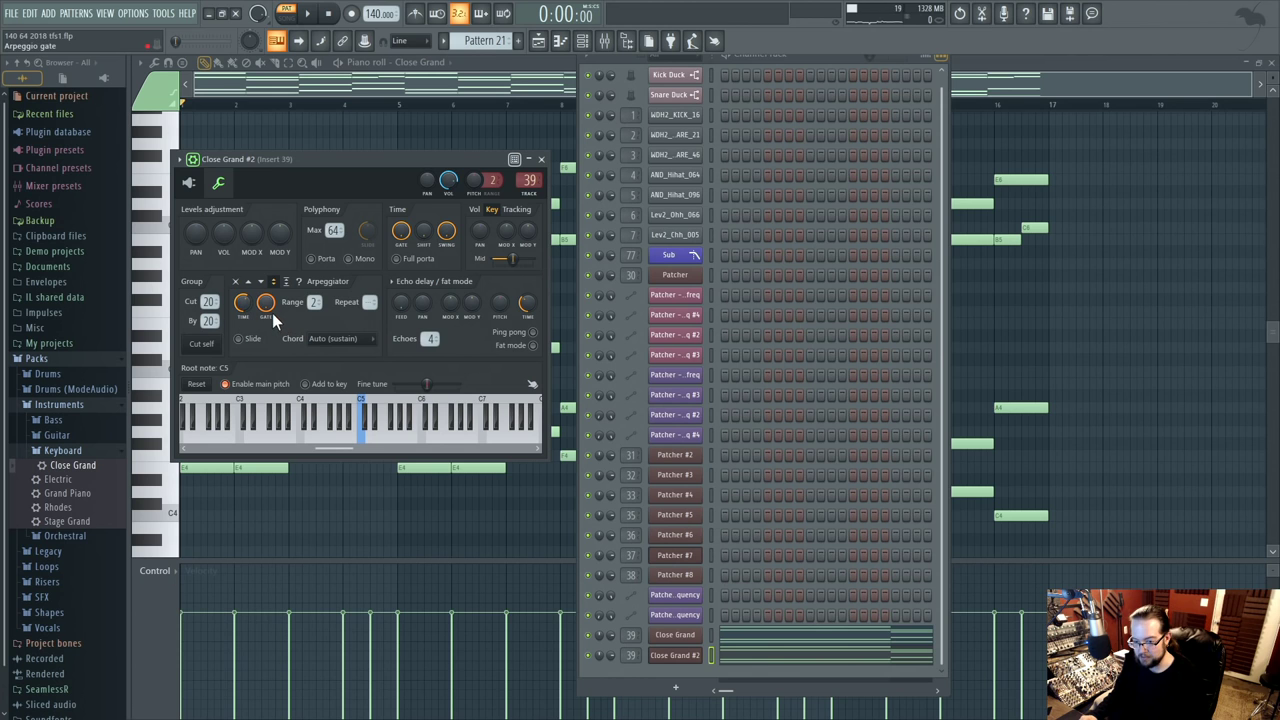
{"action": "key", "text": "space"}
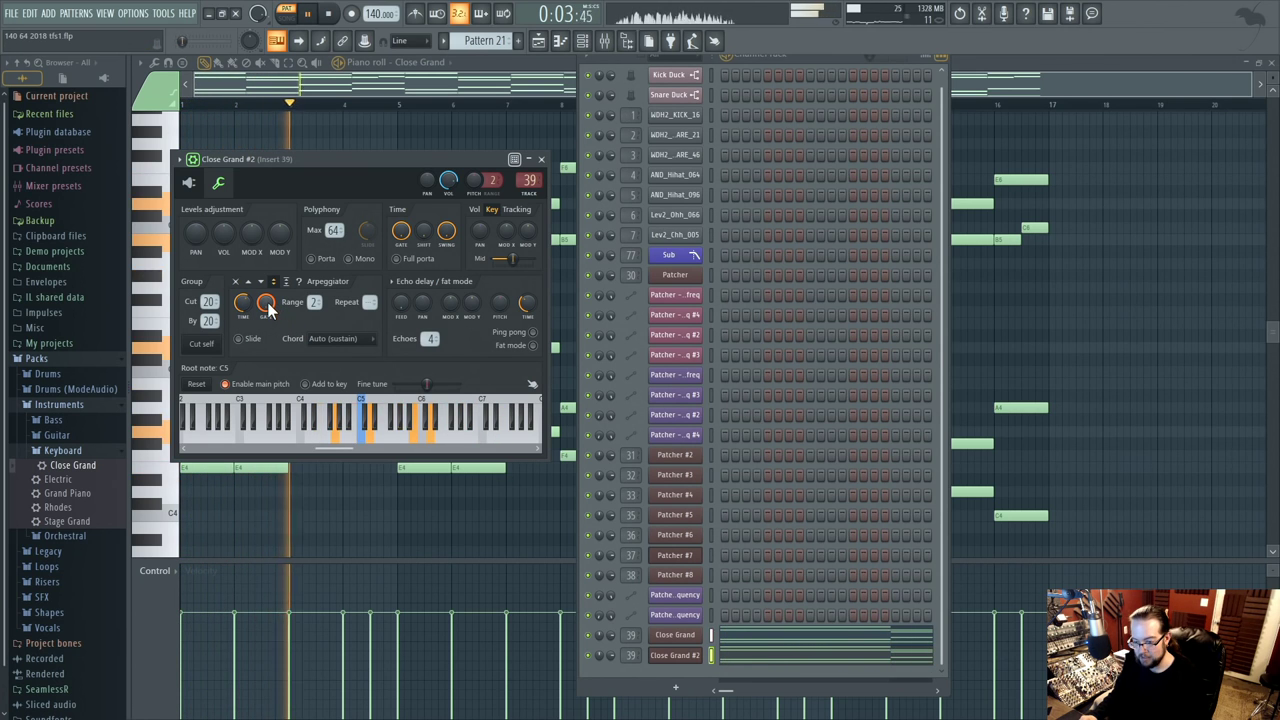
{"action": "key", "text": "space"}
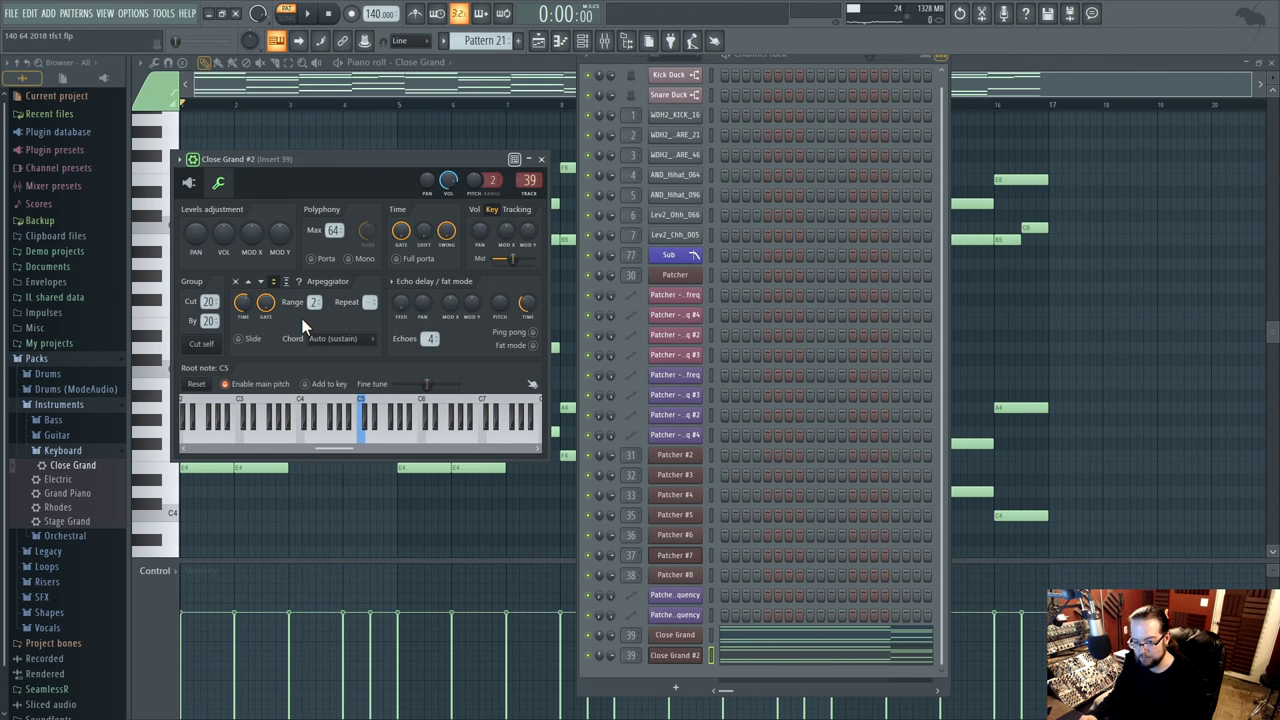
{"action": "key", "text": "space"}
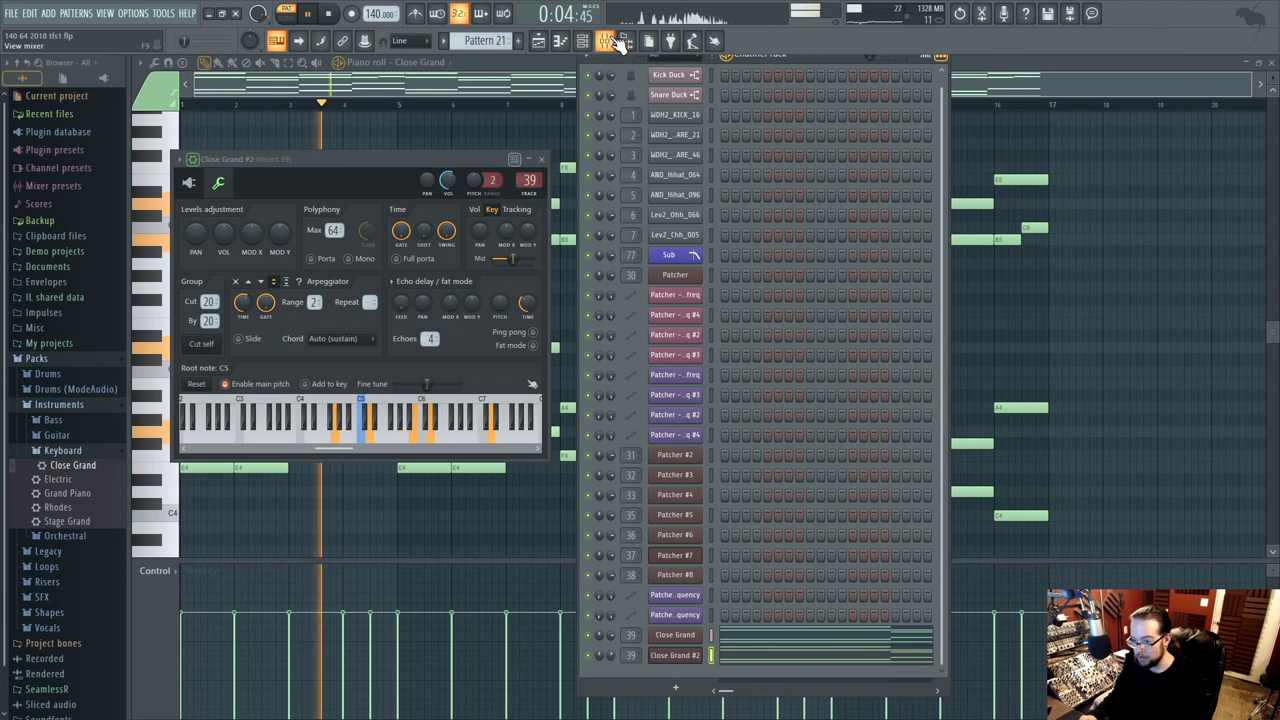
{"action": "double_click", "coordinate": [629, 655]}
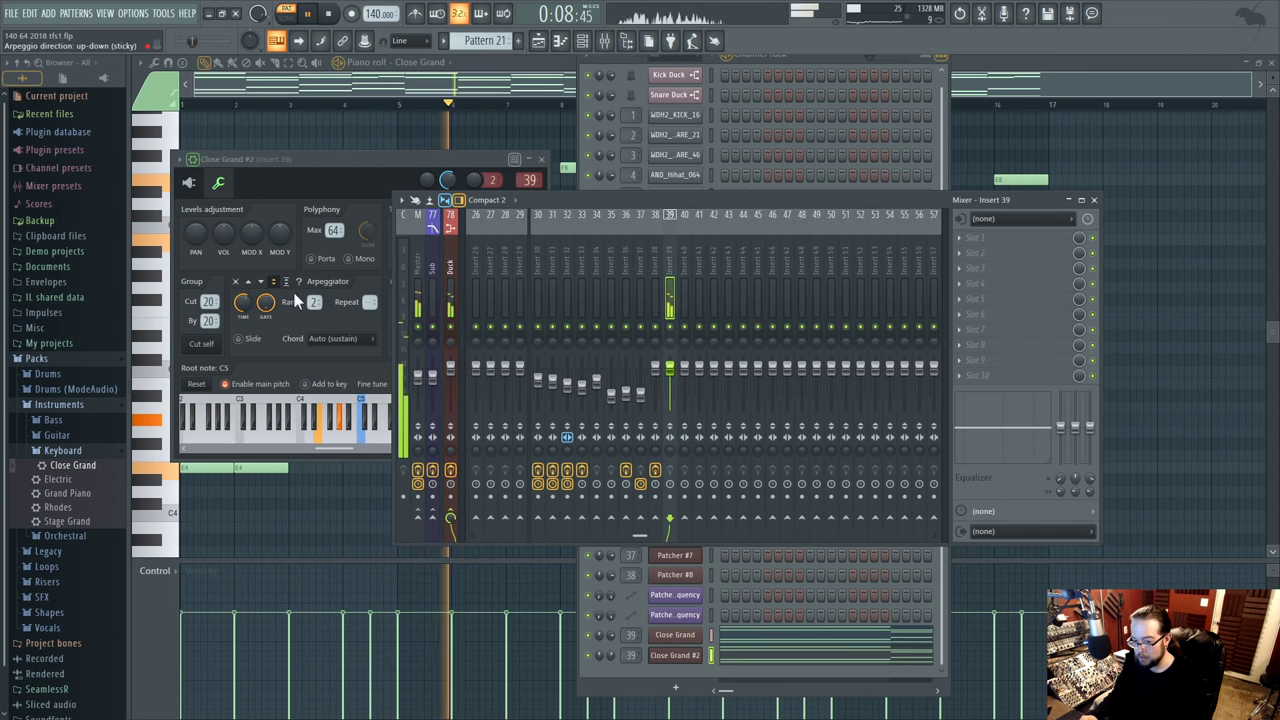
{"action": "left_click_drag", "start_coordinate": [314, 302], "coordinate": [314, 310]}
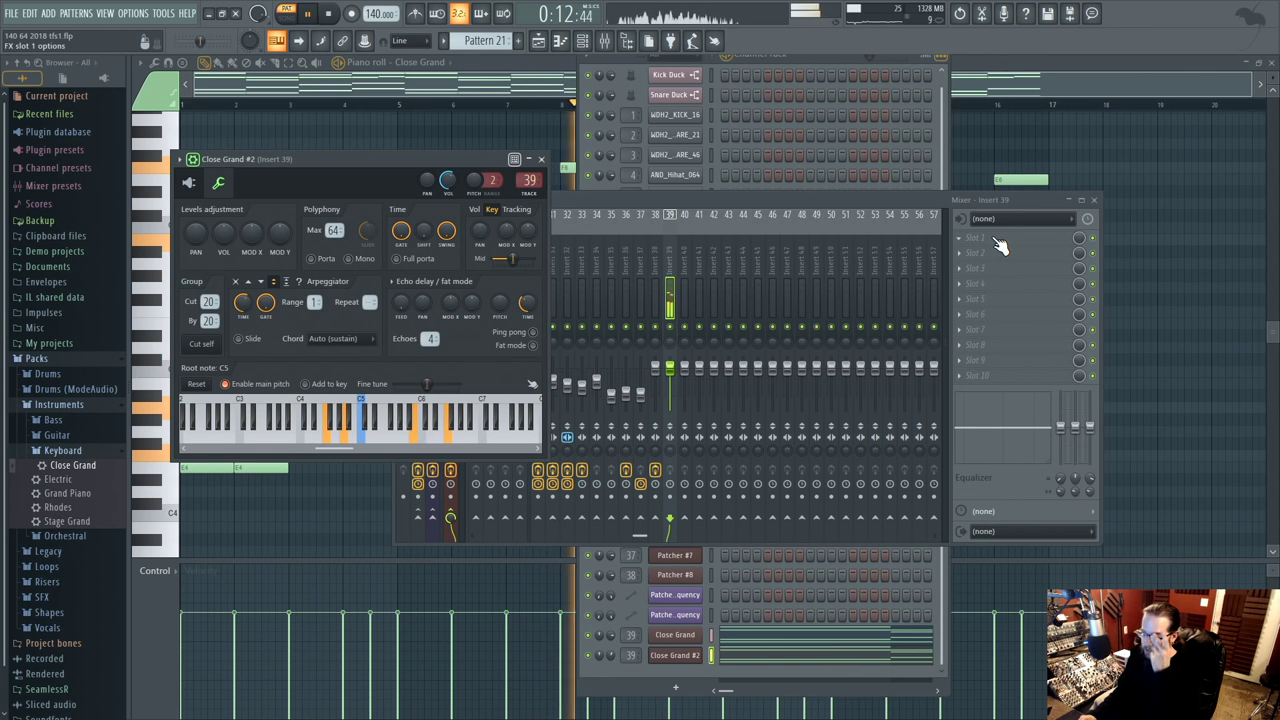
- Add Fruity Reeverb 2 to the first effect slot of Insert 39, adjust its wet and dry levels, and stop playback
{"action": "left_click", "coordinate": [998, 242]}
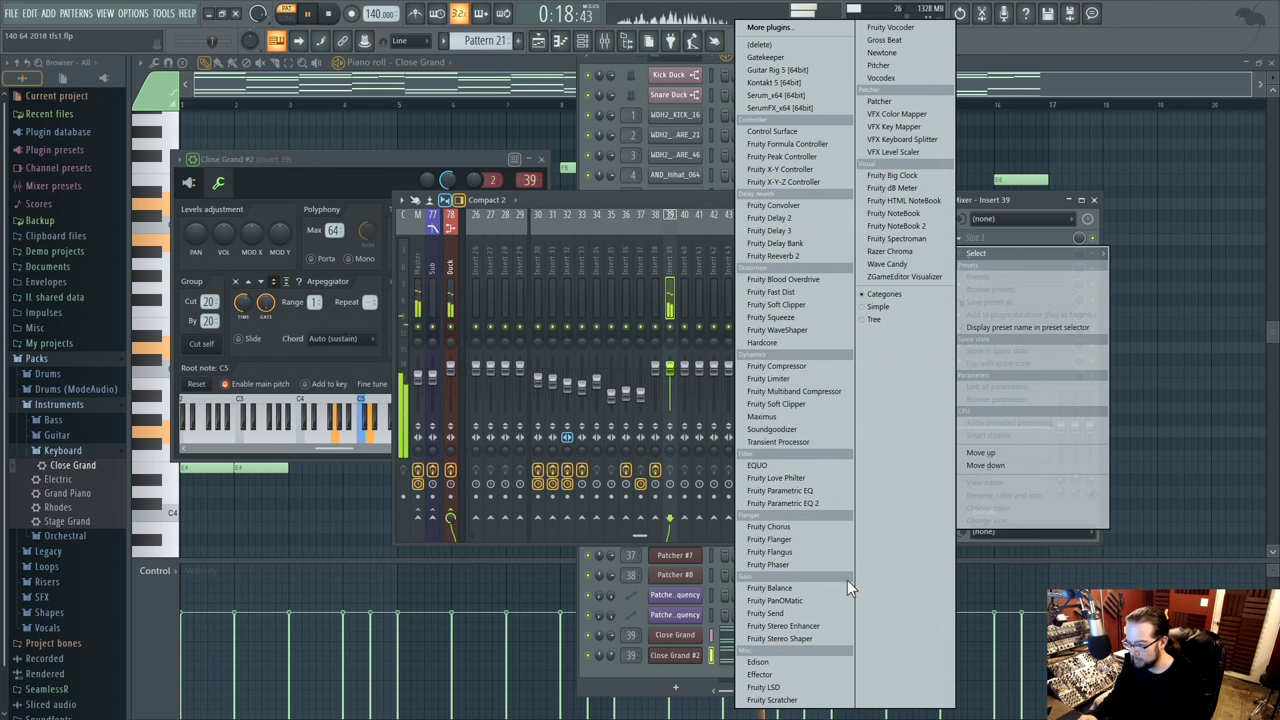
{"action": "left_click", "coordinate": [830, 257]}
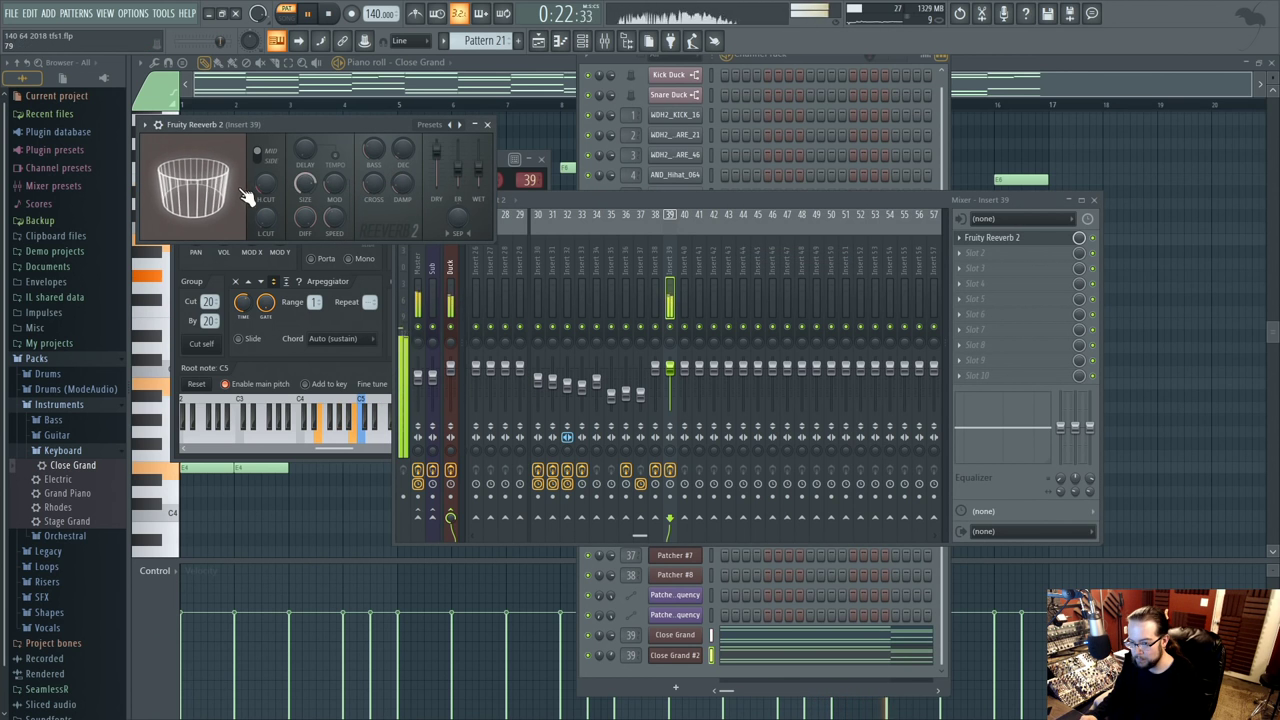
{"action": "left_click_drag", "start_coordinate": [480, 165], "coordinate": [479, 157]}
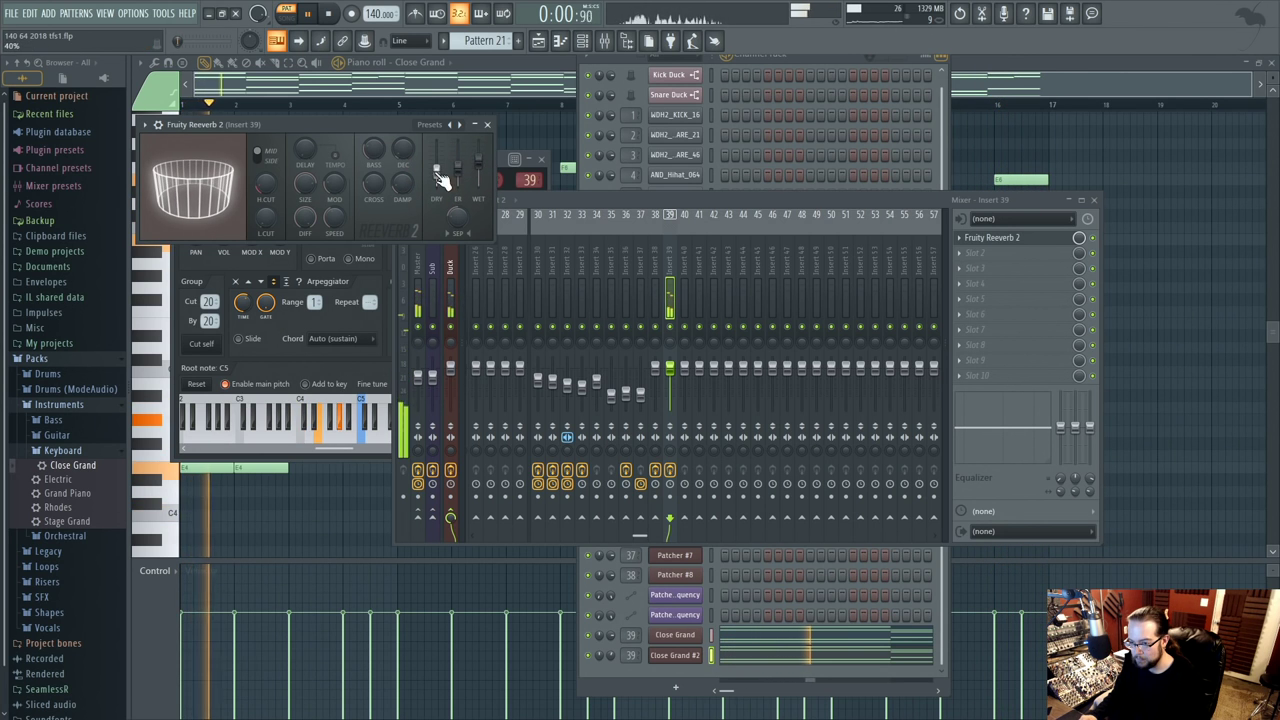
{"action": "left_click_drag", "start_coordinate": [440, 166], "coordinate": [437, 162]}
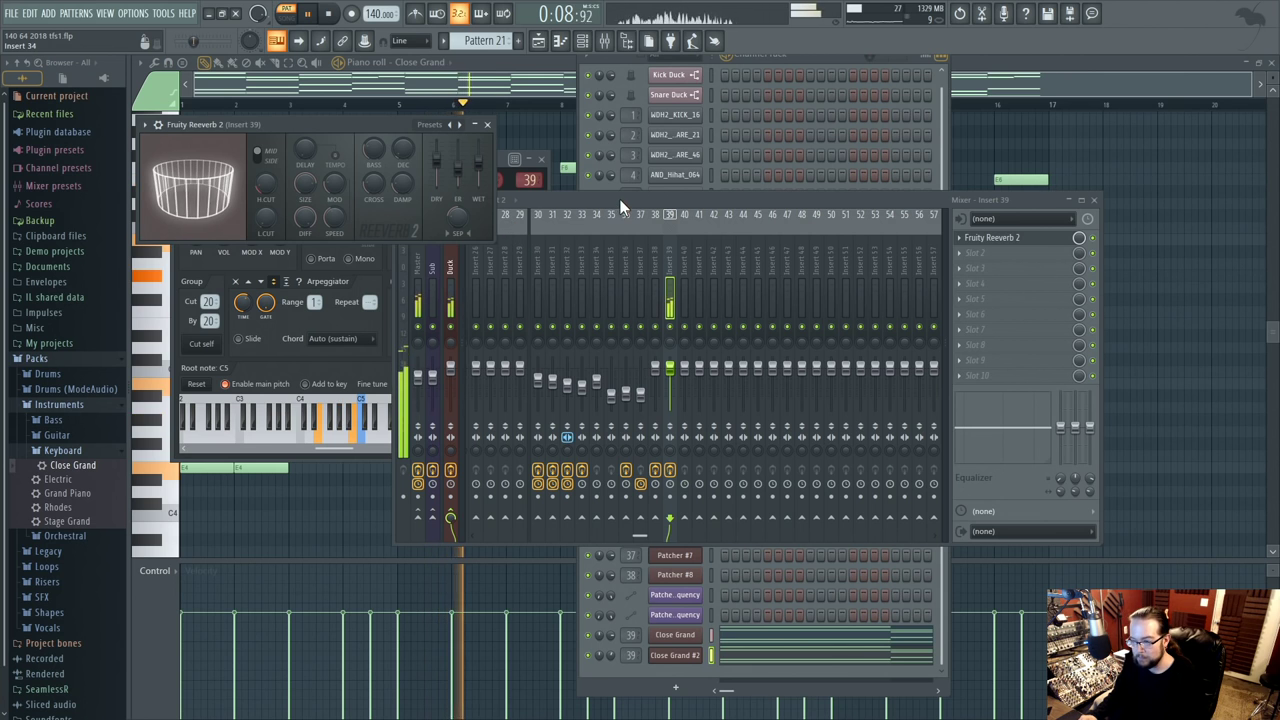
{"action": "left_click", "coordinate": [511, 220]}
{"action": "key", "text": "space"}
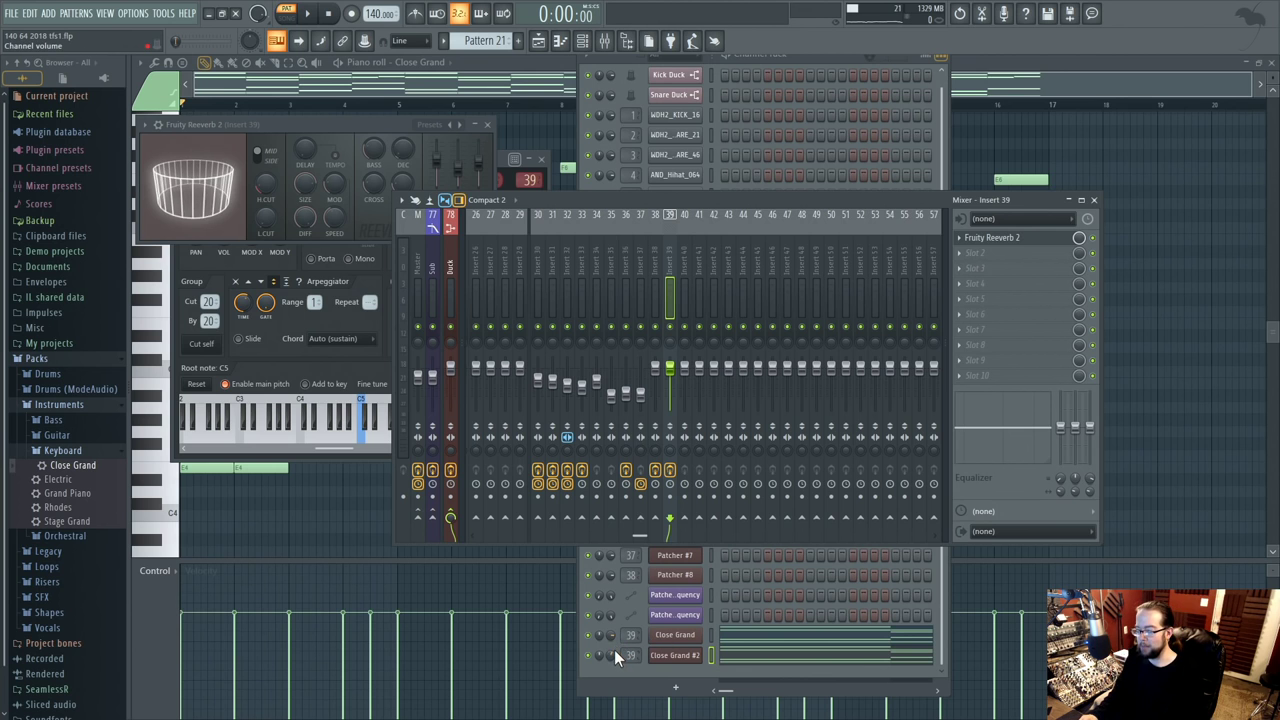
- Bring the channel rack forward and view Patcher #7's map with its Harmor instrument
{"action": "left_click", "coordinate": [612, 653]}
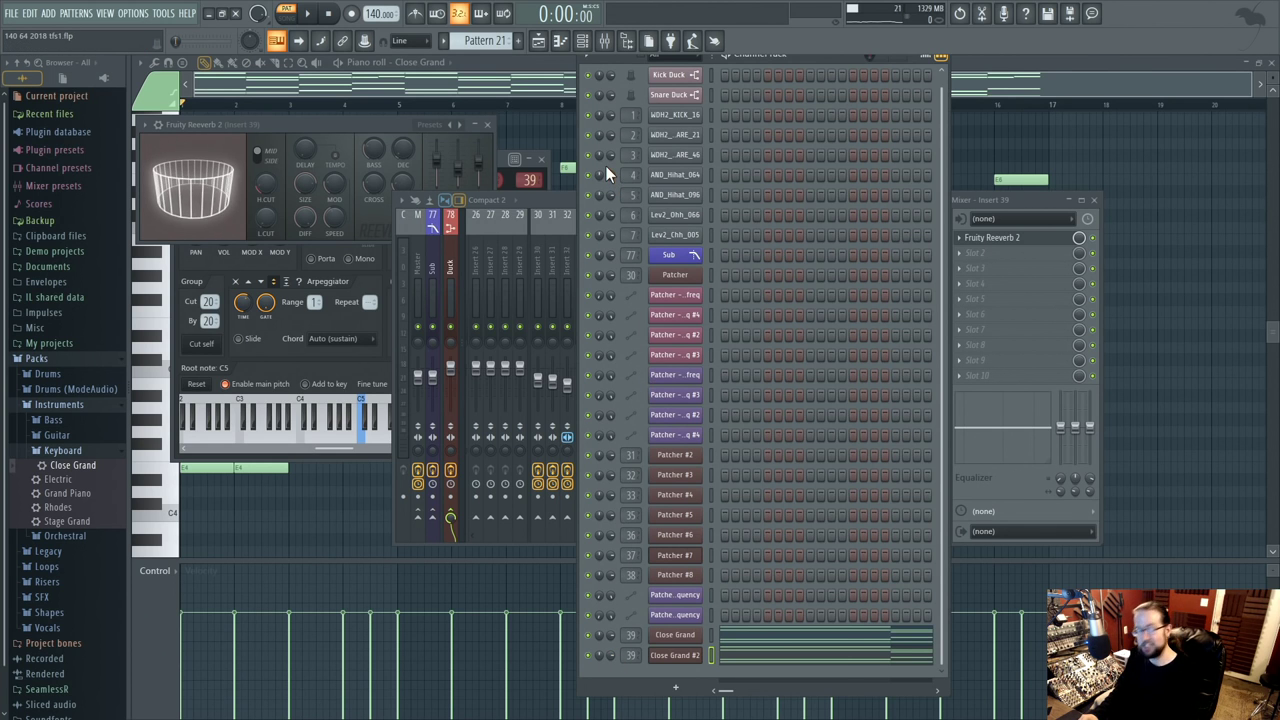
{"action": "left_click_drag", "start_coordinate": [798, 54], "coordinate": [807, 75]}
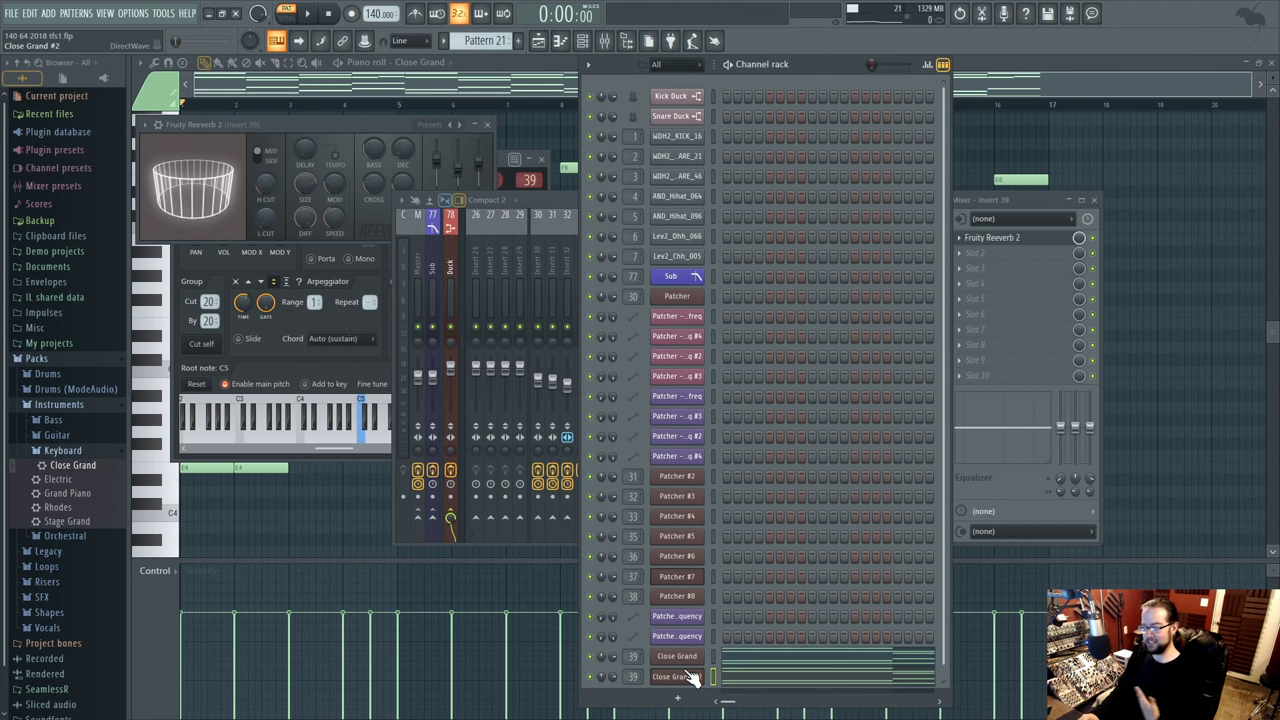
{"action": "left_click", "coordinate": [678, 580]}
{"action": "left_click", "coordinate": [421, 402]}
{"action": "left_click", "coordinate": [928, 372]}
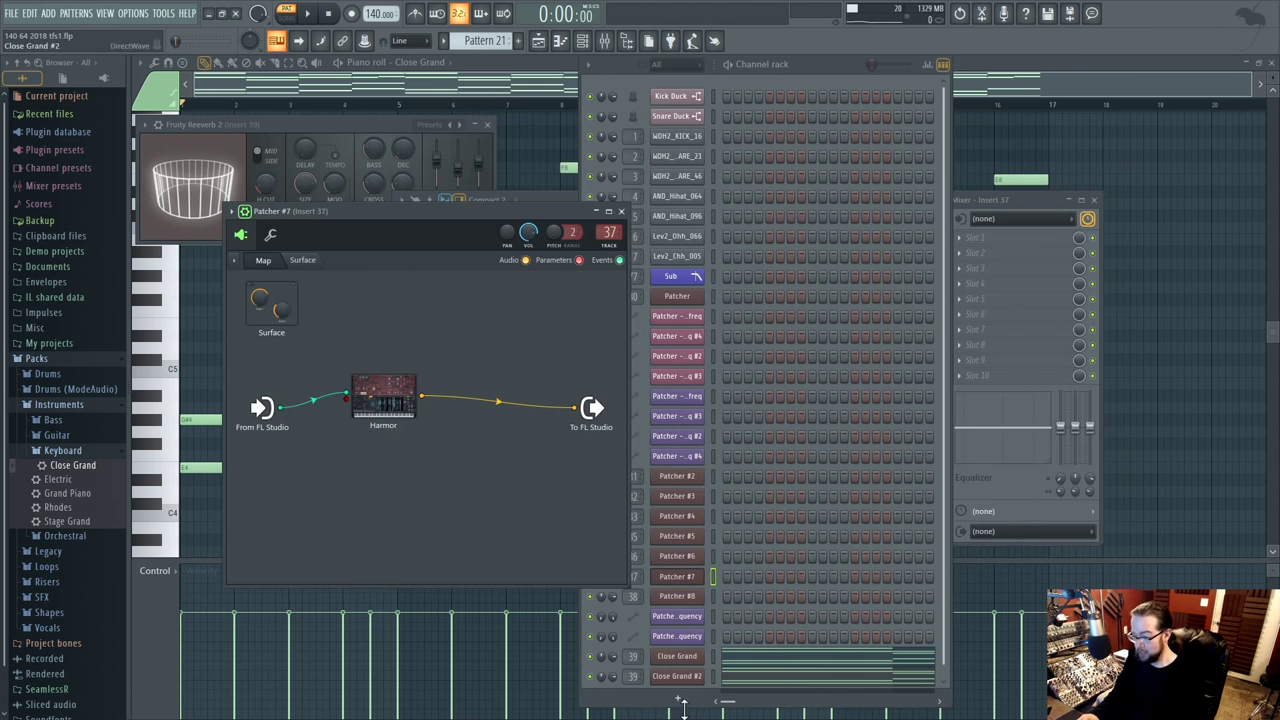
{"action": "left_click", "coordinate": [1117, 131]}
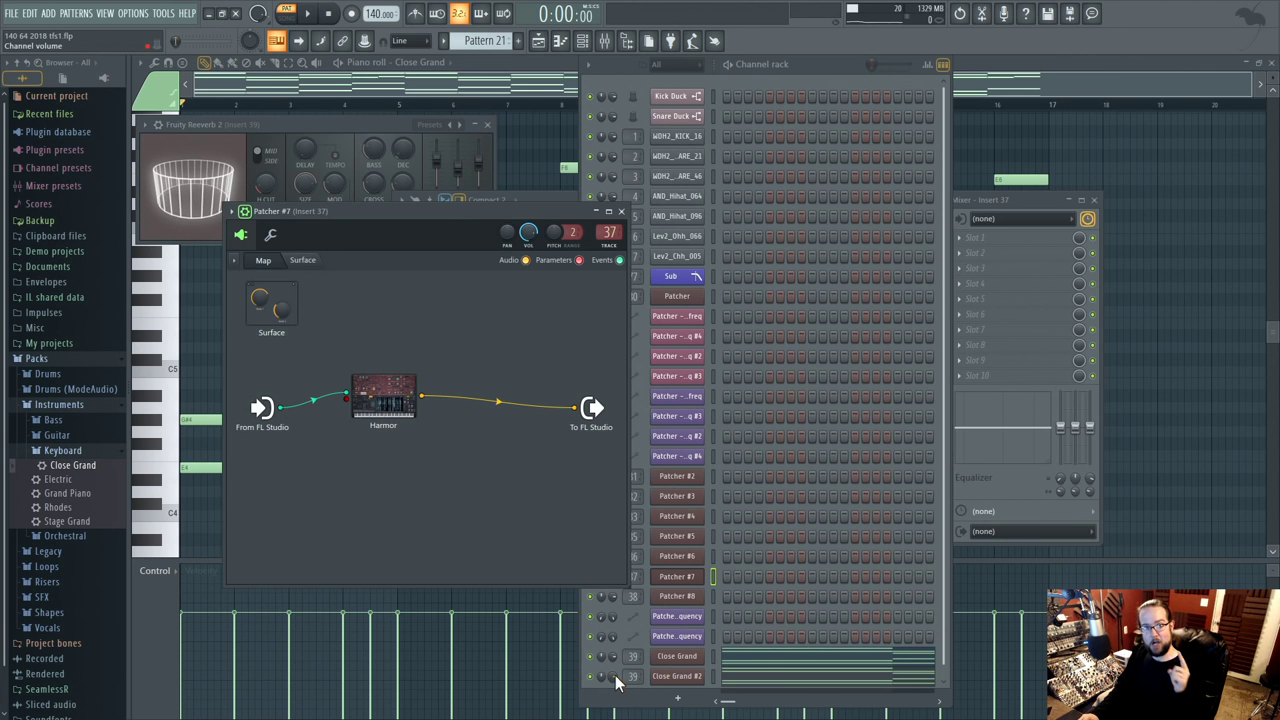
- Place Pattern 21 in the playlist on Track 6, starting at bar 1
{"action": "key", "text": "F5"}
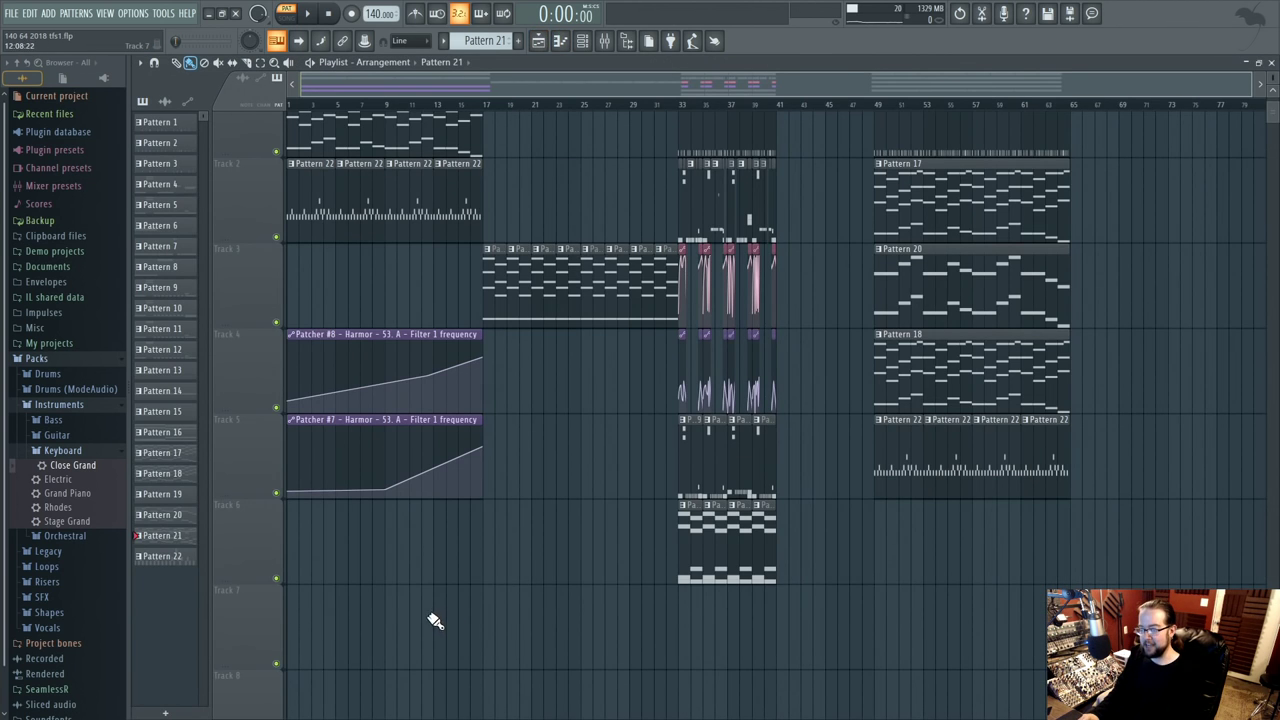
{"action": "left_click", "coordinate": [355, 598]}
{"action": "left_click_drag", "start_coordinate": [355, 598], "coordinate": [334, 506]}
- Inspect Close Grand #2's notes and velocities in the piano roll, and return to the playlist with the channel rack shown
{"action": "left_click", "coordinate": [582, 40]}
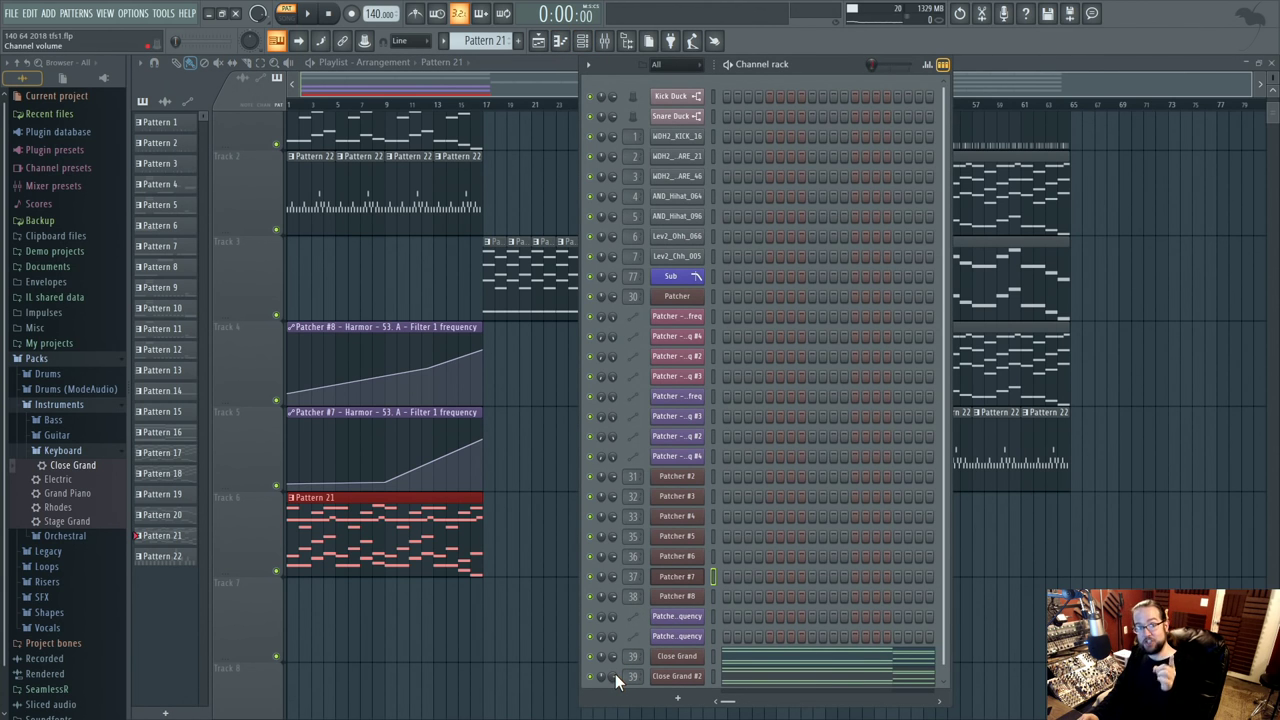
{"action": "left_click", "coordinate": [740, 680]}
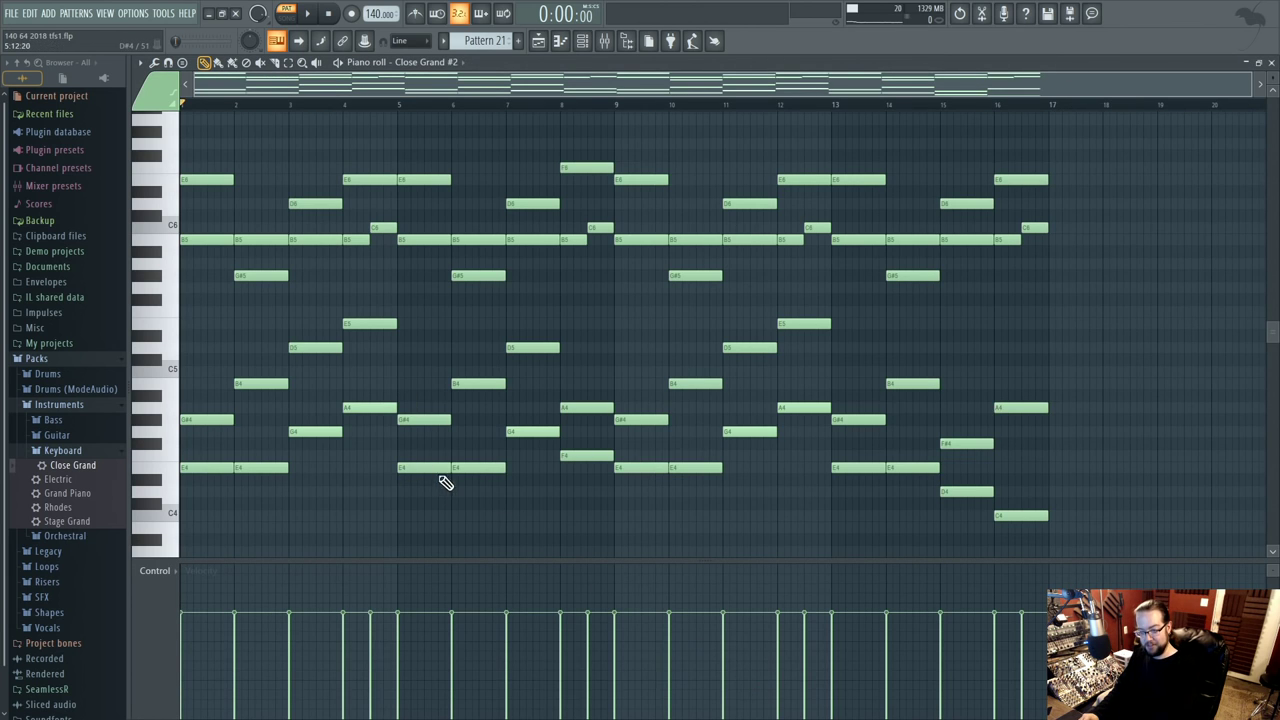
{"action": "mouse_move", "coordinate": [452, 640]}
{"action": "left_mouse_down"}
{"action": "mouse_move", "coordinate": [449, 651]}
{"action": "mouse_move", "coordinate": [494, 630]}
{"action": "mouse_move", "coordinate": [460, 620]}
{"action": "mouse_move", "coordinate": [626, 611]}
{"action": "left_mouse_up"}
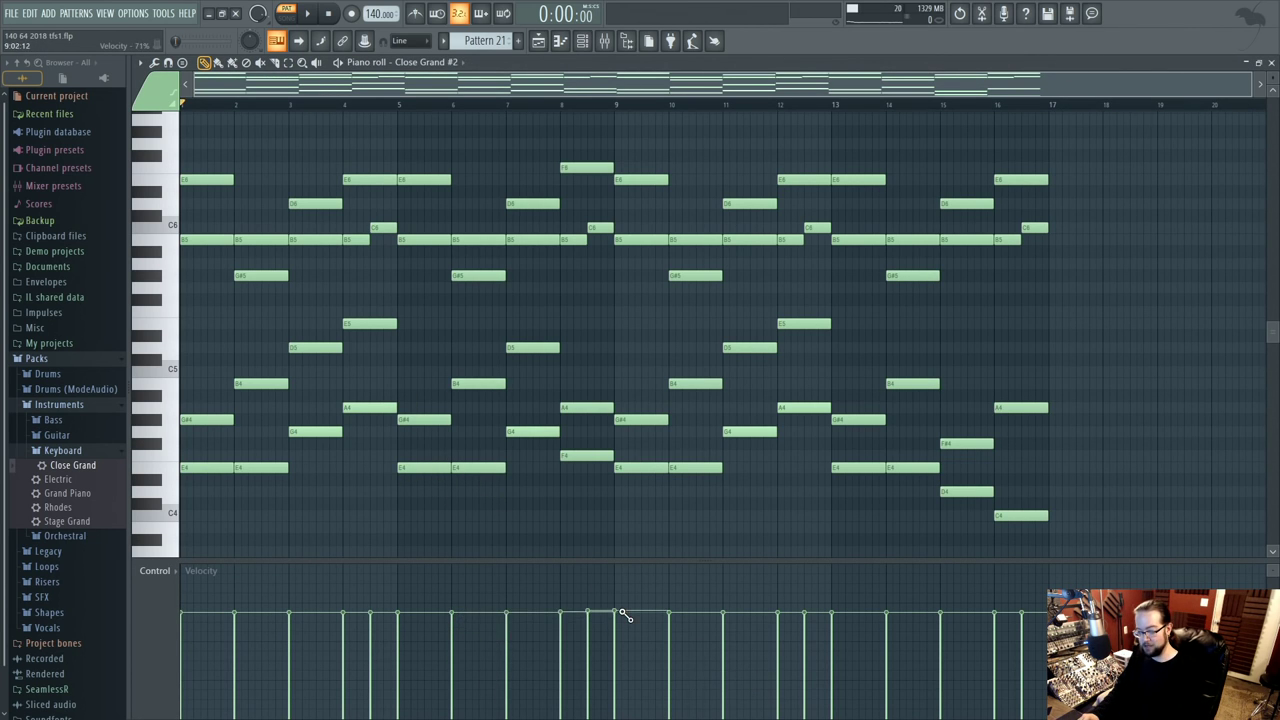
{"action": "left_click", "coordinate": [538, 40]}
{"action": "left_click", "coordinate": [582, 40]}
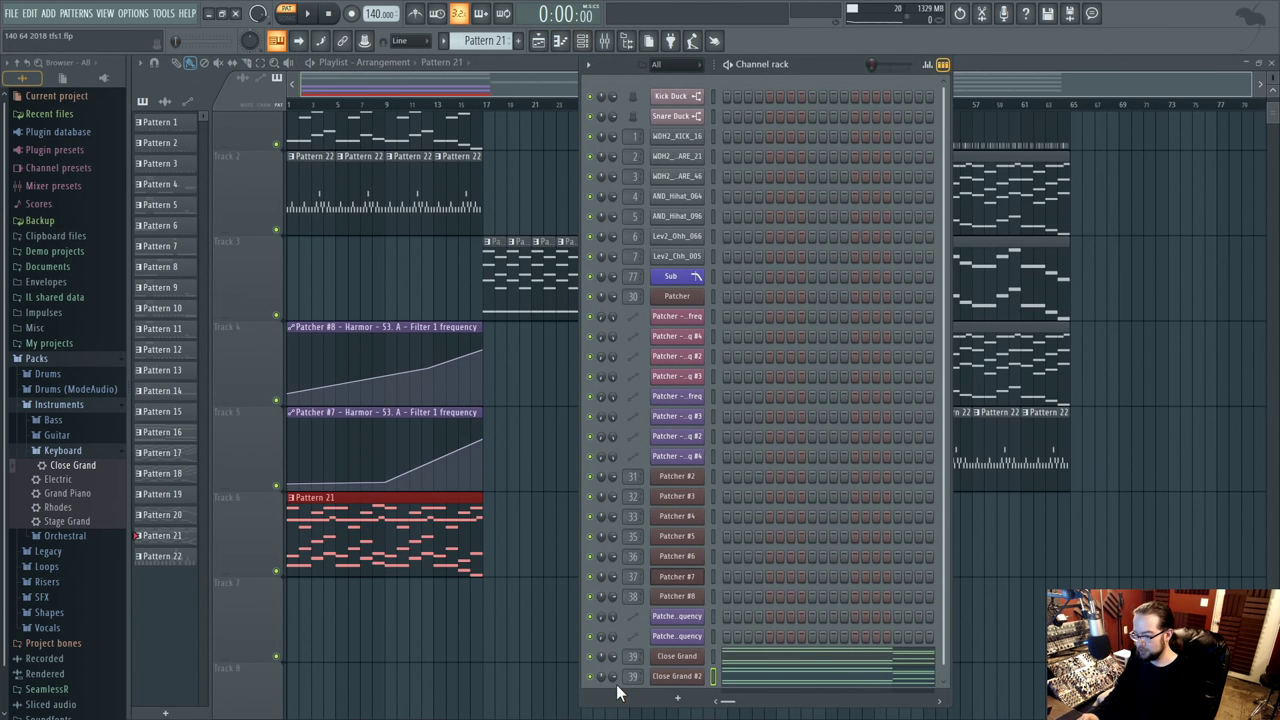
- Create an automation clip for Close Grand #2's channel volume on Track 7 and lower its start point to zero
{"action": "right_click", "coordinate": [616, 678]}
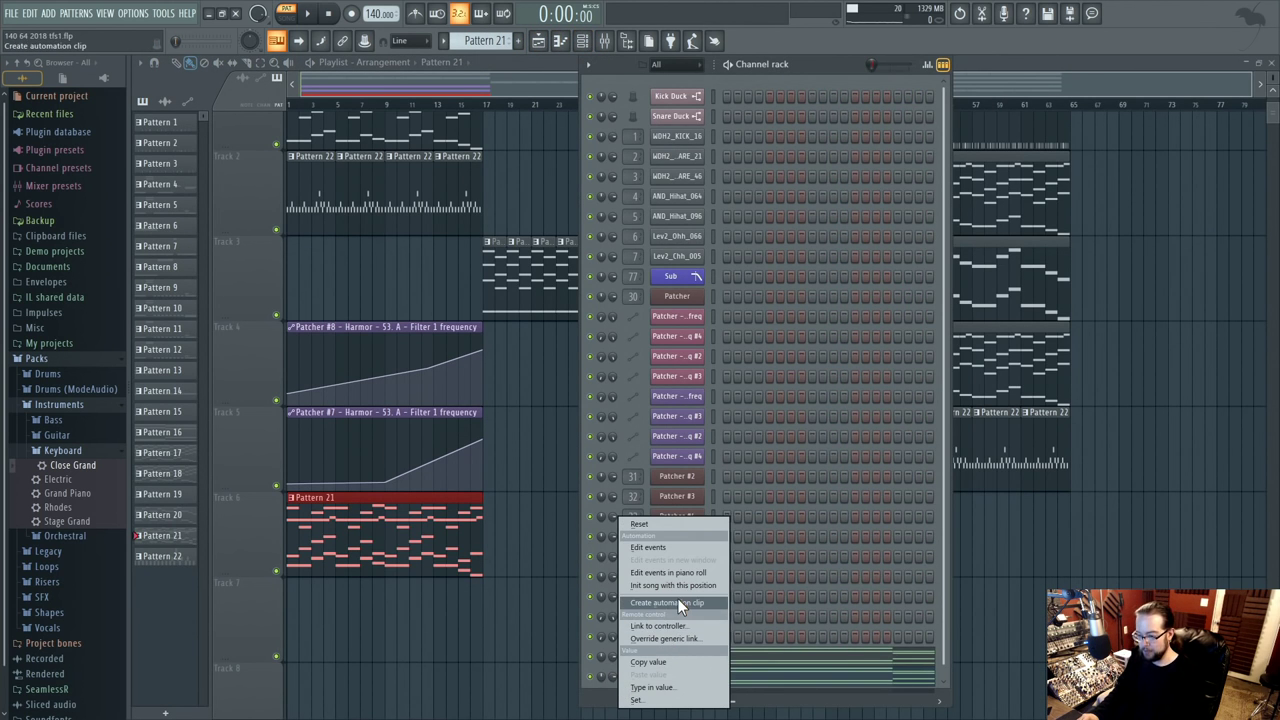
{"action": "left_click", "coordinate": [675, 599]}
{"action": "left_click", "coordinate": [508, 545]}
{"action": "left_click_drag", "start_coordinate": [289, 606], "coordinate": [289, 660]}
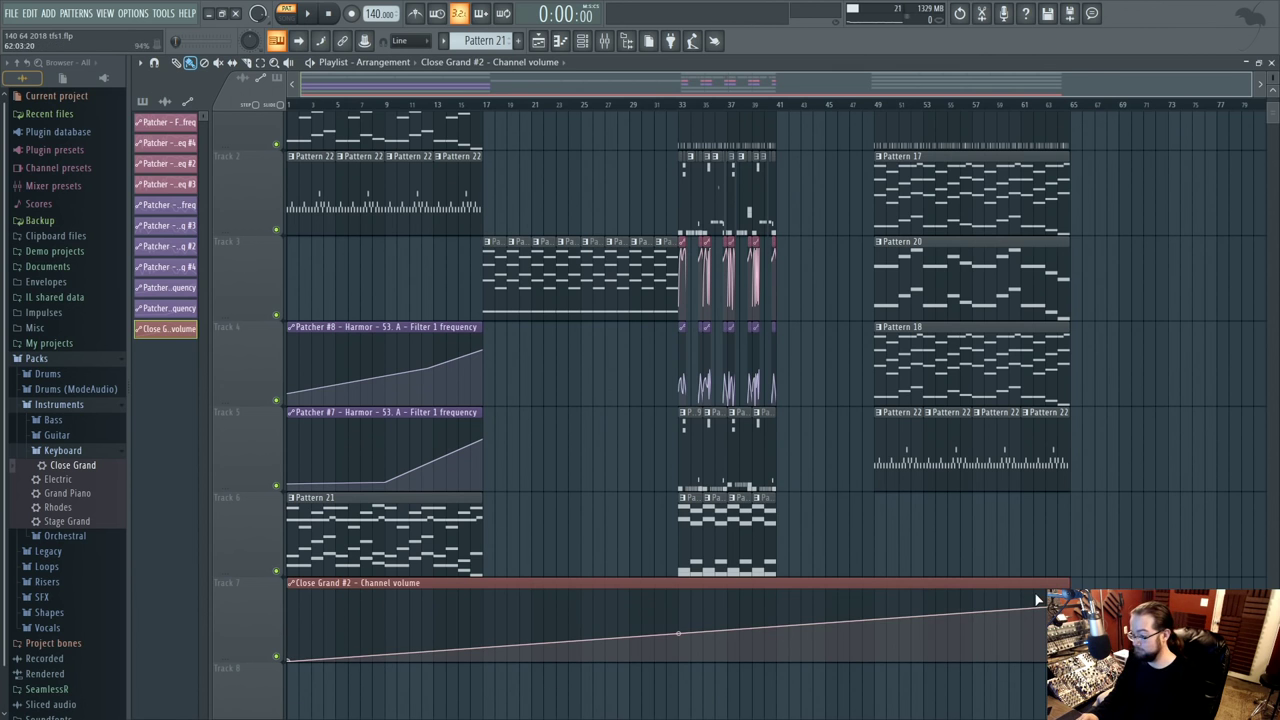
- Shorten the Close Grand #2 volume automation clip to end at bar 17 and start playback
{"action": "left_click_drag", "start_coordinate": [1068, 620], "coordinate": [485, 606]}
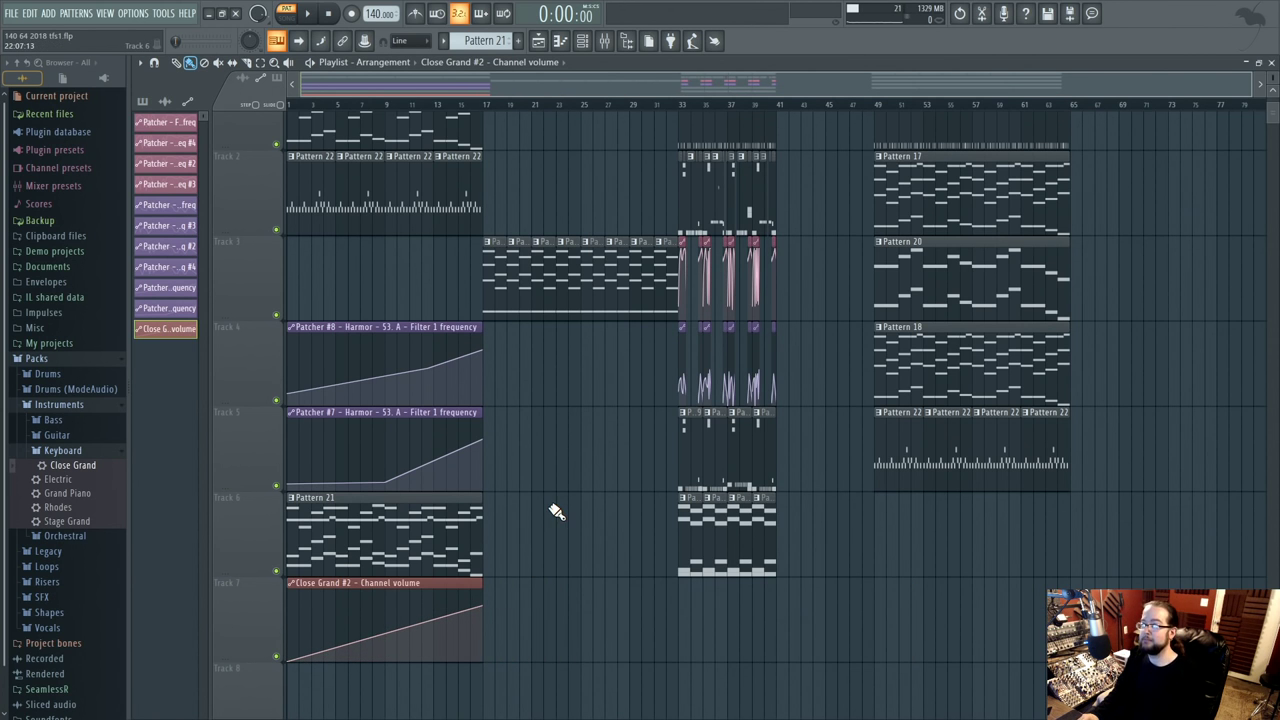
{"action": "scroll", "coordinate": [585, 522], "scroll_direction": "up", "scroll_amount": 1}
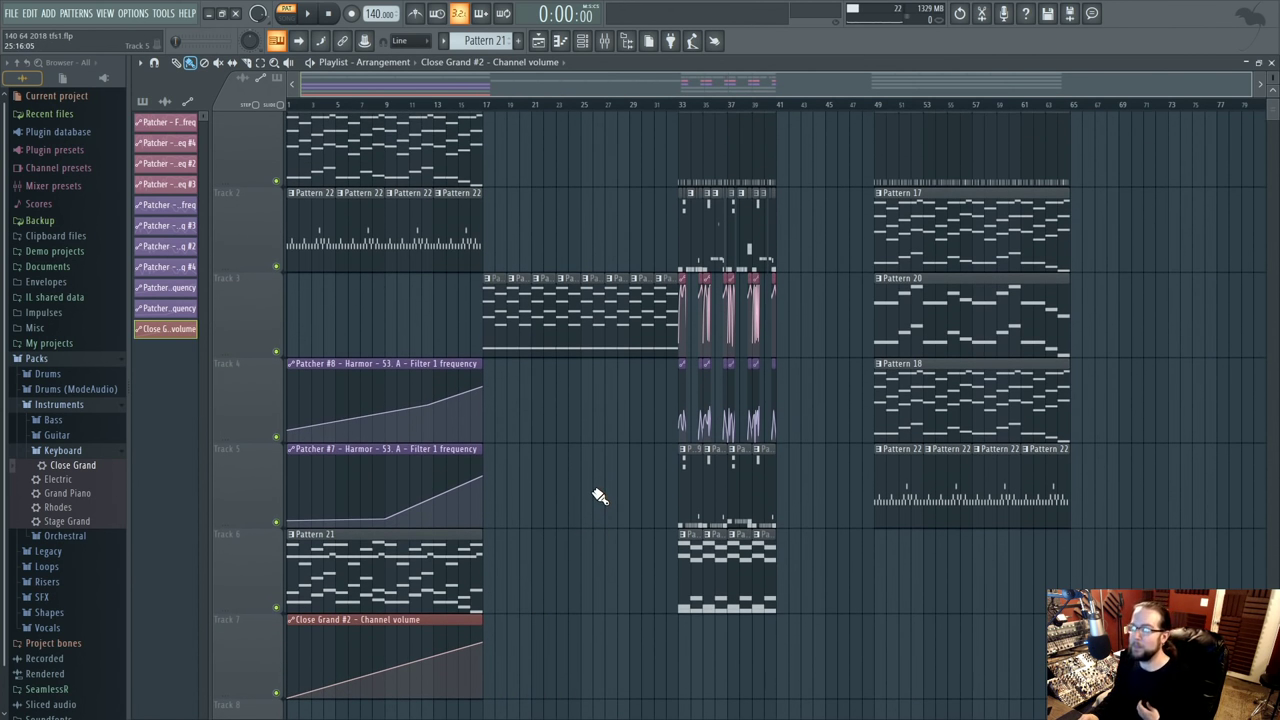
{"action": "key", "text": "space"}
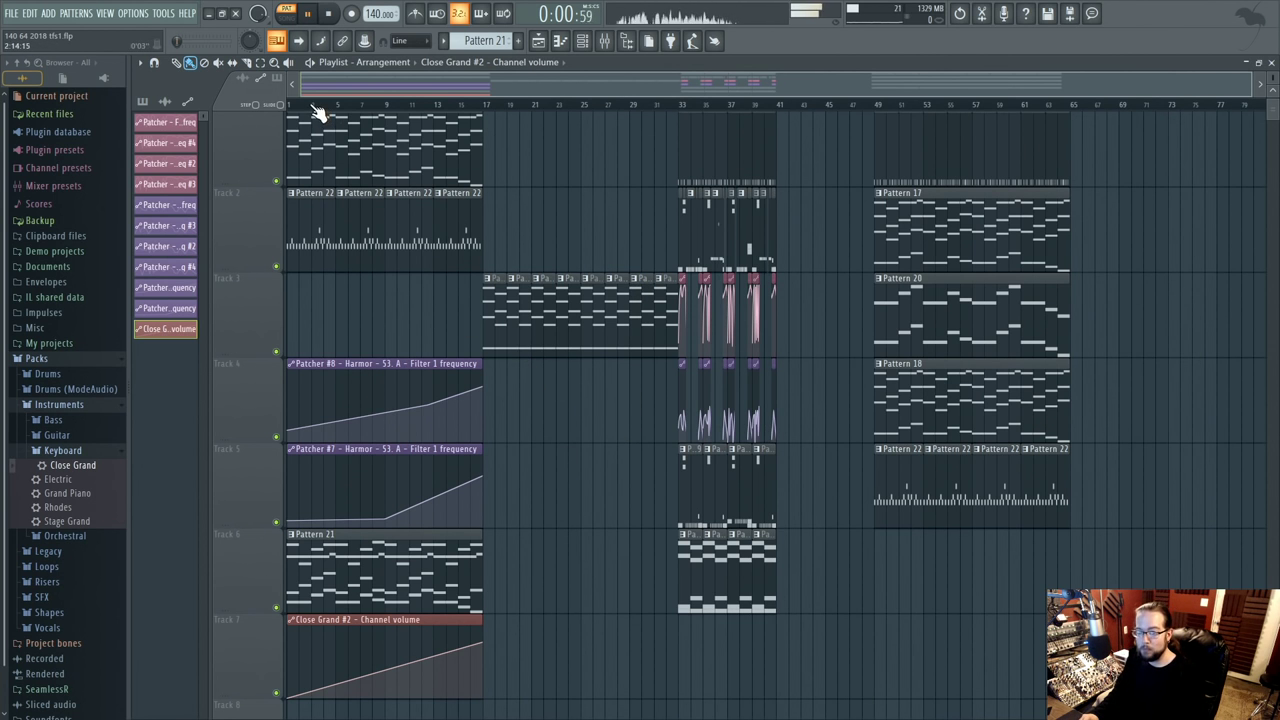
- Bend the Close Grand #2 channel volume automation on Track 7 upward into a curve
{"action": "scroll", "coordinate": [545, 505], "scroll_direction": "down", "scroll_amount": 2}
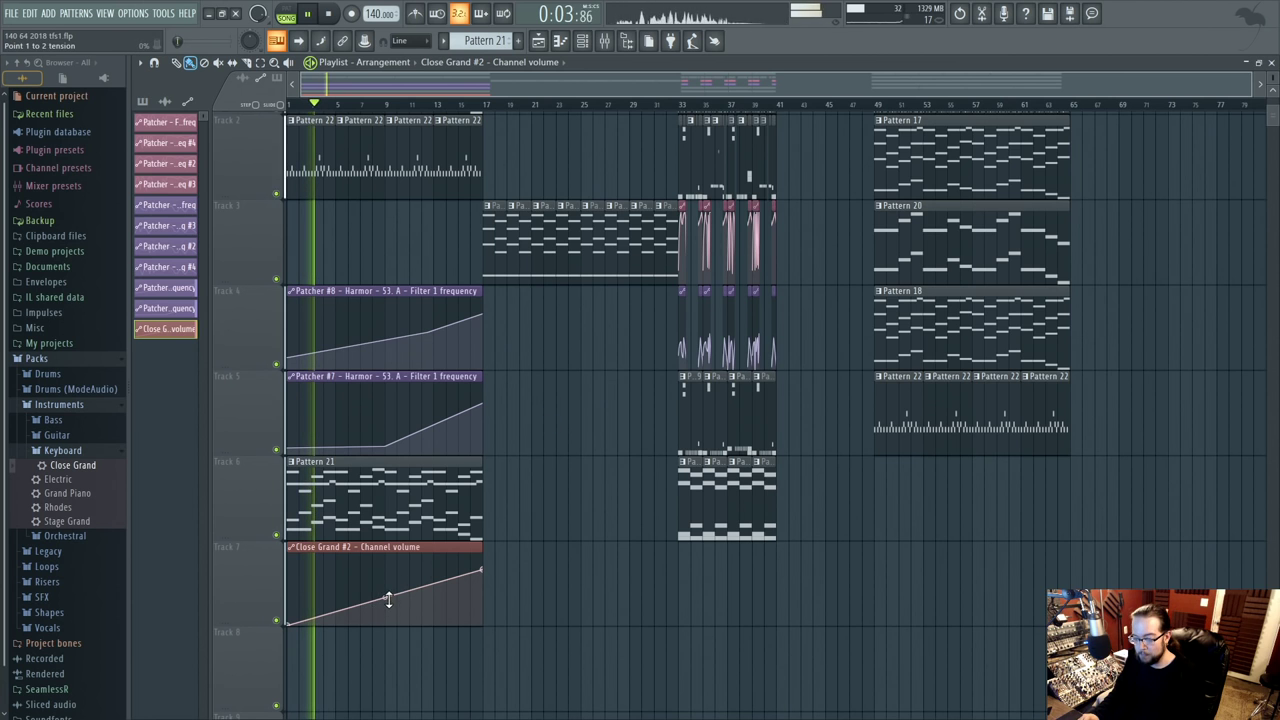
{"action": "left_click_drag", "start_coordinate": [388, 600], "coordinate": [386, 586]}
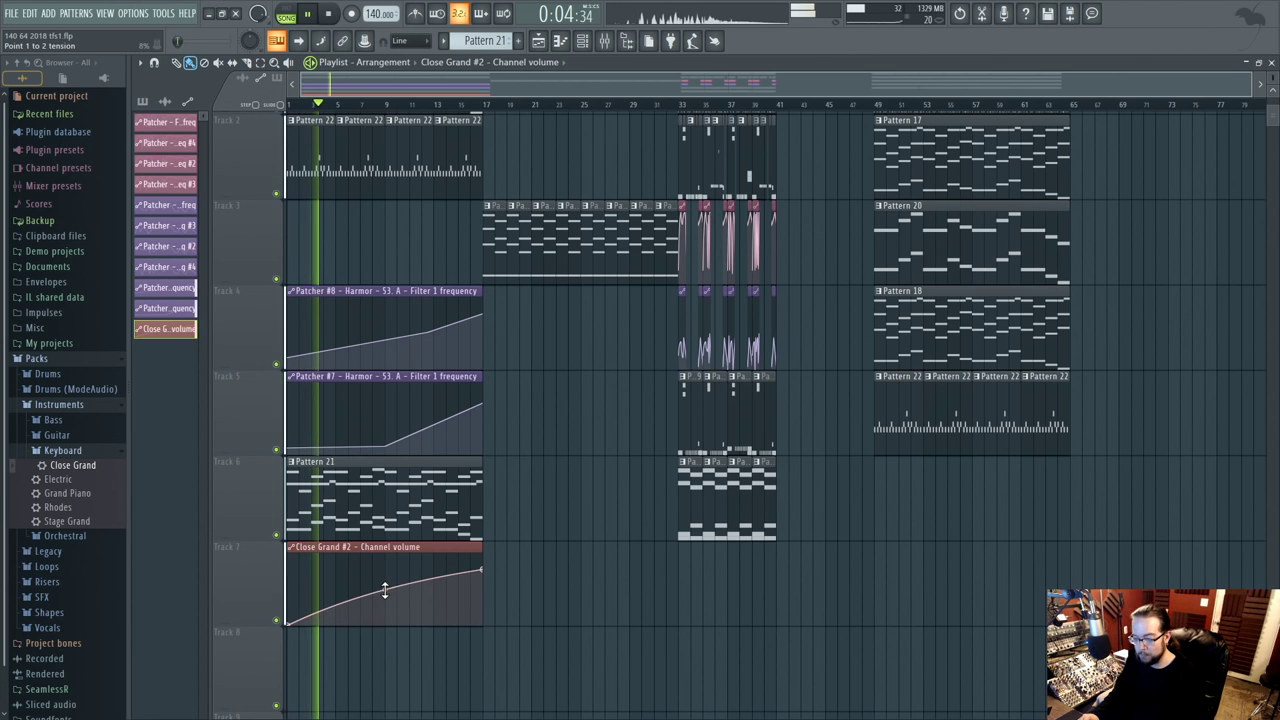
{"action": "left_click", "coordinate": [586, 42]}
{"action": "right_click", "coordinate": [612, 644]}
{"action": "left_click", "coordinate": [674, 611]}
{"action": "key", "text": "F6"}
{"action": "scroll", "coordinate": [570, 492], "scroll_direction": "down", "scroll_amount": 1}
{"action": "scroll", "coordinate": [570, 492], "scroll_direction": "down", "scroll_amount": 1}
- Lower the start point of the Close Grand volume automation, add a point at bar 17 and delete the end point
{"action": "left_click_drag", "start_coordinate": [286, 613], "coordinate": [291, 634]}
{"action": "right_click", "coordinate": [485, 609]}
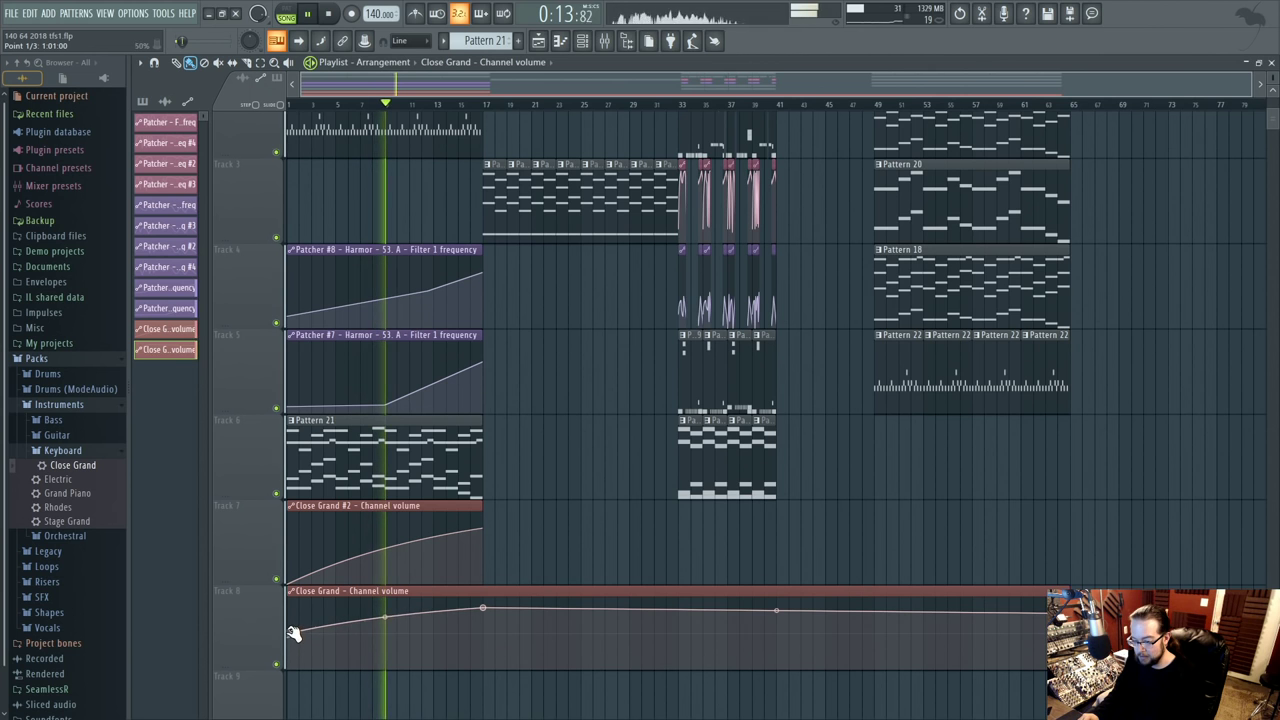
{"action": "right_click", "coordinate": [1068, 609]}
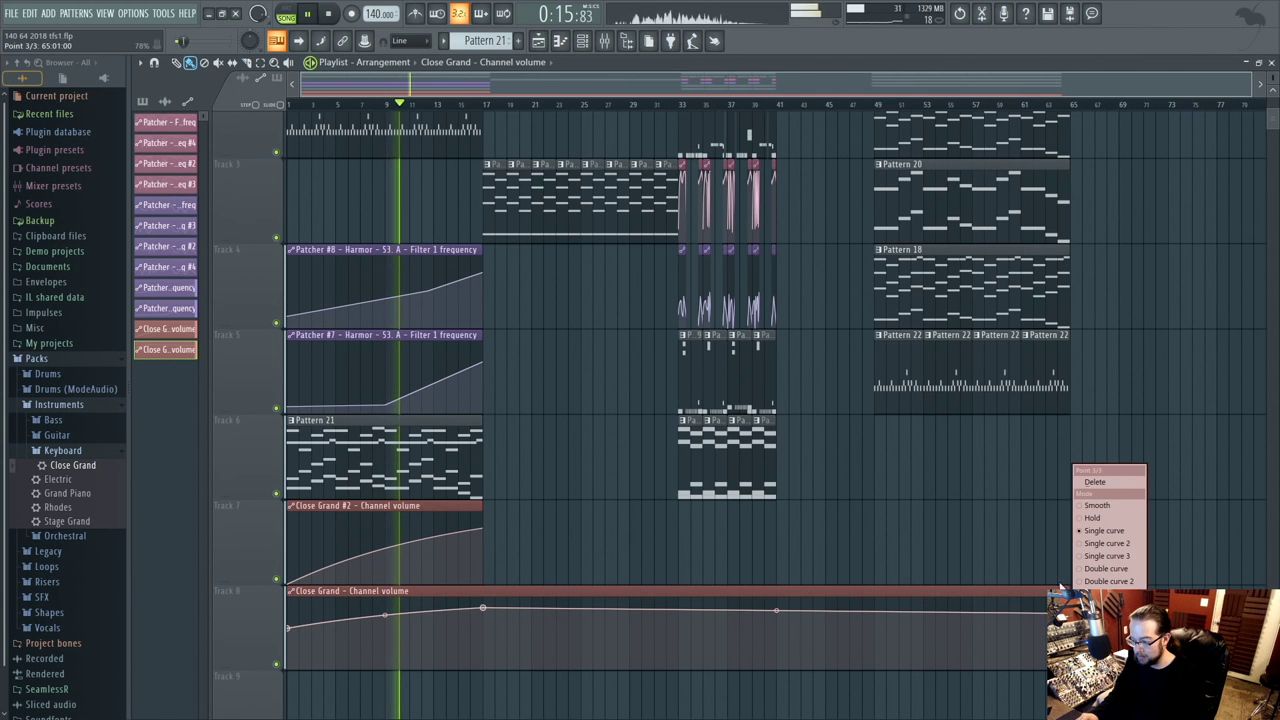
{"action": "left_click", "coordinate": [1095, 481]}
- Bend the Close Grand #2 volume curve further upward, listen to the rest of the build-up and stop playback
{"action": "left_click_drag", "start_coordinate": [380, 558], "coordinate": [385, 540]}
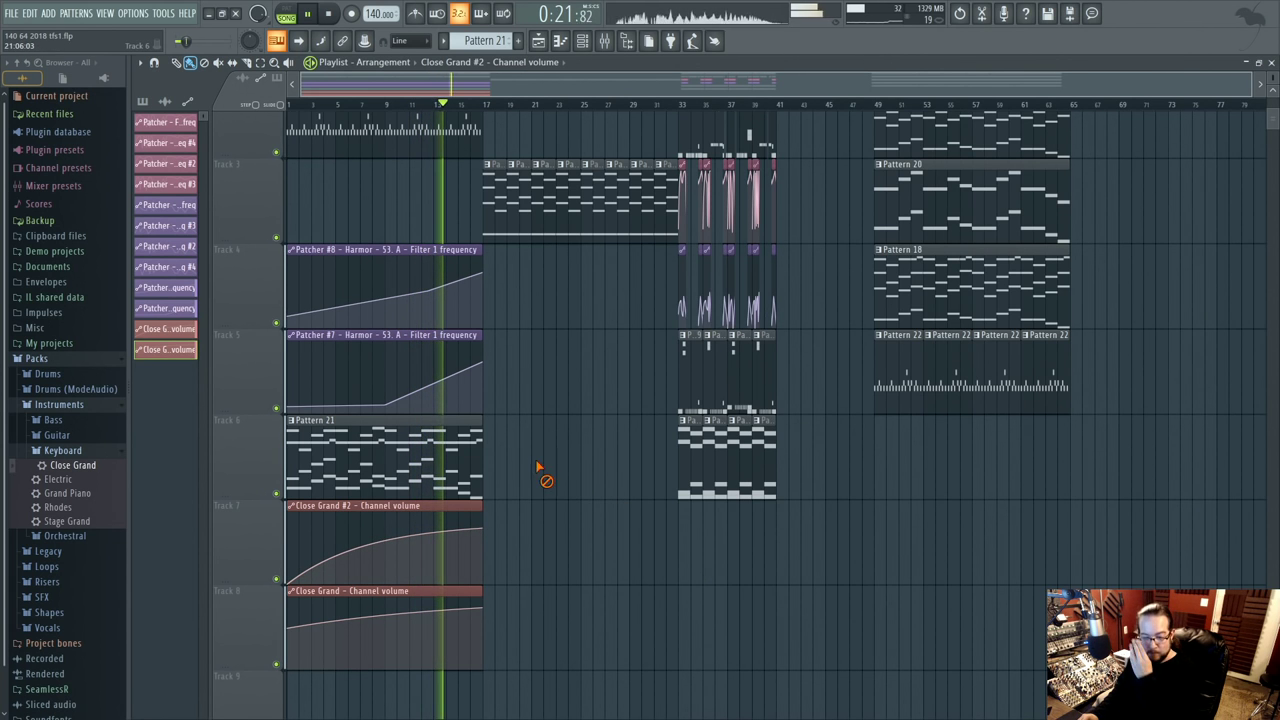
{"action": "scroll", "coordinate": [592, 505], "scroll_direction": "up", "scroll_amount": 1}
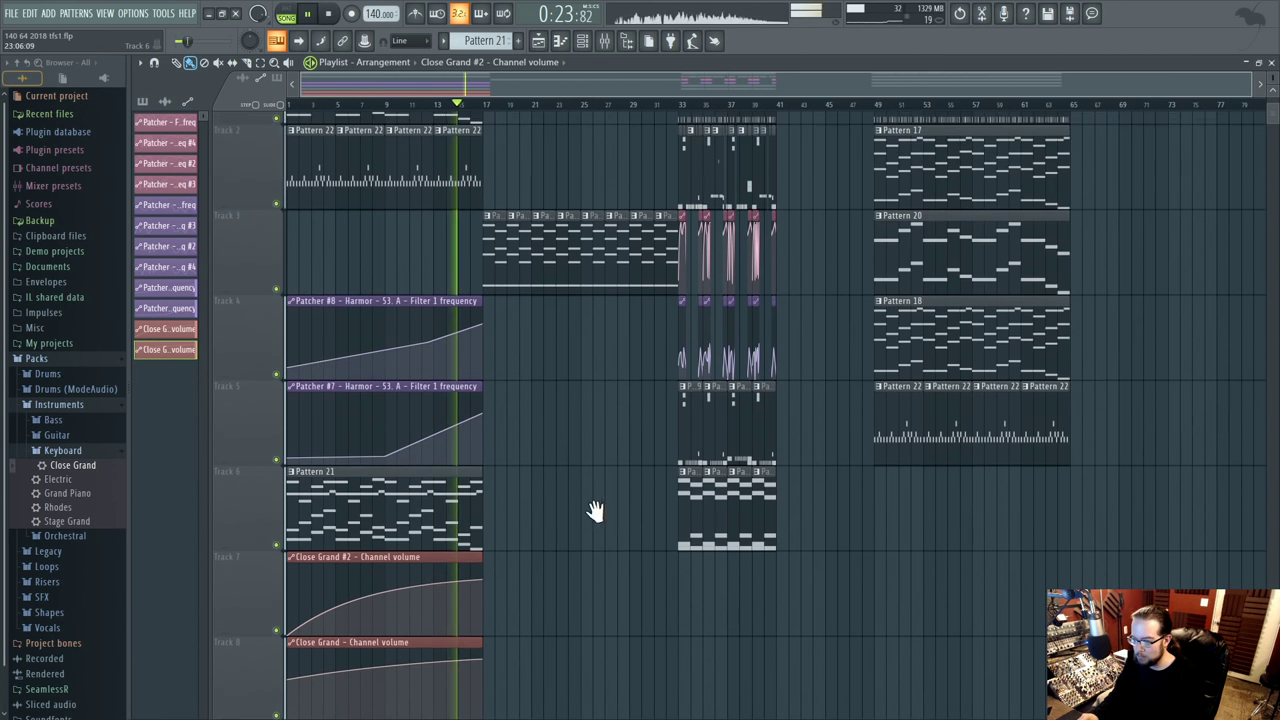
{"action": "scroll", "coordinate": [592, 505], "scroll_direction": "up", "scroll_amount": 2}
{"action": "scroll", "coordinate": [514, 520], "scroll_direction": "up", "scroll_amount": 4, "text": "ctrl"}
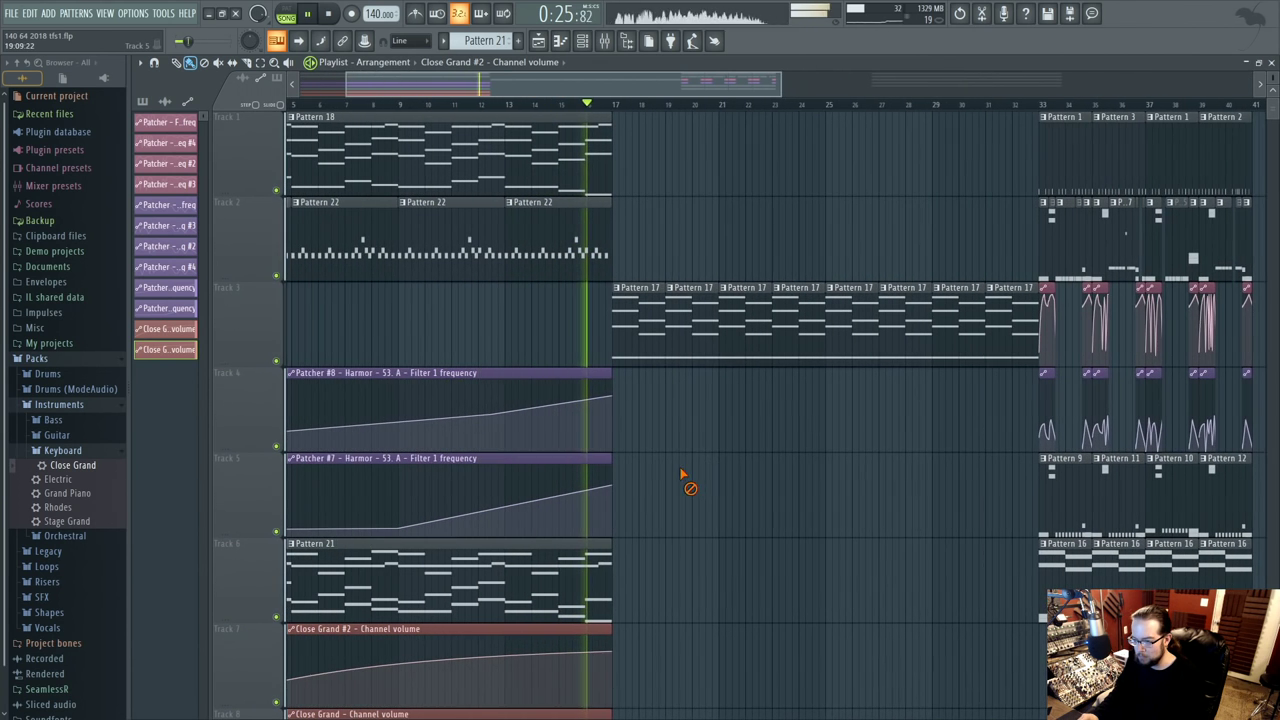
{"action": "key", "text": "space"}
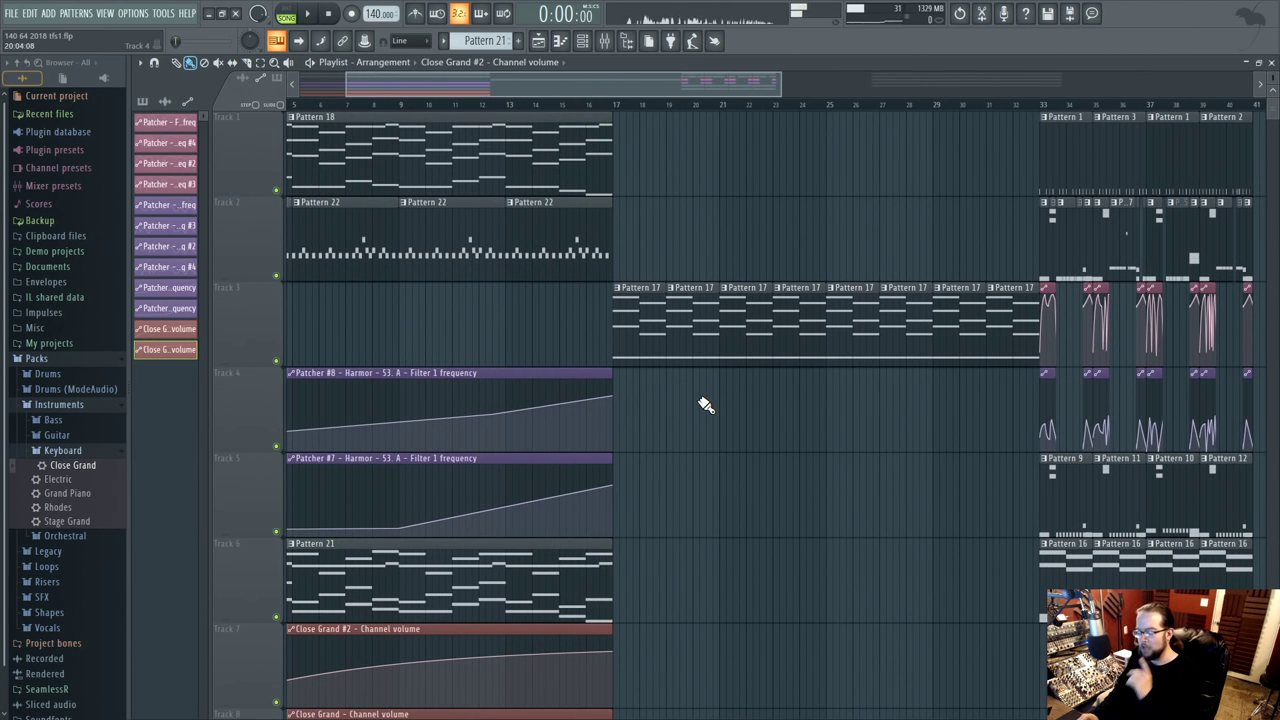
- Move all clips from bar 17 onward 16 bars later so the Pattern 17 run starts at bar 33
{"action": "scroll", "coordinate": [705, 404], "scroll_direction": "down", "scroll_amount": 3, "text": "ctrl"}
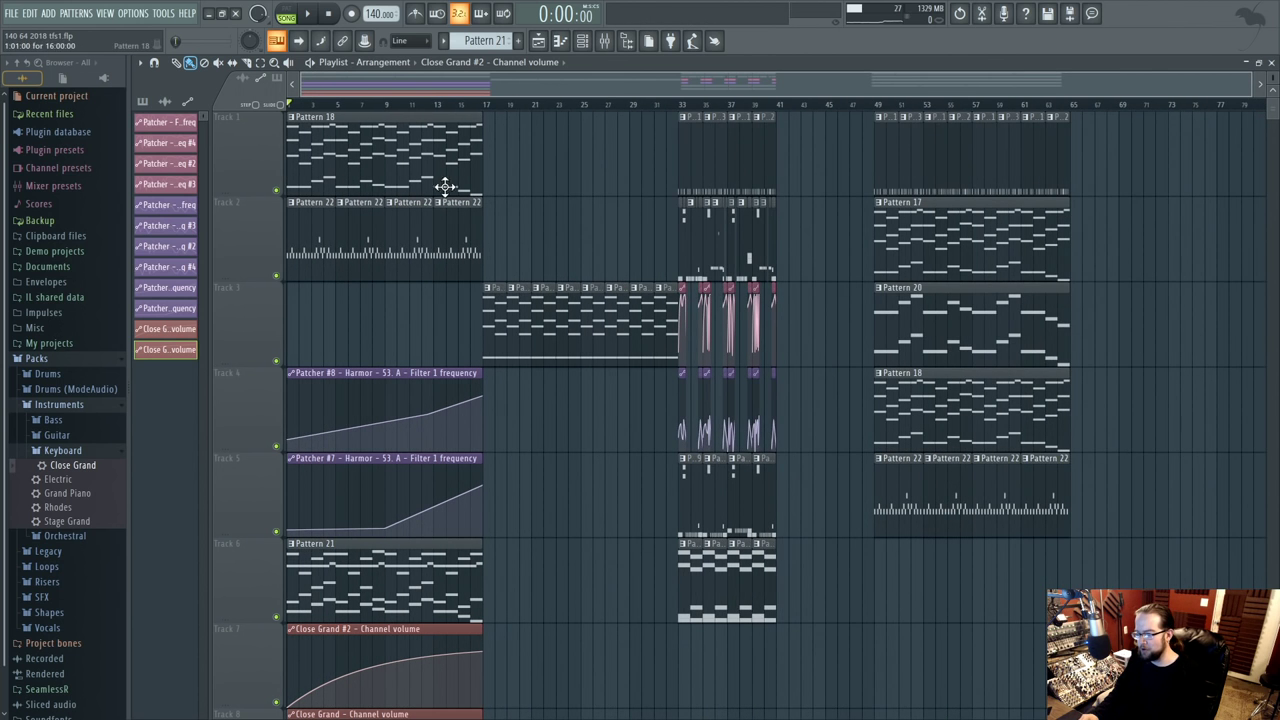
{"action": "left_click_drag", "start_coordinate": [494, 126], "coordinate": [1105, 700]}
{"action": "left_click_drag", "start_coordinate": [492, 308], "coordinate": [683, 313]}
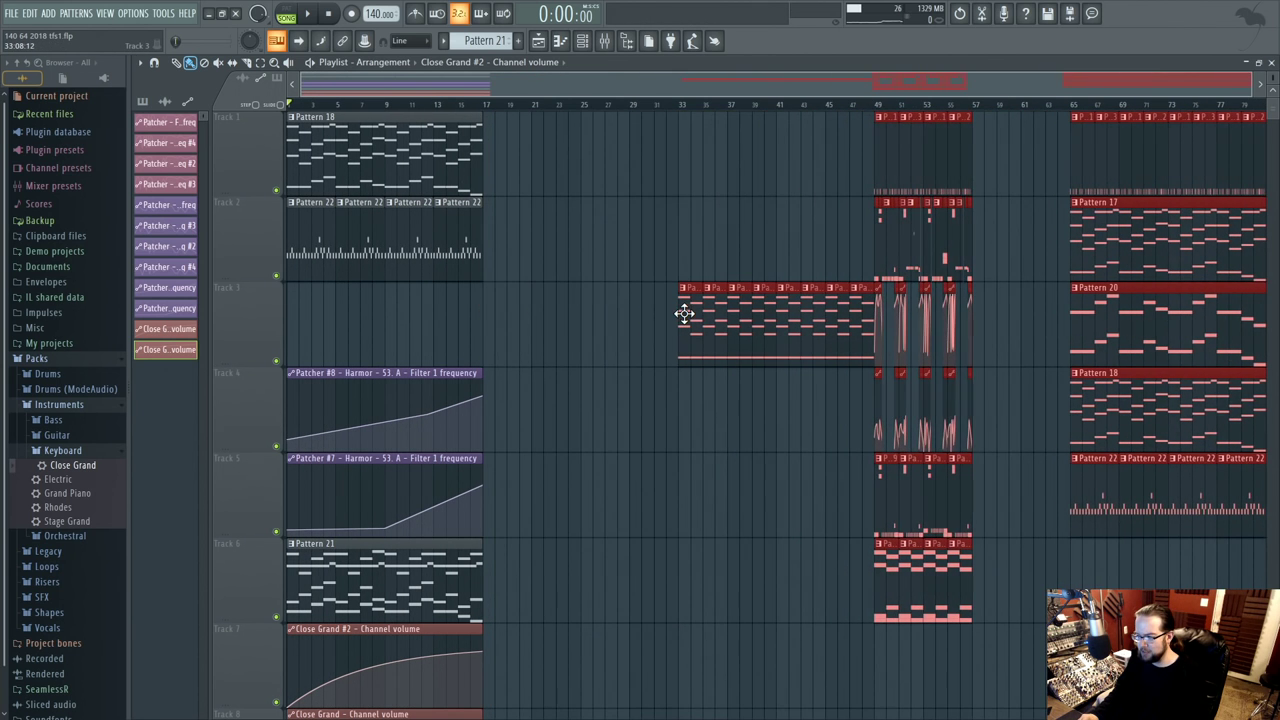
{"action": "left_click", "coordinate": [574, 319]}
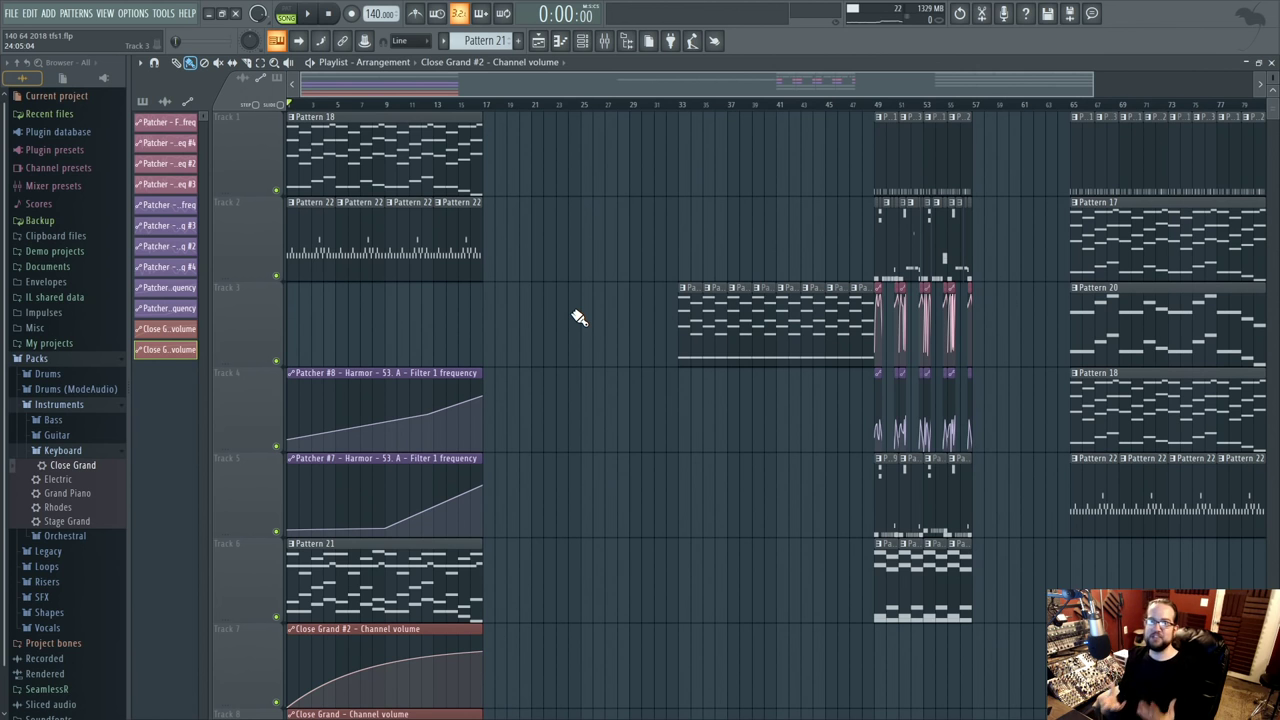
- Play the arrangement from bar 1 to check the layered intro
{"action": "mouse_move", "coordinate": [316, 108]}
{"action": "left_mouse_down"}
{"action": "mouse_move", "coordinate": [449, 124]}
{"action": "mouse_move", "coordinate": [484, 108]}
{"action": "left_mouse_up"}
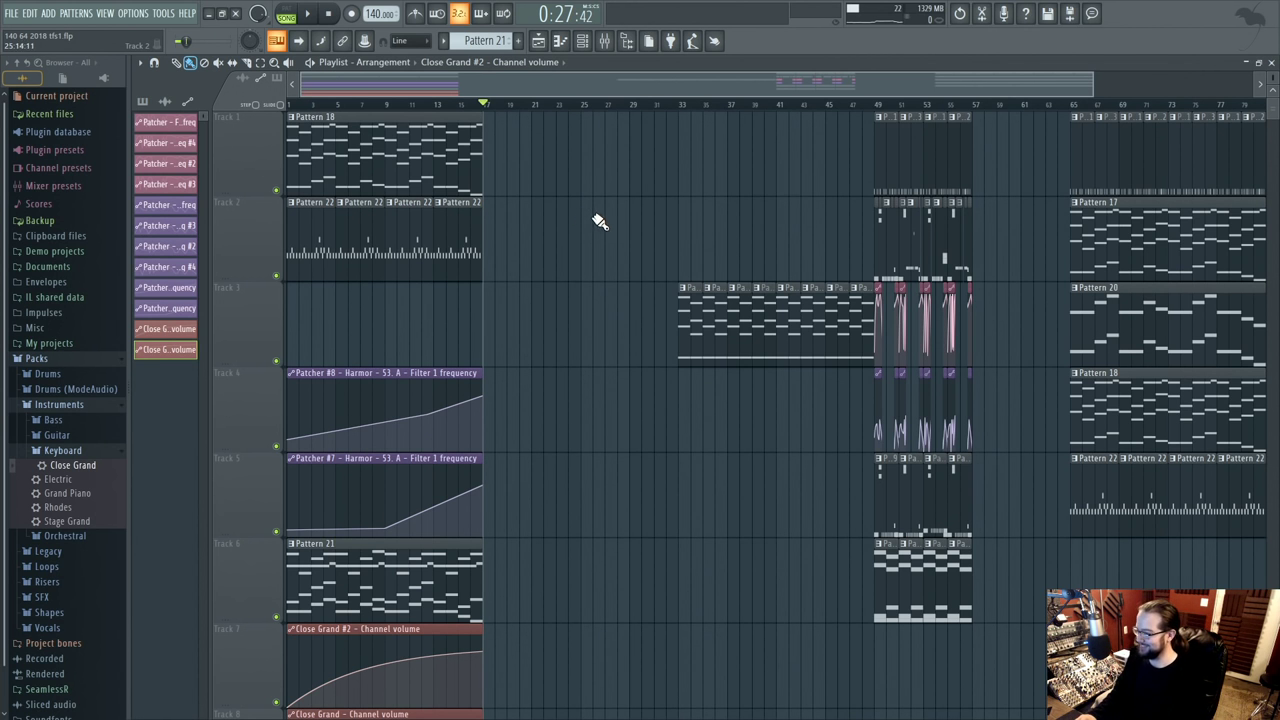
{"action": "scroll", "coordinate": [630, 140], "scroll_direction": "down", "scroll_amount": 1}
{"action": "scroll", "coordinate": [563, 334], "scroll_direction": "down", "scroll_amount": 2}
{"action": "scroll", "coordinate": [523, 263], "scroll_direction": "up", "scroll_amount": 3}
{"action": "key", "text": "space"}
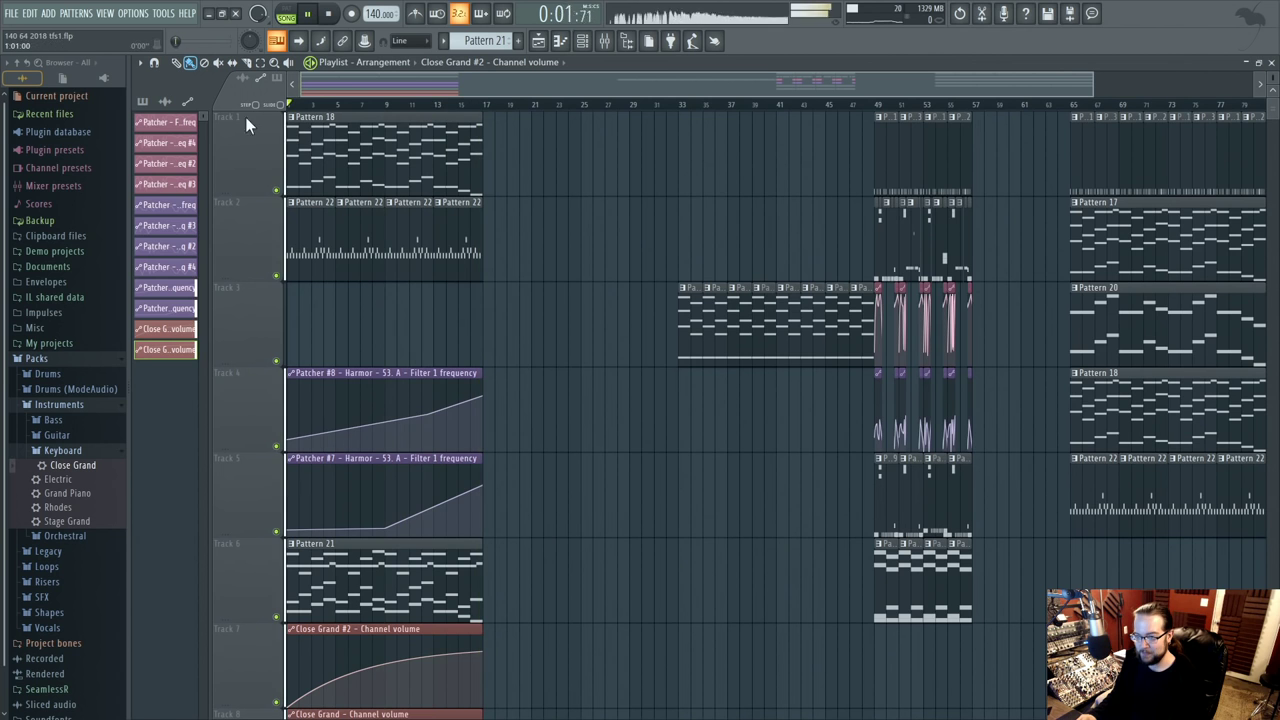
{"action": "scroll", "coordinate": [634, 289], "scroll_direction": "down", "scroll_amount": 1}
{"action": "scroll", "coordinate": [634, 289], "scroll_direction": "up", "scroll_amount": 1}
- Place a Pattern 1 clip on Track 3 at bar 17 and stop playback
{"action": "key", "text": "1"}
{"action": "left_click", "coordinate": [486, 318]}
{"action": "scroll", "coordinate": [486, 318], "scroll_direction": "up", "scroll_amount": 3}
{"action": "left_click_drag", "start_coordinate": [588, 326], "coordinate": [572, 324]}
{"action": "key", "text": "space"}
- Check Pattern 1's channels and make its clip at bar 17 a unique pattern
{"action": "left_click", "coordinate": [583, 41]}
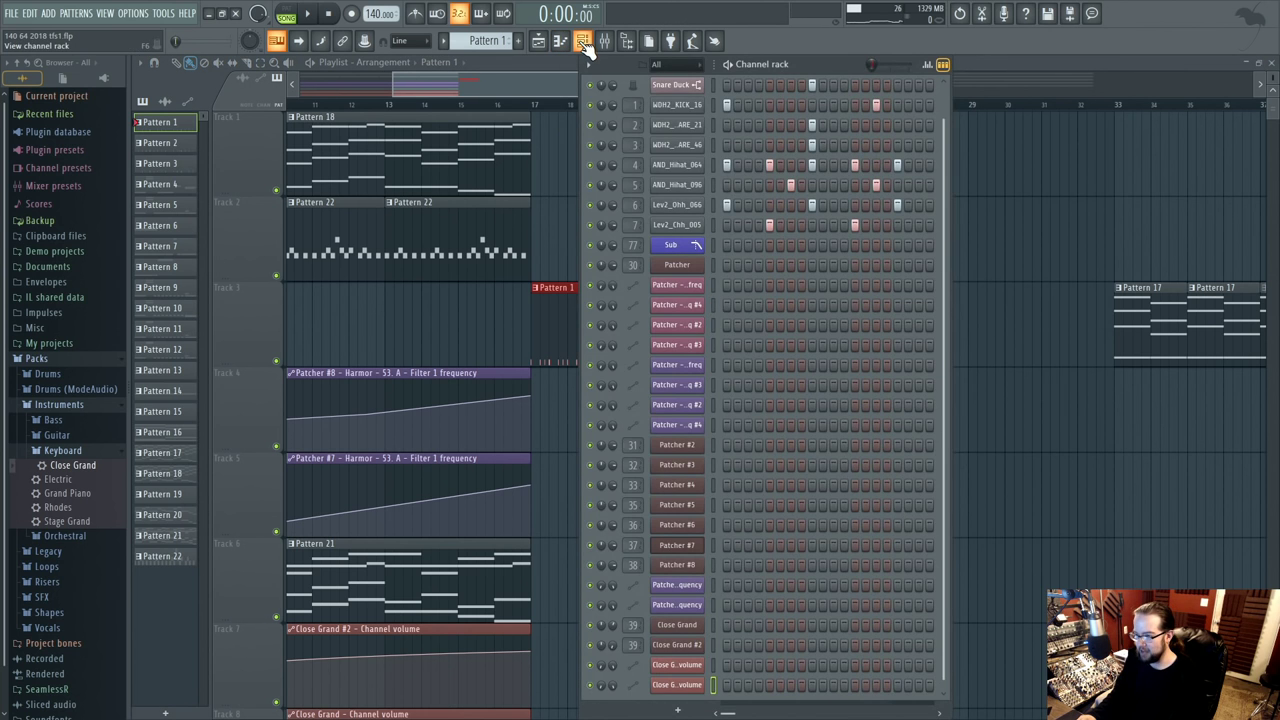
{"action": "left_click", "coordinate": [583, 41]}
{"action": "left_click", "coordinate": [536, 289]}
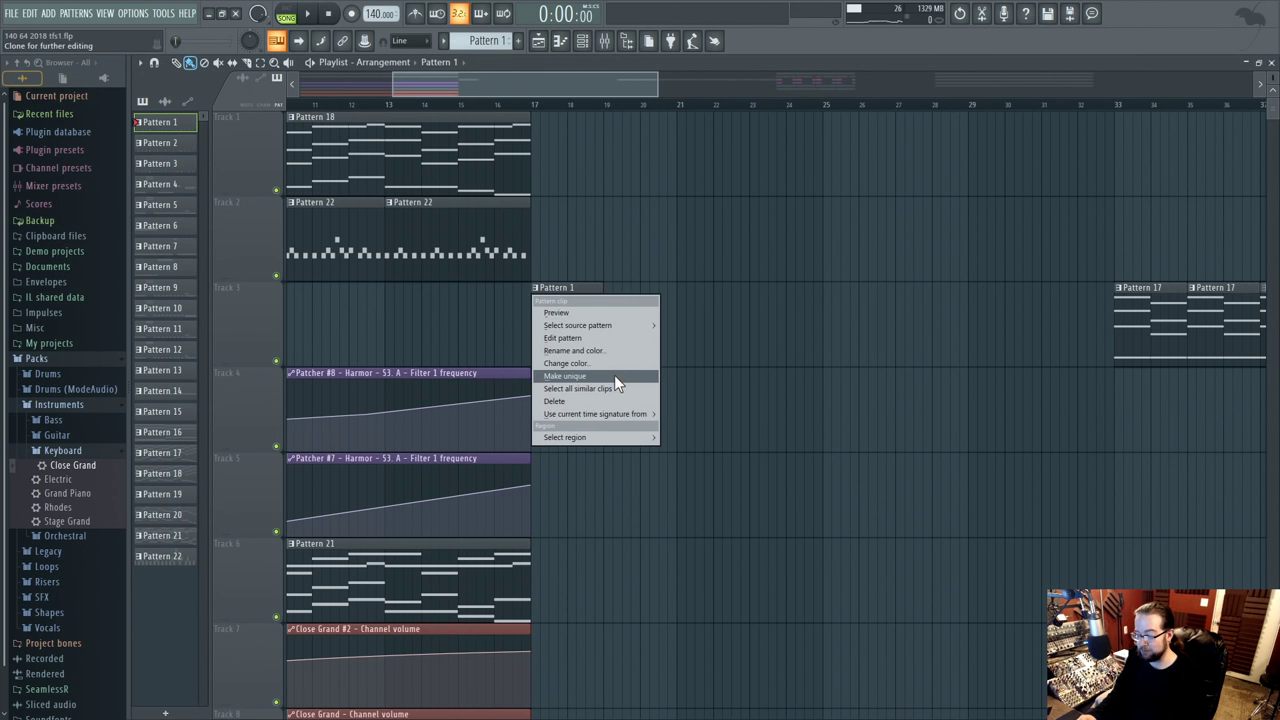
{"action": "left_click", "coordinate": [614, 375]}
- Clear the copied pattern's snare, snare duck, hi-hat and extra kick steps, keeping only the first Kick Duck and WDH2_KICK_16 hits
{"action": "double_click", "coordinate": [566, 317]}
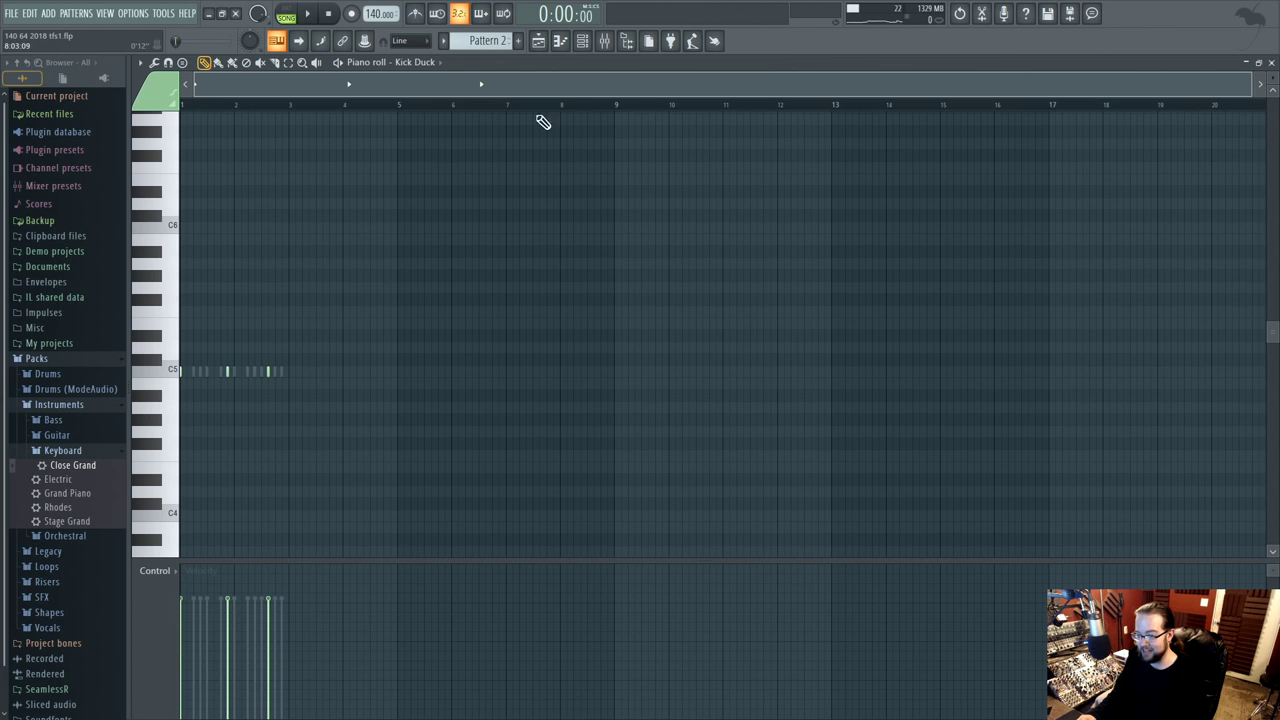
{"action": "left_click", "coordinate": [584, 42]}
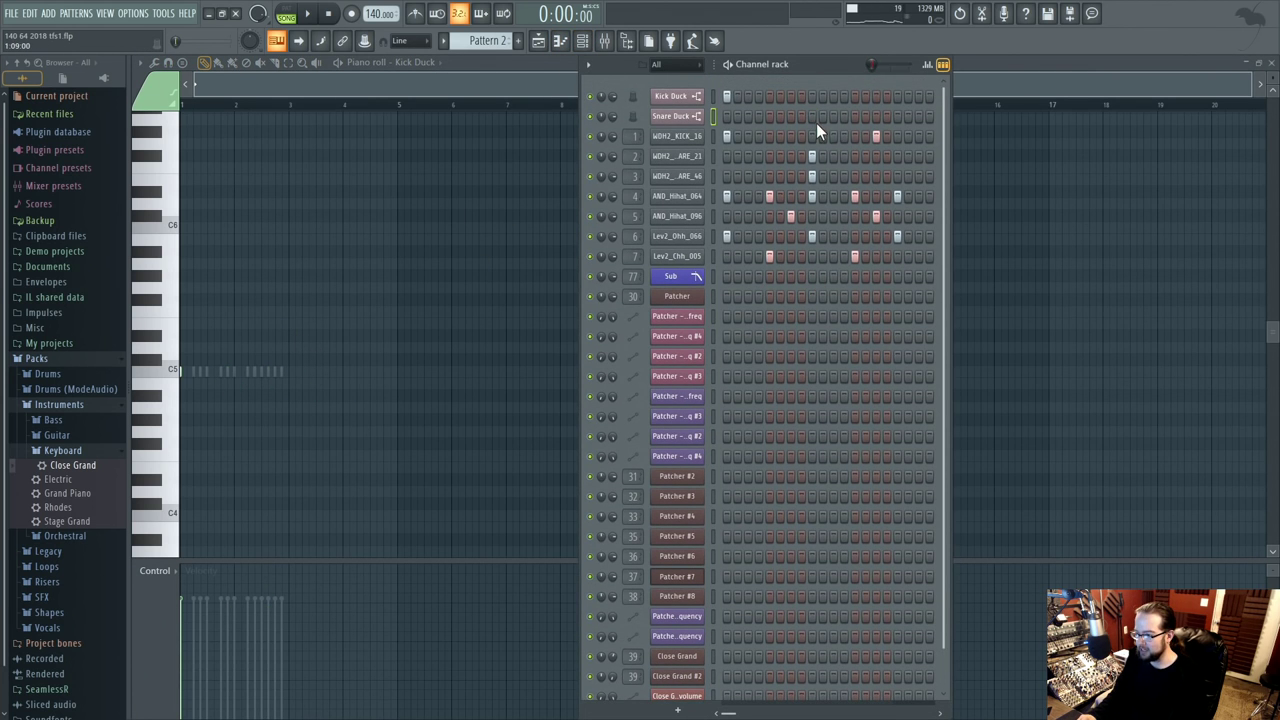
{"action": "right_click", "coordinate": [876, 216]}
{"action": "right_click", "coordinate": [897, 236]}
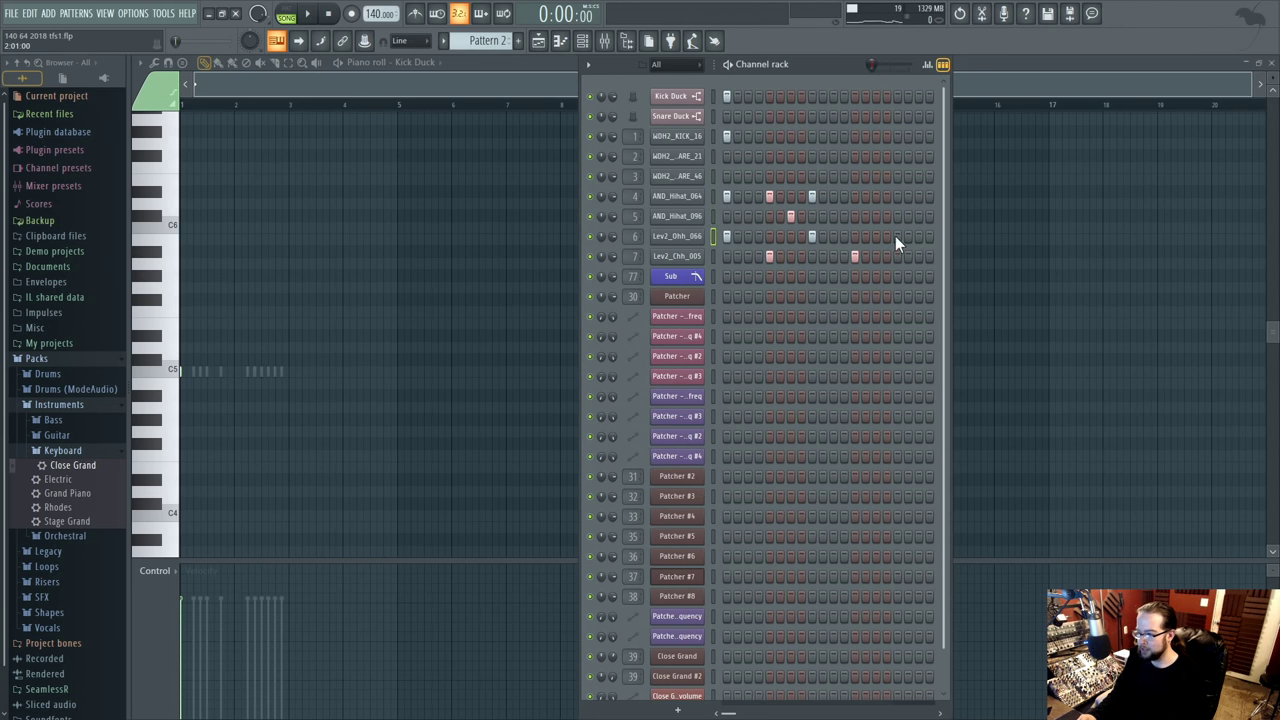
{"action": "right_click", "coordinate": [790, 216]}
{"action": "right_click", "coordinate": [812, 196]}
{"action": "right_click", "coordinate": [769, 196]}
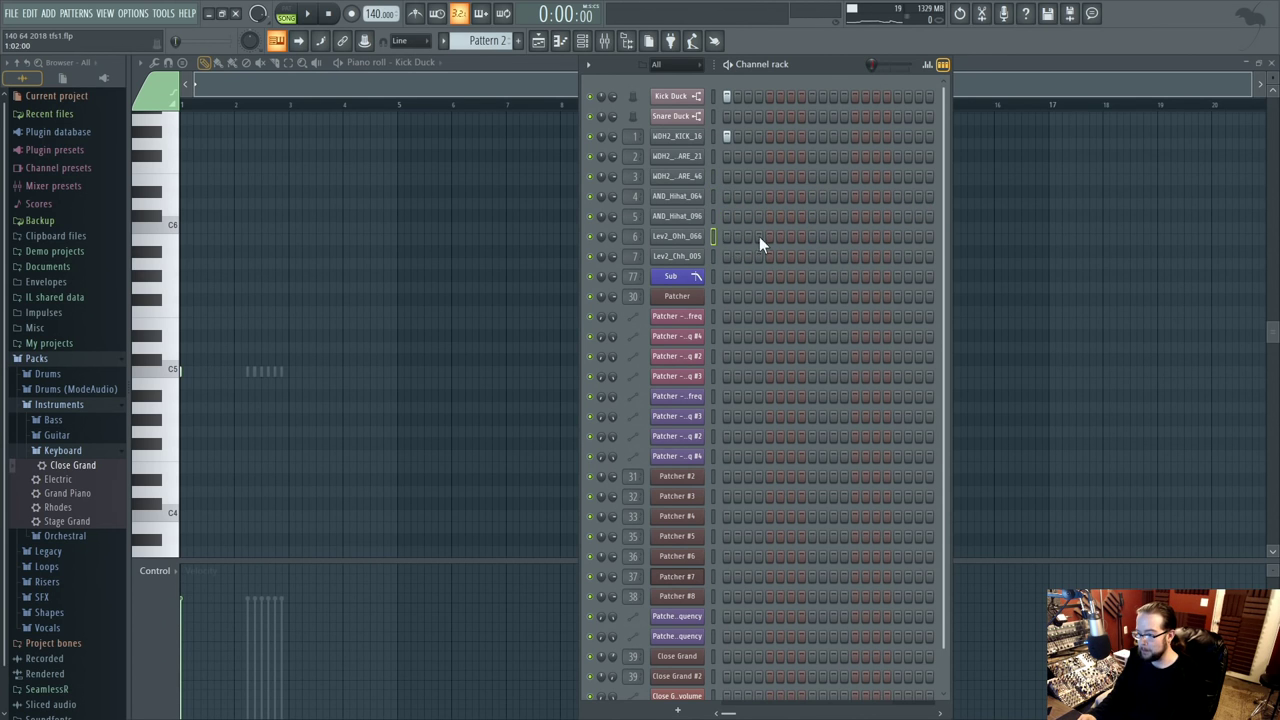
- Return to the playlist and shorten the copied clip at bar 17 on Track 3 to its opening kick
{"action": "left_click", "coordinate": [539, 40]}
{"action": "left_click_drag", "start_coordinate": [603, 317], "coordinate": [546, 314]}
{"action": "scroll", "coordinate": [614, 371], "scroll_direction": "down", "scroll_amount": 3}
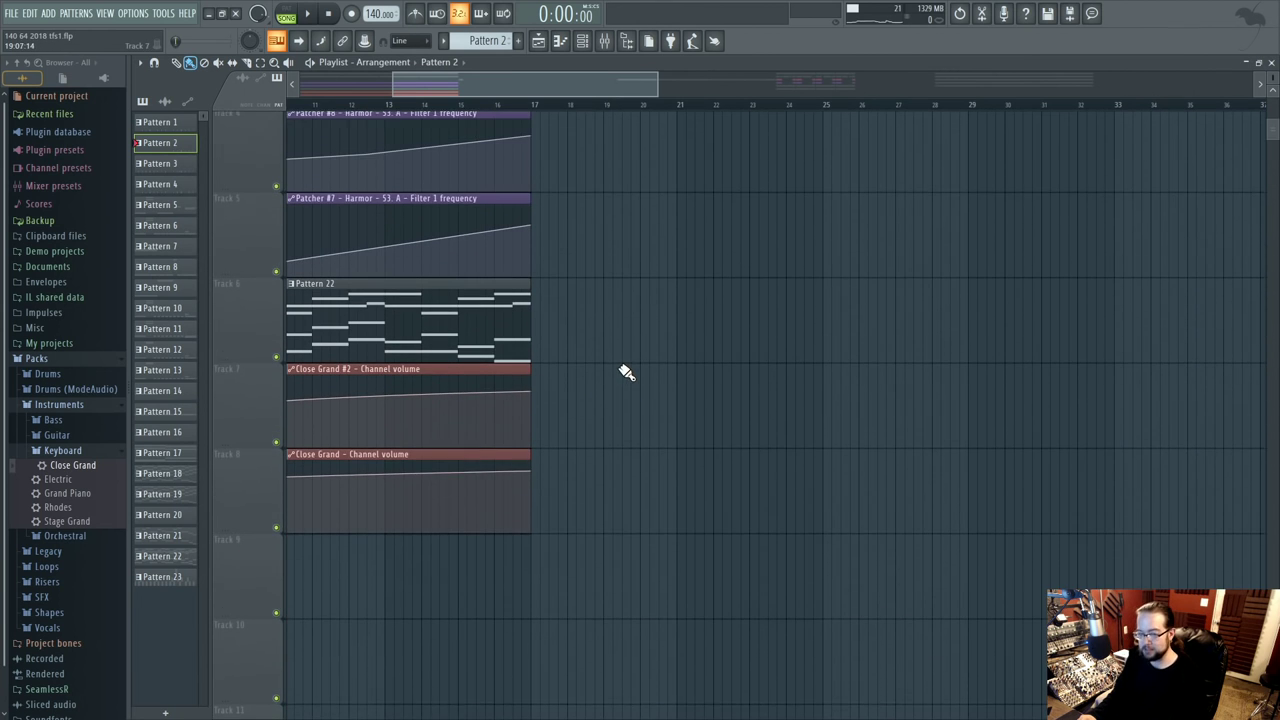
- Widen the browser and open the FX - Impacts folder of Black Octopus Sound - Leviathan 2 in SeamlessR's Extra Samples
{"action": "left_click", "coordinate": [55, 404]}
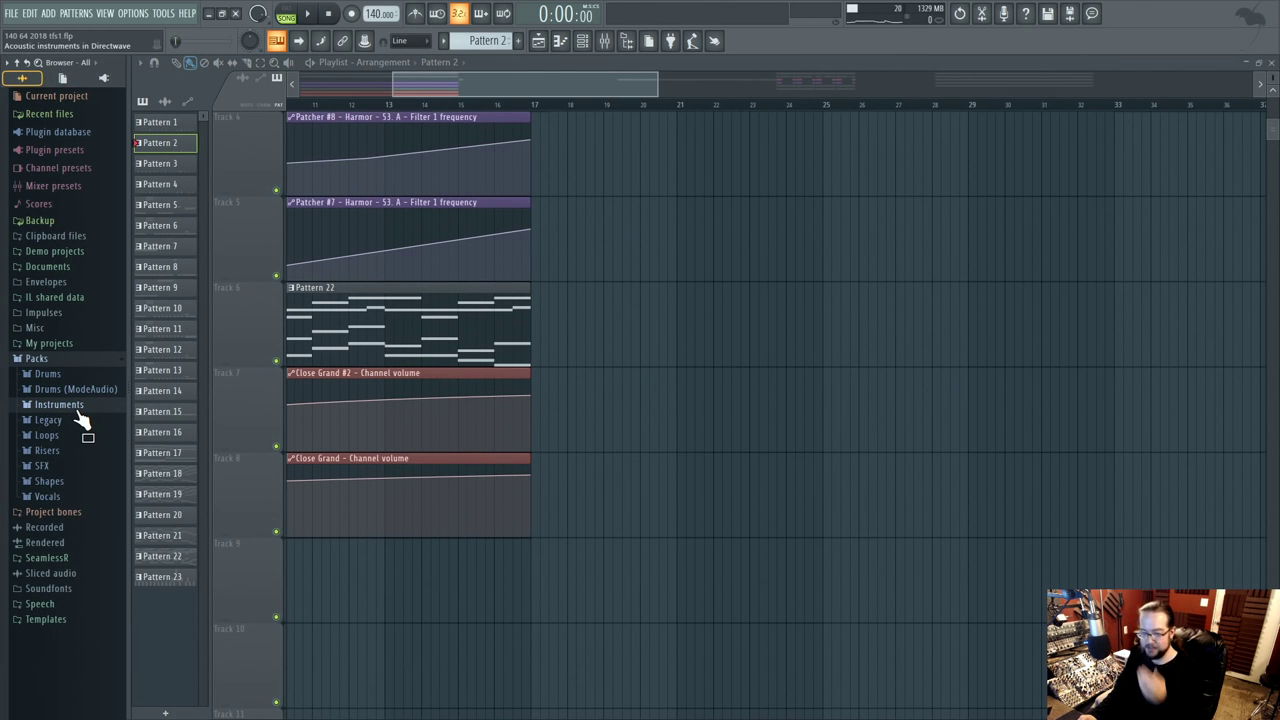
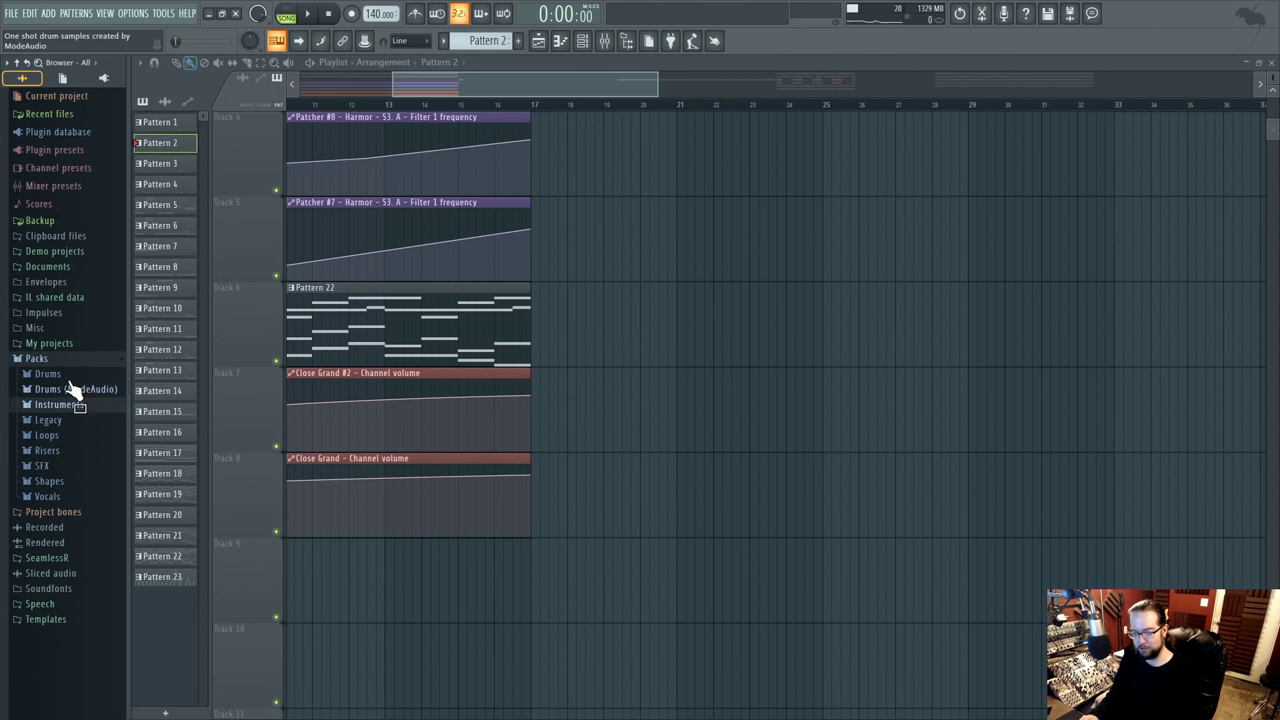
{"action": "left_click", "coordinate": [95, 558]}
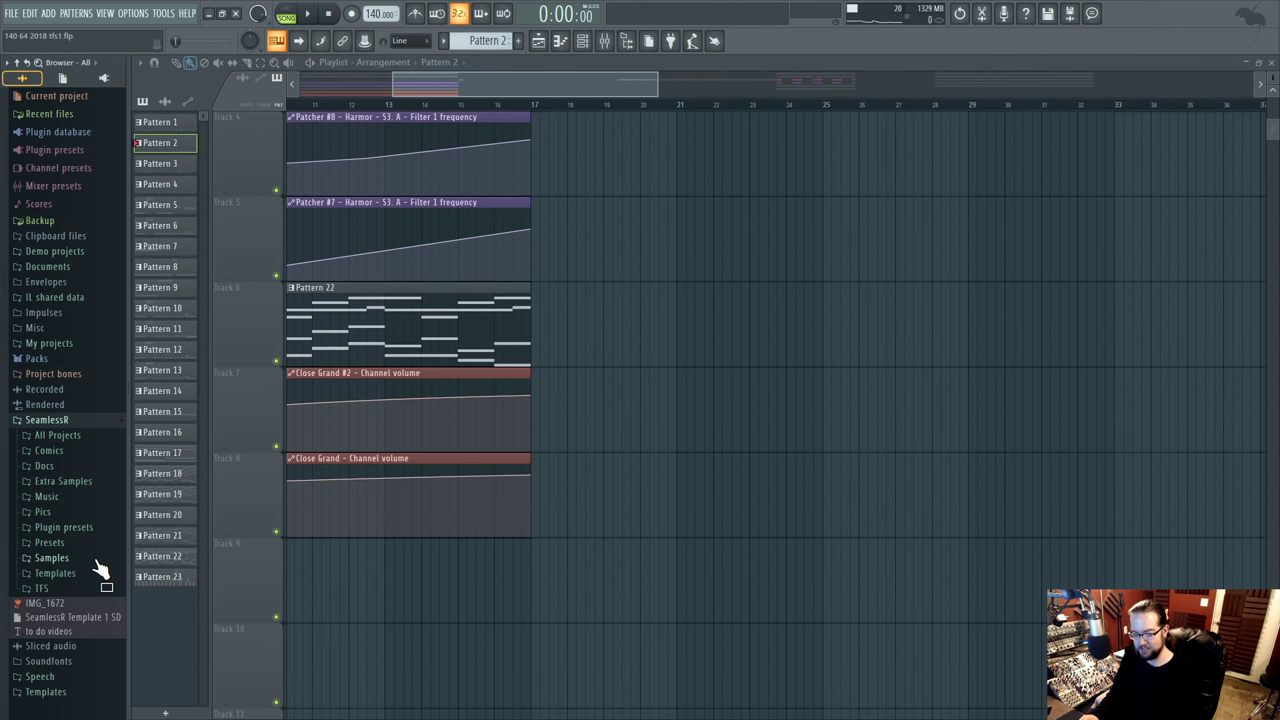
{"action": "left_click", "coordinate": [98, 487]}
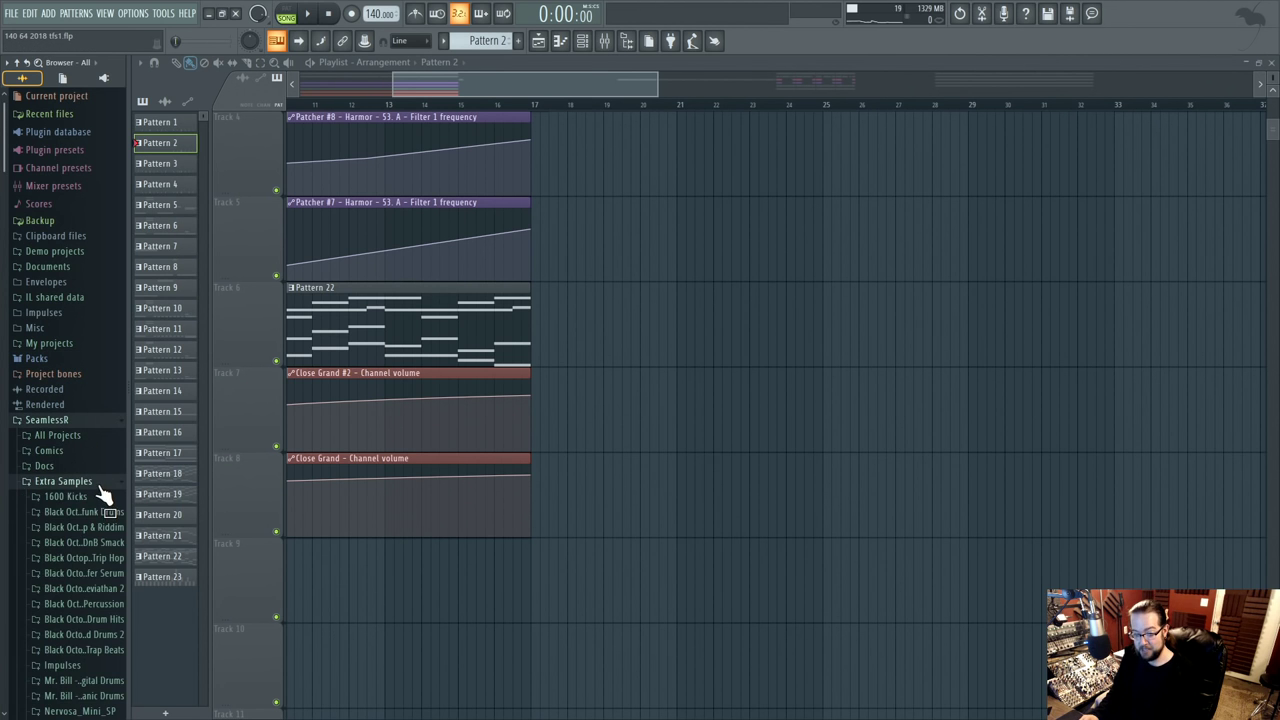
{"action": "scroll", "coordinate": [100, 520], "scroll_direction": "down", "scroll_amount": 3}
{"action": "left_click_drag", "start_coordinate": [127, 396], "coordinate": [262, 400]}
{"action": "left_click", "coordinate": [149, 421]}
{"action": "scroll", "coordinate": [172, 527], "scroll_direction": "down", "scroll_amount": 3}
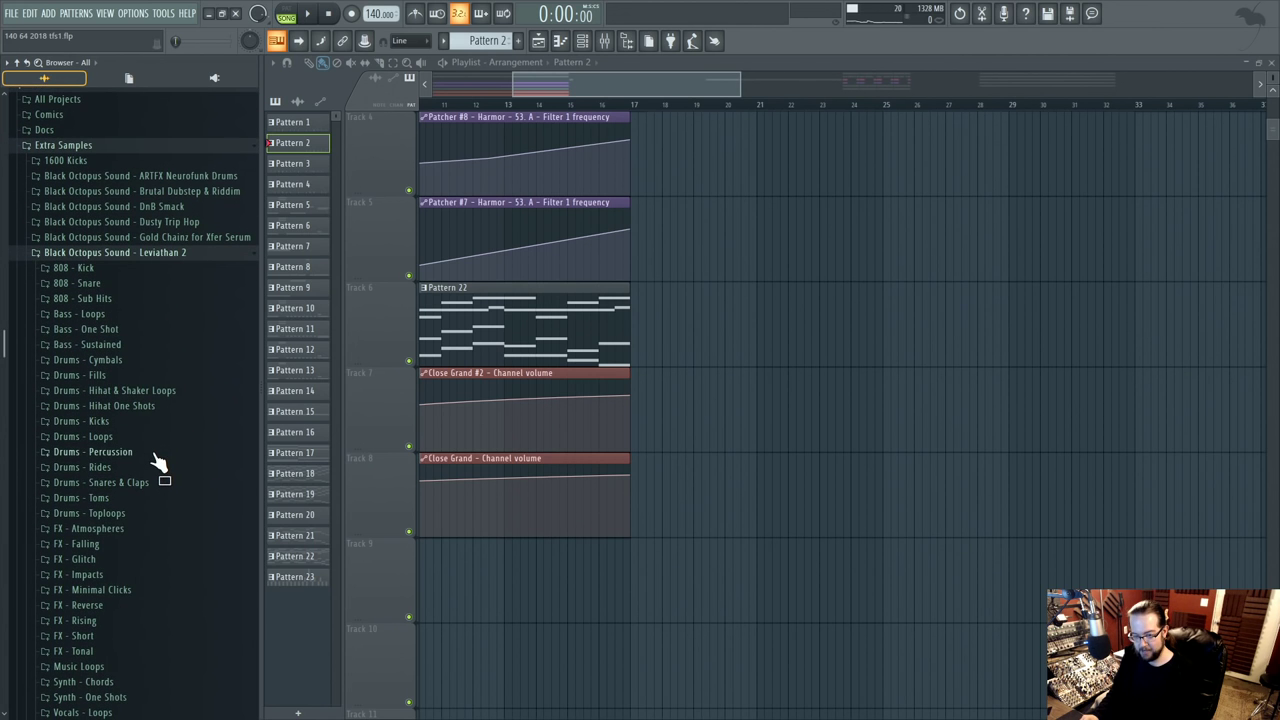
{"action": "scroll", "coordinate": [160, 380], "scroll_direction": "down", "scroll_amount": 2}
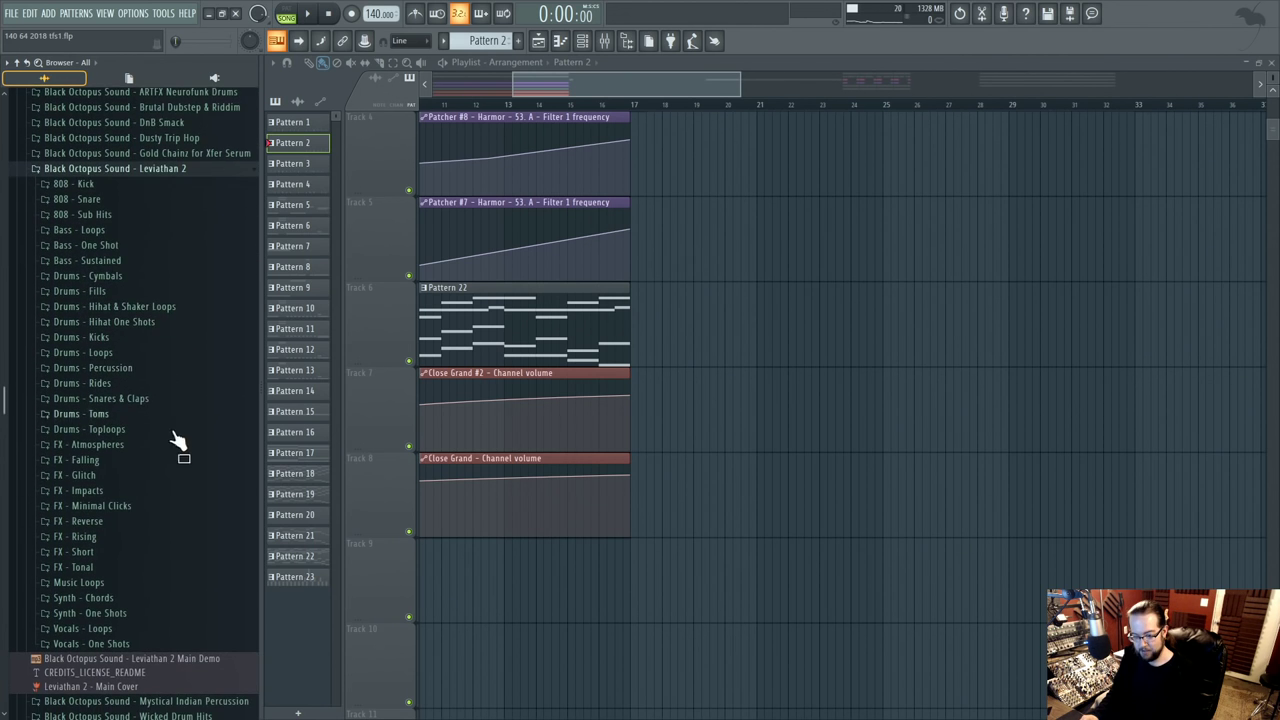
{"action": "left_click", "coordinate": [113, 494]}
{"action": "scroll", "coordinate": [206, 543], "scroll_direction": "down", "scroll_amount": 4}
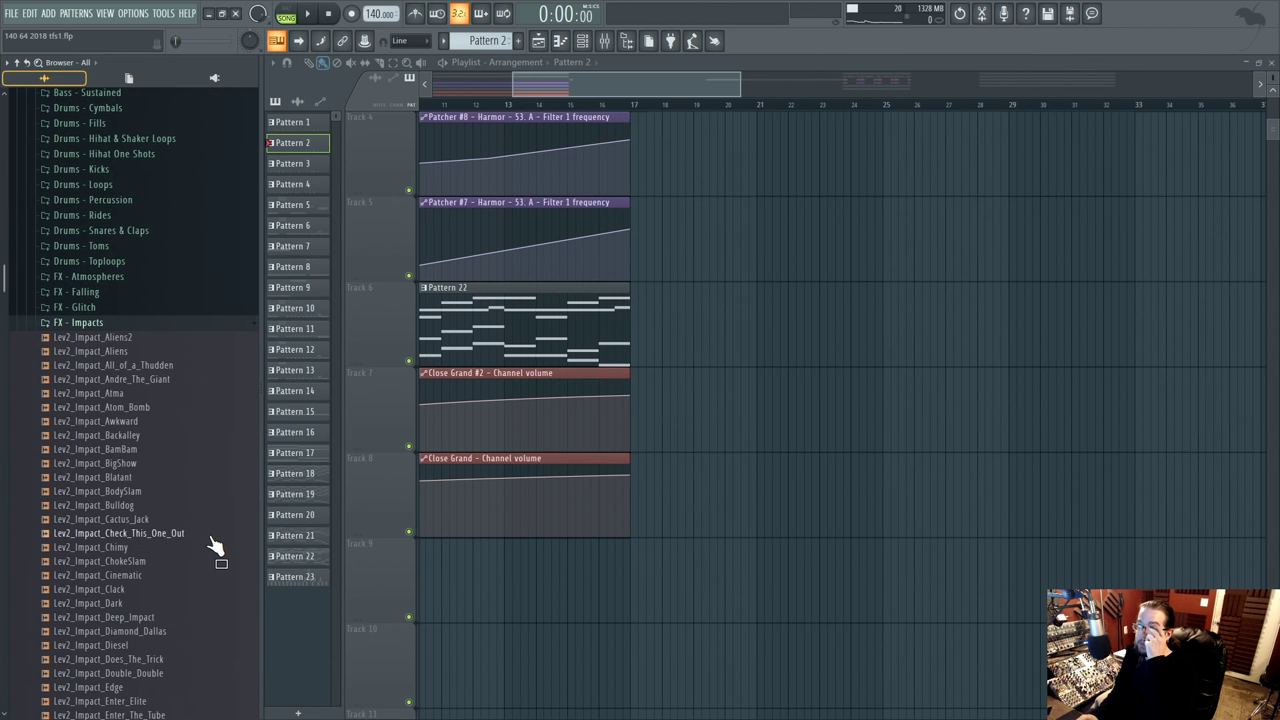
- Audition the impact samples down the folder from Lev2_Impact_Blatant to Lev2_Impact_Monster_Tune
{"action": "left_click", "coordinate": [205, 478]}
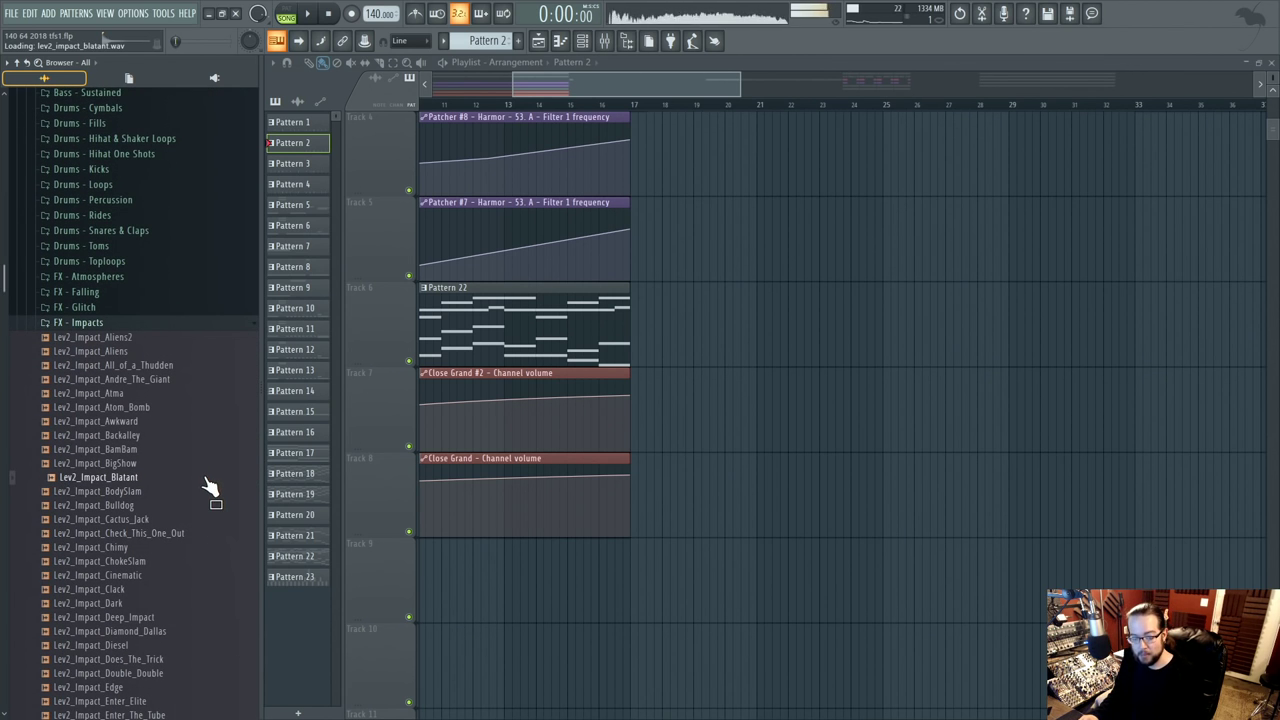
{"action": "scroll", "coordinate": [194, 486], "scroll_direction": "down", "scroll_amount": 3}
{"action": "left_click", "coordinate": [177, 530]}
{"action": "scroll", "coordinate": [177, 560], "scroll_direction": "down", "scroll_amount": 5}
{"action": "left_click", "coordinate": [170, 590]}
{"action": "scroll", "coordinate": [165, 560], "scroll_direction": "down", "scroll_amount": 2}
{"action": "left_click", "coordinate": [168, 520]}
{"action": "left_click", "coordinate": [175, 506]}
{"action": "left_click", "coordinate": [178, 492]}
{"action": "left_click", "coordinate": [178, 478]}
{"action": "left_click", "coordinate": [178, 463]}
{"action": "left_click", "coordinate": [176, 449]}
{"action": "left_click", "coordinate": [180, 435]}
{"action": "left_click", "coordinate": [182, 421]}
{"action": "scroll", "coordinate": [182, 421], "scroll_direction": "down", "scroll_amount": 3}
{"action": "left_click", "coordinate": [180, 422]}
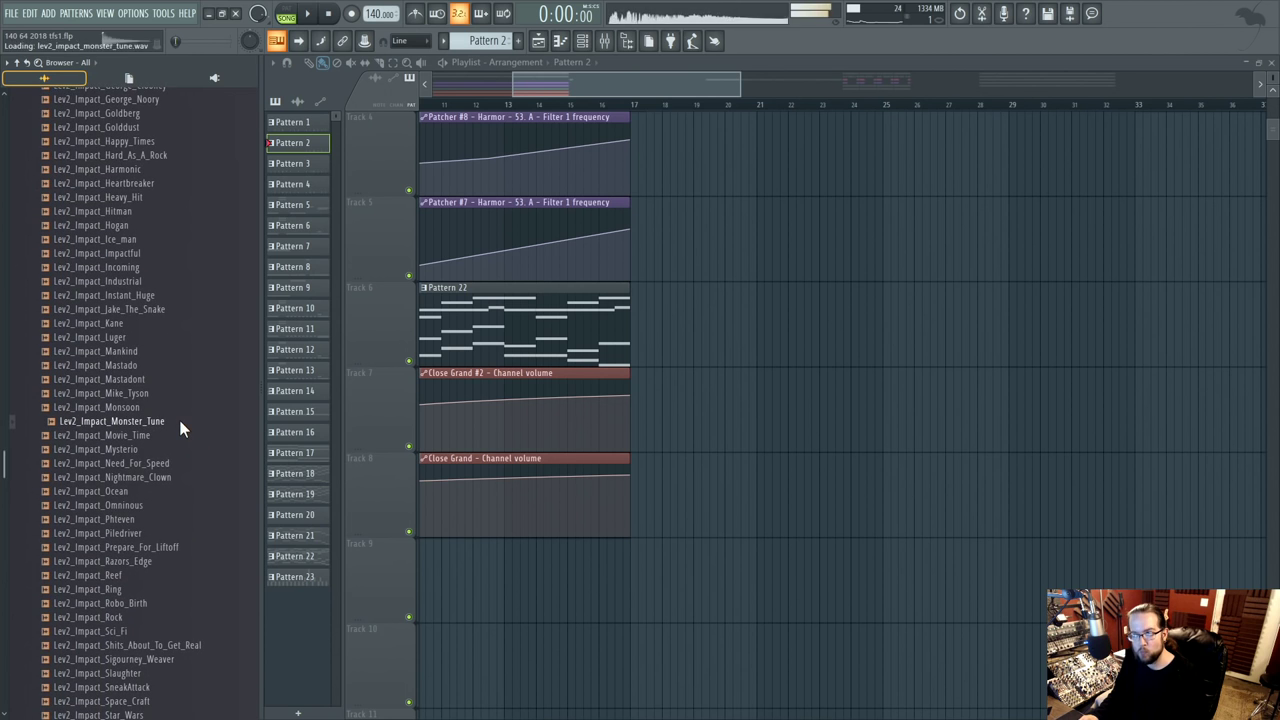
- Compare the sounds of Lev2_Impact_Movie_Time and Lev2_Impact_Mysterio
{"action": "left_click", "coordinate": [178, 436]}
{"action": "left_click", "coordinate": [181, 450]}
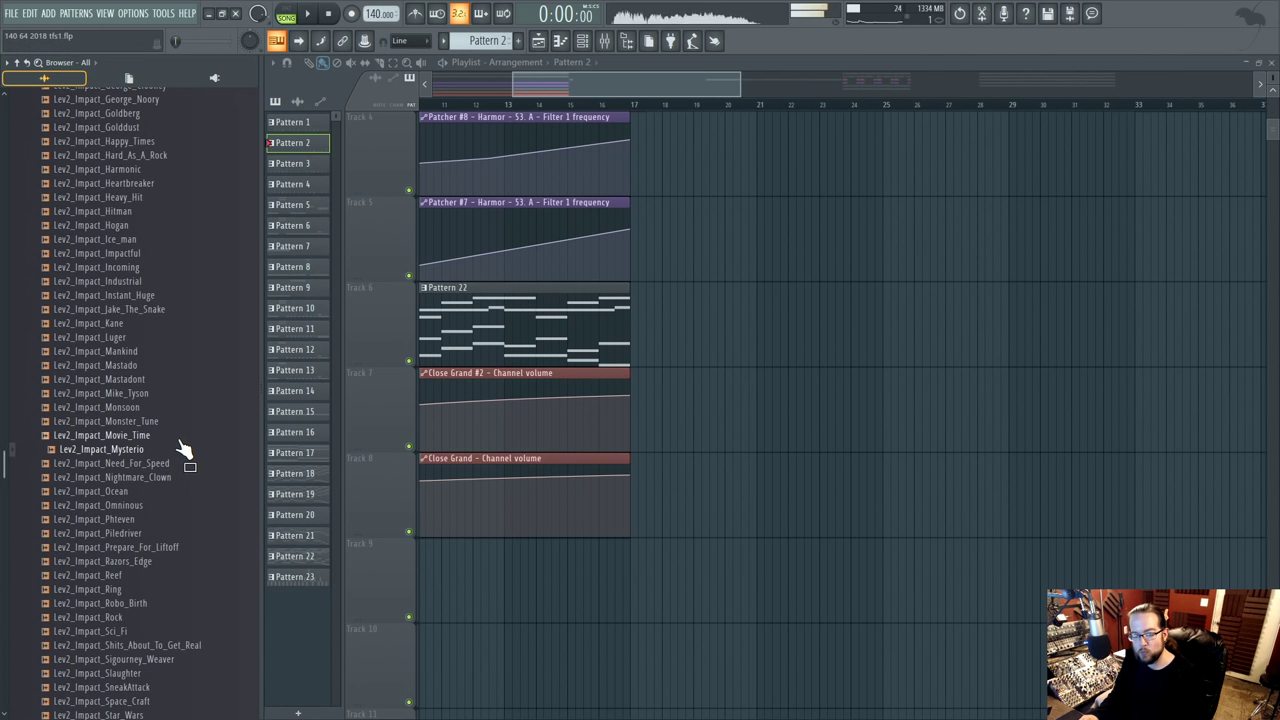
{"action": "left_click", "coordinate": [175, 437]}
{"action": "left_click", "coordinate": [181, 451]}
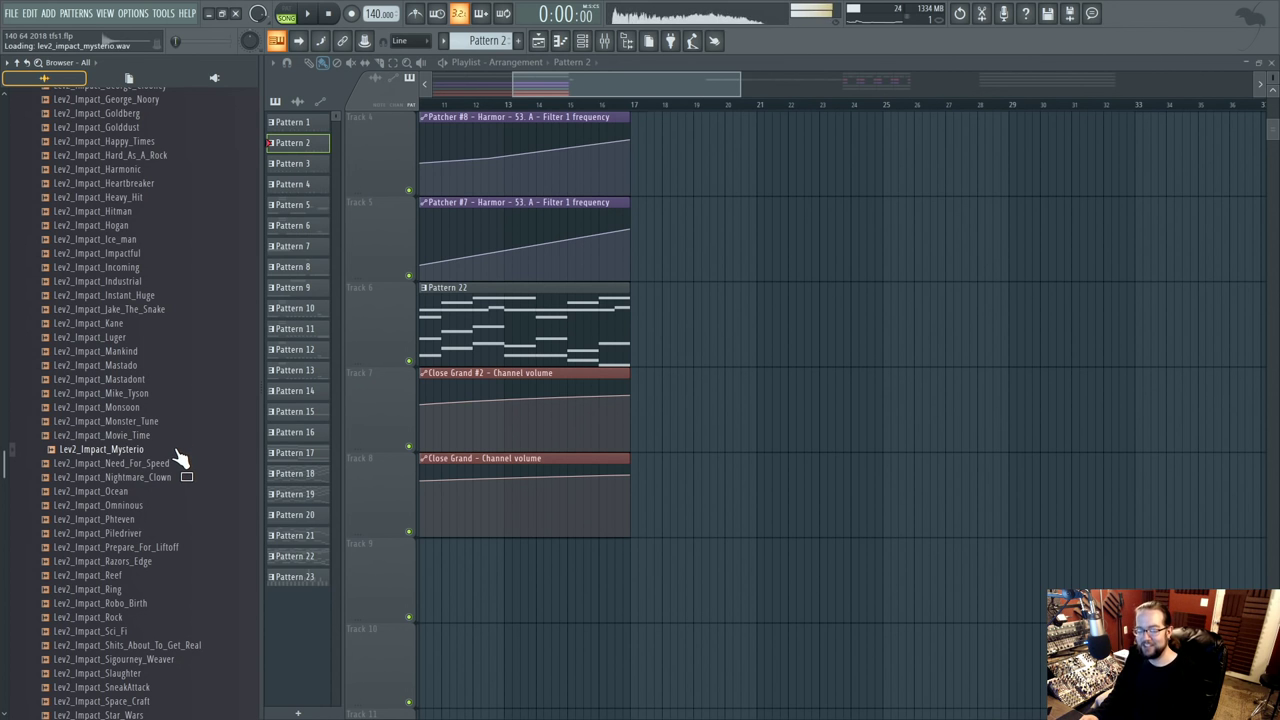
- Audition further impact samples from Lev2_Impact_Need_For_Speed down past Lev2_Impact_SneakAttack
{"action": "left_click", "coordinate": [171, 464]}
{"action": "left_click", "coordinate": [171, 478]}
{"action": "left_click", "coordinate": [168, 492]}
{"action": "left_click", "coordinate": [162, 506]}
{"action": "left_click", "coordinate": [160, 533]}
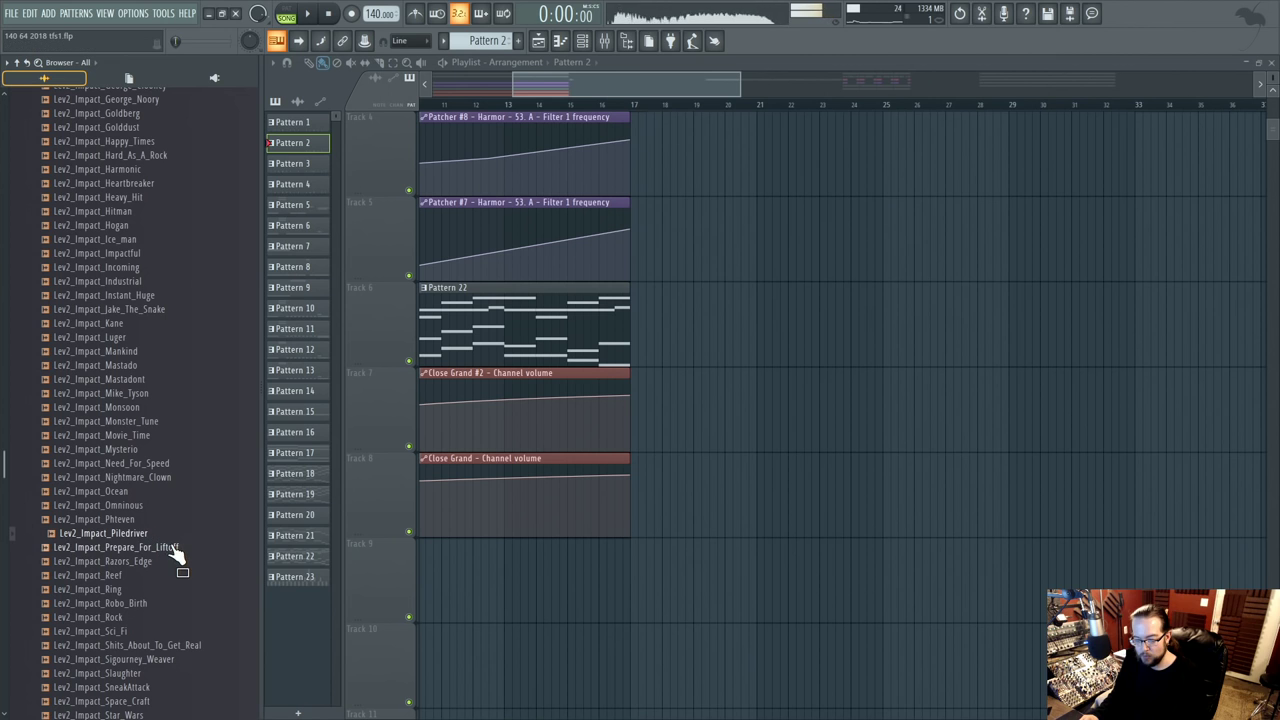
{"action": "left_click", "coordinate": [160, 589]}
{"action": "left_click", "coordinate": [160, 617]}
{"action": "left_click", "coordinate": [156, 632]}
{"action": "scroll", "coordinate": [158, 640], "scroll_direction": "down", "scroll_amount": 3}
{"action": "left_click", "coordinate": [162, 590]}
{"action": "left_click", "coordinate": [165, 603]}
{"action": "left_click", "coordinate": [168, 645]}
{"action": "left_click", "coordinate": [168, 604]}
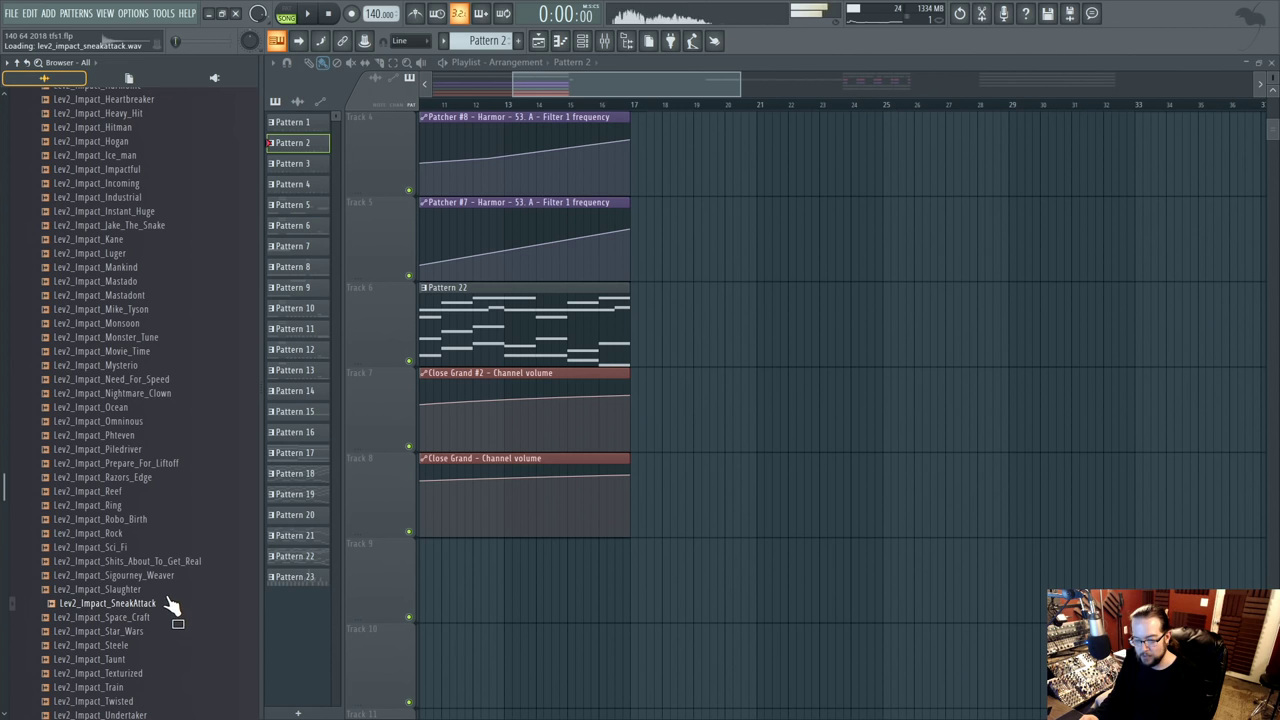
- Replay Lev2_Impact_Mysterio and Lev2_Impact_Nightmare_Clown, add the Mysterio sample on Track 9 at bar 17, and set the playback position there
{"action": "left_click", "coordinate": [172, 367]}
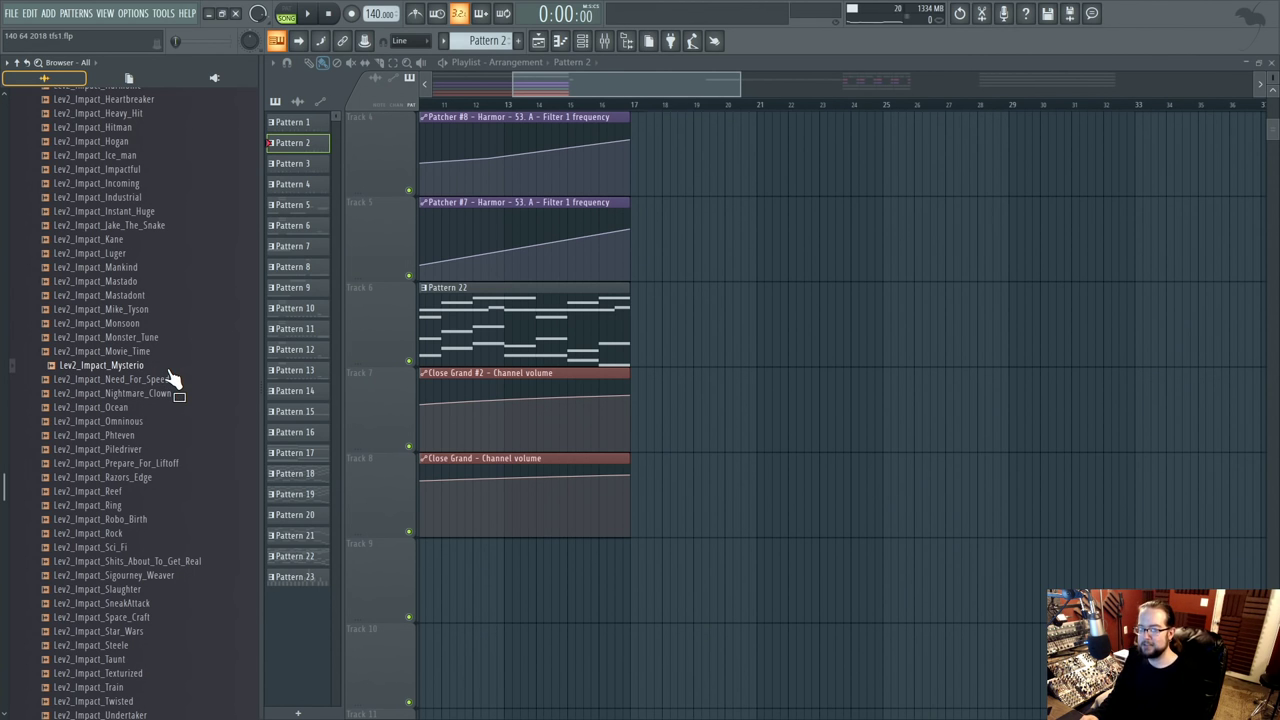
{"action": "left_click", "coordinate": [195, 394]}
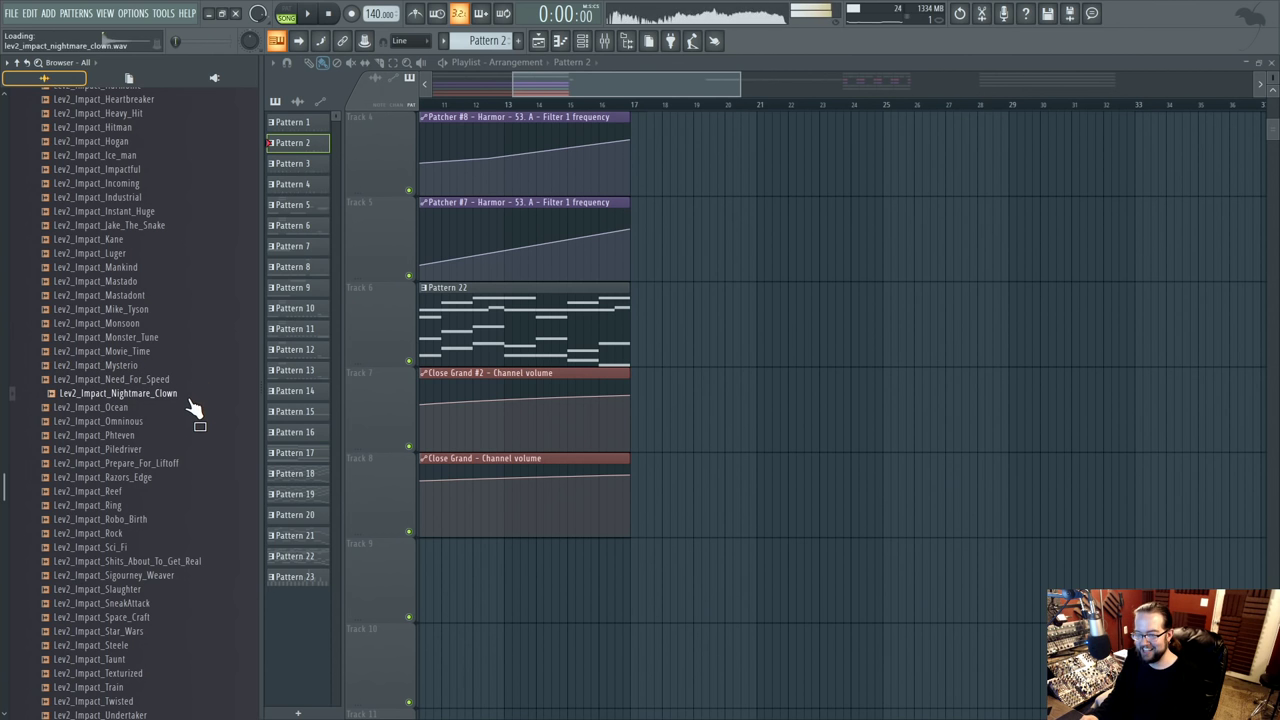
{"action": "left_click_drag", "start_coordinate": [150, 365], "coordinate": [688, 440]}
{"action": "scroll", "coordinate": [720, 540], "scroll_direction": "up", "scroll_amount": 3}
{"action": "scroll", "coordinate": [720, 540], "scroll_direction": "down", "scroll_amount": 4}
{"action": "left_click_drag", "start_coordinate": [720, 540], "coordinate": [672, 498]}
{"action": "left_click", "coordinate": [633, 105]}
- Inspect the Lev2_Impact_Mysterio clip's sample and miscellaneous channel settings and check the mixer
{"action": "double_click", "coordinate": [688, 490]}
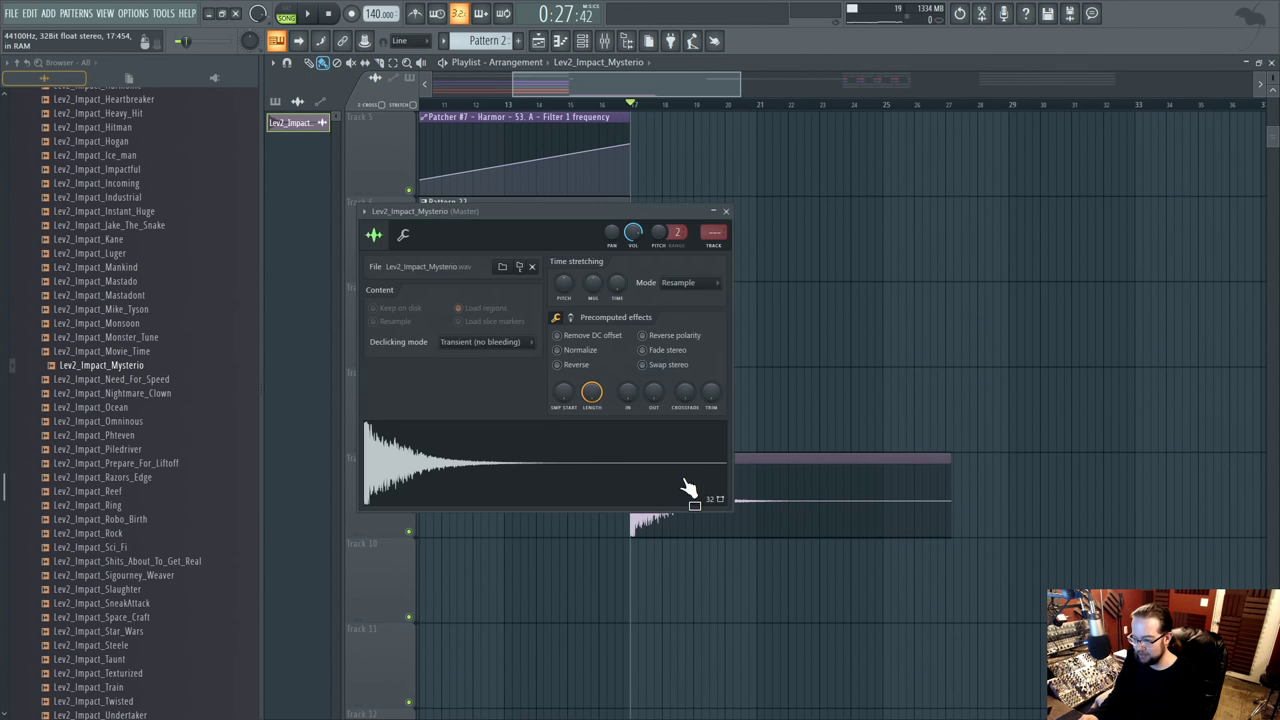
{"action": "left_click", "coordinate": [403, 235]}
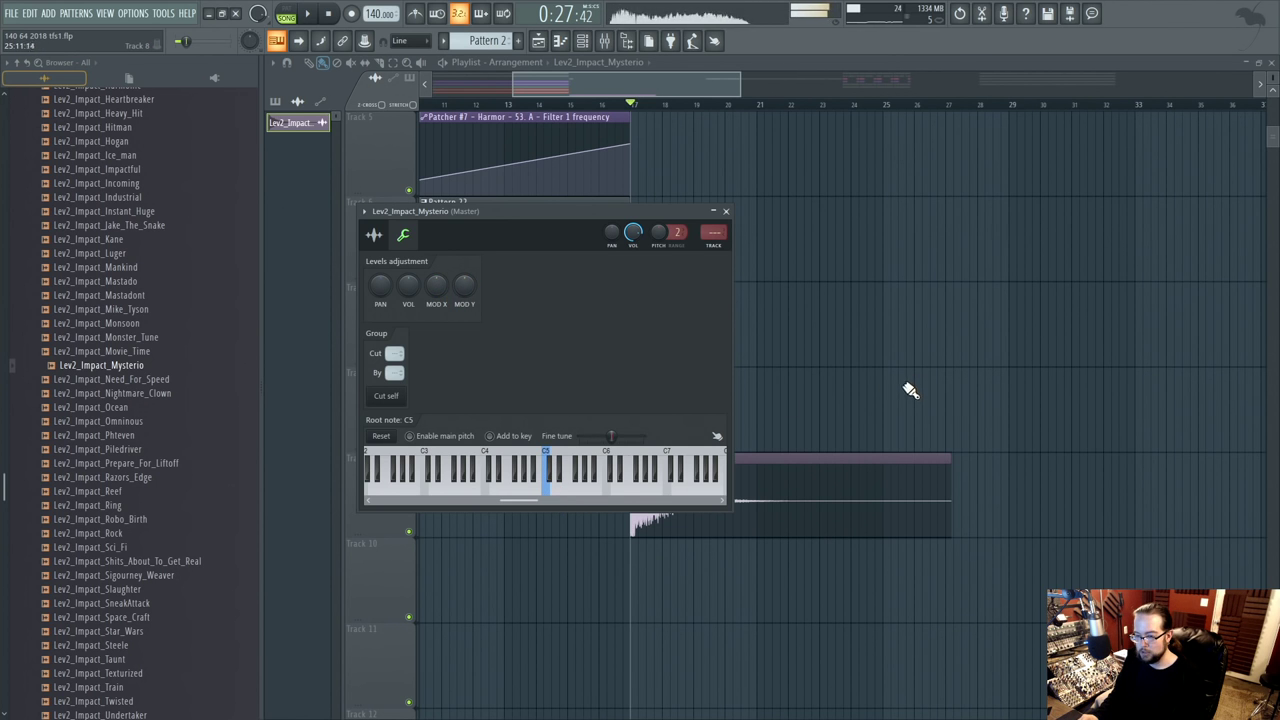
{"action": "left_click", "coordinate": [713, 238]}
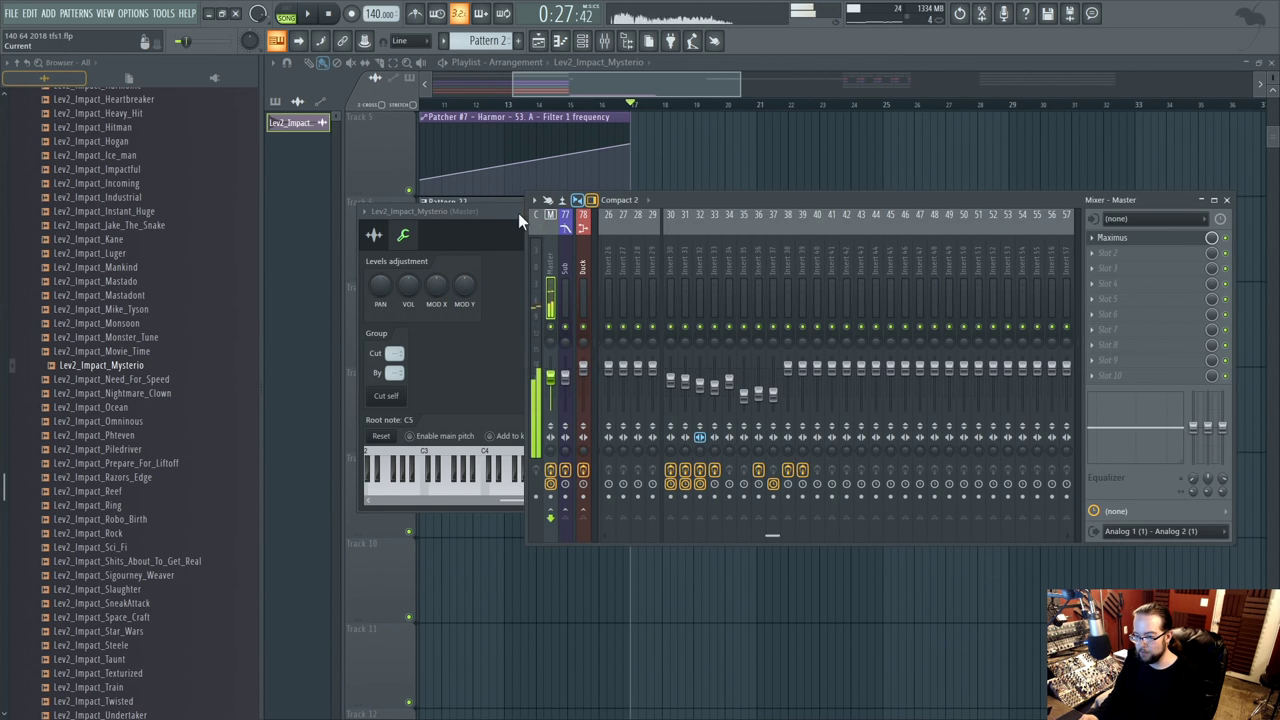
{"action": "key", "text": "F12"}
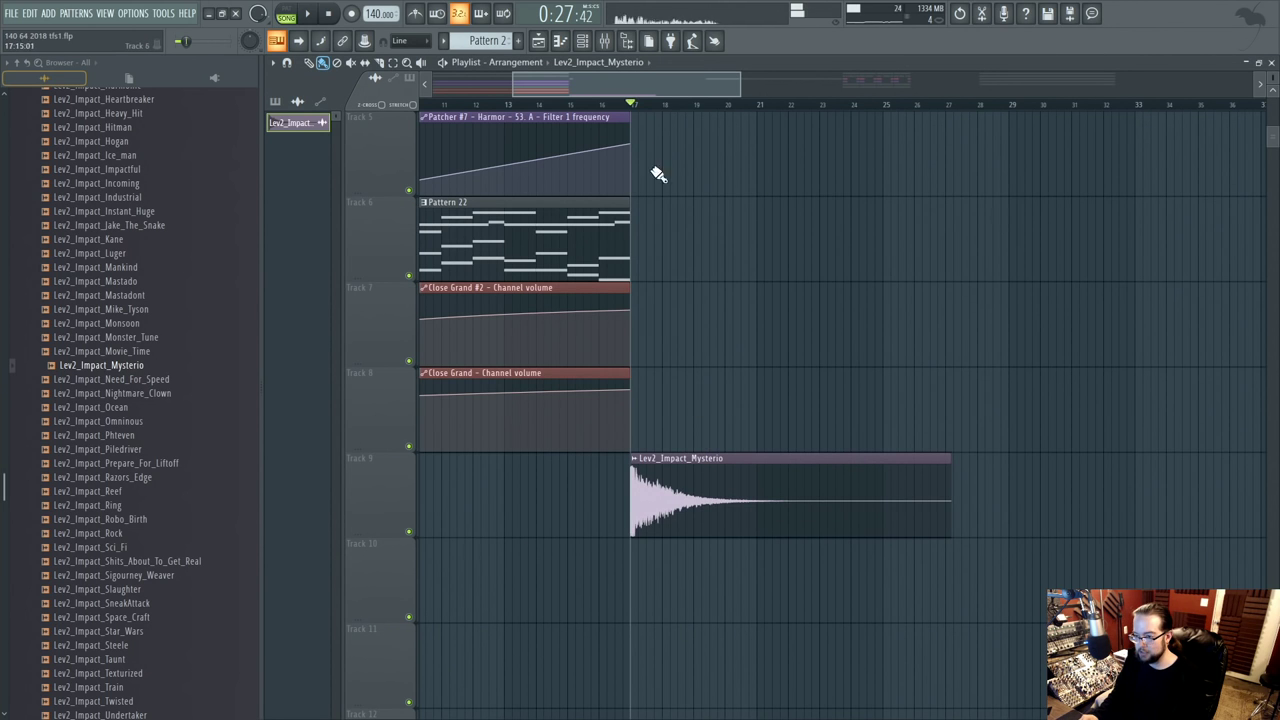
- Select the playlist time range from bar 17 to bar 21 and show the mixer
{"action": "left_click_drag", "start_coordinate": [632, 106], "coordinate": [762, 162]}
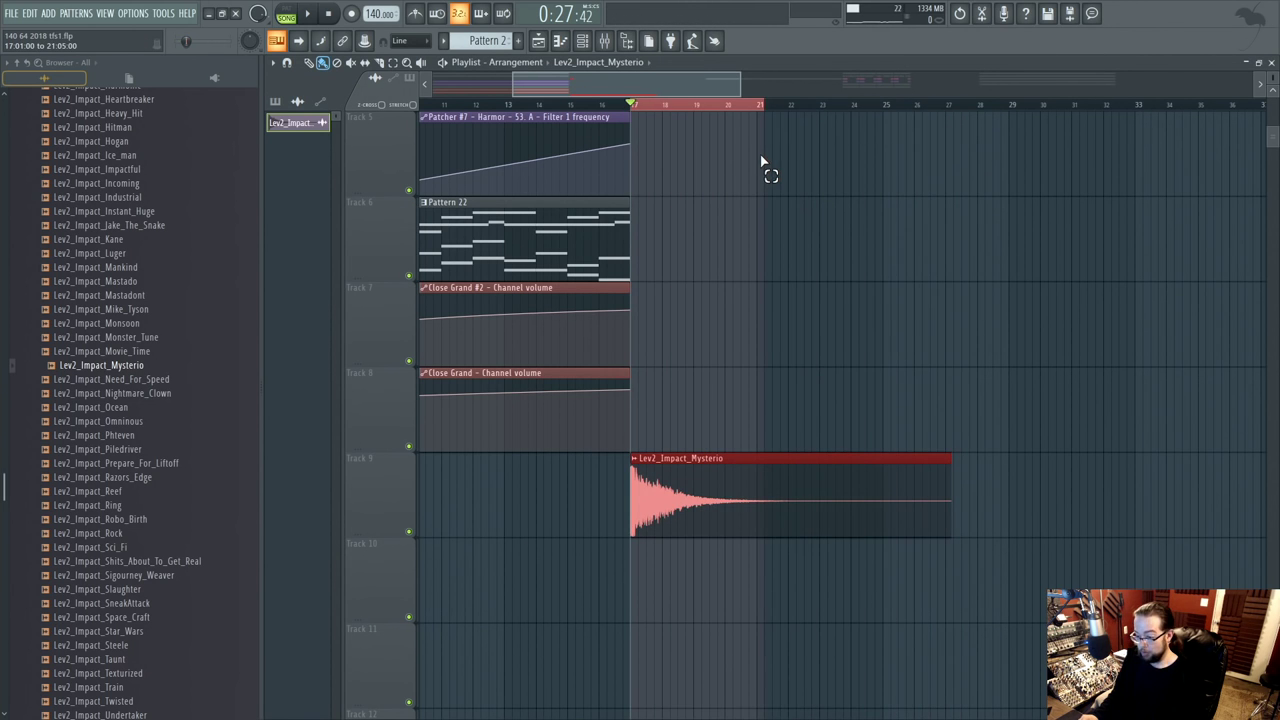
{"action": "left_click", "coordinate": [606, 41]}
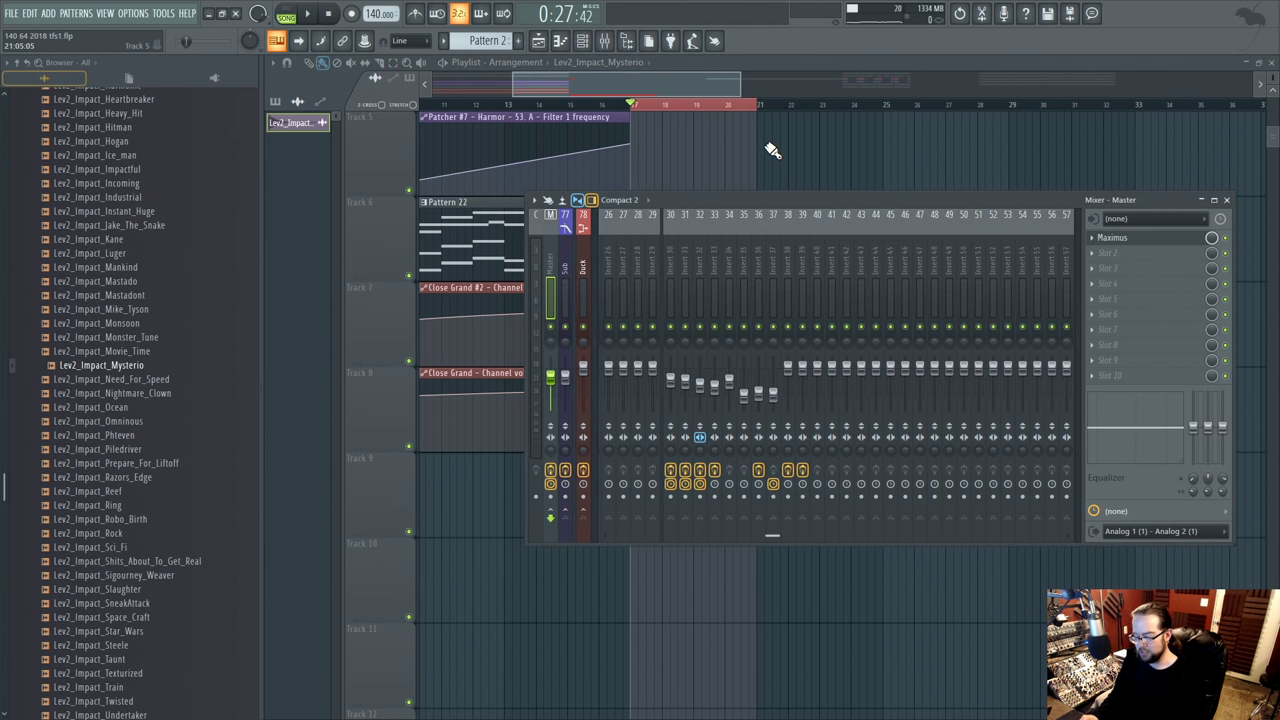
- Route the Lev2_Impact_Mysterio sample to mixer Insert 40 and load Fruity parametric EQ 2 in that insert's first effect slot
{"action": "key", "text": "F9"}
{"action": "double_click", "coordinate": [677, 491]}
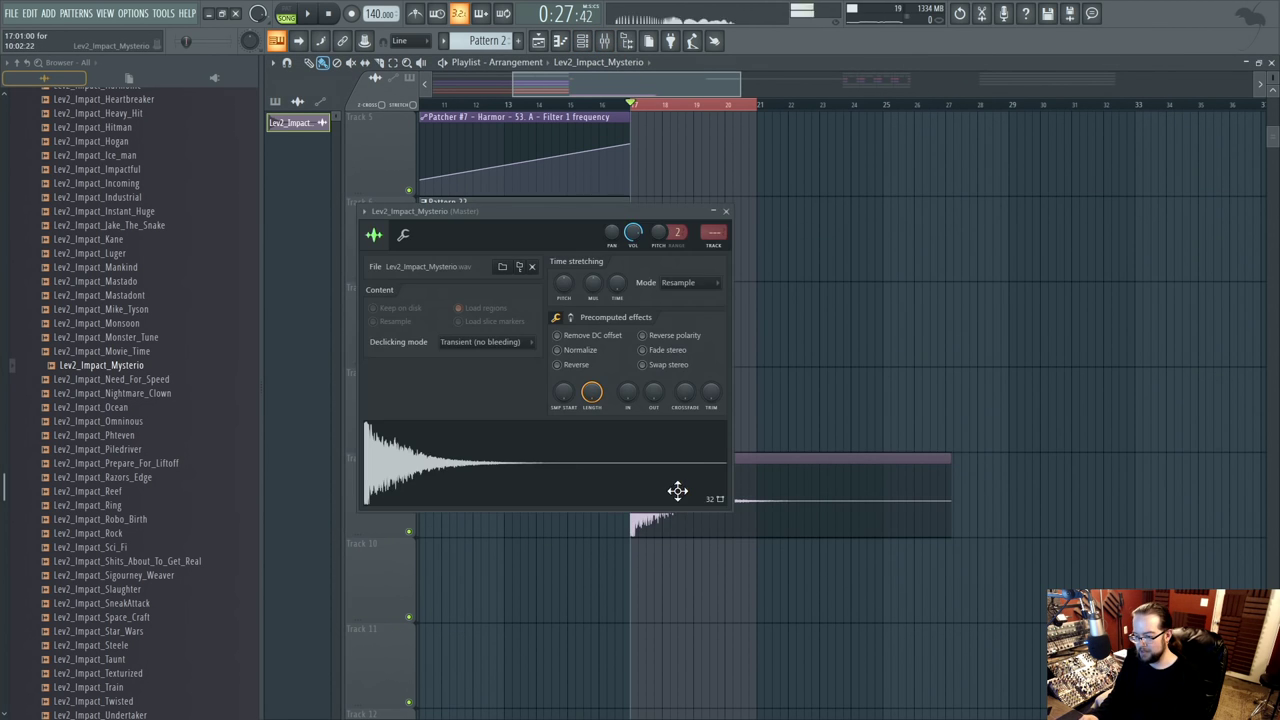
{"action": "double_click", "coordinate": [705, 238]}
{"action": "scroll", "coordinate": [510, 211], "scroll_direction": "up", "scroll_amount": 20}
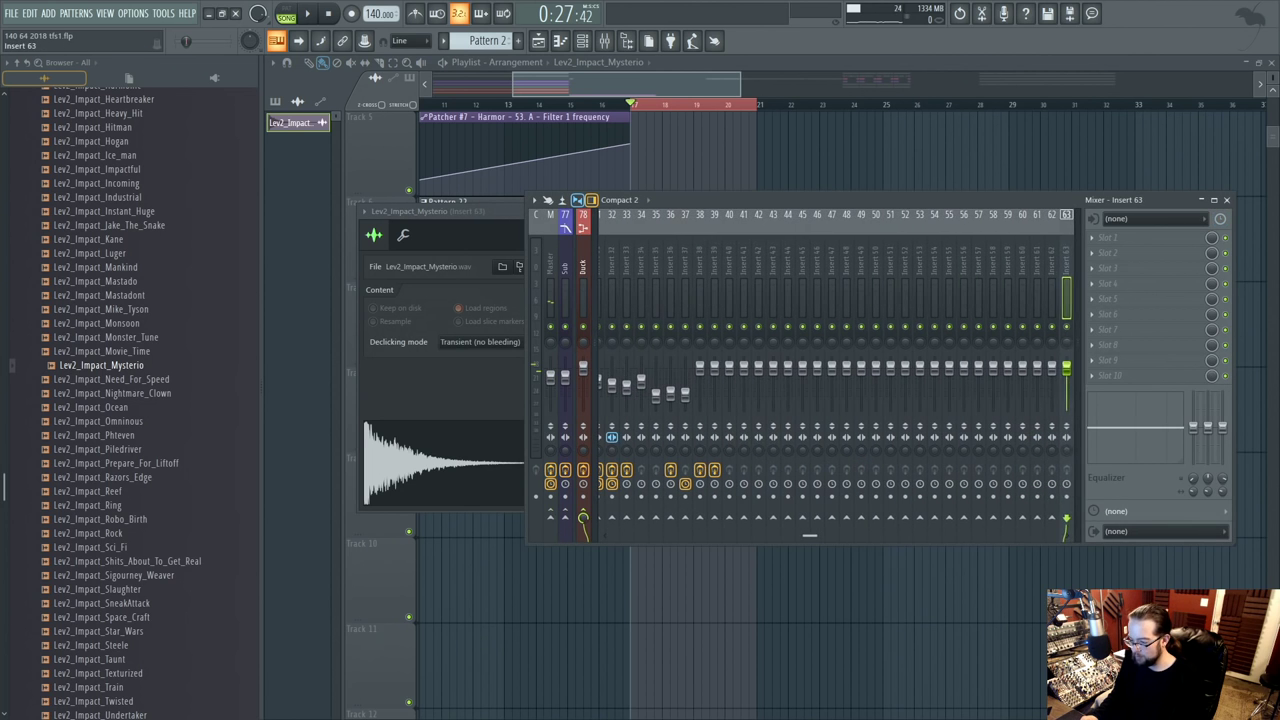
{"action": "left_click", "coordinate": [1098, 244]}
{"action": "left_click", "coordinate": [909, 491]}
- Change EQ band 1 to a high pass filter and lower its frequency to about 41 Hz
{"action": "right_click", "coordinate": [368, 272]}
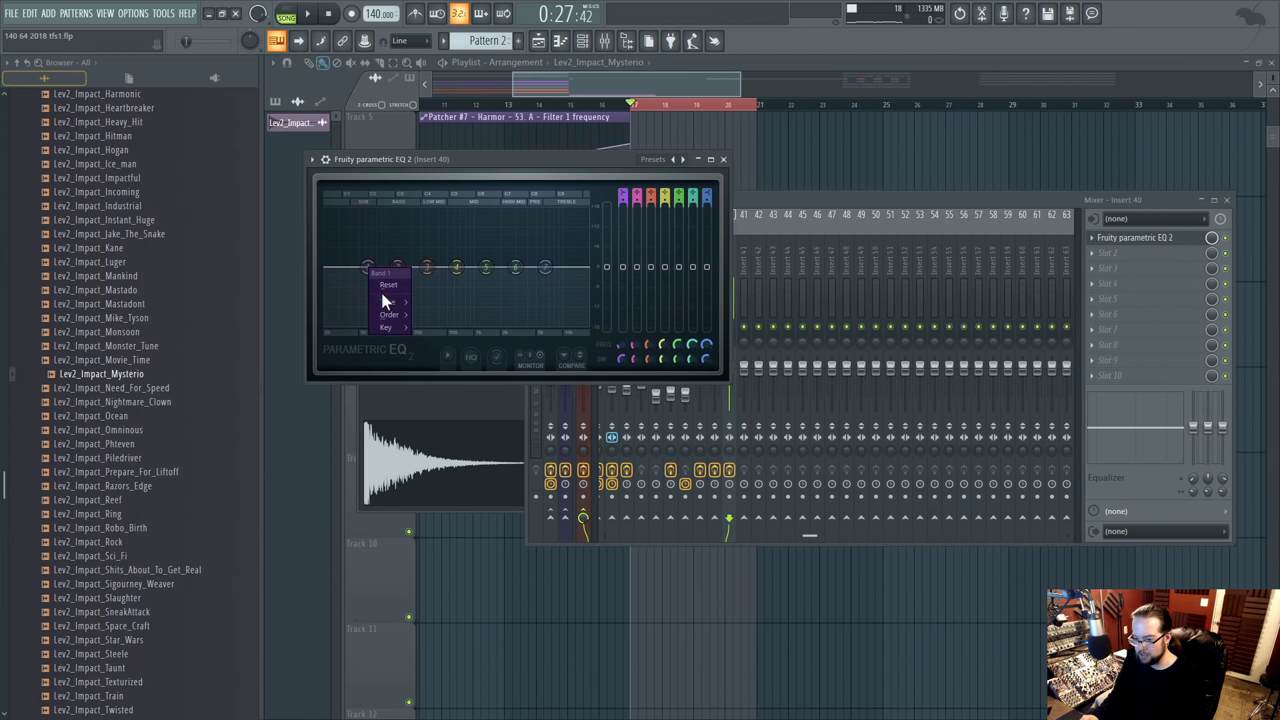
{"action": "mouse_move", "coordinate": [385, 302]}
{"action": "left_click", "coordinate": [371, 268]}
{"action": "right_click", "coordinate": [368, 268]}
{"action": "left_click", "coordinate": [438, 340]}
{"action": "left_click_drag", "start_coordinate": [368, 287], "coordinate": [340, 276]}
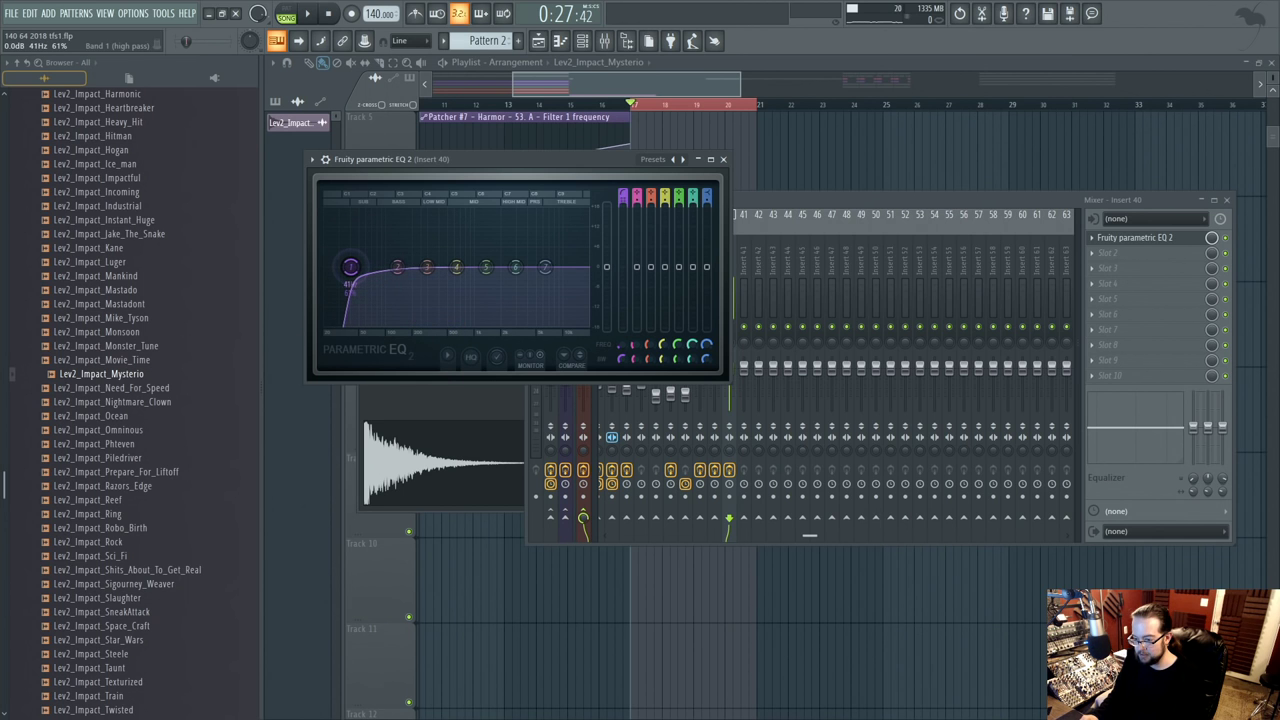
- Create an automation clip for the EQ band 1 frequency over bars 17 to 21 and shape it into a rising curve
{"action": "right_click", "coordinate": [625, 342]}
{"action": "left_click", "coordinate": [676, 428]}
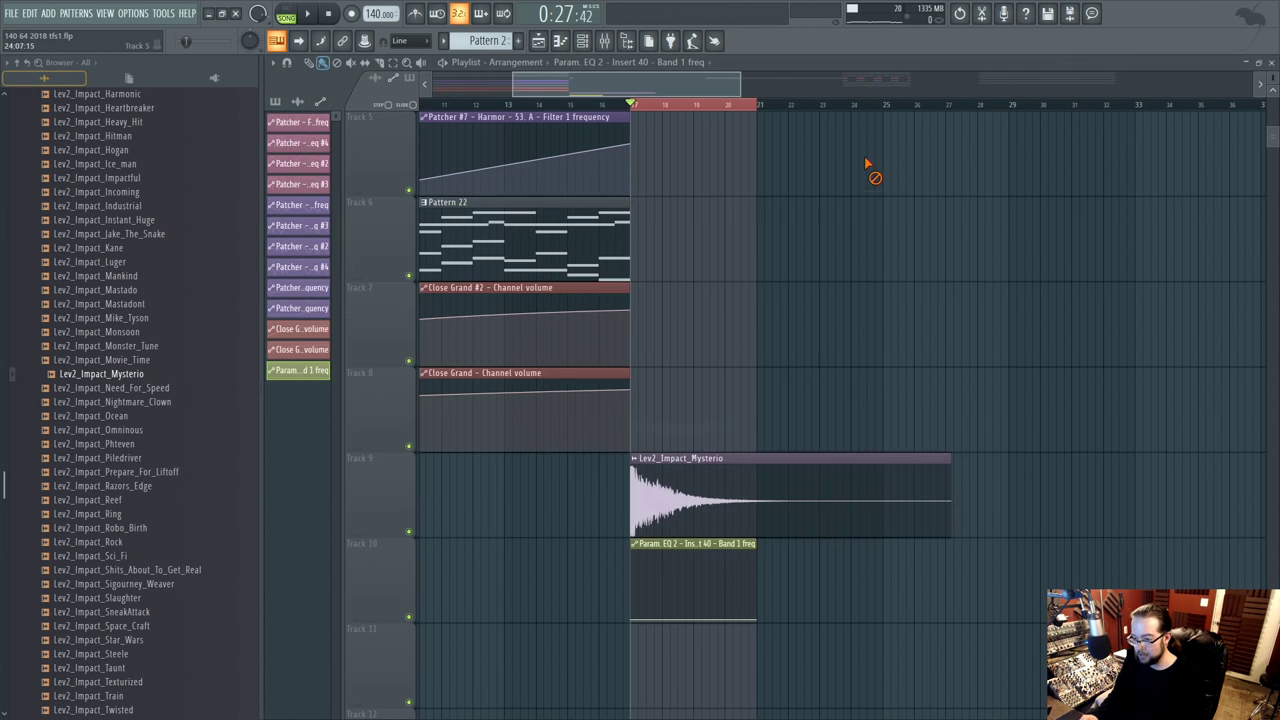
{"action": "left_click_drag", "start_coordinate": [760, 622], "coordinate": [693, 601]}
{"action": "key", "text": "space"}
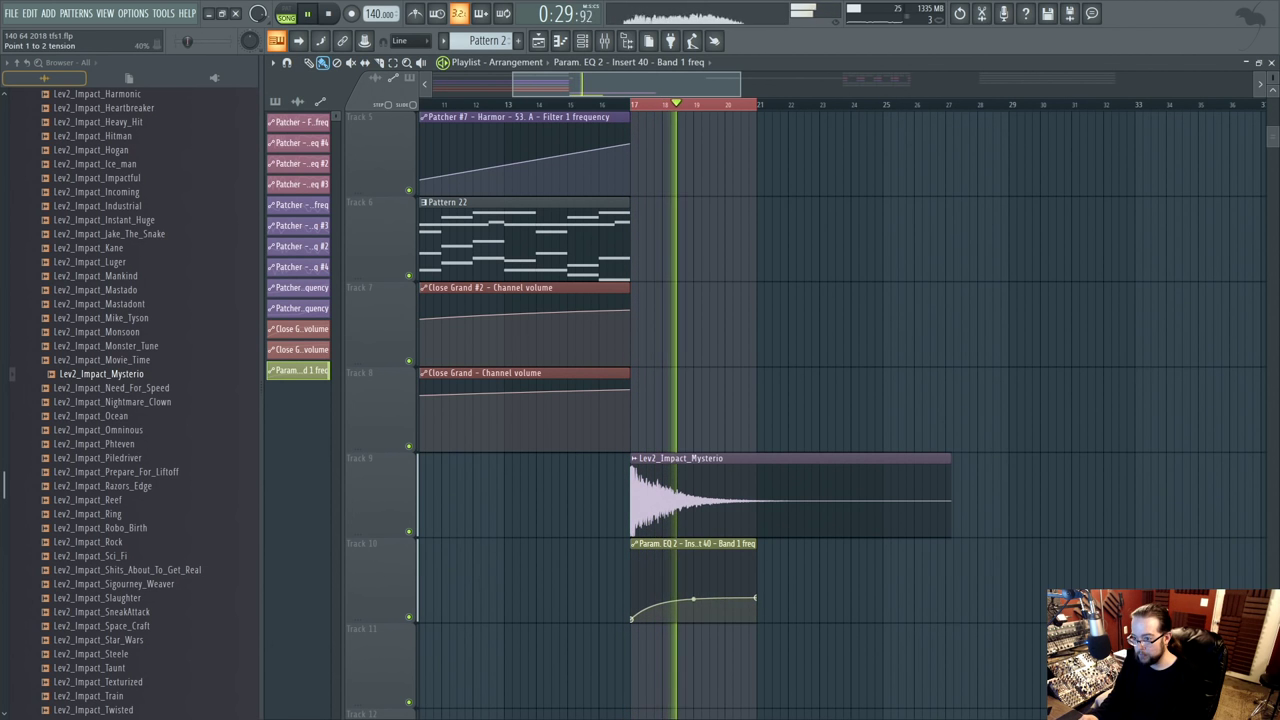
{"action": "key", "text": "space"}
{"action": "key", "text": "space"}
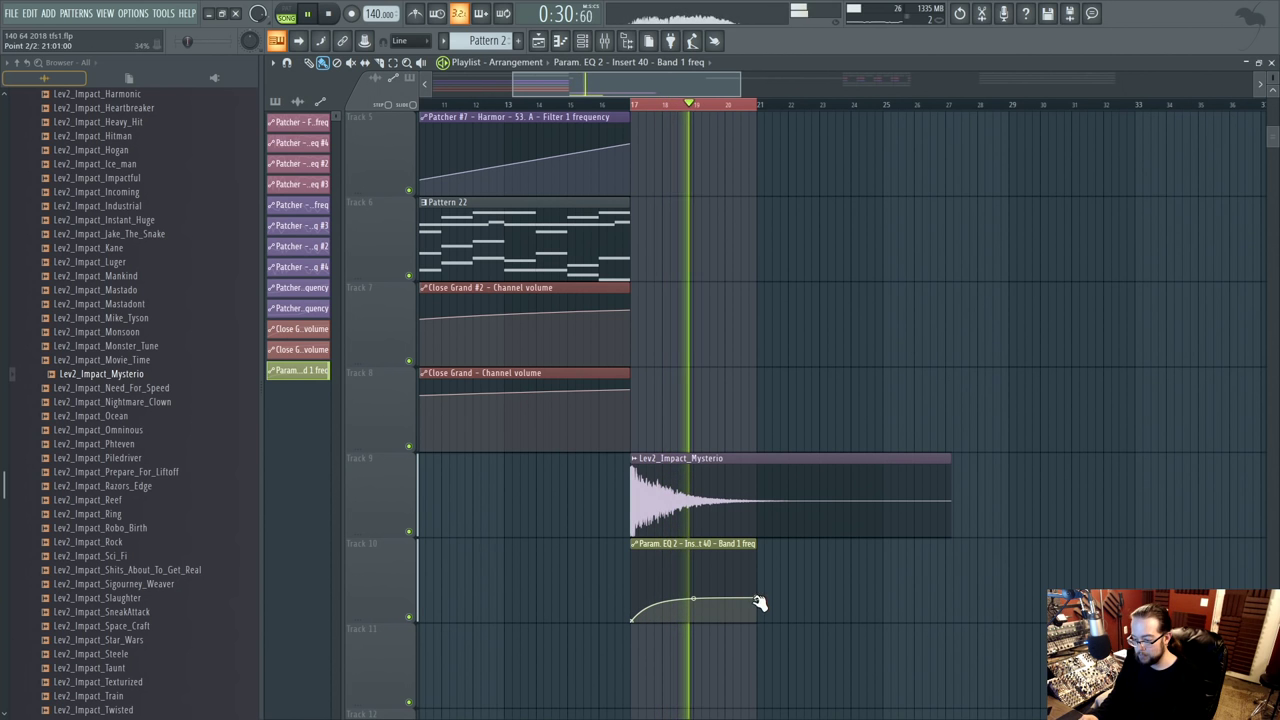
- Shorten the band 1 frequency automation so its end point falls at 18:05:00, and audition the faster sweep
{"action": "left_click_drag", "start_coordinate": [757, 601], "coordinate": [676, 601]}
{"action": "key", "text": "space"}
{"action": "key", "text": "space"}
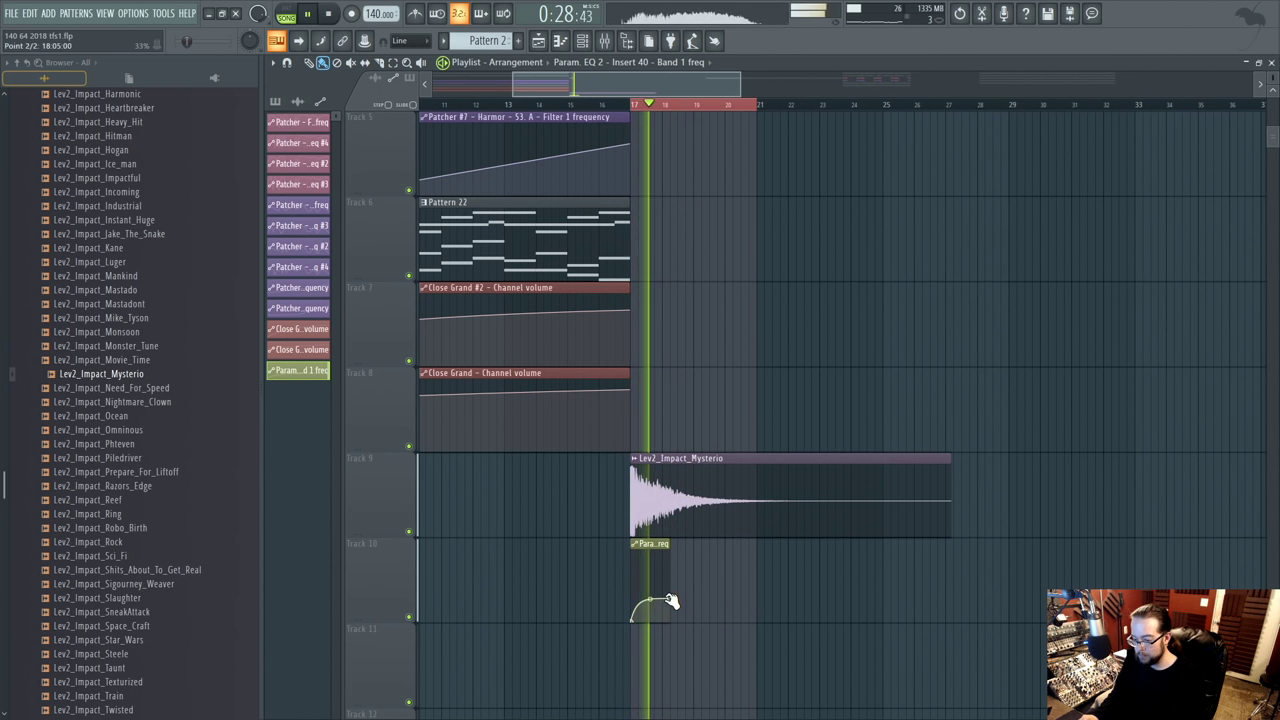
{"action": "key", "text": "space"}
{"action": "key", "text": "space"}
- Adjust the tension of the band 1 frequency automation to about 26% while replaying the impact
{"action": "left_click_drag", "start_coordinate": [652, 601], "coordinate": [650, 601]}
{"action": "key", "text": "space"}
{"action": "key", "text": "space"}
{"action": "key", "text": "space"}
{"action": "key", "text": "space"}
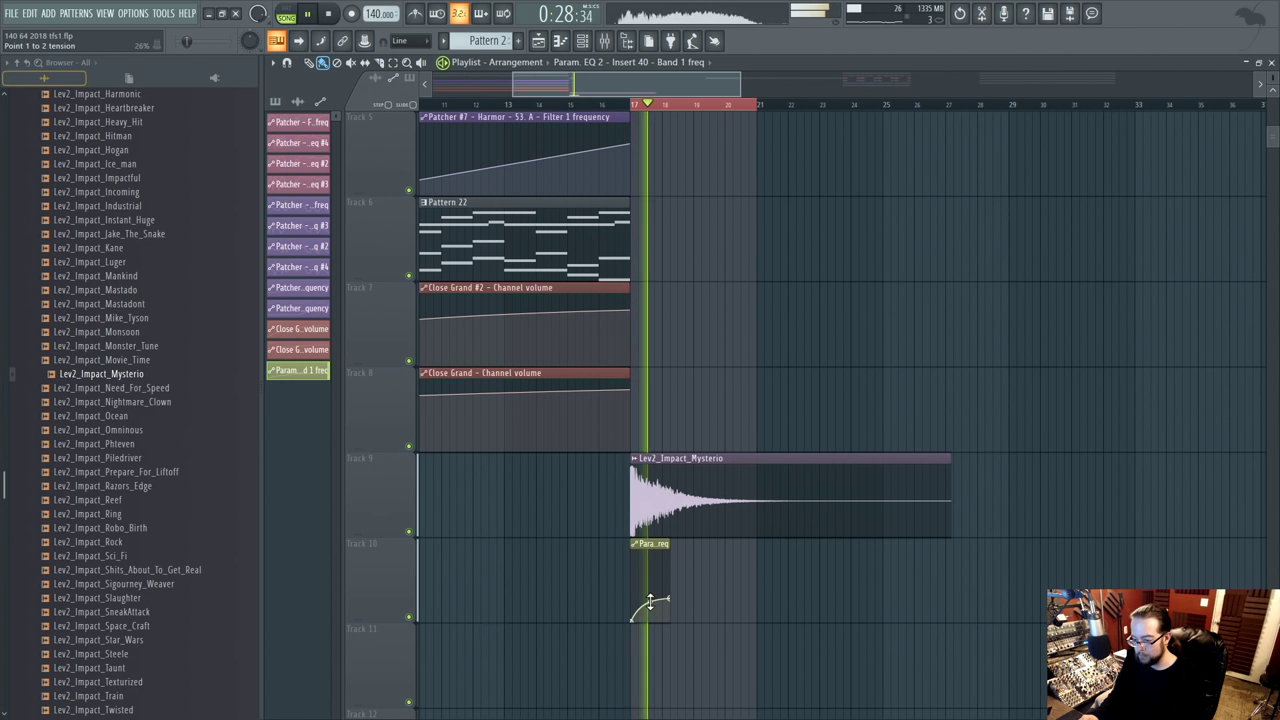
{"action": "key", "text": "space"}
- In Insert 40's parametric EQ, cut band 5 at about 1.4 kHz and boost band 6 during playback
{"action": "key", "text": "F9"}
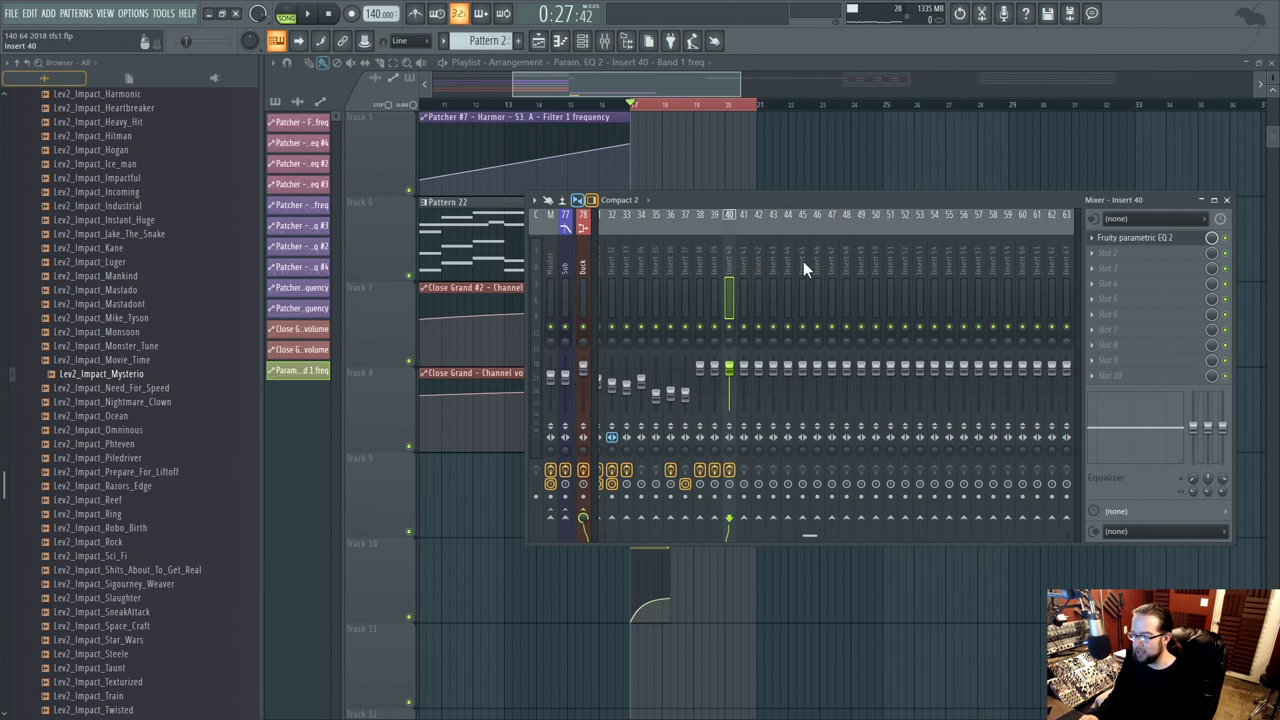
{"action": "left_click", "coordinate": [1168, 240]}
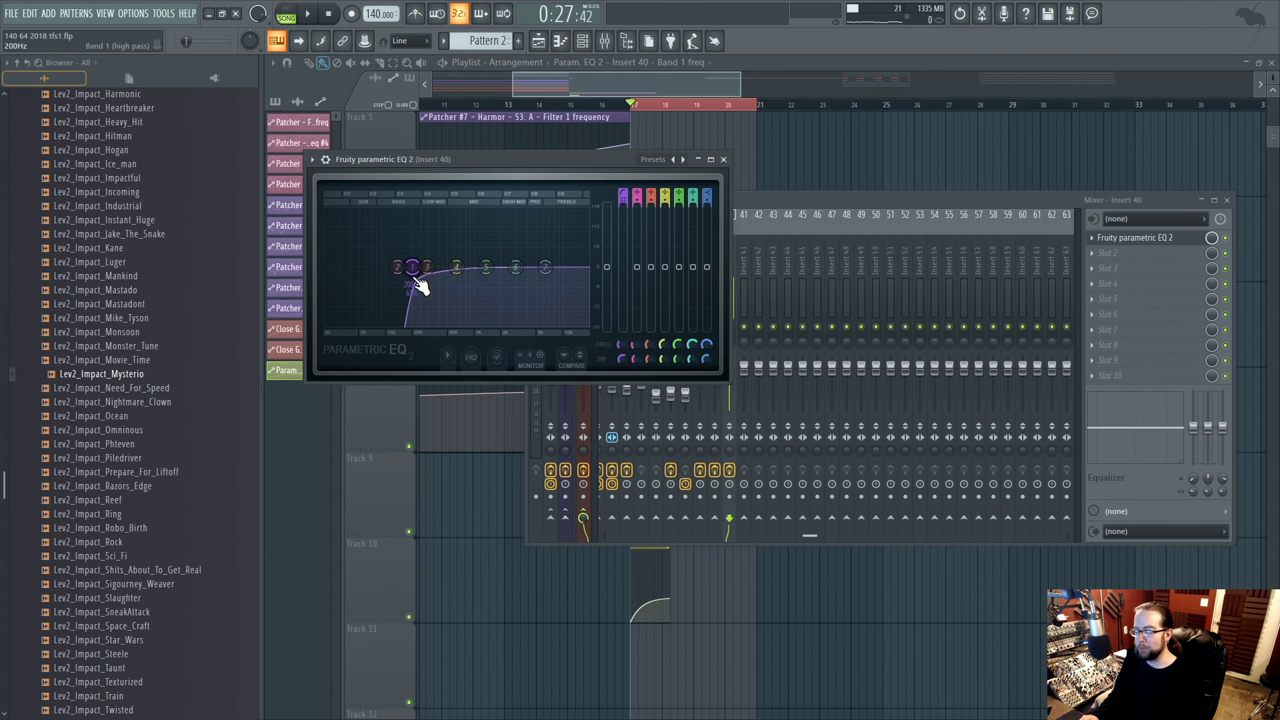
{"action": "key", "text": "space"}
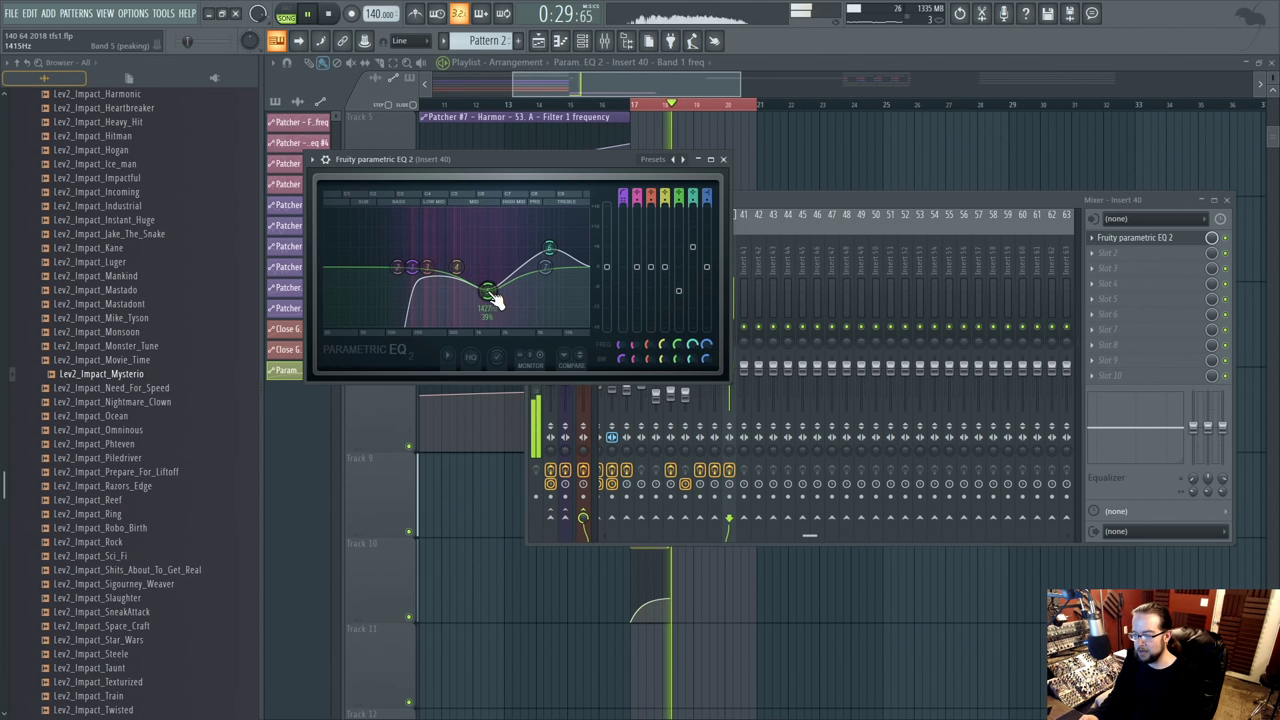
- Lower Insert 40's volume fader to balance the impact during playback
{"action": "left_click", "coordinate": [820, 210]}
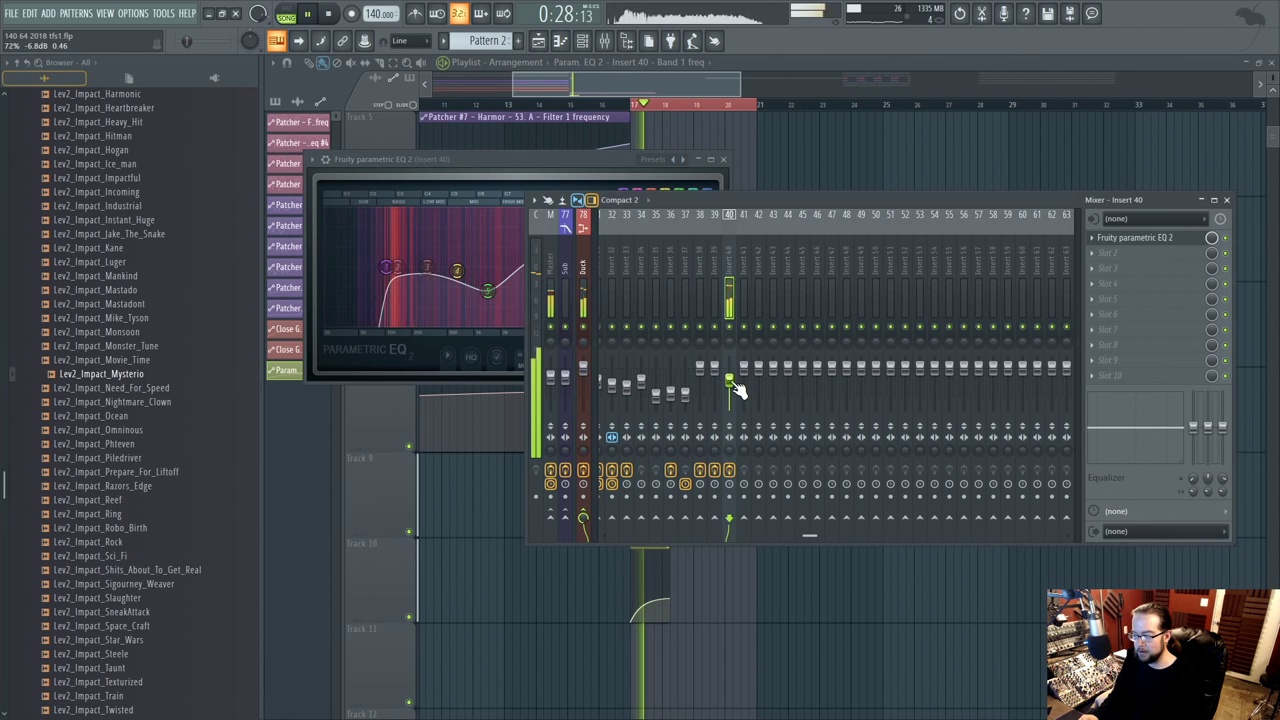
{"action": "left_click_drag", "start_coordinate": [735, 385], "coordinate": [737, 390]}
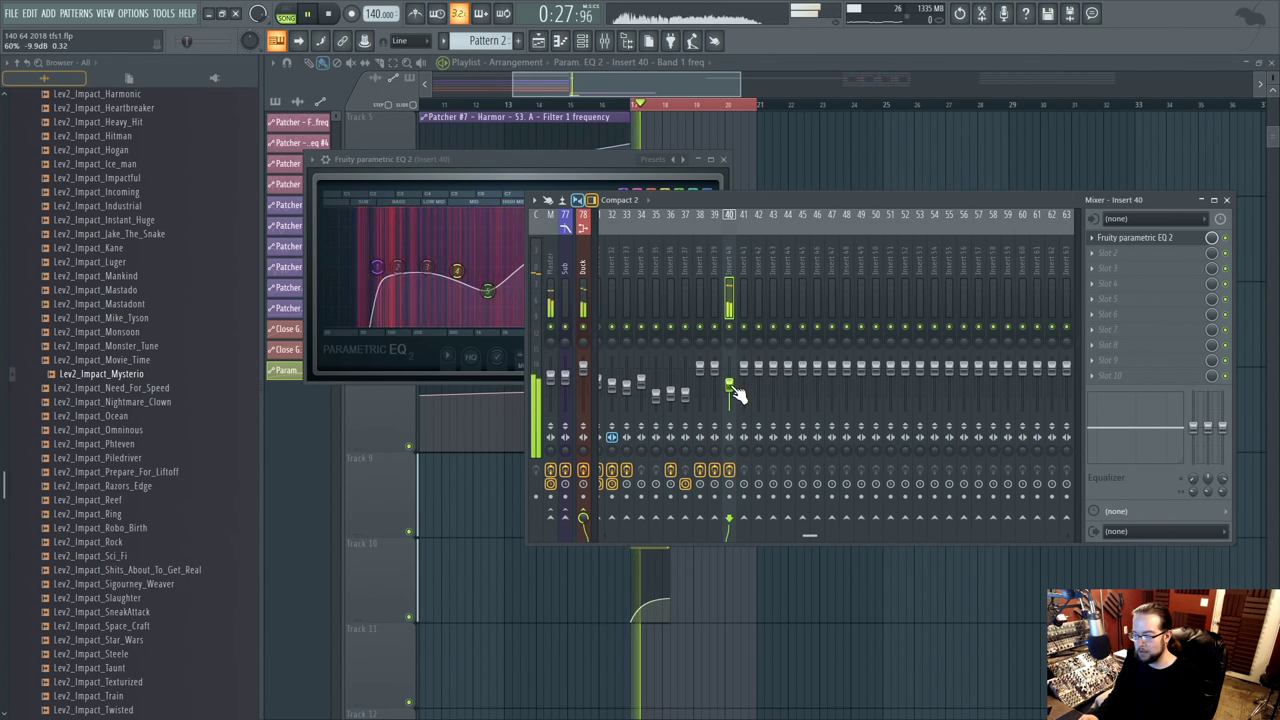
{"action": "key", "text": "space"}
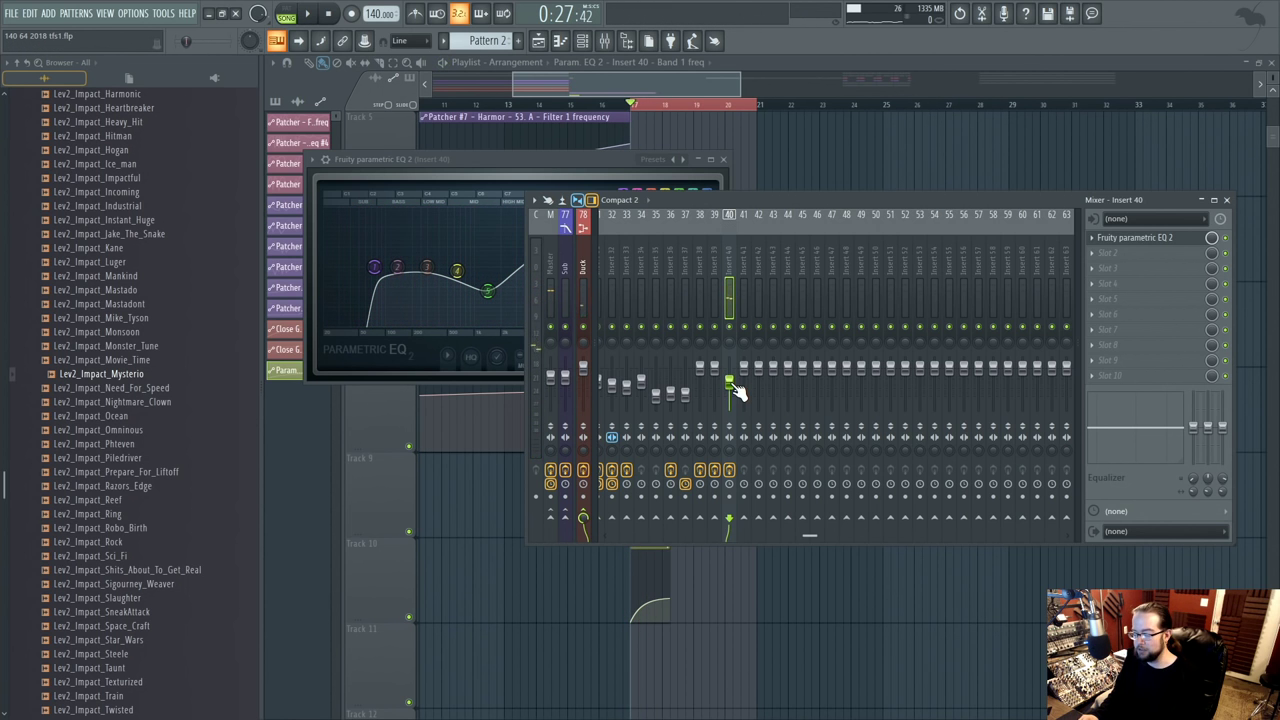
{"action": "key", "text": "space"}
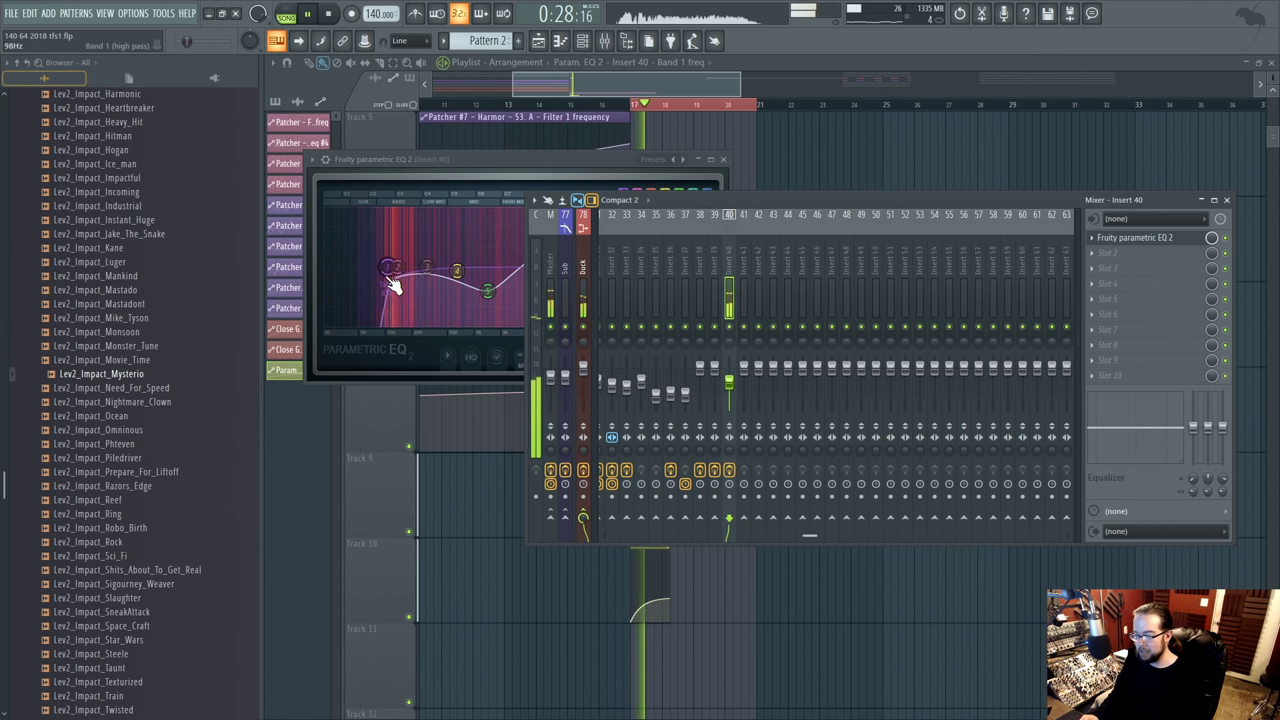
{"action": "key", "text": "space"}
- Close the EQ and mixer windows and play the impact section from bar 17
{"action": "key", "text": "F12"}
{"action": "key", "text": "space"}
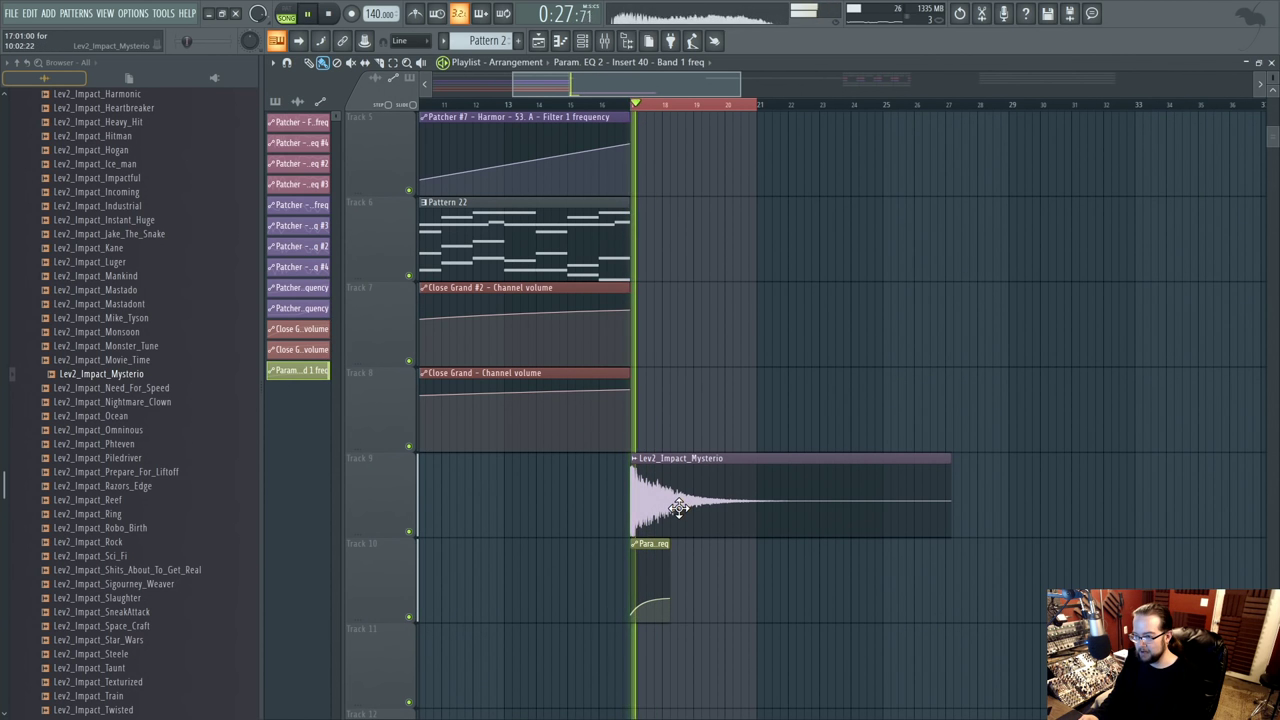
{"action": "key", "text": "F9"}
{"action": "key", "text": "F9"}
{"action": "key", "text": "space"}
- Place Pattern 21 on Track 1 at bar 17, clear the time selection and play the song from about bar 14
{"action": "scroll", "coordinate": [887, 327], "scroll_direction": "up", "scroll_amount": 4}
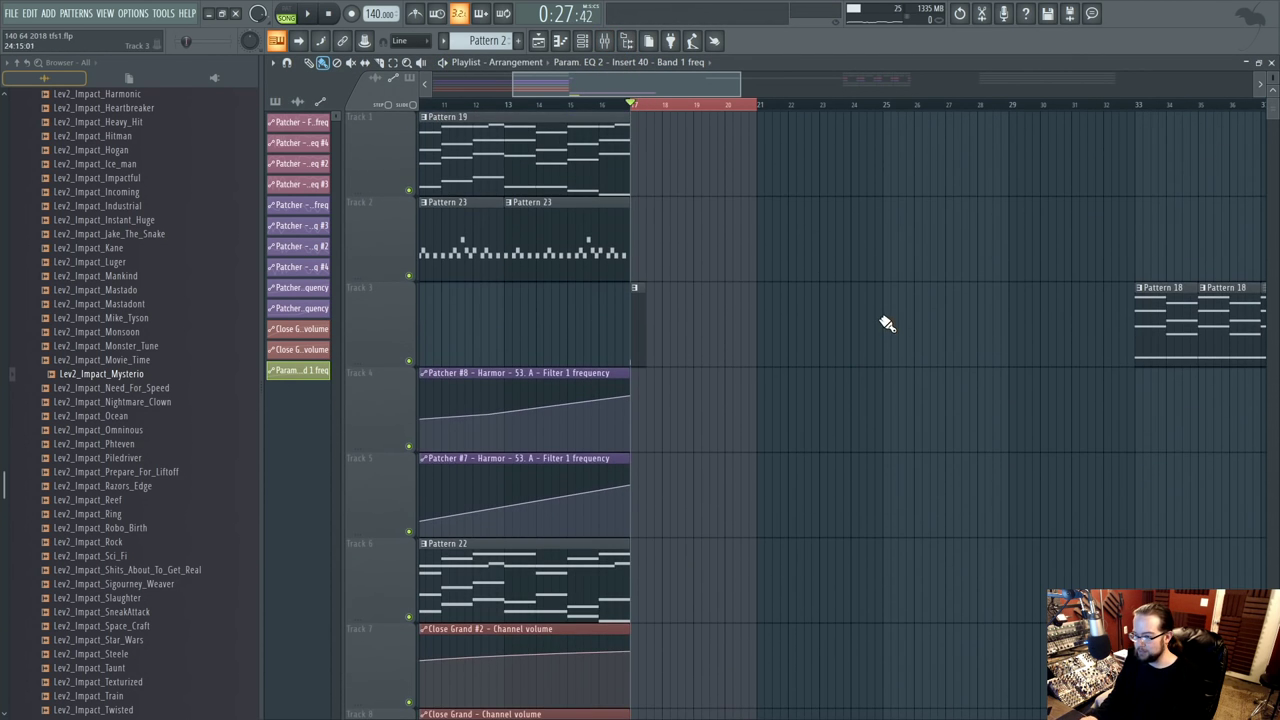
{"action": "scroll", "coordinate": [543, 314], "scroll_direction": "down", "scroll_amount": 3}
{"action": "scroll", "coordinate": [923, 417], "scroll_direction": "right", "scroll_amount": 6}
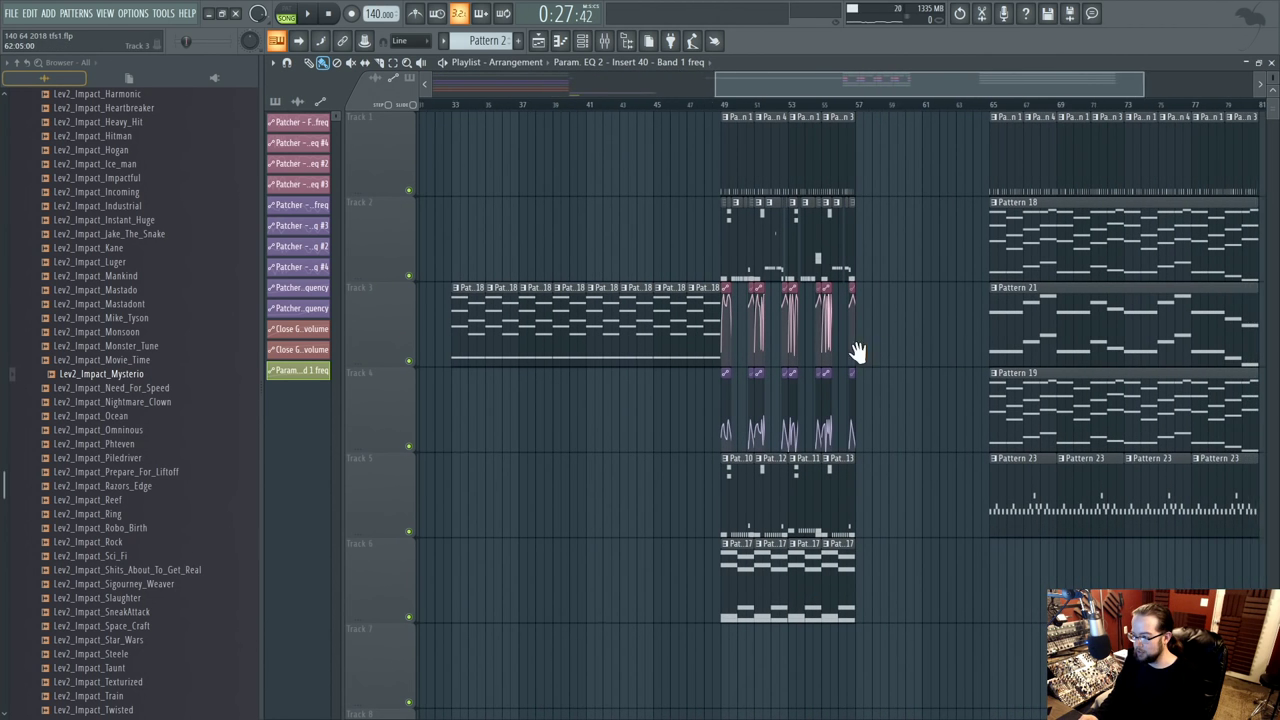
{"action": "scroll", "coordinate": [893, 348], "scroll_direction": "left", "scroll_amount": 9}
{"action": "left_click_drag", "start_coordinate": [850, 170], "coordinate": [771, 157]}
{"action": "left_click", "coordinate": [643, 104]}
{"action": "key", "text": "space"}
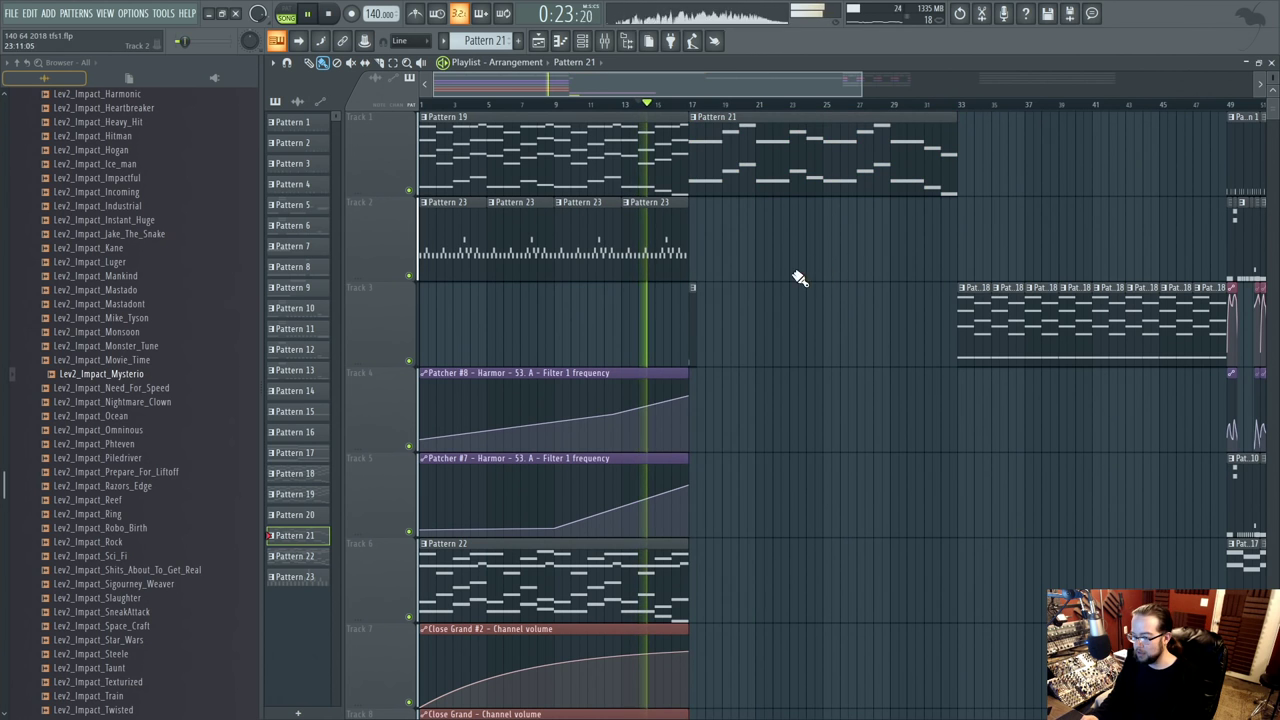
- Stop playback, collapse the FX - Impacts sample folder and expand Drums - Cymbals in the Leviathan 2 pack
{"action": "scroll", "coordinate": [70, 295], "scroll_direction": "up", "scroll_amount": 15}
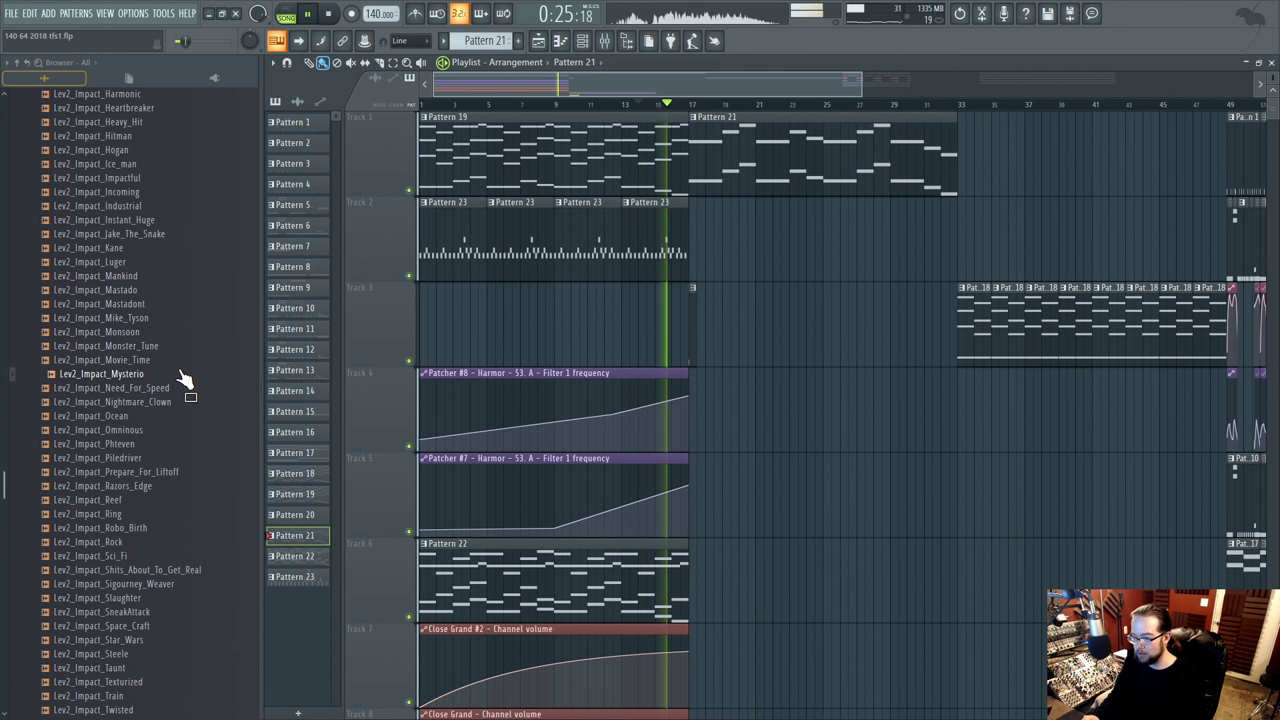
{"action": "left_click", "coordinate": [146, 334]}
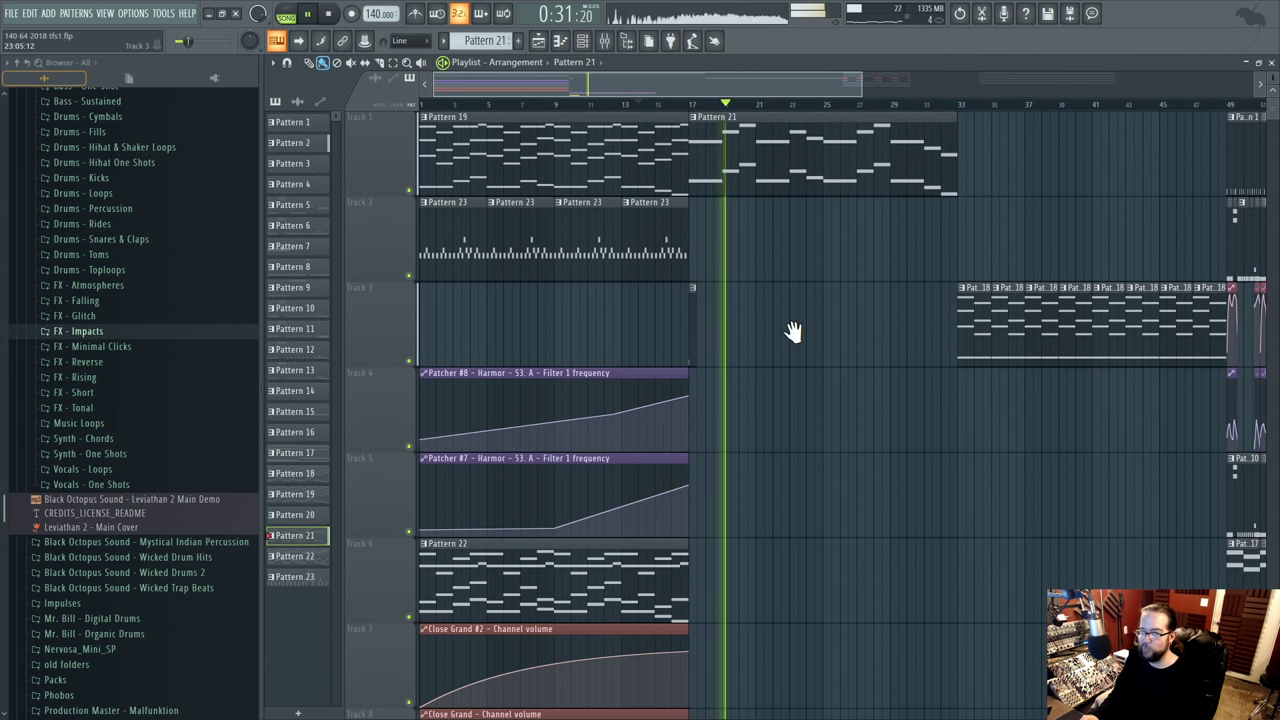
{"action": "key", "text": "space"}
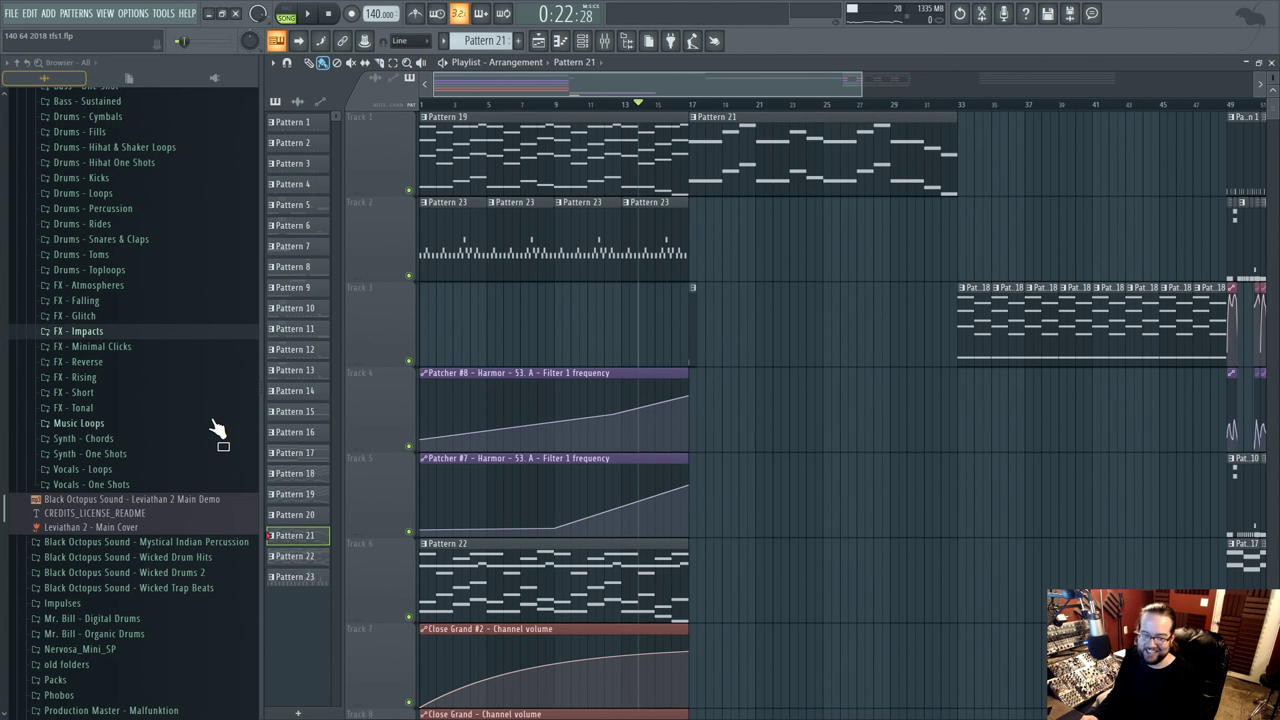
{"action": "scroll", "coordinate": [200, 390], "scroll_direction": "up", "scroll_amount": 4}
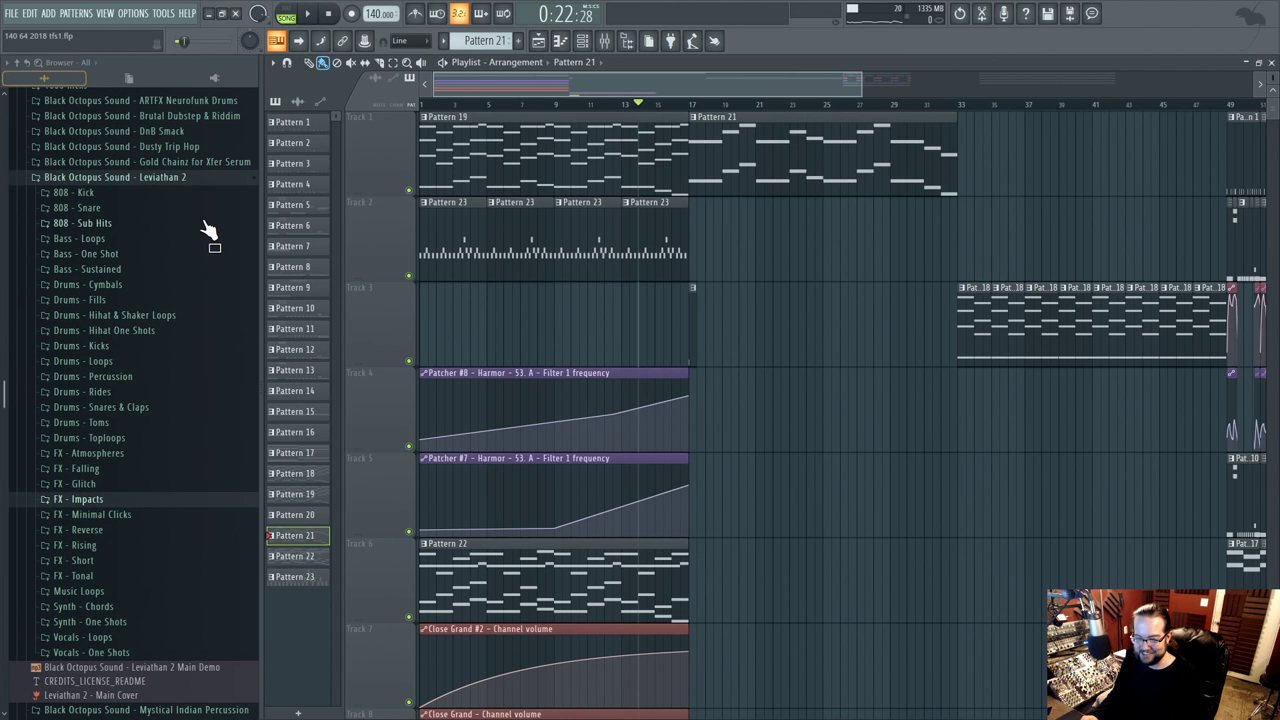
{"action": "left_click", "coordinate": [193, 282]}
{"action": "scroll", "coordinate": [177, 337], "scroll_direction": "down", "scroll_amount": 4}
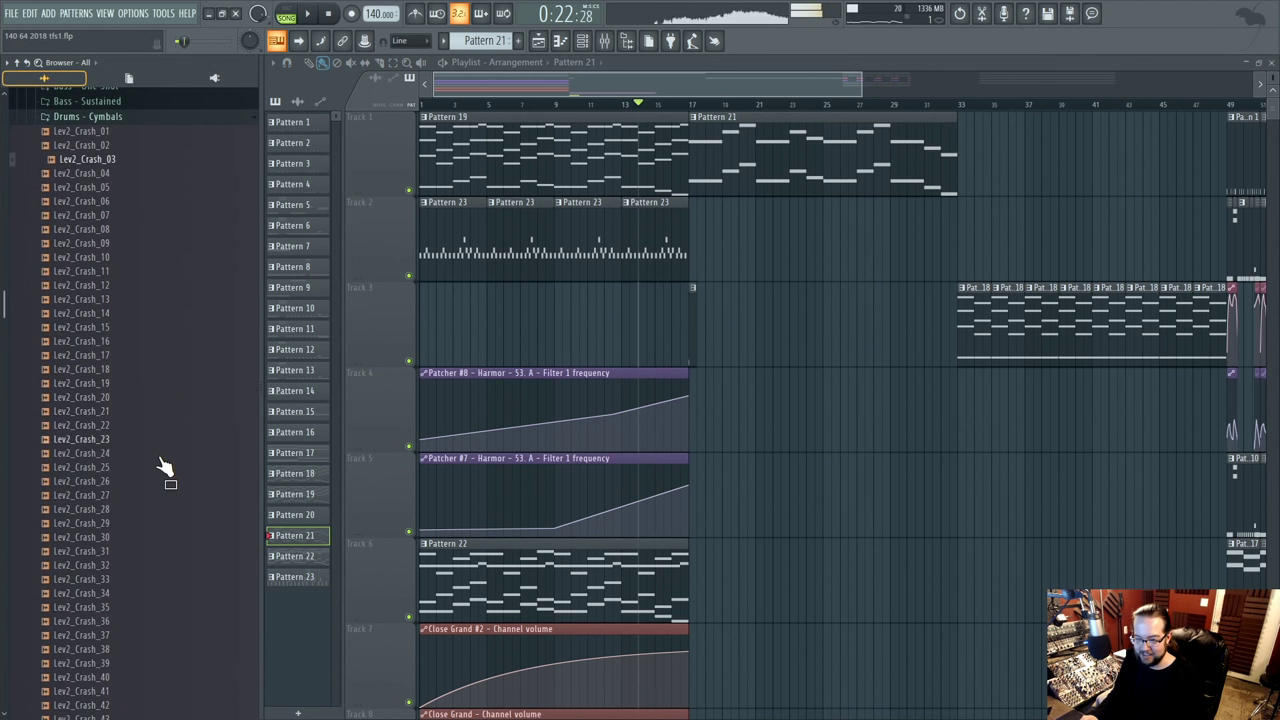
- Audition the crash samples from Lev2_Crash_12 back to Lev2_Crash_03
{"action": "left_click", "coordinate": [157, 287]}
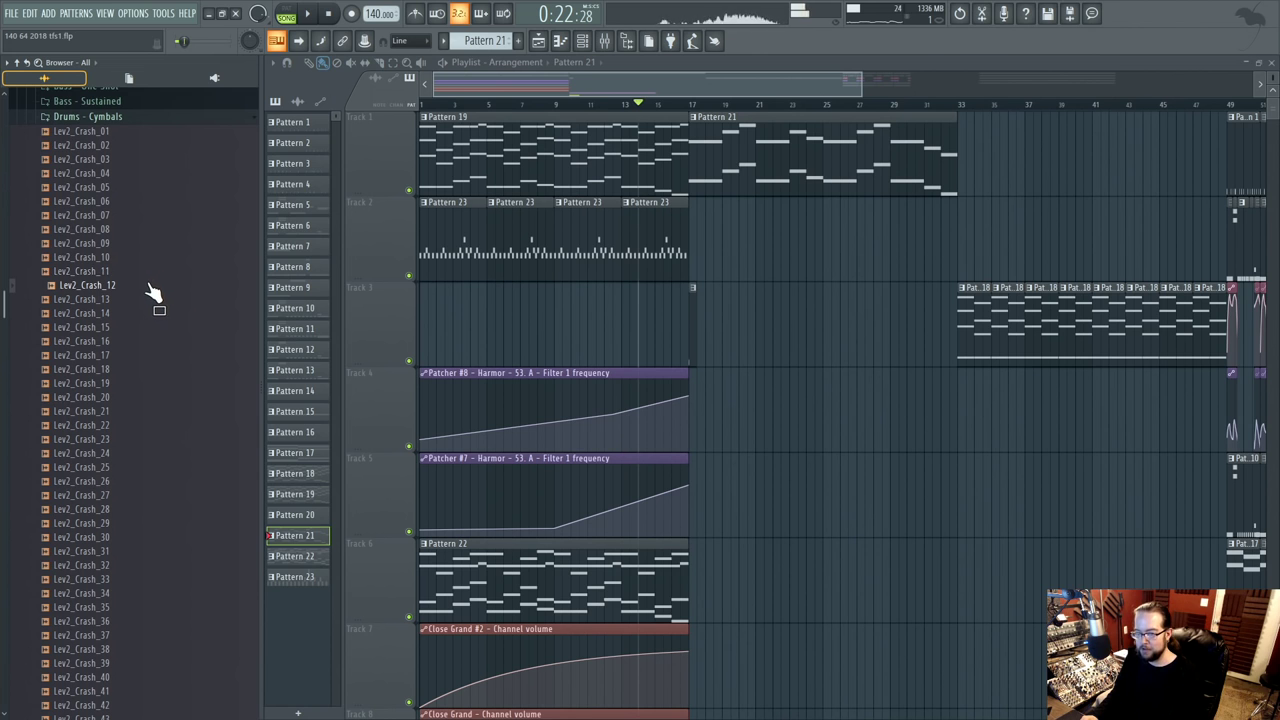
{"action": "key", "text": "Up"}
{"action": "key", "text": "Up"}
{"action": "key", "text": "Up"}
{"action": "key", "text": "Up"}
{"action": "key", "text": "Up"}
{"action": "key", "text": "Up"}
{"action": "key", "text": "Up"}
{"action": "key", "text": "Up"}
{"action": "key", "text": "Up"}
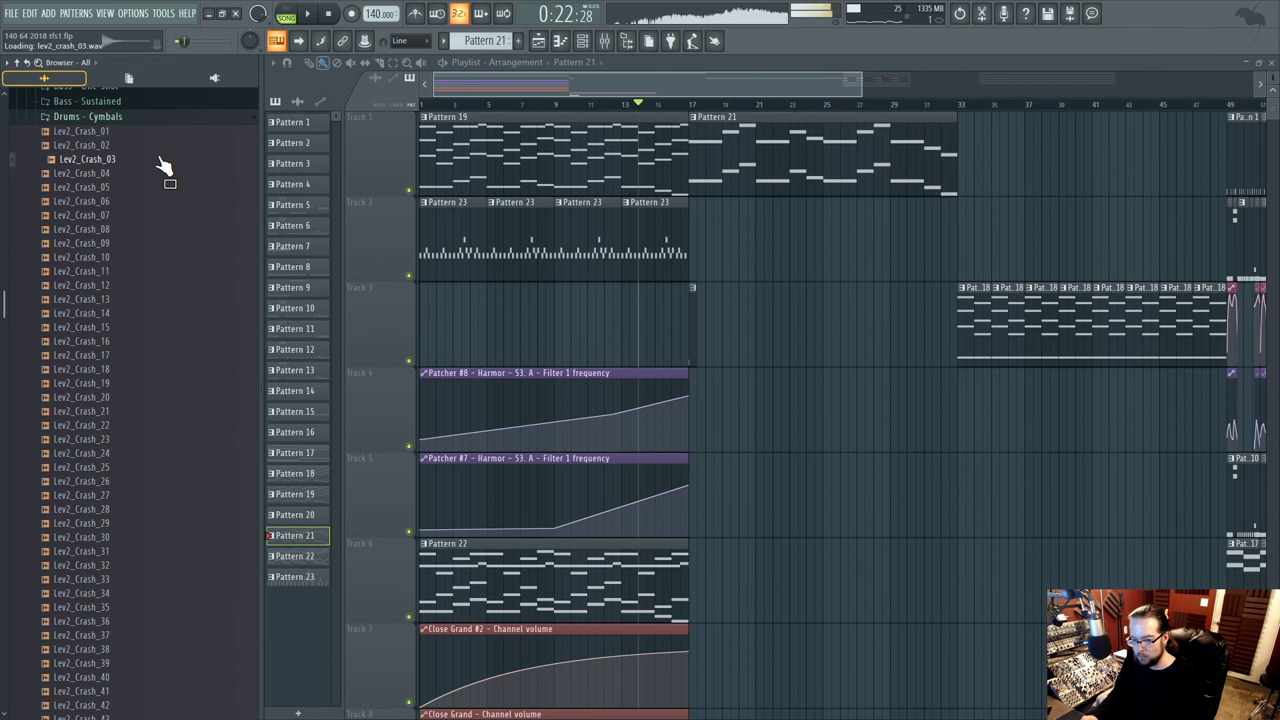
{"action": "key", "text": "Up"}
{"action": "key", "text": "Up"}
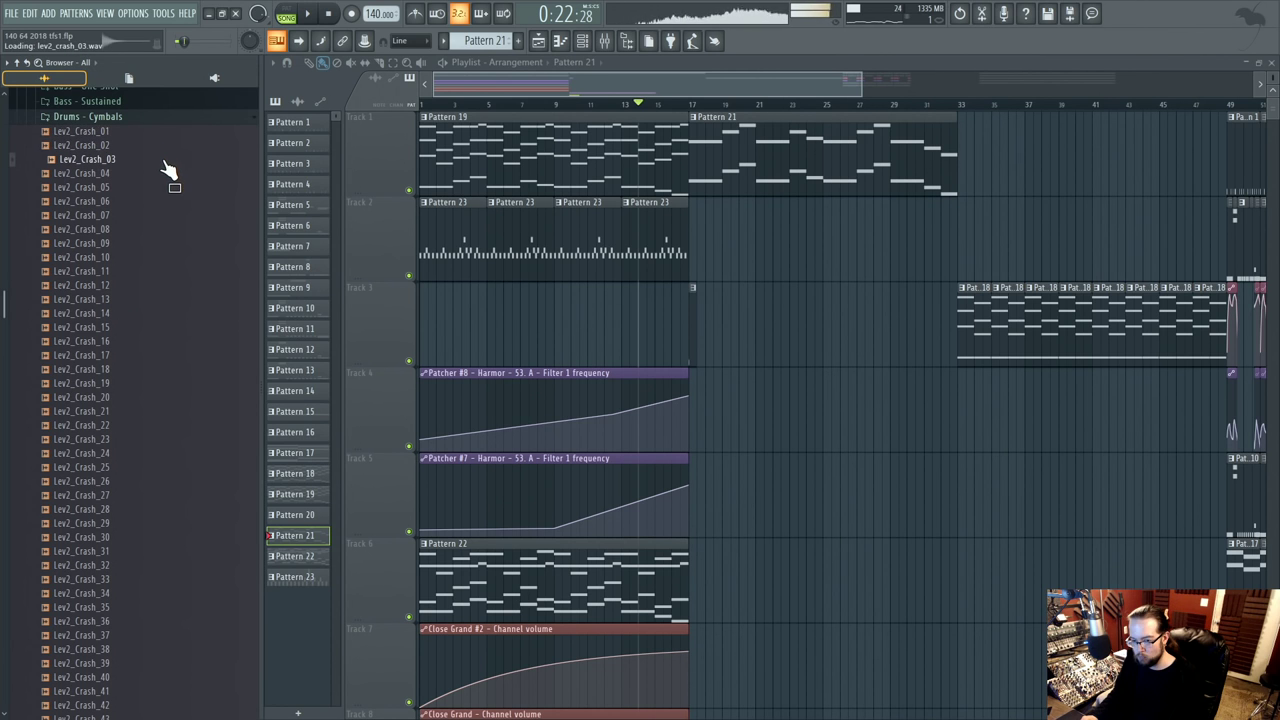
{"action": "key", "text": "Down"}
{"action": "key", "text": "Down"}
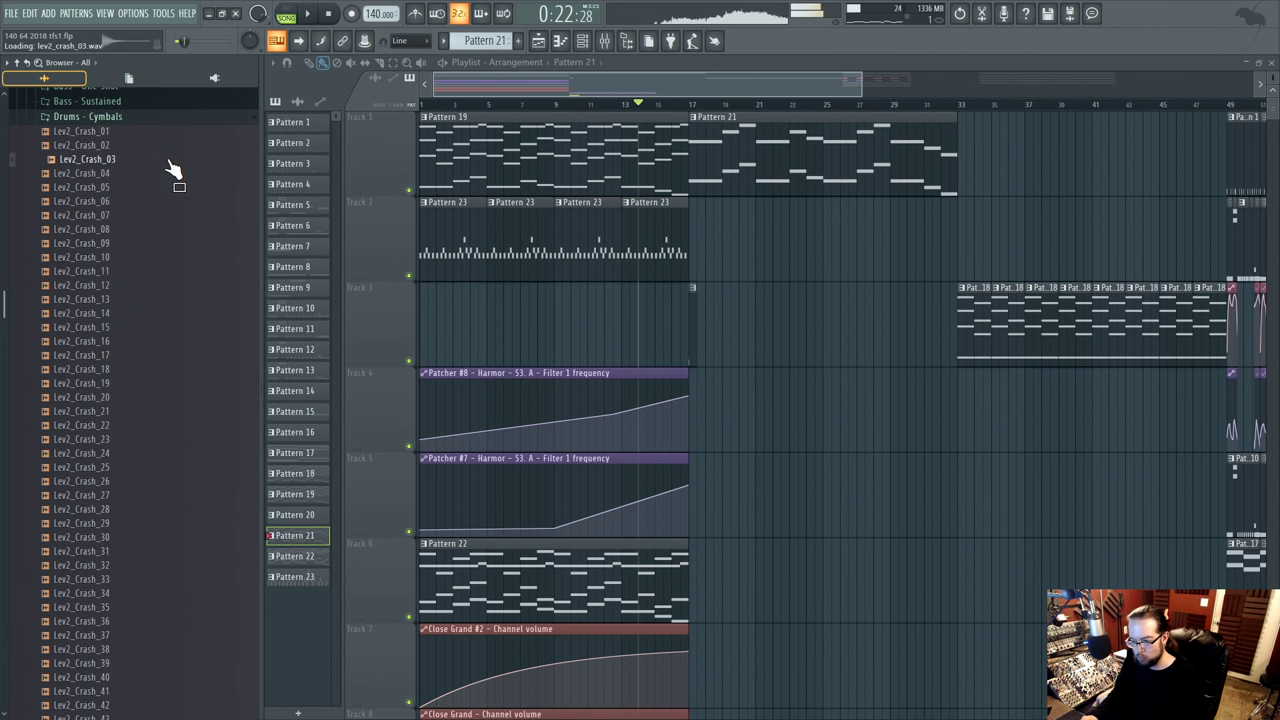
- Add Lev2_Crash_03 to the playlist and position it on Track 4 at bar 17
{"action": "left_click_drag", "start_coordinate": [172, 166], "coordinate": [818, 500]}
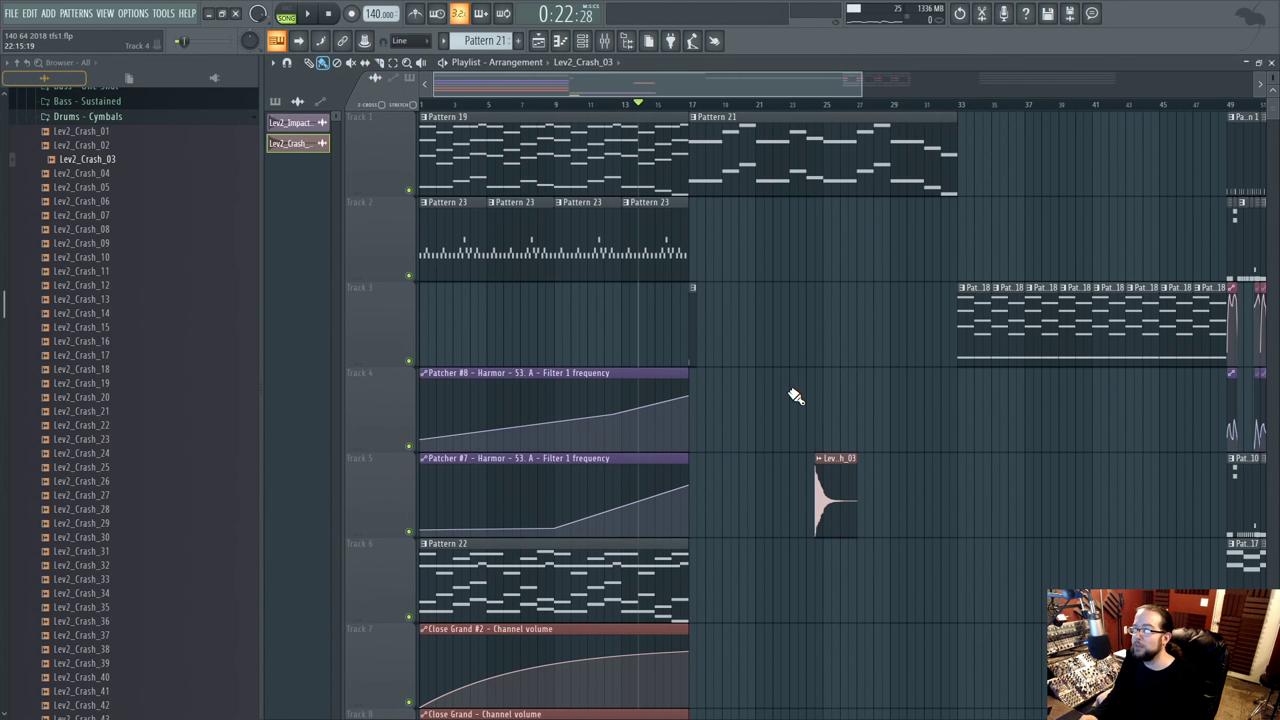
{"action": "scroll", "coordinate": [810, 403], "scroll_direction": "down", "scroll_amount": 2}
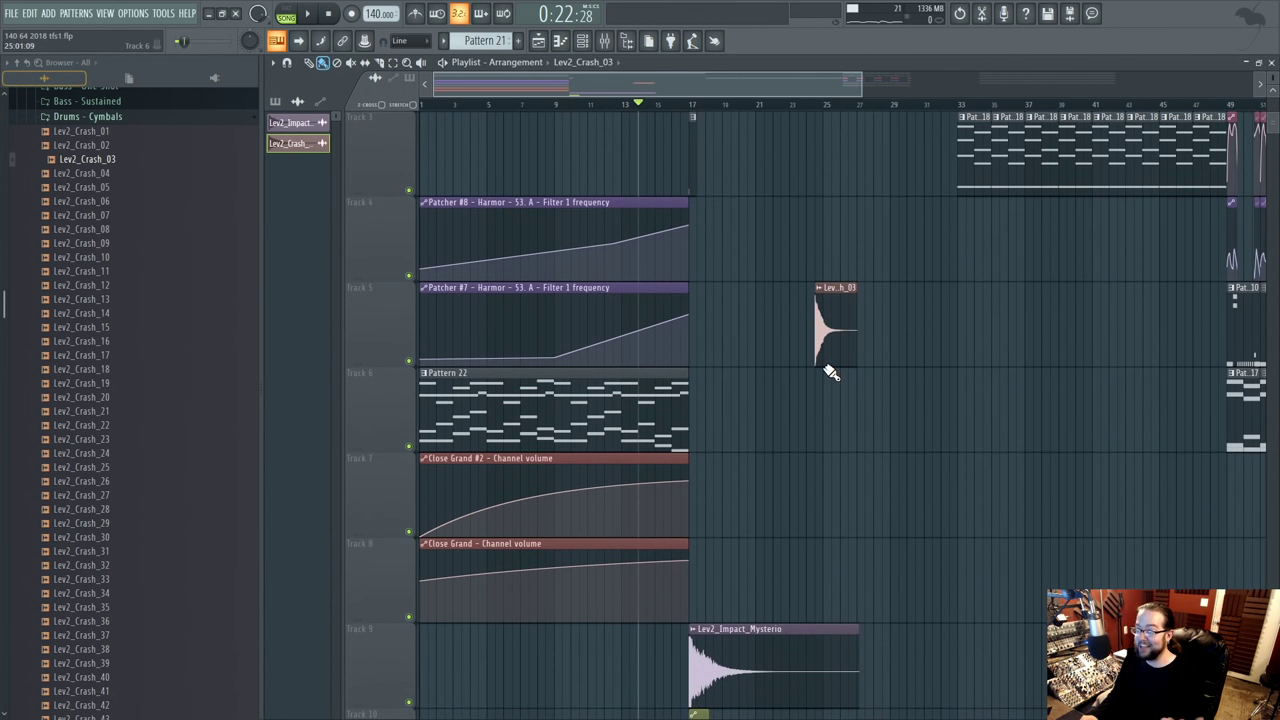
{"action": "scroll", "coordinate": [825, 395], "scroll_direction": "up", "scroll_amount": 2}
{"action": "scroll", "coordinate": [815, 490], "scroll_direction": "up", "scroll_amount": 3}
{"action": "left_click_drag", "start_coordinate": [840, 486], "coordinate": [616, 388]}
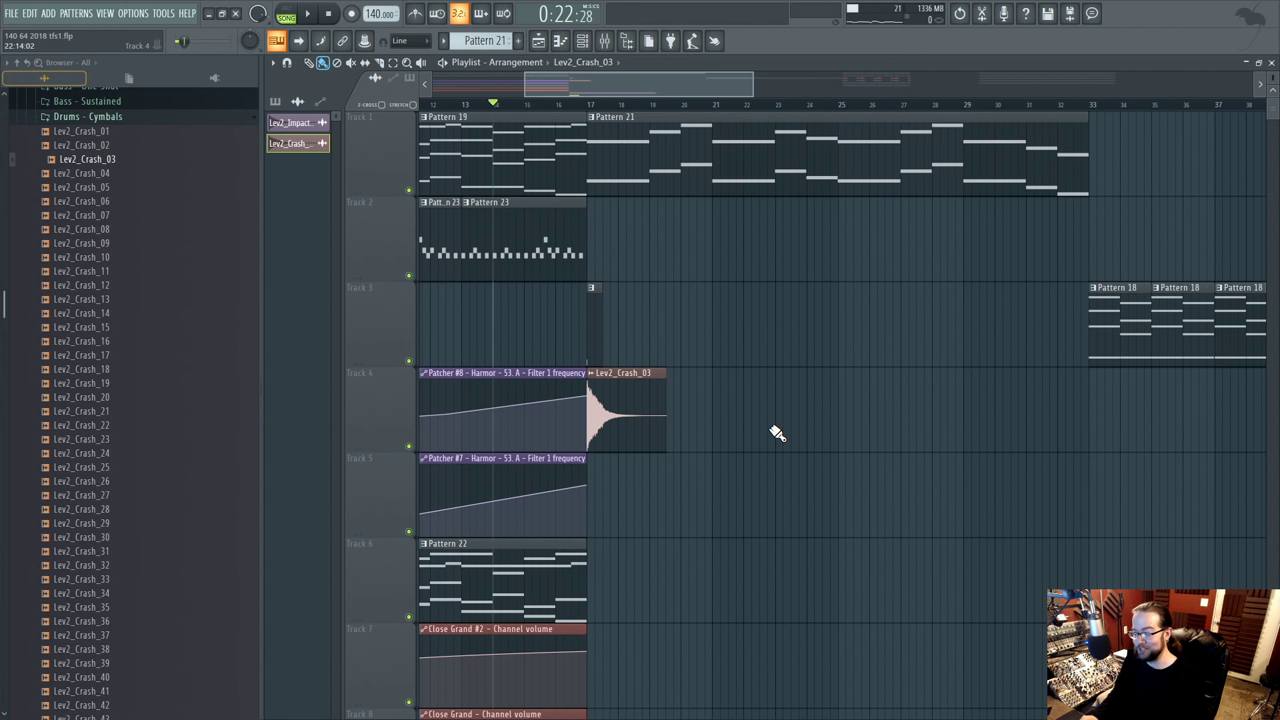
- Collapse the Drums - Cymbals folder in the Leviathan 2 sample pack
{"action": "scroll", "coordinate": [920, 471], "scroll_direction": "left", "scroll_amount": 3}
{"action": "scroll", "coordinate": [928, 480], "scroll_direction": "down", "scroll_amount": 6}
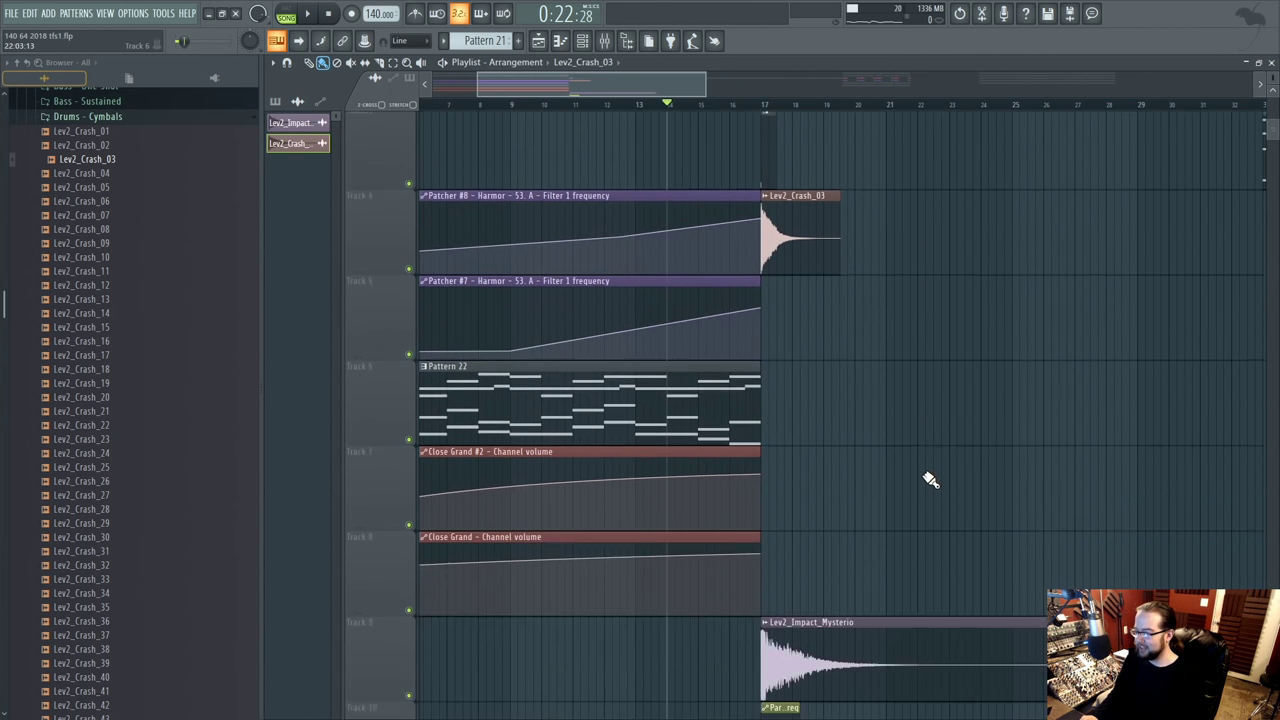
{"action": "scroll", "coordinate": [923, 474], "scroll_direction": "up", "scroll_amount": 5}
{"action": "scroll", "coordinate": [935, 490], "scroll_direction": "up", "scroll_amount": 1}
{"action": "scroll", "coordinate": [874, 517], "scroll_direction": "right", "scroll_amount": 4}
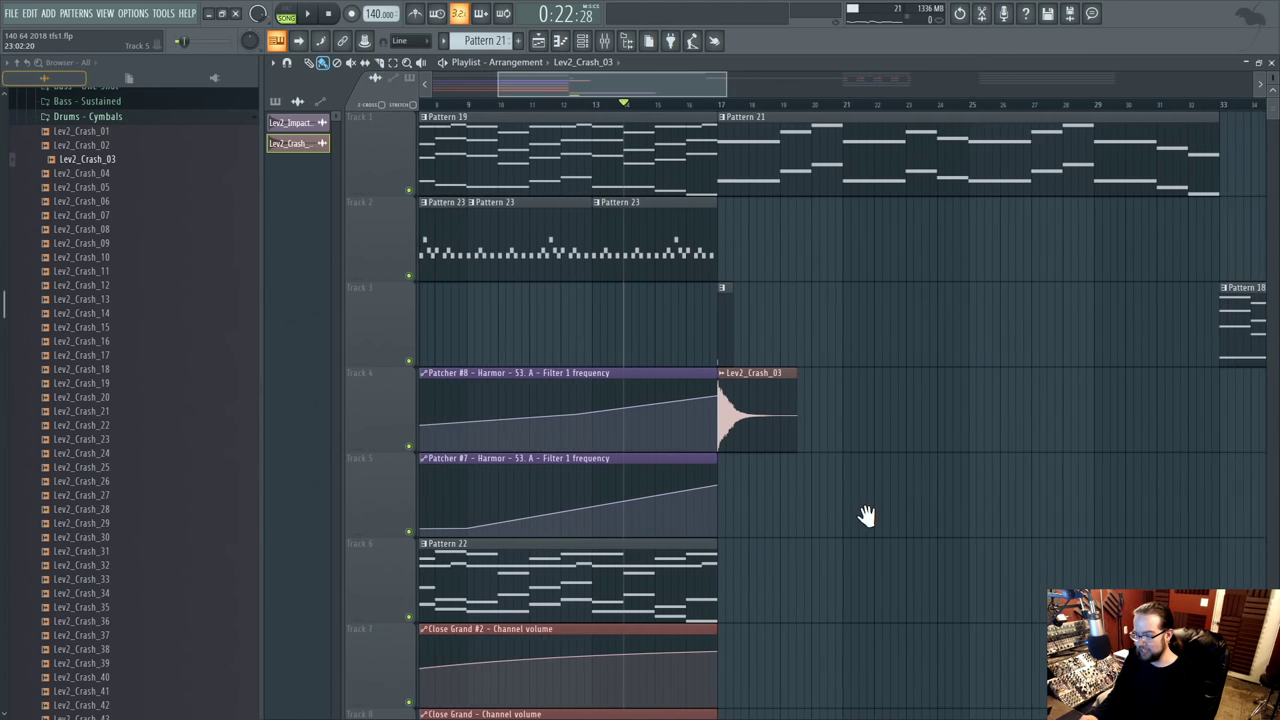
{"action": "scroll", "coordinate": [160, 360], "scroll_direction": "up", "scroll_amount": 5}
{"action": "left_click", "coordinate": [167, 370]}
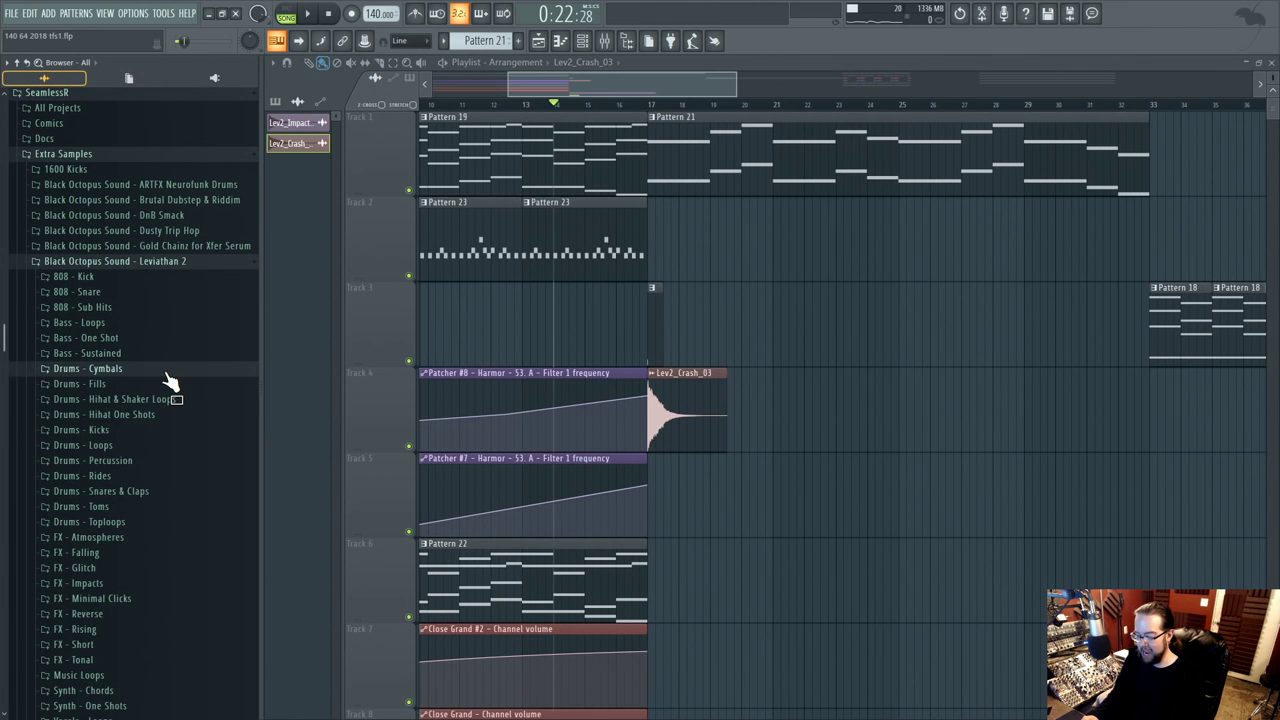
- Collapse the Black Octopus Sound - Leviathan 2 folder in the sample browser
{"action": "scroll", "coordinate": [175, 400], "scroll_direction": "down", "scroll_amount": 3}
{"action": "scroll", "coordinate": [177, 408], "scroll_direction": "up", "scroll_amount": 6}
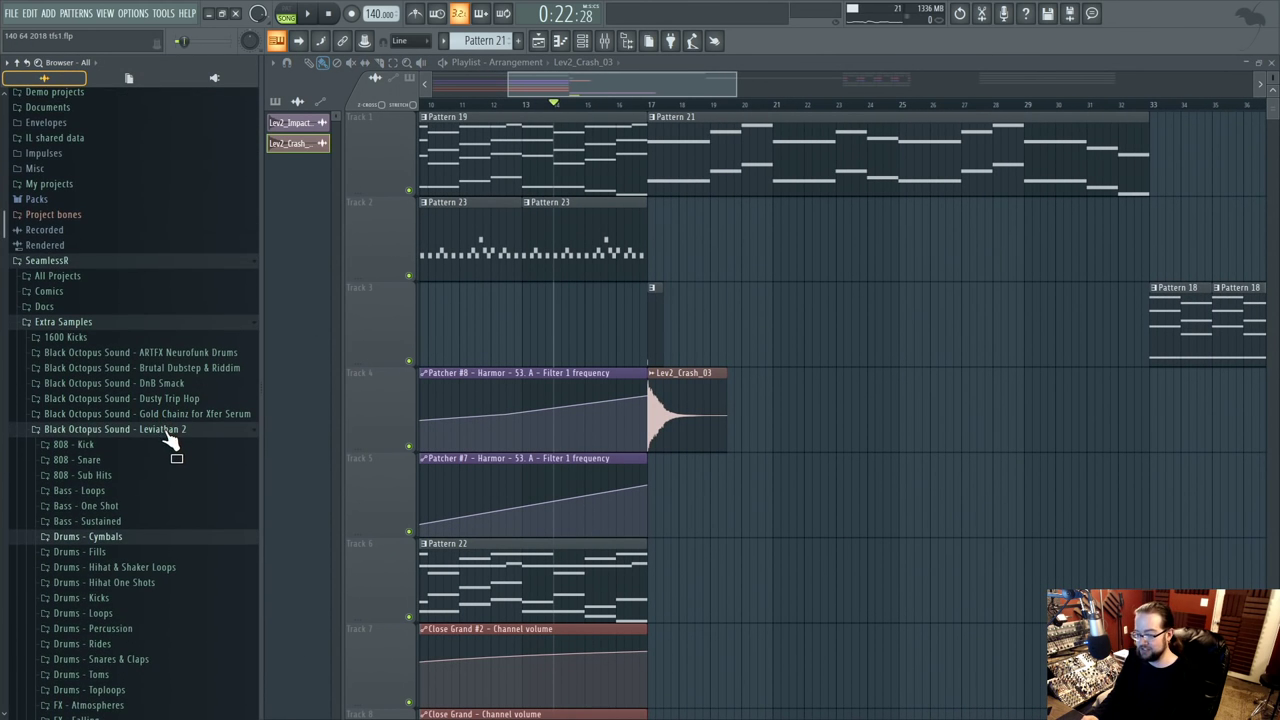
{"action": "left_click", "coordinate": [170, 444]}
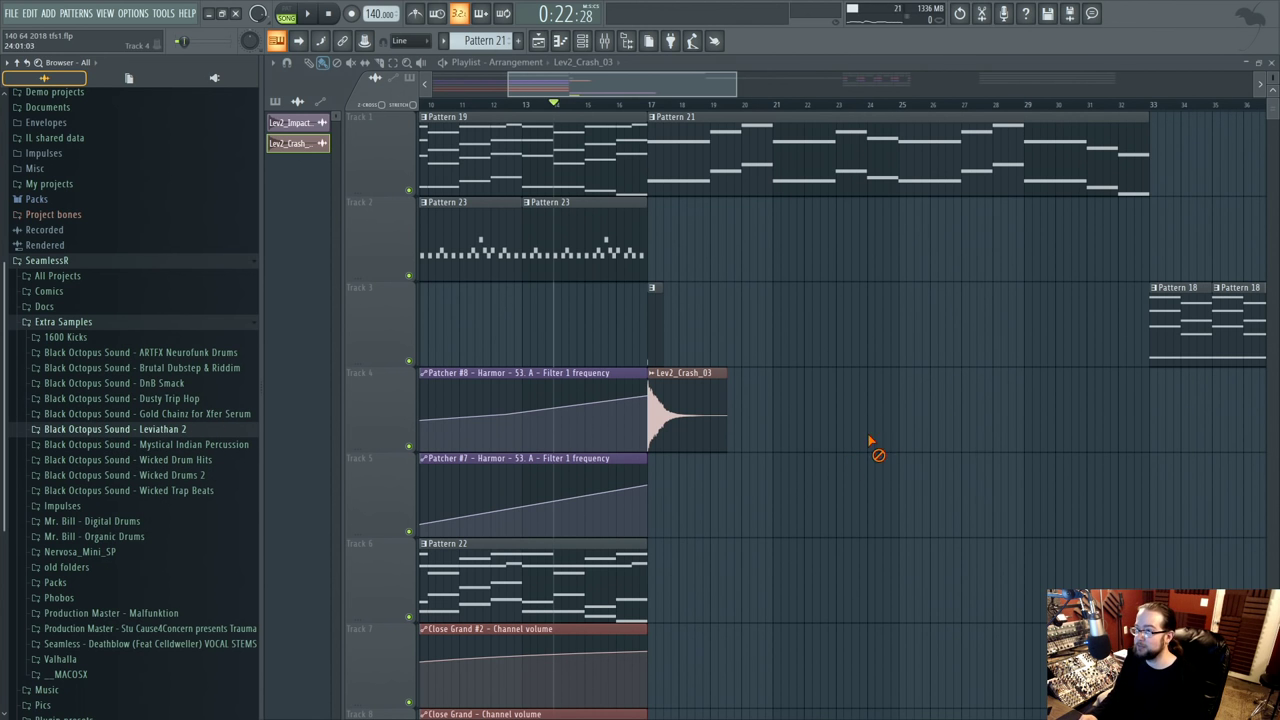
- Route Lev2_Crash_03 to mixer Insert 41, lower that insert to 54%, and check the crash from bar 17 before closing the mixer
{"action": "scroll", "coordinate": [860, 445], "scroll_direction": "right", "scroll_amount": 1}
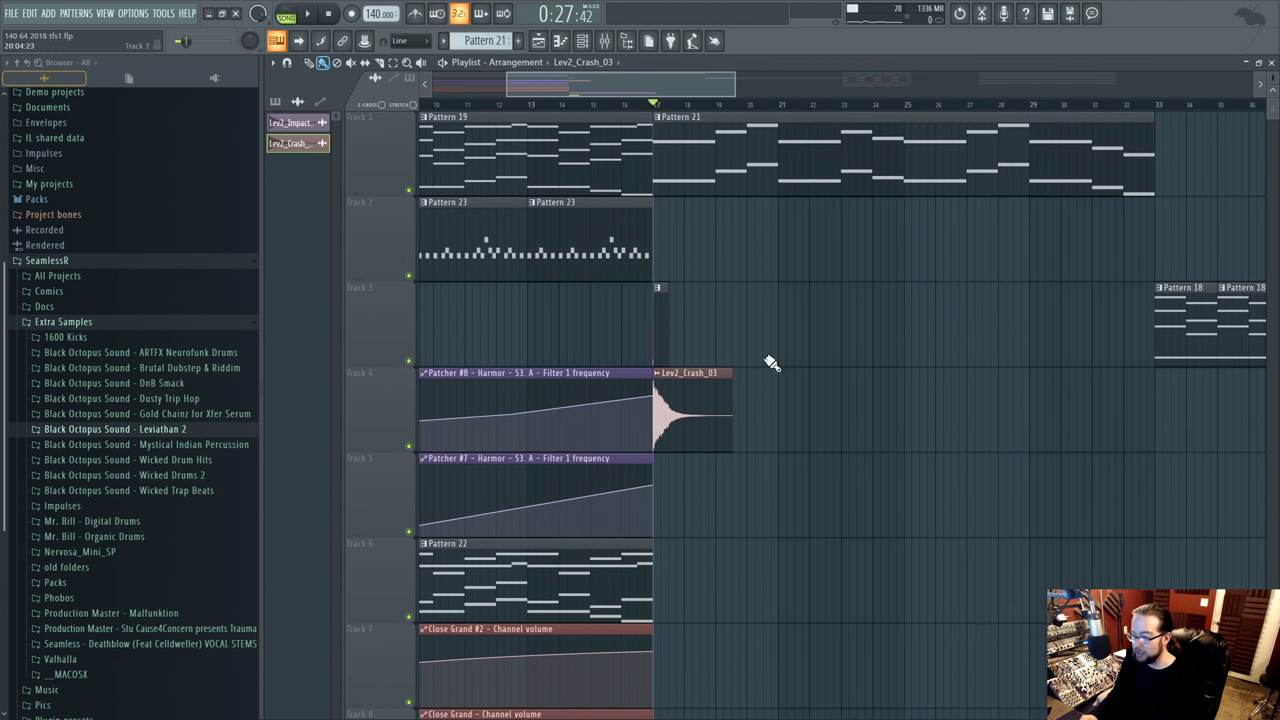
{"action": "double_click", "coordinate": [686, 415]}
{"action": "left_click_drag", "start_coordinate": [741, 267], "coordinate": [741, 220]}
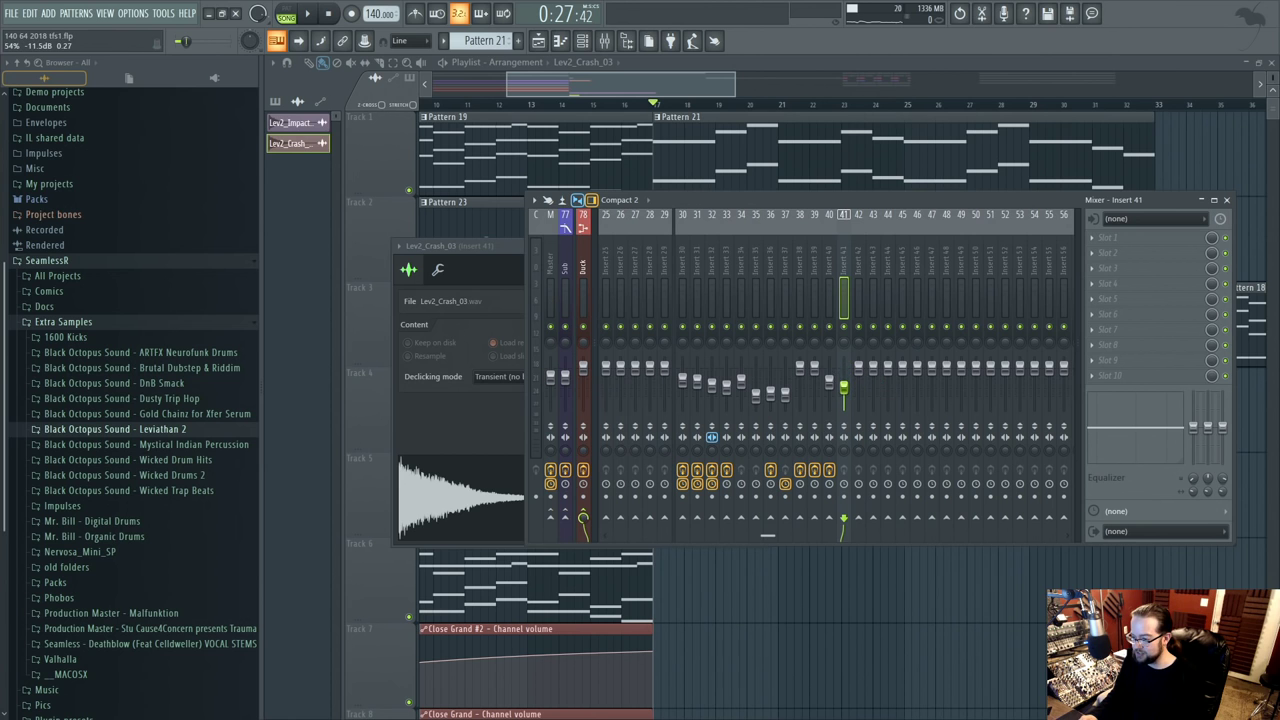
{"action": "key", "text": "space"}
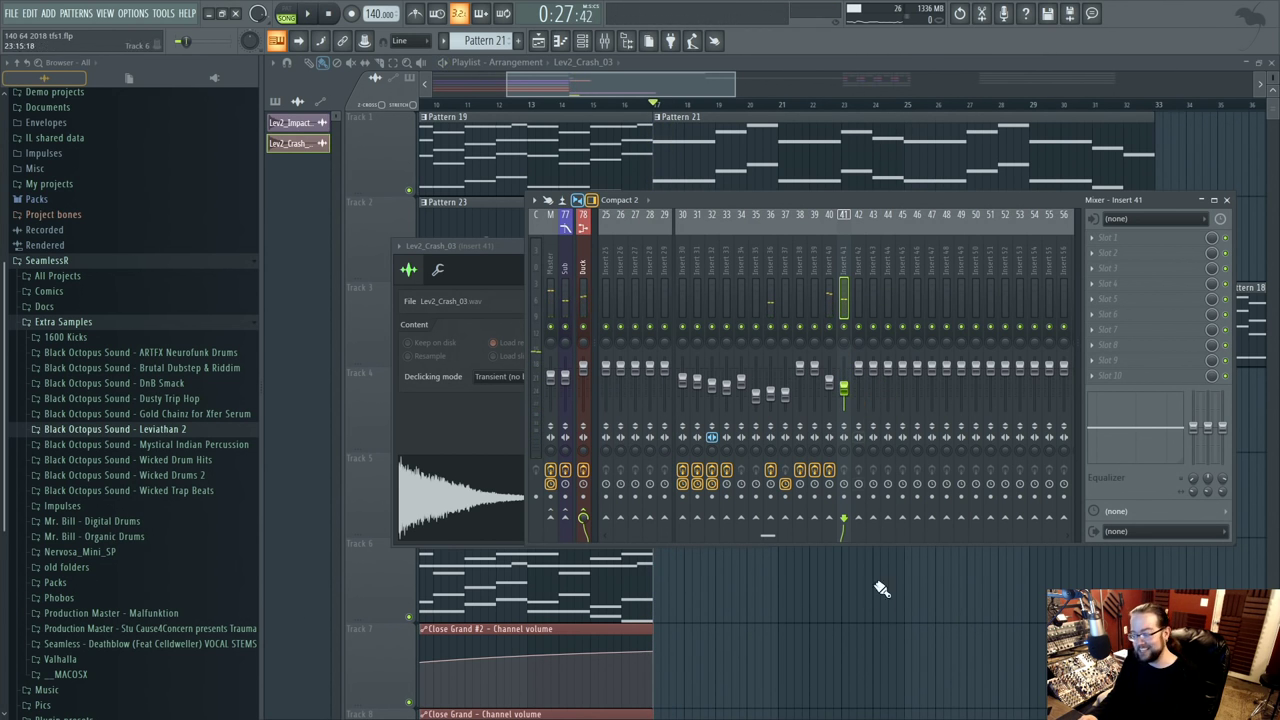
{"action": "key", "text": "space"}
{"action": "key", "text": "F12"}
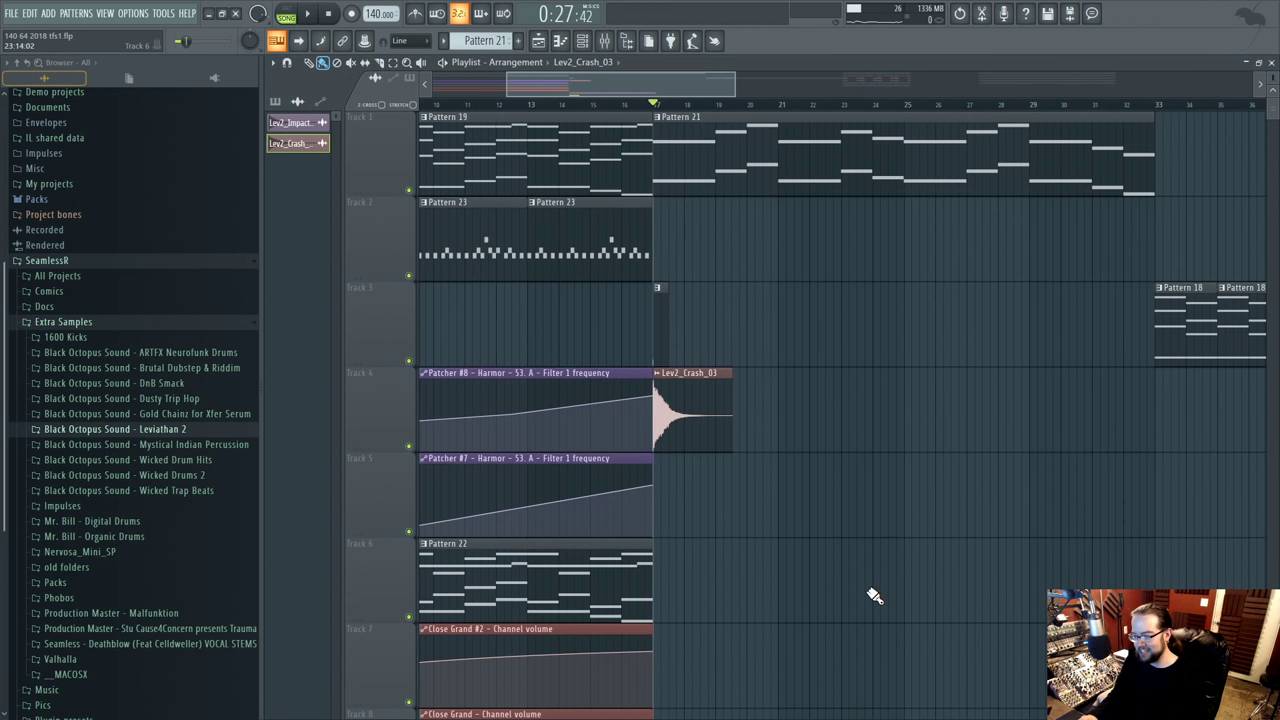
- Delete Pattern 21 from Track 1 and copy the bar 65 stack of Patterns 18, 21, 19 and 23 to Tracks 5–8 at bar 17
{"action": "scroll", "coordinate": [875, 596], "scroll_direction": "down", "scroll_amount": 4}
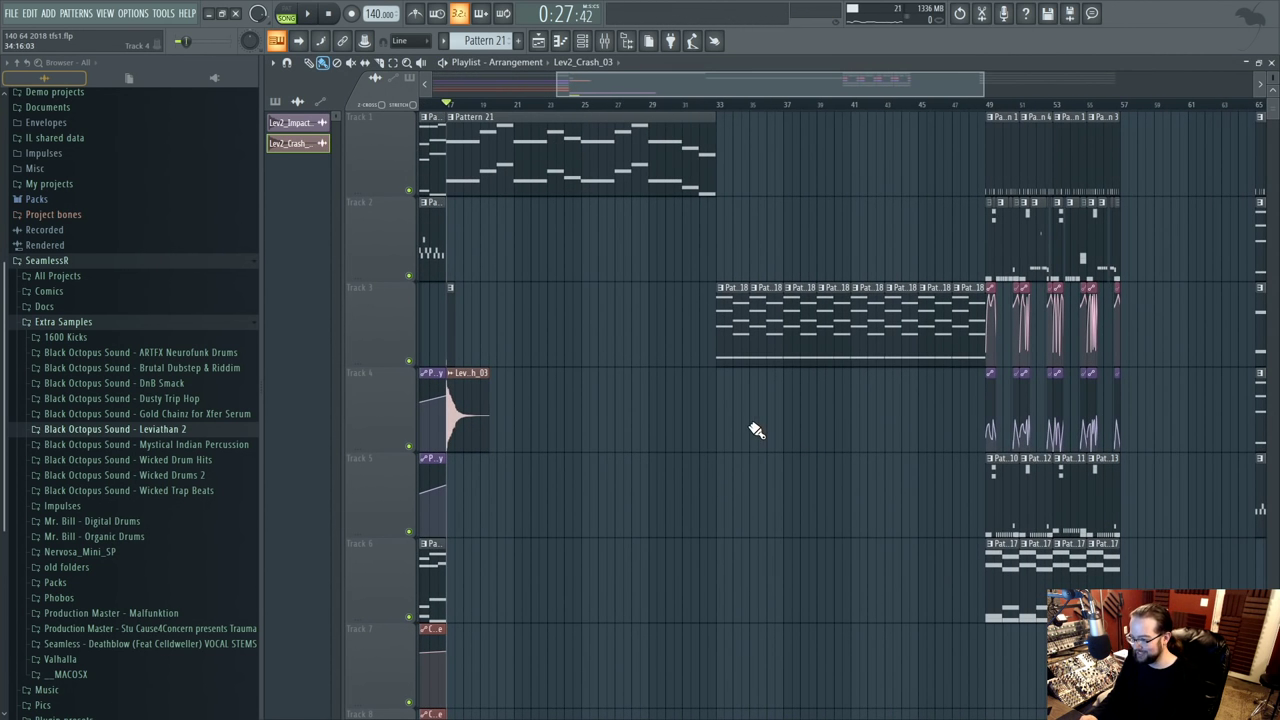
{"action": "scroll", "coordinate": [757, 430], "scroll_direction": "down", "scroll_amount": 5}
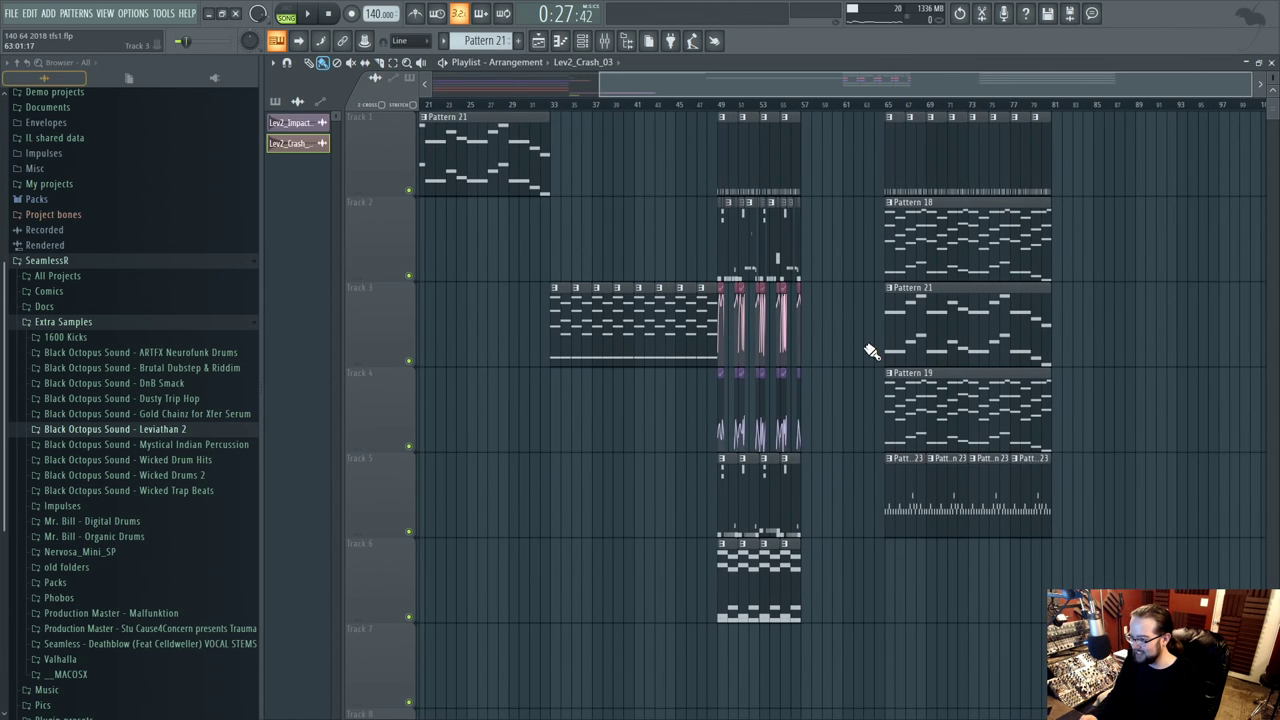
{"action": "left_click_drag", "start_coordinate": [870, 350], "coordinate": [988, 390]}
{"action": "right_click", "coordinate": [635, 190]}
{"action": "left_click_drag", "start_coordinate": [966, 196], "coordinate": [1260, 540]}
{"action": "left_click_drag", "start_coordinate": [1123, 344], "coordinate": [707, 548]}
{"action": "key", "text": "space"}
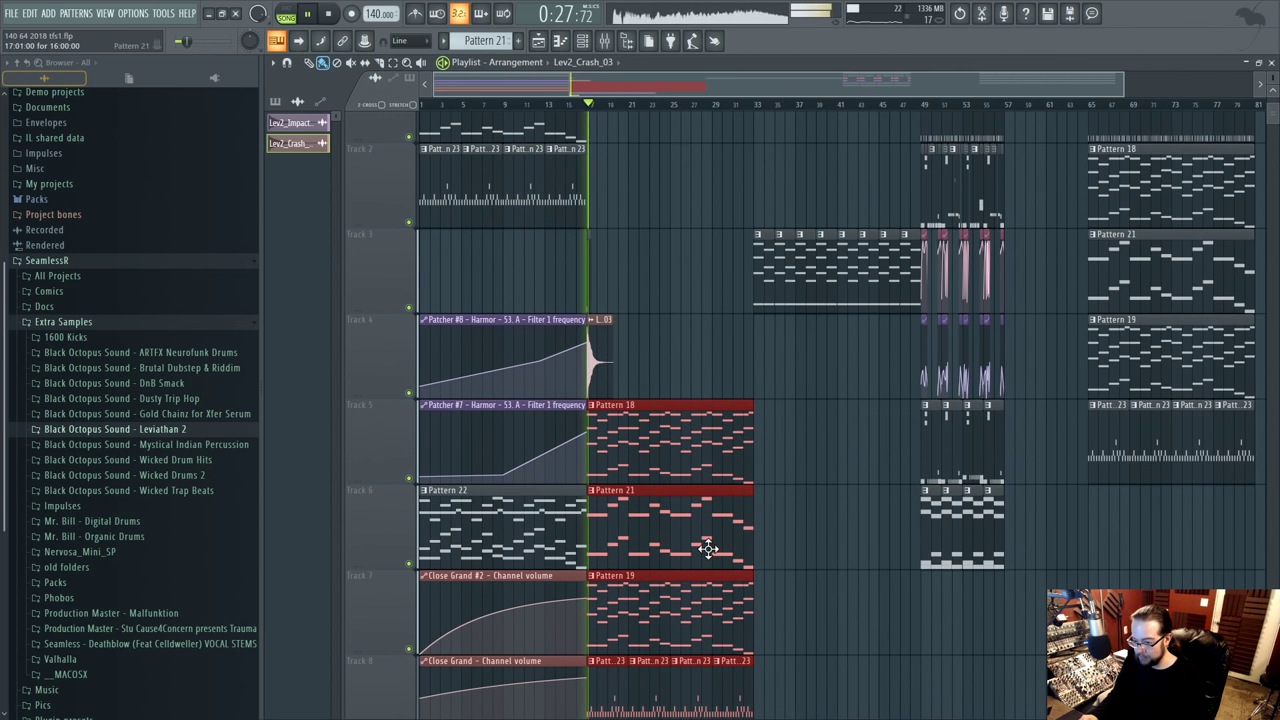
{"action": "left_click", "coordinate": [809, 522]}
- Place Pattern 2 clips on Track 3 at bars 19 and 21 and resume playback from just before bar 19
{"action": "scroll", "coordinate": [843, 595], "scroll_direction": "up", "scroll_amount": 1}
{"action": "scroll", "coordinate": [590, 490], "scroll_direction": "up", "scroll_amount": 4, "text": "ctrl"}
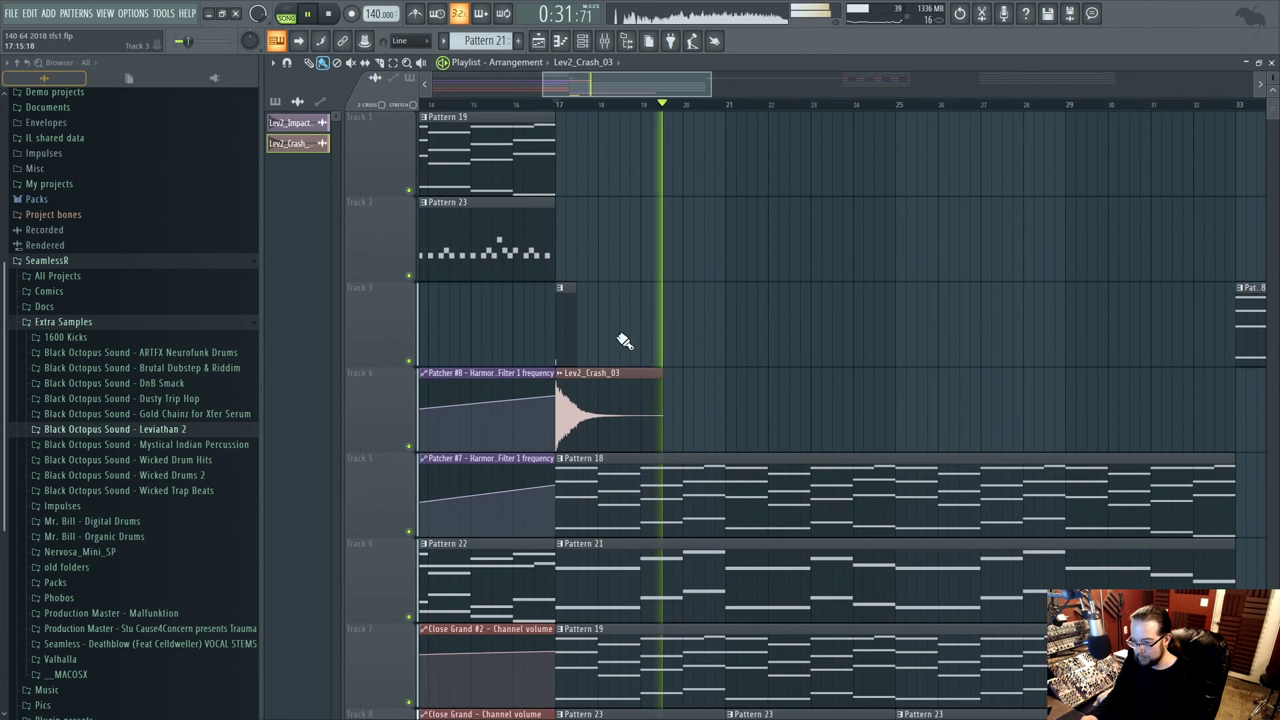
{"action": "left_click", "coordinate": [642, 335]}
{"action": "left_click", "coordinate": [735, 335]}
{"action": "left_click", "coordinate": [622, 104]}
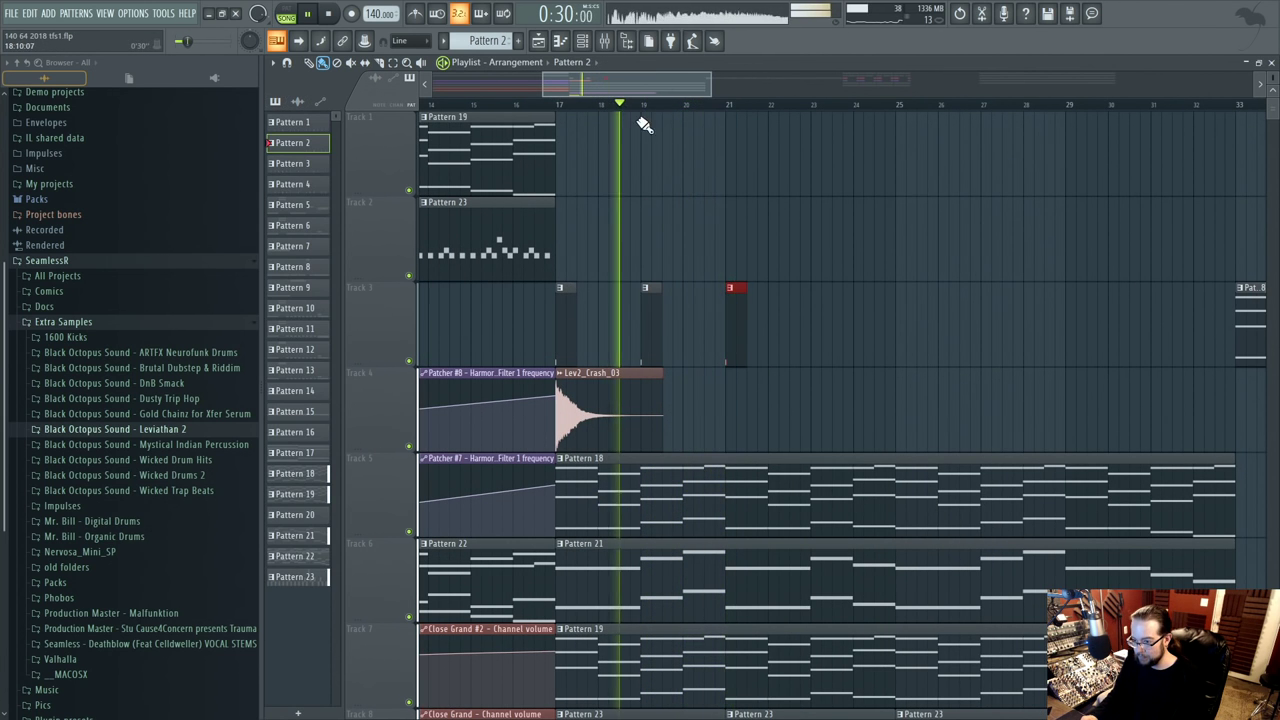
- Add Lev2_Crash_03 copies on Track 2 at bars 19 and 21 and shorten their ends
{"action": "left_click", "coordinate": [651, 400]}
{"action": "left_click", "coordinate": [645, 242]}
{"action": "left_click_drag", "start_coordinate": [745, 251], "coordinate": [711, 251]}
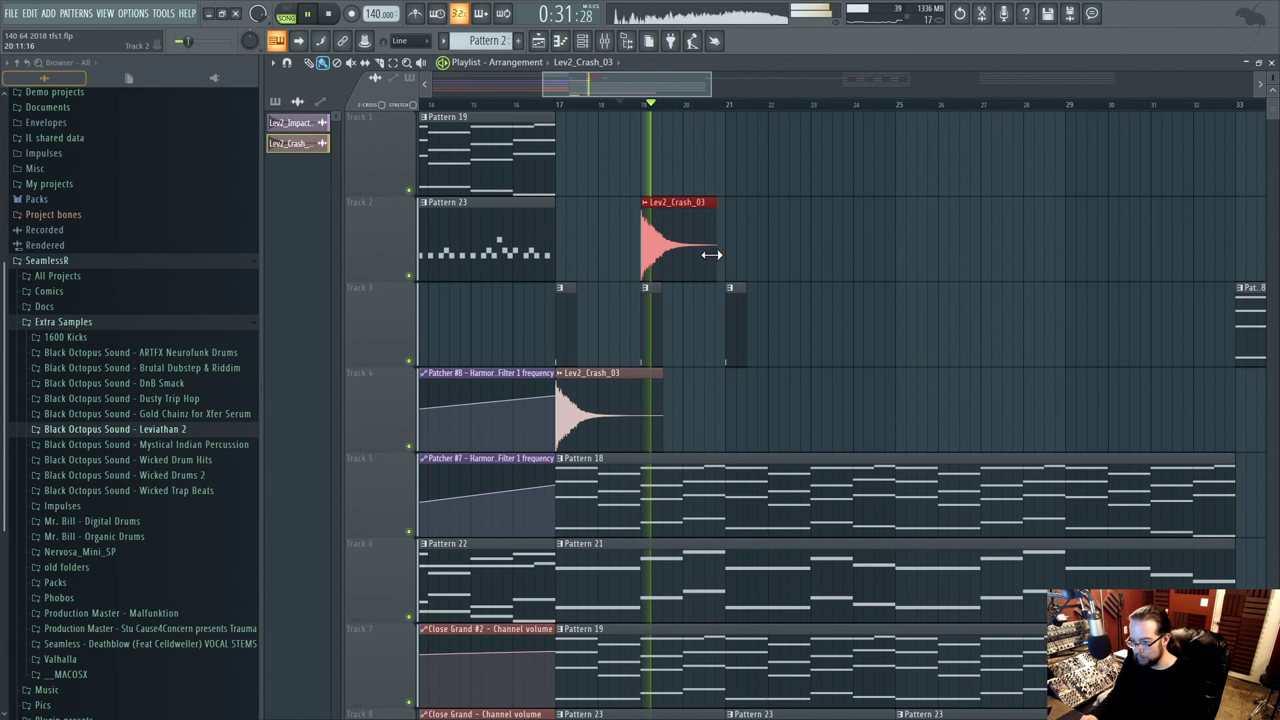
{"action": "left_click", "coordinate": [728, 256]}
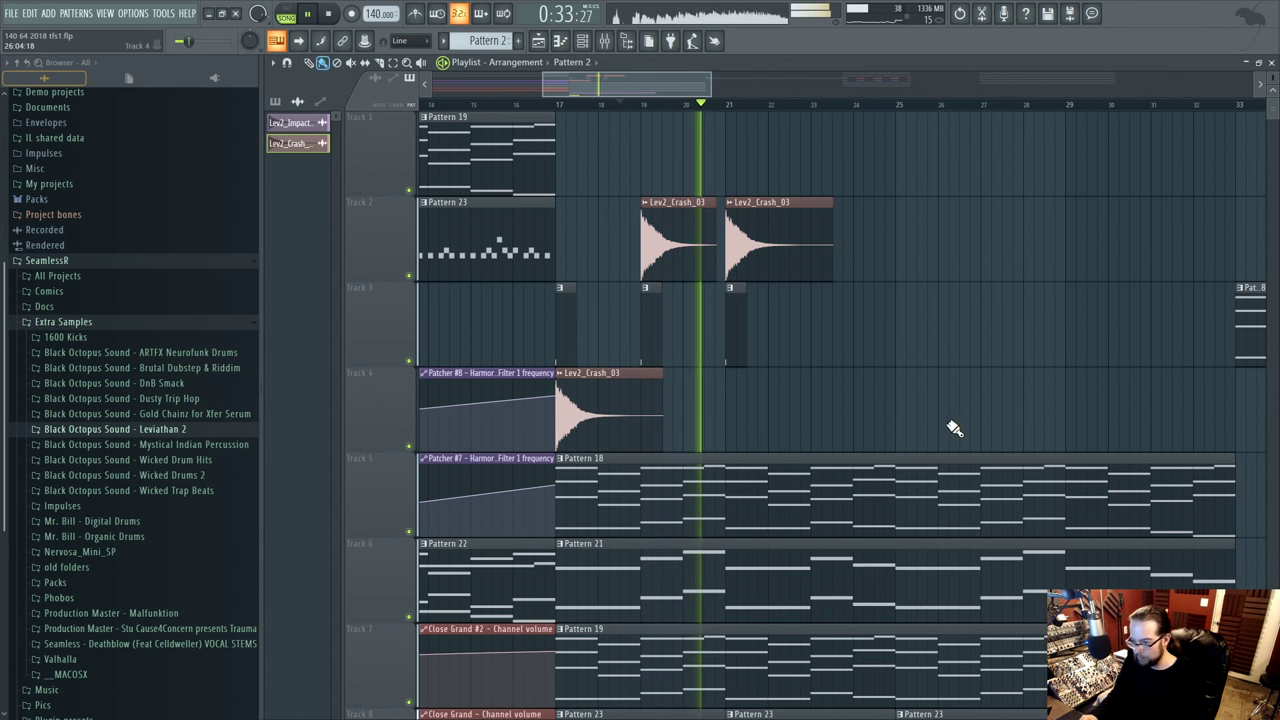
{"action": "left_click_drag", "start_coordinate": [833, 268], "coordinate": [813, 288]}
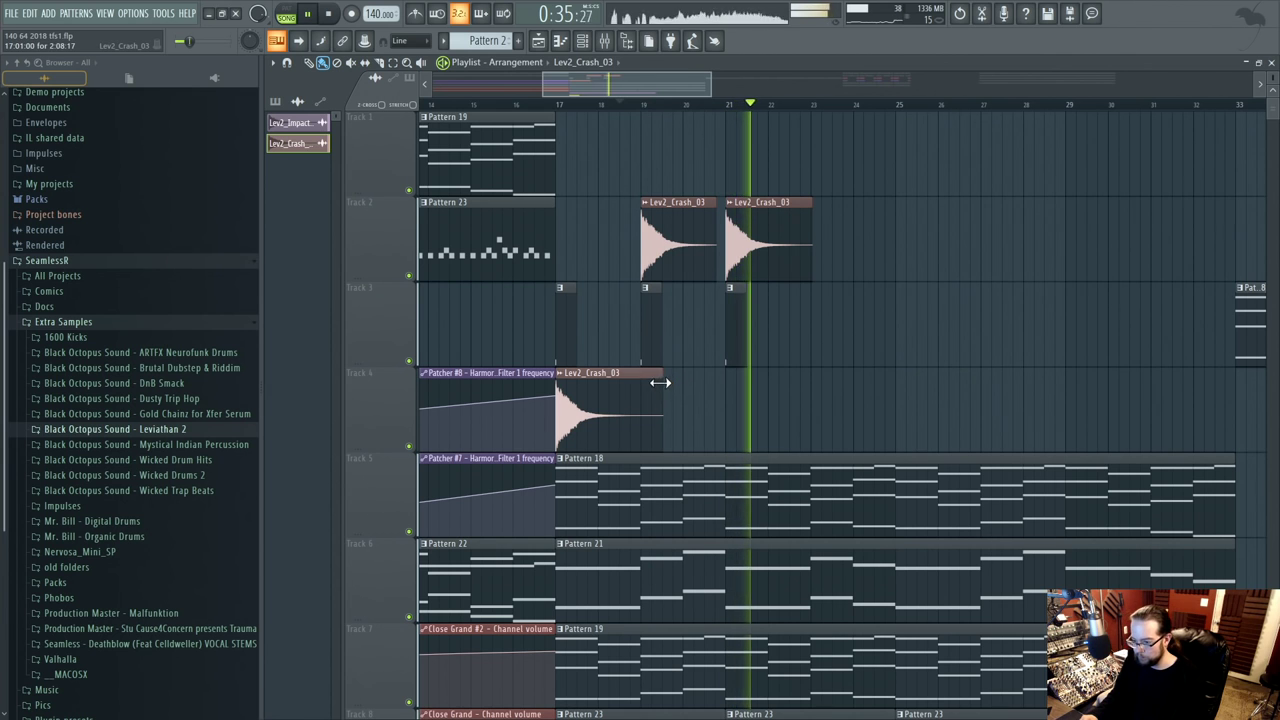
- Stop playback and remove the crash copies at bars 19 and 21, trying the second one on Track 4 first
{"action": "key", "text": "space"}
{"action": "right_click", "coordinate": [685, 276]}
{"action": "left_click_drag", "start_coordinate": [758, 242], "coordinate": [761, 438]}
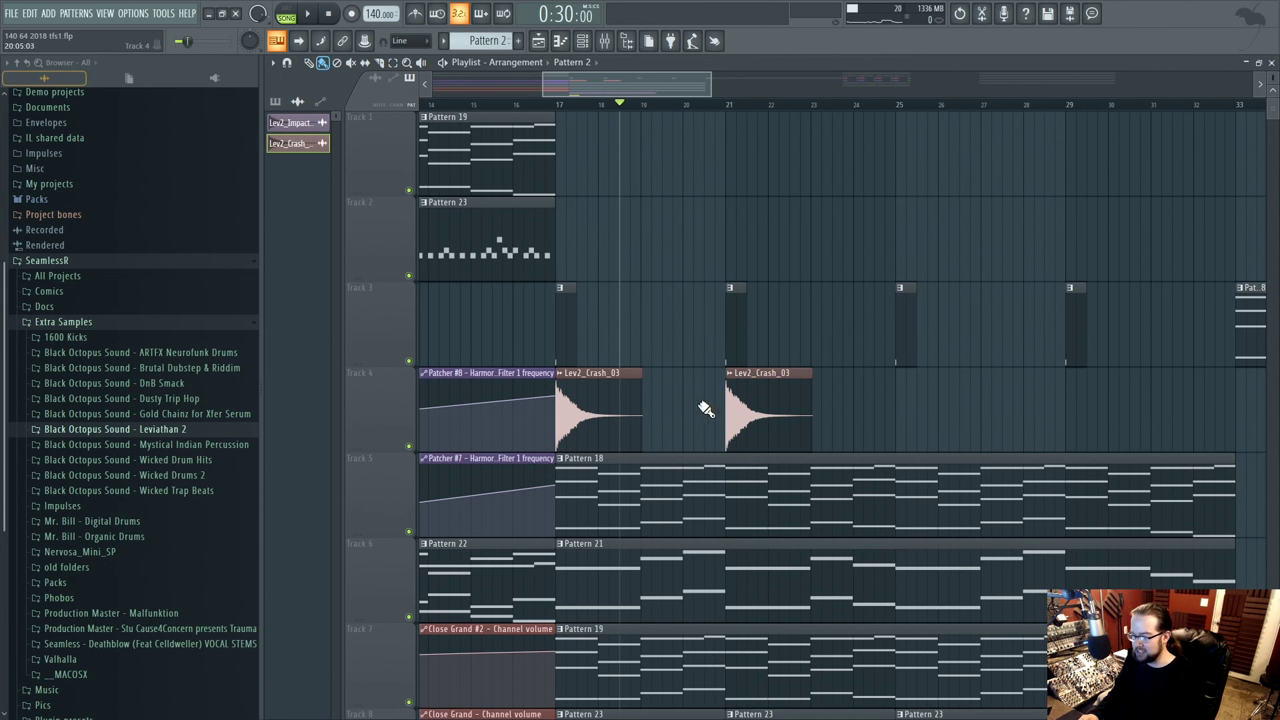
{"action": "right_click", "coordinate": [757, 411]}
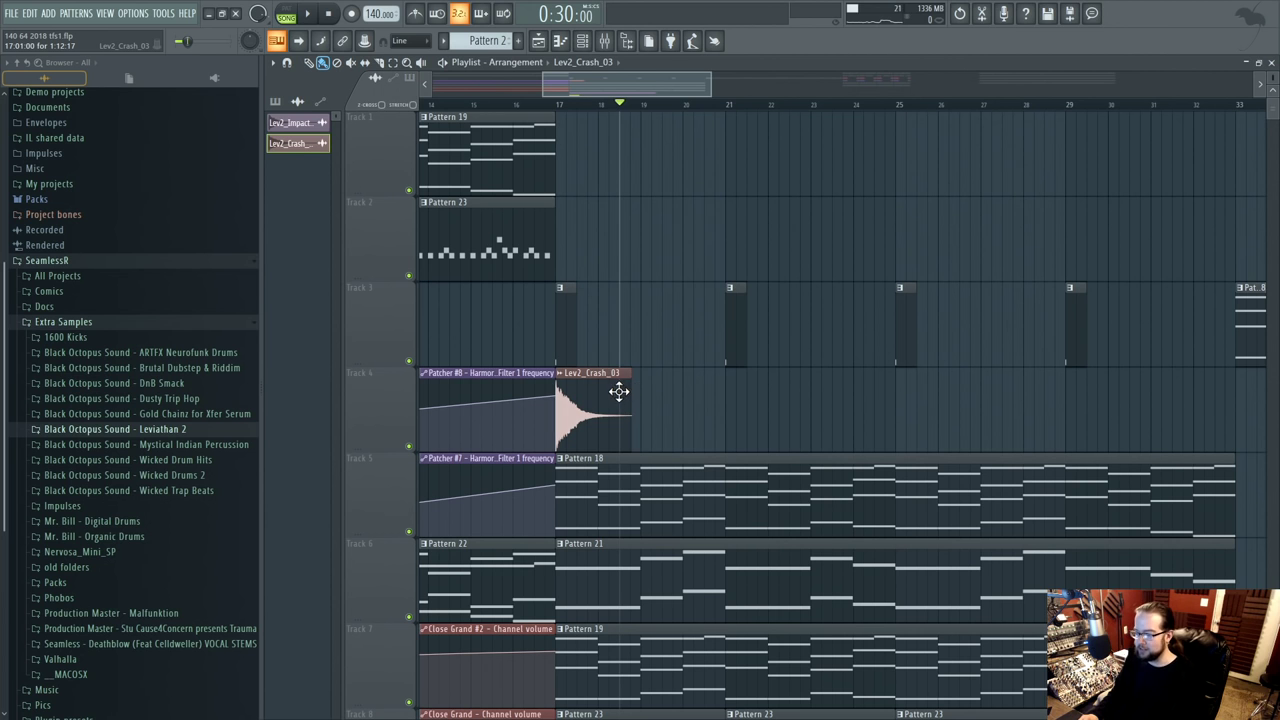
- Try a Lev2_Crash_03 copy on Track 4 at bar 19 during playback, and remove it again
{"action": "left_click", "coordinate": [645, 397]}
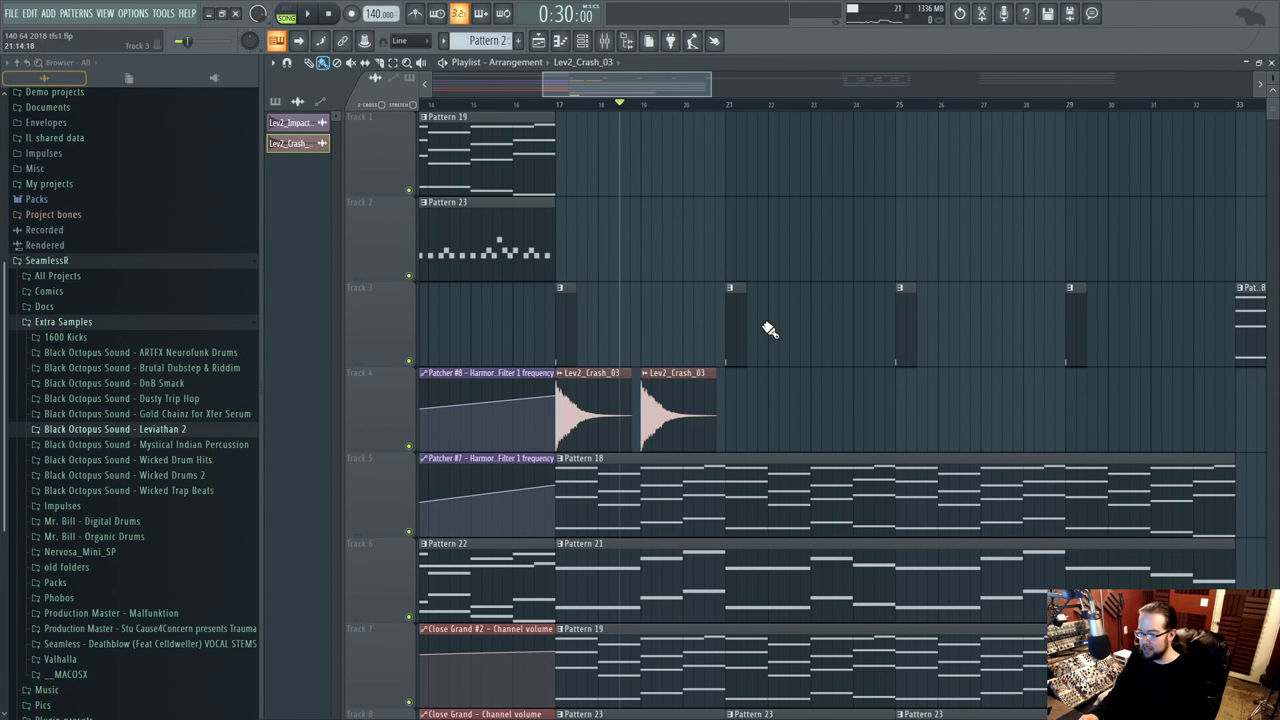
{"action": "key", "text": "space"}
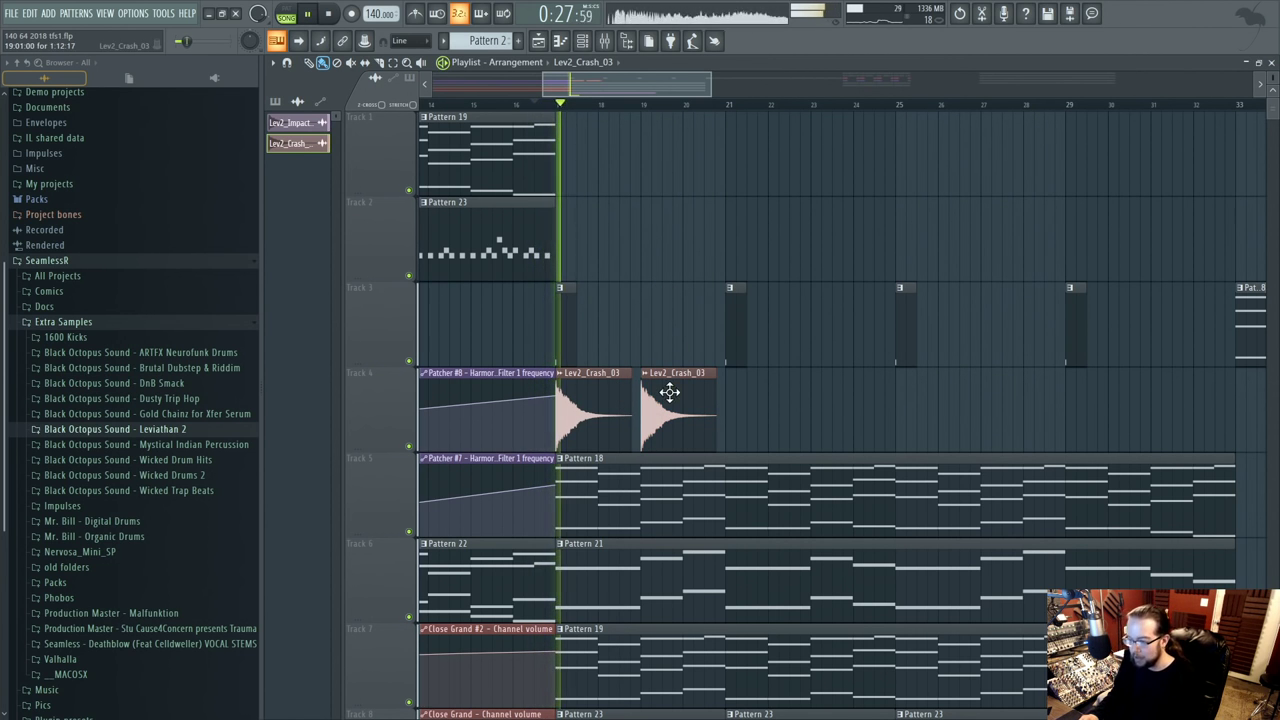
{"action": "right_click", "coordinate": [678, 410]}
- Add a Lev2_Crash_03 clip on Track 4 at bar 25 and check it against the lower tracks
{"action": "scroll", "coordinate": [833, 401], "scroll_direction": "down", "scroll_amount": 2}
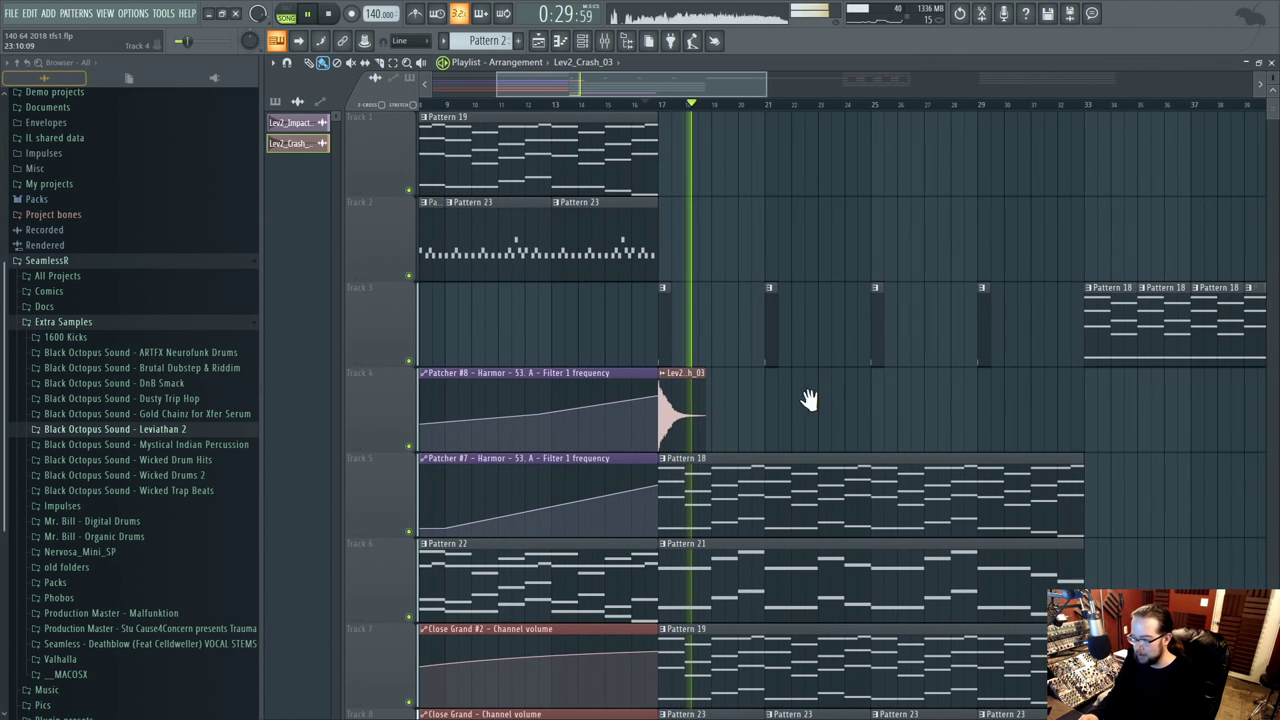
{"action": "scroll", "coordinate": [790, 404], "scroll_direction": "down", "scroll_amount": 1}
{"action": "scroll", "coordinate": [776, 408], "scroll_direction": "down", "scroll_amount": 1}
{"action": "left_click", "coordinate": [786, 409]}
{"action": "scroll", "coordinate": [849, 400], "scroll_direction": "down", "scroll_amount": 4}
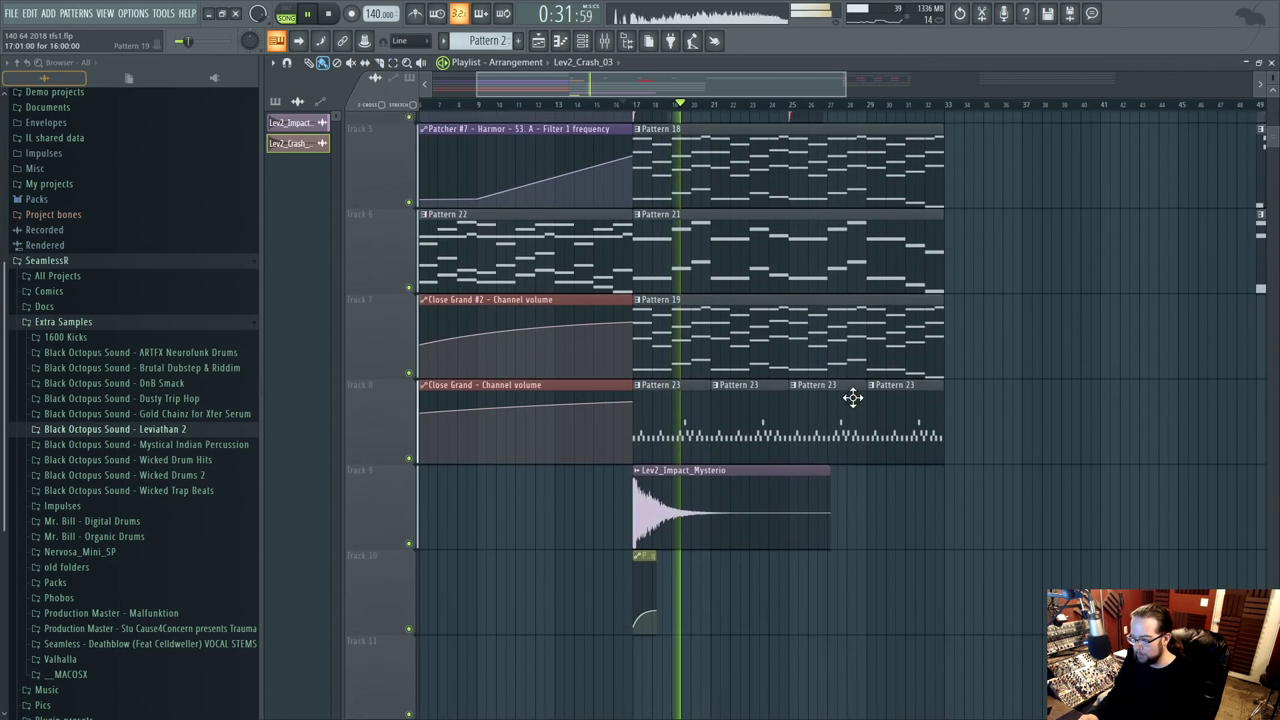
{"action": "scroll", "coordinate": [940, 478], "scroll_direction": "up", "scroll_amount": 4}
{"action": "scroll", "coordinate": [960, 445], "scroll_direction": "up", "scroll_amount": 2}
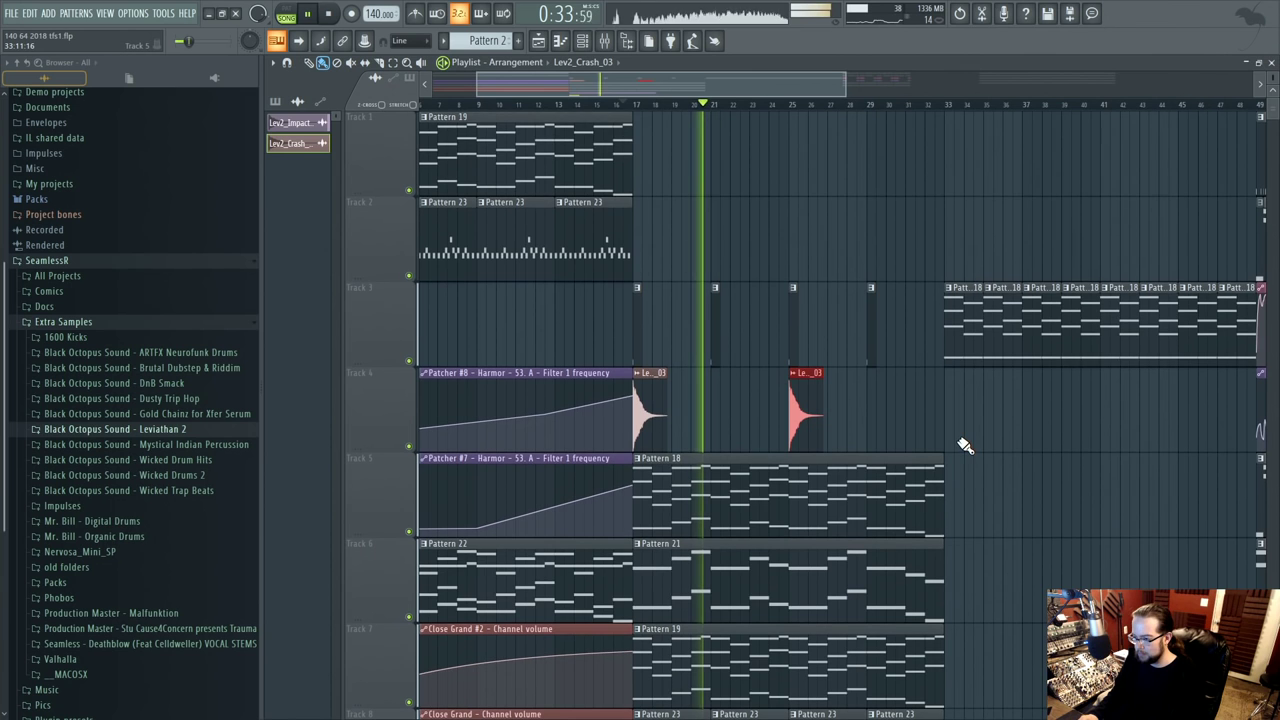
- Review the arrangement's tracks and play it back from the start and through the bar 17 transition
{"action": "scroll", "coordinate": [879, 428], "scroll_direction": "down", "scroll_amount": 2}
{"action": "scroll", "coordinate": [877, 423], "scroll_direction": "down", "scroll_amount": 1}
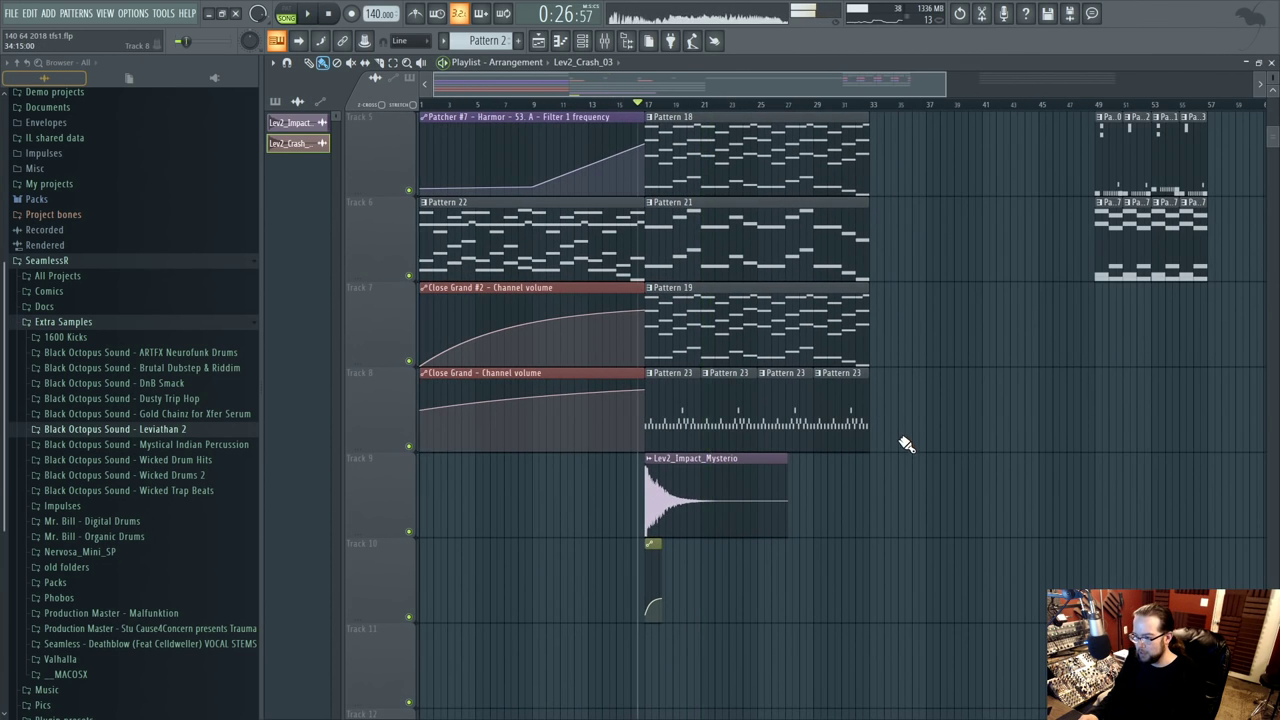
{"action": "scroll", "coordinate": [912, 455], "scroll_direction": "up", "scroll_amount": 2}
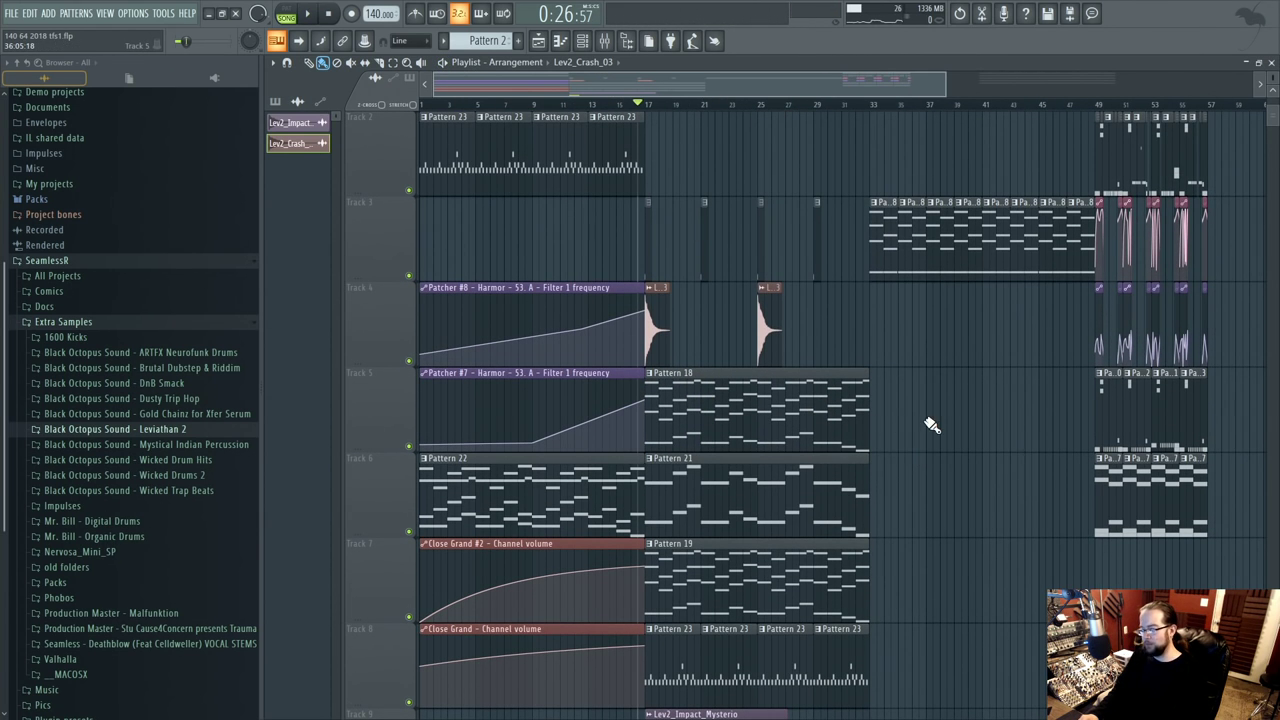
{"action": "scroll", "coordinate": [924, 428], "scroll_direction": "up", "scroll_amount": 1}
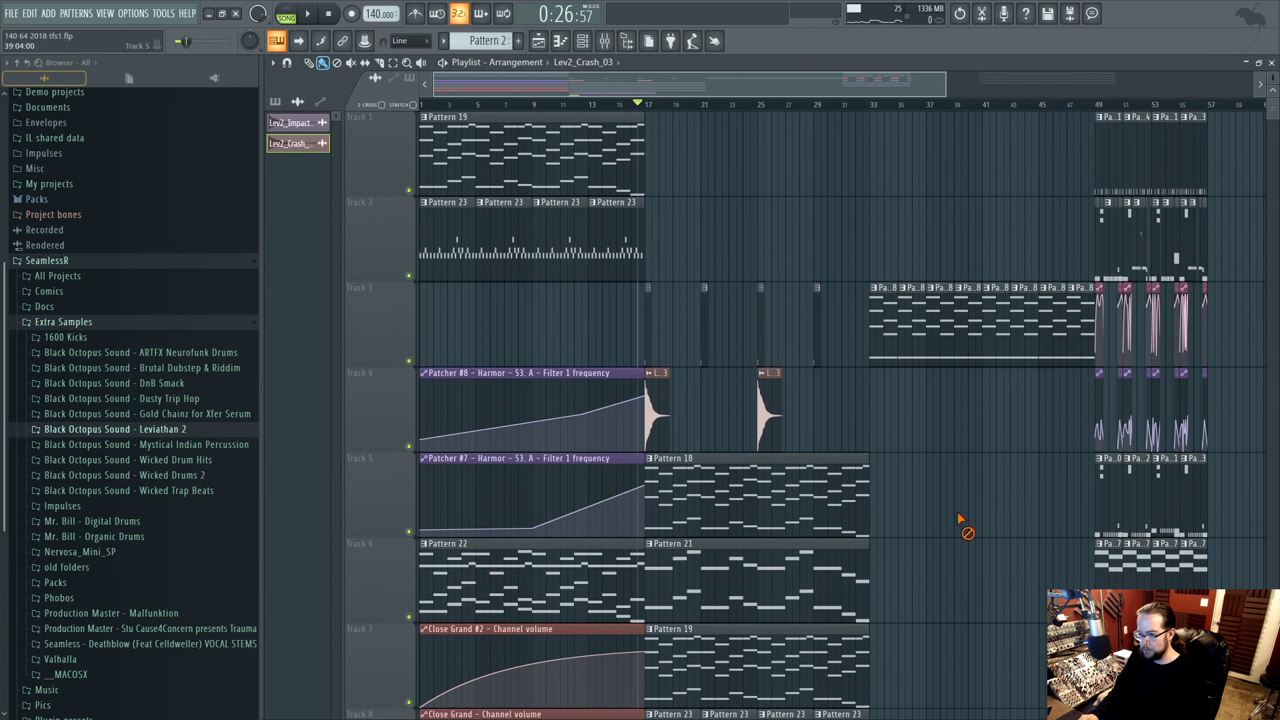
{"action": "key", "text": "space"}
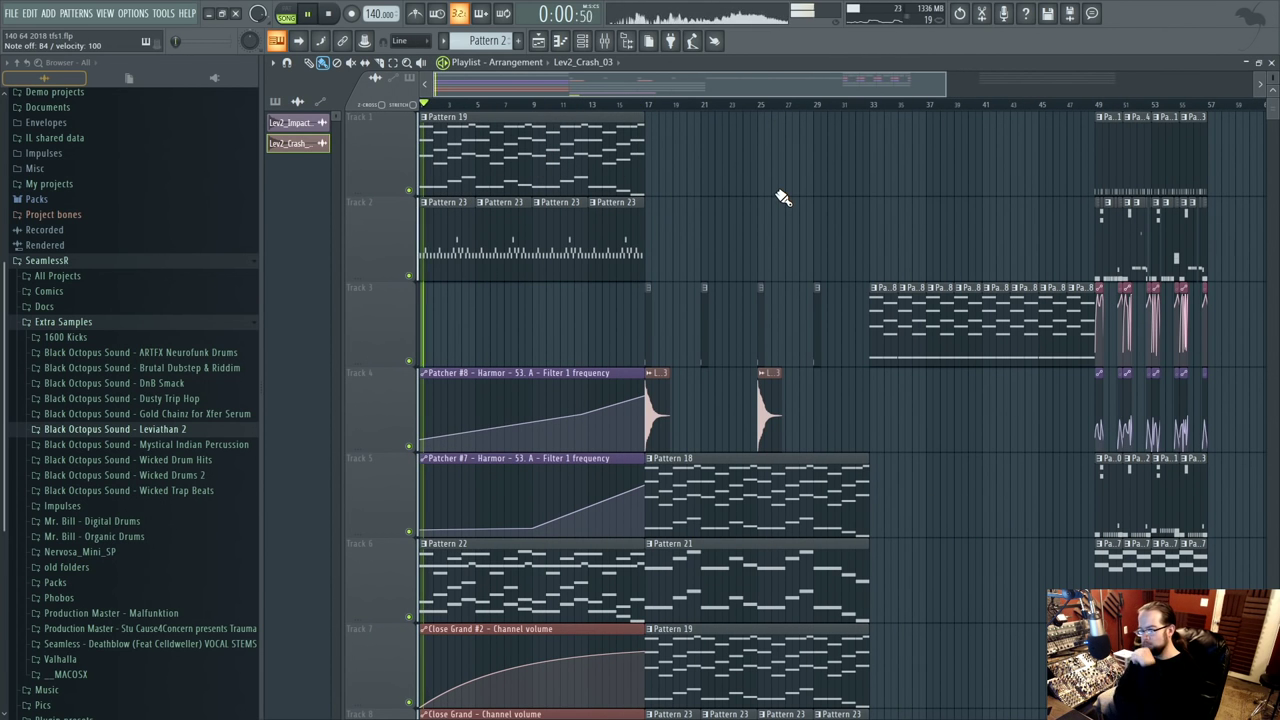
{"action": "key", "text": "space"}
{"action": "scroll", "coordinate": [777, 203], "scroll_direction": "down", "scroll_amount": 5}
{"action": "scroll", "coordinate": [771, 209], "scroll_direction": "up", "scroll_amount": 5}
{"action": "key", "text": "space"}
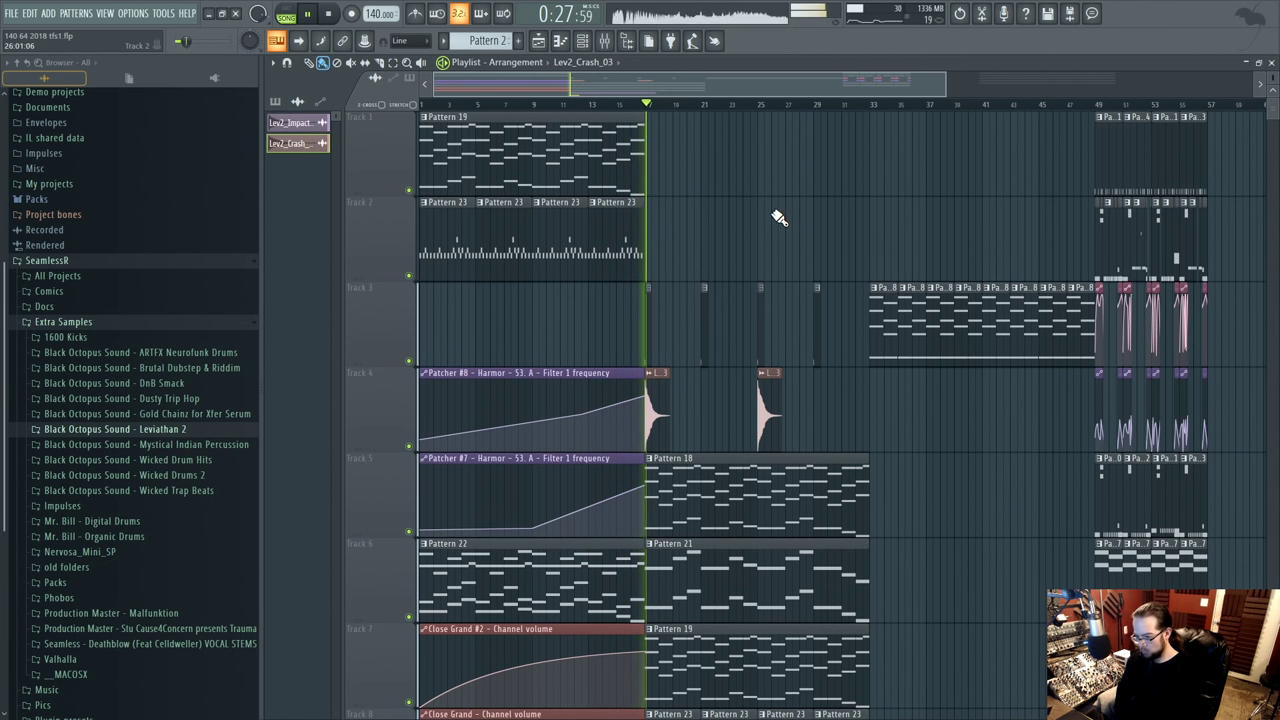
{"action": "key", "text": "space"}
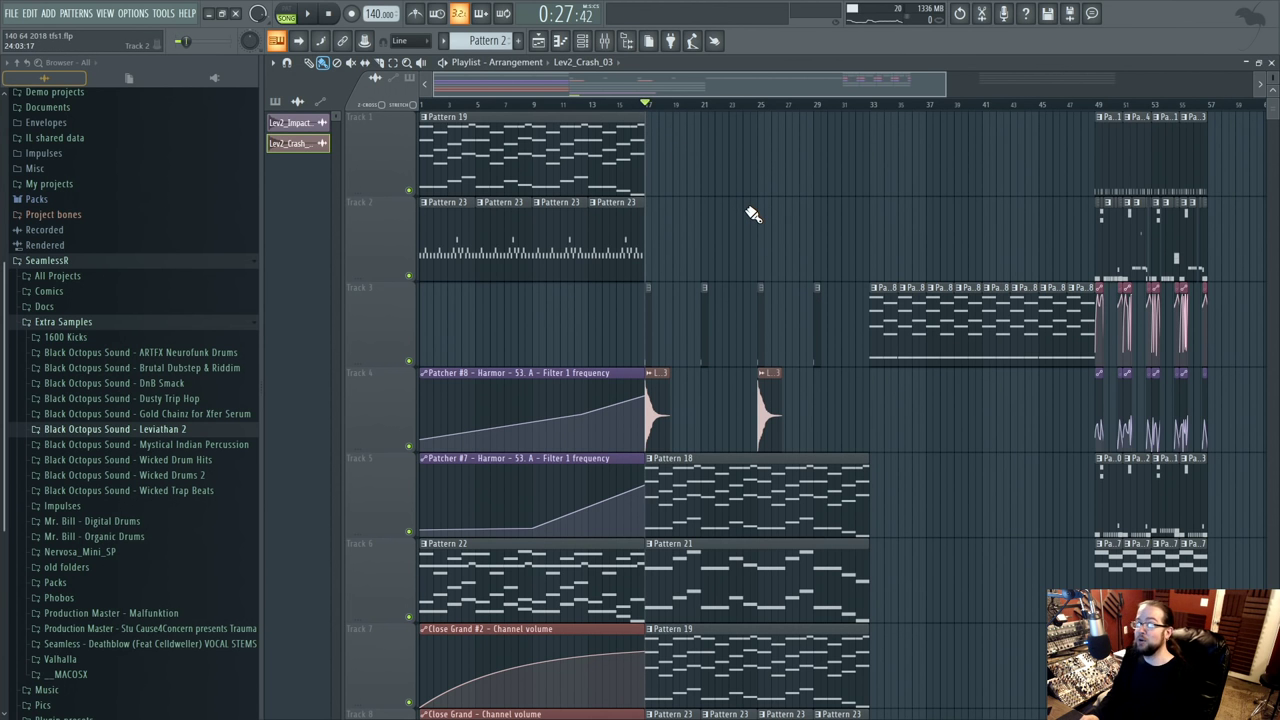
{"action": "scroll", "coordinate": [980, 551], "scroll_direction": "down", "scroll_amount": 3}
{"action": "scroll", "coordinate": [608, 271], "scroll_direction": "up", "scroll_amount": 3}
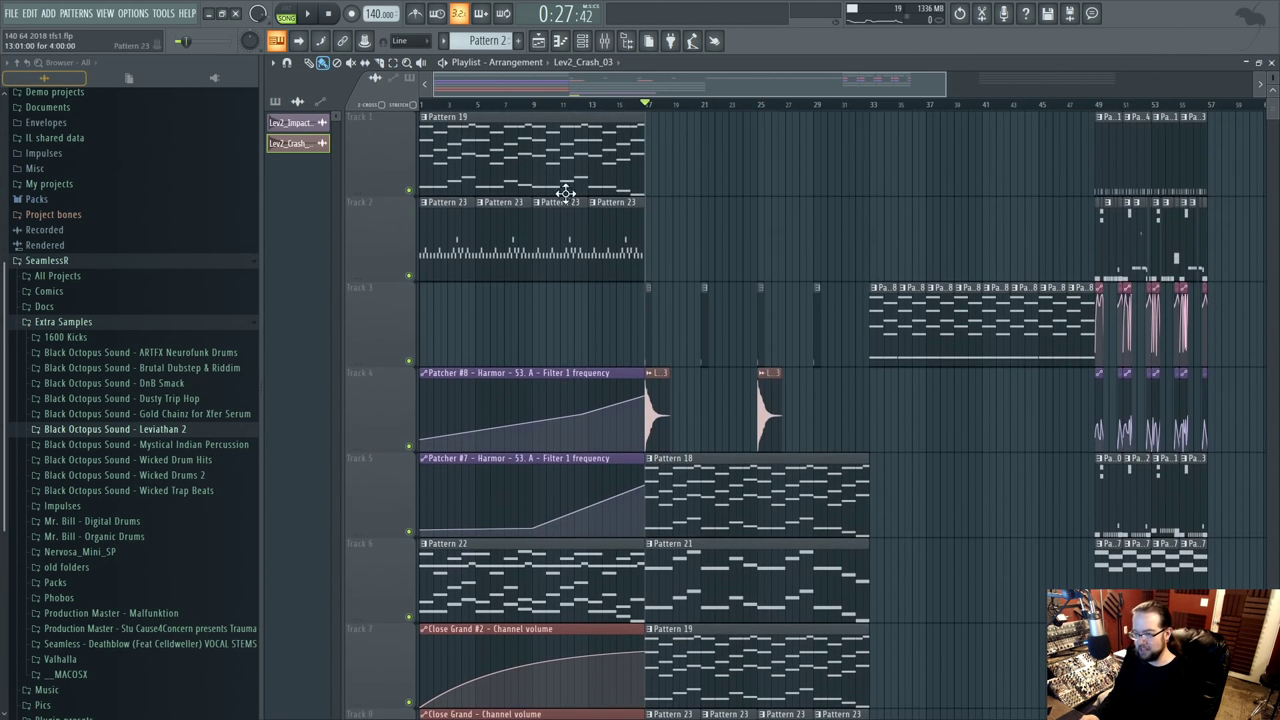
- Try a Pattern 22 clip on Track 2 at bar 18, and delete it again
{"action": "scroll", "coordinate": [680, 134], "scroll_direction": "down", "scroll_amount": 4}
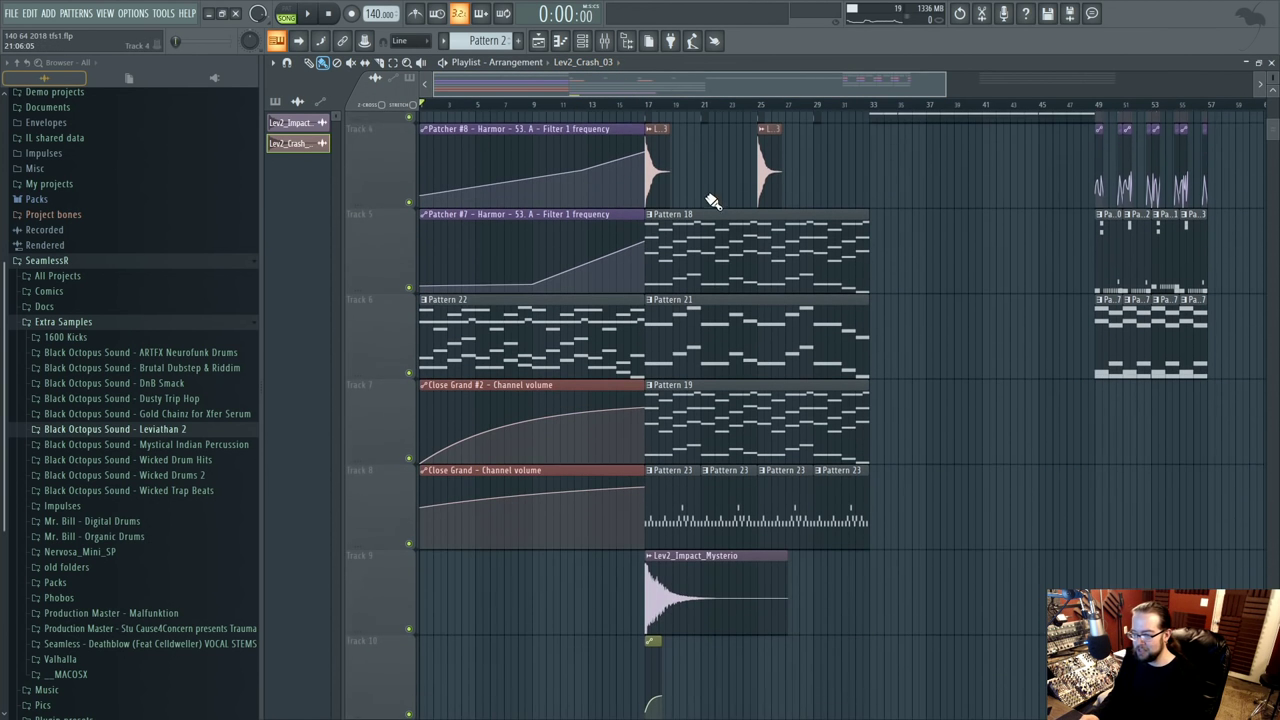
{"action": "left_click", "coordinate": [595, 341]}
{"action": "scroll", "coordinate": [697, 442], "scroll_direction": "up", "scroll_amount": 4}
{"action": "left_click", "coordinate": [675, 213]}
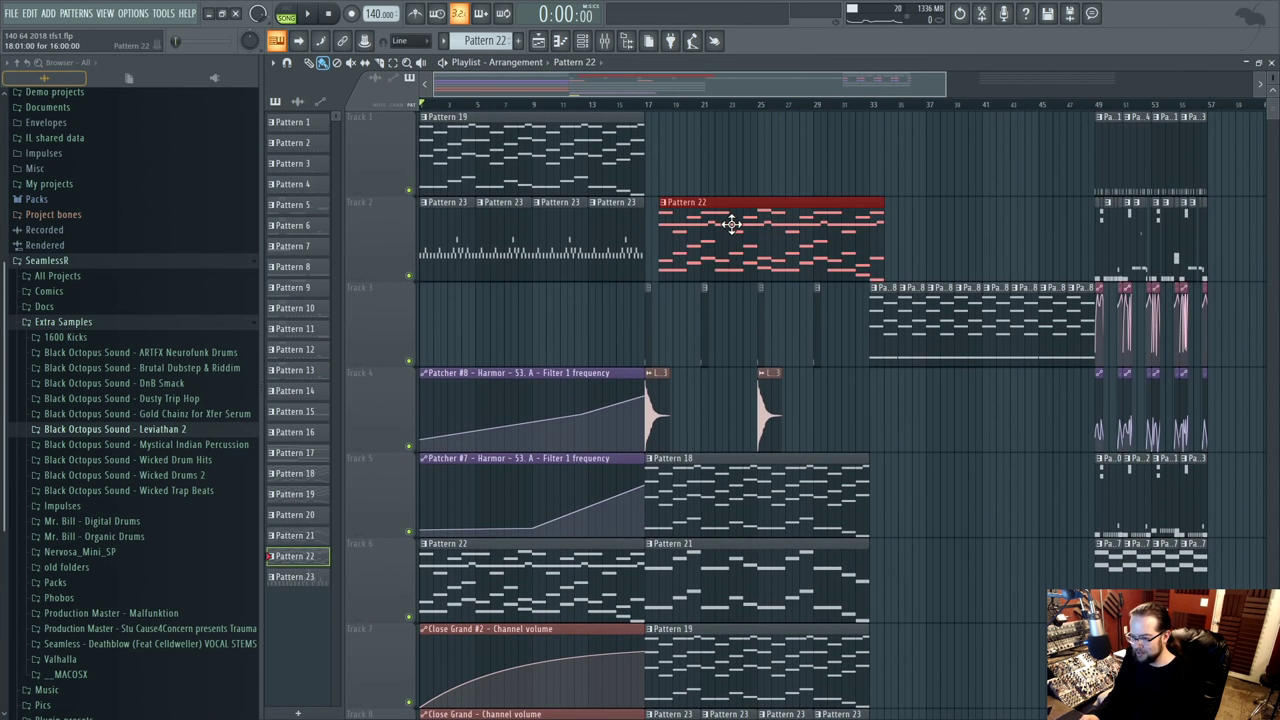
{"action": "right_click", "coordinate": [729, 229]}
- Move the Pattern 22 clip from Track 6 to Track 11 and place a second Pattern 22 there at bar 17
{"action": "scroll", "coordinate": [716, 223], "scroll_direction": "down", "scroll_amount": 6}
{"action": "scroll", "coordinate": [716, 223], "scroll_direction": "up", "scroll_amount": 1}
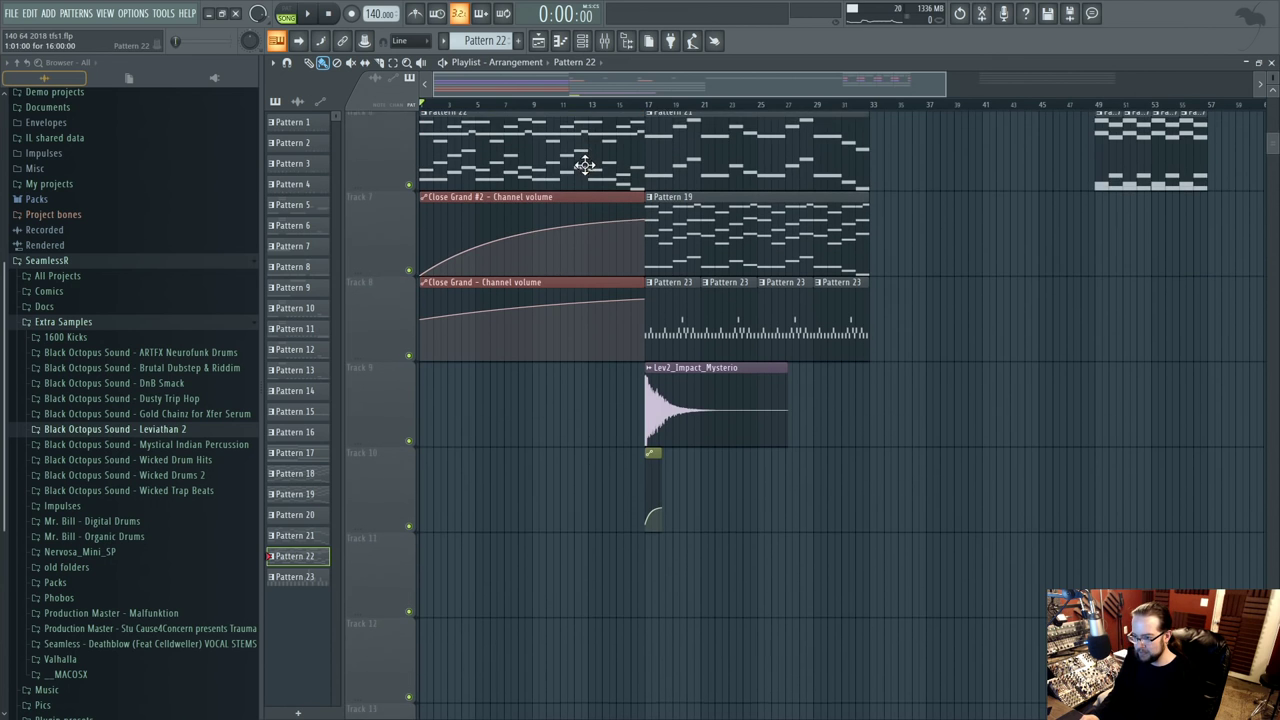
{"action": "left_click", "coordinate": [572, 610]}
{"action": "left_click_drag", "start_coordinate": [749, 569], "coordinate": [686, 570]}
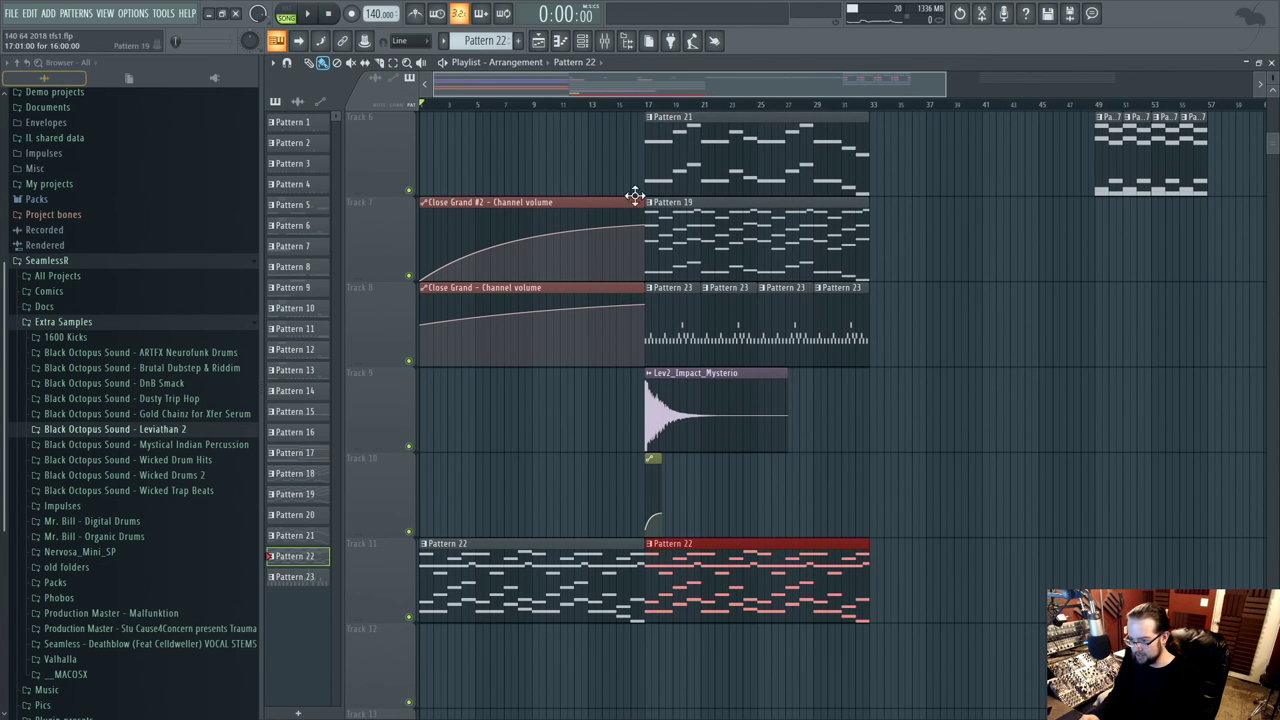
- Play from bar 17 with the mixer open, solo inserts to find the sound, and select Insert 39
{"action": "key", "text": "space"}
{"action": "key", "text": "F9"}
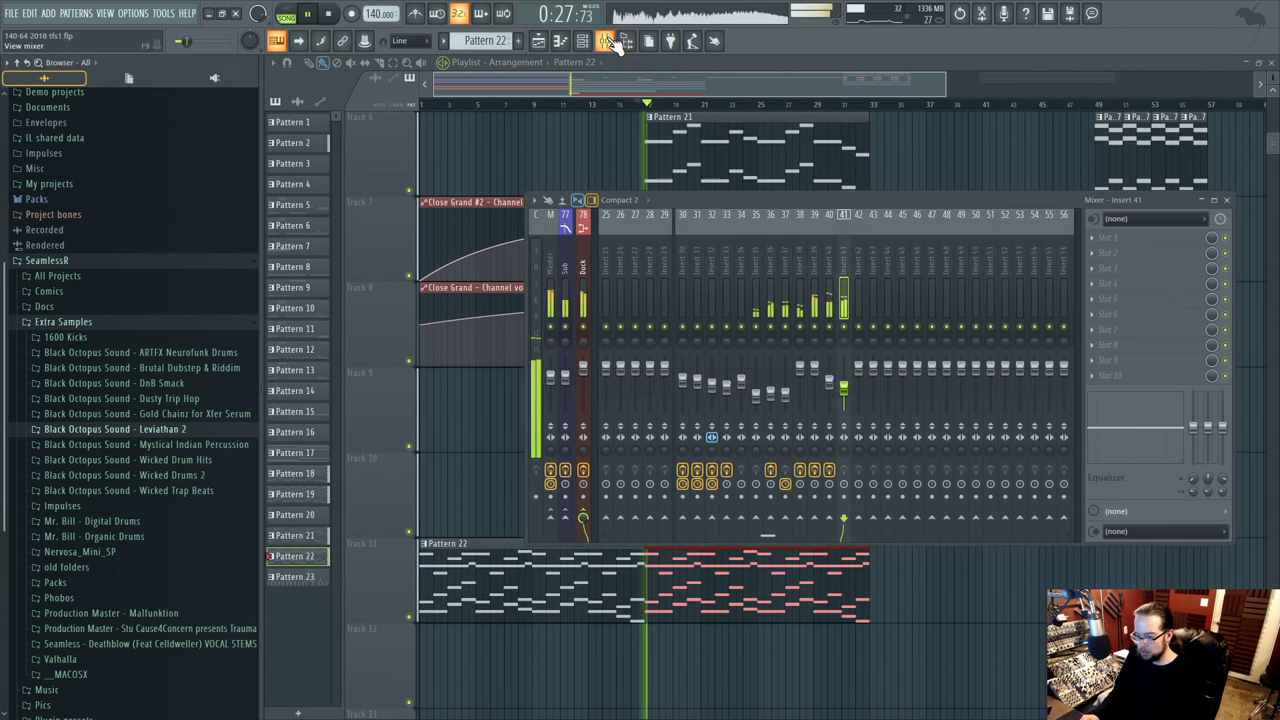
{"action": "right_click", "coordinate": [843, 327]}
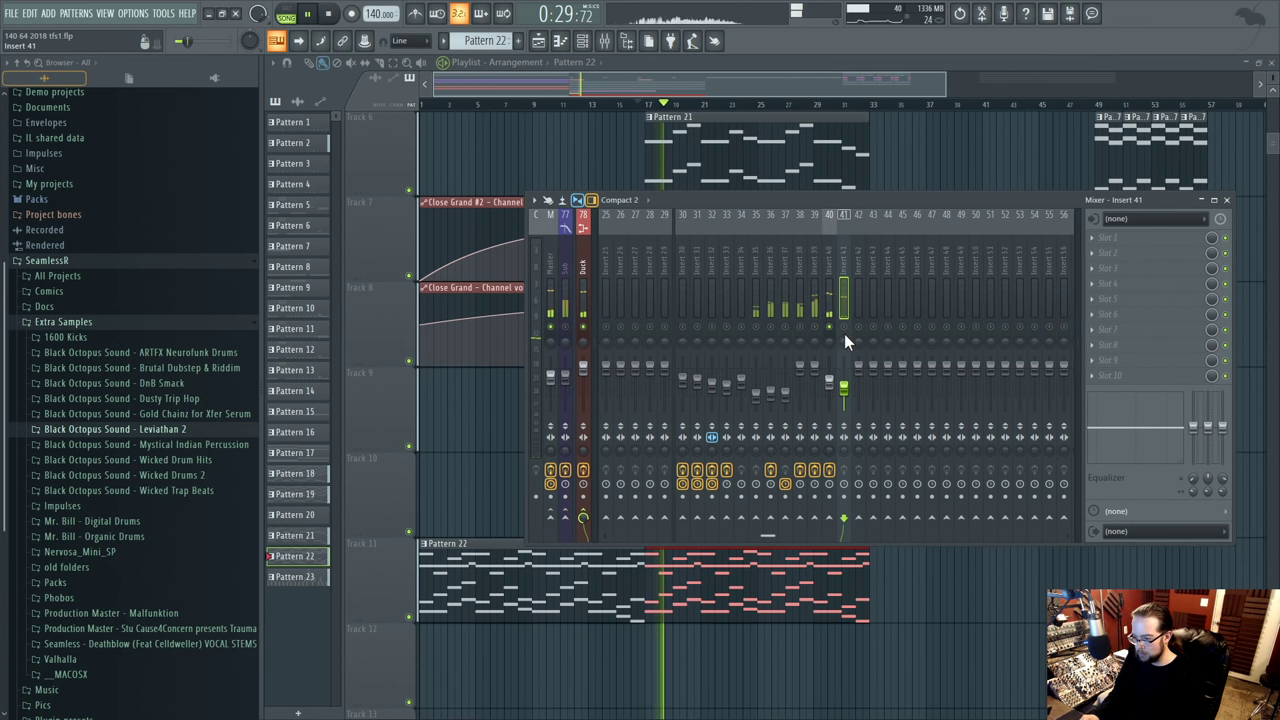
{"action": "left_click", "coordinate": [813, 245]}
- Add Fruity parametric EQ 2 after the reverb on Insert 39 and turn band 1 into a high pass with a raised cutoff
{"action": "left_click", "coordinate": [1123, 252]}
{"action": "left_click", "coordinate": [963, 505]}
{"action": "left_click_drag", "start_coordinate": [438, 250], "coordinate": [401, 250]}
{"action": "mouse_move", "coordinate": [497, 254]}
{"action": "left_mouse_down"}
{"action": "mouse_move", "coordinate": [528, 236]}
{"action": "mouse_move", "coordinate": [528, 250]}
{"action": "mouse_move", "coordinate": [490, 261]}
{"action": "left_mouse_up"}
{"action": "right_click", "coordinate": [351, 250]}
{"action": "mouse_move", "coordinate": [370, 285]}
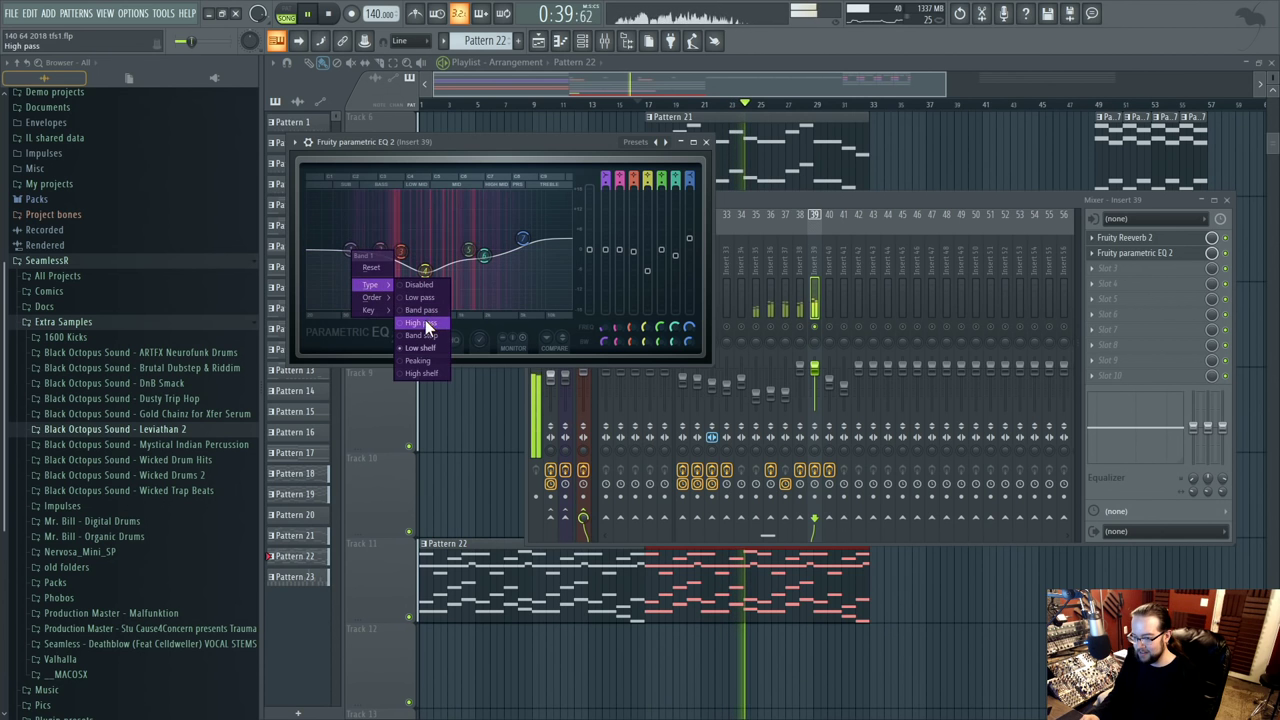
{"action": "left_click", "coordinate": [426, 322]}
{"action": "mouse_move", "coordinate": [351, 250]}
{"action": "left_mouse_down"}
{"action": "mouse_move", "coordinate": [405, 294]}
{"action": "mouse_move", "coordinate": [363, 257]}
{"action": "mouse_move", "coordinate": [391, 251]}
{"action": "mouse_move", "coordinate": [373, 250]}
{"action": "left_mouse_up"}
- Flatten the EQ's mid bands with band 4 at about -0.6 dB, lower its main level to about -4.3 dB and raise band 7
{"action": "left_click_drag", "start_coordinate": [480, 282], "coordinate": [472, 250]}
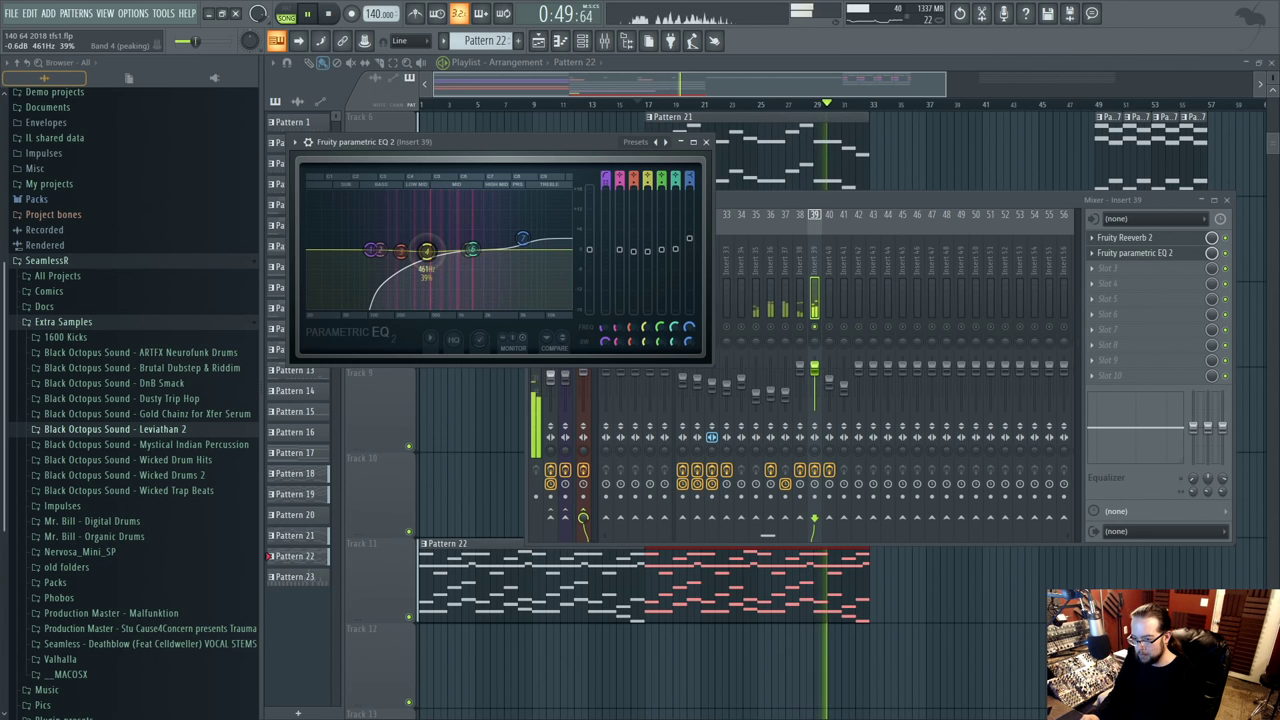
{"action": "left_click_drag", "start_coordinate": [553, 249], "coordinate": [553, 265]}
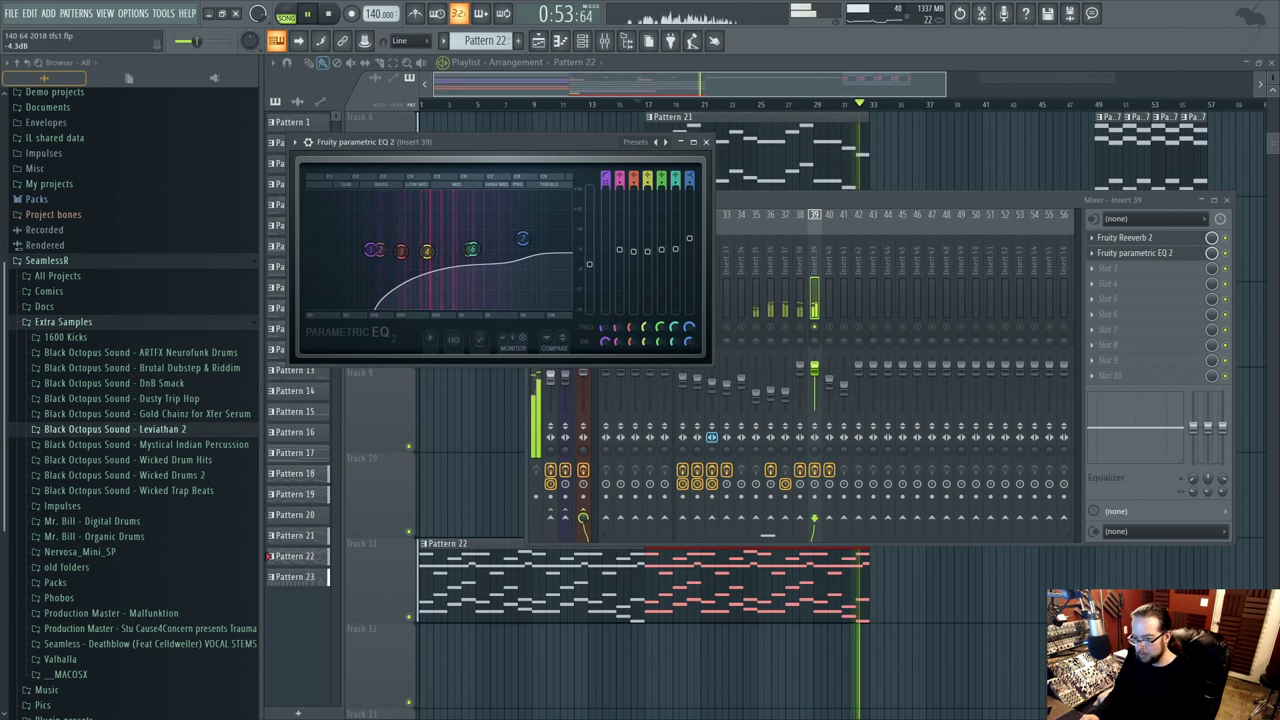
{"action": "left_click_drag", "start_coordinate": [522, 240], "coordinate": [526, 239]}
{"action": "key", "text": "space"}
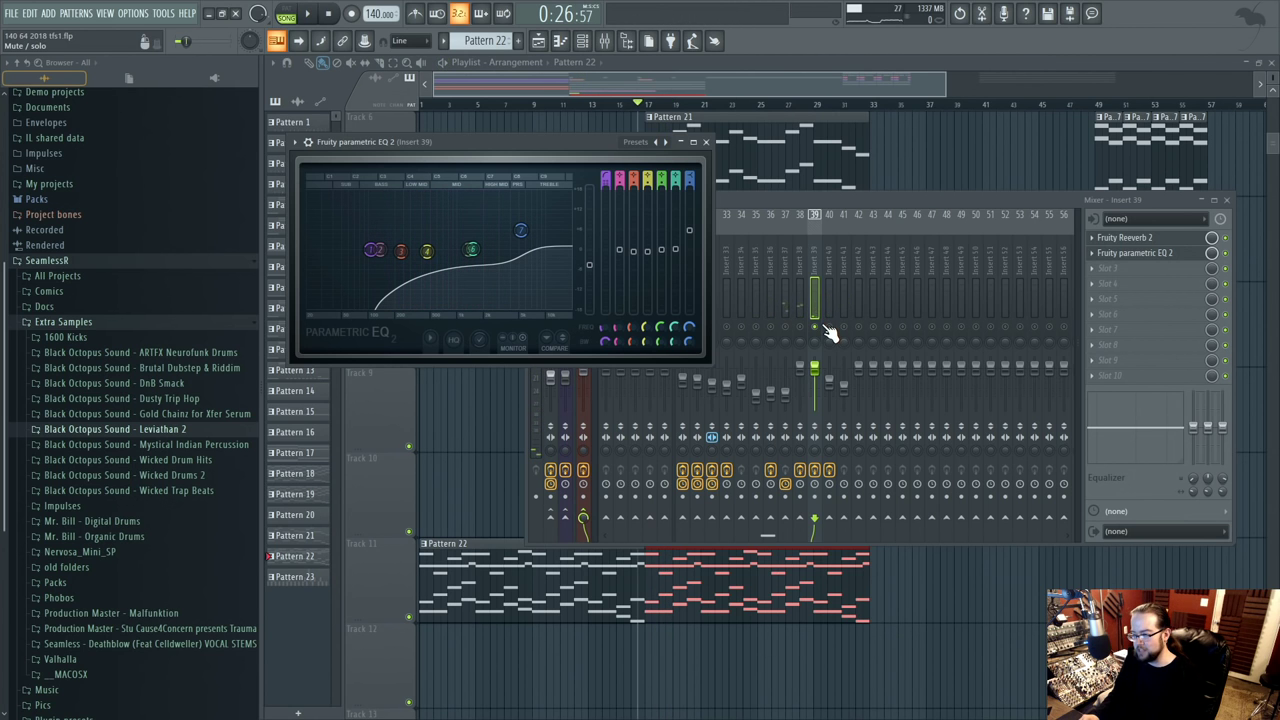
- Close the EQ, unsolo Insert 39 and play the full mix from bar 17
{"action": "left_click", "coordinate": [706, 141]}
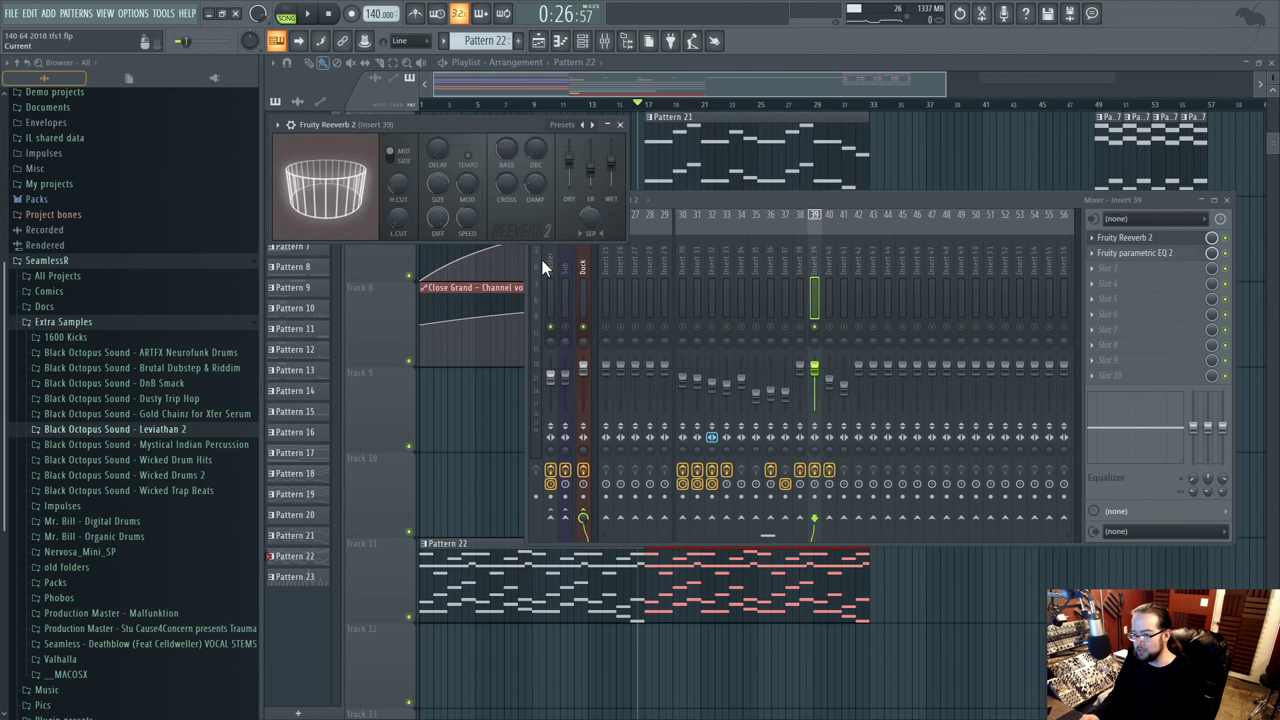
{"action": "left_click", "coordinate": [824, 345]}
{"action": "key", "text": "space"}
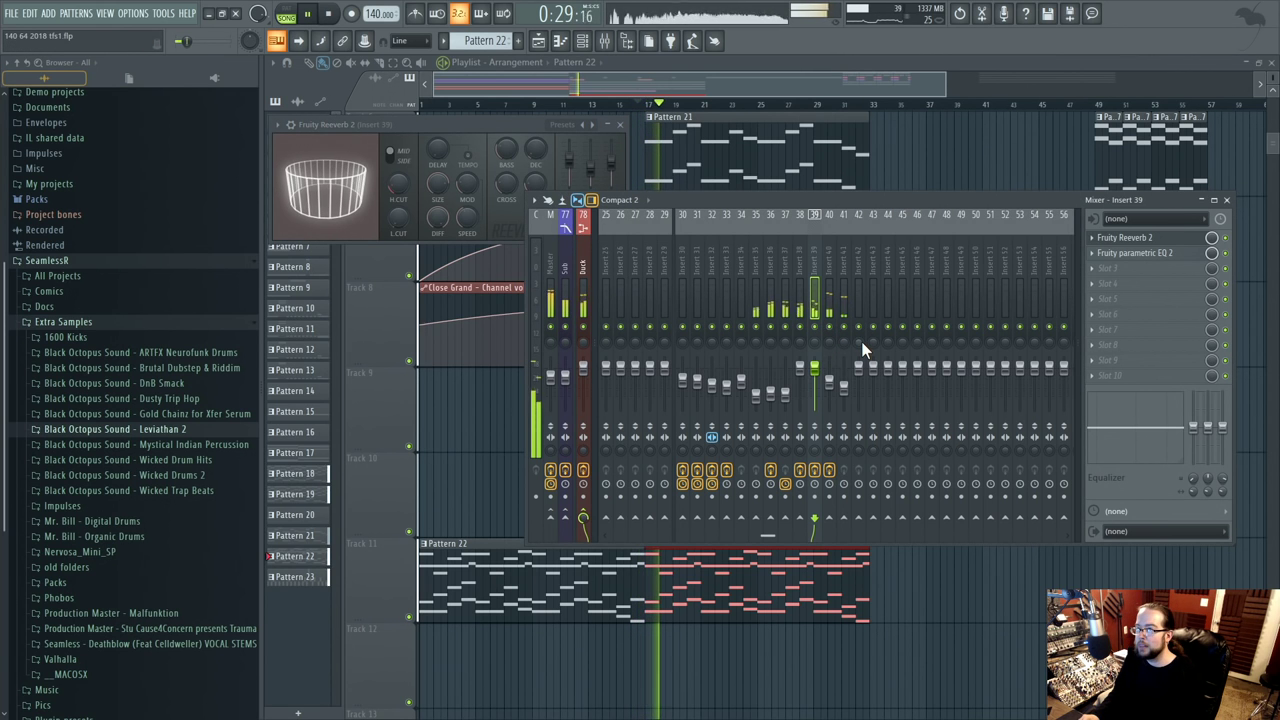
{"action": "left_click", "coordinate": [586, 41]}
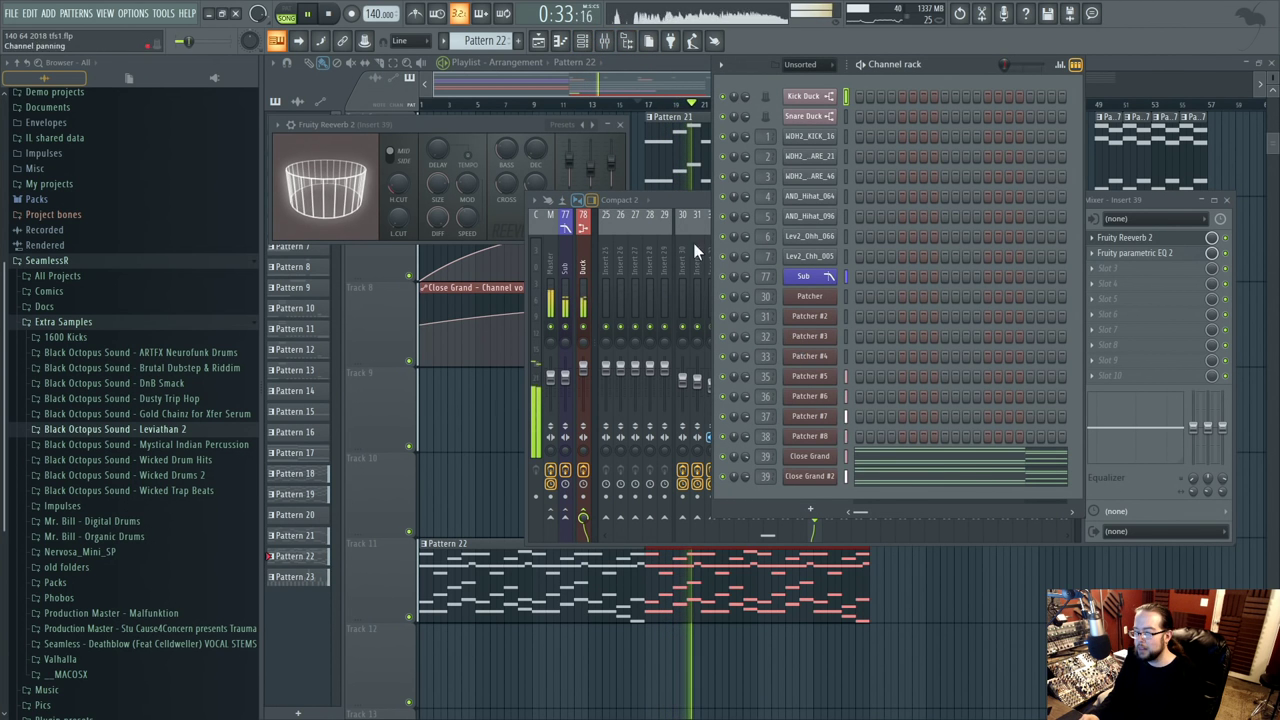
{"action": "left_click", "coordinate": [701, 194]}
{"action": "left_click", "coordinate": [799, 335]}
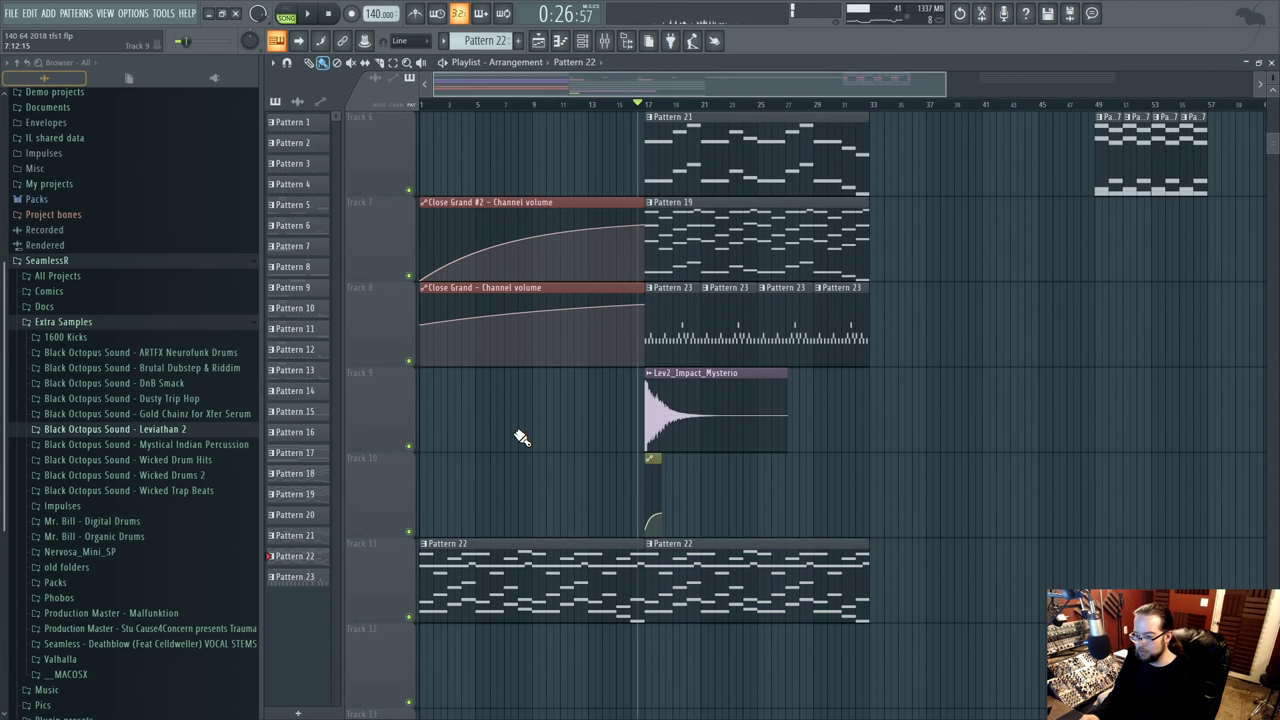
- Place a Pattern 23 clip on Track 12 at bar 17 and make it unique
{"action": "scroll", "coordinate": [656, 436], "scroll_direction": "up", "scroll_amount": 2}
{"action": "scroll", "coordinate": [682, 487], "scroll_direction": "down", "scroll_amount": 5}
{"action": "left_click", "coordinate": [630, 410]}
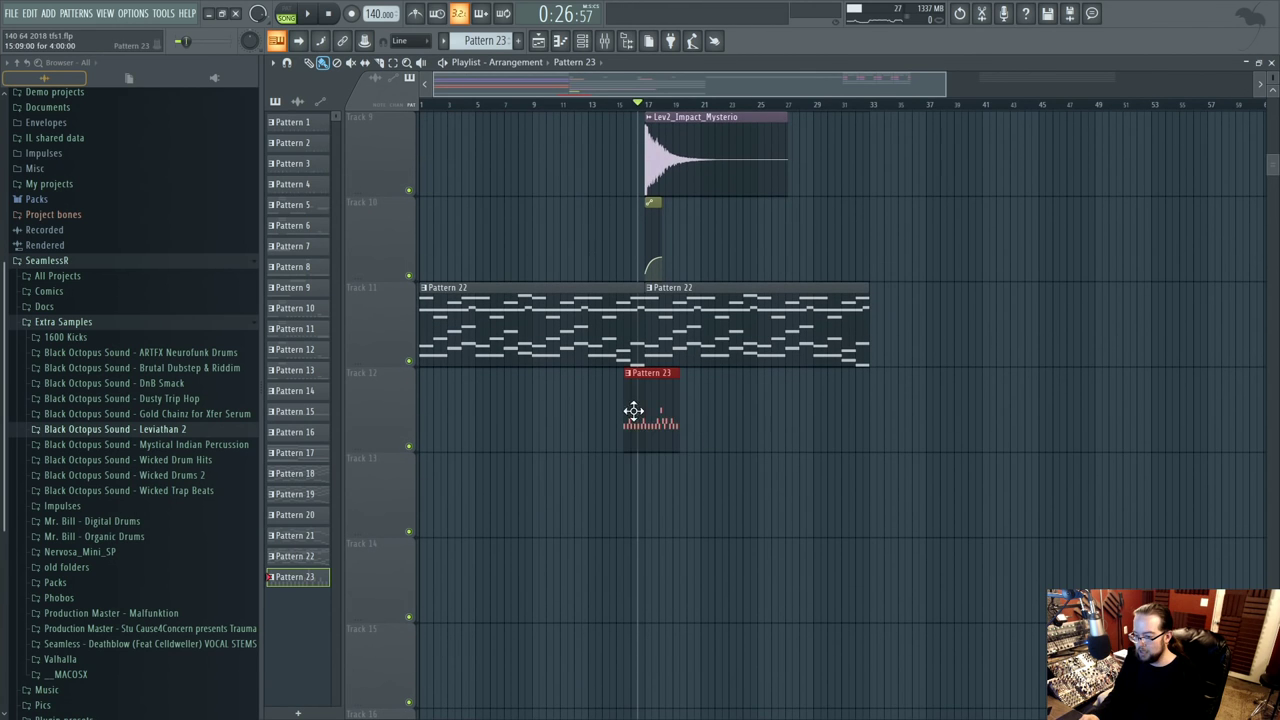
{"action": "scroll", "coordinate": [661, 413], "scroll_direction": "up", "scroll_amount": 3, "text": "ctrl"}
{"action": "left_click", "coordinate": [608, 373]}
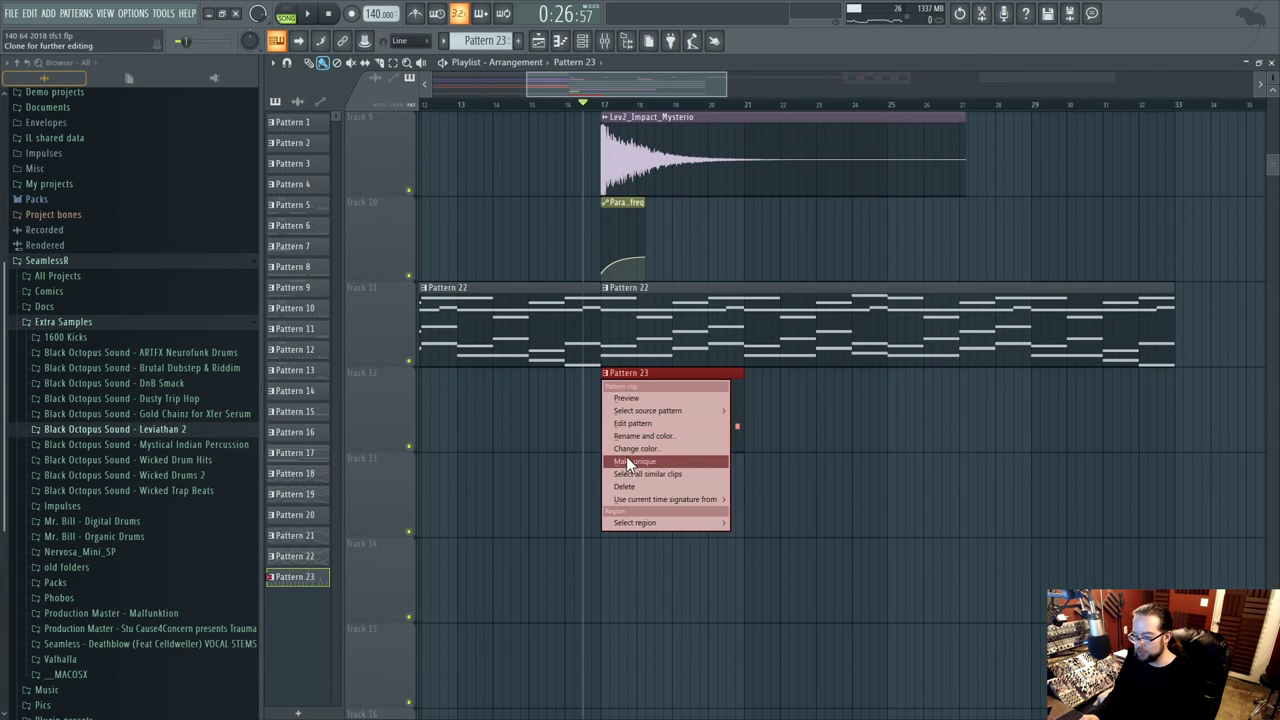
{"action": "left_click", "coordinate": [632, 461]}
- Repeat the unique clip along Track 12 up to bar 33 and select bars 17 to 33 as the playback range
{"action": "left_click", "coordinate": [765, 415]}
{"action": "right_click", "coordinate": [860, 413]}
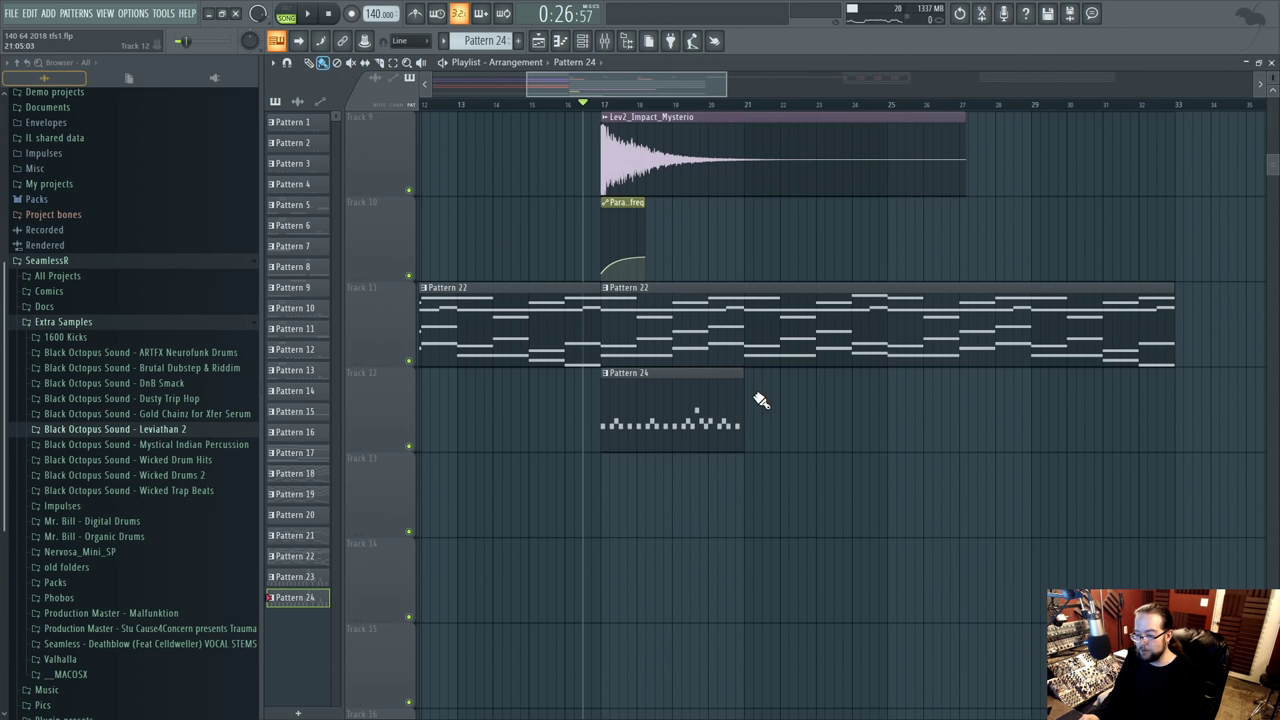
{"action": "left_click_drag", "start_coordinate": [754, 397], "coordinate": [1086, 409]}
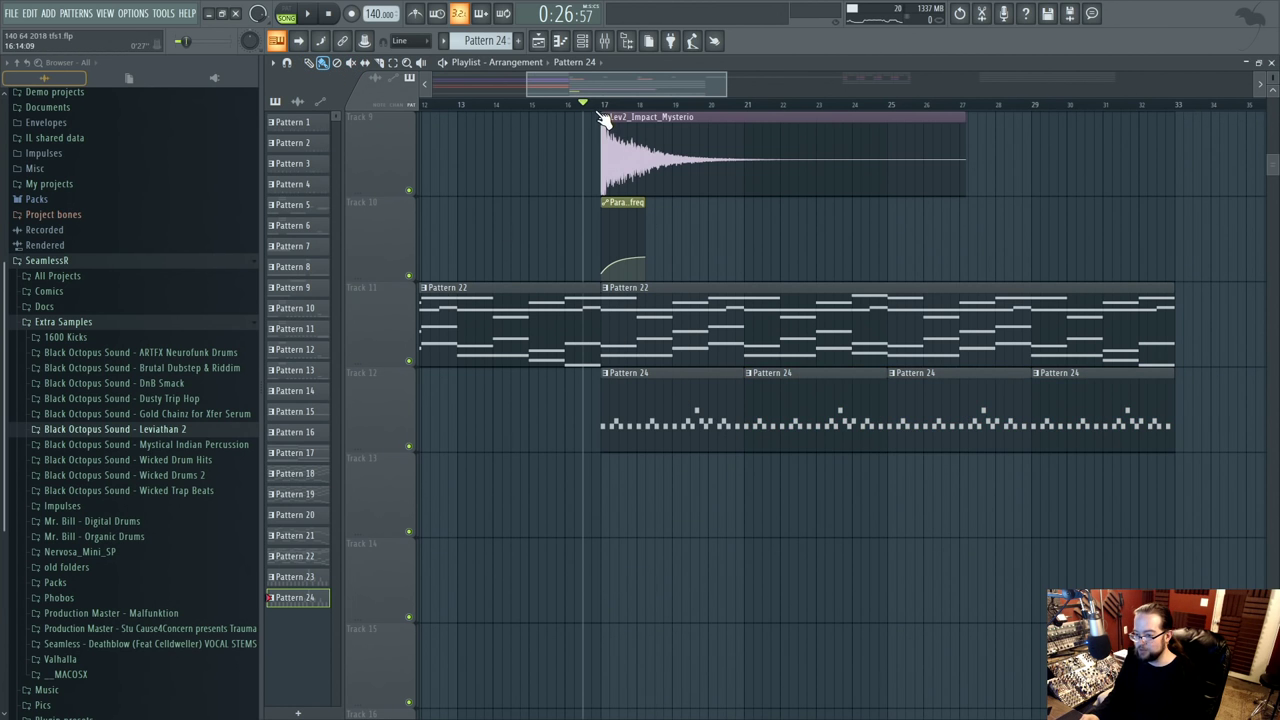
{"action": "left_click_drag", "start_coordinate": [603, 104], "coordinate": [1166, 130]}
{"action": "left_click", "coordinate": [847, 288]}
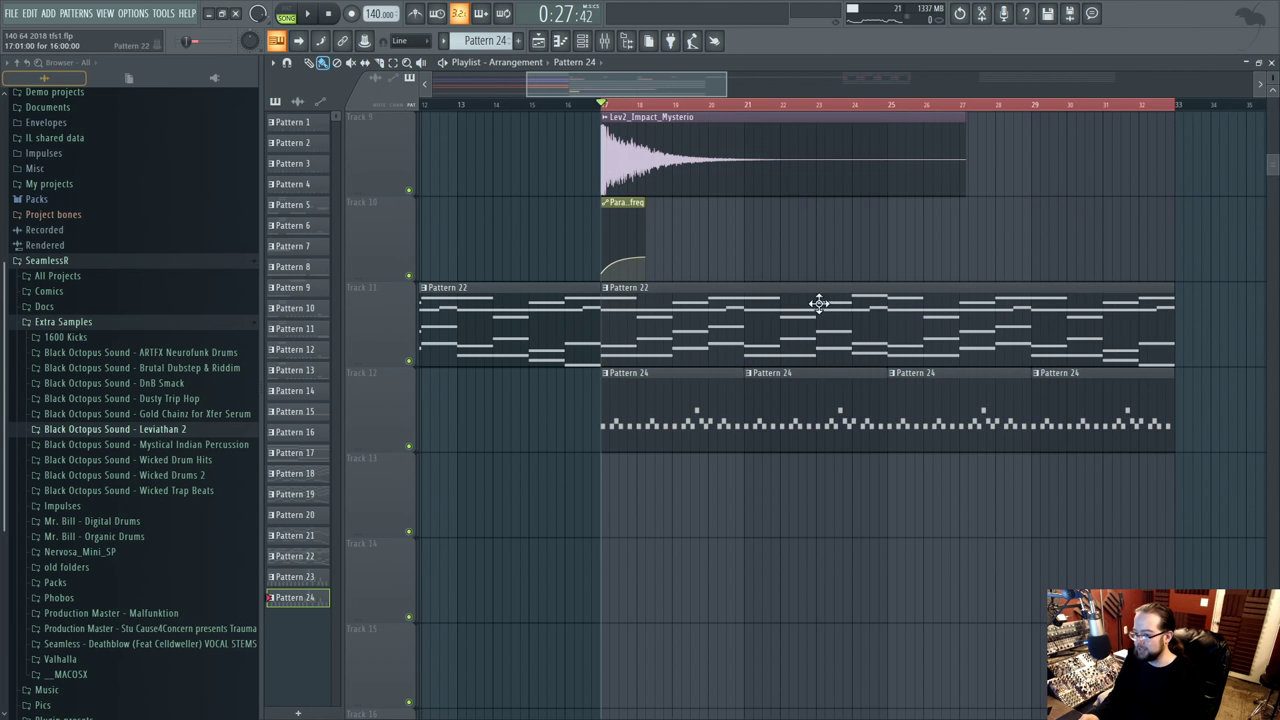
- Open the notes of Pattern 24, preview the pattern and clone the Patcher #8 channel
{"action": "double_click", "coordinate": [647, 419]}
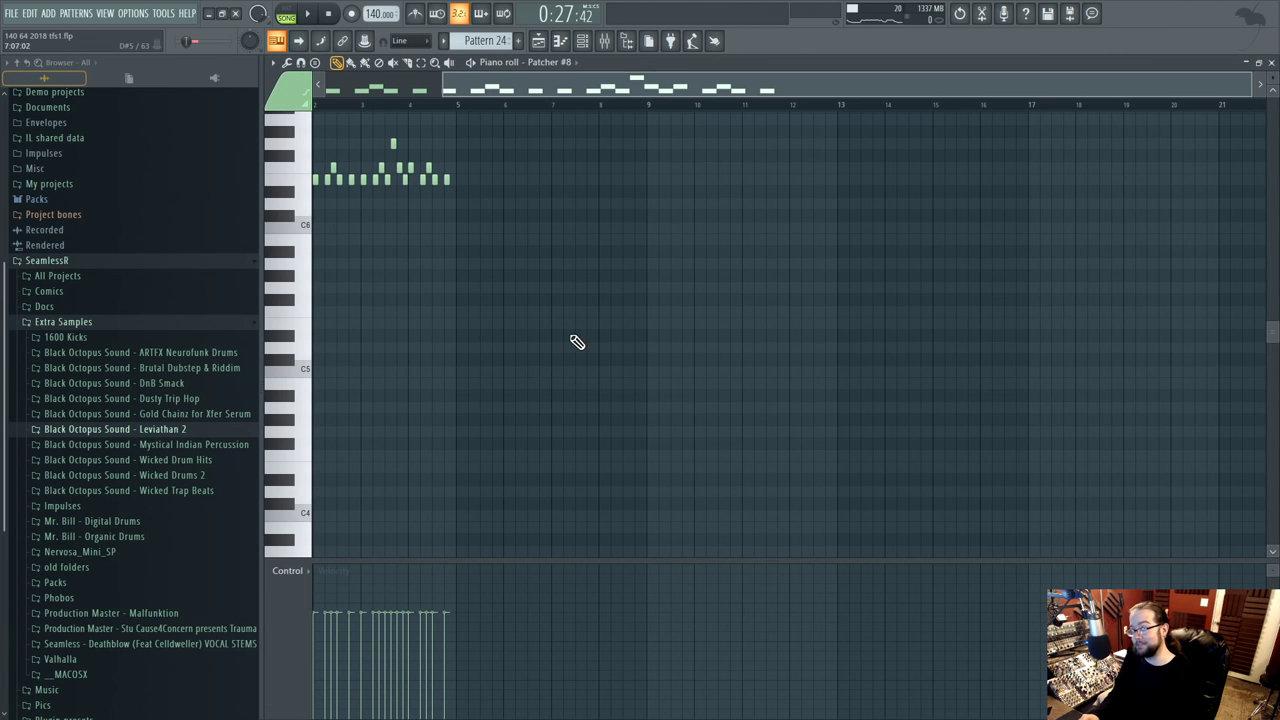
{"action": "left_click", "coordinate": [582, 41]}
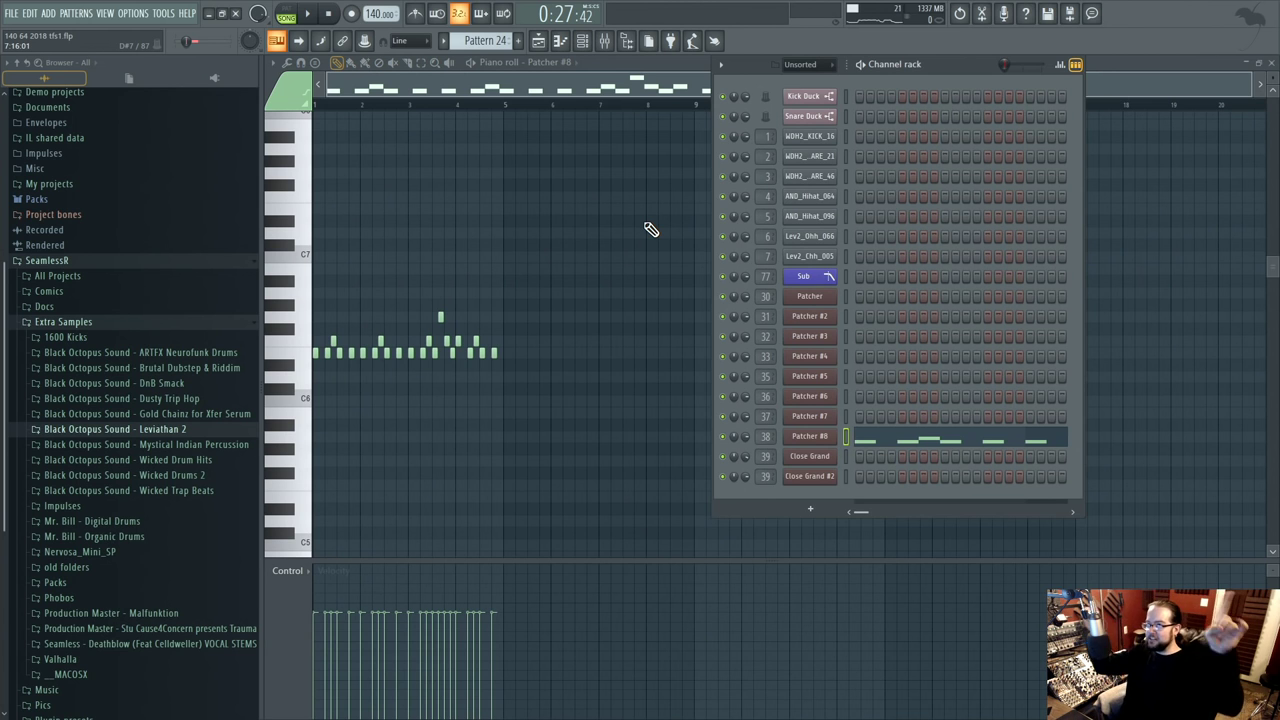
{"action": "left_click", "coordinate": [307, 14]}
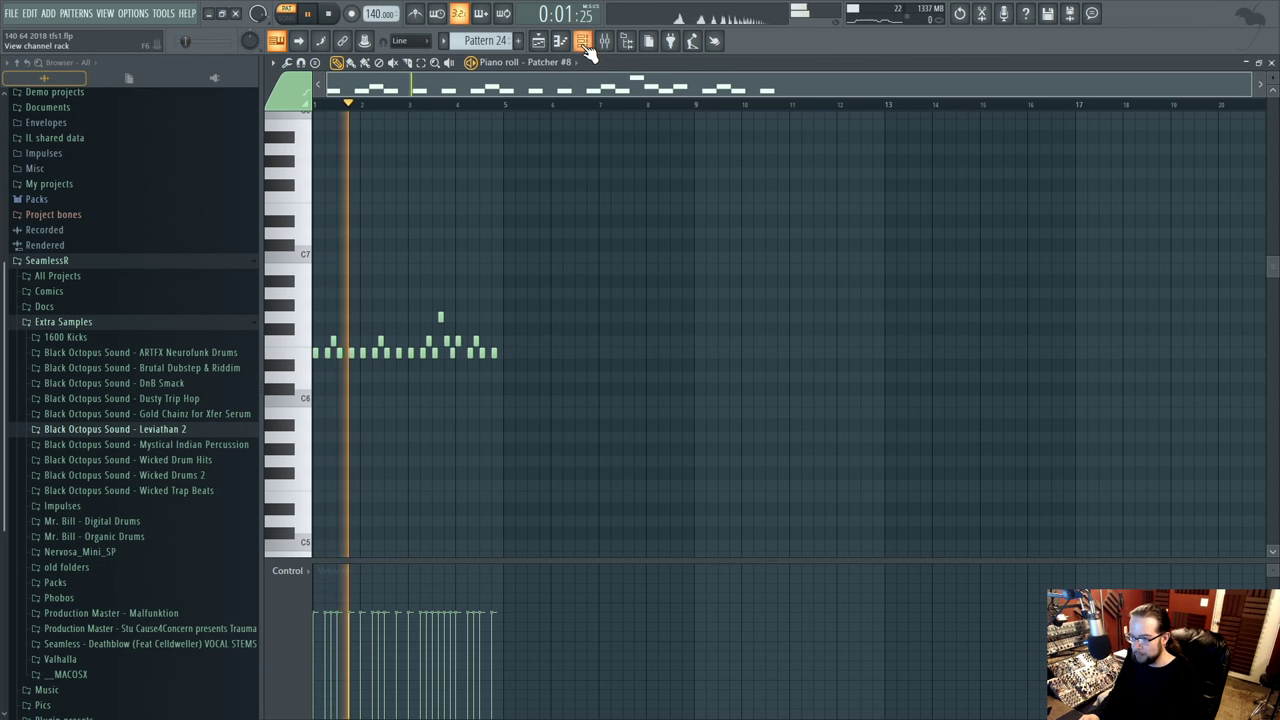
{"action": "key", "text": "space"}
{"action": "right_click", "coordinate": [812, 435]}
{"action": "left_click", "coordinate": [877, 553]}
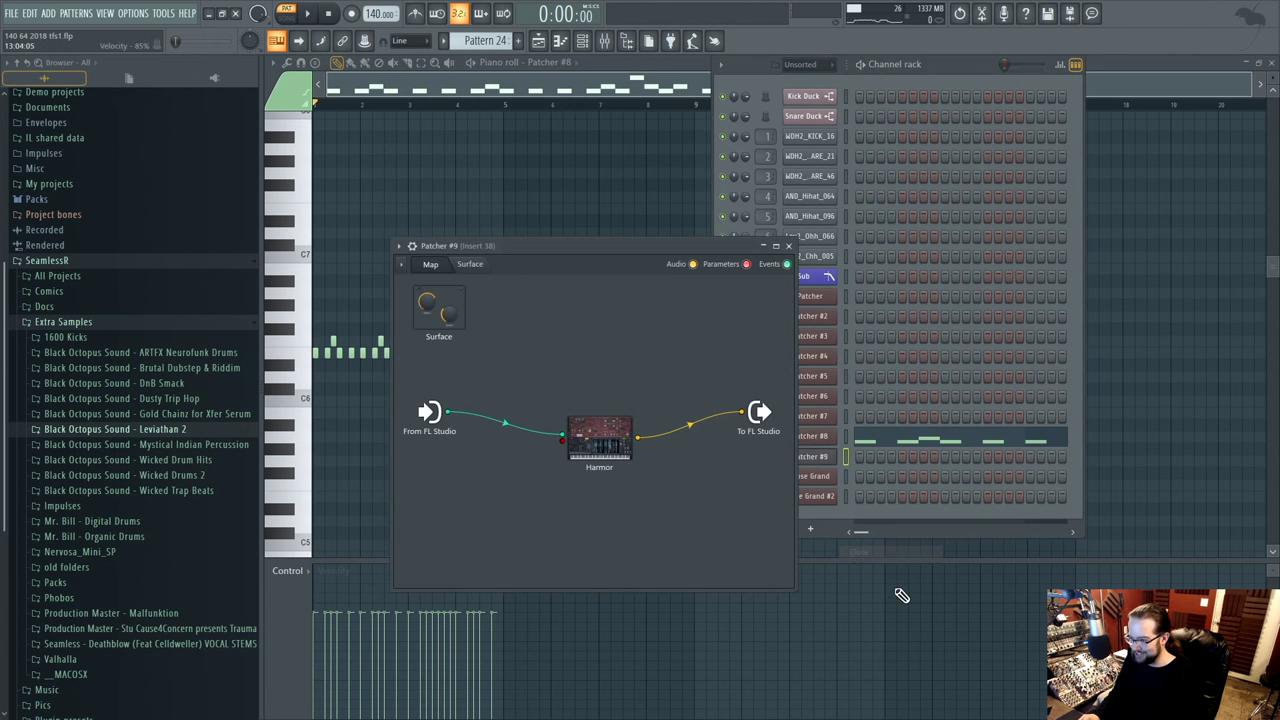
- Route the cloned Patcher #9 channel to mixer Insert 42
{"action": "left_click", "coordinate": [842, 450]}
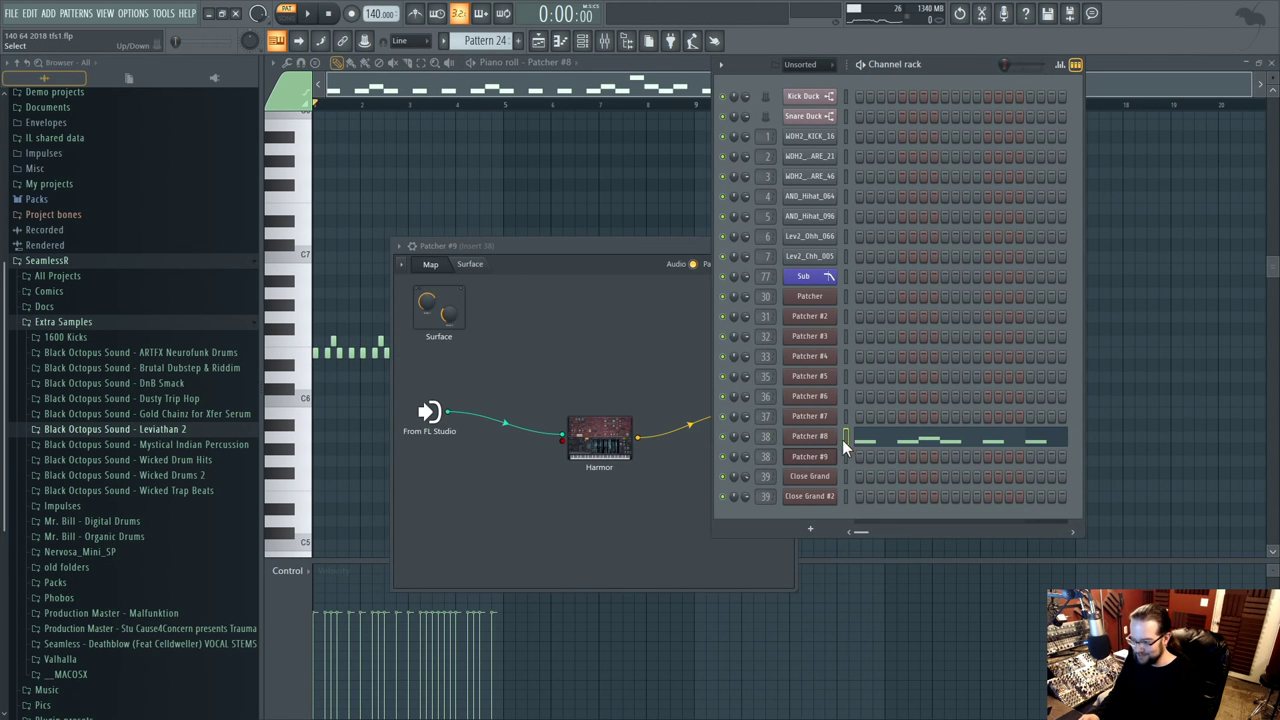
{"action": "left_click", "coordinate": [765, 456]}
{"action": "scroll", "coordinate": [765, 456], "scroll_direction": "up", "scroll_amount": 2}
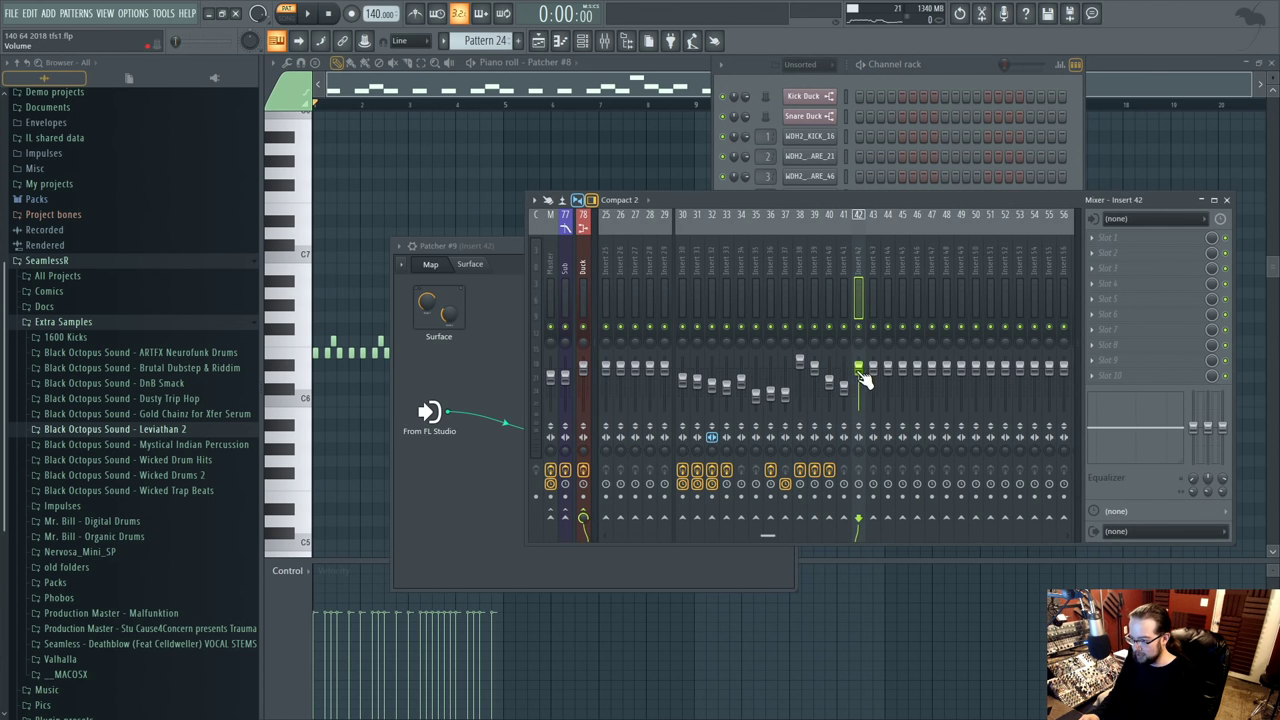
{"action": "left_click", "coordinate": [1228, 202]}
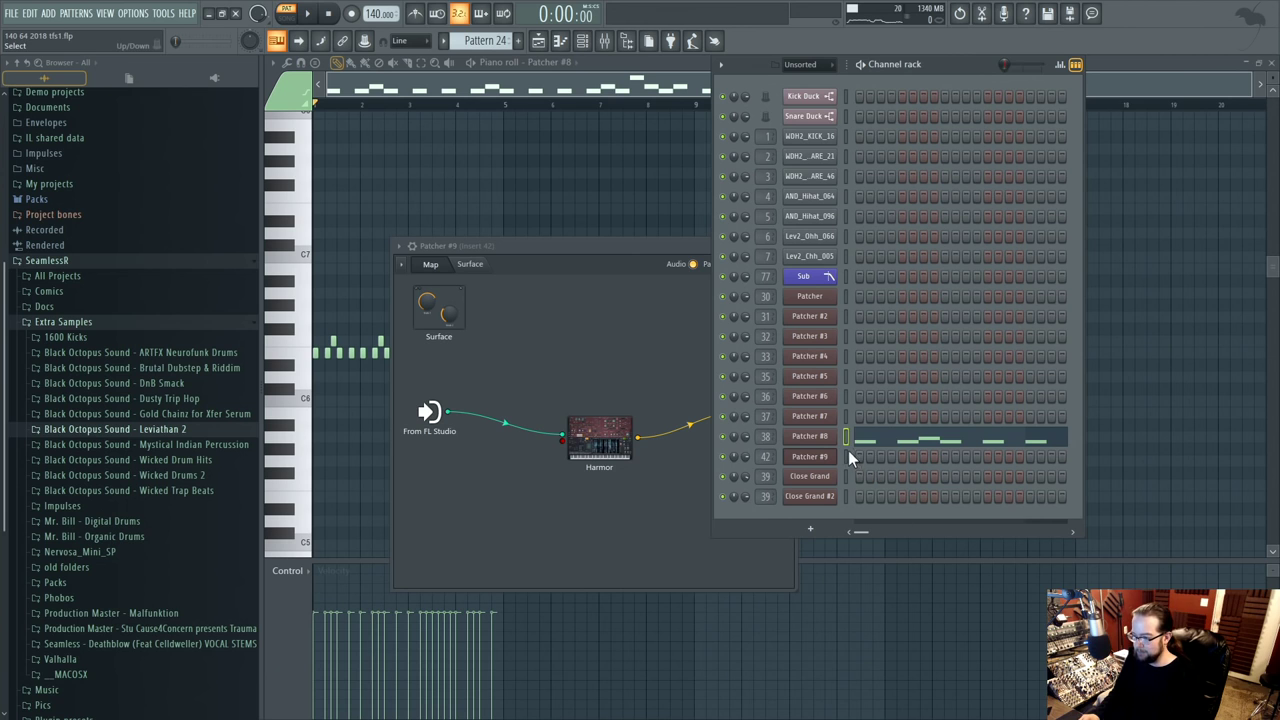
- Copy Patcher #8's Pattern 24 notes onto Close Grand #2 and remove them from Patcher #8
{"action": "left_click_drag", "start_coordinate": [846, 439], "coordinate": [872, 505]}
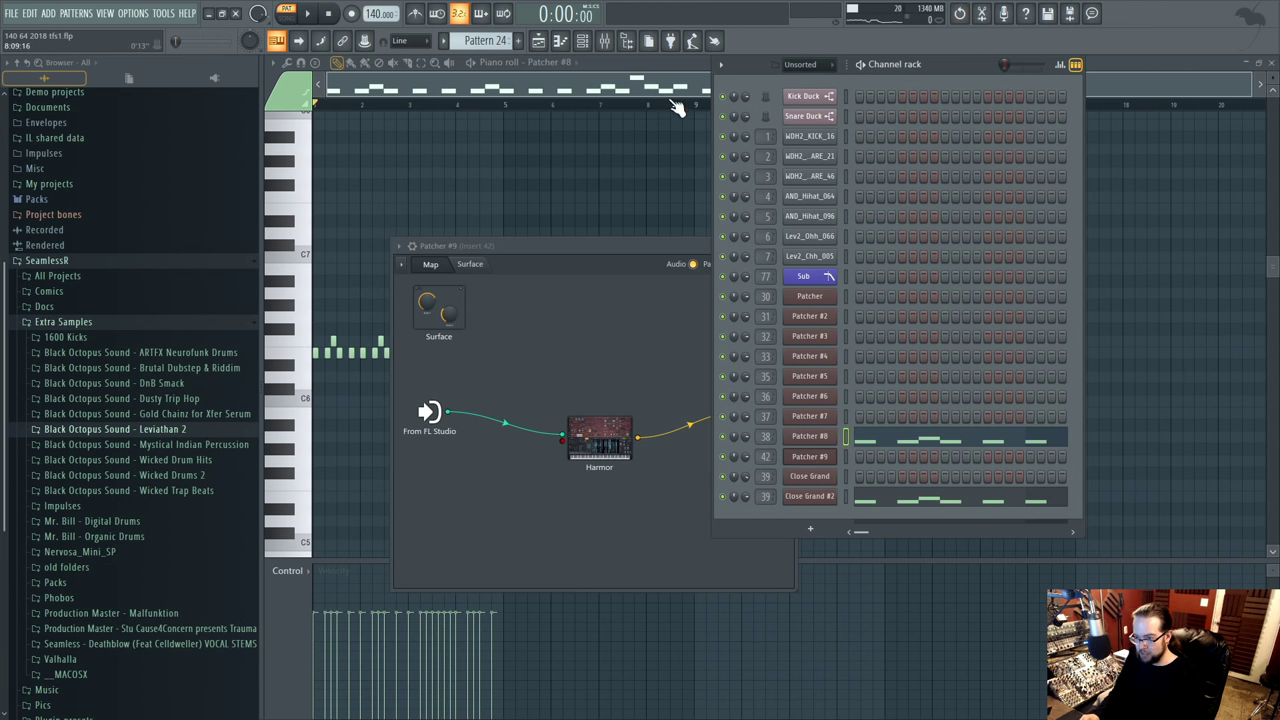
{"action": "left_click", "coordinate": [540, 42]}
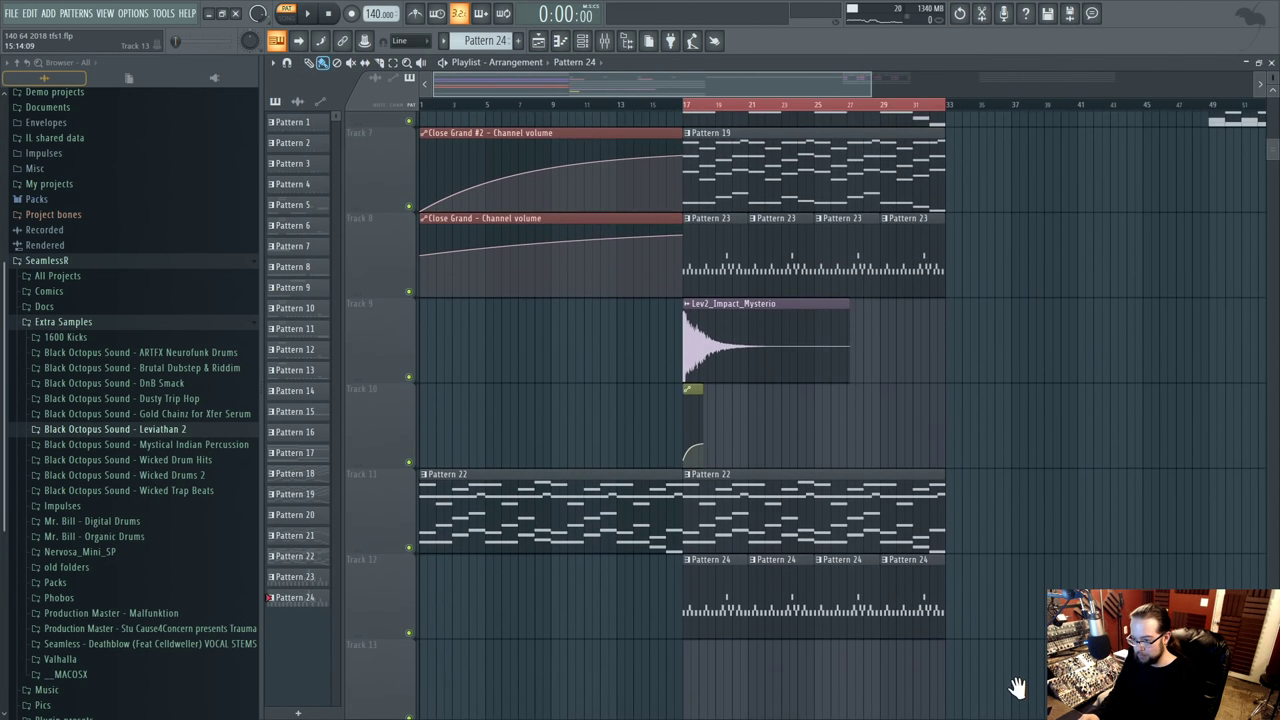
{"action": "scroll", "coordinate": [710, 527], "scroll_direction": "down", "scroll_amount": 1}
{"action": "double_click", "coordinate": [714, 528]}
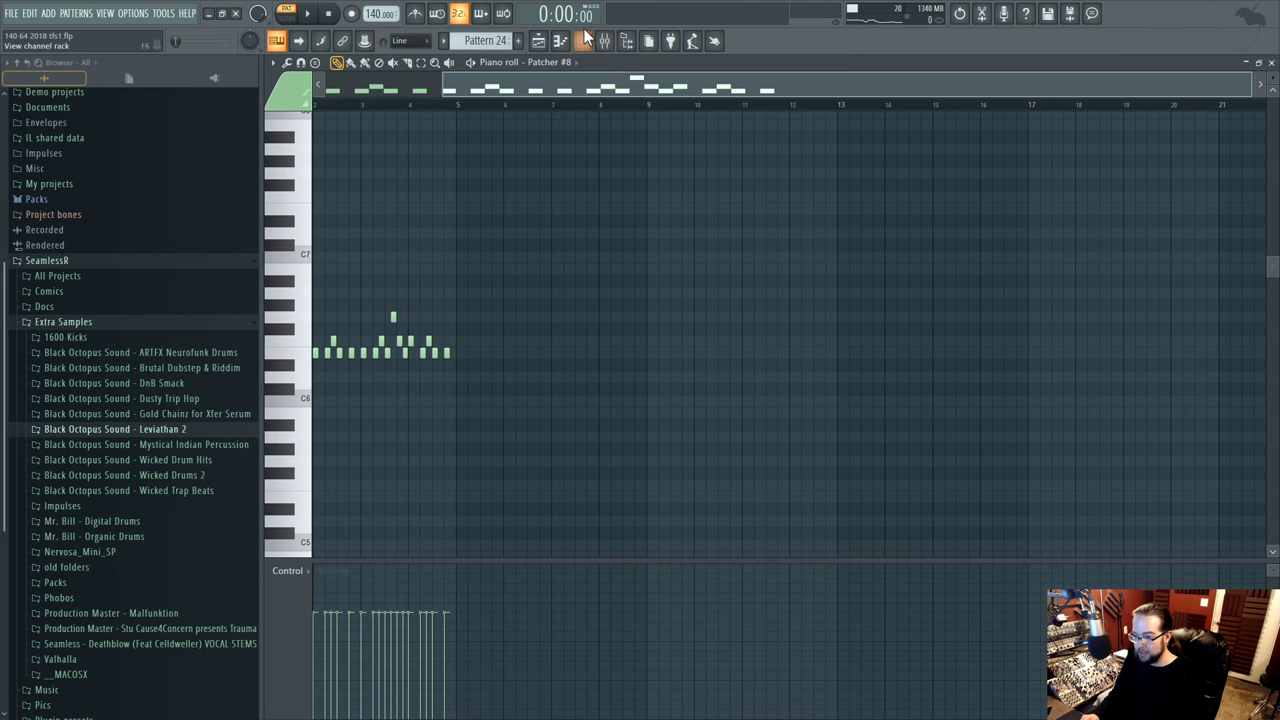
{"action": "left_click", "coordinate": [583, 41]}
{"action": "right_click", "coordinate": [848, 443]}
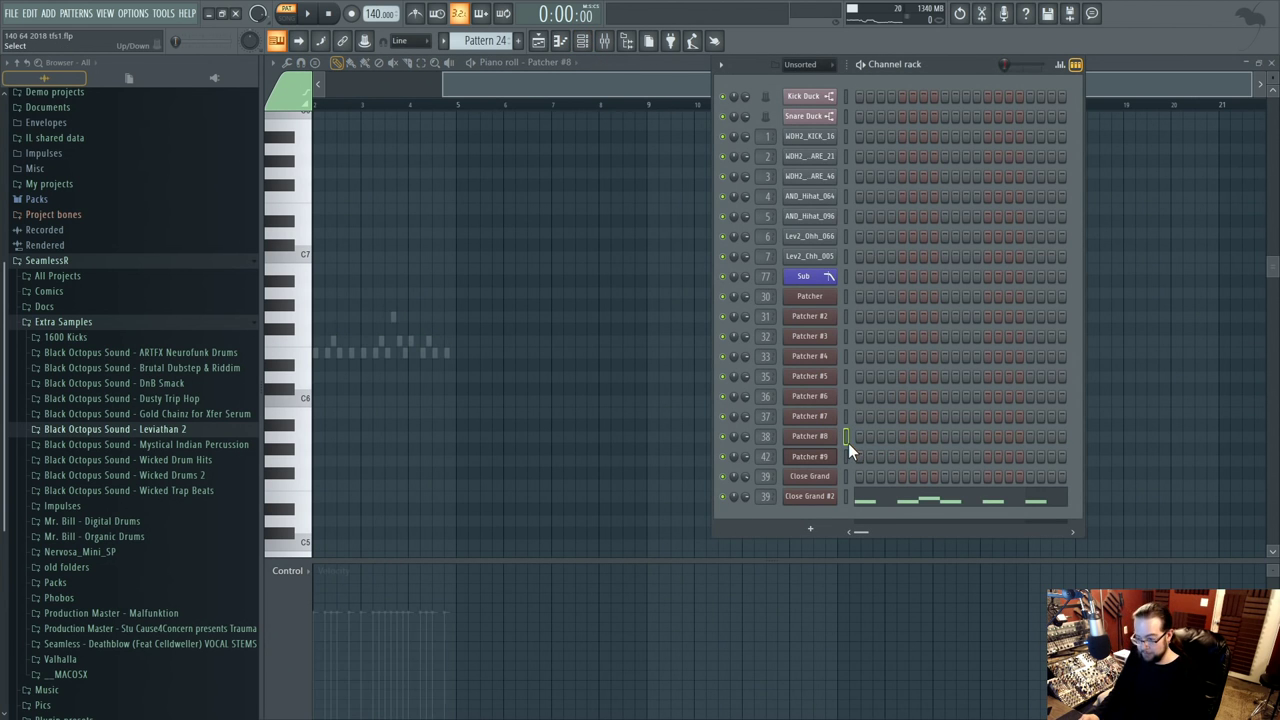
- Check the Close Grand #2 instrument, then move its Pattern 24 notes to the Patcher #9 channel
{"action": "left_click", "coordinate": [826, 502]}
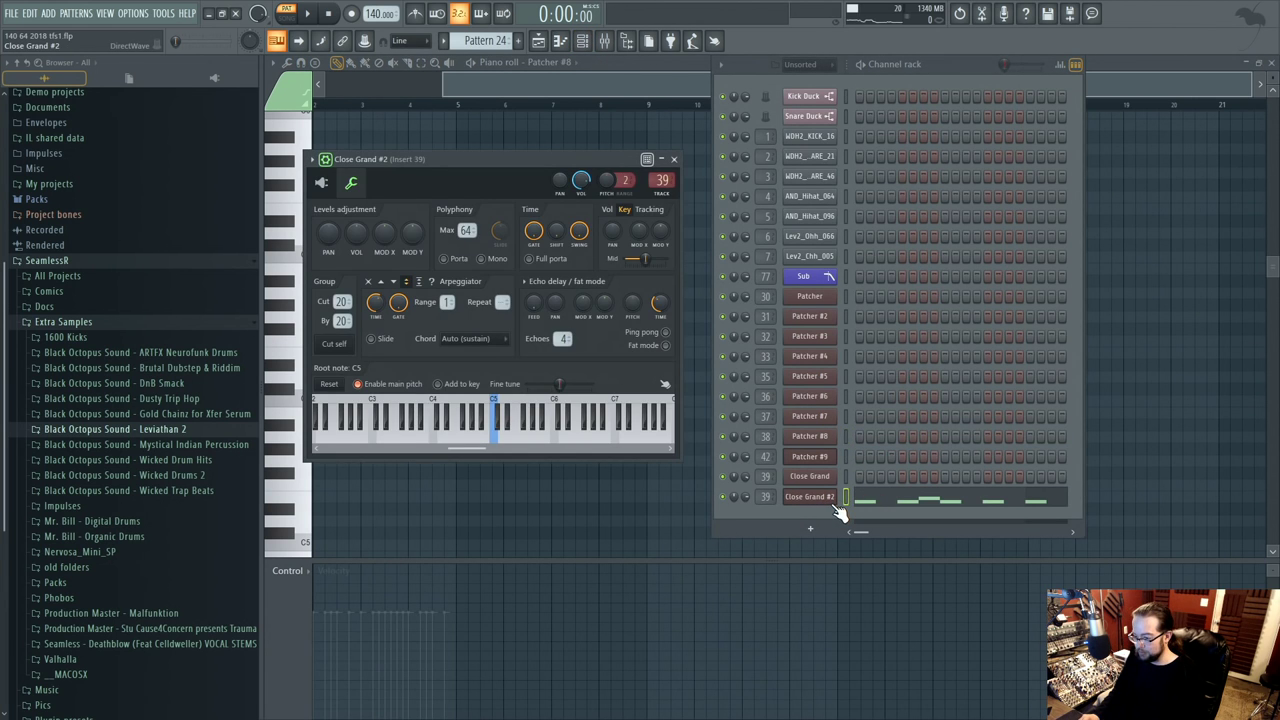
{"action": "left_click", "coordinate": [326, 181]}
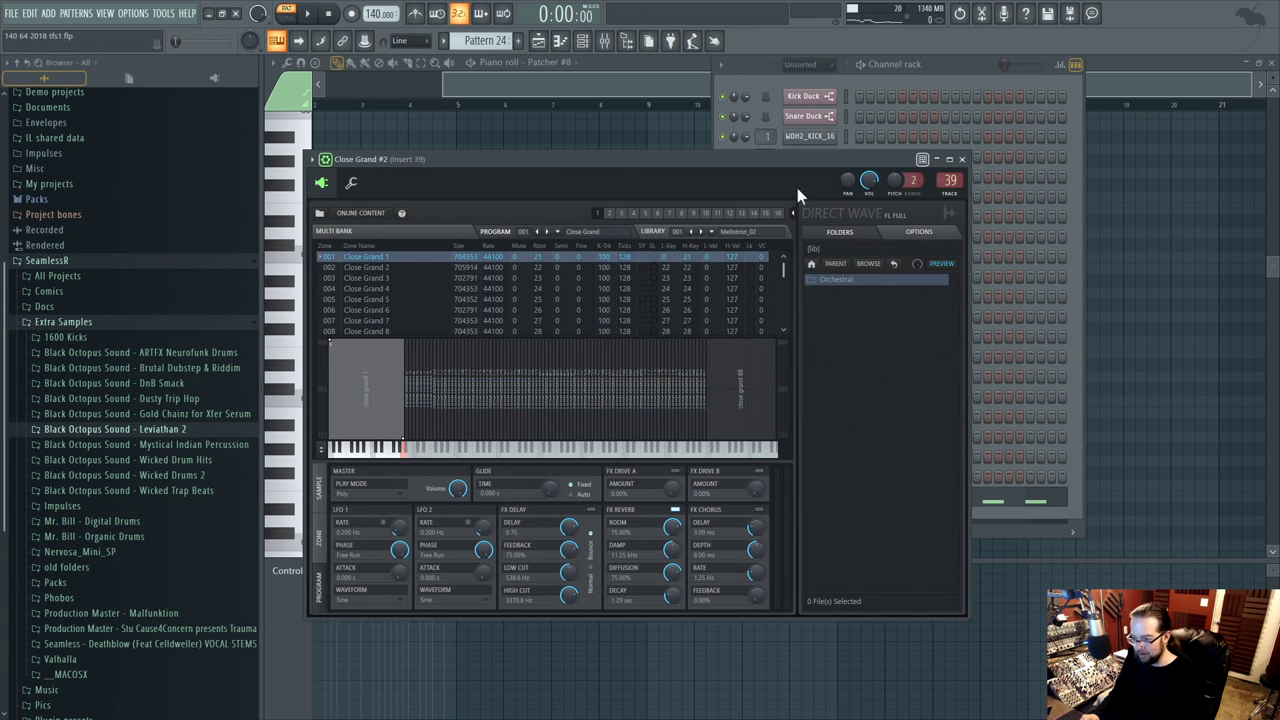
{"action": "left_click", "coordinate": [963, 160]}
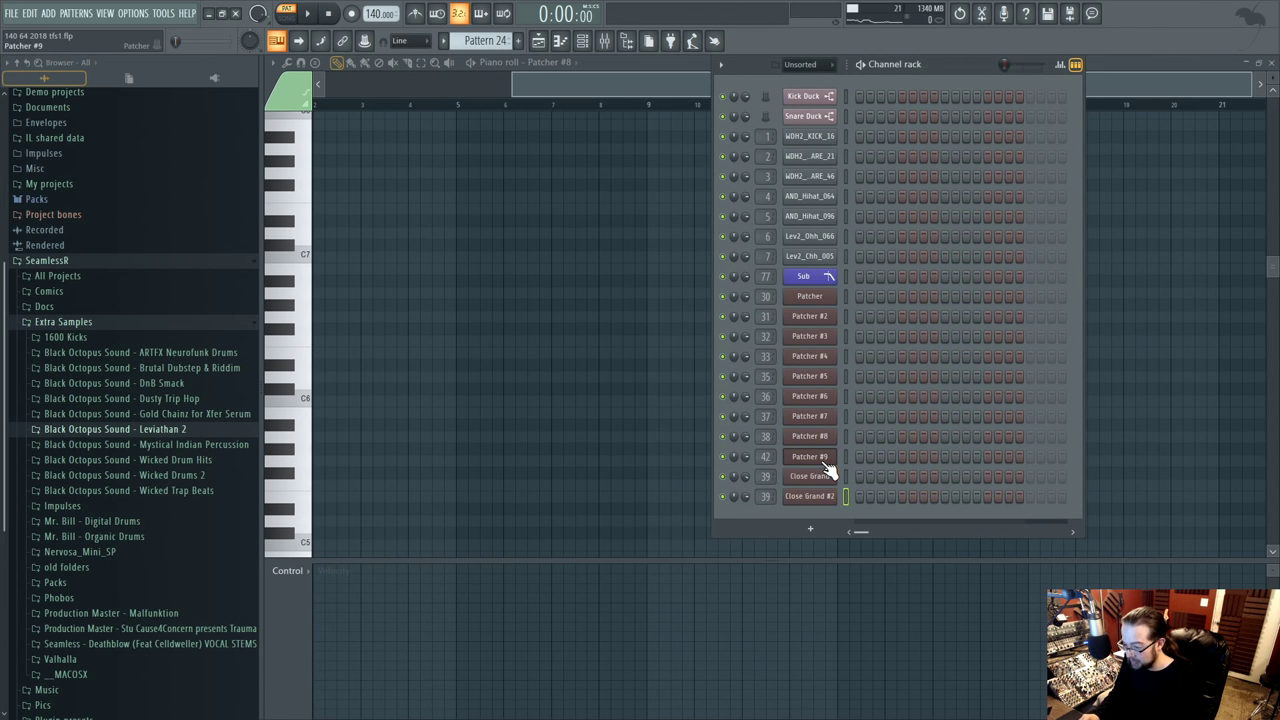
{"action": "right_click", "coordinate": [823, 458]}
{"action": "left_click", "coordinate": [841, 456]}
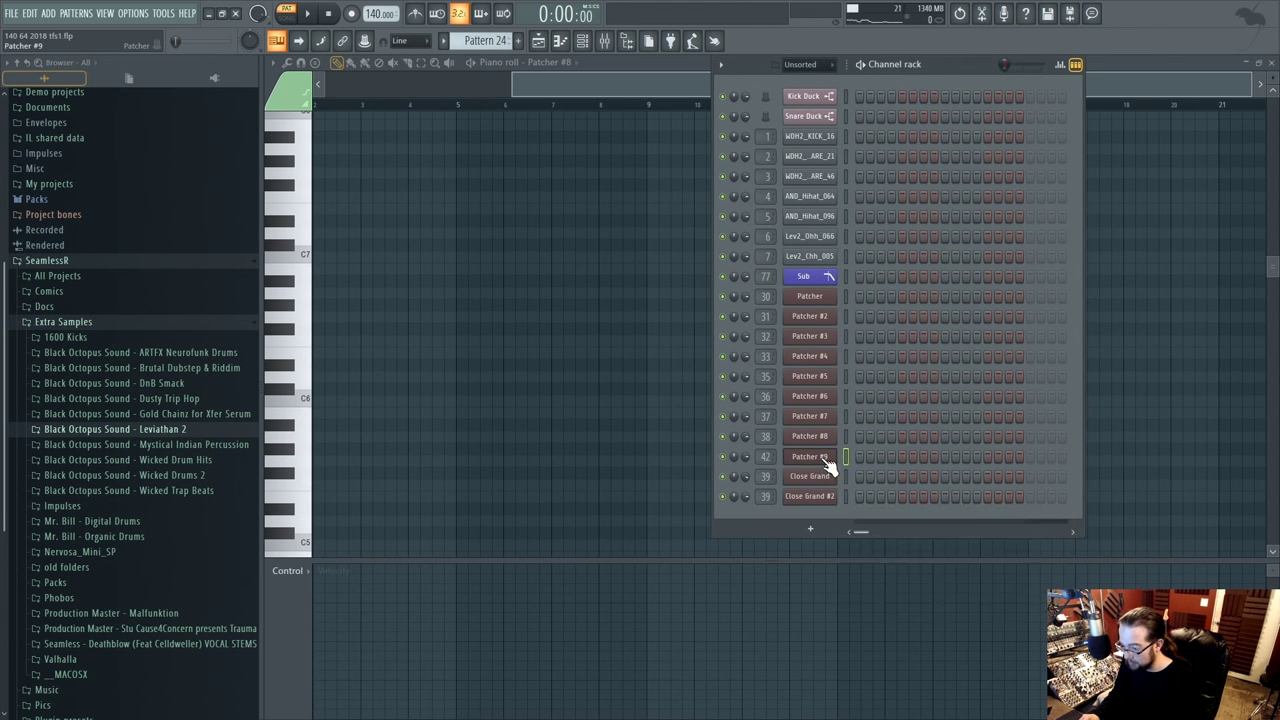
{"action": "key", "text": "ctrl+v"}
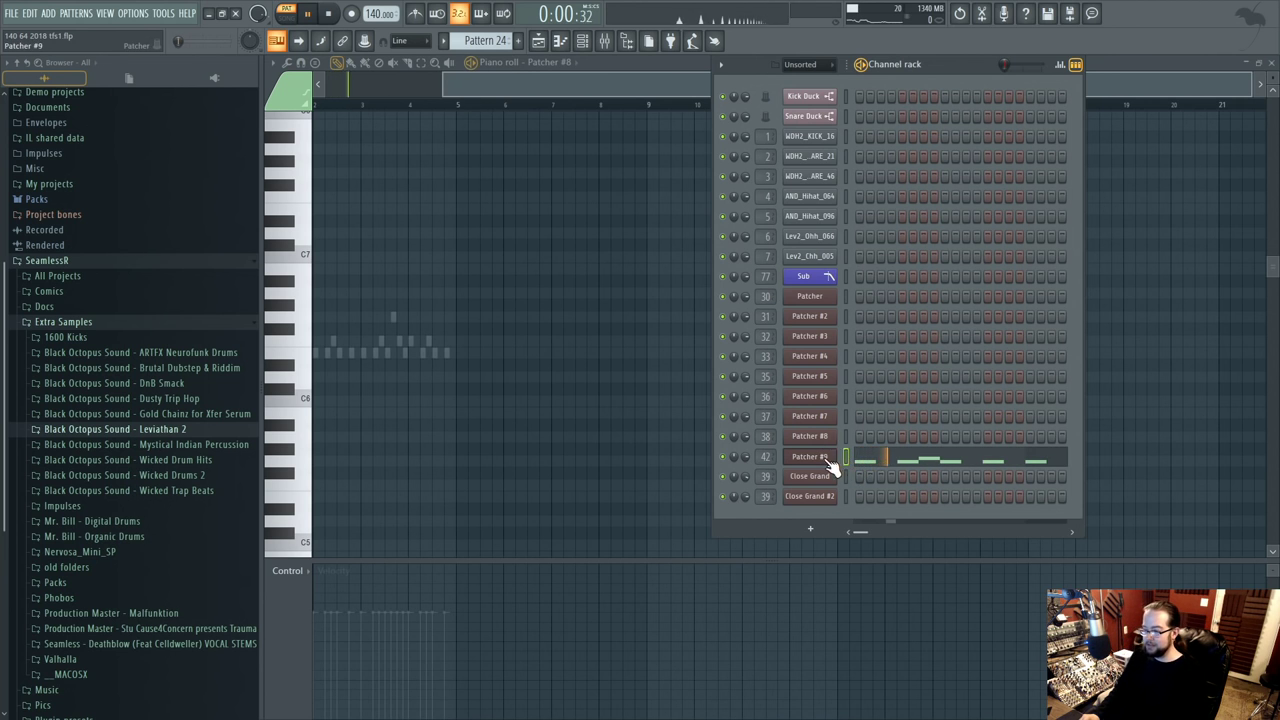
- Play Pattern 24 to hear its notes on Patcher #9
{"action": "left_click", "coordinate": [812, 474]}
{"action": "key", "text": "space"}
{"action": "left_click", "coordinate": [944, 141]}
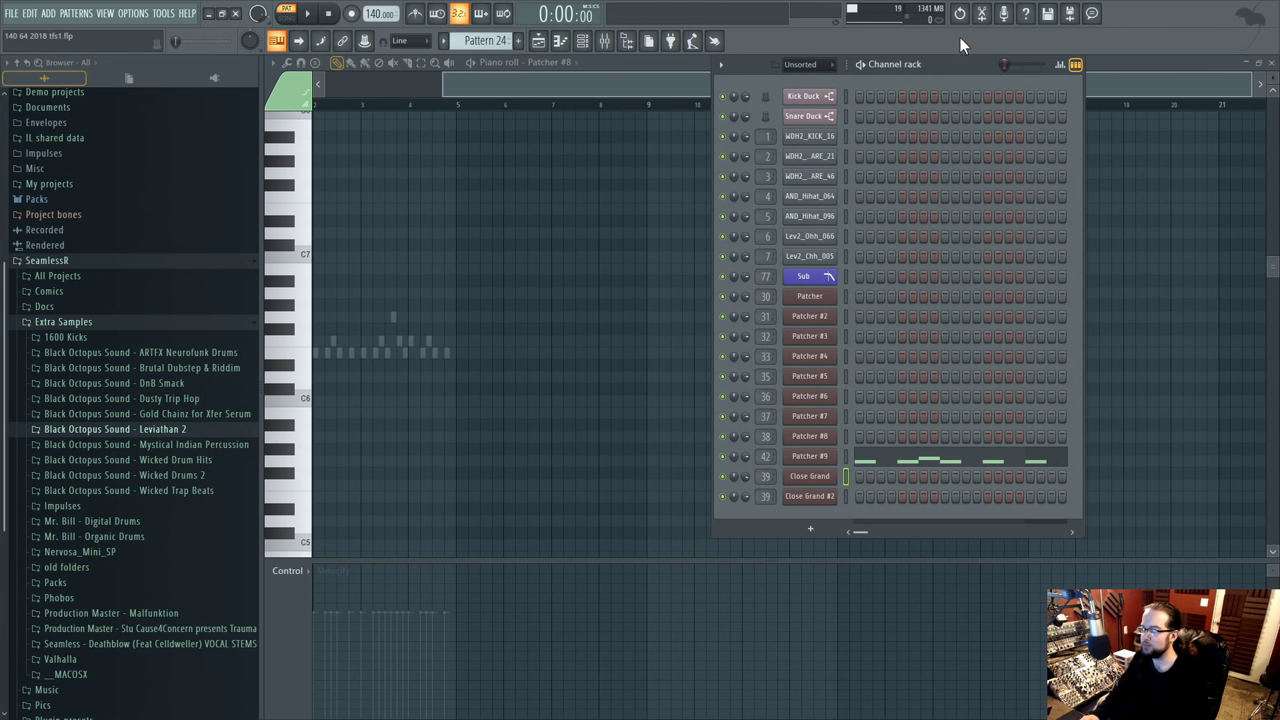
{"action": "left_click", "coordinate": [639, 74]}
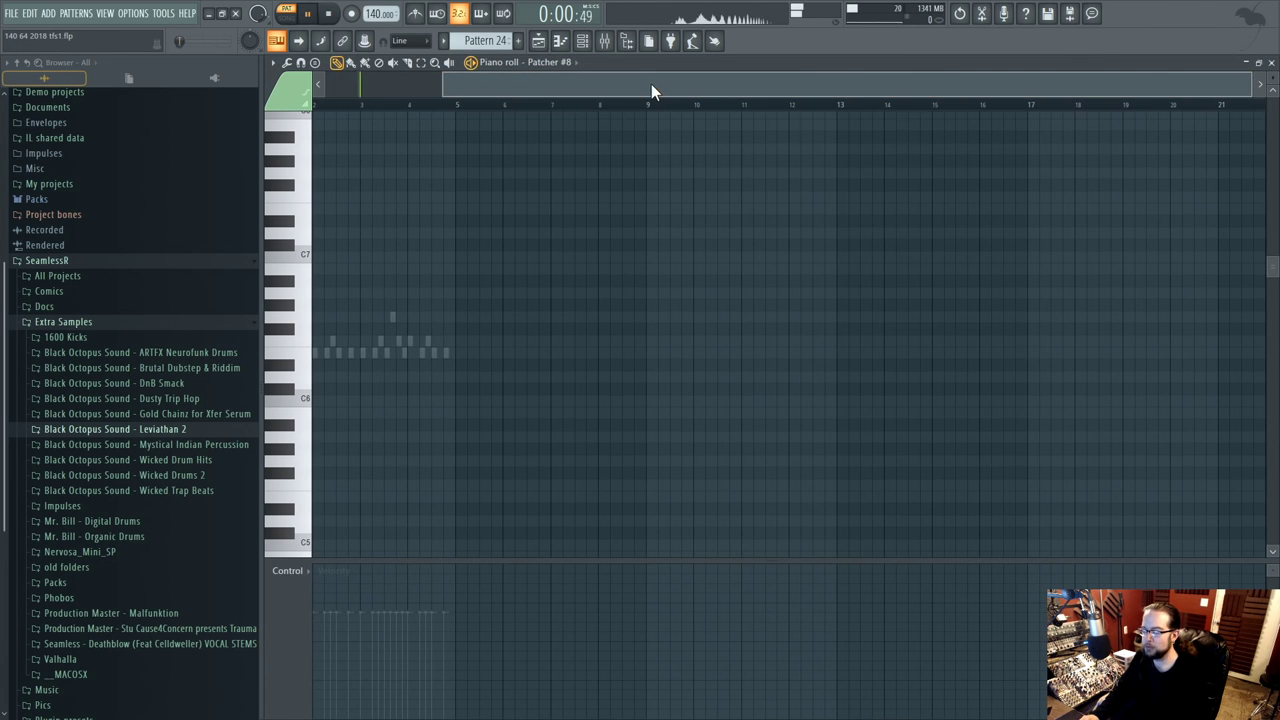
- Open the Harmor synth inside Patcher #9 and load its Default preset
{"action": "left_click", "coordinate": [582, 40]}
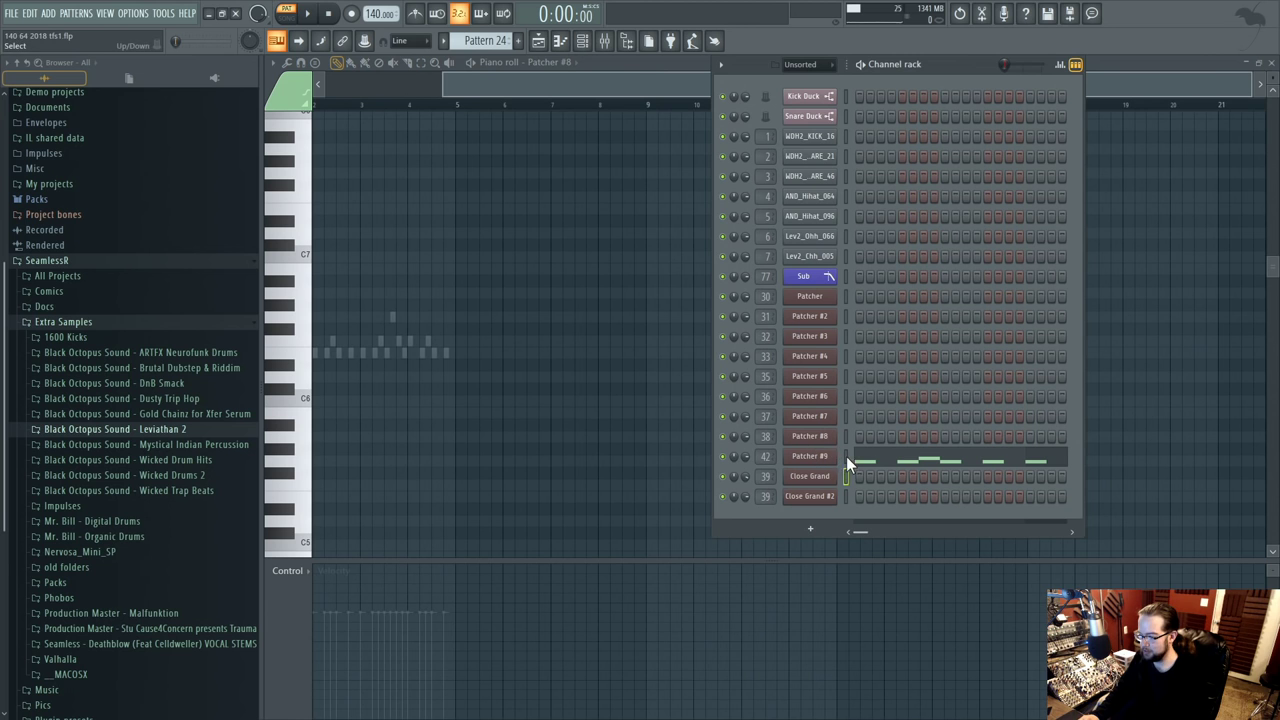
{"action": "left_click", "coordinate": [840, 458]}
{"action": "right_click", "coordinate": [562, 424]}
{"action": "double_click", "coordinate": [600, 438]}
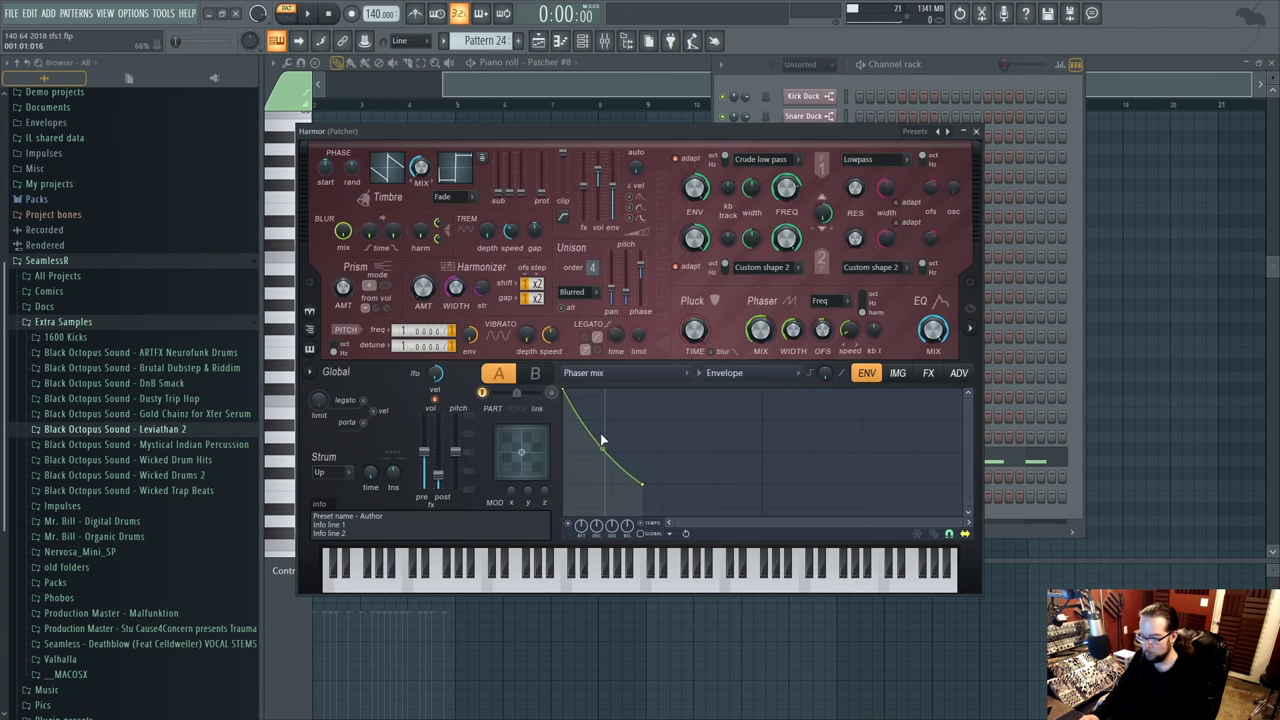
{"action": "left_click", "coordinate": [960, 130]}
{"action": "mouse_move", "coordinate": [985, 335]}
{"action": "left_click", "coordinate": [1085, 186]}
- Play Pattern 24 with the default Harmor sound and enable part B for editing
{"action": "key", "text": "space"}
{"action": "key", "text": "space"}
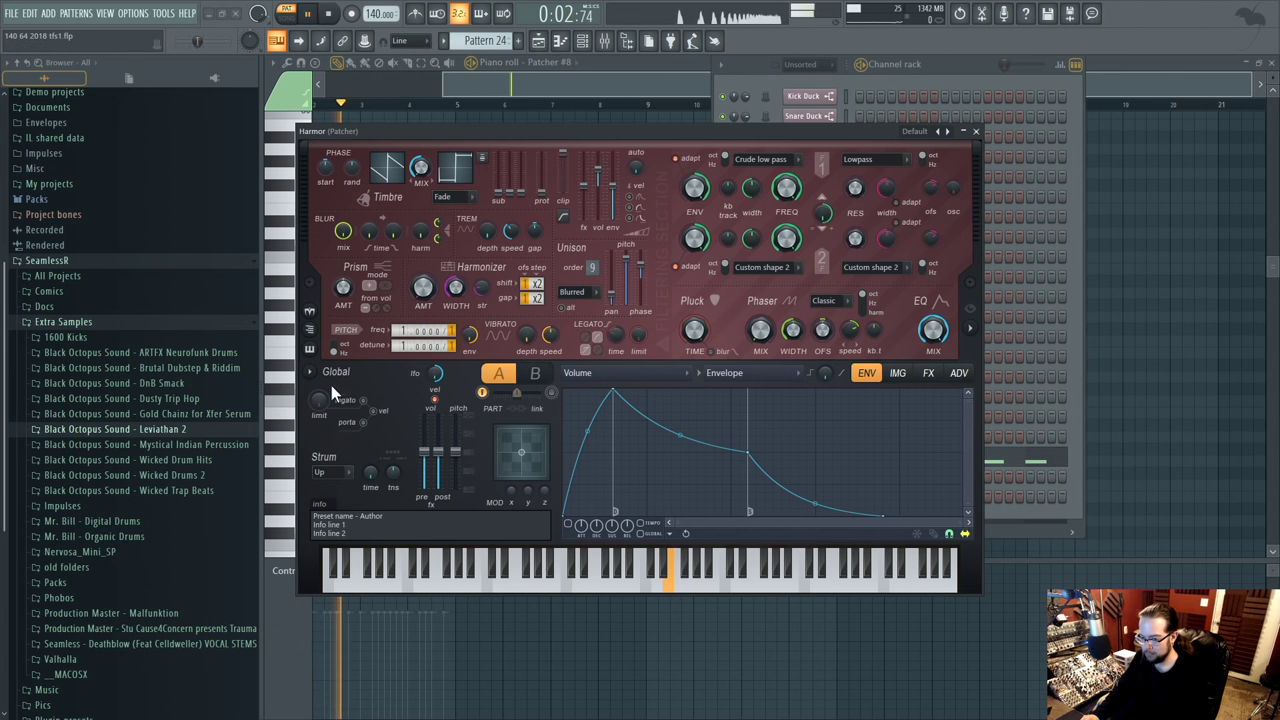
{"action": "left_click", "coordinate": [535, 373]}
{"action": "left_click", "coordinate": [553, 394]}
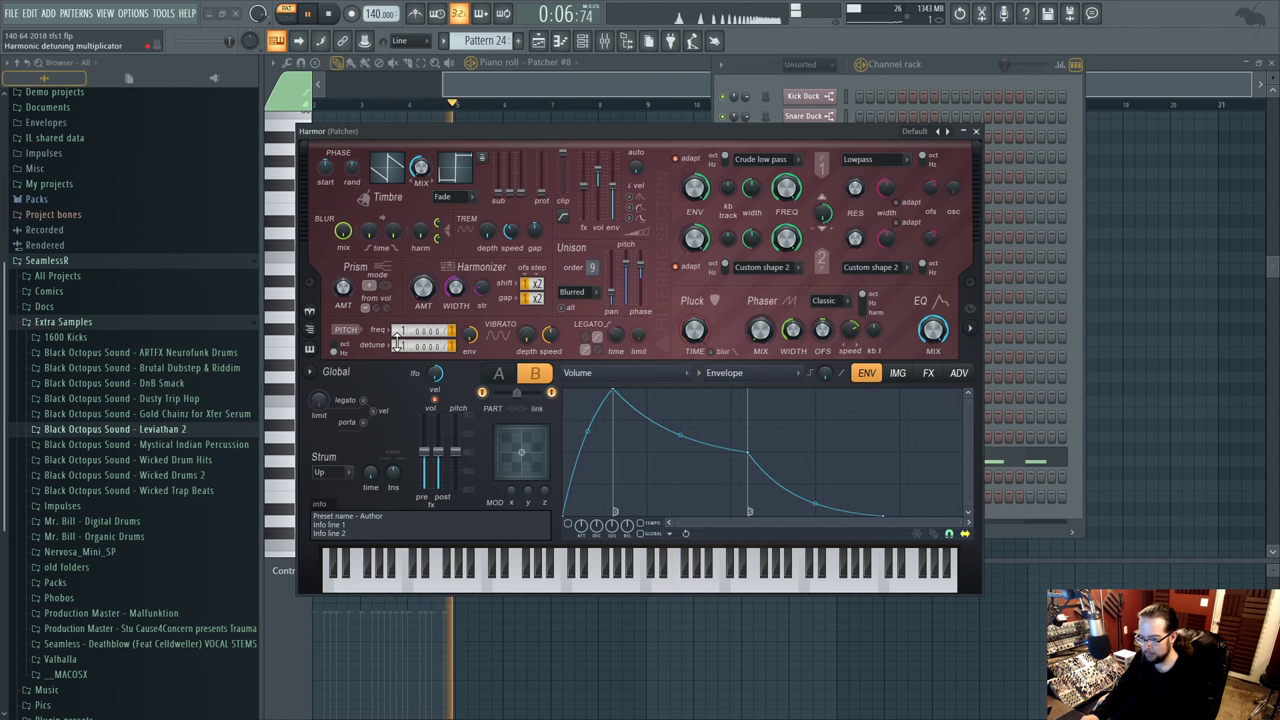
- Set Harmor's pitch frequency multiplier to 2, show its advanced settings, and return to the playlist with the synth closed
{"action": "scroll", "coordinate": [398, 330], "scroll_direction": "up", "scroll_amount": 1}
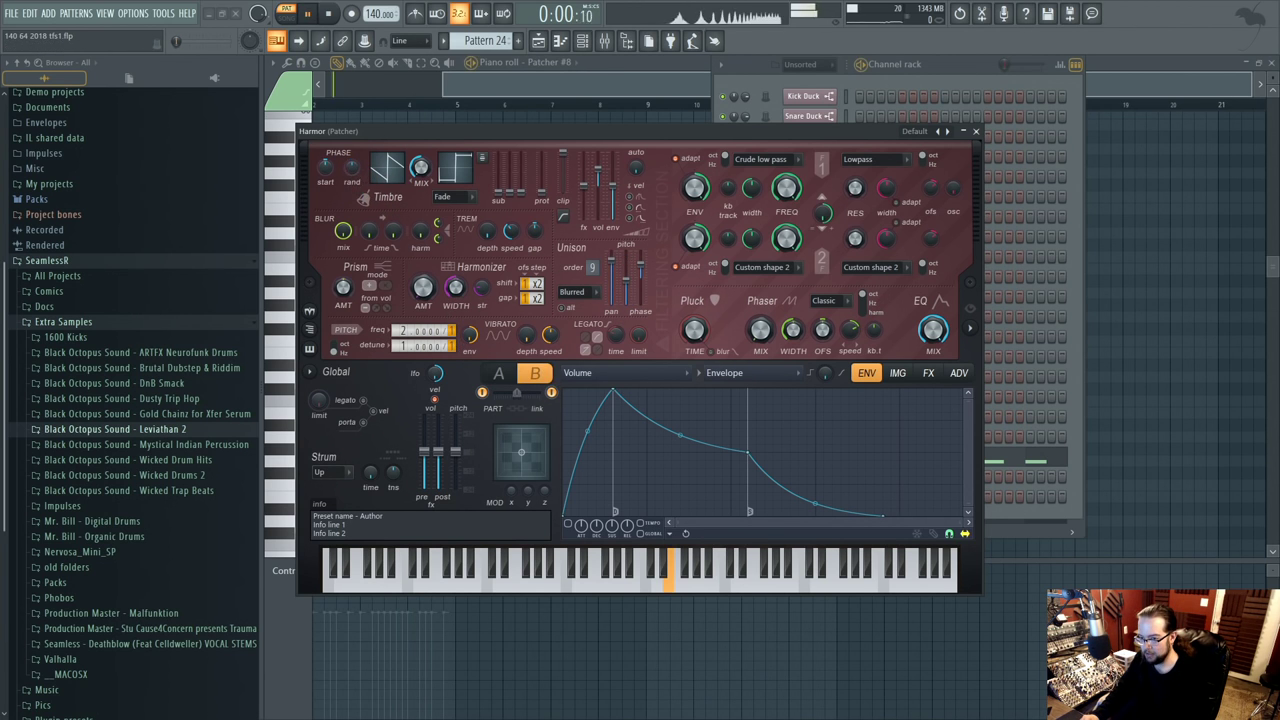
{"action": "left_click", "coordinate": [958, 373]}
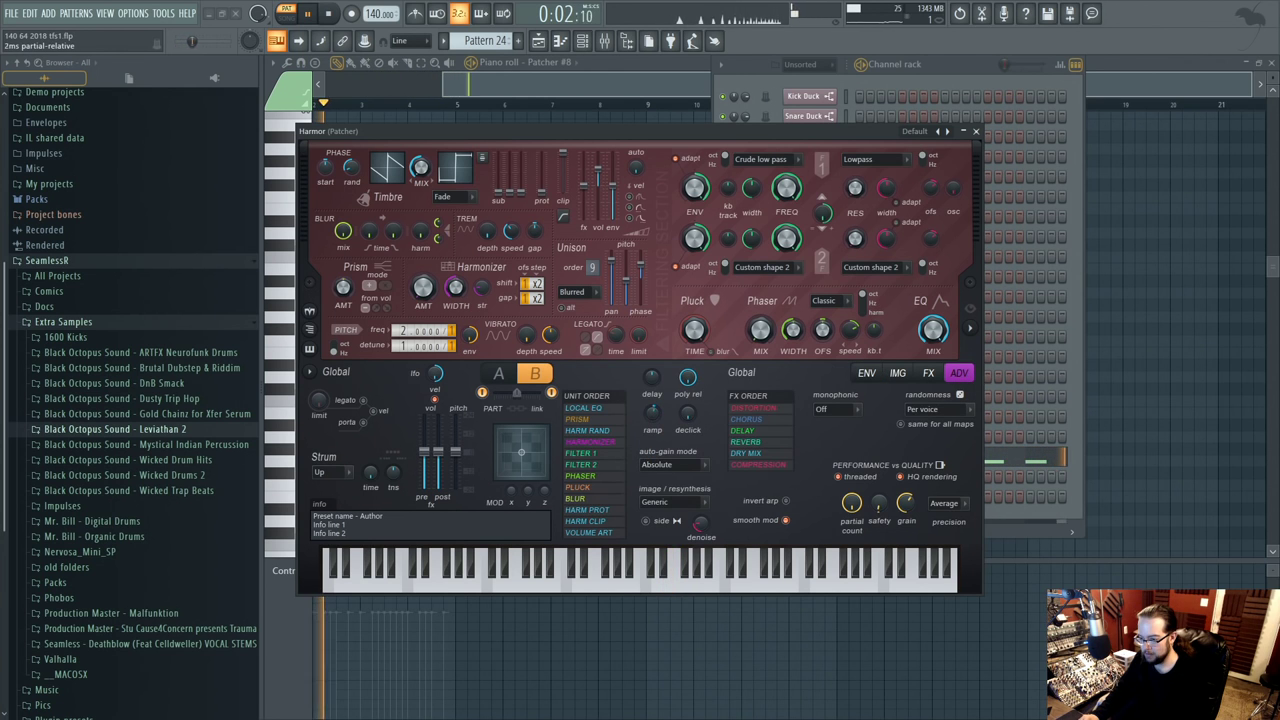
{"action": "key", "text": "F5"}
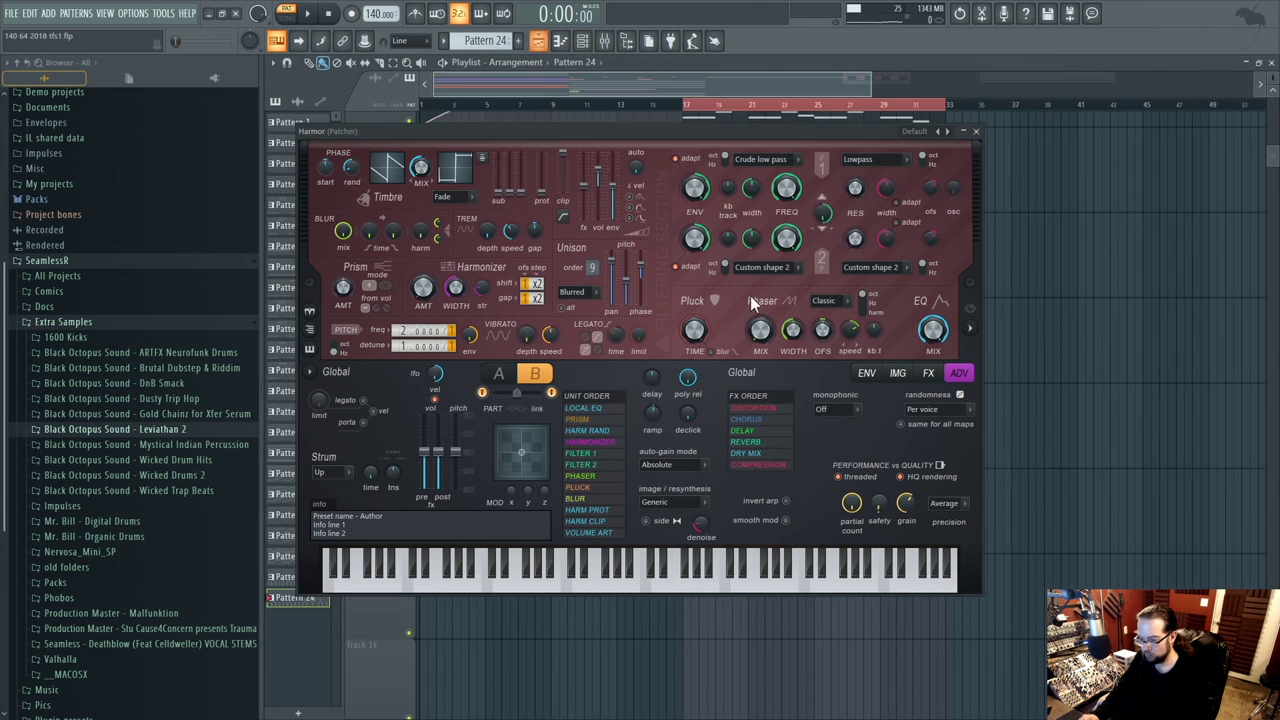
{"action": "left_click", "coordinate": [976, 131]}
- Place four consecutive Pattern 24 clips on Track 13, filling bars 17 to 33
{"action": "left_click", "coordinate": [699, 598]}
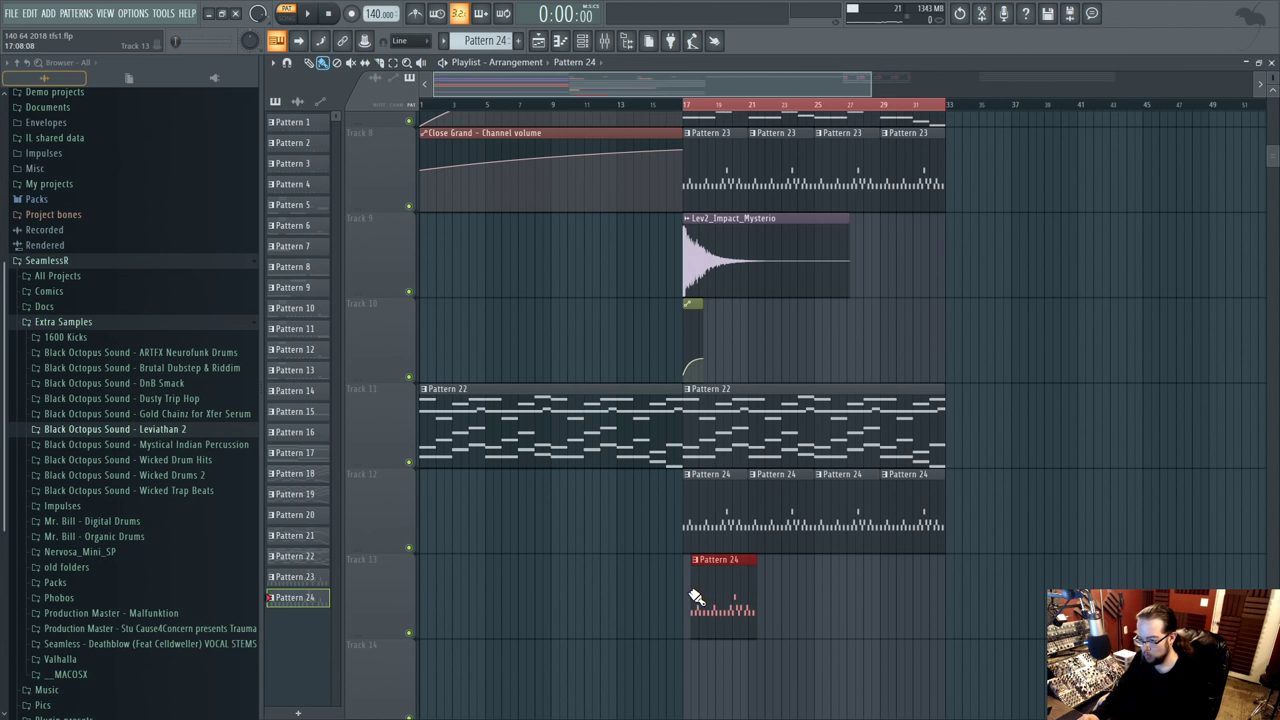
{"action": "left_click_drag", "start_coordinate": [748, 577], "coordinate": [1035, 588]}
{"action": "scroll", "coordinate": [991, 529], "scroll_direction": "up", "scroll_amount": 5}
{"action": "scroll", "coordinate": [1000, 410], "scroll_direction": "left", "scroll_amount": 3}
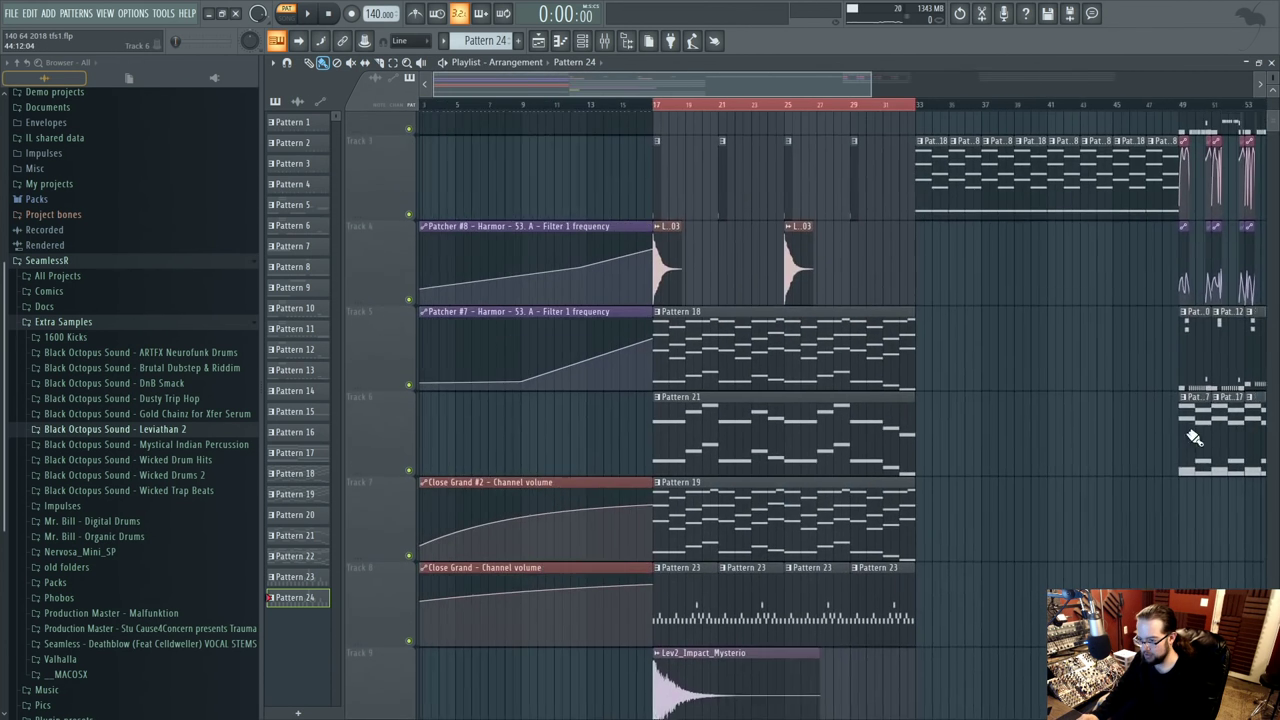
{"action": "scroll", "coordinate": [791, 240], "scroll_direction": "down", "scroll_amount": 3}
- Play the section from bar 17 and set the Insert 42 mixer level to about -11.1 dB
{"action": "left_click", "coordinate": [606, 42]}
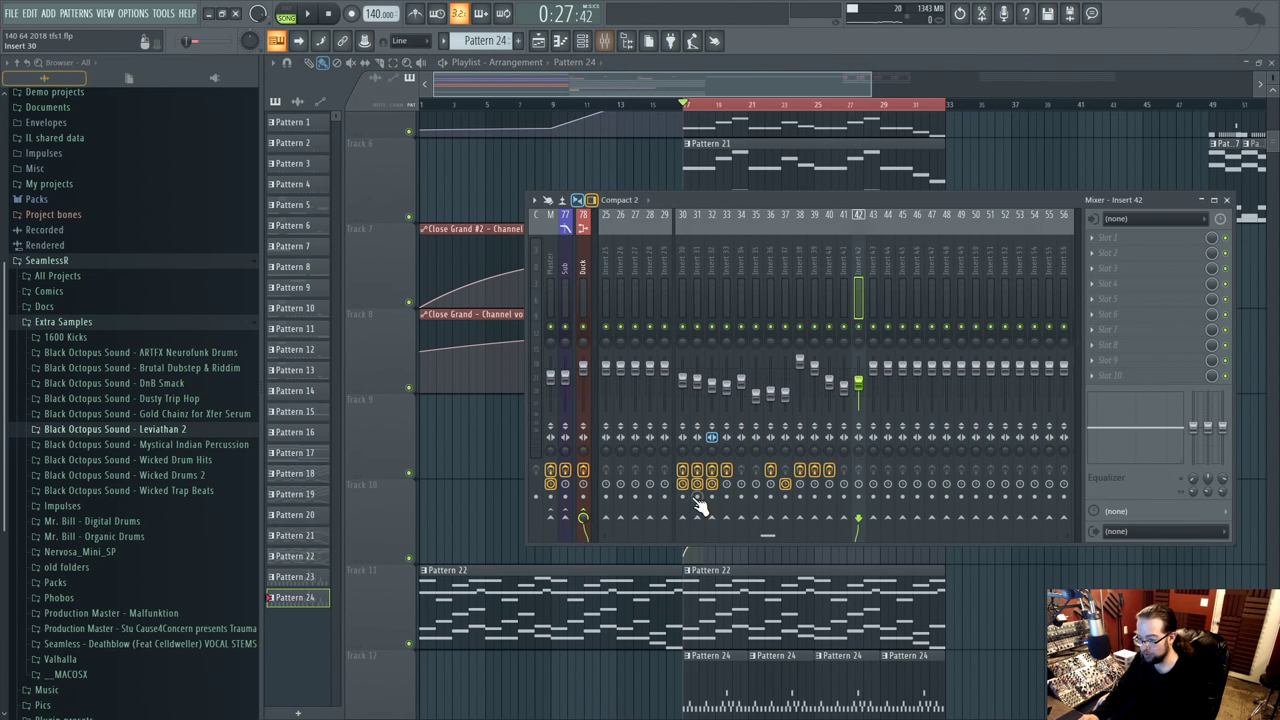
{"action": "key", "text": "space"}
{"action": "mouse_move", "coordinate": [864, 405]}
{"action": "left_mouse_down"}
{"action": "mouse_move", "coordinate": [866, 420]}
{"action": "mouse_move", "coordinate": [866, 398]}
{"action": "left_mouse_up"}
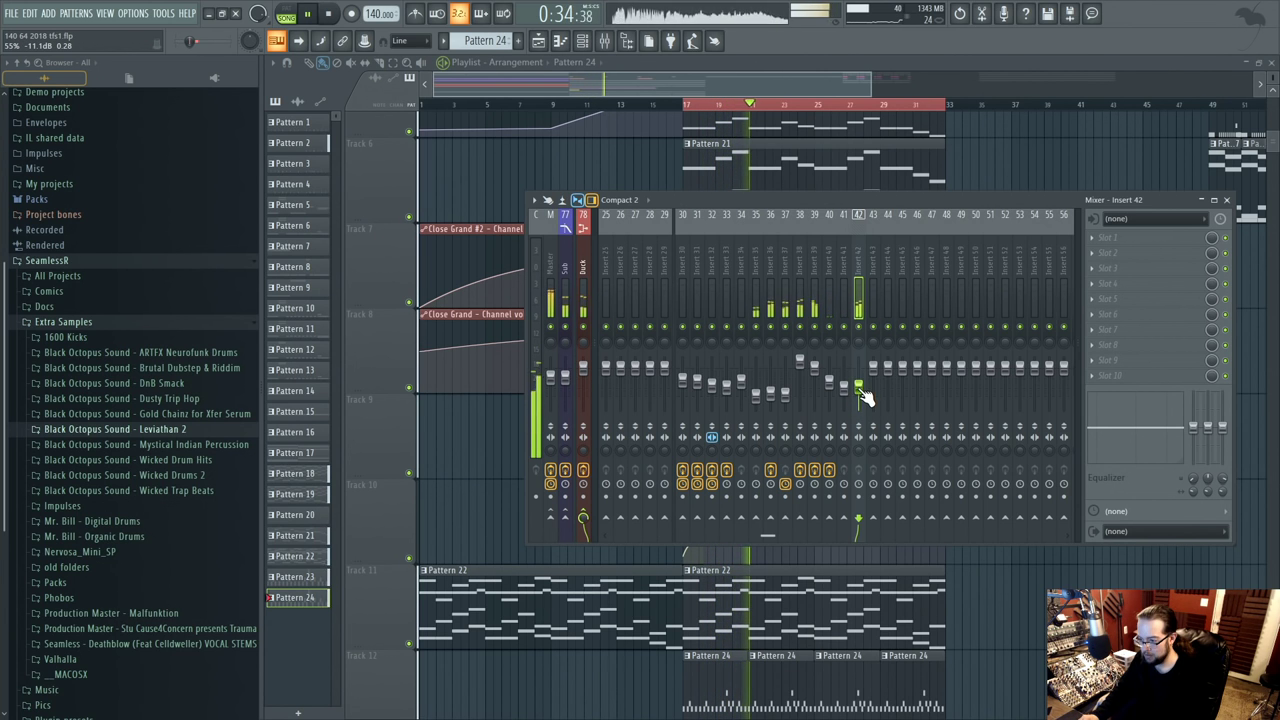
{"action": "key", "text": "F9"}
- Stop playback, check the notes of the duplicate Pattern 24 clips on Track 13, and delete those clips
{"action": "scroll", "coordinate": [710, 390], "scroll_direction": "down", "scroll_amount": 3}
{"action": "key", "text": "space"}
{"action": "scroll", "coordinate": [707, 410], "scroll_direction": "up", "scroll_amount": 4}
{"action": "scroll", "coordinate": [708, 412], "scroll_direction": "down", "scroll_amount": 4}
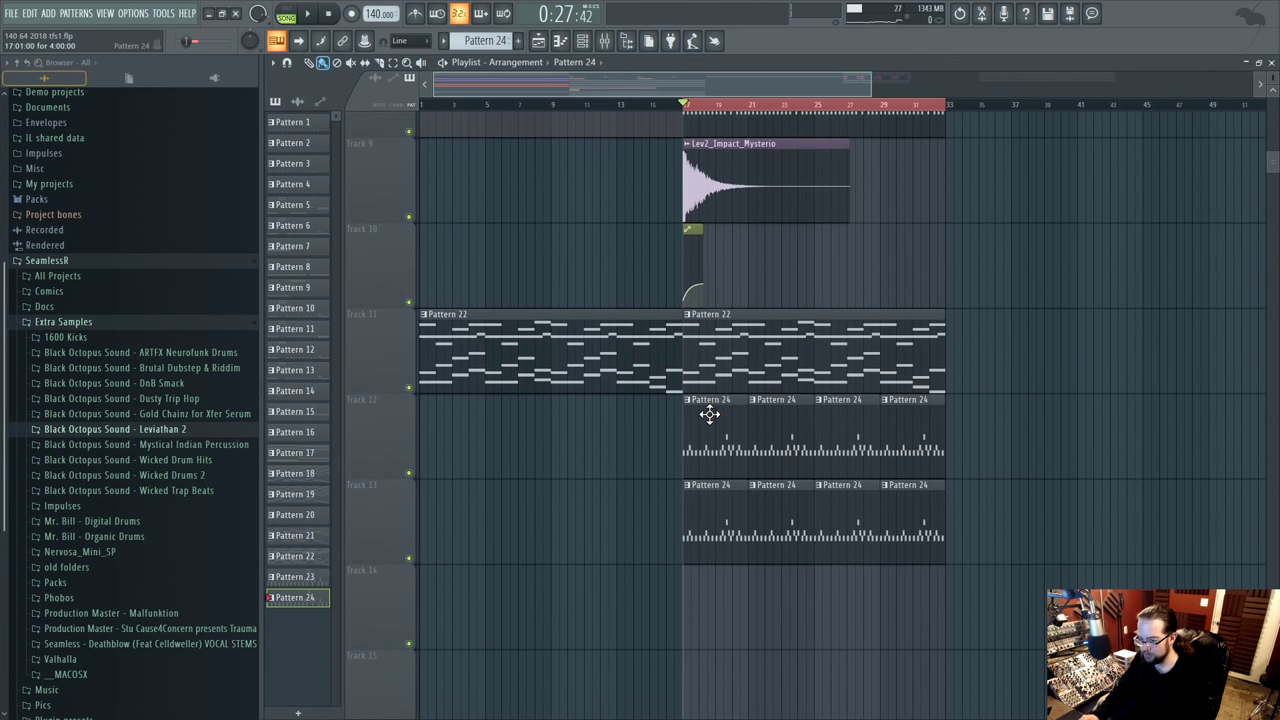
{"action": "double_click", "coordinate": [714, 521]}
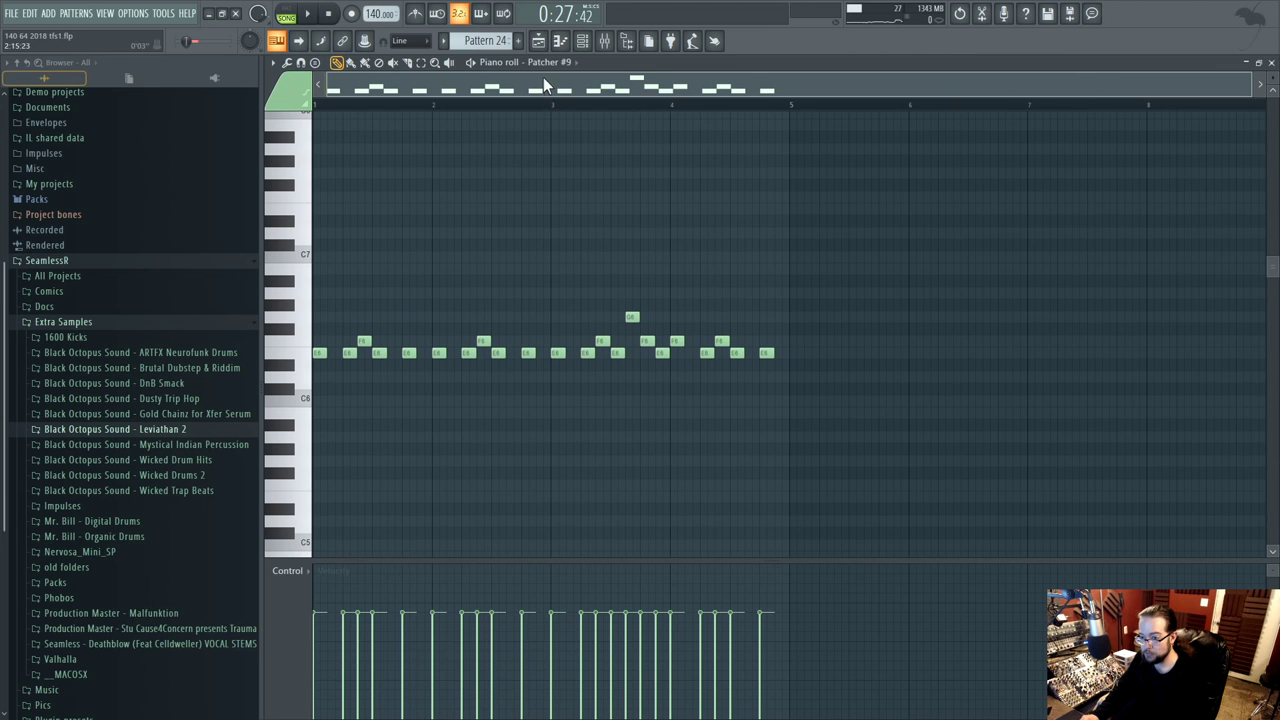
{"action": "double_click", "coordinate": [584, 40]}
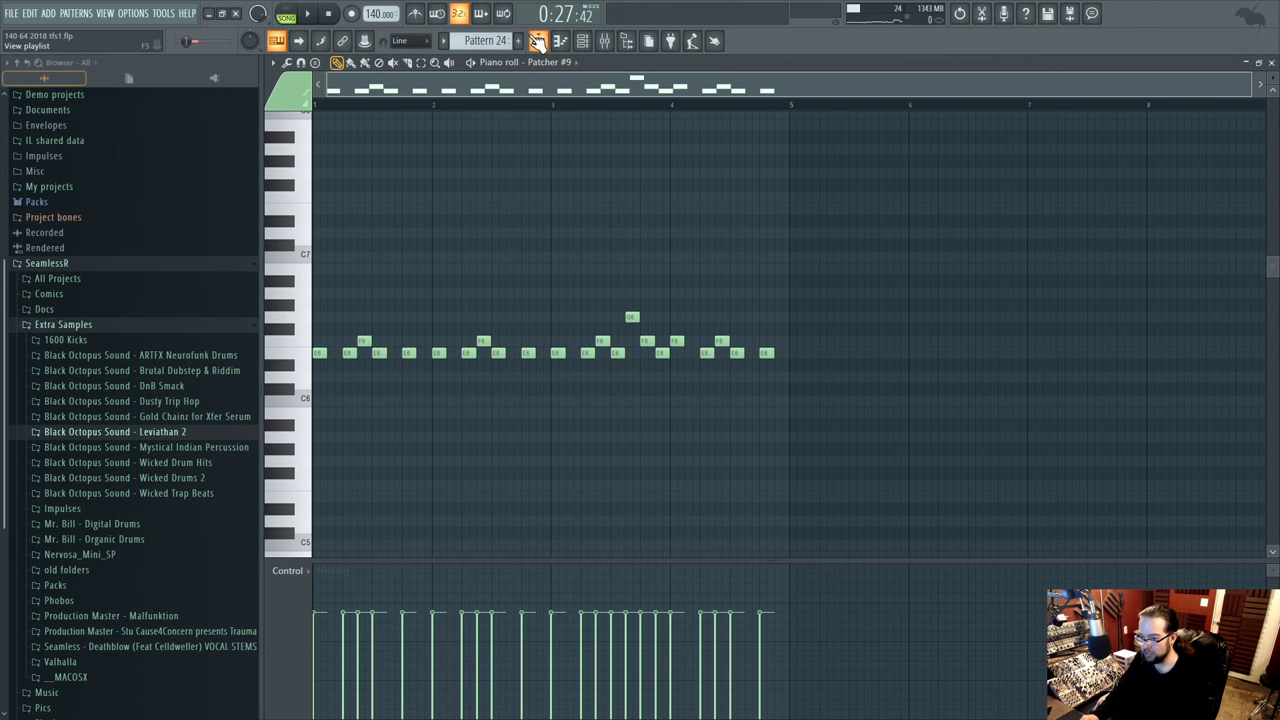
{"action": "left_click", "coordinate": [537, 40]}
{"action": "right_click", "coordinate": [700, 490]}
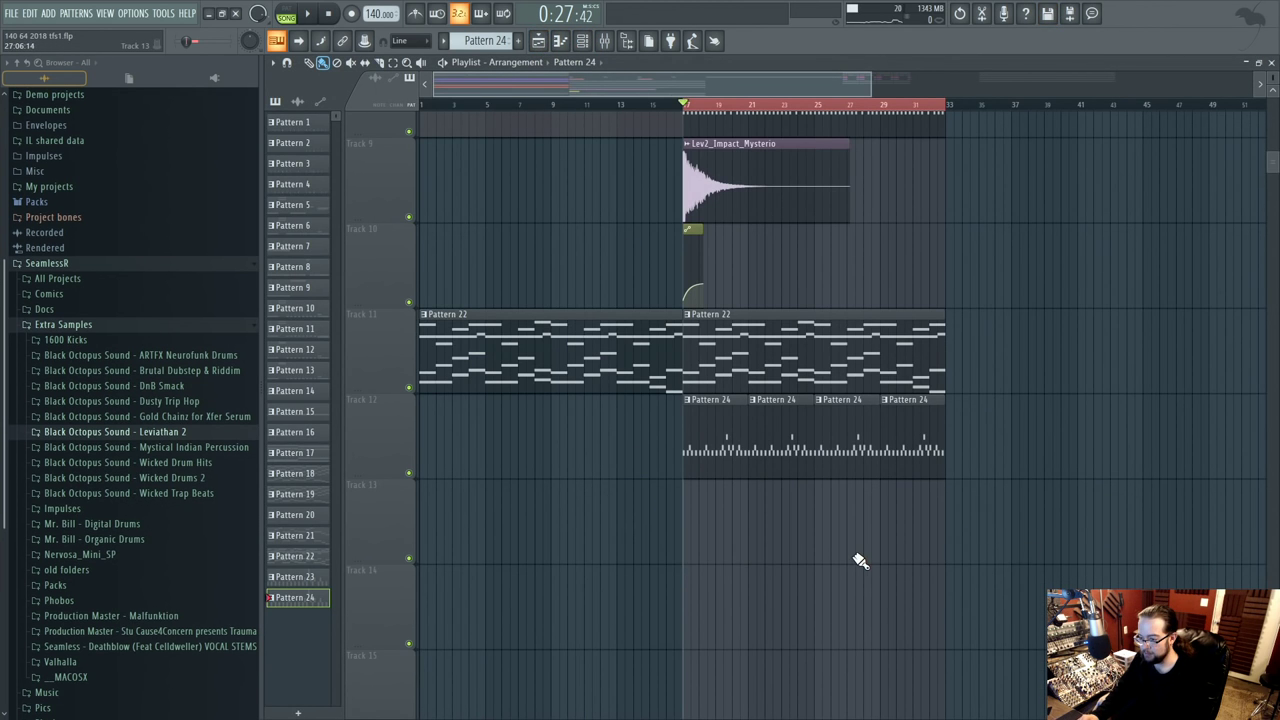
- Play the section and transpose all Pattern 24 notes on Patcher #9 down one octave, so the first note is E5
{"action": "key", "text": "space"}
{"action": "scroll", "coordinate": [855, 561], "scroll_direction": "up", "scroll_amount": 3}
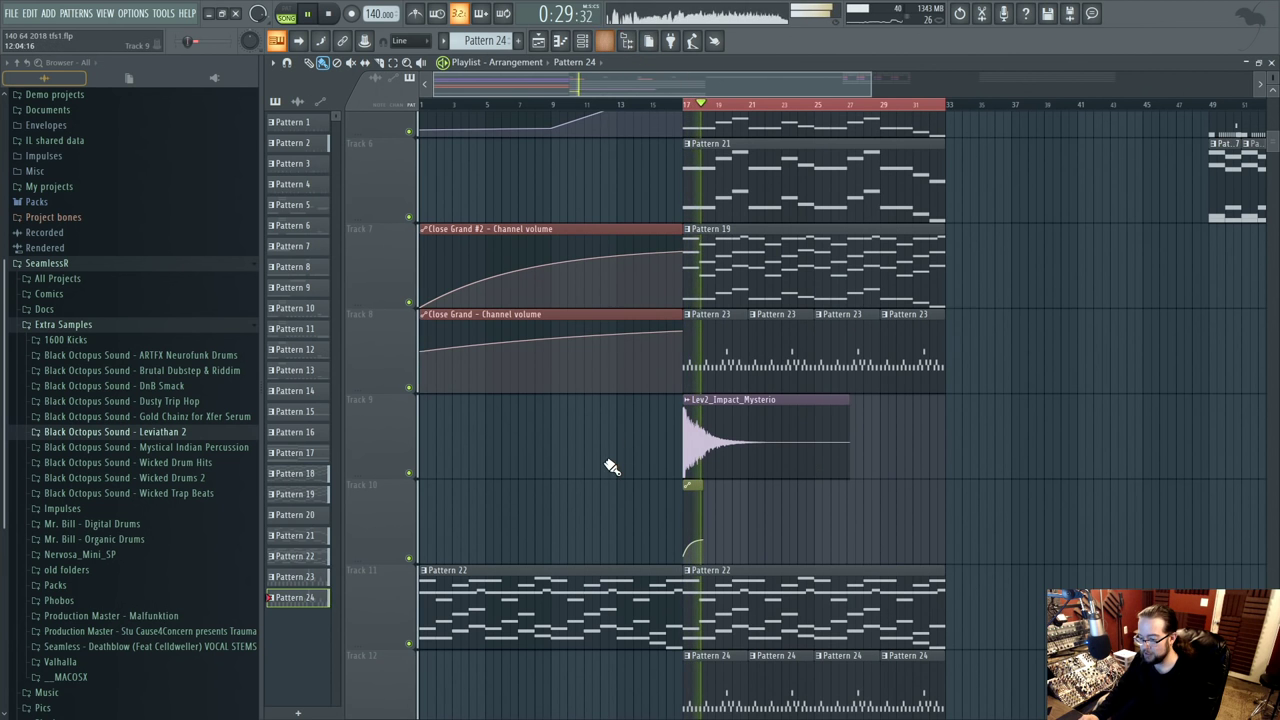
{"action": "scroll", "coordinate": [612, 467], "scroll_direction": "down", "scroll_amount": 3}
{"action": "key", "text": "F7"}
{"action": "key", "text": "ctrl+a"}
{"action": "left_click_drag", "start_coordinate": [316, 353], "coordinate": [315, 510]}
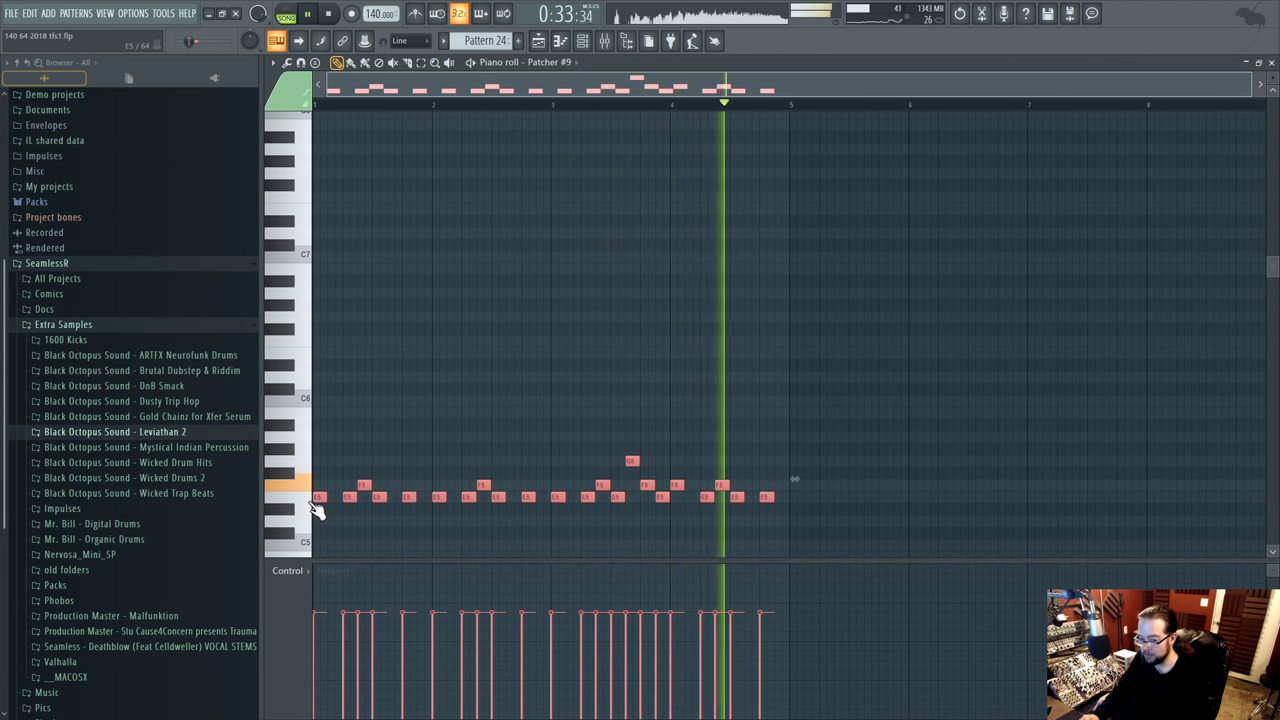
- Show the mixer and replay the section from bar 17 to hear the lowered Pattern 24 notes
{"action": "left_click", "coordinate": [604, 41]}
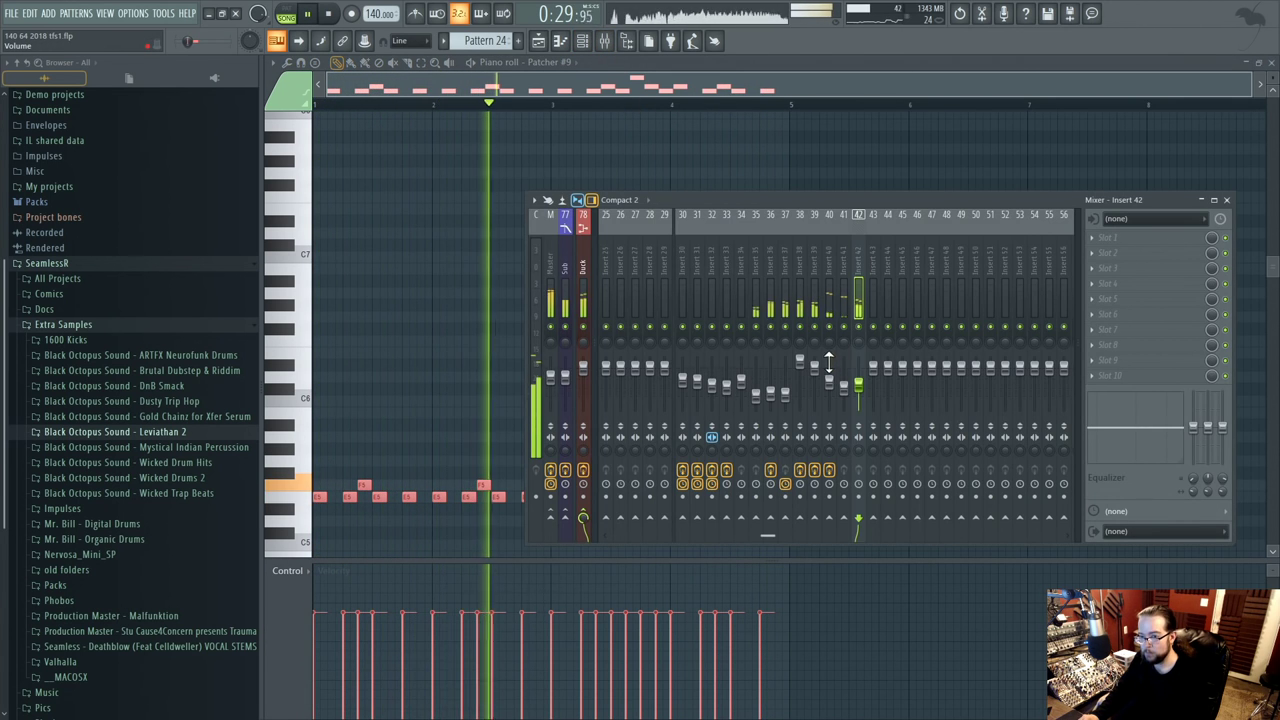
{"action": "left_click", "coordinate": [314, 84]}
{"action": "left_click_drag", "start_coordinate": [256, 39], "coordinate": [256, 25]}
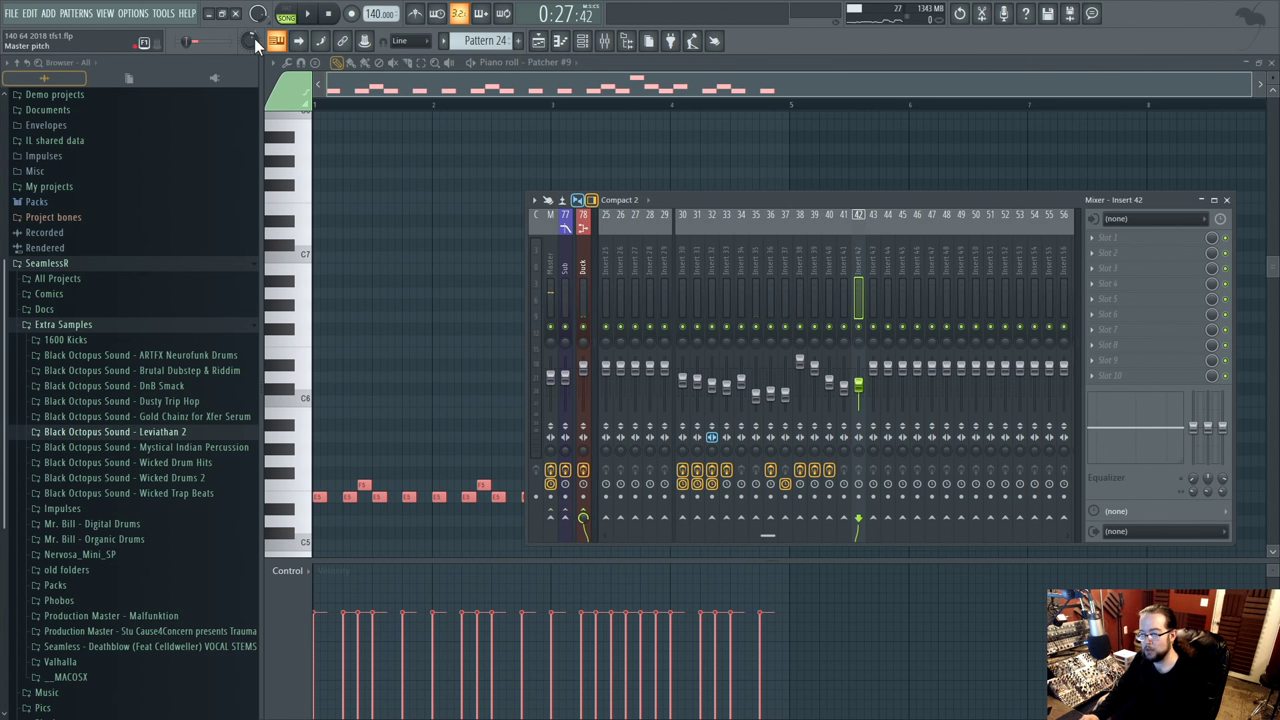
{"action": "key", "text": "space"}
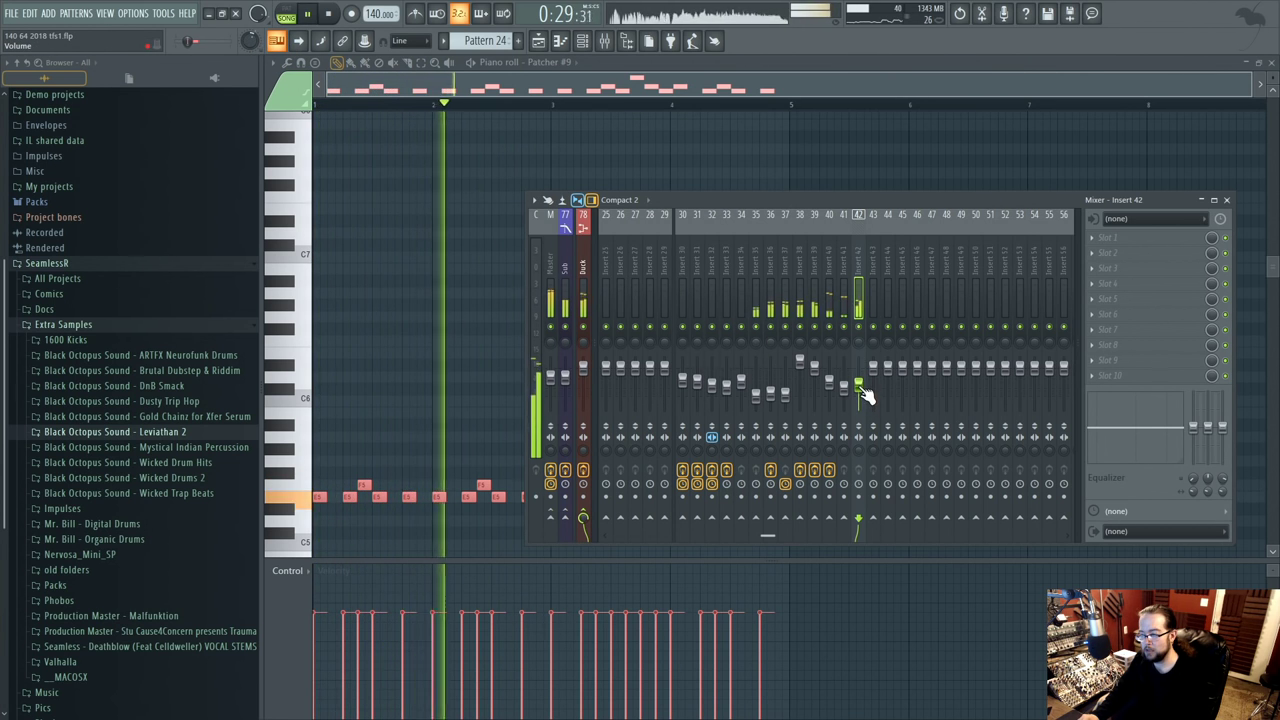
- Add Fruity parametric EQ 2 to Insert 42, cutting the lows and slightly boosting the mids around 1.4 kHz and above
{"action": "left_click", "coordinate": [1110, 240]}
{"action": "left_click", "coordinate": [914, 503]}
{"action": "left_click_drag", "start_coordinate": [437, 336], "coordinate": [585, 330]}
{"action": "left_click_drag", "start_coordinate": [550, 347], "coordinate": [562, 343]}
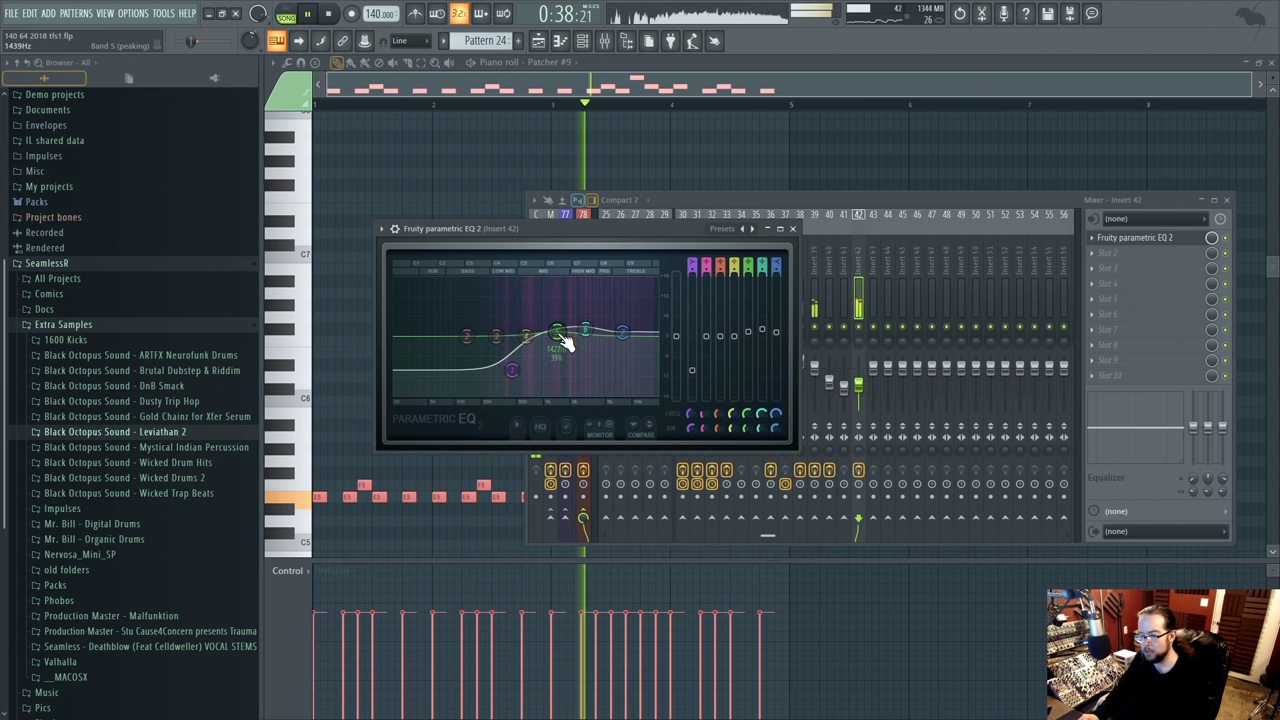
- Set the Insert 42 level to about -8.6 dB and play the arrangement from bar 17
{"action": "left_click", "coordinate": [866, 334]}
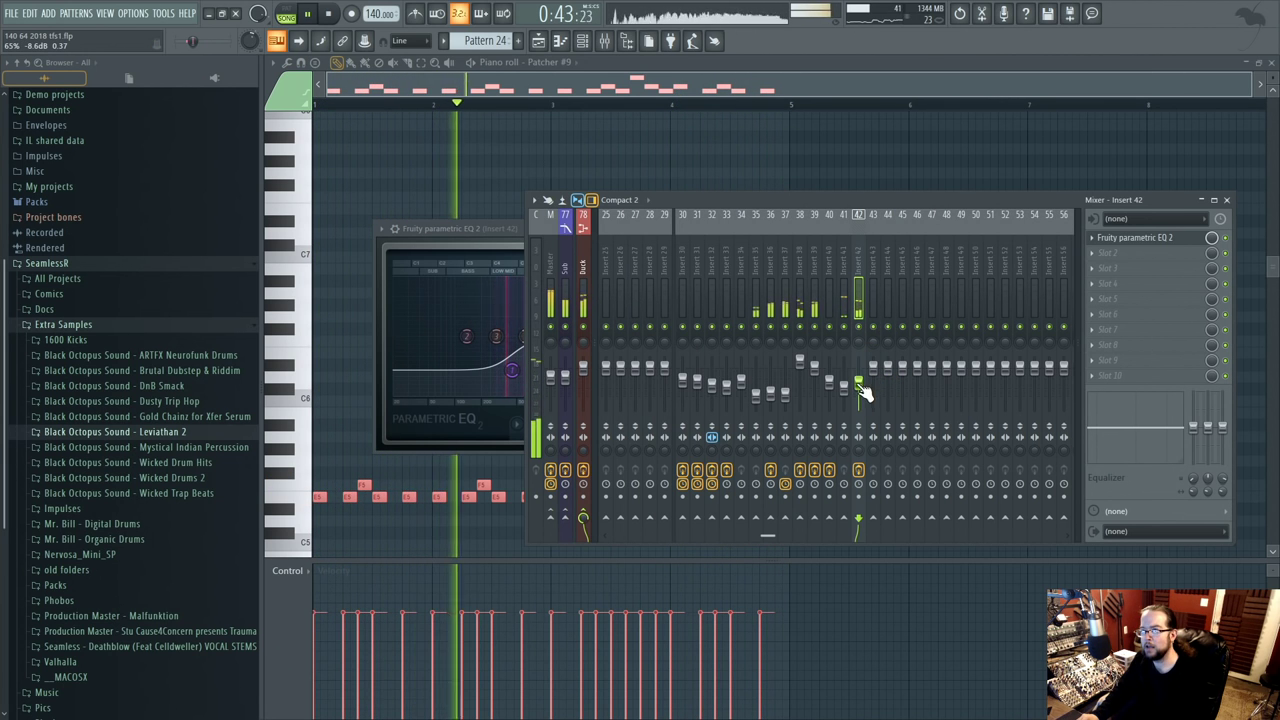
{"action": "left_click", "coordinate": [540, 42]}
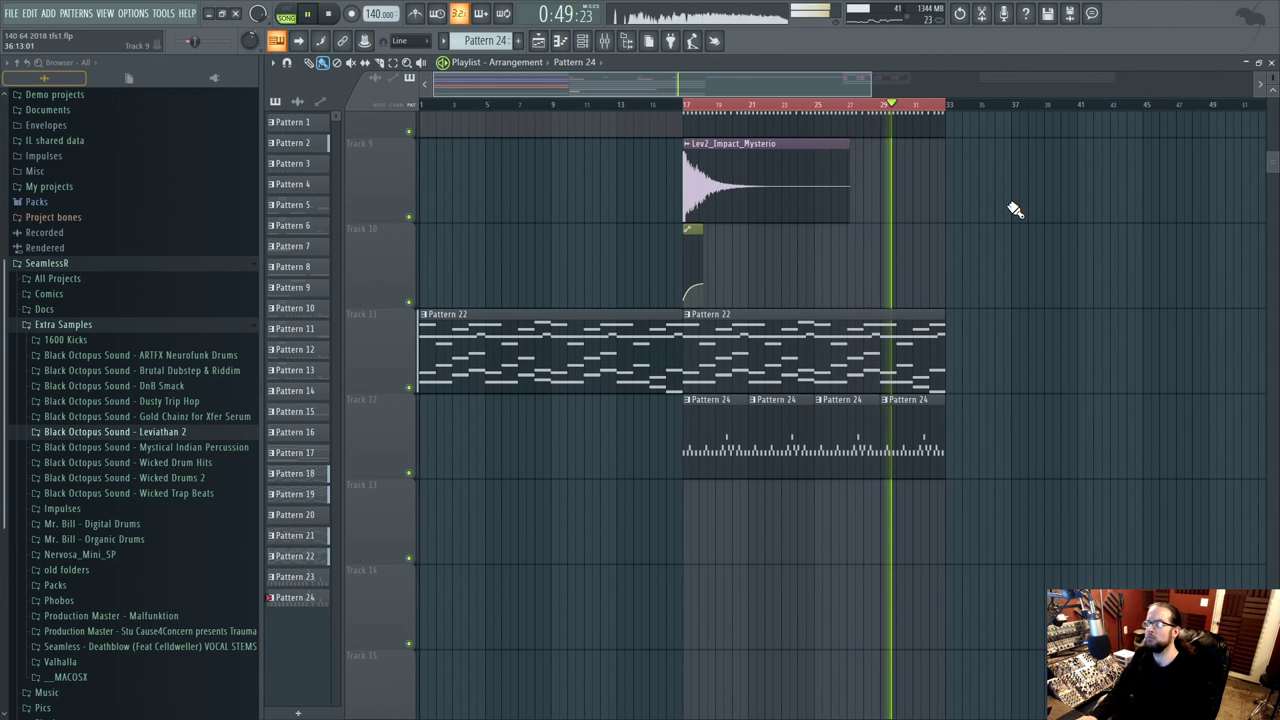
{"action": "scroll", "coordinate": [1015, 210], "scroll_direction": "up", "scroll_amount": 4}
{"action": "left_click", "coordinate": [686, 106]}
{"action": "key", "text": "space"}
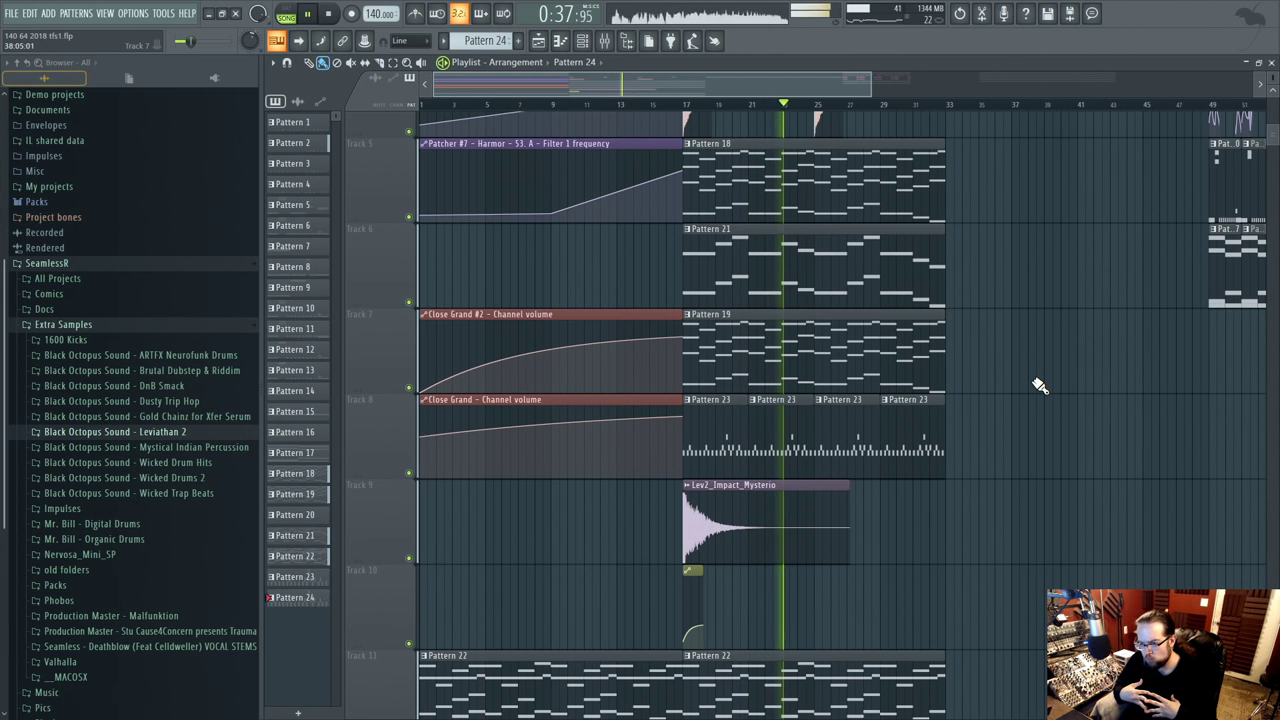
{"action": "scroll", "coordinate": [1040, 386], "scroll_direction": "up", "scroll_amount": 1}
{"action": "key", "text": "space"}
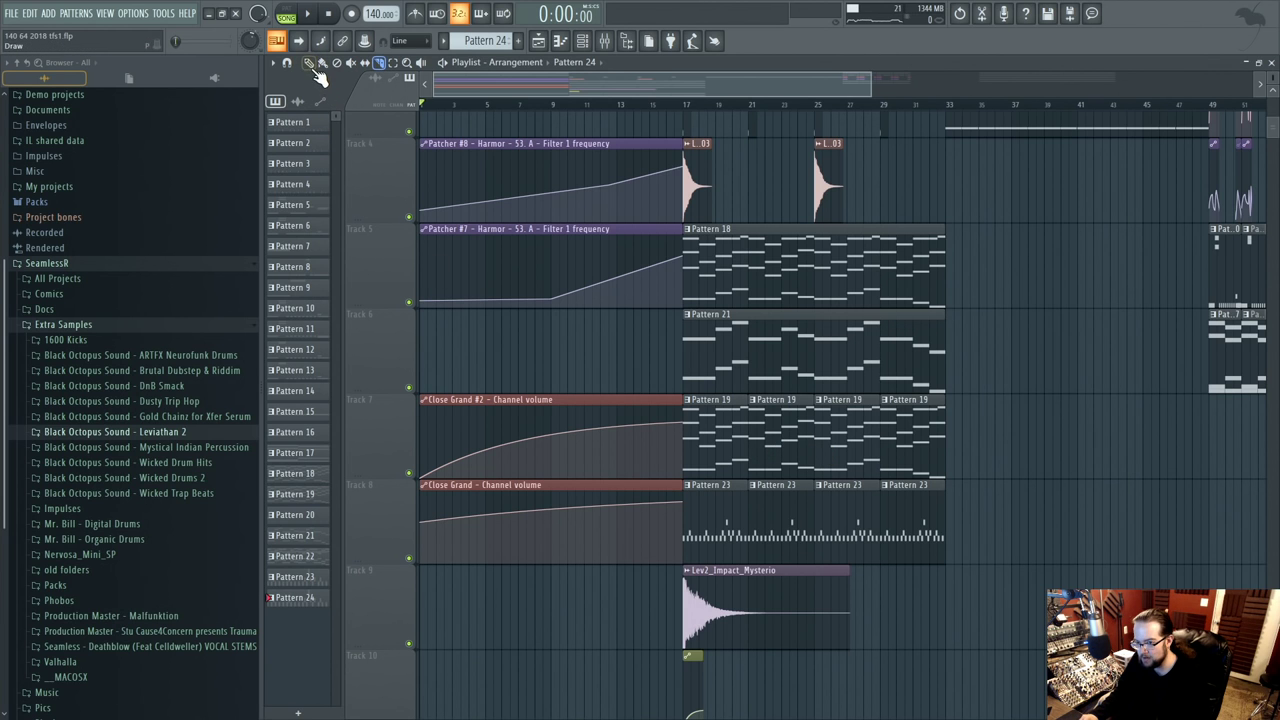
- Swap the second and fourth four-bar Pattern 19 clips on Track 7 and play from bar 17
{"action": "left_click_drag", "start_coordinate": [809, 389], "coordinate": [894, 428]}
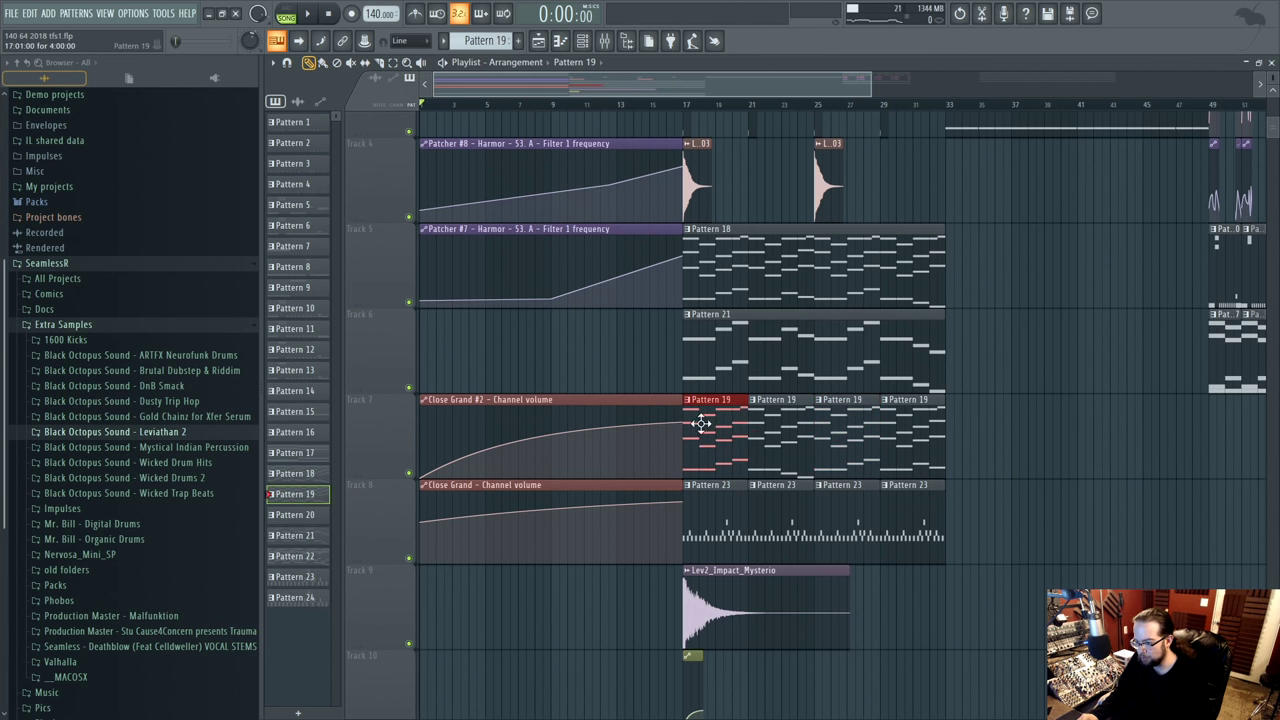
{"action": "left_click", "coordinate": [687, 105]}
{"action": "key", "text": "space"}
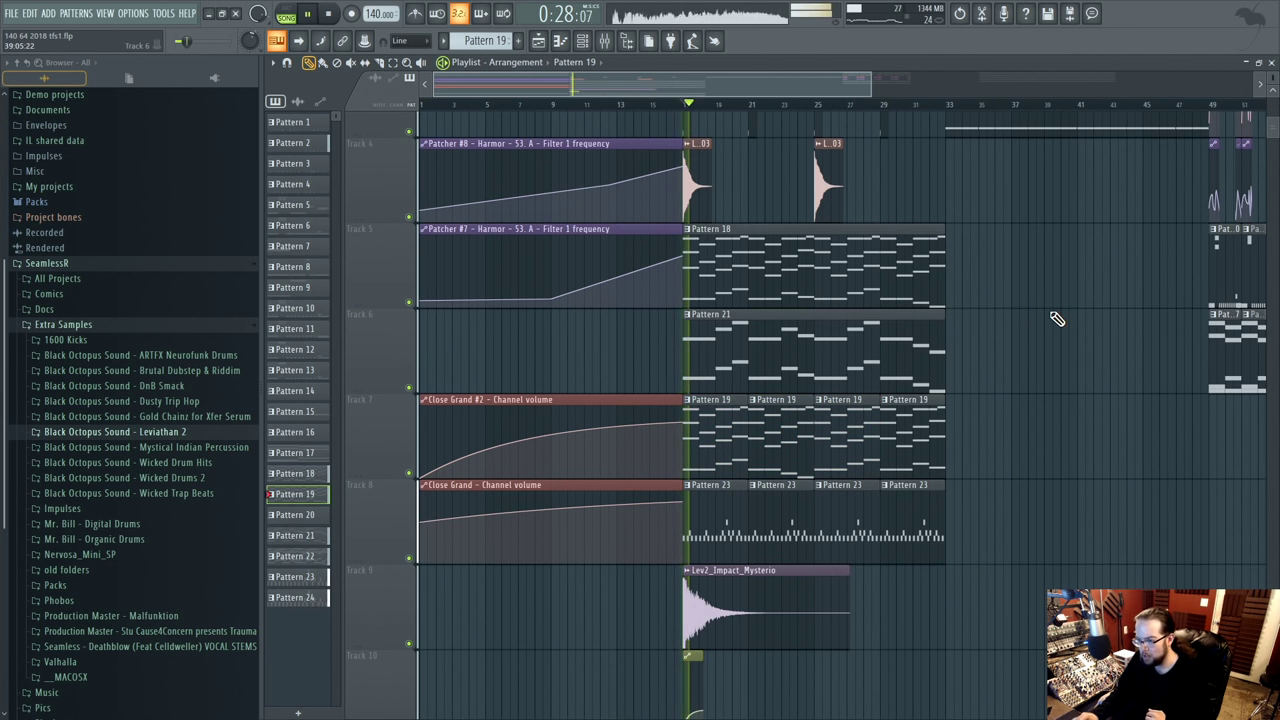
{"action": "key", "text": "space"}
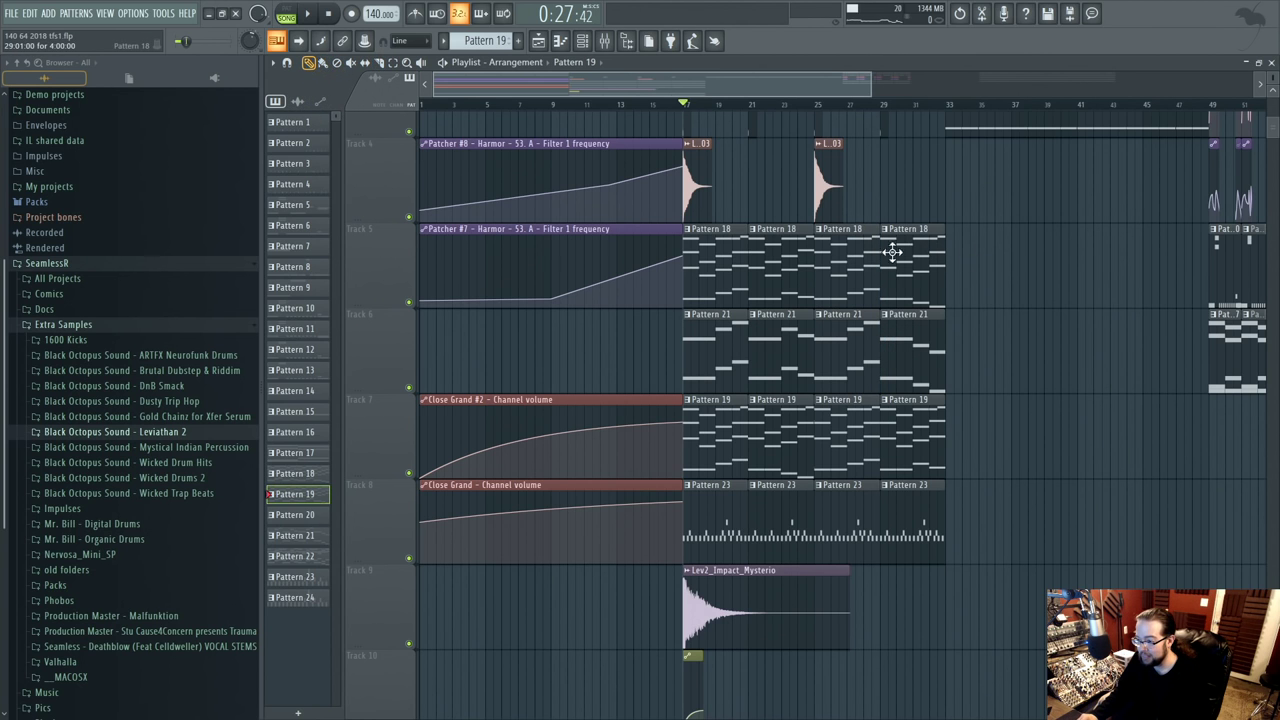
- Swap the second and fourth four-bar clips of Pattern 18 and Pattern 21 on Tracks 5 and 6, and play the result
{"action": "left_click_drag", "start_coordinate": [791, 290], "coordinate": [983, 289]}
{"action": "left_click_drag", "start_coordinate": [929, 318], "coordinate": [786, 277]}
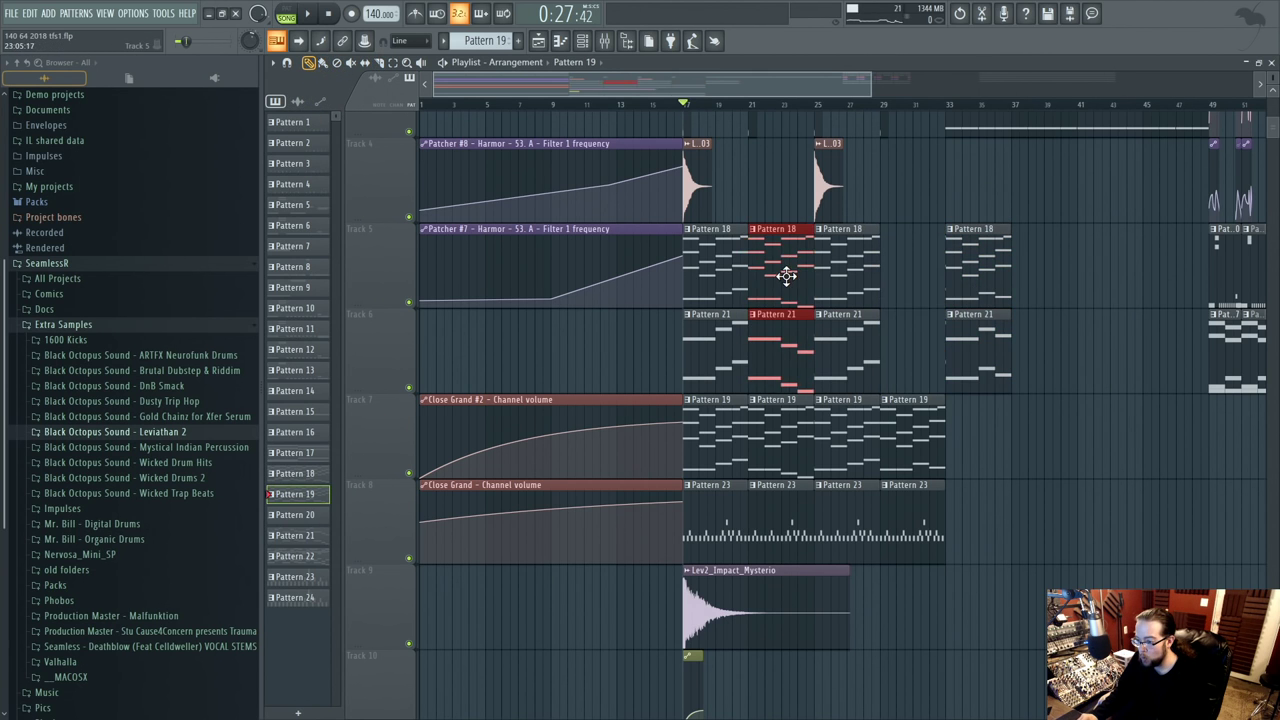
{"action": "left_click_drag", "start_coordinate": [975, 272], "coordinate": [923, 277]}
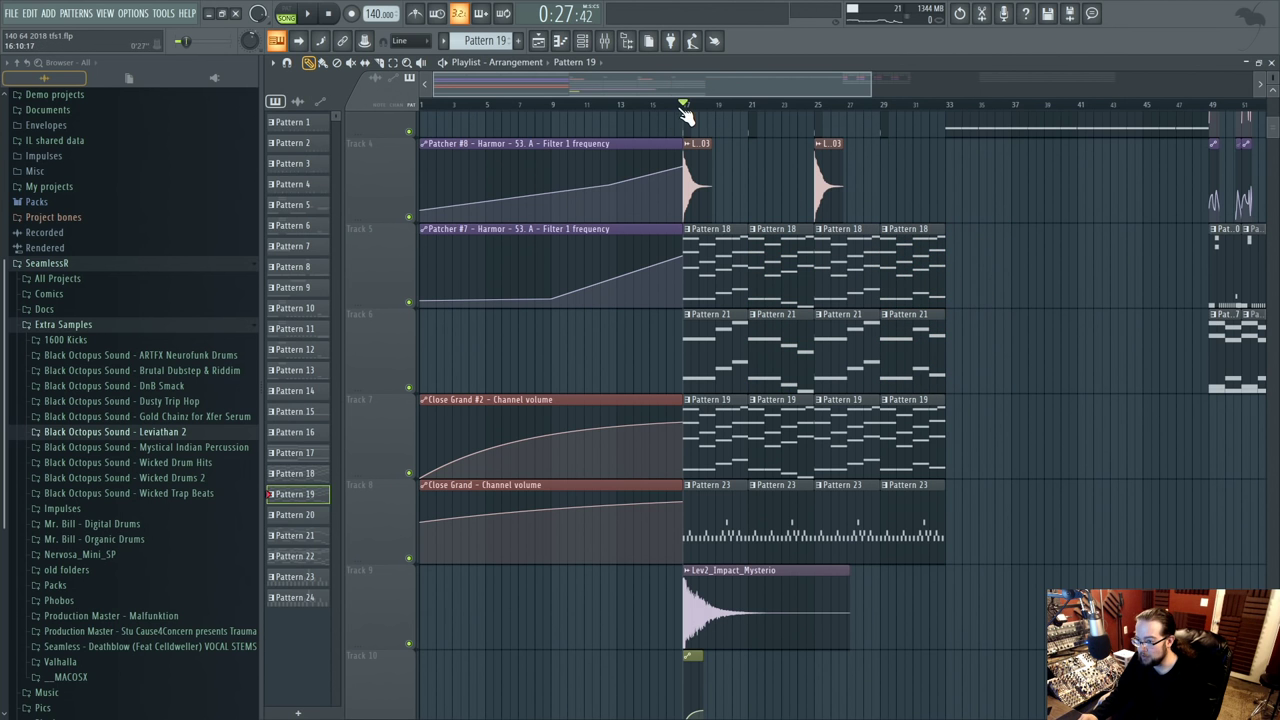
{"action": "left_click_drag", "start_coordinate": [1031, 332], "coordinate": [995, 378]}
{"action": "key", "text": "space"}
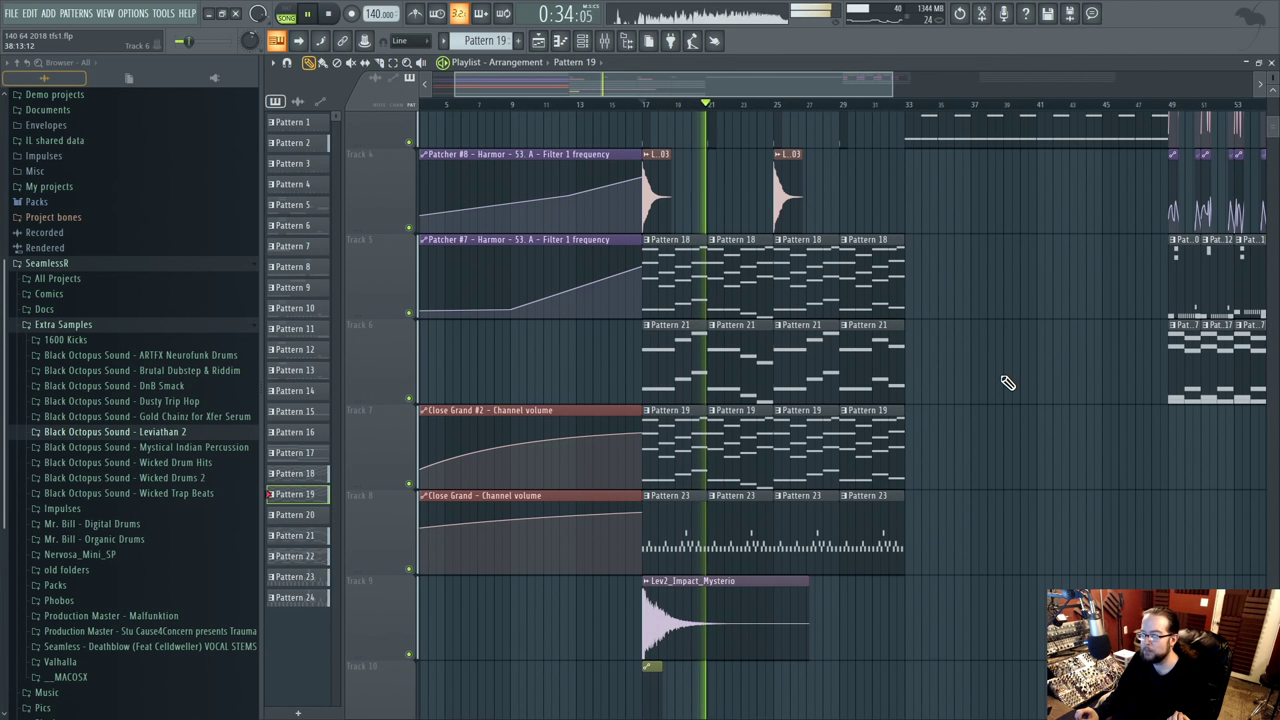
- Add Lev2_Crash_03 clips on Track 4 at bars 21 and 29, and stop playback
{"action": "scroll", "coordinate": [1005, 380], "scroll_direction": "up", "scroll_amount": 3}
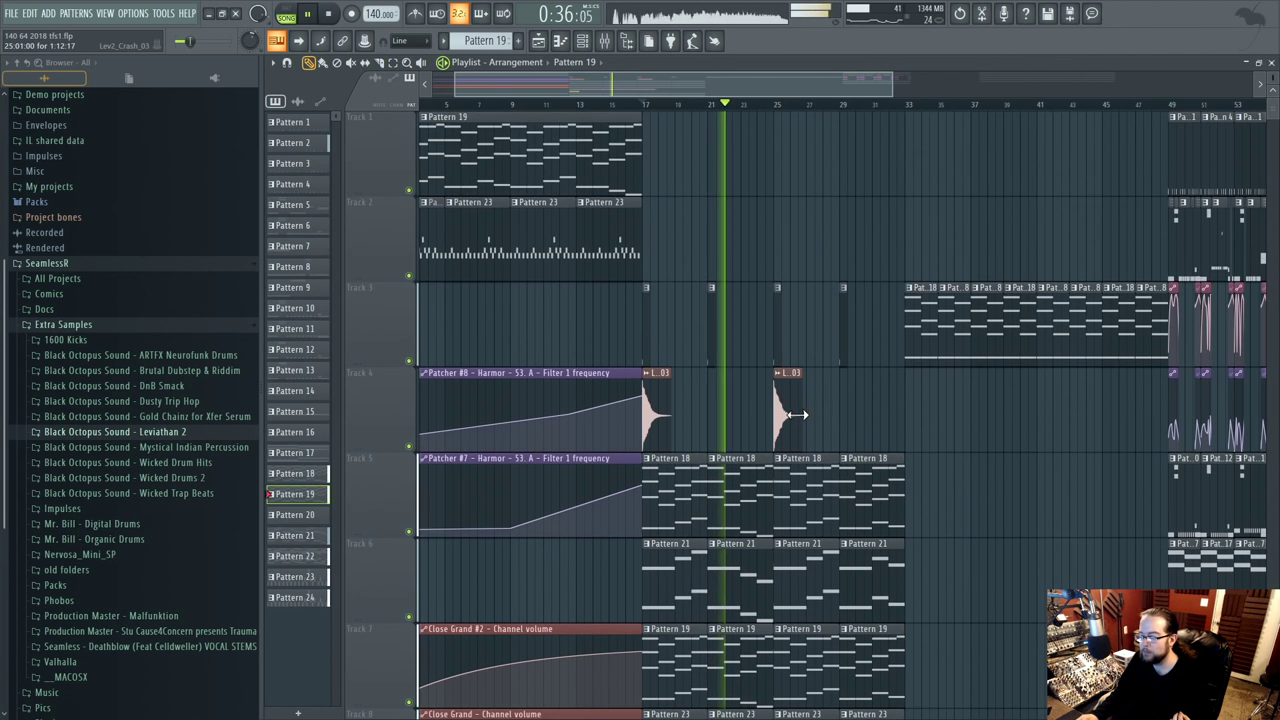
{"action": "left_click", "coordinate": [843, 410]}
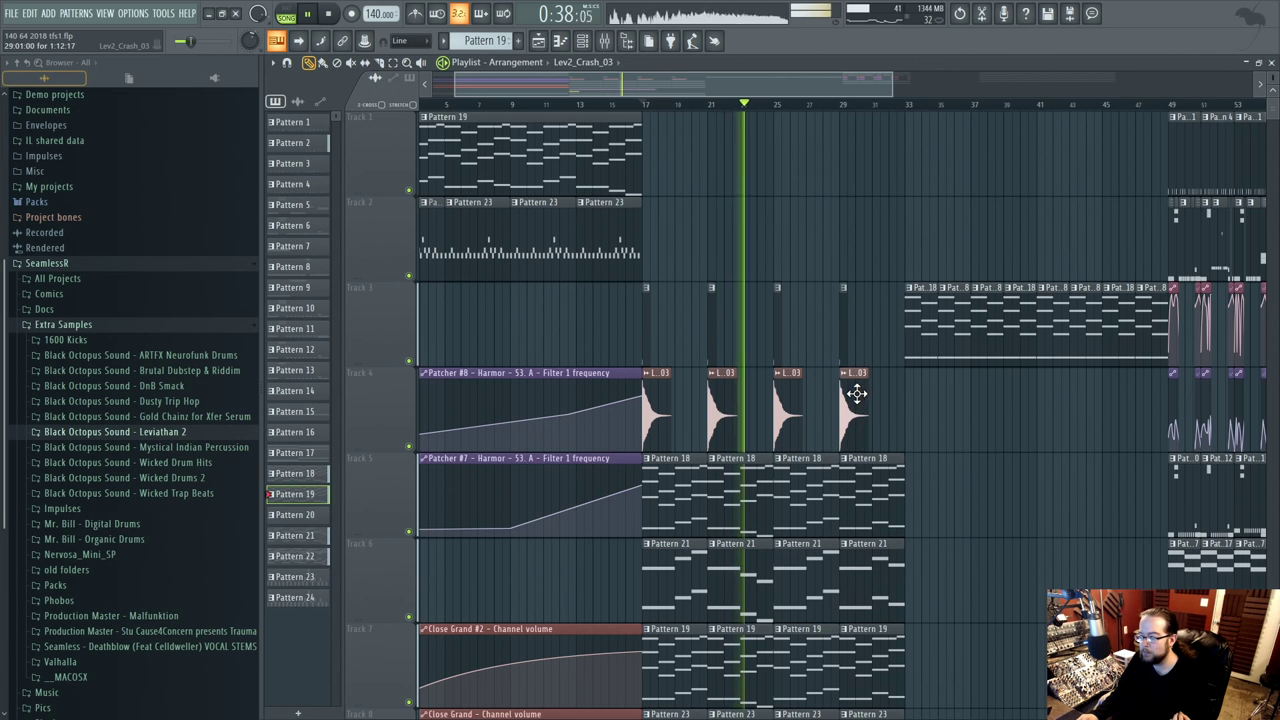
{"action": "scroll", "coordinate": [975, 434], "scroll_direction": "down", "scroll_amount": 2}
{"action": "scroll", "coordinate": [985, 433], "scroll_direction": "down", "scroll_amount": 1}
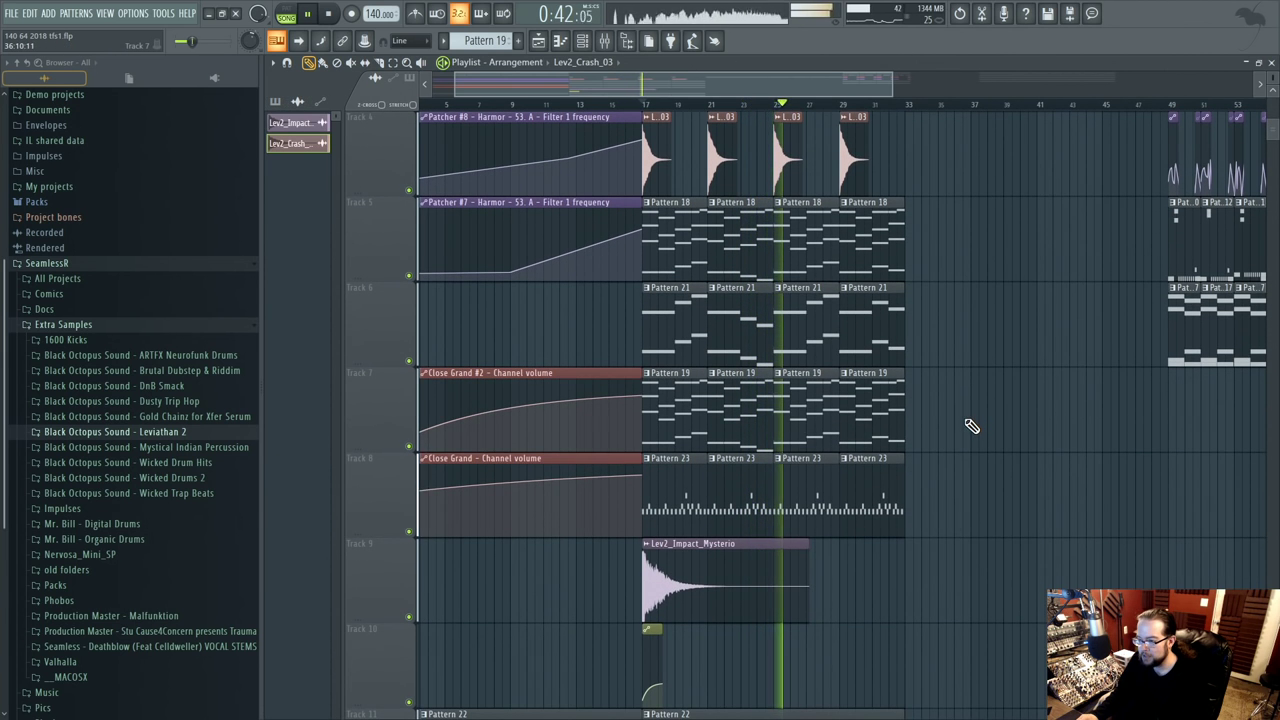
{"action": "key", "text": "space"}
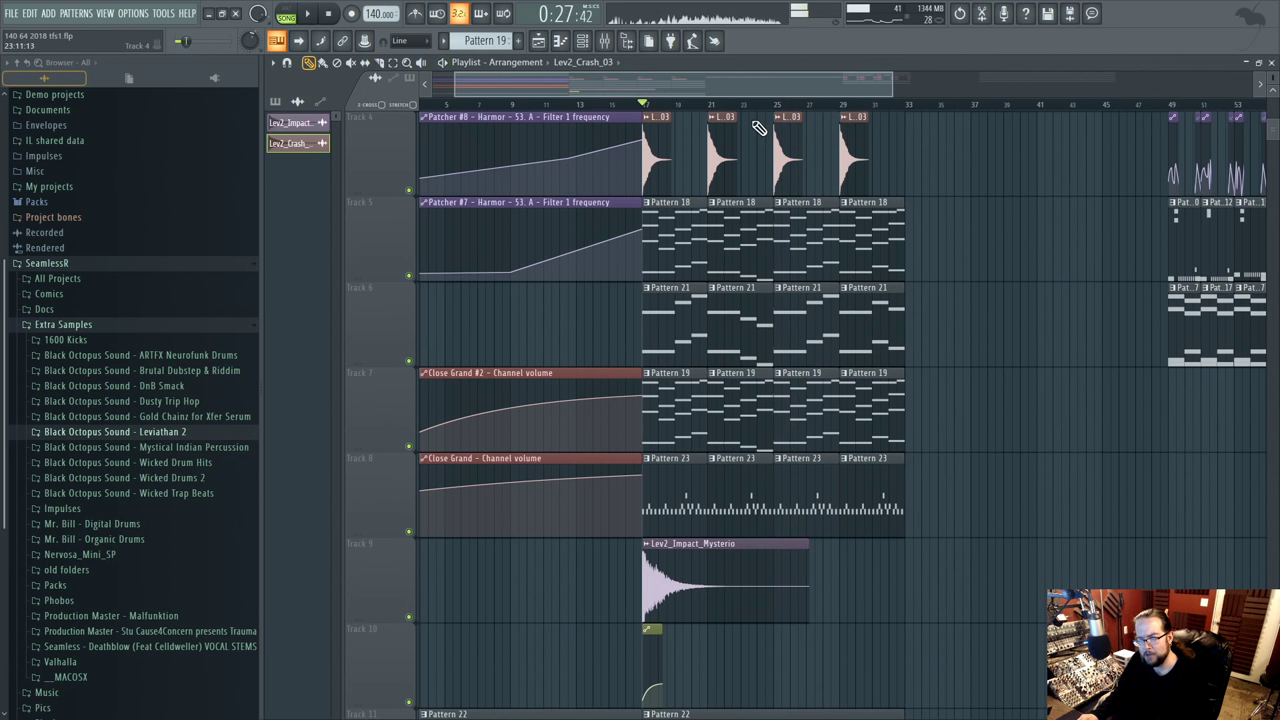
- Play the arrangement from bar 21 to hear the reordered clips with the added crashes
{"action": "left_click", "coordinate": [704, 106]}
{"action": "scroll", "coordinate": [720, 421], "scroll_direction": "up", "scroll_amount": 2, "text": "ctrl"}
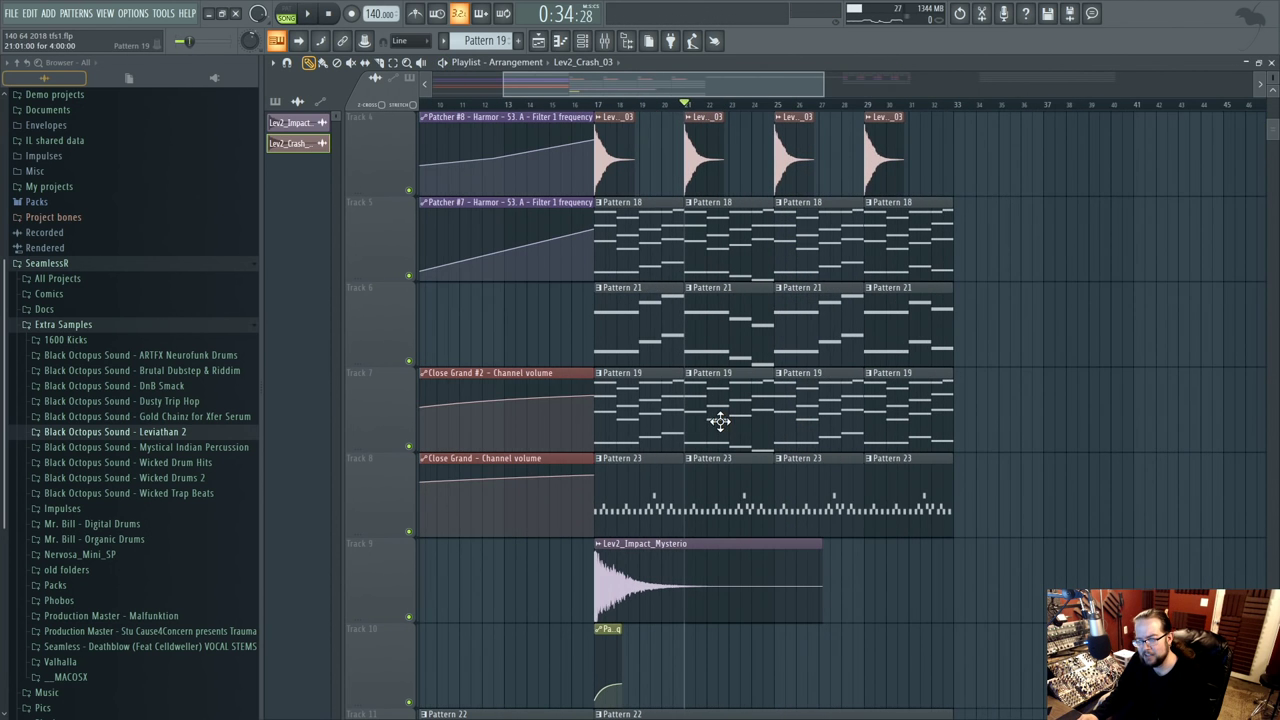
{"action": "scroll", "coordinate": [971, 457], "scroll_direction": "up", "scroll_amount": 1}
{"action": "key", "text": "space"}
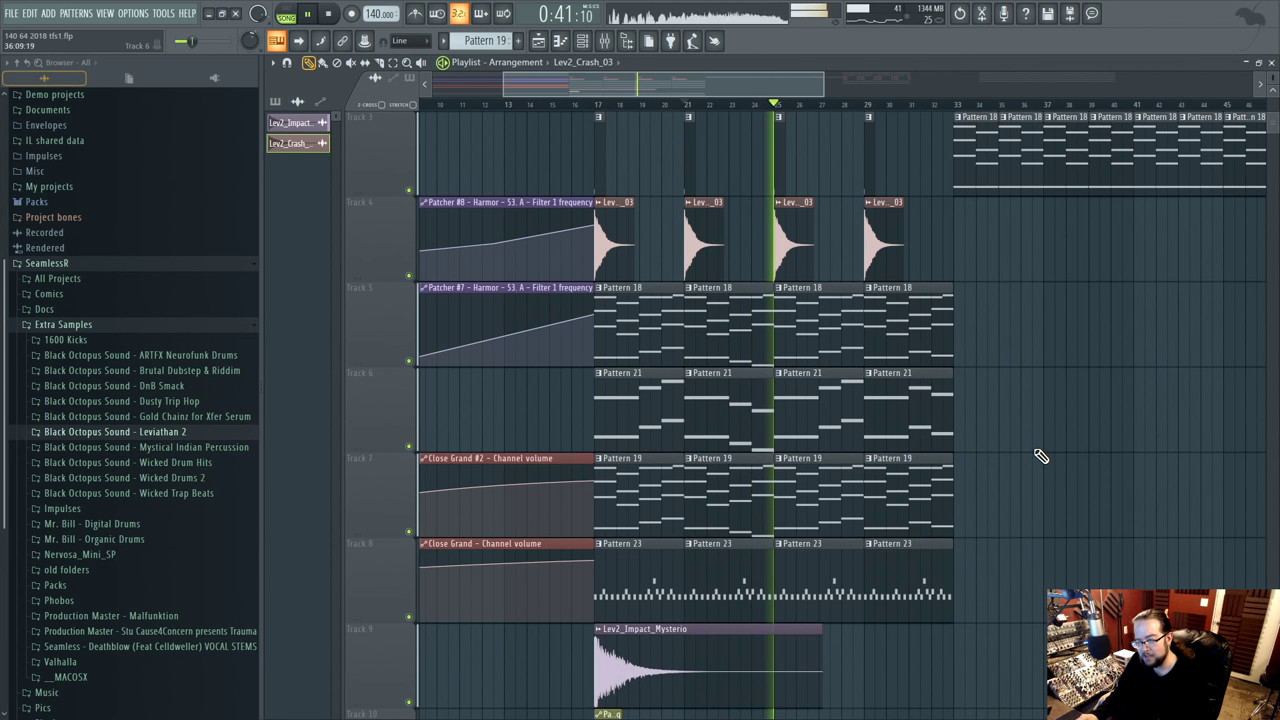
{"action": "key", "text": "space"}
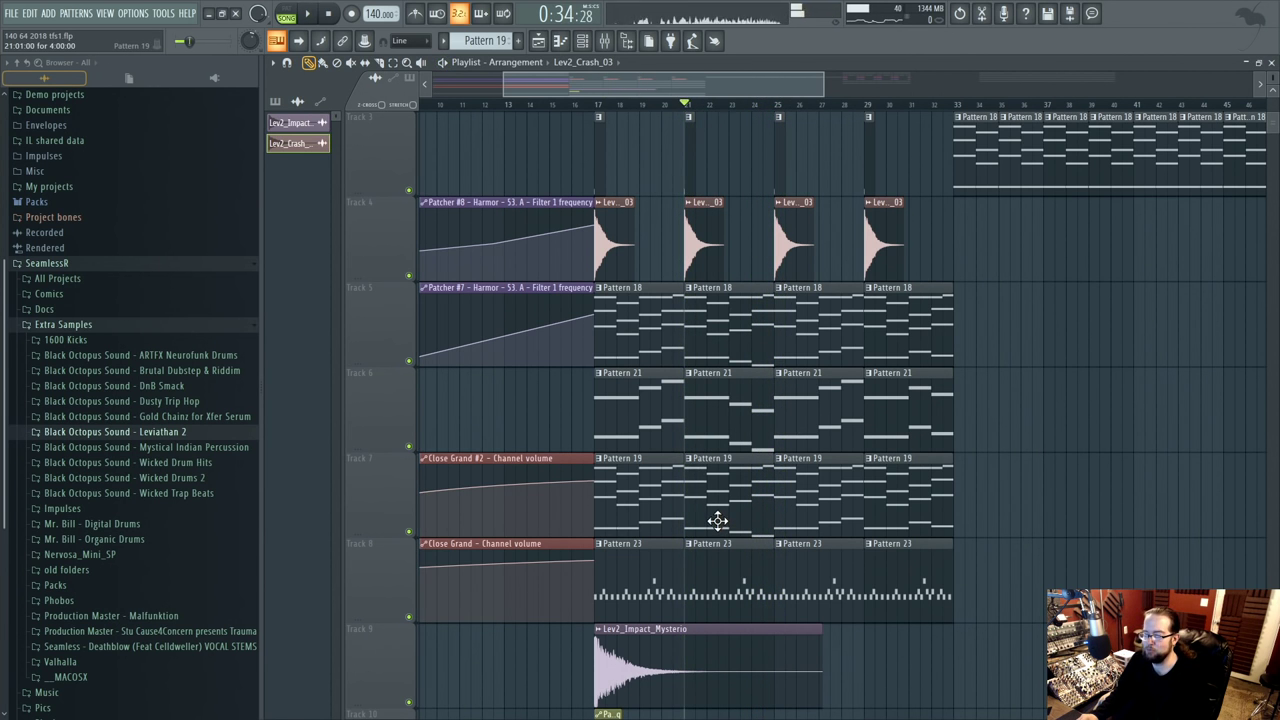
- Solo Track 7, enable Track 5 alongside it, and play both from bar 21
{"action": "right_click", "coordinate": [408, 531]}
{"action": "key", "text": "Escape"}
{"action": "right_click", "coordinate": [408, 531]}
{"action": "key", "text": "space"}
{"action": "left_click", "coordinate": [415, 364]}
{"action": "key", "text": "space"}
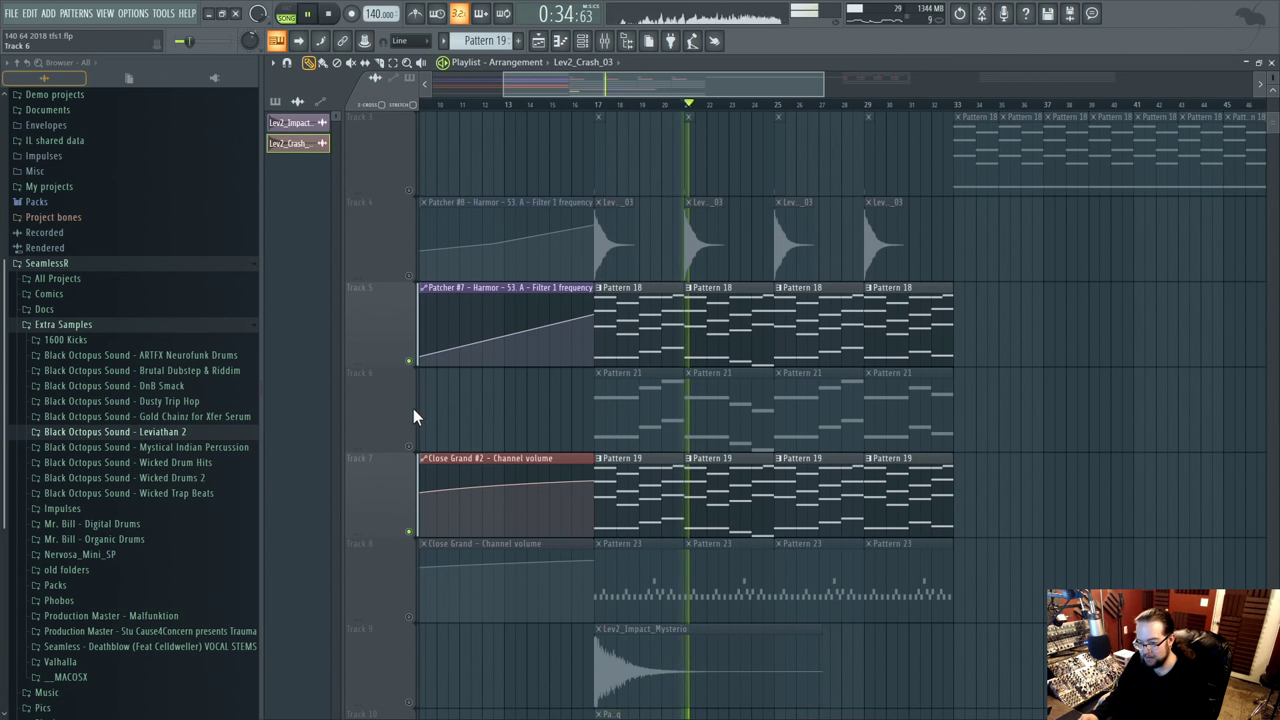
- Solo Track 11 and swap its four-bar Pattern 22 clips at bars 21 and 29
{"action": "left_click", "coordinate": [410, 397]}
{"action": "scroll", "coordinate": [542, 507], "scroll_direction": "down", "scroll_amount": 4}
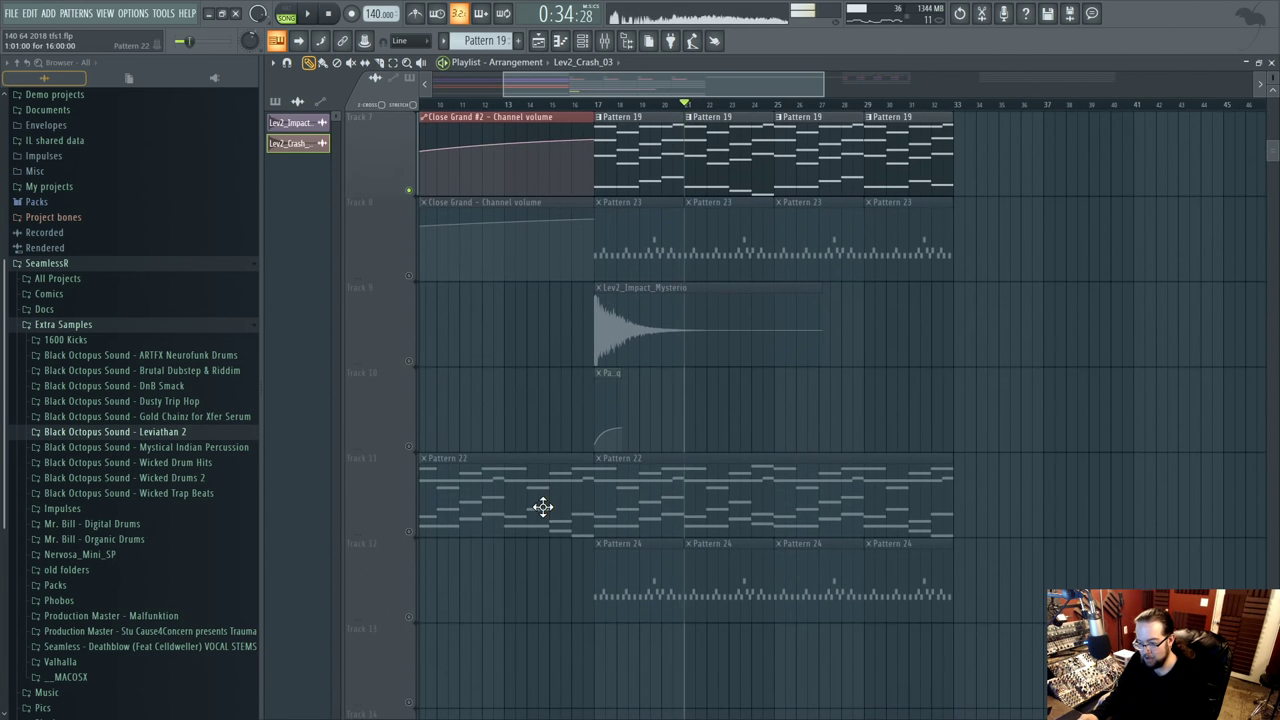
{"action": "right_click", "coordinate": [409, 532]}
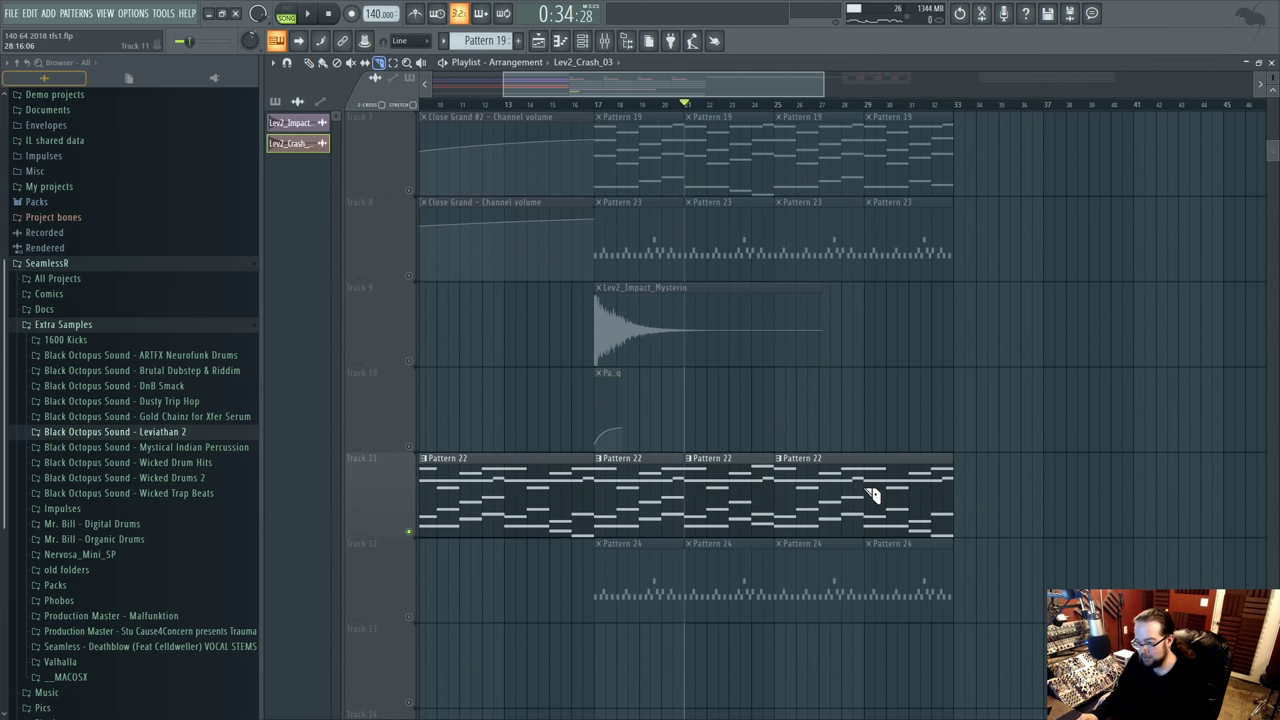
{"action": "left_click_drag", "start_coordinate": [709, 491], "coordinate": [1034, 491]}
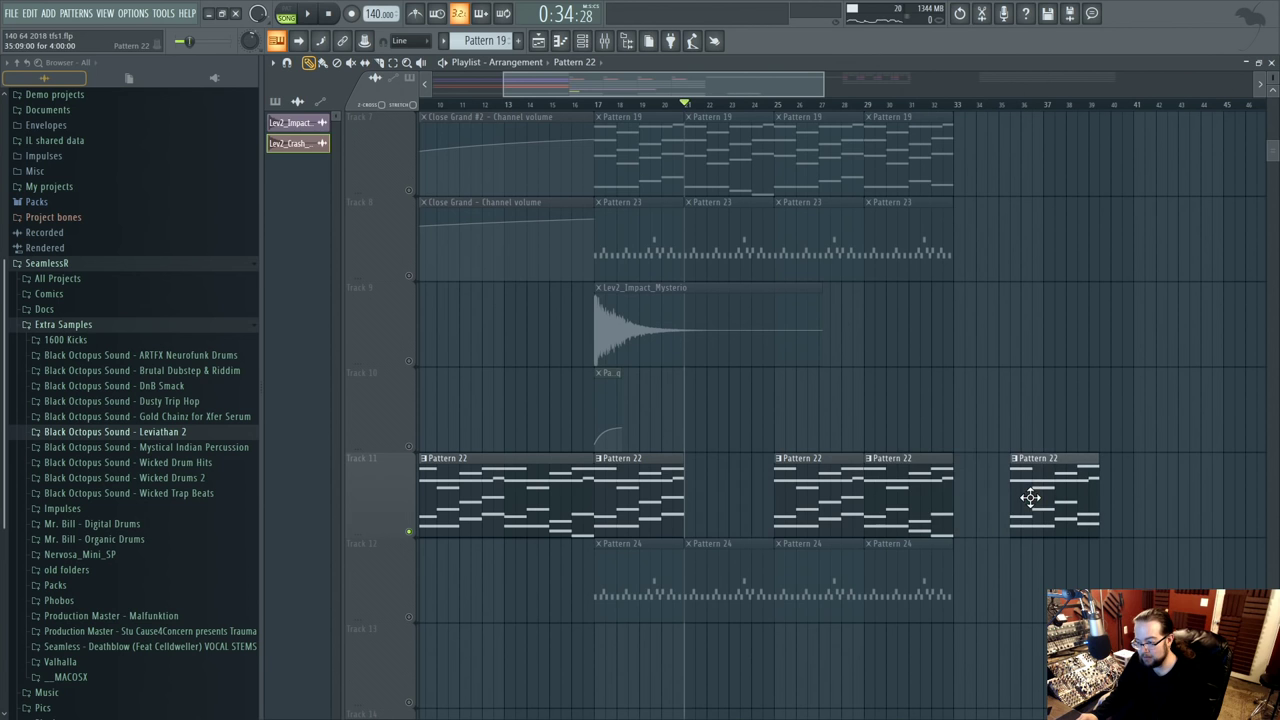
{"action": "left_click_drag", "start_coordinate": [924, 472], "coordinate": [722, 472]}
{"action": "left_click_drag", "start_coordinate": [1085, 472], "coordinate": [930, 468]}
- Take Track 11 out of solo so all tracks sound, and play the arrangement from bar 21
{"action": "right_click", "coordinate": [409, 532]}
{"action": "right_click", "coordinate": [409, 532]}
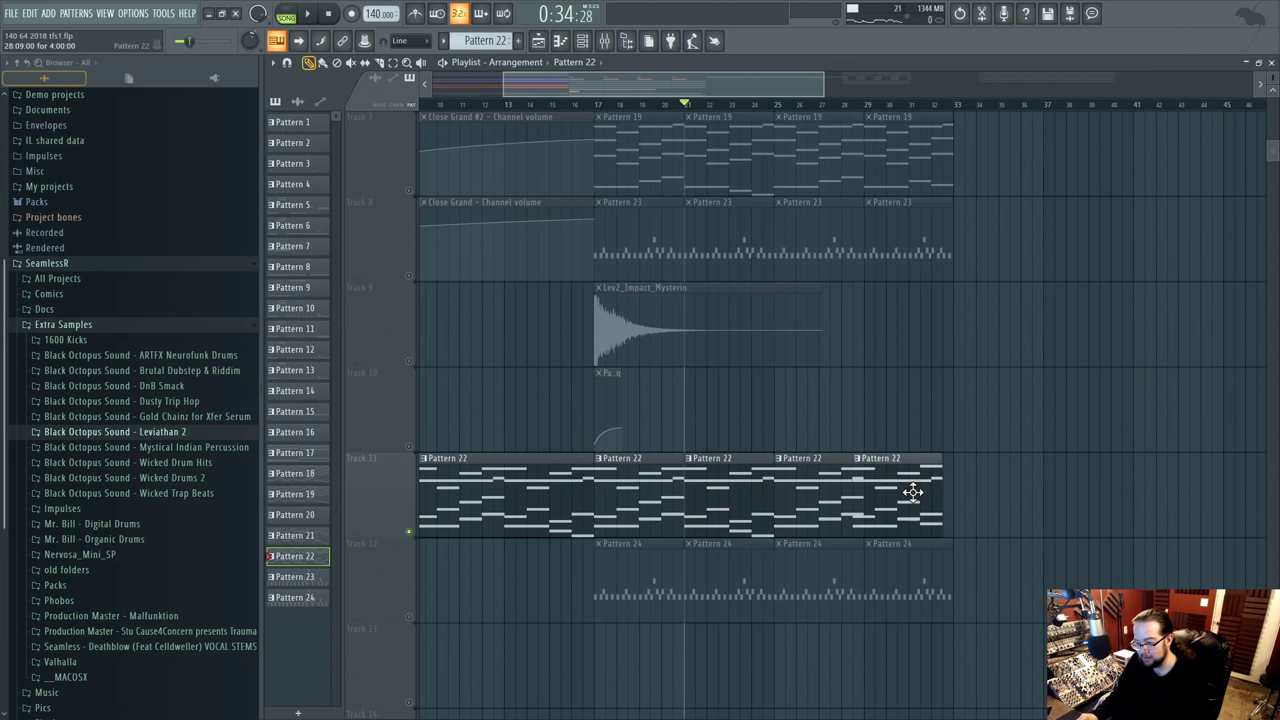
{"action": "left_click", "coordinate": [404, 531]}
{"action": "right_click", "coordinate": [409, 532]}
{"action": "left_click", "coordinate": [697, 443]}
{"action": "key", "text": "space"}
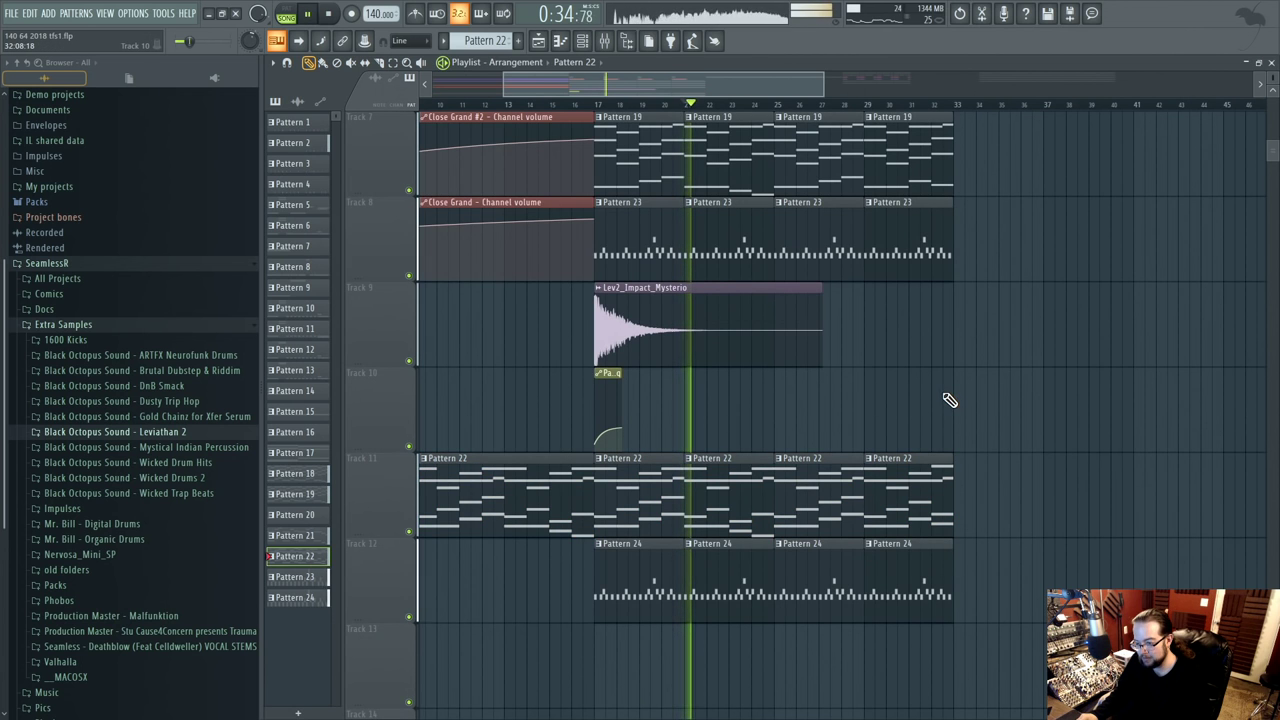
{"action": "scroll", "coordinate": [1020, 418], "scroll_direction": "up", "scroll_amount": 4}
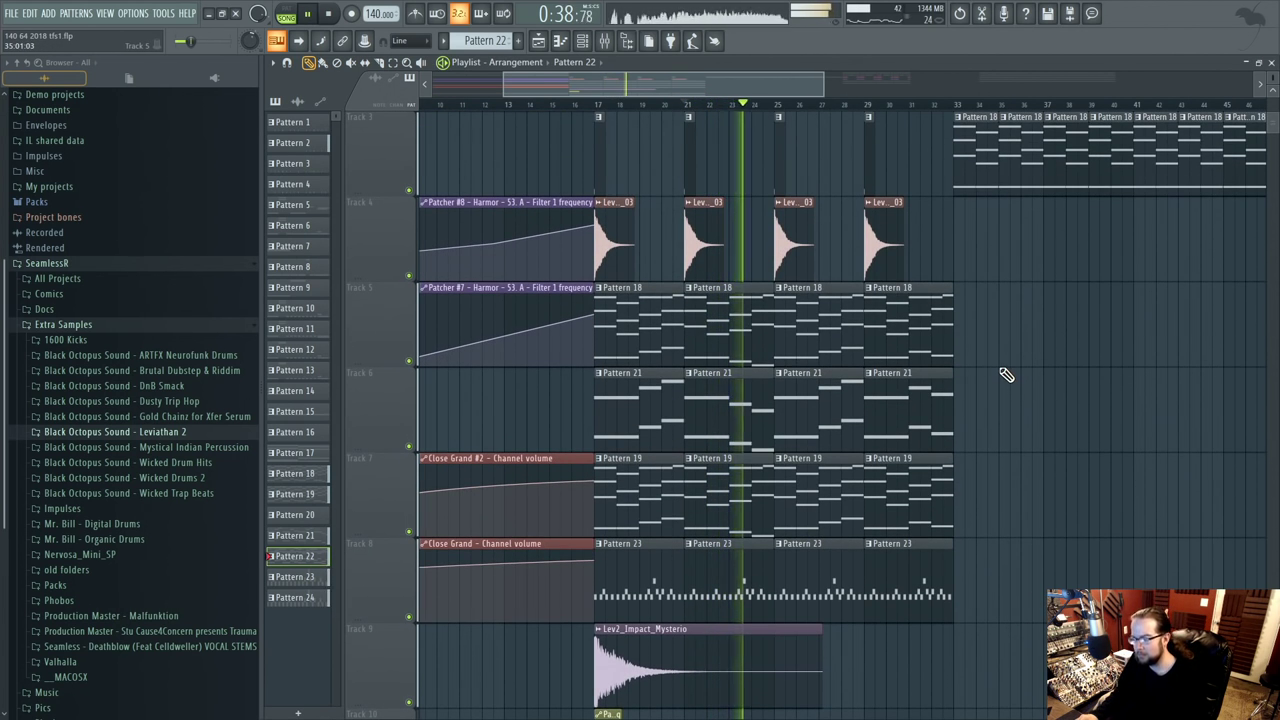
{"action": "scroll", "coordinate": [1014, 371], "scroll_direction": "down", "scroll_amount": 1}
{"action": "scroll", "coordinate": [1014, 371], "scroll_direction": "up", "scroll_amount": 2}
- Play the arrangement from bar 12 to the end of the chord section, and stop playback
{"action": "left_click", "coordinate": [484, 105]}
{"action": "key", "text": "space"}
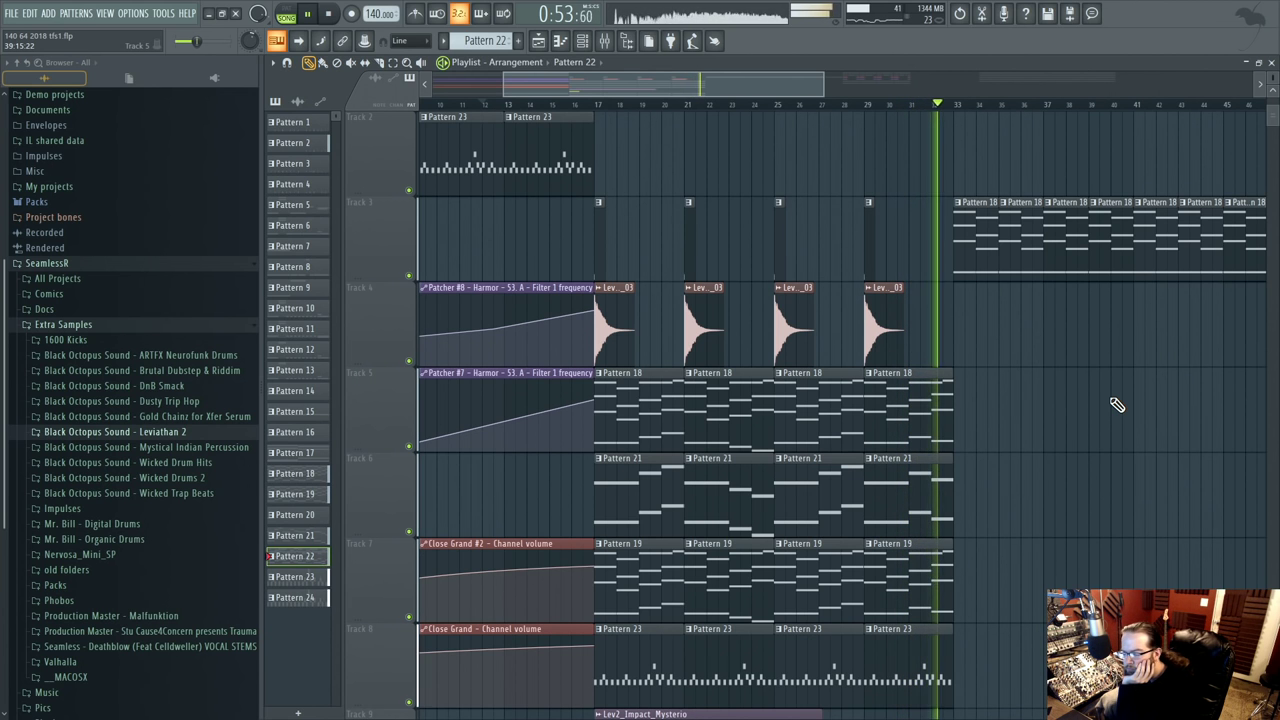
{"action": "key", "text": "space"}
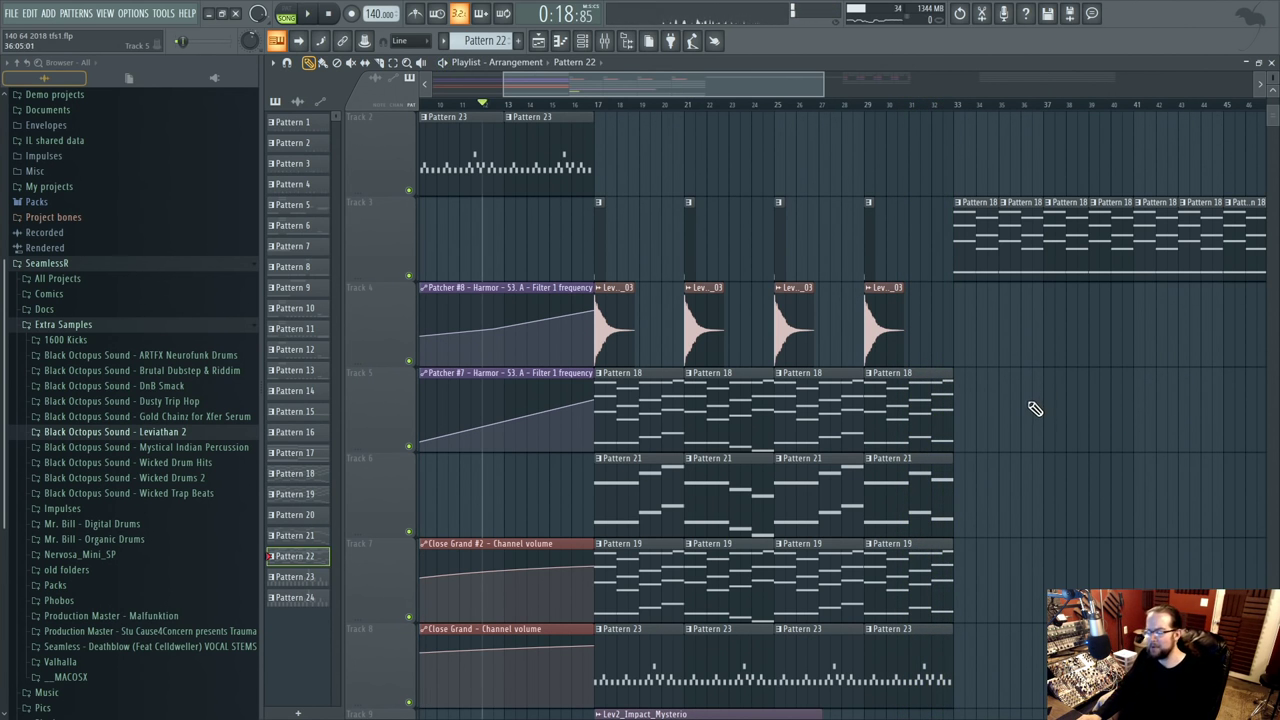
- Try lowering the bar 7 bass note of Pattern 18 to F#3 in the Patcher #5 piano roll
{"action": "scroll", "coordinate": [997, 412], "scroll_direction": "down", "scroll_amount": 2}
{"action": "double_click", "coordinate": [900, 352]}
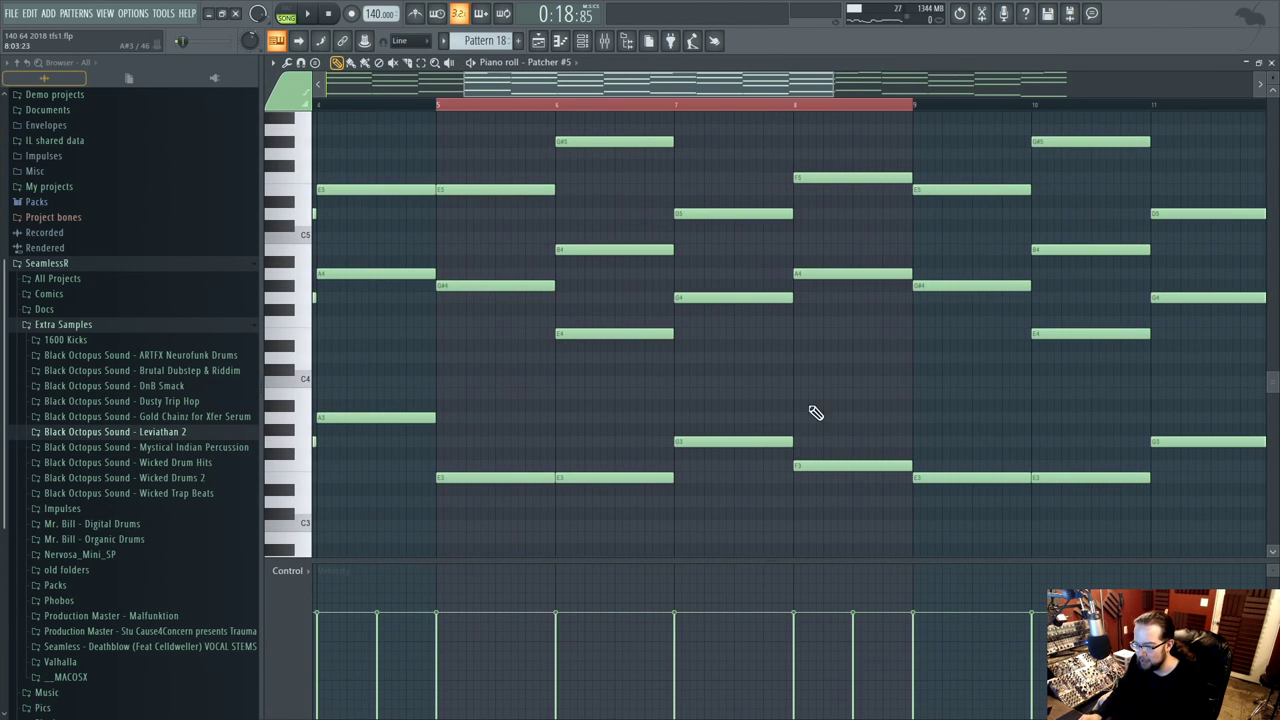
{"action": "mouse_move", "coordinate": [757, 442]}
{"action": "left_mouse_down"}
{"action": "mouse_move", "coordinate": [752, 513]}
{"action": "mouse_move", "coordinate": [761, 447]}
{"action": "left_mouse_up"}
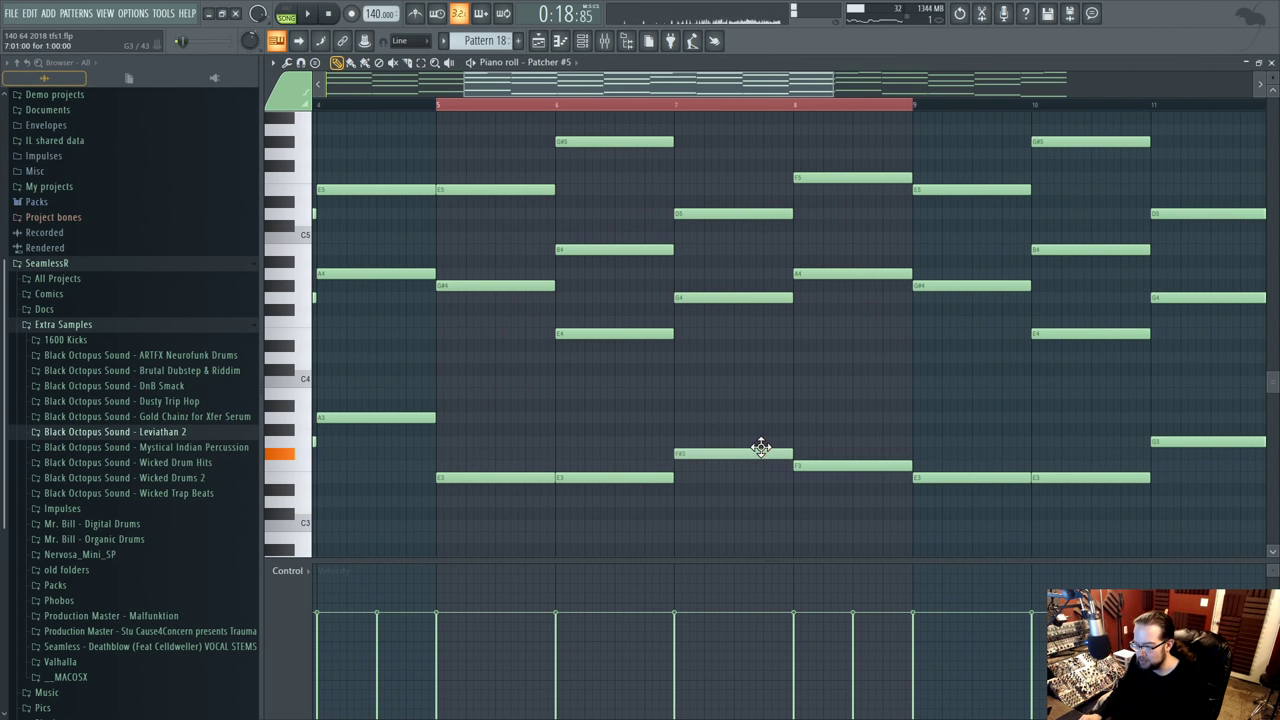
{"action": "scroll", "coordinate": [894, 397], "scroll_direction": "right", "scroll_amount": 3}
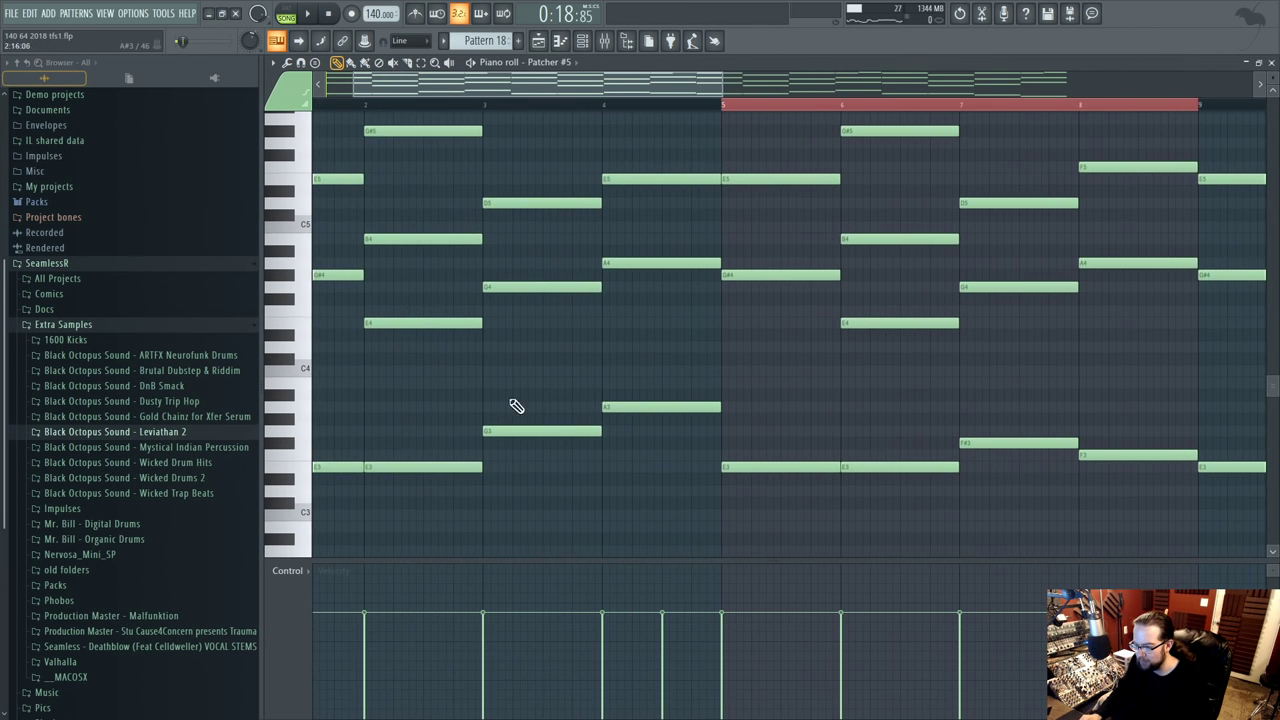
{"action": "scroll", "coordinate": [920, 403], "scroll_direction": "left", "scroll_amount": 4}
{"action": "left_click_drag", "start_coordinate": [880, 434], "coordinate": [721, 467]}
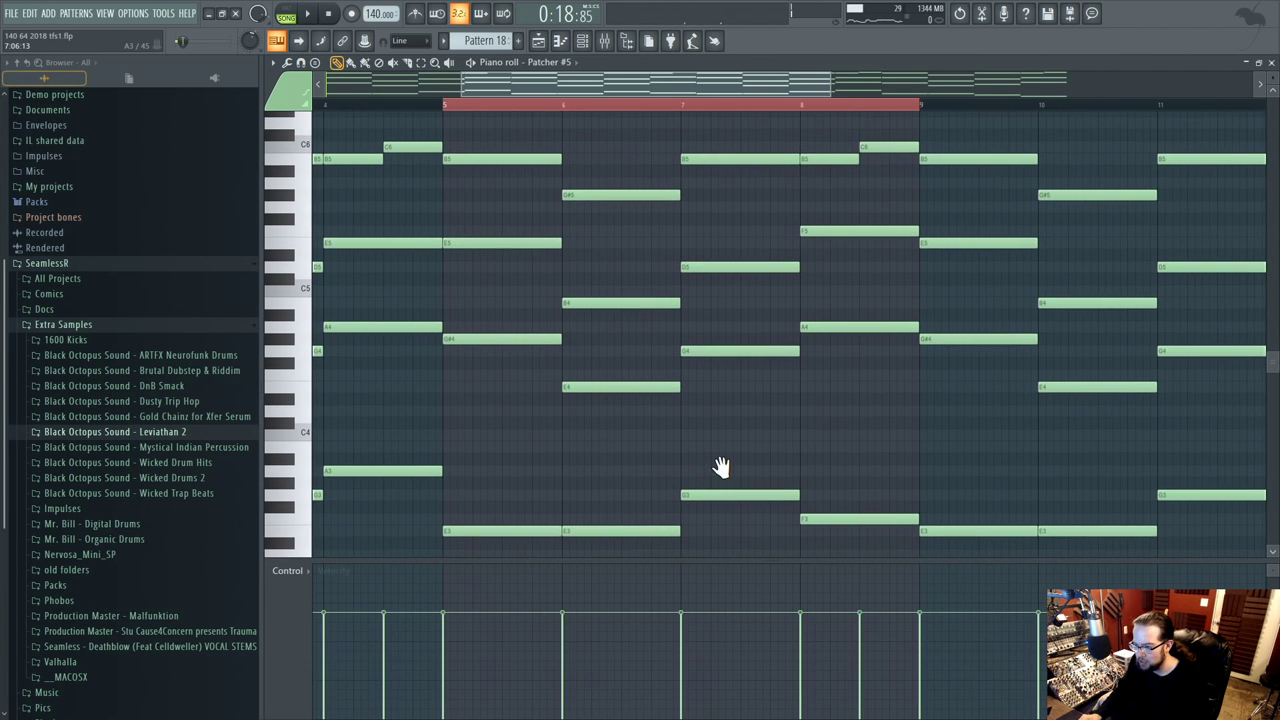
- Slice out bars 23 and 31 of Patterns 18, 21 and 19 on Tracks 5 to 7, swap those slices, and play from bar 17
{"action": "left_click", "coordinate": [539, 41]}
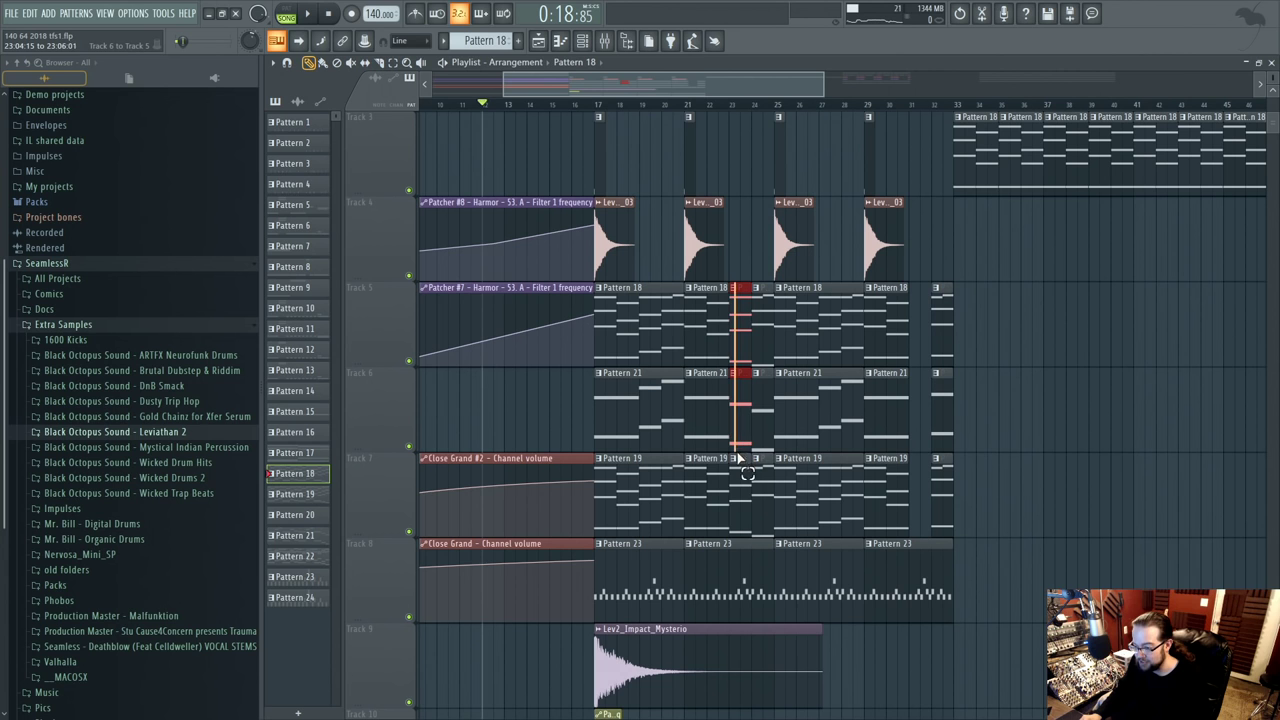
{"action": "left_click_drag", "start_coordinate": [427, 320], "coordinate": [931, 336]}
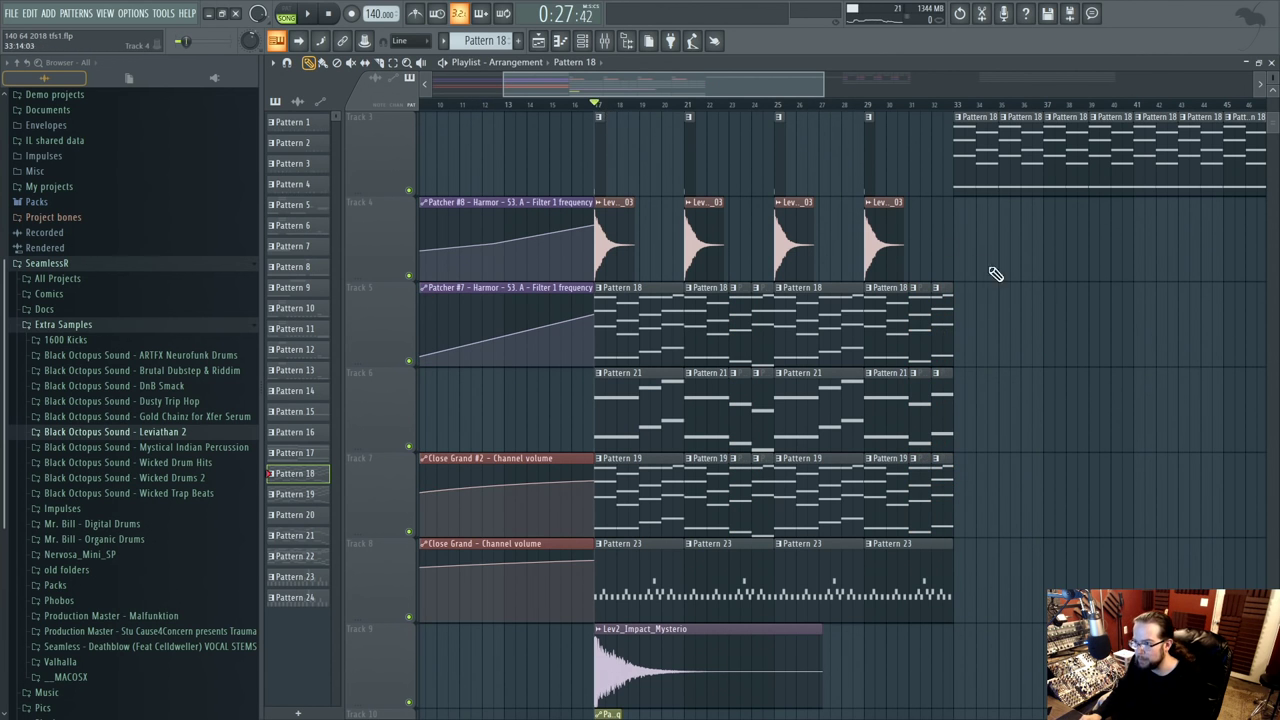
{"action": "key", "text": "space"}
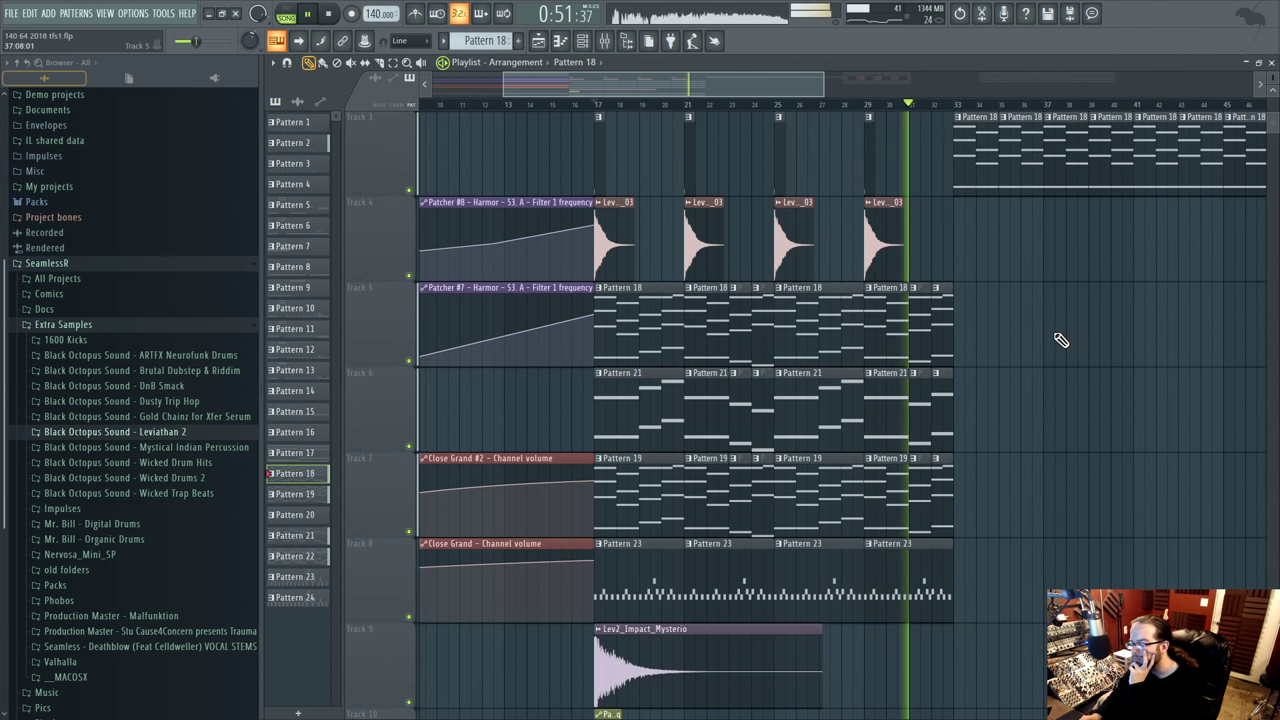
- Slice and swap bars 23 and 31 of Pattern 22 on Track 11, and play the result from about bar 28
{"action": "scroll", "coordinate": [1060, 345], "scroll_direction": "down", "scroll_amount": 6}
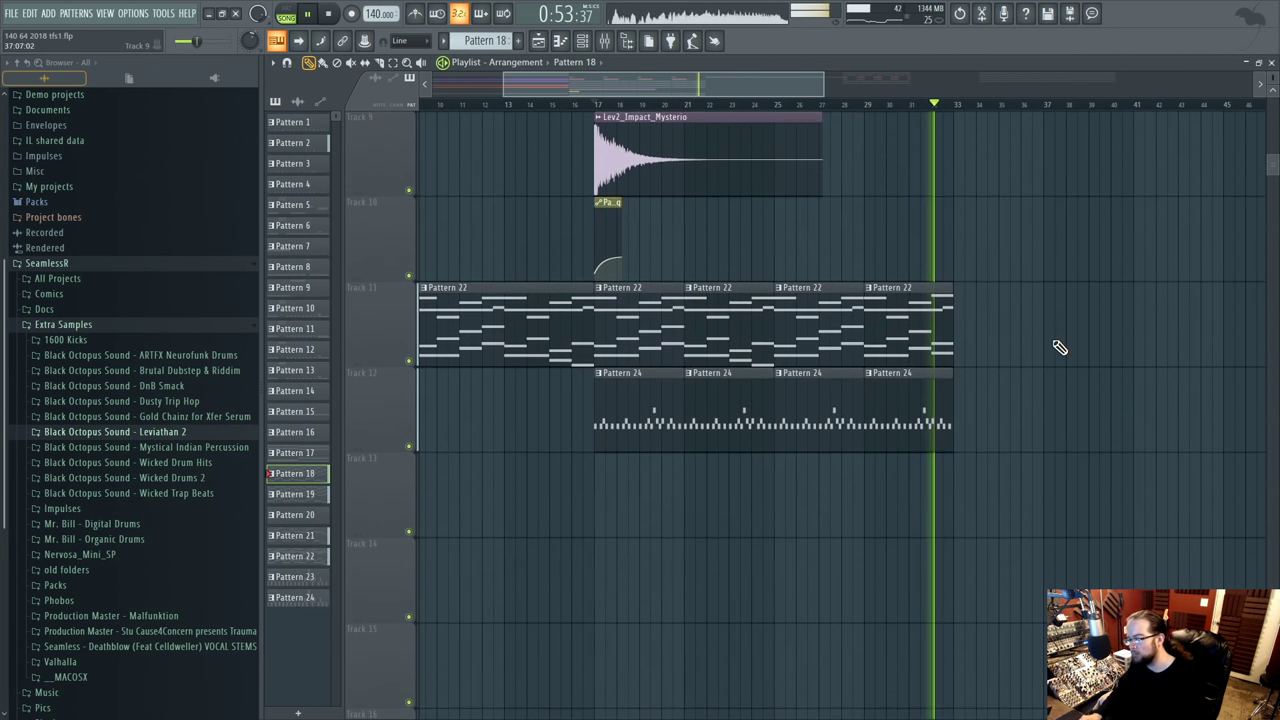
{"action": "scroll", "coordinate": [1060, 347], "scroll_direction": "up", "scroll_amount": 2}
{"action": "left_click", "coordinate": [379, 62]}
{"action": "key", "text": "space"}
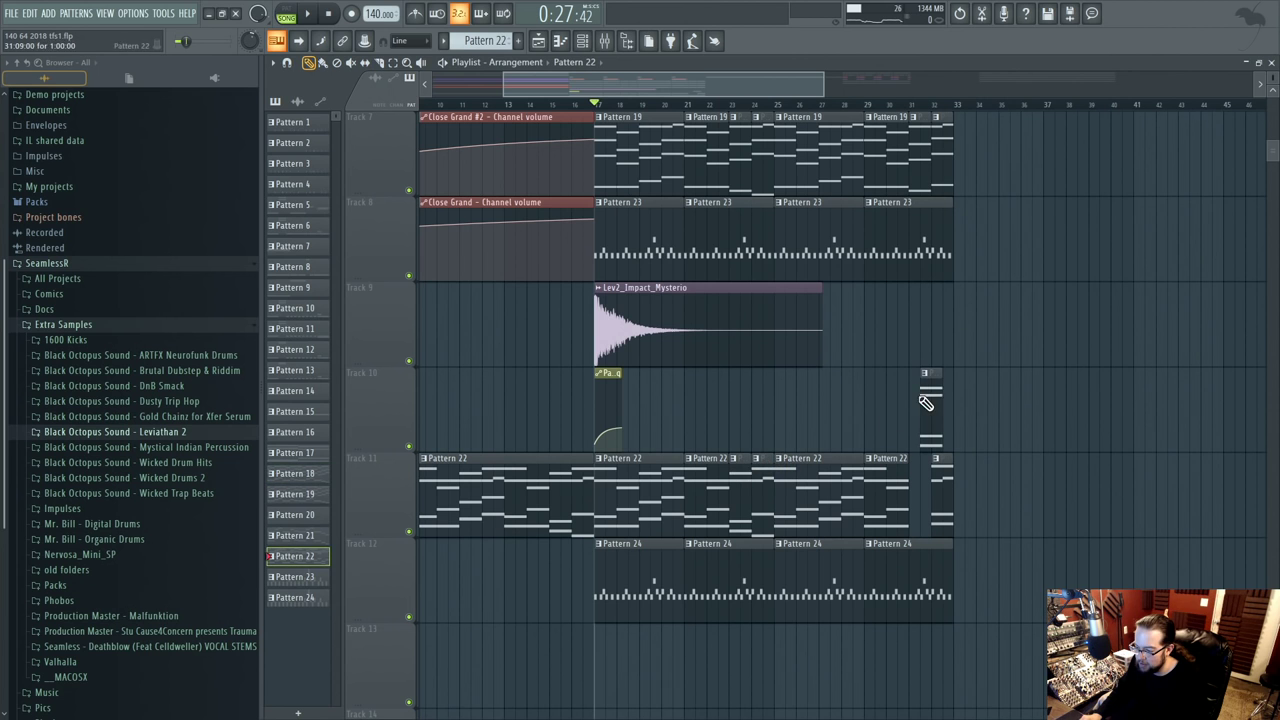
{"action": "left_click", "coordinate": [857, 105]}
{"action": "key", "text": "space"}
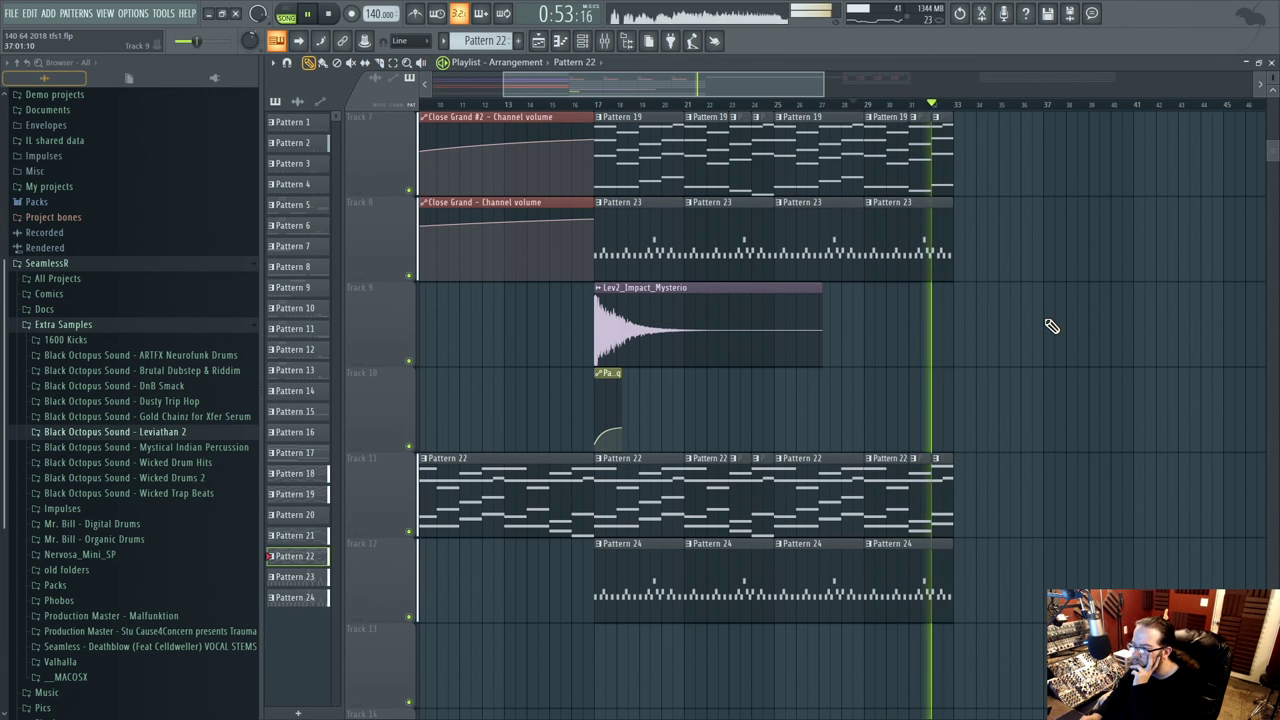
{"action": "key", "text": "space"}
- Swap the sliced four-bar Pattern 22 groups at bars 21 and 29 on Track 11, using Track 10 as temporary space
{"action": "scroll", "coordinate": [1063, 343], "scroll_direction": "up", "scroll_amount": 2}
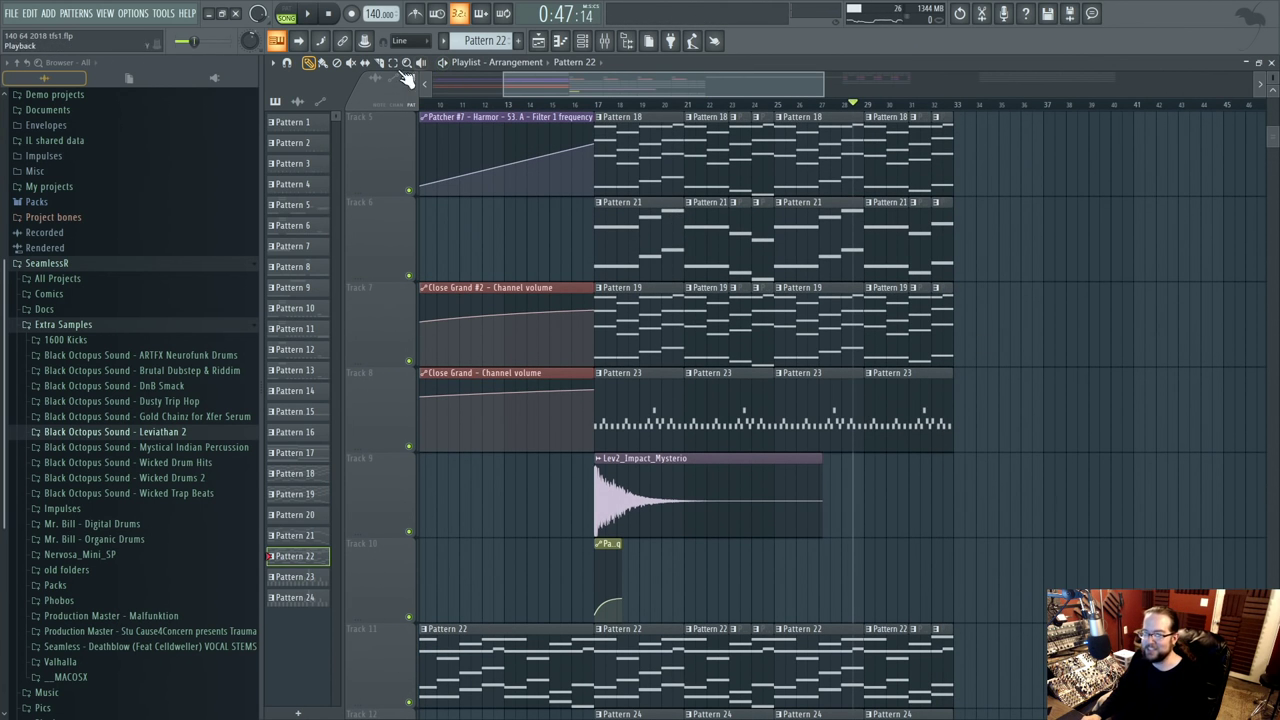
{"action": "scroll", "coordinate": [915, 484], "scroll_direction": "down", "scroll_amount": 2}
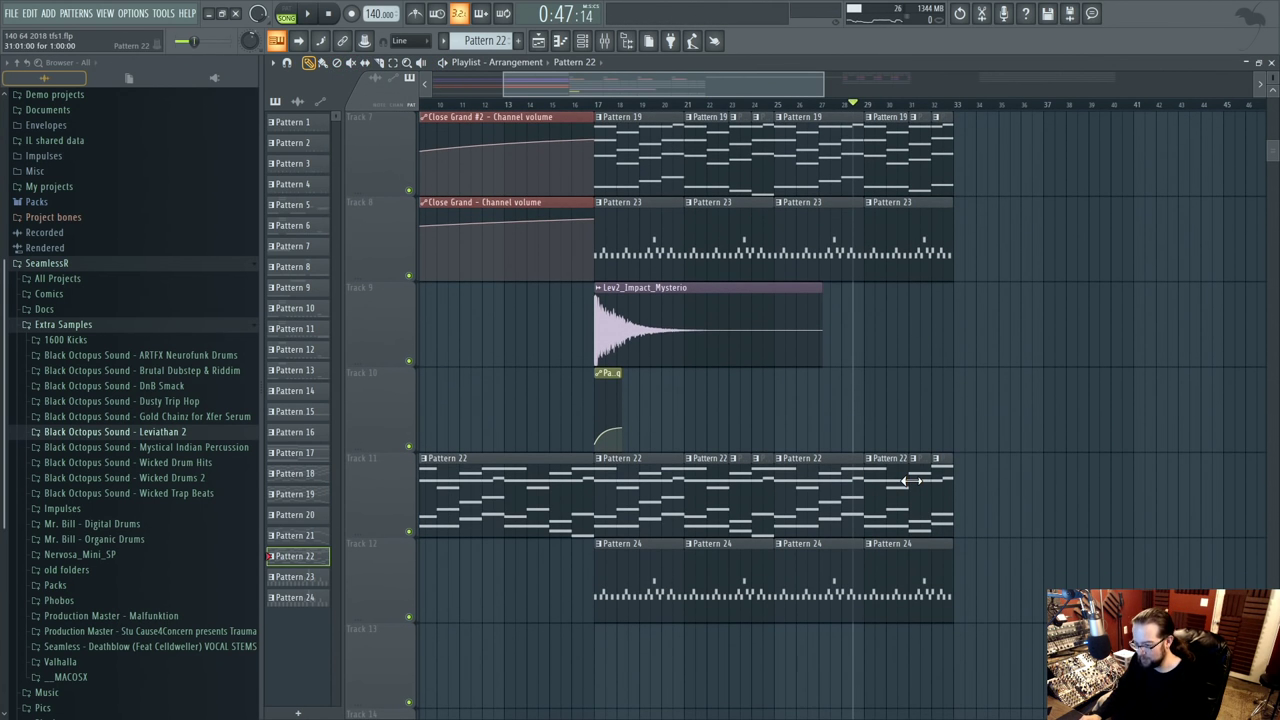
{"action": "scroll", "coordinate": [912, 482], "scroll_direction": "up", "scroll_amount": 1}
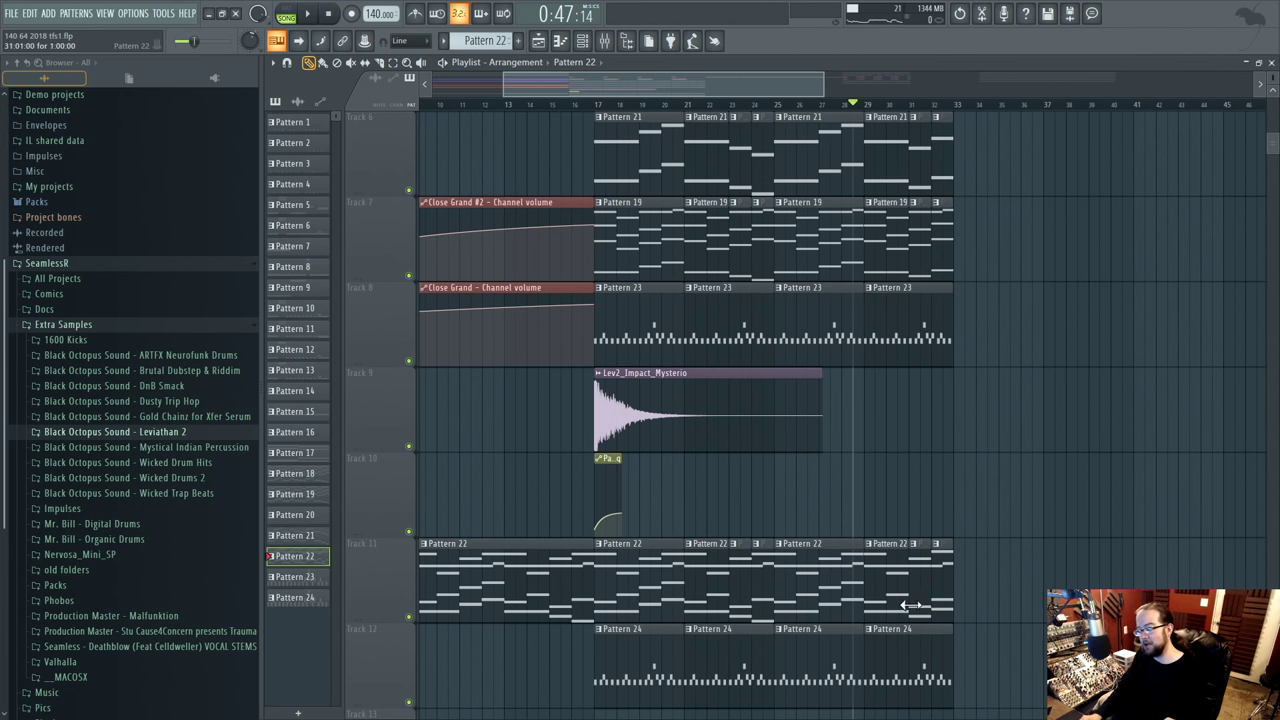
{"action": "left_click_drag", "start_coordinate": [983, 575], "coordinate": [724, 483]}
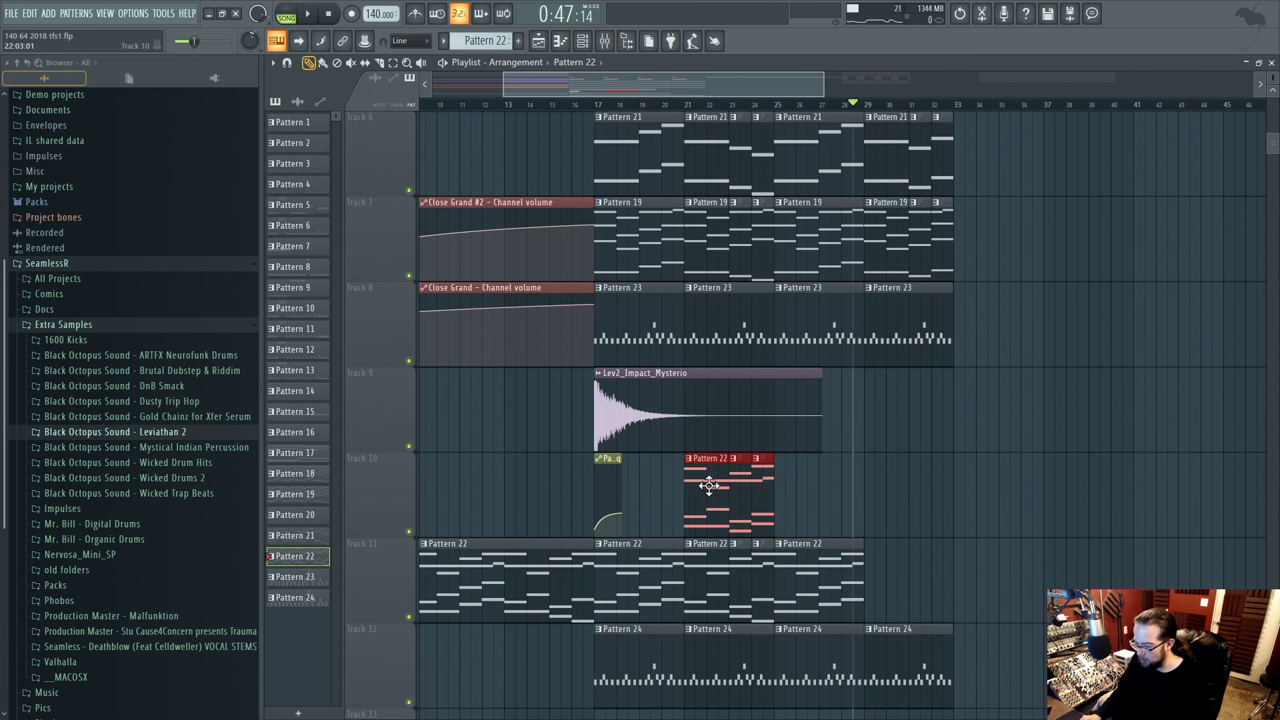
{"action": "left_click_drag", "start_coordinate": [717, 569], "coordinate": [881, 568]}
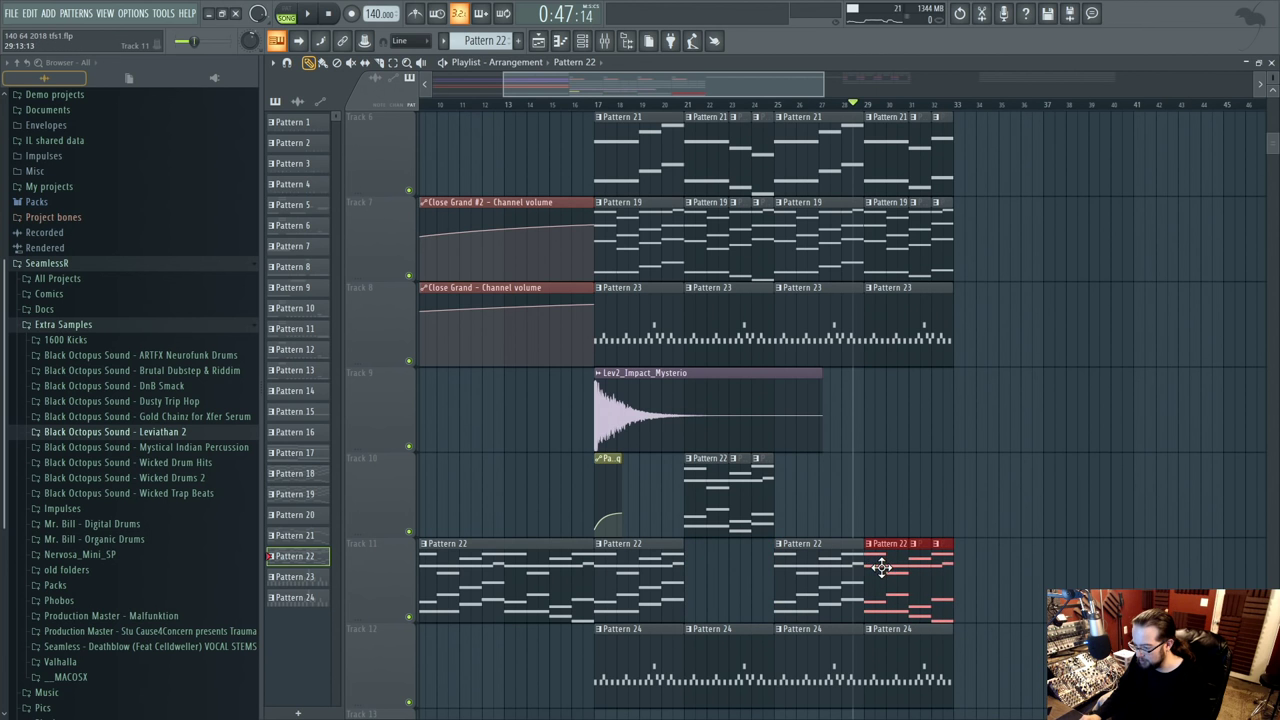
{"action": "left_click_drag", "start_coordinate": [699, 485], "coordinate": [703, 570]}
- Swap the sliced four-bar groups of Patterns 18, 21 and 19 at bars 21 and 29 on Tracks 5 to 7
{"action": "scroll", "coordinate": [797, 519], "scroll_direction": "up", "scroll_amount": 2}
{"action": "left_click_drag", "start_coordinate": [698, 240], "coordinate": [750, 393]}
{"action": "left_click_drag", "start_coordinate": [698, 222], "coordinate": [1058, 222]}
{"action": "left_click_drag", "start_coordinate": [868, 204], "coordinate": [1022, 394]}
{"action": "left_click_drag", "start_coordinate": [874, 246], "coordinate": [703, 228]}
{"action": "left_click_drag", "start_coordinate": [1031, 217], "coordinate": [902, 390]}
{"action": "left_click_drag", "start_coordinate": [944, 262], "coordinate": [896, 397]}
{"action": "left_click", "coordinate": [1076, 438]}
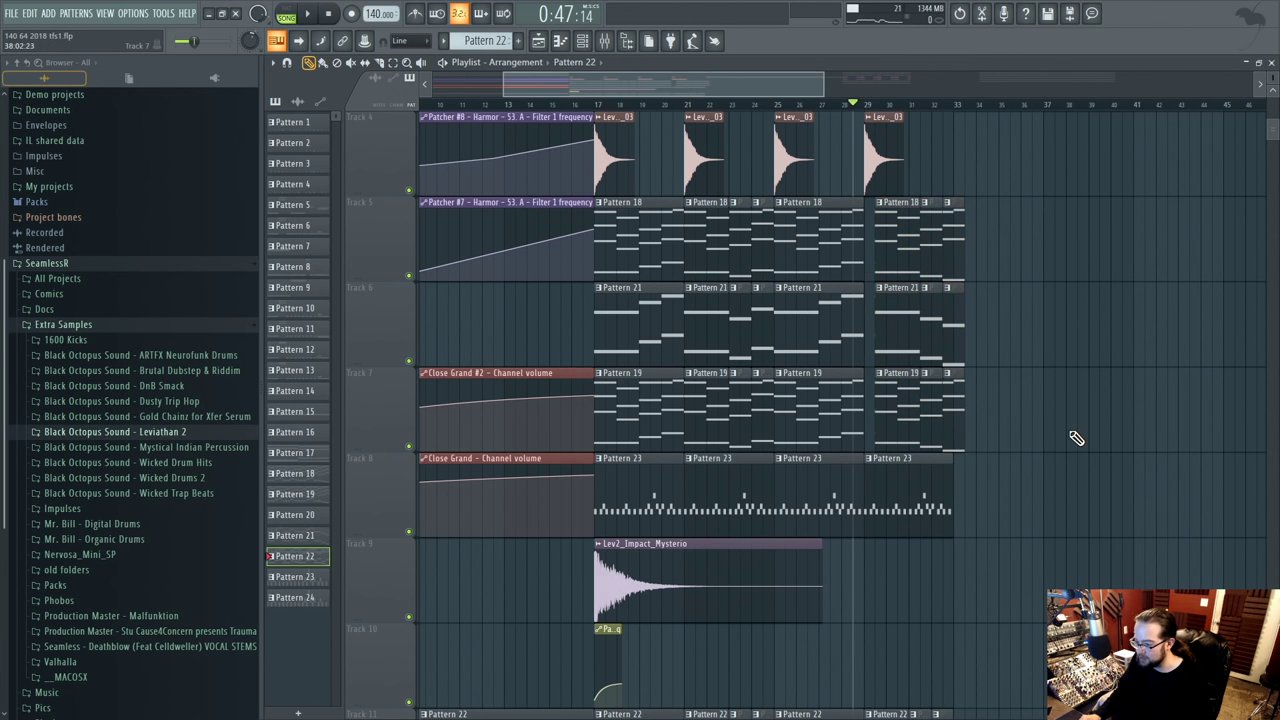
{"action": "left_click_drag", "start_coordinate": [889, 240], "coordinate": [881, 389]}
{"action": "left_click", "coordinate": [1051, 449]}
- Move the Pattern 22 track up to Track 8, and the Close Grand #2 and Close Grand volume automation clips to Tracks 11 and 12
{"action": "scroll", "coordinate": [700, 440], "scroll_direction": "down", "scroll_amount": 4}
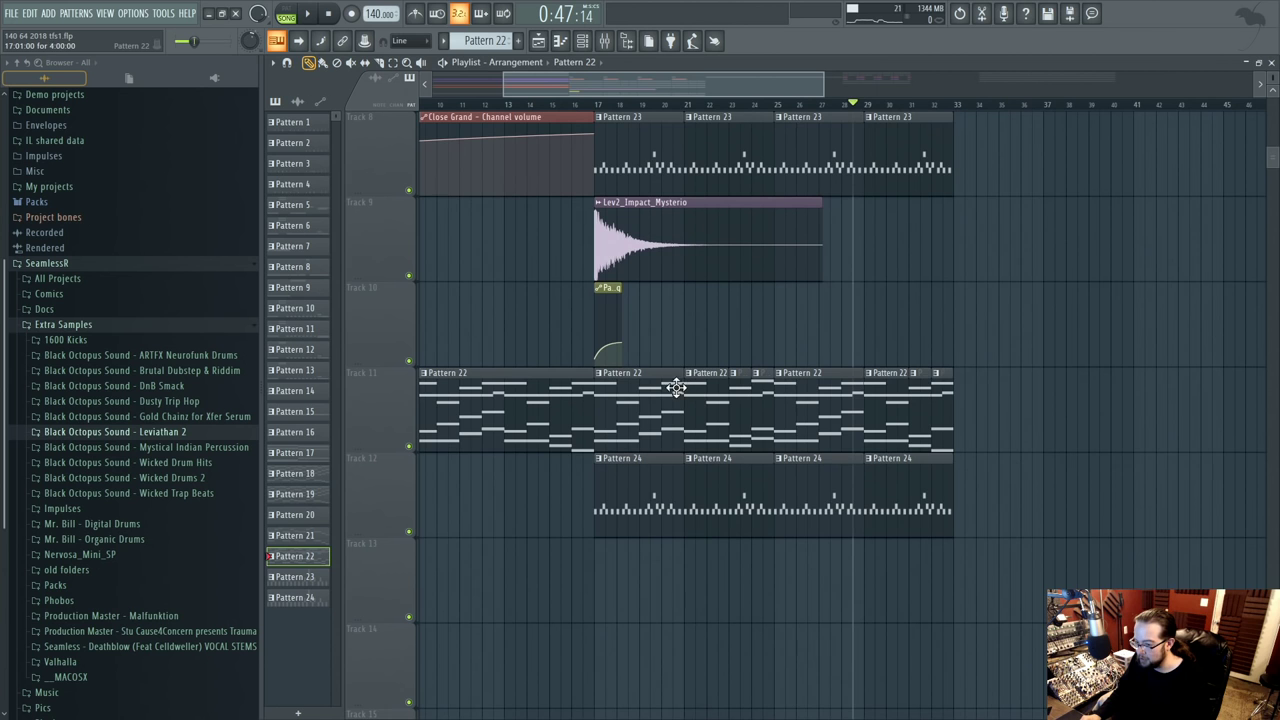
{"action": "scroll", "coordinate": [669, 436], "scroll_direction": "up", "scroll_amount": 2}
{"action": "scroll", "coordinate": [669, 436], "scroll_direction": "down", "scroll_amount": 3}
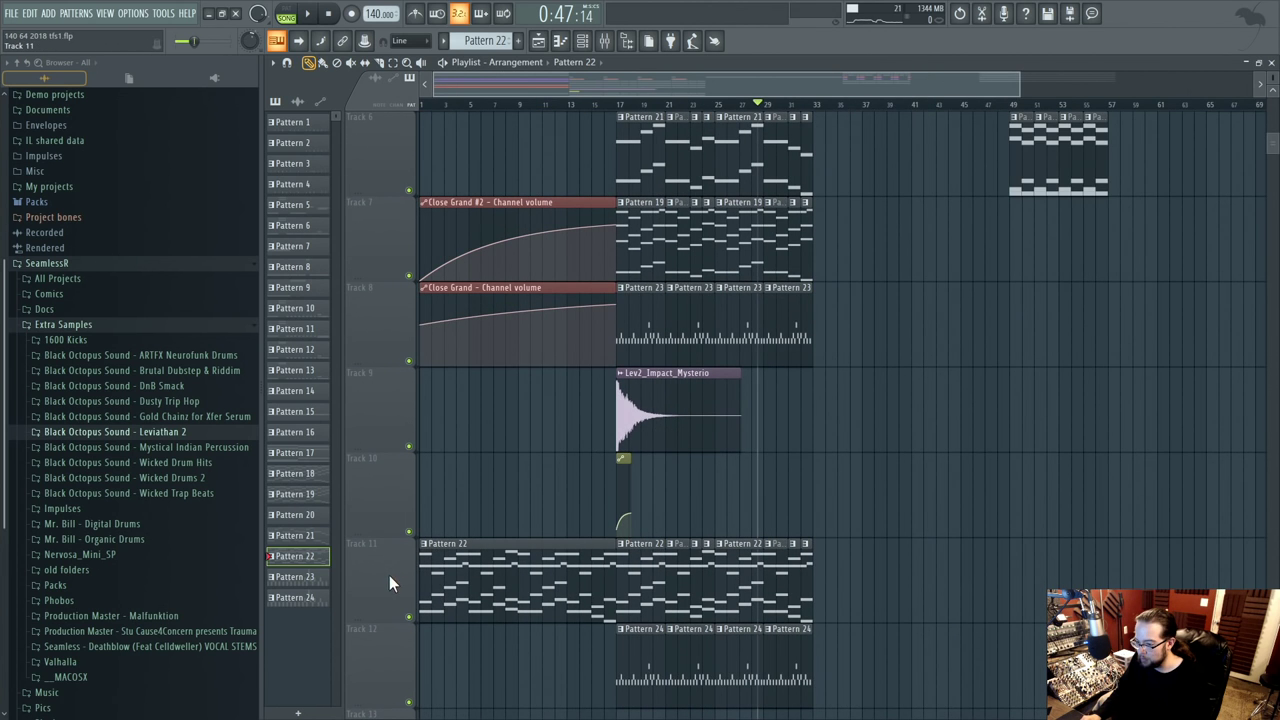
{"action": "left_click_drag", "start_coordinate": [389, 575], "coordinate": [389, 324]}
{"action": "left_click_drag", "start_coordinate": [548, 376], "coordinate": [546, 689]}
{"action": "left_click_drag", "start_coordinate": [522, 261], "coordinate": [914, 491]}
{"action": "right_click", "coordinate": [990, 475]}
{"action": "left_click_drag", "start_coordinate": [557, 203], "coordinate": [491, 580]}
{"action": "scroll", "coordinate": [760, 500], "scroll_direction": "down", "scroll_amount": 1}
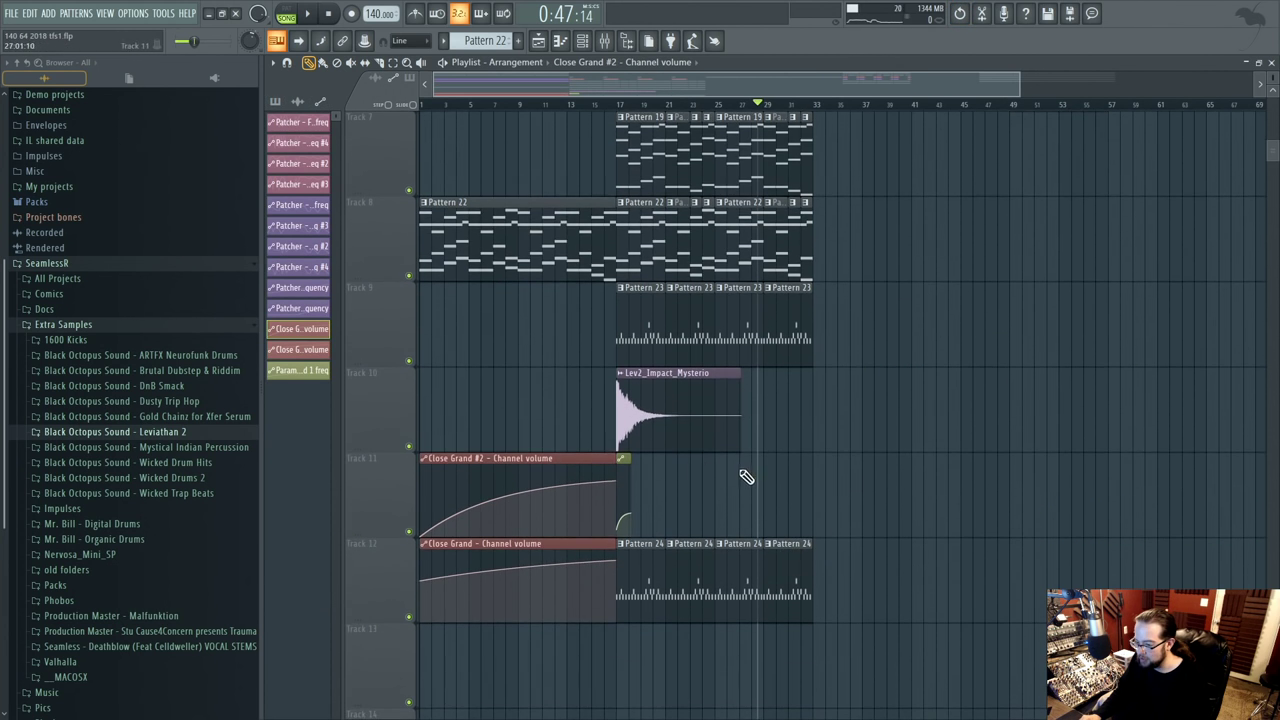
- Move the Lev2_Impact_Mysterio clip to Track 13 and the Pattern 24 clips to Track 10
{"action": "left_click_drag", "start_coordinate": [651, 391], "coordinate": [651, 647]}
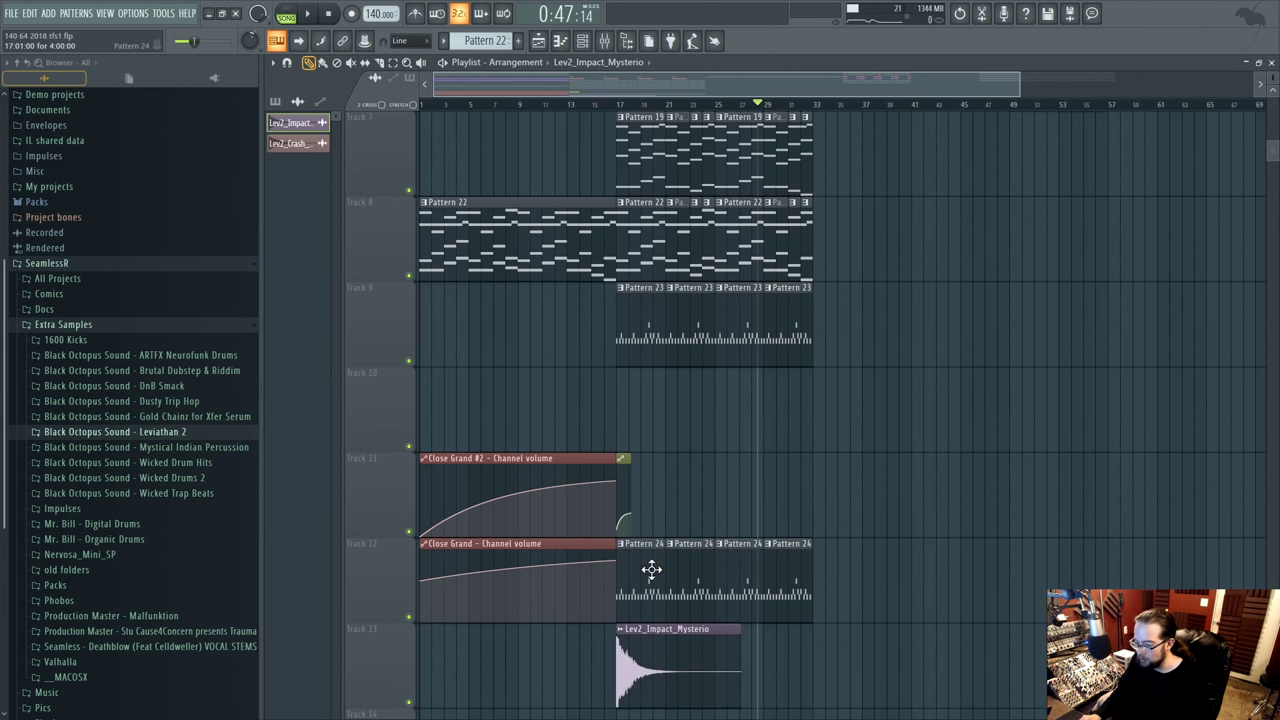
{"action": "left_click_drag", "start_coordinate": [651, 569], "coordinate": [643, 386]}
{"action": "scroll", "coordinate": [768, 427], "scroll_direction": "up", "scroll_amount": 5}
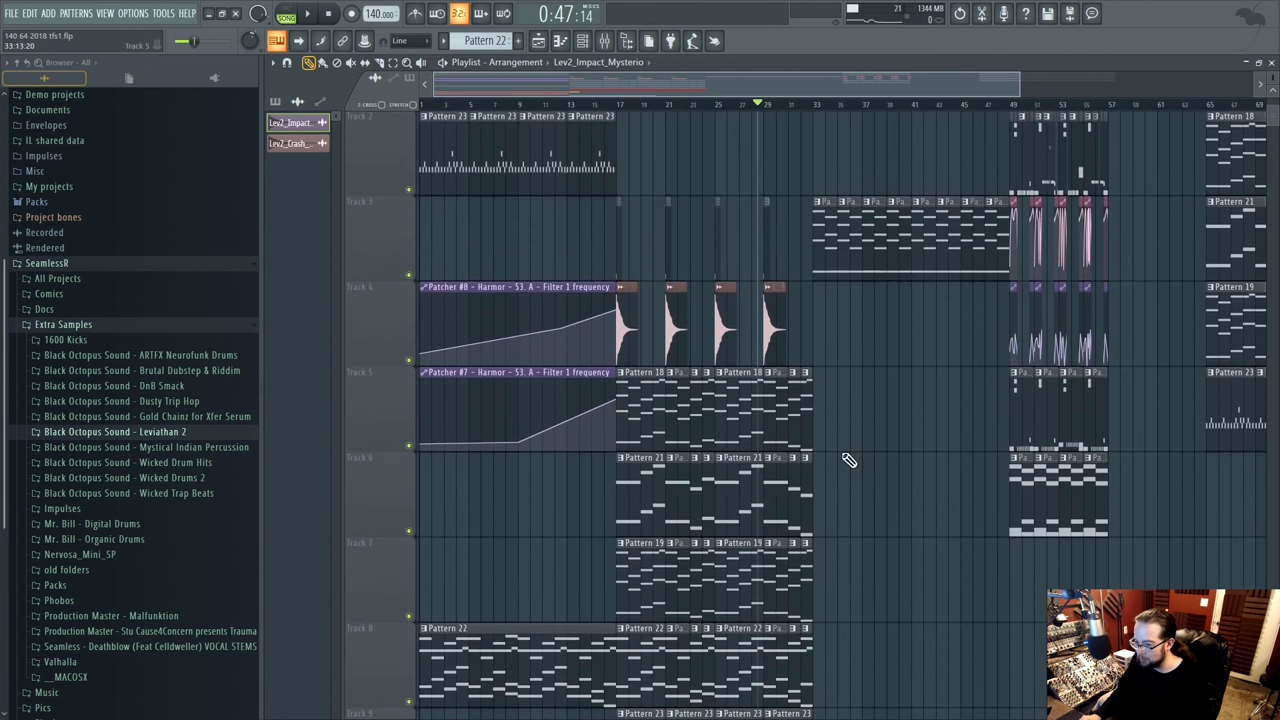
{"action": "scroll", "coordinate": [866, 465], "scroll_direction": "down", "scroll_amount": 2}
- Play from bar 12 through the section at bar 17 to hear the rearranged chords, and stop playback
{"action": "key", "text": "space"}
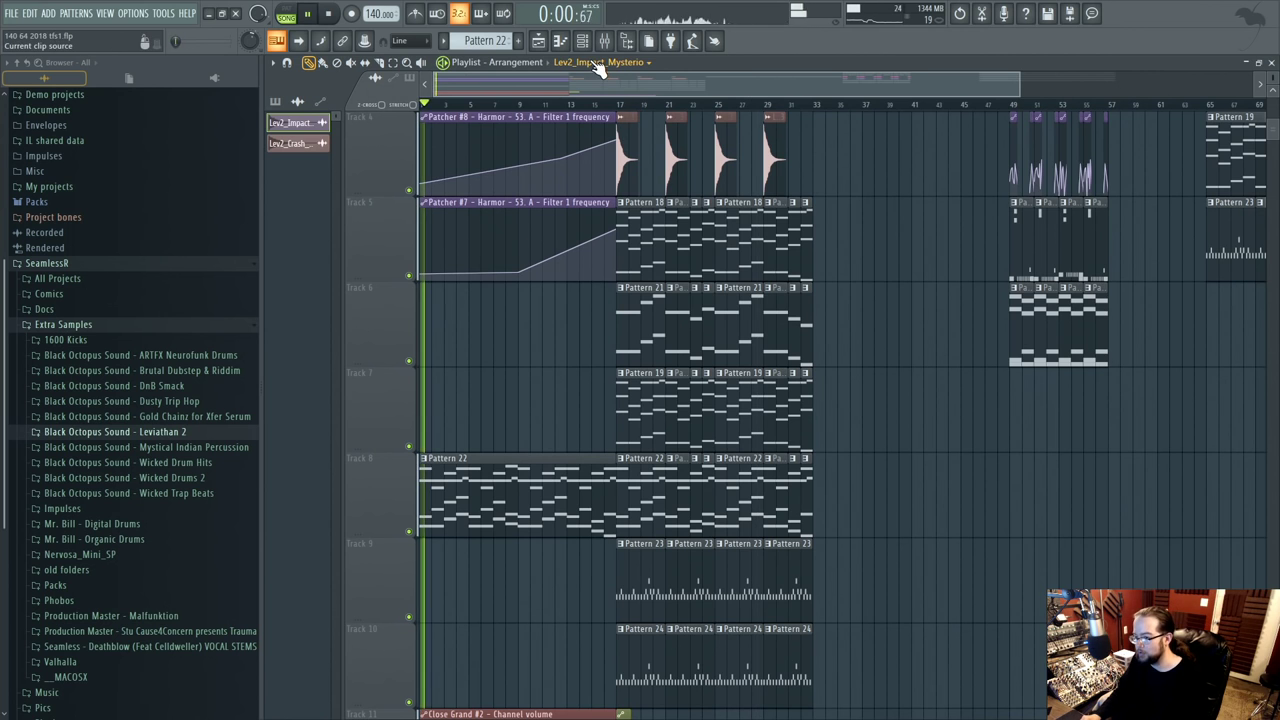
{"action": "mouse_move", "coordinate": [519, 112]}
{"action": "left_mouse_down"}
{"action": "mouse_move", "coordinate": [470, 117]}
{"action": "mouse_move", "coordinate": [614, 136]}
{"action": "mouse_move", "coordinate": [563, 109]}
{"action": "left_mouse_up"}
{"action": "key", "text": "space"}
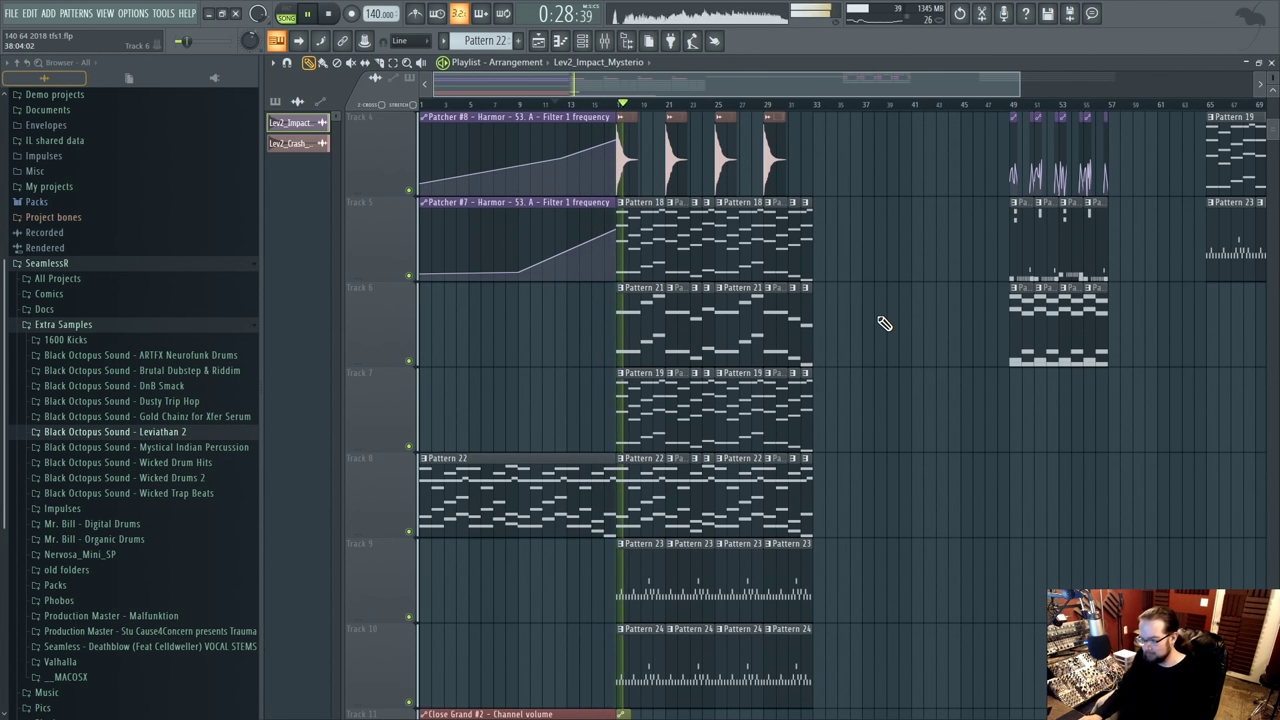
{"action": "scroll", "coordinate": [843, 297], "scroll_direction": "down", "scroll_amount": 1}
{"action": "scroll", "coordinate": [846, 309], "scroll_direction": "up", "scroll_amount": 1}
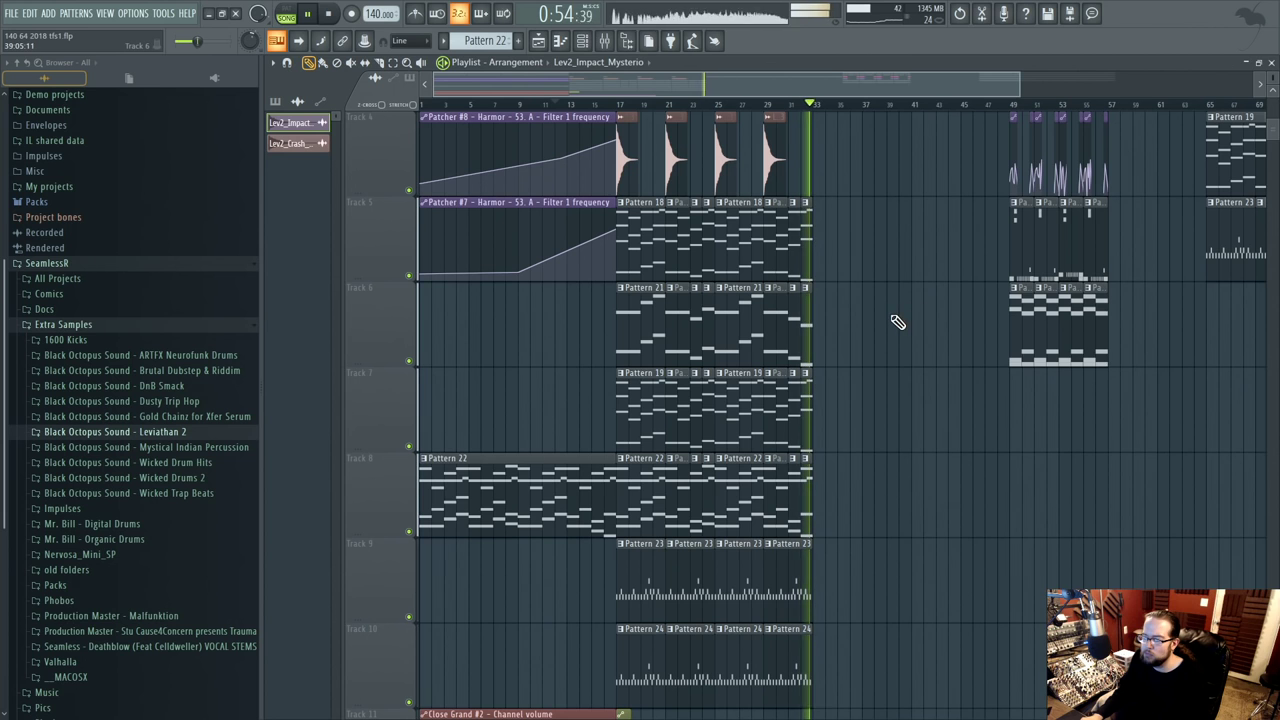
{"action": "key", "text": "space"}
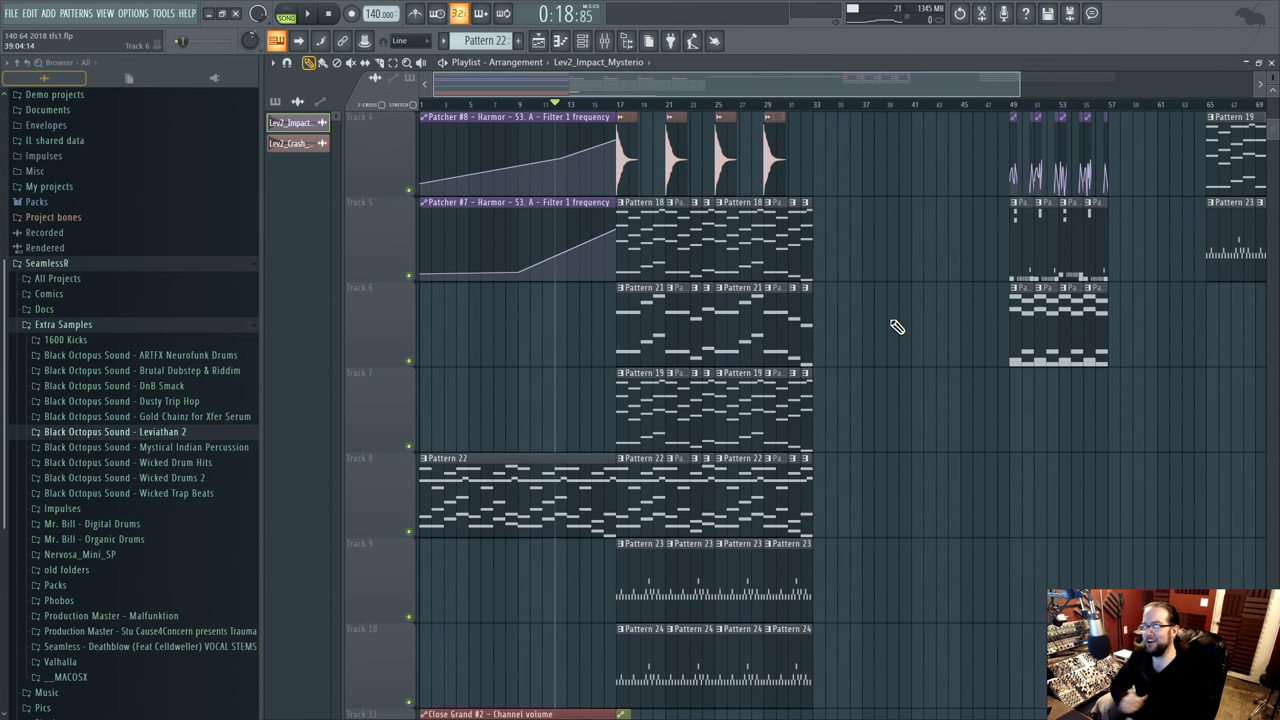
- Move the Lev2_Impact_Mysterio clip up one track to Track 12
{"action": "scroll", "coordinate": [897, 327], "scroll_direction": "up", "scroll_amount": 3}
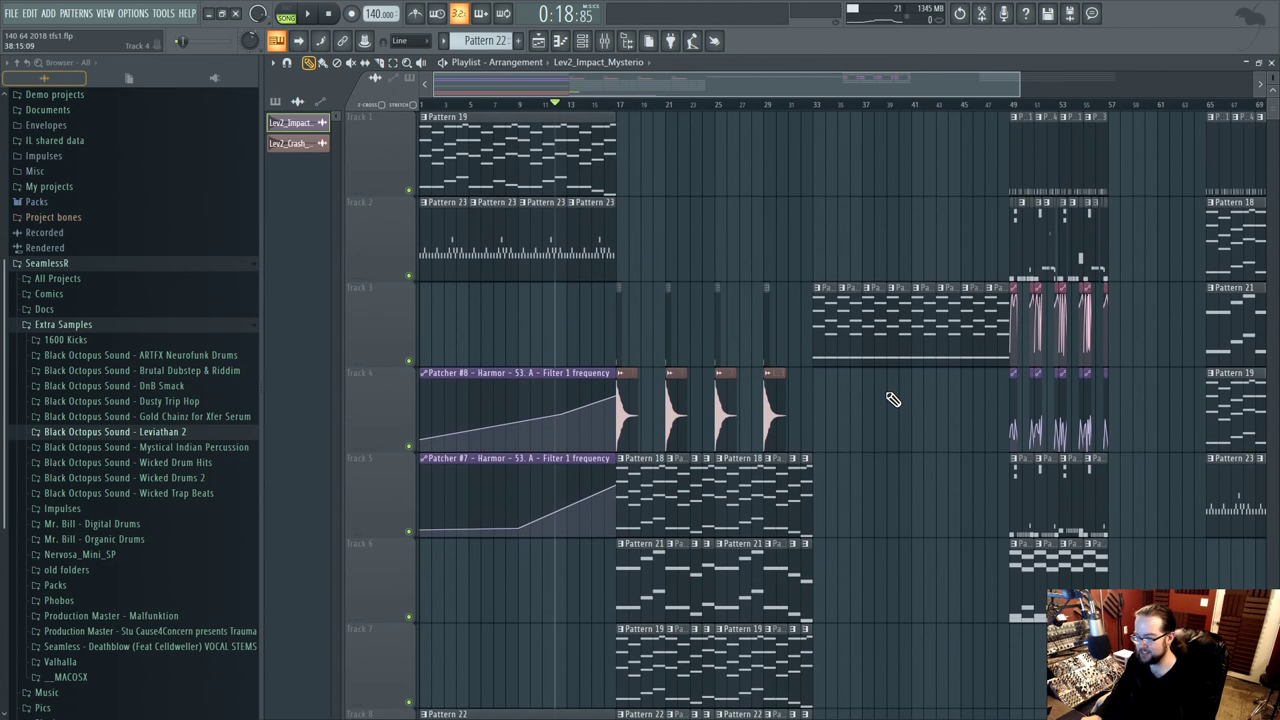
{"action": "scroll", "coordinate": [893, 399], "scroll_direction": "down", "scroll_amount": 8}
{"action": "left_click_drag", "start_coordinate": [655, 500], "coordinate": [649, 397]}
{"action": "scroll", "coordinate": [652, 400], "scroll_direction": "up", "scroll_amount": 8}
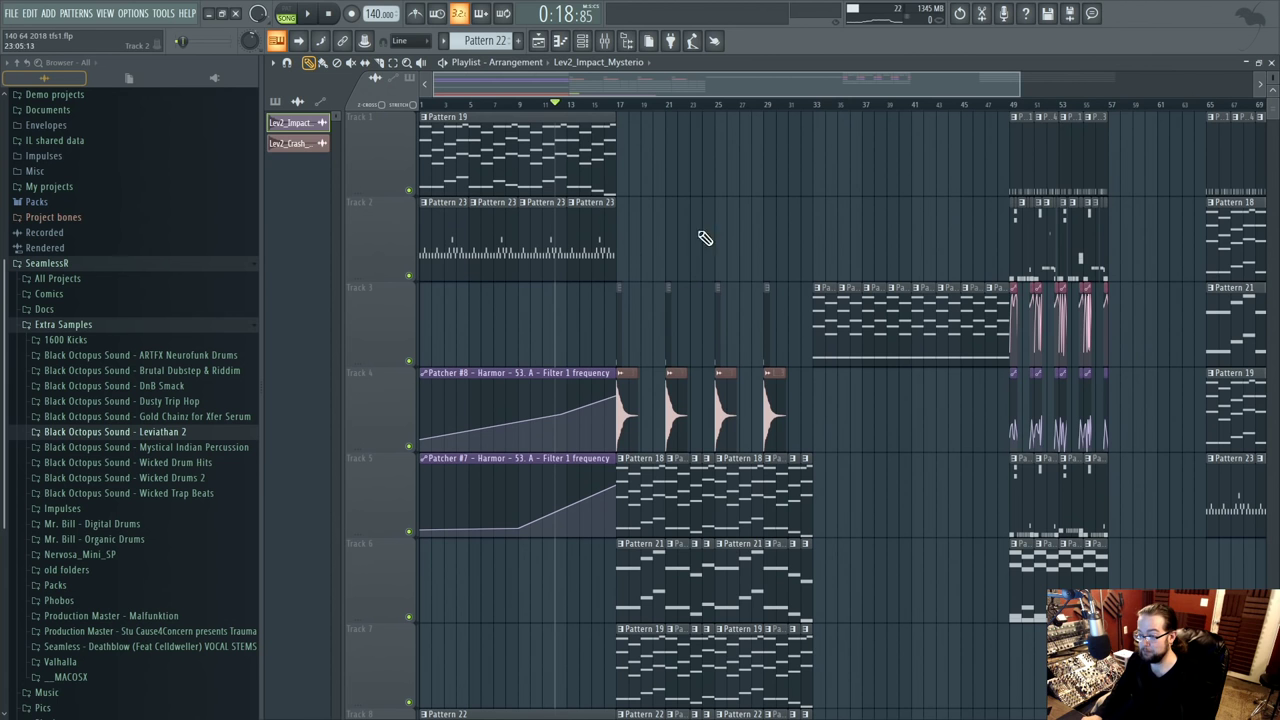
- Review the layout of the layered pattern, crash and automation clips between bars 17 and 33 on Tracks 1 to 12
{"action": "scroll", "coordinate": [657, 206], "scroll_direction": "right", "scroll_amount": 4}
{"action": "scroll", "coordinate": [720, 211], "scroll_direction": "left", "scroll_amount": 4}
{"action": "left_click", "coordinate": [672, 105]}
{"action": "left_click", "coordinate": [726, 105]}
{"action": "scroll", "coordinate": [731, 217], "scroll_direction": "down", "scroll_amount": 5}
{"action": "scroll", "coordinate": [731, 217], "scroll_direction": "down", "scroll_amount": 1}
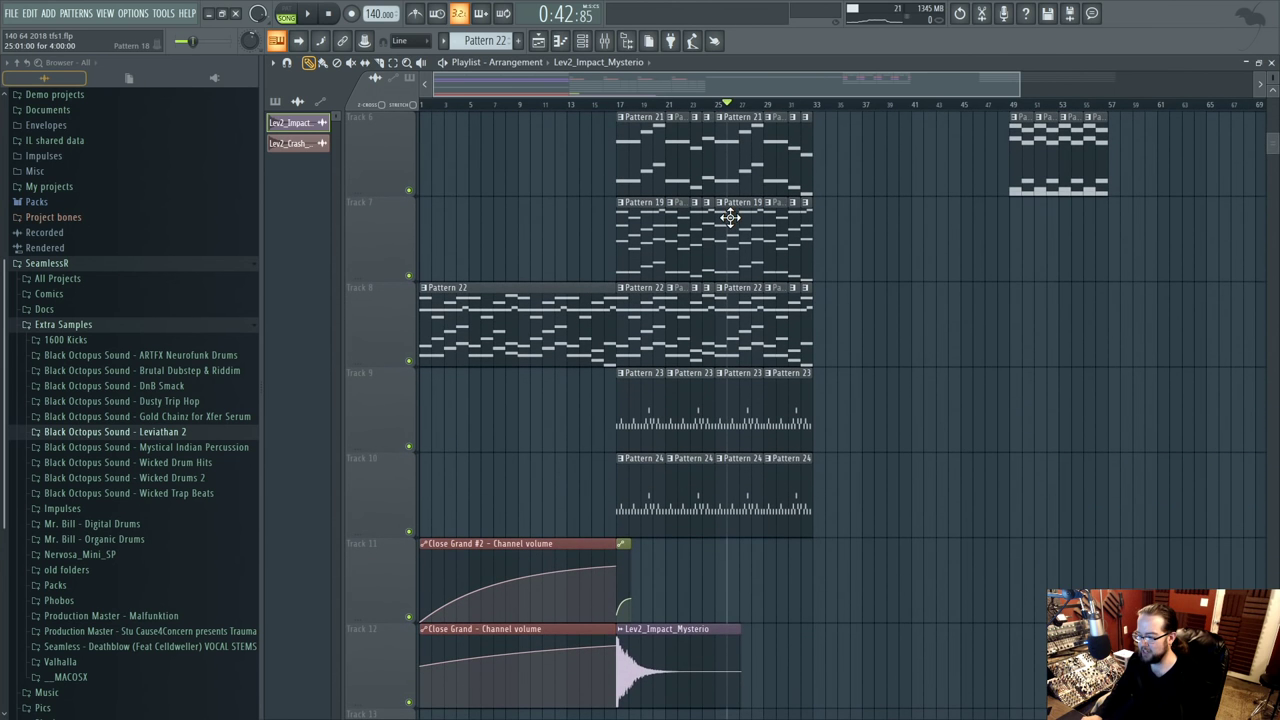
{"action": "scroll", "coordinate": [716, 463], "scroll_direction": "up", "scroll_amount": 5}
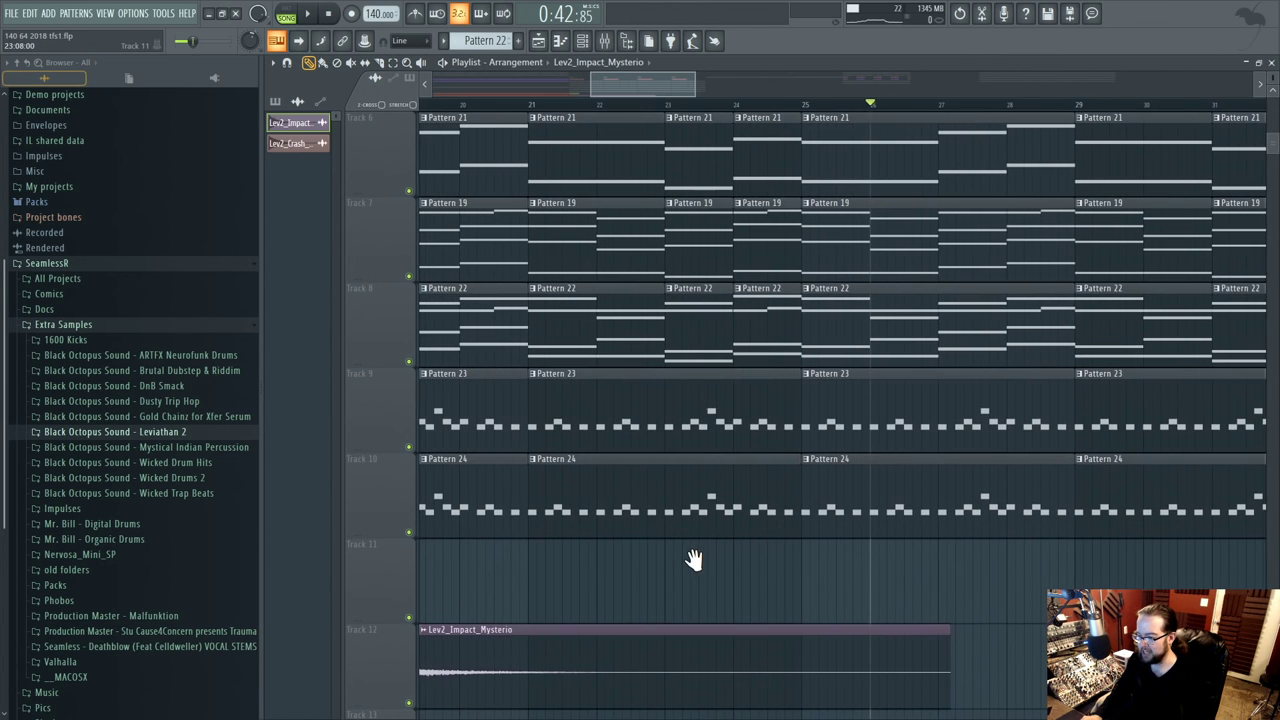
{"action": "scroll", "coordinate": [703, 570], "scroll_direction": "down", "scroll_amount": 1}
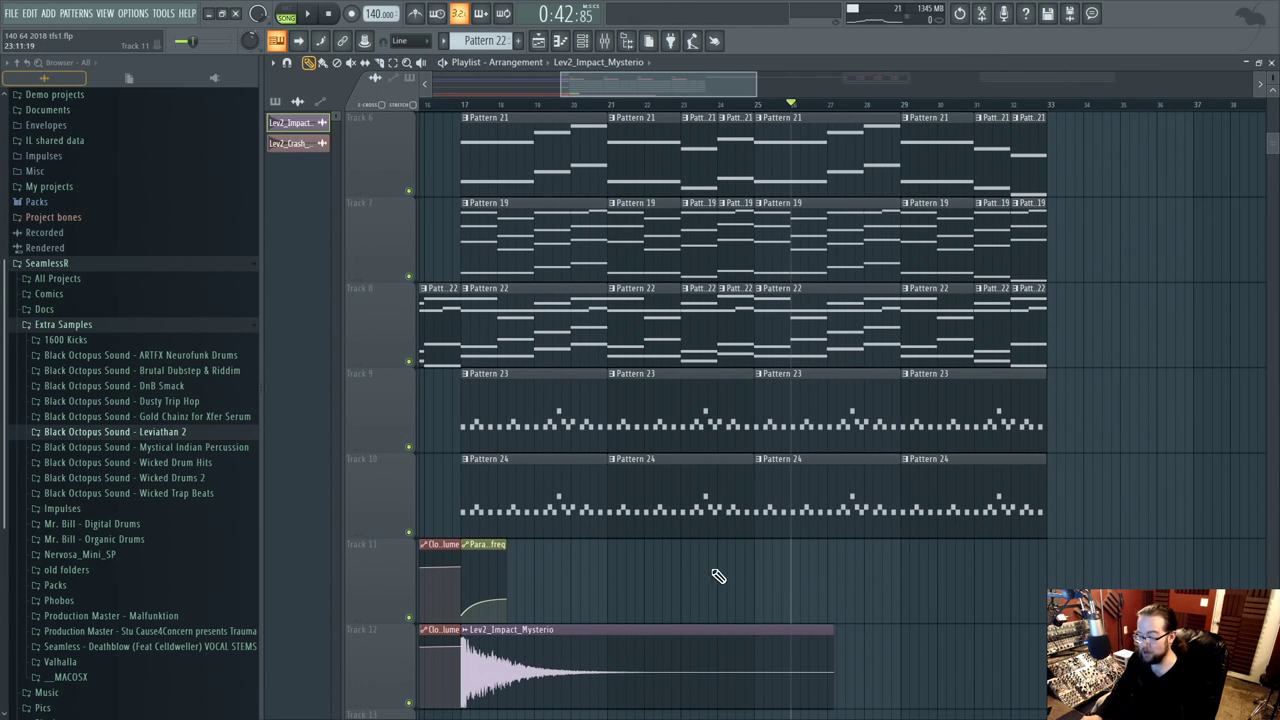
{"action": "left_click_drag", "start_coordinate": [744, 573], "coordinate": [790, 585]}
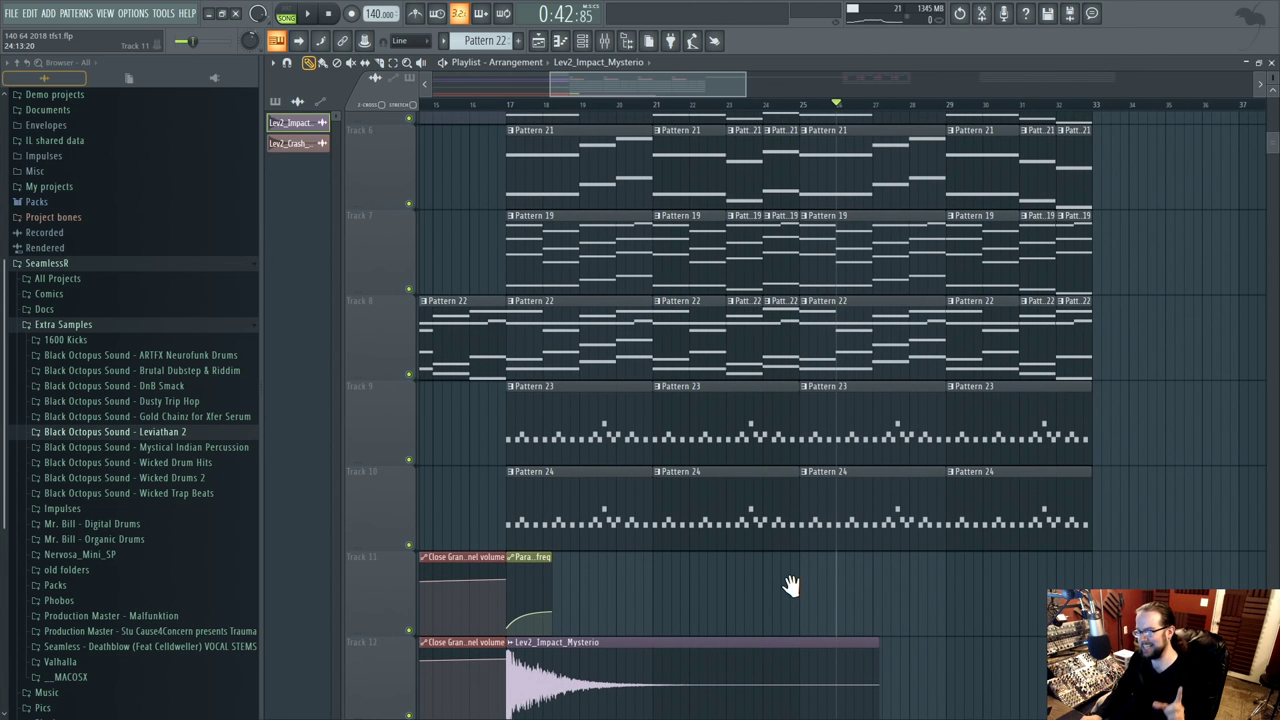
{"action": "scroll", "coordinate": [790, 588], "scroll_direction": "up", "scroll_amount": 5}
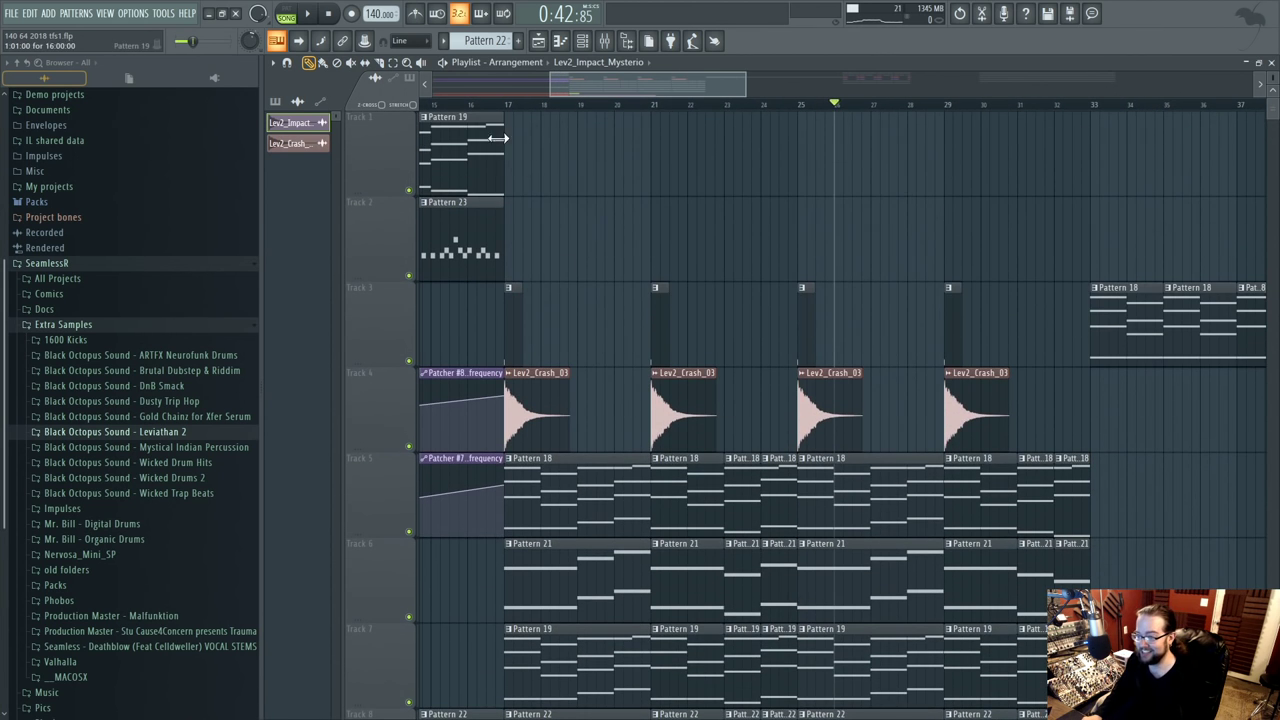
- Play the section from bar 17 to check the chords and crashes, and stop playback
{"action": "key", "text": "space"}
{"action": "key", "text": "space"}
{"action": "key", "text": "space"}
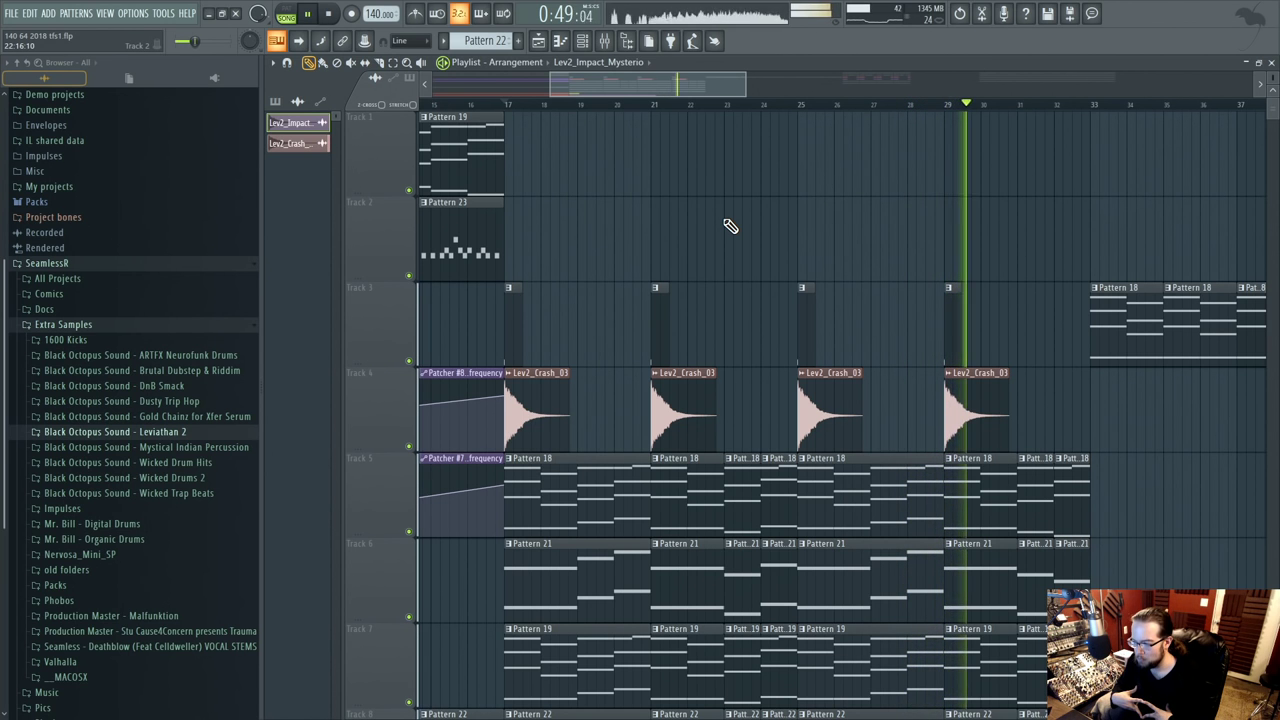
{"action": "key", "text": "space"}
{"action": "scroll", "coordinate": [718, 221], "scroll_direction": "down", "scroll_amount": 5}
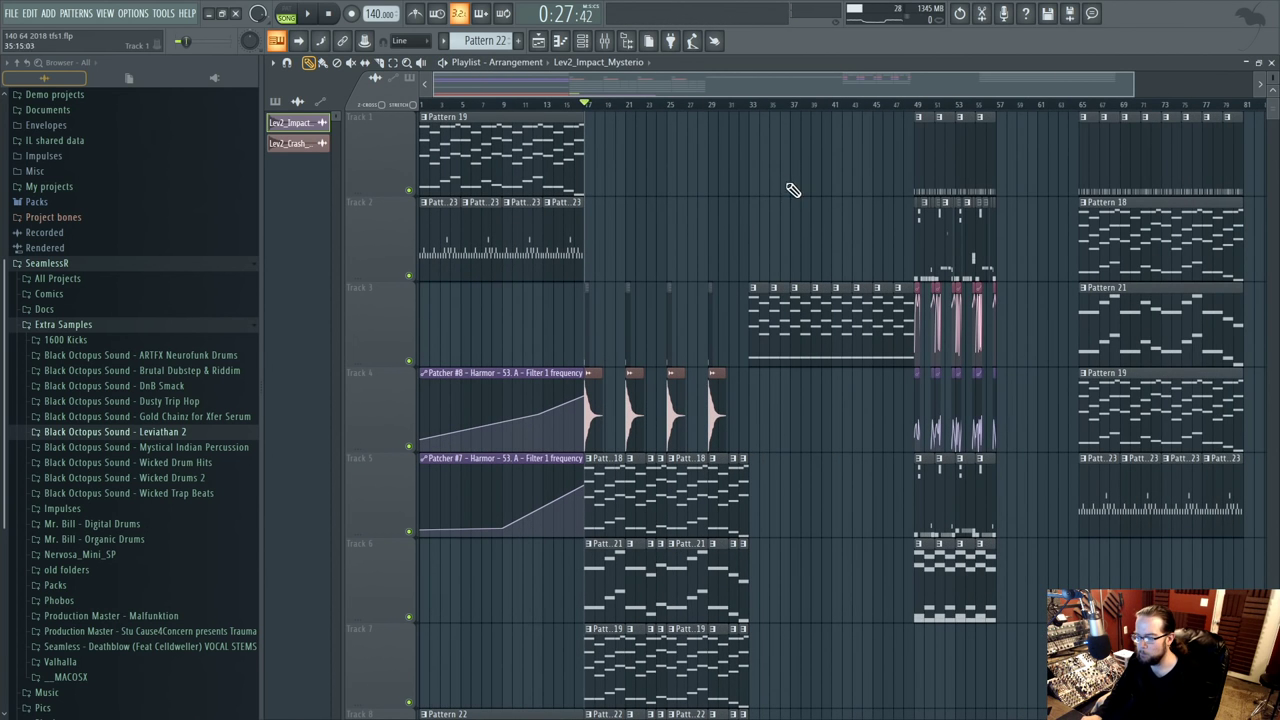
- Play the arrangement from bar 33 and then from bar 49 to compare the older sections
{"action": "left_click", "coordinate": [750, 104]}
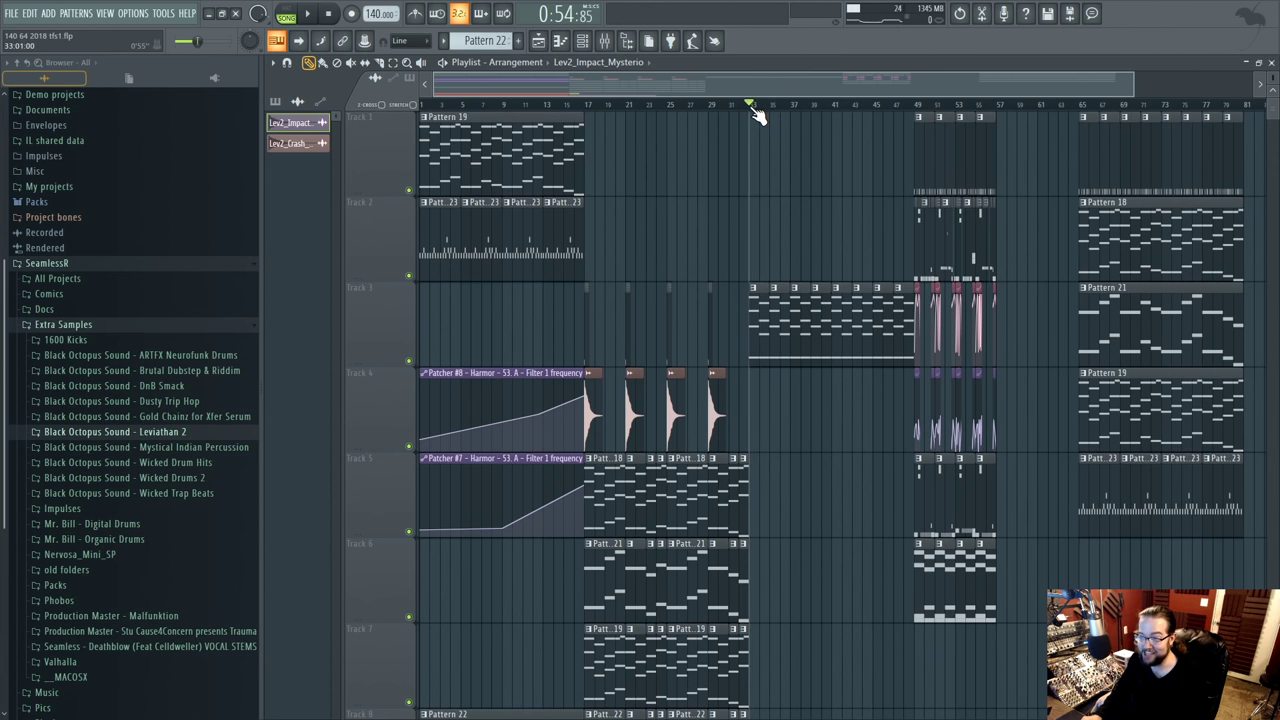
{"action": "left_click", "coordinate": [545, 104]}
{"action": "left_click", "coordinate": [760, 106]}
{"action": "key", "text": "space"}
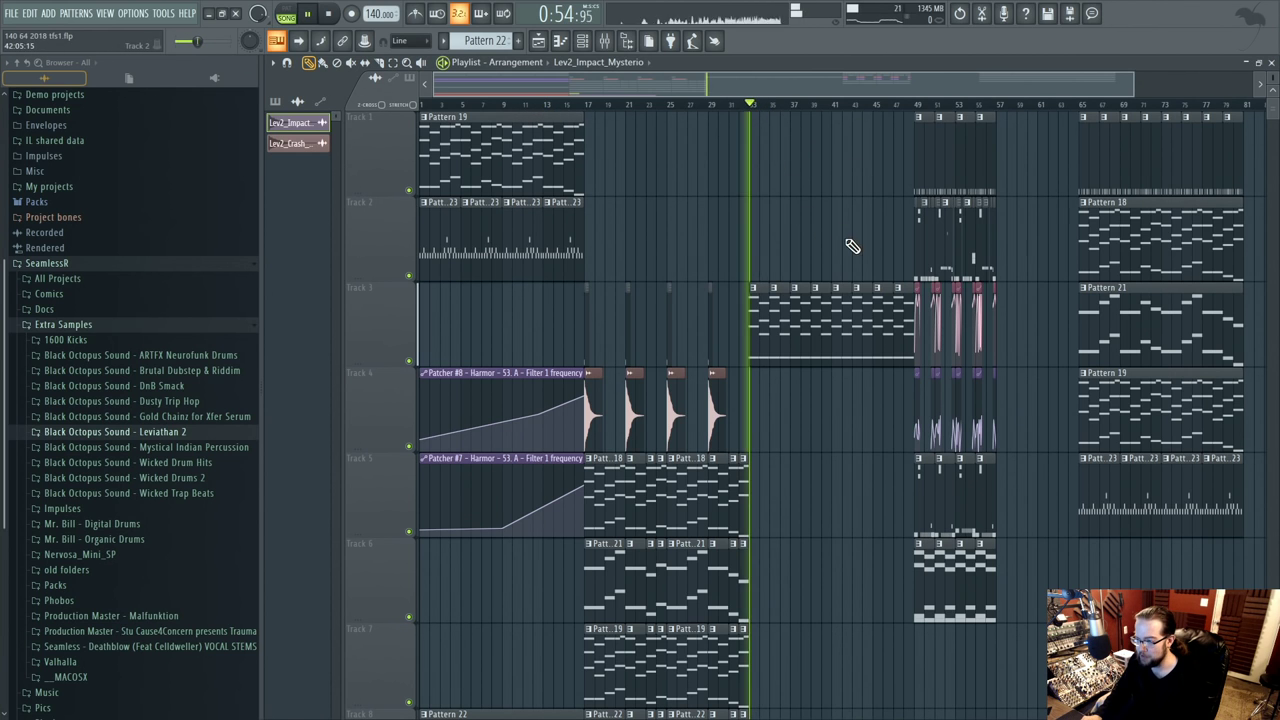
{"action": "left_click", "coordinate": [838, 106]}
{"action": "left_click", "coordinate": [913, 106]}
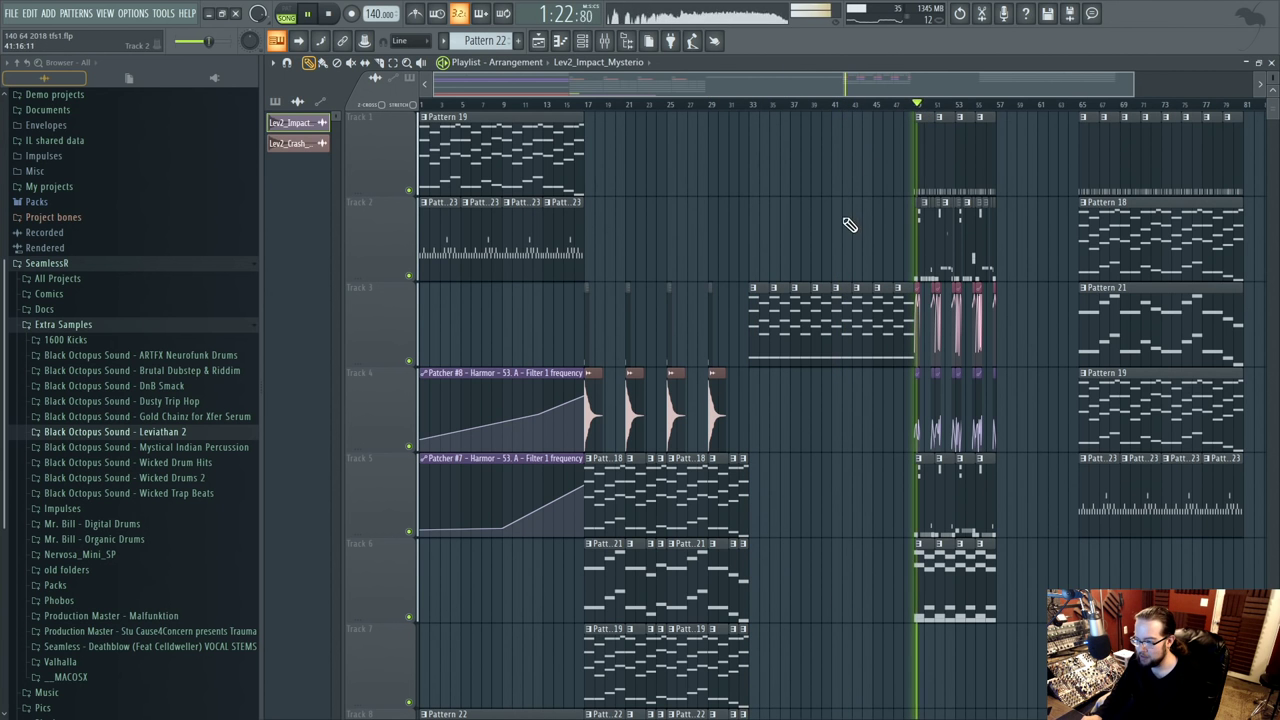
- Delete the row of pattern clips on Track 3 between bars 33 and 49, and stop playback
{"action": "left_click_drag", "start_coordinate": [911, 328], "coordinate": [786, 327]}
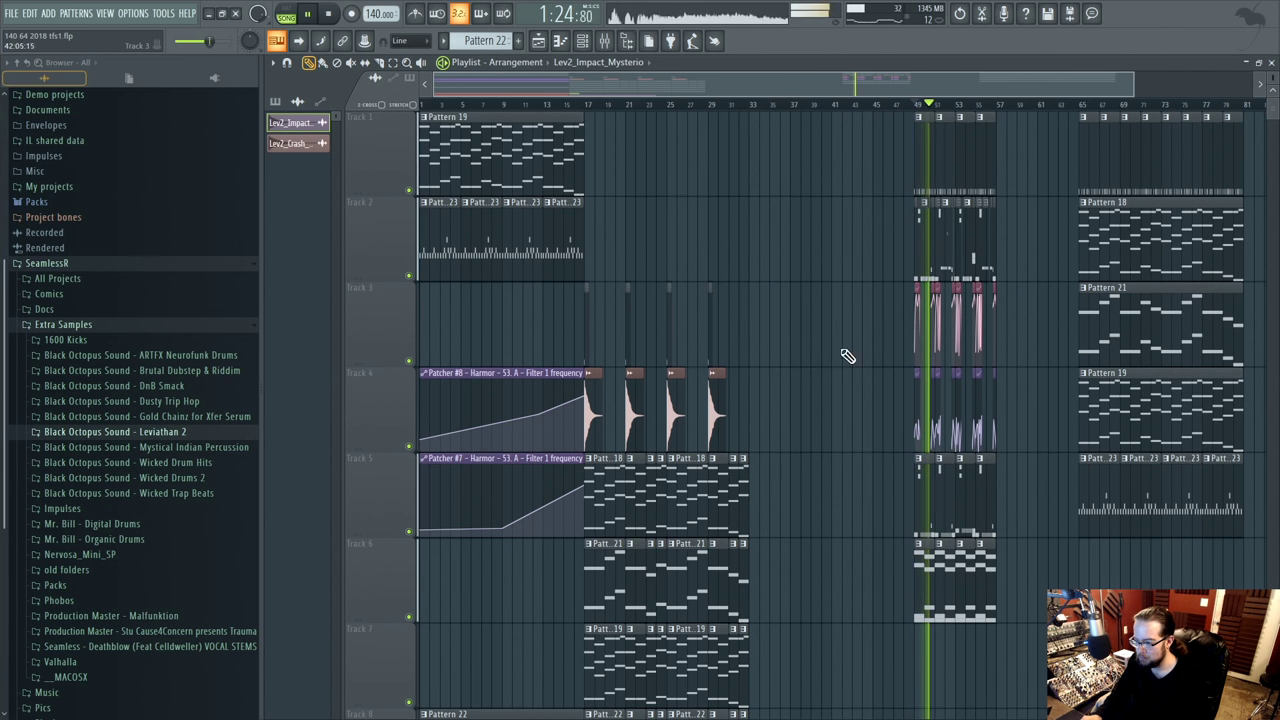
{"action": "scroll", "coordinate": [780, 345], "scroll_direction": "right", "scroll_amount": 2}
{"action": "scroll", "coordinate": [705, 290], "scroll_direction": "down", "scroll_amount": 2}
{"action": "key", "text": "space"}
{"action": "left_click", "coordinate": [598, 106]}
{"action": "scroll", "coordinate": [777, 246], "scroll_direction": "left", "scroll_amount": 2}
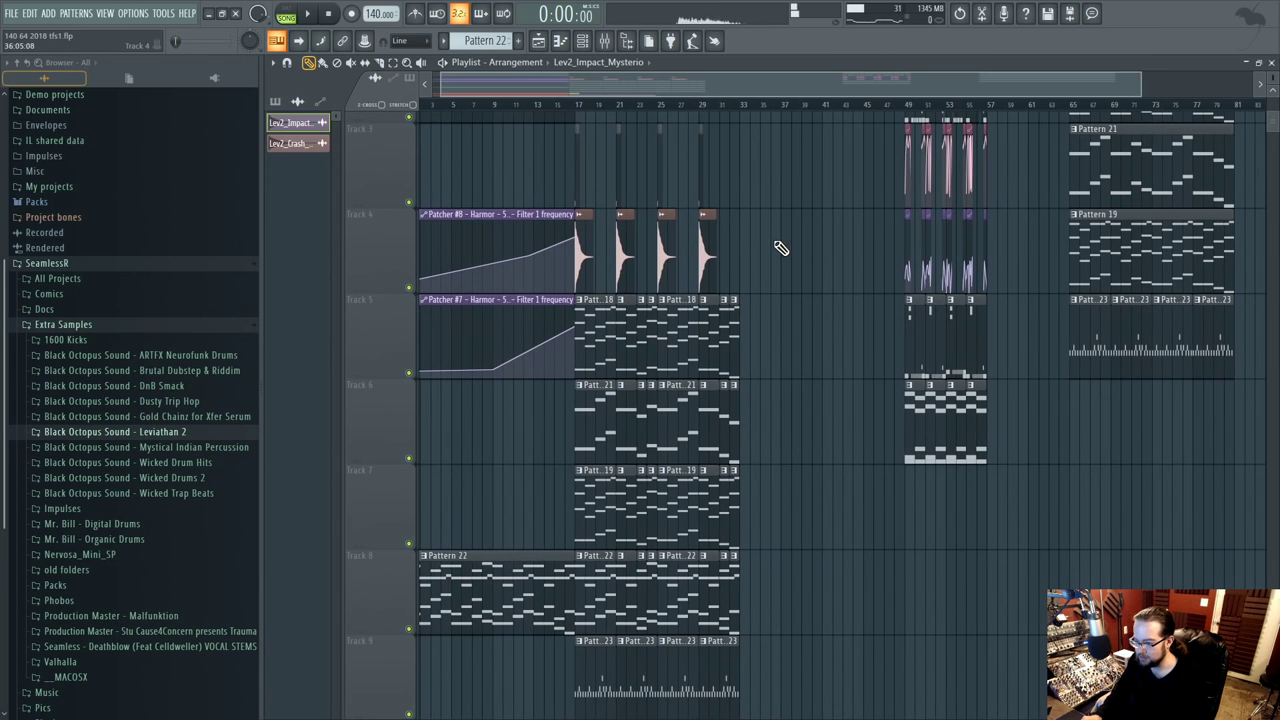
- Play the old section starting at bar 65
{"action": "scroll", "coordinate": [797, 342], "scroll_direction": "up", "scroll_amount": 2}
{"action": "left_click", "coordinate": [1085, 106]}
{"action": "key", "text": "space"}
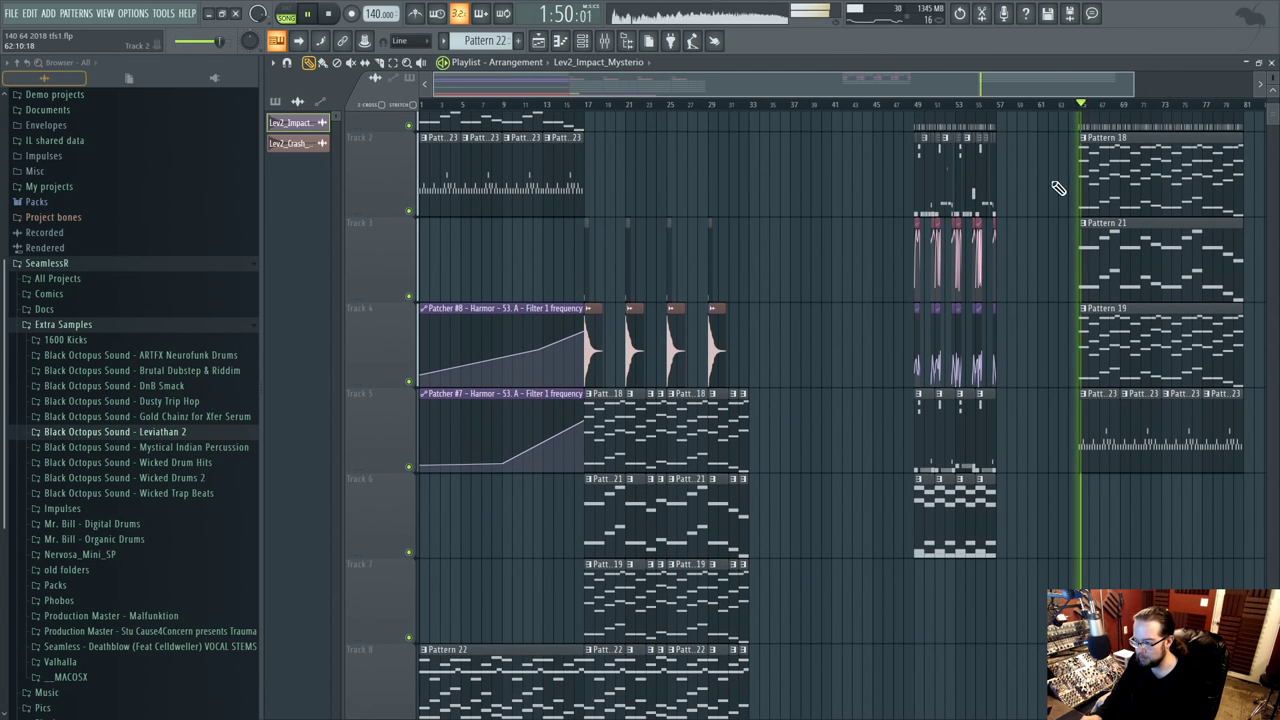
{"action": "scroll", "coordinate": [840, 430], "scroll_direction": "down", "scroll_amount": 3}
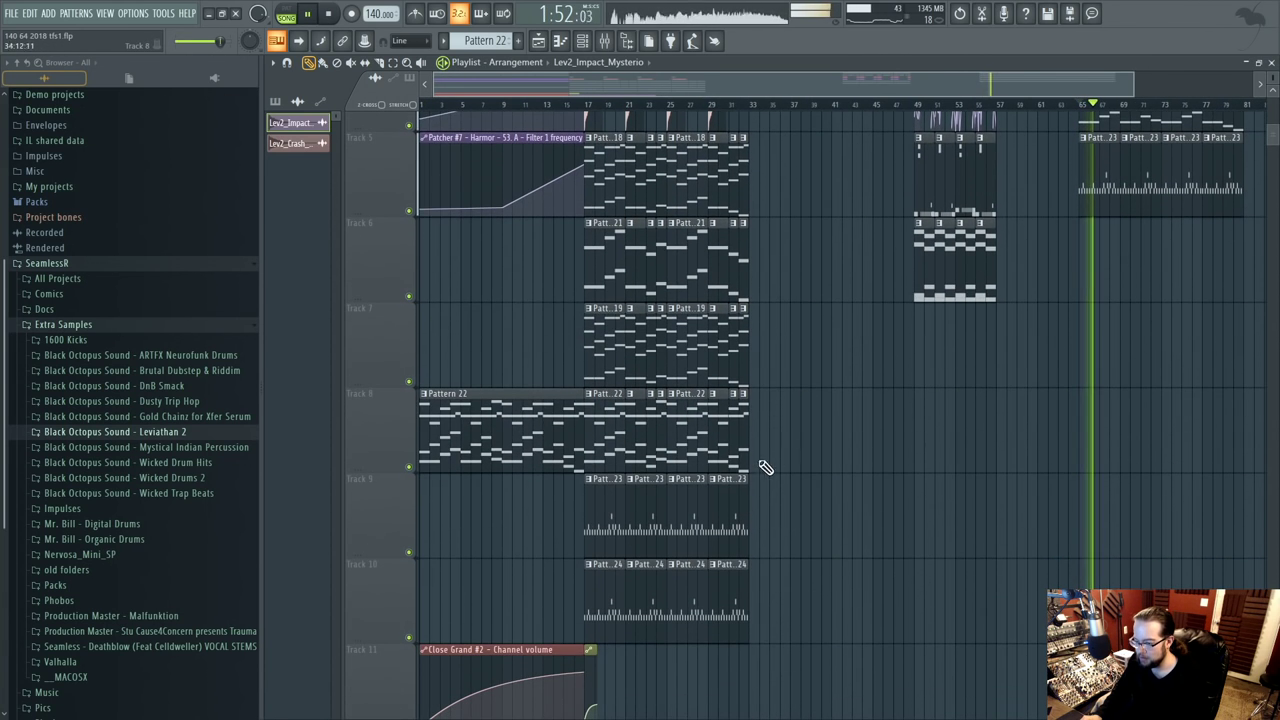
- Stop playback and delete the old Pattern 18, 21 and 19 clips on Tracks 2 to 4 at bar 65
{"action": "left_click_drag", "start_coordinate": [745, 437], "coordinate": [588, 438]}
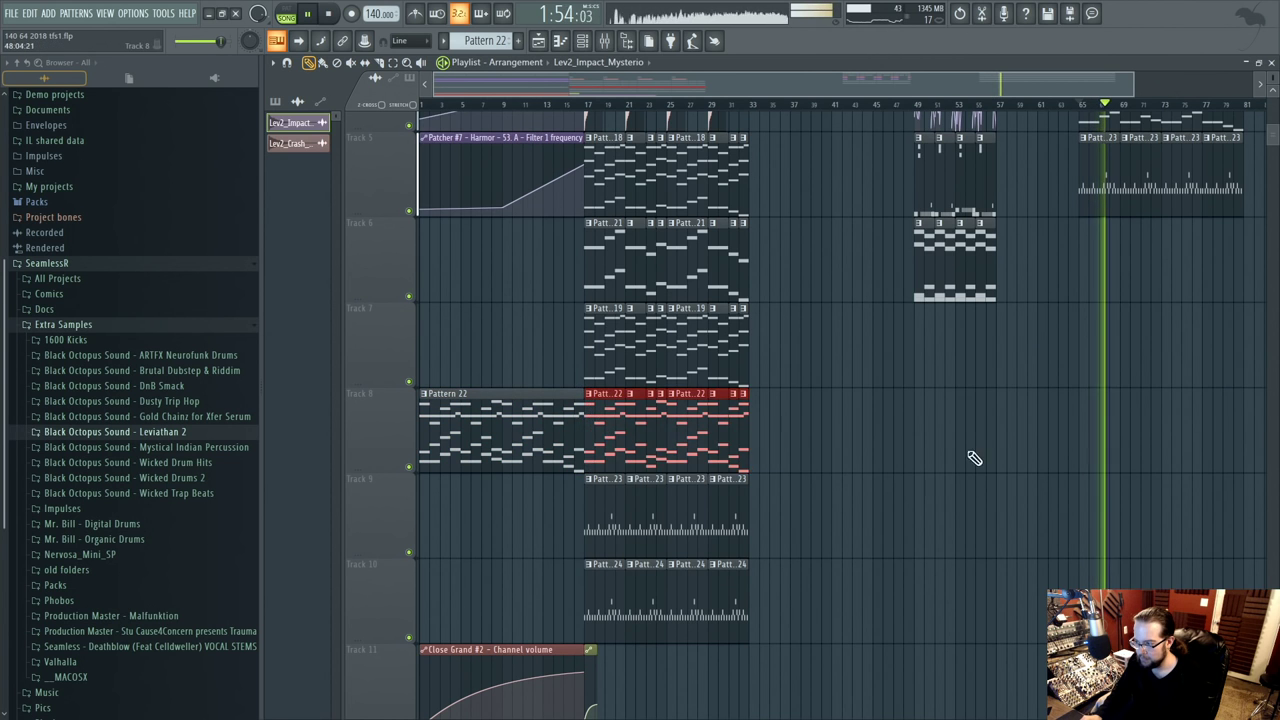
{"action": "scroll", "coordinate": [1000, 380], "scroll_direction": "up", "scroll_amount": 4}
{"action": "scroll", "coordinate": [692, 358], "scroll_direction": "down", "scroll_amount": 3}
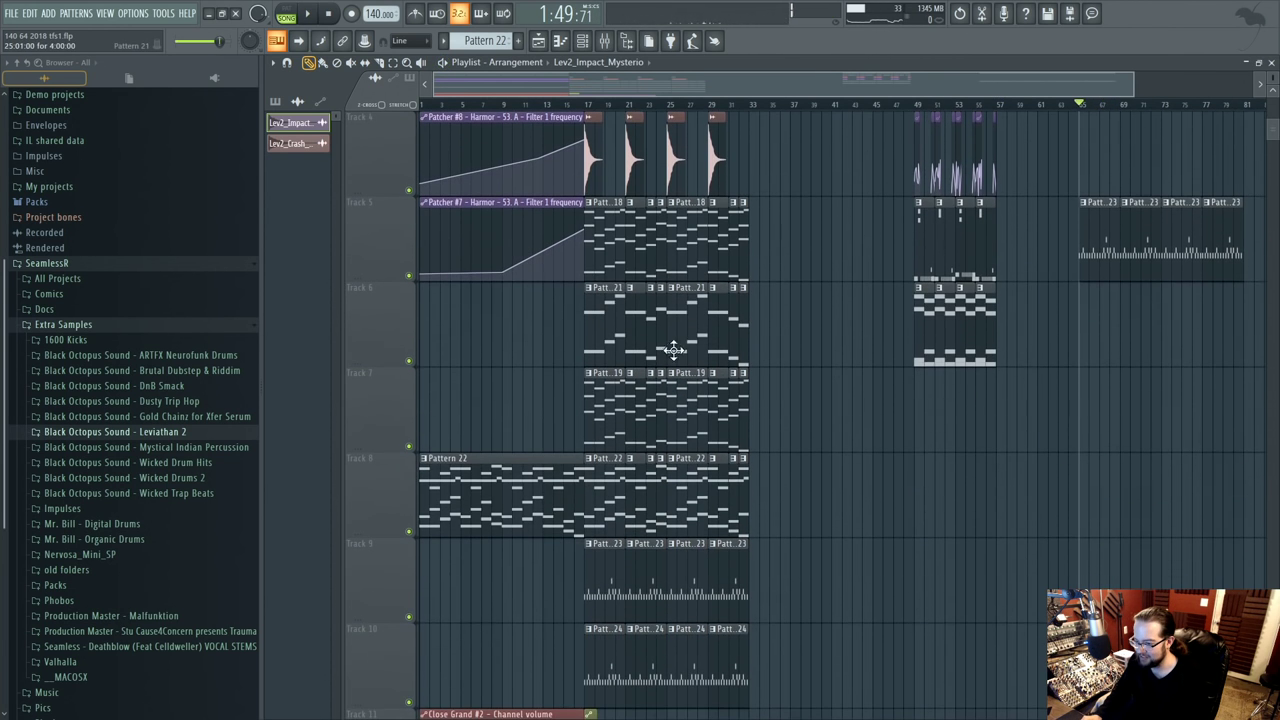
- Replace the old Pattern 23 clips at bar 65 with a copy of the Track 5 to 10 pattern clips from bars 17 to 33
{"action": "left_click_drag", "start_coordinate": [593, 227], "coordinate": [818, 642]}
{"action": "key", "text": "ctrl+v"}
{"action": "scroll", "coordinate": [815, 604], "scroll_direction": "up", "scroll_amount": 1}
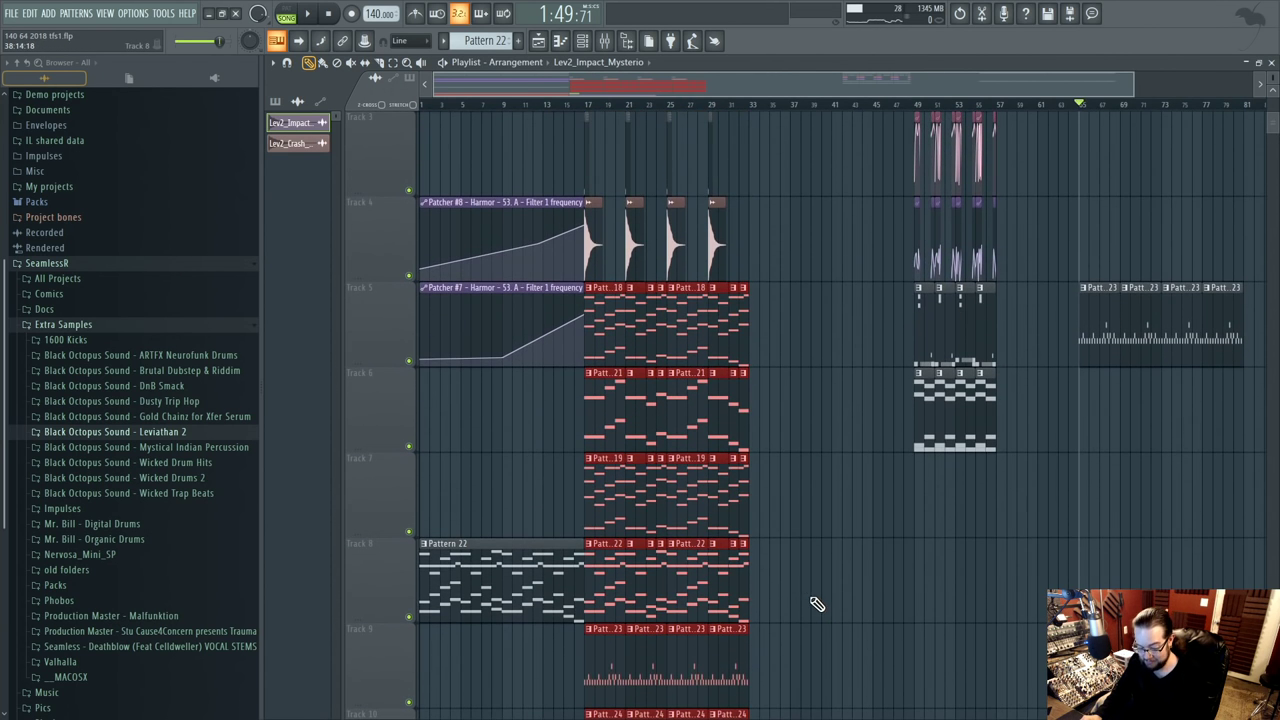
{"action": "left_click_drag", "start_coordinate": [552, 396], "coordinate": [1063, 494]}
{"action": "scroll", "coordinate": [1132, 481], "scroll_direction": "up", "scroll_amount": 2}
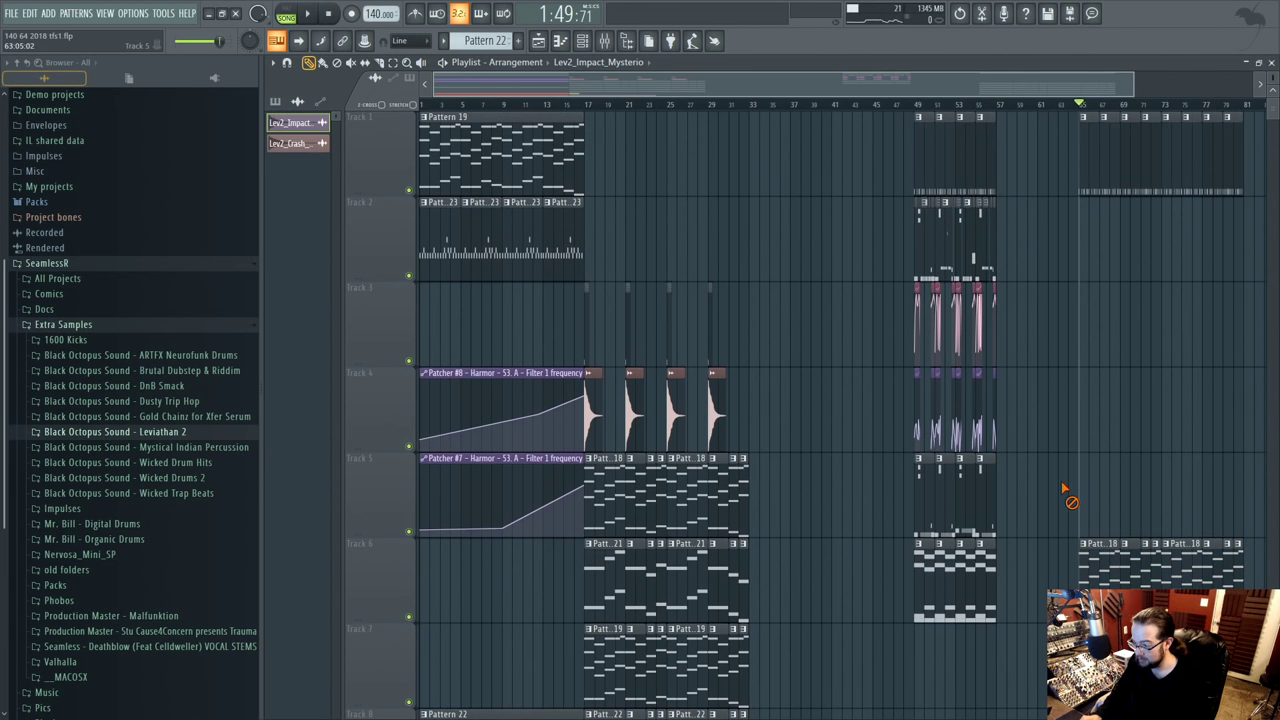
- Move the copied pattern clips at bar 65 up to Tracks 2 to 7 and play them
{"action": "scroll", "coordinate": [1063, 494], "scroll_direction": "down", "scroll_amount": 4}
{"action": "scroll", "coordinate": [1070, 350], "scroll_direction": "right", "scroll_amount": 1}
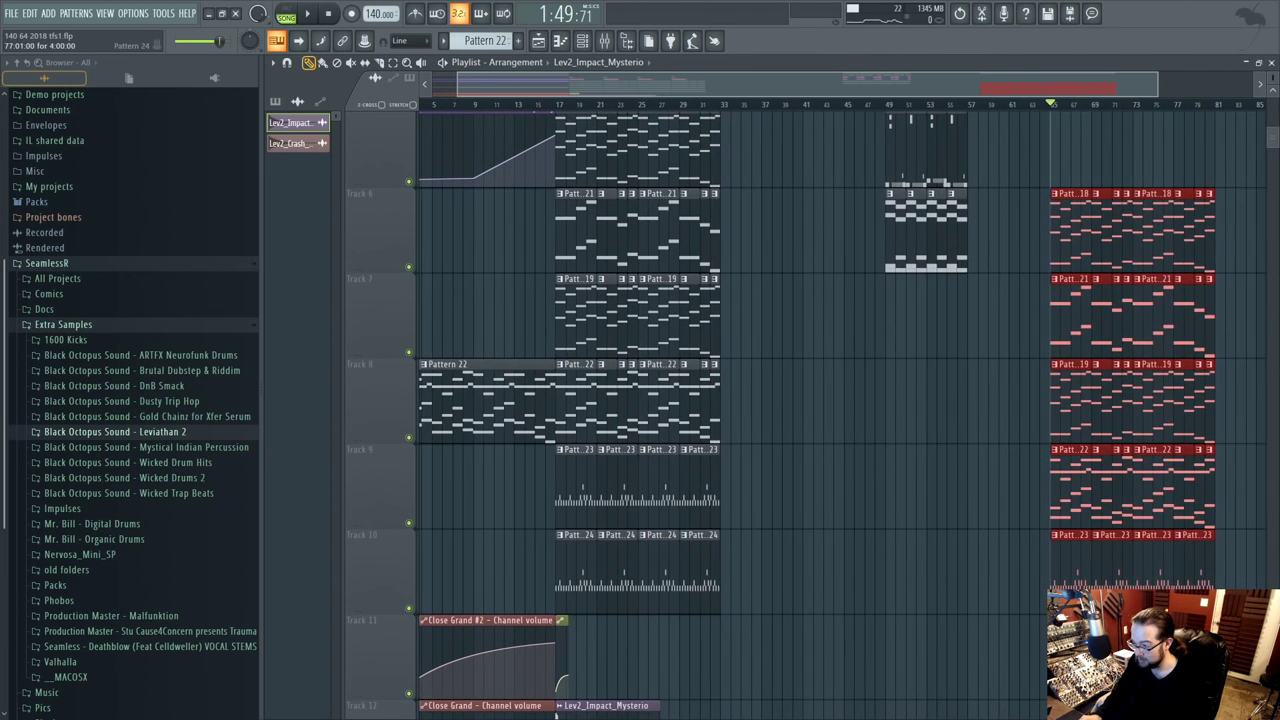
{"action": "scroll", "coordinate": [1079, 490], "scroll_direction": "up", "scroll_amount": 4}
{"action": "left_click", "coordinate": [1019, 256]}
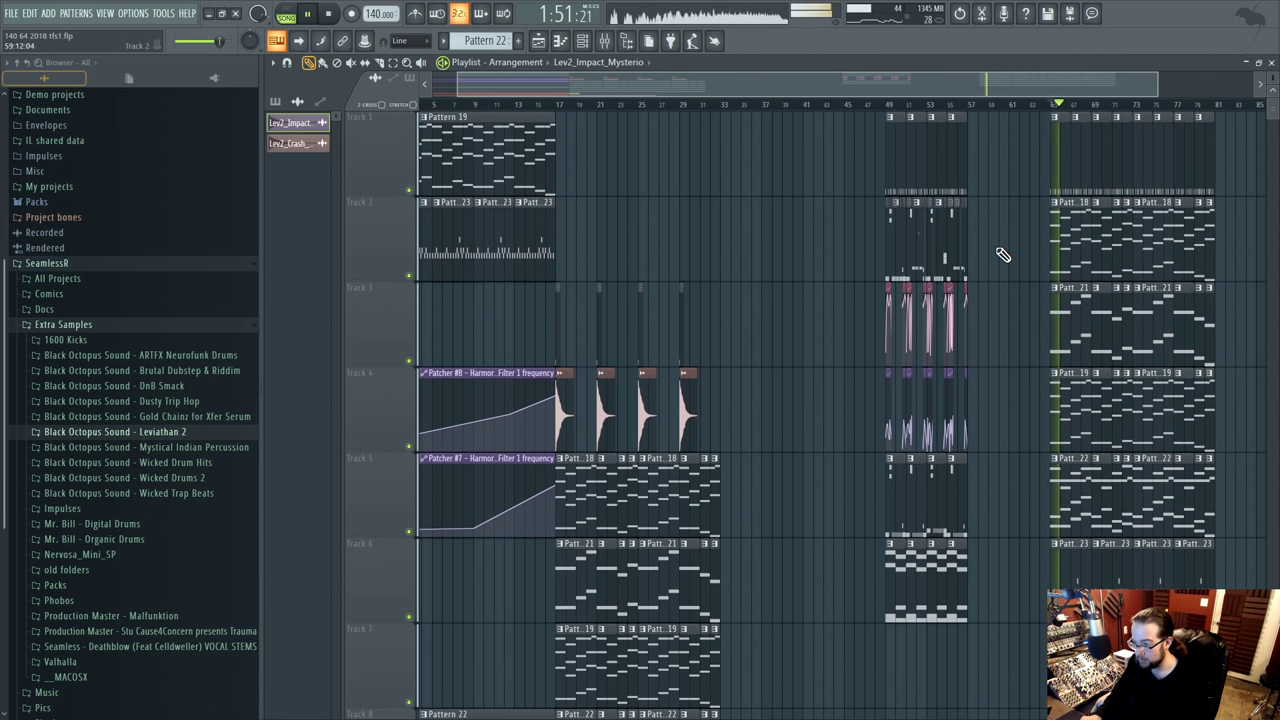
- Place Lev2_Crash_03 clips on Track 8 at bars 65, 69, 73 and 77, and play the section through
{"action": "scroll", "coordinate": [689, 371], "scroll_direction": "down", "scroll_amount": 2}
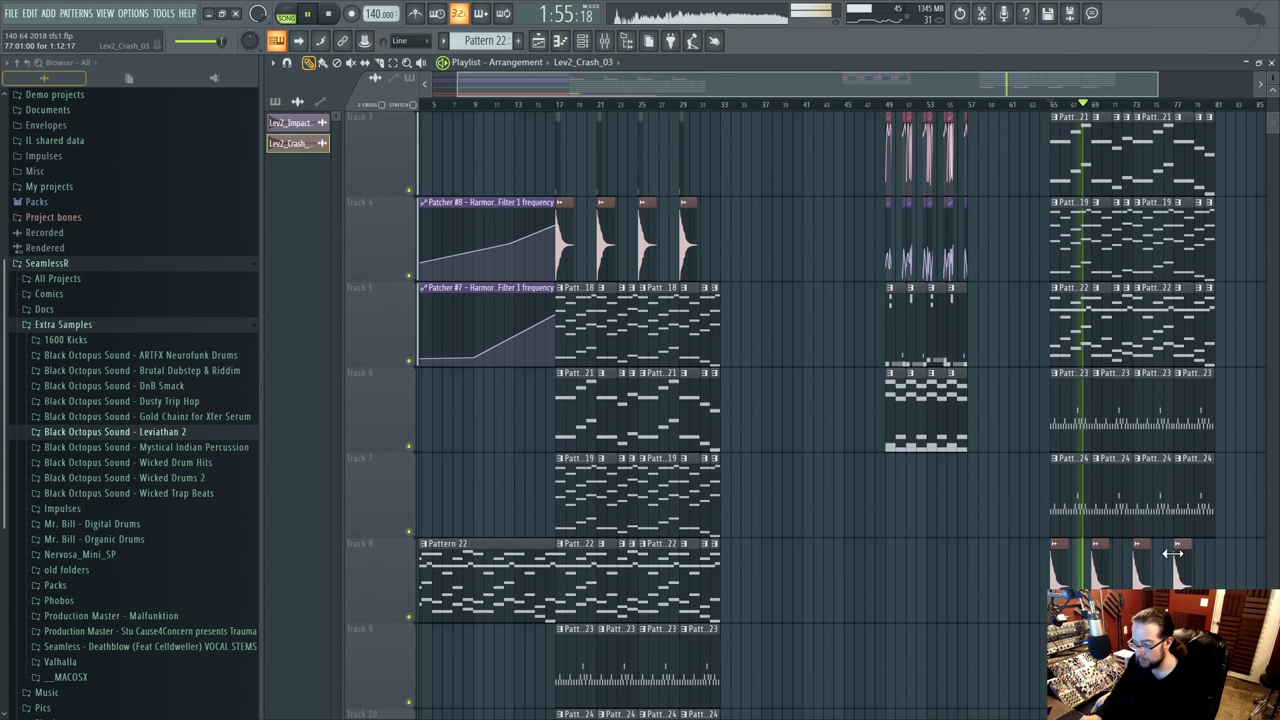
{"action": "scroll", "coordinate": [1014, 232], "scroll_direction": "up", "scroll_amount": 2}
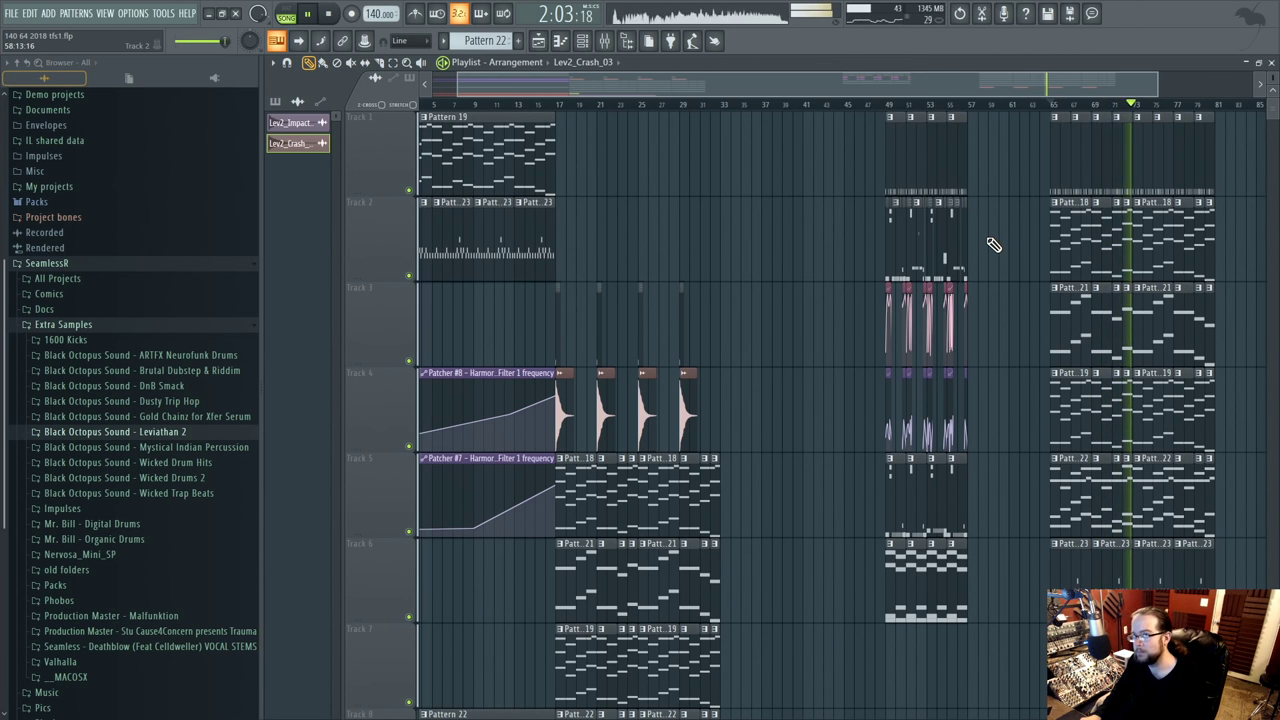
{"action": "scroll", "coordinate": [995, 247], "scroll_direction": "down", "scroll_amount": 3}
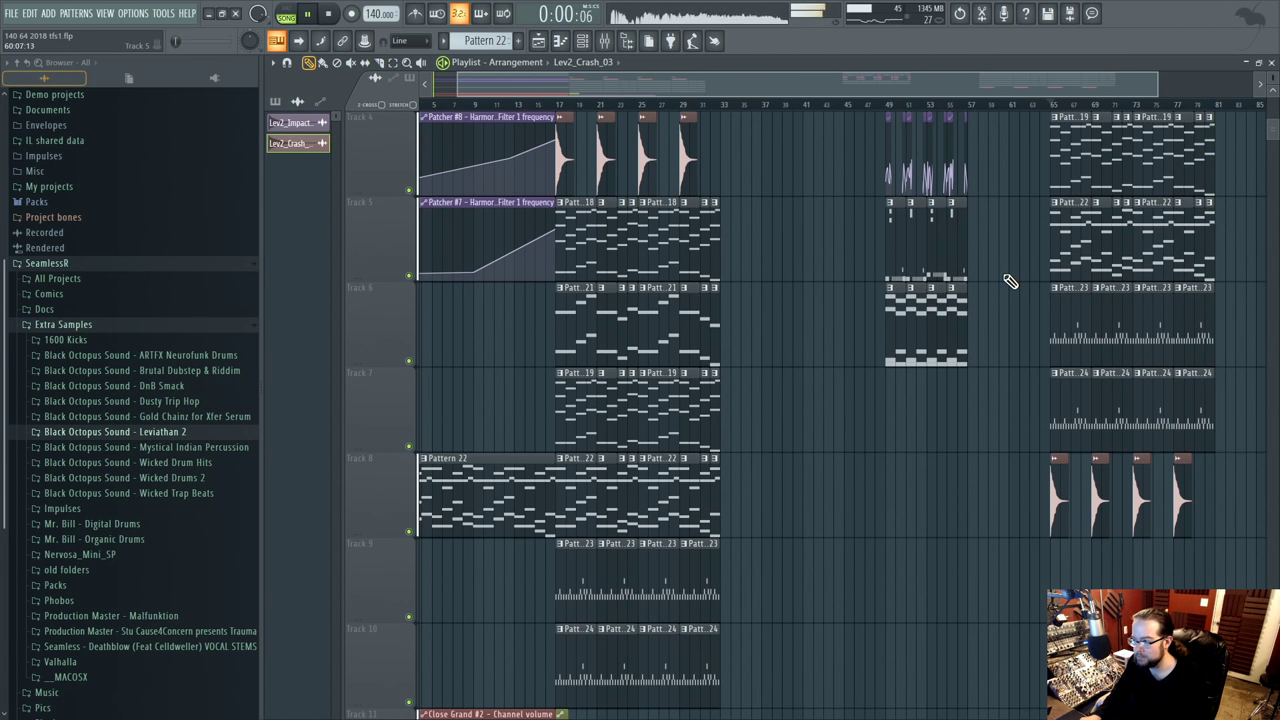
{"action": "scroll", "coordinate": [1010, 281], "scroll_direction": "up", "scroll_amount": 3}
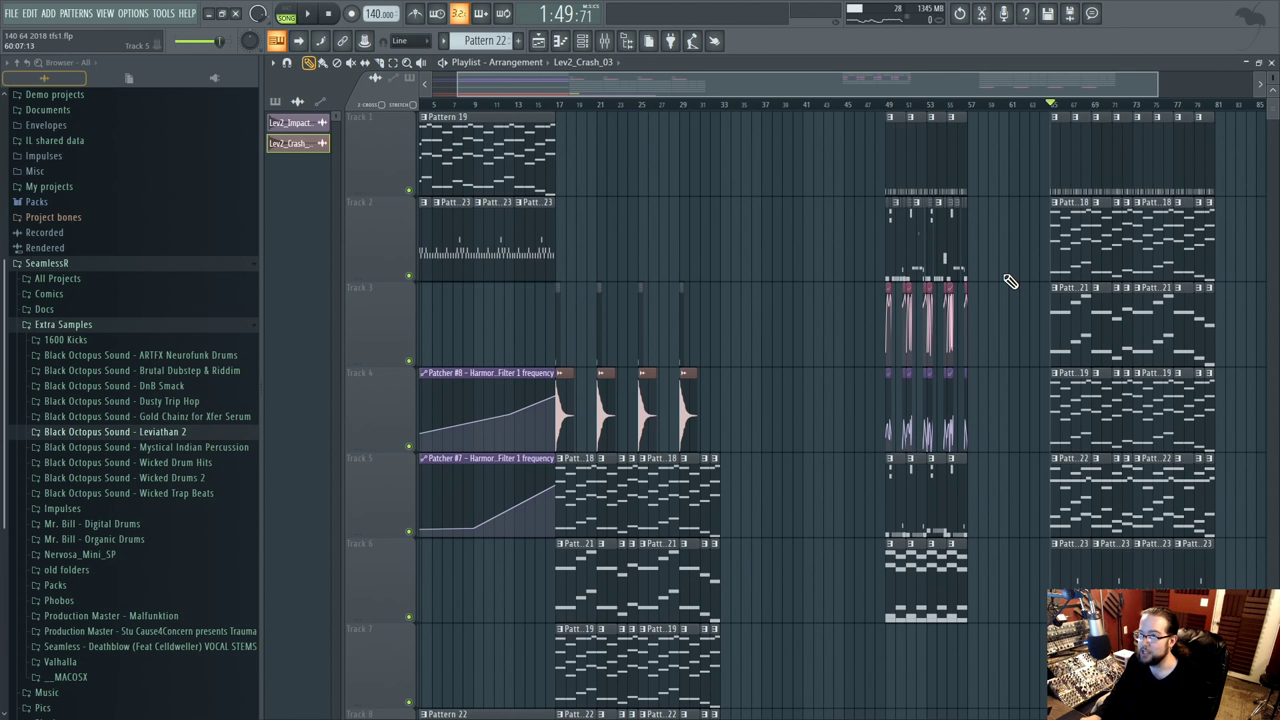
- Collapse the Extra Samples and SeamlessR folders in the file browser
{"action": "left_click", "coordinate": [89, 325]}
{"action": "left_click", "coordinate": [115, 422]}
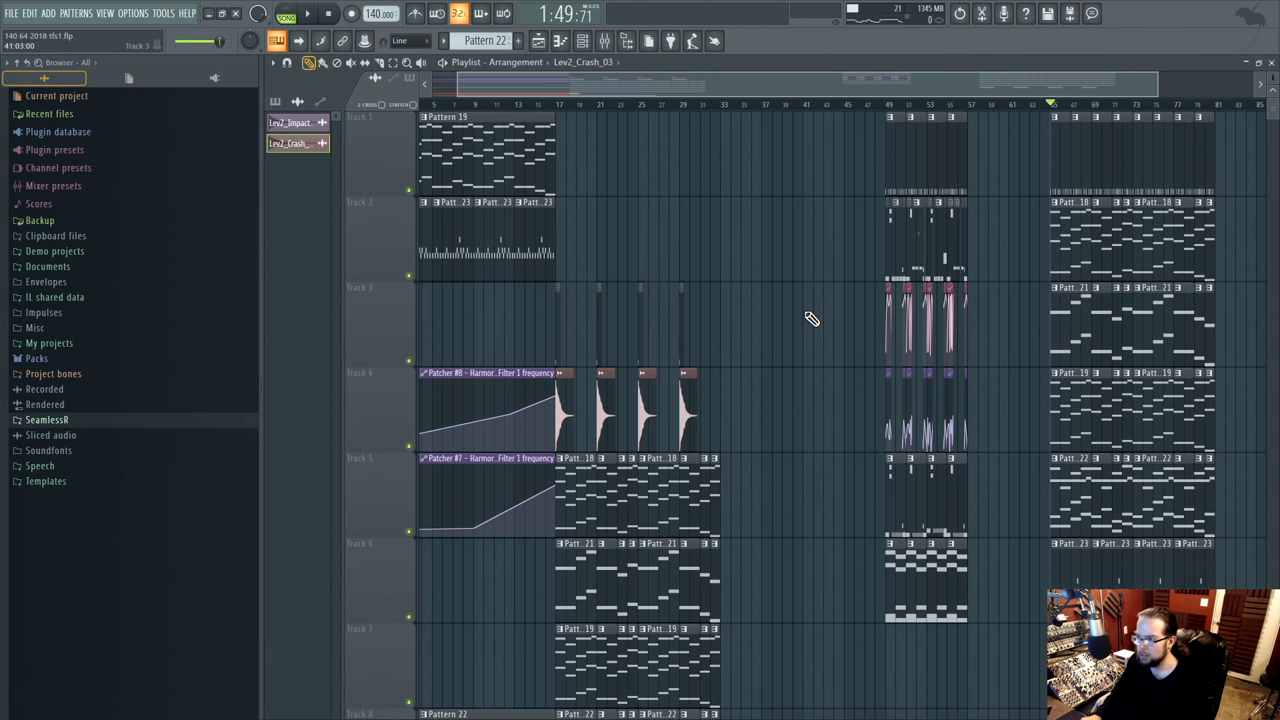
{"action": "scroll", "coordinate": [815, 327], "scroll_direction": "left", "scroll_amount": 1}
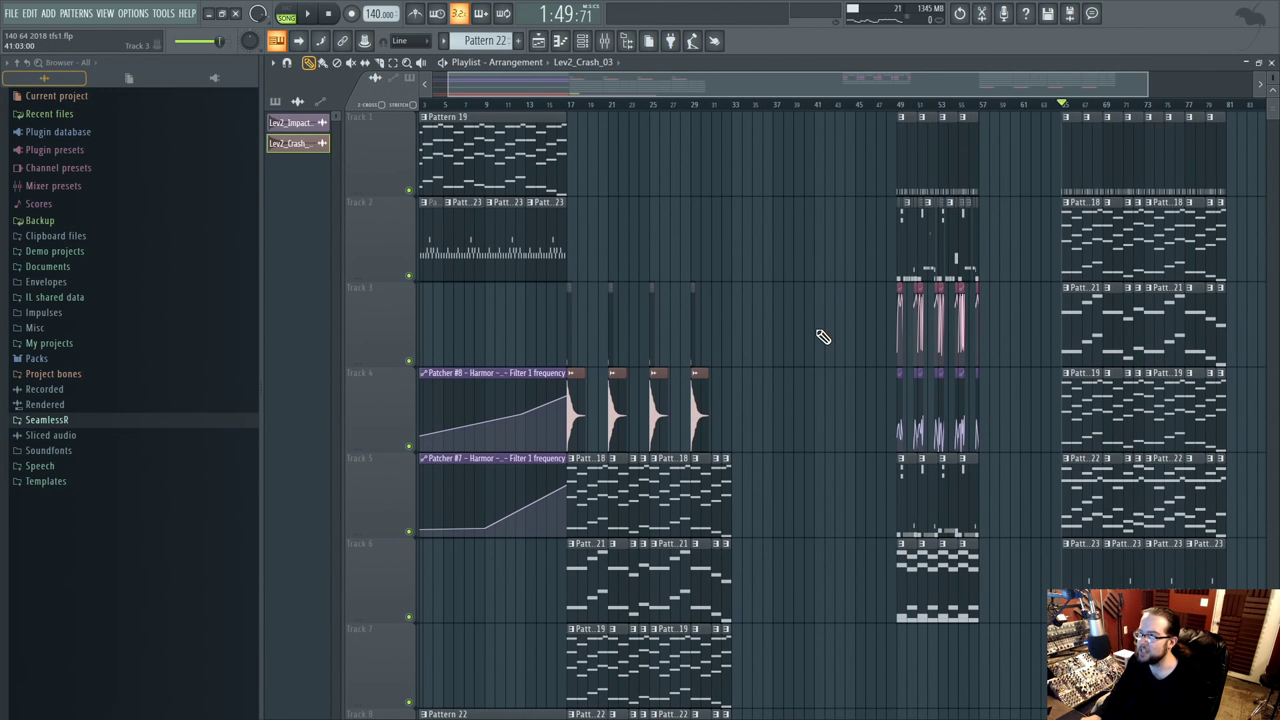
{"action": "scroll", "coordinate": [808, 340], "scroll_direction": "left", "scroll_amount": 1}
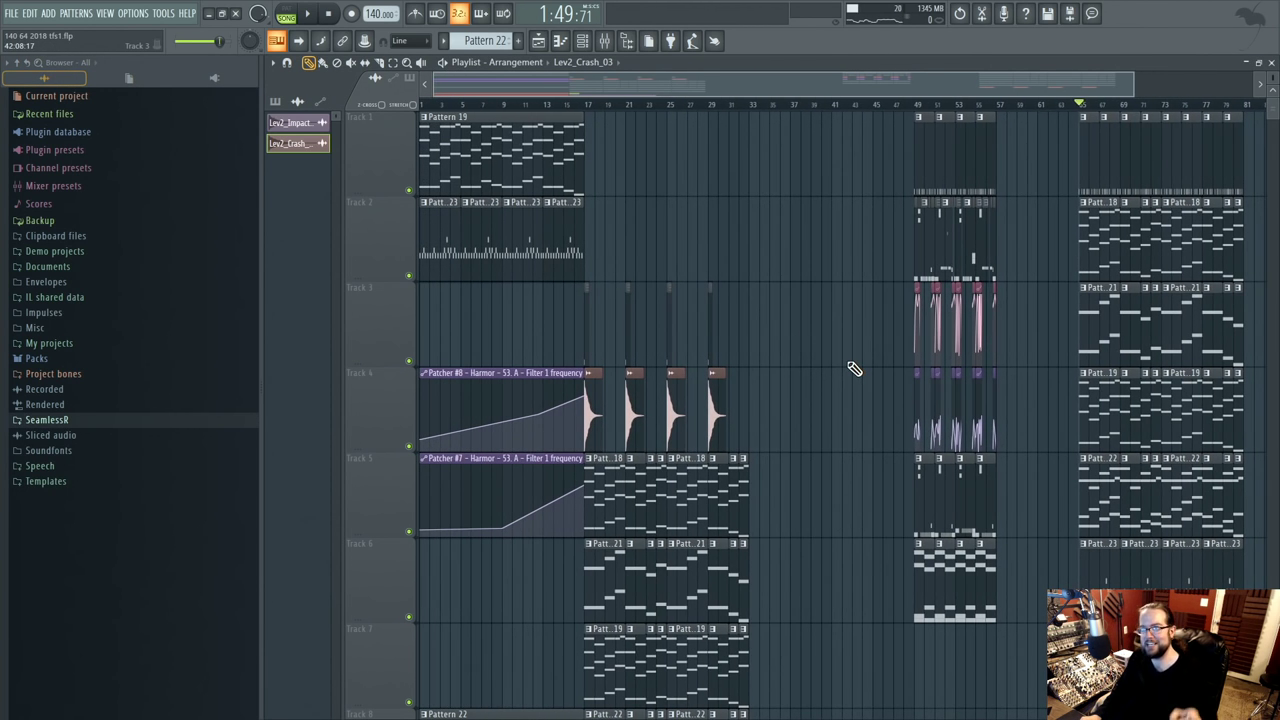
{"action": "scroll", "coordinate": [828, 341], "scroll_direction": "down", "scroll_amount": 6}
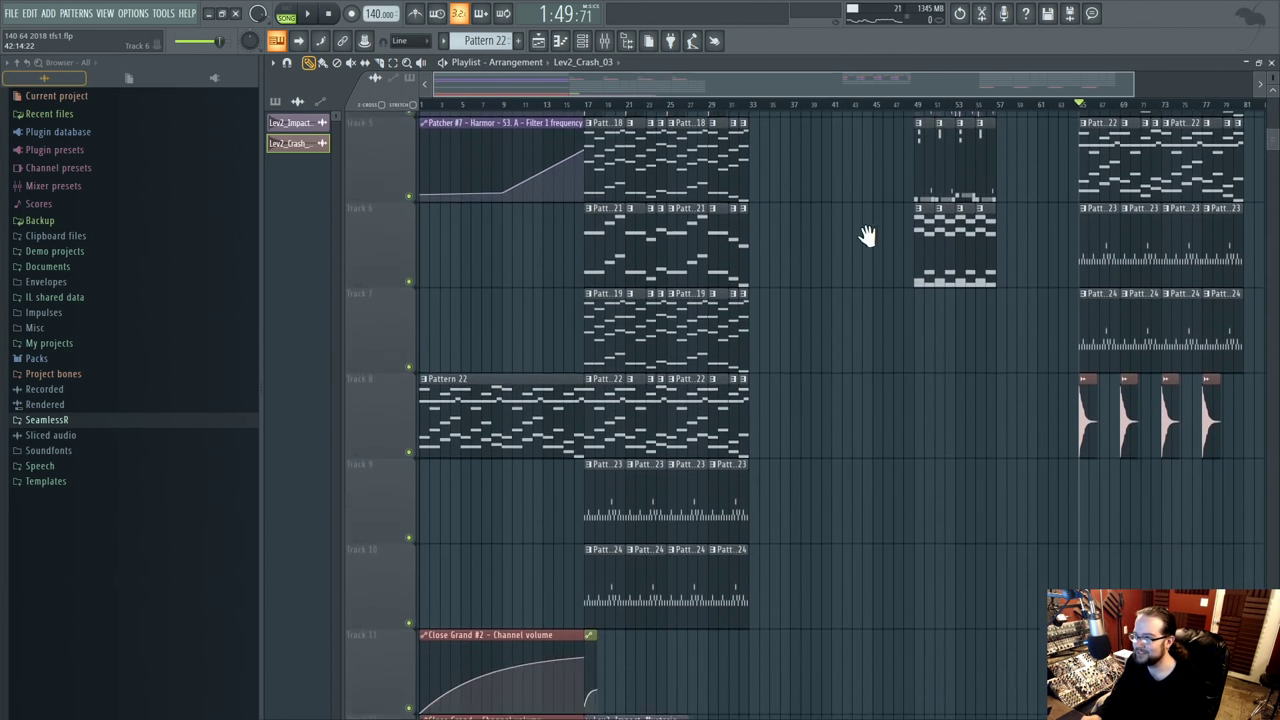
{"action": "scroll", "coordinate": [854, 329], "scroll_direction": "up", "scroll_amount": 3}
{"action": "scroll", "coordinate": [894, 470], "scroll_direction": "up", "scroll_amount": 3}
- Play briefly from bar 49 to hear the section there, and stop playback
{"action": "left_click", "coordinate": [921, 108]}
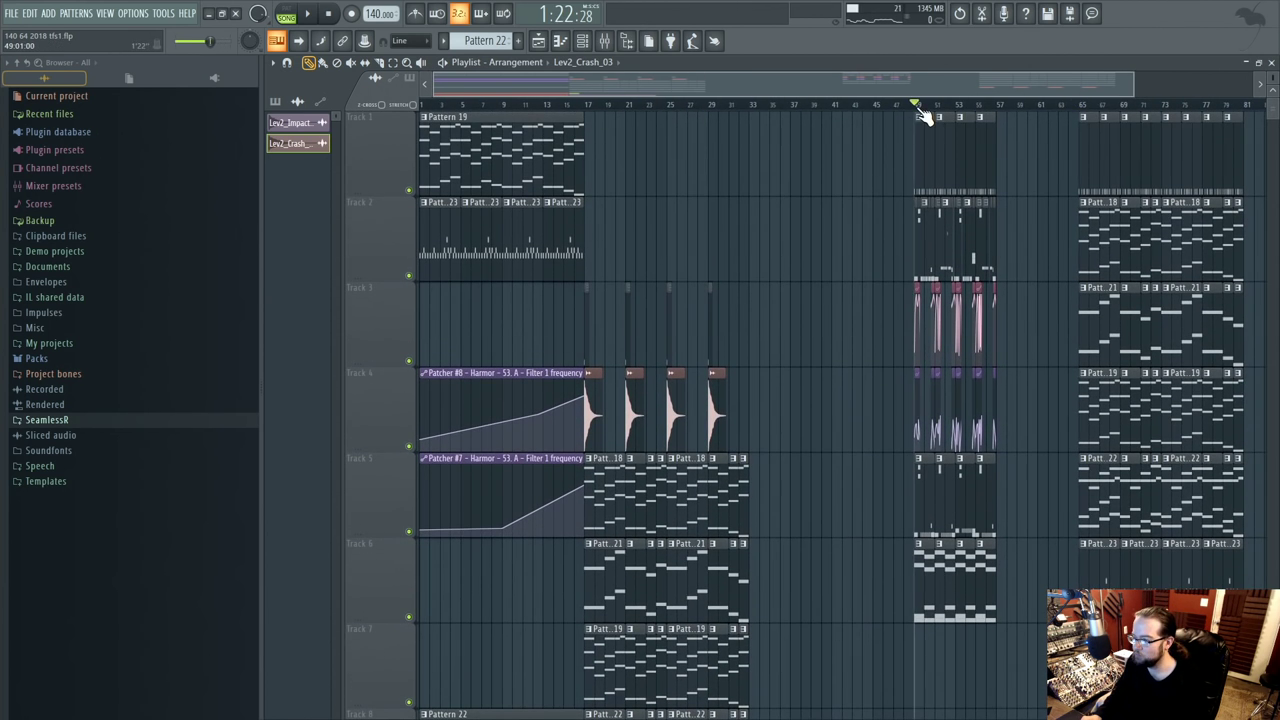
{"action": "scroll", "coordinate": [906, 383], "scroll_direction": "up", "scroll_amount": 4}
{"action": "key", "text": "space"}
{"action": "scroll", "coordinate": [820, 360], "scroll_direction": "left", "scroll_amount": 3}
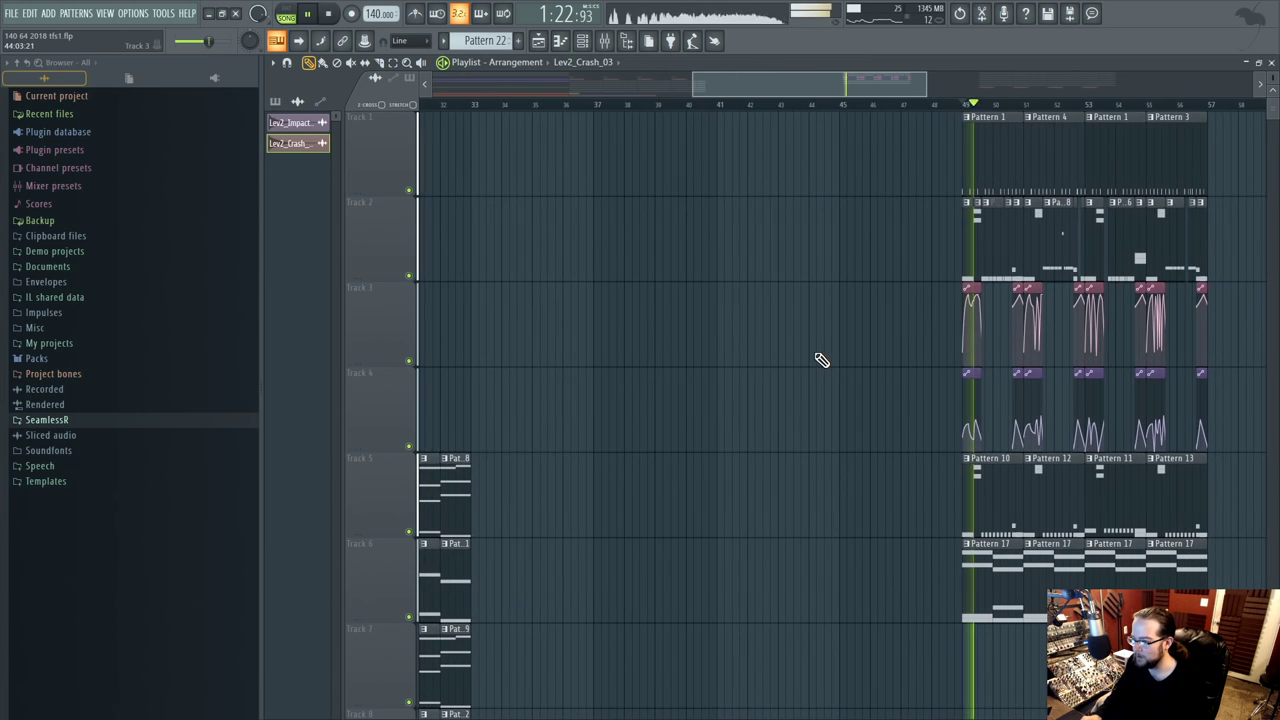
{"action": "scroll", "coordinate": [822, 360], "scroll_direction": "down", "scroll_amount": 3}
{"action": "key", "text": "space"}
- Select the time range from bar 49 to bar 57 on the playlist timeline
{"action": "scroll", "coordinate": [808, 357], "scroll_direction": "down", "scroll_amount": 9}
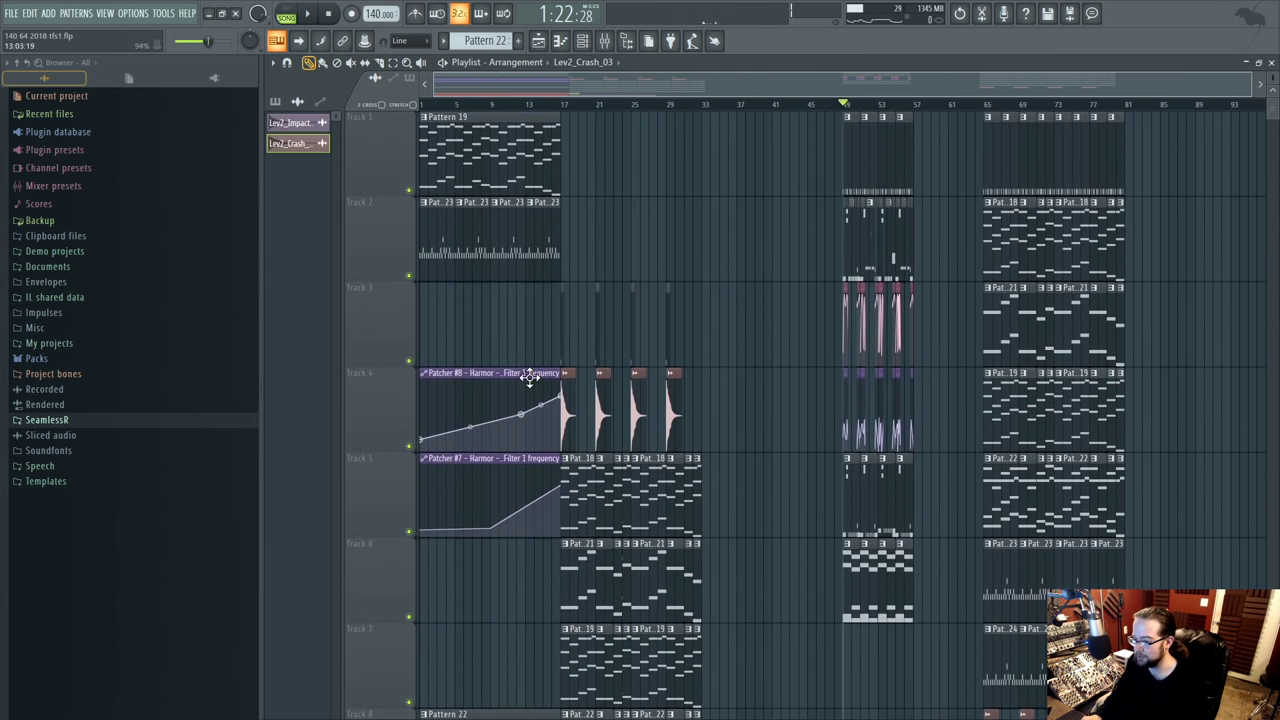
{"action": "scroll", "coordinate": [557, 490], "scroll_direction": "up", "scroll_amount": 7}
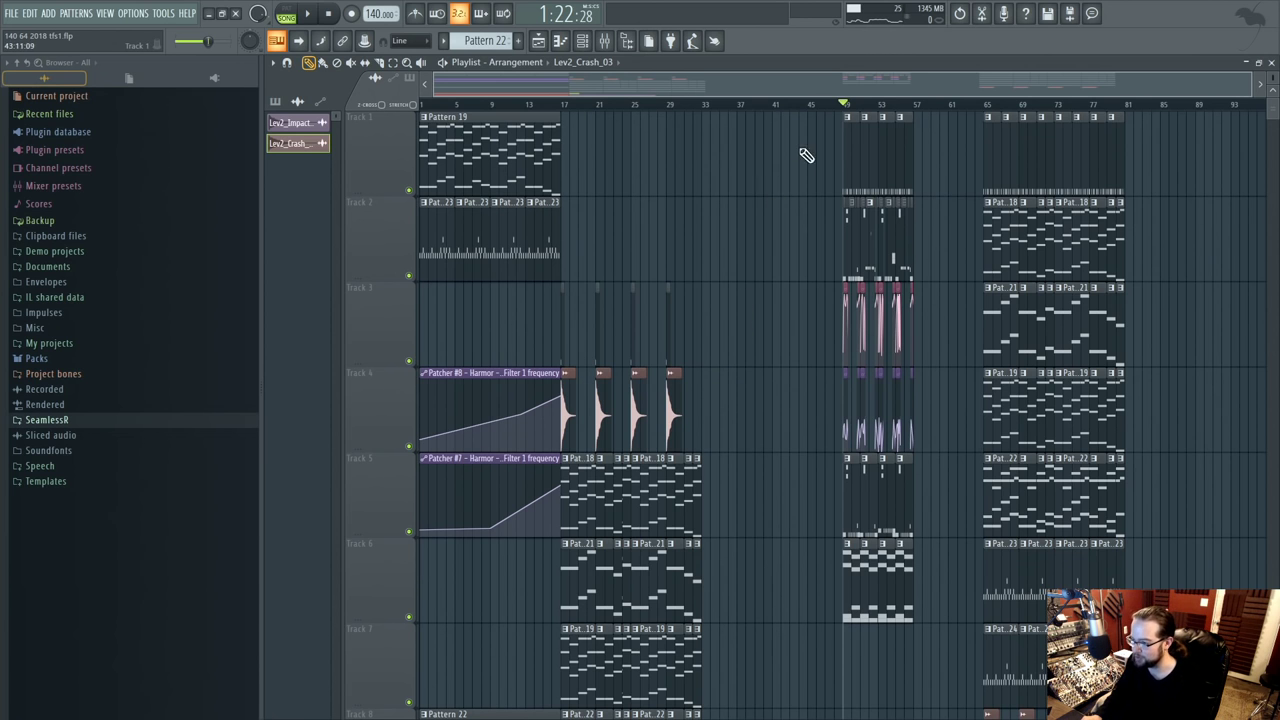
{"action": "left_click_drag", "start_coordinate": [704, 106], "coordinate": [941, 128]}
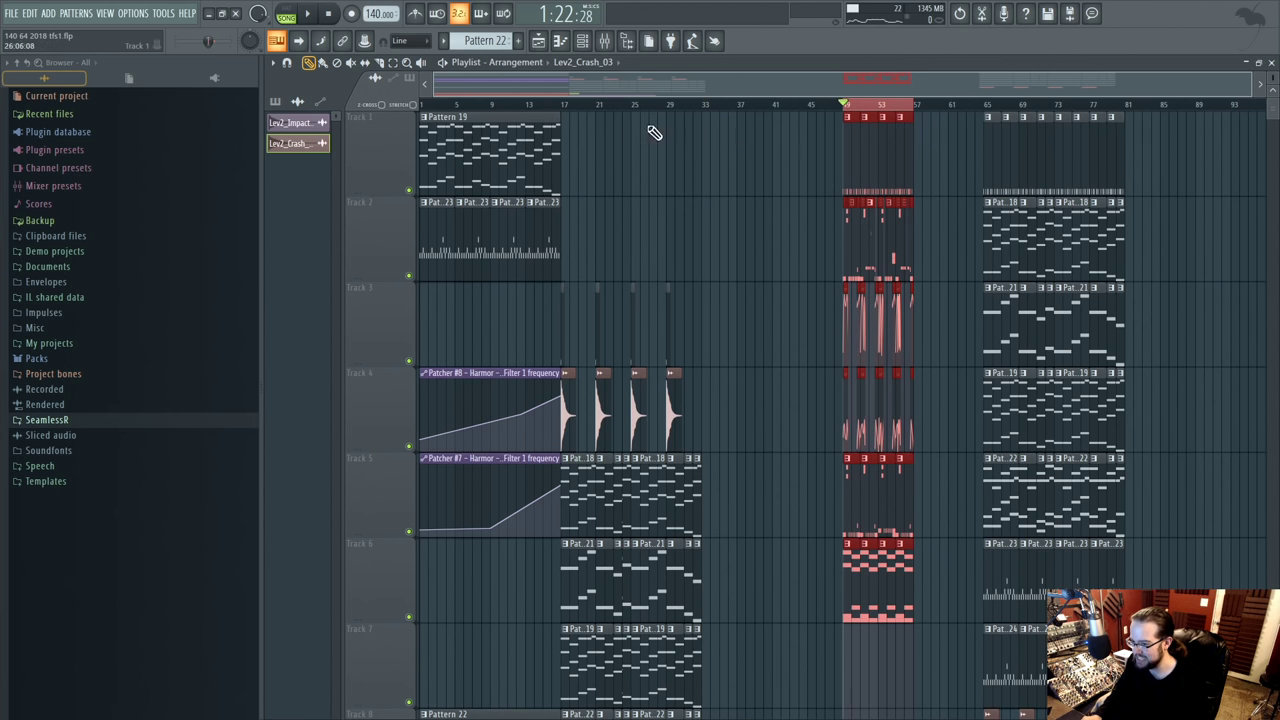
{"action": "scroll", "coordinate": [785, 300], "scroll_direction": "down", "scroll_amount": 5}
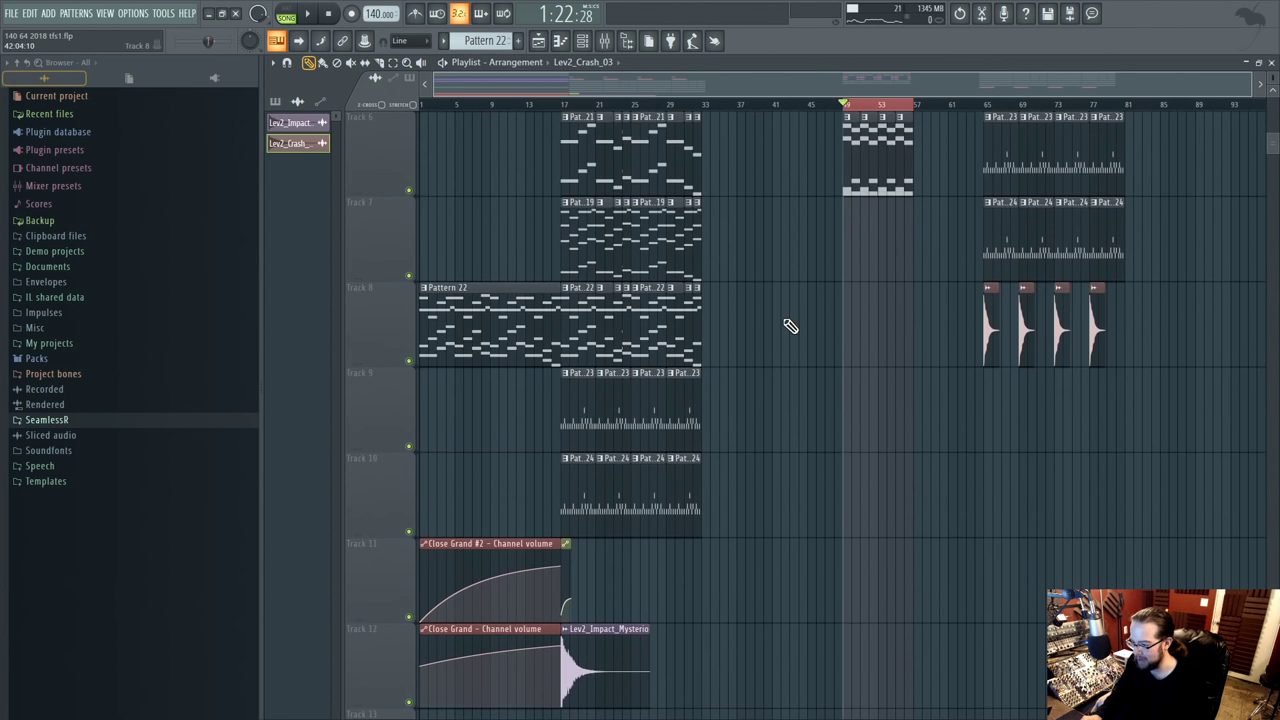
{"action": "scroll", "coordinate": [760, 311], "scroll_direction": "up", "scroll_amount": 3, "text": "ctrl"}
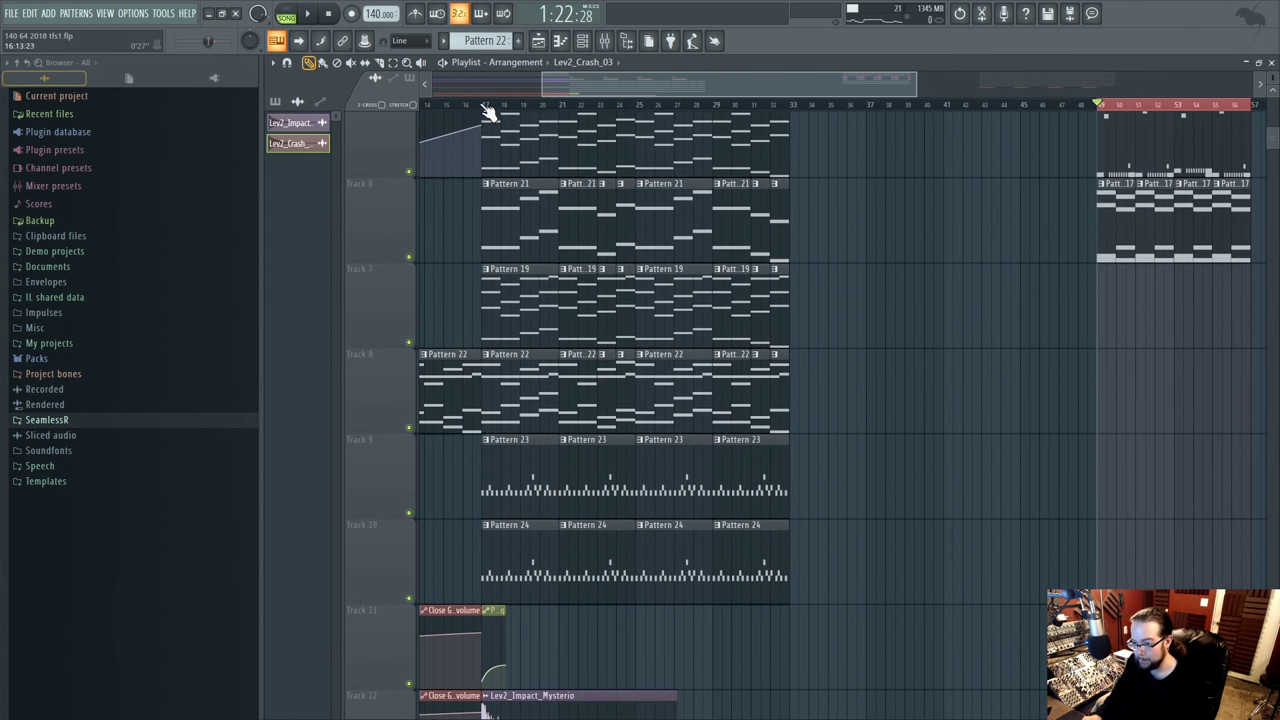
- Play the section from bar 17 and place a Pattern 23 clip on Track 9 at bar 33
{"action": "left_click", "coordinate": [482, 106]}
{"action": "key", "text": "space"}
{"action": "left_click", "coordinate": [513, 476]}
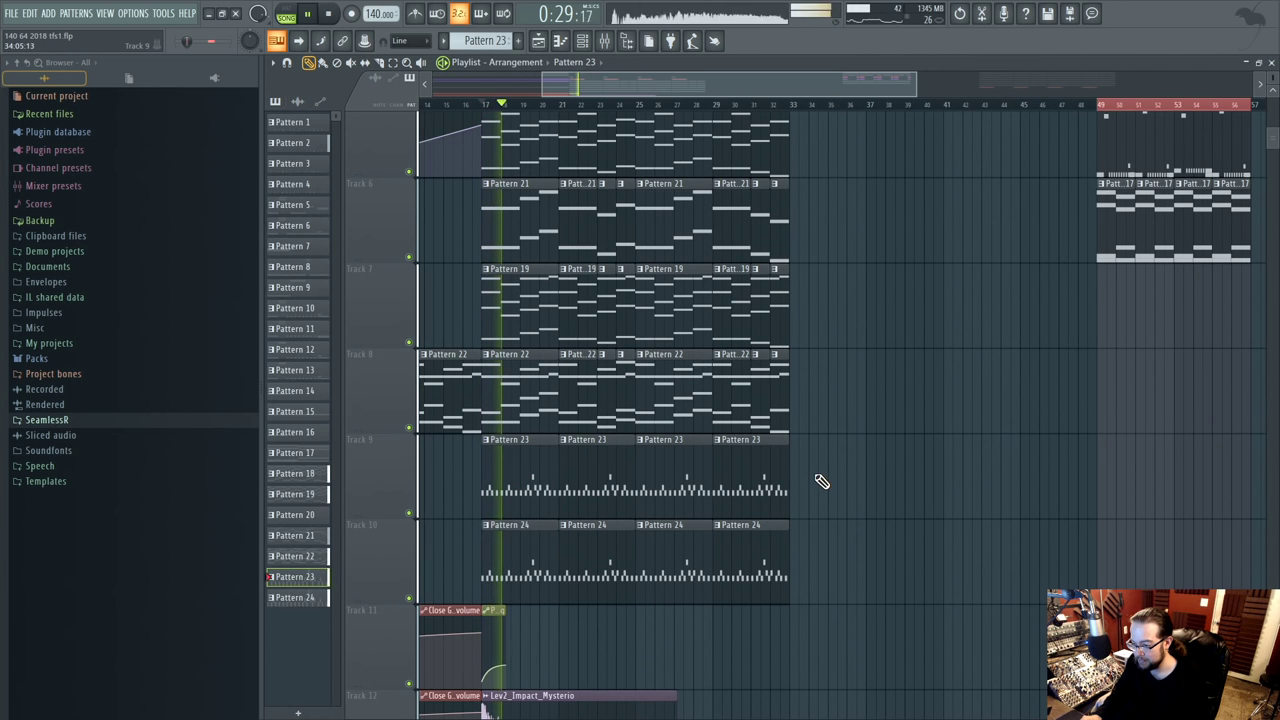
{"action": "key", "text": "space"}
{"action": "scroll", "coordinate": [843, 494], "scroll_direction": "up", "scroll_amount": 3}
{"action": "left_click_drag", "start_coordinate": [843, 494], "coordinate": [779, 479]}
{"action": "left_click_drag", "start_coordinate": [478, 108], "coordinate": [451, 106]}
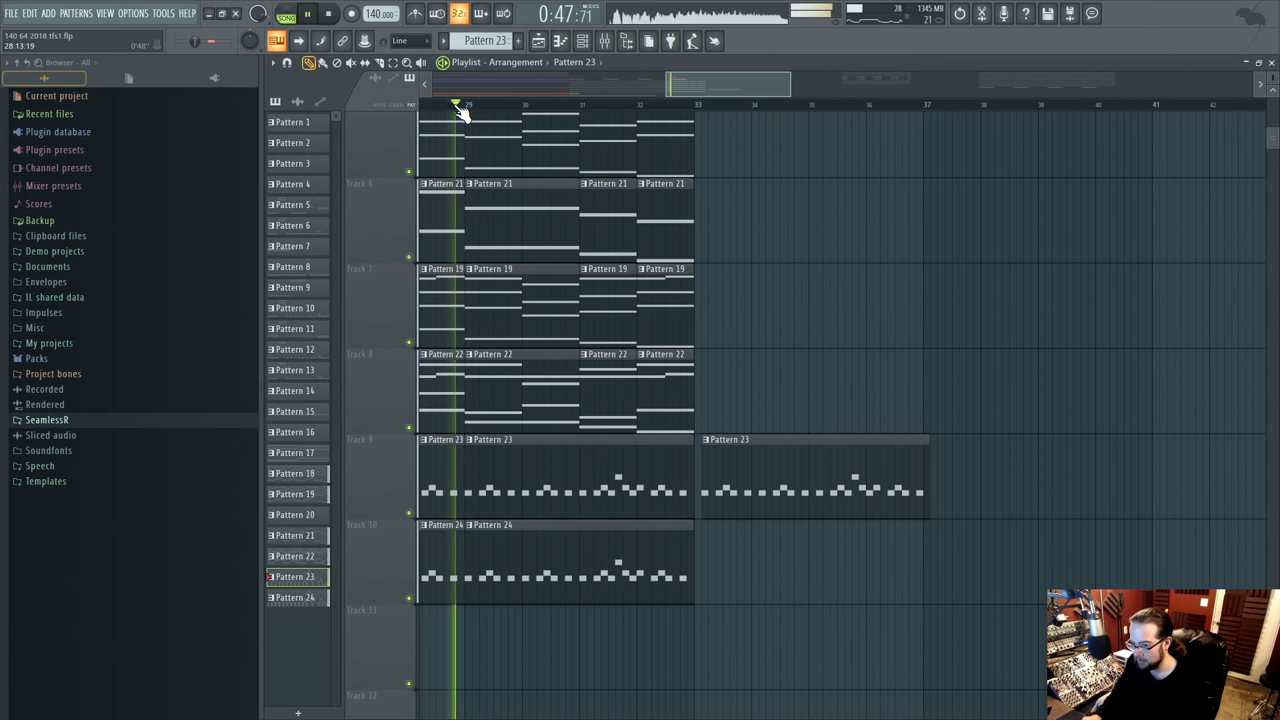
{"action": "scroll", "coordinate": [773, 557], "scroll_direction": "up", "scroll_amount": 1}
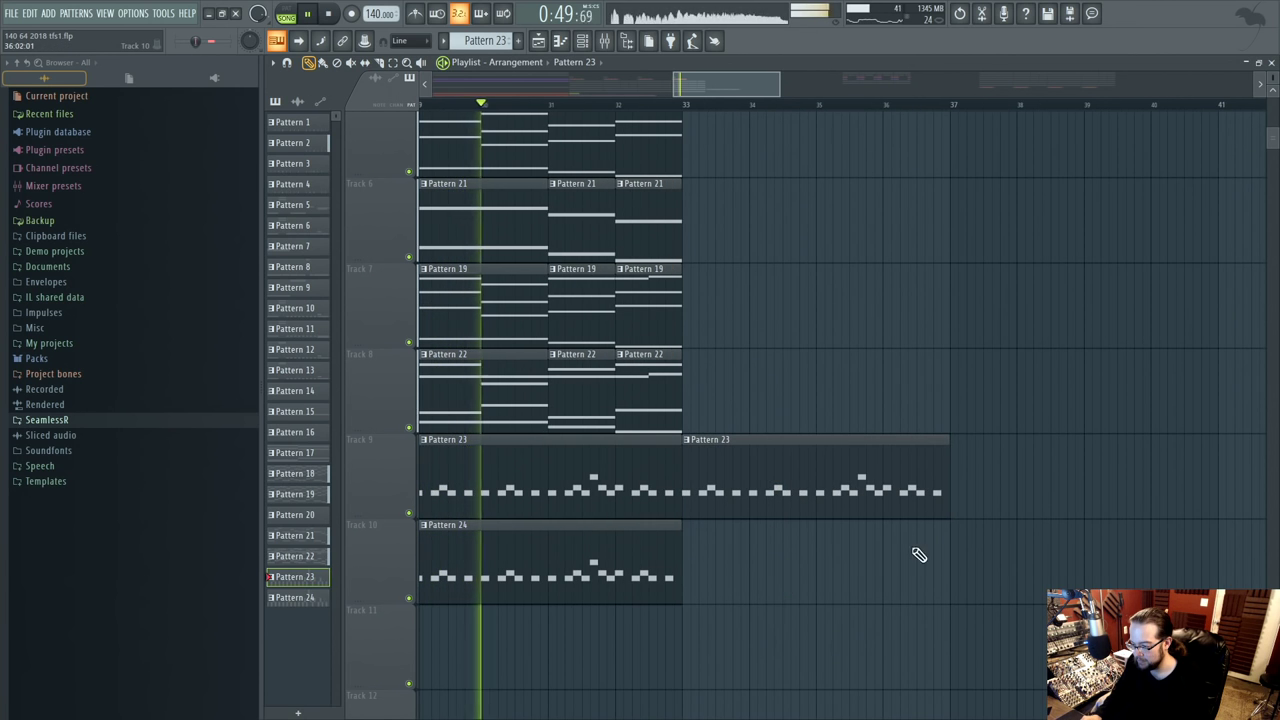
- Shorten the Pattern 23 clip at bar 33 to a quarter bar and place another short copy right after it
{"action": "left_click_drag", "start_coordinate": [945, 491], "coordinate": [692, 491]}
{"action": "left_click", "coordinate": [802, 542]}
{"action": "left_click_drag", "start_coordinate": [802, 542], "coordinate": [1050, 545]}
{"action": "left_click", "coordinate": [700, 471]}
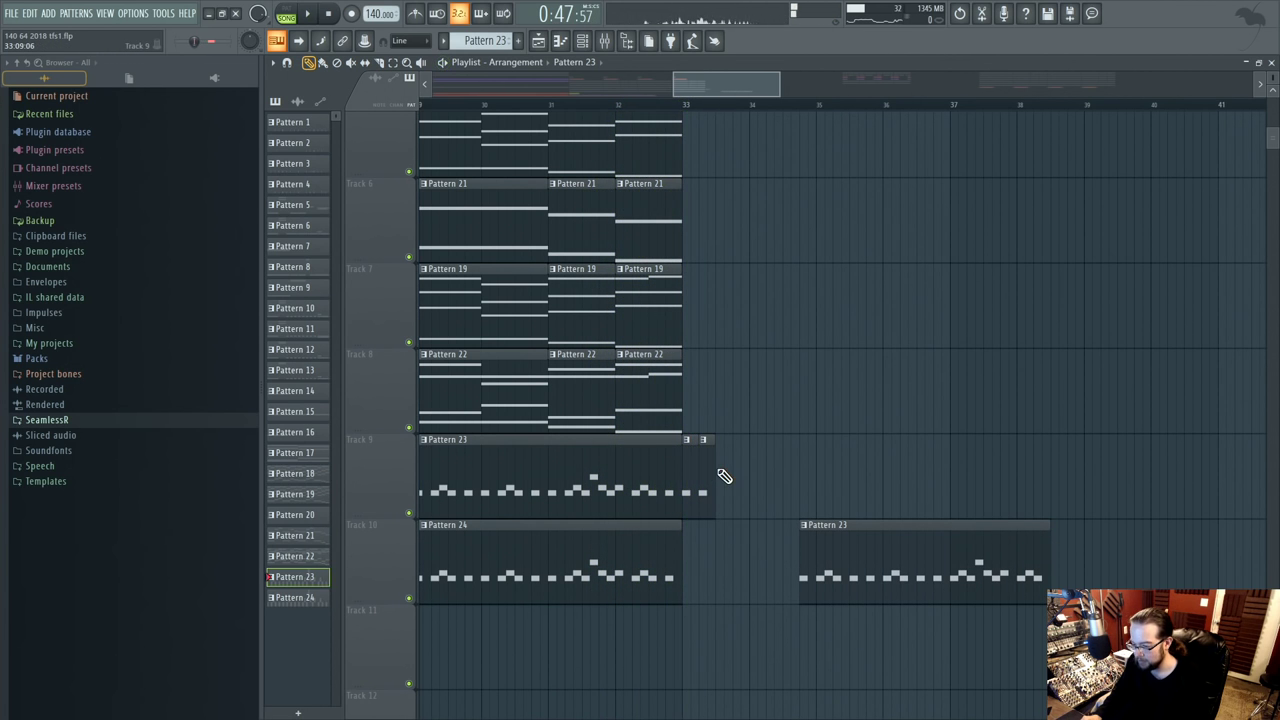
- Play again from bar 17 and try a one-bar Pattern 18 clip on Track 5 at bar 33
{"action": "scroll", "coordinate": [627, 229], "scroll_direction": "down", "scroll_amount": 4}
{"action": "scroll", "coordinate": [674, 354], "scroll_direction": "up", "scroll_amount": 3}
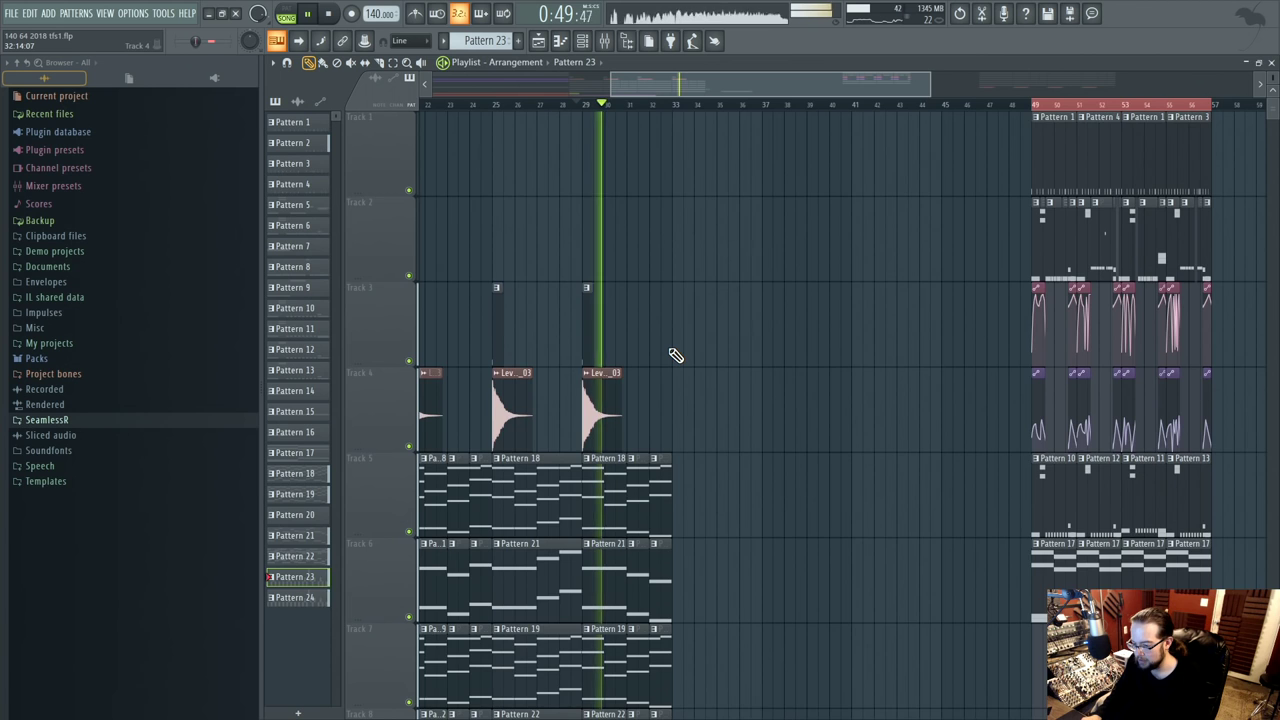
{"action": "scroll", "coordinate": [669, 348], "scroll_direction": "down", "scroll_amount": 3}
{"action": "scroll", "coordinate": [978, 404], "scroll_direction": "up", "scroll_amount": 3}
{"action": "left_click", "coordinate": [525, 103]}
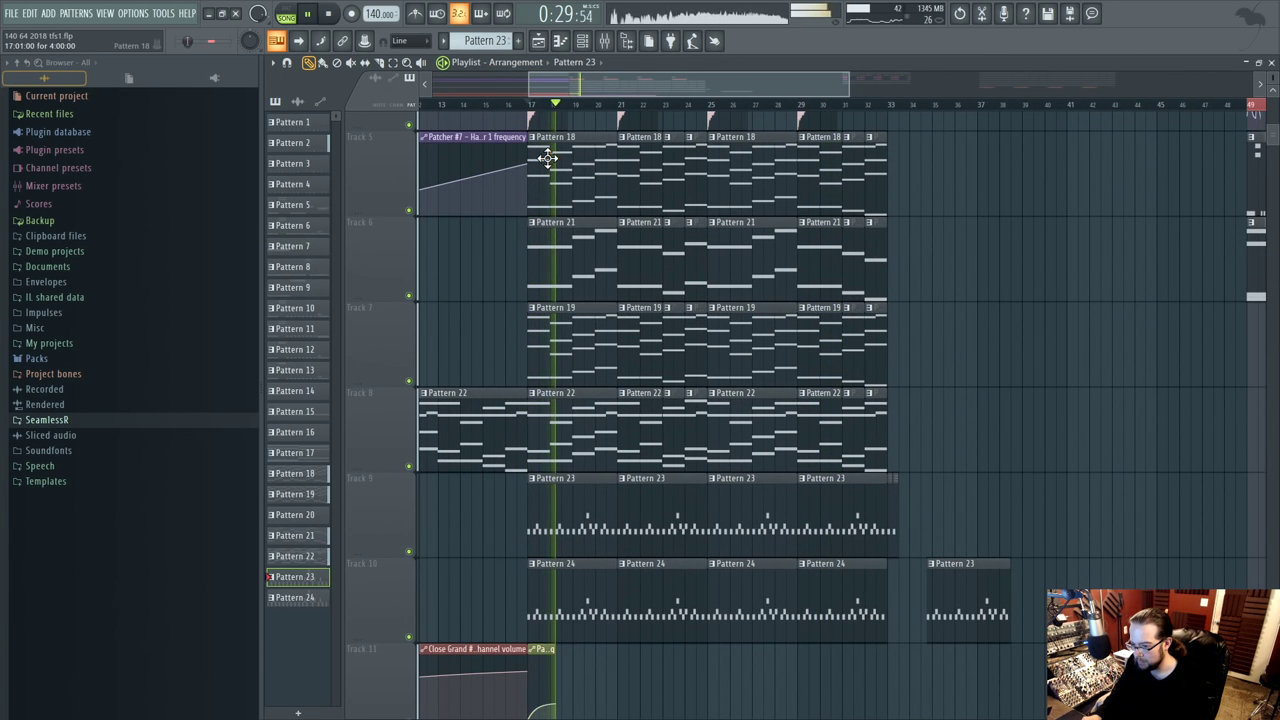
{"action": "left_click_drag", "start_coordinate": [955, 170], "coordinate": [906, 185]}
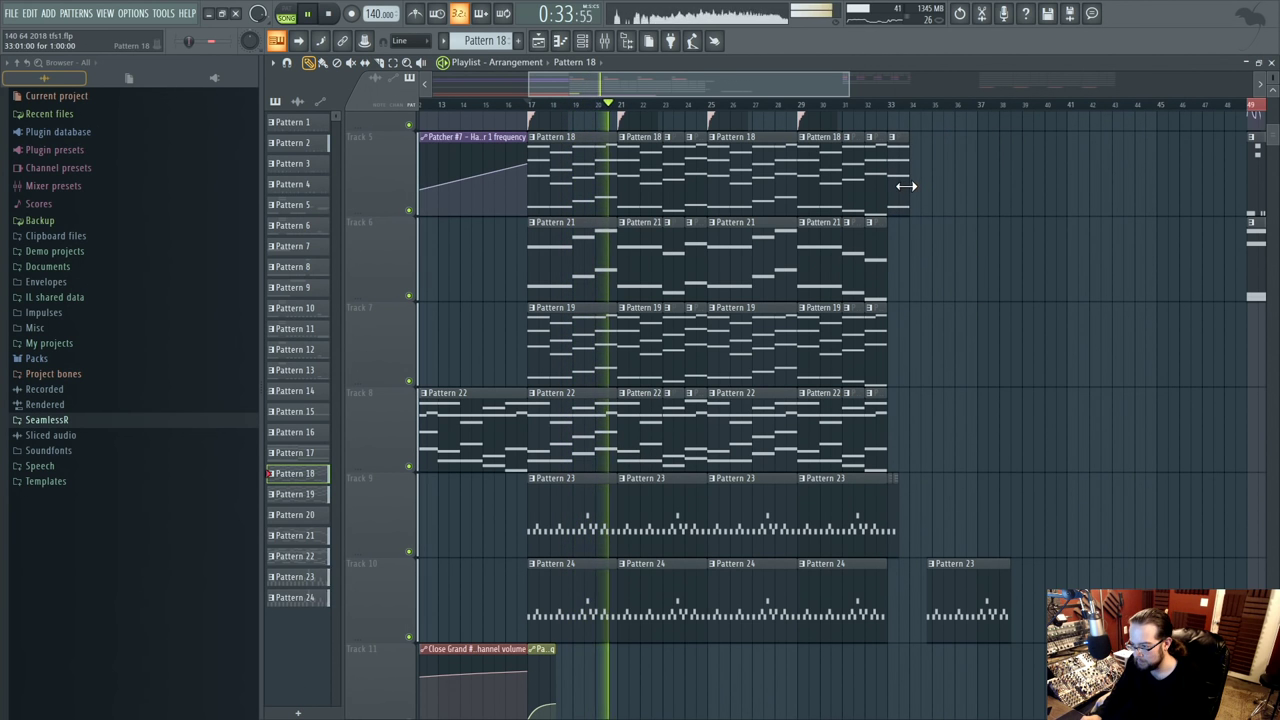
- Place a one-bar Pattern 22 clip on Track 8 at bar 33
{"action": "left_click_drag", "start_coordinate": [983, 430], "coordinate": [909, 420]}
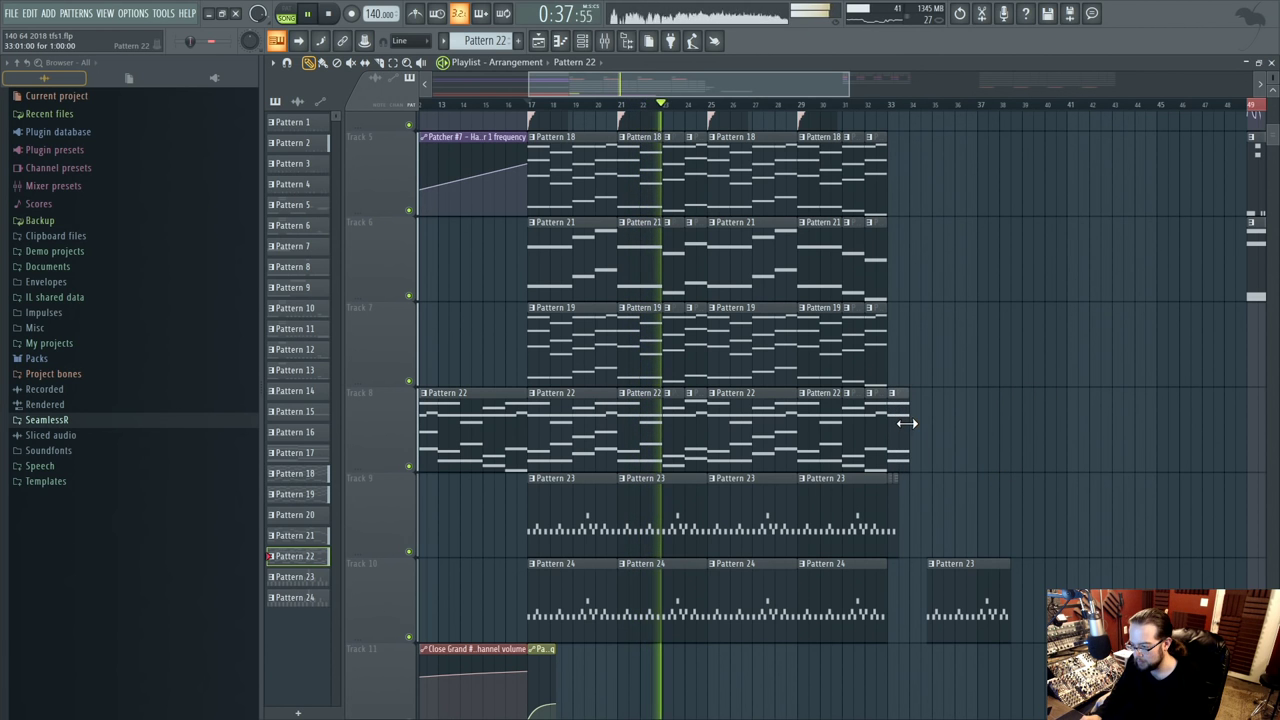
{"action": "scroll", "coordinate": [990, 410], "scroll_direction": "up", "scroll_amount": 3}
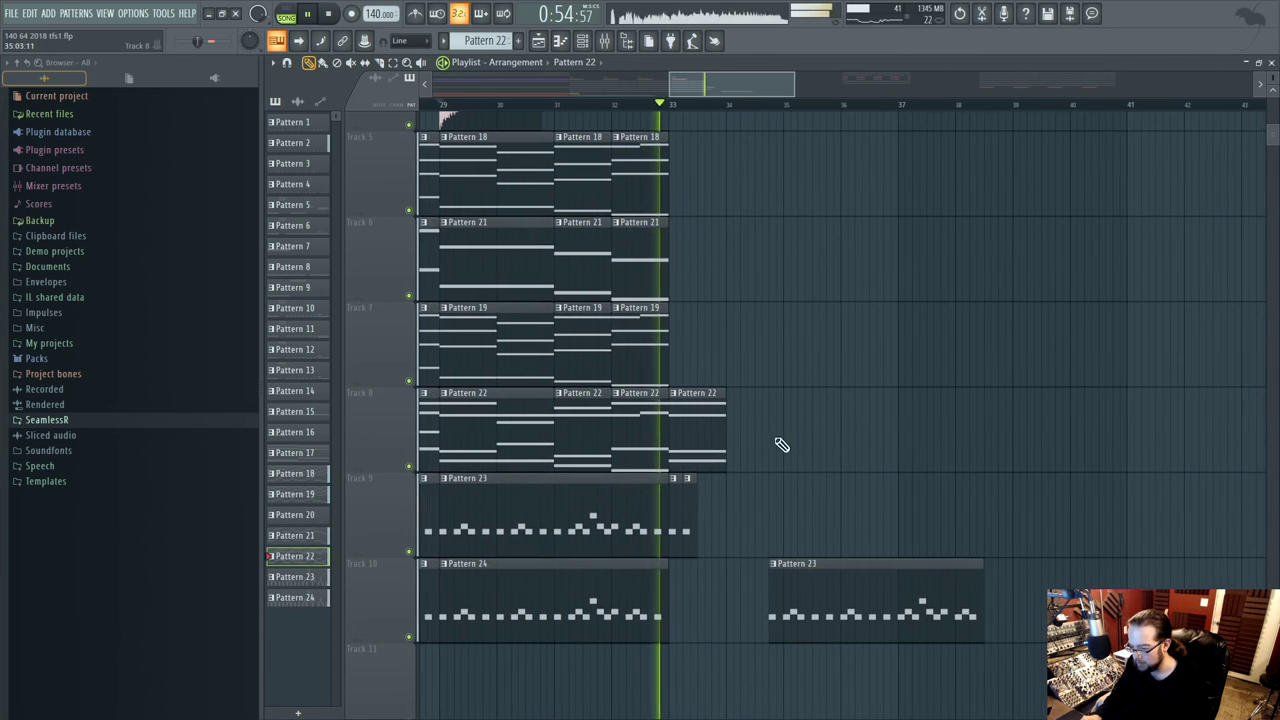
{"action": "left_click", "coordinate": [730, 433]}
{"action": "right_click", "coordinate": [733, 435]}
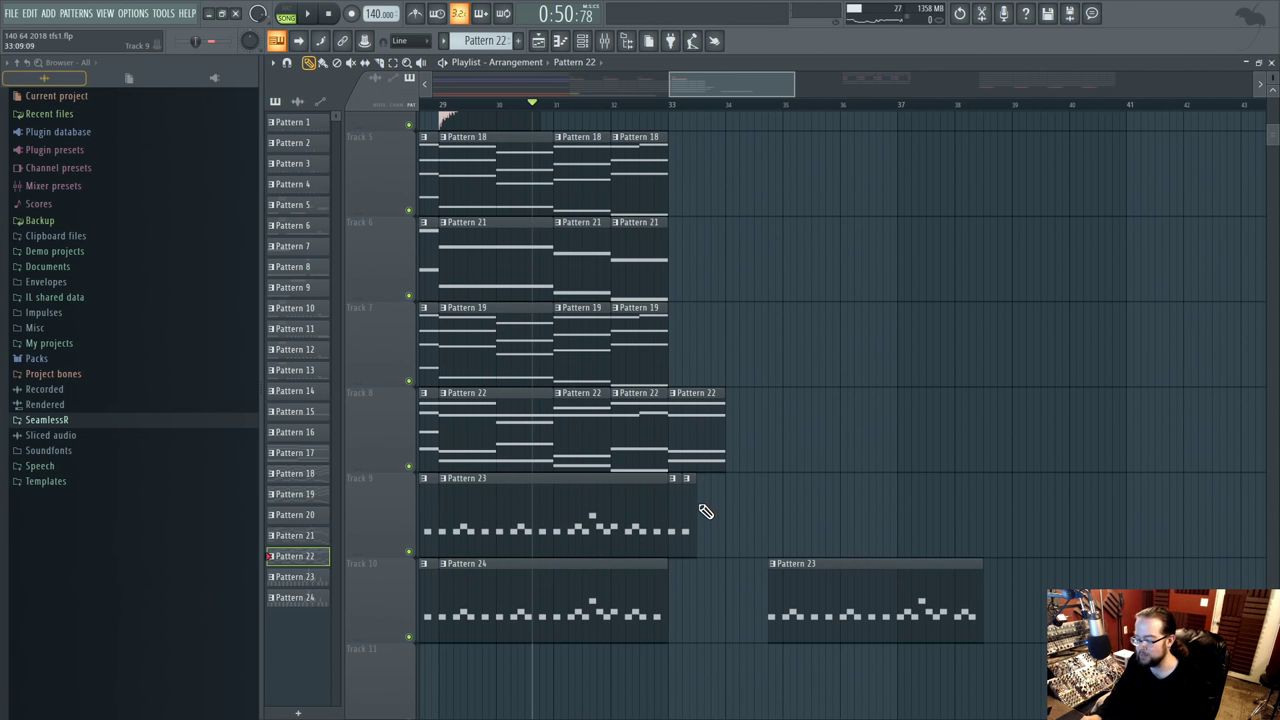
- Extend the last short Pattern 23 clip on Track 9 to bar 34 and delete the stray Pattern 23 clip on Track 10
{"action": "left_click_drag", "start_coordinate": [719, 507], "coordinate": [727, 508]}
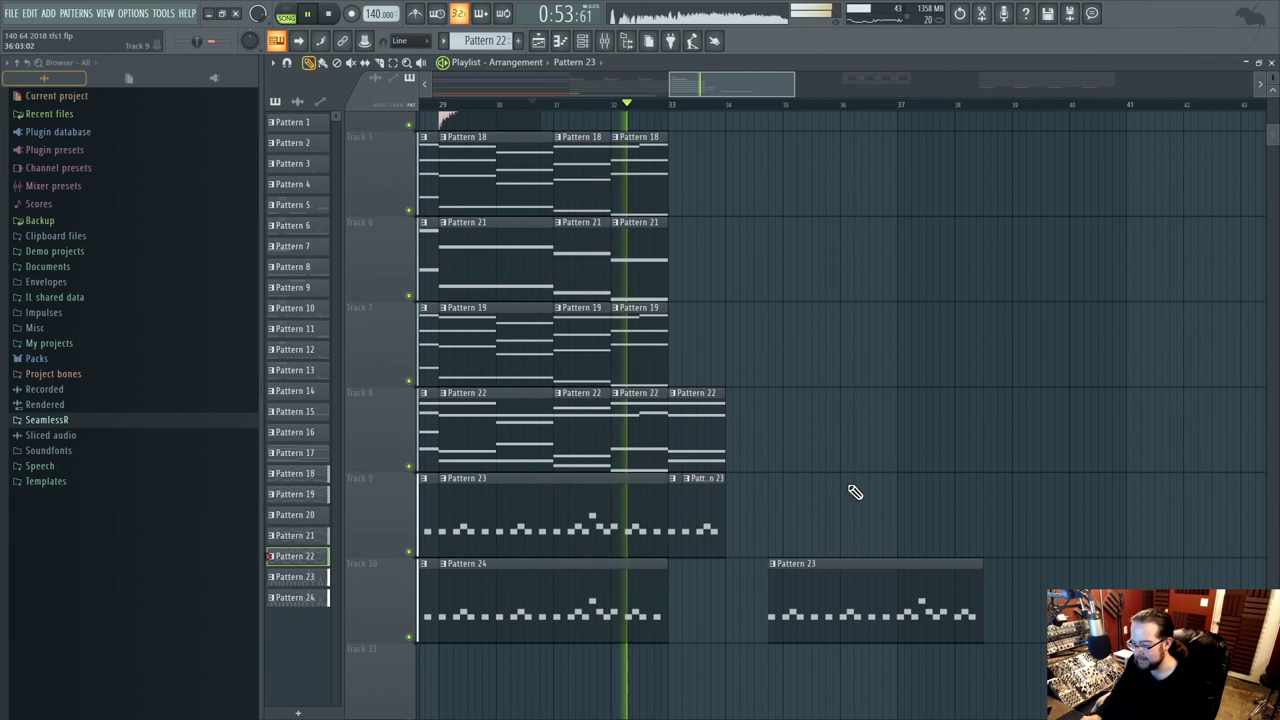
{"action": "right_click", "coordinate": [872, 610]}
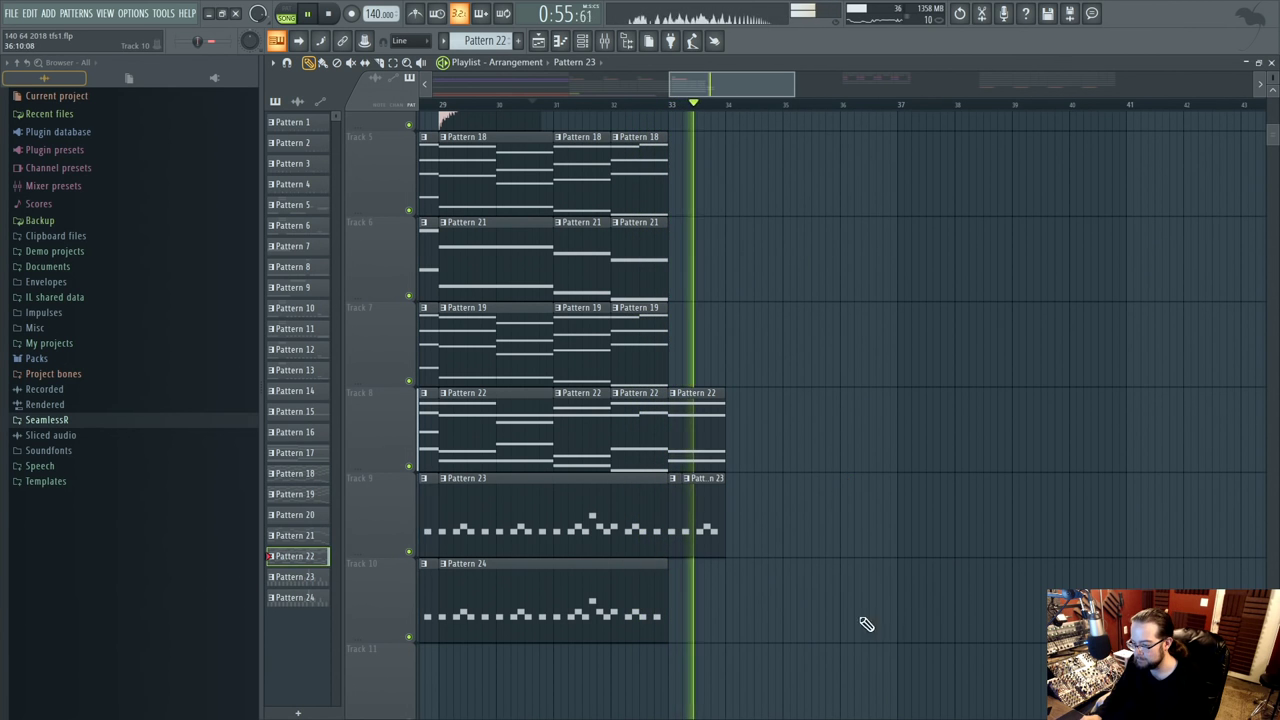
{"action": "scroll", "coordinate": [722, 527], "scroll_direction": "up", "scroll_amount": 3}
{"action": "key", "text": "space"}
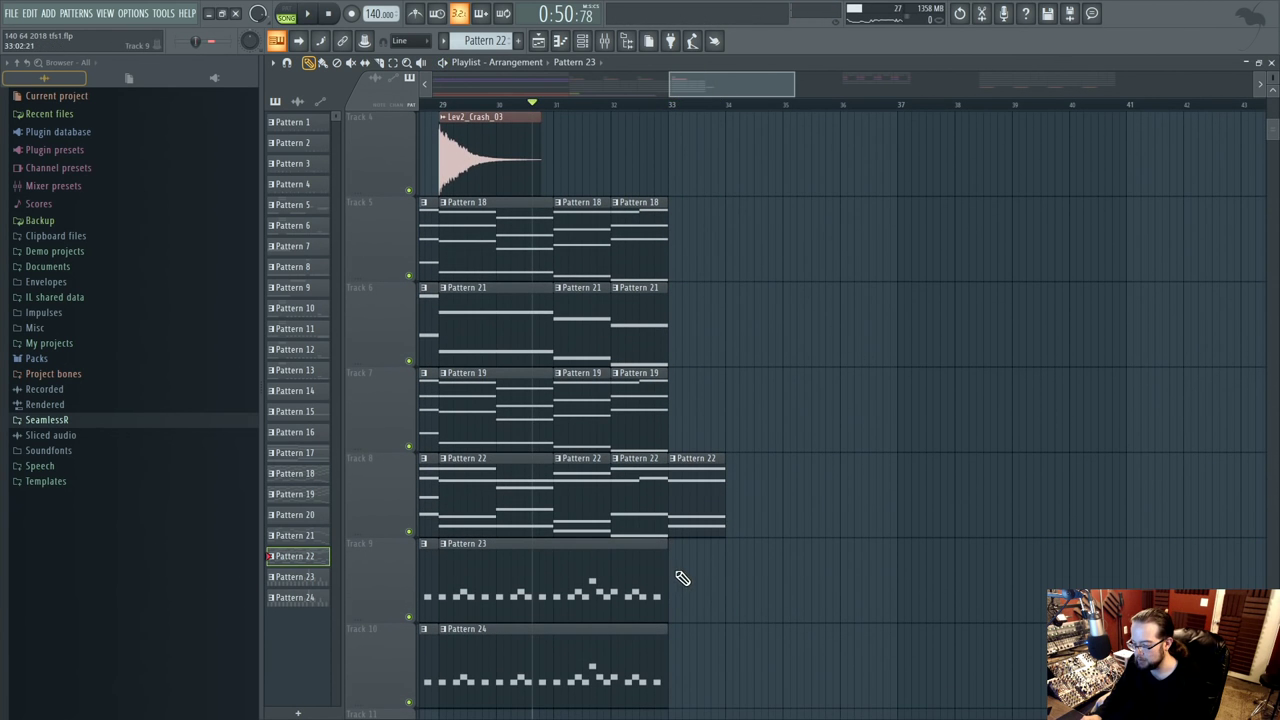
- Place Pattern 23 on Track 9, Pattern 2 on Track 3 and Lev2_Crash_03 on Track 4, all at bar 33
{"action": "left_click", "coordinate": [692, 578]}
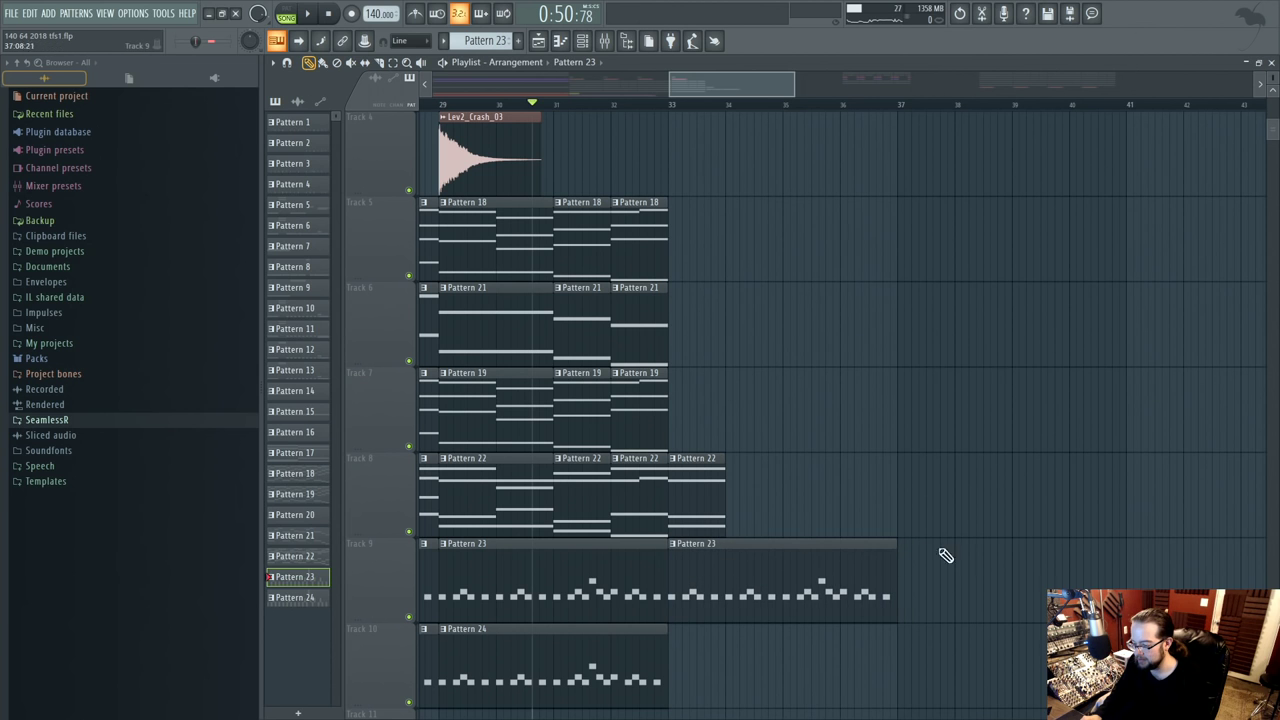
{"action": "scroll", "coordinate": [797, 374], "scroll_direction": "up", "scroll_amount": 3}
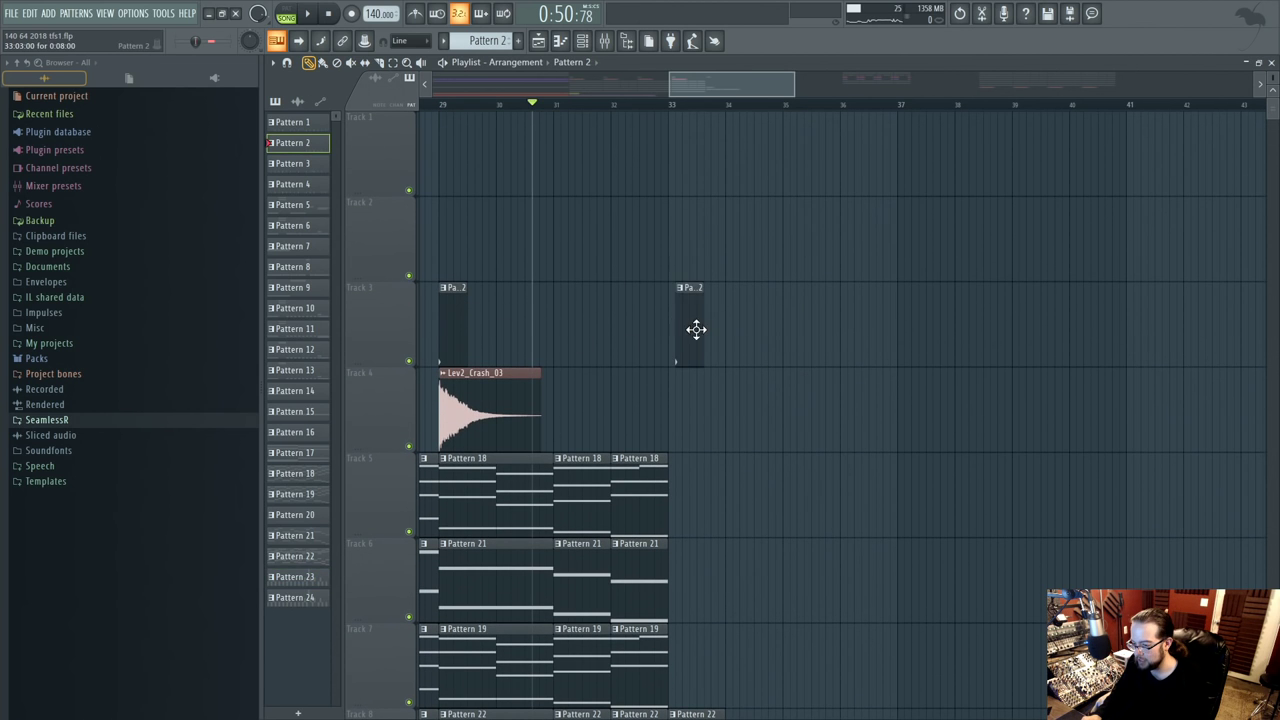
{"action": "left_click", "coordinate": [679, 401]}
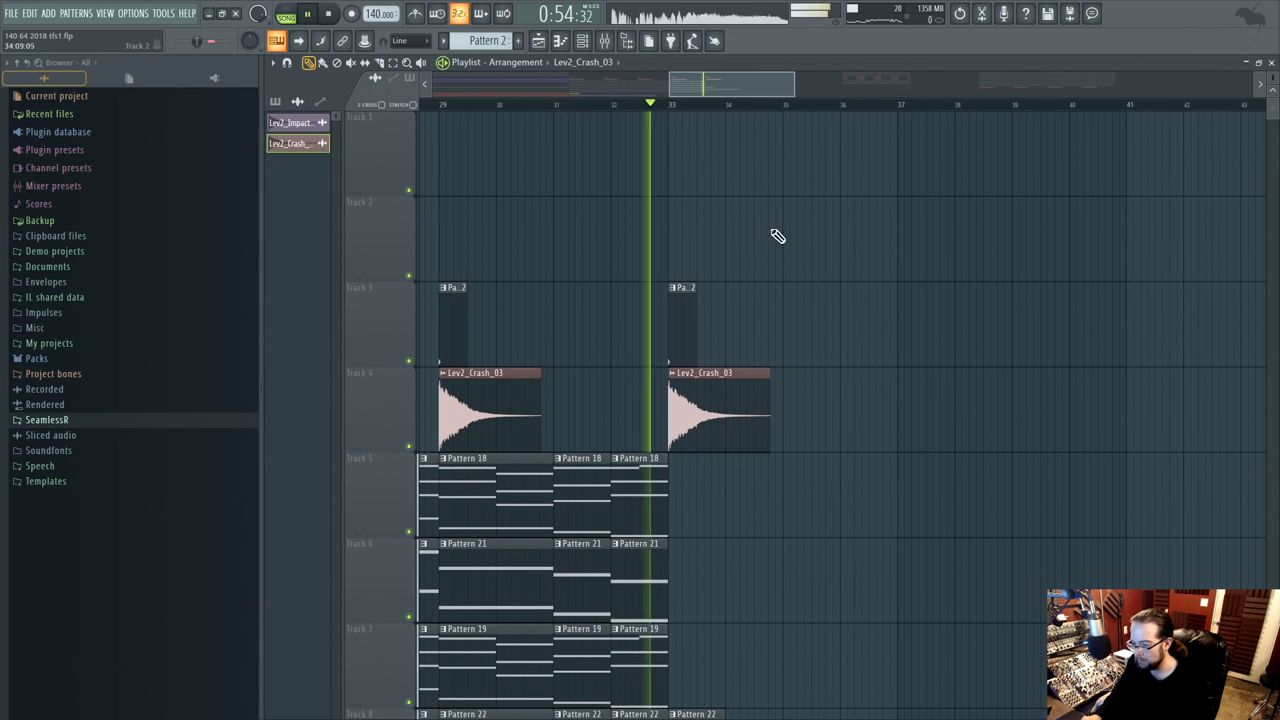
- Shorten the Pattern 23 clip at bar 33 on Track 9 to two bars and replay the transition
{"action": "scroll", "coordinate": [797, 360], "scroll_direction": "down", "scroll_amount": 3}
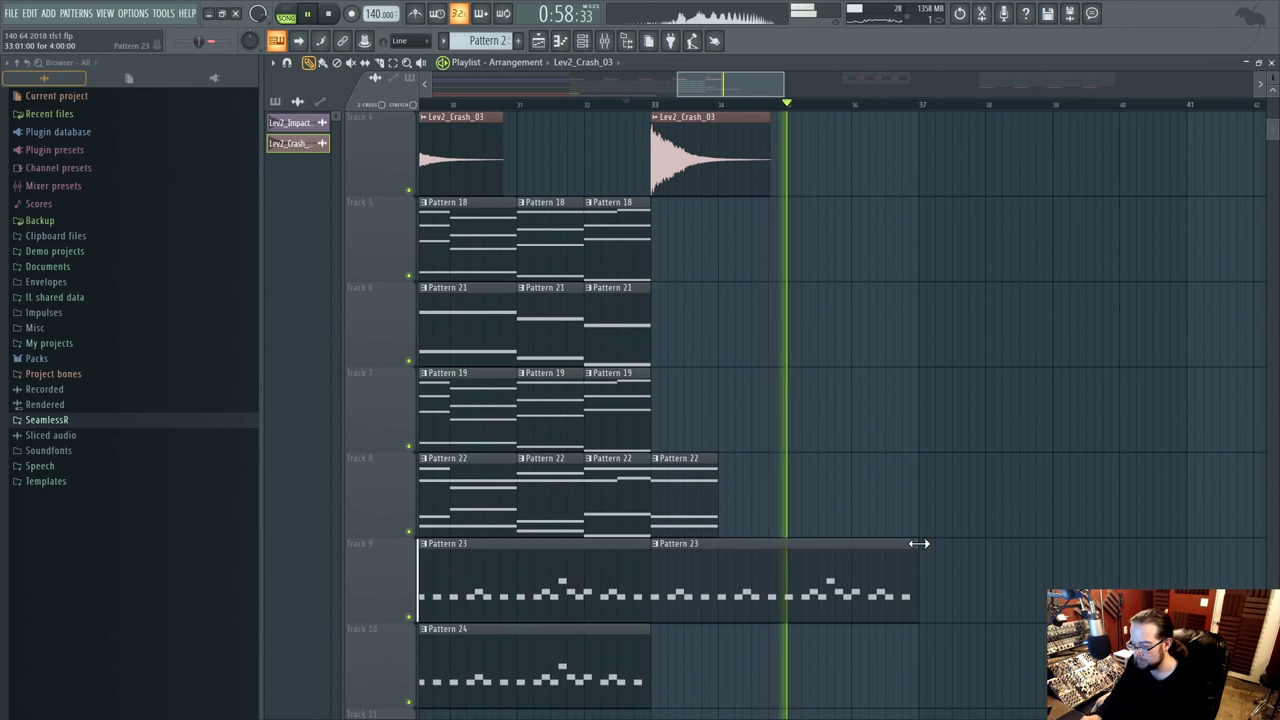
{"action": "left_click_drag", "start_coordinate": [918, 543], "coordinate": [788, 550]}
{"action": "key", "text": "space"}
{"action": "key", "text": "space"}
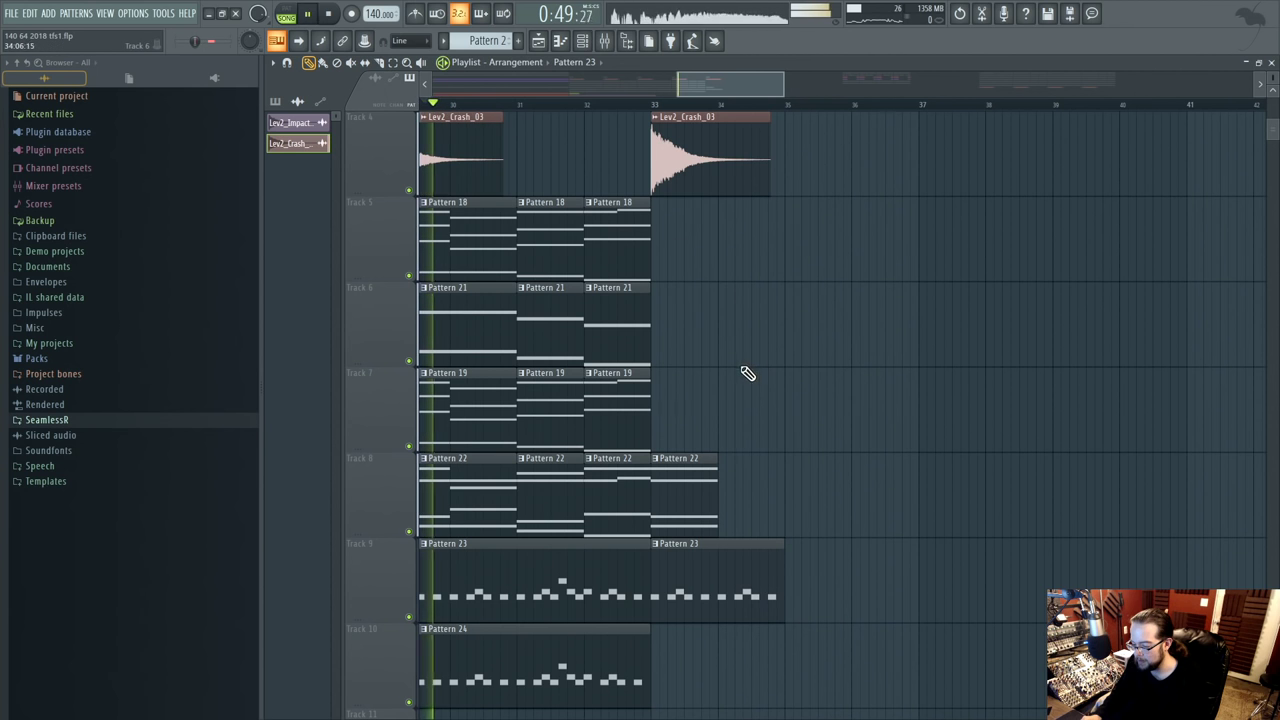
- Place two two-bar Pattern 21 clips on Track 6 at bars 33 and 35
{"action": "left_click", "coordinate": [586, 349]}
{"action": "left_click", "coordinate": [861, 350]}
{"action": "left_click_drag", "start_coordinate": [861, 350], "coordinate": [794, 350]}
{"action": "left_click", "coordinate": [980, 357]}
- Place a Pattern 19 clip on Track 7 at bar 33 and shorten it to one bar
{"action": "left_click", "coordinate": [720, 434]}
{"action": "left_click_drag", "start_coordinate": [843, 443], "coordinate": [849, 423]}
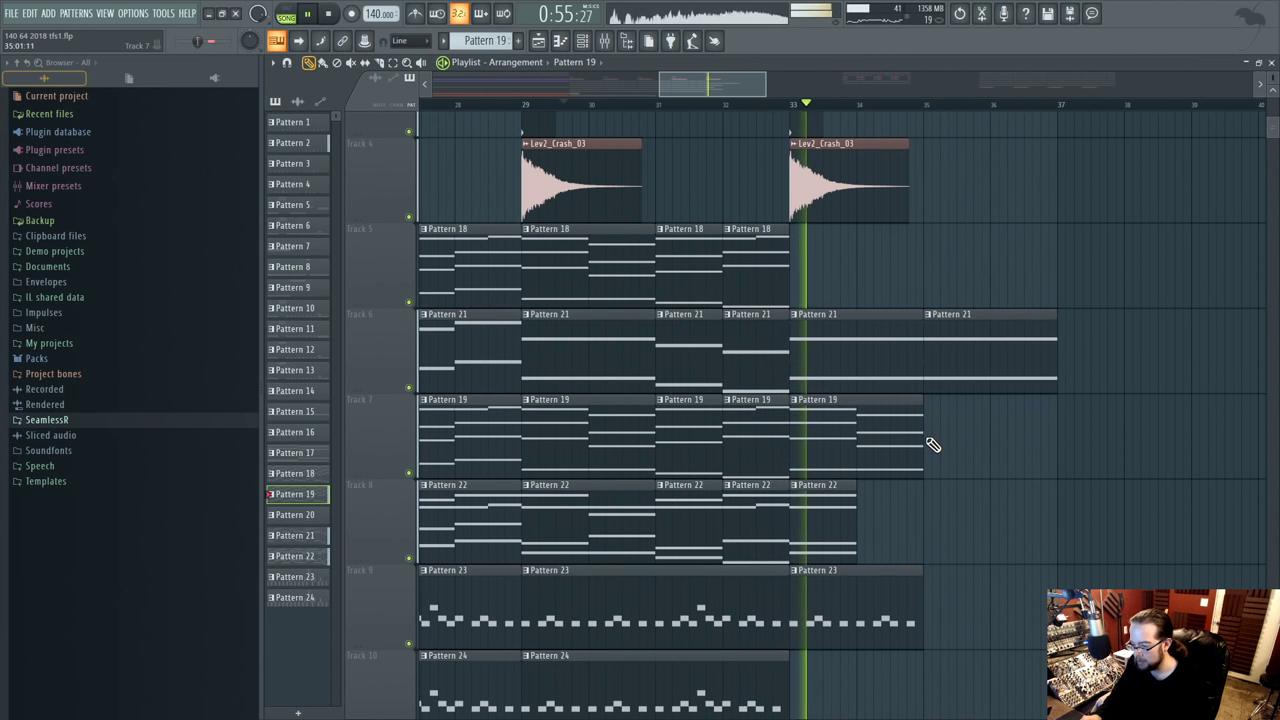
{"action": "left_click_drag", "start_coordinate": [925, 443], "coordinate": [857, 428]}
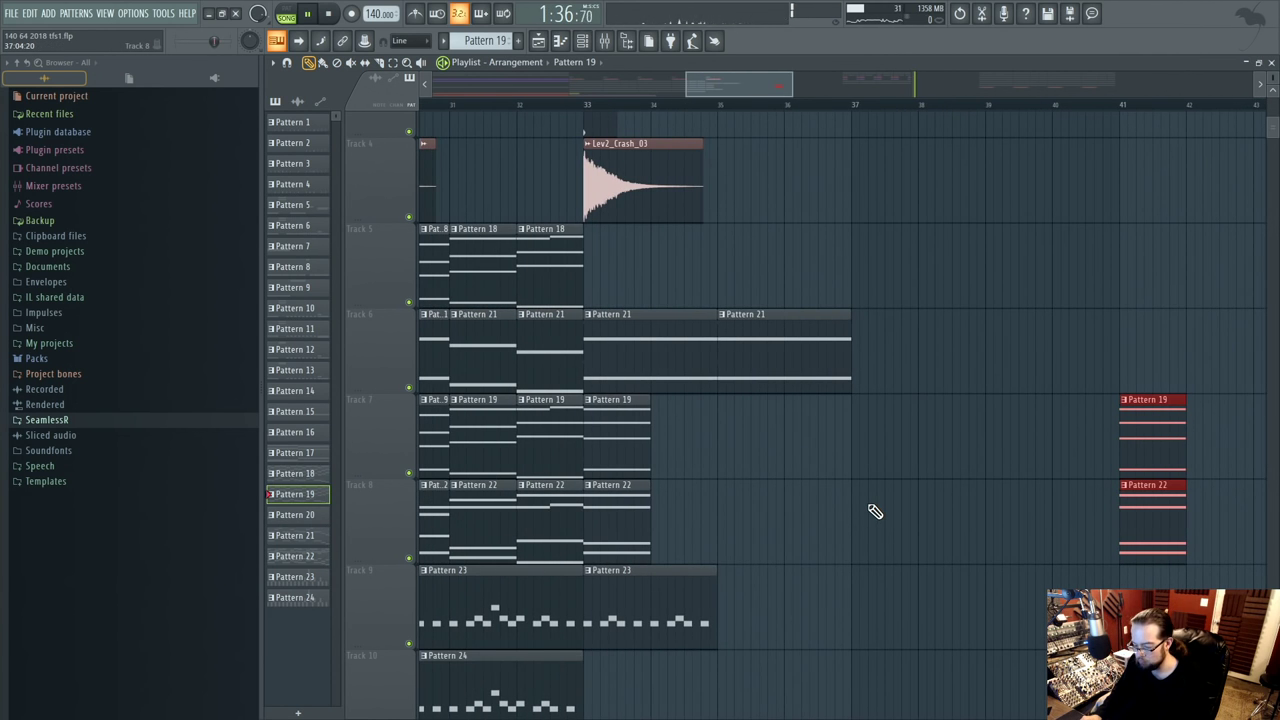
- Delete the stray copies at bar 41, and duplicate the one-bar Pattern 19 and Pattern 22 clips at bar 33 three times up to bar 37
{"action": "right_click", "coordinate": [1152, 435]}
{"action": "right_click", "coordinate": [1165, 530]}
{"action": "left_click_drag", "start_coordinate": [613, 436], "coordinate": [677, 517], "text": "ctrl"}
{"action": "key", "text": "ctrl+b"}
{"action": "key", "text": "ctrl+b"}
{"action": "key", "text": "ctrl+b"}
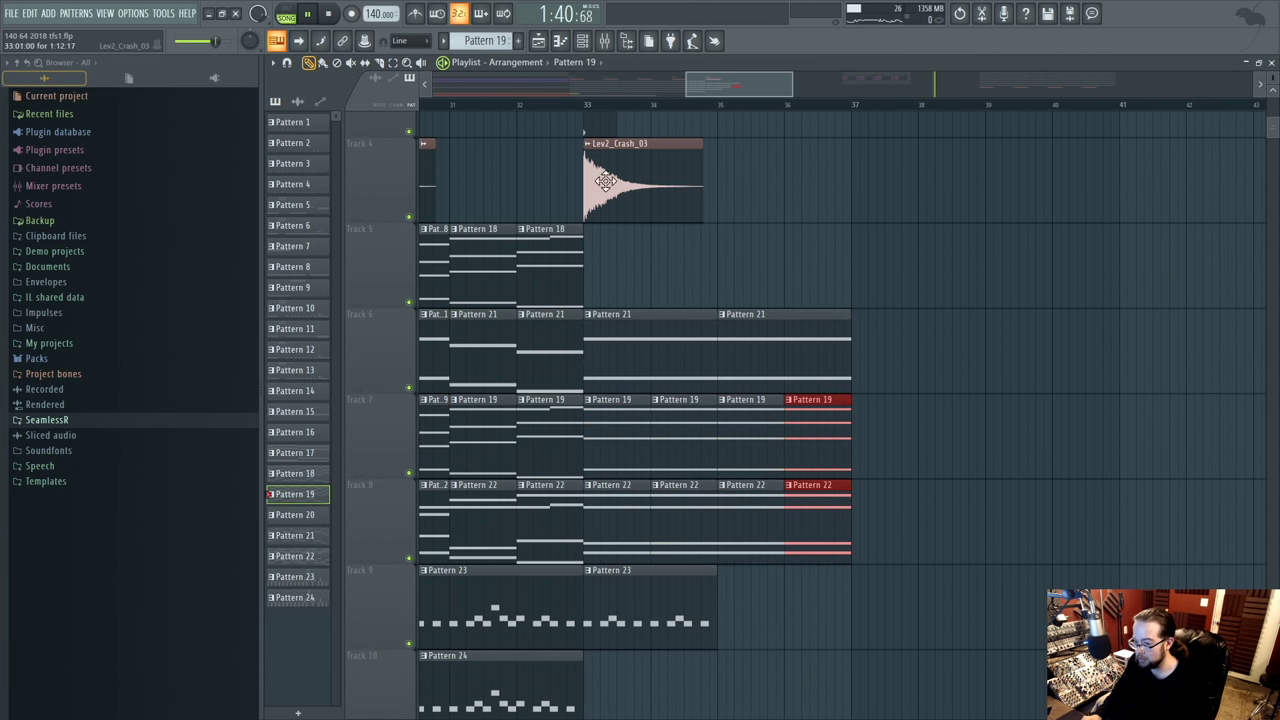
- Duplicate the two-bar Pattern 23 clip on Track 9 so a copy starts at bar 35
{"action": "scroll", "coordinate": [693, 366], "scroll_direction": "down", "scroll_amount": 2}
{"action": "key", "text": "space"}
{"action": "left_click_drag", "start_coordinate": [691, 426], "coordinate": [786, 491], "text": "ctrl"}
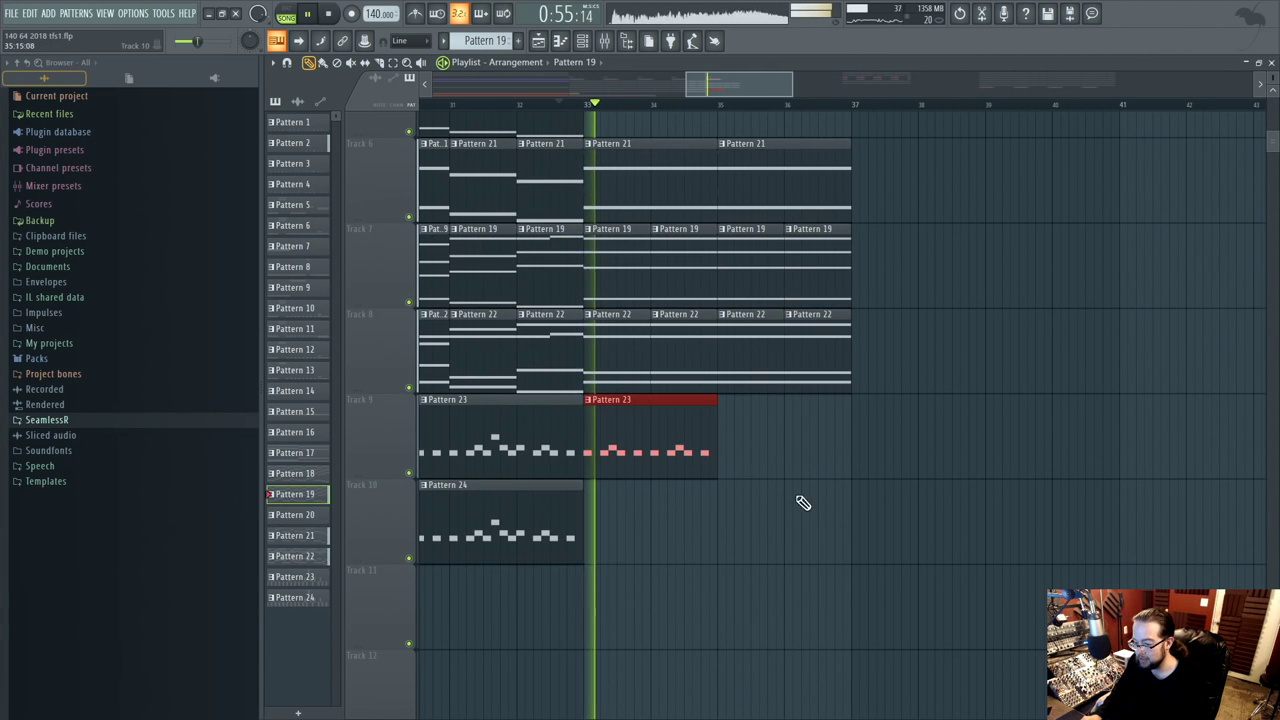
{"action": "key", "text": "ctrl+b"}
- Place two Pattern 24 clips on Track 10 at bars 33 and 35, each two bars long
{"action": "mouse_move", "coordinate": [714, 520]}
{"action": "left_mouse_down"}
{"action": "mouse_move", "coordinate": [674, 526]}
{"action": "mouse_move", "coordinate": [698, 537]}
{"action": "left_mouse_up"}
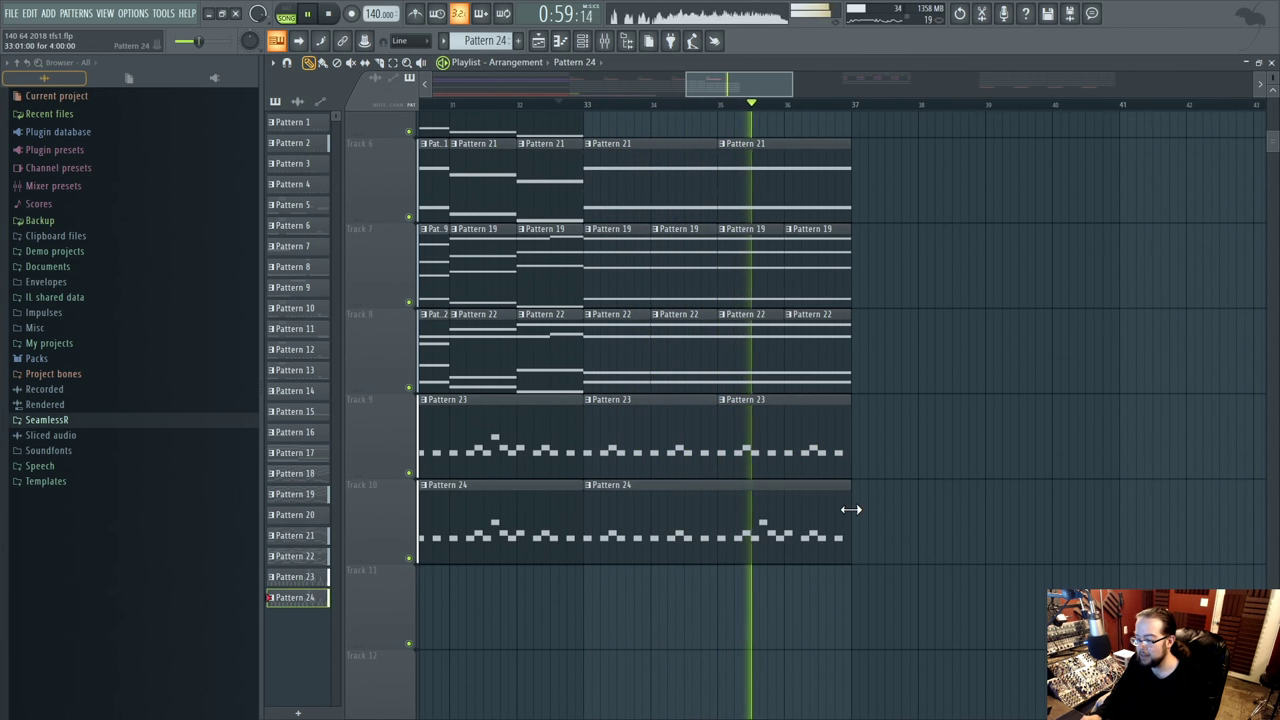
{"action": "key", "text": "space"}
{"action": "left_click_drag", "start_coordinate": [848, 509], "coordinate": [704, 494]}
{"action": "left_click", "coordinate": [740, 502]}
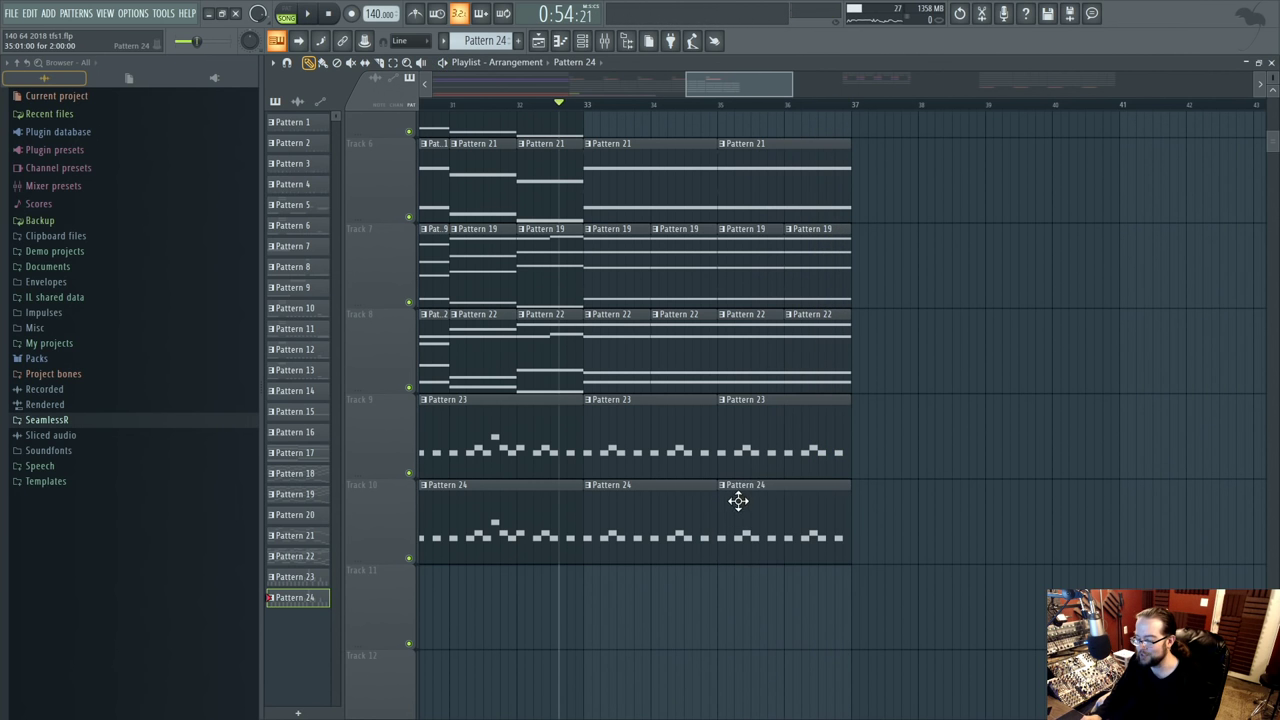
- Play the transition into bar 33 to hear the new four-bar section
{"action": "key", "text": "space"}
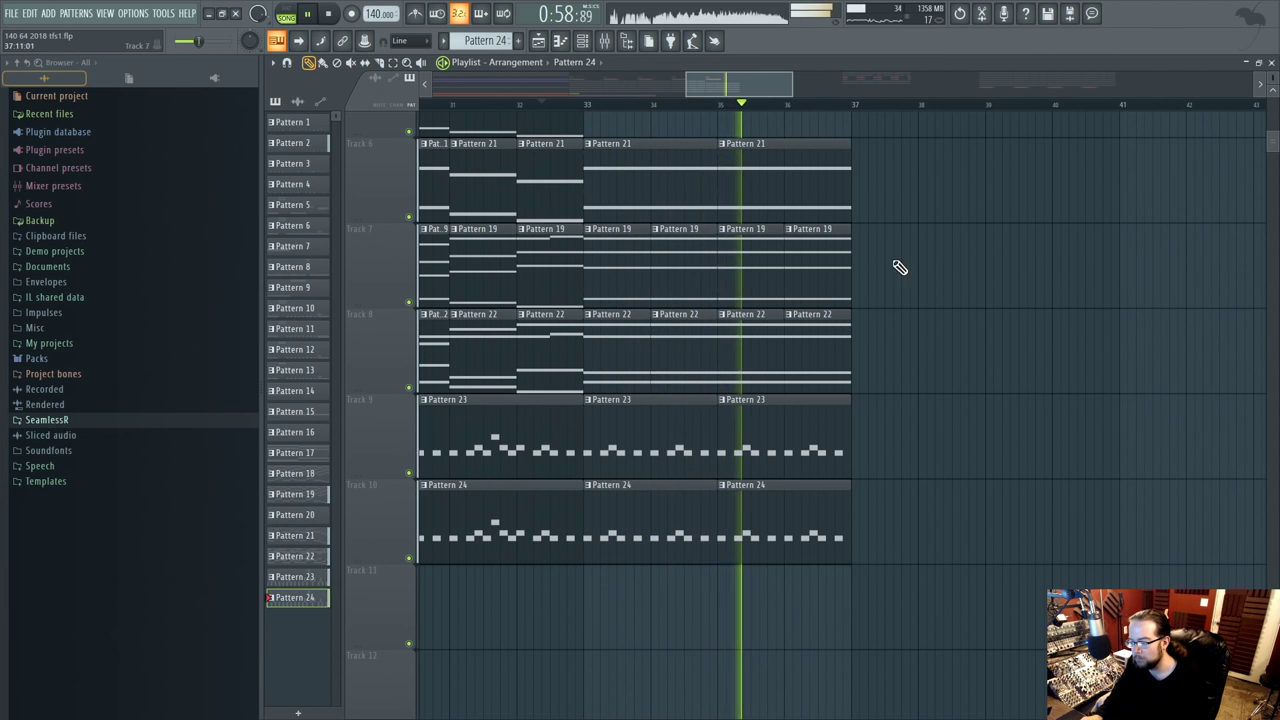
{"action": "scroll", "coordinate": [958, 258], "scroll_direction": "up", "scroll_amount": 1}
{"action": "scroll", "coordinate": [965, 265], "scroll_direction": "down", "scroll_amount": 1}
{"action": "key", "text": "space"}
{"action": "key", "text": "space"}
{"action": "scroll", "coordinate": [1160, 350], "scroll_direction": "up", "scroll_amount": 1}
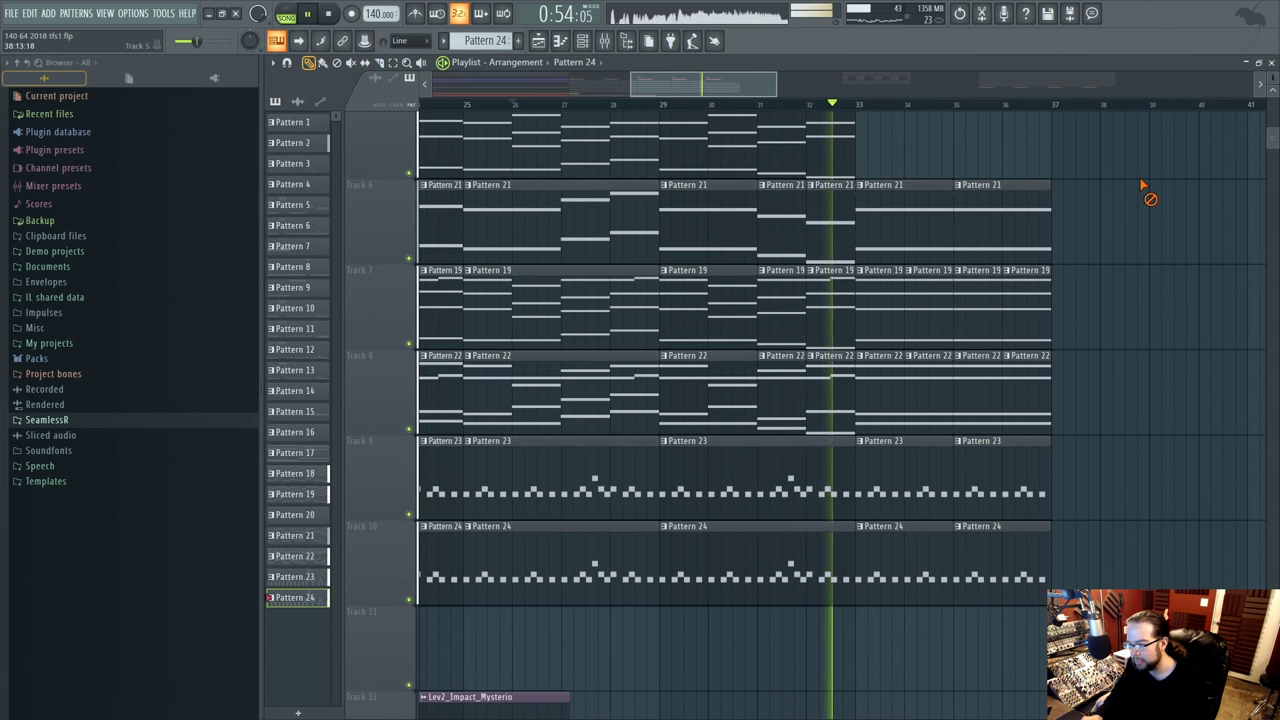
- Try deleting the Pattern 23 clips at bars 33 and 35, restore them, and remove the Pattern 24 clips there instead
{"action": "right_click", "coordinate": [900, 490]}
{"action": "right_click", "coordinate": [1000, 490]}
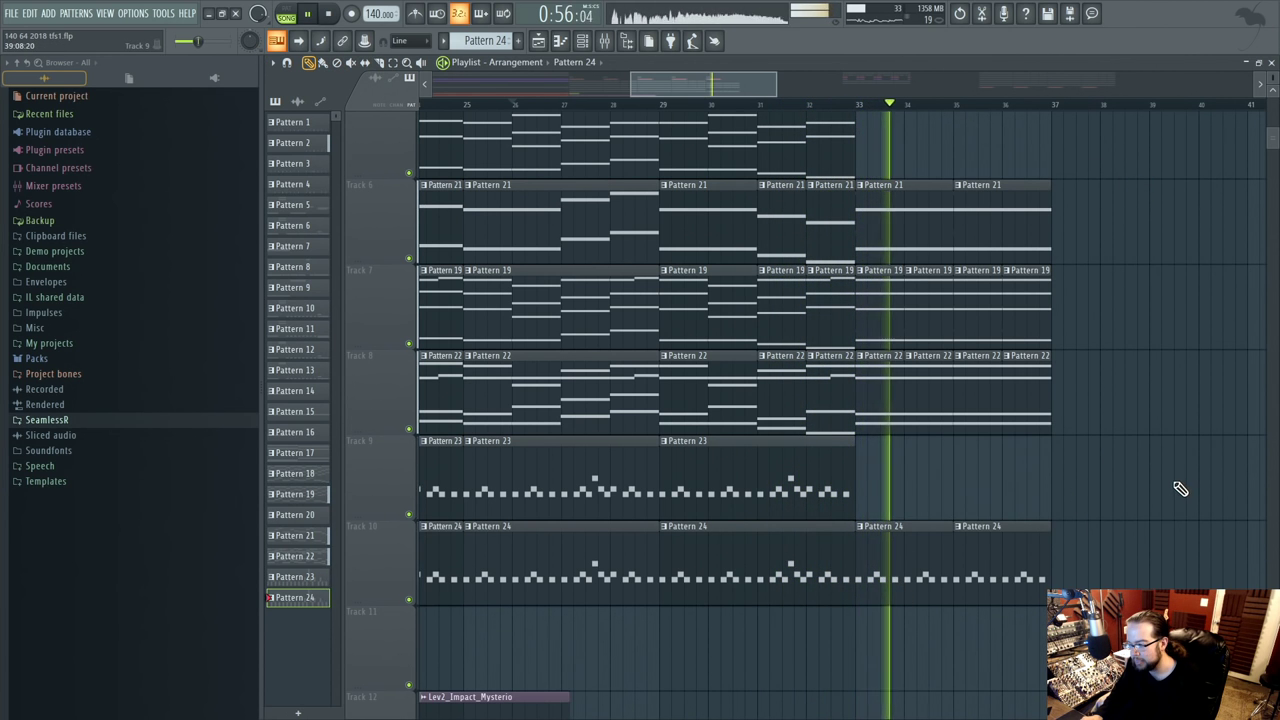
{"action": "key", "text": "ctrl+alt+z"}
{"action": "key", "text": "ctrl+alt+z"}
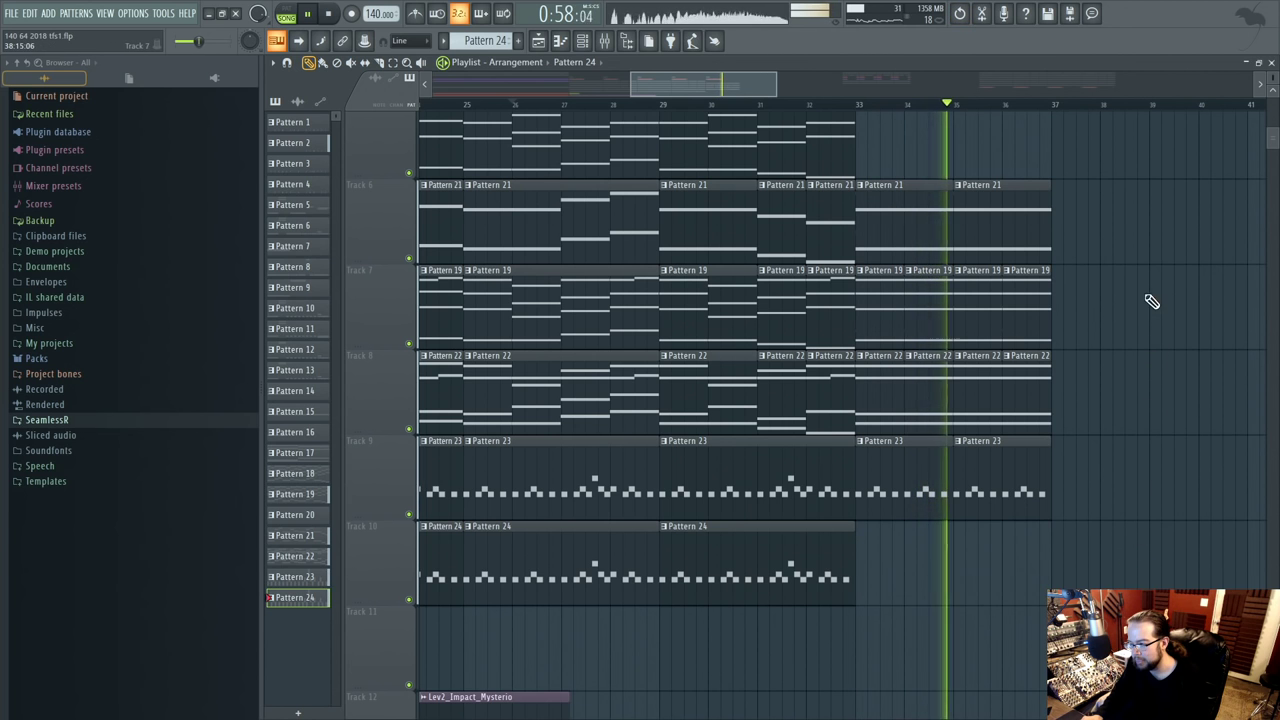
- Move the Patcher #8 and Patcher #7 Filter 1 frequency automation clips to Tracks 13 and 14, and extend the Patcher #8 clip to about bar 54
{"action": "scroll", "coordinate": [949, 289], "scroll_direction": "down", "scroll_amount": 3}
{"action": "scroll", "coordinate": [910, 478], "scroll_direction": "down", "scroll_amount": 2}
{"action": "scroll", "coordinate": [913, 477], "scroll_direction": "down", "scroll_amount": 1}
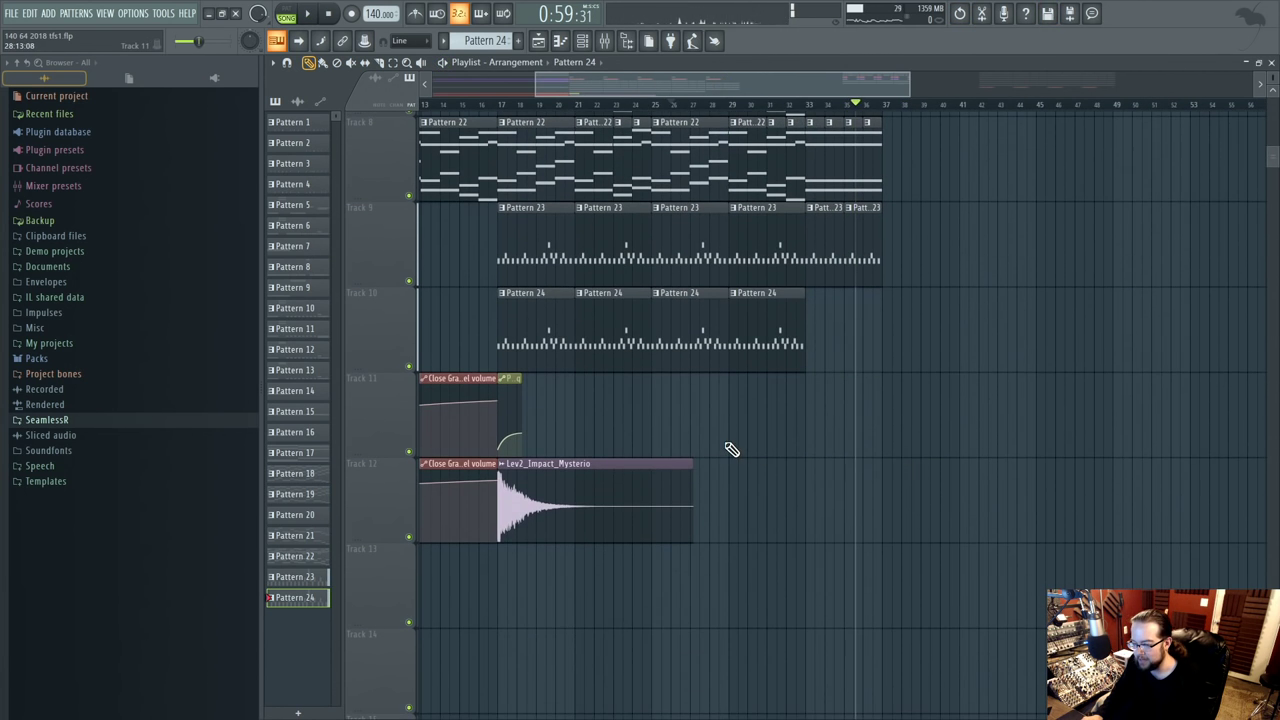
{"action": "scroll", "coordinate": [729, 449], "scroll_direction": "down", "scroll_amount": 2}
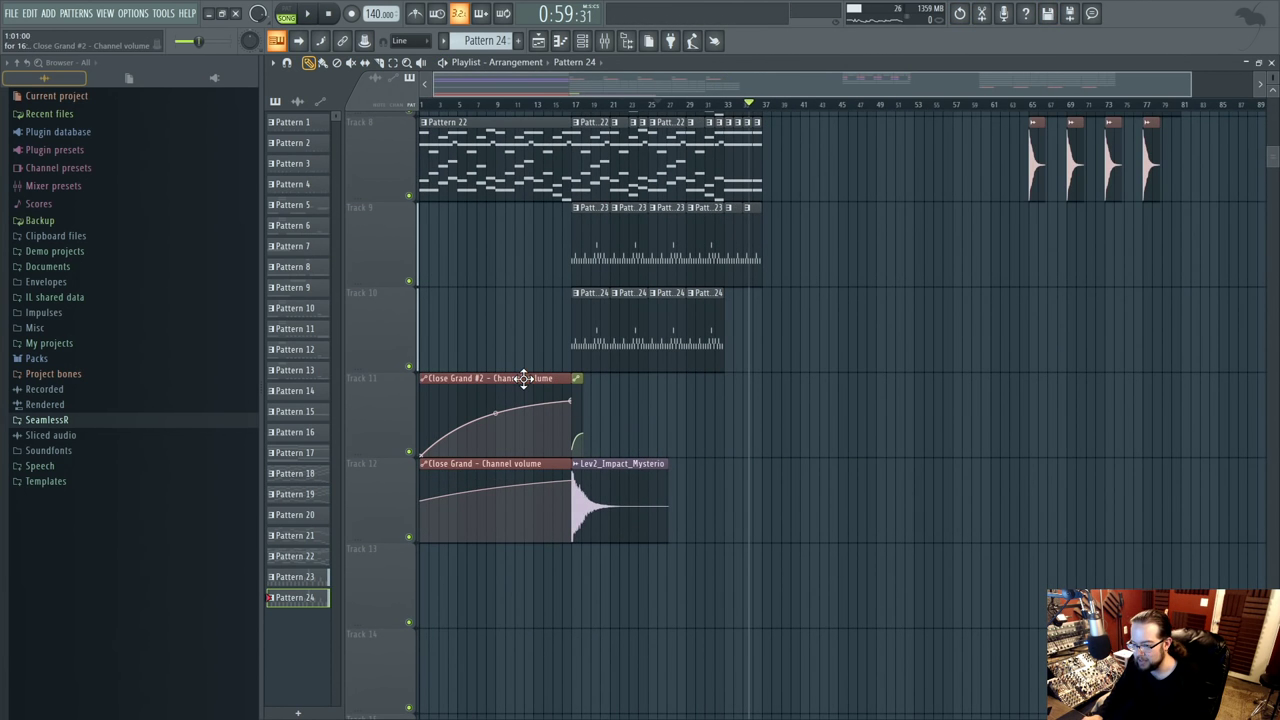
{"action": "scroll", "coordinate": [523, 378], "scroll_direction": "up", "scroll_amount": 4}
{"action": "left_click_drag", "start_coordinate": [465, 121], "coordinate": [535, 188]}
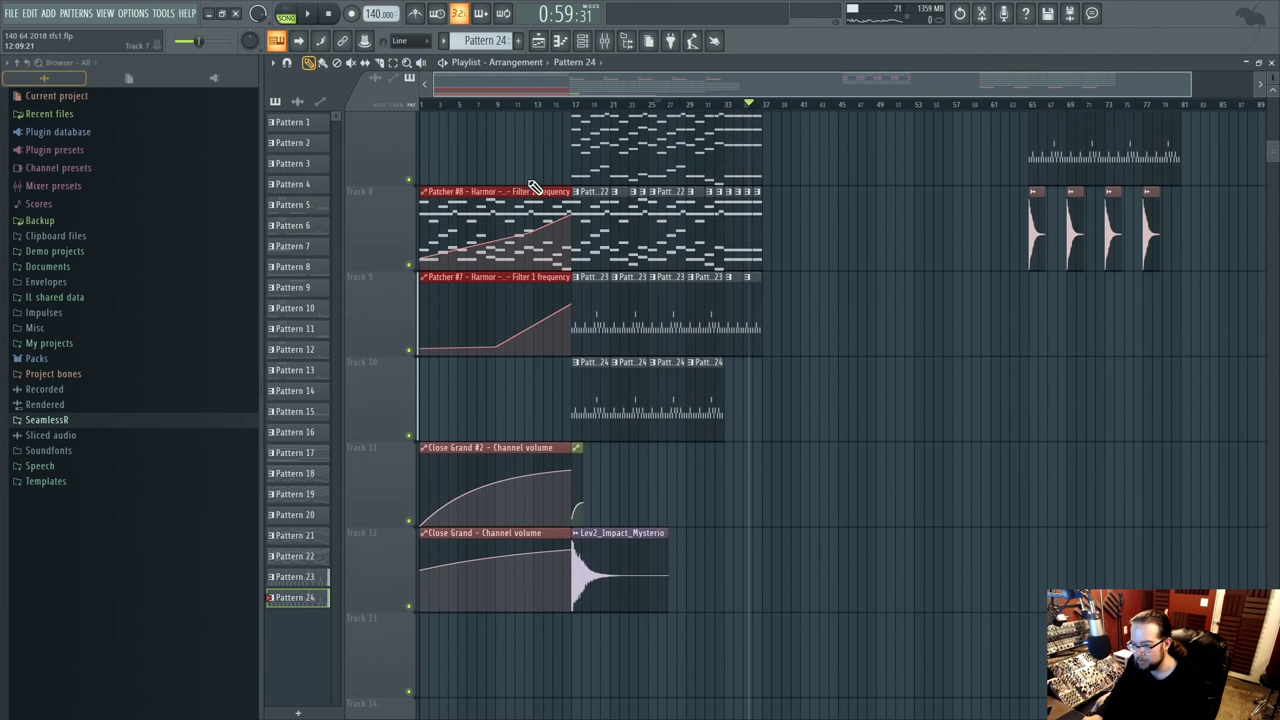
{"action": "left_click_drag", "start_coordinate": [509, 302], "coordinate": [597, 600]}
{"action": "scroll", "coordinate": [560, 530], "scroll_direction": "down", "scroll_amount": 2}
{"action": "left_click_drag", "start_coordinate": [566, 449], "coordinate": [923, 449]}
- Select the clips from bar 33 to bar 37 on Tracks 6 to 9 and duplicate them three times up to bar 49
{"action": "scroll", "coordinate": [923, 449], "scroll_direction": "up", "scroll_amount": 4}
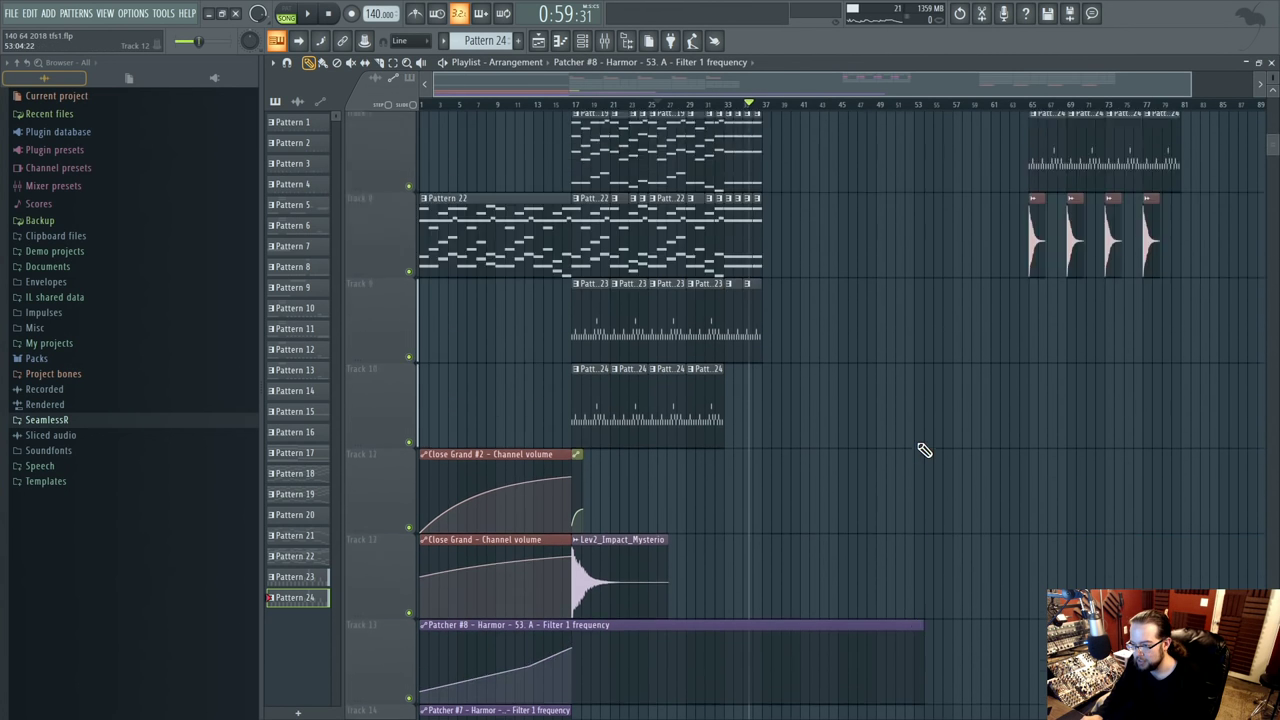
{"action": "left_click_drag", "start_coordinate": [760, 210], "coordinate": [813, 488]}
{"action": "left_click_drag", "start_coordinate": [727, 216], "coordinate": [778, 490]}
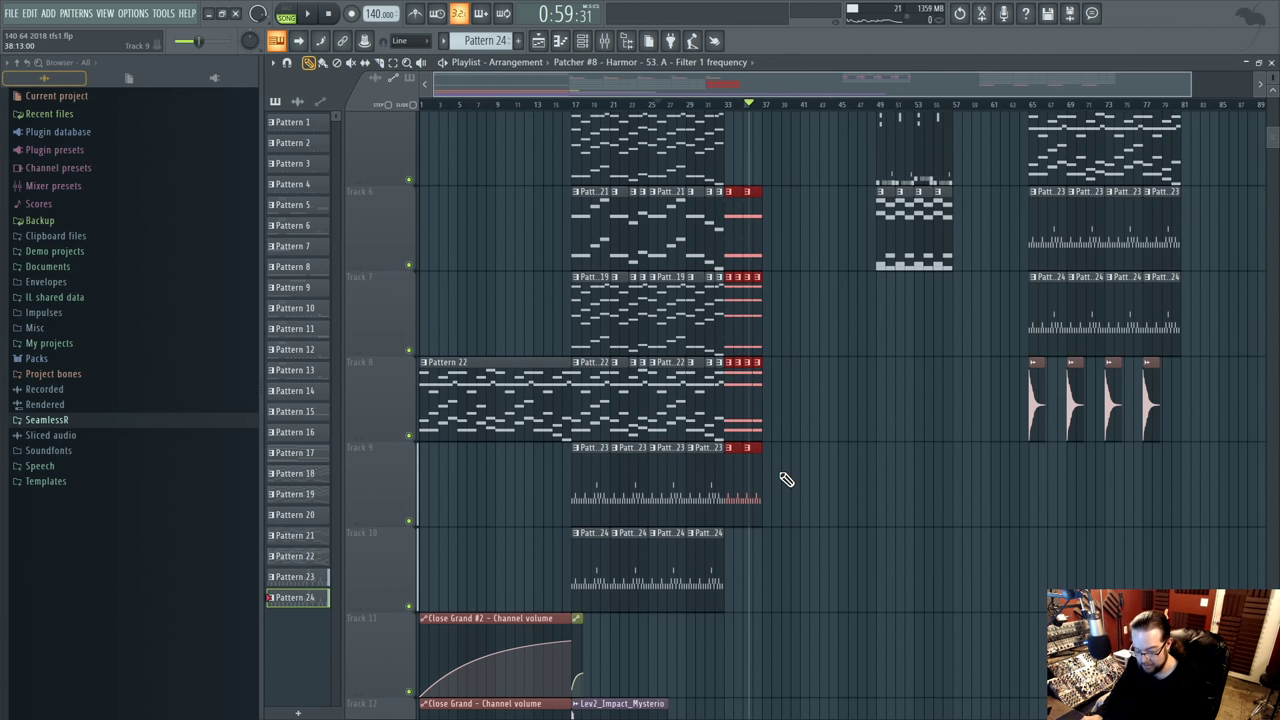
{"action": "key", "text": "ctrl+b"}
{"action": "key", "text": "ctrl+b"}
{"action": "key", "text": "ctrl+b"}
- Replace the Track 2 Pattern 23 clips from bar 1 to bar 13 with two-bar versions, keeping a four-bar clip at bar 13
{"action": "scroll", "coordinate": [930, 490], "scroll_direction": "up", "scroll_amount": 5}
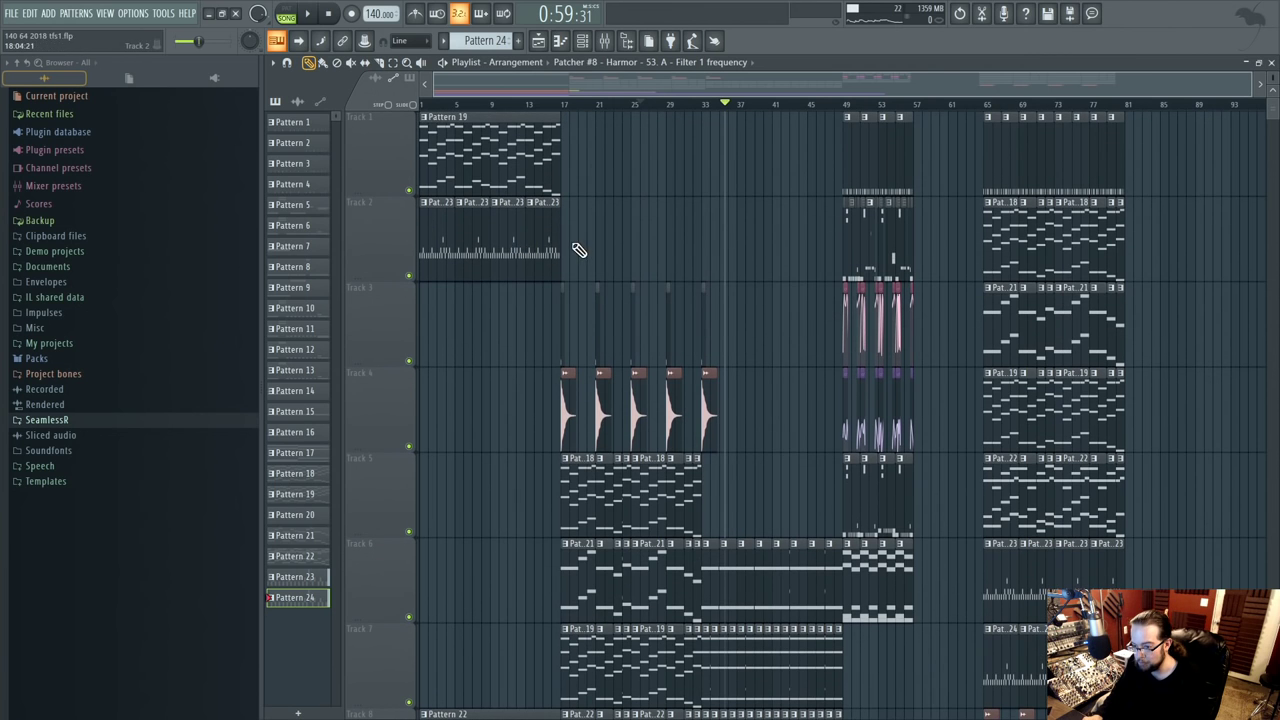
{"action": "right_click", "coordinate": [426, 252]}
{"action": "scroll", "coordinate": [629, 371], "scroll_direction": "down", "scroll_amount": 3}
{"action": "left_click", "coordinate": [709, 429]}
{"action": "scroll", "coordinate": [557, 323], "scroll_direction": "up", "scroll_amount": 3}
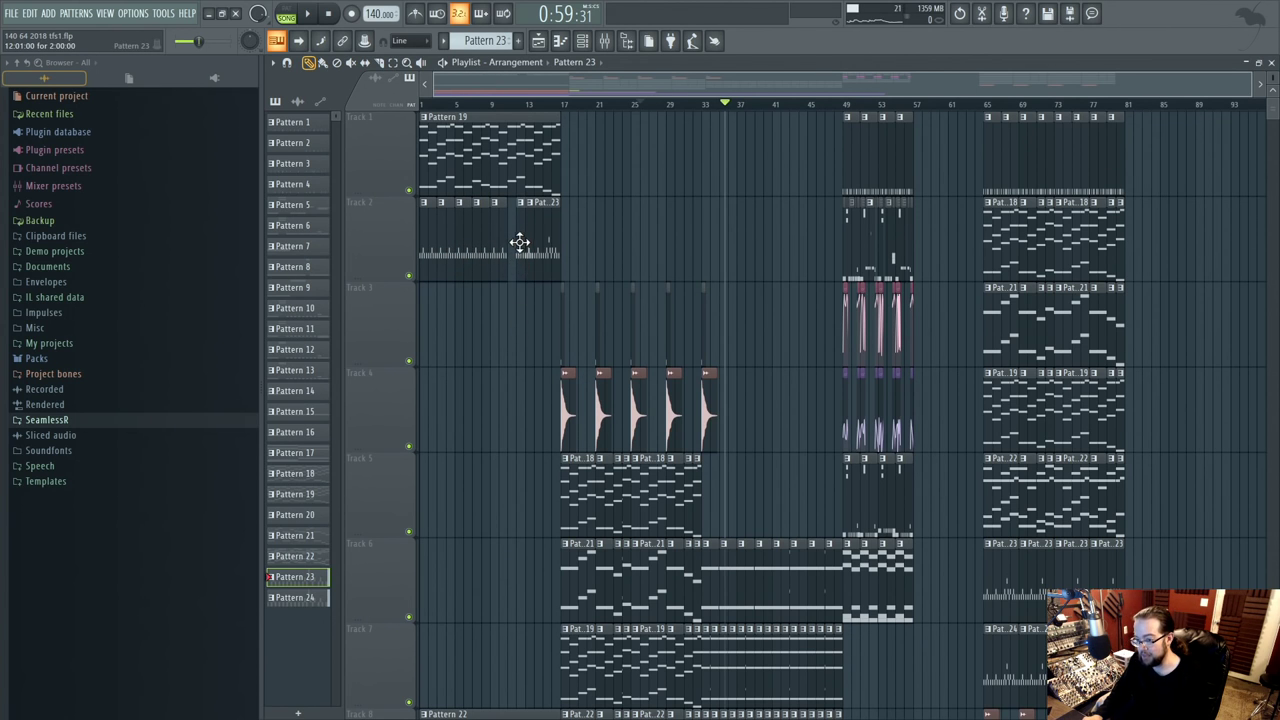
{"action": "left_click", "coordinate": [548, 242]}
{"action": "scroll", "coordinate": [530, 238], "scroll_direction": "up", "scroll_amount": 5, "text": "ctrl"}
{"action": "left_click", "coordinate": [737, 234]}
{"action": "scroll", "coordinate": [737, 234], "scroll_direction": "down", "scroll_amount": 5, "text": "ctrl"}
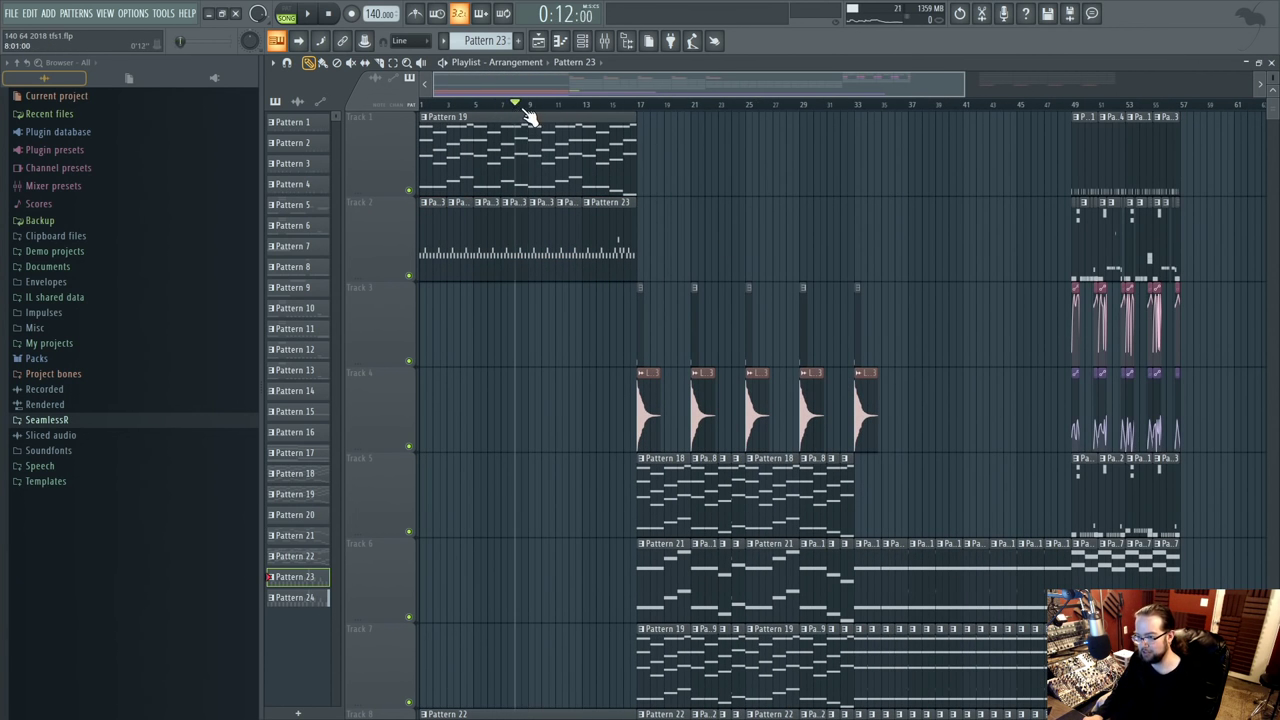
- Replace the long Pattern 22 clip at the start of Track 8 with a copy of that track's bar 17 to 33 clips
{"action": "scroll", "coordinate": [672, 242], "scroll_direction": "down", "scroll_amount": 5}
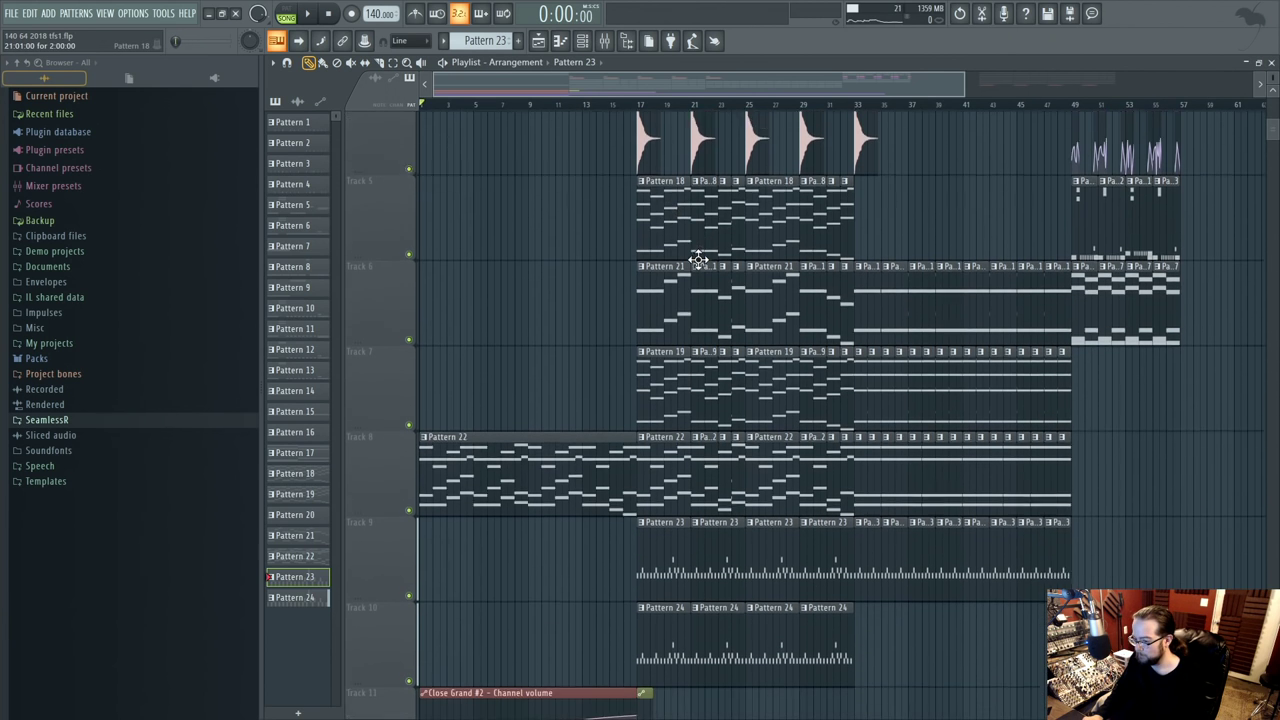
{"action": "right_click", "coordinate": [607, 340]}
{"action": "left_click_drag", "start_coordinate": [640, 320], "coordinate": [710, 337]}
{"action": "scroll", "coordinate": [609, 303], "scroll_direction": "up", "scroll_amount": 5}
{"action": "scroll", "coordinate": [609, 303], "scroll_direction": "down", "scroll_amount": 2}
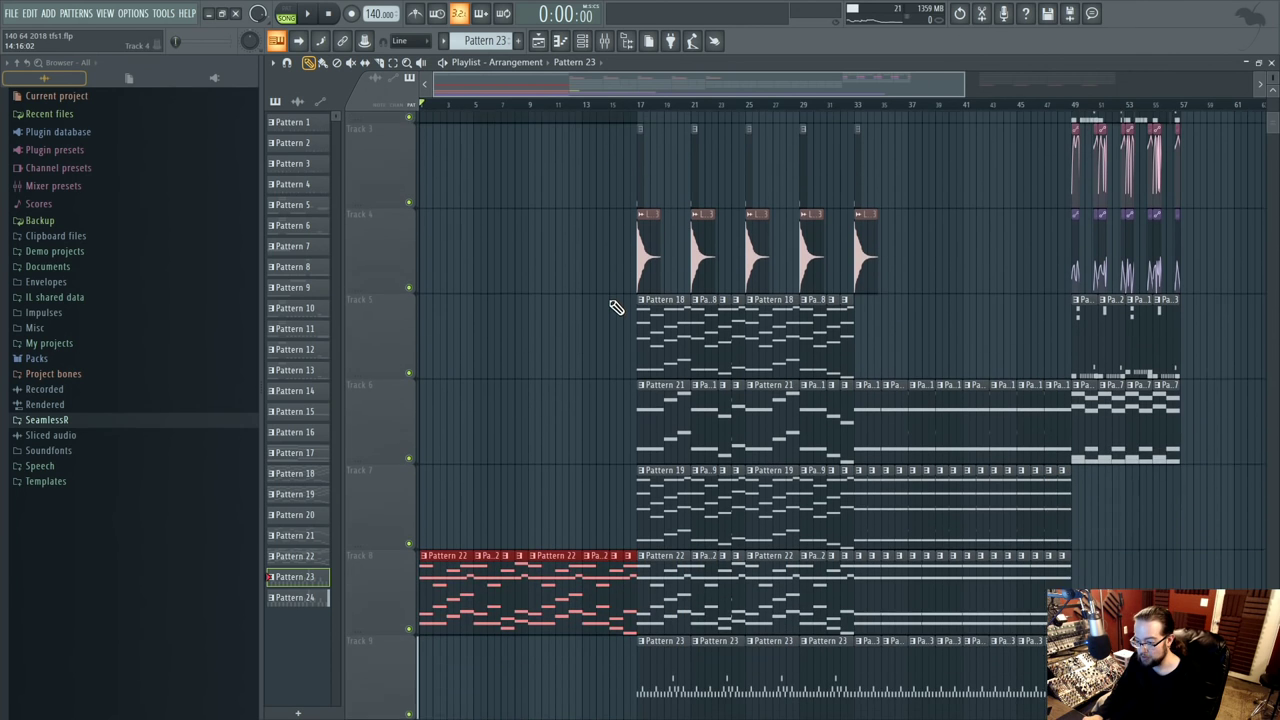
- Solo Tracks 5 and 7 in turn from bar 17, and copy Track 7's Pattern 19 clips into bars 1 to 17
{"action": "left_click", "coordinate": [845, 330]}
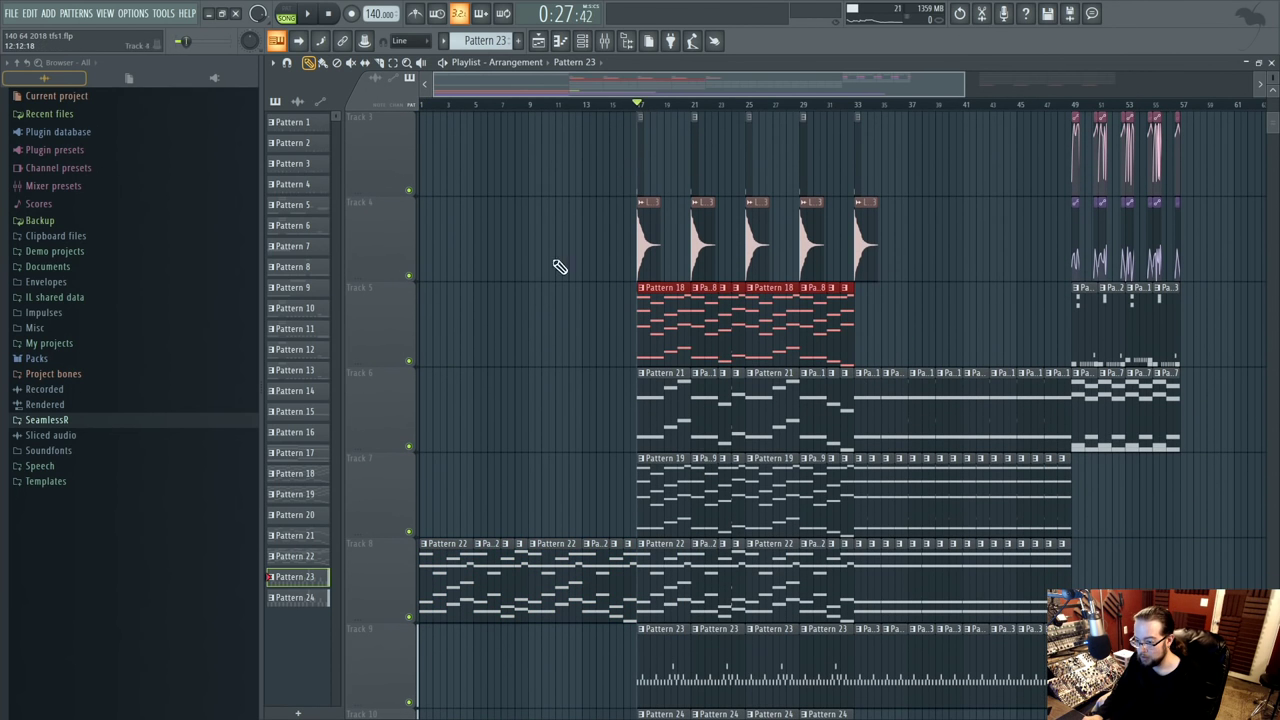
{"action": "key", "text": "space"}
{"action": "right_click", "coordinate": [408, 361]}
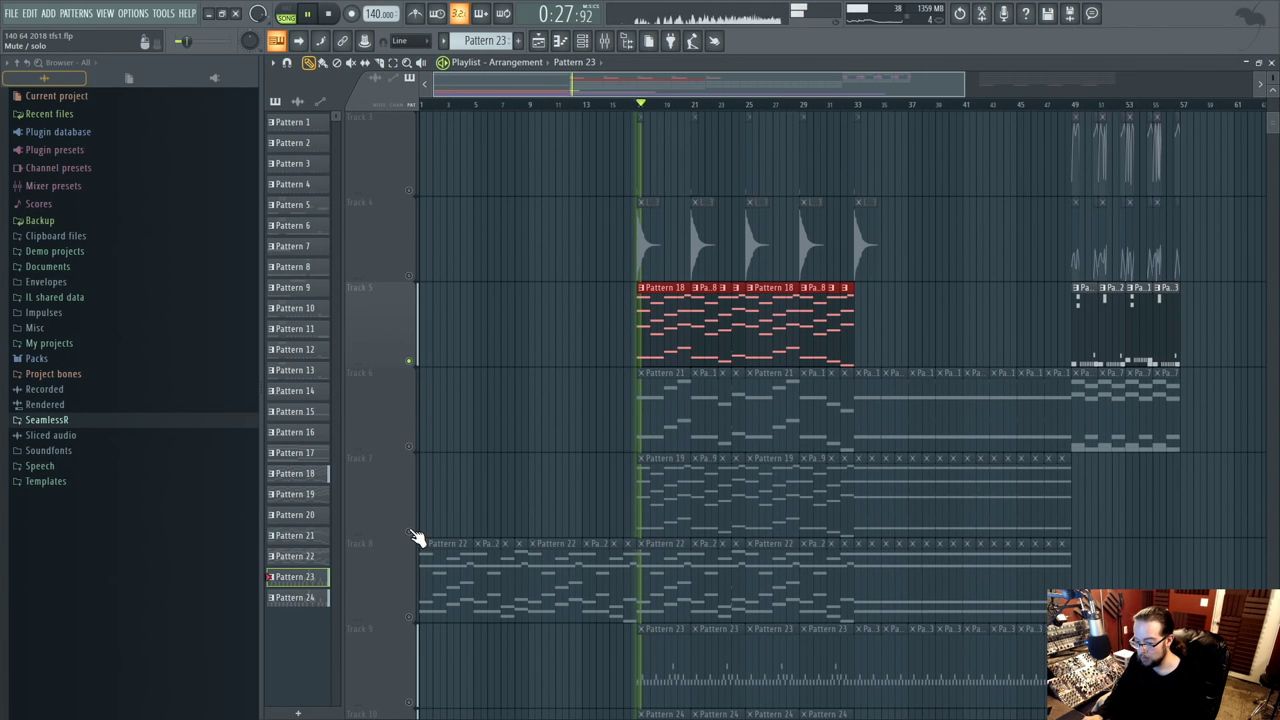
{"action": "right_click", "coordinate": [409, 531]}
{"action": "left_click", "coordinate": [845, 497]}
{"action": "left_click_drag", "start_coordinate": [843, 496], "coordinate": [627, 496]}
- Remove the Pattern 19 clip from Track 1 and move the Track 2 Pattern 23 clips to bars 1 to 17 on Track 9
{"action": "scroll", "coordinate": [640, 220], "scroll_direction": "up", "scroll_amount": 2}
{"action": "left_click_drag", "start_coordinate": [612, 243], "coordinate": [581, 521]}
{"action": "left_click_drag", "start_coordinate": [409, 540], "coordinate": [409, 540]}
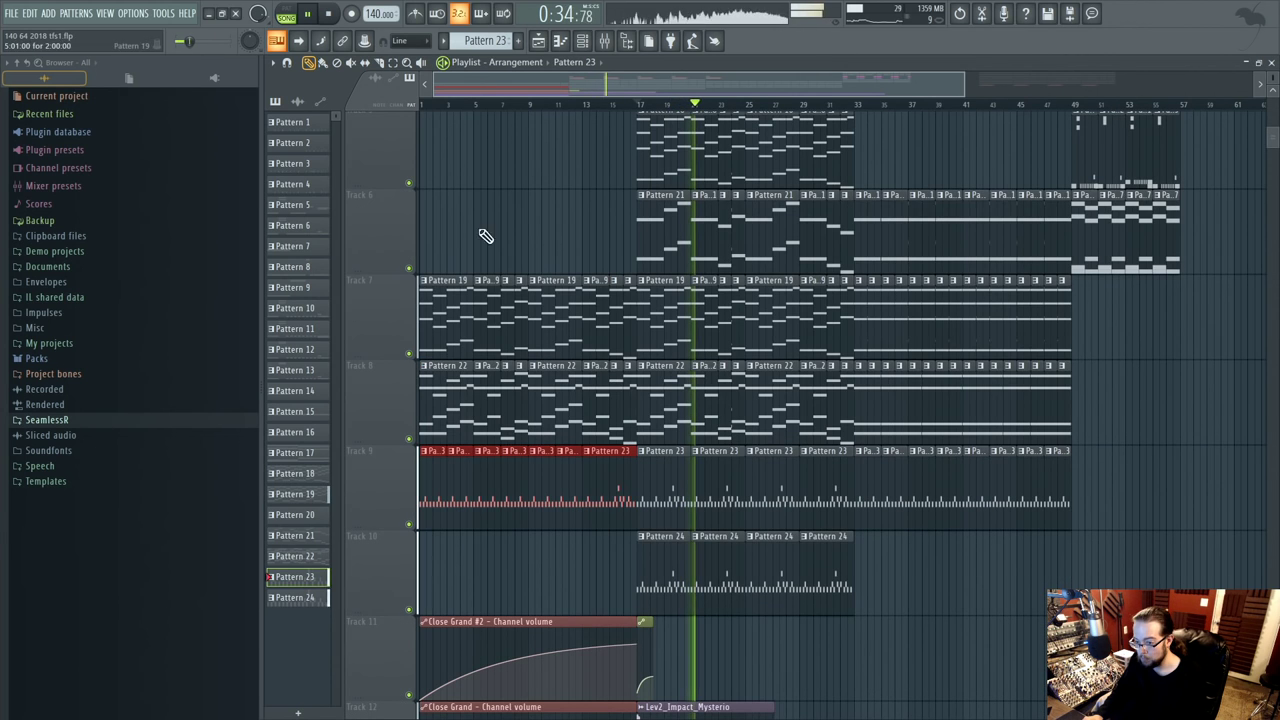
- Play from the beginning and extend the Patcher #8 filter automation with a dip at bar 25 and a rise to bar 33
{"action": "scroll", "coordinate": [531, 189], "scroll_direction": "up", "scroll_amount": 4}
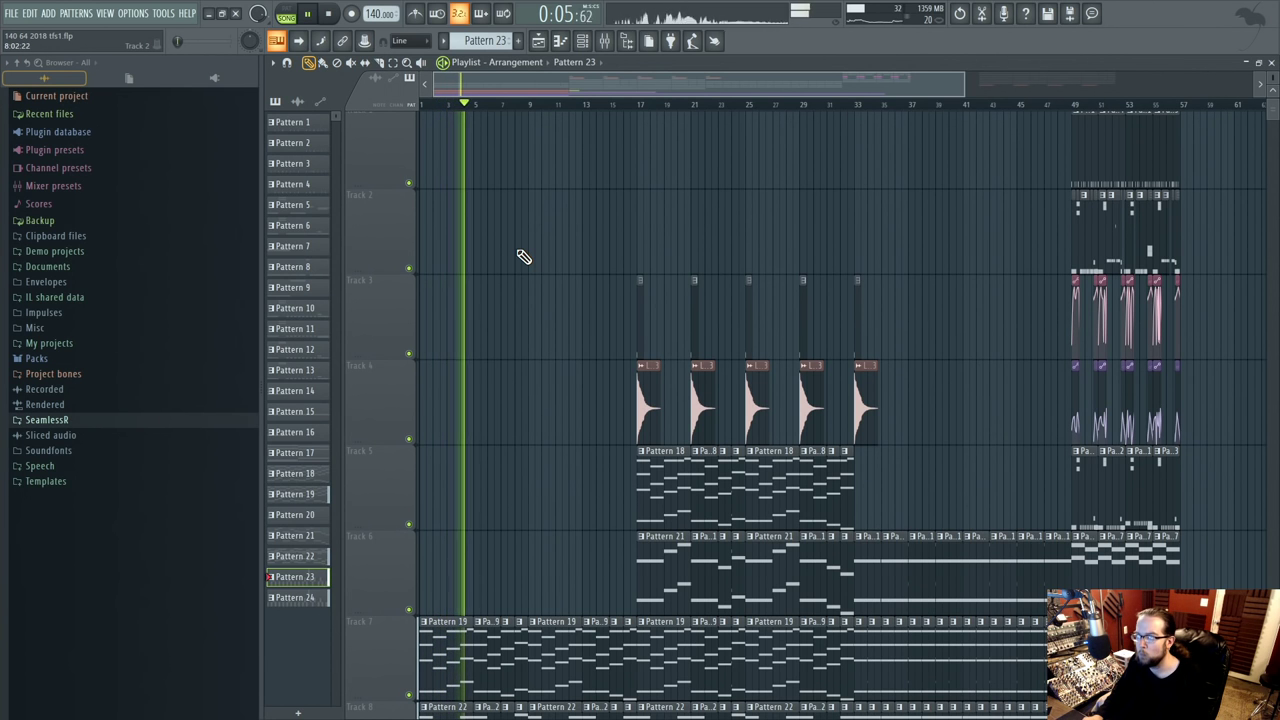
{"action": "scroll", "coordinate": [526, 253], "scroll_direction": "down", "scroll_amount": 3}
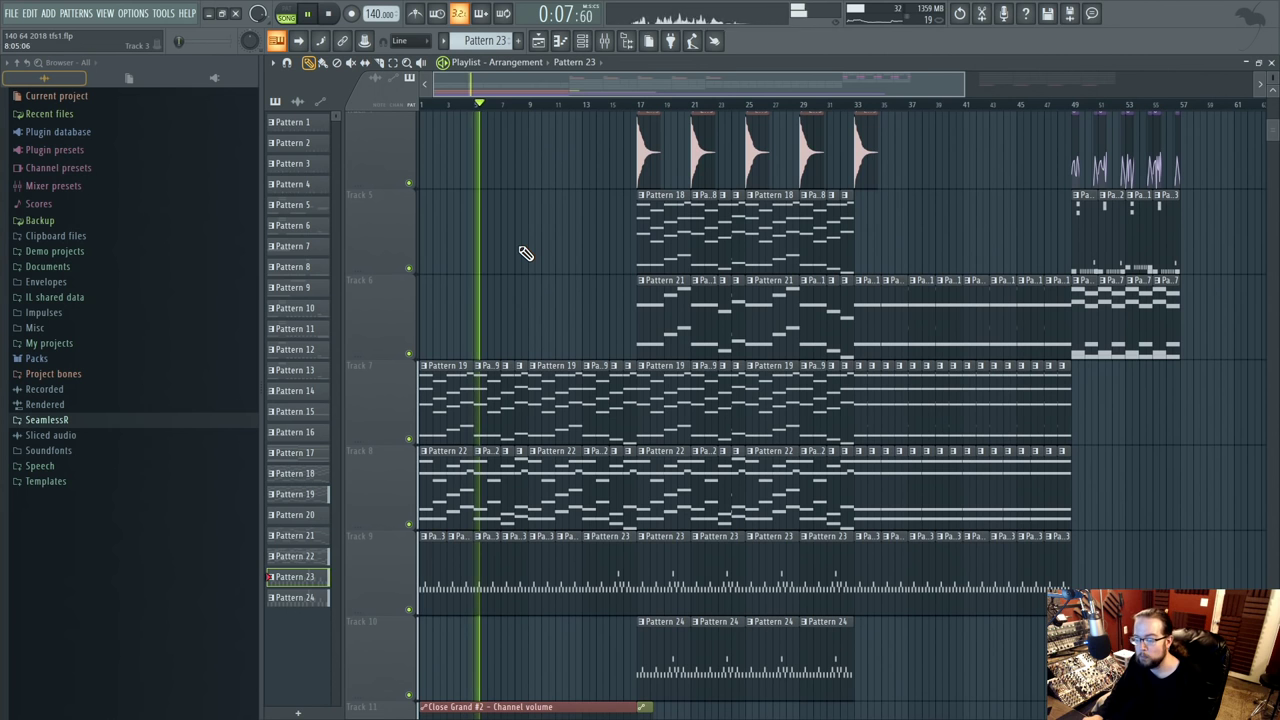
{"action": "scroll", "coordinate": [574, 195], "scroll_direction": "down", "scroll_amount": 1}
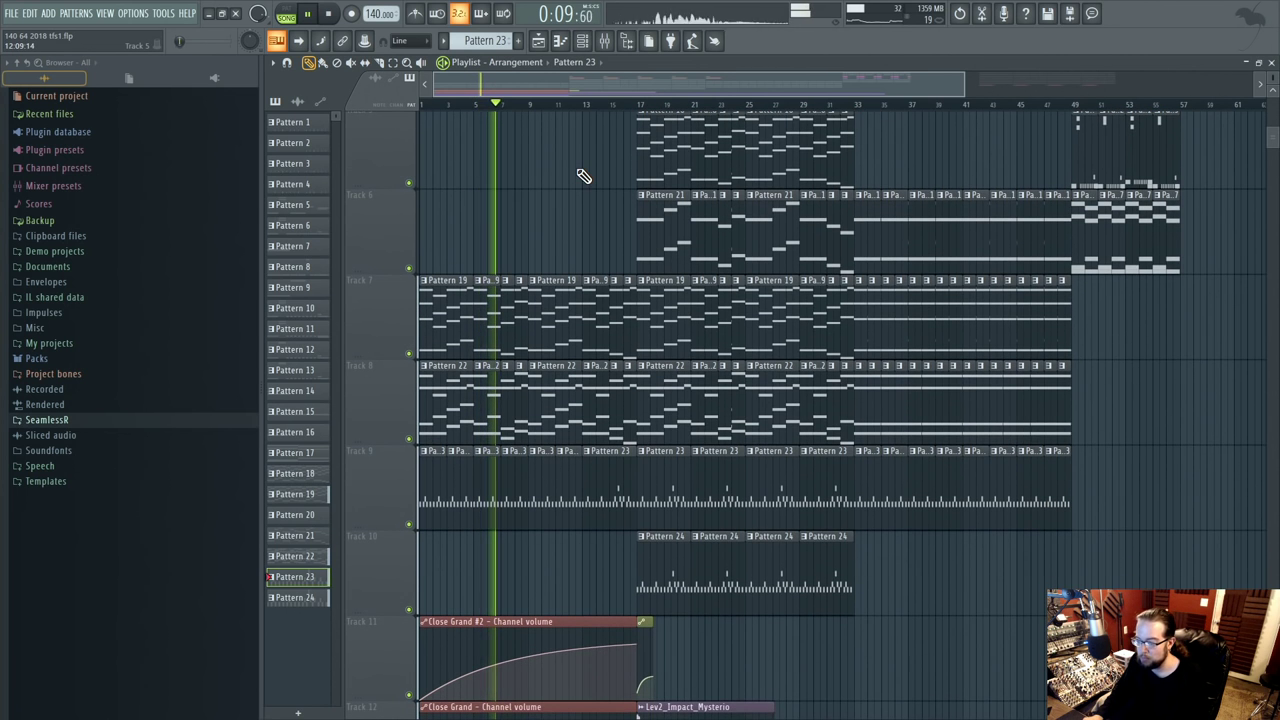
{"action": "scroll", "coordinate": [585, 176], "scroll_direction": "down", "scroll_amount": 5}
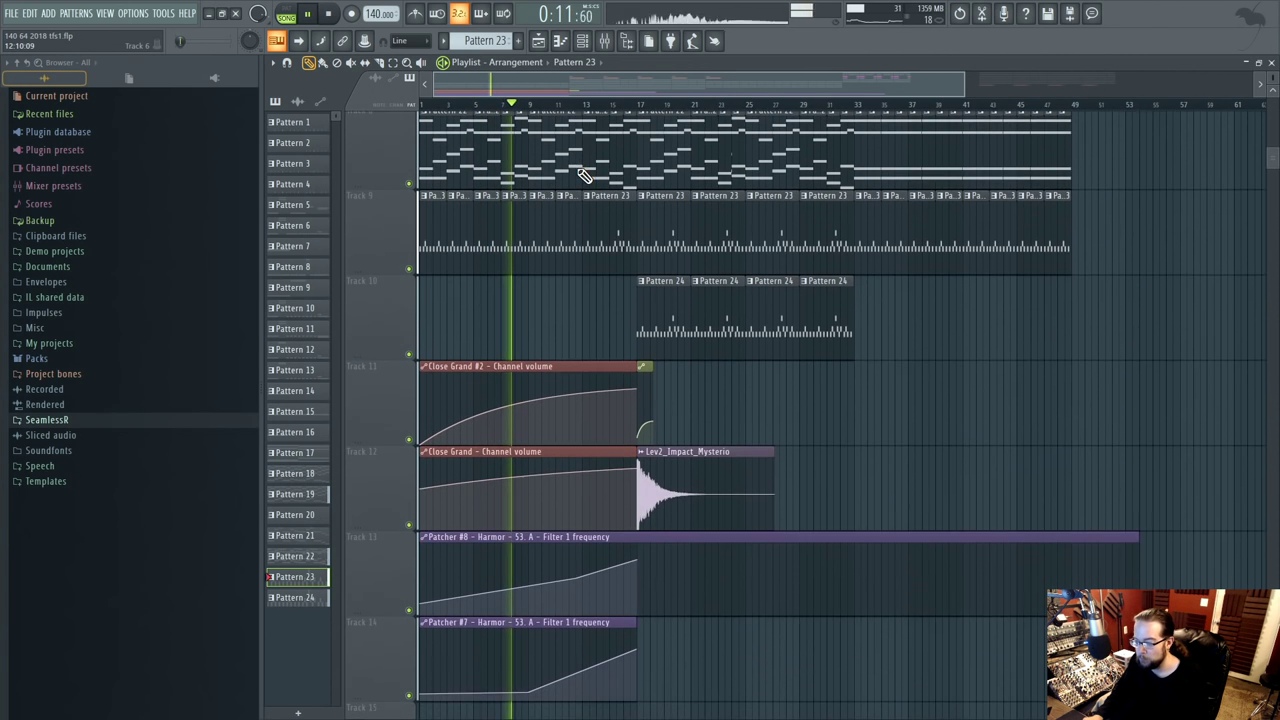
{"action": "scroll", "coordinate": [809, 490], "scroll_direction": "up", "scroll_amount": 1}
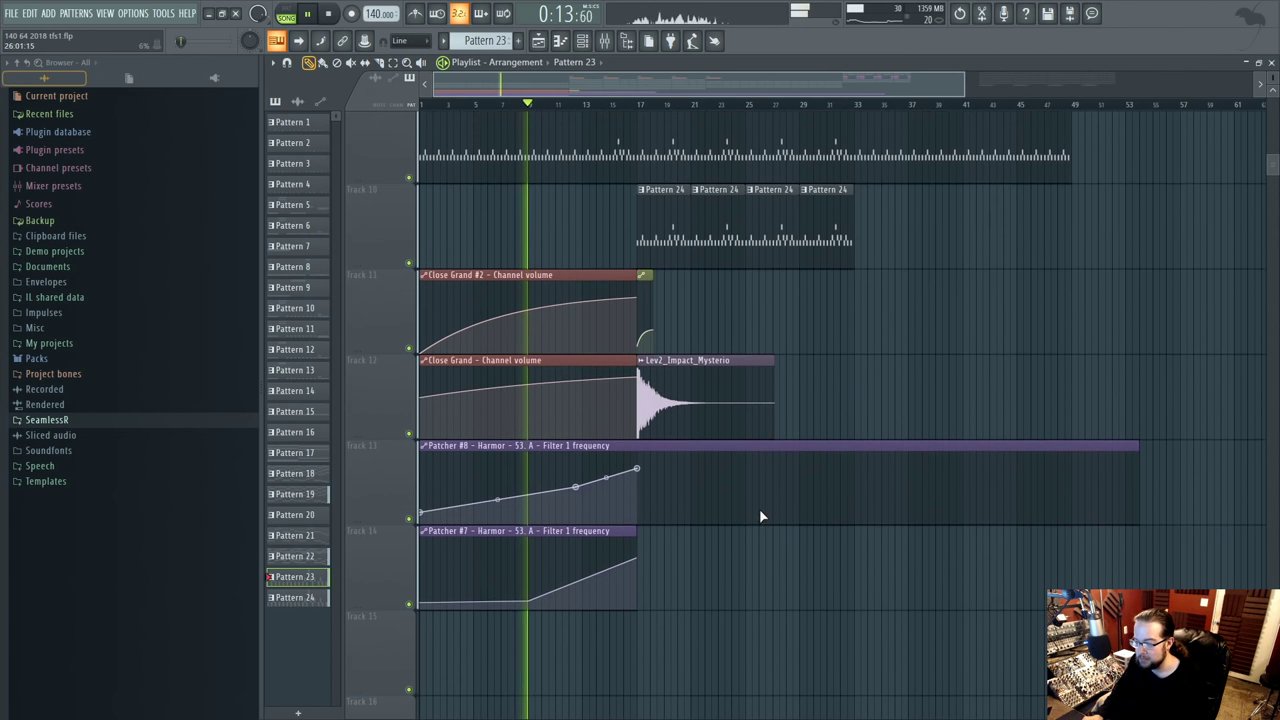
{"action": "right_click", "coordinate": [852, 480]}
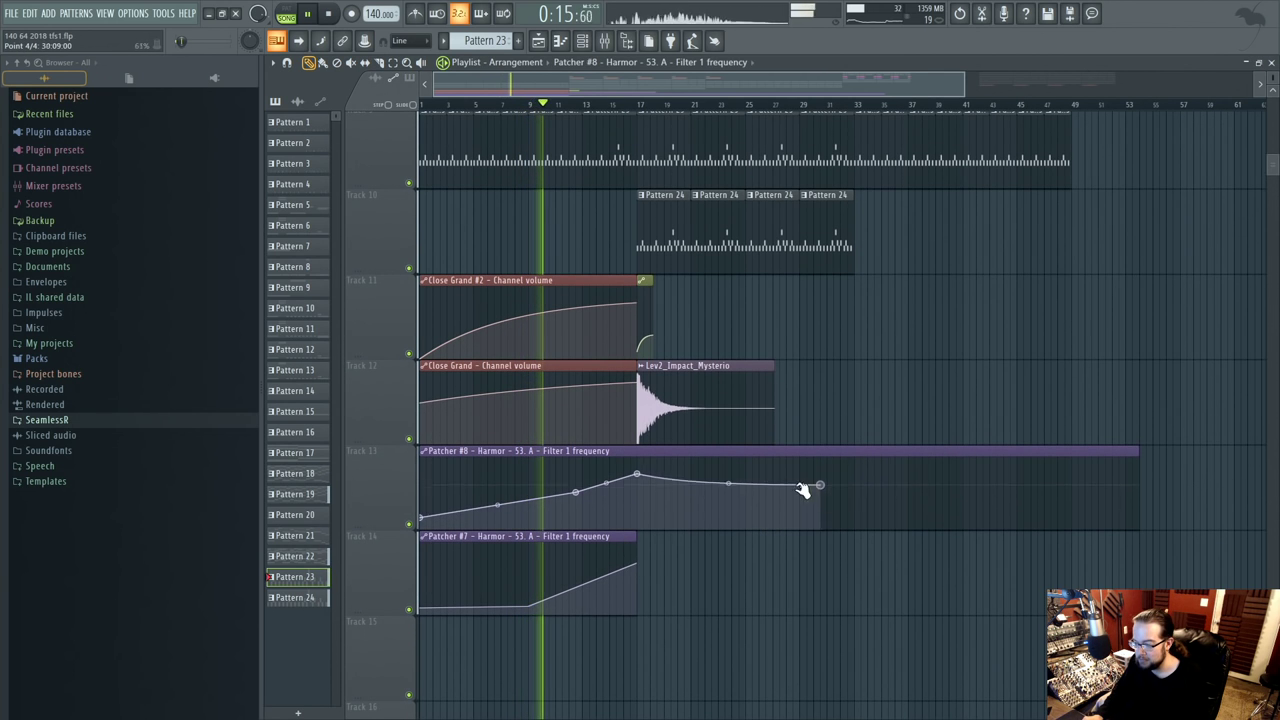
{"action": "right_click", "coordinate": [745, 490]}
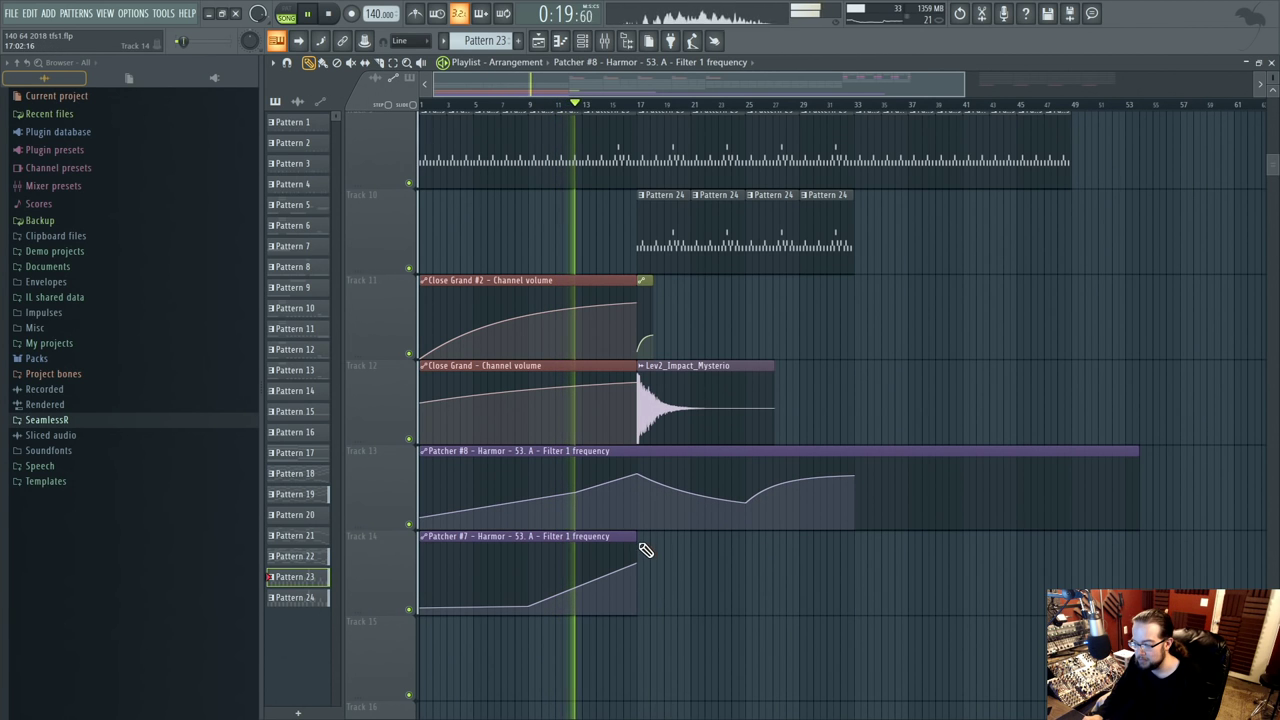
- Extend the Patcher #7 filter automation clip to about bar 53, peaking near bar 25 and falling through bar 33 to bar 49
{"action": "left_click_drag", "start_coordinate": [645, 550], "coordinate": [862, 545]}
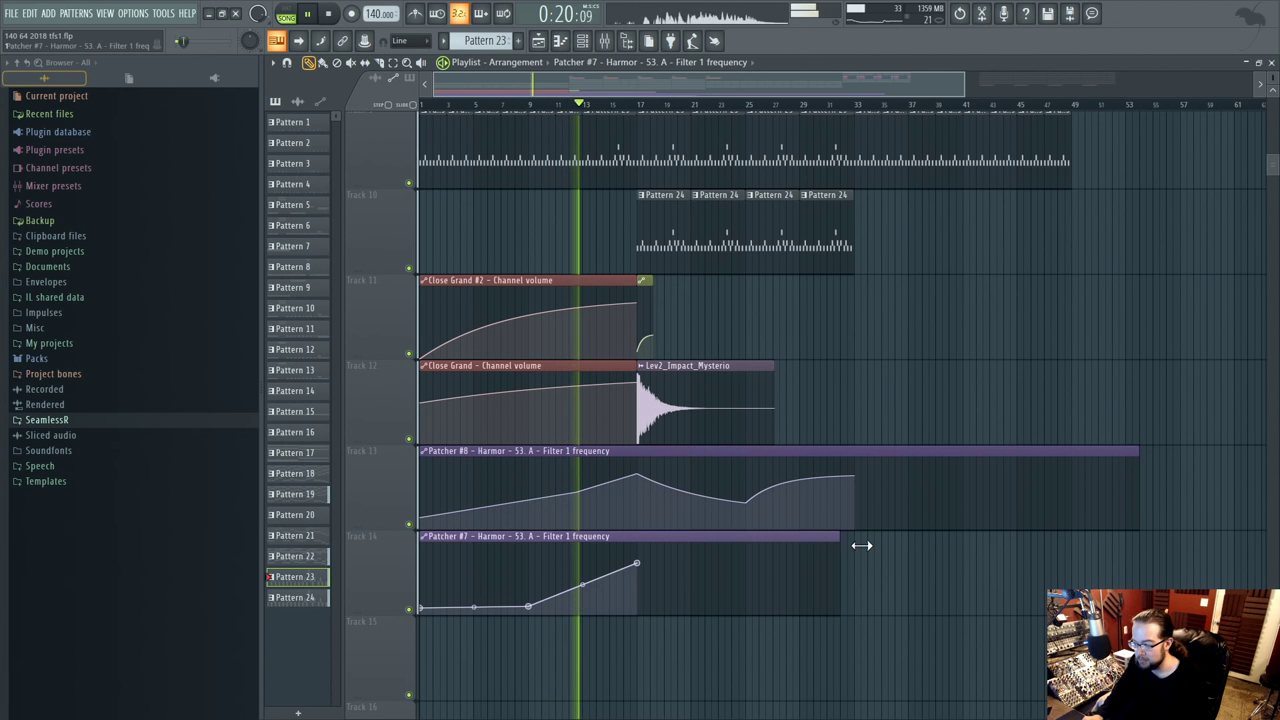
{"action": "right_click", "coordinate": [752, 547]}
{"action": "right_click", "coordinate": [847, 559]}
{"action": "left_click_drag", "start_coordinate": [853, 550], "coordinate": [1117, 535]}
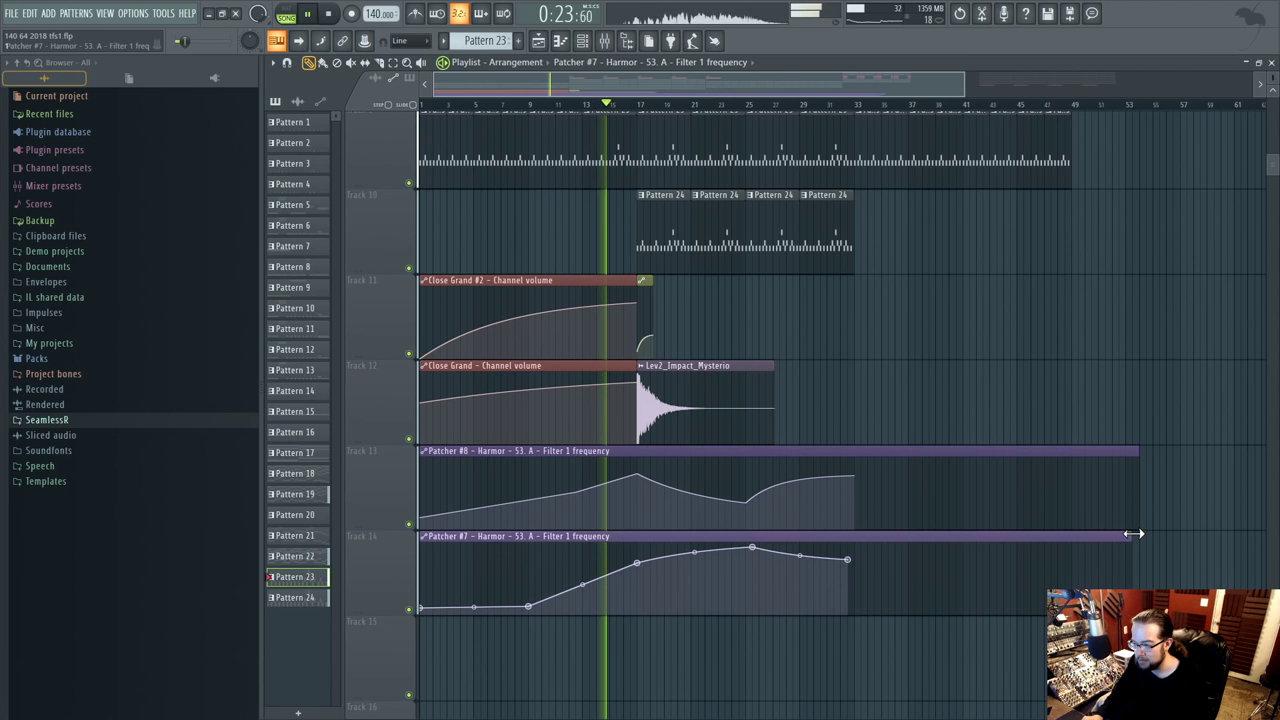
{"action": "right_click", "coordinate": [1080, 603]}
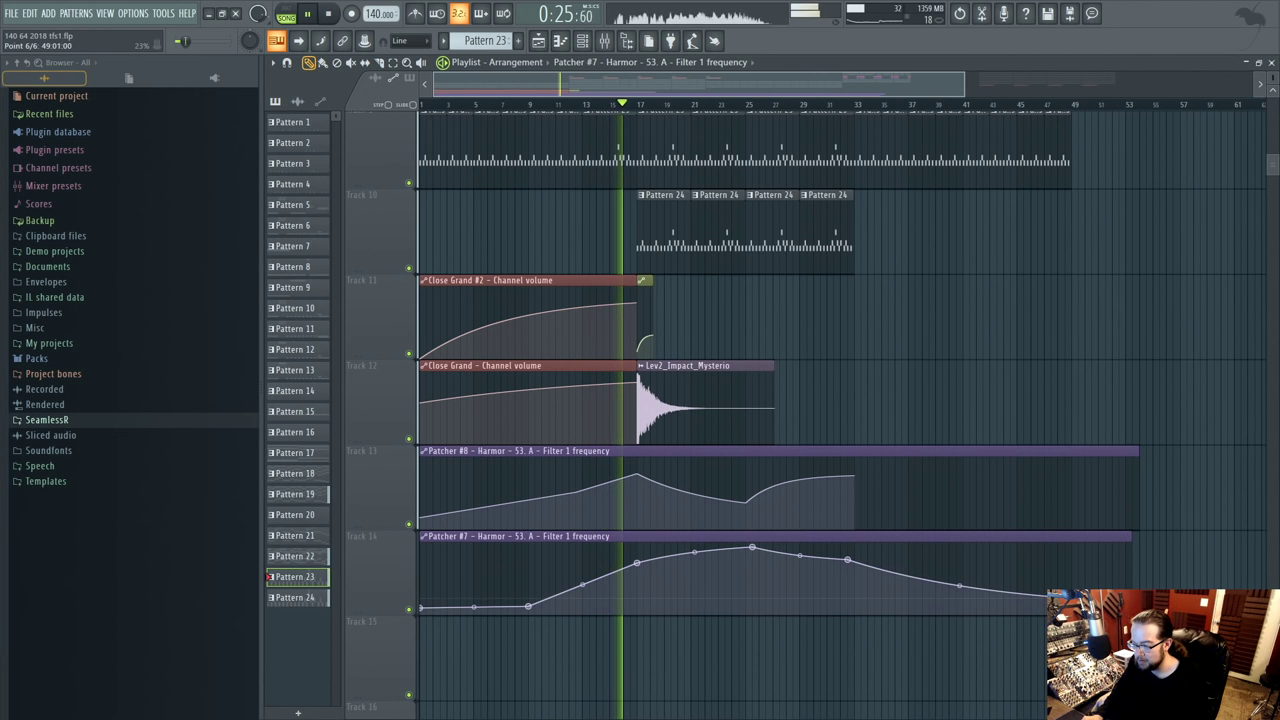
- Continue the Patcher #8 filter automation with a peak at bar 41 and a fall to about bar 49
{"action": "right_click", "coordinate": [963, 465]}
{"action": "left_click", "coordinate": [1074, 504]}
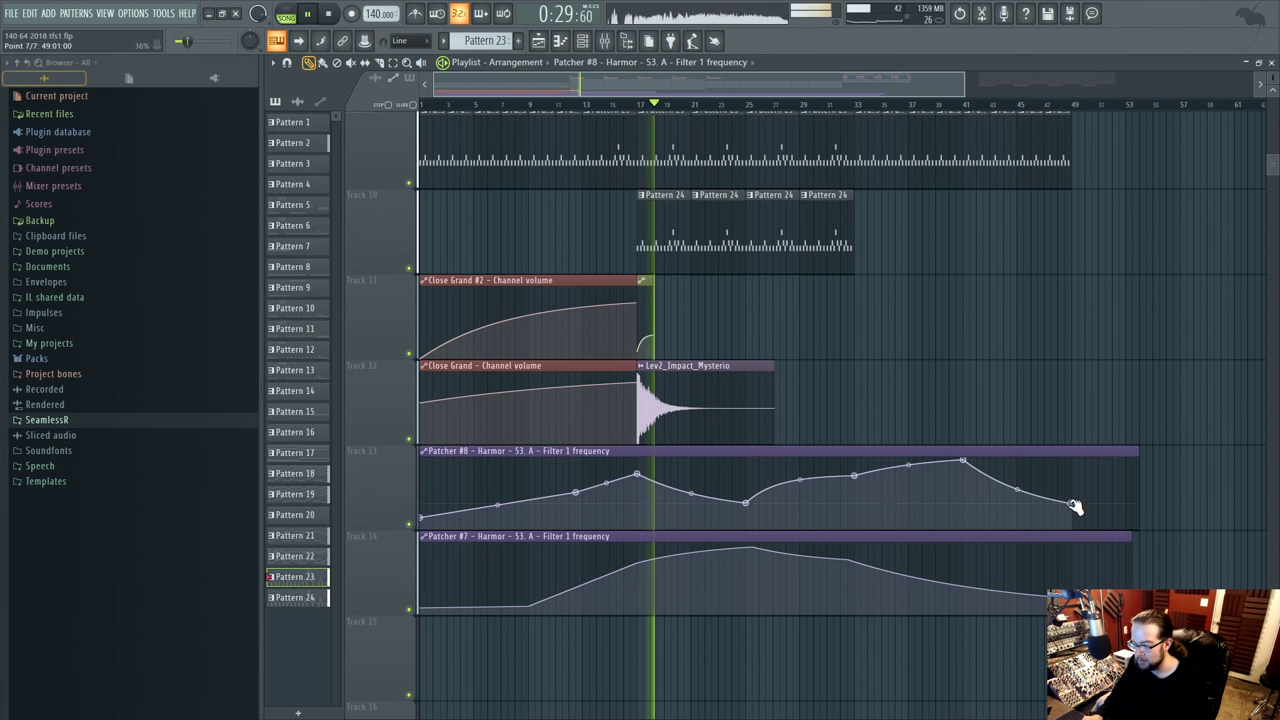
{"action": "left_click_drag", "start_coordinate": [970, 465], "coordinate": [970, 469]}
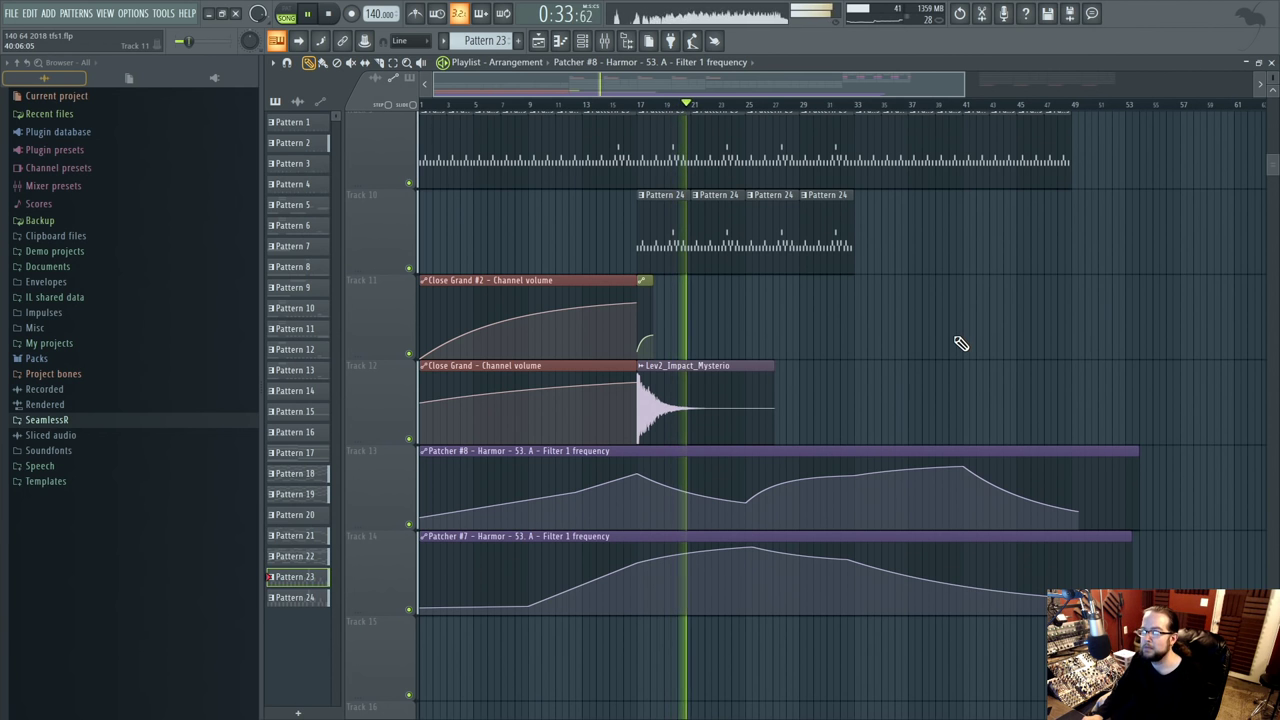
- Listen to the arrangement with reduced track heights, and remove the sustained Track 6 clips between bars 33 and 49
{"action": "scroll", "coordinate": [960, 343], "scroll_direction": "up", "scroll_amount": 10}
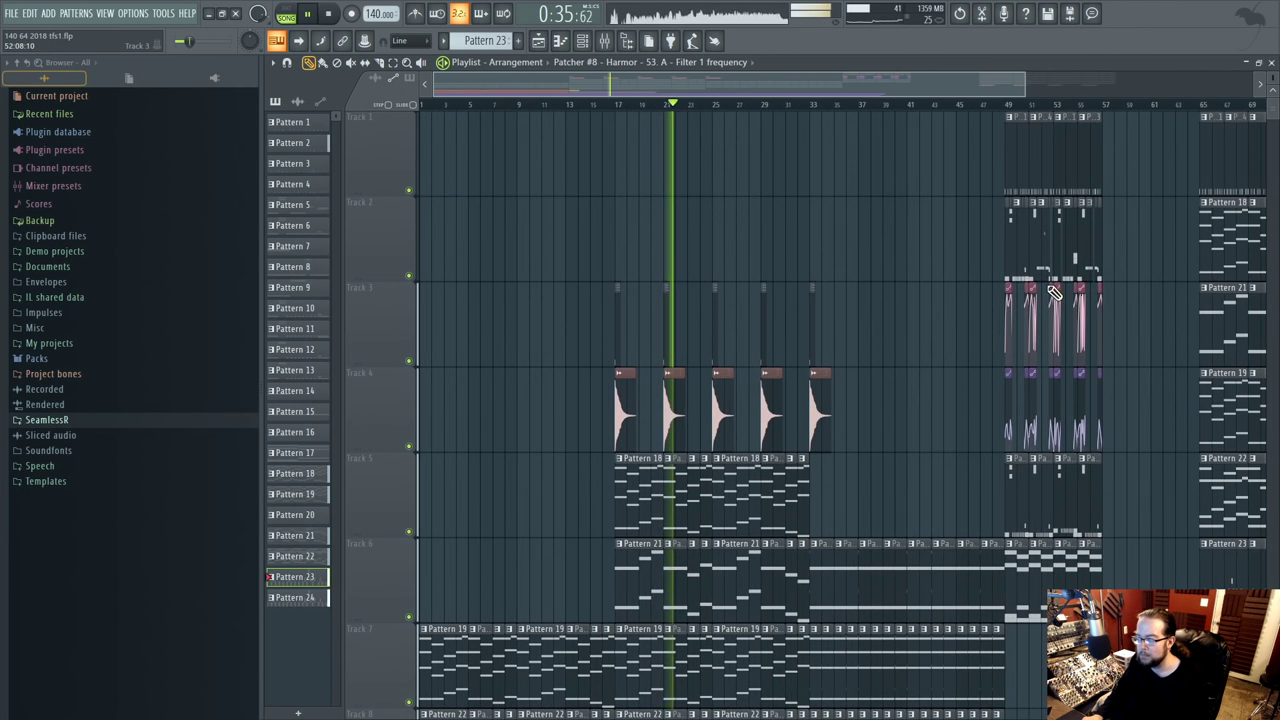
{"action": "scroll", "coordinate": [1053, 292], "scroll_direction": "down", "scroll_amount": 4}
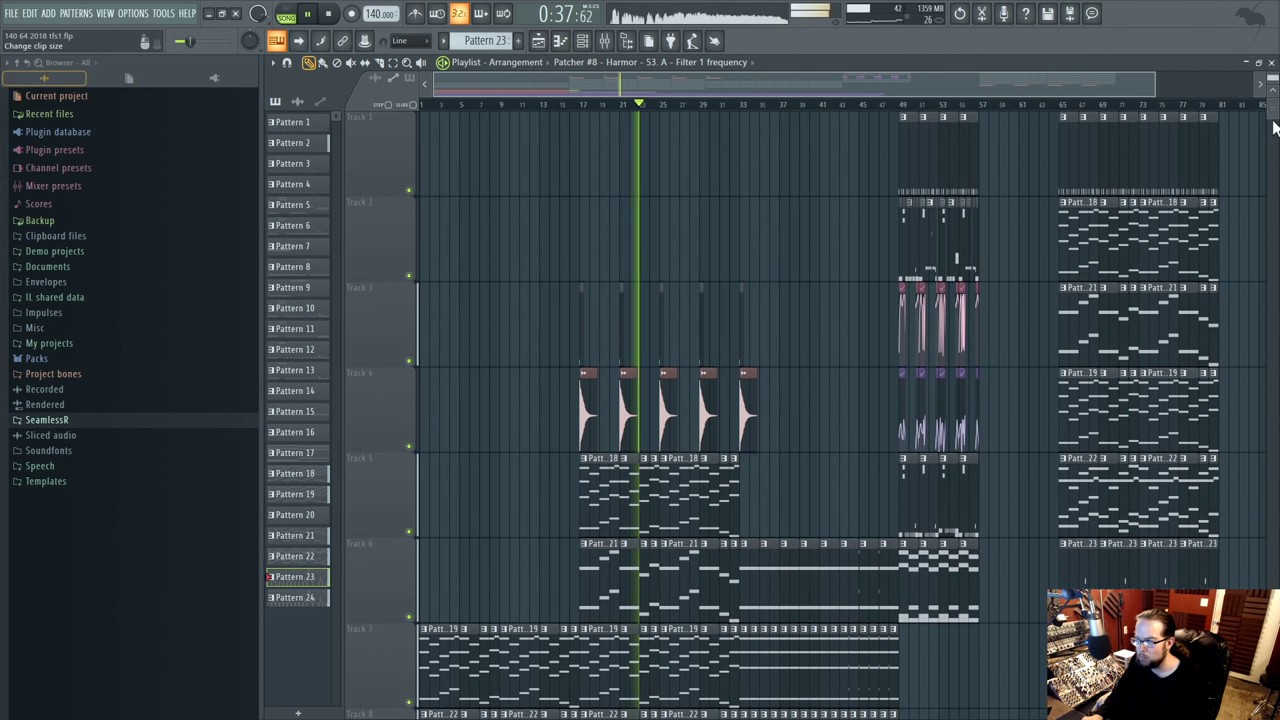
{"action": "scroll", "coordinate": [1037, 465], "scroll_direction": "down", "scroll_amount": 4}
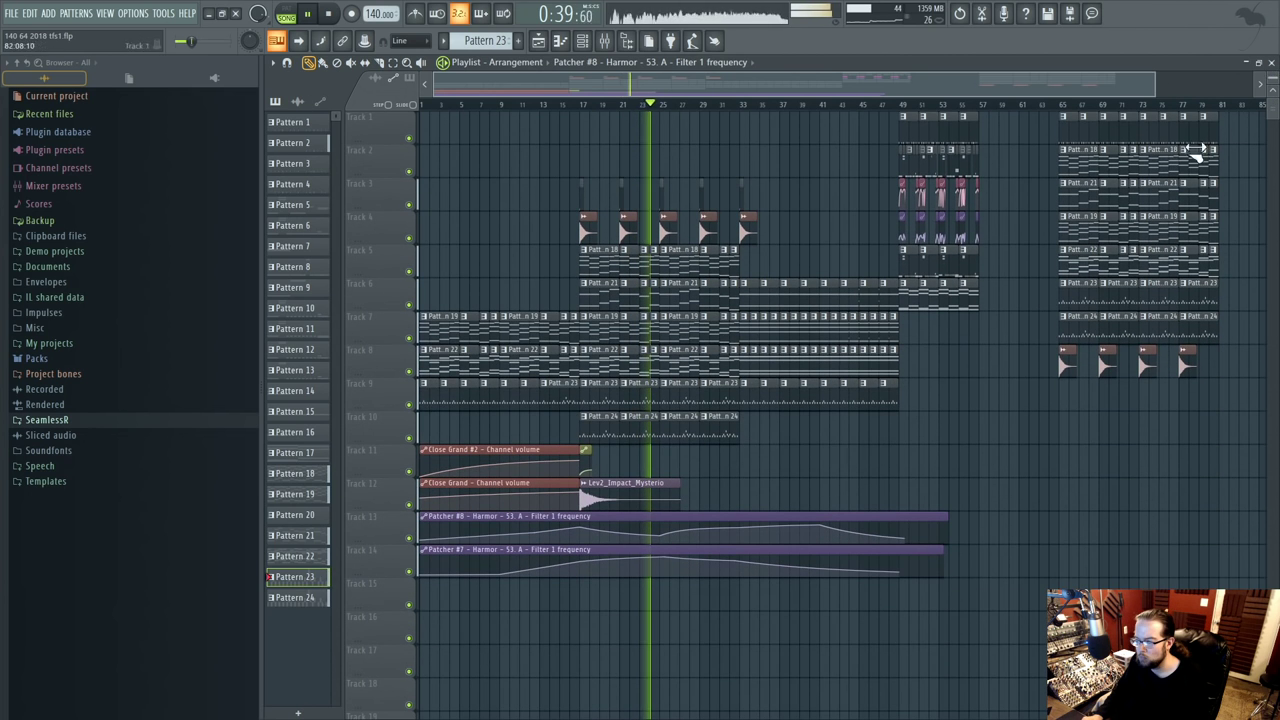
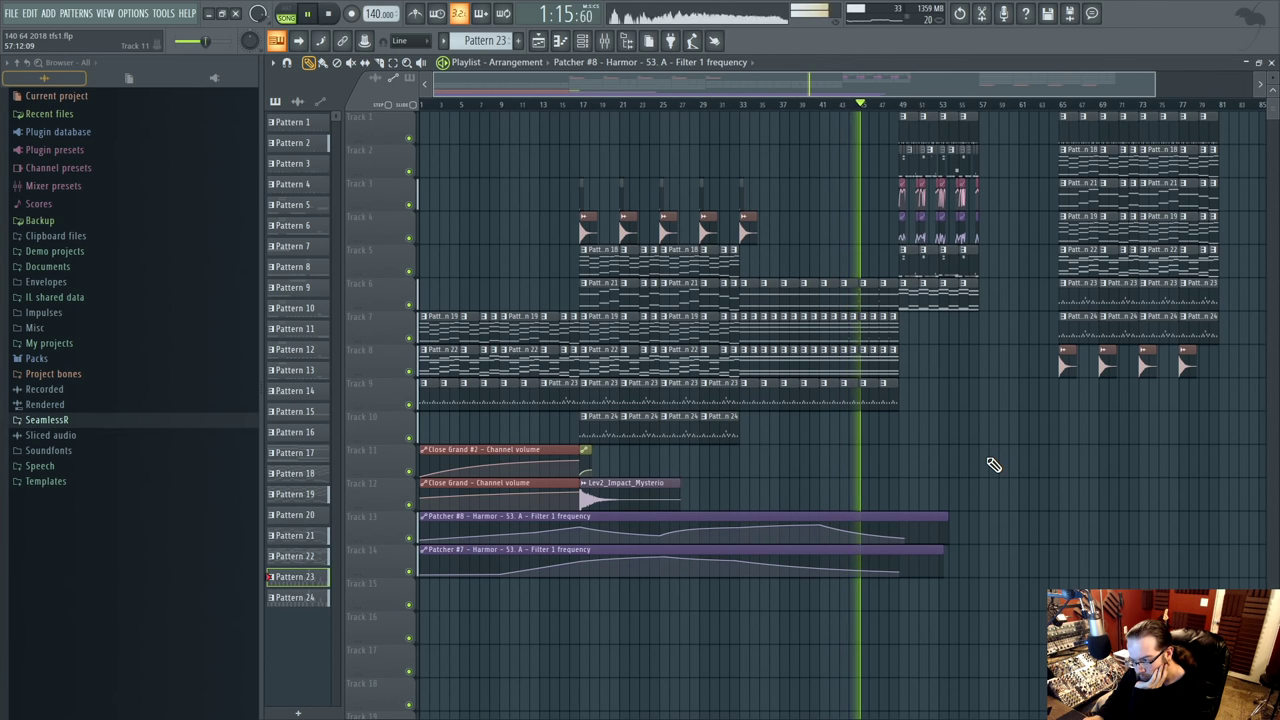
{"action": "key", "text": "space"}
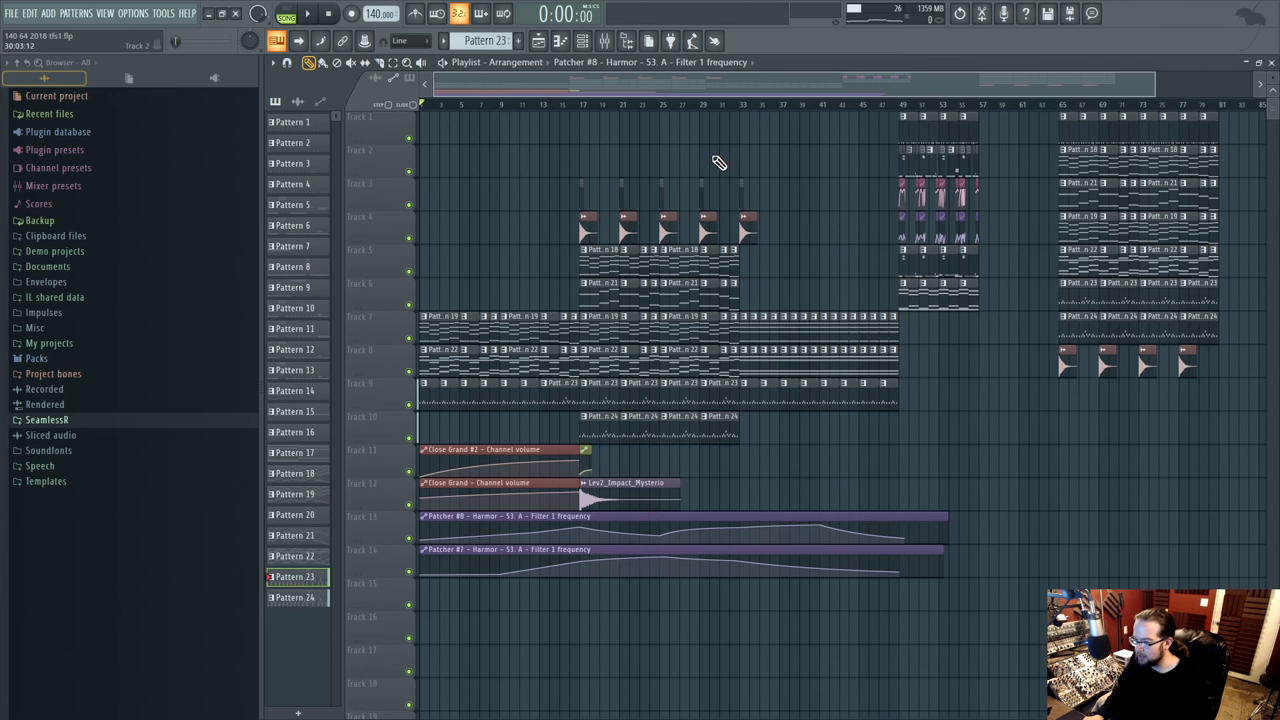
{"action": "key", "text": "space"}
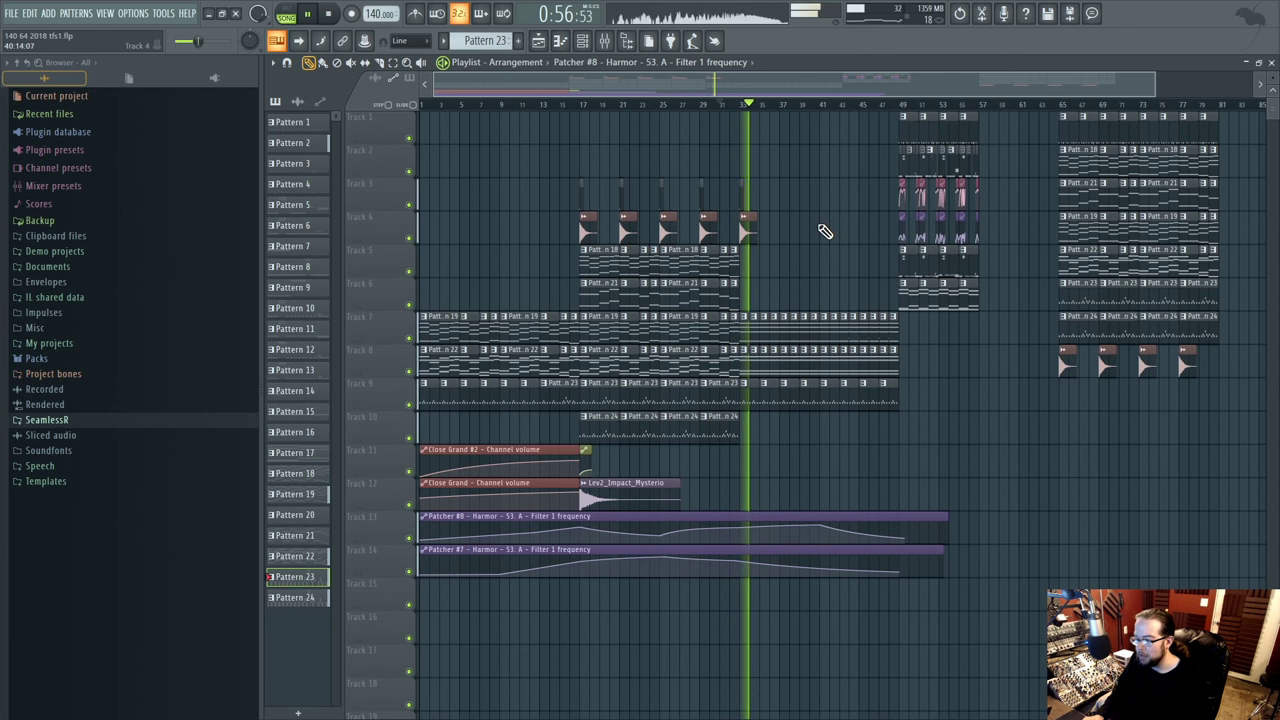
{"action": "key", "text": "space"}
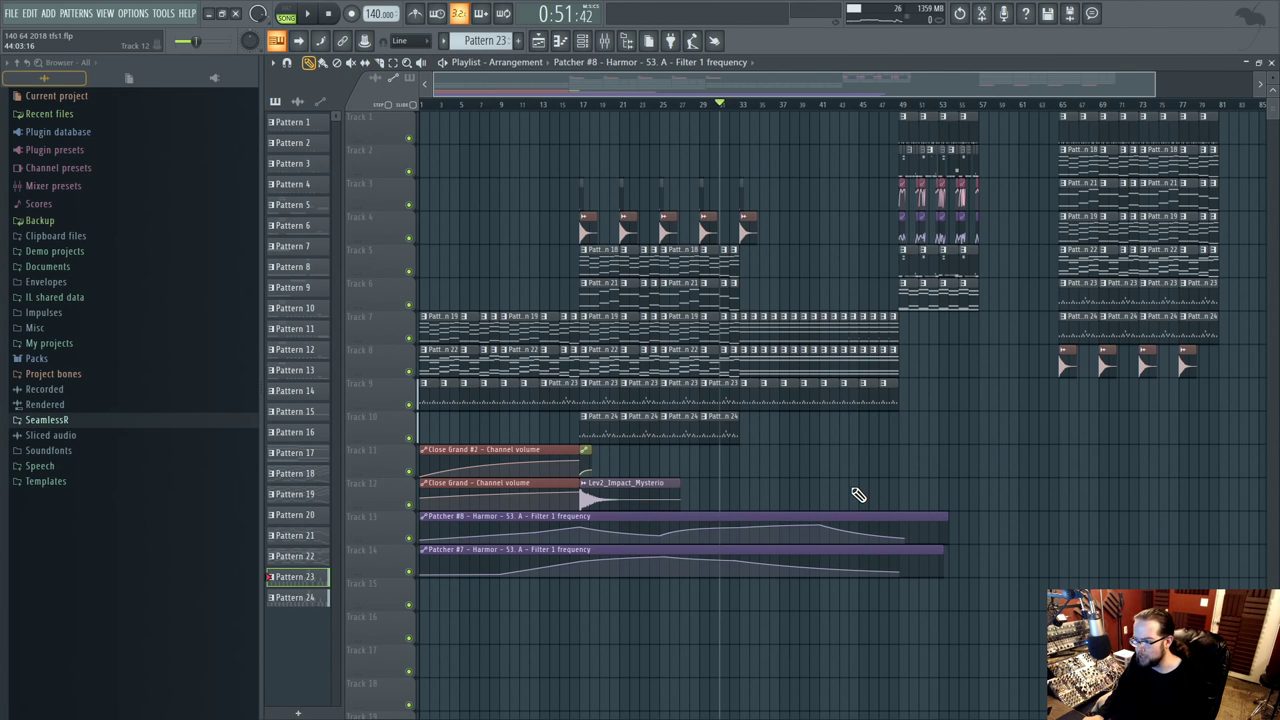
- Select the clips starting before bar 49 on Tracks 3 to 14 and move them up two tracks
{"action": "left_click_drag", "start_coordinate": [906, 622], "coordinate": [422, 112]}
{"action": "left_click_drag", "start_coordinate": [442, 330], "coordinate": [420, 230]}
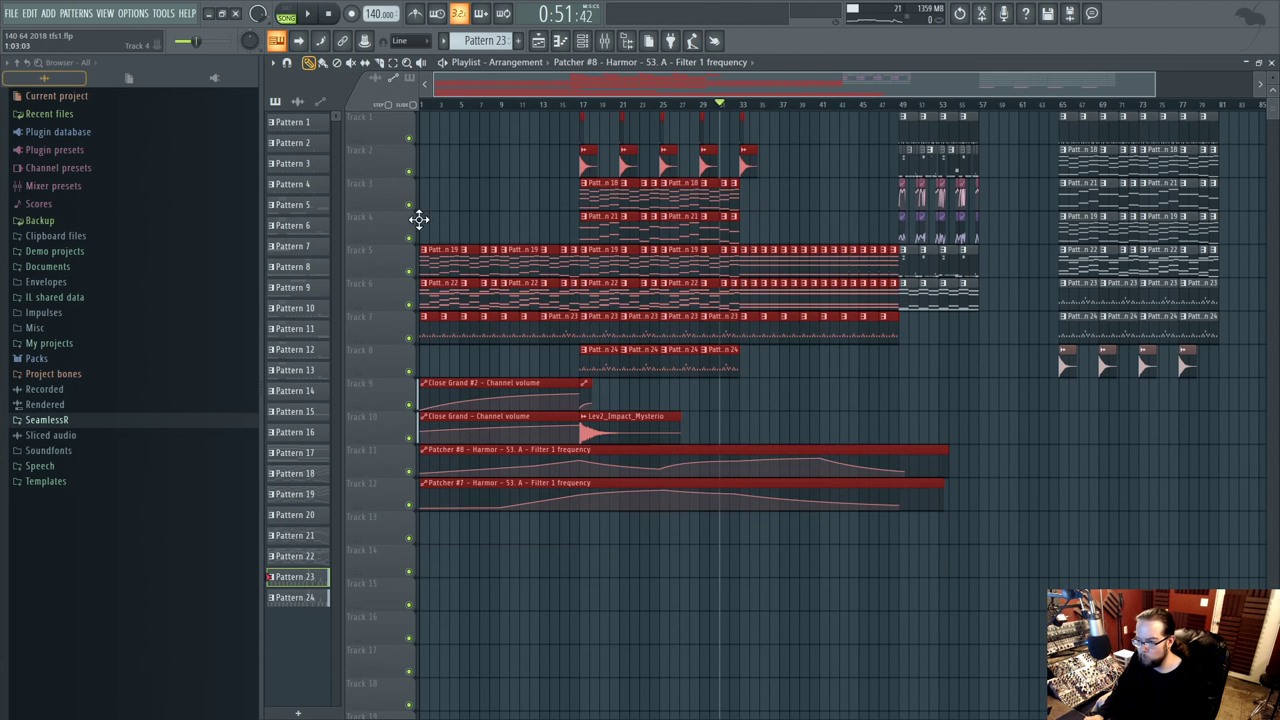
{"action": "left_click", "coordinate": [717, 373]}
{"action": "left_click_drag", "start_coordinate": [757, 212], "coordinate": [886, 363]}
{"action": "scroll", "coordinate": [870, 364], "scroll_direction": "up", "scroll_amount": 1}
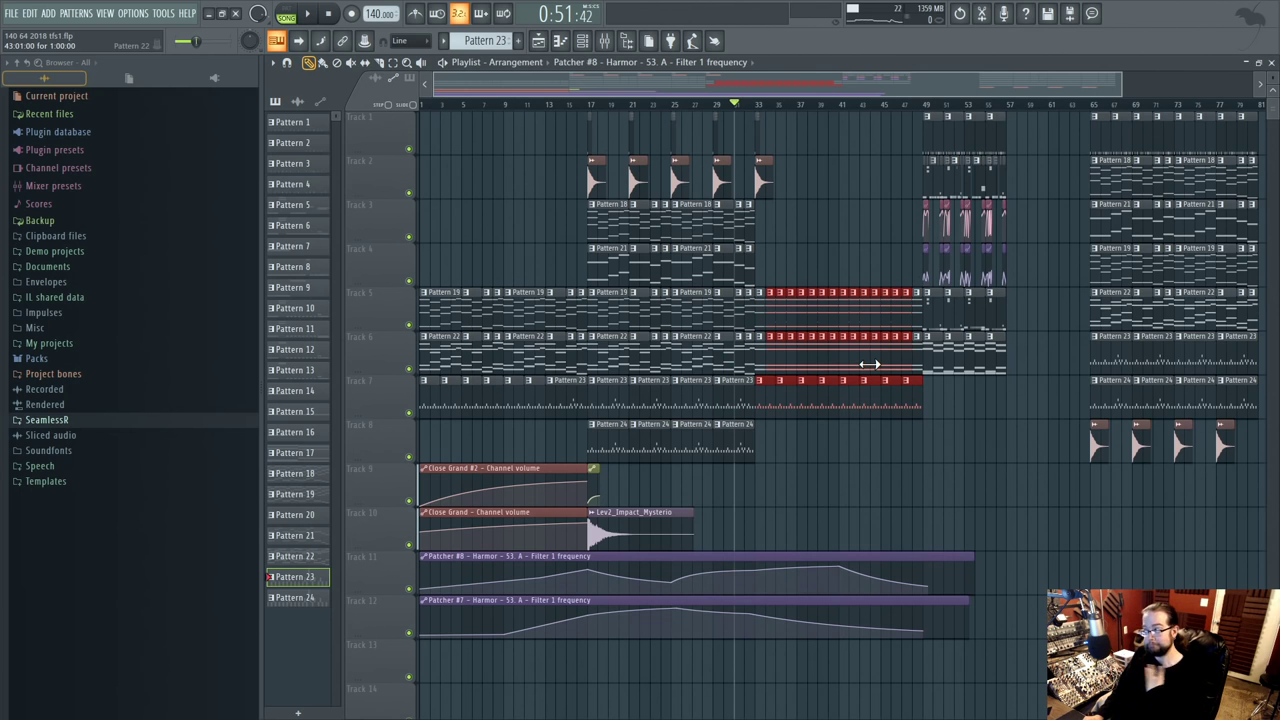
{"action": "left_click", "coordinate": [840, 441]}
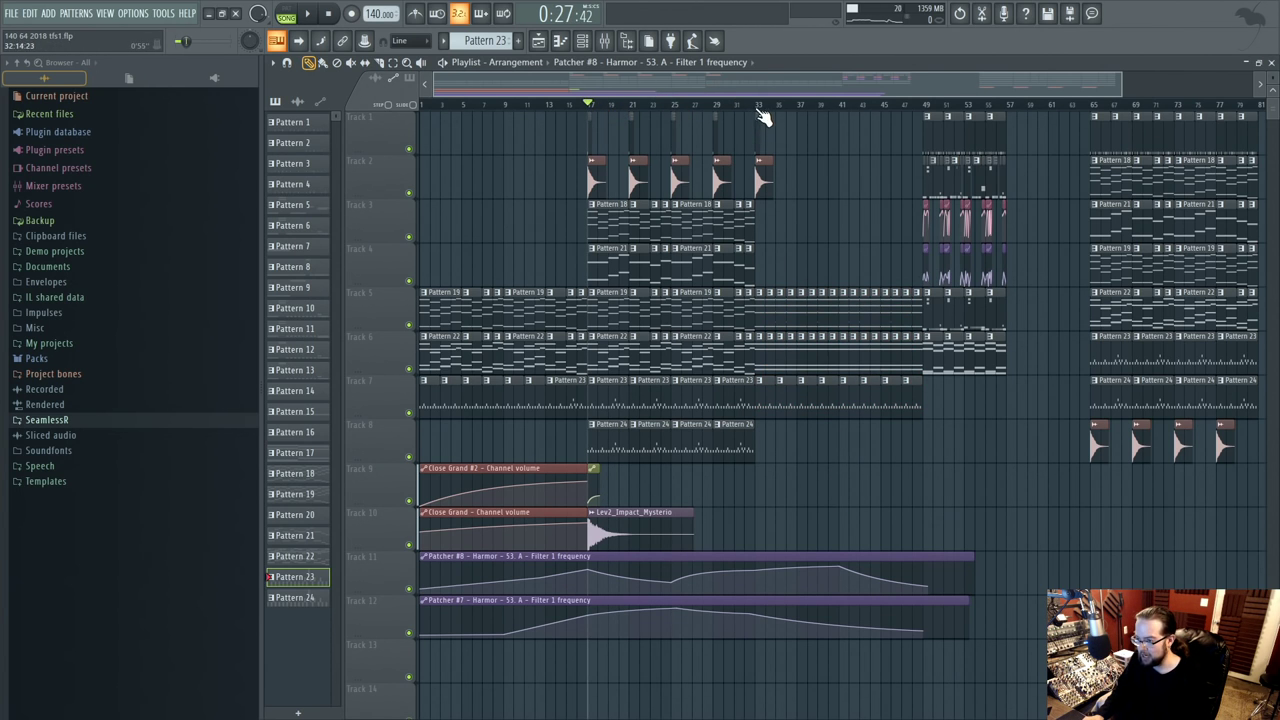
- Play the arrangement section that starts at bar 65
{"action": "left_click_drag", "start_coordinate": [758, 110], "coordinate": [670, 104]}
{"action": "left_click", "coordinate": [699, 103]}
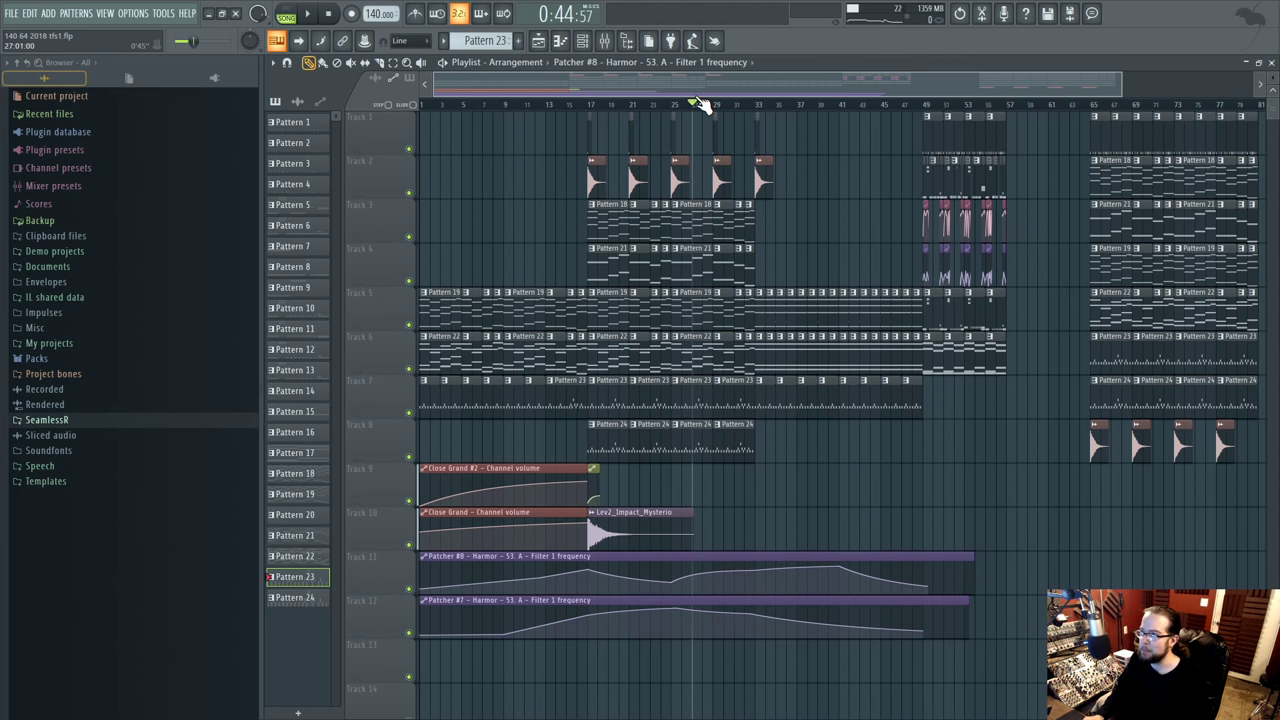
{"action": "left_click", "coordinate": [1091, 106]}
{"action": "key", "text": "space"}
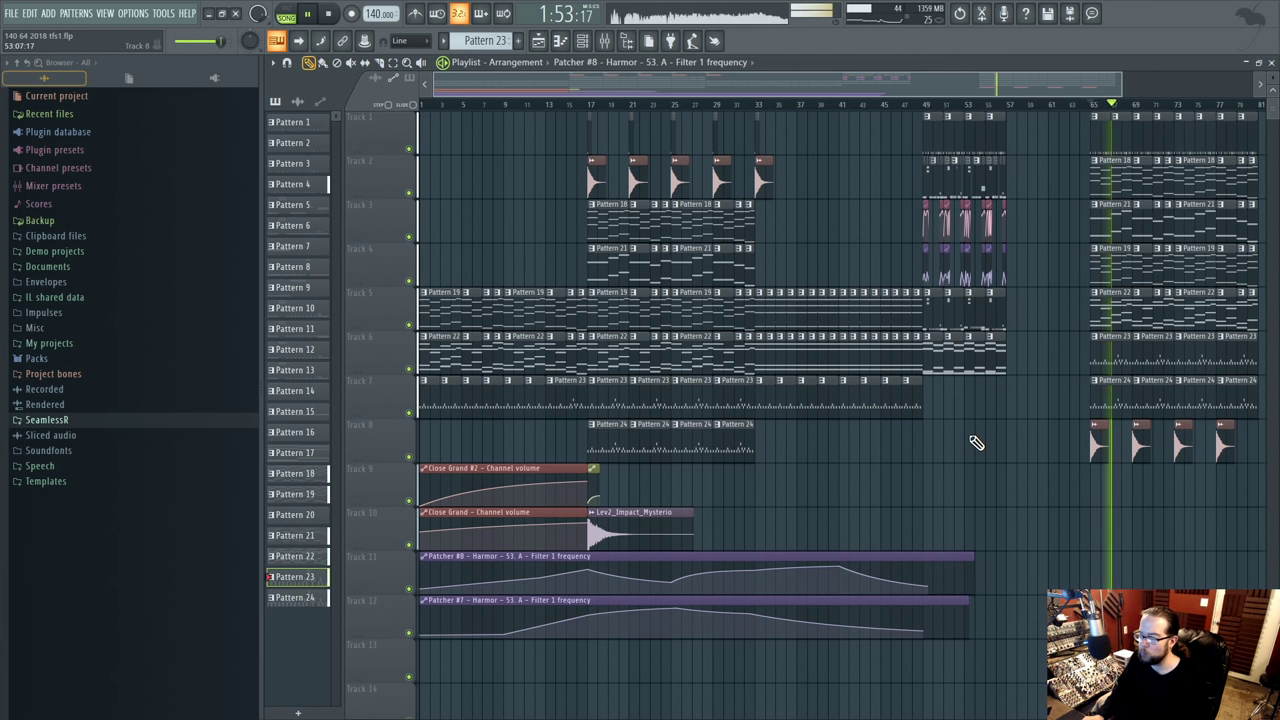
- Check the mixer and the channel rack, and open the Sub channel's piano roll in Pattern 21
{"action": "left_click", "coordinate": [604, 40]}
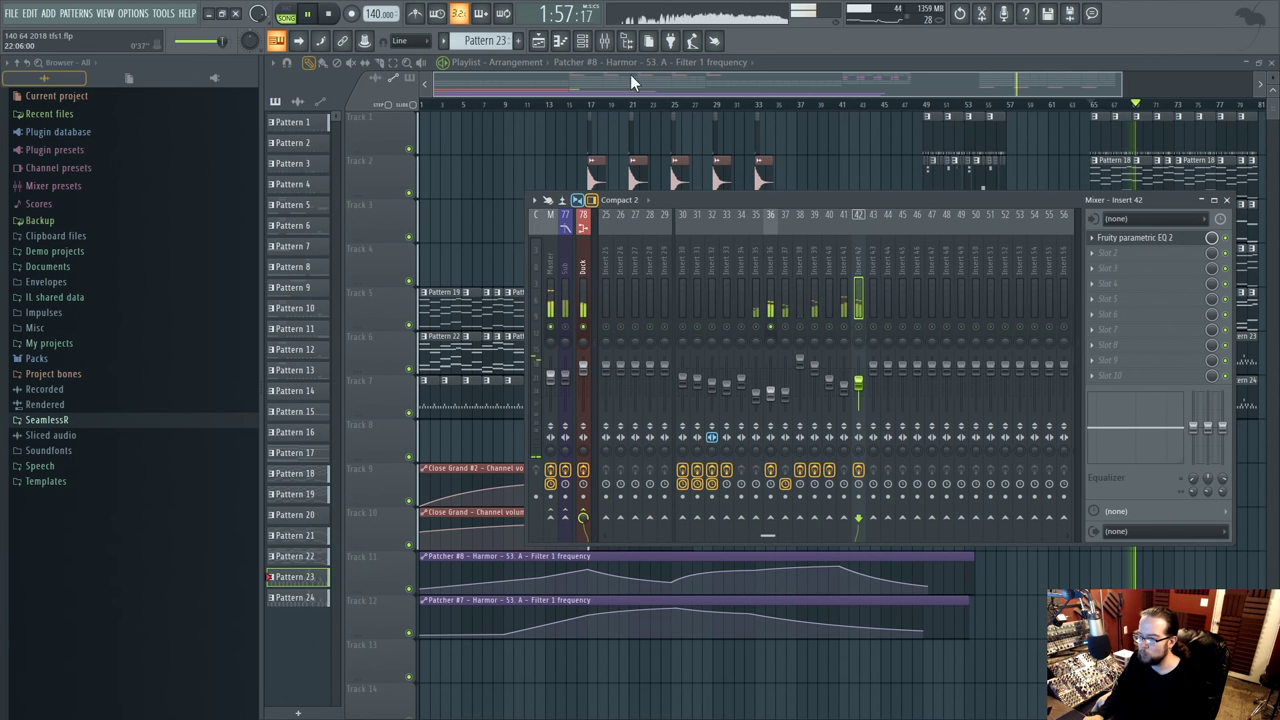
{"action": "left_click", "coordinate": [582, 40]}
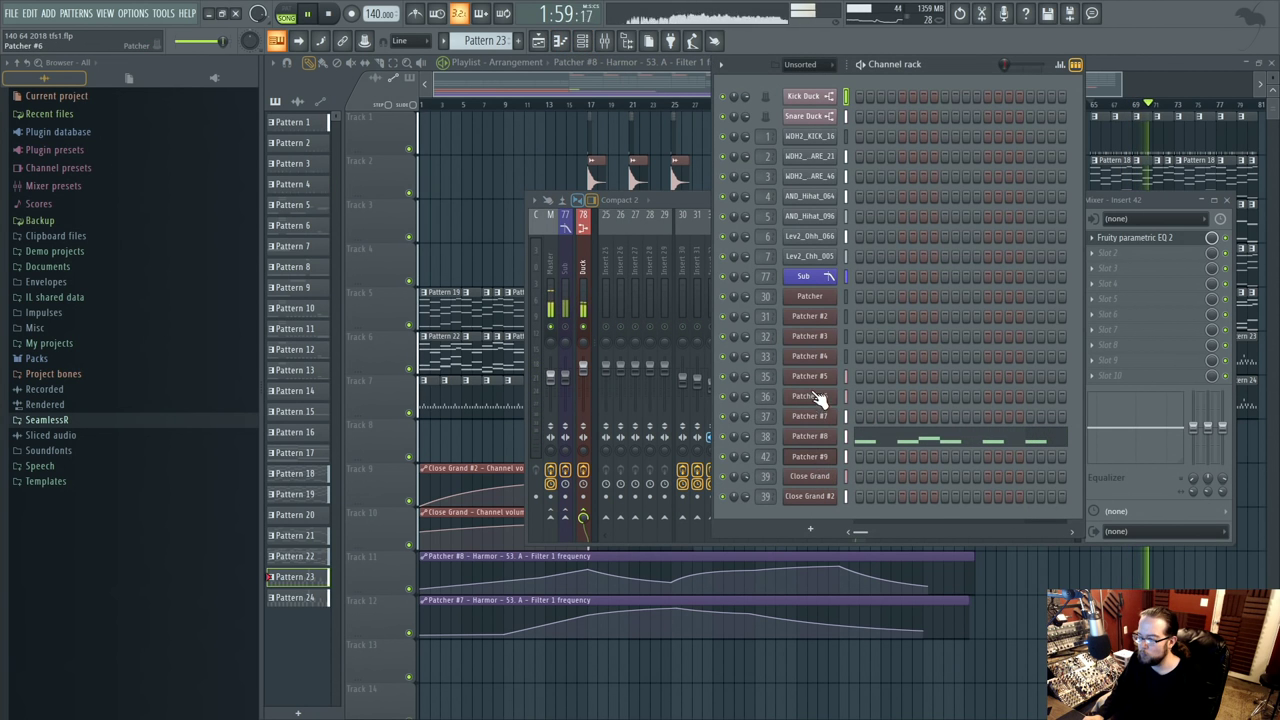
{"action": "key", "text": "F12"}
{"action": "key", "text": "F7"}
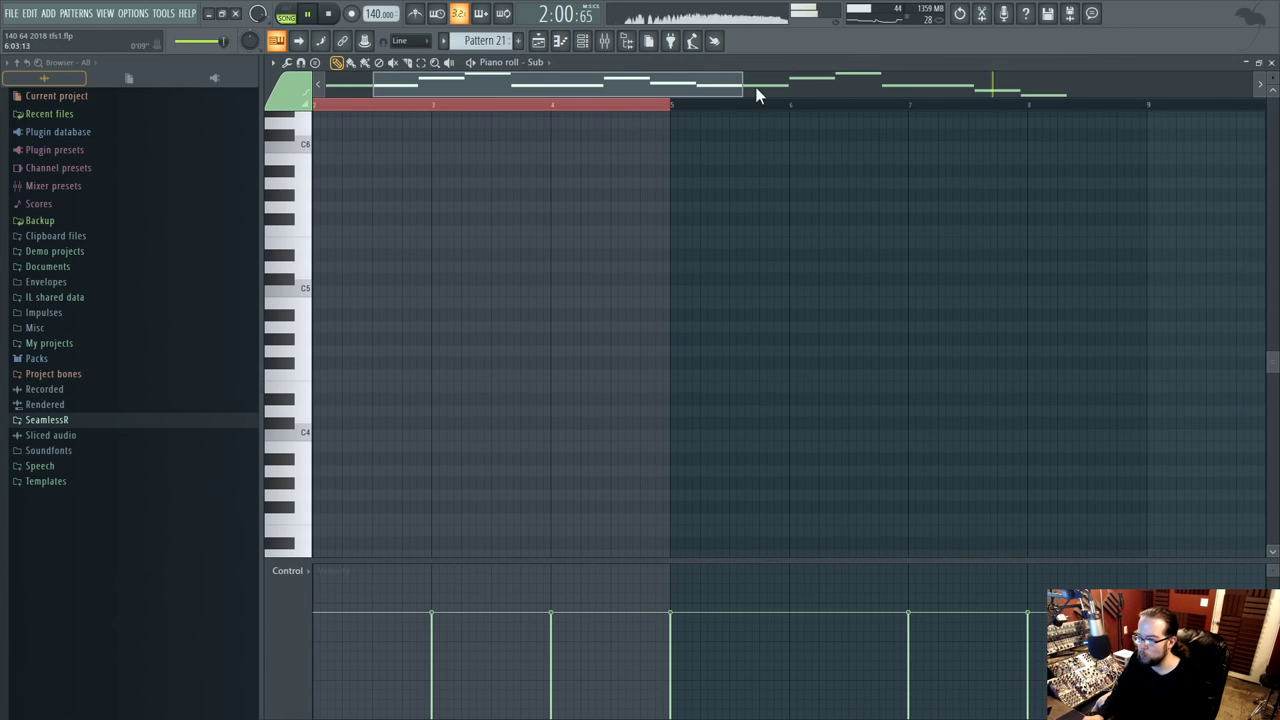
- Open the Harmor inside Patcher #6, set part A's unison order to 4 and shorten its unison pitch thickness envelope
{"action": "left_click", "coordinate": [562, 42]}
{"action": "left_click", "coordinate": [823, 400]}
{"action": "left_click", "coordinate": [512, 378]}
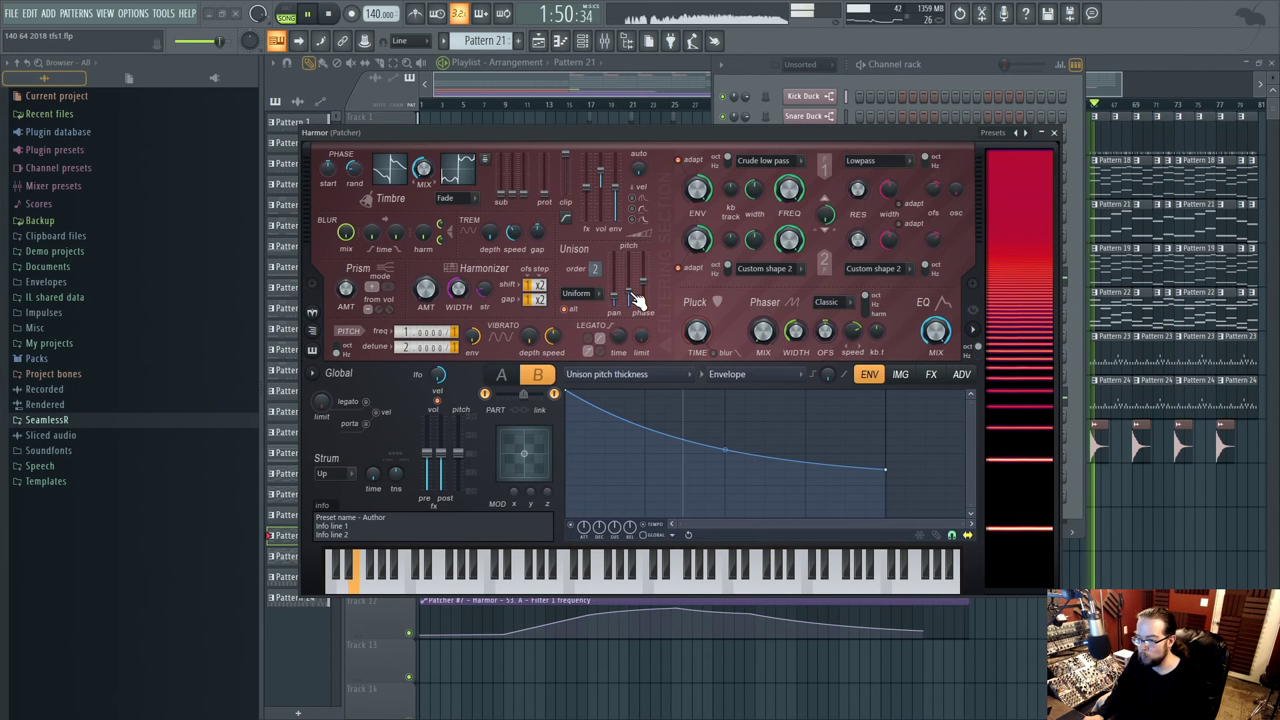
{"action": "left_click", "coordinate": [501, 375]}
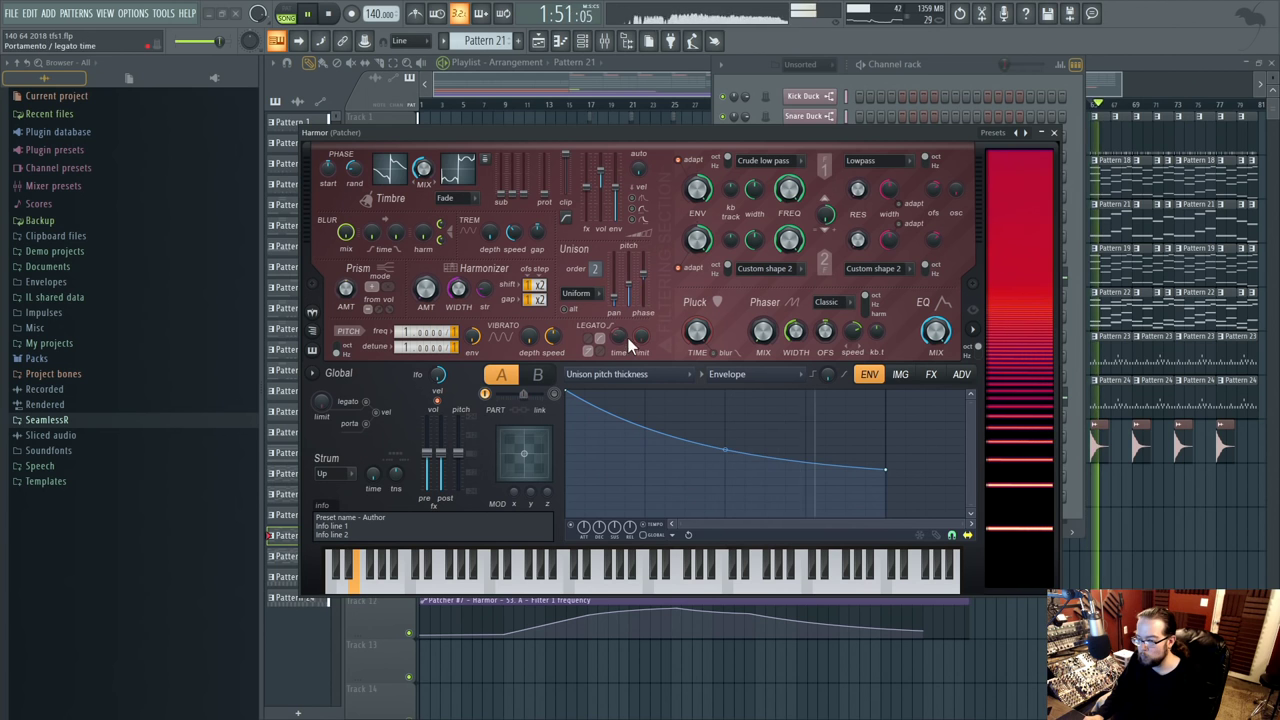
{"action": "right_click", "coordinate": [637, 302]}
{"action": "left_click", "coordinate": [876, 483]}
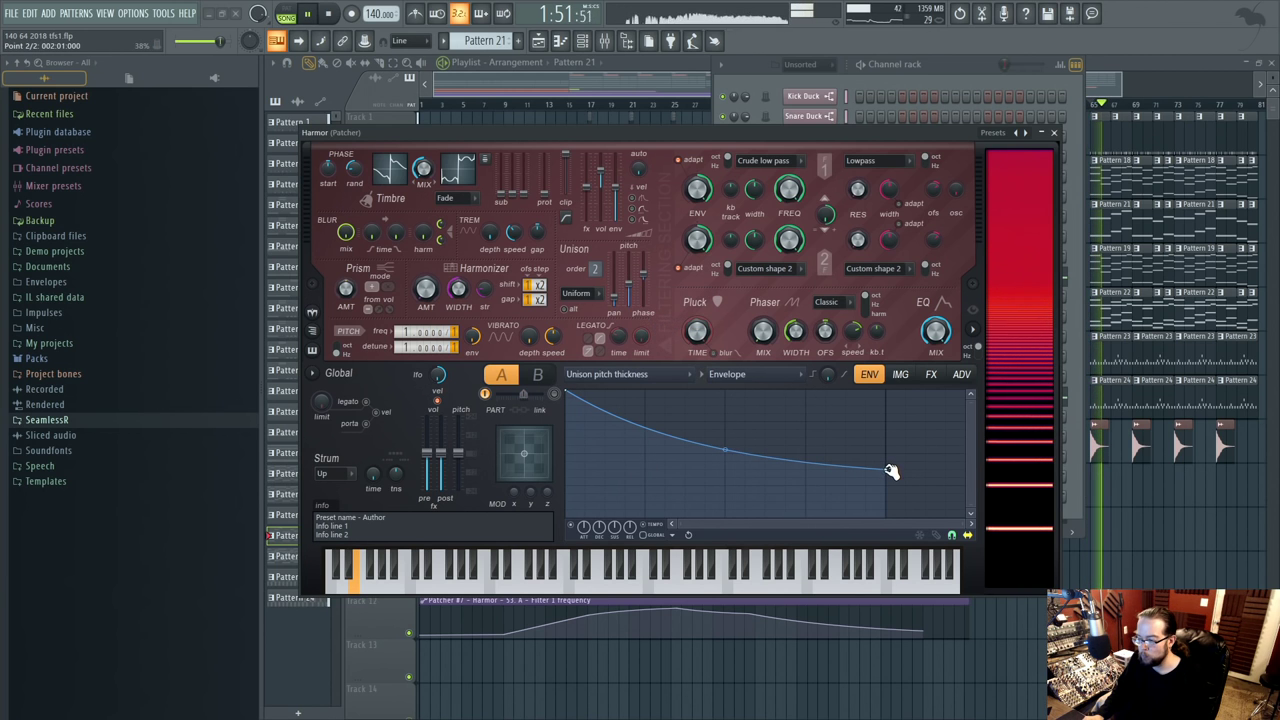
{"action": "left_click_drag", "start_coordinate": [891, 472], "coordinate": [667, 492]}
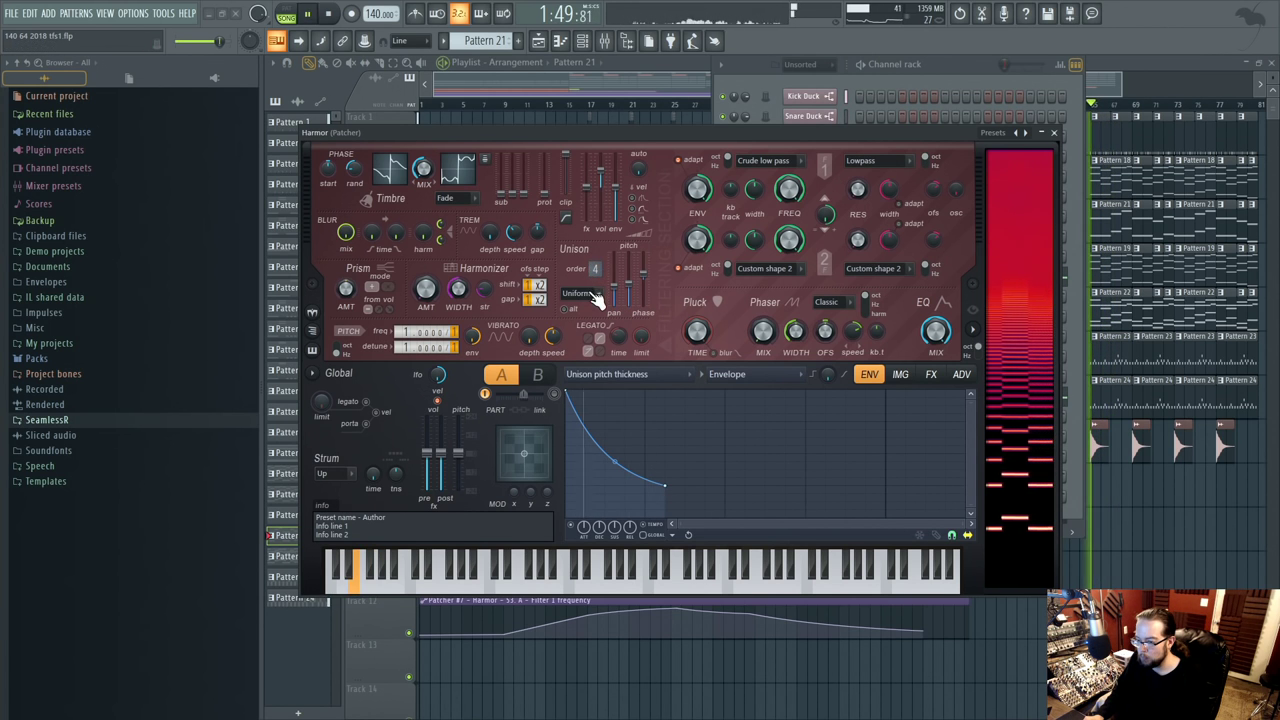
- Show part A's Harmonic unison pitch curve in Harmor, and adjust the pitch frequency and set detune to 1.0400
{"action": "left_click", "coordinate": [640, 374]}
{"action": "left_click", "coordinate": [855, 383]}
{"action": "left_click", "coordinate": [949, 537]}
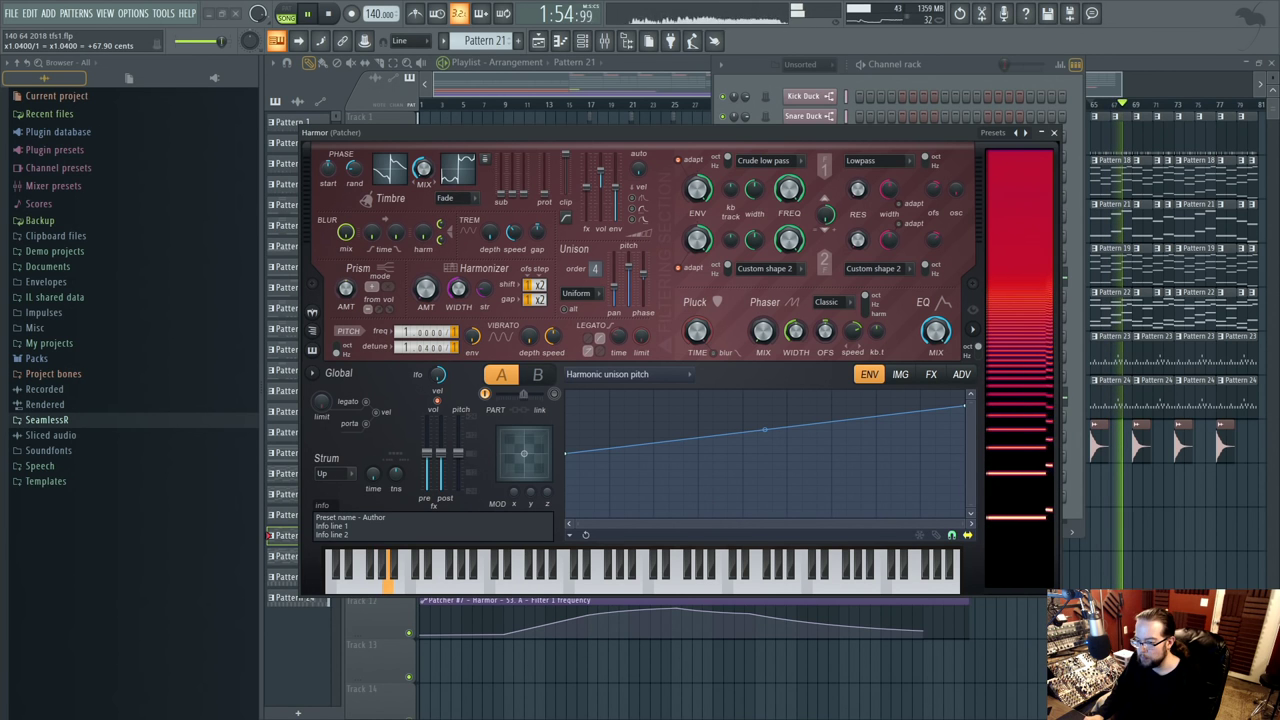
{"action": "left_click_drag", "start_coordinate": [443, 332], "coordinate": [443, 314]}
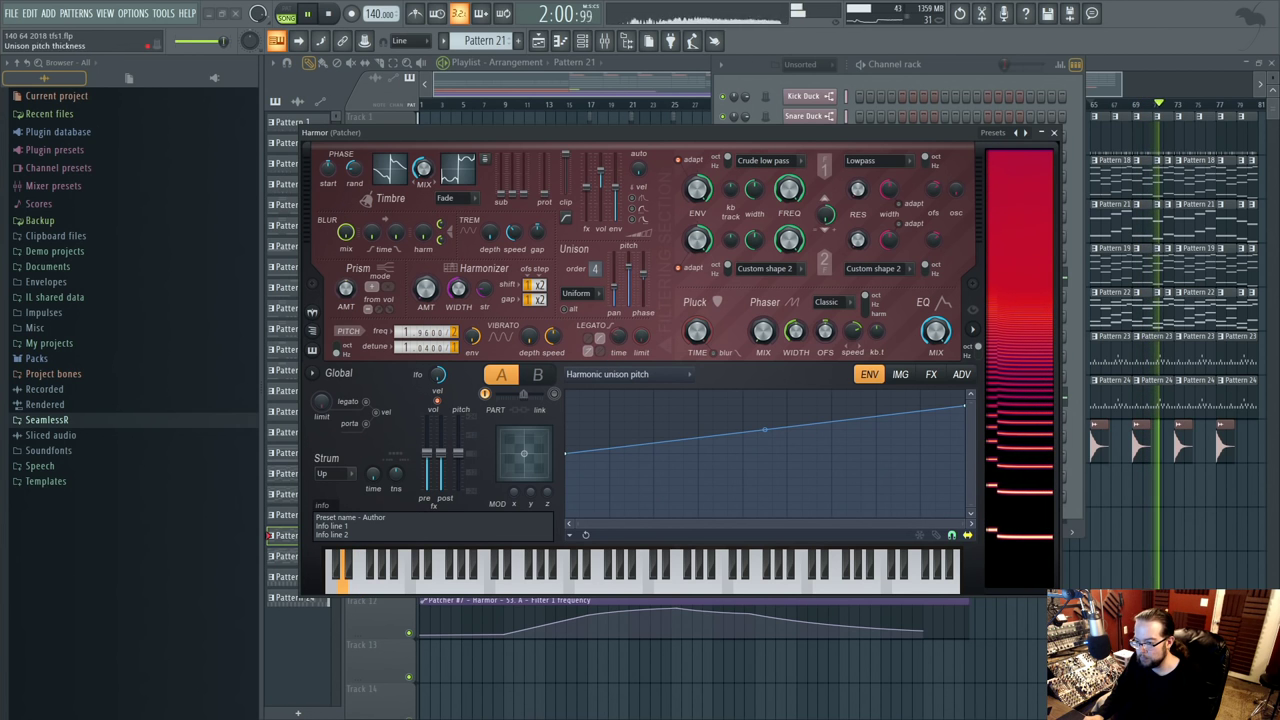
- Shorten part A's unison pitch thickness envelope further so it drops to zero, and close Harmor
{"action": "right_click", "coordinate": [634, 287]}
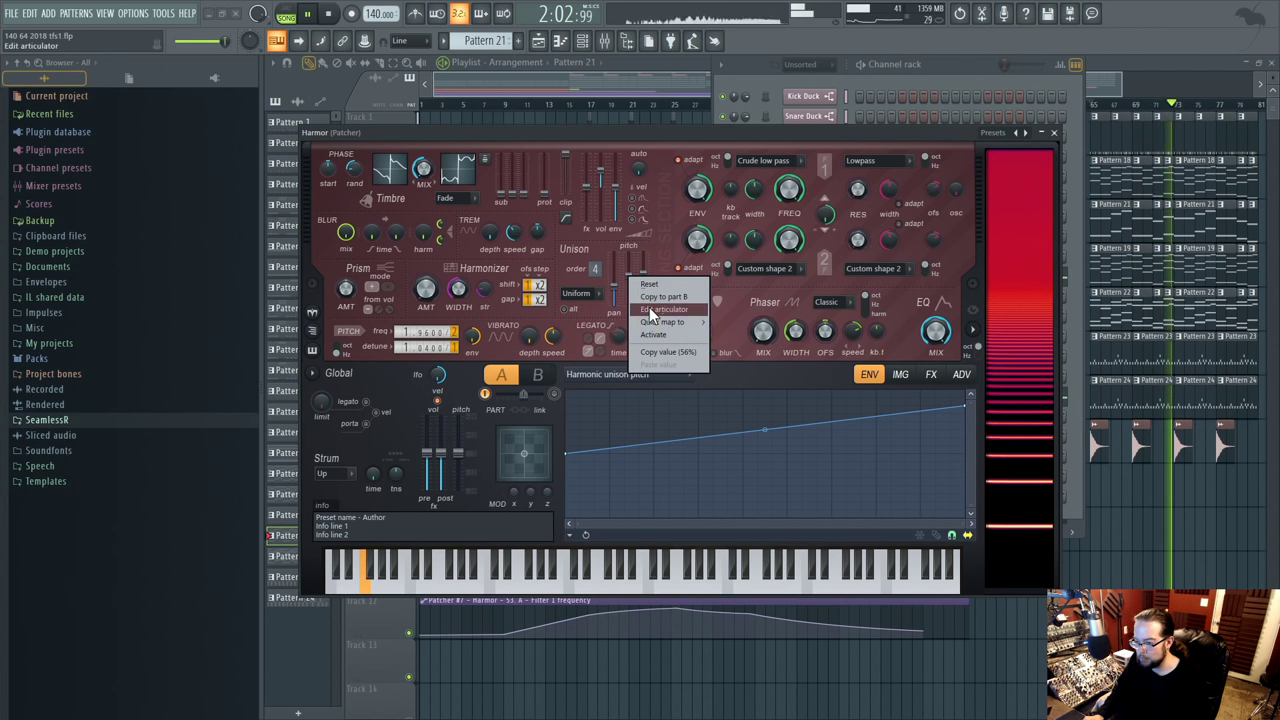
{"action": "left_click", "coordinate": [660, 320]}
{"action": "left_click_drag", "start_coordinate": [789, 489], "coordinate": [652, 518]}
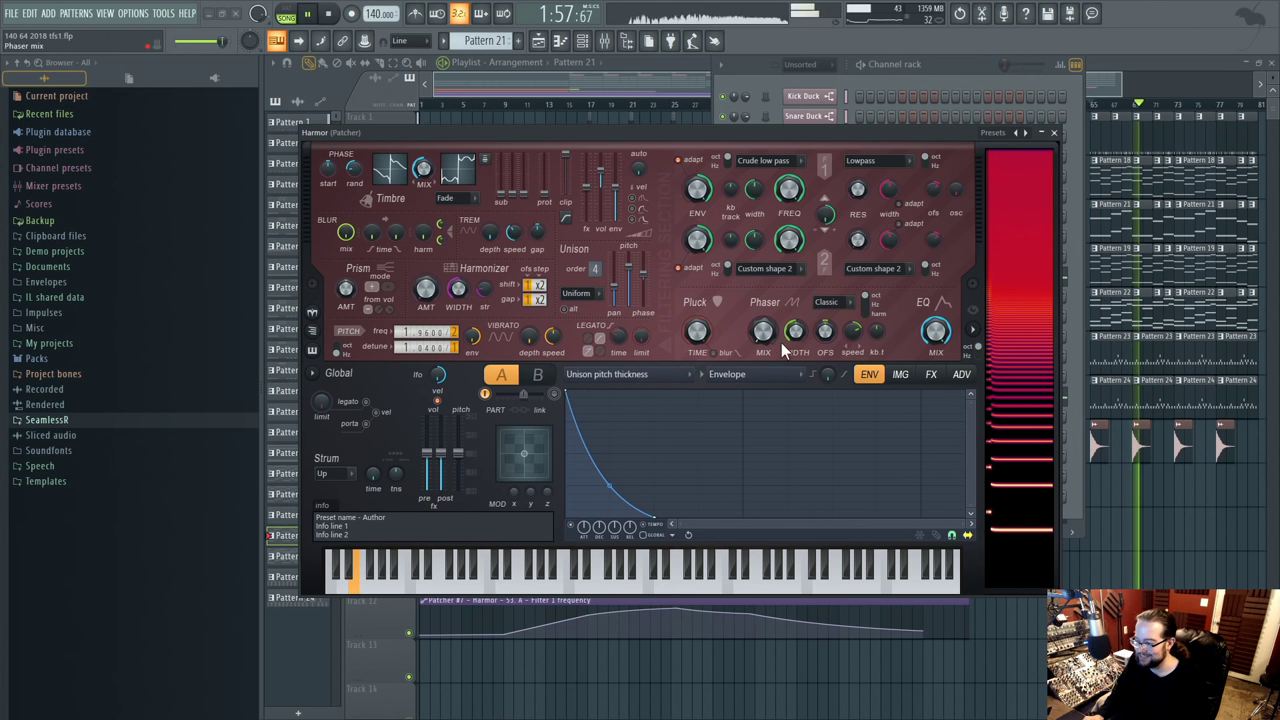
{"action": "left_click", "coordinate": [1053, 132]}
- Solo the mixer inserts around Insert 36 one at a time to compare them, and return to the stopped playlist
{"action": "left_click", "coordinate": [605, 42]}
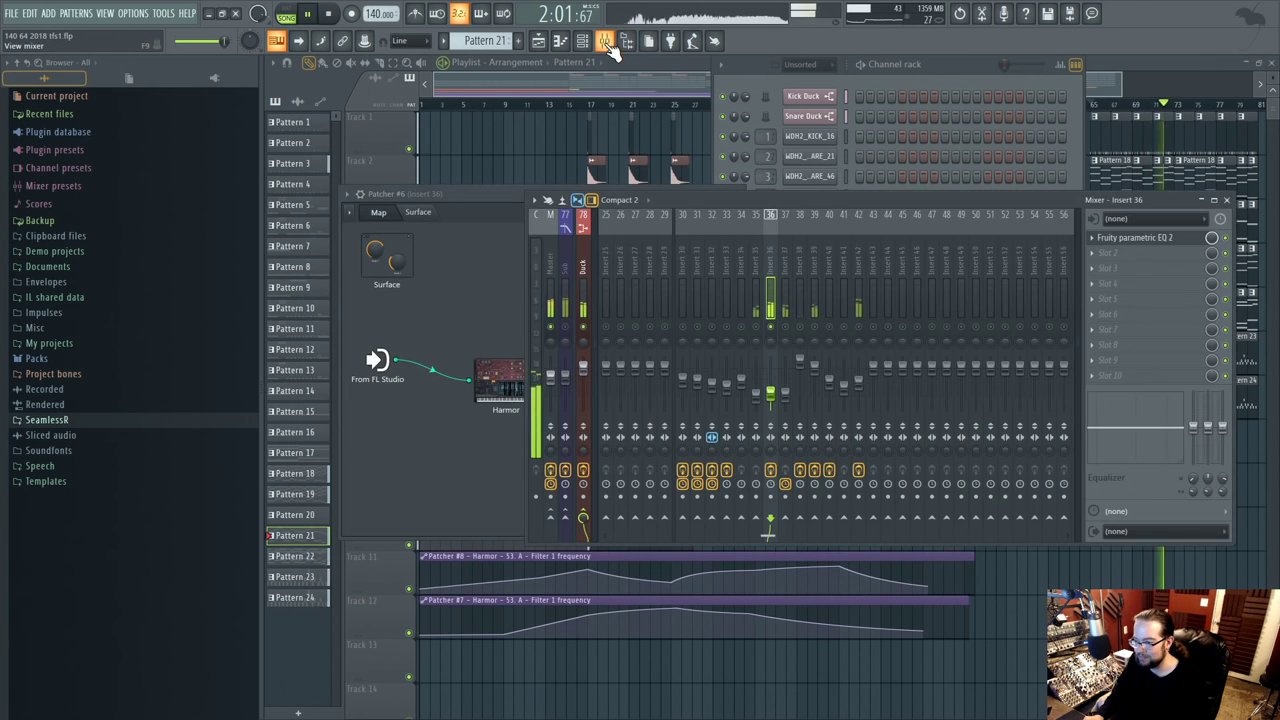
{"action": "right_click", "coordinate": [771, 327]}
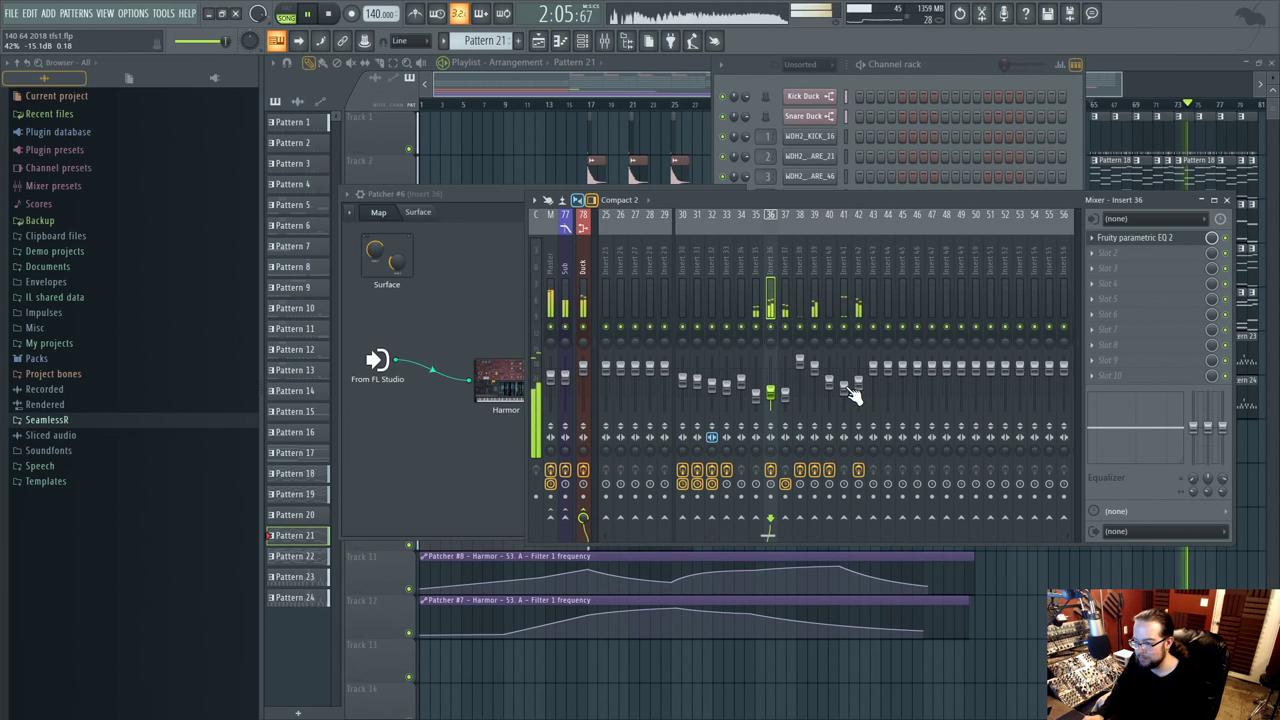
{"action": "right_click", "coordinate": [815, 328]}
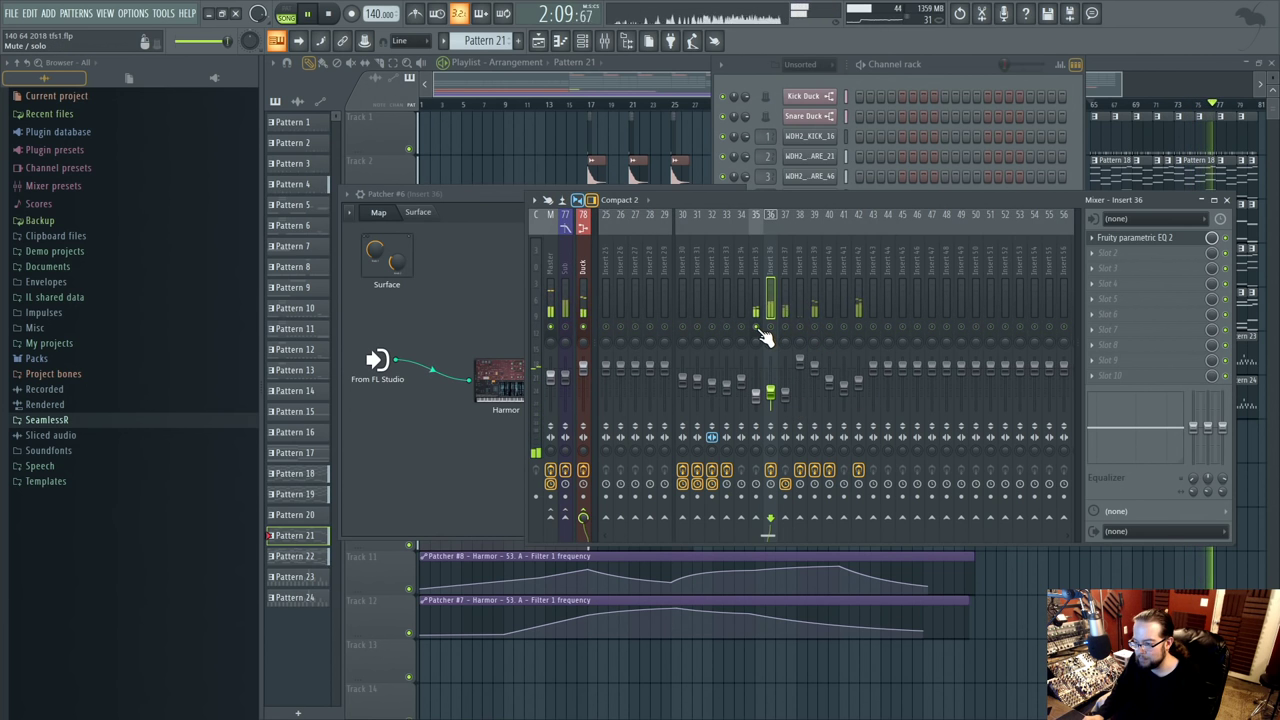
{"action": "right_click", "coordinate": [786, 327]}
{"action": "right_click", "coordinate": [800, 327]}
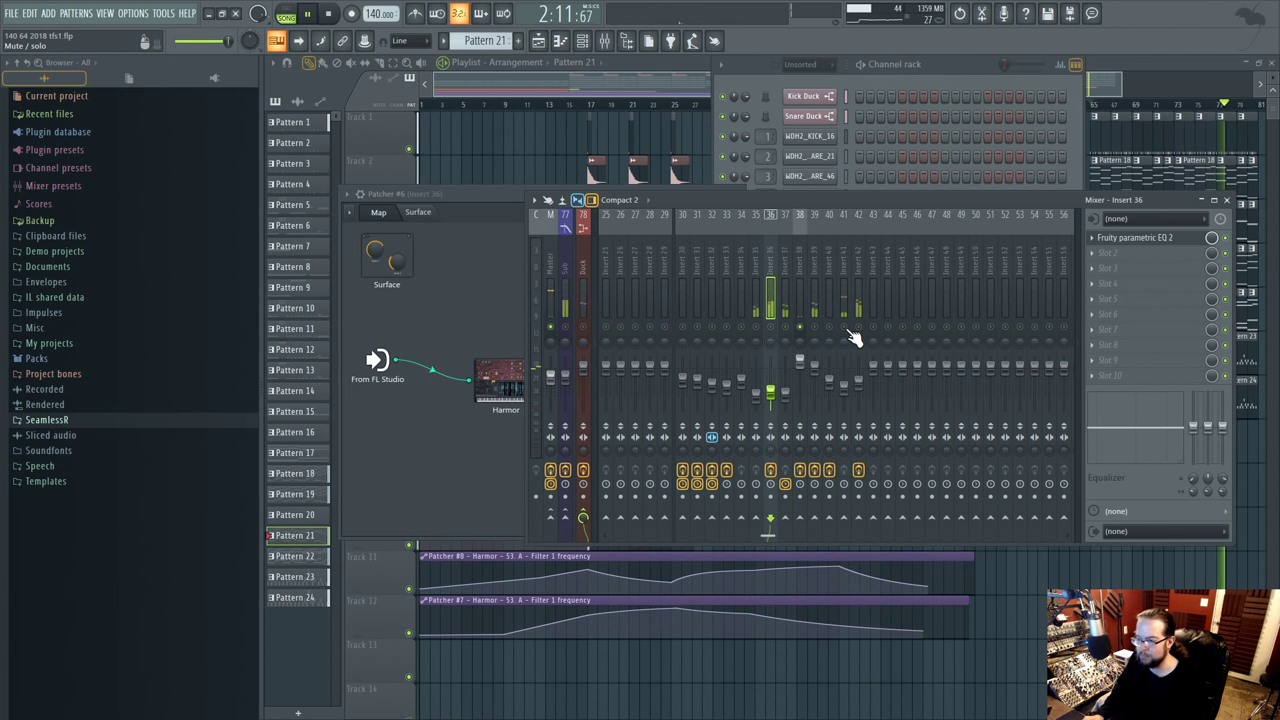
{"action": "key", "text": "F5"}
{"action": "key", "text": "space"}
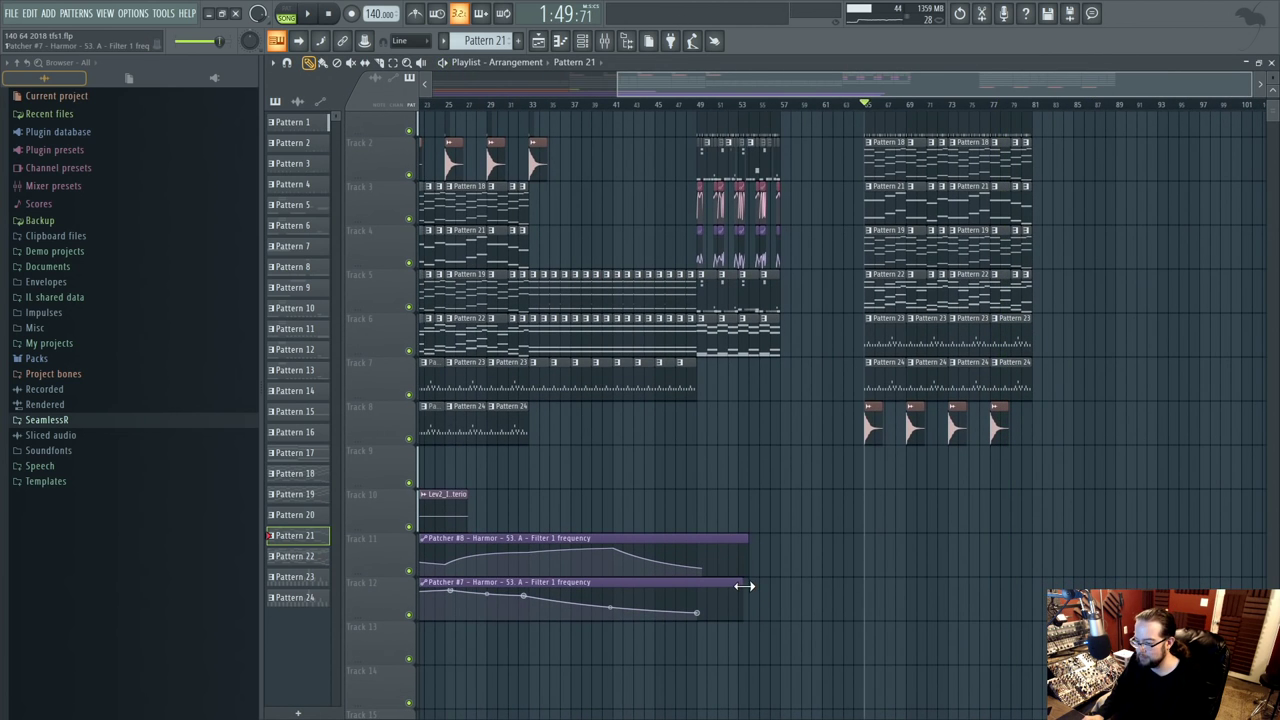
- Extend the Patcher #7 and Patcher #8 filter automation clips past bar 65, with both curves rising from bar 49 toward bar 65
{"action": "left_click_drag", "start_coordinate": [745, 586], "coordinate": [994, 586]}
{"action": "key", "text": "space"}
{"action": "left_click_drag", "start_coordinate": [862, 600], "coordinate": [858, 578]}
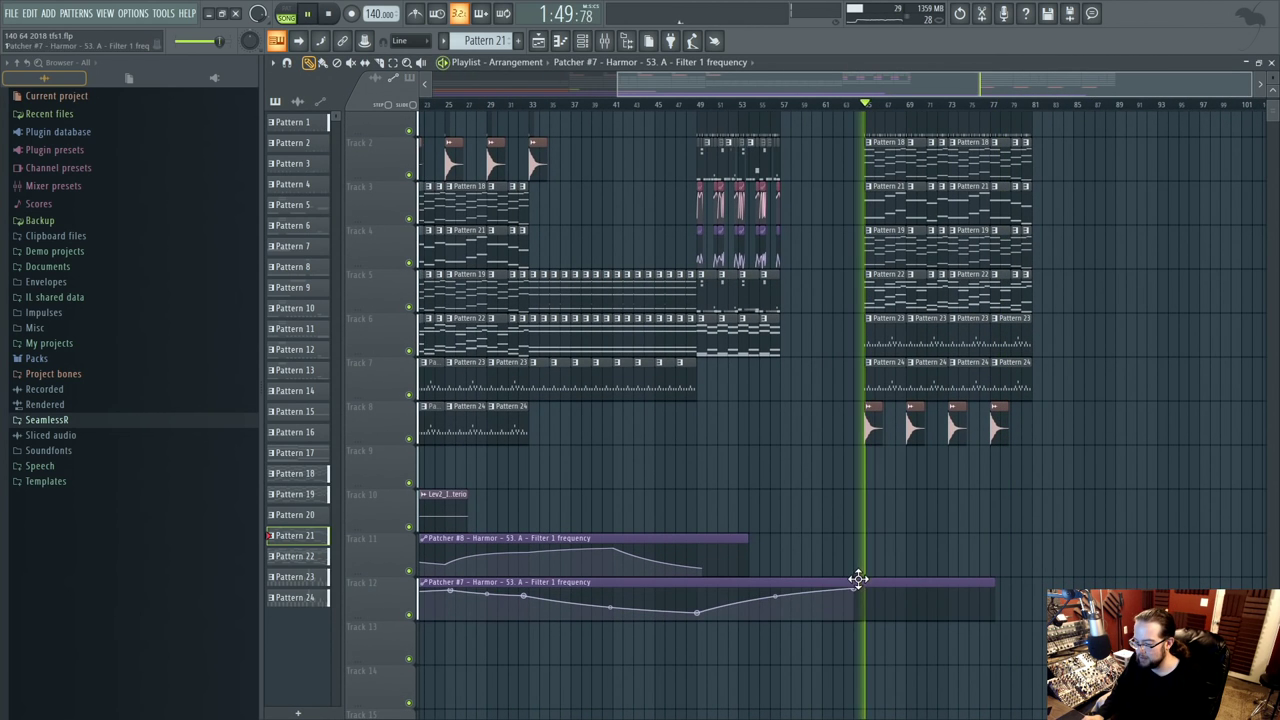
{"action": "key", "text": "space"}
{"action": "left_click_drag", "start_coordinate": [748, 536], "coordinate": [848, 550]}
{"action": "scroll", "coordinate": [851, 557], "scroll_direction": "left", "scroll_amount": 2}
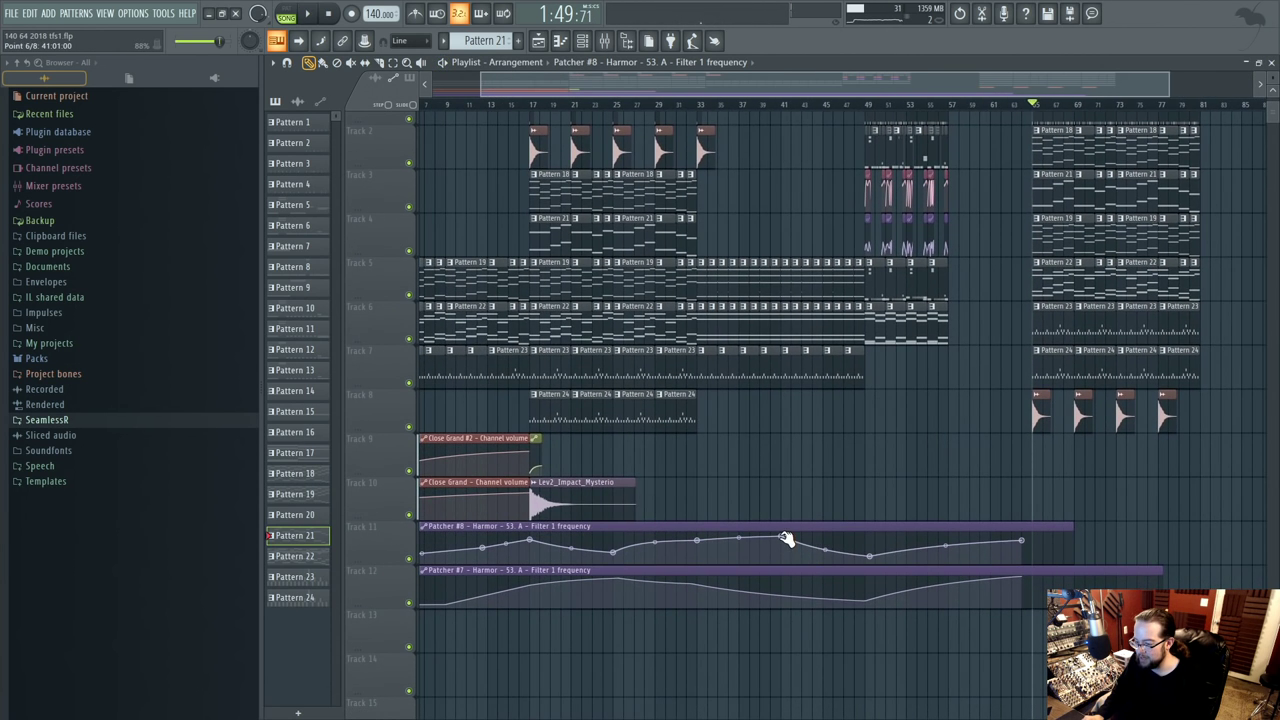
- Raise the Patcher #7 filter curve at bar 49 and align its last point with bar 65
{"action": "left_click_drag", "start_coordinate": [867, 602], "coordinate": [864, 578]}
{"action": "mouse_move", "coordinate": [1026, 579]}
{"action": "left_mouse_down"}
{"action": "mouse_move", "coordinate": [1023, 607]}
{"action": "mouse_move", "coordinate": [1031, 578]}
{"action": "left_mouse_up"}
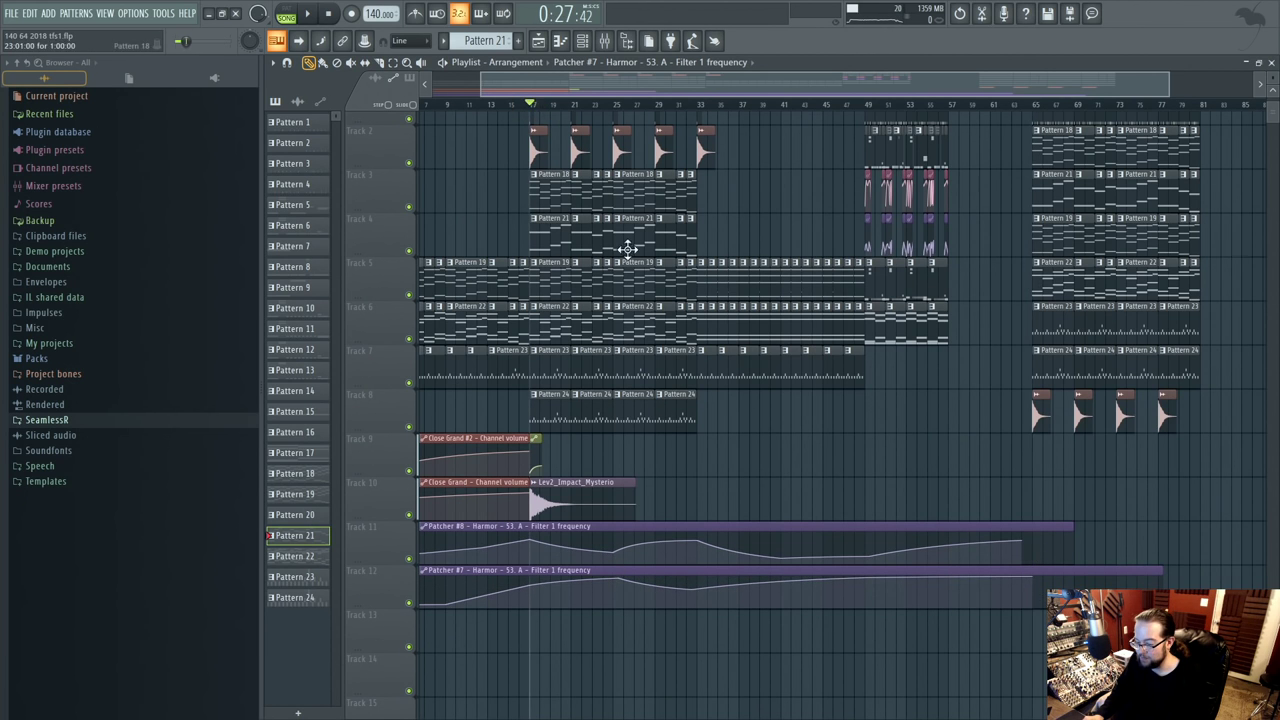
{"action": "scroll", "coordinate": [623, 643], "scroll_direction": "left", "scroll_amount": 1}
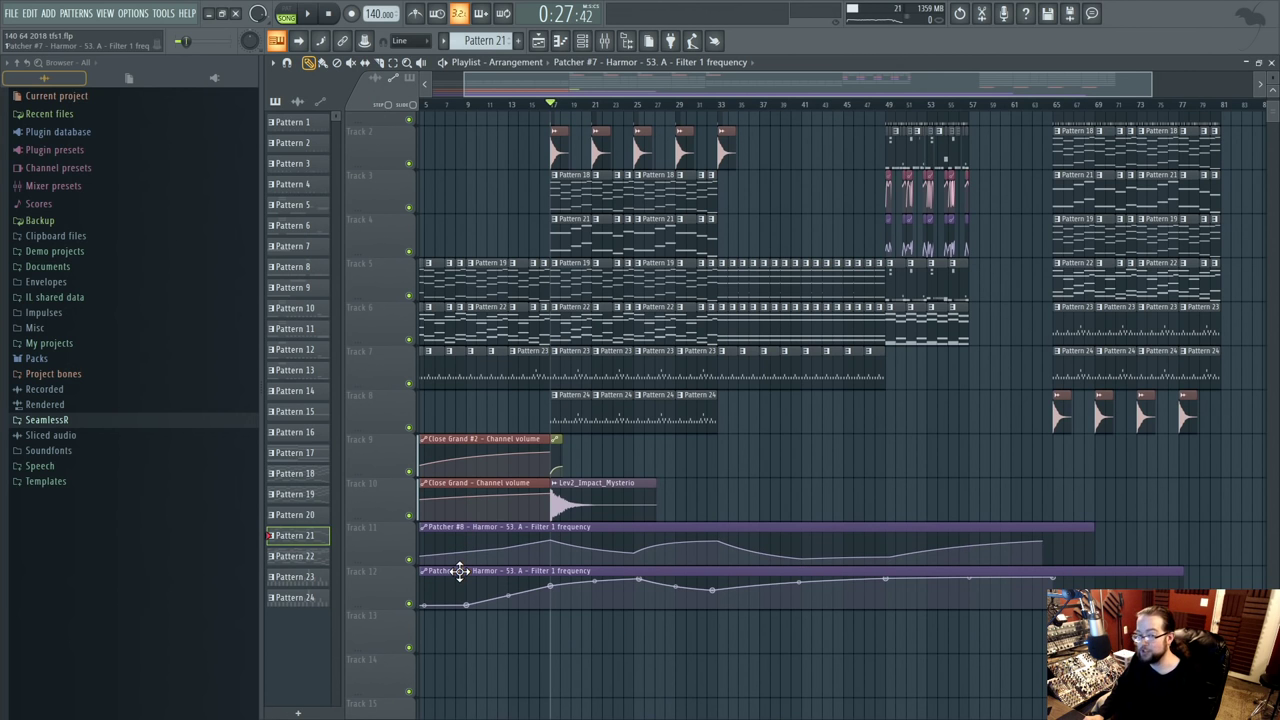
- During playback from about bar 20, raise the Patcher #8 filter curve at bar 25 and delete its point at bar 33
{"action": "key", "text": "space"}
{"action": "left_click", "coordinate": [581, 107]}
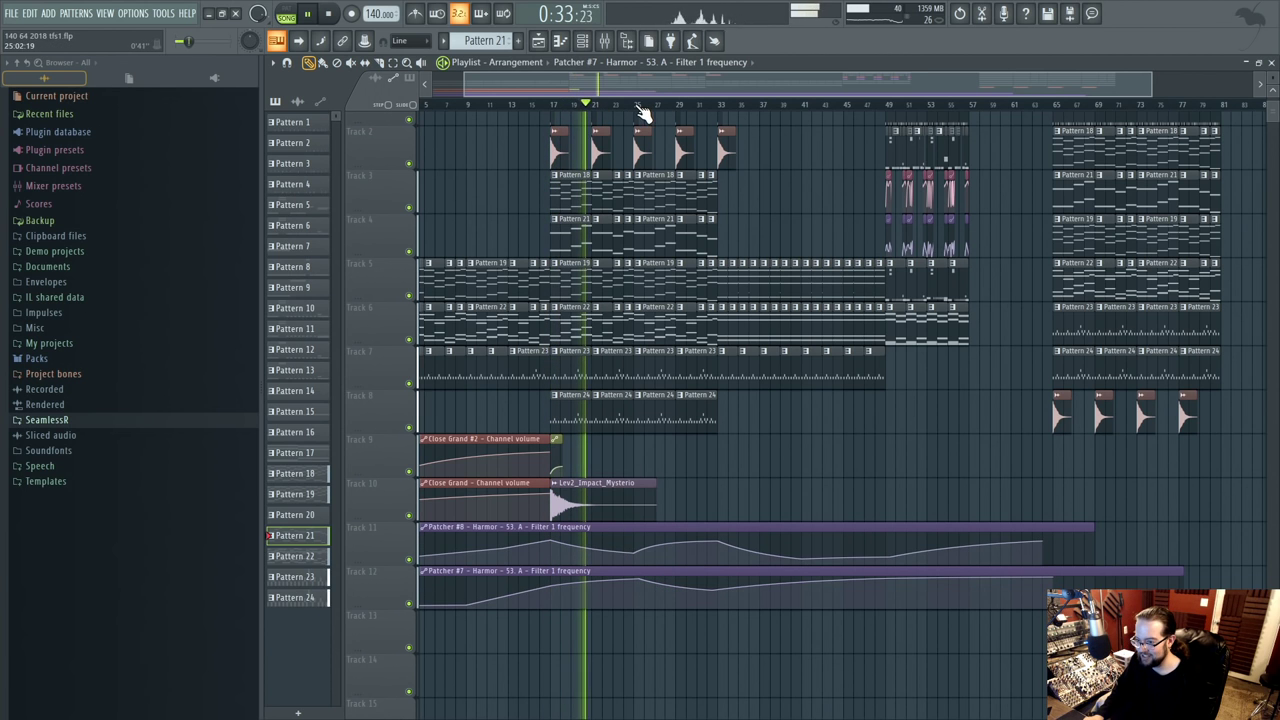
{"action": "left_click_drag", "start_coordinate": [634, 551], "coordinate": [640, 535]}
{"action": "right_click", "coordinate": [720, 545]}
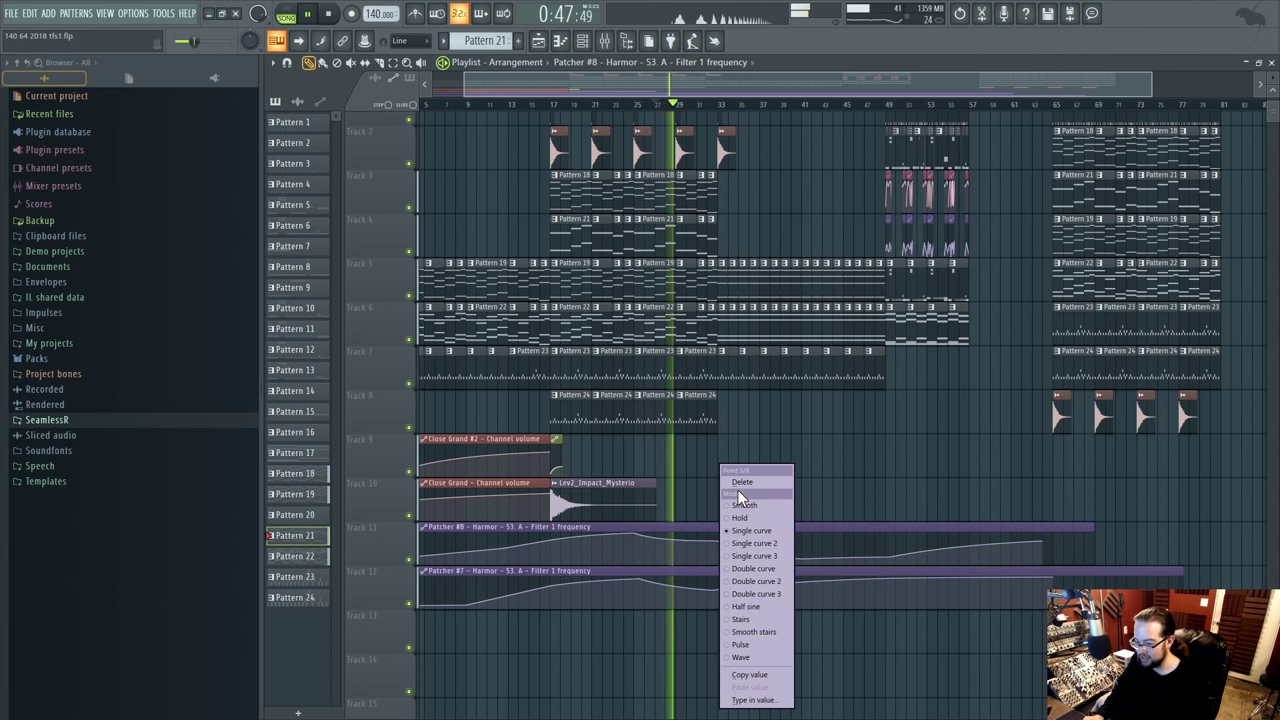
{"action": "left_click", "coordinate": [730, 543]}
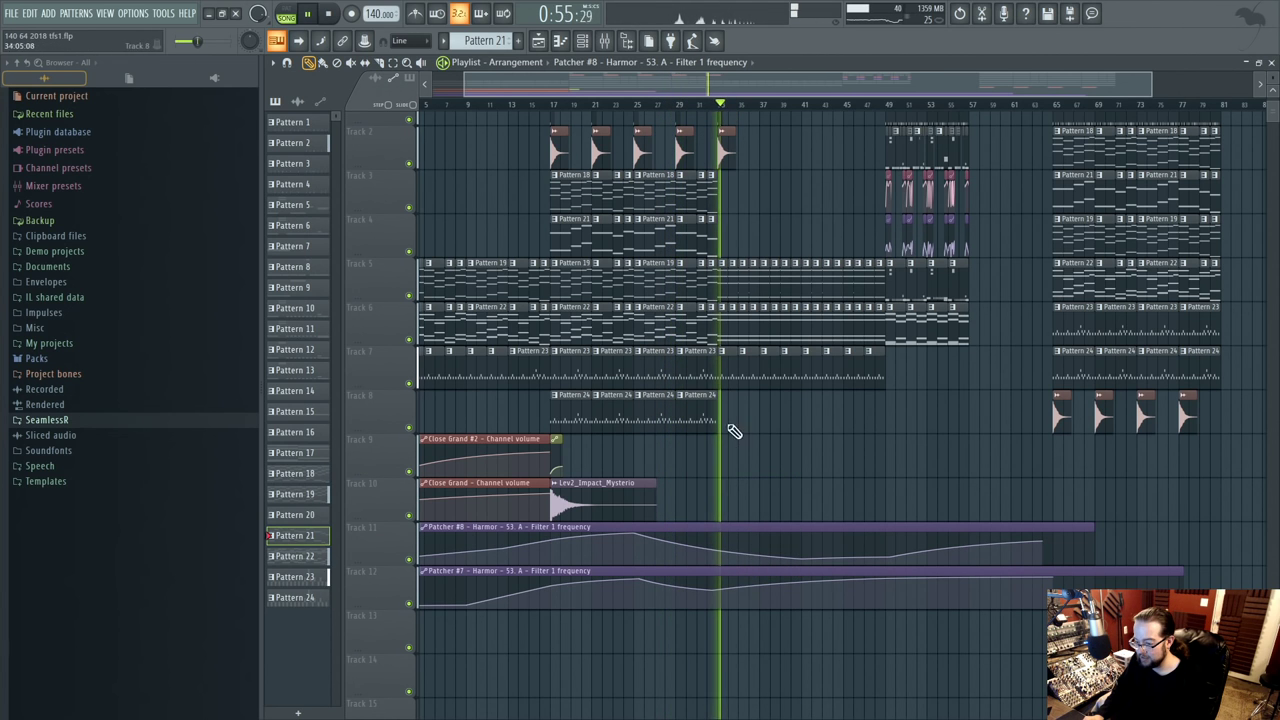
- Create a dip in the Patcher #7 filter curve at bar 41, and raise the Patcher #8 curve at bar 49
{"action": "left_click_drag", "start_coordinate": [712, 592], "coordinate": [806, 605]}
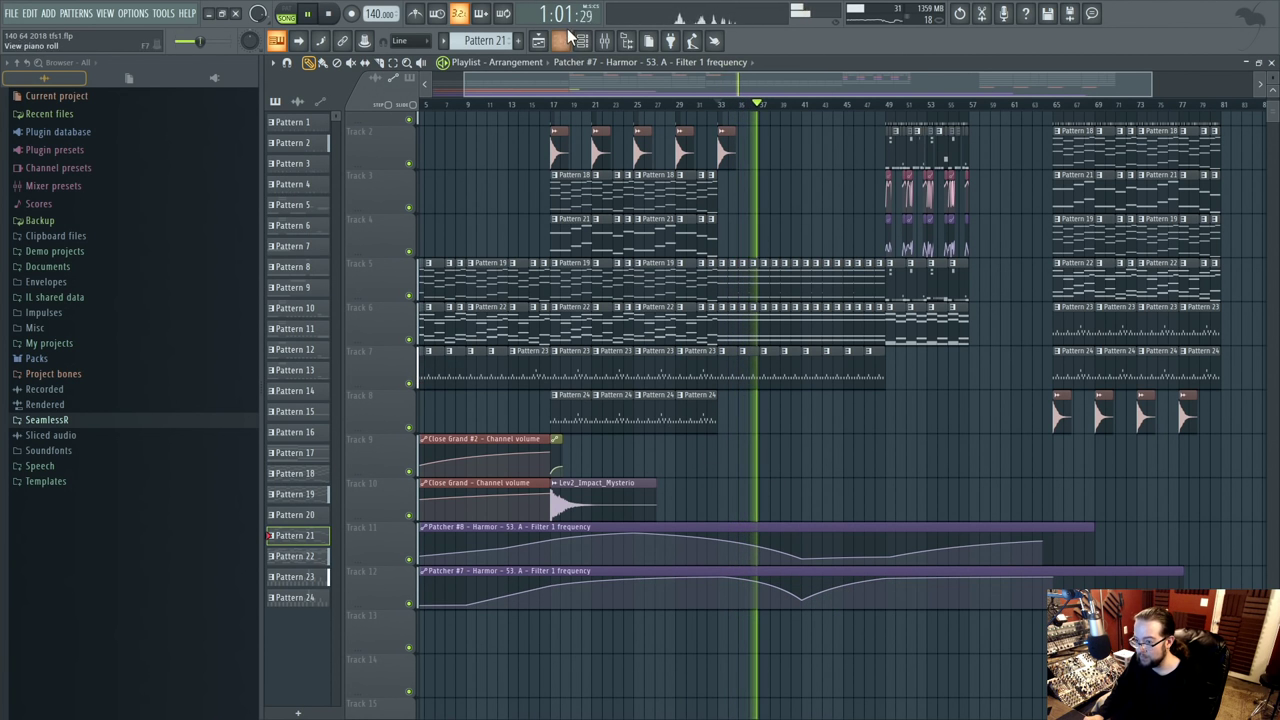
{"action": "key", "text": "F9"}
{"action": "key", "text": "F9"}
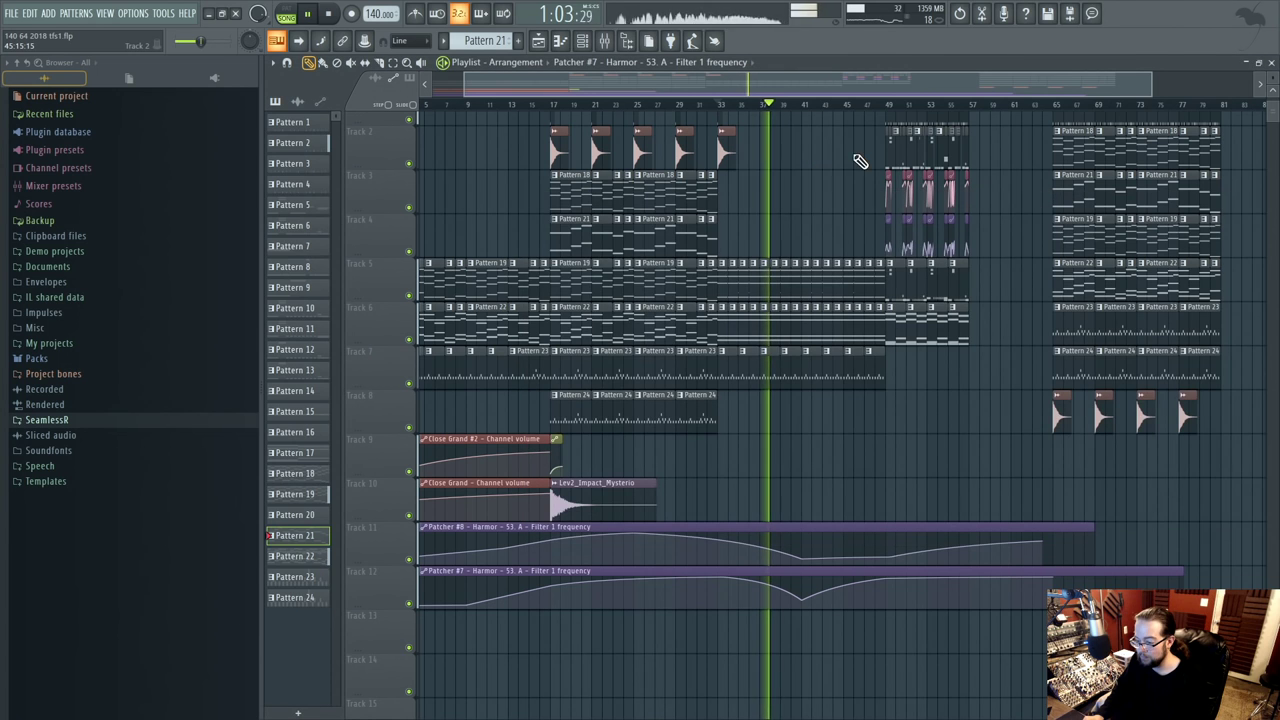
{"action": "left_click", "coordinate": [872, 105]}
{"action": "left_click_drag", "start_coordinate": [893, 560], "coordinate": [895, 545]}
{"action": "key", "text": "space"}
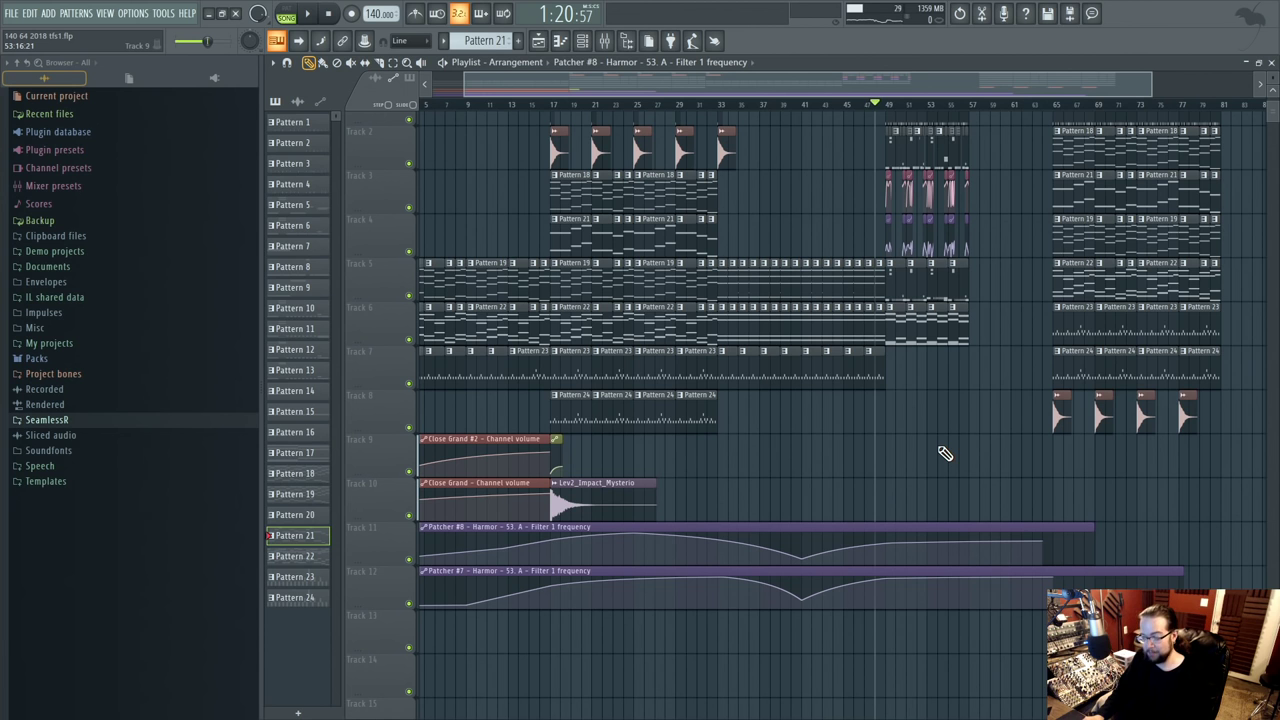
- Trim the Patcher #7 and Patcher #8 filter automation clips so both end at bar 65
{"action": "left_click", "coordinate": [1050, 106]}
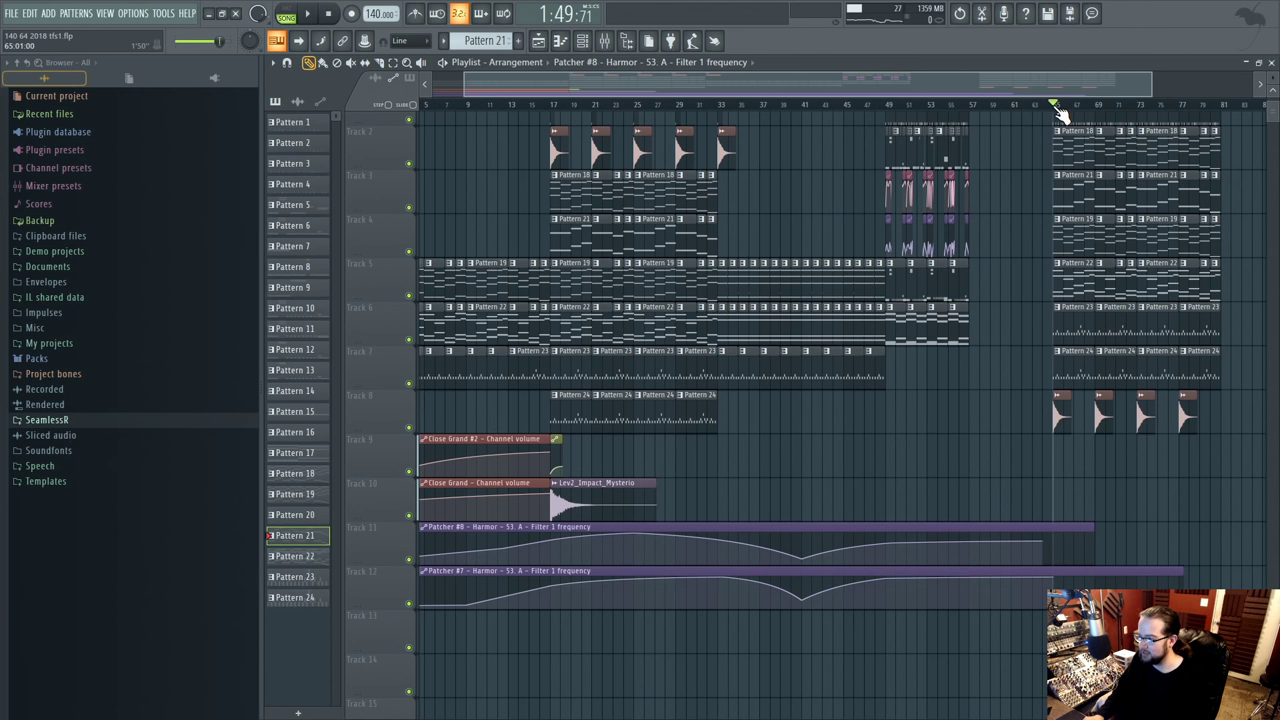
{"action": "left_click_drag", "start_coordinate": [993, 472], "coordinate": [858, 502]}
{"action": "left_click_drag", "start_coordinate": [940, 558], "coordinate": [895, 558]}
{"action": "left_click_drag", "start_coordinate": [1022, 603], "coordinate": [895, 601]}
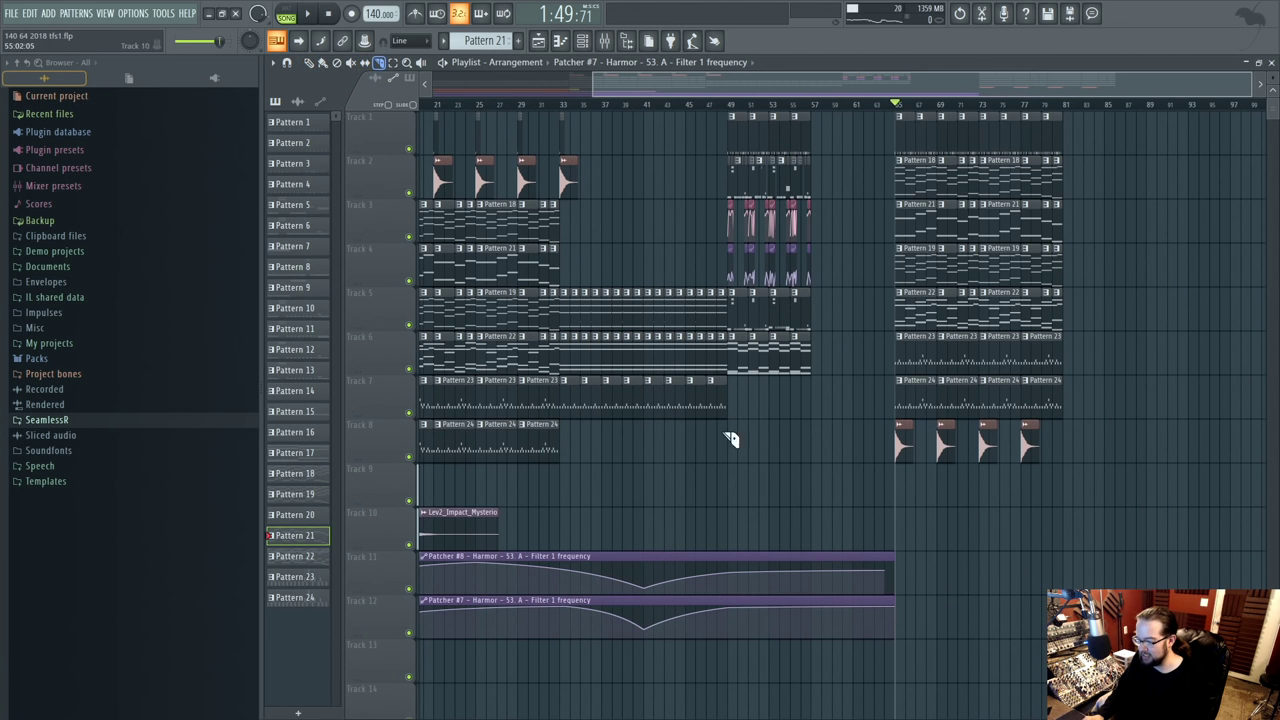
- Select the time range from bar 65 to bar 81 in the playlist and play it
{"action": "scroll", "coordinate": [780, 510], "scroll_direction": "left", "scroll_amount": 3}
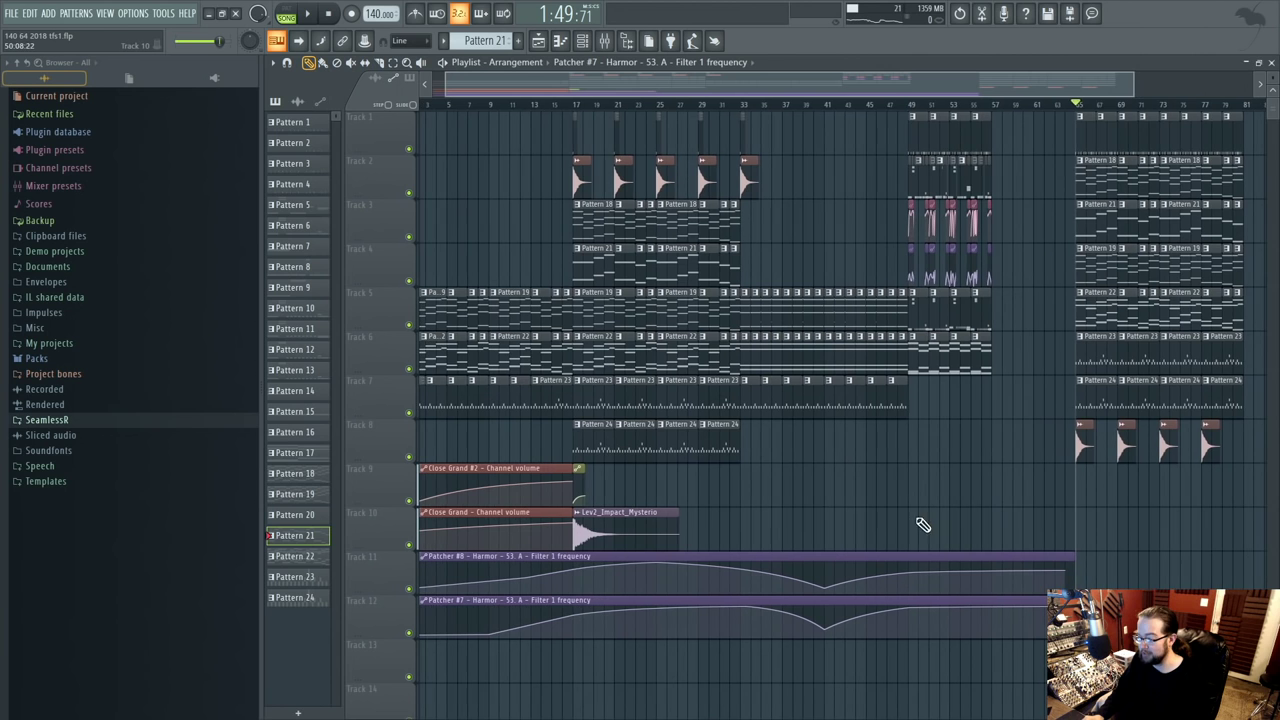
{"action": "scroll", "coordinate": [928, 483], "scroll_direction": "left", "scroll_amount": 1}
{"action": "scroll", "coordinate": [830, 500], "scroll_direction": "right", "scroll_amount": 3}
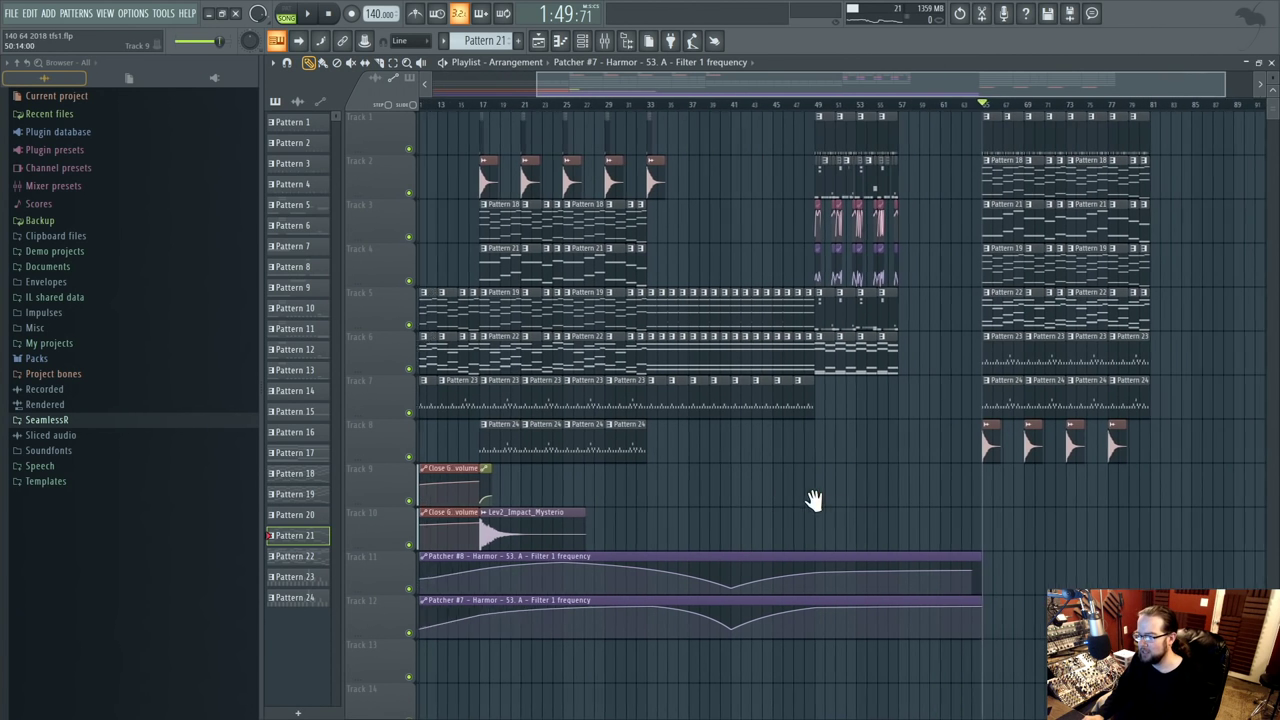
{"action": "left_click_drag", "start_coordinate": [967, 105], "coordinate": [1127, 112]}
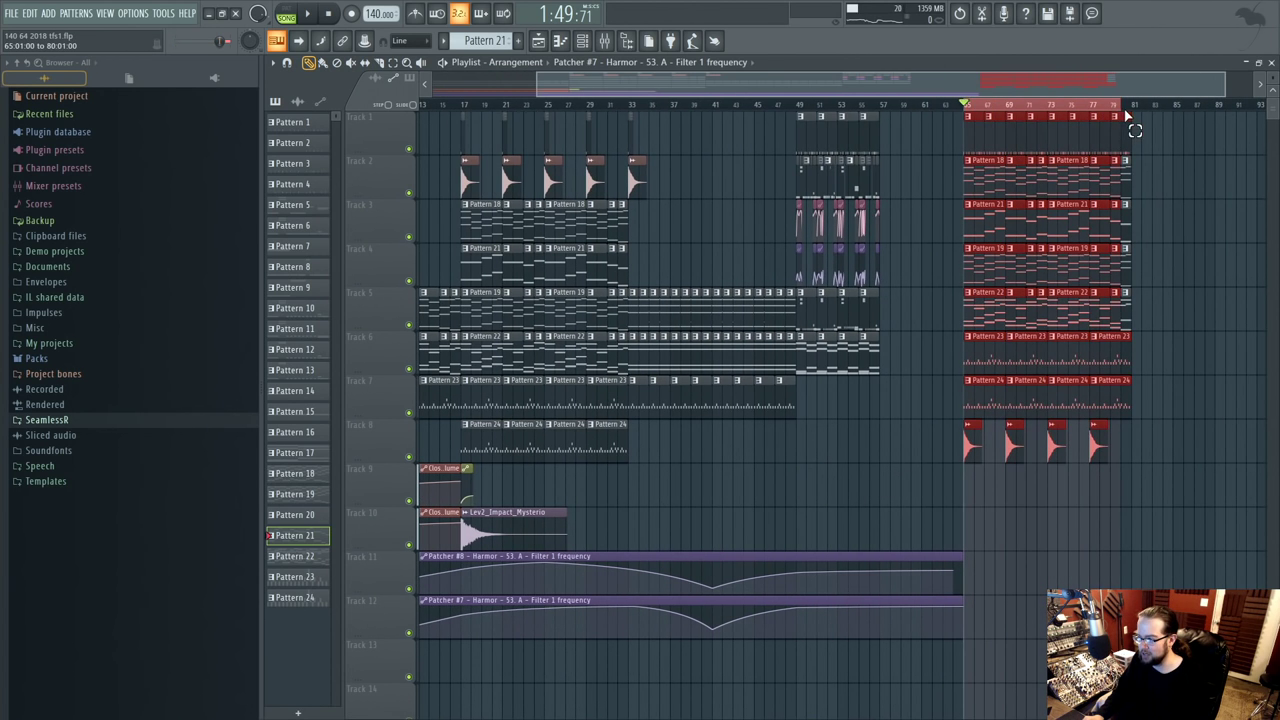
{"action": "scroll", "coordinate": [1014, 257], "scroll_direction": "up", "scroll_amount": 3}
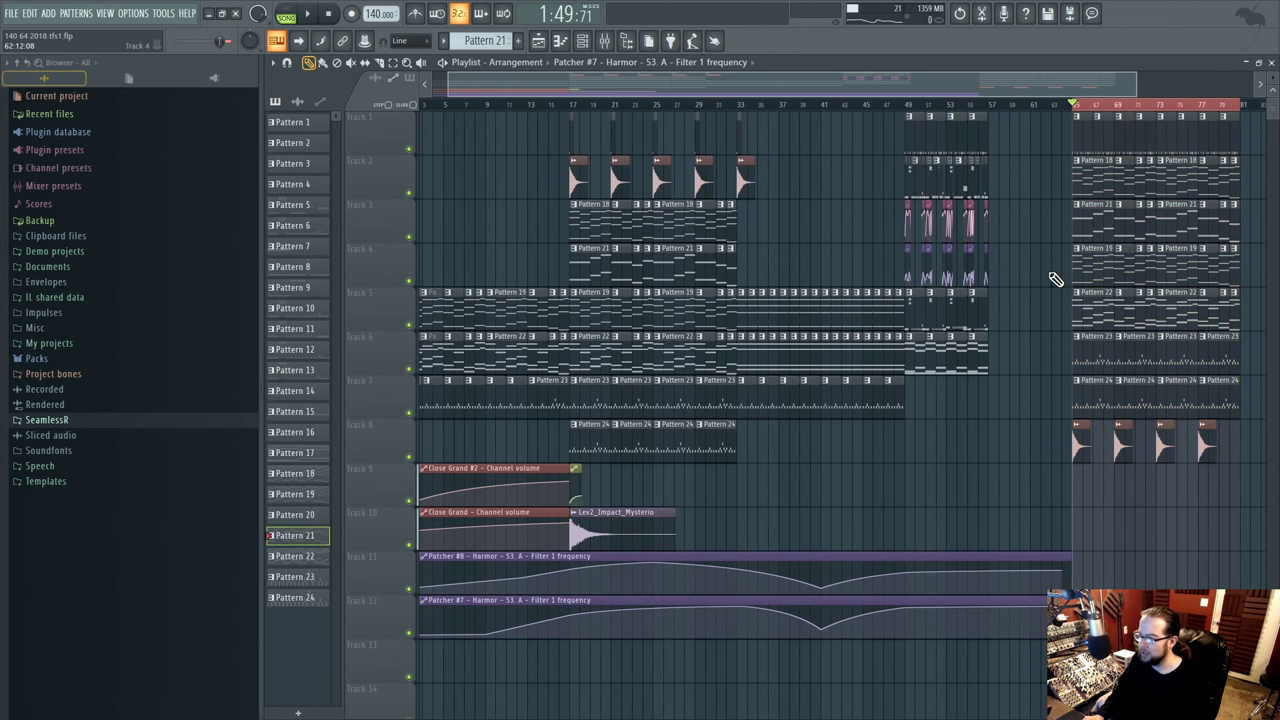
{"action": "scroll", "coordinate": [1053, 94], "scroll_direction": "up", "scroll_amount": 5}
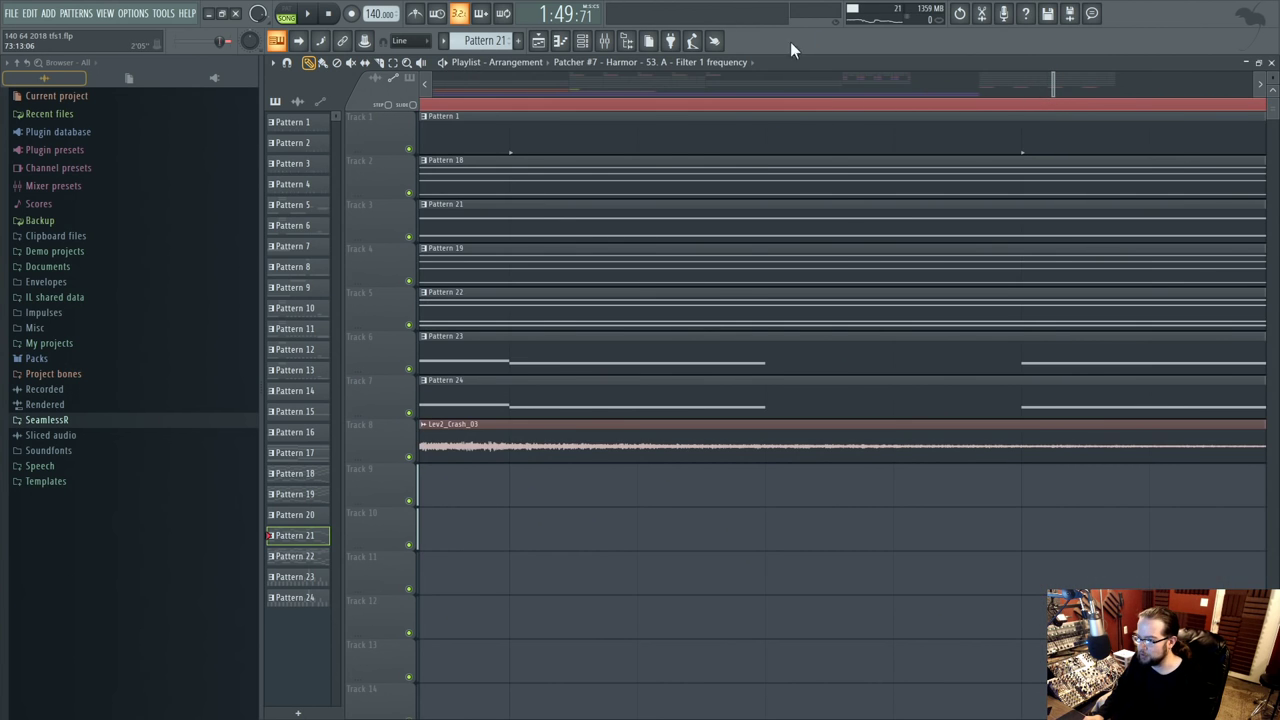
{"action": "left_click", "coordinate": [539, 41]}
{"action": "left_click", "coordinate": [539, 41]}
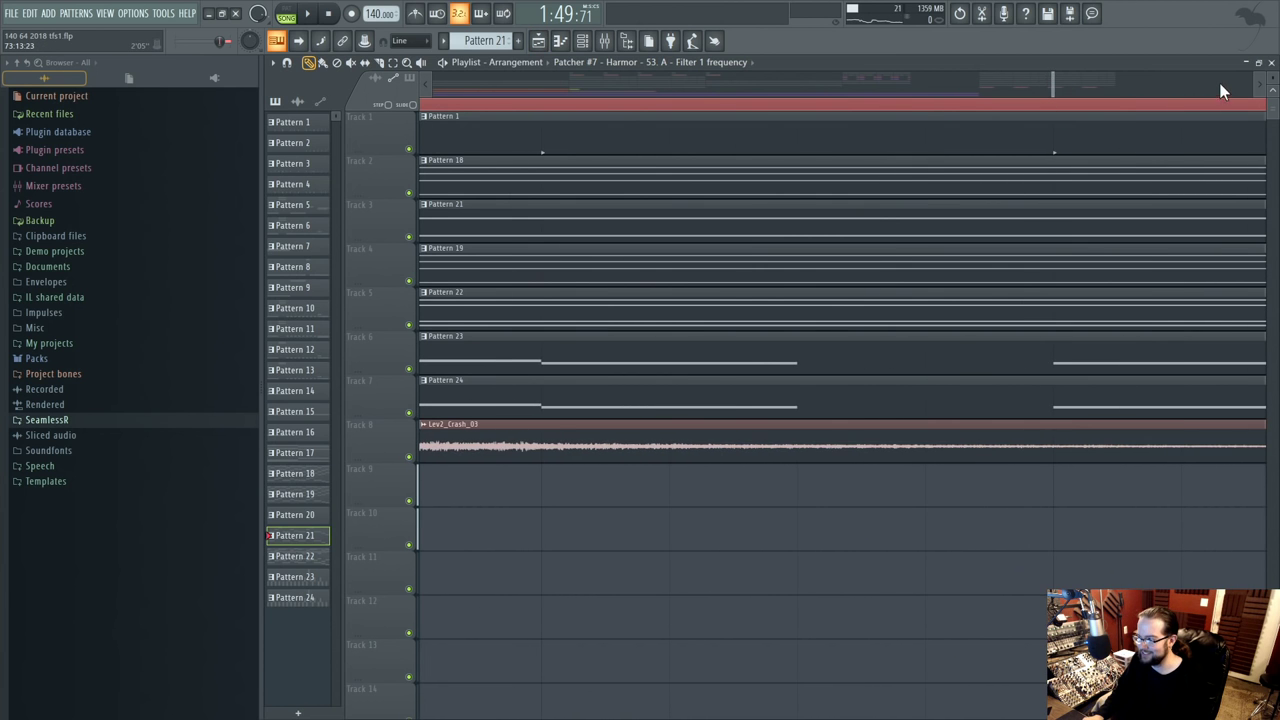
{"action": "left_click_drag", "start_coordinate": [1273, 86], "coordinate": [1273, 77]}
{"action": "scroll", "coordinate": [1010, 480], "scroll_direction": "down", "scroll_amount": 6}
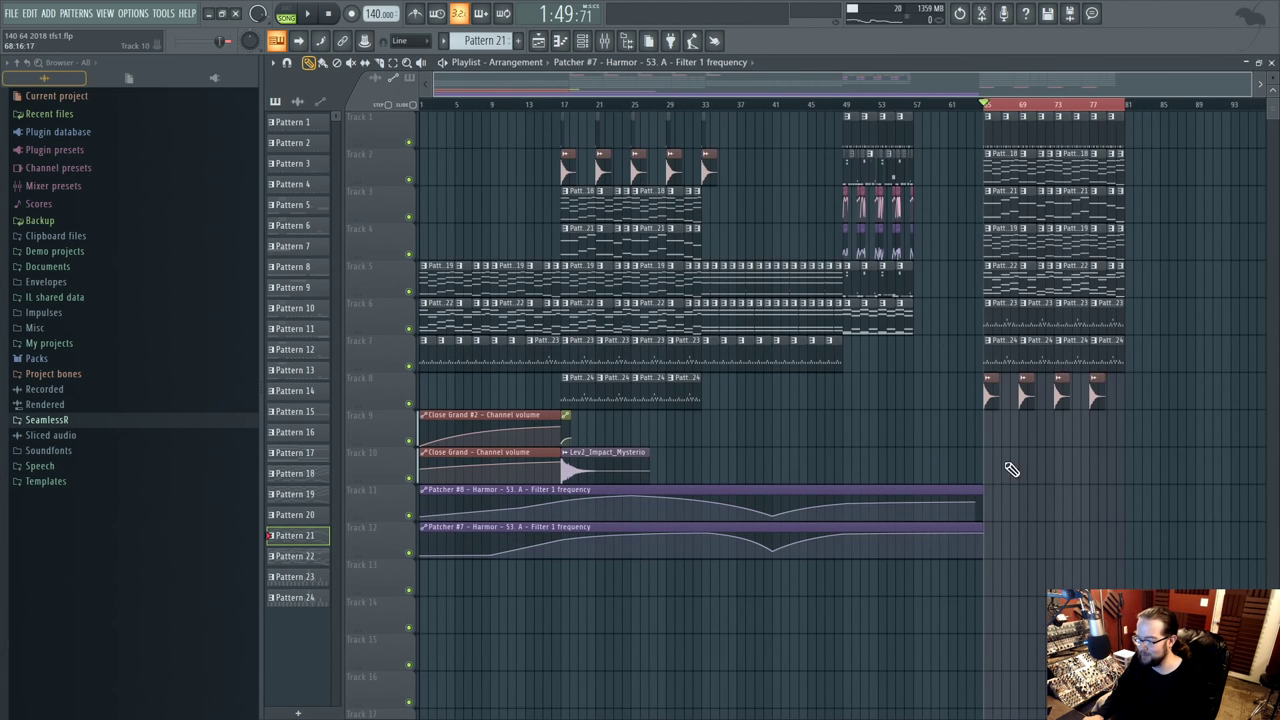
{"action": "key", "text": "space"}
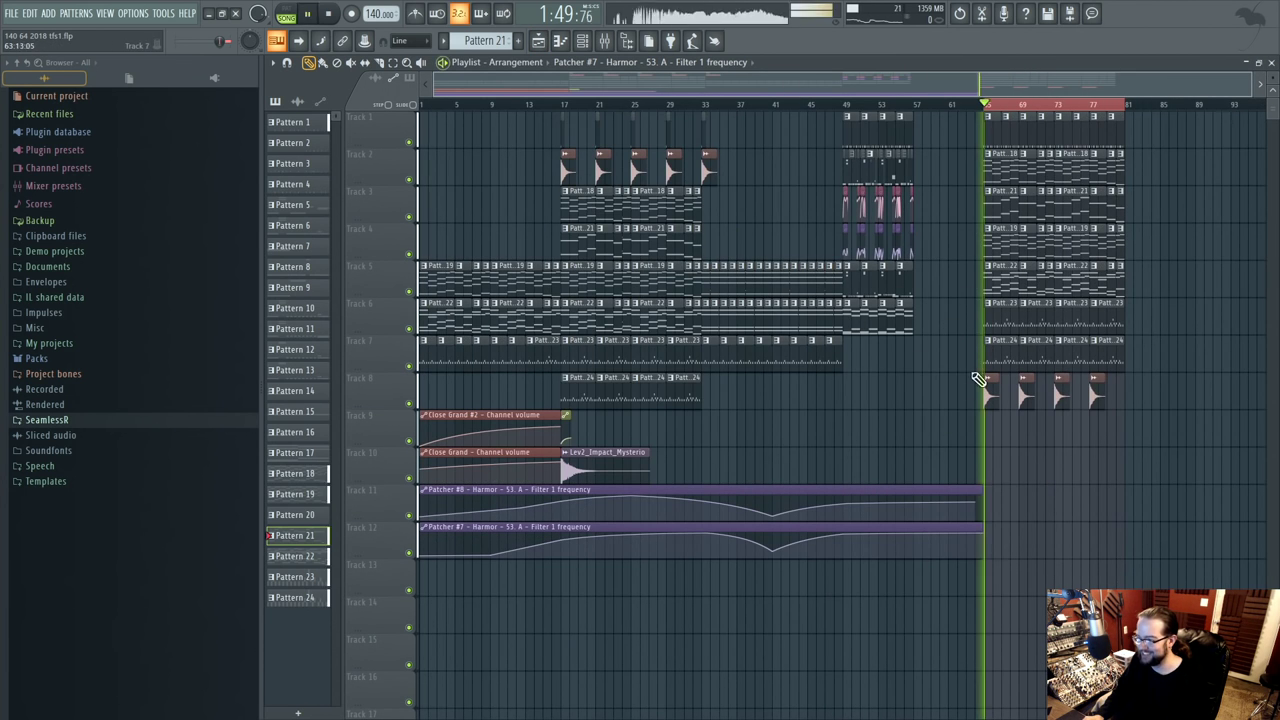
- Bring up the mixer to check the insert levels while the section from bar 65 plays
{"action": "left_click", "coordinate": [627, 42]}
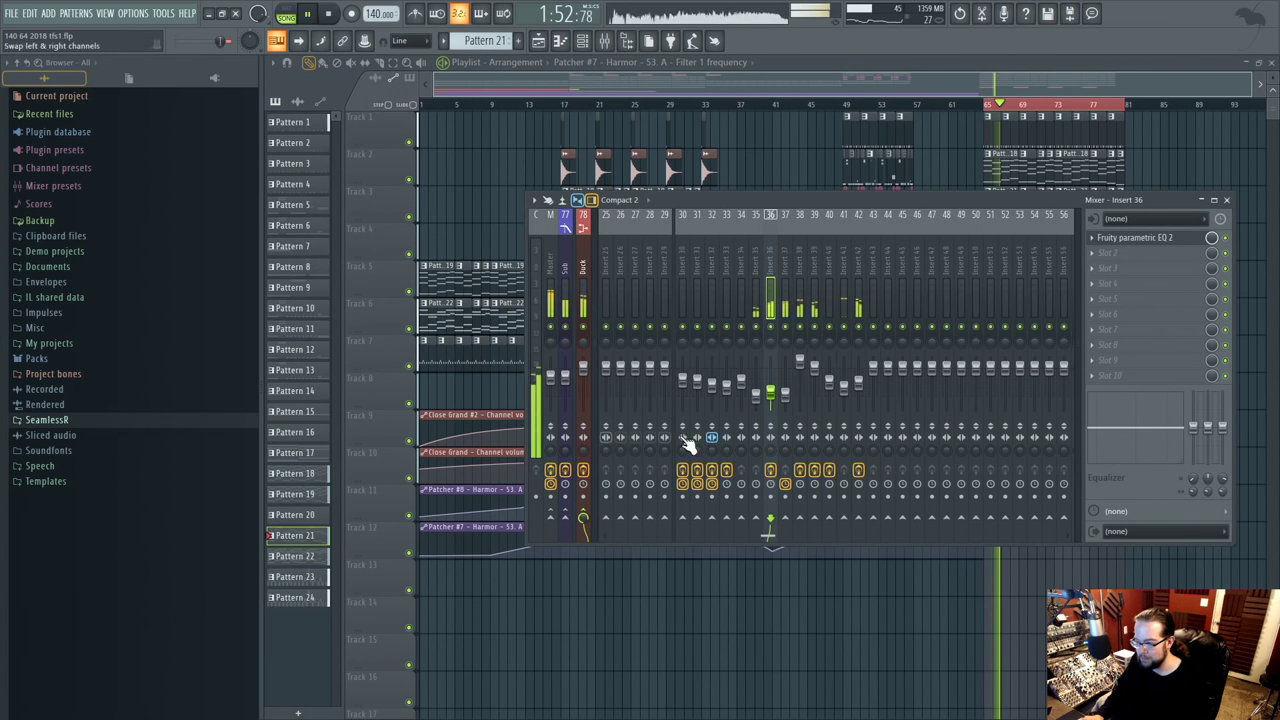
{"action": "key", "text": "F9"}
{"action": "key", "text": "F9"}
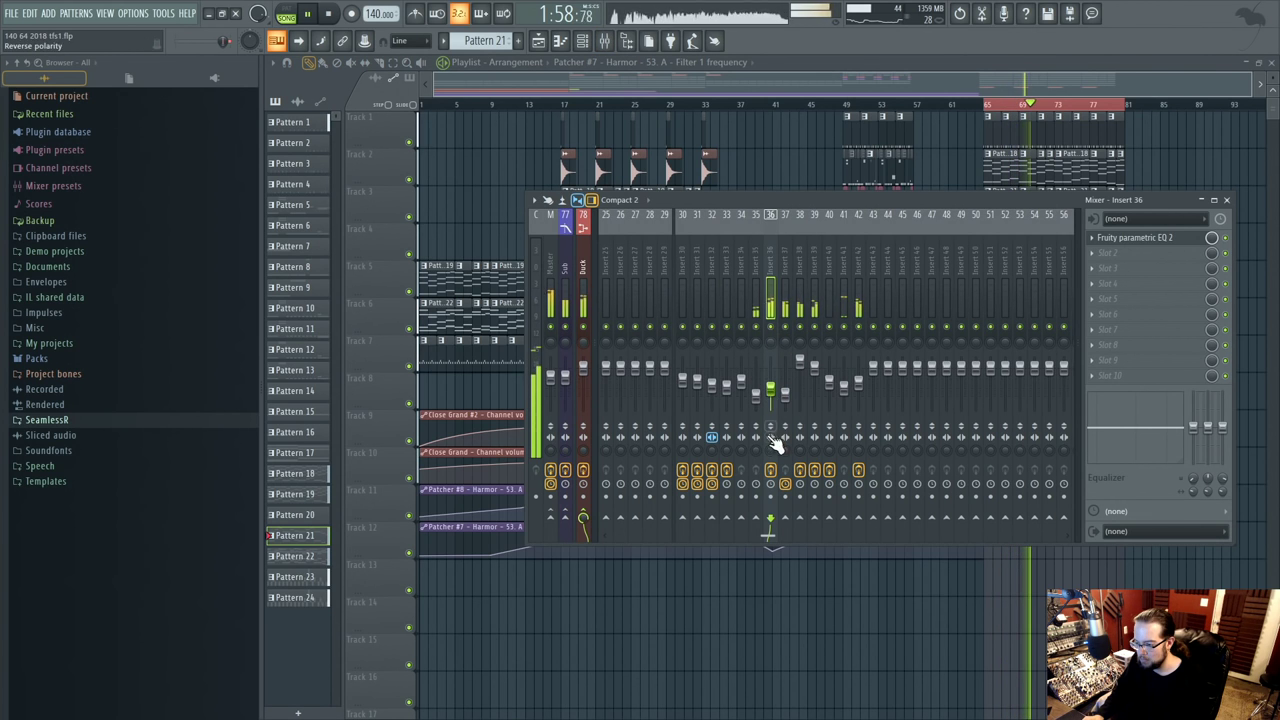
- Load Fruity parametric EQ 2 into the second effect slot of Insert 38, after the Fruity Convolver
{"action": "left_click", "coordinate": [800, 316]}
{"action": "left_click", "coordinate": [1127, 254]}
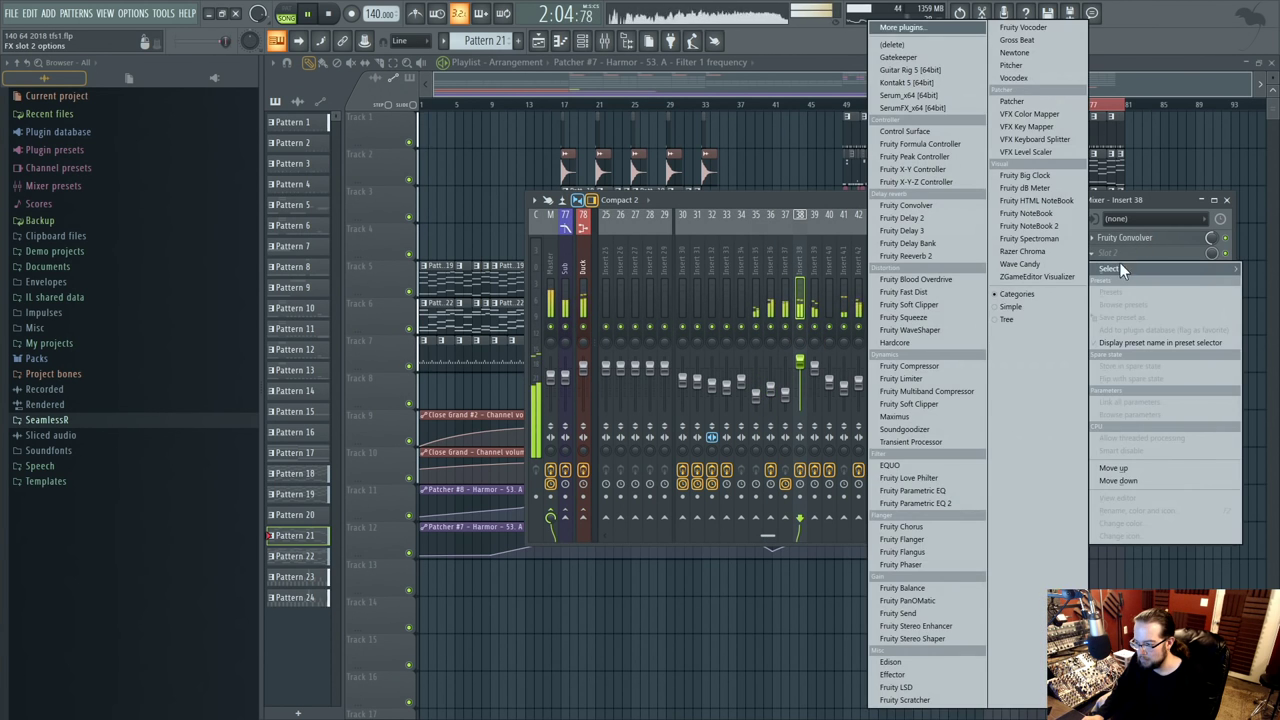
{"action": "left_click", "coordinate": [912, 490]}
{"action": "left_click", "coordinate": [1127, 253]}
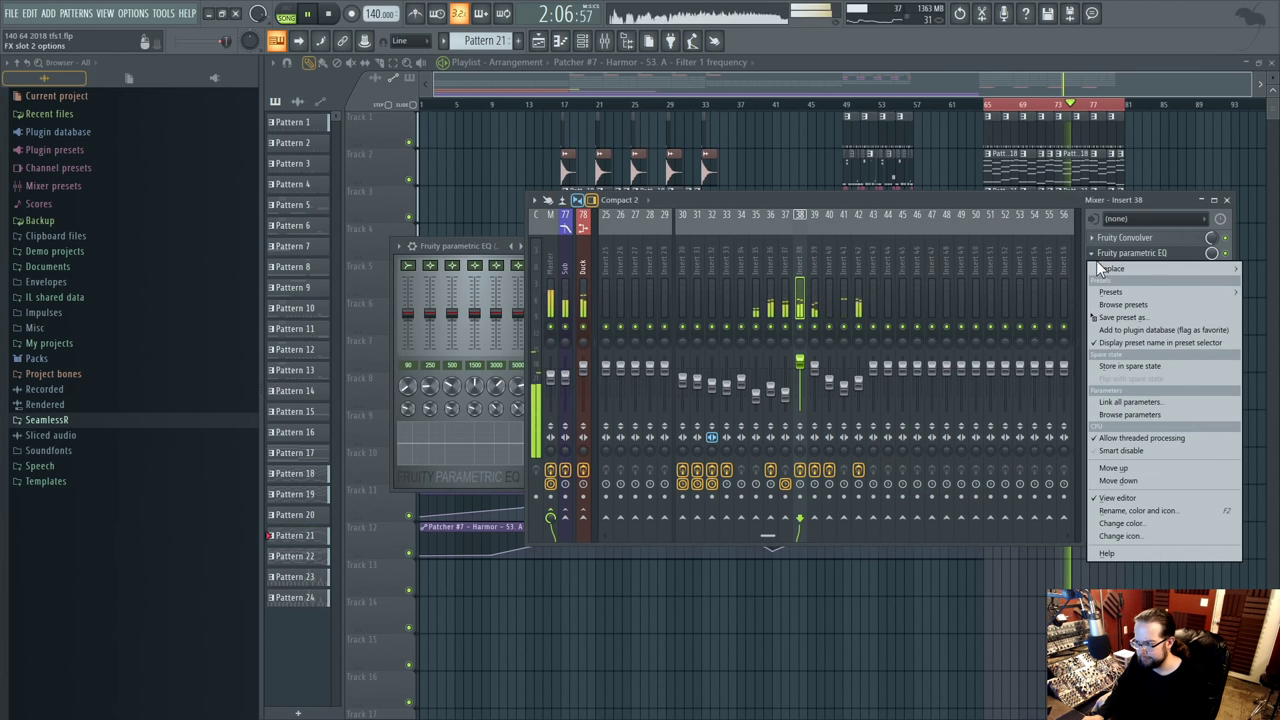
{"action": "left_click", "coordinate": [960, 503]}
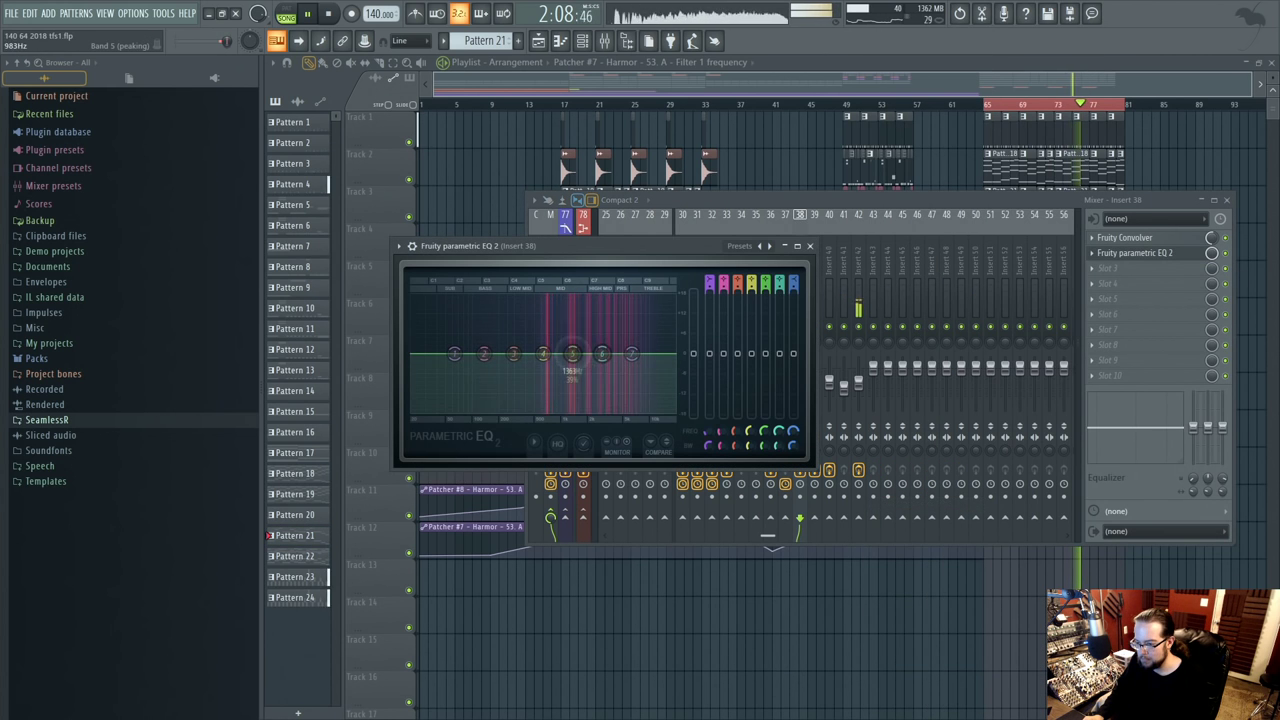
- Shape Insert 38's EQ with a boosted high shelf, gently dipped mids and a steep high-pass on band 1
{"action": "left_click_drag", "start_coordinate": [632, 355], "coordinate": [640, 346]}
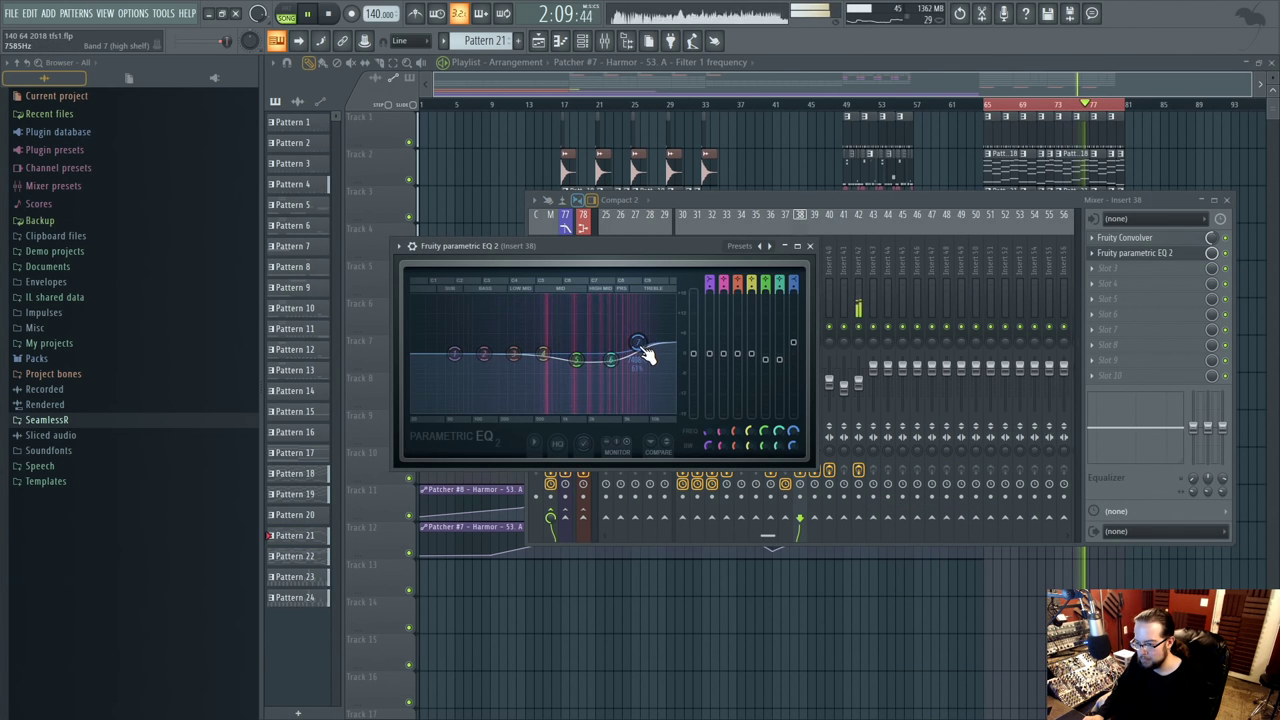
{"action": "right_click", "coordinate": [455, 356]}
{"action": "mouse_move", "coordinate": [474, 388]}
{"action": "left_click", "coordinate": [523, 449]}
{"action": "right_click", "coordinate": [454, 353]}
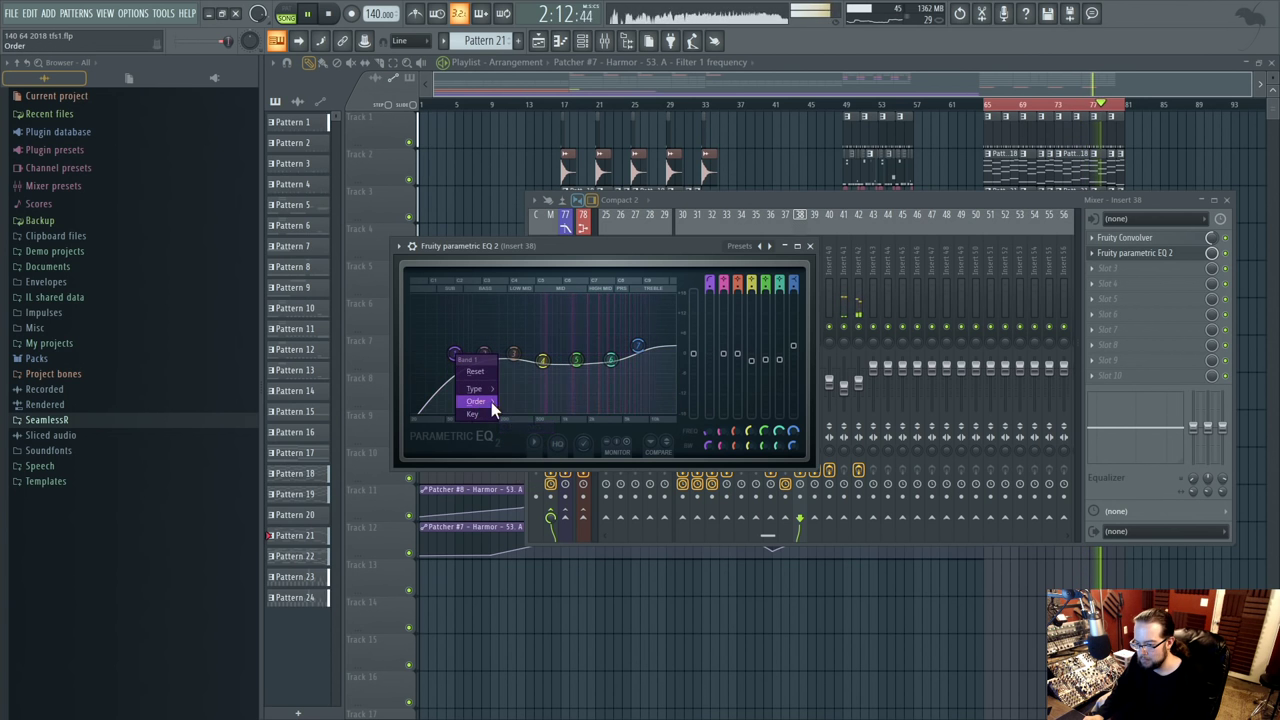
{"action": "left_click", "coordinate": [520, 420]}
{"action": "left_click", "coordinate": [868, 203]}
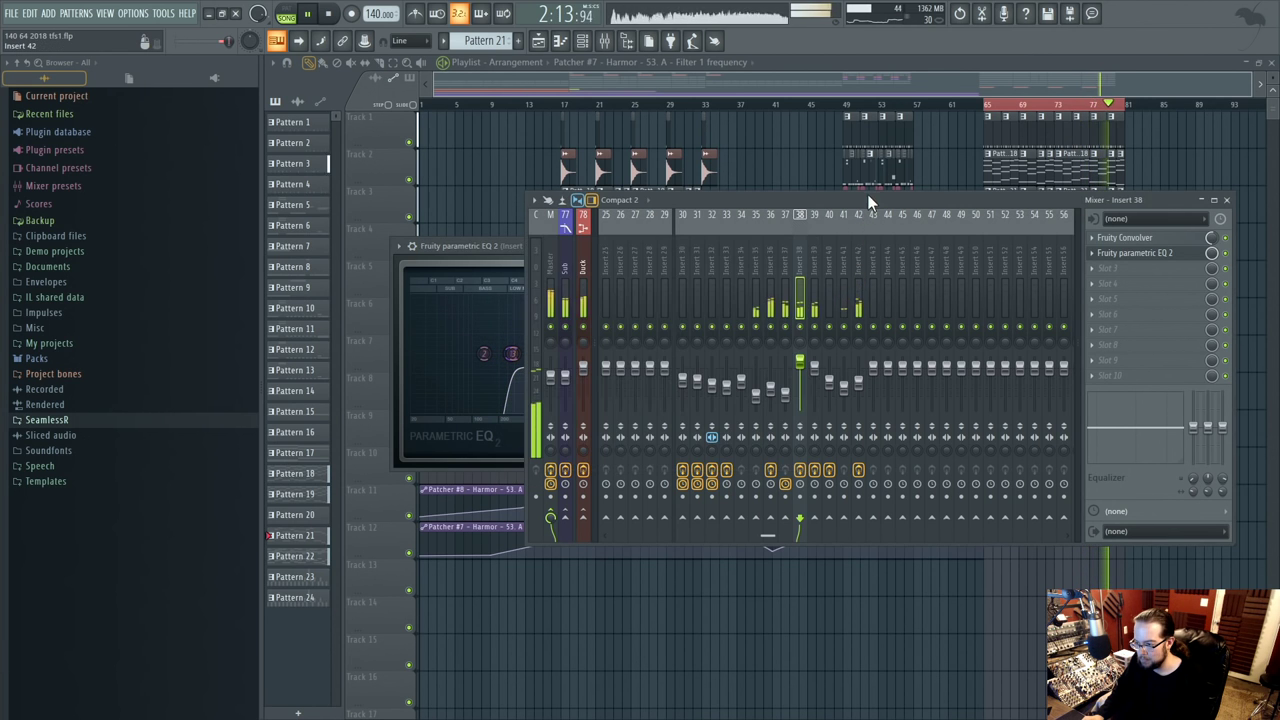
- Adjust Insert 39's low-shelf EQ band and volume, and set its stereo separation to 72% separated
{"action": "left_click", "coordinate": [858, 330]}
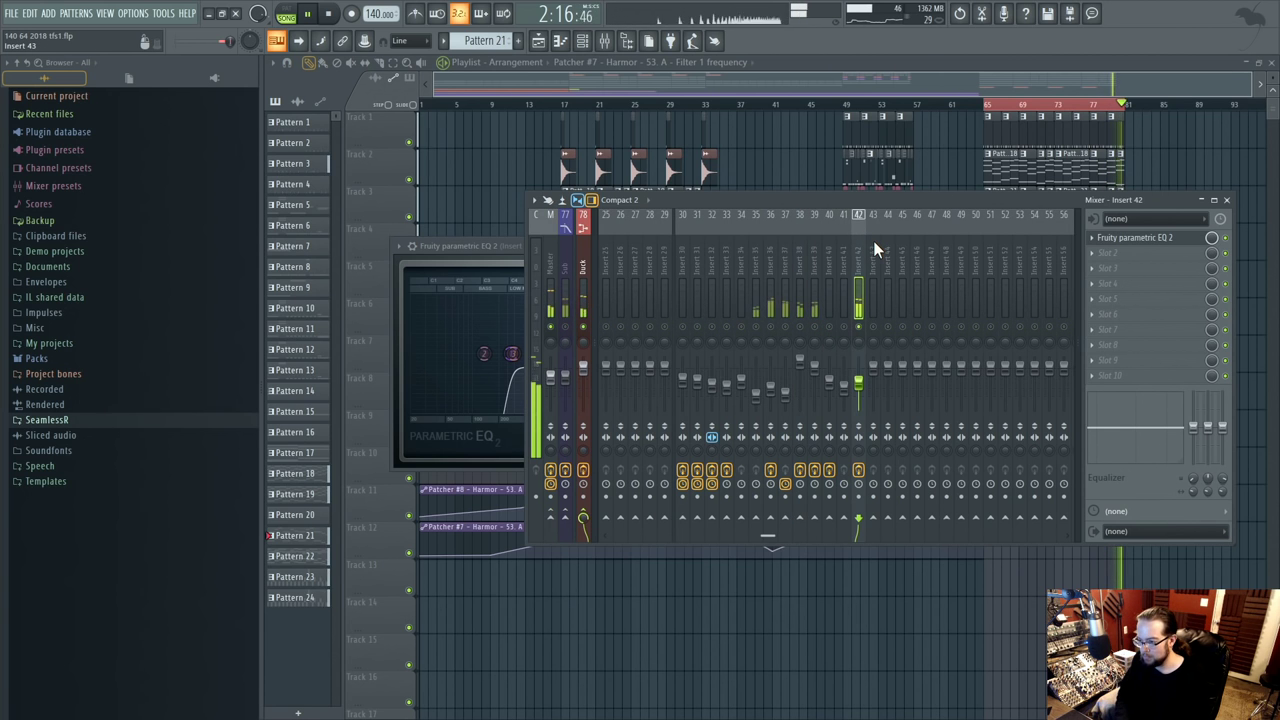
{"action": "left_click", "coordinate": [816, 335]}
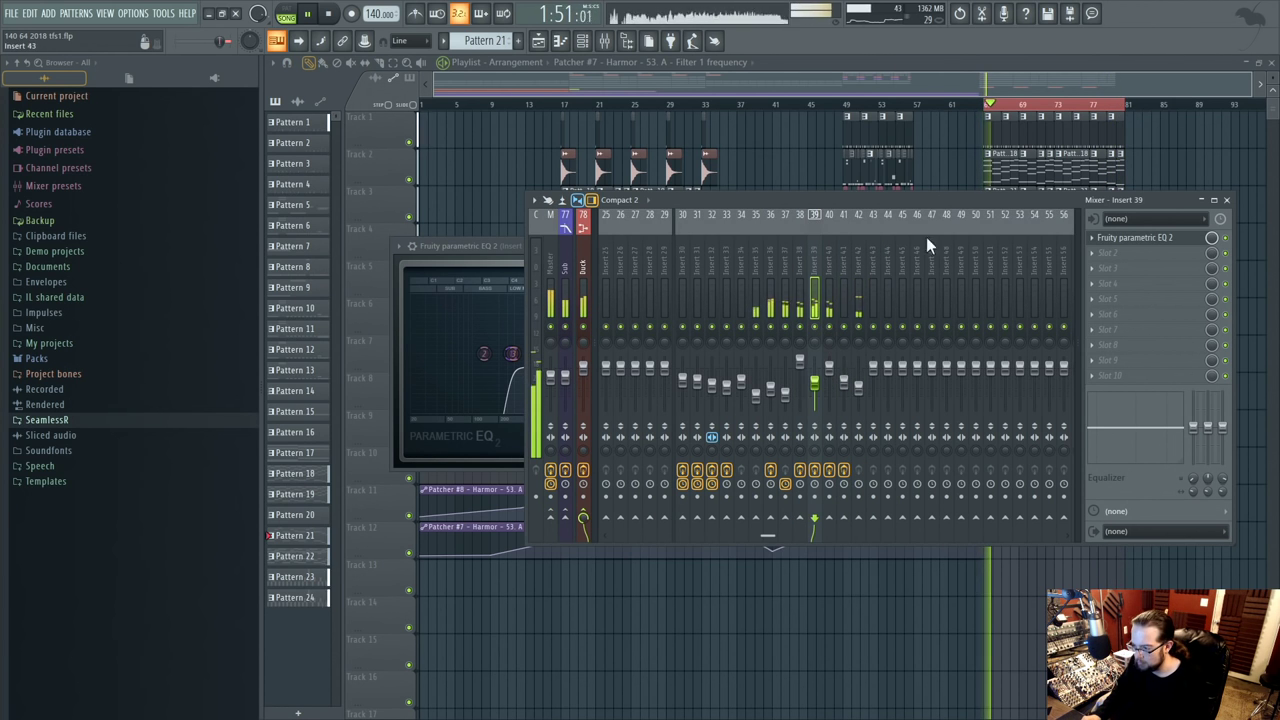
{"action": "left_click", "coordinate": [1160, 238]}
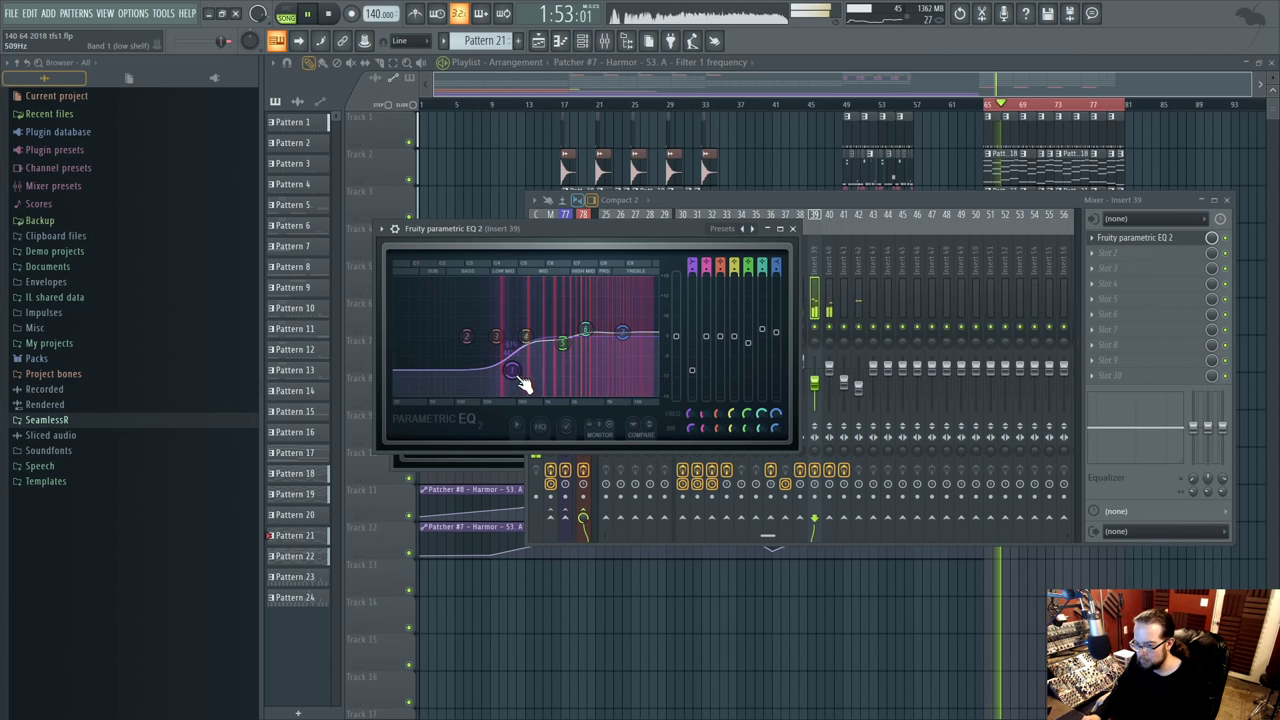
{"action": "left_click", "coordinate": [810, 372]}
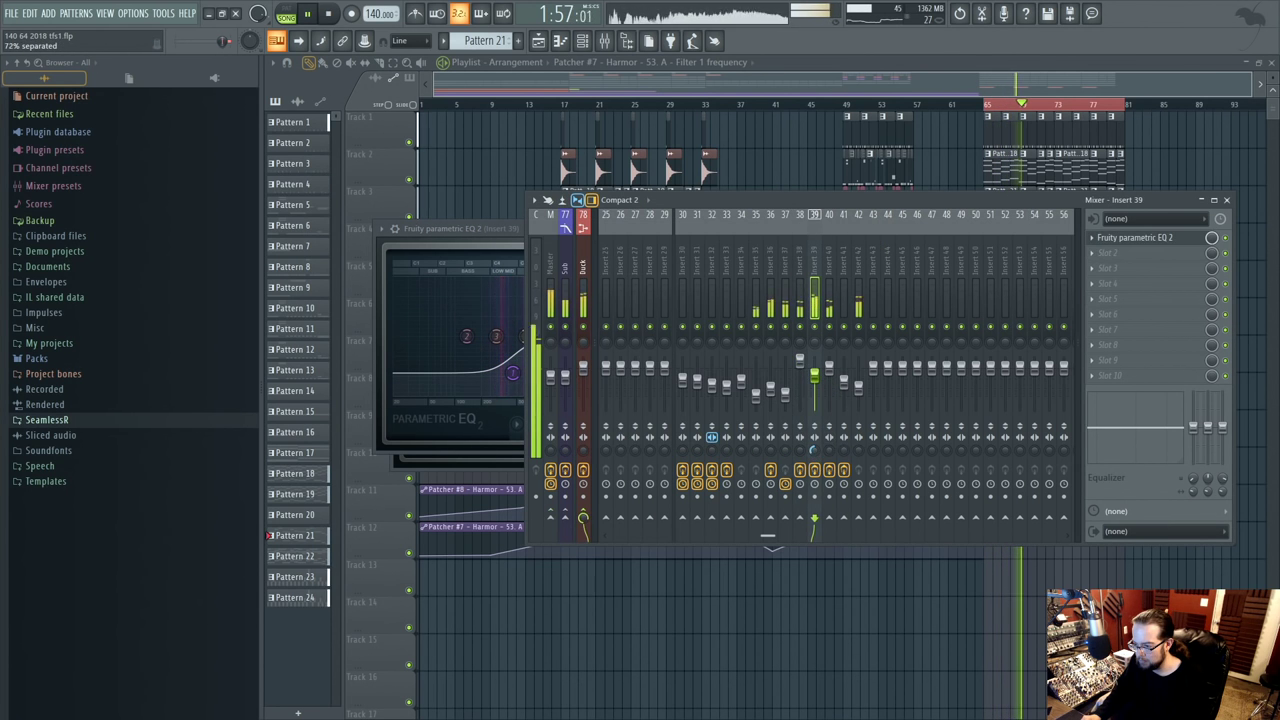
{"action": "left_click_drag", "start_coordinate": [815, 378], "coordinate": [818, 395]}
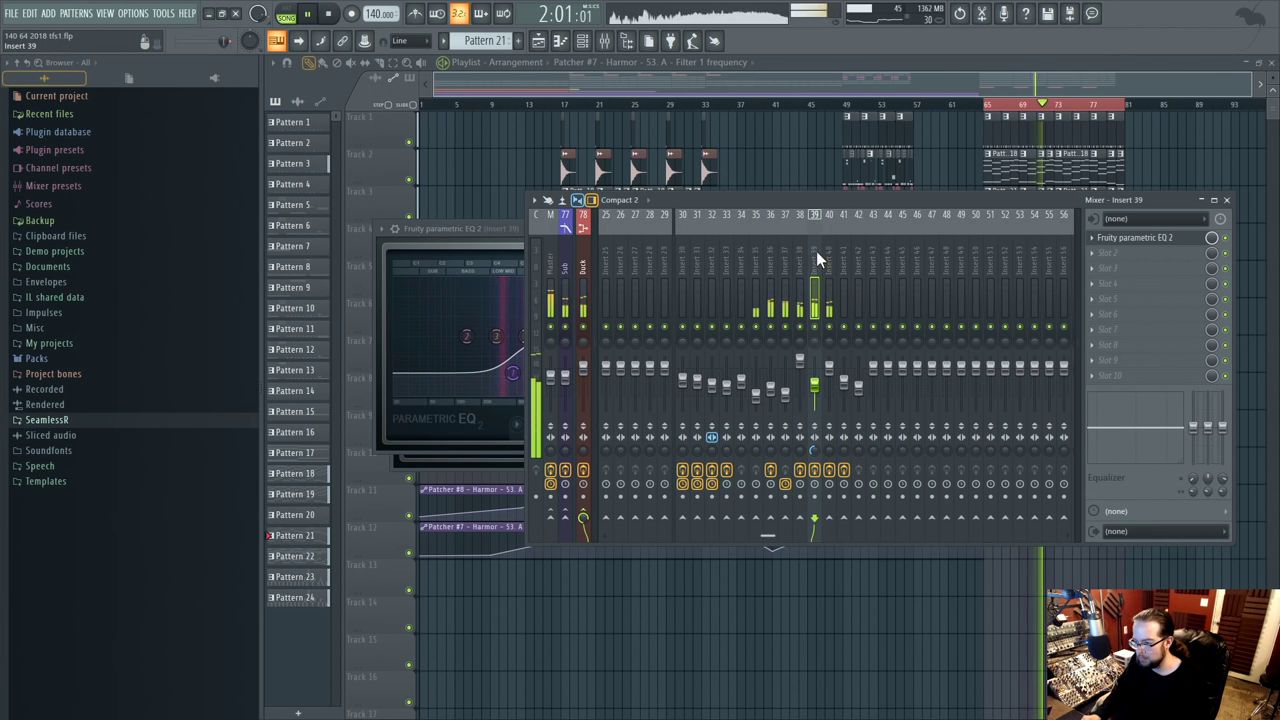
- Lower Insert 40's volume to about -5.2 dB, widen its stereo separation and open its parametric EQ 2
{"action": "left_click", "coordinate": [830, 290]}
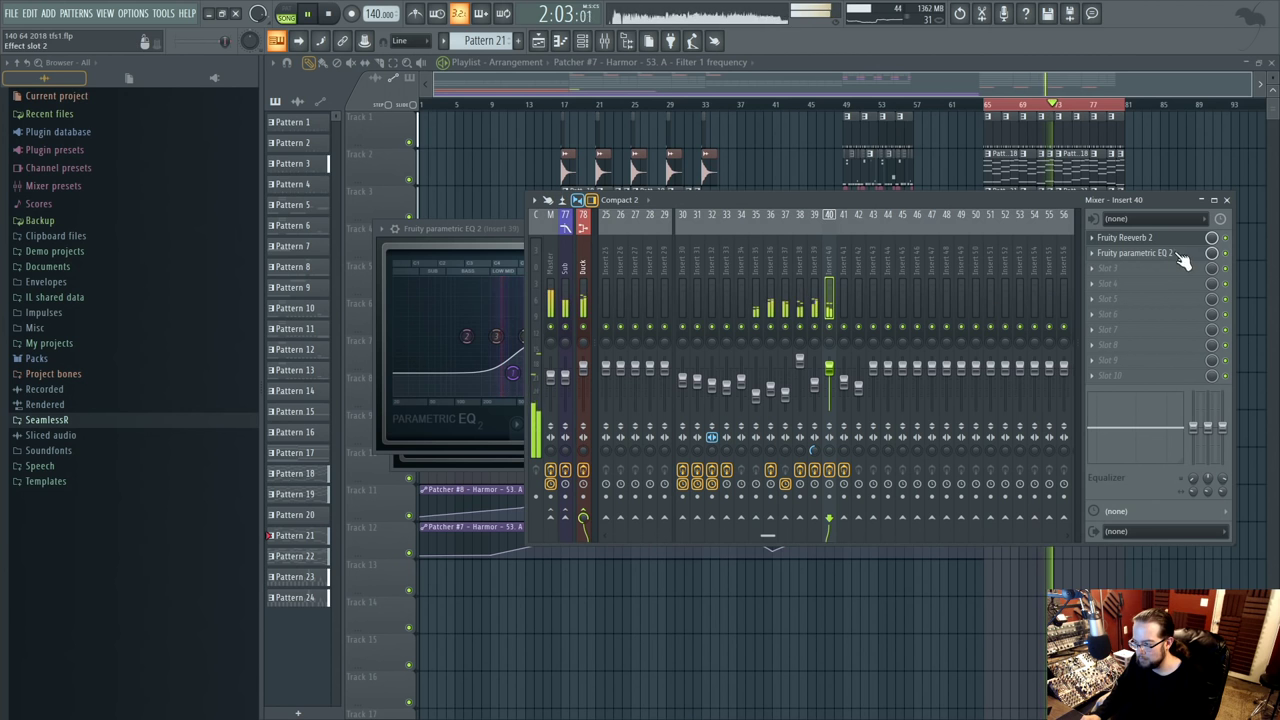
{"action": "left_click_drag", "start_coordinate": [832, 378], "coordinate": [837, 388]}
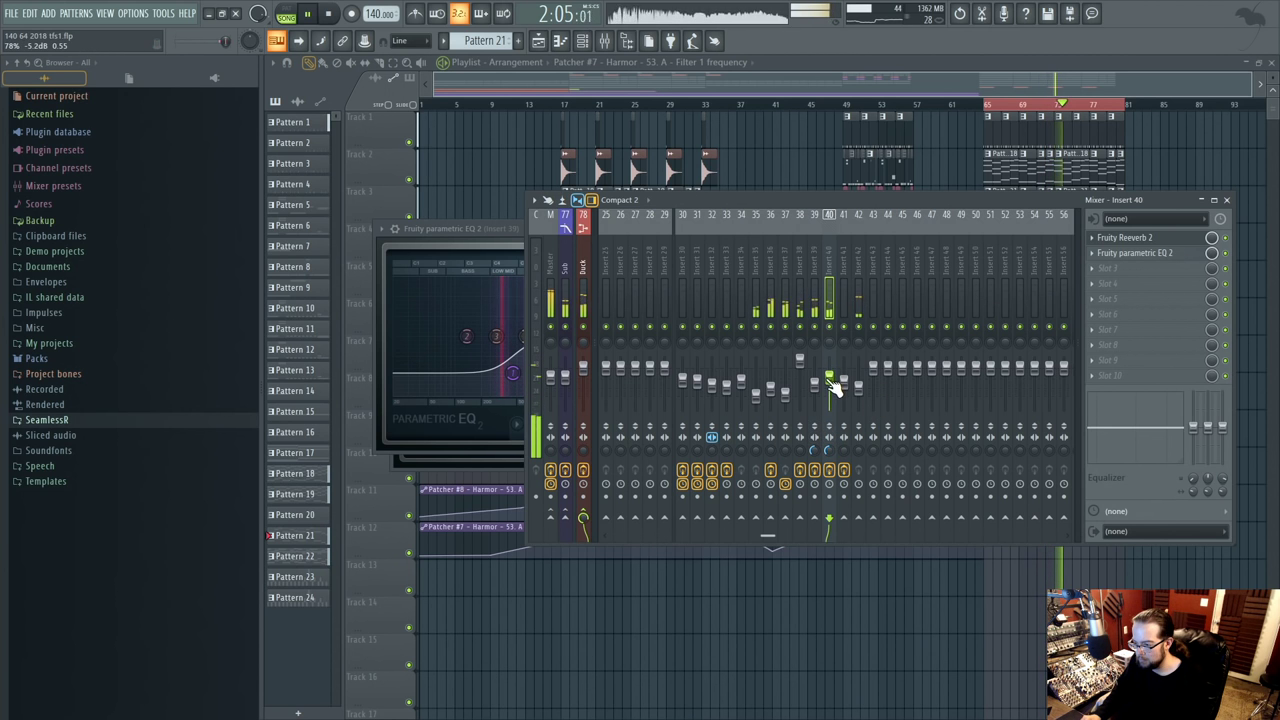
{"action": "left_click", "coordinate": [1163, 256]}
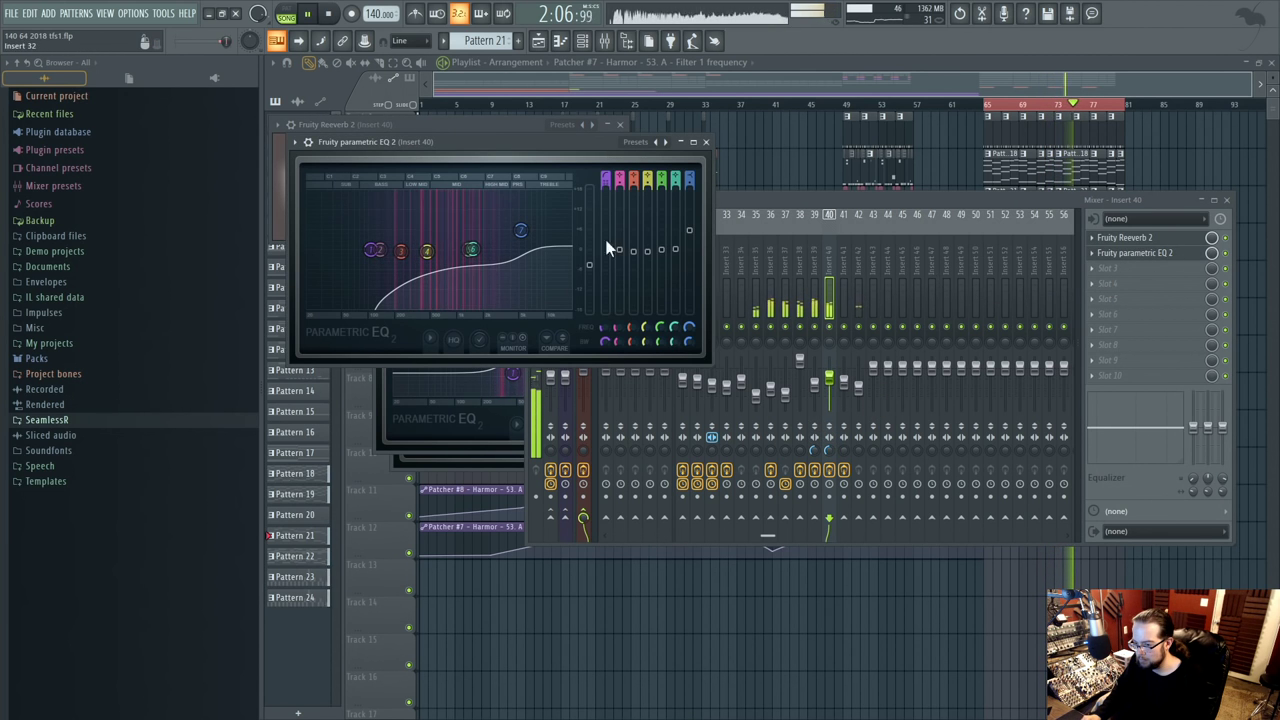
- Adjust the bar 17 points of the Close Grand and Close Grand #2 channel volume automation in the playlist
{"action": "left_click", "coordinate": [595, 612]}
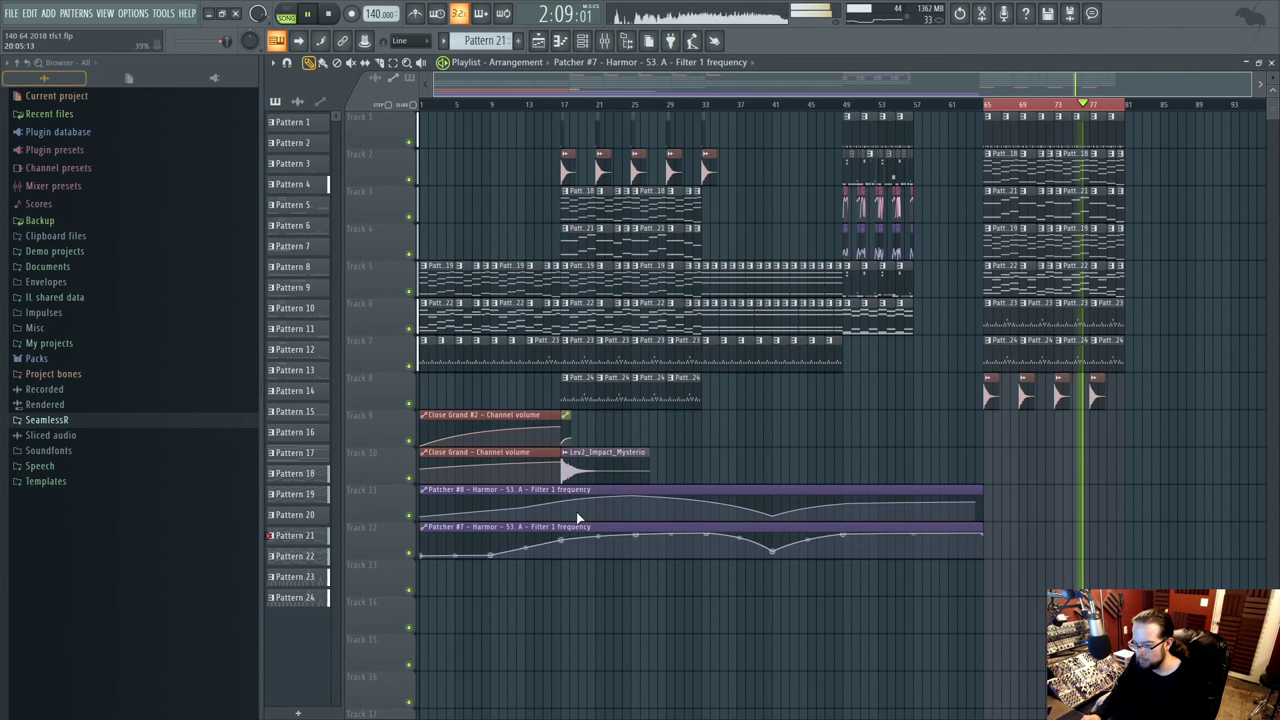
{"action": "left_click", "coordinate": [563, 424]}
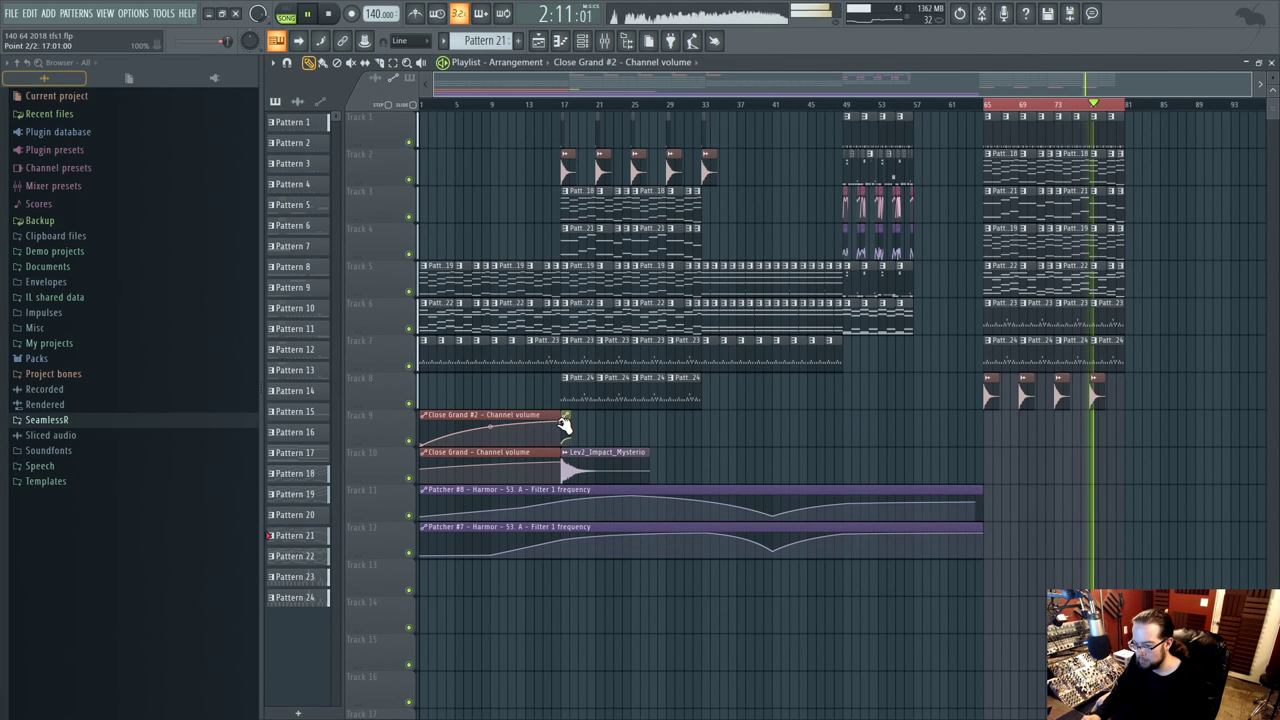
{"action": "left_click", "coordinate": [560, 455]}
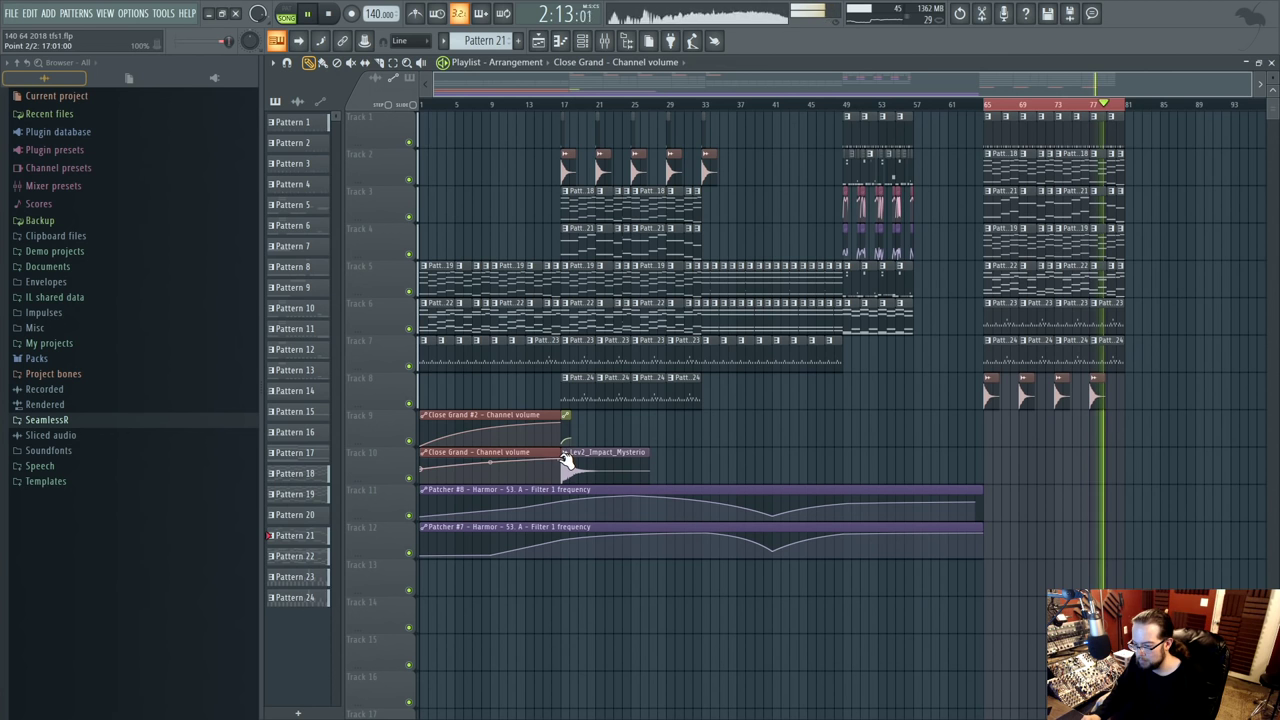
{"action": "left_click", "coordinate": [563, 422]}
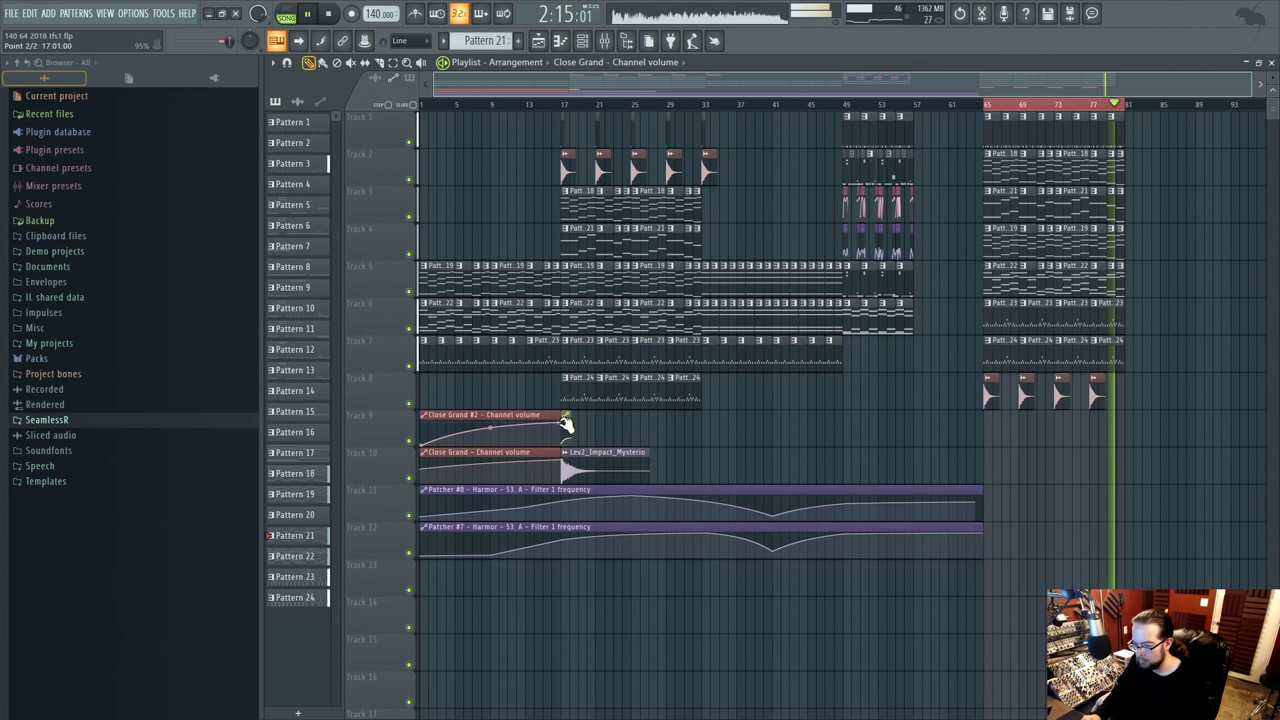
- Reduce the Fruity Reeverb 2 mix level on Insert 40, lower the insert's volume slightly and stop playback
{"action": "left_click", "coordinate": [605, 41]}
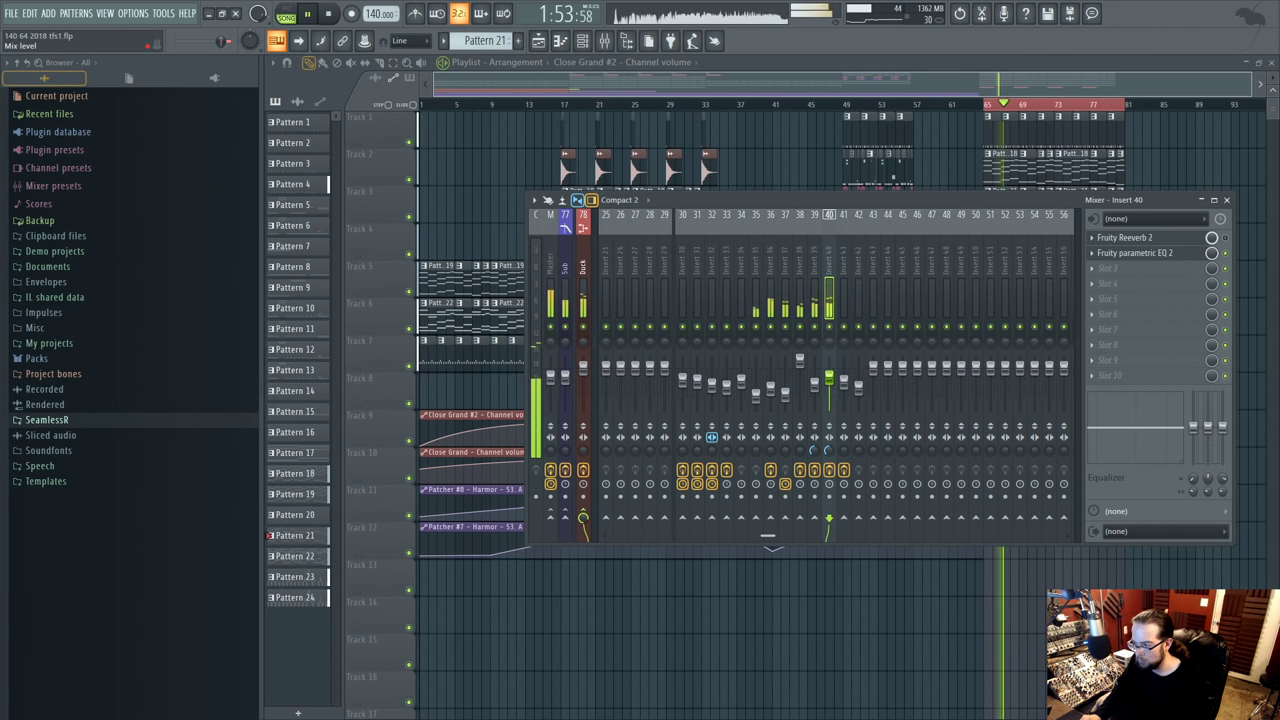
{"action": "left_click_drag", "start_coordinate": [1218, 237], "coordinate": [1218, 252]}
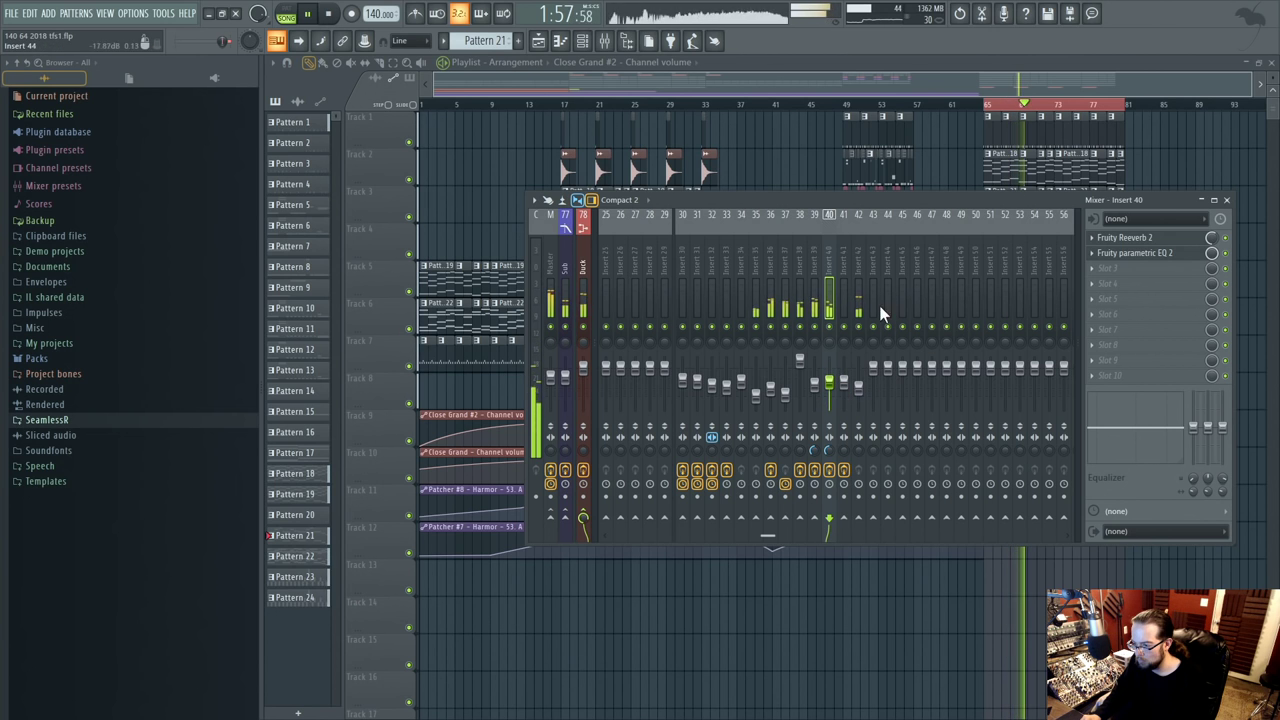
{"action": "key", "text": "space"}
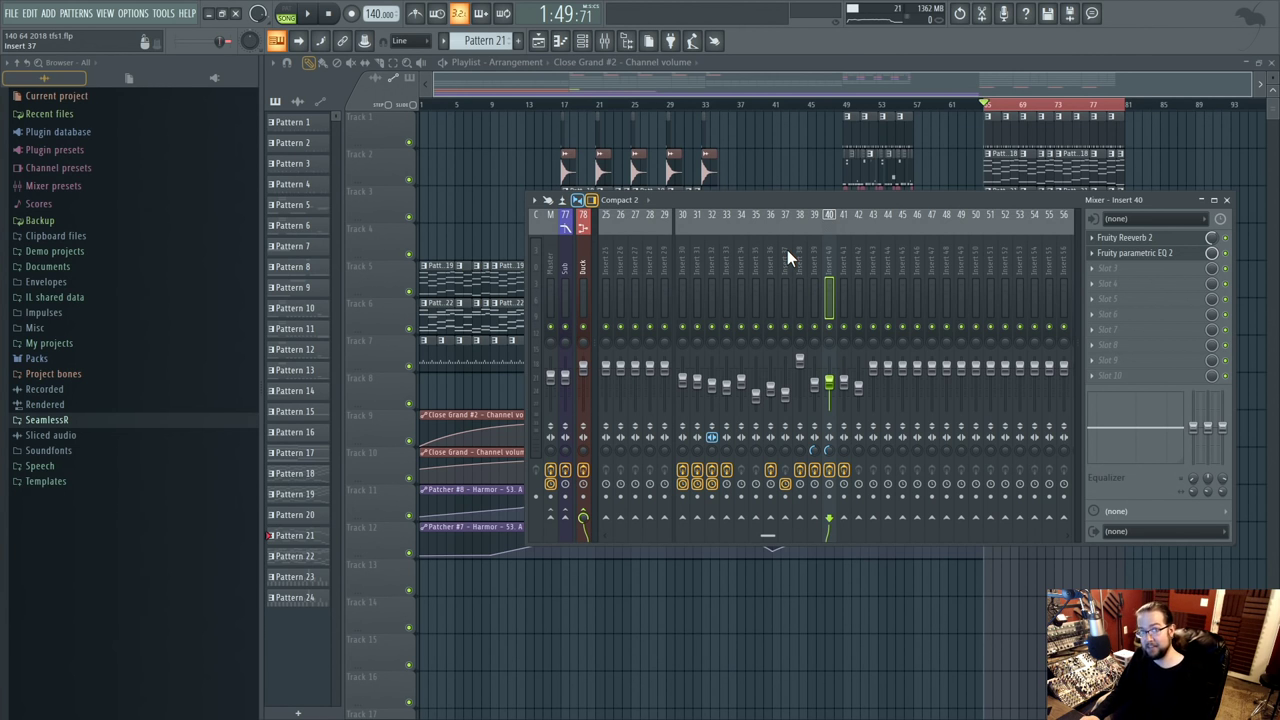
- Solo Insert 39 and bring in Inserts 38 and 40 to hear how these layers combine from bar 65
{"action": "key", "text": "space"}
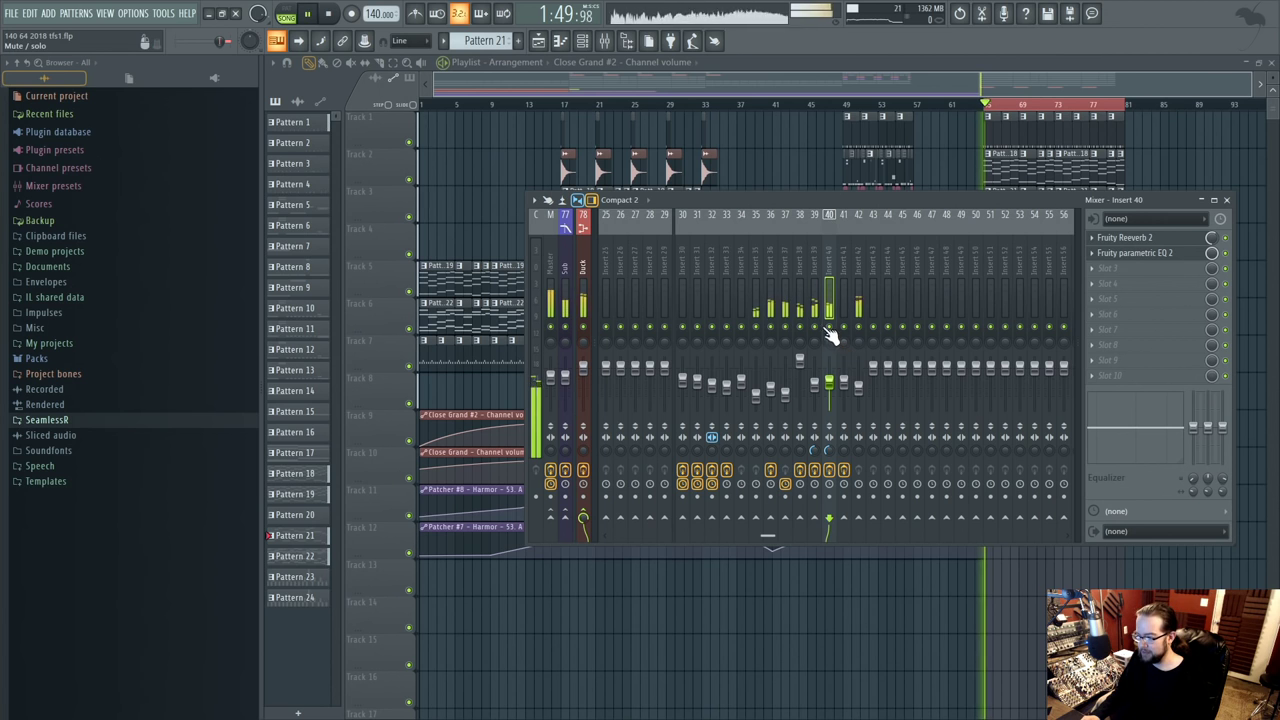
{"action": "right_click", "coordinate": [815, 327]}
{"action": "left_click", "coordinate": [810, 250]}
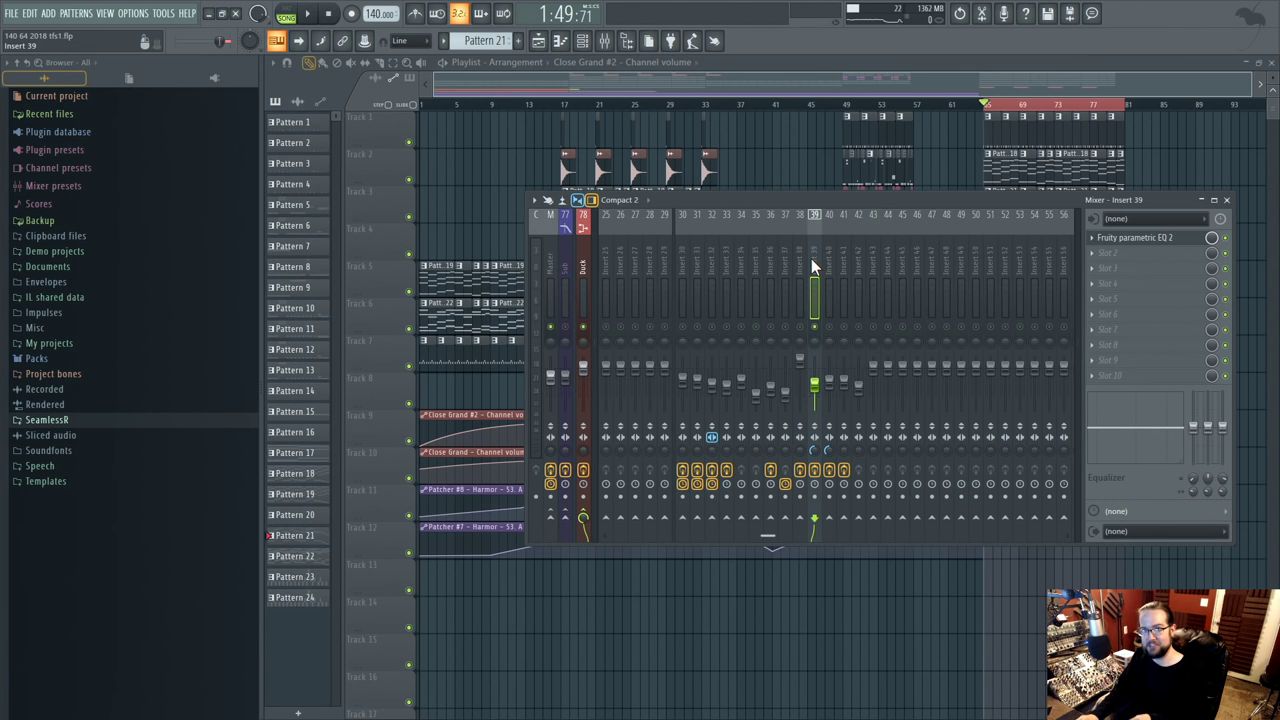
{"action": "left_click", "coordinate": [803, 328]}
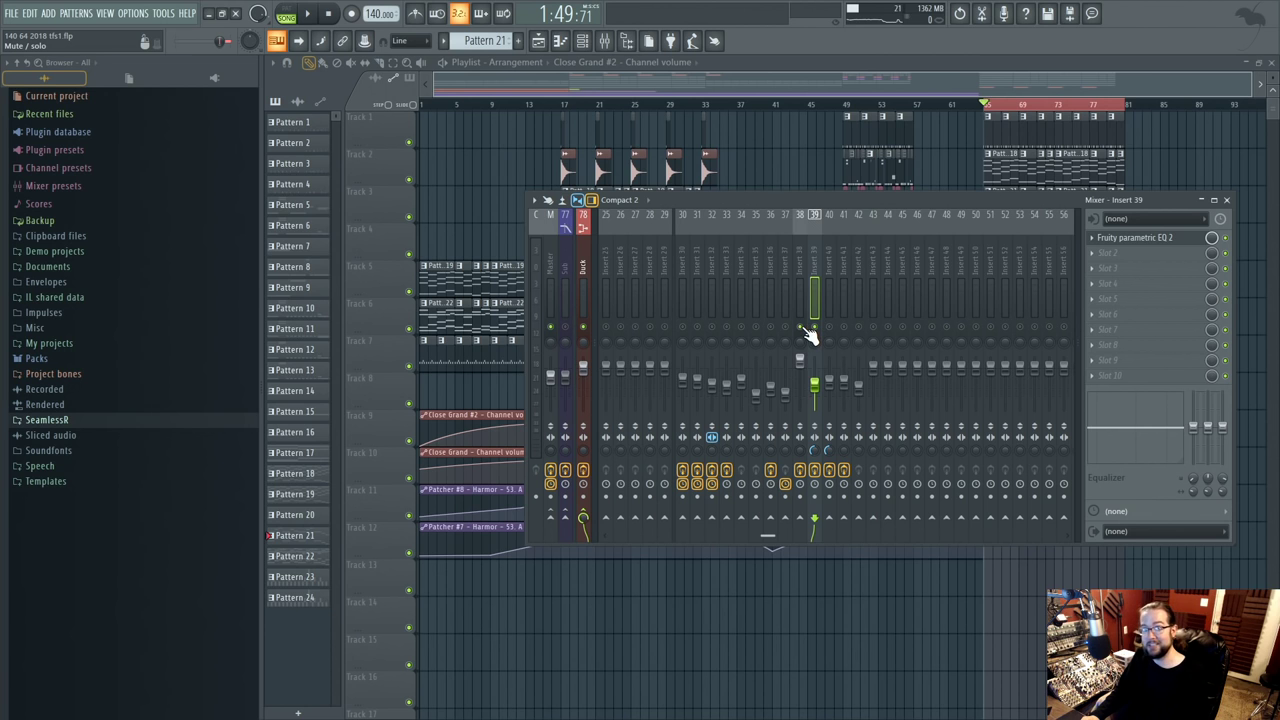
{"action": "key", "text": "space"}
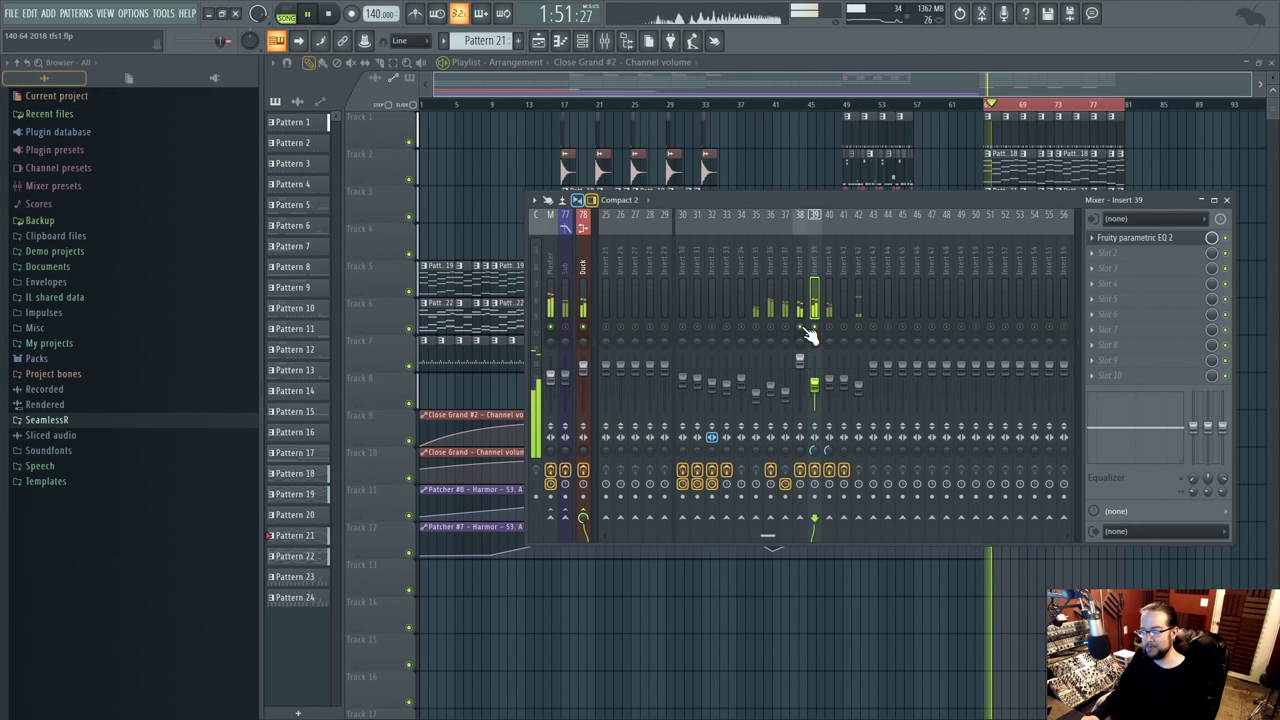
{"action": "left_click", "coordinate": [801, 266]}
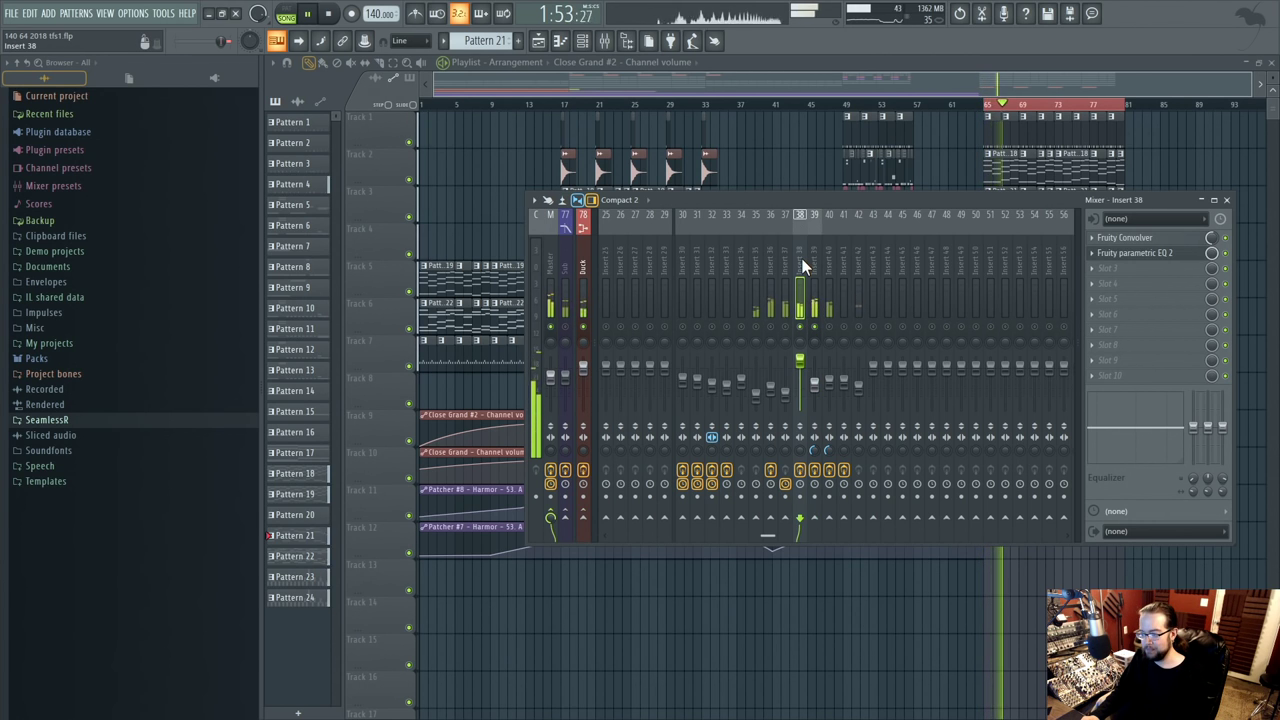
{"action": "key", "text": "space"}
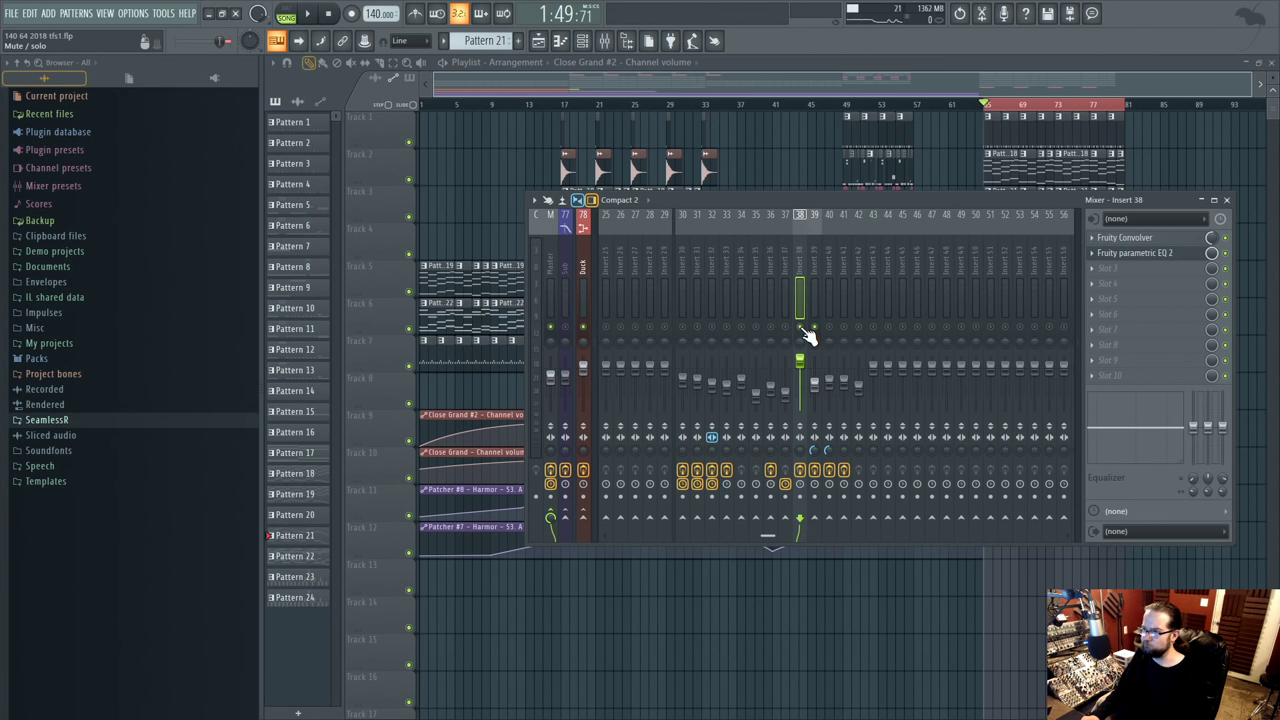
{"action": "key", "text": "space"}
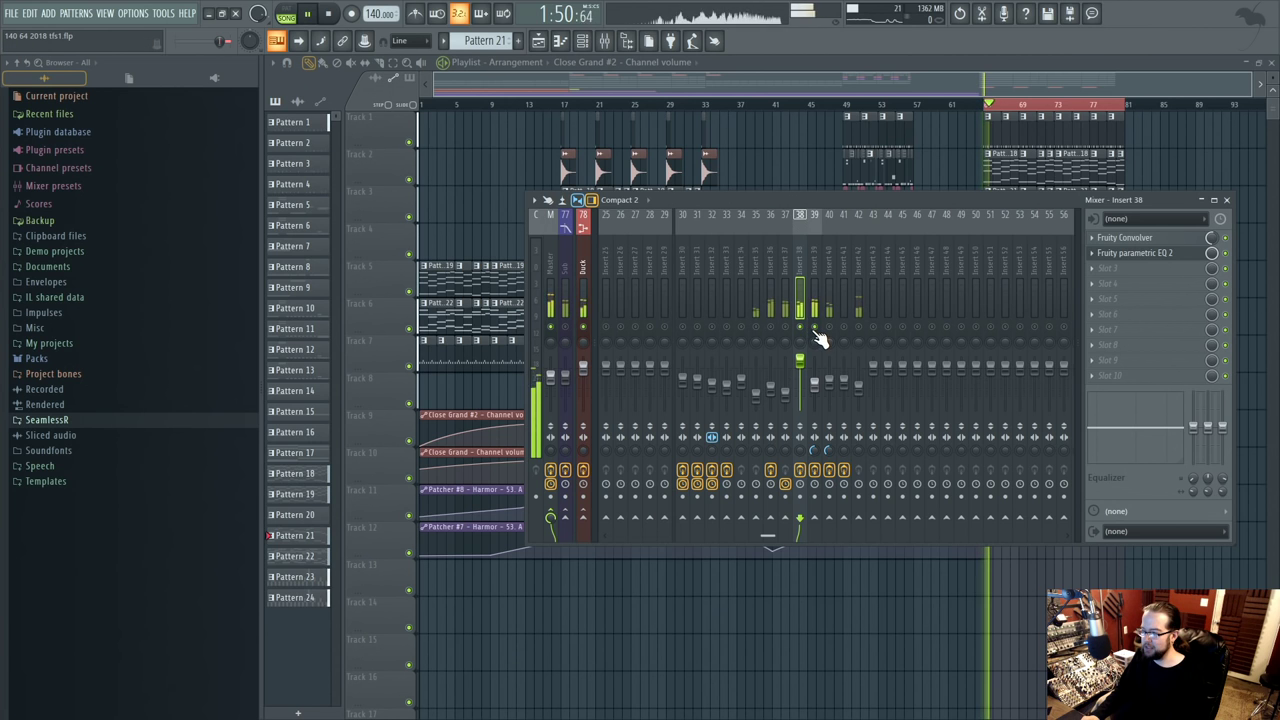
{"action": "key", "text": "space"}
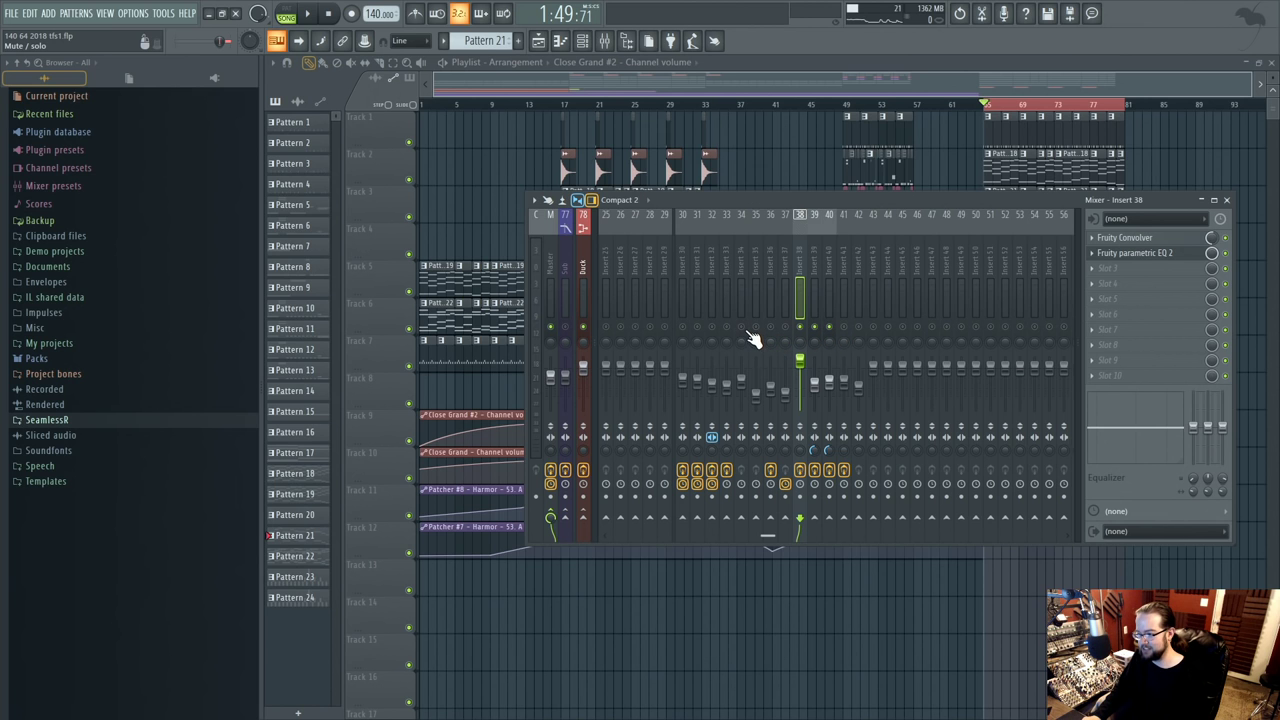
- Solo Insert 35, listen to it alone and with the inserts up to 40, and re-enable all inserts
{"action": "key", "text": "space"}
{"action": "key", "text": "space"}
{"action": "key", "text": "space"}
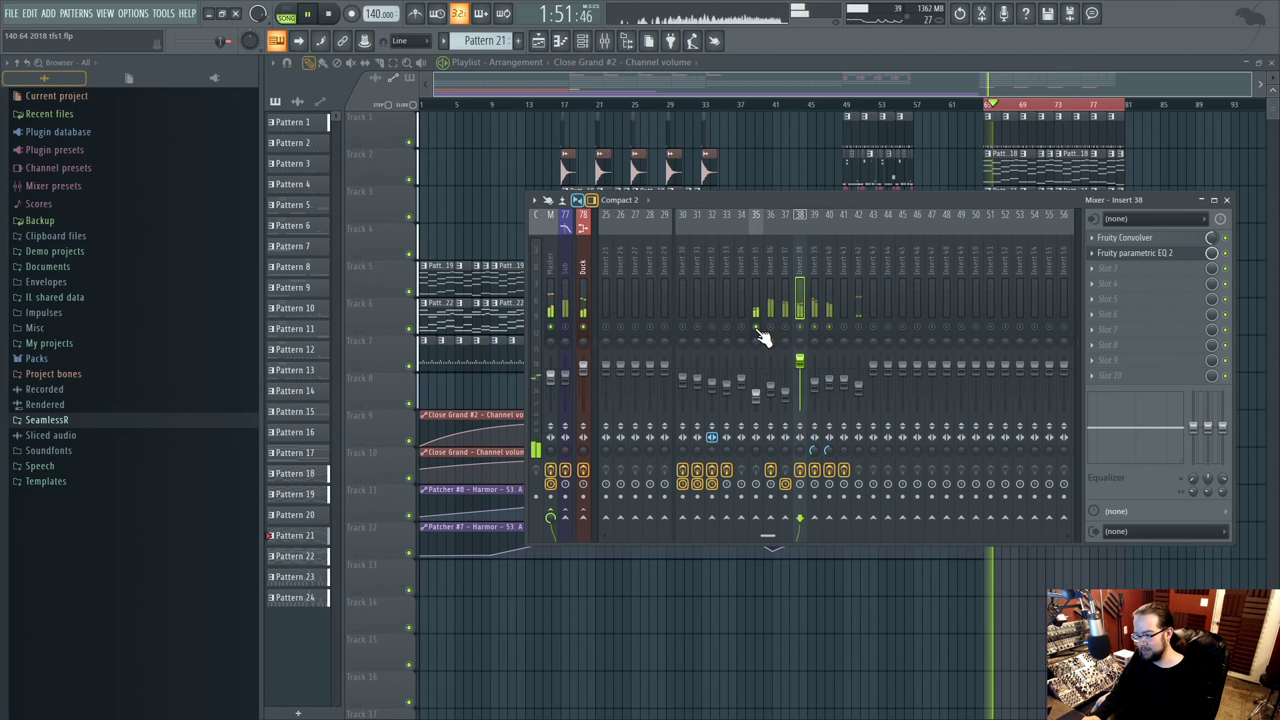
{"action": "key", "text": "space"}
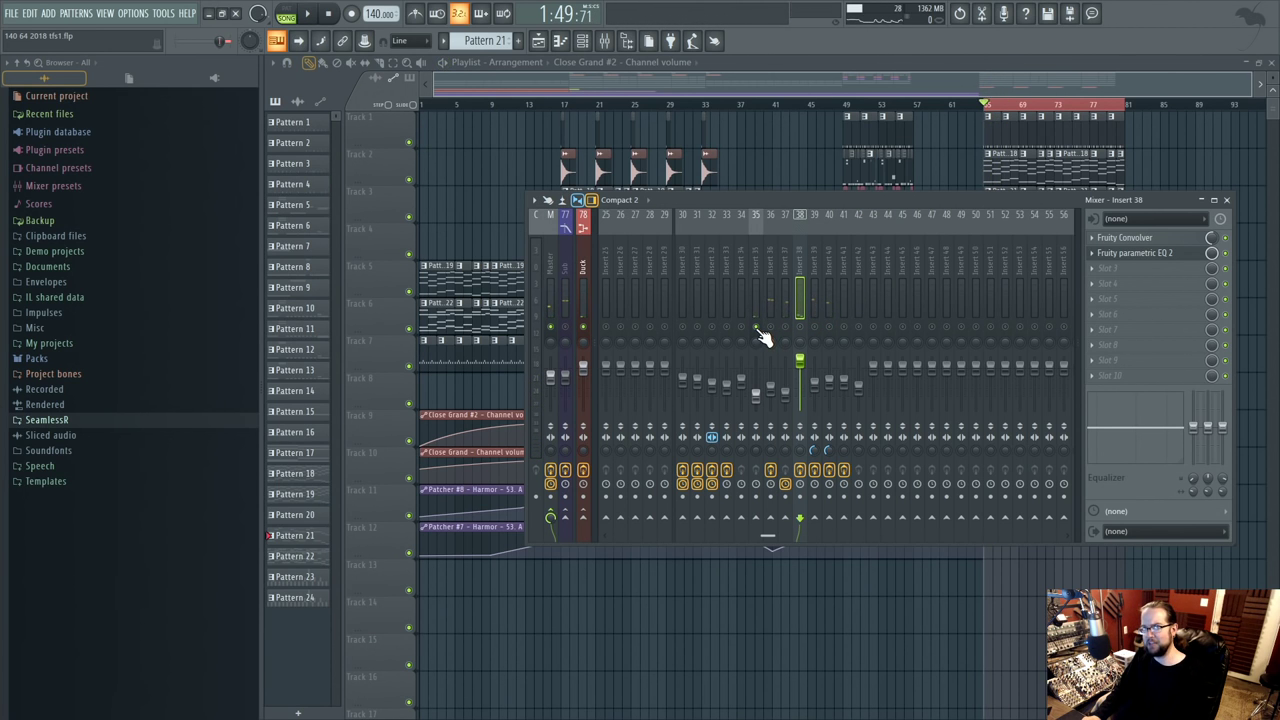
{"action": "key", "text": "space"}
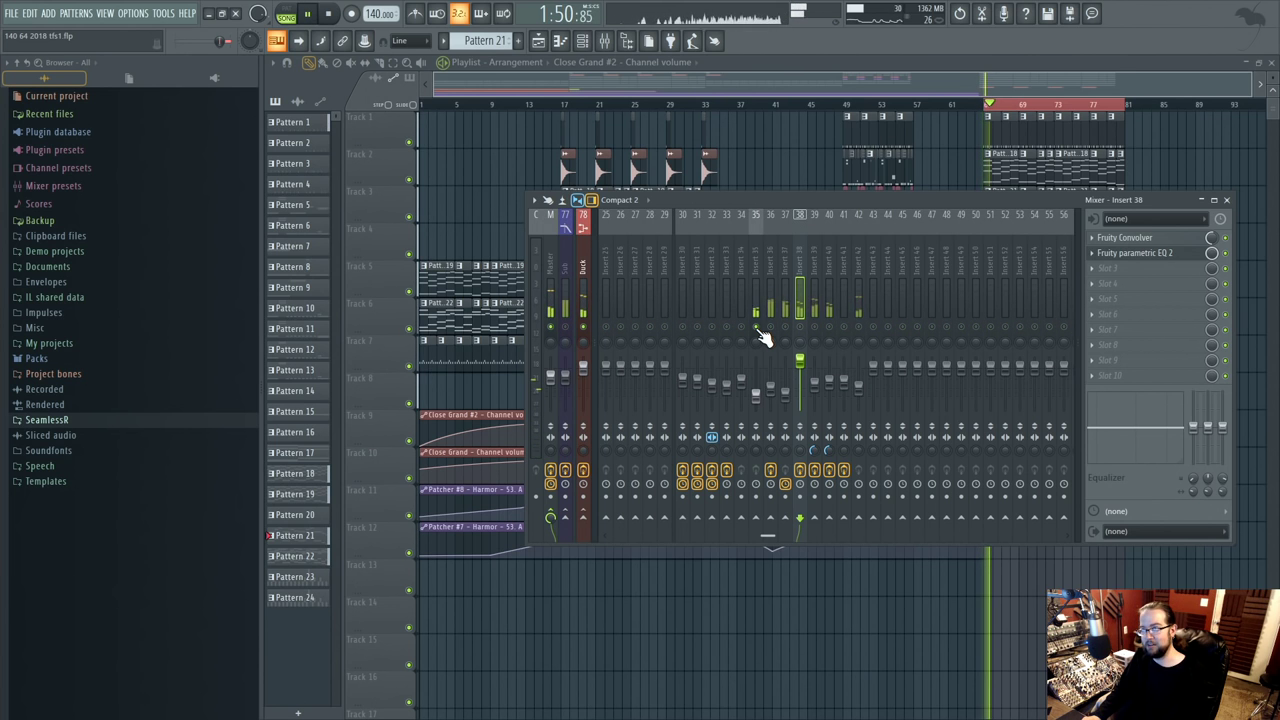
{"action": "left_click", "coordinate": [757, 393]}
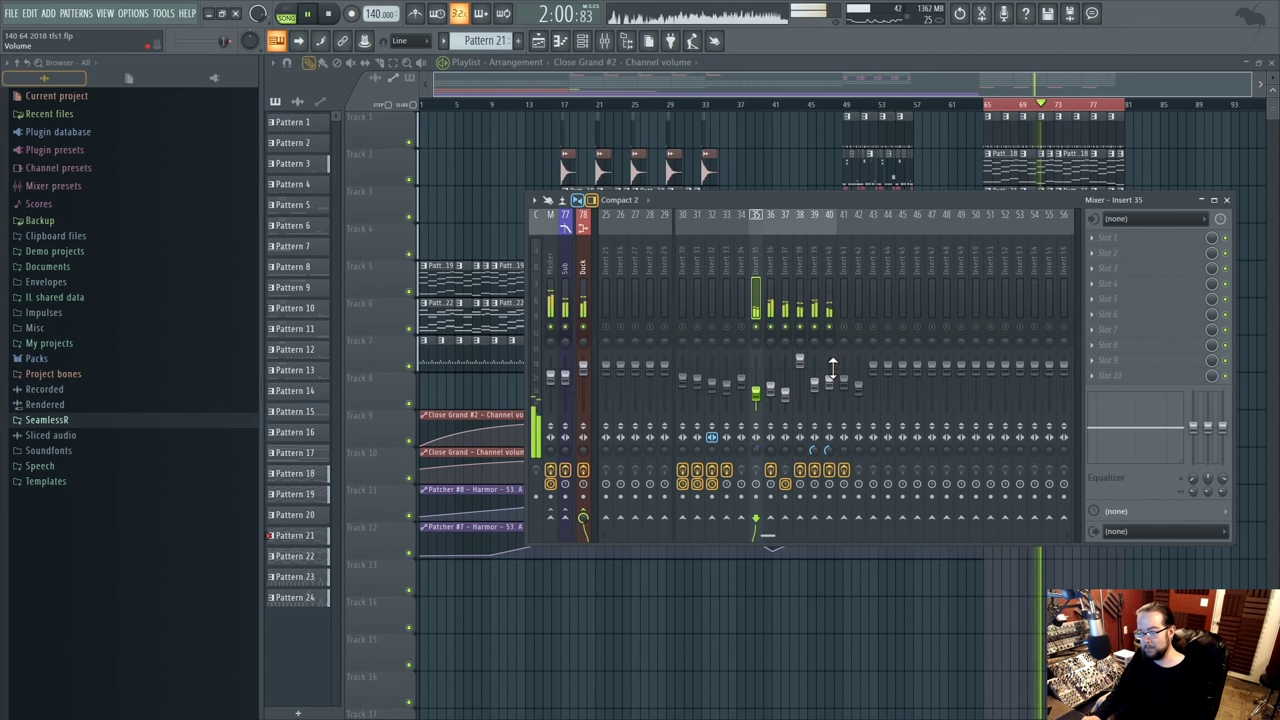
{"action": "right_click", "coordinate": [829, 327]}
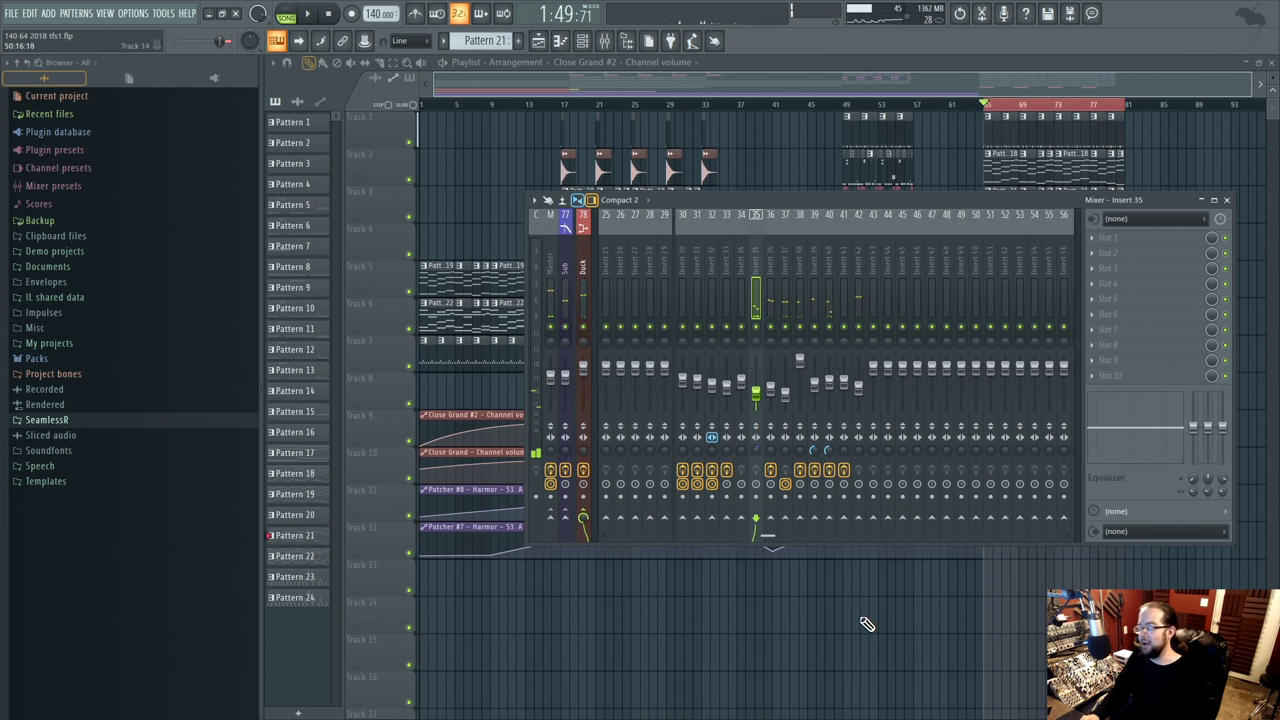
- Return to the playlist and highlight the clip groups from bars 65, 49 and 17 to review the arrangement's sections
{"action": "key", "text": "F9"}
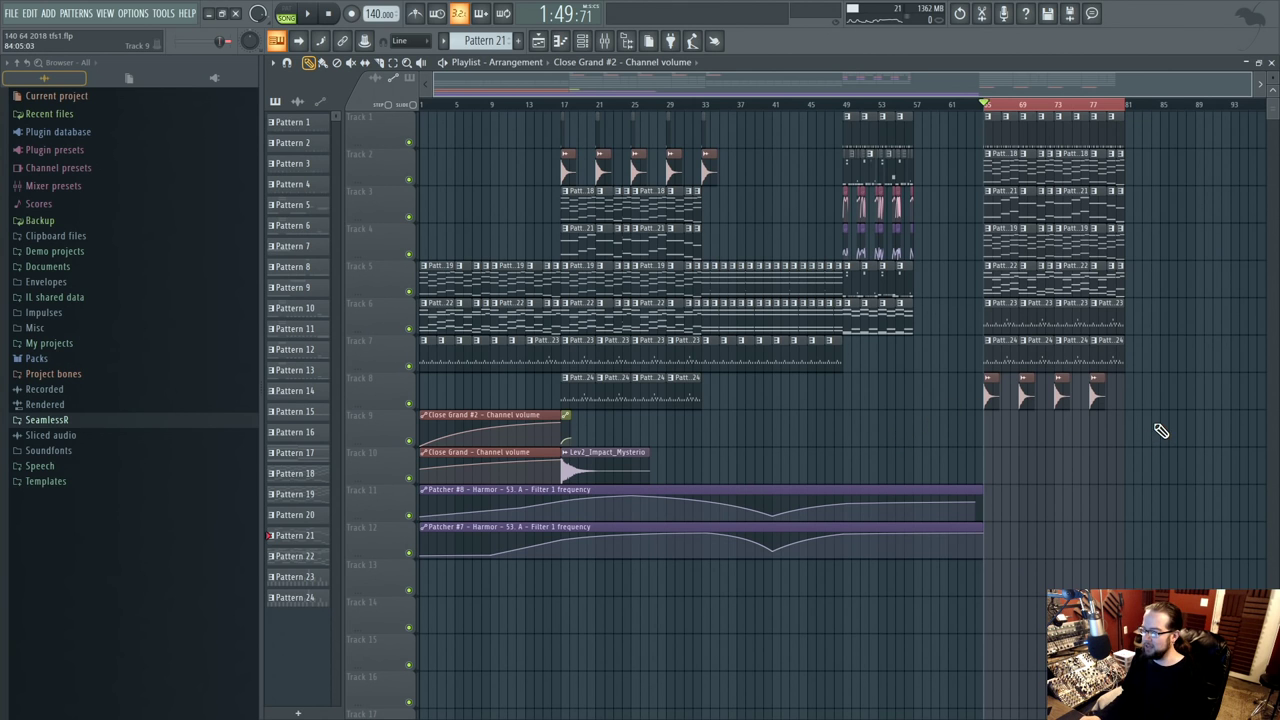
{"action": "left_click_drag", "start_coordinate": [1230, 446], "coordinate": [984, 112]}
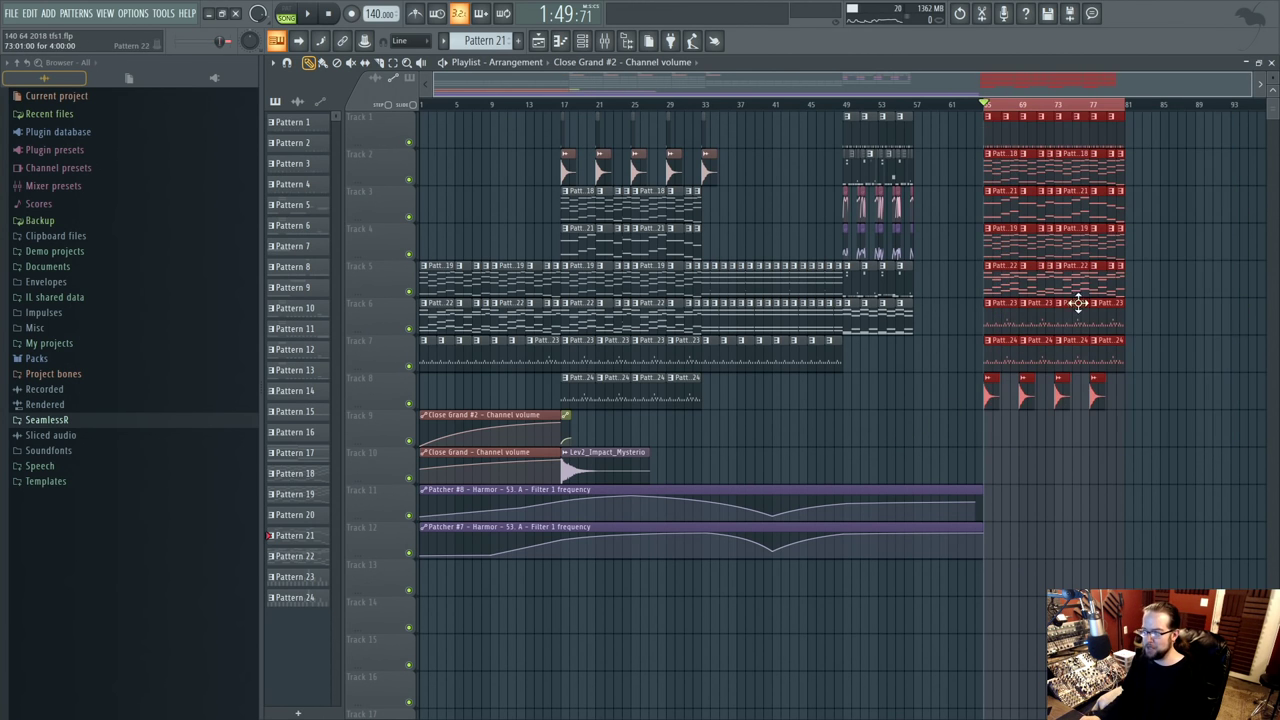
{"action": "left_click_drag", "start_coordinate": [840, 630], "coordinate": [665, 188]}
{"action": "left_click", "coordinate": [812, 437]}
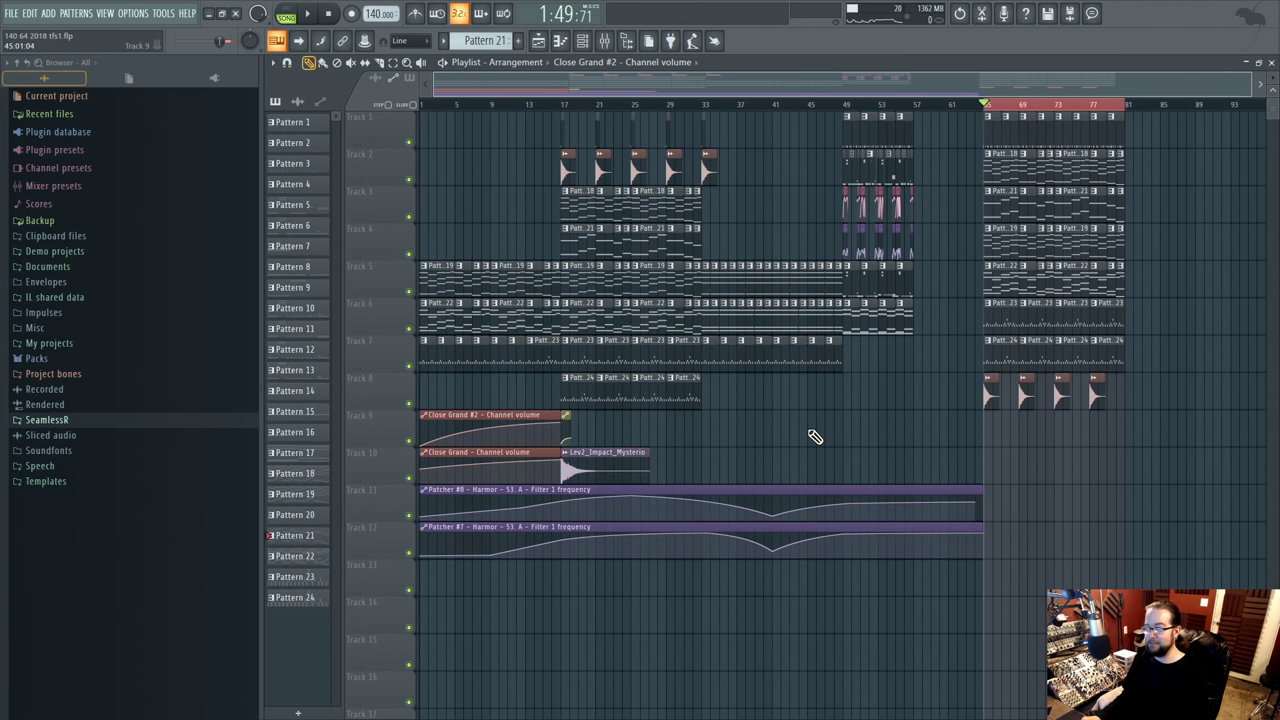
{"action": "left_click_drag", "start_coordinate": [953, 355], "coordinate": [847, 137]}
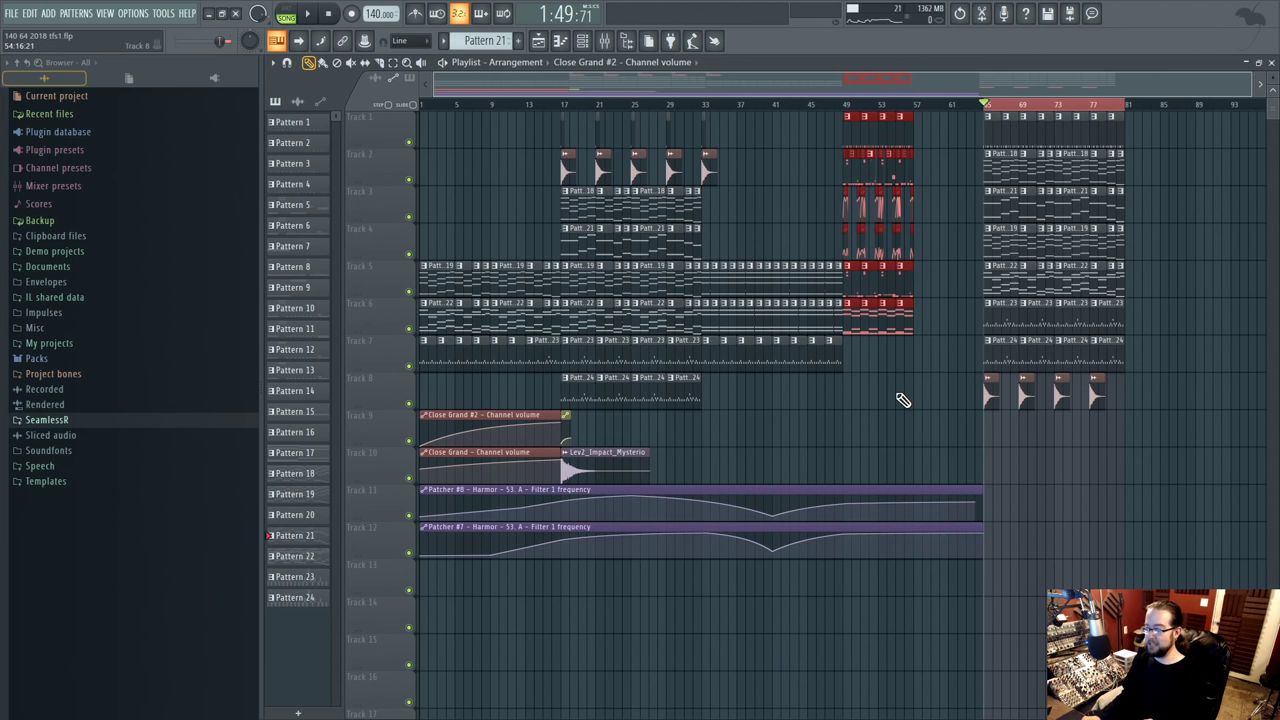
{"action": "left_click_drag", "start_coordinate": [826, 448], "coordinate": [571, 191]}
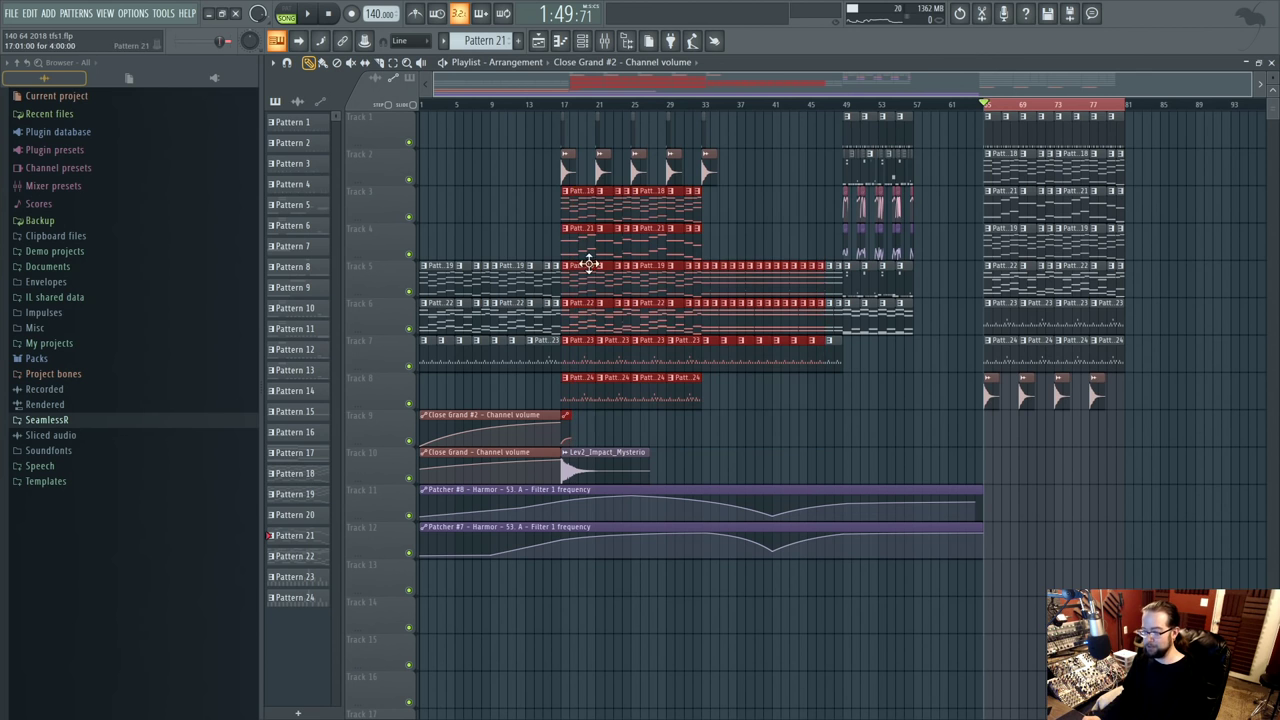
{"action": "left_click", "coordinate": [773, 441]}
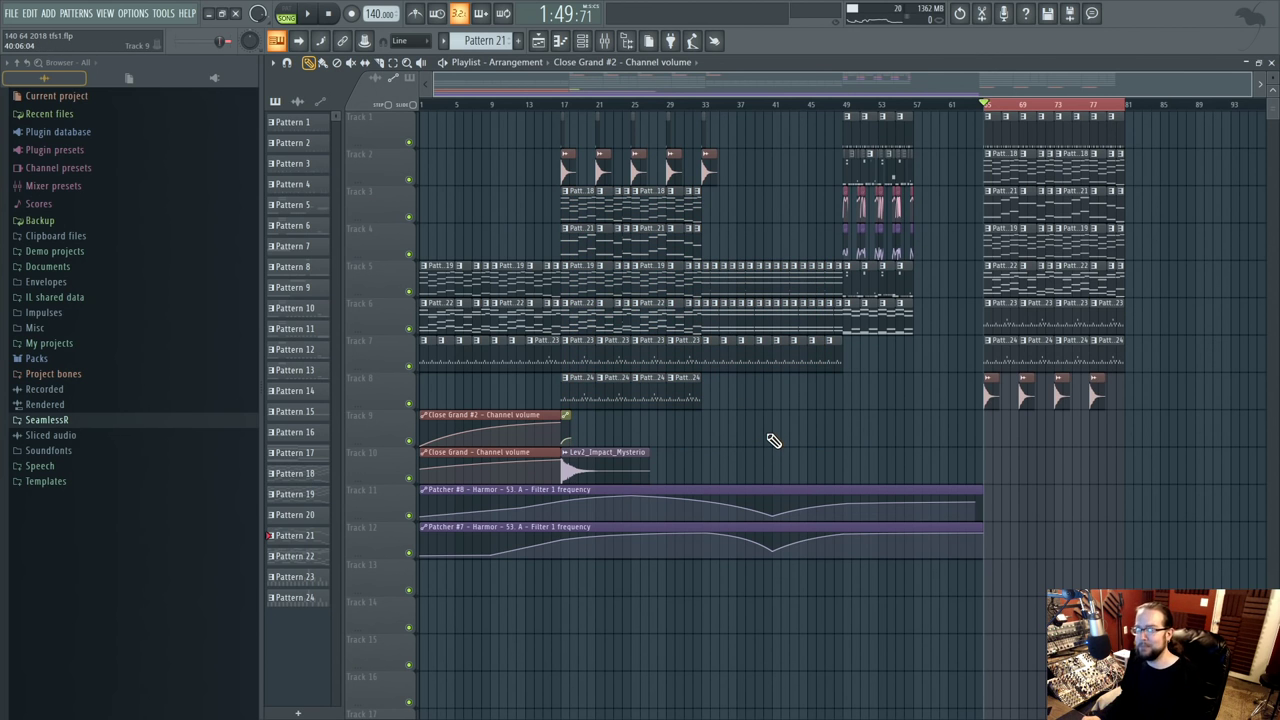